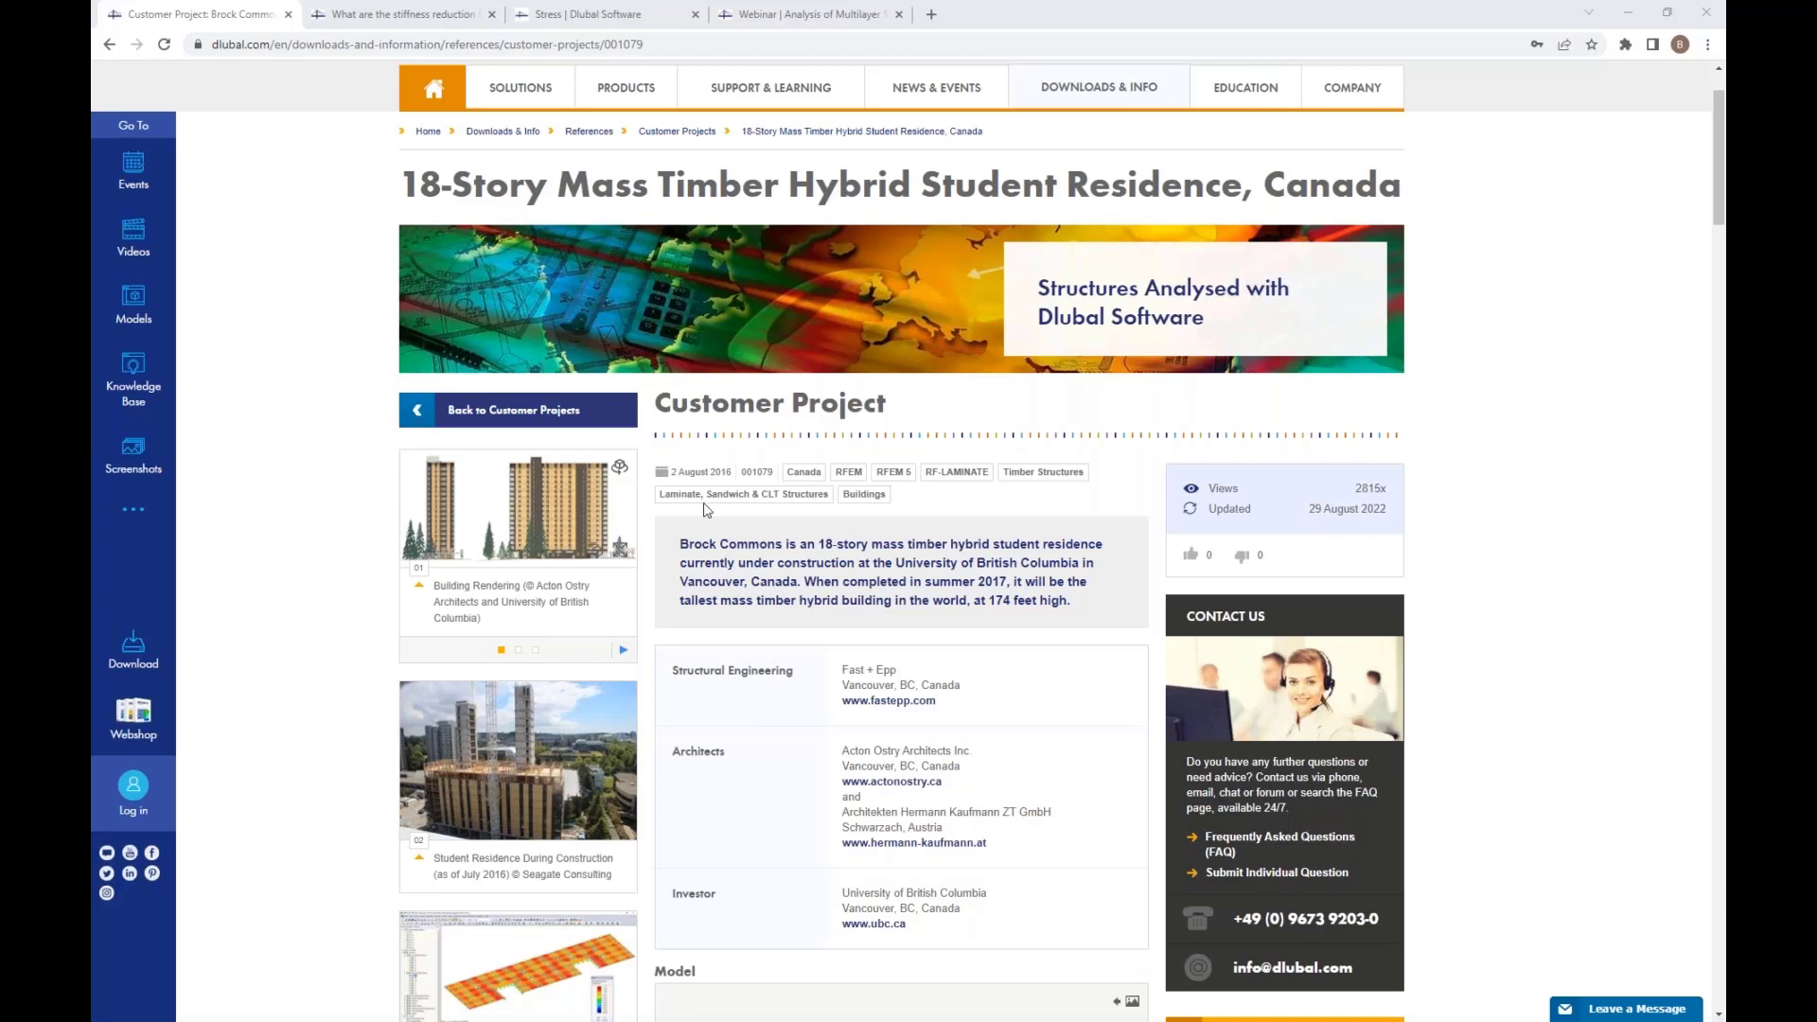
View the enlarged photo of the student residence during construction, then return to the project page
left_click(530, 766)
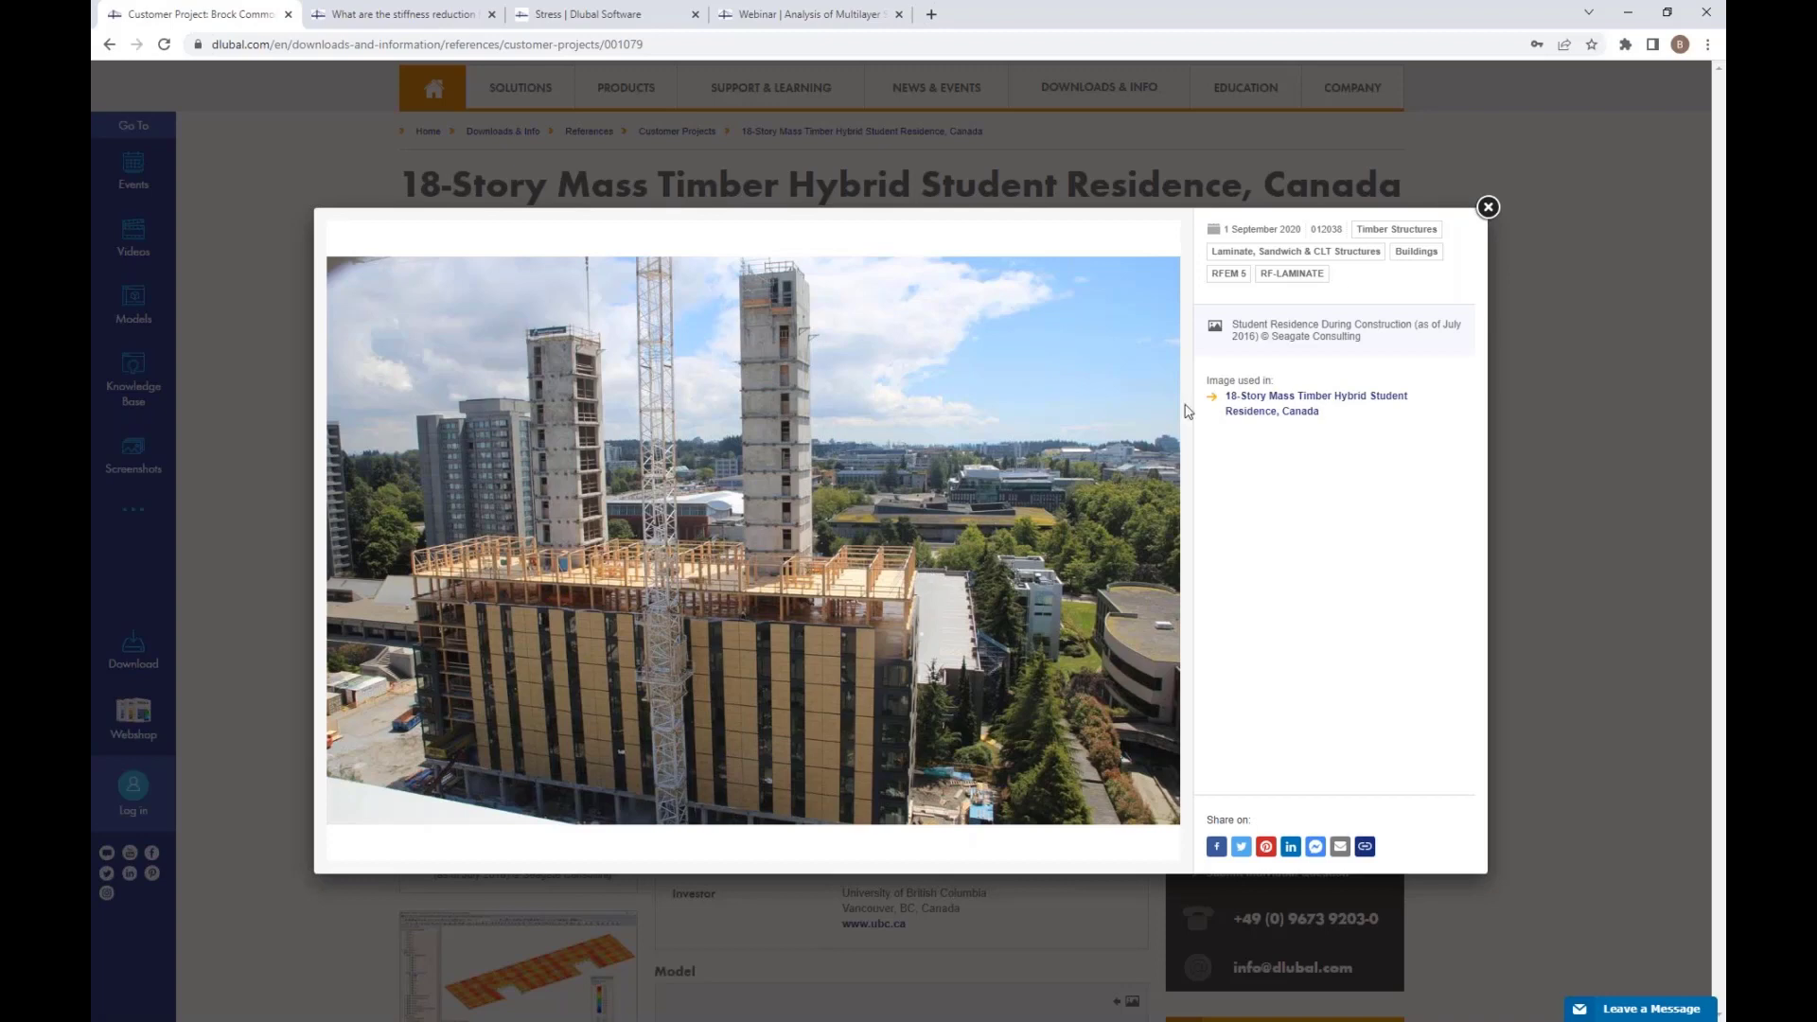
left_click(1488, 207)
scroll(549, 925, "down", 3)
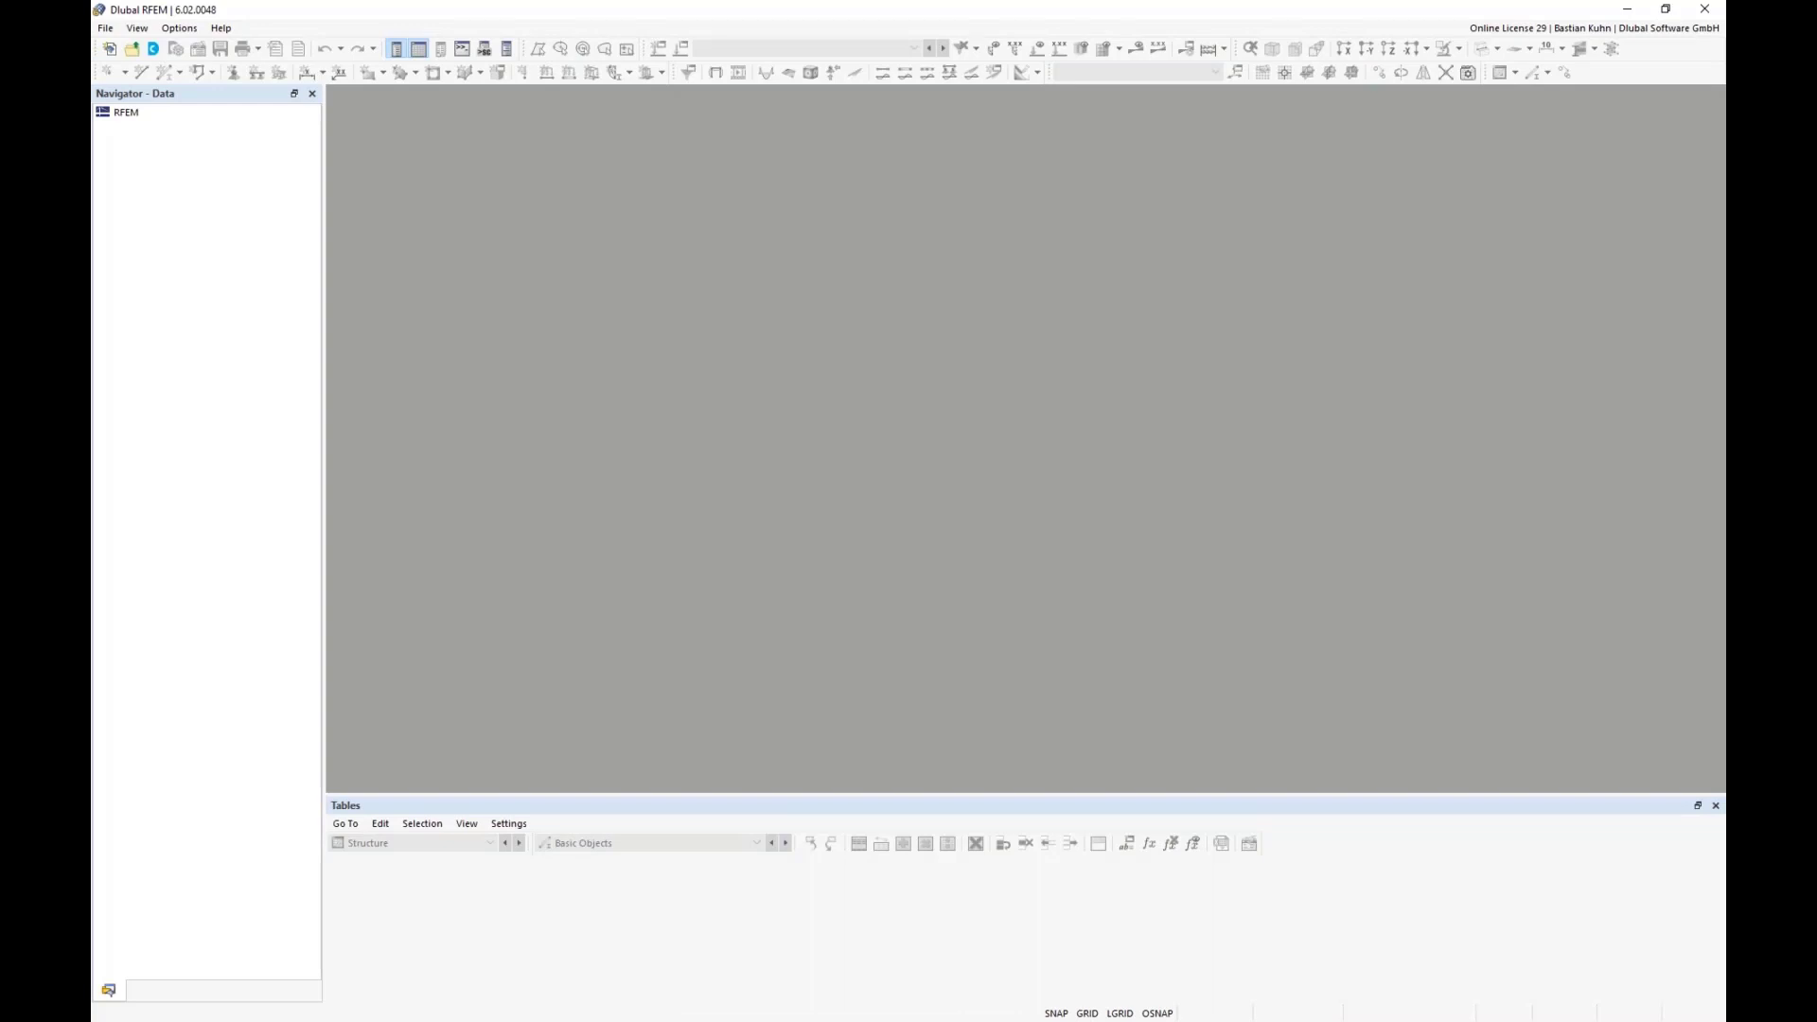
Start a new 3D model in RFEM and name it "Webinar CLT 2D Plate"
left_click(110, 48)
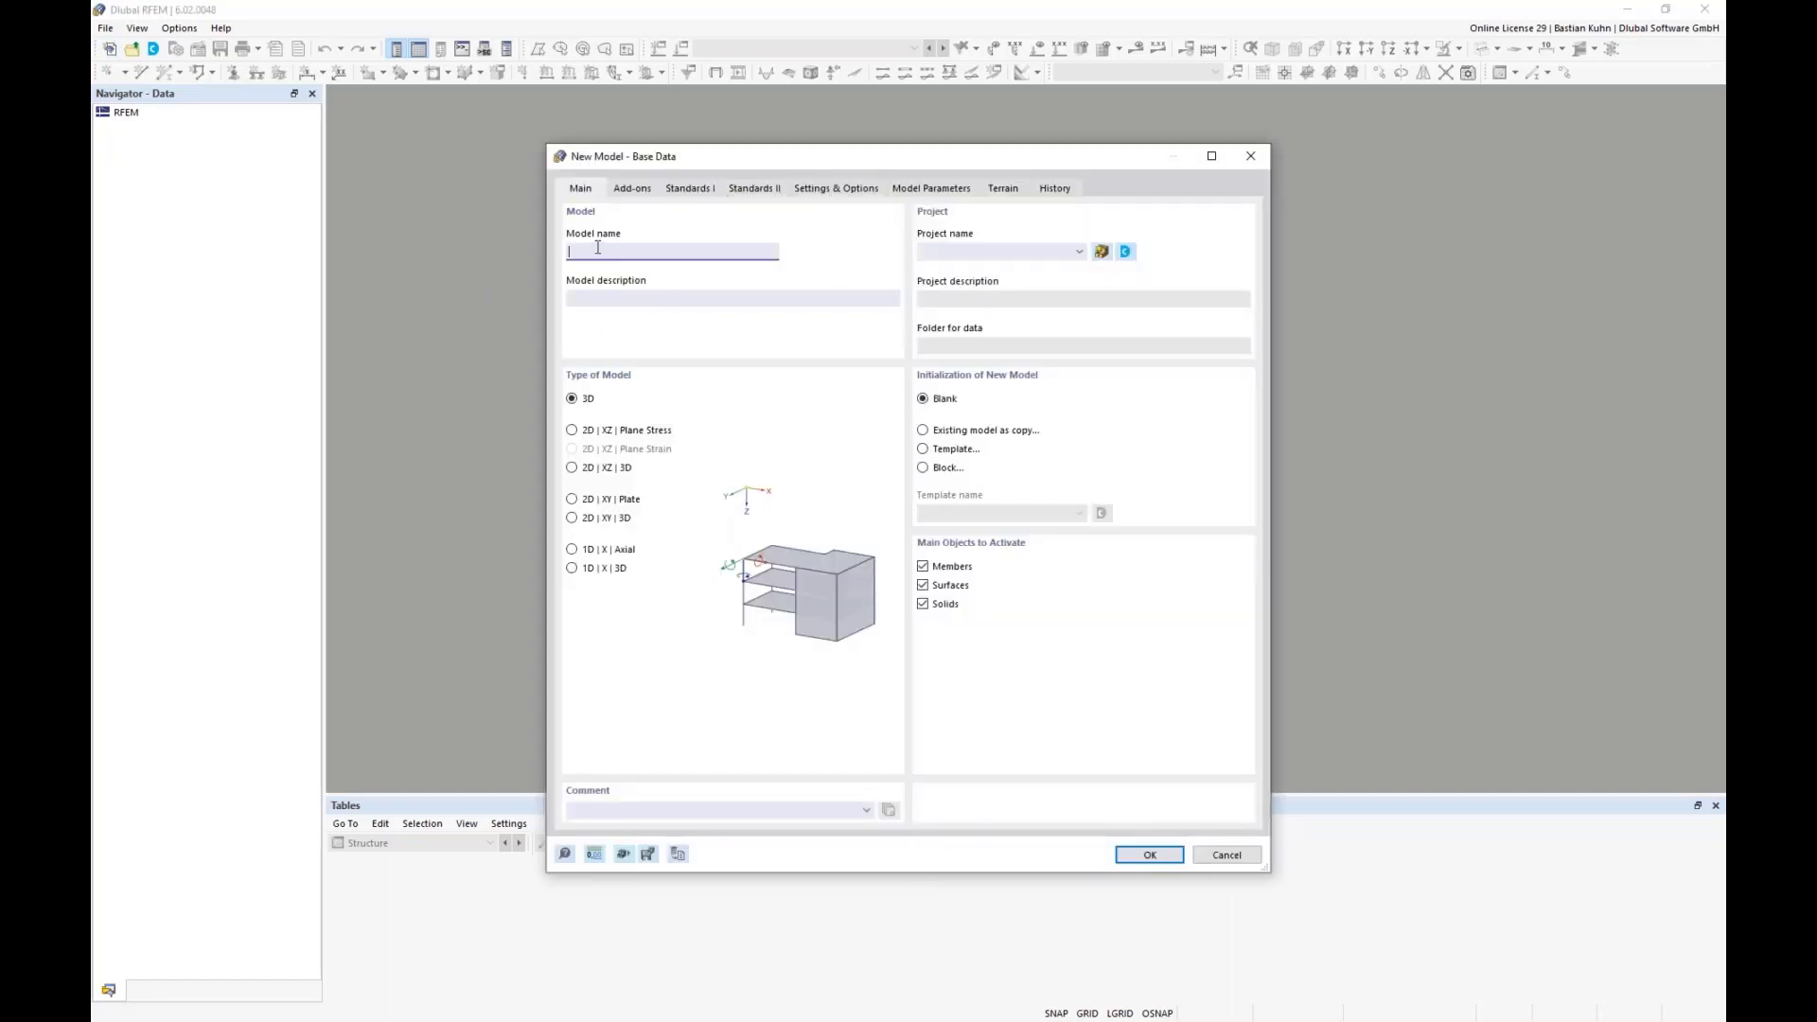
type("Webin")
type("CLT 2D Plate")
Activate the Multilayer Surfaces and Timber Design add-ons and deactivate the load wizards
left_click(632, 188)
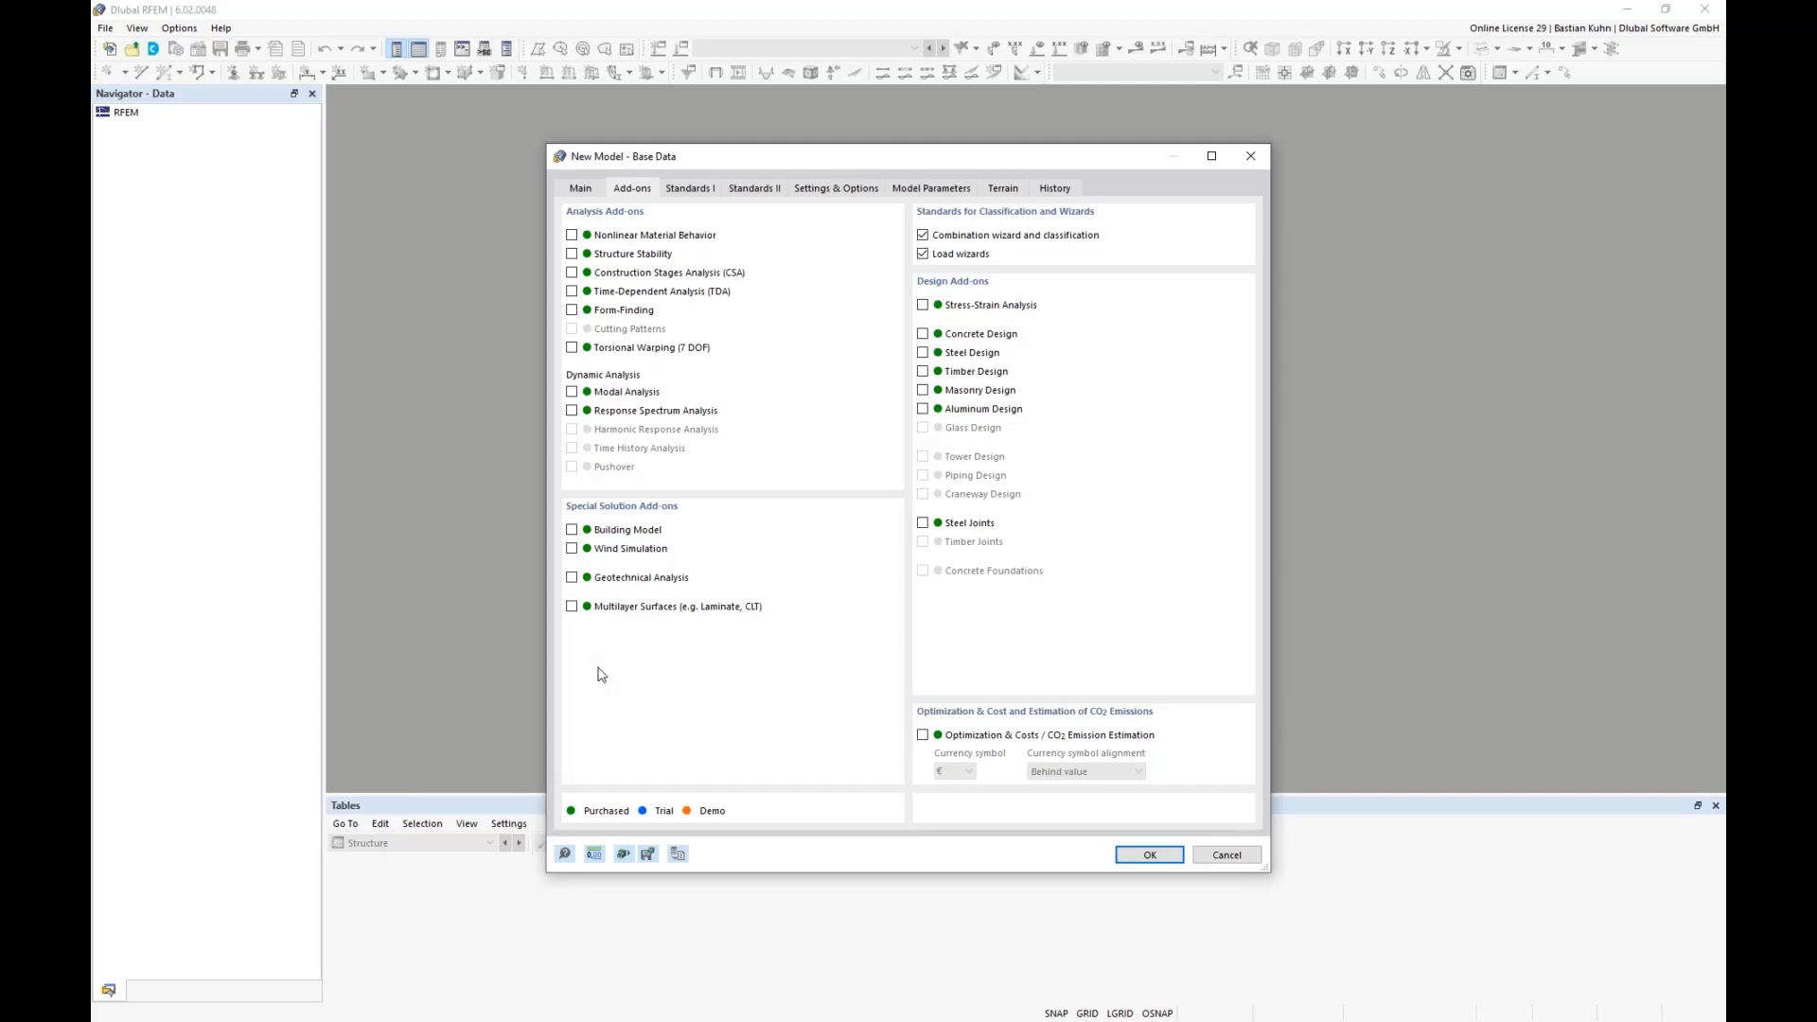
left_click(572, 606)
left_click(924, 254)
Set the load combination standard group to EN 1990 | Timber, keeping the CEN | 2010-04 national annex
left_click(690, 188)
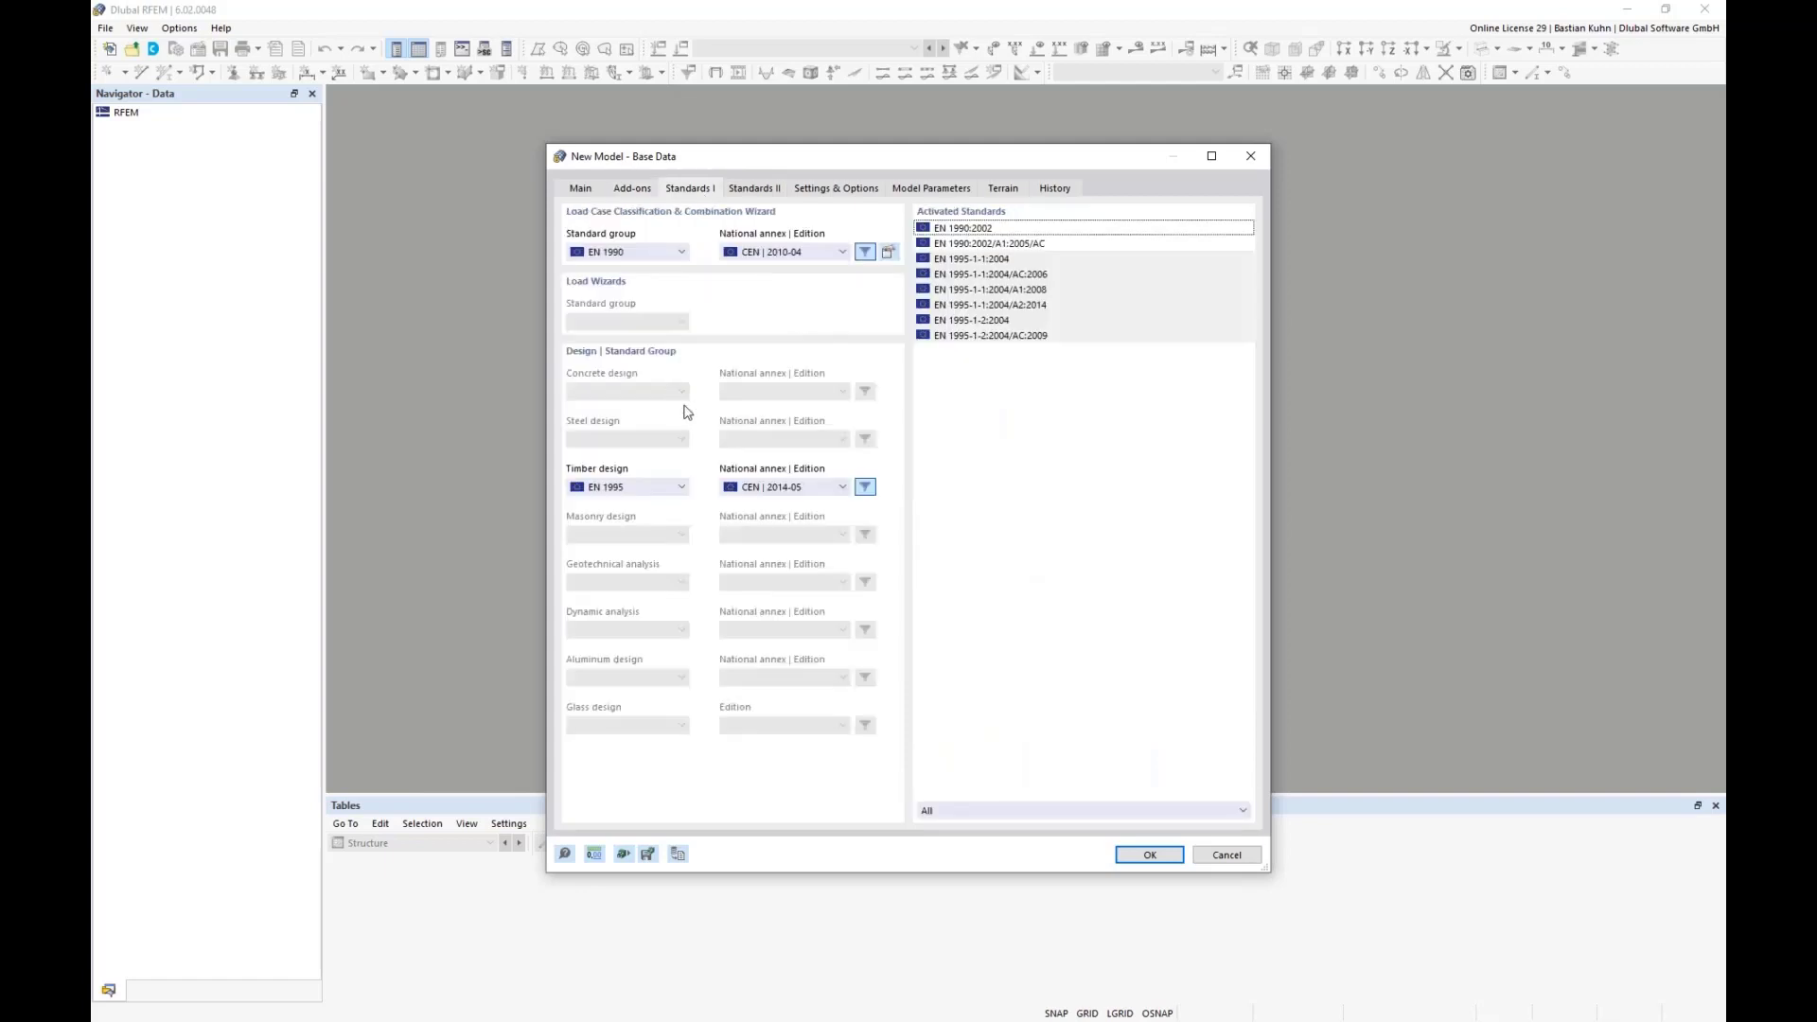
left_click(682, 253)
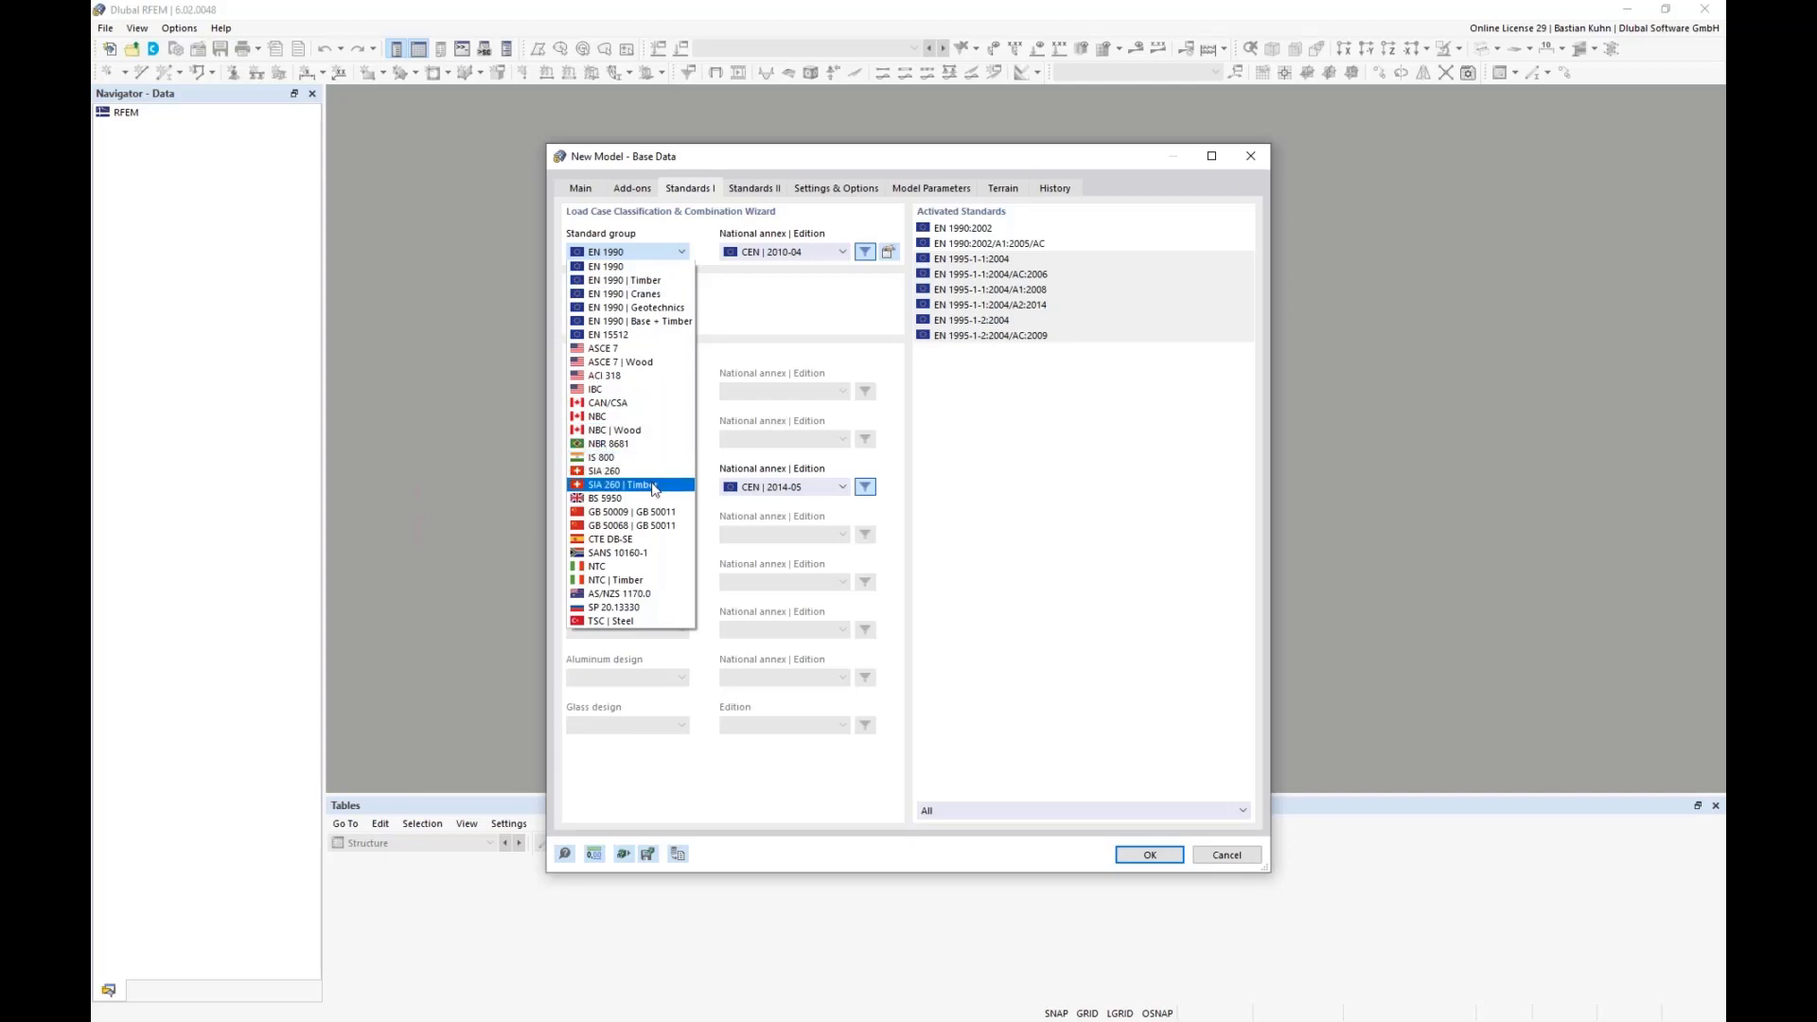
left_click(646, 282)
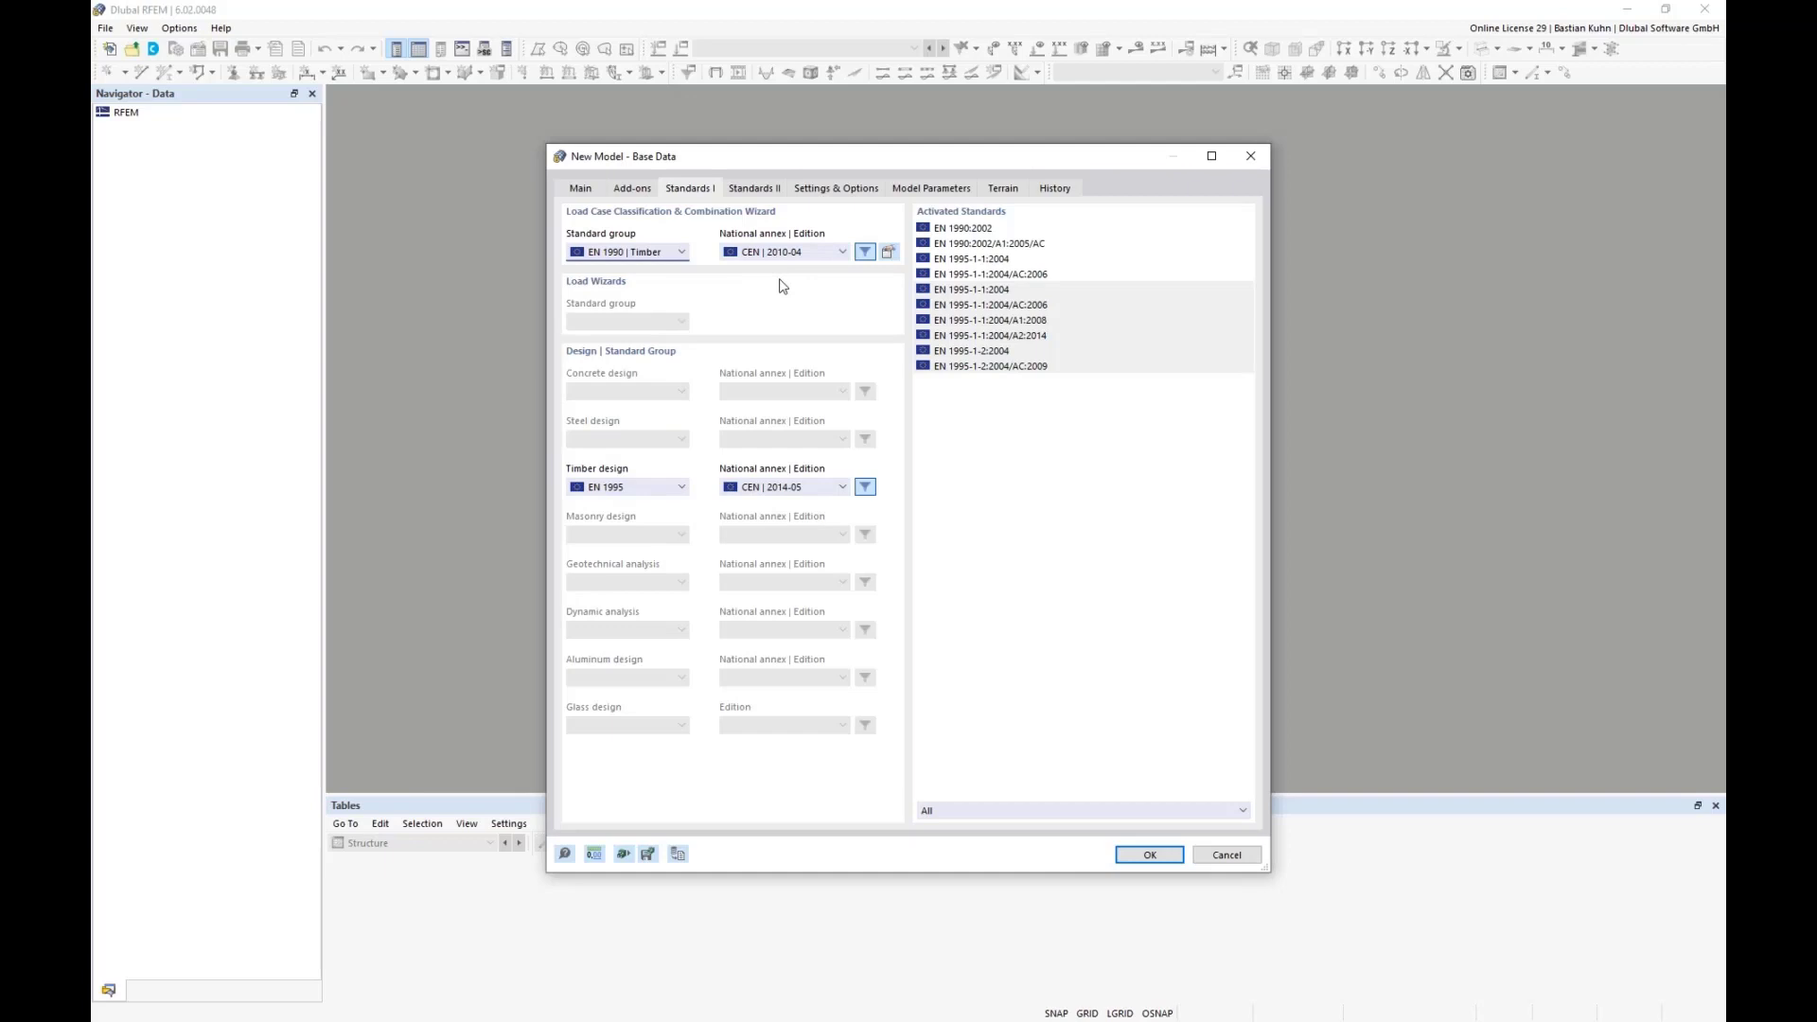
left_click(793, 253)
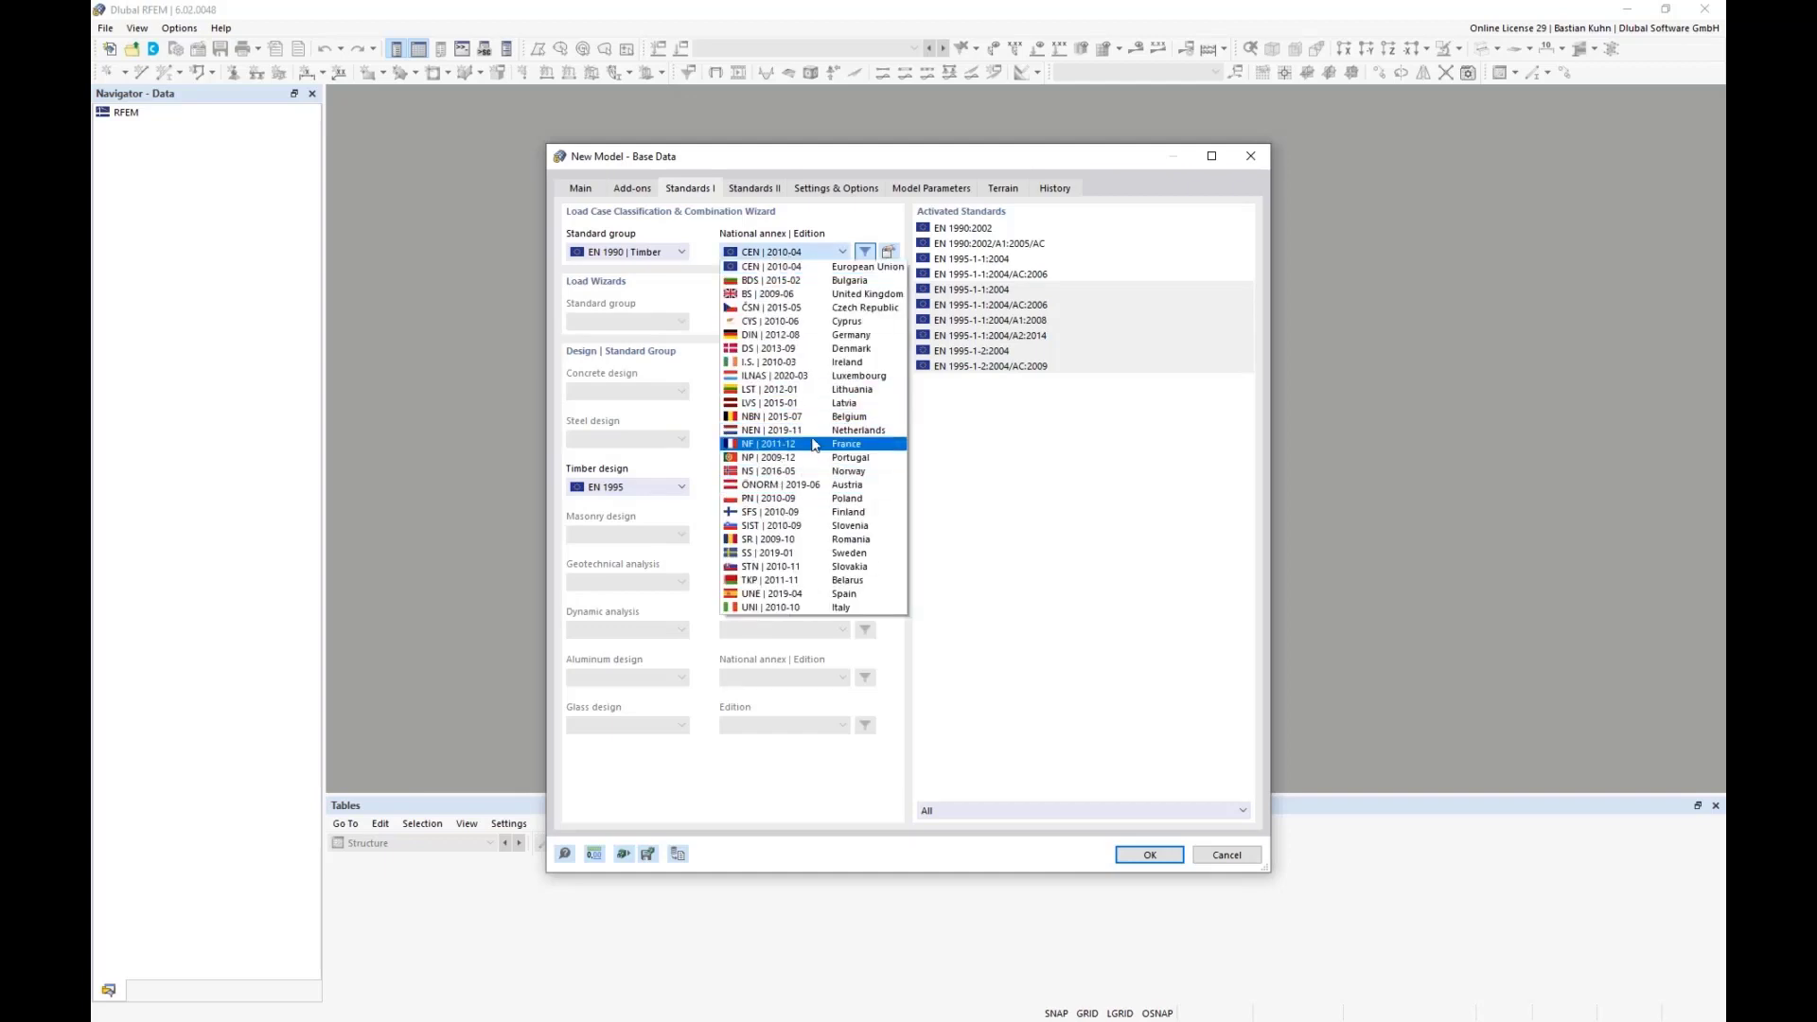
left_click(845, 229)
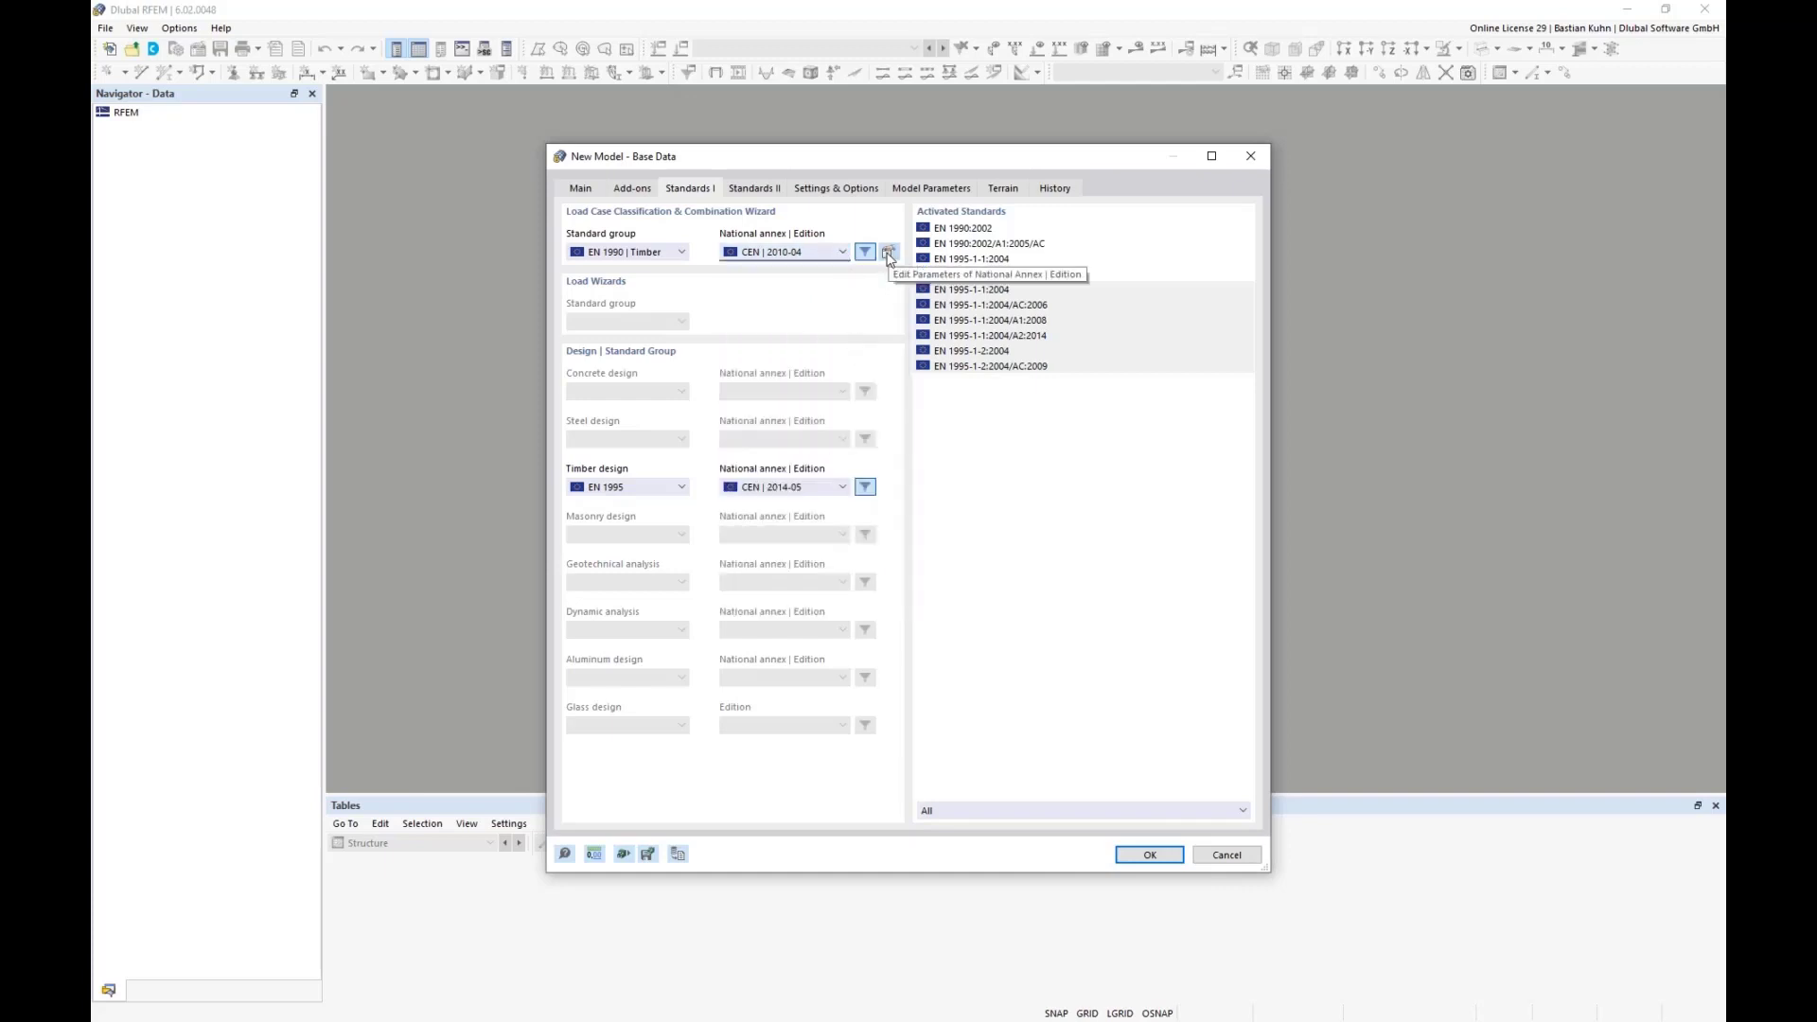
Review the timber deformation coefficient options in the standard's parameters, keep 0.6, and create the model
left_click(890, 254)
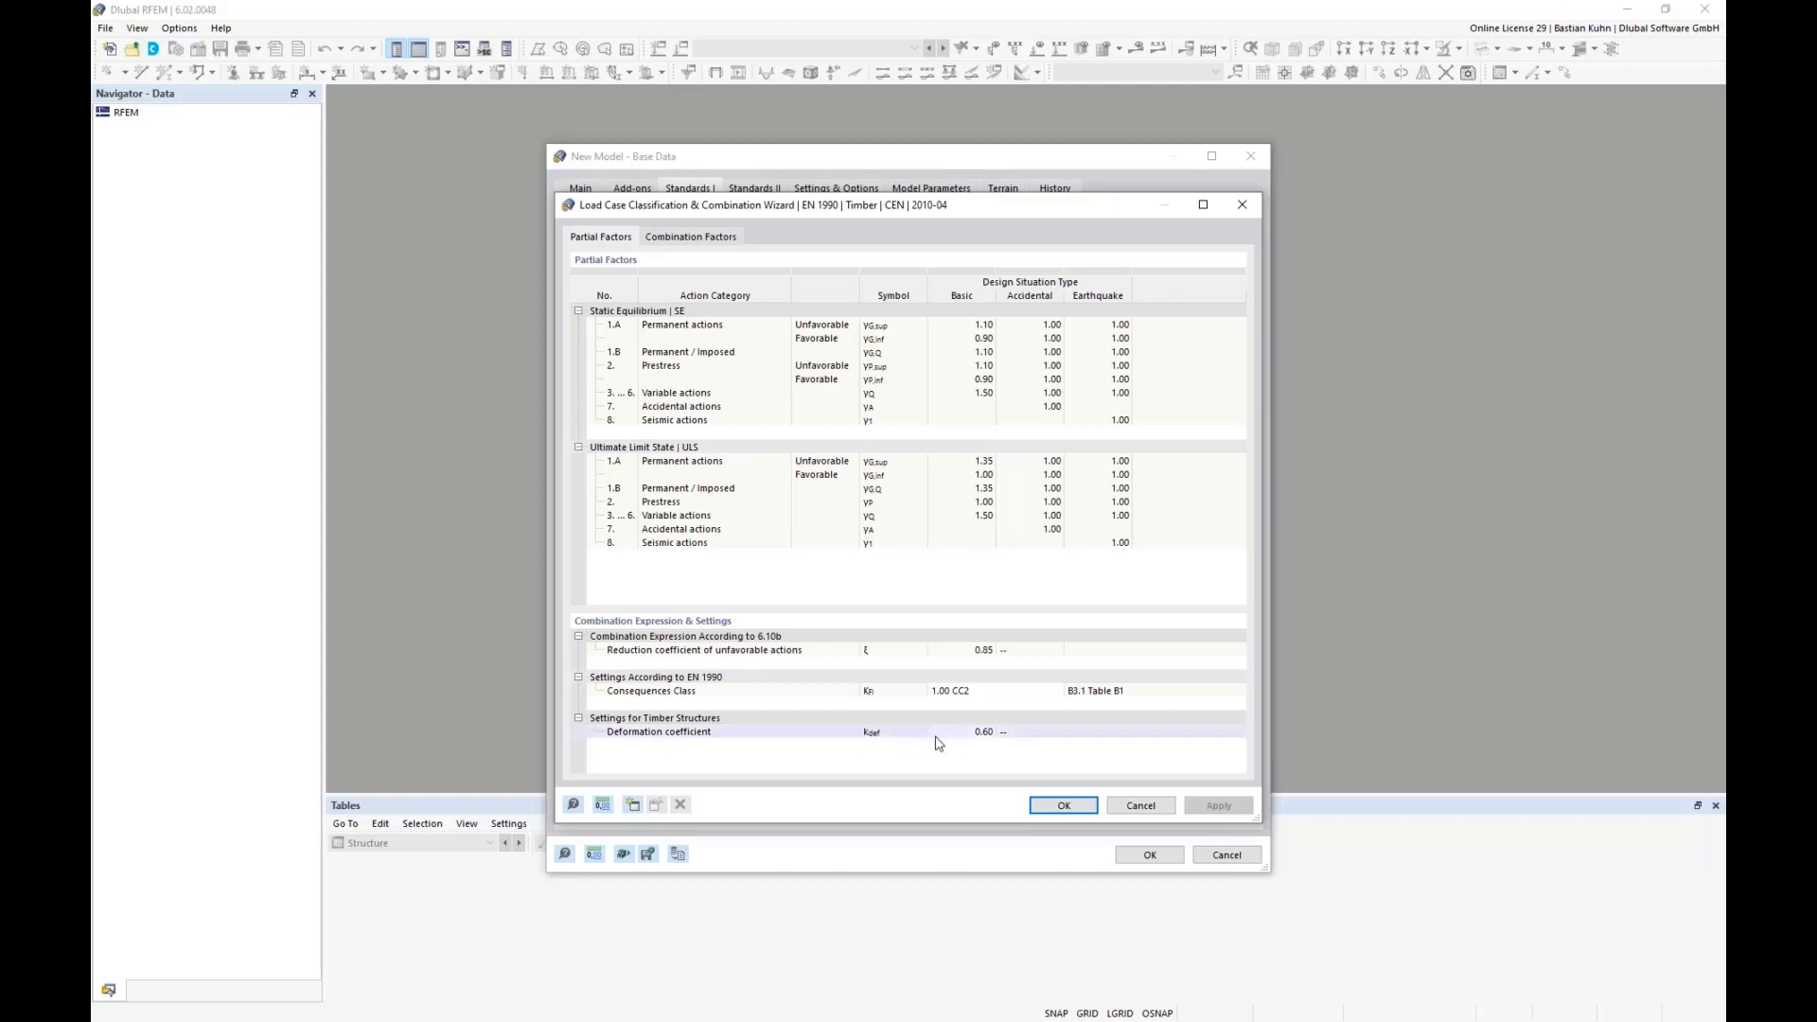
left_click(964, 744)
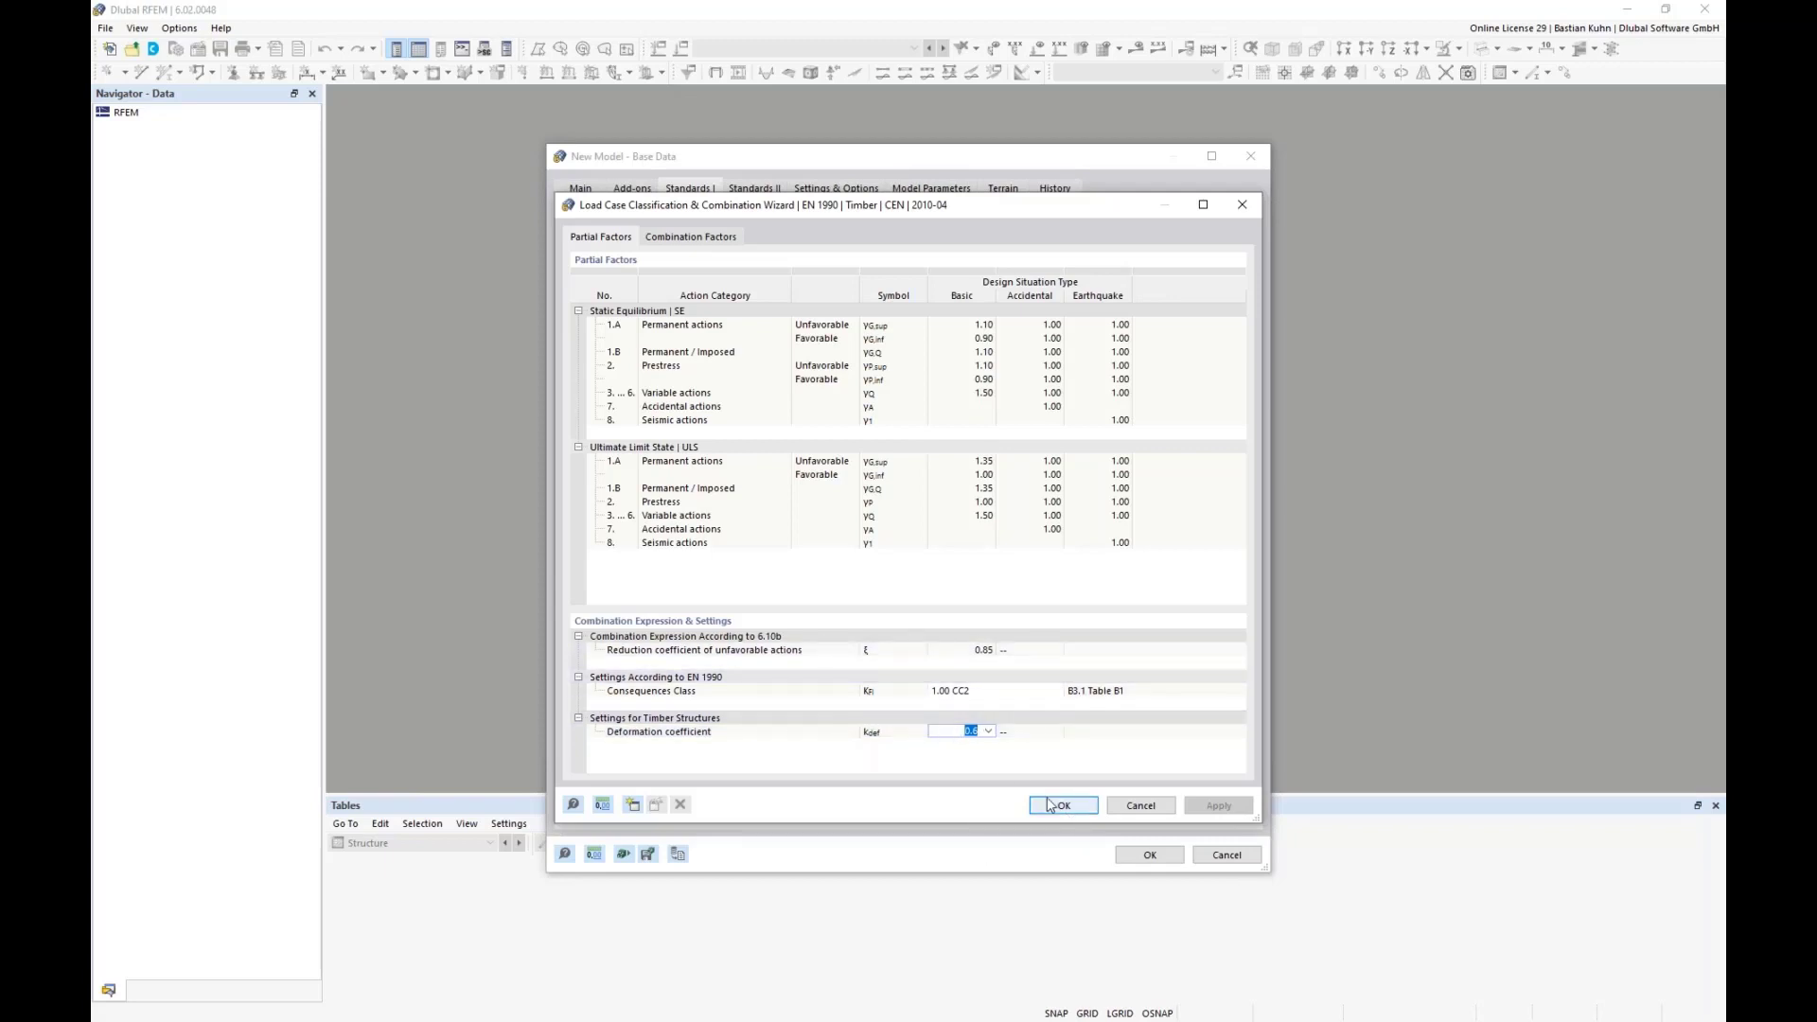
left_click(988, 732)
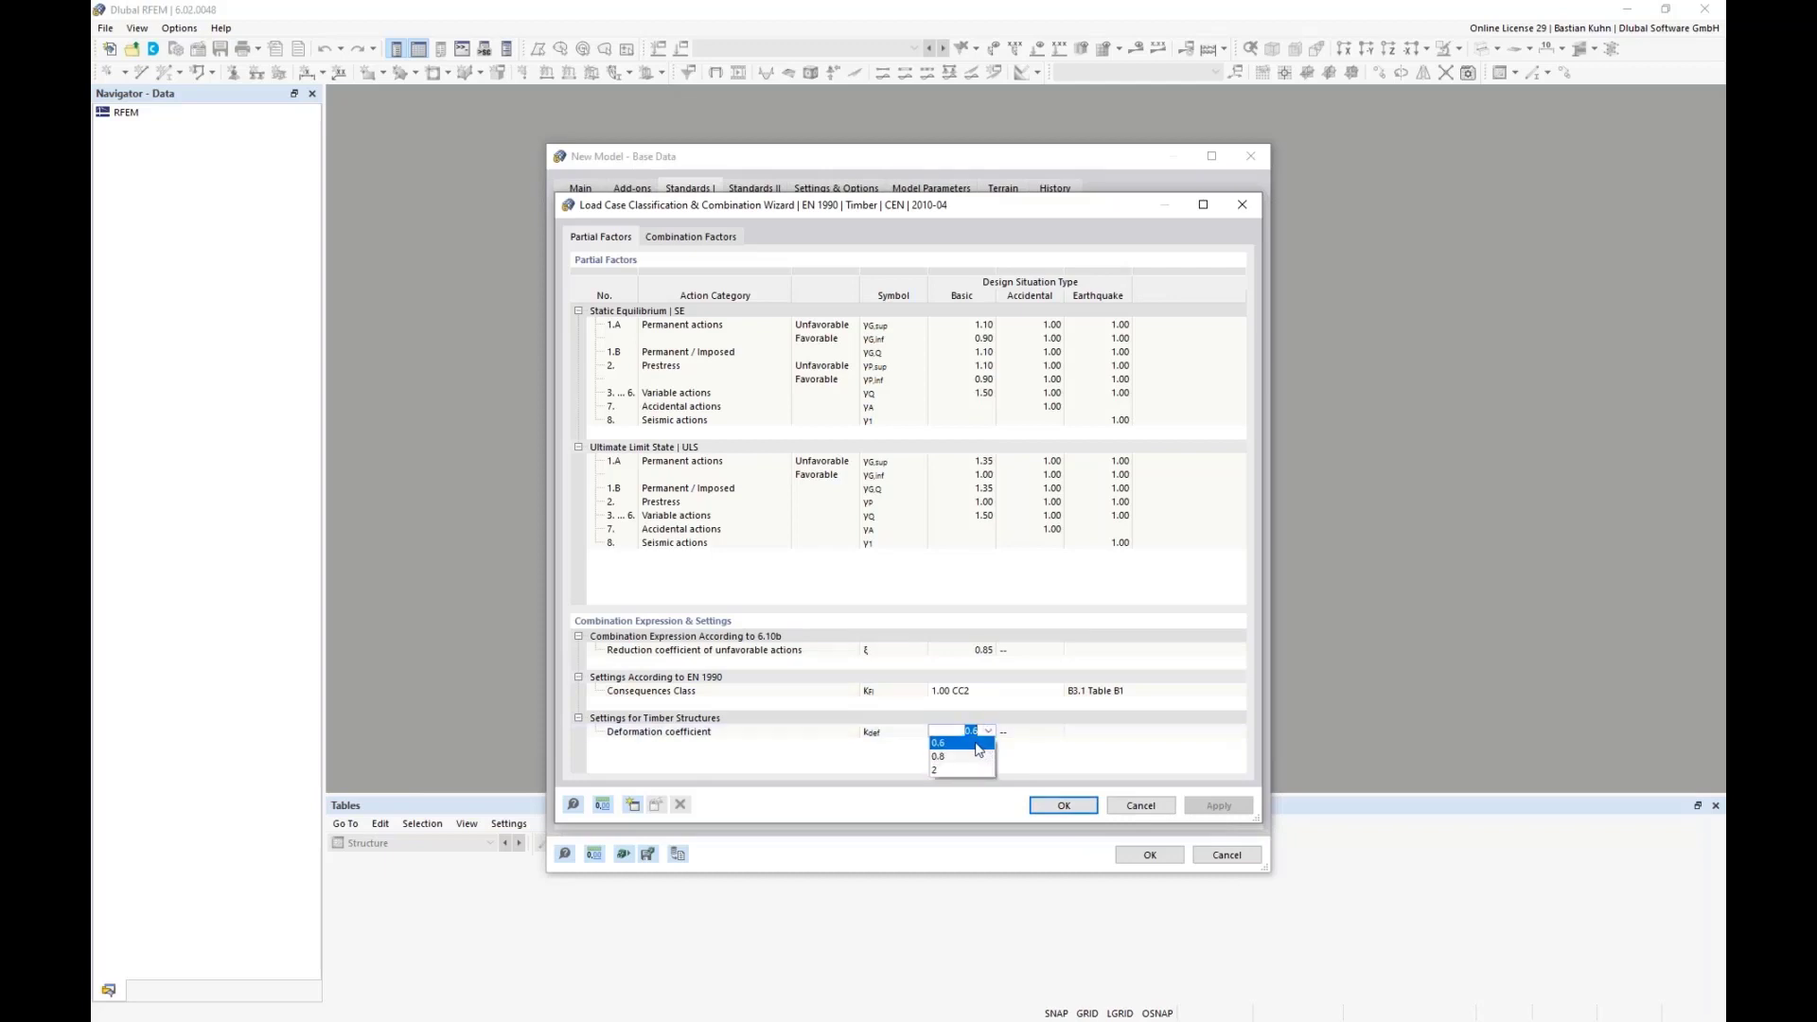
left_click(1064, 738)
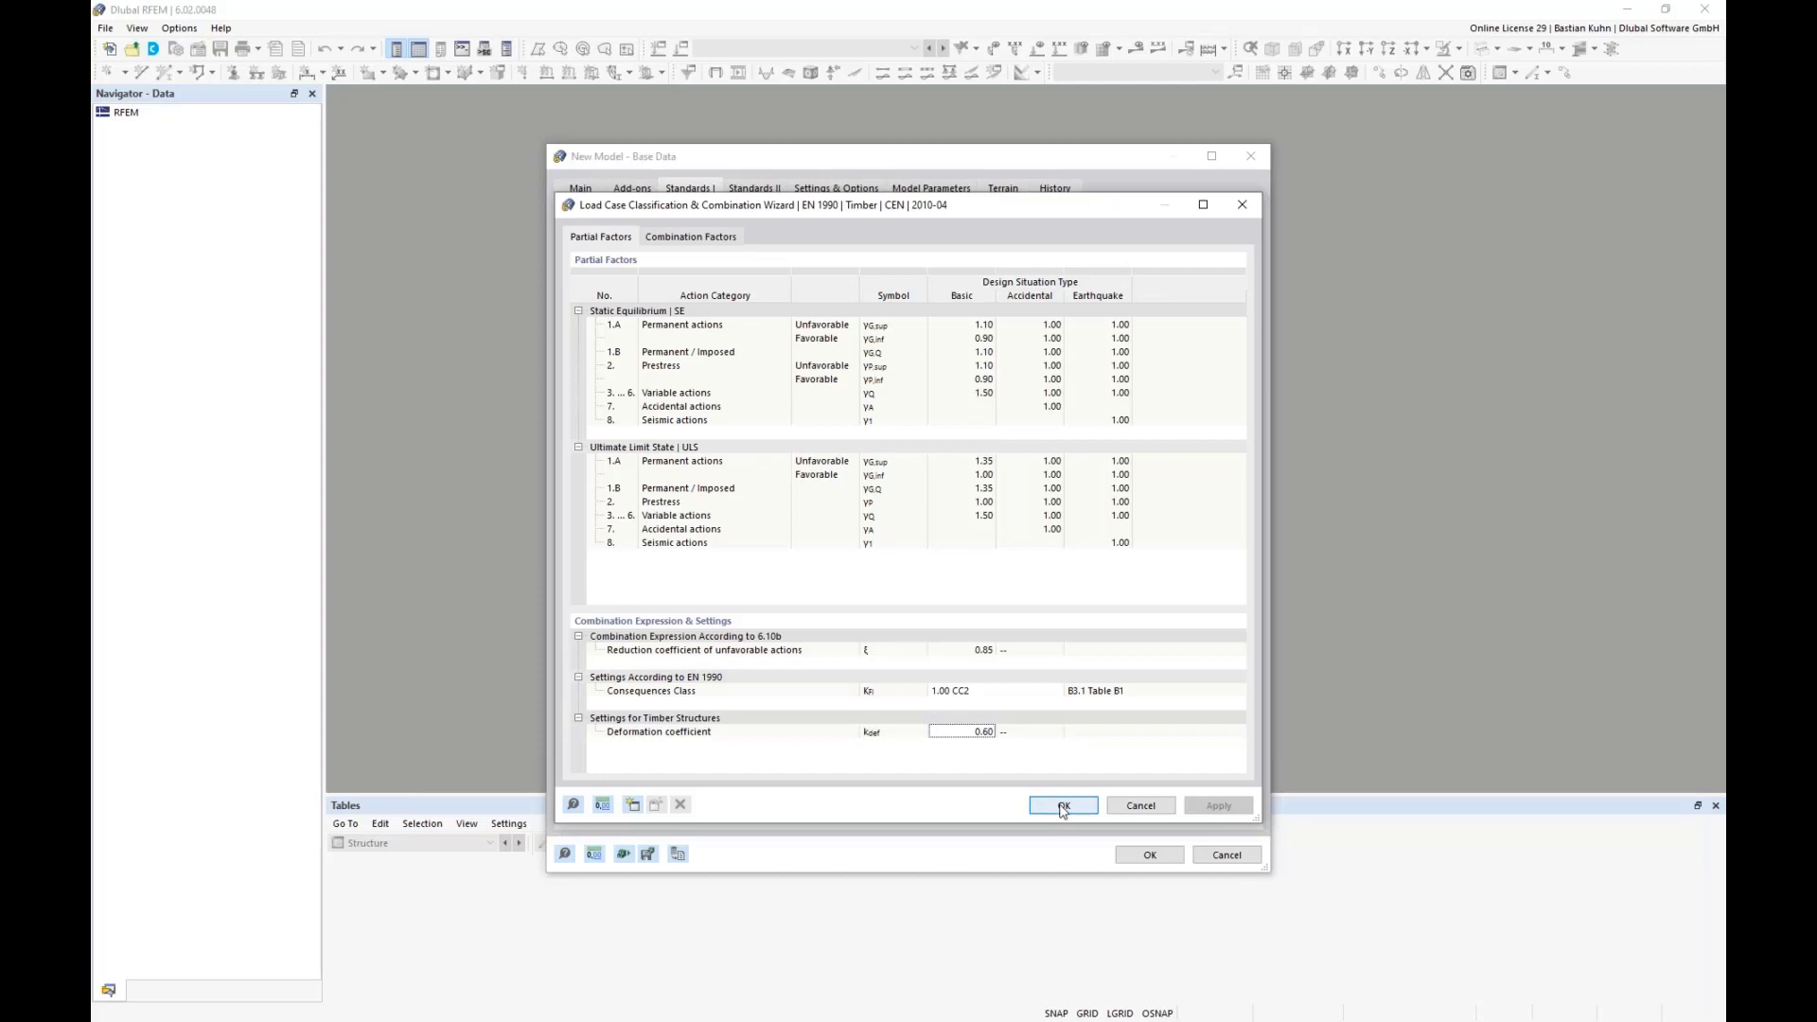
left_click(1063, 806)
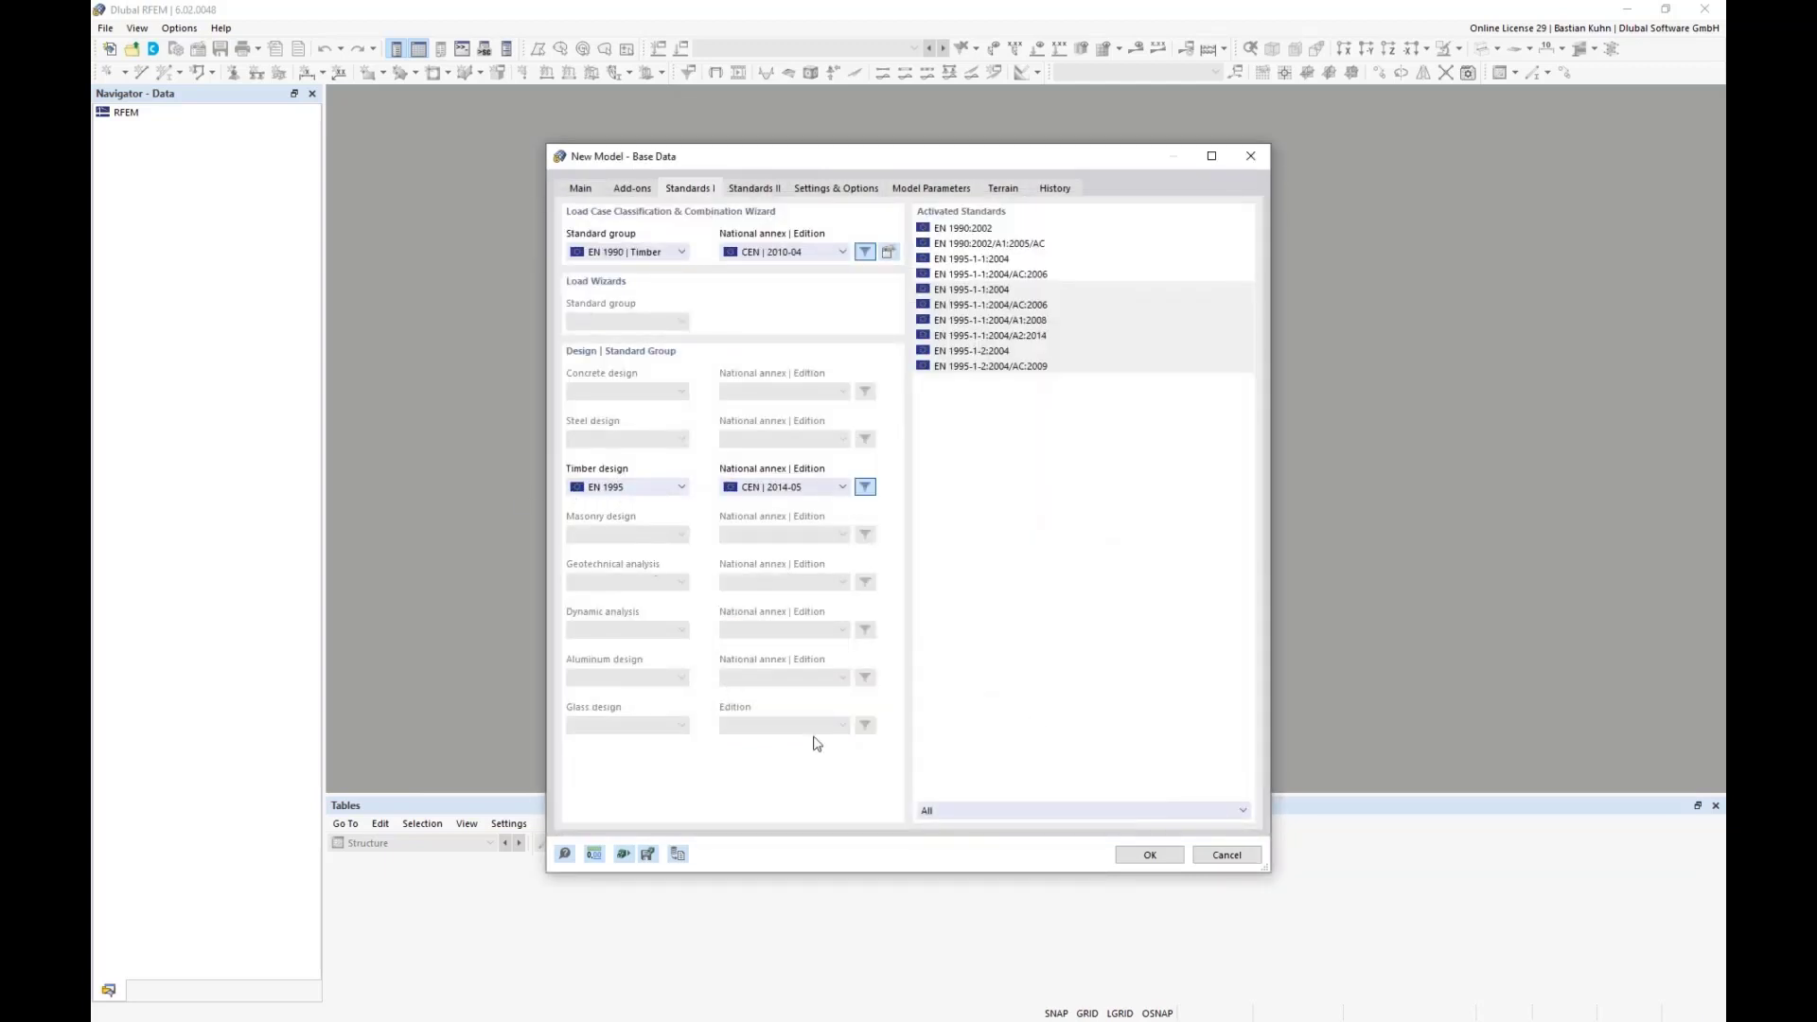
left_click(1148, 857)
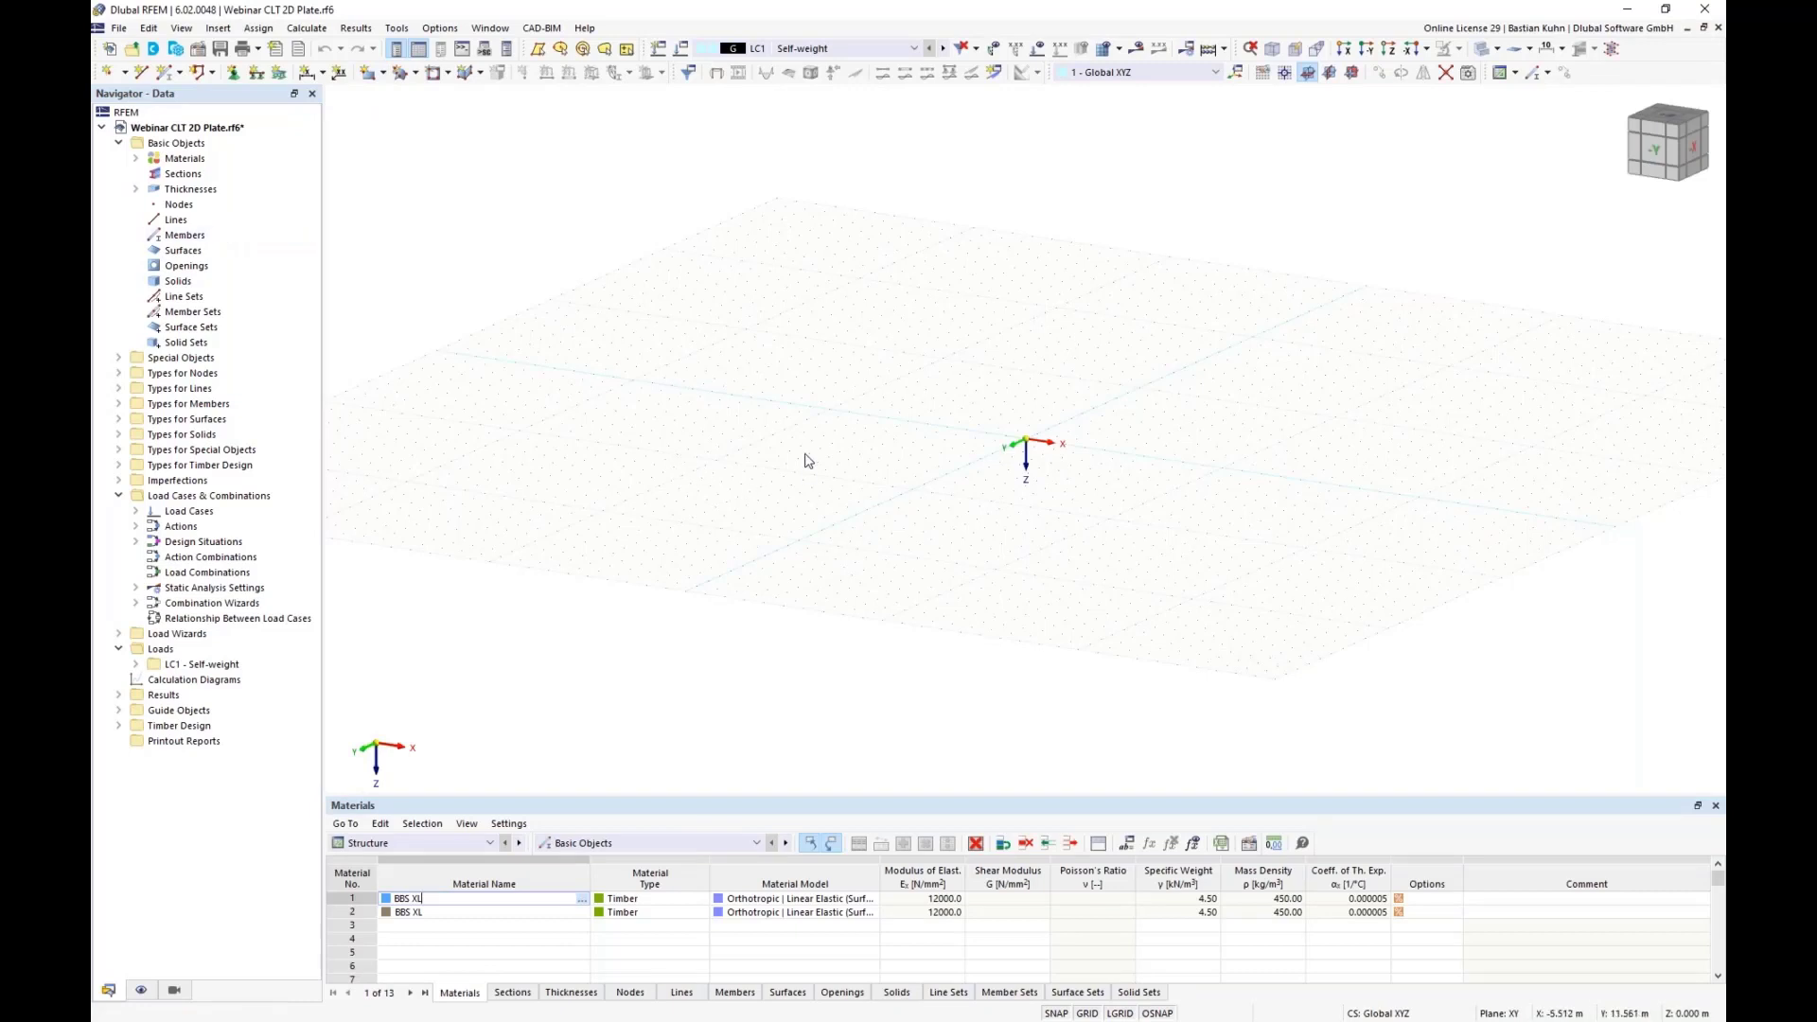
middle_click_drag(681, 425, 639, 463)
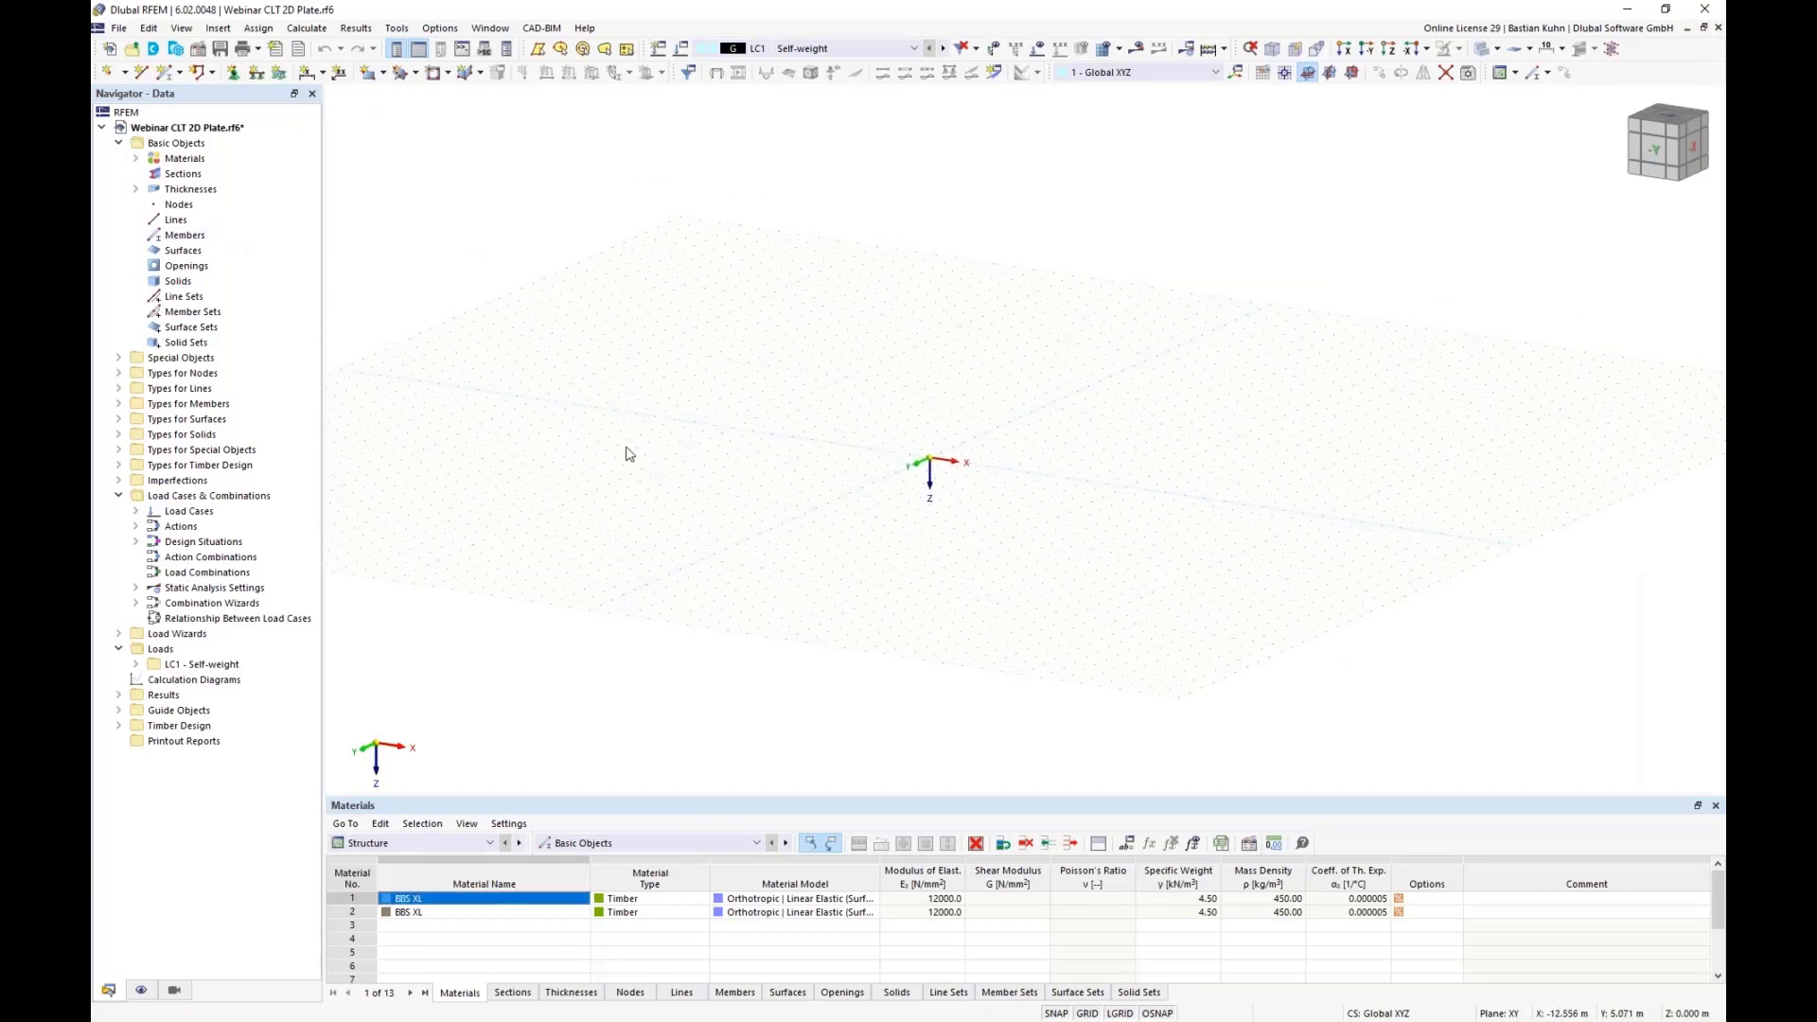
left_click(365, 76)
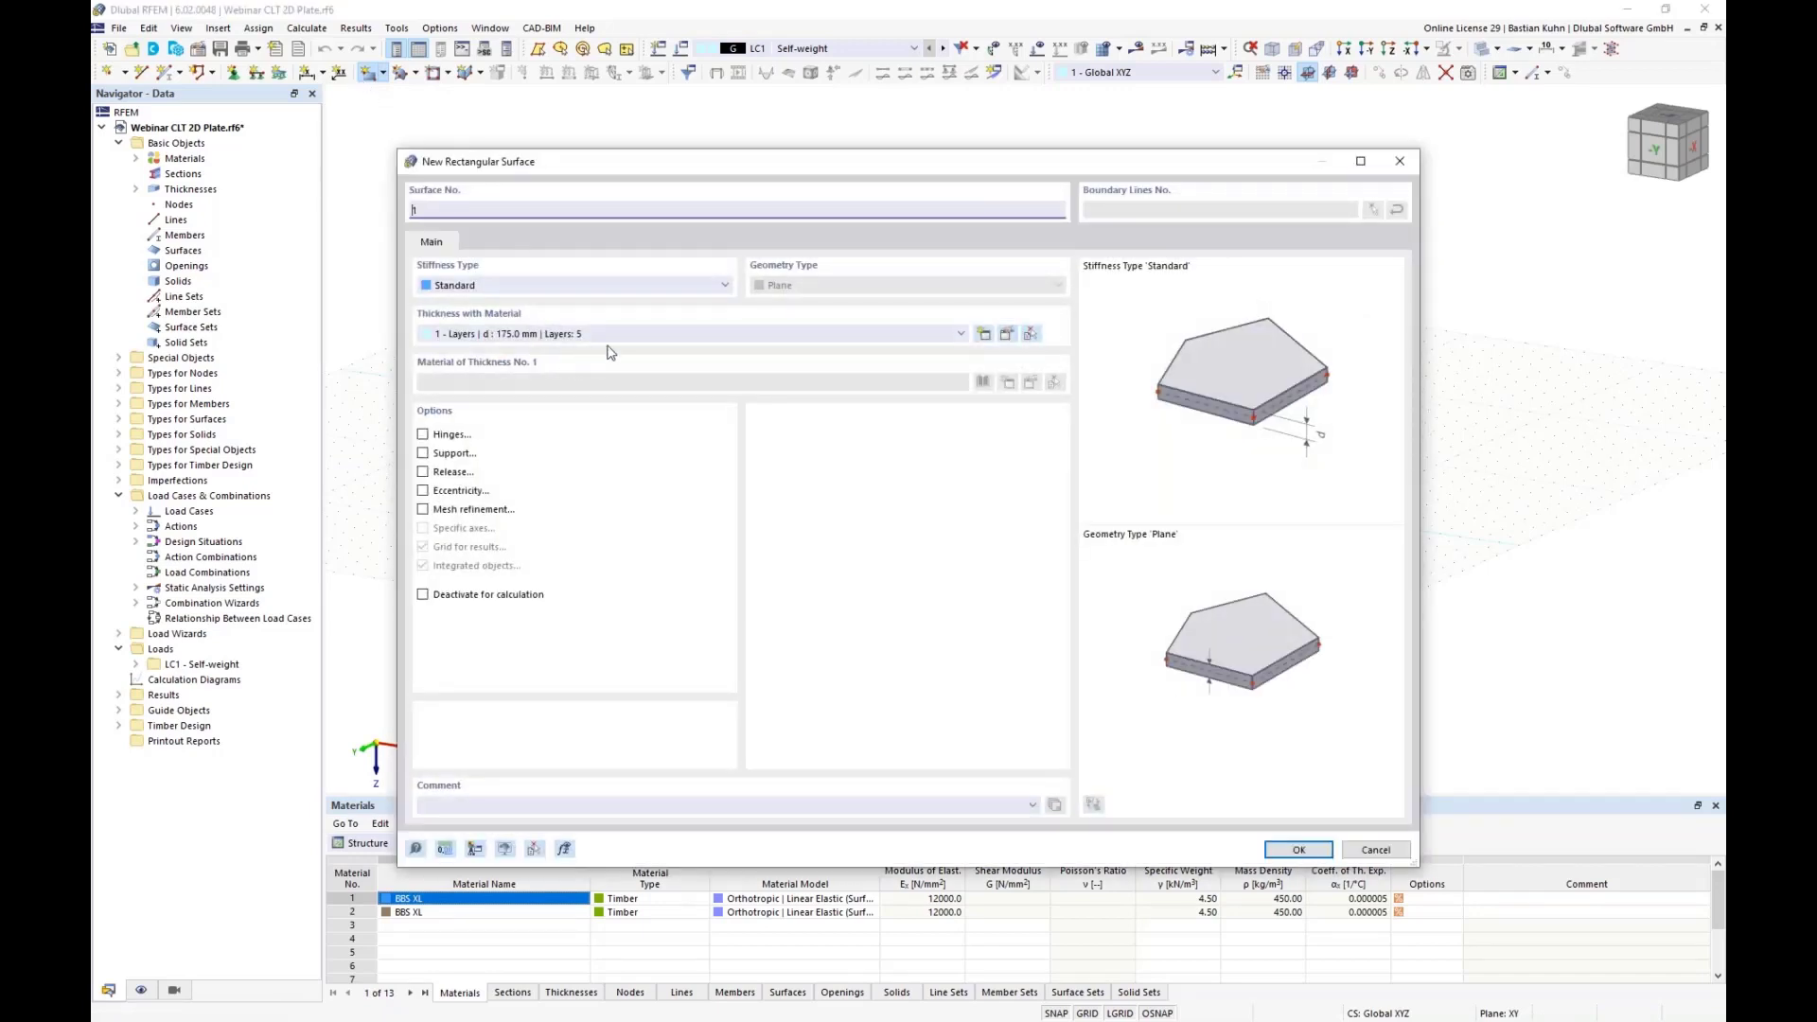
left_click(1368, 851)
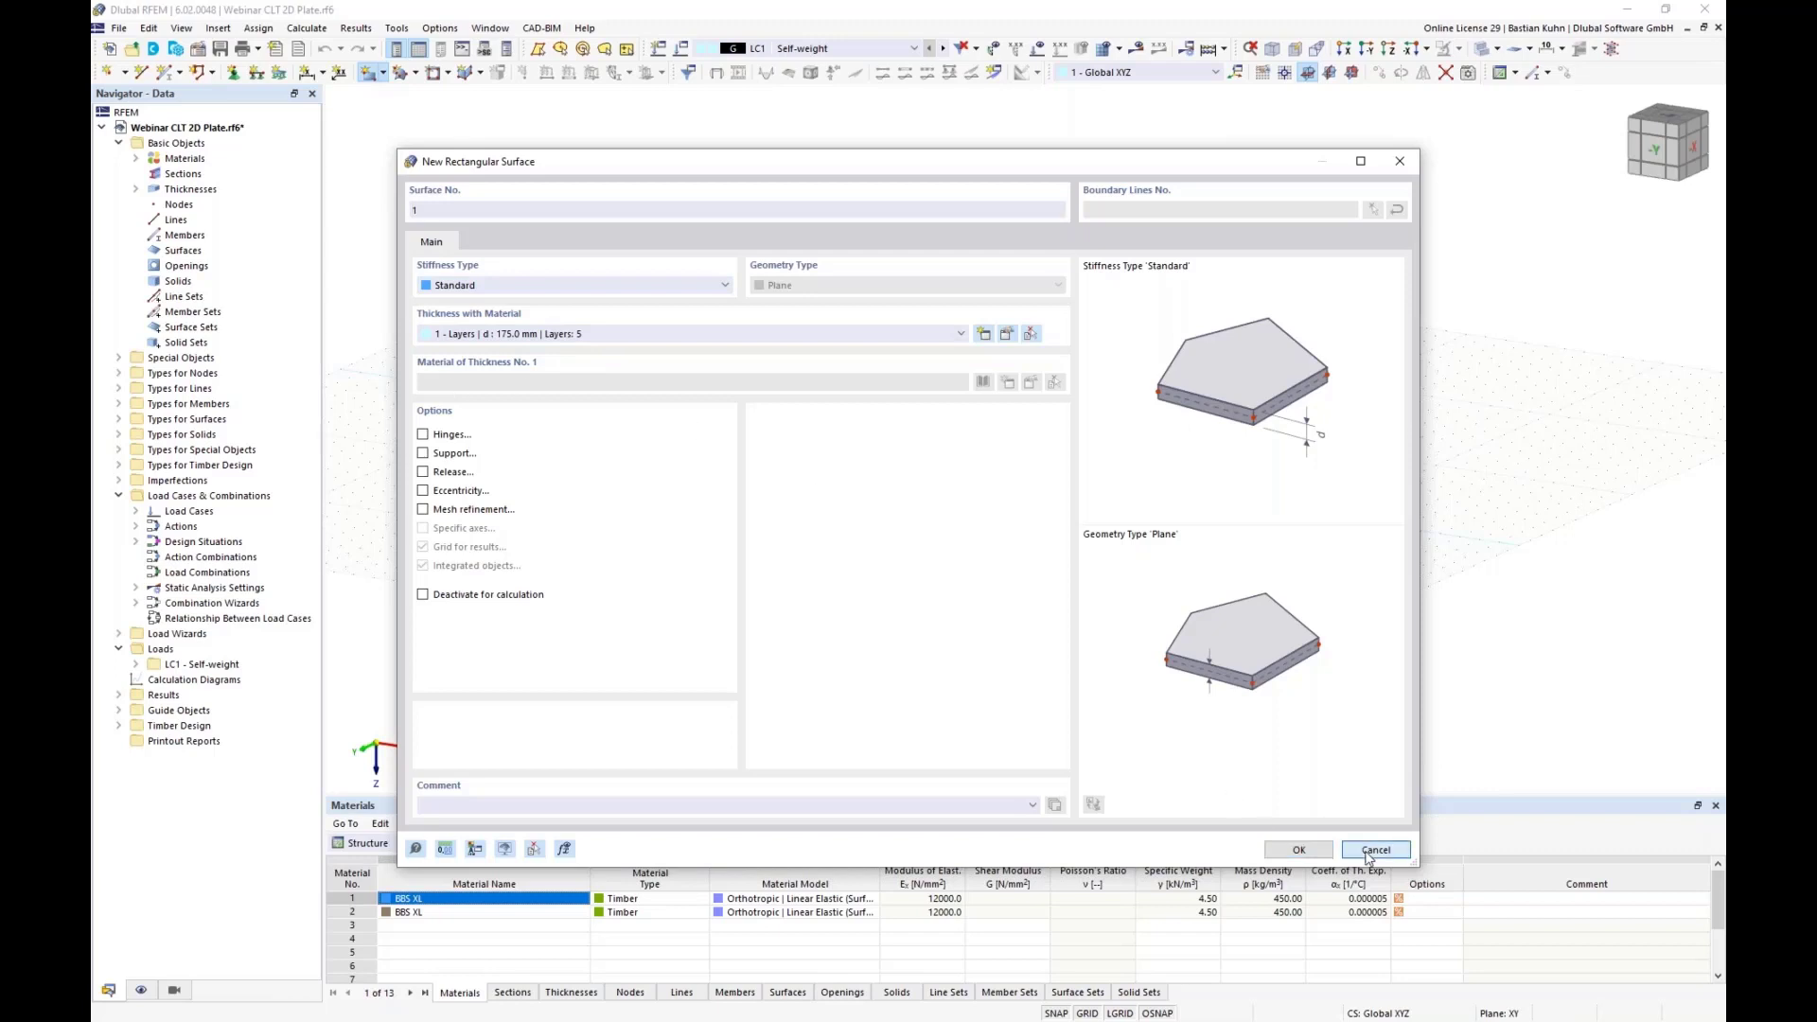
Delete all existing thicknesses and materials from the model
left_click(217, 192)
key("Delete")
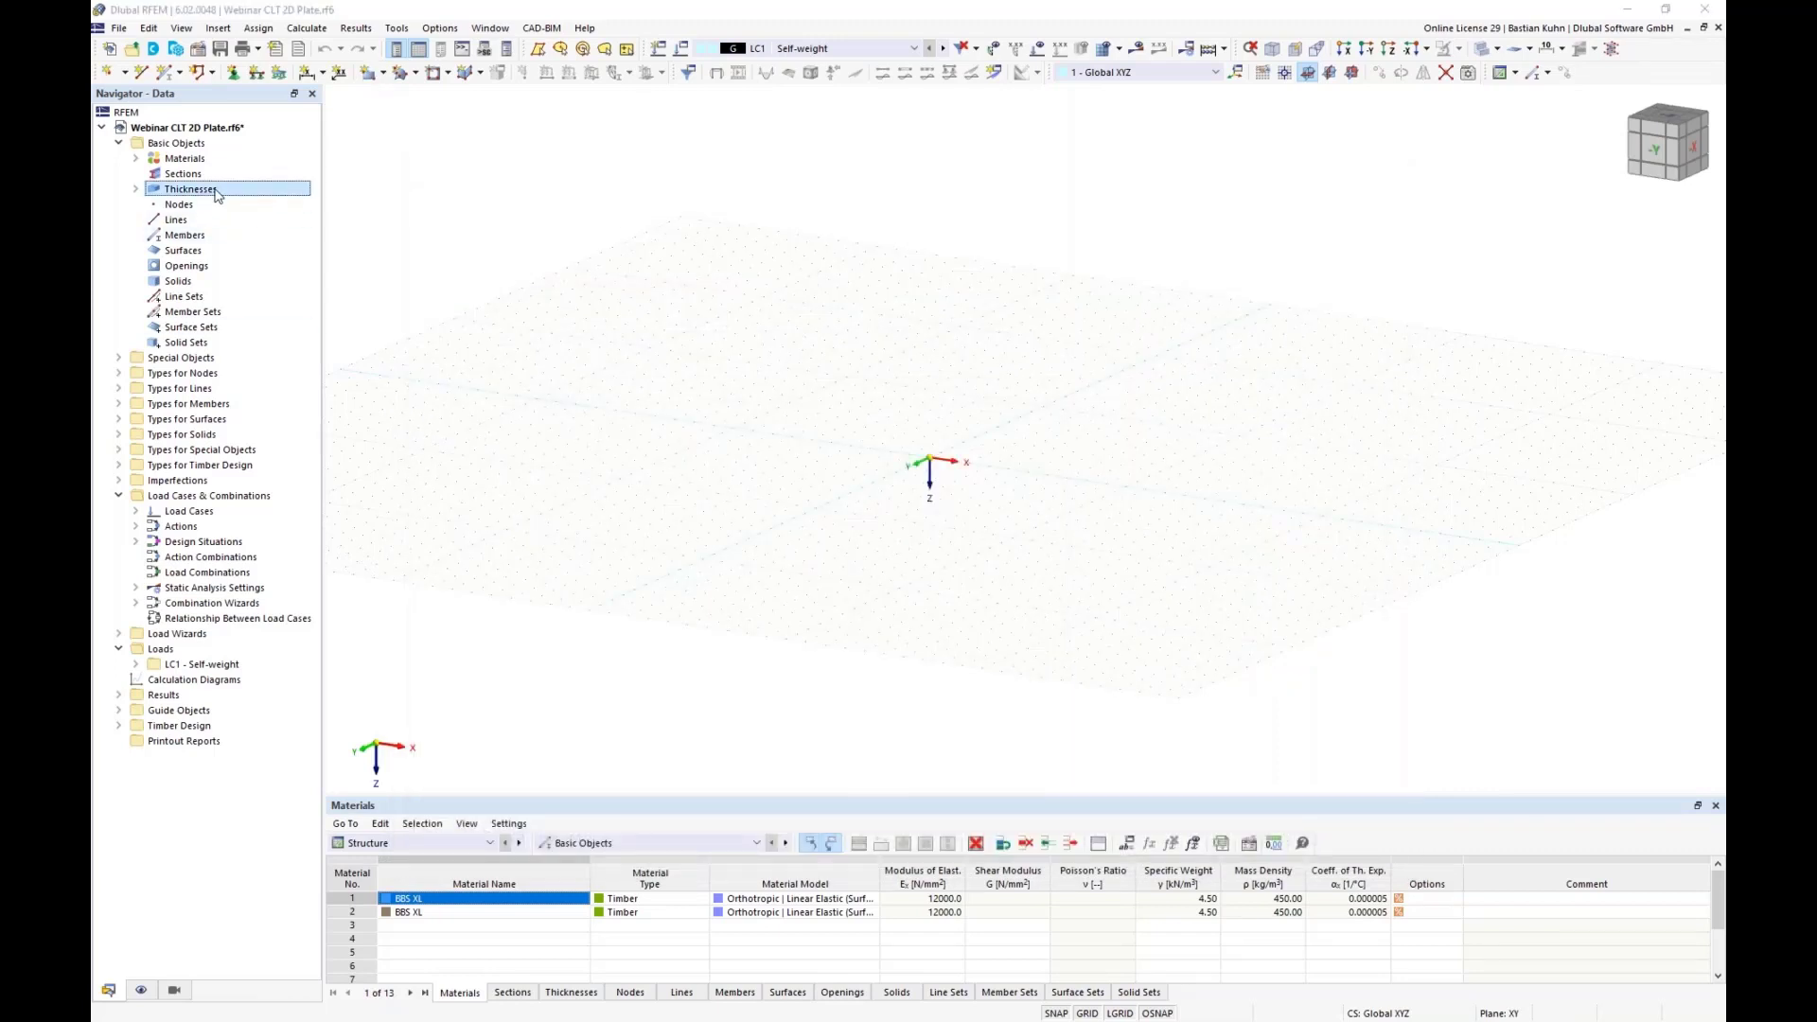
key("Return")
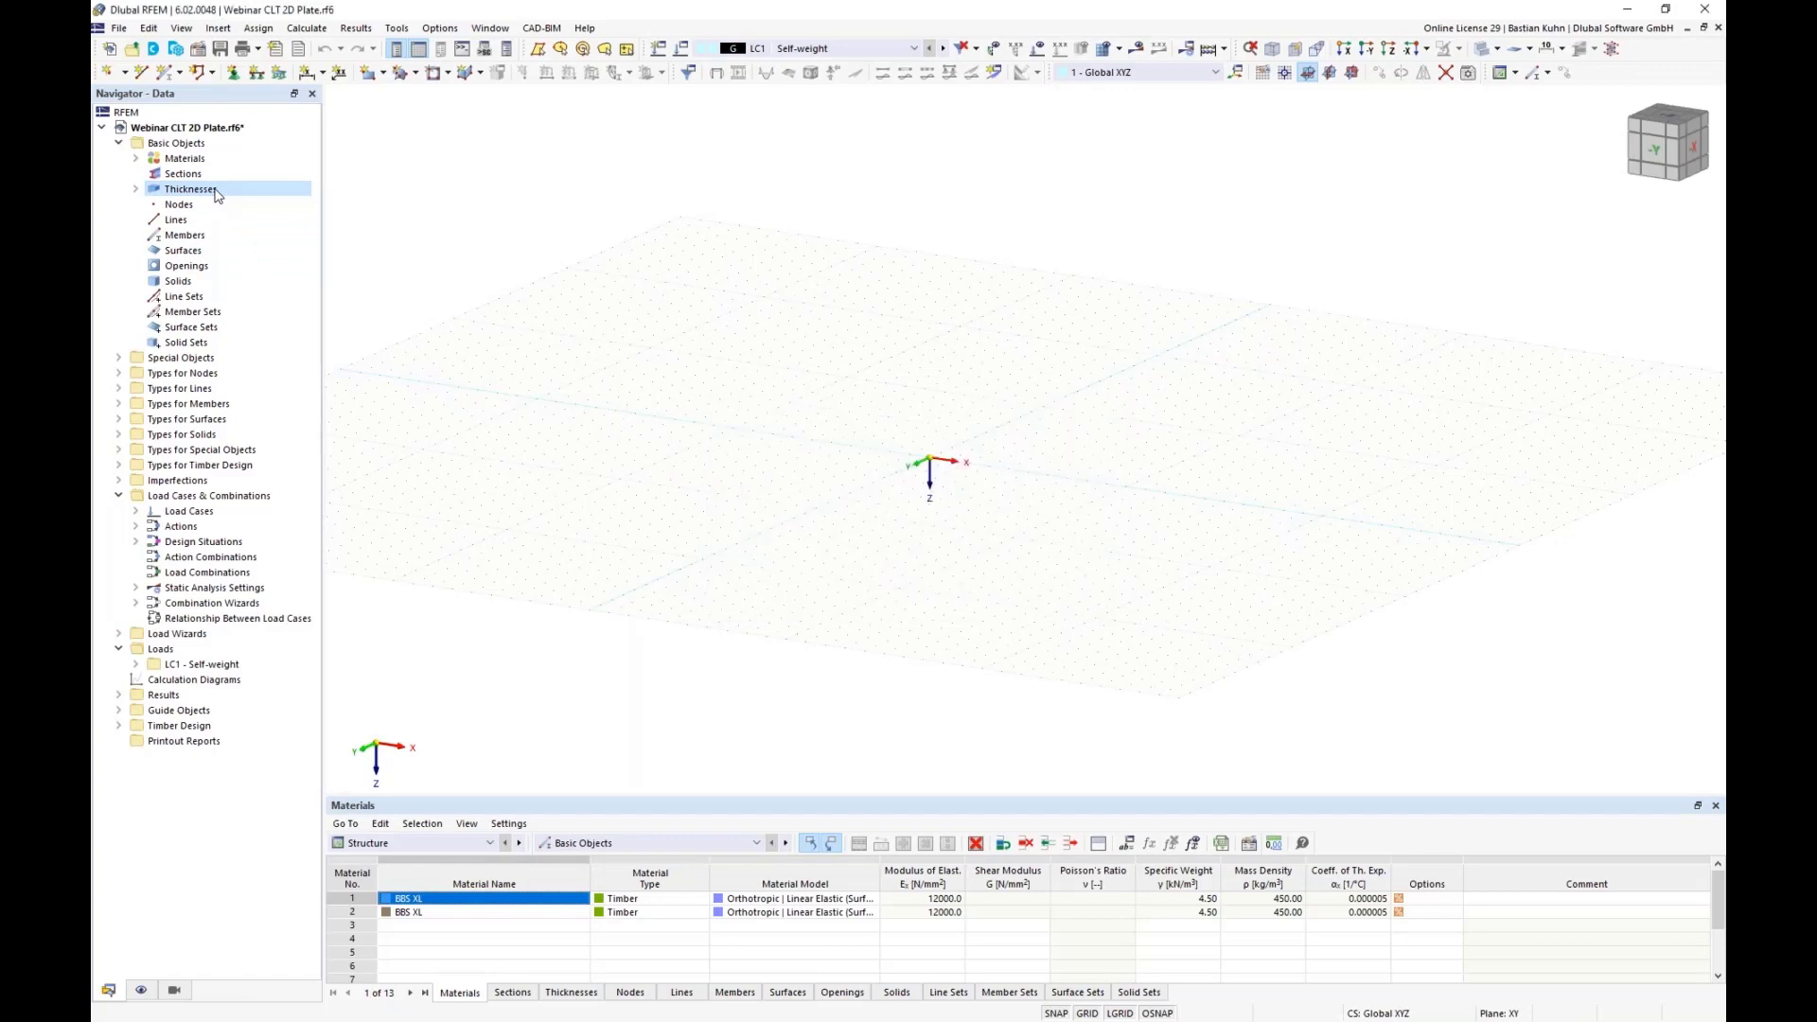
left_click(199, 162)
key("Delete")
key("Left")
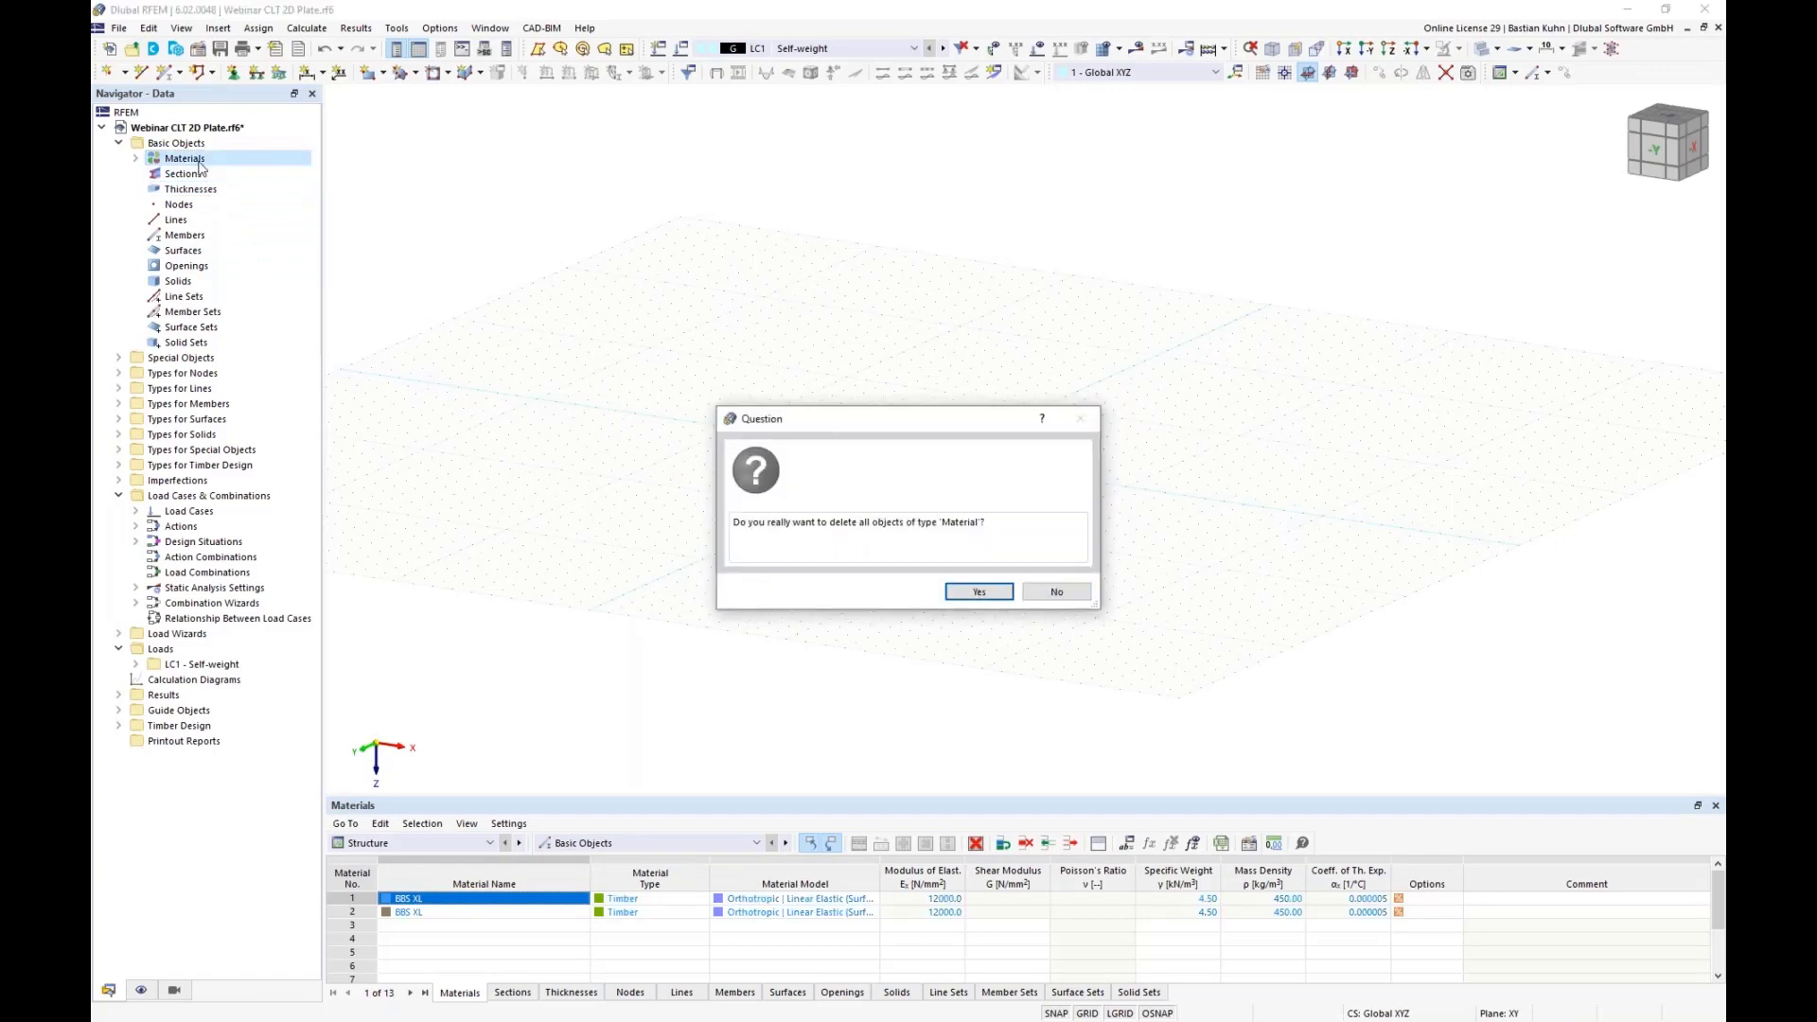
key("Return")
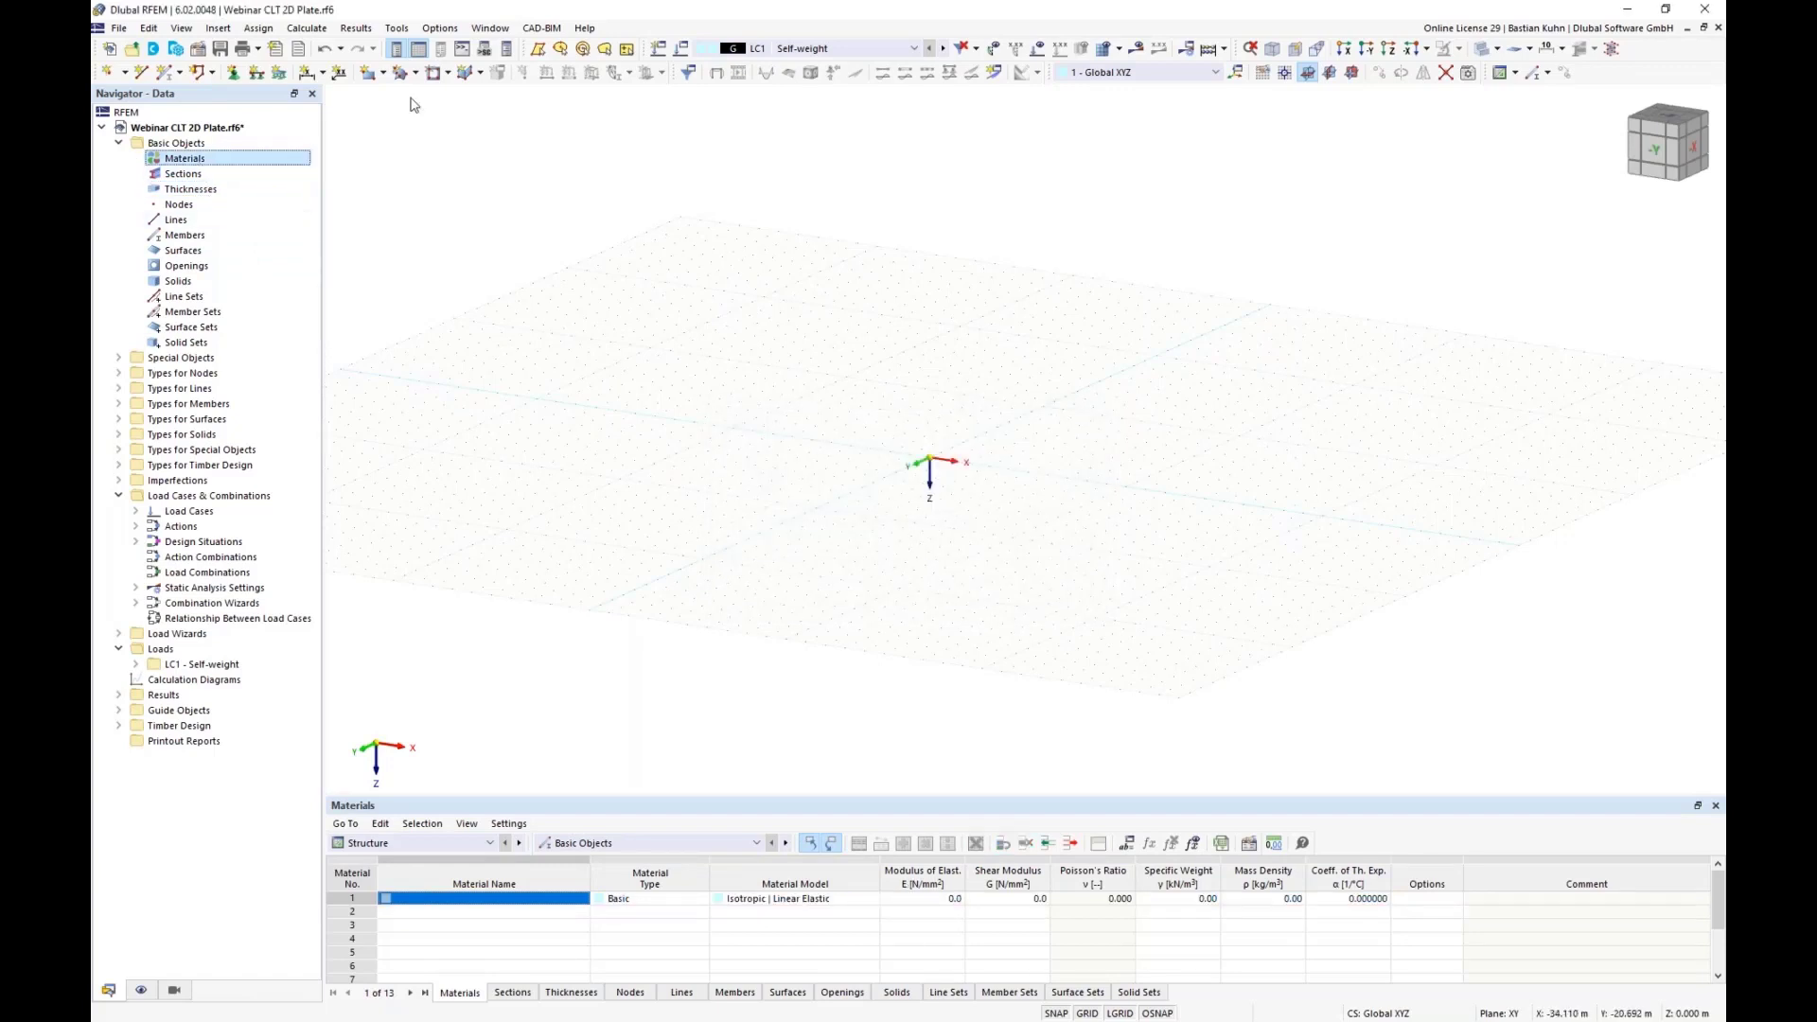
Begin a new rectangular surface with a new thickness of type Layers and open its layer definition
left_click(369, 73)
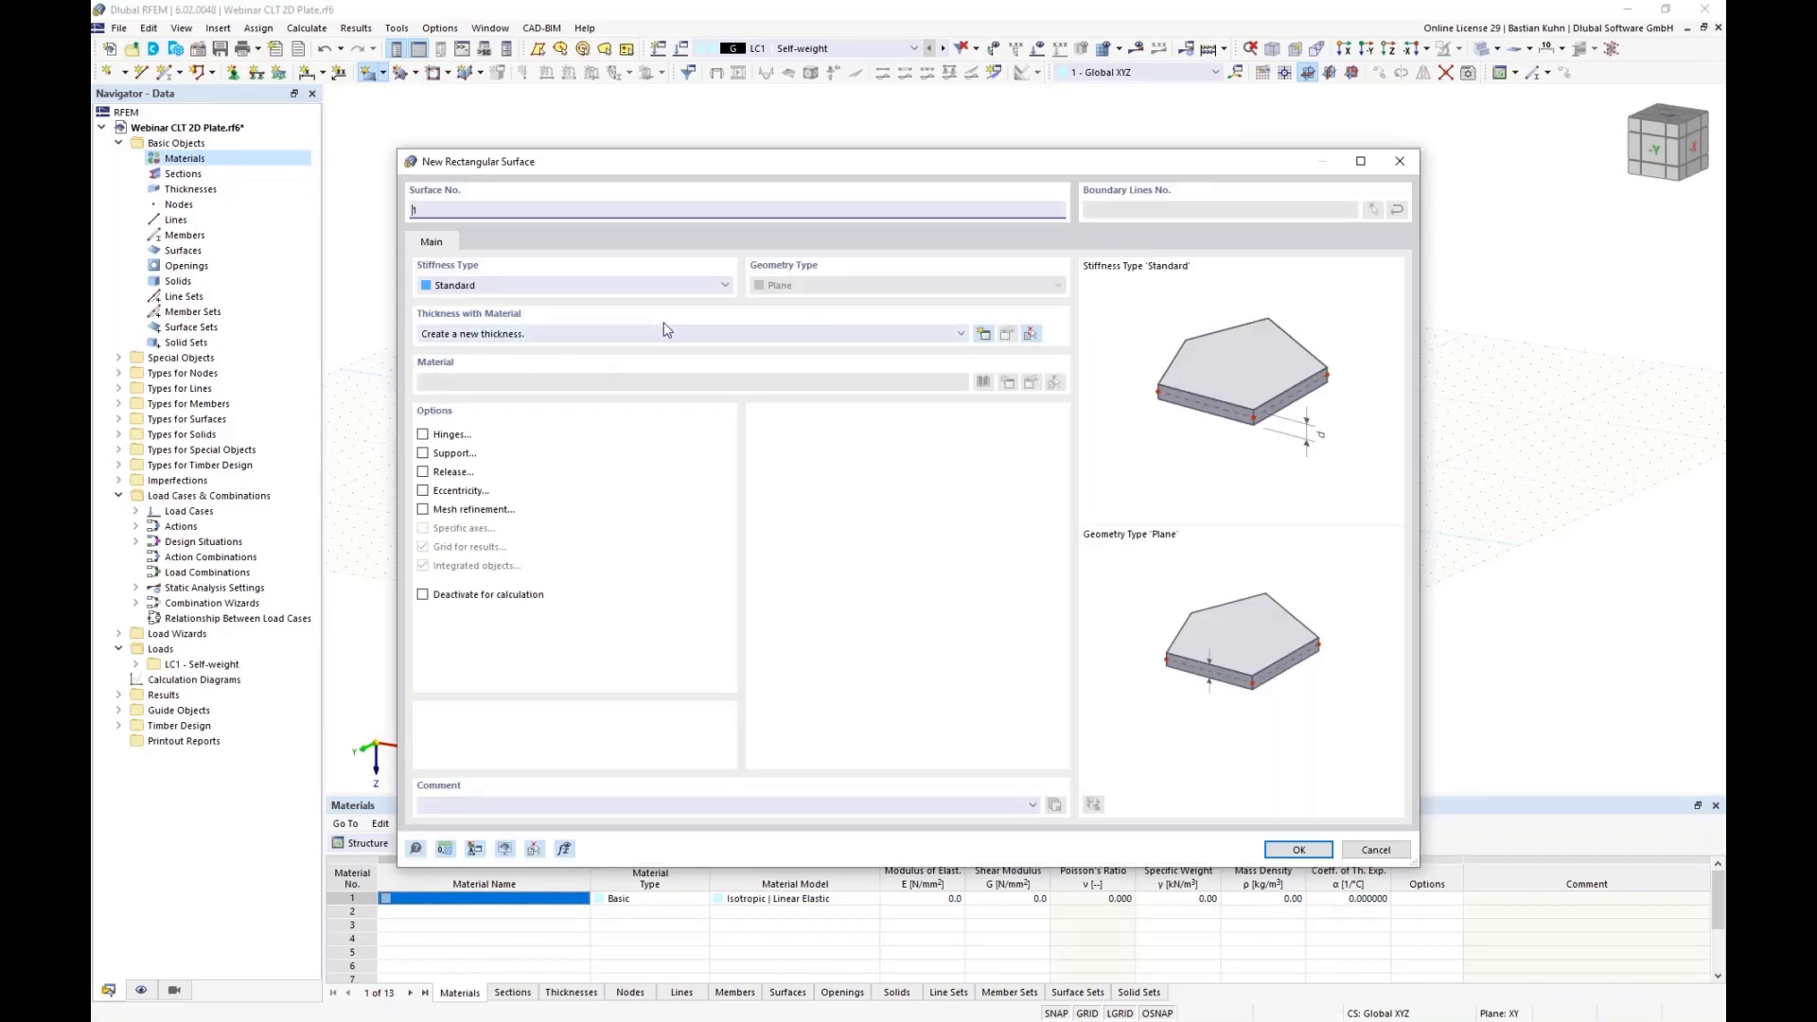
left_click(984, 335)
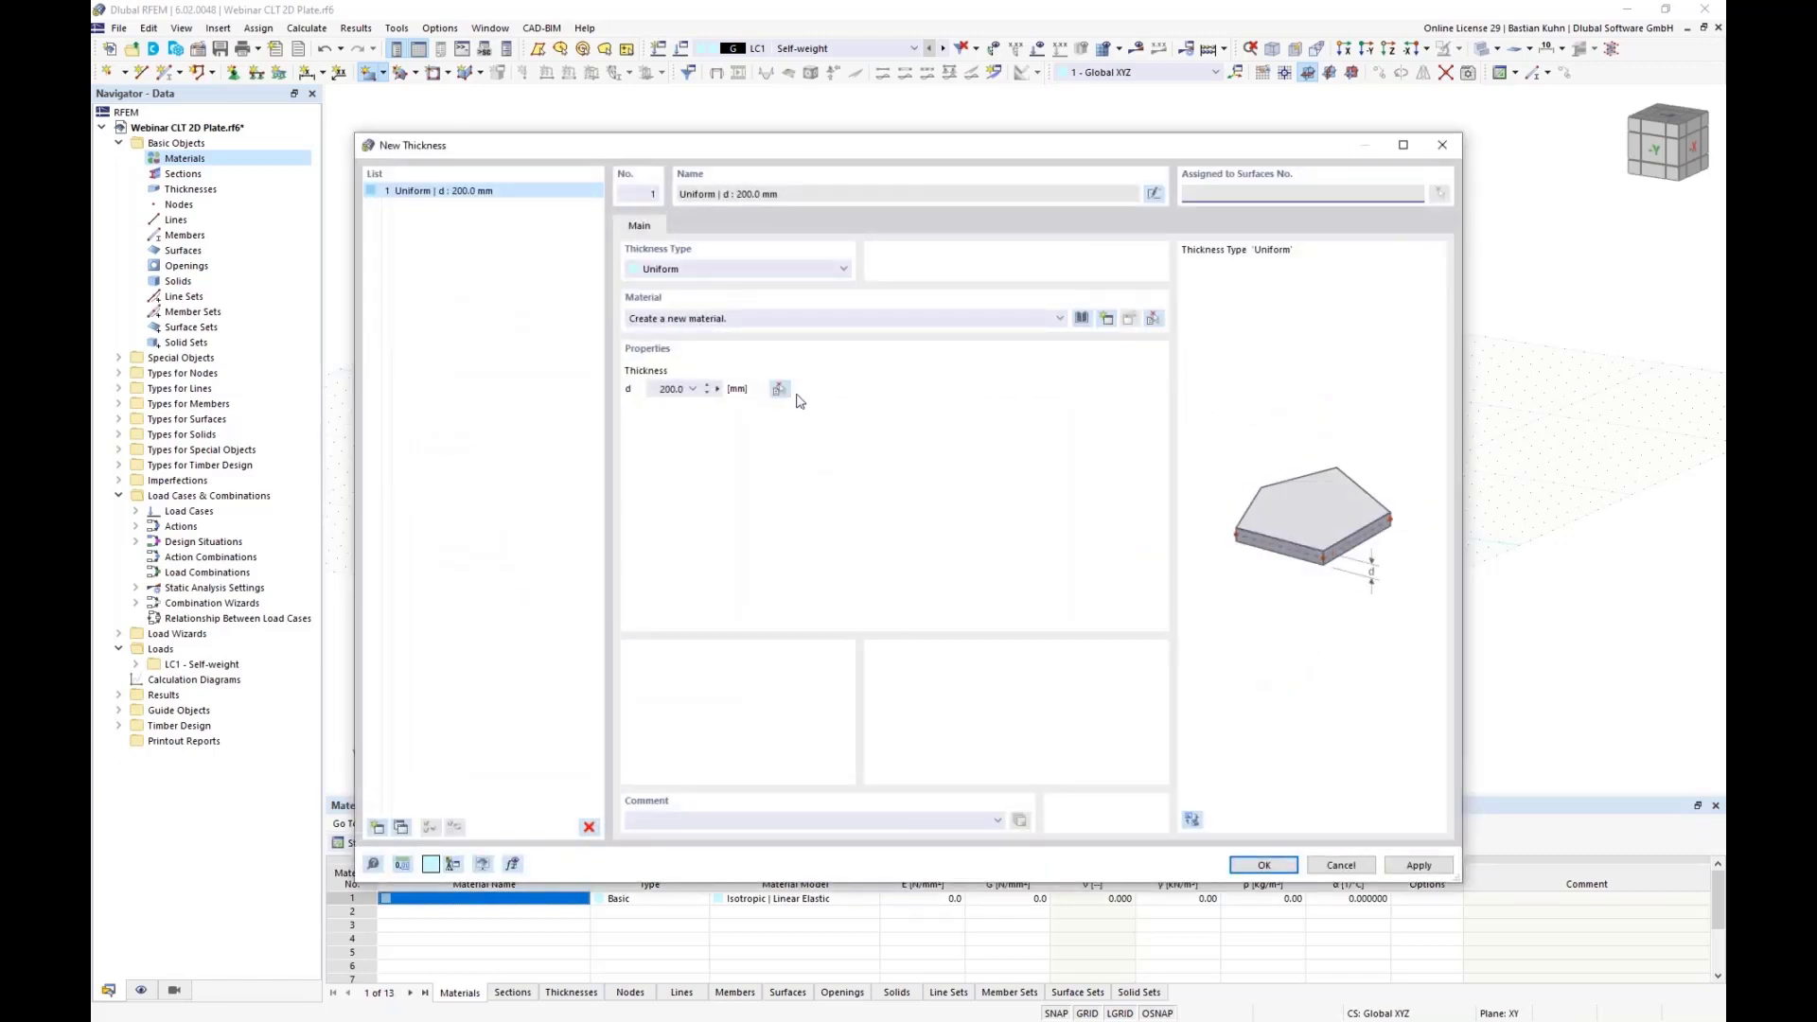
left_click(763, 269)
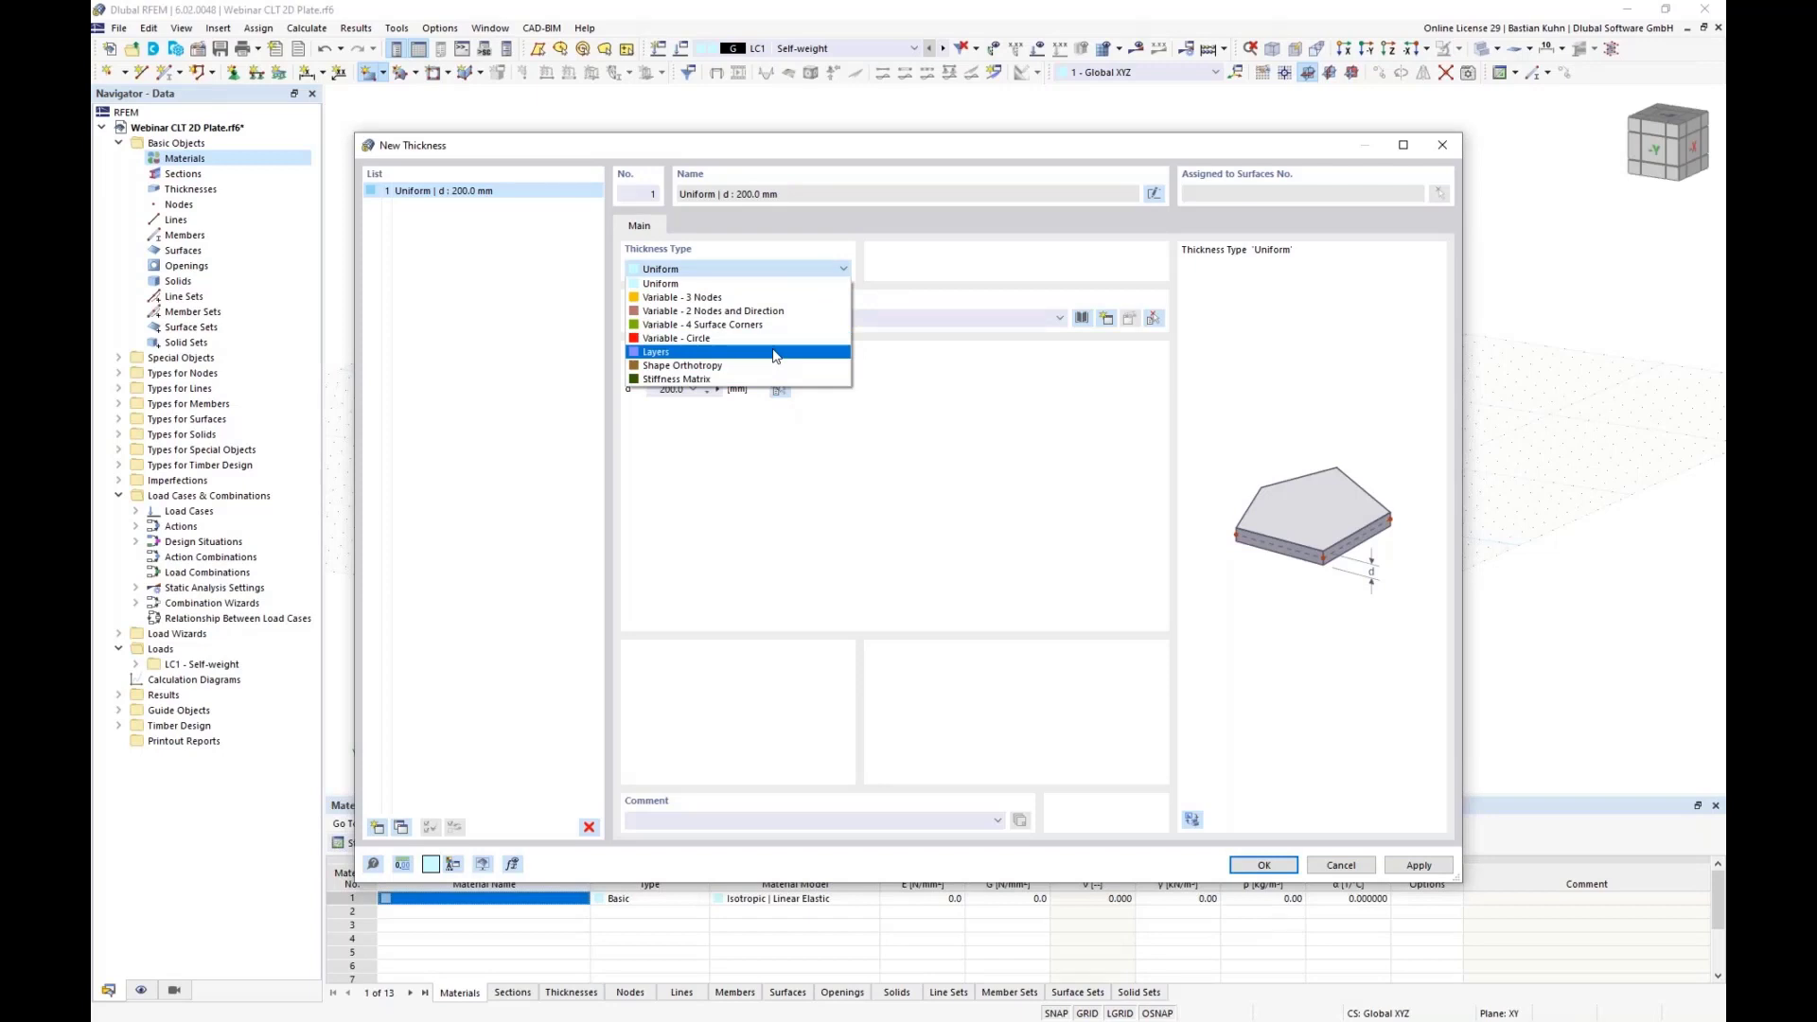
left_click(774, 352)
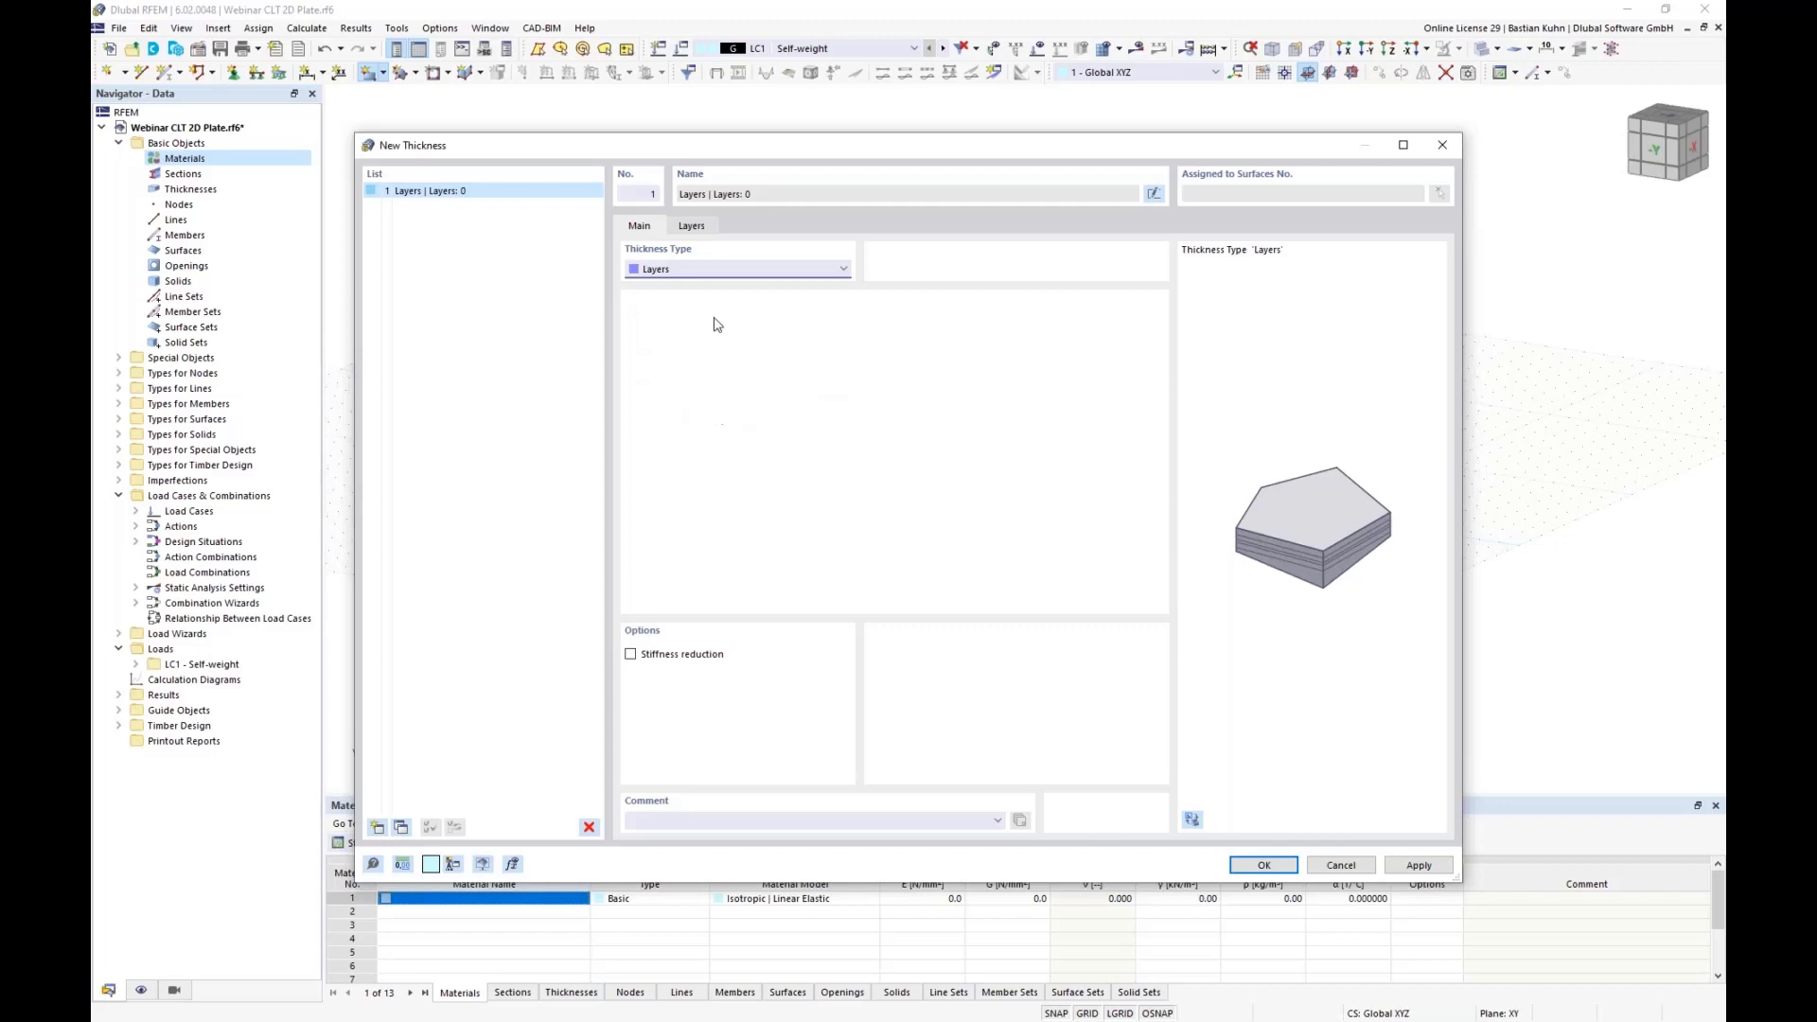
left_click(693, 227)
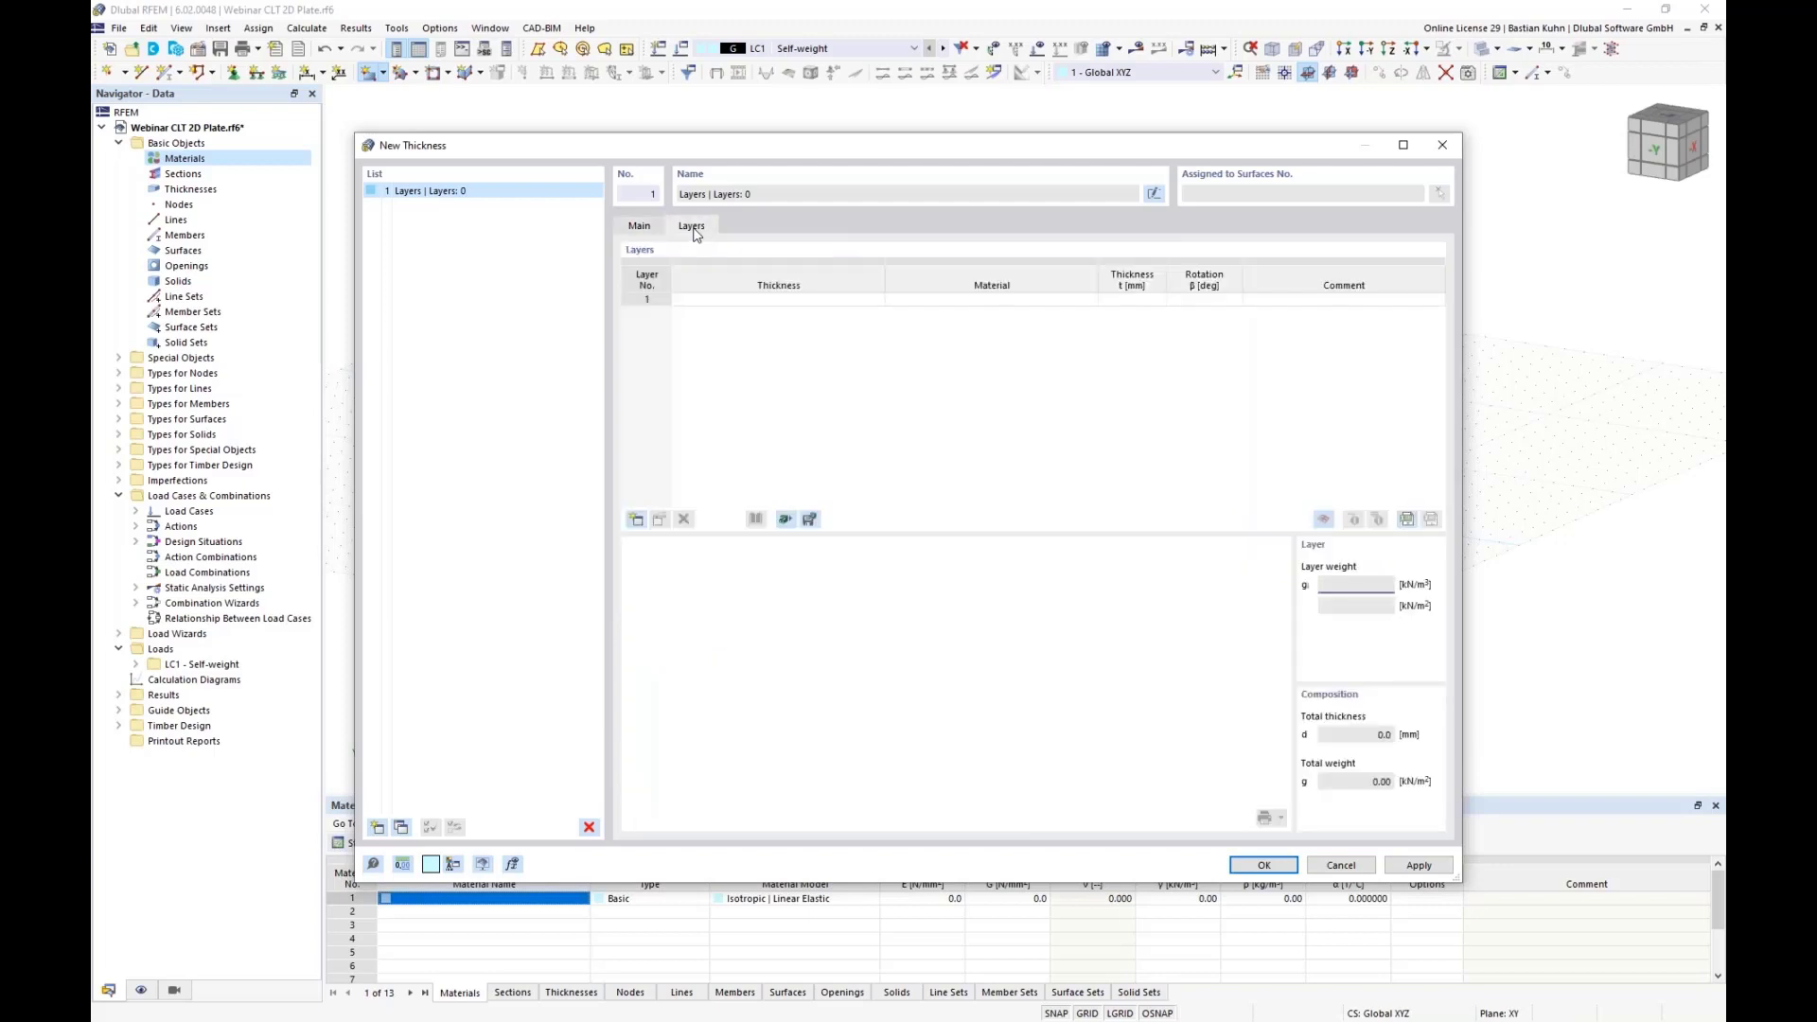
Create a new material for layer 1 with the Orthotropic | Linear Elastic (Surfaces) model, using Binderholz BBS XL cross laminated timber from the library
left_click(1011, 301)
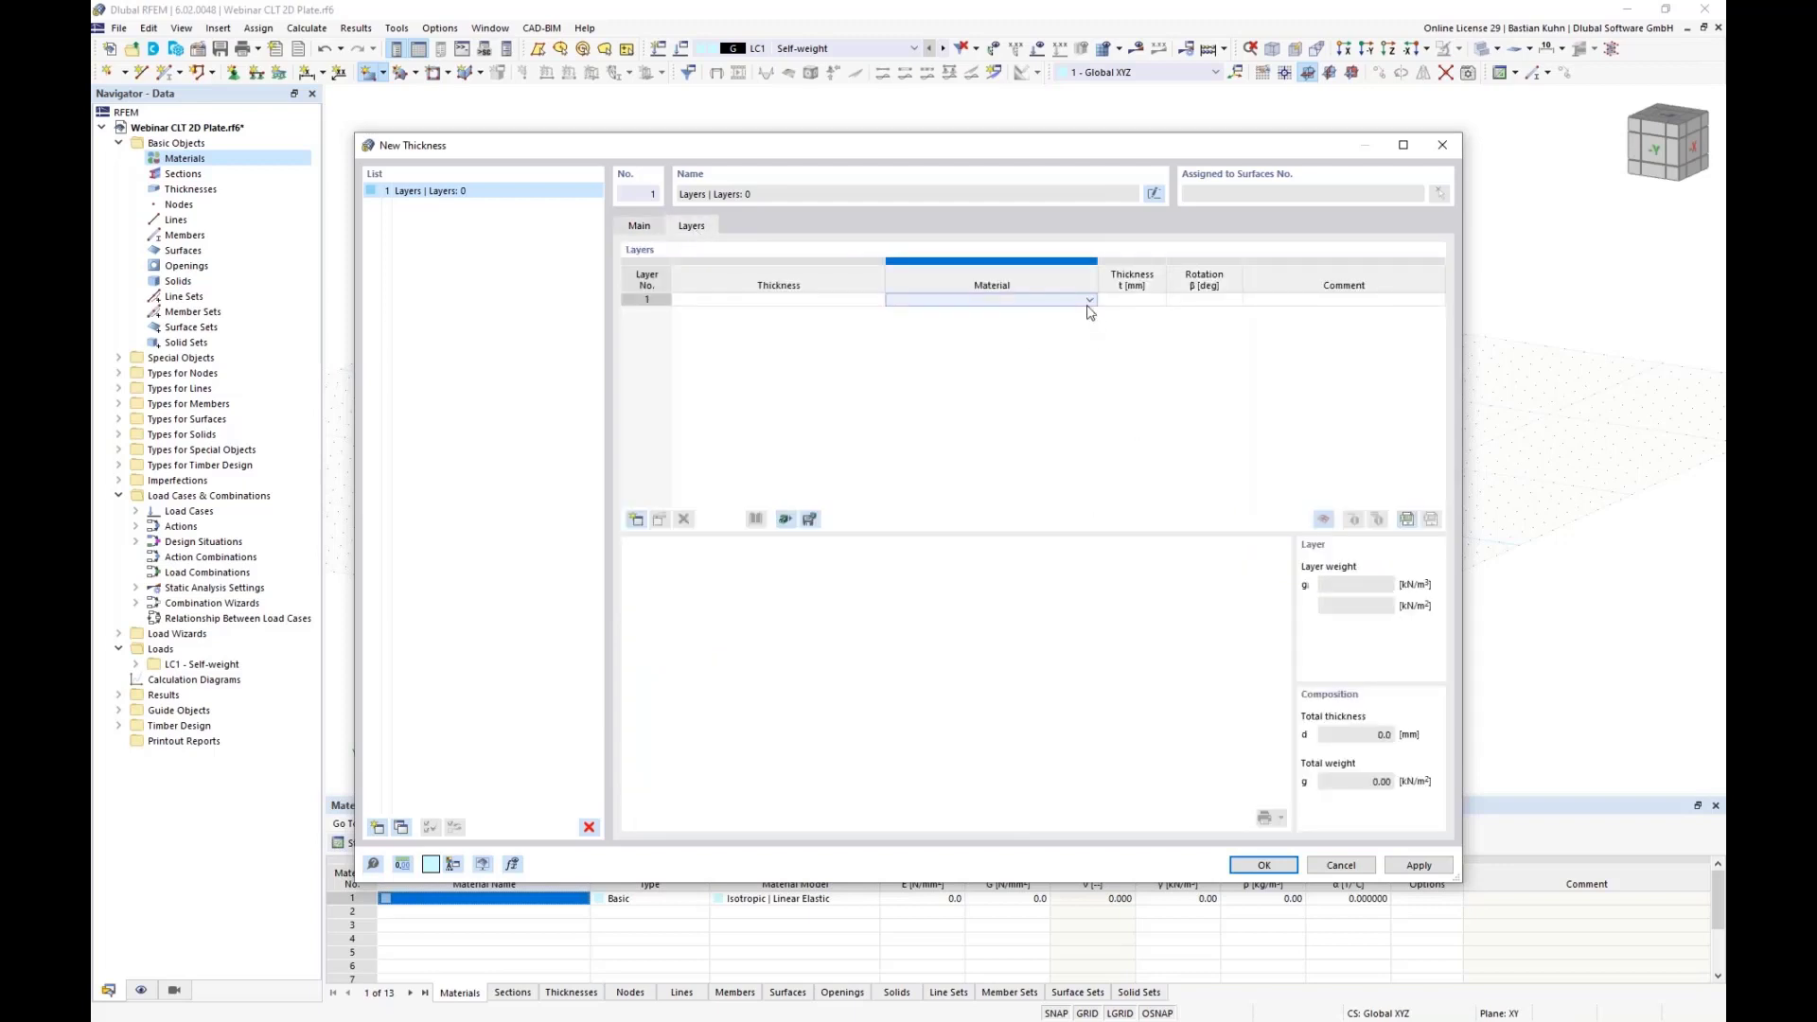
left_click(1089, 301)
left_click(1089, 301)
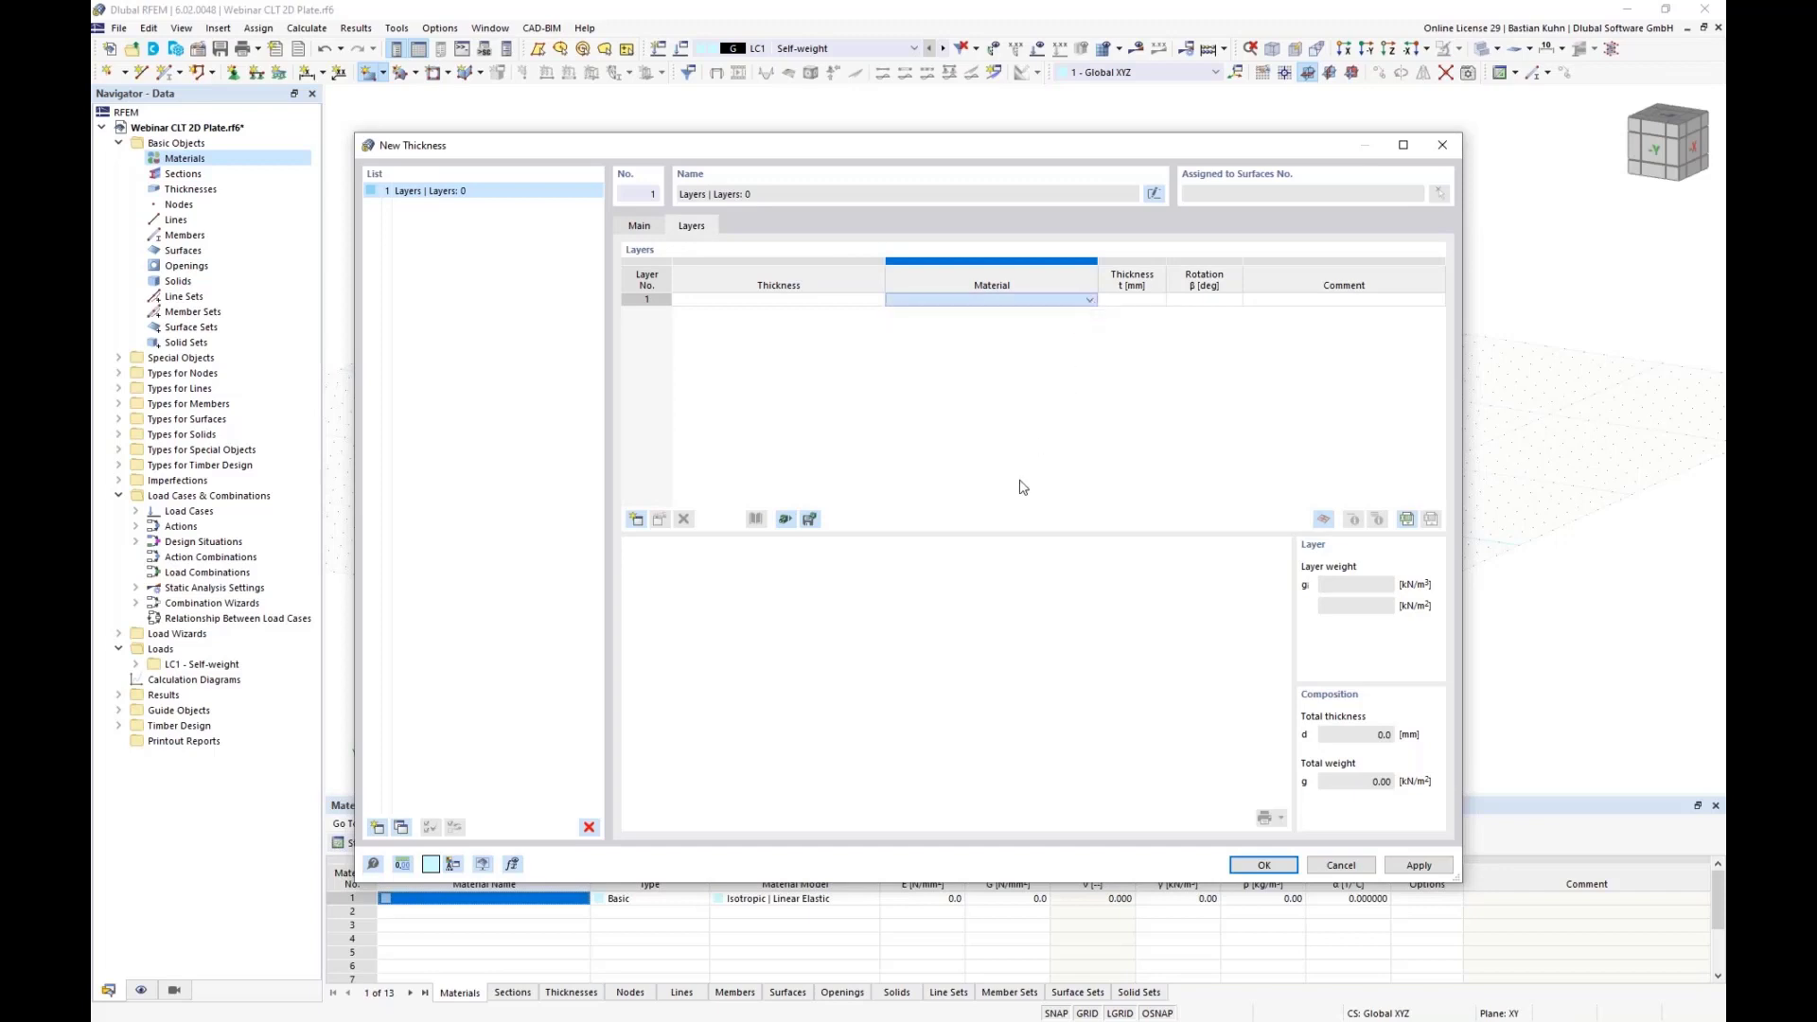
left_click(757, 359)
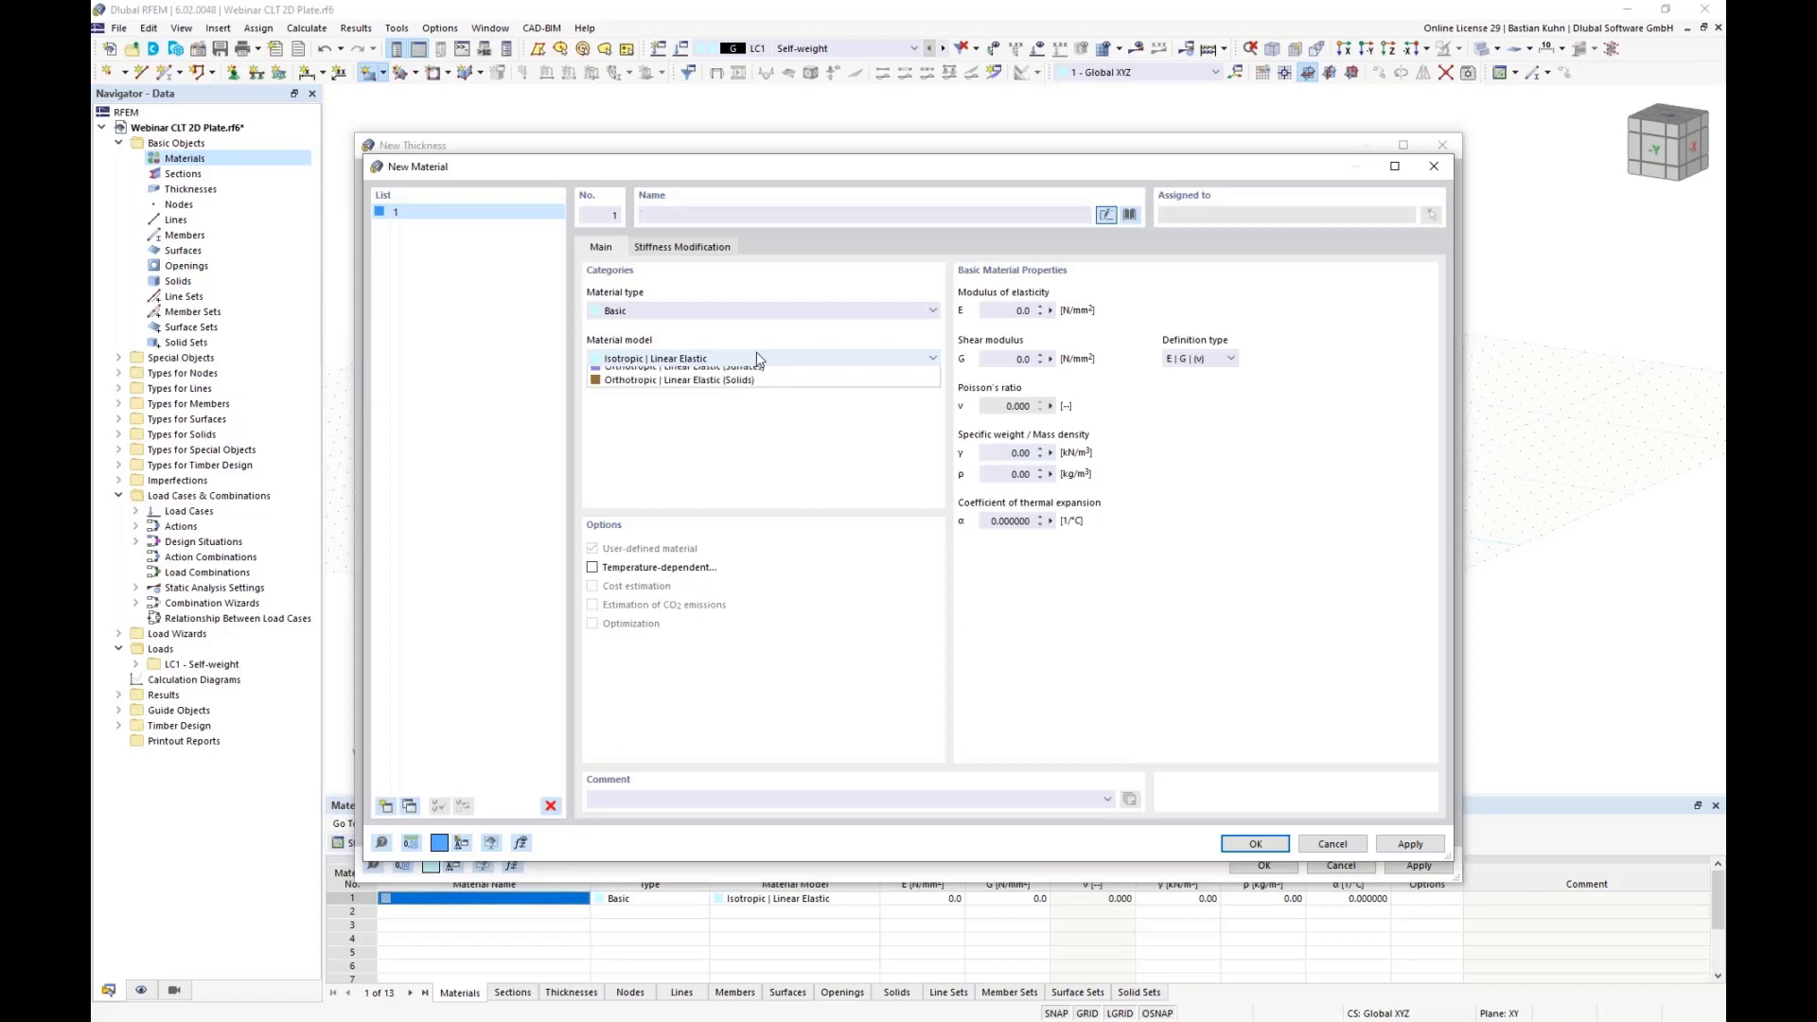
left_click(757, 388)
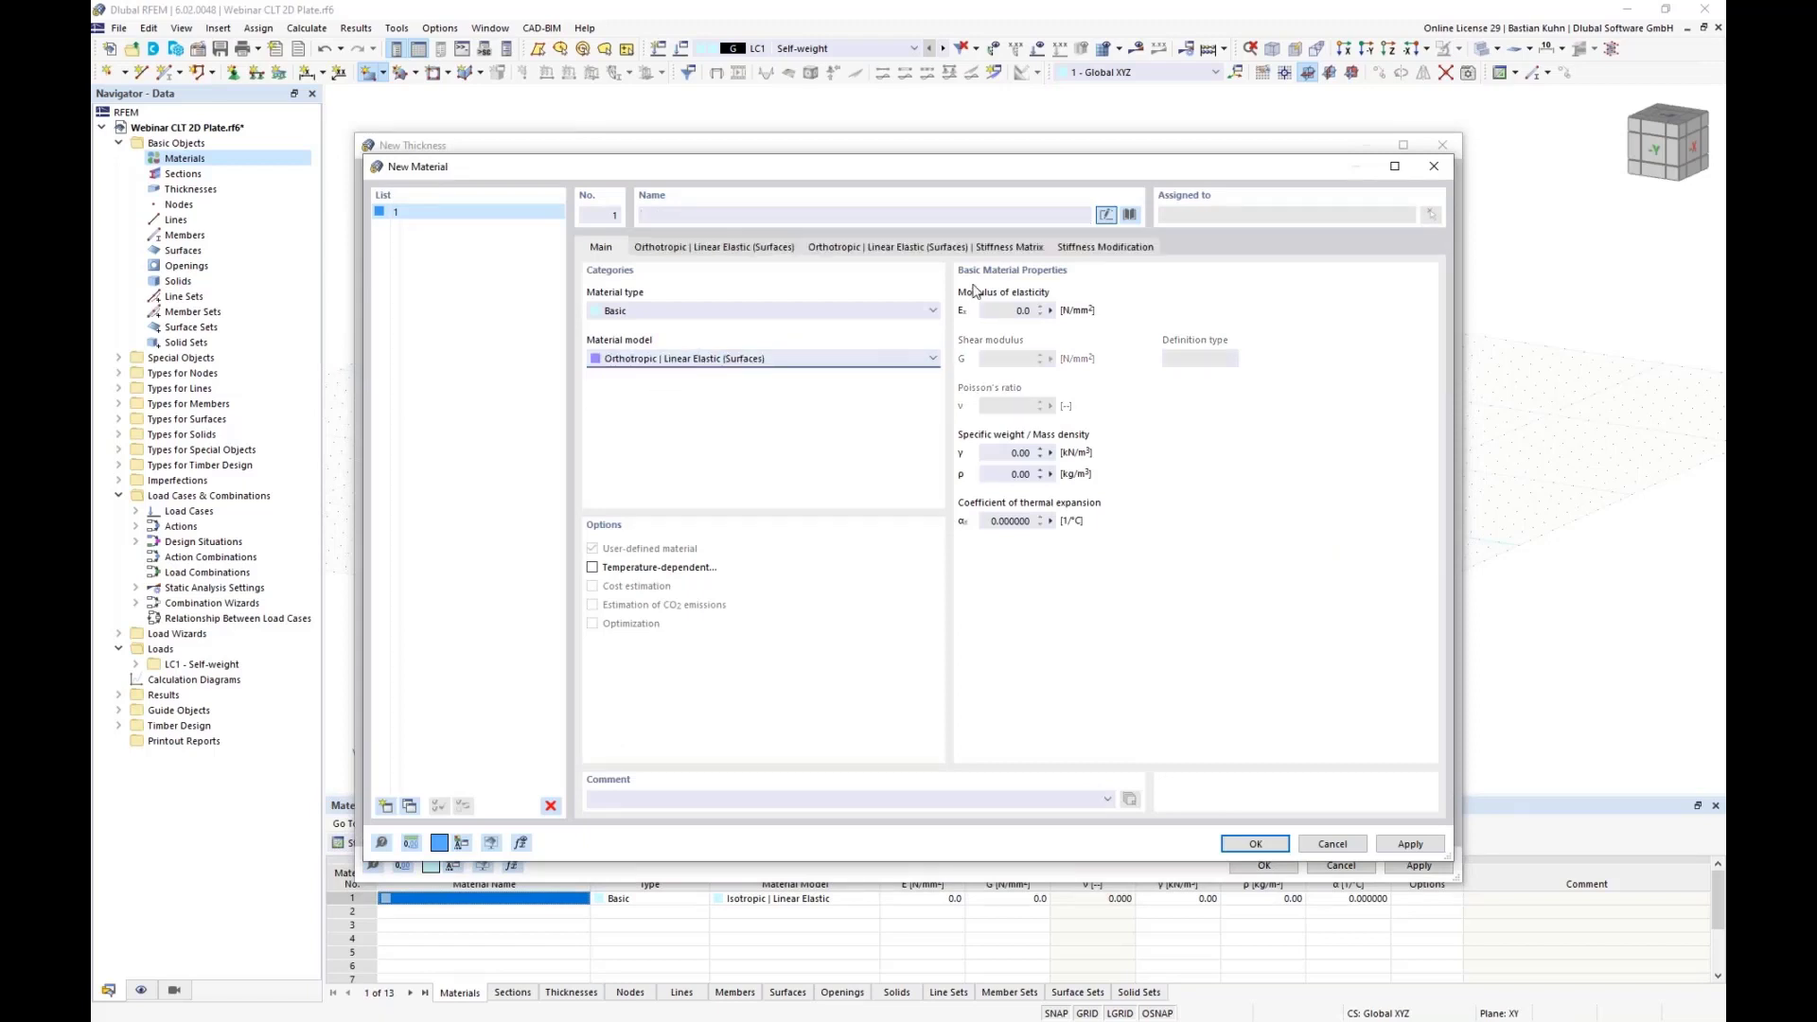
left_click(1129, 216)
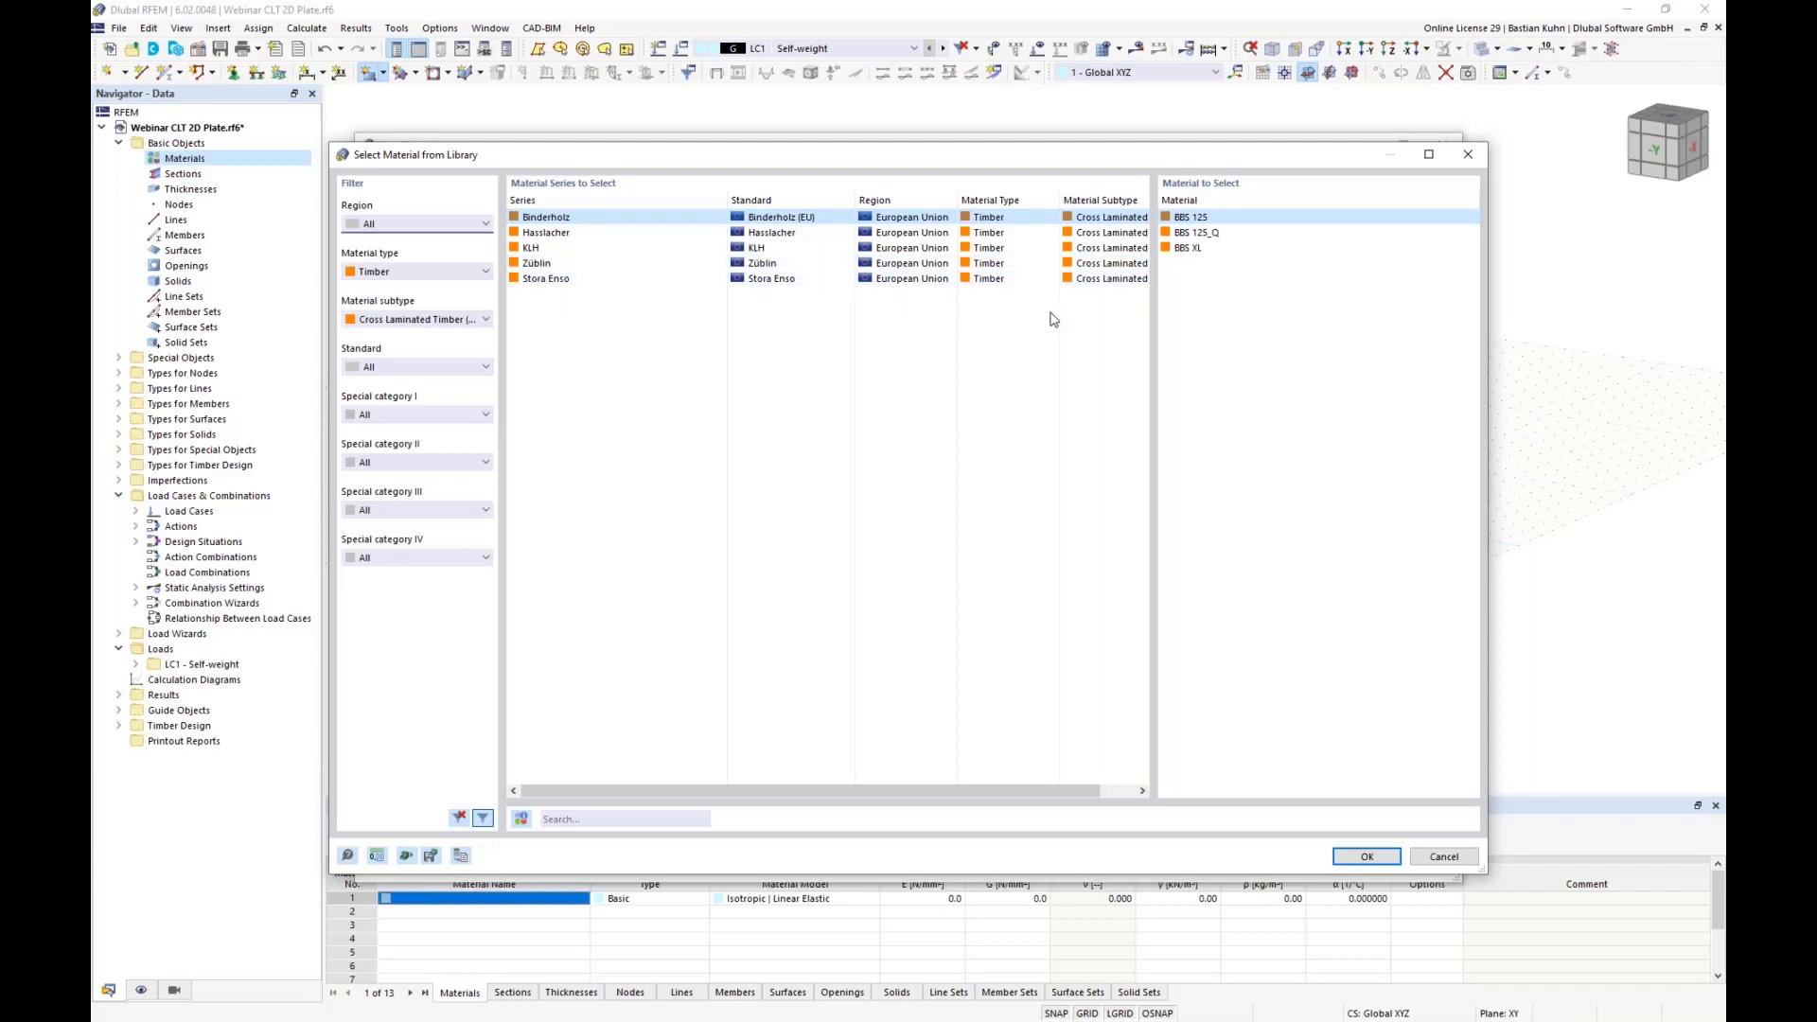
left_click(1185, 248)
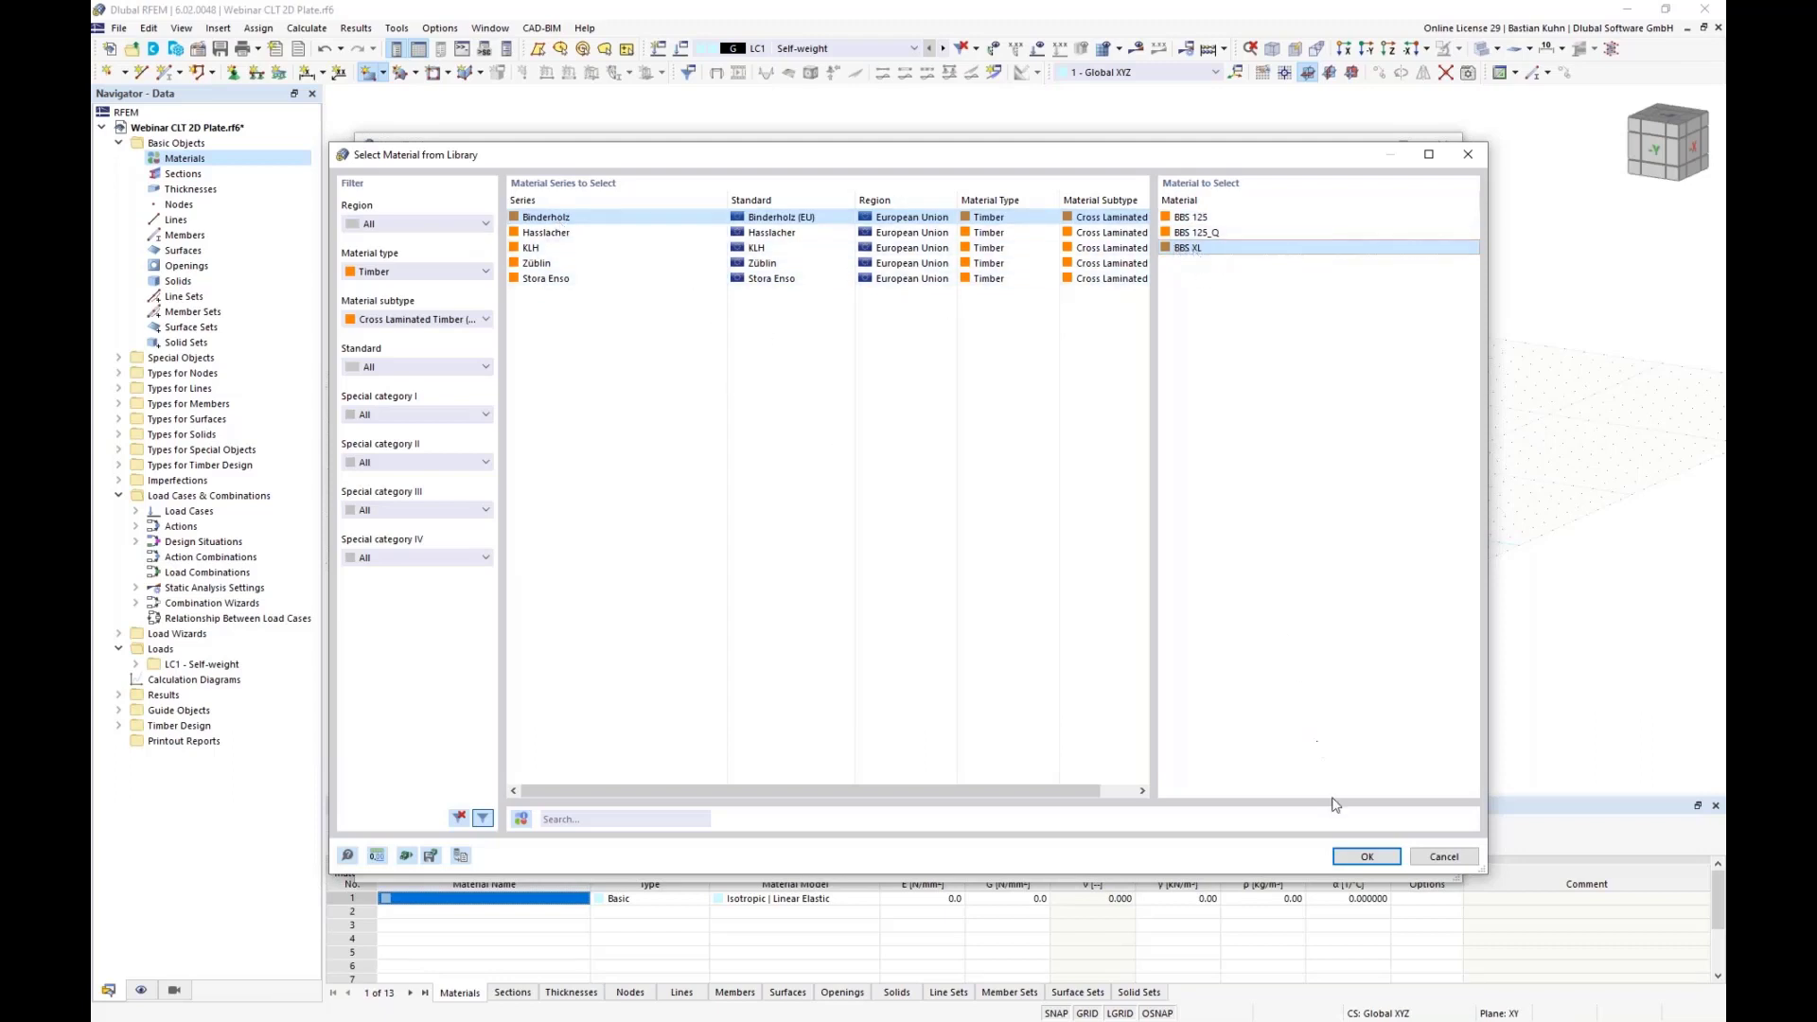
left_click(1366, 857)
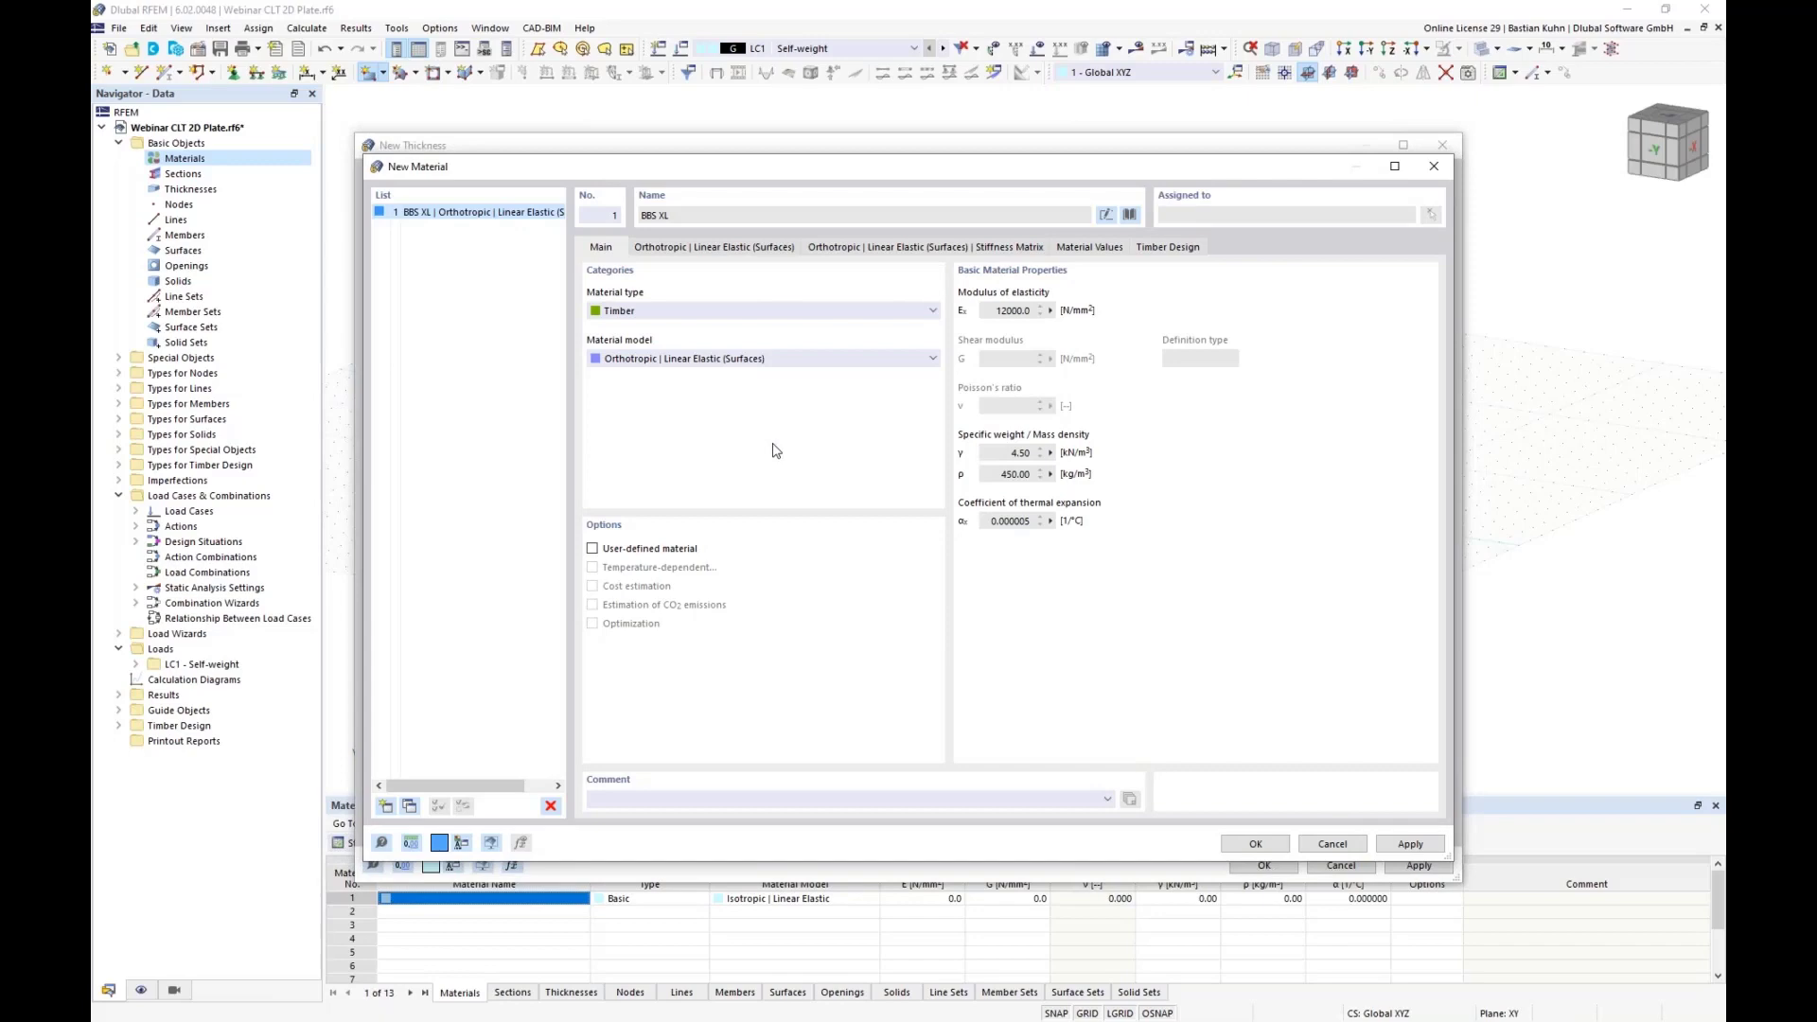
Review the BBS XL material's strength values, stiffness matrix and orthotropic elastic parameters, and confirm the material for layer 1
left_click(1076, 248)
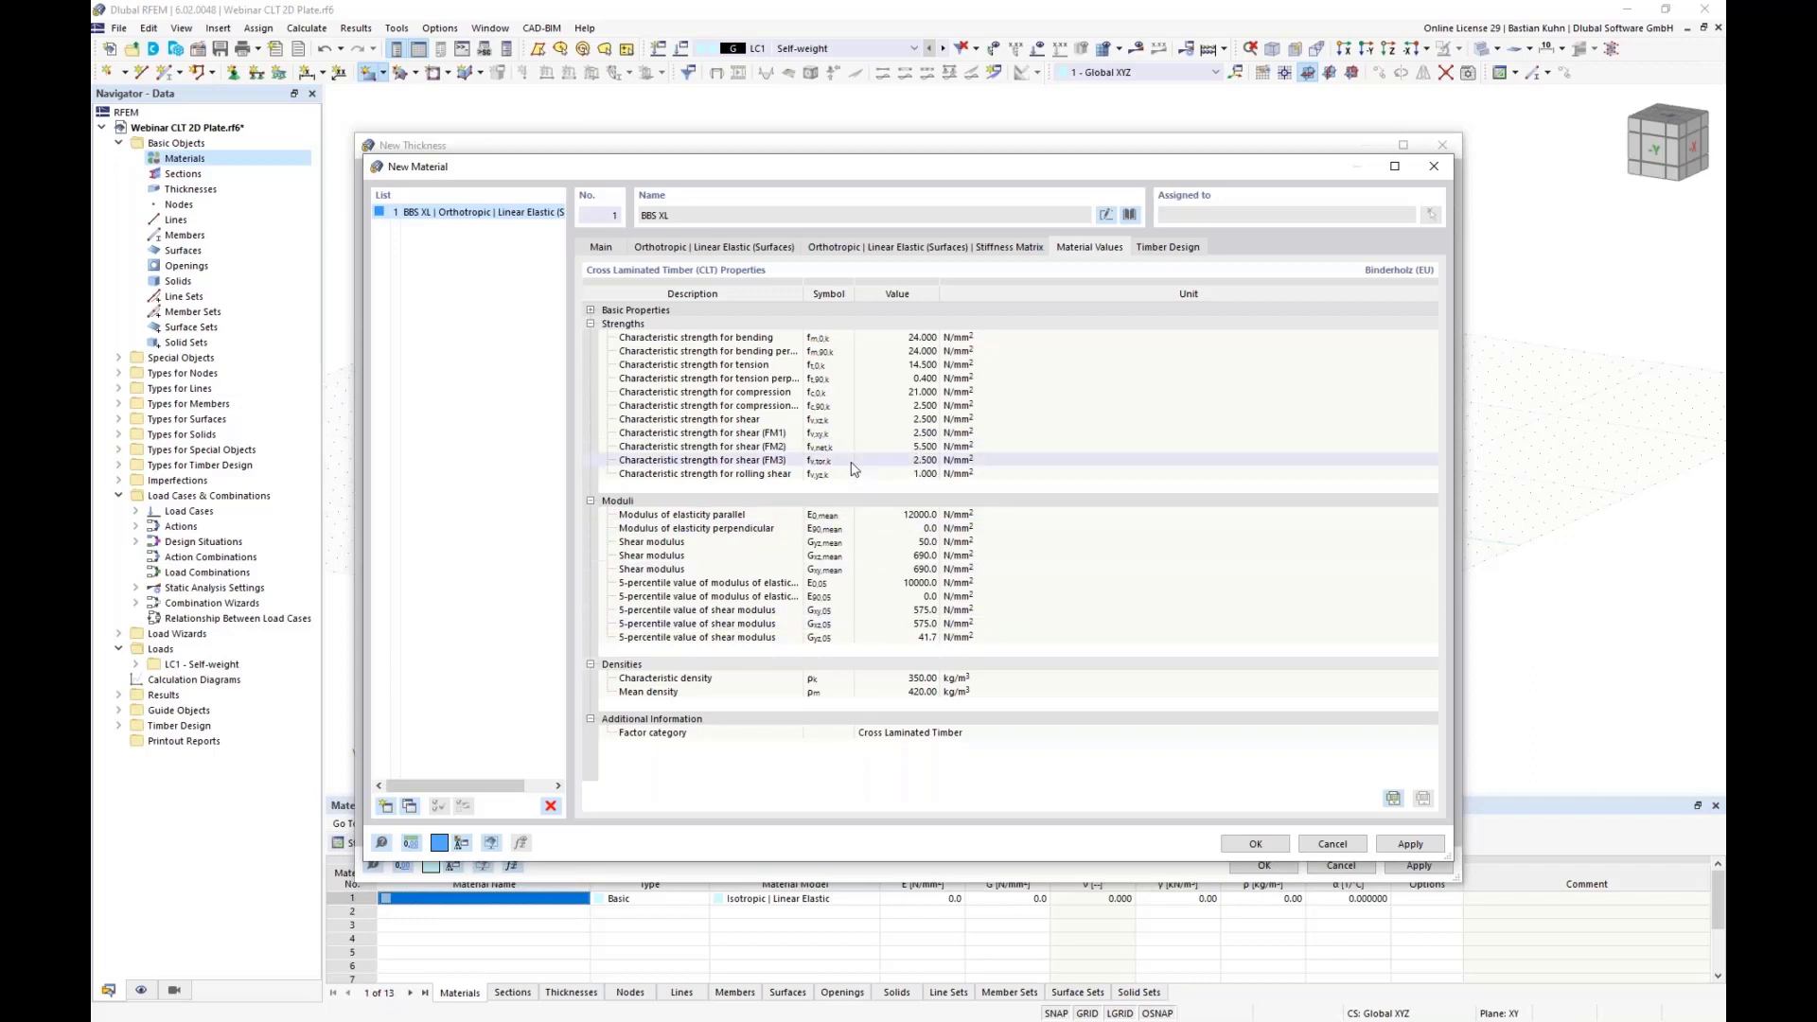
left_click(912, 433)
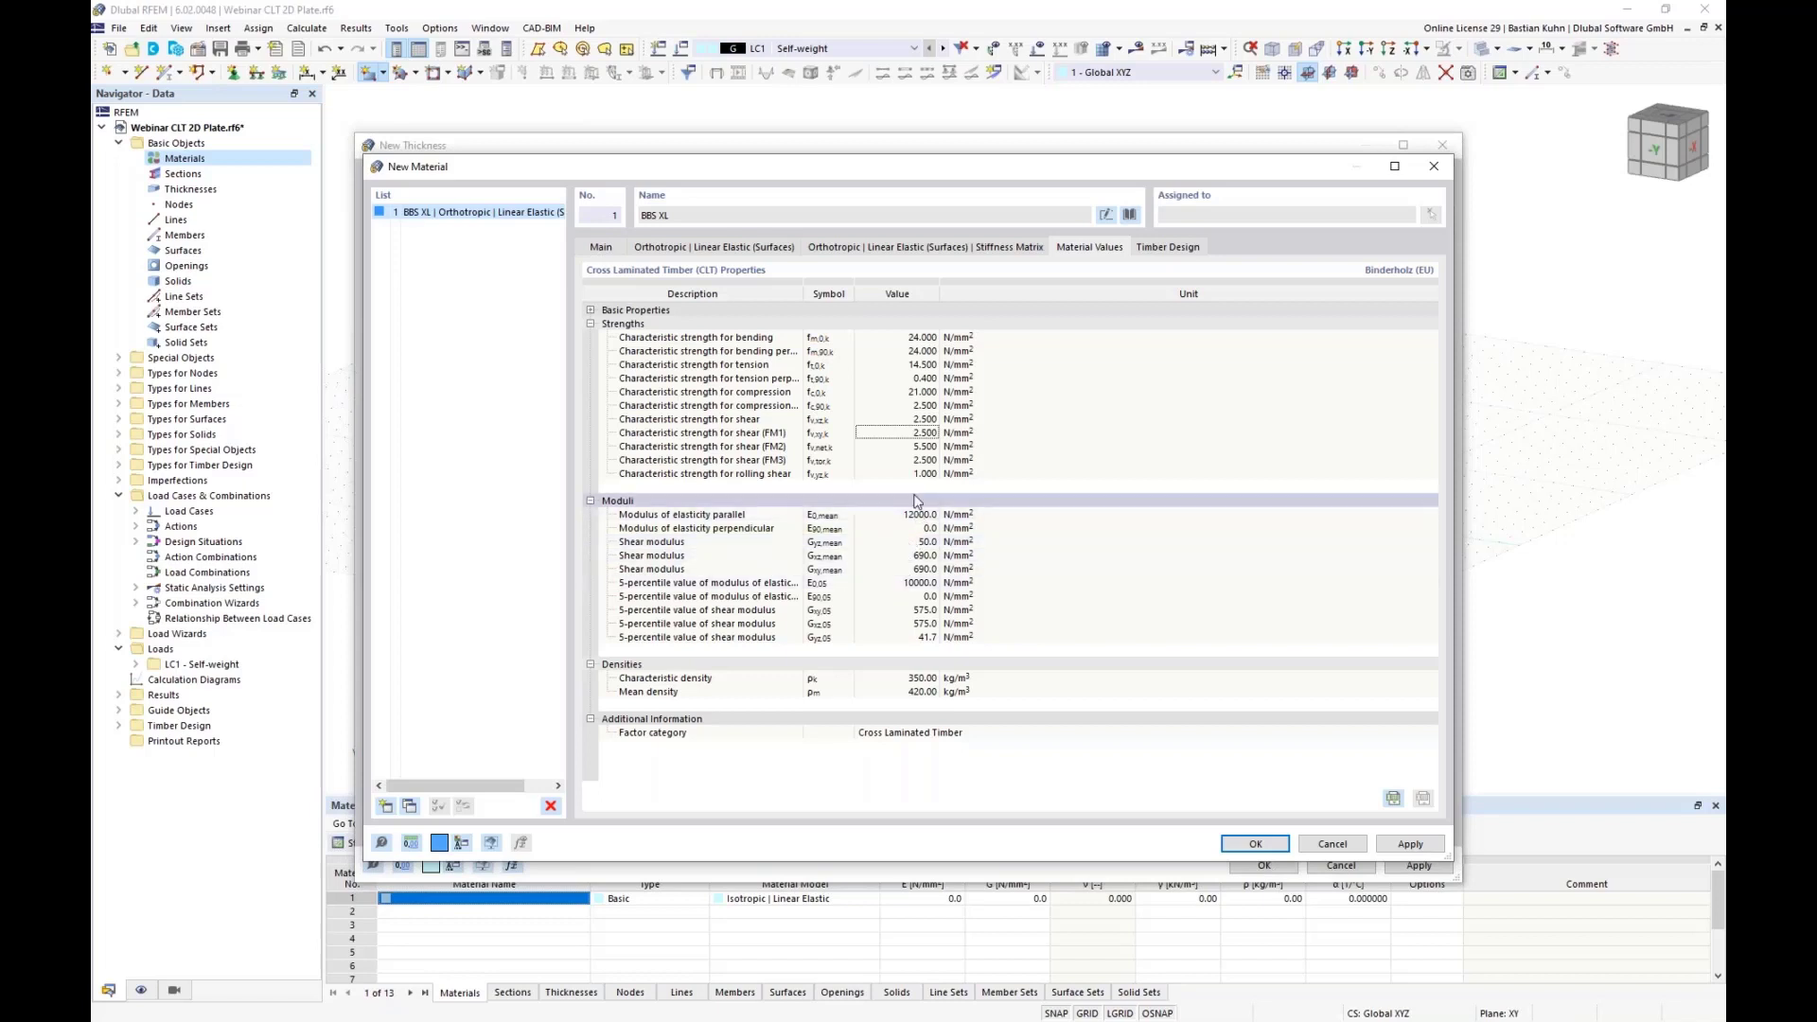
left_click(906, 248)
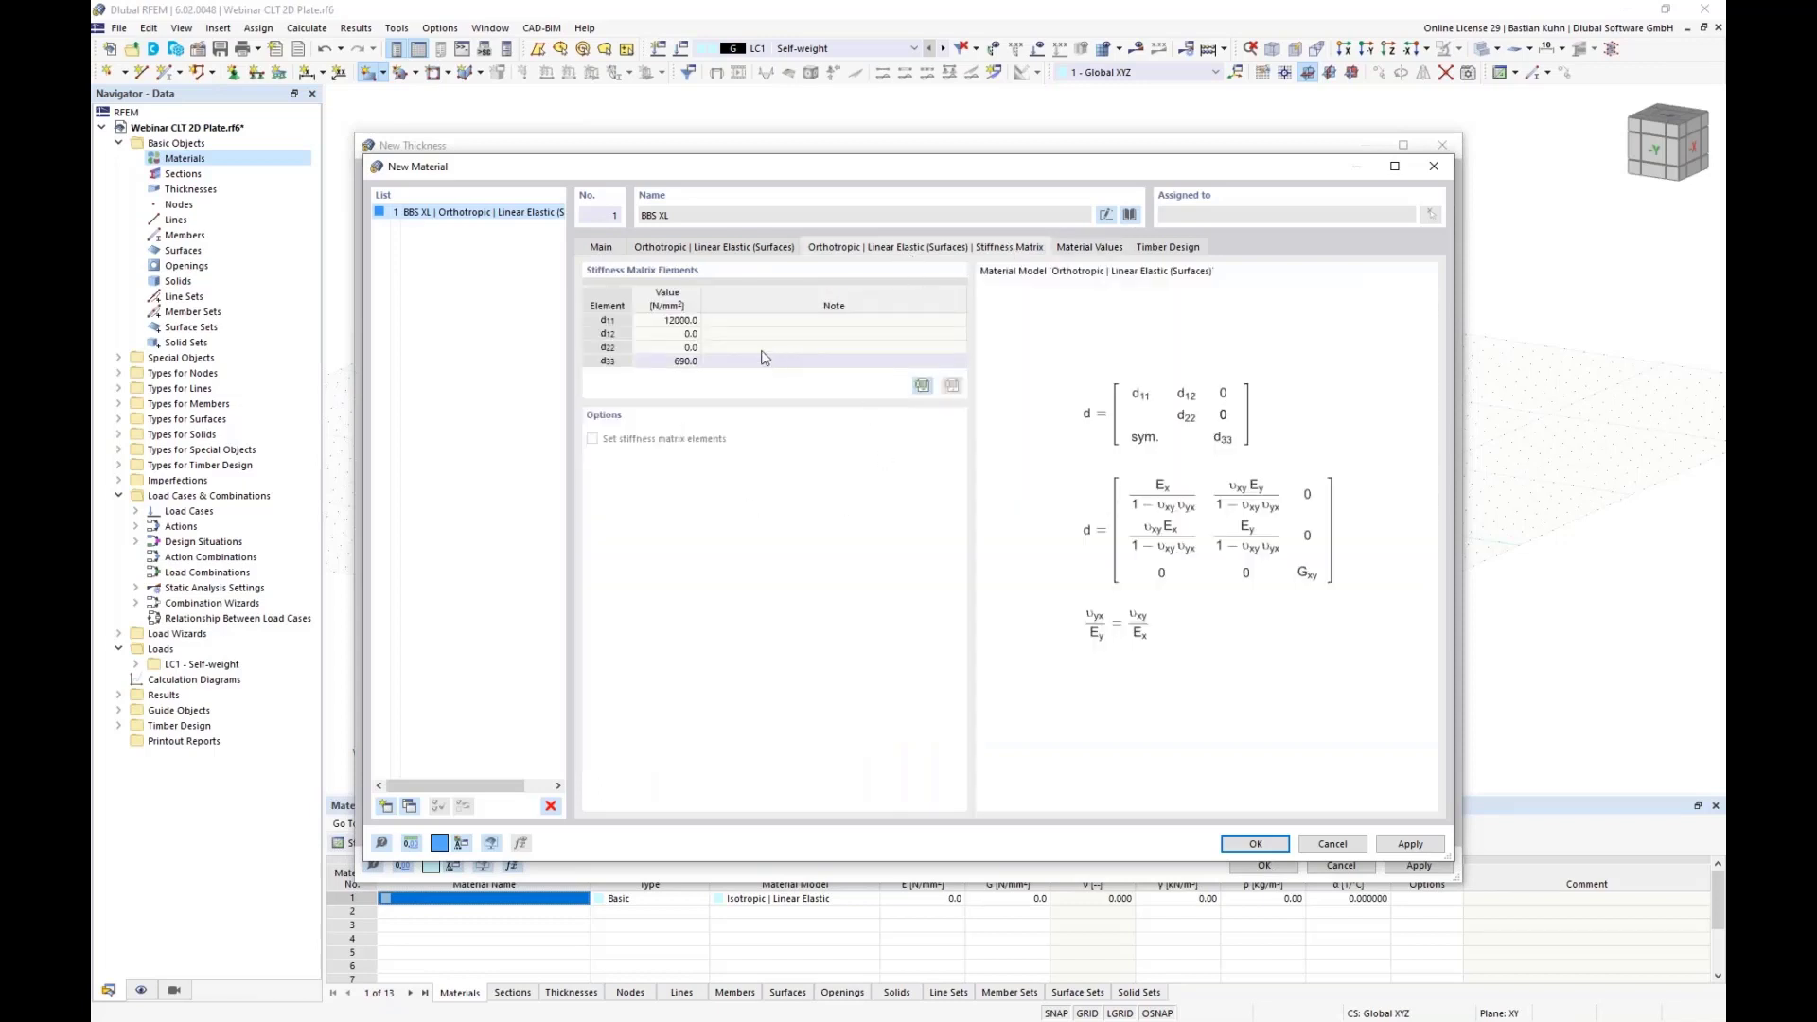
left_click(709, 248)
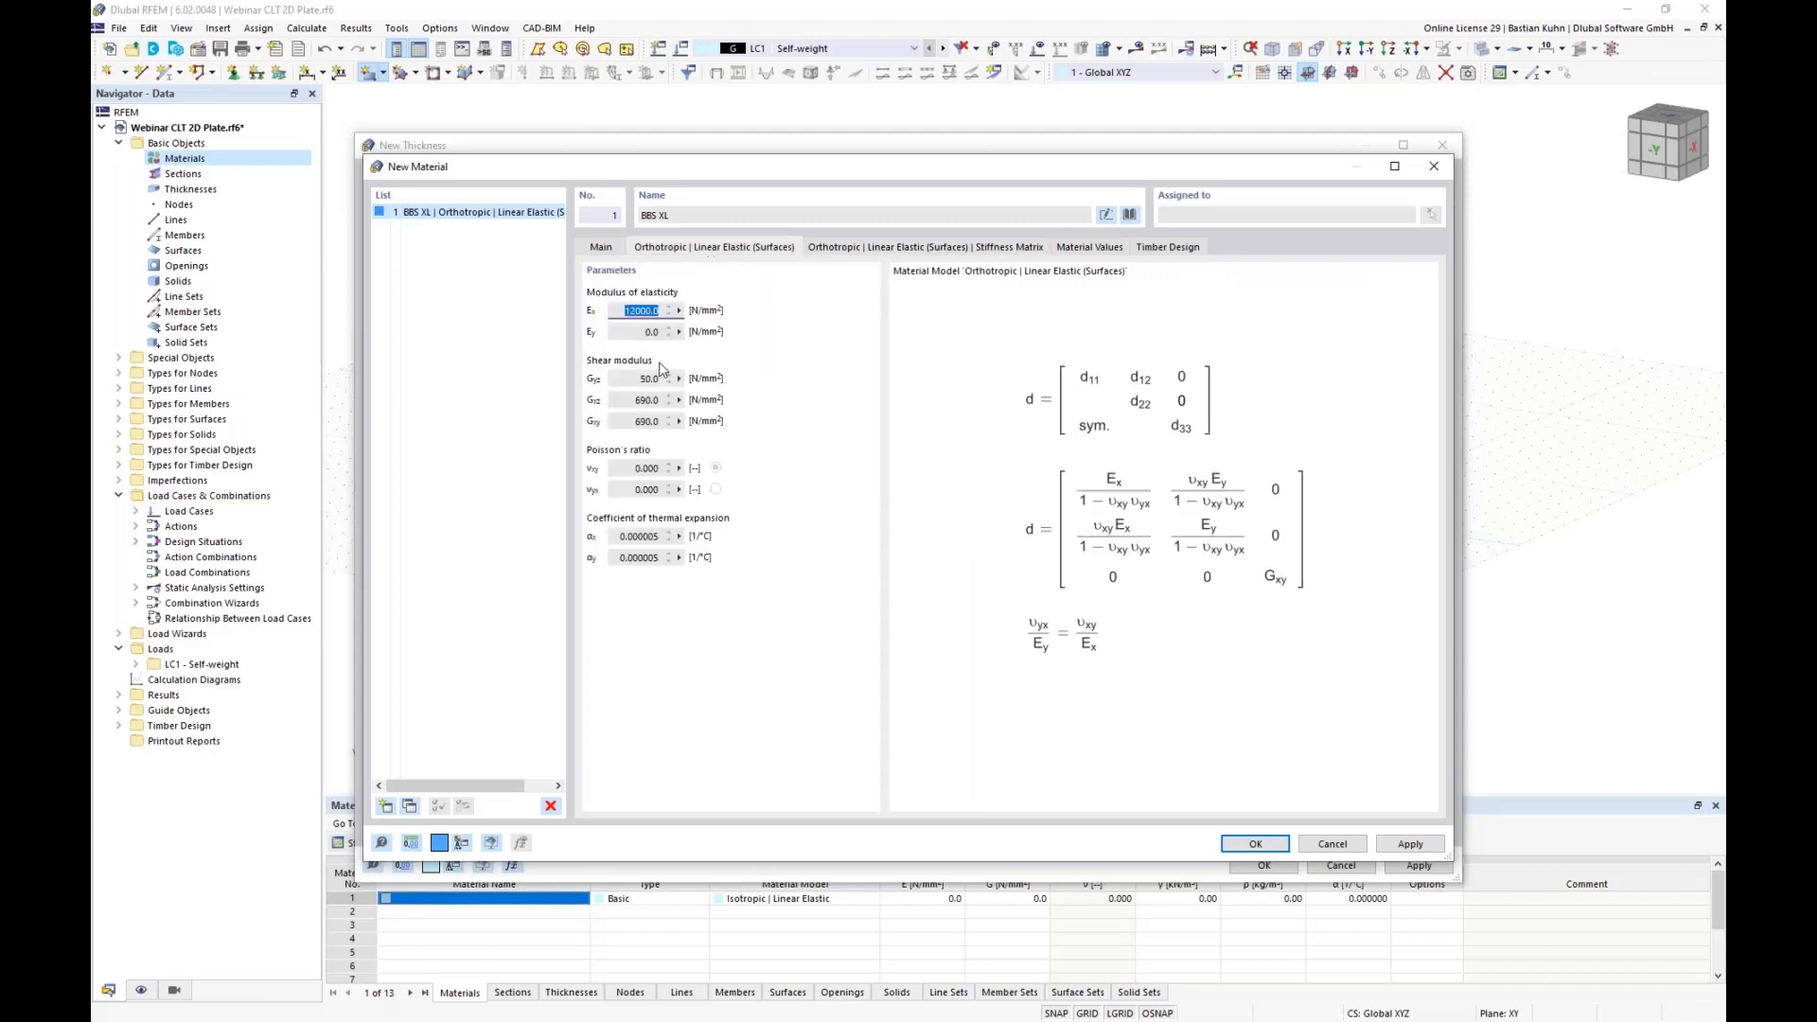
double_click(624, 312)
left_click(1251, 845)
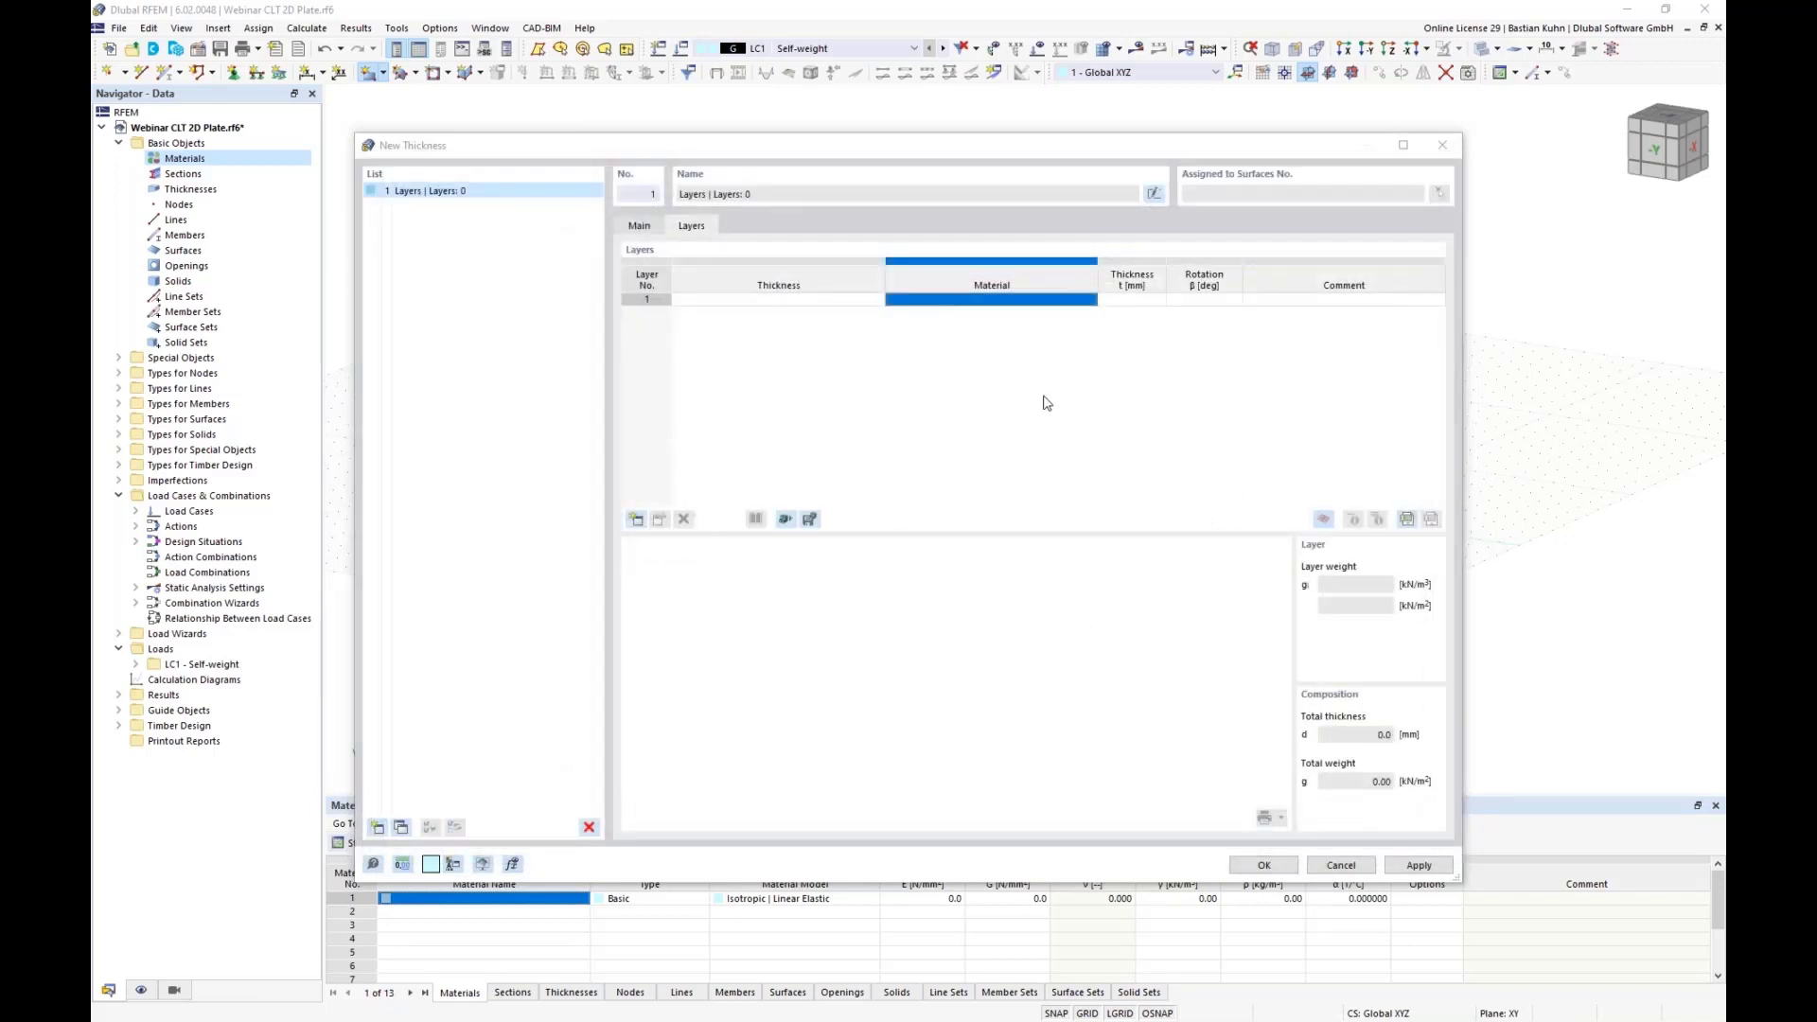
Define five layers in the thickness, each 35 mm thick
left_click(1129, 300)
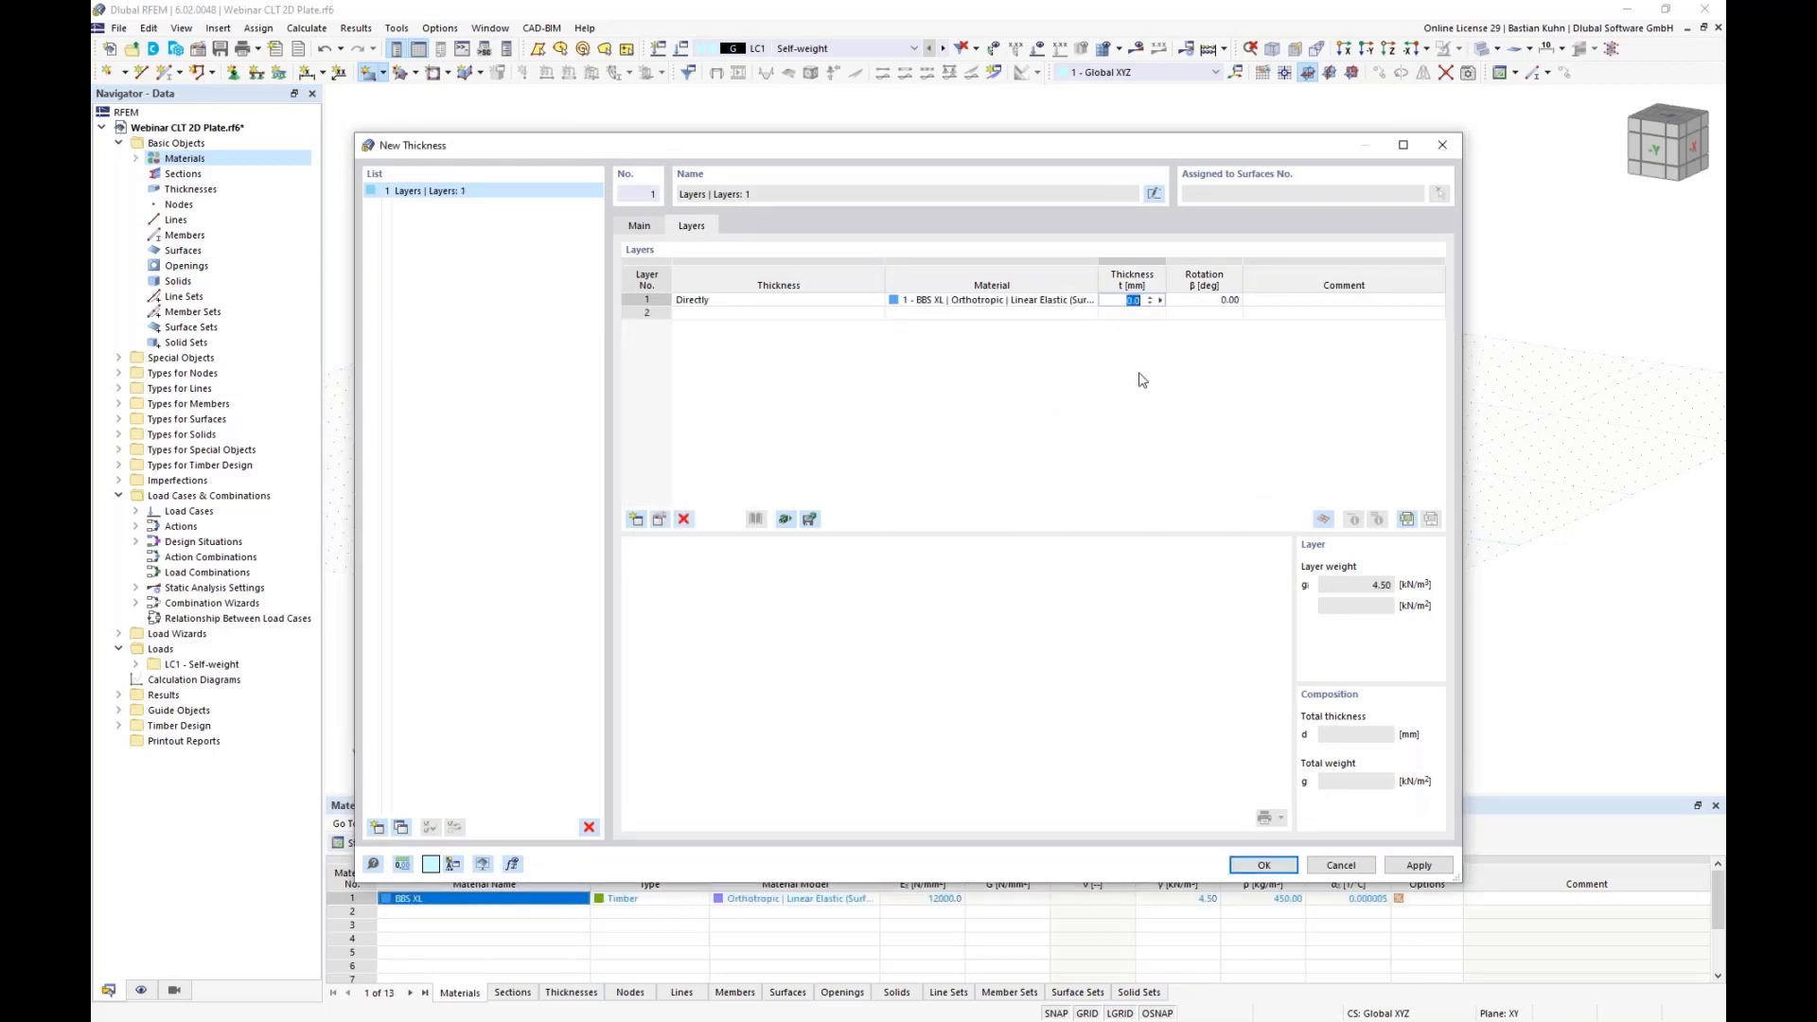
type("35")
key("Return")
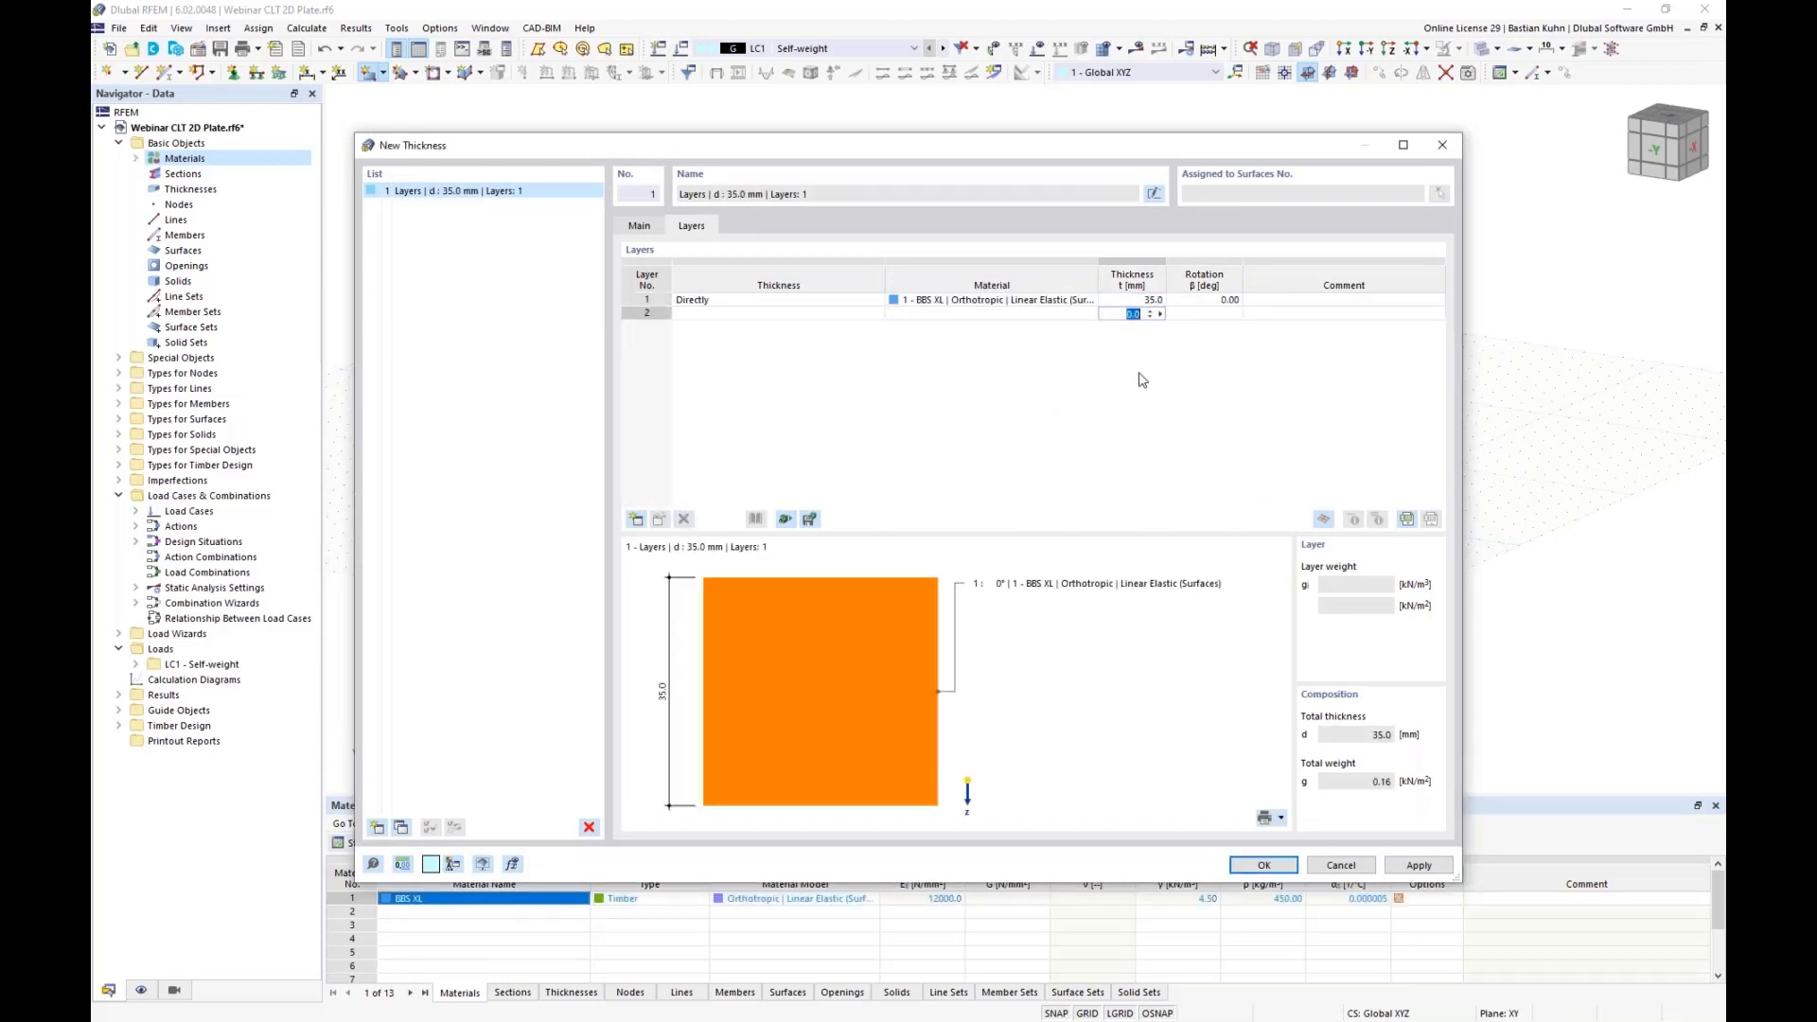
type("35")
key("Return")
type("35")
key("Return")
type("35")
key("Return")
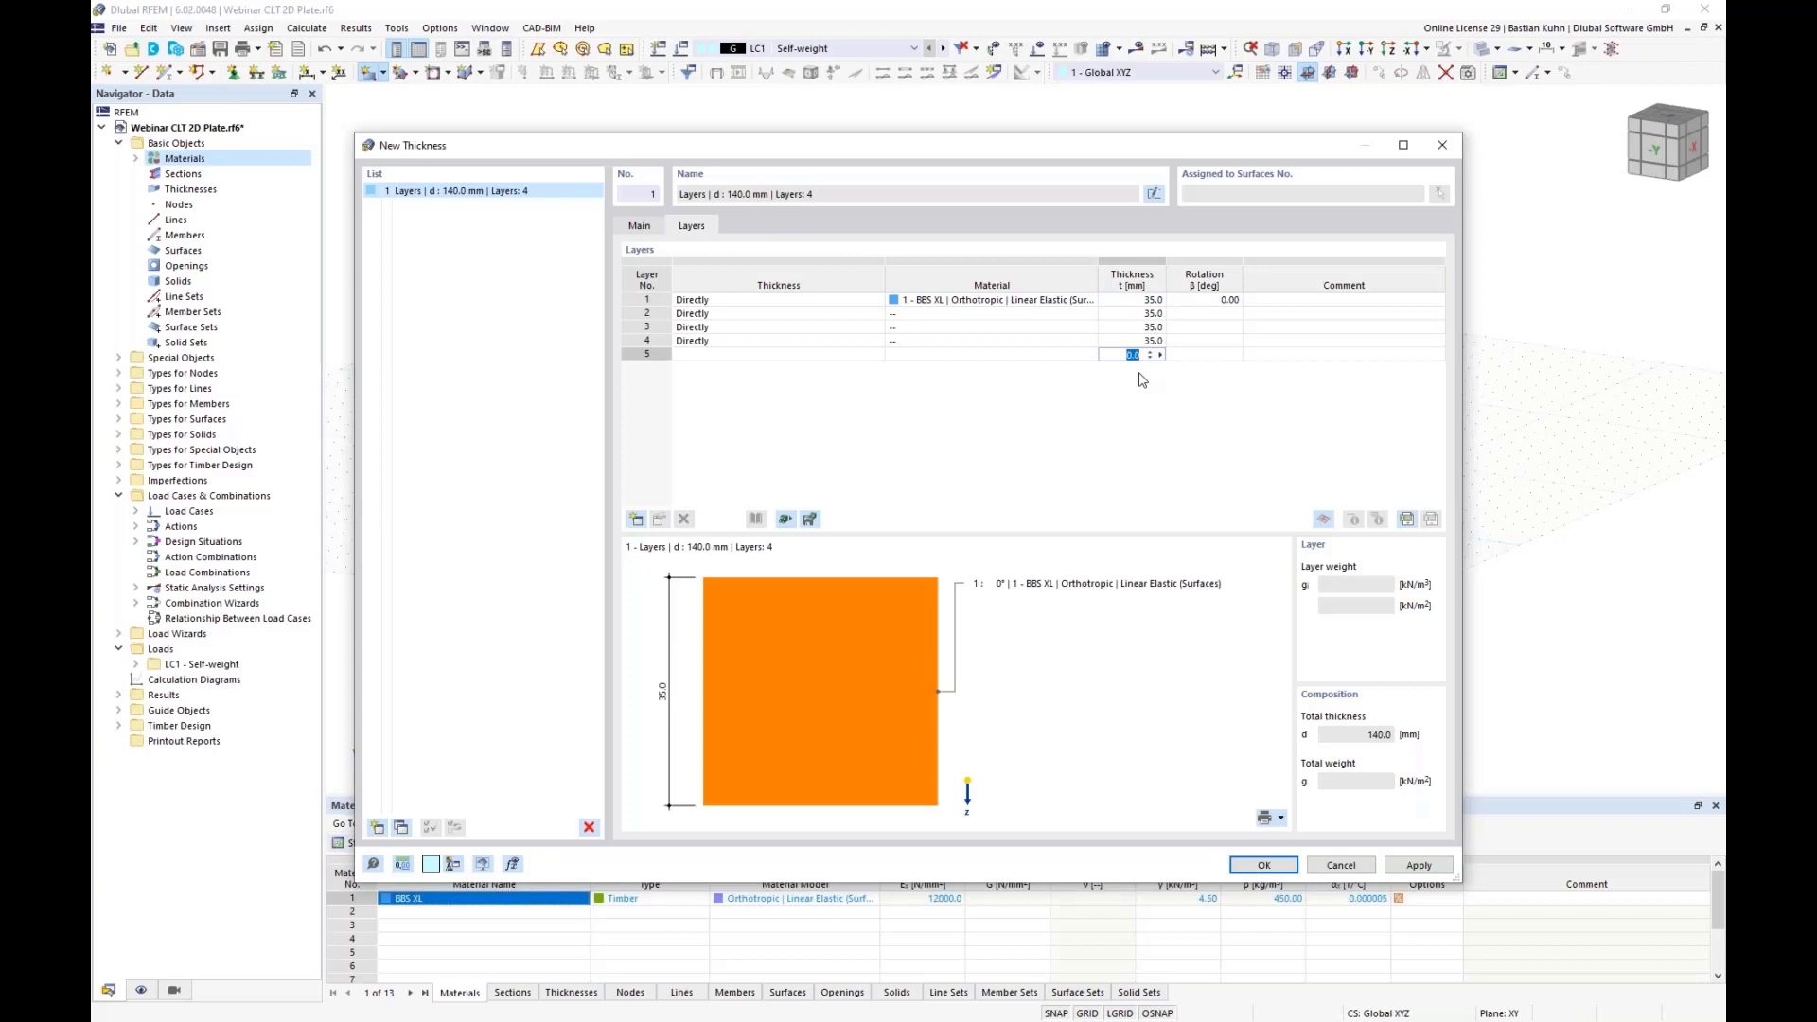
type("35")
key("Return")
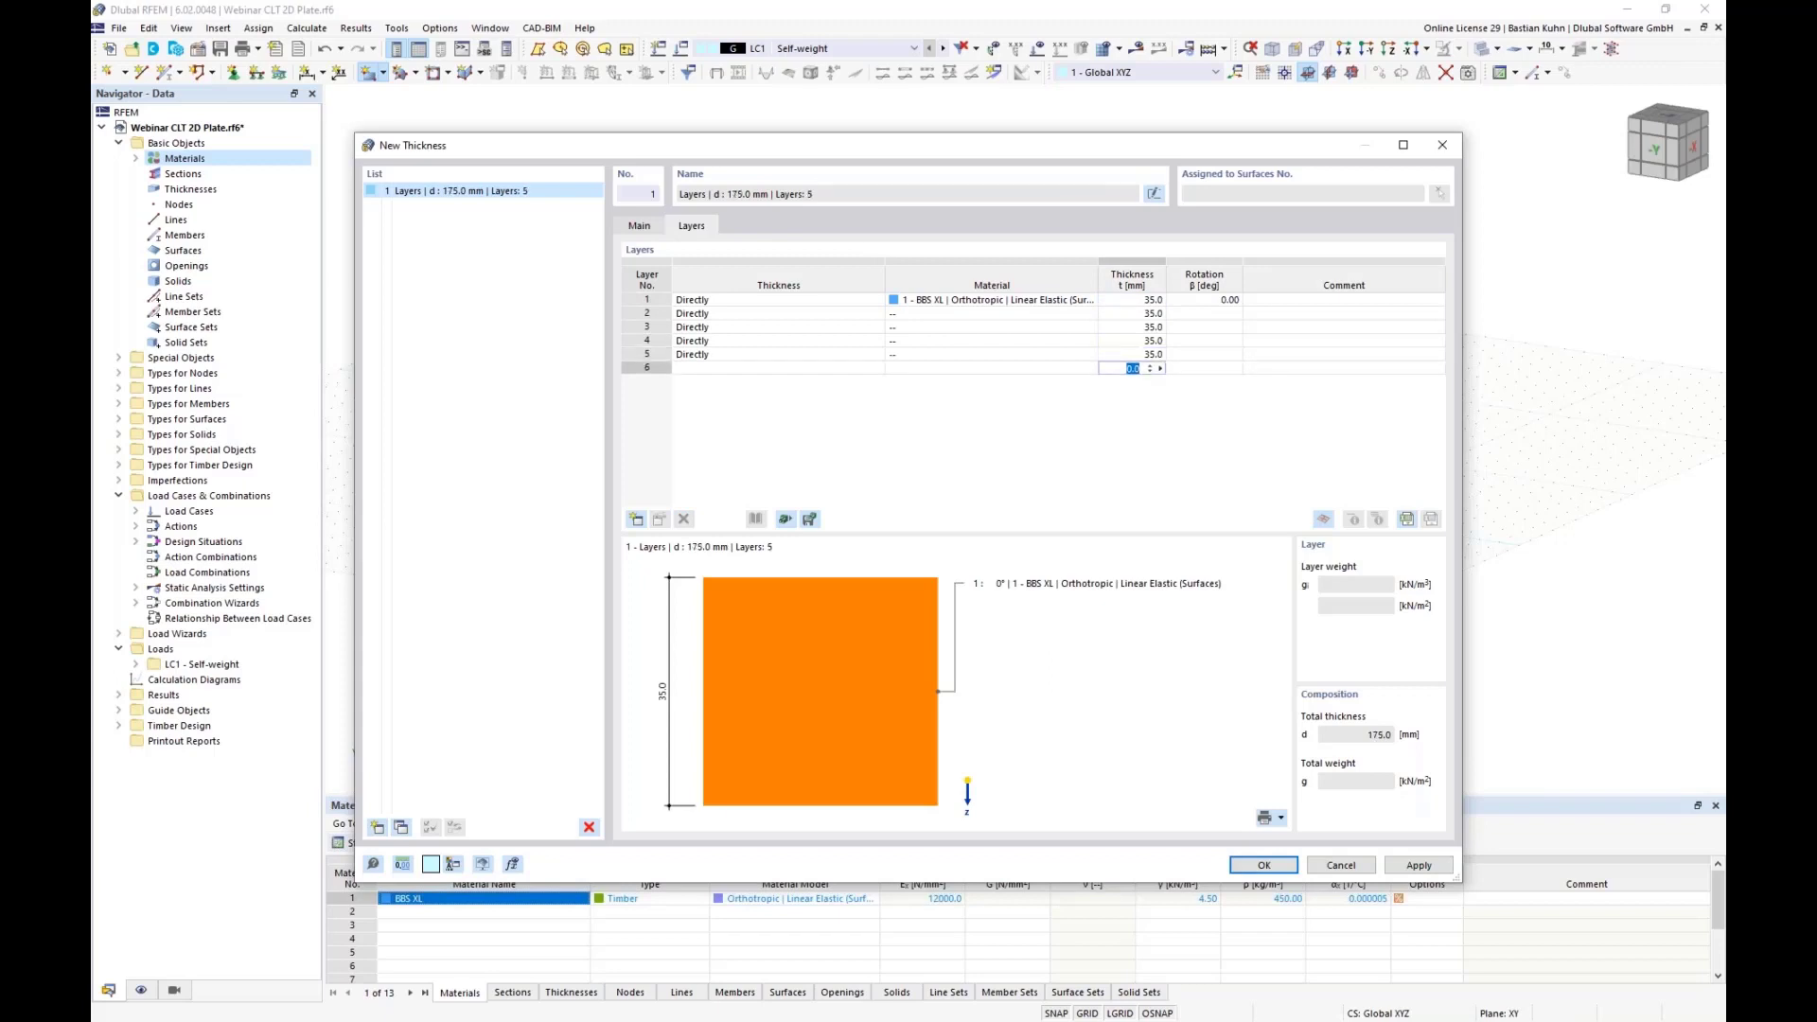
Assign the orthotropic BBS XL material to layers 2 through 5
left_click(1049, 318)
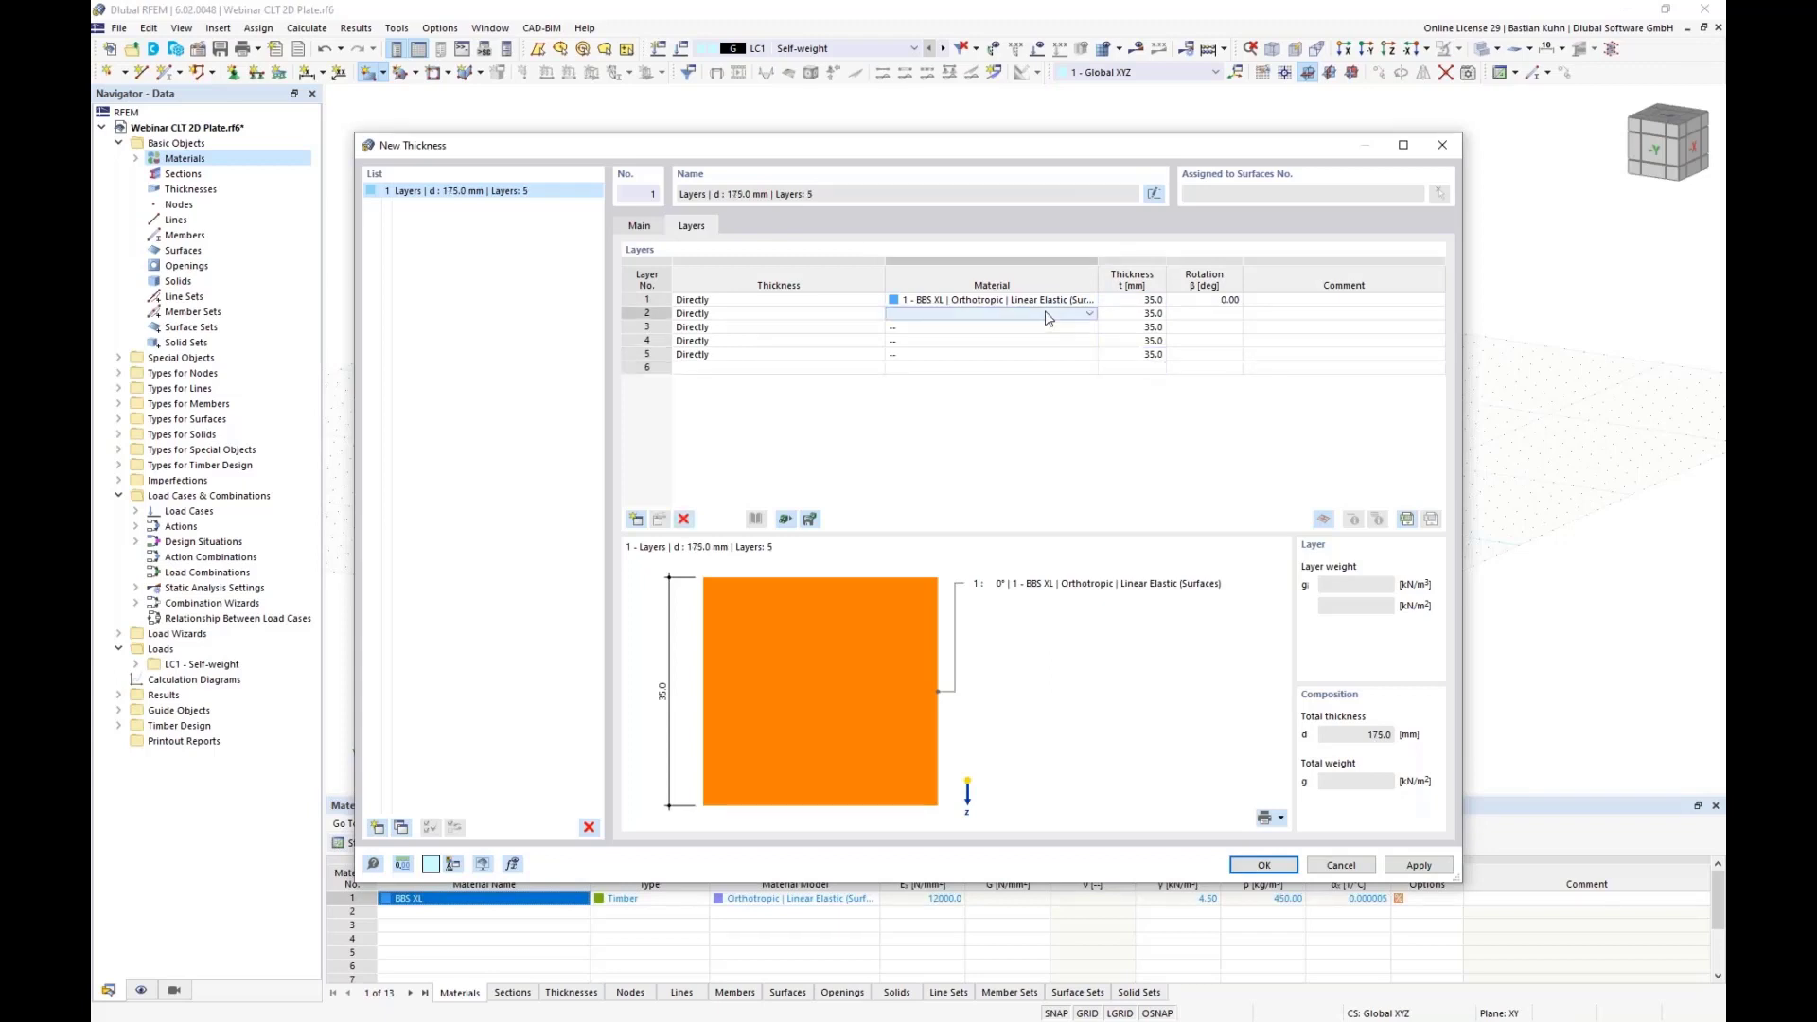
key("Return")
key("Return")
key("Return")
key("Return")
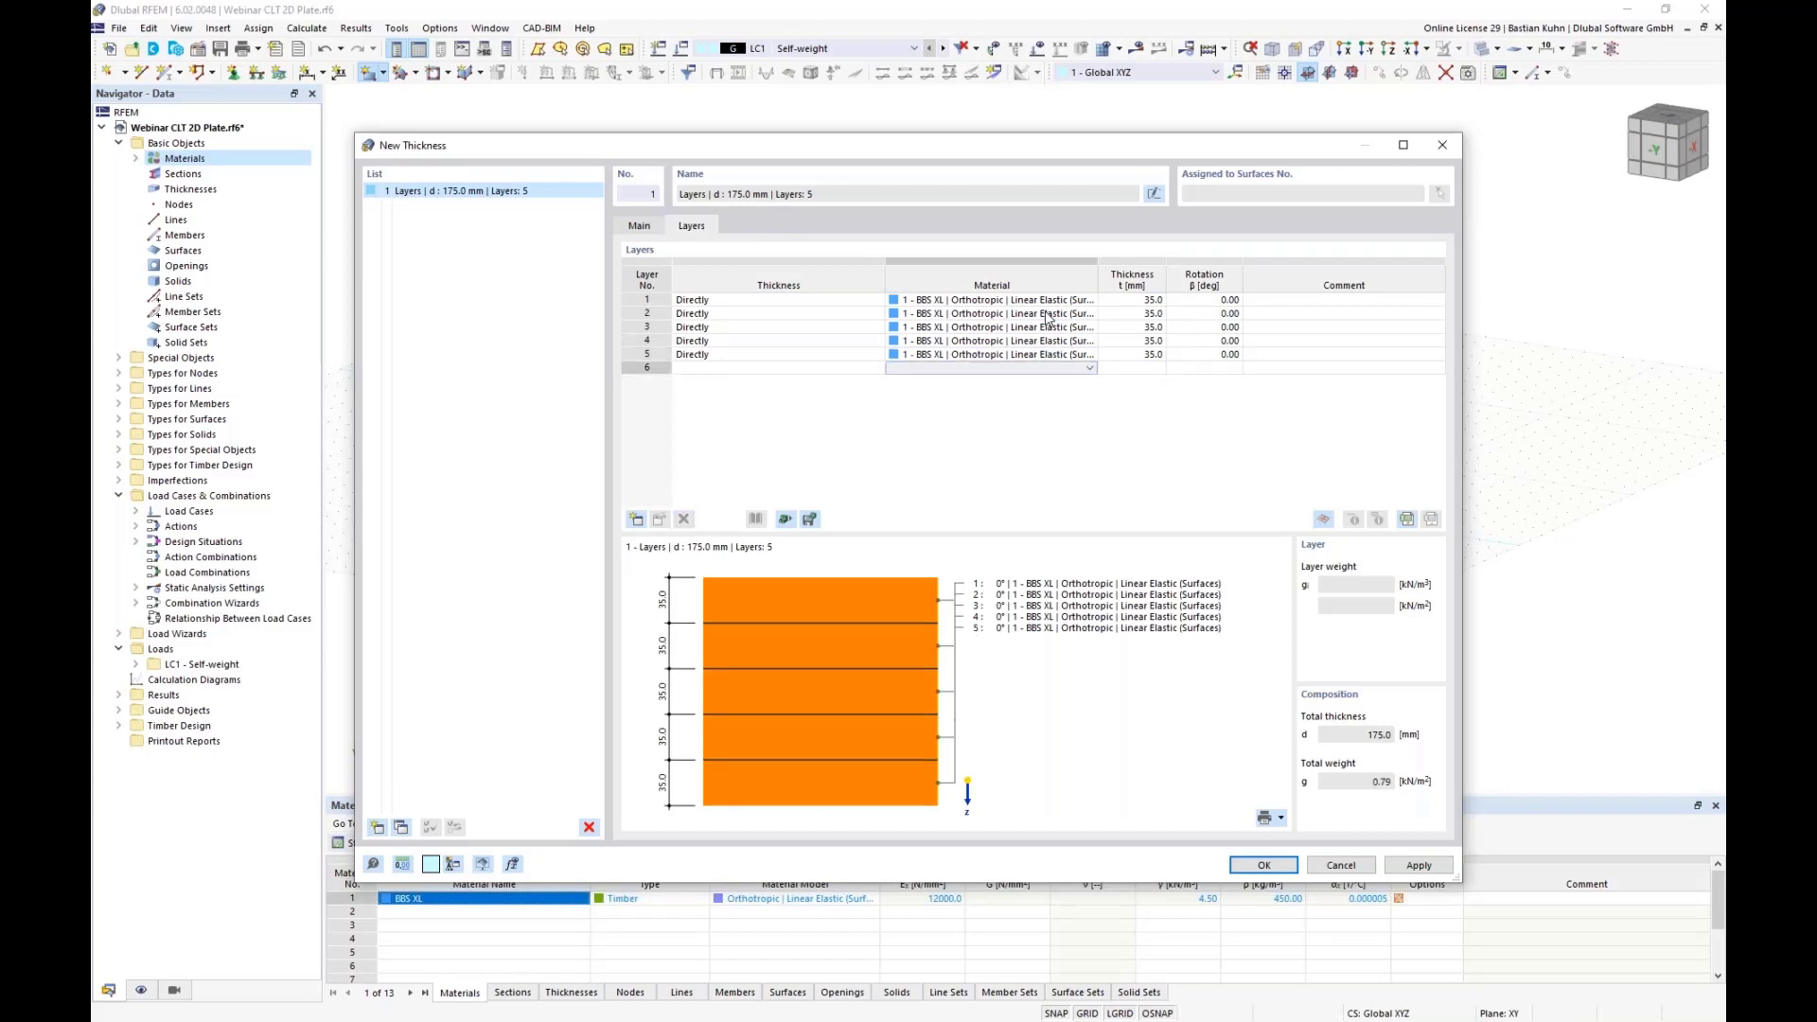
Set the rotation of layers 2 and 4 to 90 degrees
left_click(1202, 313)
left_click(1222, 313)
left_click(1217, 340)
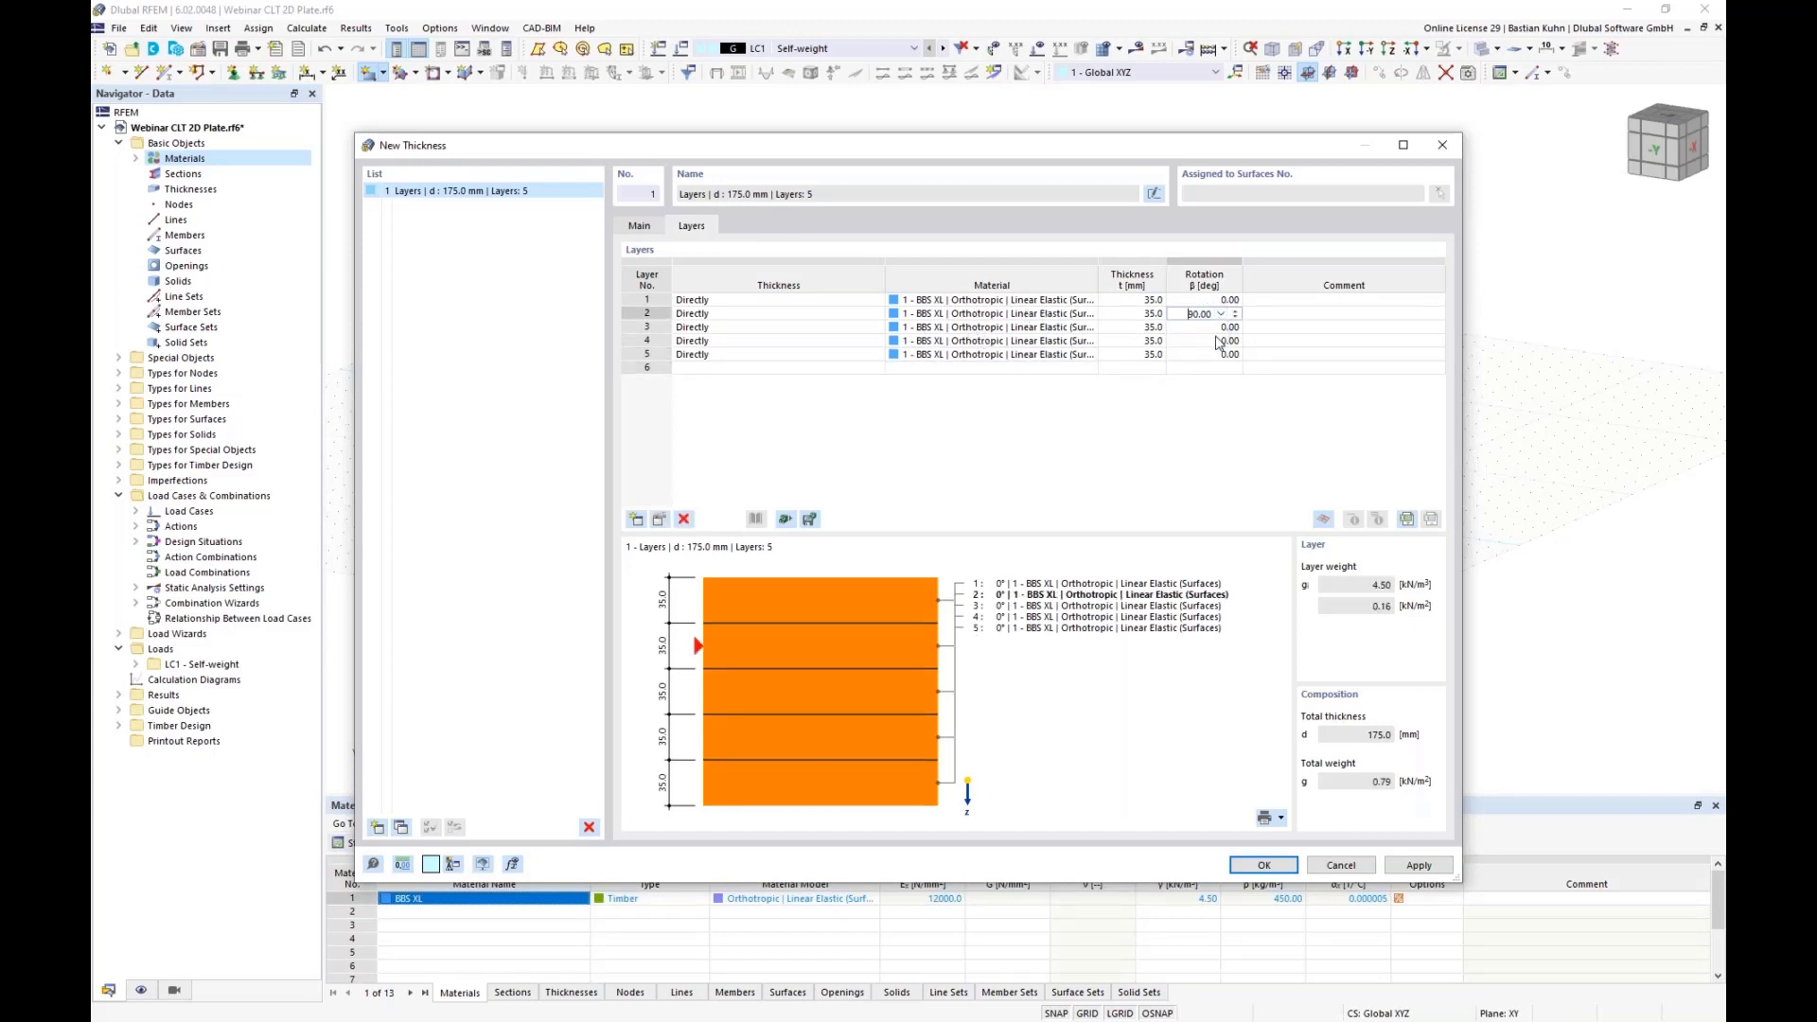
left_click(1215, 340)
left_click(1221, 341)
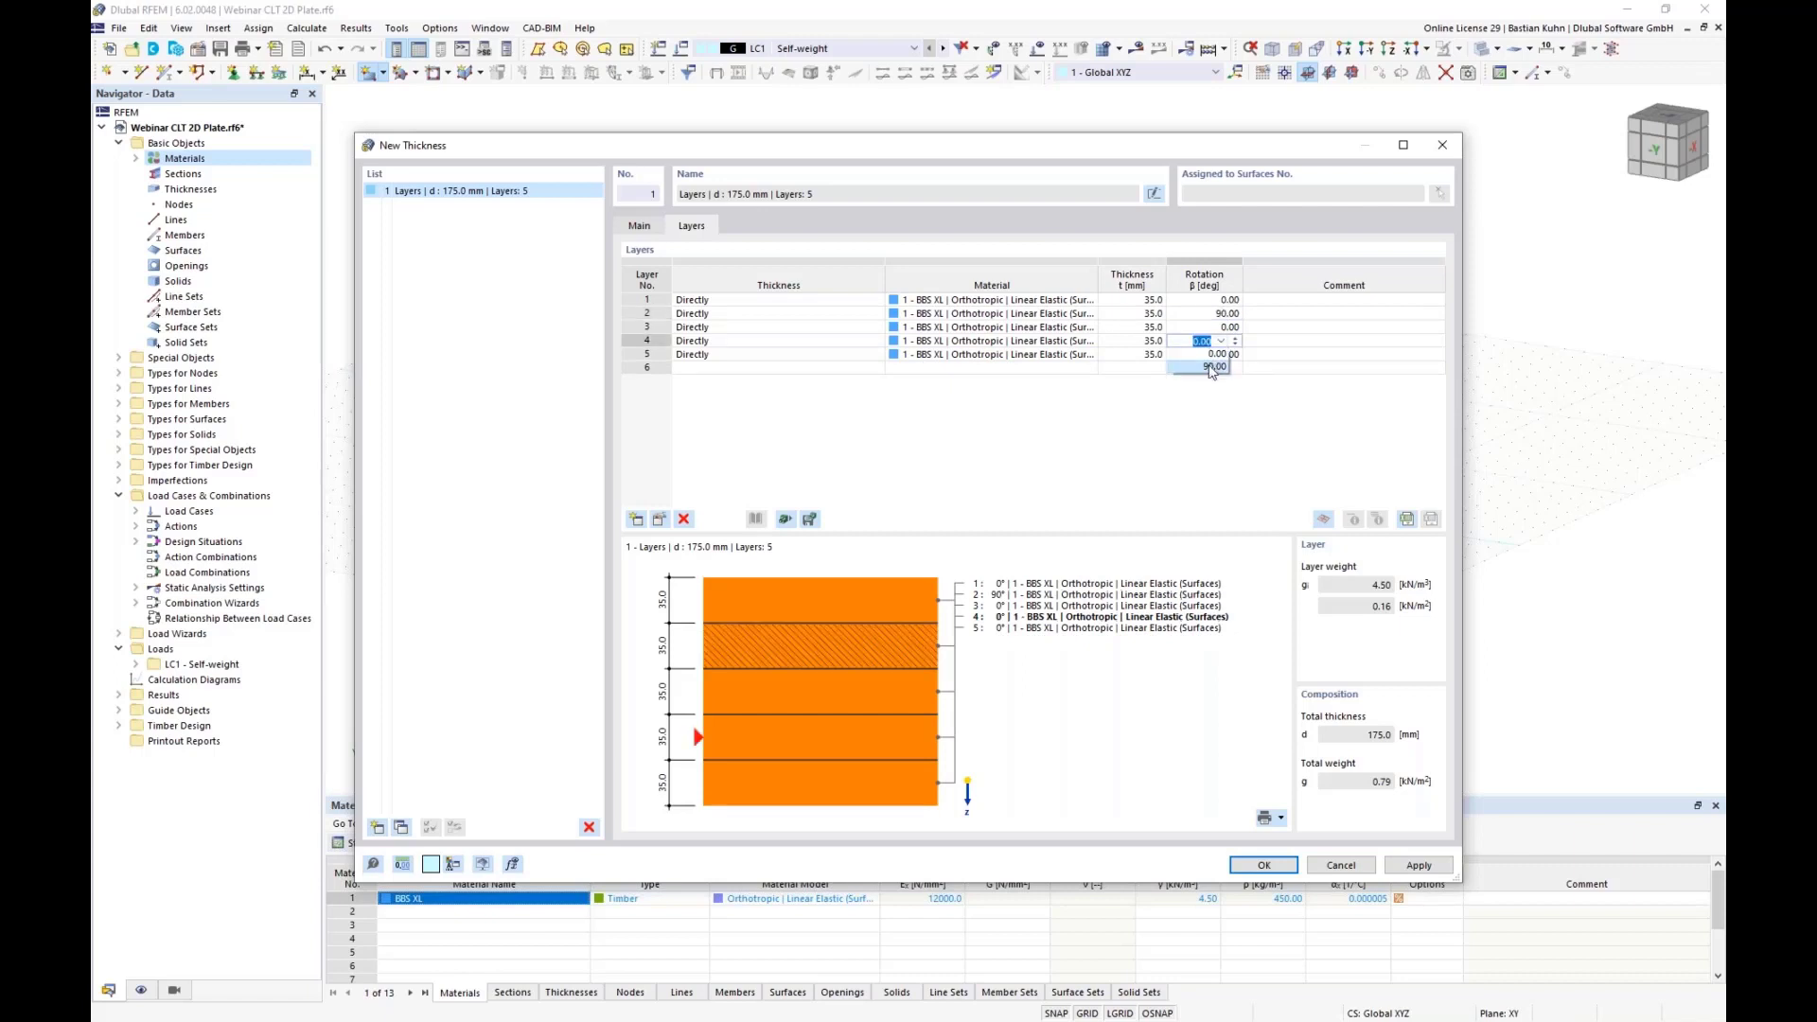
left_click(1213, 362)
Start a second new material for layer 2 and load Binderholz BBS XL from the material library
left_click(1088, 315)
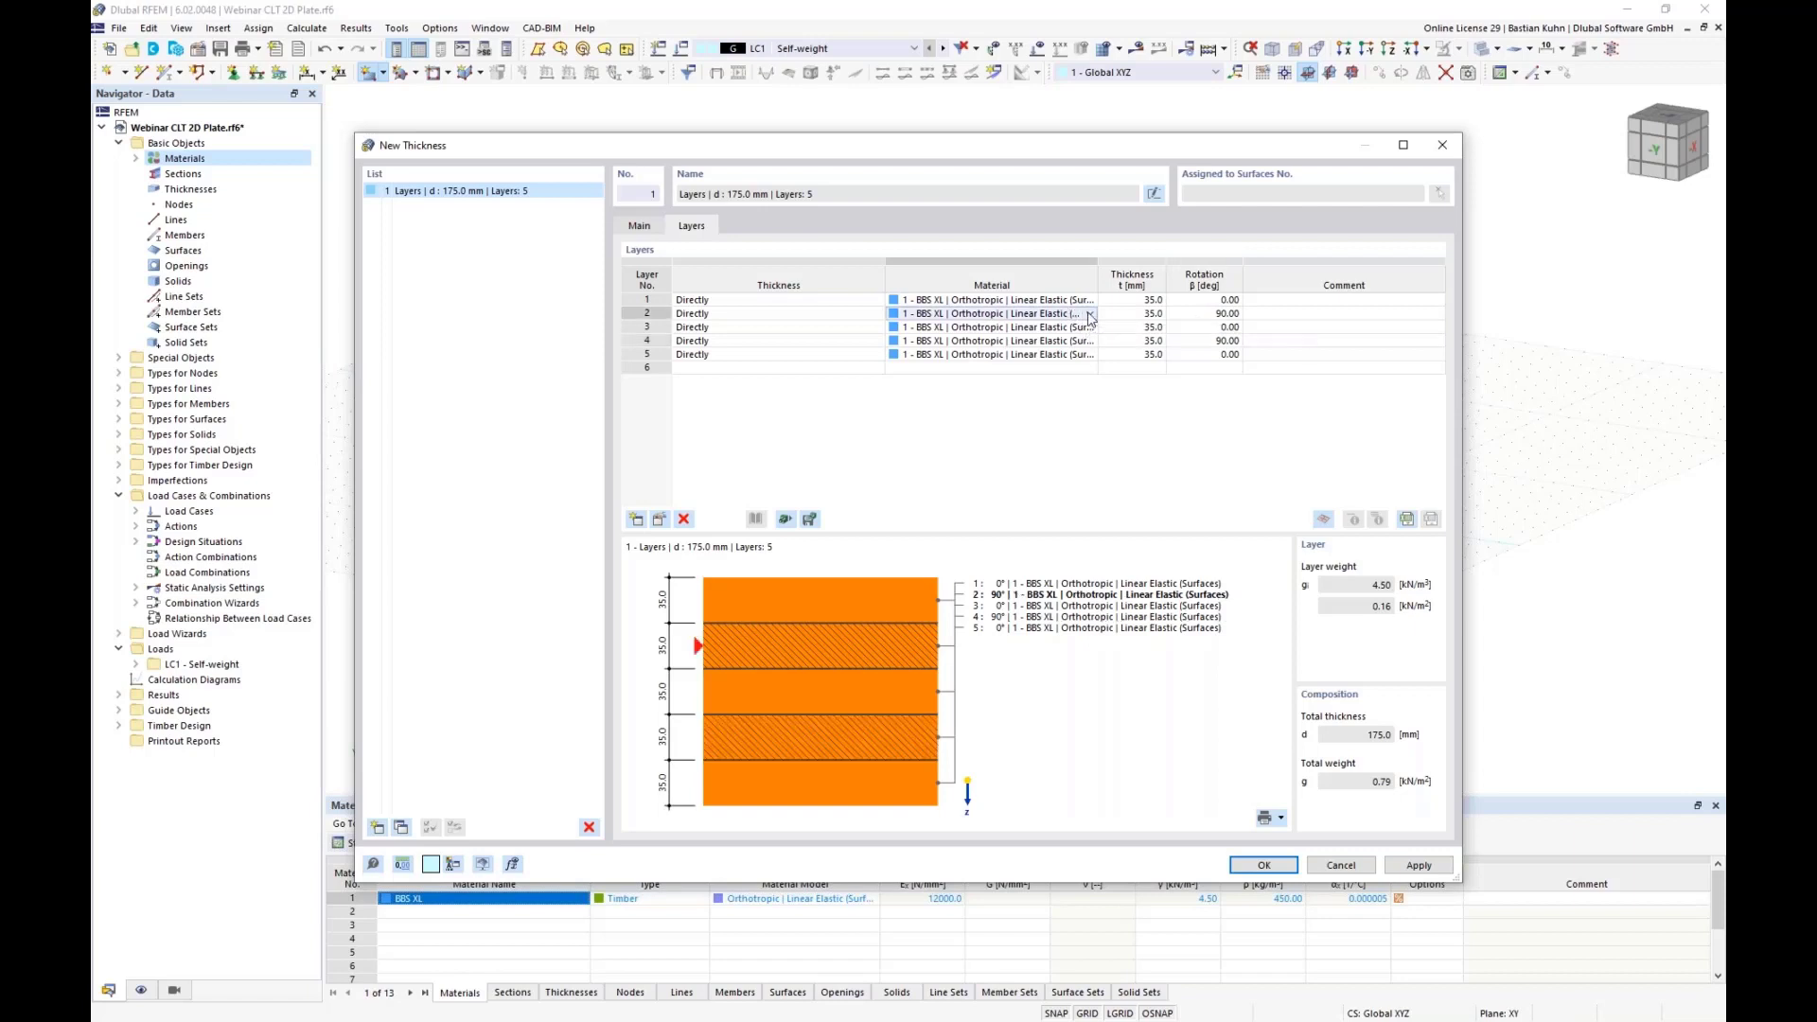
left_click(1090, 316)
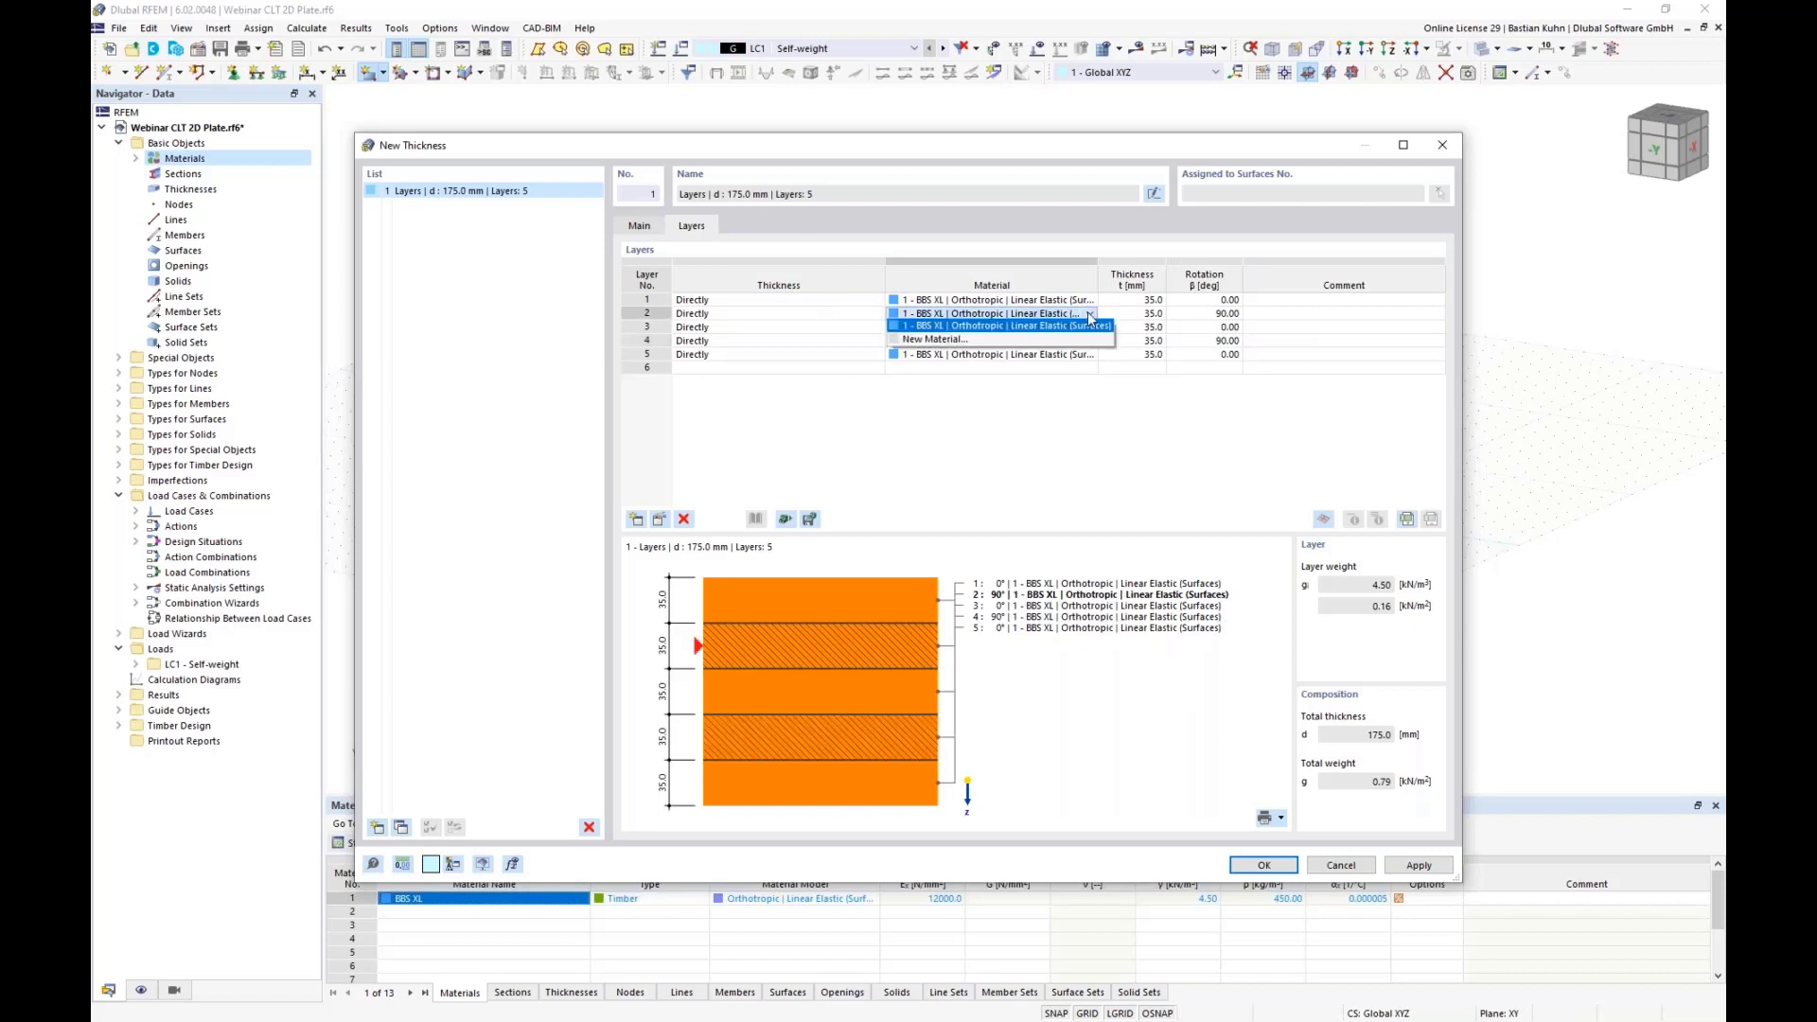
left_click(1044, 344)
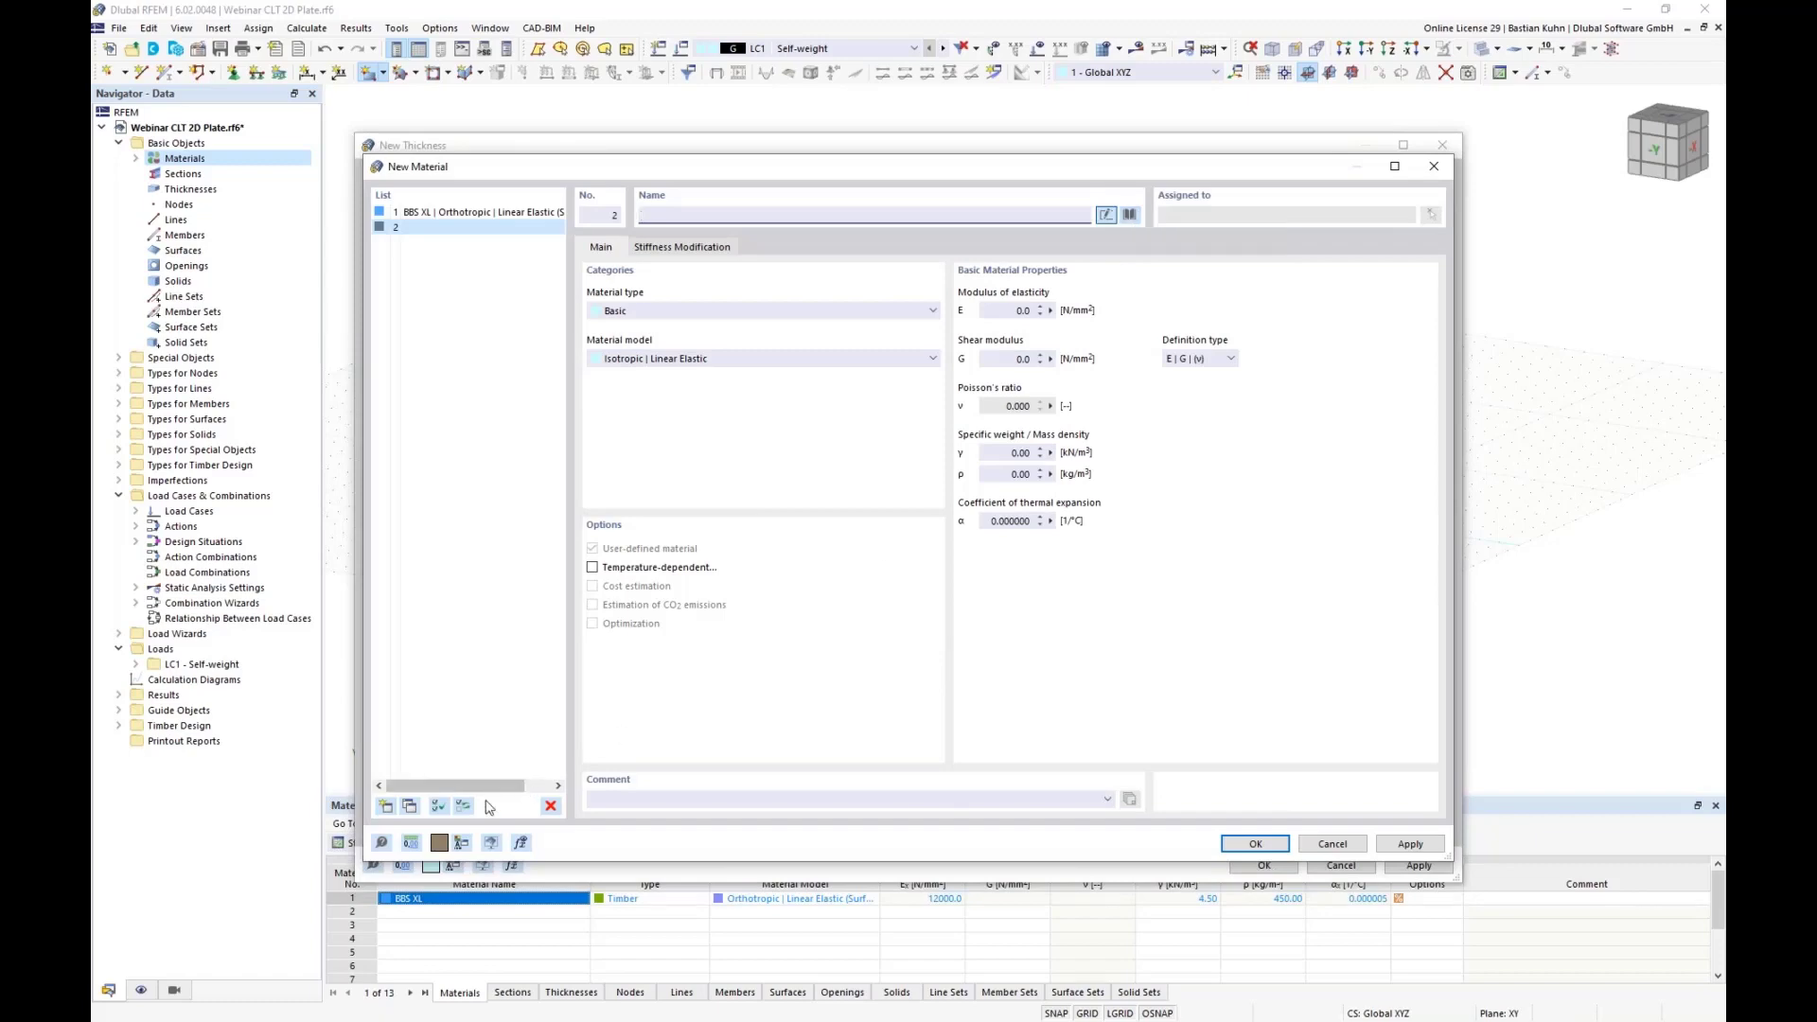
left_click(1129, 215)
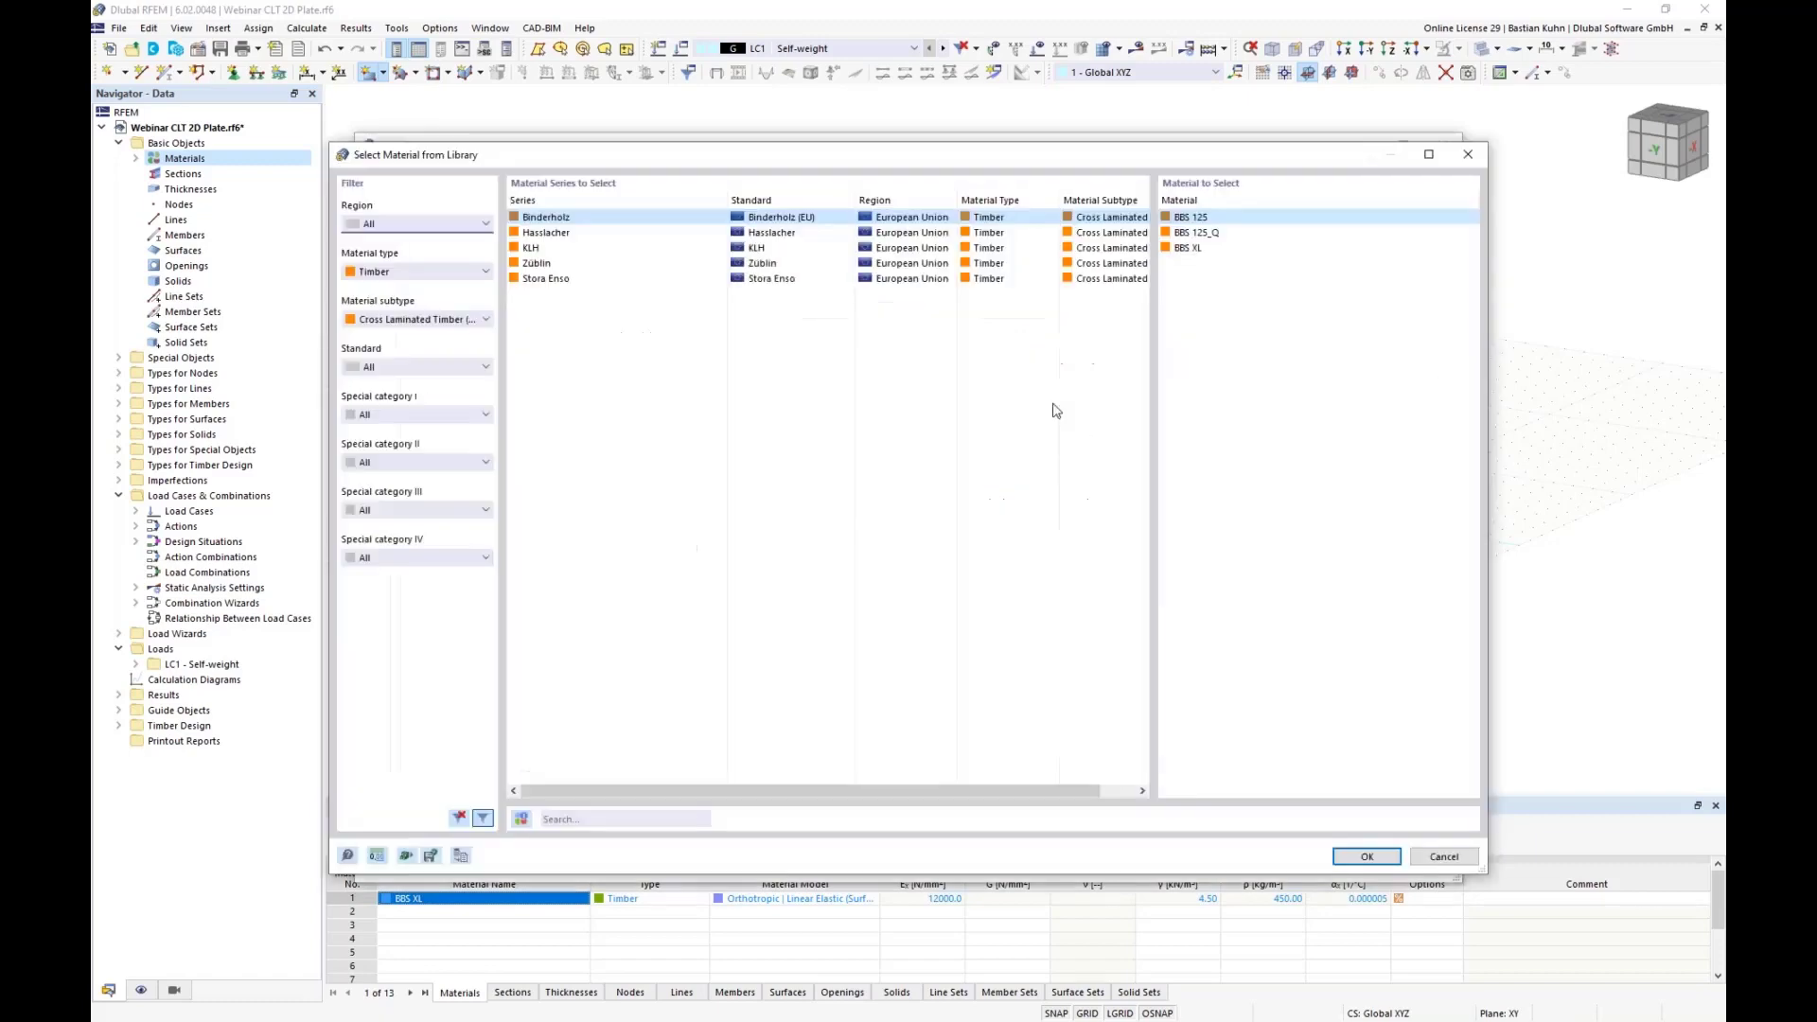
left_click(1189, 248)
left_click(1361, 859)
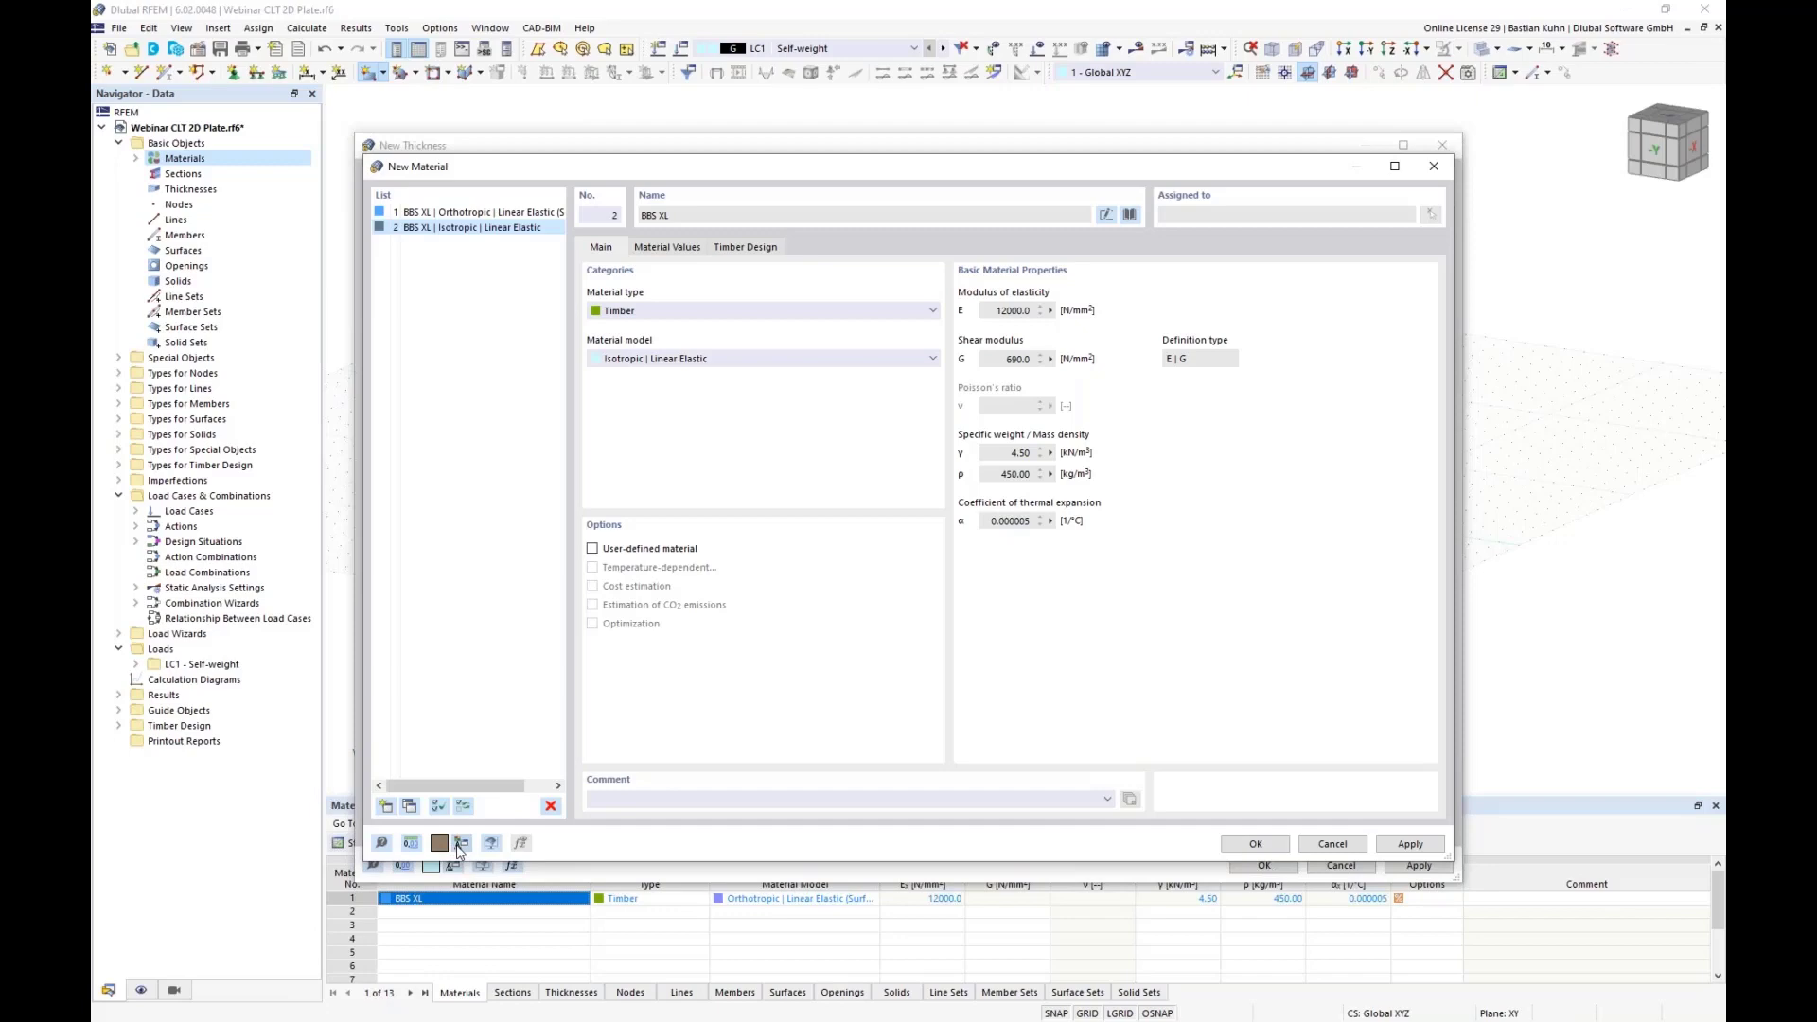
Change the display colour of material 2 to red
left_click(443, 844)
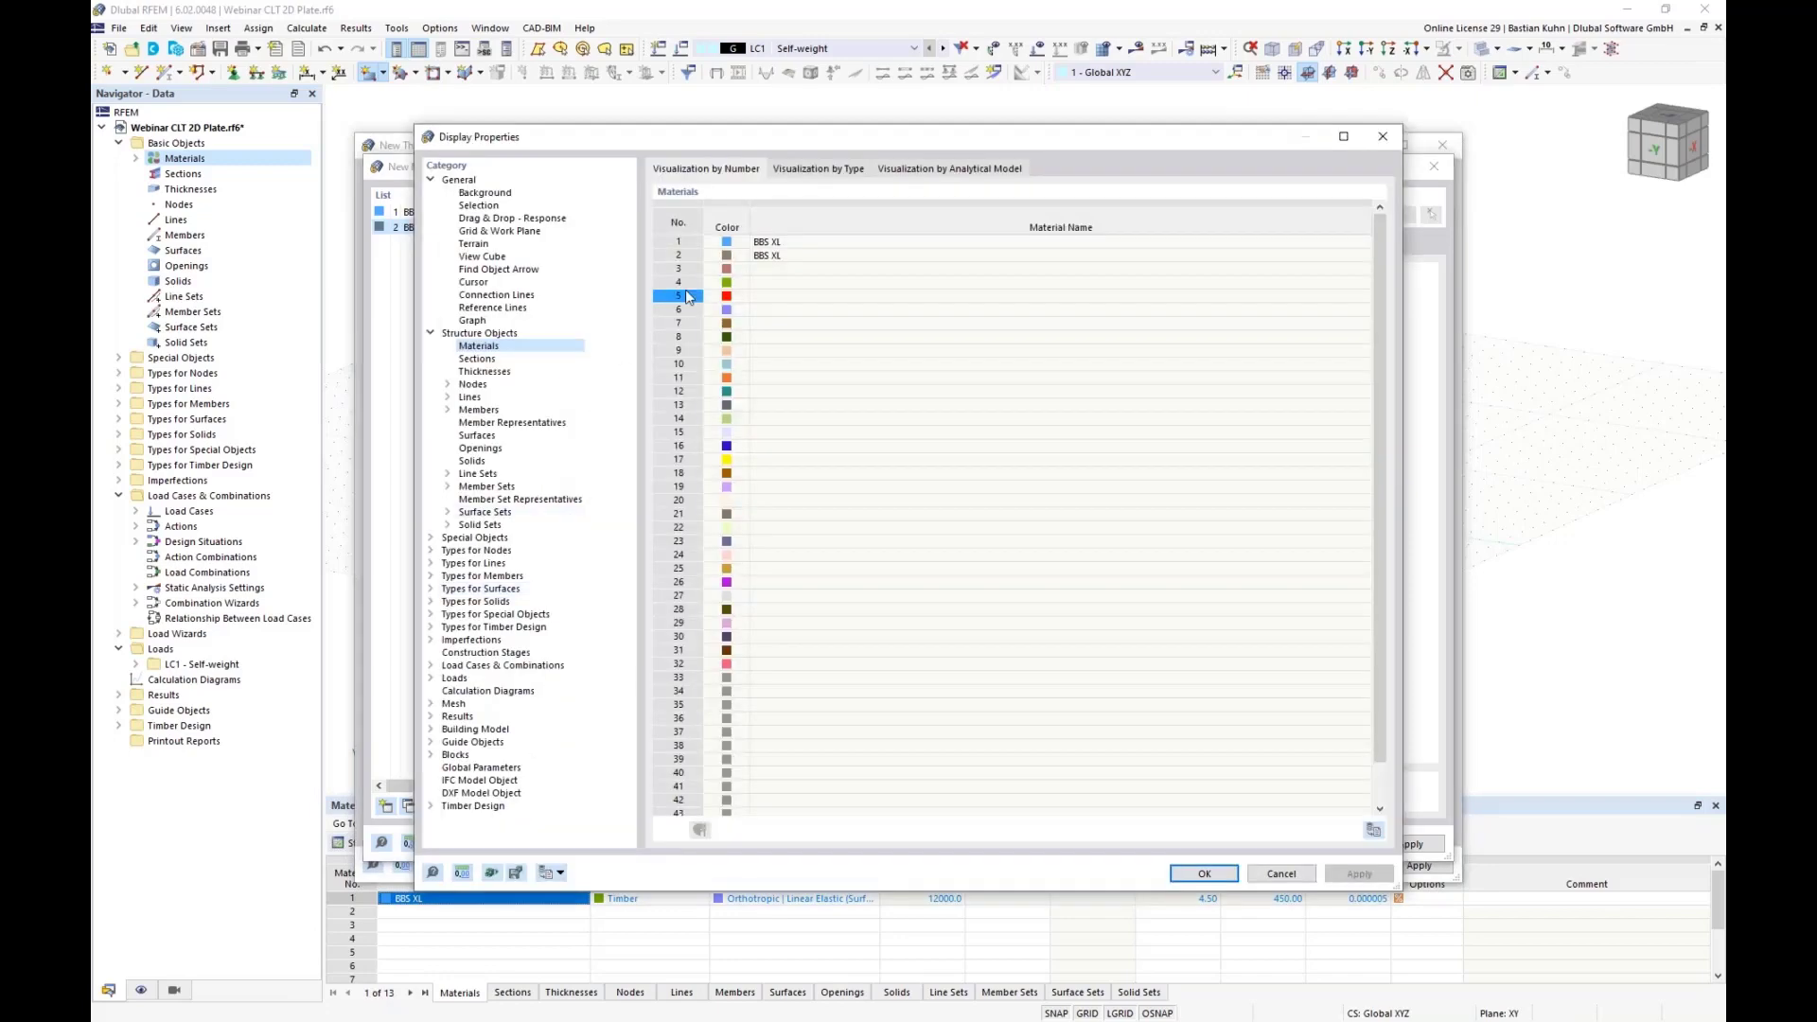
left_click(730, 257)
left_click(729, 264)
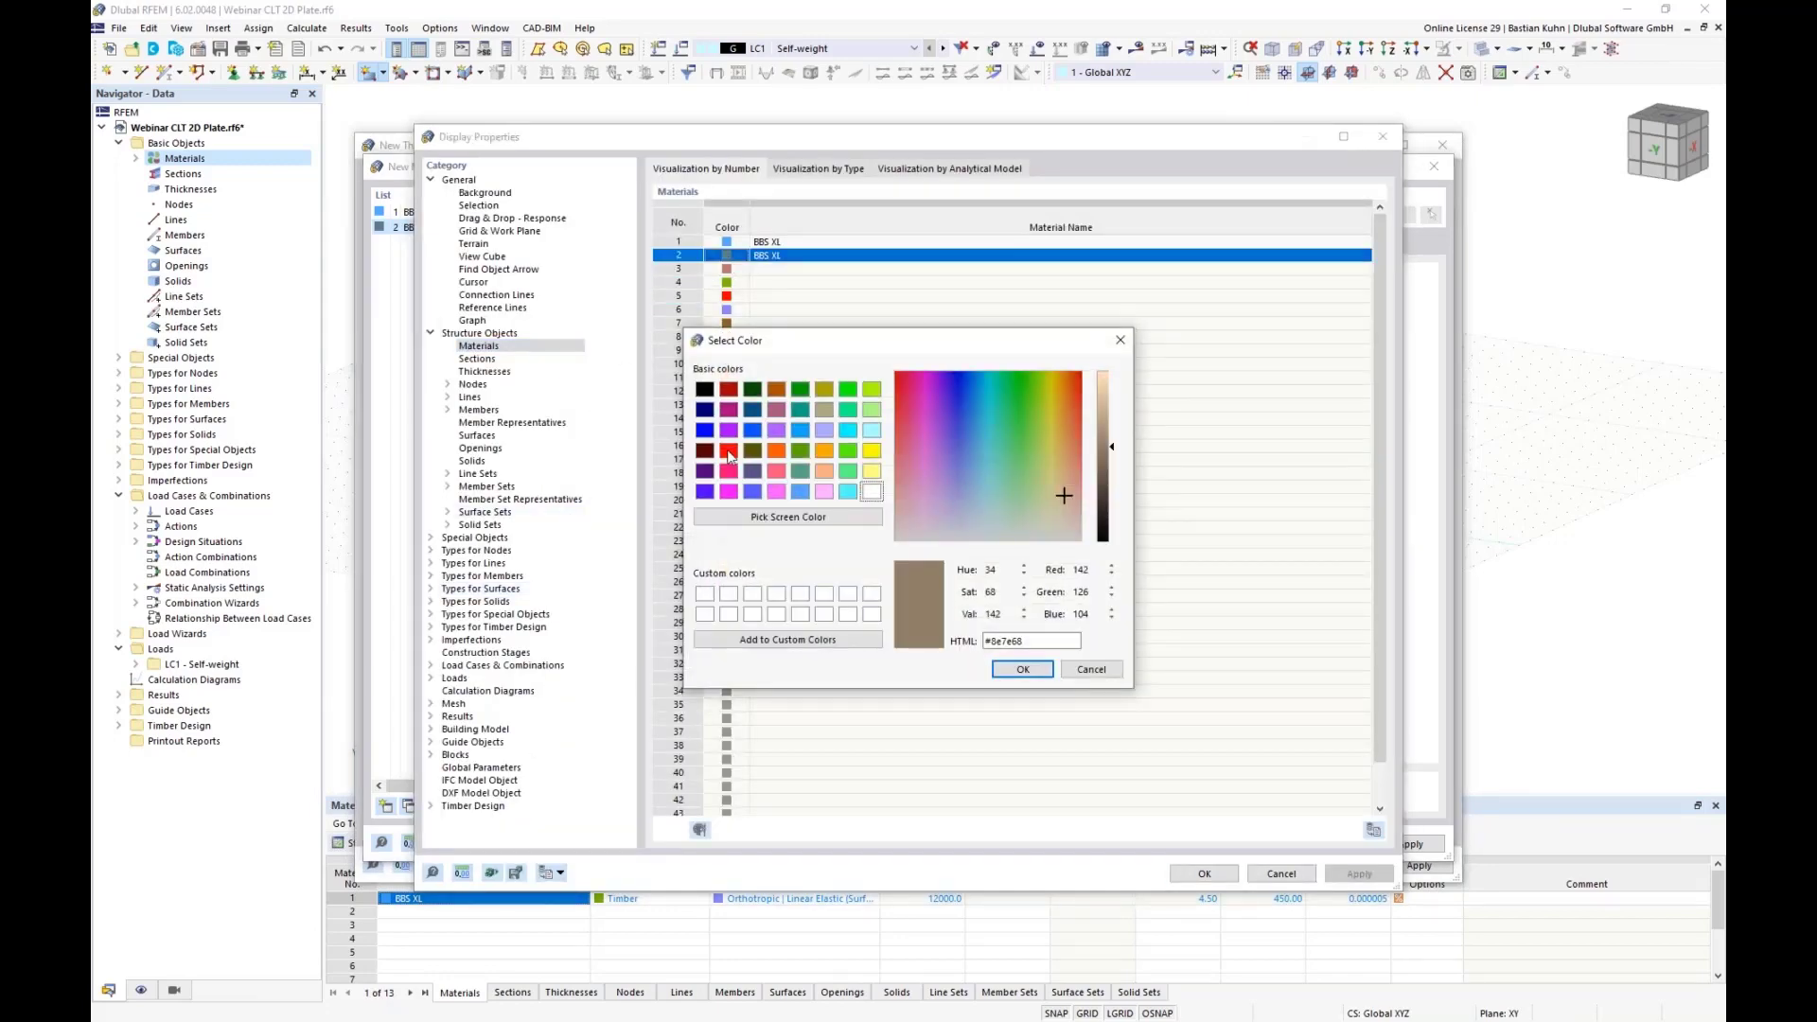
left_click(727, 449)
left_click(1011, 670)
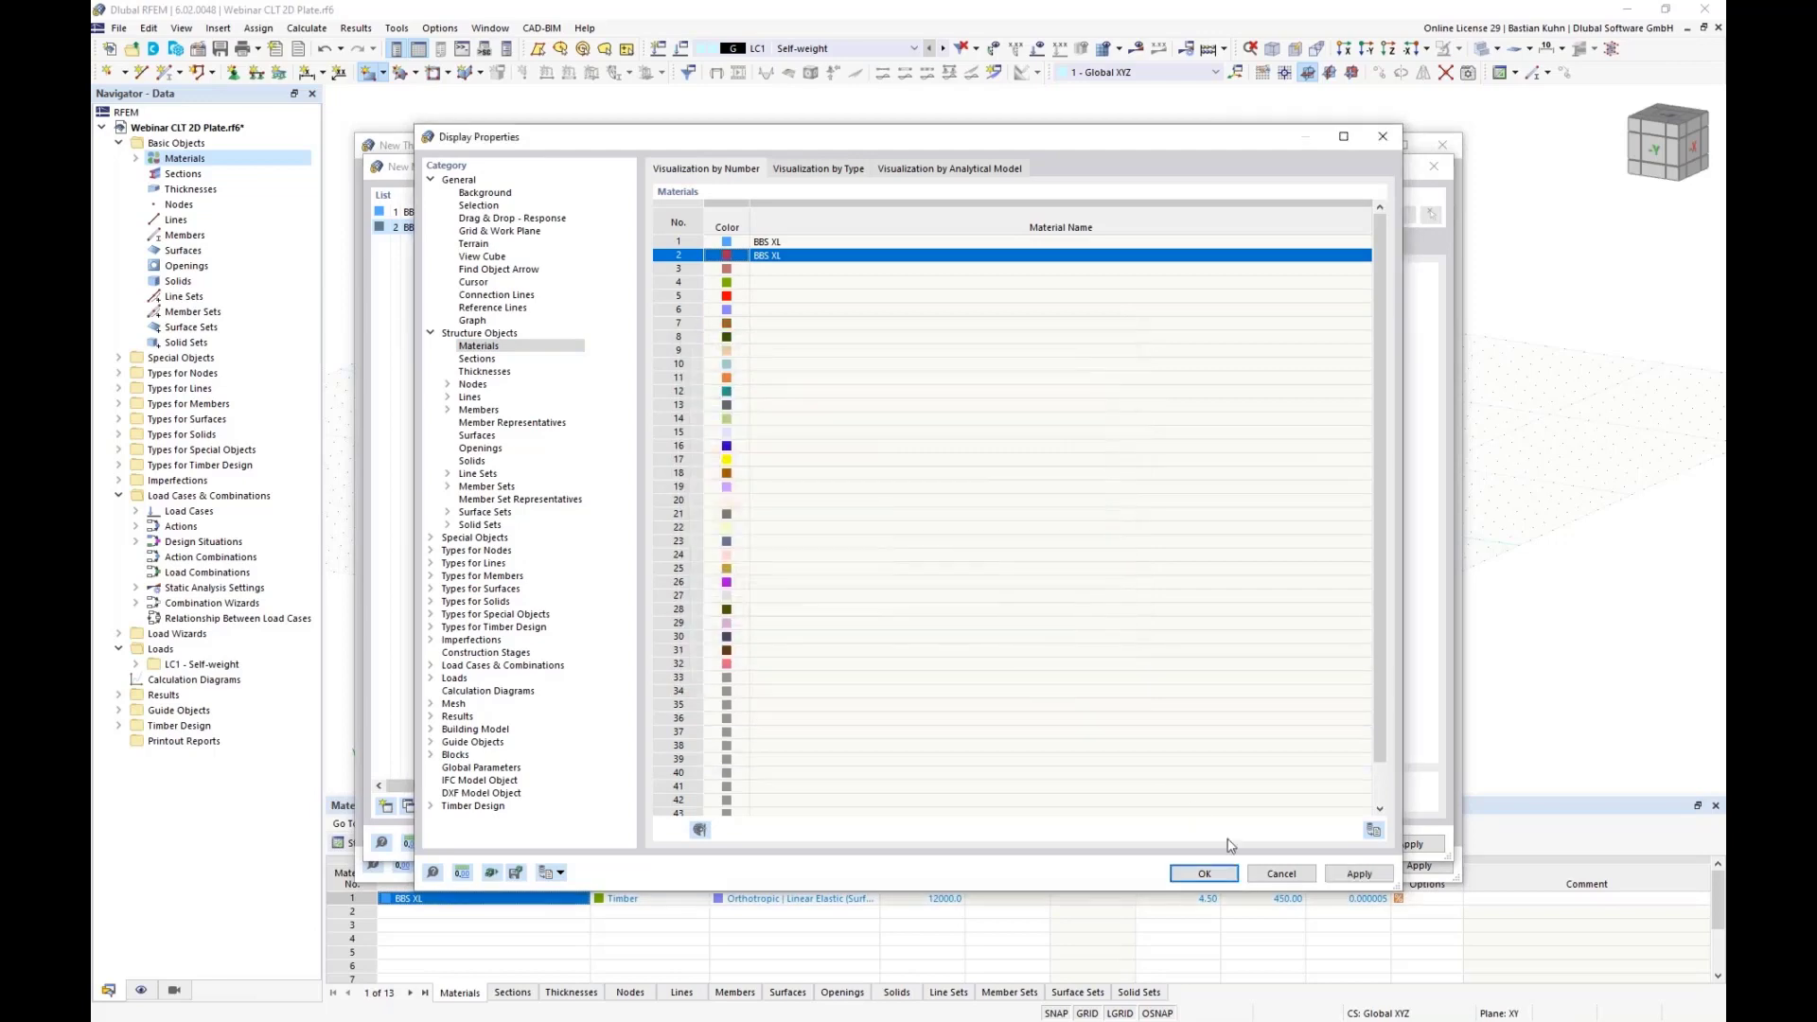
left_click(1208, 875)
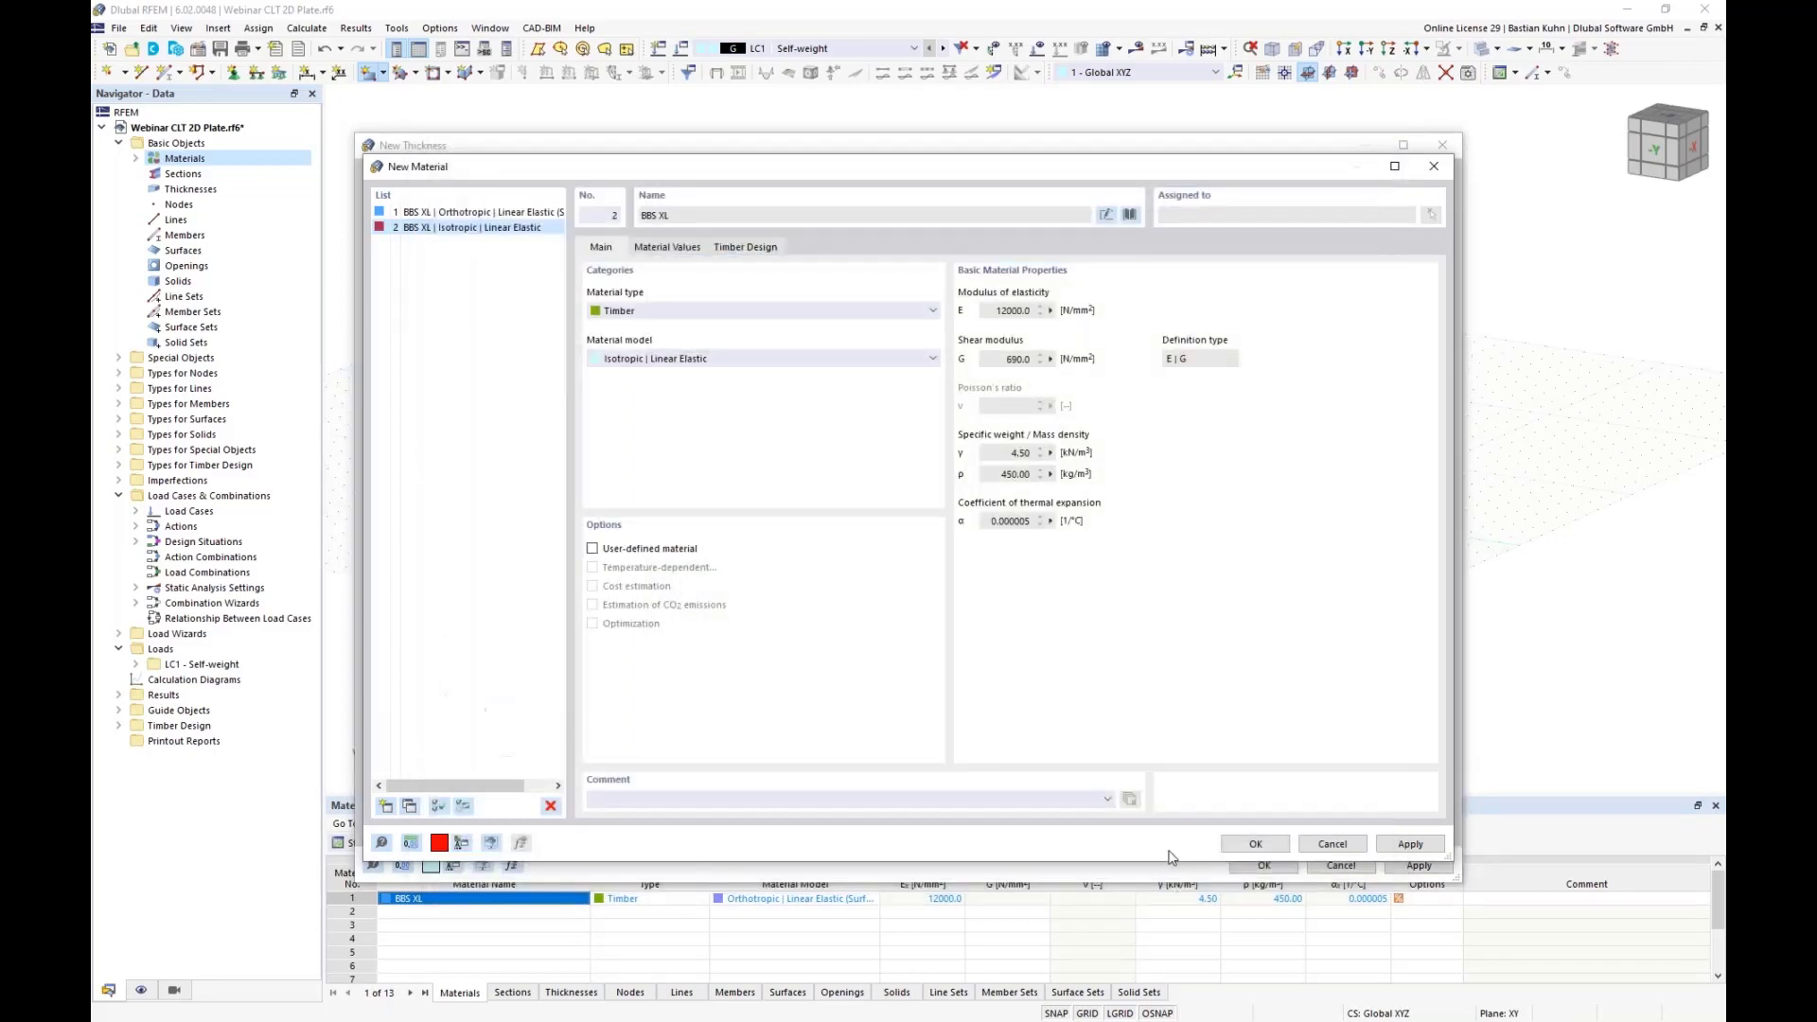
Set material 2's model to Orthotropic | Linear Elastic (Surfaces), check its material values and confirm it for layer 2
left_click(869, 368)
left_click(861, 386)
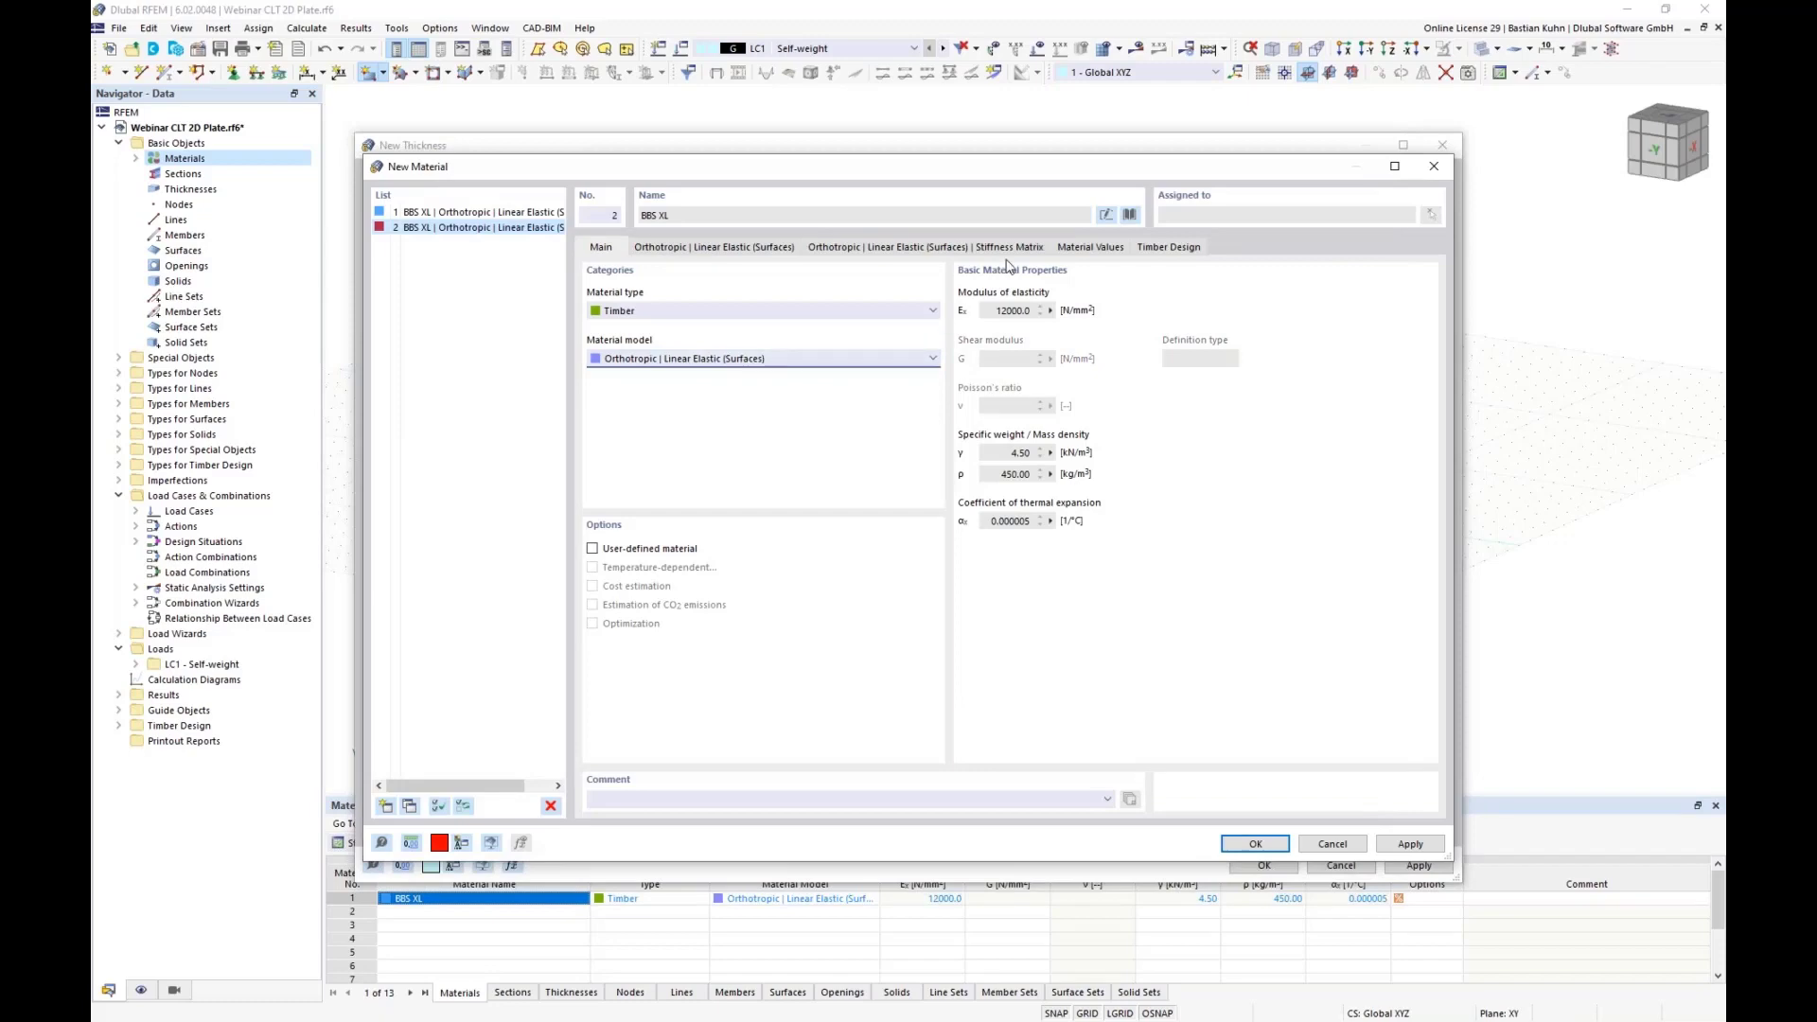
left_click(1058, 248)
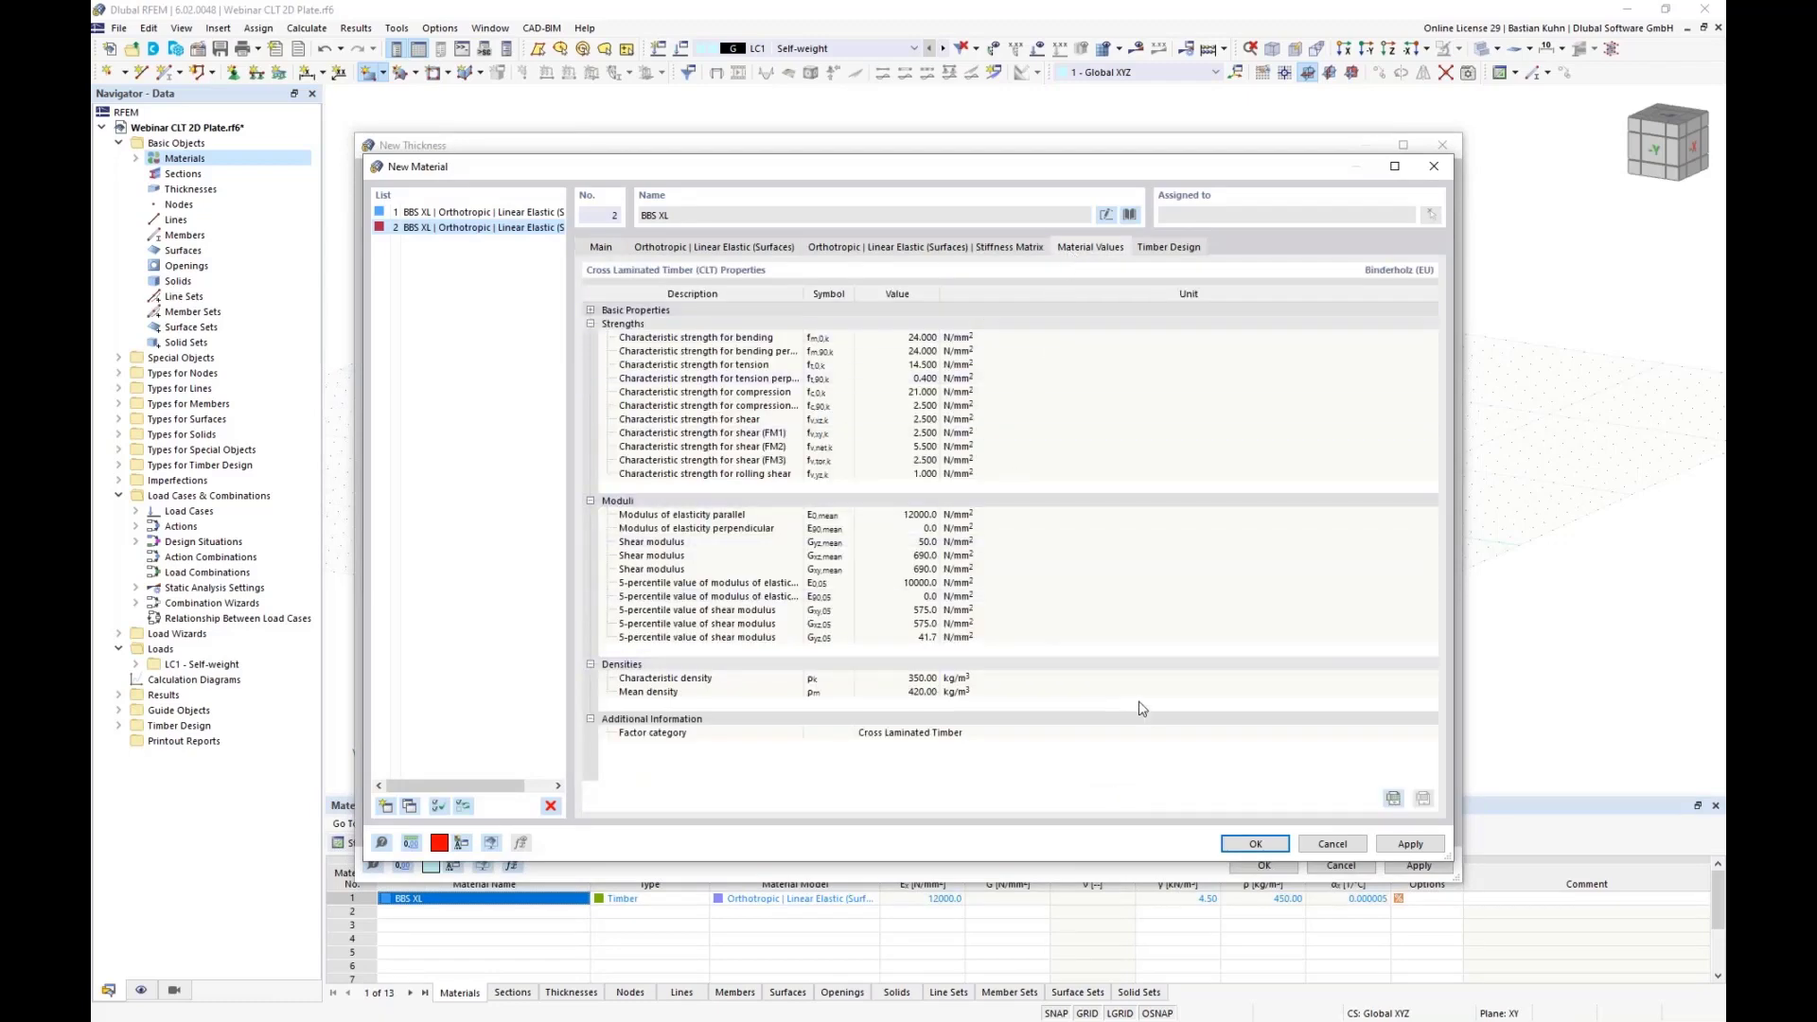
left_click(1256, 845)
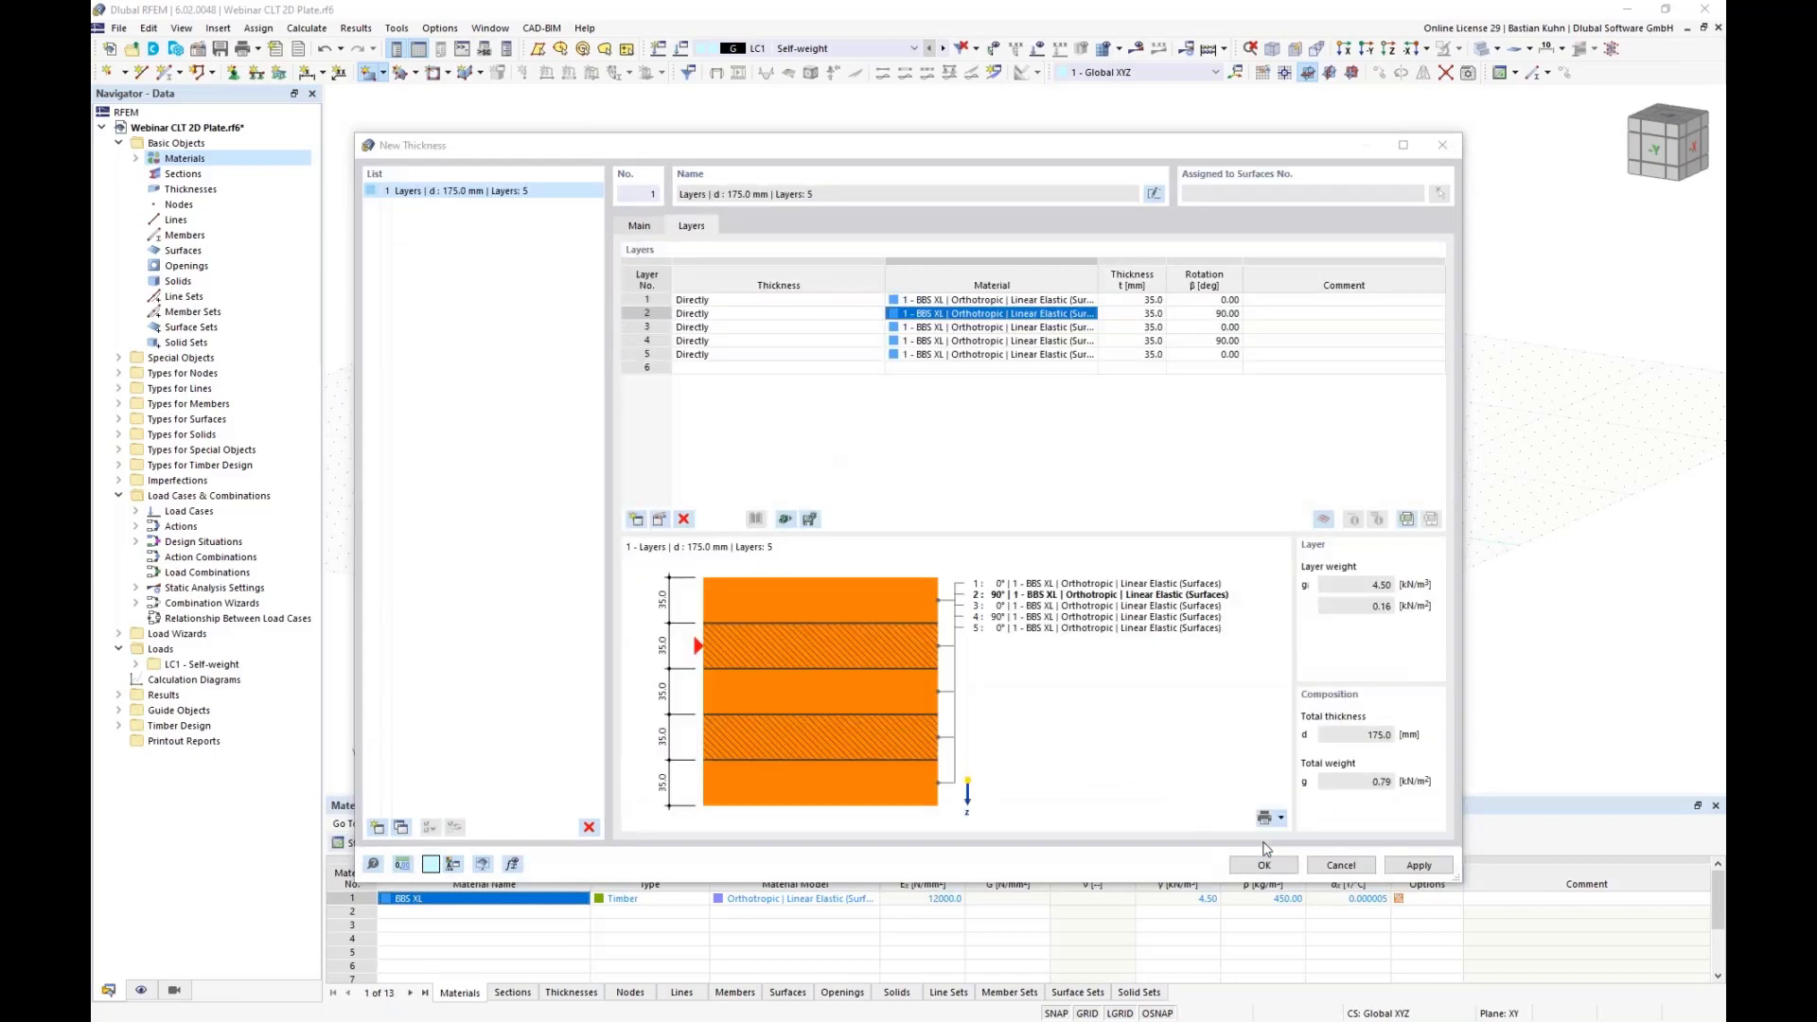
Assign the red BBS XL material 2 to layer 4
left_click(1036, 342)
left_click(1090, 343)
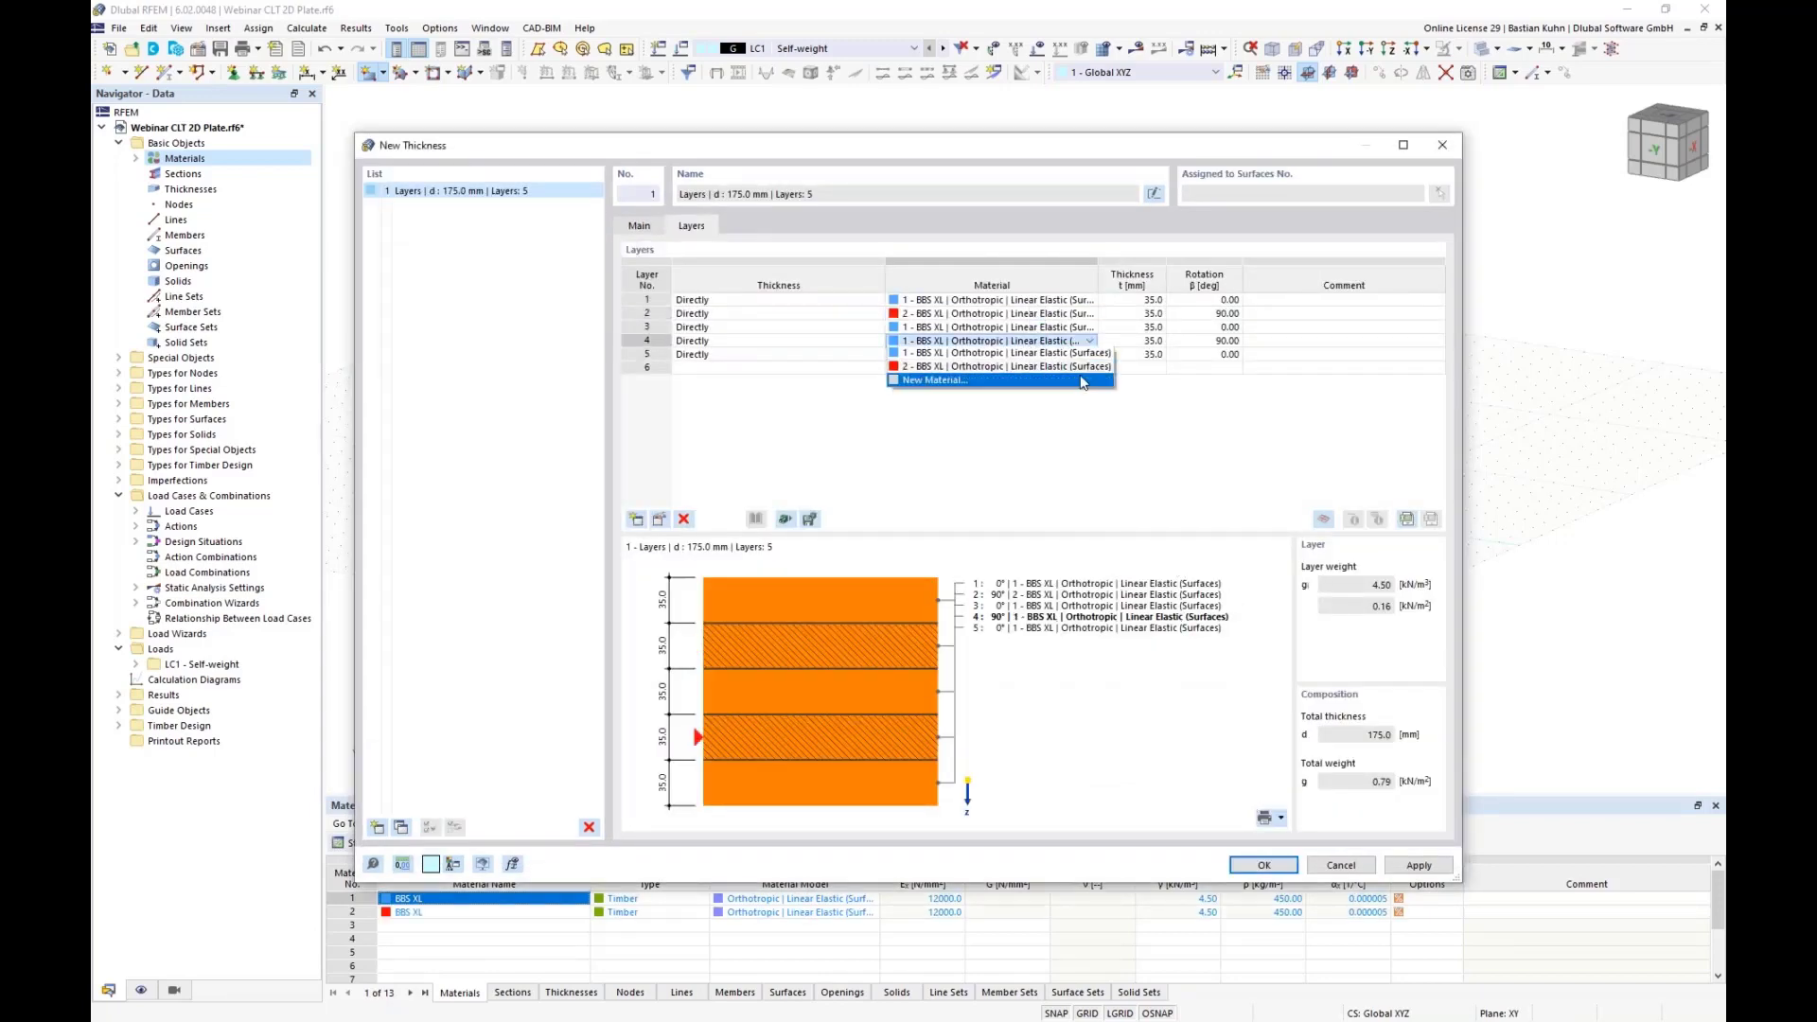
left_click(994, 368)
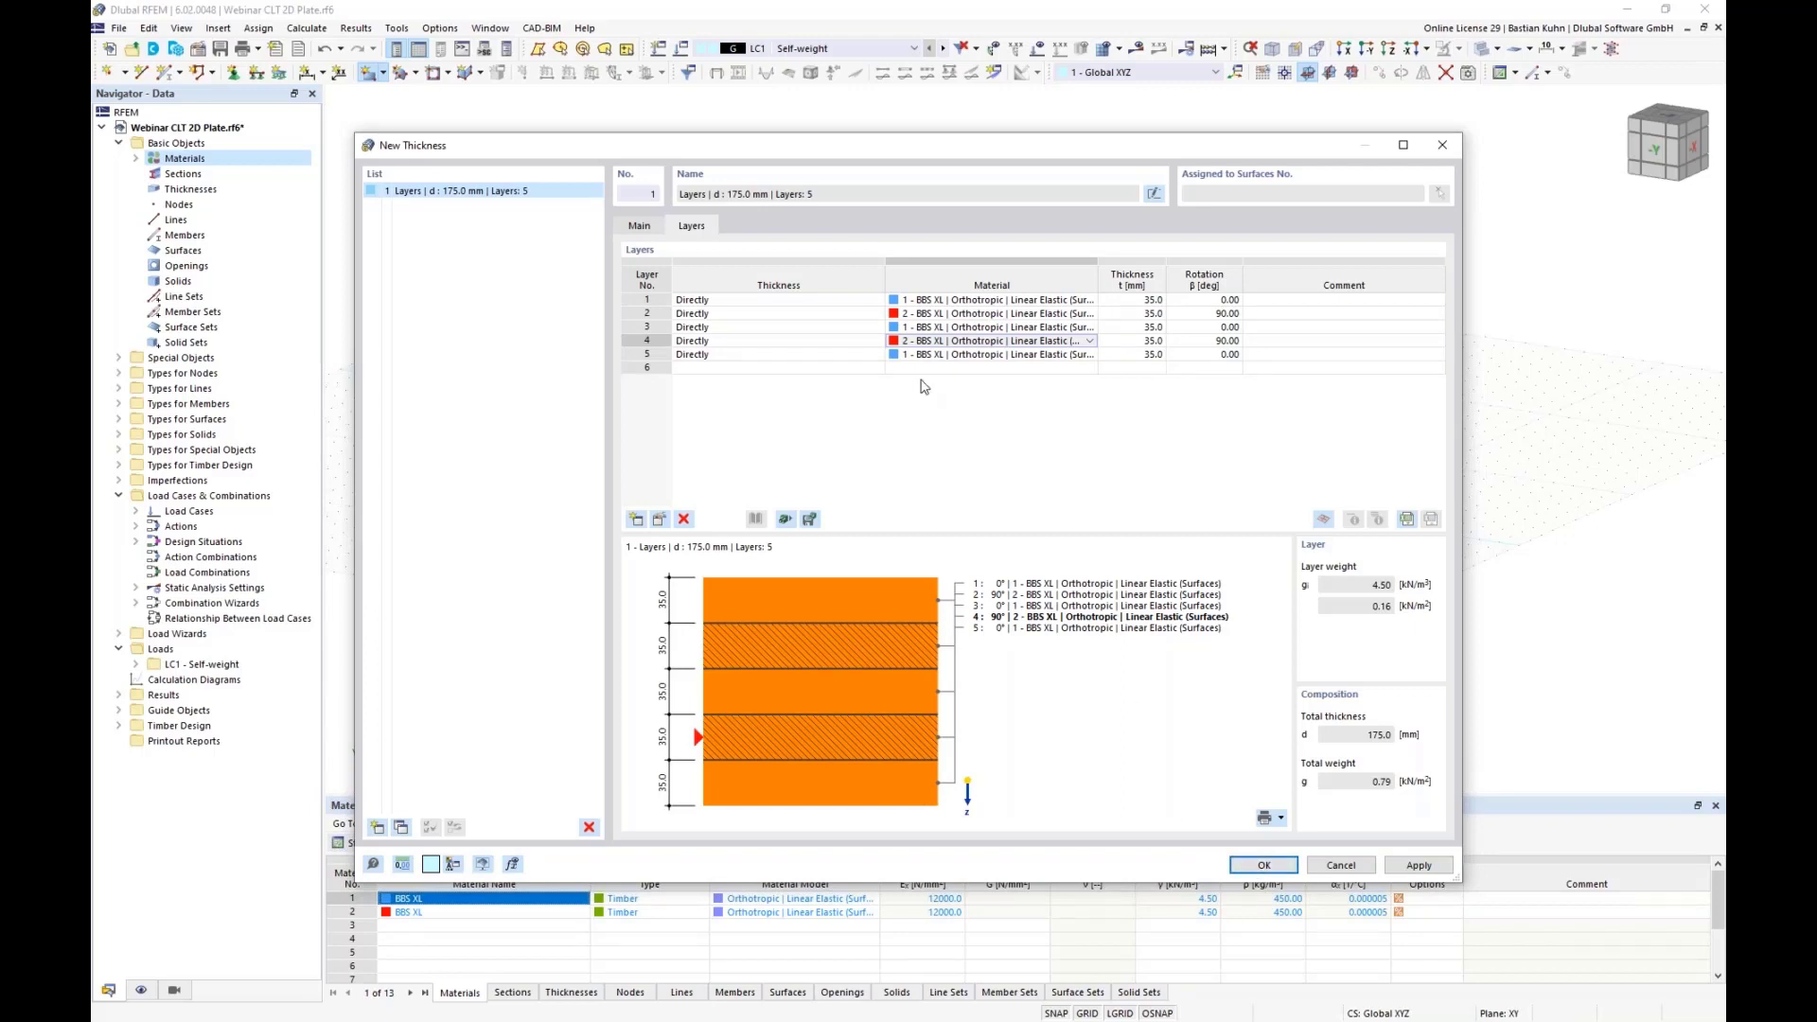
Save the layer composition as a template named Webinar CLT and check the list of saved templates
left_click(810, 520)
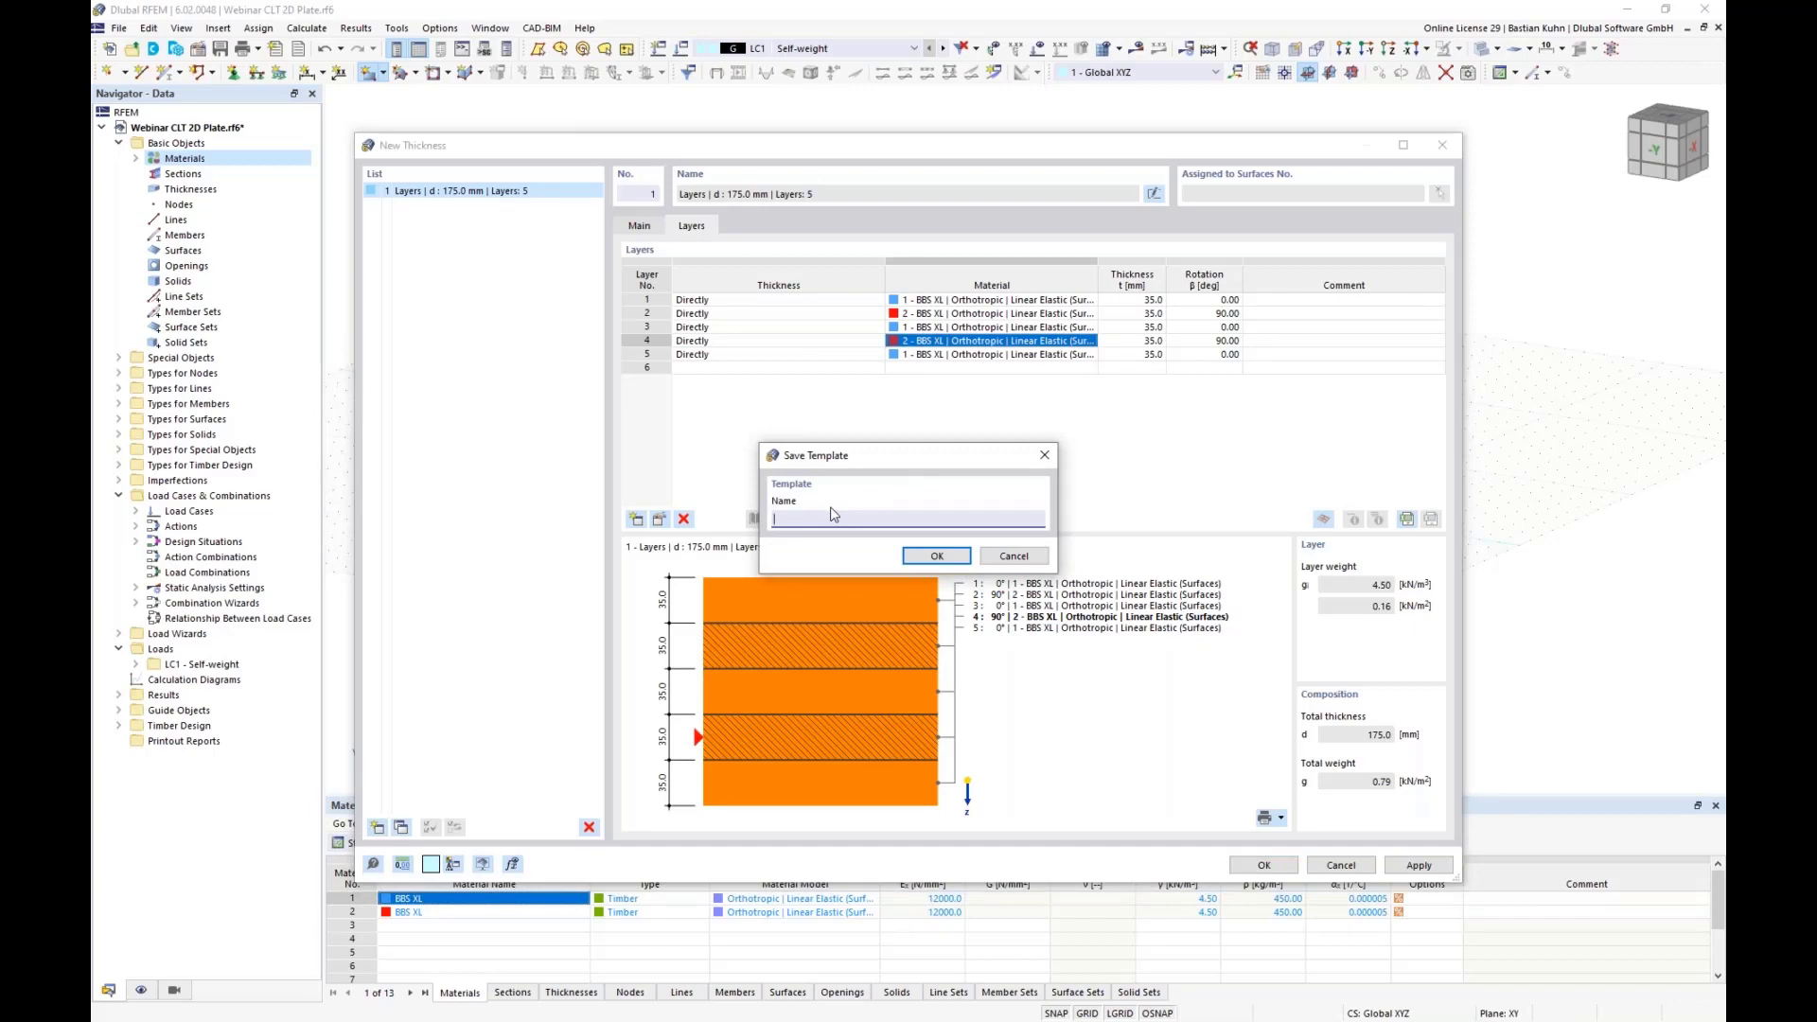
type("Webinar CLT")
left_click(937, 557)
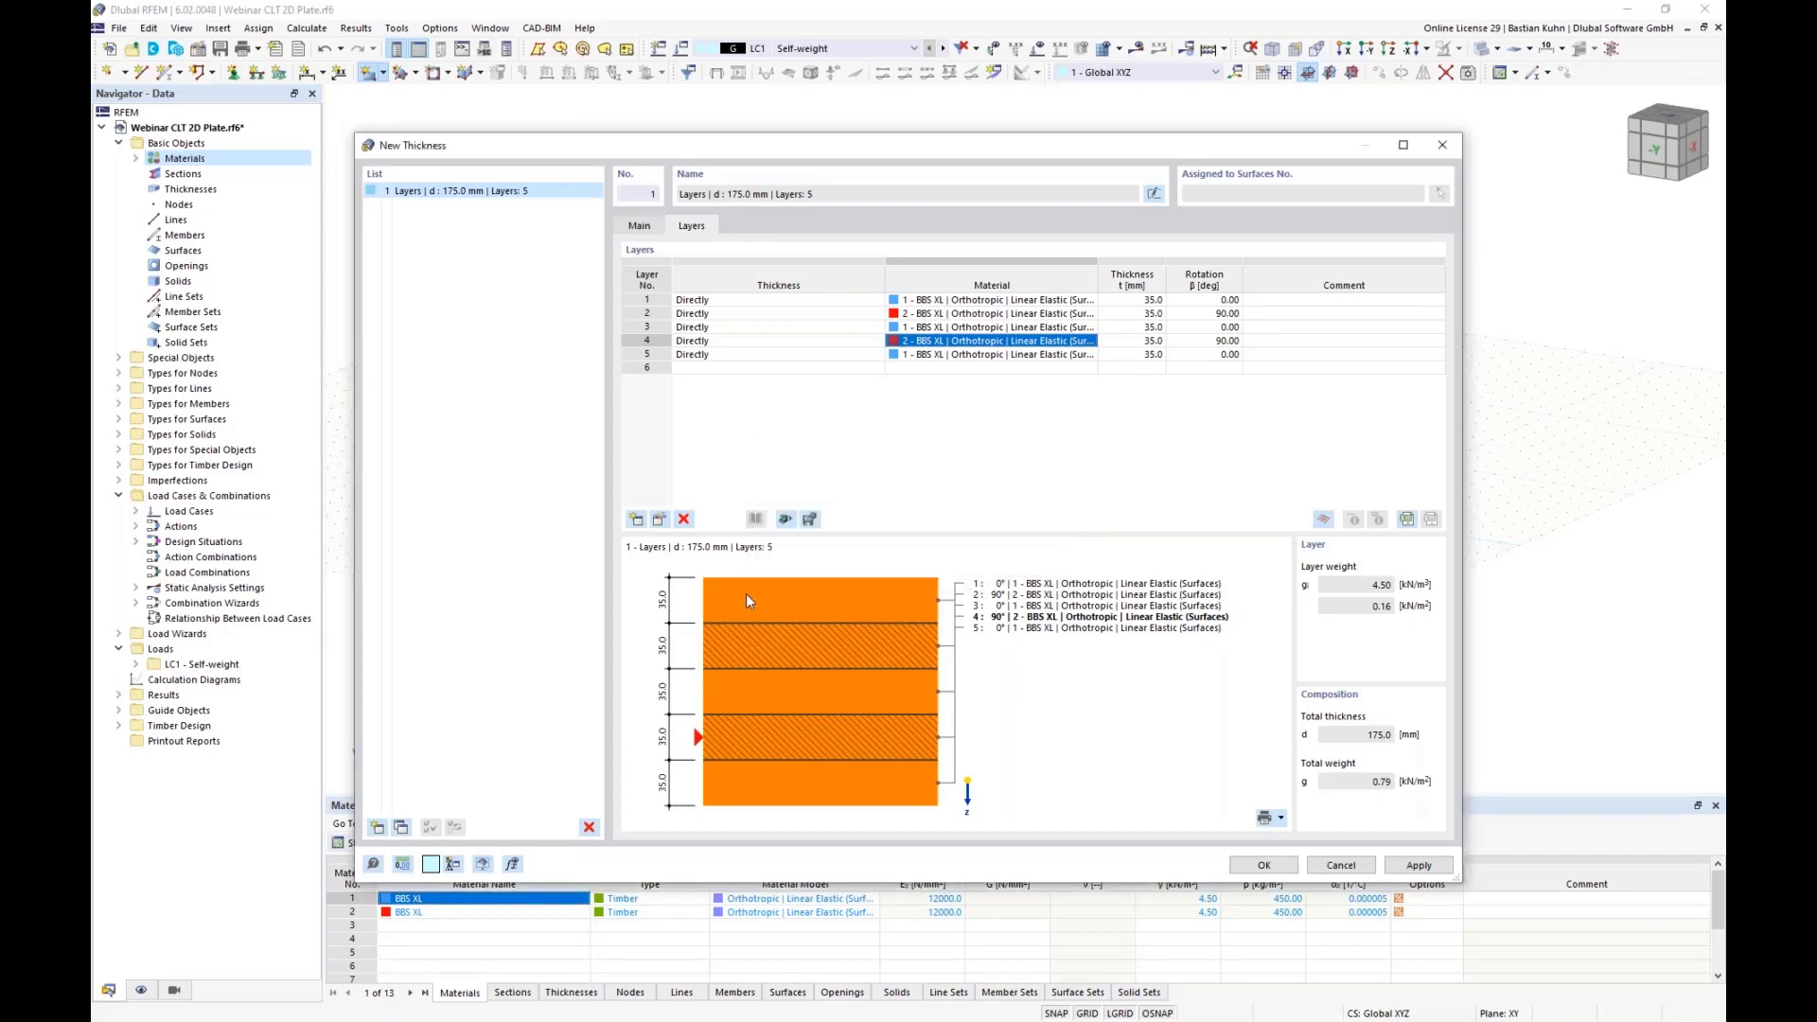
left_click(785, 520)
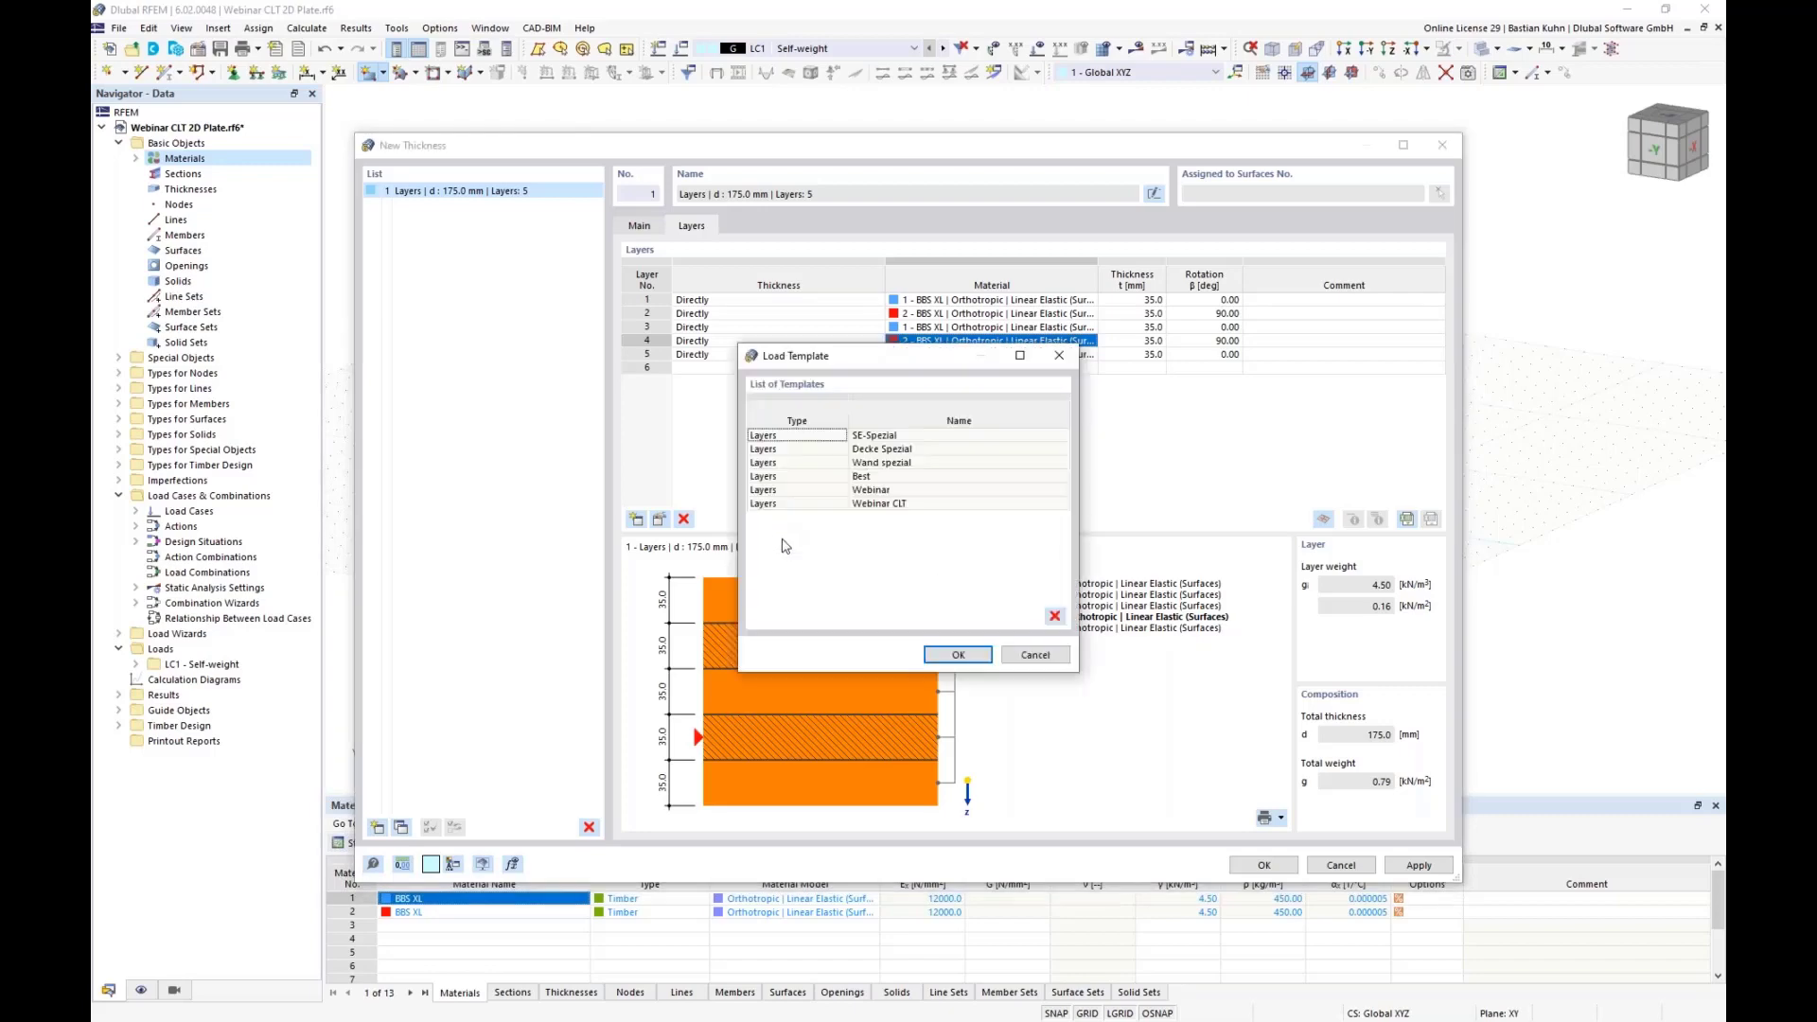
left_click(958, 655)
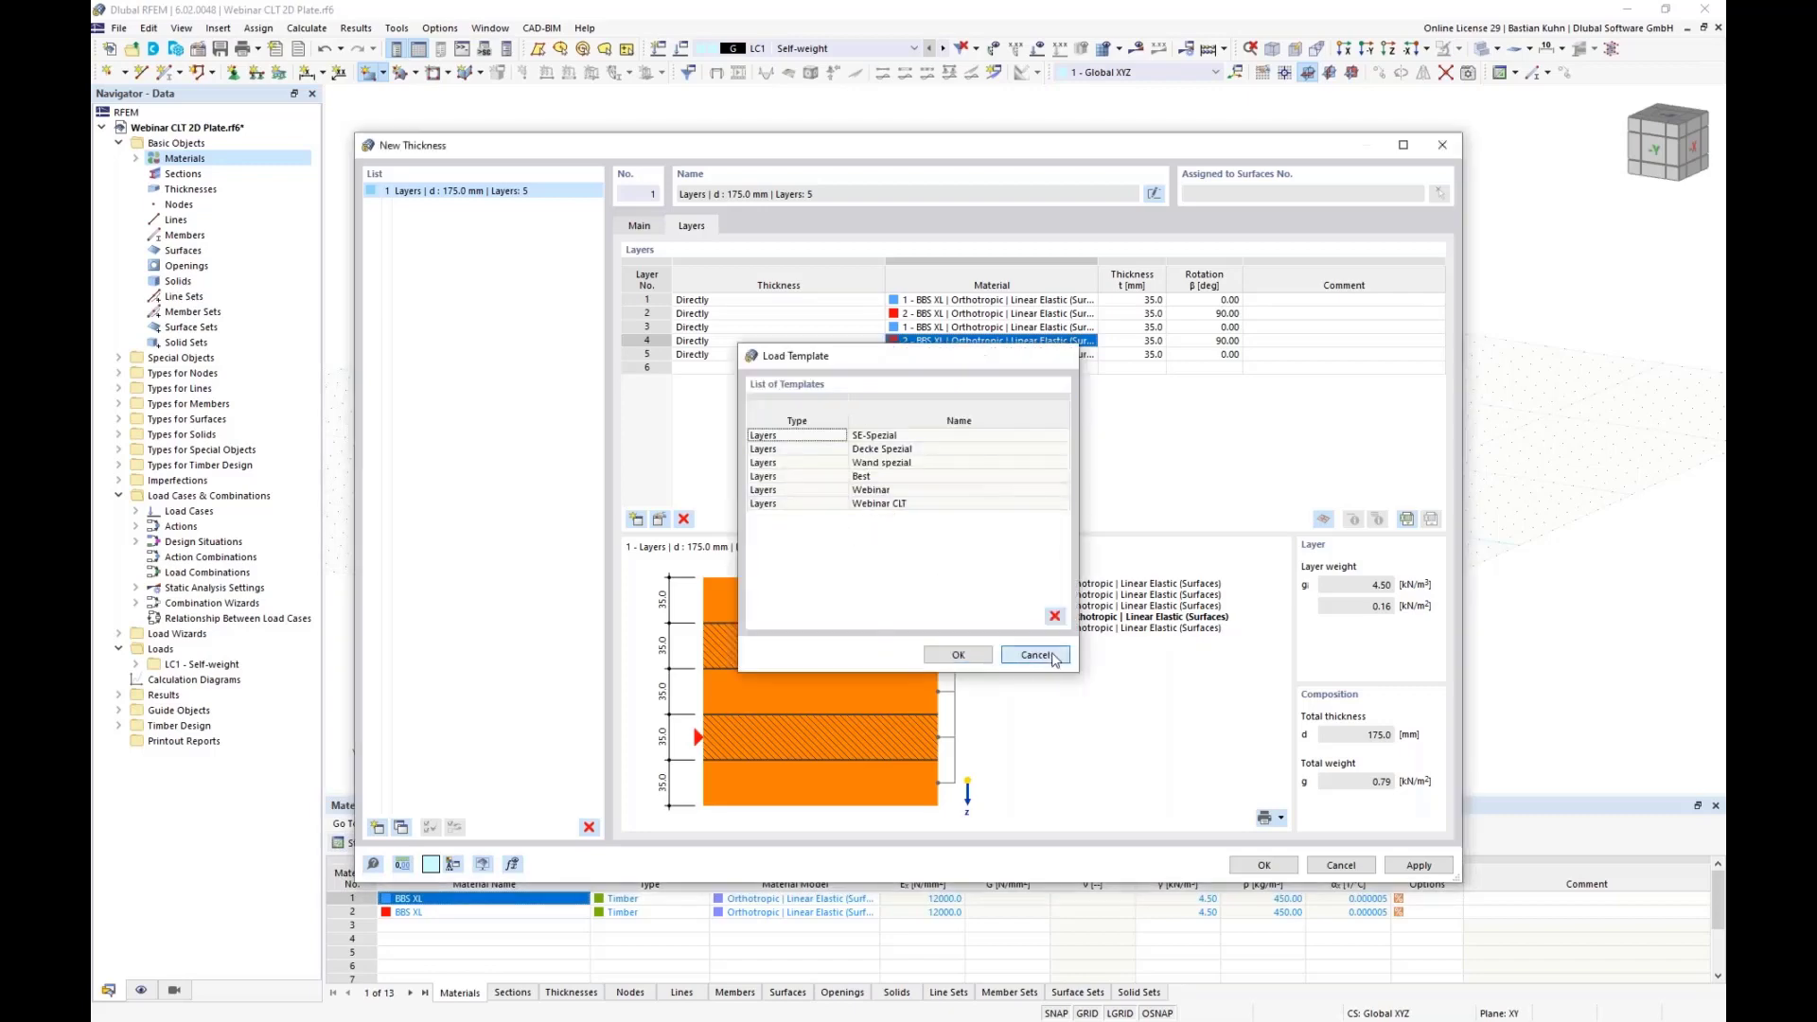
Enable stiffness reduction for the layered thickness and set the multipliers k33 to 0.67 and k88 to 0.5
left_click(640, 227)
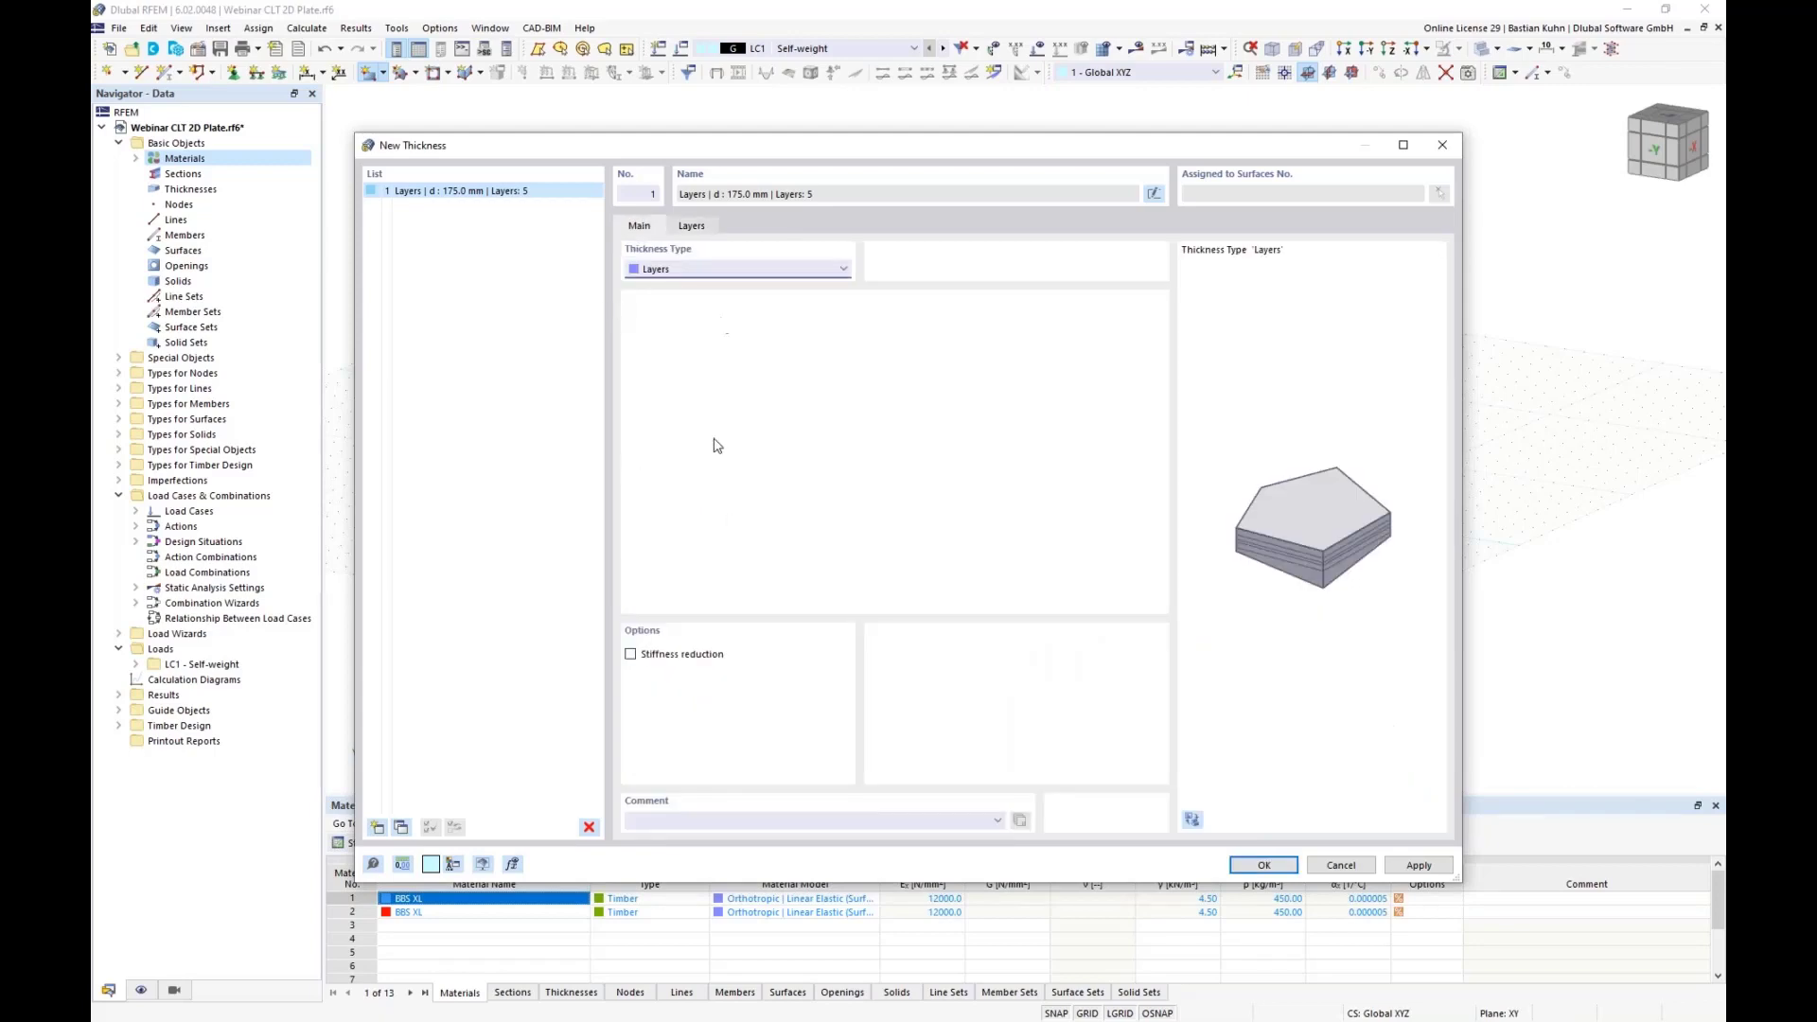
left_click(630, 654)
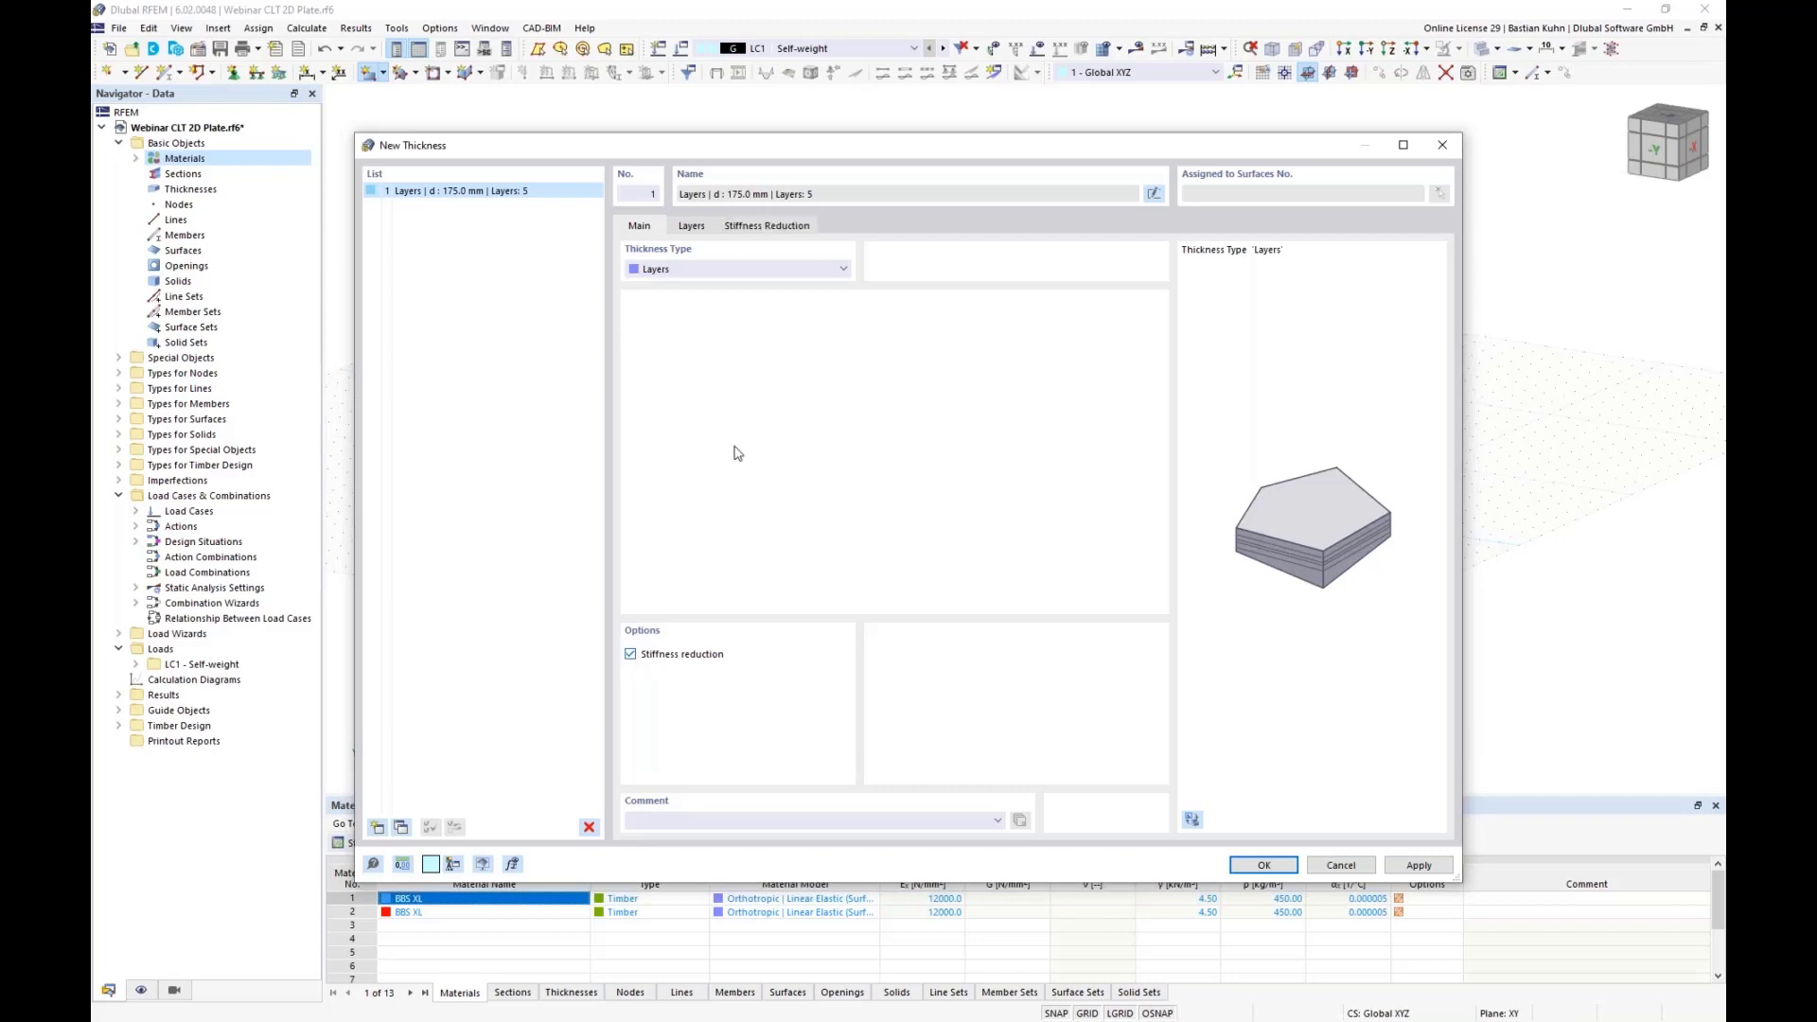
left_click(784, 228)
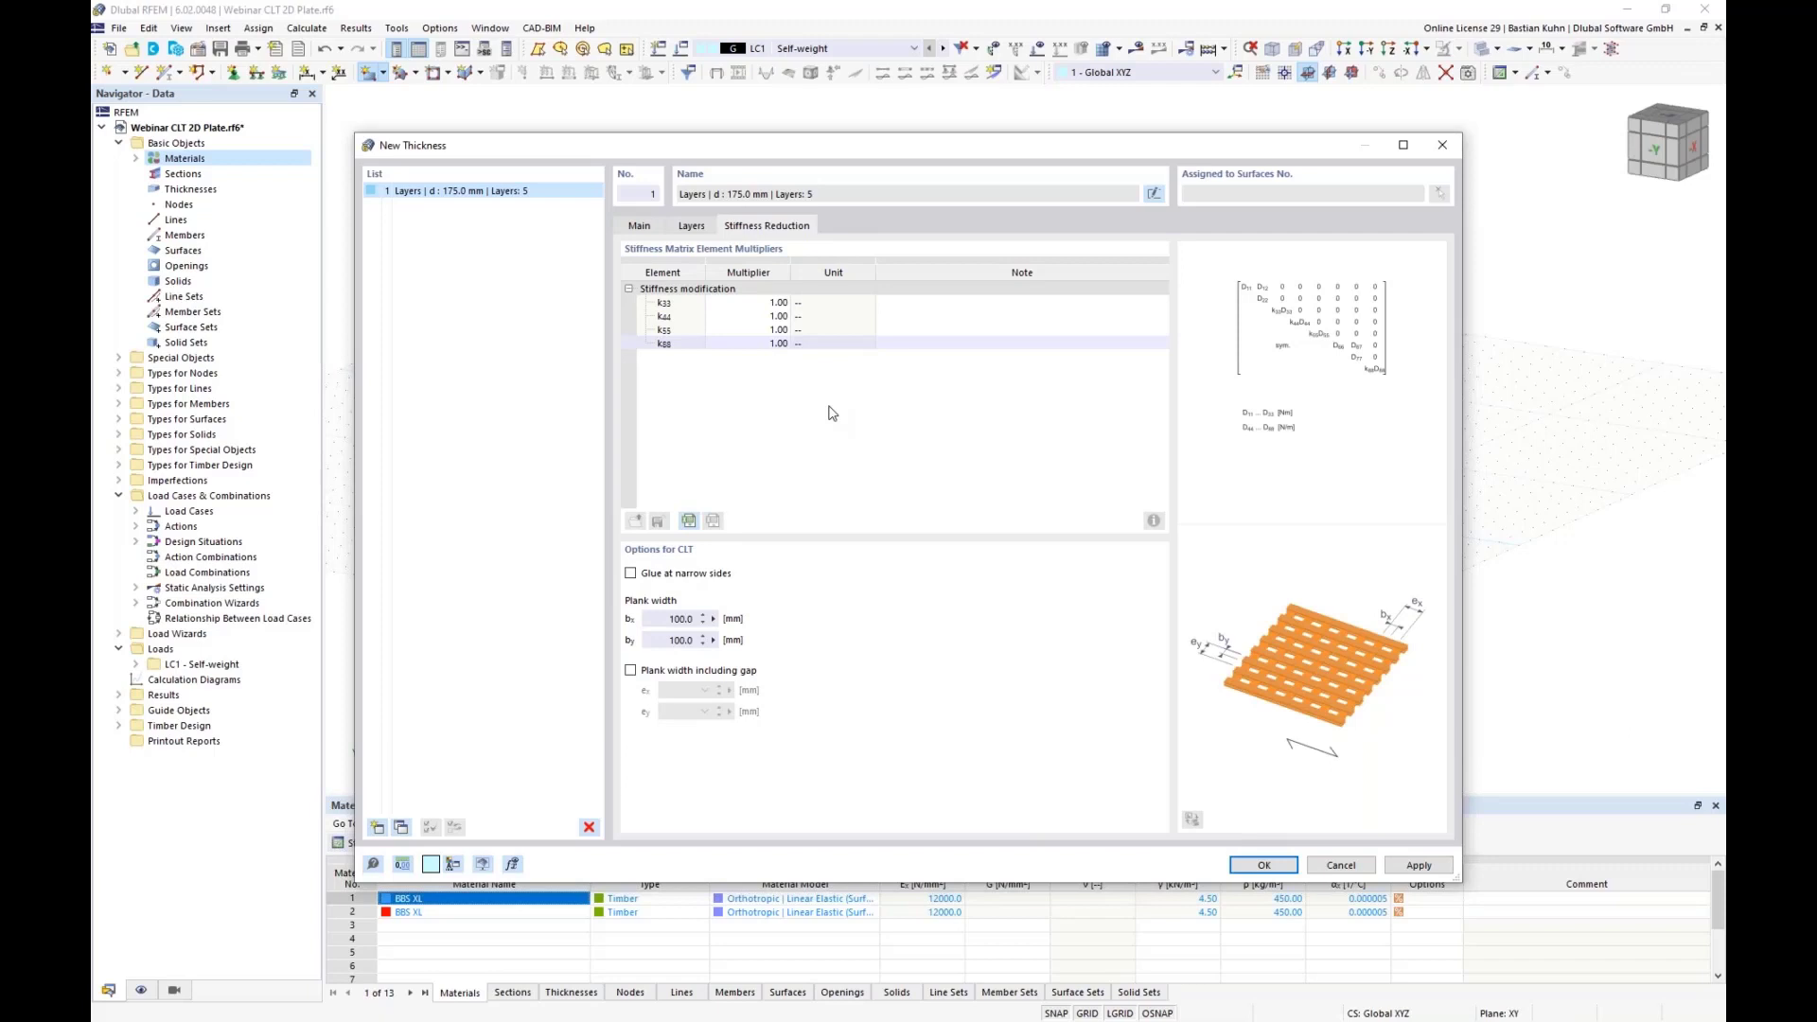
key("Tab")
type("0,67")
left_click(760, 343)
type("0,5")
left_click(743, 304)
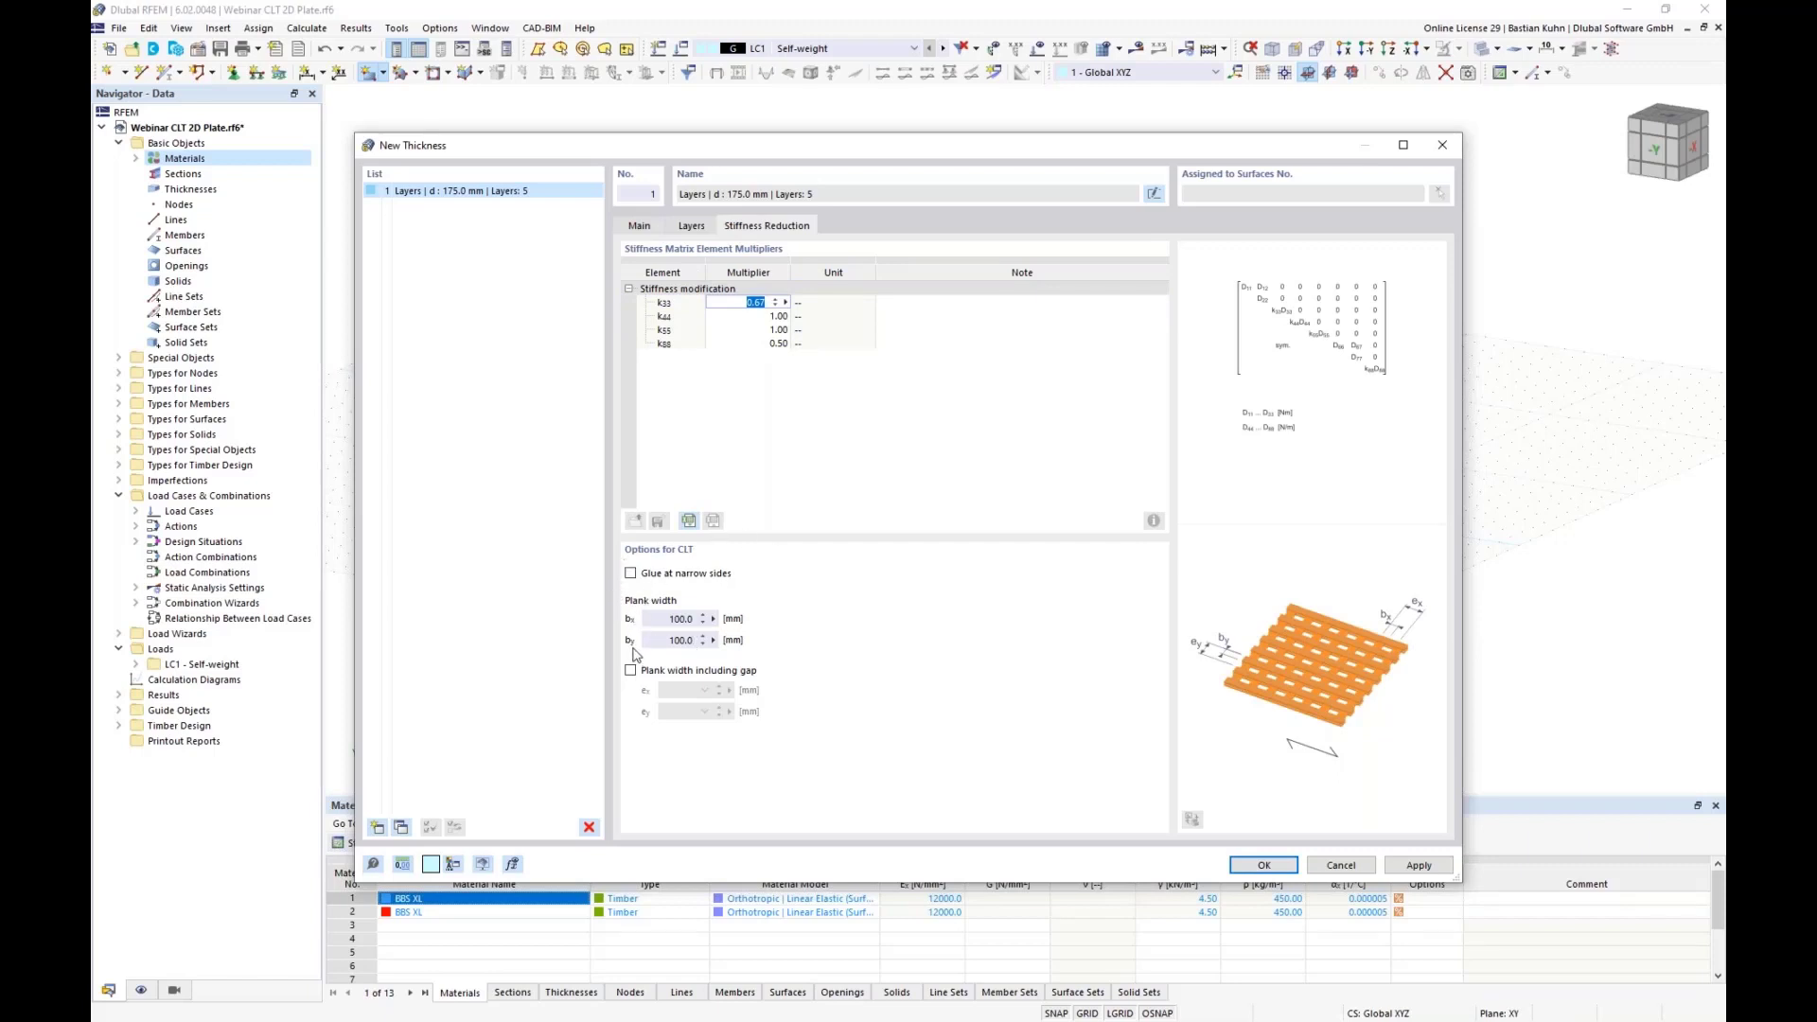
Activate gluing at the narrow sides for the CLT thickness and accept it for the new rectangular surface
left_click(630, 574)
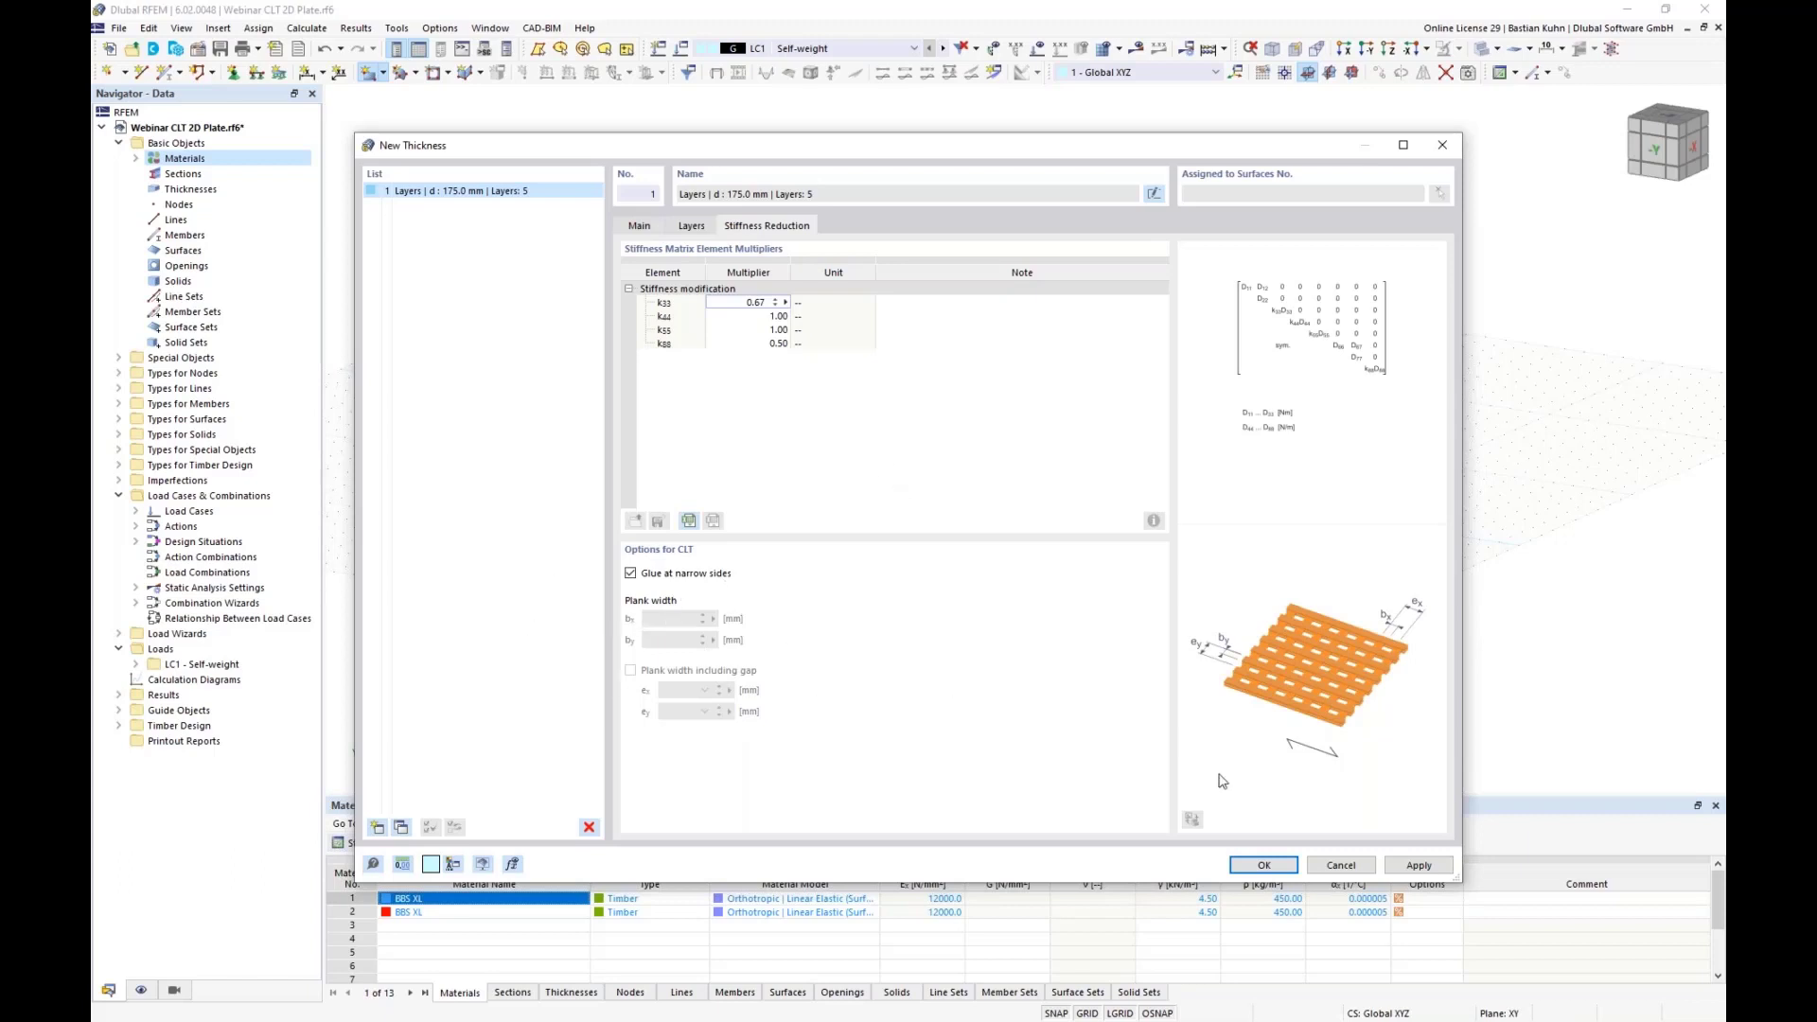
left_click(1258, 866)
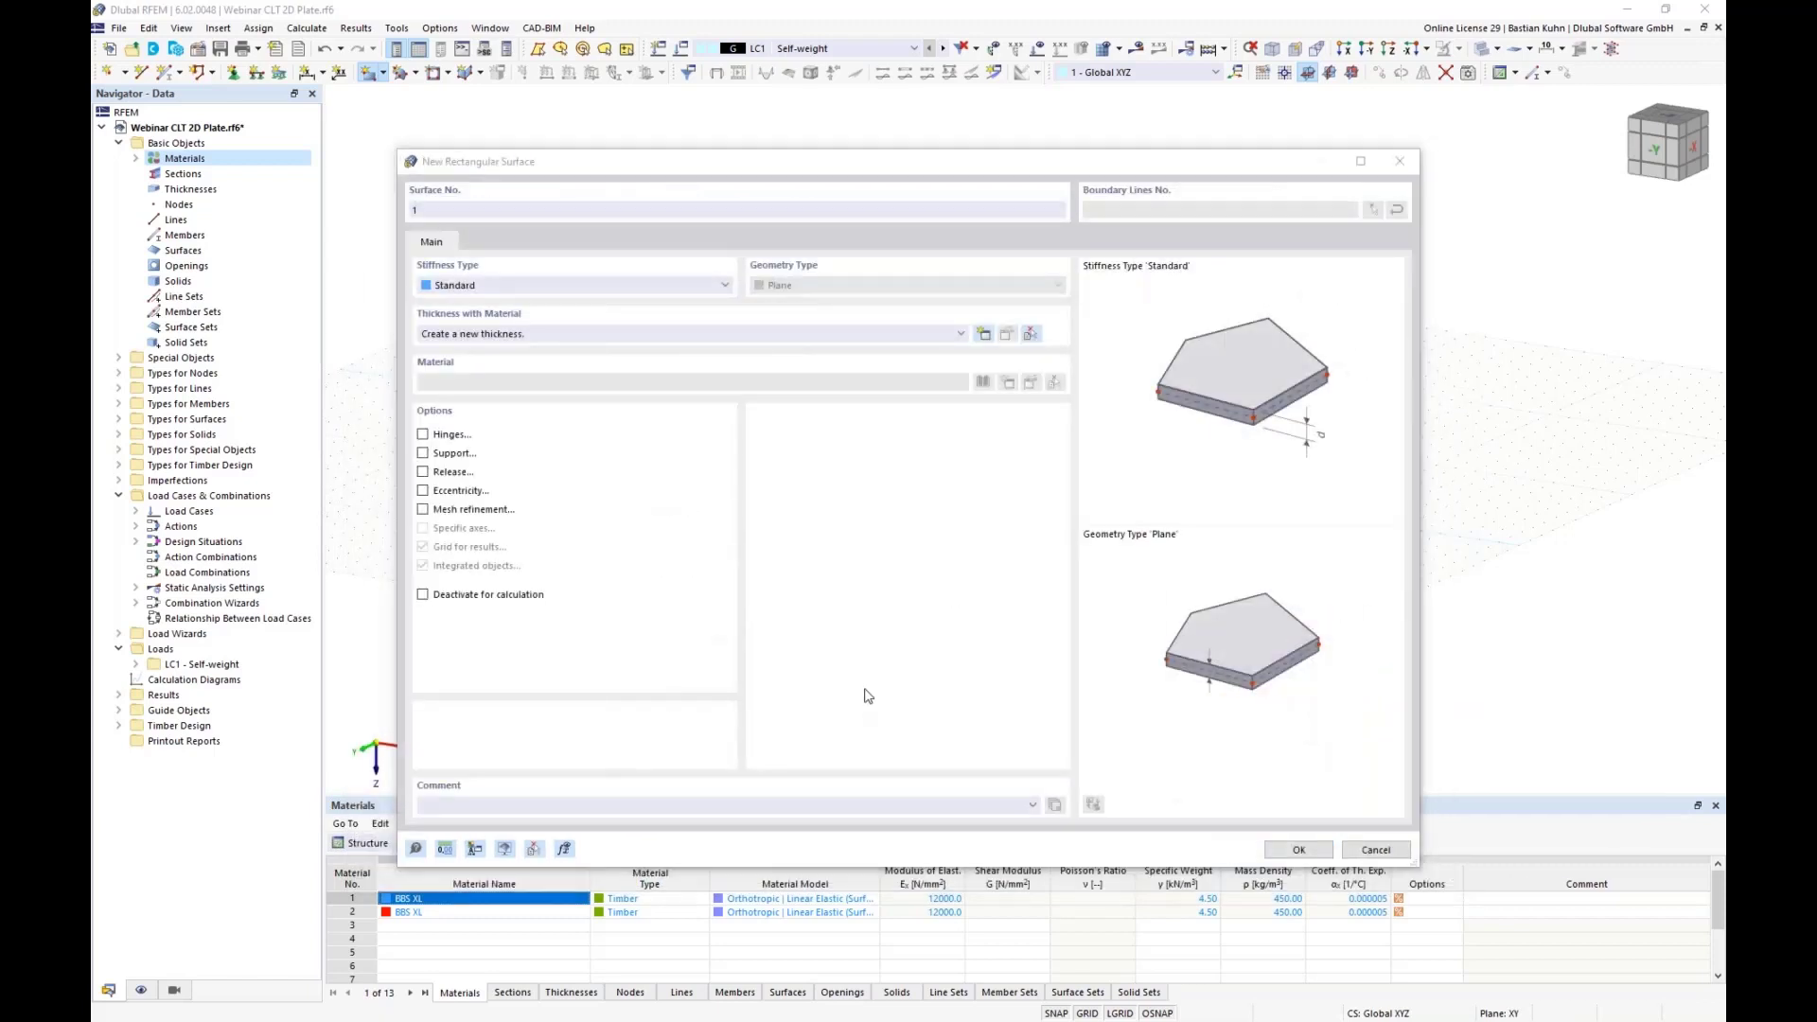
left_click(1299, 850)
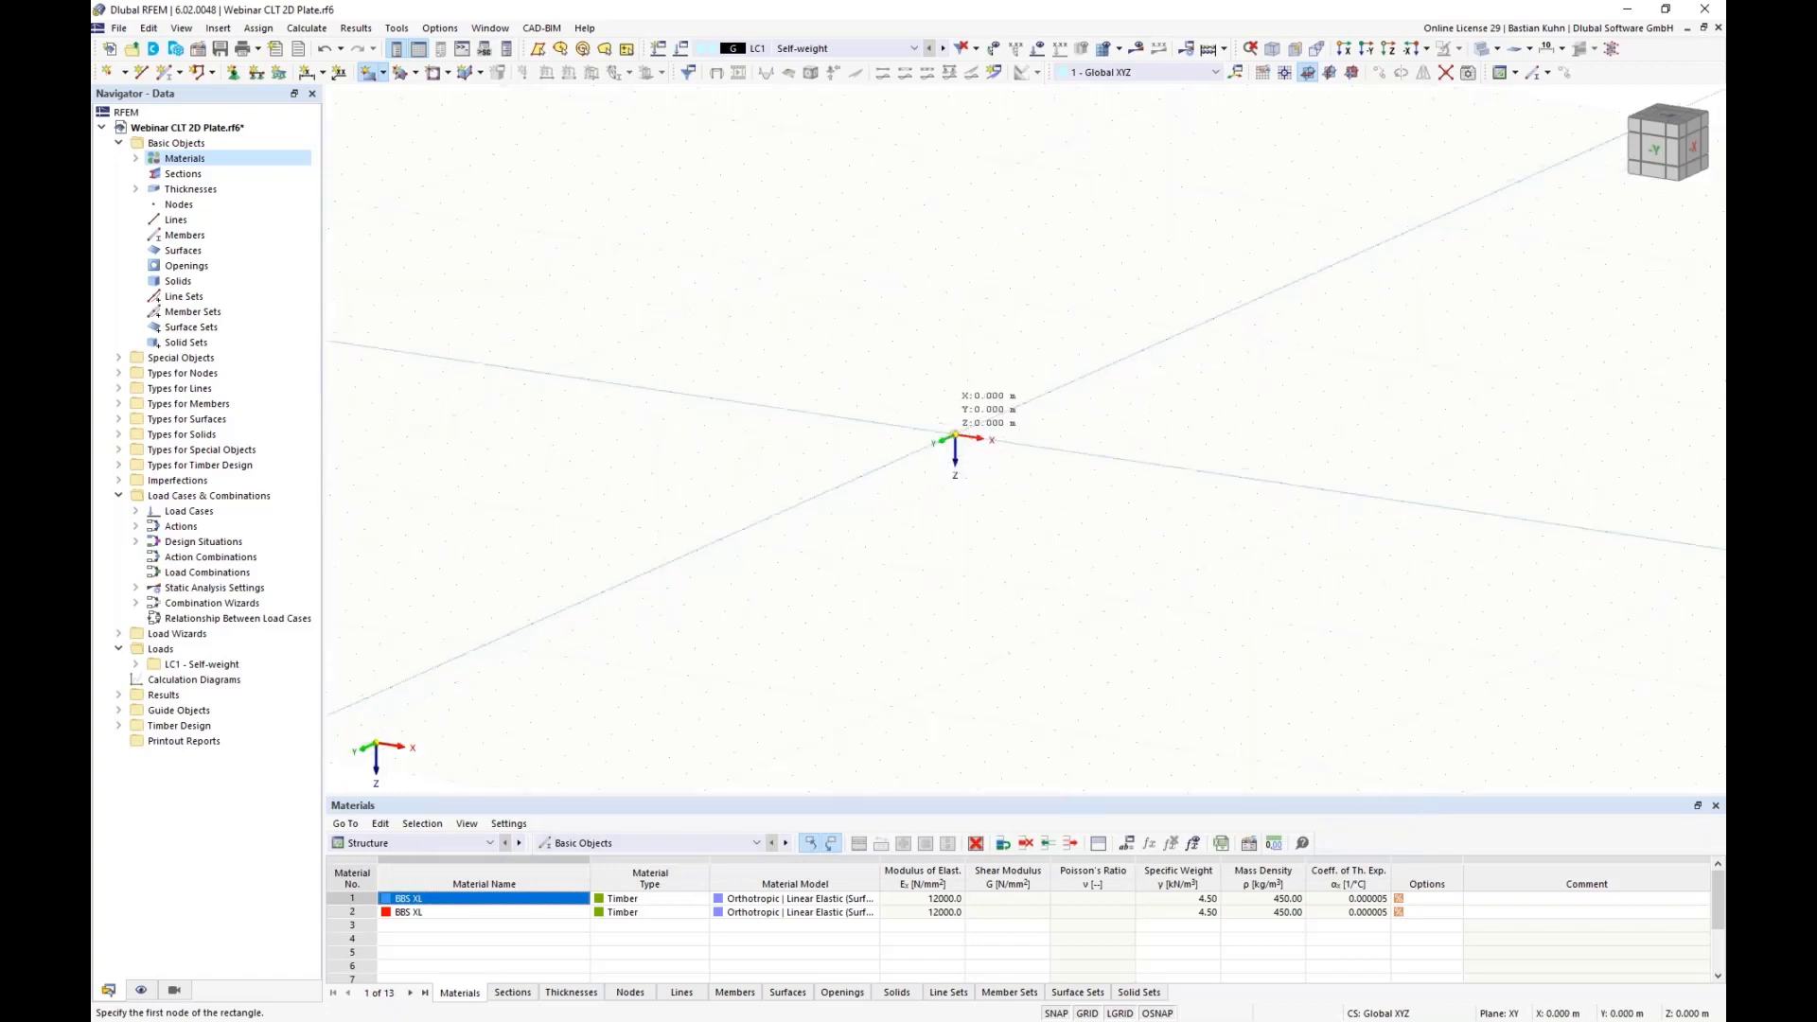
Draw the rectangular surface from the global origin to the point X 55 m, Y 4 m
left_click(954, 437)
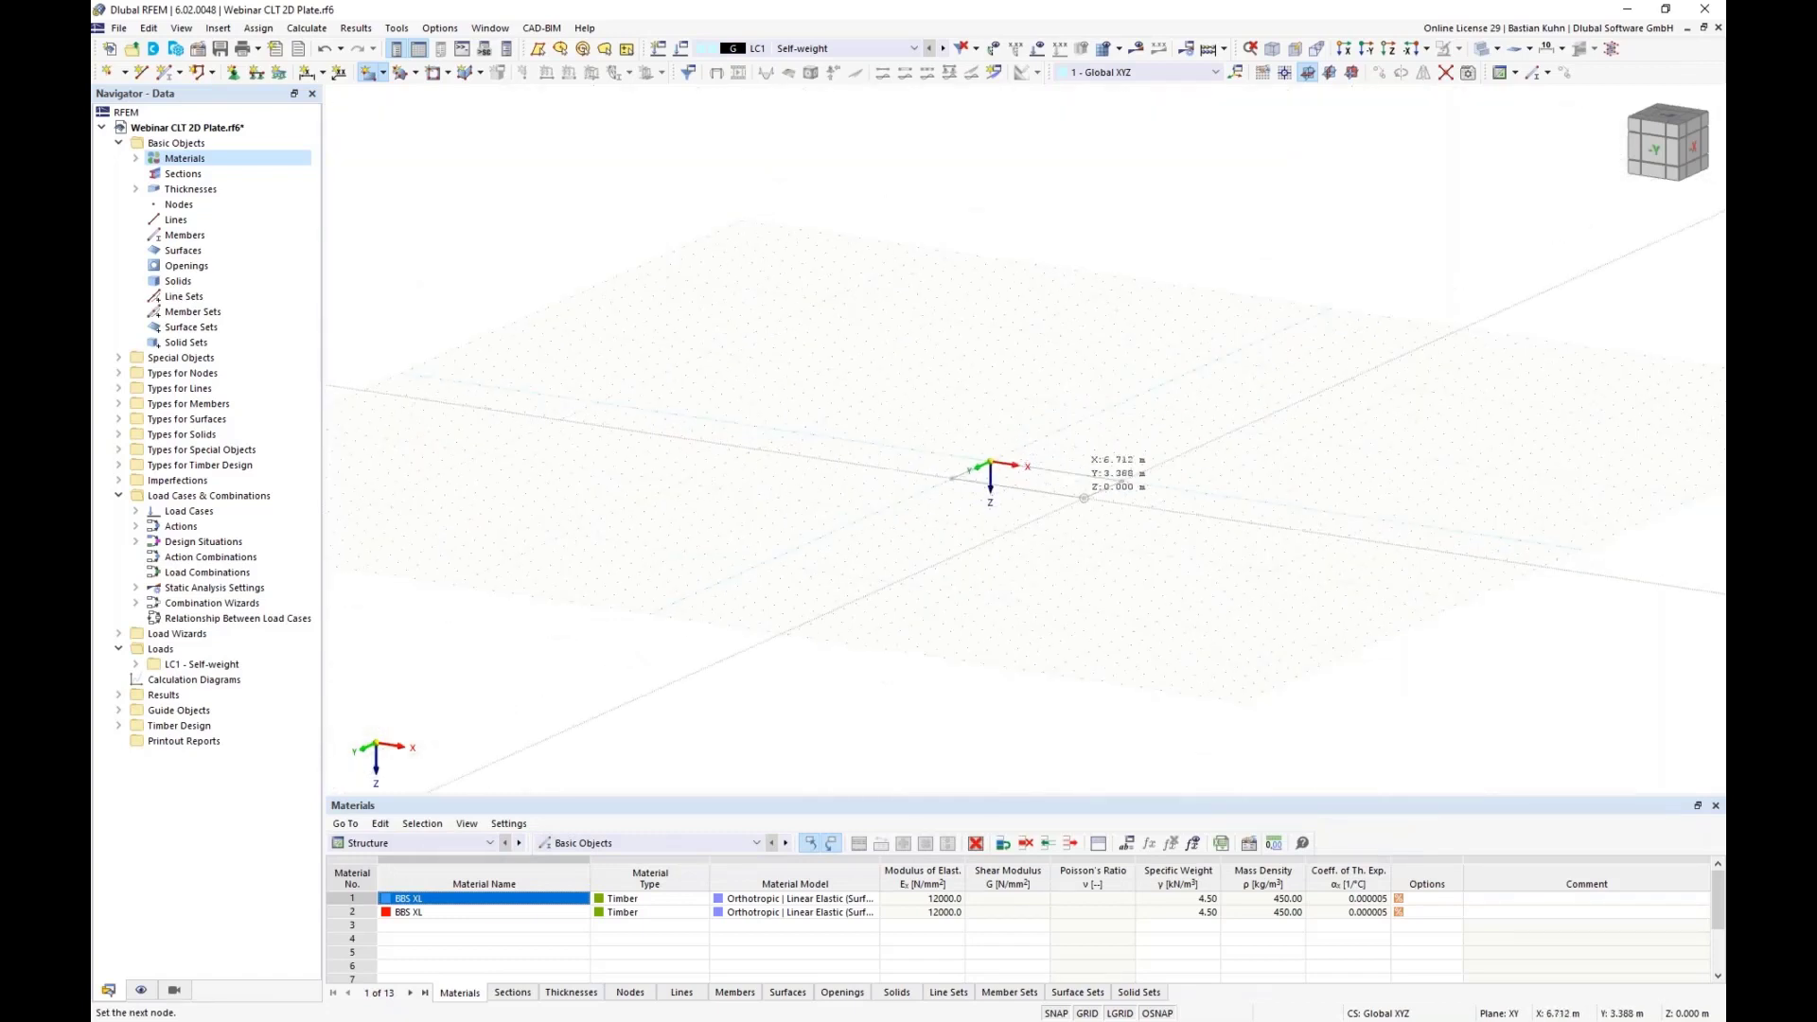
scroll(748, 454, "down", 3)
scroll(1041, 470, "up", 4)
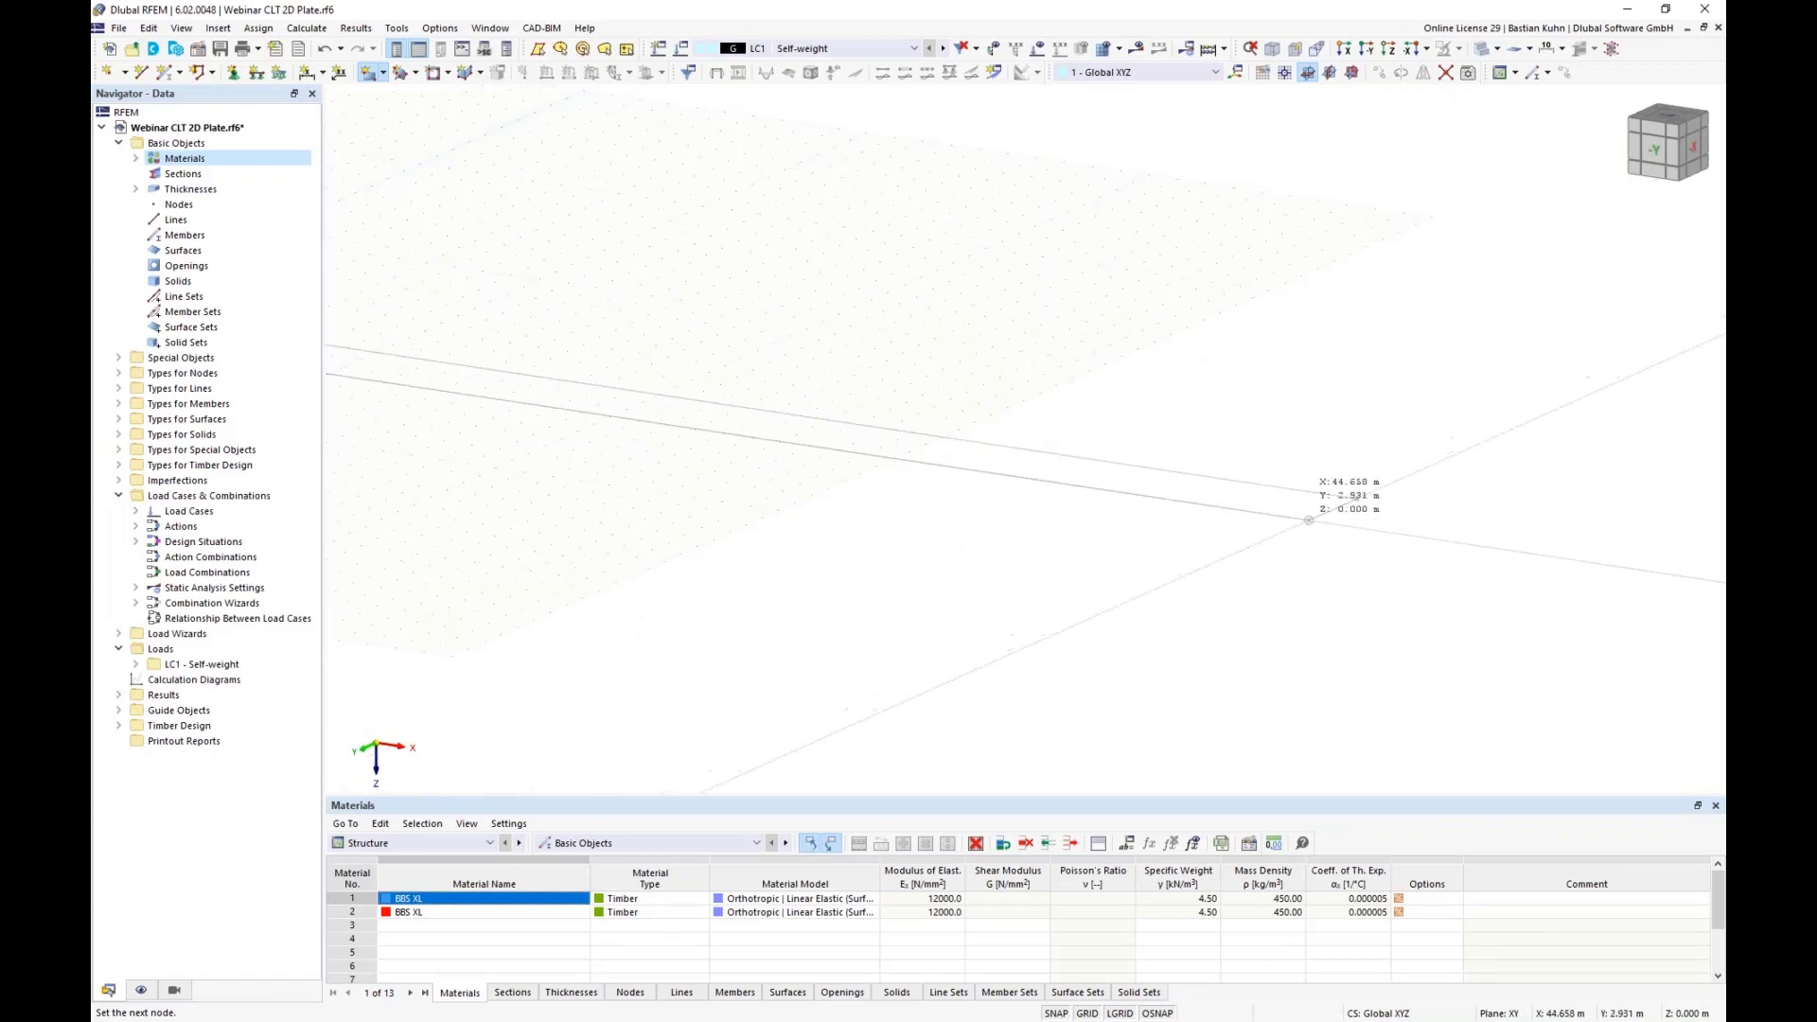
scroll(1315, 487, "down", 2)
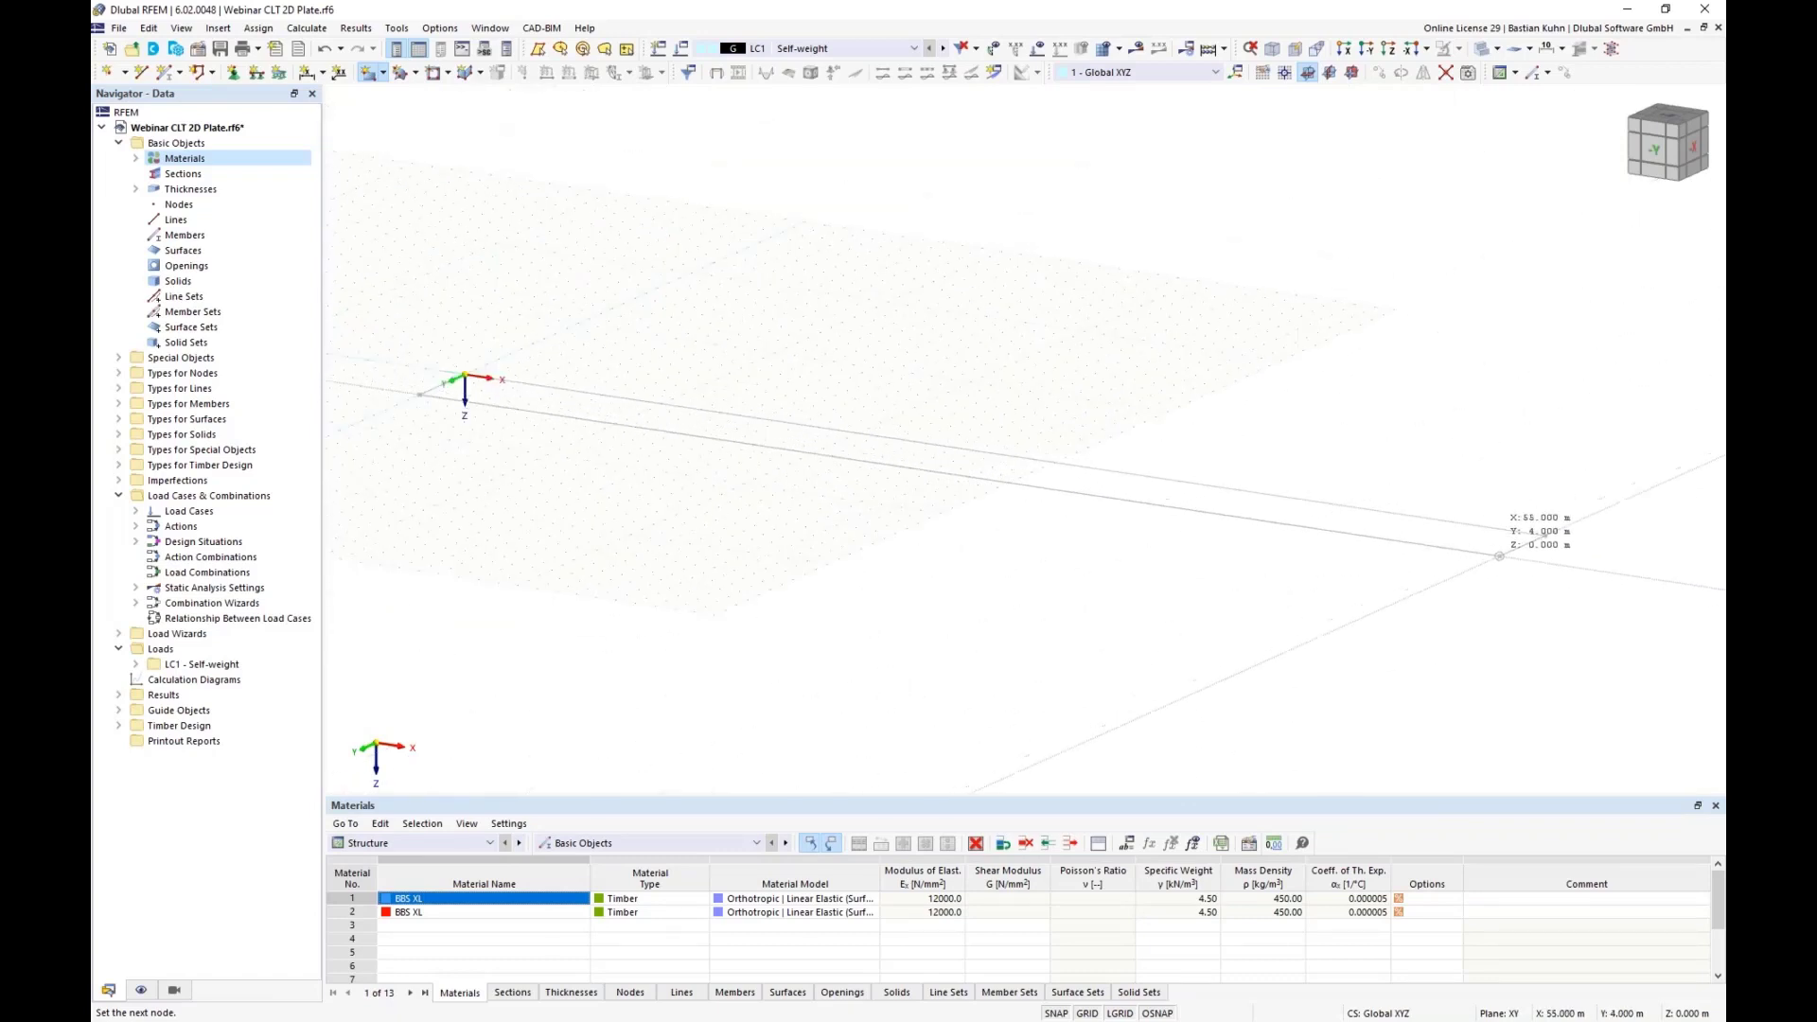
left_click(1499, 556)
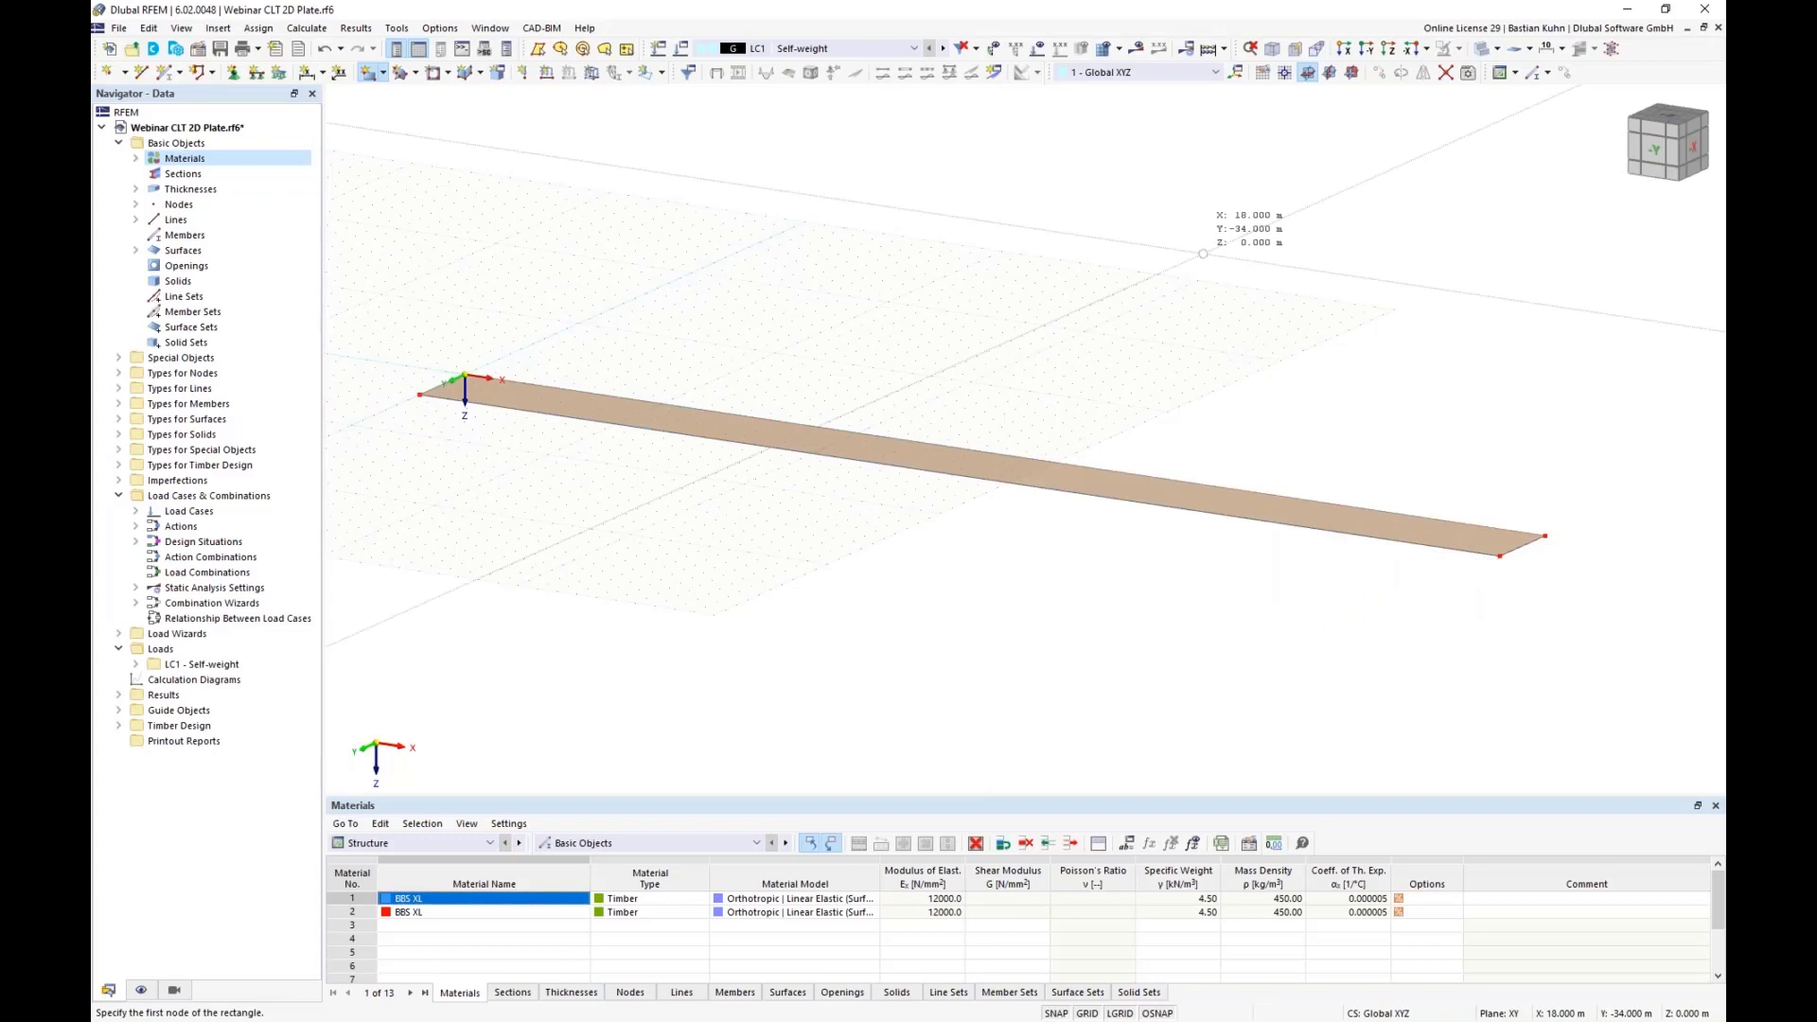
key("Escape")
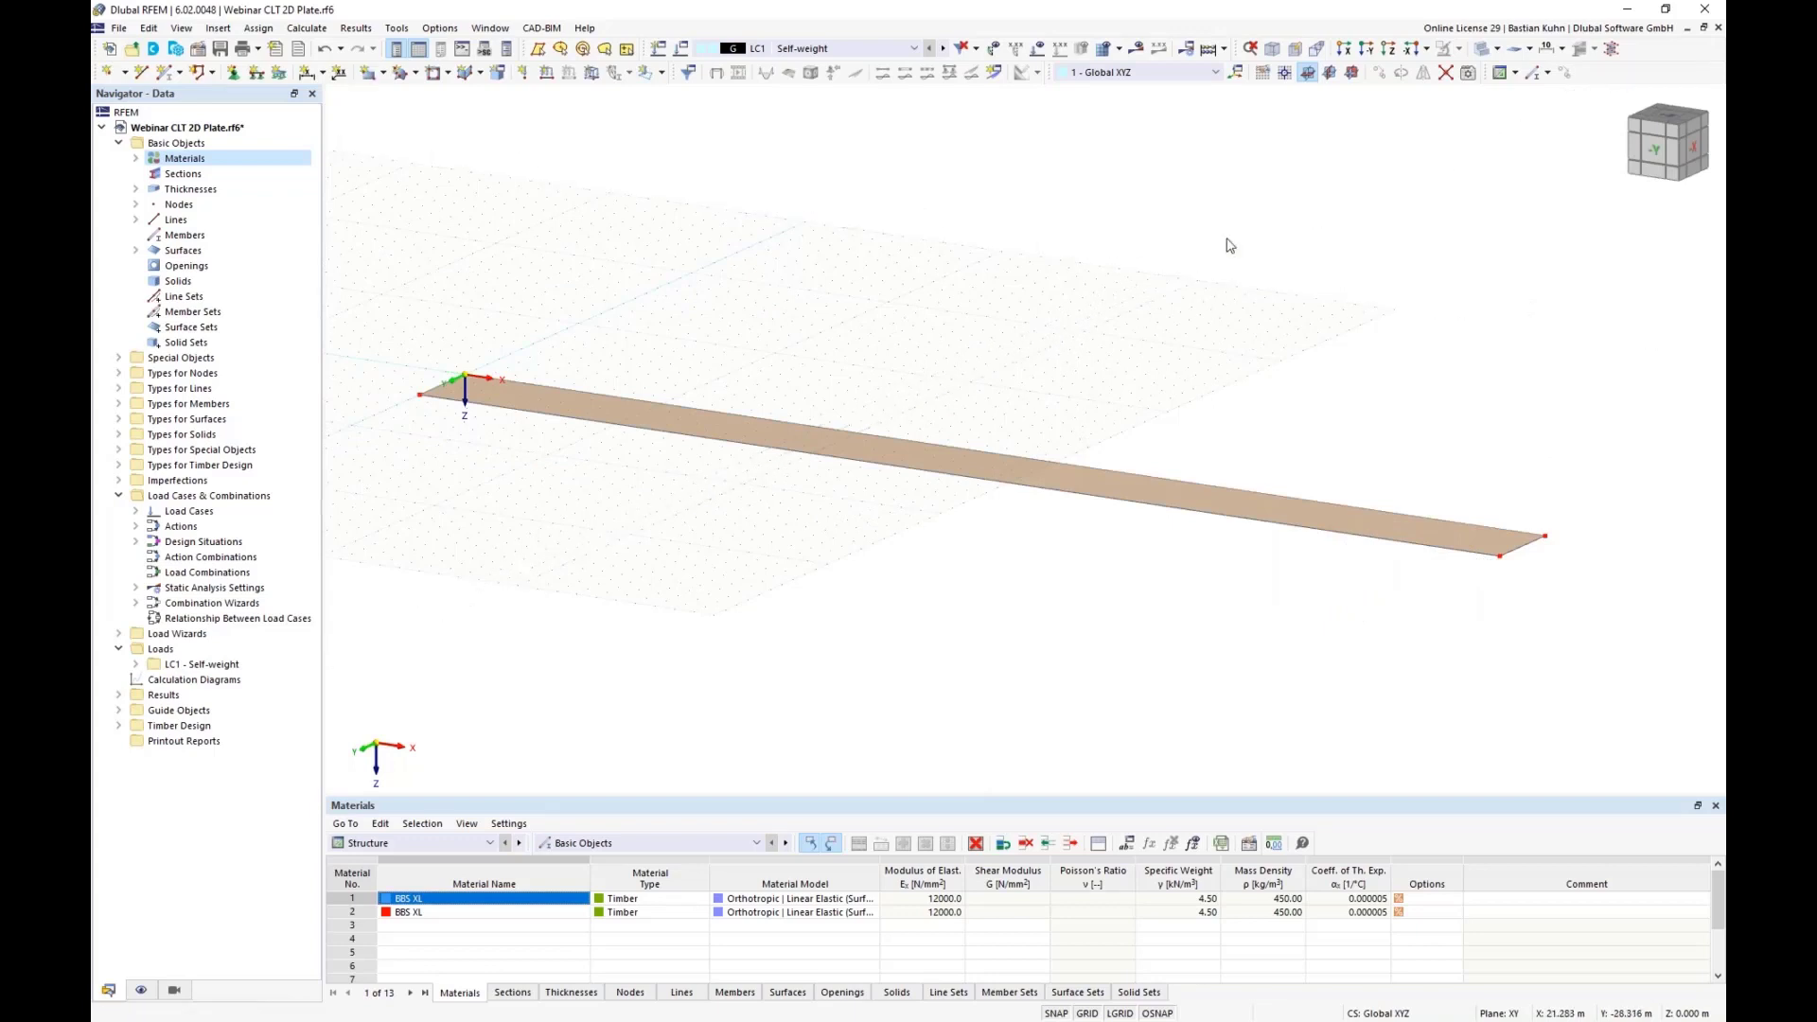
In the Z-direction view, set the Y coordinate of the surface's two lower nodes 2 and 3 to 3.5 m
left_click(1387, 53)
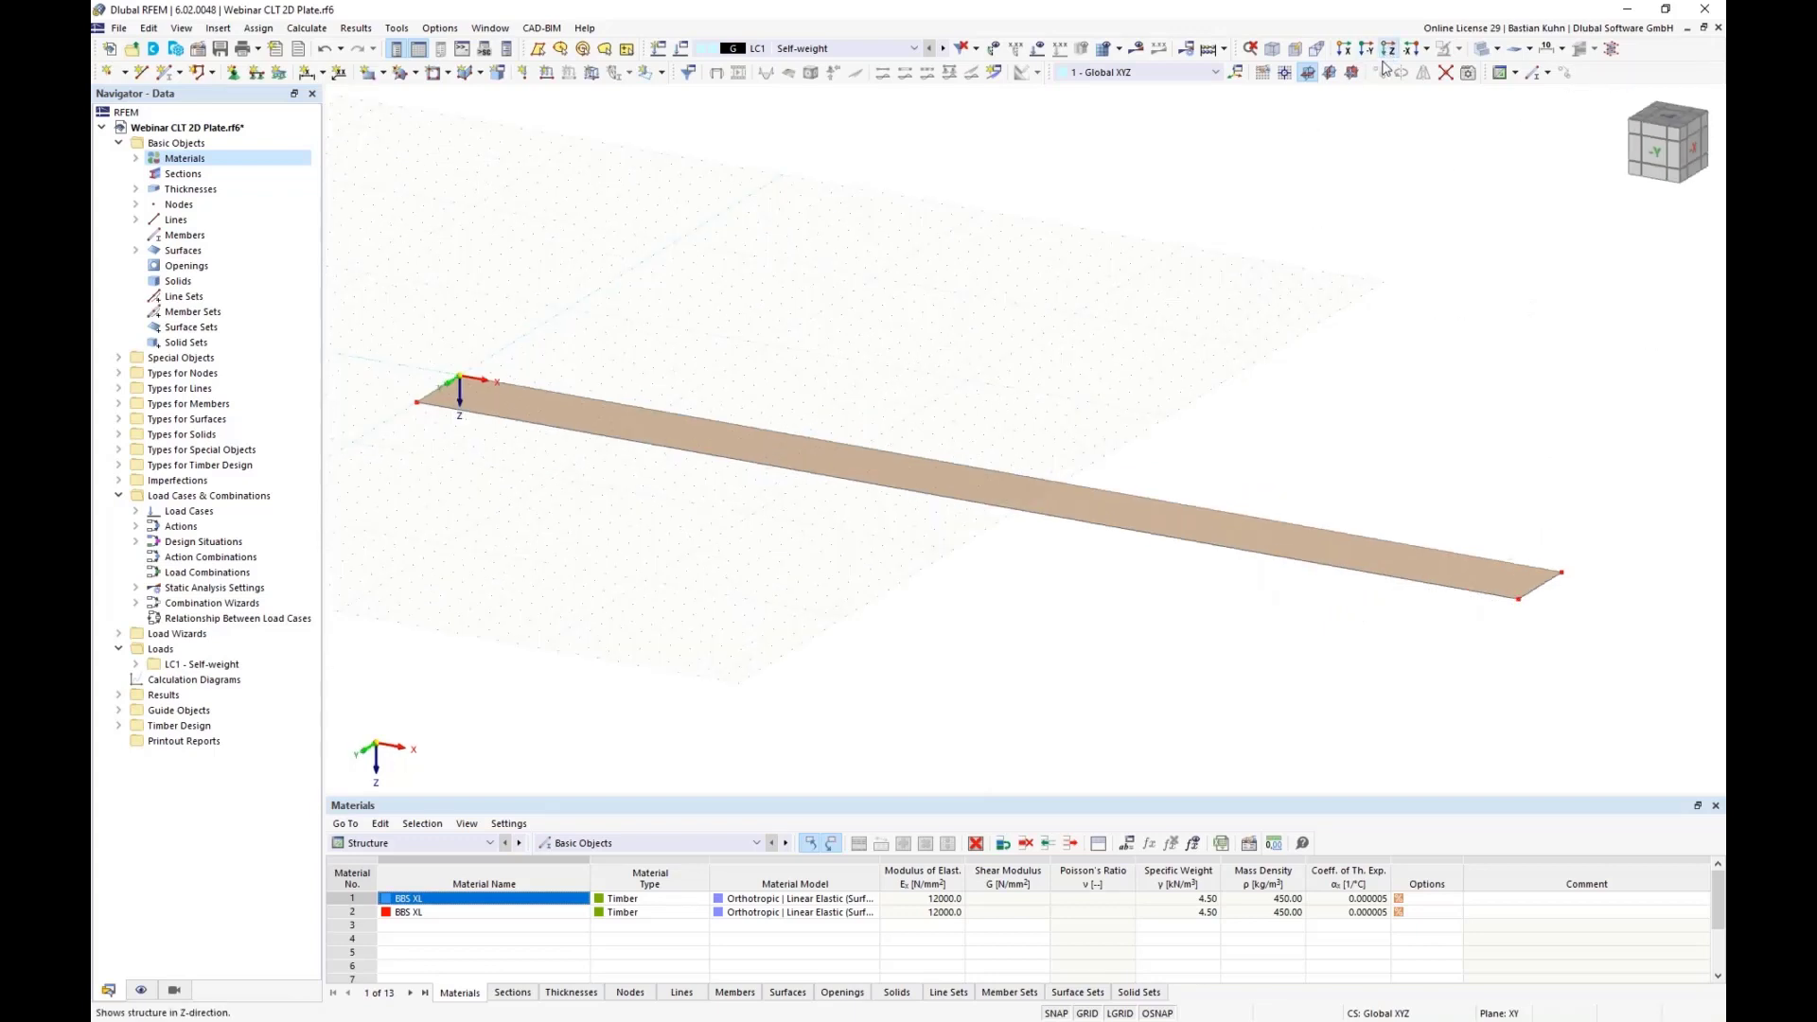
scroll(1105, 430, "down", 3)
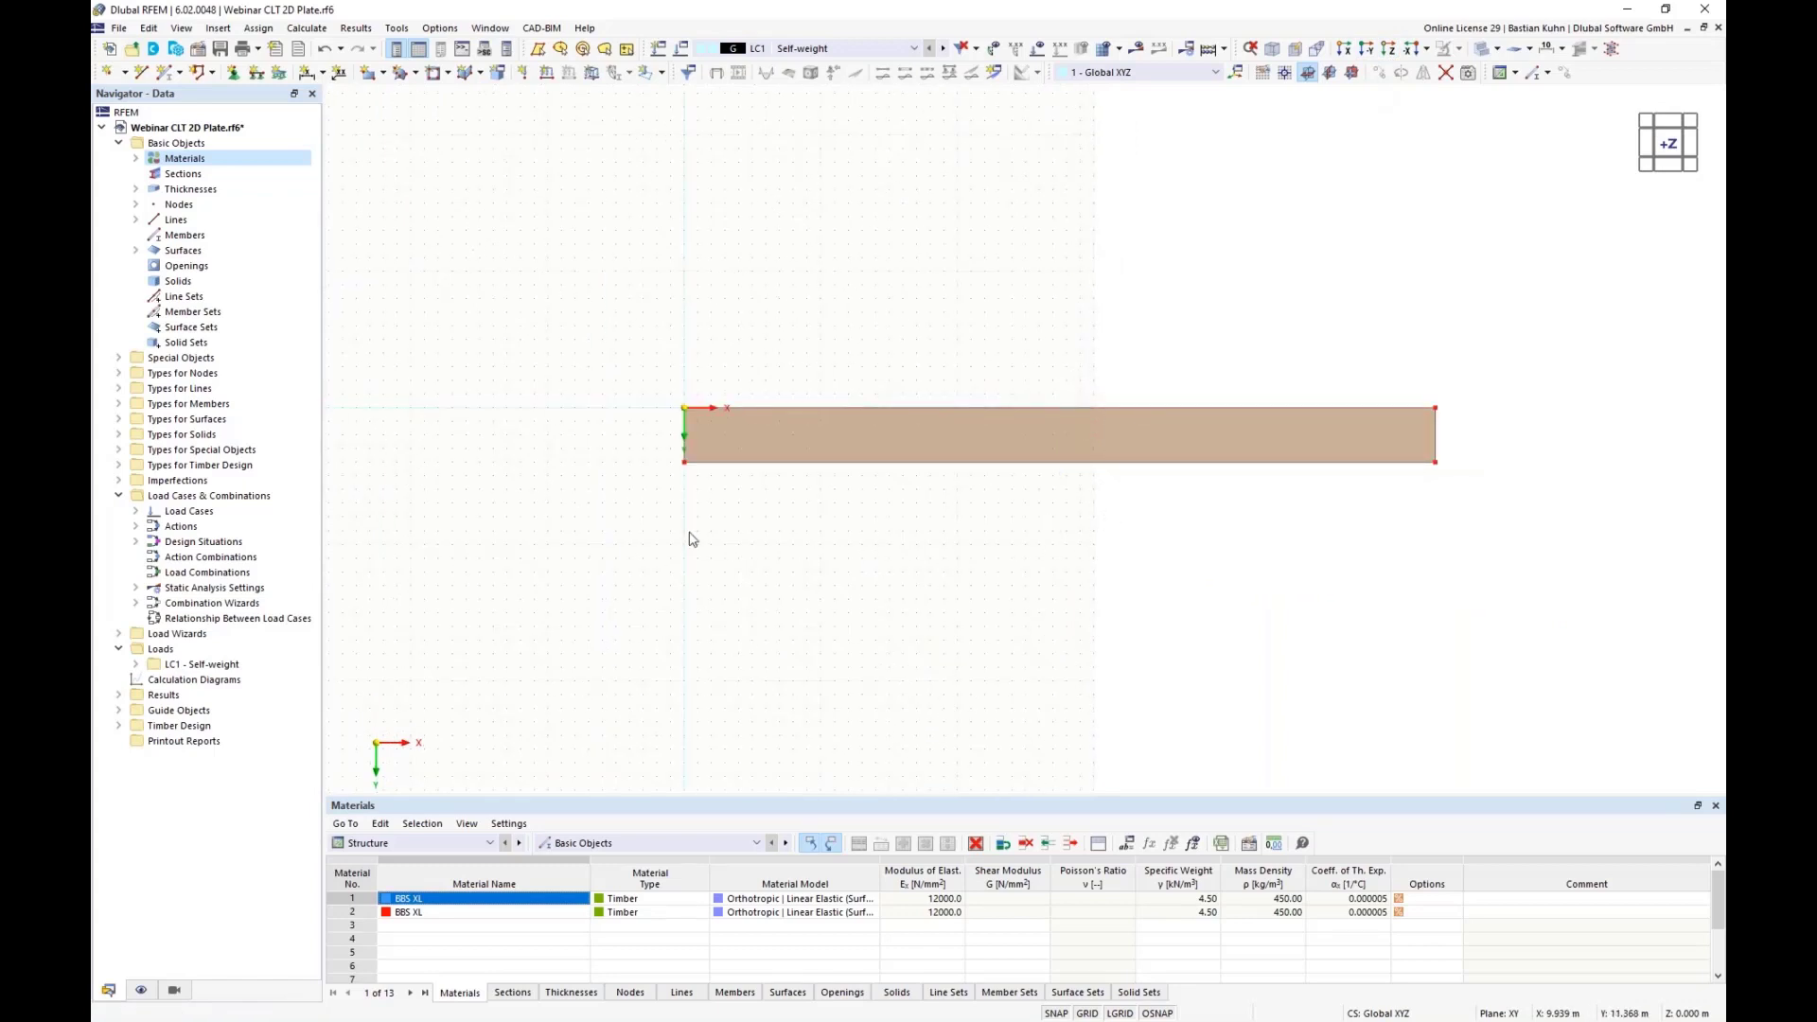
left_click_drag(651, 445, 1477, 553)
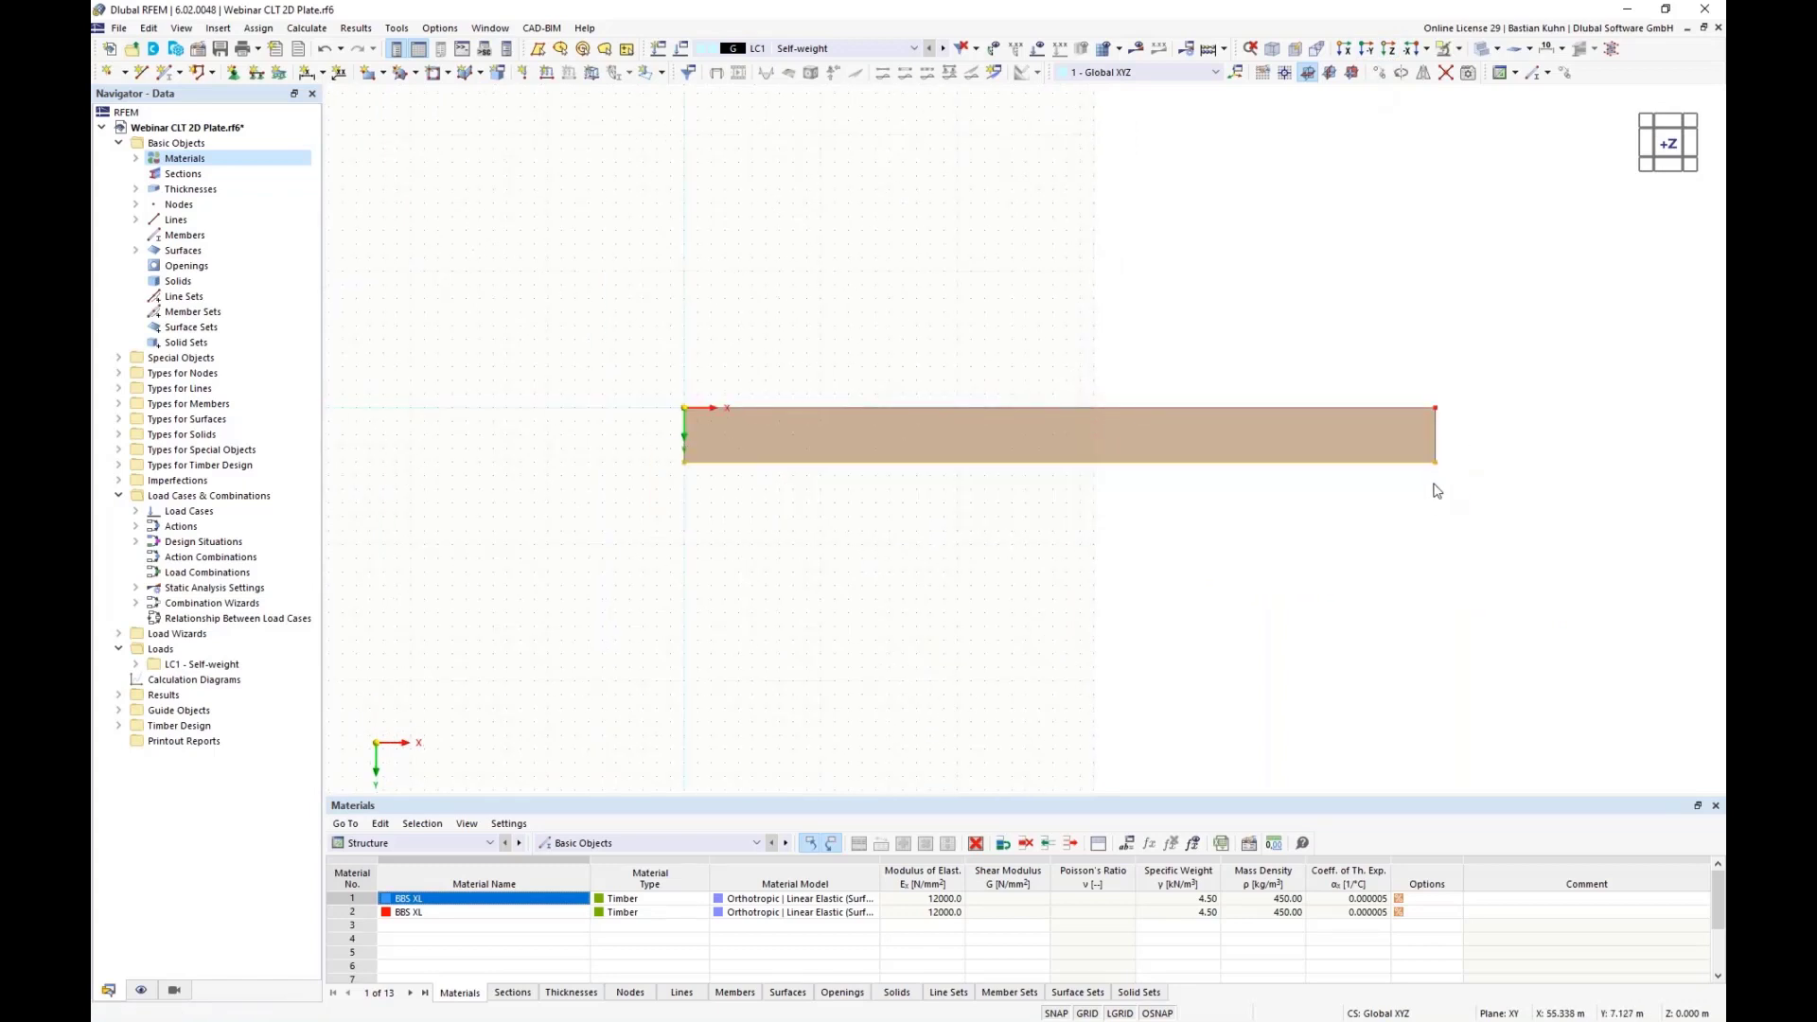
right_click(1437, 468)
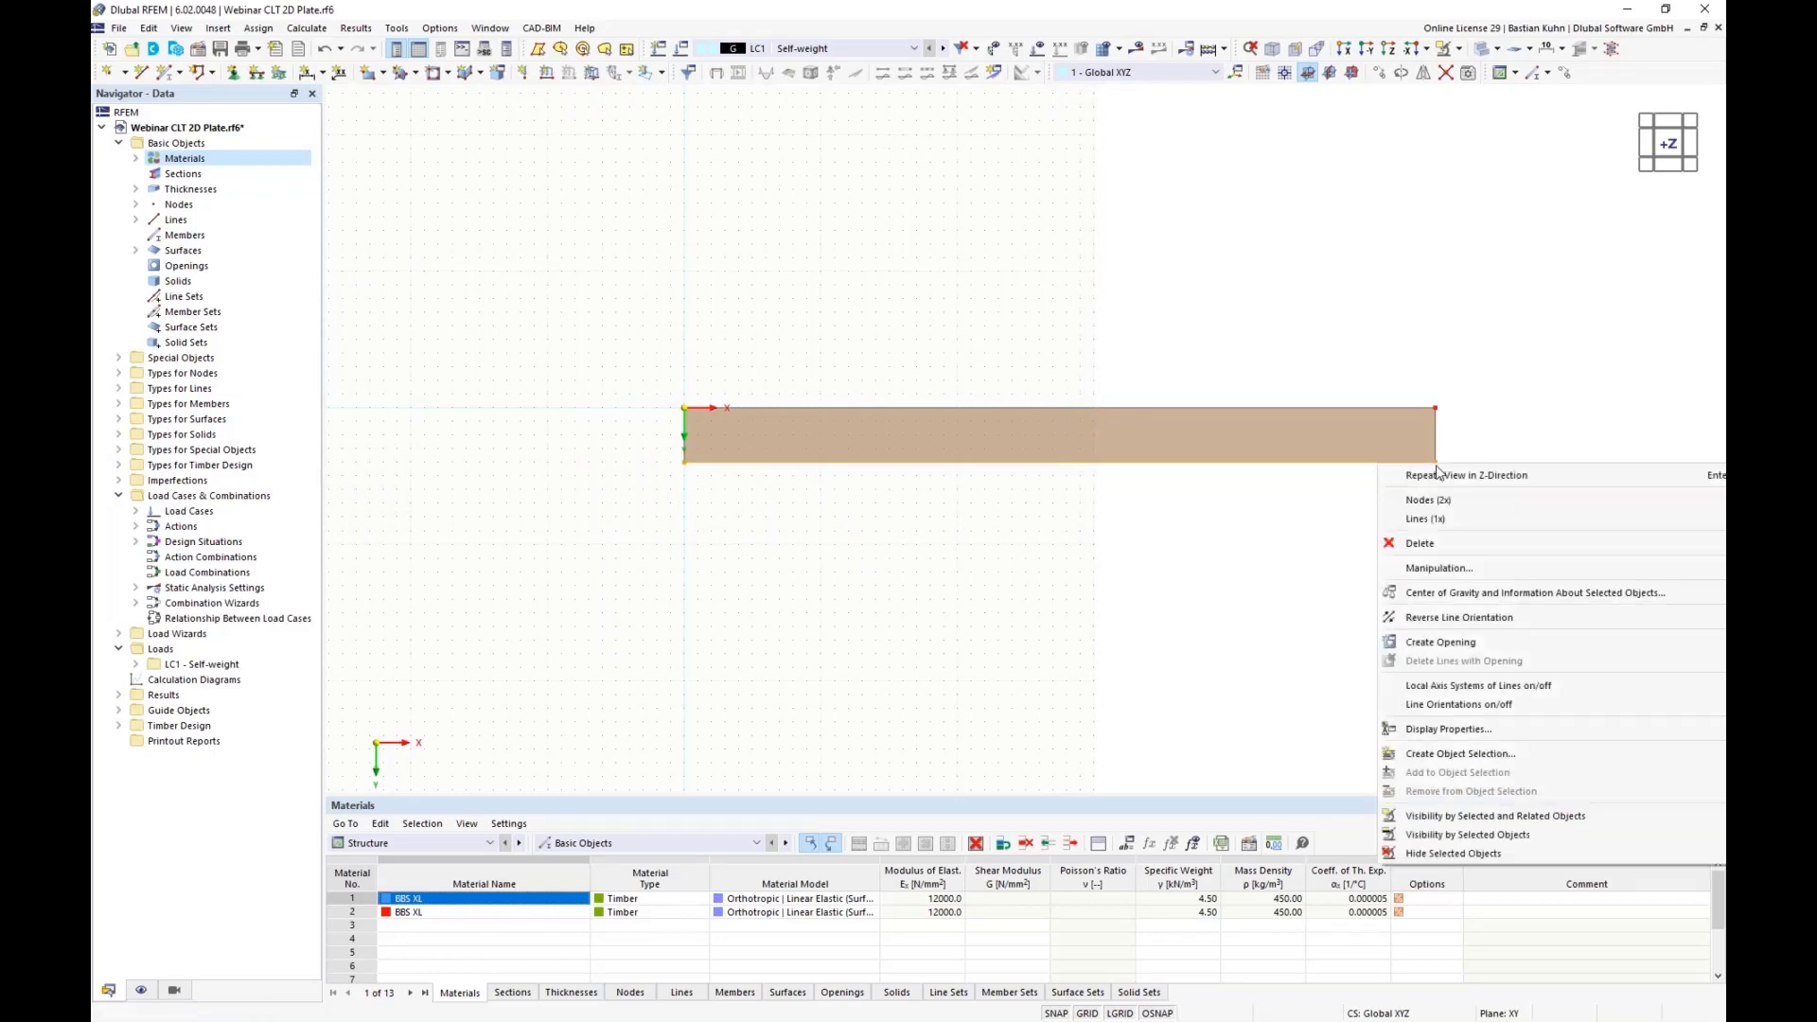
mouse_move(1439, 505)
left_click(1354, 506)
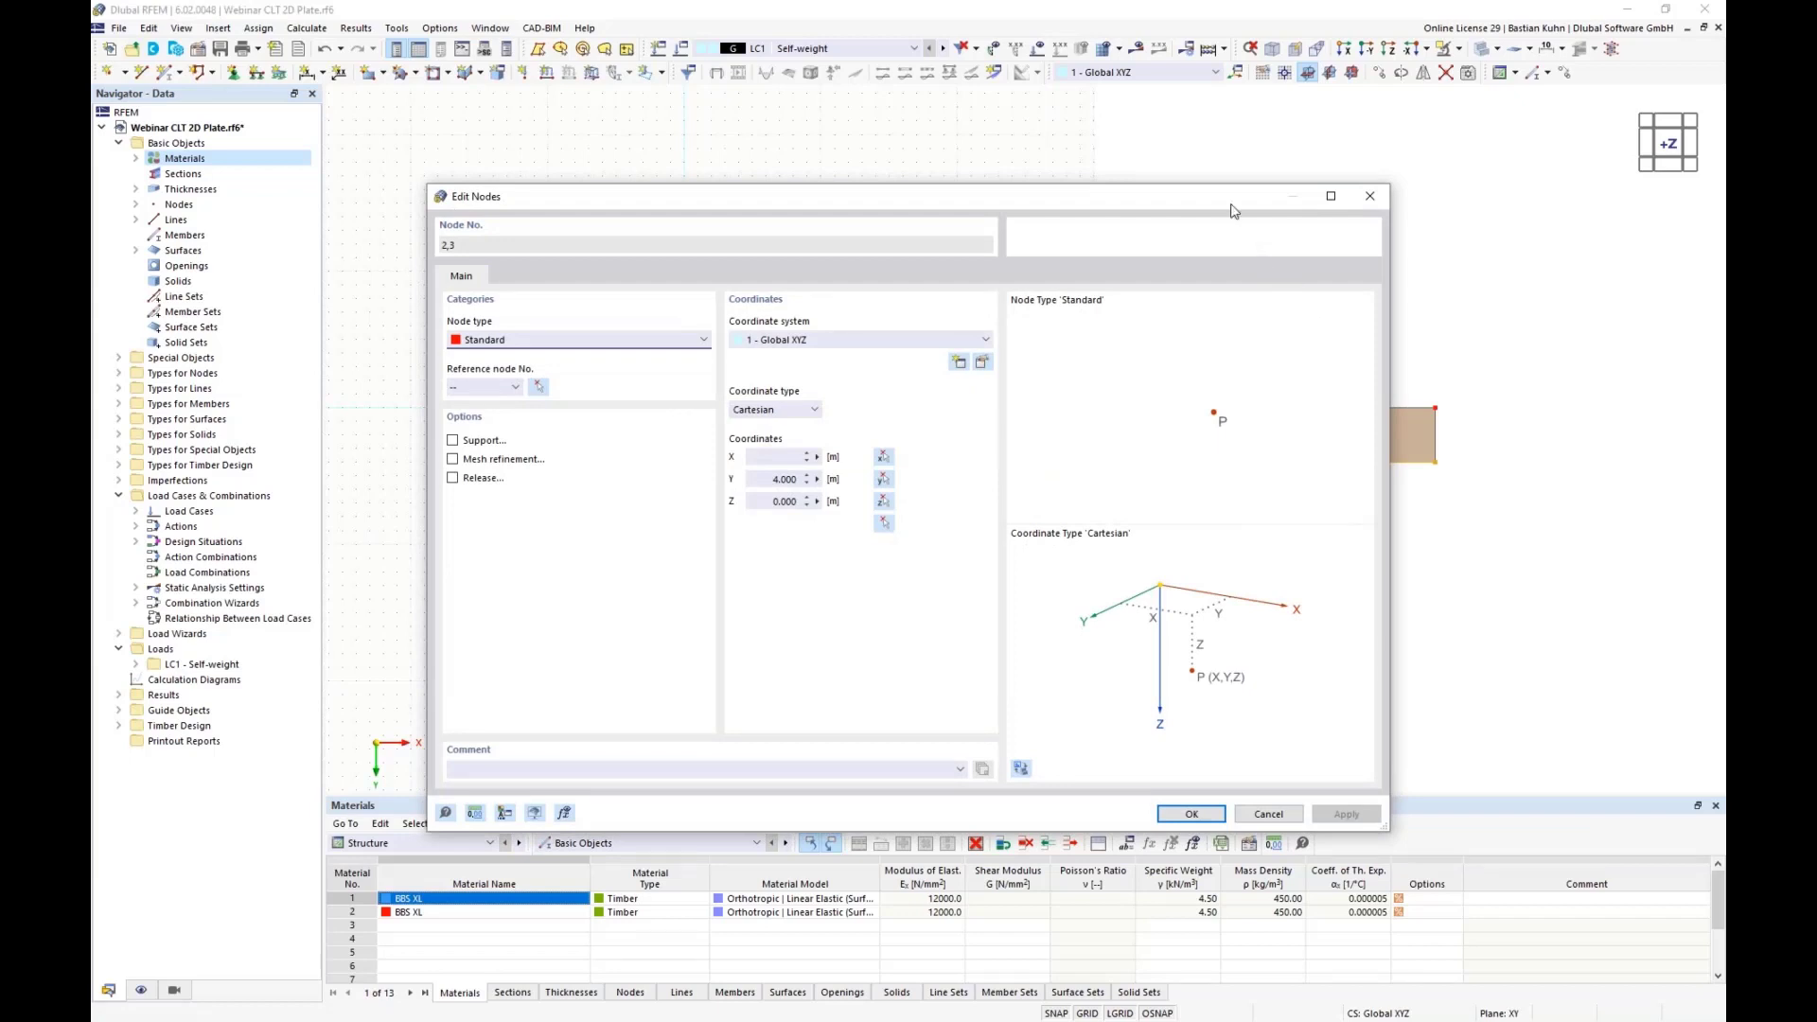
left_click_drag(1217, 203, 1230, 692)
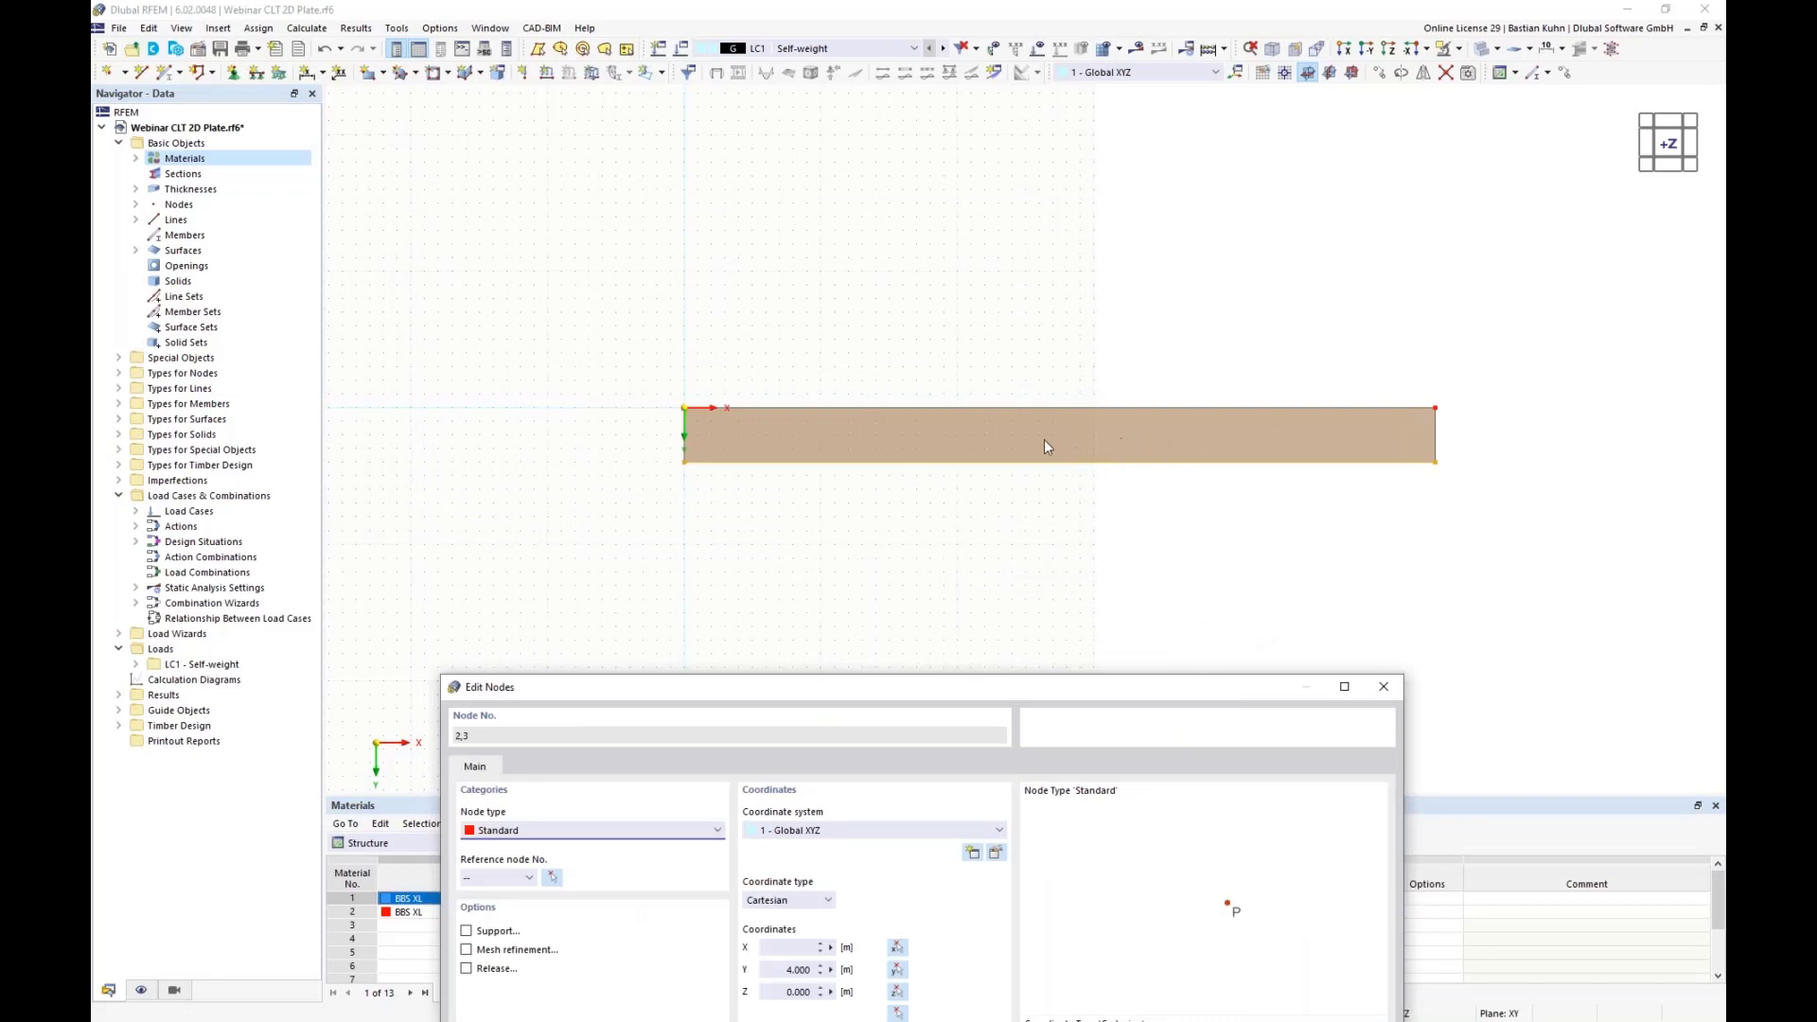
left_click(782, 969)
double_click(781, 969)
type("3,5")
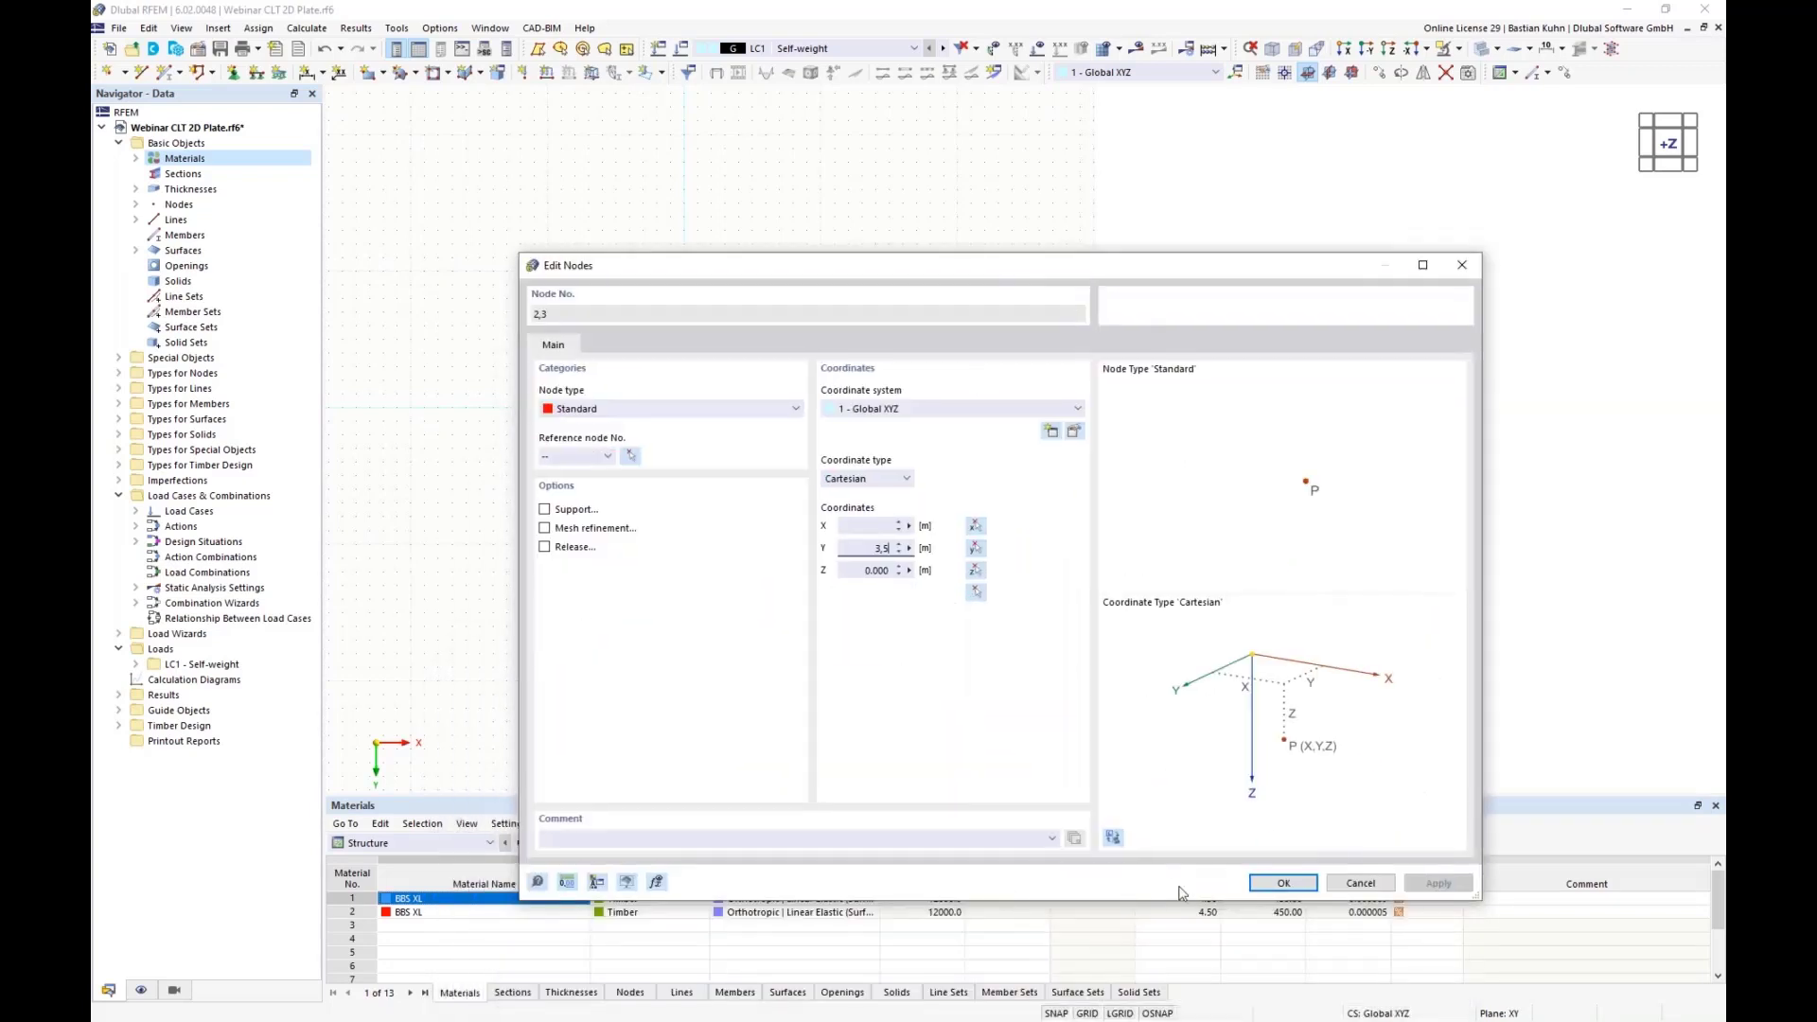
left_click(1273, 884)
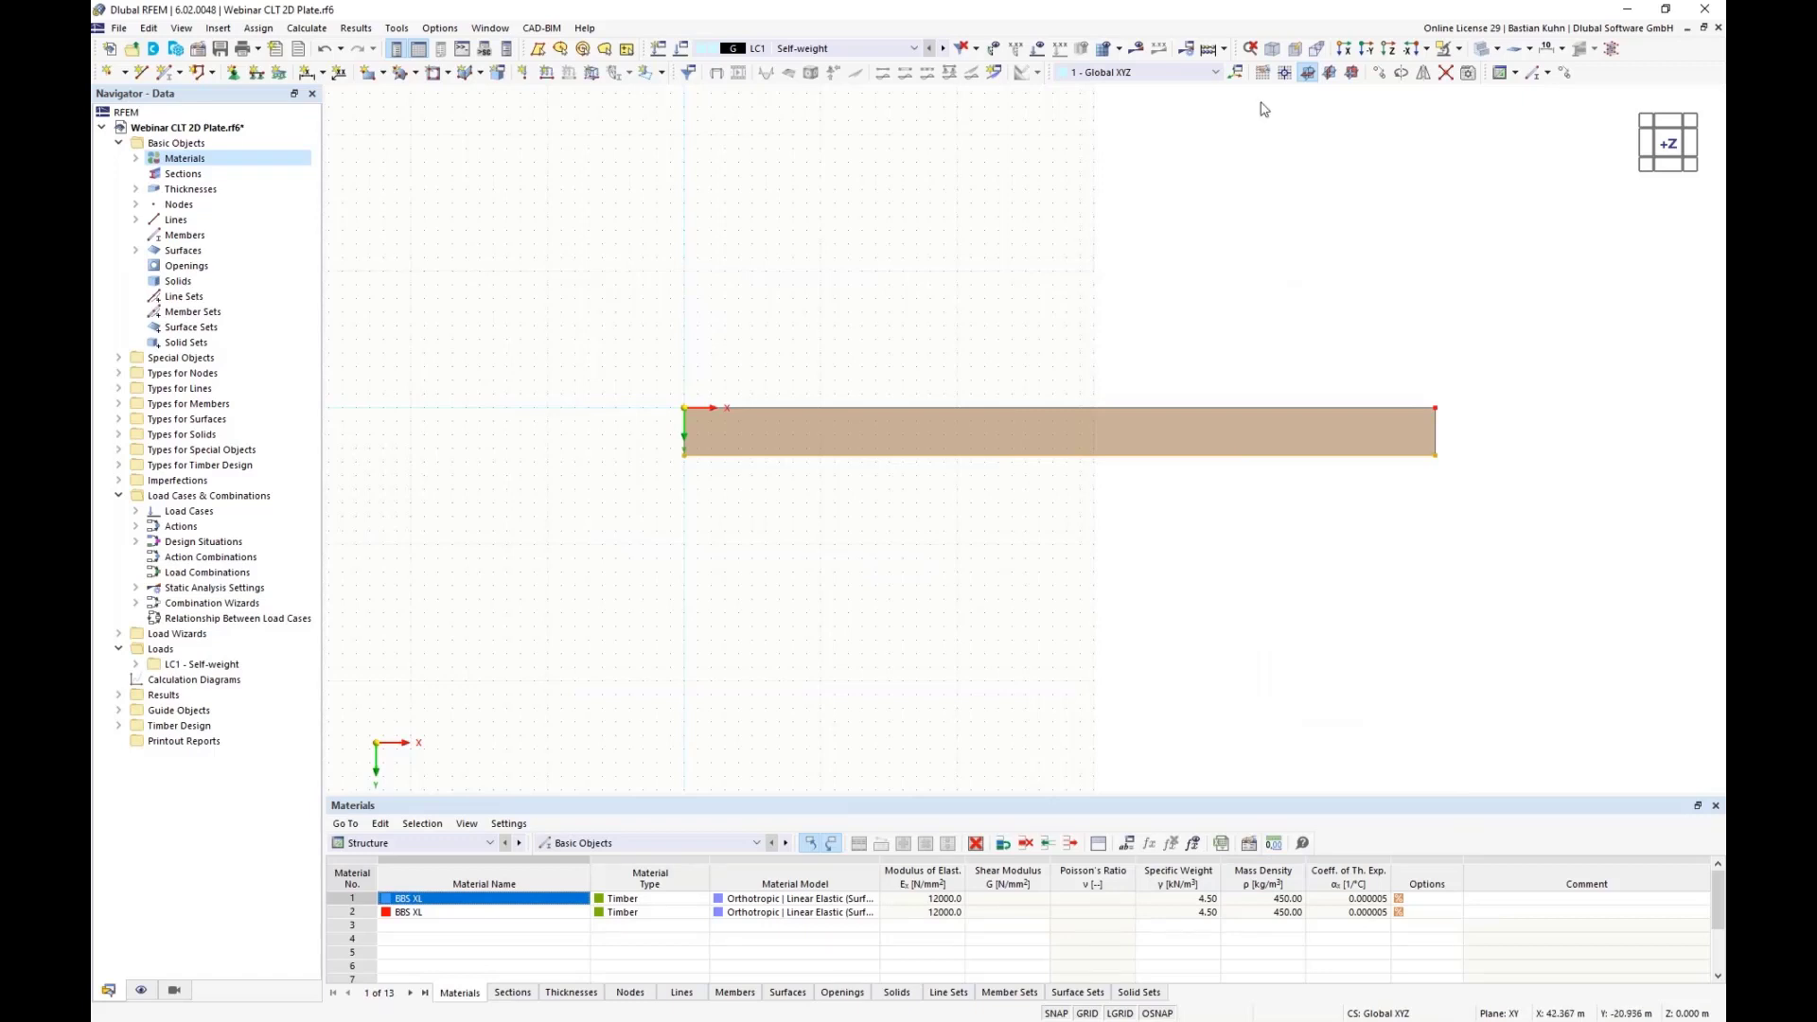
Set the work plane's number of grid points to adapt dynamically to the size of the model
left_click(1263, 72)
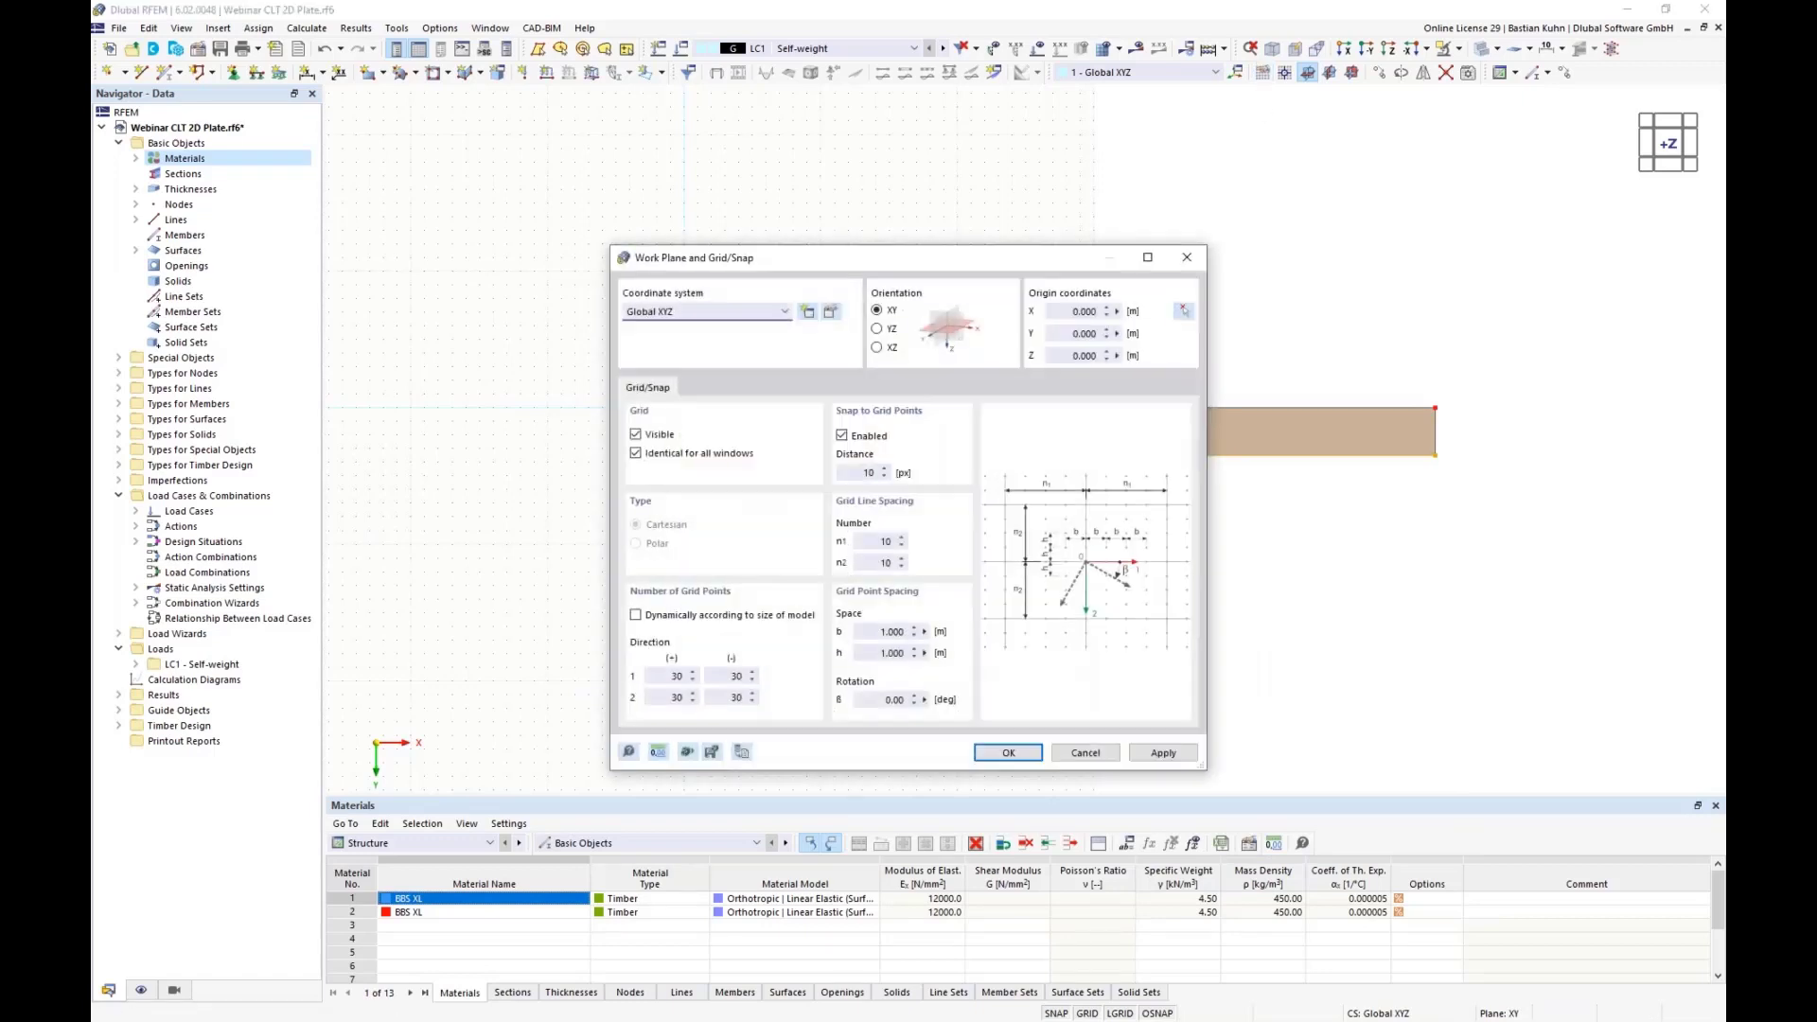
left_click(647, 619)
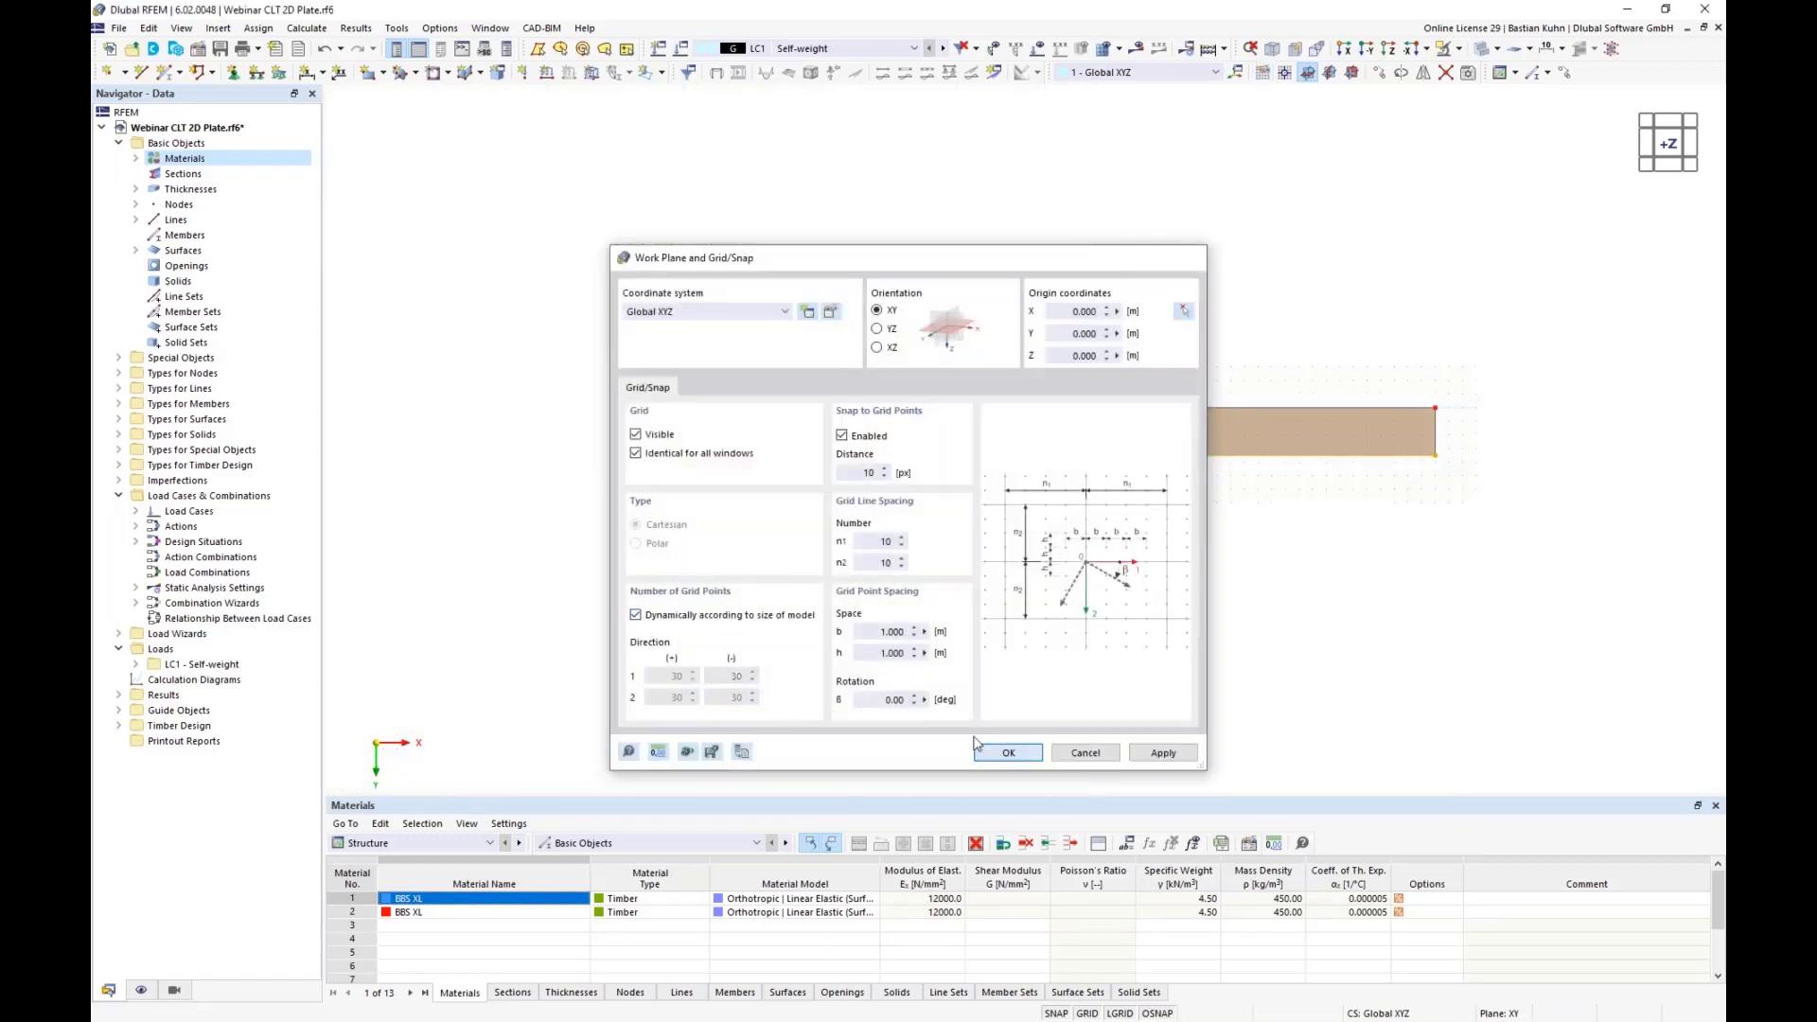
left_click(1005, 752)
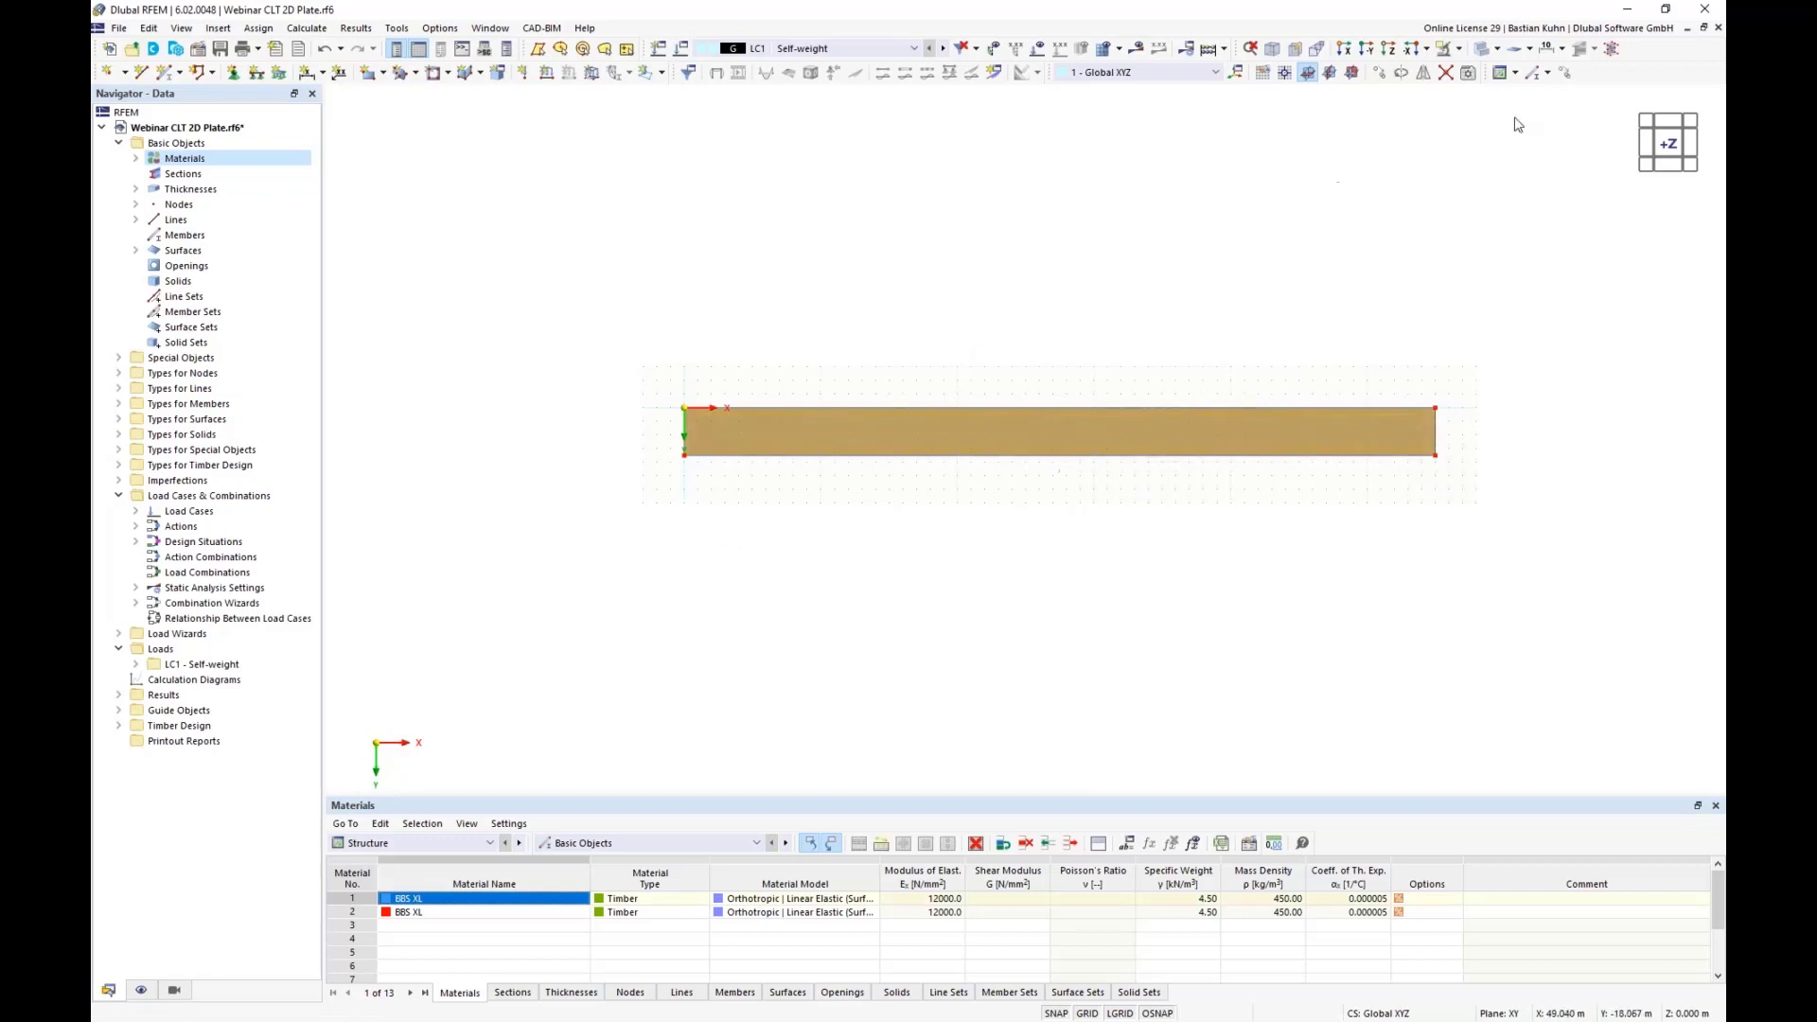
Create three copies of the plate strip with a displacement of 3.5 m in the Y direction
key("ctrl+m")
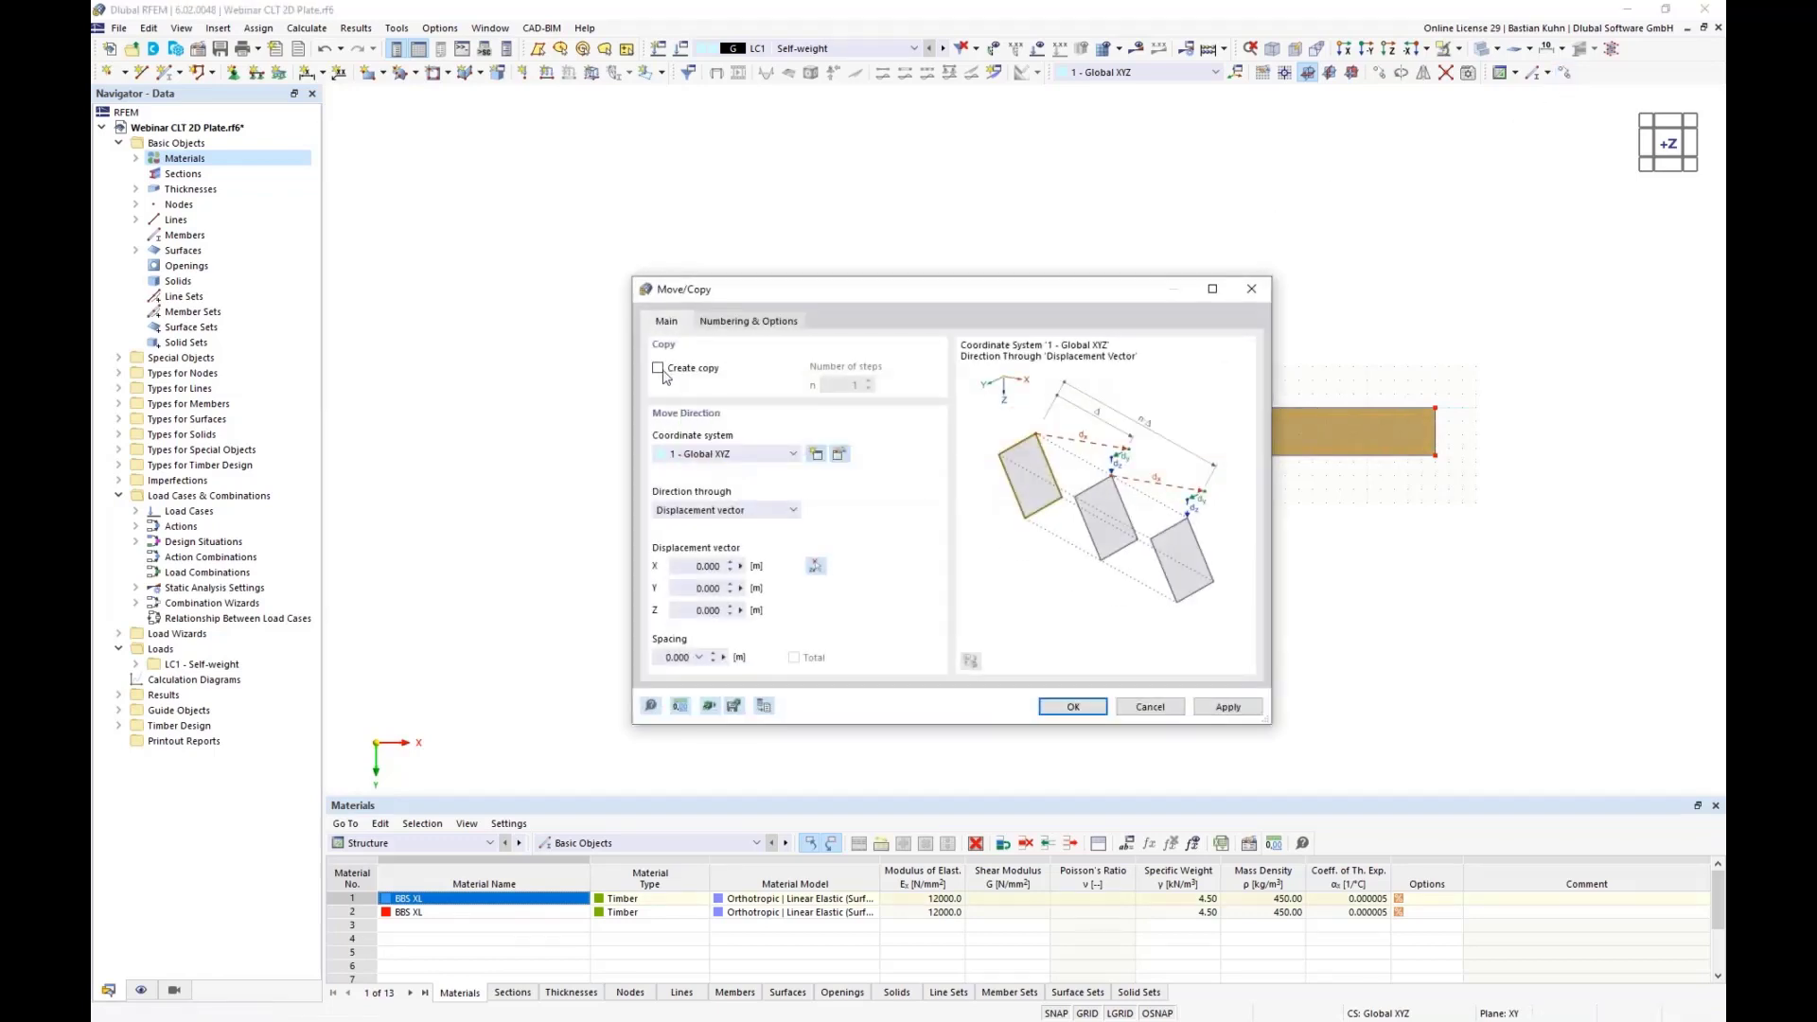
left_click(658, 368)
double_click(852, 385)
type("3")
double_click(682, 591)
type("3,5")
left_click(1072, 706)
left_click(1051, 686)
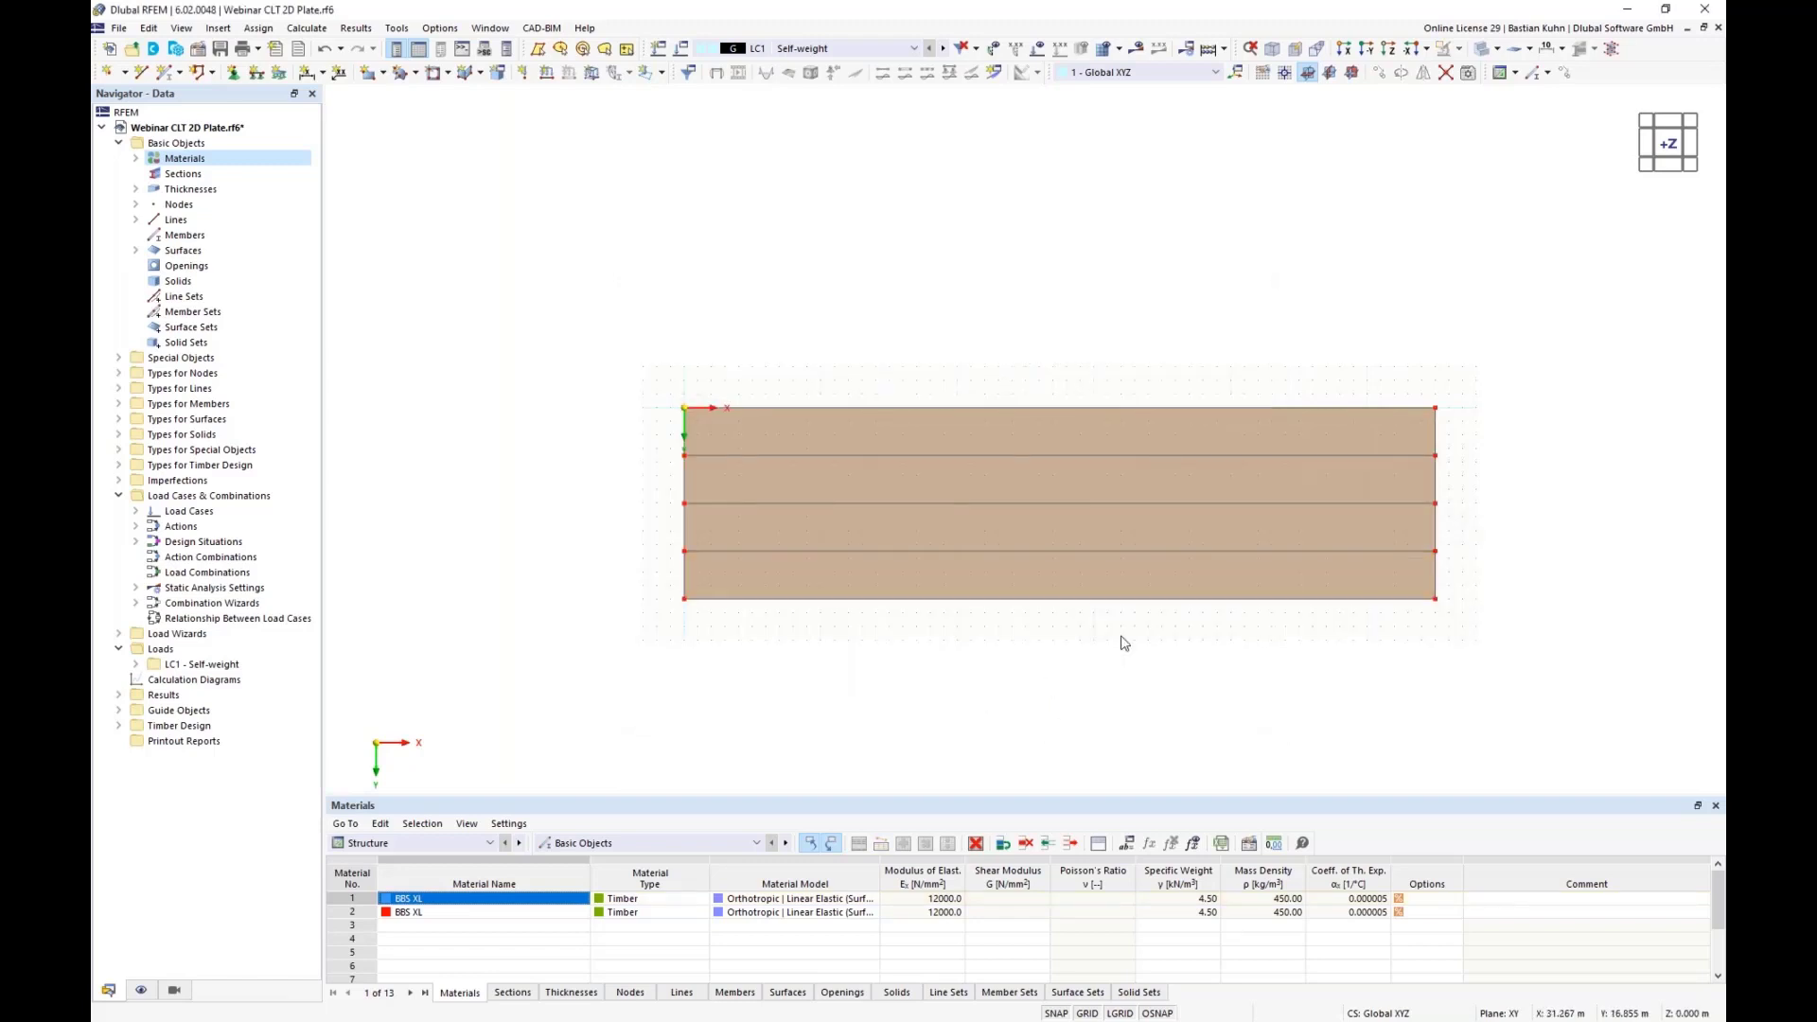
Show the plates as a solid model in an isometric view and color the rendered surfaces by material
middle_click_drag(1123, 637, 1030, 381)
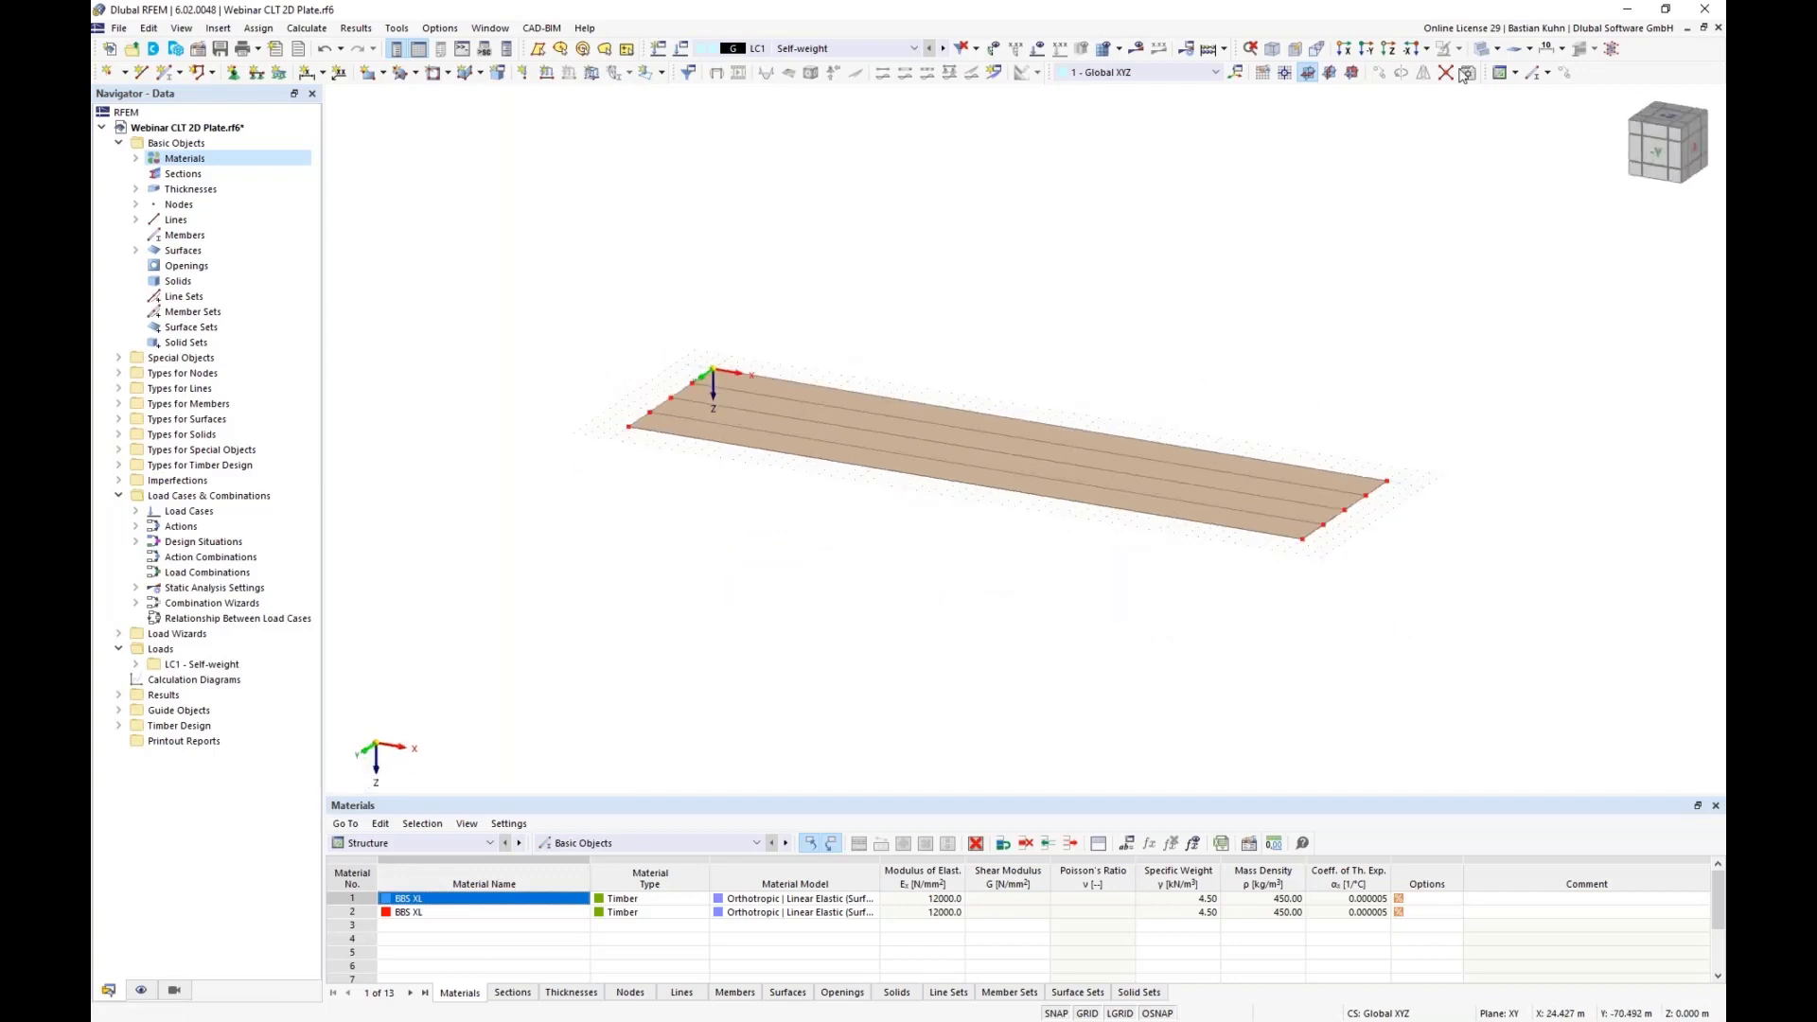
left_click(1483, 50)
left_click(1483, 50)
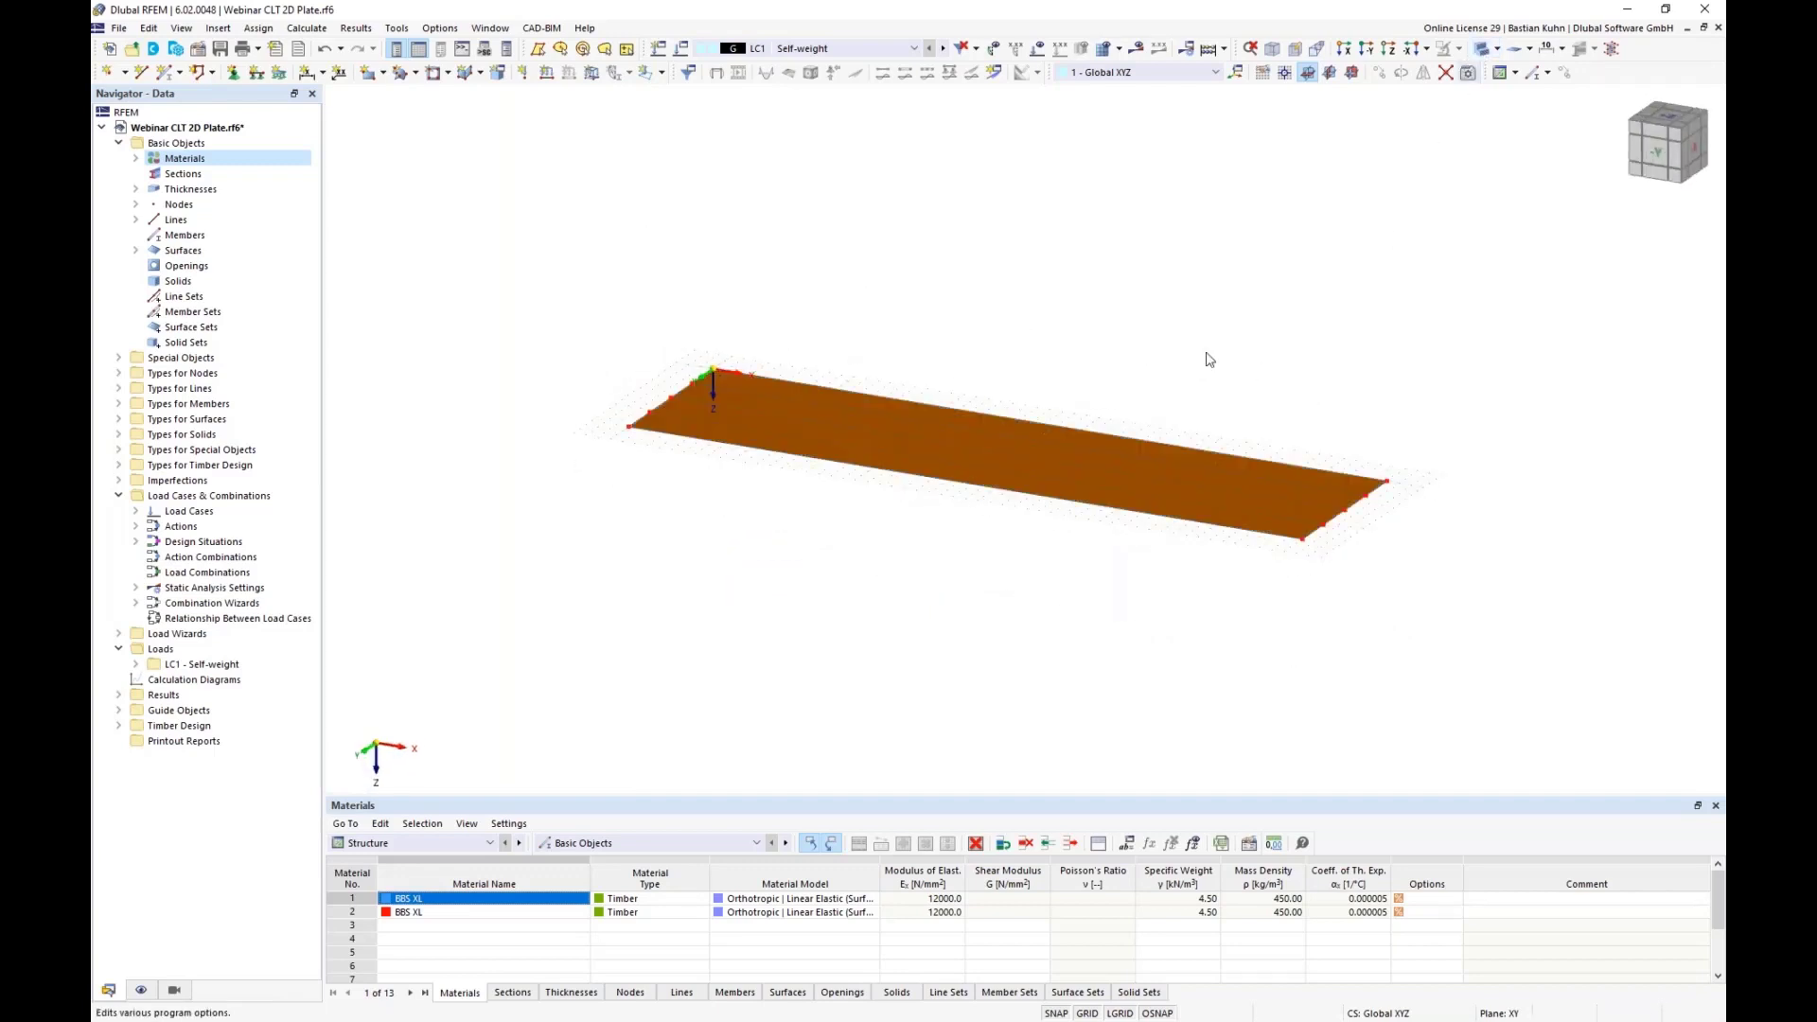
left_click(142, 990)
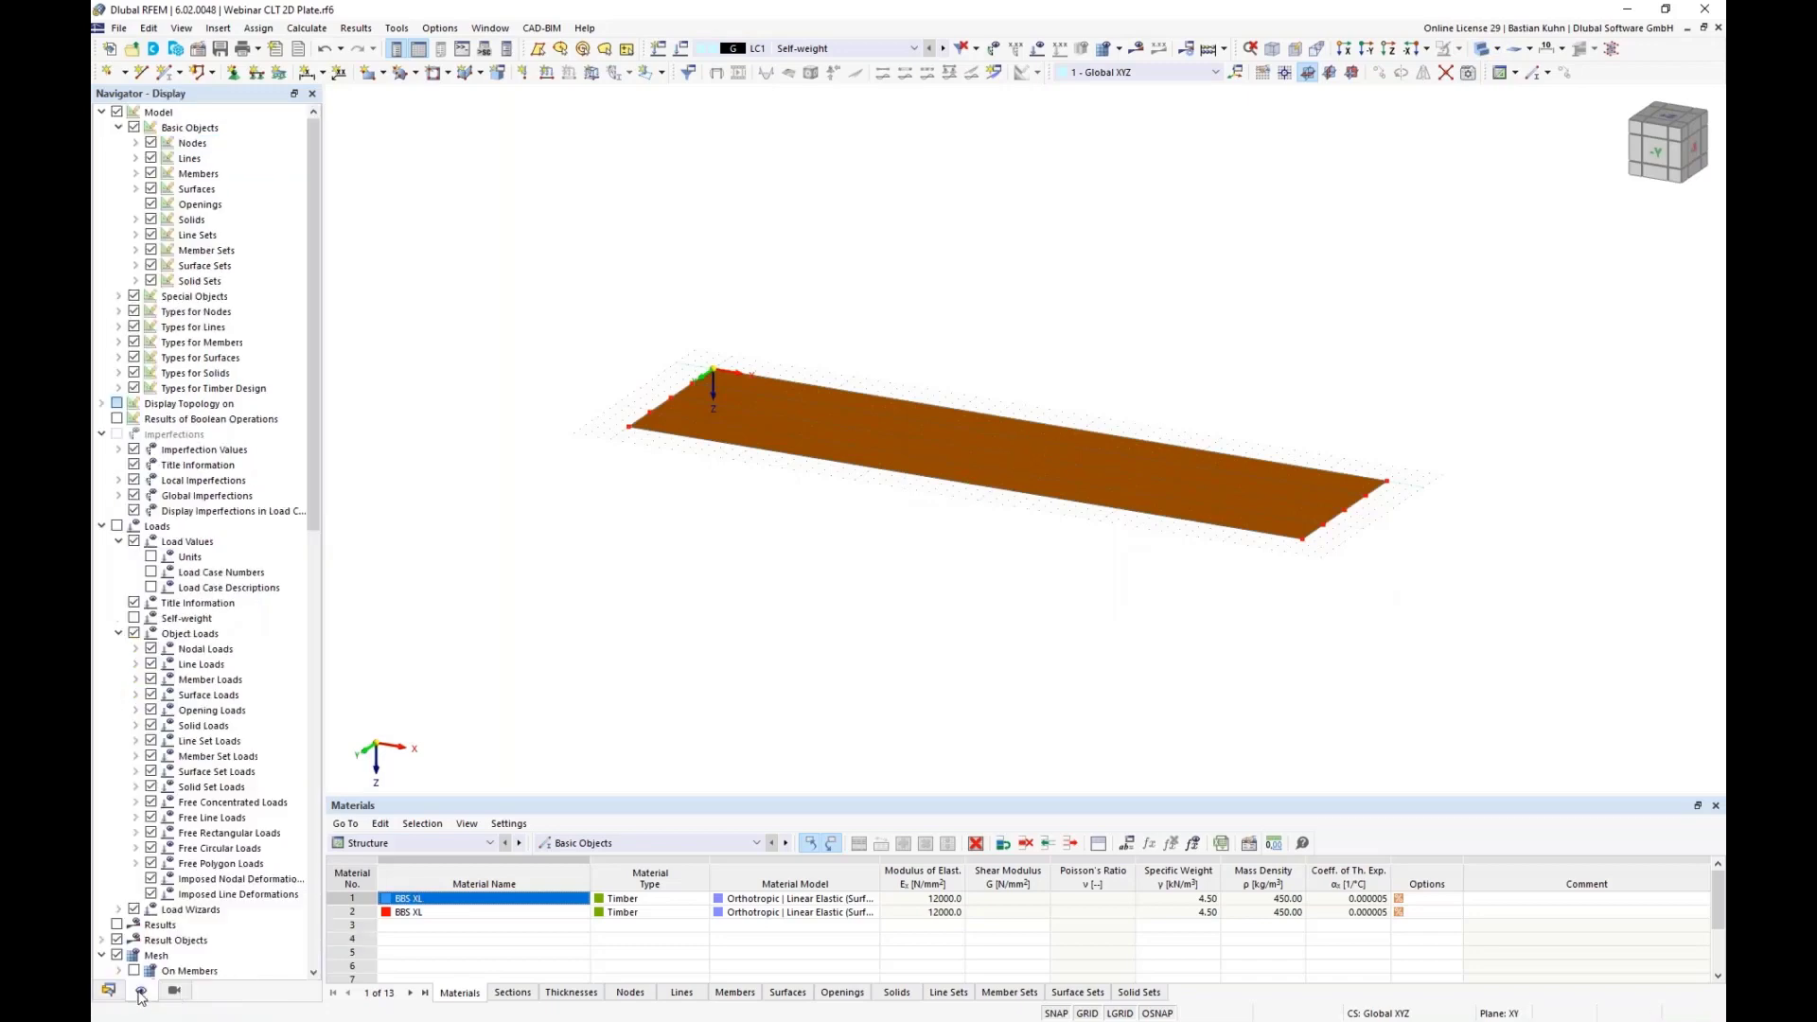
scroll(258, 640, "down", 9)
scroll(255, 638, "down", 11)
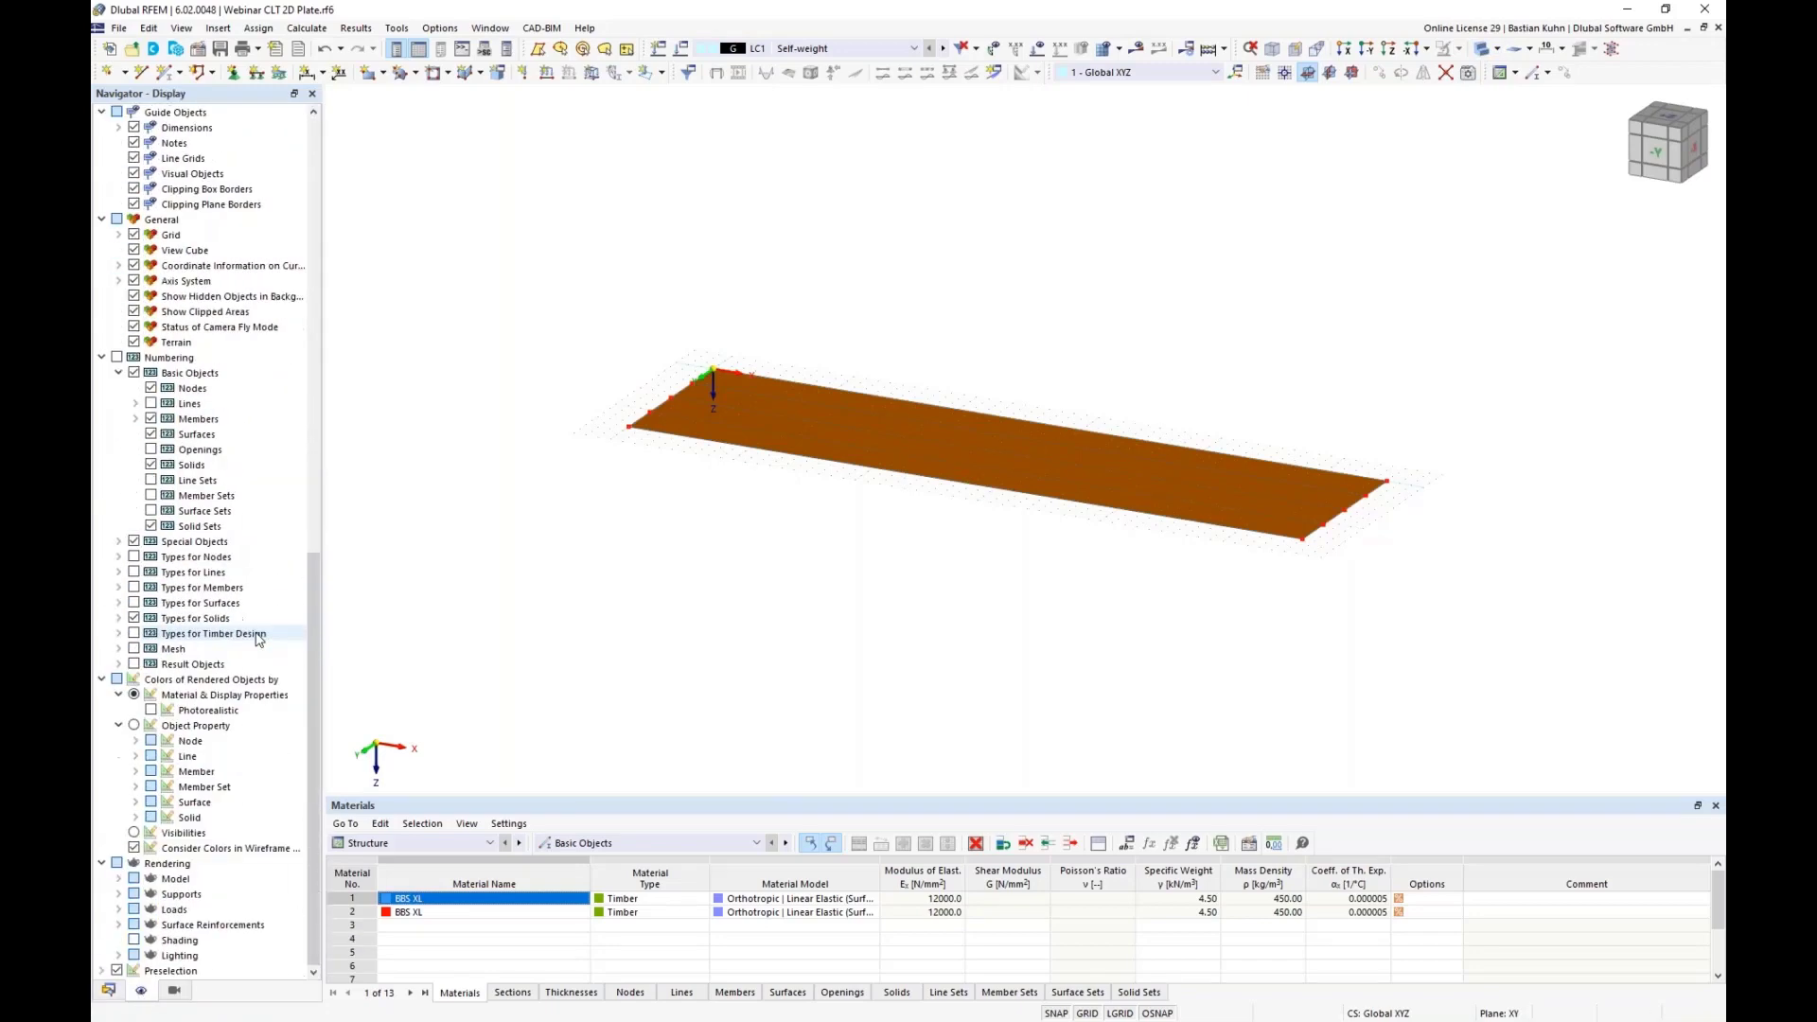
left_click(137, 805)
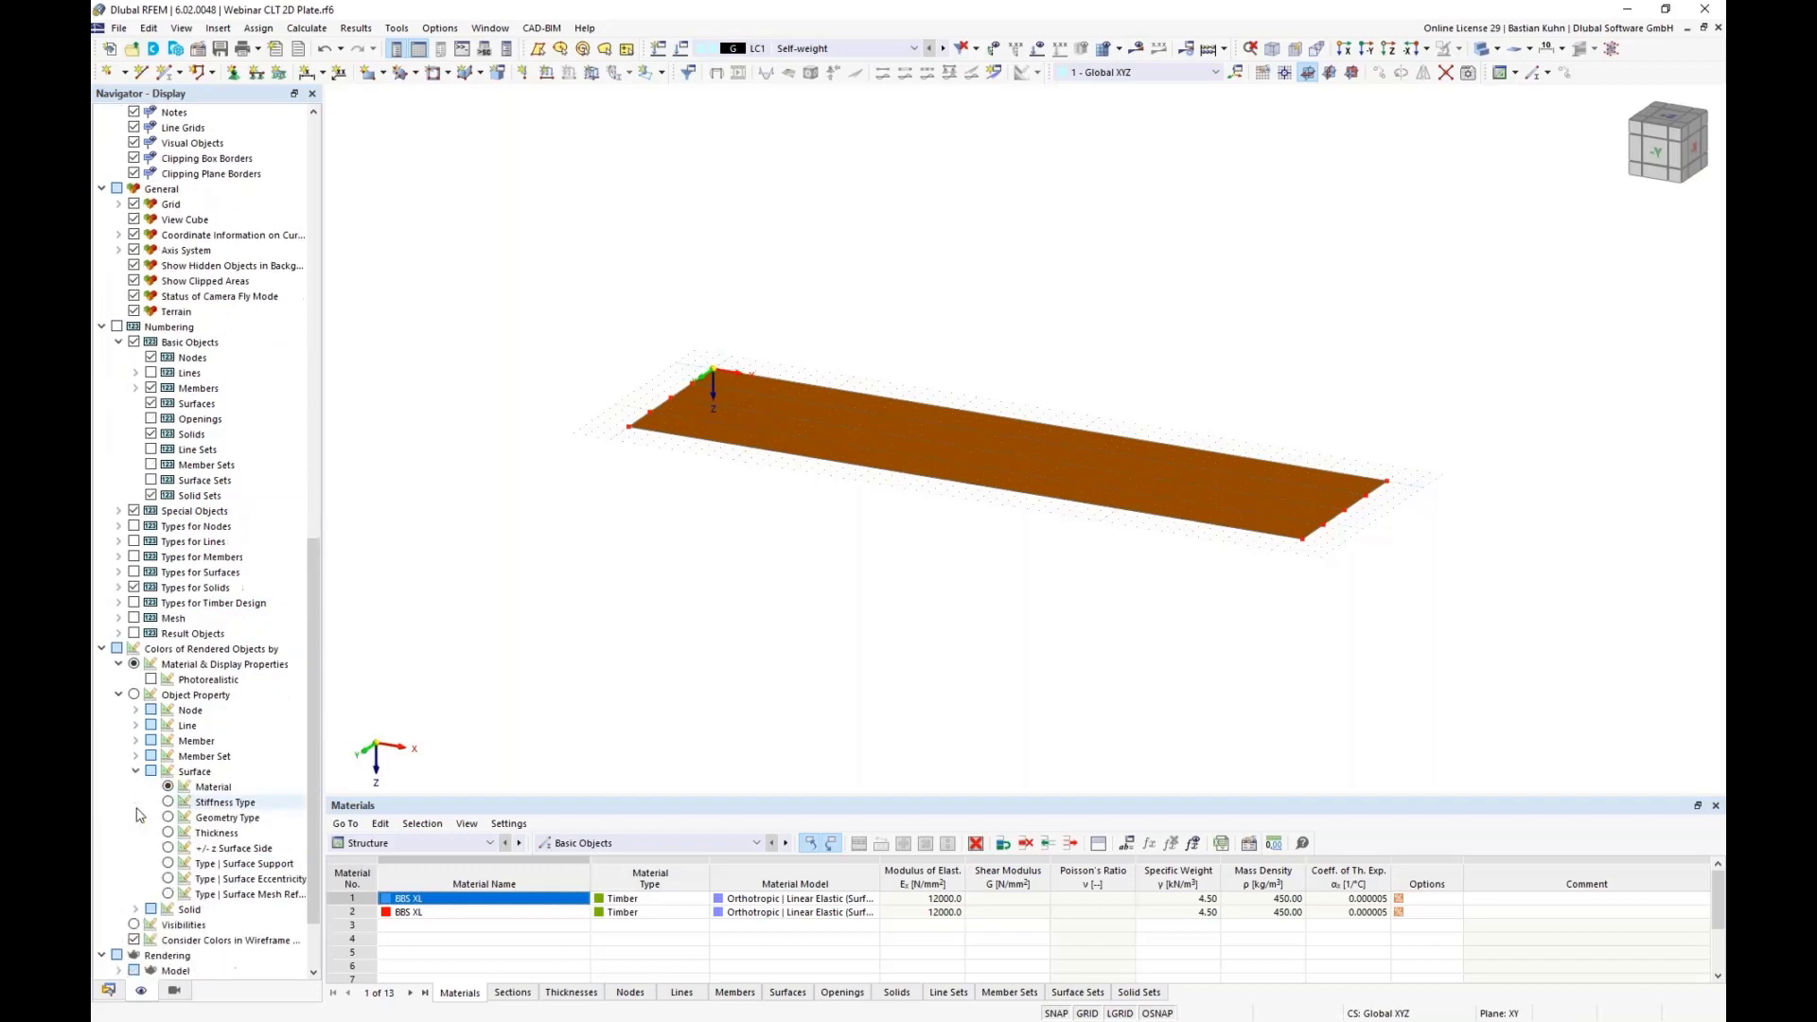
left_click(168, 694)
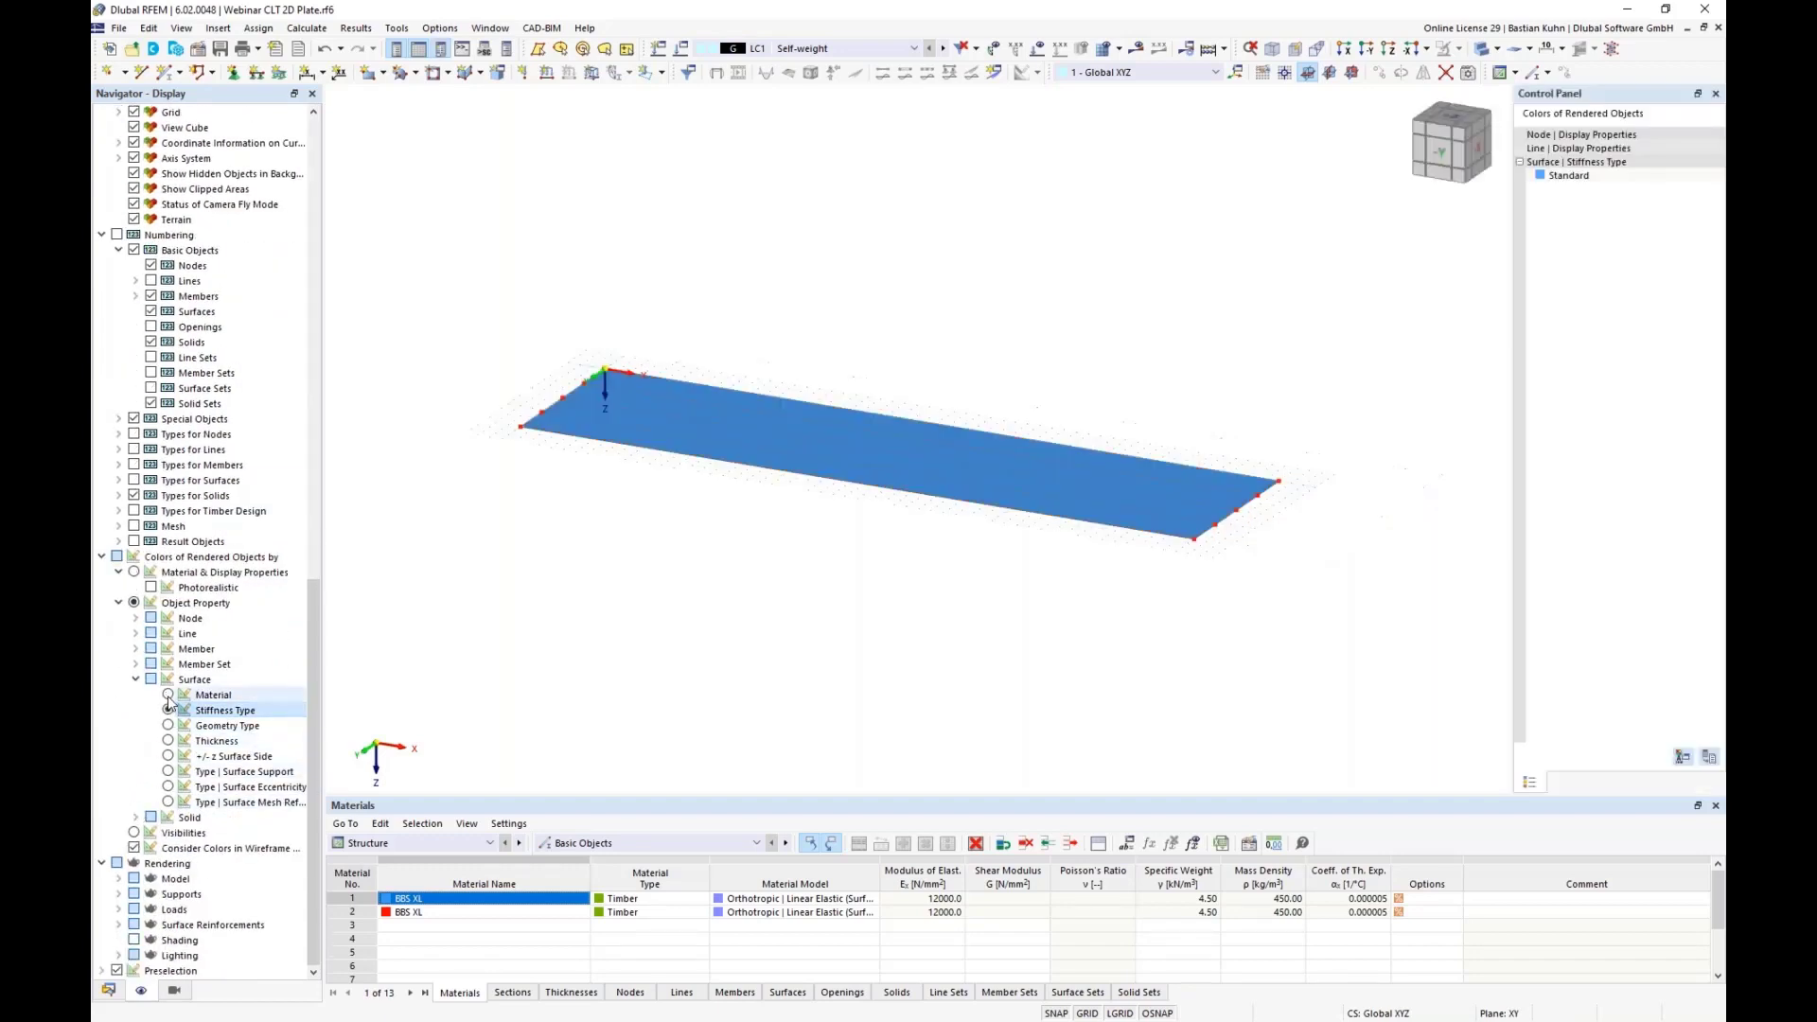
Render the surfaces filled including thickness to examine the layer build-up at the plate corner
scroll(1227, 537, "up", 3)
scroll(1216, 533, "up", 3)
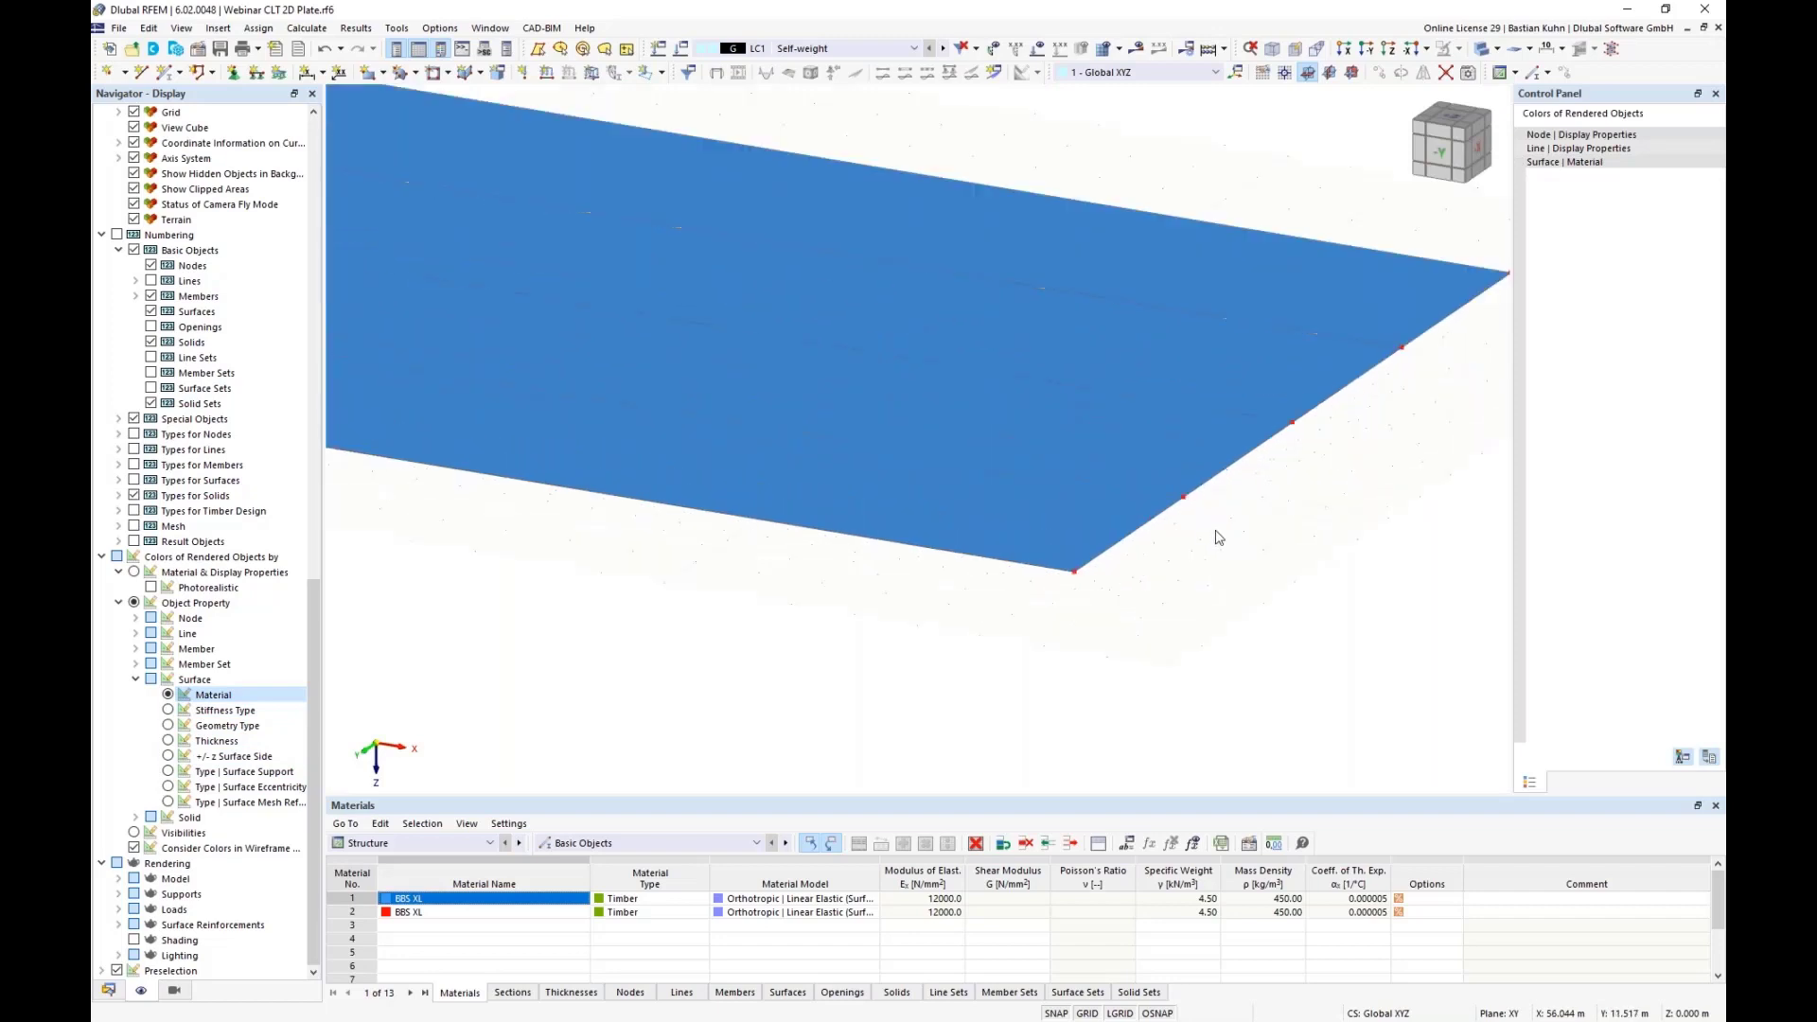
left_click(119, 879)
left_click(135, 879)
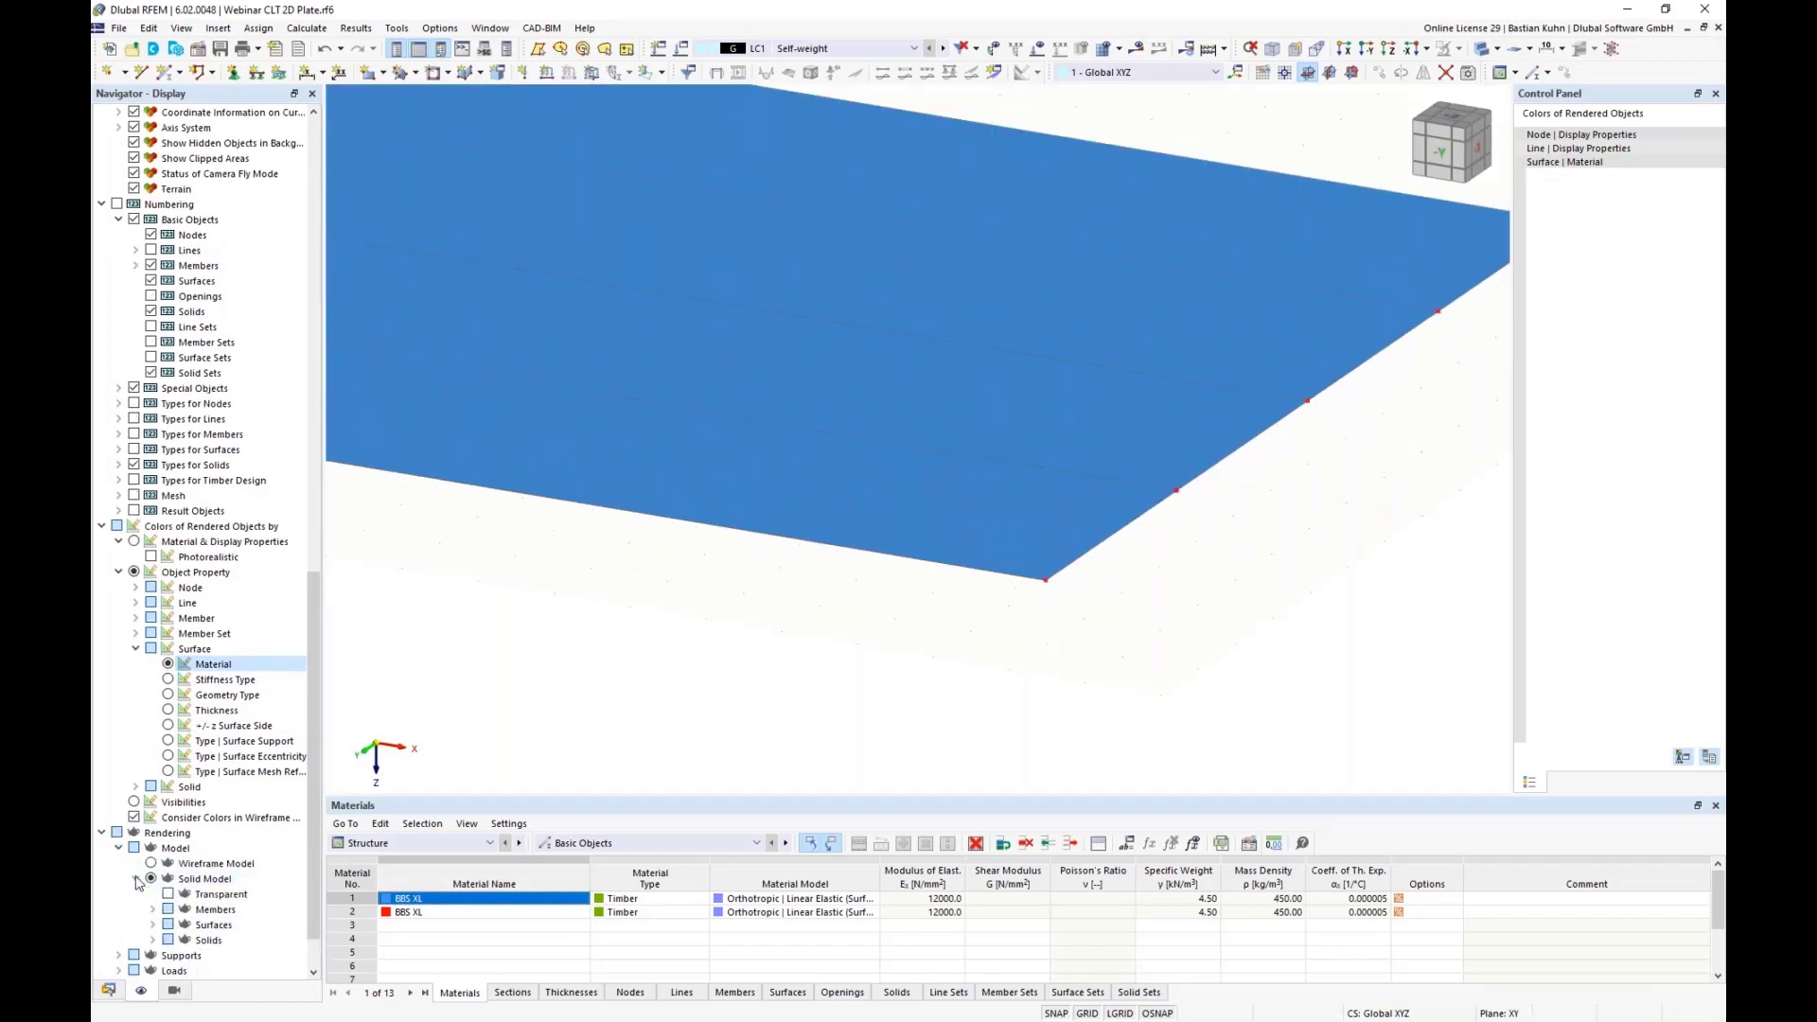
left_click(152, 863)
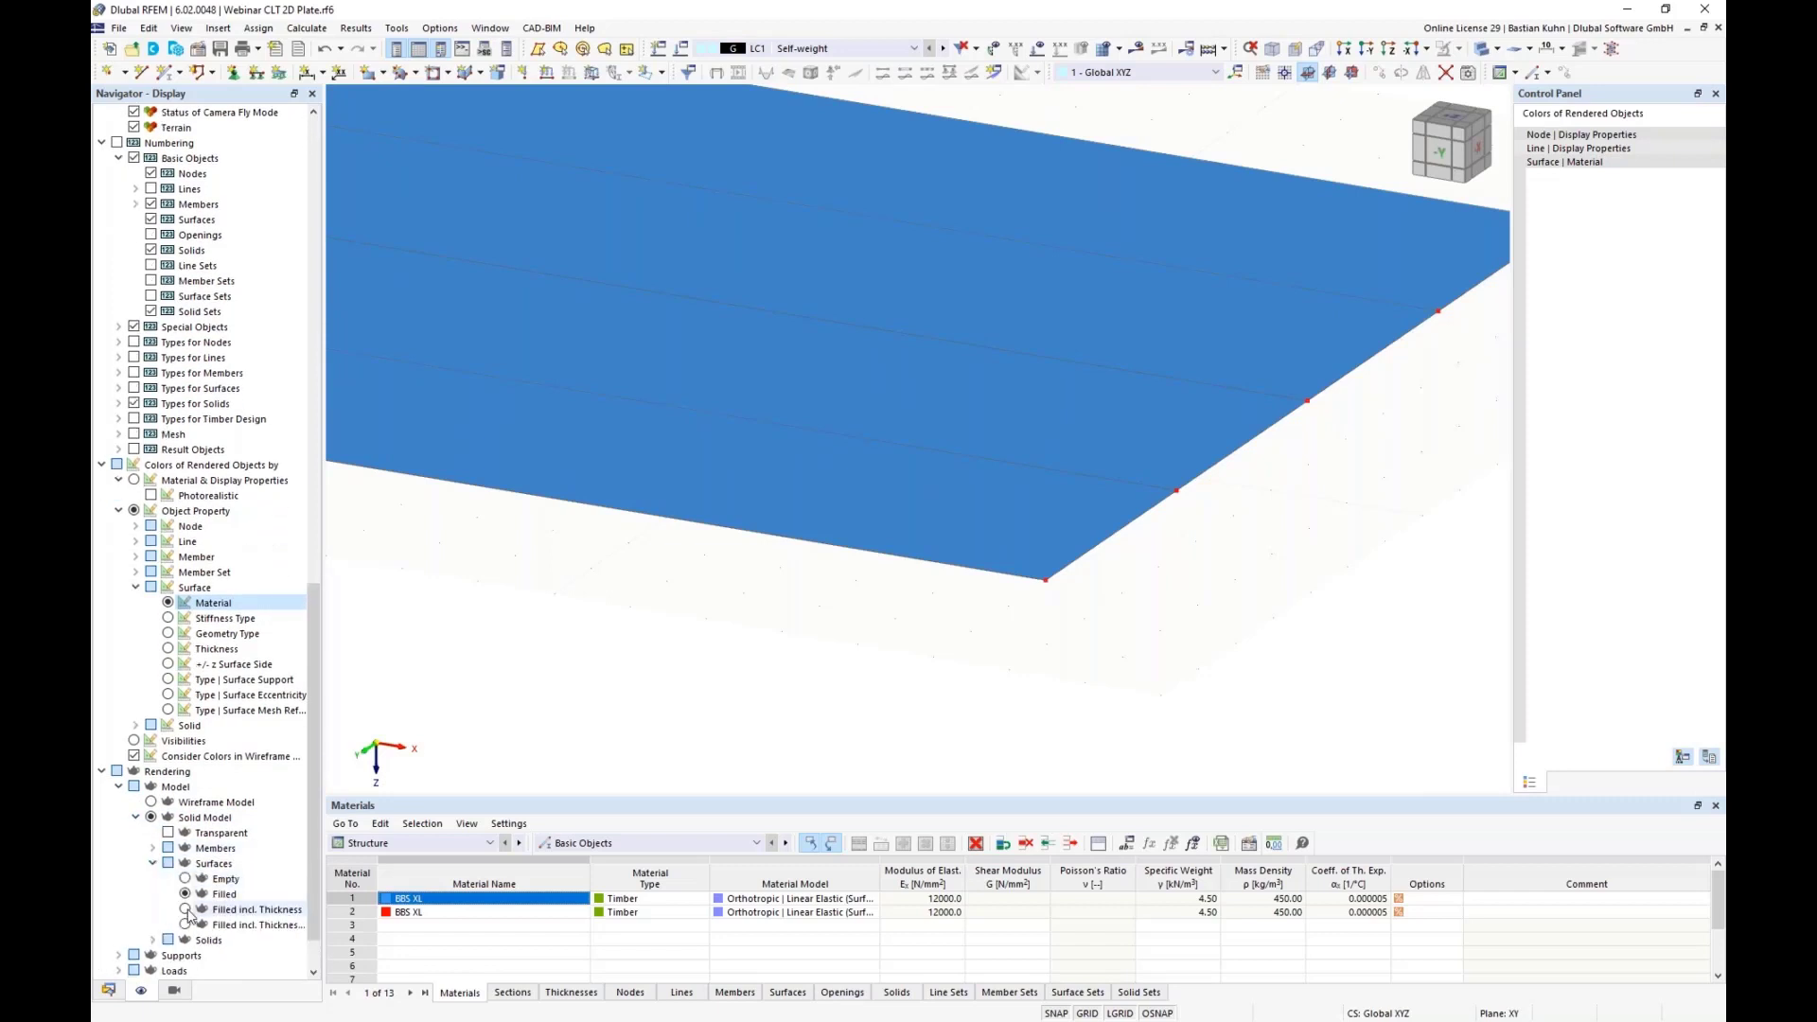
left_click(186, 909)
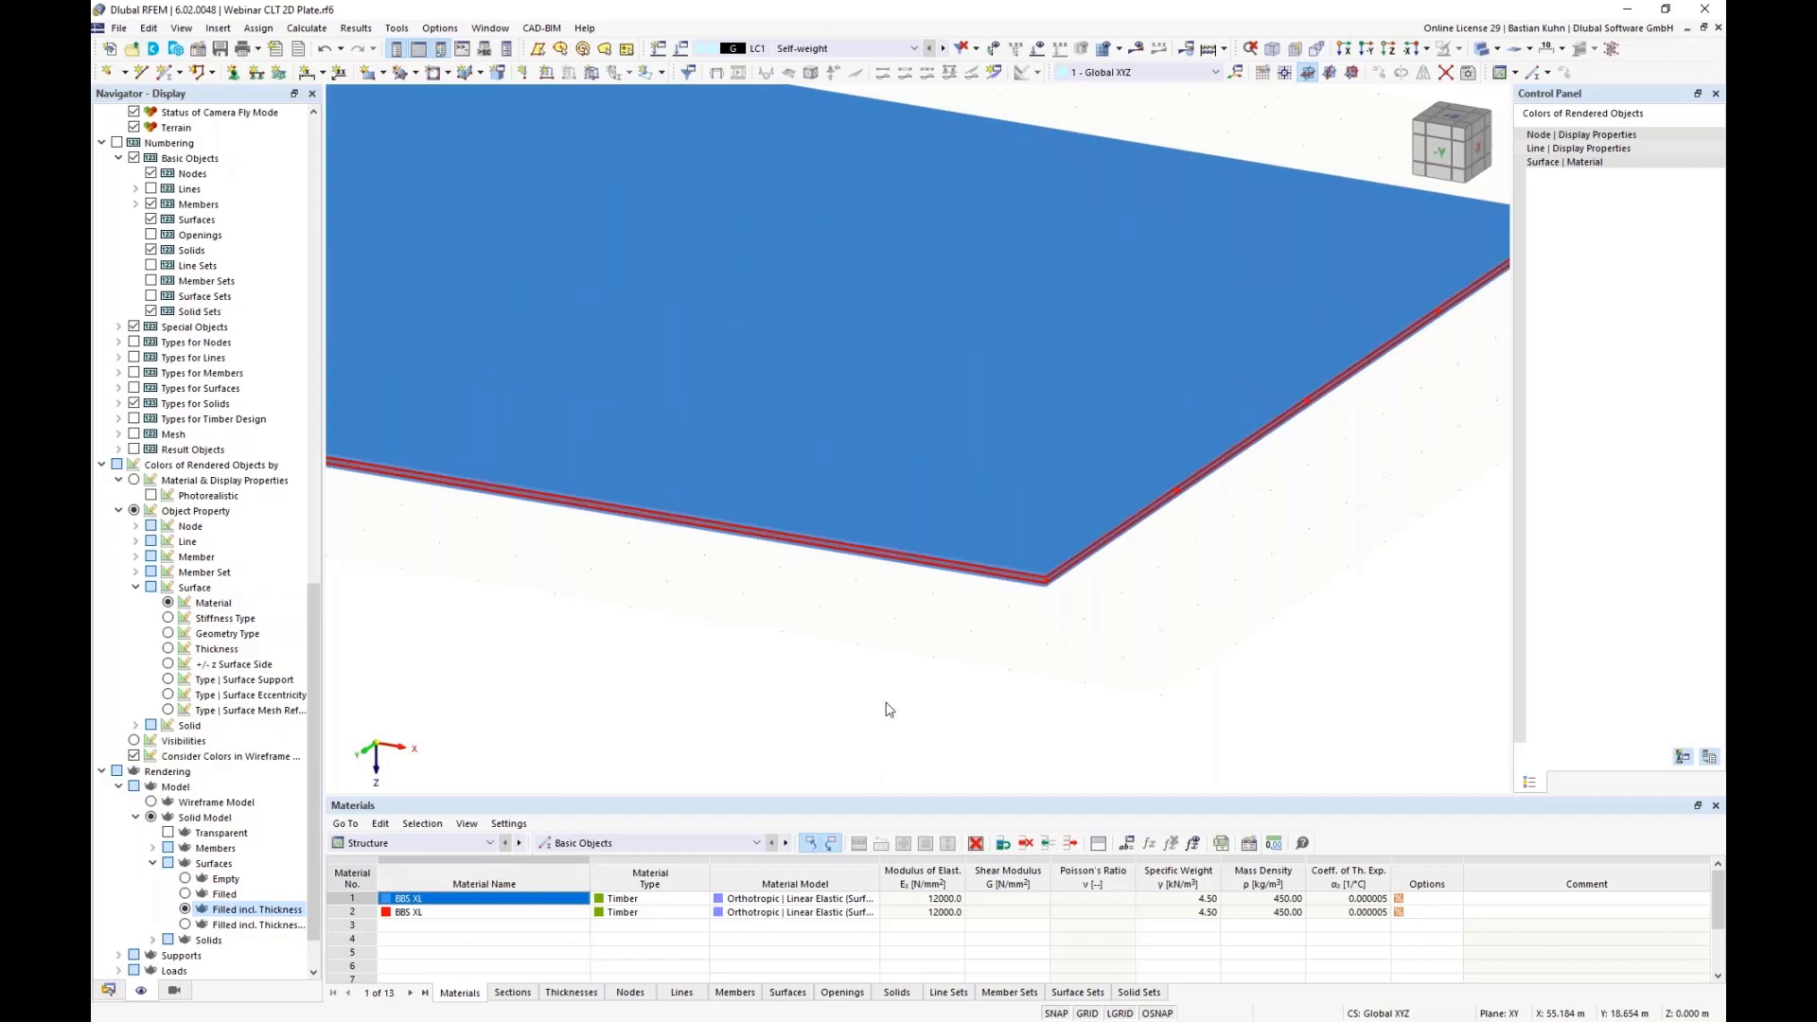
scroll(1062, 596, "up", 3)
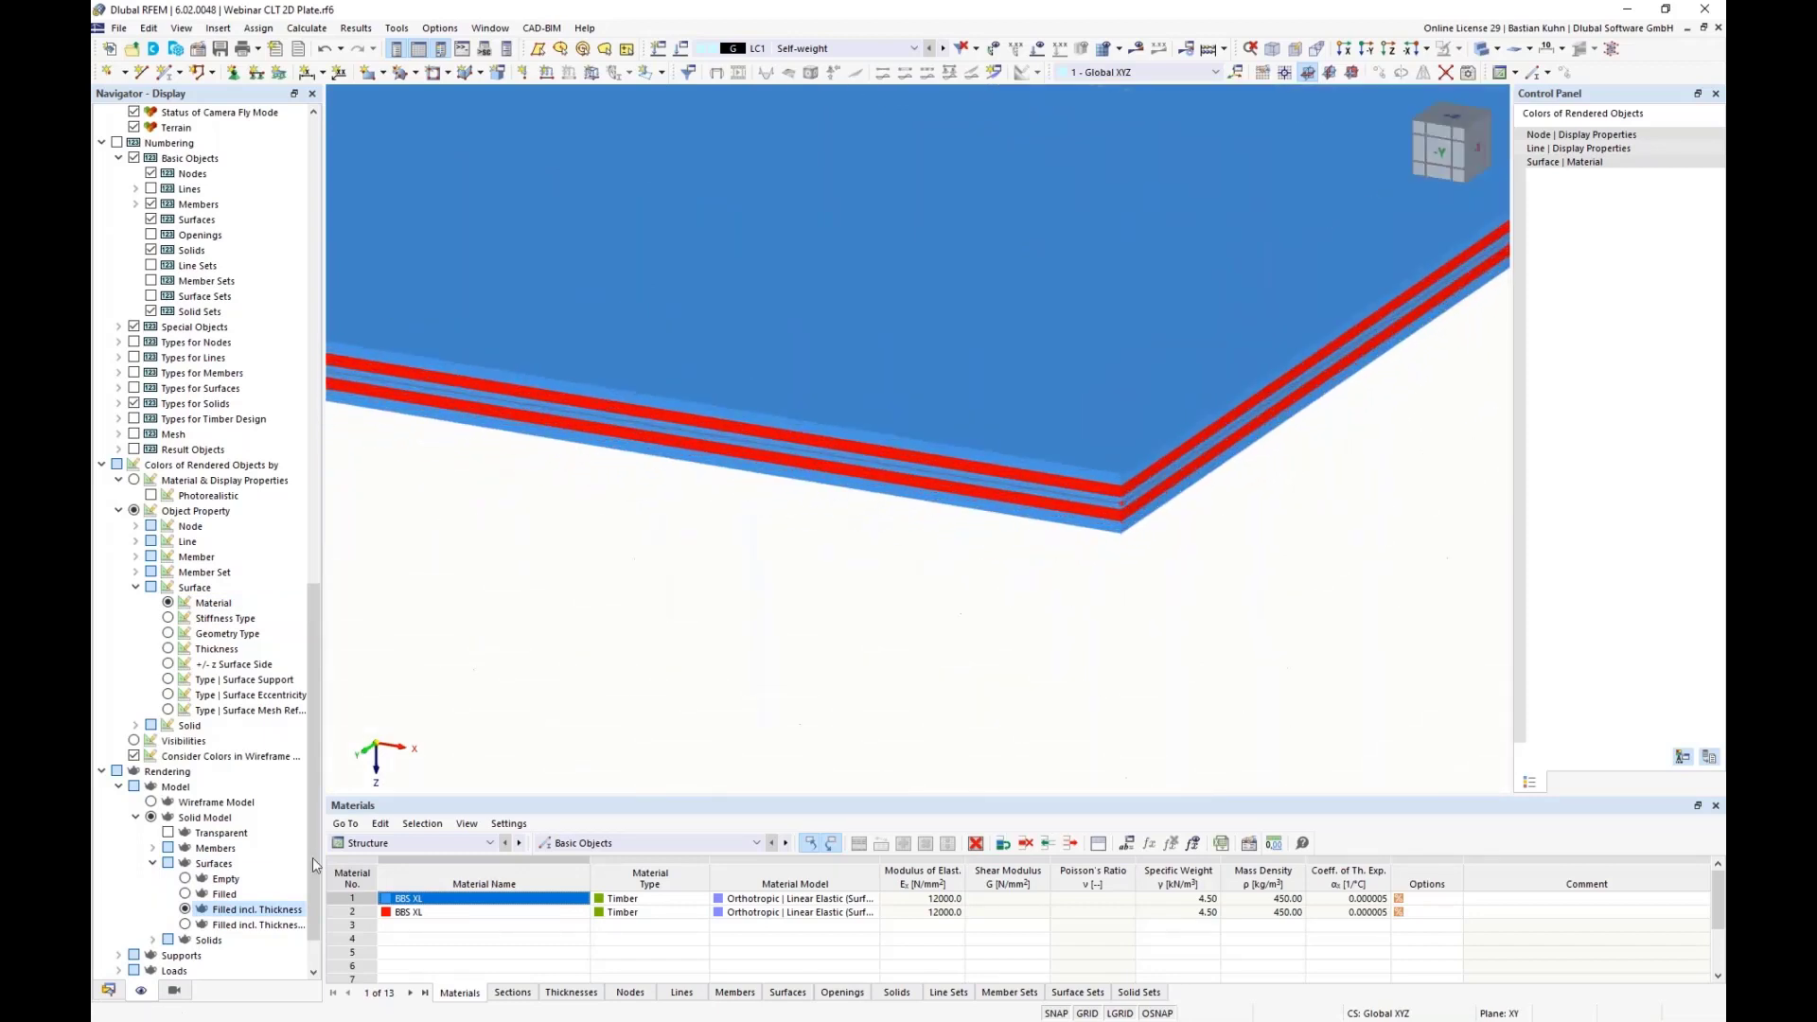
Switch on the display of layer directions for the surfaces, with the plate viewed in the Z direction
scroll(309, 764, "up", 20)
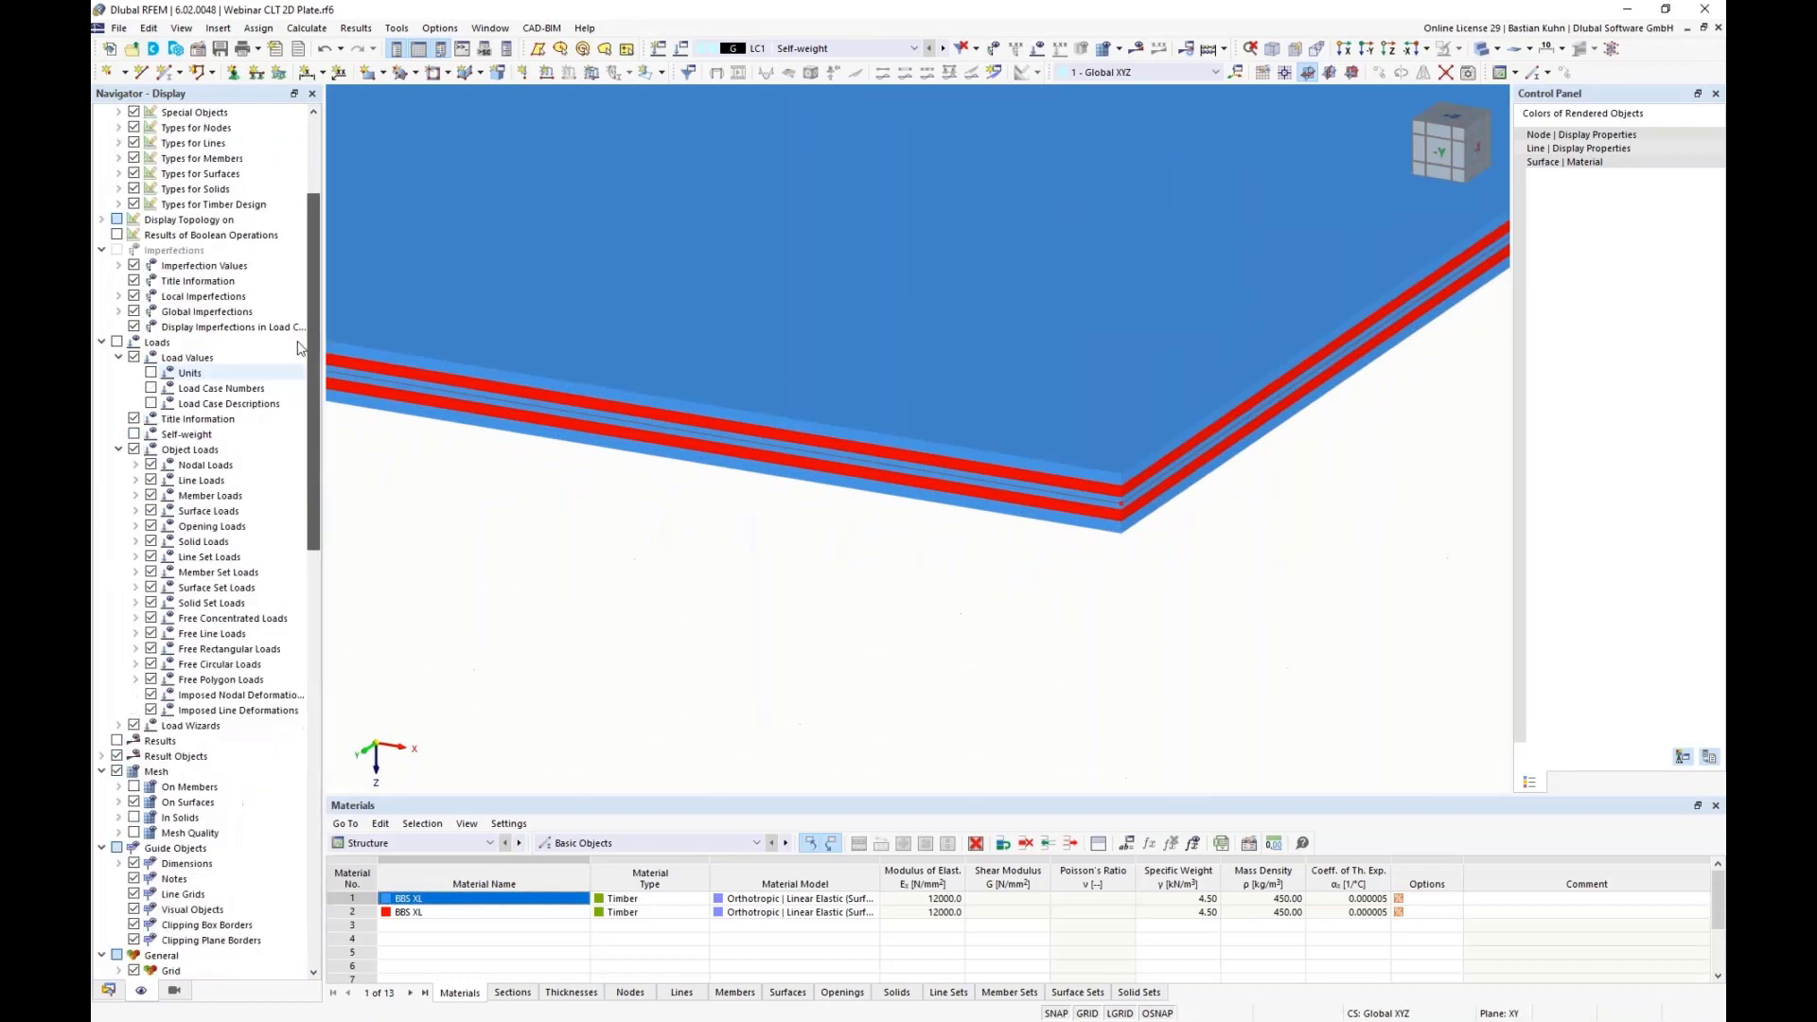
scroll(551, 600, "down", 3)
middle_click_drag(551, 600, 1280, 543)
left_click(1295, 49)
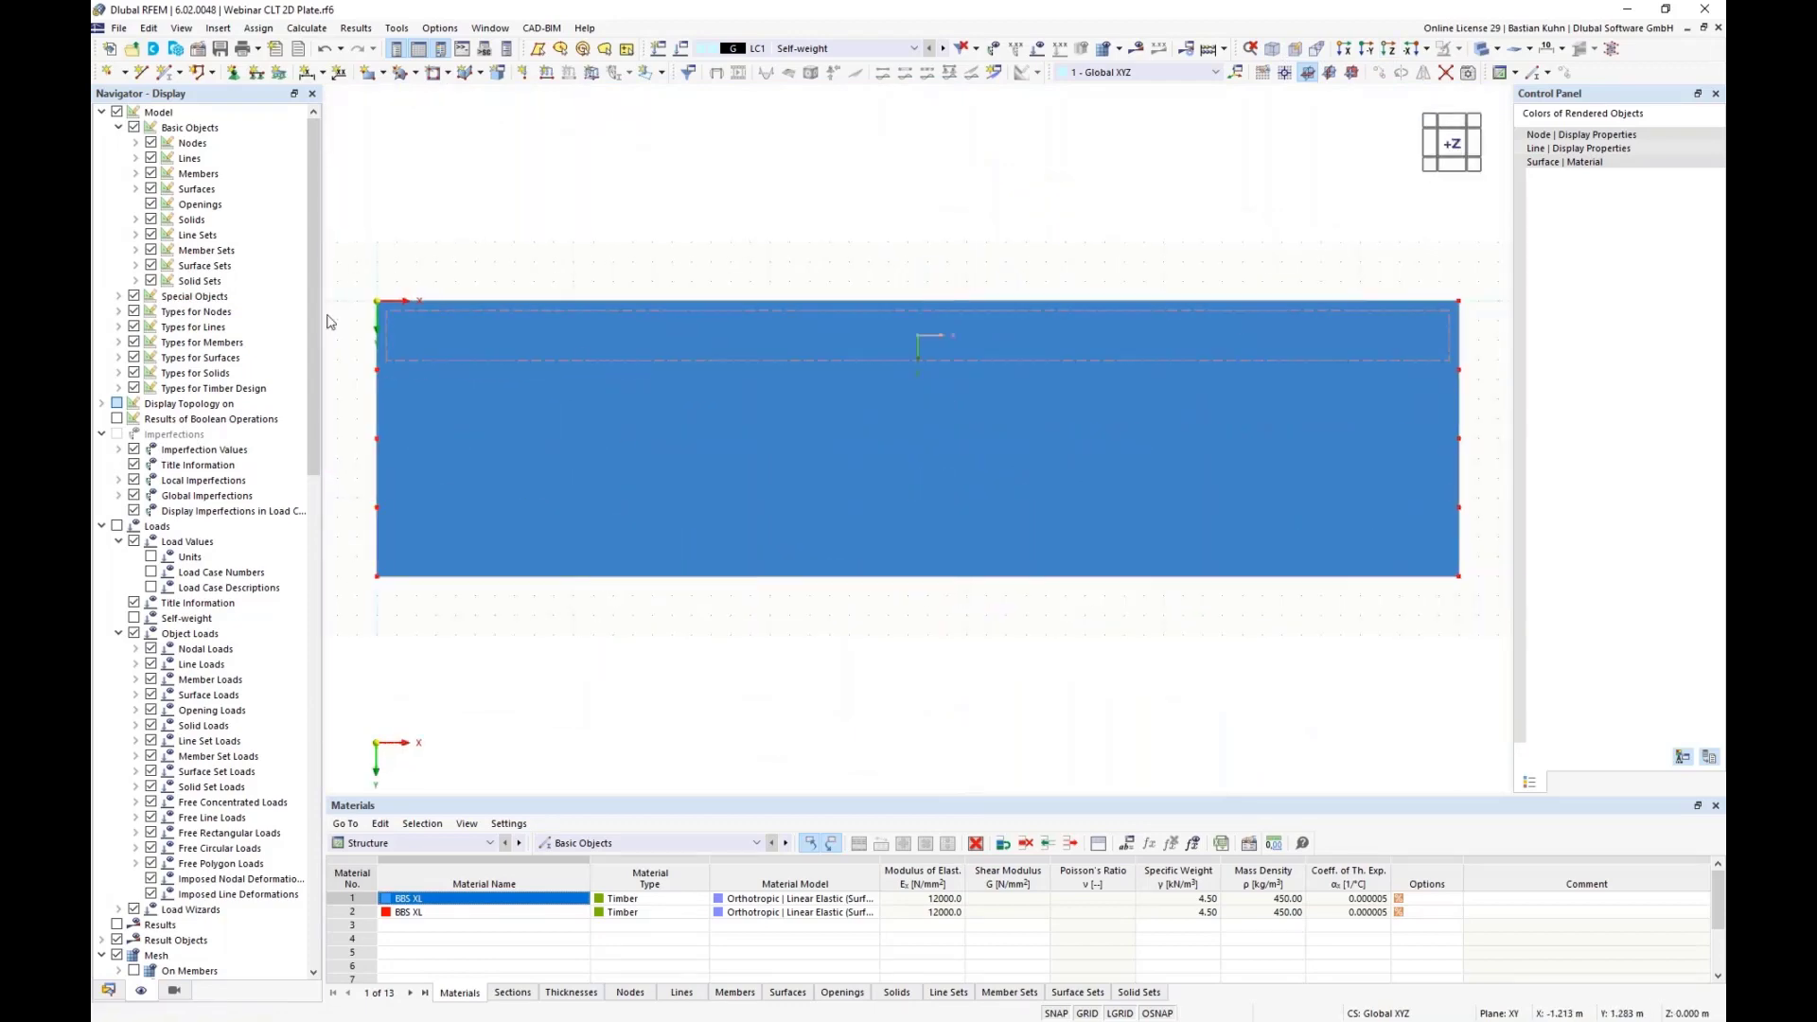
left_click(120, 359)
left_click(137, 189)
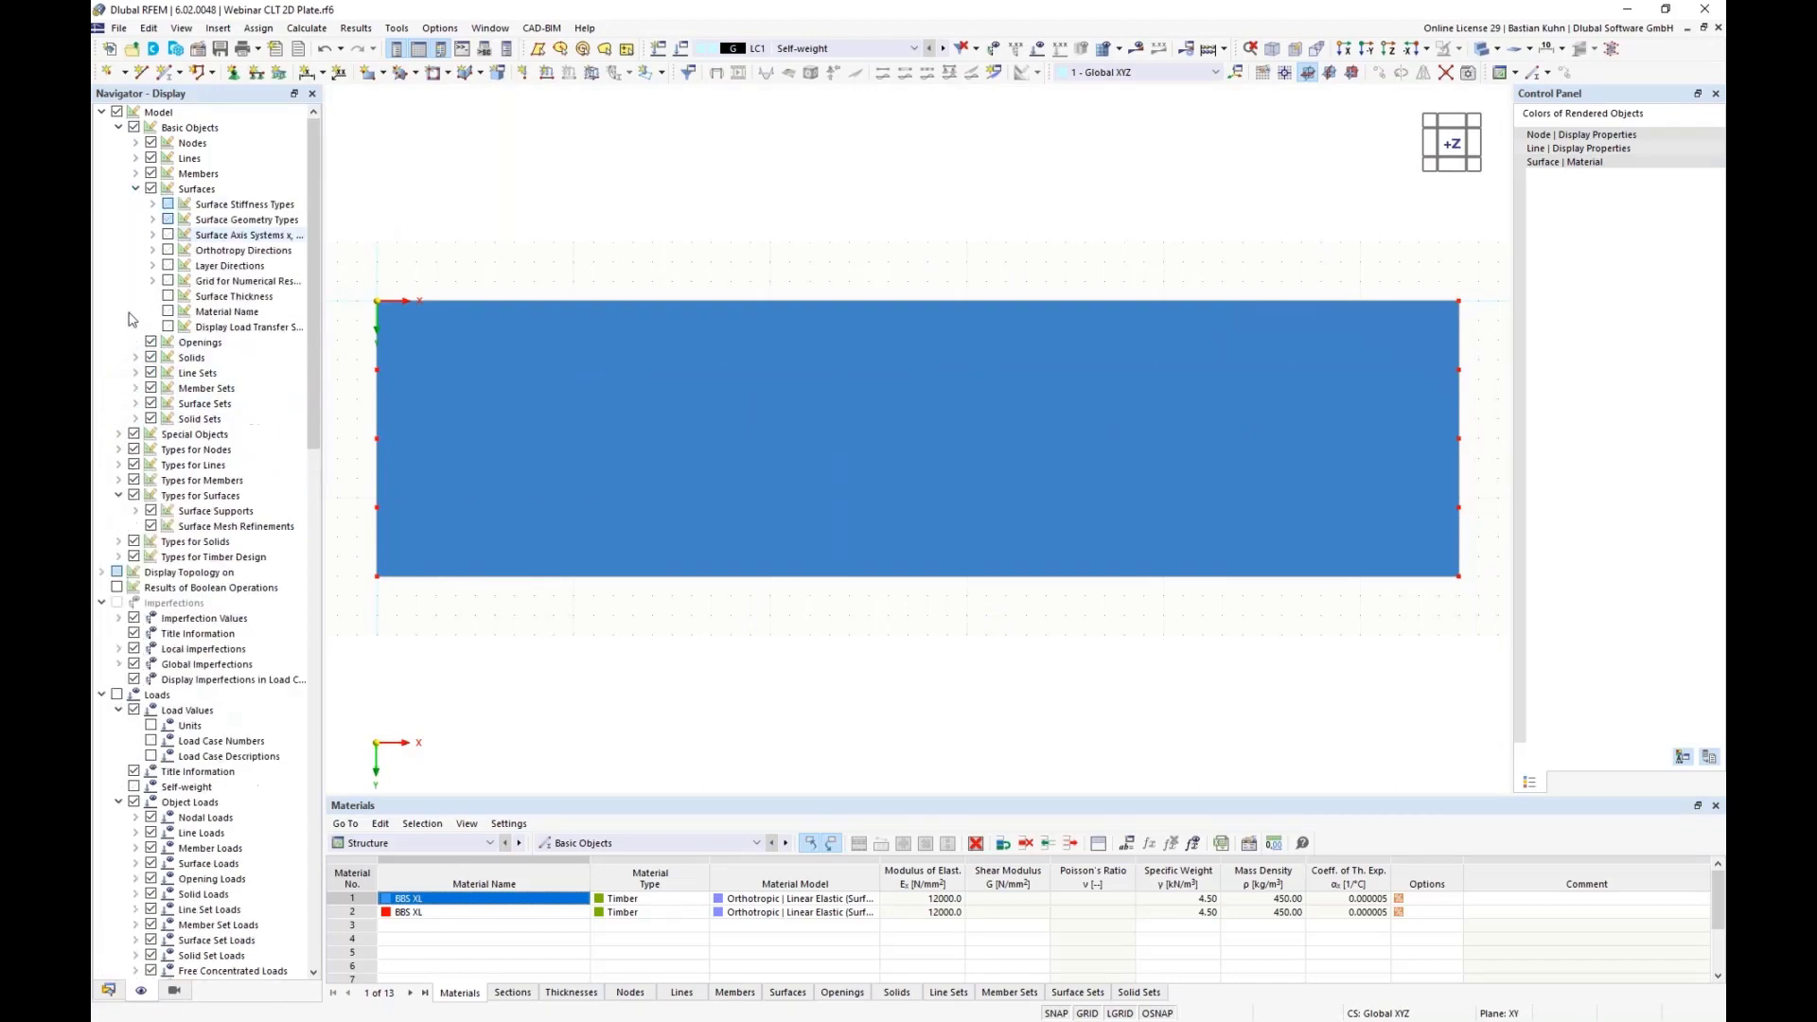
left_click(168, 251)
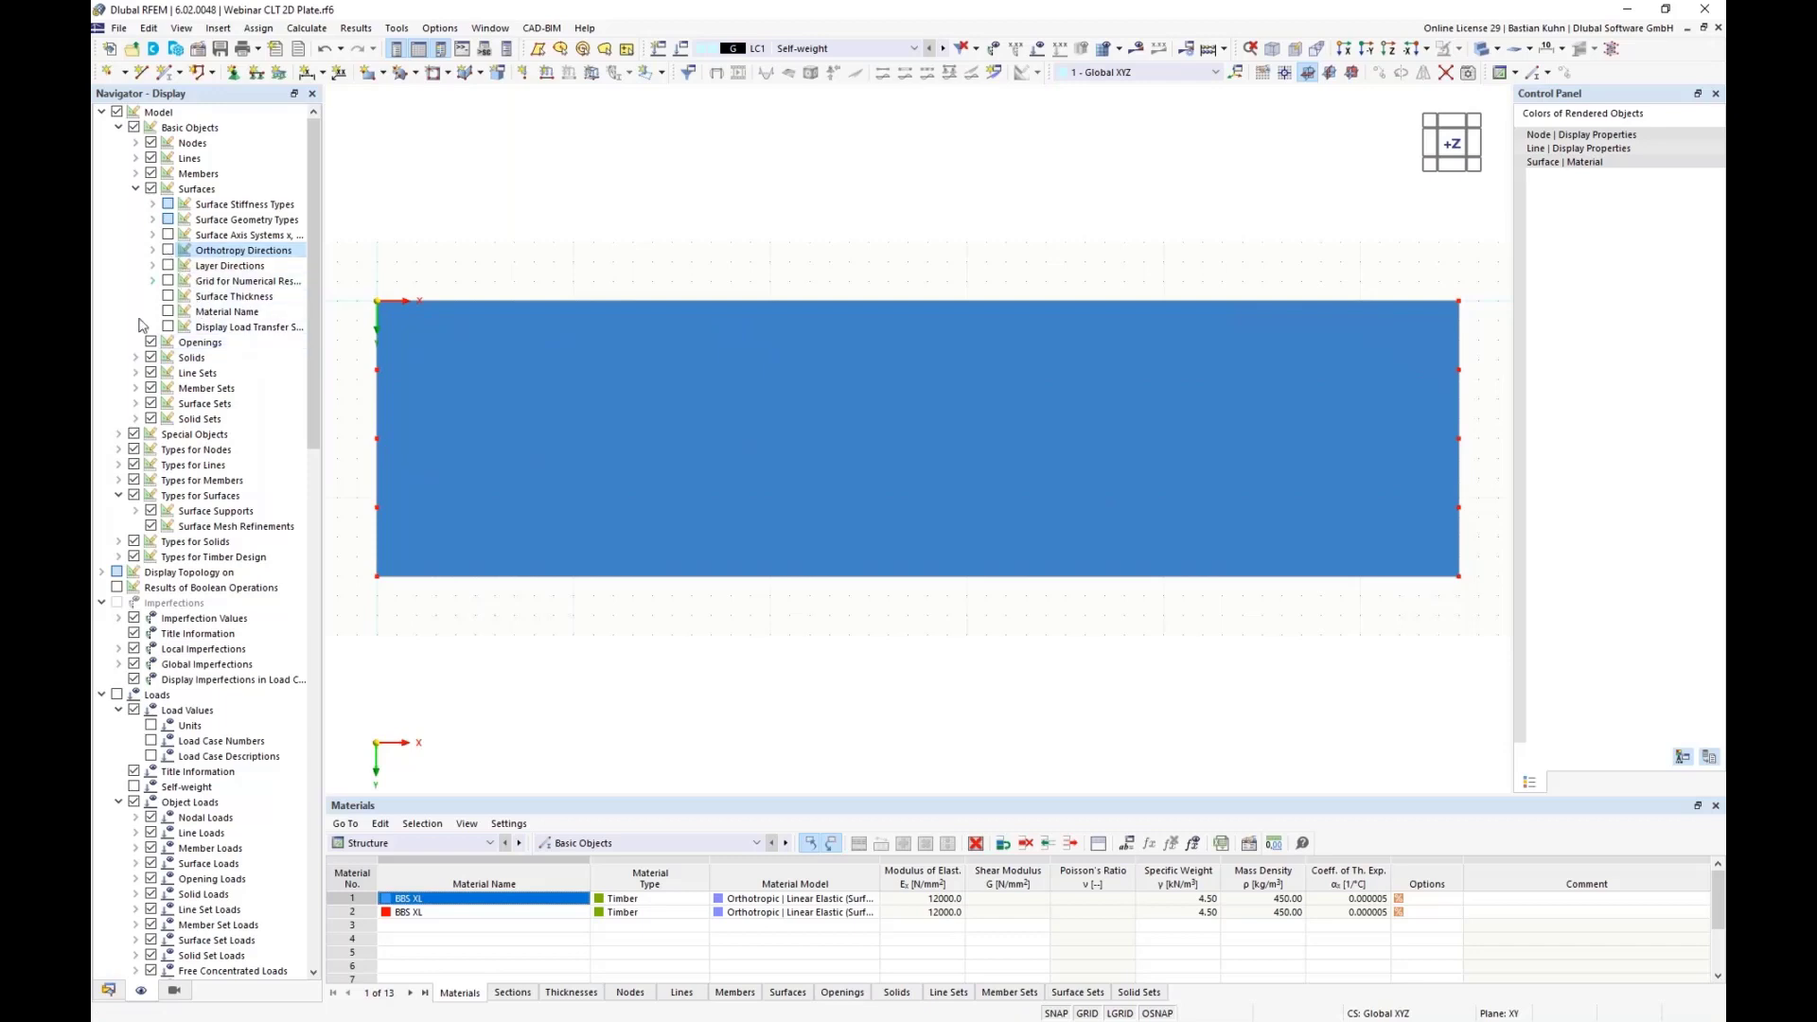
left_click(167, 266)
left_click(152, 266)
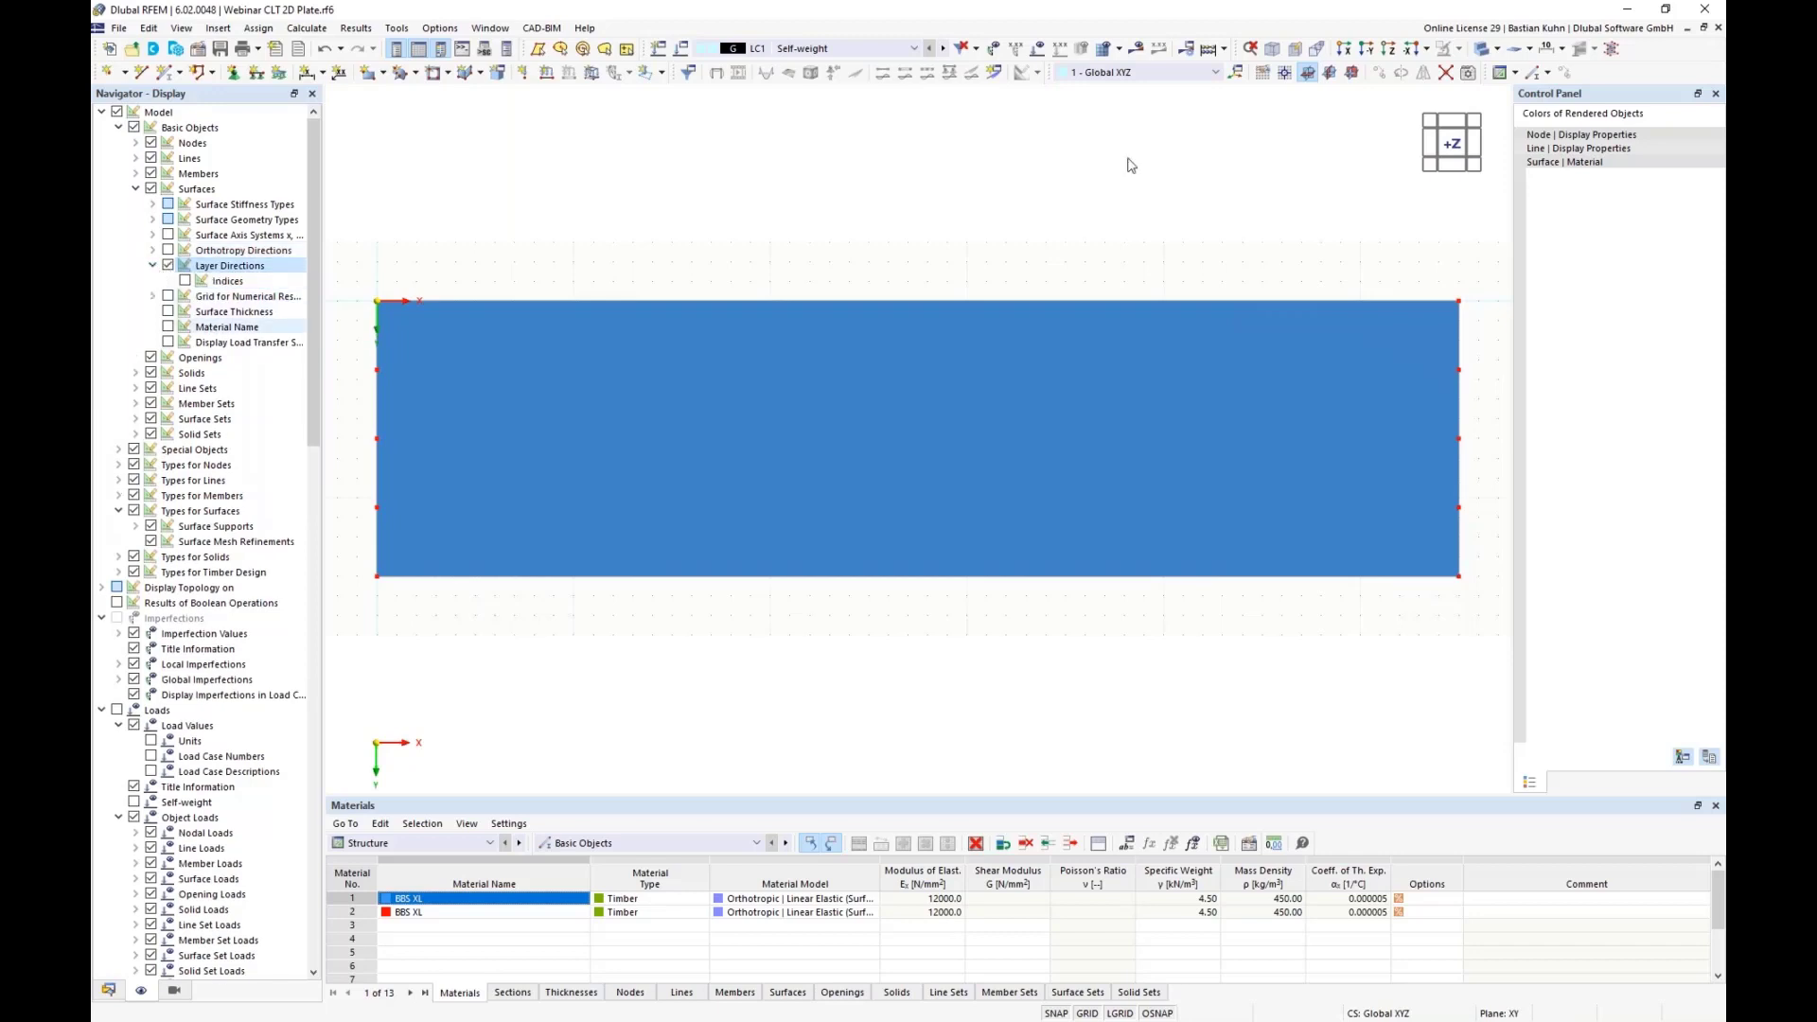
Show the plate as a wireframe model to inspect the layer direction arrows at the centres of the strips
left_click(1482, 49)
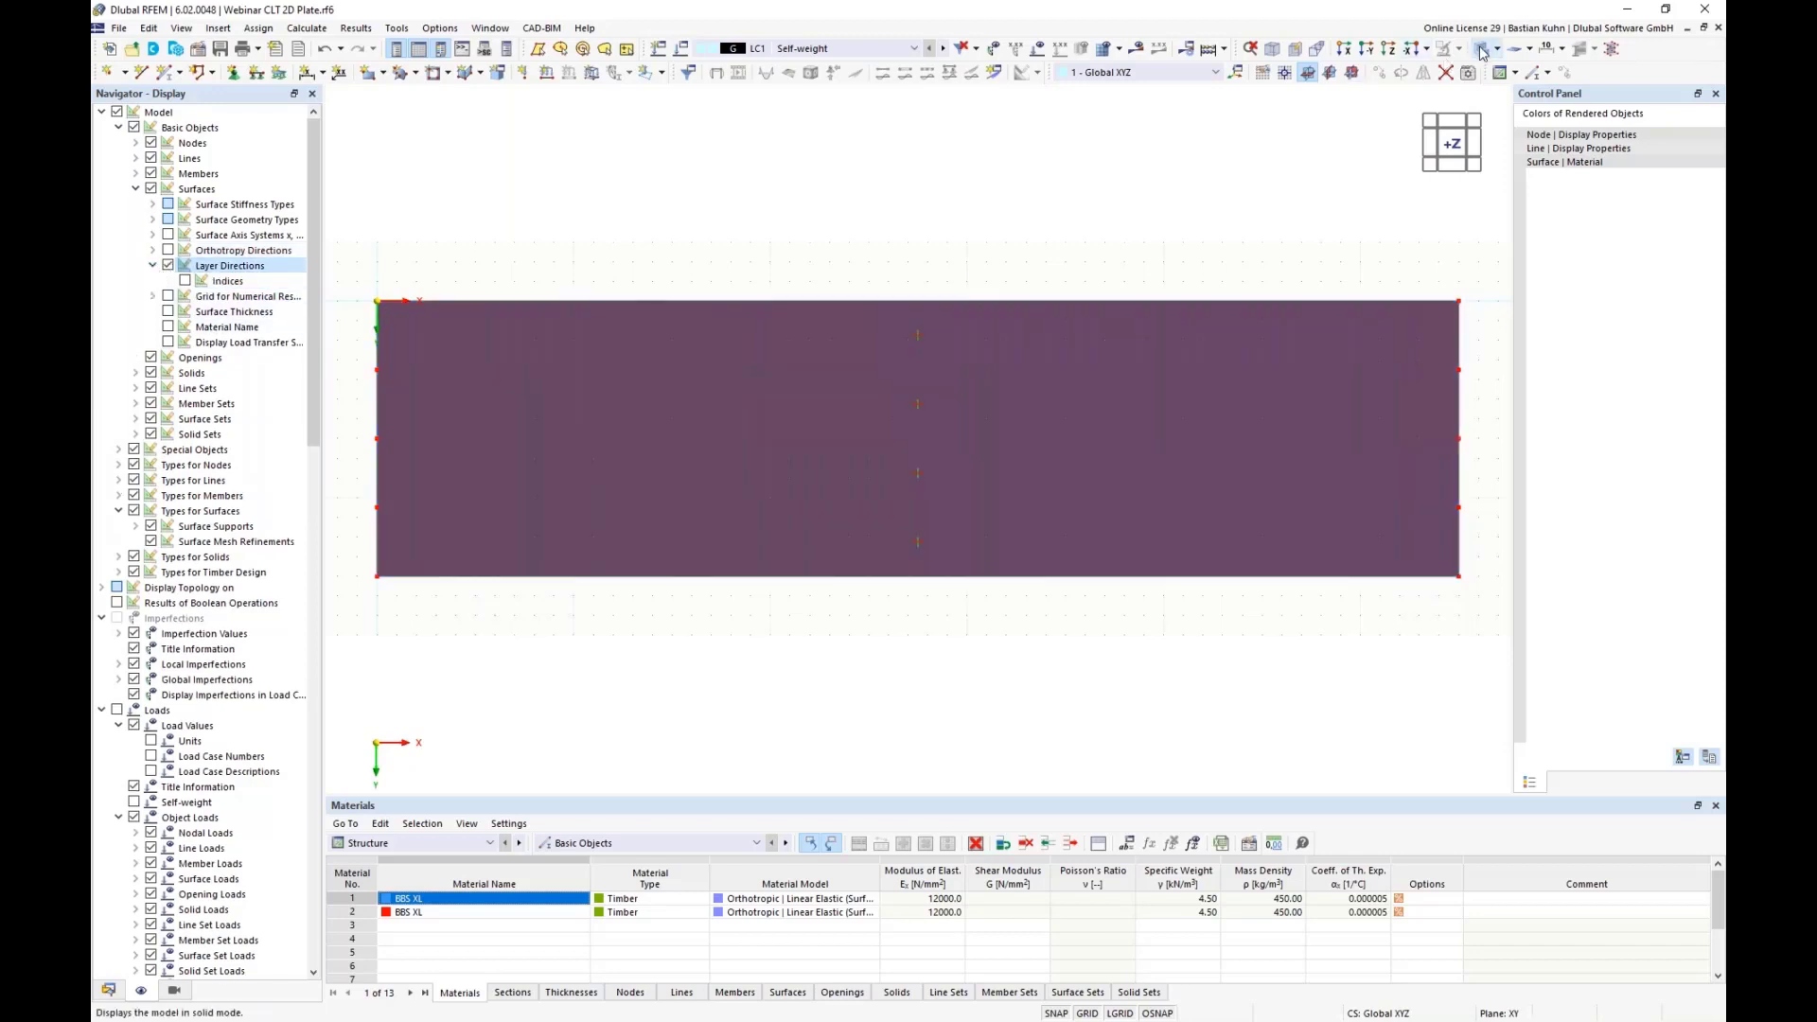
left_click(1482, 49)
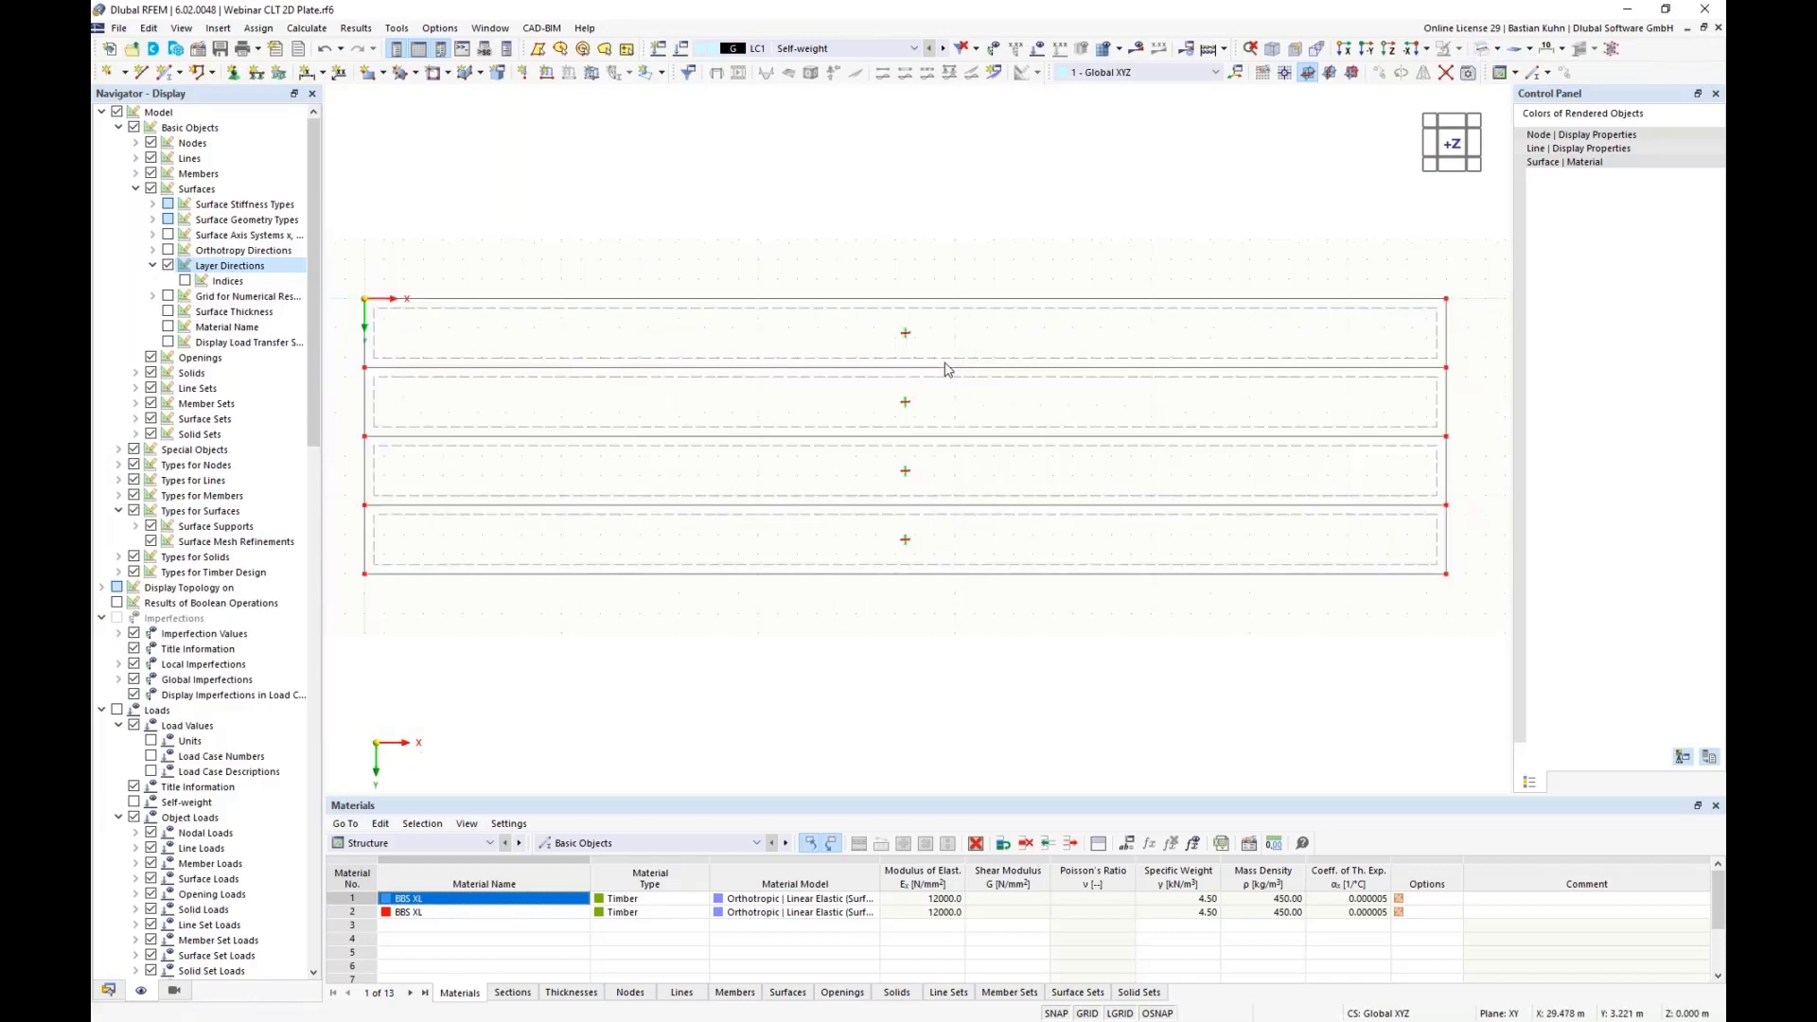
middle_click_drag(956, 430, 894, 407, "ctrl")
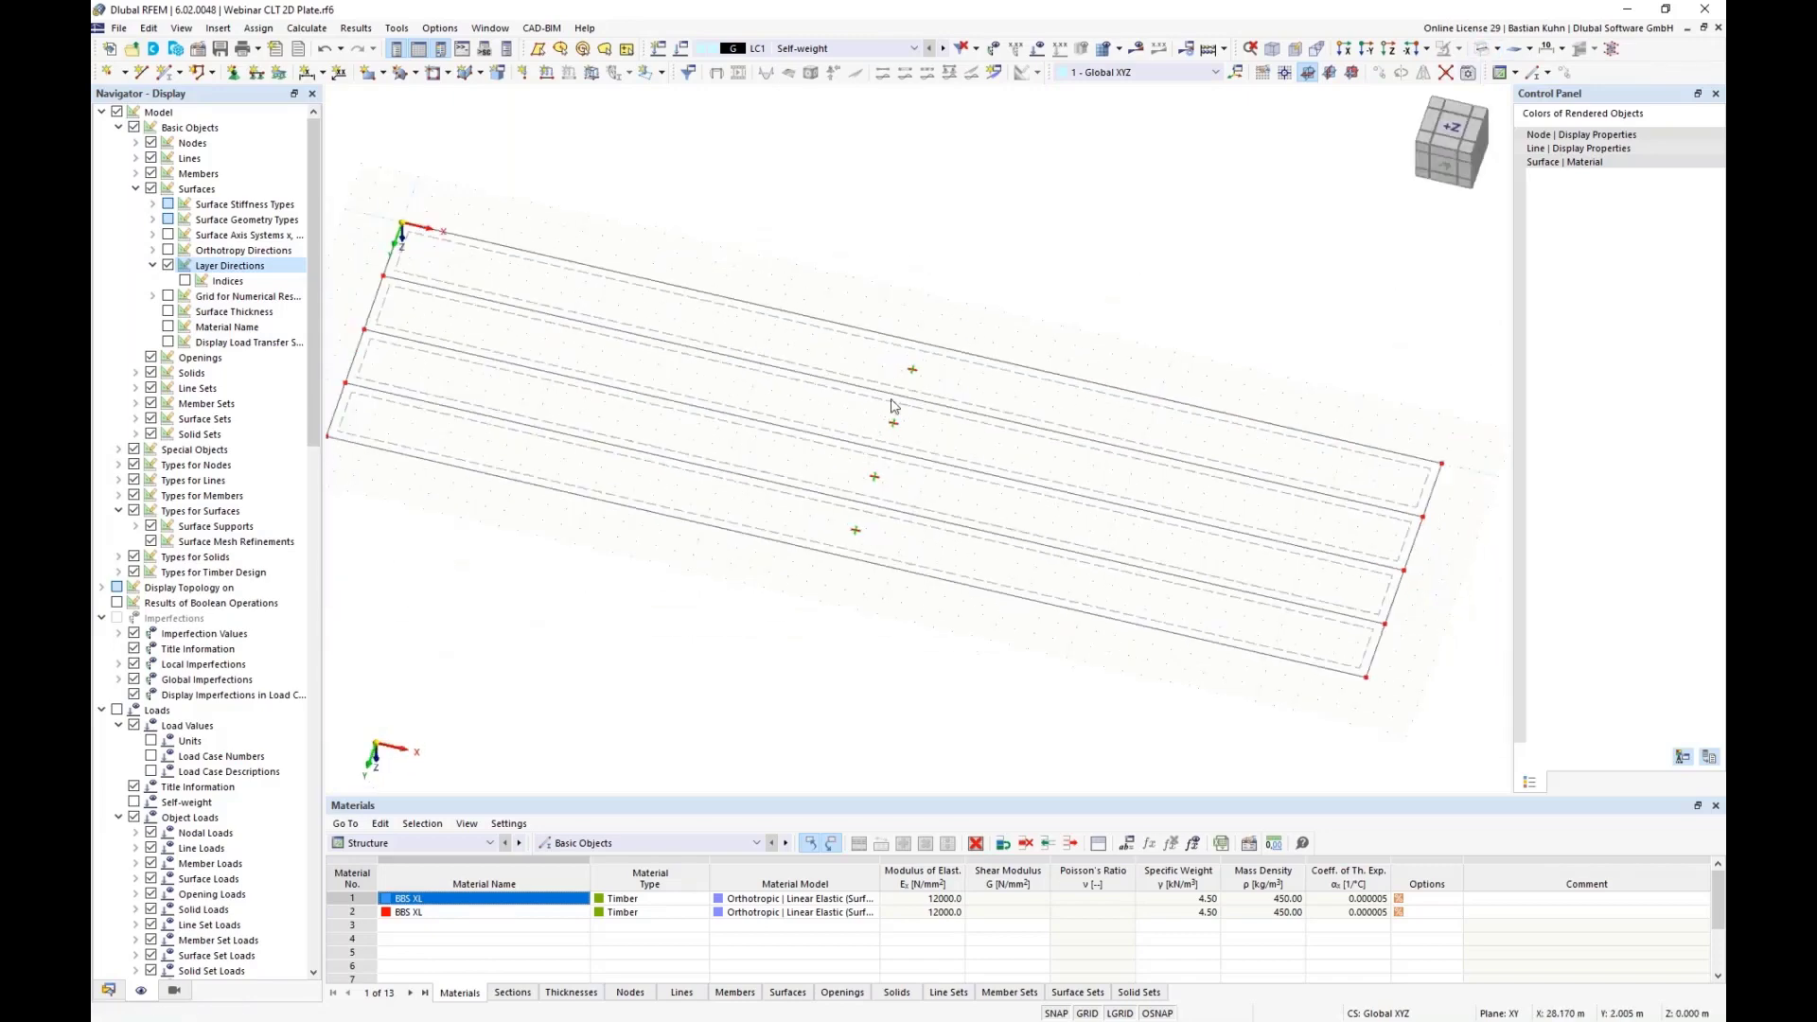
scroll(893, 407, "up", 5)
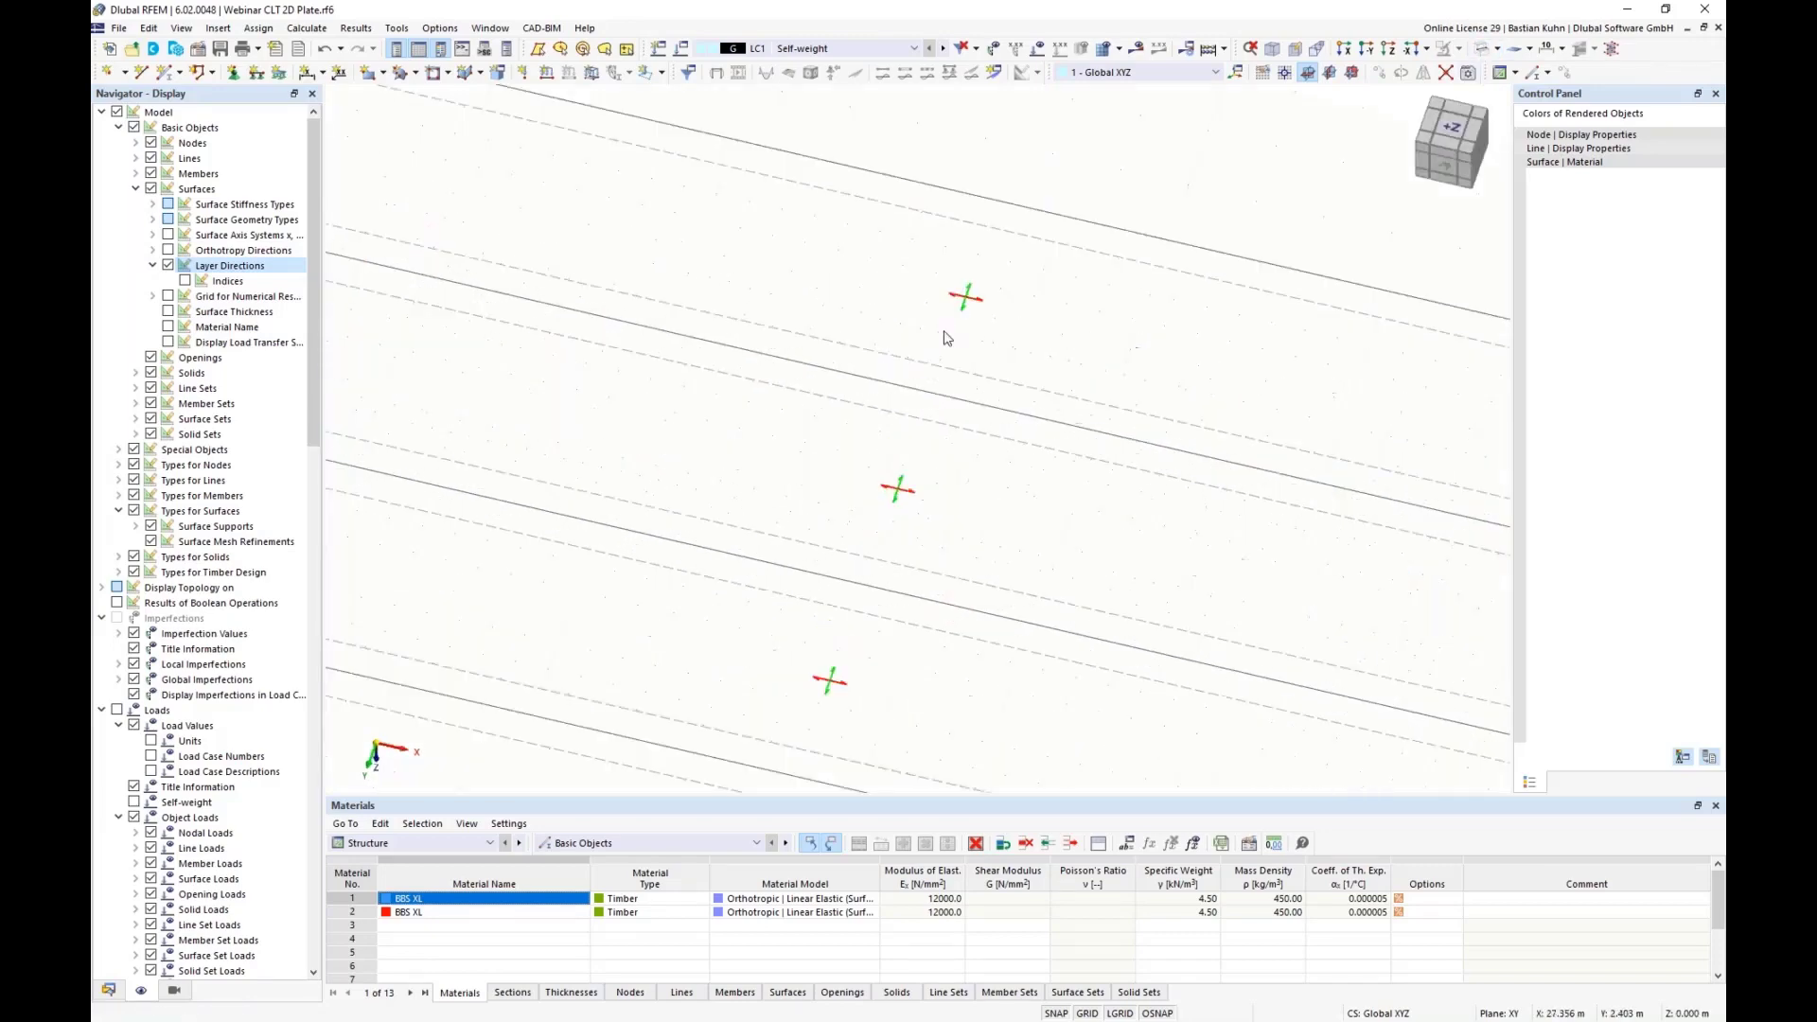
Display the layer direction indices to examine which layers run each way, and hide the layer directions again in the Z view
left_click(183, 281)
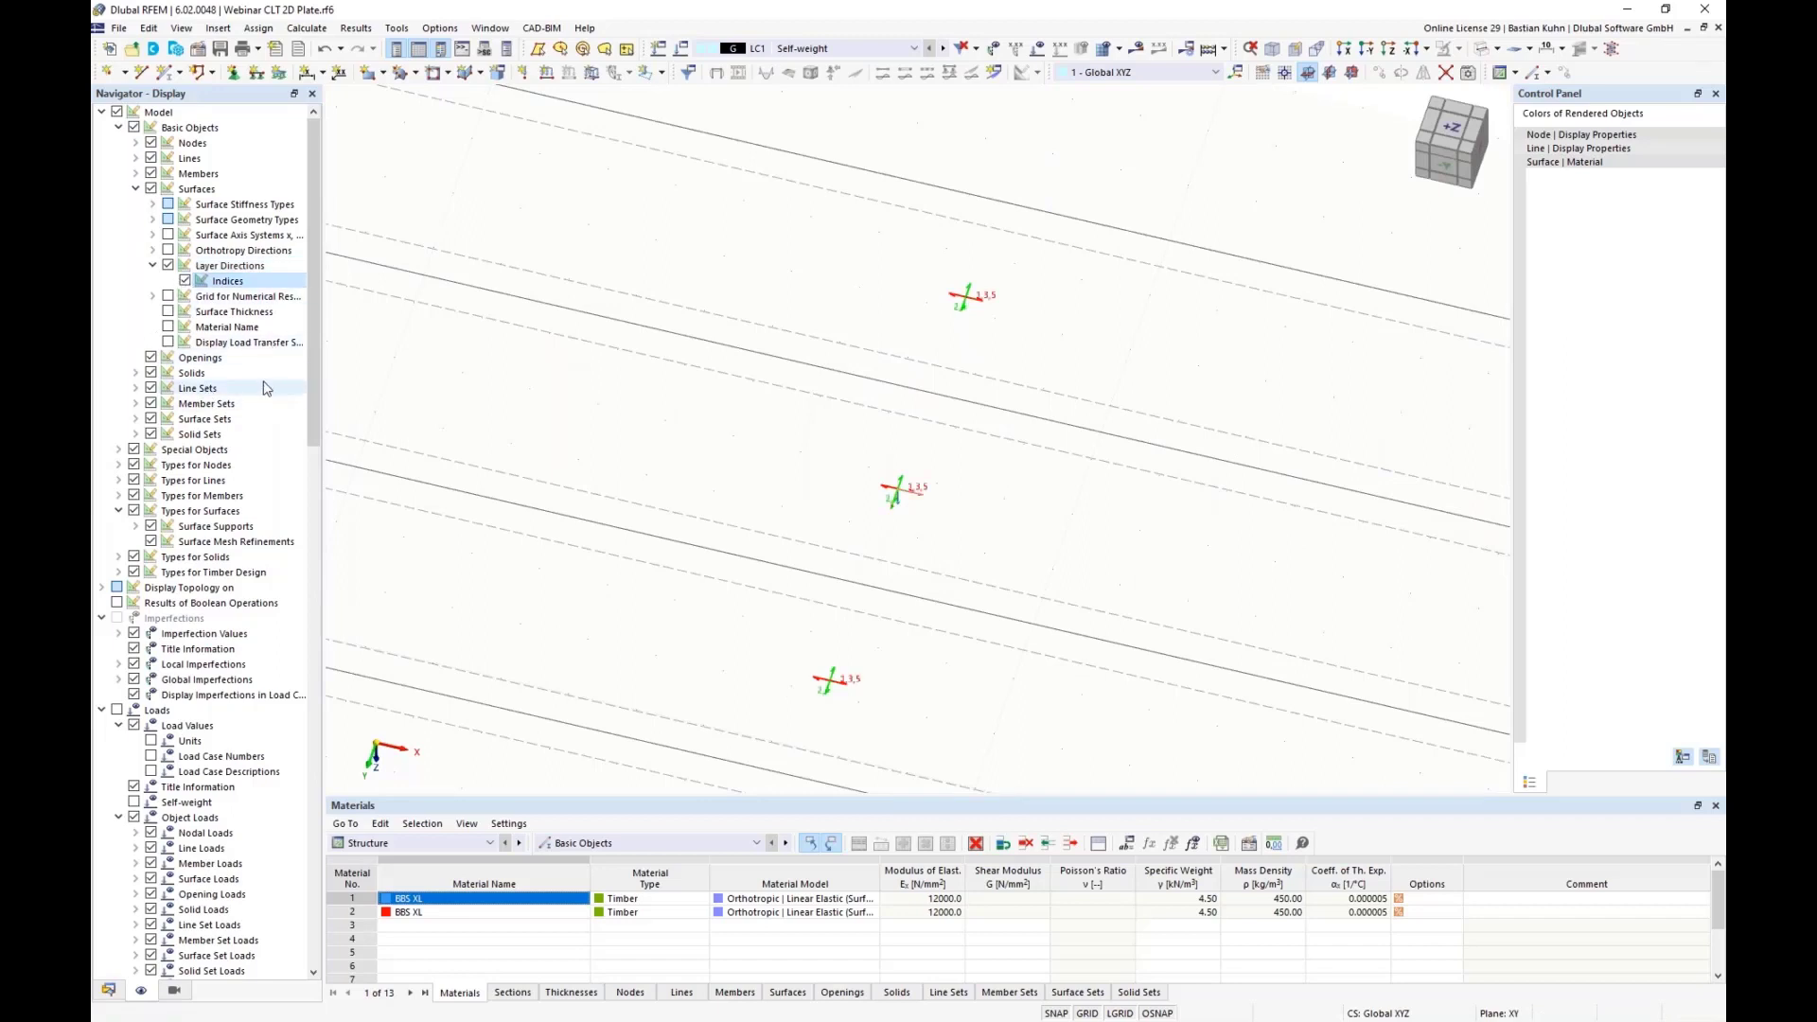
scroll(1013, 308, "up", 3)
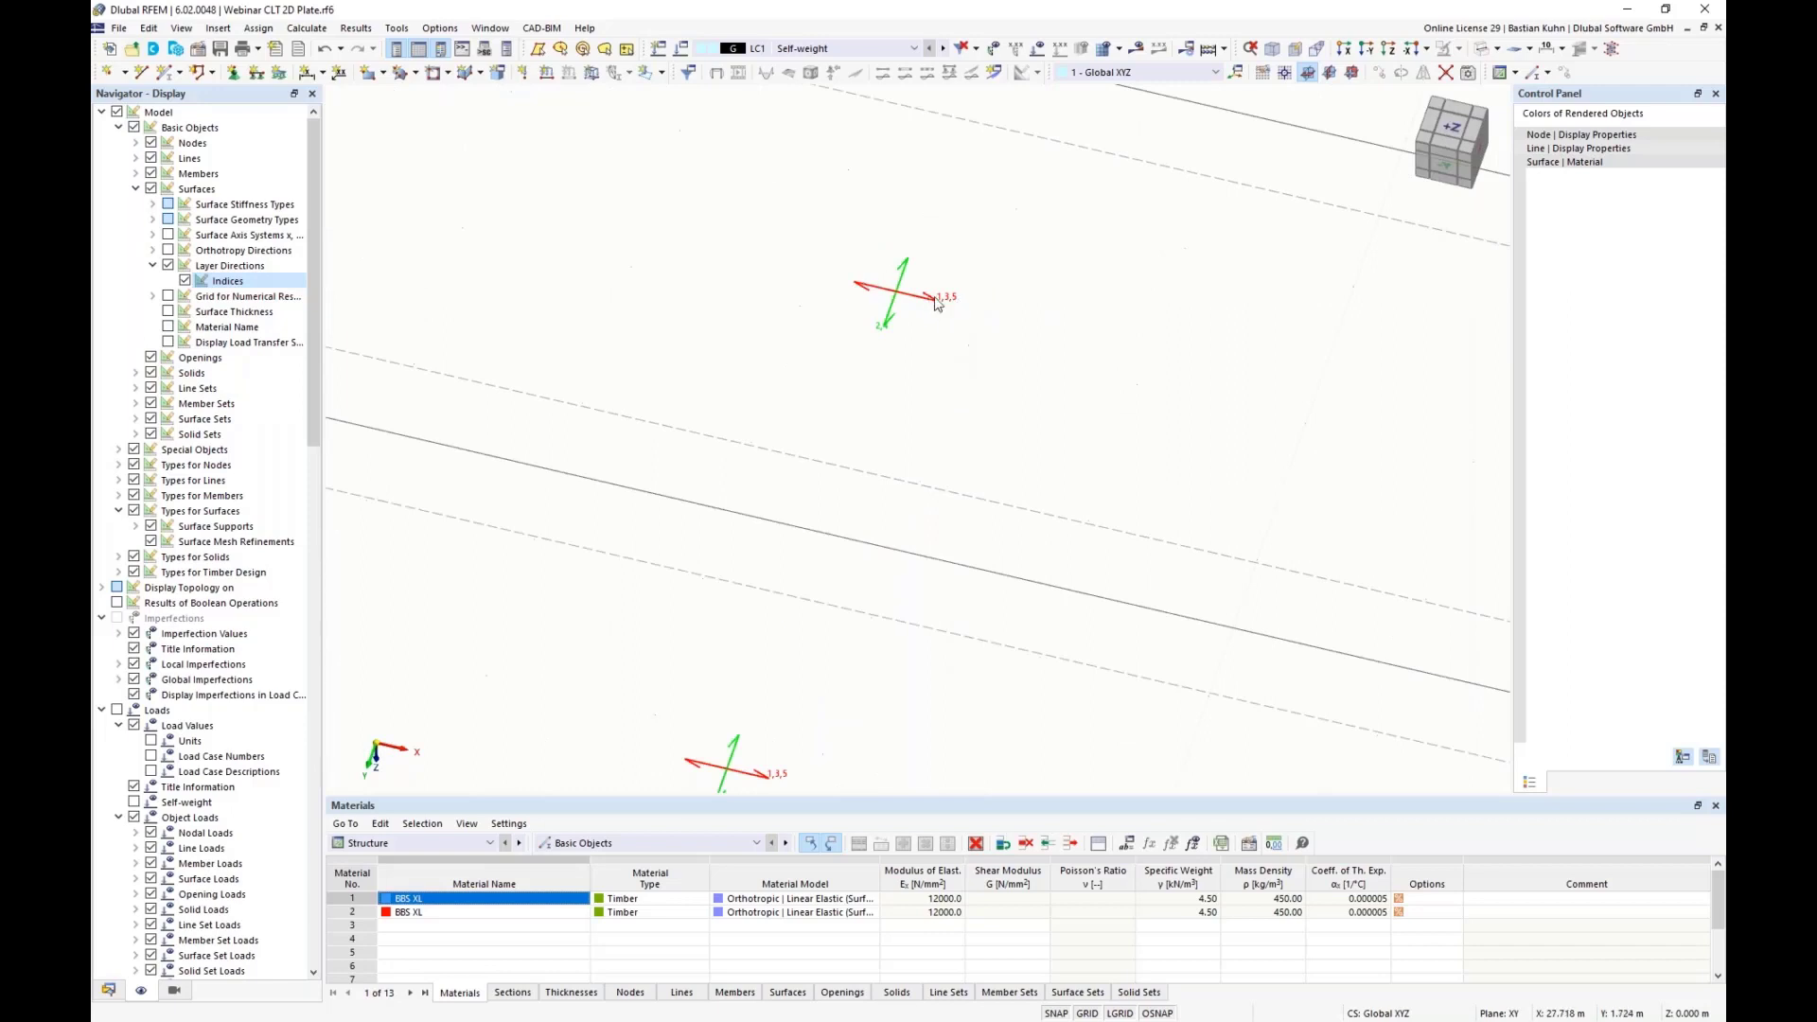
scroll(918, 343, "down", 1)
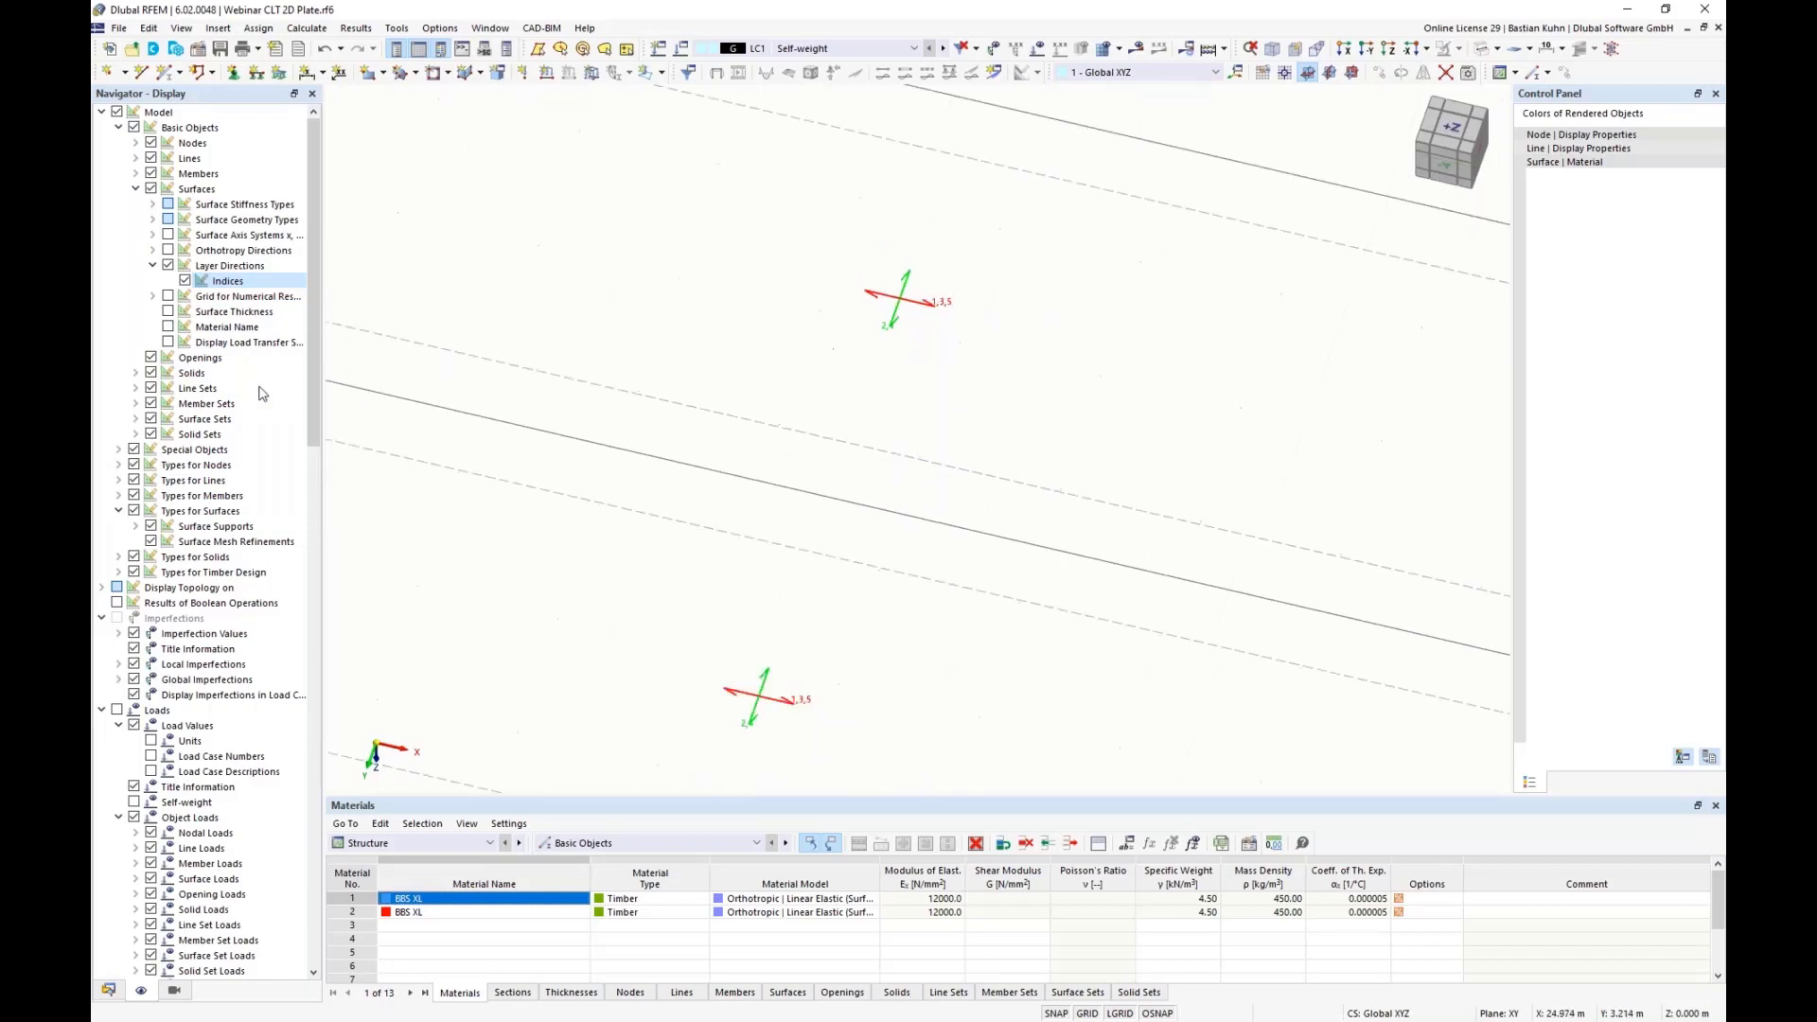
scroll(887, 336, "up", 5)
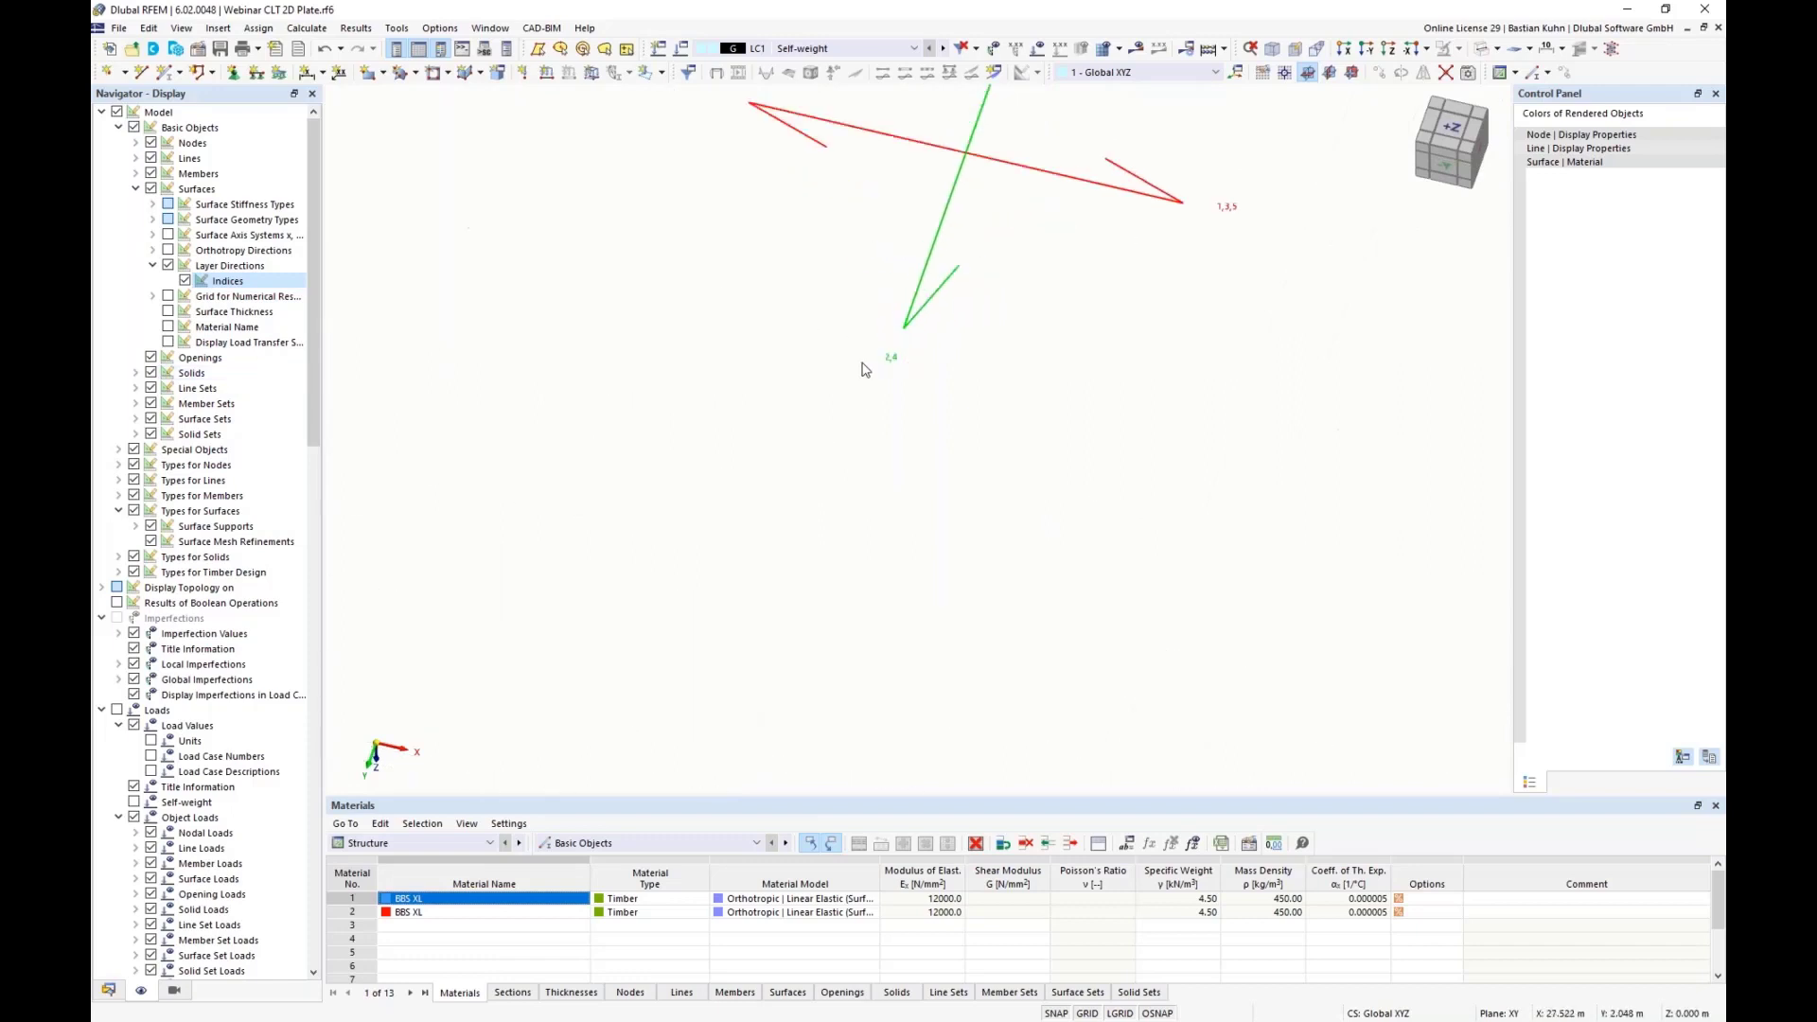
scroll(864, 369, "down", 5)
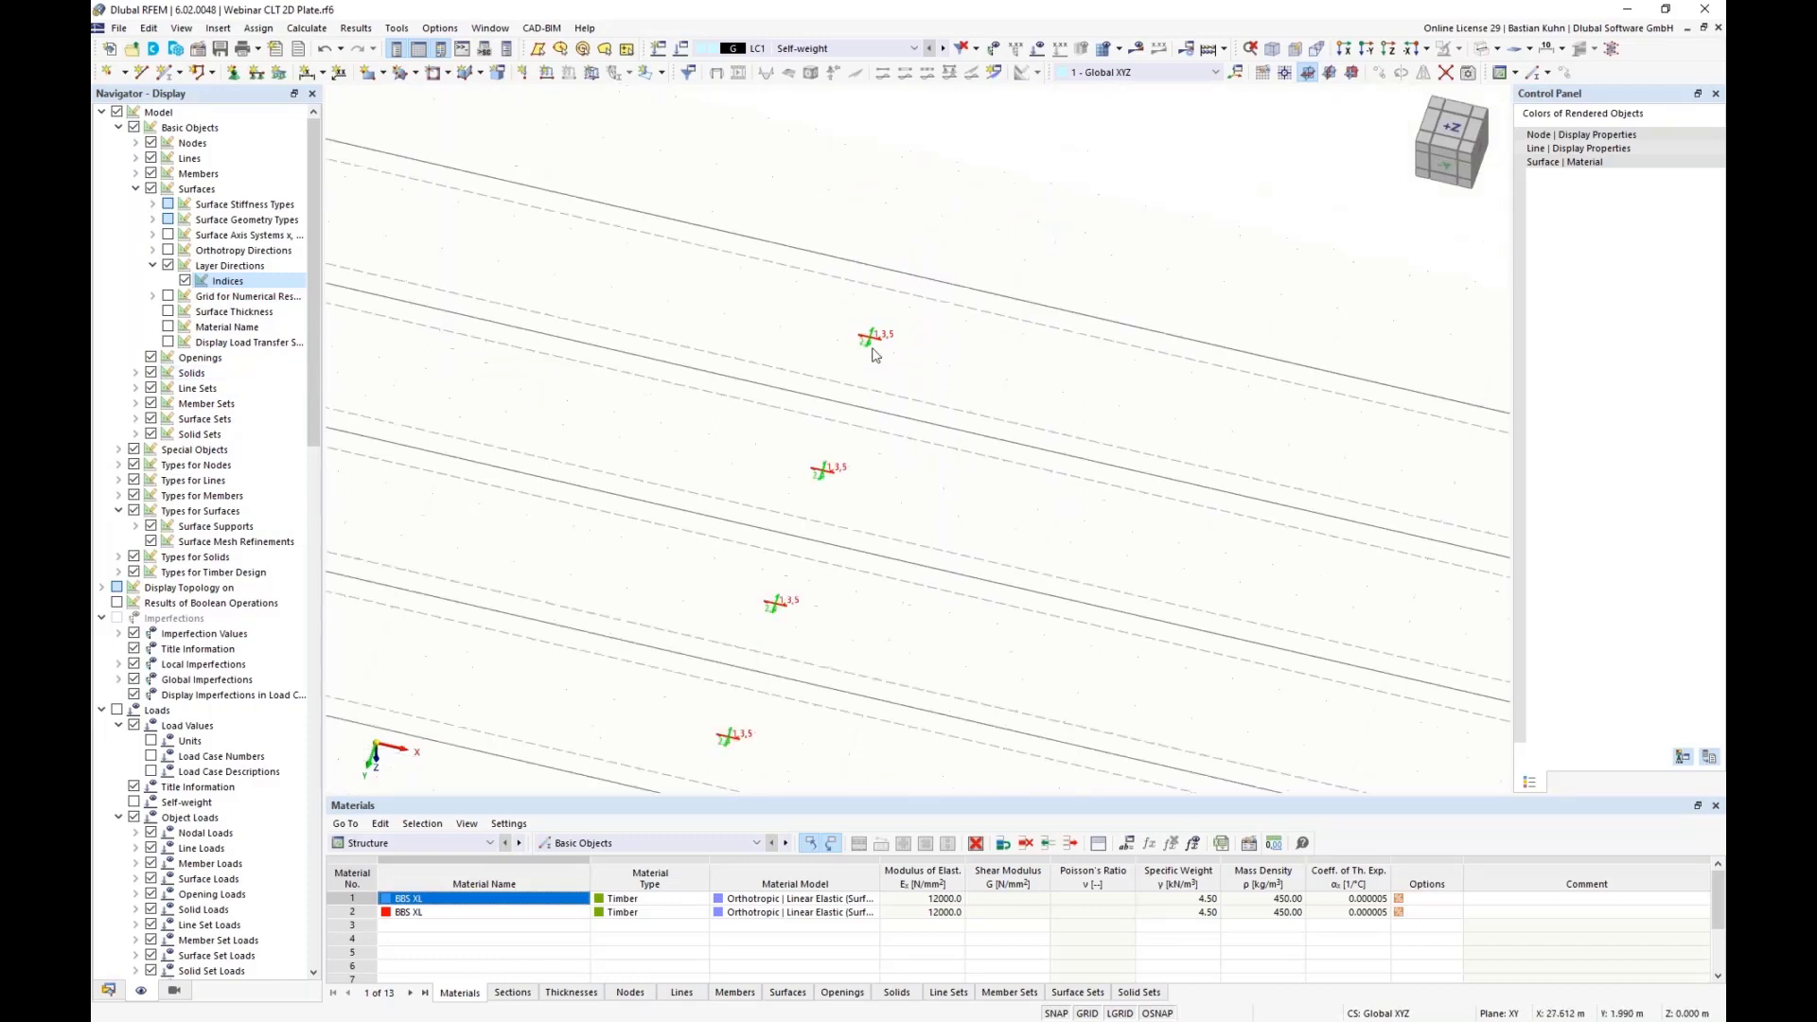
scroll(873, 354, "down", 2)
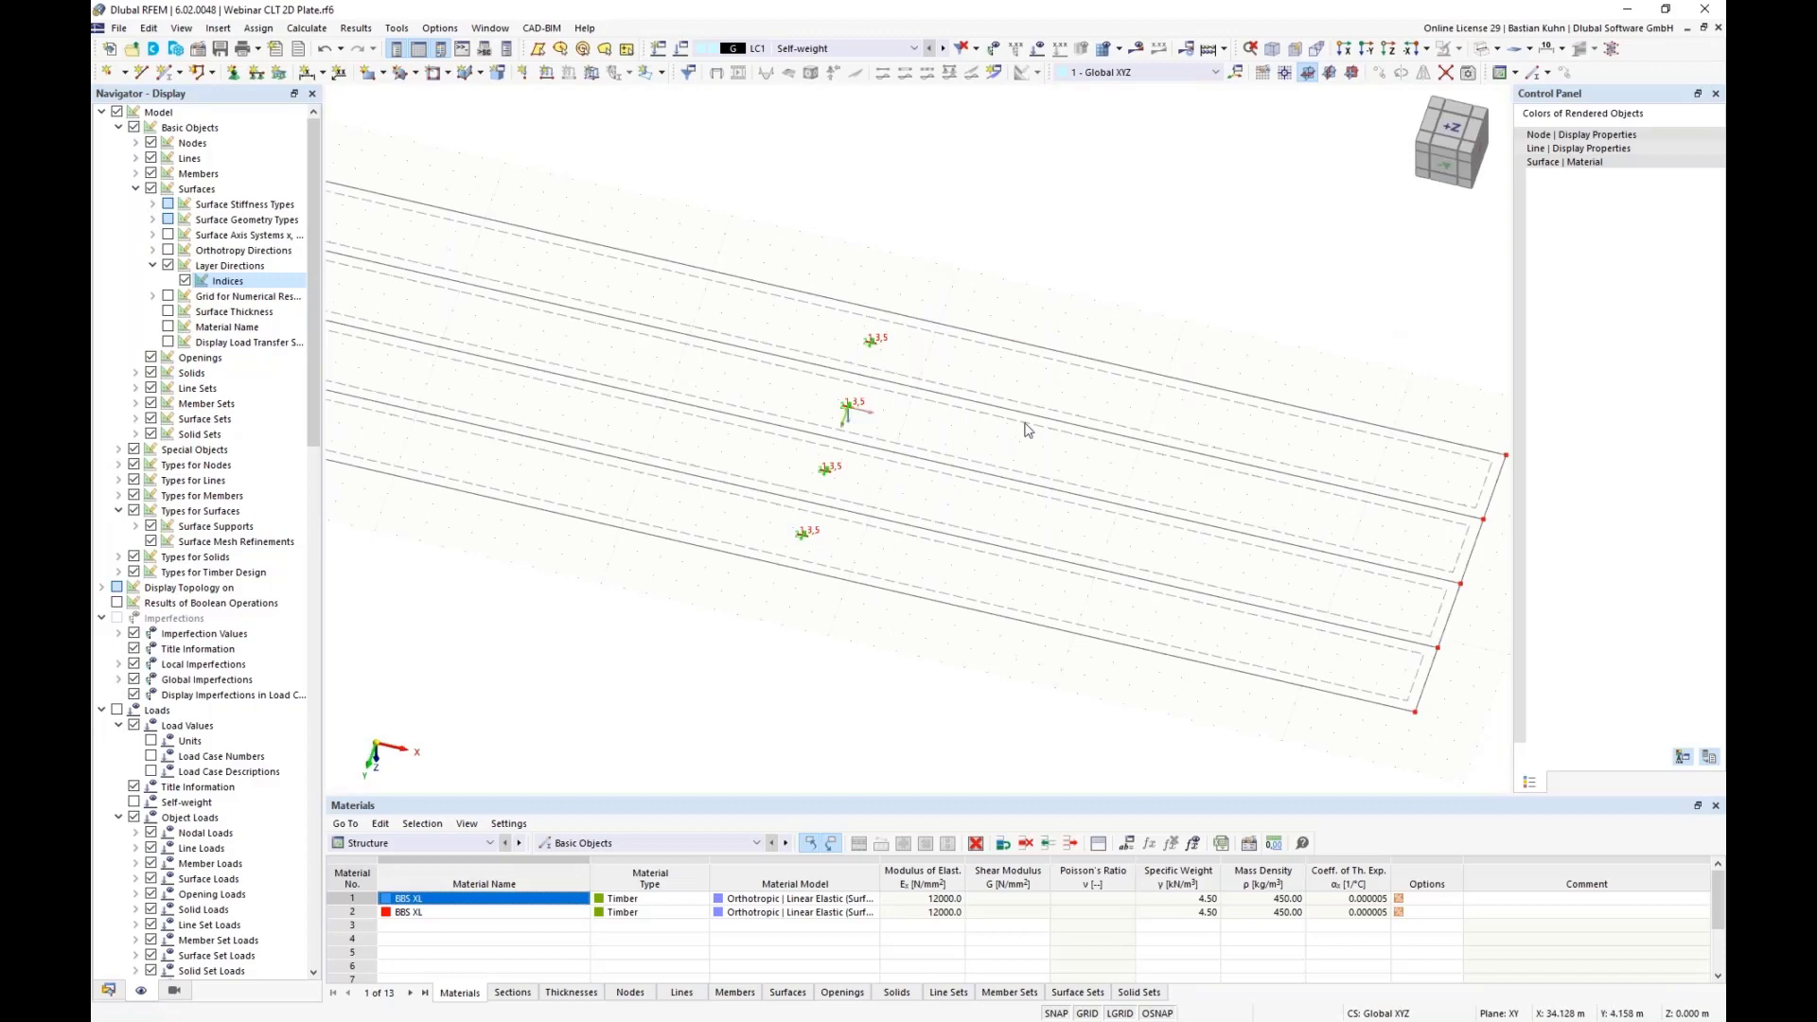
scroll(1027, 429, "down", 3)
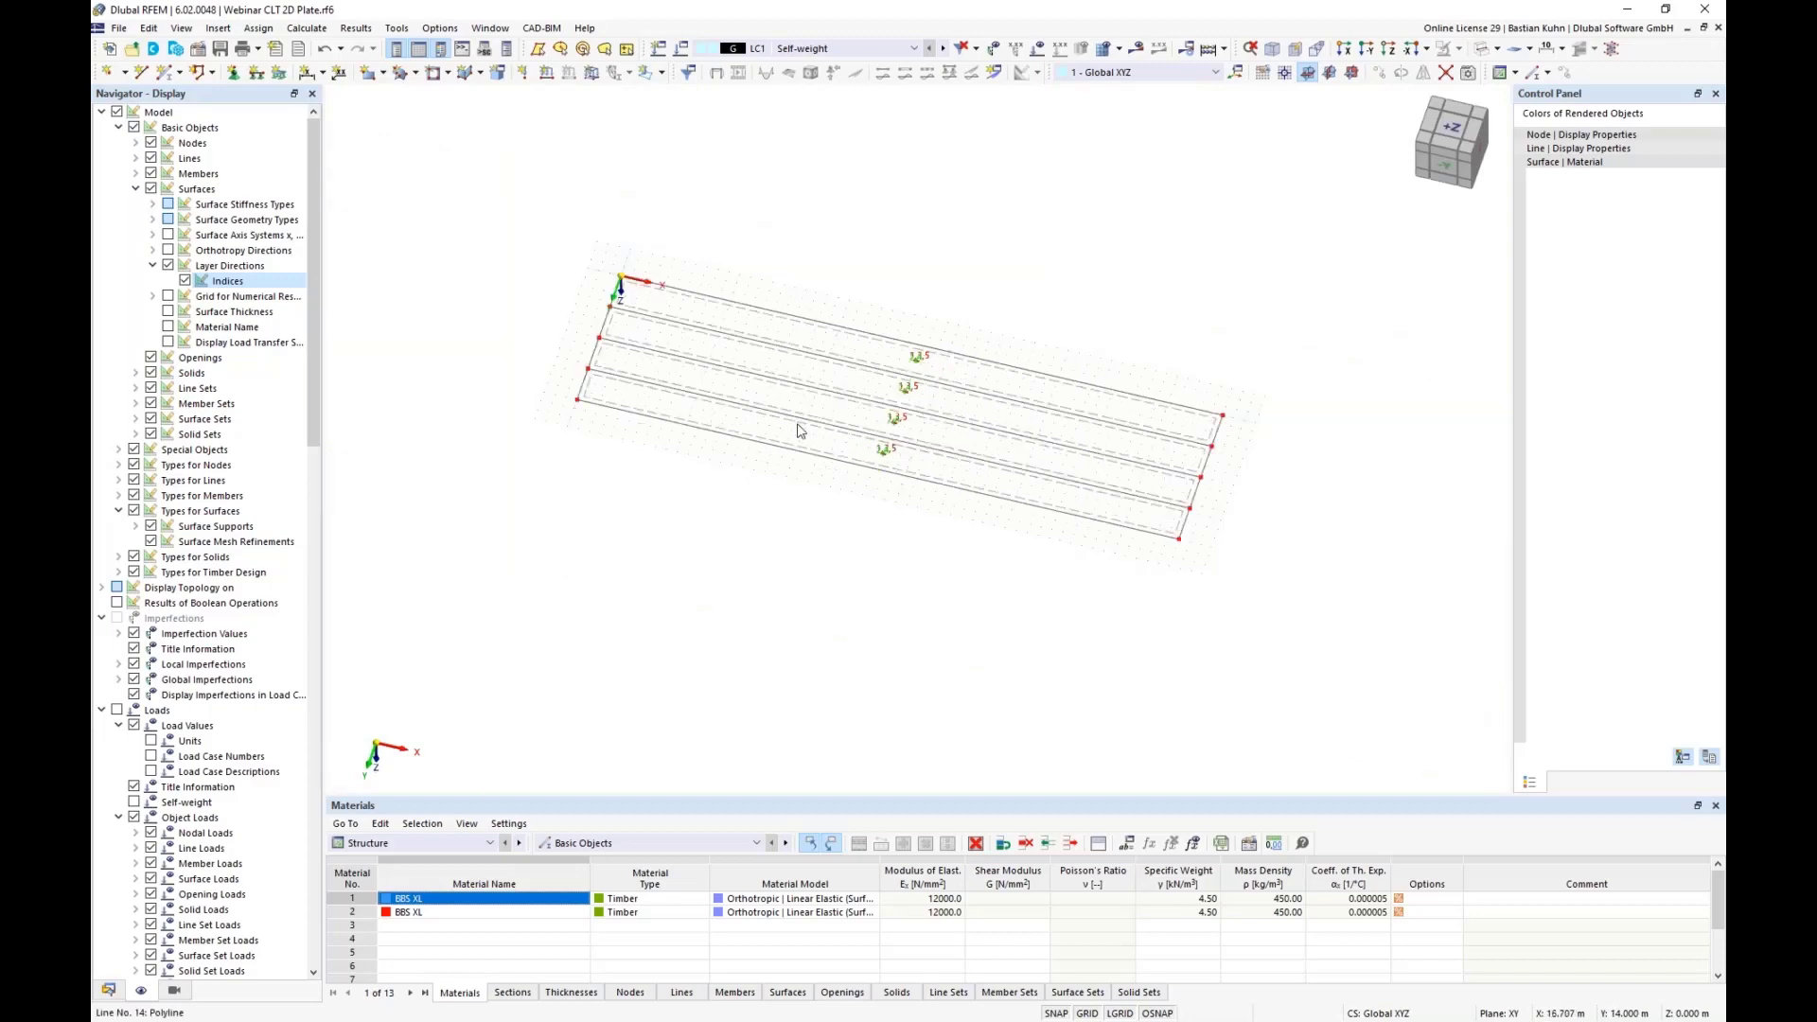
left_click(1383, 53)
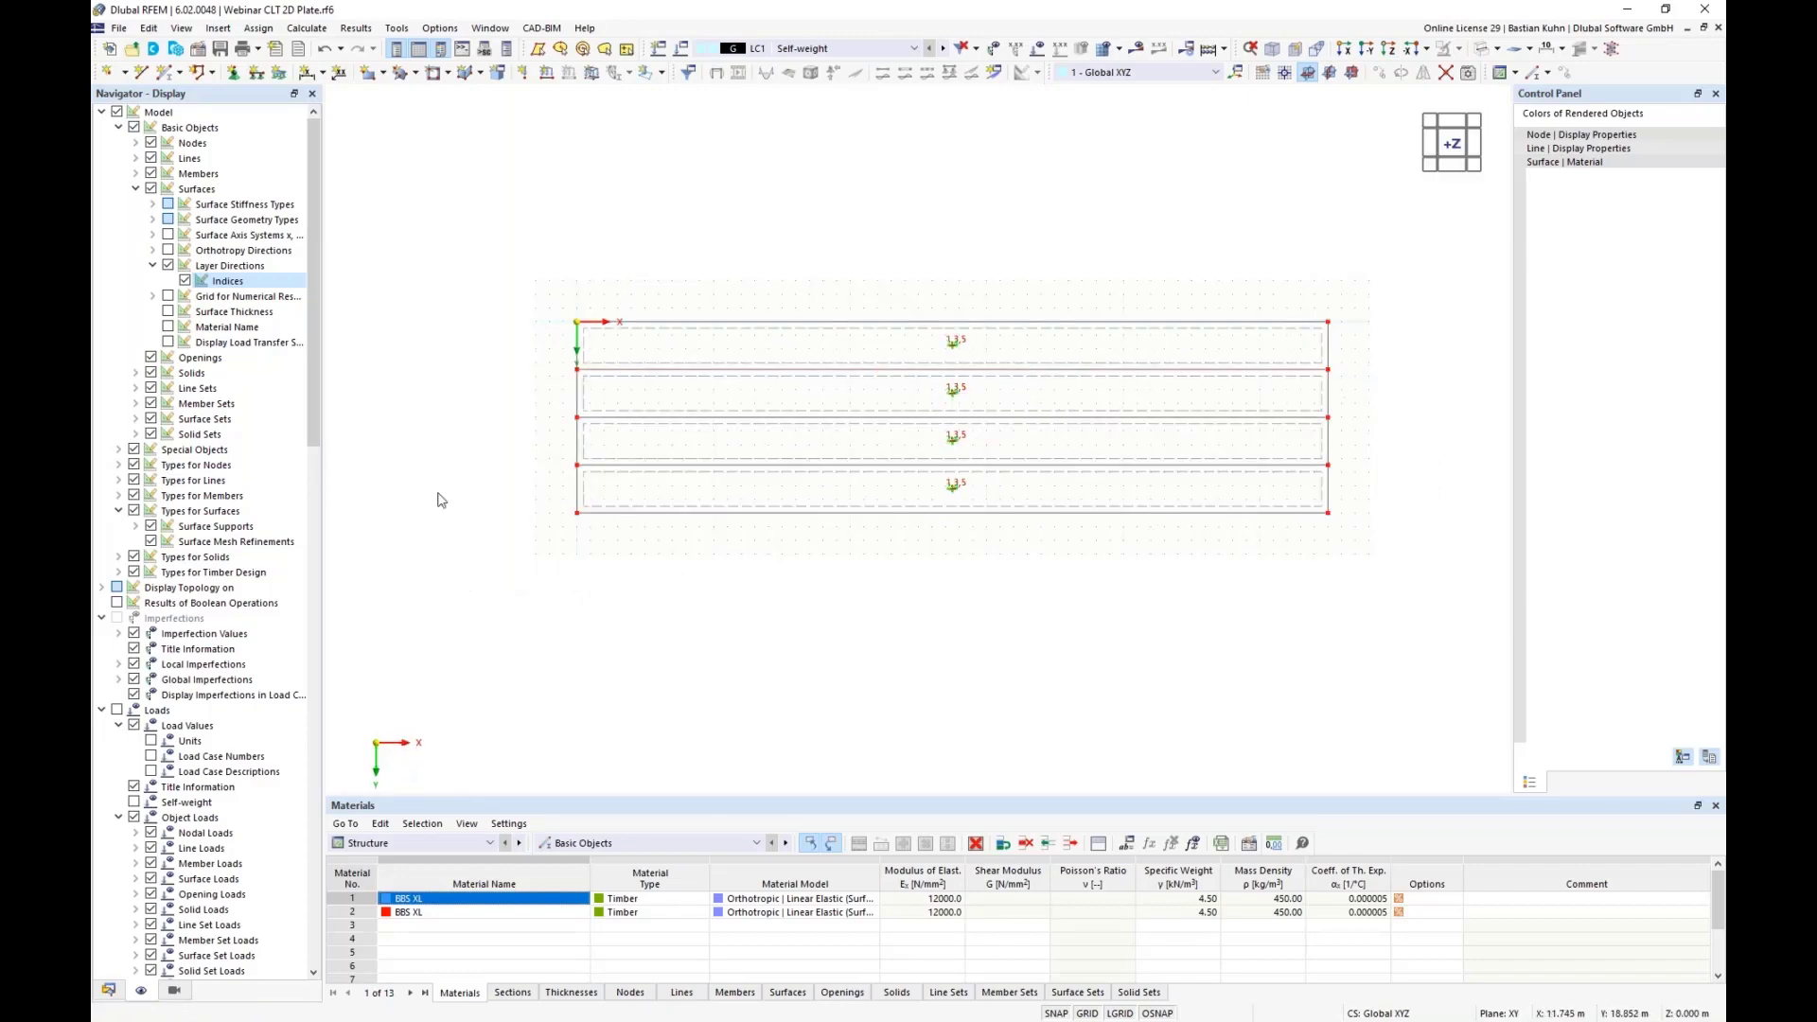
left_click(167, 265)
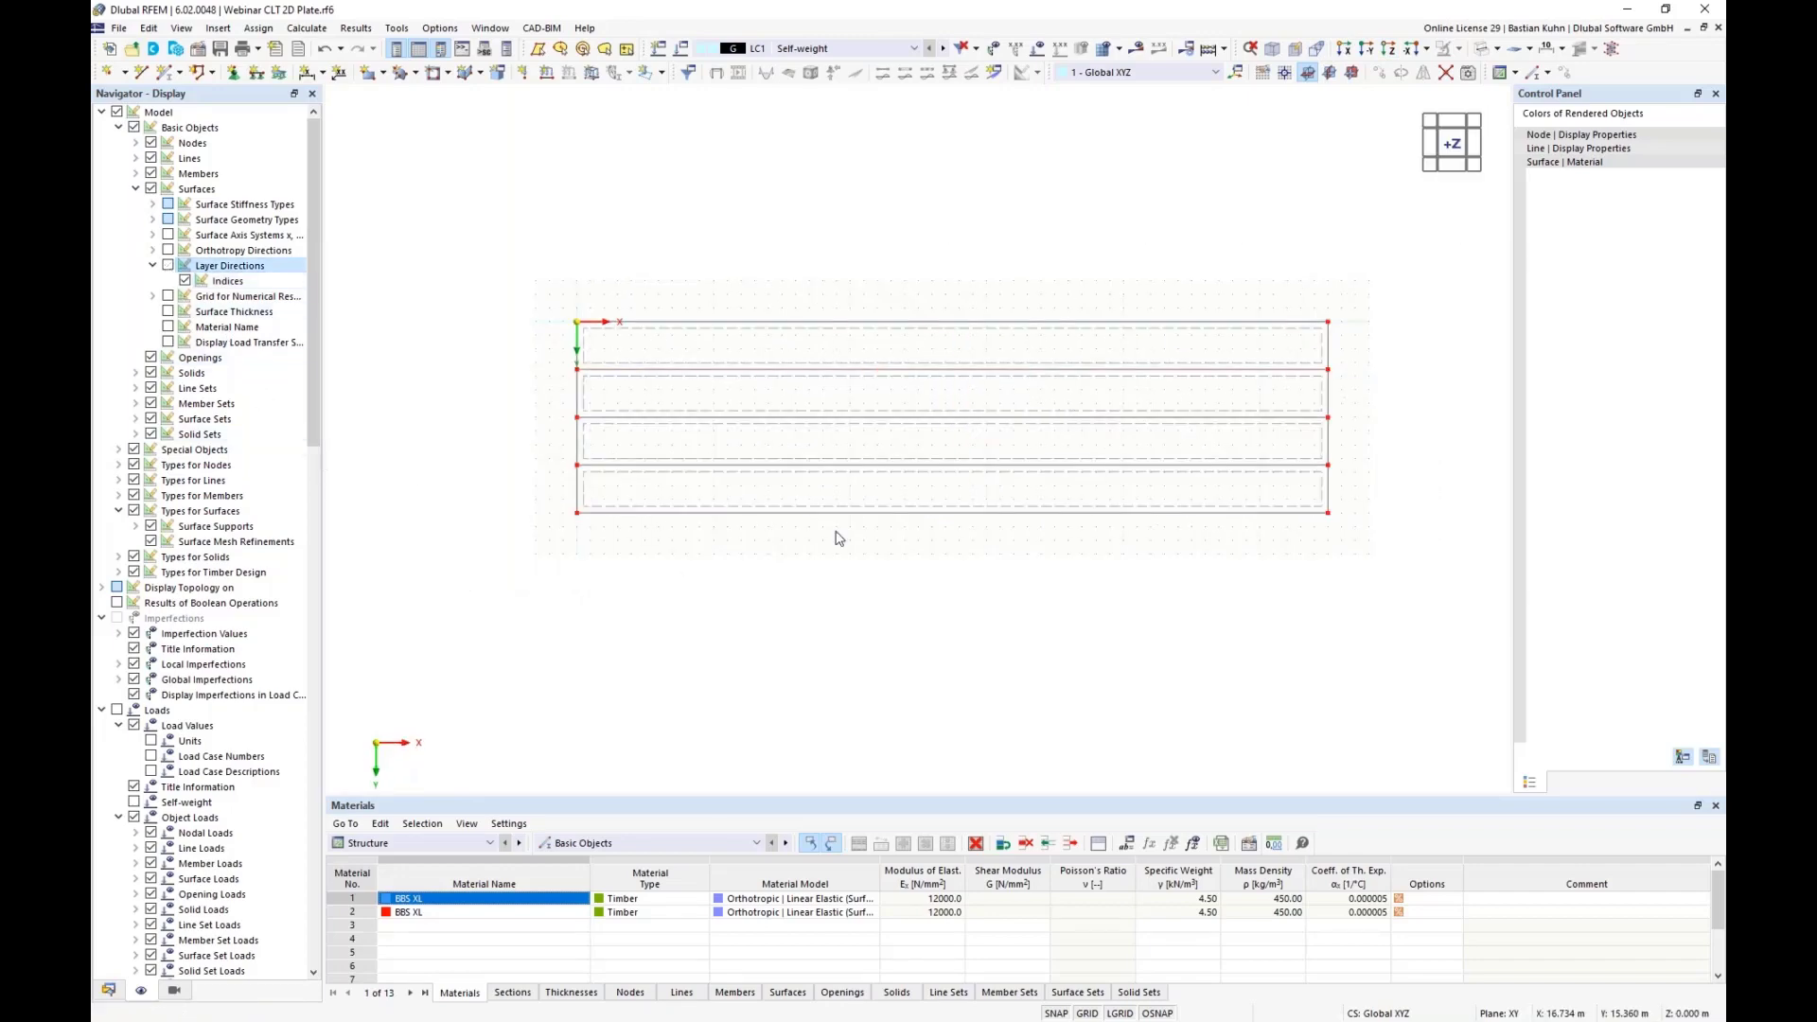
Divide both long edge lines of the fourth plate strip using 3 intermediate nodes each
right_click(869, 473)
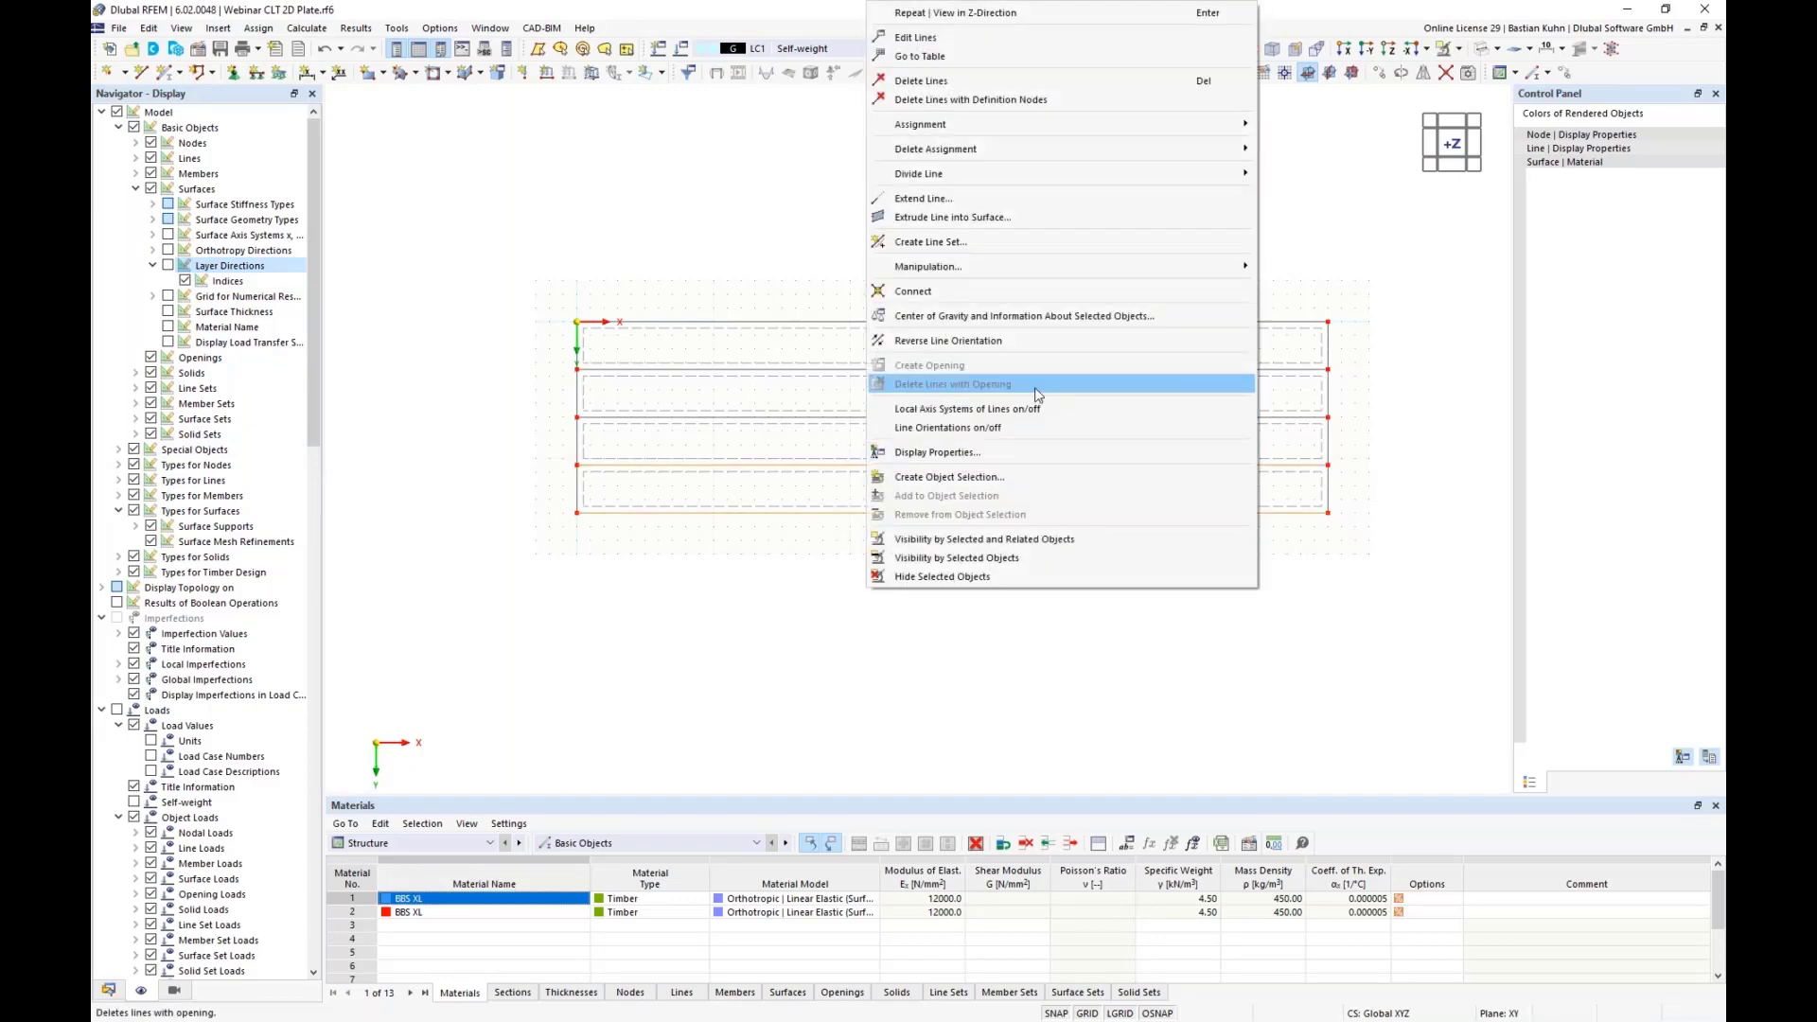
mouse_move(1117, 174)
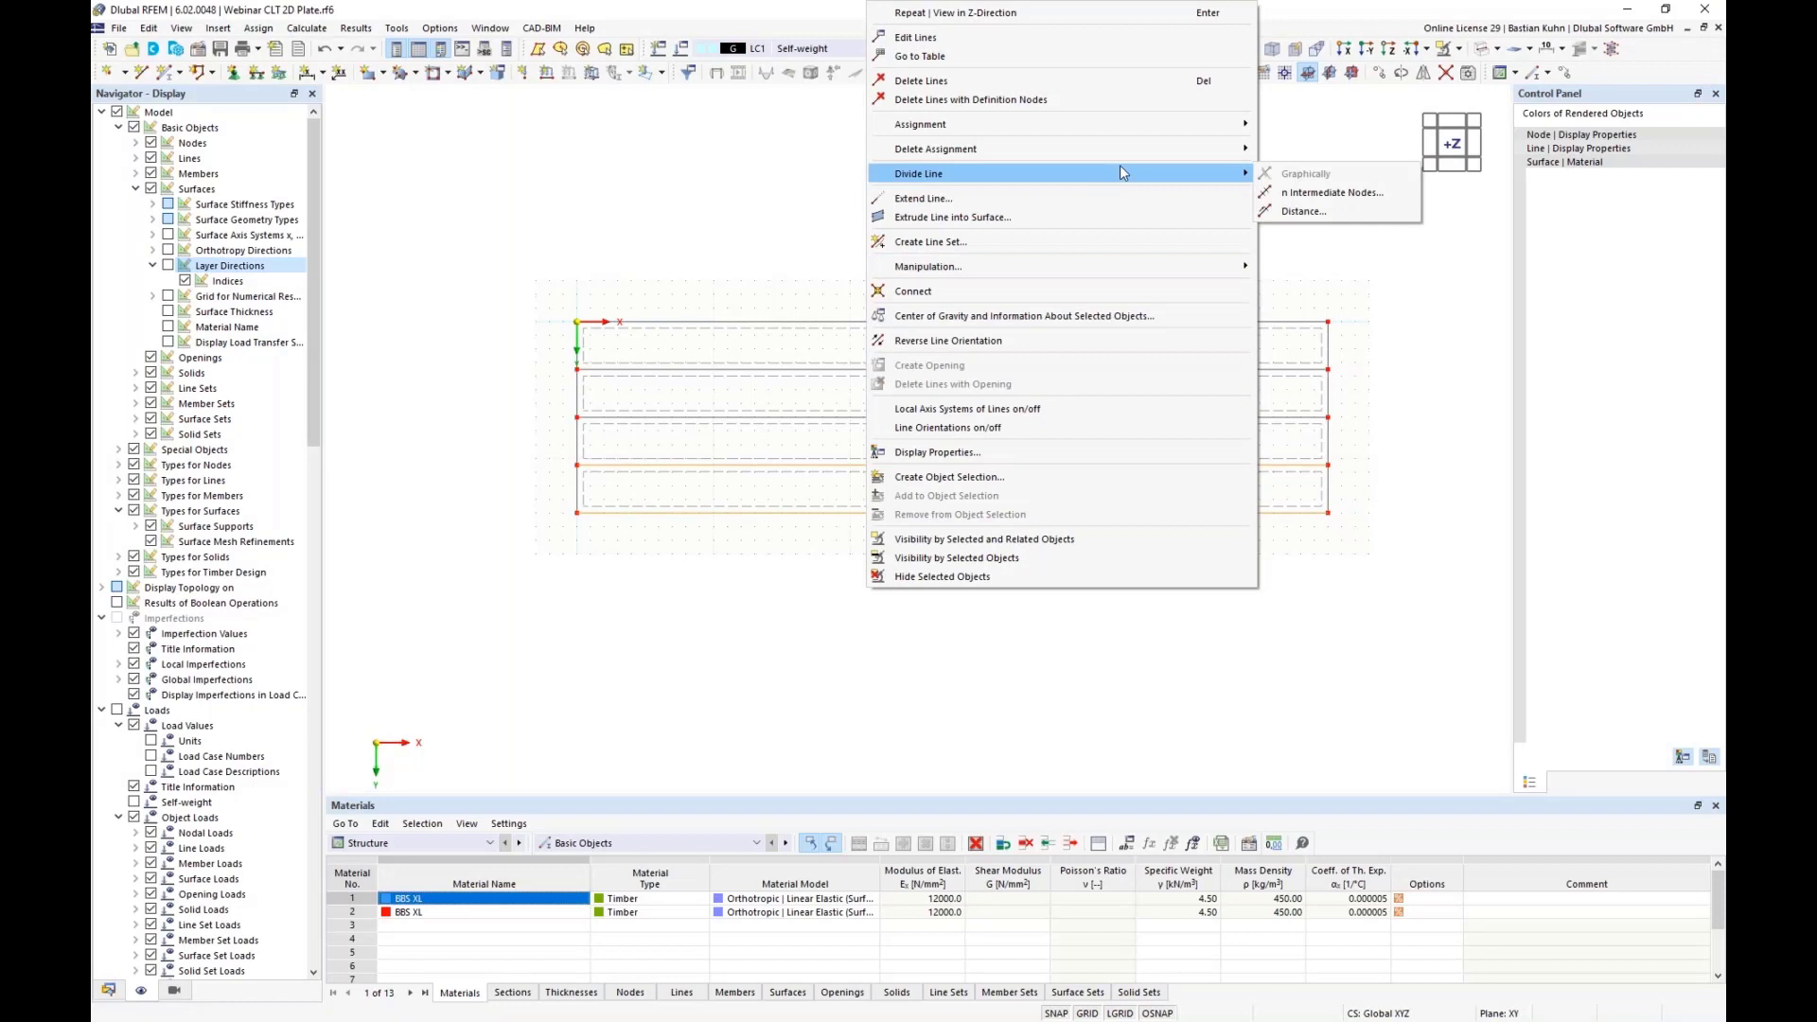
left_click(1330, 192)
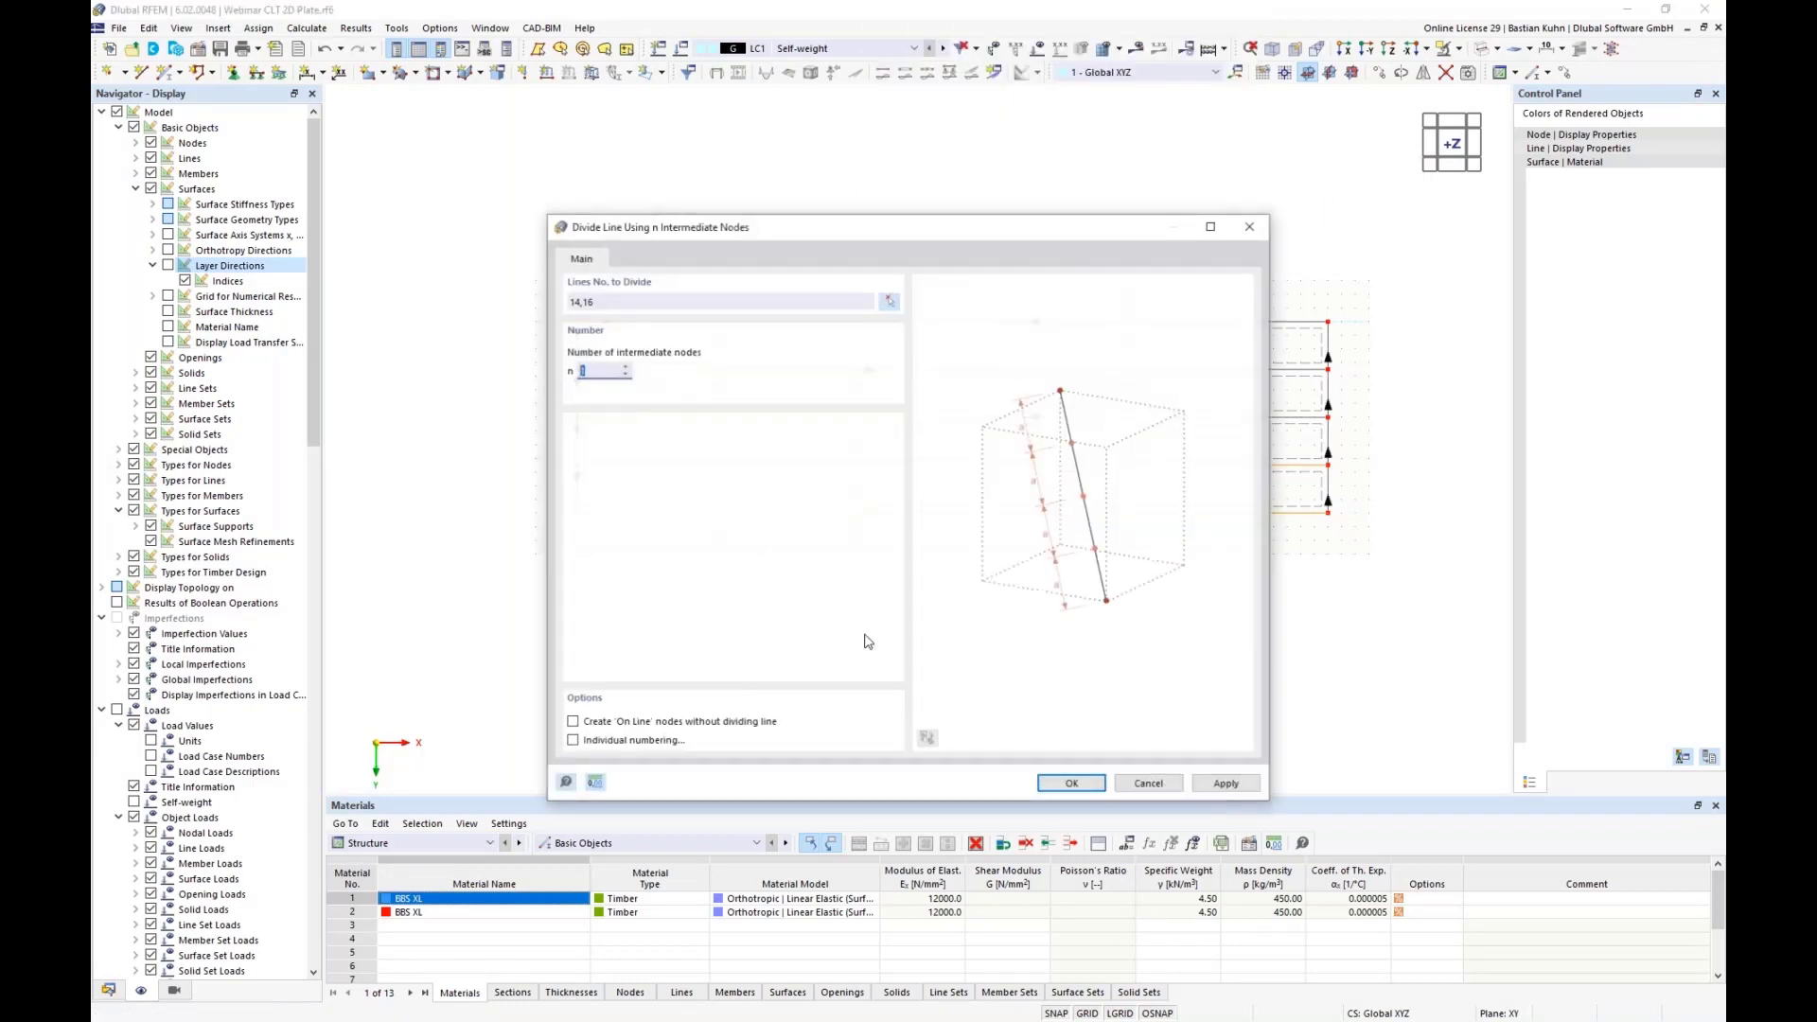
type("3")
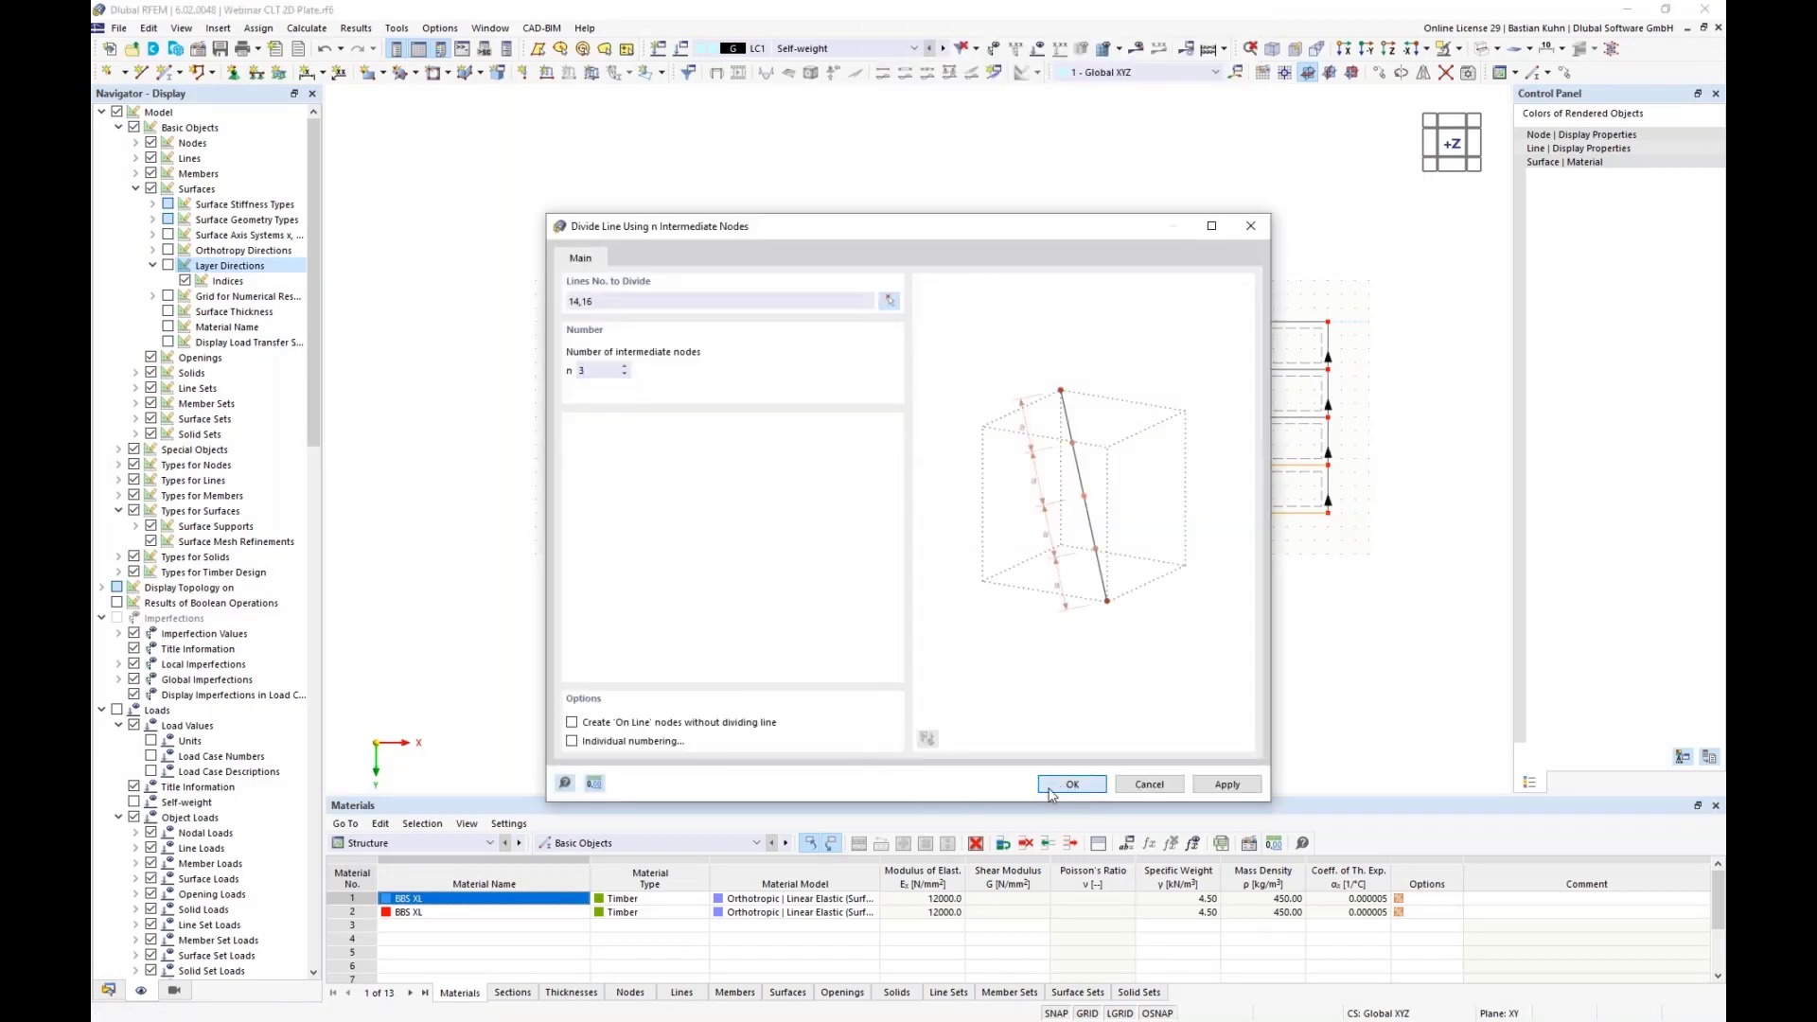
left_click(1059, 785)
Set the X coordinate of the first pair of intermediate nodes on the fourth strip to 12 m
left_click_drag(748, 447, 767, 525)
right_click(768, 521)
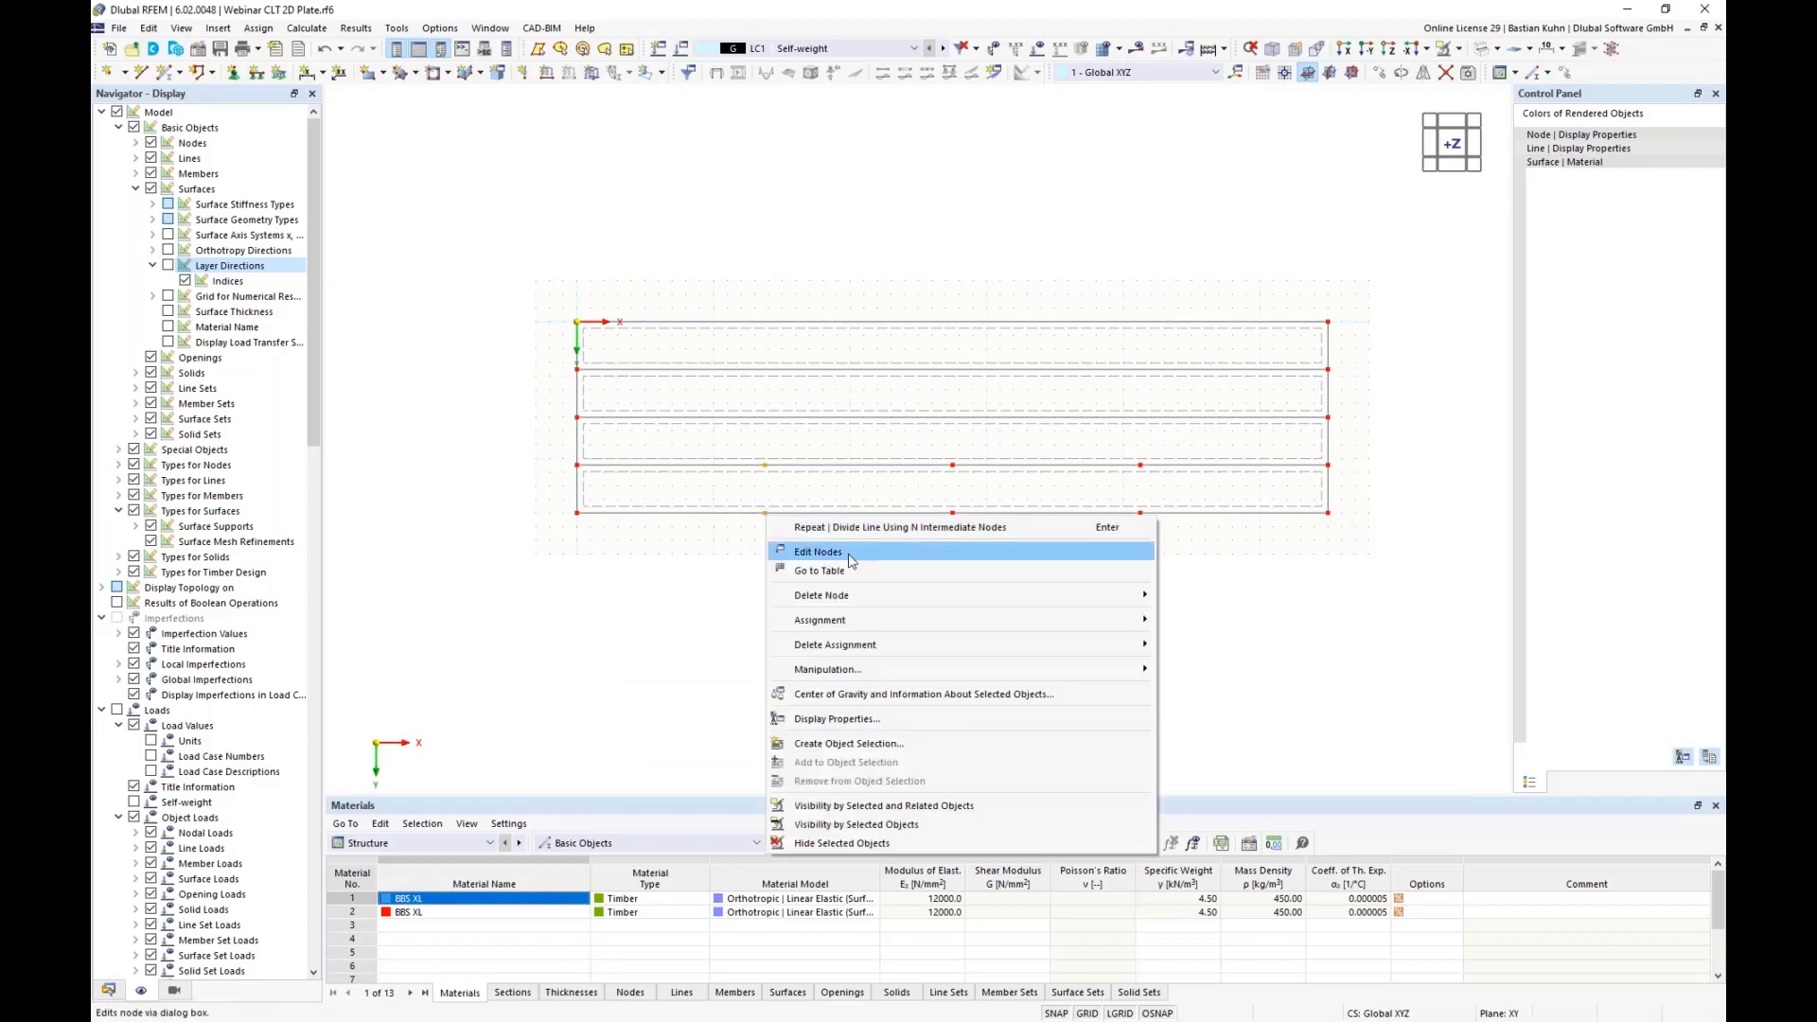
left_click(819, 551)
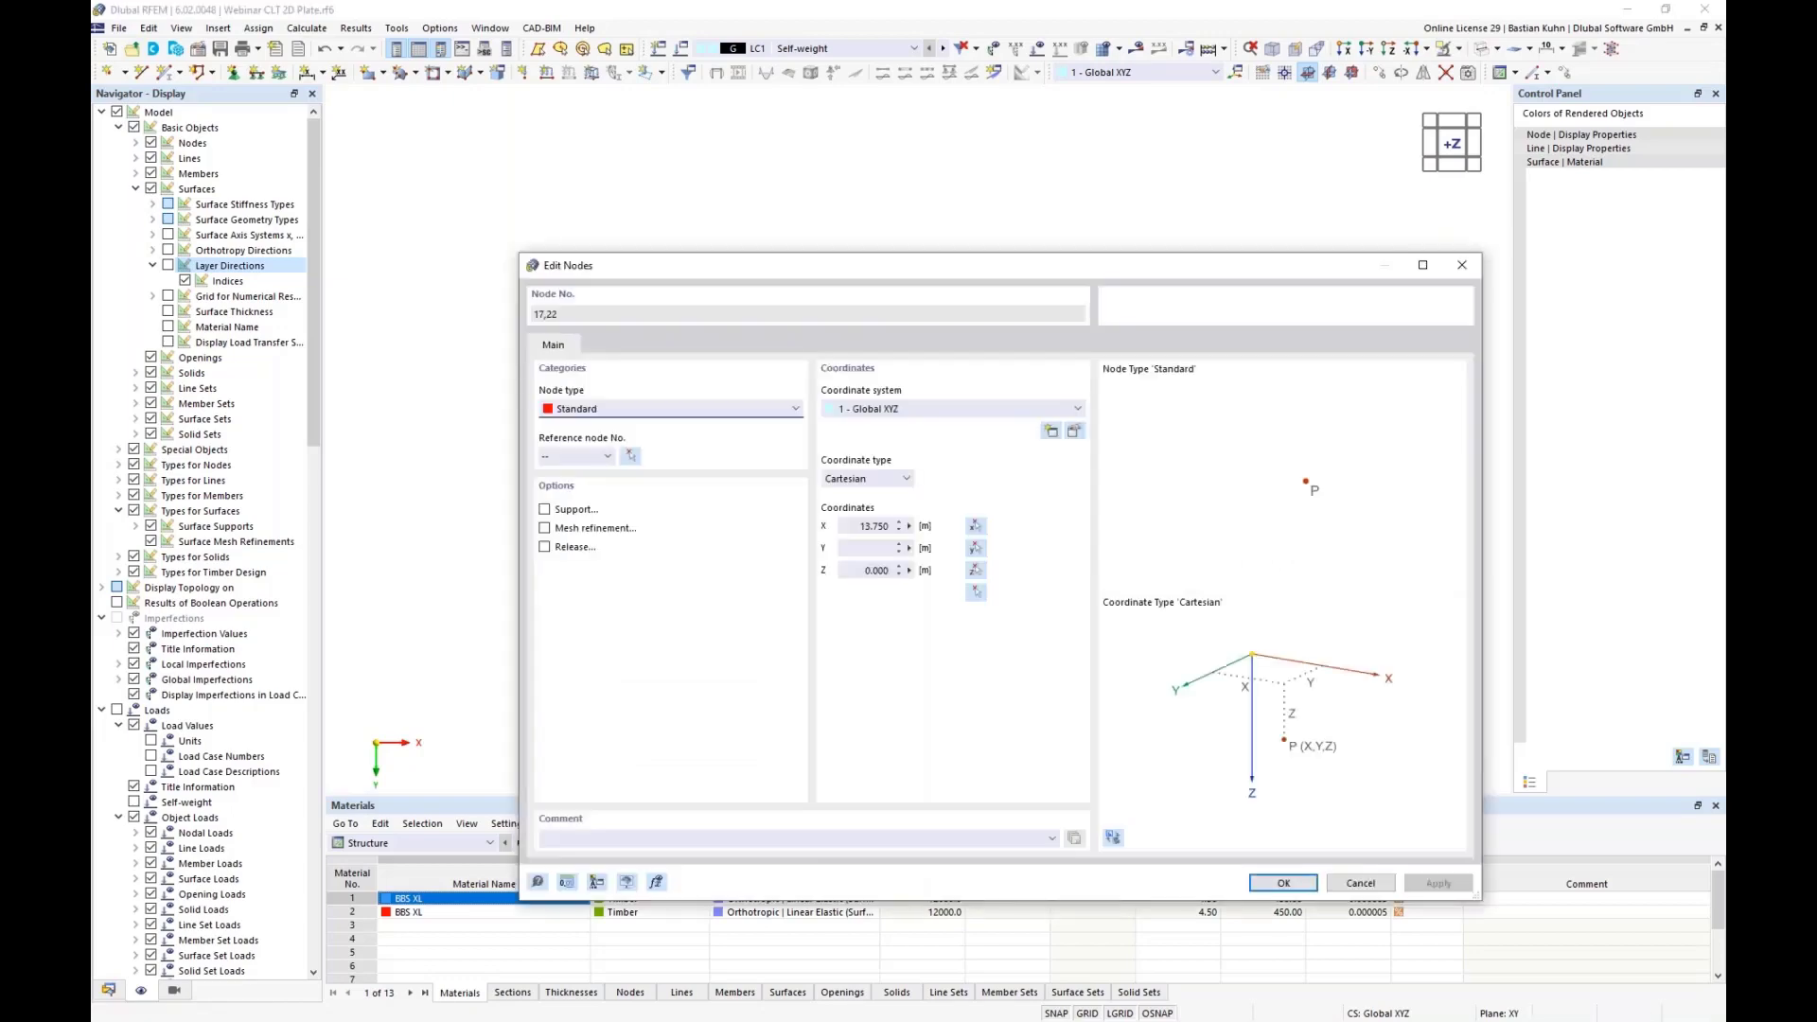
left_click(856, 526)
type("12")
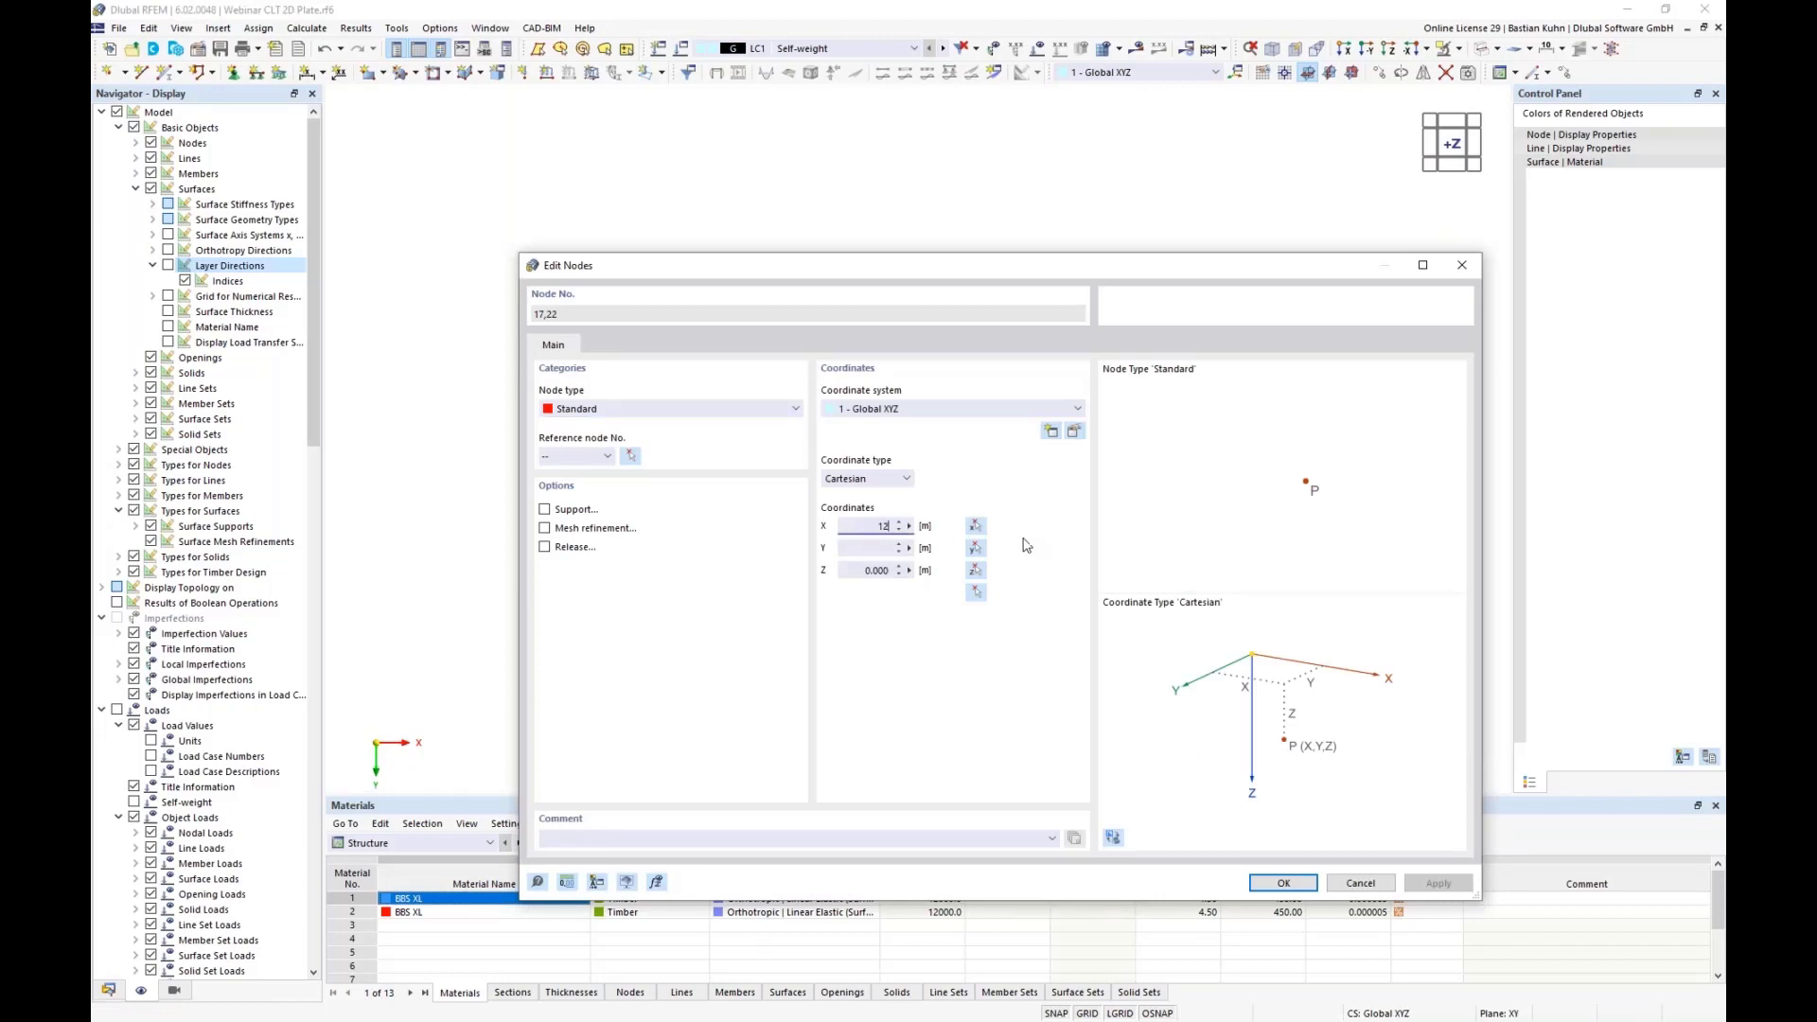
key("Return")
Set the X coordinate of the middle pair of intermediate nodes on the fourth strip to 18 m
left_click_drag(925, 445, 981, 555)
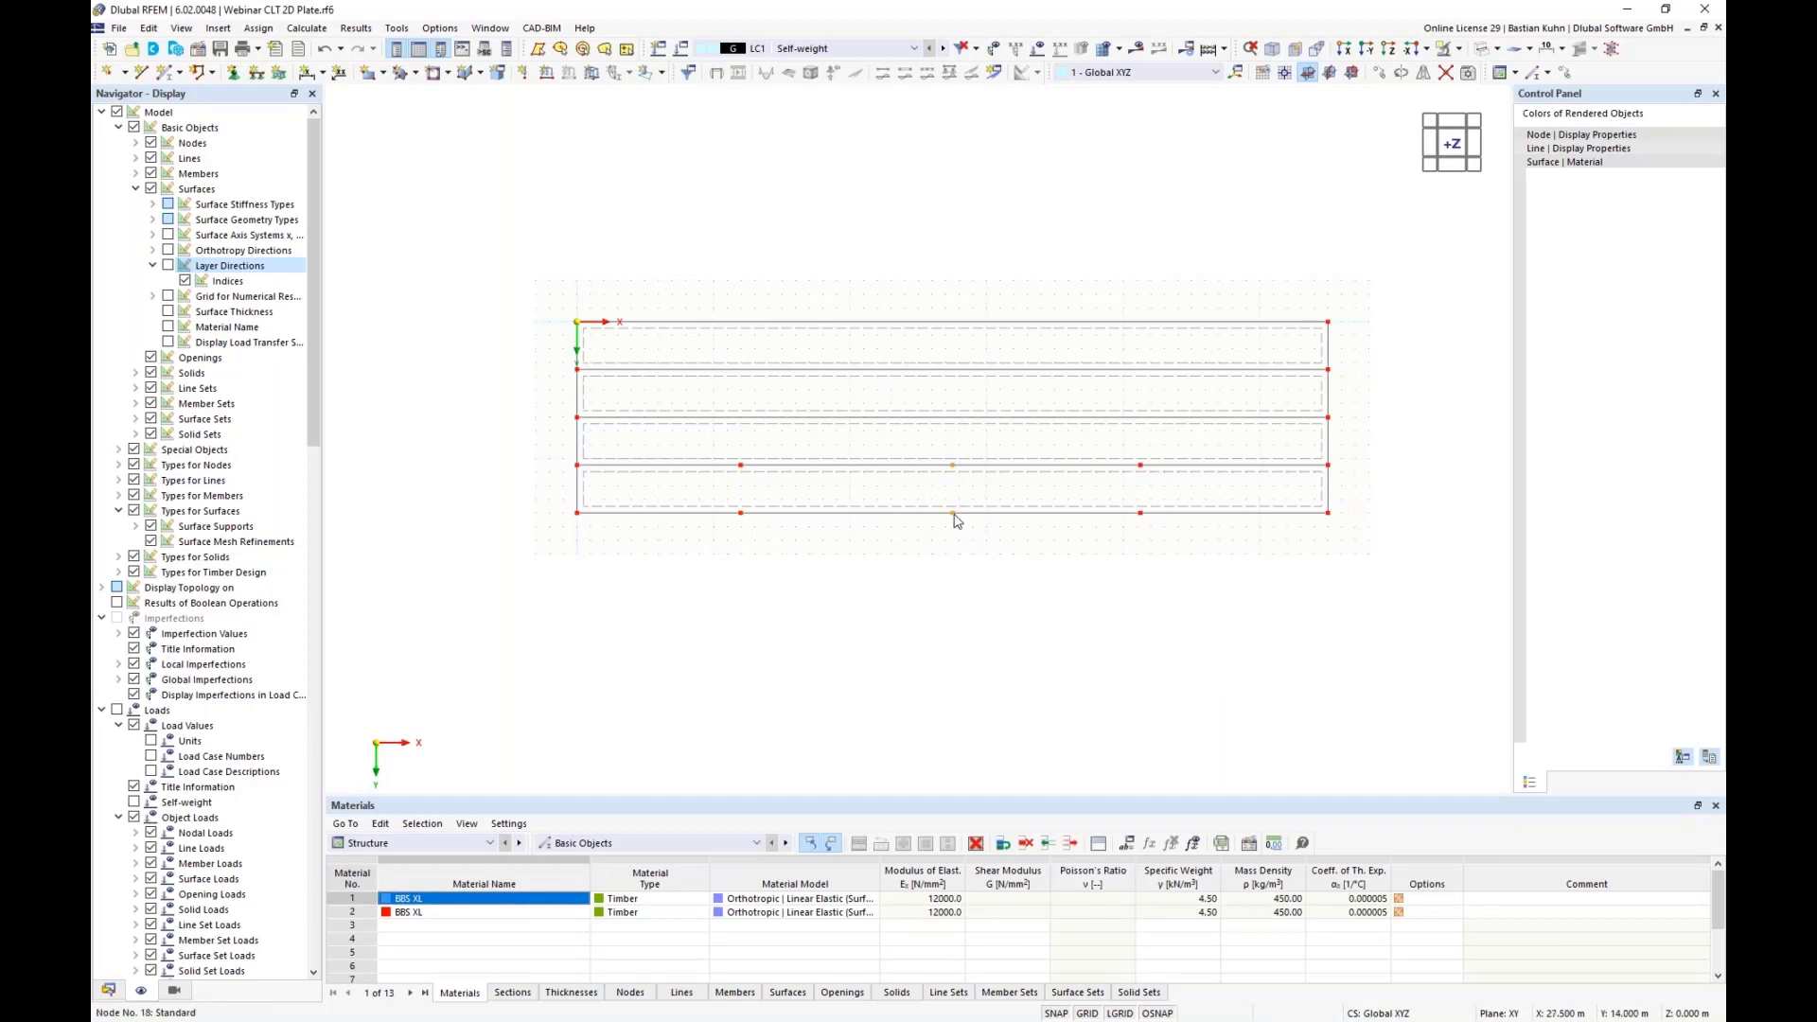
right_click(953, 516)
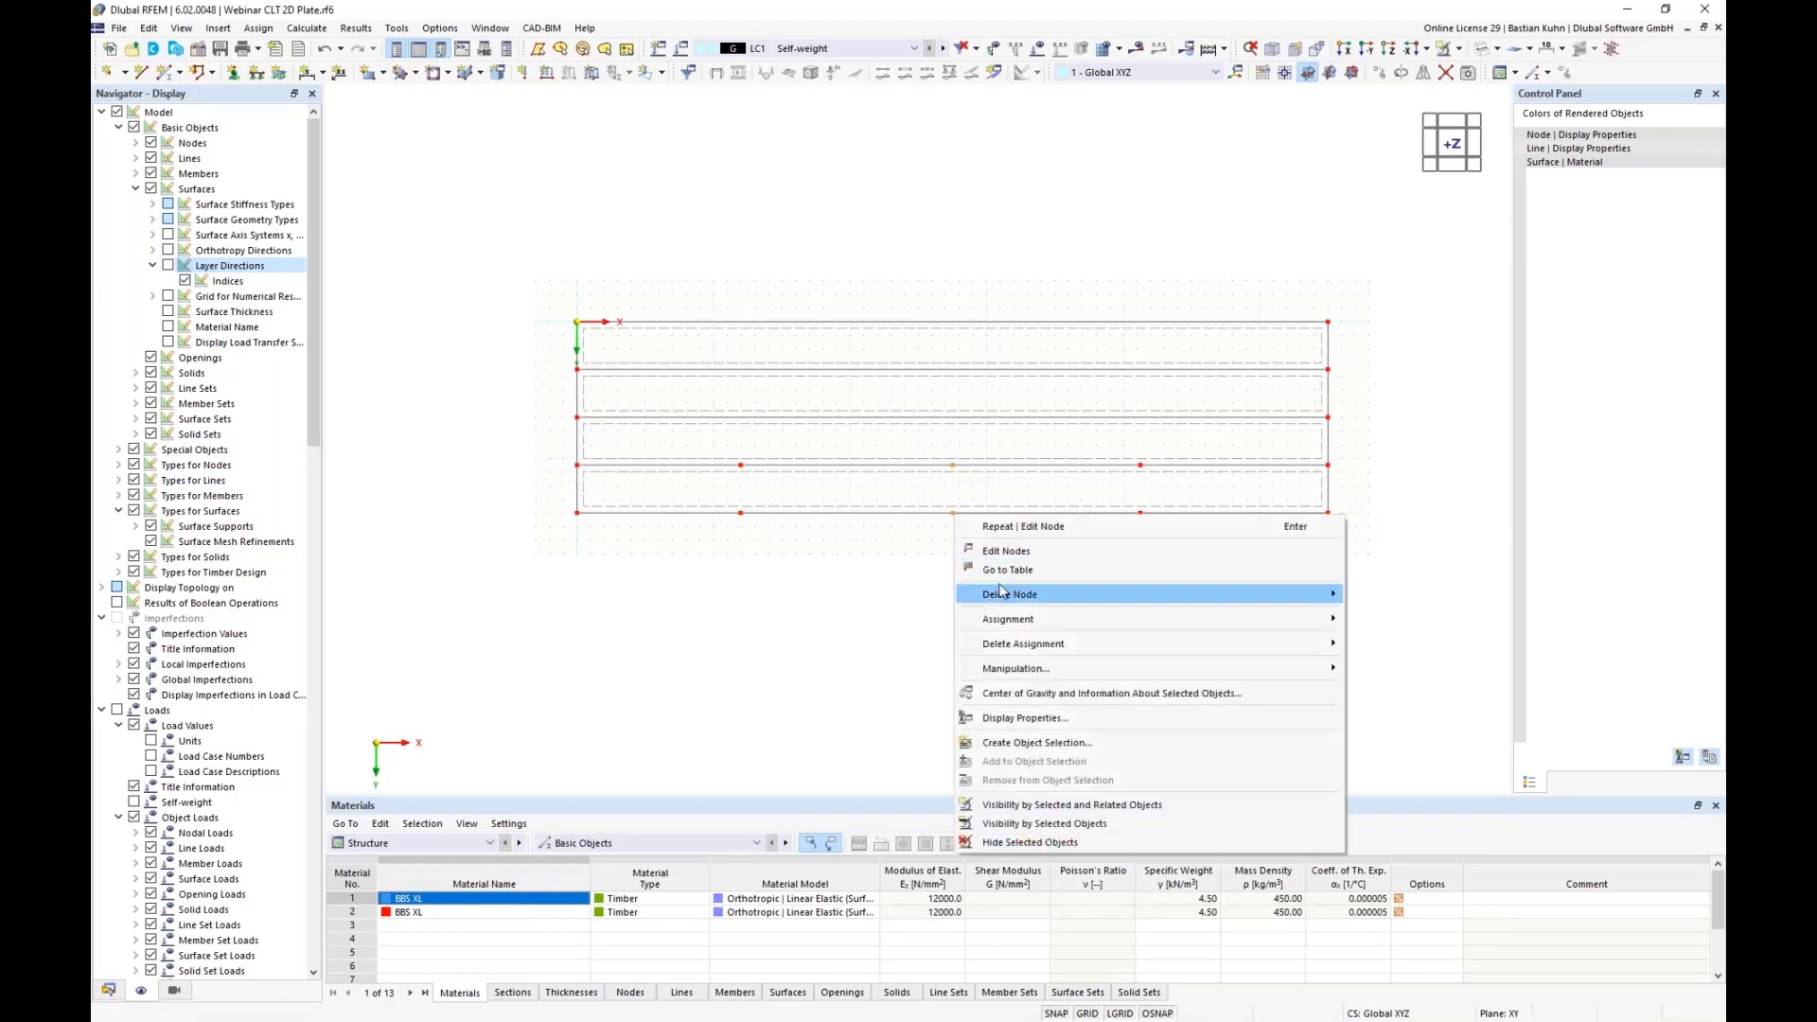
left_click(1004, 551)
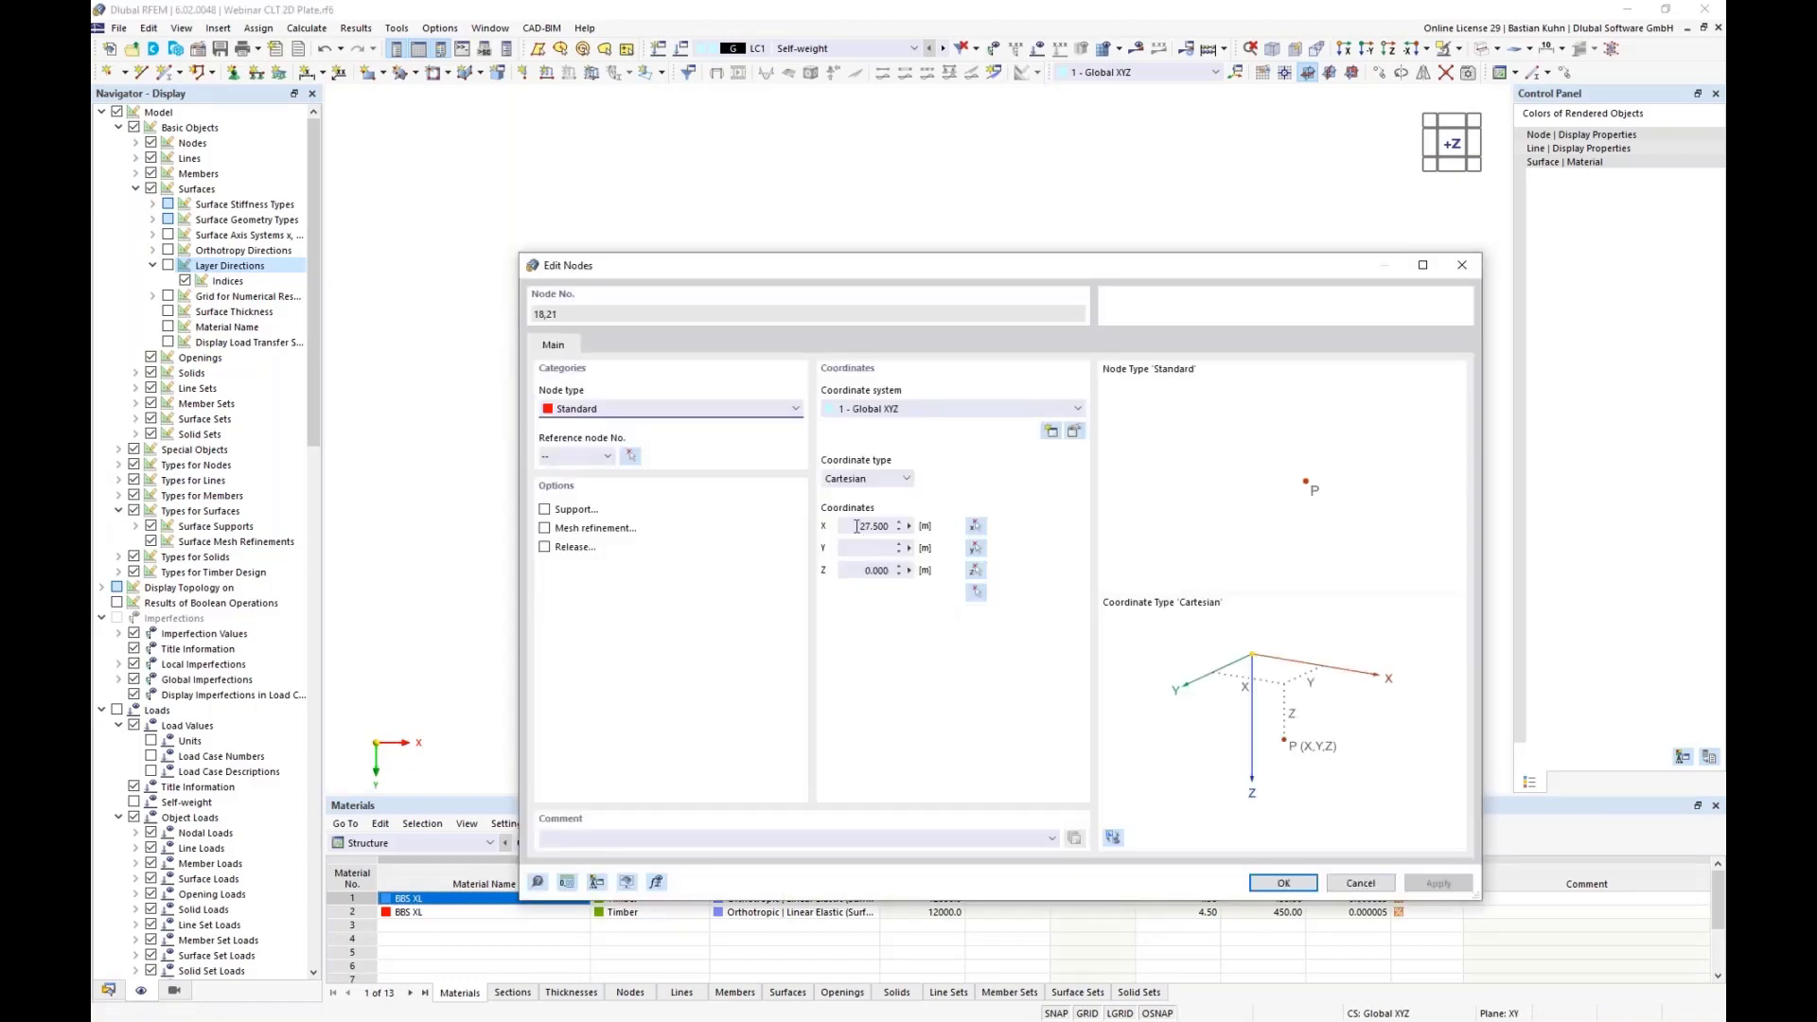
double_click(856, 526)
type("18")
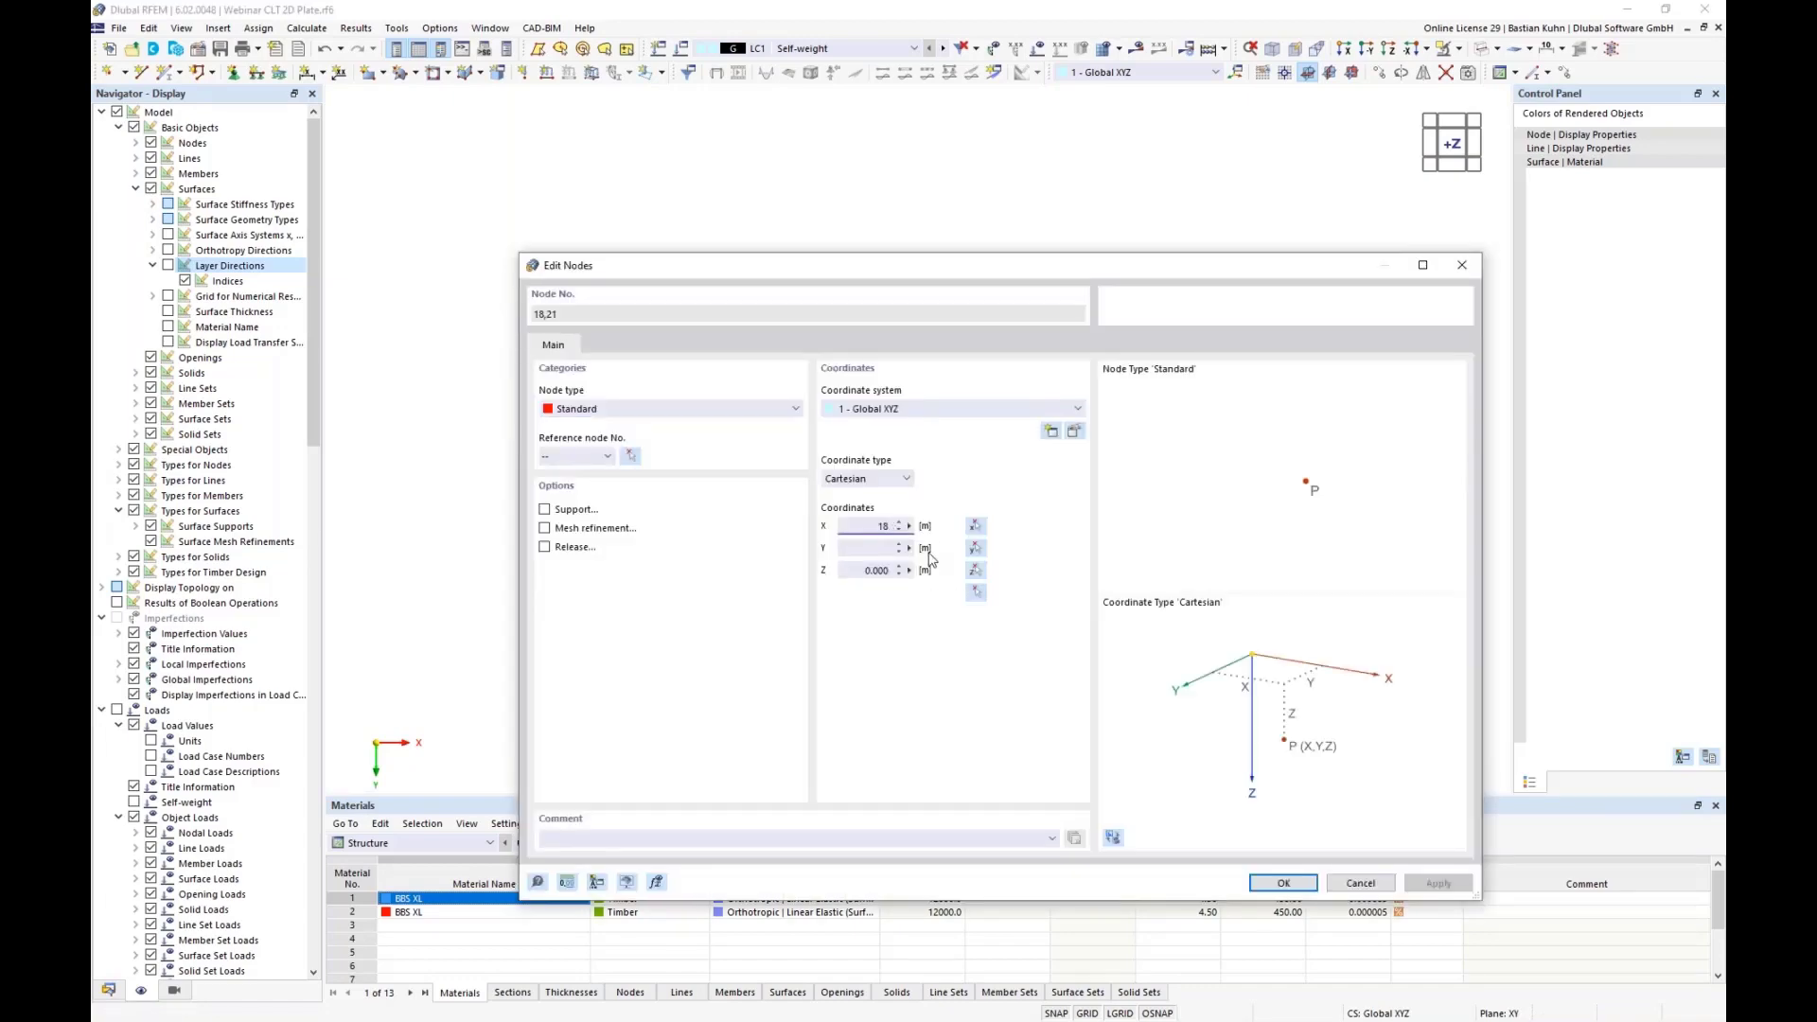
key("Return")
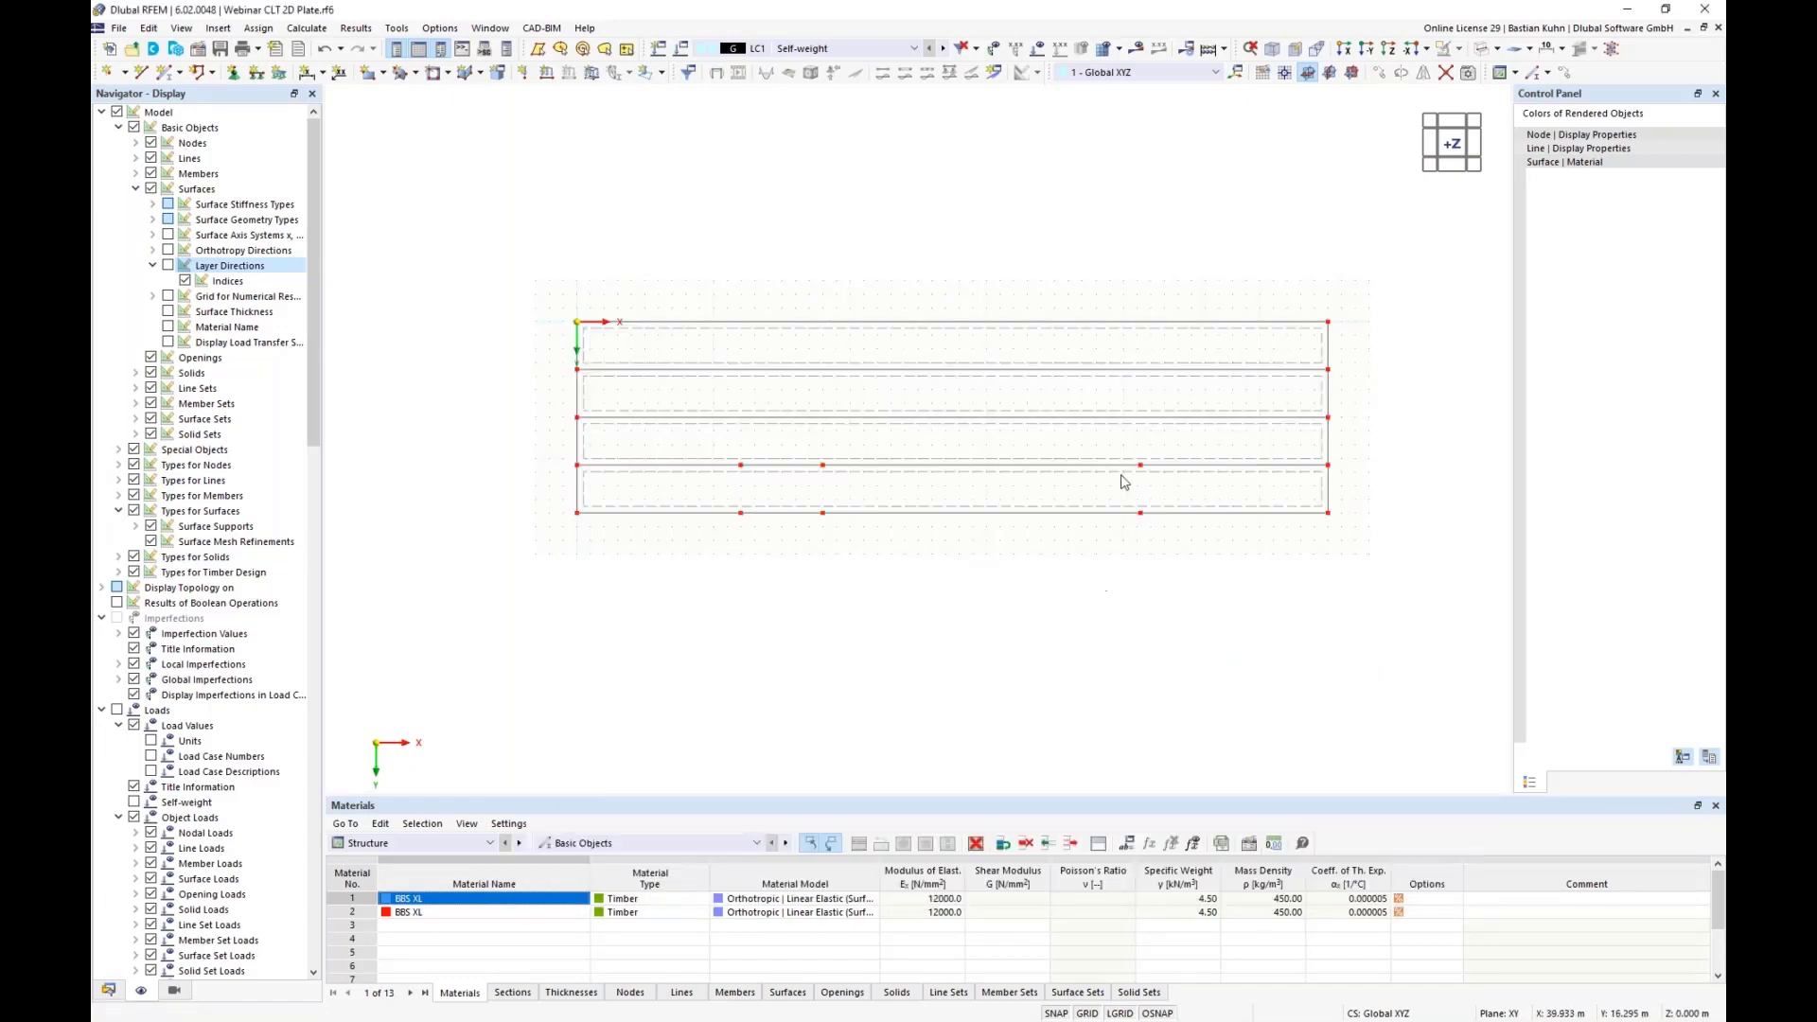
Set the X coordinate of the last pair of intermediate nodes on the fourth strip to 37 m
right_click(1141, 520)
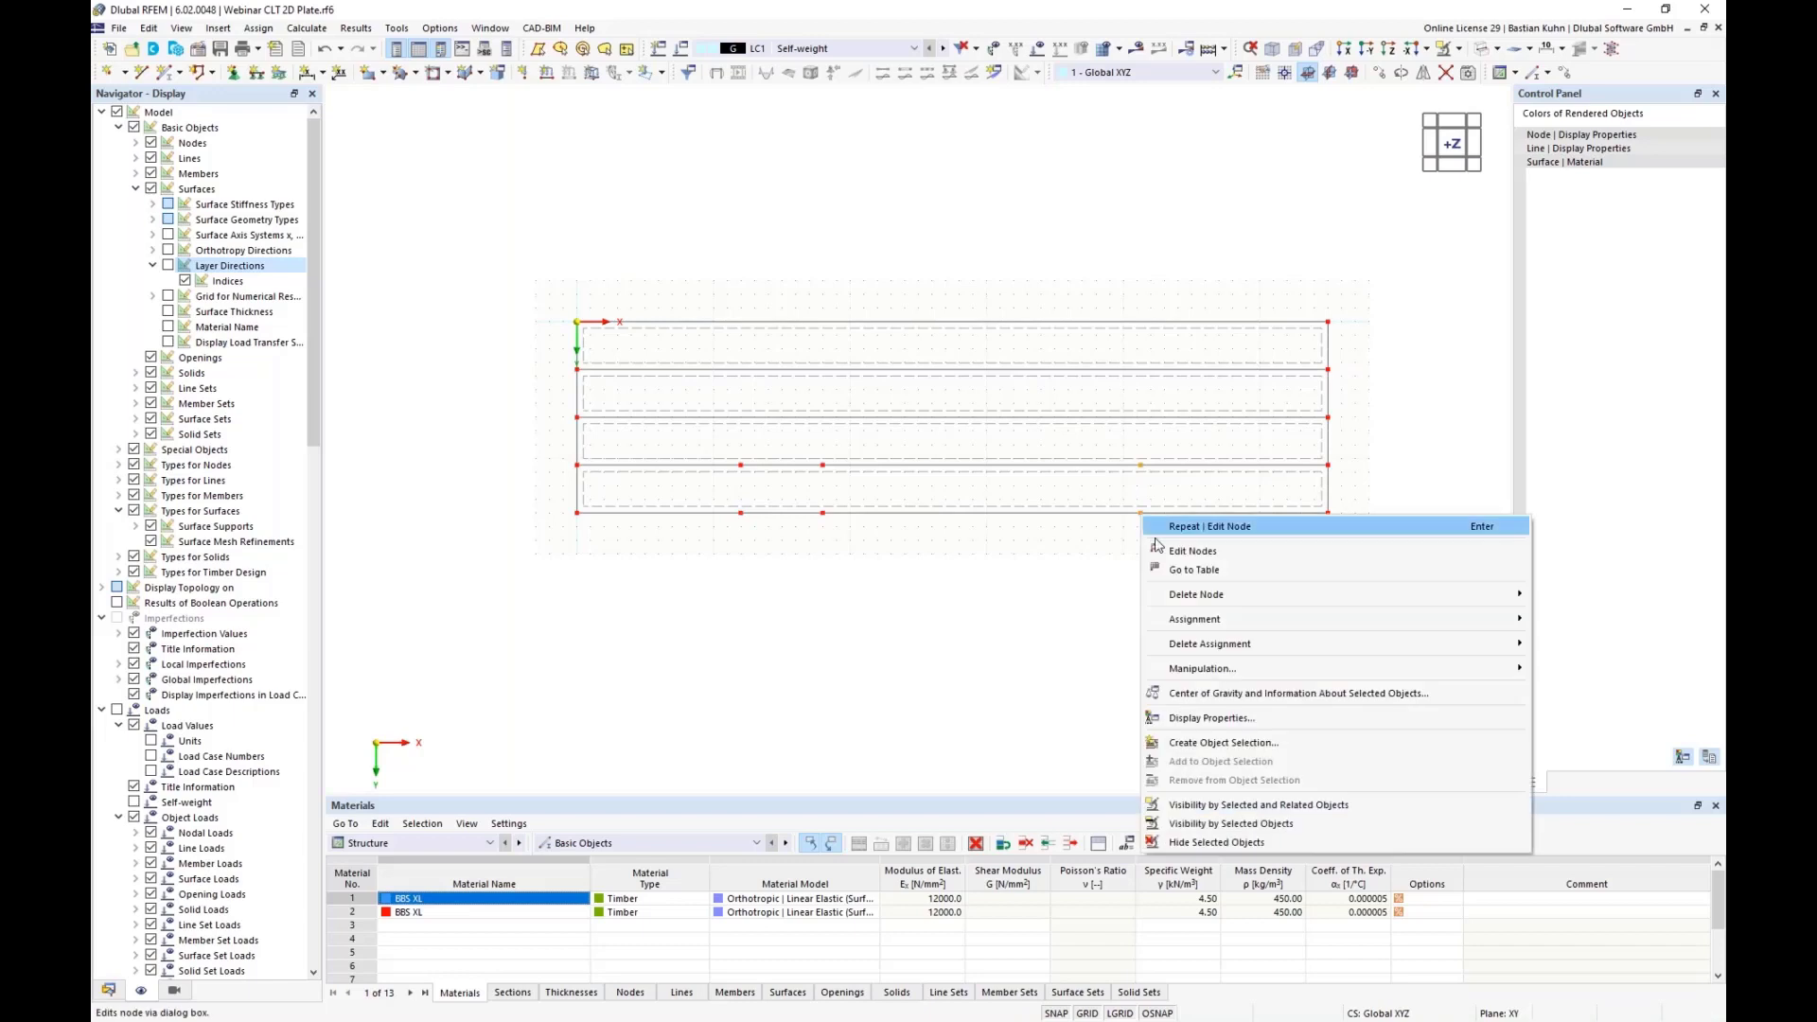
left_click(1169, 550)
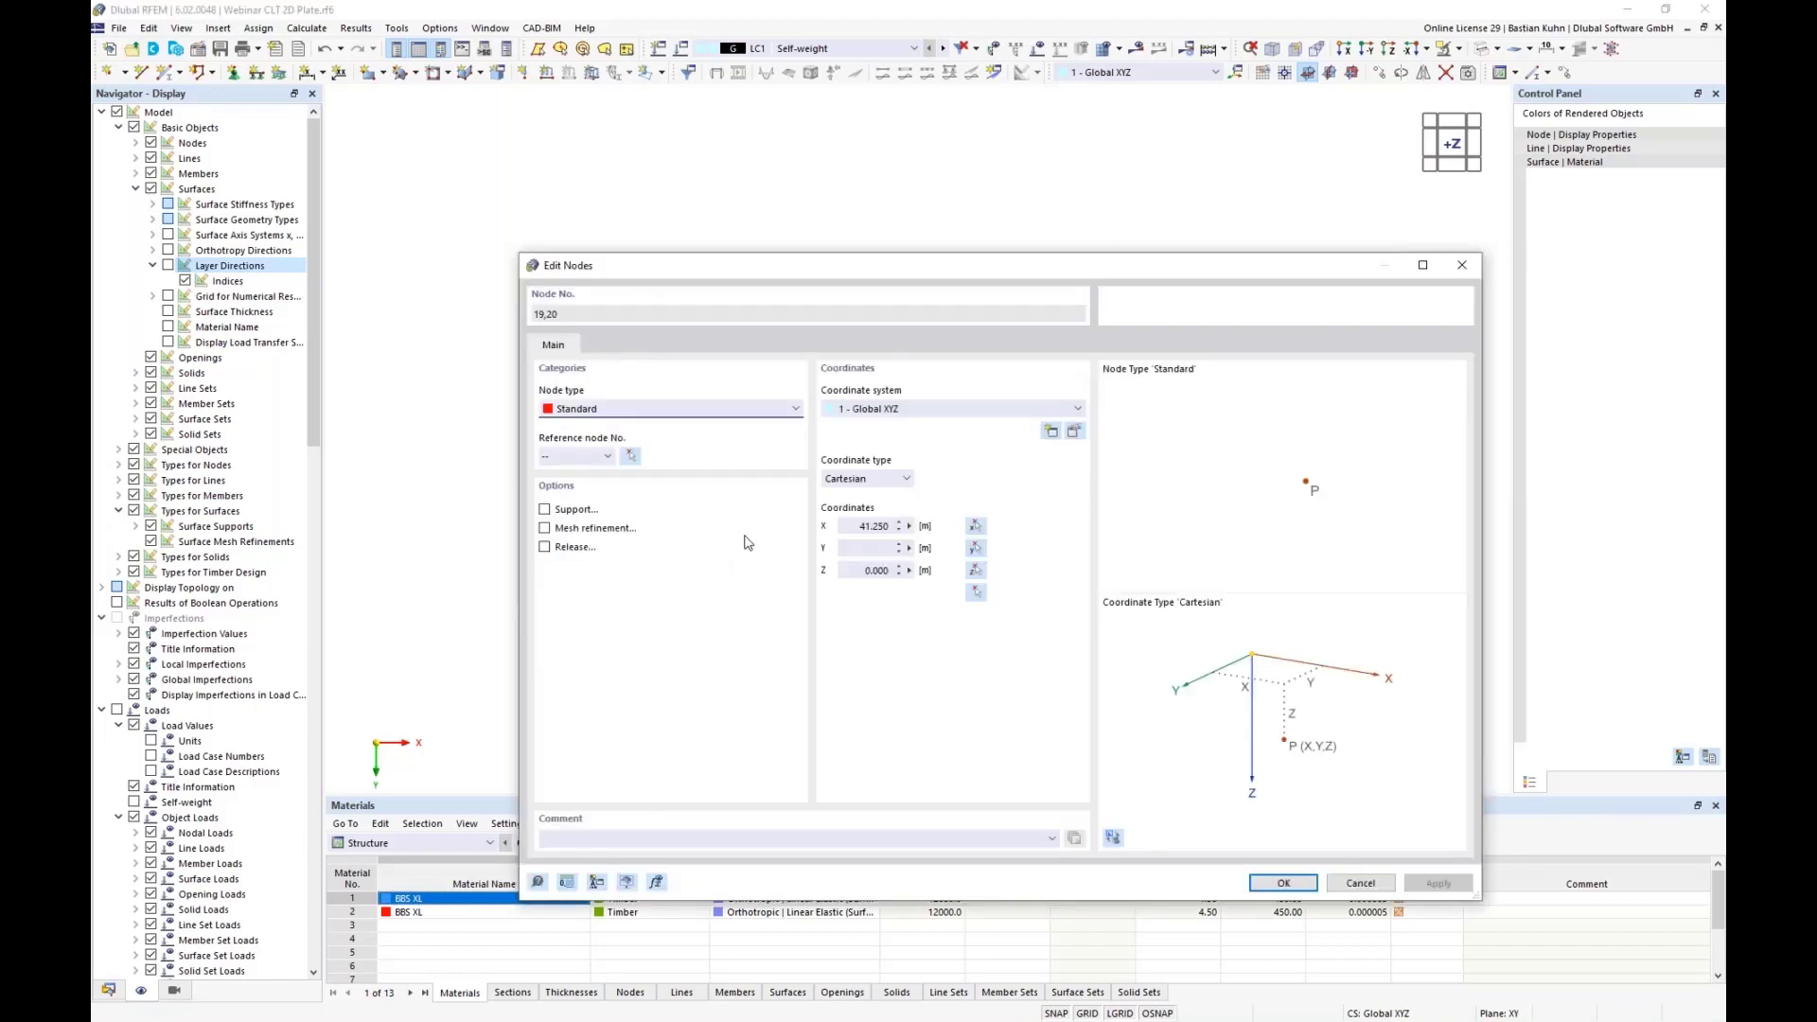
double_click(850, 525)
type("37")
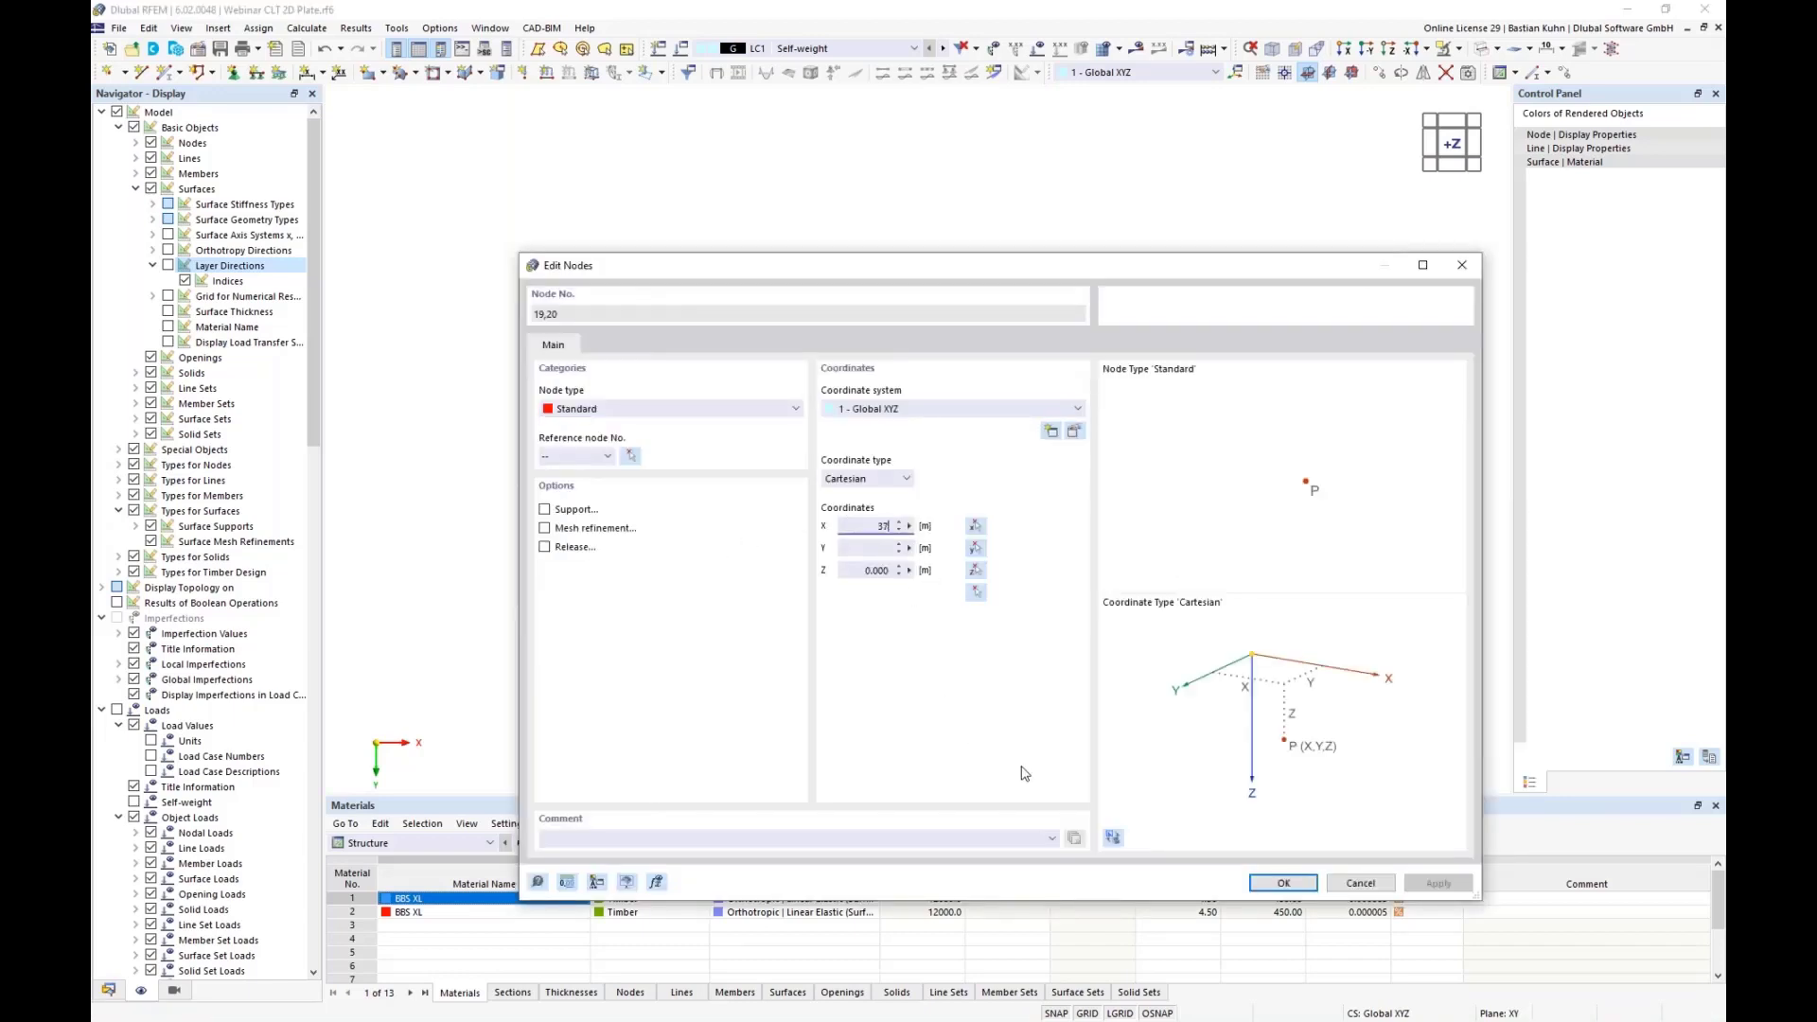
left_click(1284, 882)
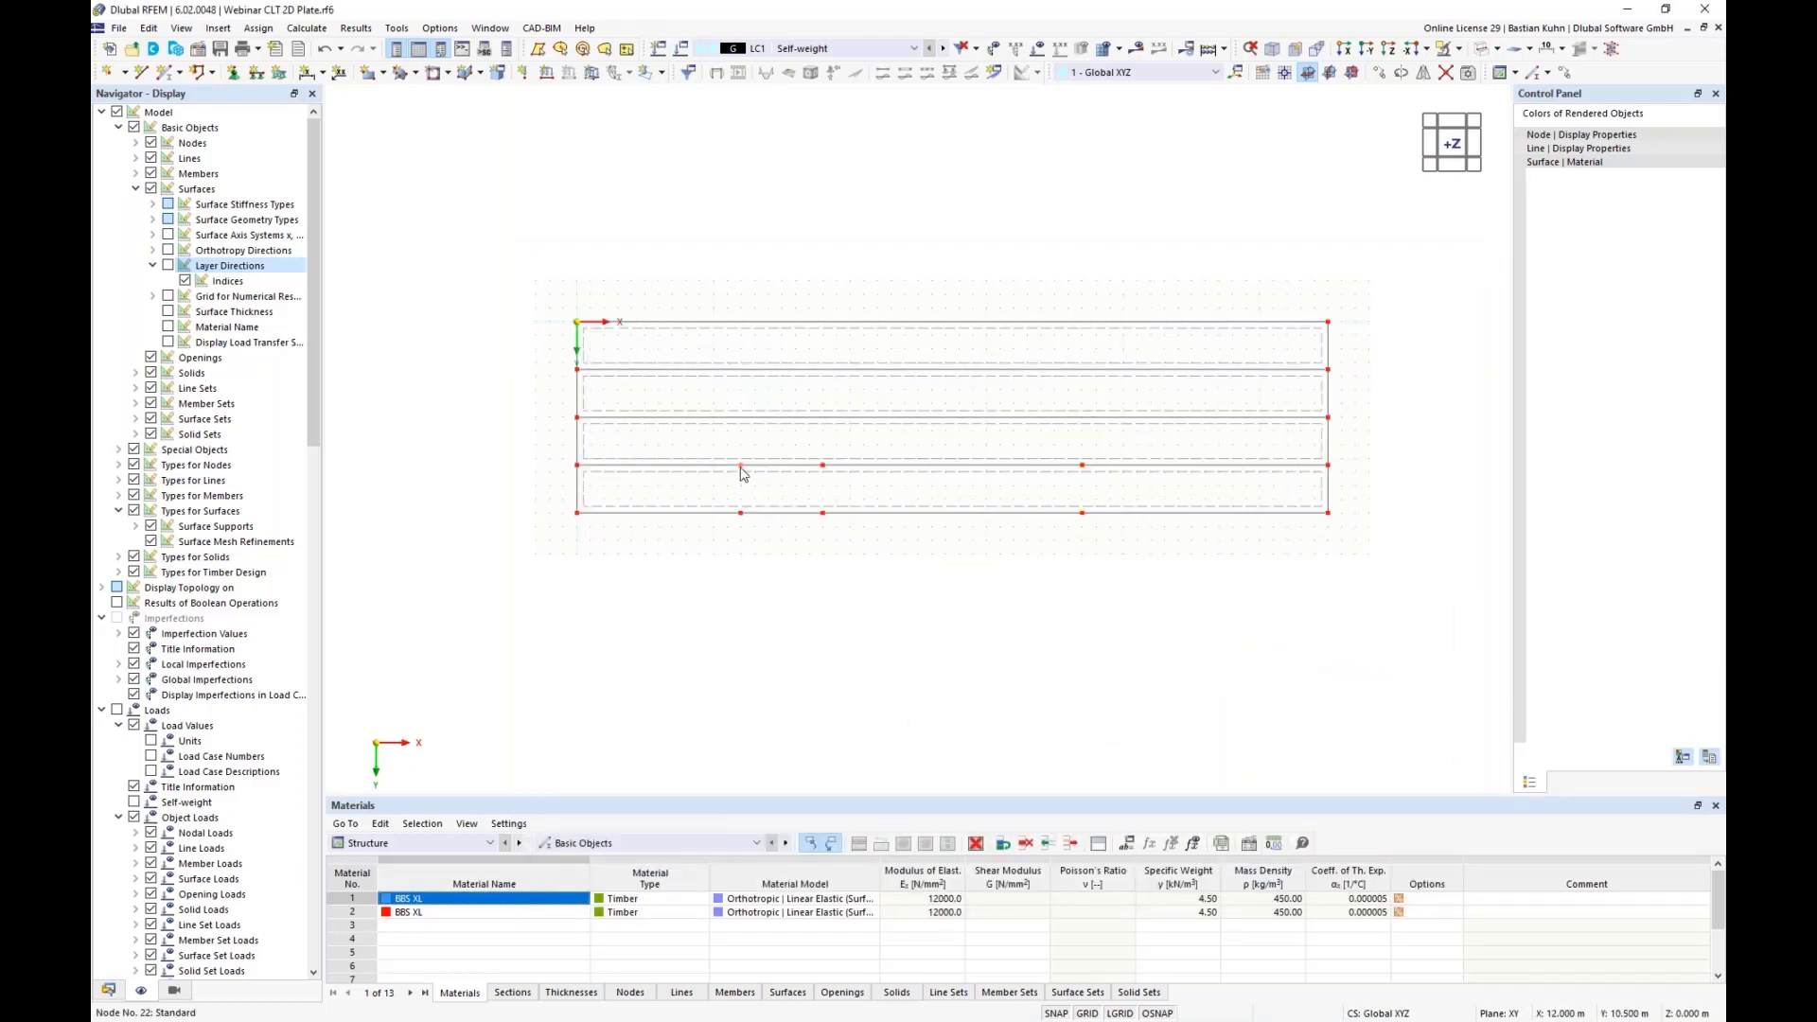
Copy the three intermediate nodes on the joint between the third and fourth strips once by -1.5 m in Y
right_click(1083, 465)
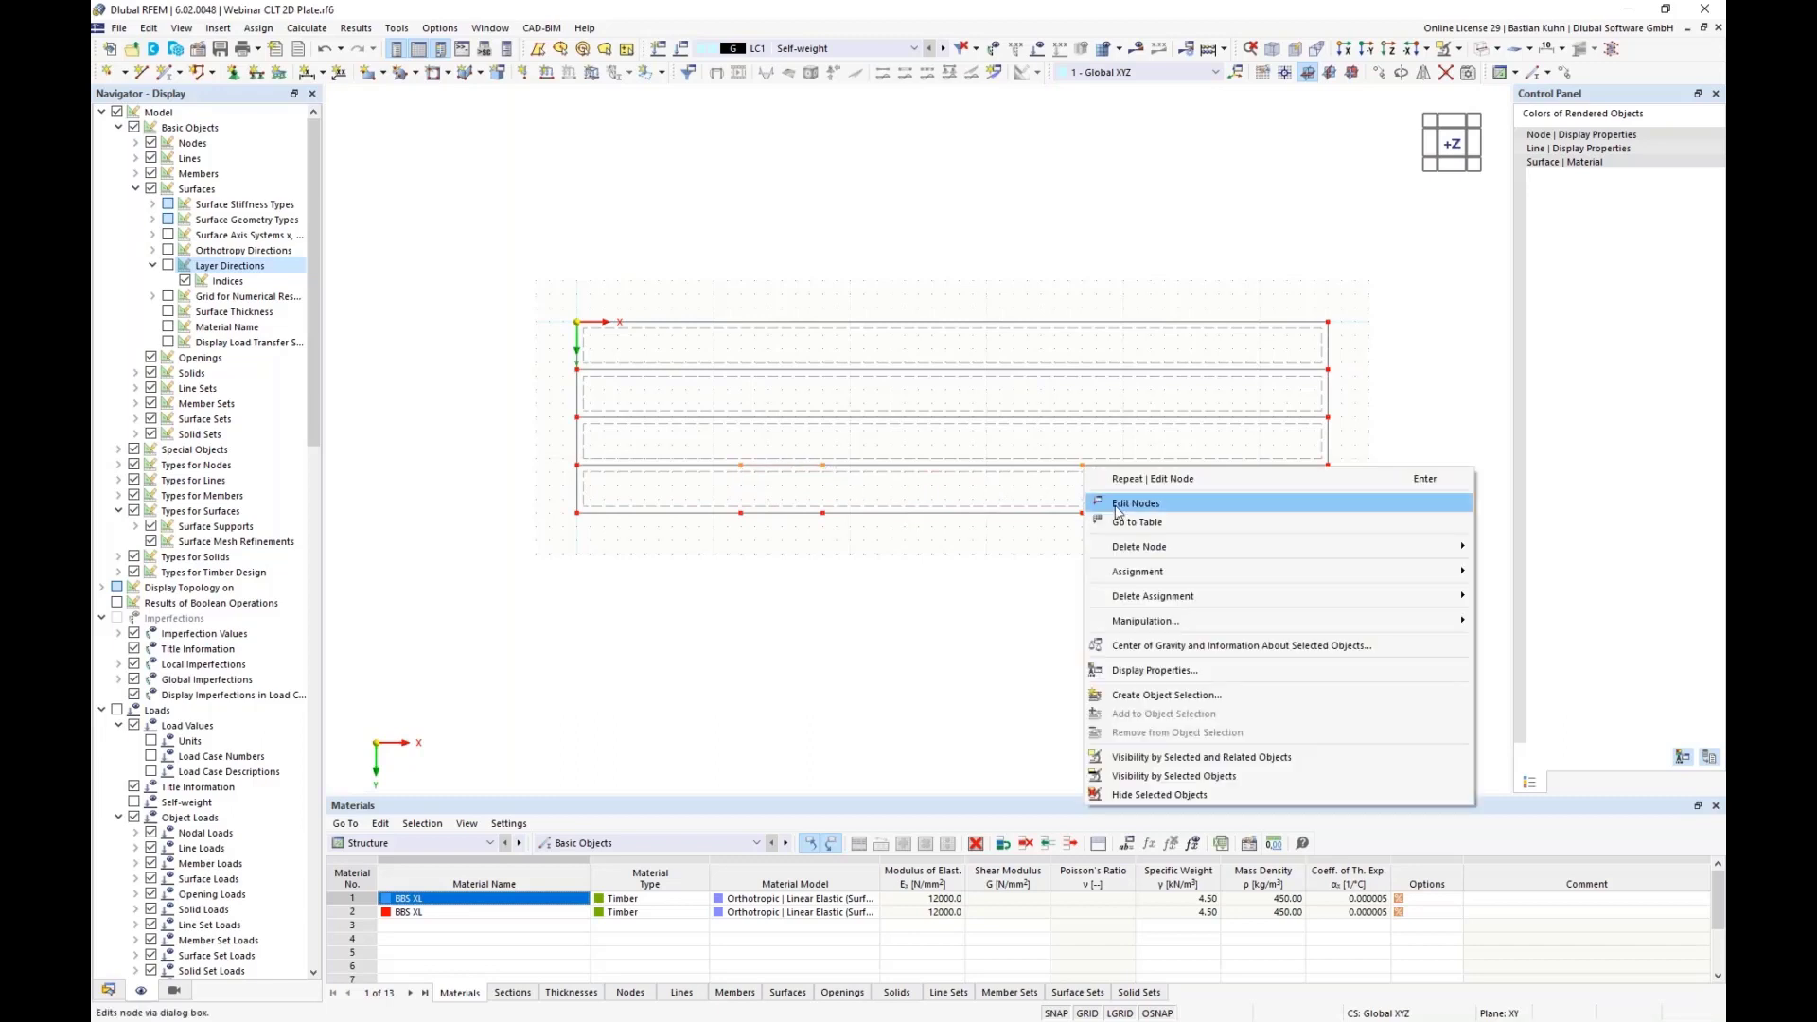
left_click(1573, 75)
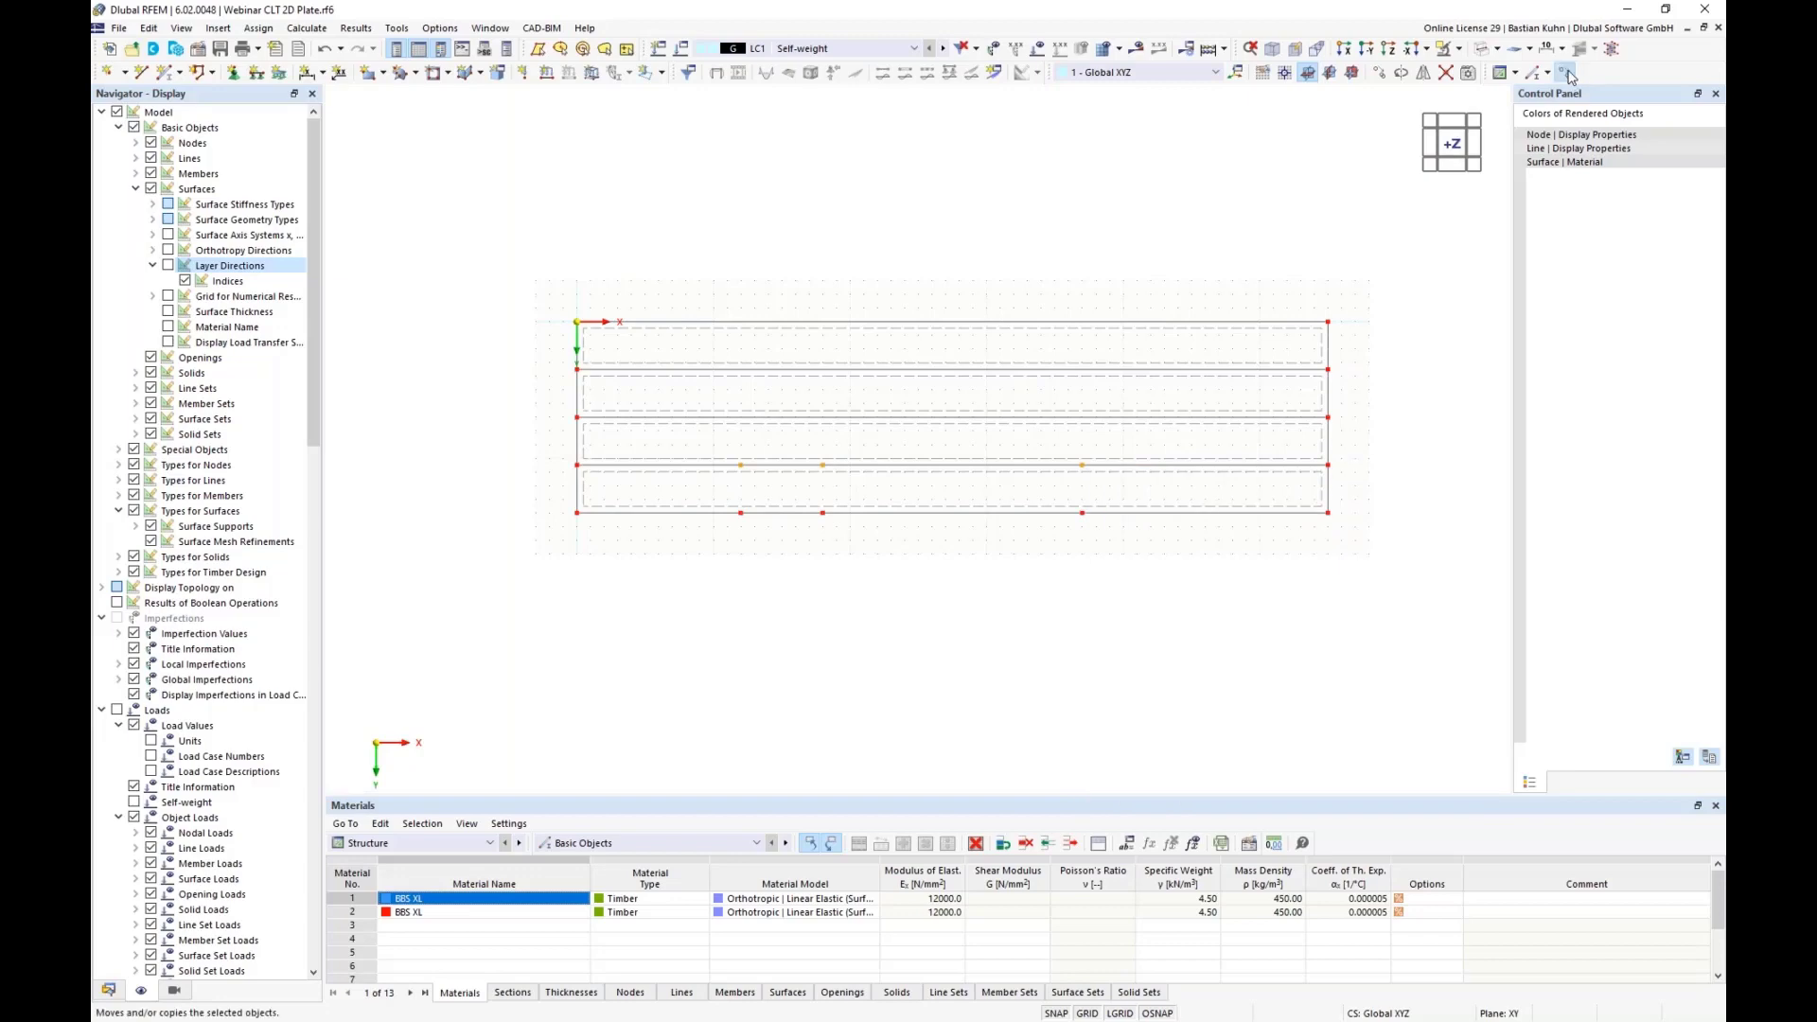
double_click(855, 385)
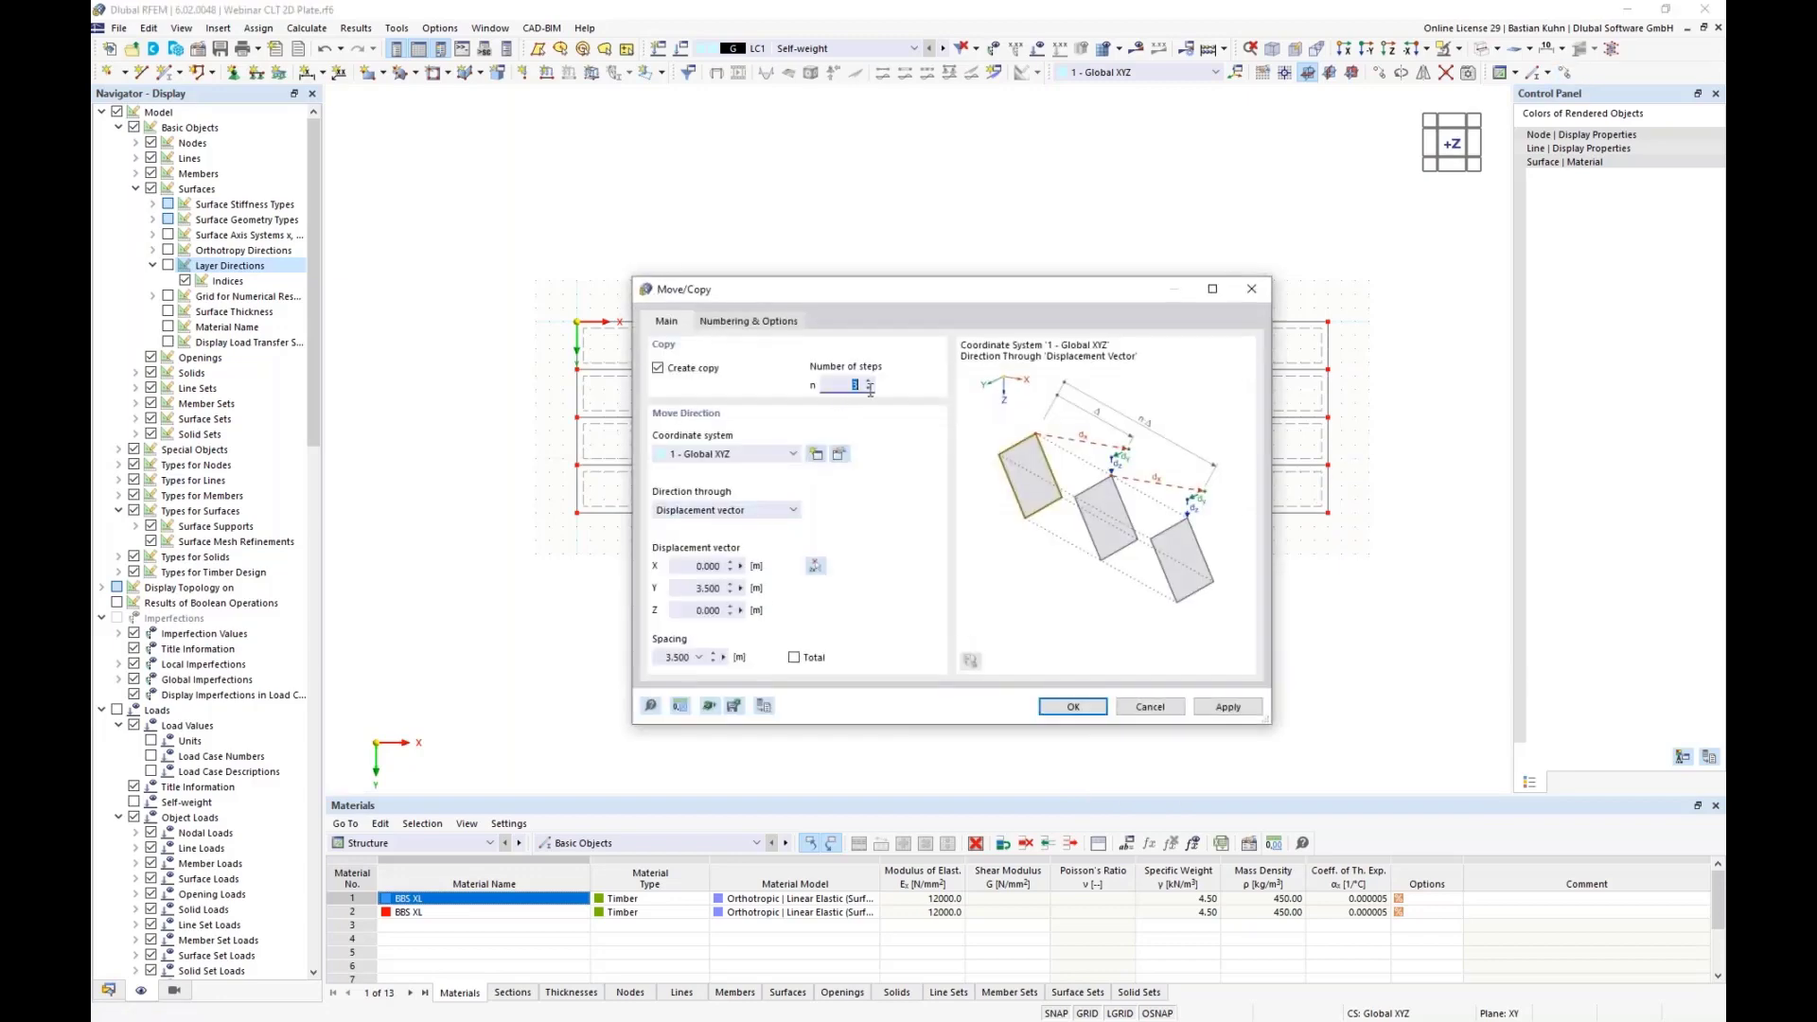
double_click(708, 587)
left_click(1052, 706)
left_click(977, 682)
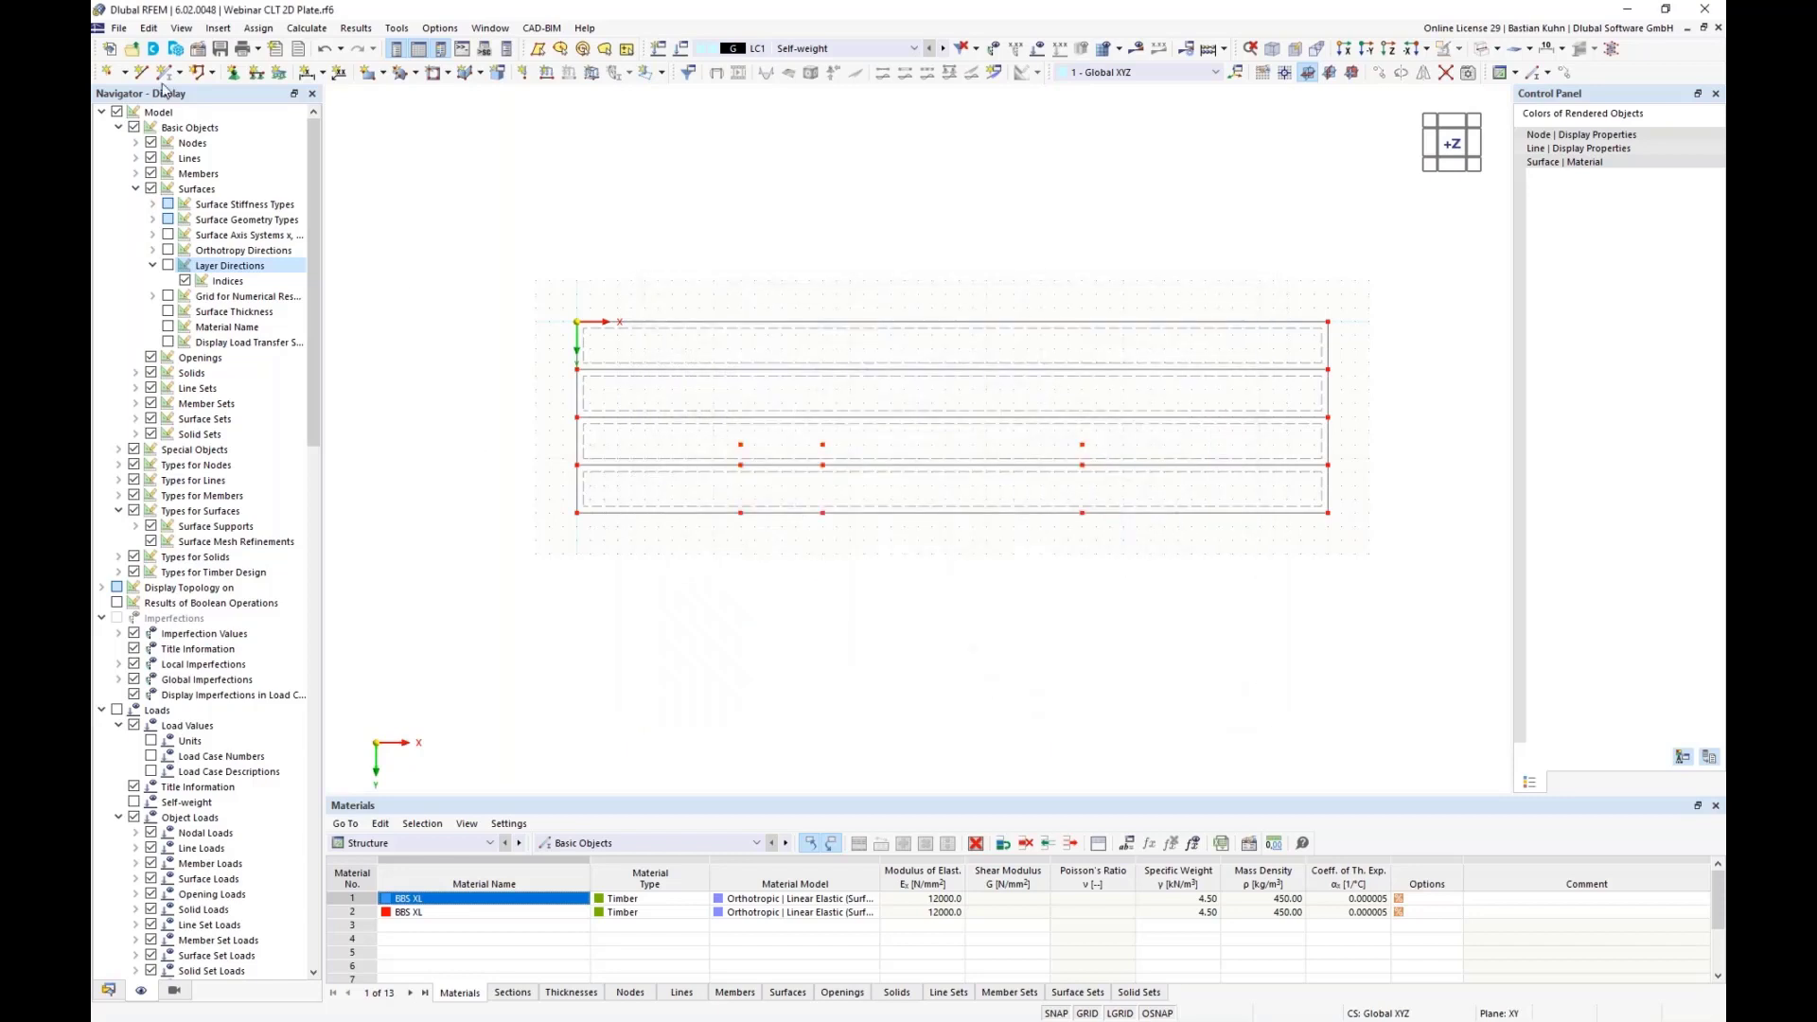
Draw a three-sided recess outline from the fourth strip's outer edge up to Y = 9 m, between X = 12 m and X = 18 m
left_click(741, 512)
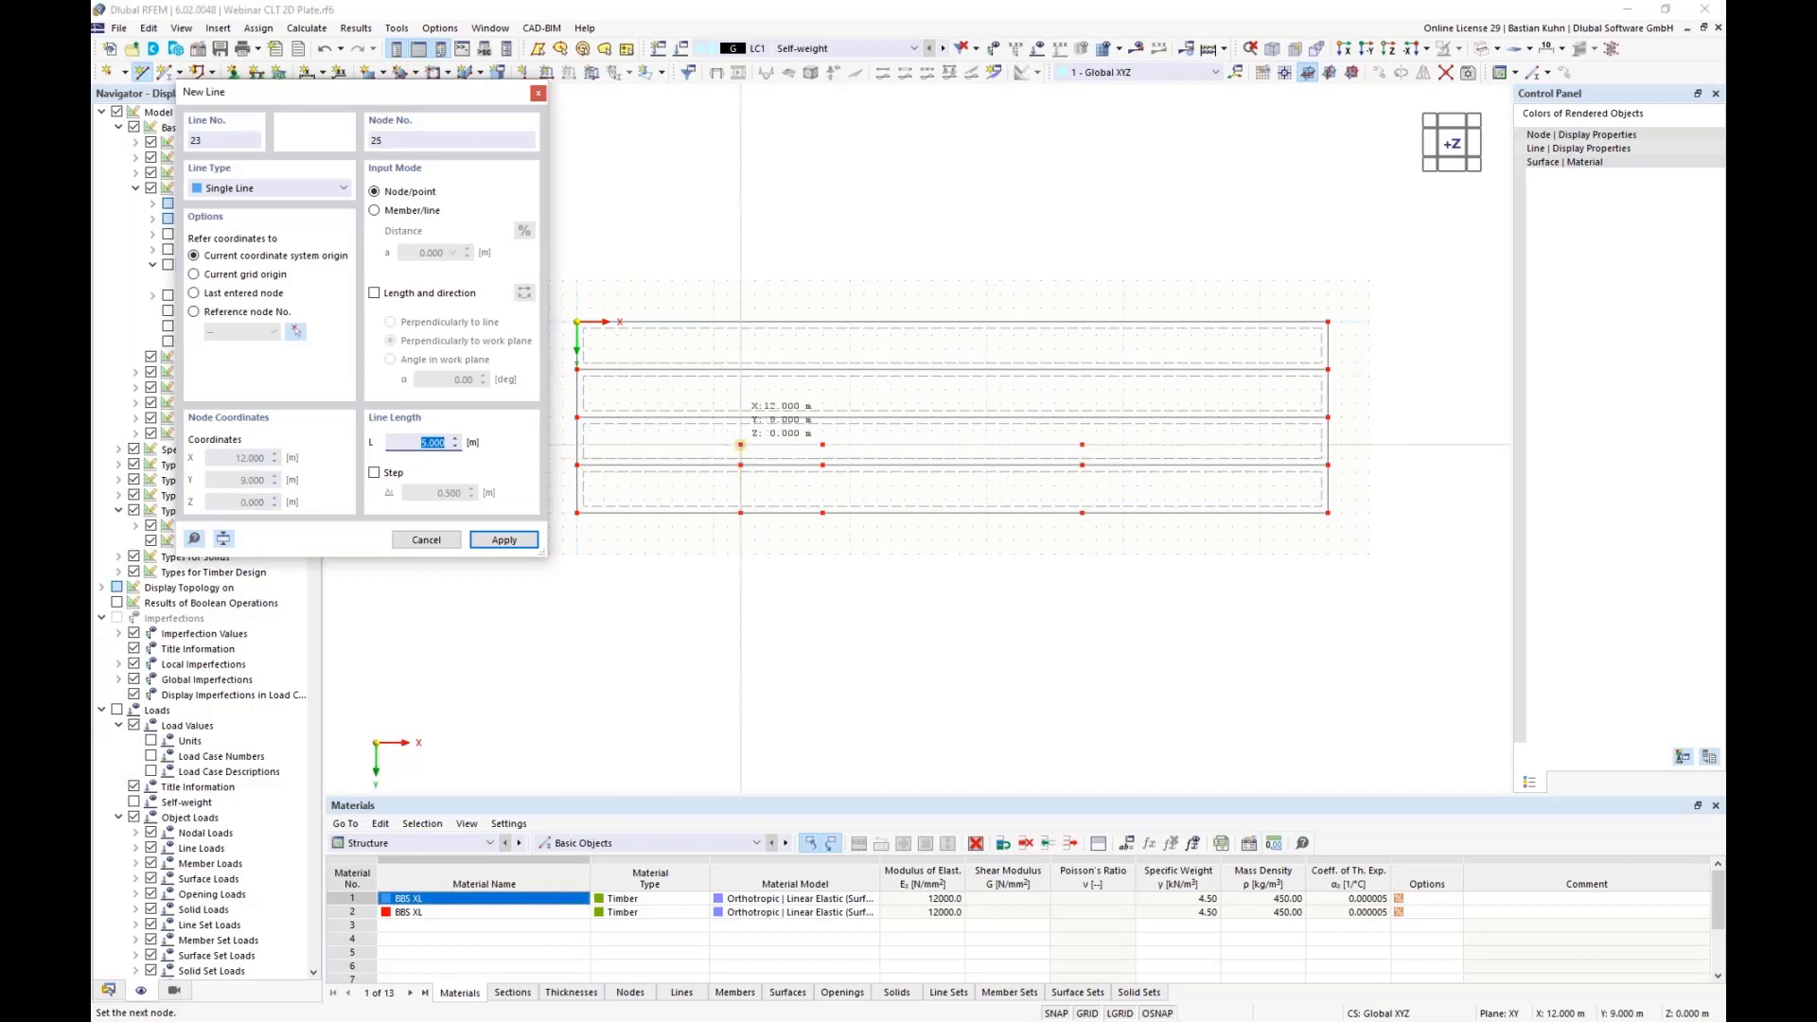
left_click(741, 444)
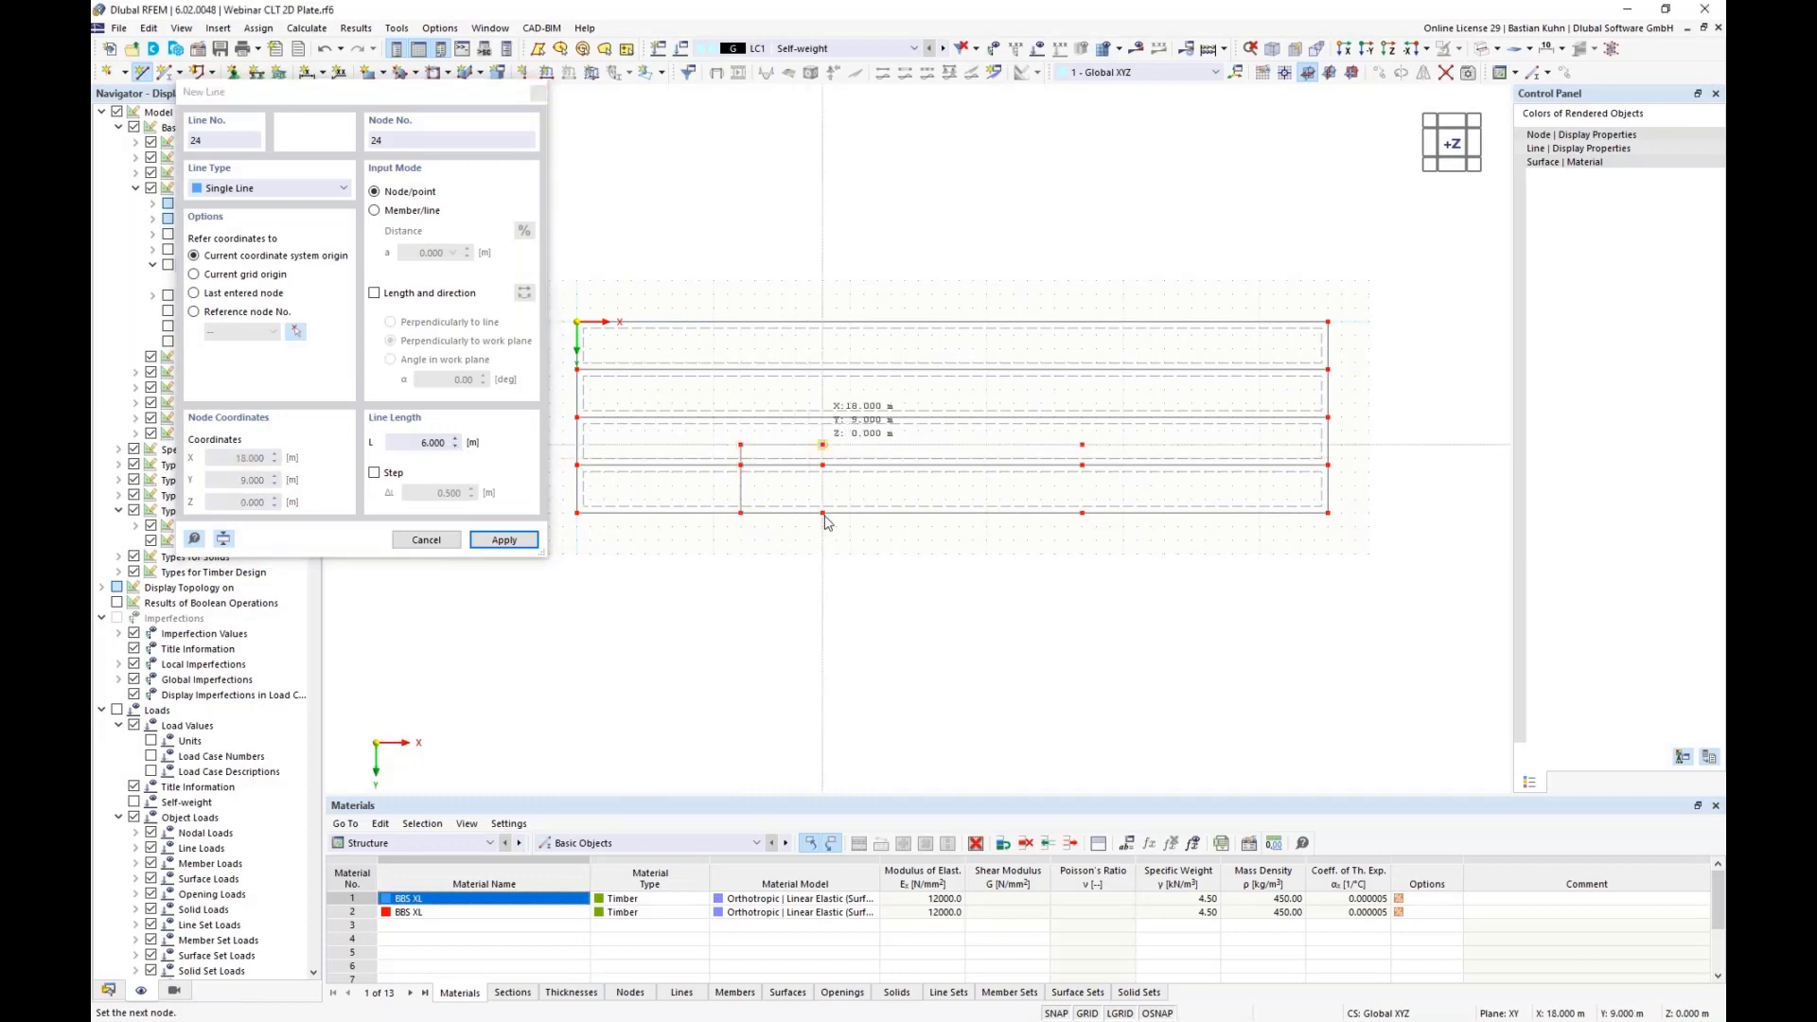
left_click(822, 445)
left_click(823, 512)
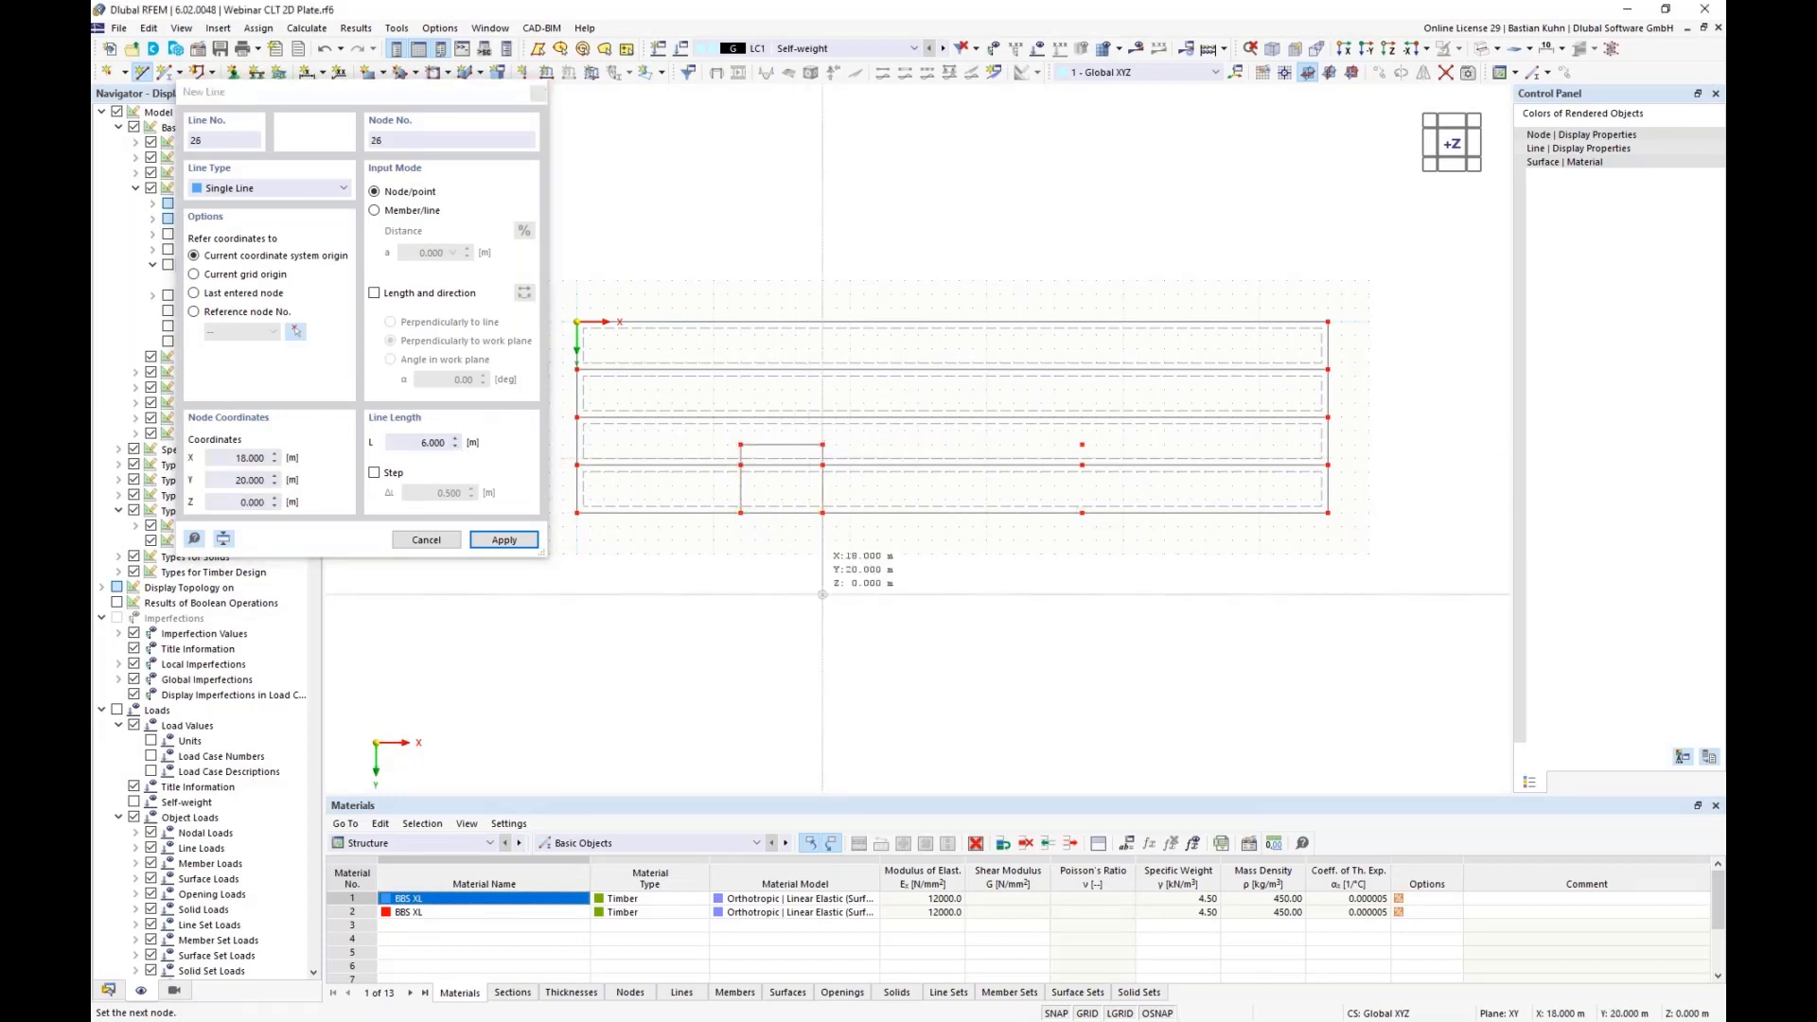
key("Escape")
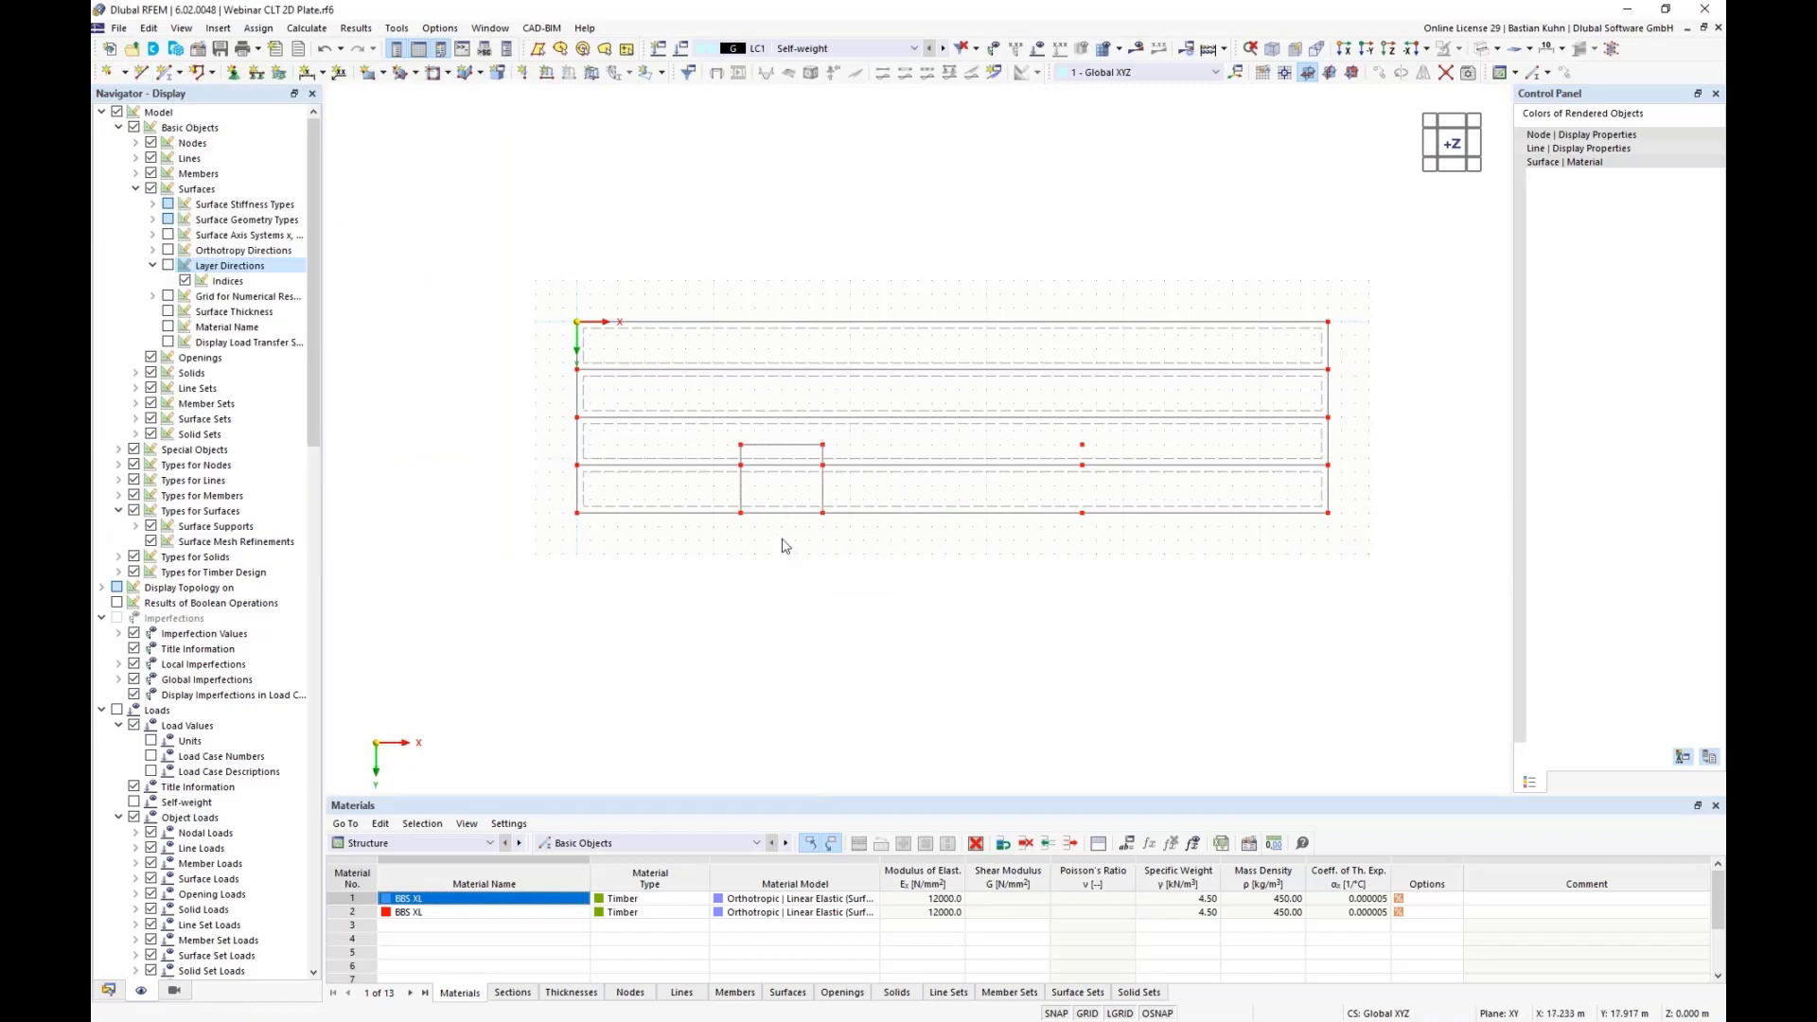
Copy the three recess outline lines so the second outline starts at the nodes at X = 37 m
left_click(741, 493)
left_click(782, 445, "ctrl")
left_click(824, 499, "ctrl")
left_click_drag(1061, 499, 1087, 518, "ctrl")
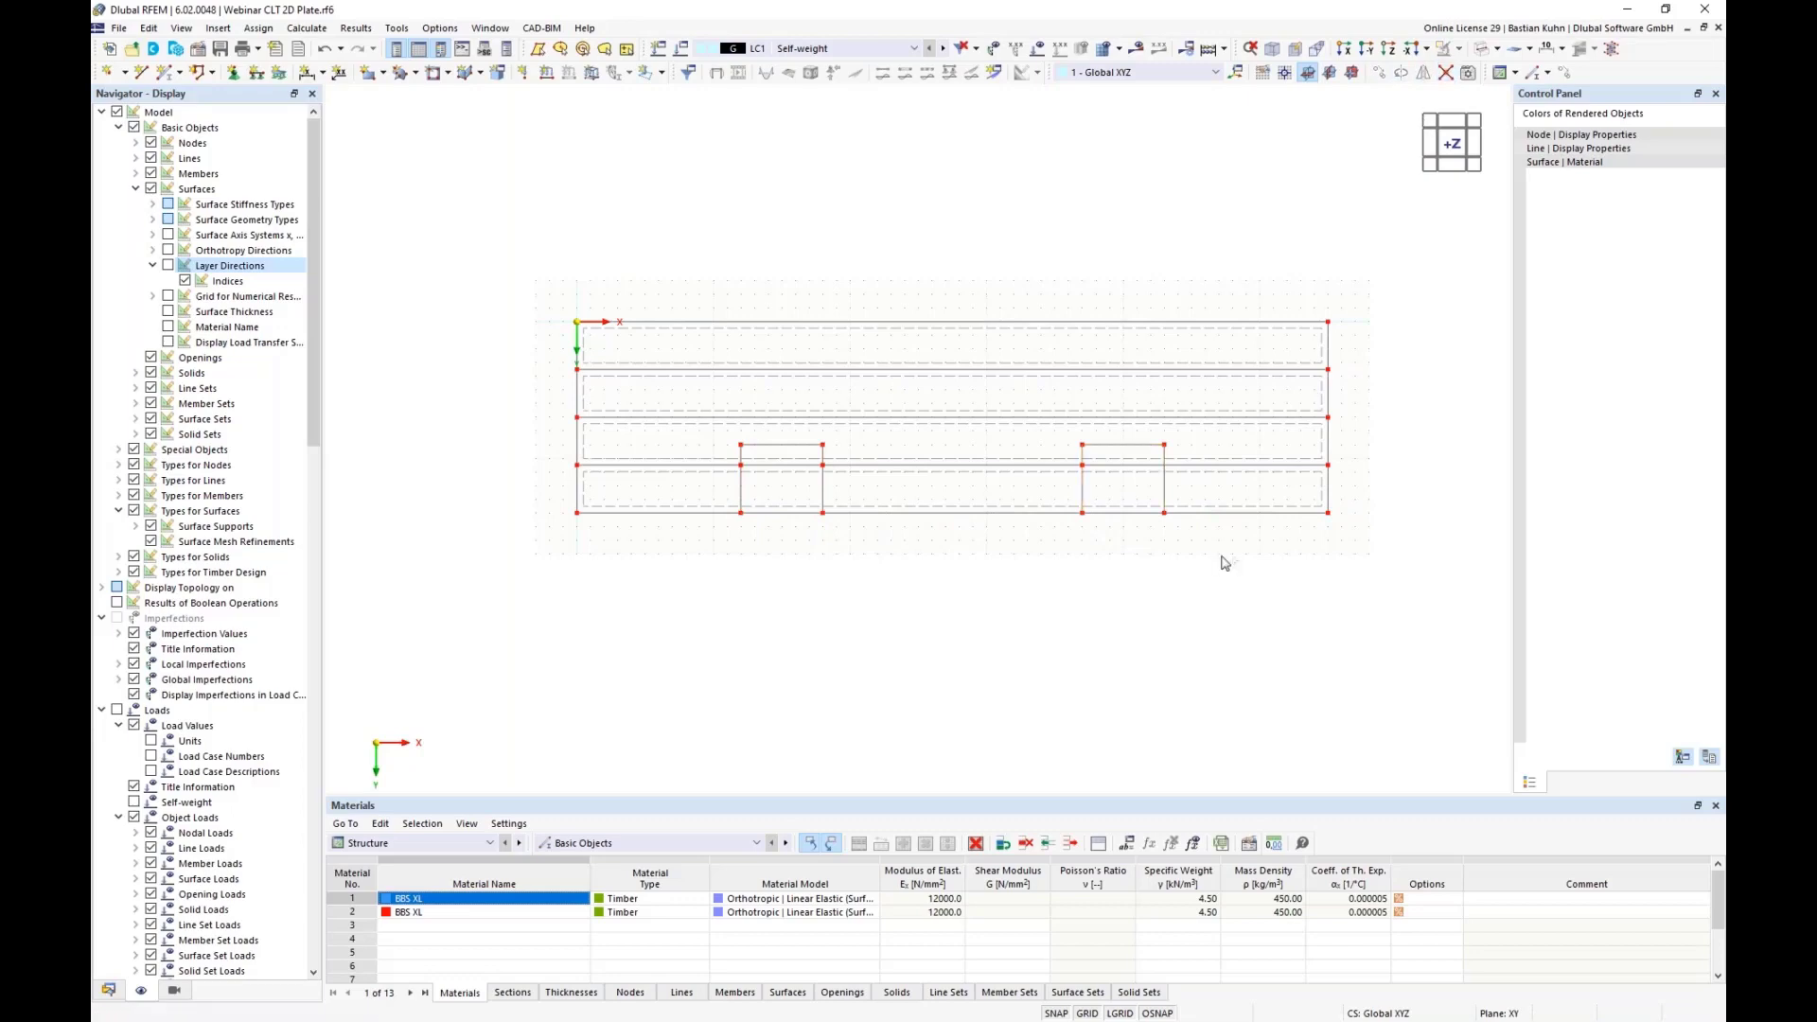
Divide the third and fourth strips along the intersecting recess outlines and delete the surface pieces inside both recesses
left_click_drag(1221, 556, 1045, 469)
right_click(872, 465)
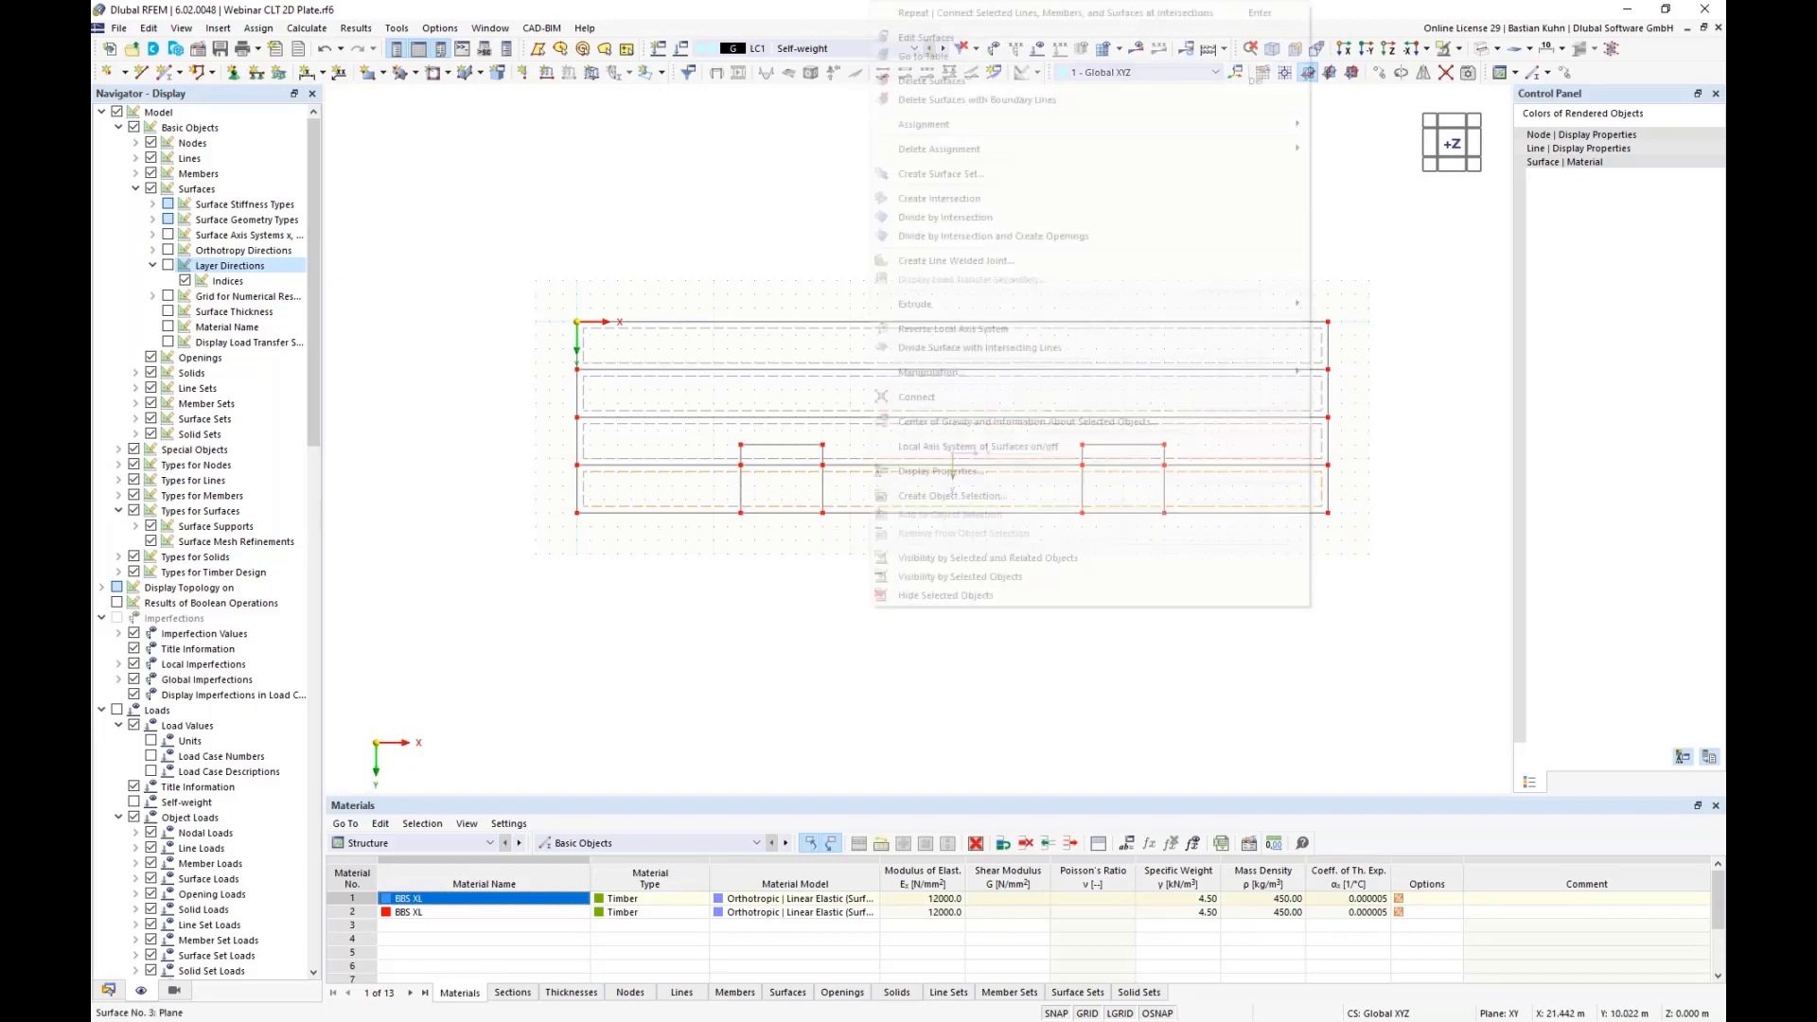
left_click(946, 349)
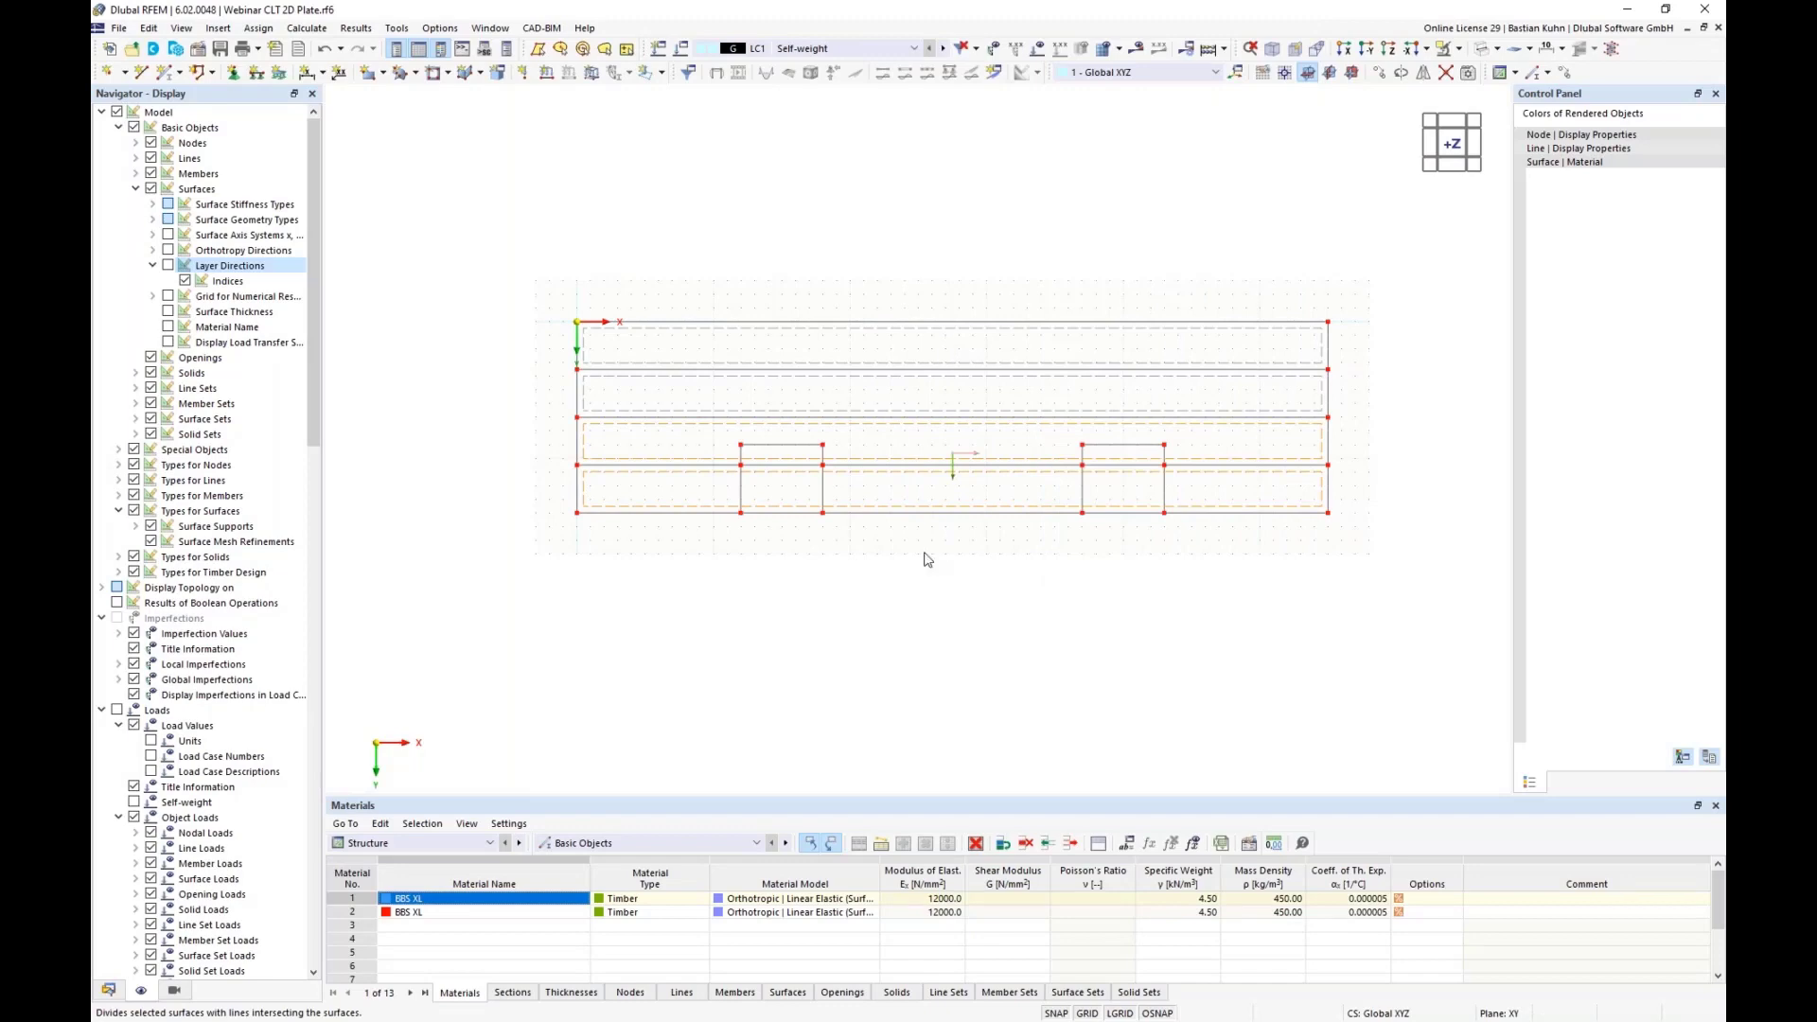
left_click(772, 469)
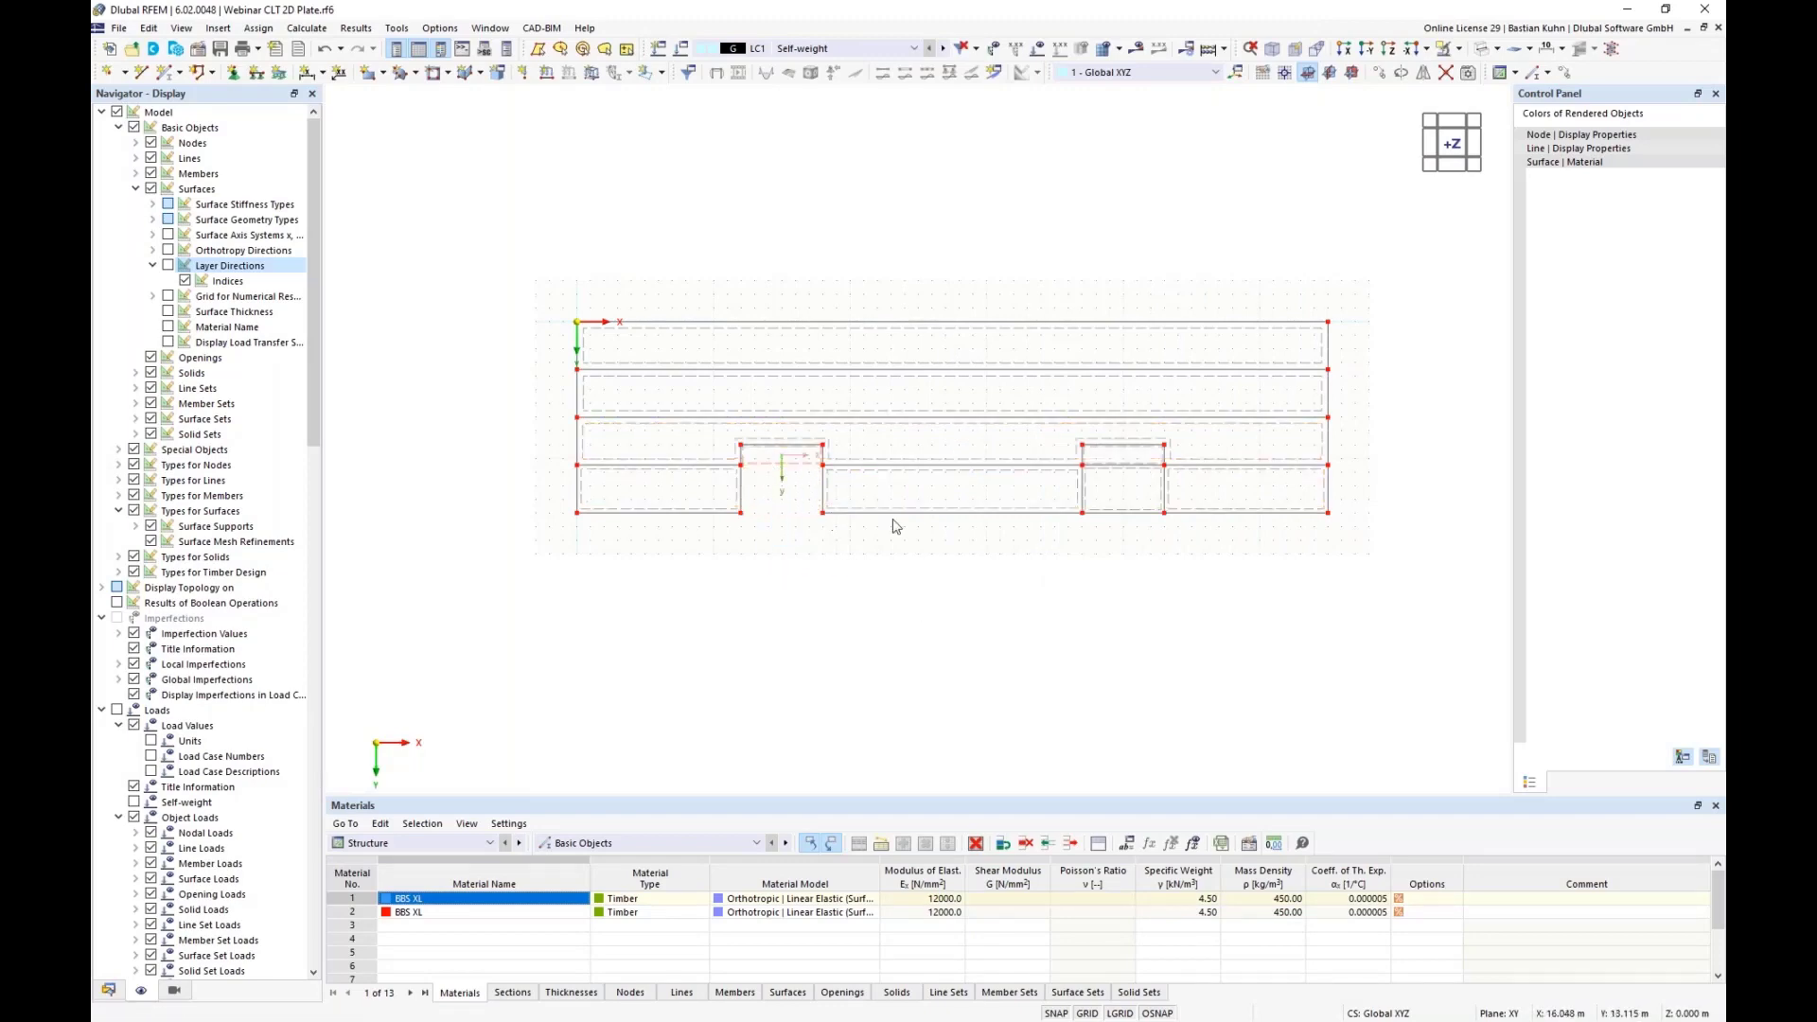
left_click(1117, 469)
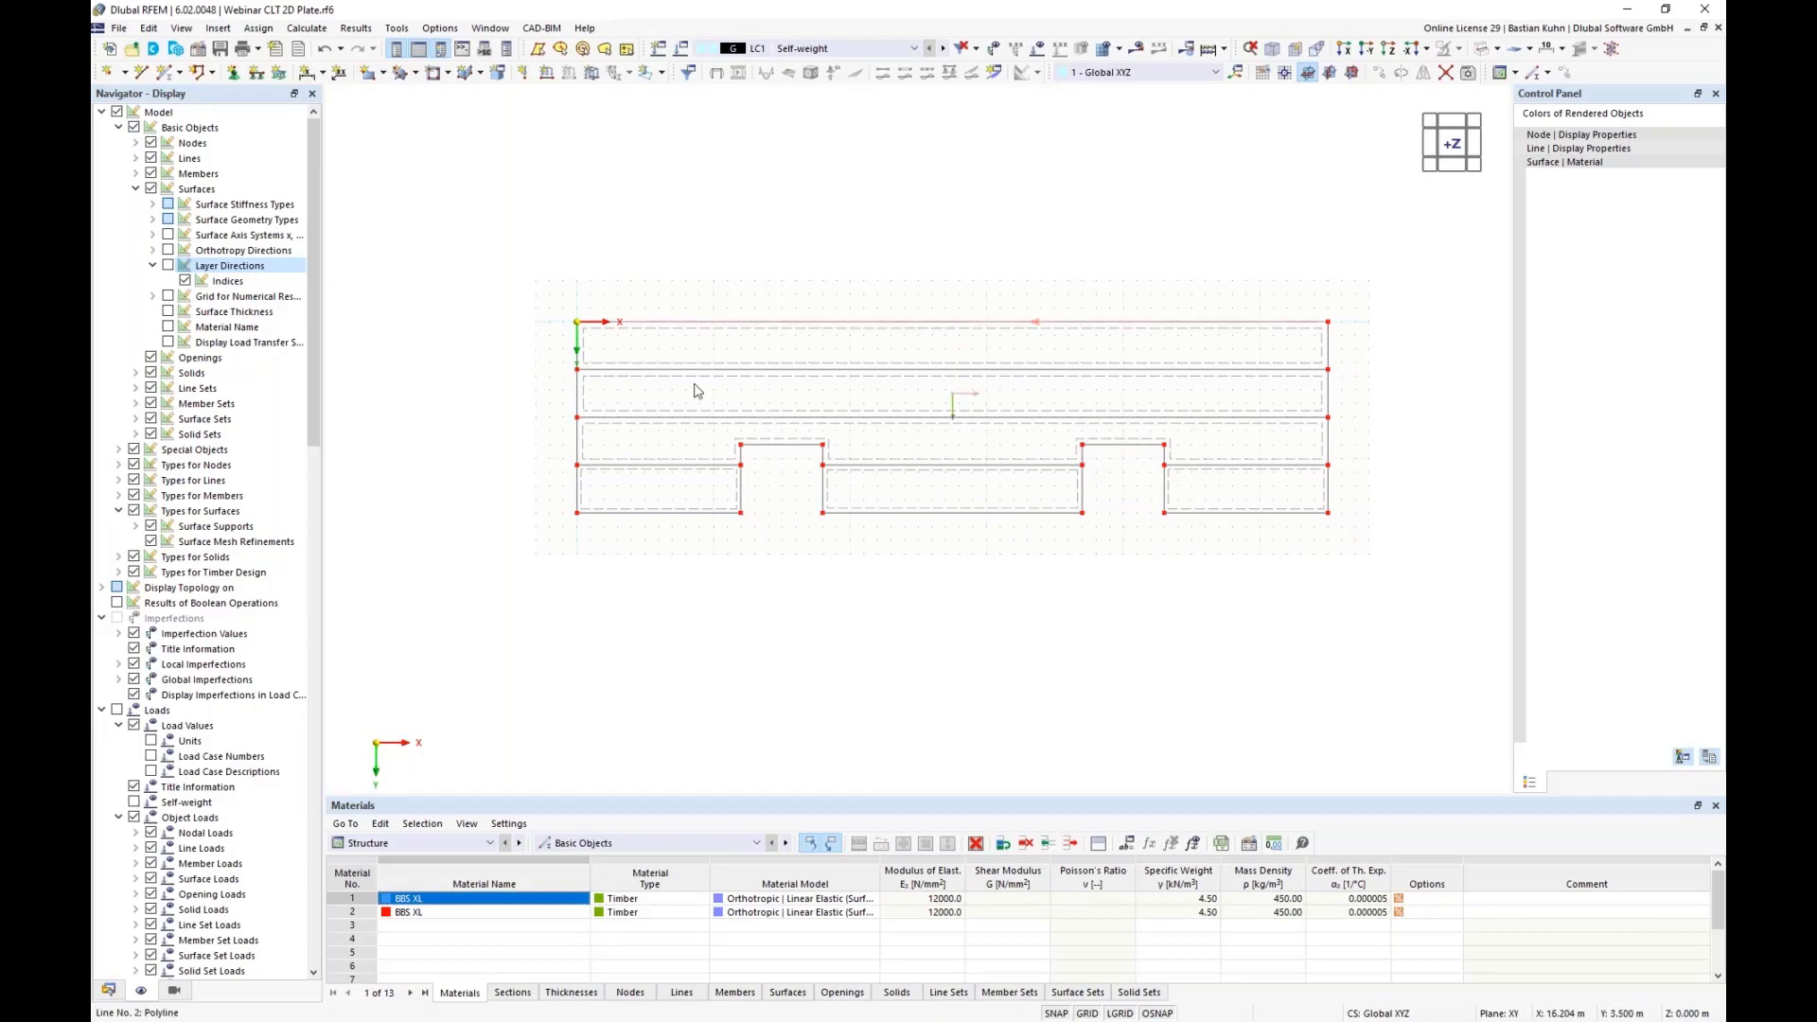
Copy the first strip's outer long edge line once by 0.4 m in Y
right_click(642, 329)
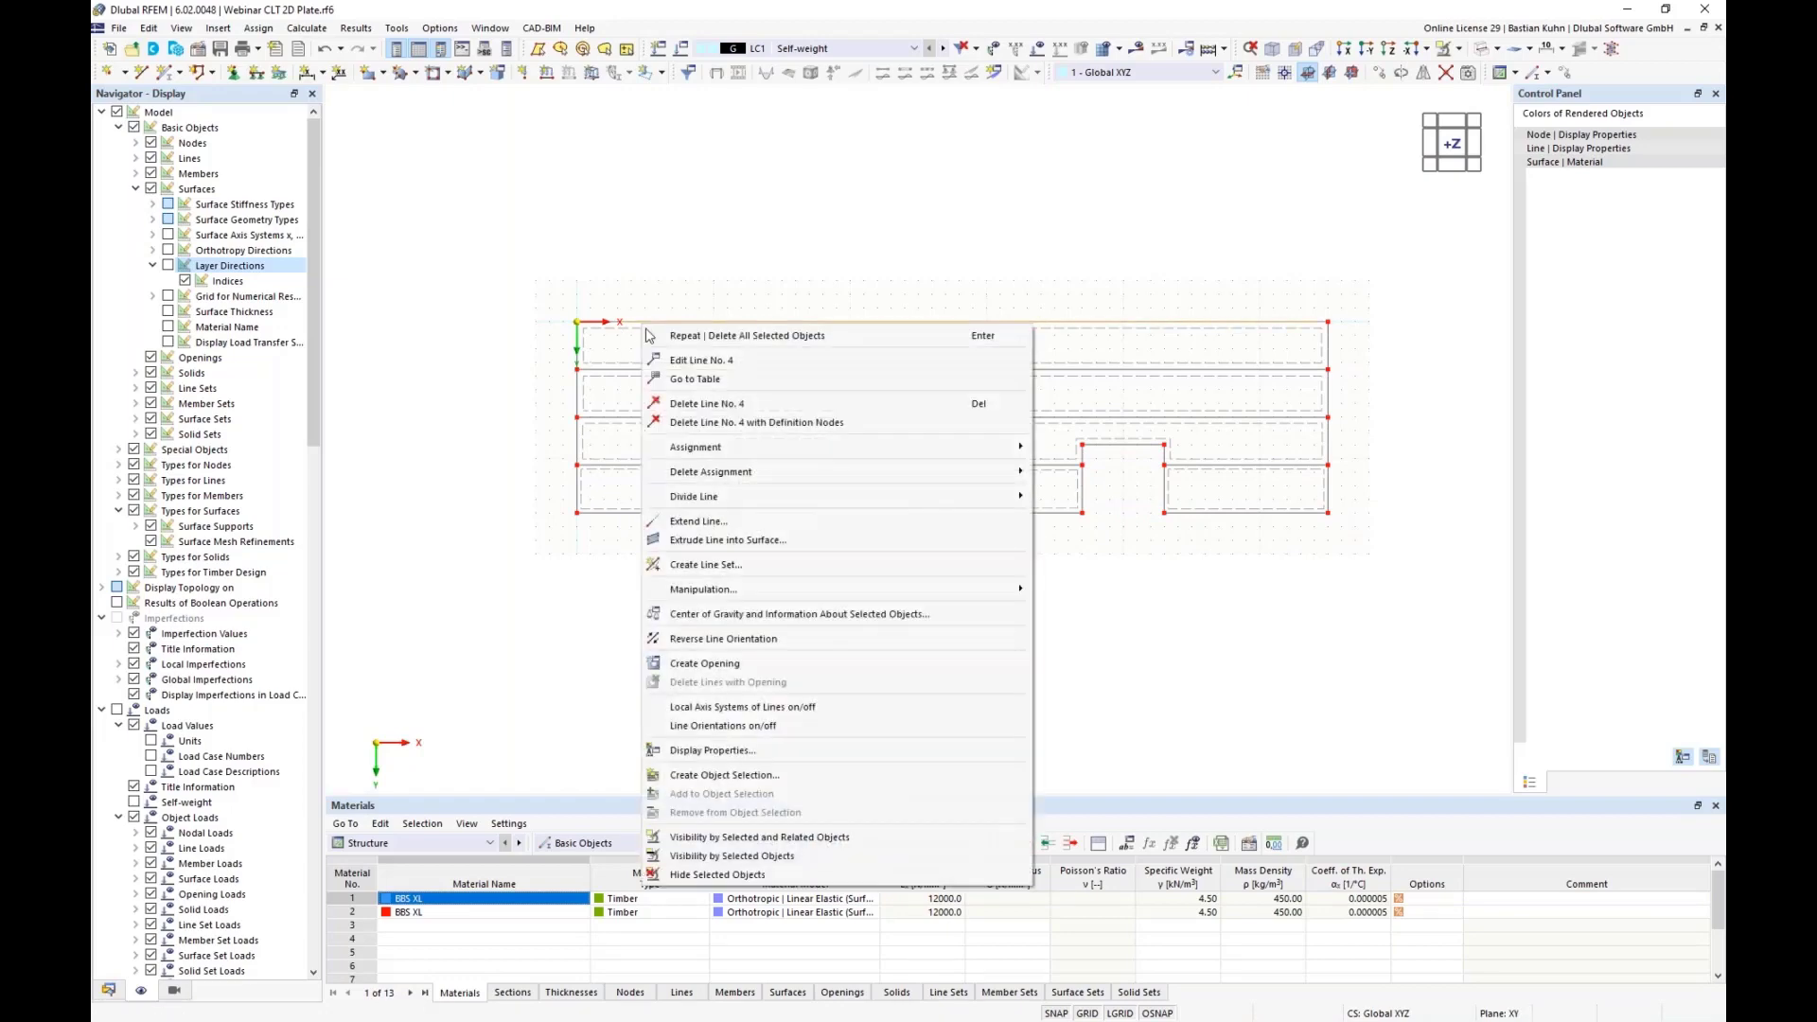
mouse_move(722, 476)
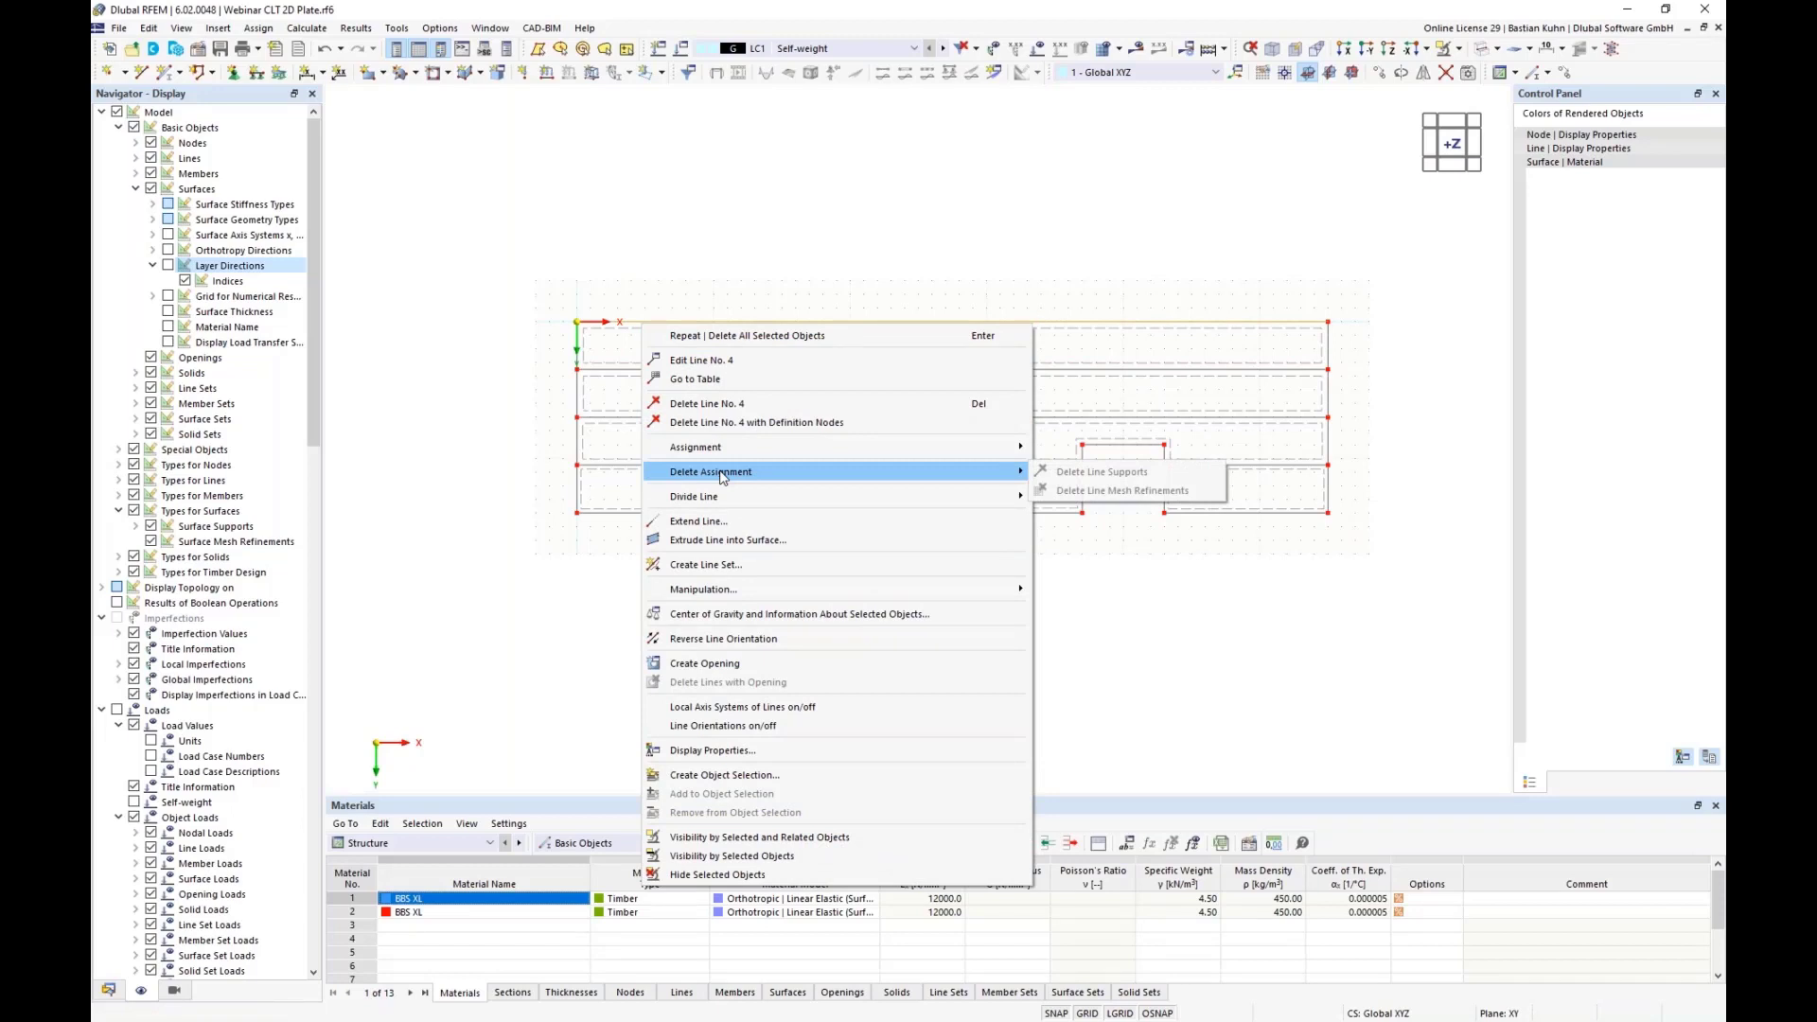
left_click(1564, 74)
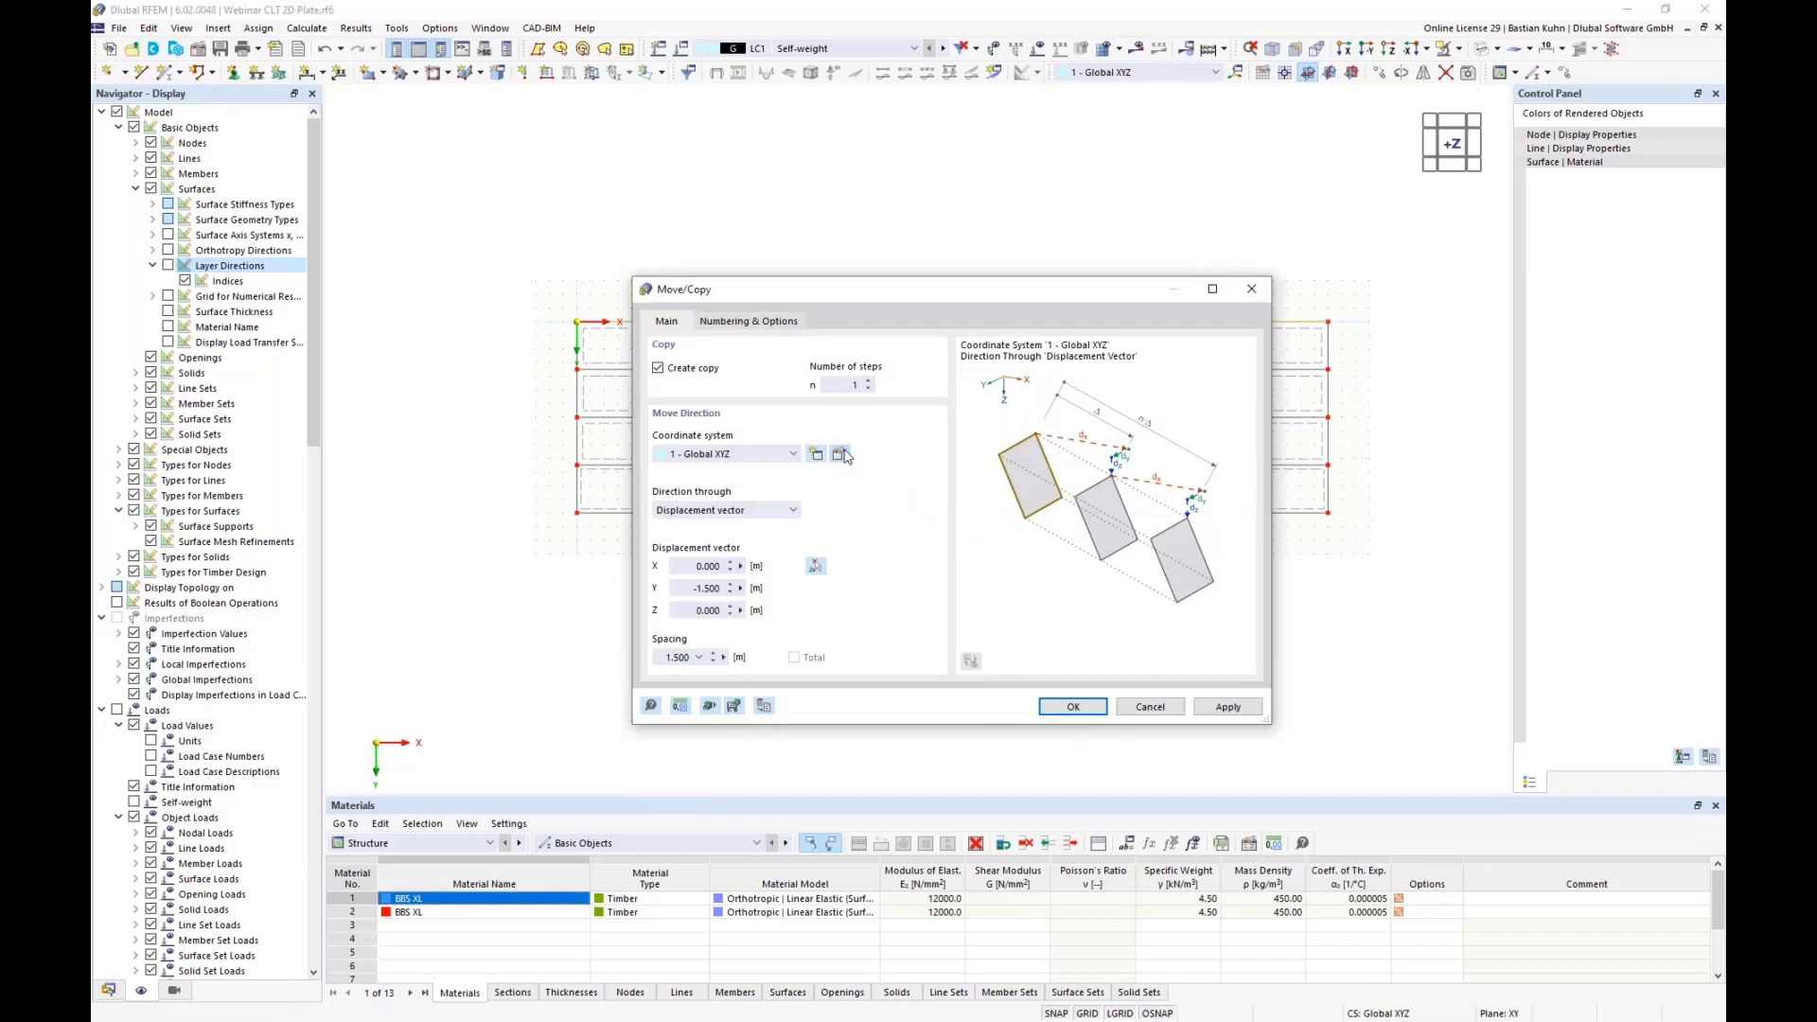
left_click(683, 594)
left_click(1064, 712)
left_click(1064, 709)
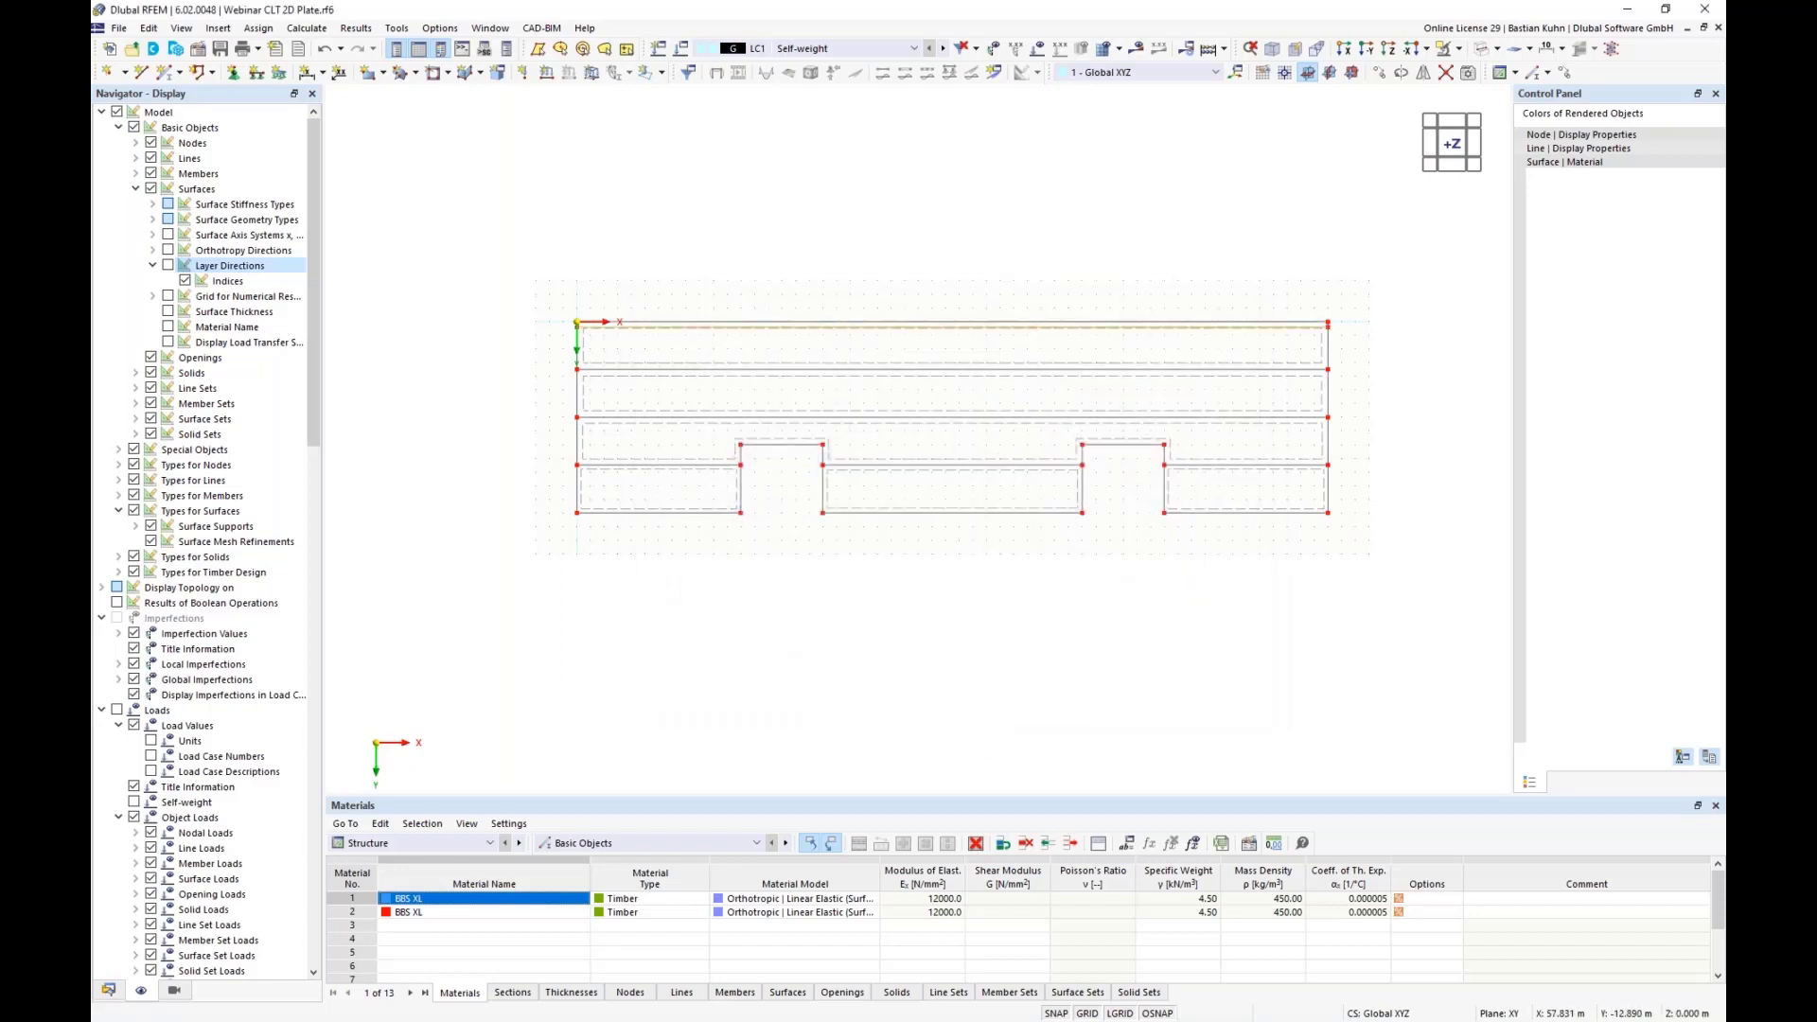
Copy the offset line to Y = 13.6 m, just inside the fourth strip's outer edge
left_click(1533, 72)
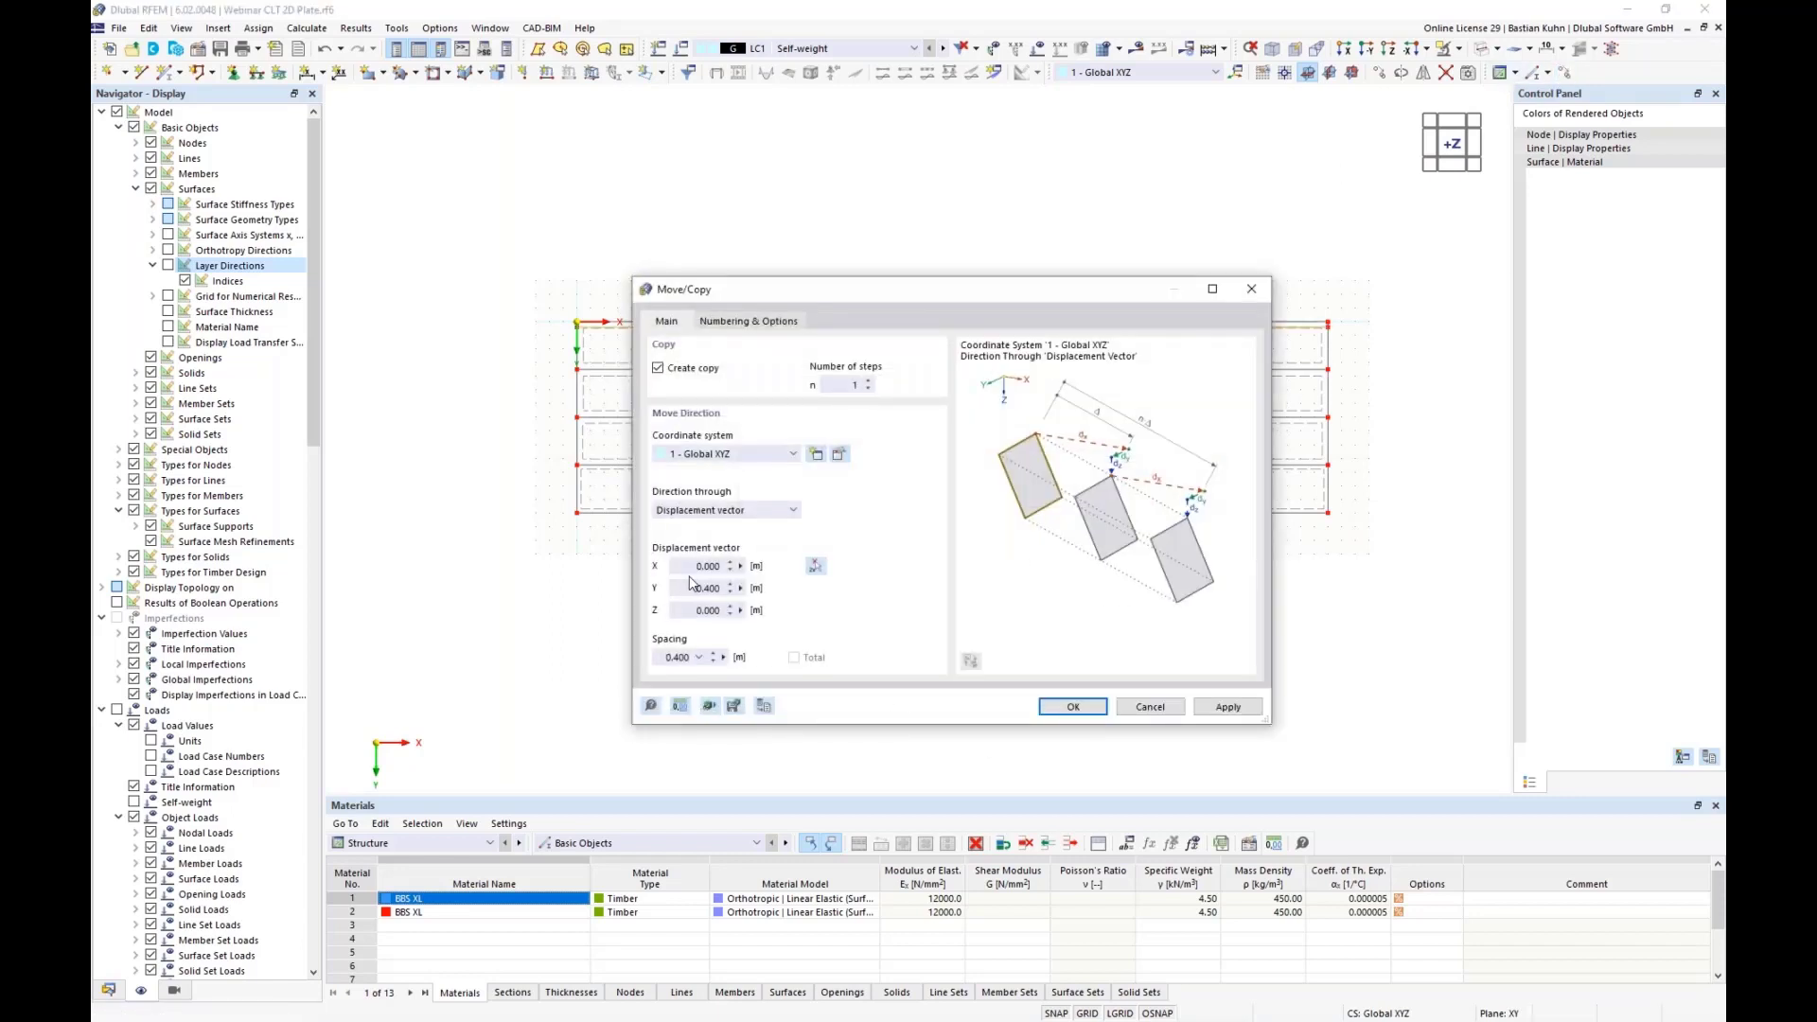
double_click(692, 585)
left_click(1074, 708)
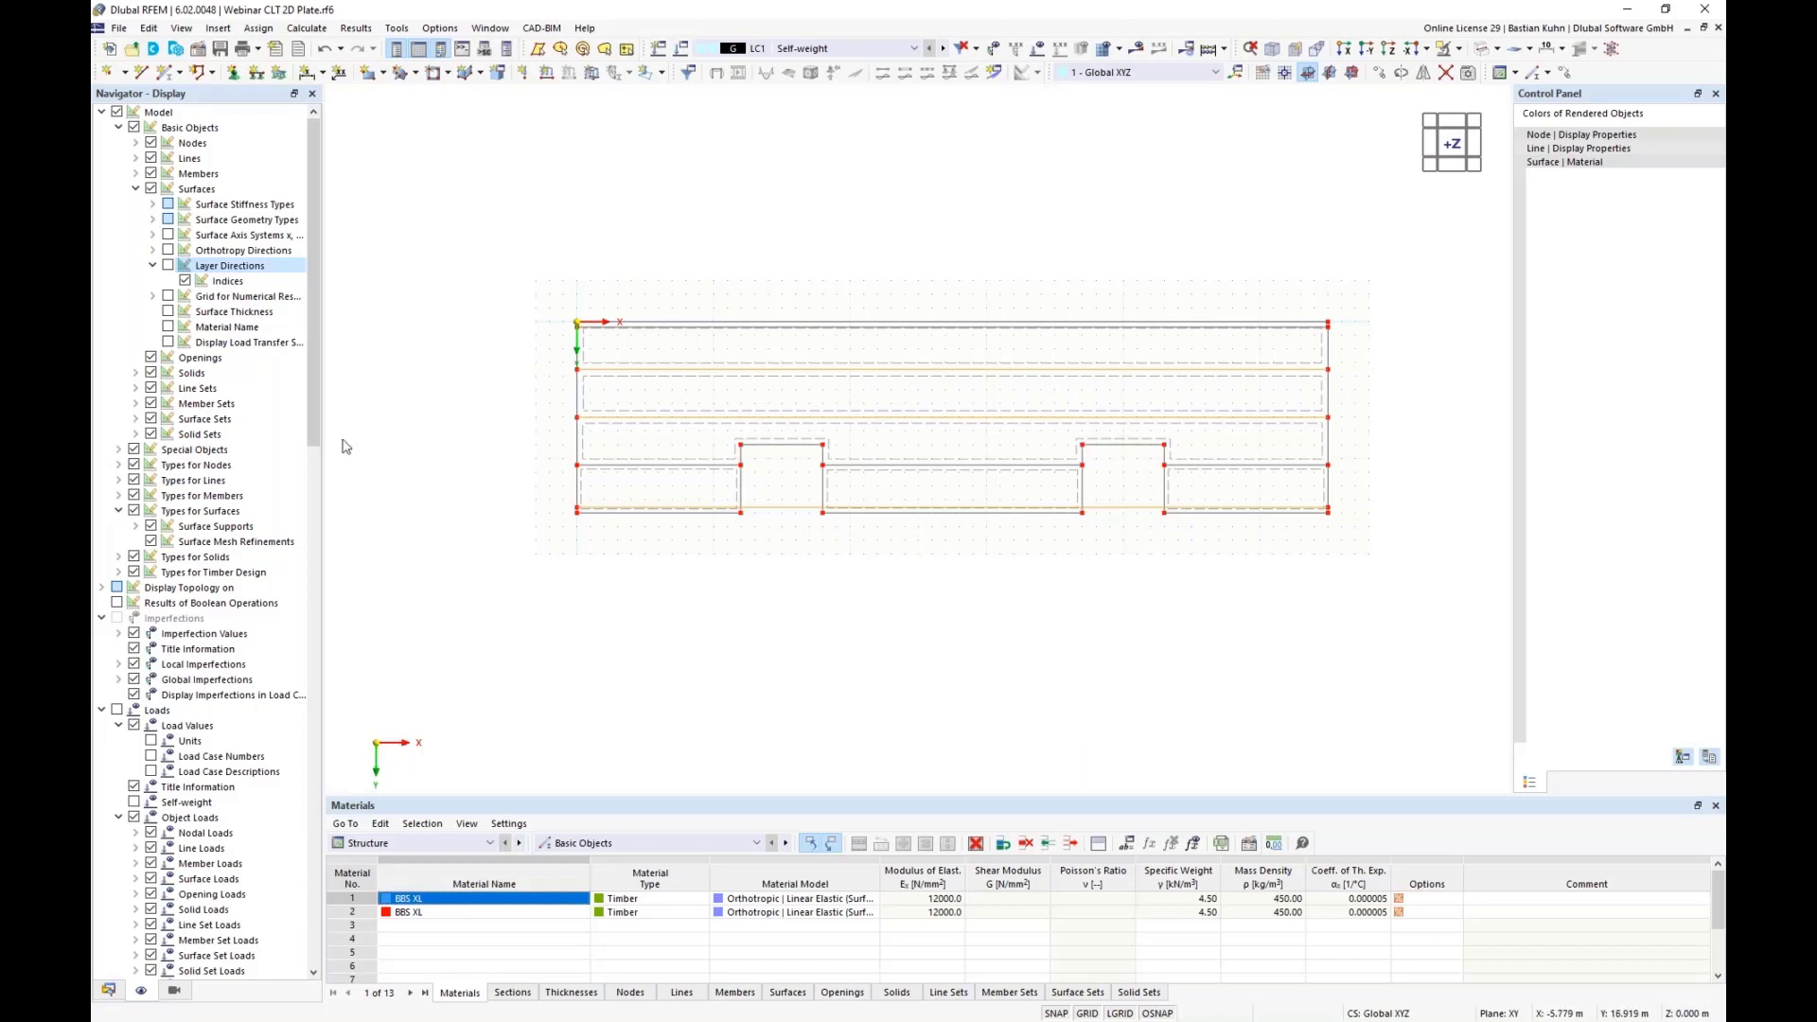
Display the line orientations and reverse the orientation of the joint line between the first and second strips
left_click(135, 158)
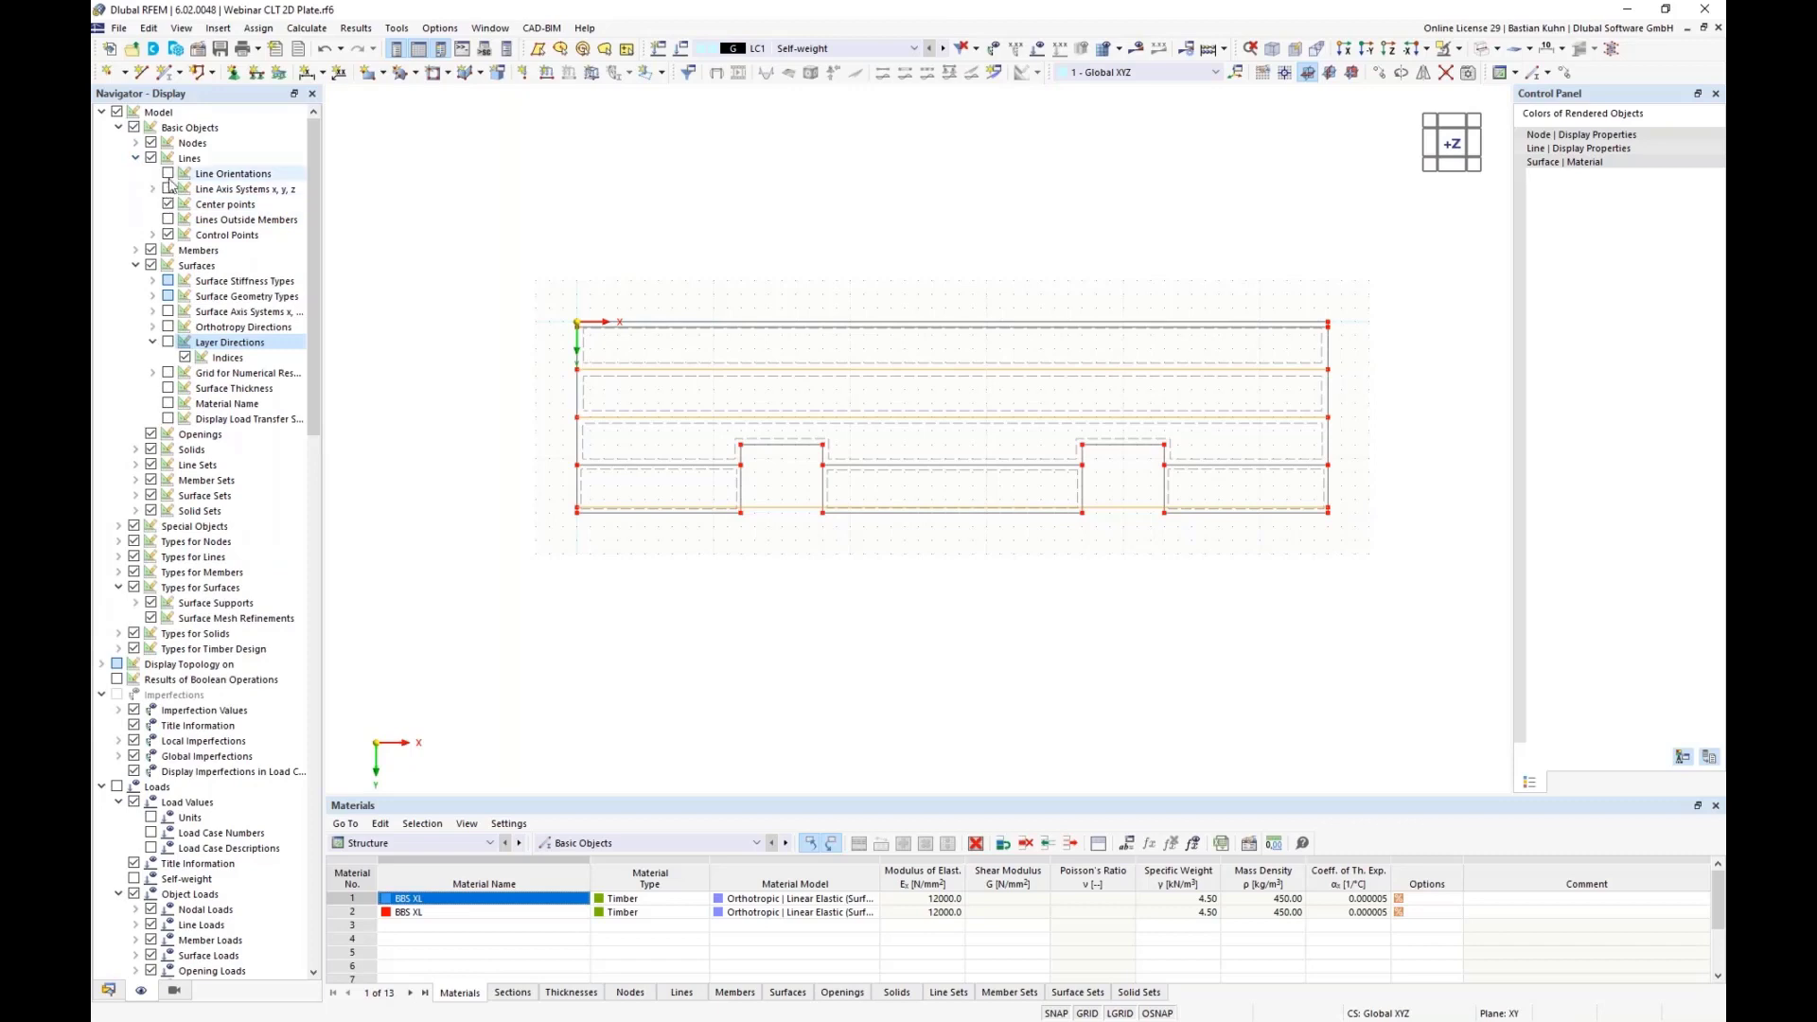
left_click(168, 174)
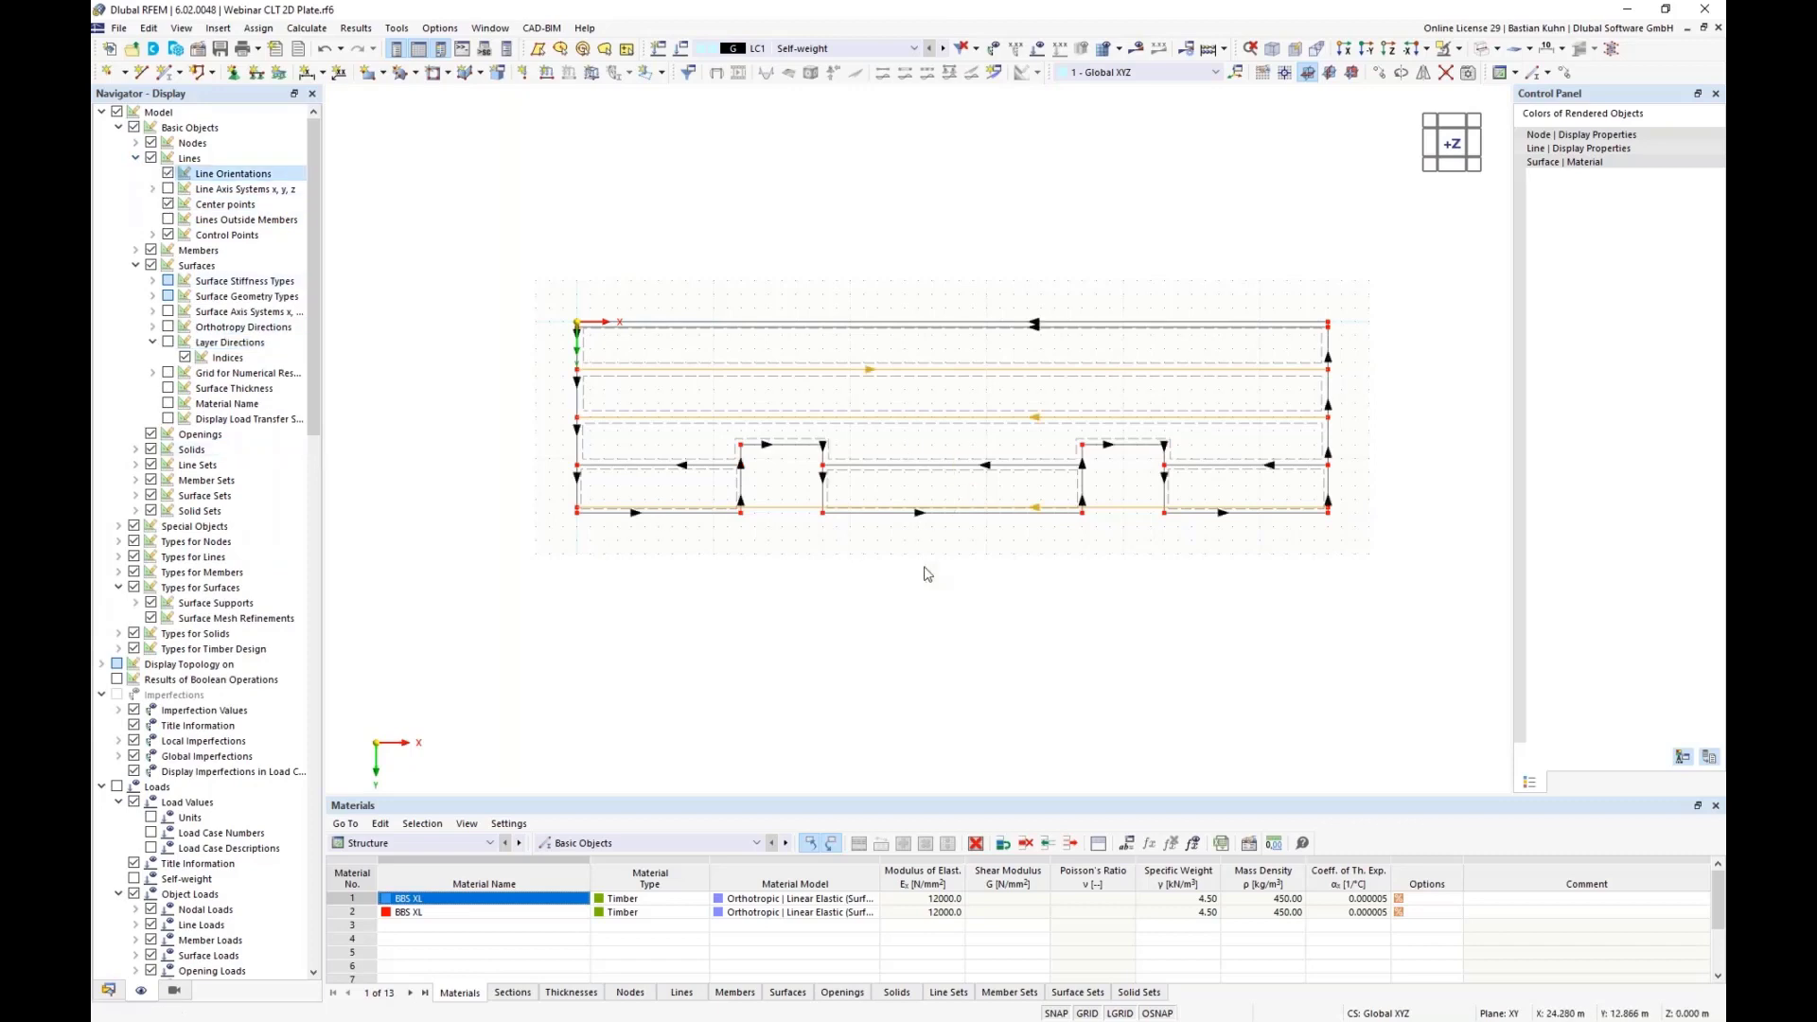
right_click(905, 376)
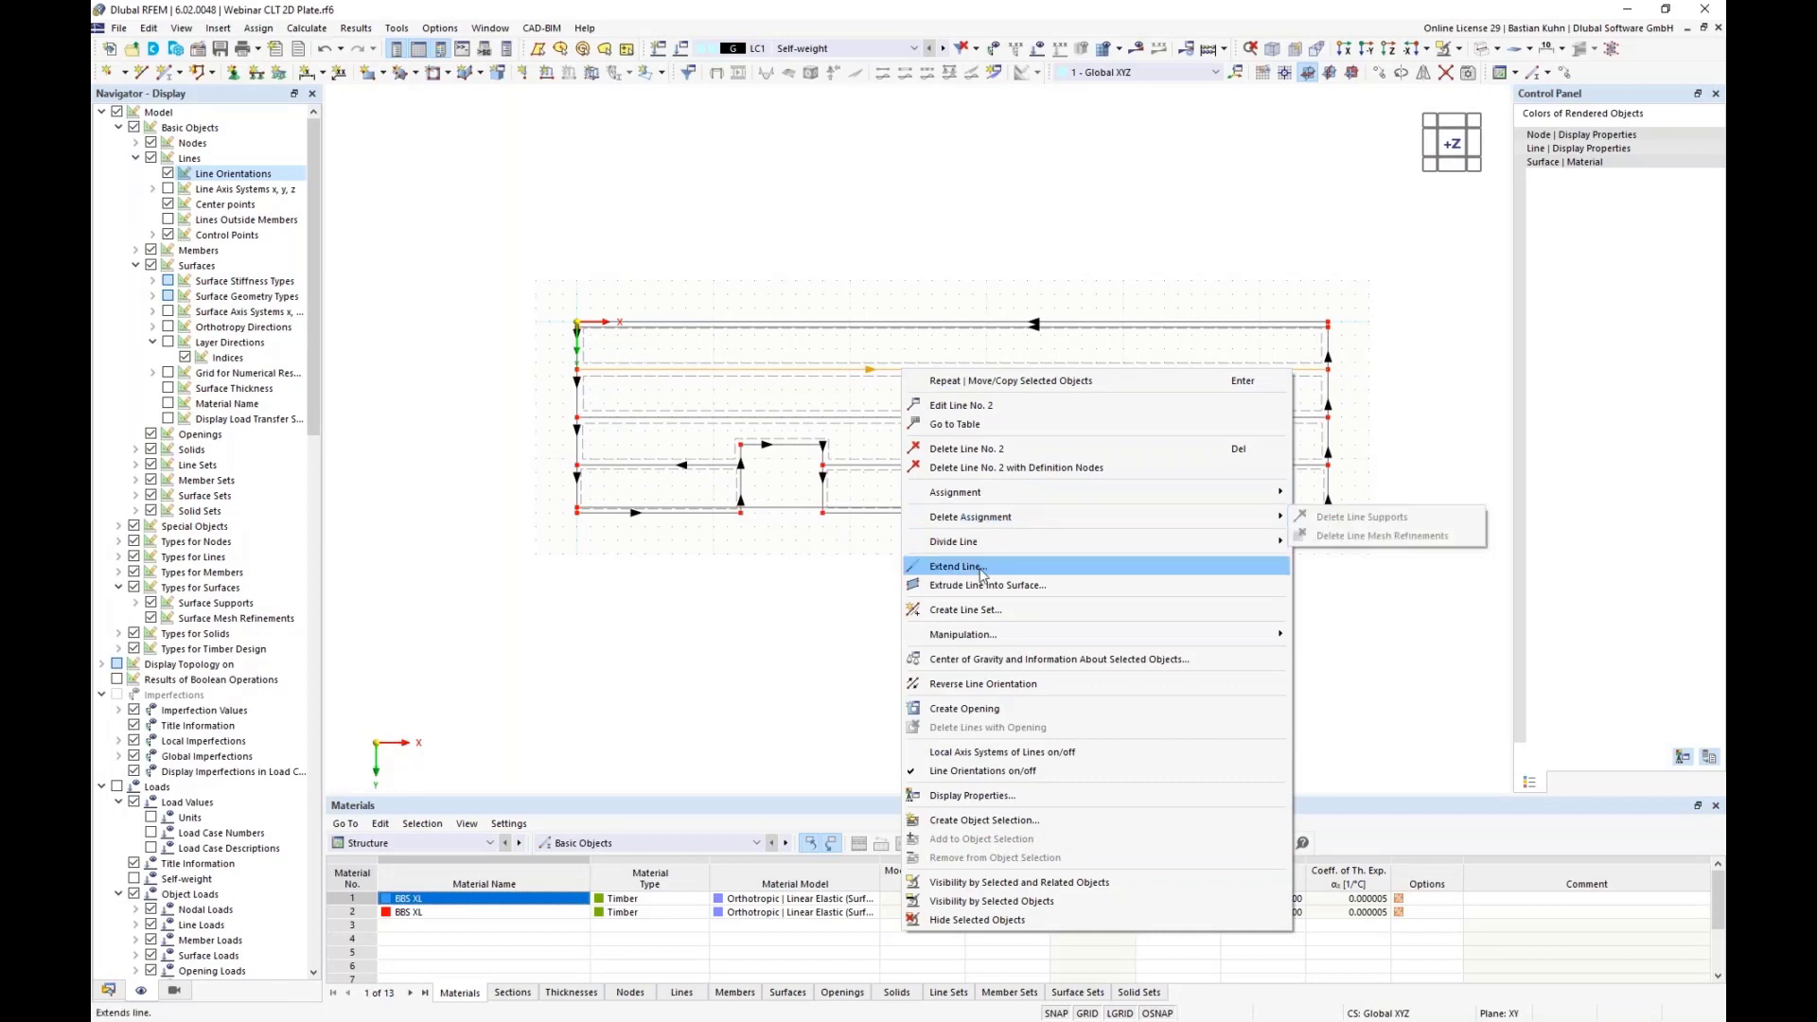
left_click(989, 683)
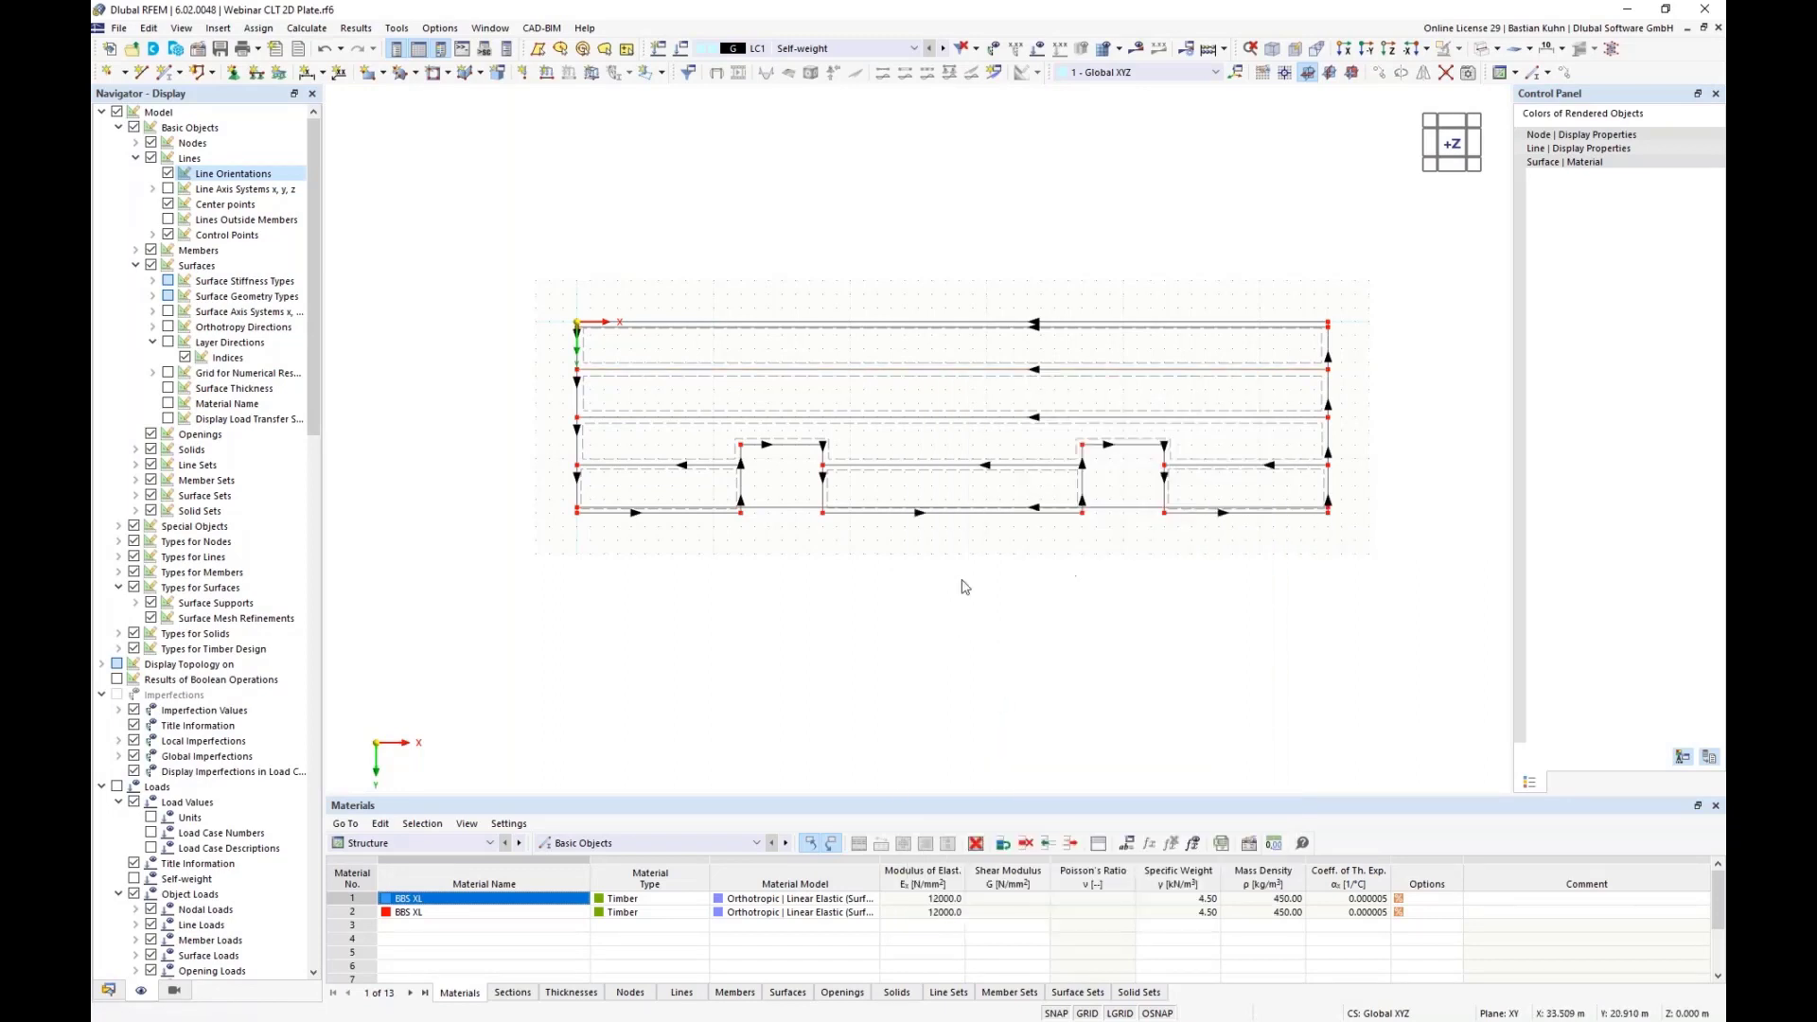
Hide the line orientations and check the line axis systems of the plate, leaving them switched off
left_click(168, 174)
left_click(168, 190)
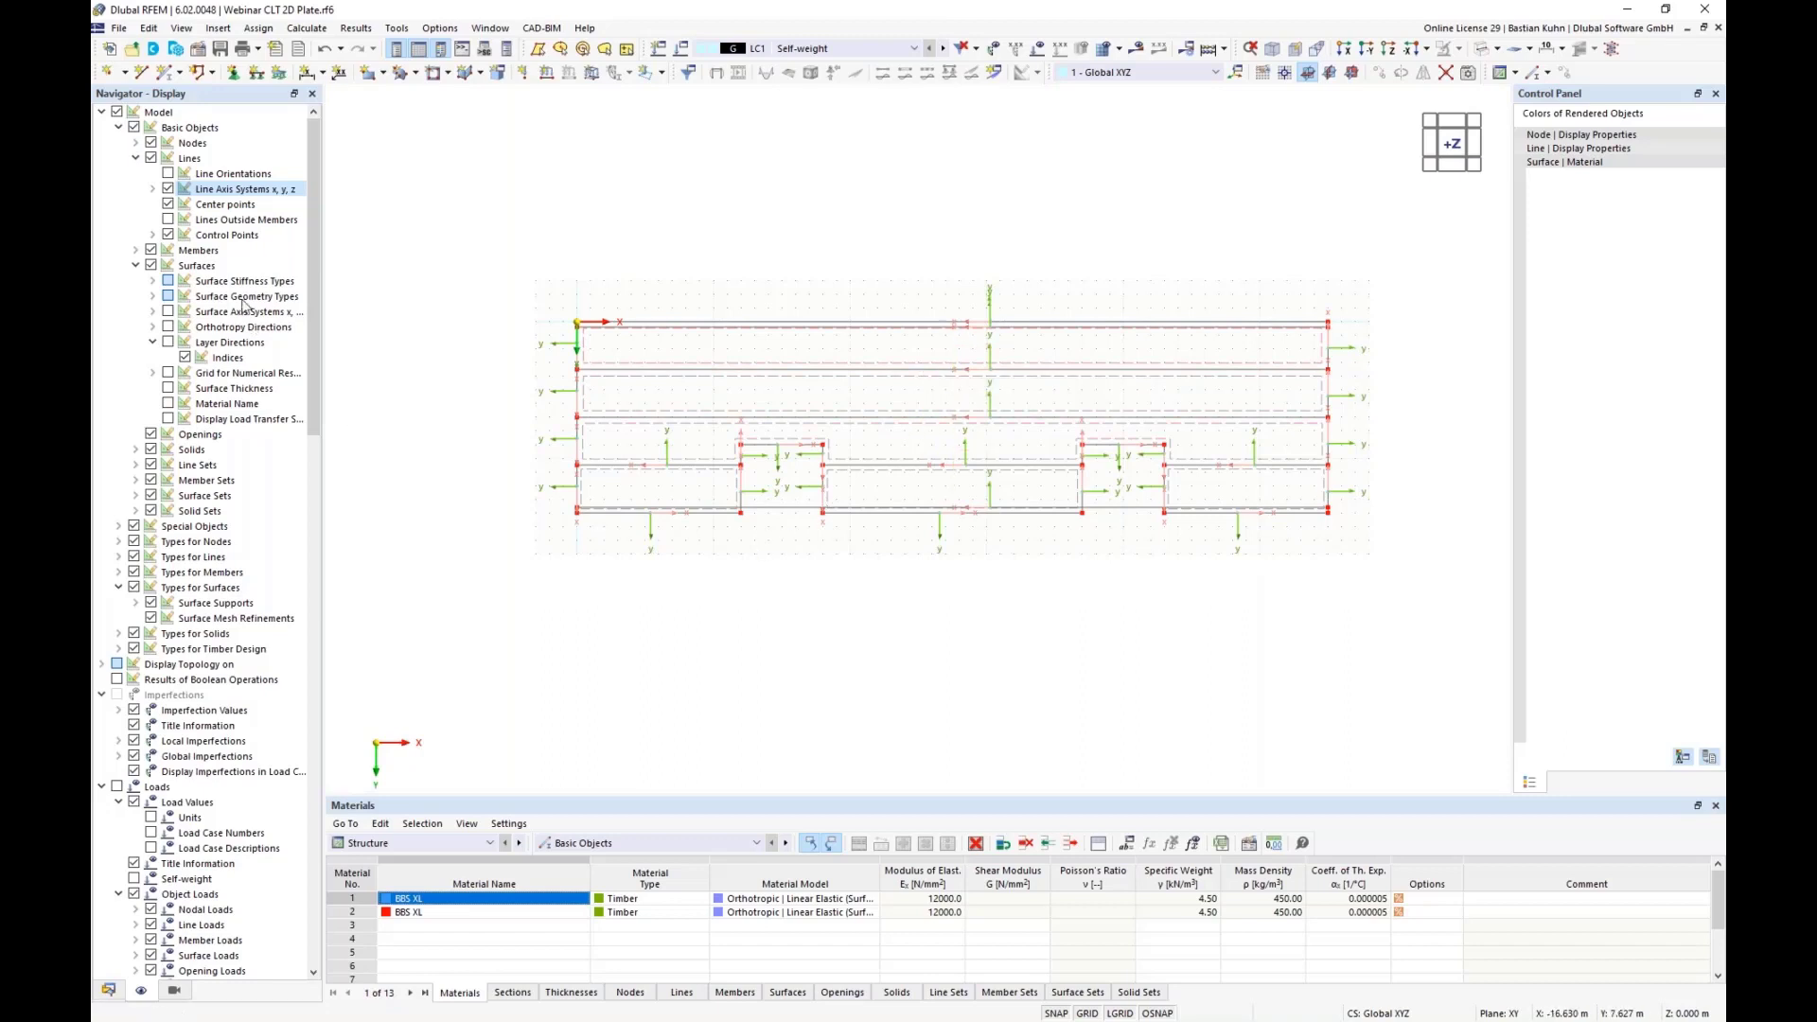
left_click(168, 189)
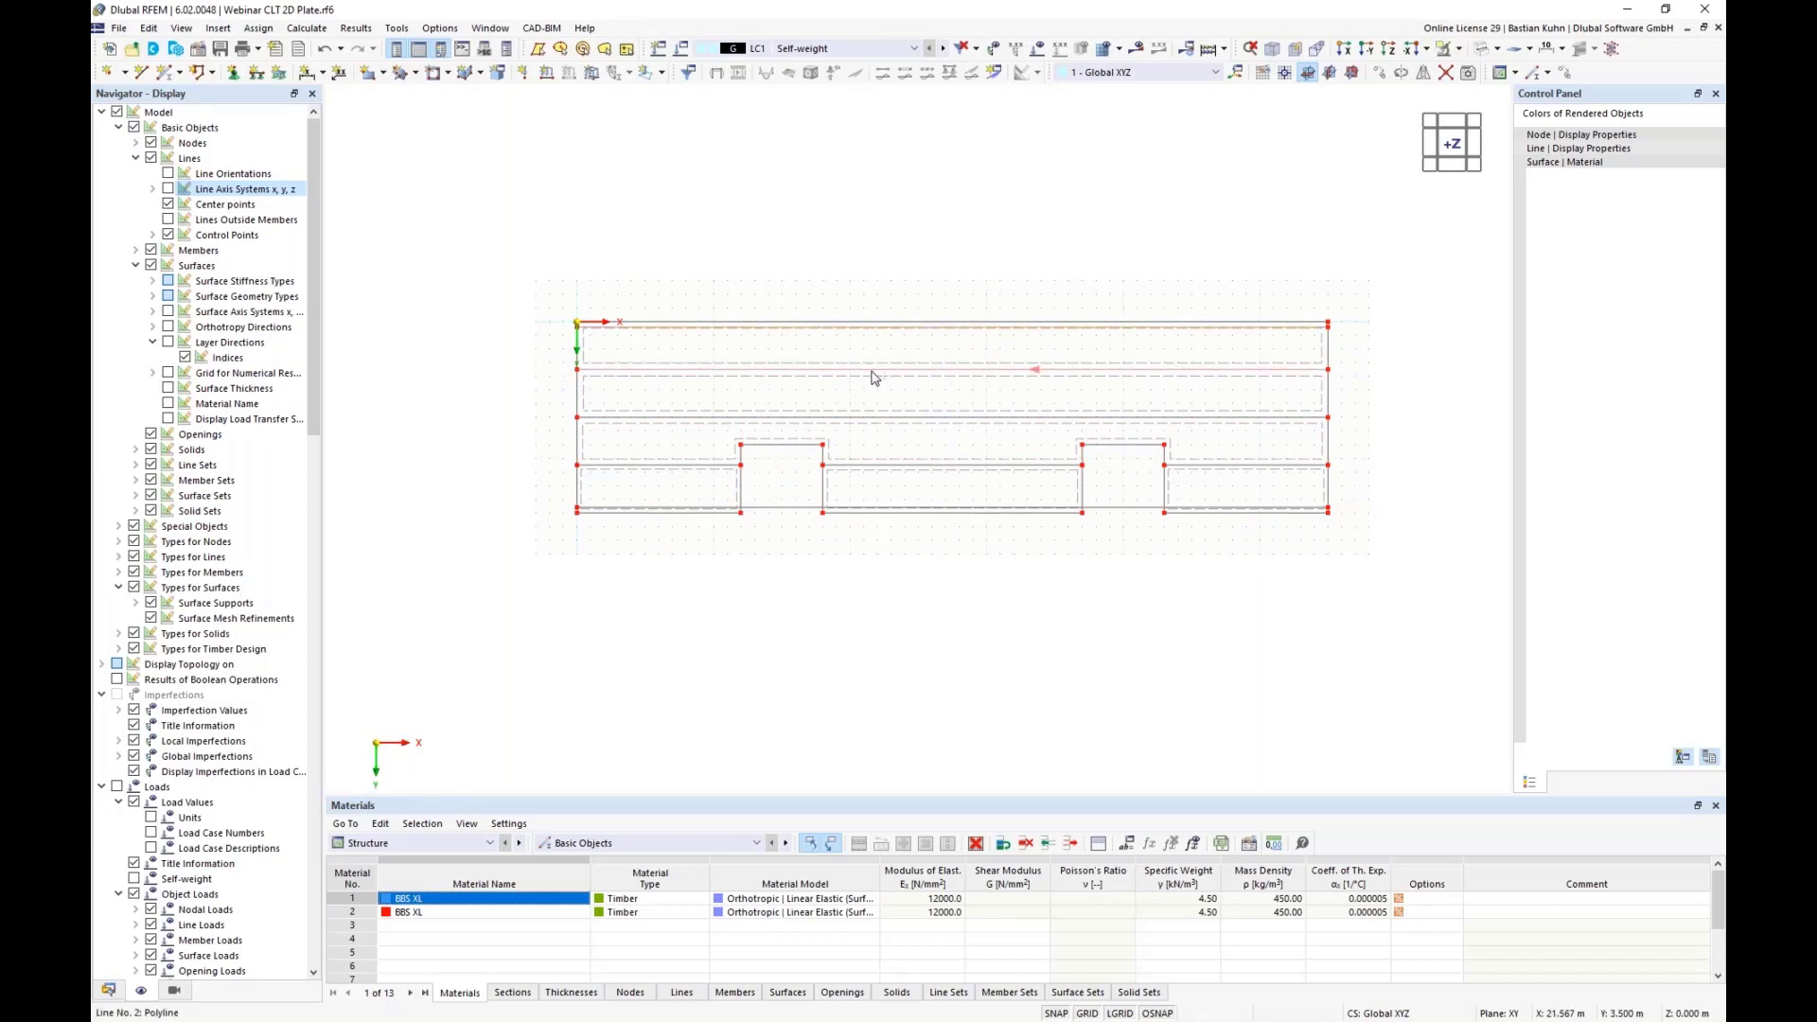
Divide the four full-length lines 2, 12, 35 and 36 by distance close to their line ends
left_click(896, 418)
right_click(918, 512)
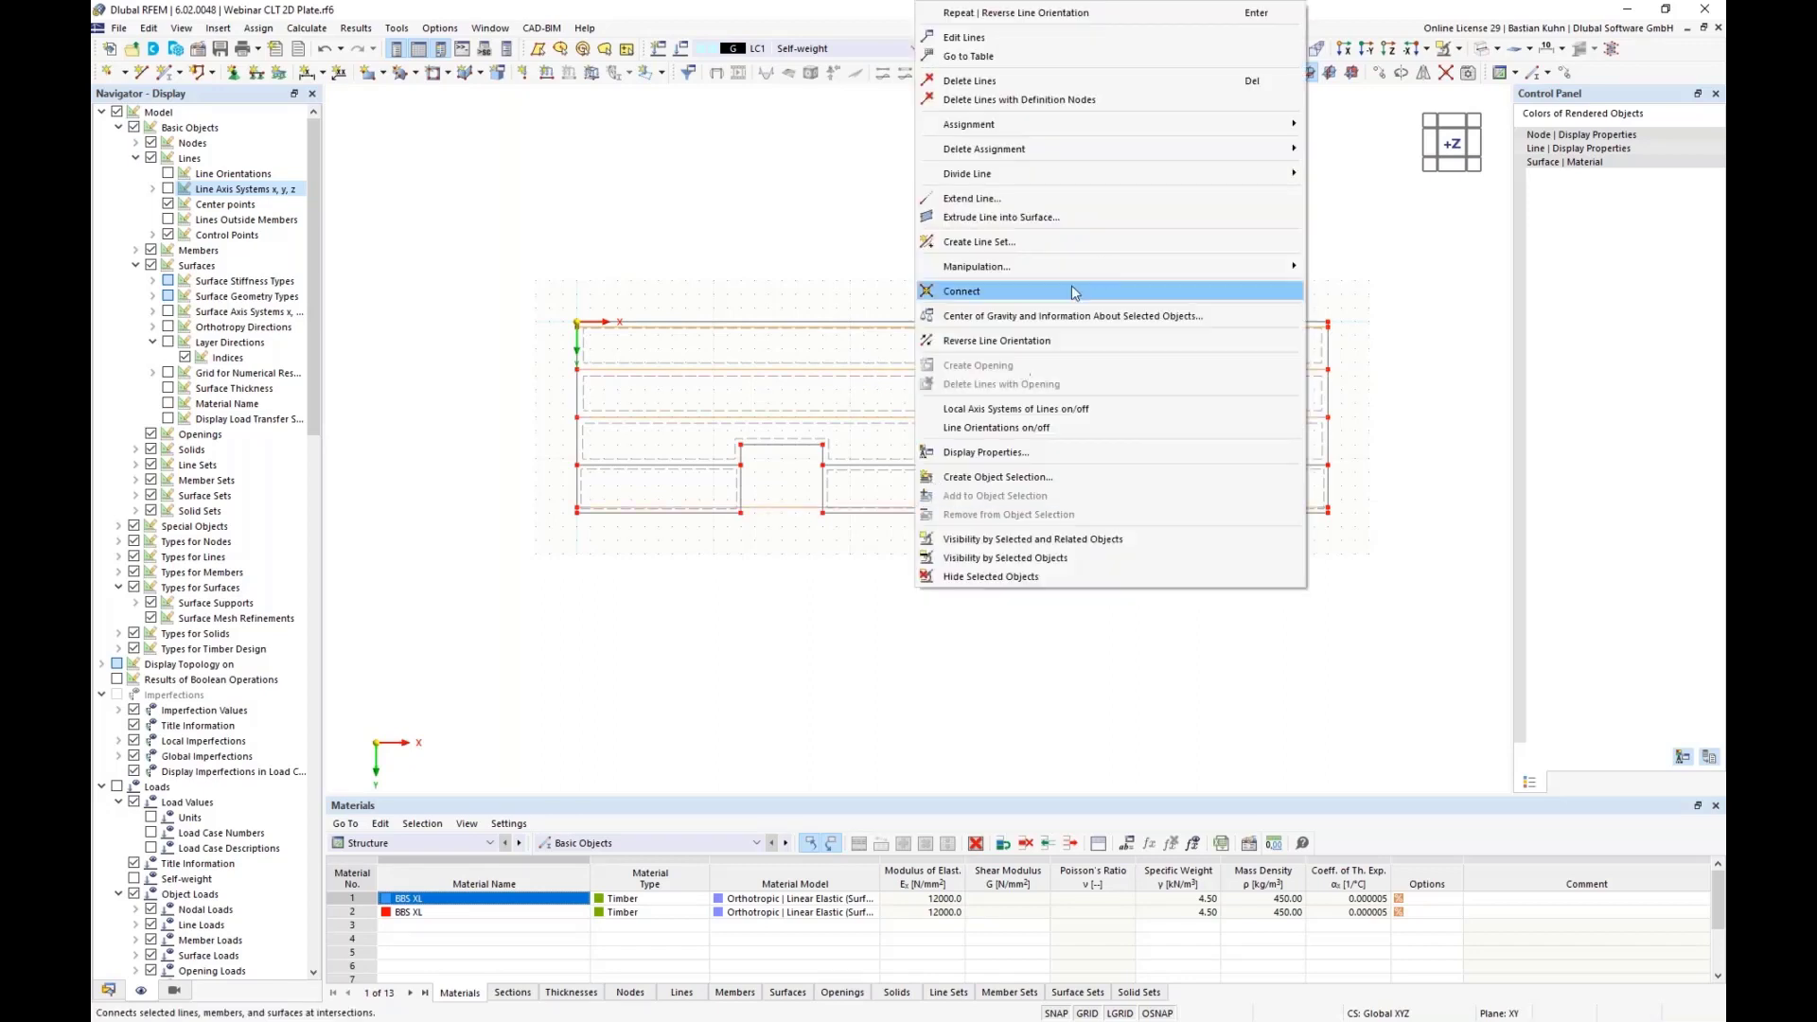
mouse_move(1305, 176)
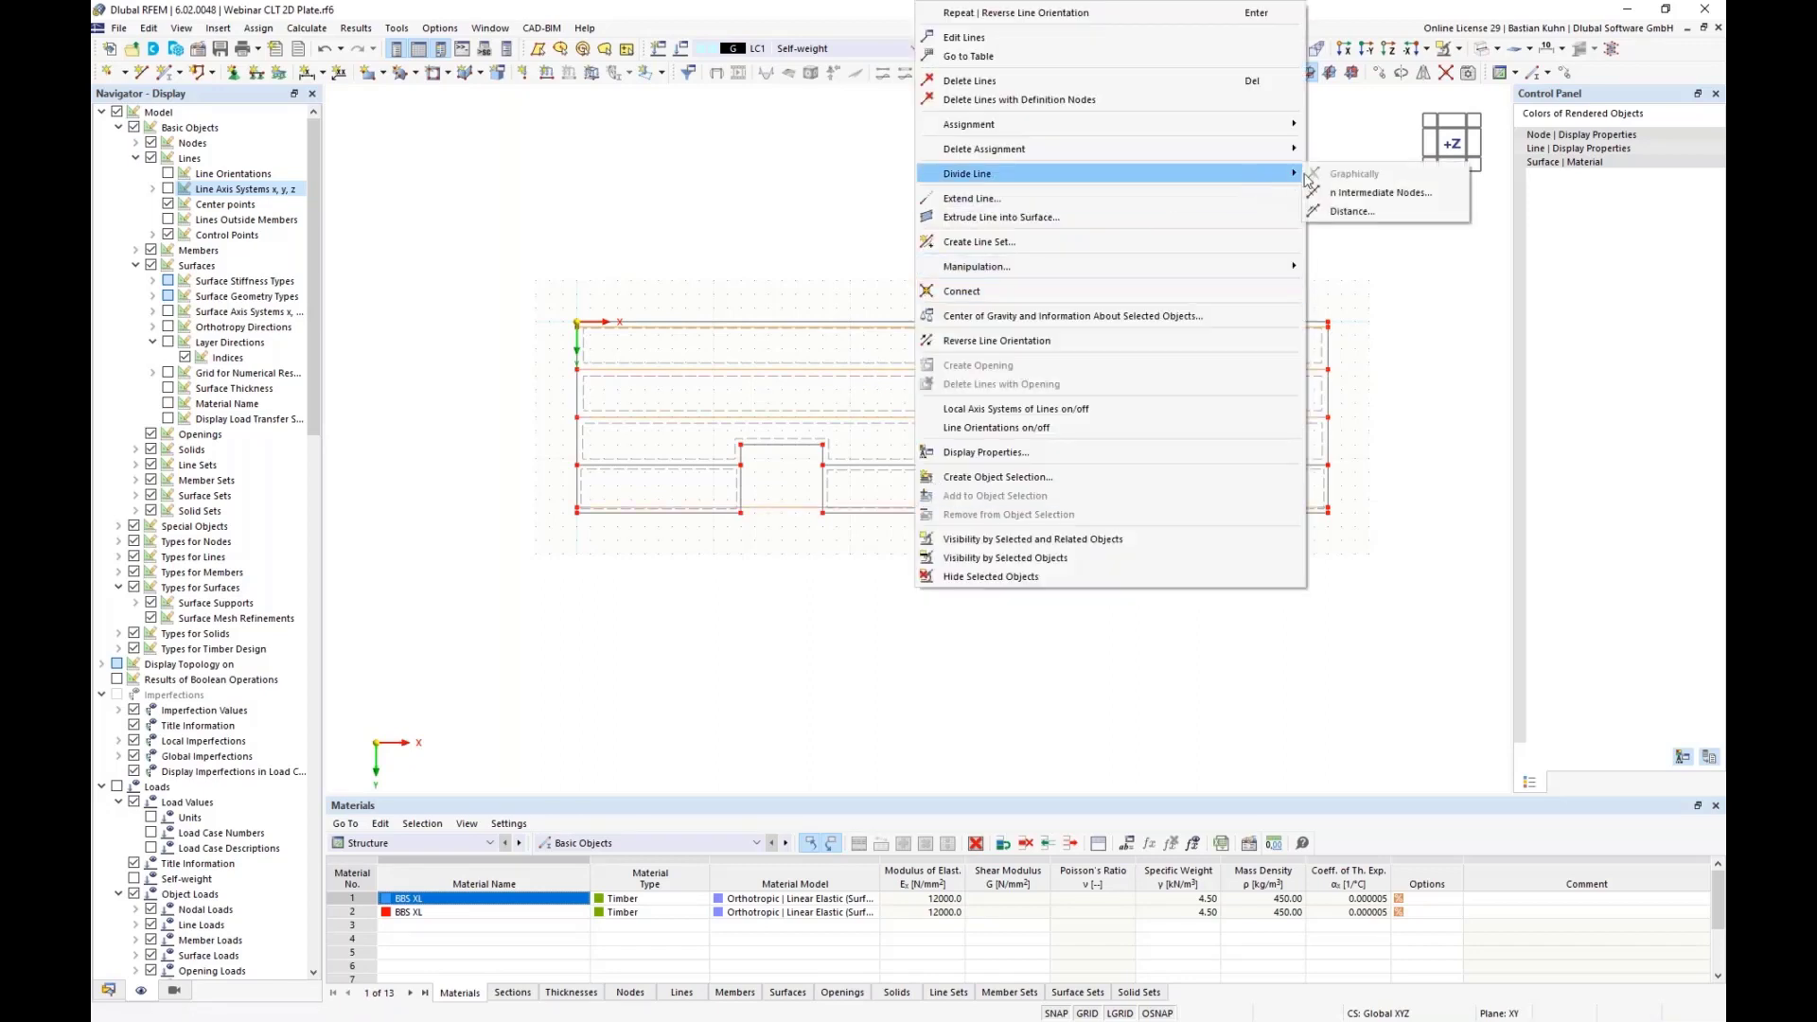
left_click(1344, 211)
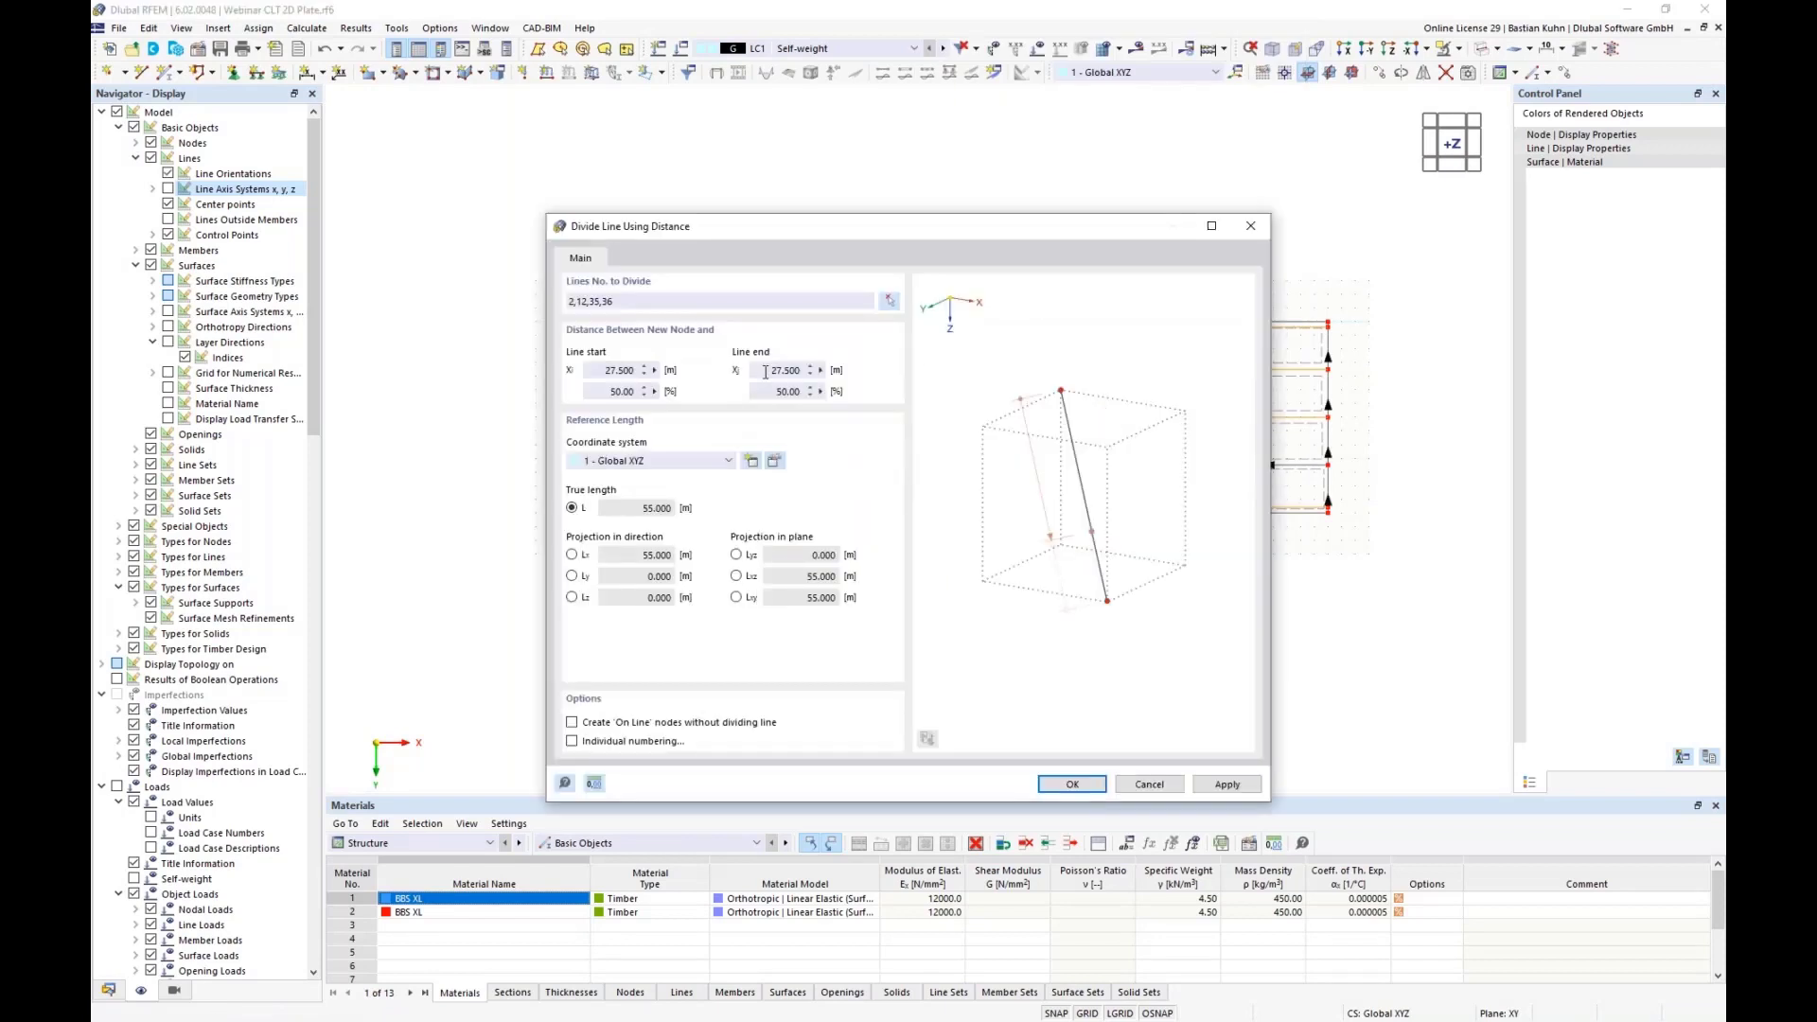
double_click(766, 371)
type("0")
left_click(1073, 784)
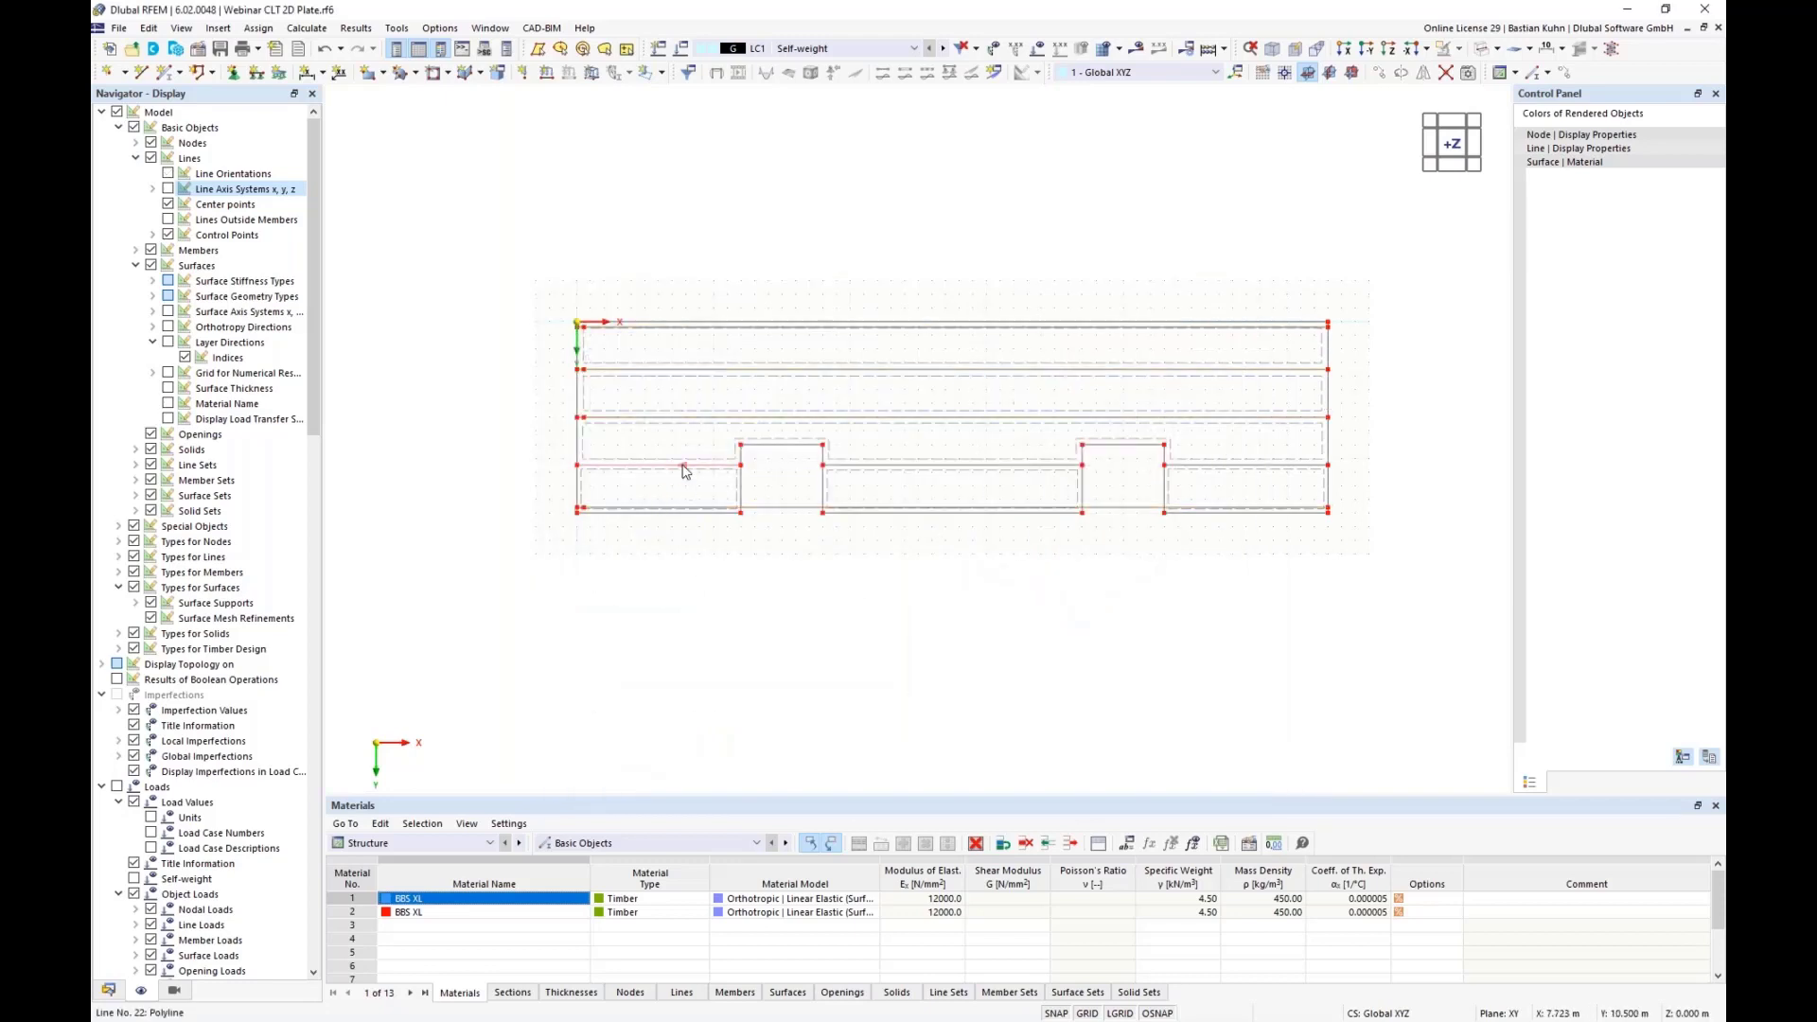
Divide the first joint segment between the third and fourth strips at 0.5 m from its line end
right_click(686, 470)
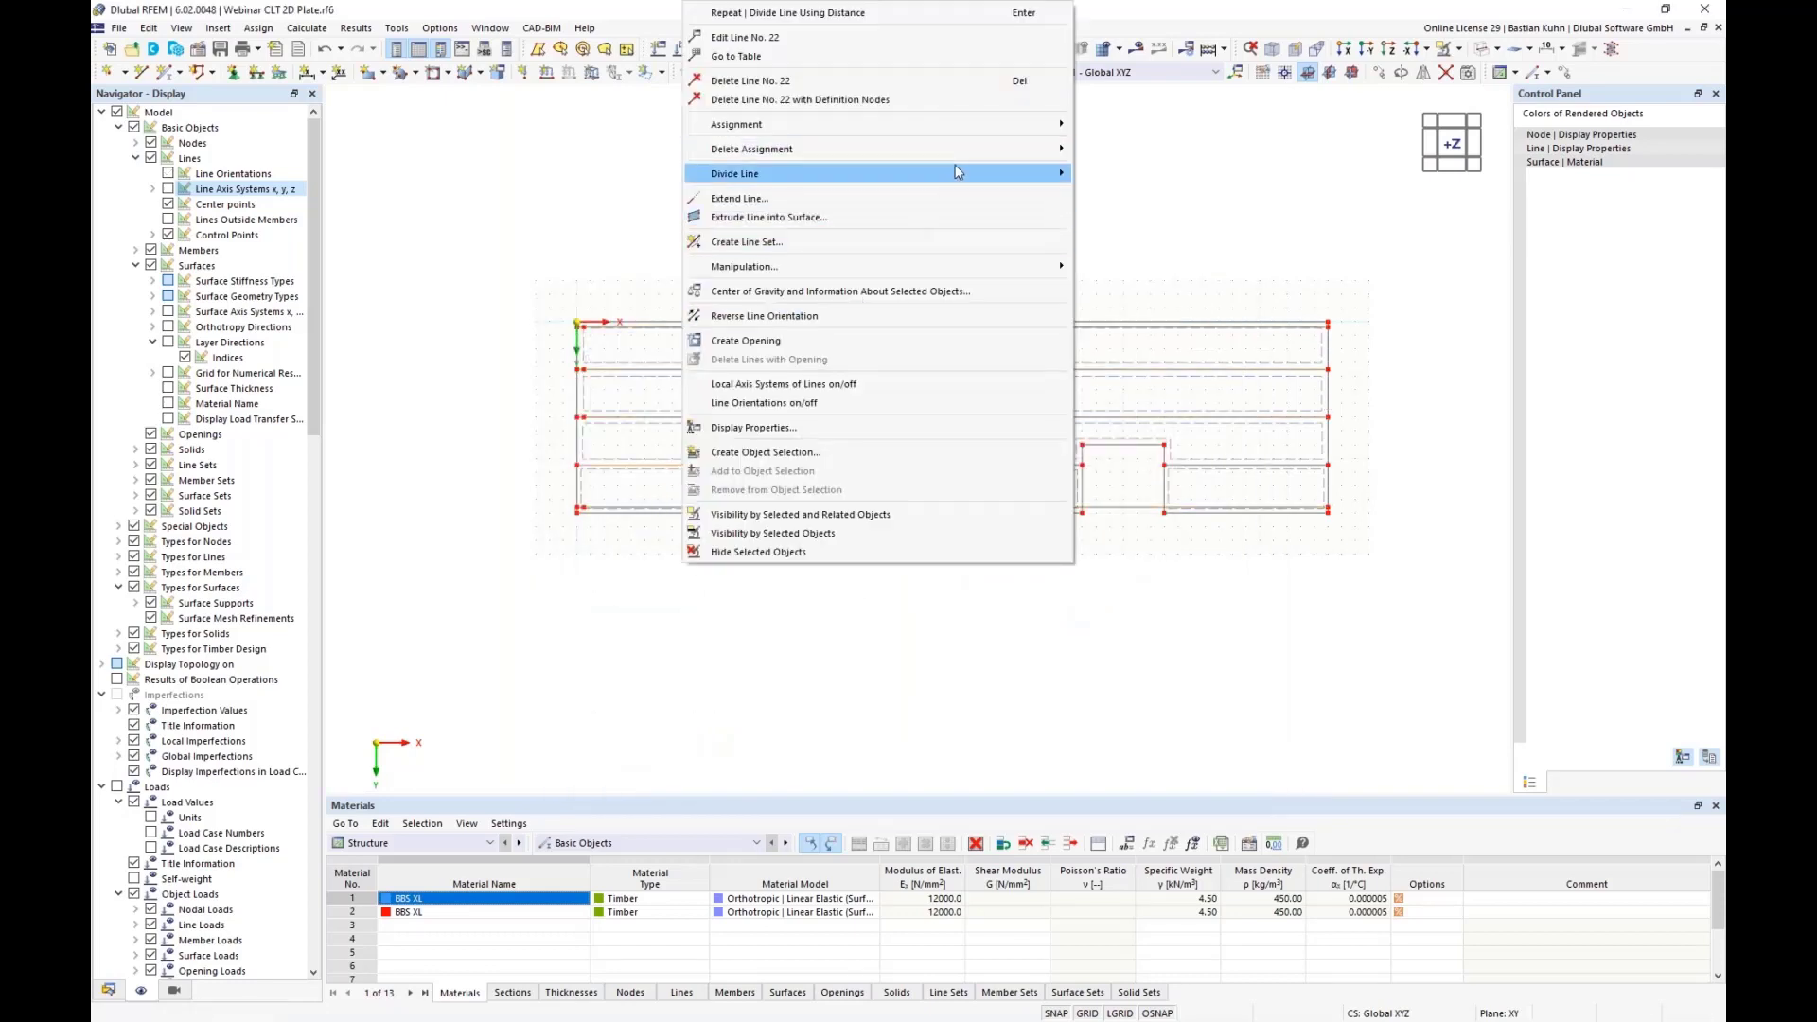
mouse_move(1055, 175)
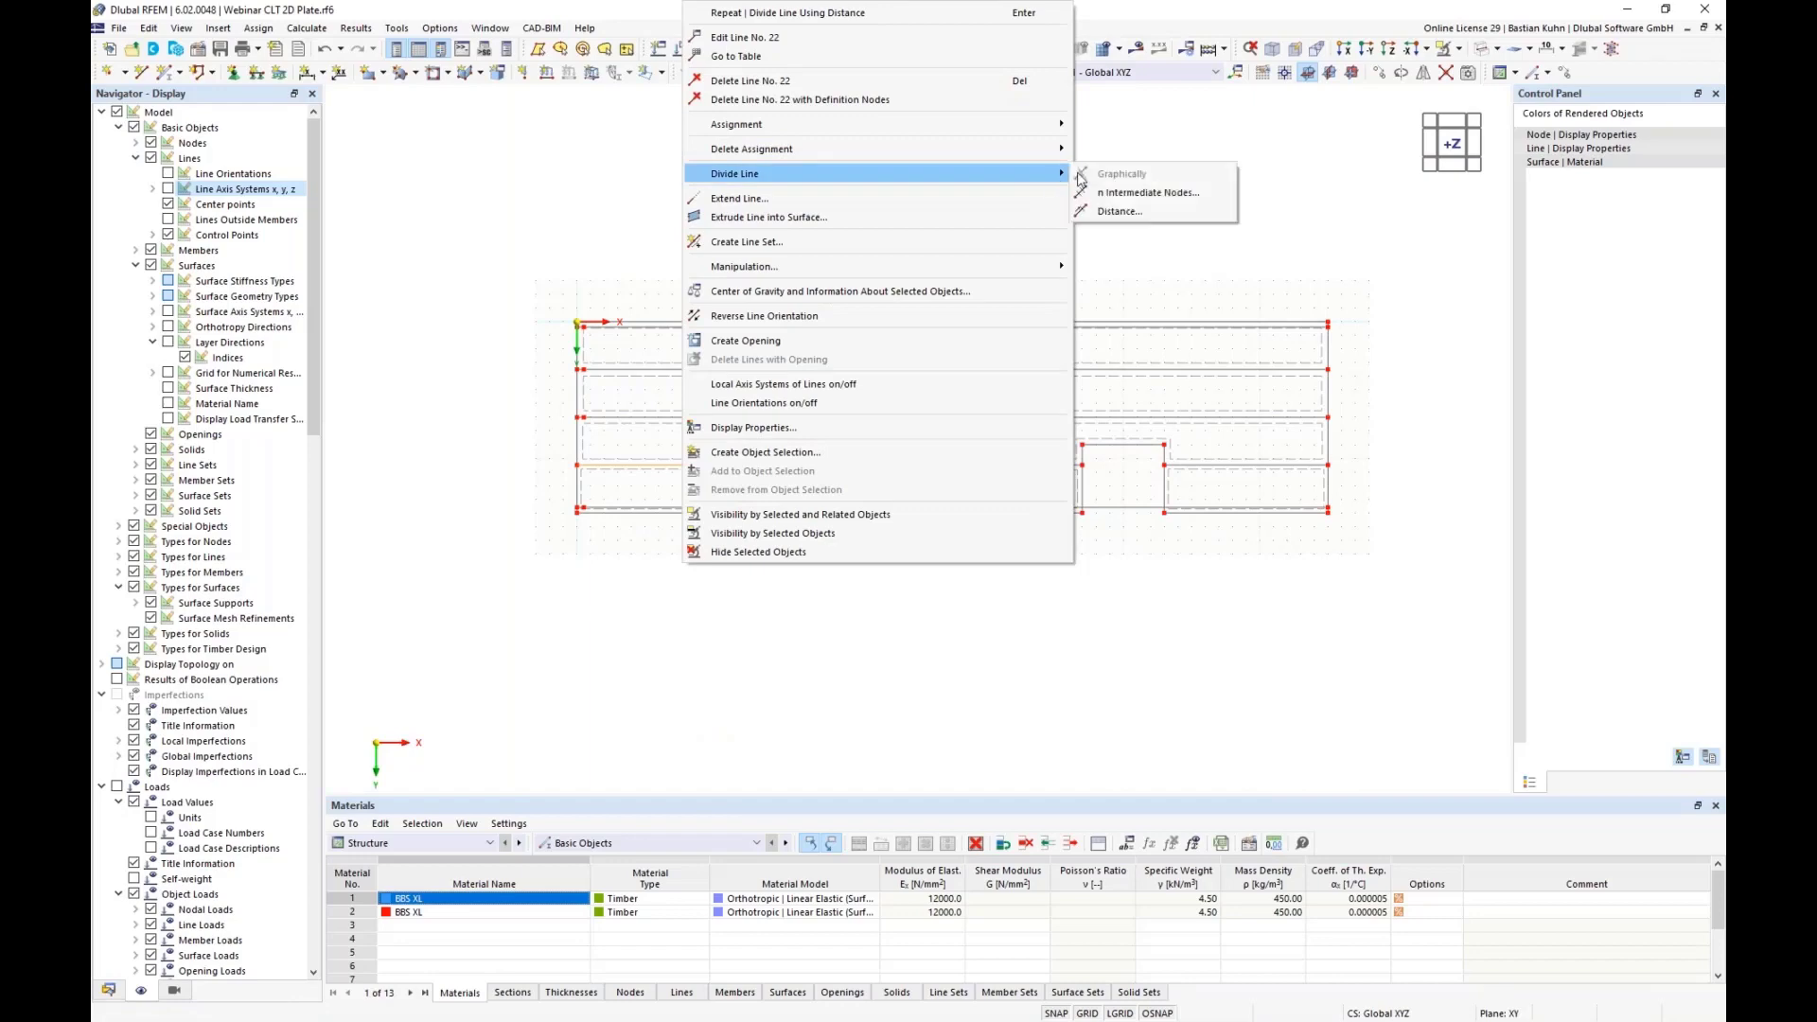
left_click(1126, 192)
left_click(778, 370)
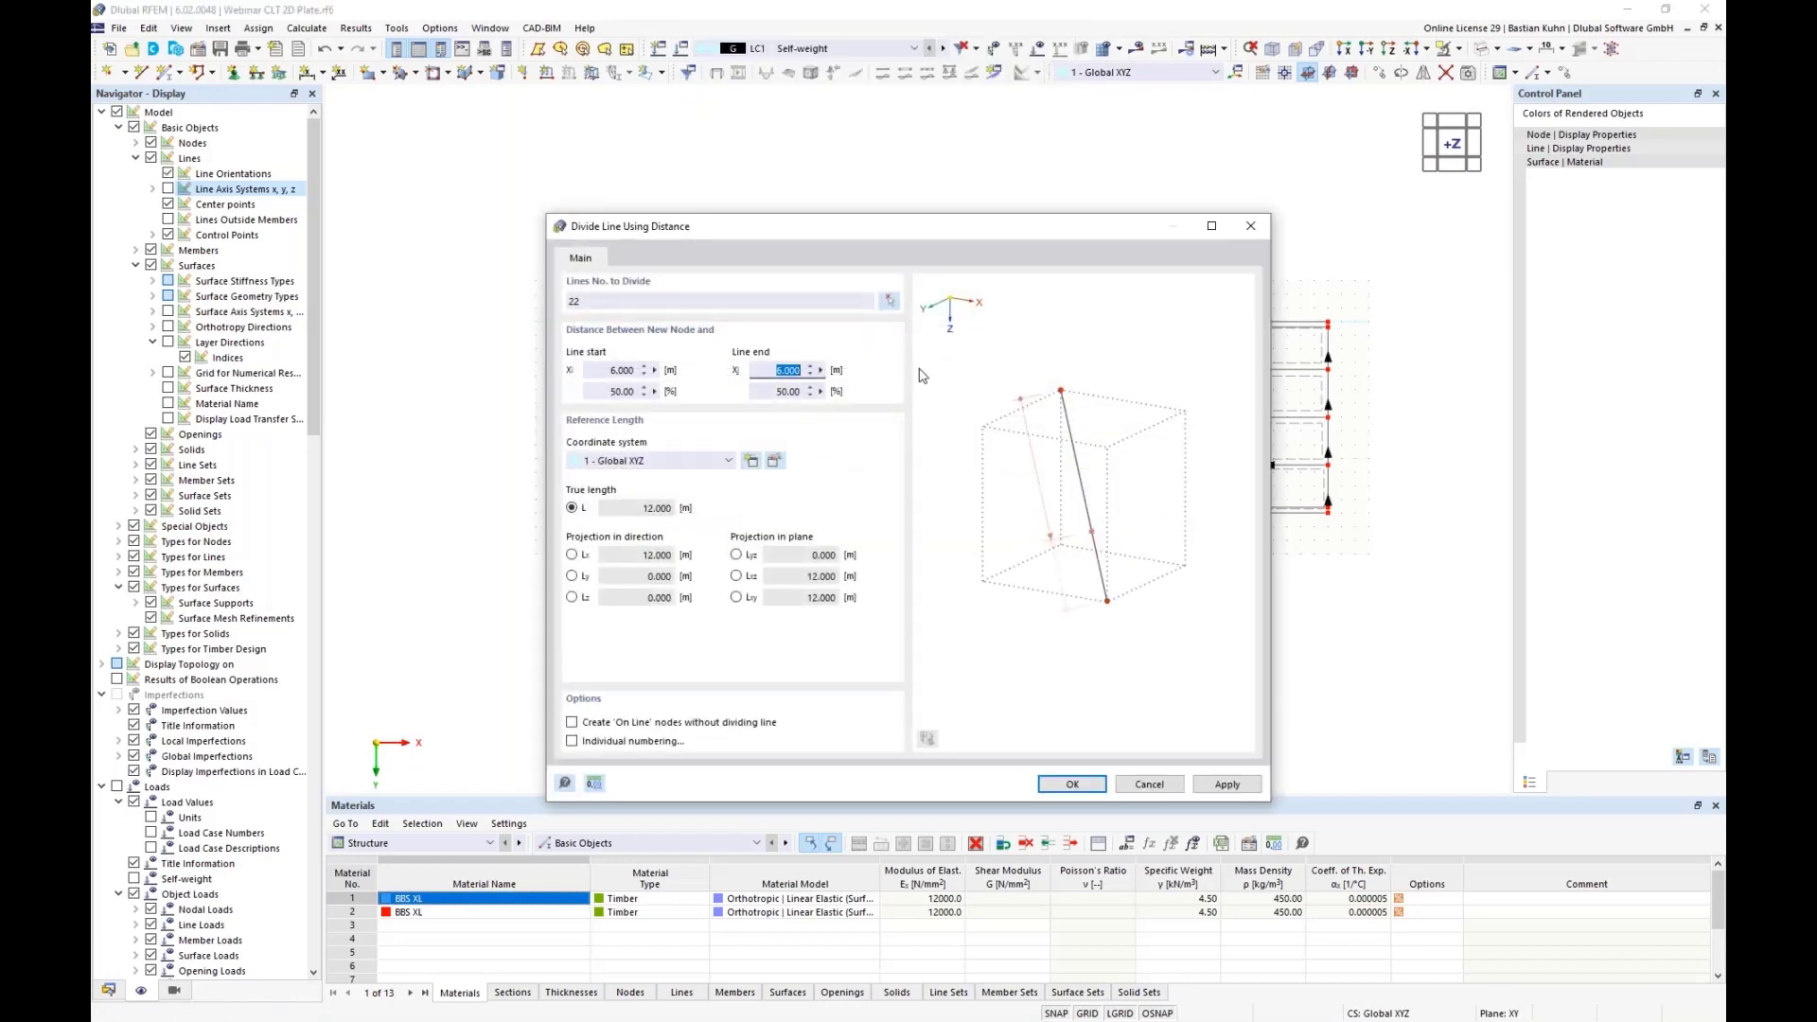
type("0,5")
key("Return")
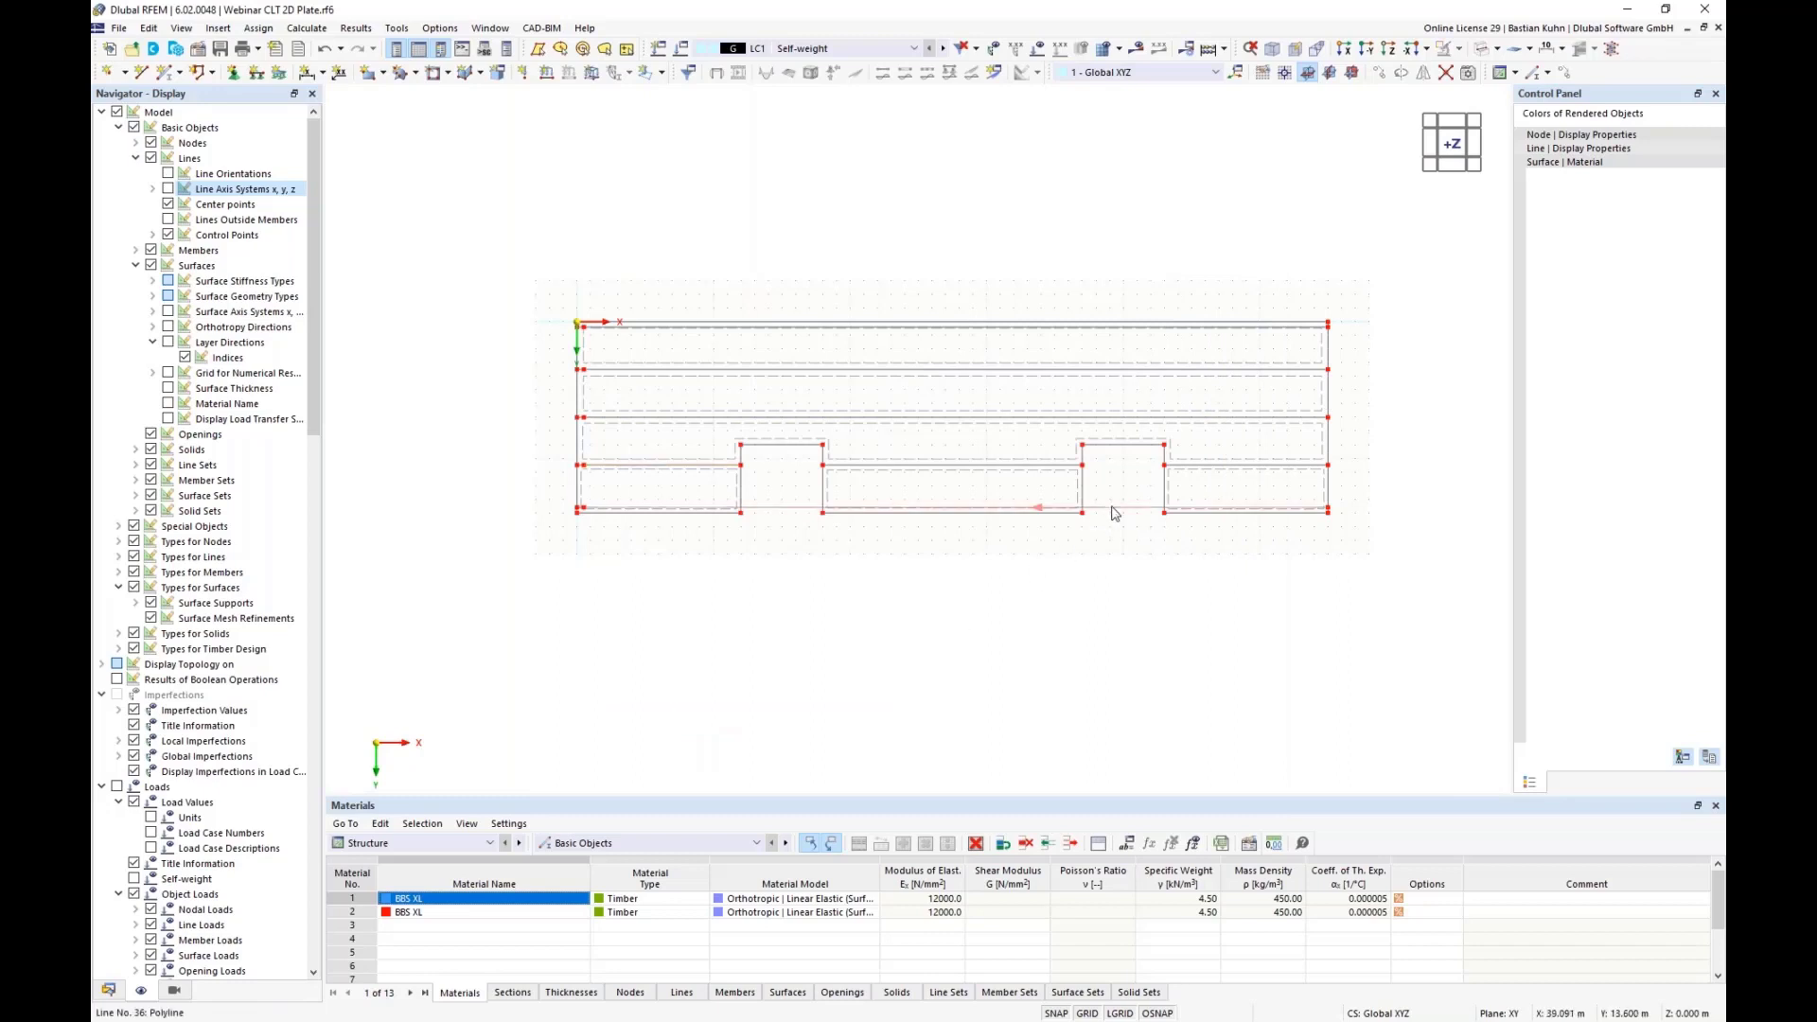
Divide lines 2, 12, 16, 35 and 36 by distance close to their line starts
left_click(1199, 422)
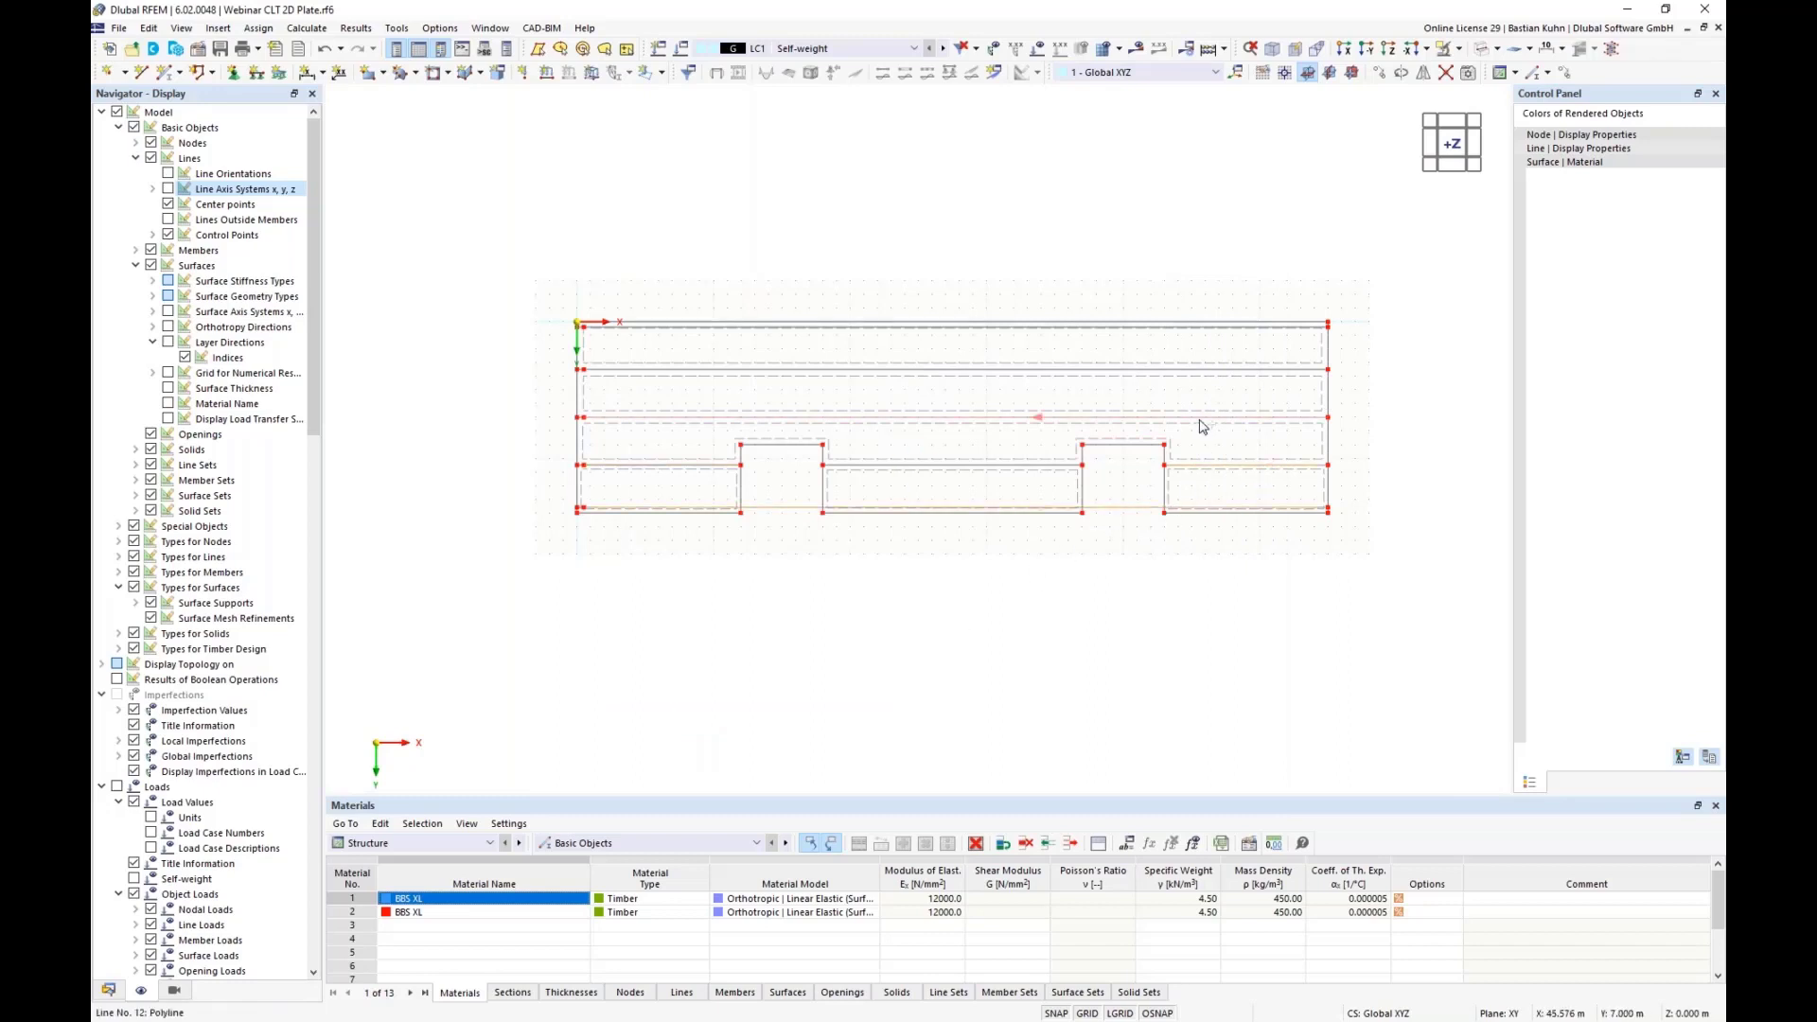
right_click(1191, 327)
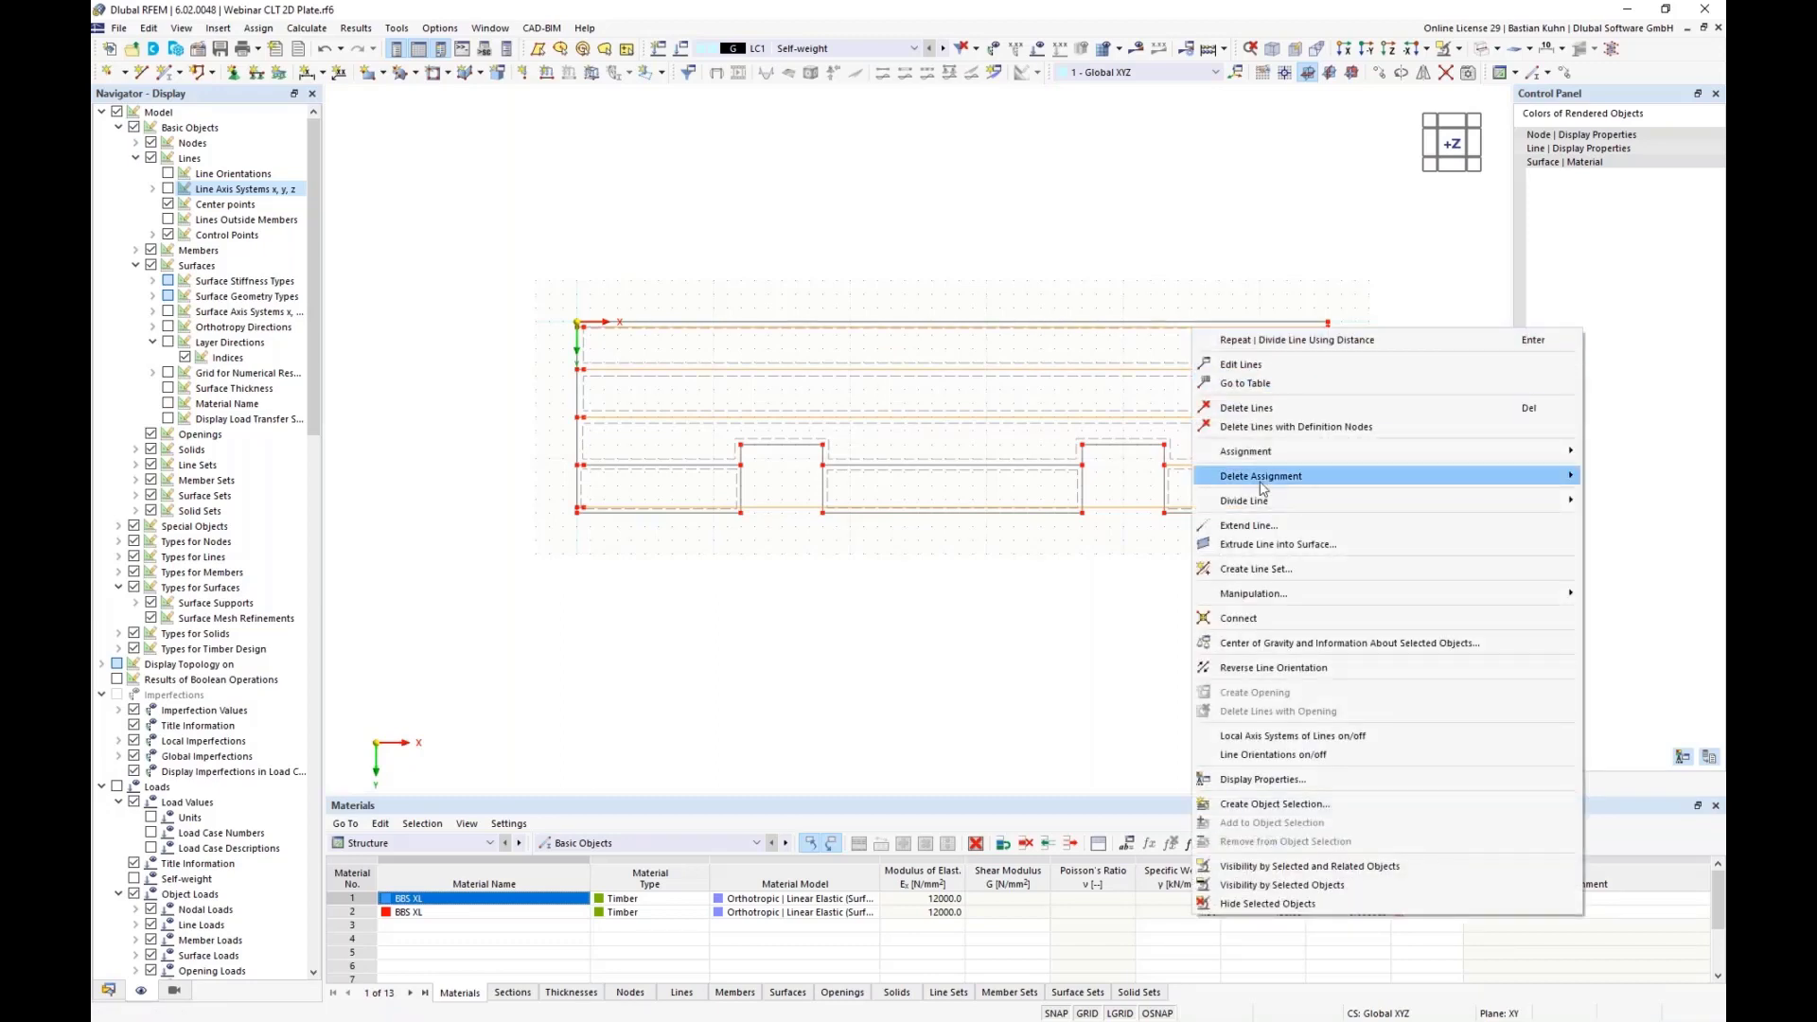
mouse_move(1262, 501)
left_click(1112, 502)
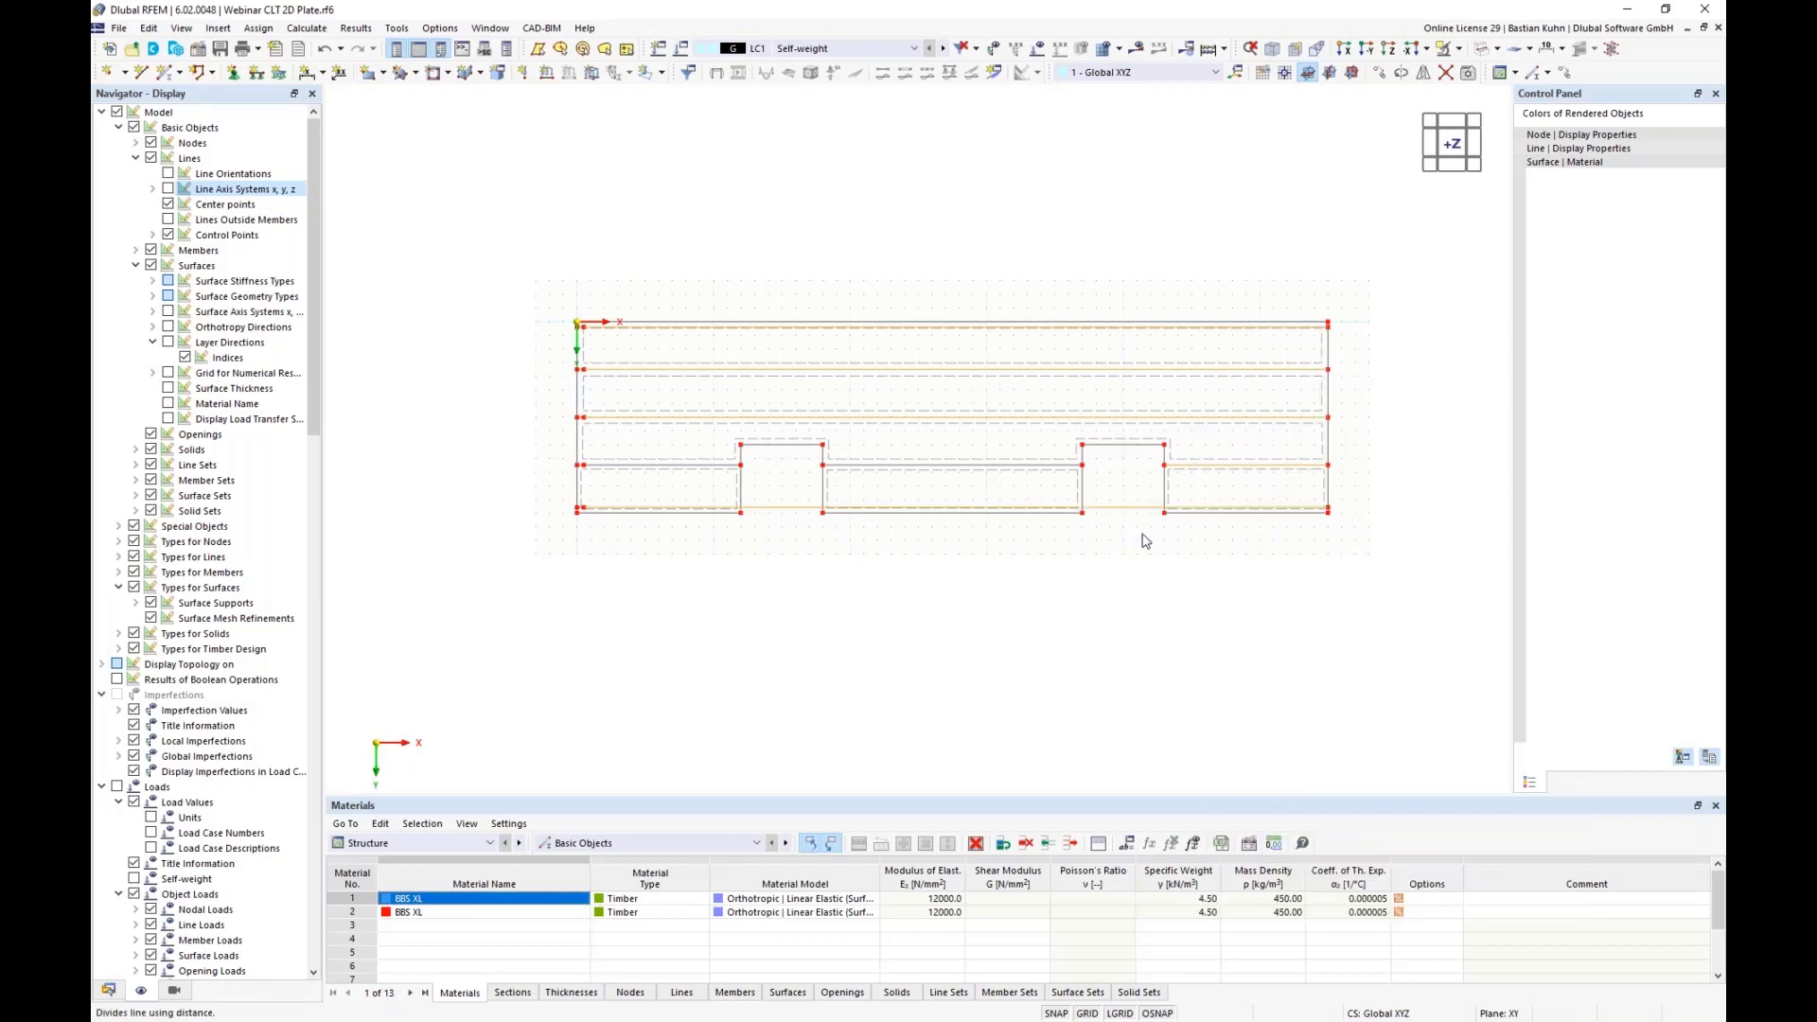
left_click(616, 371)
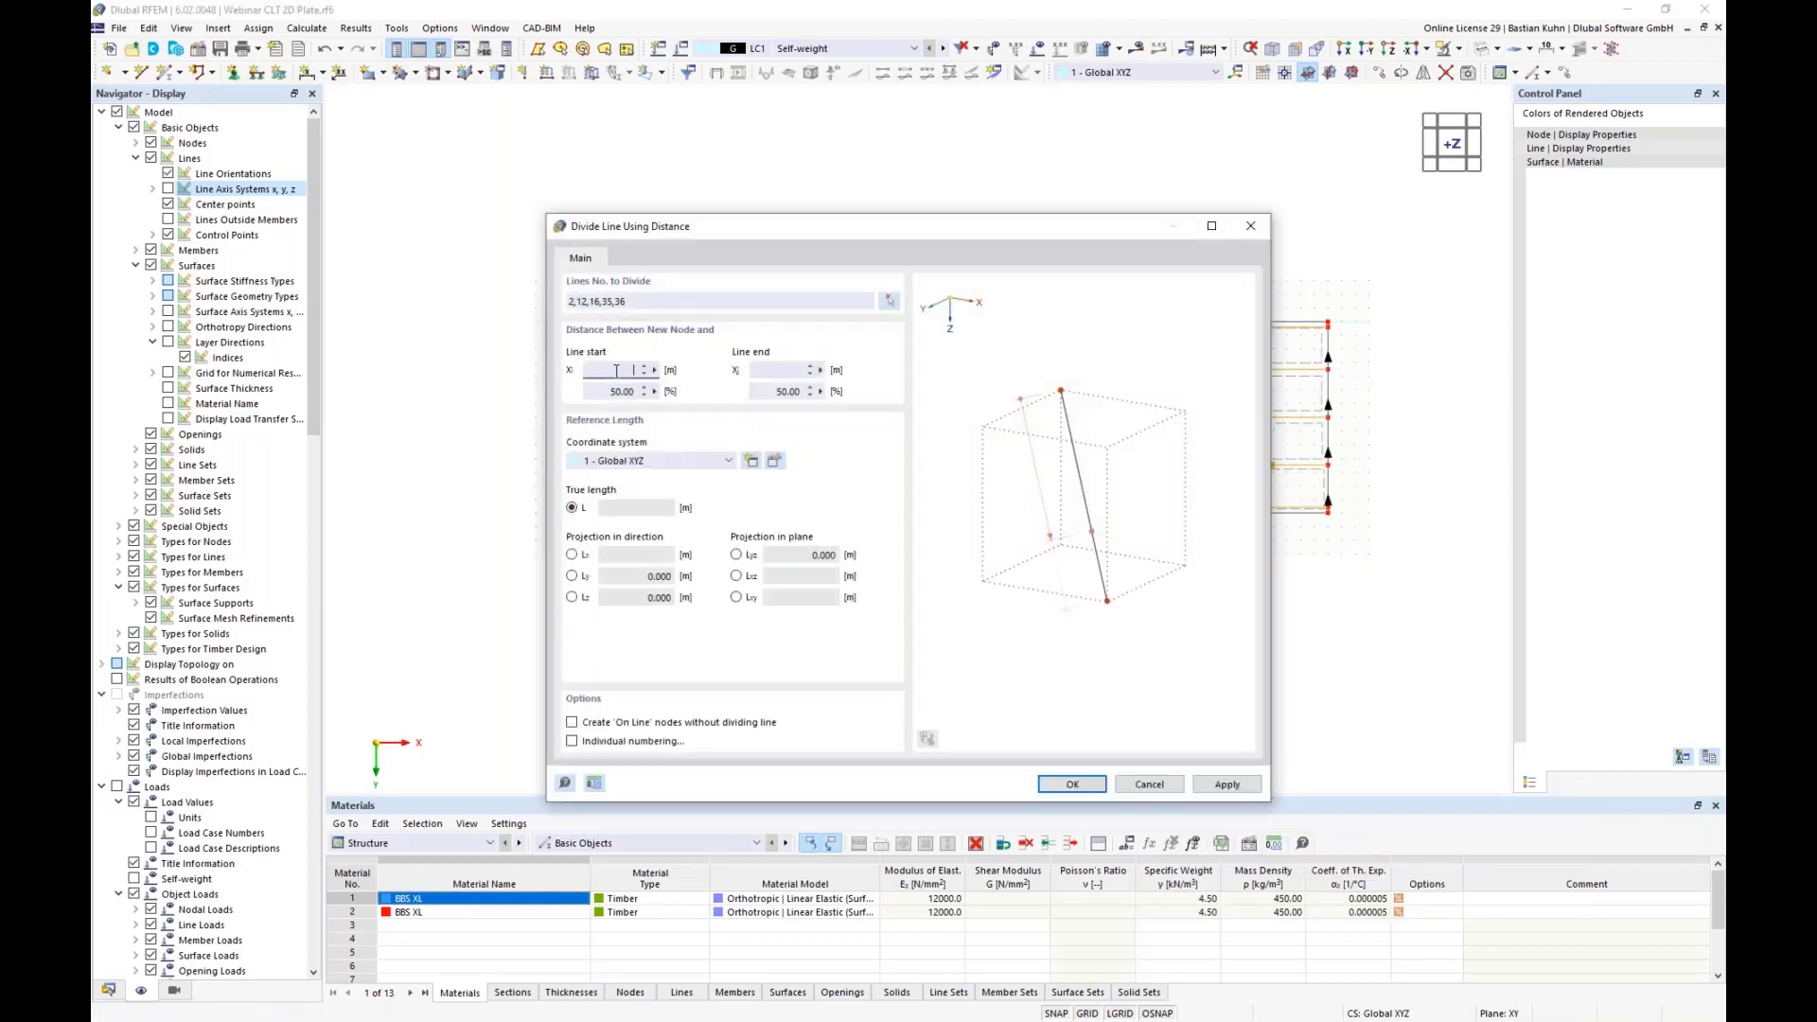
key("Return")
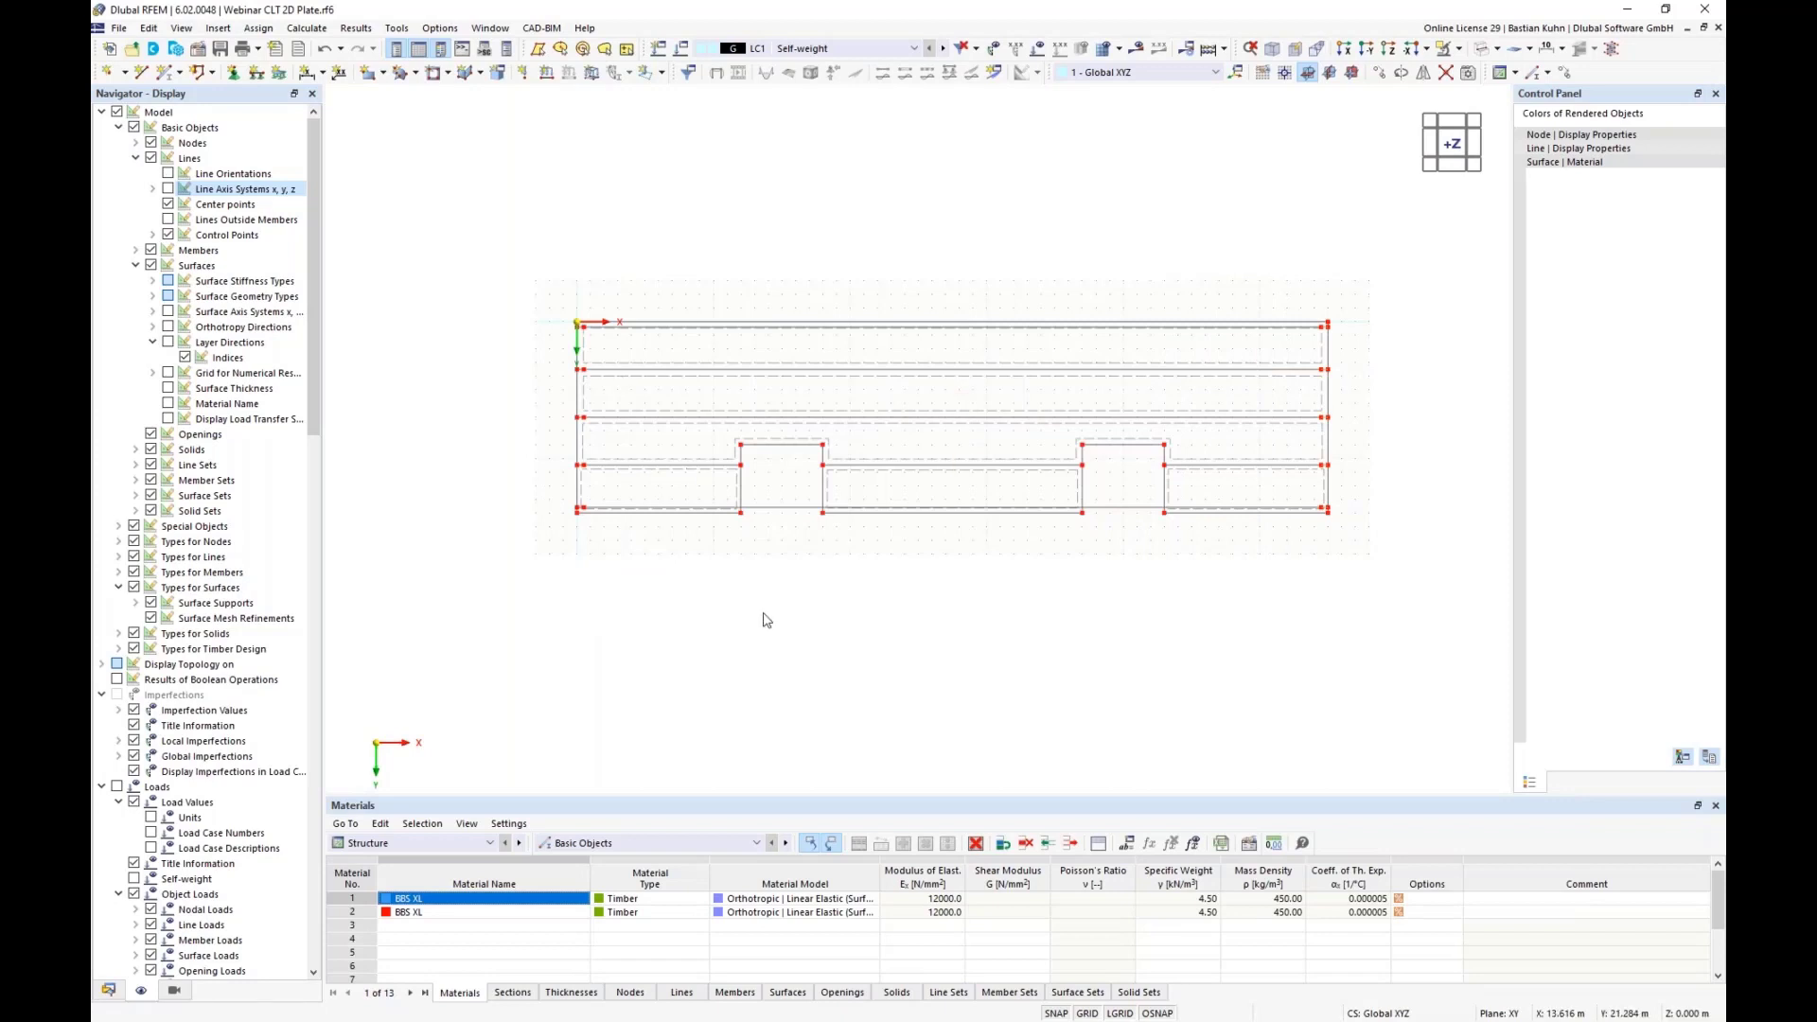
Add 11 intermediate On Line nodes to each of lines 42, 43, 45 and 46 without dividing the lines
left_click(781, 510)
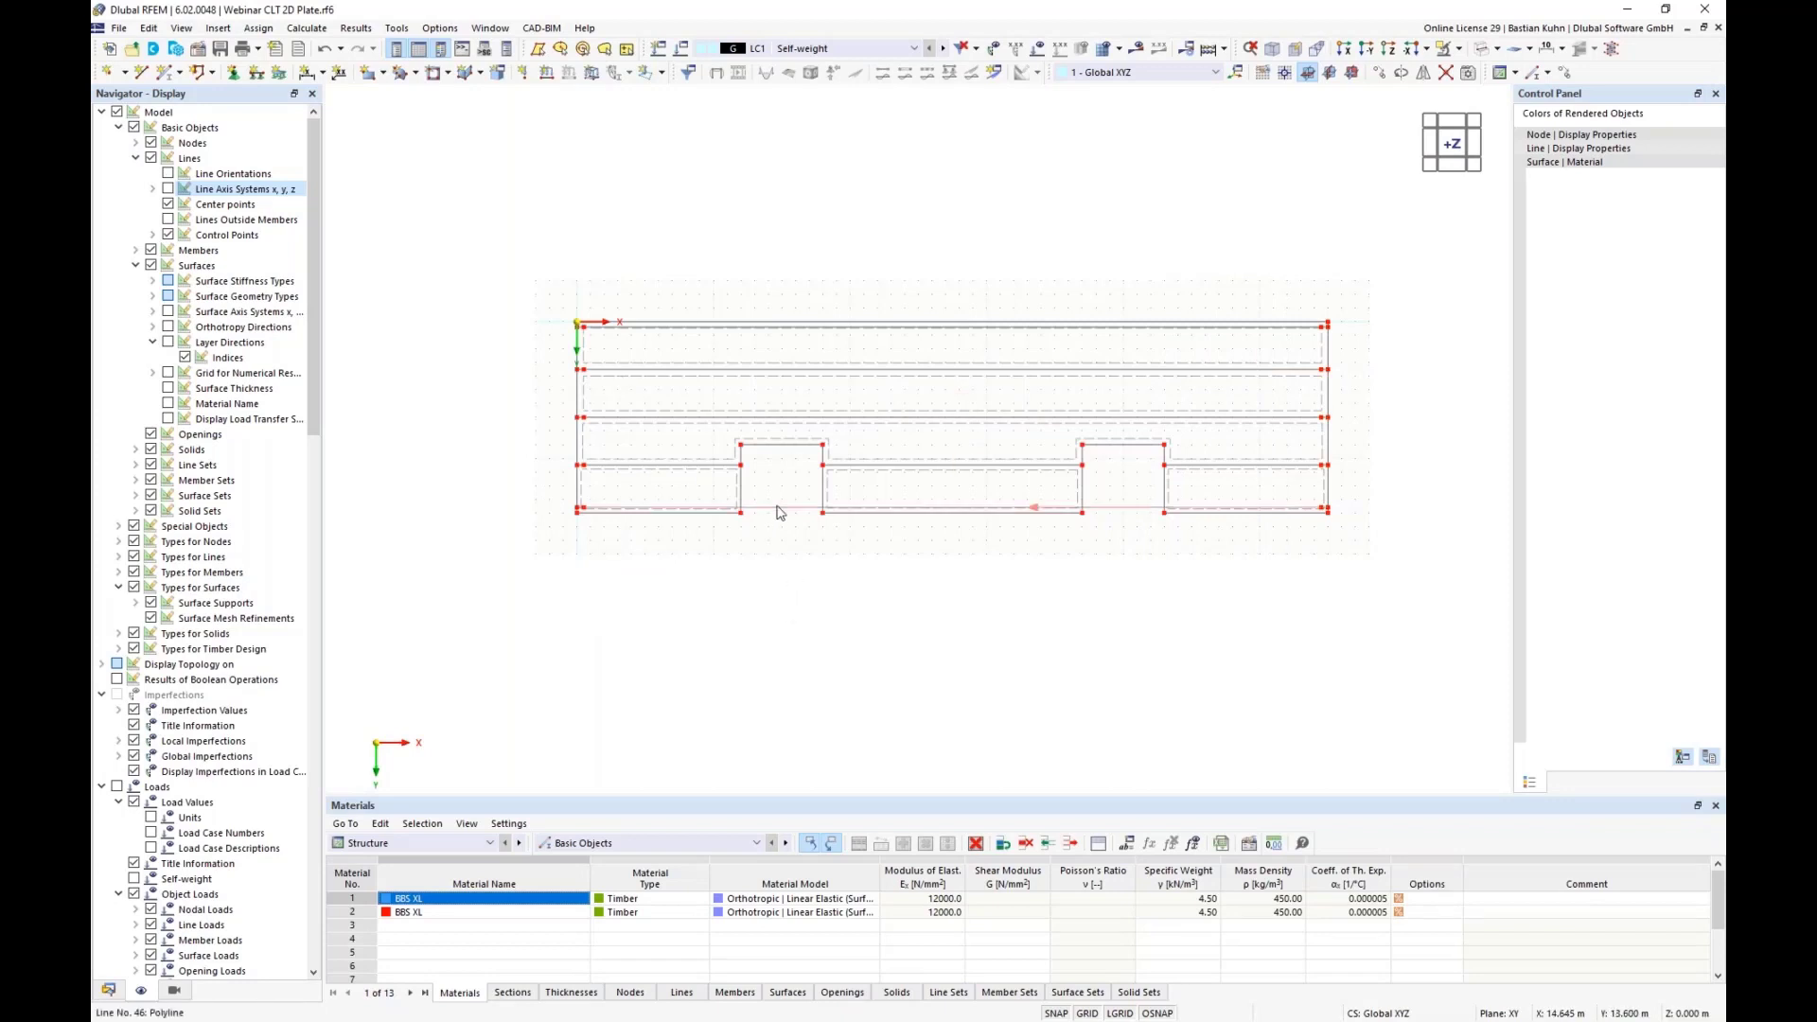
left_click(793, 417)
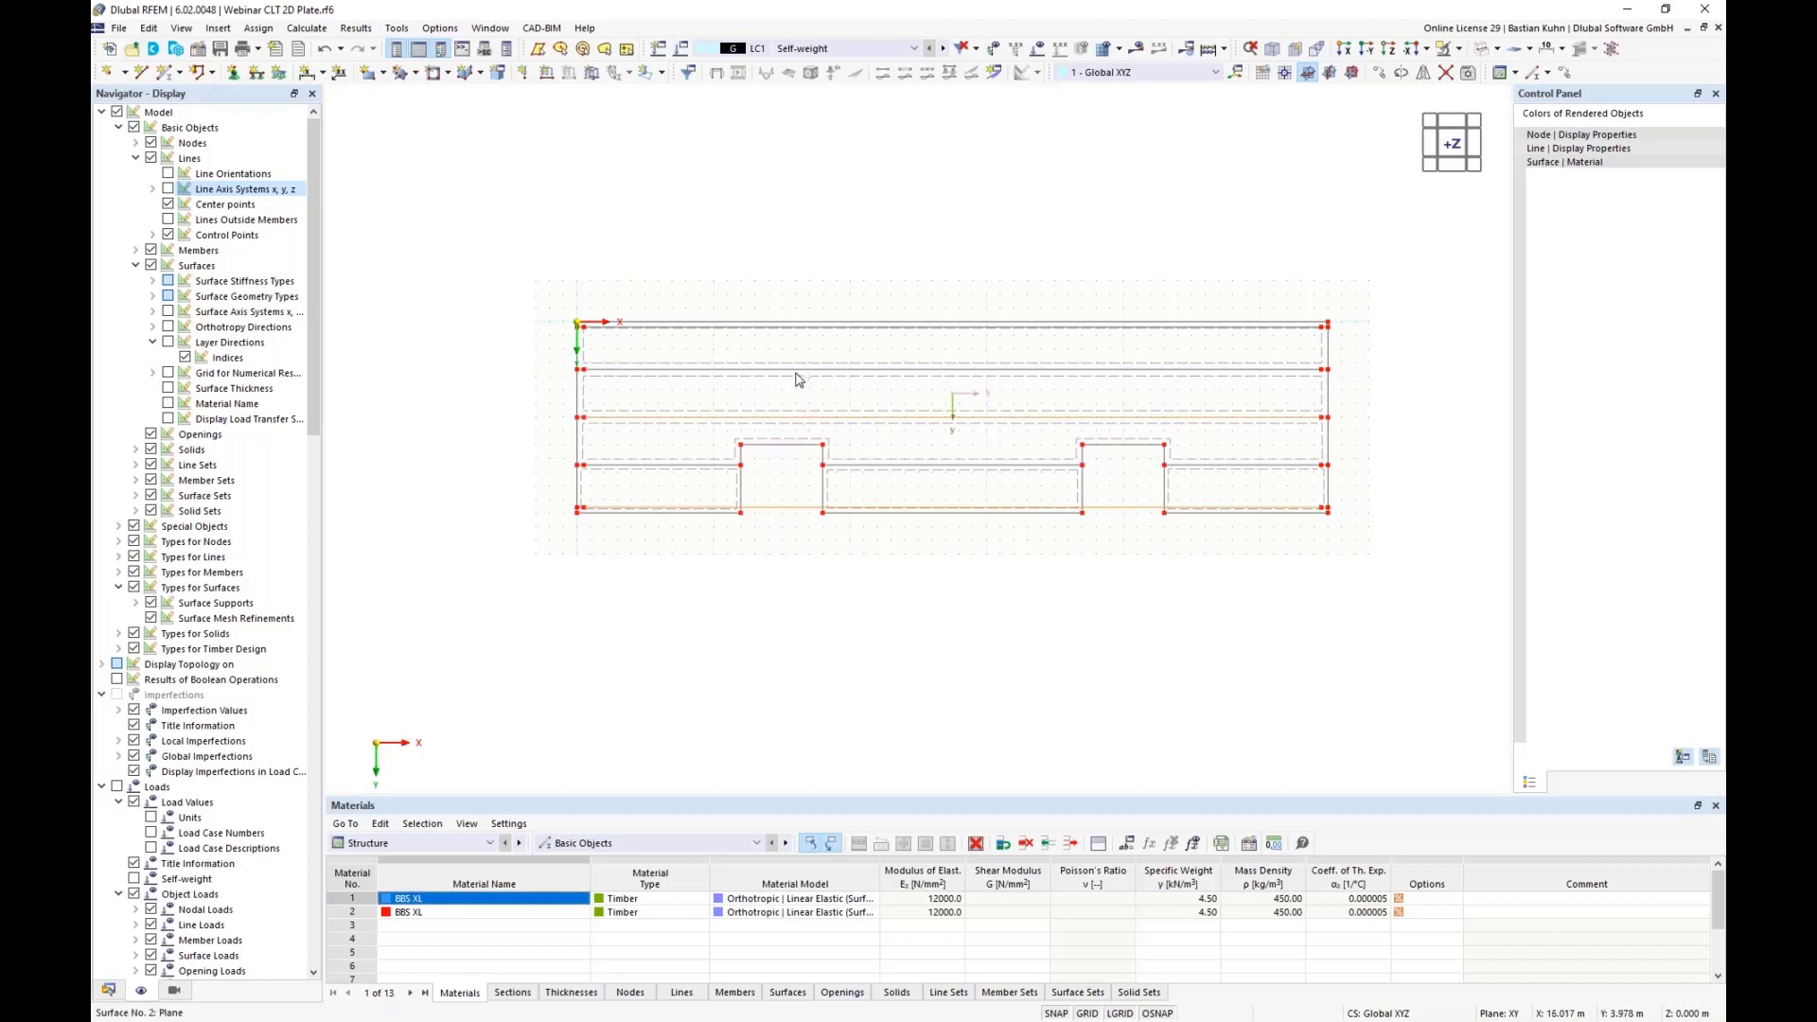
left_click(803, 366)
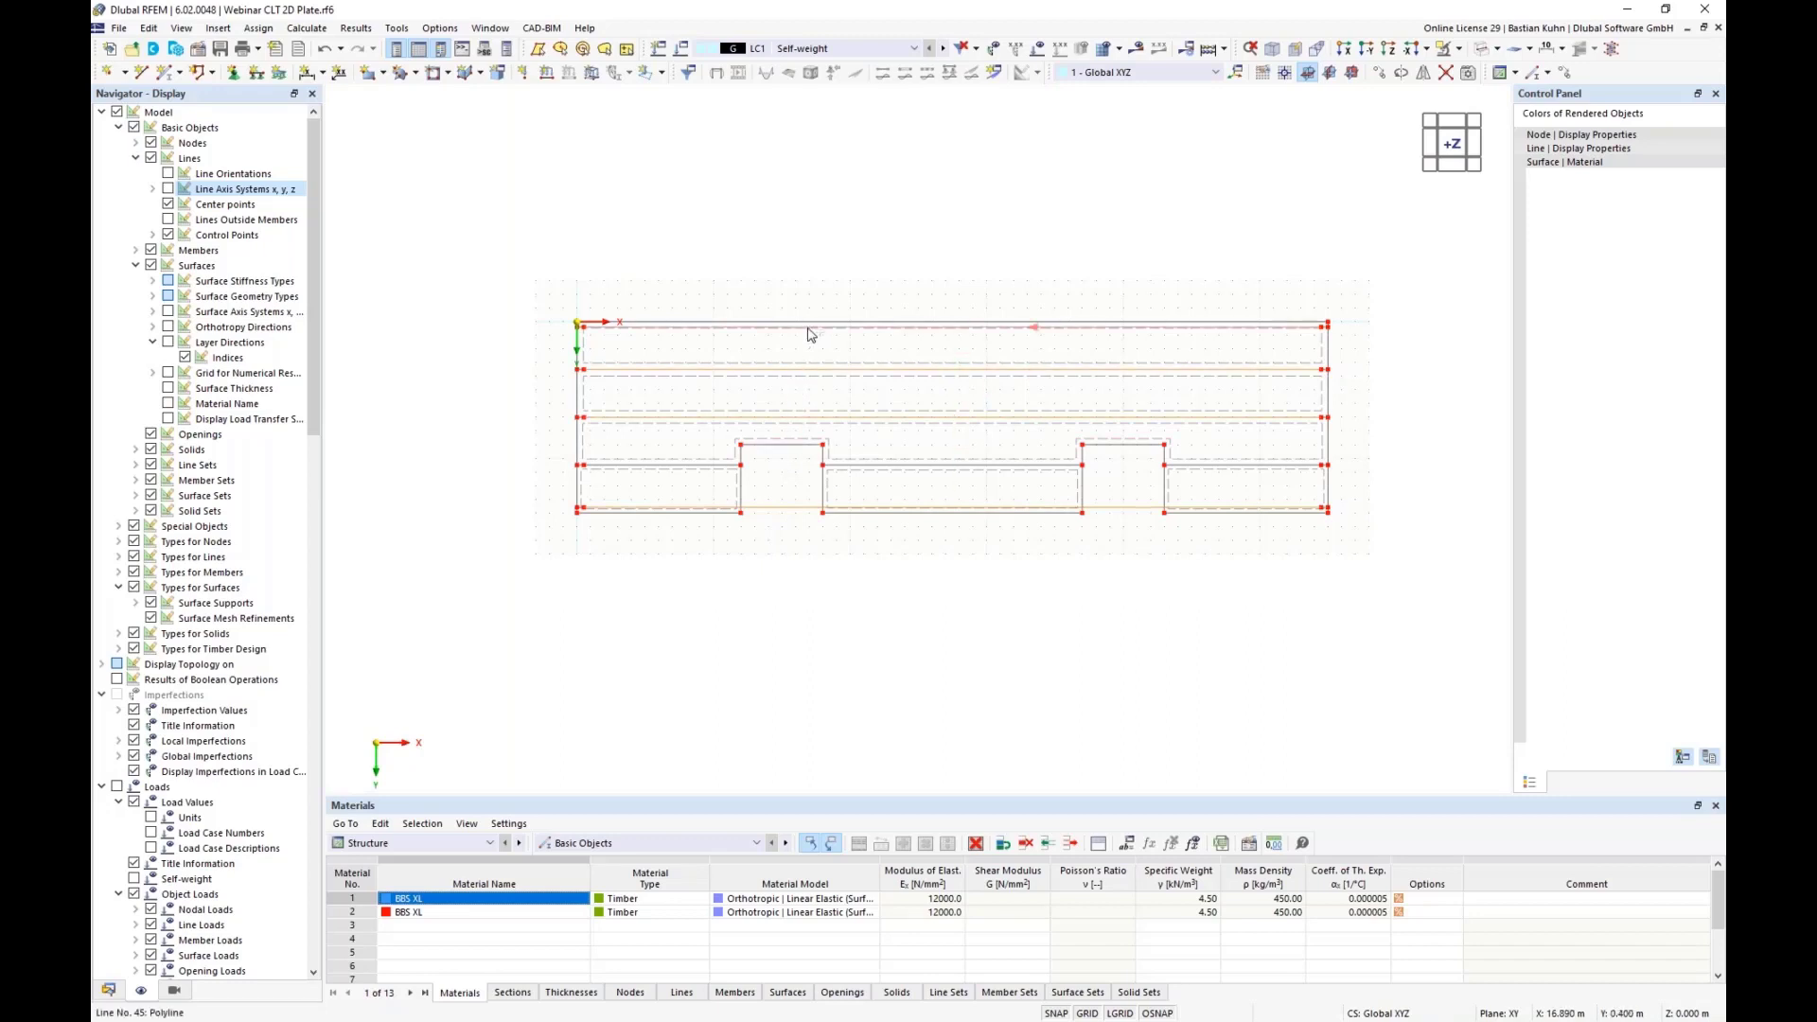
right_click(809, 328)
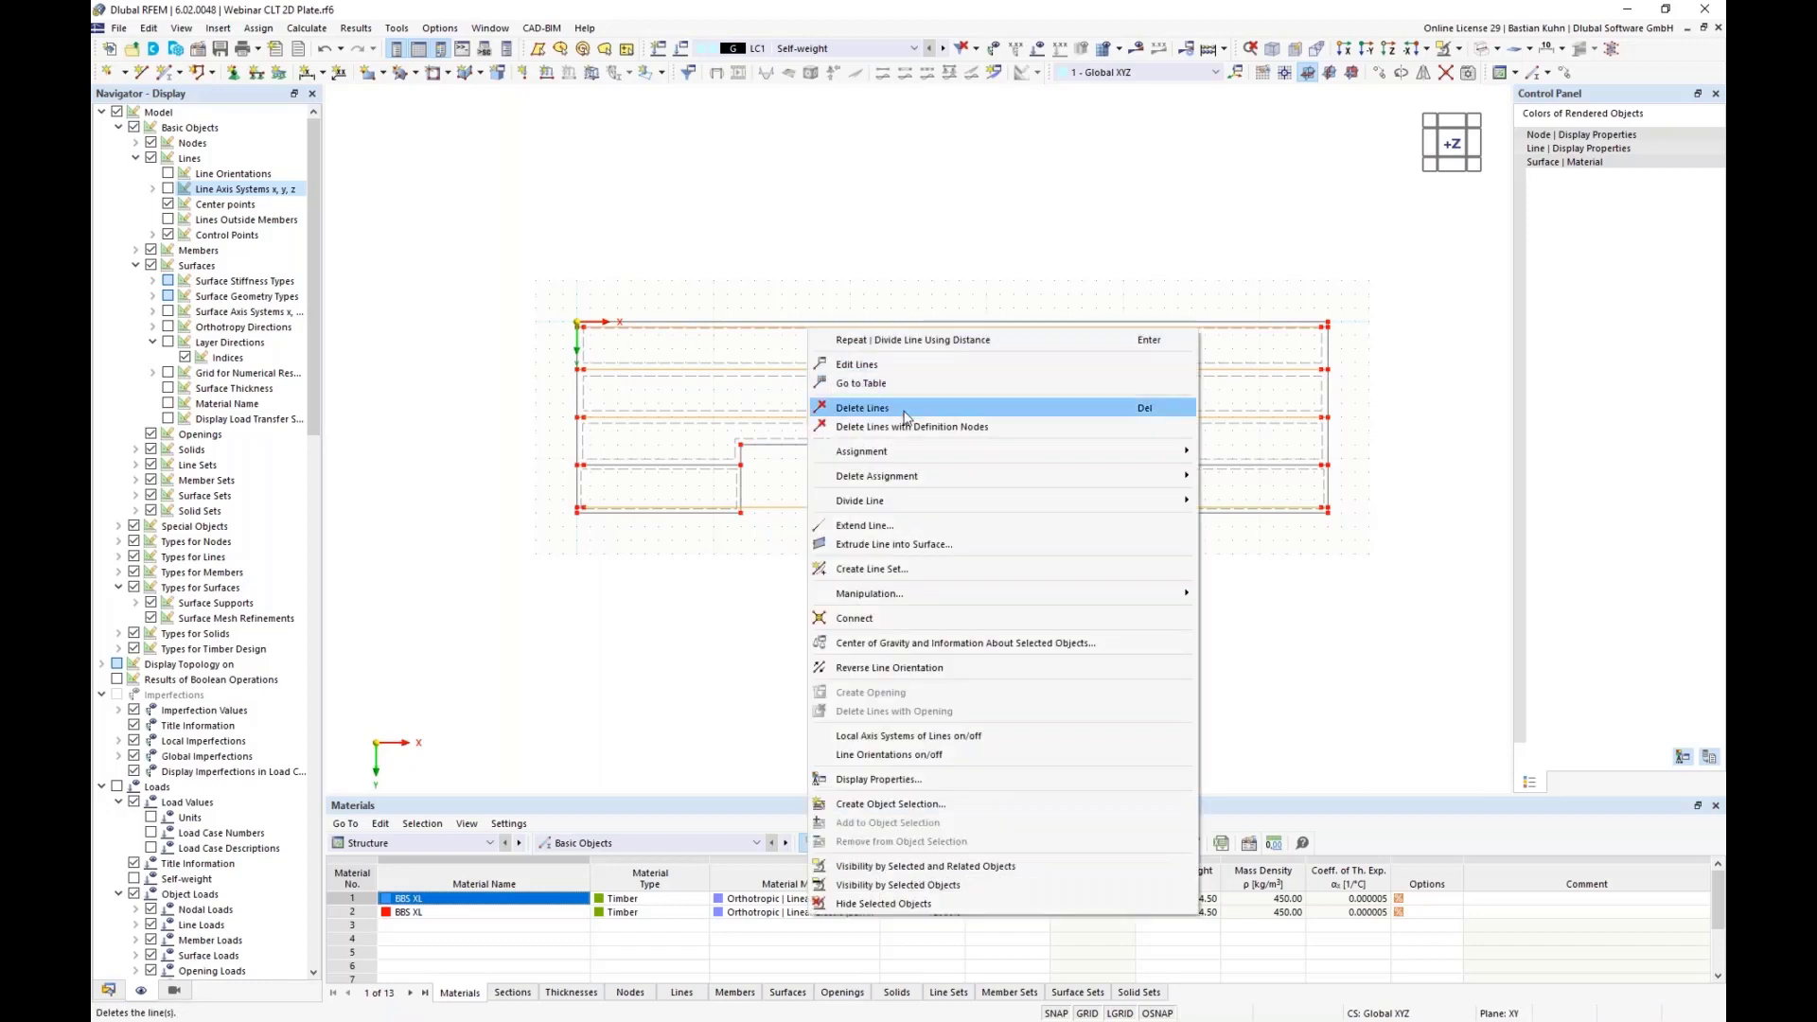
mouse_move(974, 502)
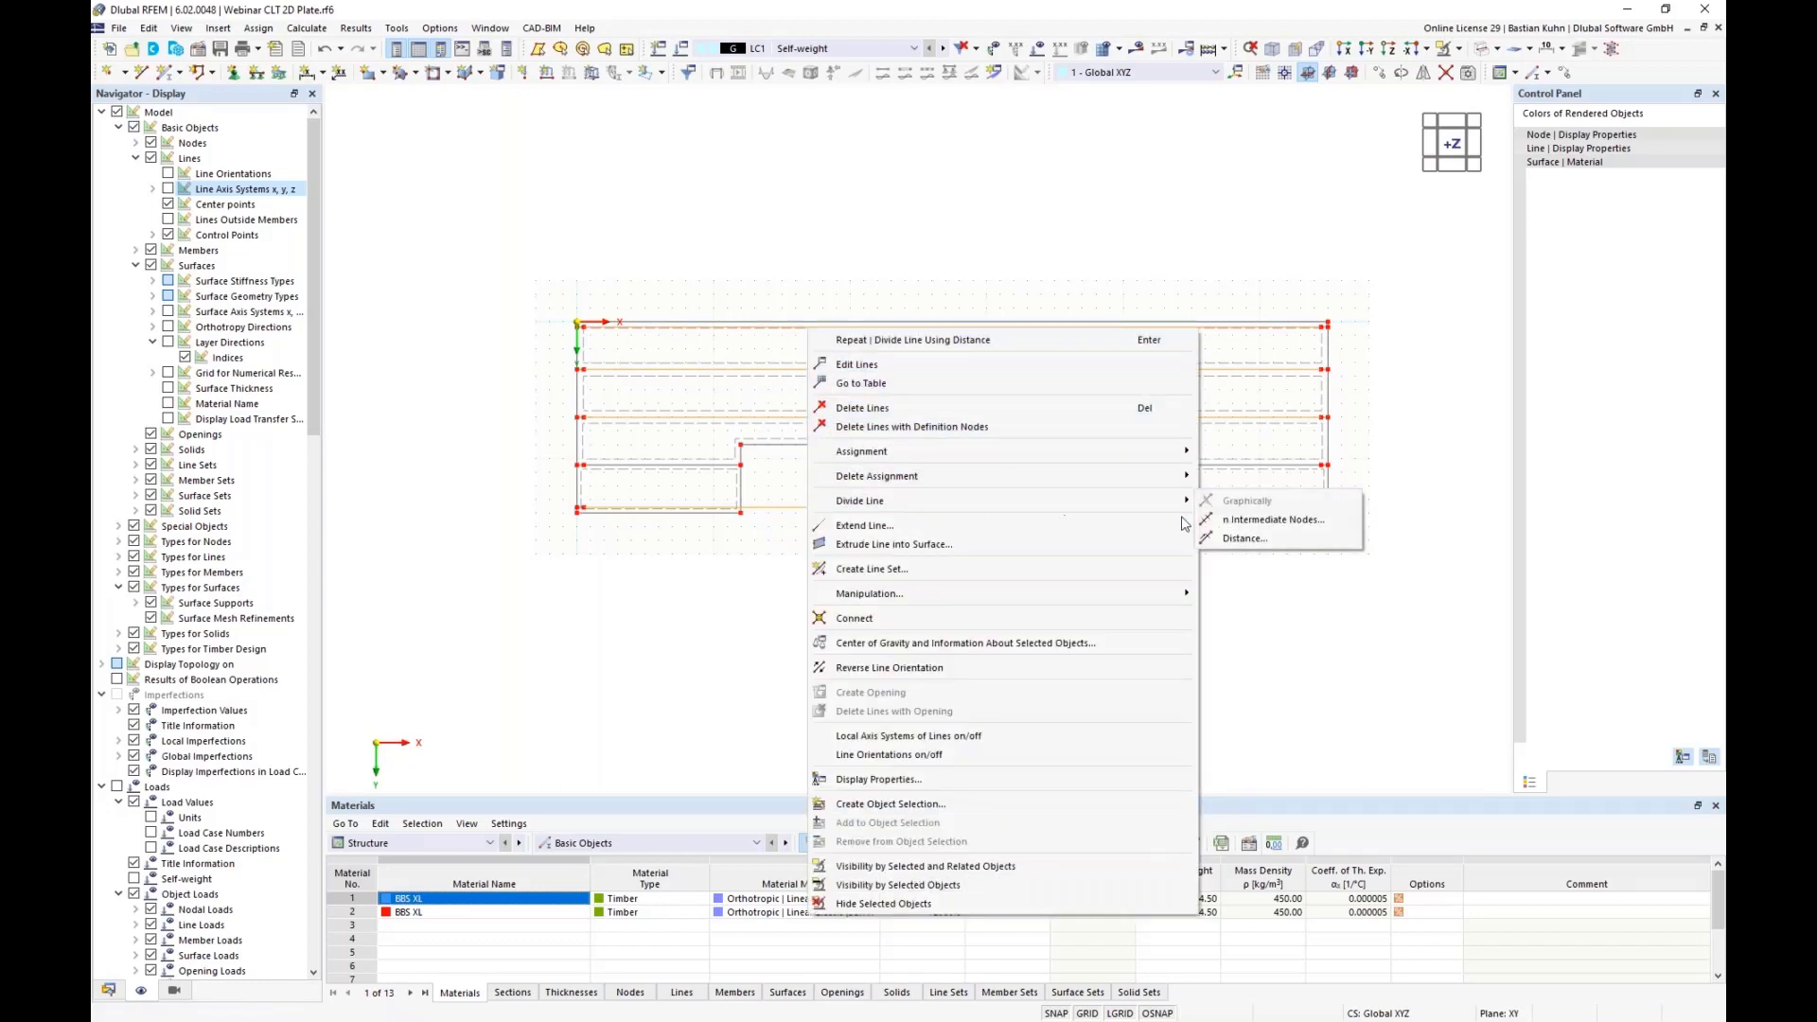
left_click(1231, 519)
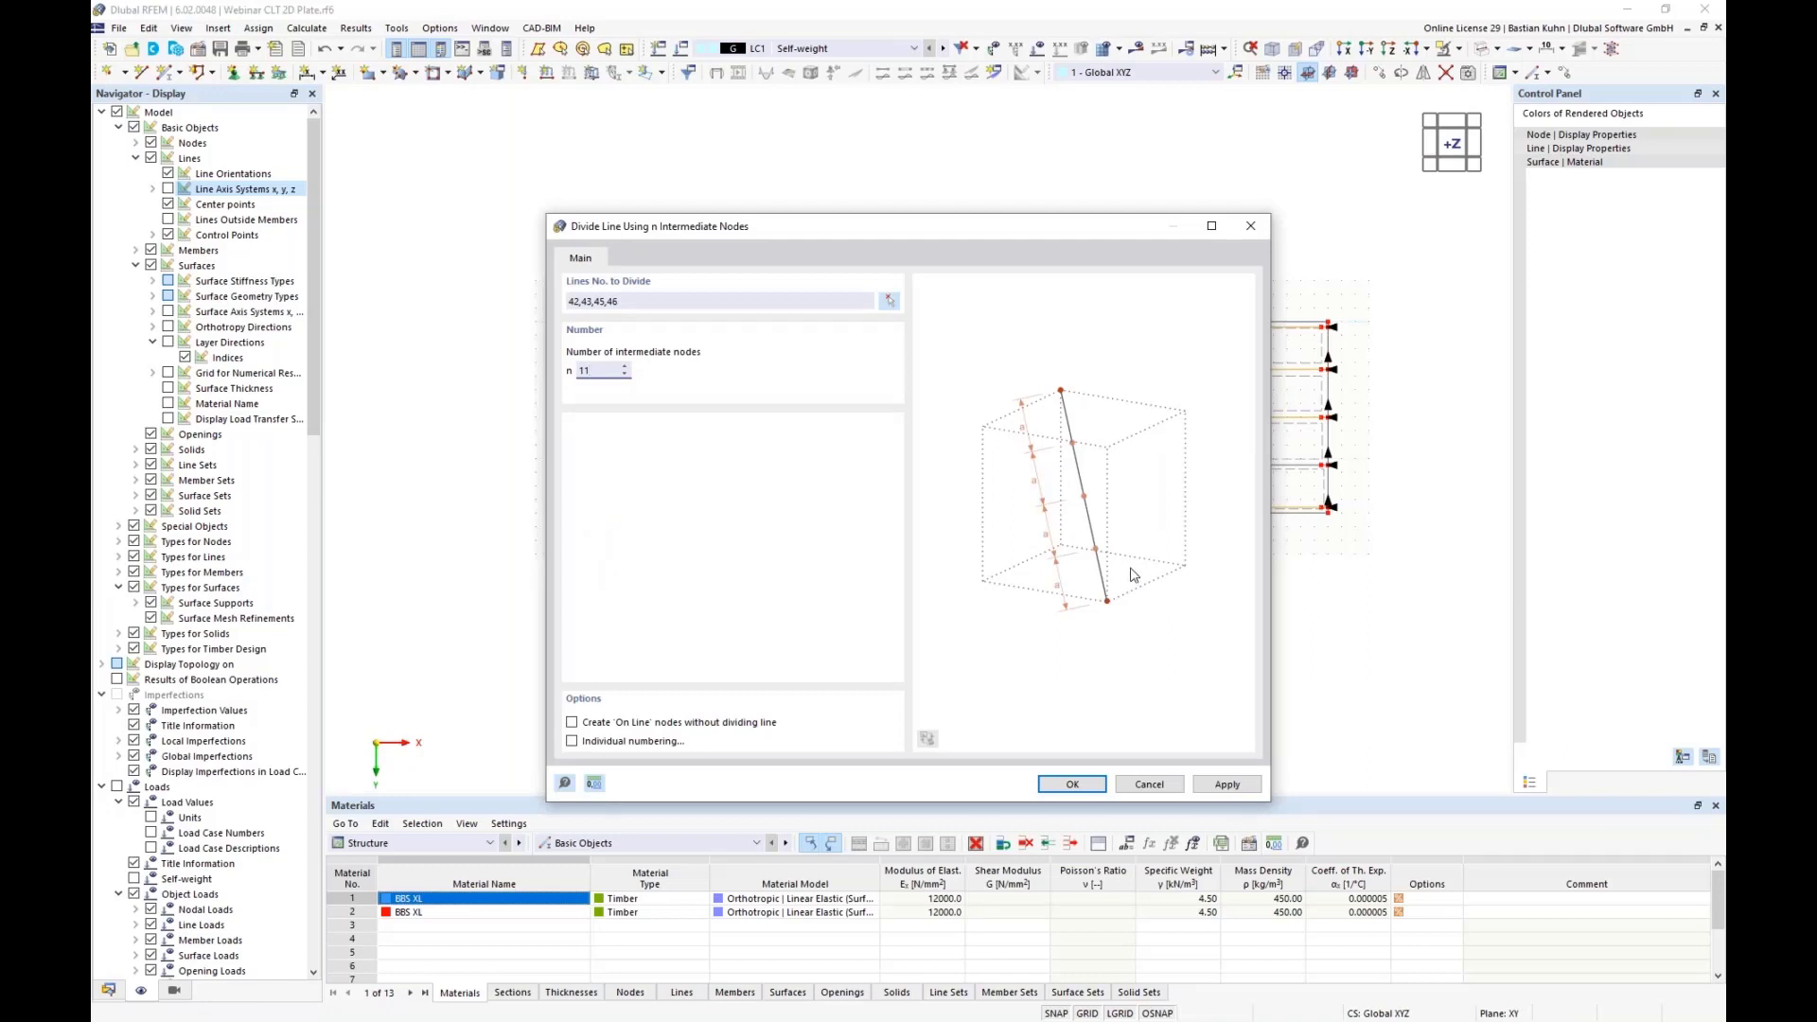
left_click(573, 724)
left_click(1060, 785)
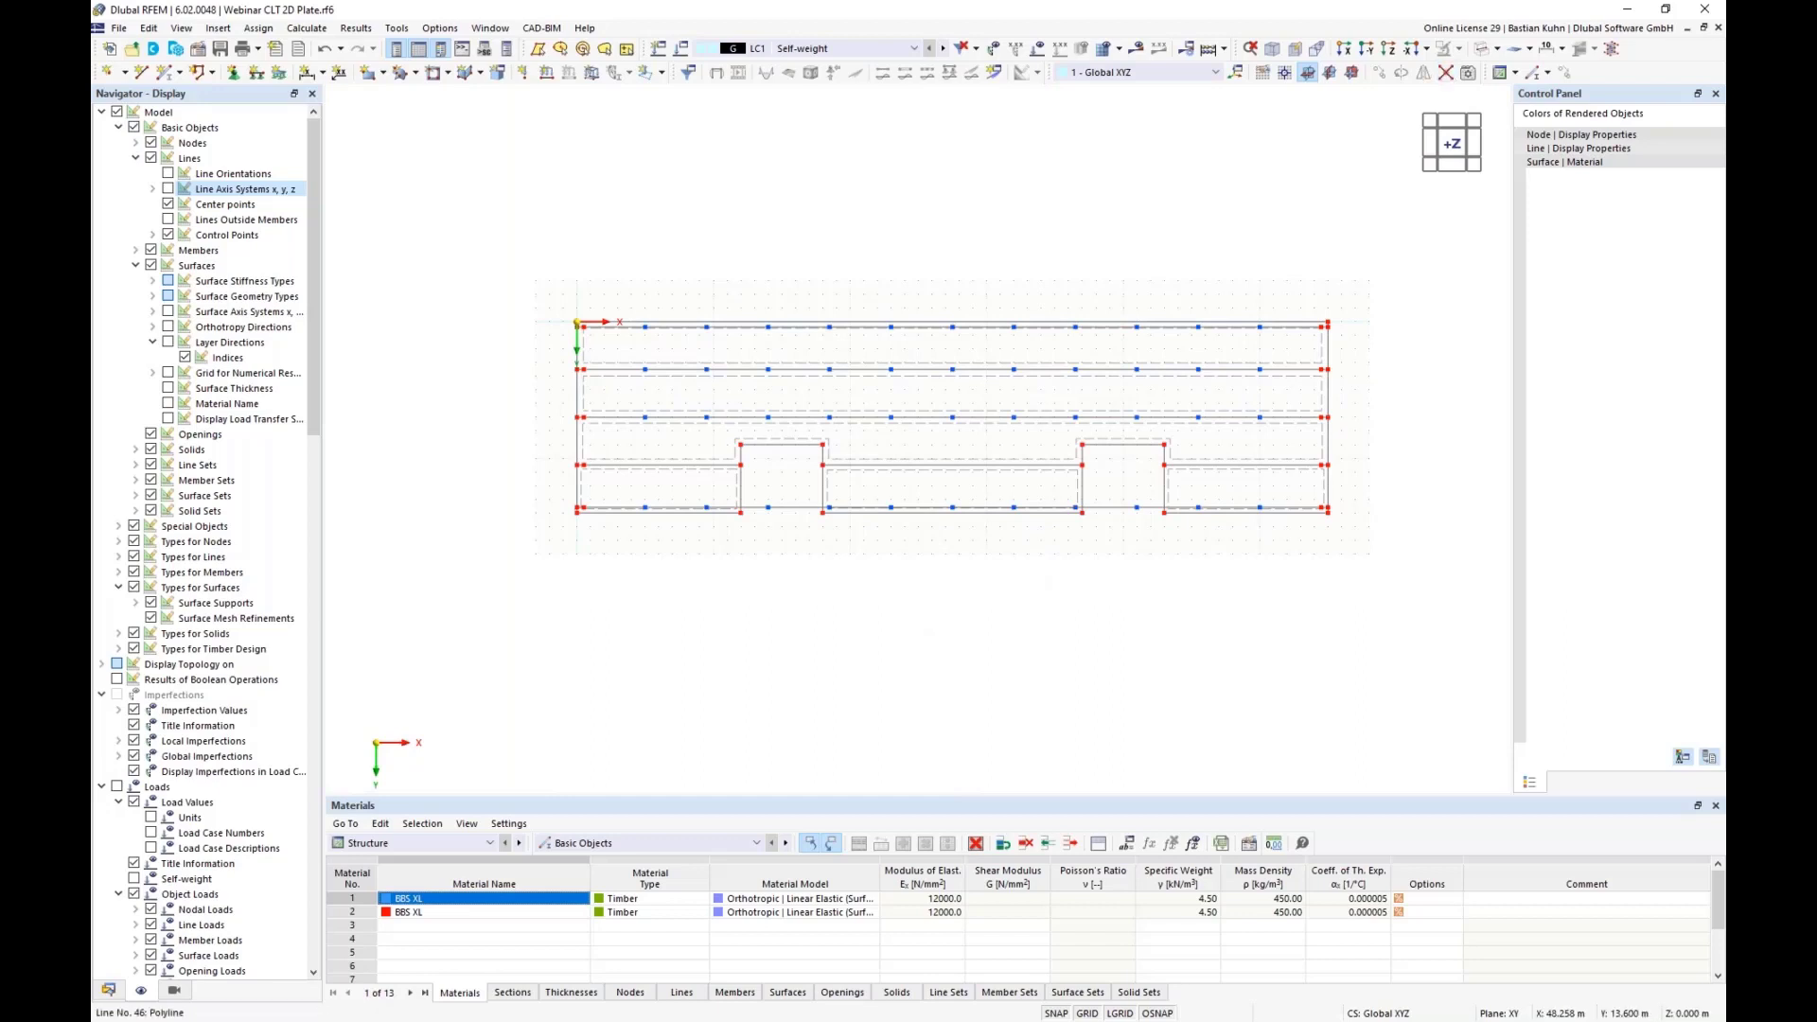
Delete the parts of the lowest full-length line and its intermediate nodes that lie inside the two edge recesses
left_click_drag(1172, 536, 1068, 483)
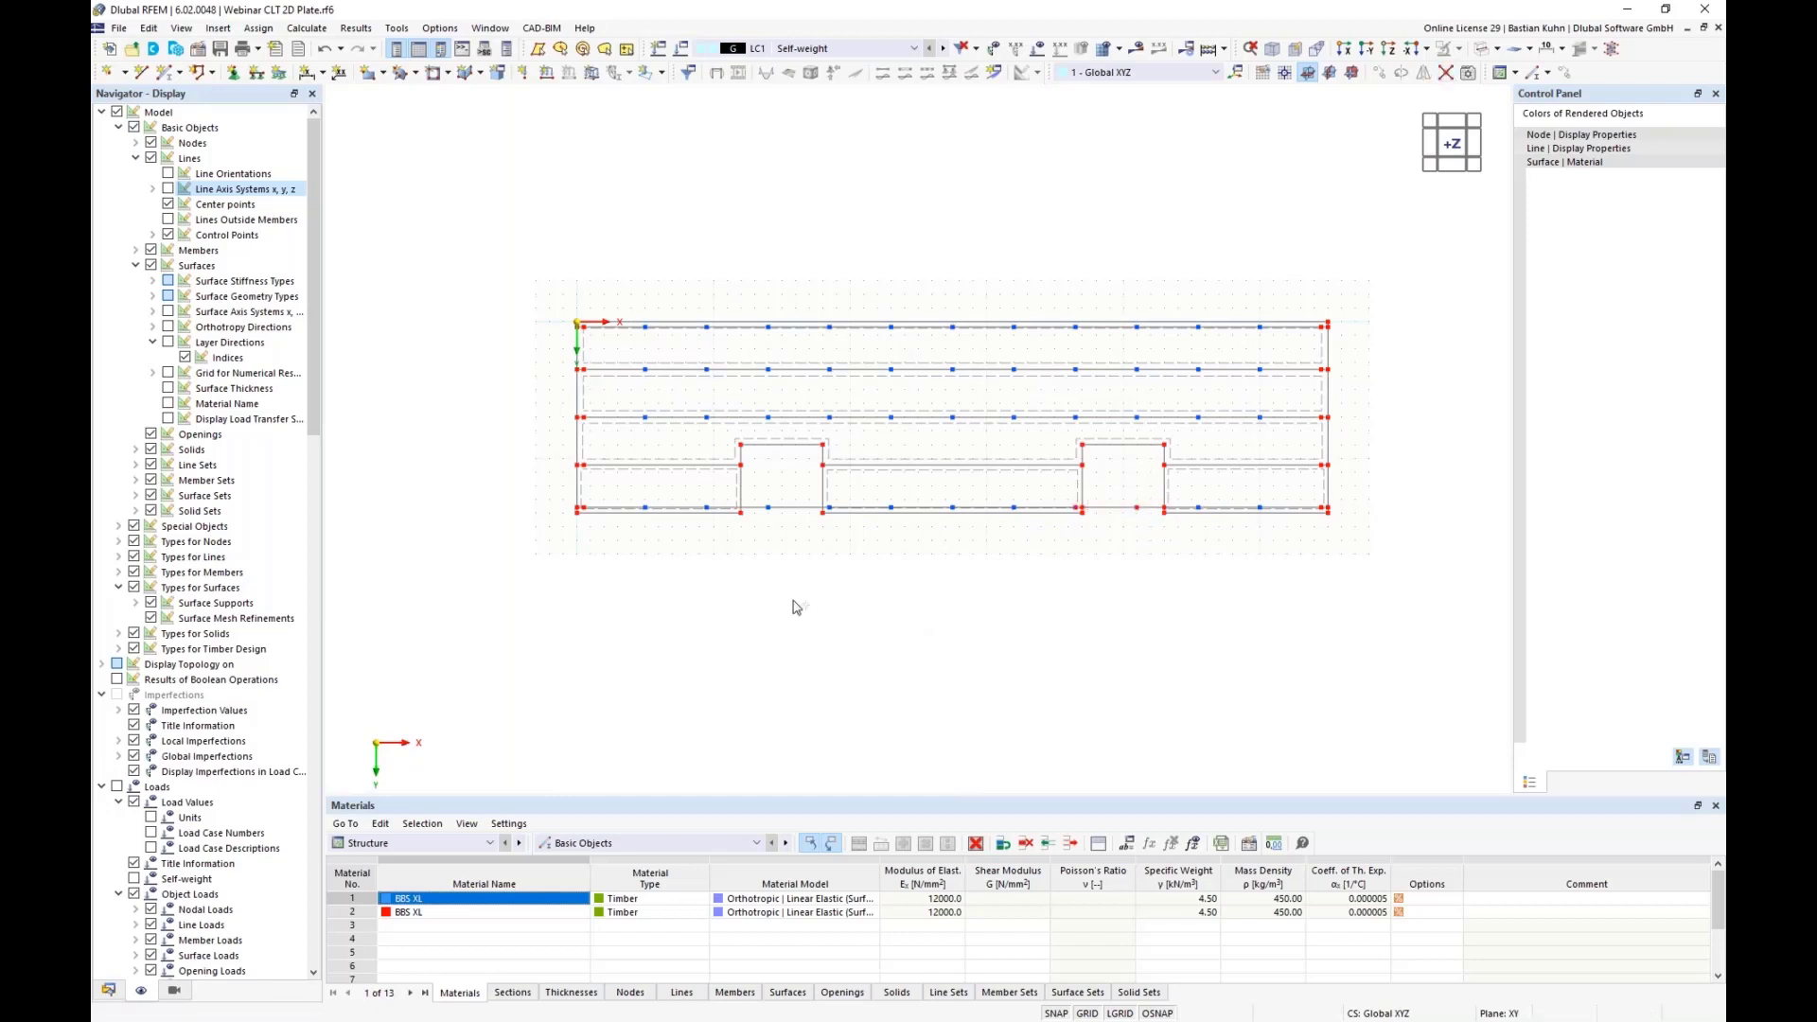
left_click_drag(839, 536, 724, 486)
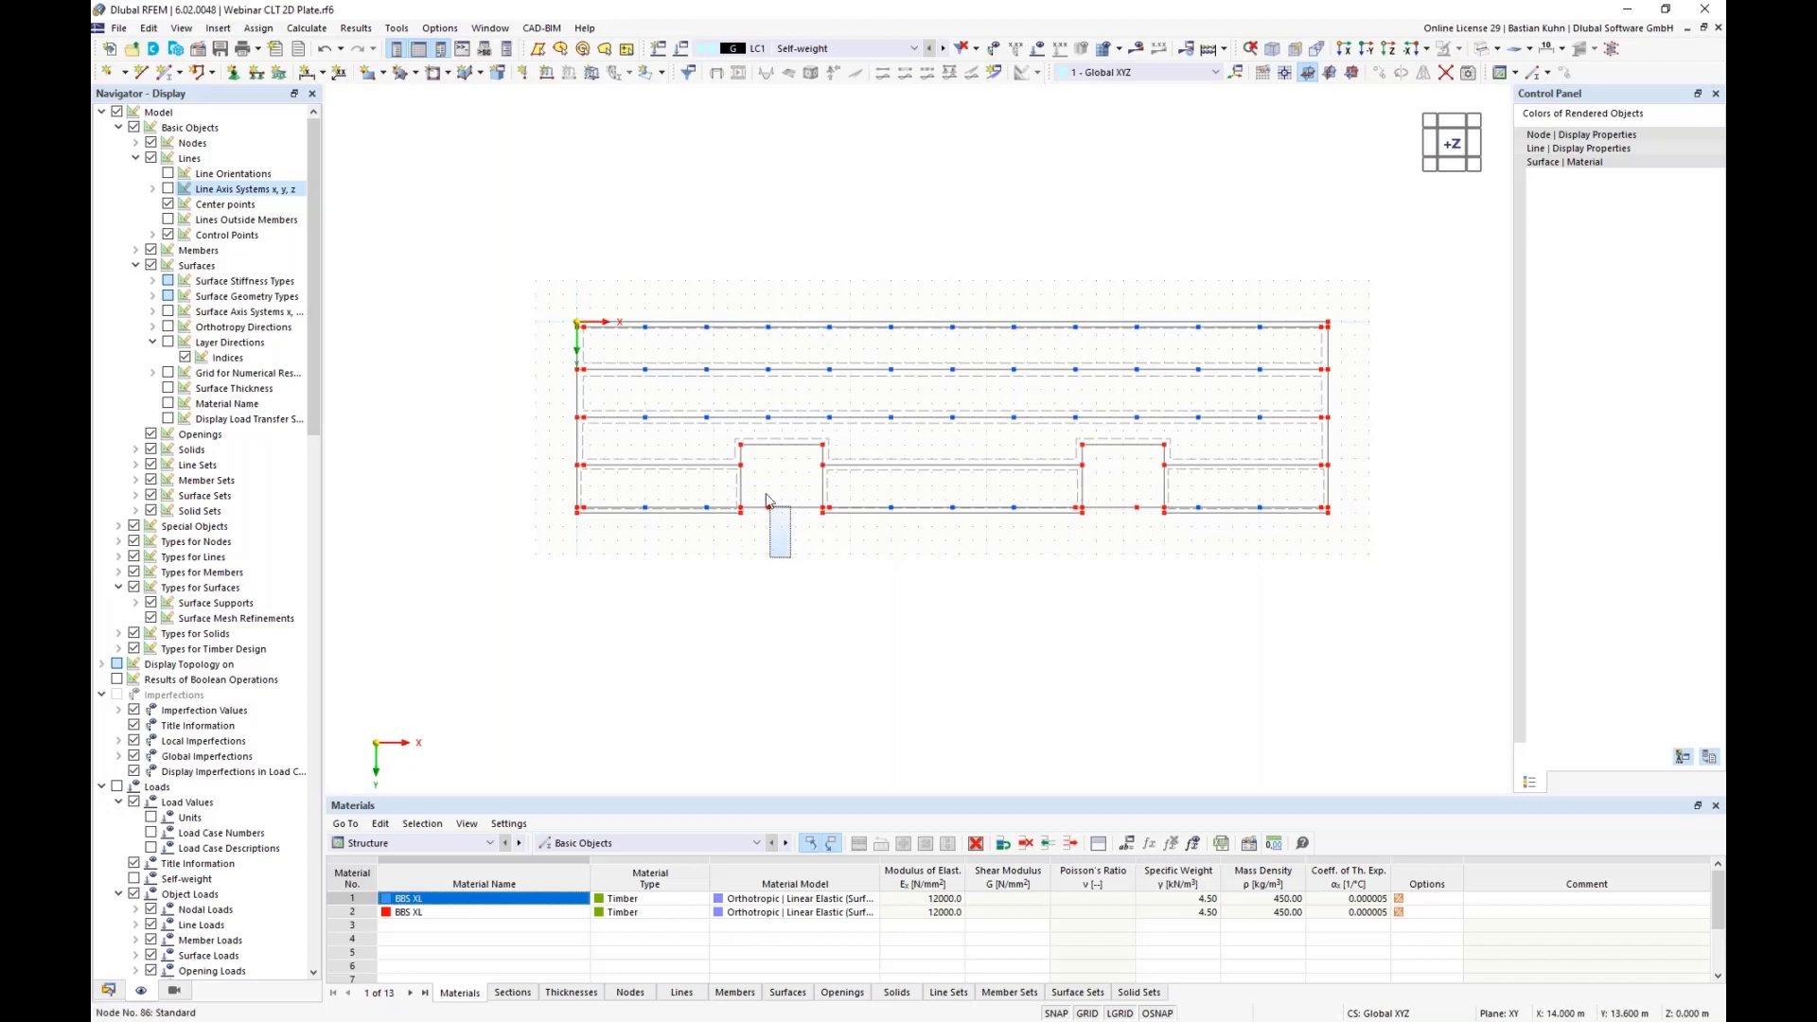
key("Delete")
left_click_drag(1142, 539, 1116, 492)
key("Delete")
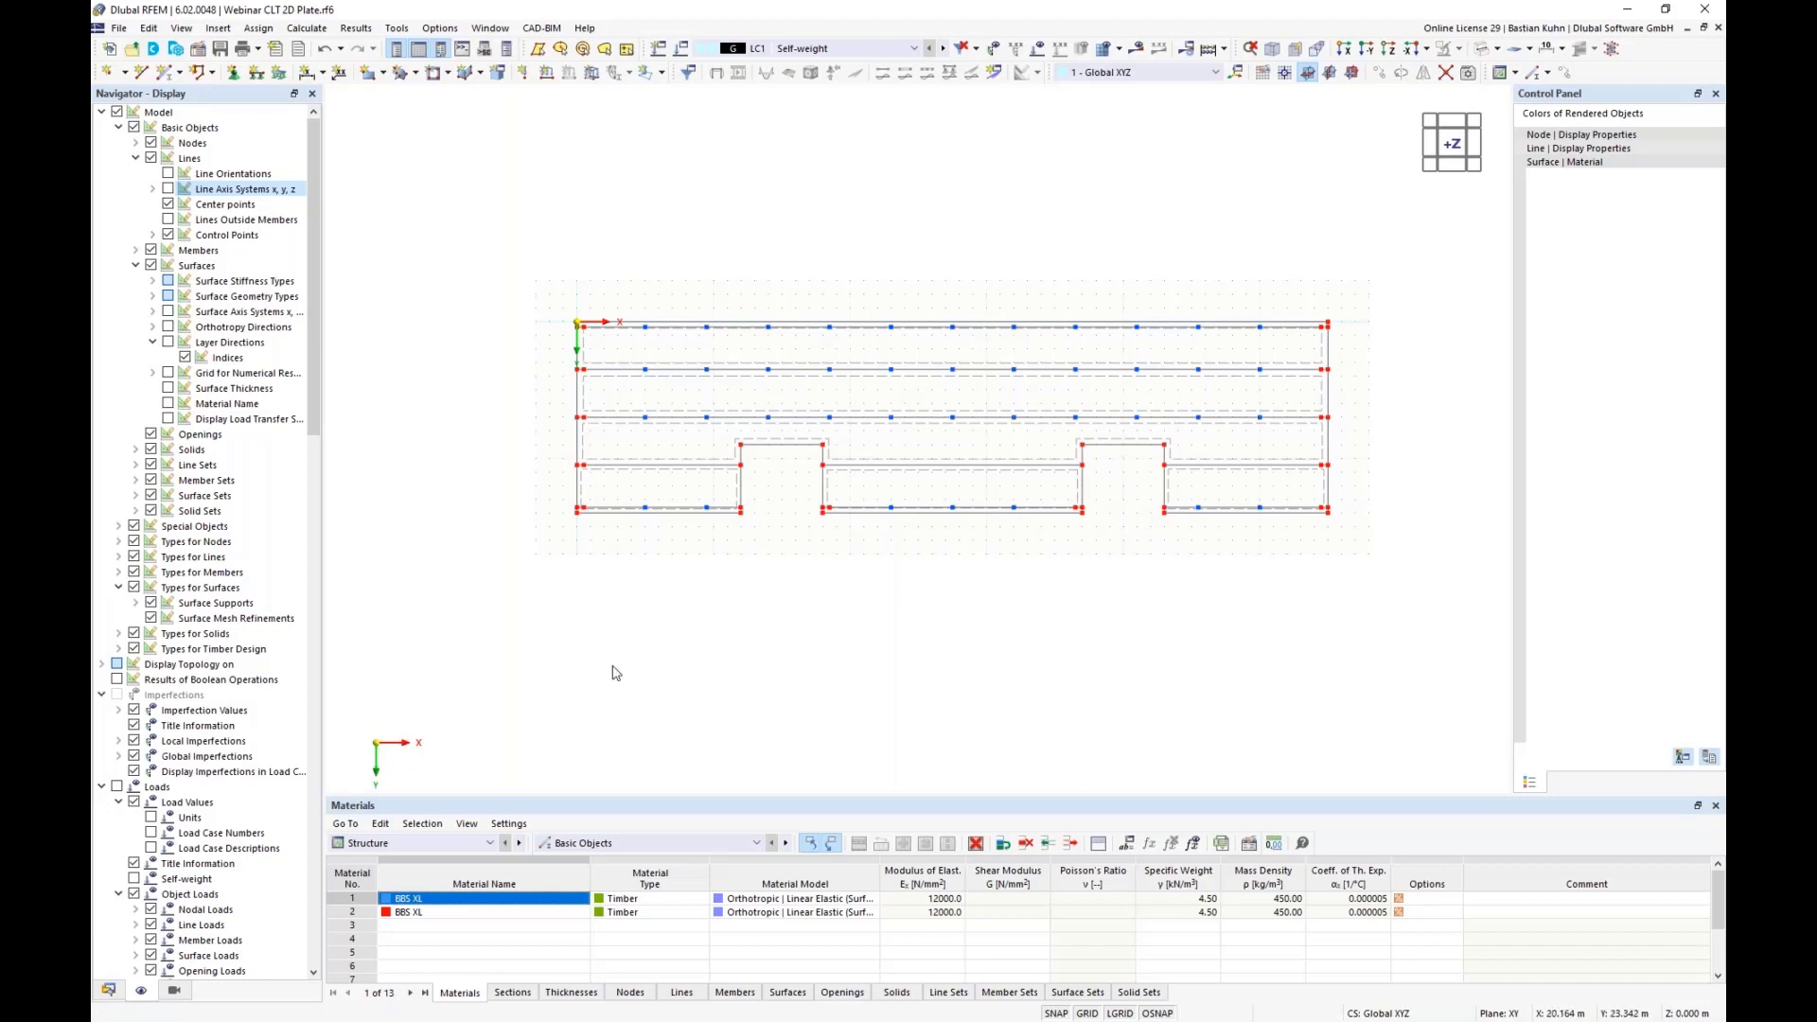
Copy the intermediate nodes of the lowest line by -3.1 m in Y onto the joint between the third and fourth strips
left_click(705, 511)
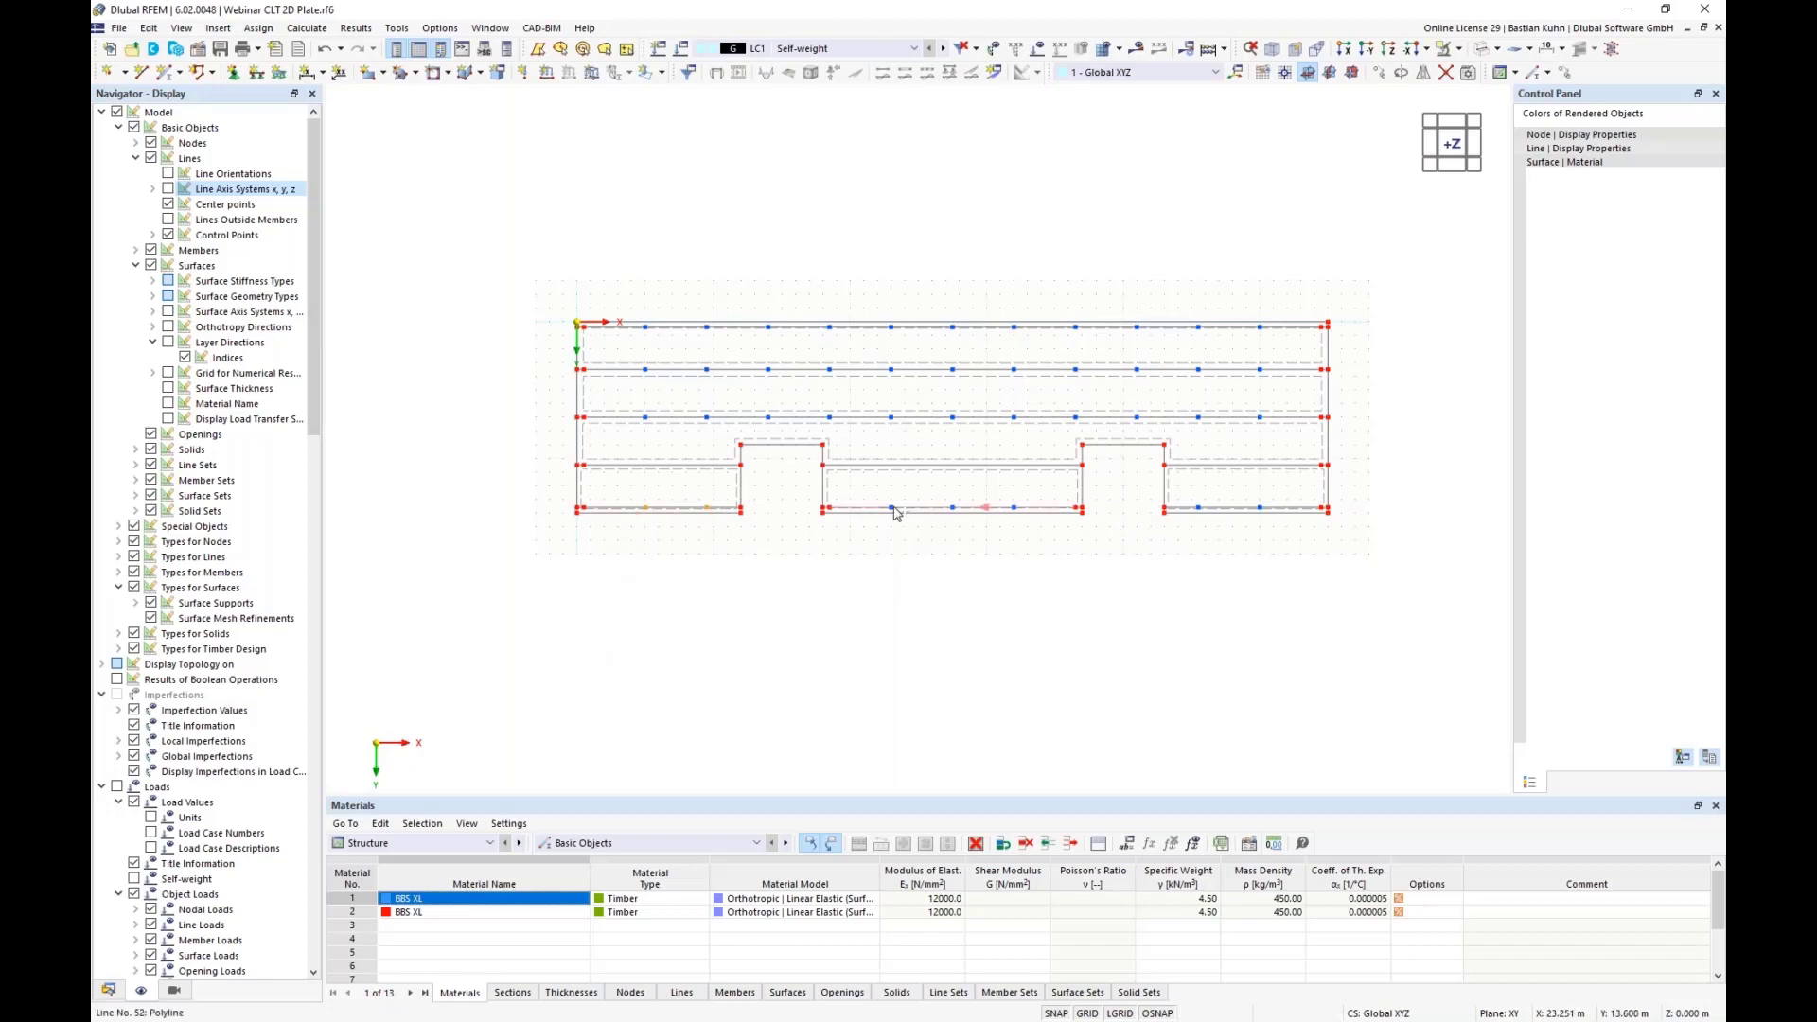
left_click(956, 511, "ctrl")
left_click(1260, 511, "ctrl")
left_click(1565, 72)
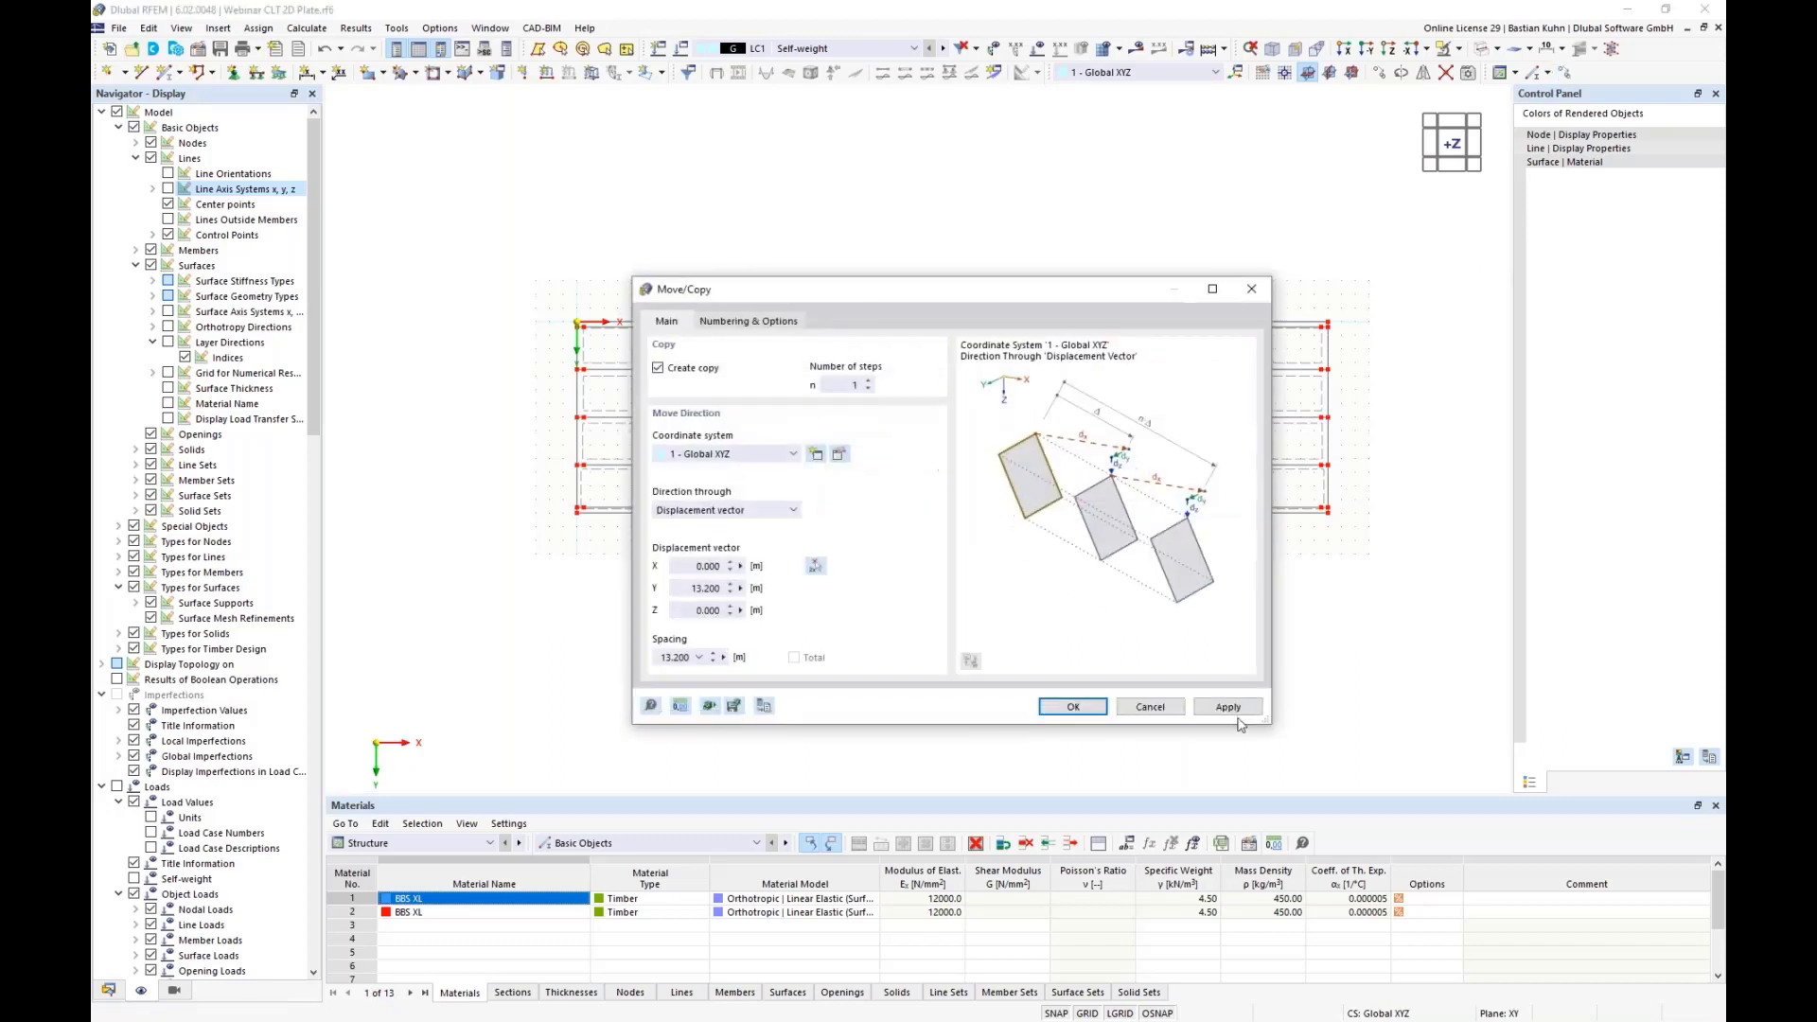
double_click(692, 583)
type("-3,1")
key("Return")
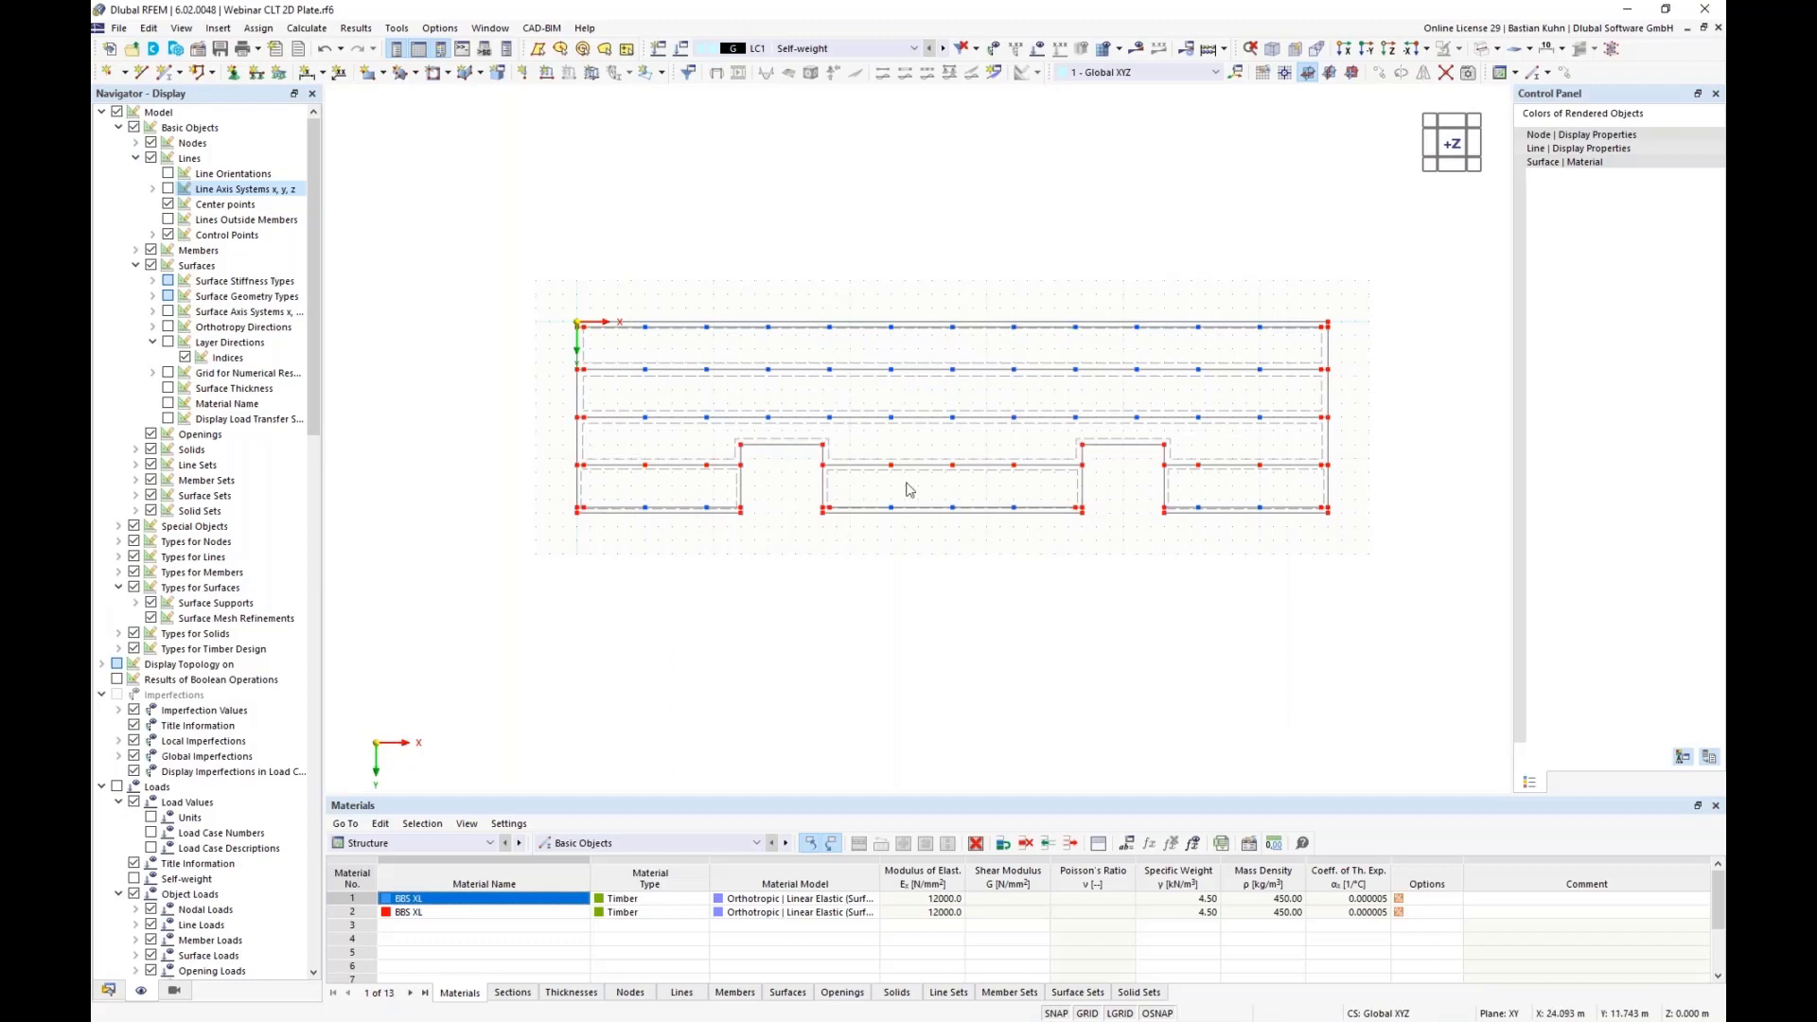
Display the plate with filled surfaces and show it in an isometric view
left_click(1482, 50)
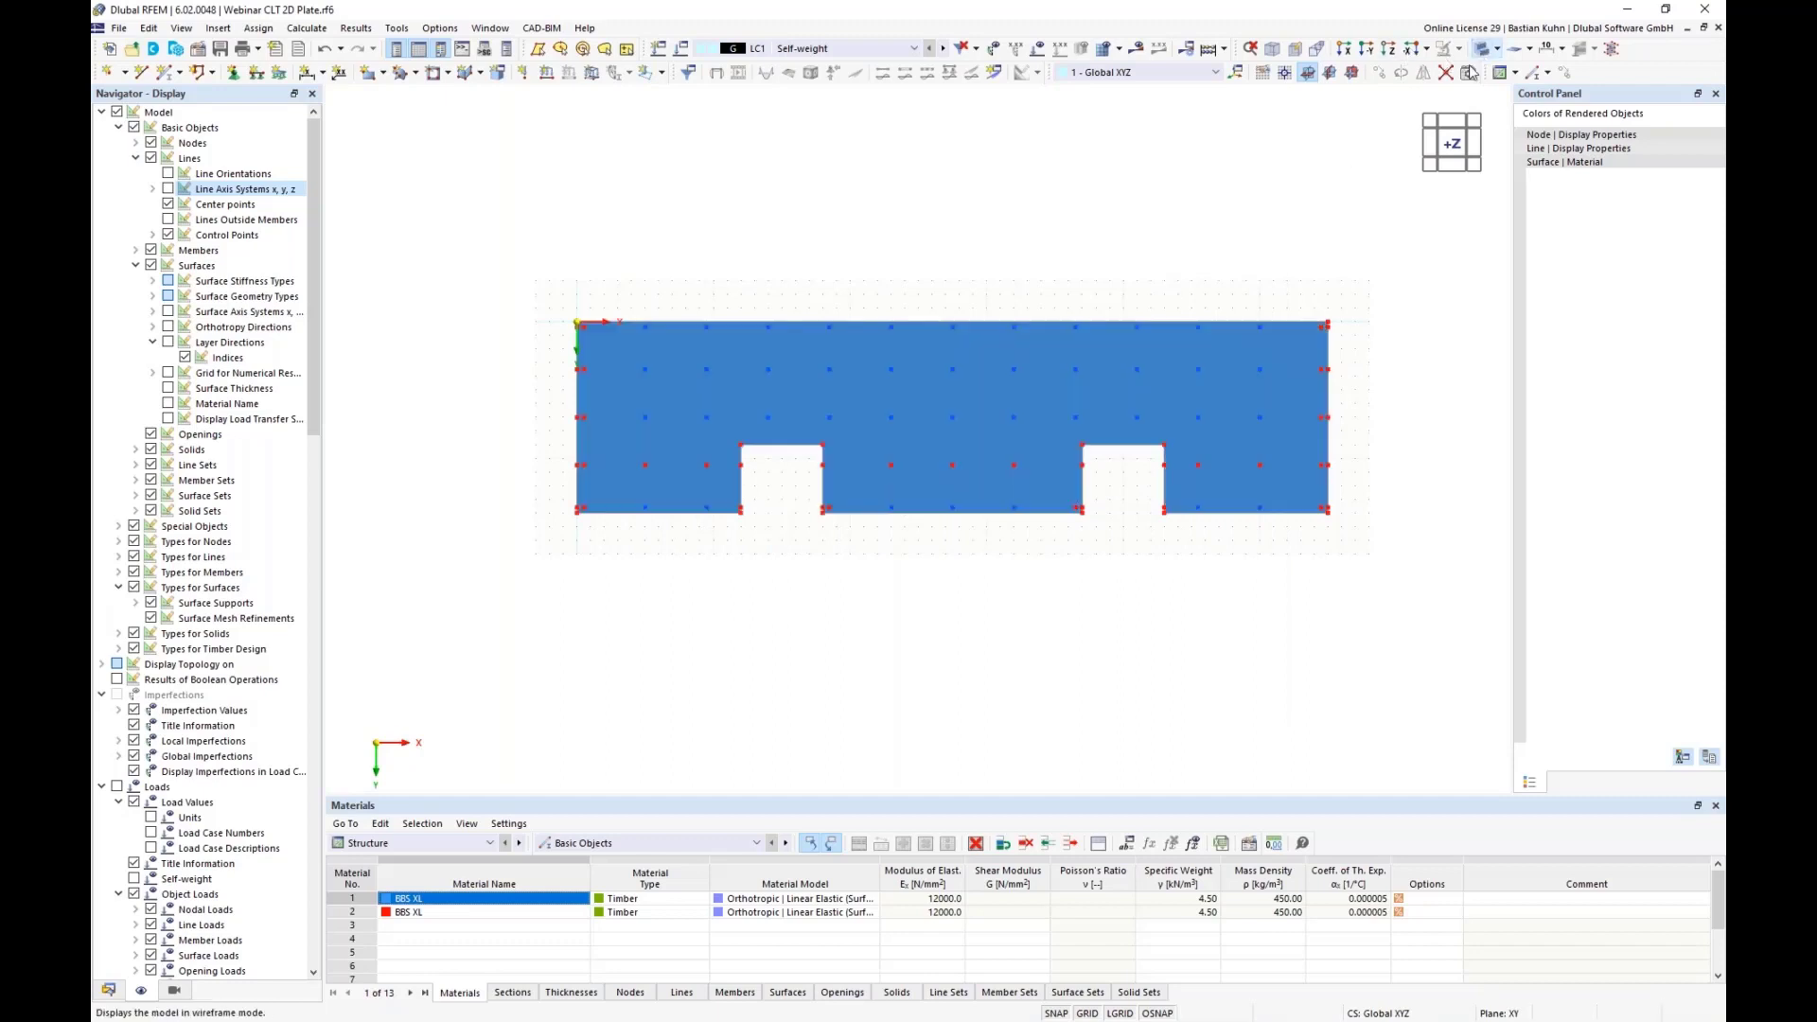
middle_click_drag(1191, 496, 539, 543)
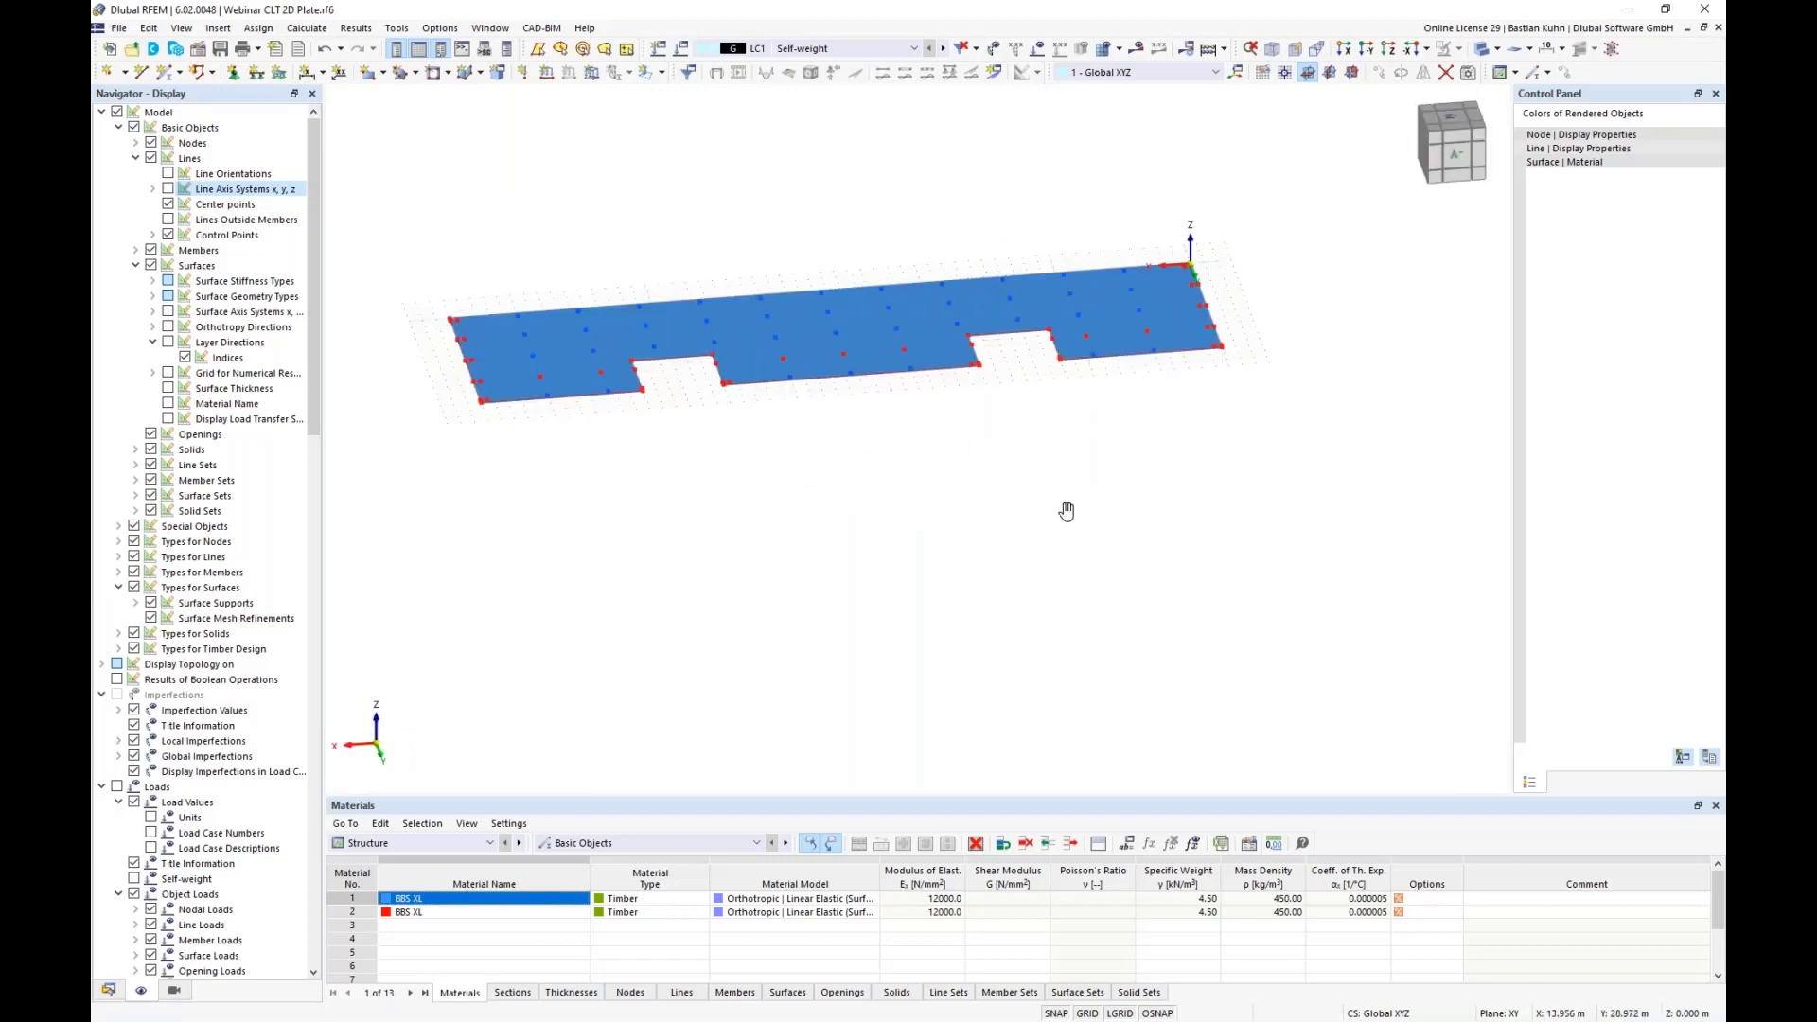
middle_click_drag(1066, 511, 815, 531, "ctrl")
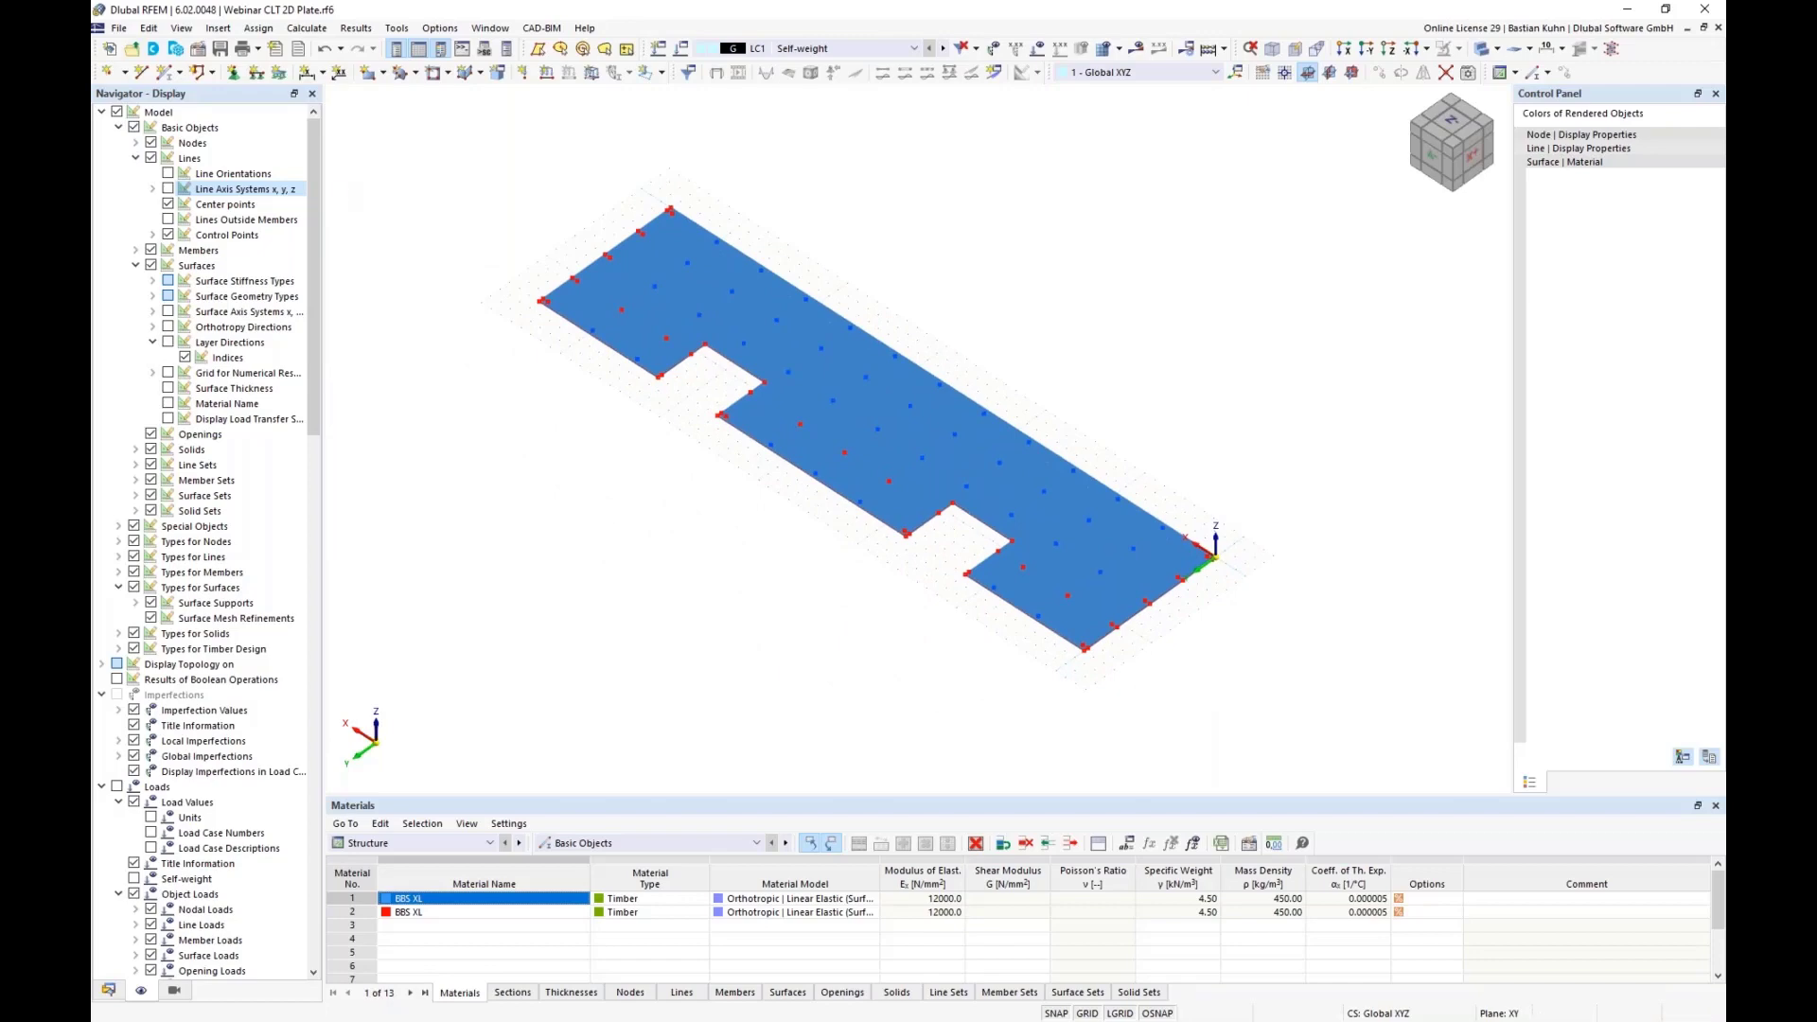
Start a new line hinge and release the translations ux and uy in addition to the rotation φx
left_click(218, 29)
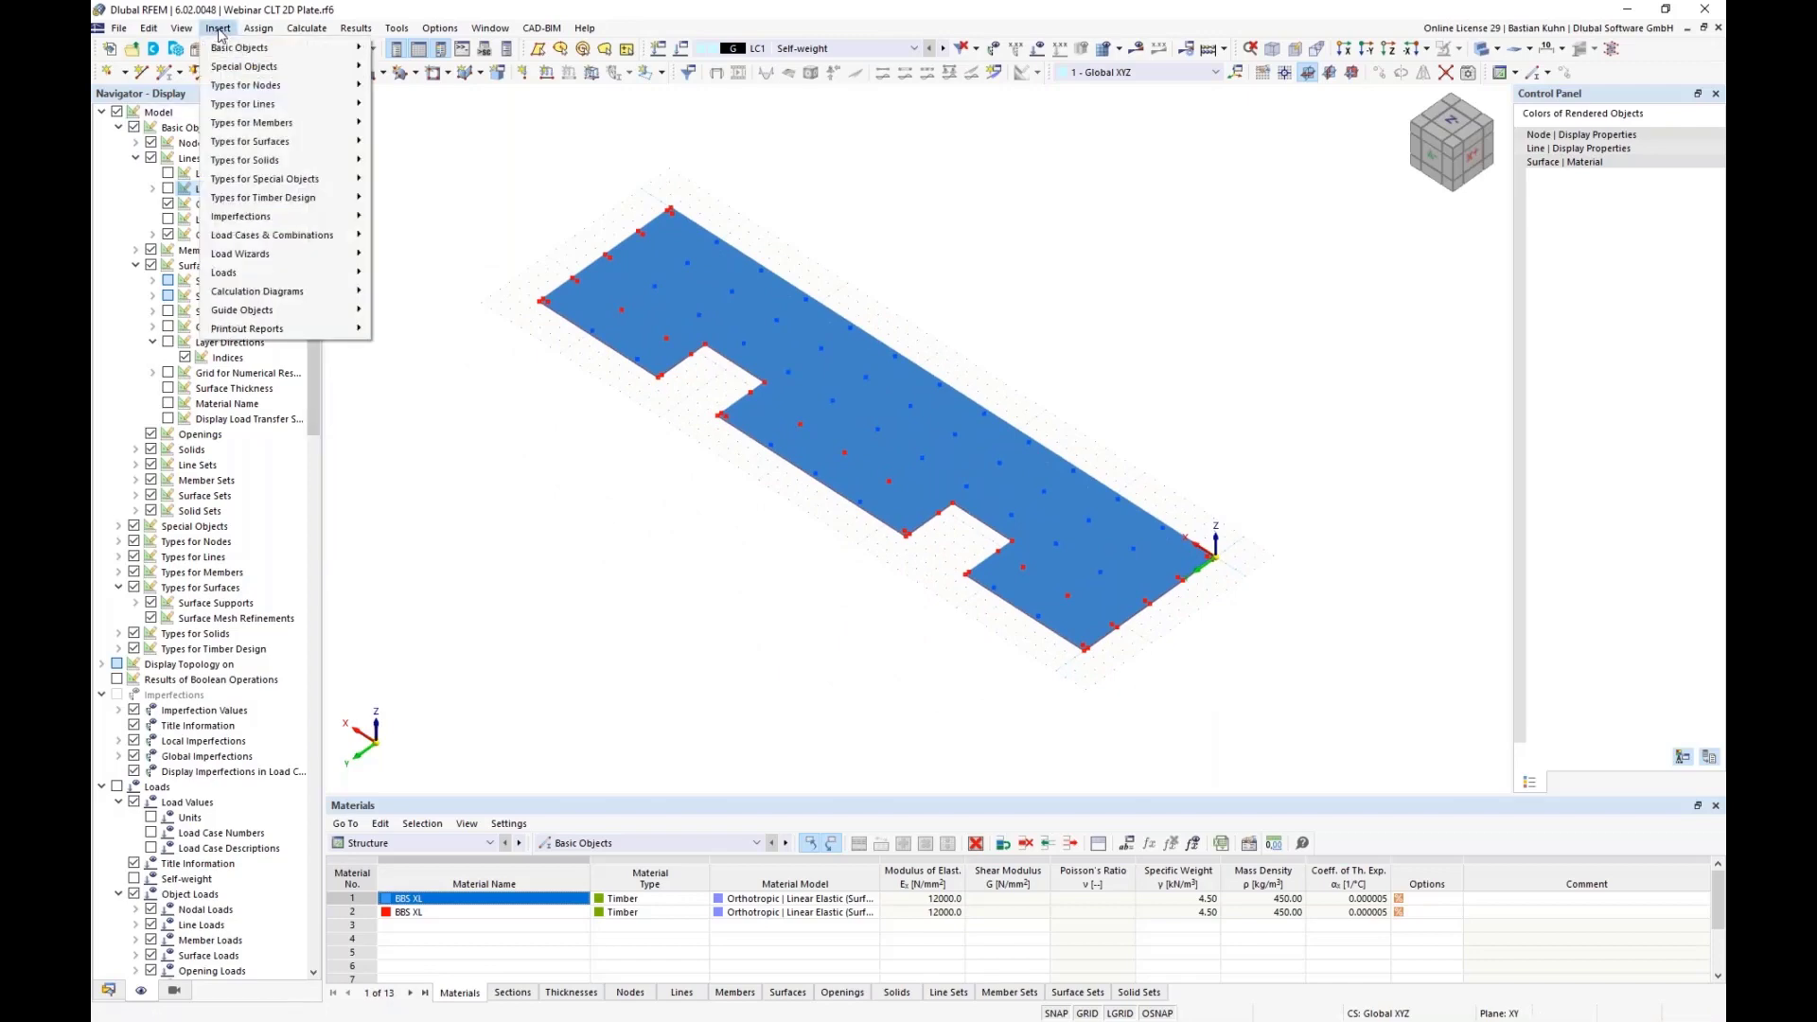
mouse_move(281, 54)
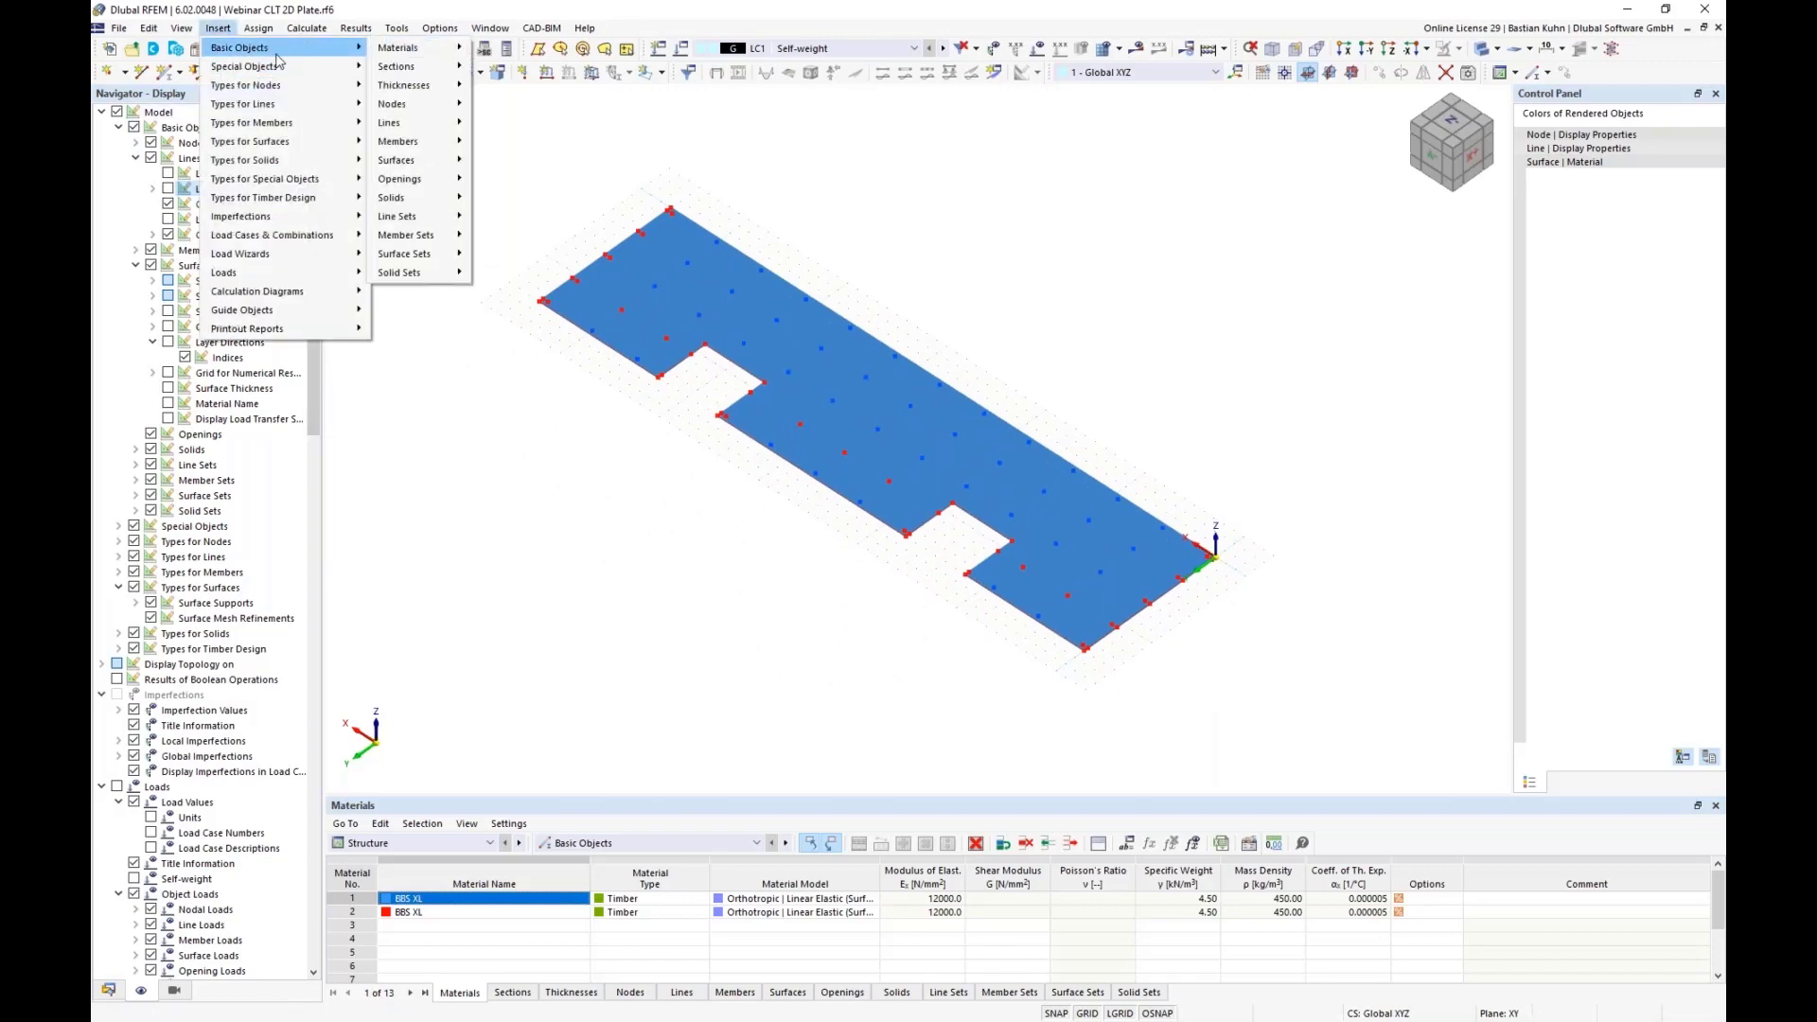
mouse_move(282, 106)
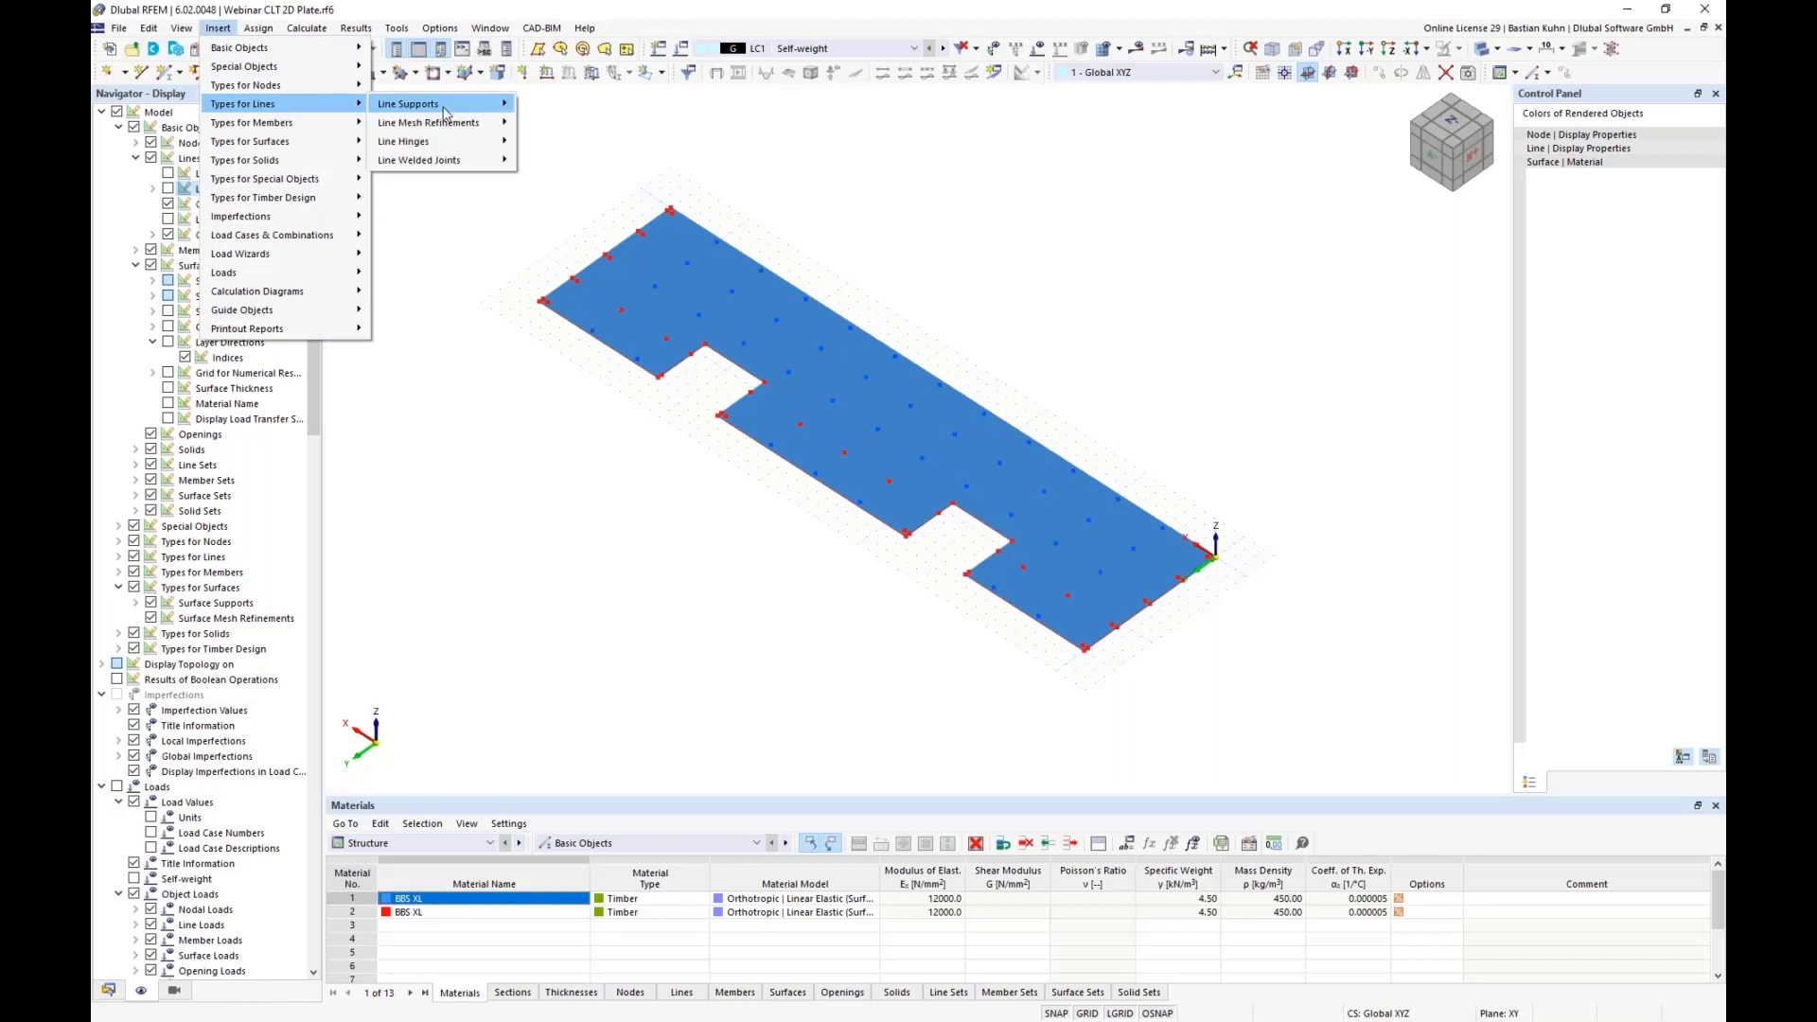
mouse_move(454, 143)
left_click(537, 141)
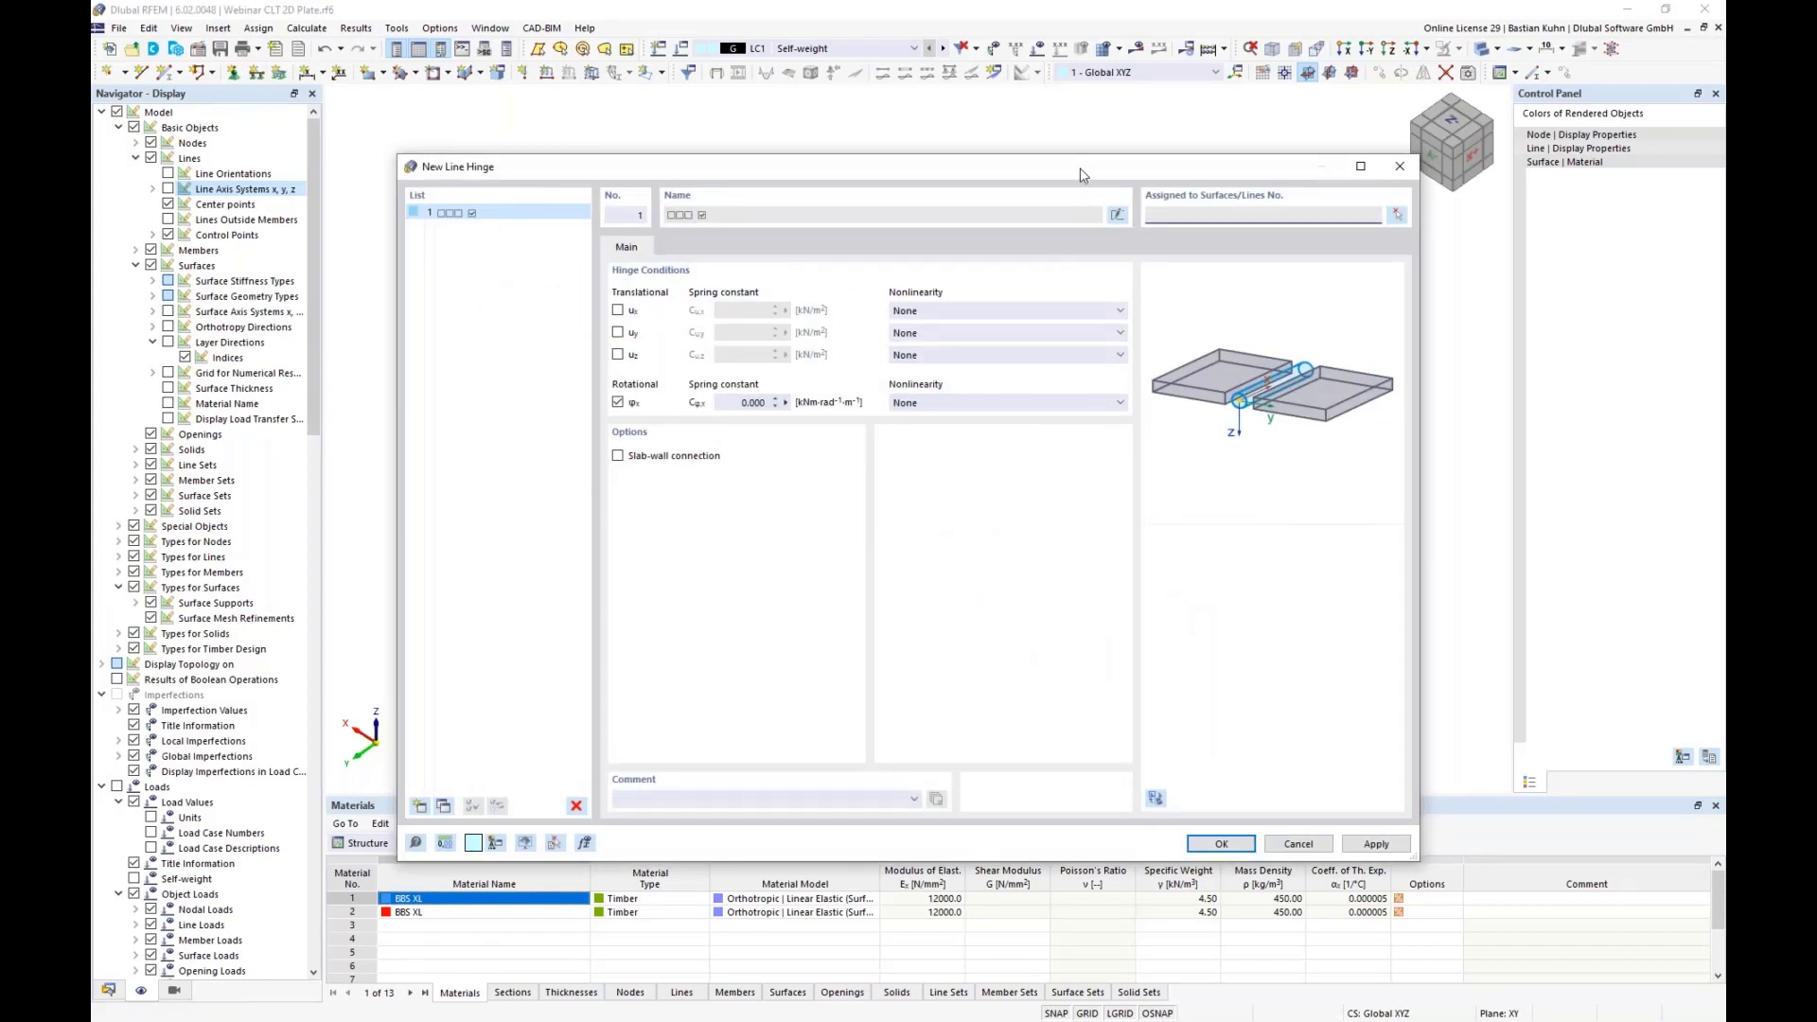
left_click_drag(1081, 171, 1118, 366)
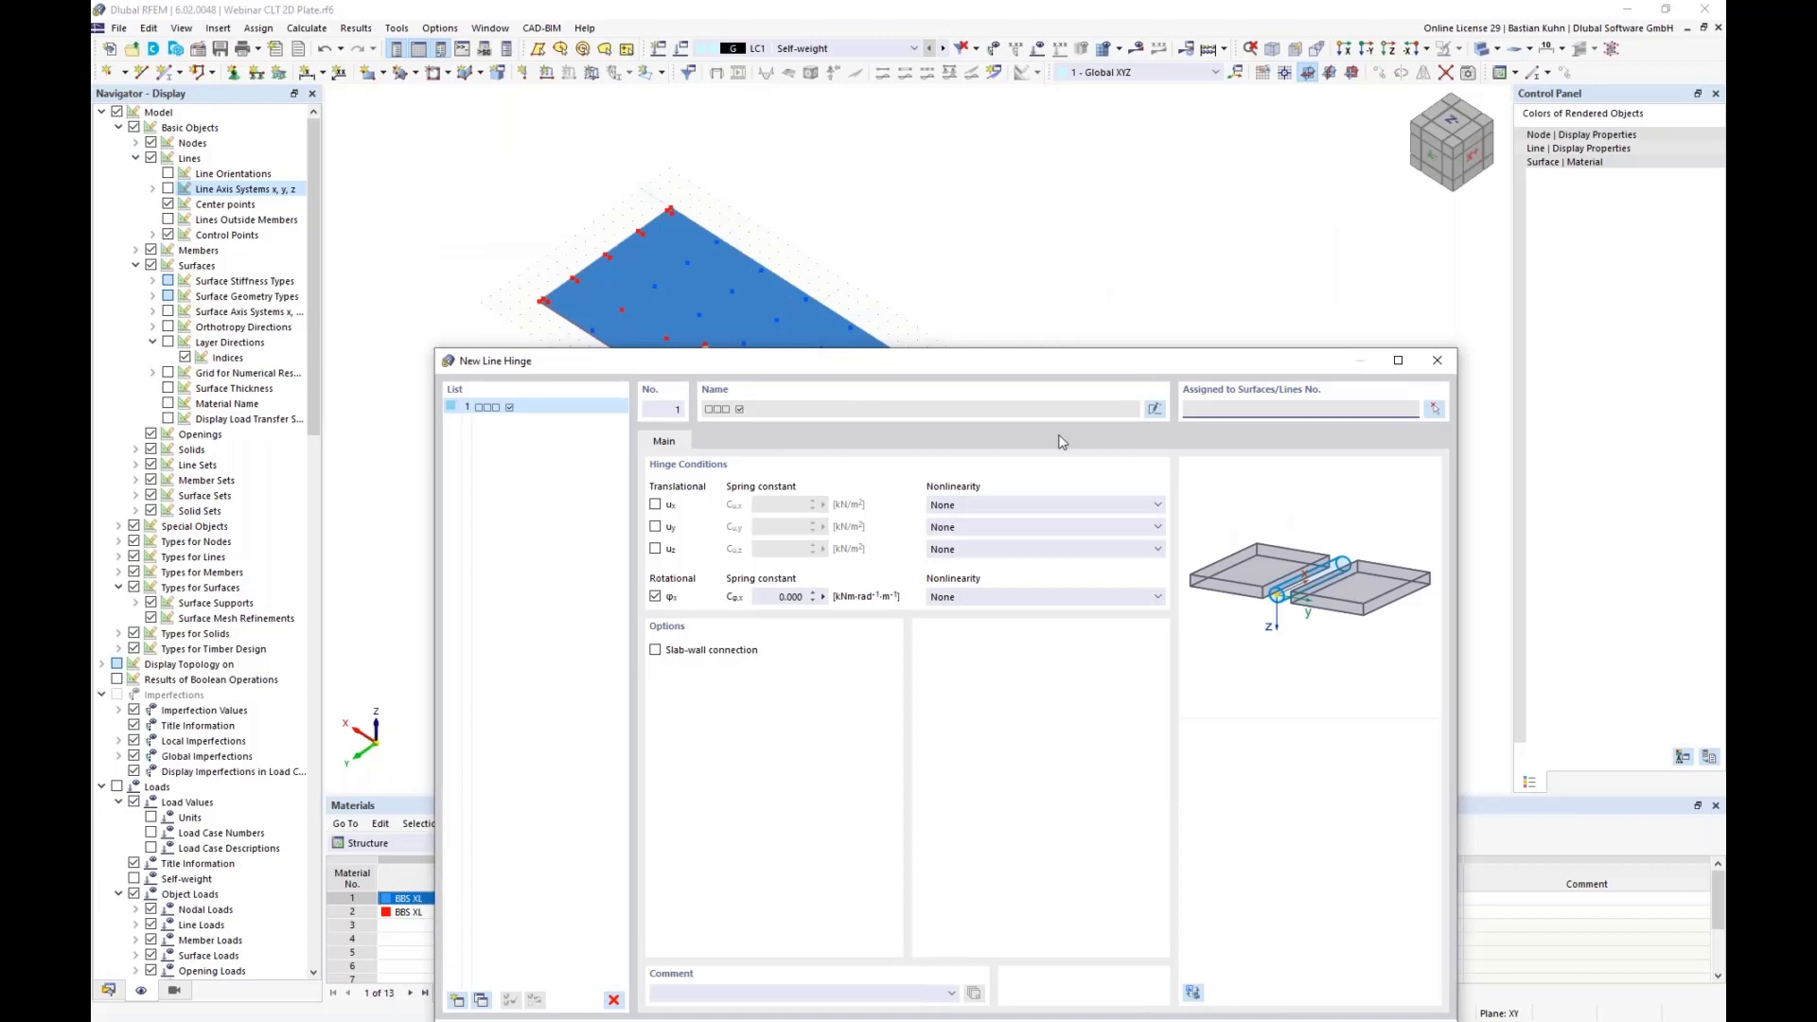
left_click(655, 505)
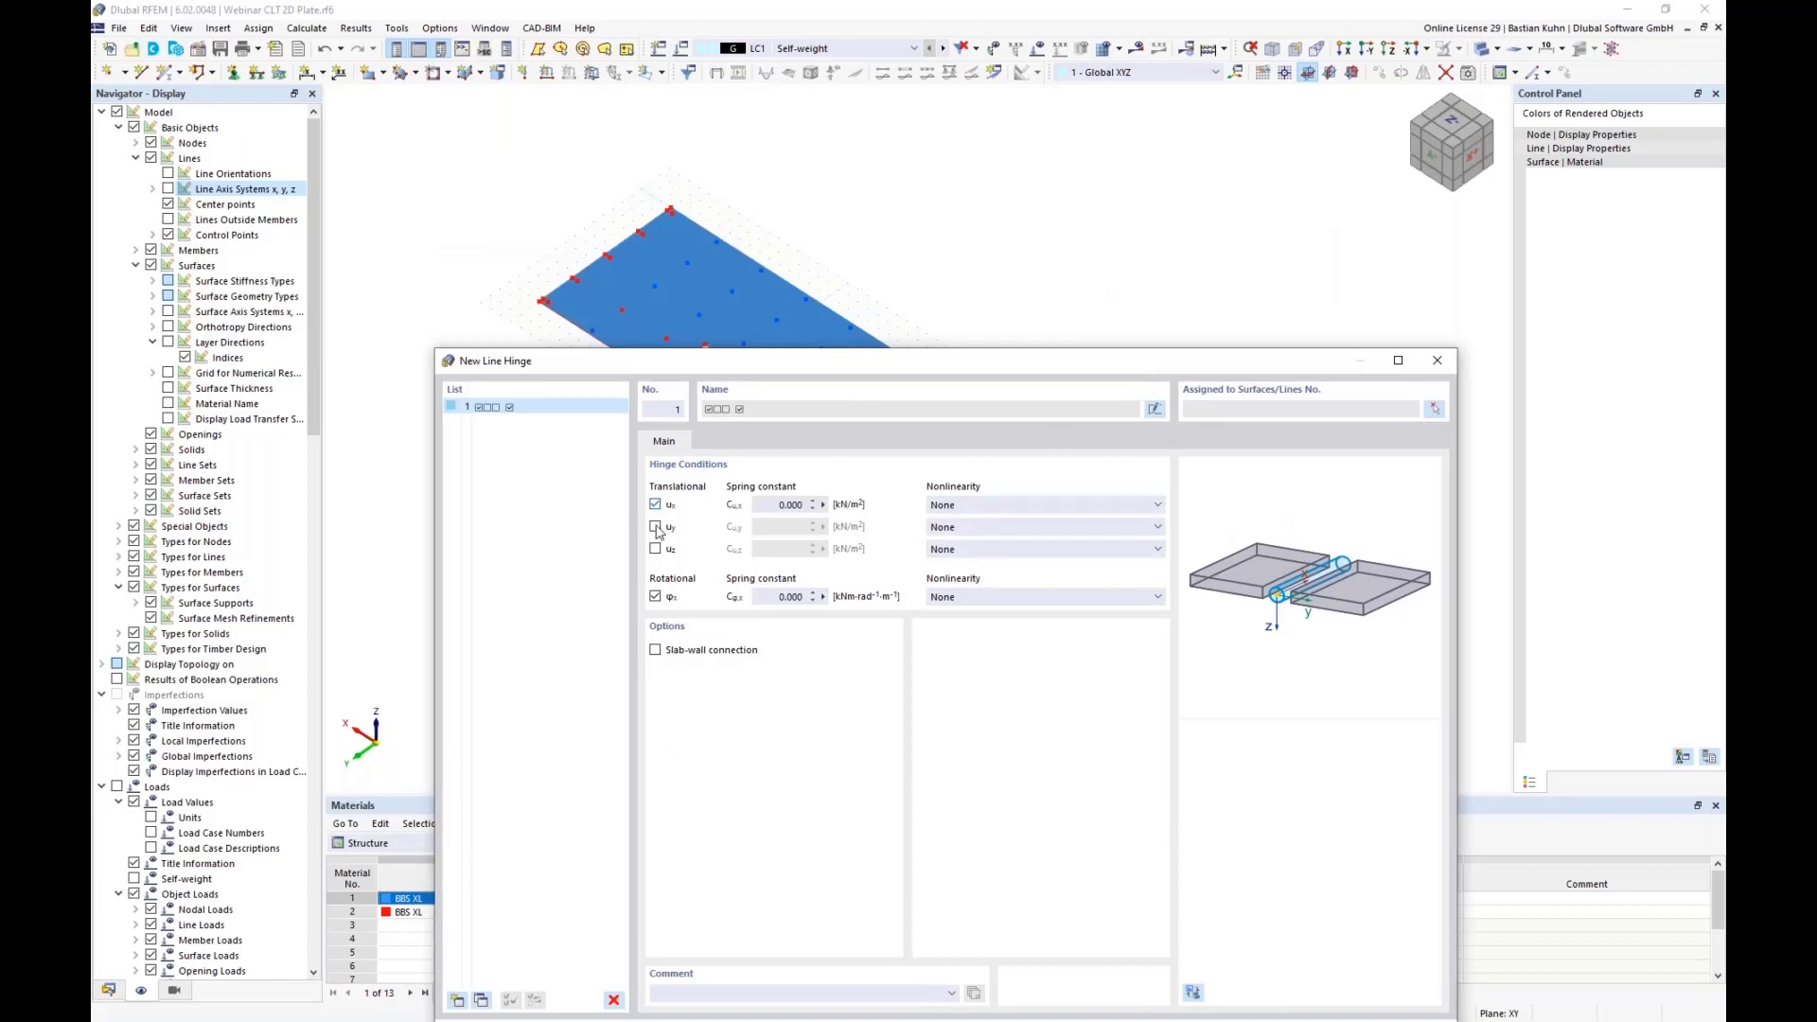
left_click(655, 527)
left_click(778, 507)
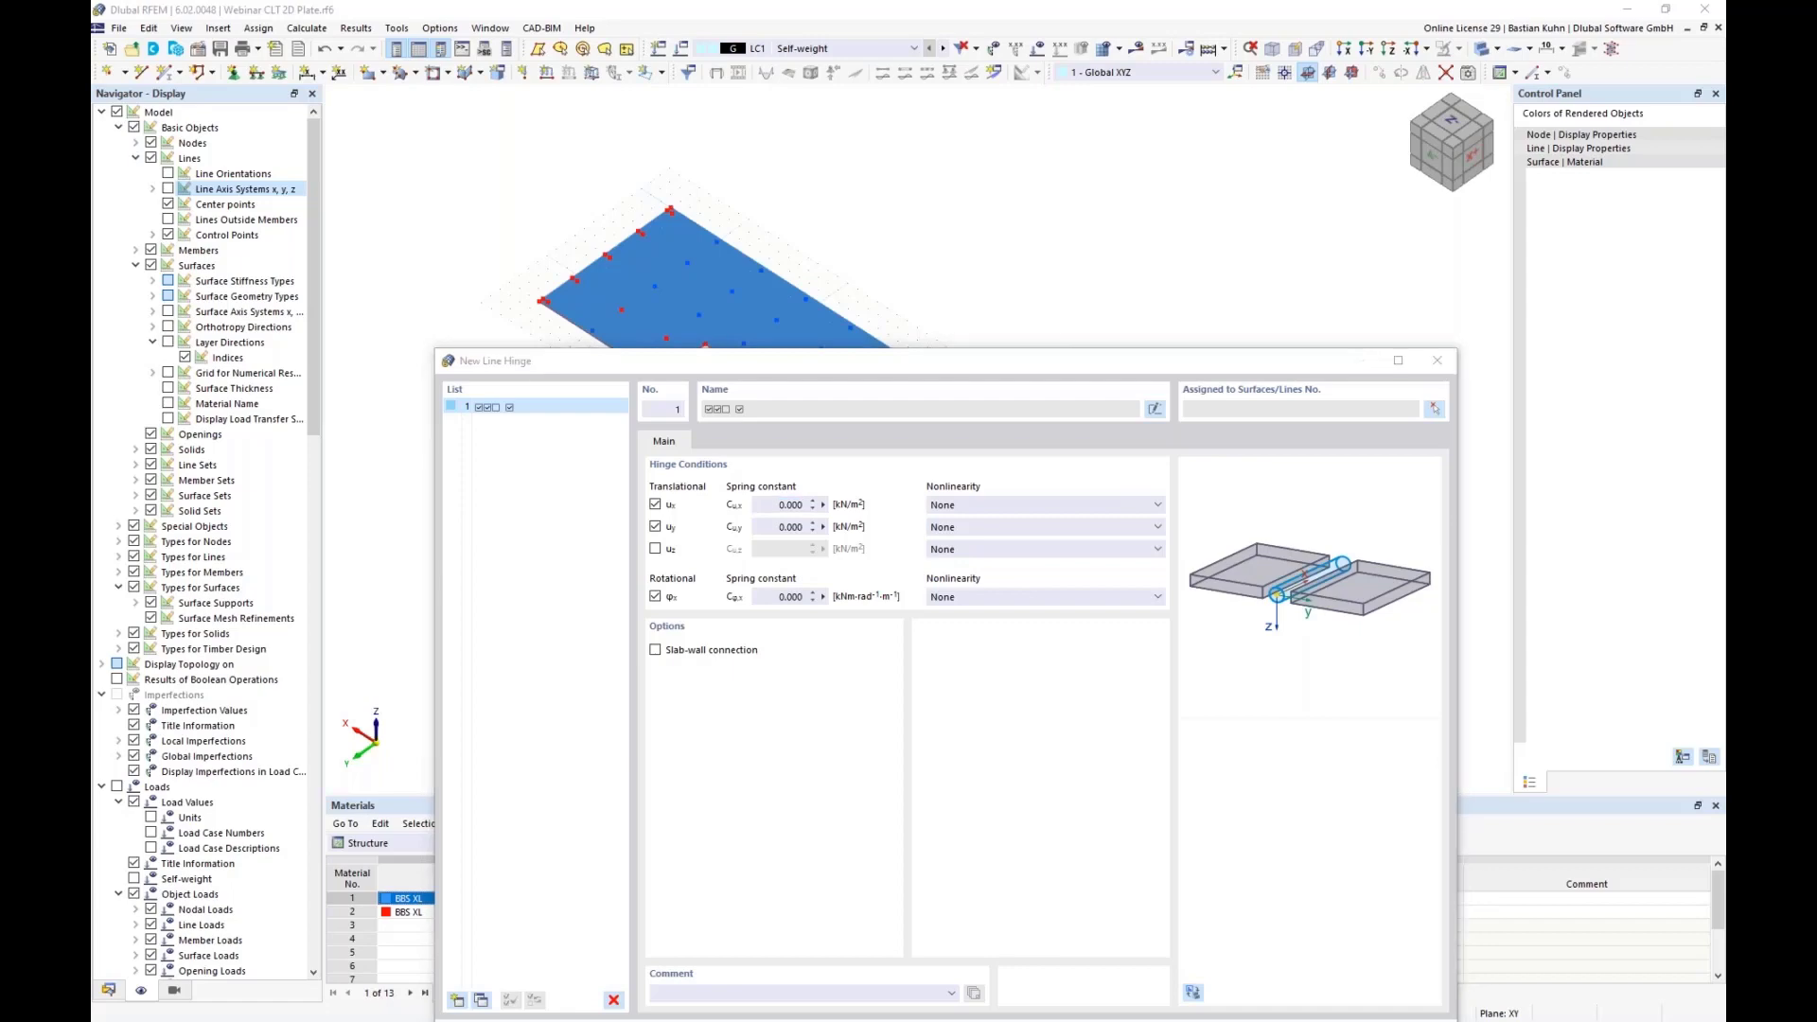
Switch to the Excel connector sheet, check the kser value and set the number of connectors per metre, n, to 4
key("alt+Tab")
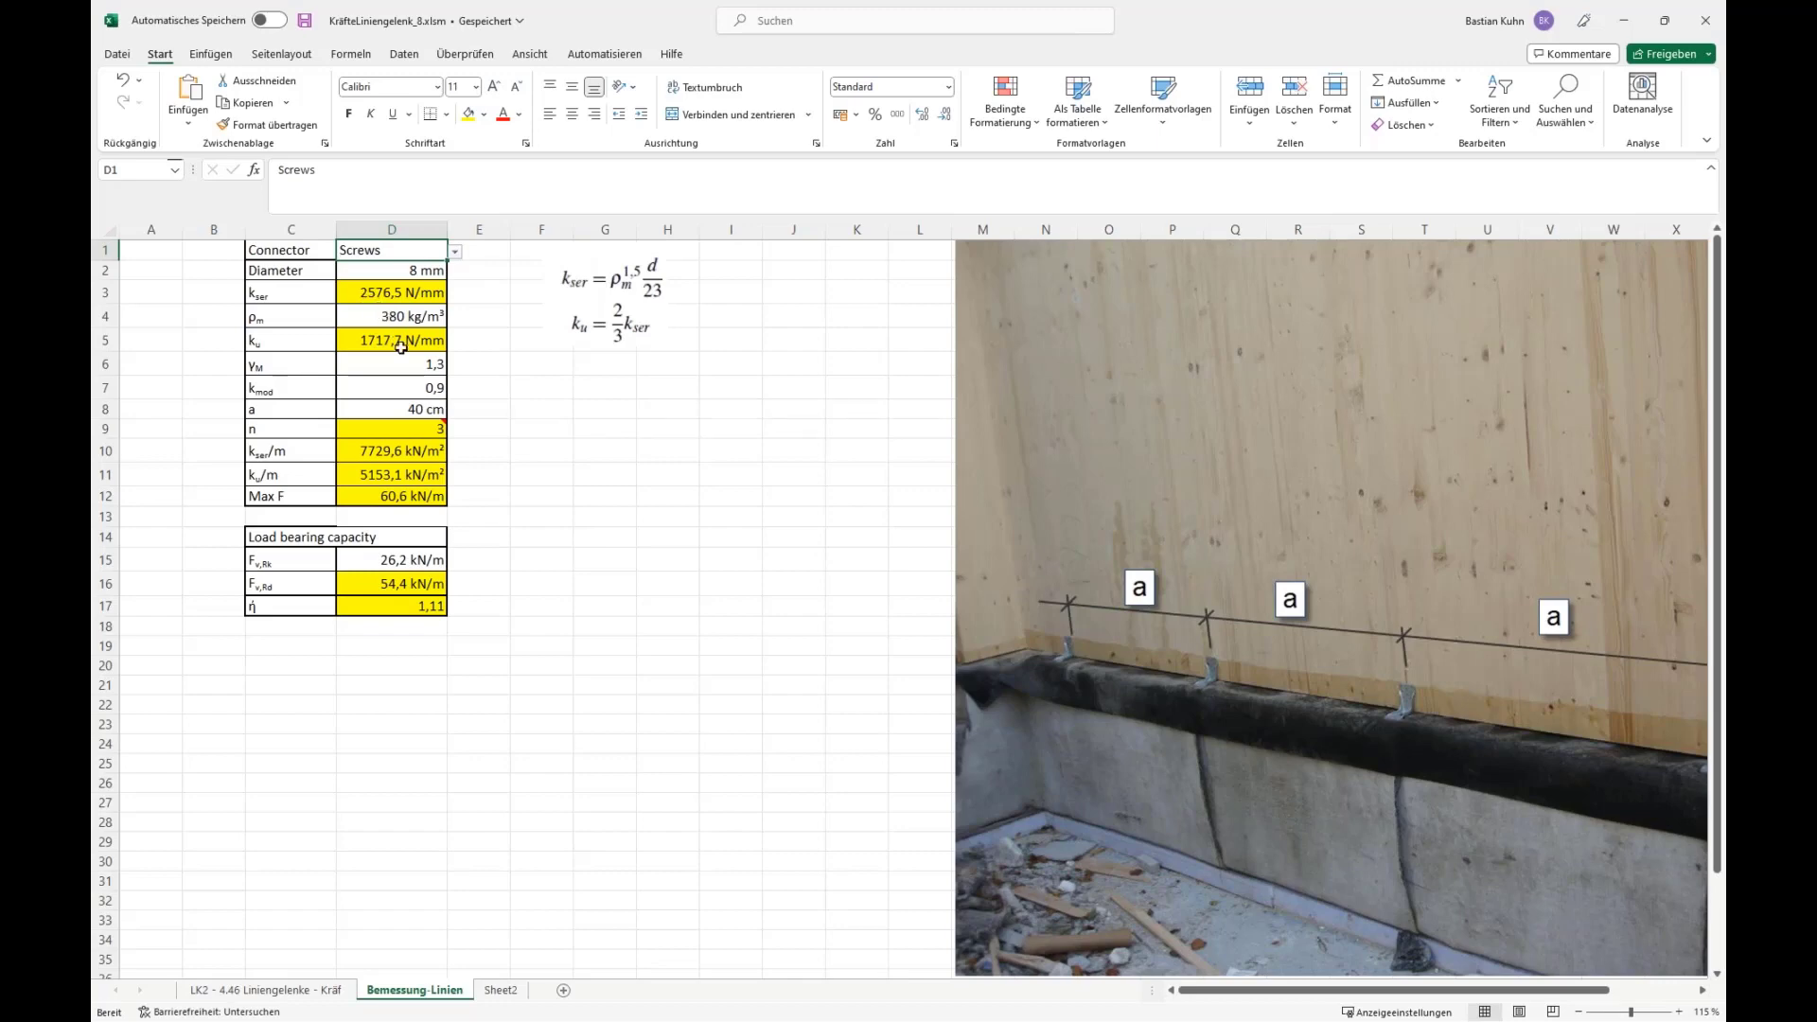
left_click(380, 293)
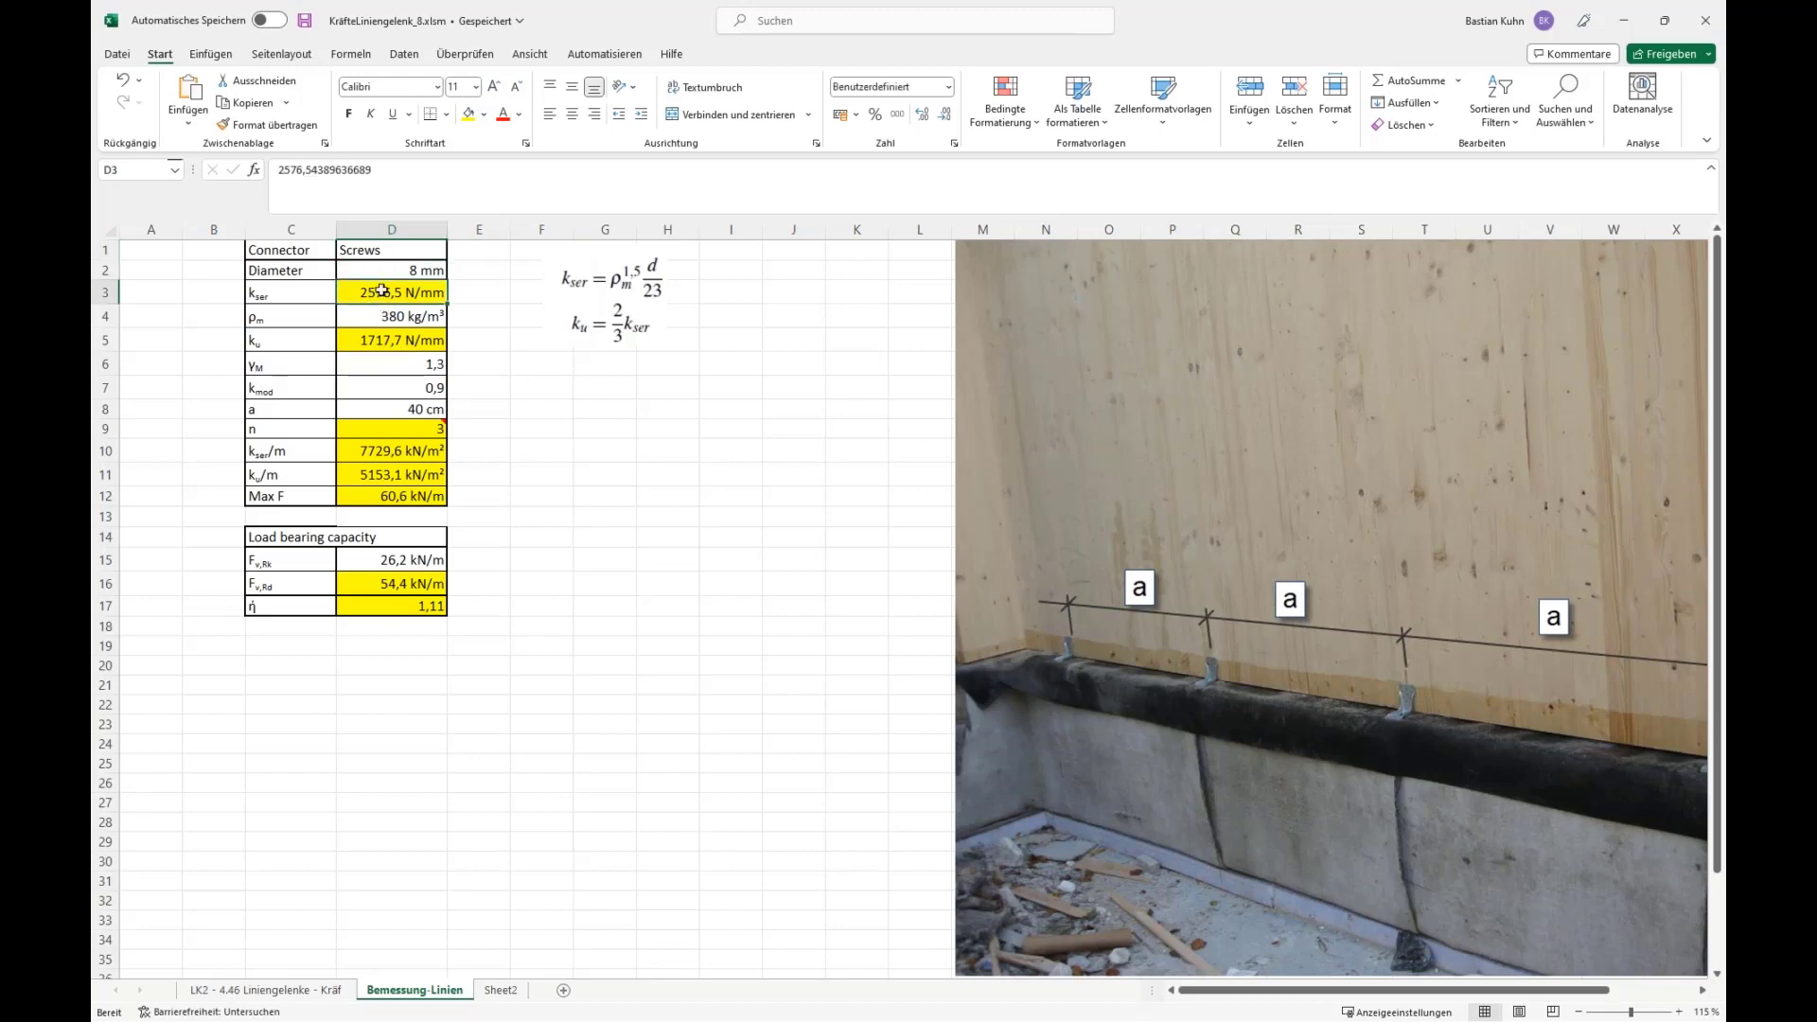
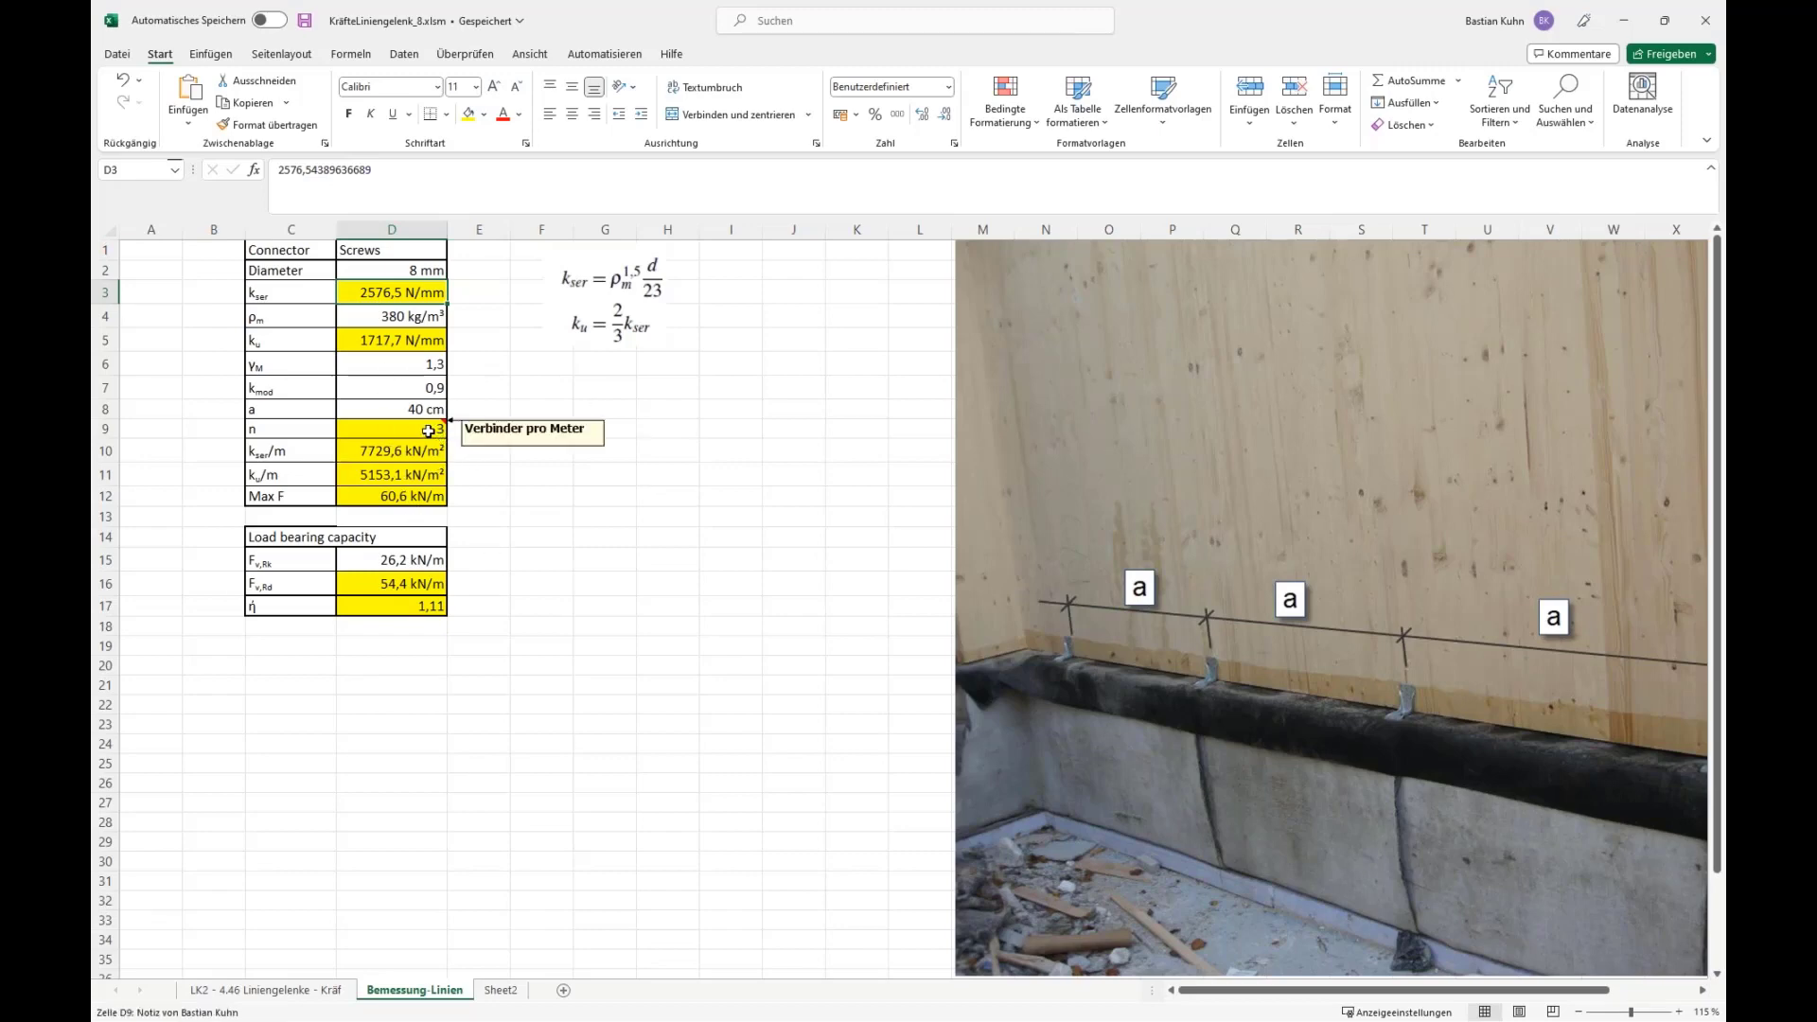
left_click(429, 431)
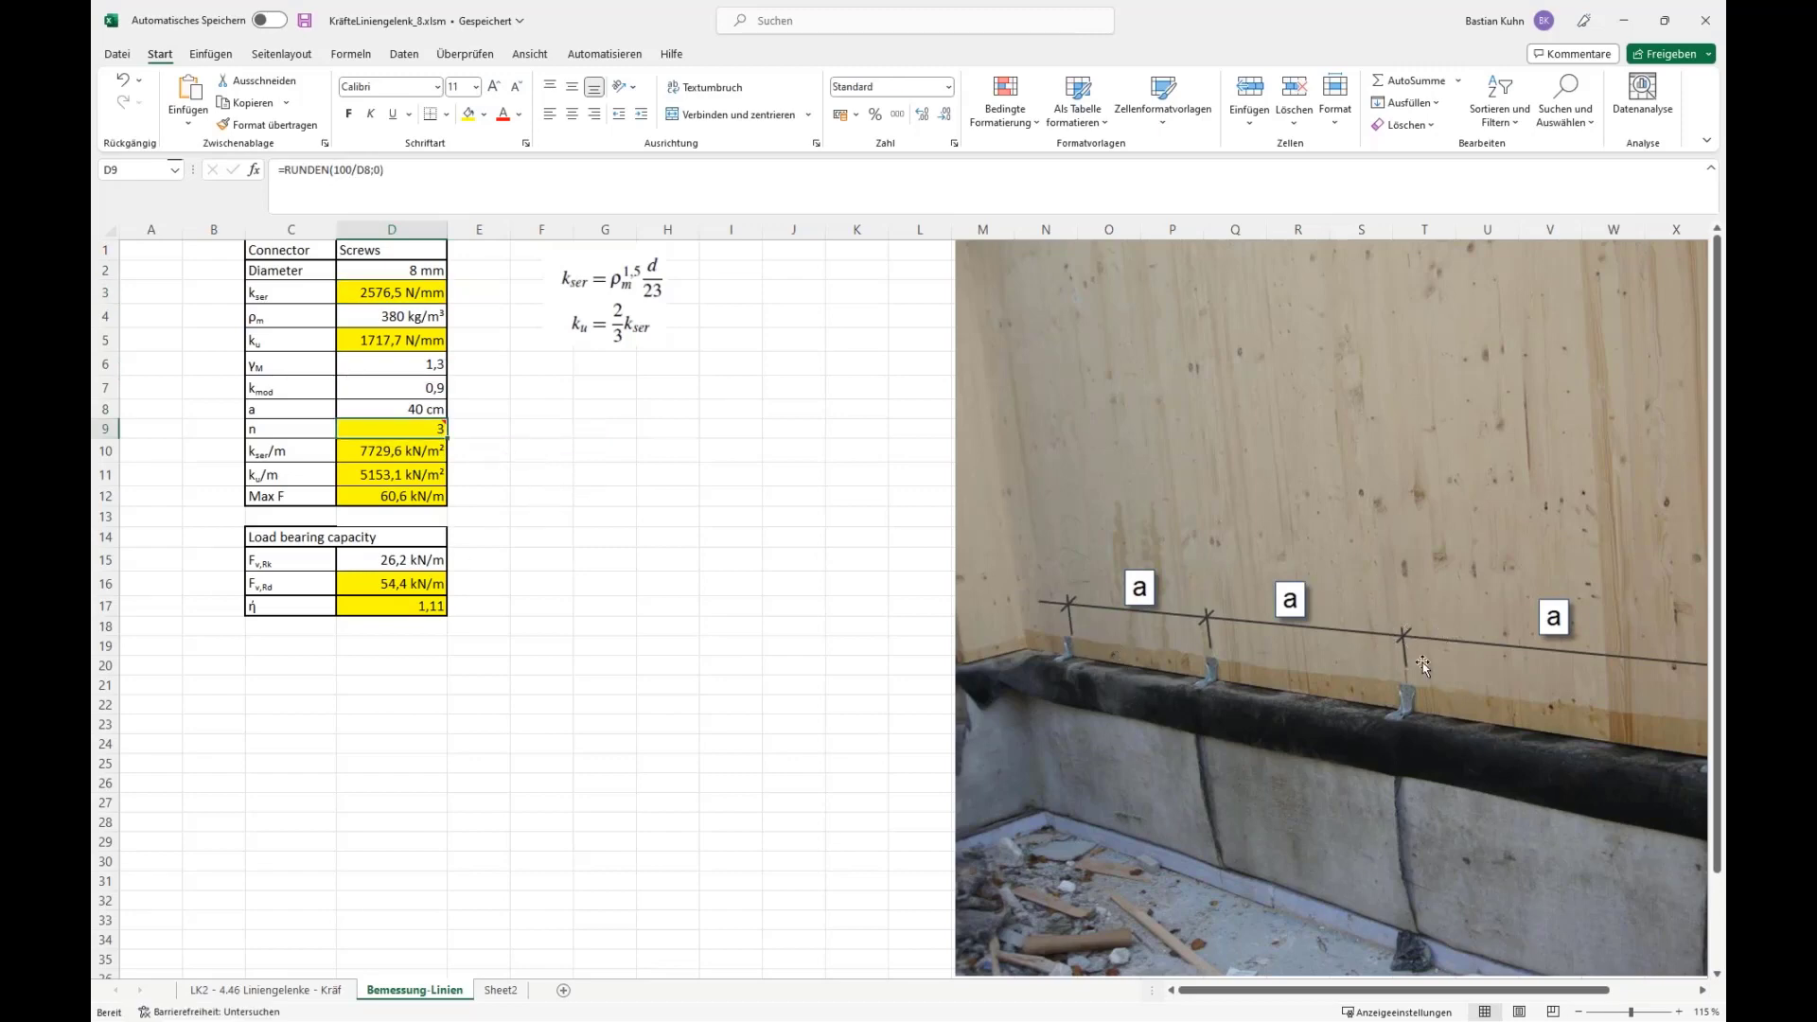
mouse_move(416, 426)
type("4")
key("Return")
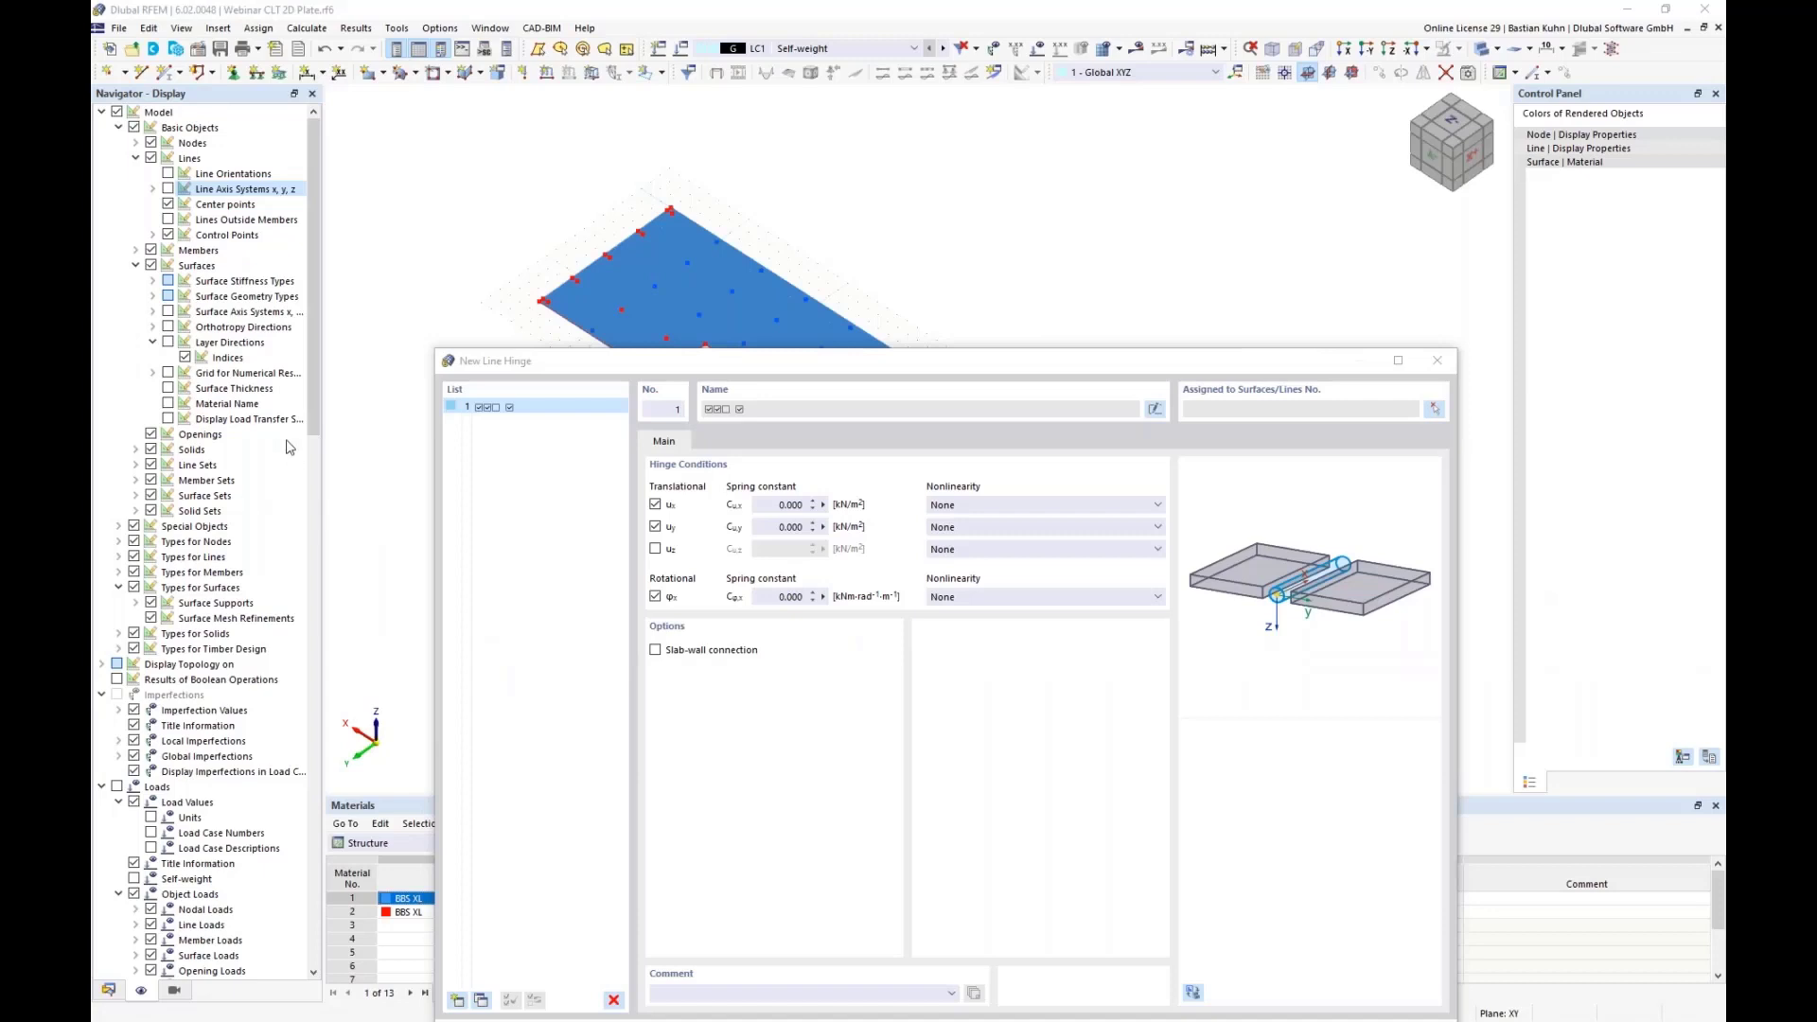
Open the formula editor for the ux spring constant and create a global parameter named k_ser
left_click(824, 505)
left_click(883, 508)
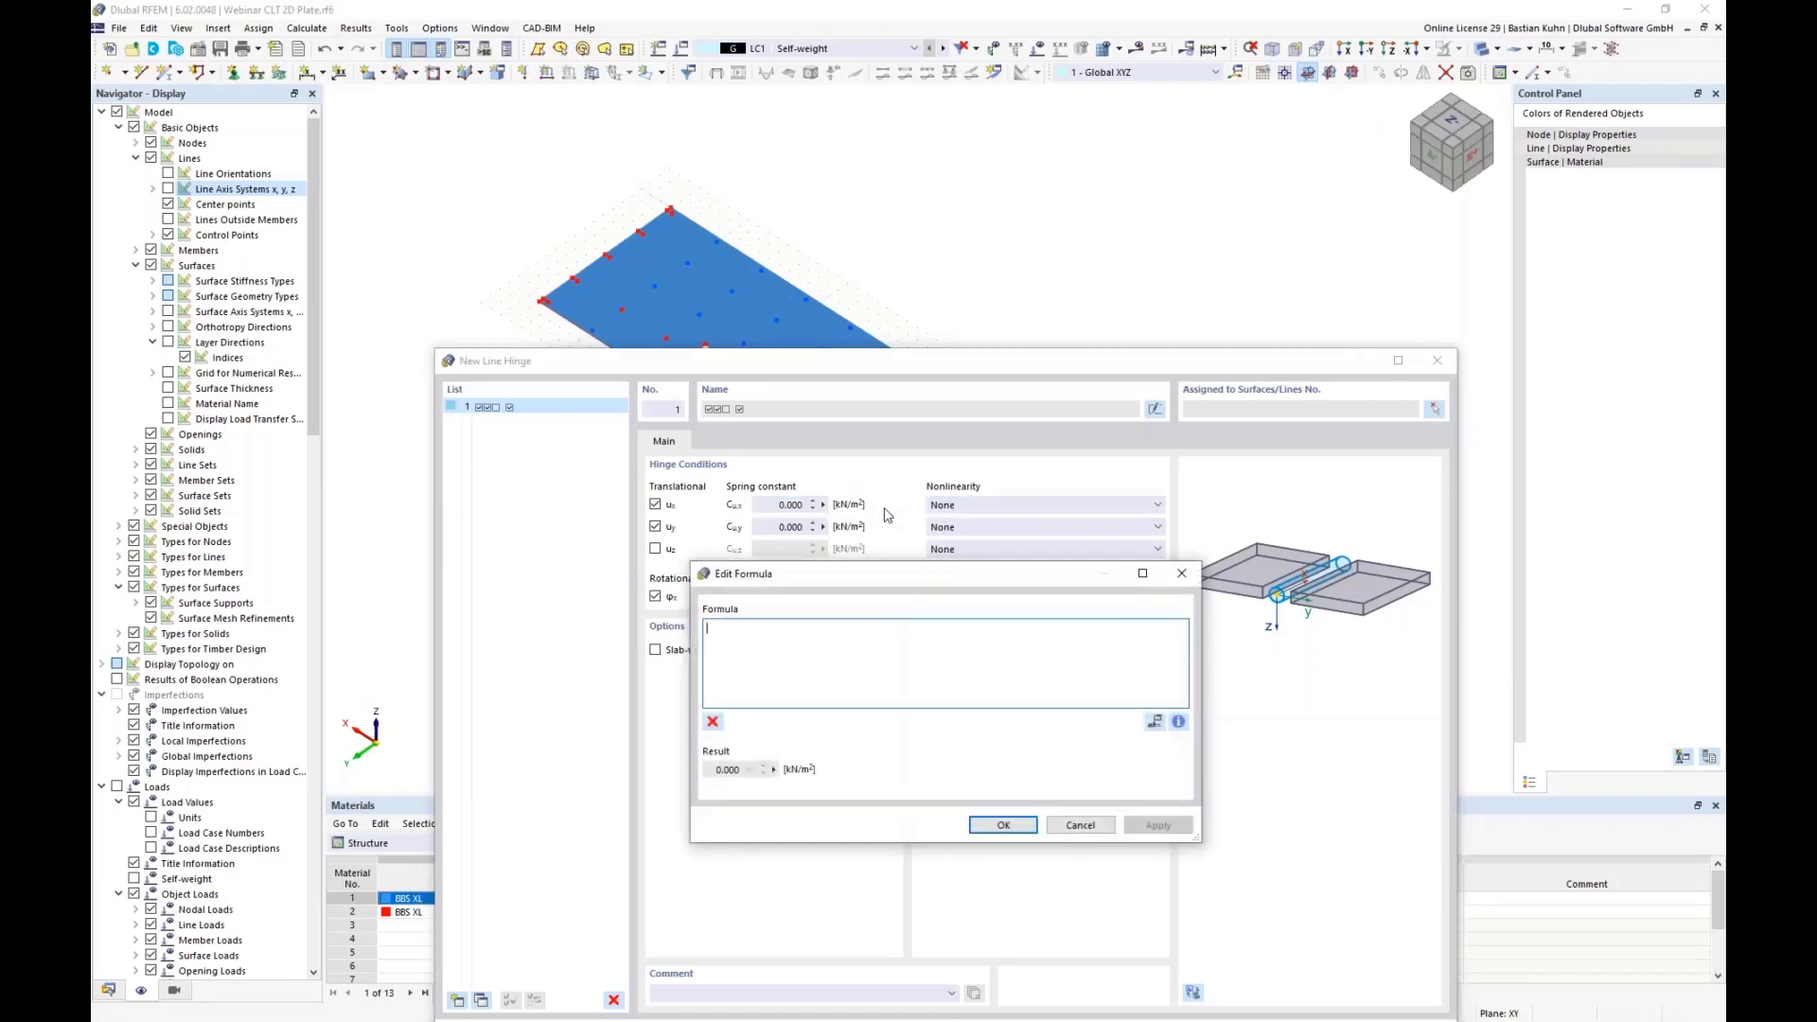
left_click_drag(907, 581, 997, 252)
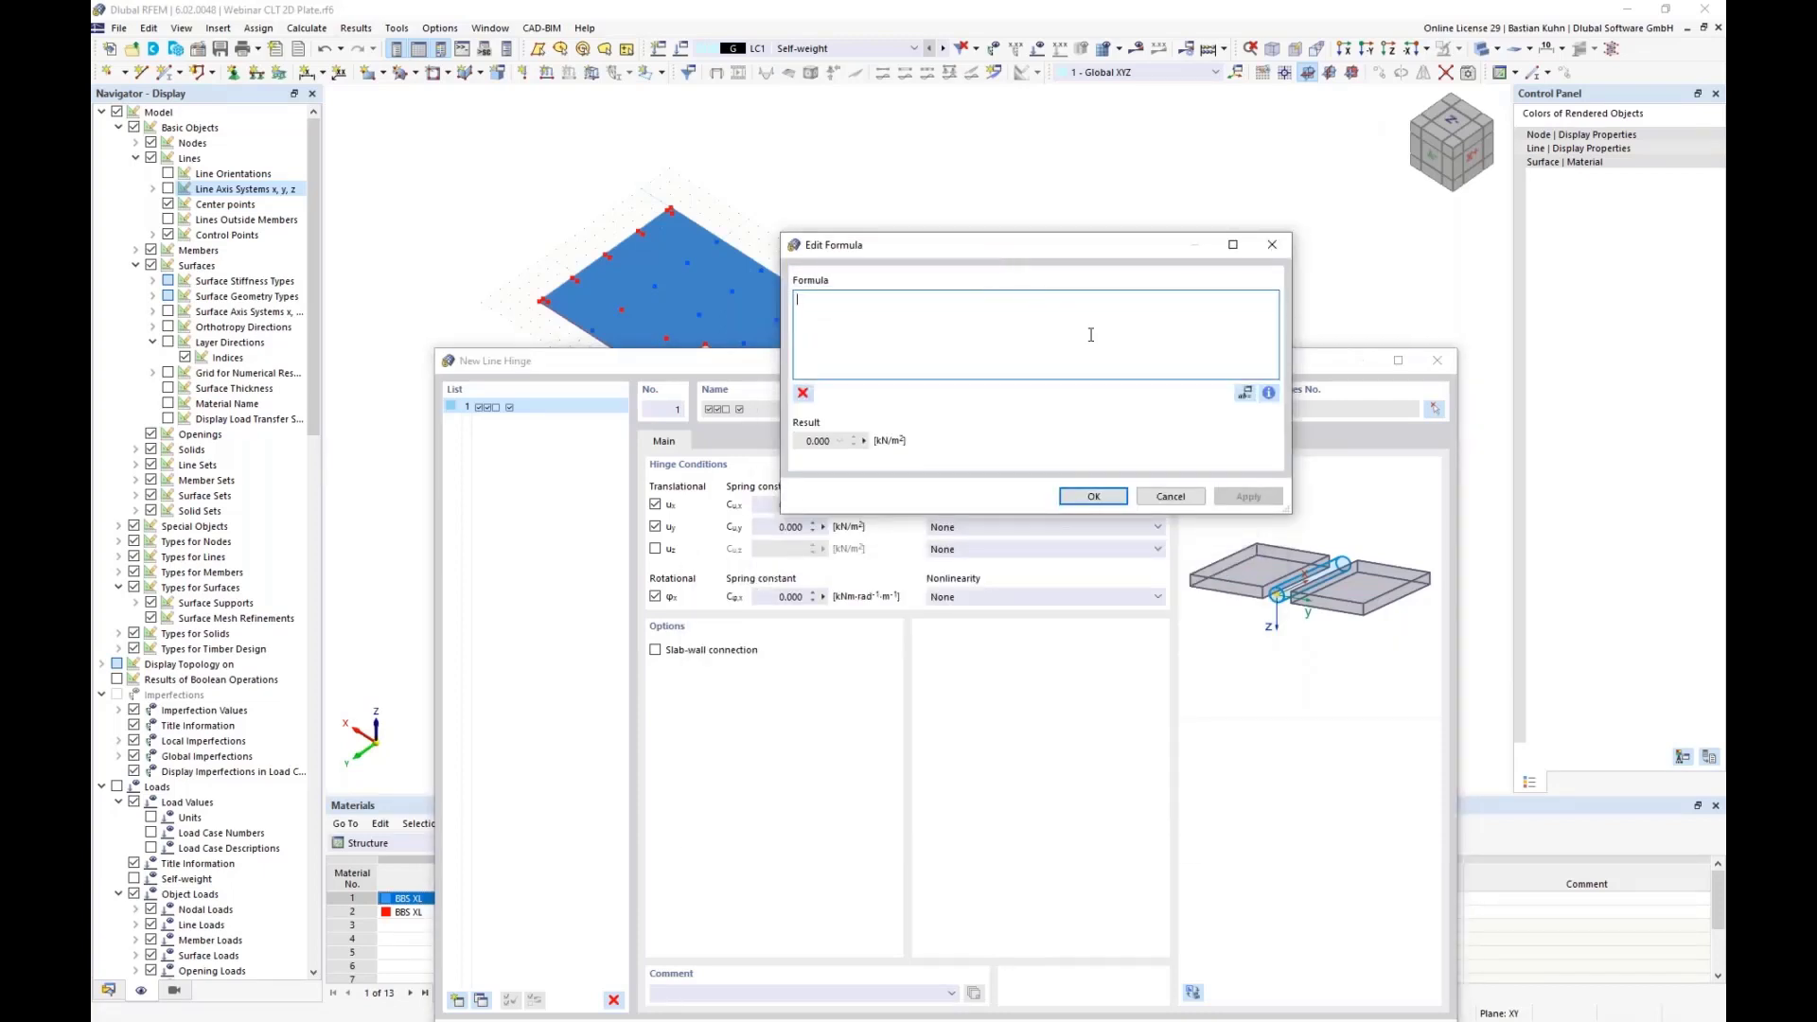
left_click(1244, 396)
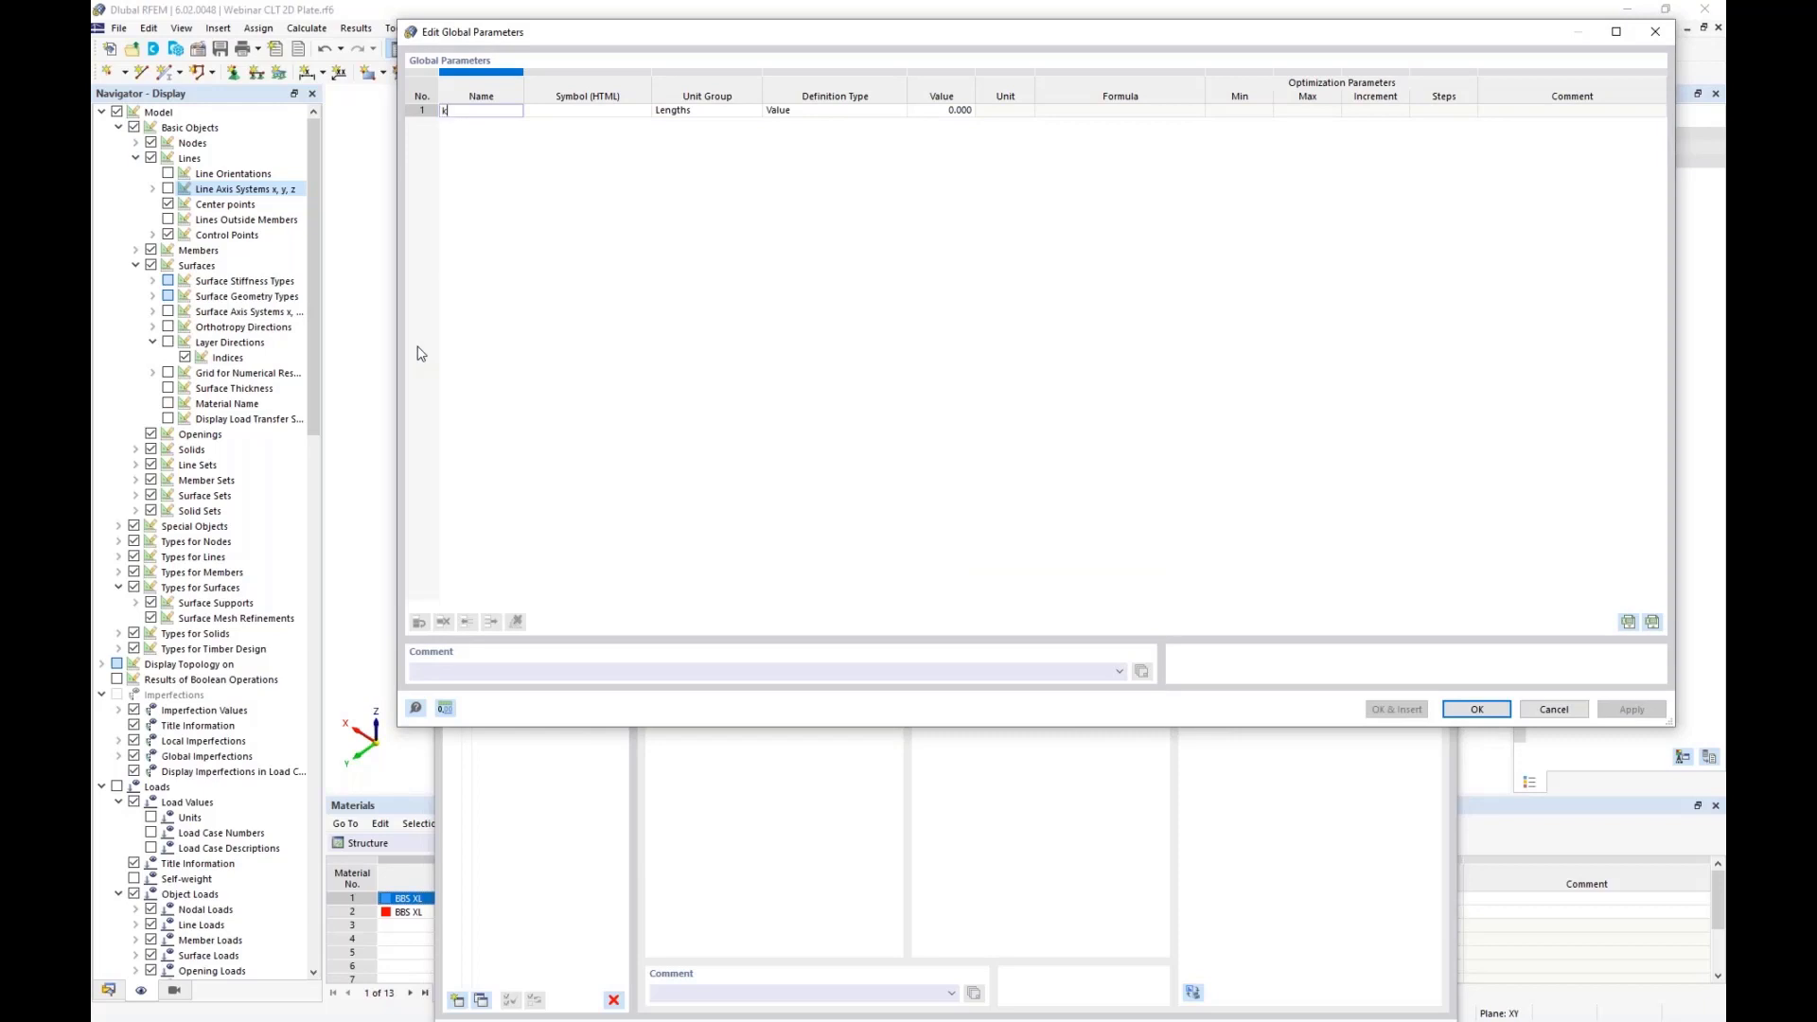
key("Tab")
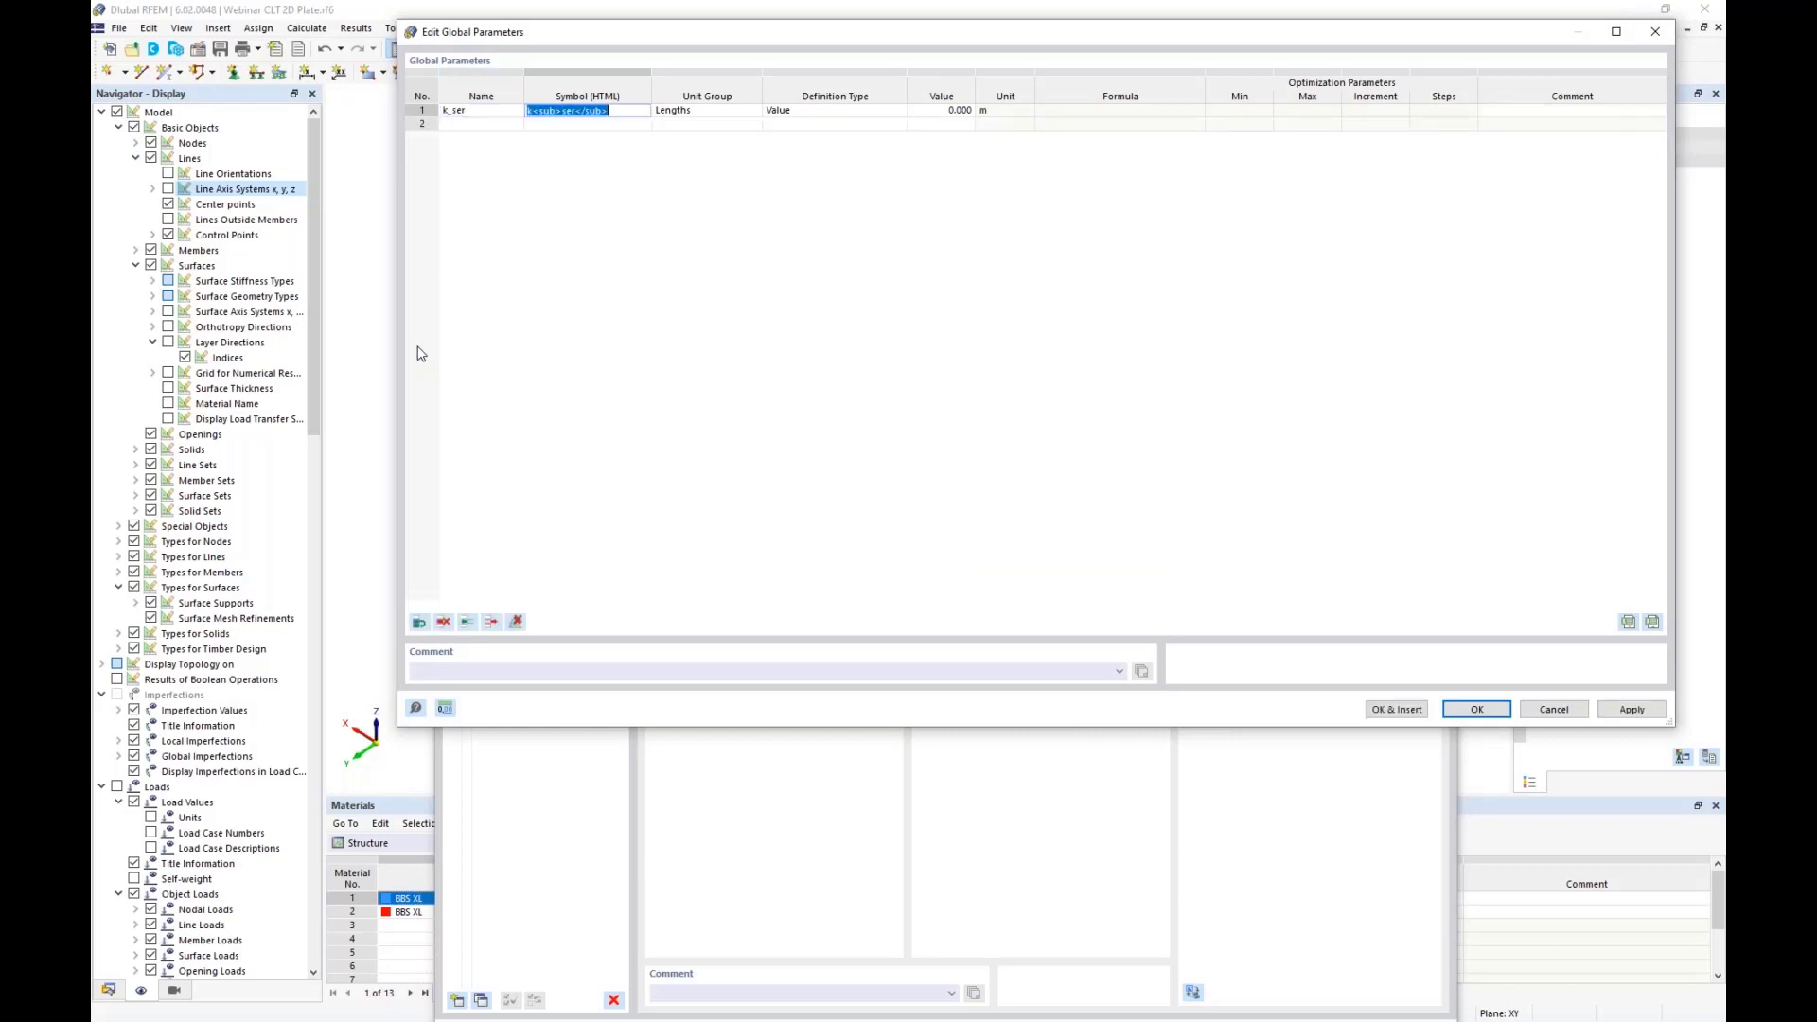
Define k_ser as a line spring constant of 2576 kN/m² and insert it into the ux spring formula
left_click(737, 113)
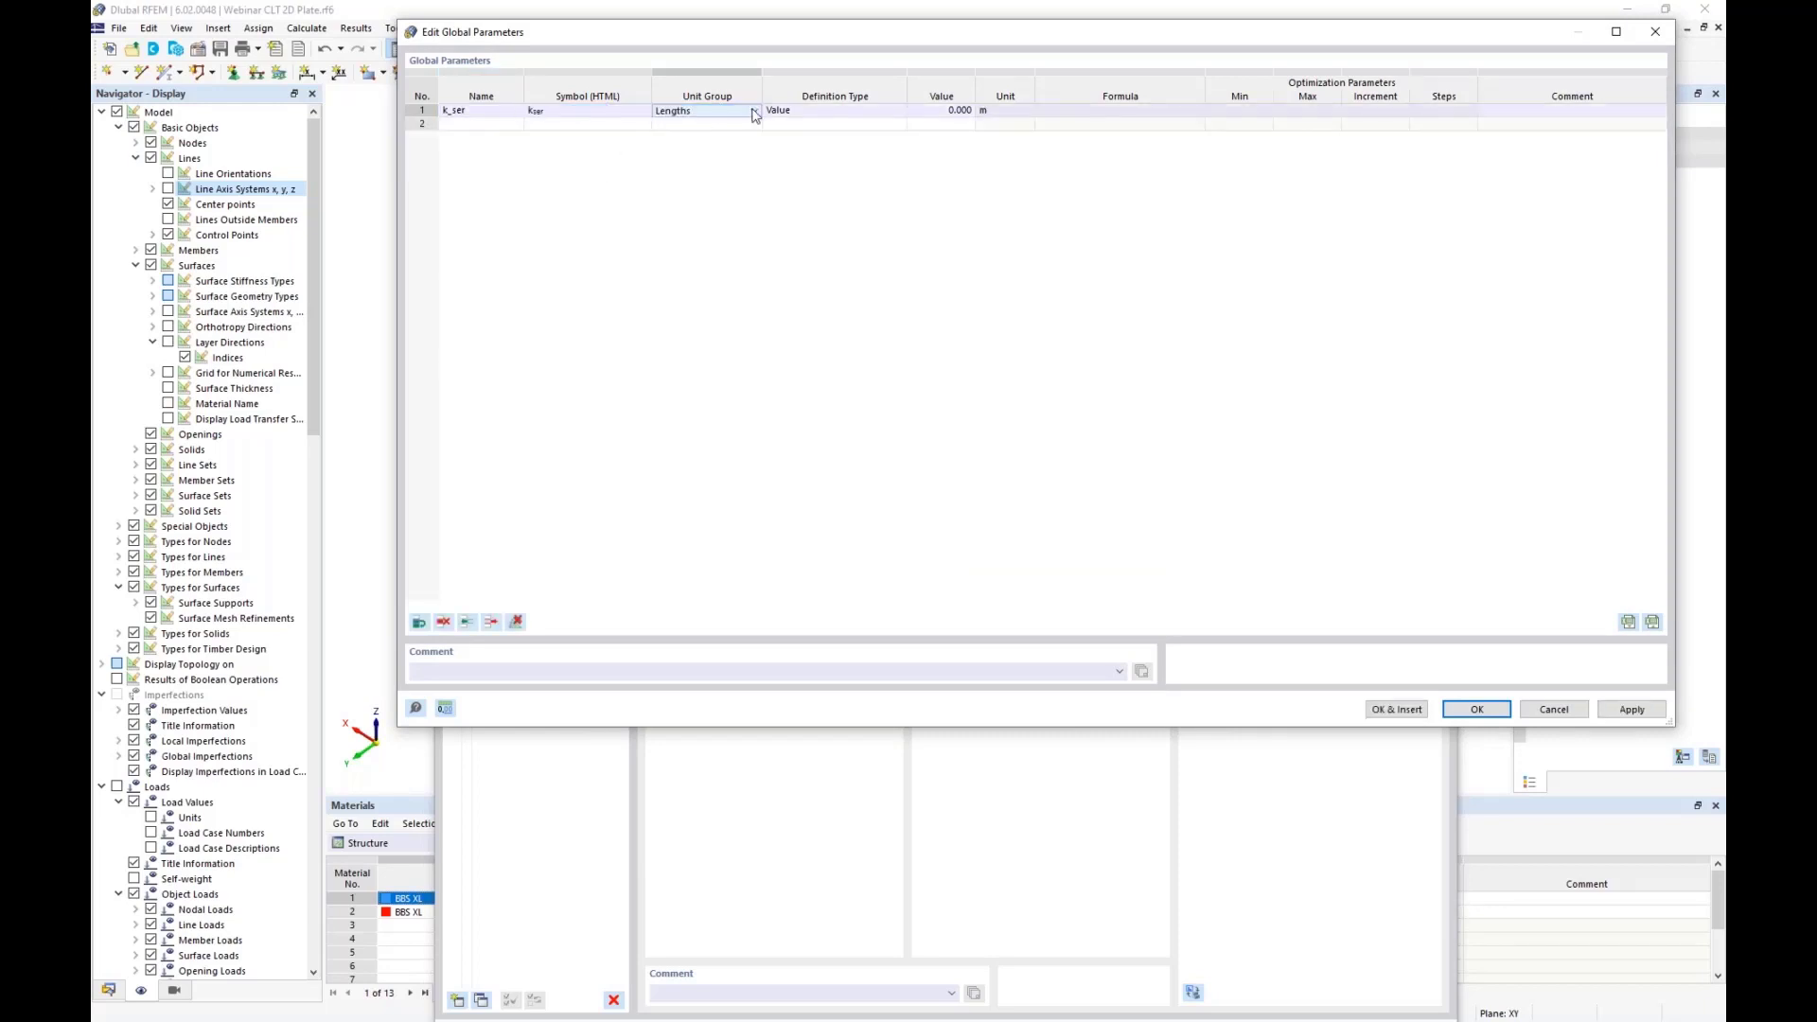
left_click(757, 115)
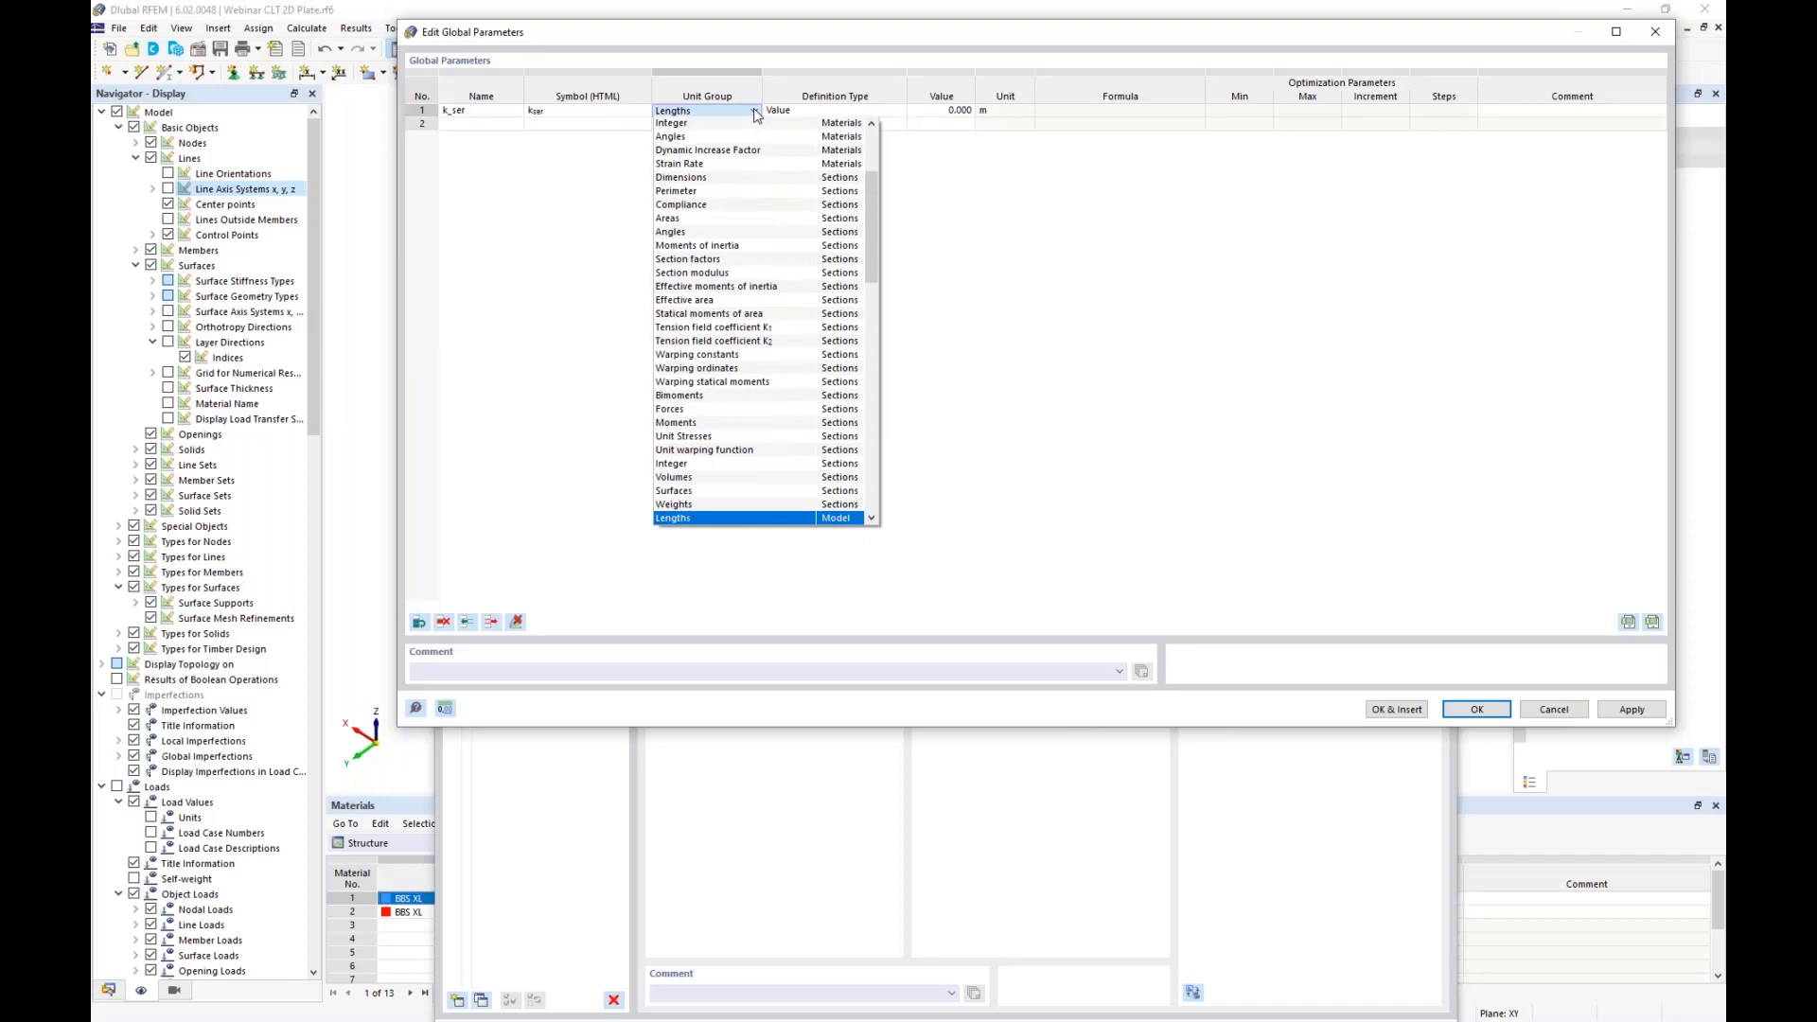
scroll(767, 308, "down", 1)
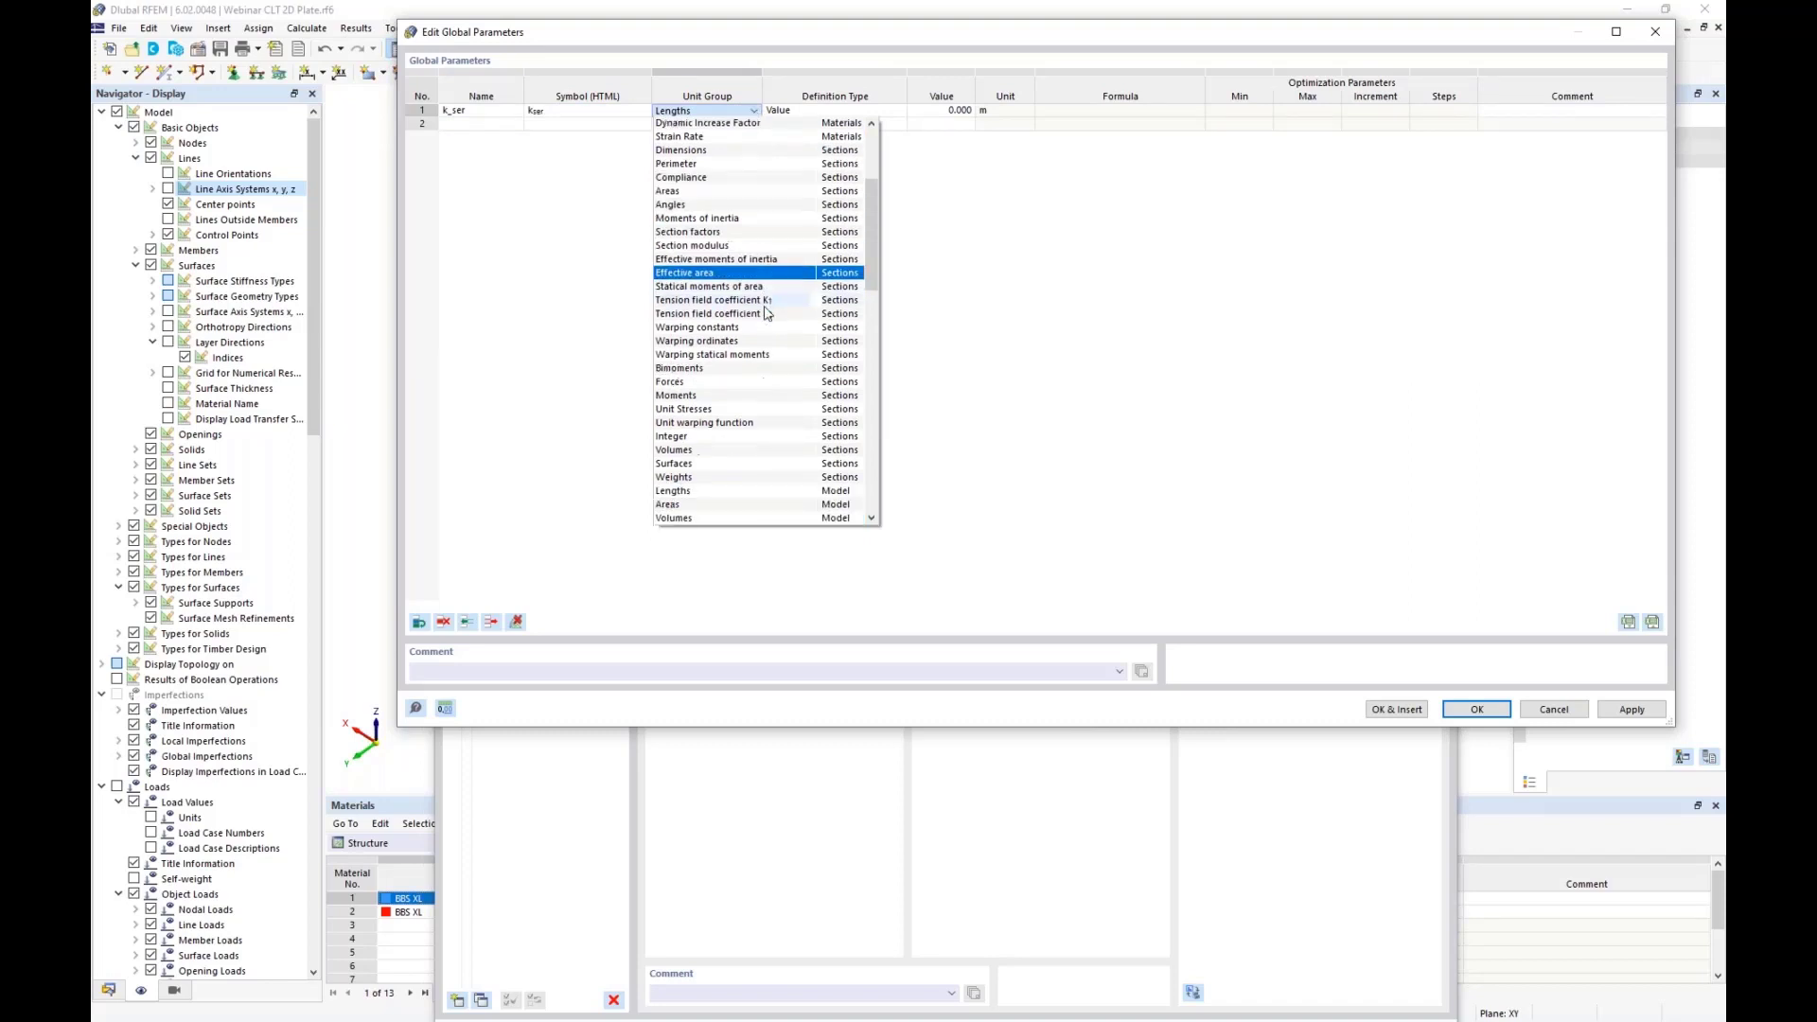
scroll(766, 313, "down", 1)
scroll(766, 313, "down", 7)
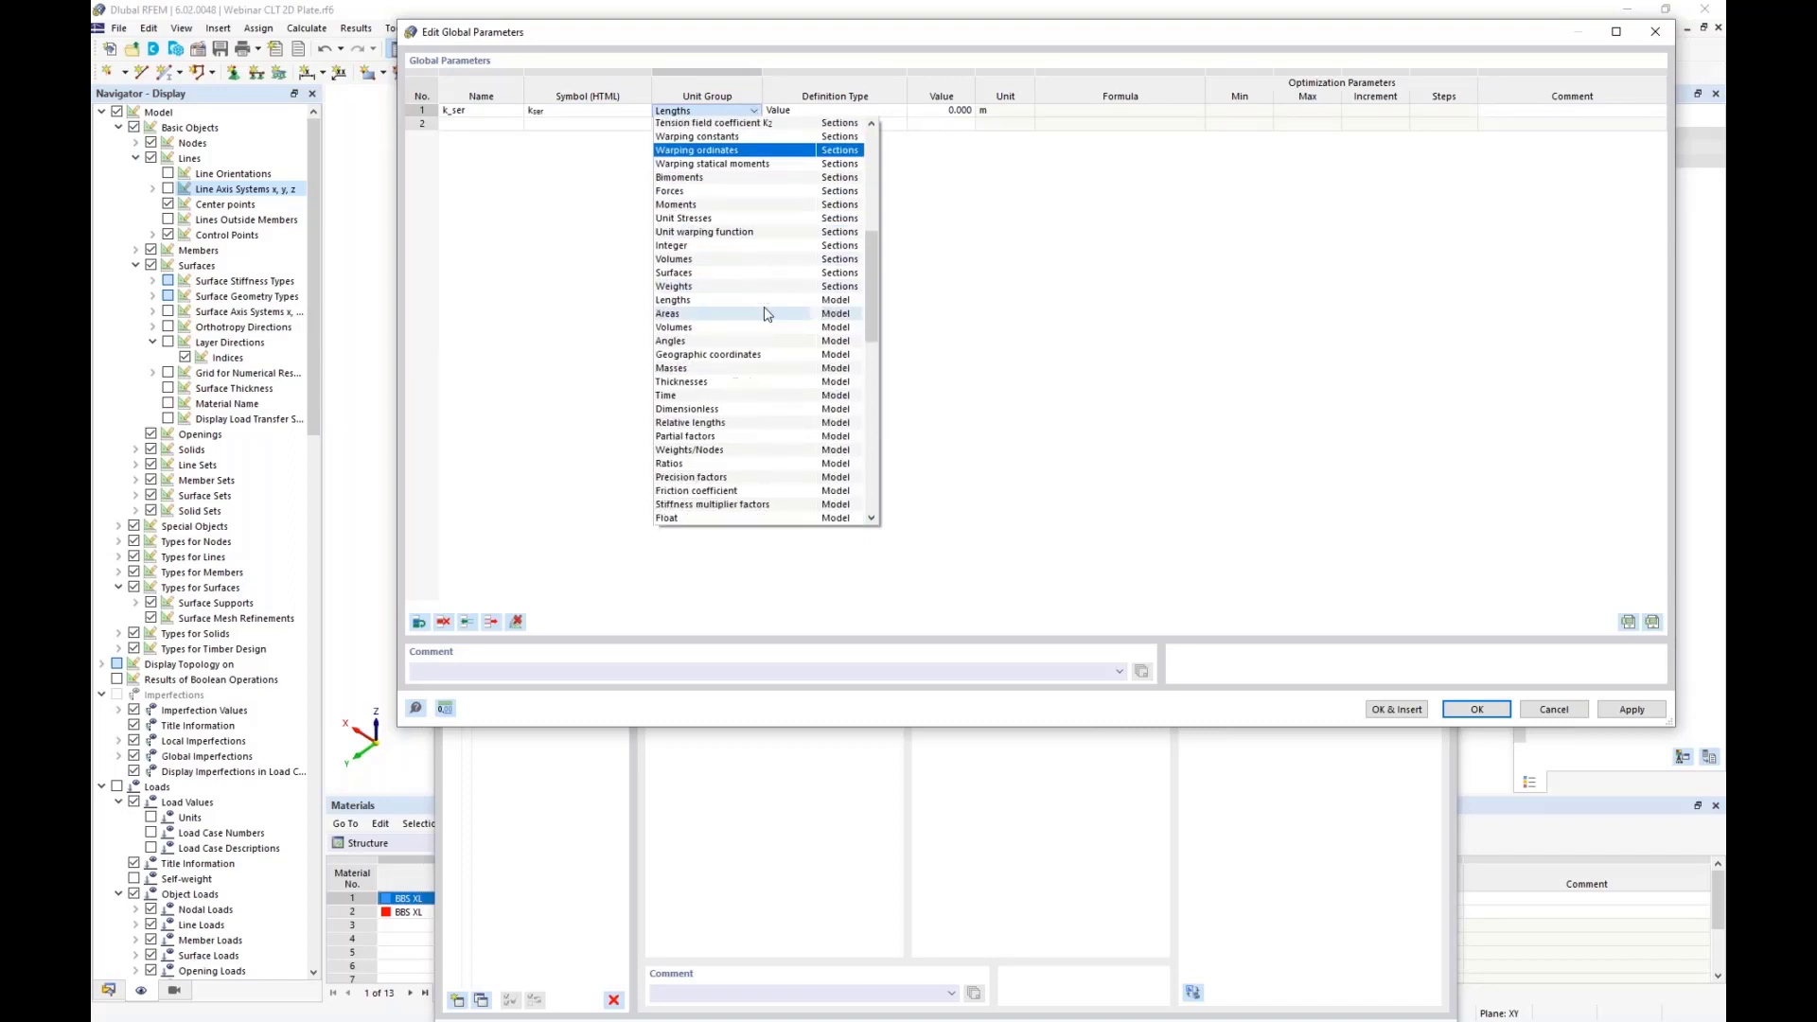
scroll(767, 313, "down", 1)
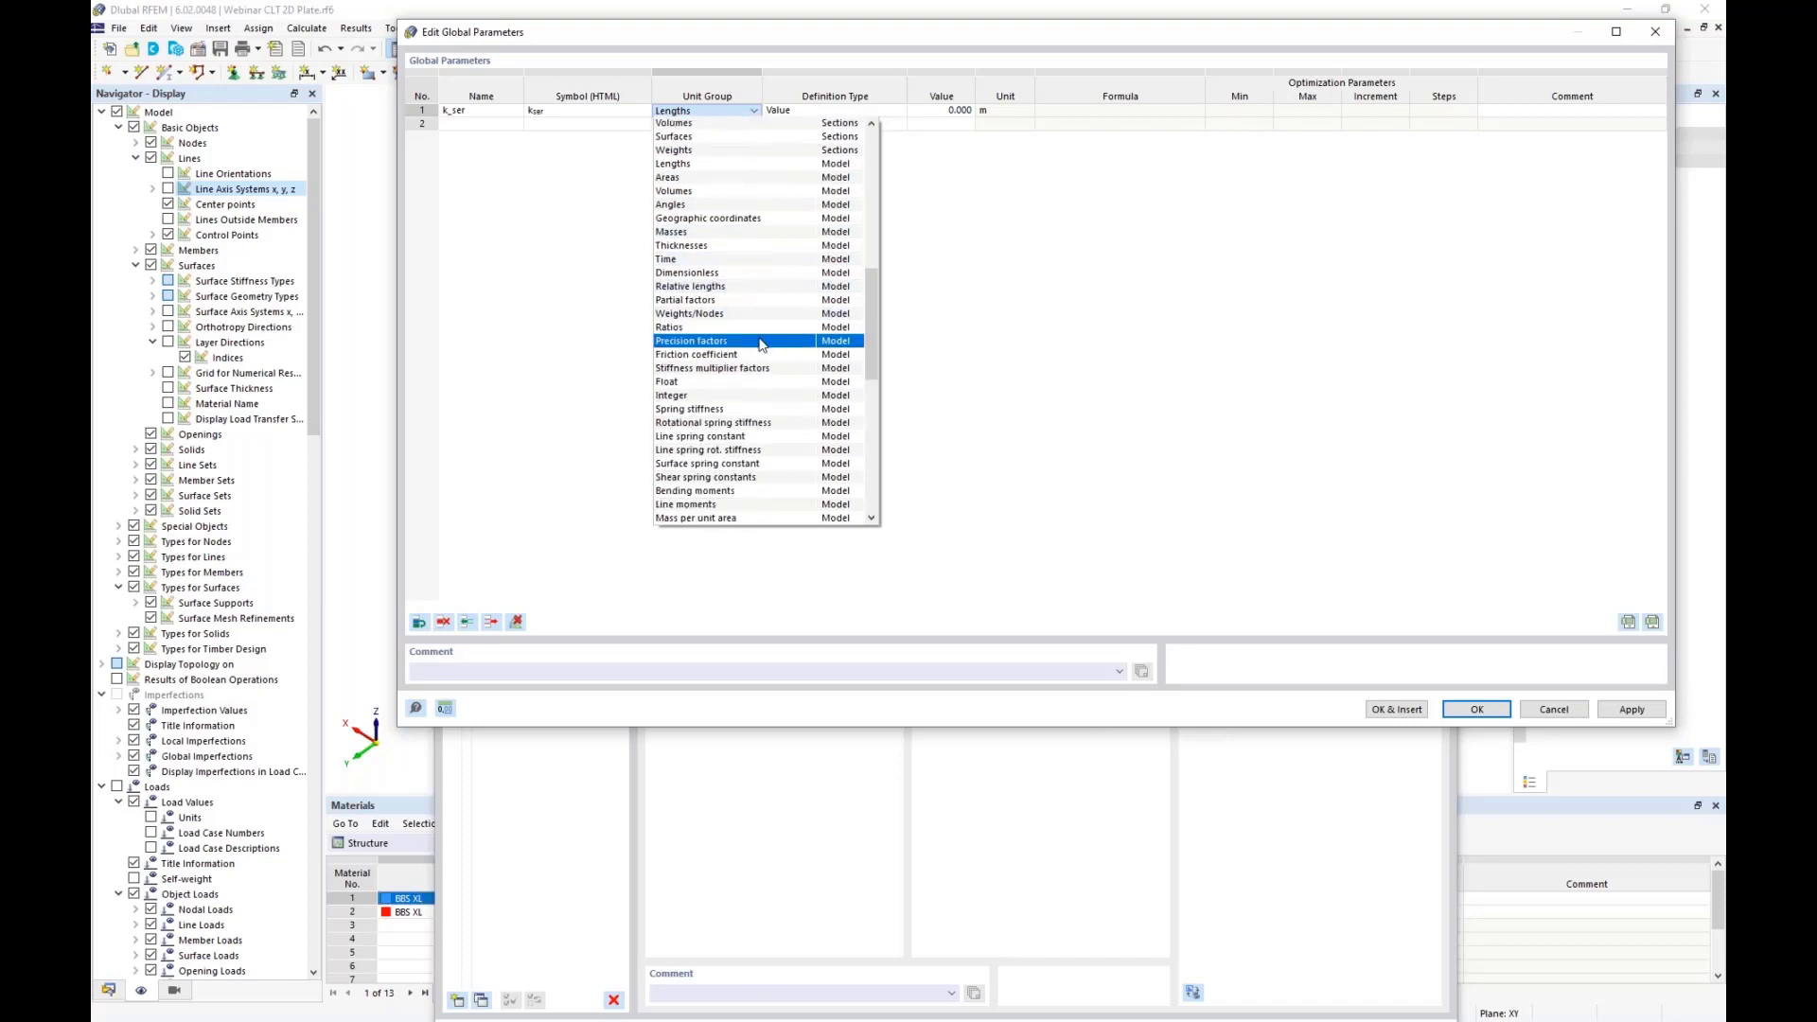
left_click(745, 437)
left_click(944, 111)
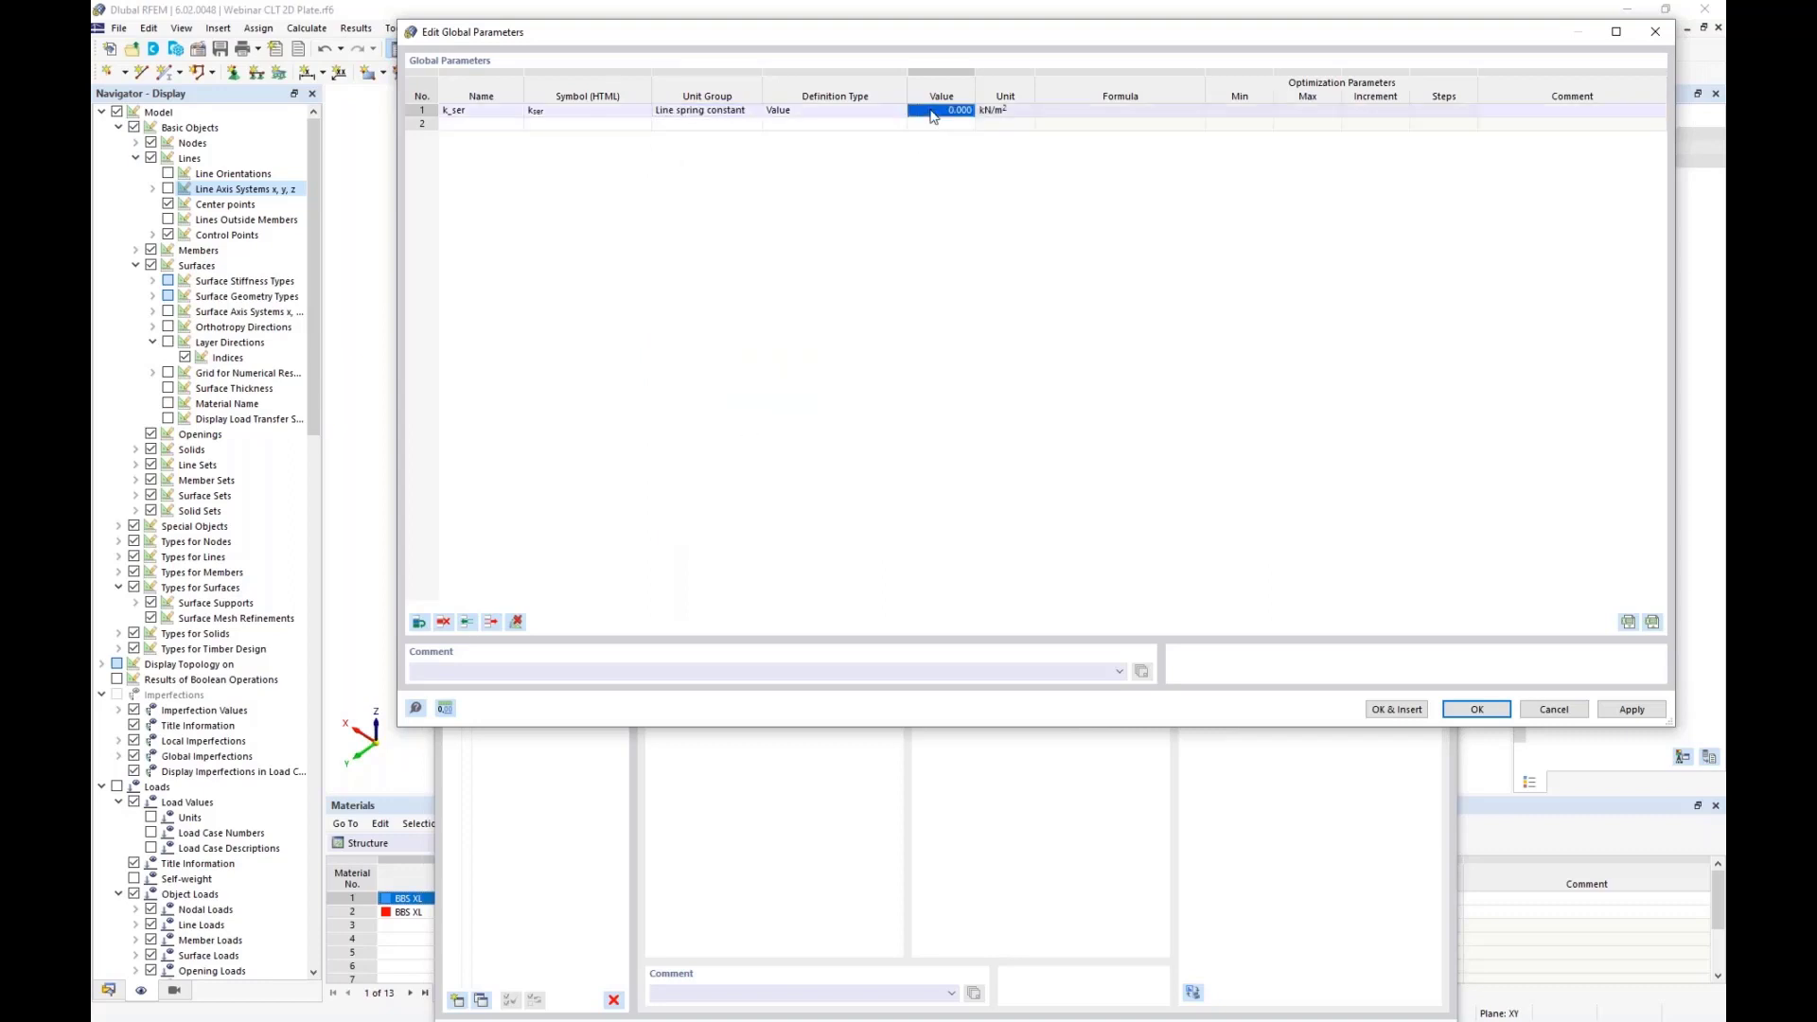
type("2576")
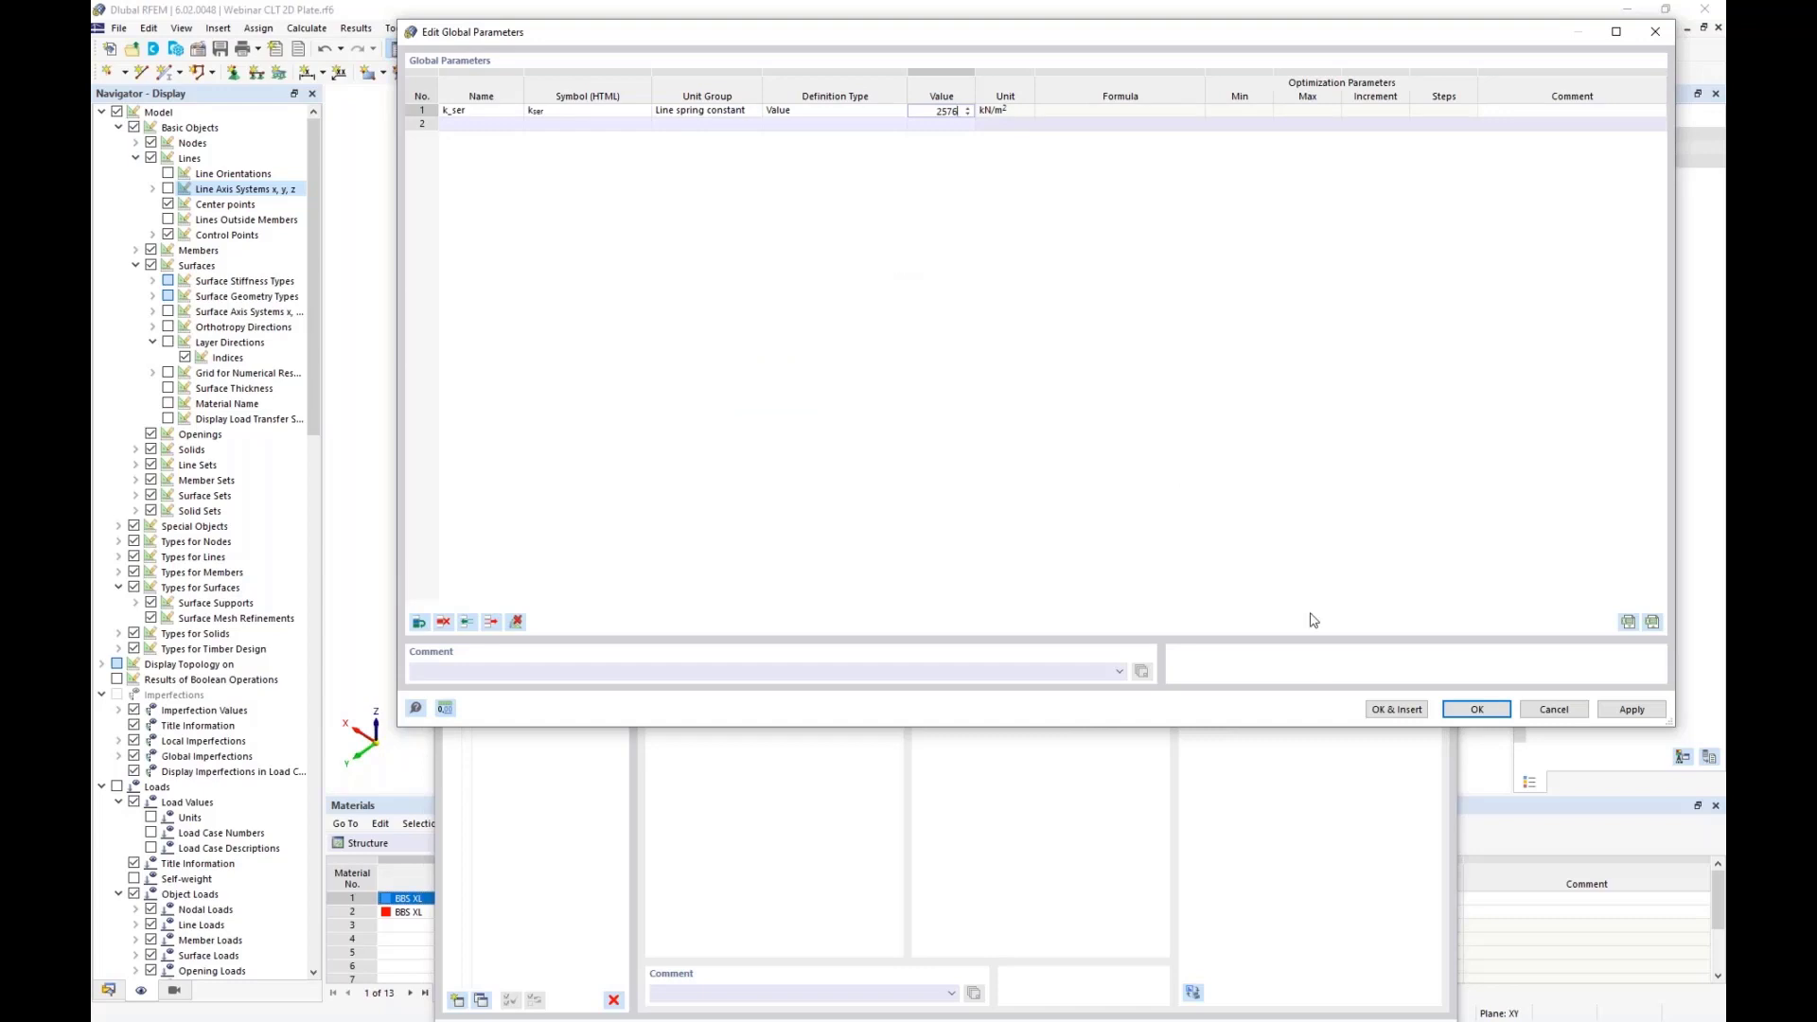
left_click(1382, 710)
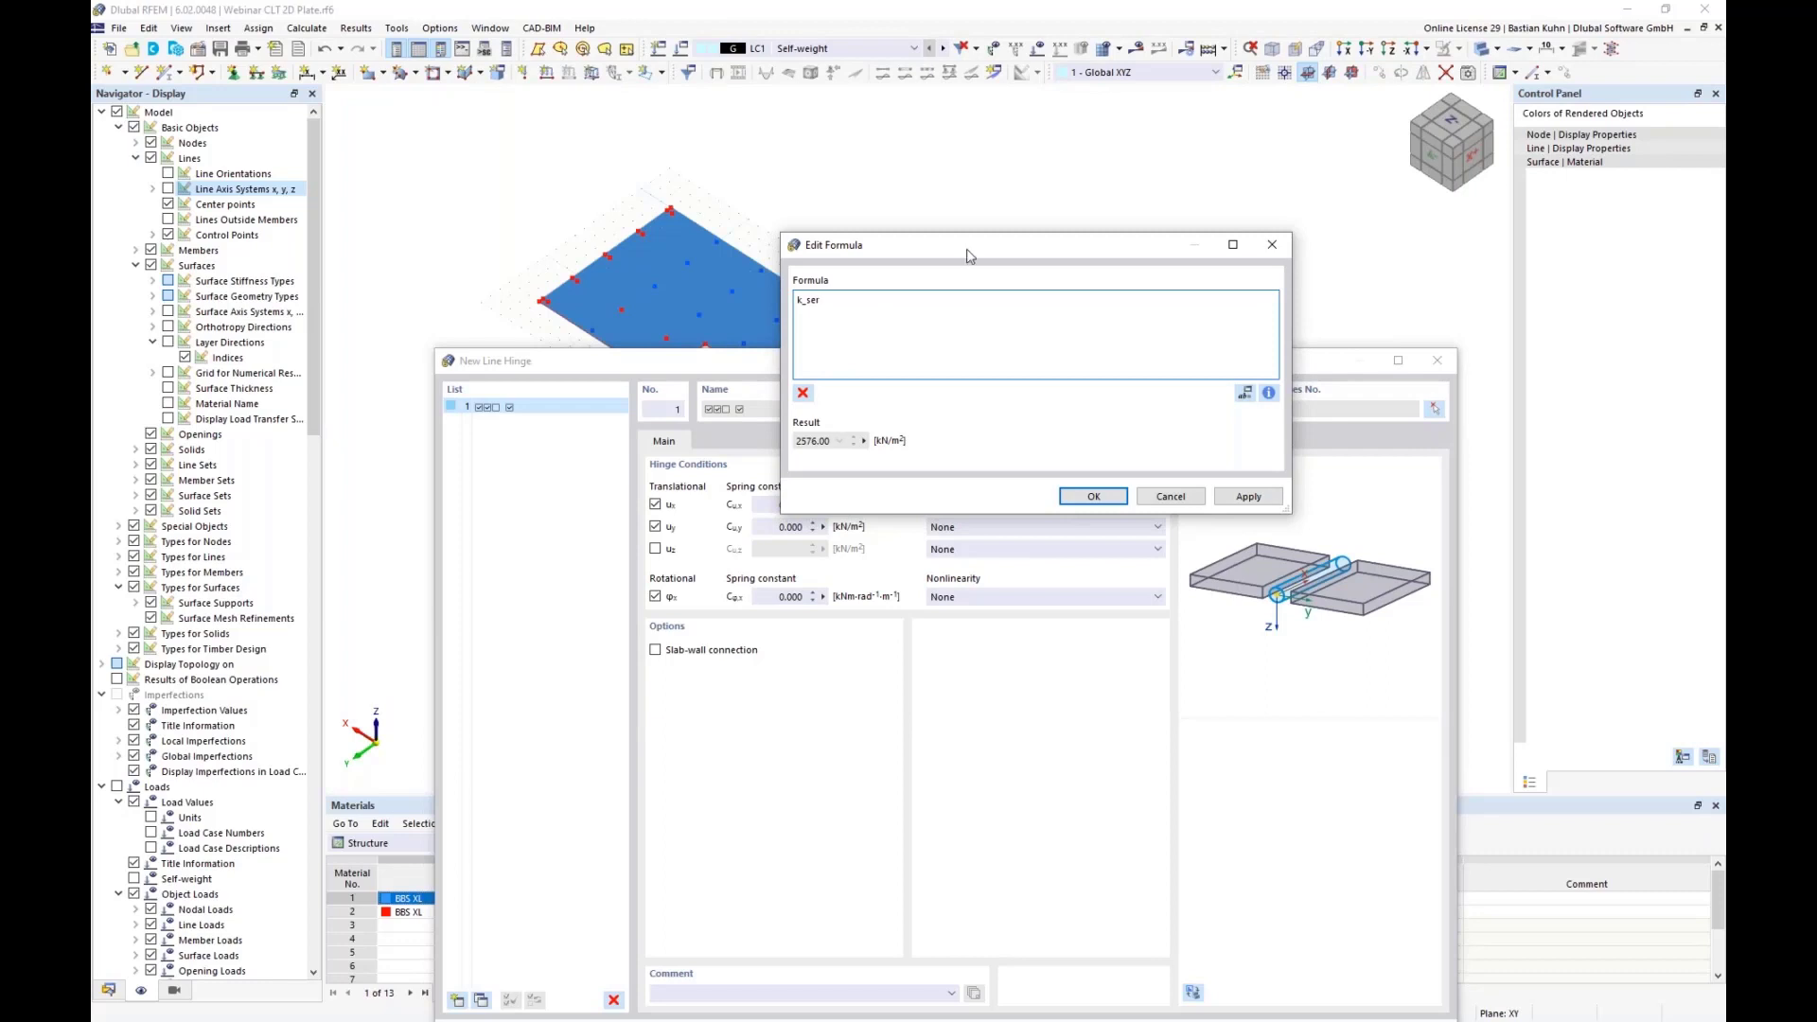
Insert the comment property of line_hinges after k_ser in the ux spring formula
left_click_drag(966, 254, 1207, 262)
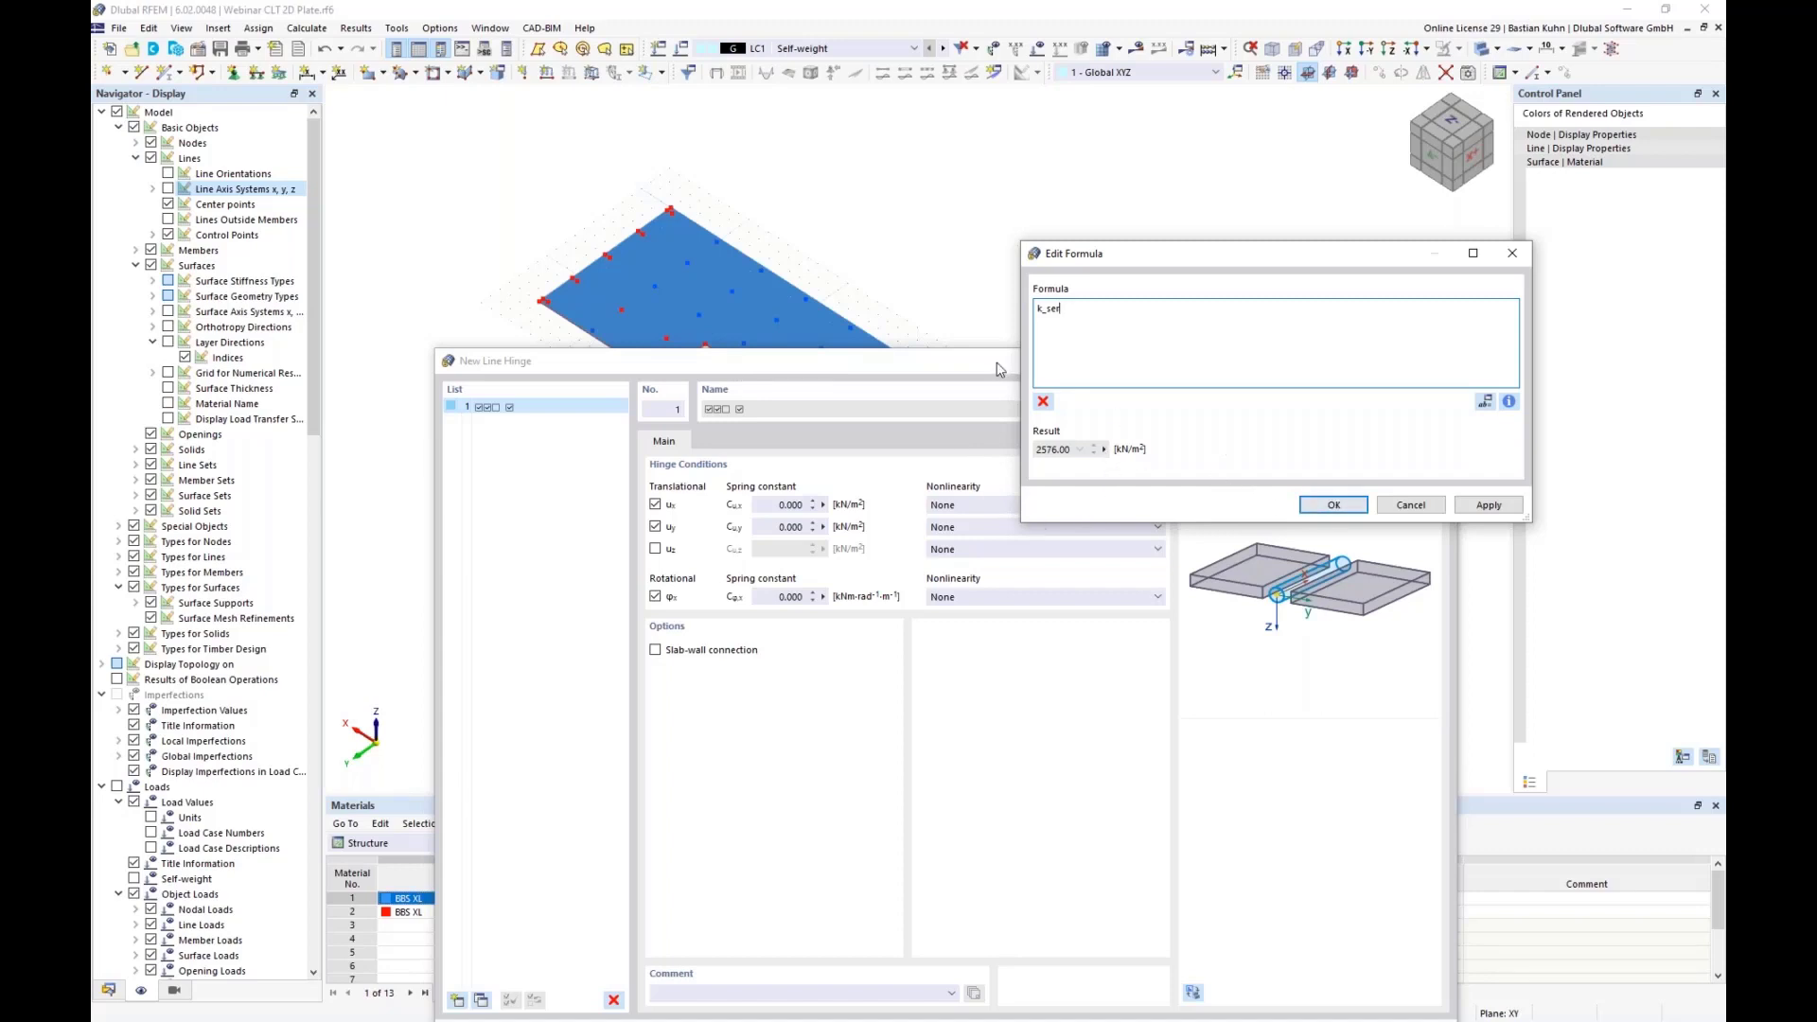
left_click(1508, 403)
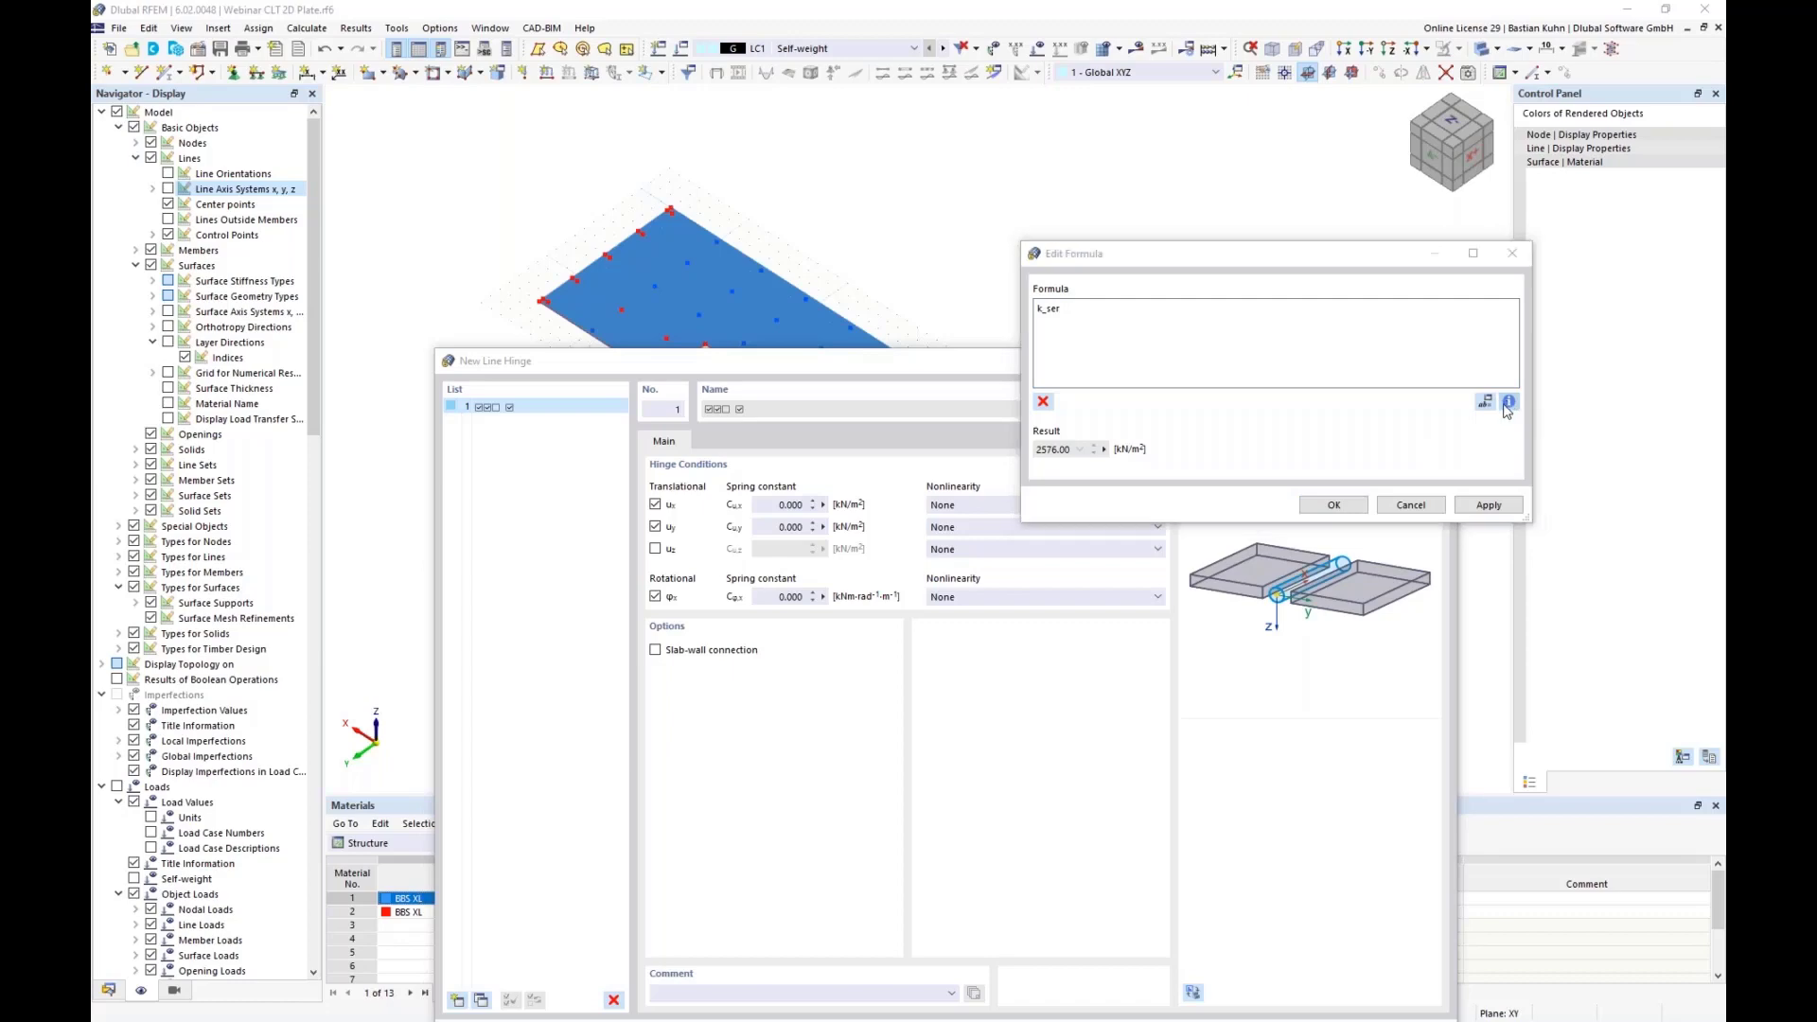
left_click_drag(993, 256, 1281, 151)
left_click_drag(1143, 134, 527, 88)
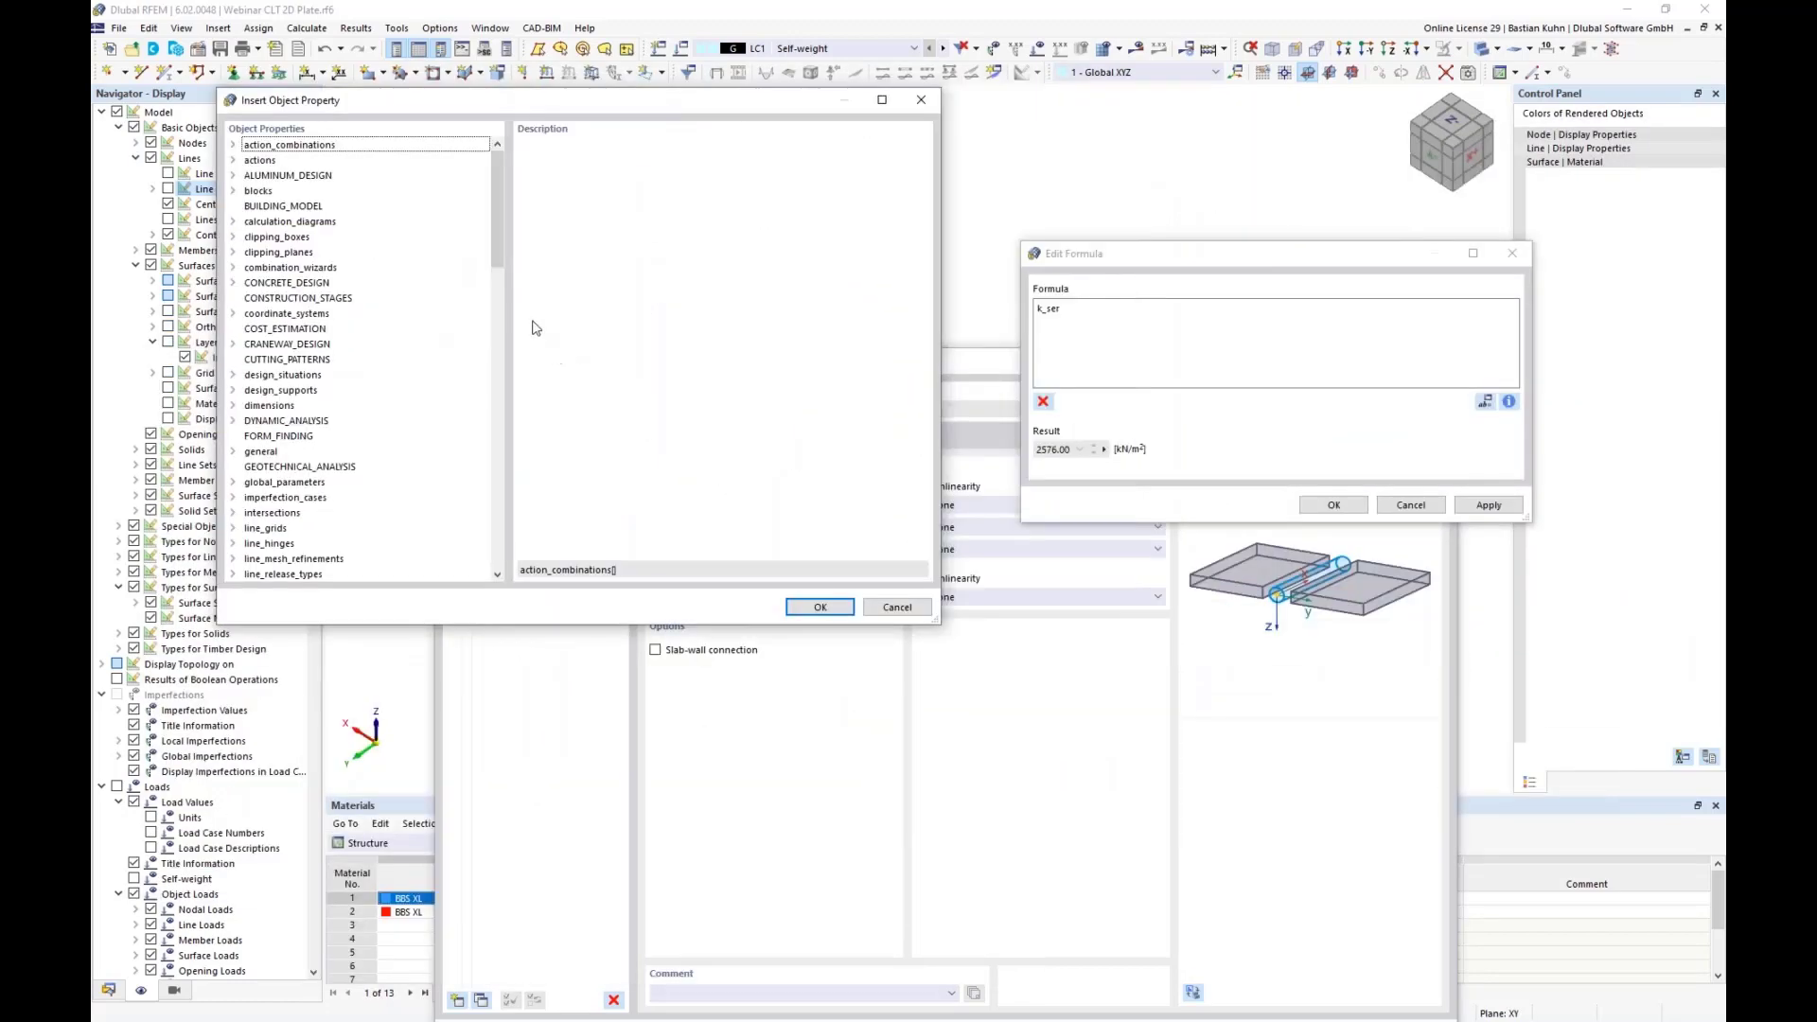
scroll(445, 336, "down", 3)
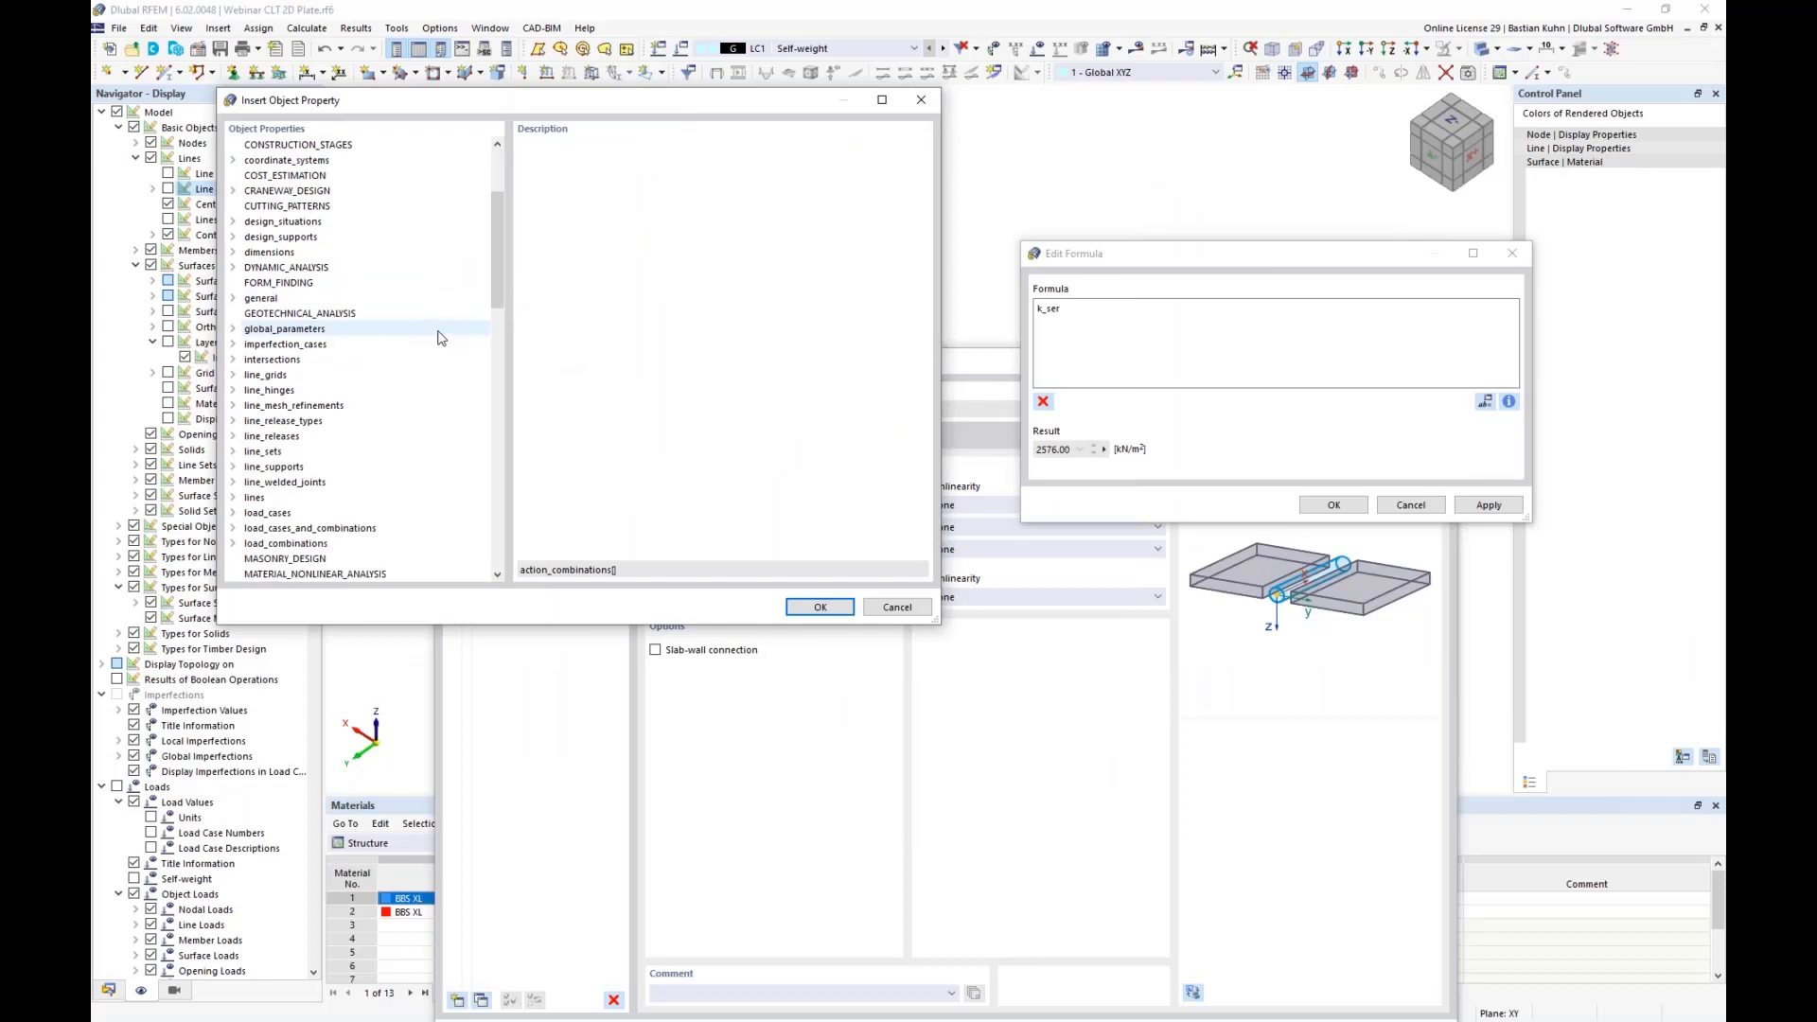
left_click(233, 389)
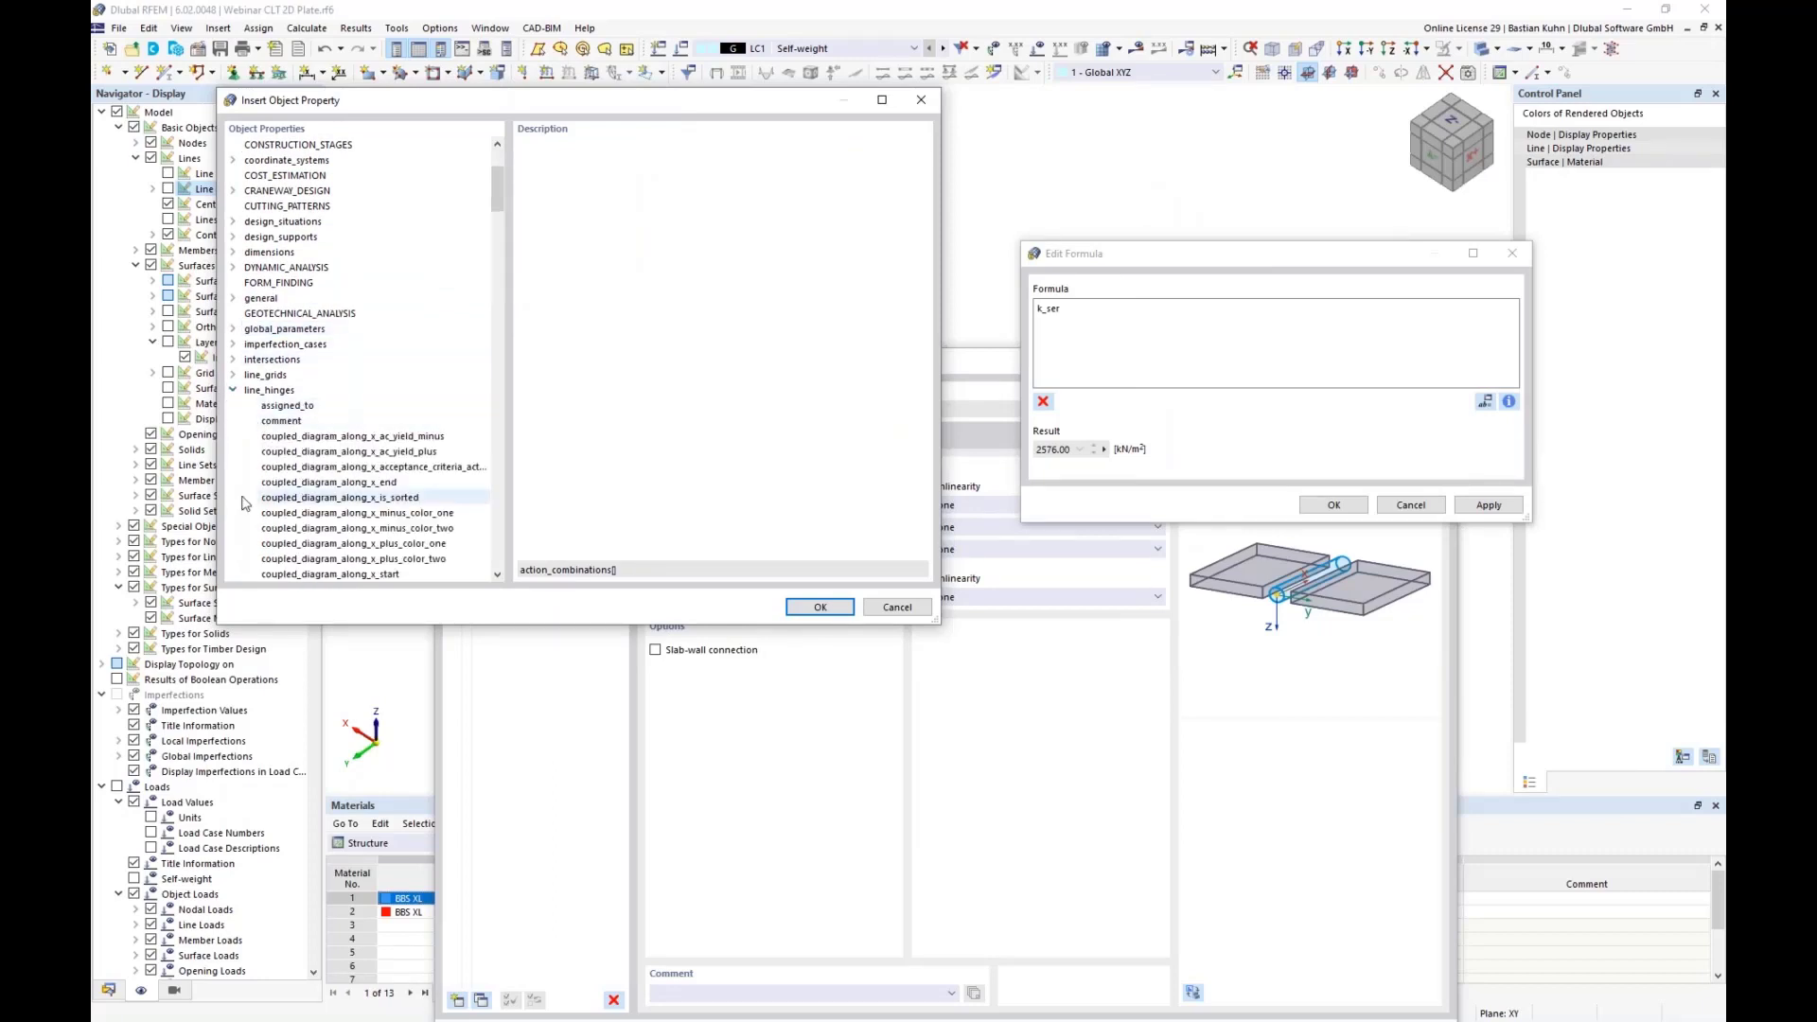
left_click(276, 421)
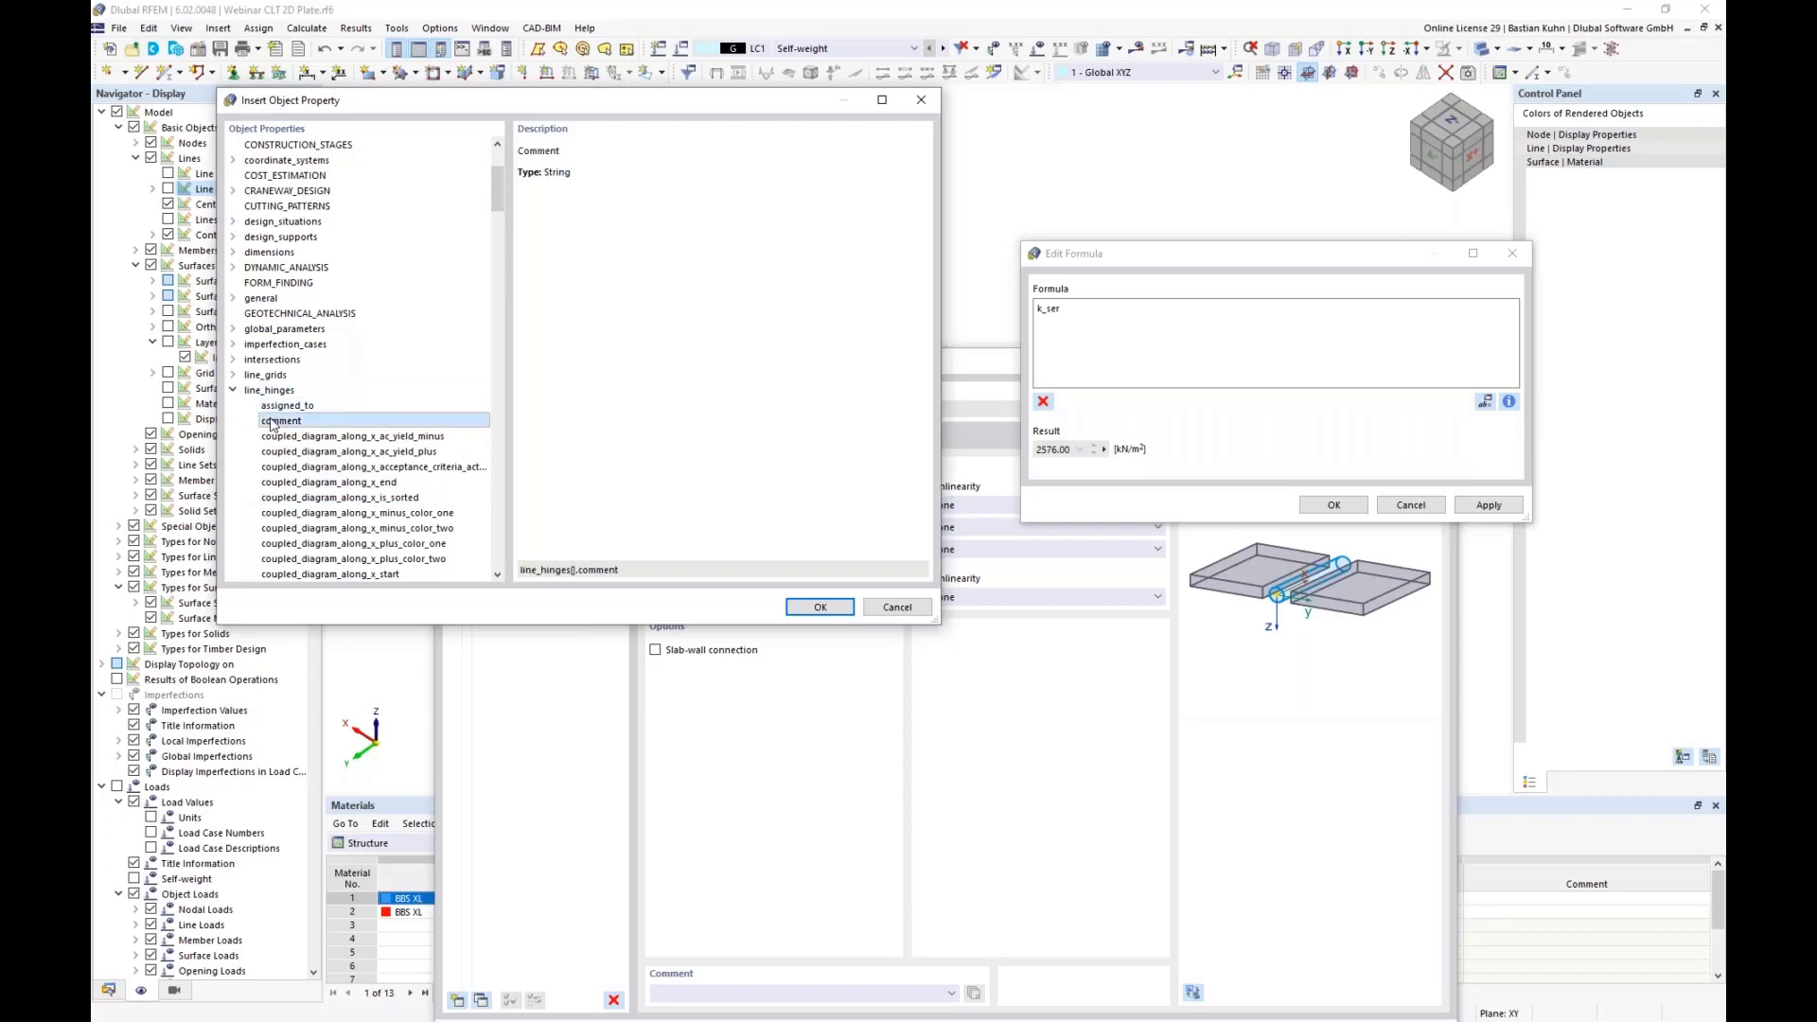
left_click(820, 607)
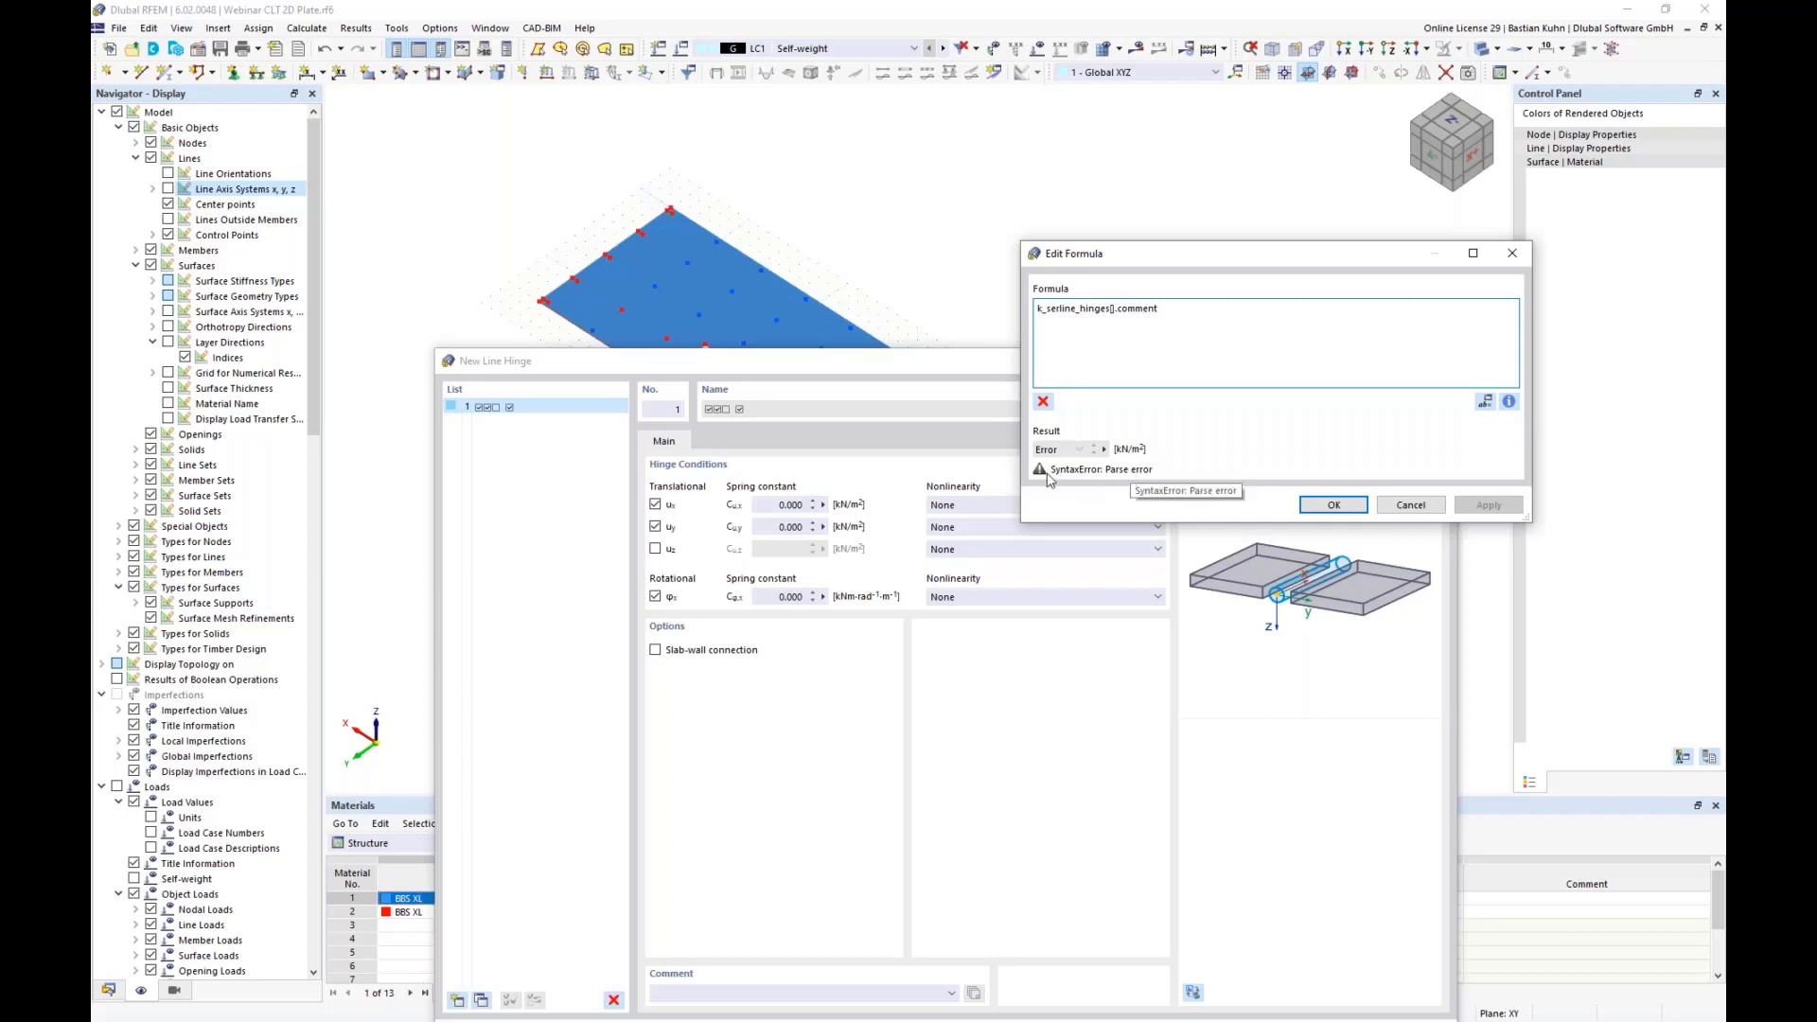
Complete the ux spring formula as k_ser*line_hinges[1].comment.slice(0,1) and accept it
type("[]")
type("1")
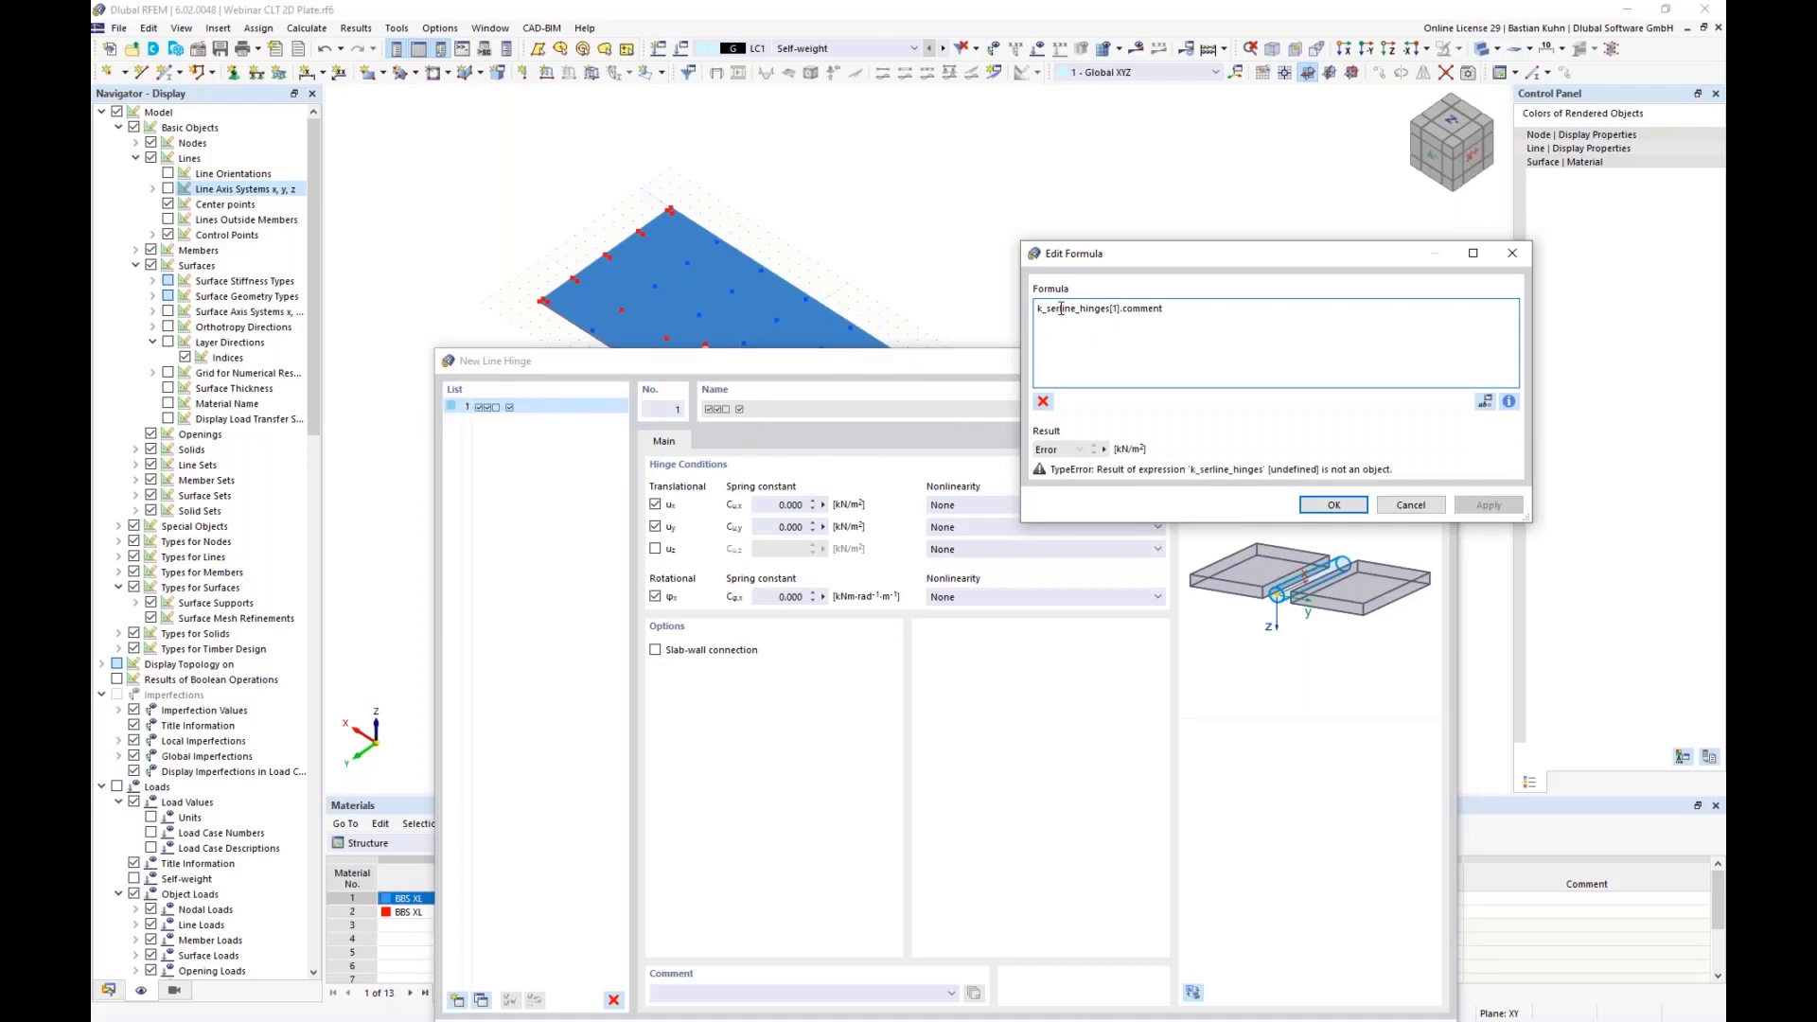
type("_")
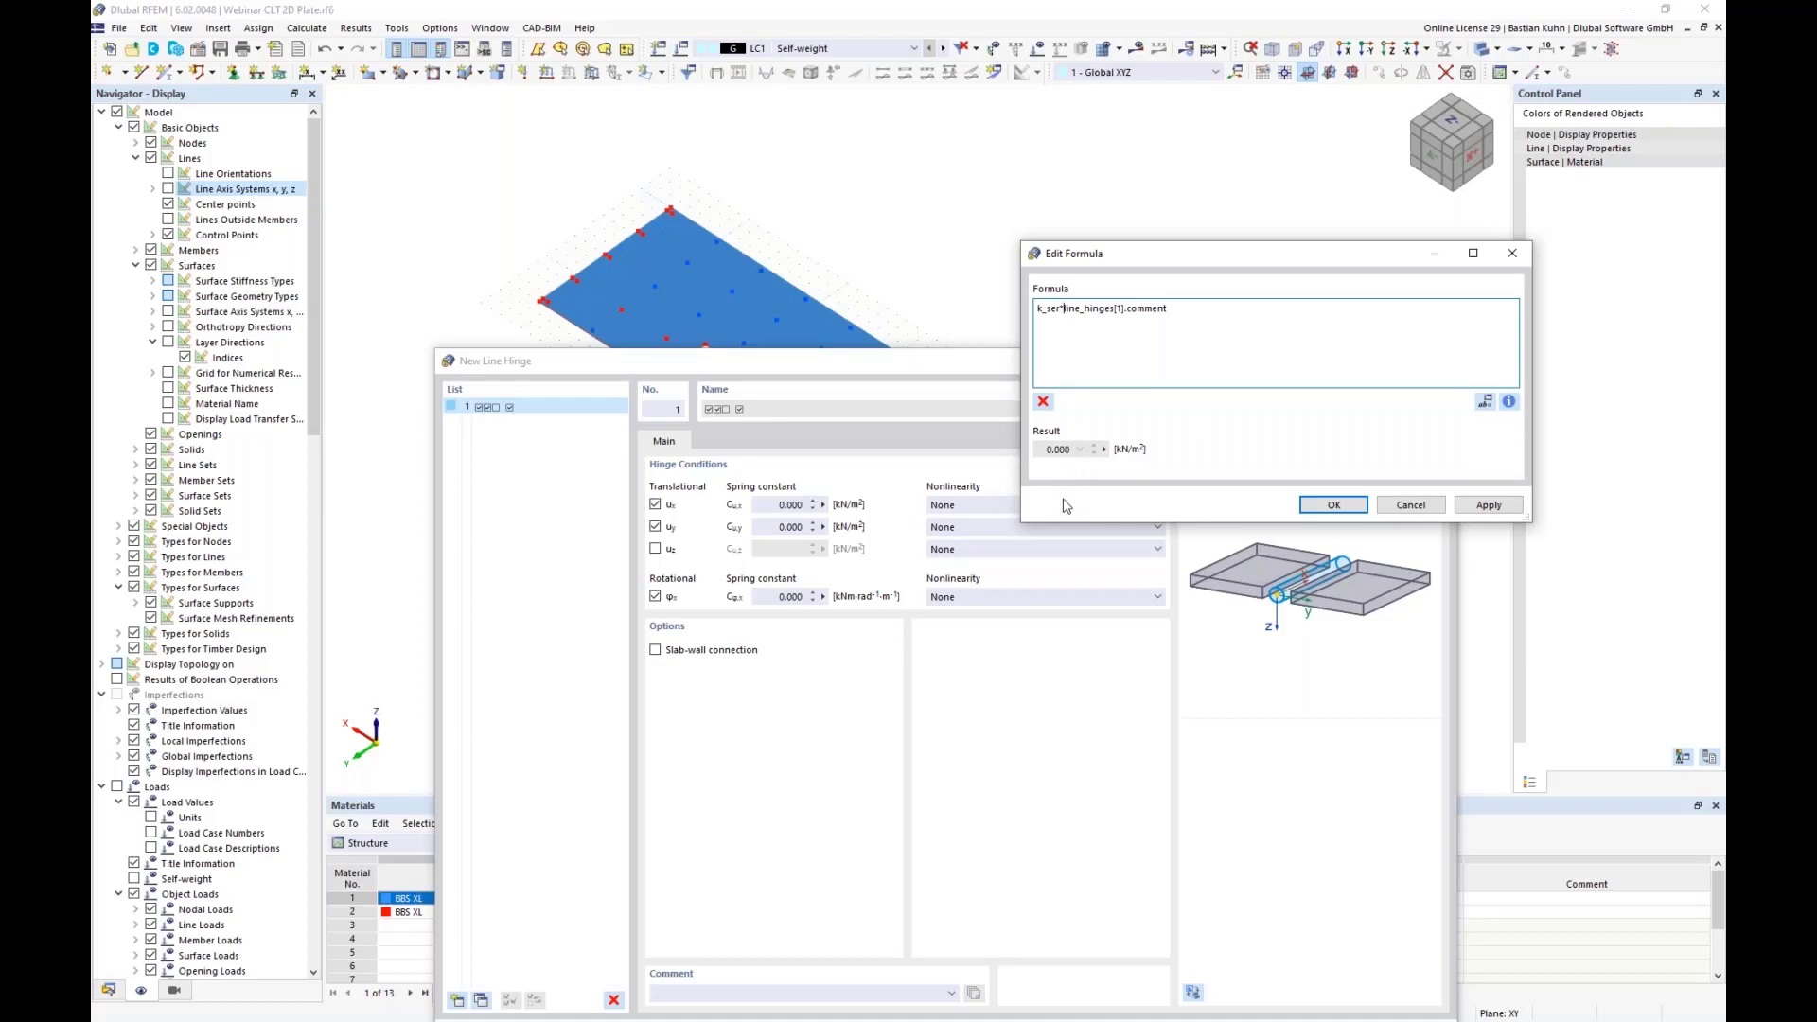
left_click(1176, 322)
type(".slice(")
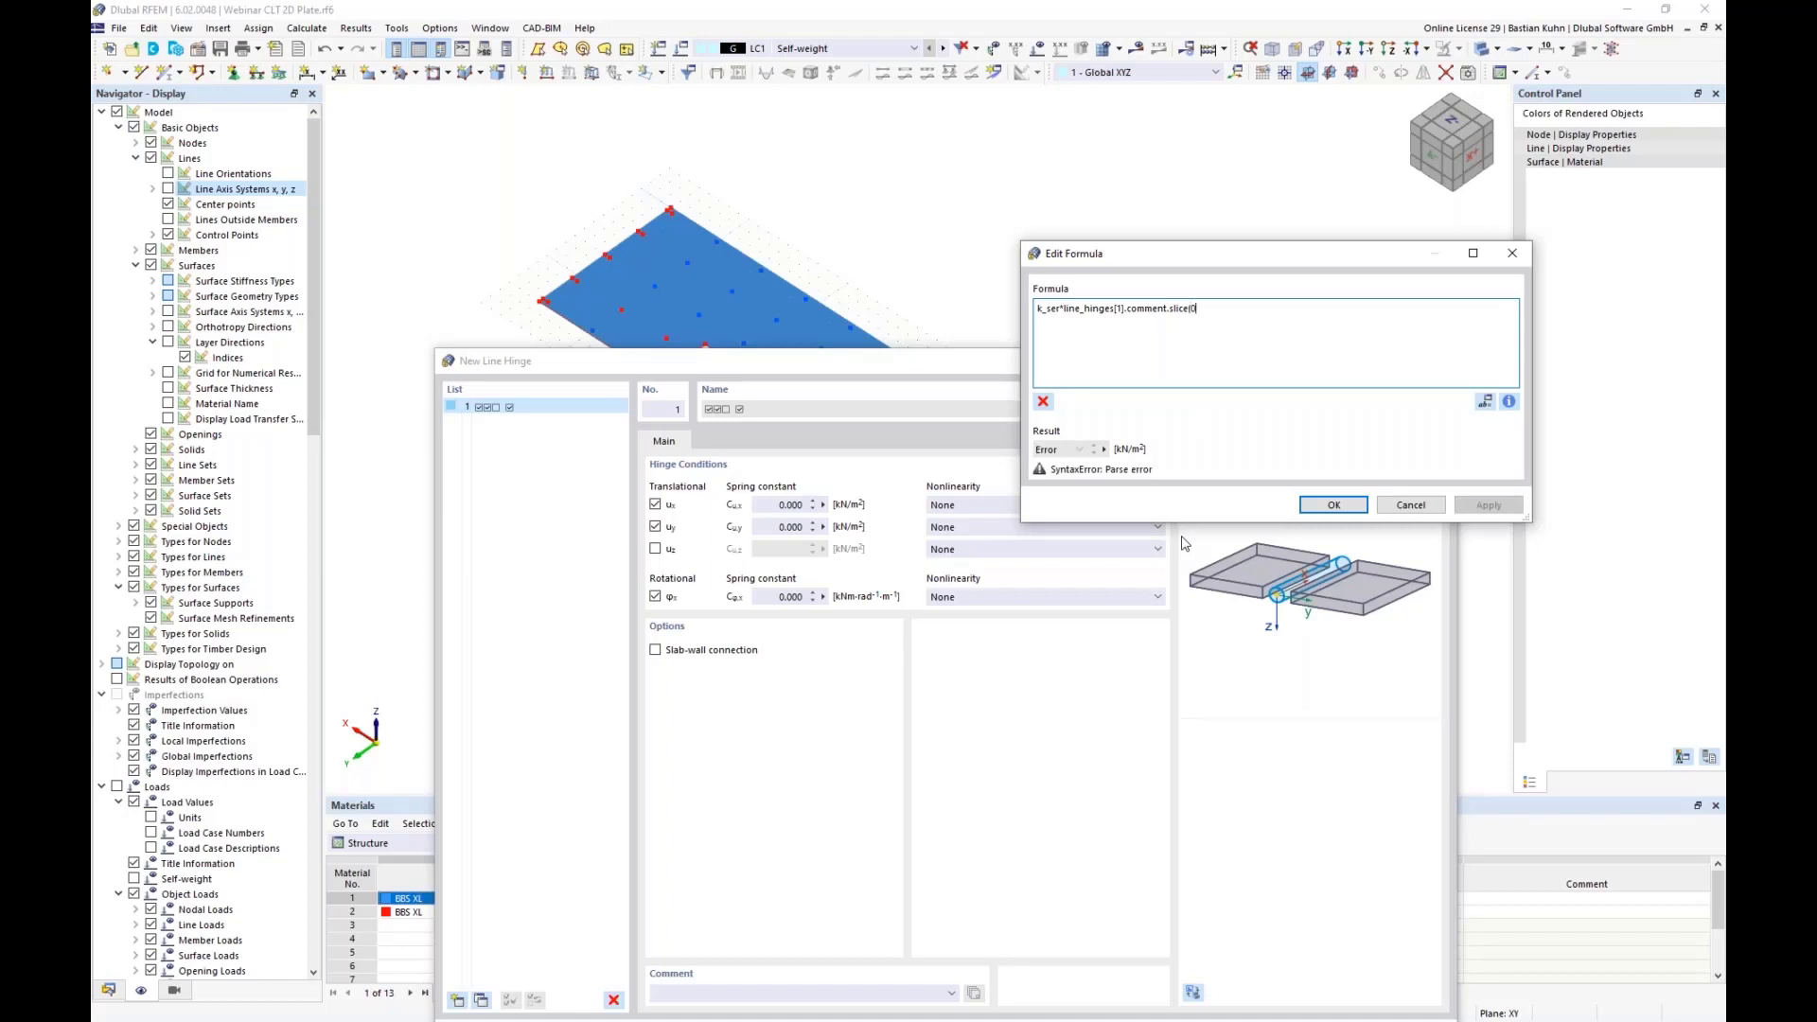
type("0,1)")
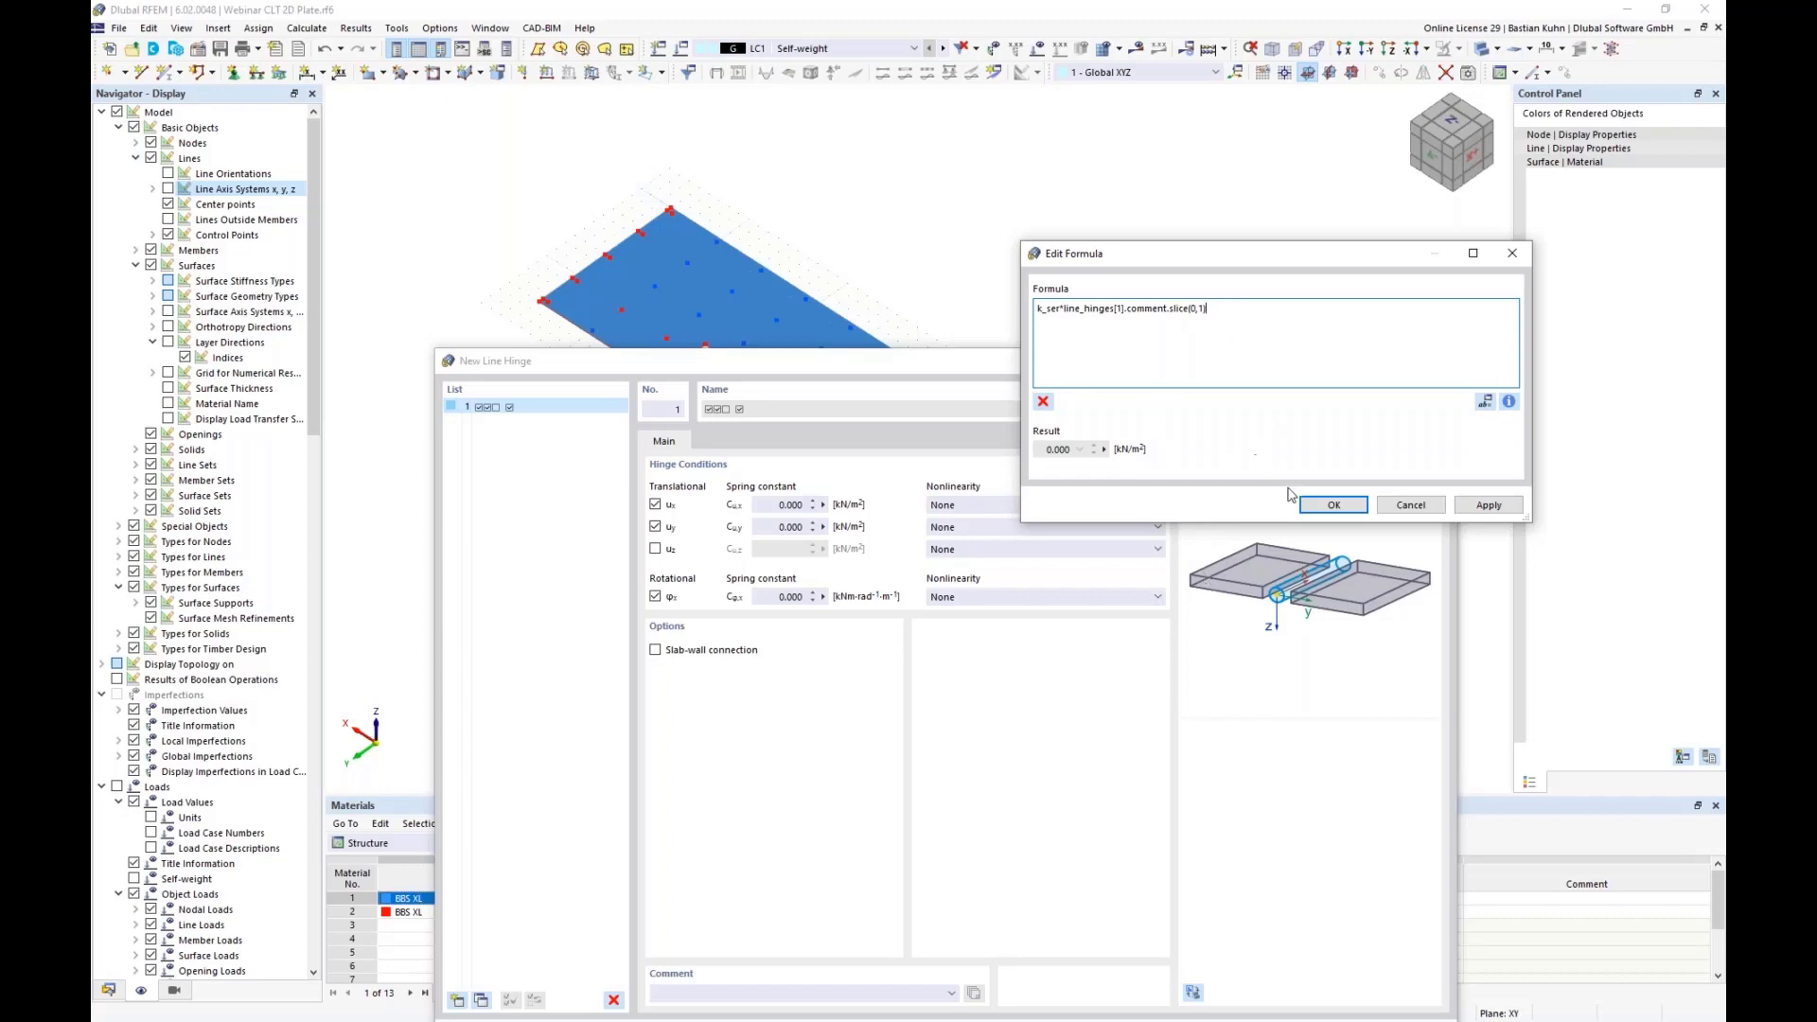
left_click(1335, 507)
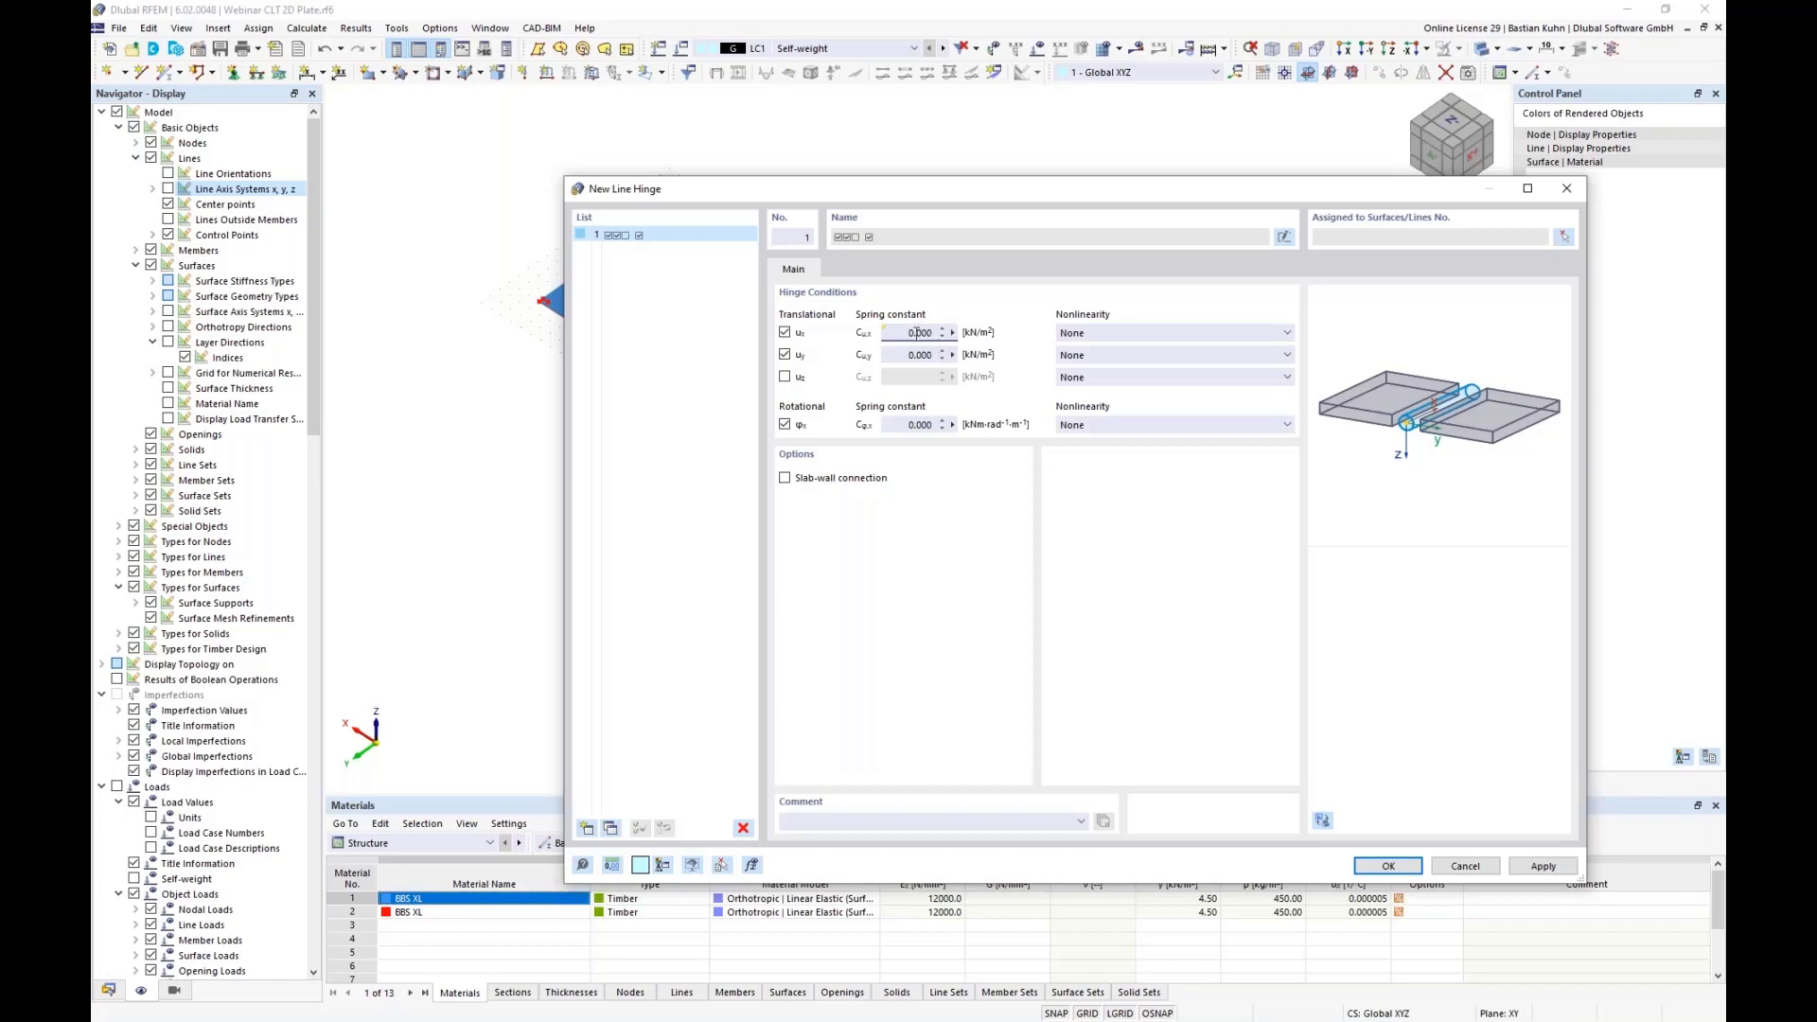
Enter "3 Screws" as the line hinge's comment, replacing the partly entered wording "Connec"
left_click(793, 820)
type("3 Connec")
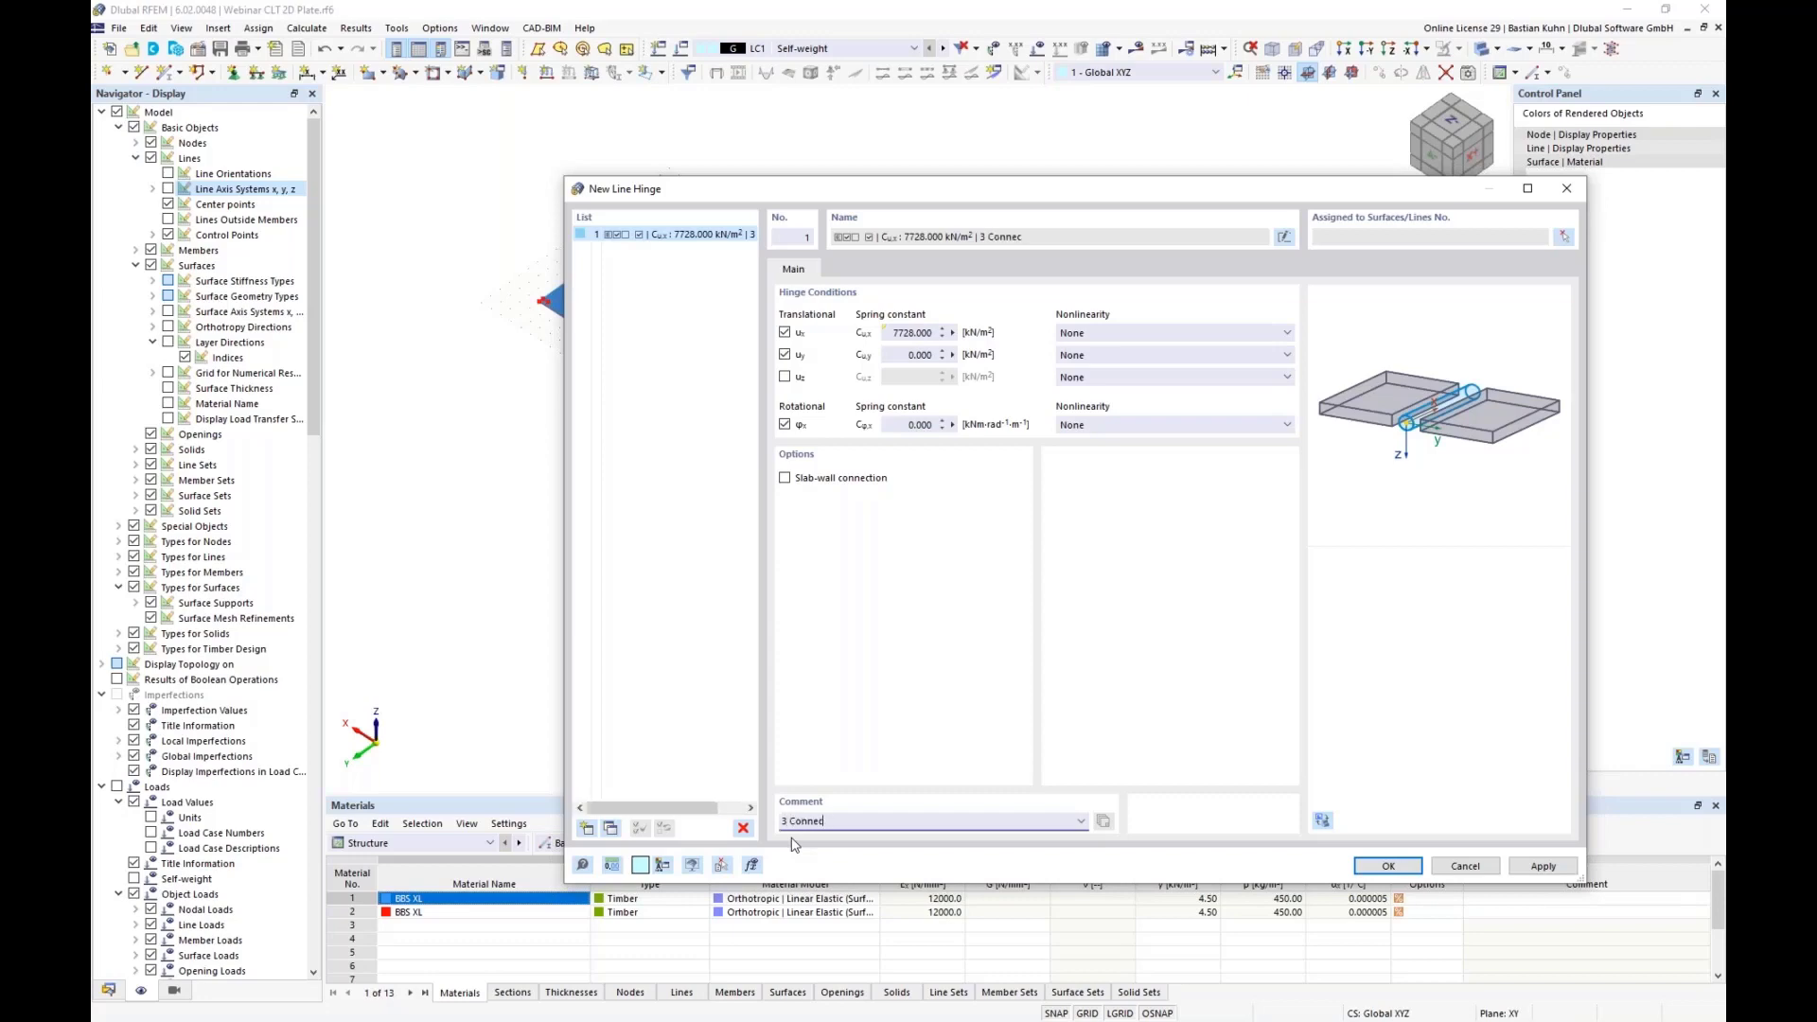
key("BackSpace")
key("BackSpace")
key("BackSpace")
key("BackSpace")
key("BackSpace")
key("BackSpace")
type("S")
Try 4 and 5 as the leading screw number in the hinge comment and return it to 3
key("Delete")
type("4")
key("BackSpace")
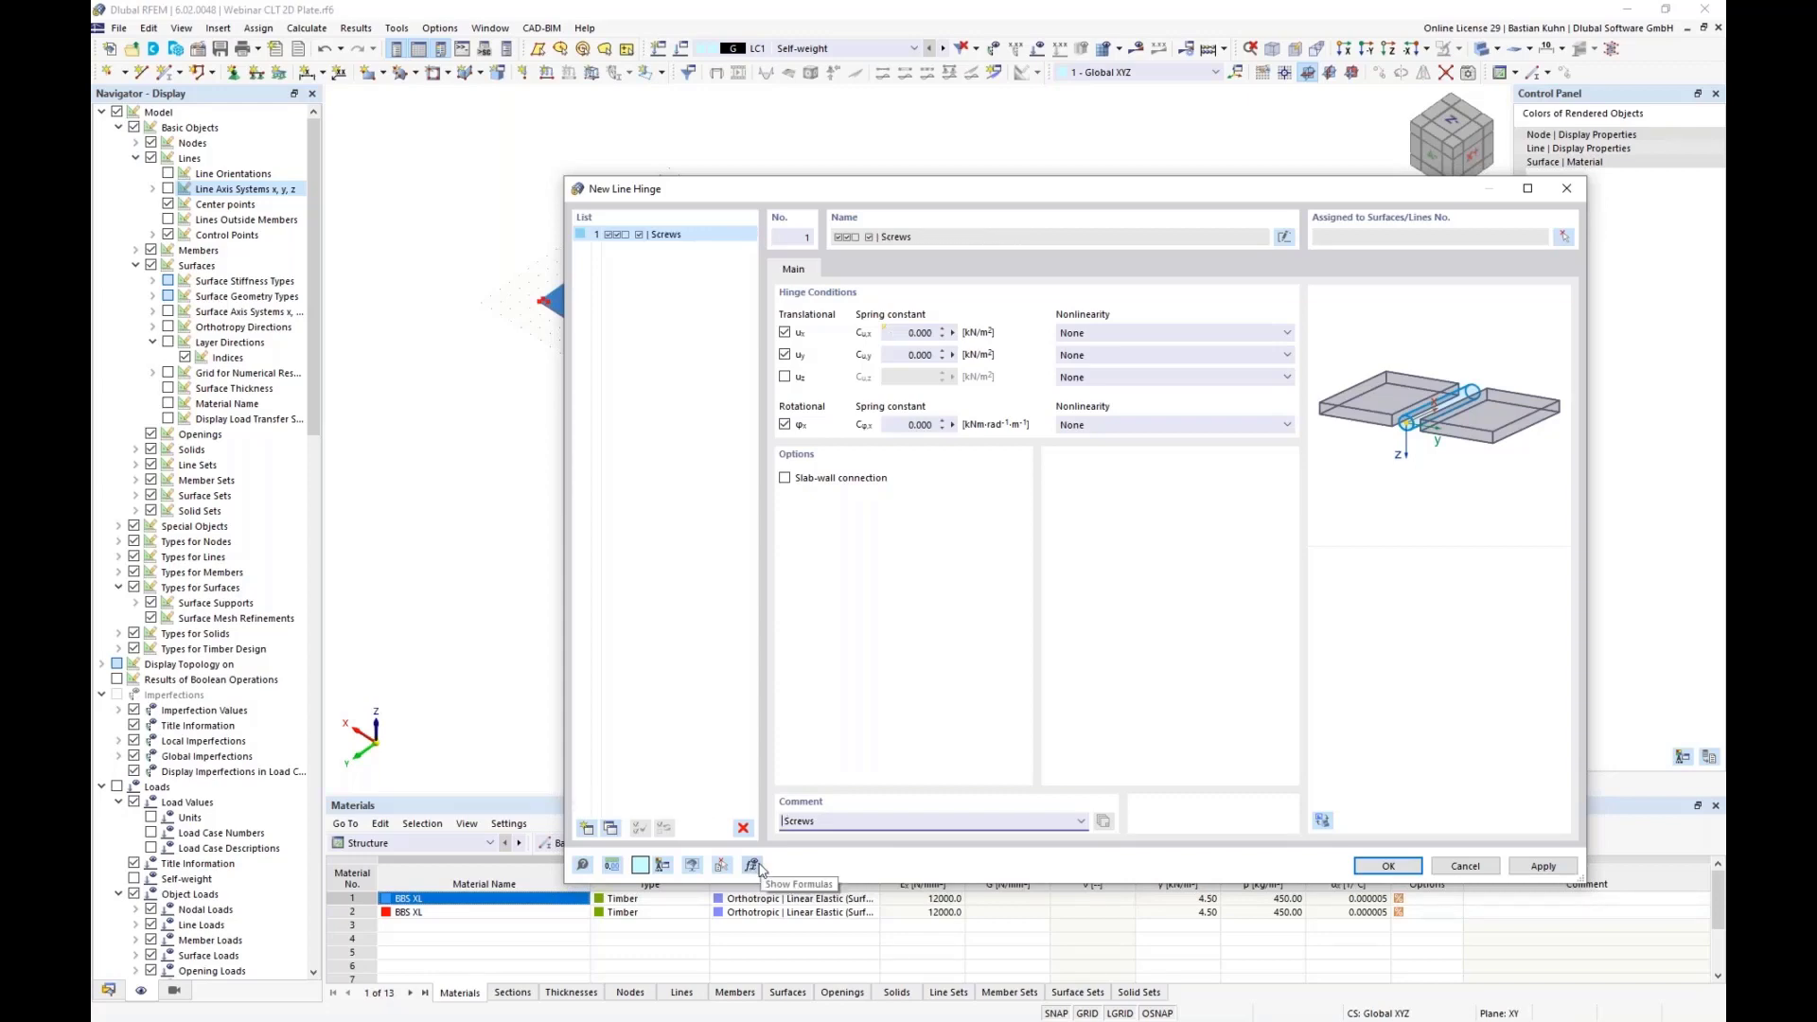
type("5")
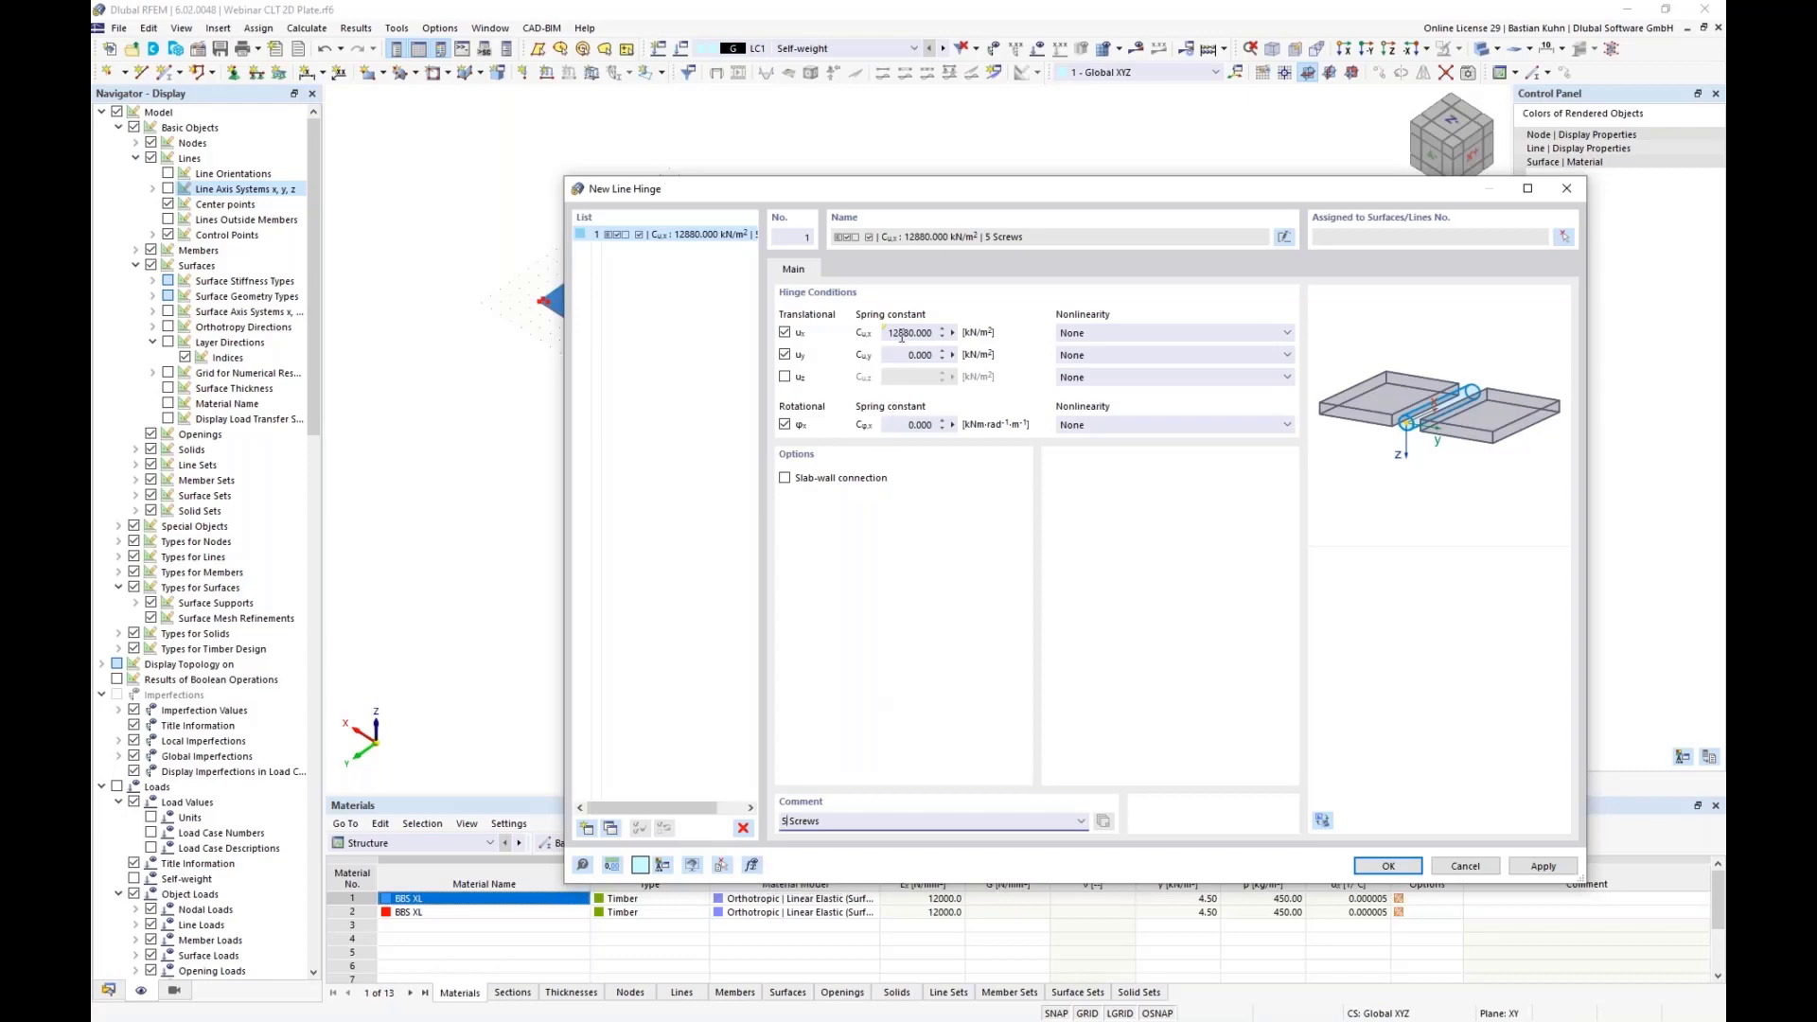
key("BackSpace")
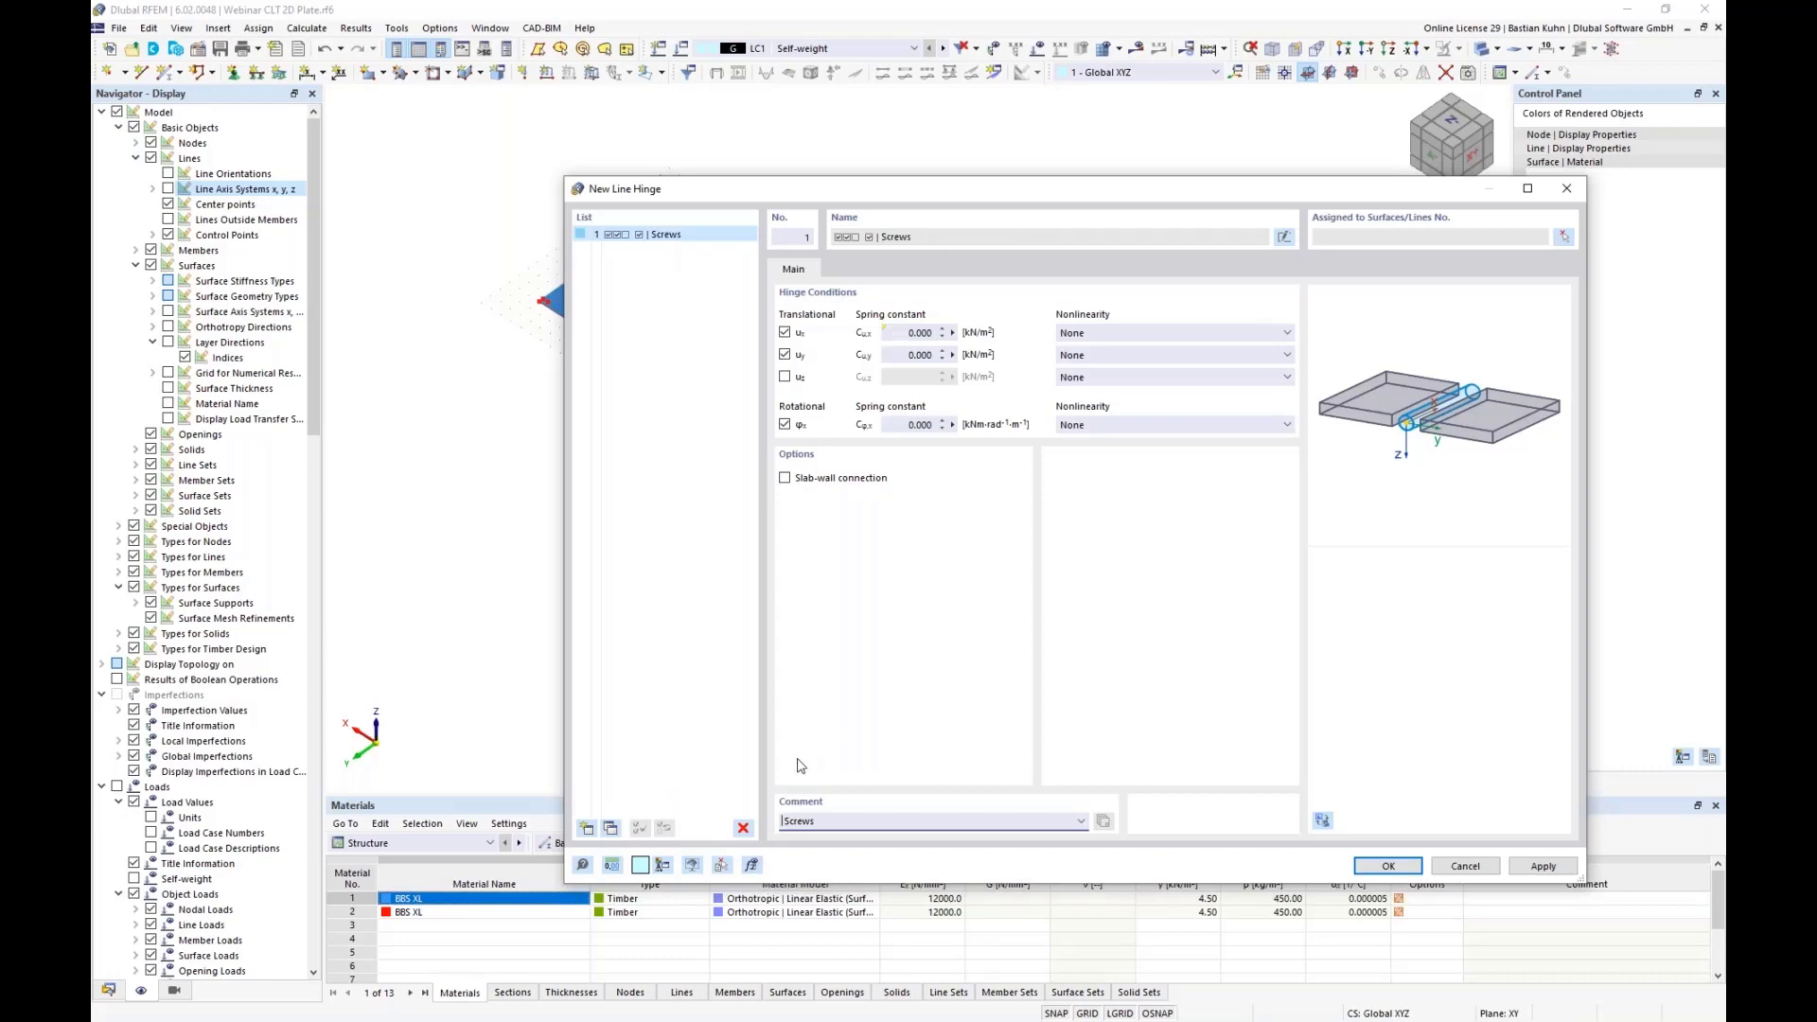
type("3")
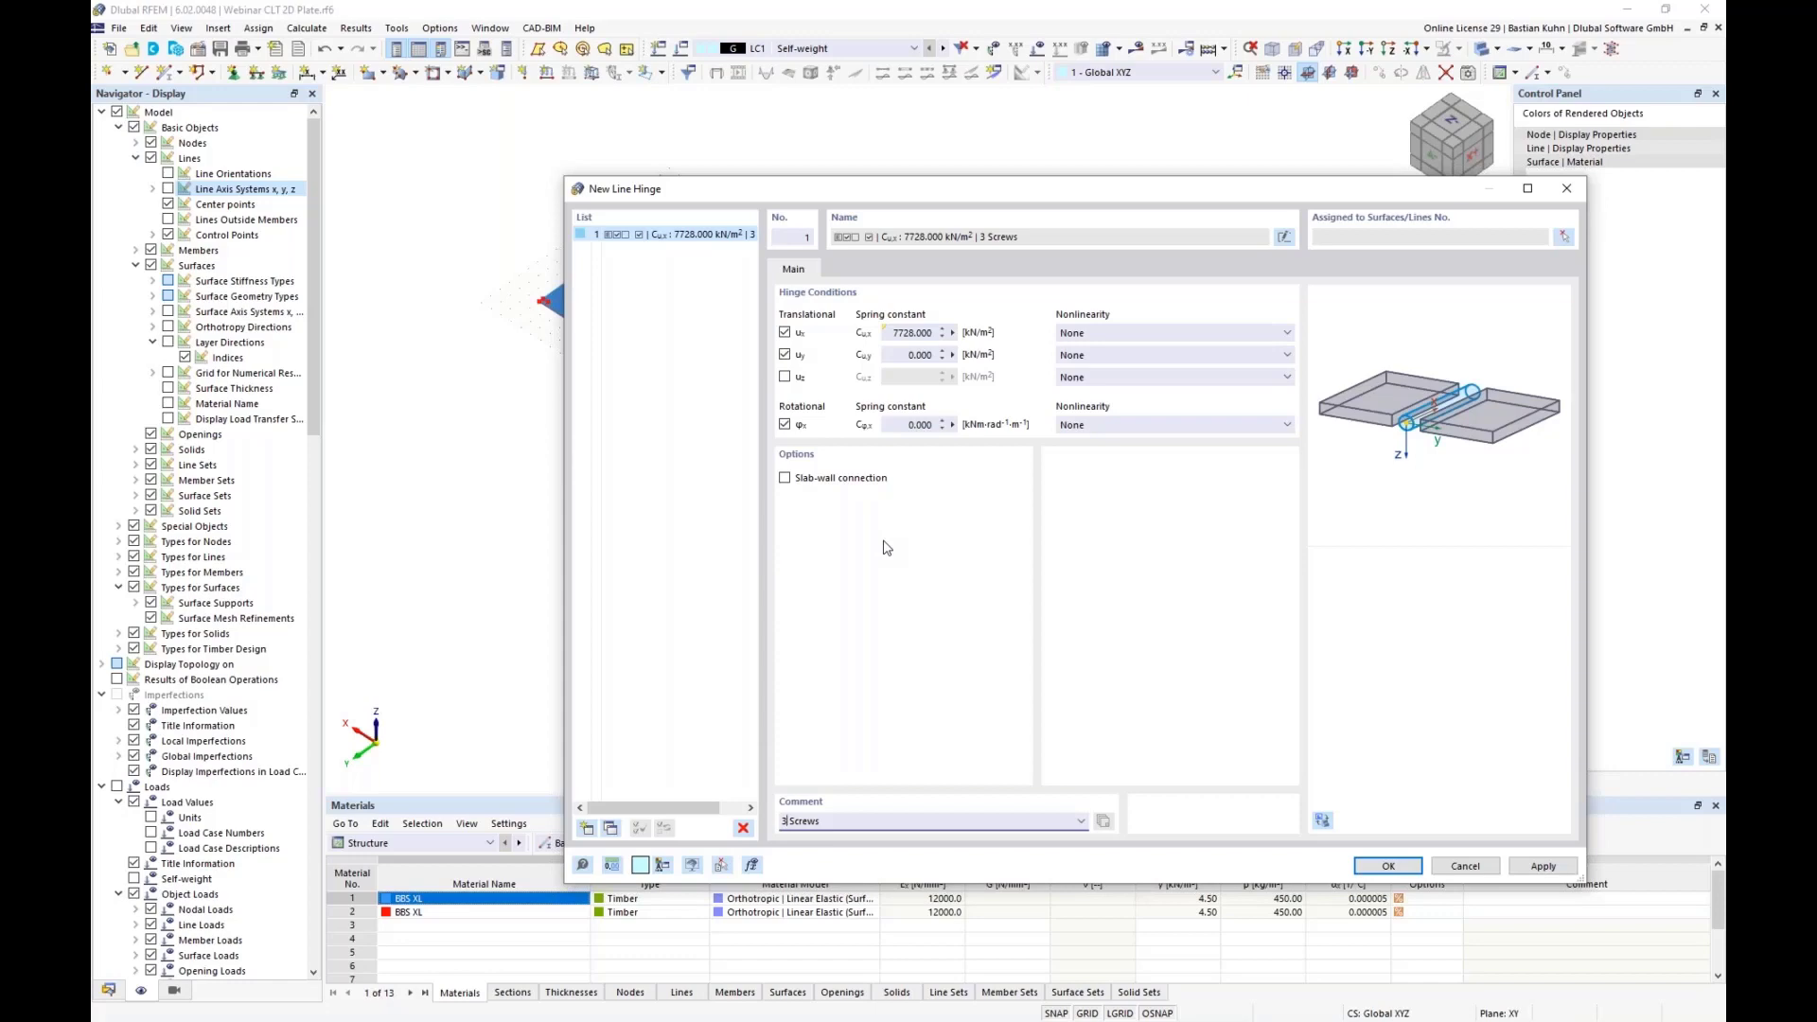
Copy the complete formula of the ux spring constant, leaving the original formula as it is
left_click(952, 332)
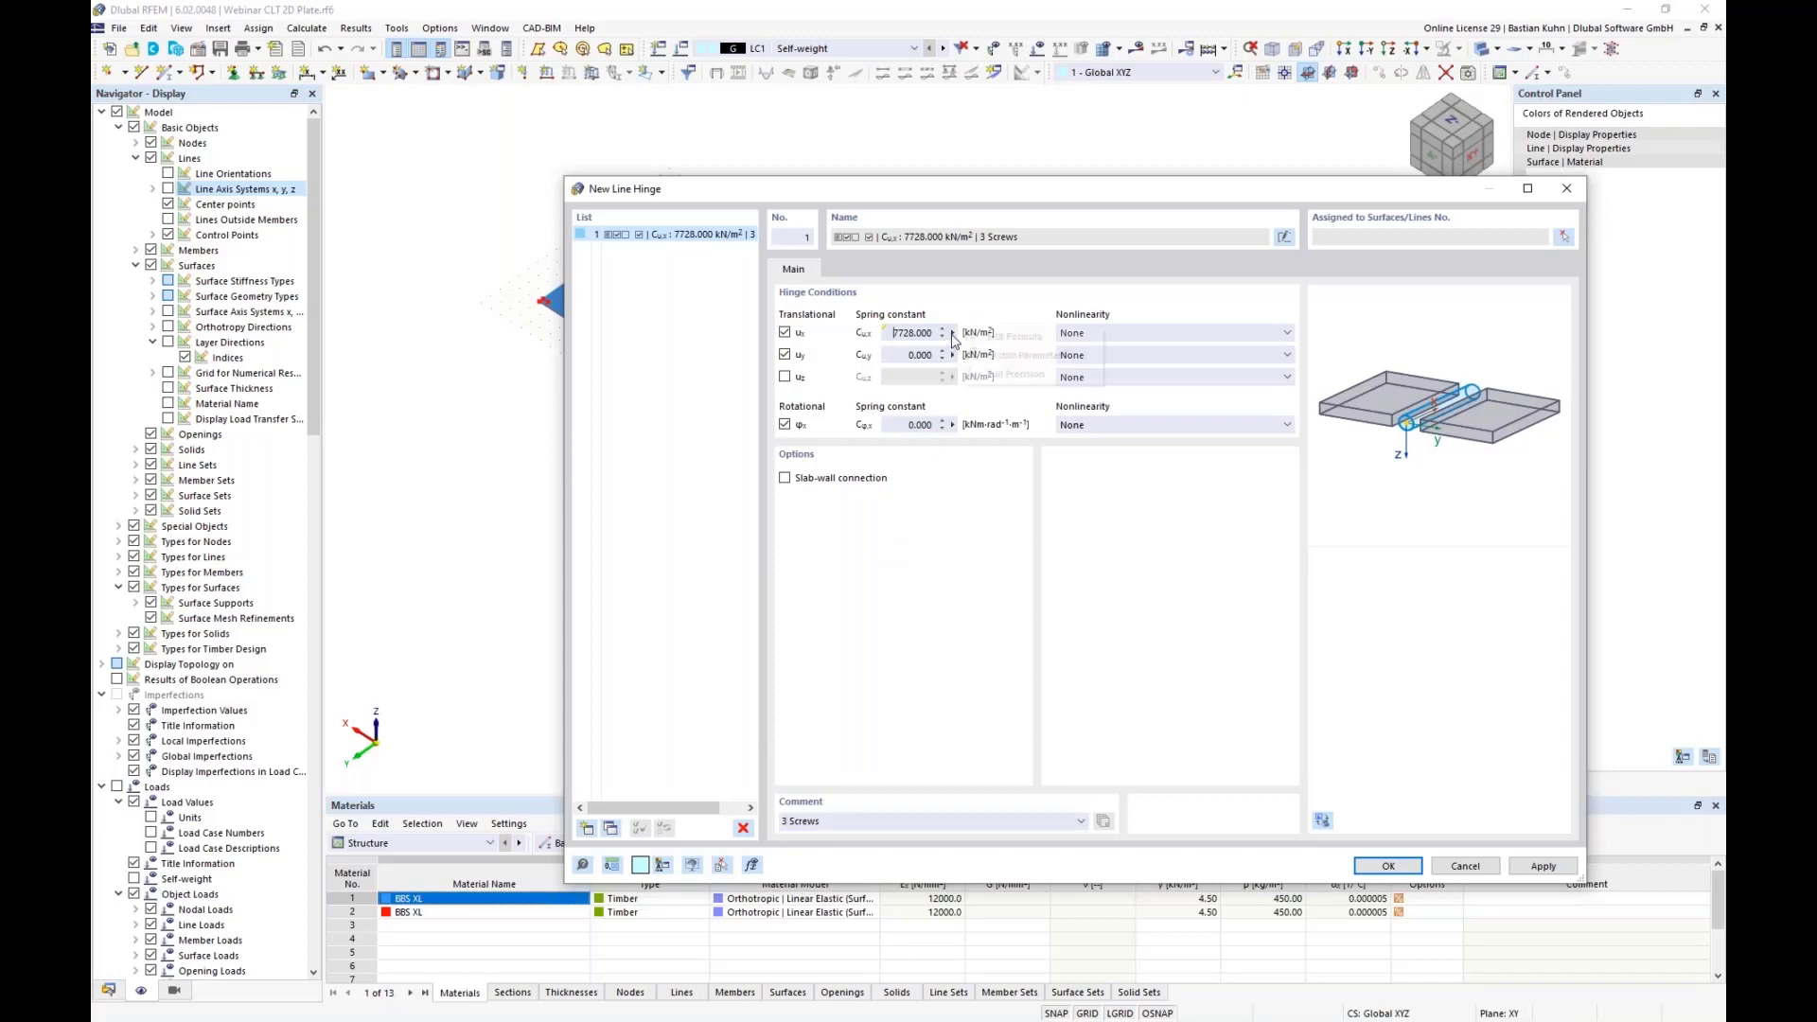
left_click(978, 342)
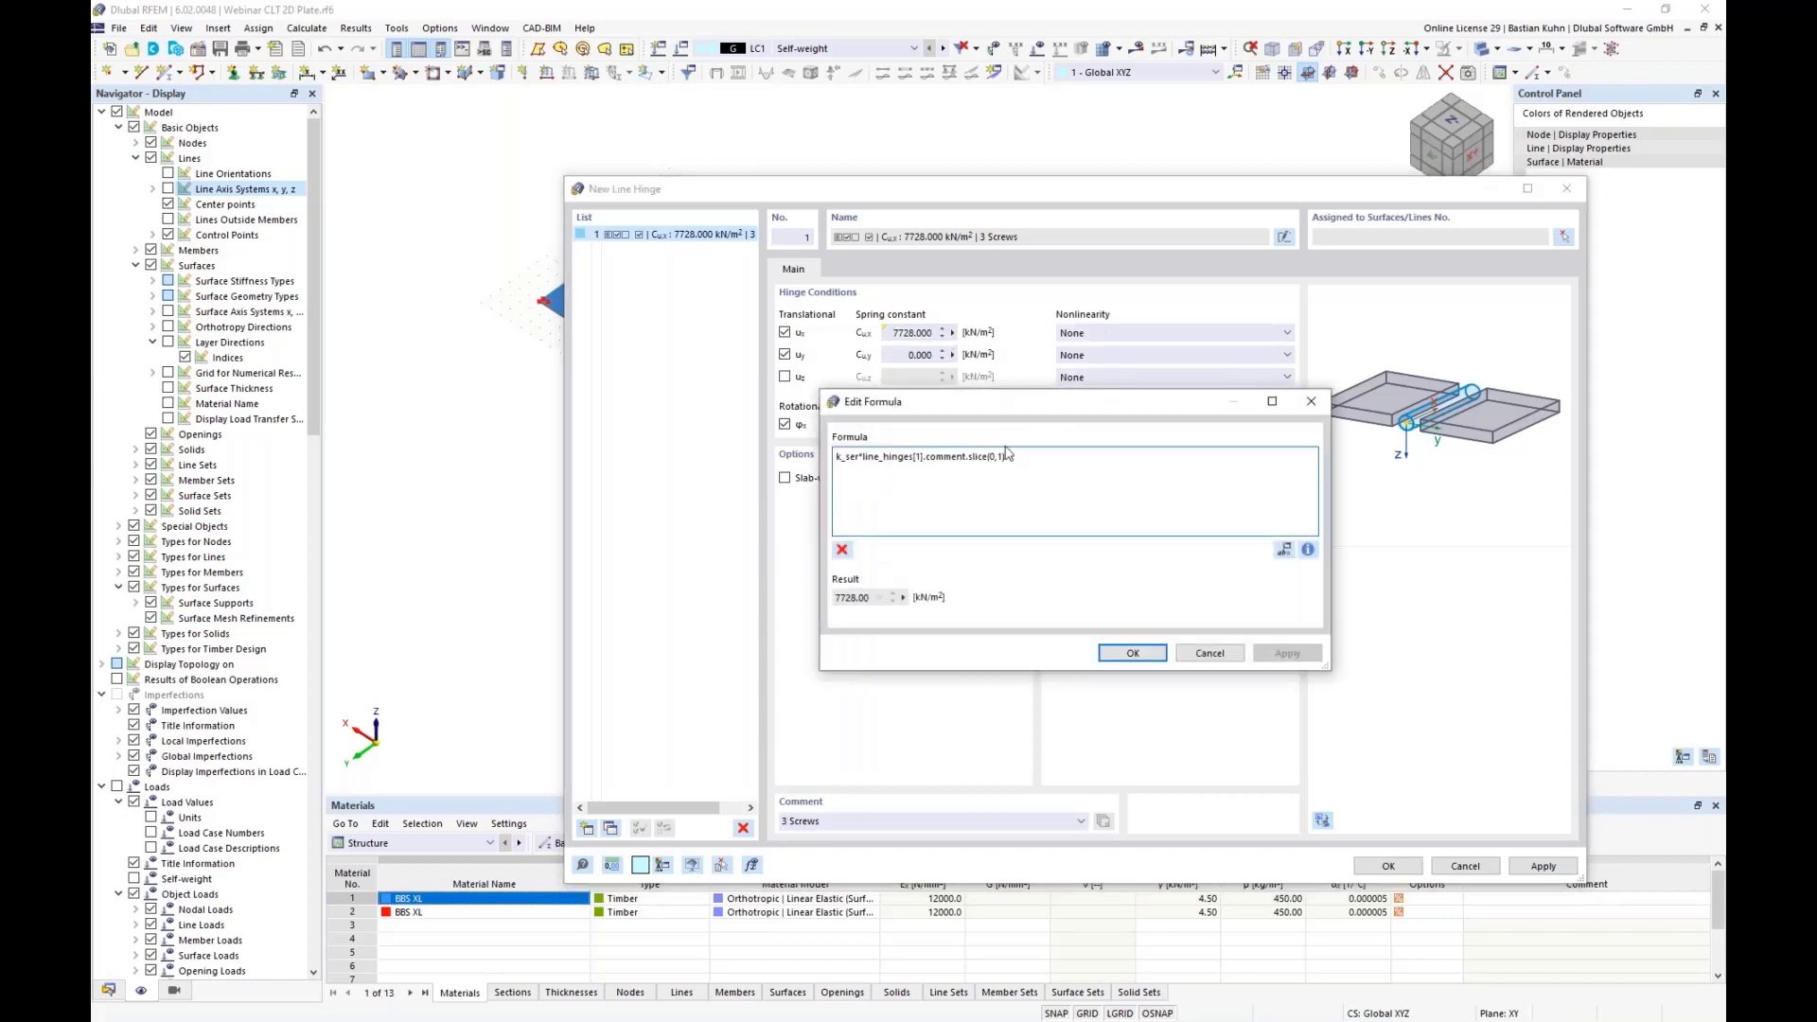
left_click_drag(1022, 455, 691, 453)
key("ctrl+c")
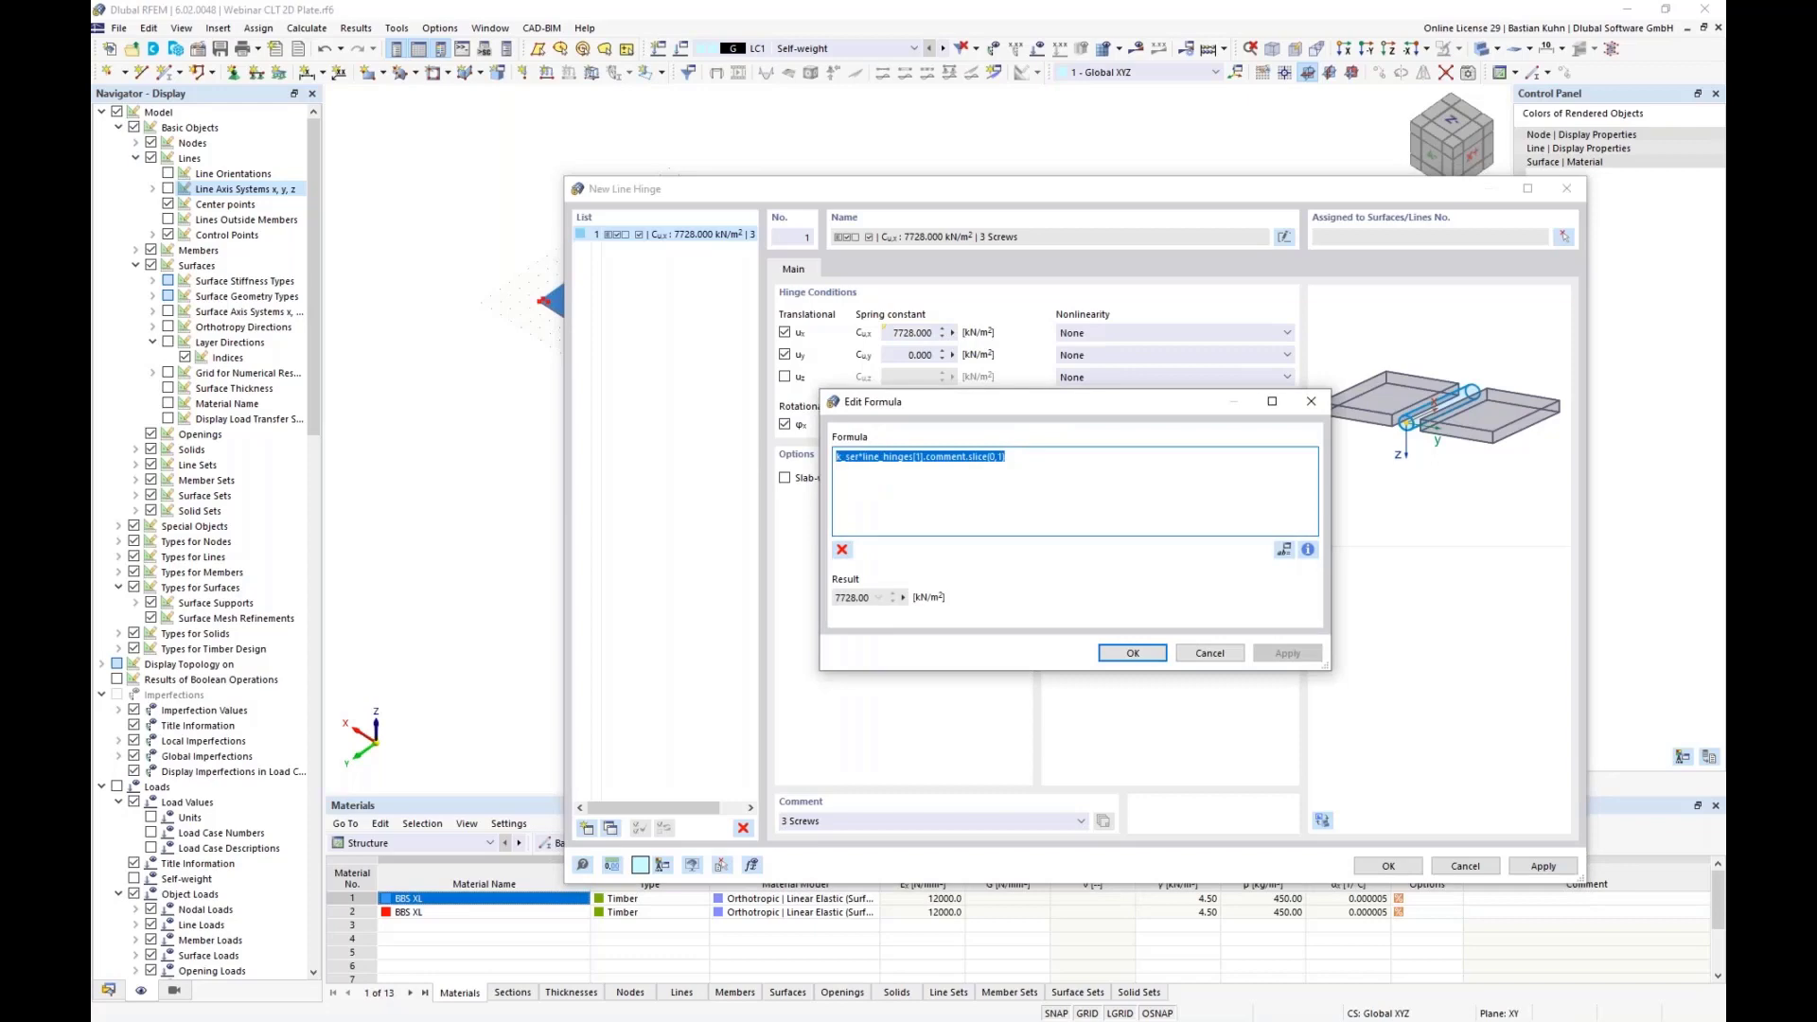
left_click(1209, 652)
Enter the copied formula k_ser*line_hinges[1].comment.slice(0,1) for the uy spring constant and create the line hinge
left_click(953, 355)
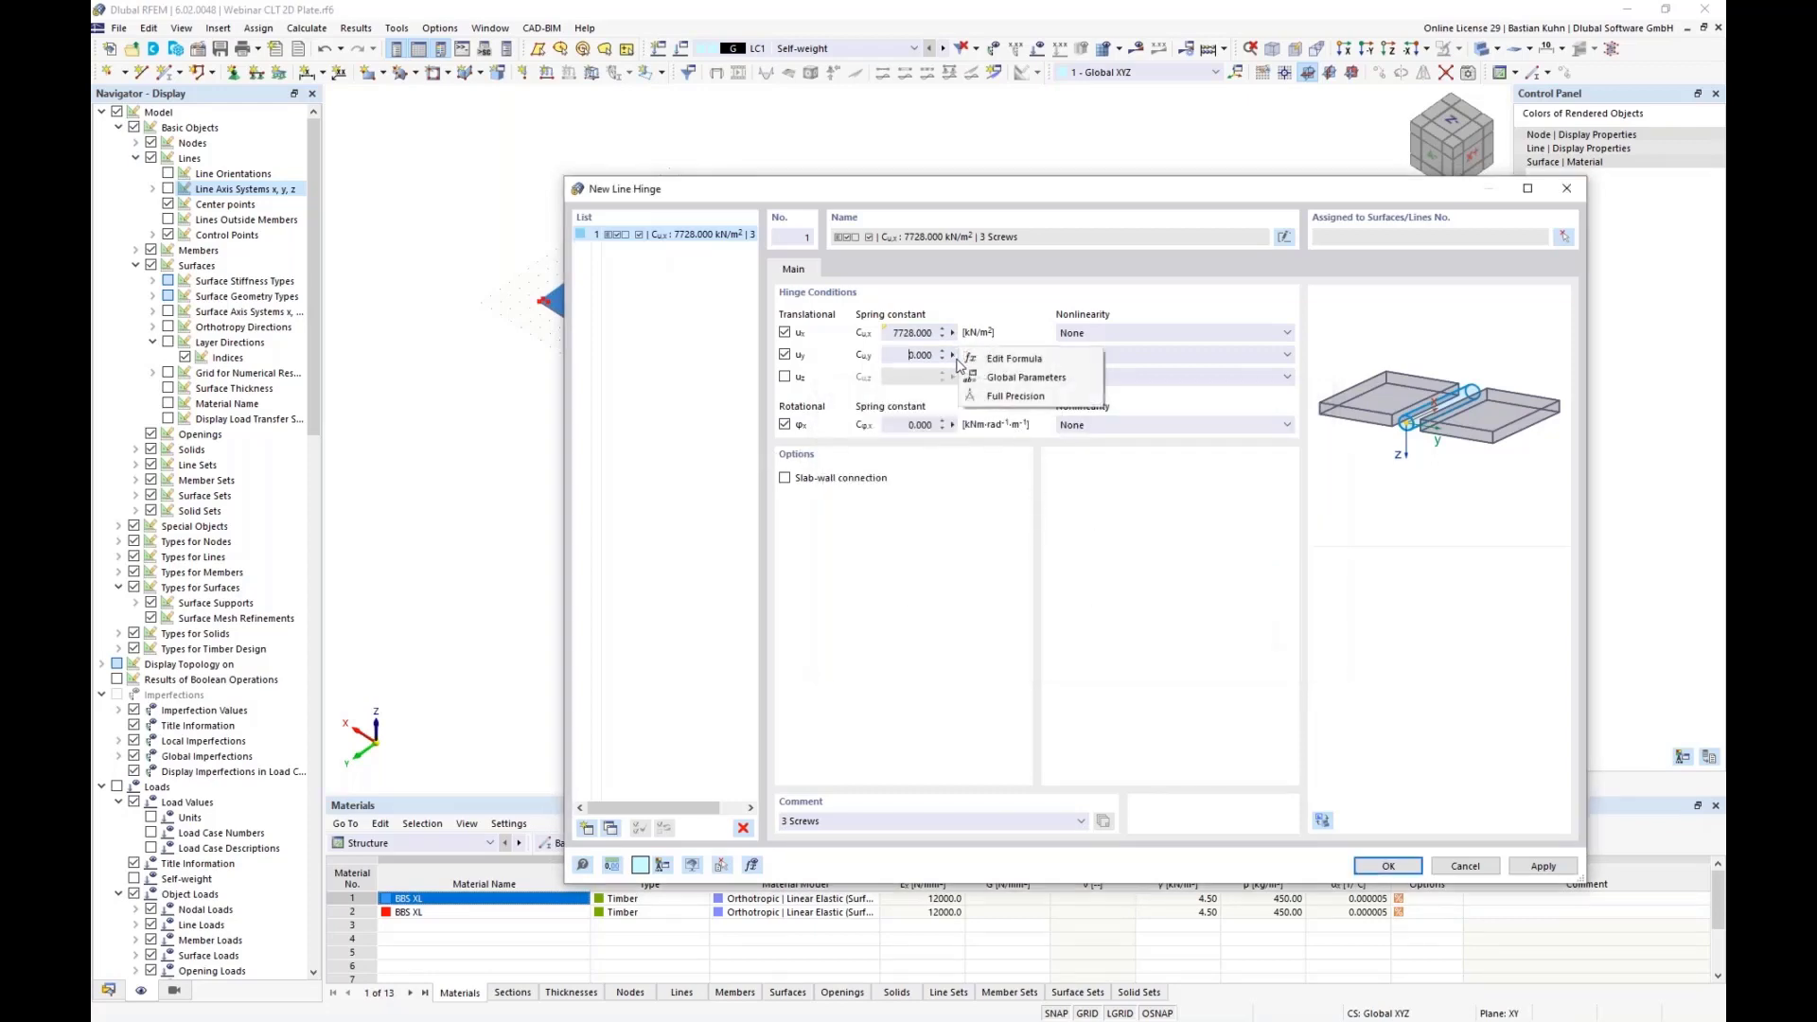
left_click(1018, 369)
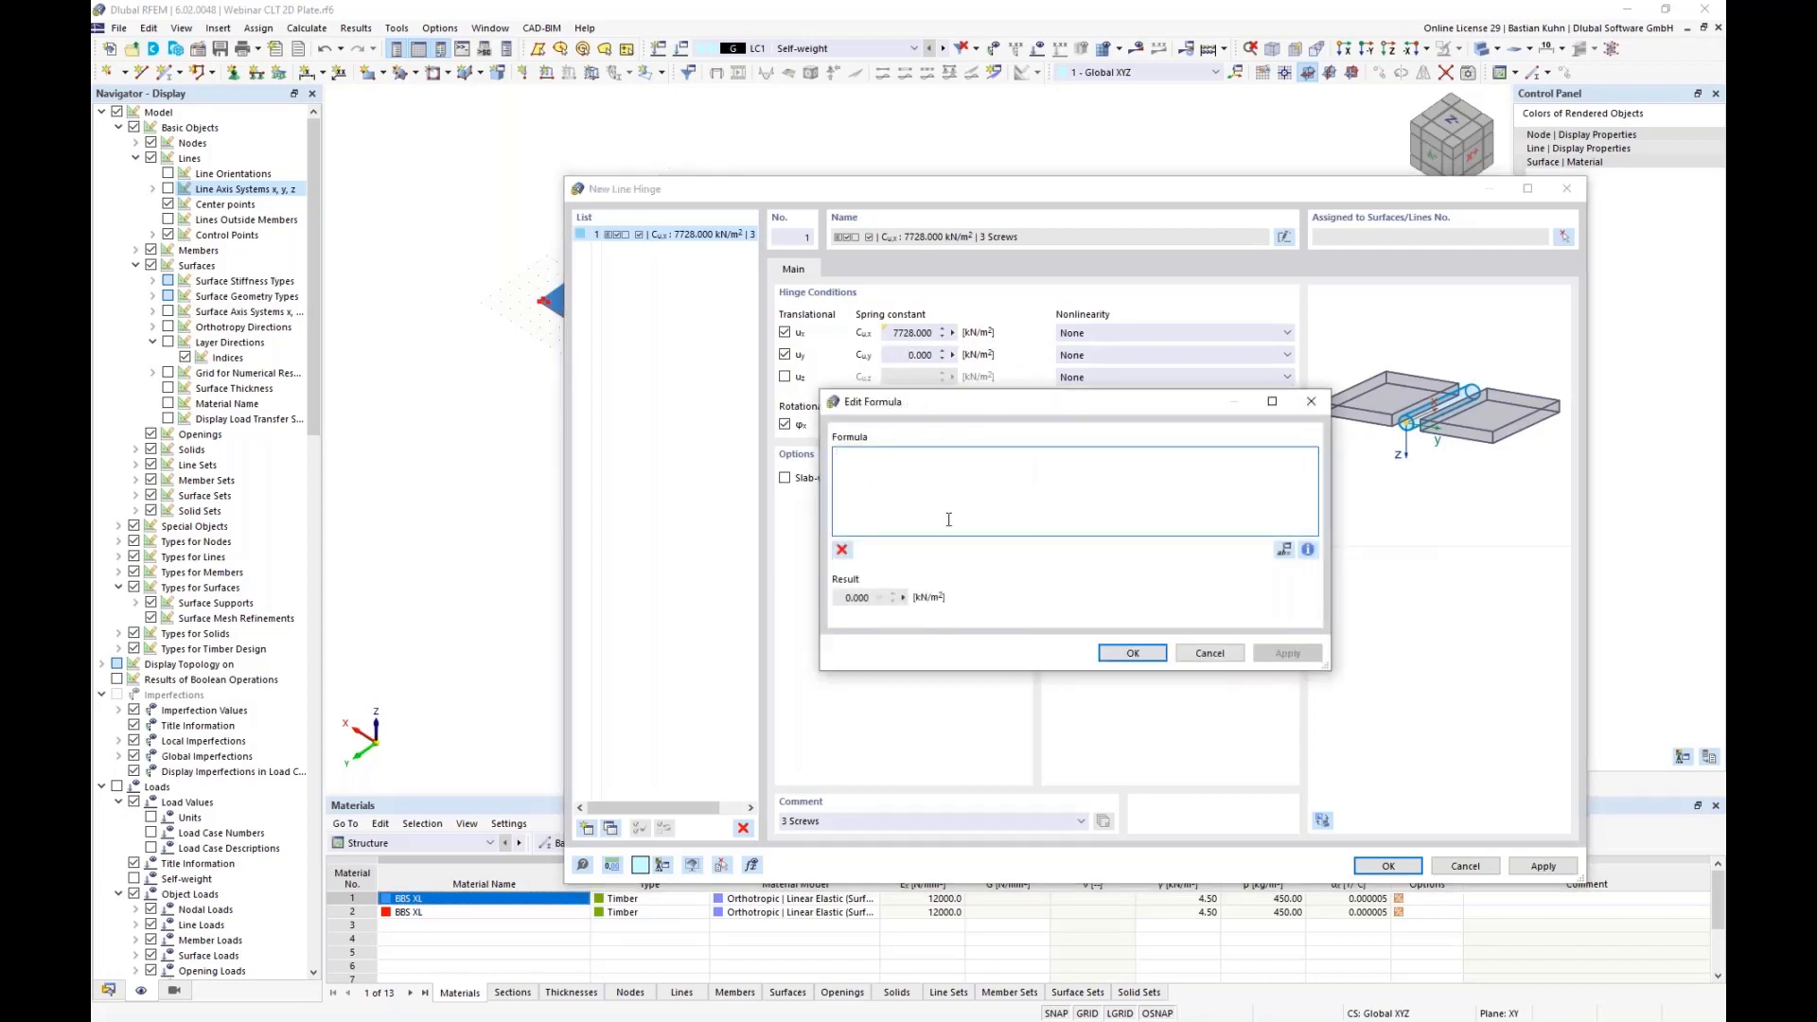
key("ctrl+v")
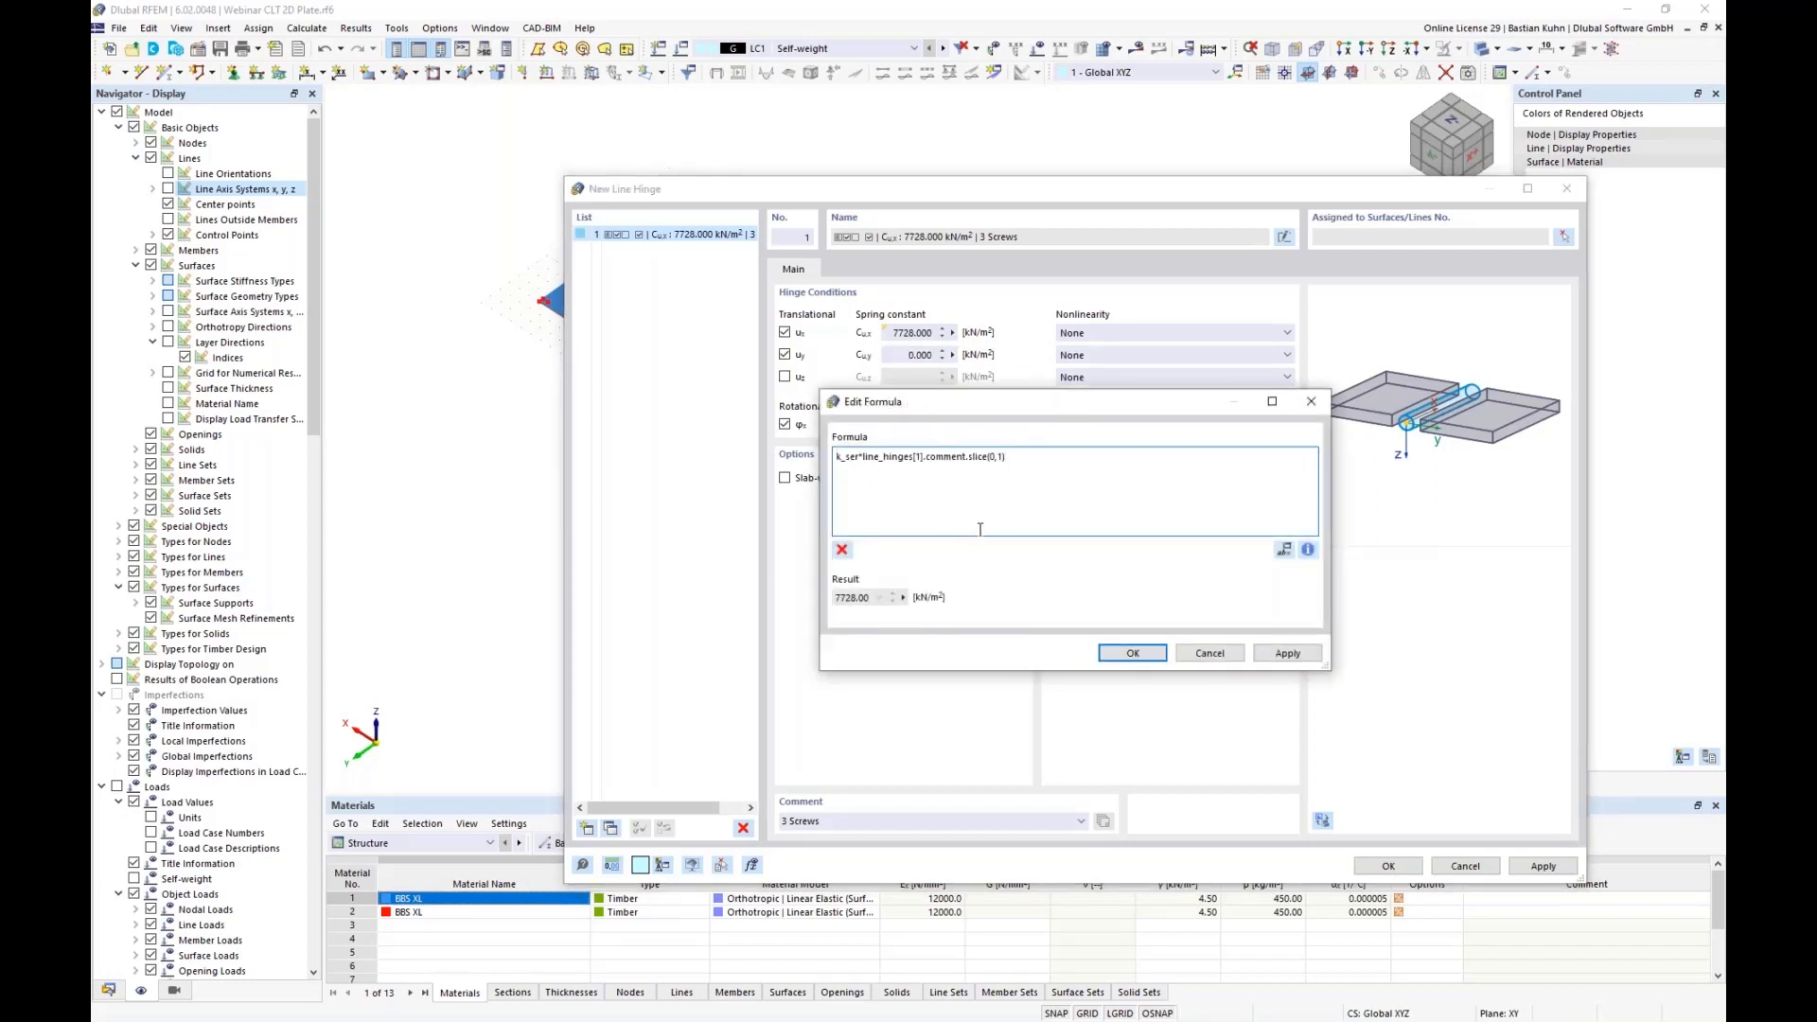
left_click(1128, 652)
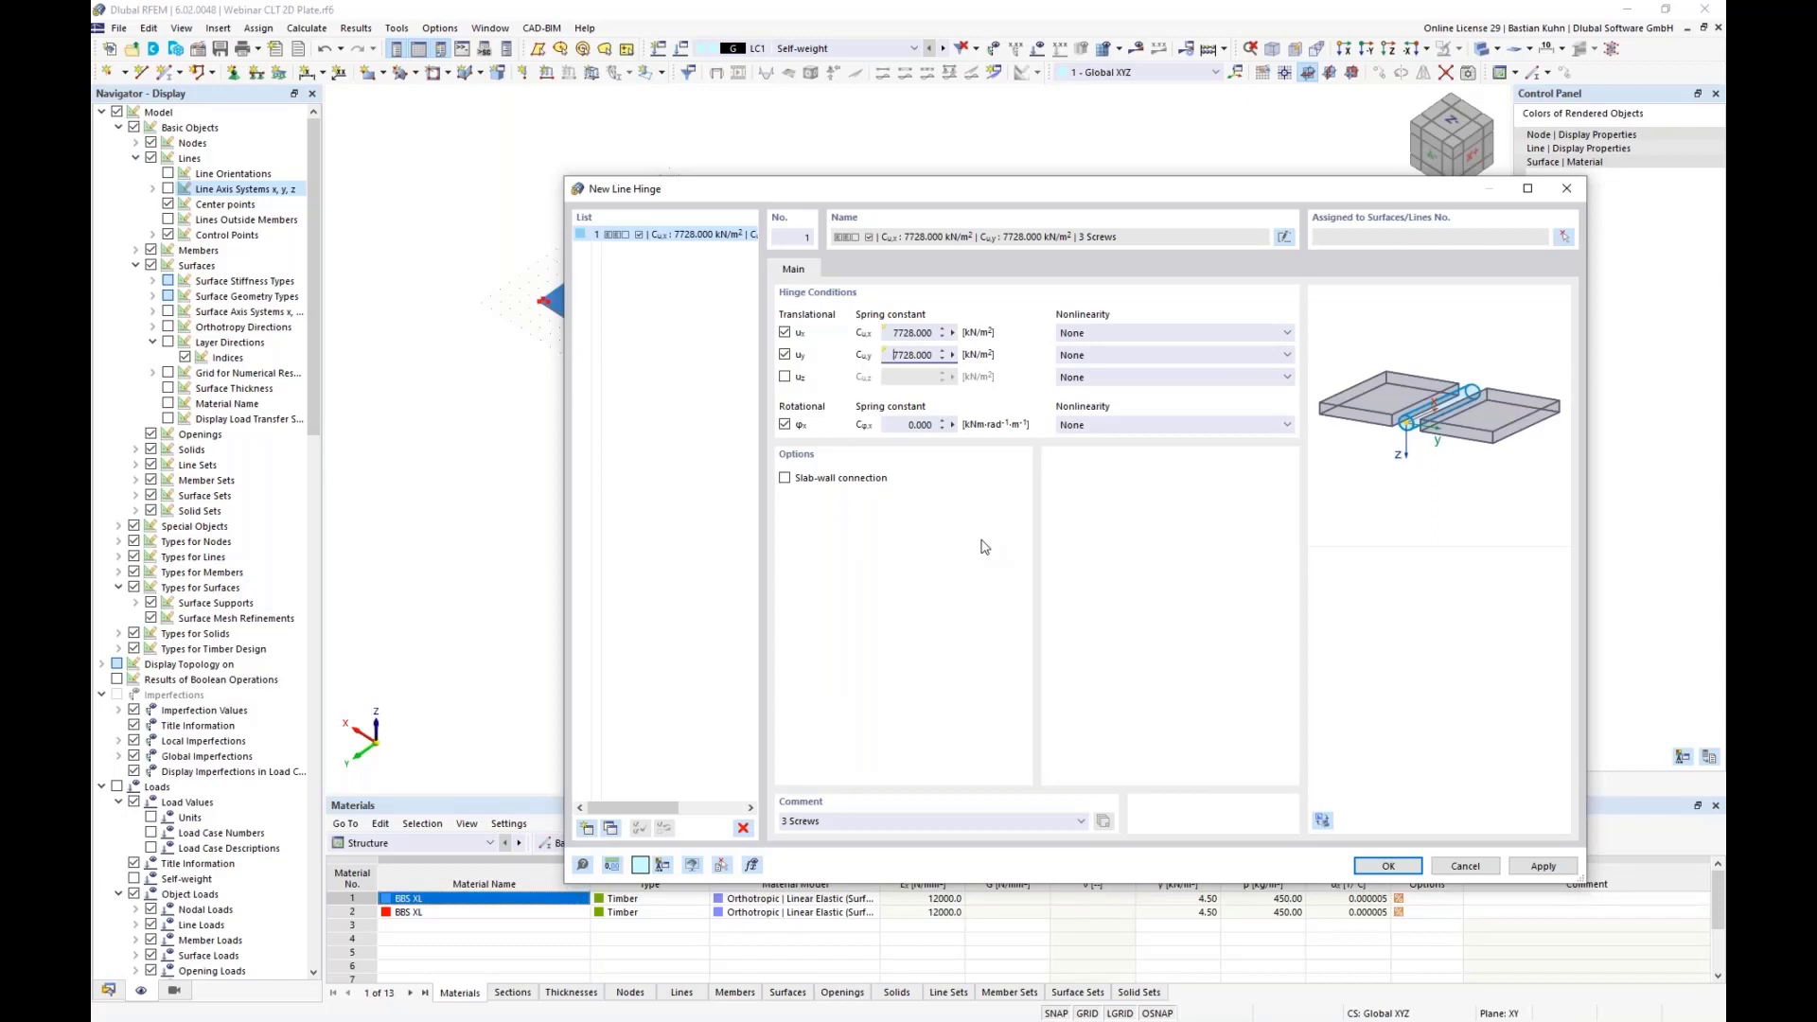
left_click(899, 425)
left_click(1388, 867)
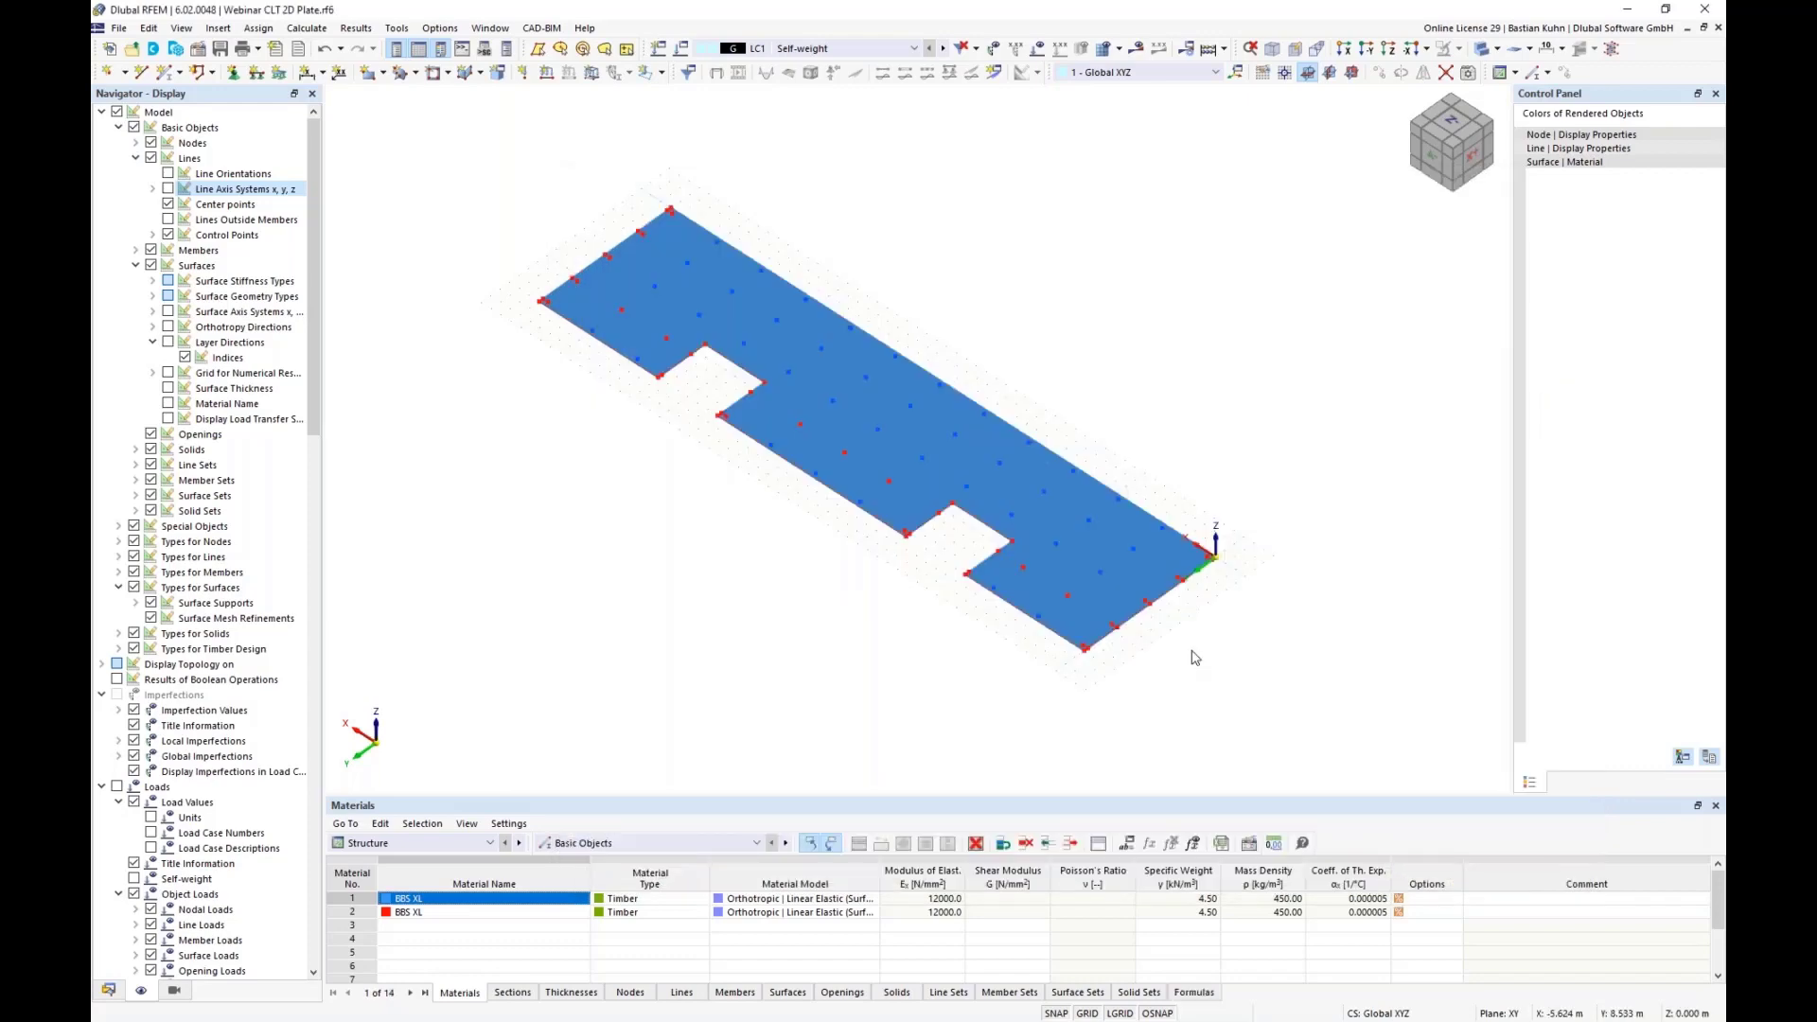
Open line hinge 1 from the line types in the model data and start assigning it to surfaces and lines graphically
left_click(110, 989)
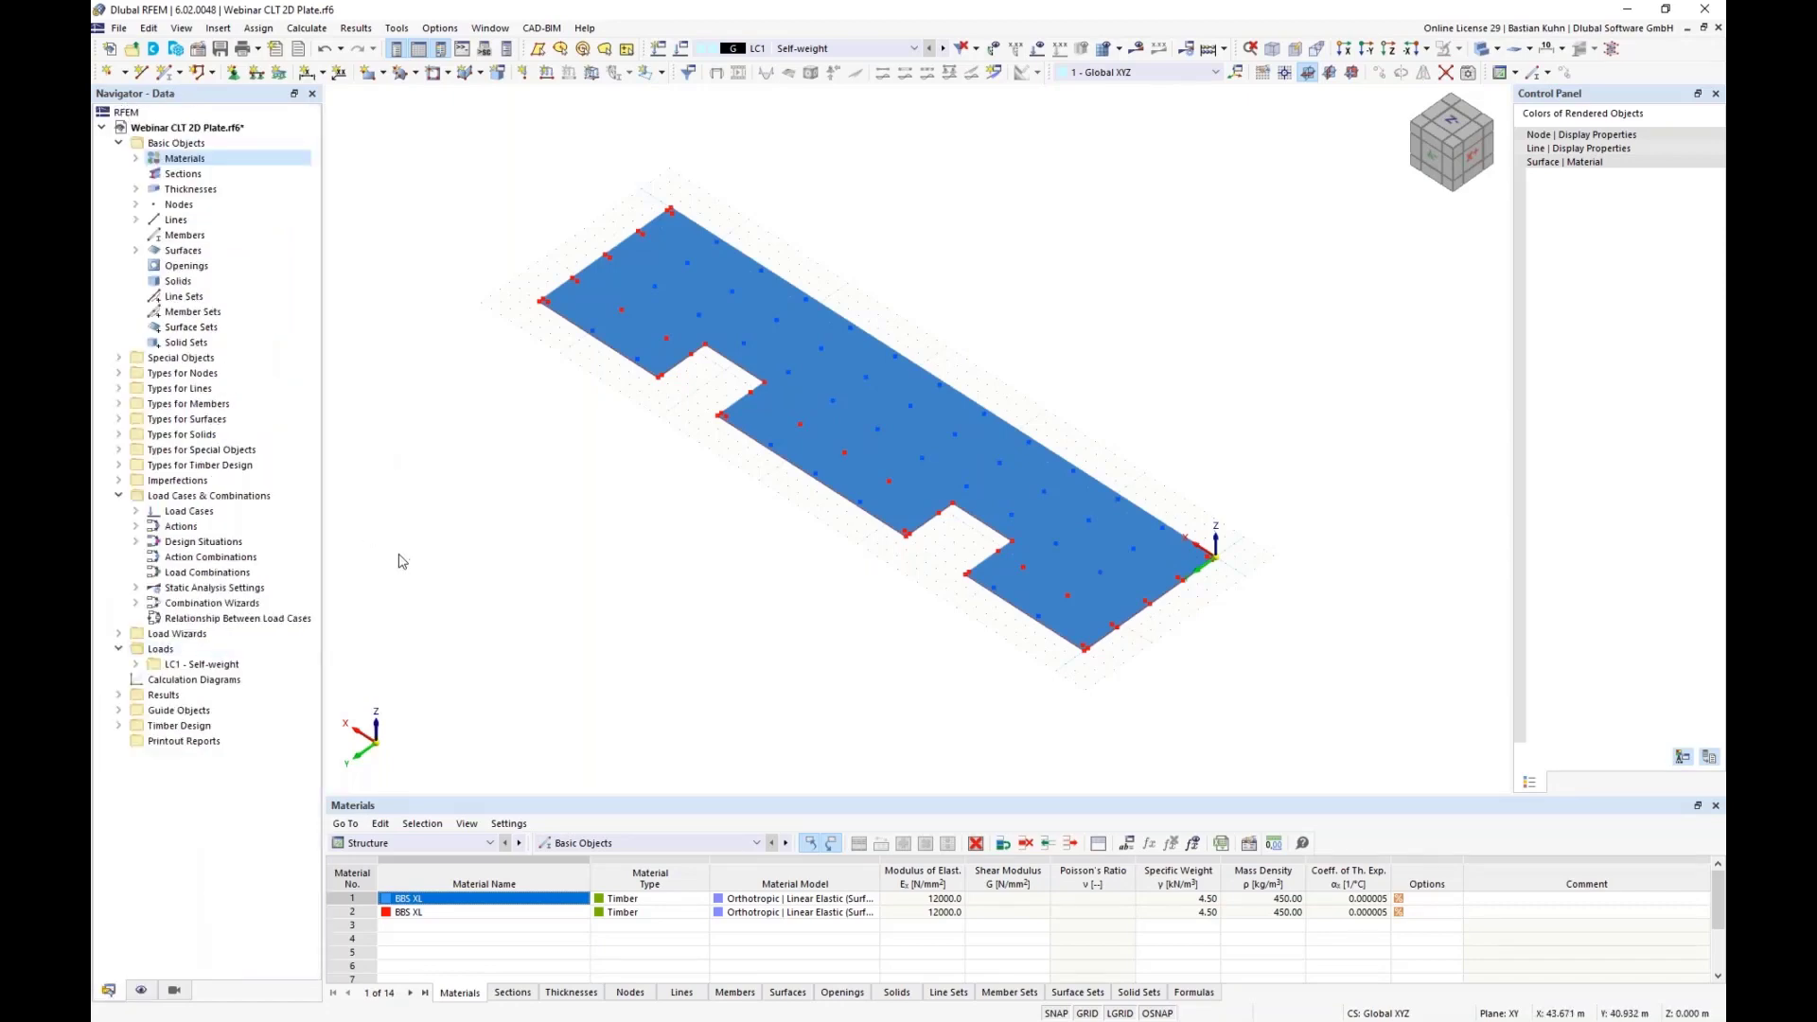
left_click(118, 389)
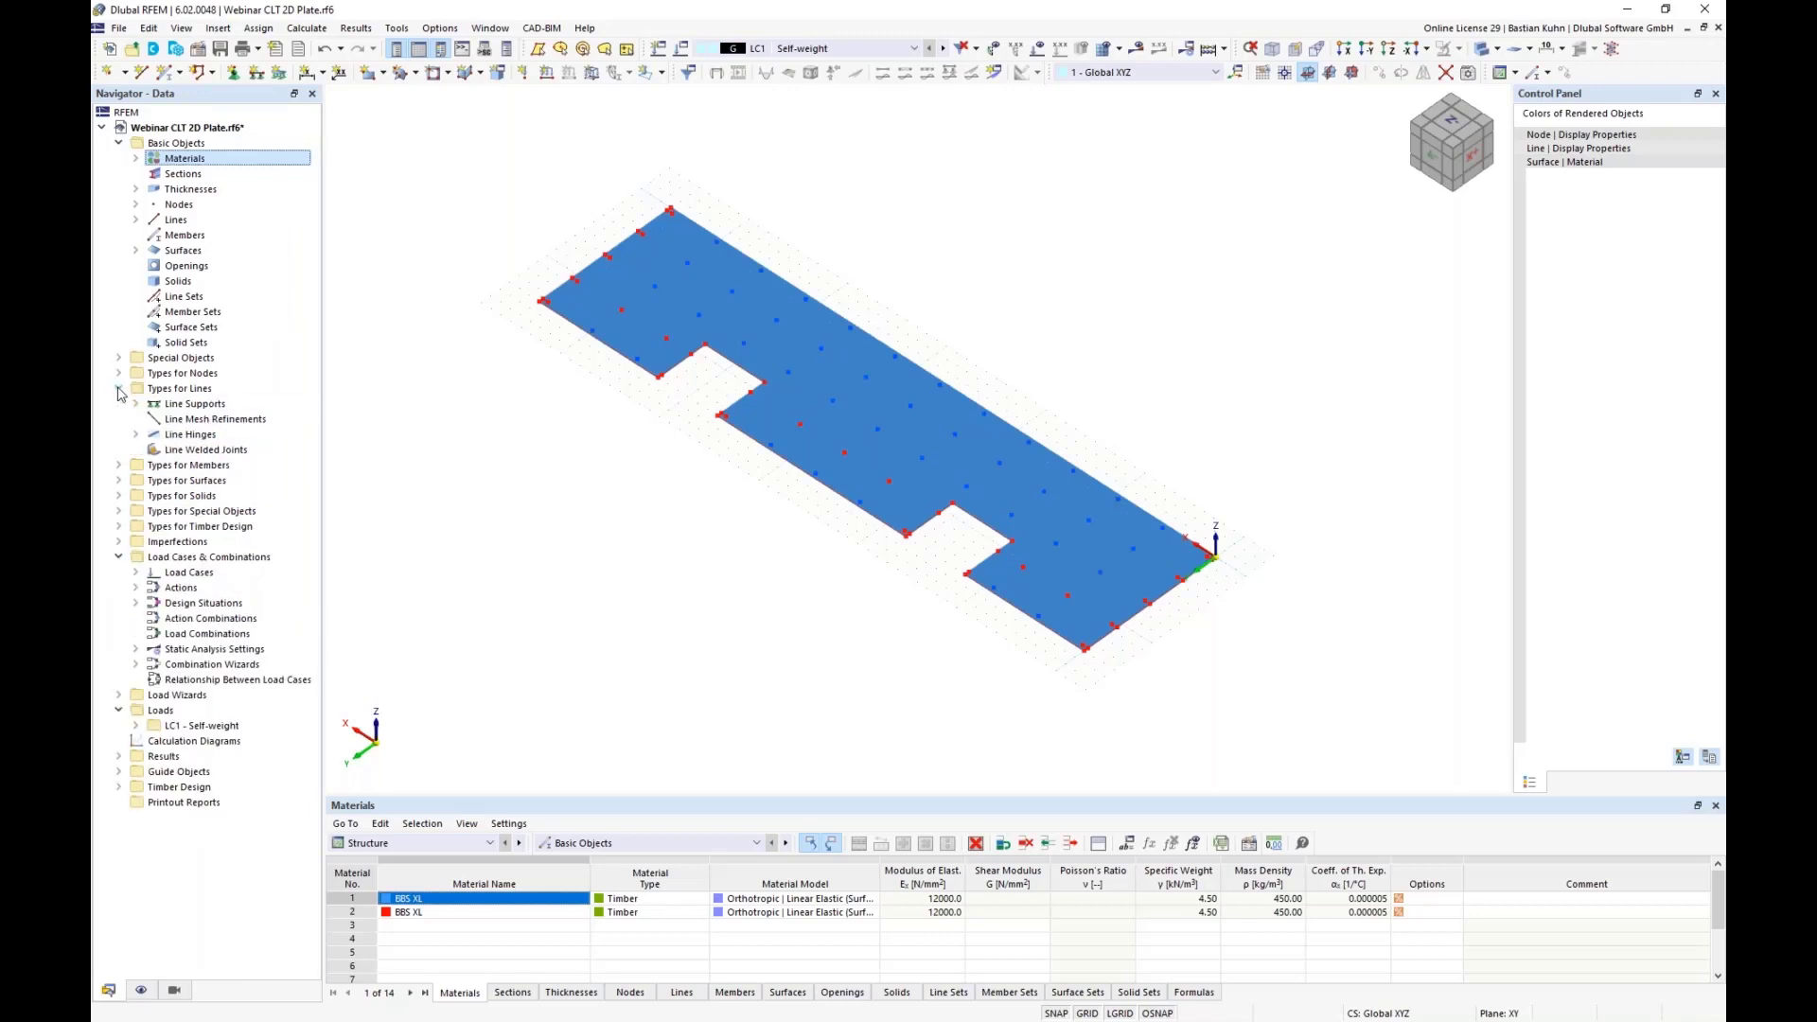
left_click(136, 435)
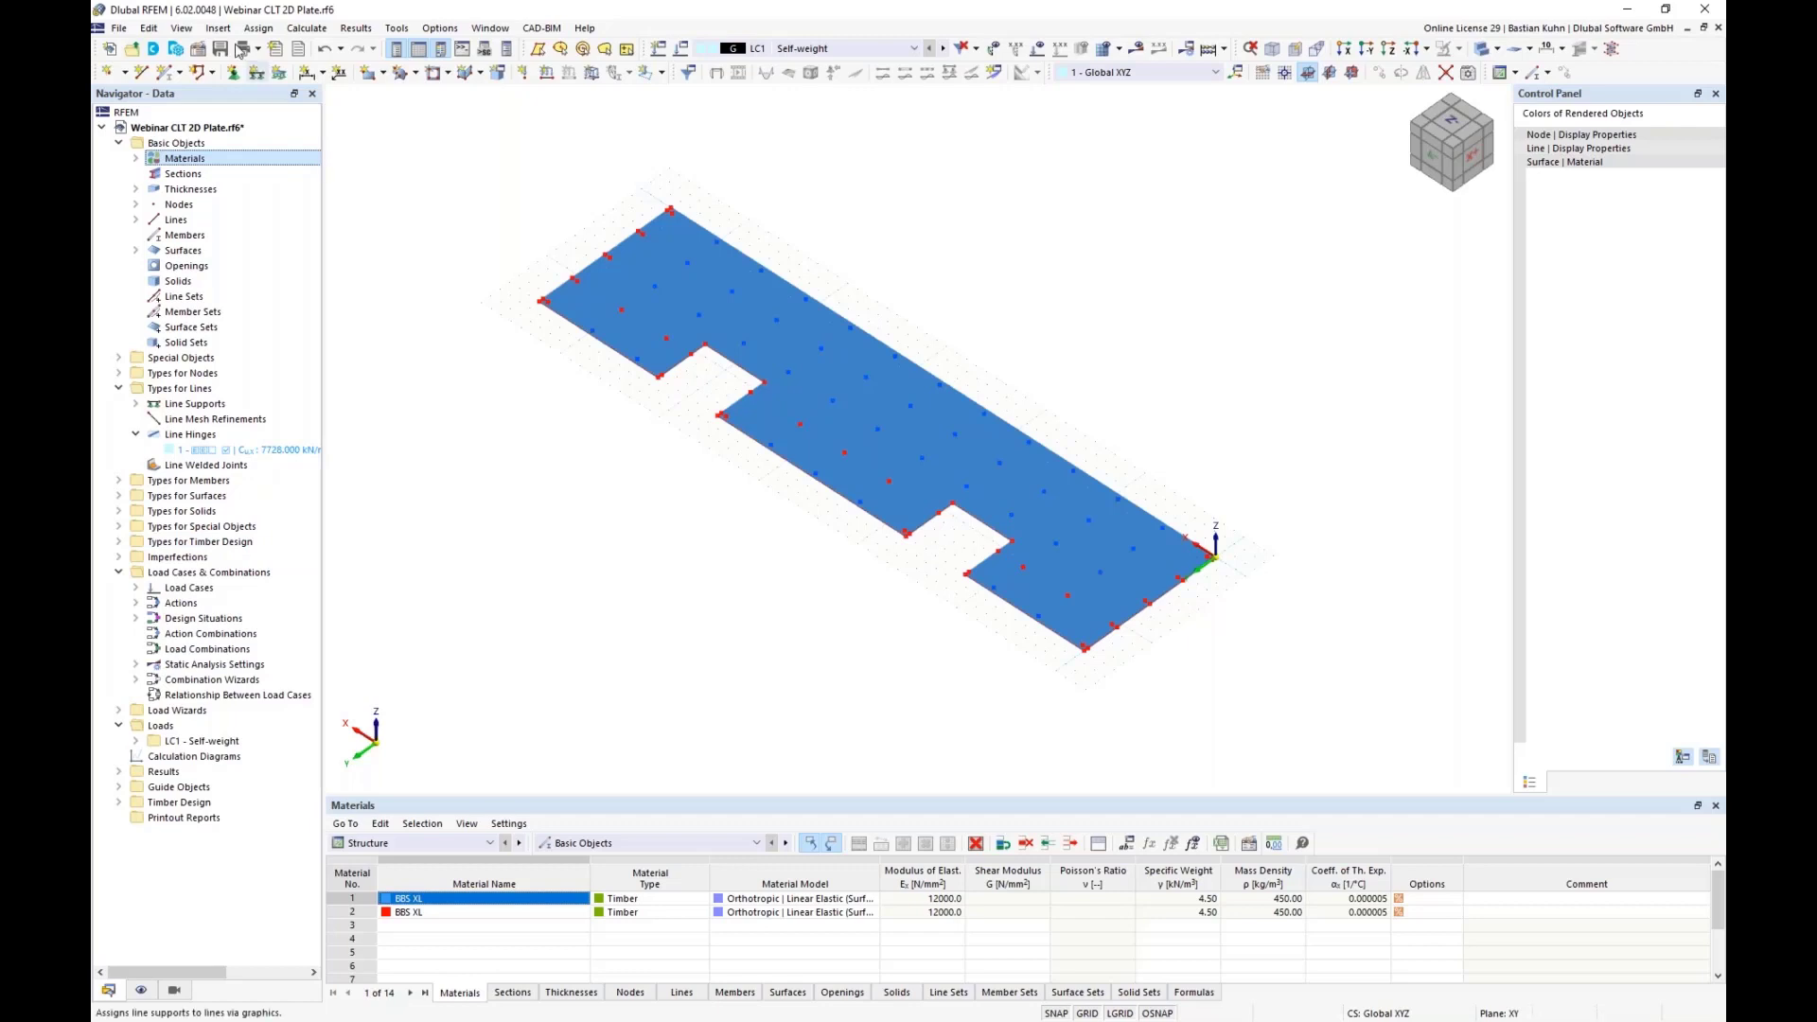
left_click(217, 28)
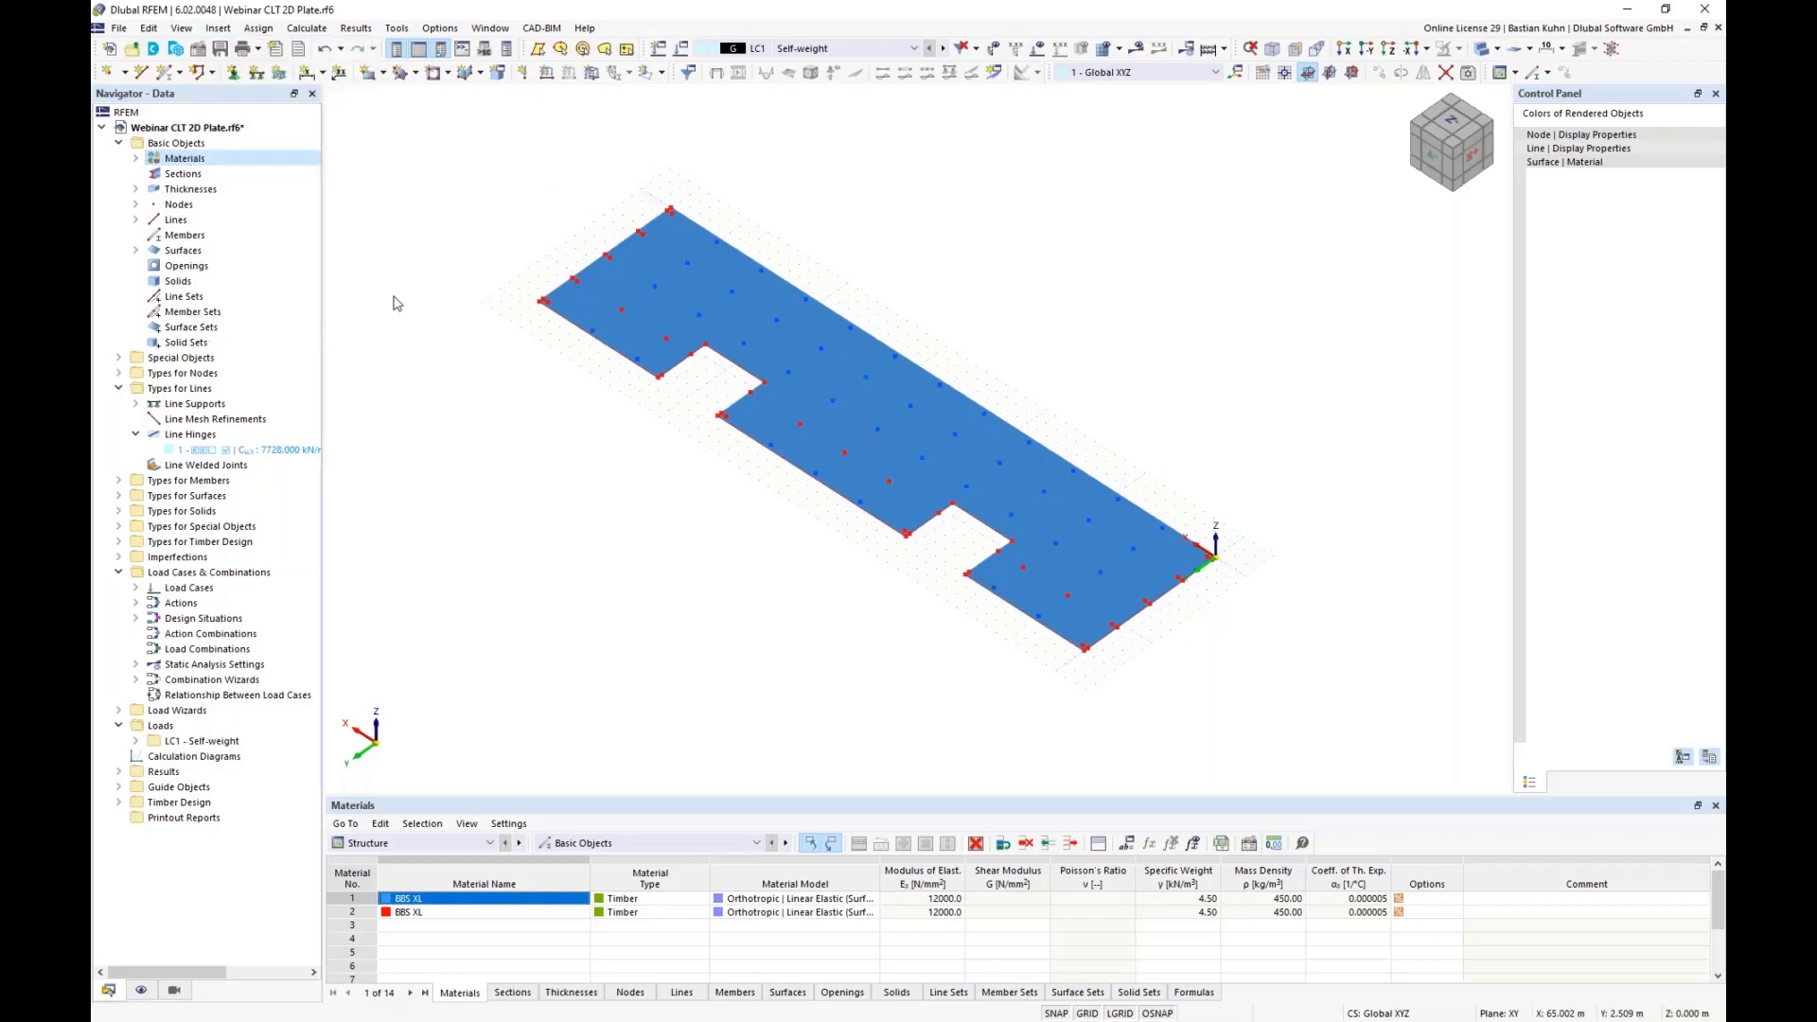
left_click(553, 176)
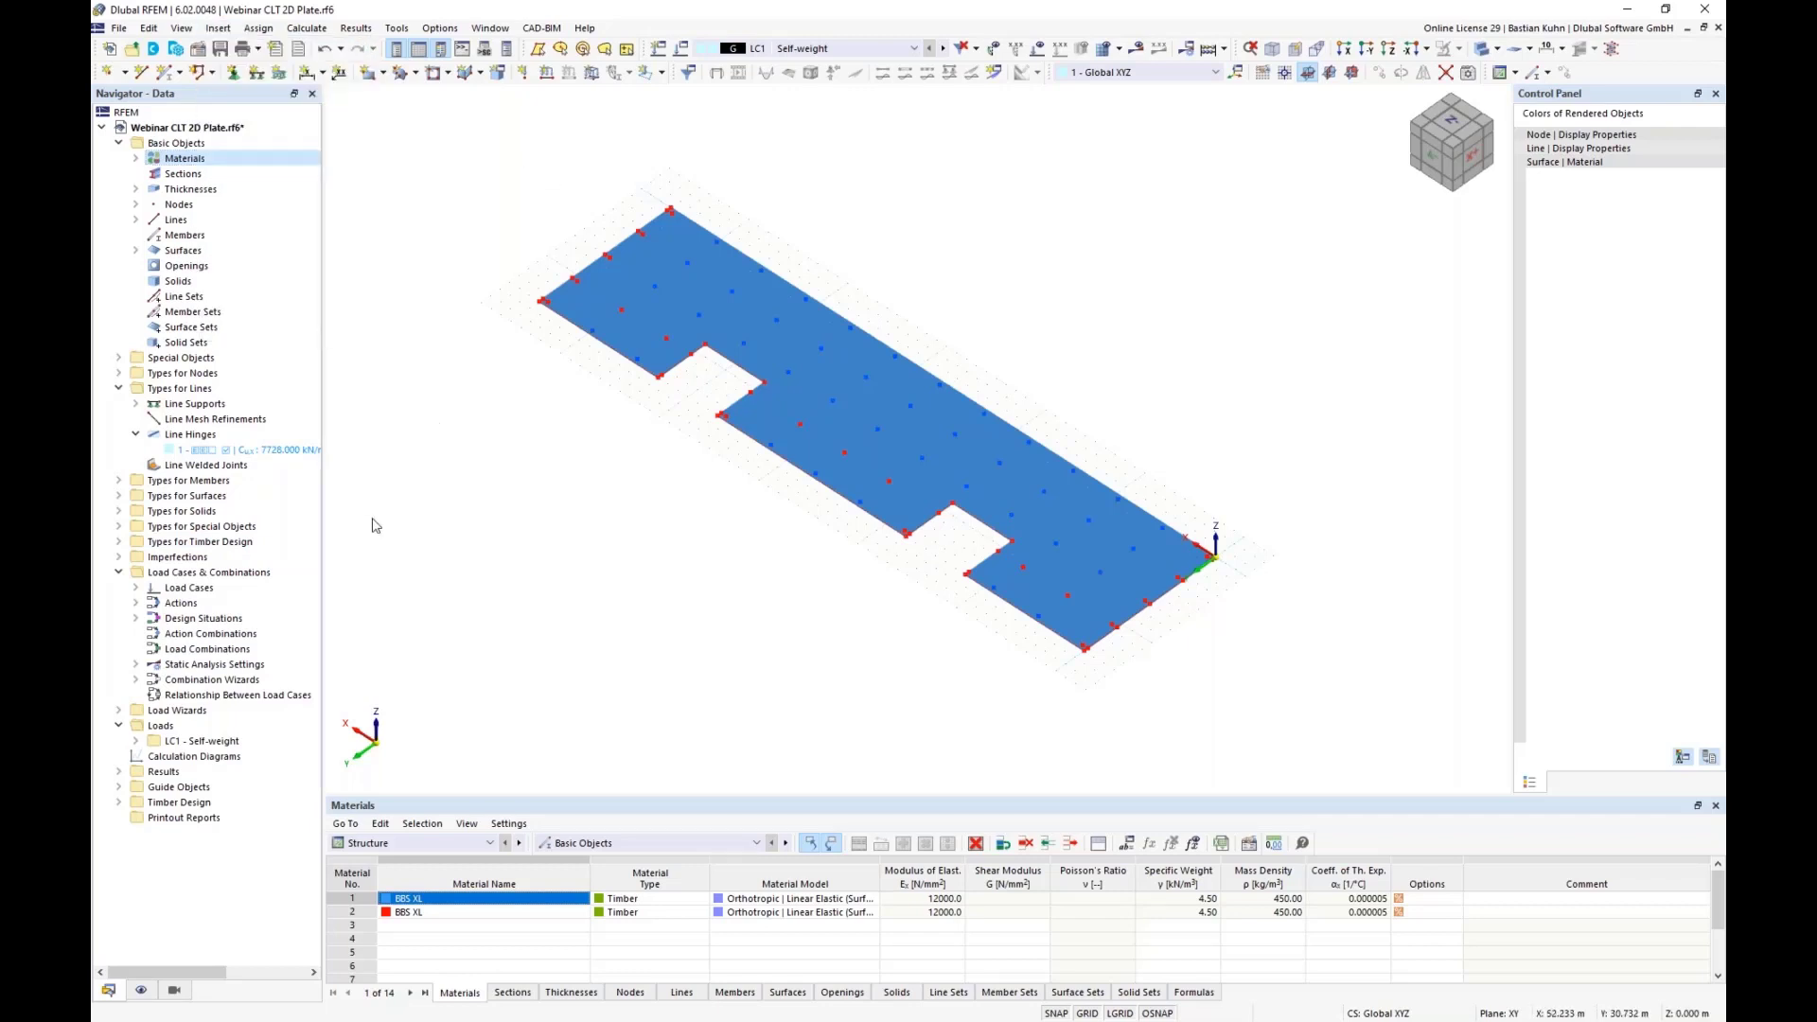
double_click(224, 452)
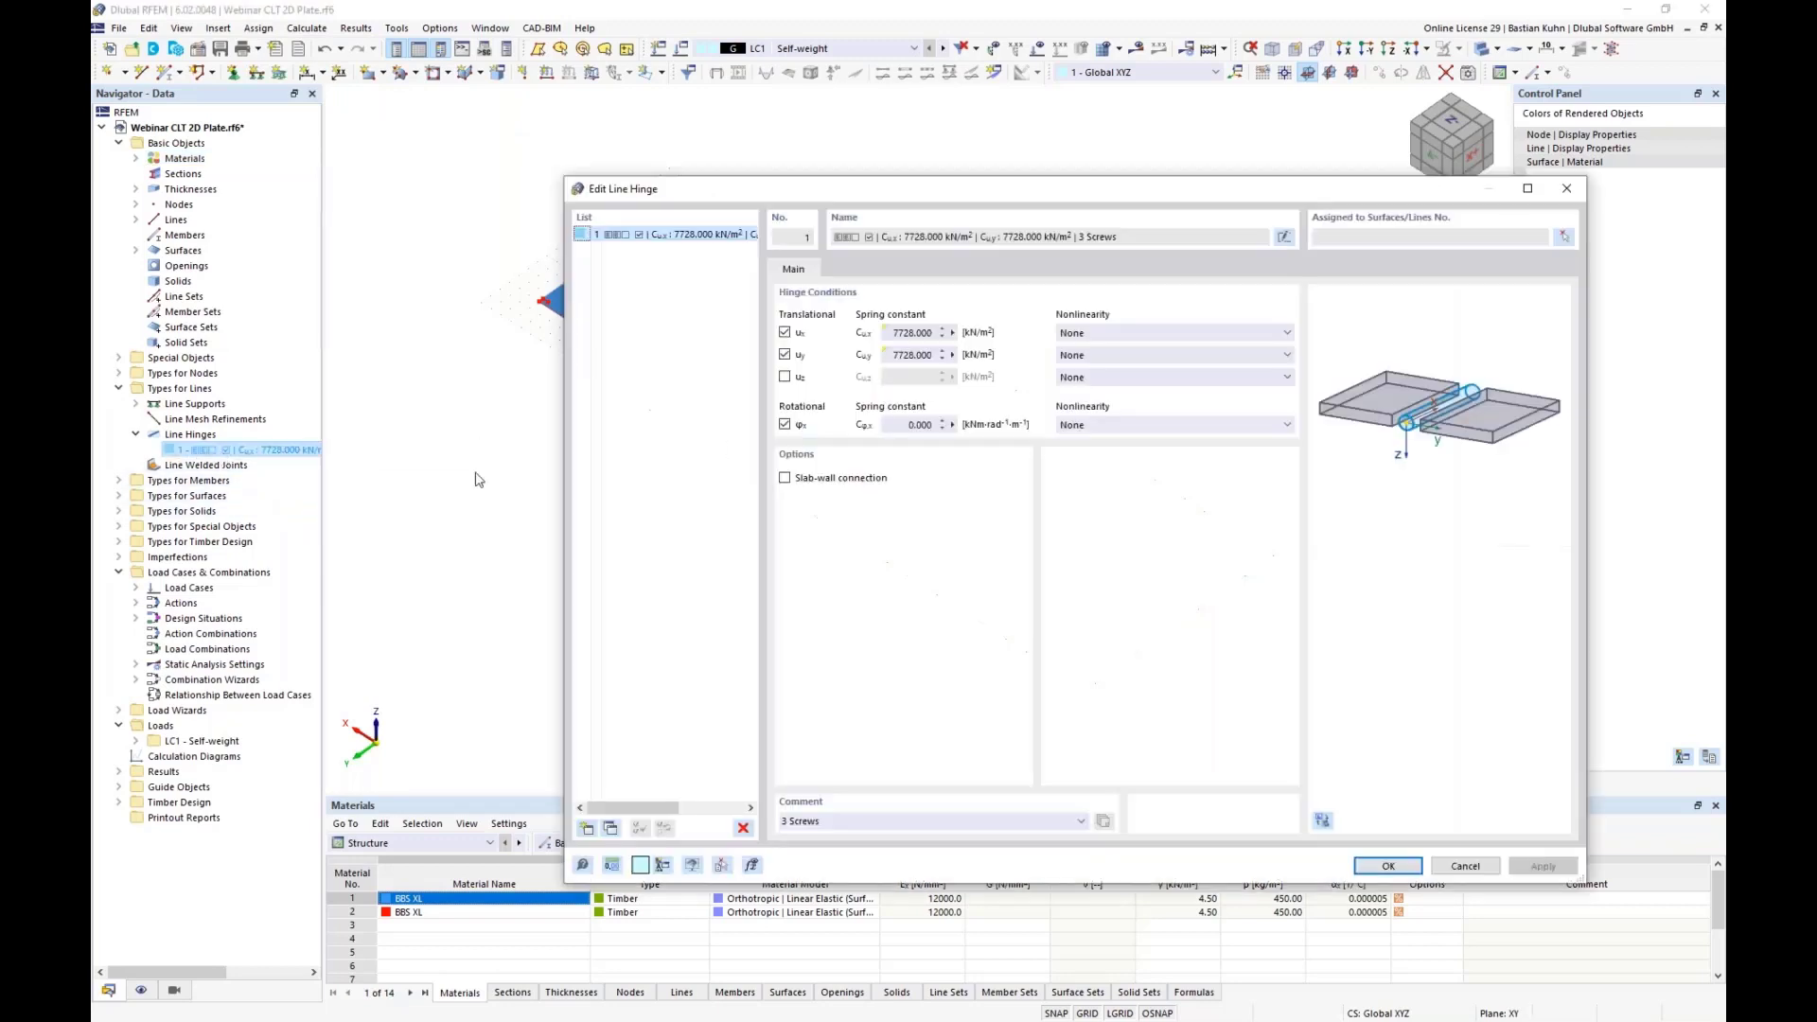
left_click(1562, 238)
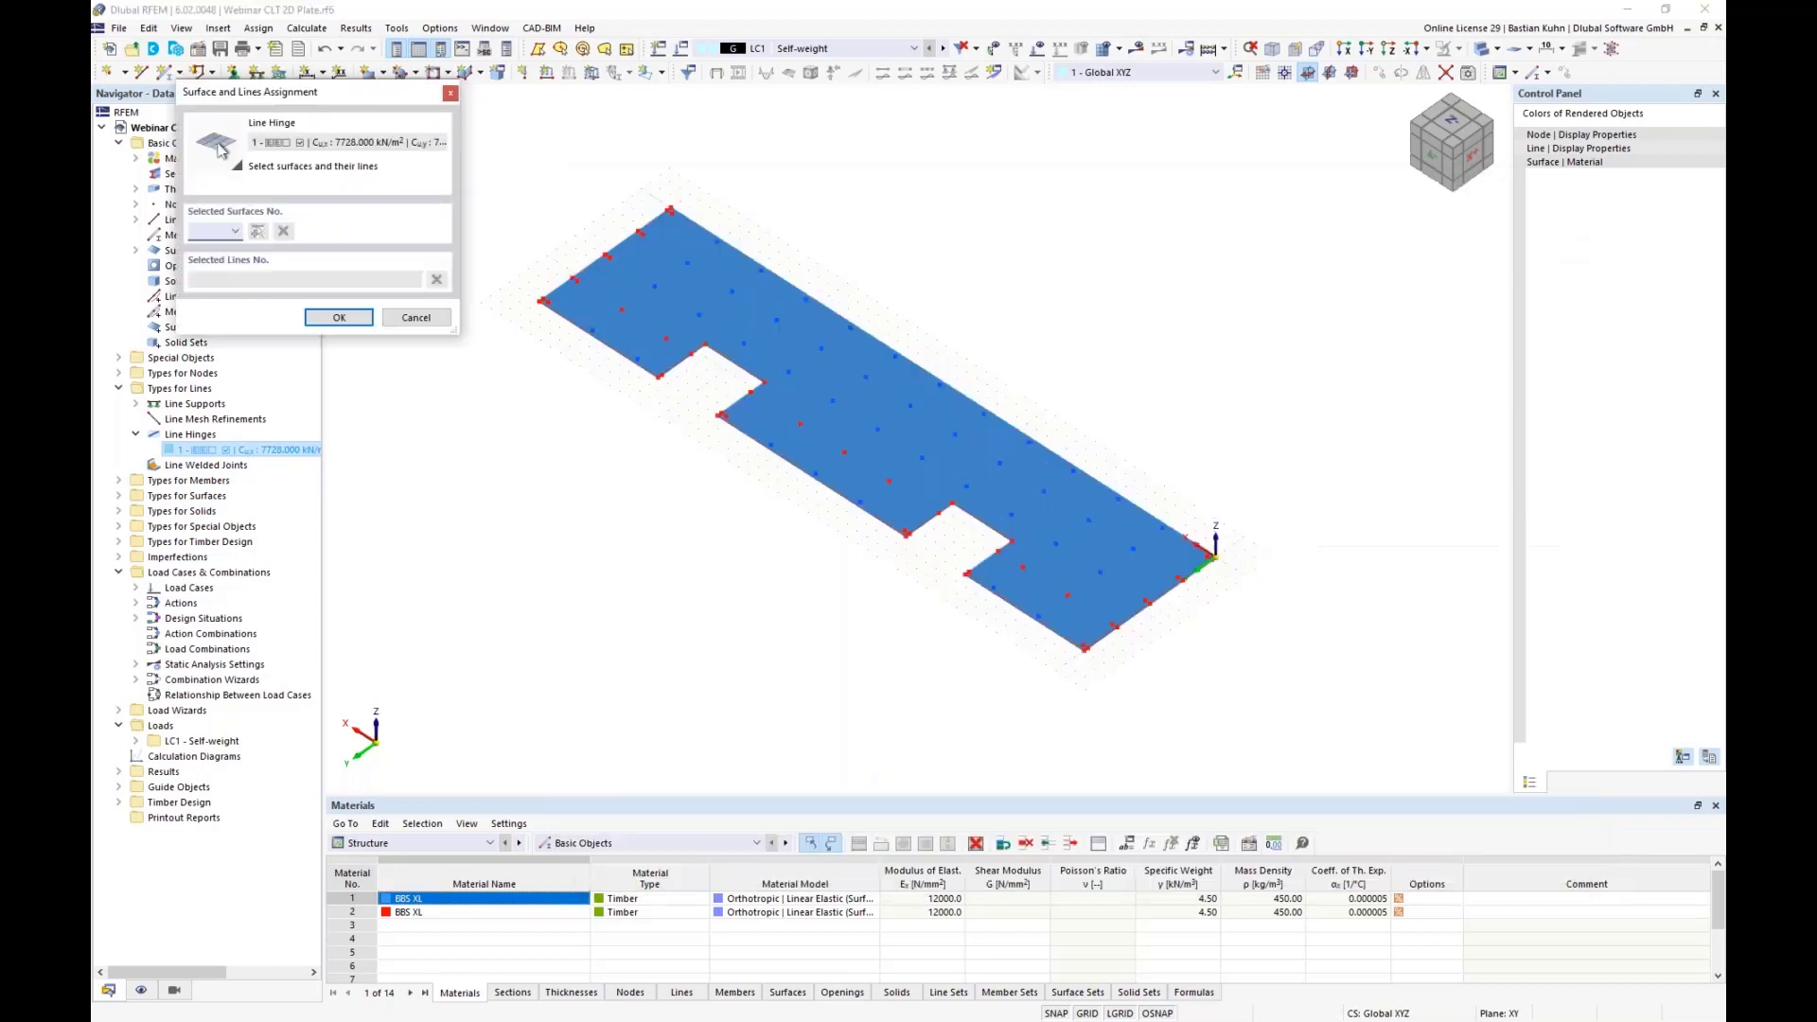
Display the model as wireframe and select surface 2 with its line 42 for the hinge assignment
left_click(1482, 50)
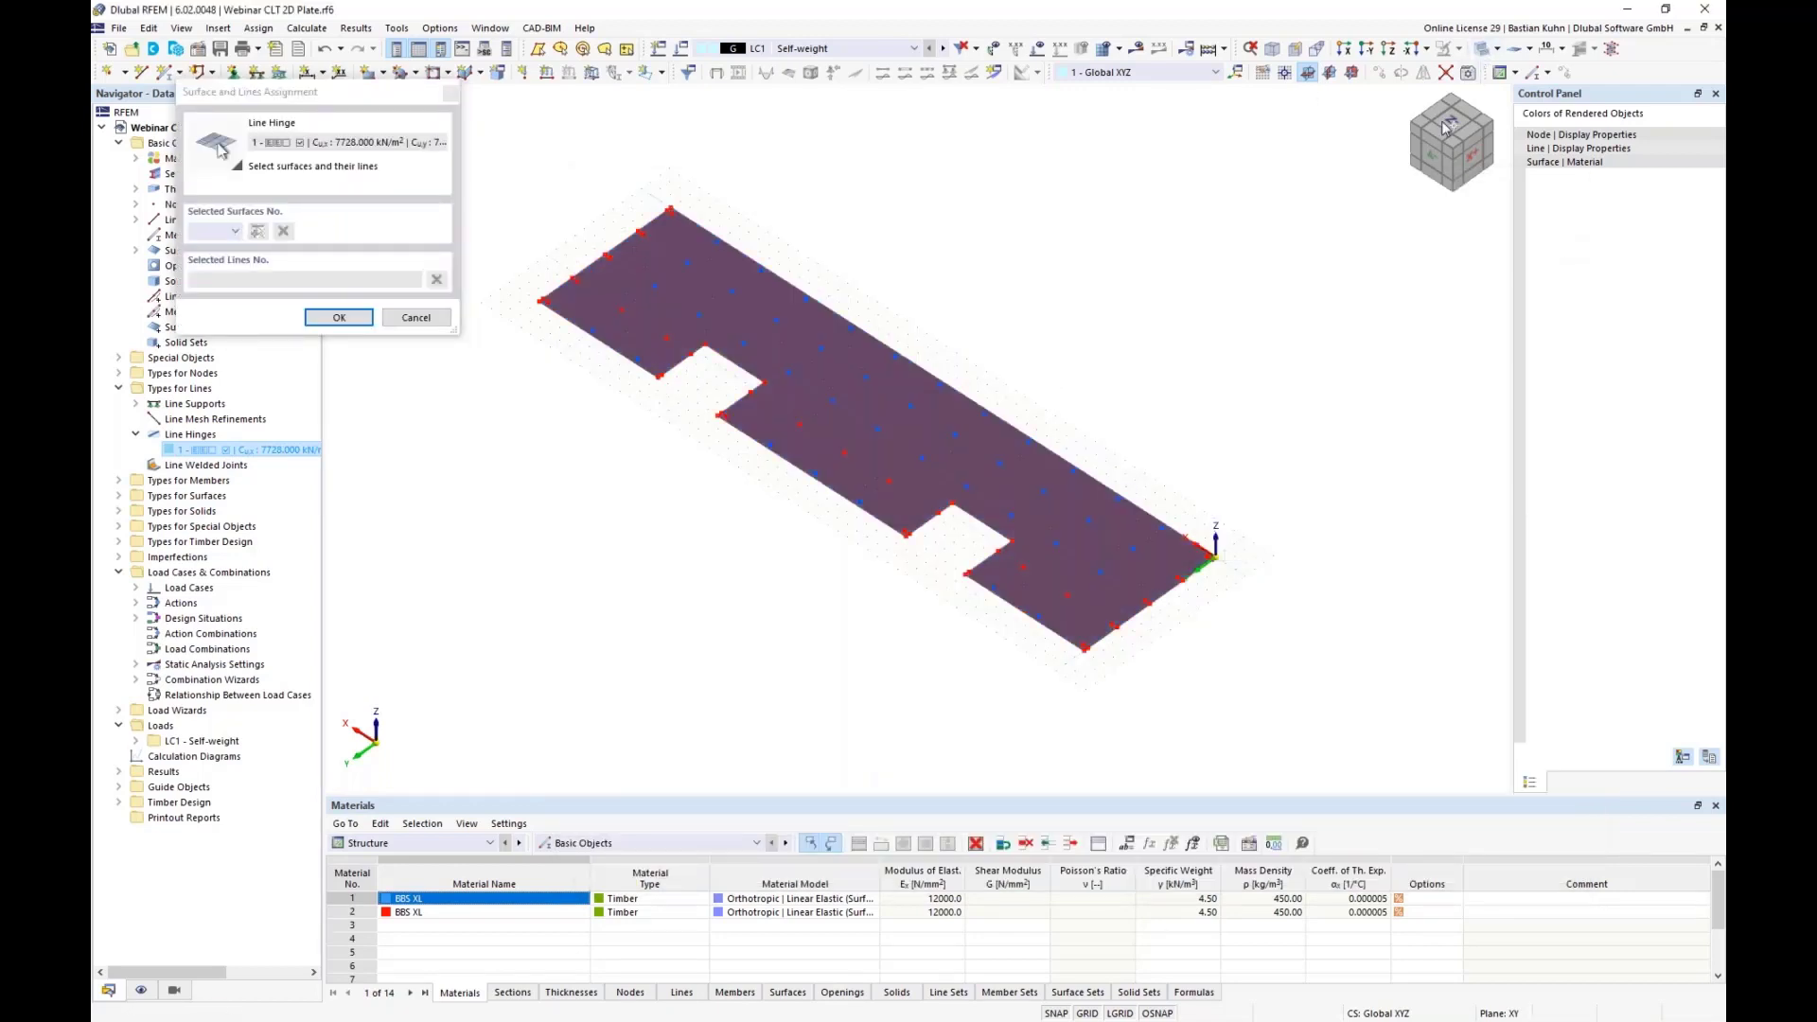
left_click(1483, 50)
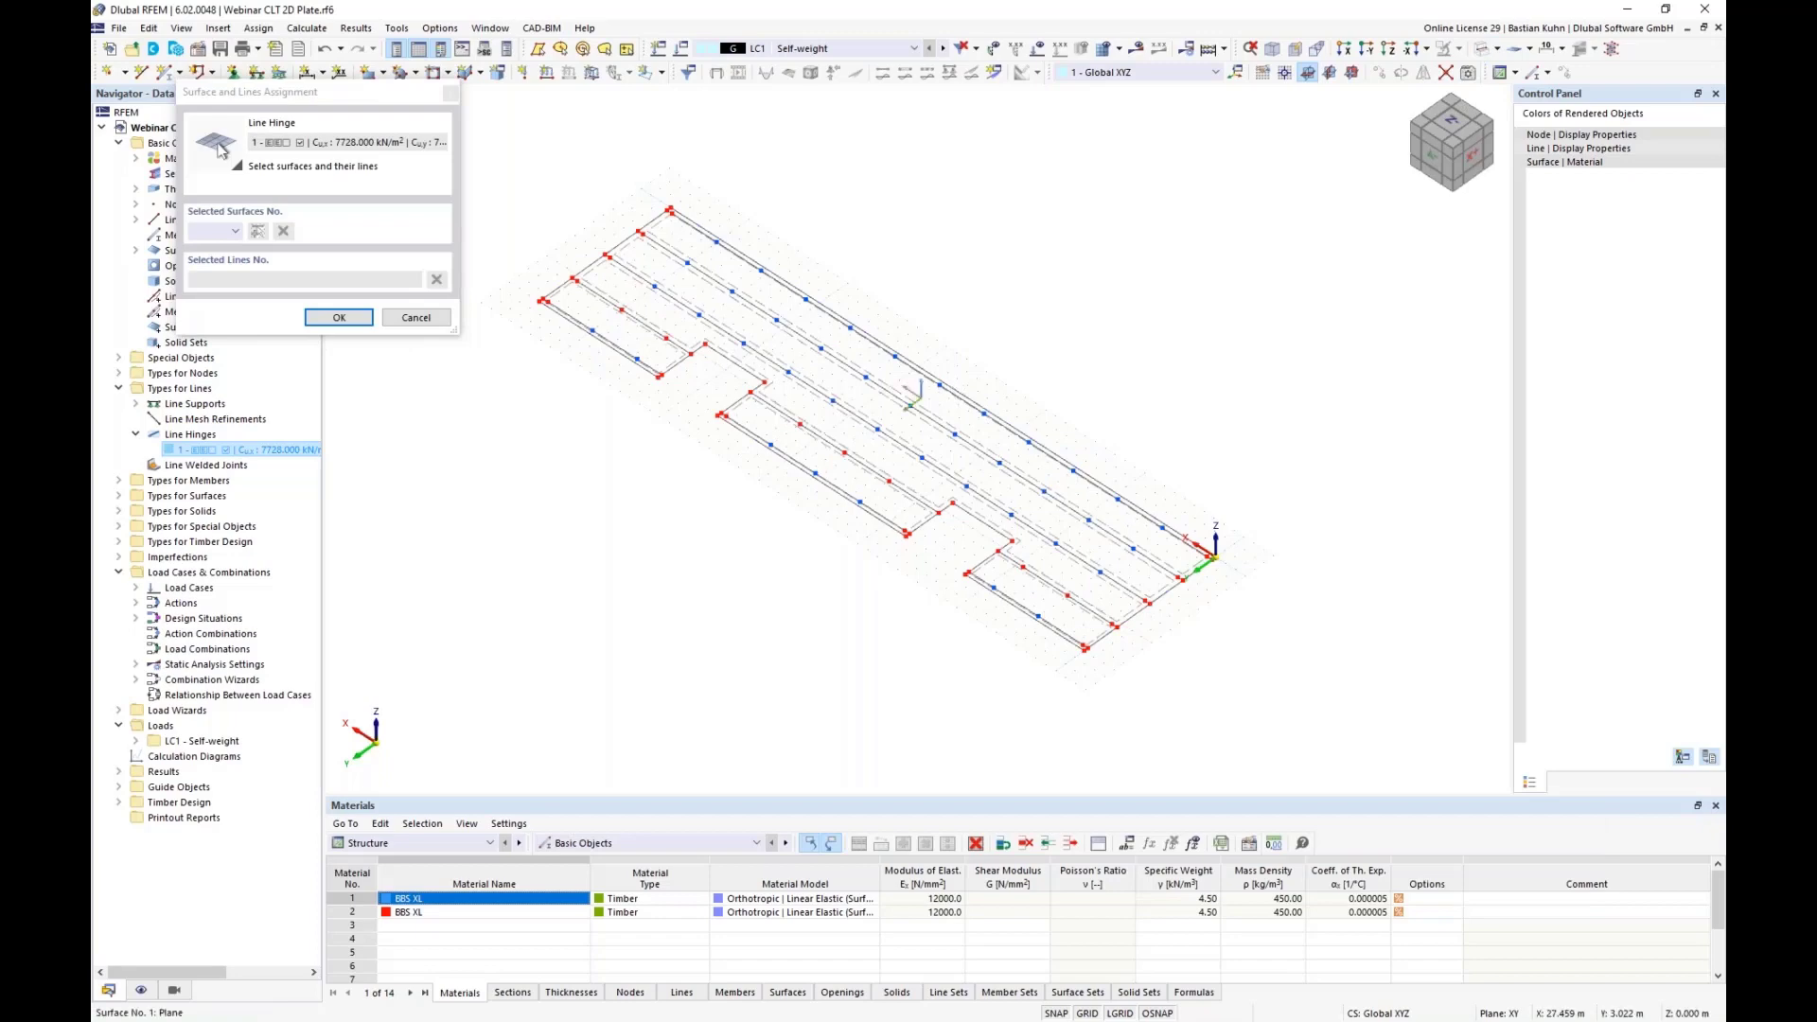
scroll(919, 320, "up", 5)
left_click(920, 320)
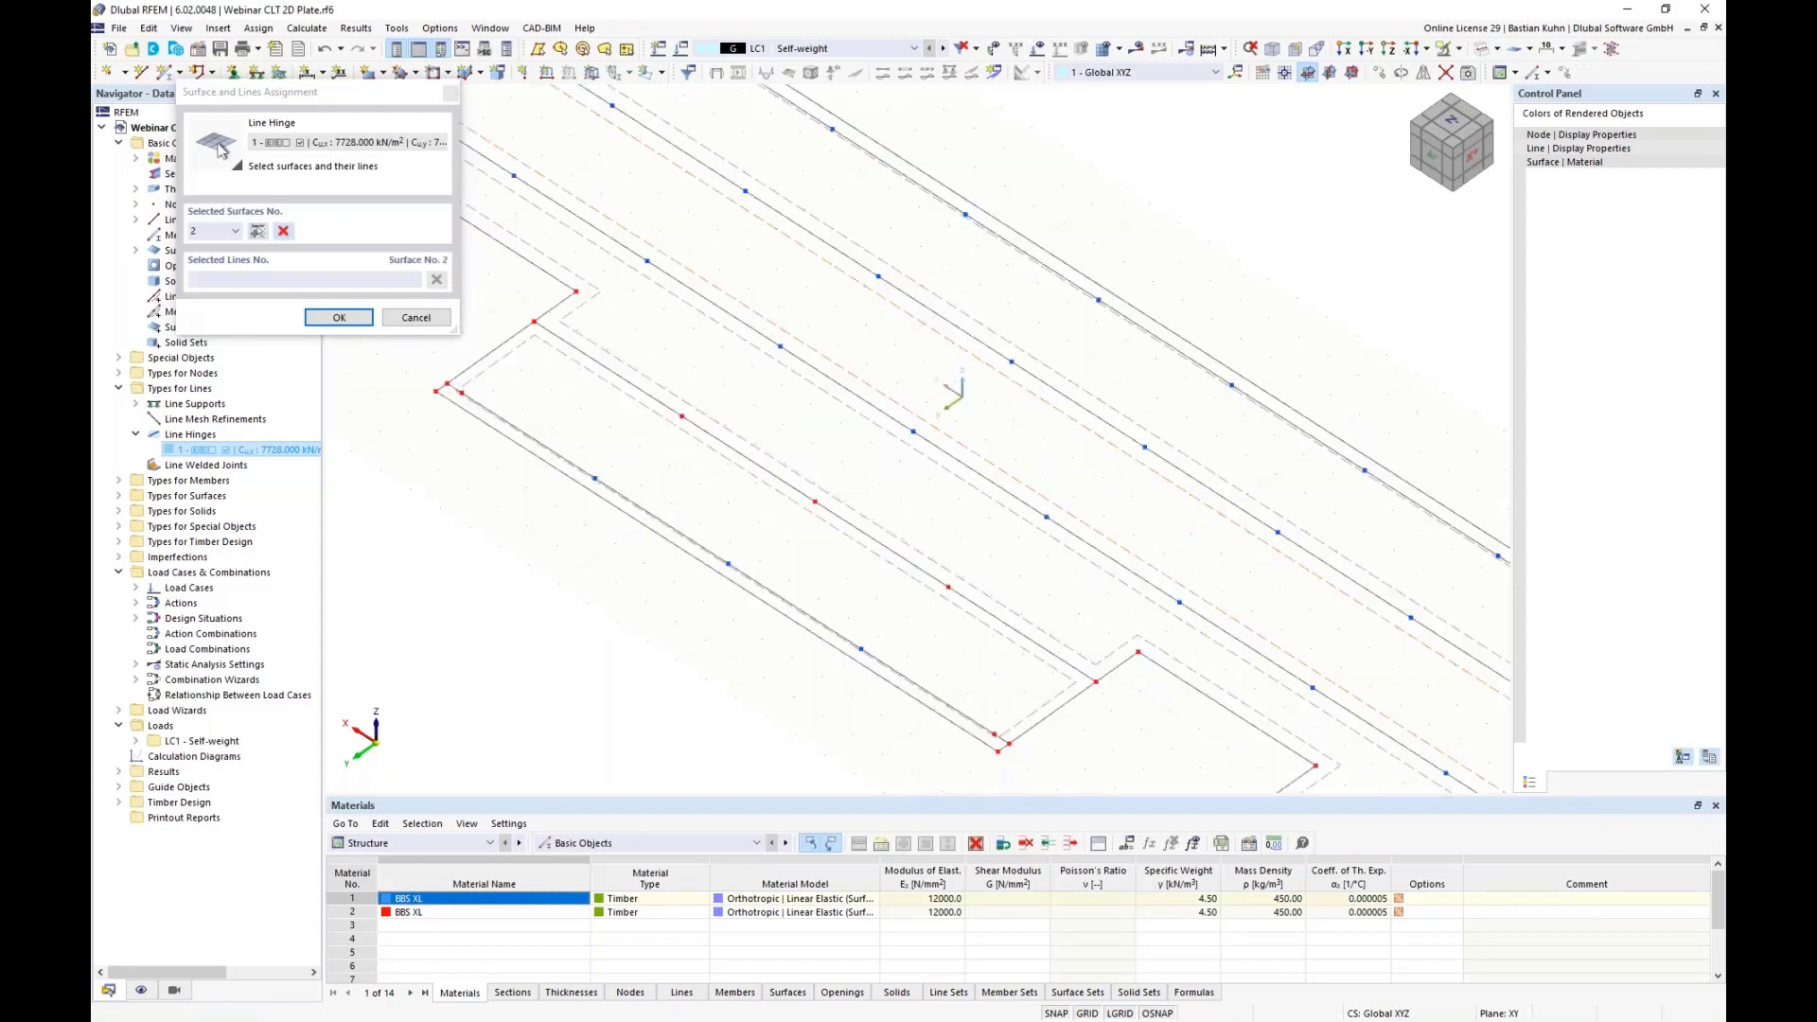
scroll(919, 320, "down", 4)
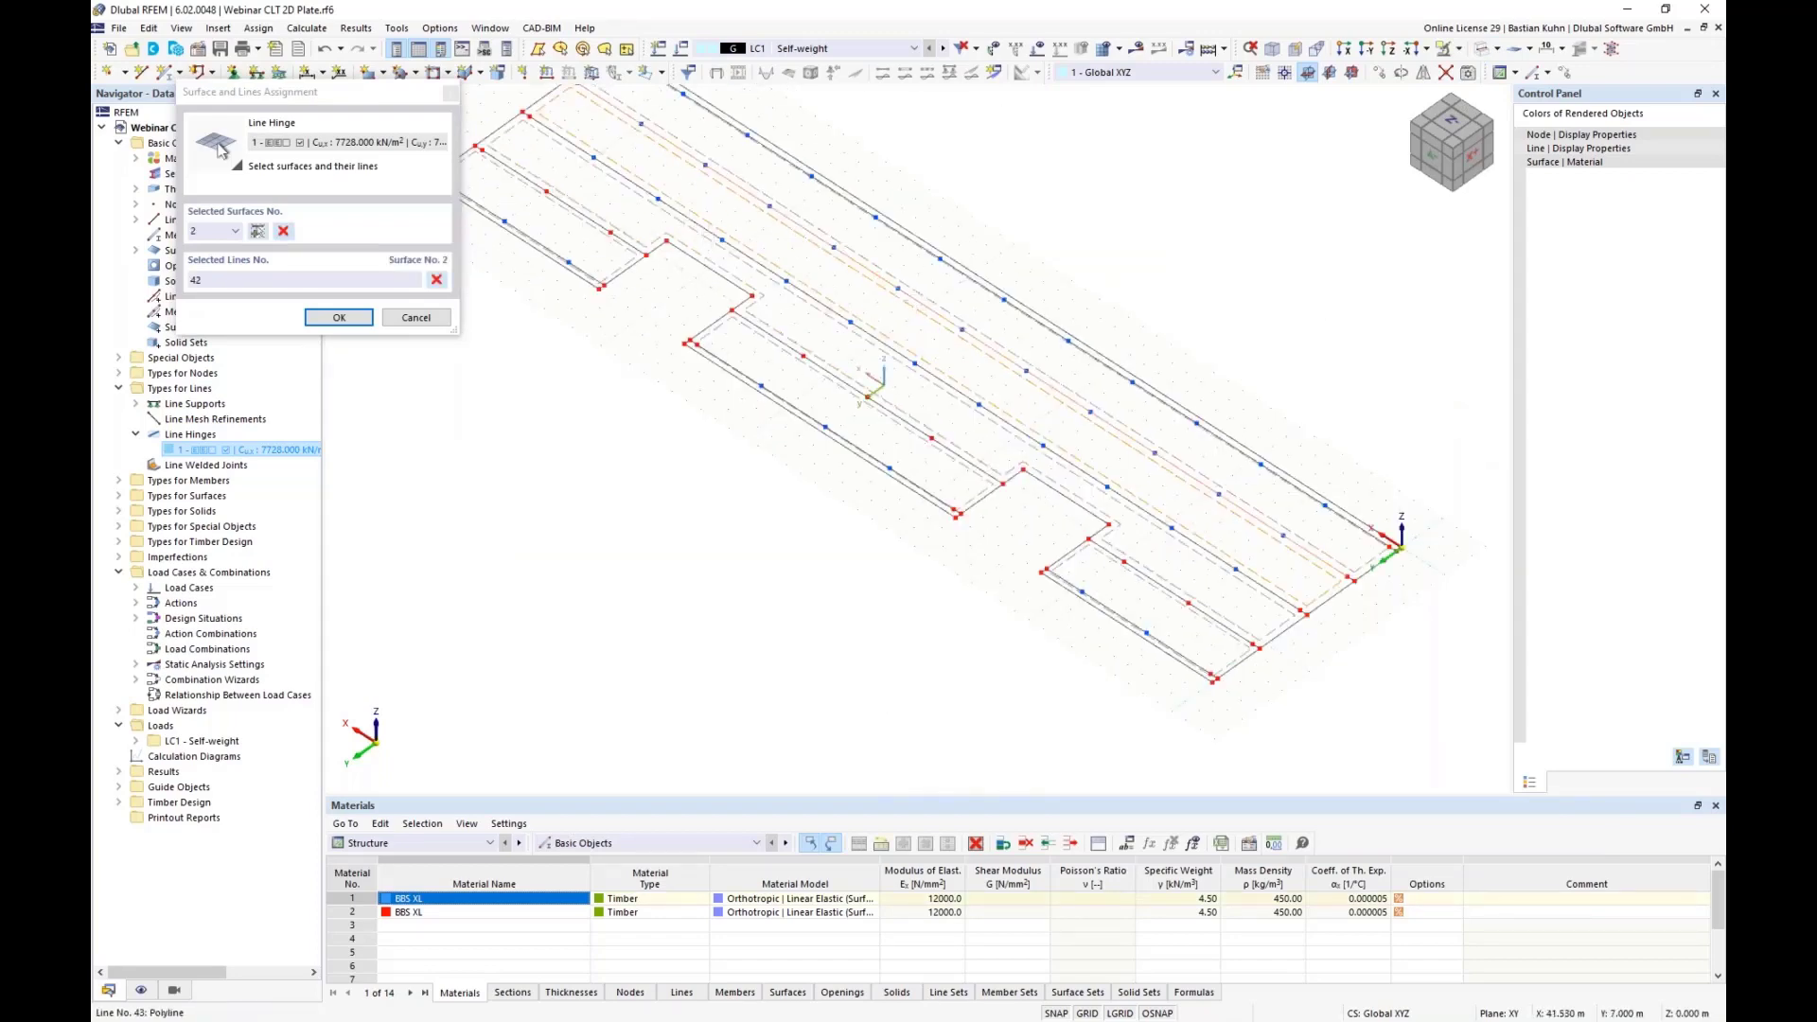
Add lines 2, 12, 37, 38 and 43 of surface 2 to the hinge assignment
scroll(688, 249, "up", 5)
left_click(688, 249)
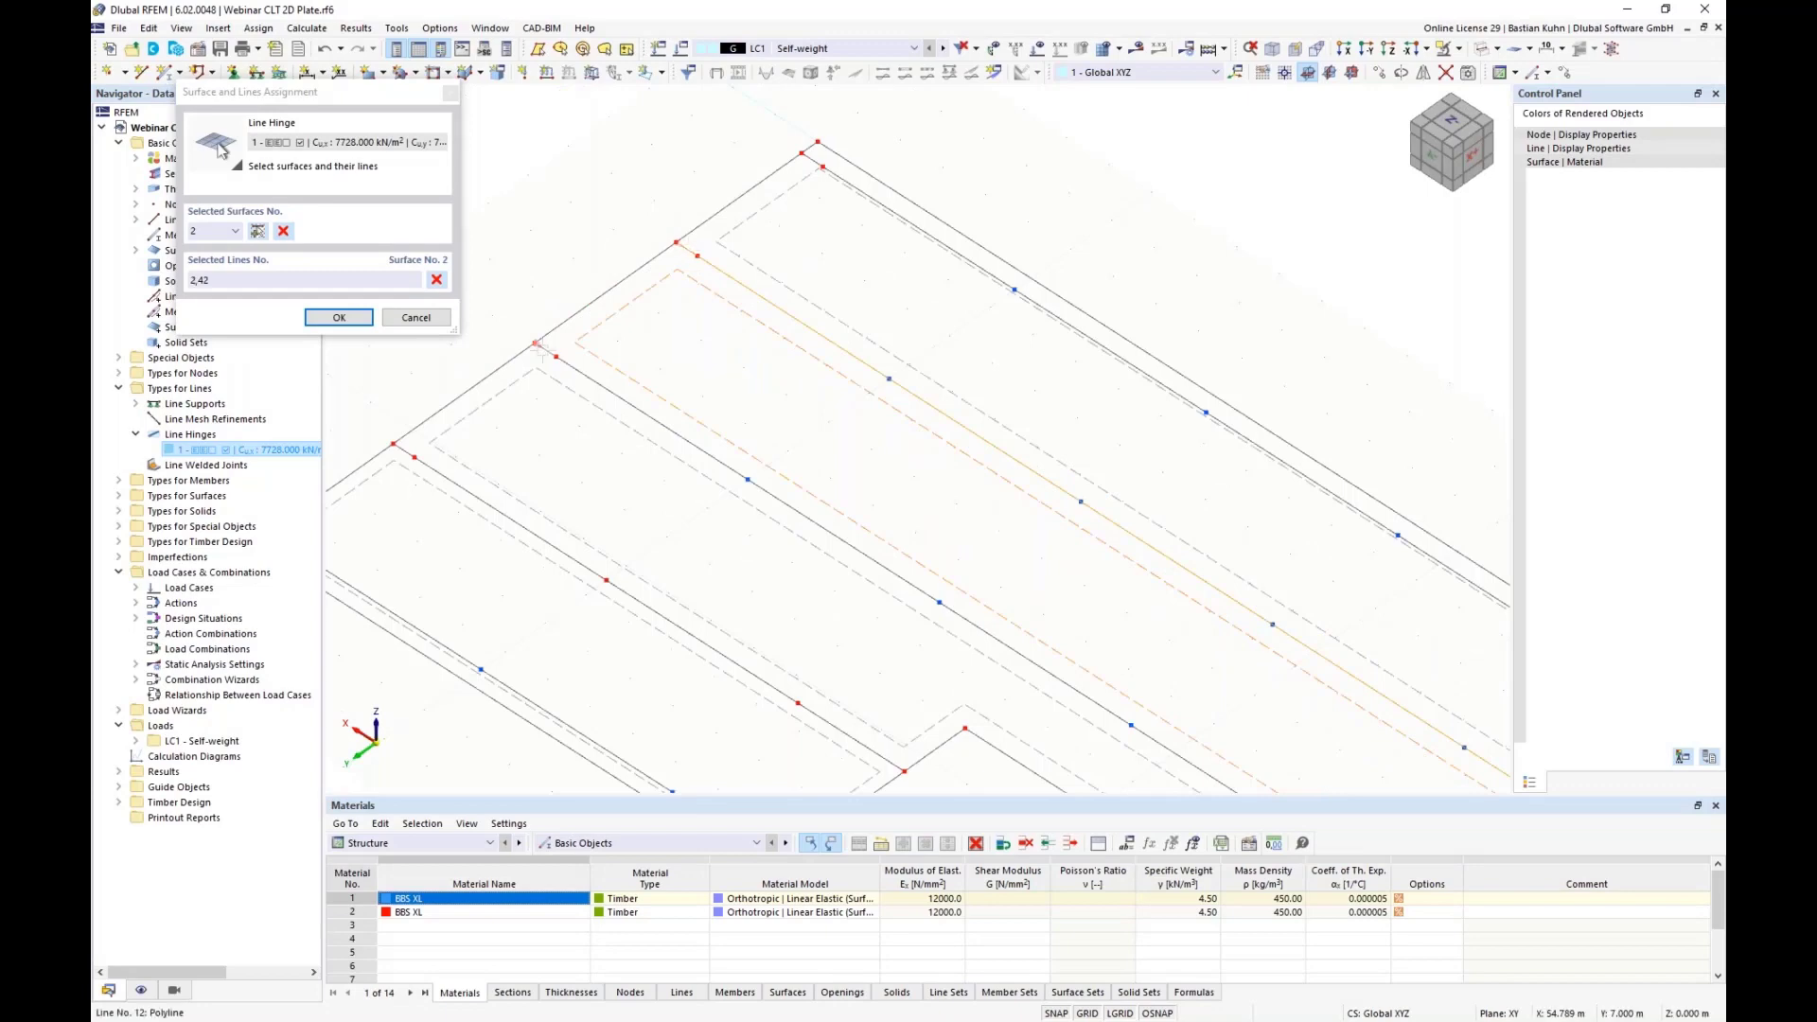
left_click(566, 367)
scroll(774, 466, "down", 5)
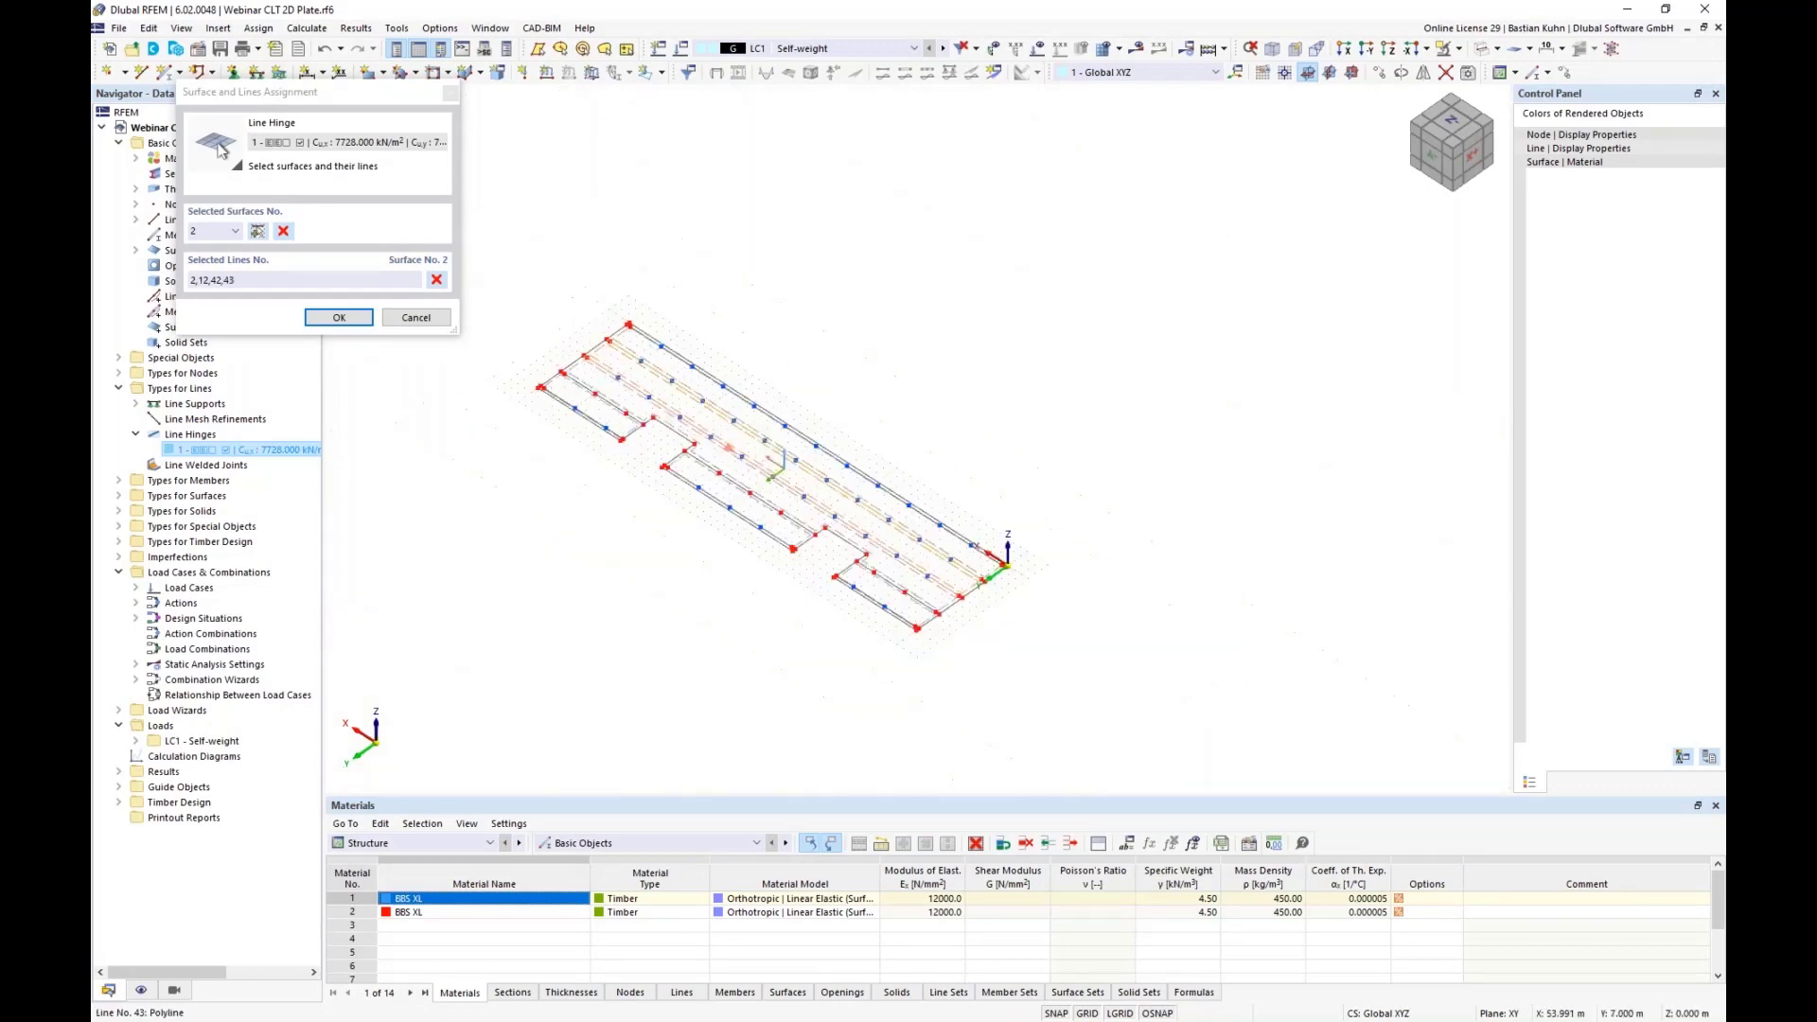
scroll(985, 587, "up", 5)
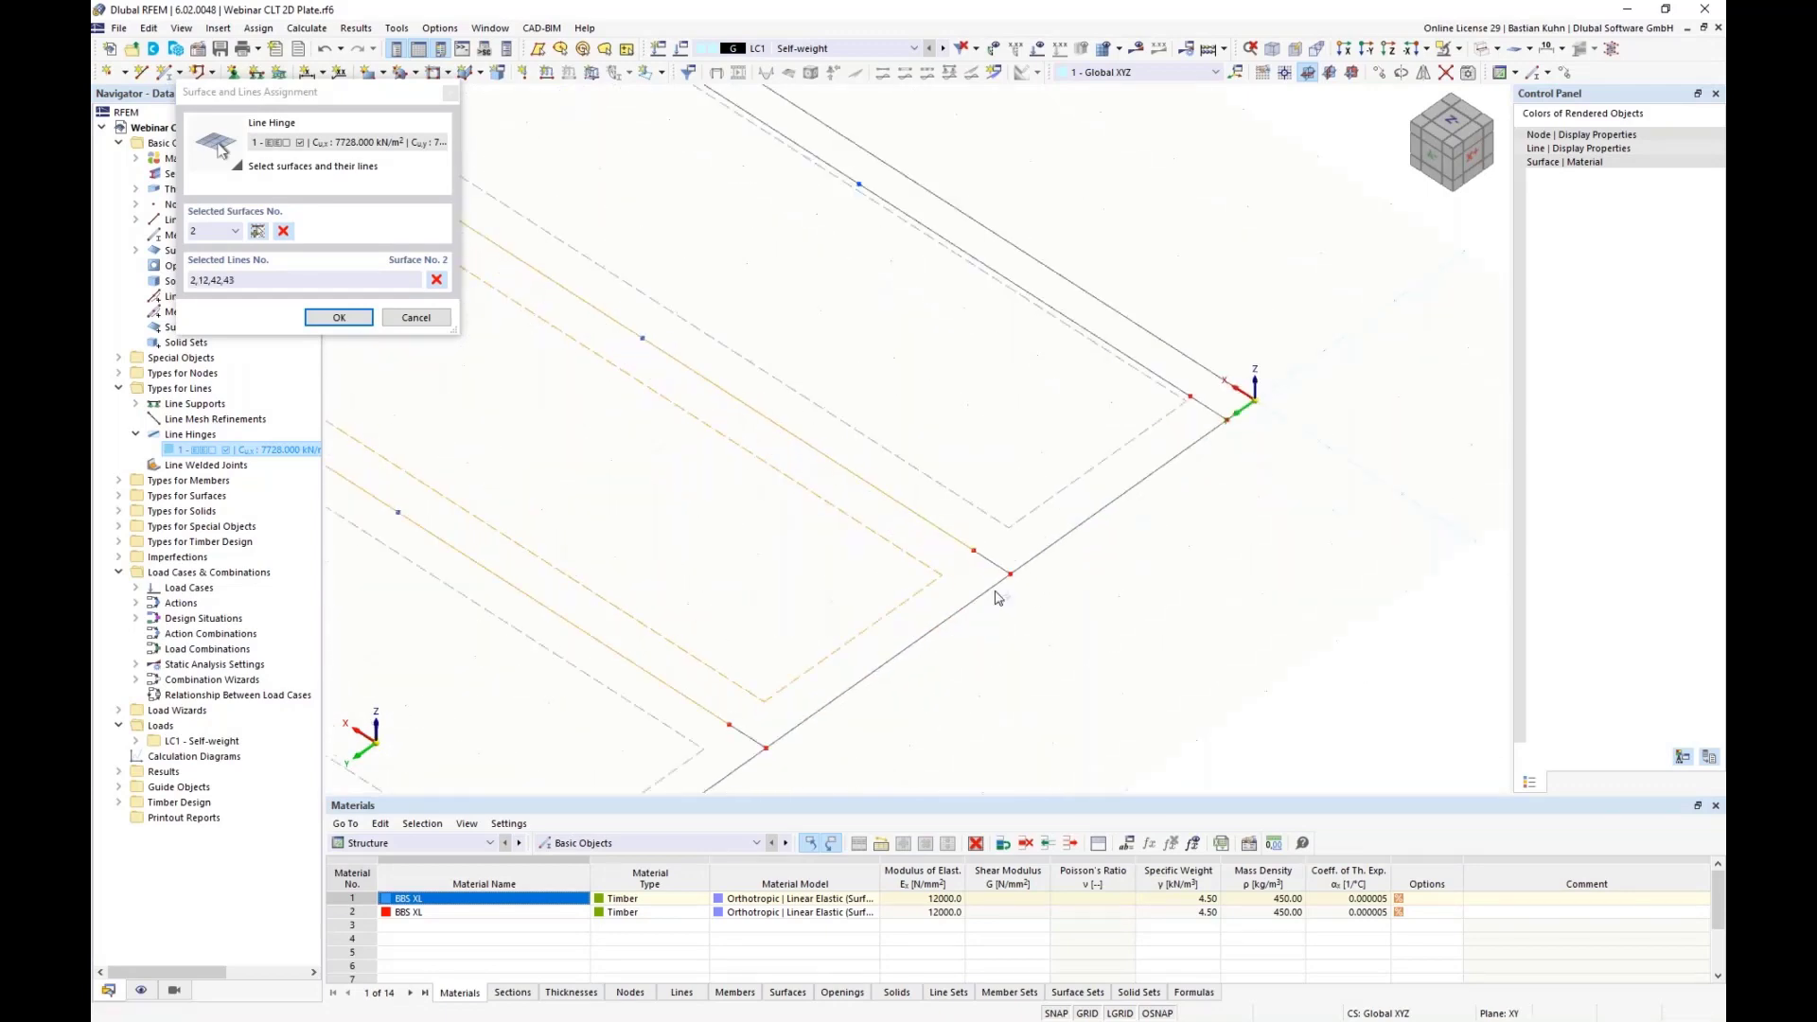
left_click(866, 674)
left_click(762, 742)
scroll(815, 527, "down", 3)
scroll(818, 528, "down", 2)
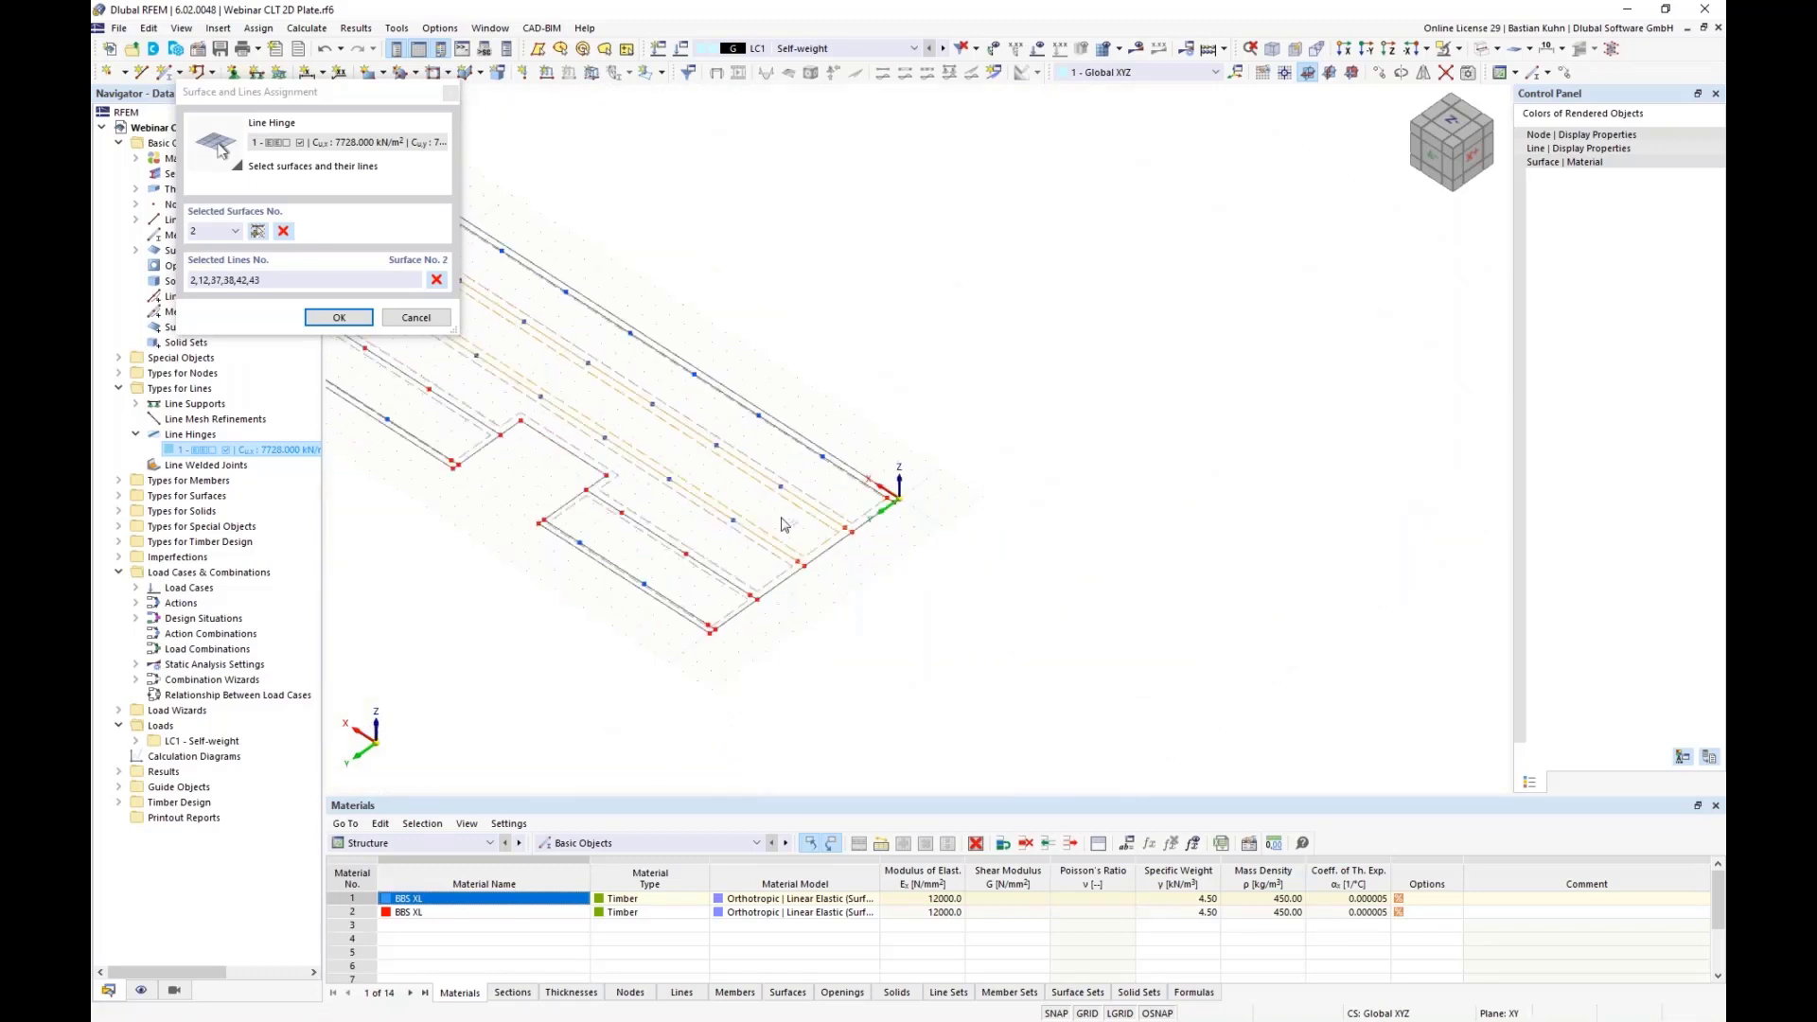
Select surface 5 with its lines 22 and 41 for the hinge assignment
middle_click_drag(934, 495, 1006, 441)
scroll(987, 353, "up", 2)
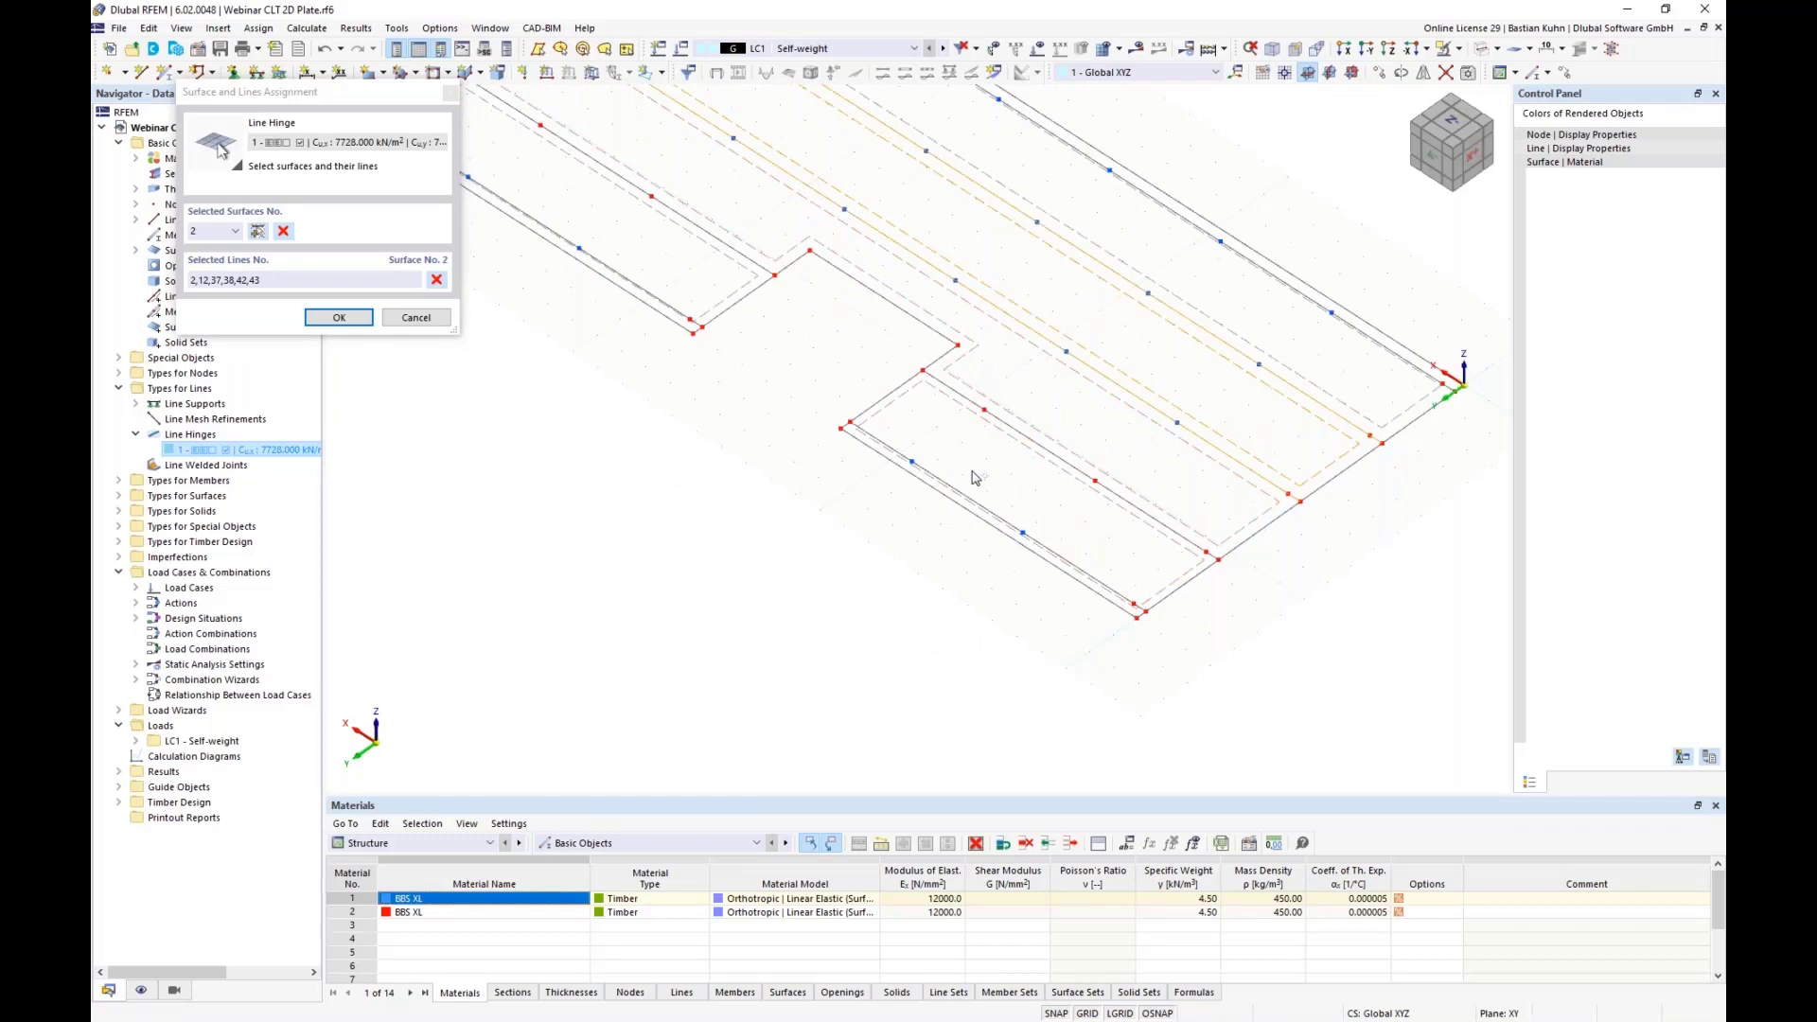
left_click(994, 398)
left_click(1151, 538)
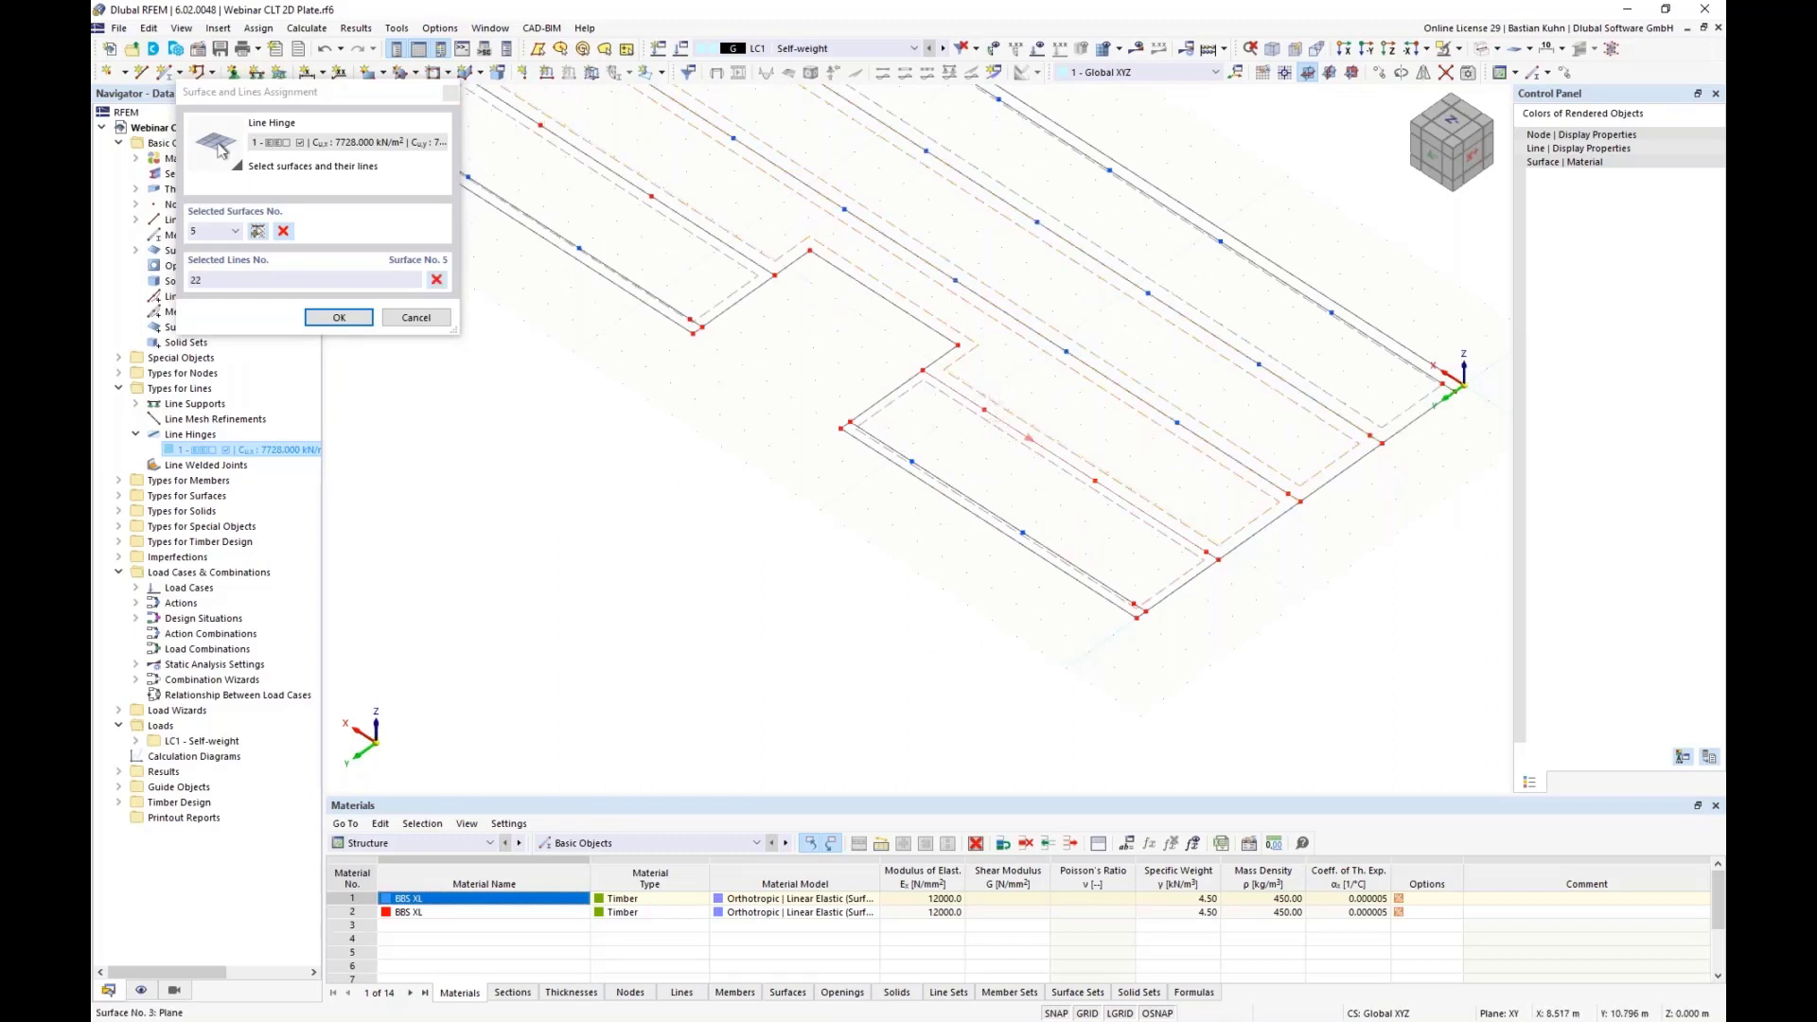
scroll(1151, 538, "up", 3)
left_click(1095, 488)
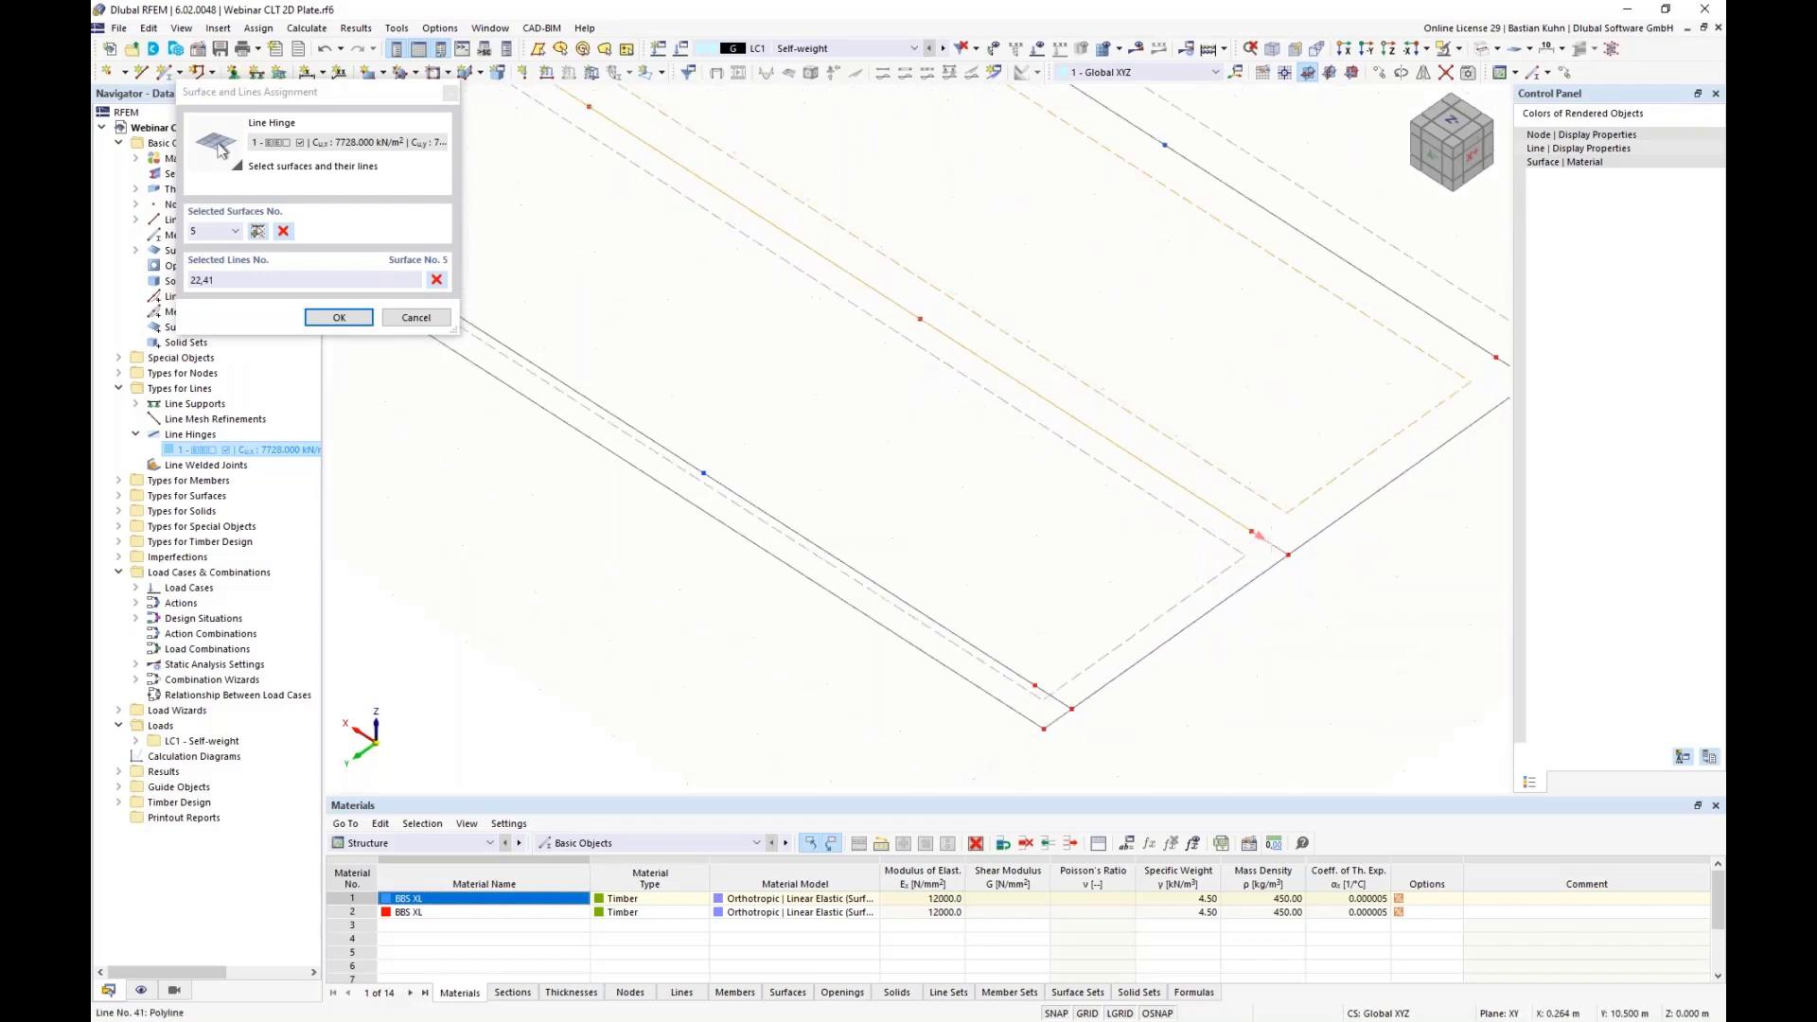
scroll(1095, 488, "down", 3)
Add lines 20, 44 and 16 of surface 5 to the hinge assignment and save the edited line hinge
scroll(906, 440, "up", 2)
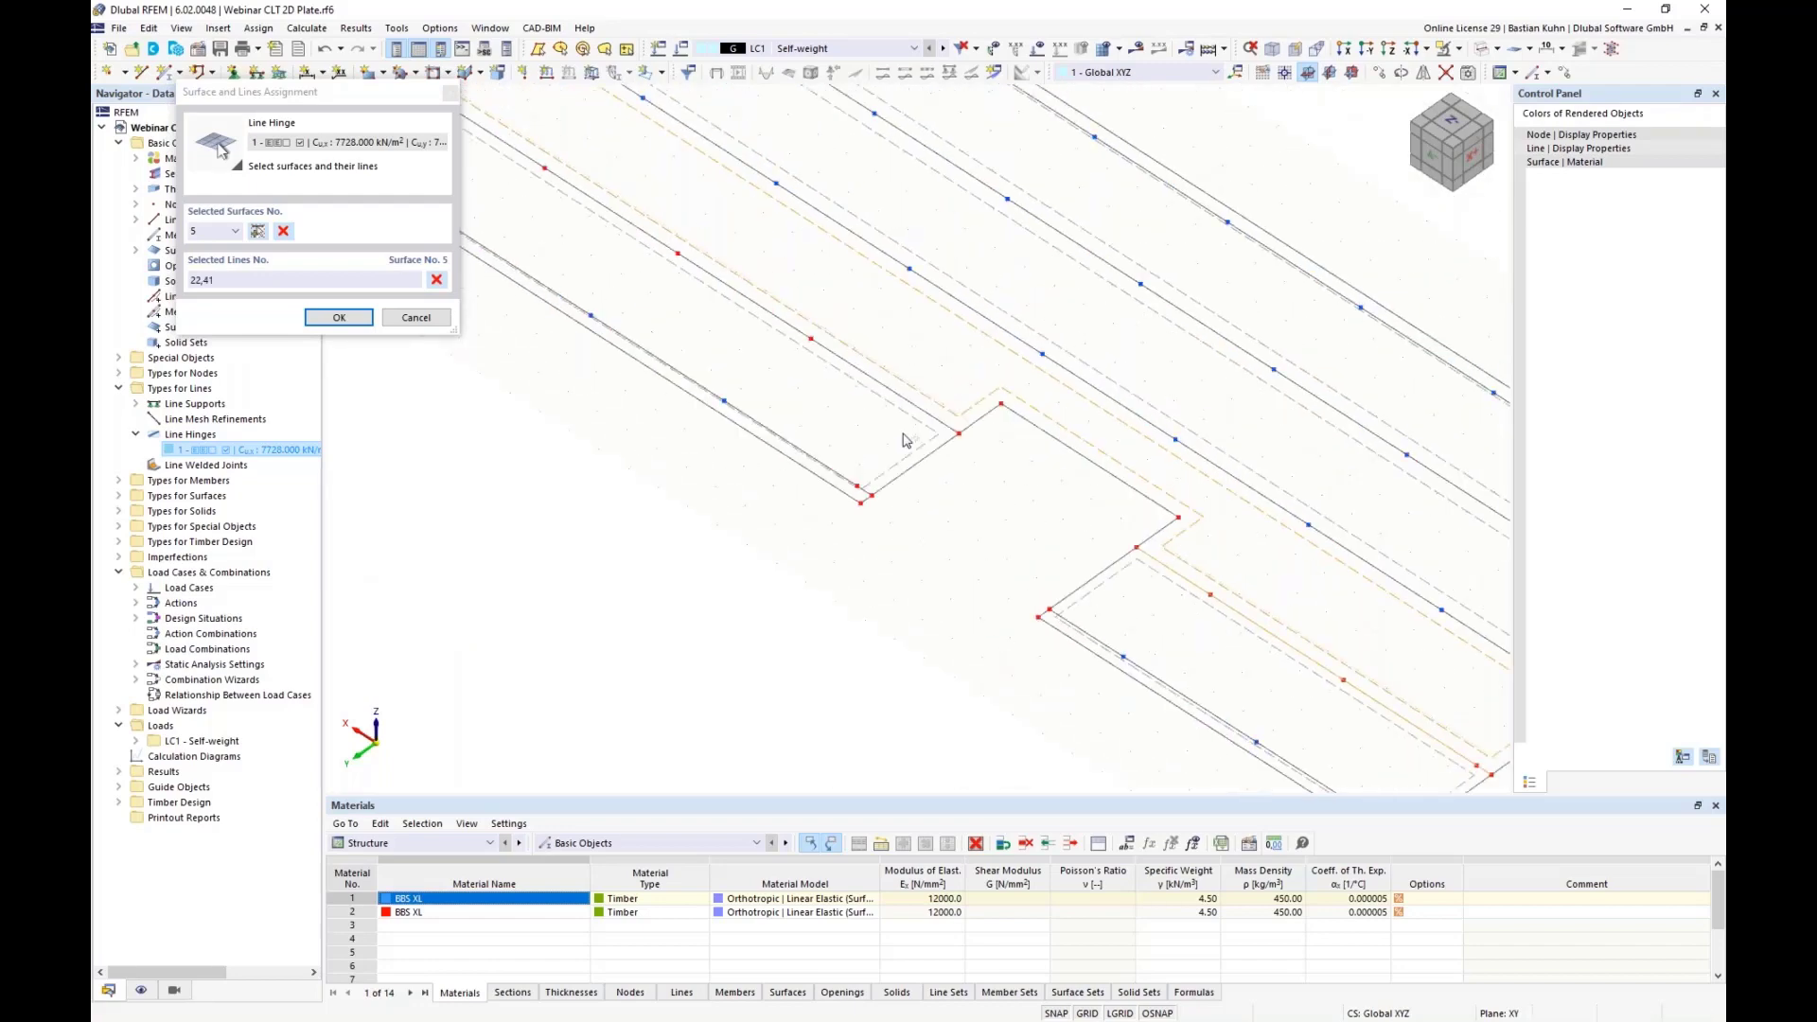
left_click(908, 407)
scroll(737, 353, "down", 2)
scroll(958, 579, "up", 5)
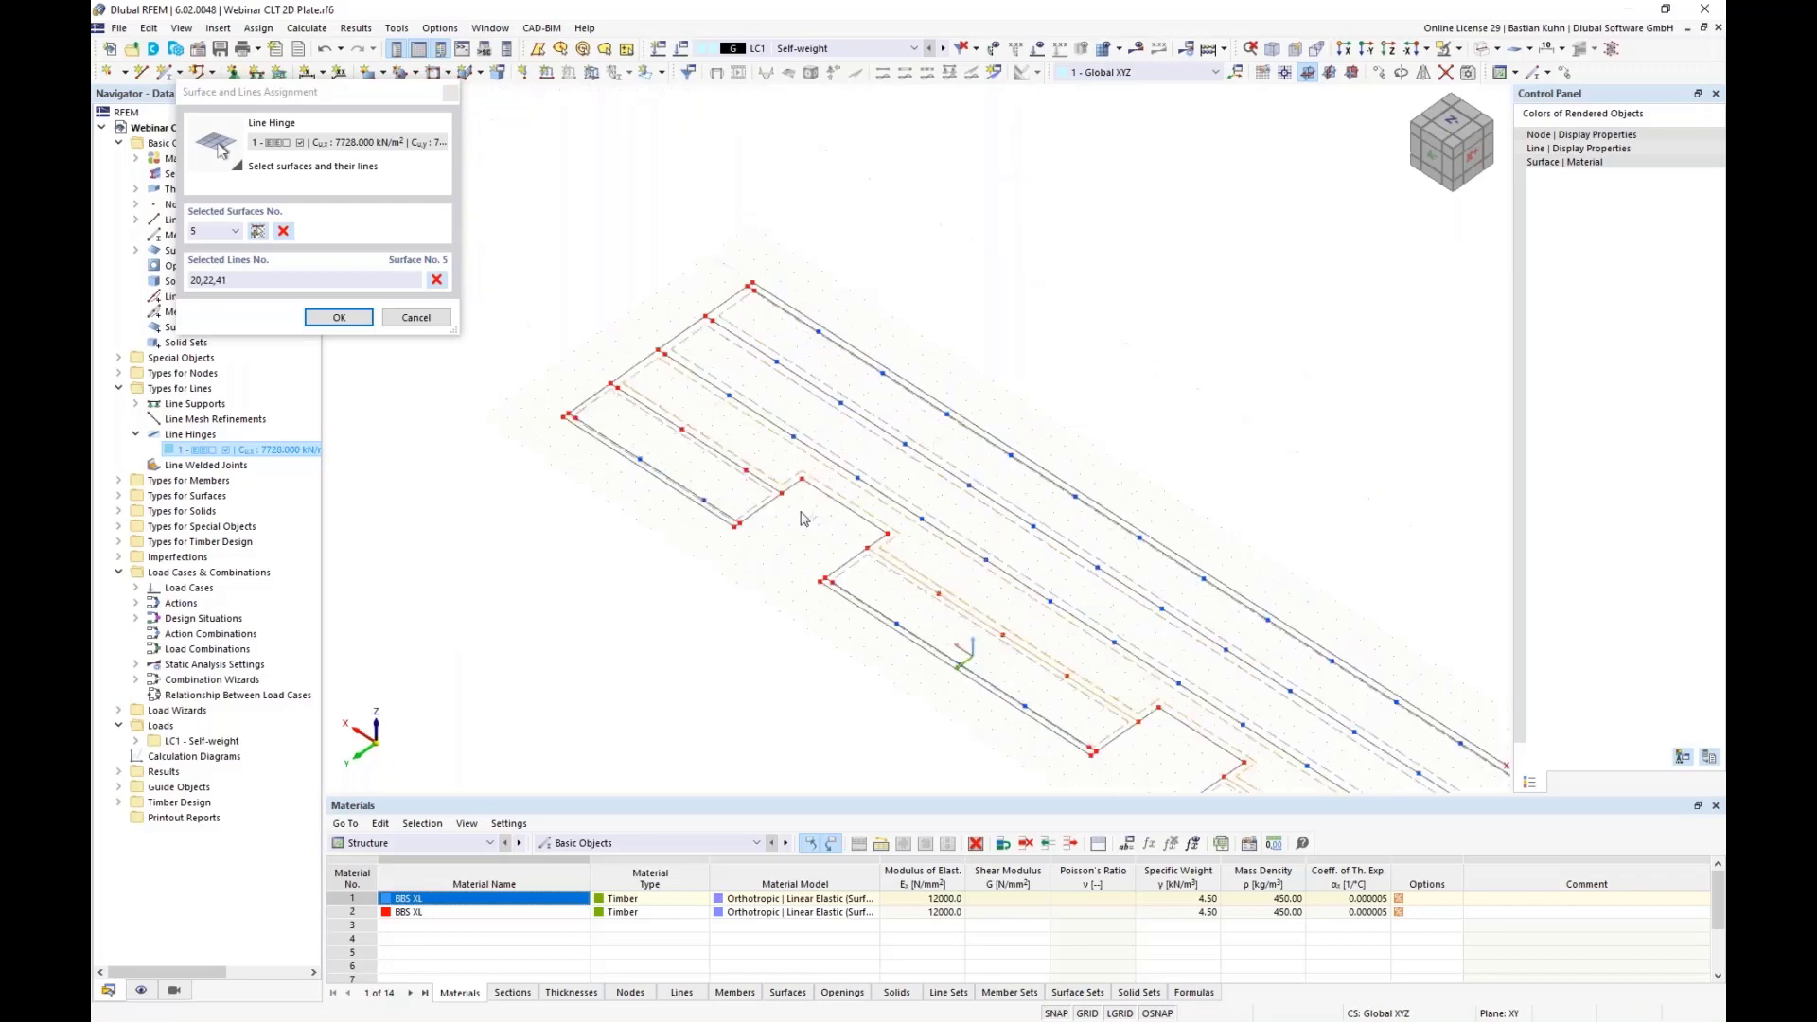
left_click(662, 462)
scroll(1031, 645, "down", 3)
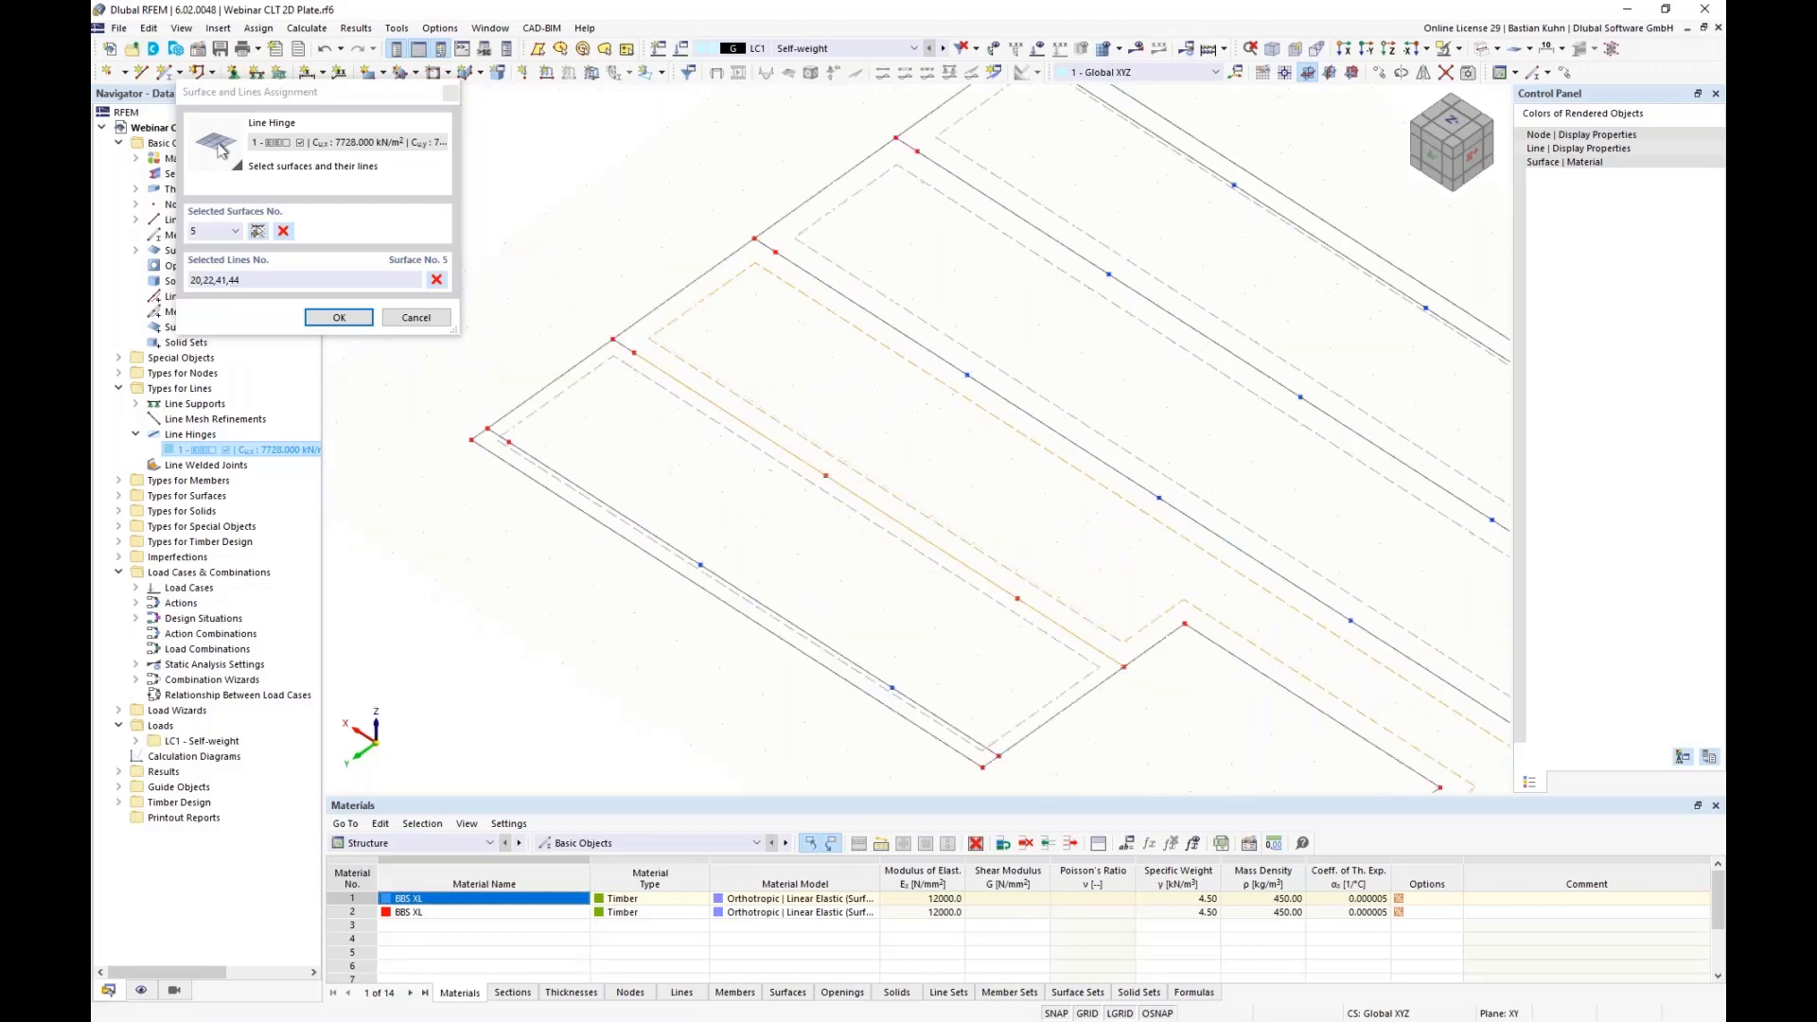
scroll(649, 378, "up", 4)
left_click(565, 329)
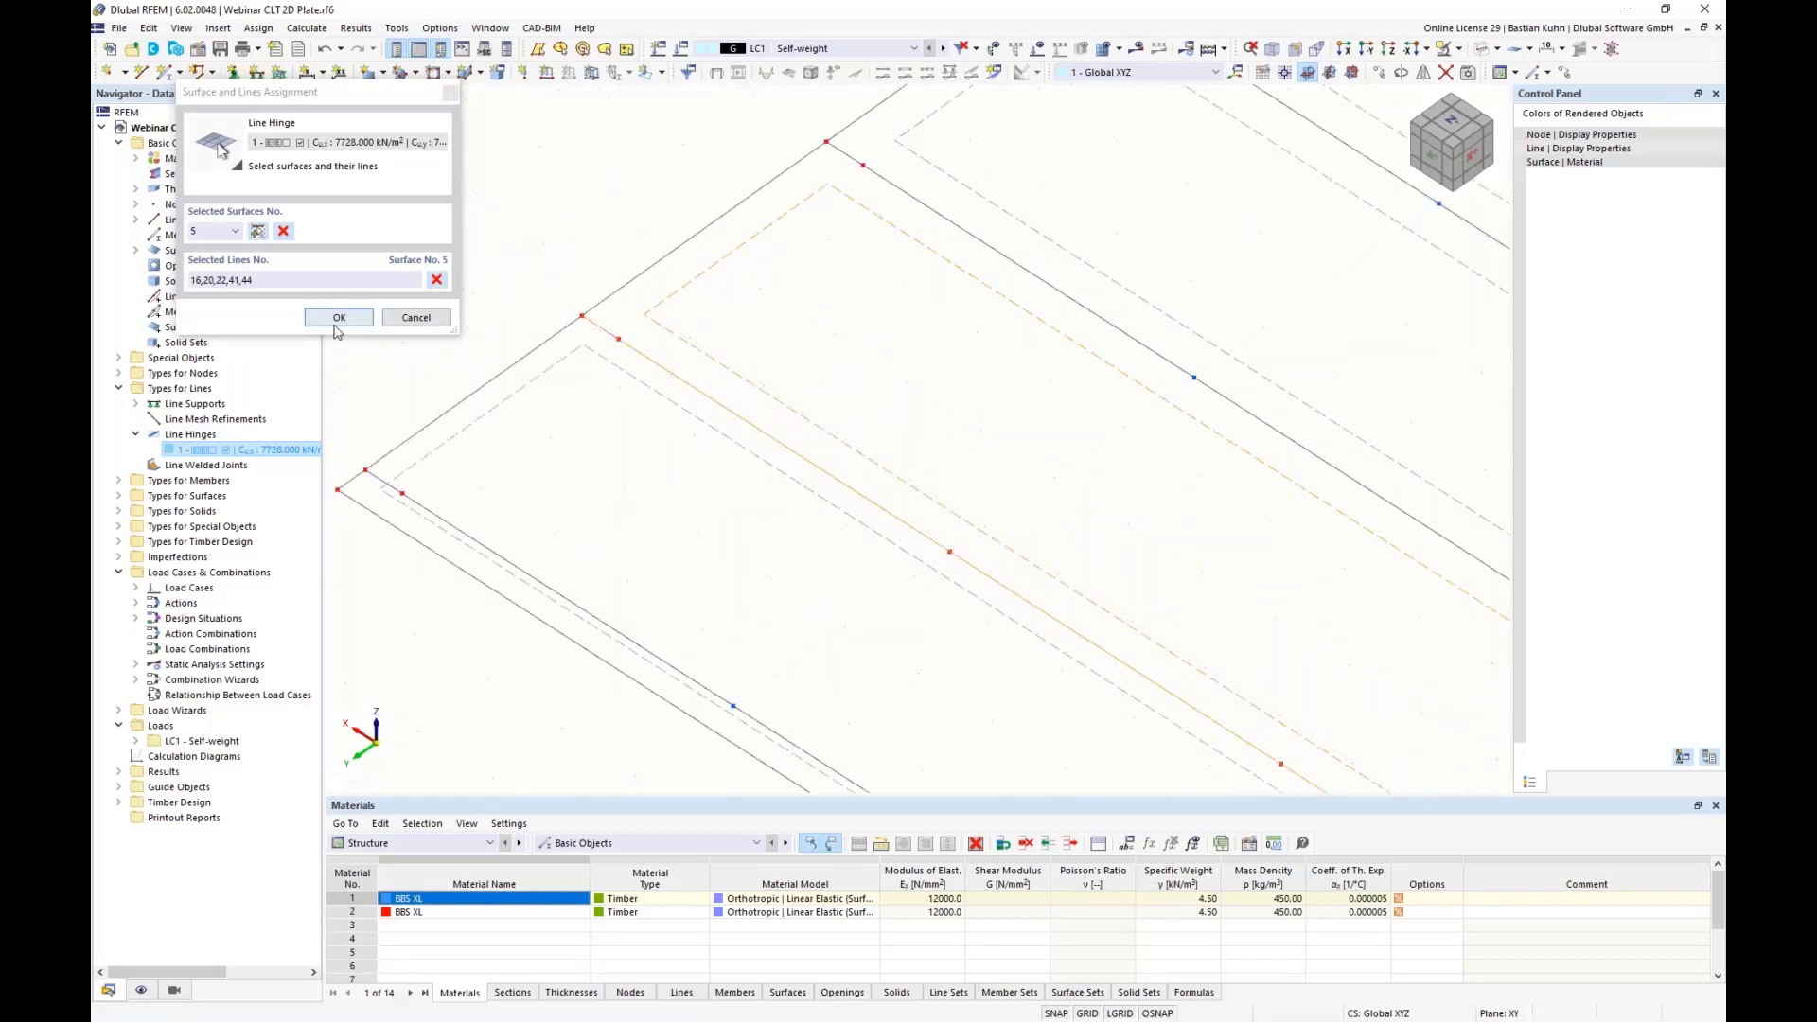
left_click(337, 319)
left_click(1384, 866)
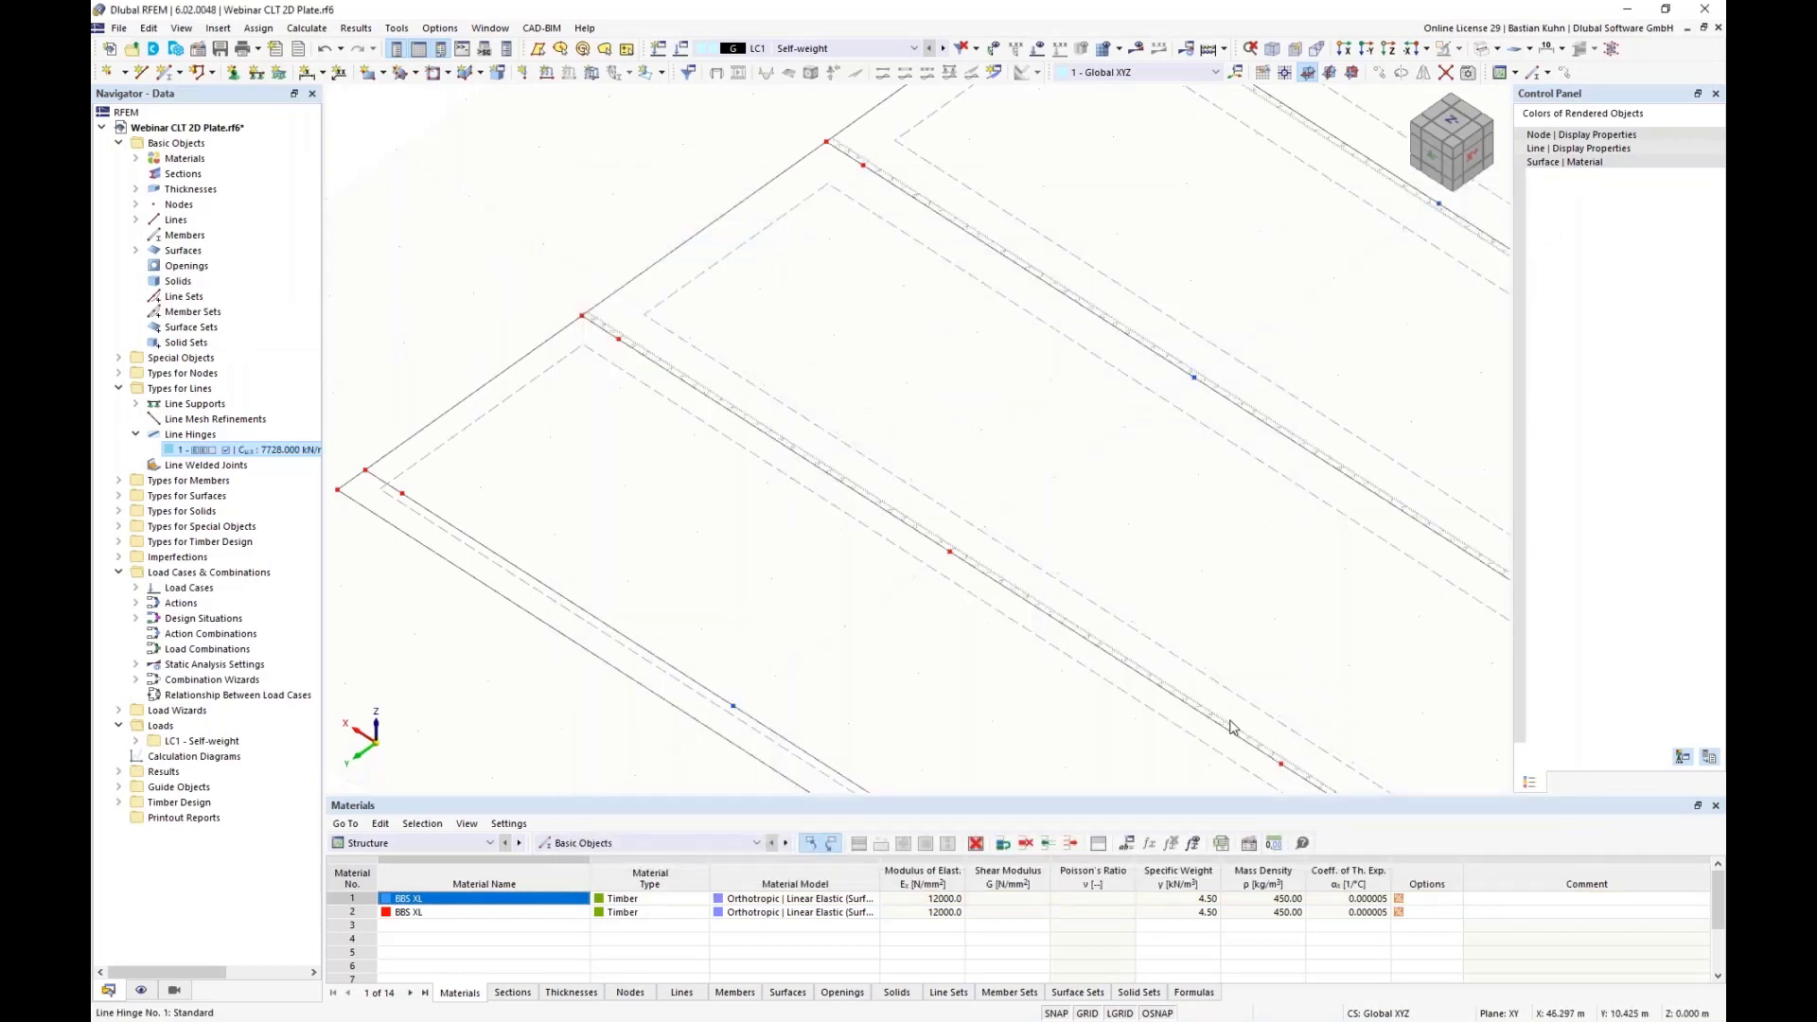
Enlarge the display of the line hinge symbols along the strip joints
right_click(899, 517)
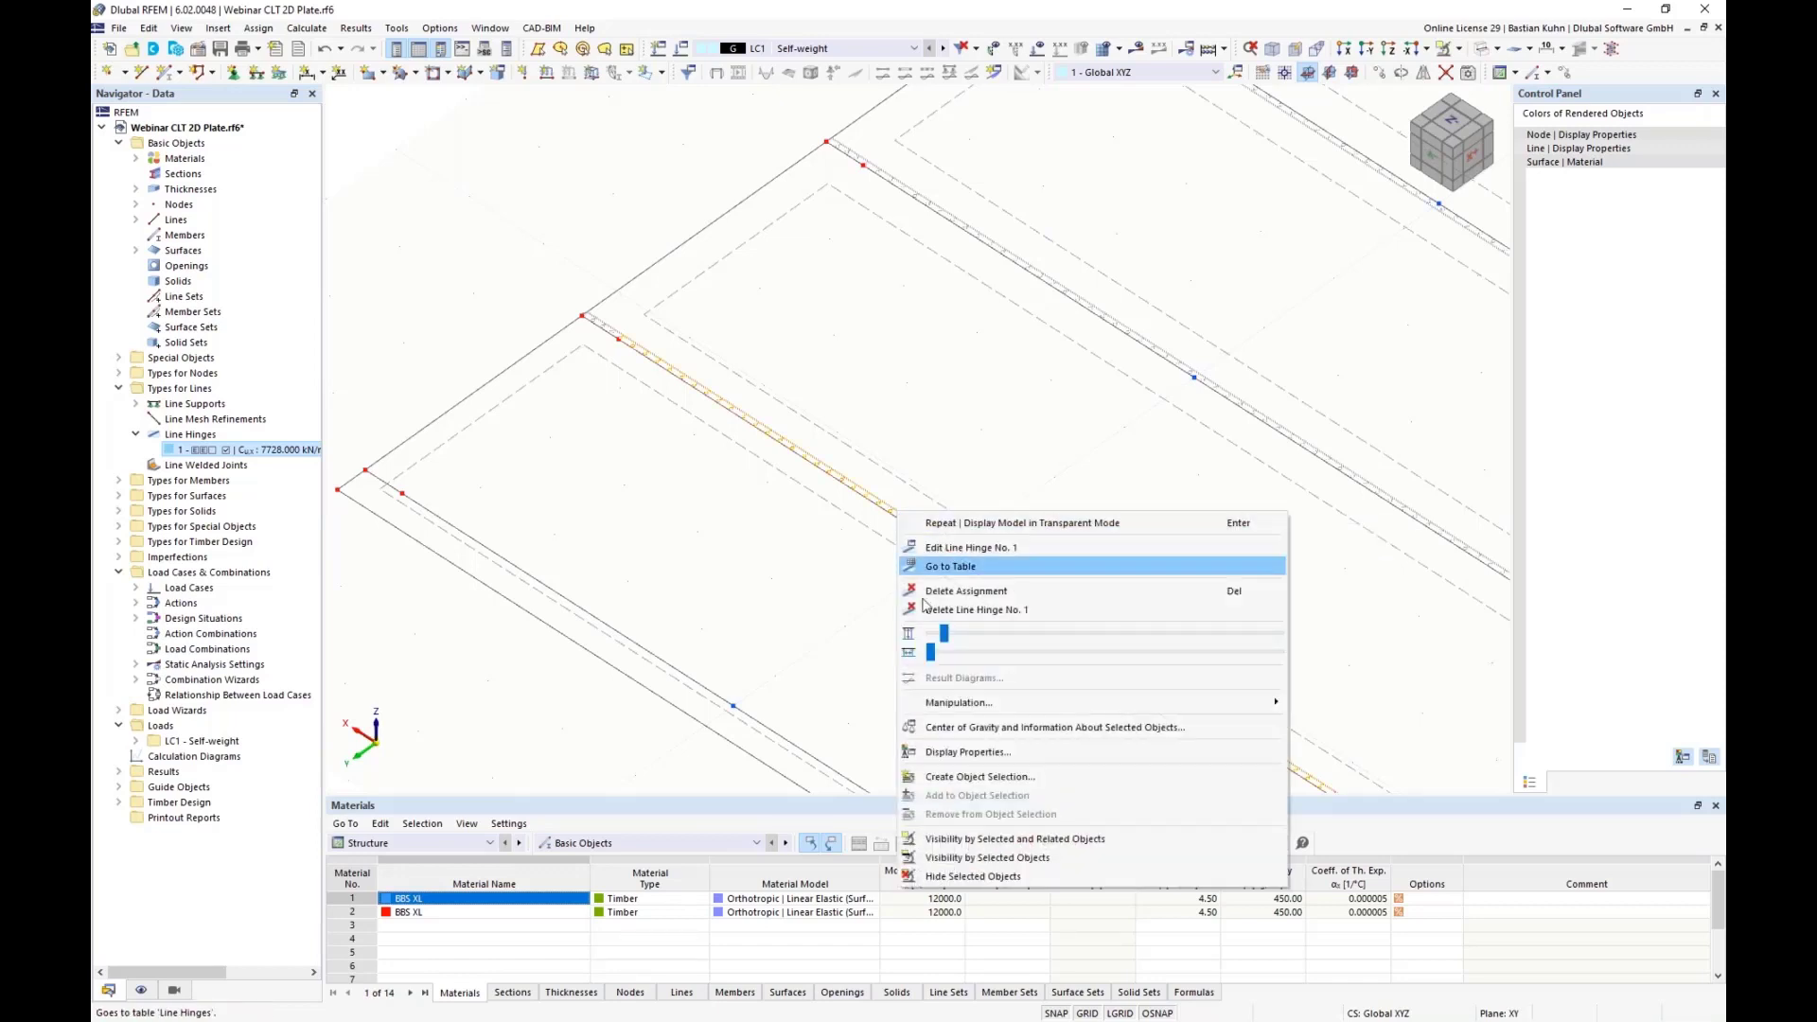
left_click_drag(945, 636, 996, 641)
left_click(783, 580)
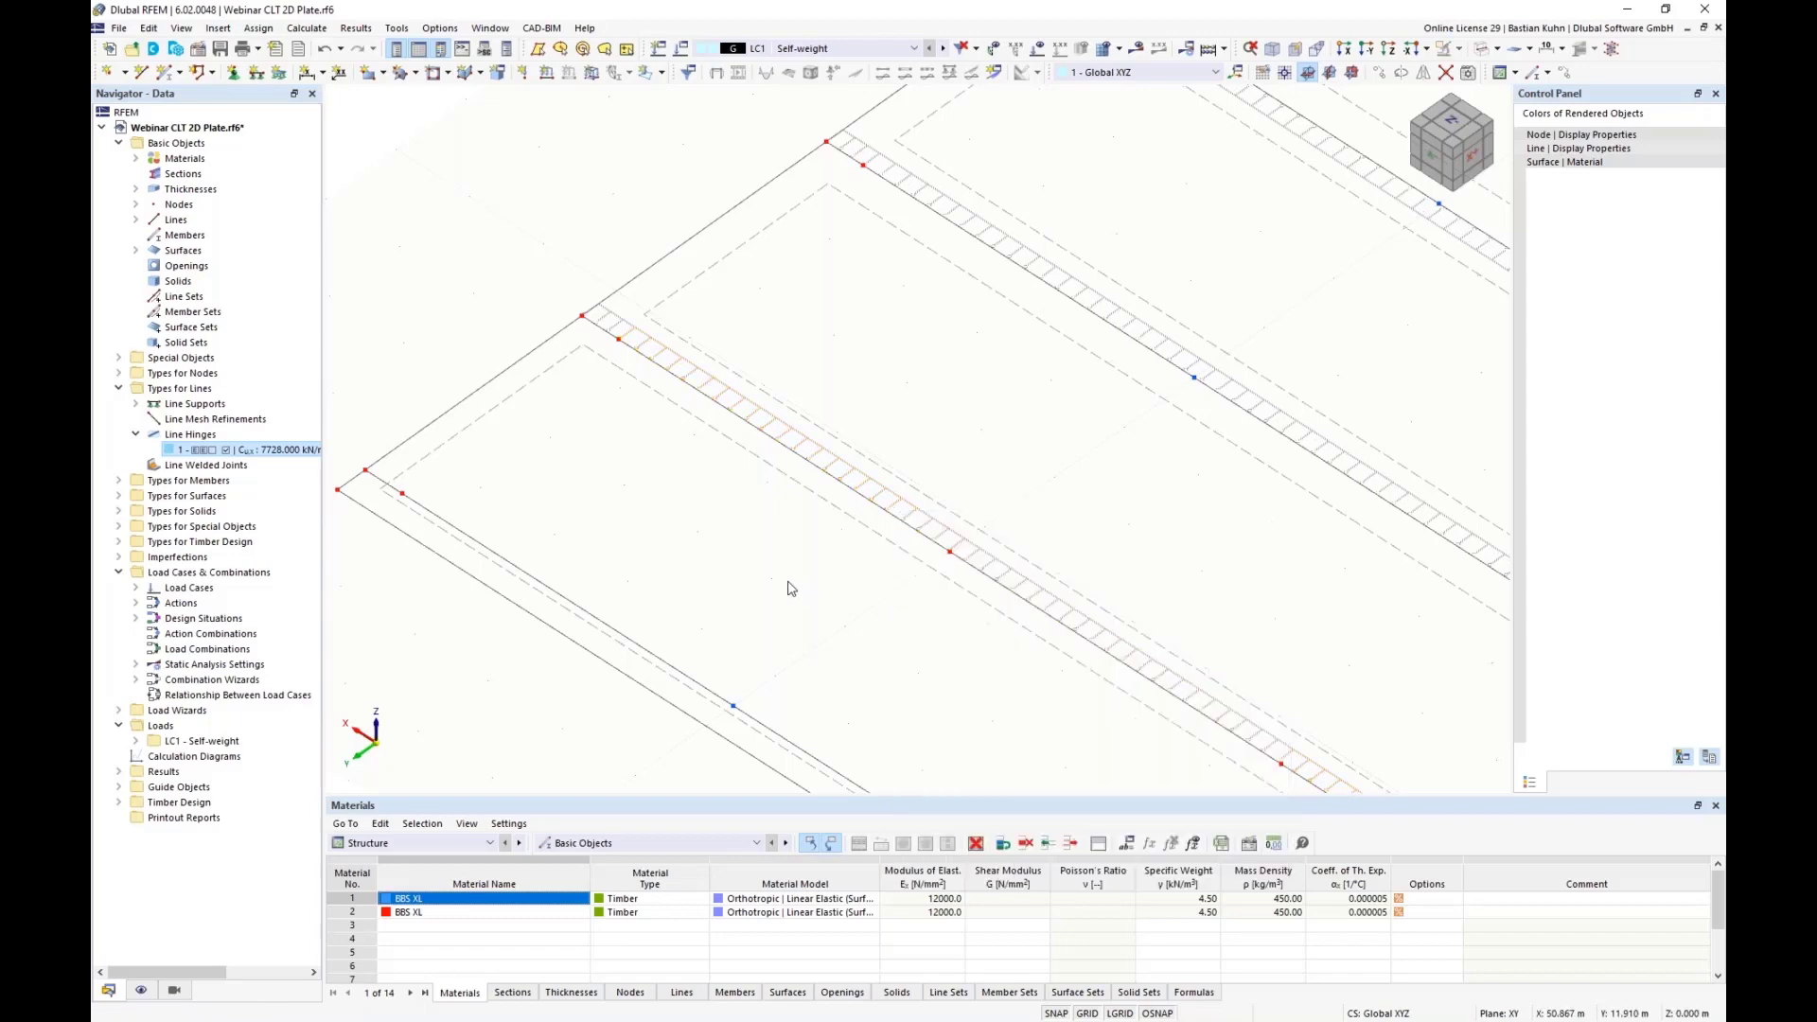
Edit the hinged nodal support to release both horizontal translations and the rotation about Z, keeping only the vertical translation fixed
left_click(1389, 48)
scroll(1178, 379, "down", 2)
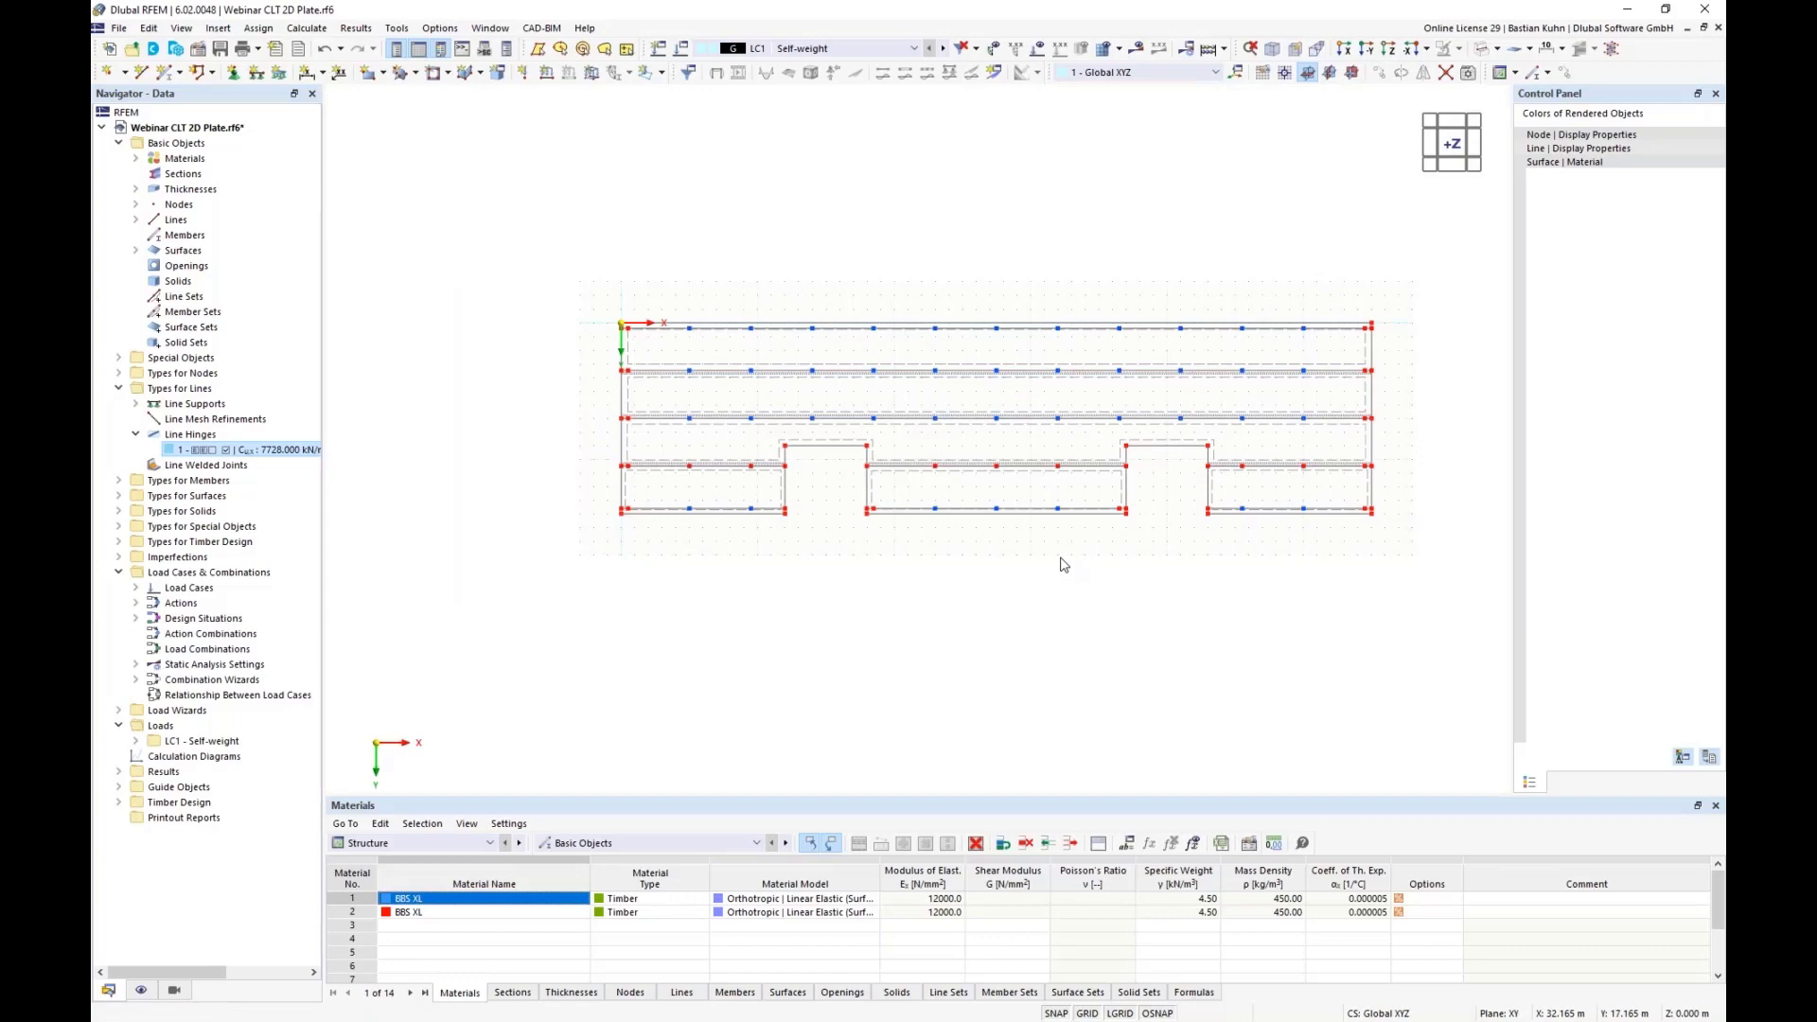
left_click(233, 72)
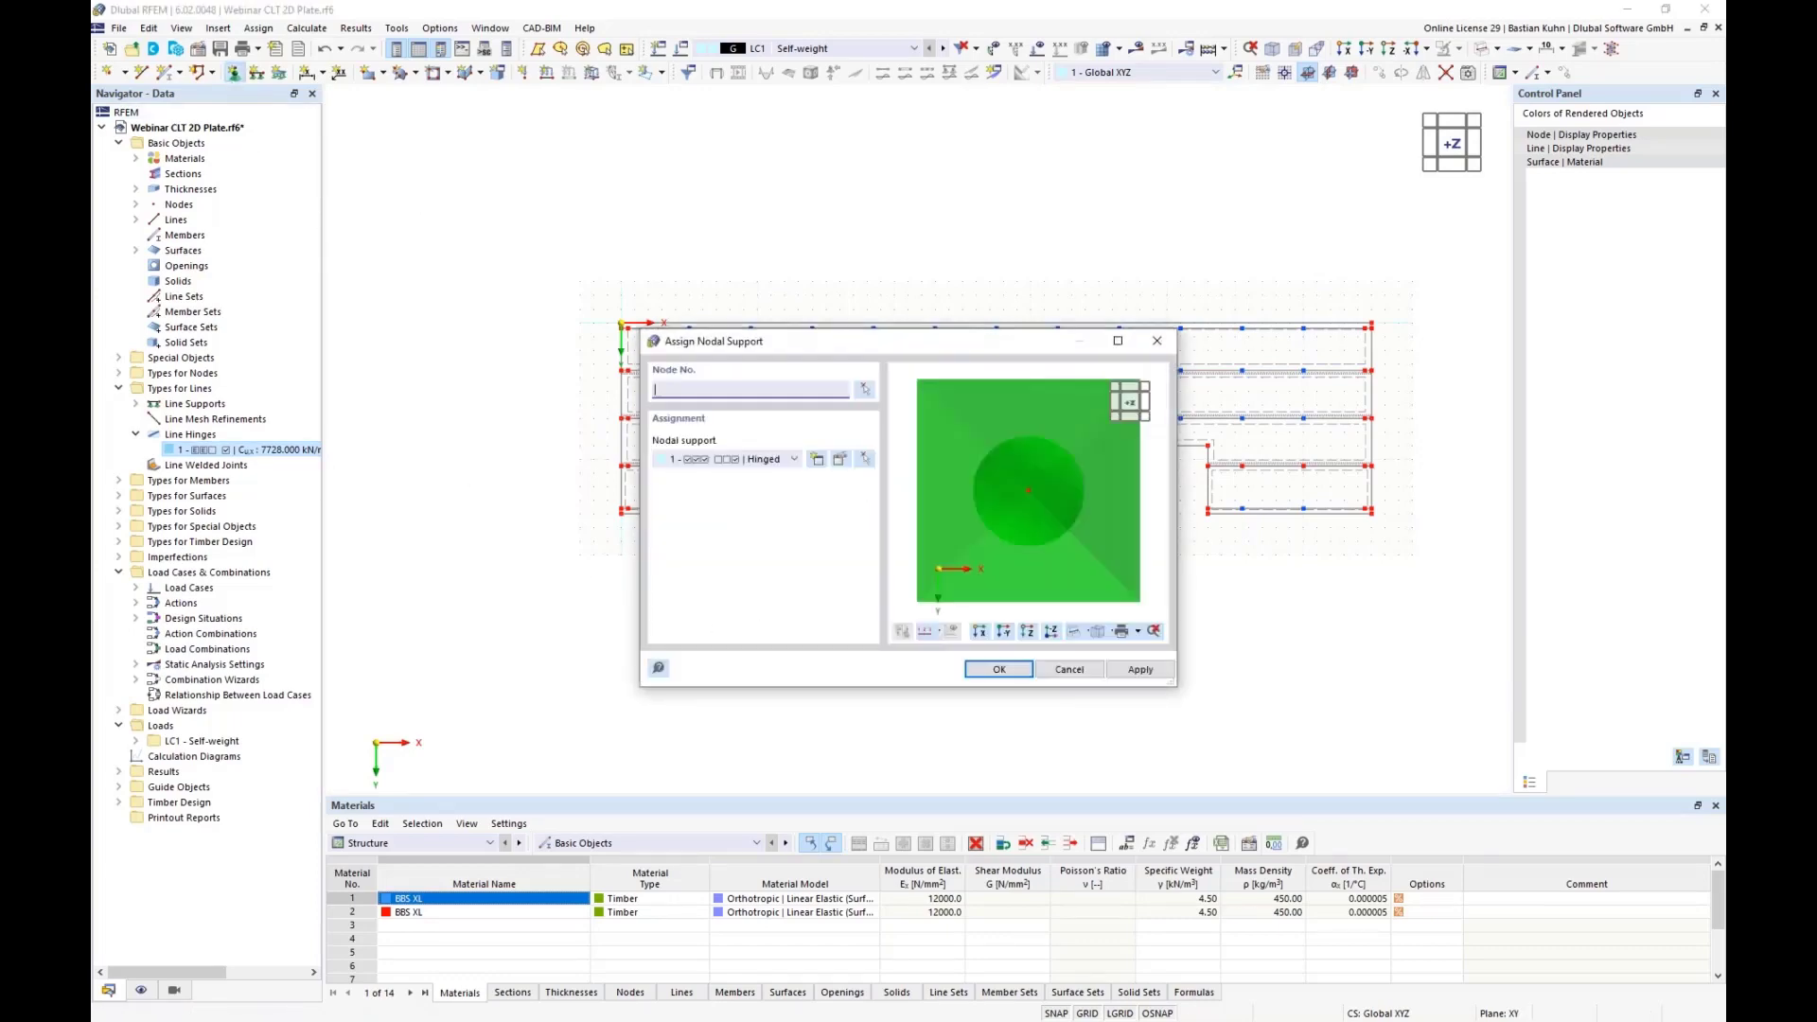
left_click(841, 460)
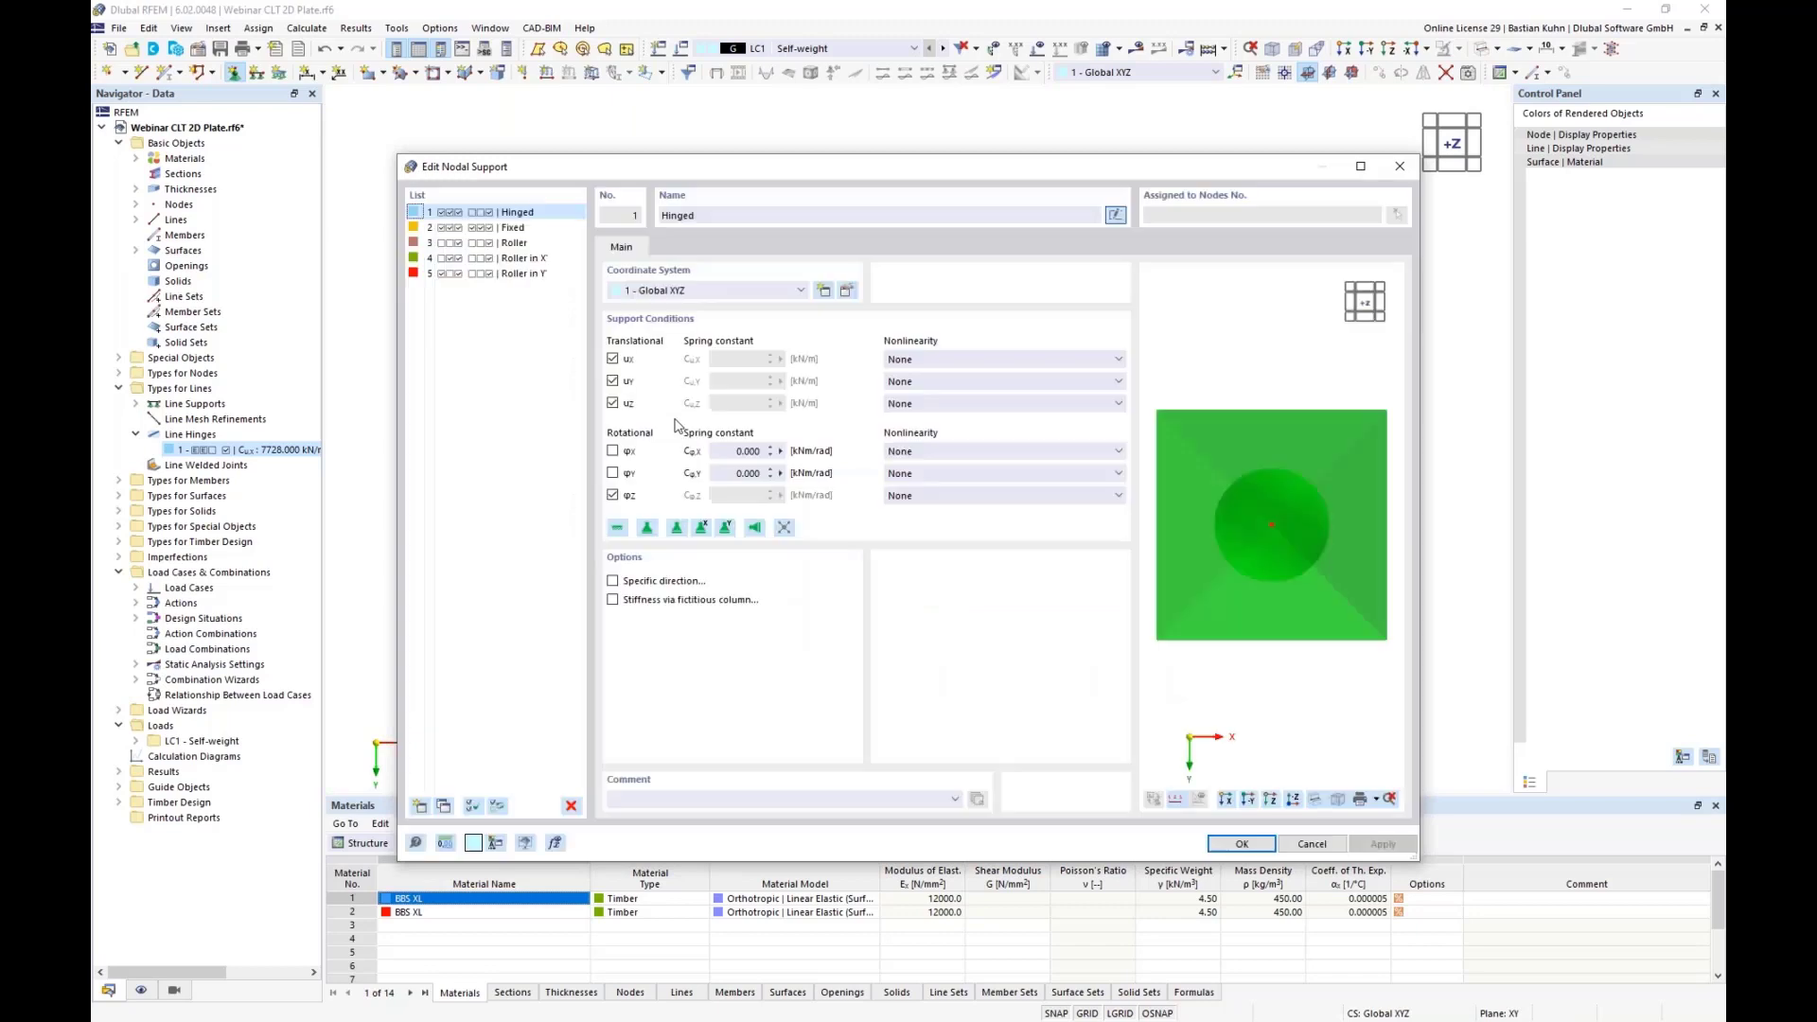
left_click(614, 361)
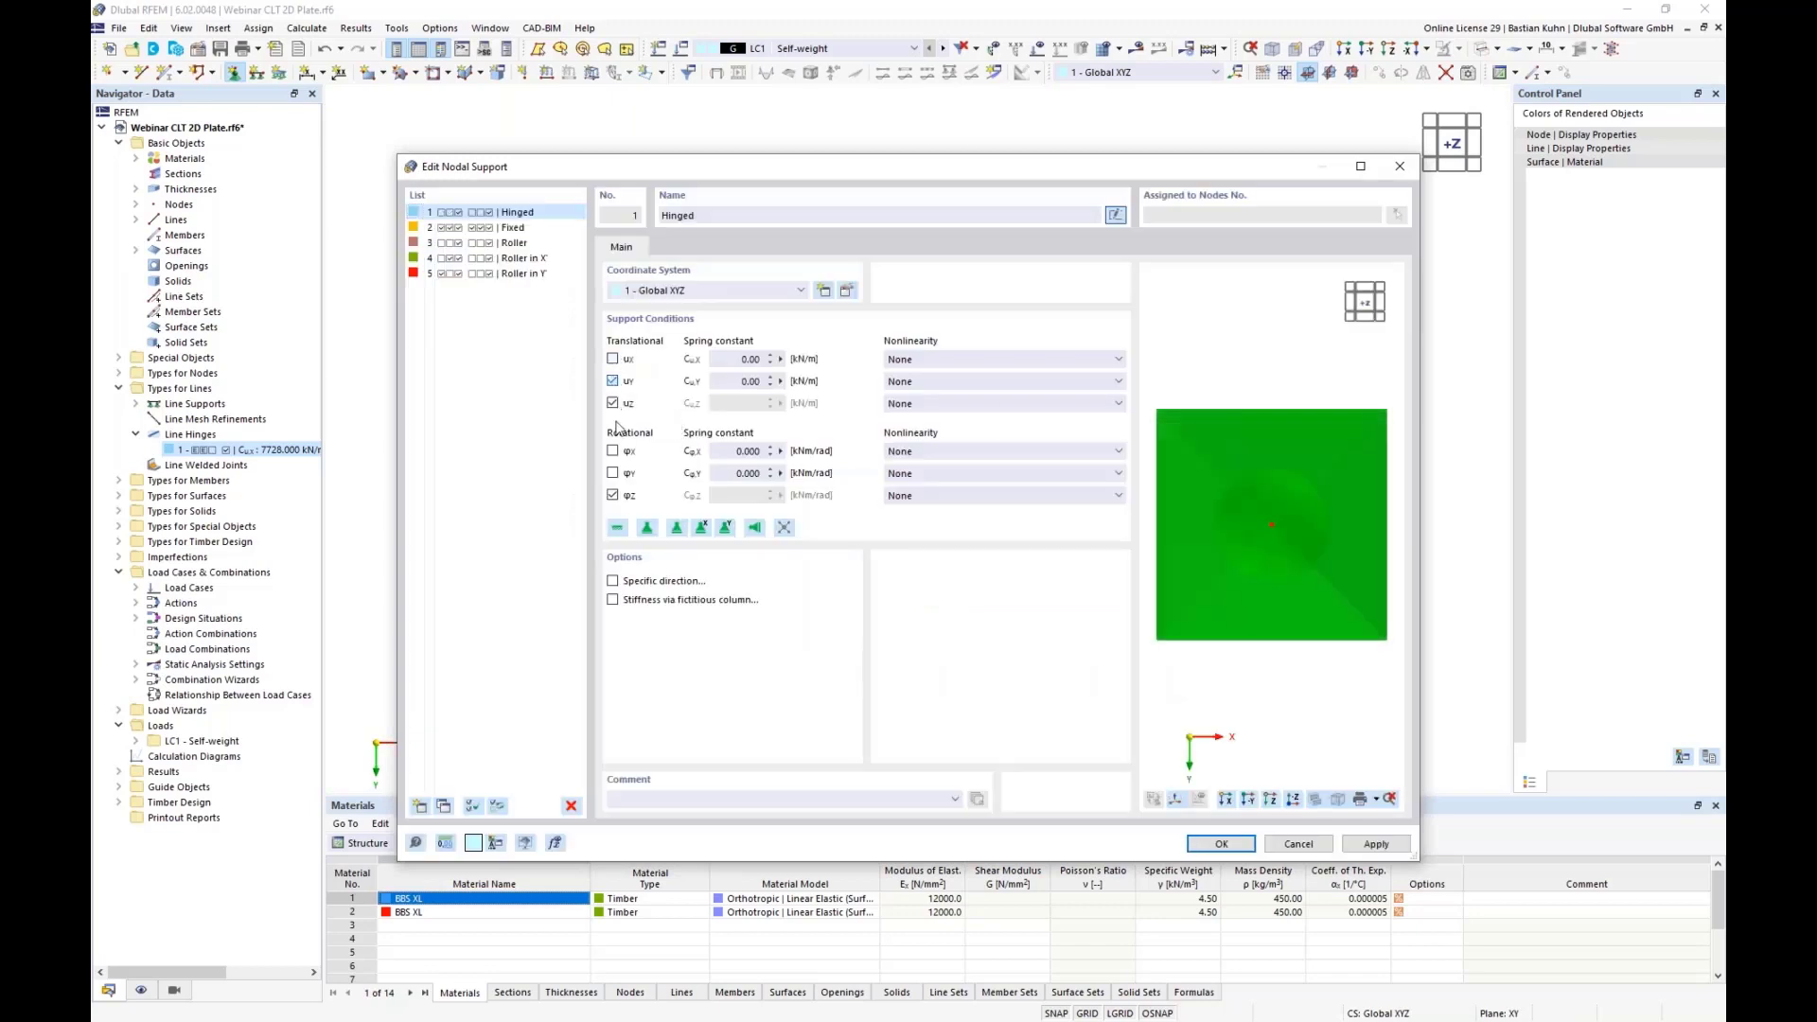
left_click(1221, 843)
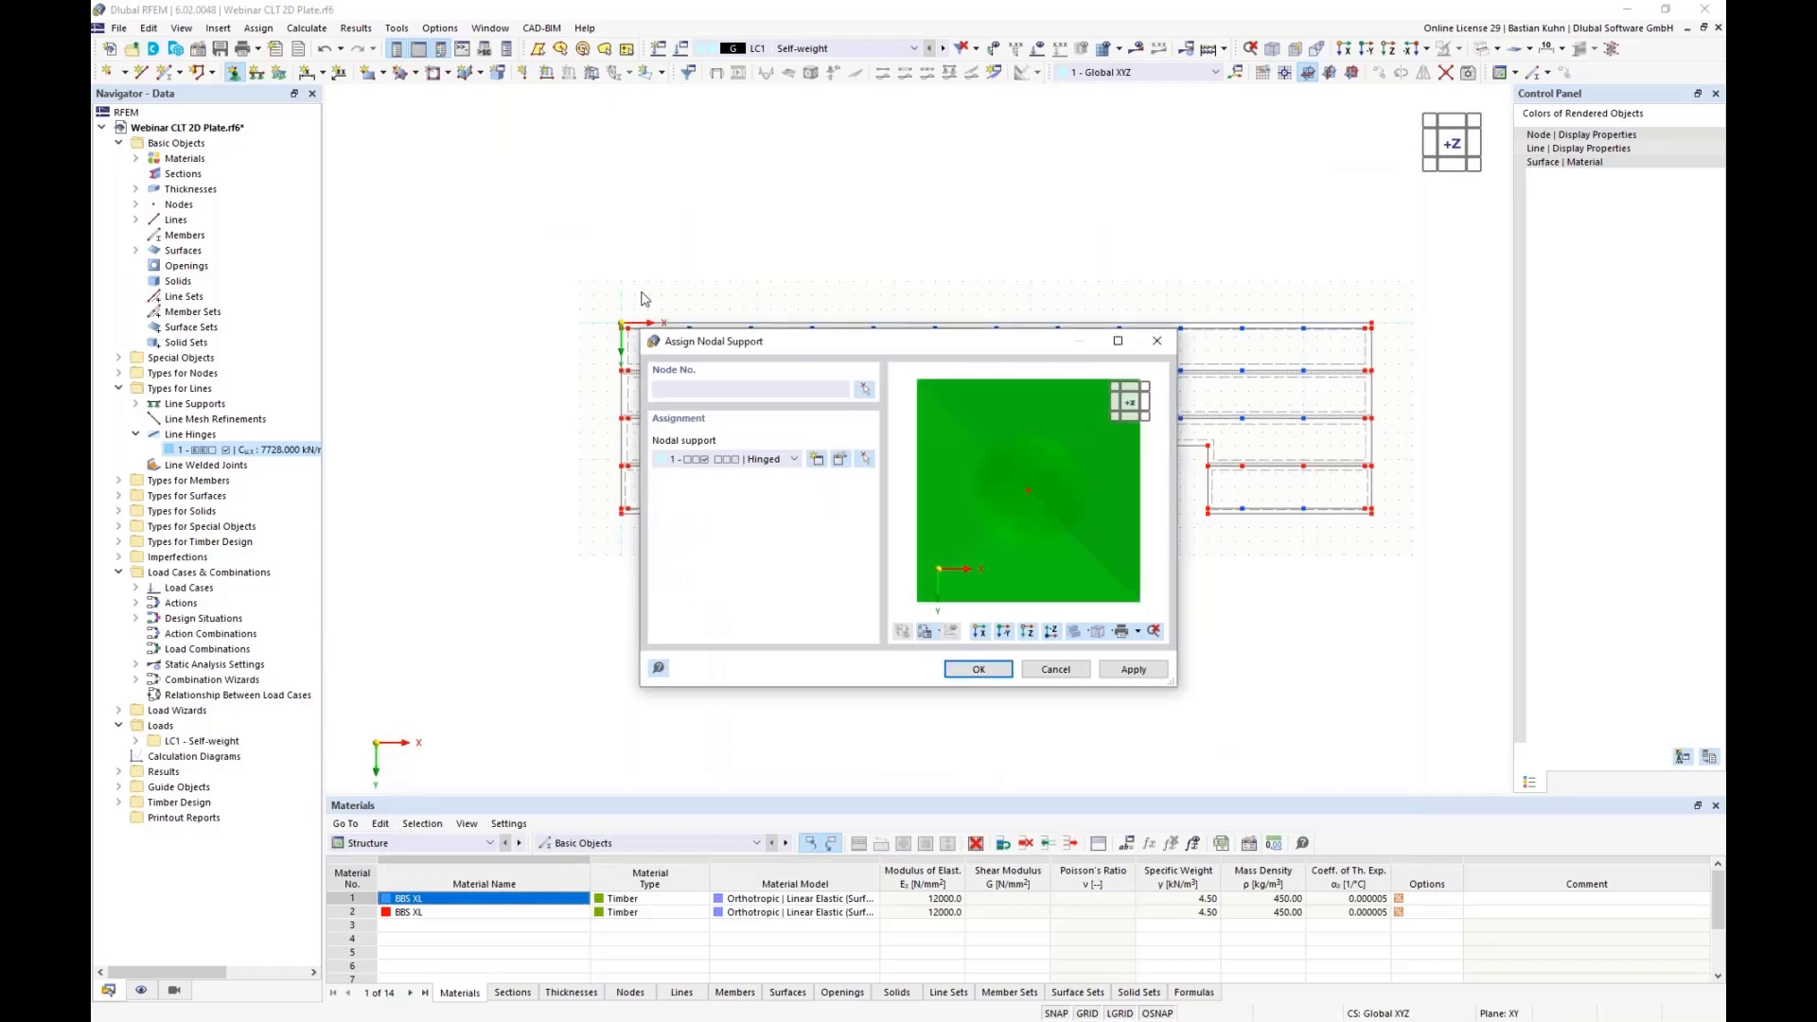
Assign the hinged nodal support to the nodes on the three upper lines and along the three lower plate segments, excluding the recess corners
left_click(864, 389)
left_click_drag(625, 304, 1374, 437)
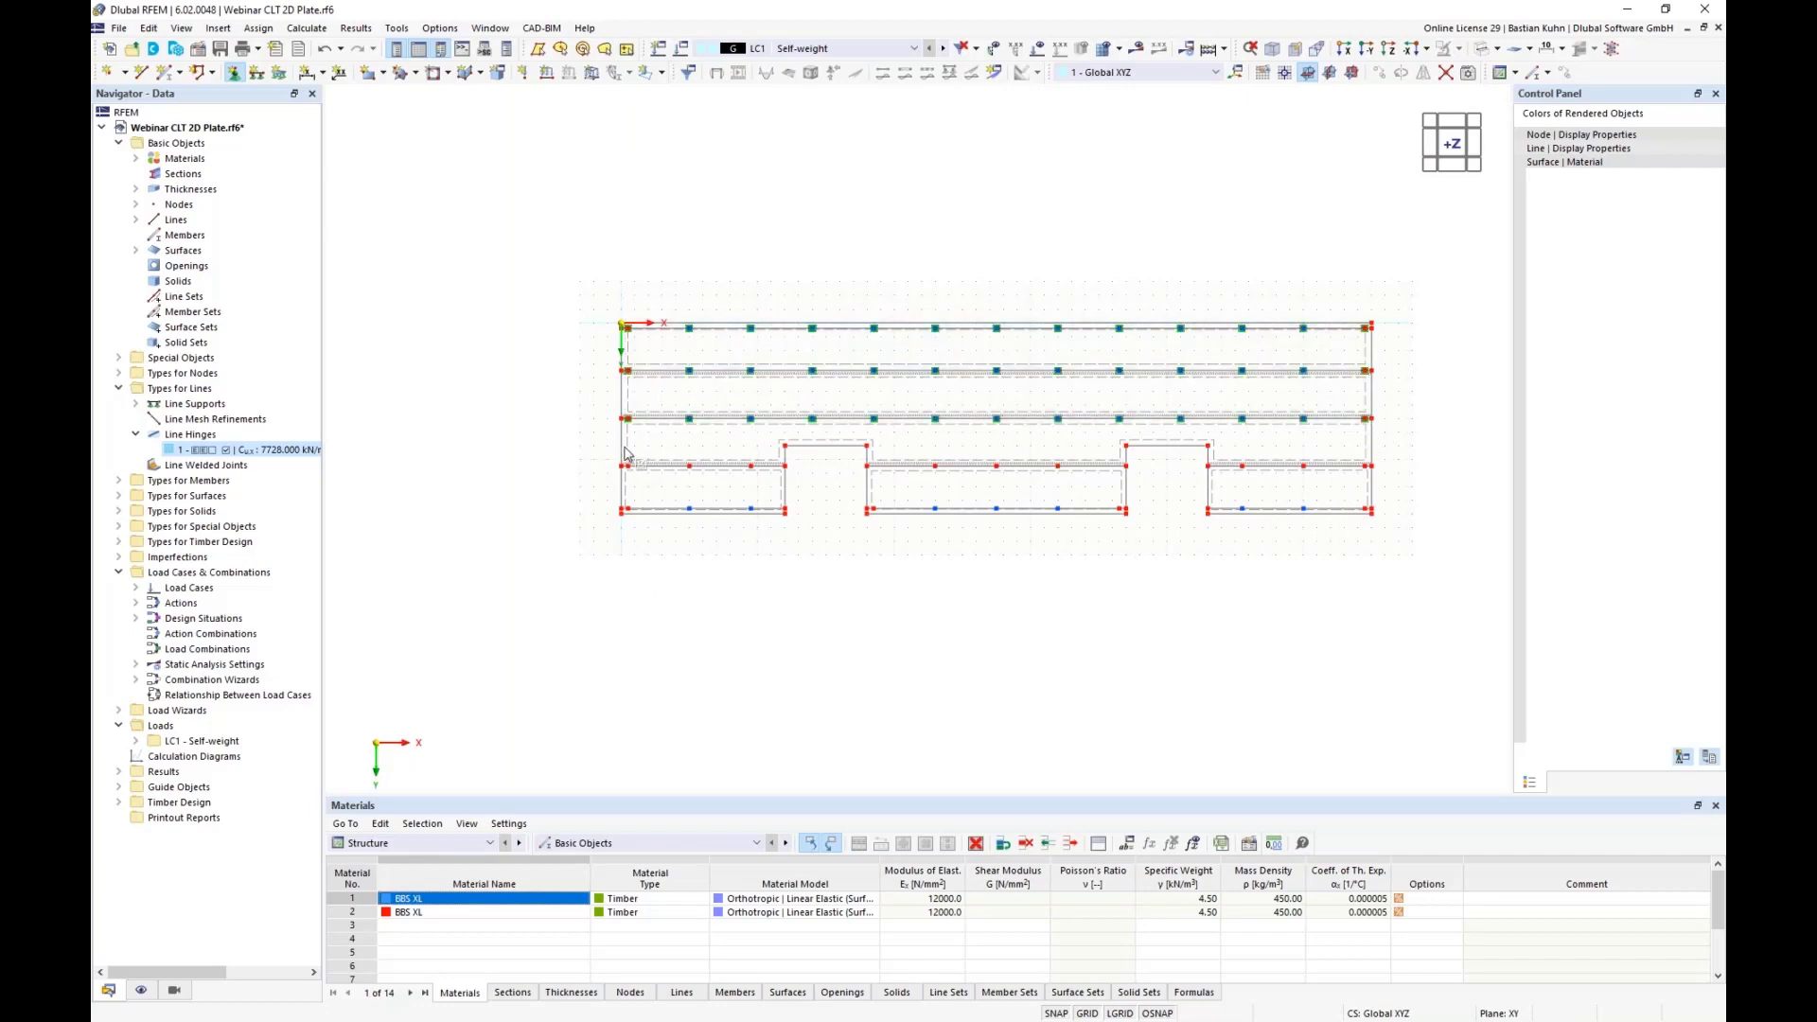
left_click_drag(622, 443, 778, 560)
left_click_drag(922, 462, 1113, 554)
left_click_drag(1233, 460, 1325, 534)
key("Escape")
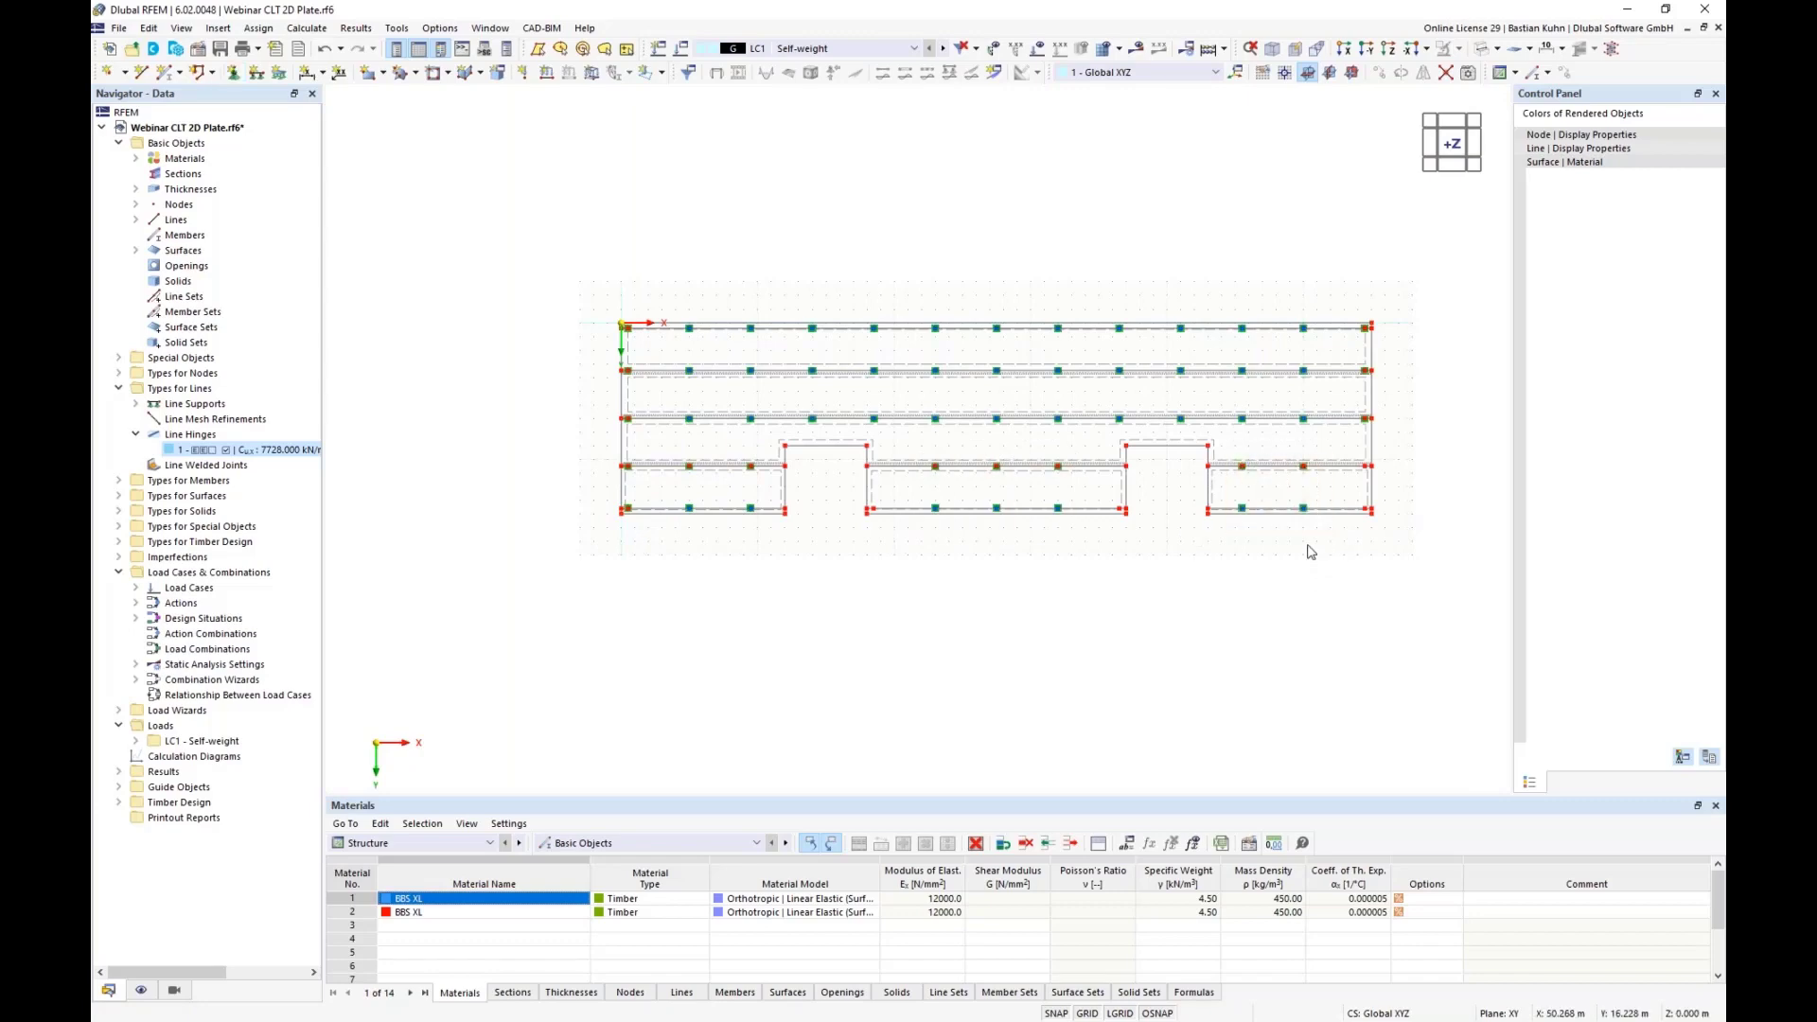
Adjust the display size of the nodal support symbols in a tilted 3D view
middle_click_drag(1310, 544, 1267, 518, "ctrl")
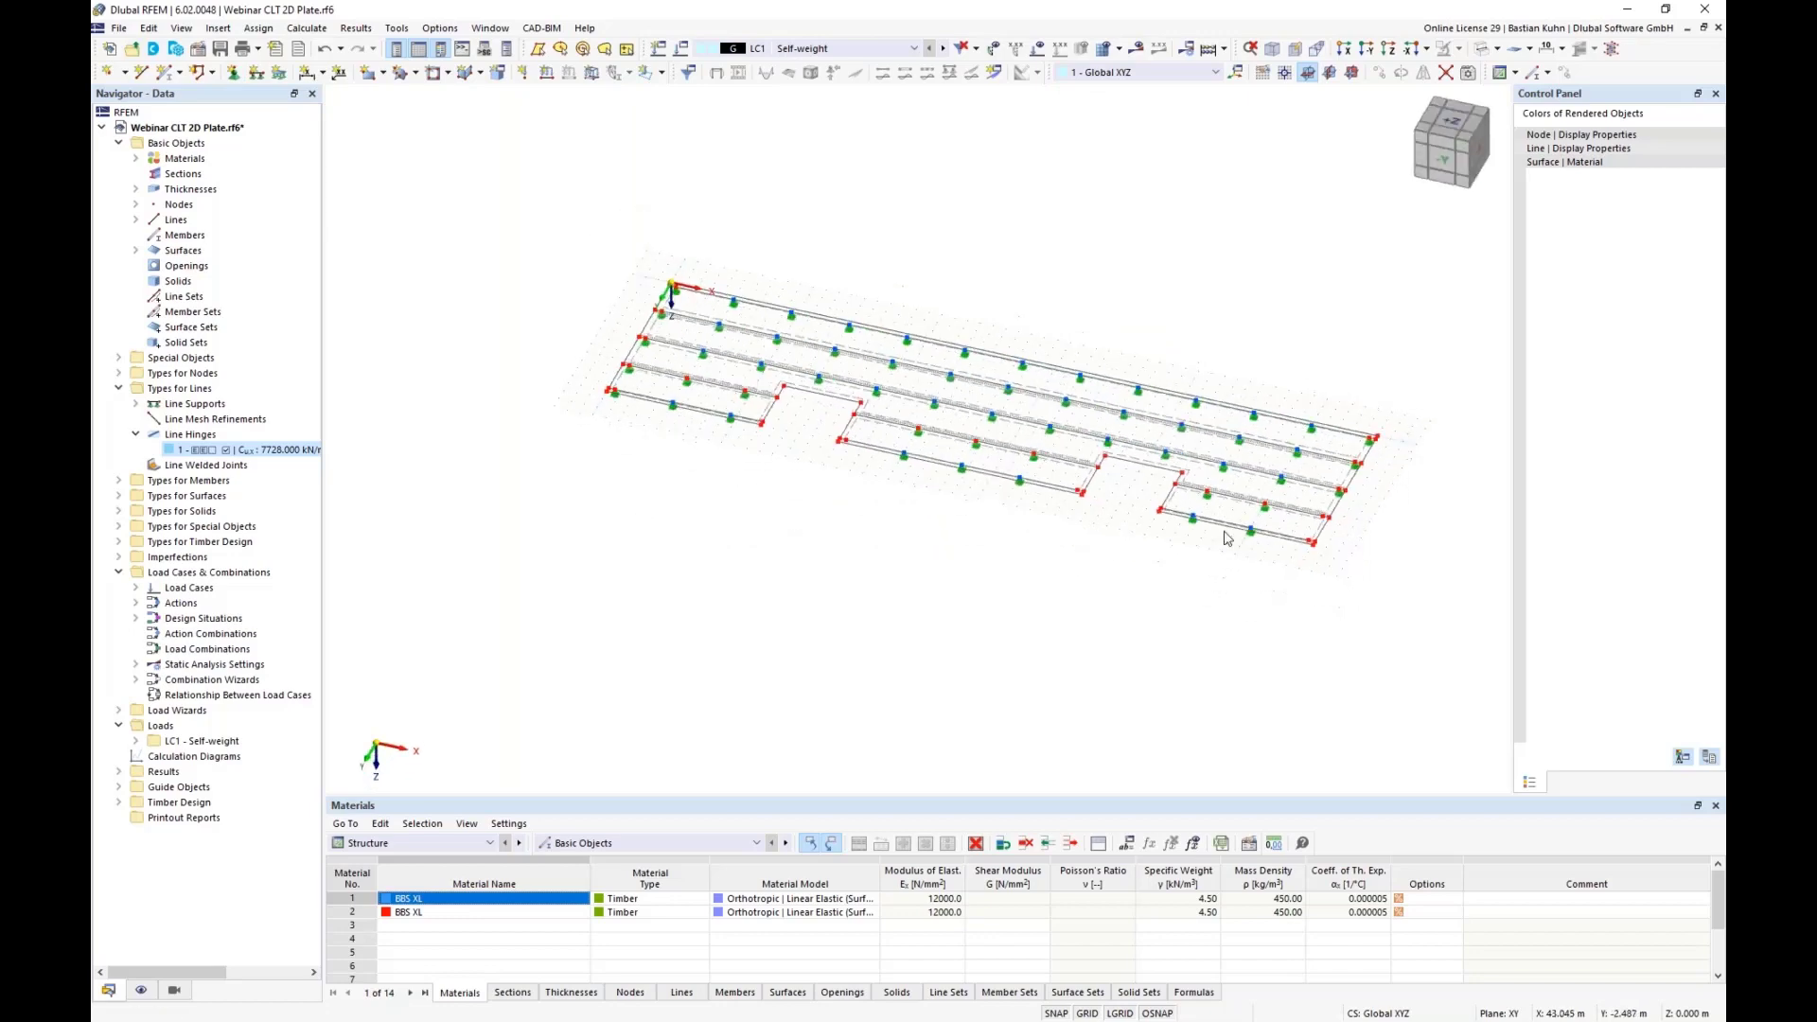
scroll(1266, 519, "up", 3)
right_click(1270, 518)
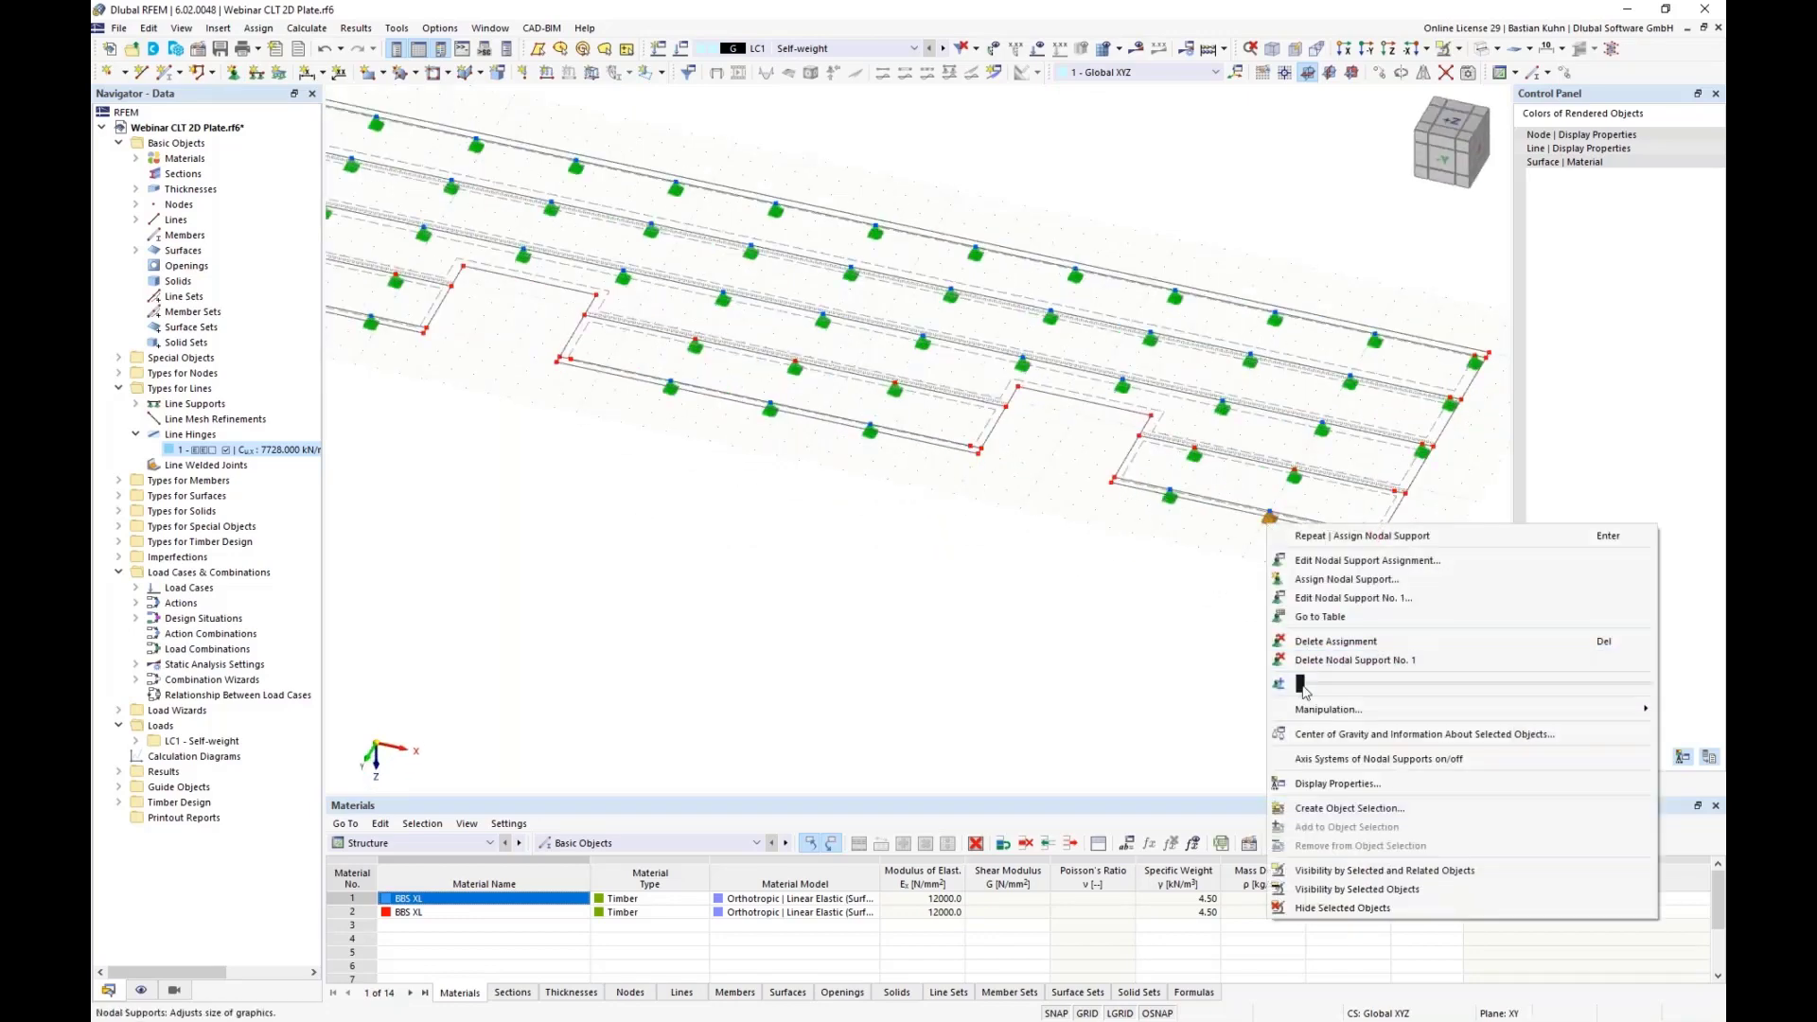
left_click_drag(1302, 684, 1311, 686)
key("Escape")
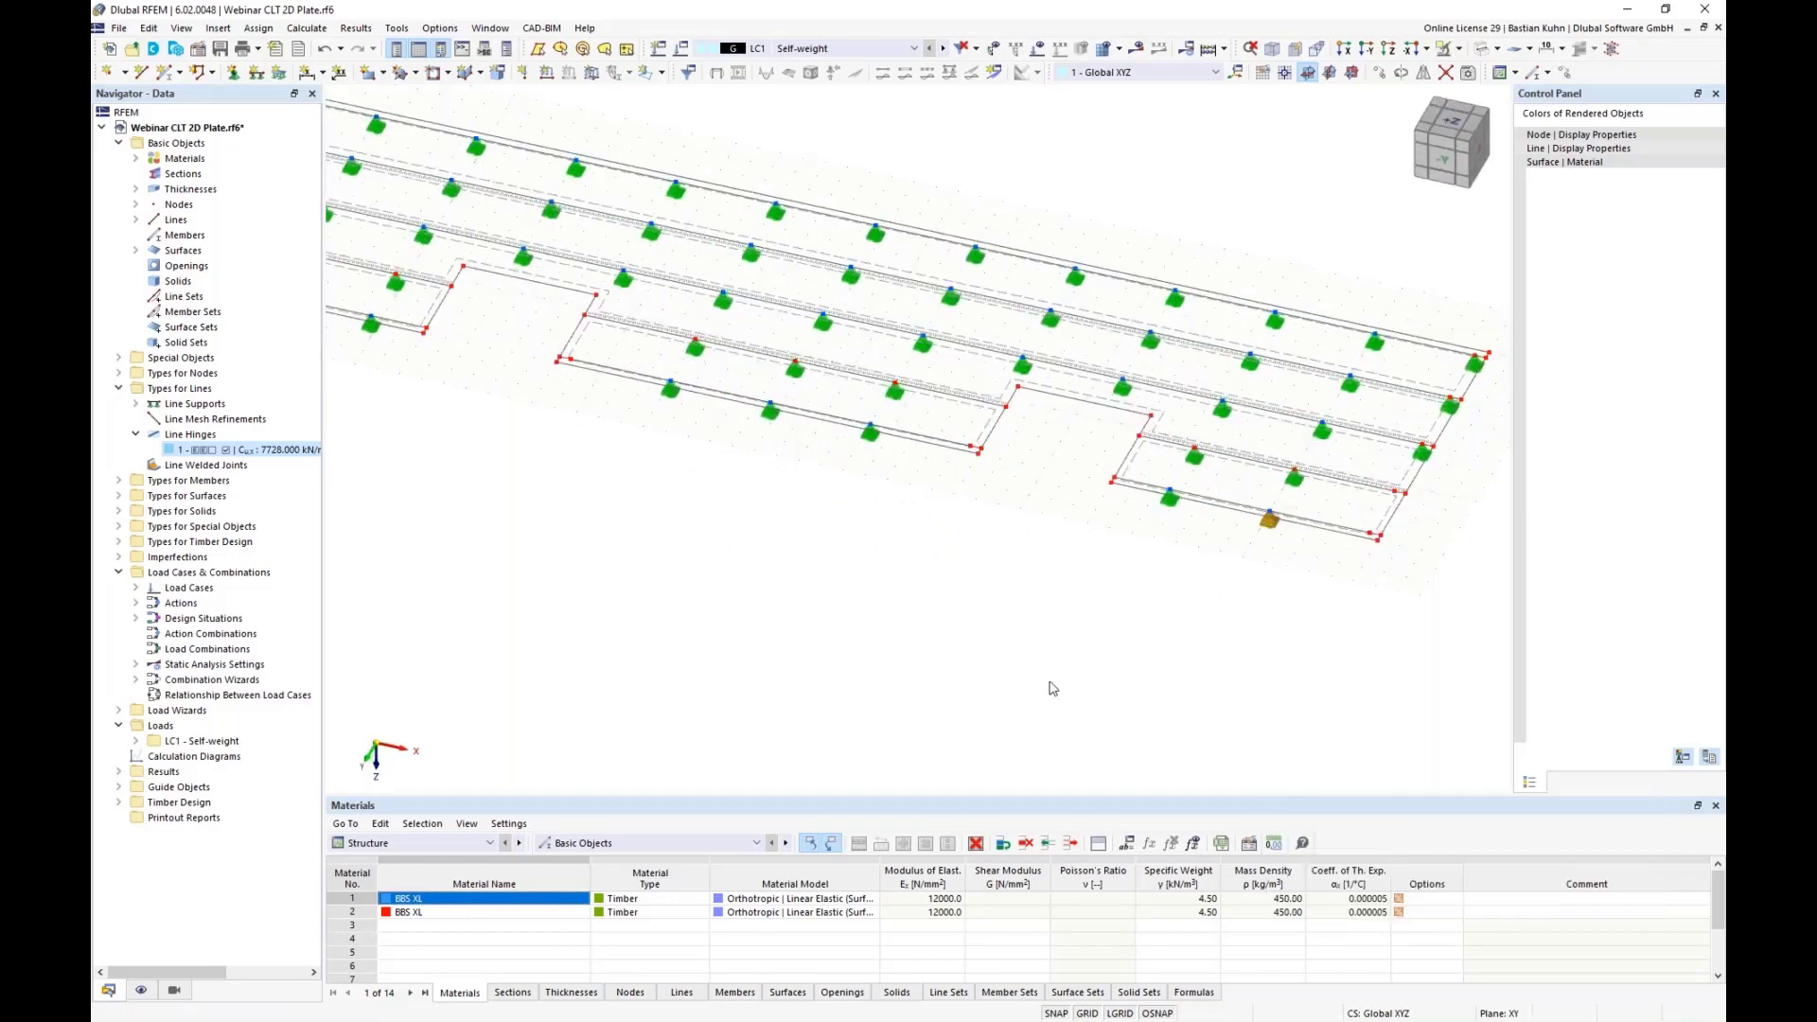
Edit the hinged line support to use the Local xyz coordinate system and release the translations along x and y
scroll(1020, 526, "down", 5)
middle_click_drag(1020, 526, 1025, 559, "ctrl")
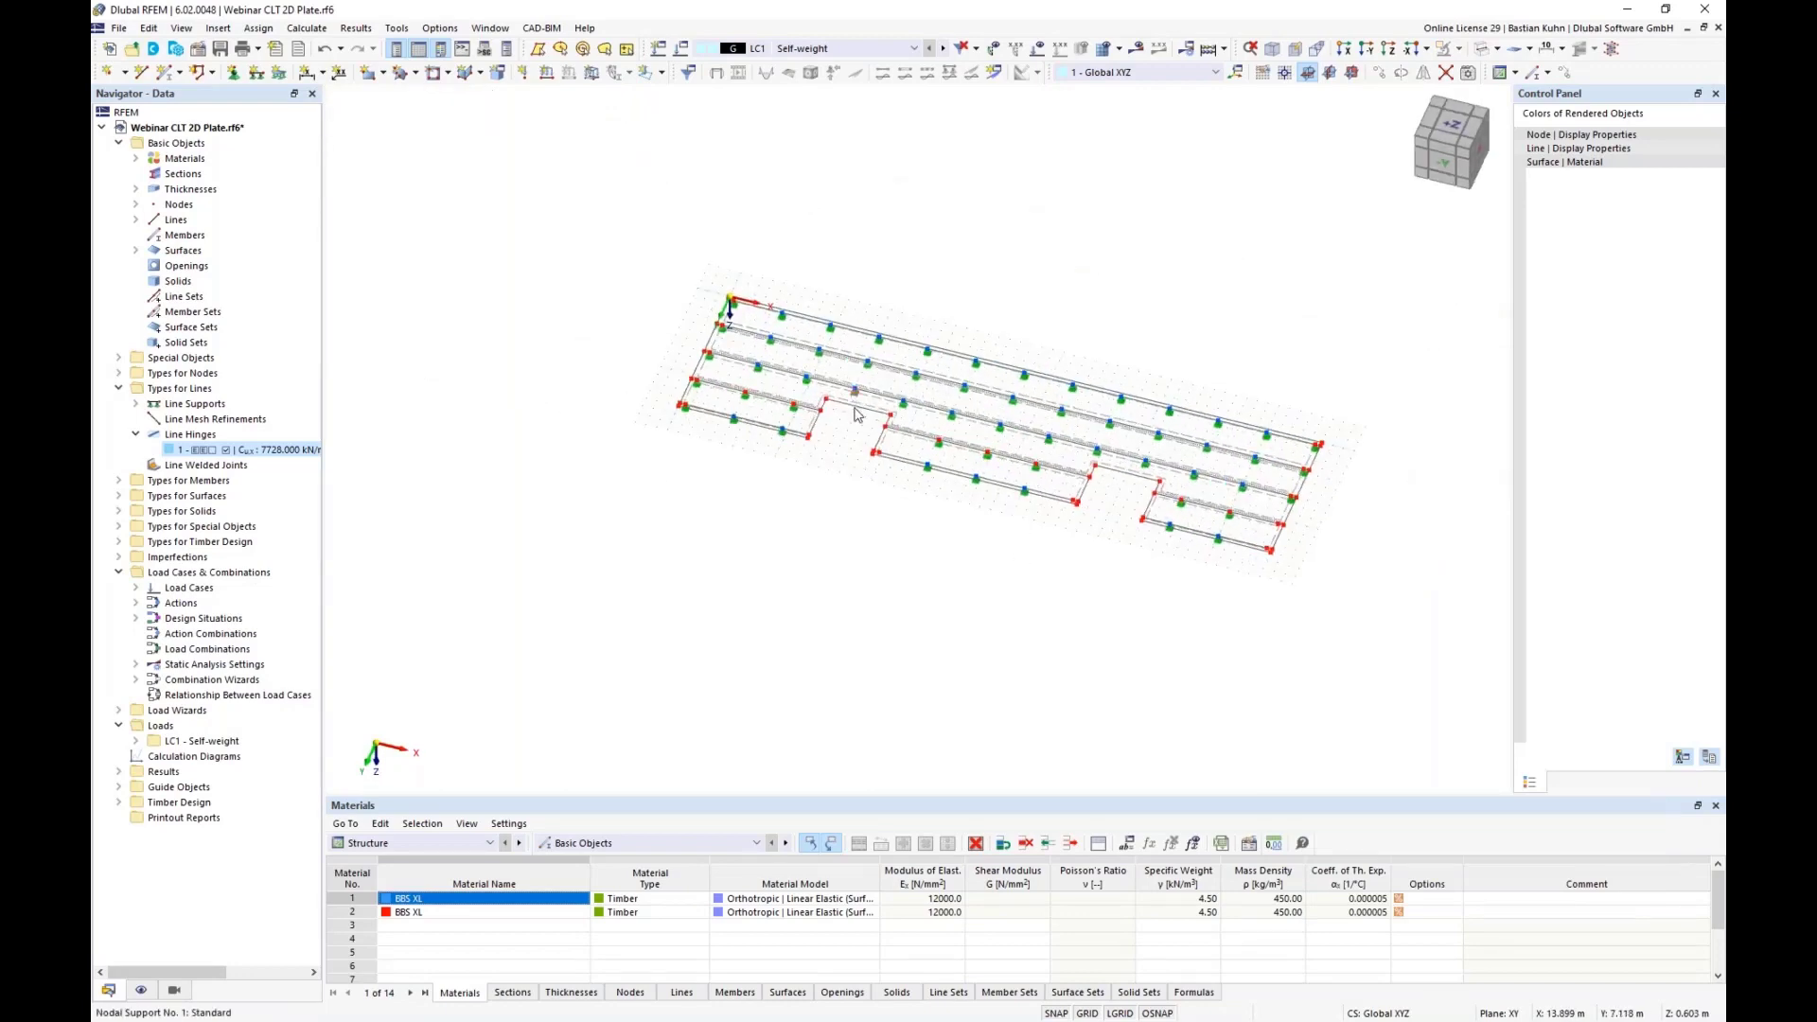
scroll(838, 434, "up", 2)
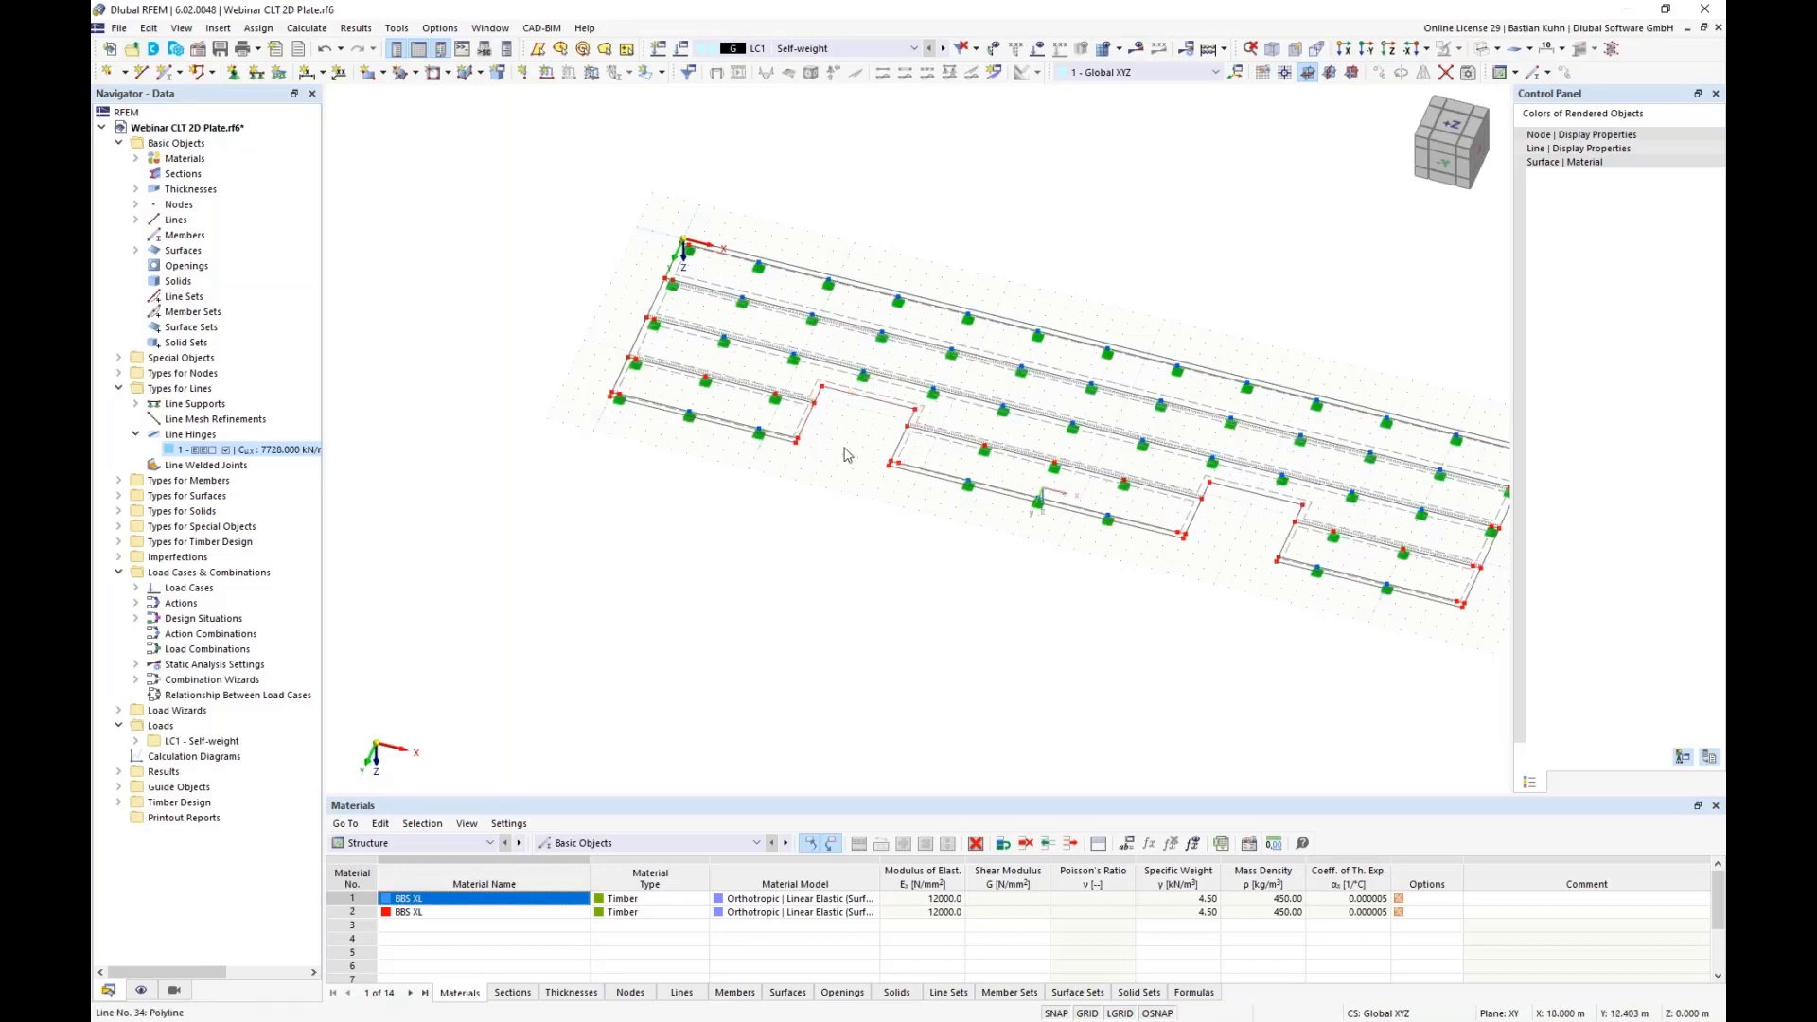
left_click(257, 72)
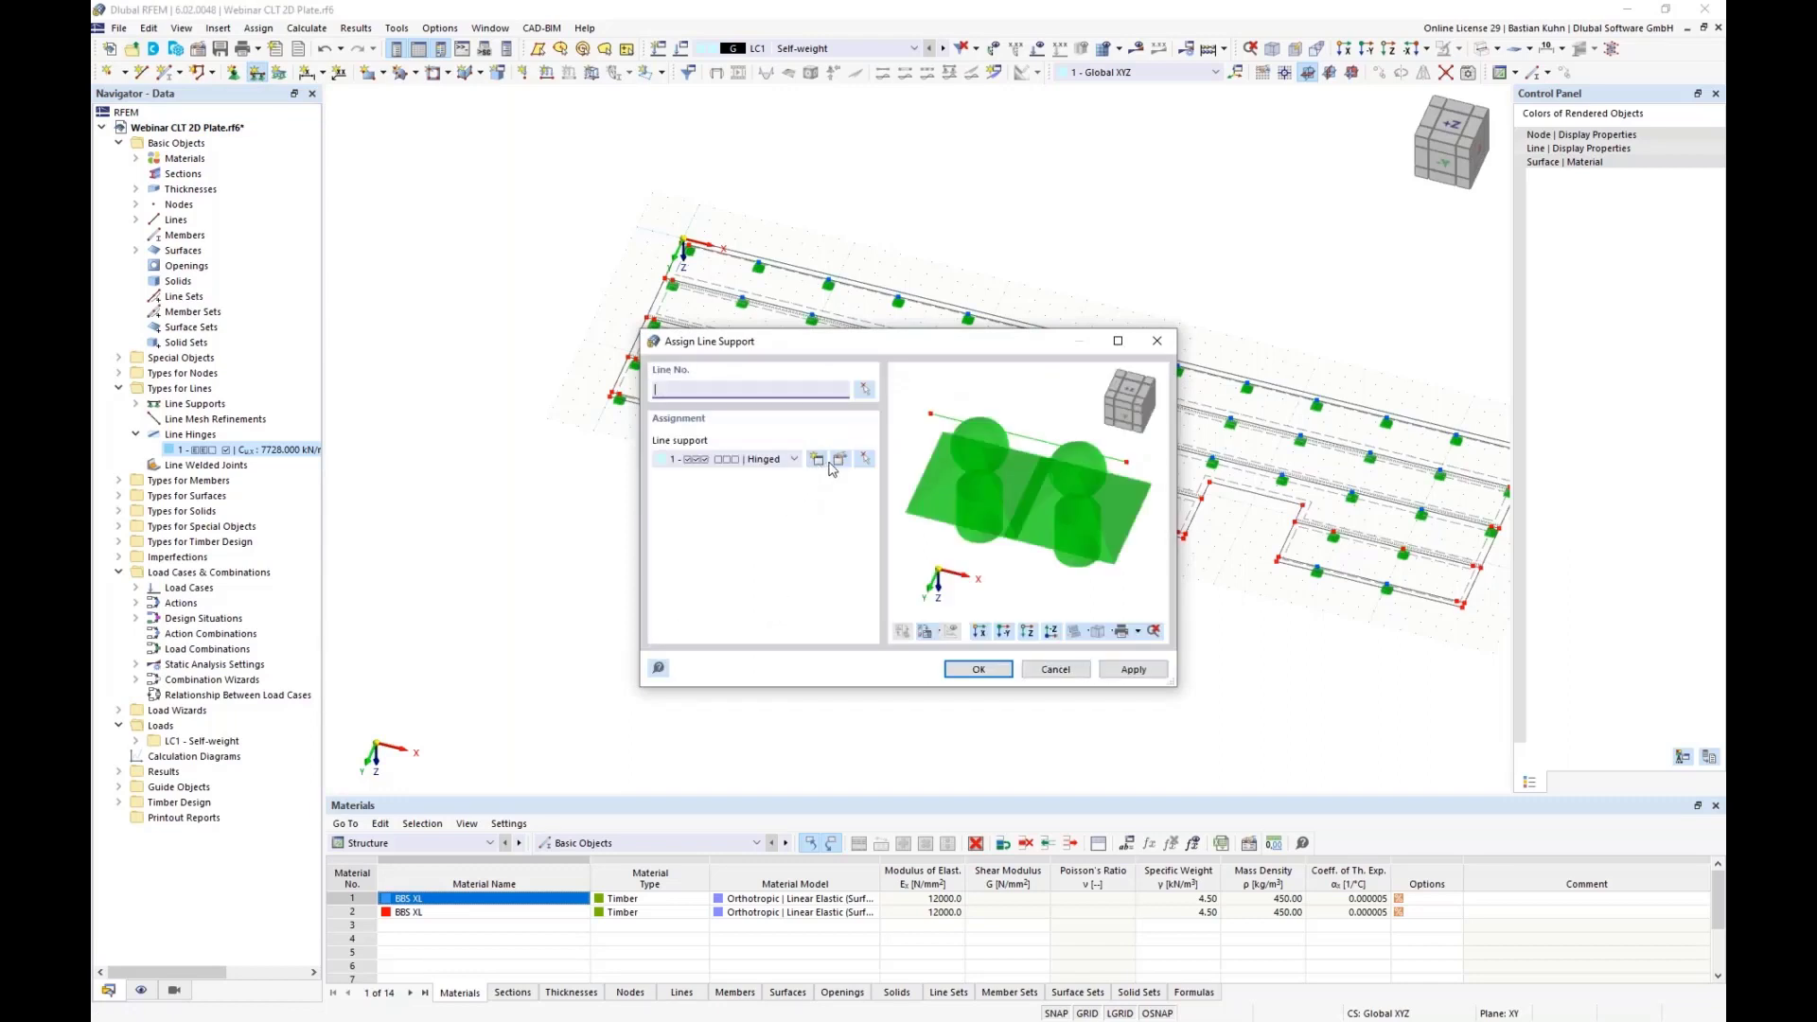
left_click(839, 462)
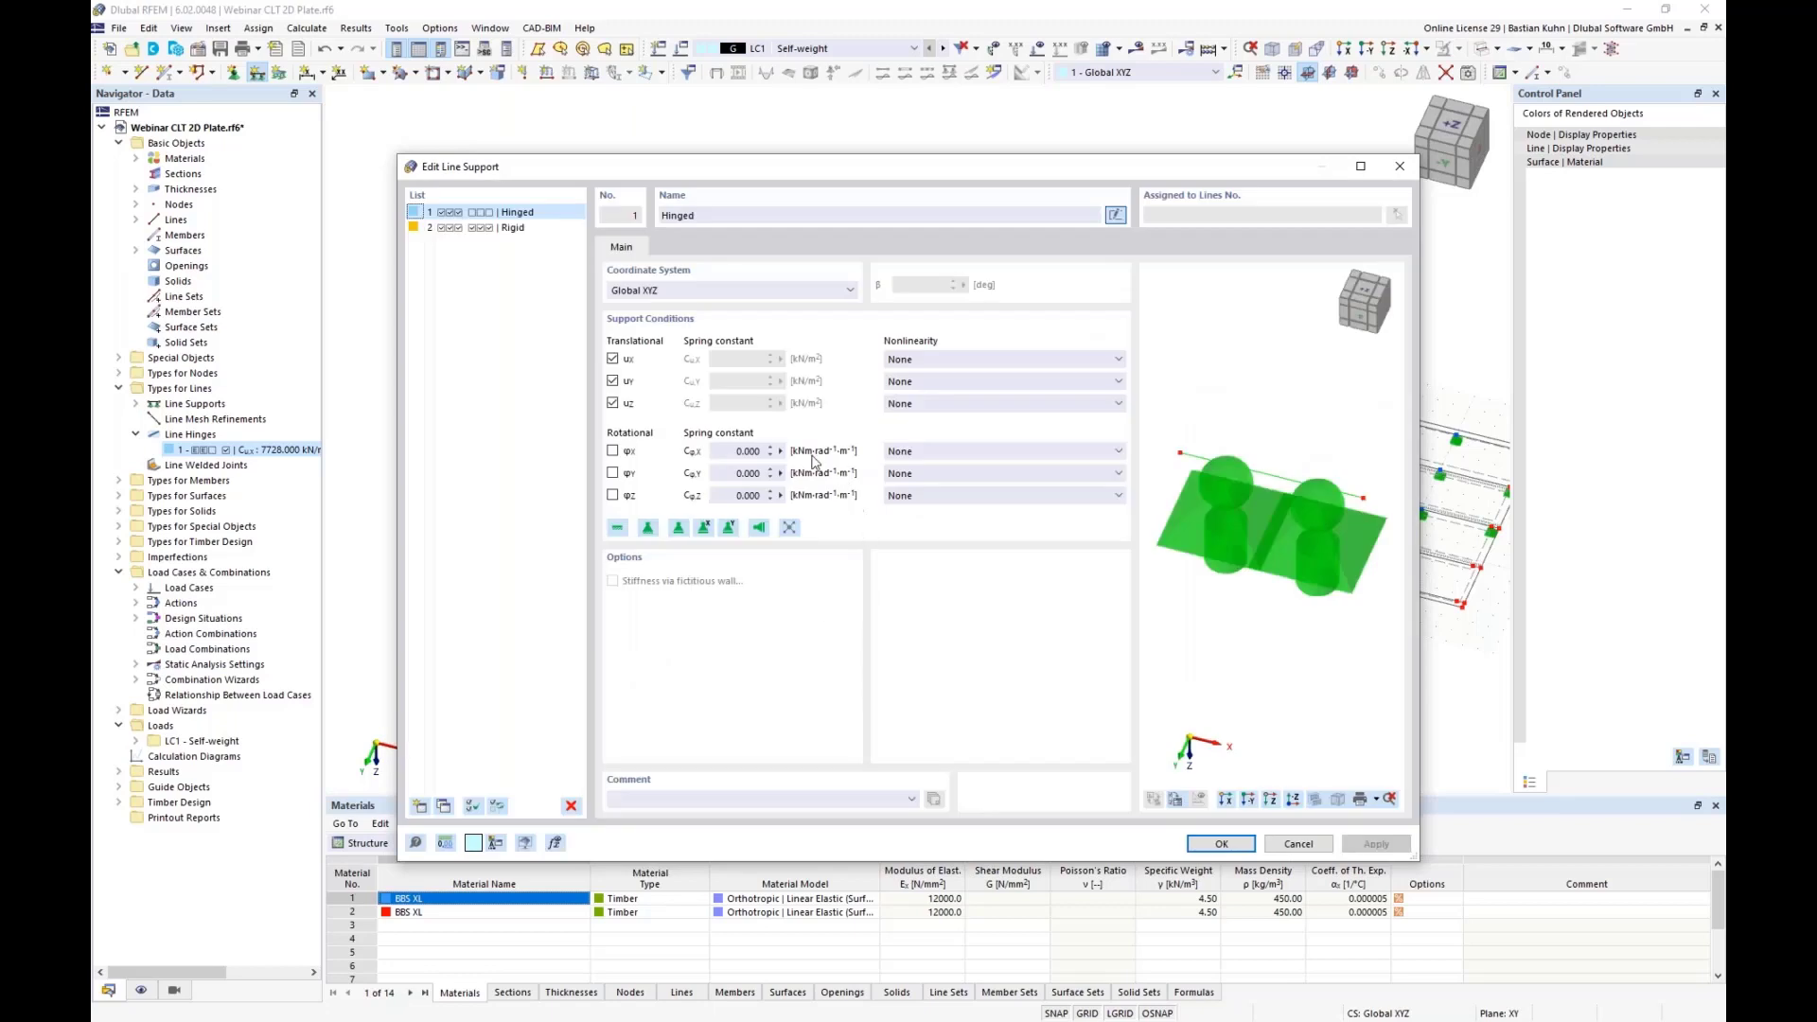
left_click(613, 382)
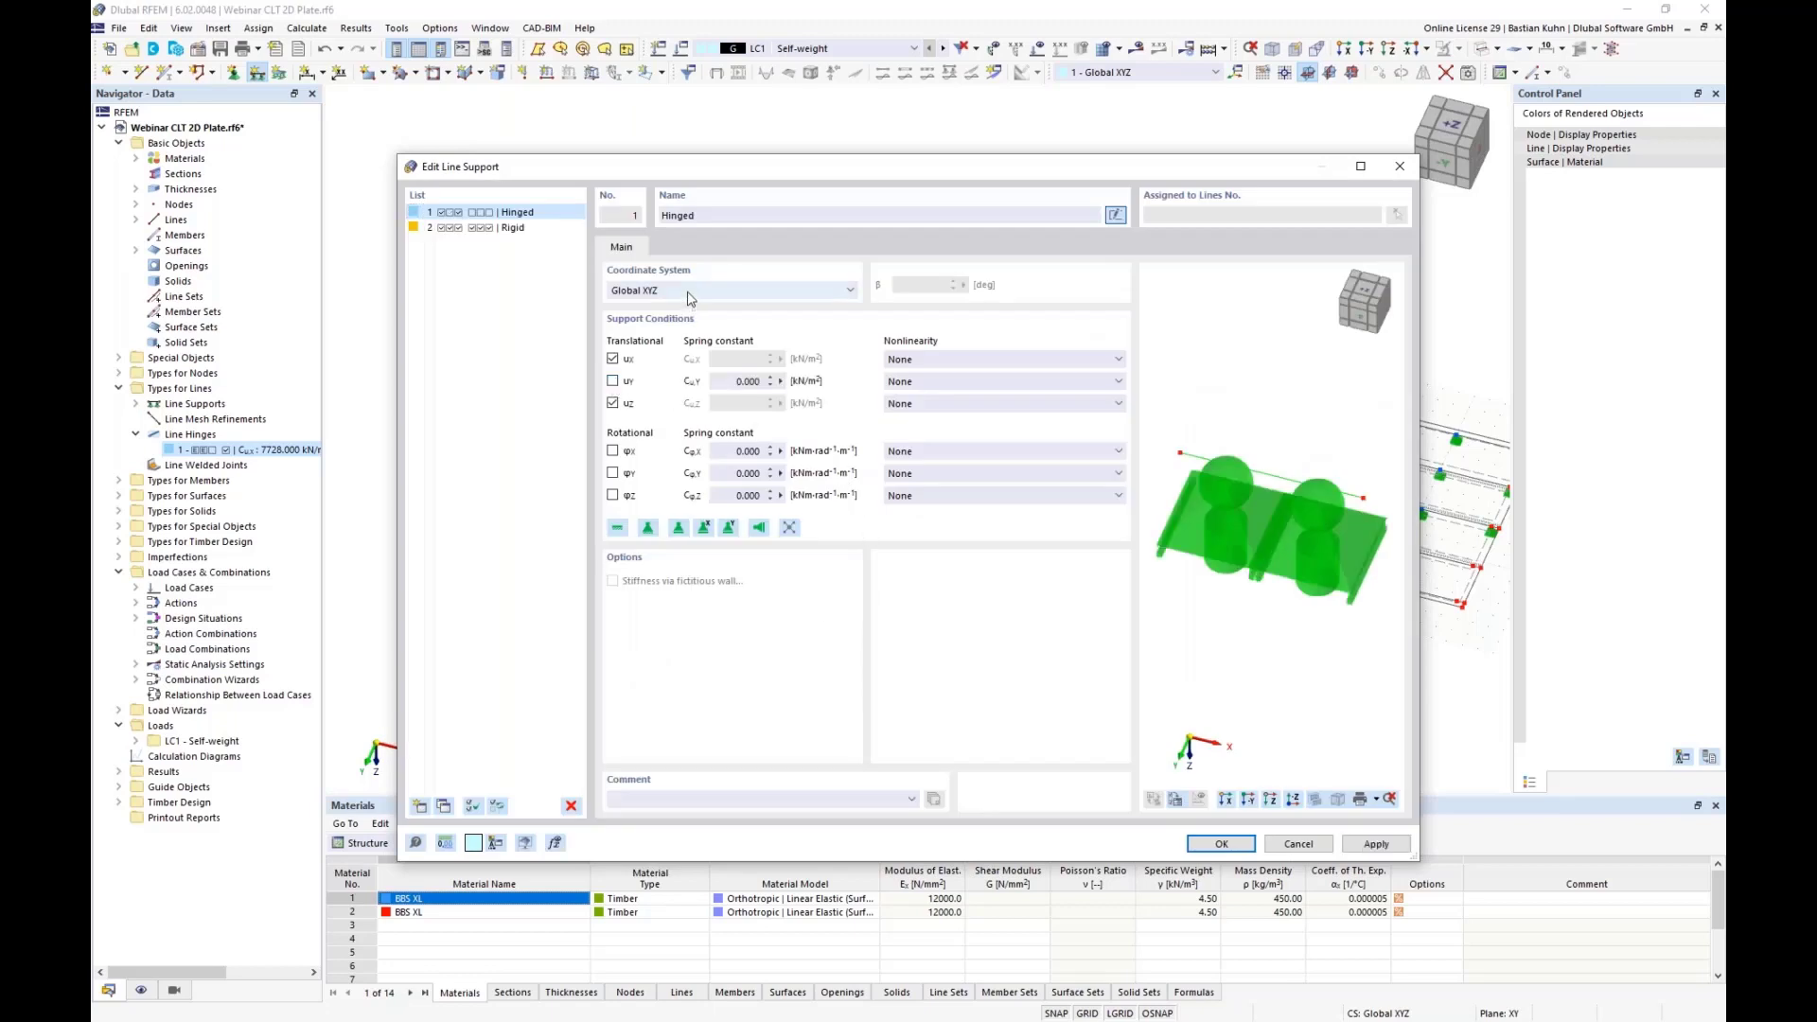
left_click(690, 299)
left_click(702, 320)
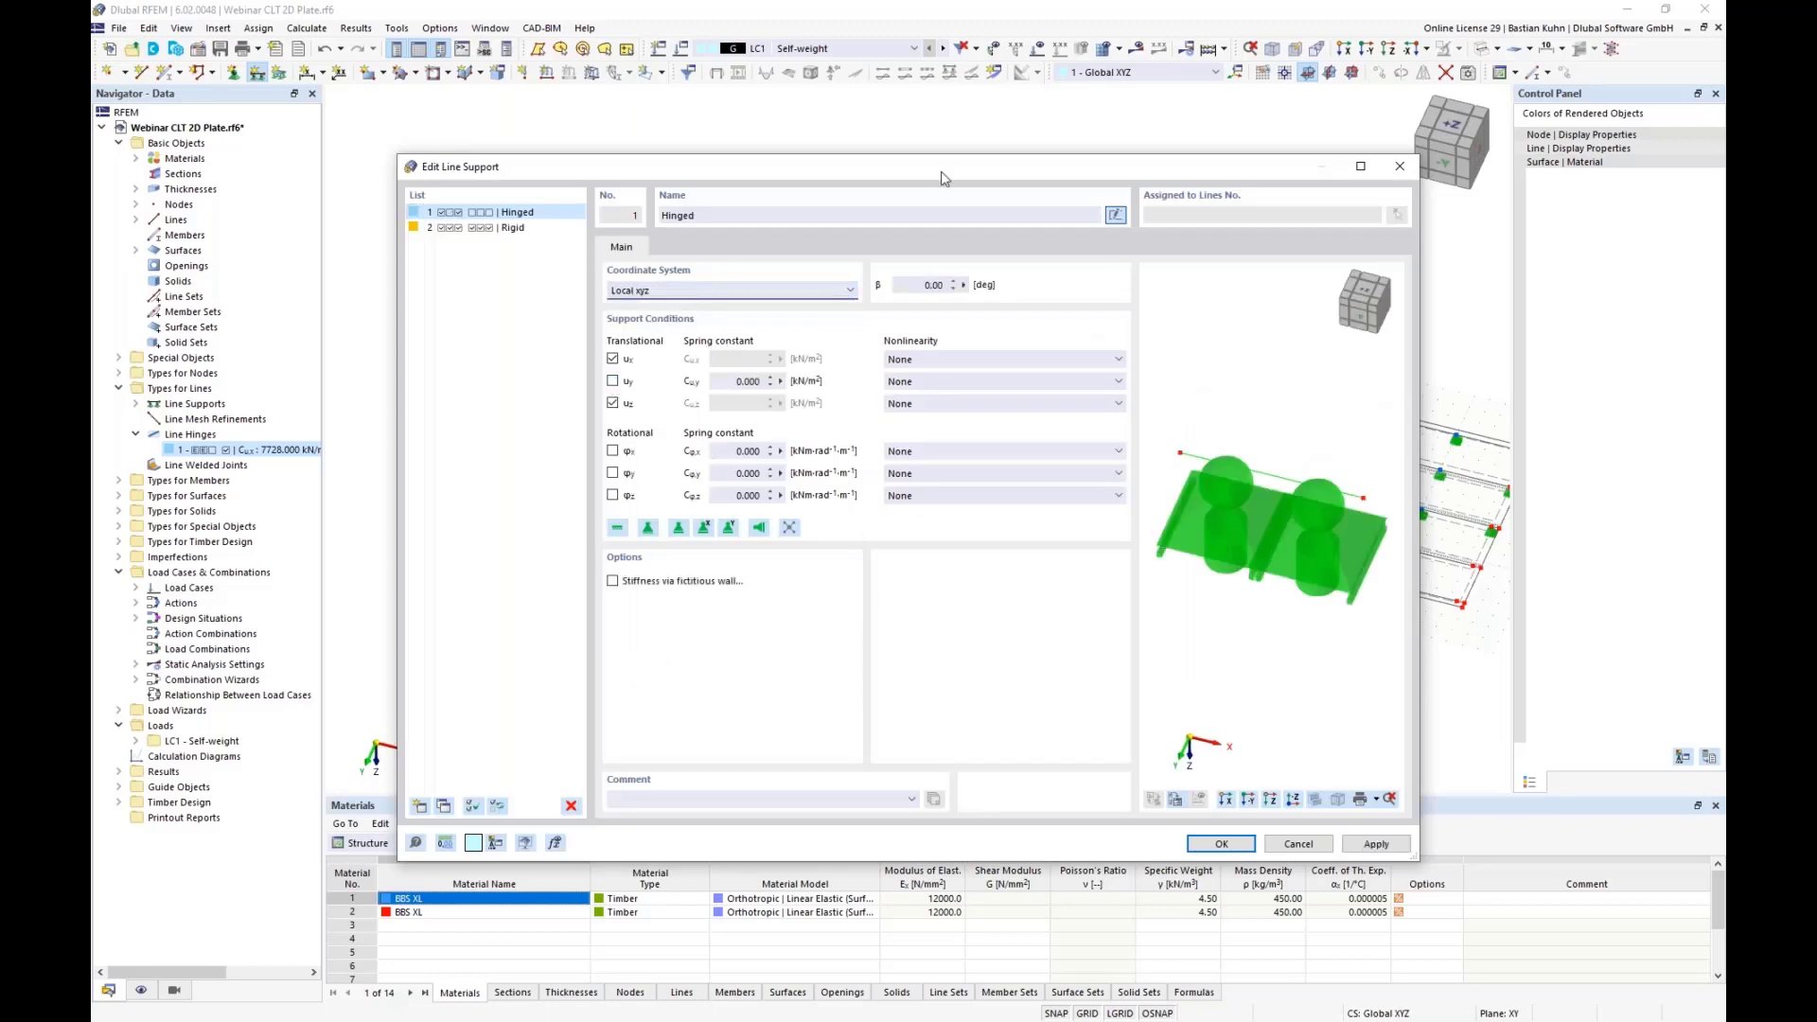
left_click_drag(947, 174, 992, 564)
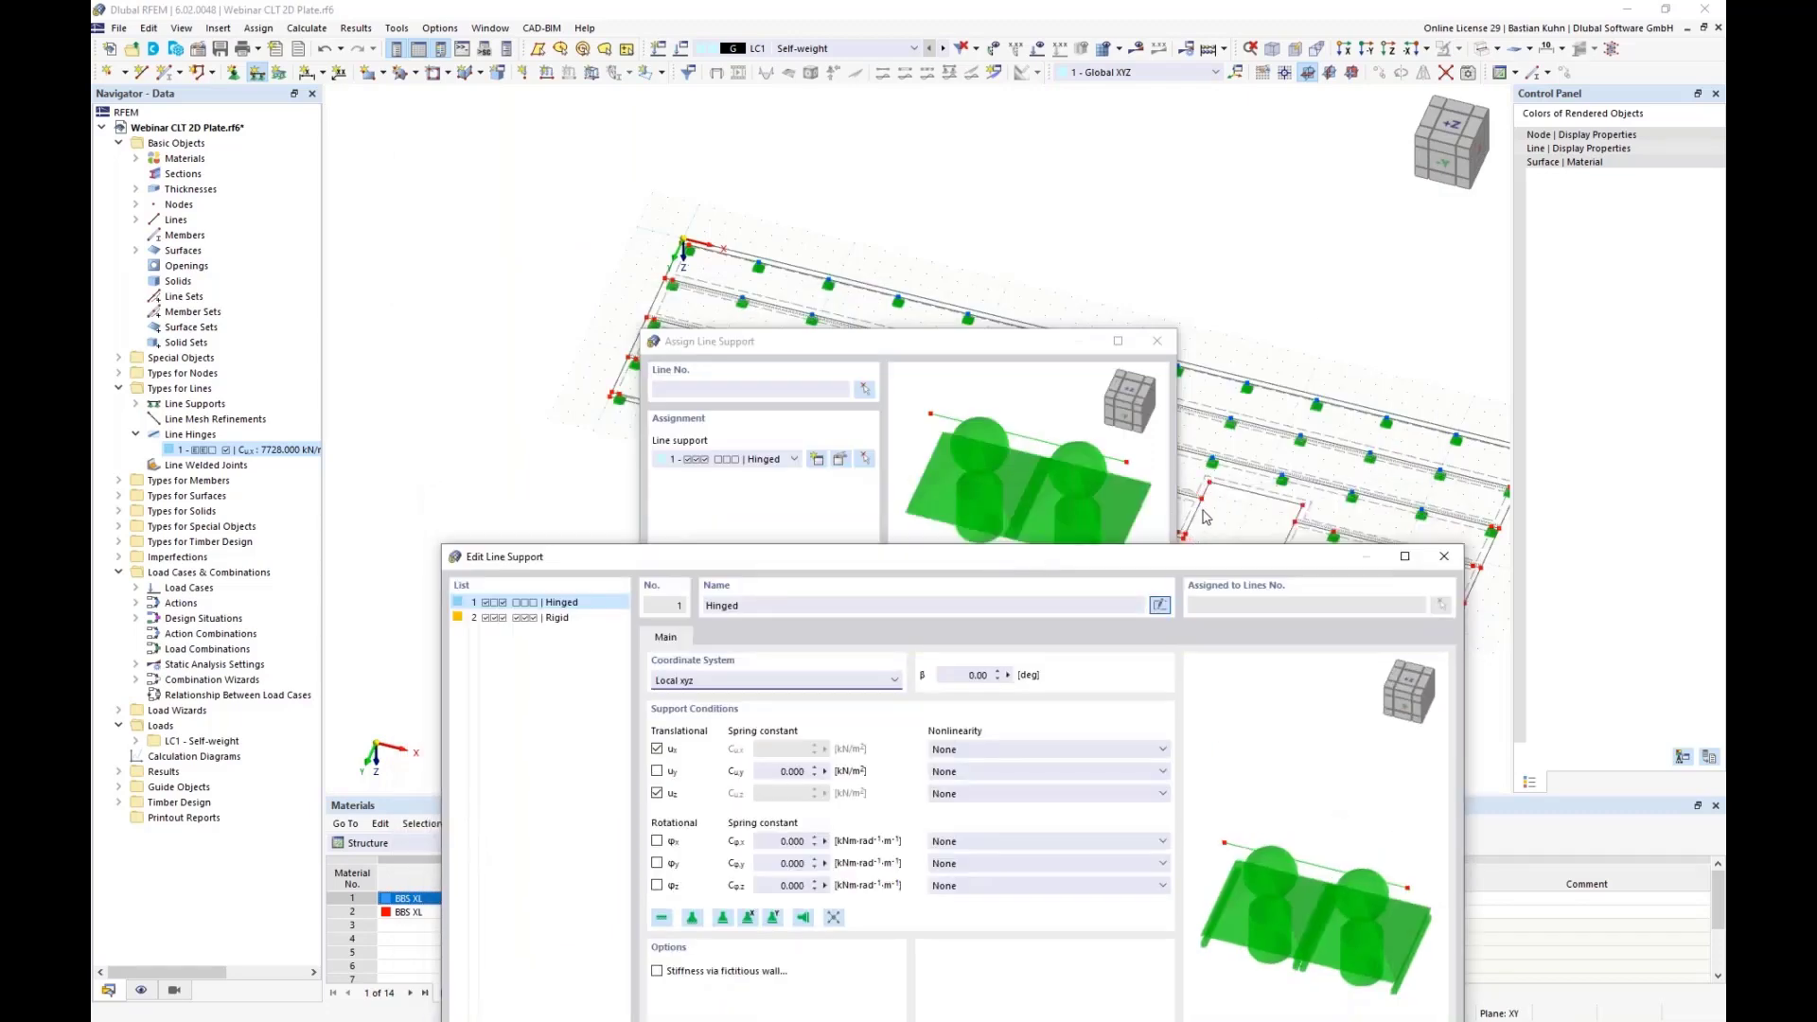
left_click_drag(1079, 558, 1031, 259)
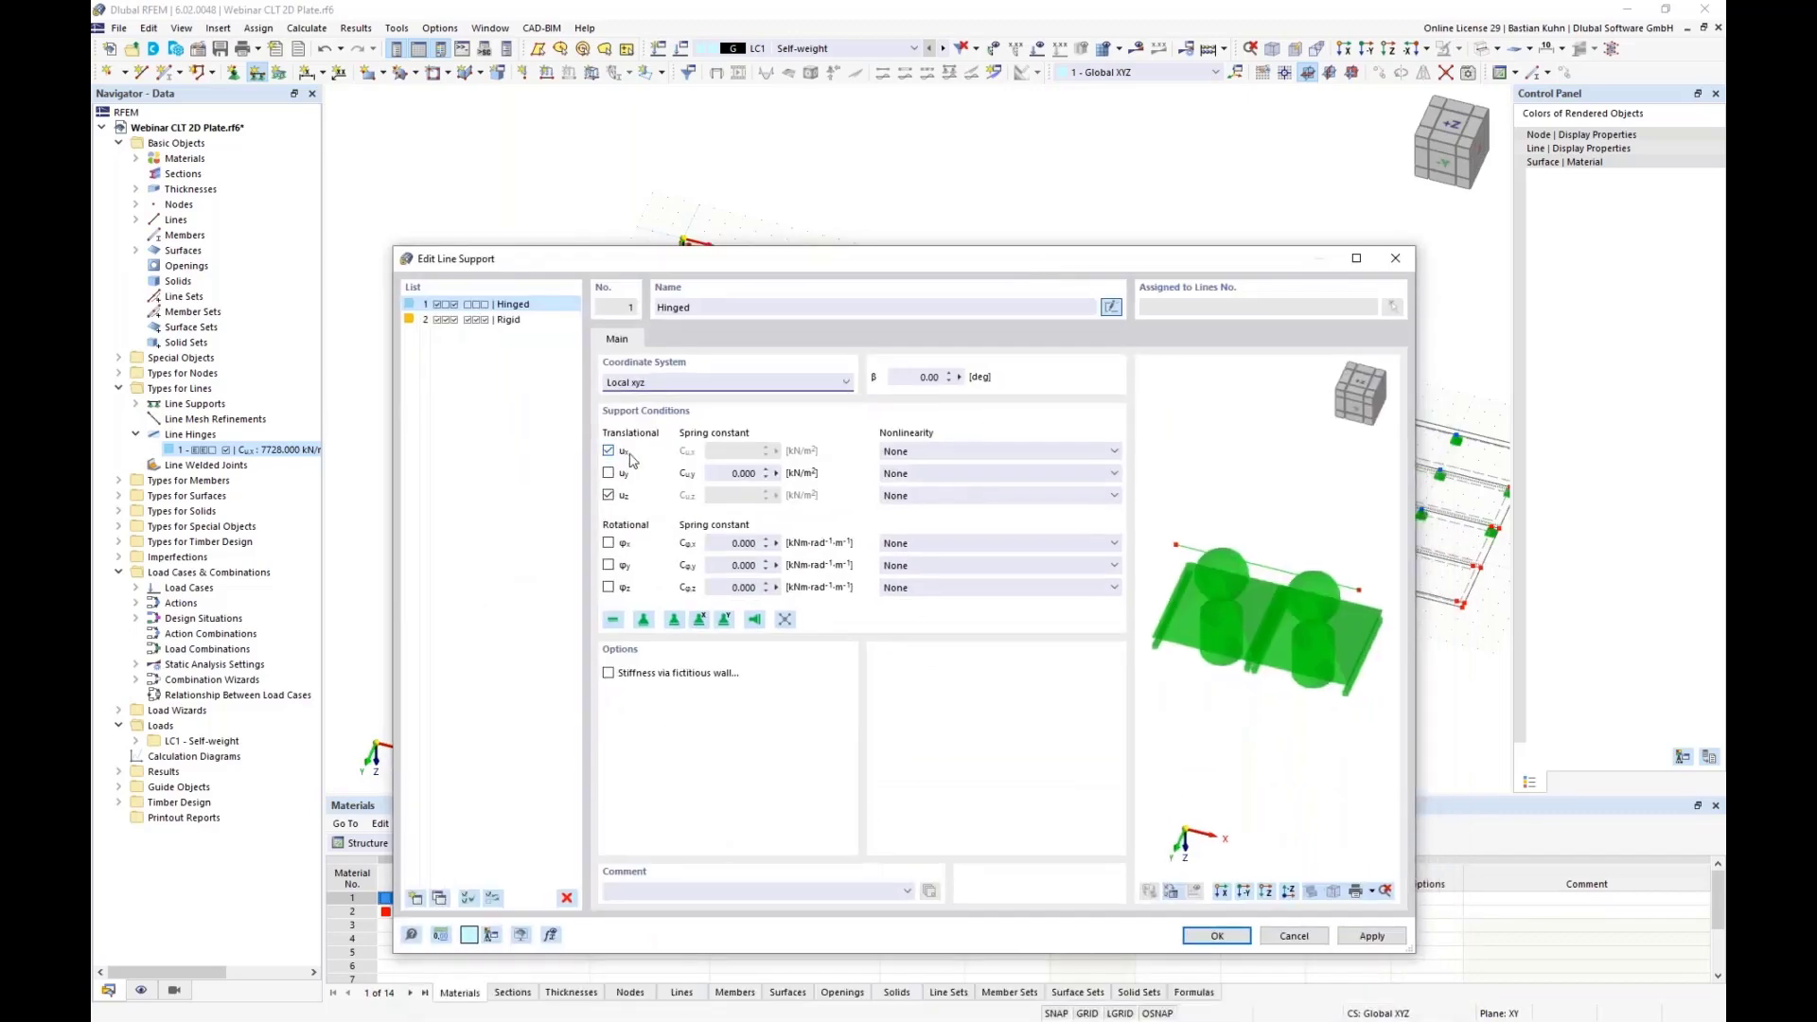
left_click(622, 454)
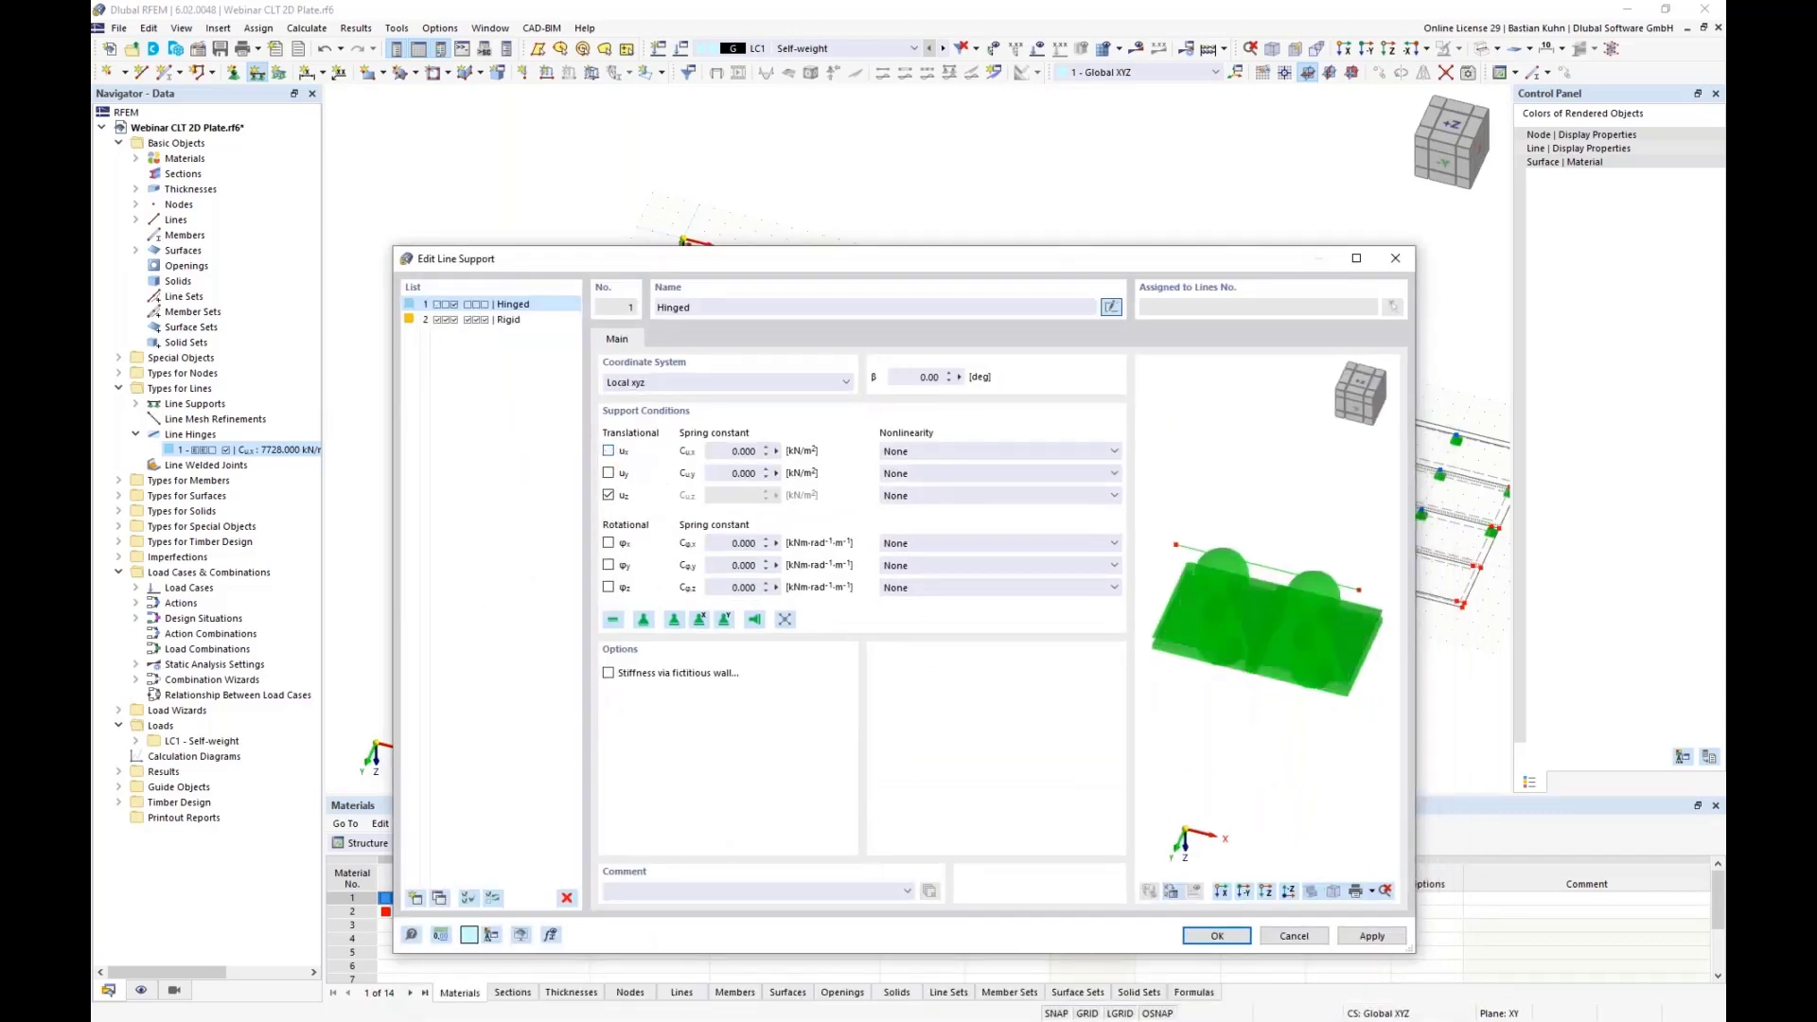
Begin the formula for the line support's x-translation spring constant with the global parameter k_ser and a multiplication sign
left_click(777, 453)
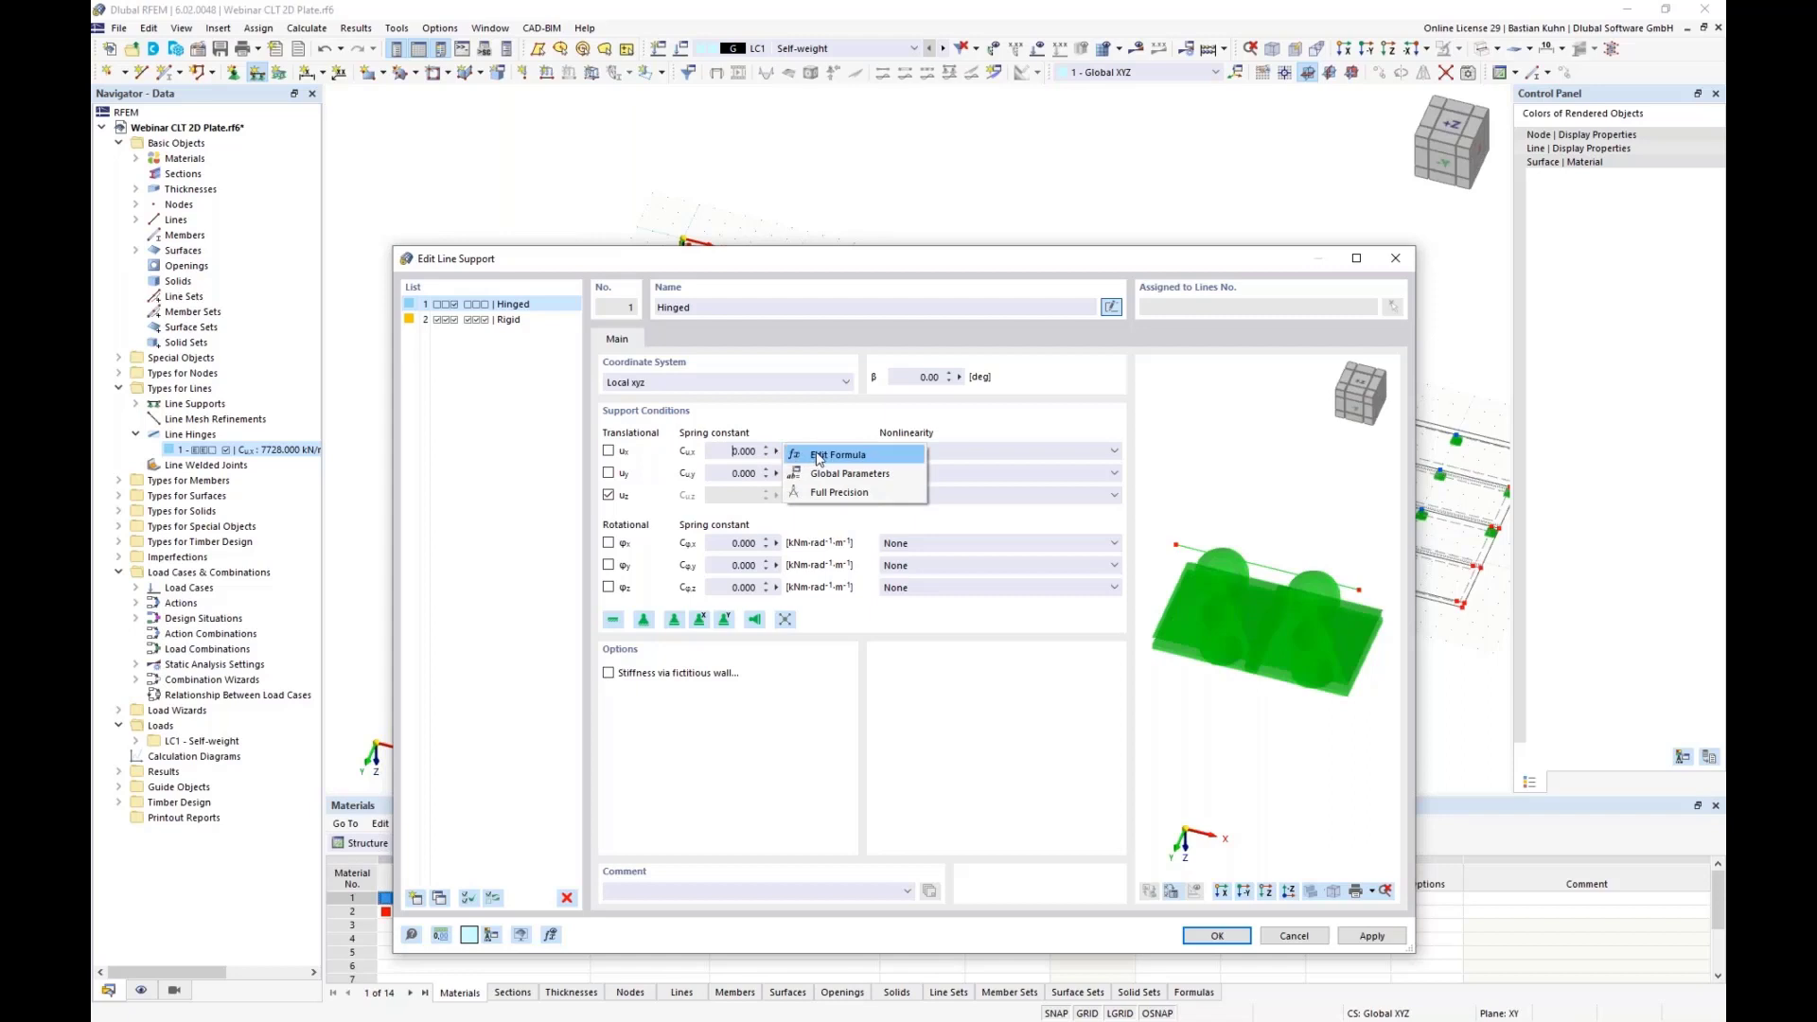
left_click(819, 456)
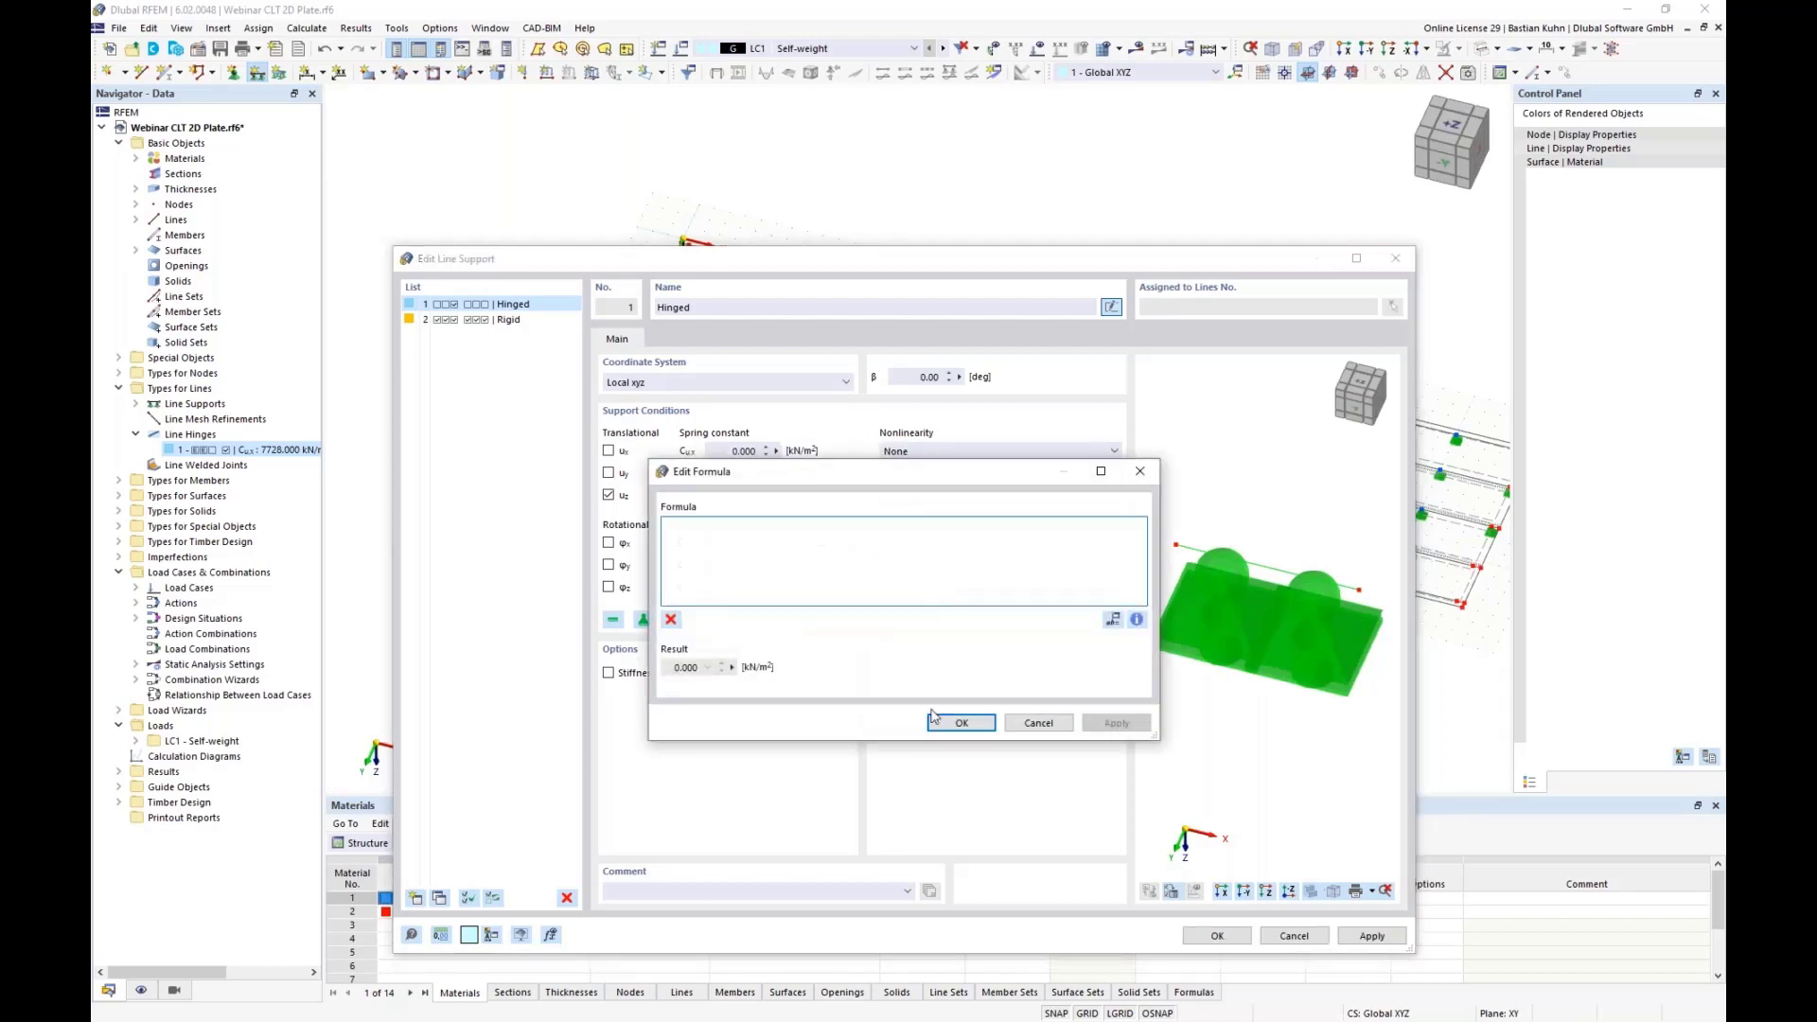
left_click(1114, 620)
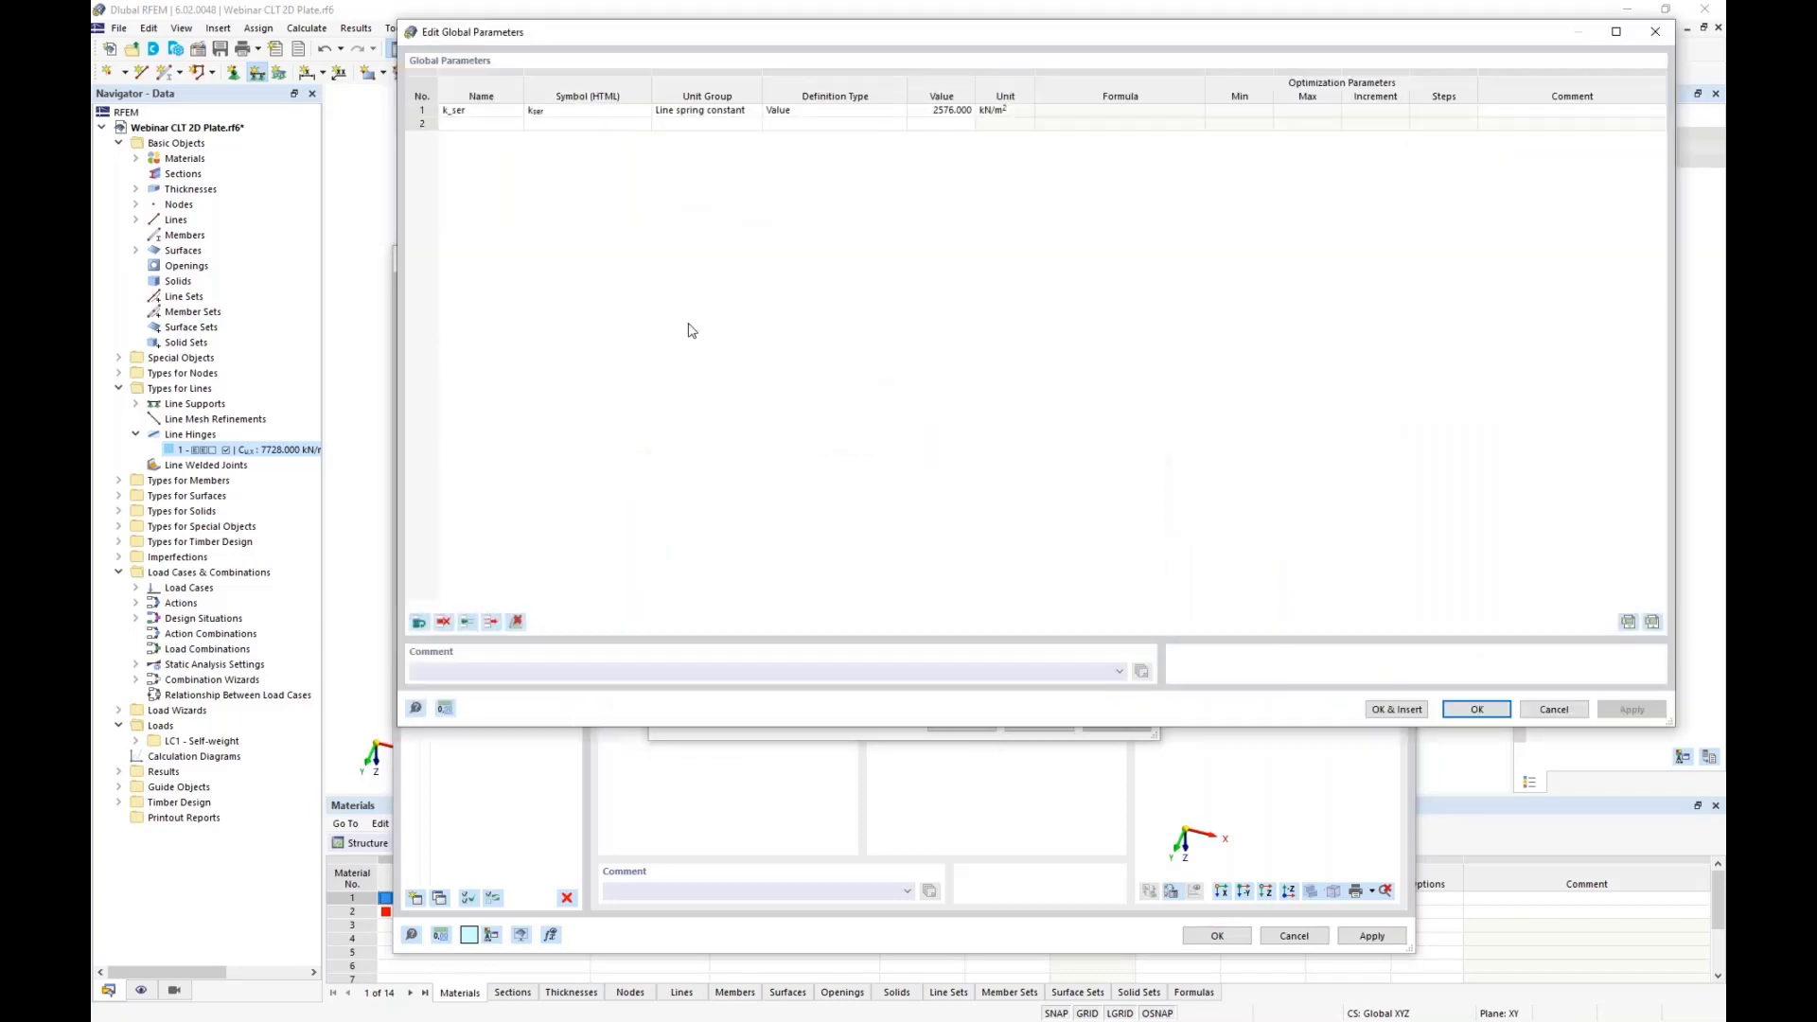
double_click(454, 111)
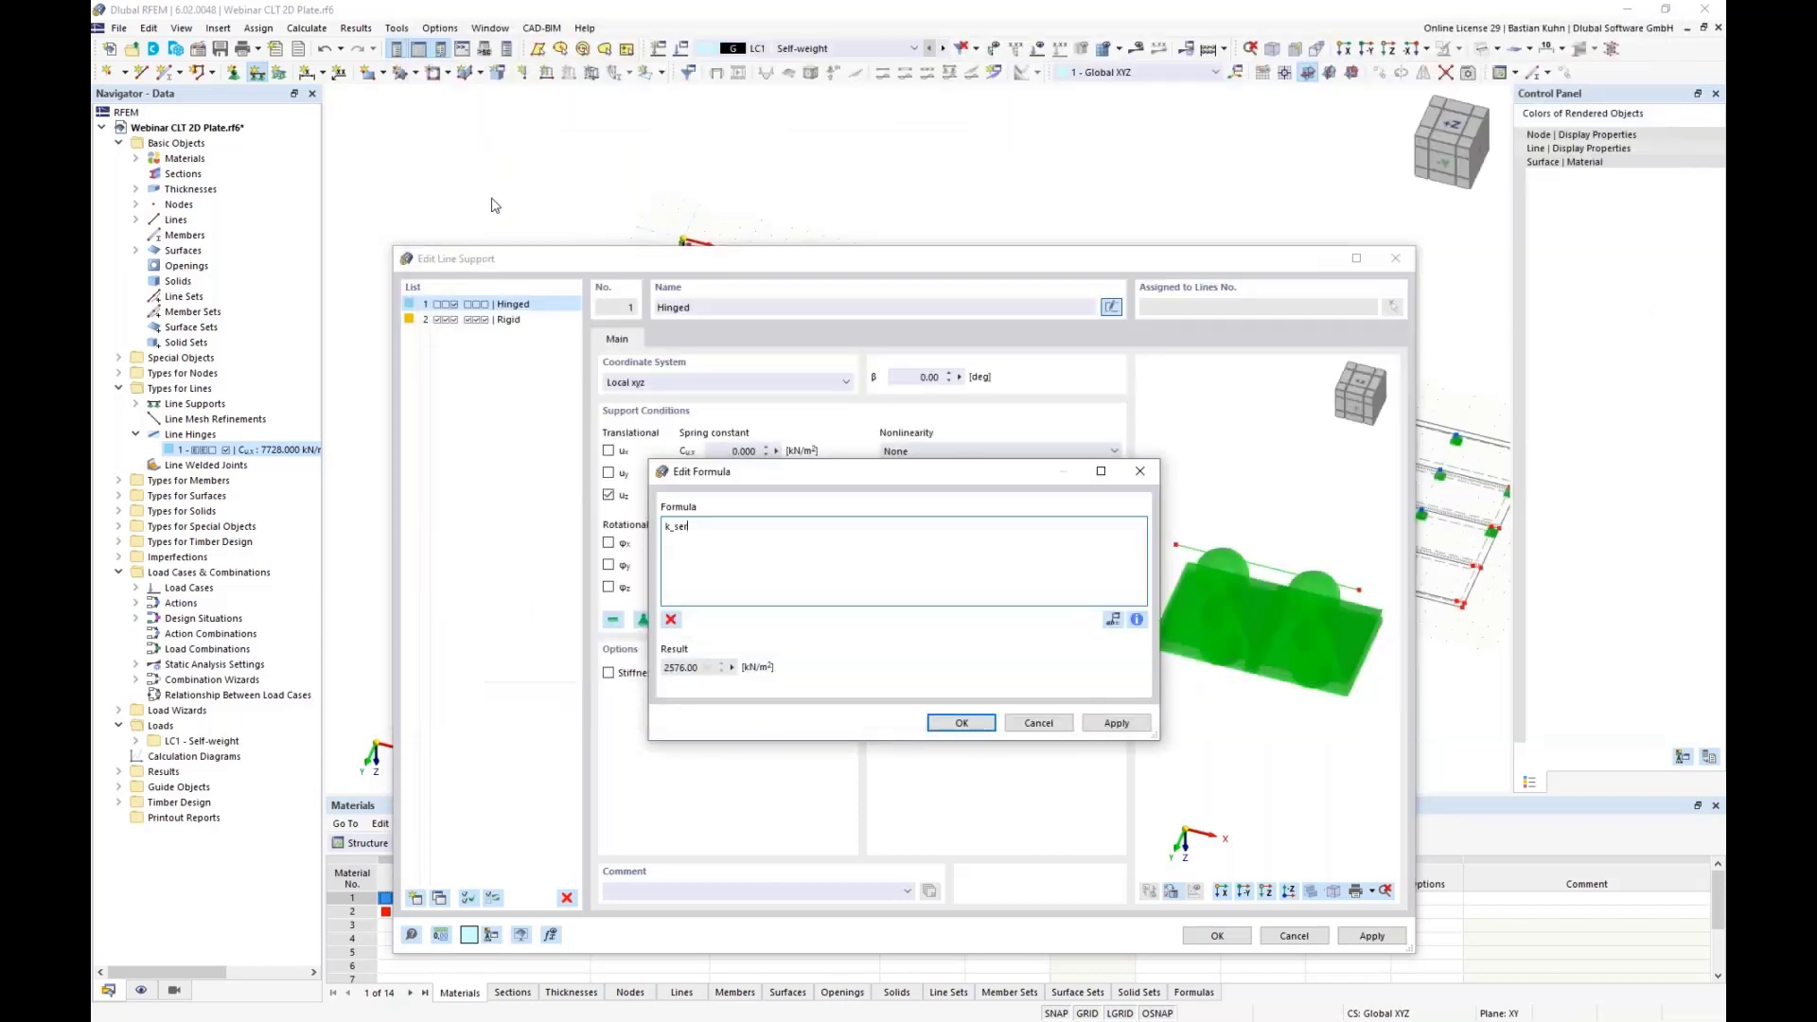
type("*")
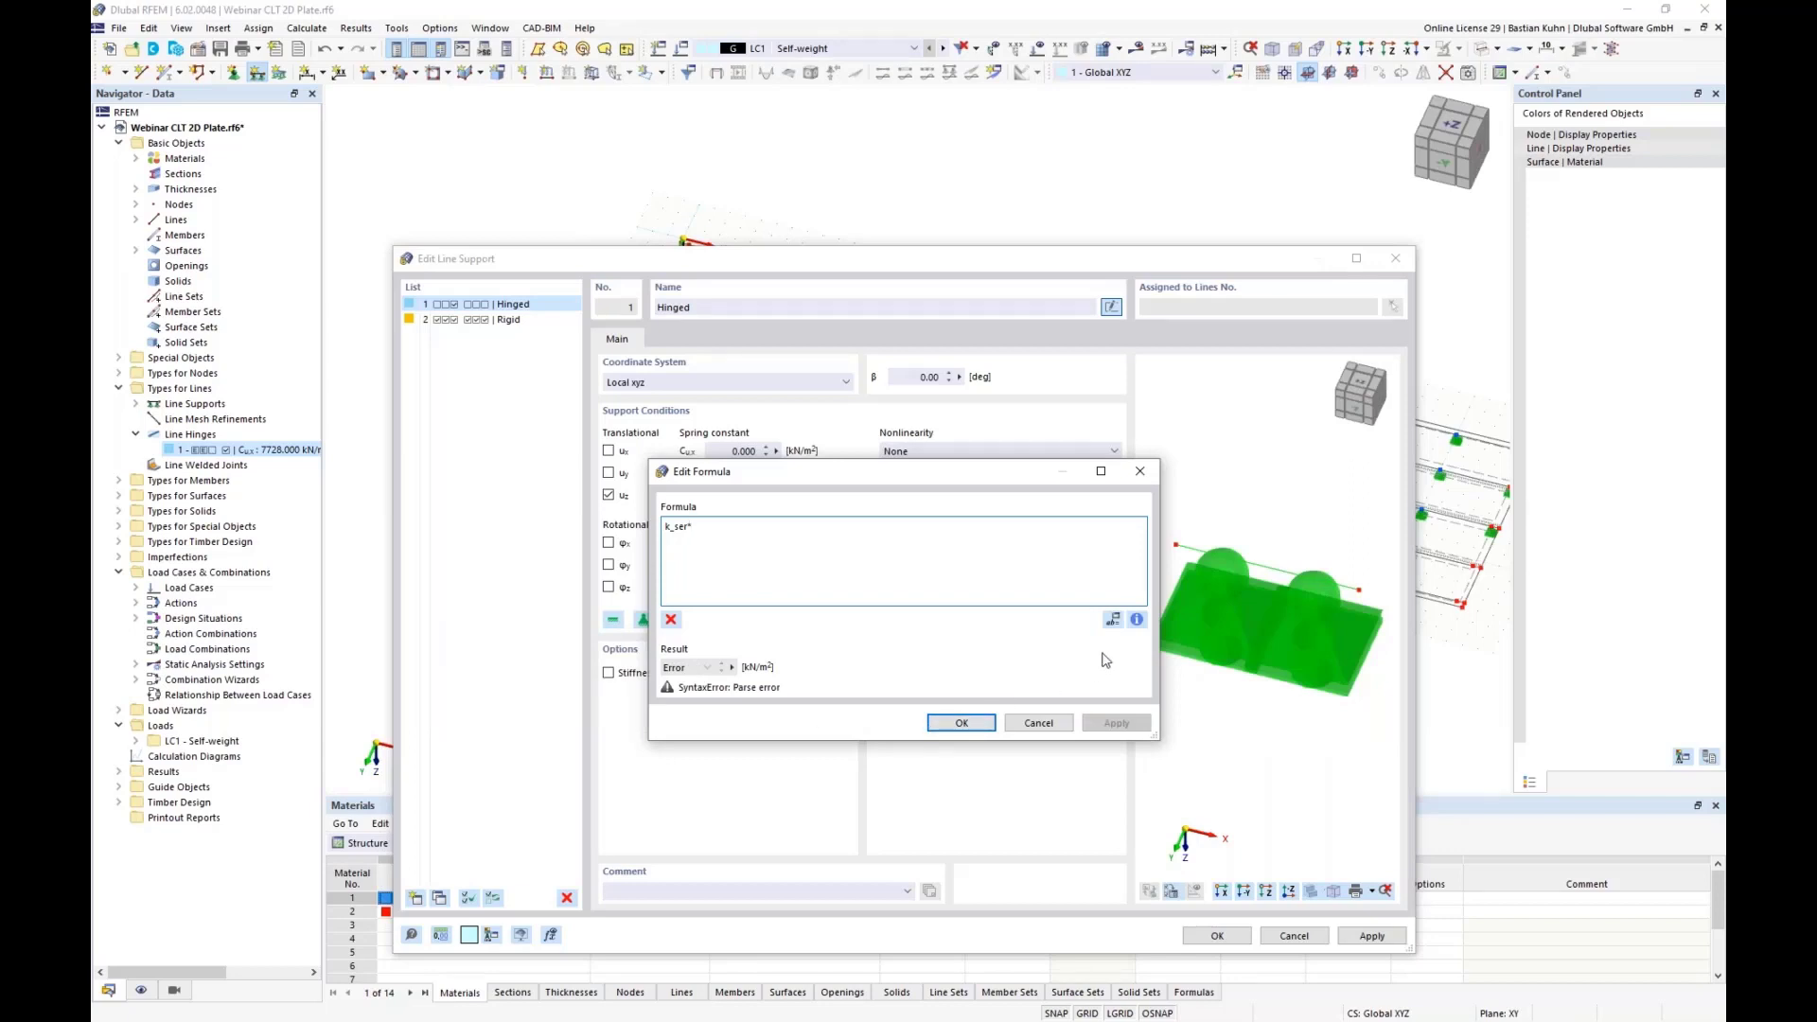
Insert the line_supports comment property into the spring formula with index 1, giving k_ser*line_supports[1].comment
left_click(1136, 621)
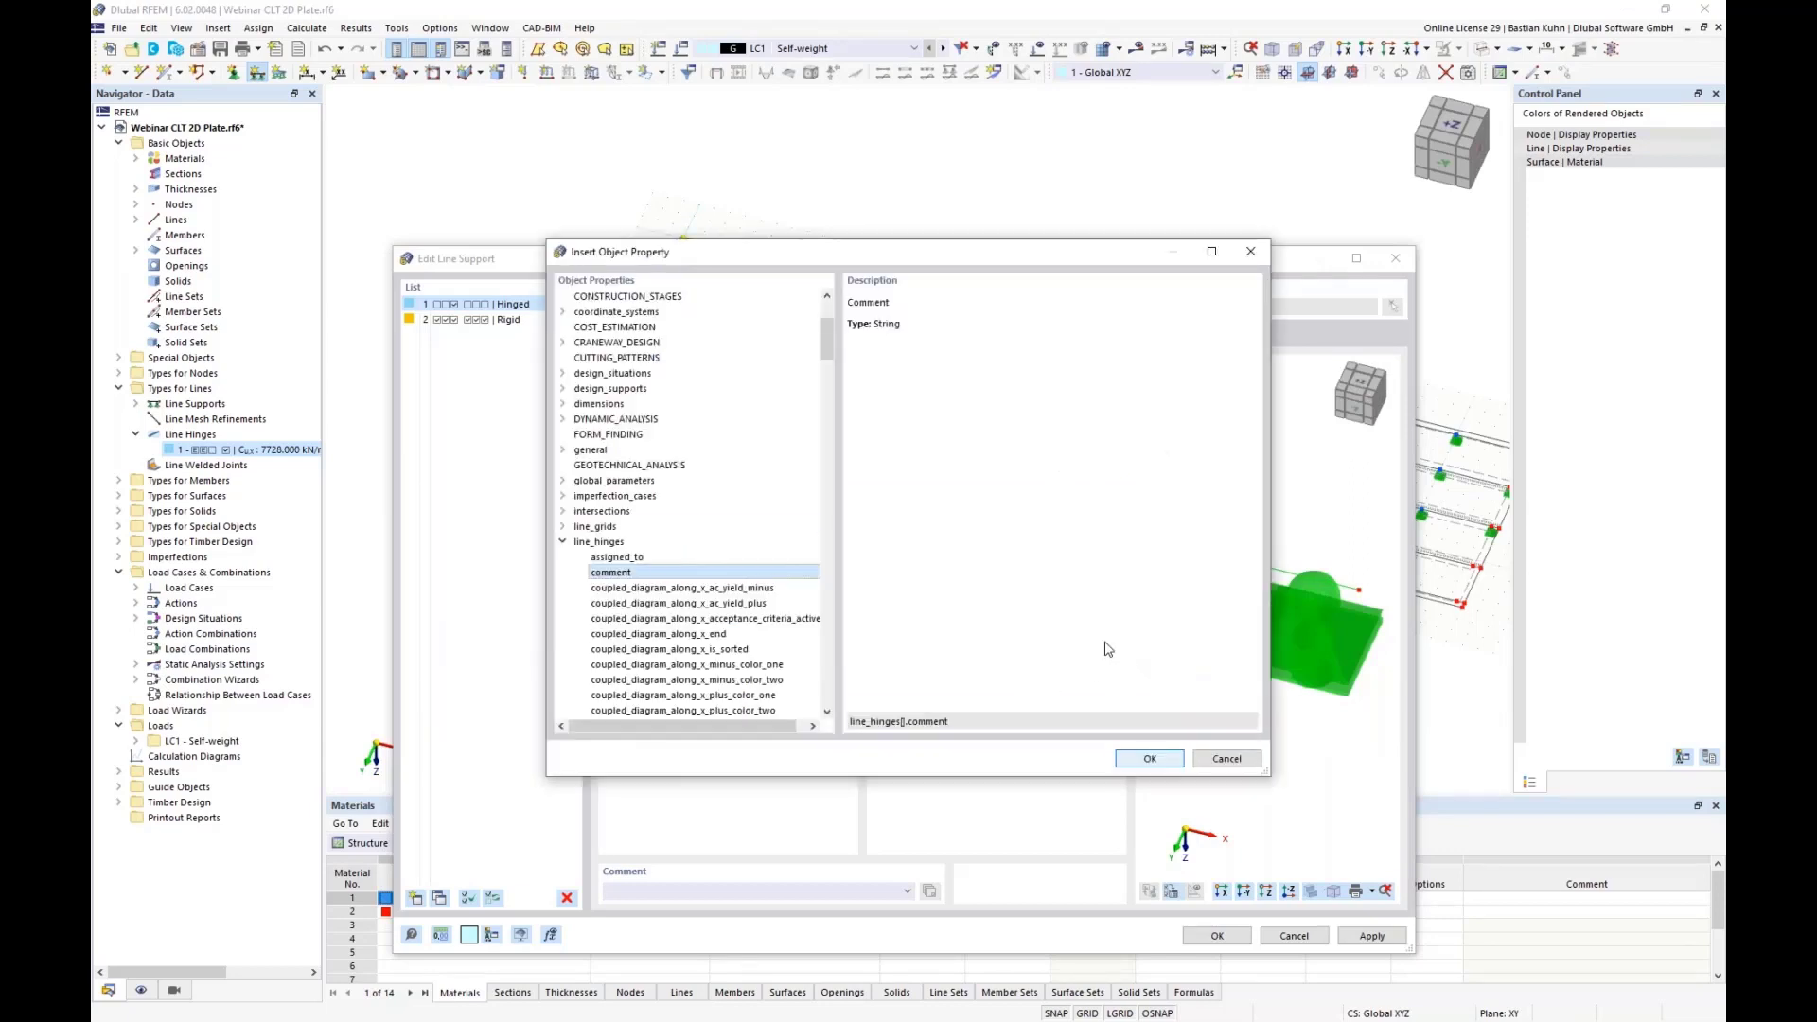
left_click(564, 543)
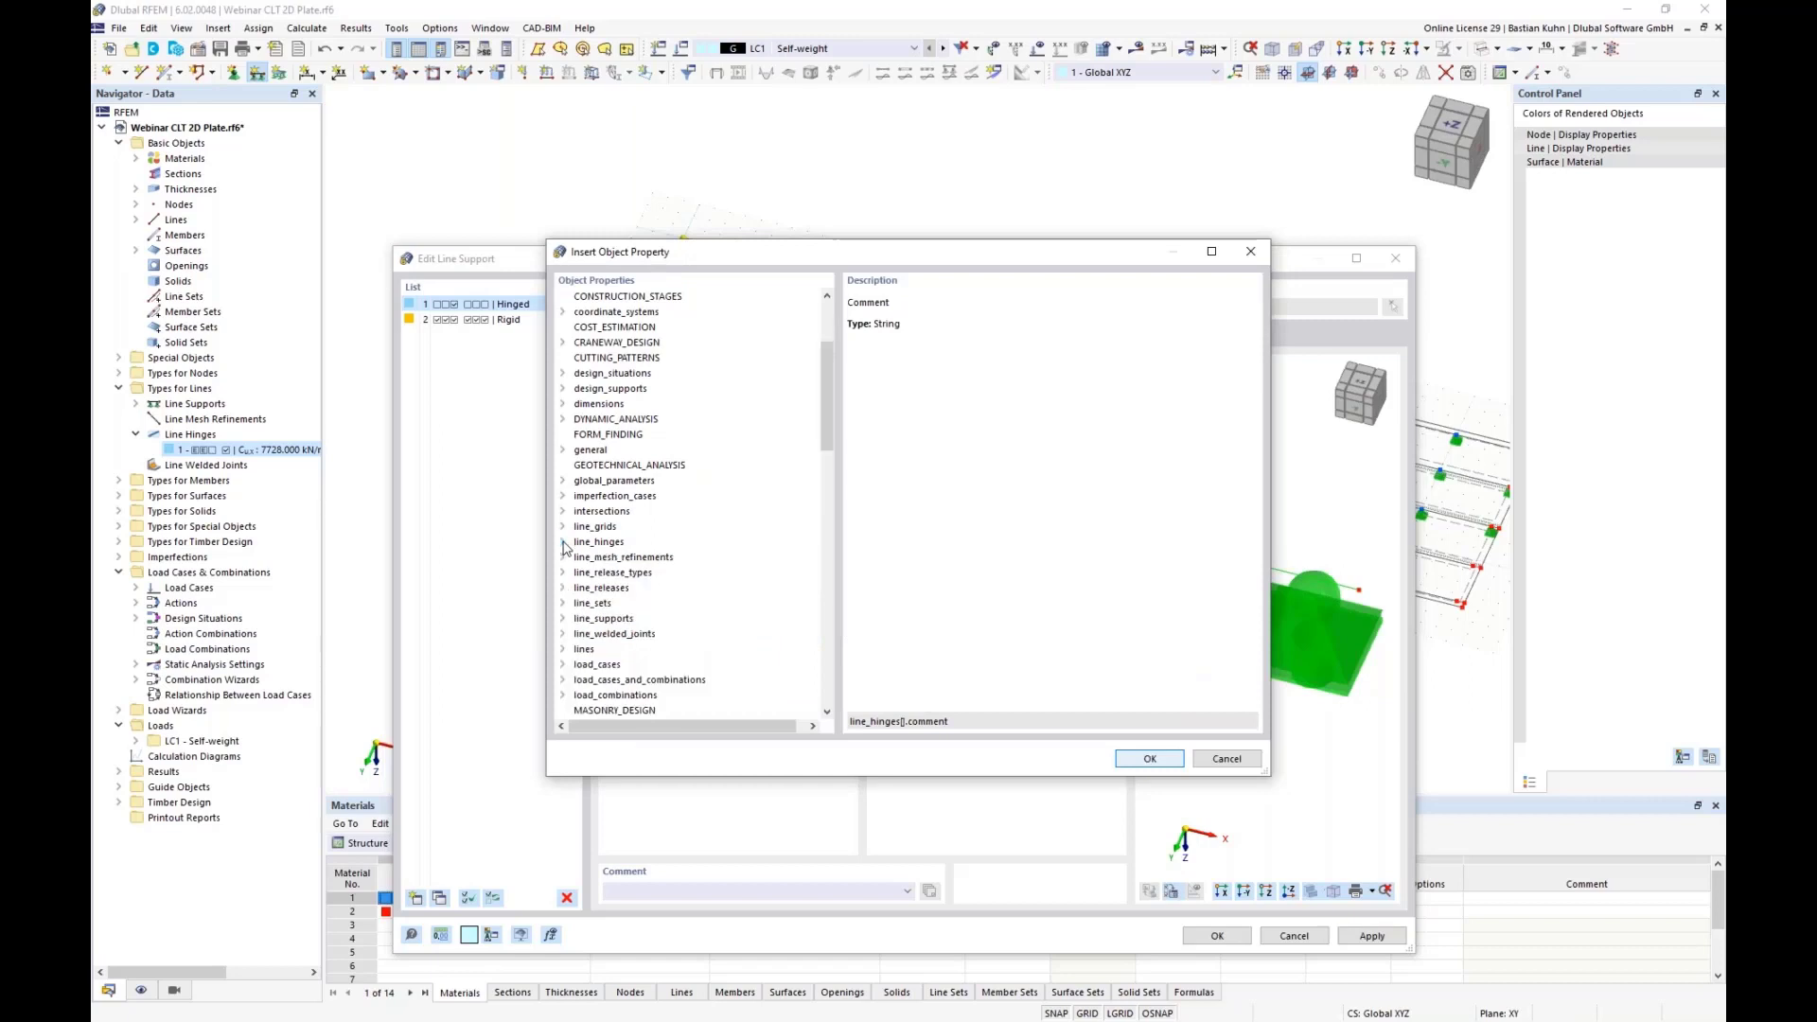
left_click(563, 618)
scroll(584, 642, "down", 4)
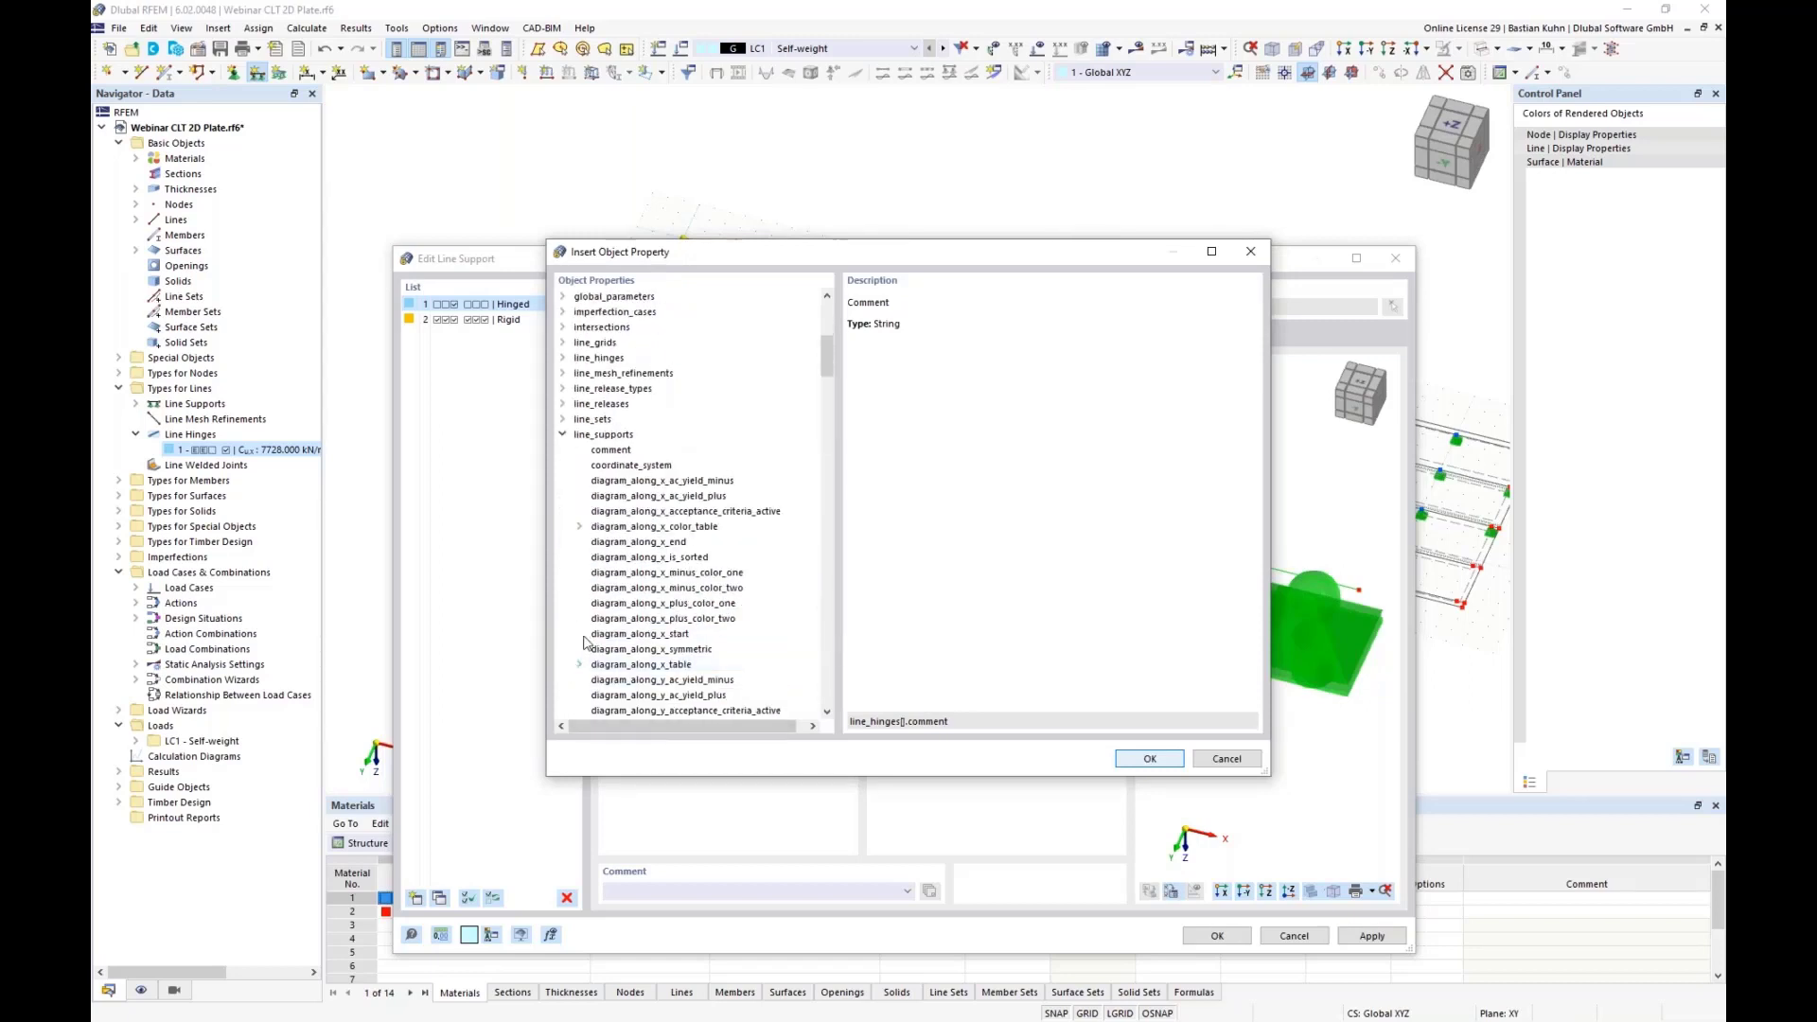
left_click(610, 450)
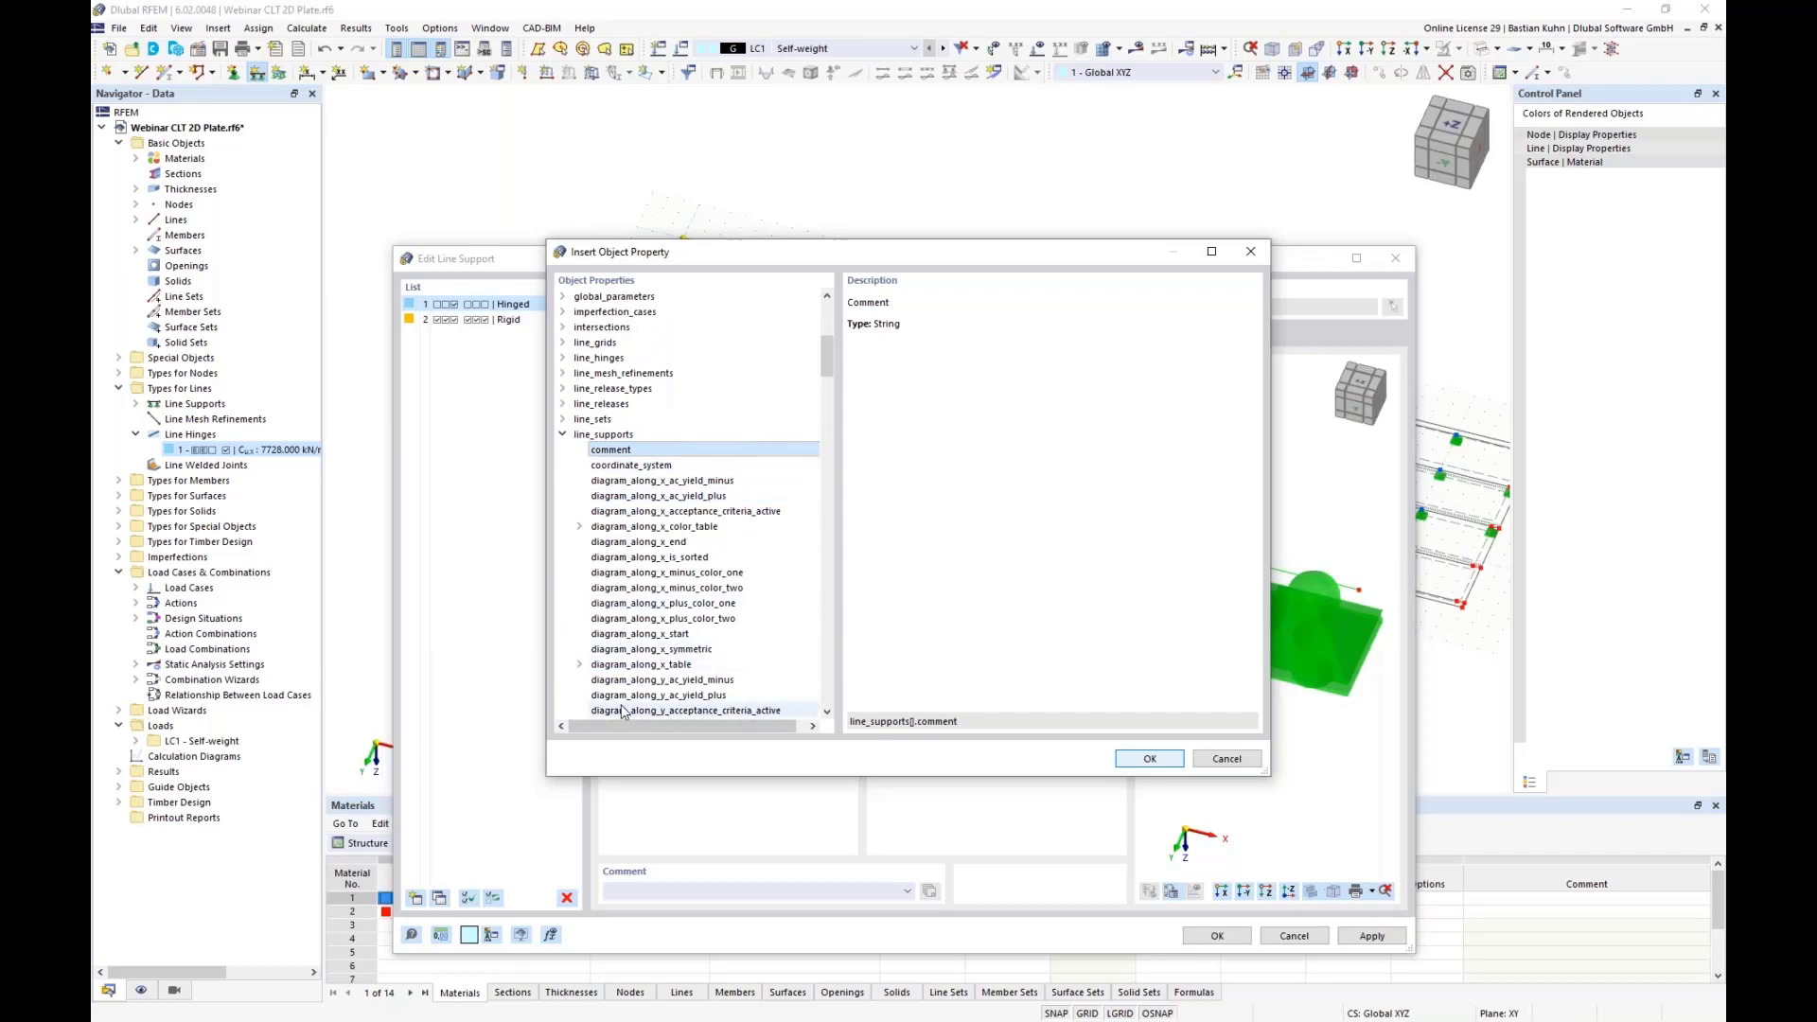
scroll(643, 662, "down", 7)
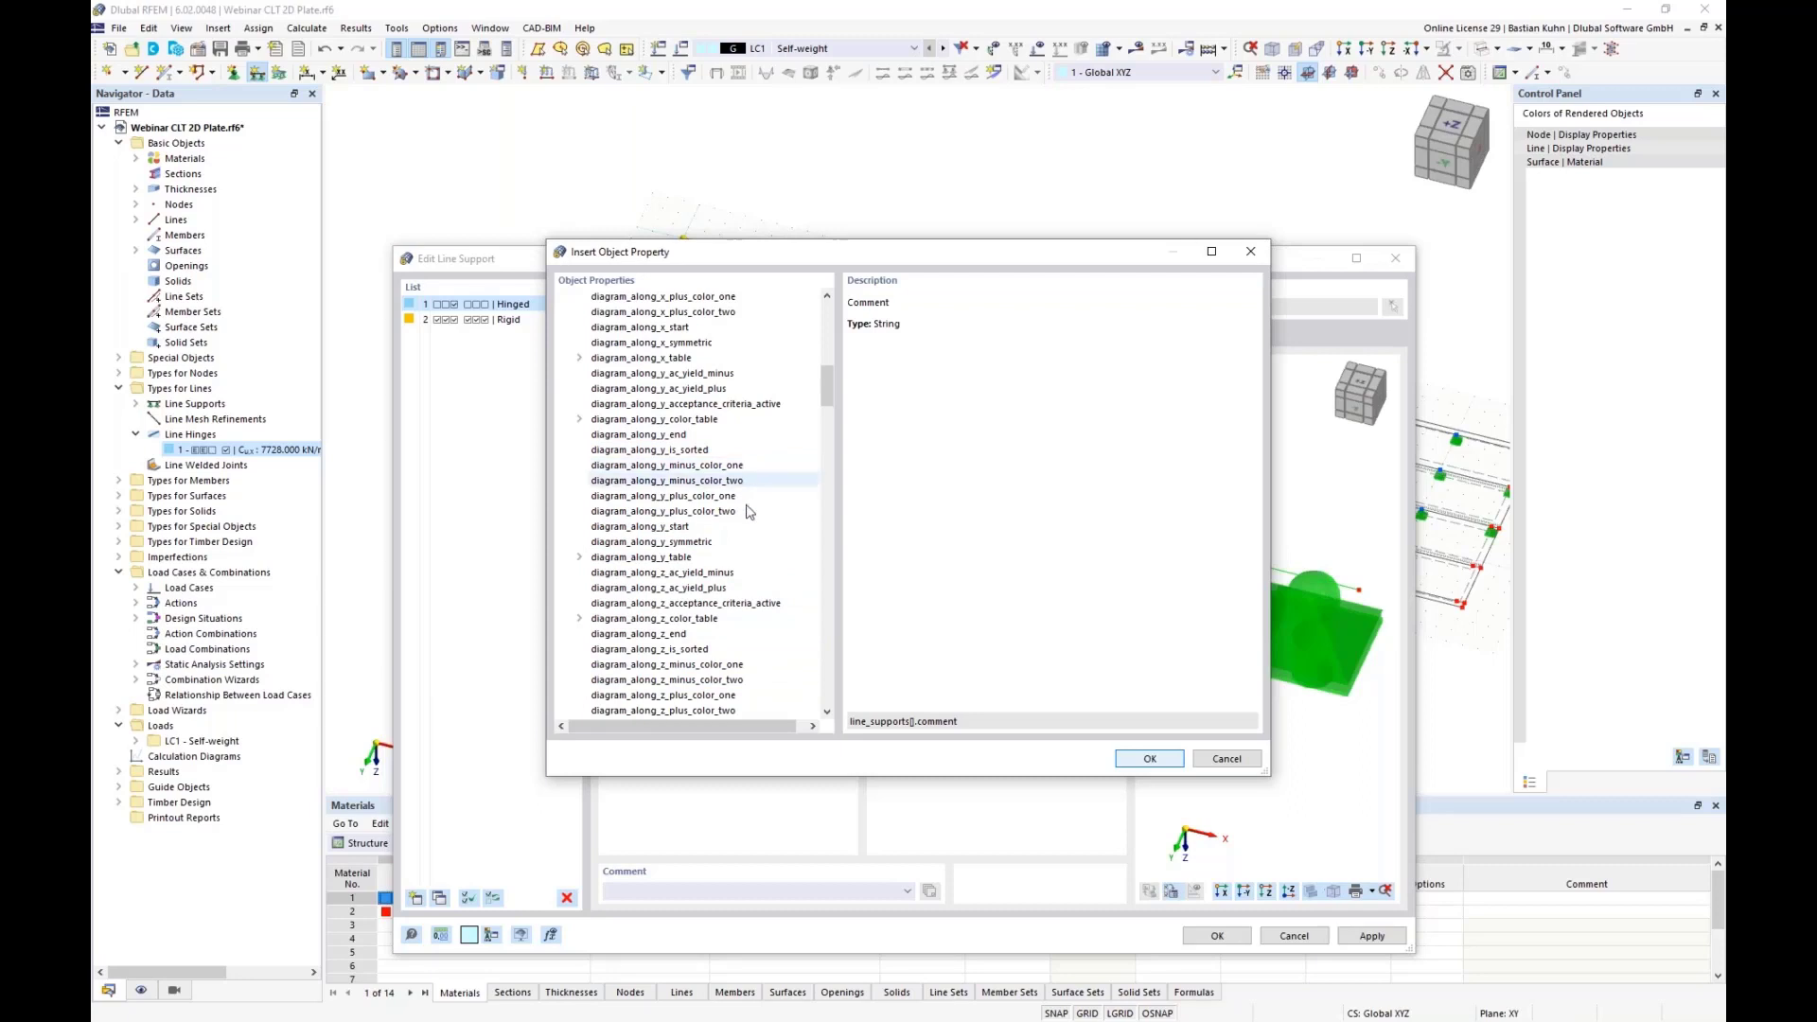
scroll(758, 473, "down", 6)
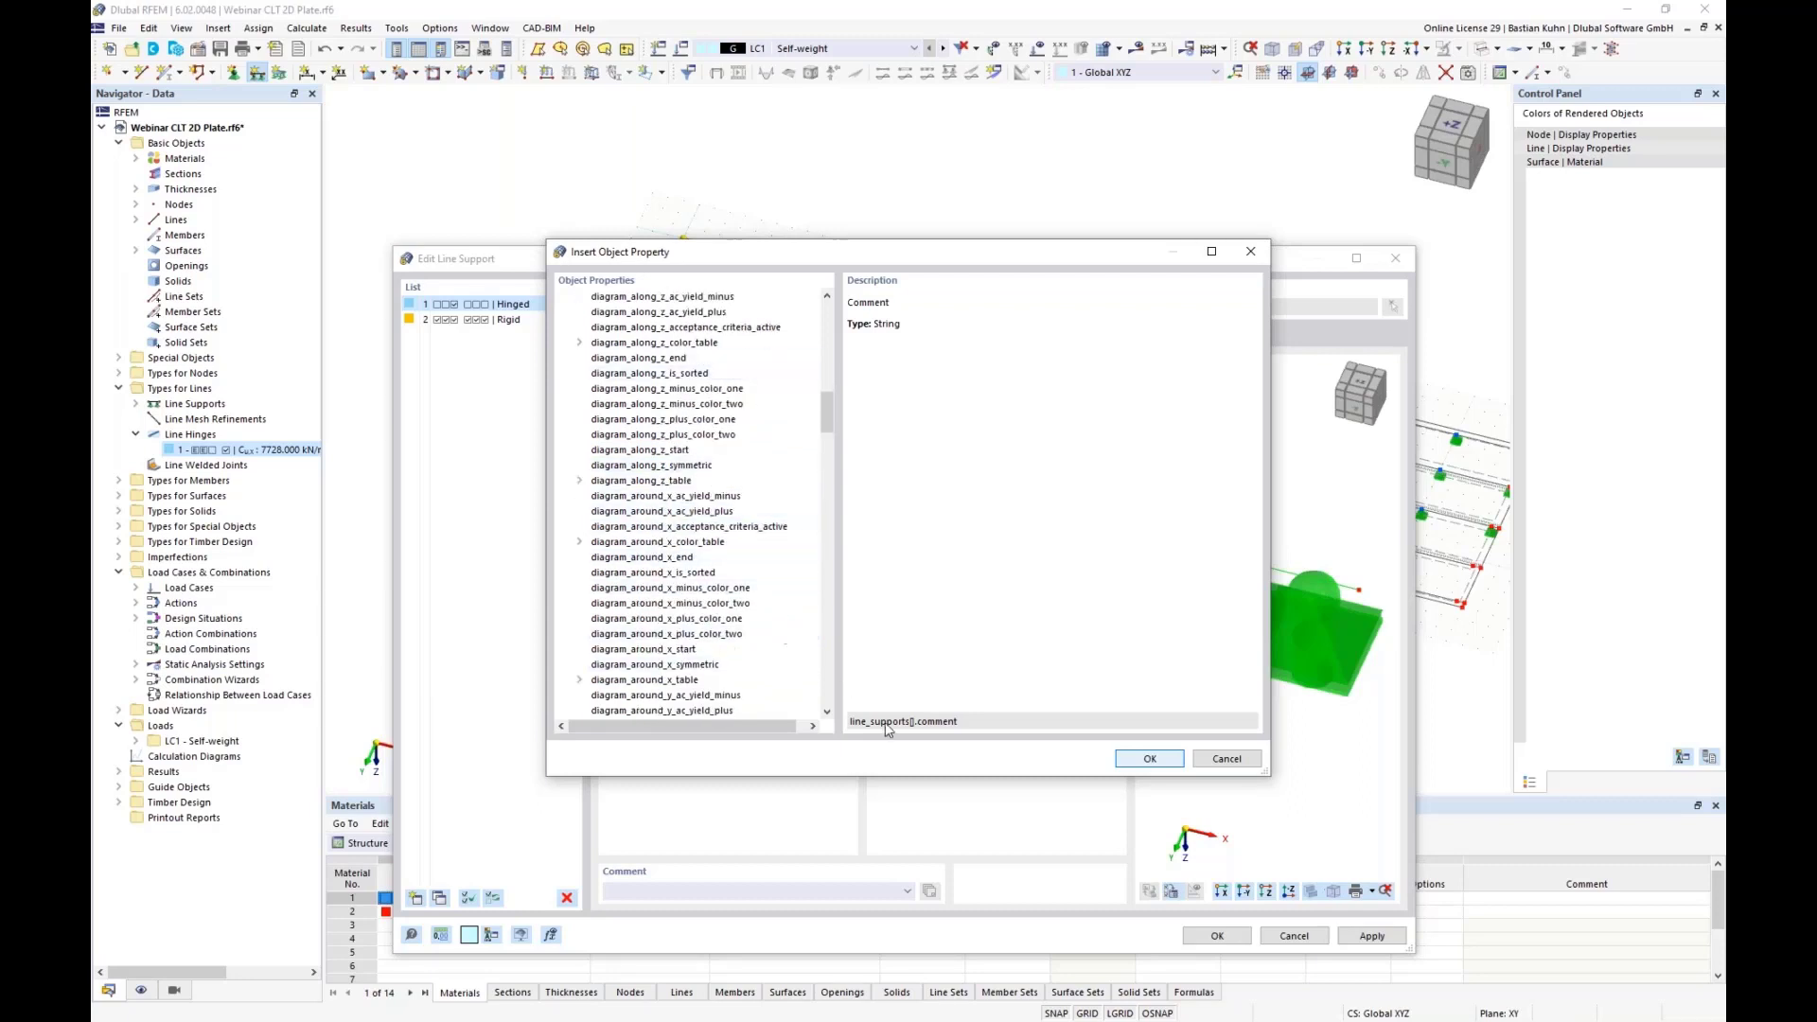
left_click(1123, 761)
type("1].comment")
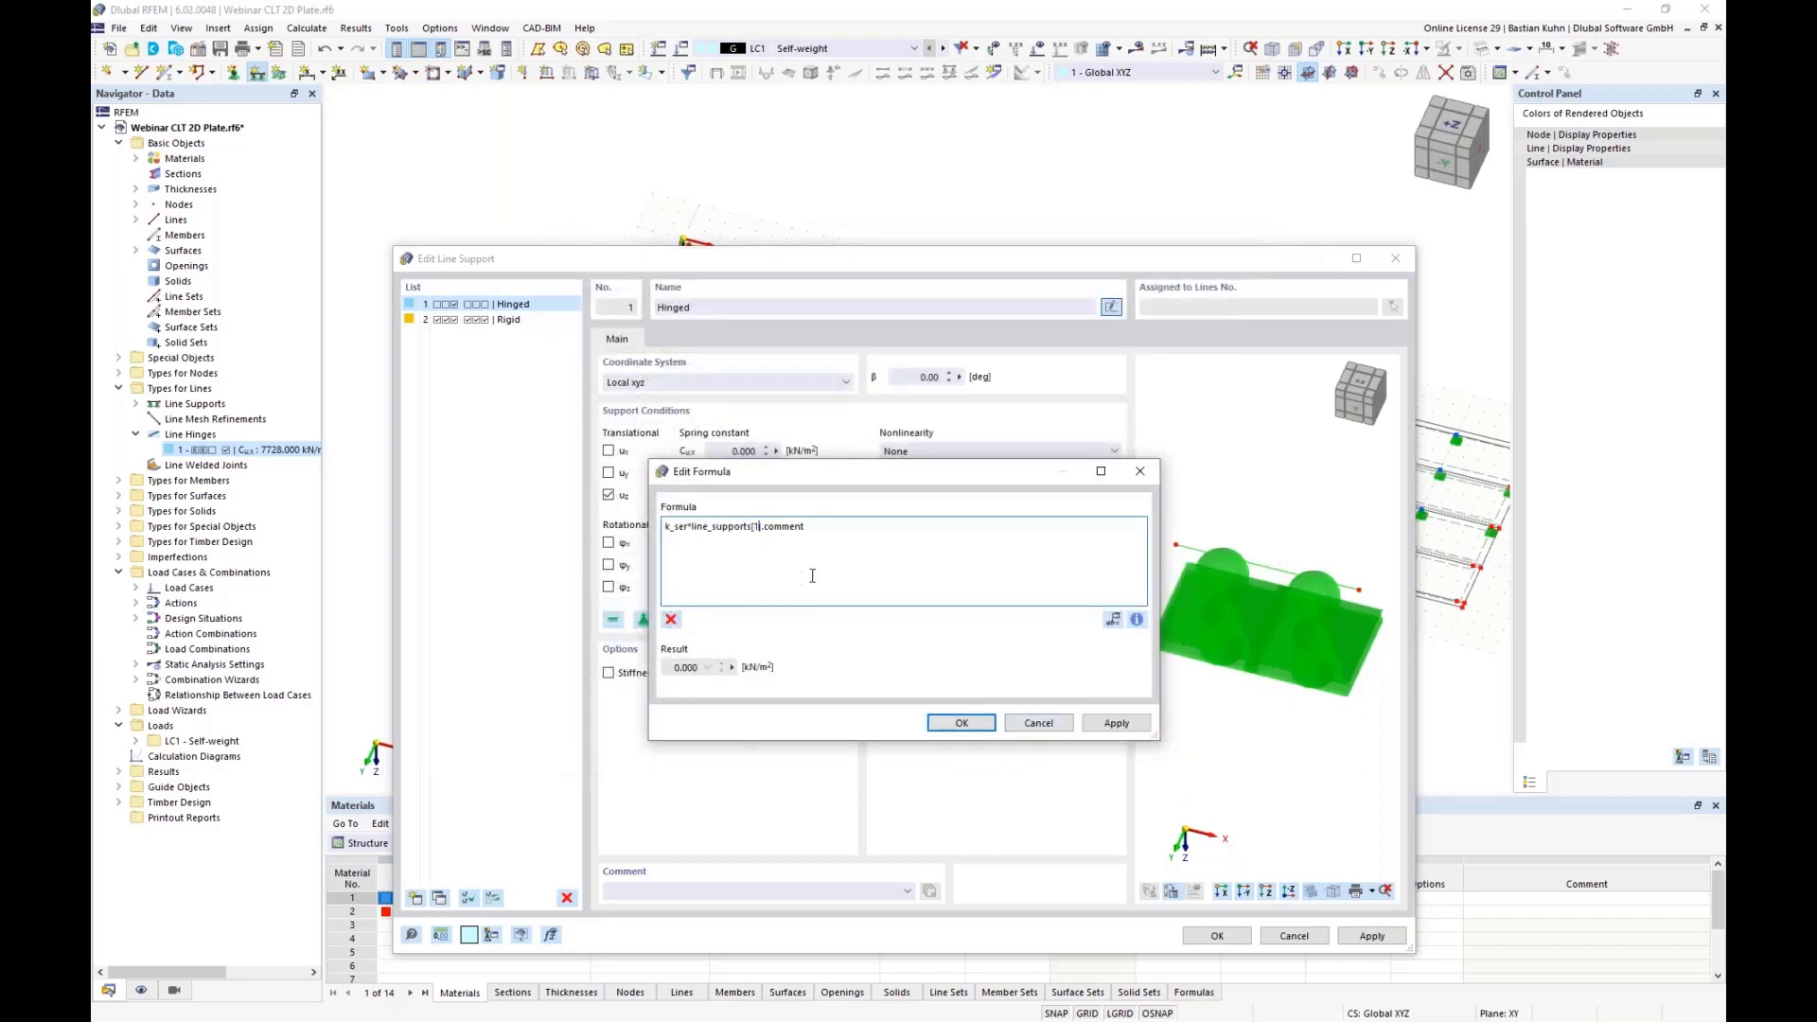
Complete the spring formula with .slice(0,1) and enter "3 Screws" as the line support's comment
type(".slice(0,1")
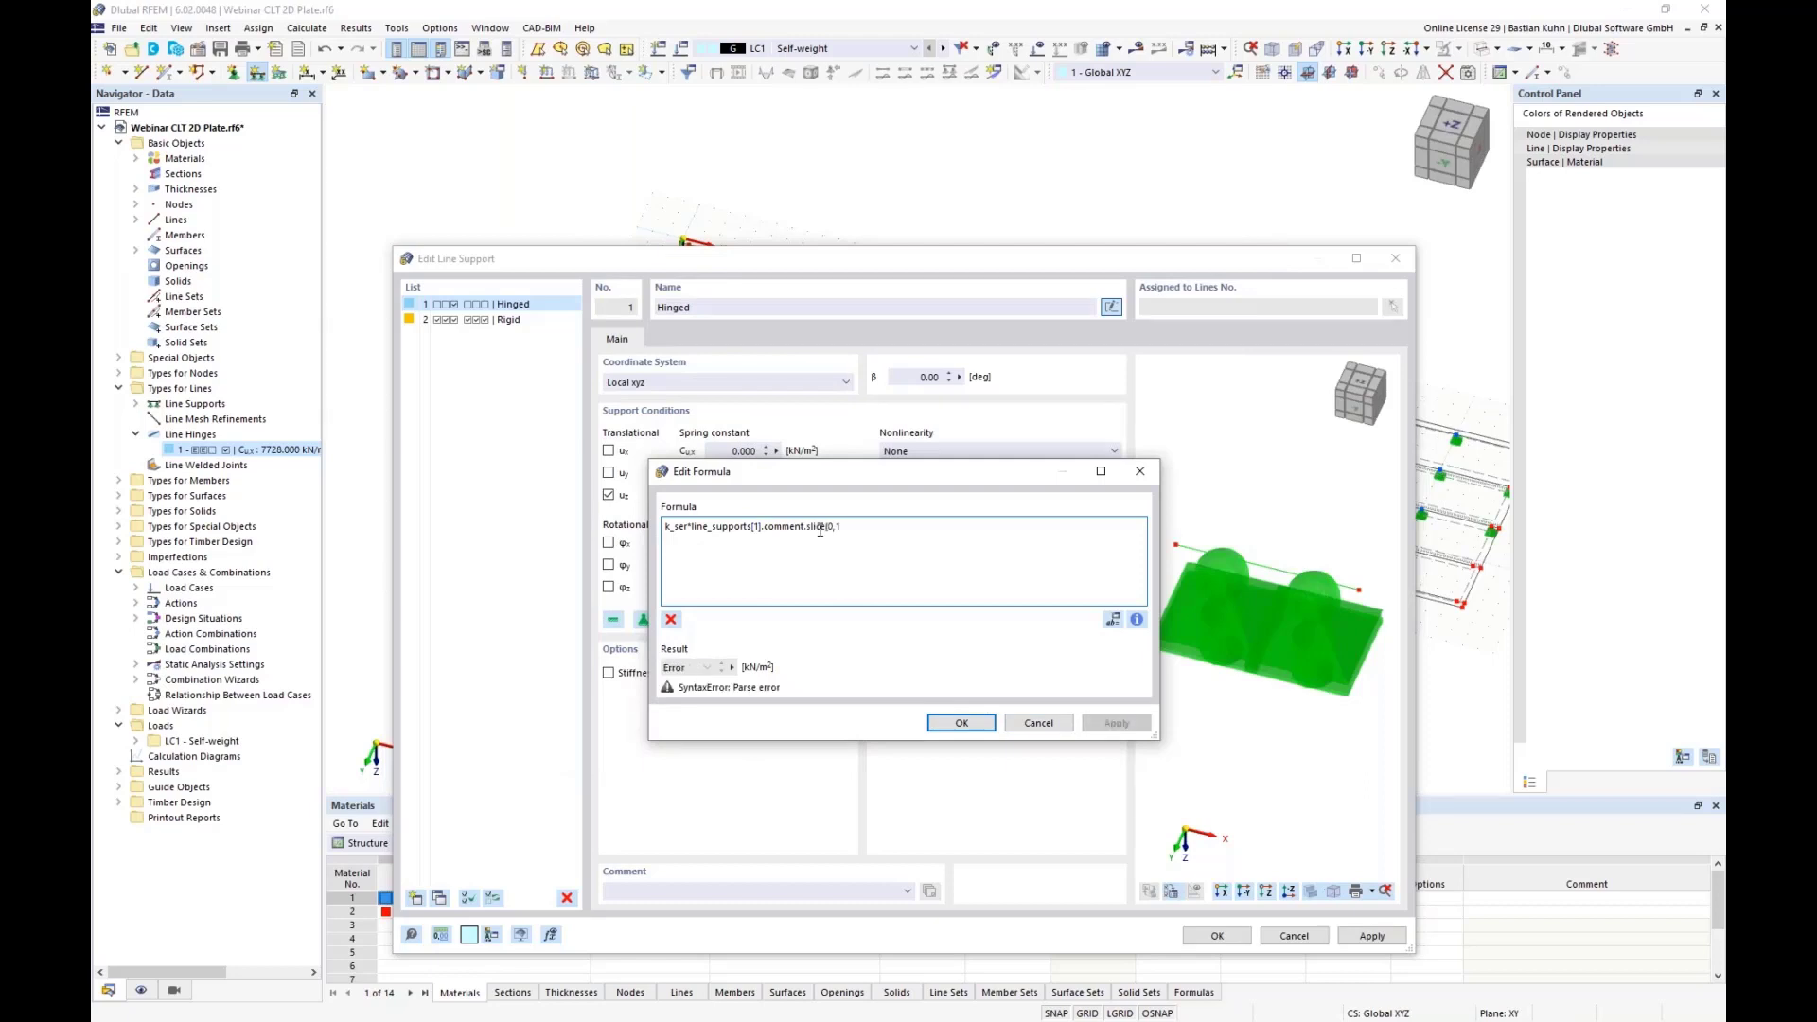
type(")")
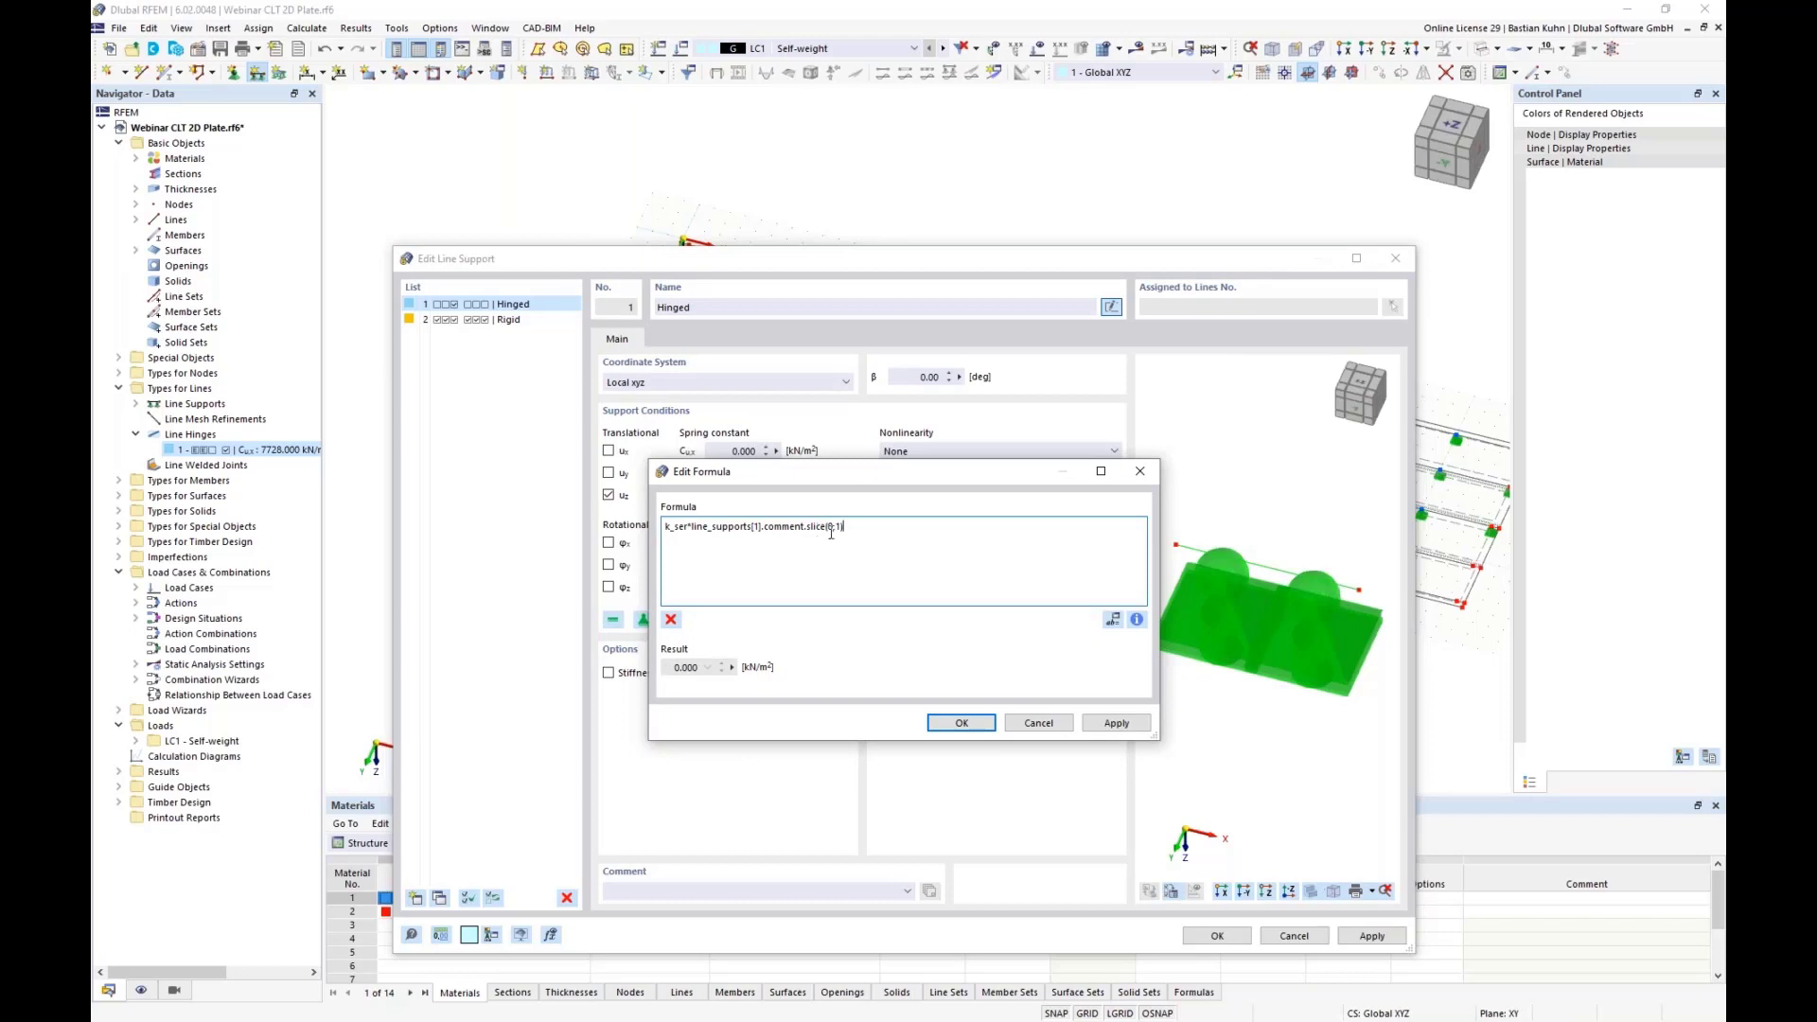
left_click(939, 727)
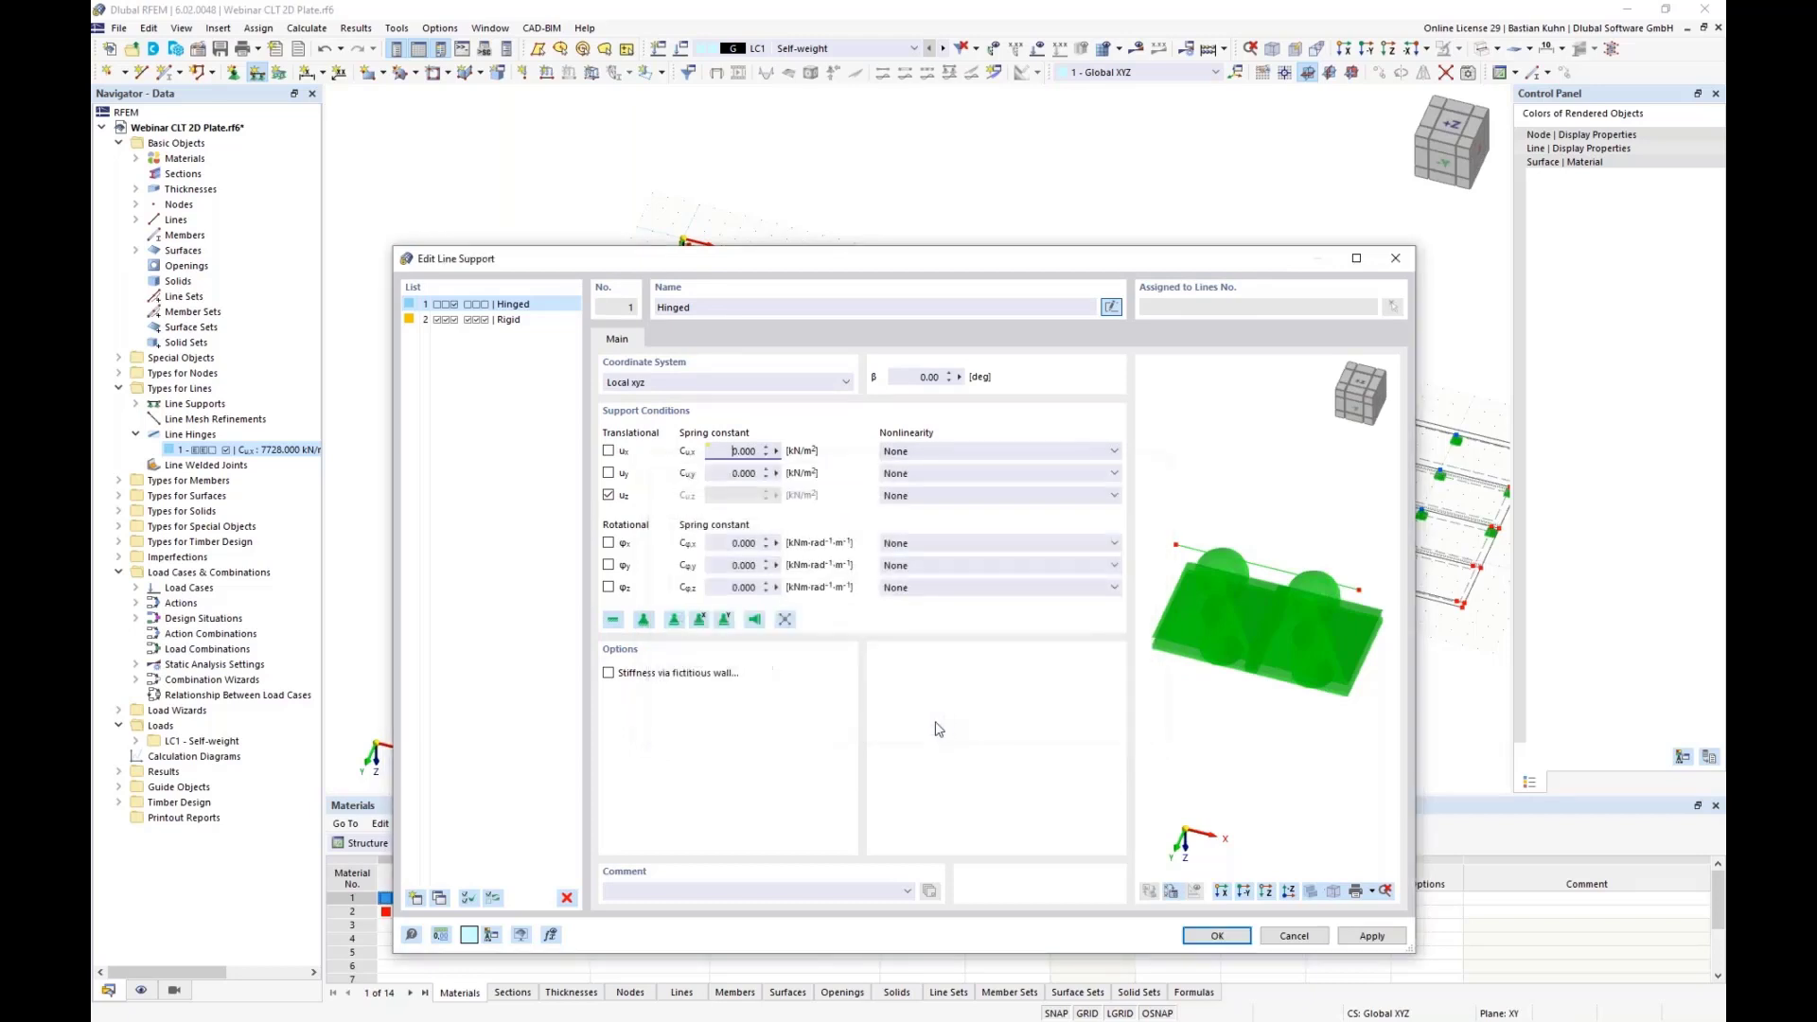
left_click(620, 890)
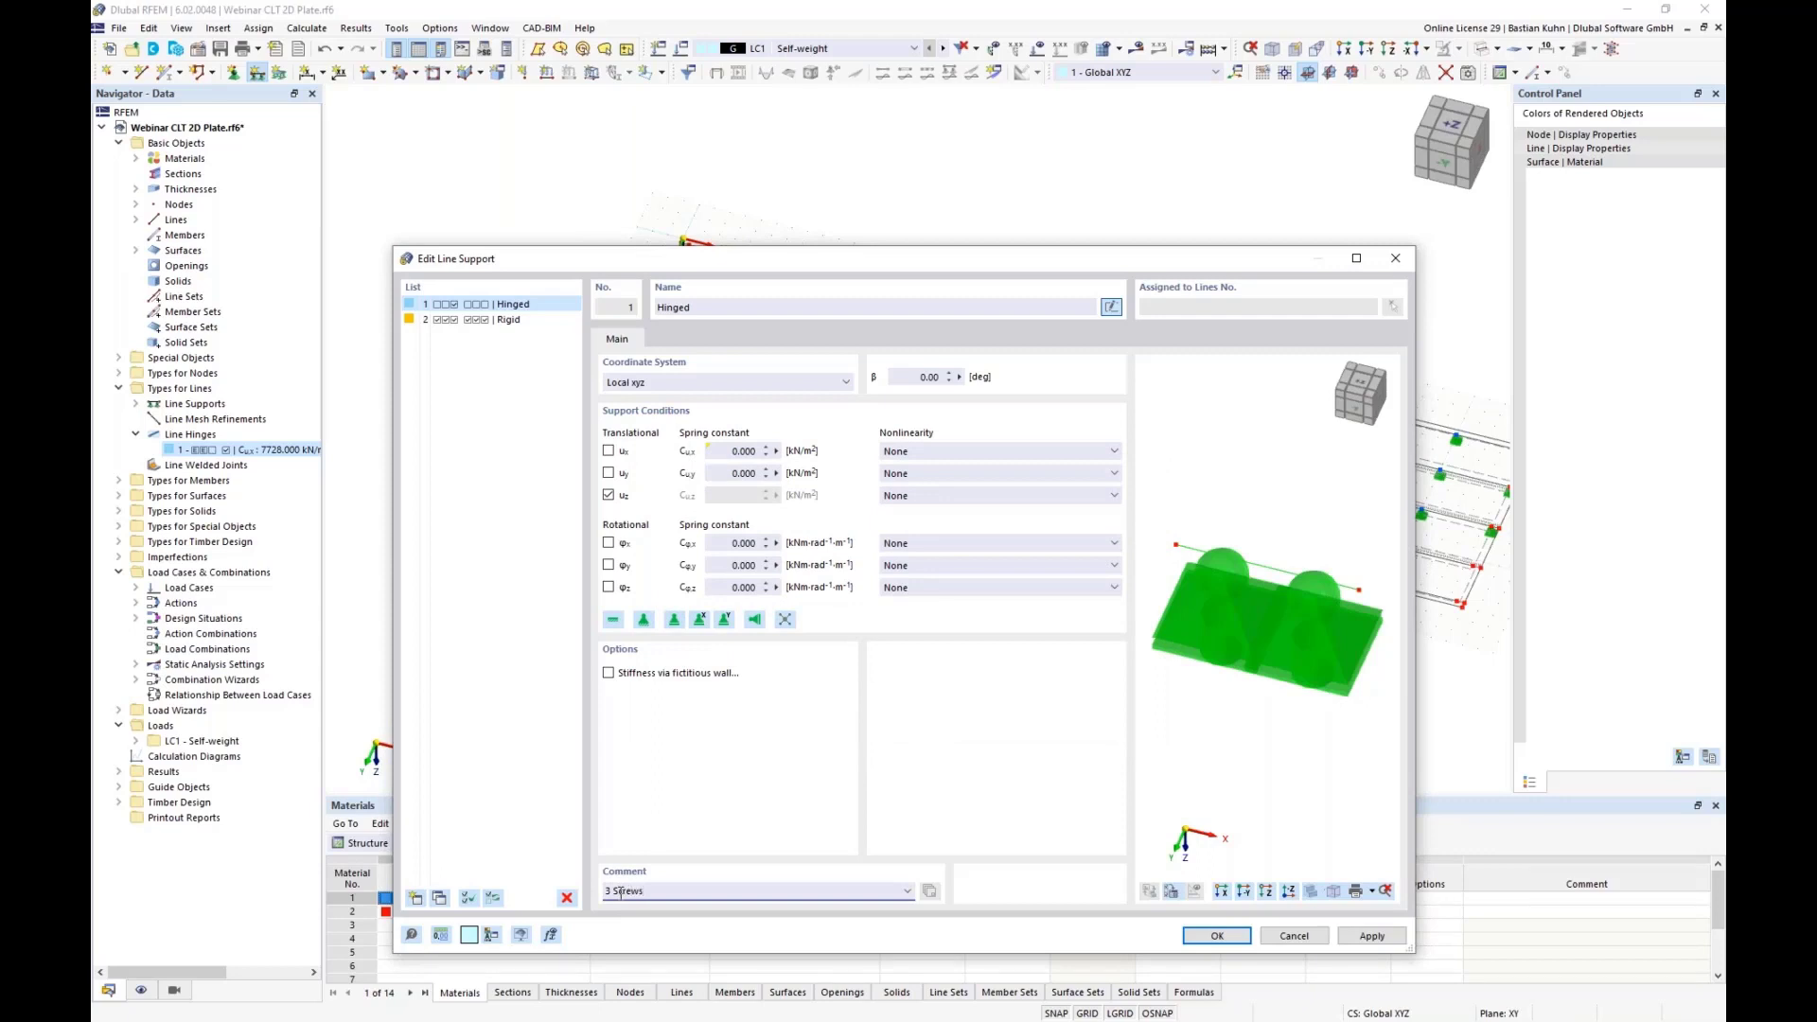
Test the line support's spring formula by changing the comment's screw count to 4, and restore it to "3 Screws"
left_click(721, 458)
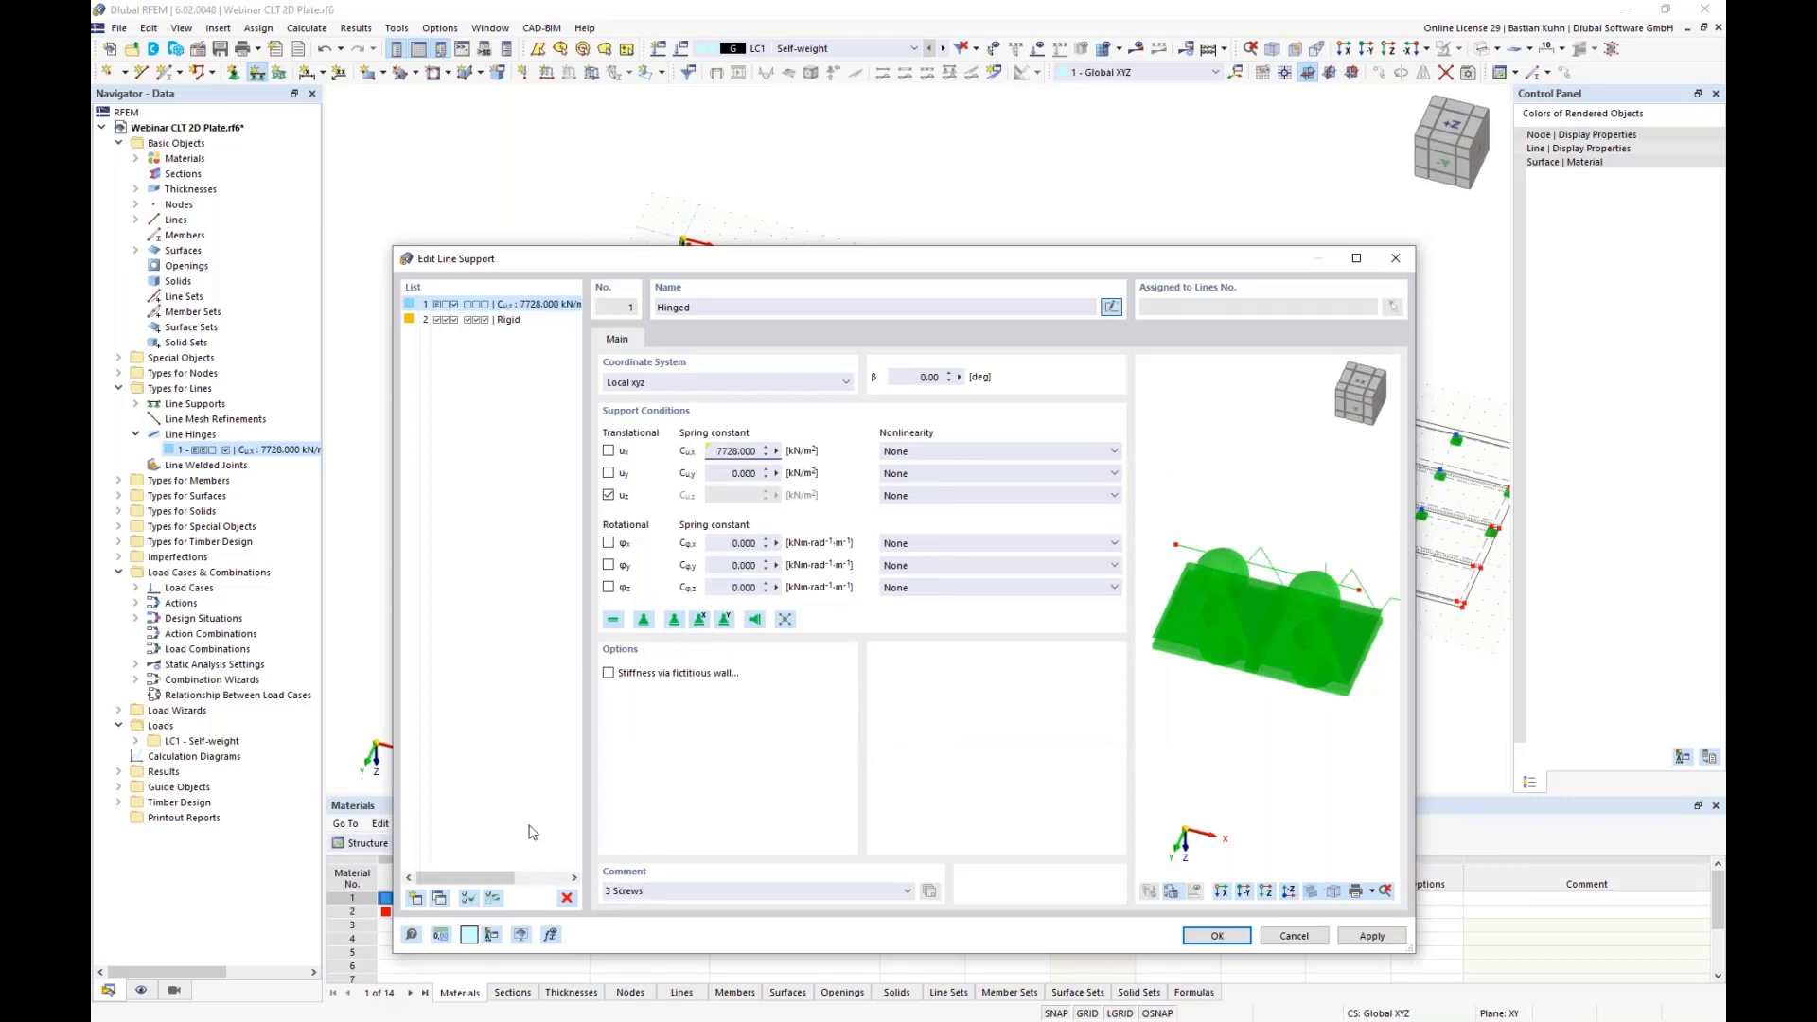
left_click(609, 891)
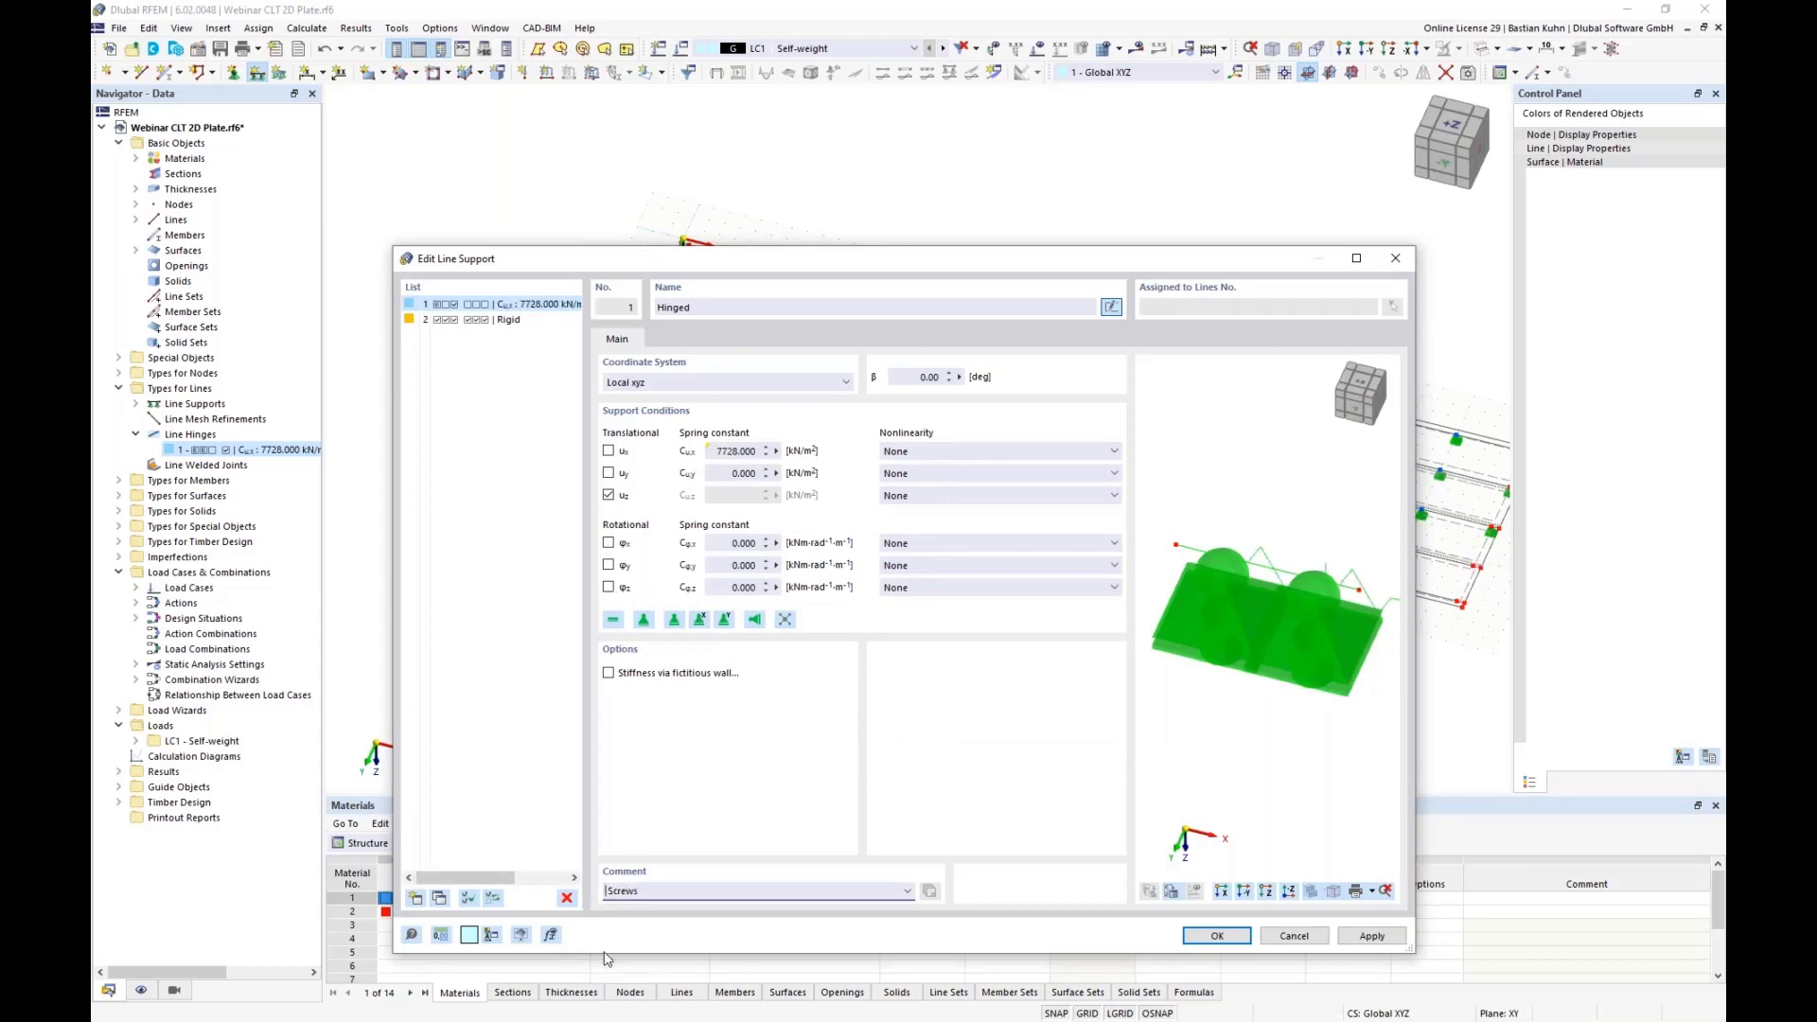
type("4")
left_click(713, 450)
left_click(603, 895)
key("Delete")
key("Delete")
type("3")
double_click(720, 451)
type("7728")
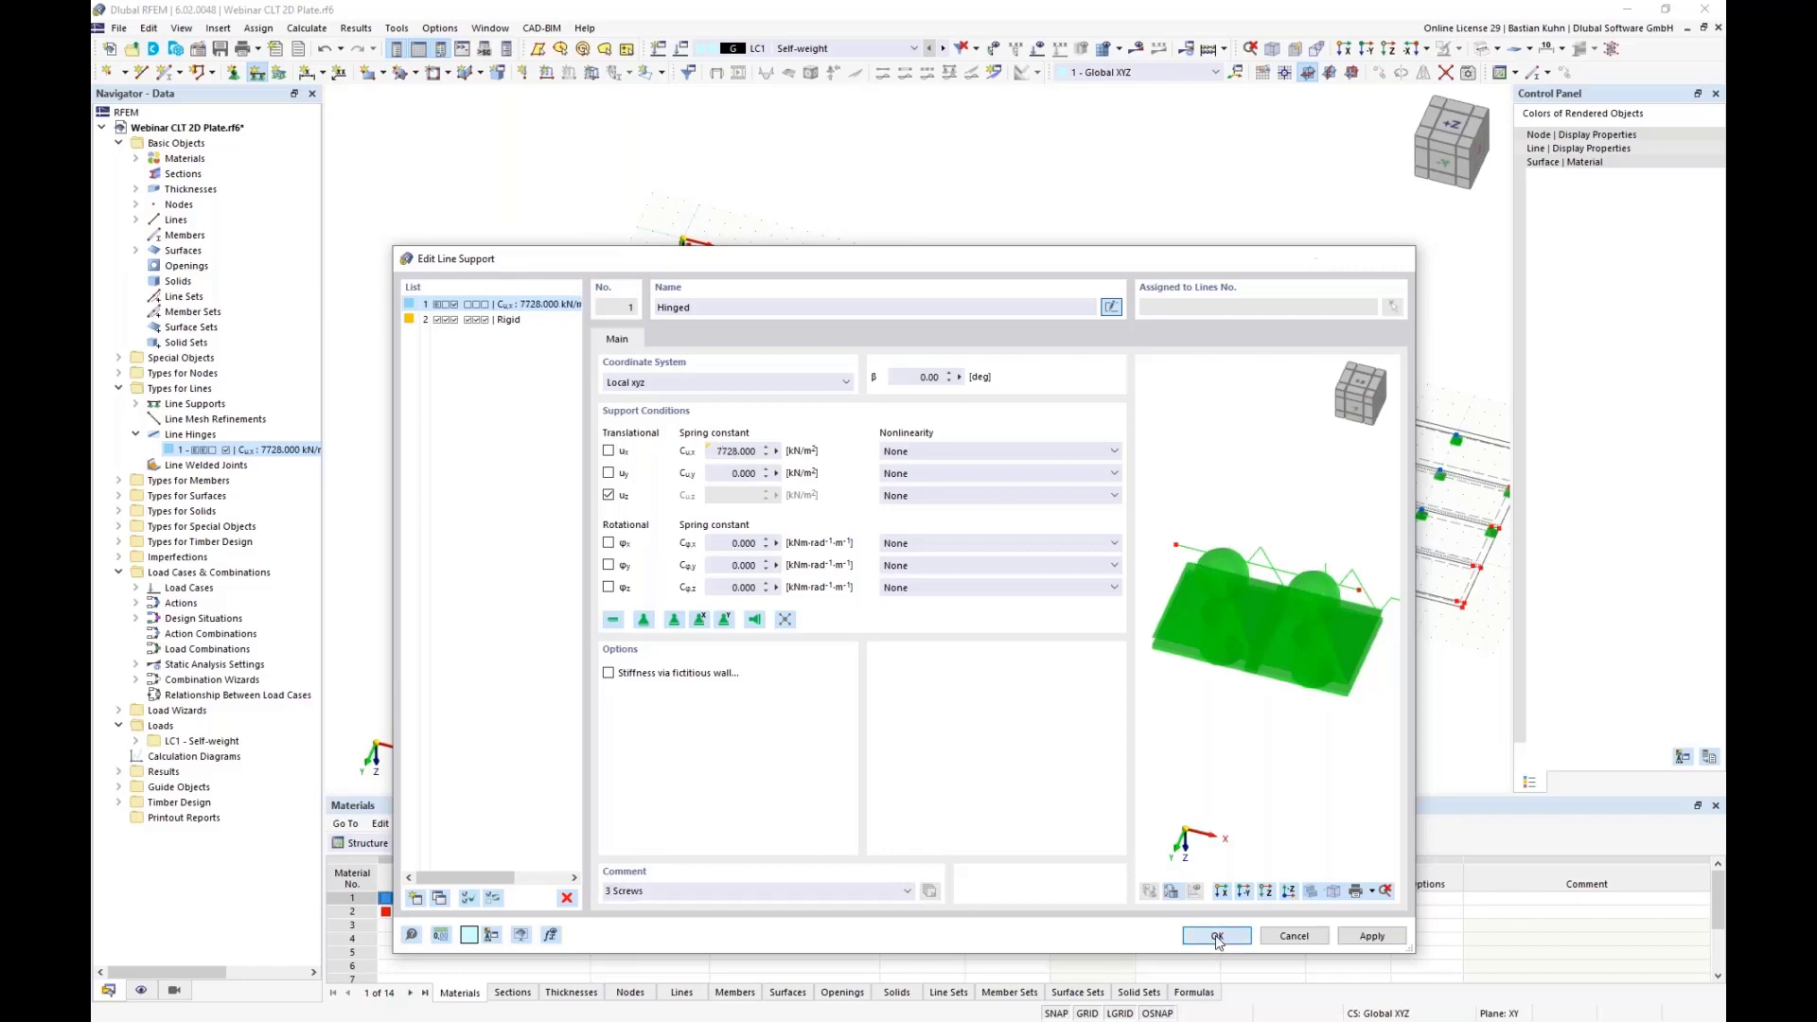
Accept the hinged line support and assign it to all edge lines of the recess nearest the origin
left_click(1218, 936)
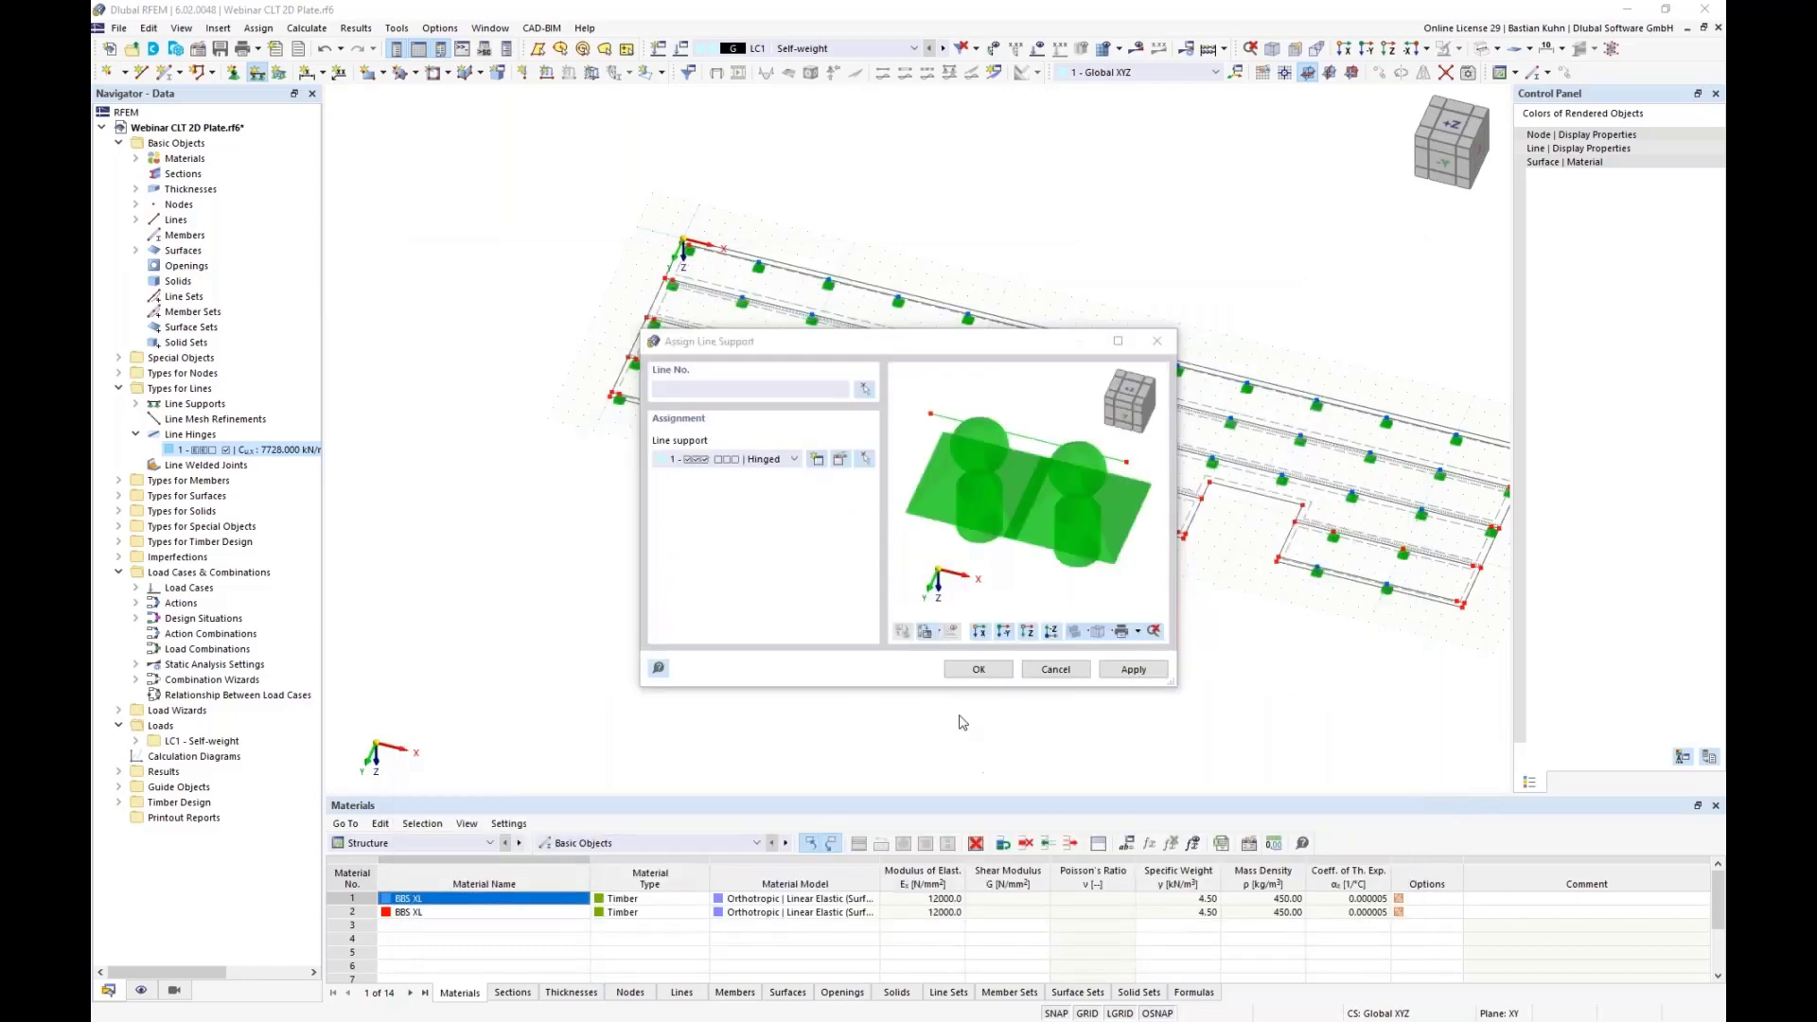
left_click(976, 669)
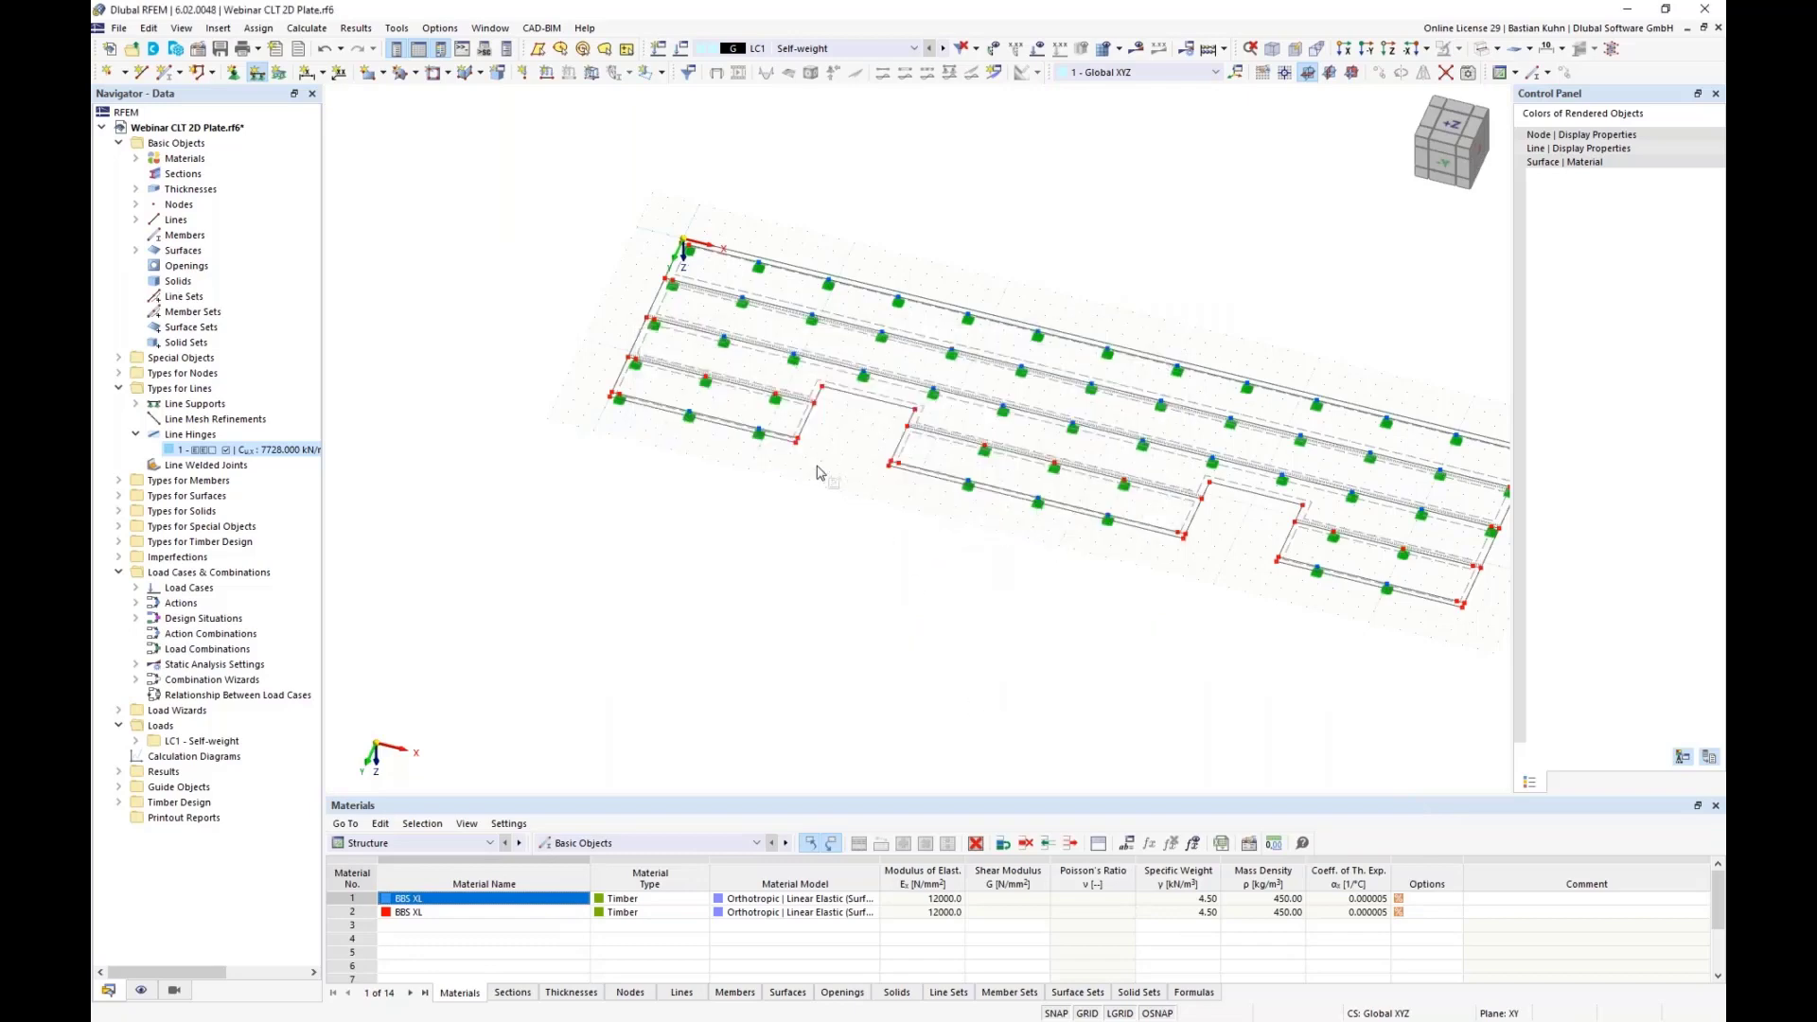
scroll(811, 459, "up", 2)
scroll(811, 459, "up", 3)
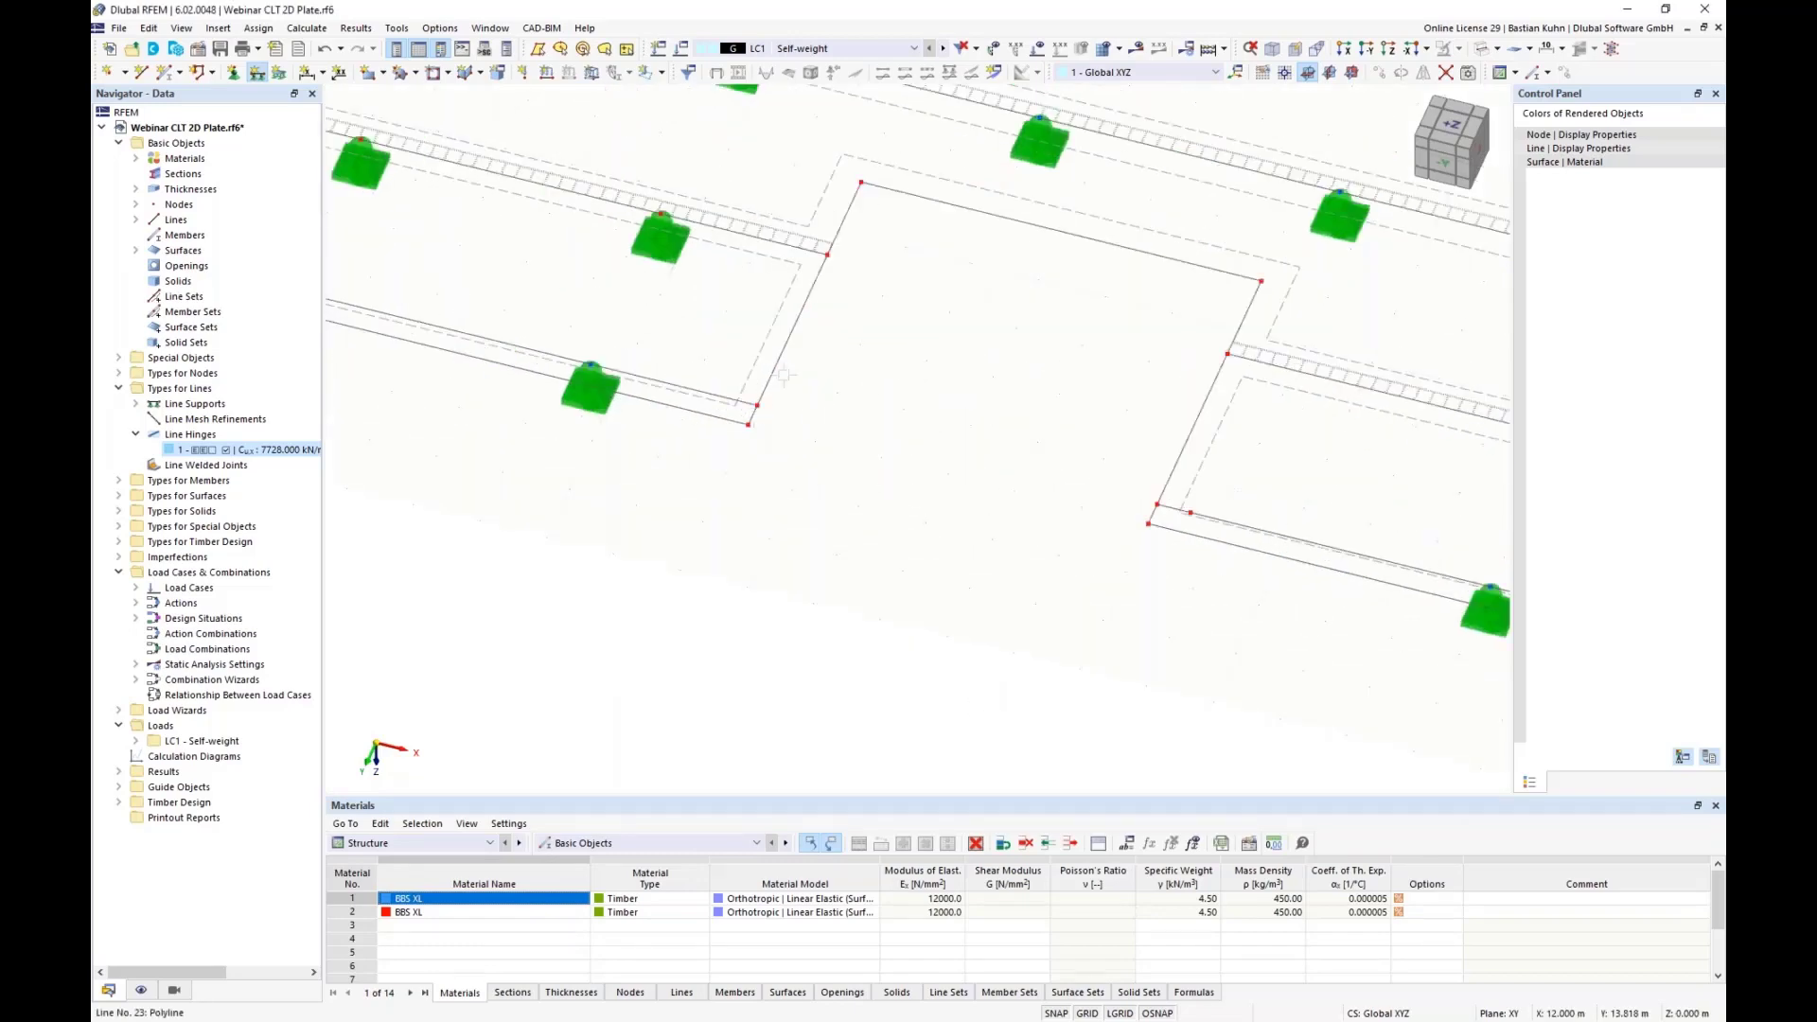
left_click(784, 374)
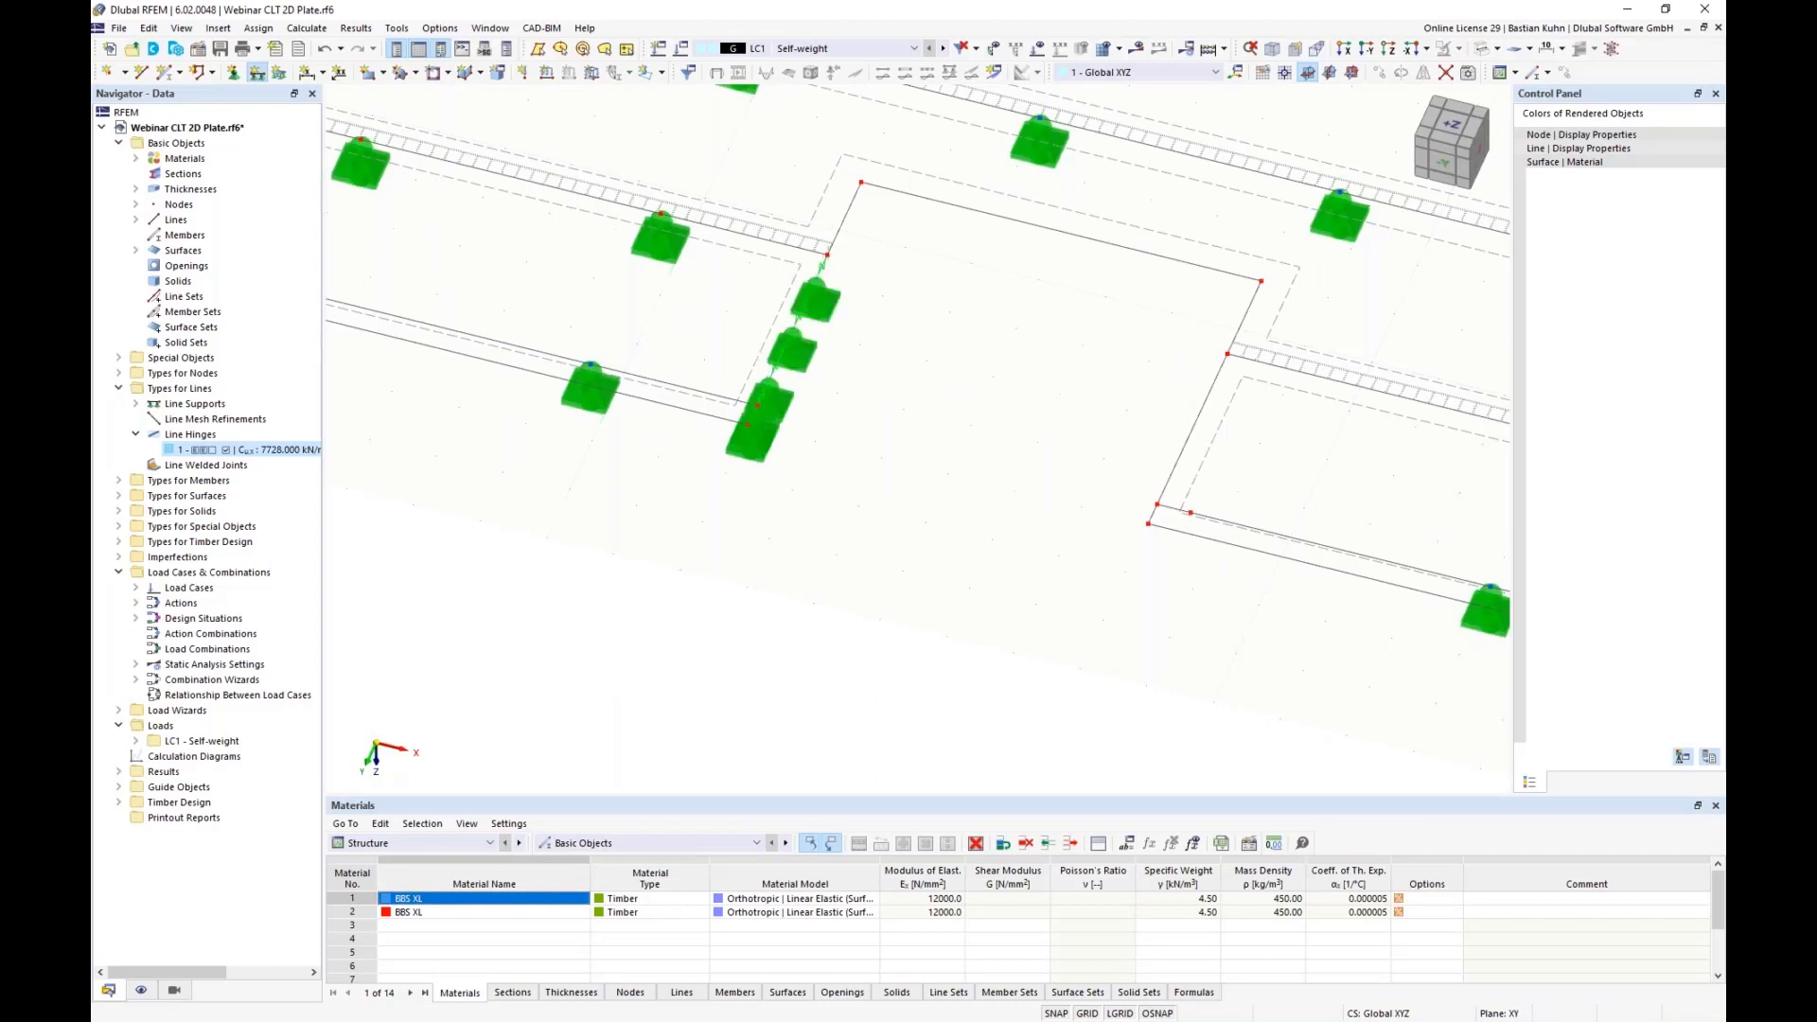
left_click(853, 214)
left_click(946, 205)
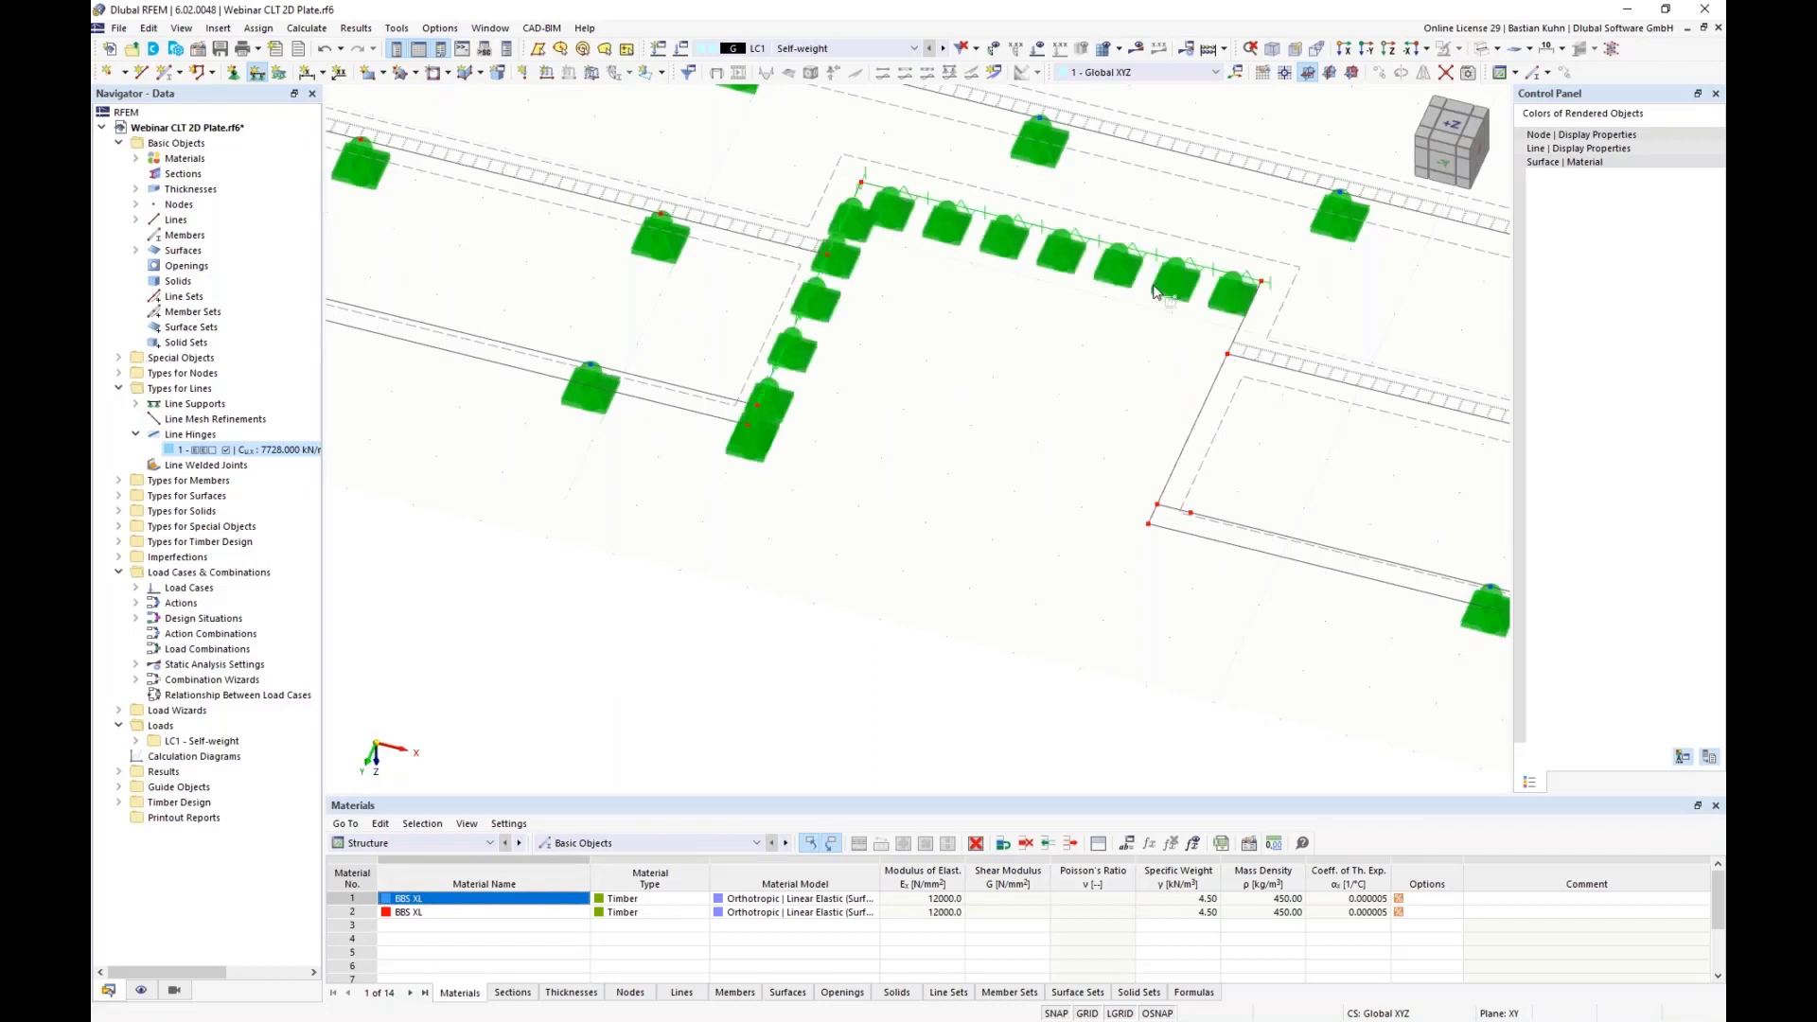
left_click(1239, 327)
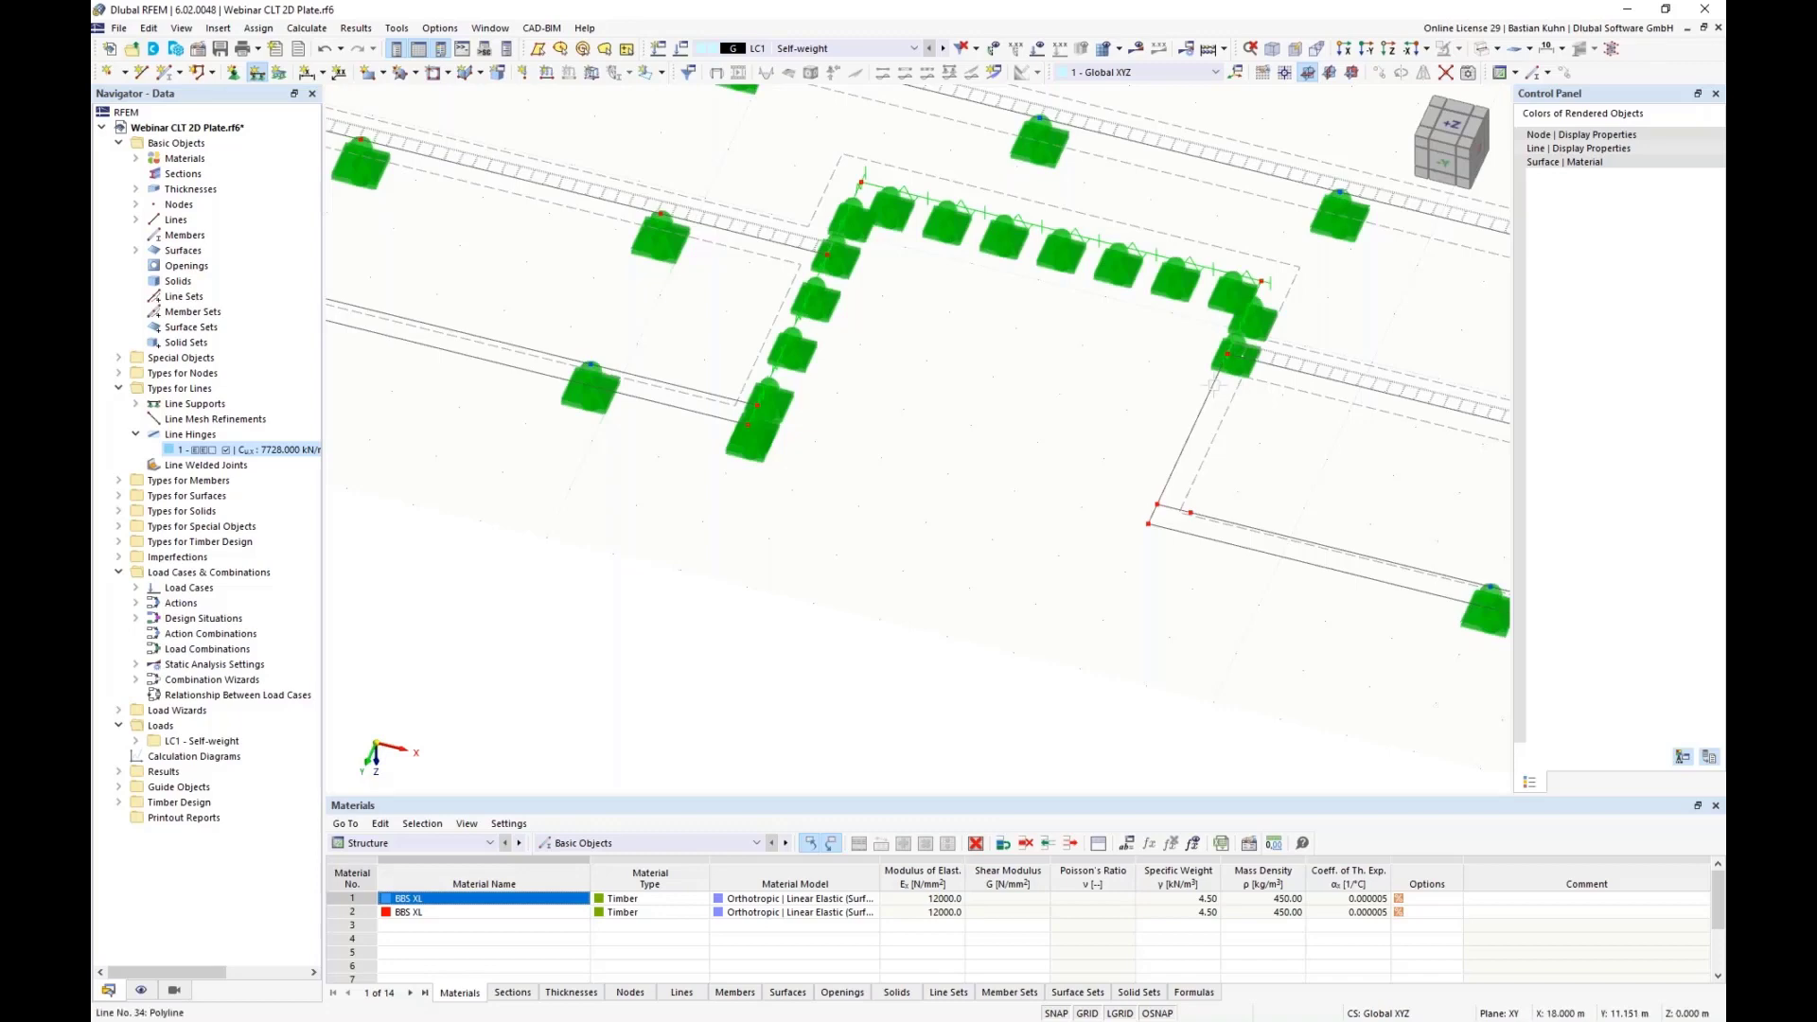
left_click(1214, 390)
left_click(1162, 519)
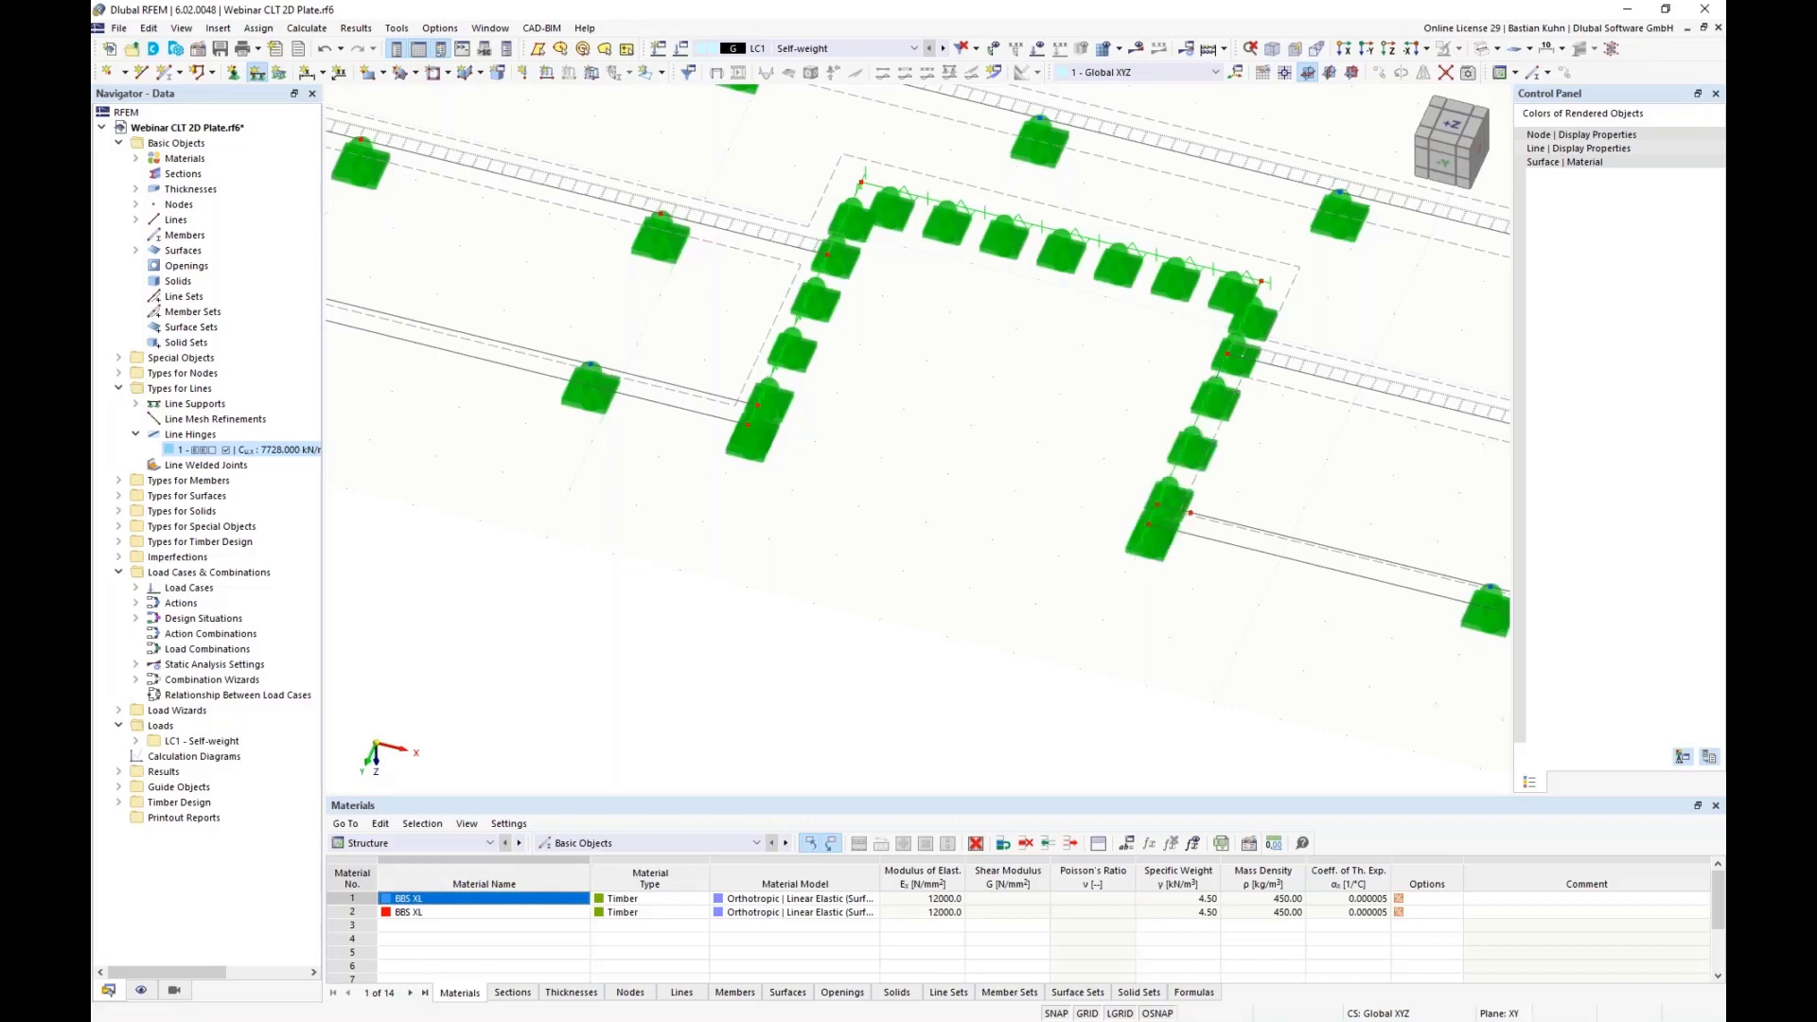
Assign the same hinged line support to all edge lines of the second recess
scroll(1150, 568, "down", 2)
middle_click_drag(1148, 572, 694, 489)
scroll(693, 490, "down", 3)
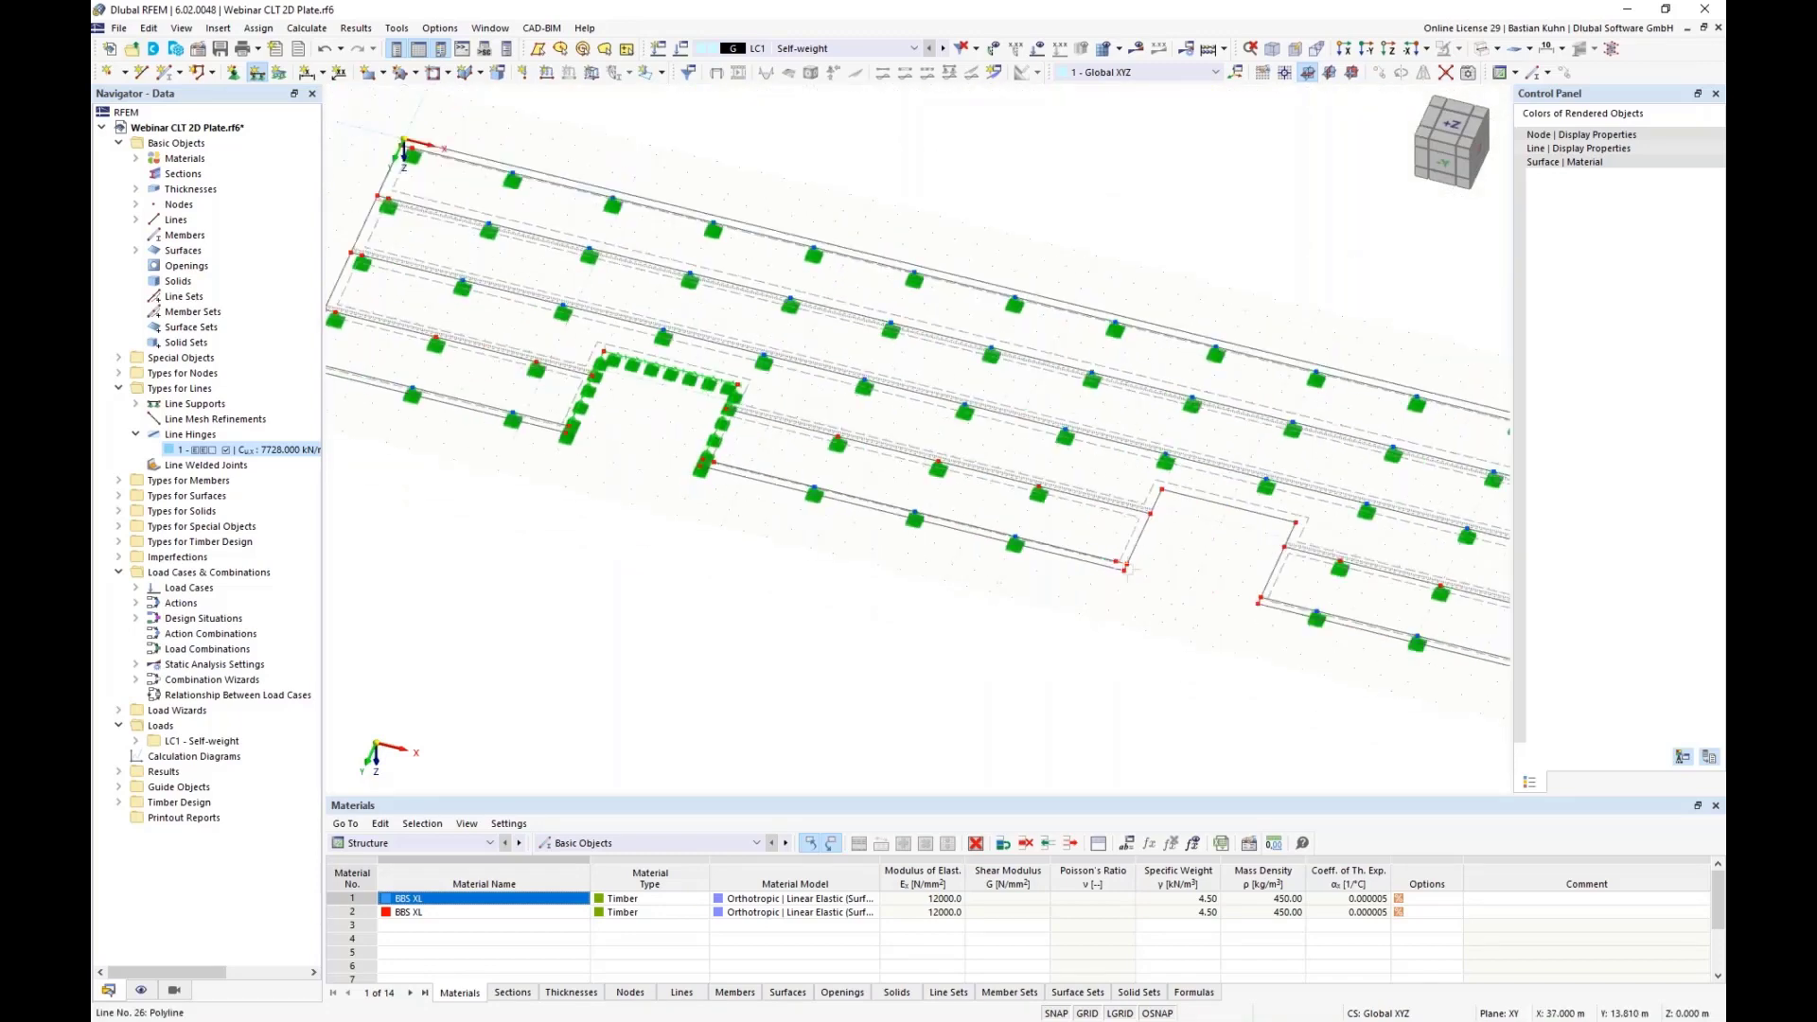
scroll(1148, 568, "up", 4)
left_click(1094, 571)
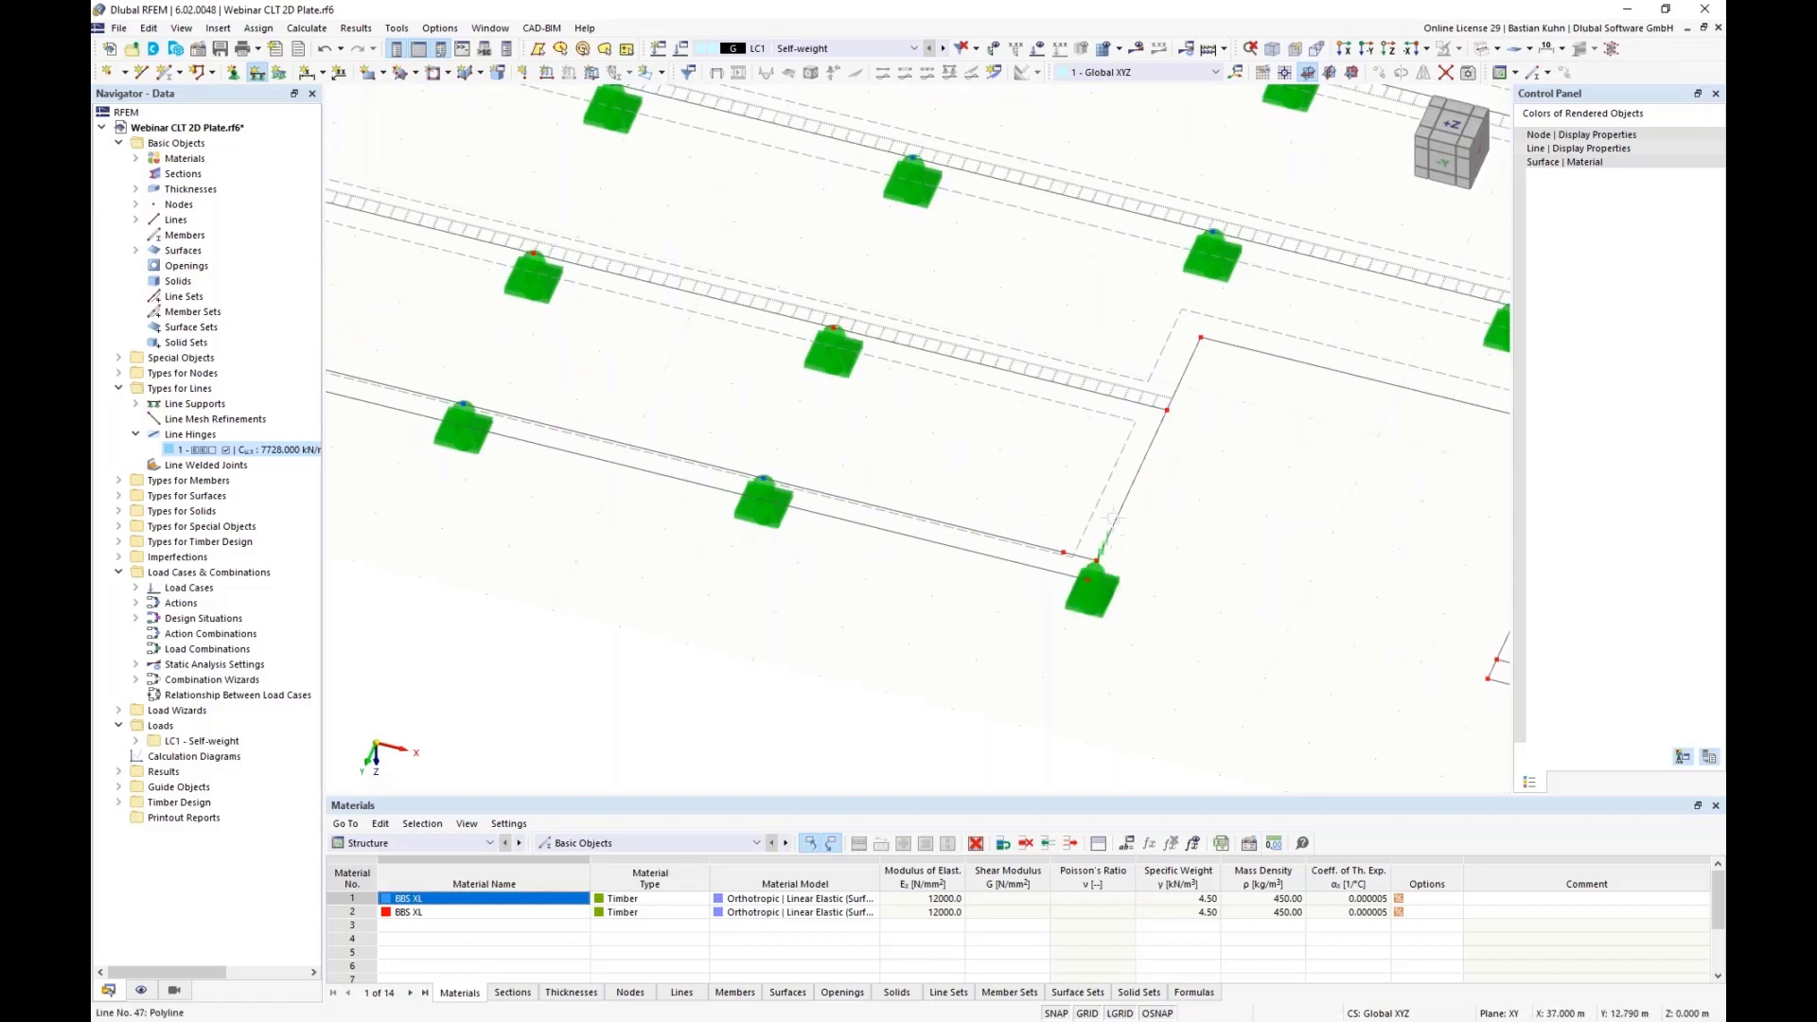
left_click(1182, 376)
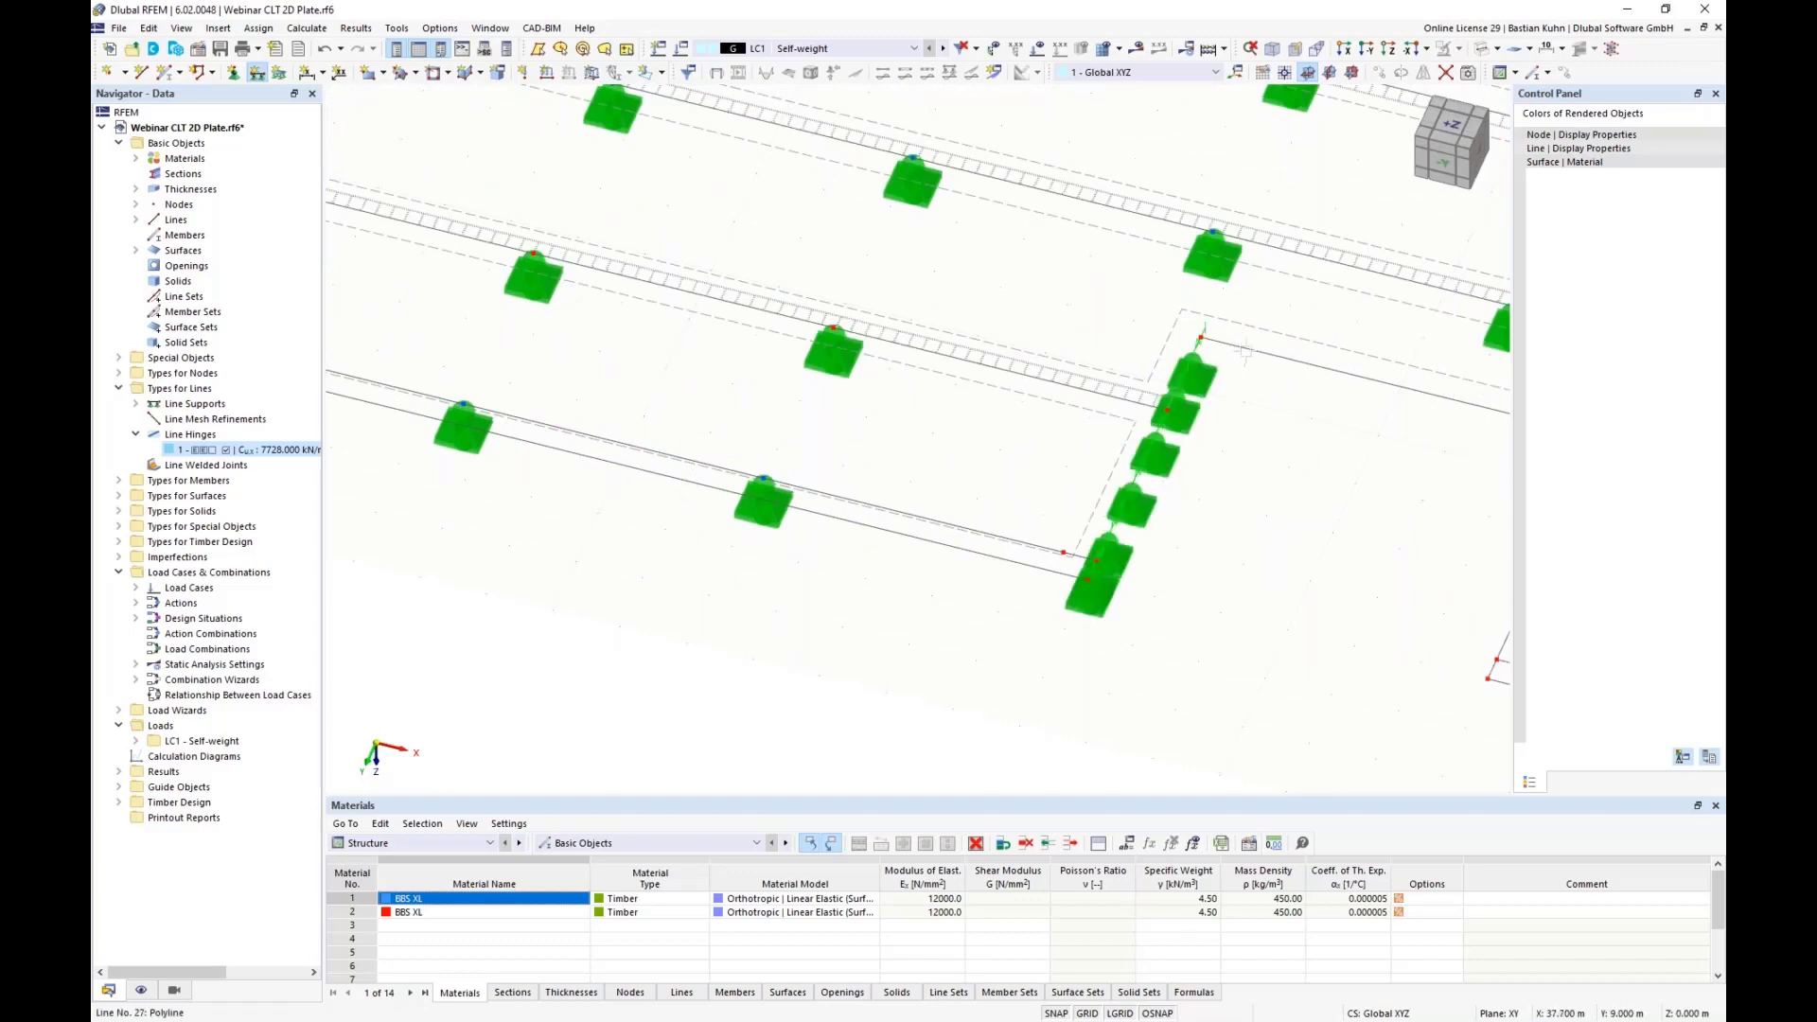
left_click(1235, 405)
scroll(1231, 426, "down", 3)
scroll(1048, 445, "up", 2)
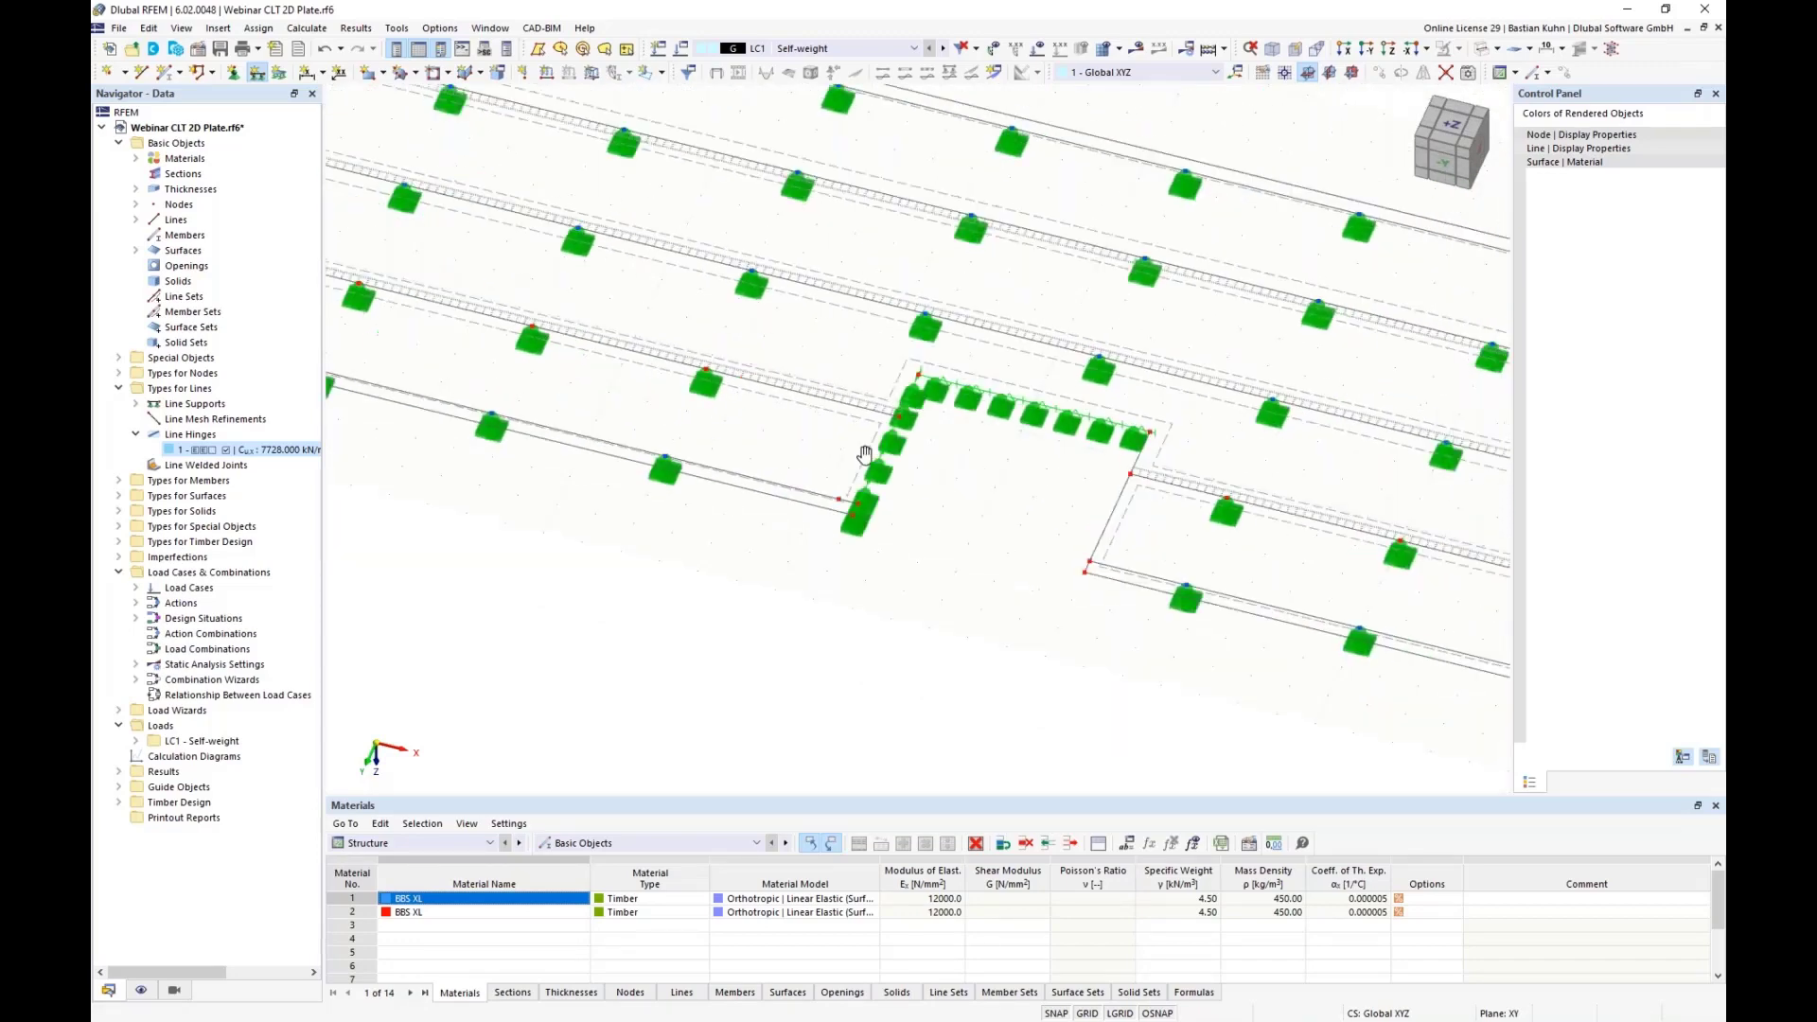
left_click(1046, 462)
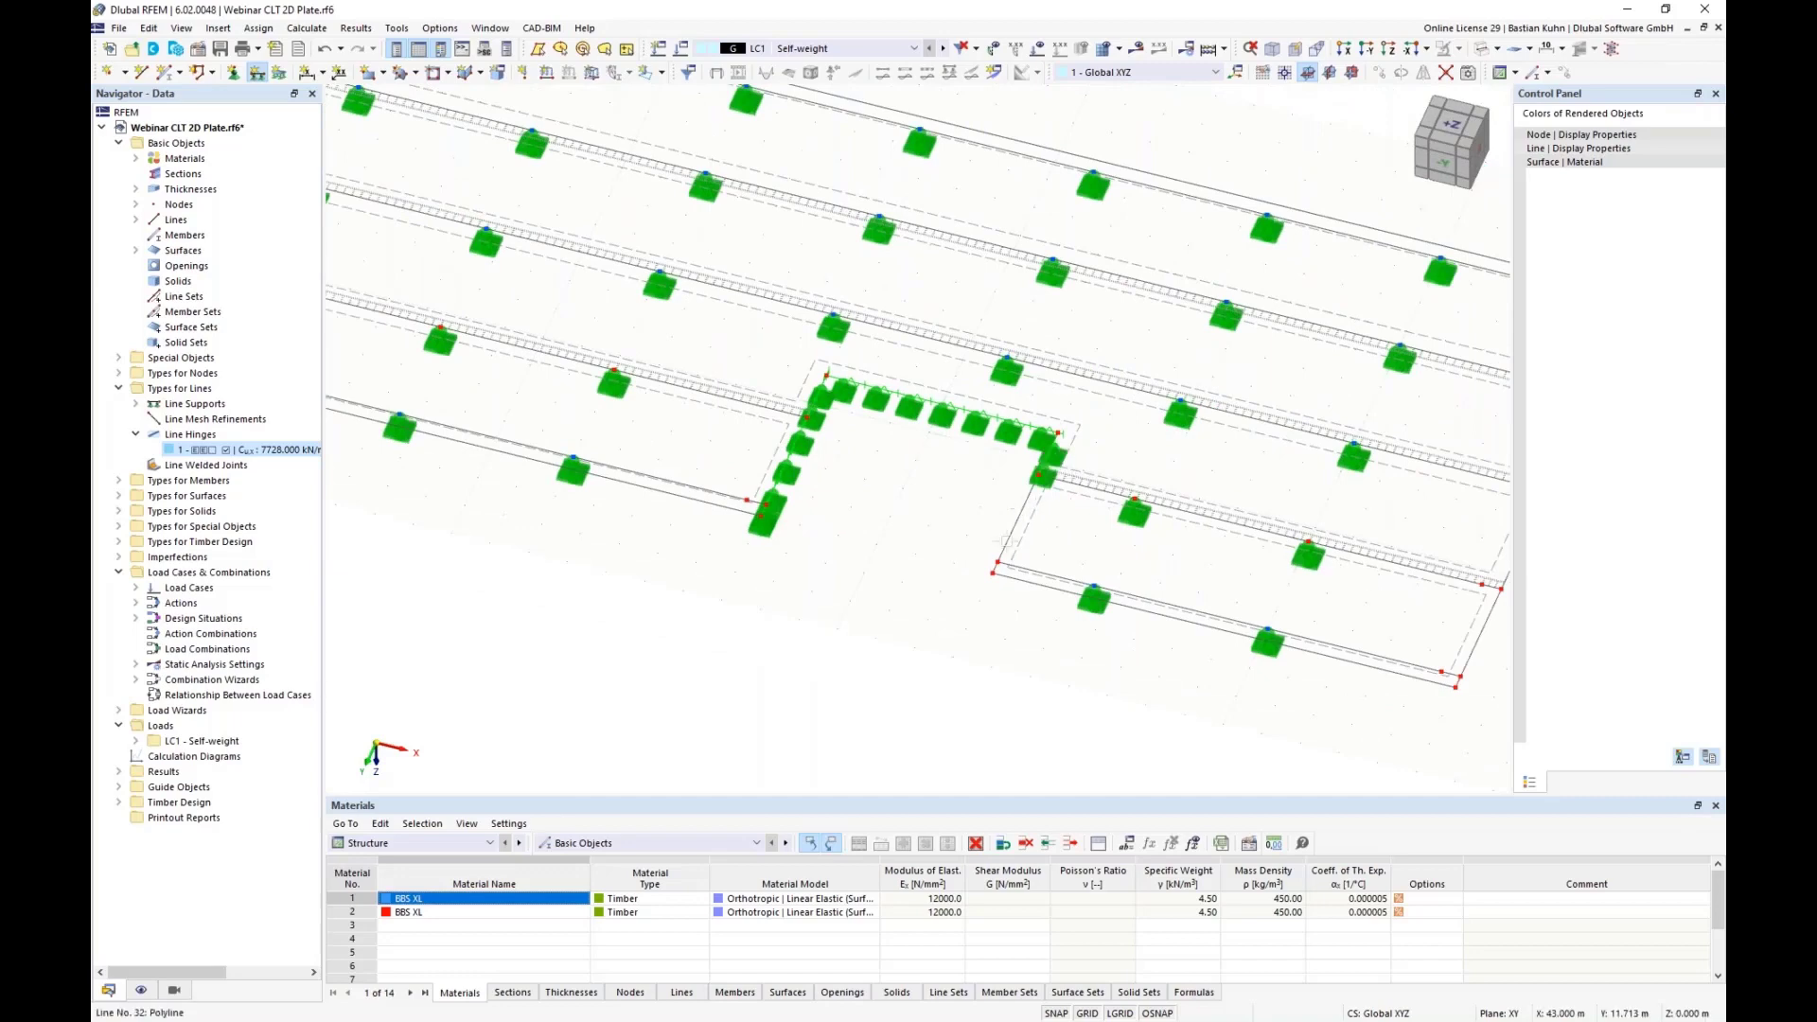
left_click(1003, 542)
scroll(988, 566, "up", 3)
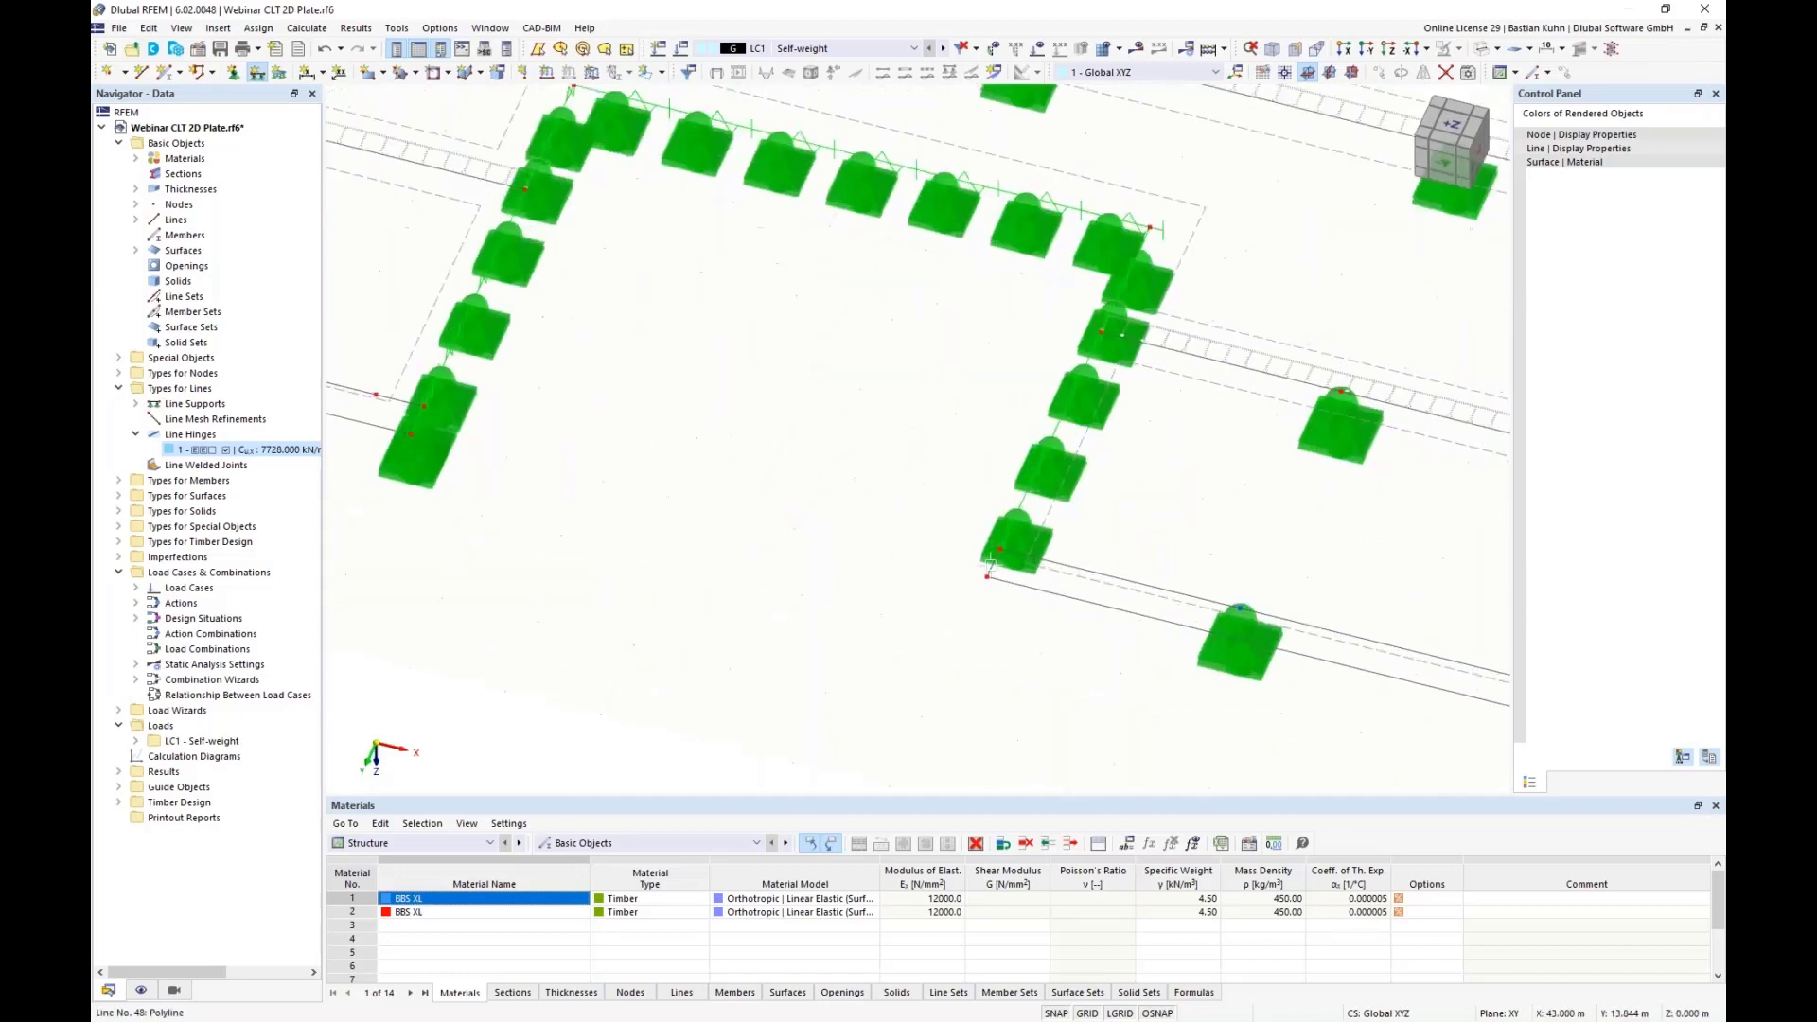
key("Escape")
Add a chain of linear dimensions along the recessed long edge, covering each plate segment and recess, offset about -2.6 m
scroll(975, 568, "down", 2)
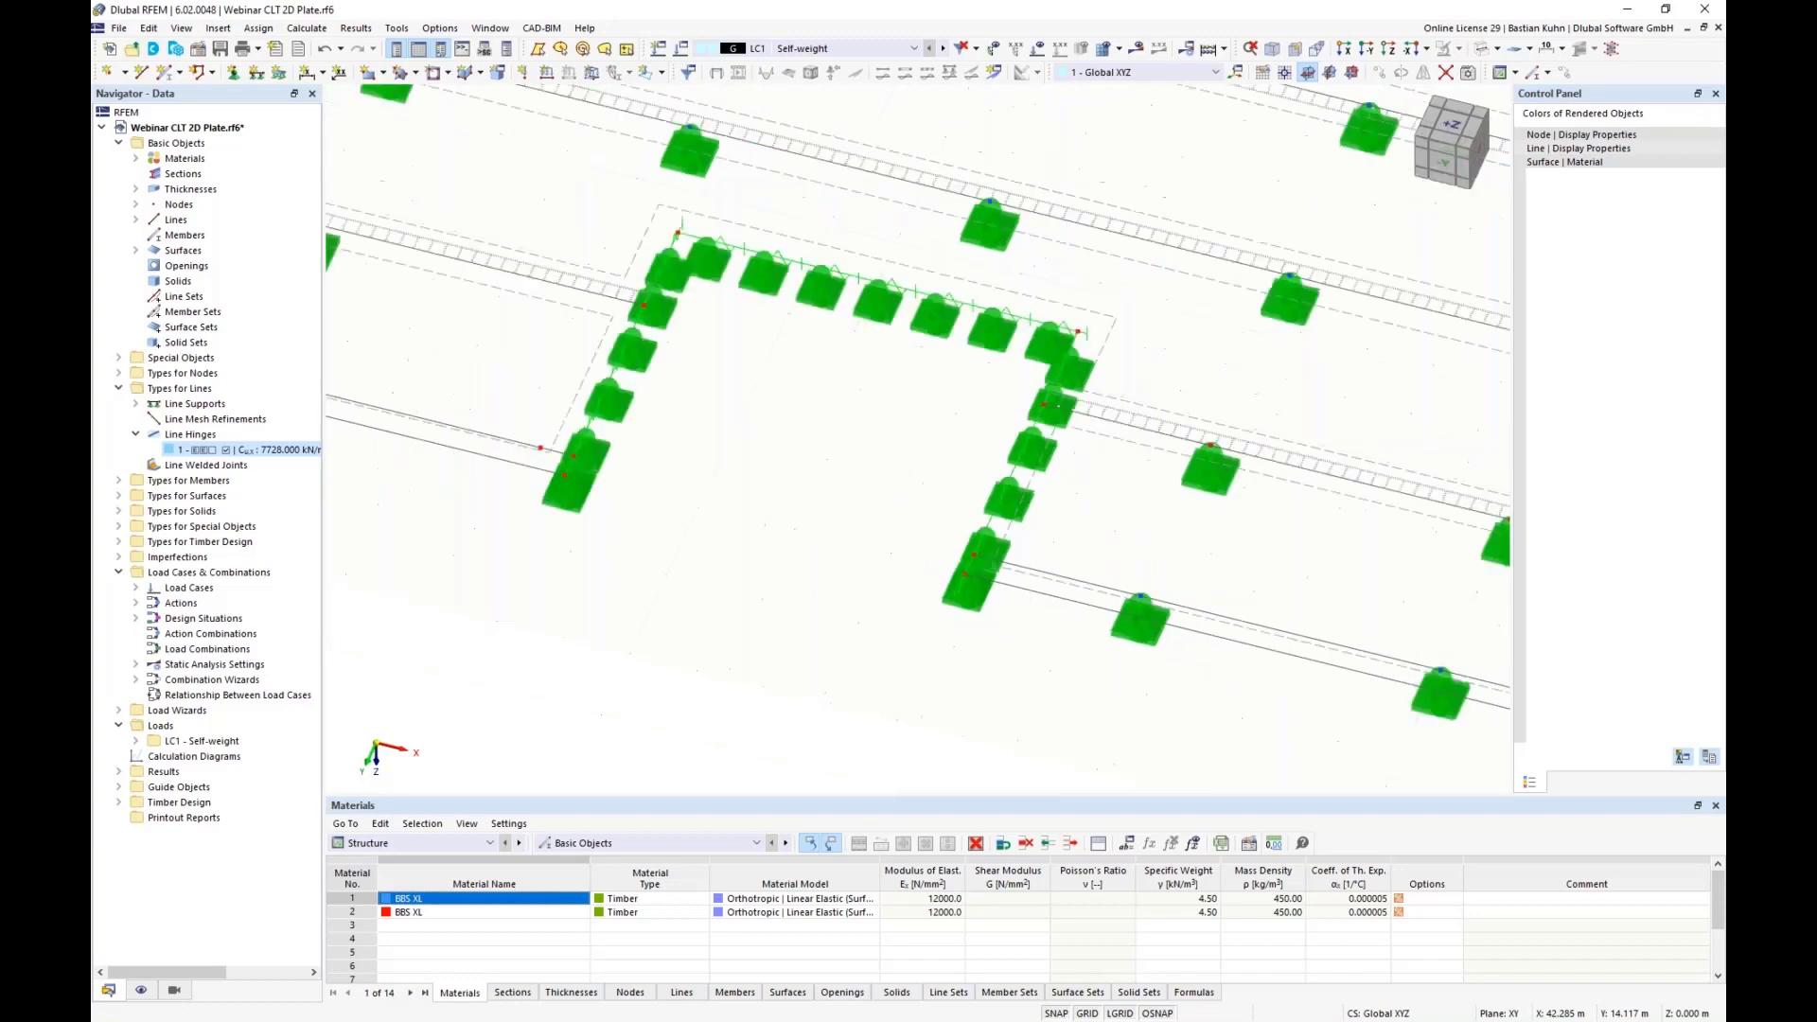
scroll(975, 568, "down", 6)
middle_click_drag(868, 596, 1193, 549)
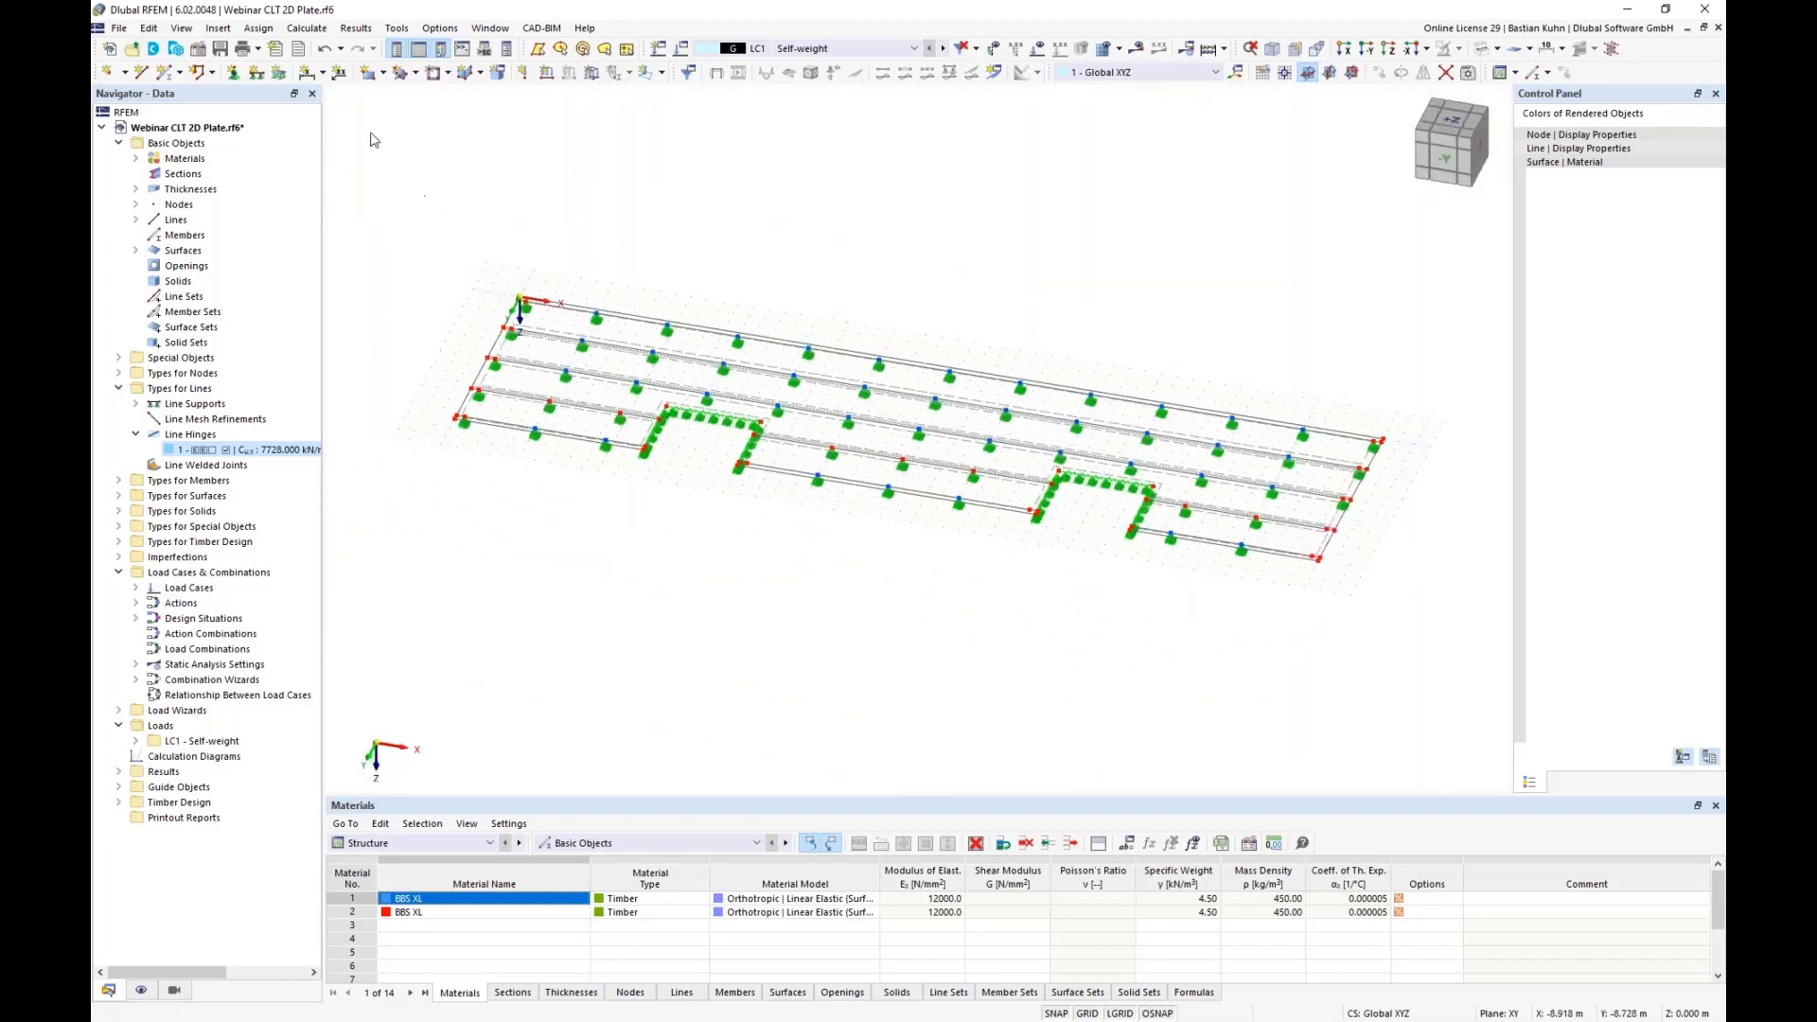
left_click(309, 76)
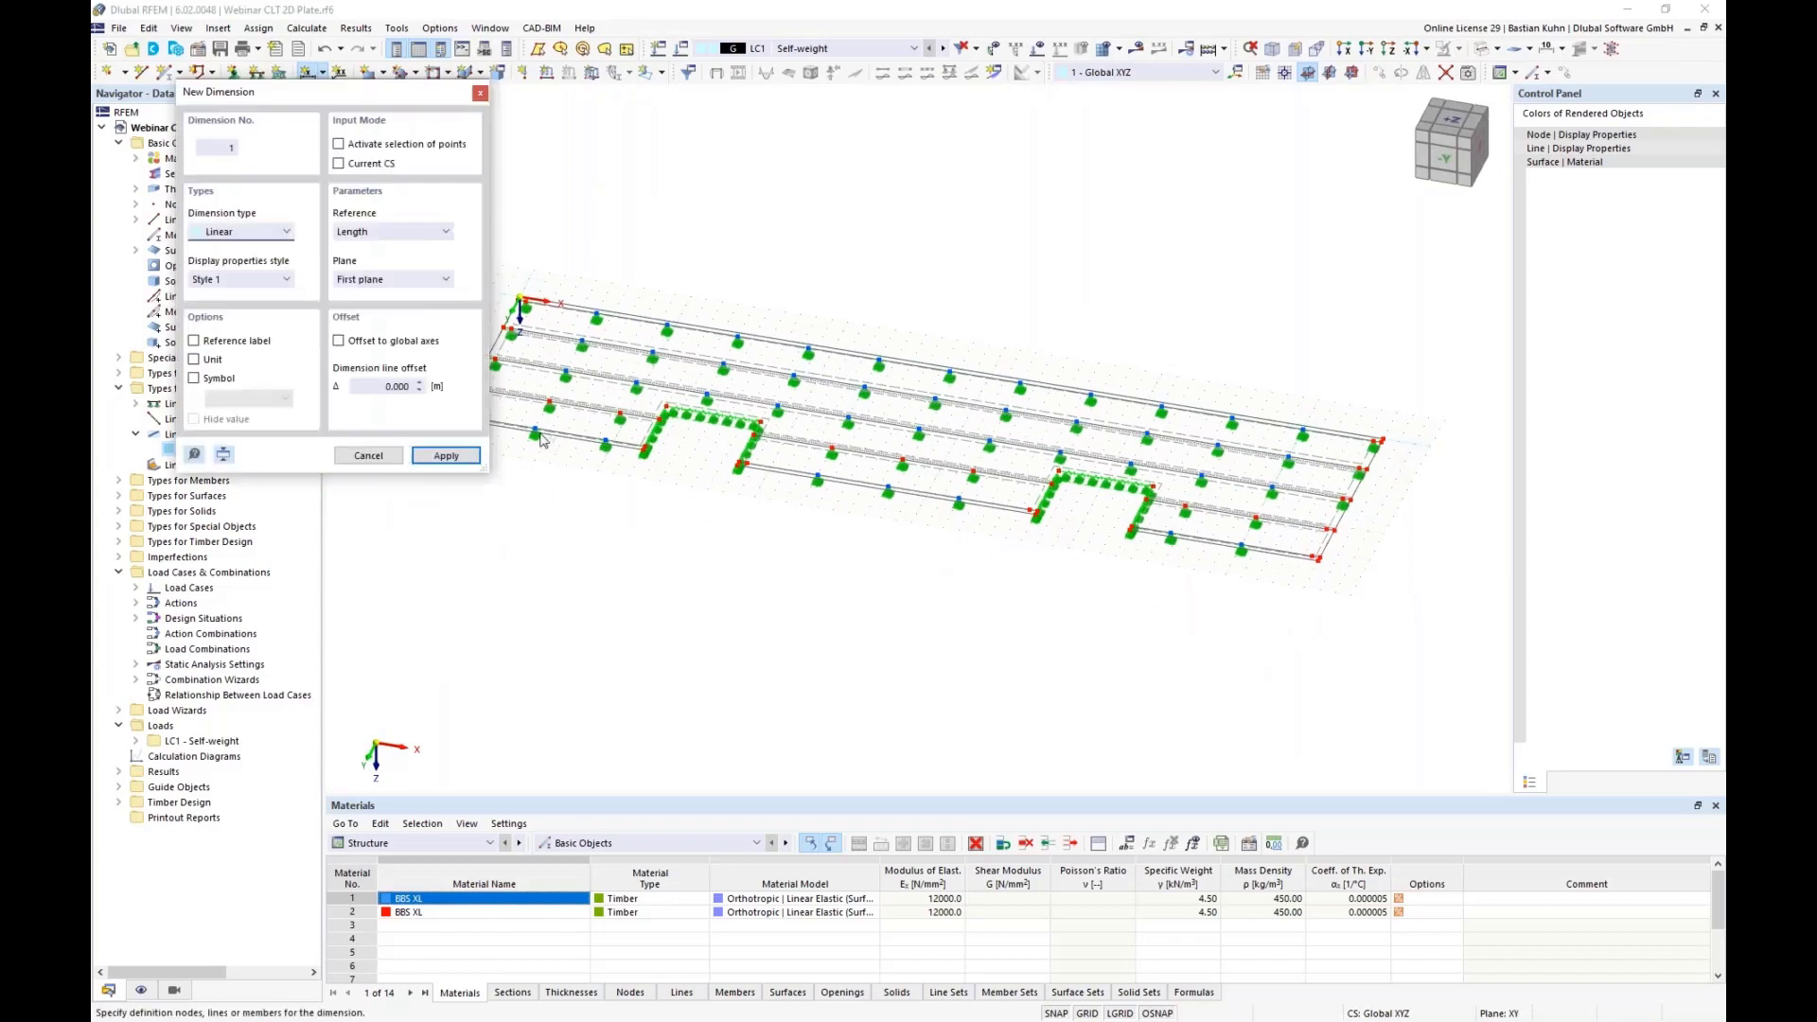
middle_click_drag(826, 231, 845, 217)
scroll(545, 361, "up", 4)
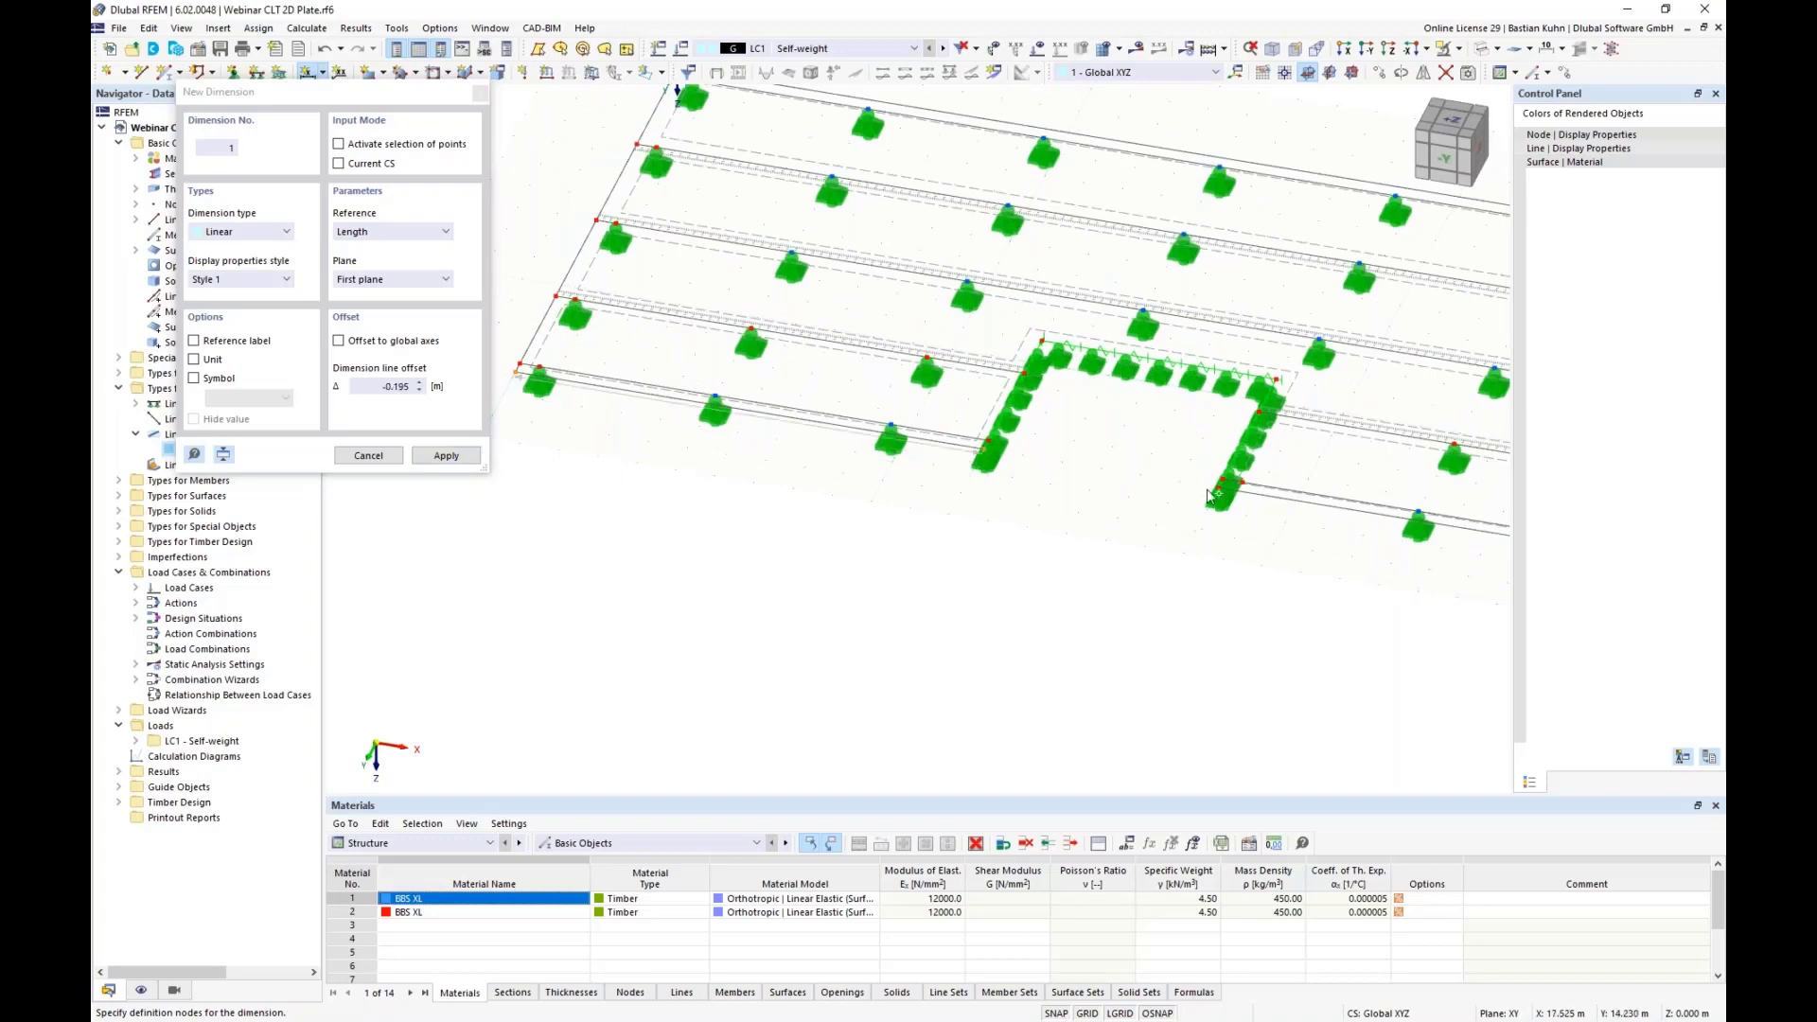
scroll(1217, 521, "down", 3)
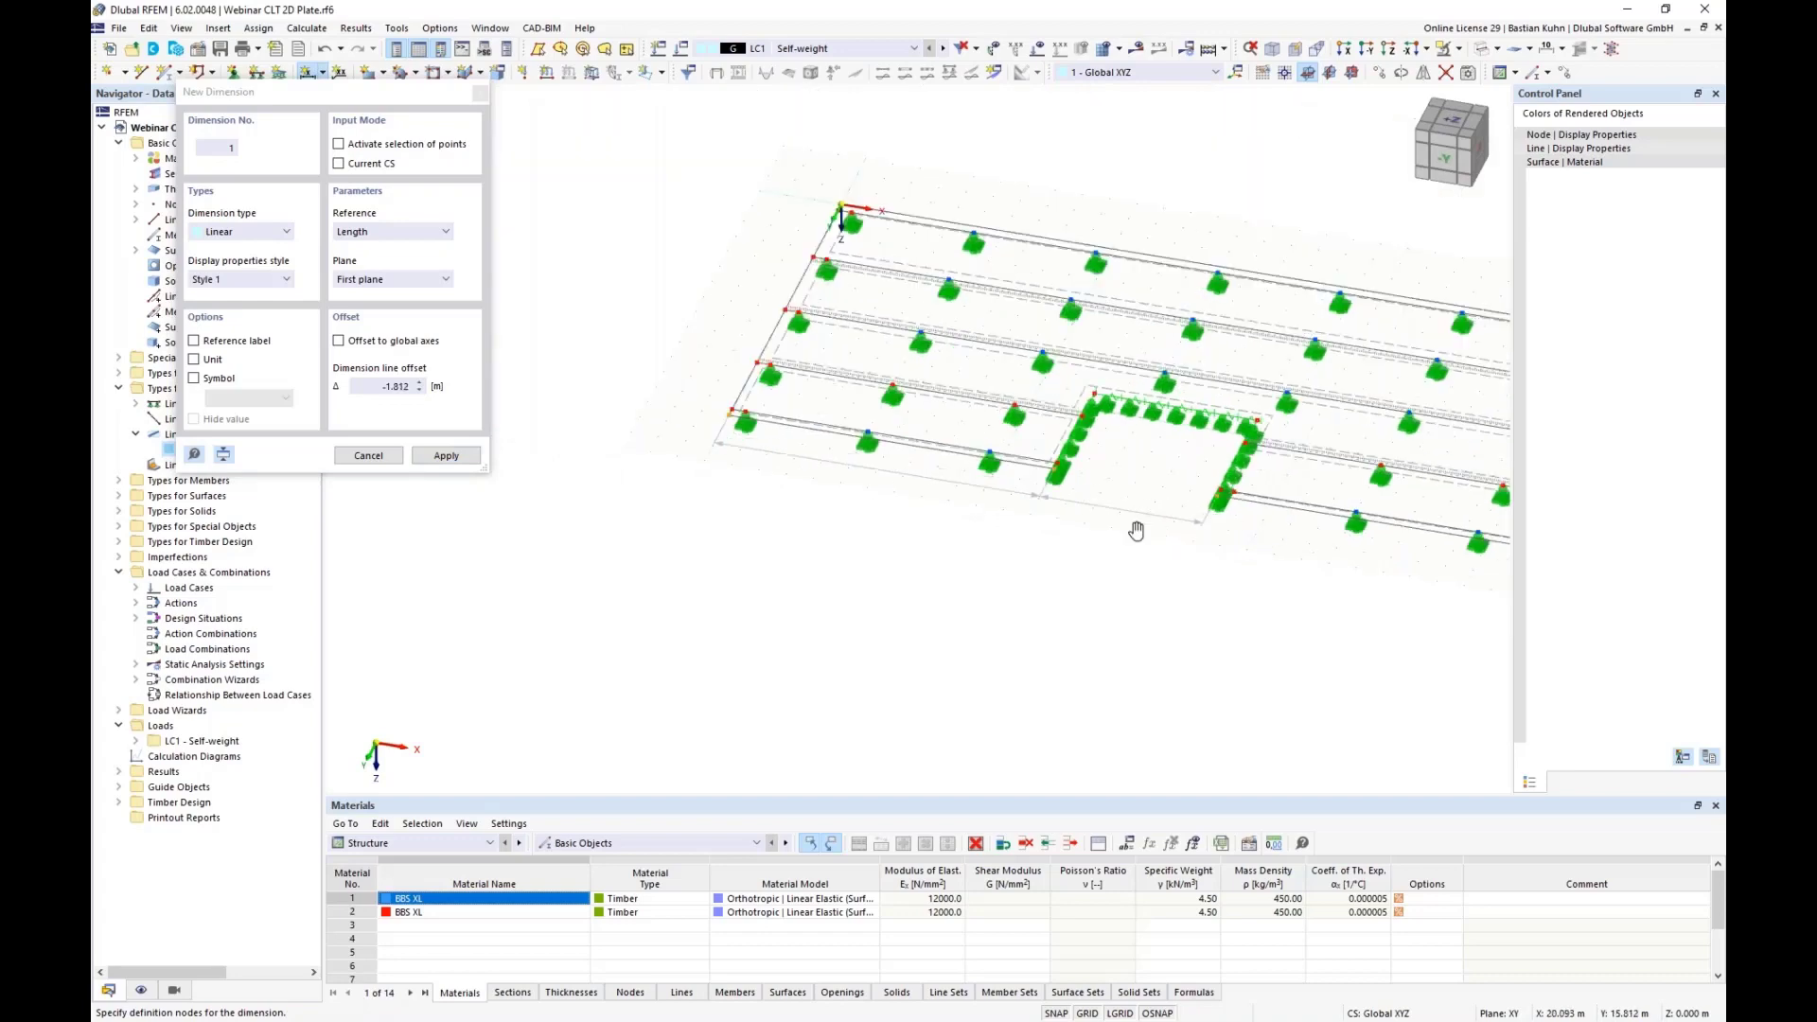
scroll(1358, 557, "up", 5)
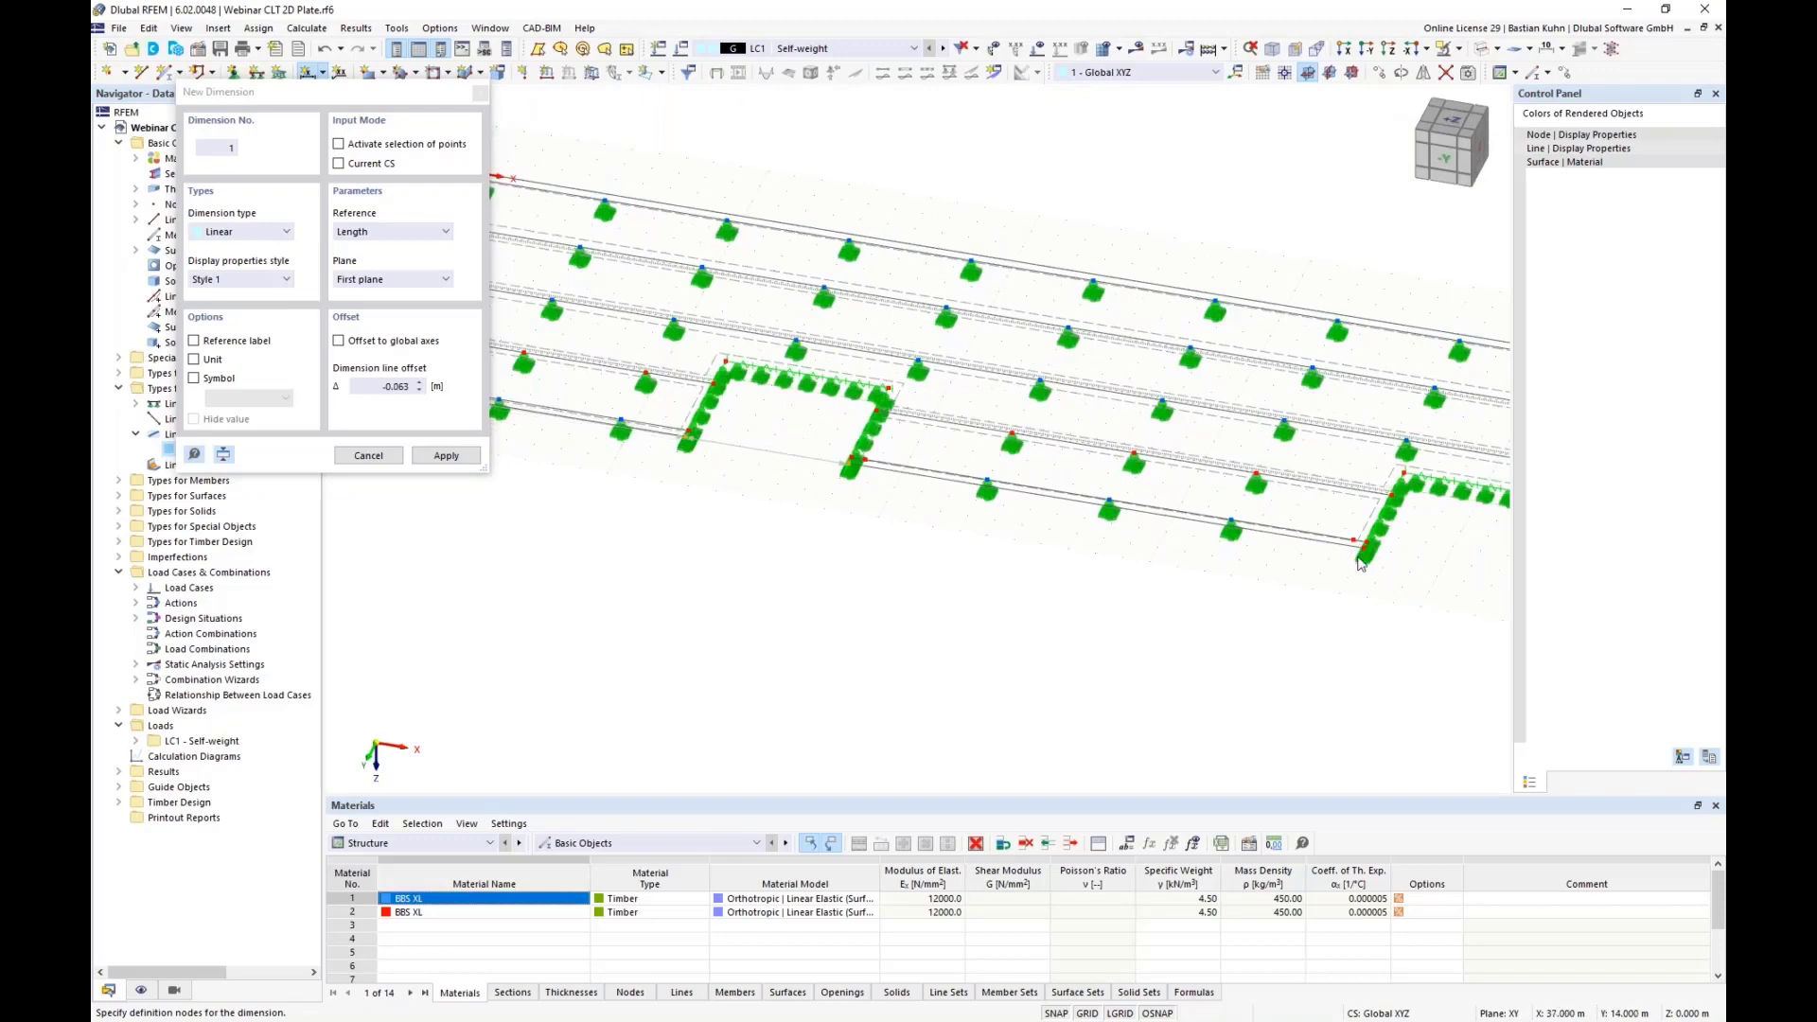
scroll(1212, 596, "down", 2)
scroll(1126, 521, "up", 2)
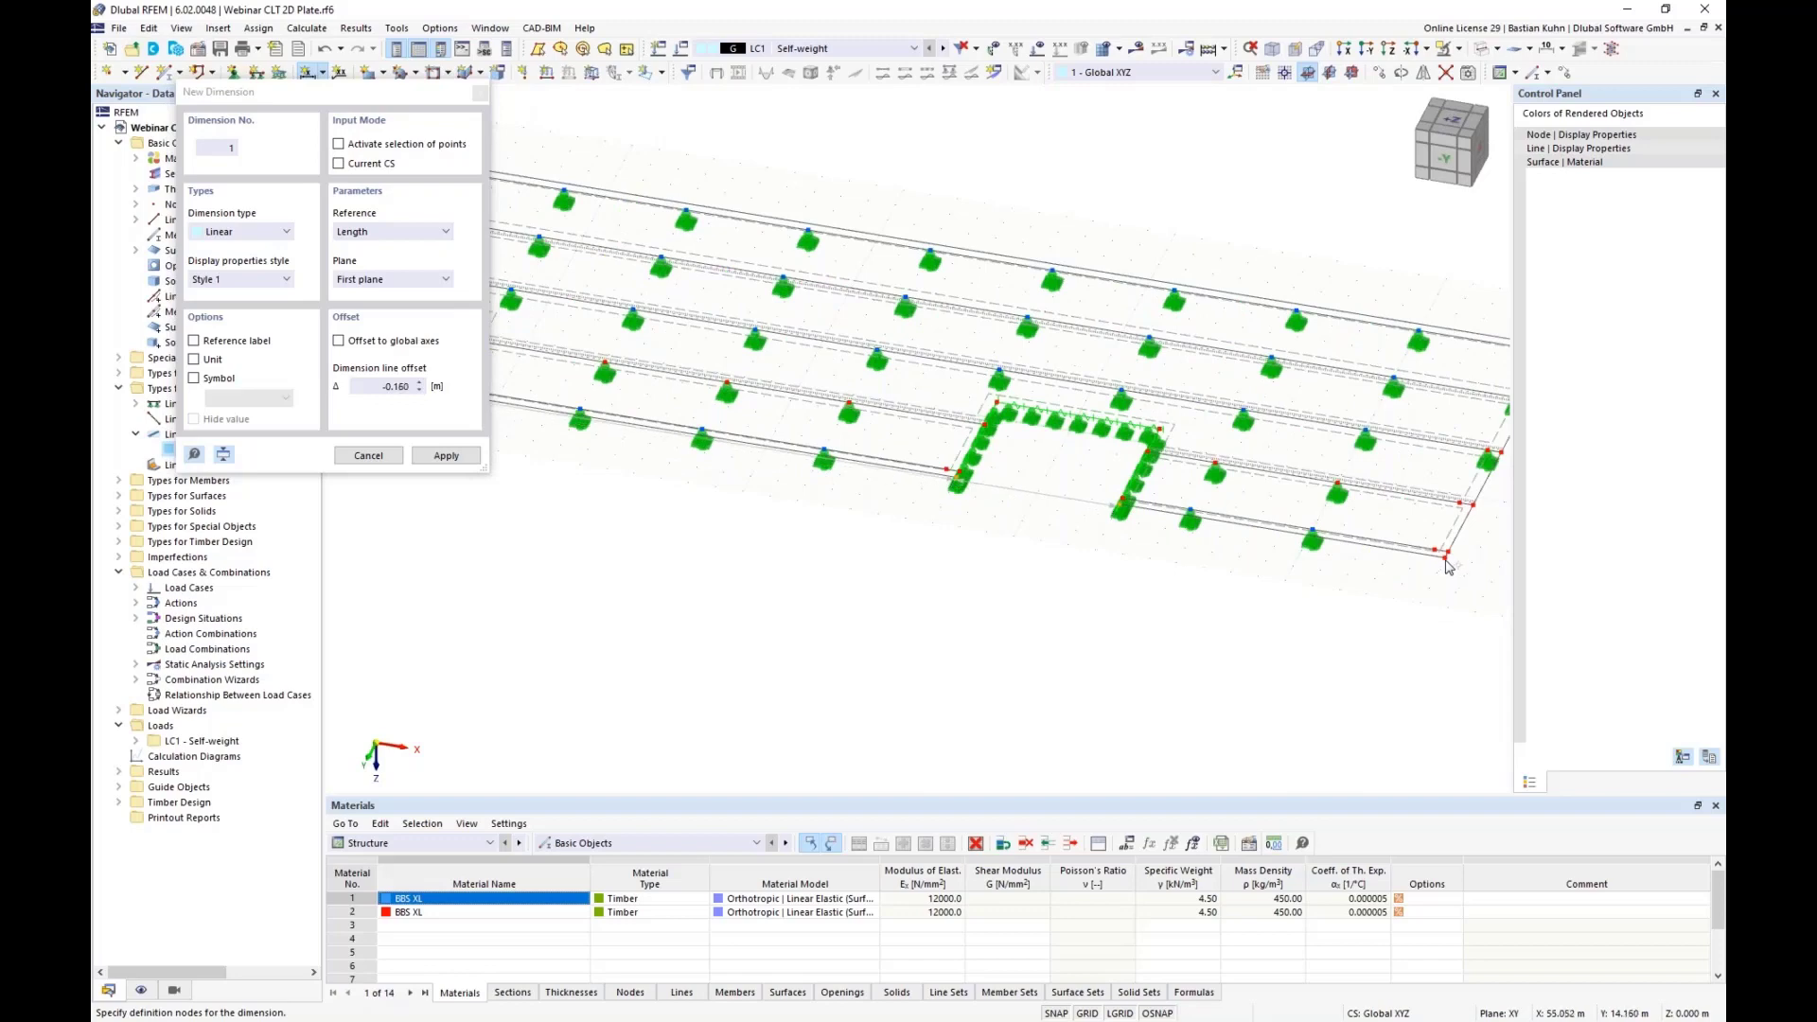
left_click(1382, 632)
scroll(1407, 622, "down", 2)
scroll(1417, 601, "up", 2)
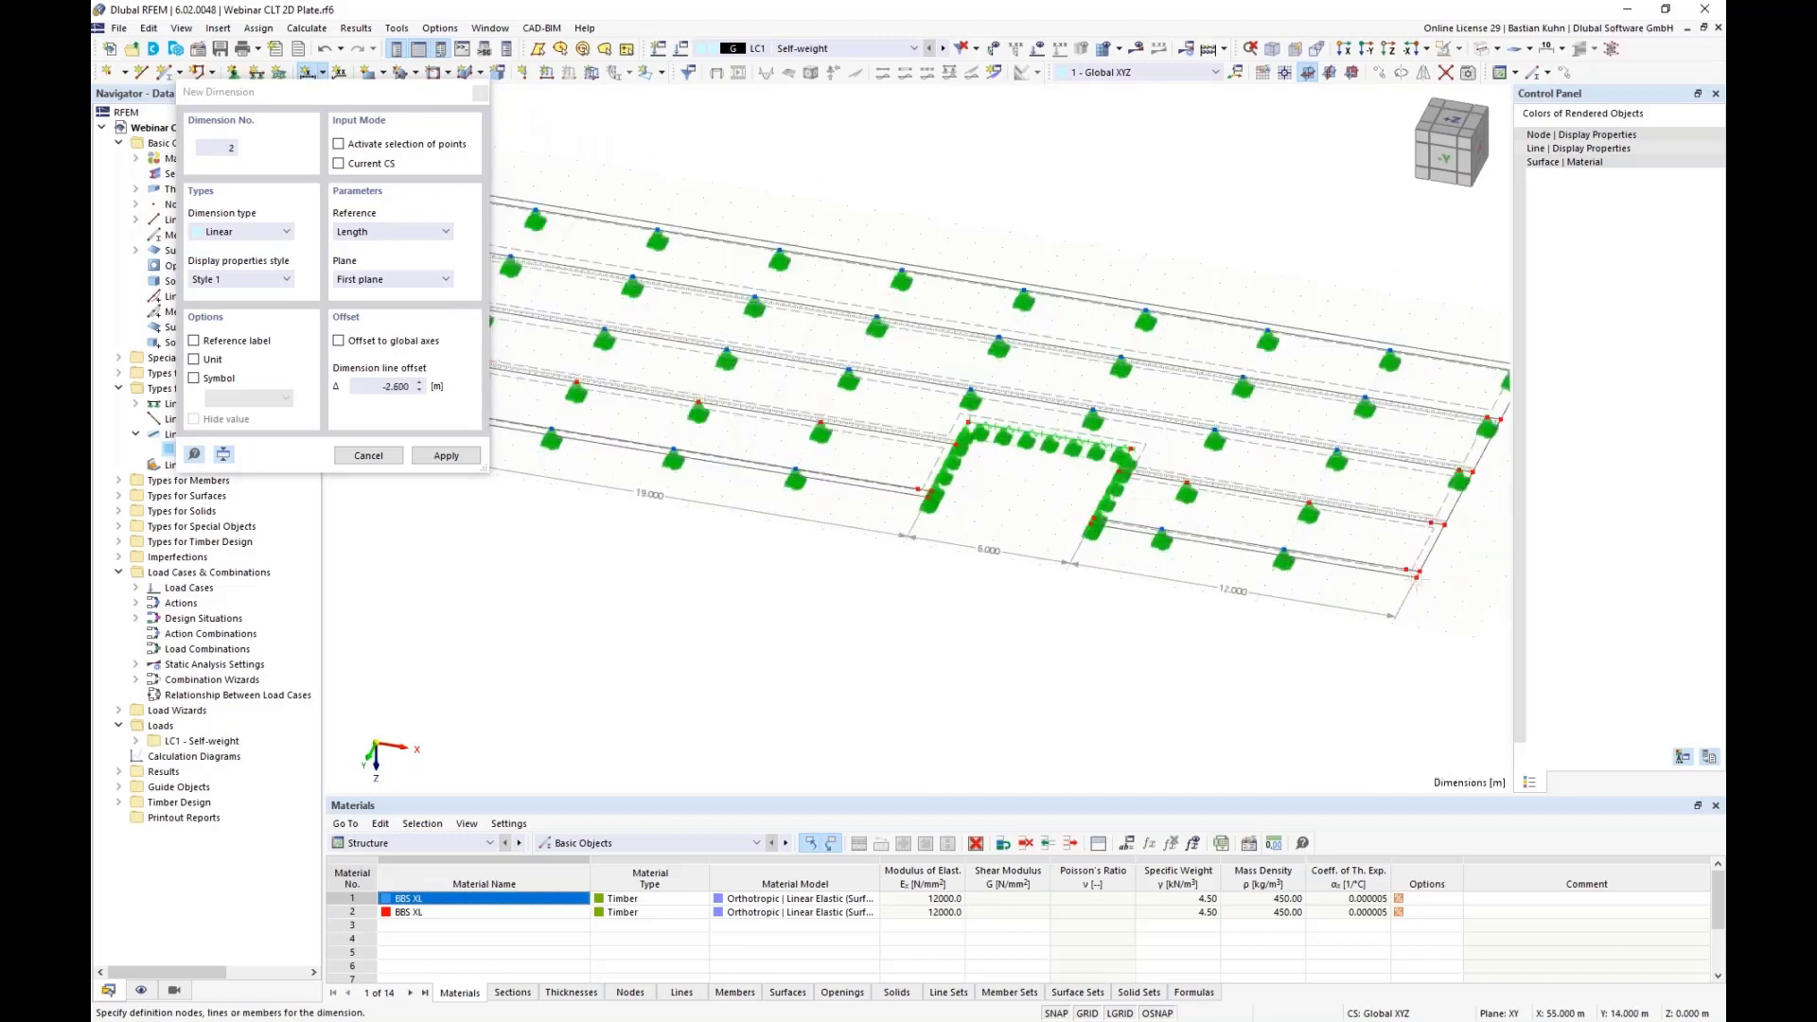
Add a linear dimension across the plate's full width at the short edge farthest from the origin
middle_click_drag(1444, 598, 1164, 629)
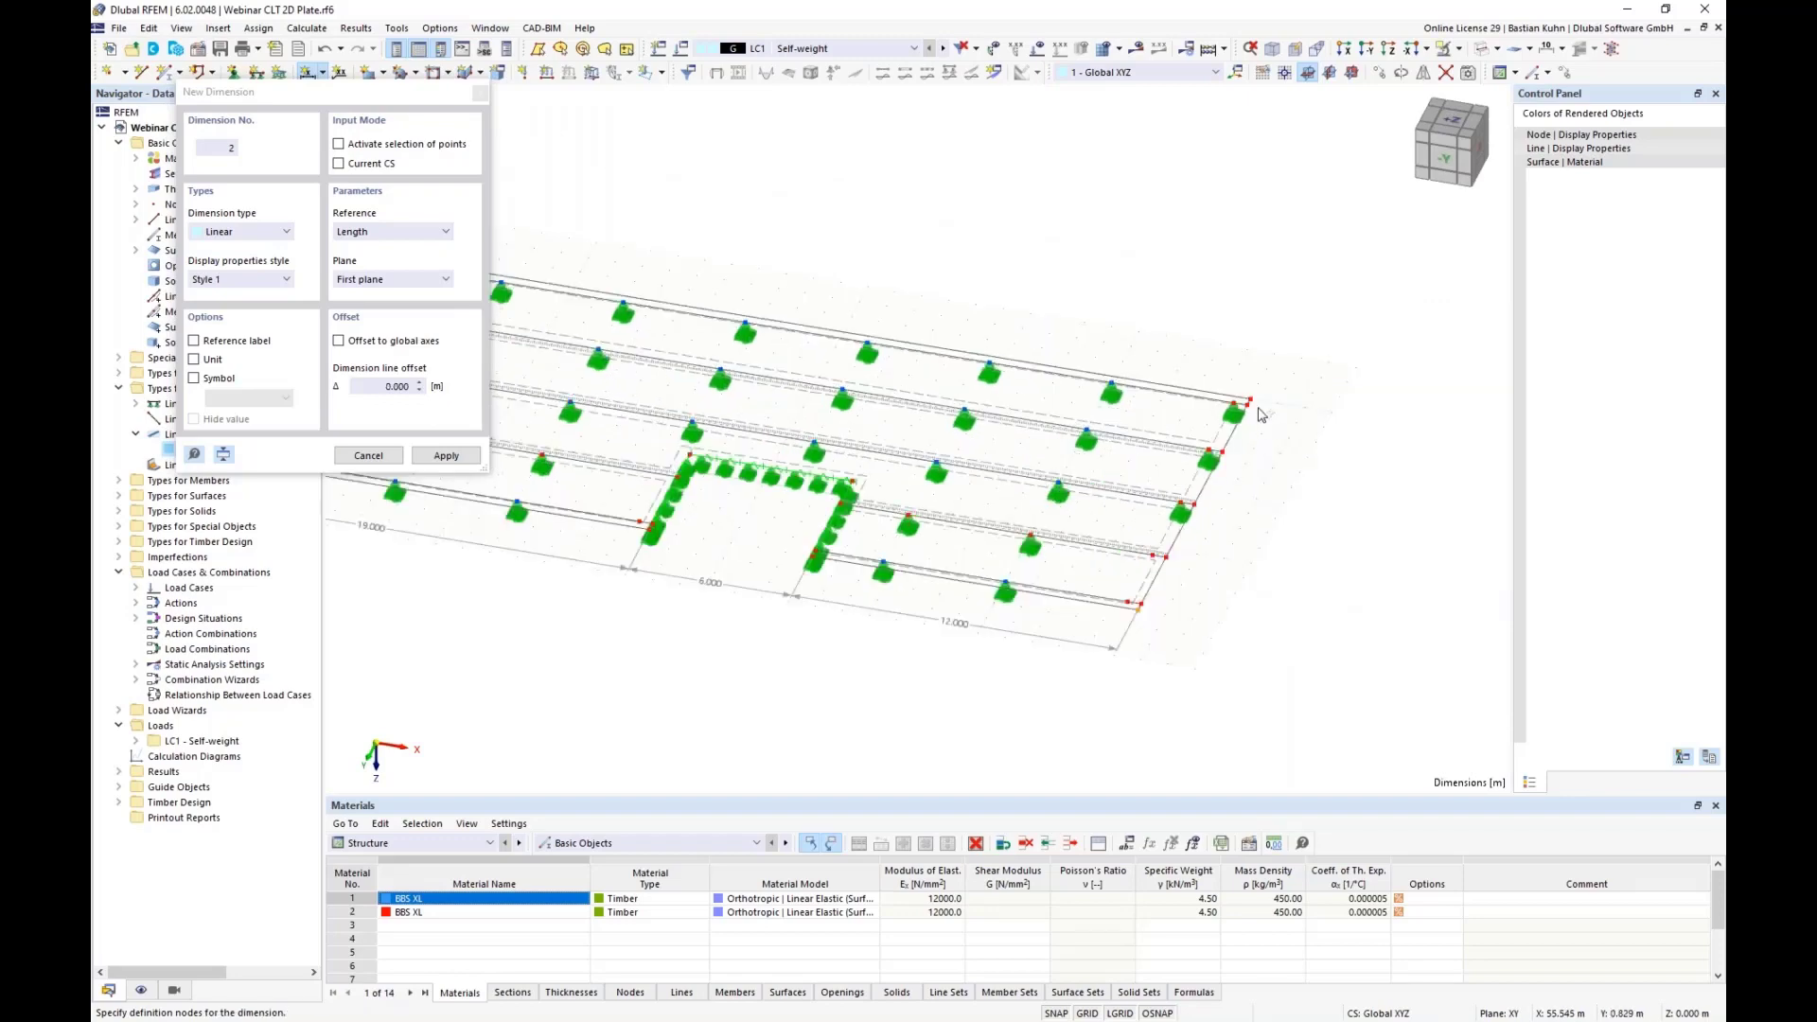
left_click(1310, 454)
key("Escape")
Switch the model display so that the plate surfaces are rendered with solid fill
scroll(924, 722, "down", 2)
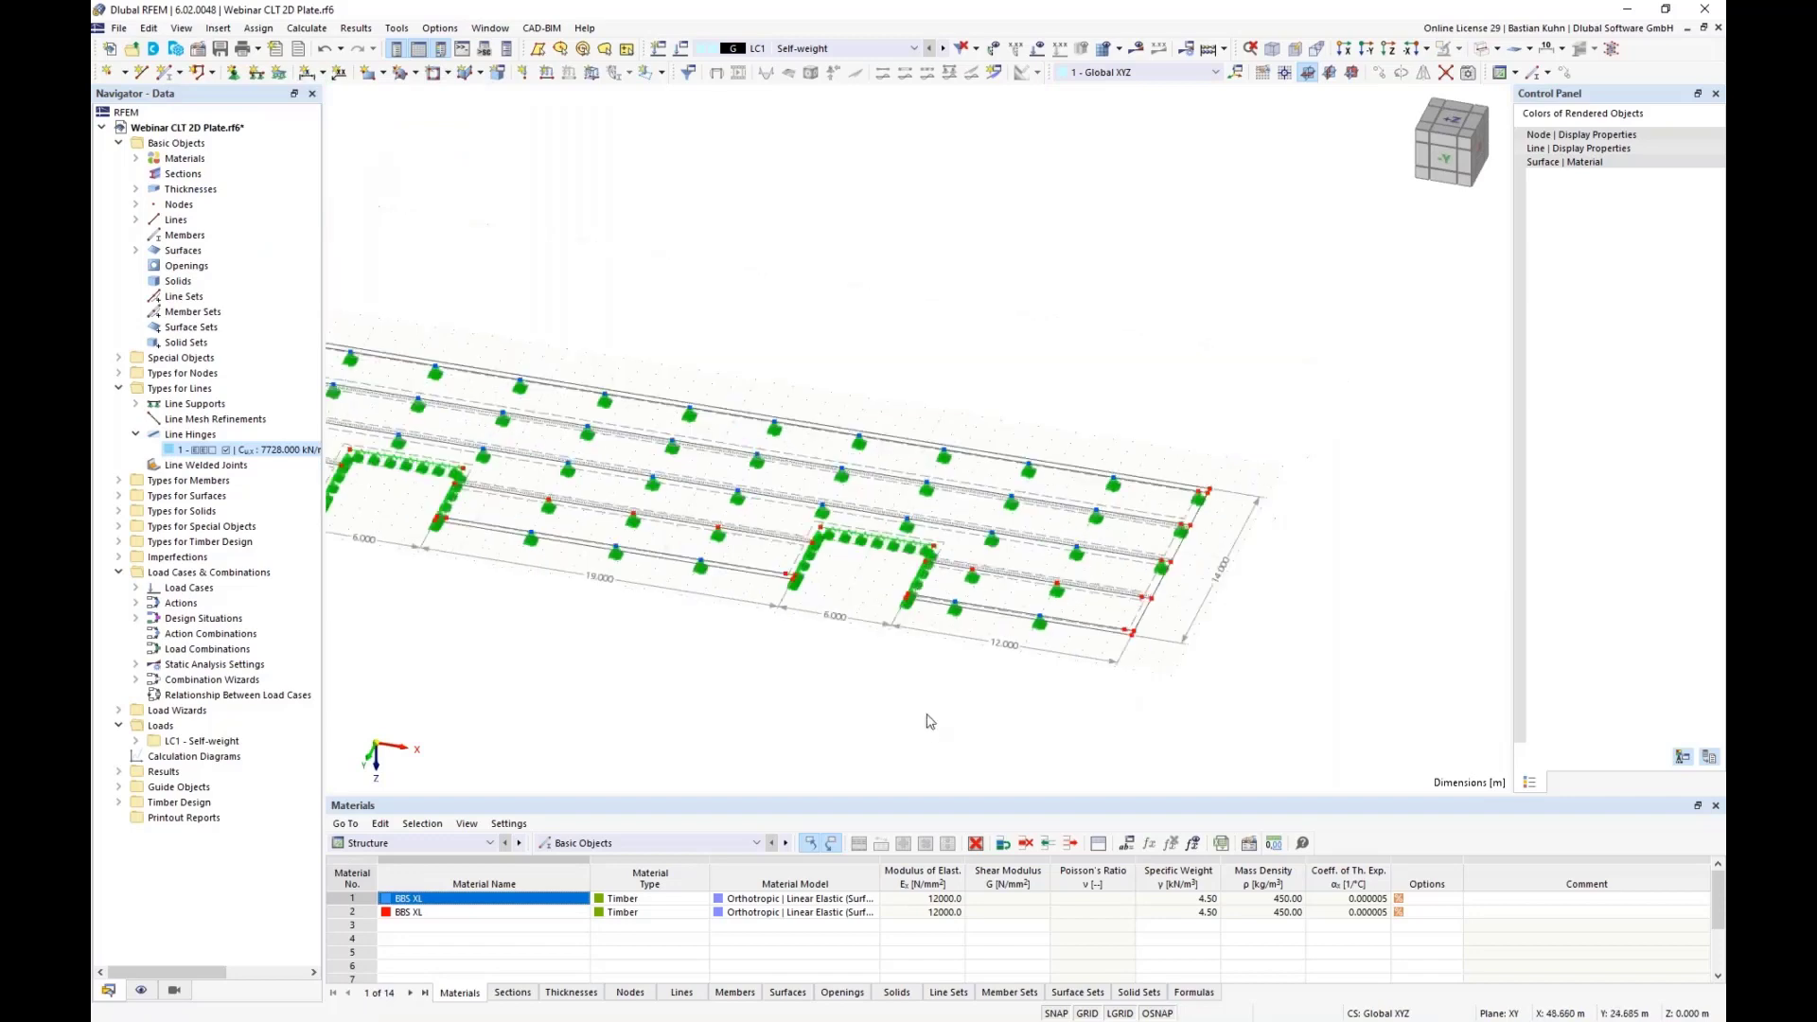
middle_click_drag(925, 722, 1034, 681)
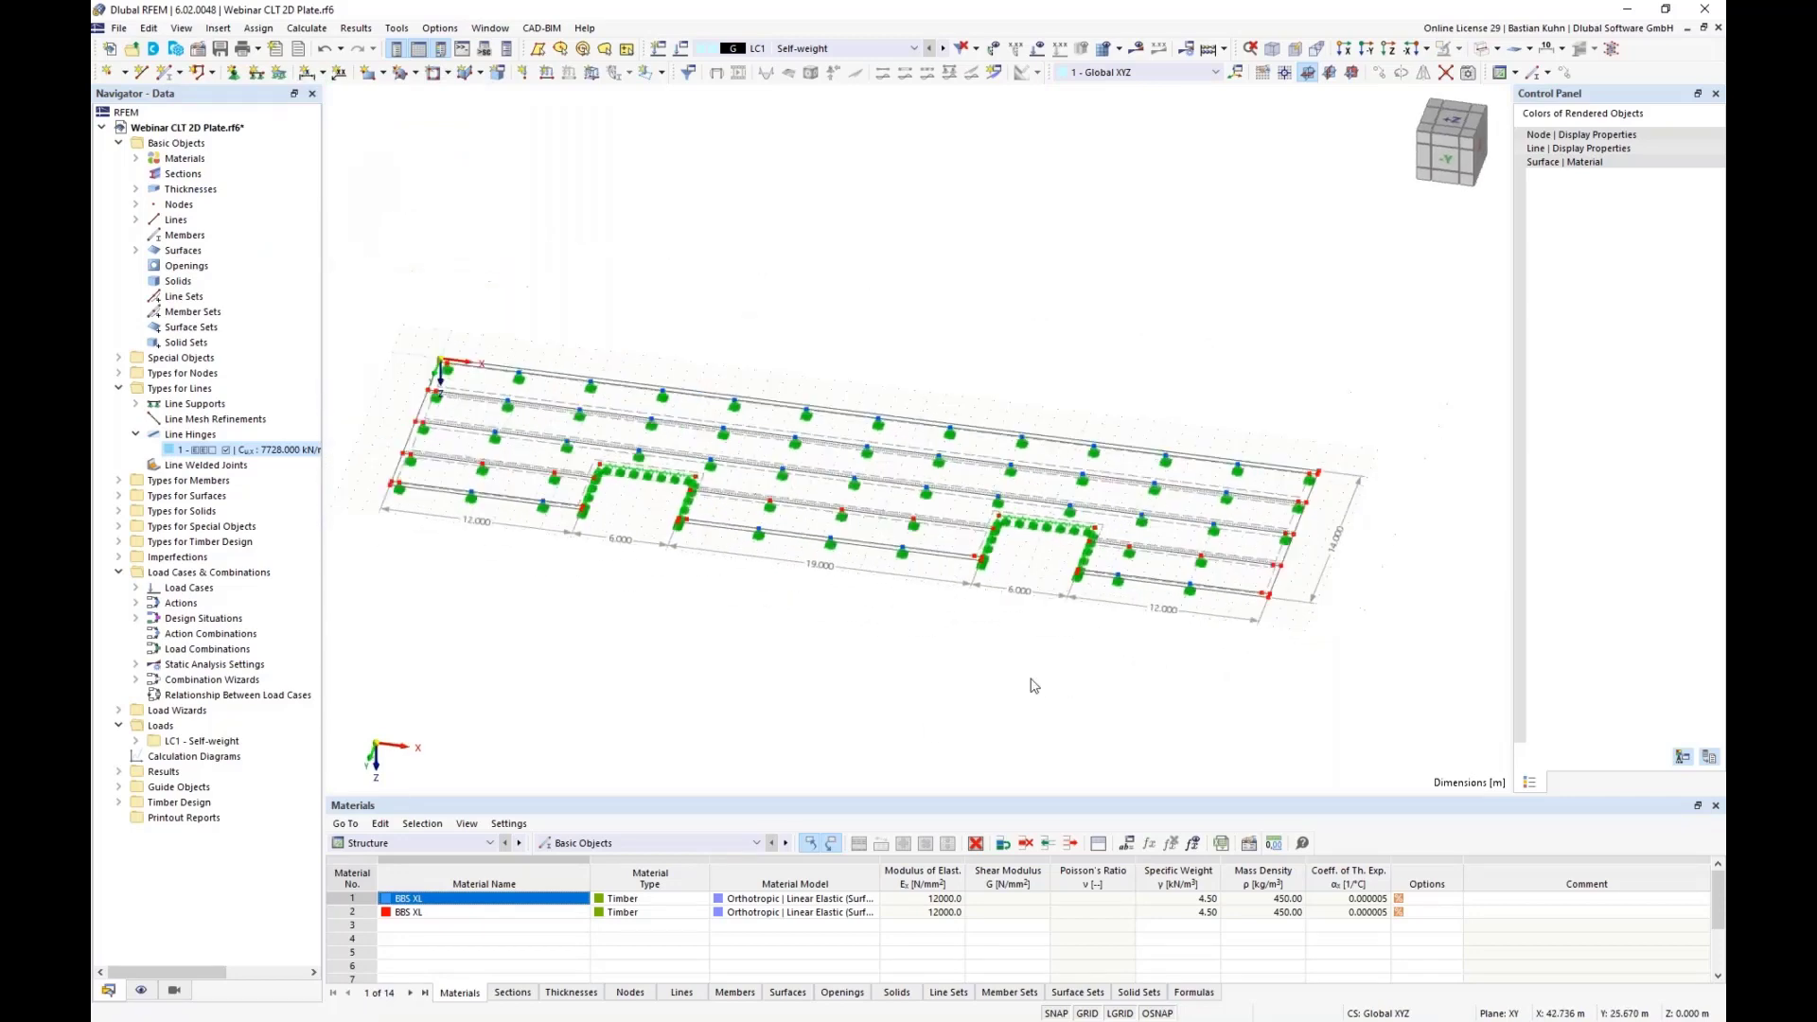
scroll(1075, 628, "down", 3)
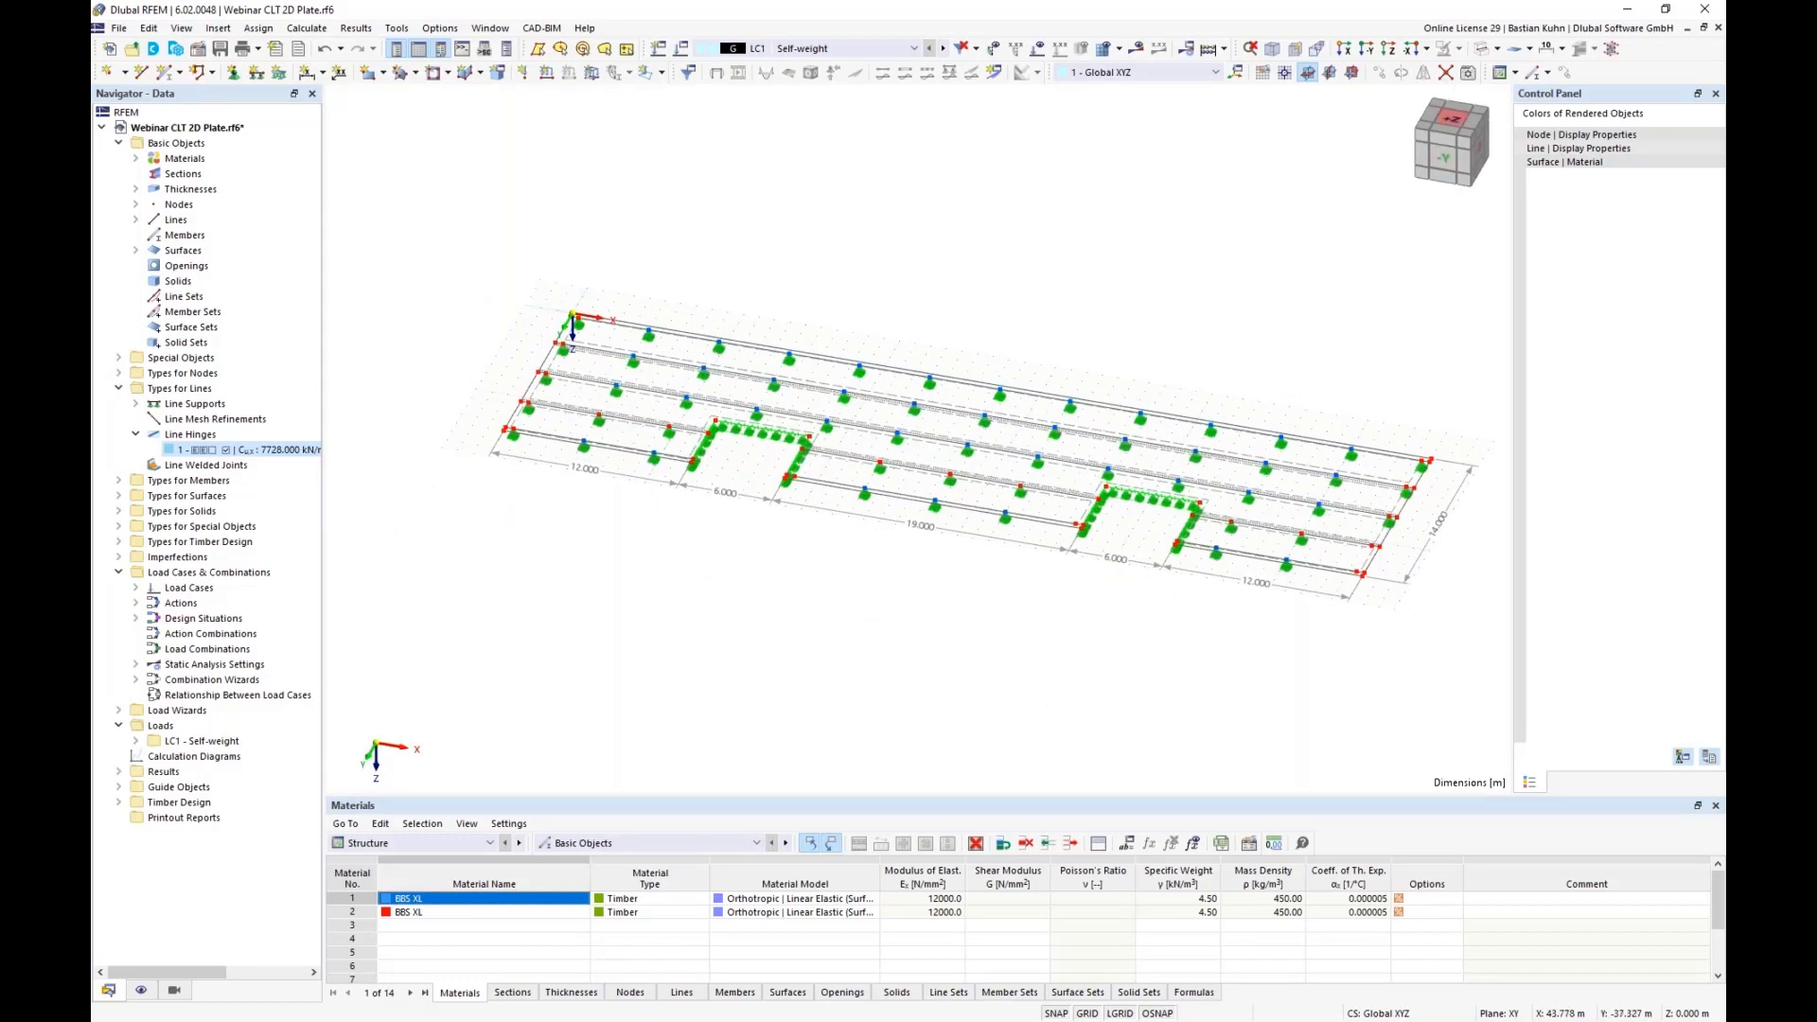
left_click(1473, 50)
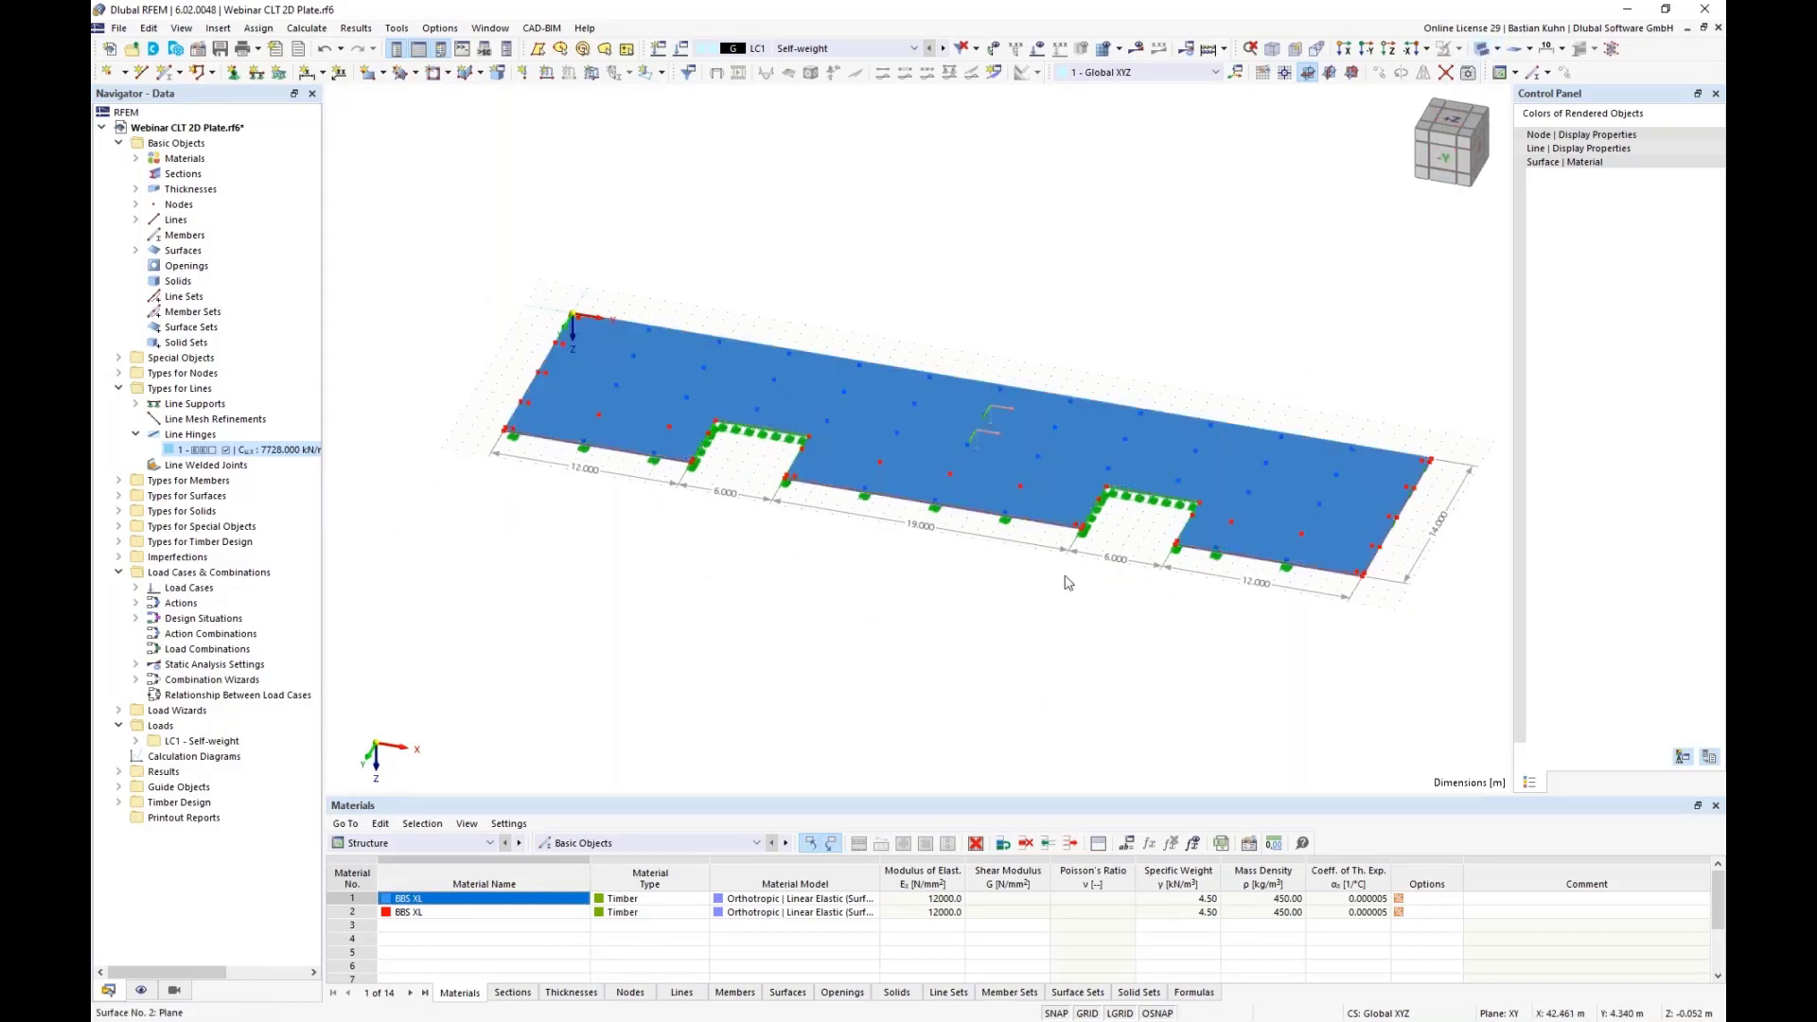
Send the current model graphic to a new printout report as a window-filling picture with a height ratio of 40 %
middle_click_drag(1056, 608, 957, 519)
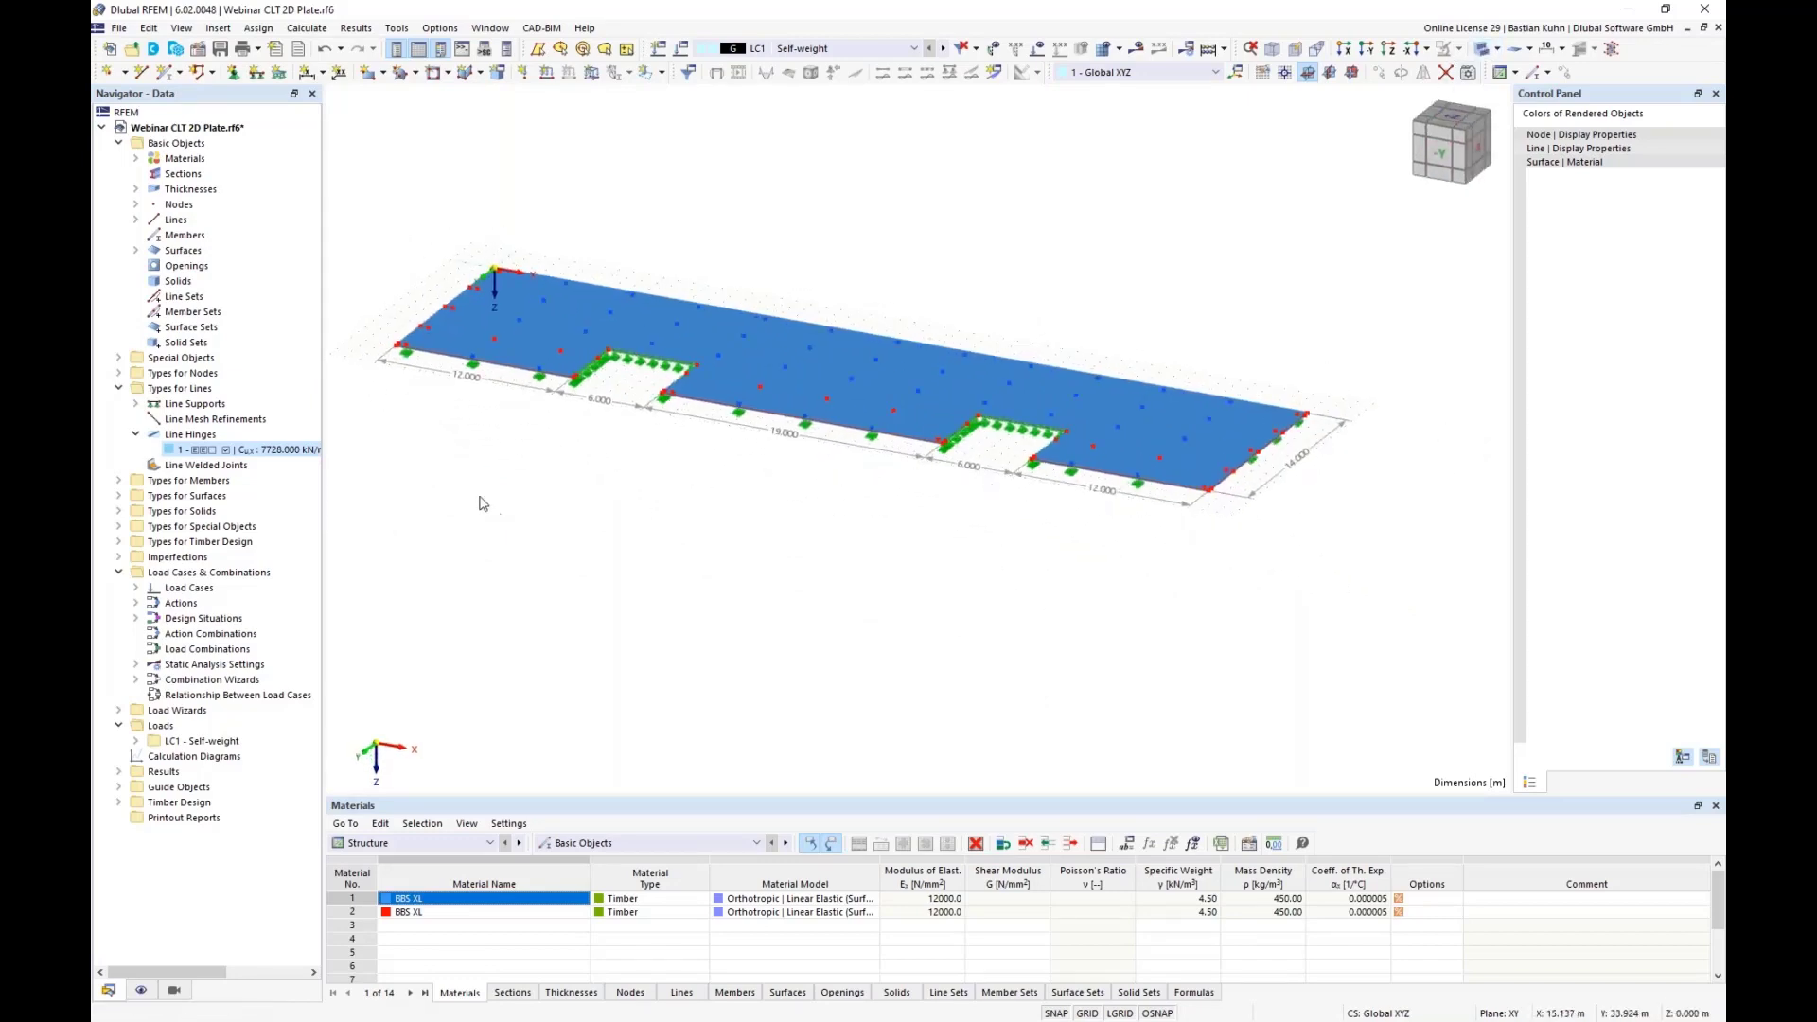
left_click(261, 53)
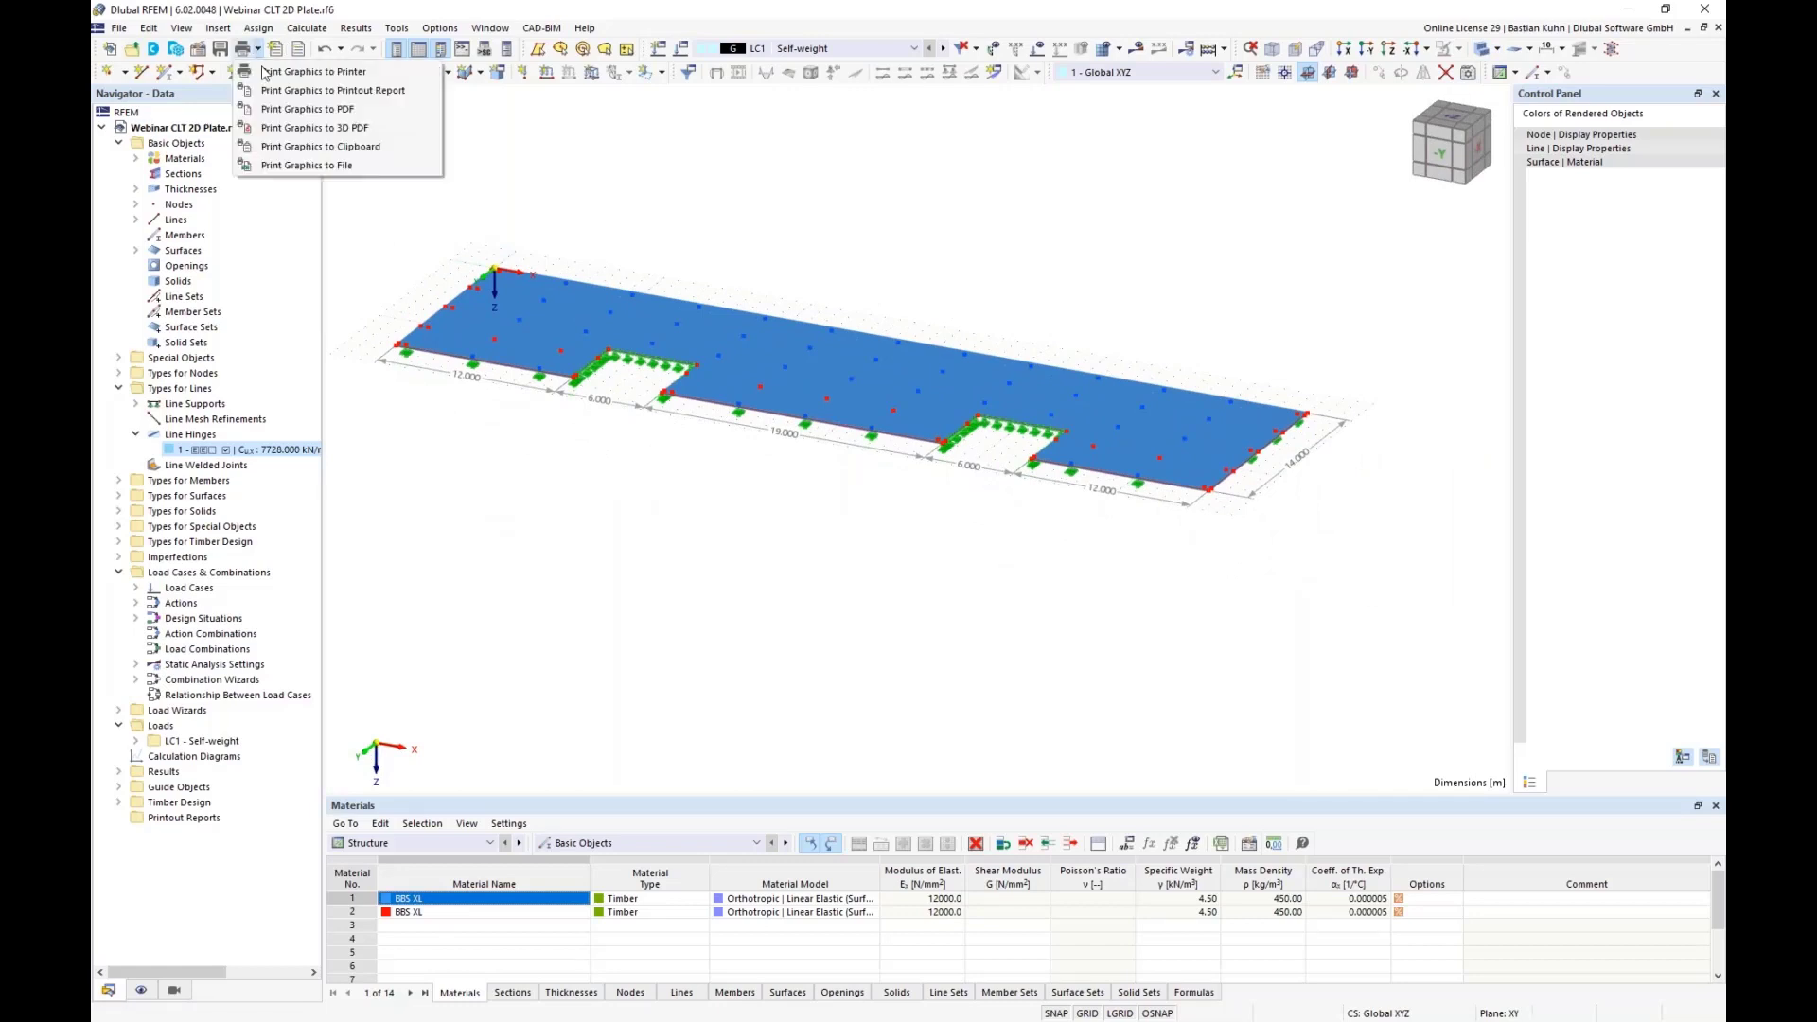
left_click(284, 92)
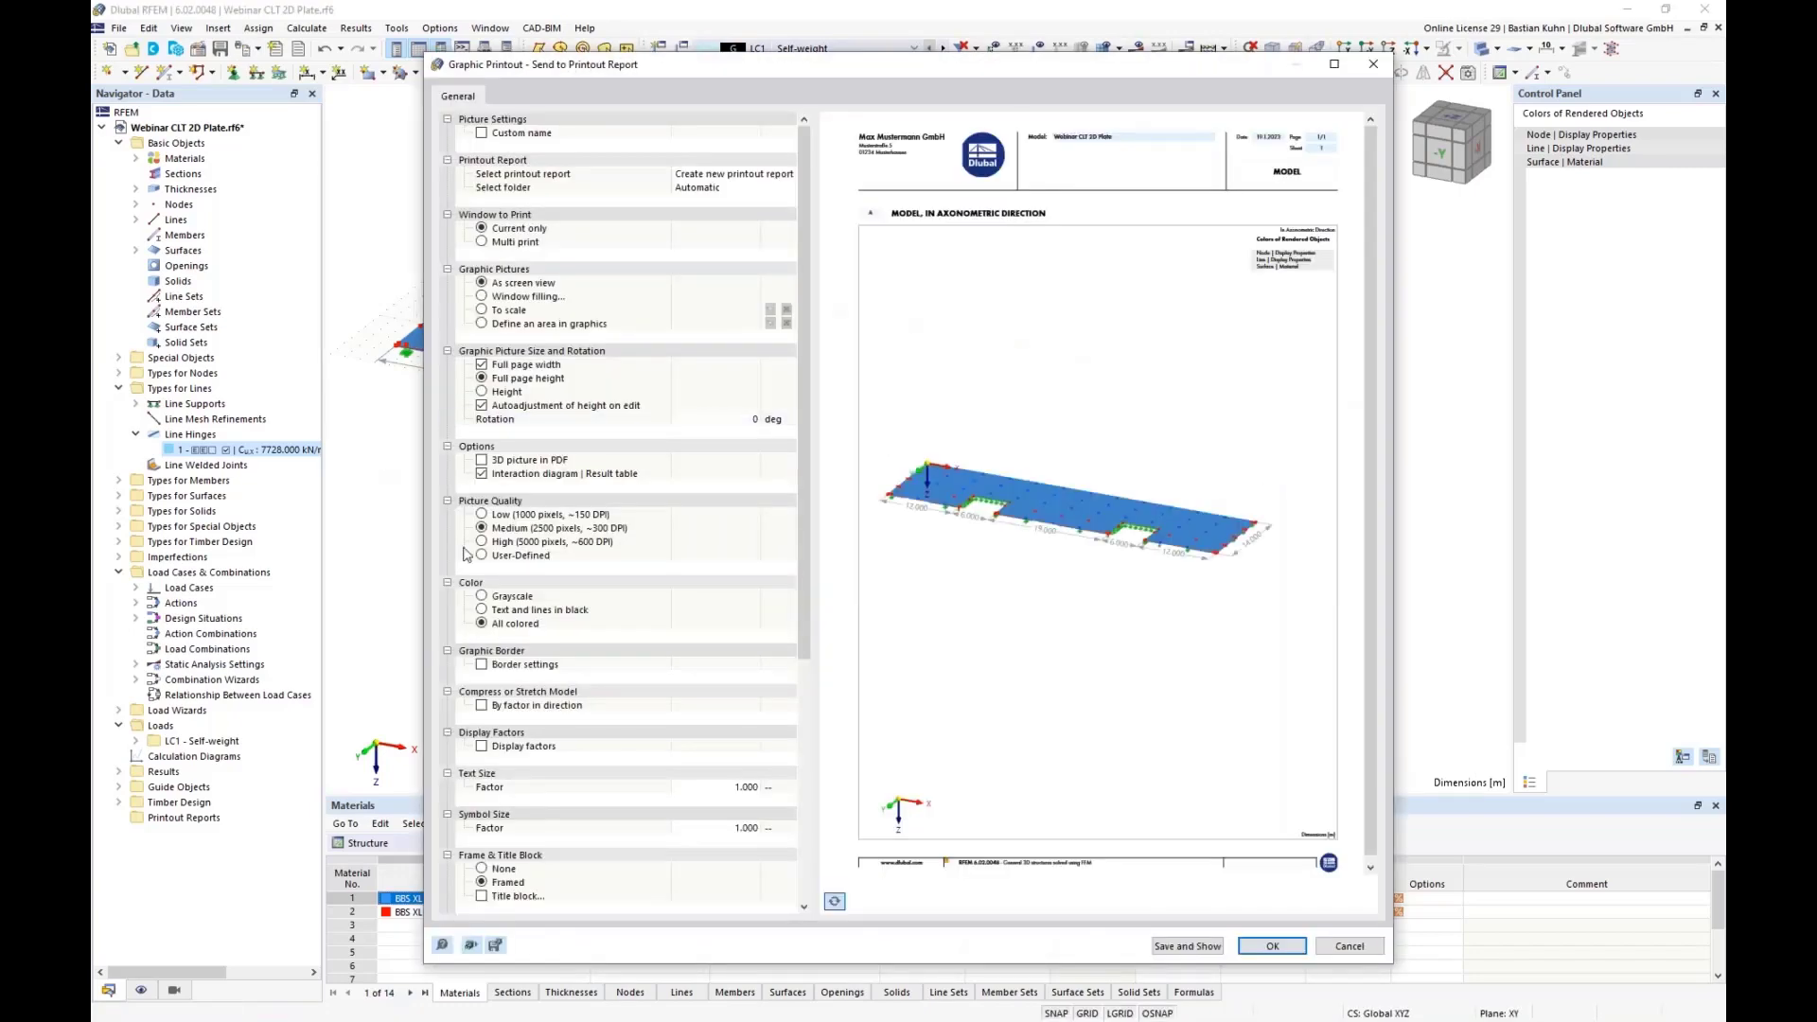
left_click(483, 396)
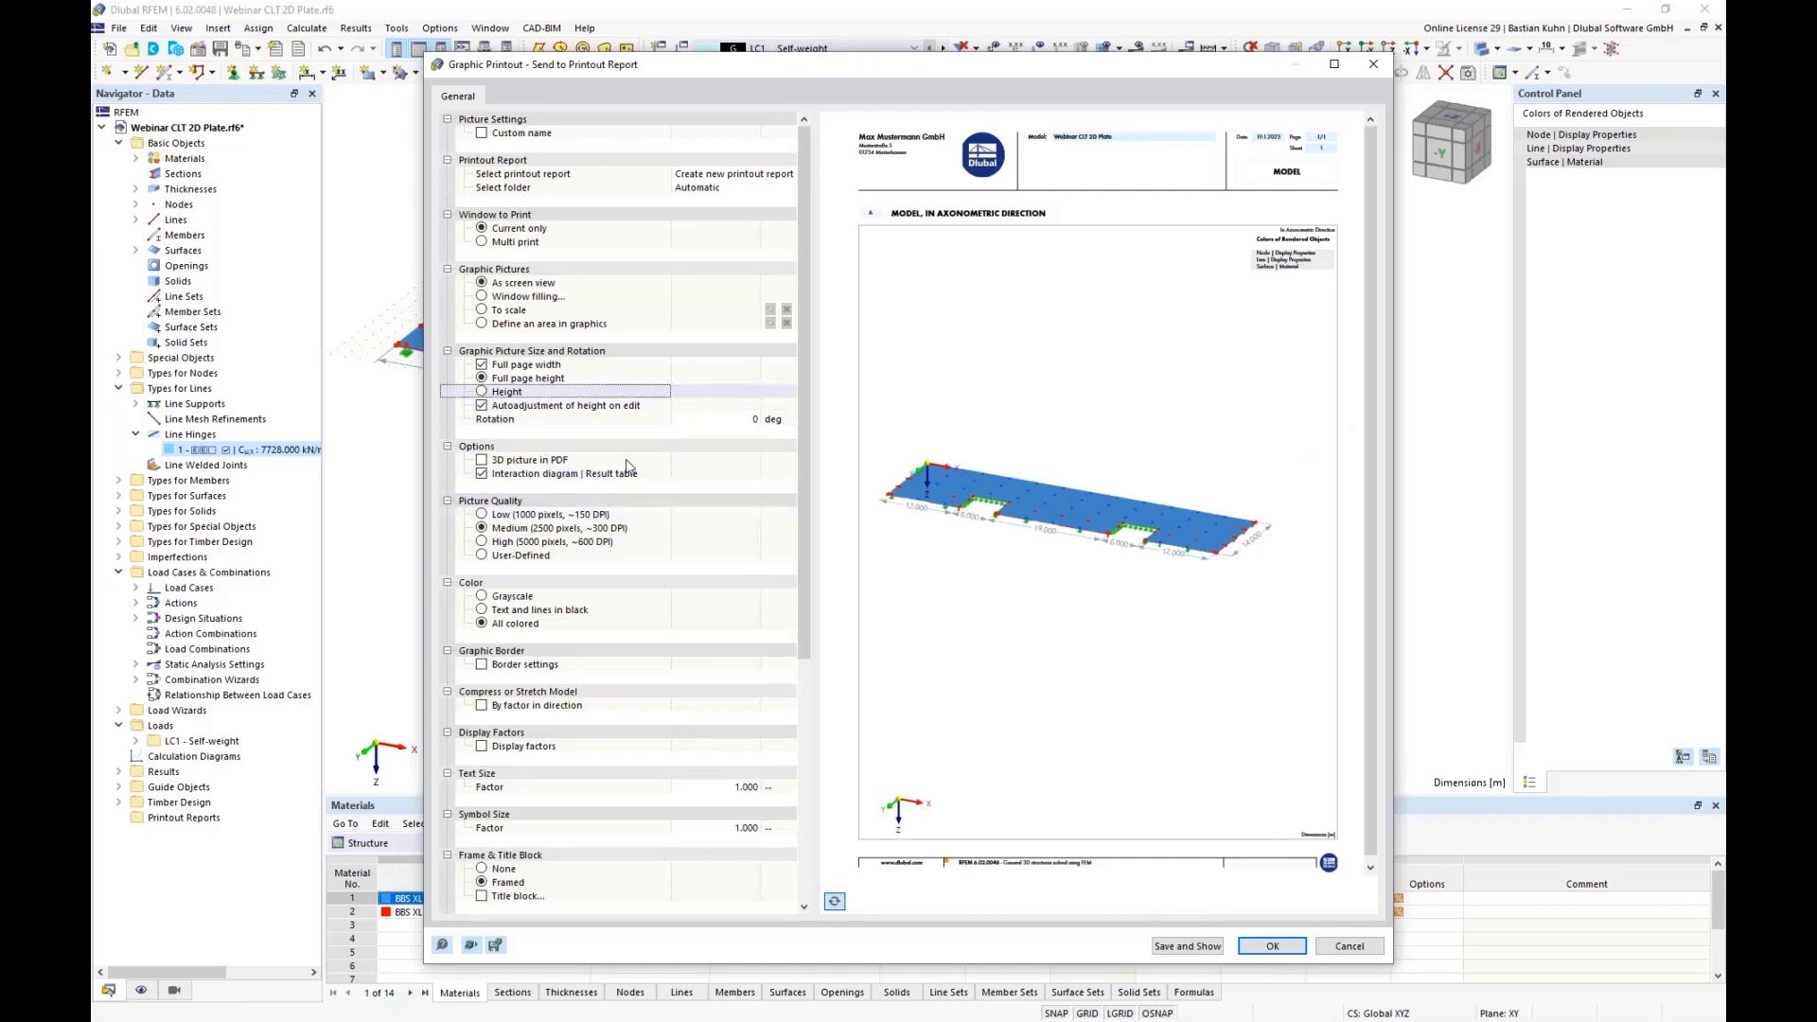
left_click(482, 391)
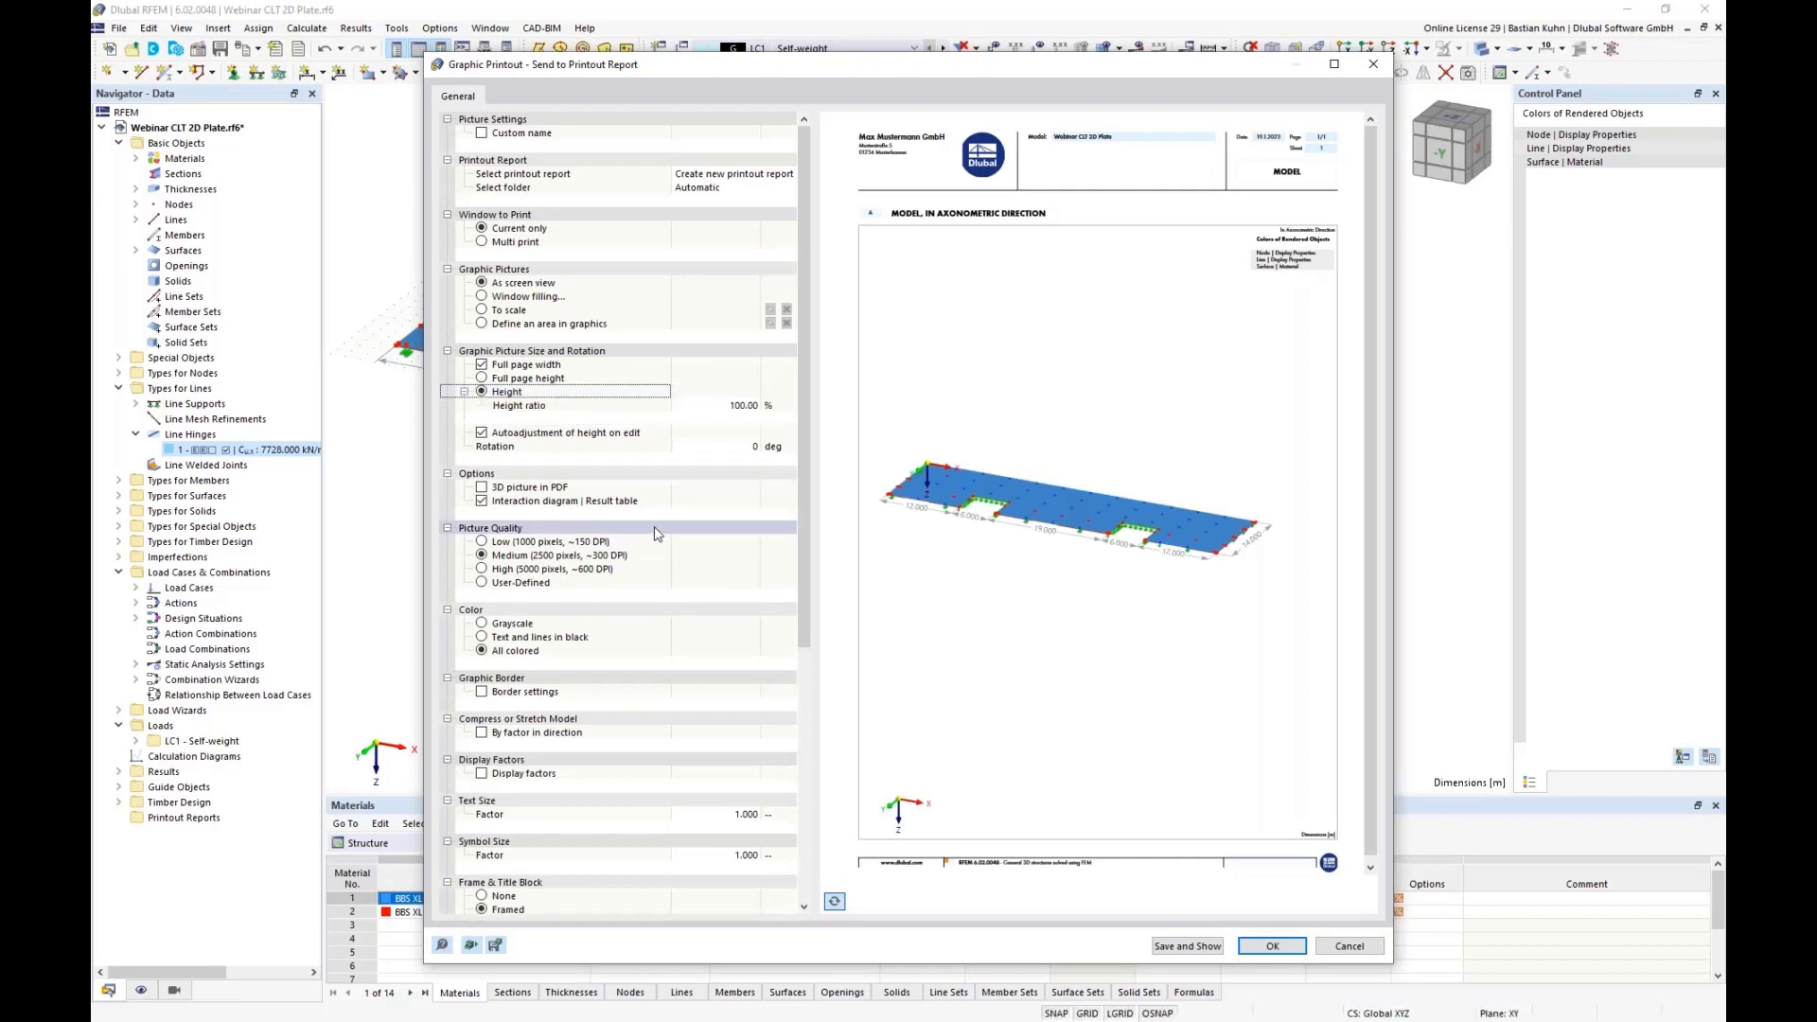
left_click(483, 301)
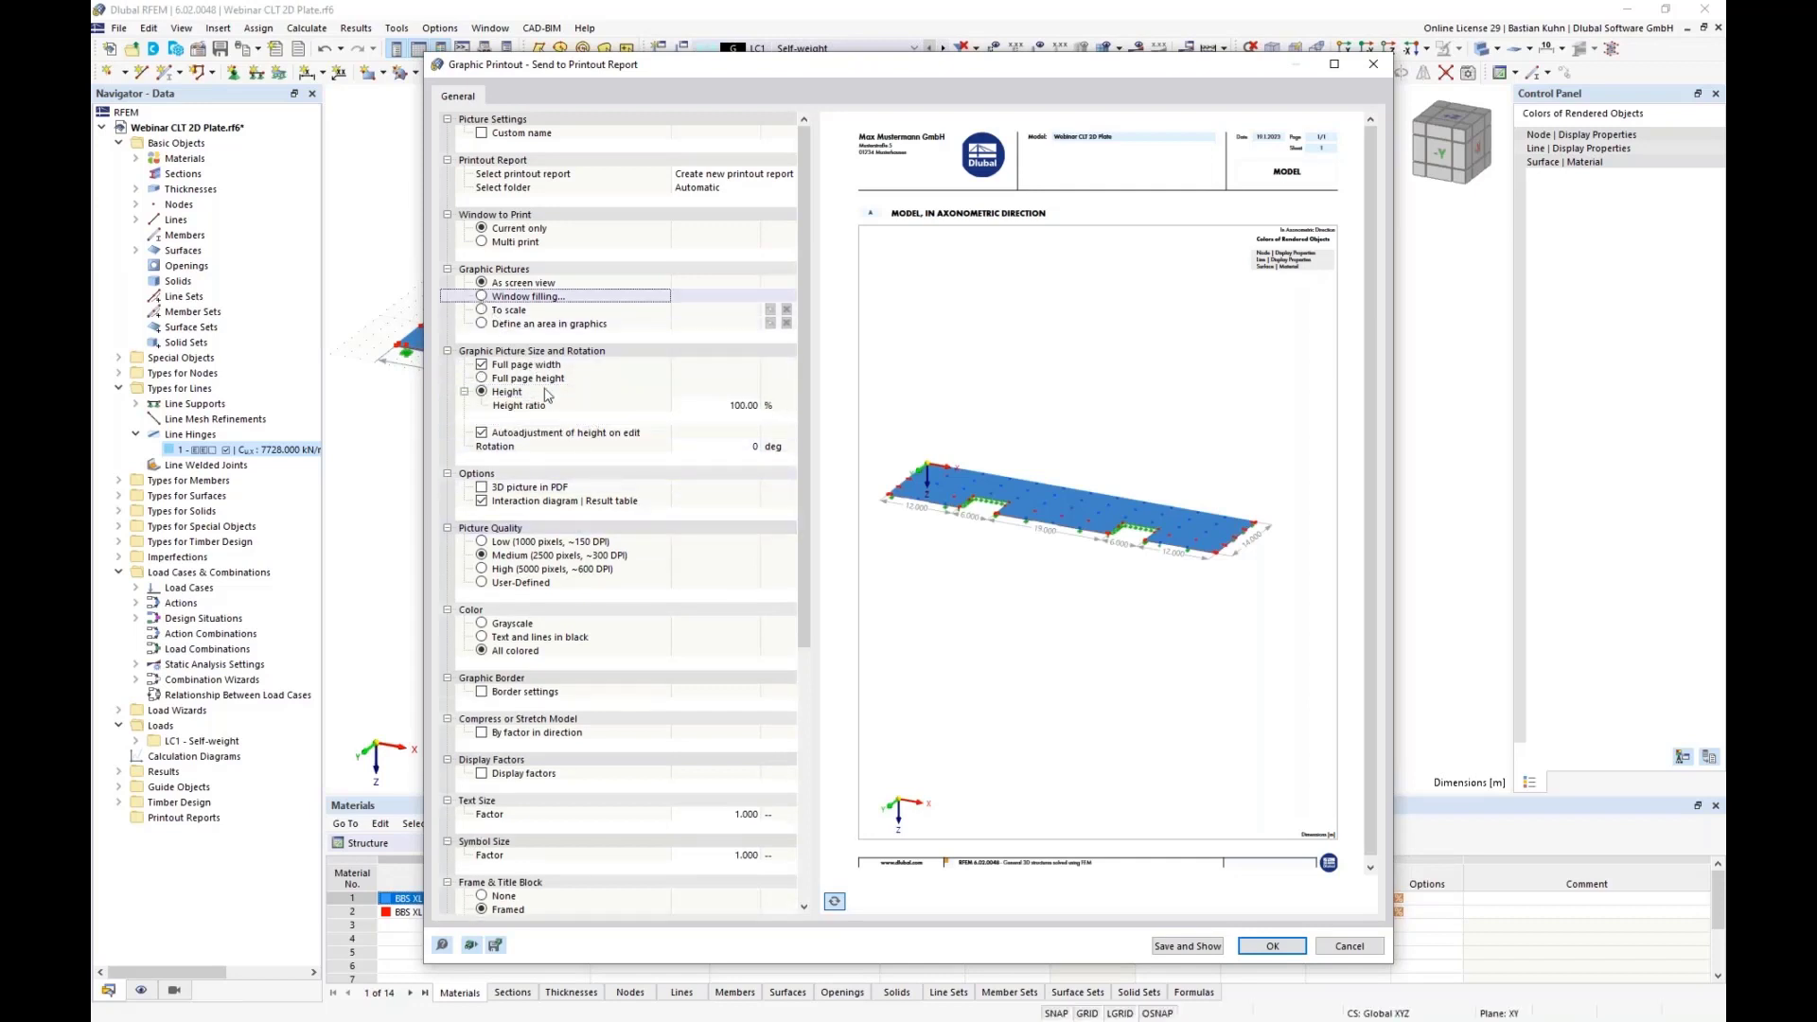
left_click(703, 405)
type("40")
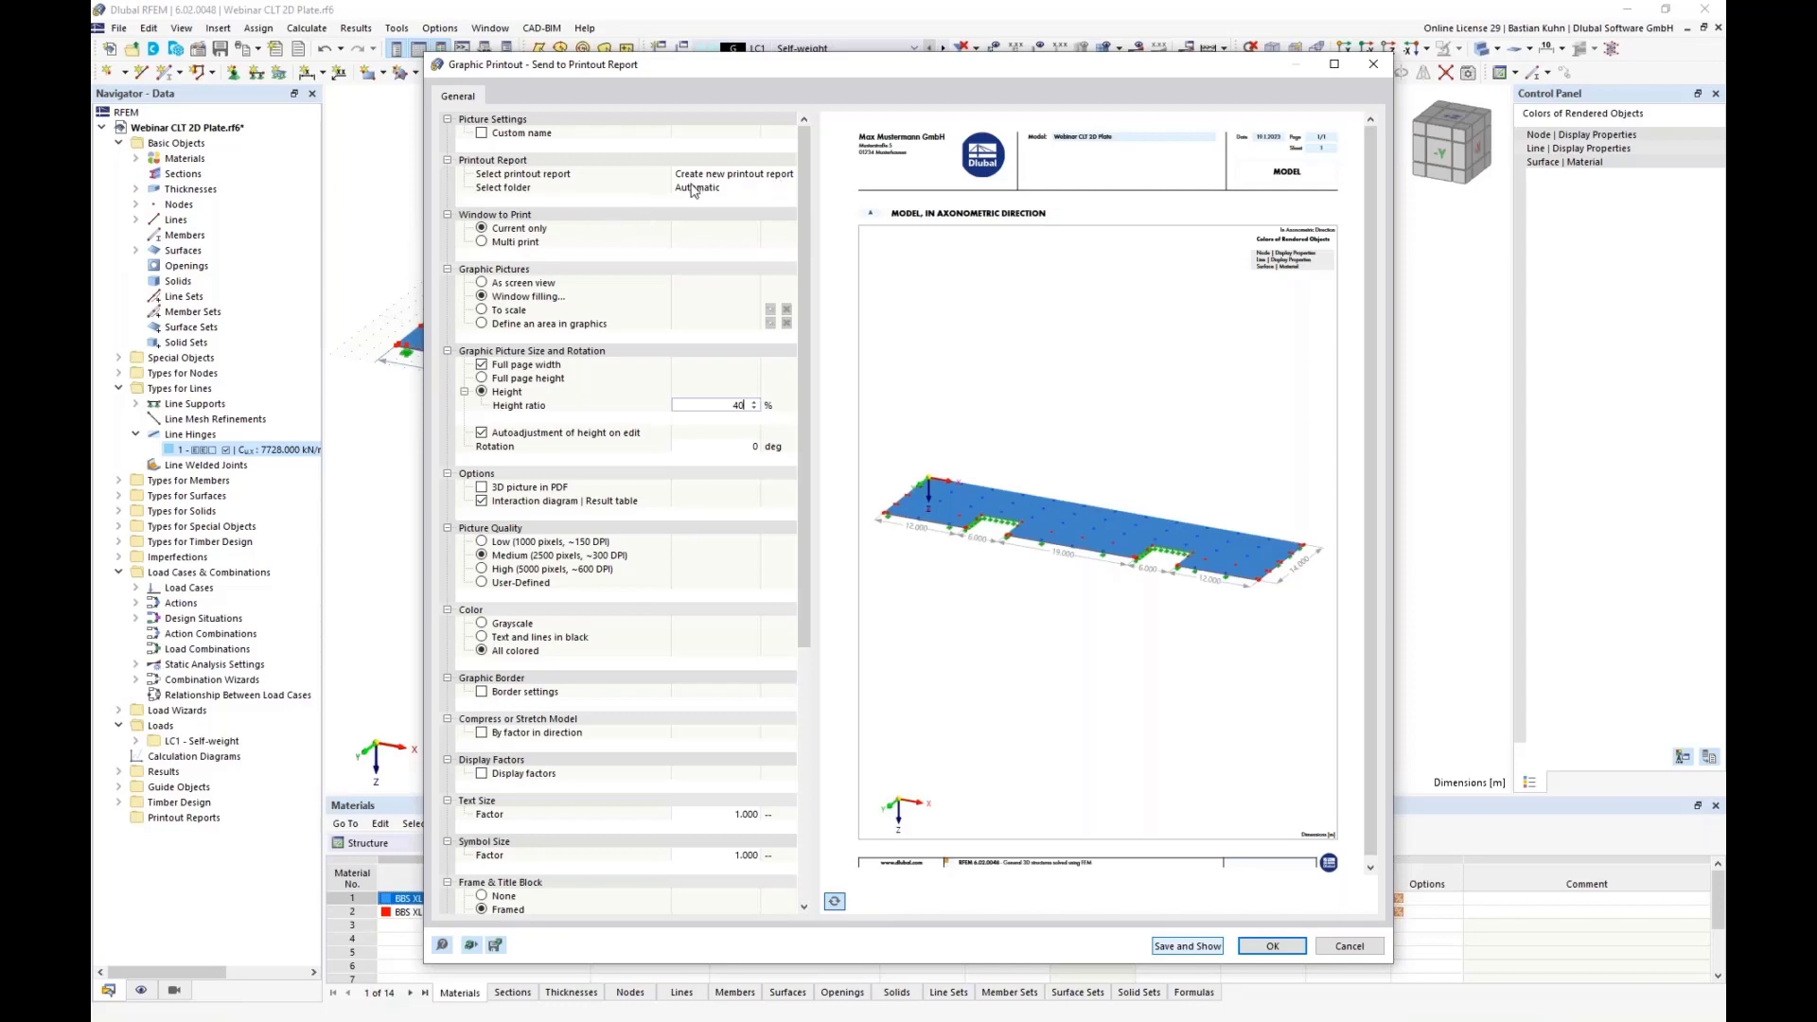
key("Return")
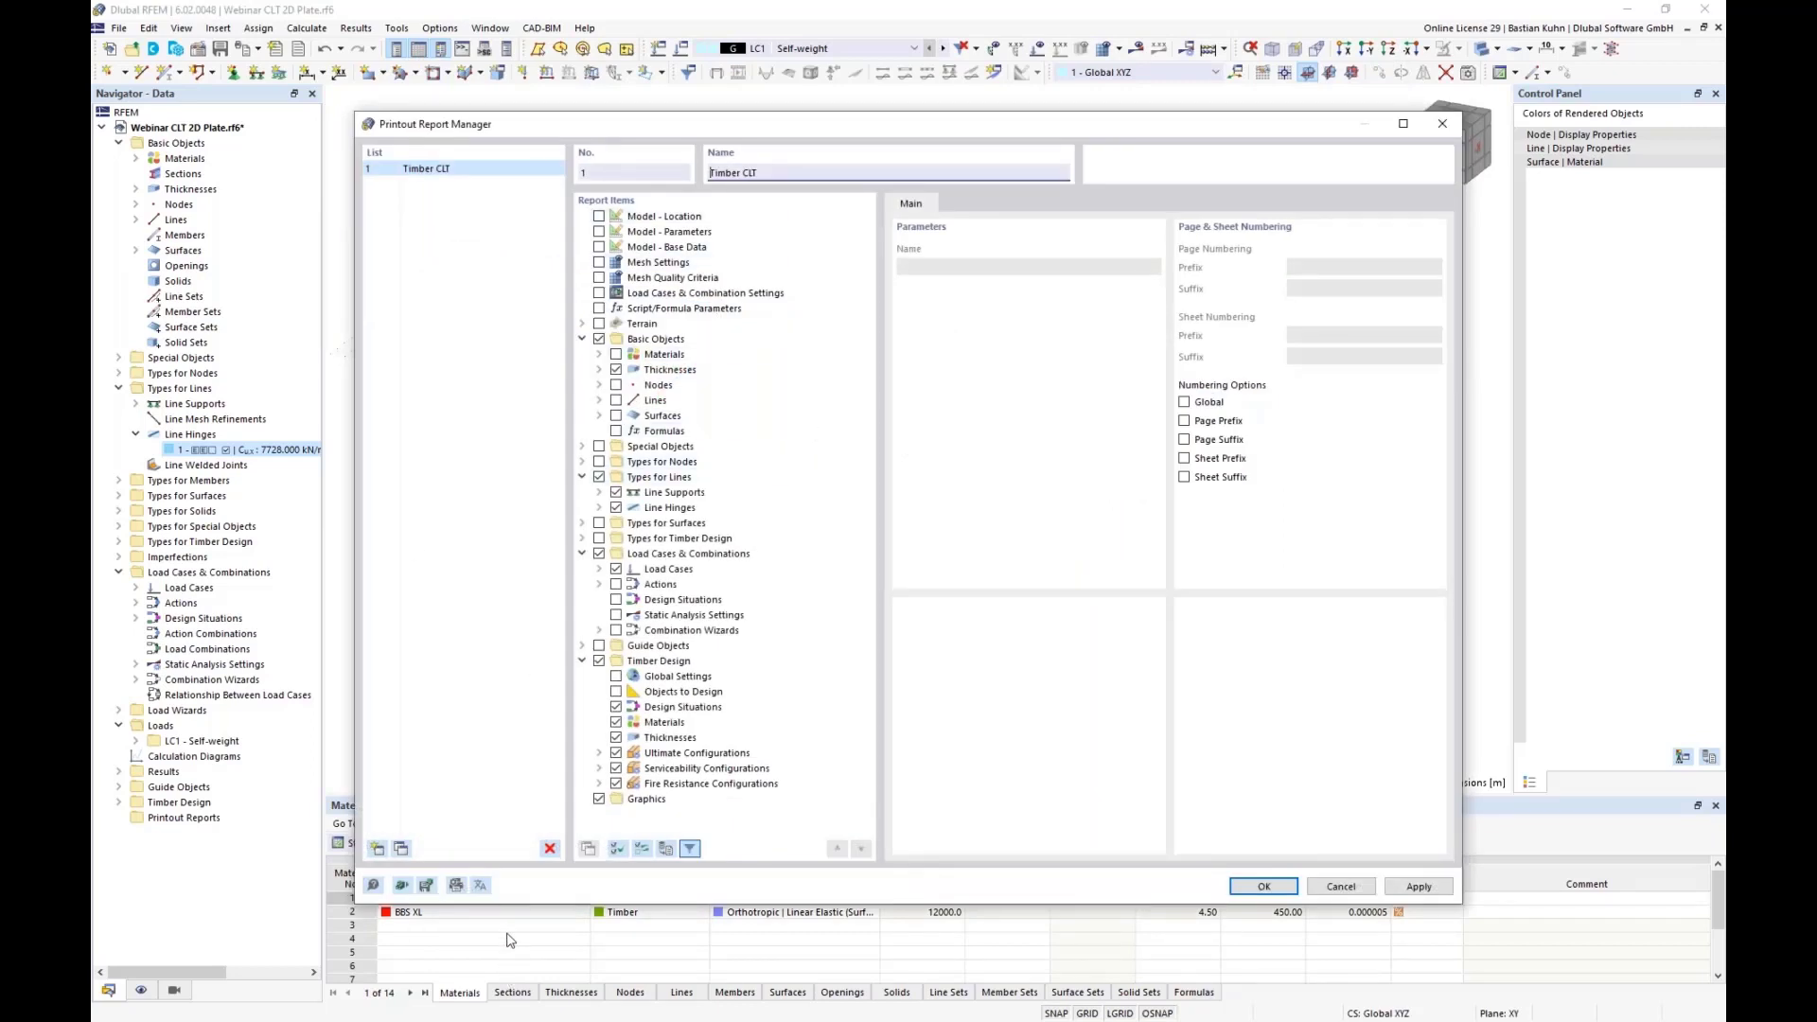
Review which report items the Timber CLT printout report template includes
left_click(401, 887)
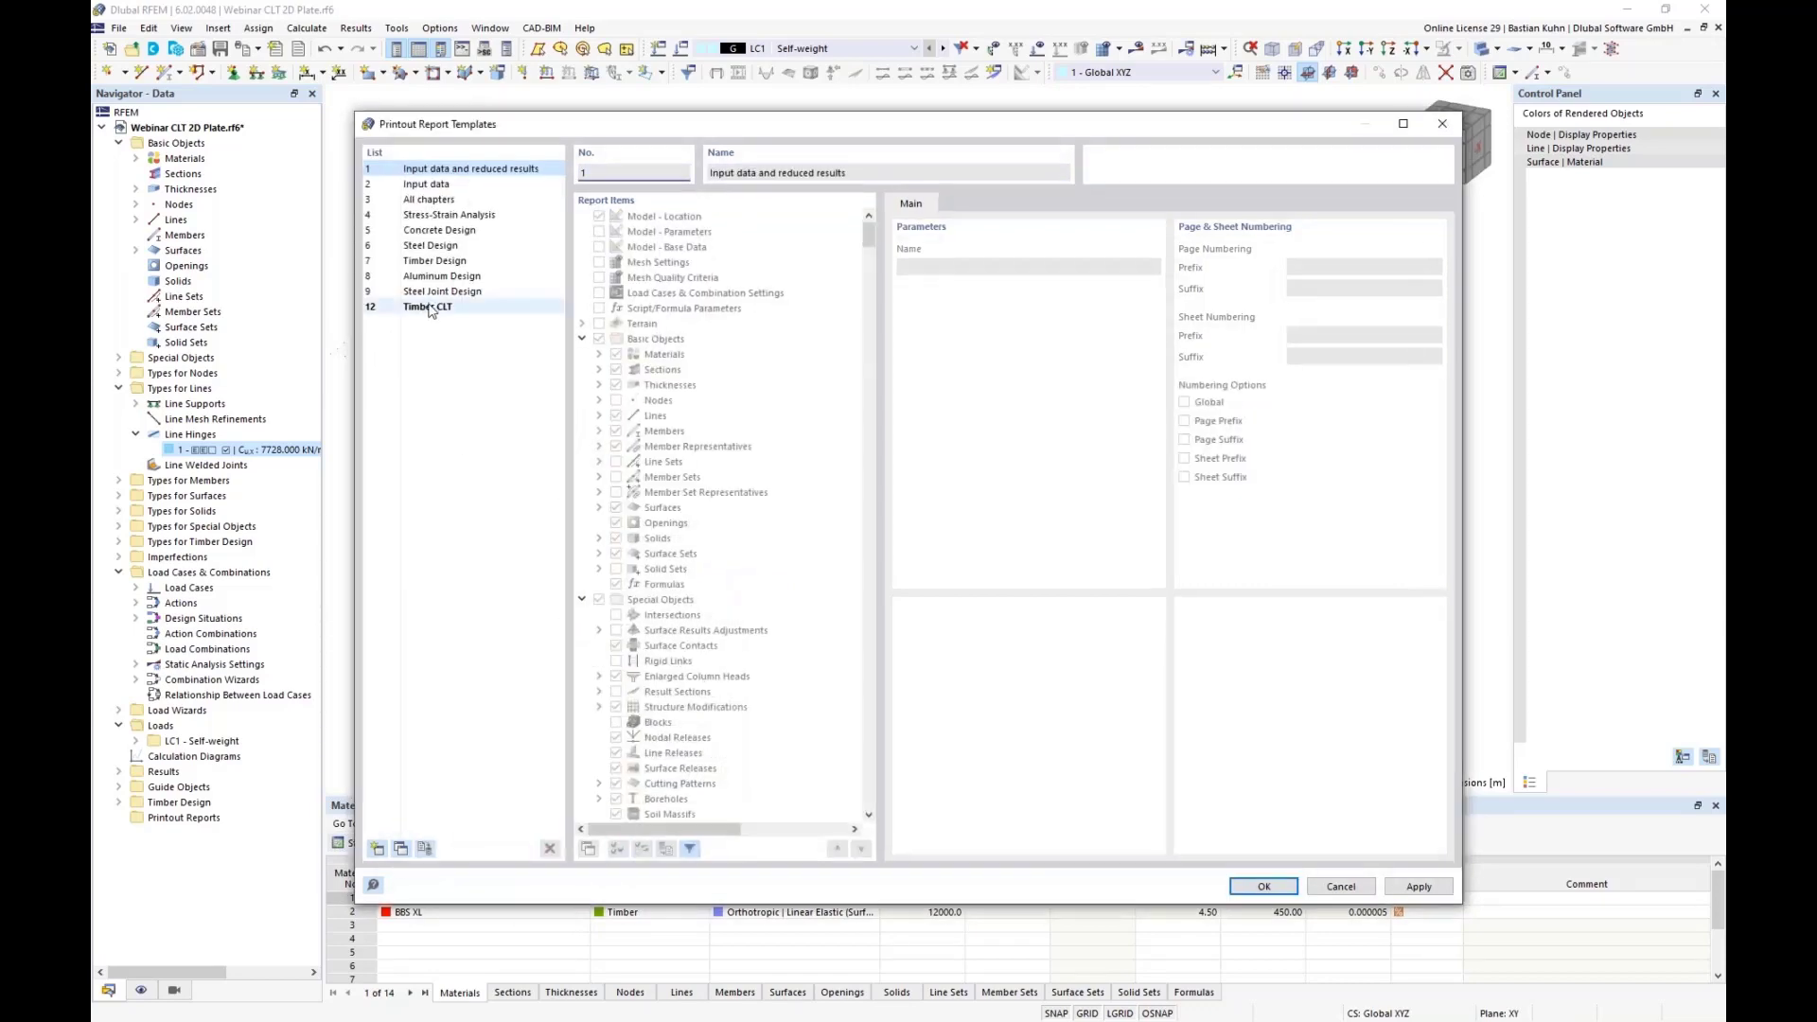
left_click(429, 309)
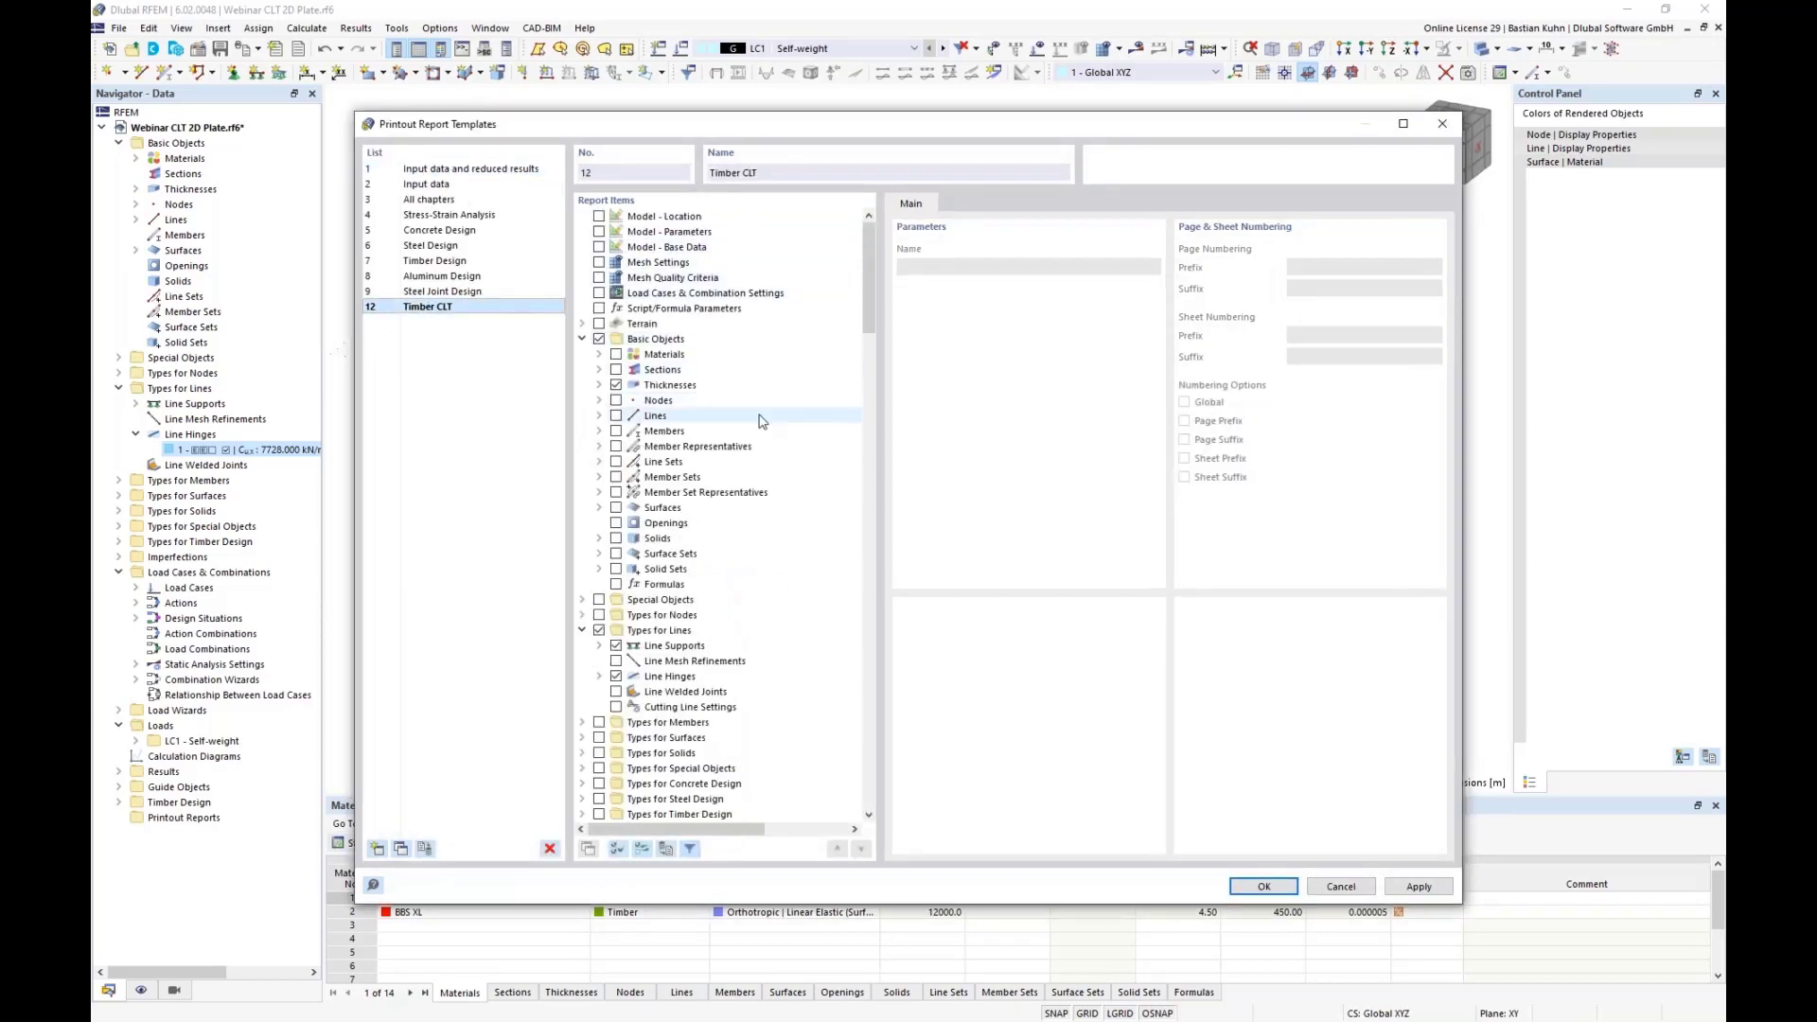
left_click_drag(869, 295, 872, 338)
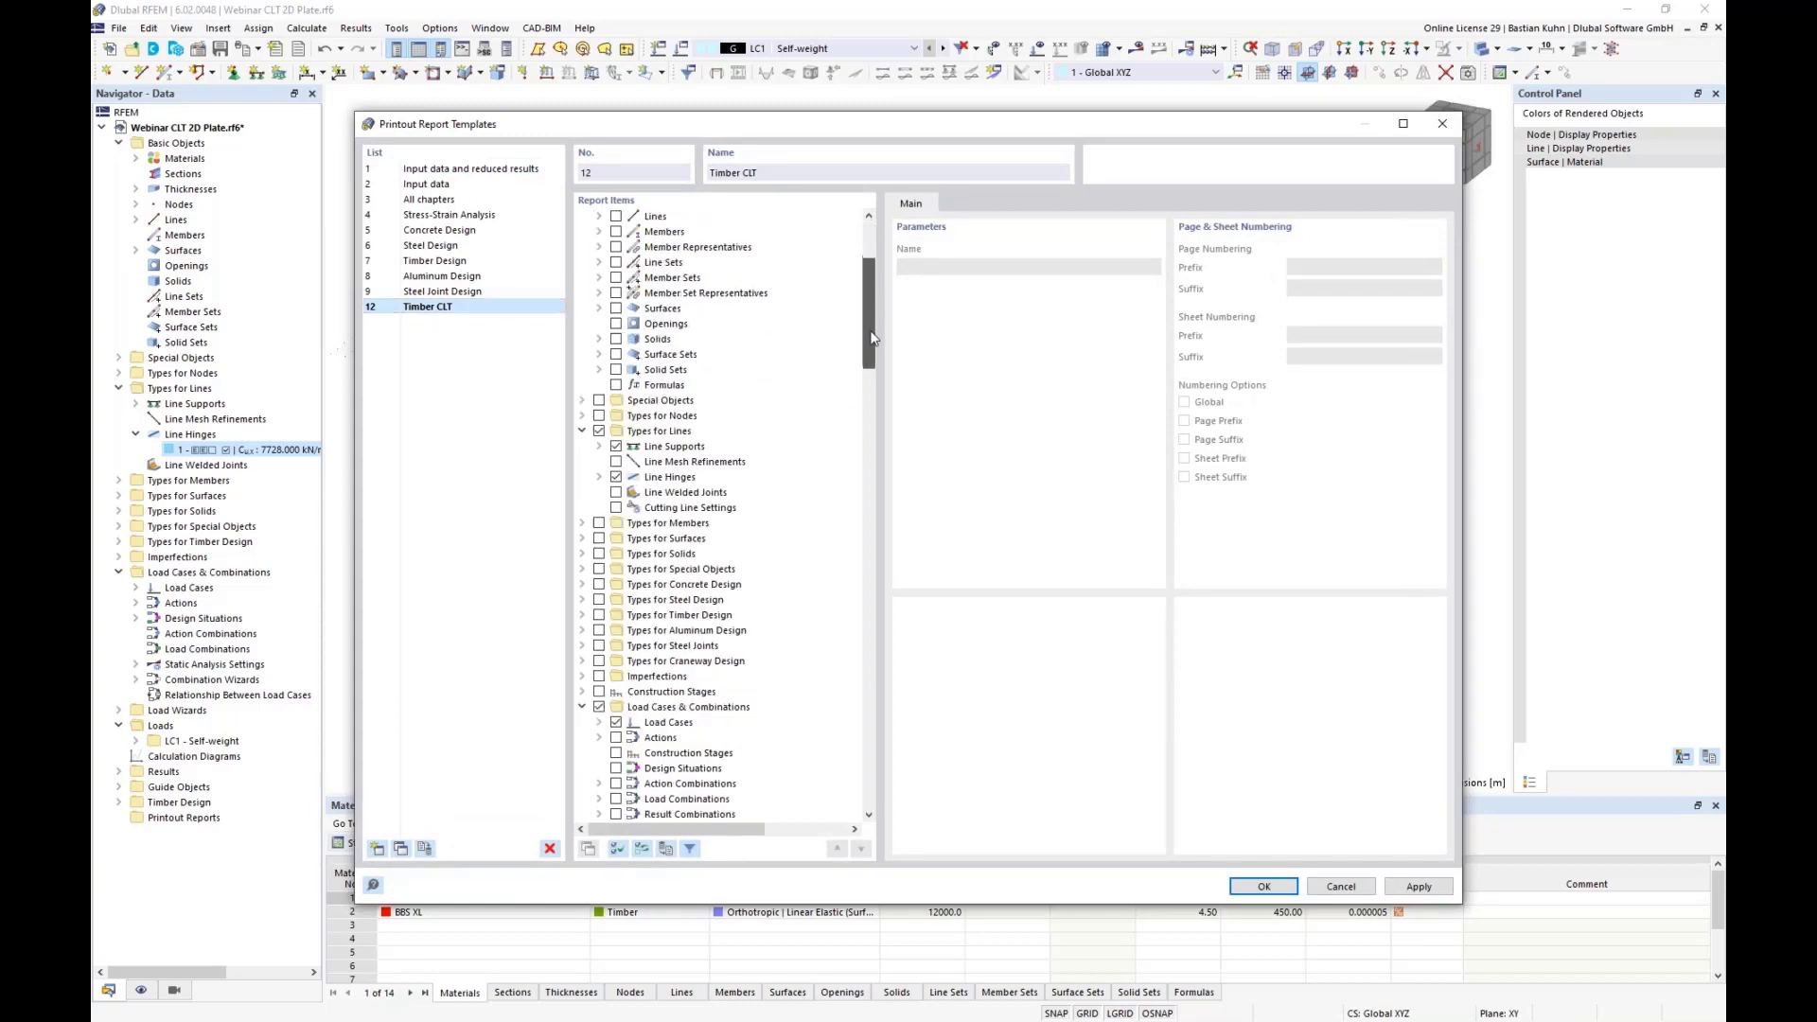
scroll(815, 451, "down", 7)
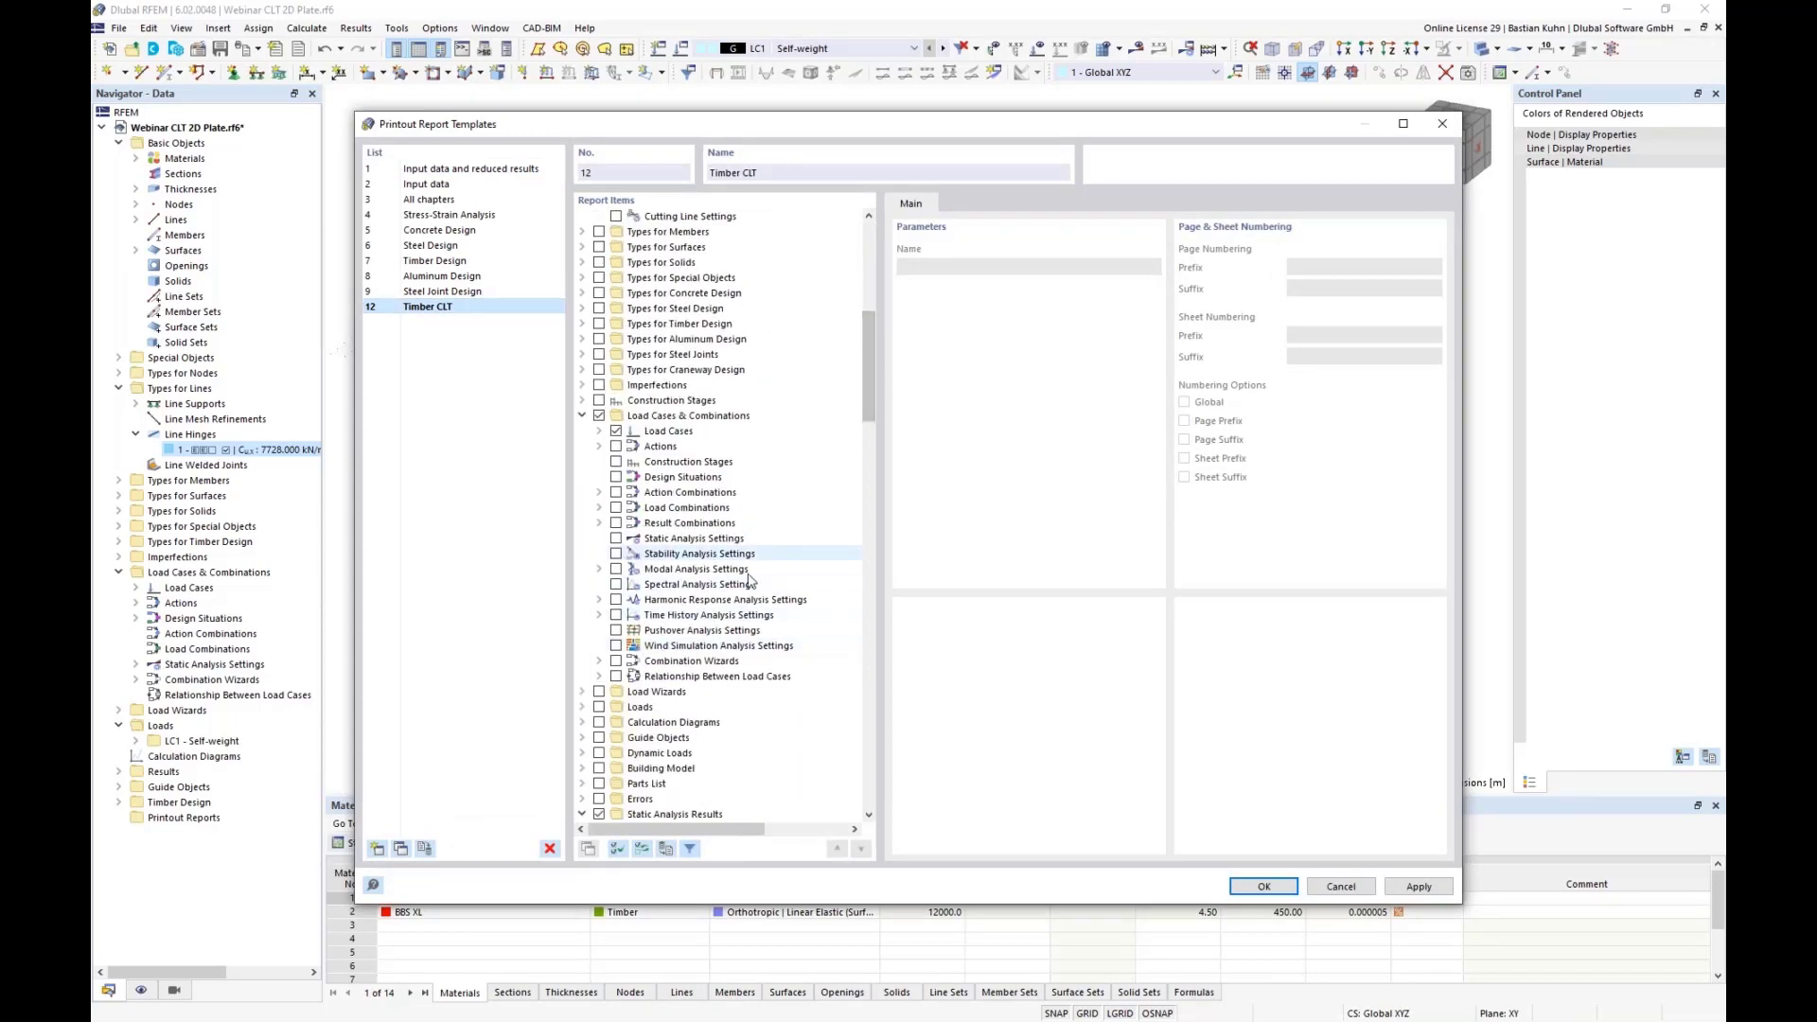
scroll(805, 571, "down", 20)
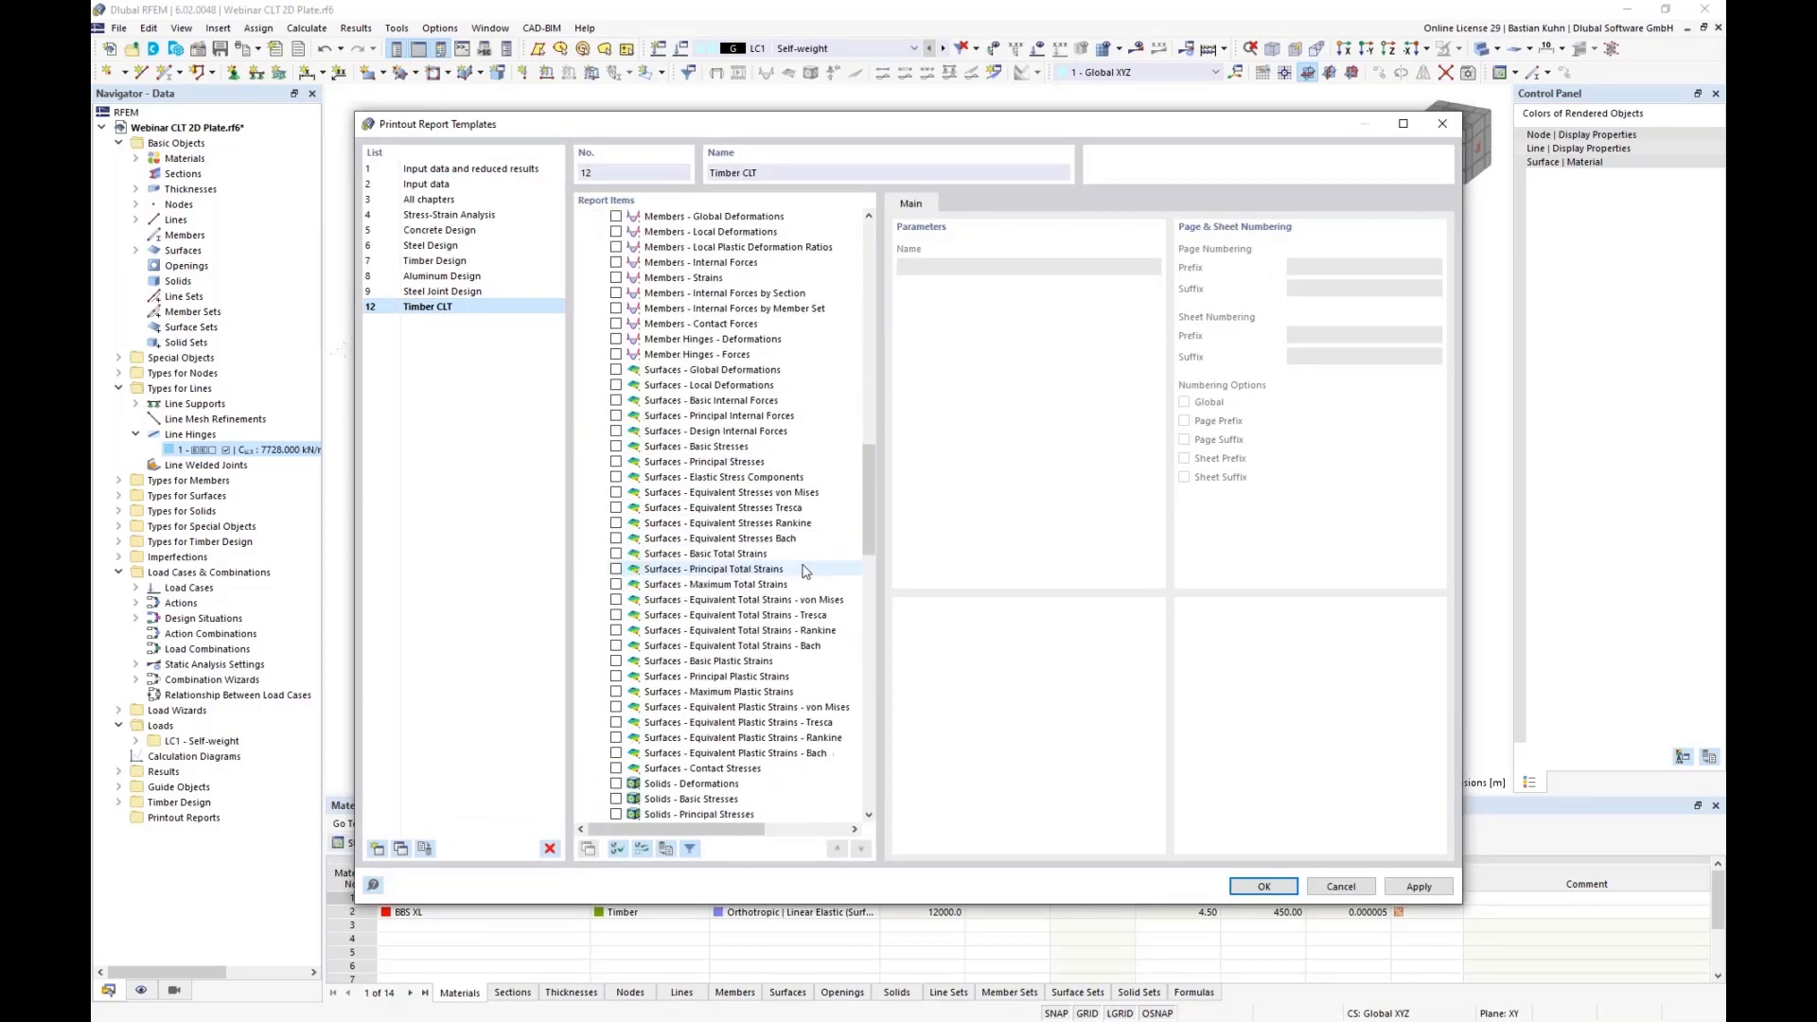
scroll(805, 571, "down", 7)
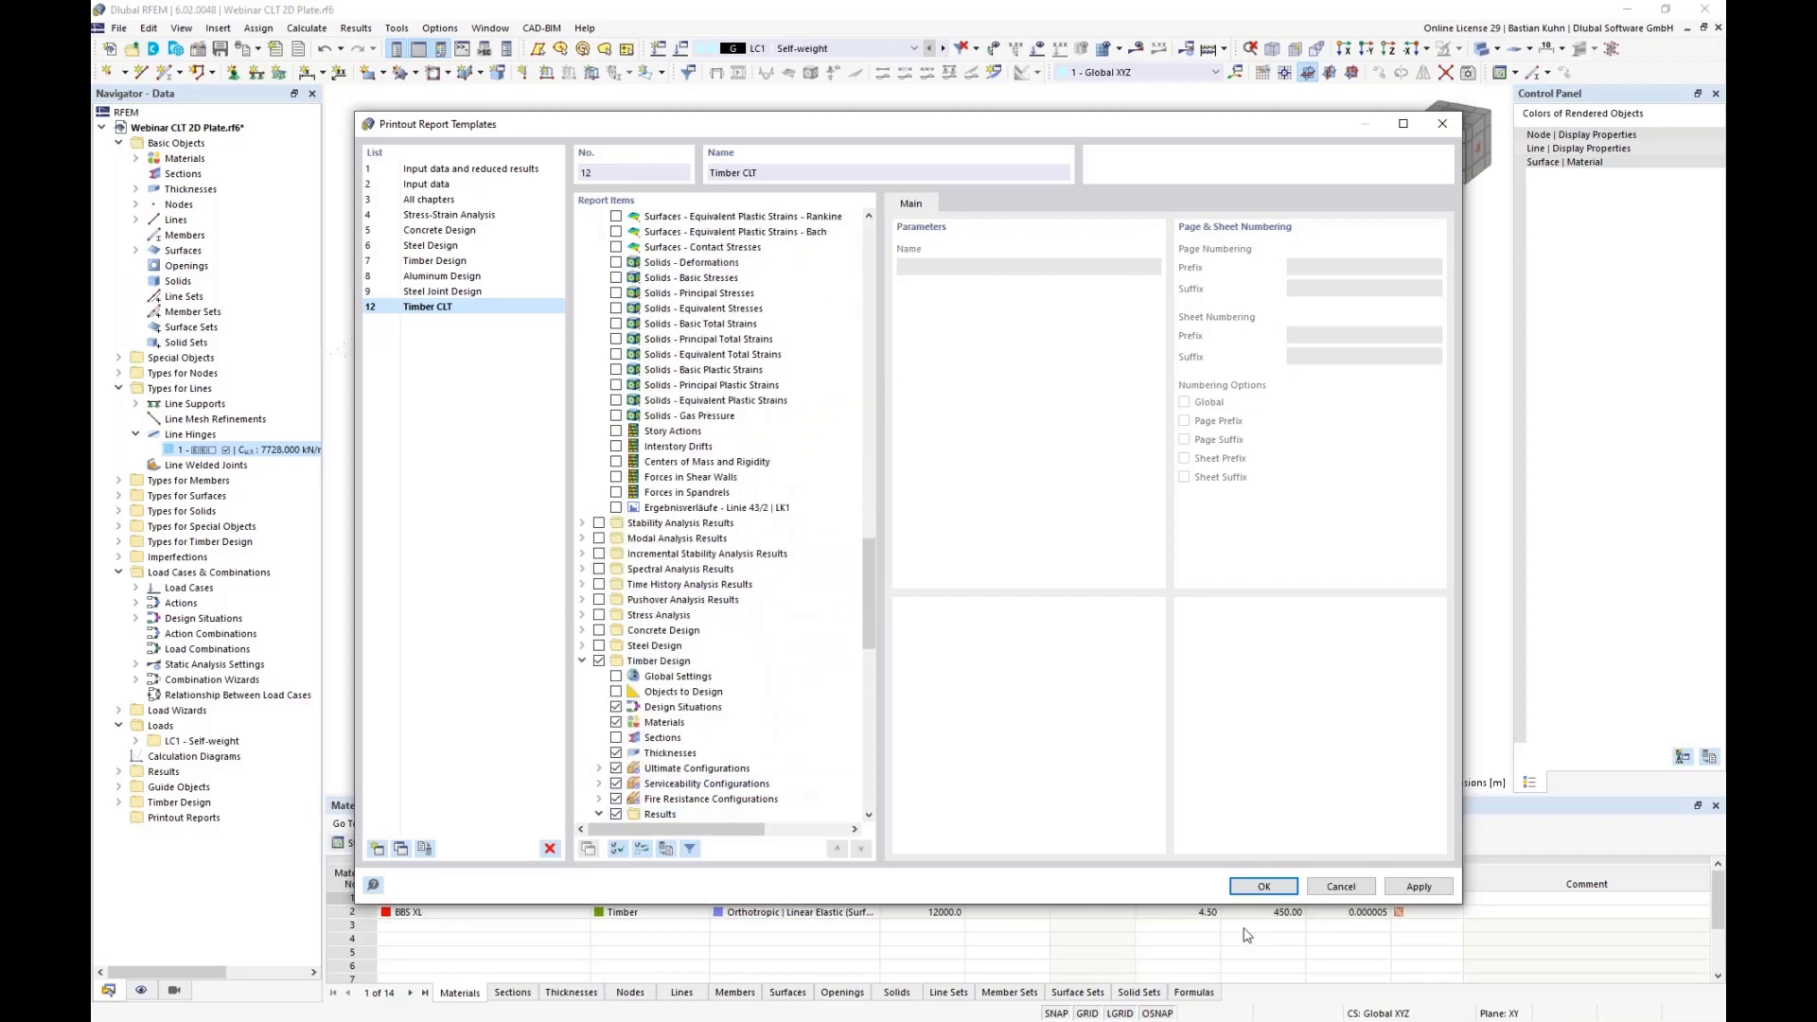
left_click(1254, 887)
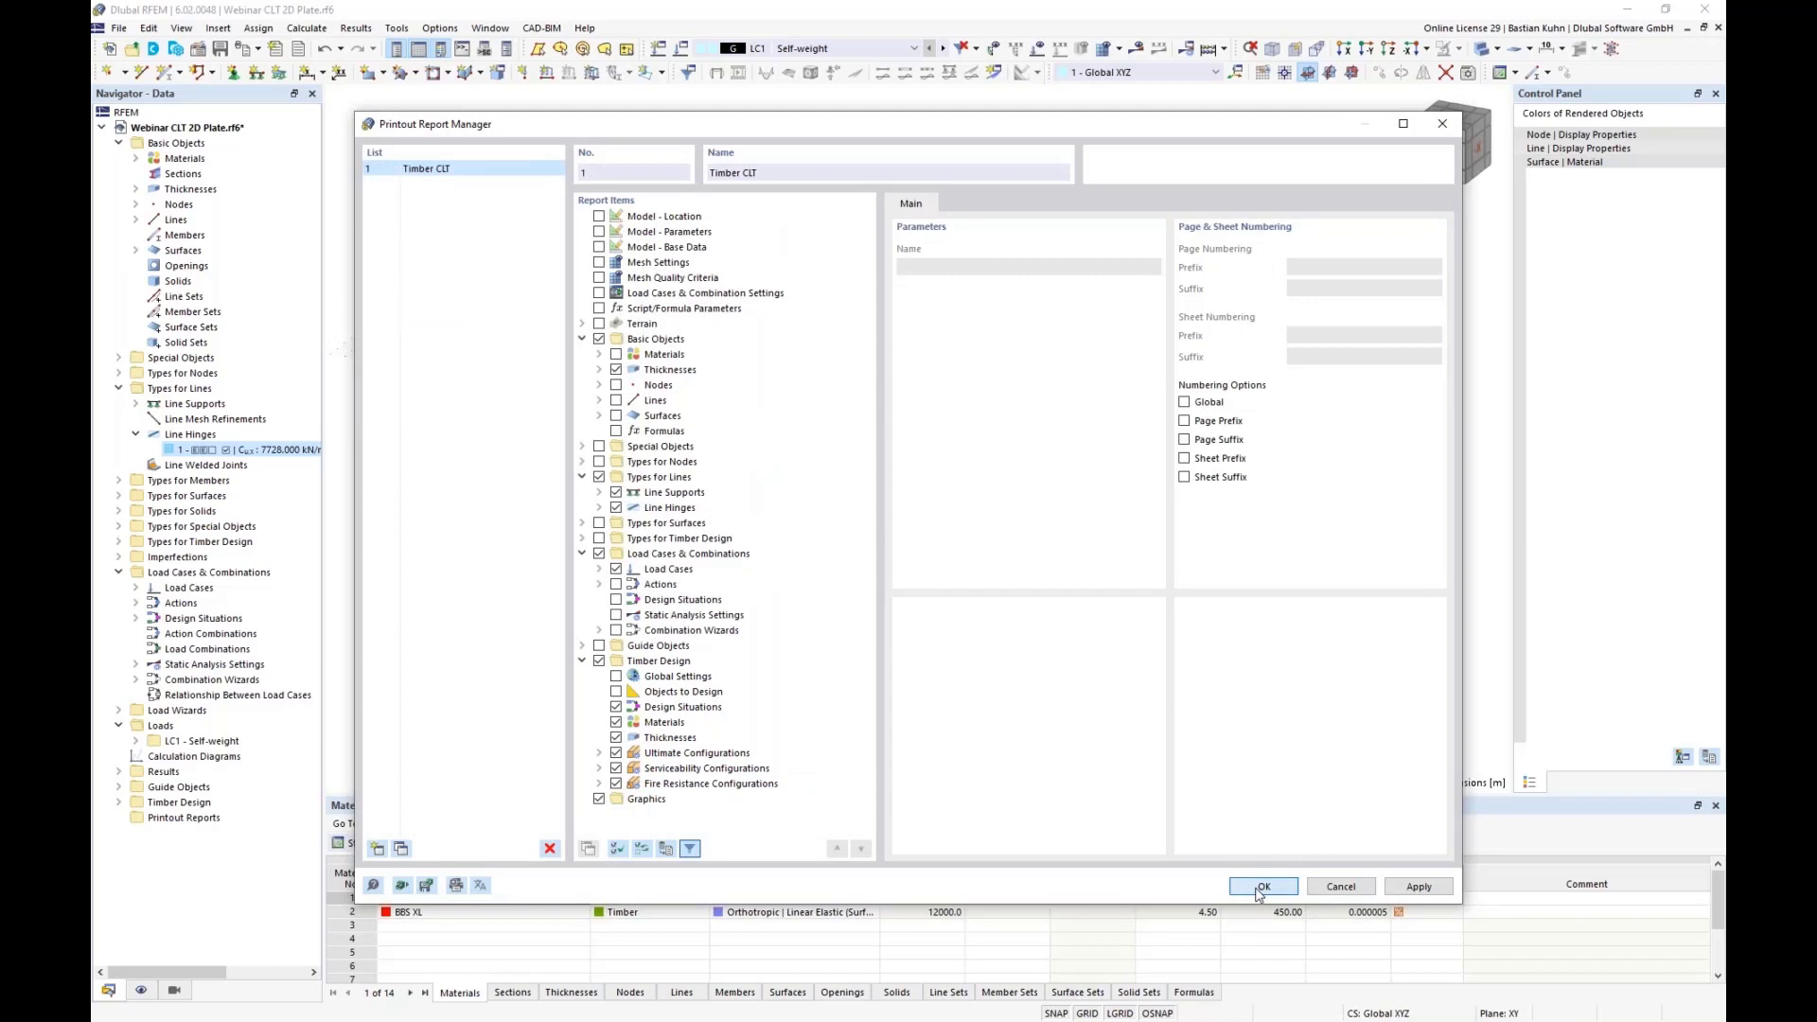
Generate the Timber CLT printout report and view it in a reduced window placed beside the model
left_click(1261, 887)
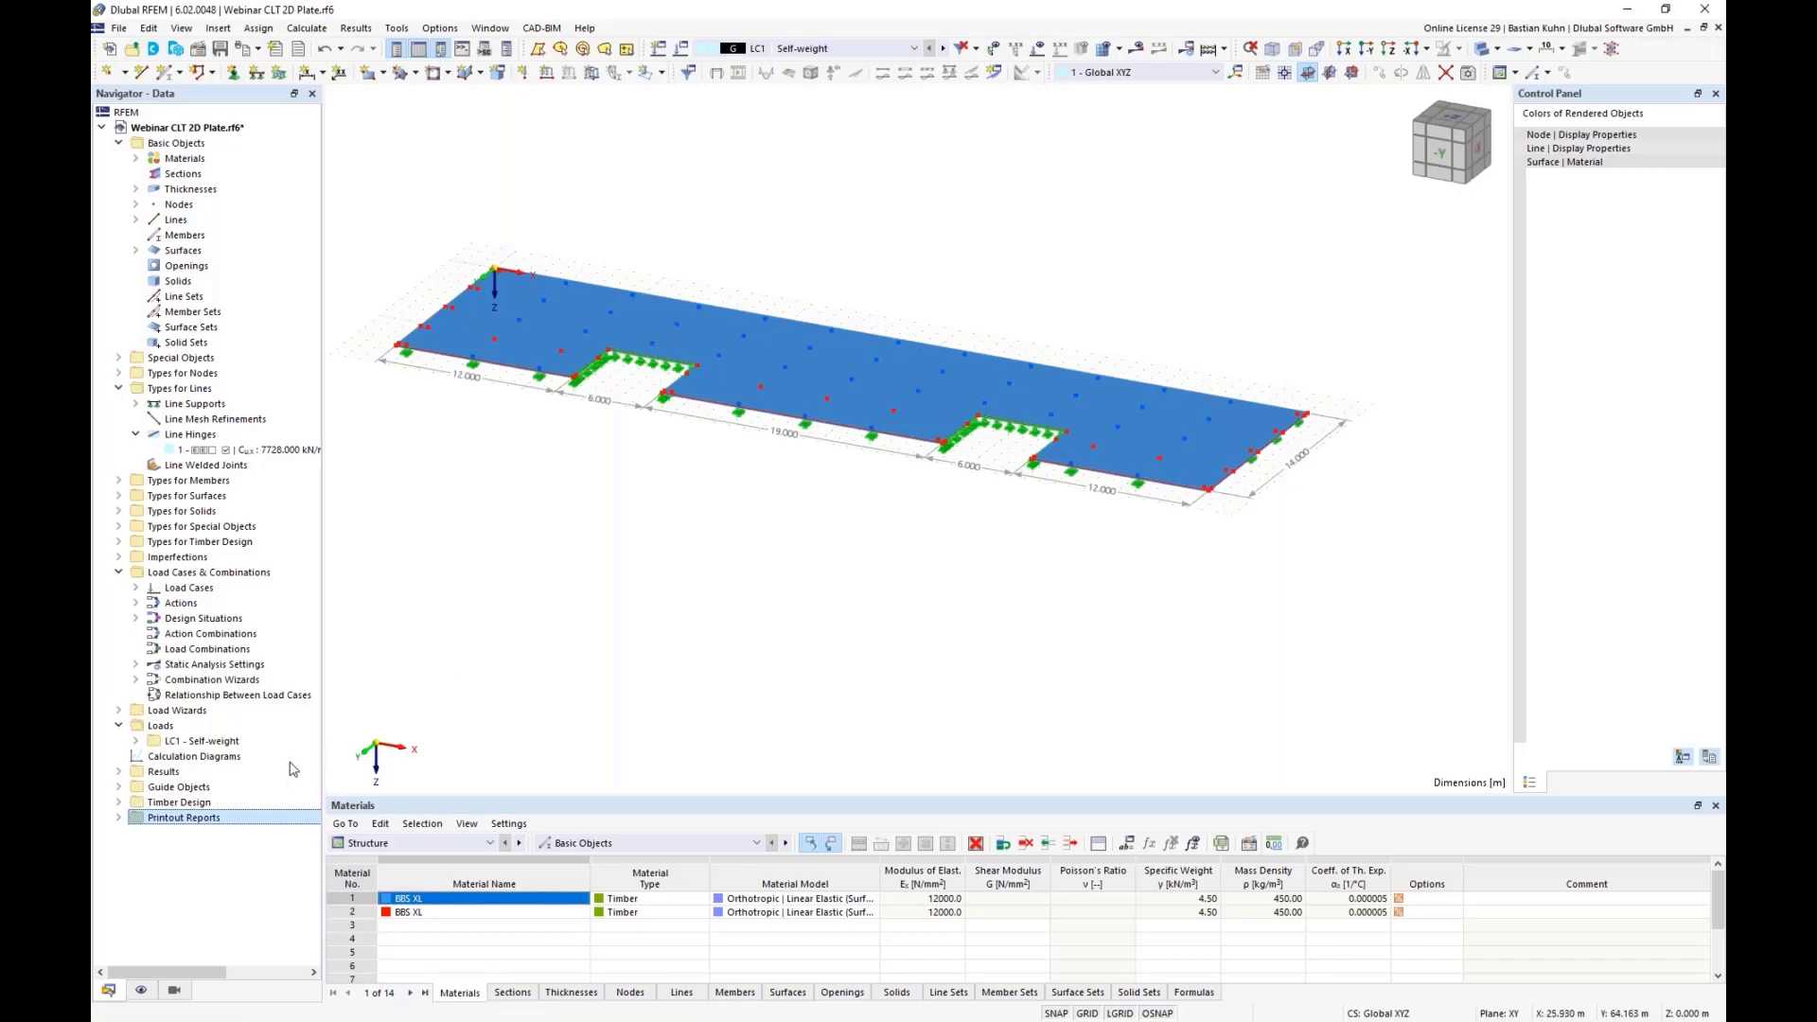
left_click(118, 818)
double_click(169, 837)
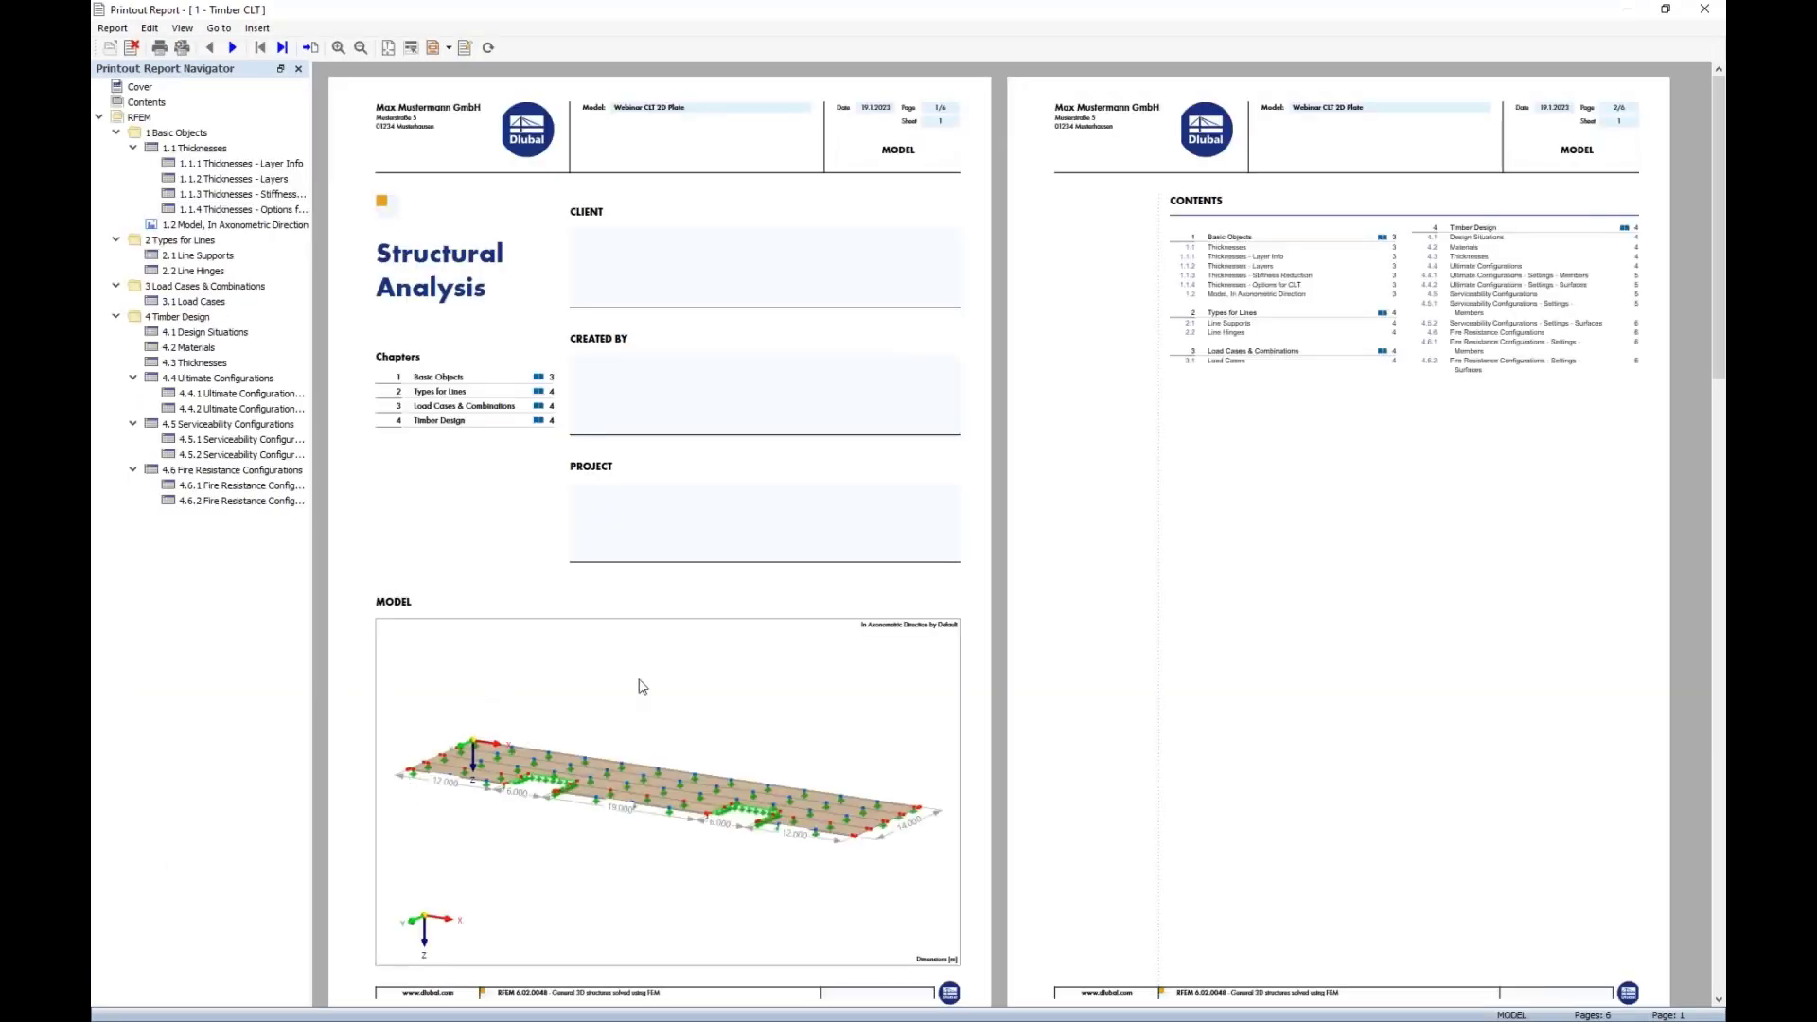
scroll(639, 687, "down", 1)
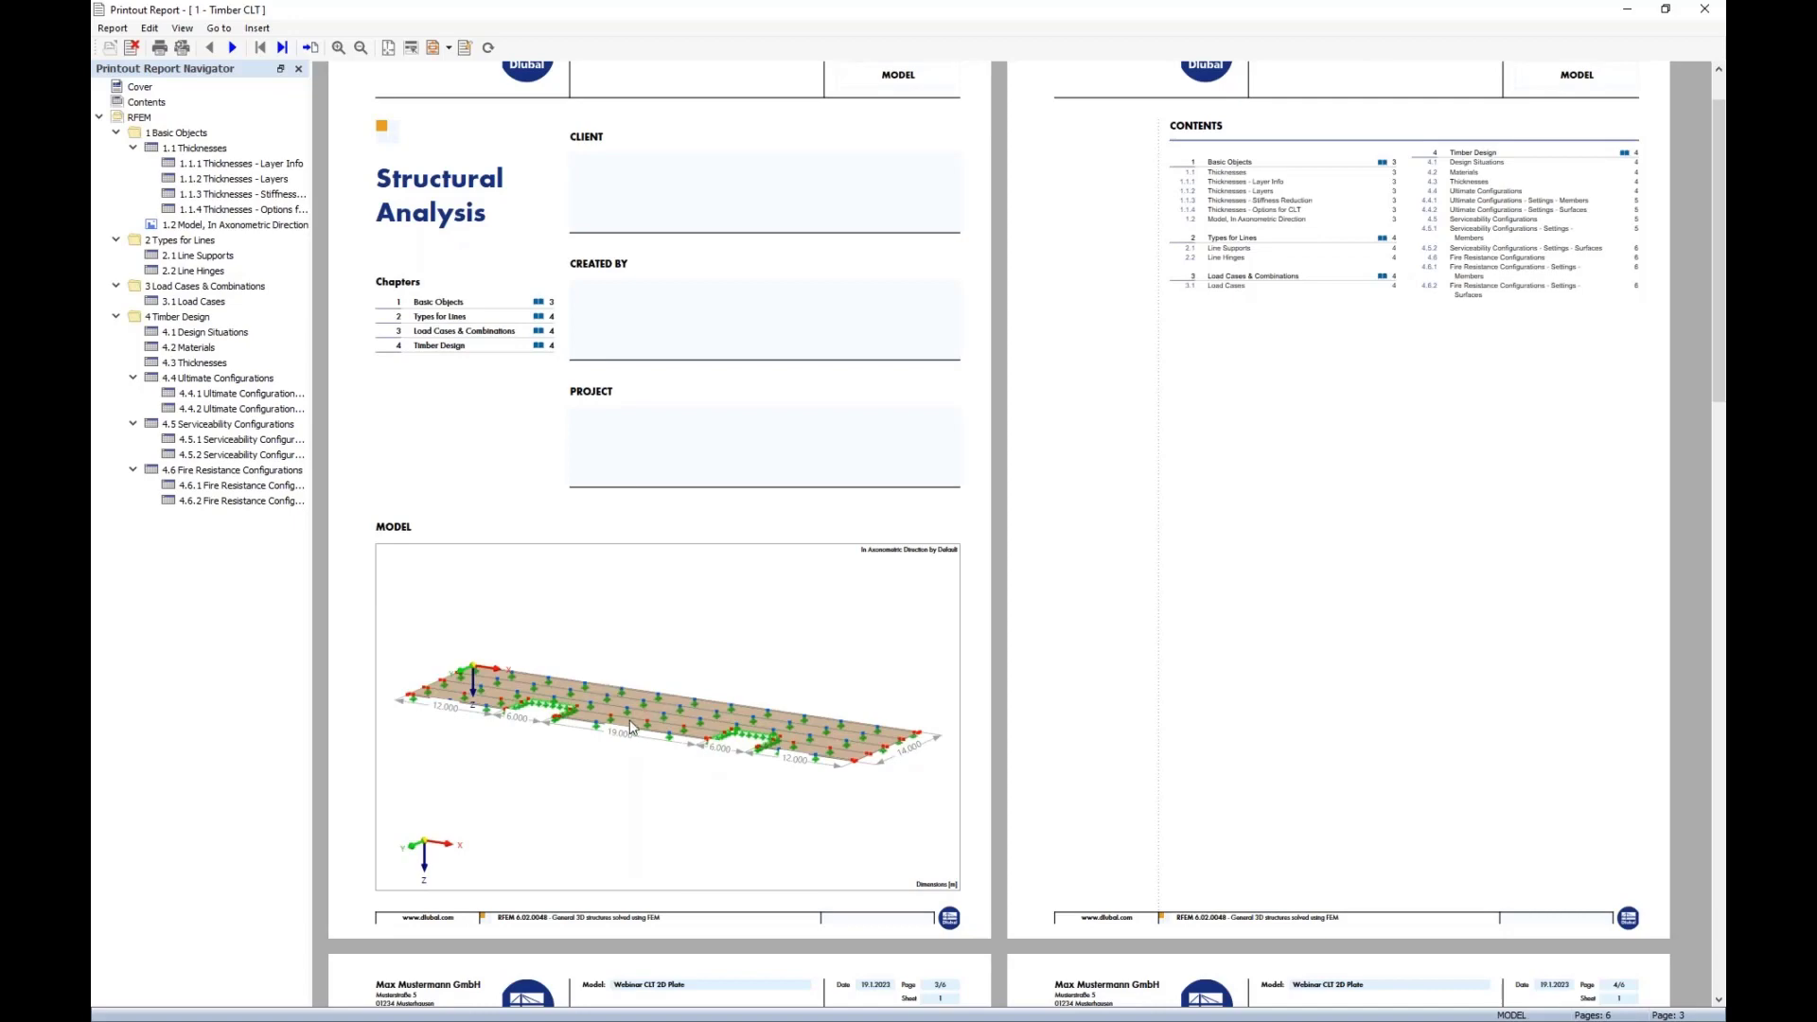
double_click(1017, 19)
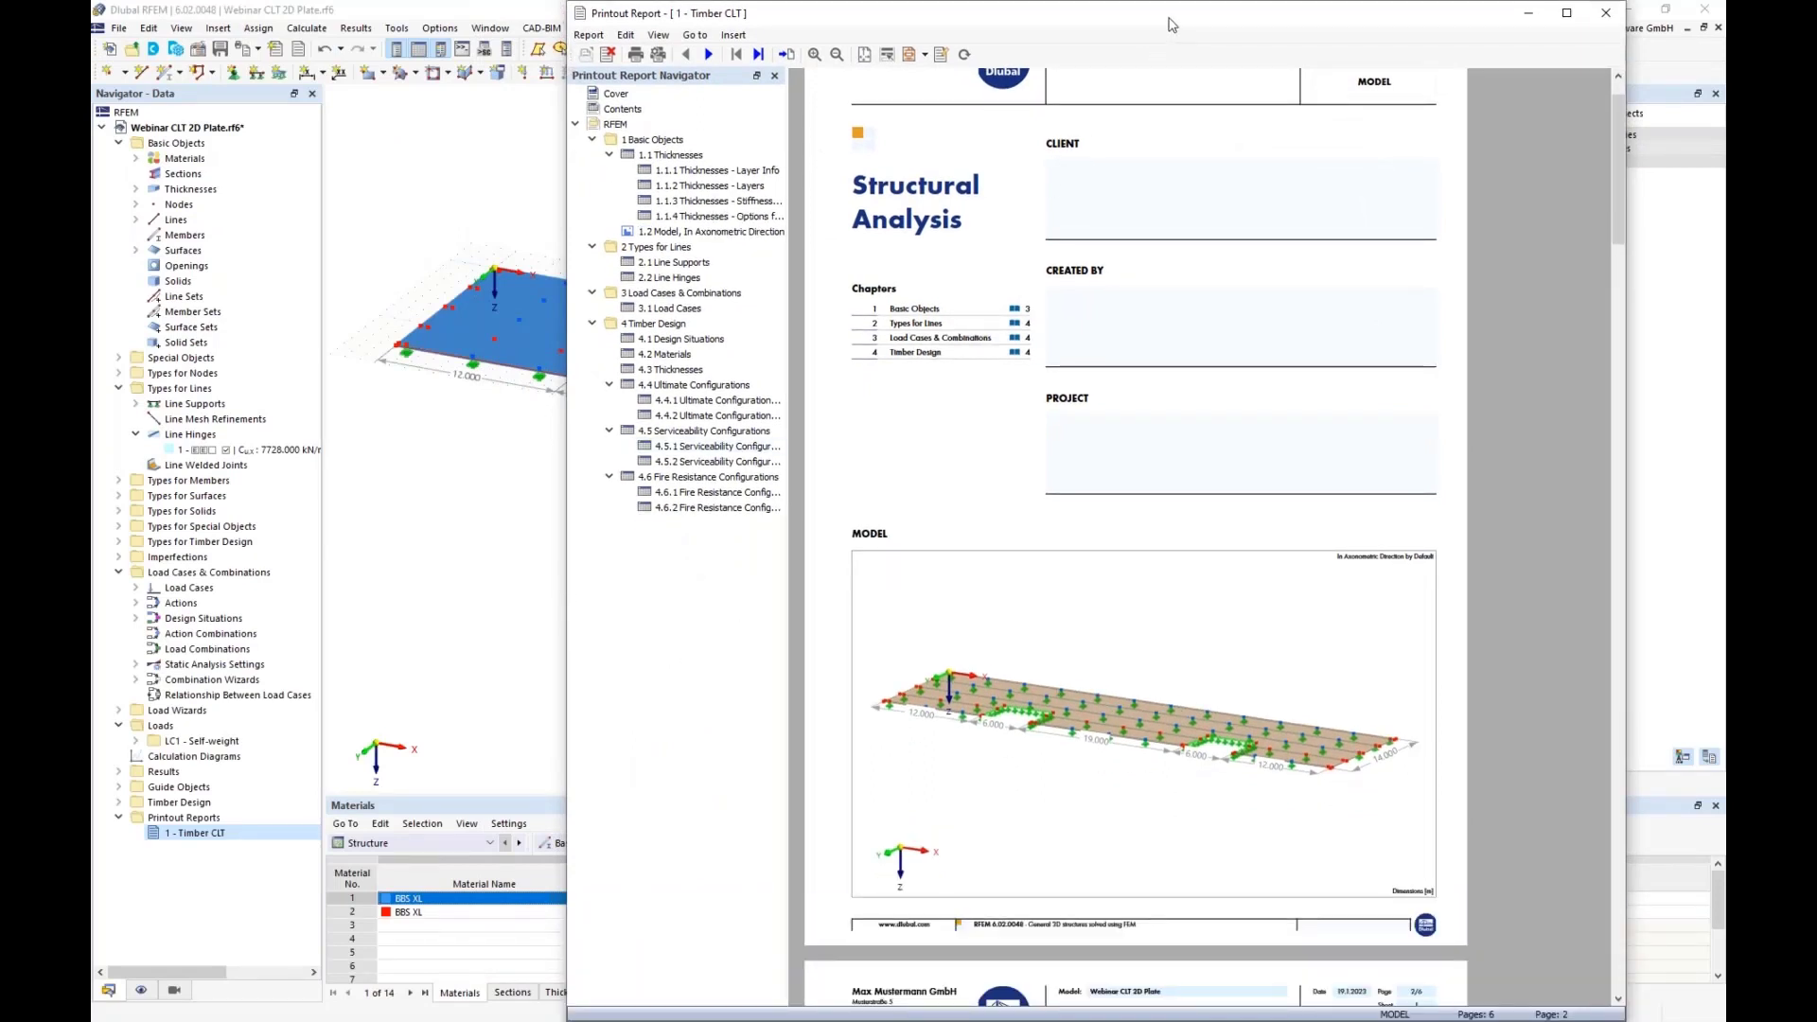
left_click_drag(1172, 24, 1265, 24)
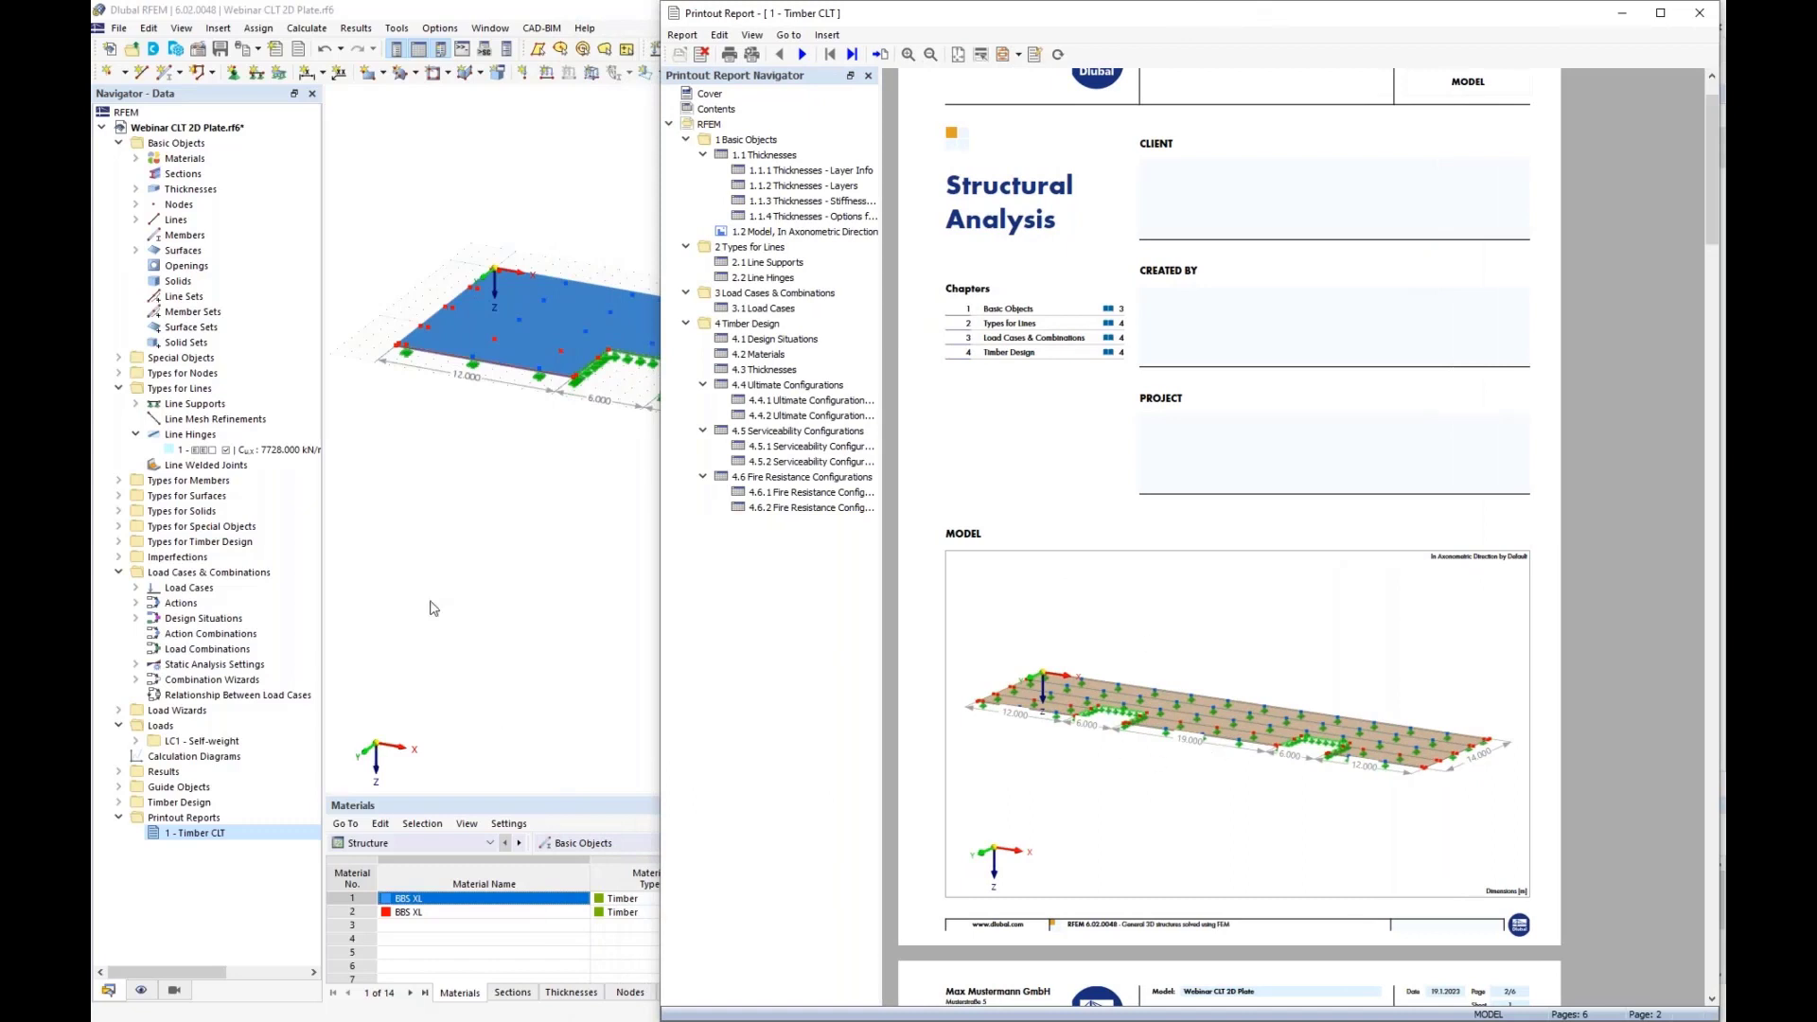
Return to the model and deactivate all of its dimensions
left_click(489, 546)
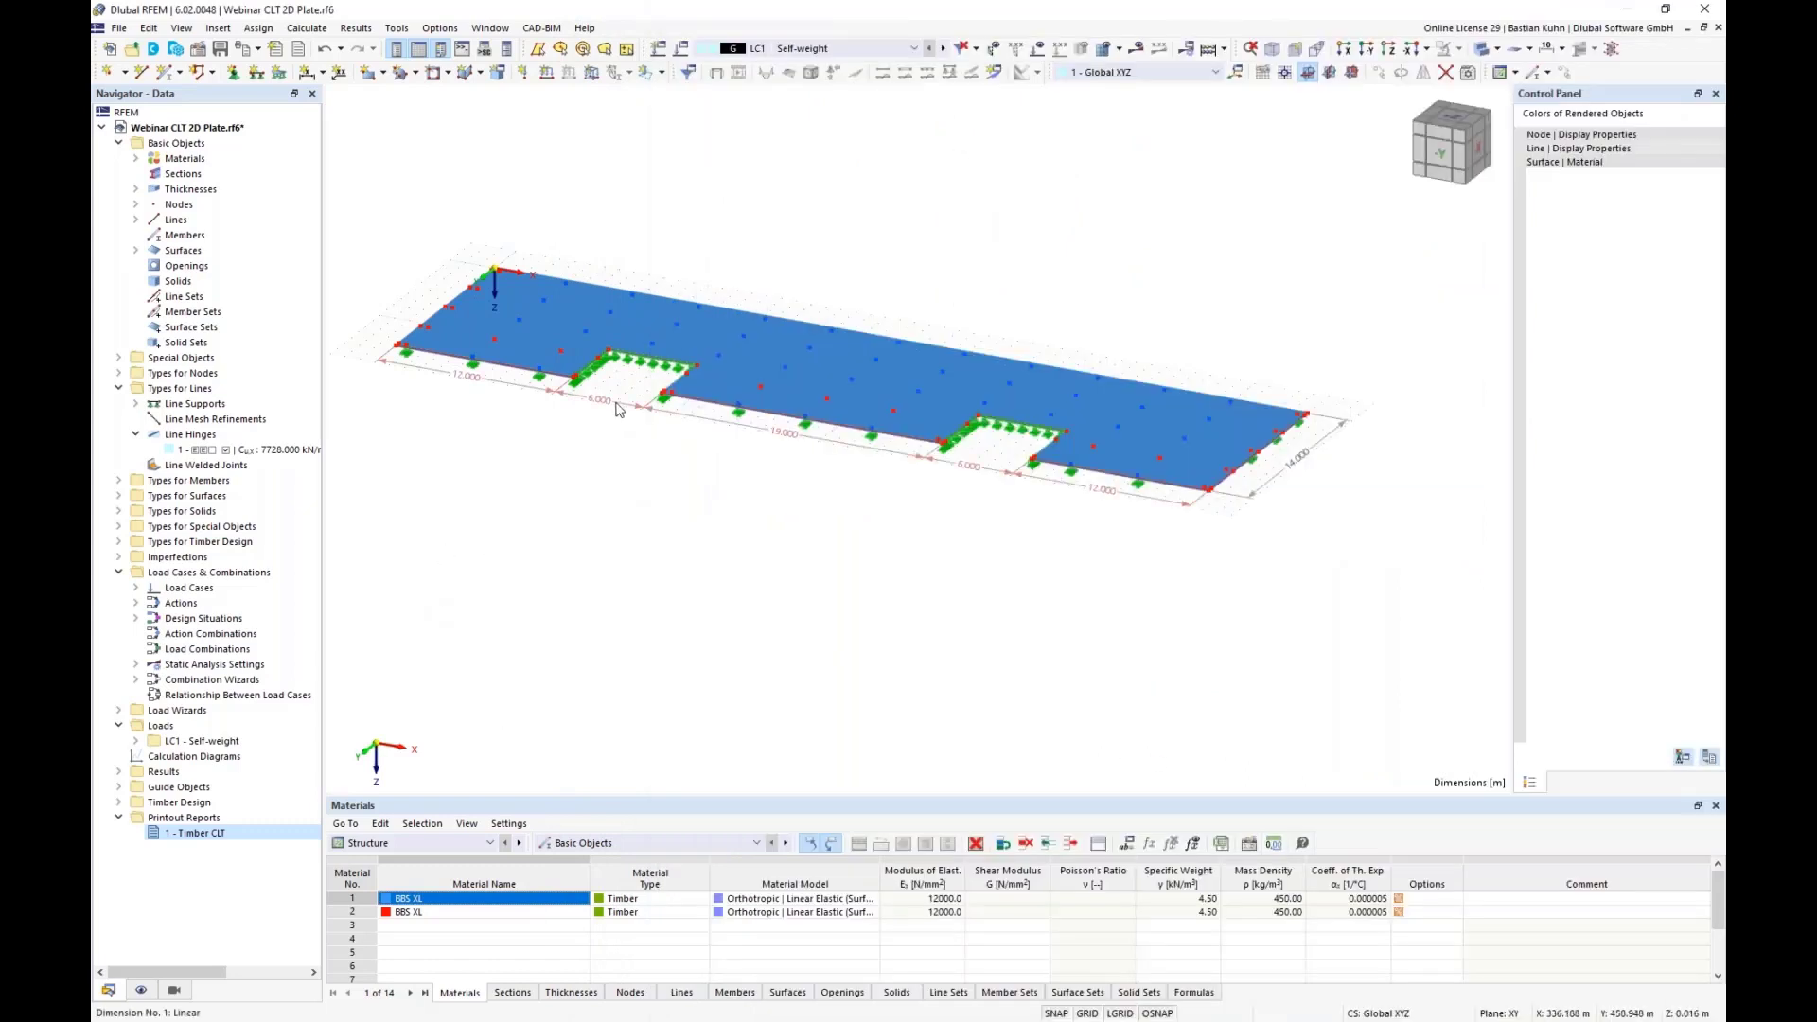
right_click(617, 409)
mouse_move(717, 549)
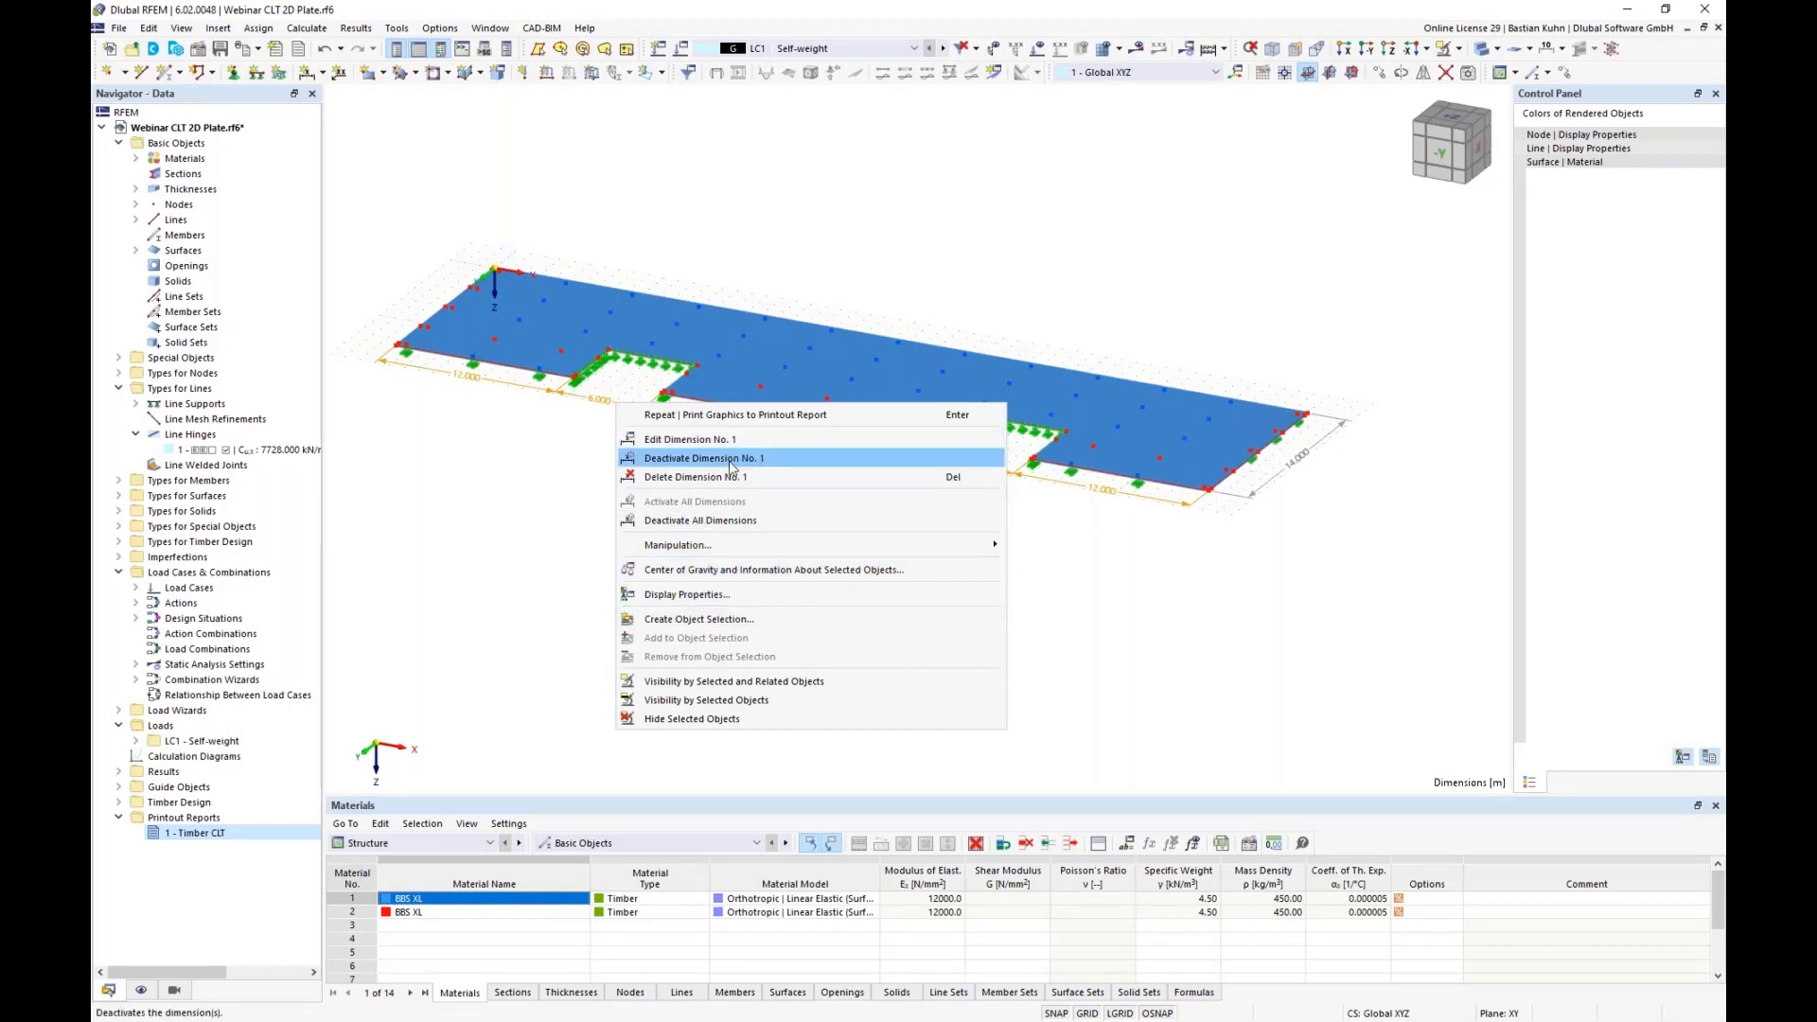
left_click(729, 520)
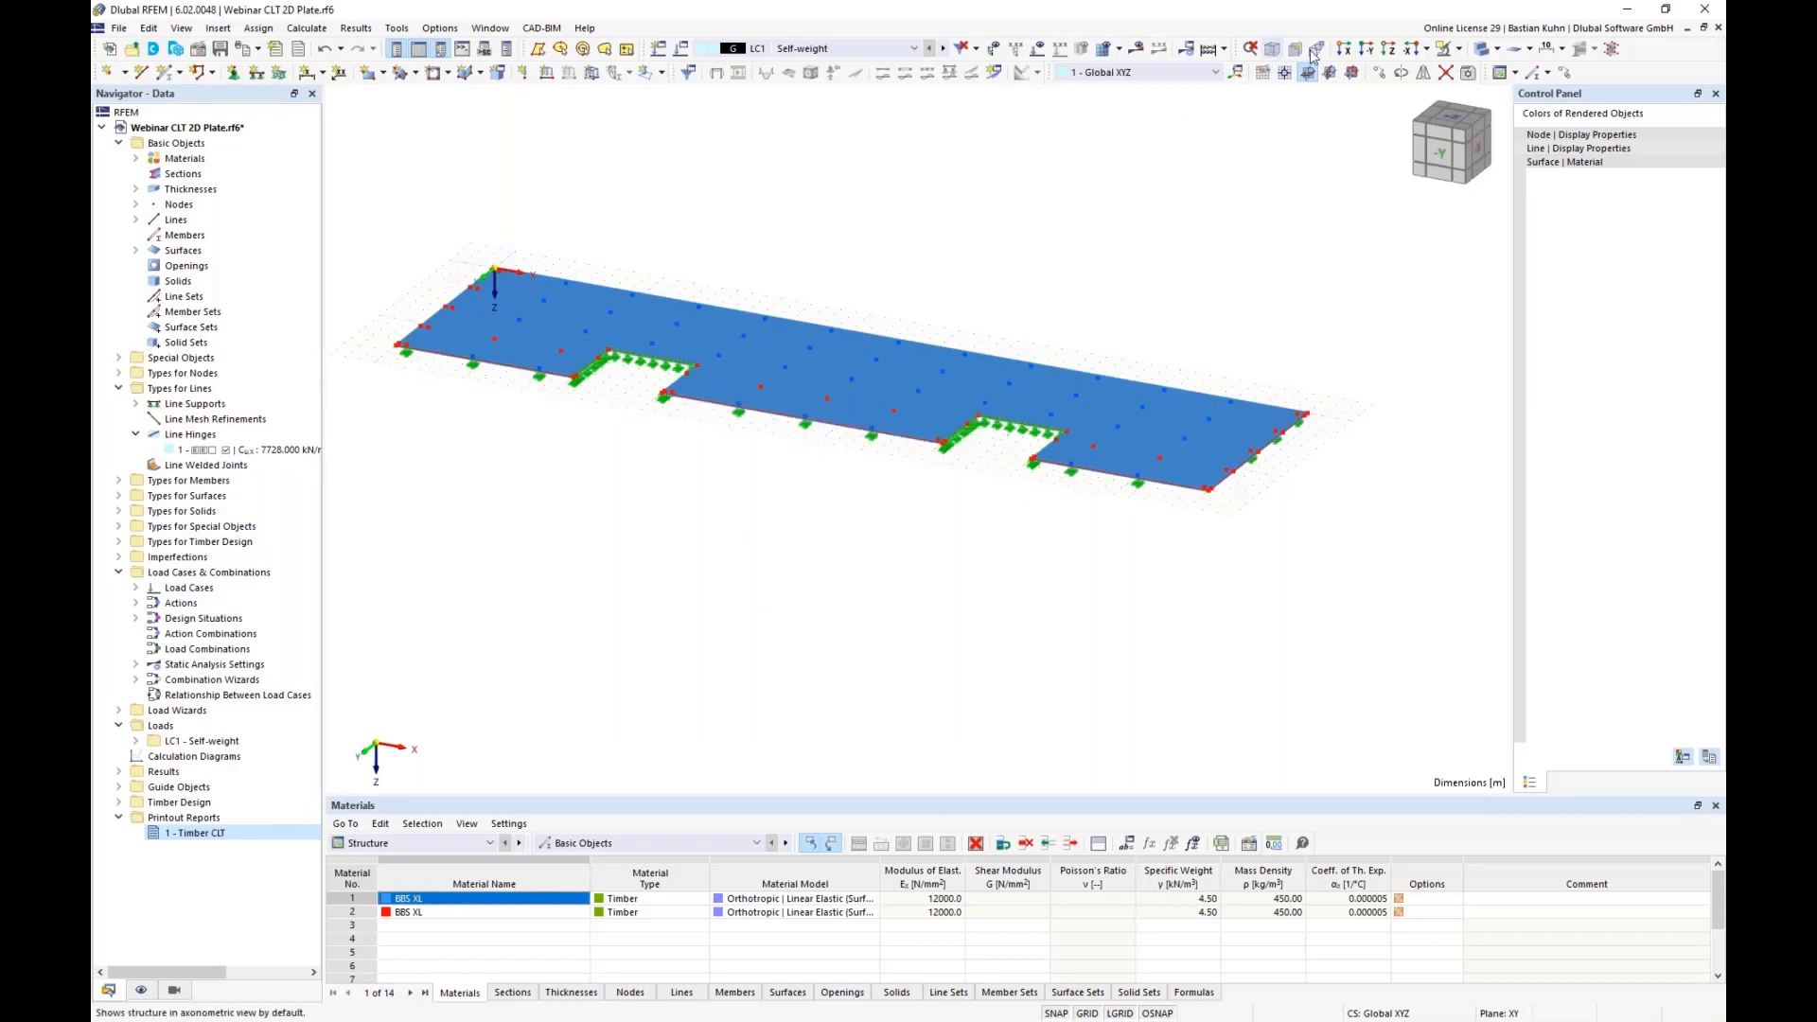
Apply a uniform line load of 1 kN/m in direction YL to the plate's unrecessed long edge in LC1
left_click(1454, 49)
left_click(1486, 49)
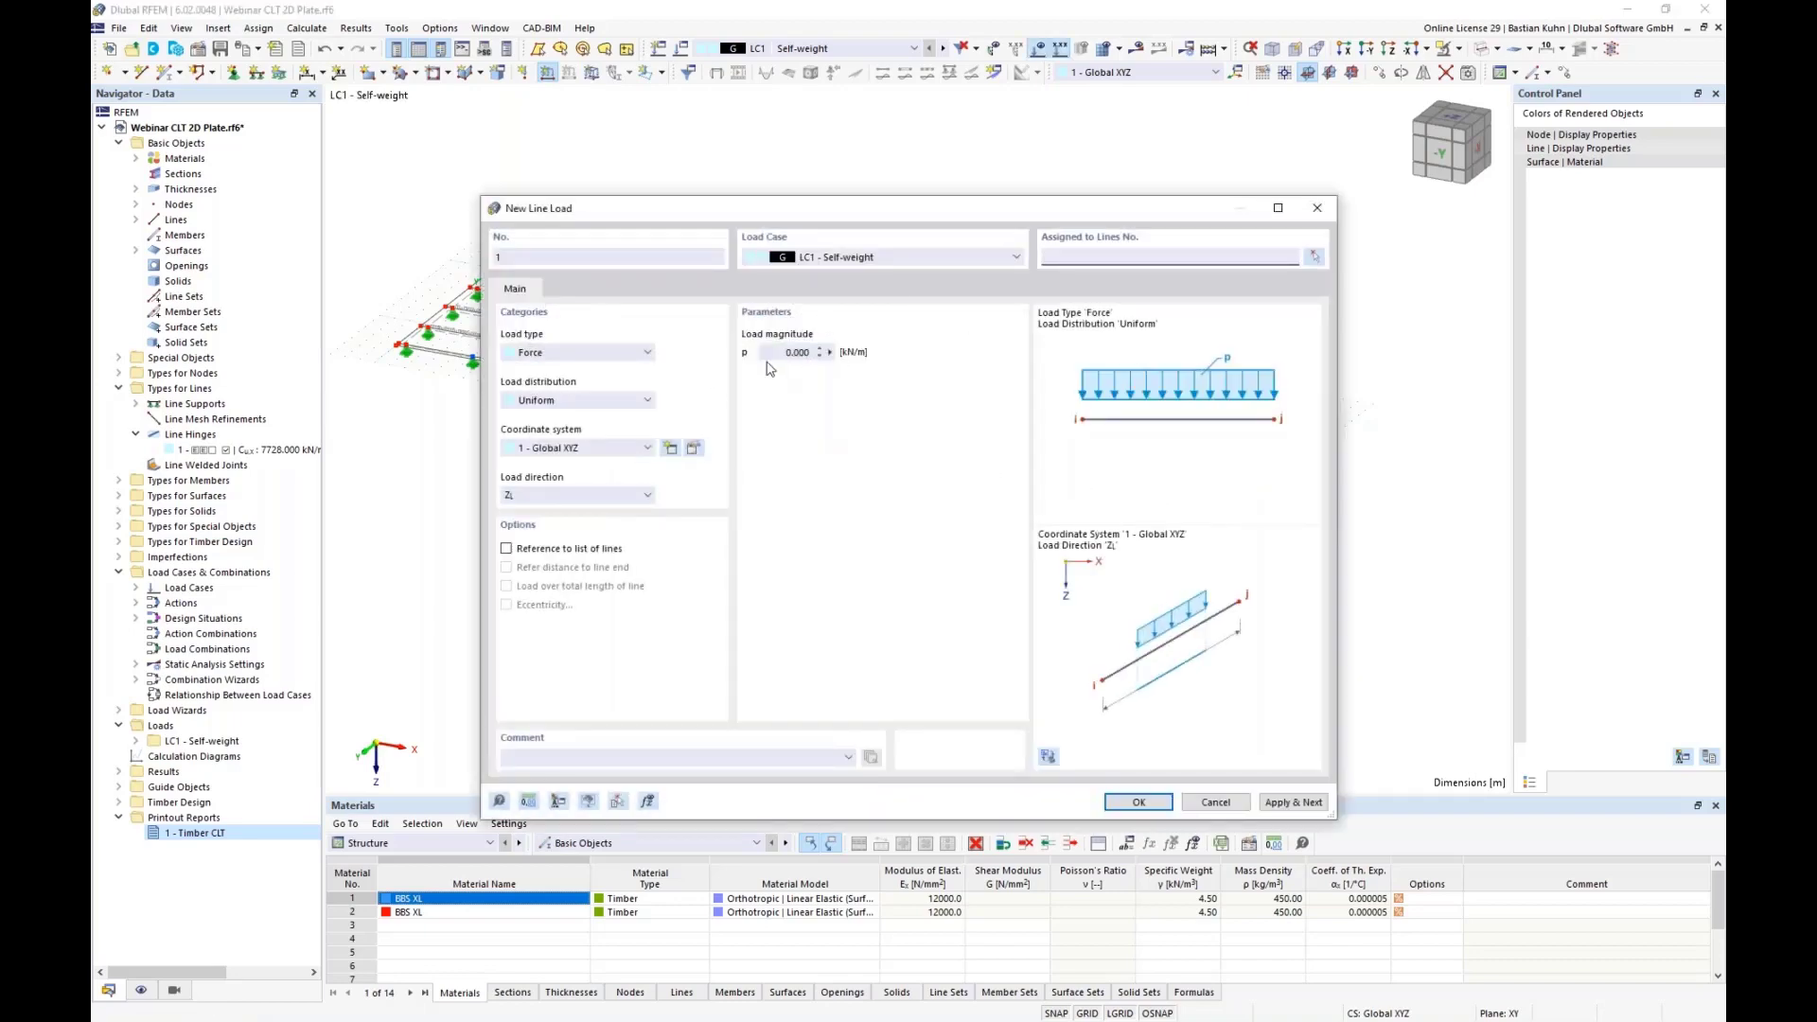
left_click(795, 353)
type("1")
left_click(625, 495)
left_click(568, 527)
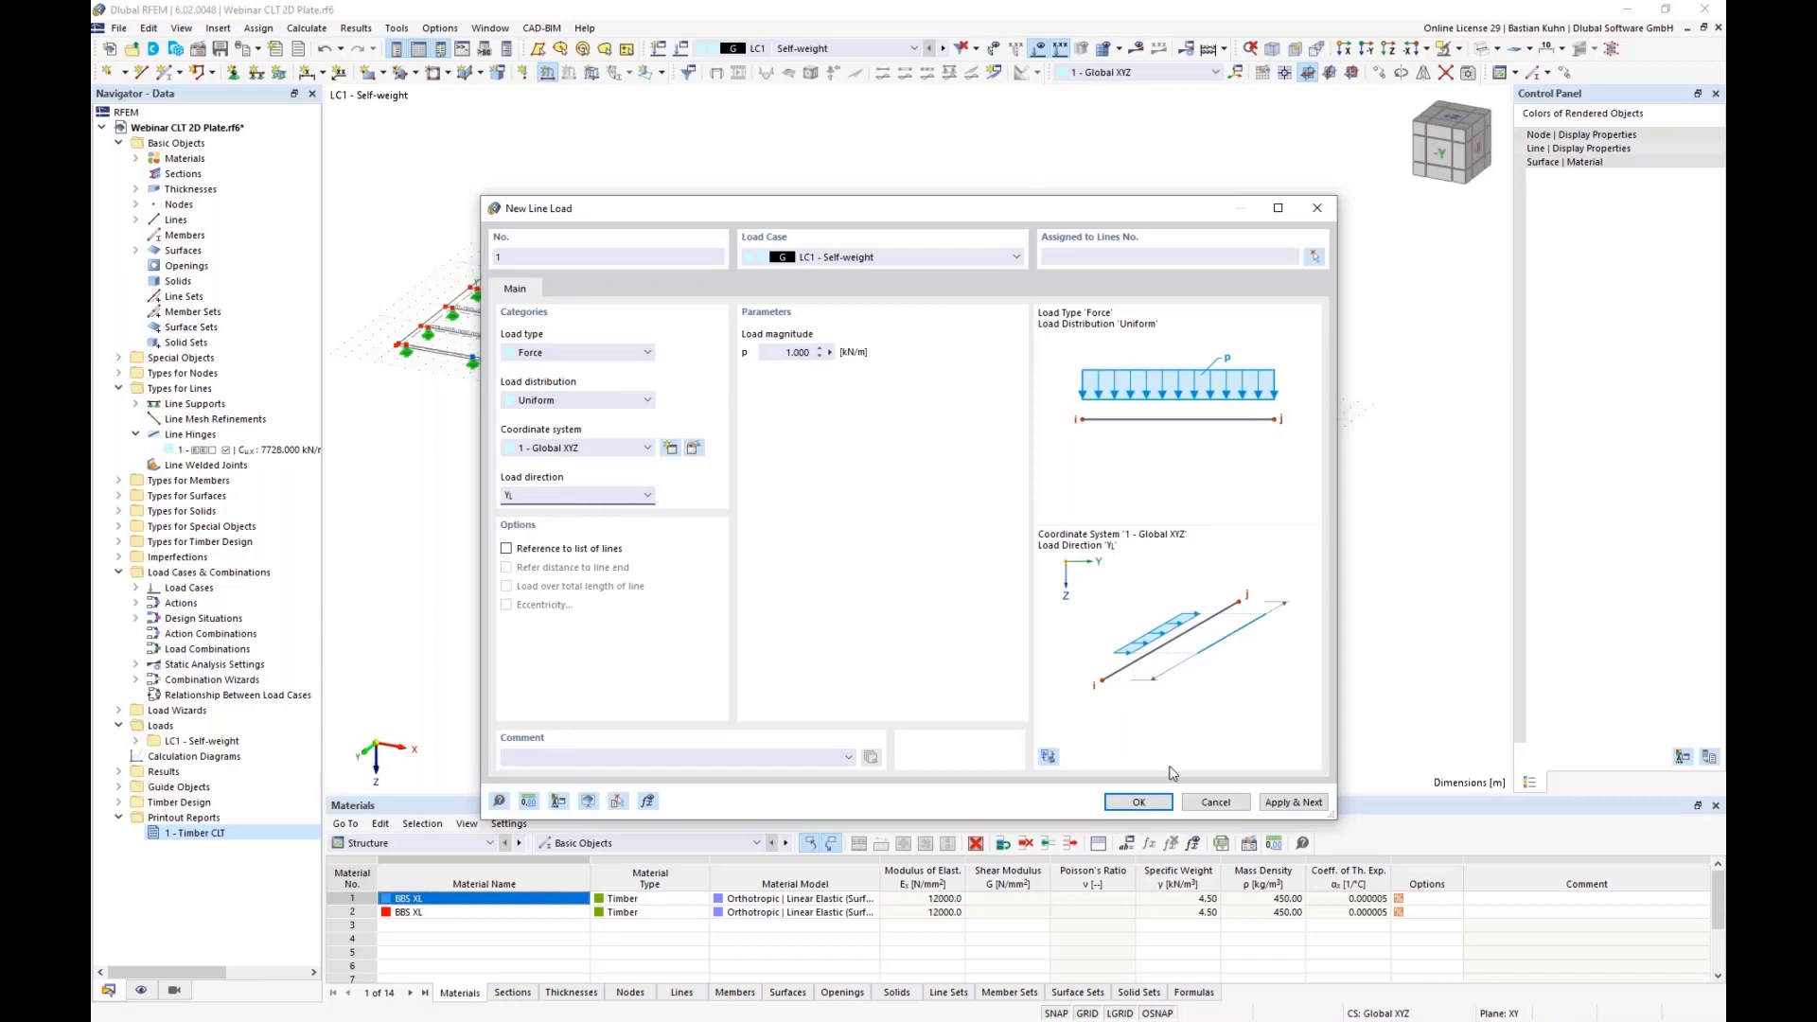
left_click(1138, 802)
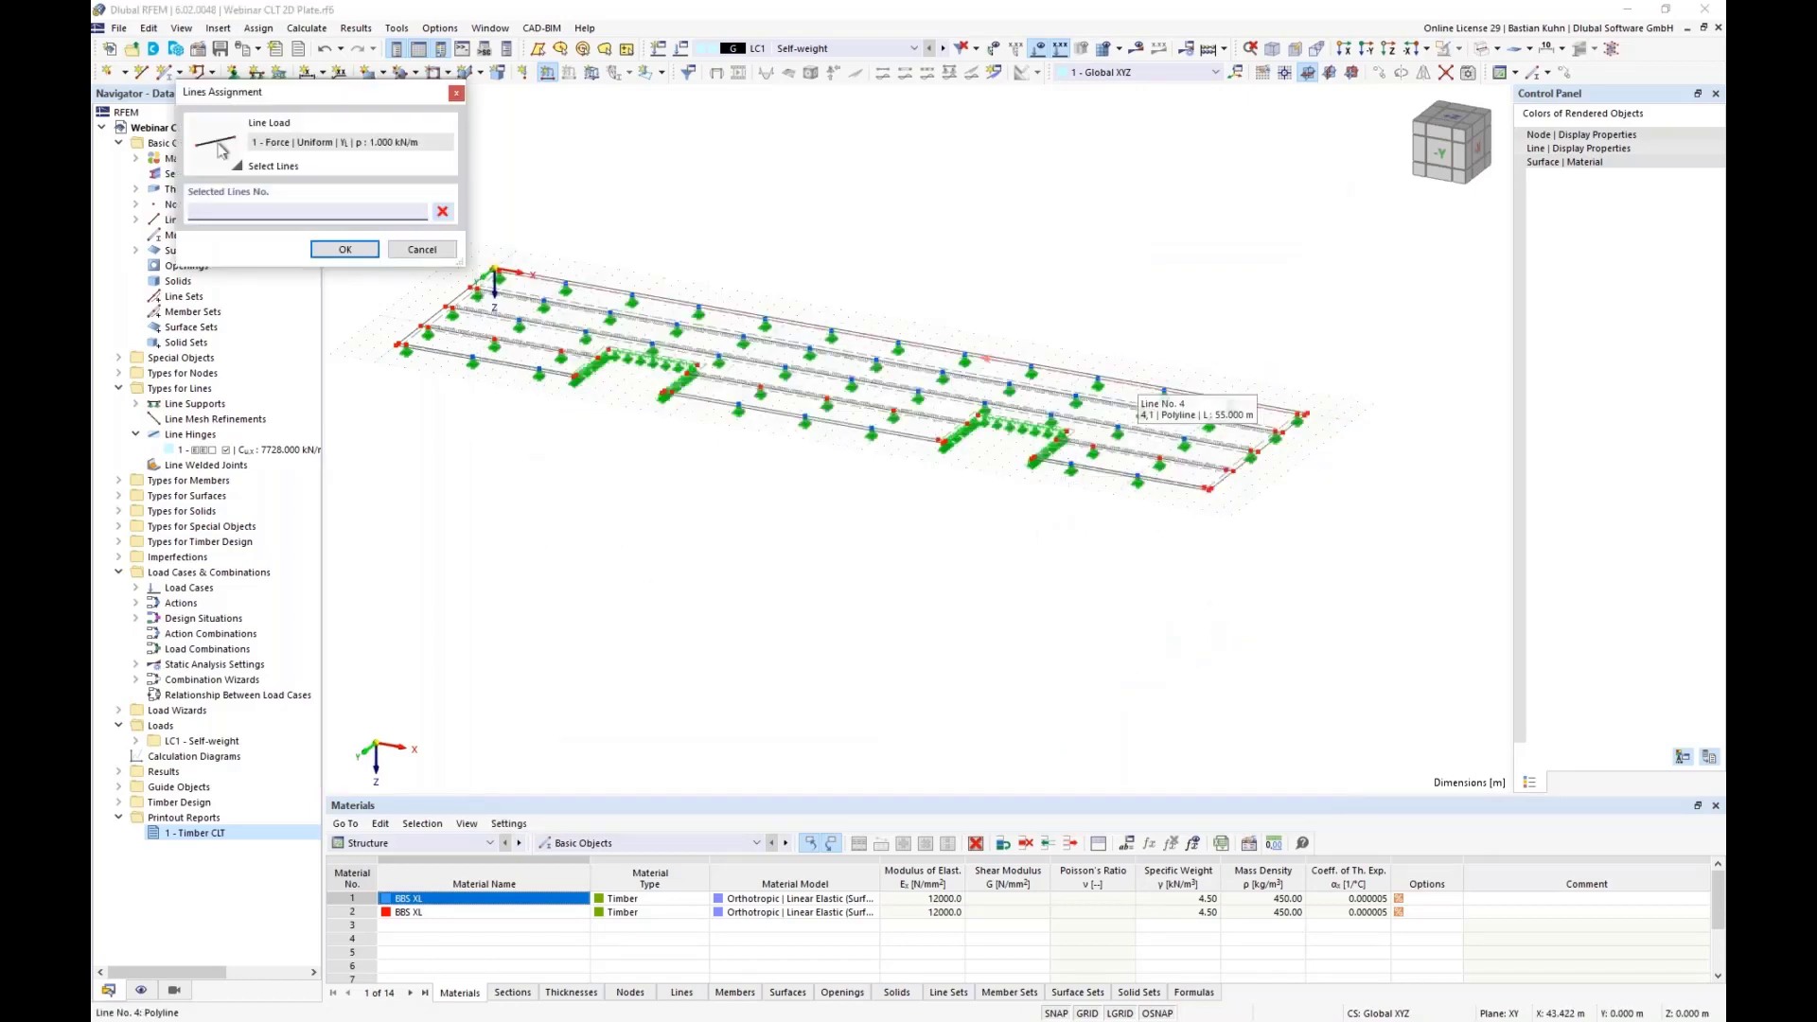
left_click(1135, 390)
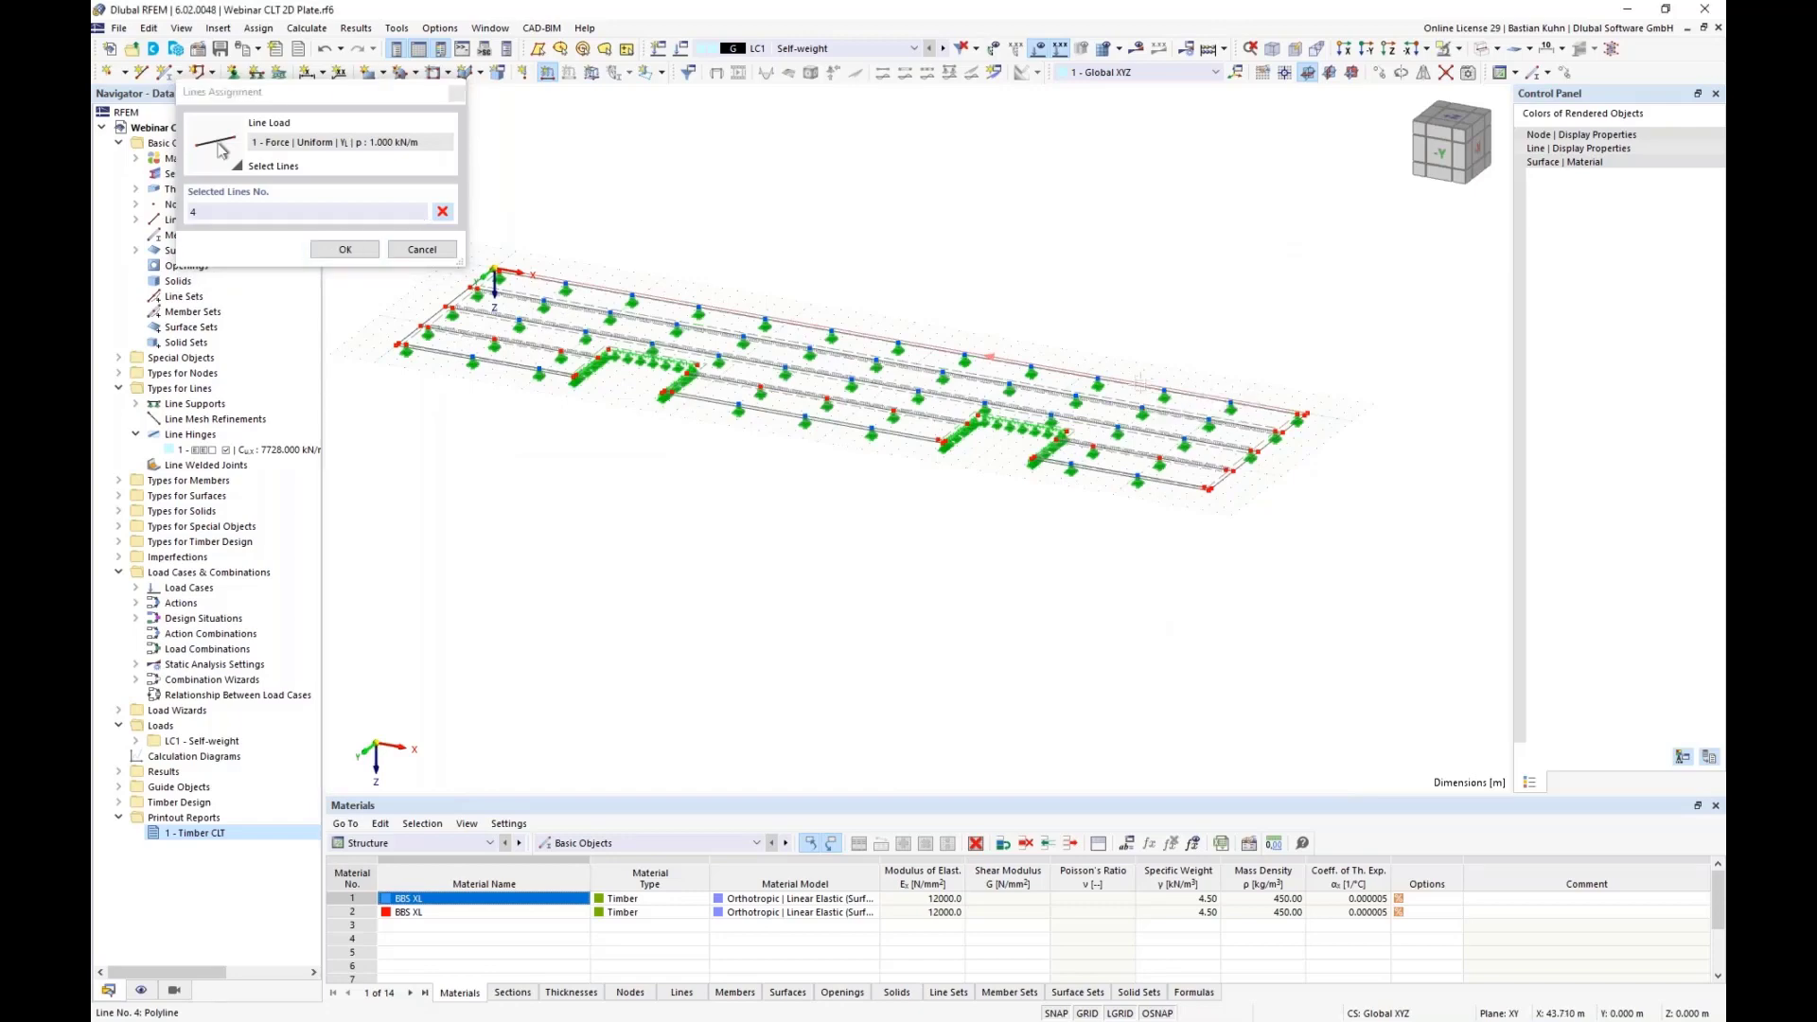
left_click(346, 251)
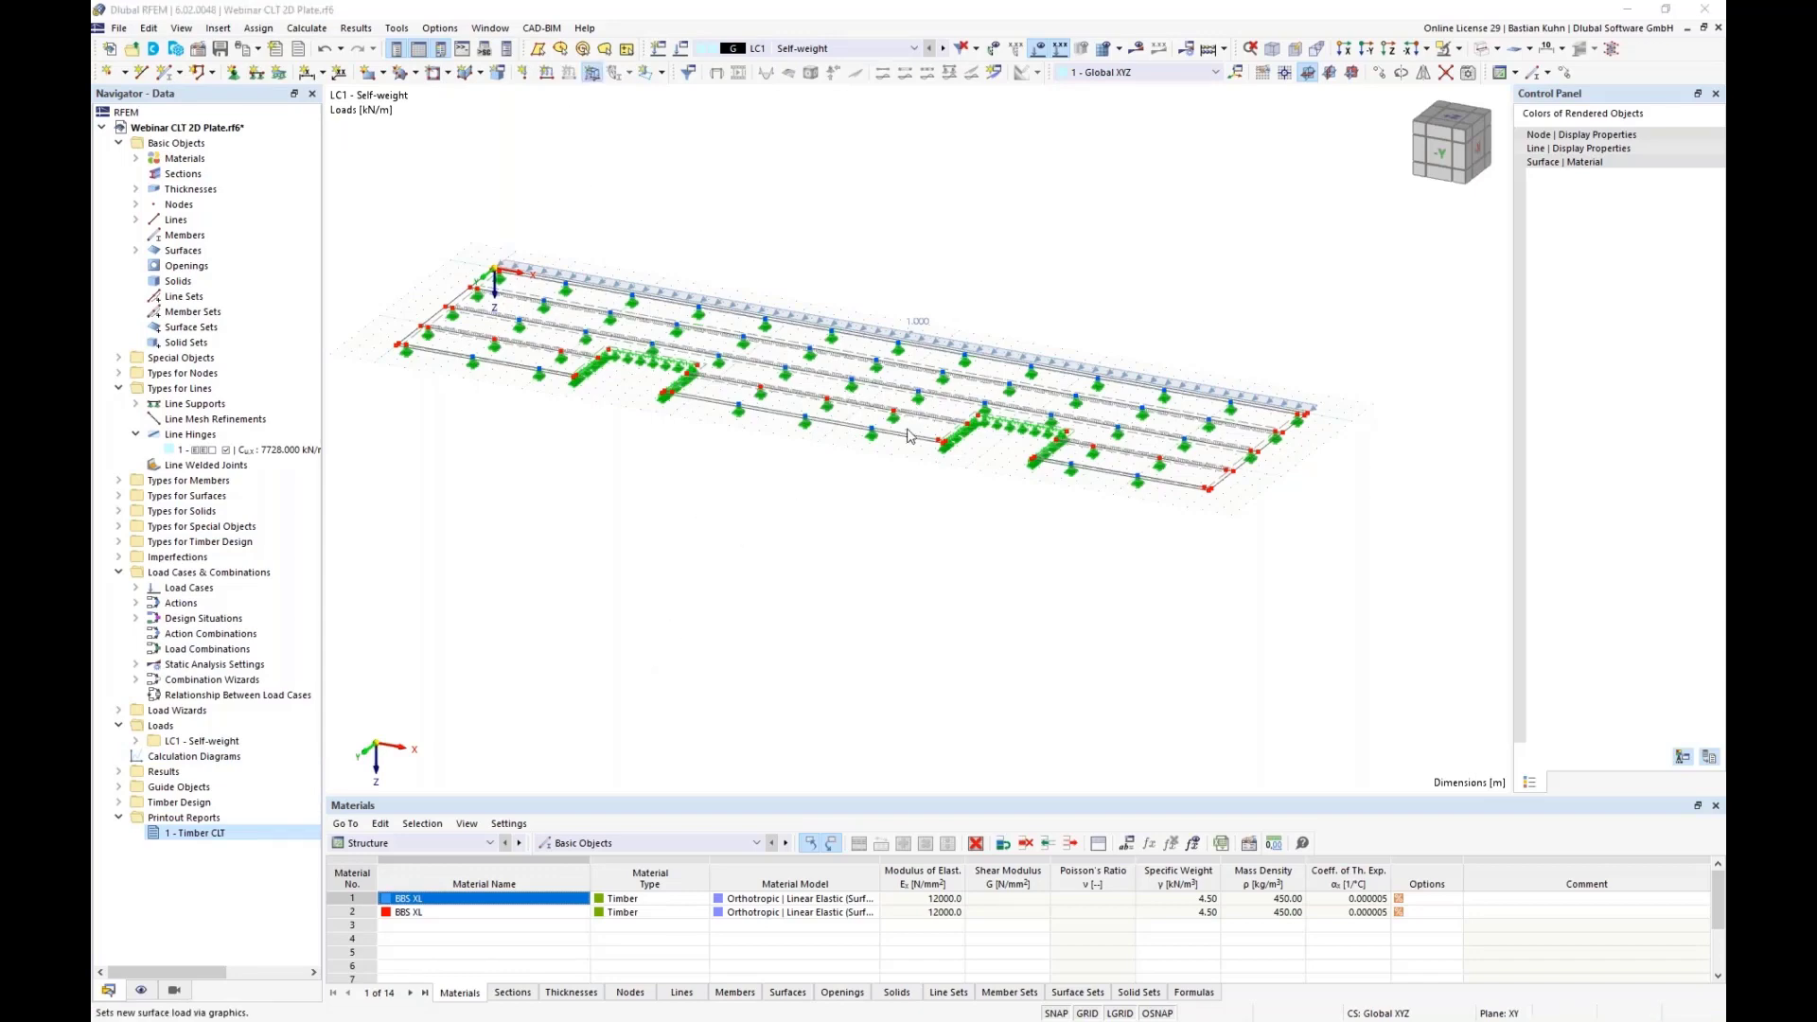
Apply a uniform surface load of 1 kN/m² in direction ZA to all plate surfaces in LC1
double_click(768, 340)
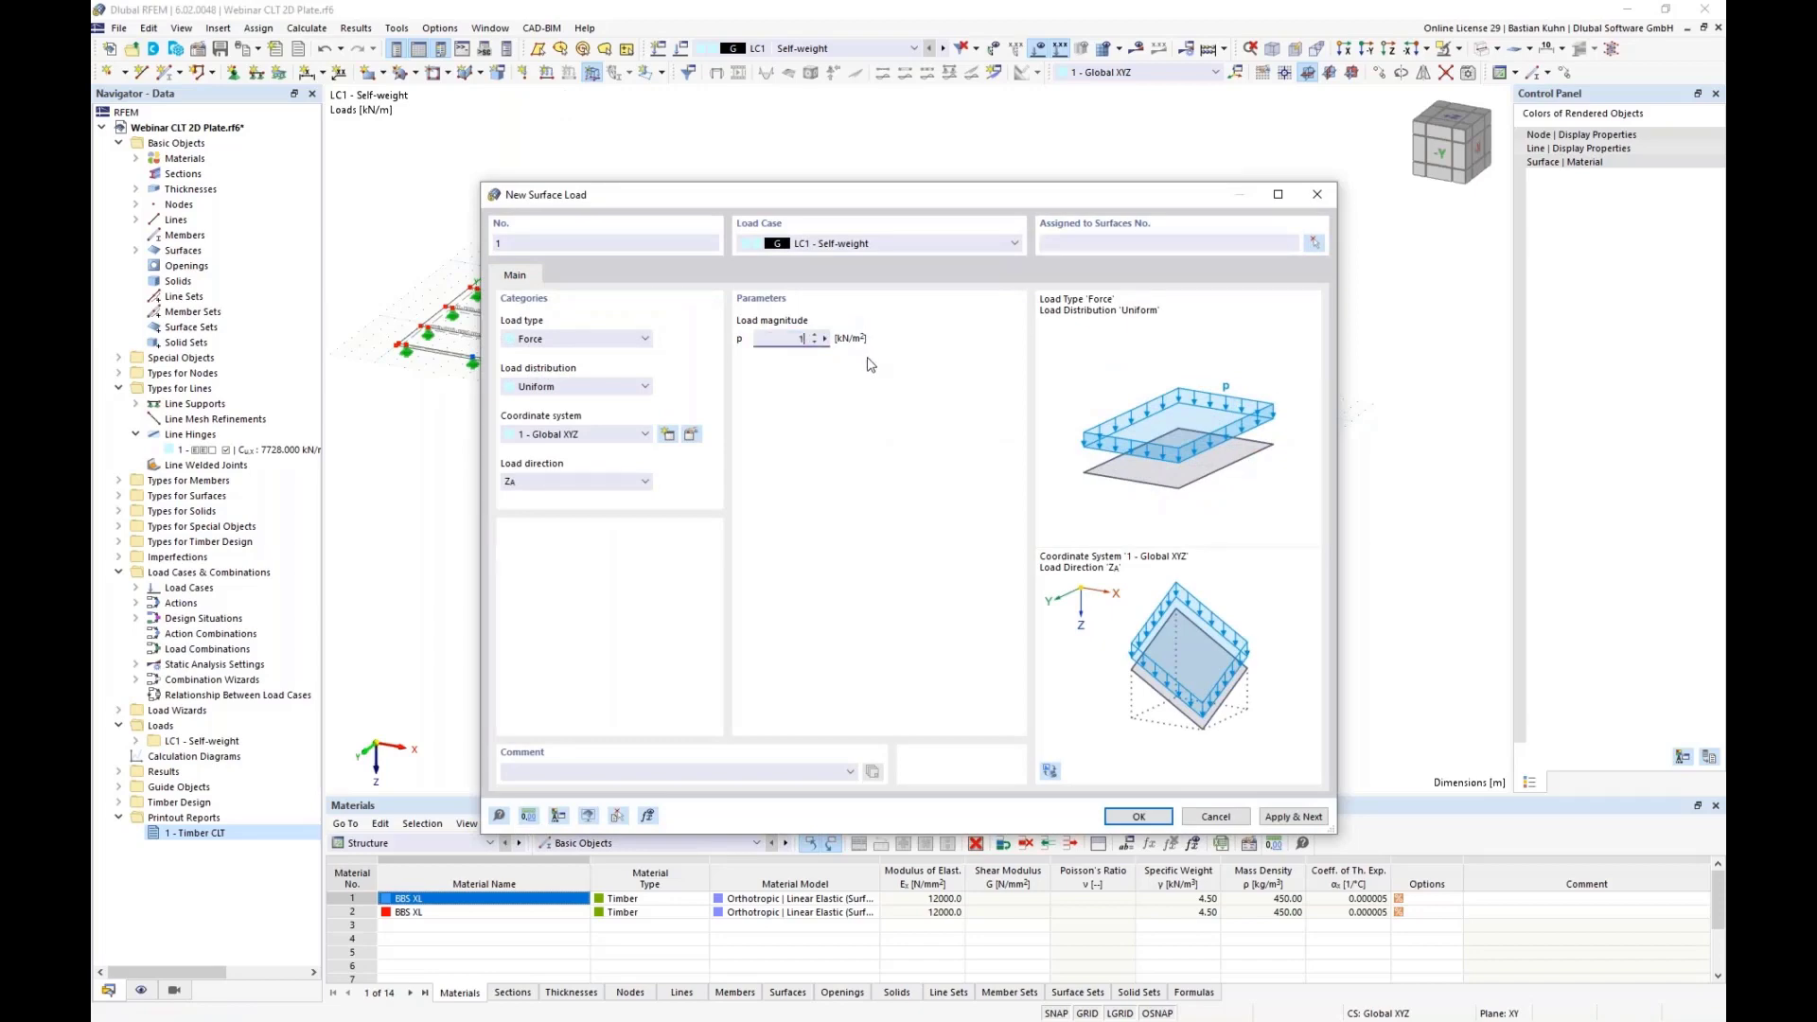
type("1")
key("Return")
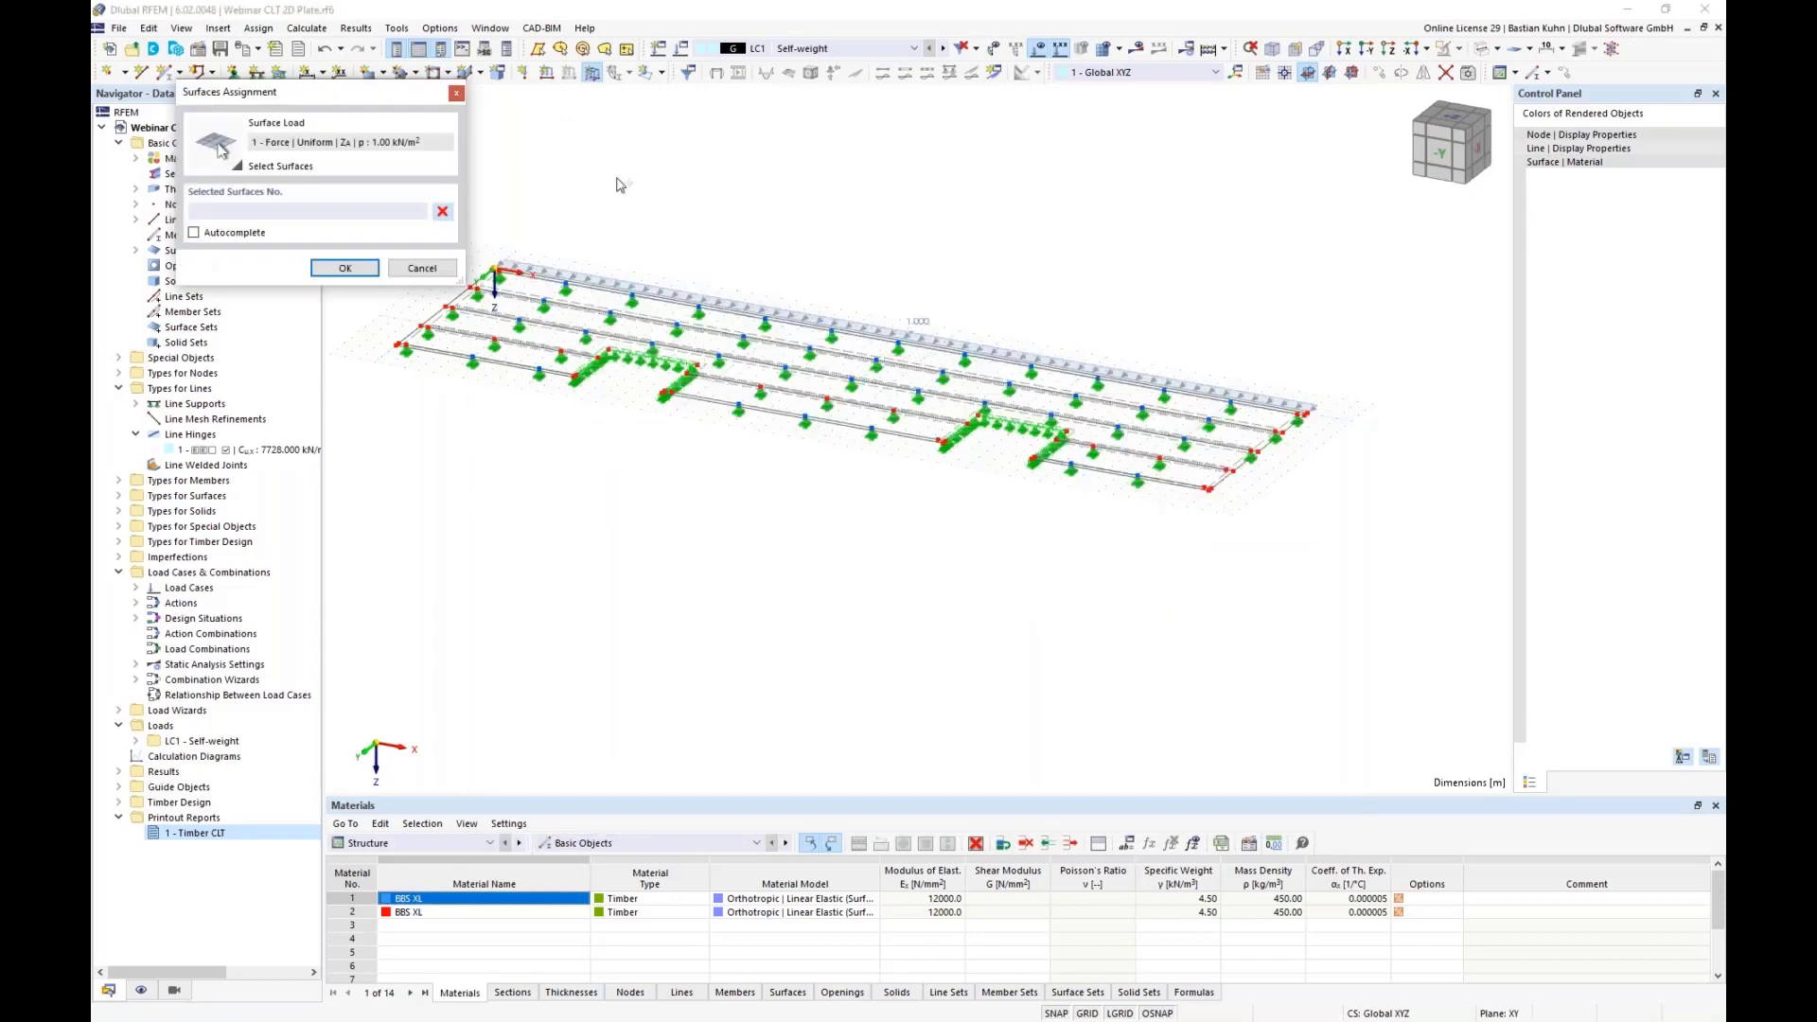
left_click_drag(607, 140, 1294, 472)
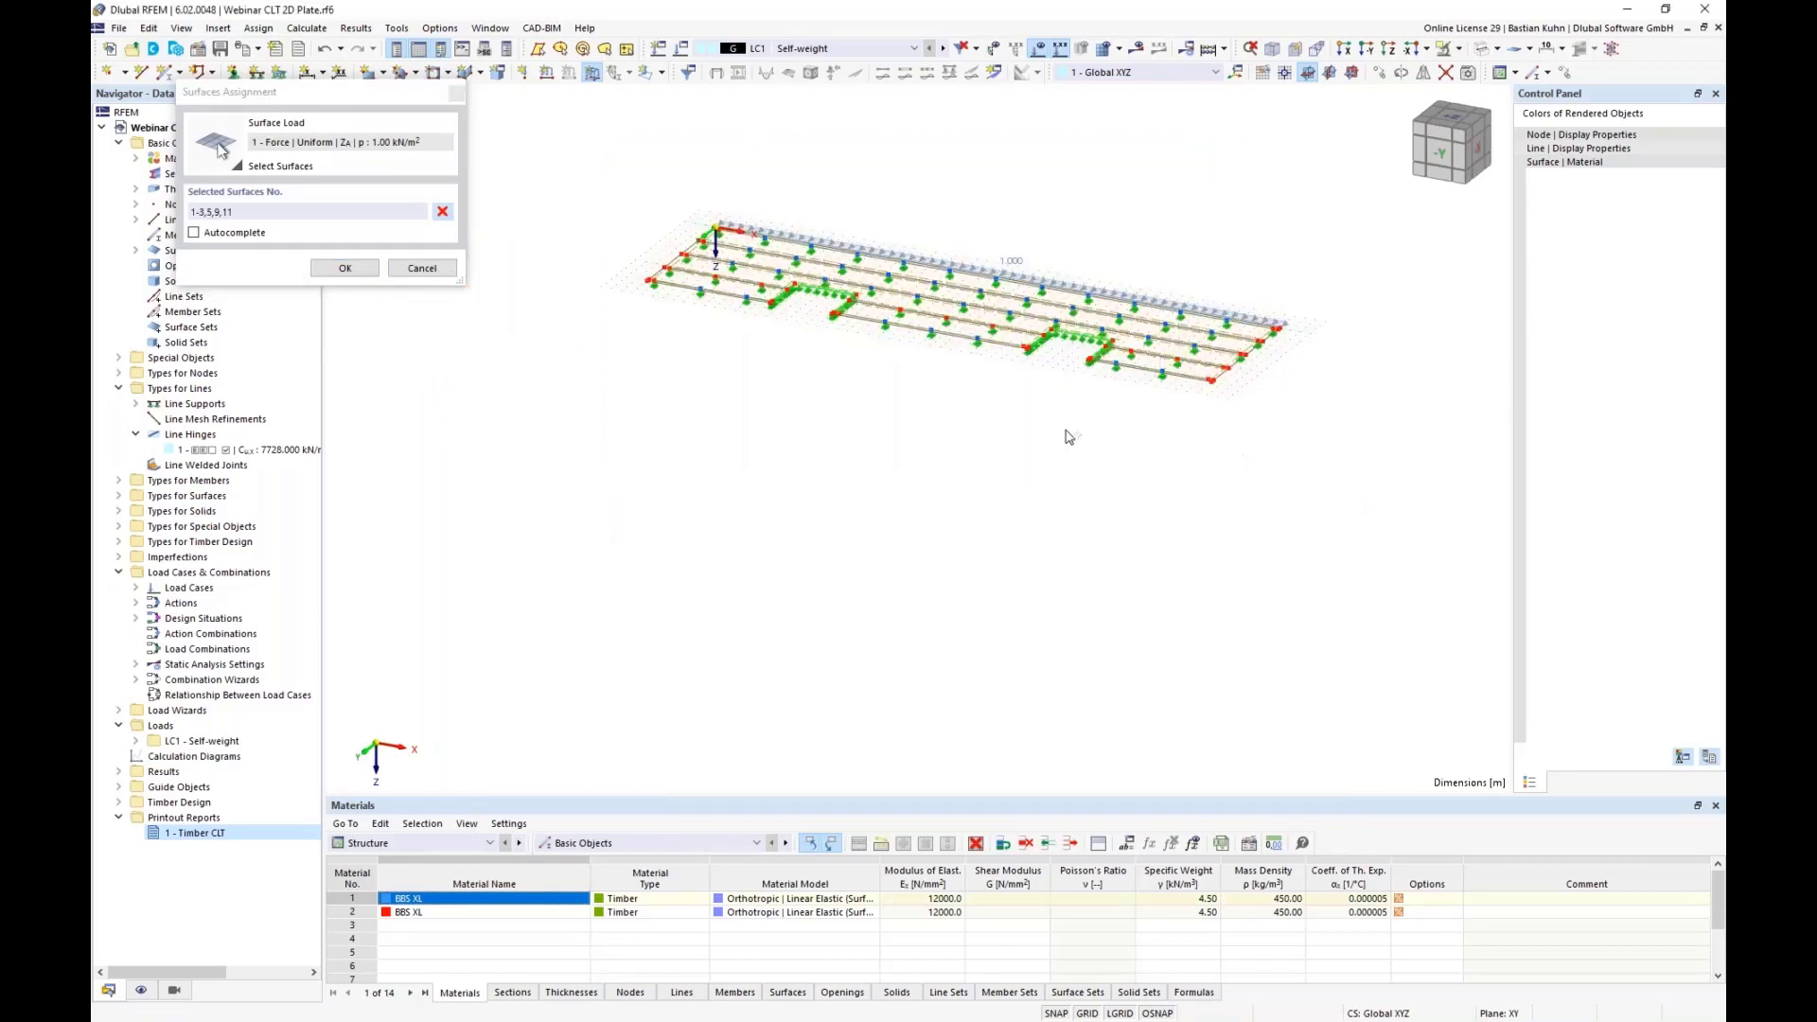
left_click(345, 268)
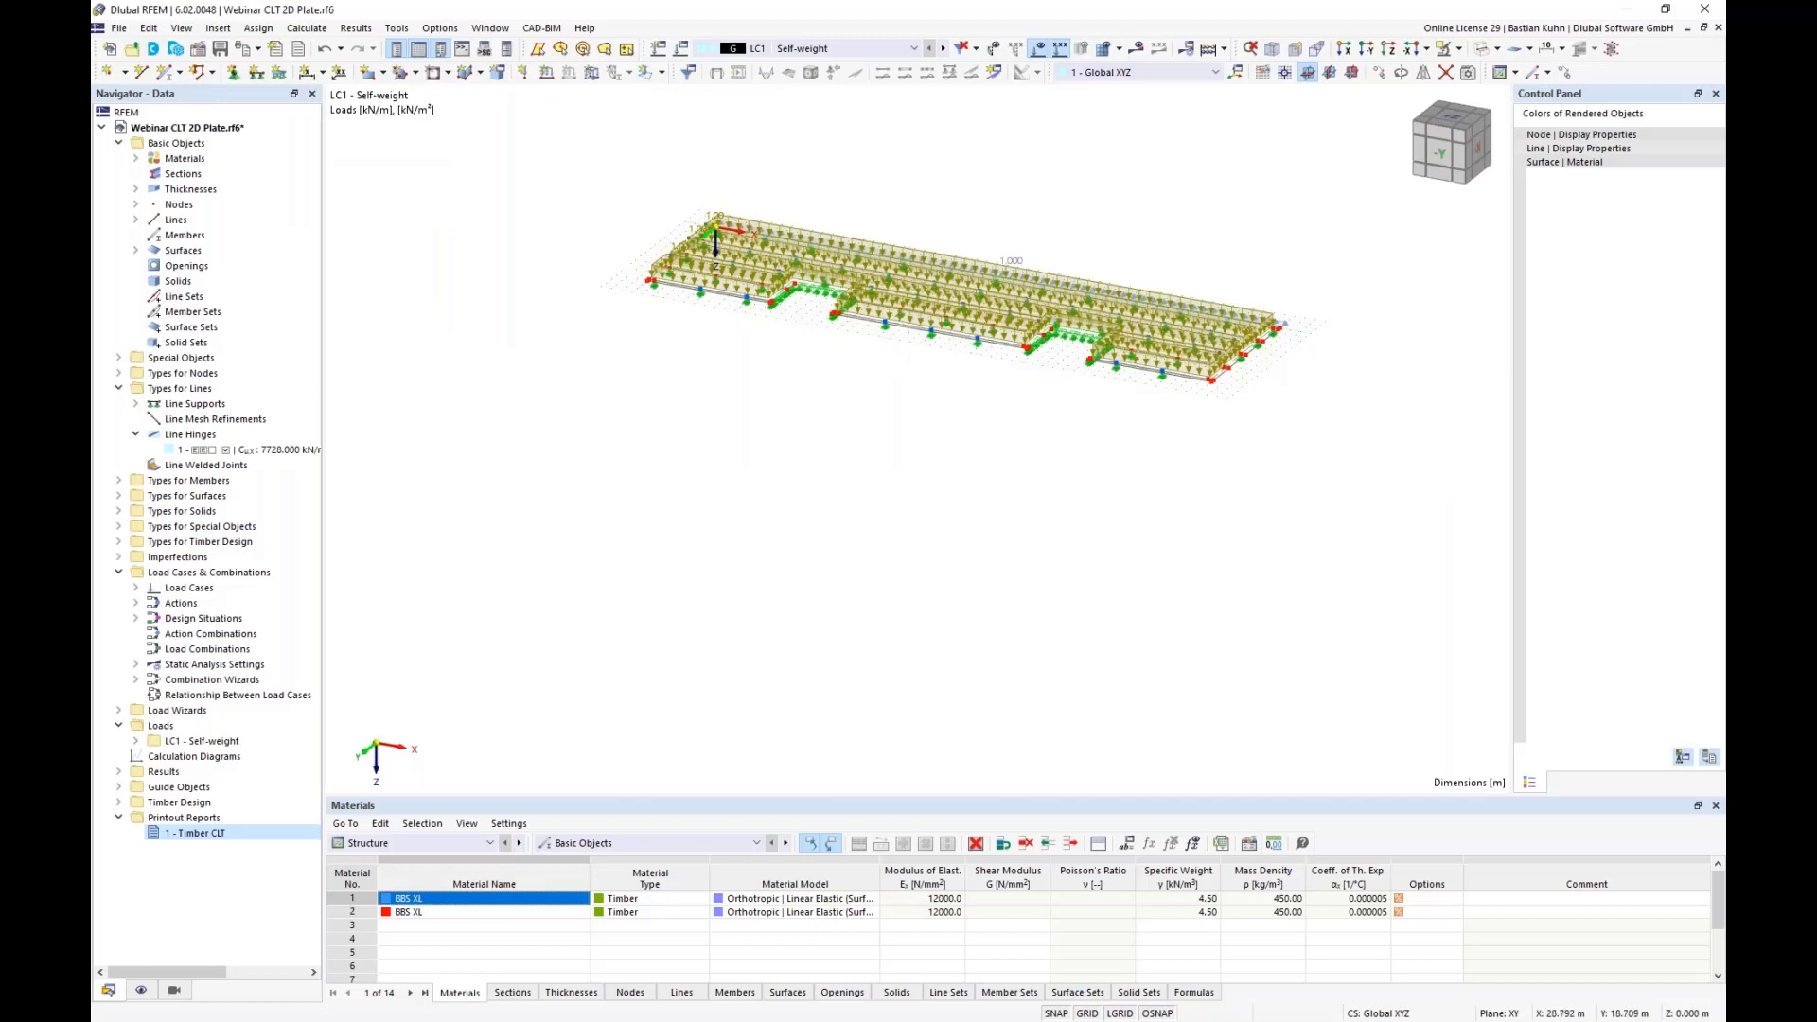
Create load case LC2 with the action category Imposed loads - category A: domestic, residential areas
middle_click_drag(890, 357, 815, 428)
left_click(658, 50)
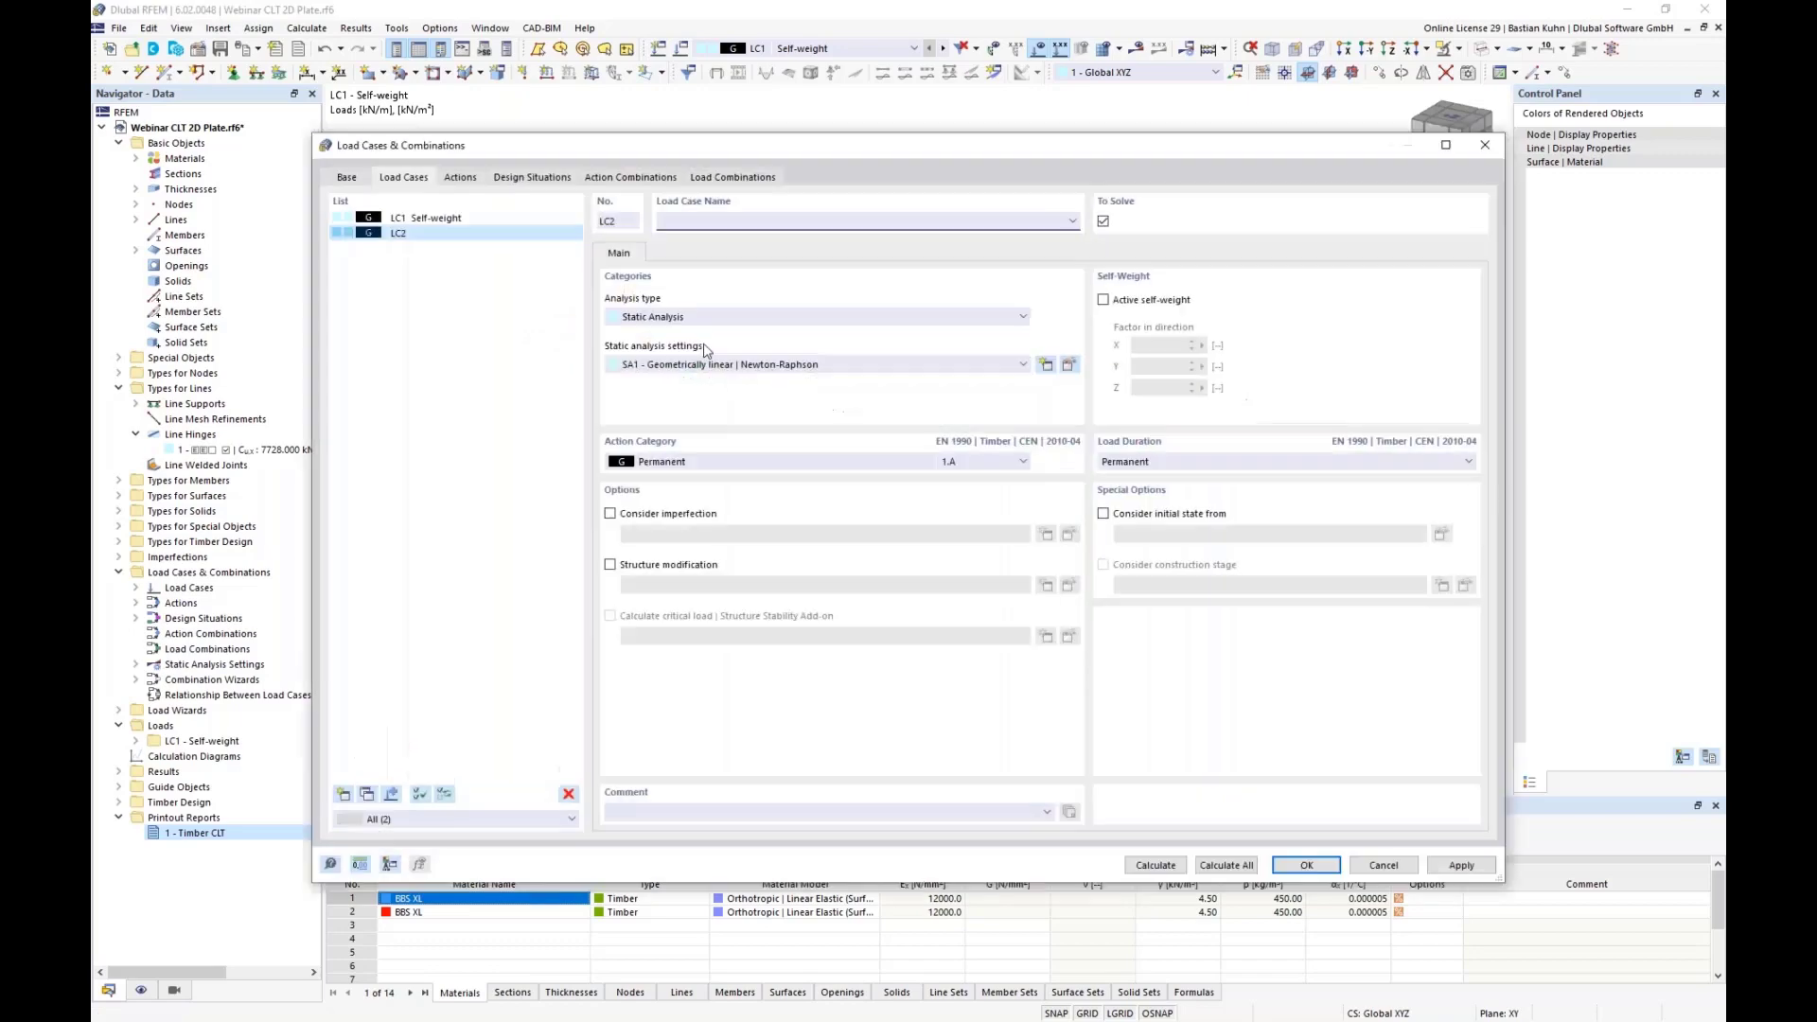
left_click(674, 460)
left_click(681, 518)
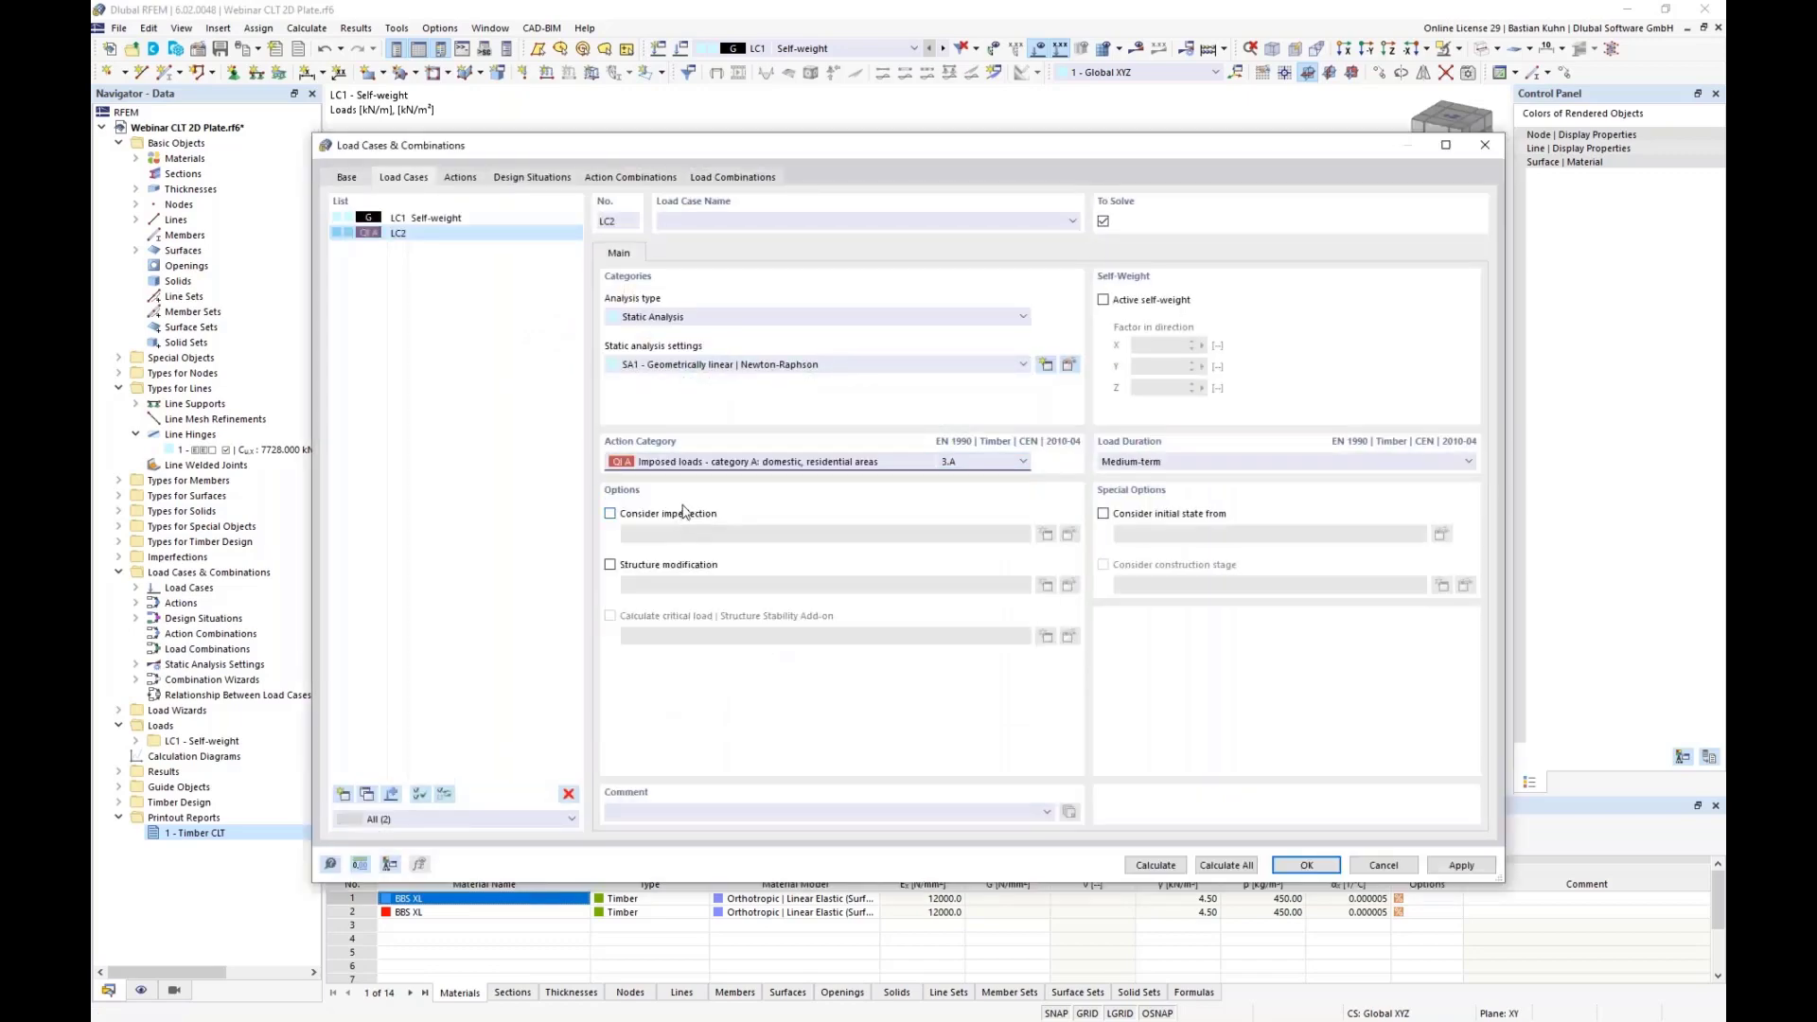
Add load cases LC3, LC4 and LC5 with the action category Imposed loads - category A: domestic, residential areas
left_click(345, 795)
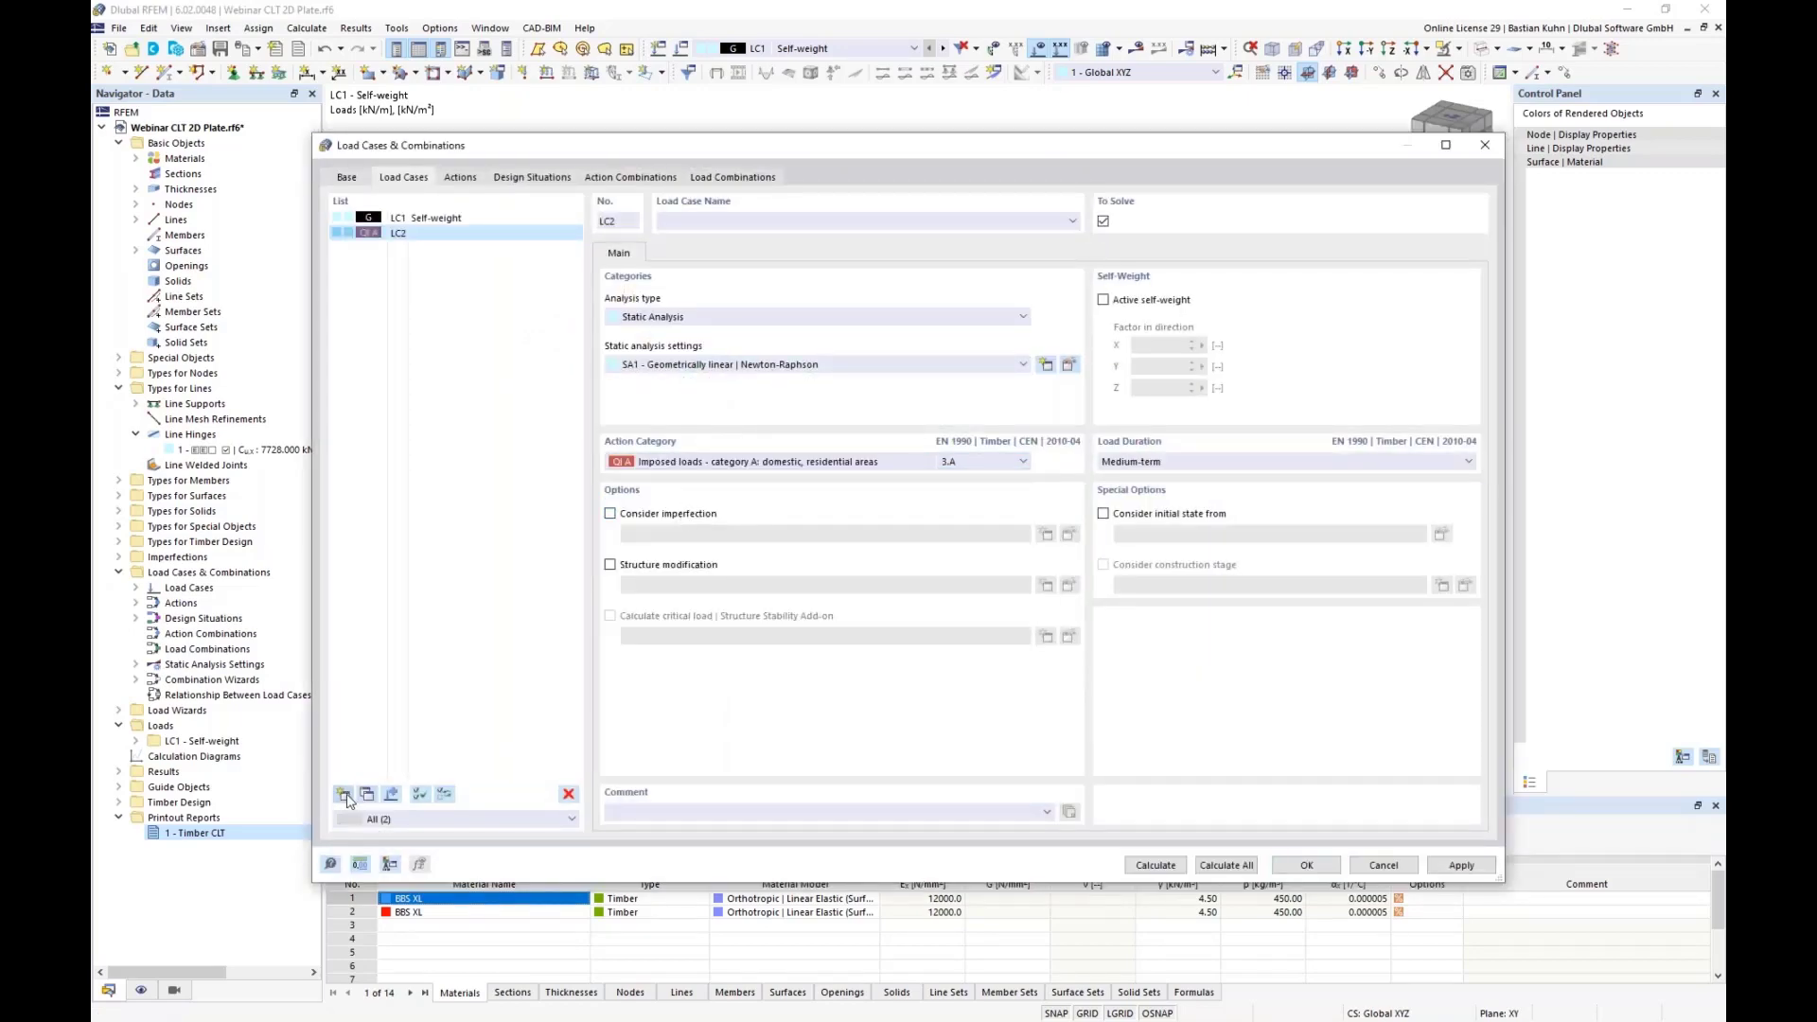
left_click(346, 797)
left_click(345, 797)
left_click(345, 797)
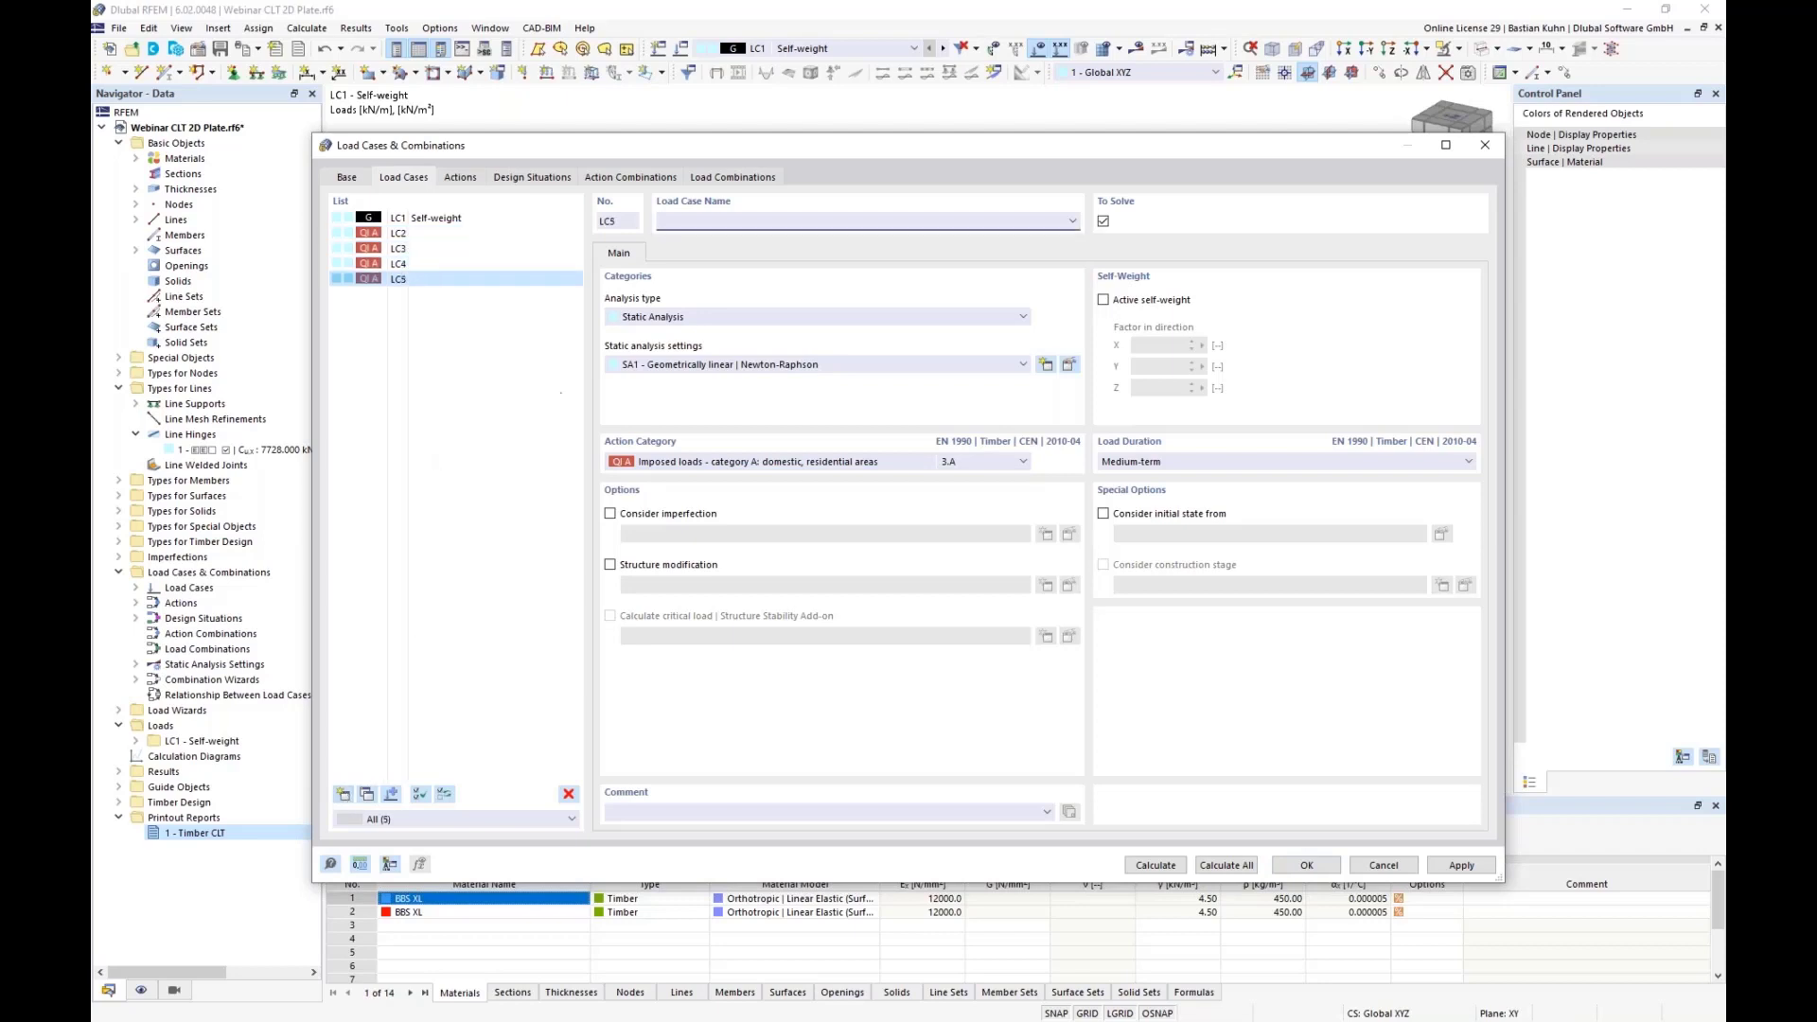
left_click(1306, 865)
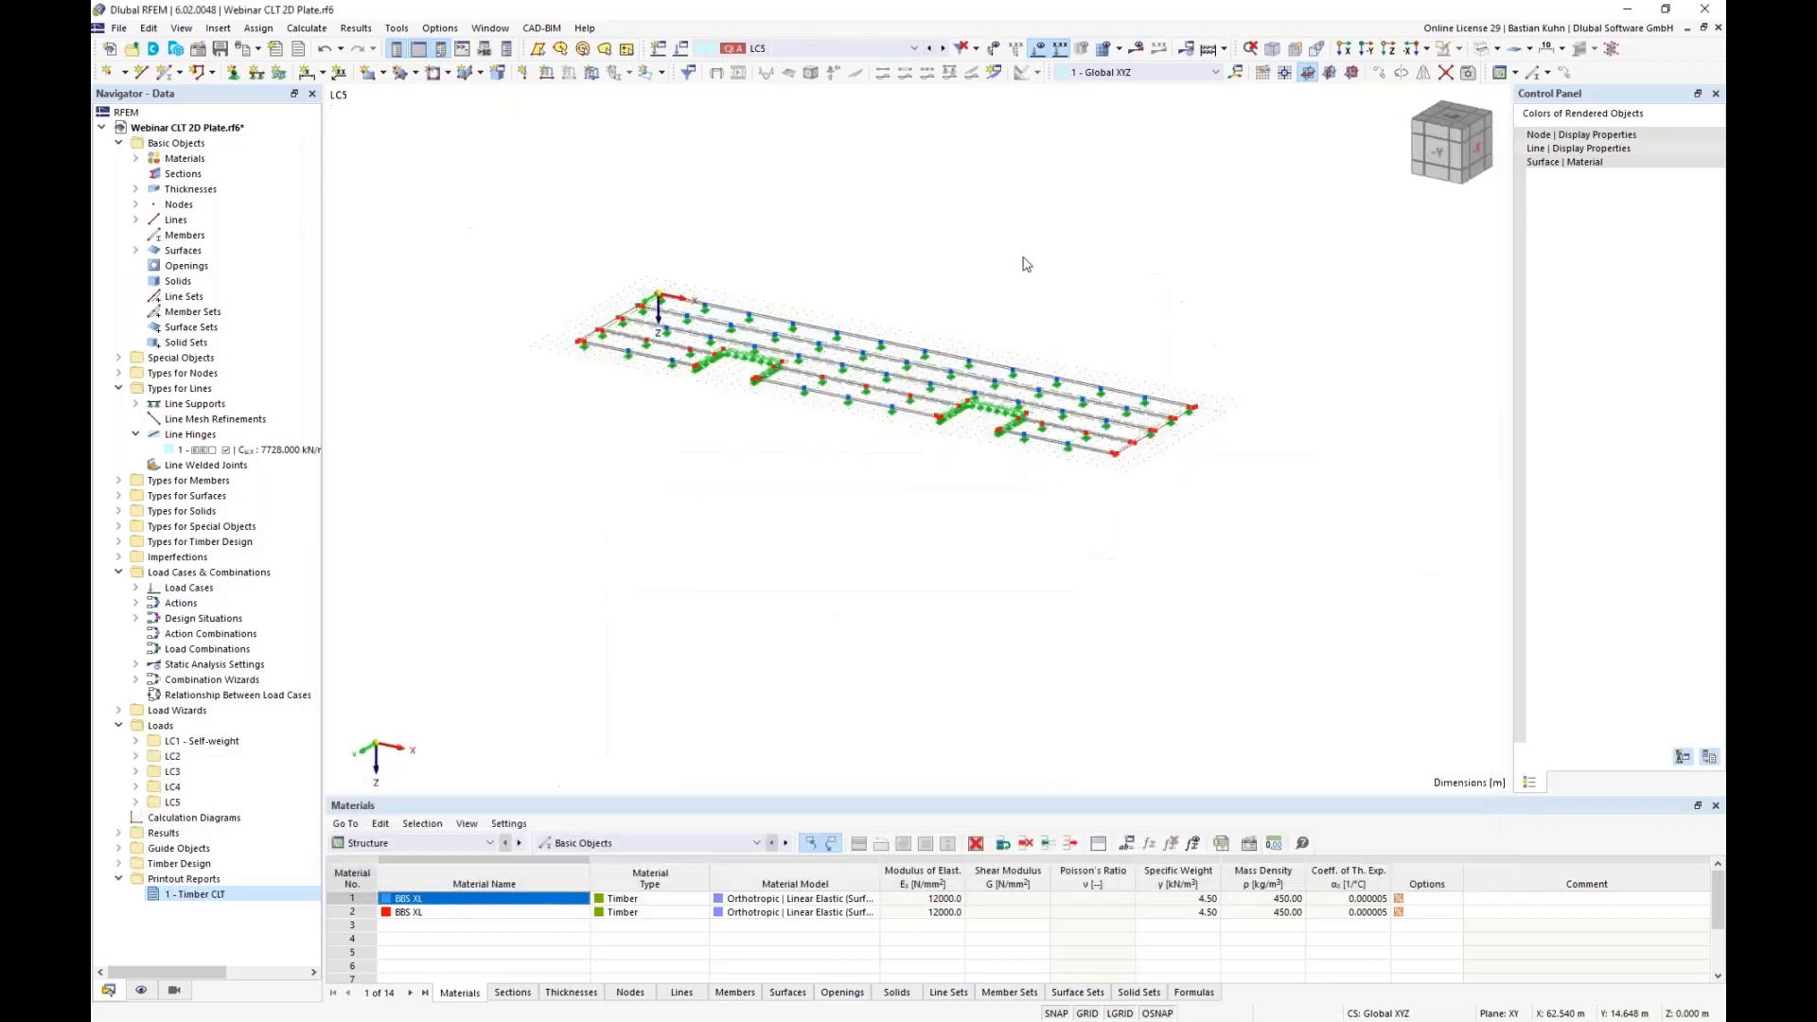
Define a uniform surface load of 1.5 kN/m² in direction ZA in LC2 on surface 1, the strip along the unrecessed long edge
left_click(905, 51)
left_click(899, 78)
left_click(592, 74)
left_click(793, 339)
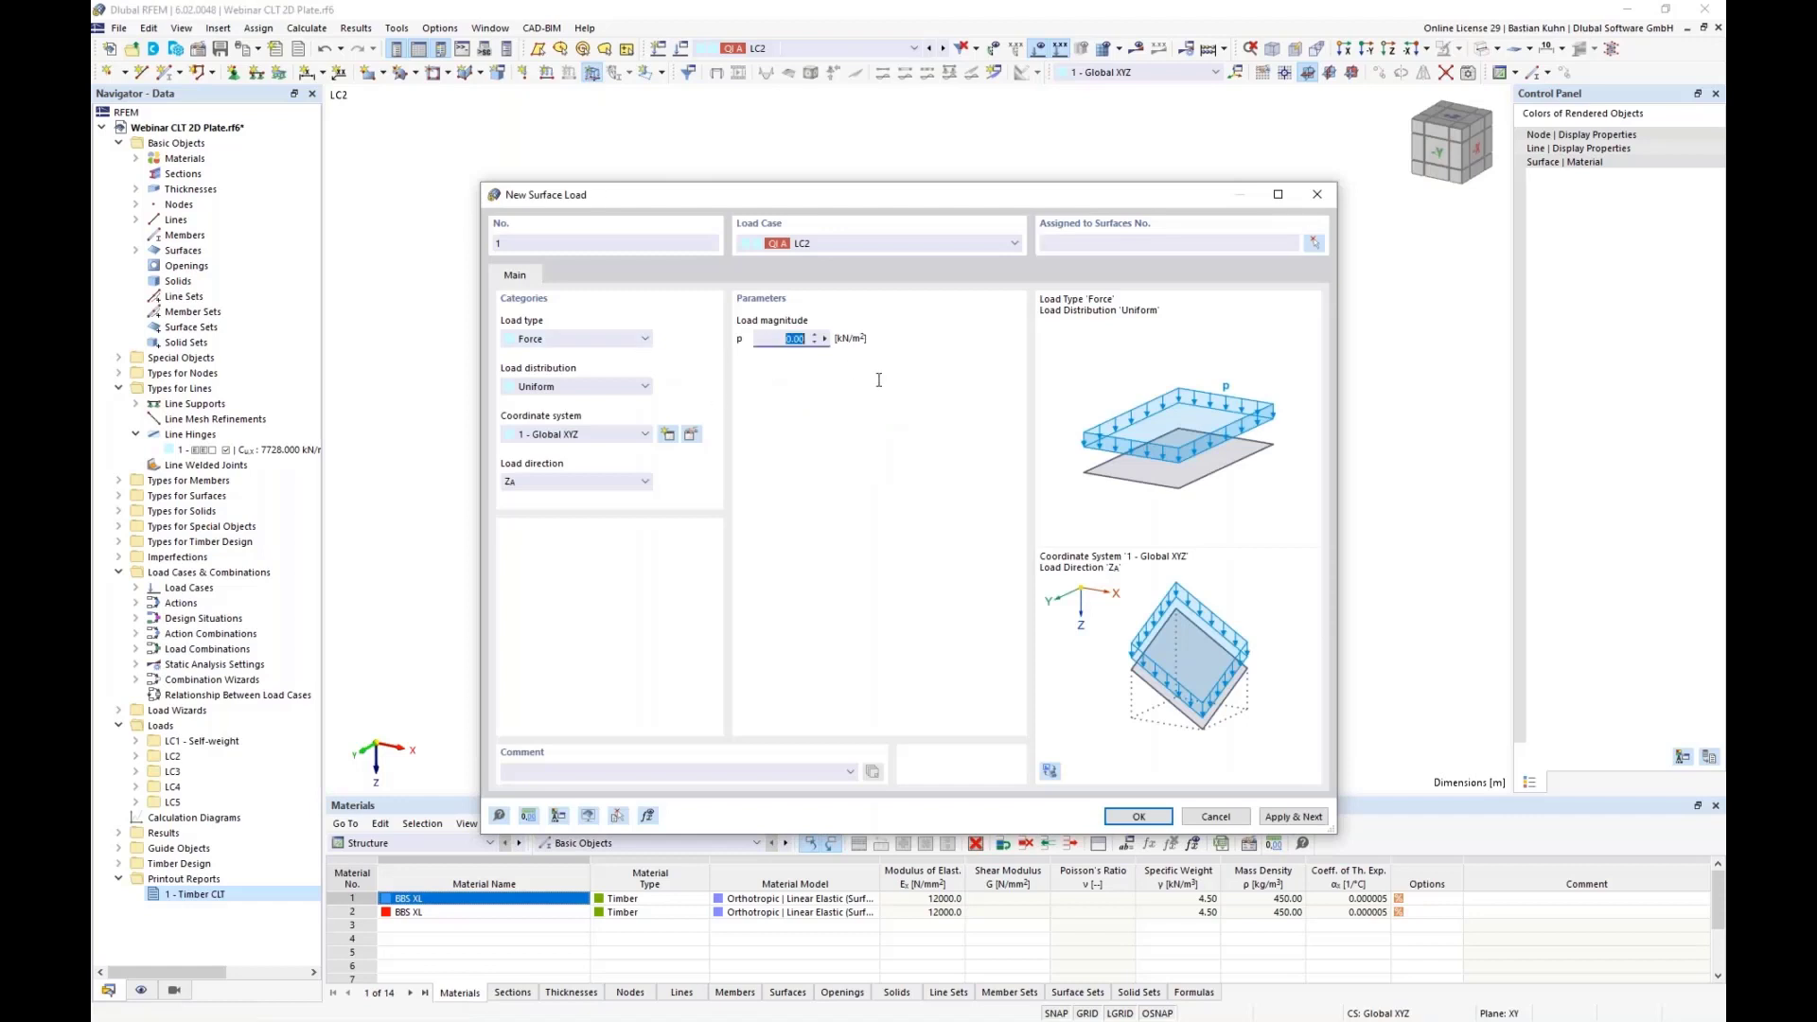
type("1,5")
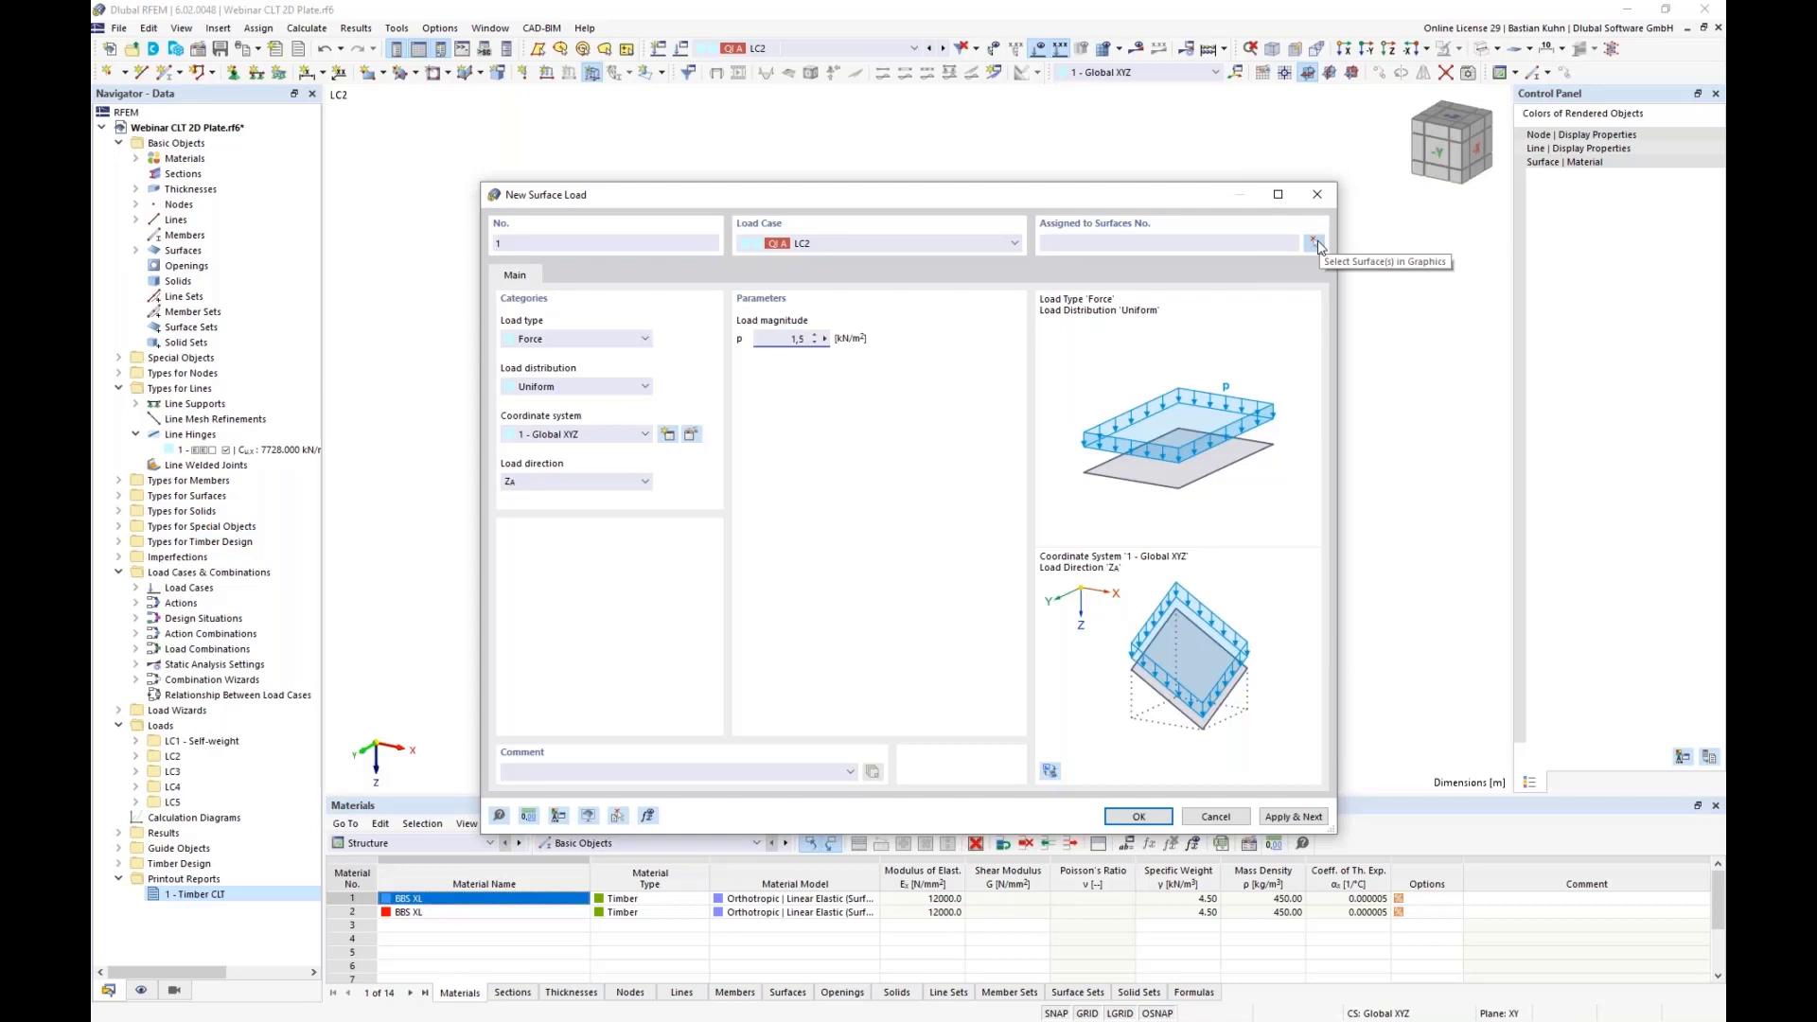
left_click(1316, 243)
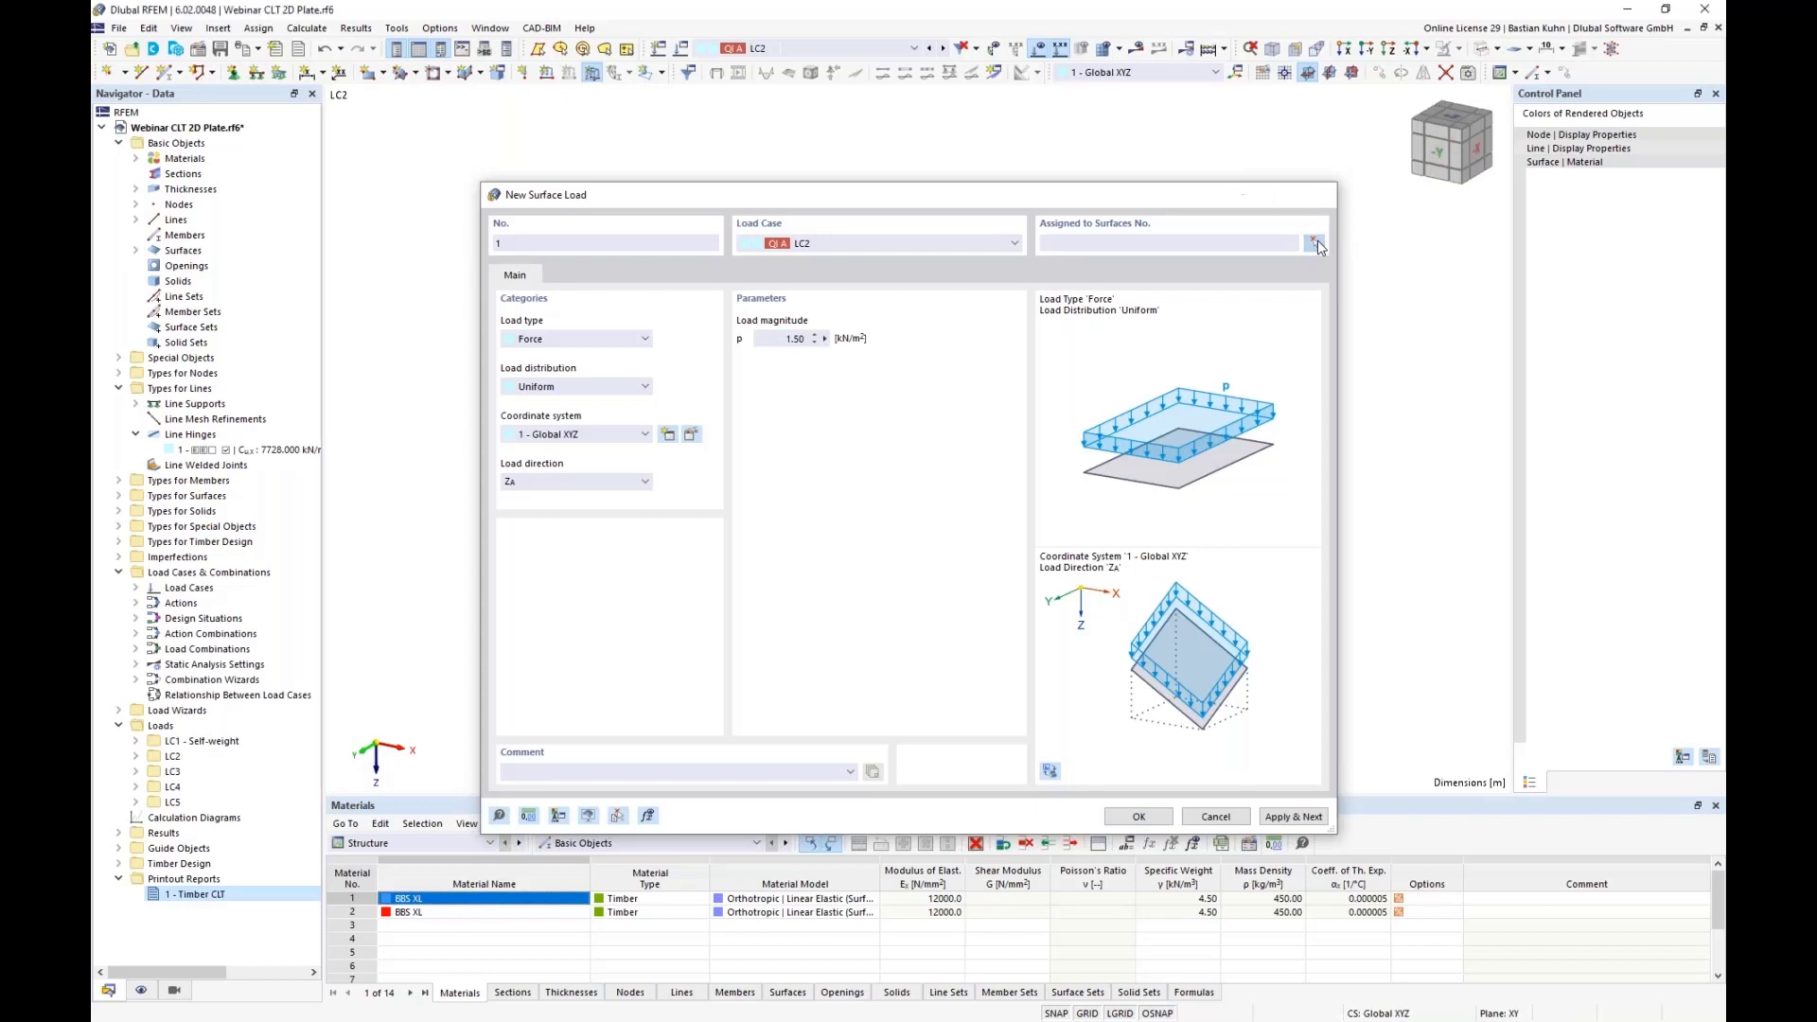
left_click(1070, 395)
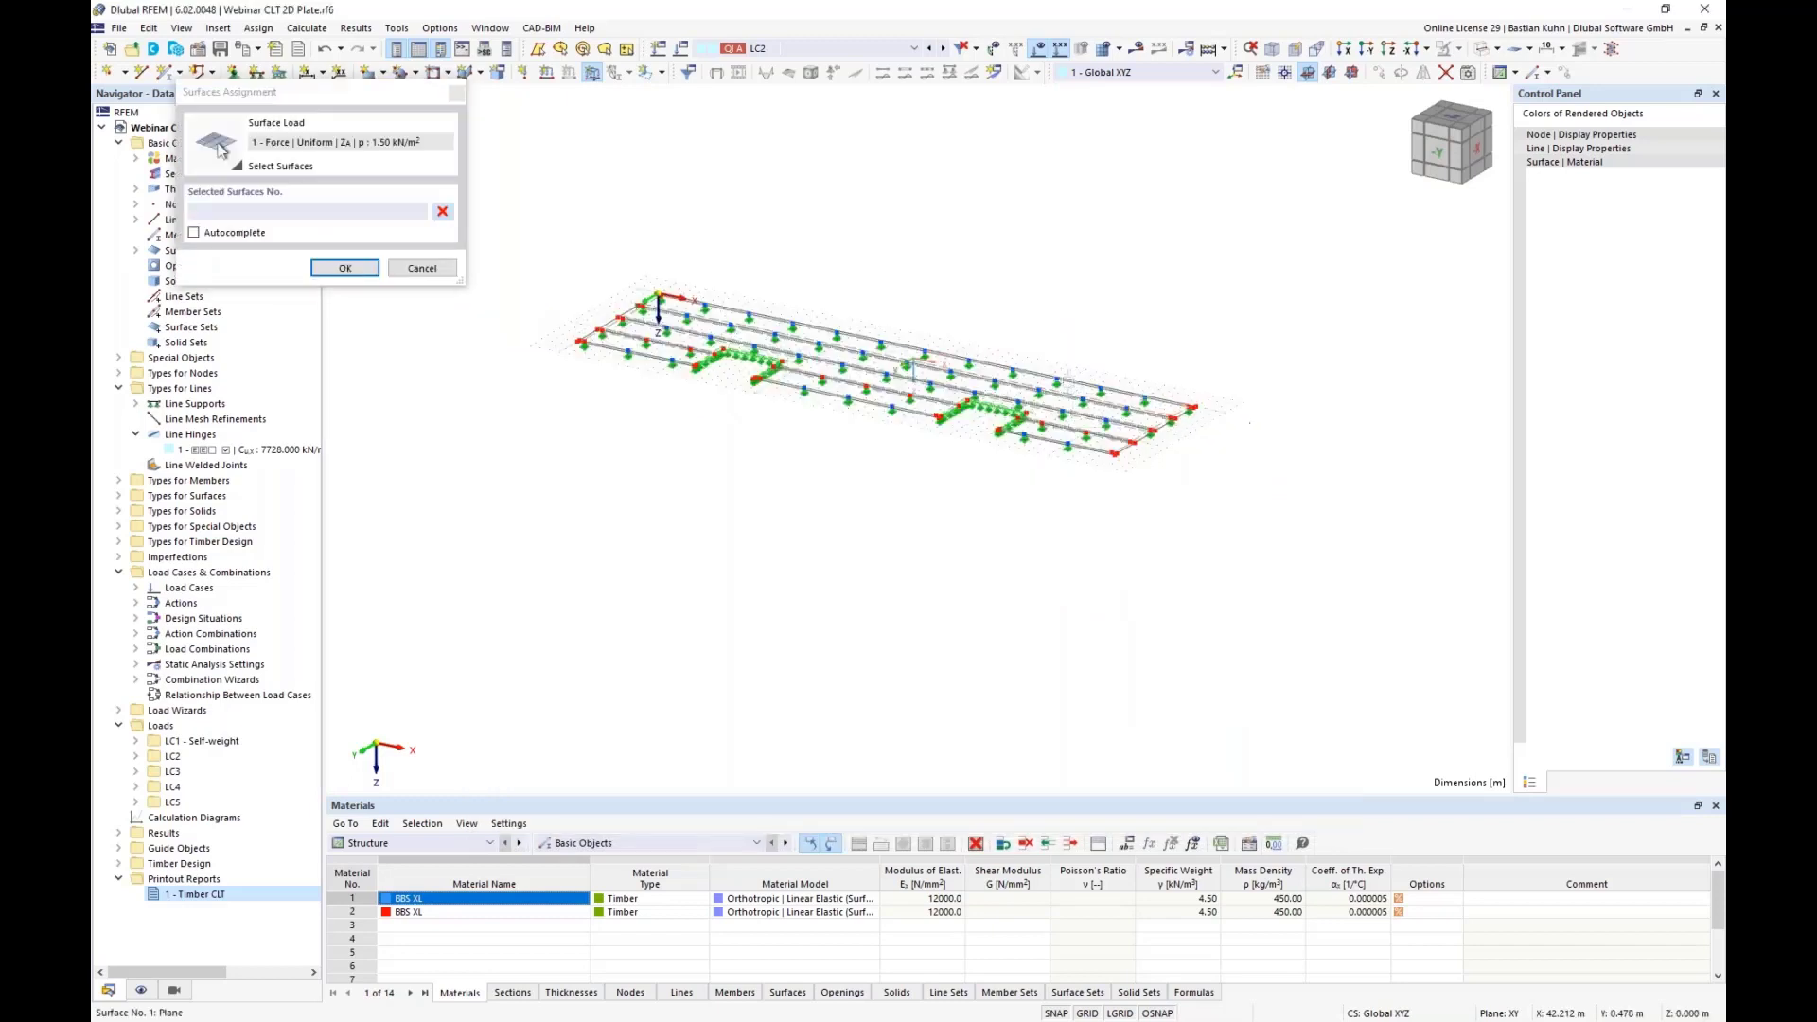
left_click(346, 268)
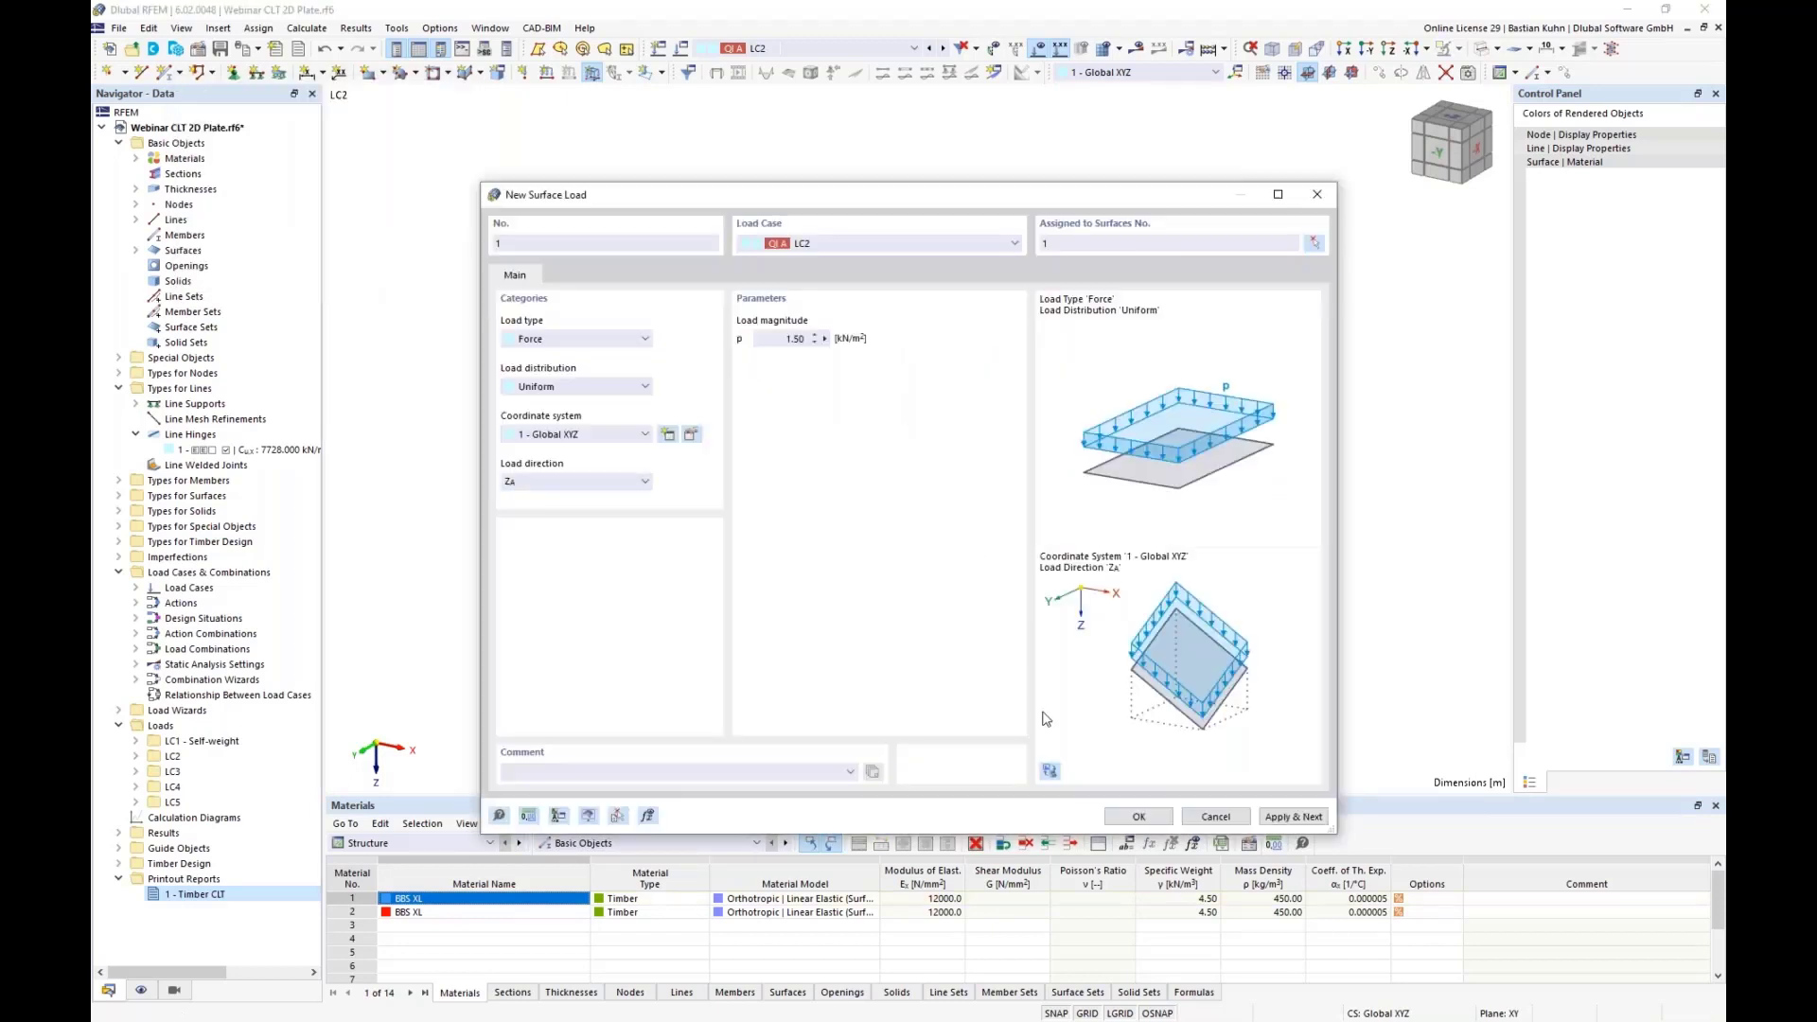
Apply the uniform surface load of 1.50 kN/m² in direction ZA to surface 2, the second strip, in LC3
left_click(1013, 243)
left_click(1003, 283)
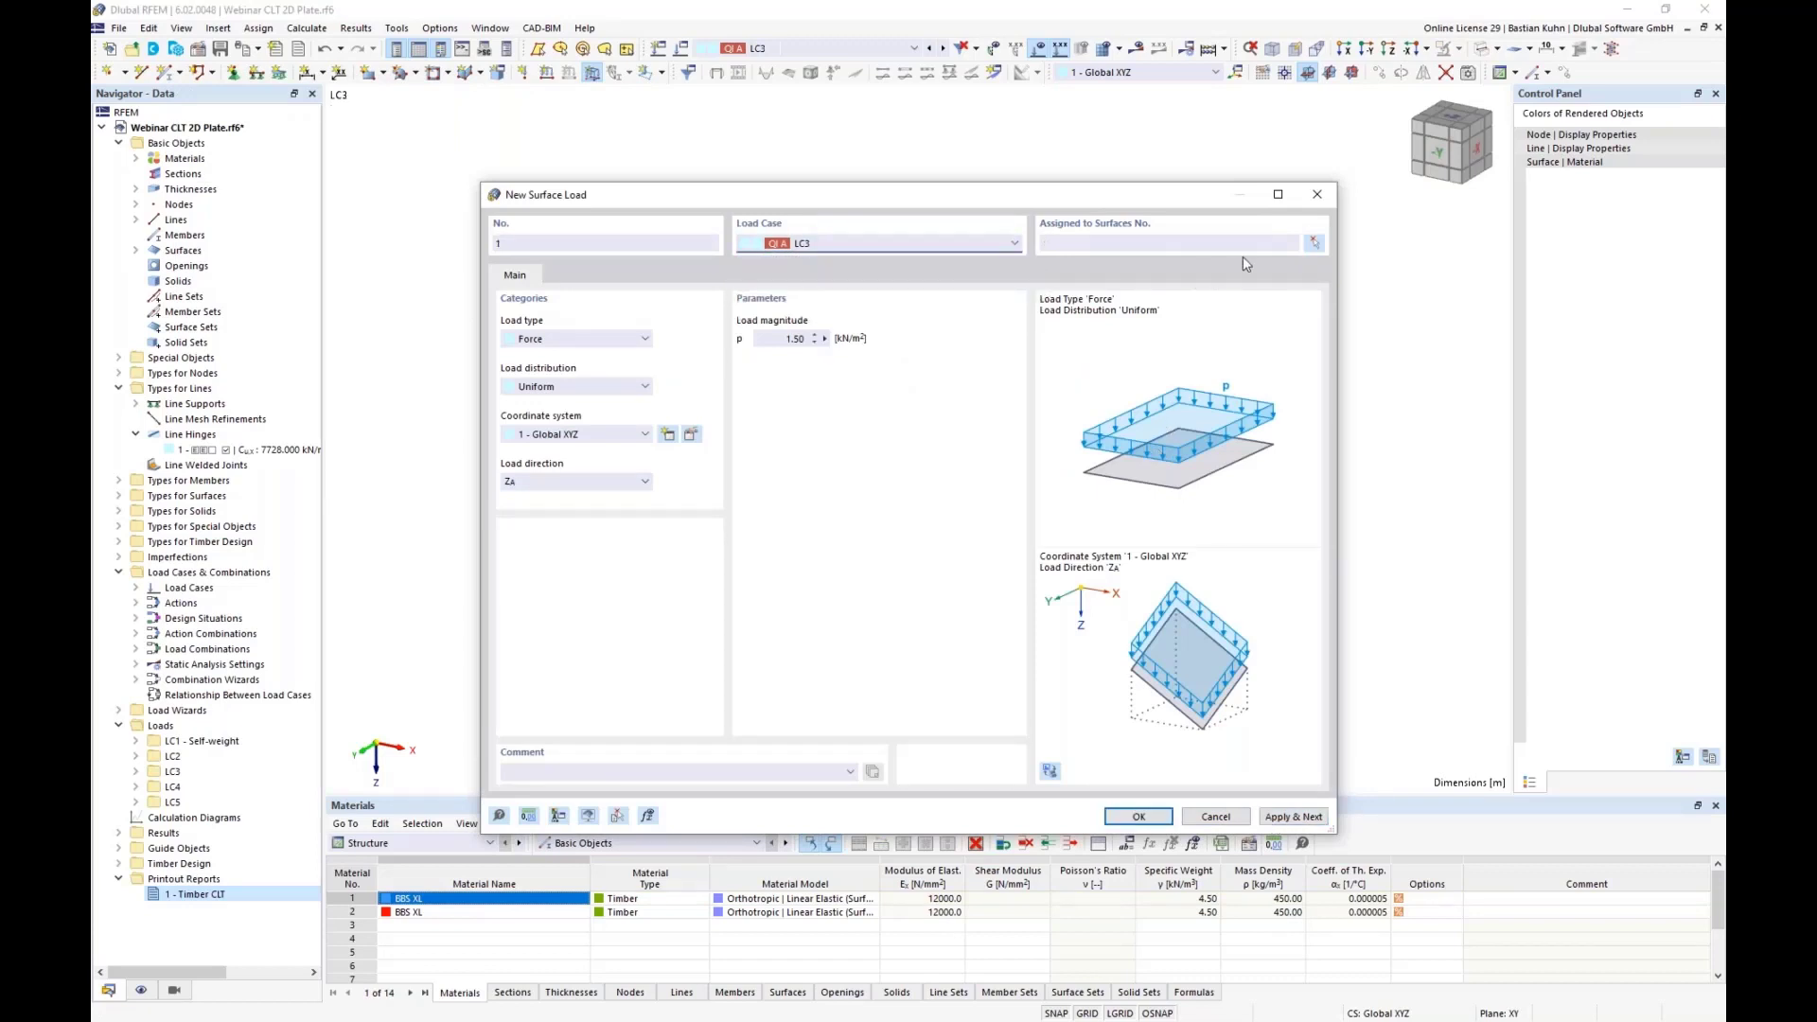
left_click(1314, 244)
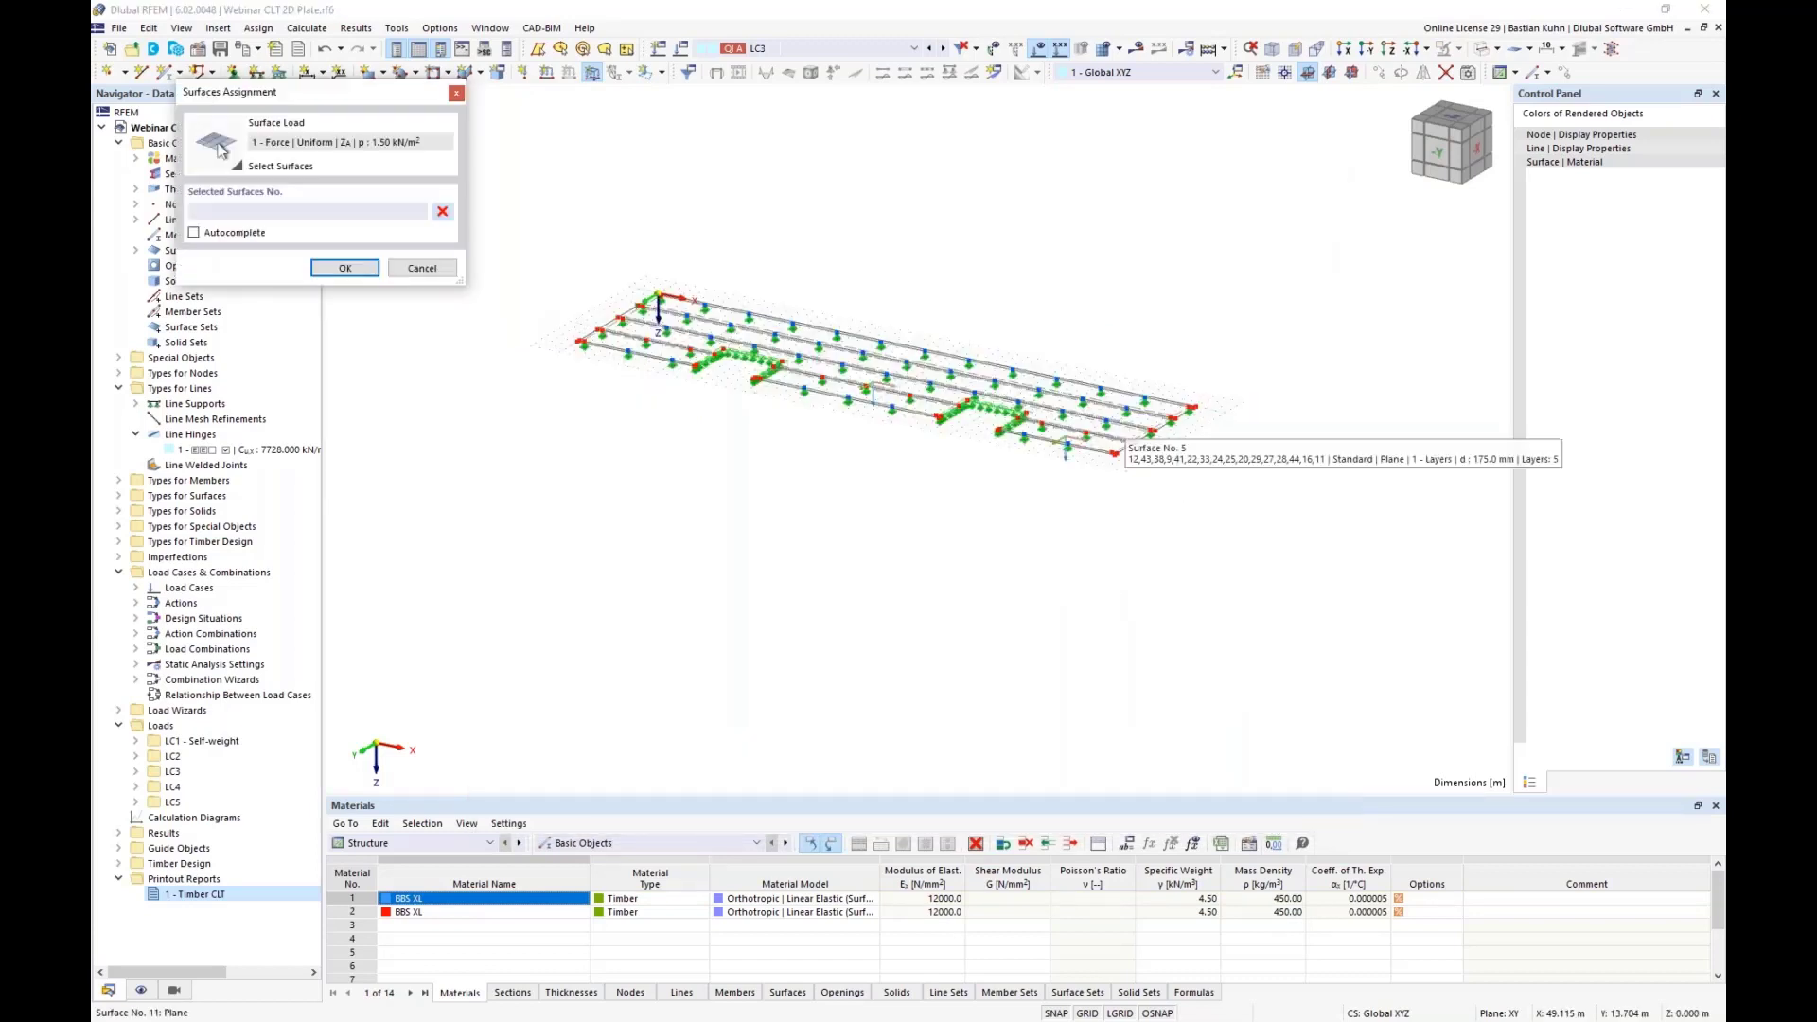
left_click(894, 379)
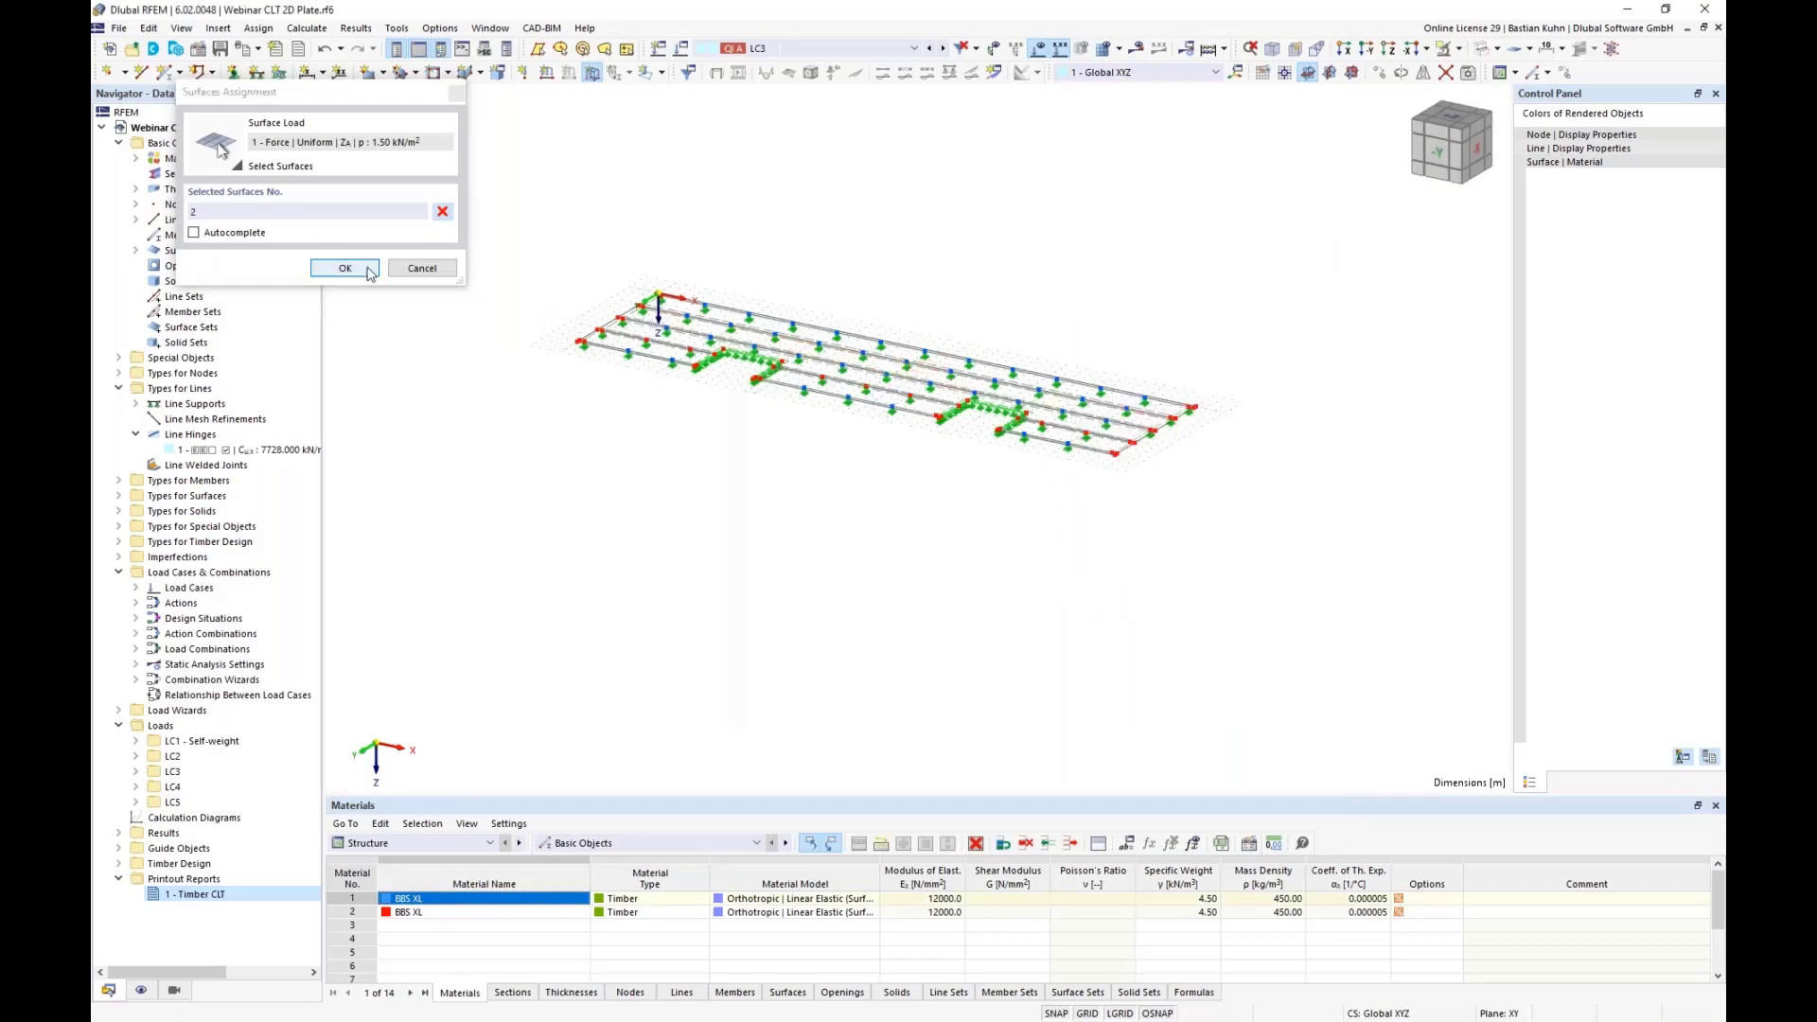
key("Return")
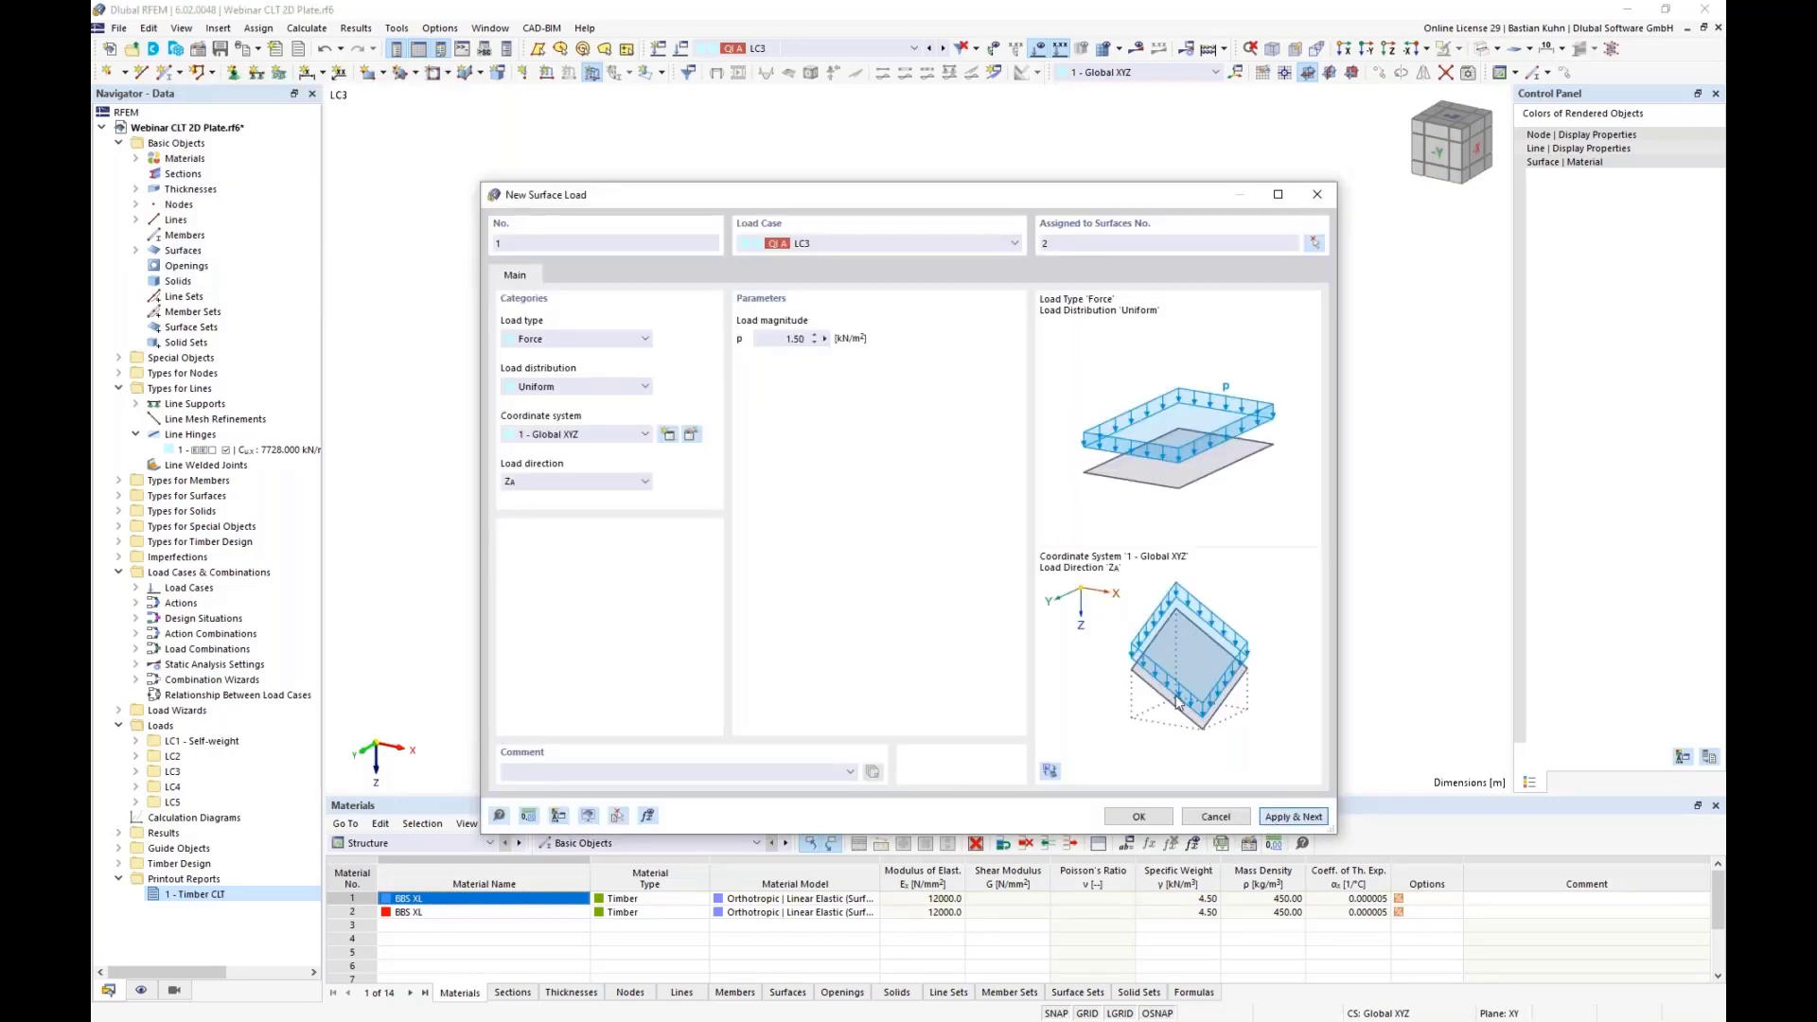
left_click(1272, 818)
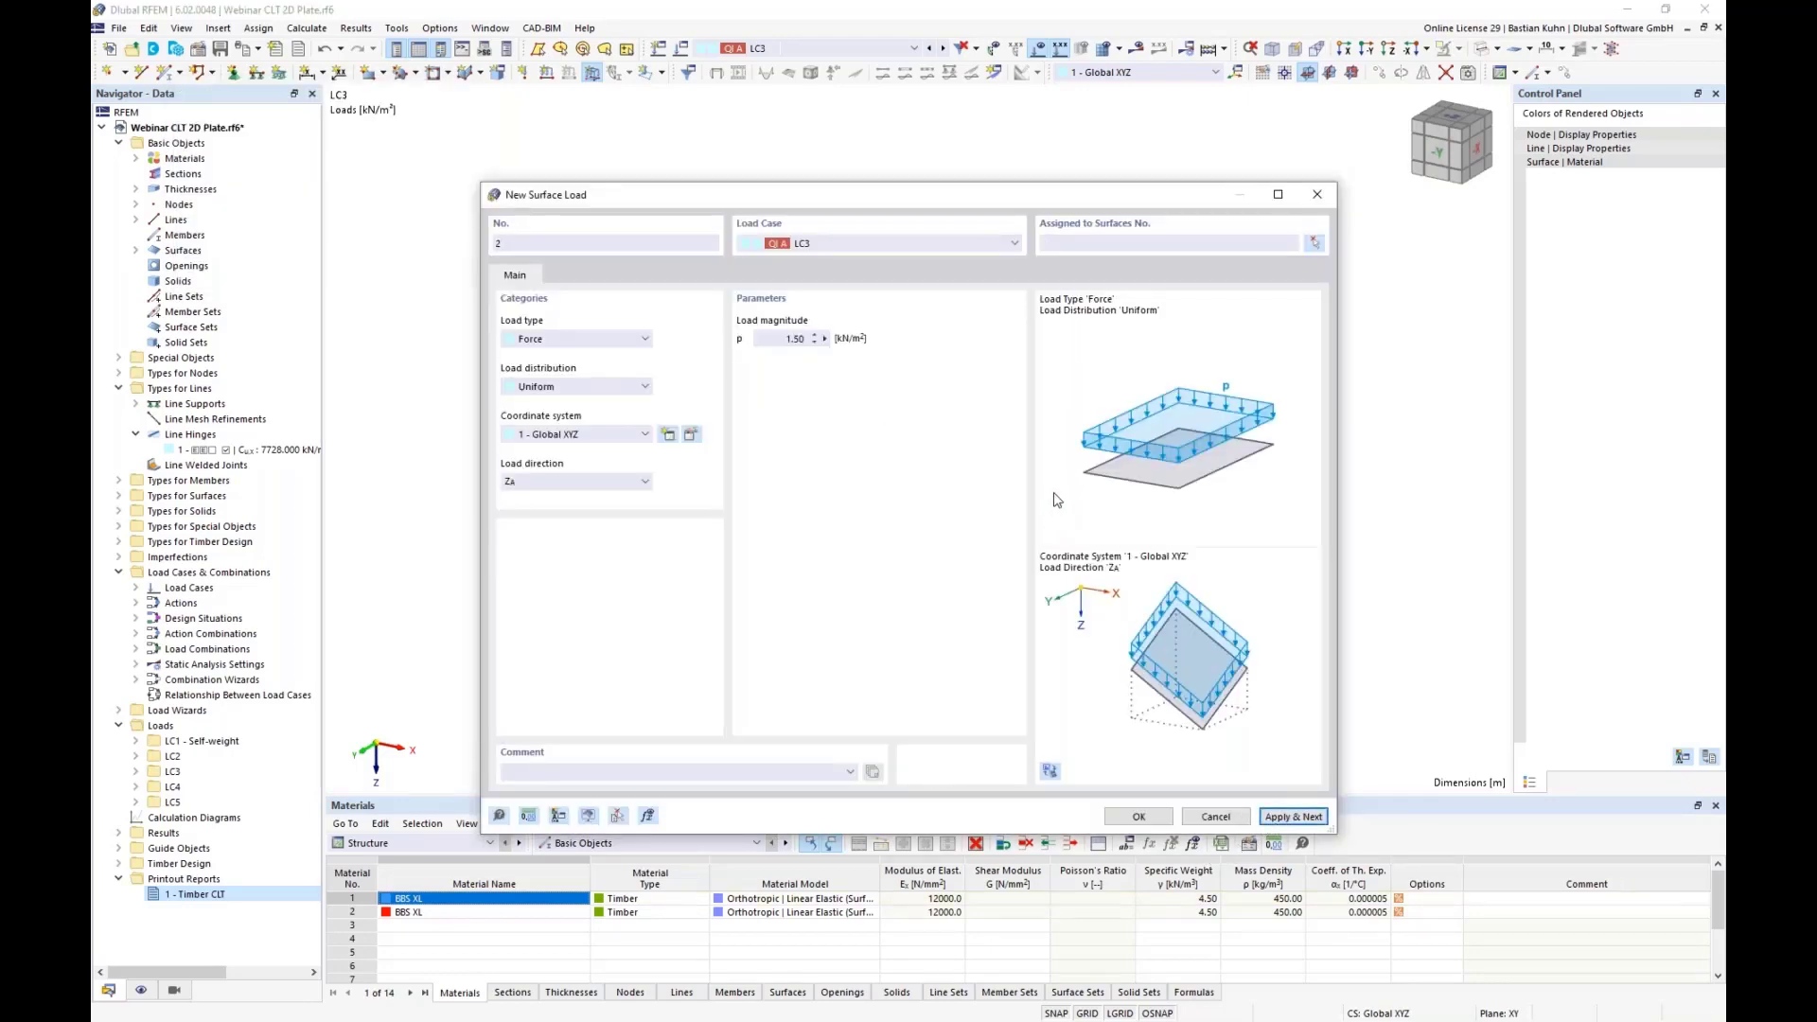
Apply the uniform surface load of 1.50 kN/m² in direction ZA to surface 5, the third strip, in LC4
left_click(941, 245)
left_click(851, 292)
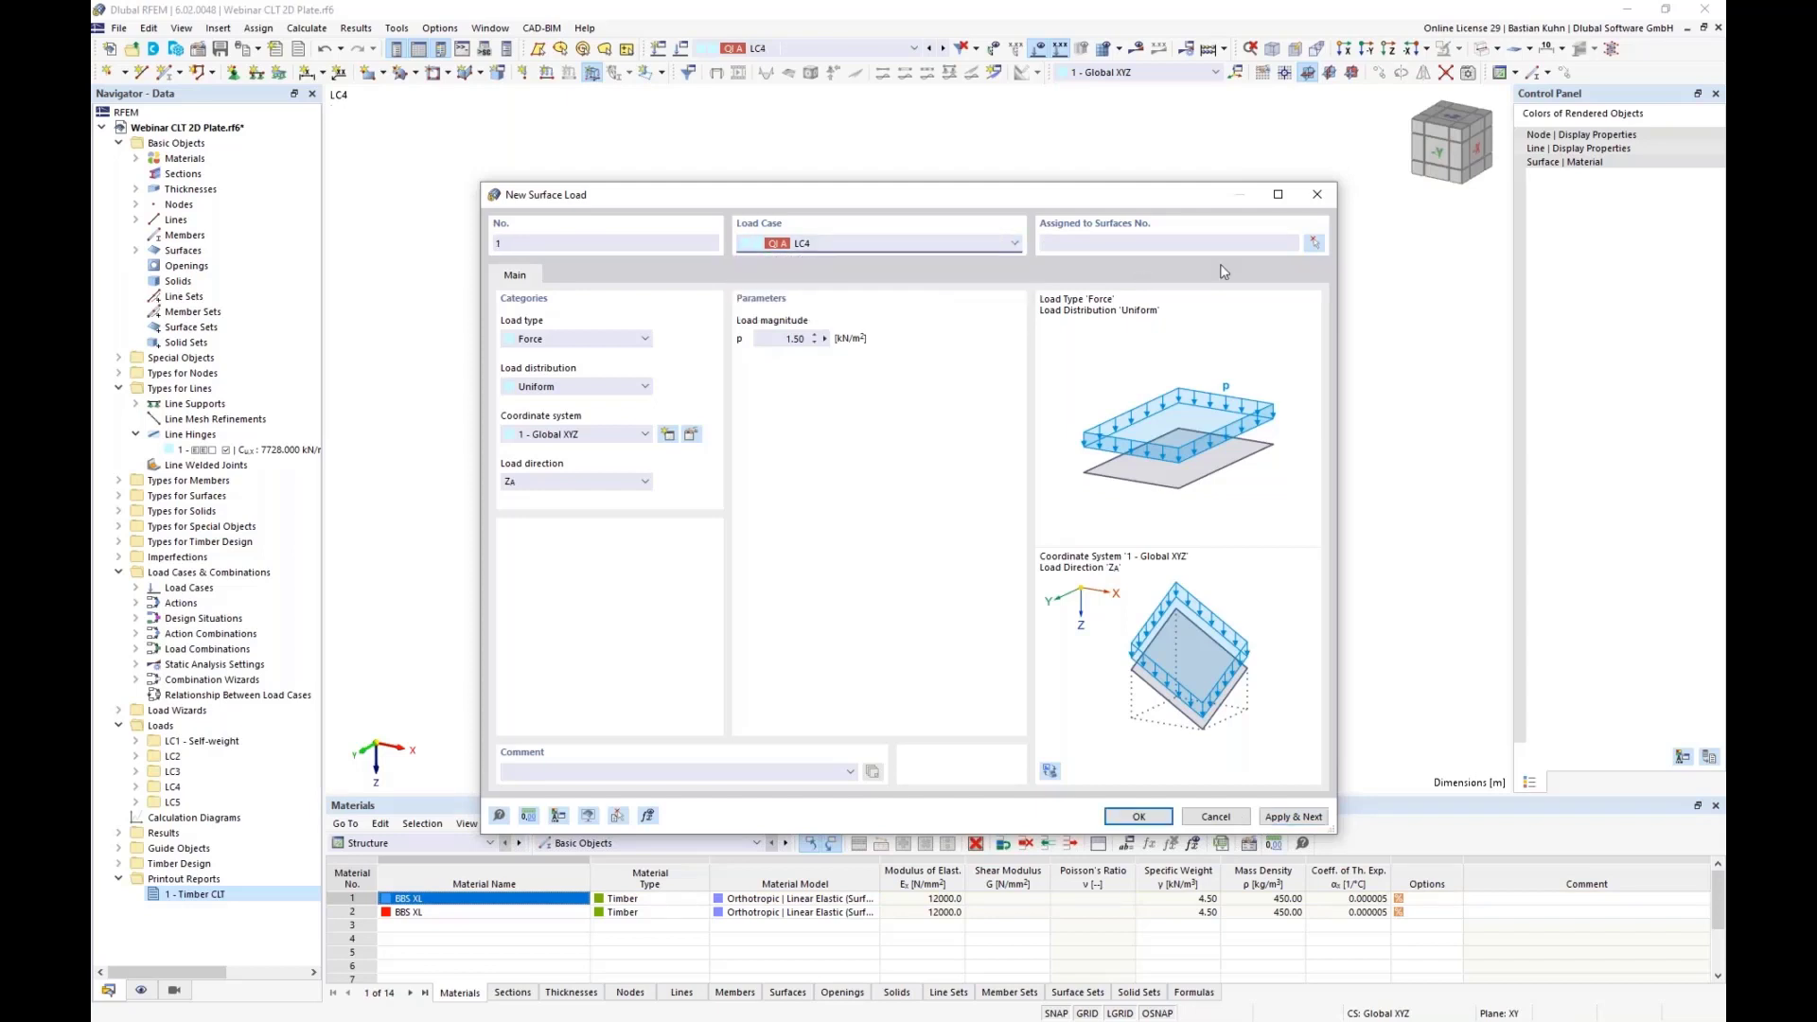
left_click(1315, 243)
left_click(1054, 428)
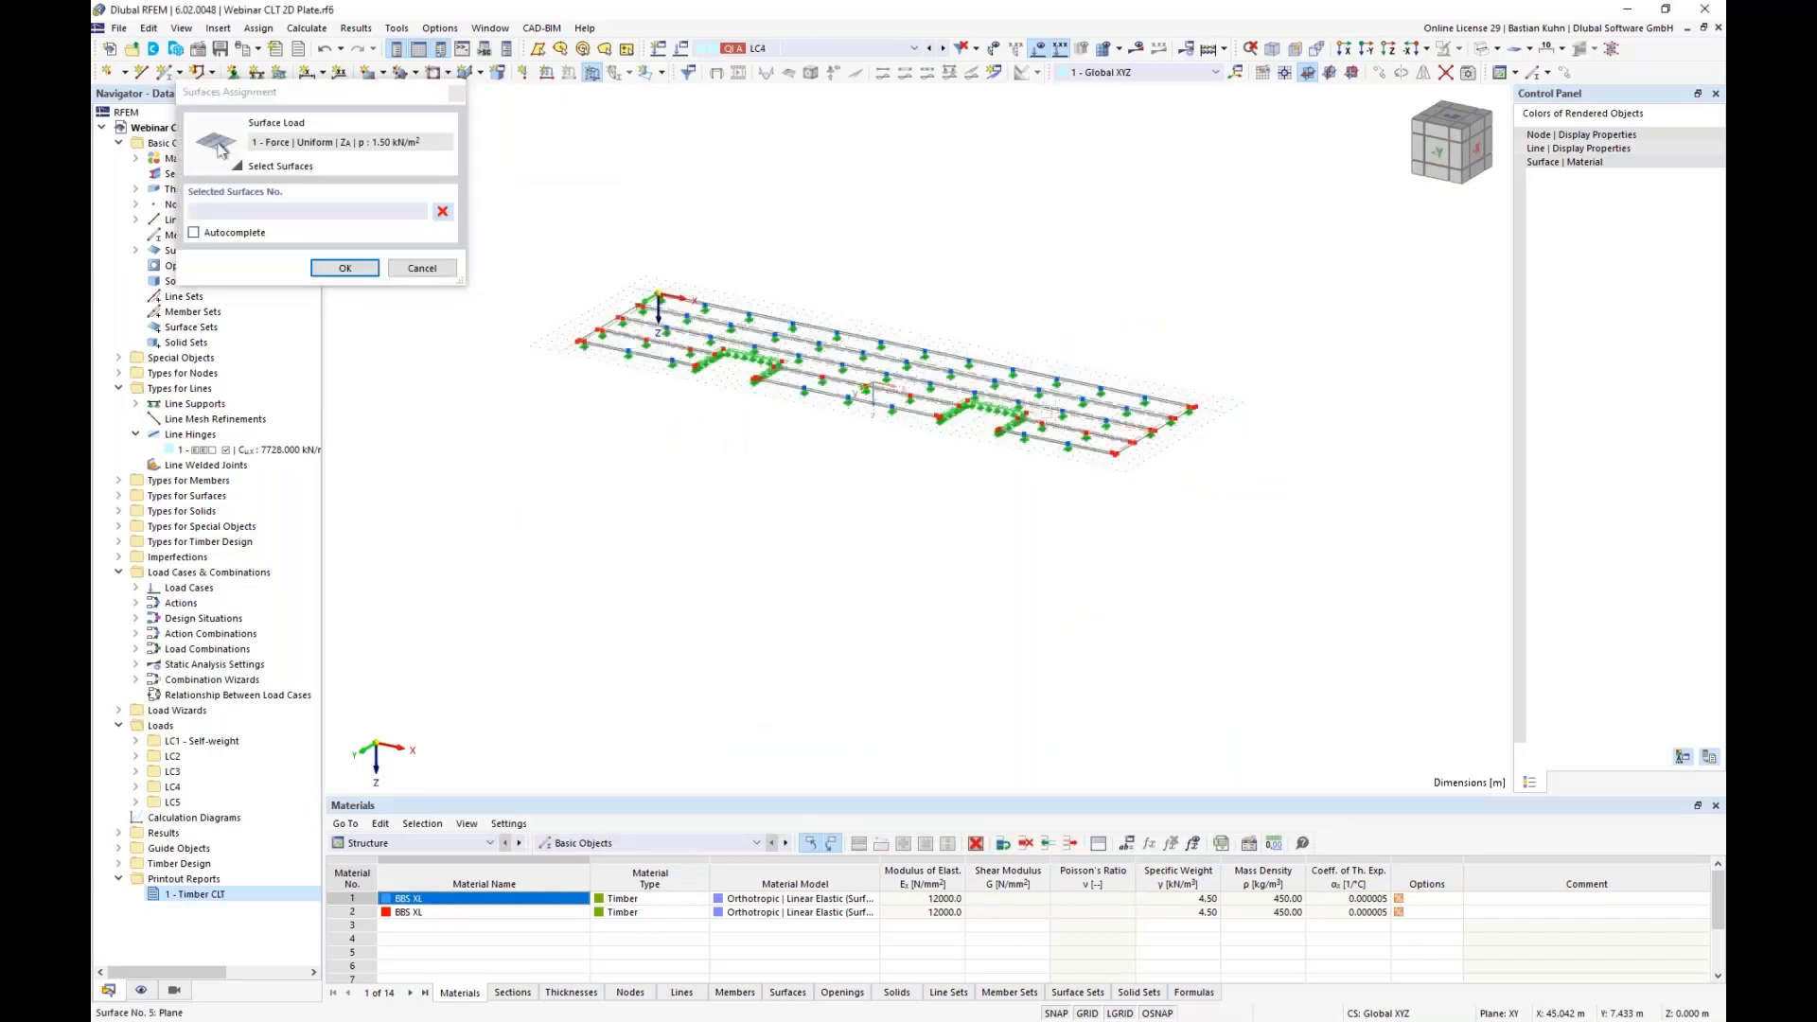
left_click(345, 267)
left_click(1269, 820)
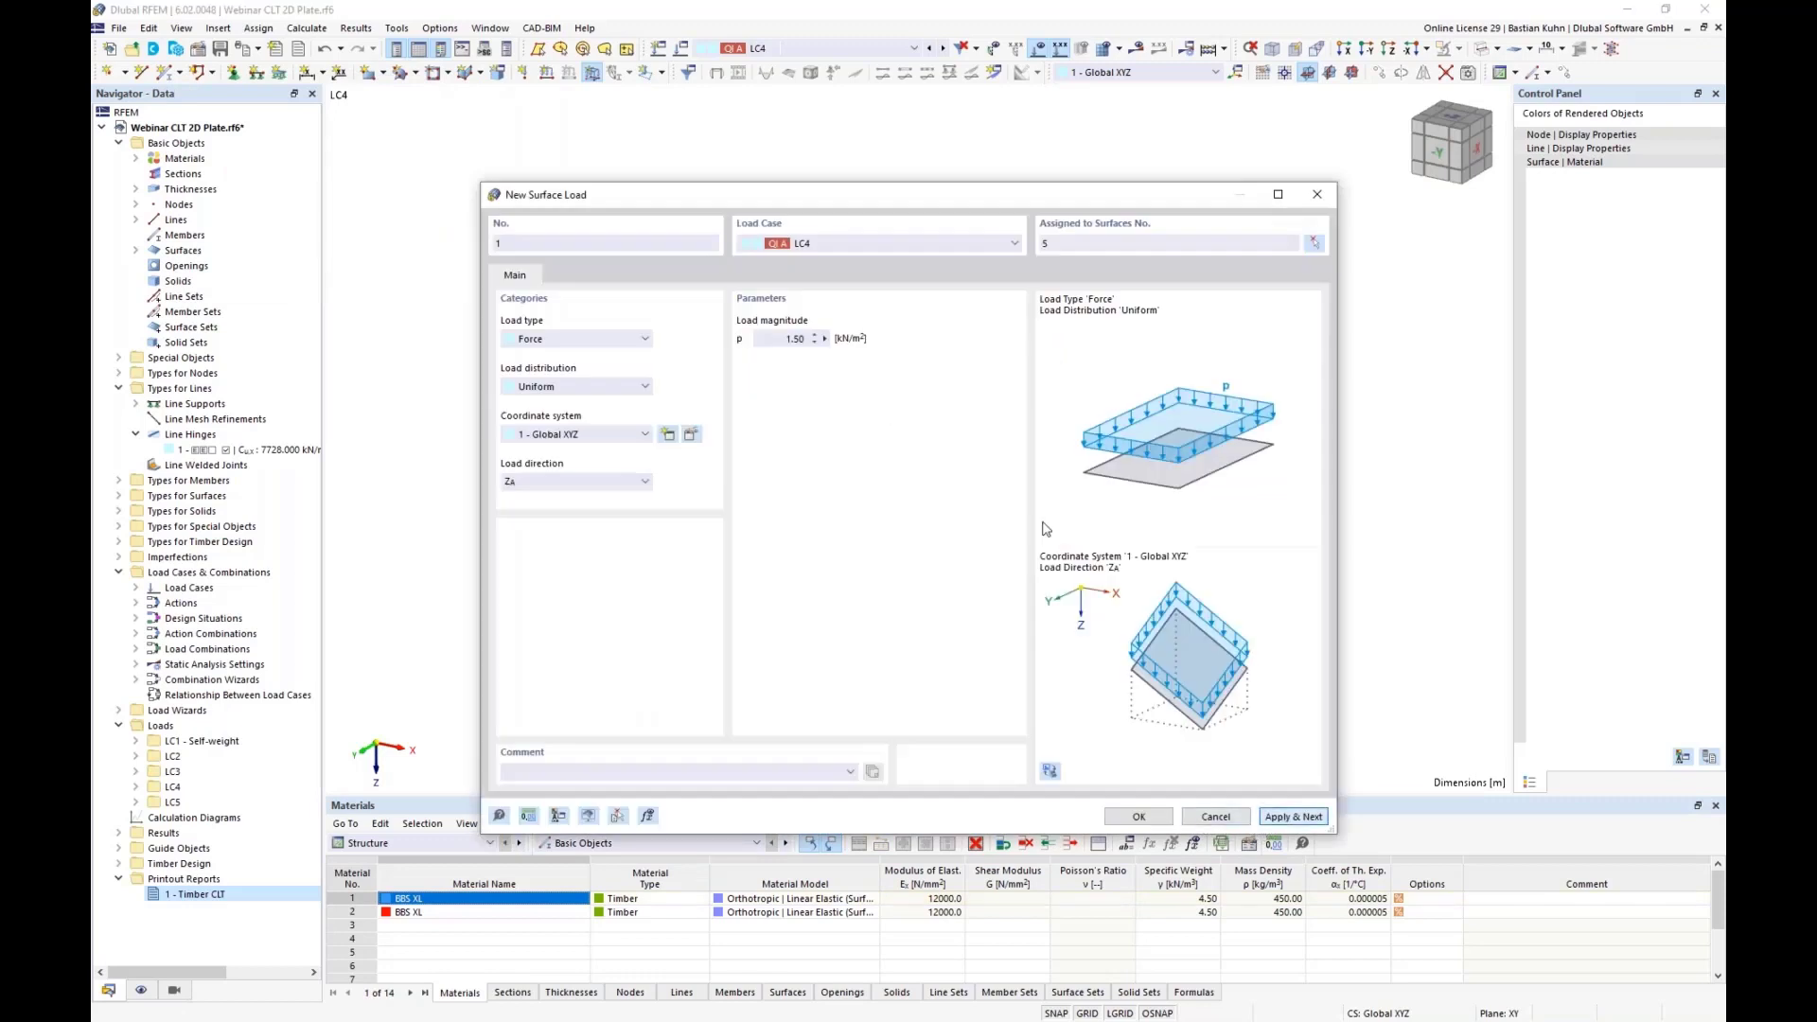
Assign the uniform 1.50 kN/m² surface load in direction ZA to surfaces 3, 9 and 11 of the recessed strip in LC5
left_click(933, 244)
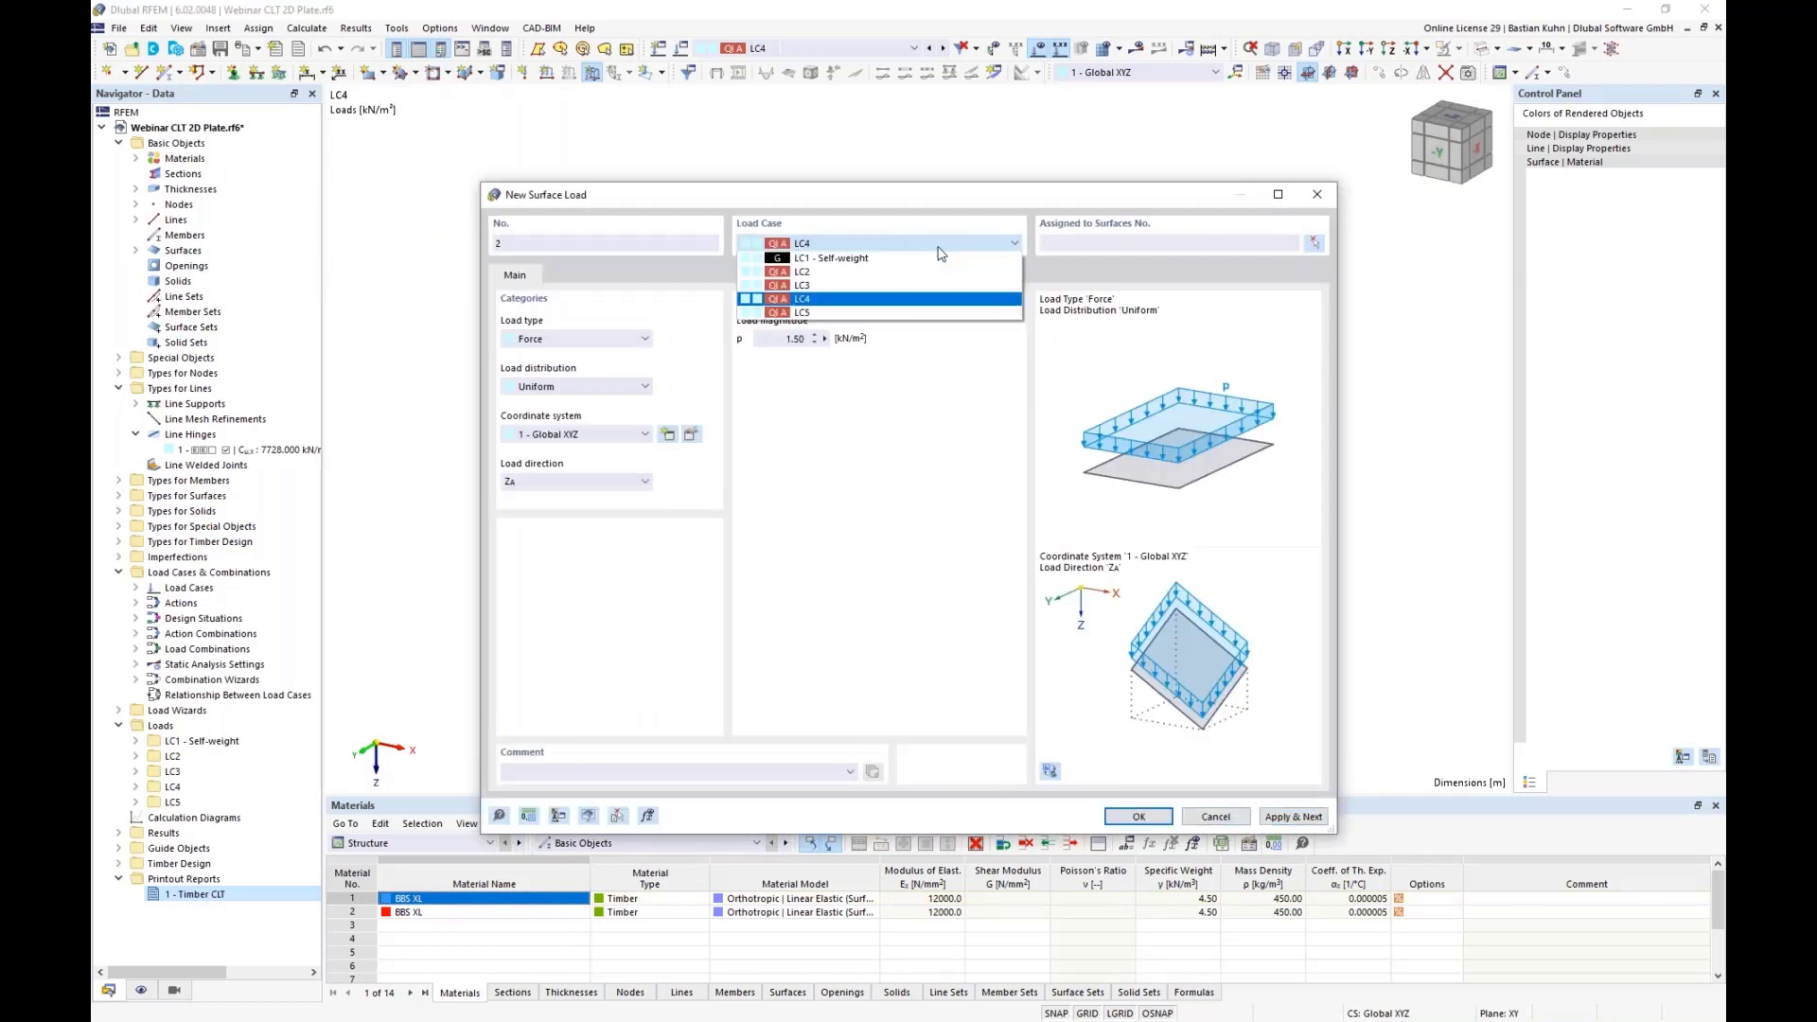
left_click(928, 312)
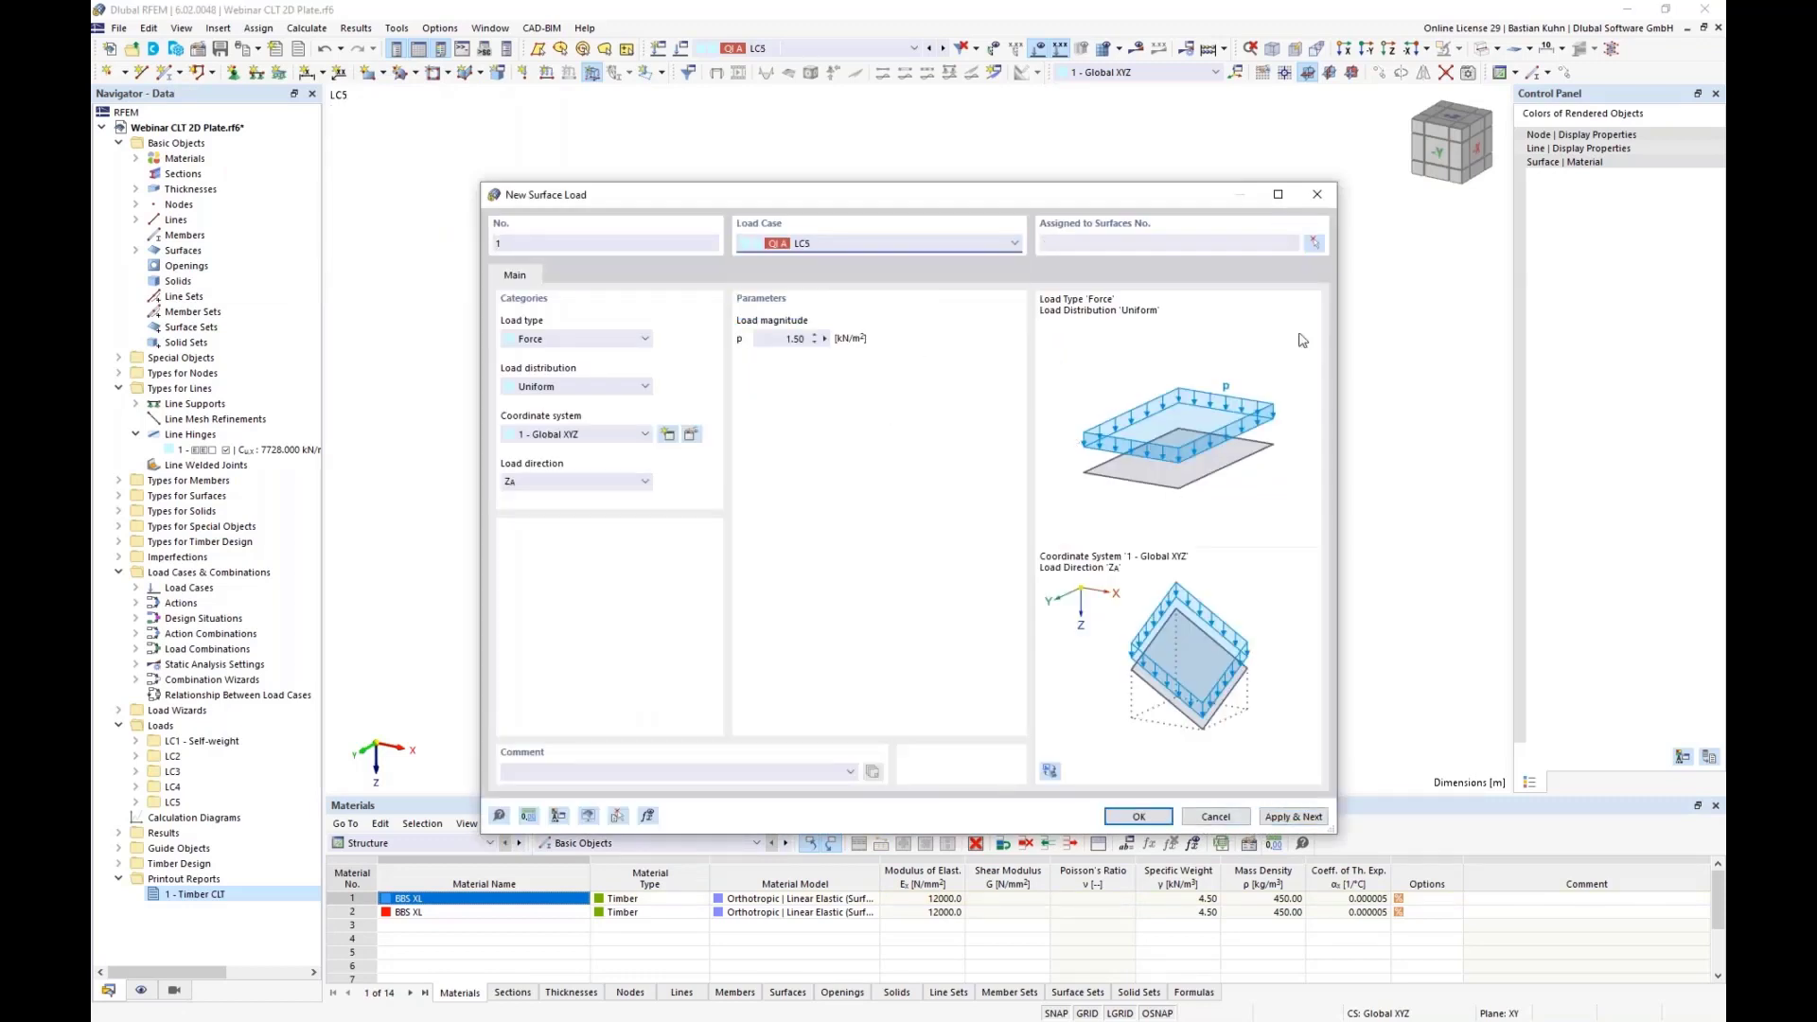
left_click(1316, 245)
left_click(627, 352)
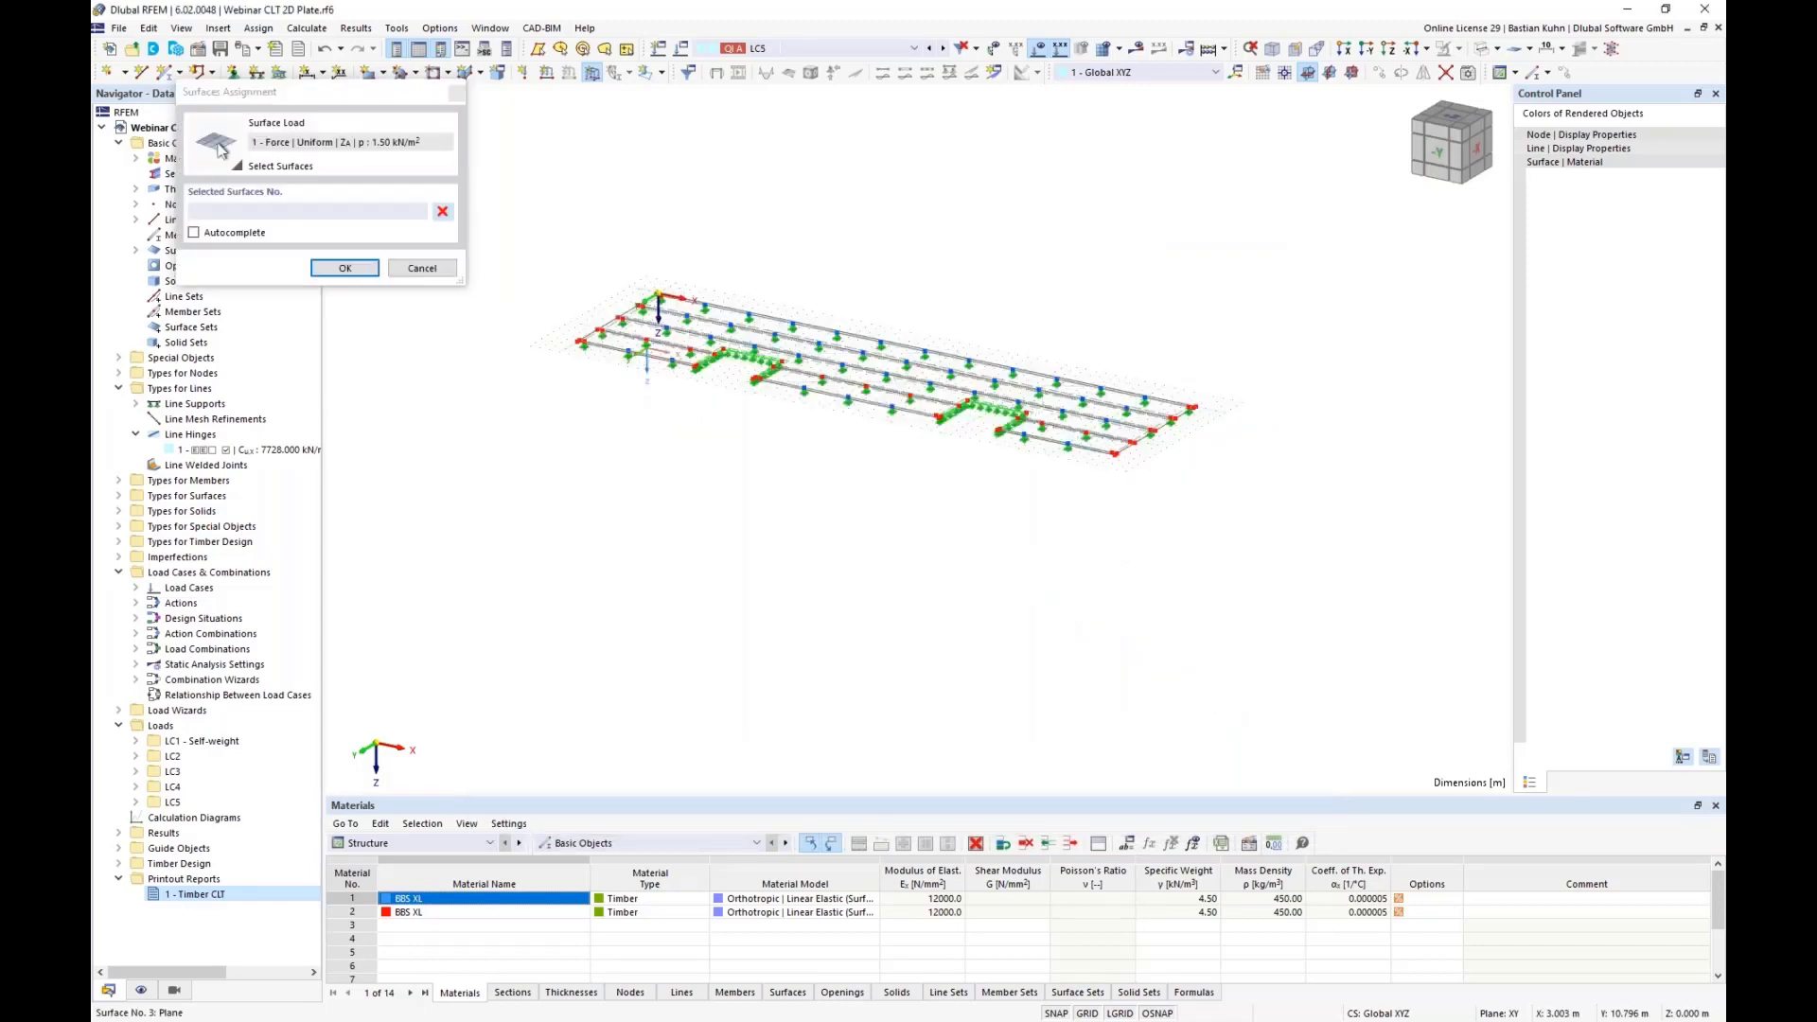
left_click(857, 405)
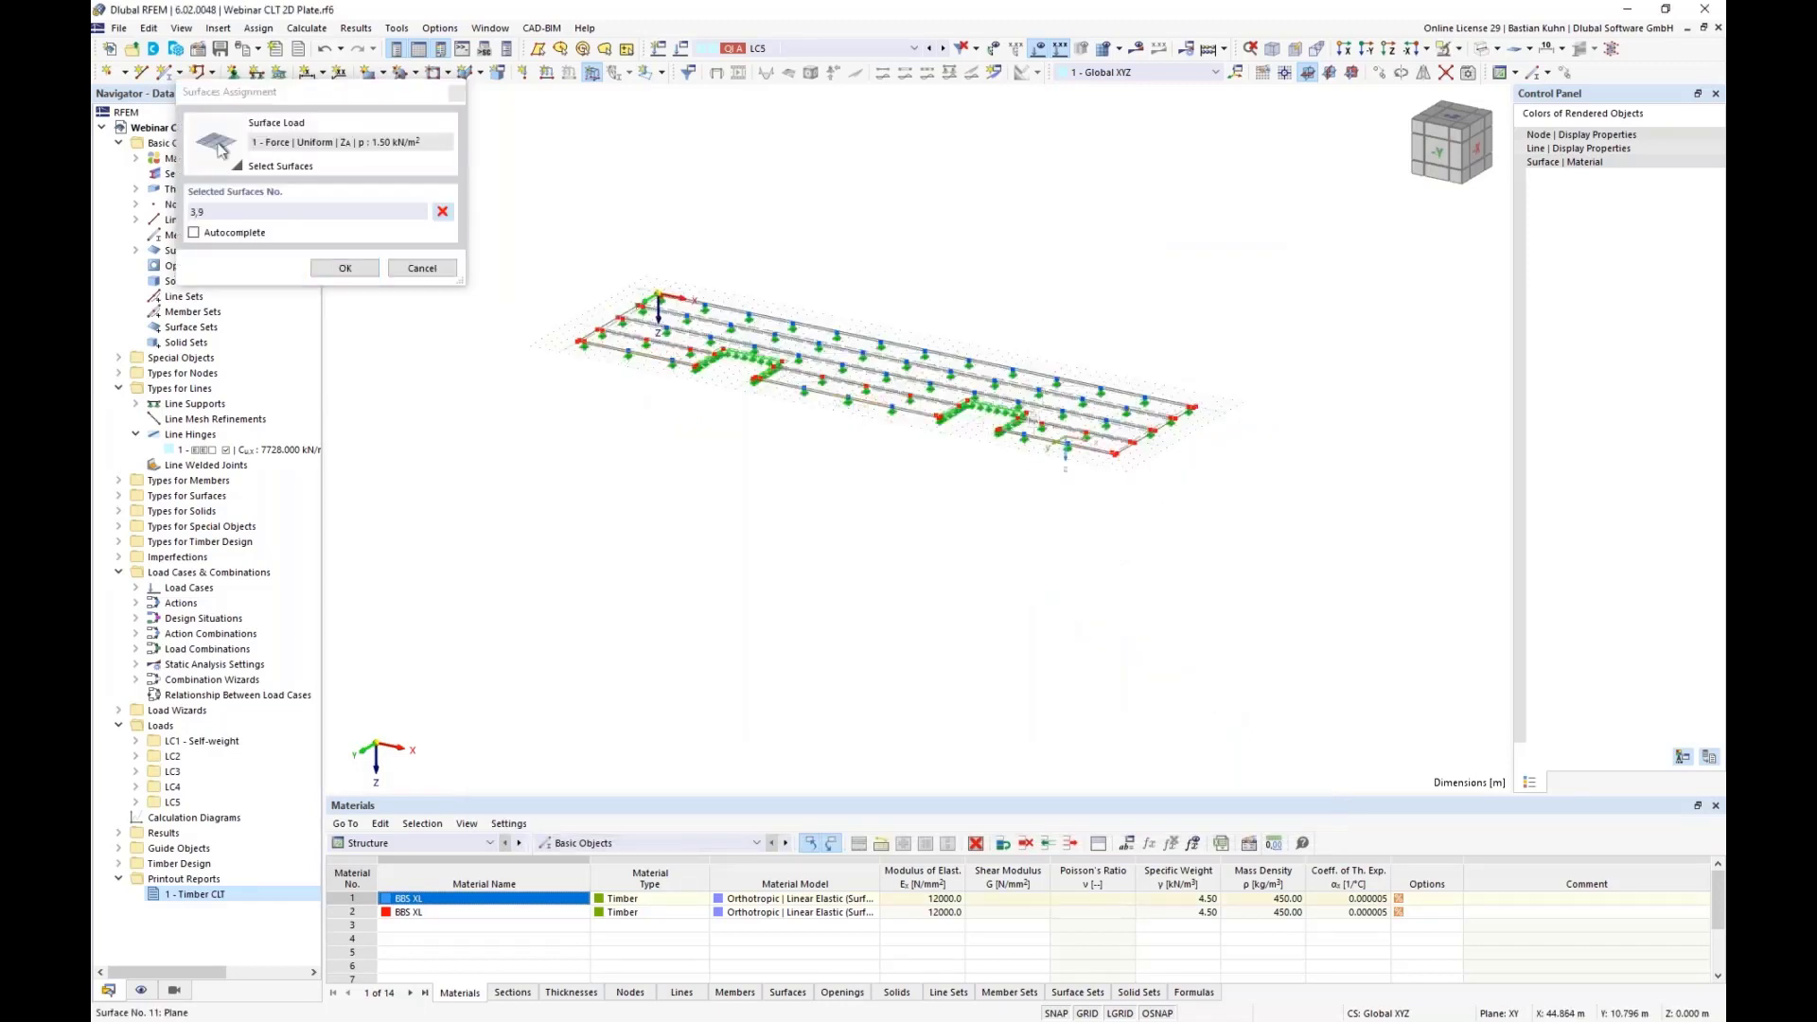
left_click(345, 268)
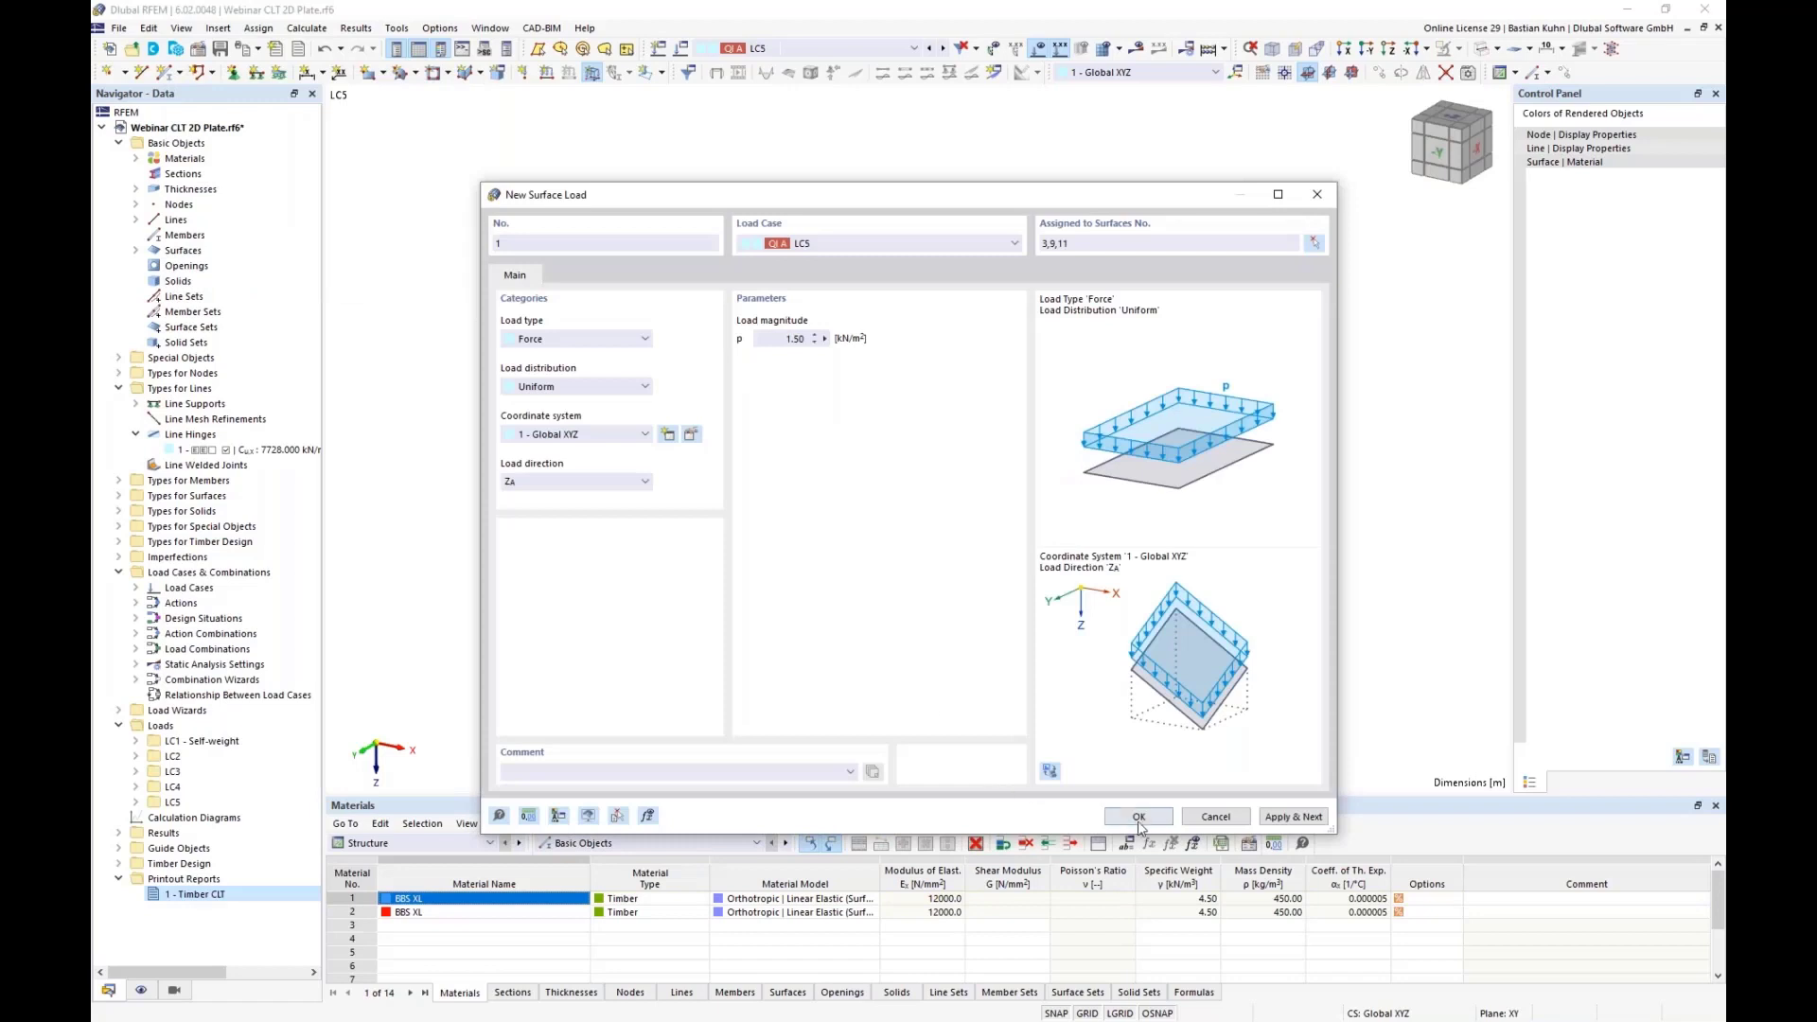
Apply the uniform 1.50 kN/m² surface load to surfaces 3, 9 and 11 in LC5 and review the preceding load cases back to LC2
left_click(1109, 812)
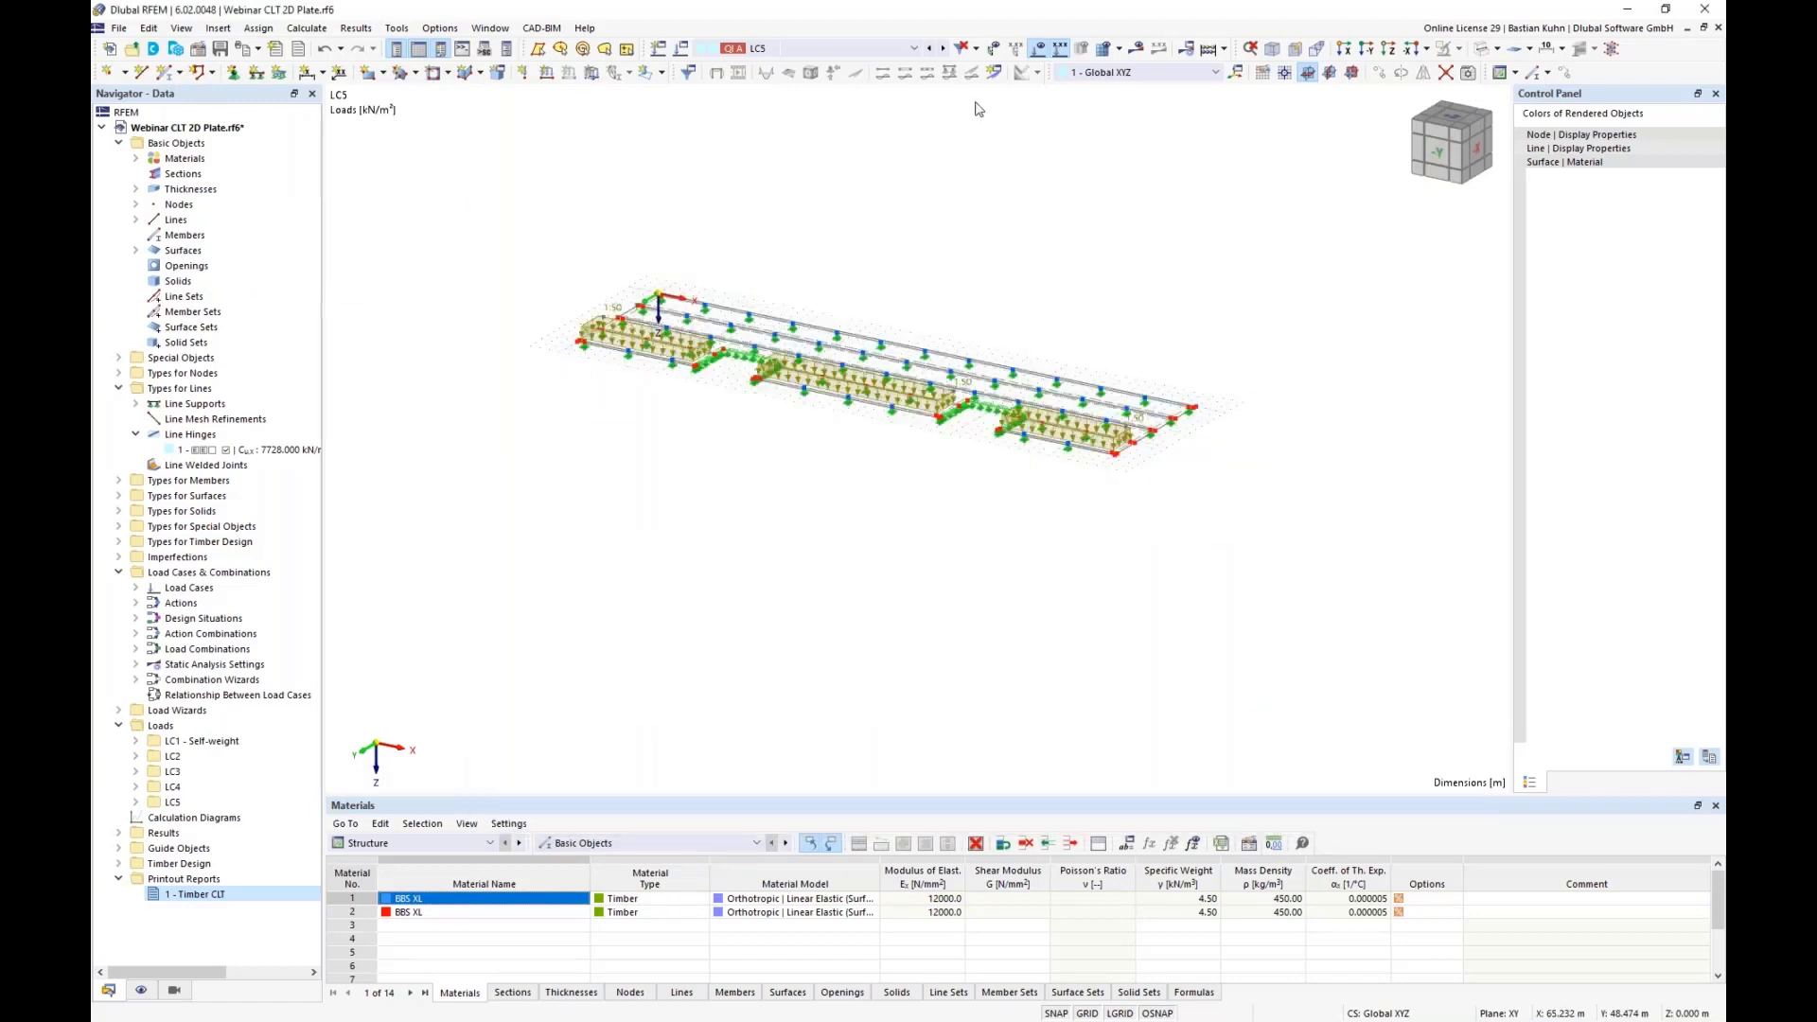
left_click(931, 49)
left_click(932, 49)
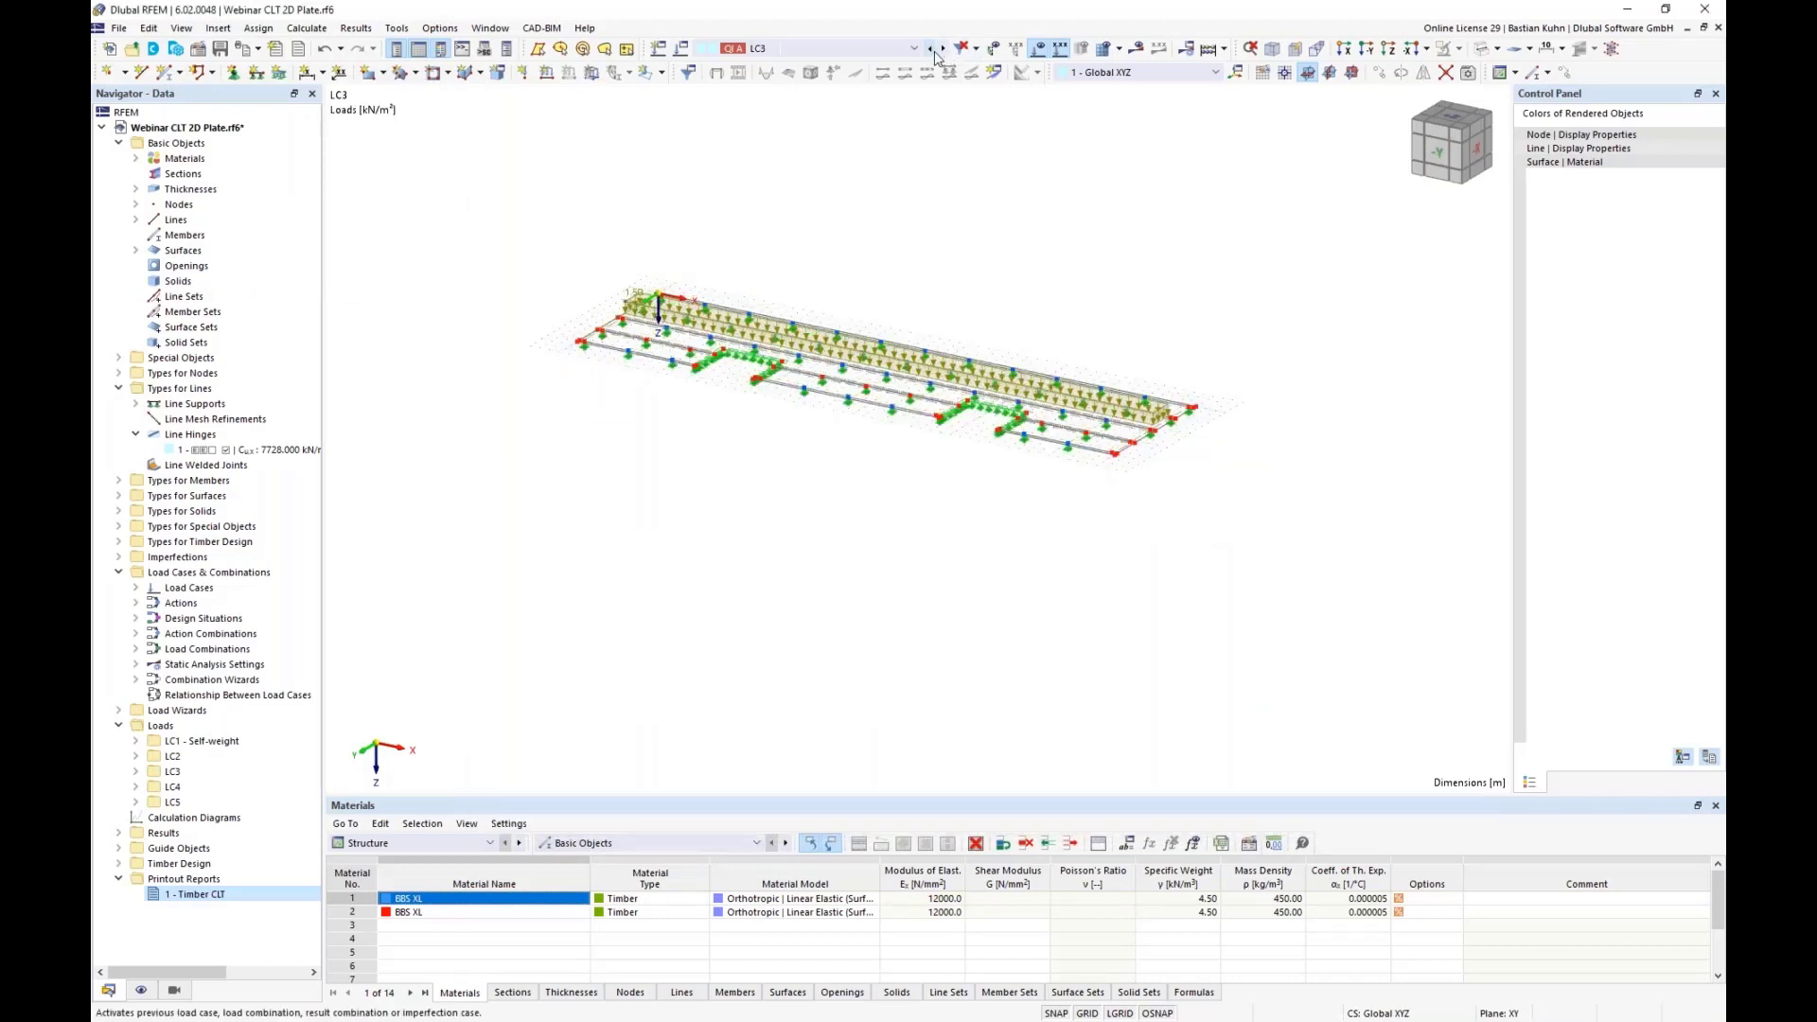
left_click(933, 49)
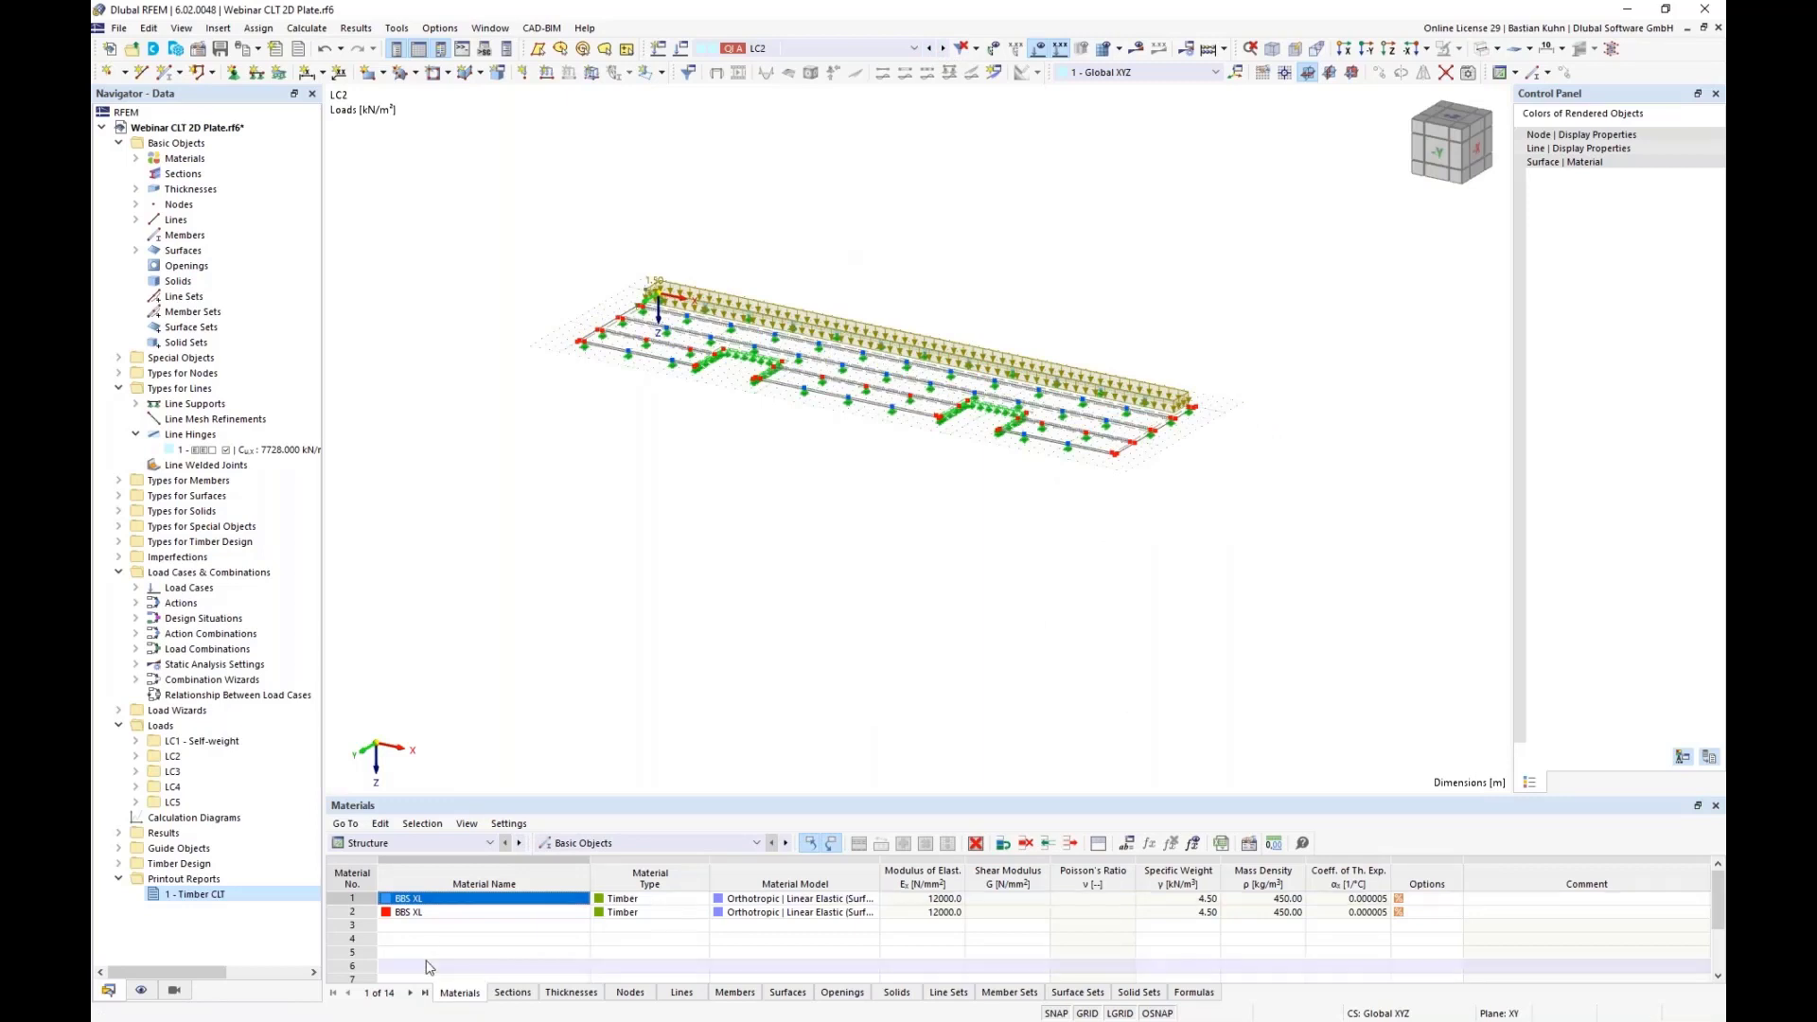
Delete the SLS - Characteristic design situation from the load cases and combinations
right_click(231, 572)
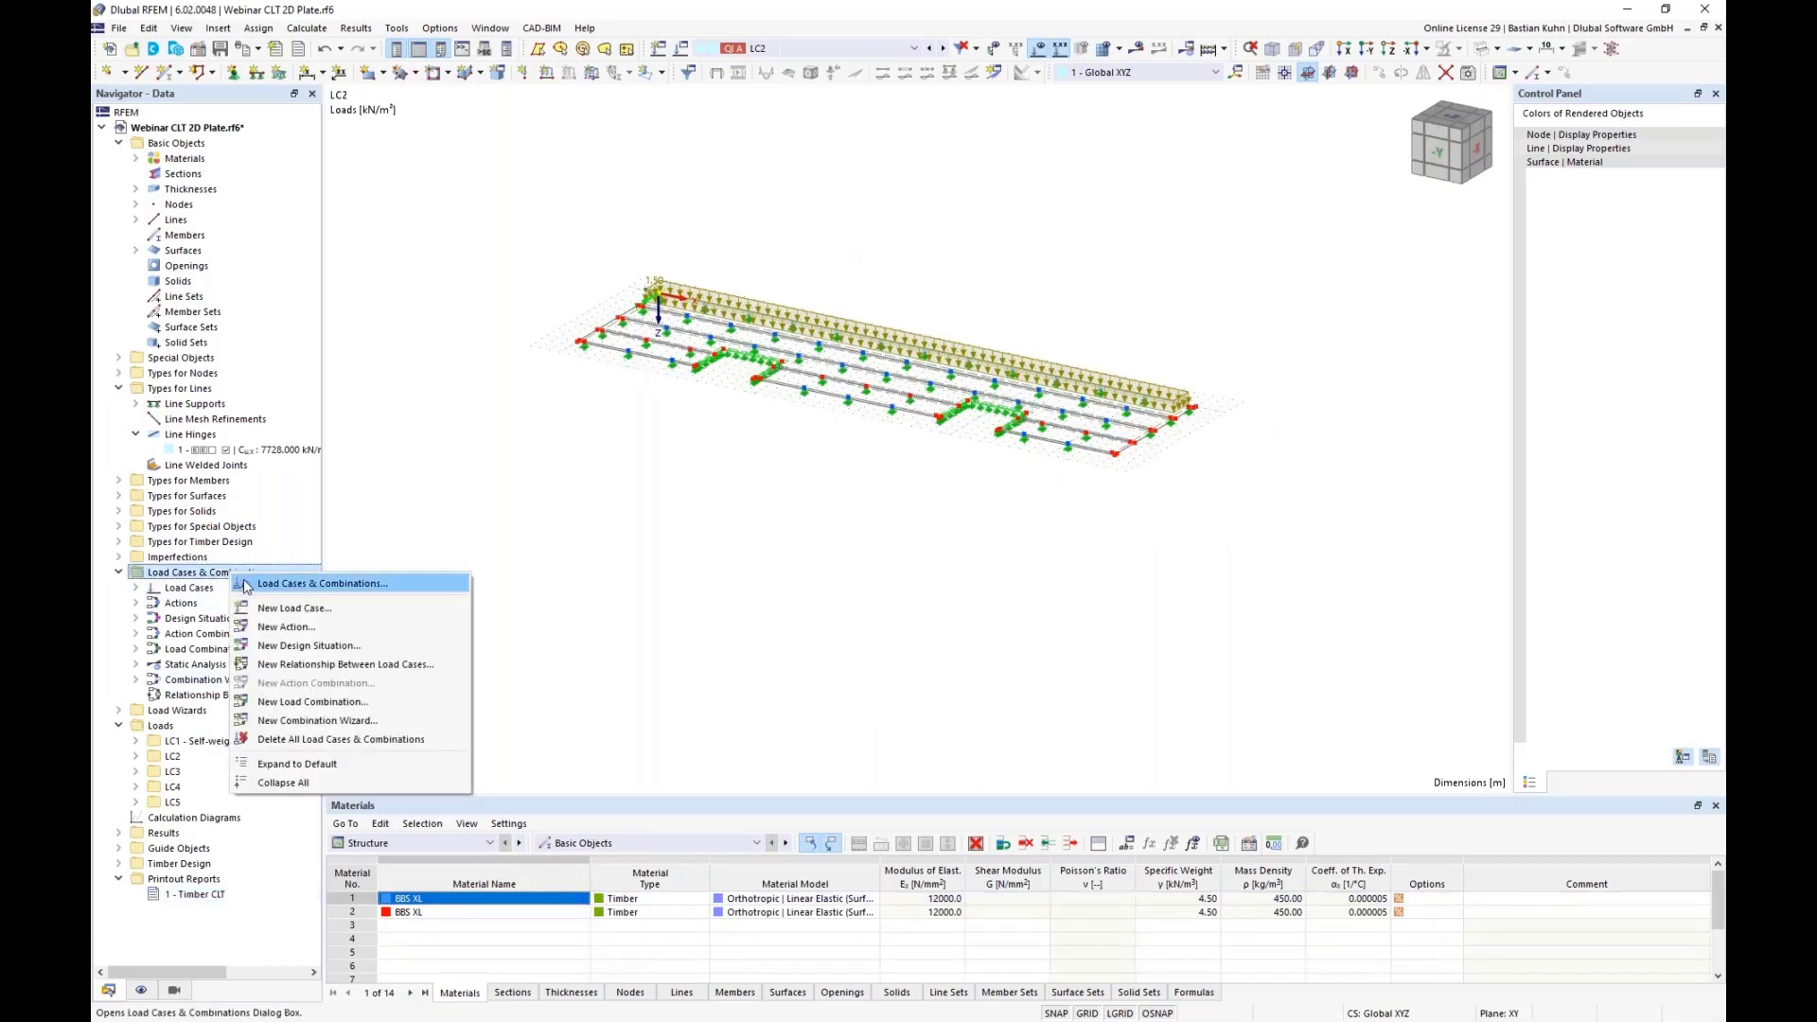
left_click(248, 584)
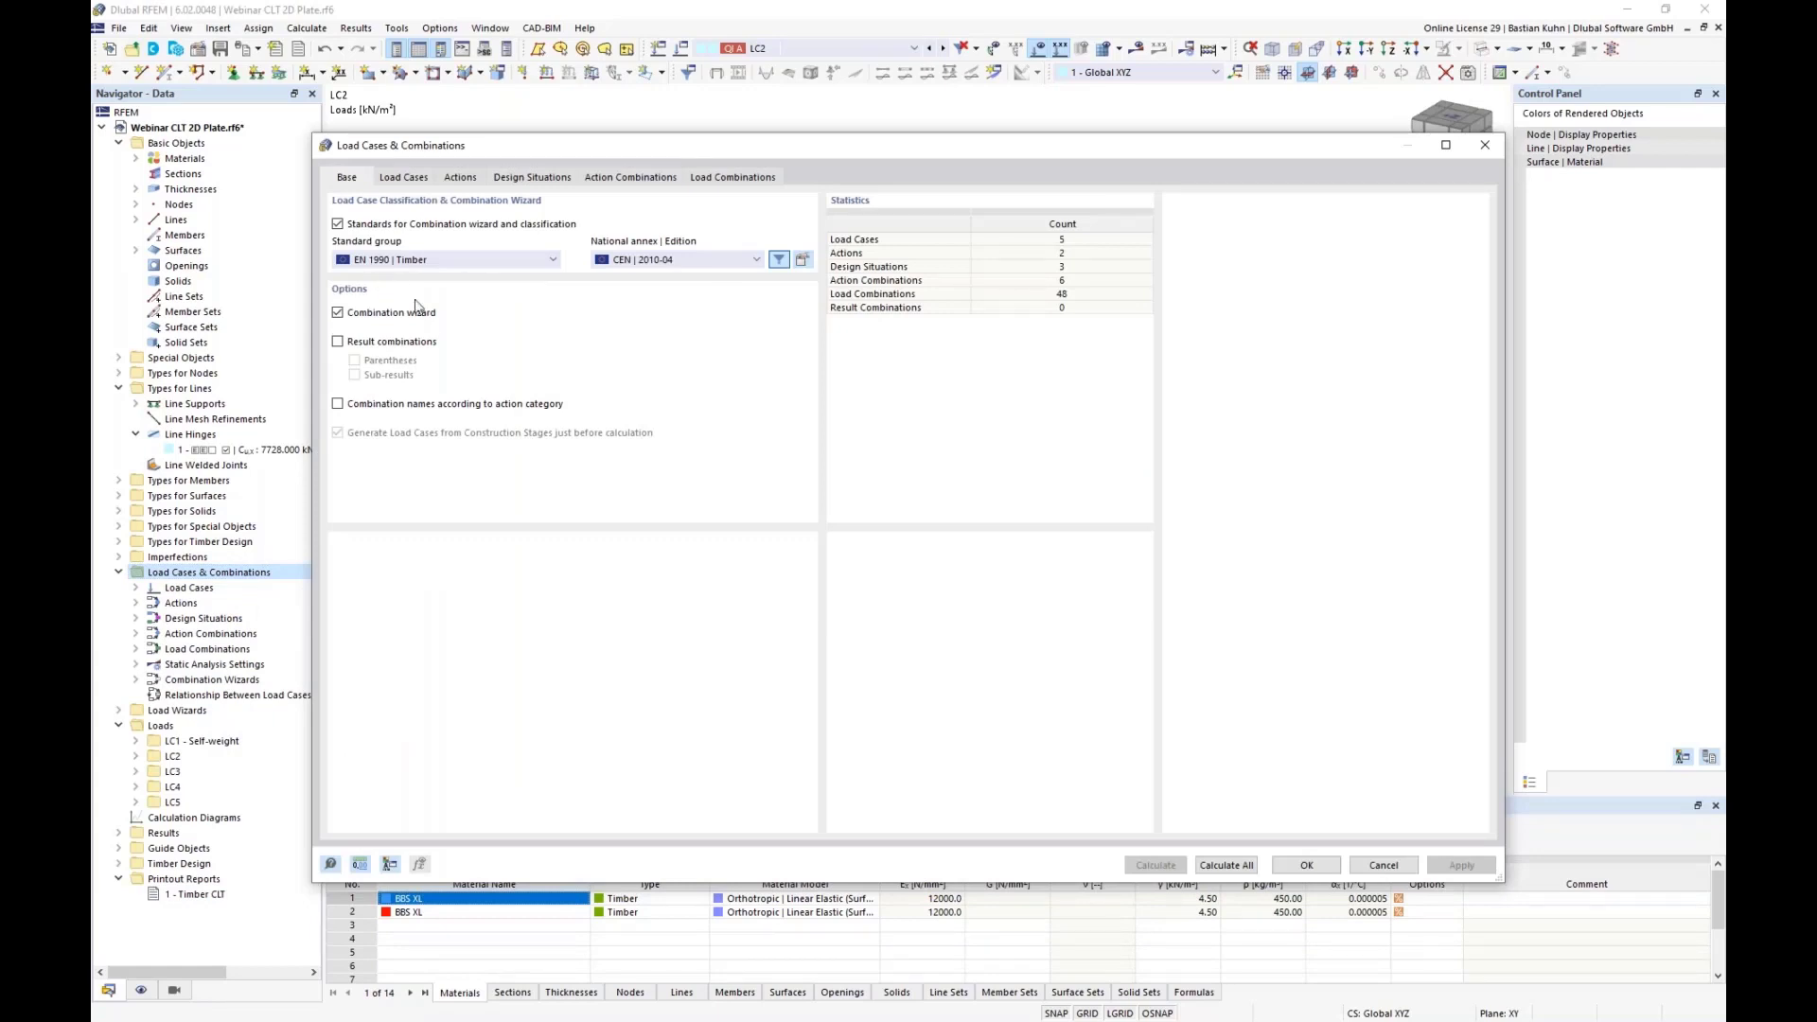
left_click(526, 182)
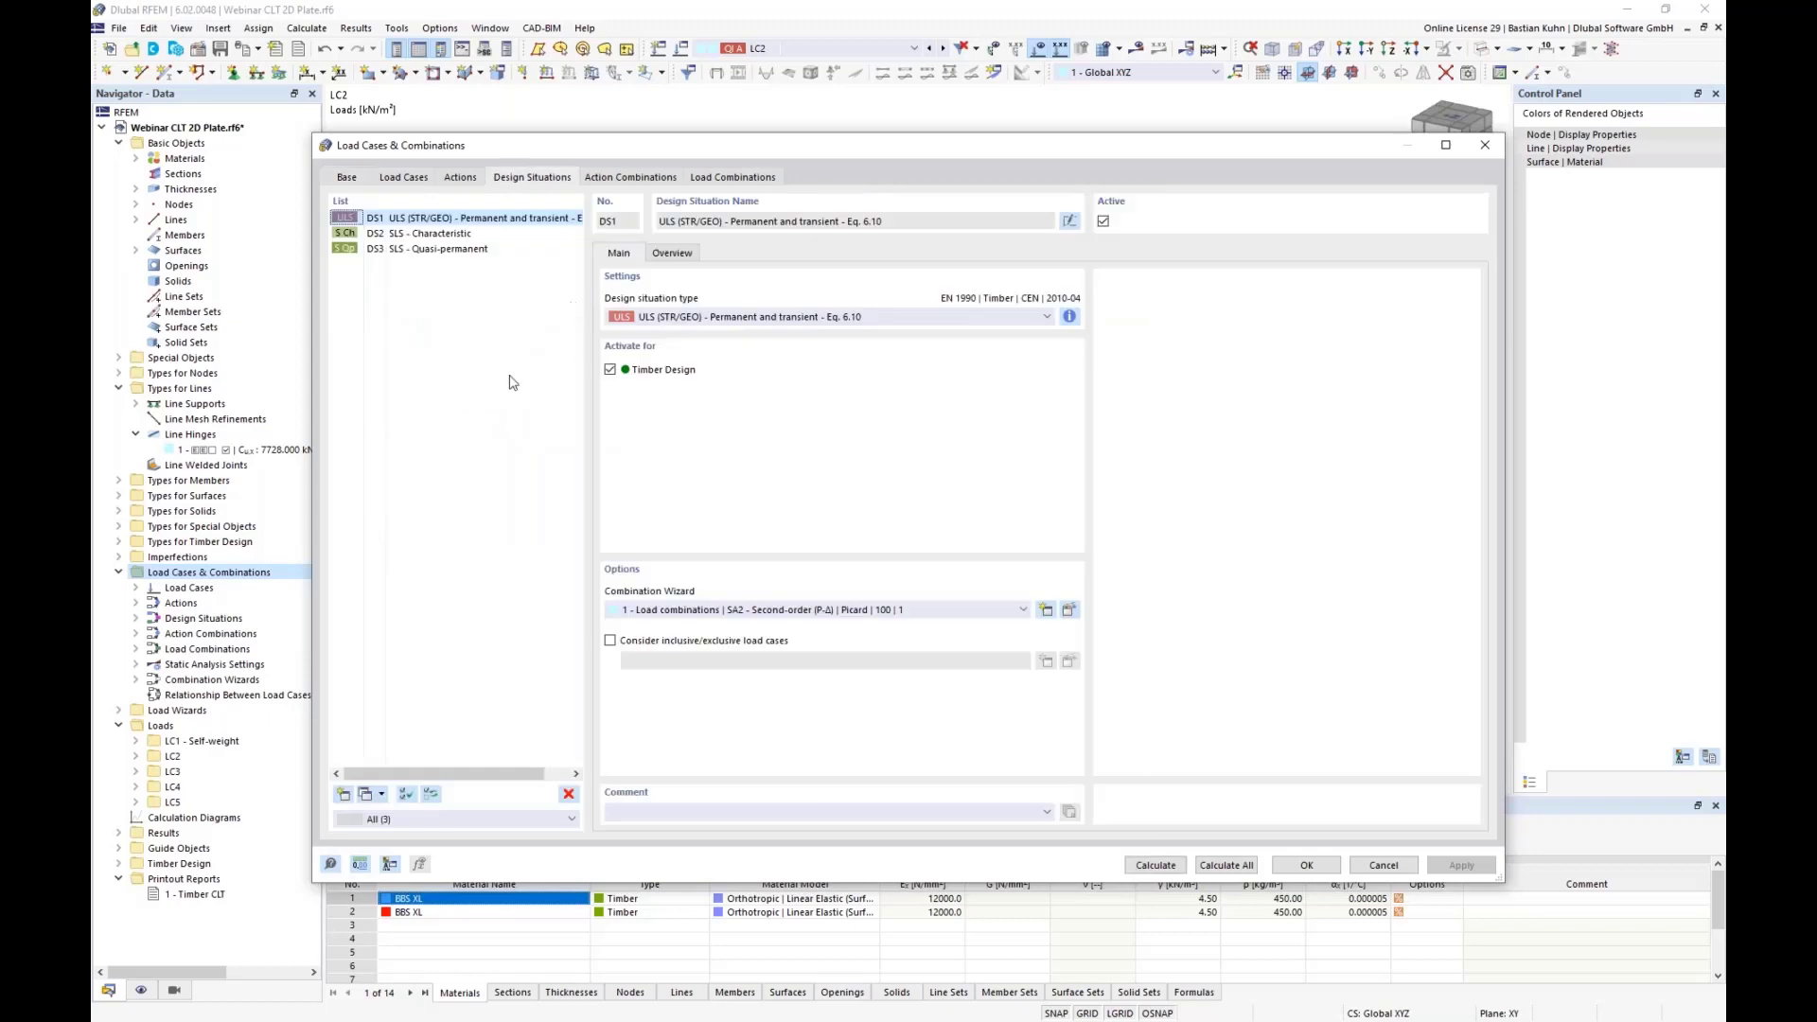
left_click(430, 233)
left_click(568, 793)
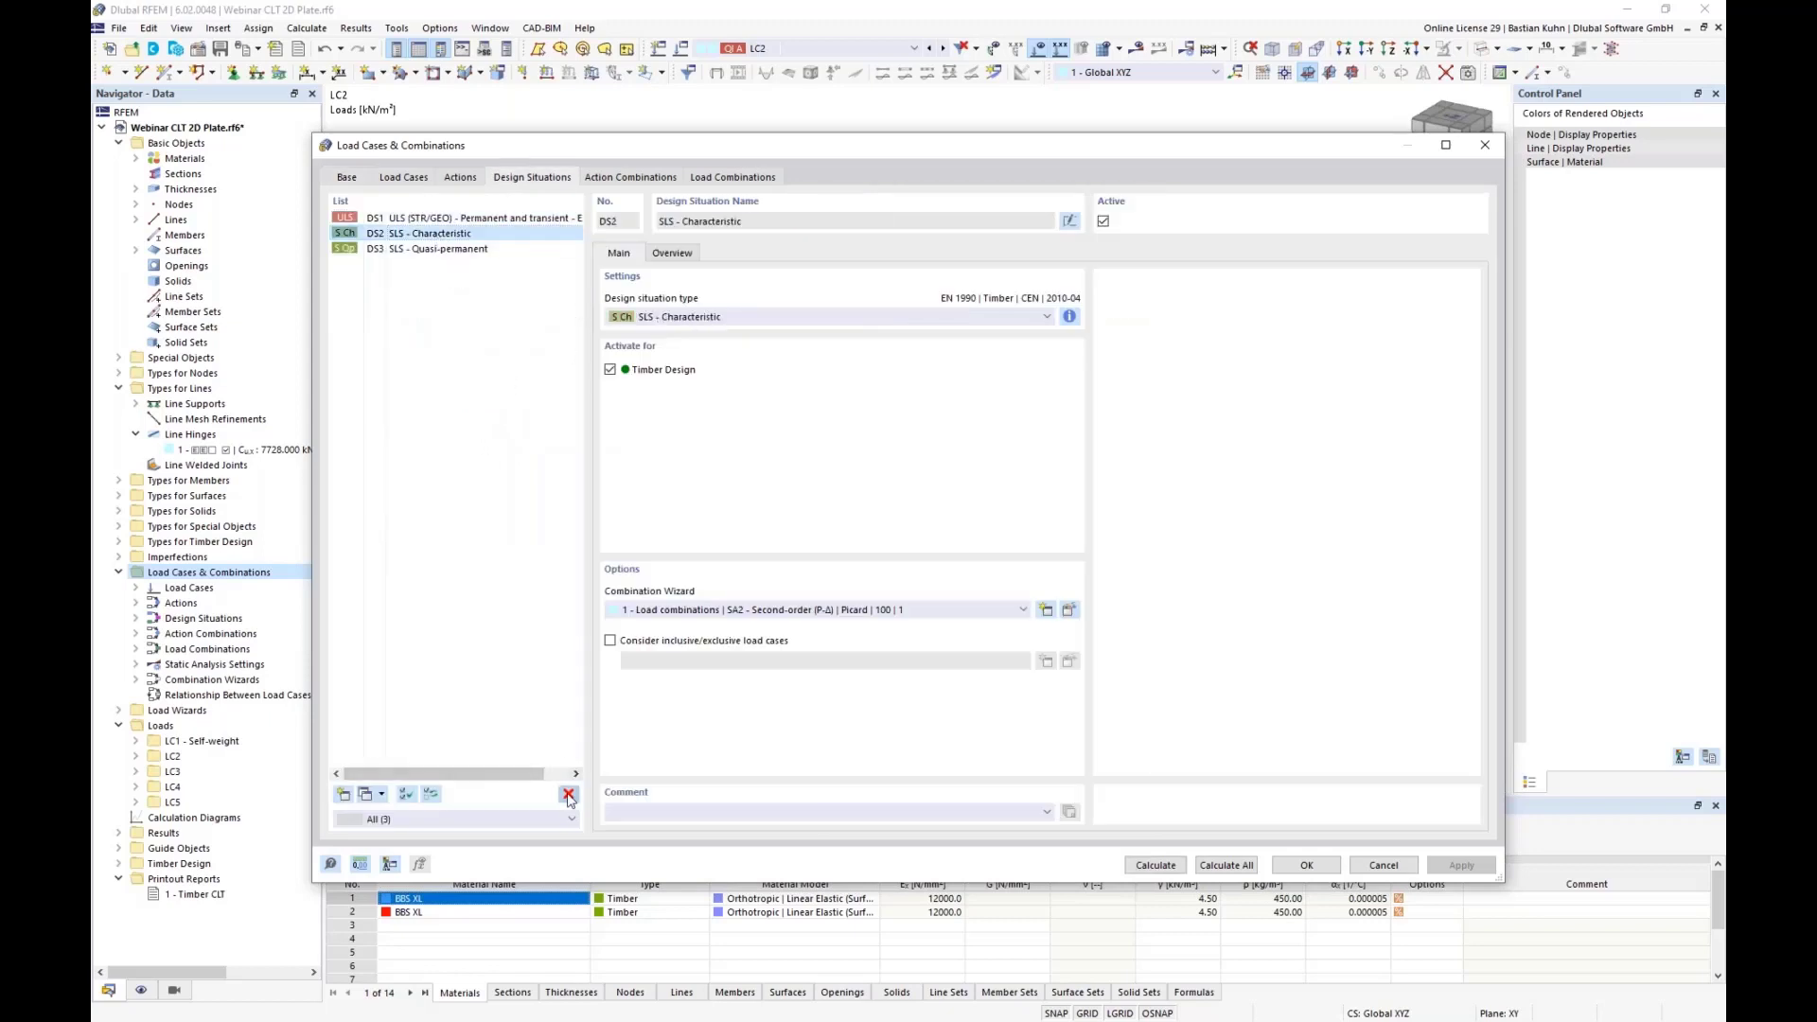
left_click(901, 585)
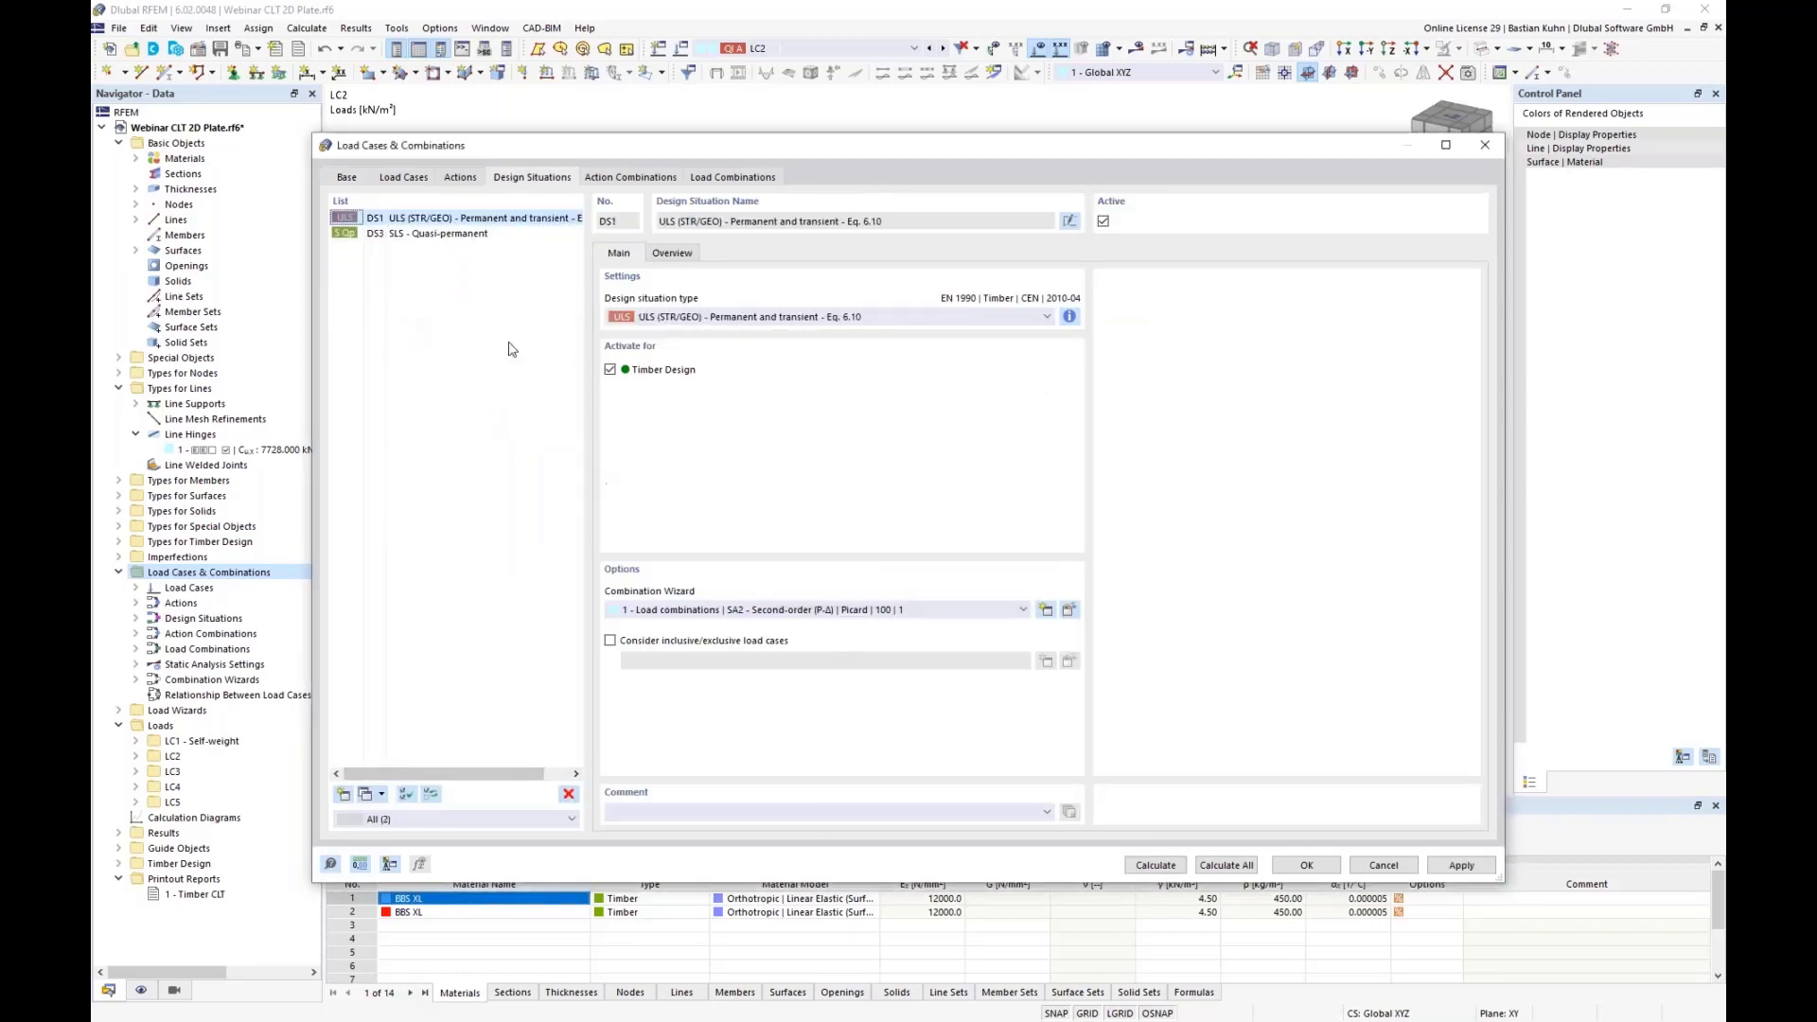
Assign the geometrically linear Newton-Raphson combination wizard (SA1) to both remaining design situations and generate their load combinations
left_click(450, 235, "ctrl")
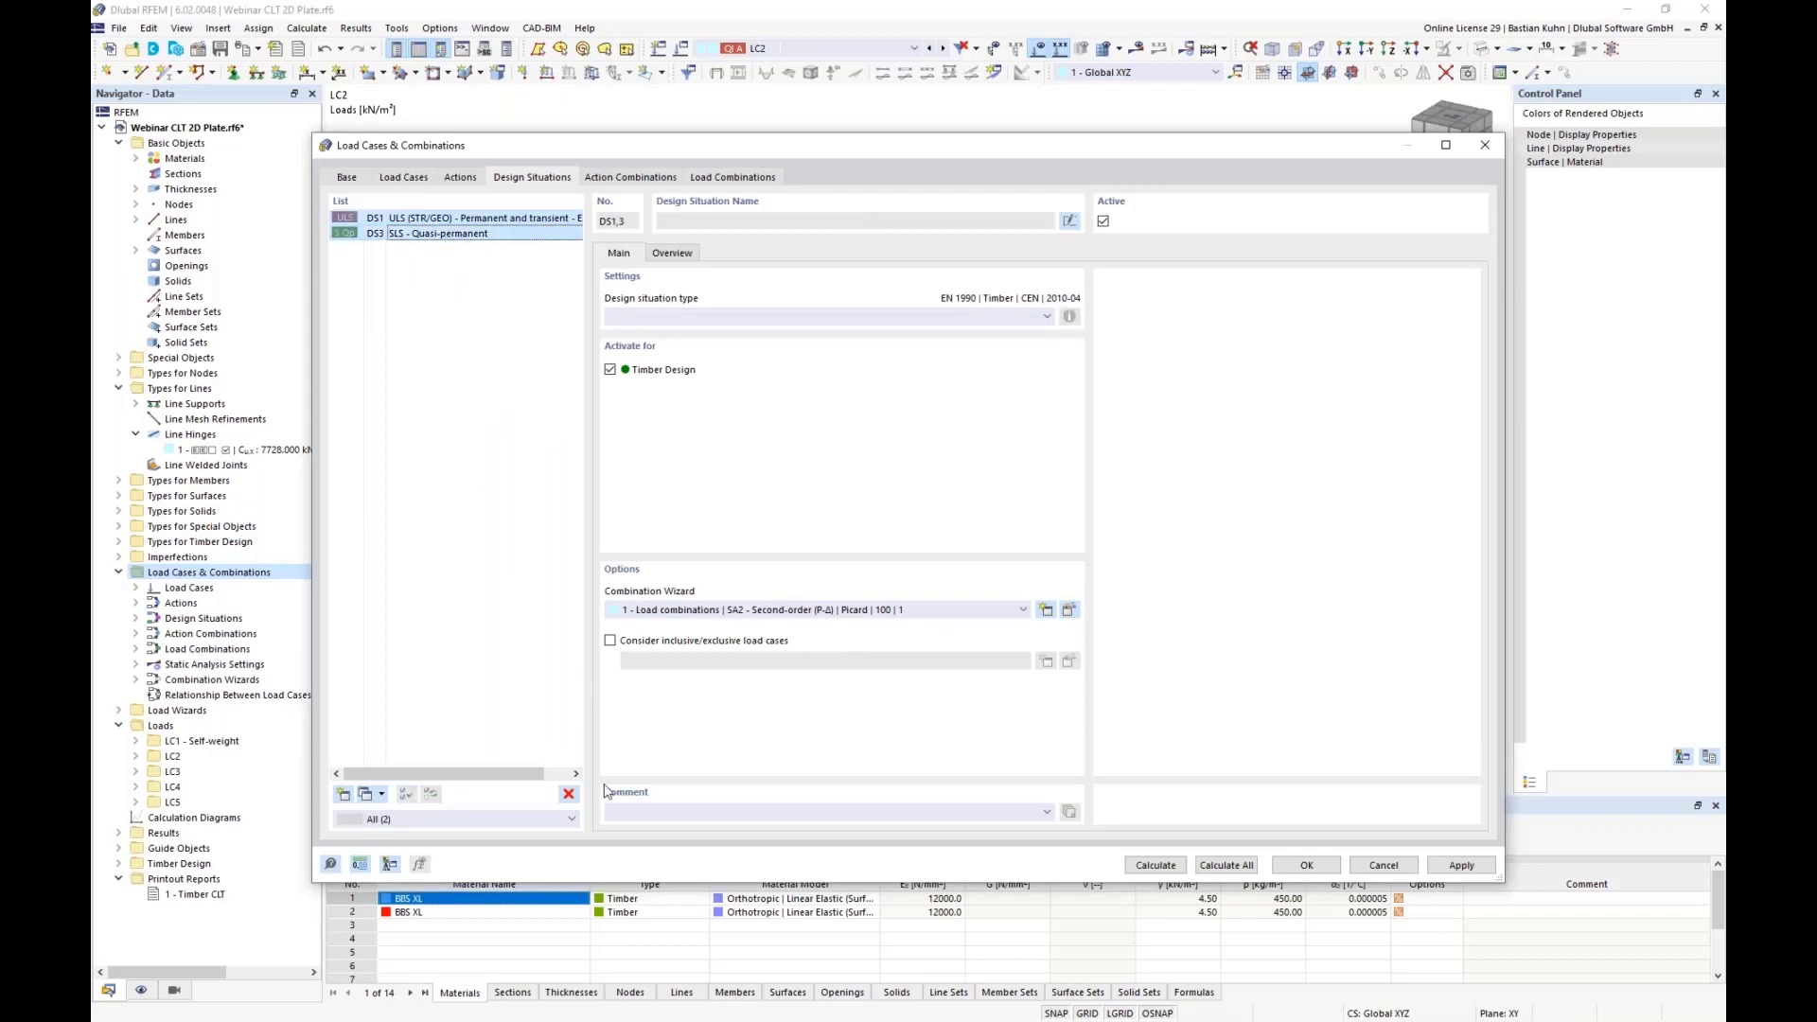
left_click(883, 610)
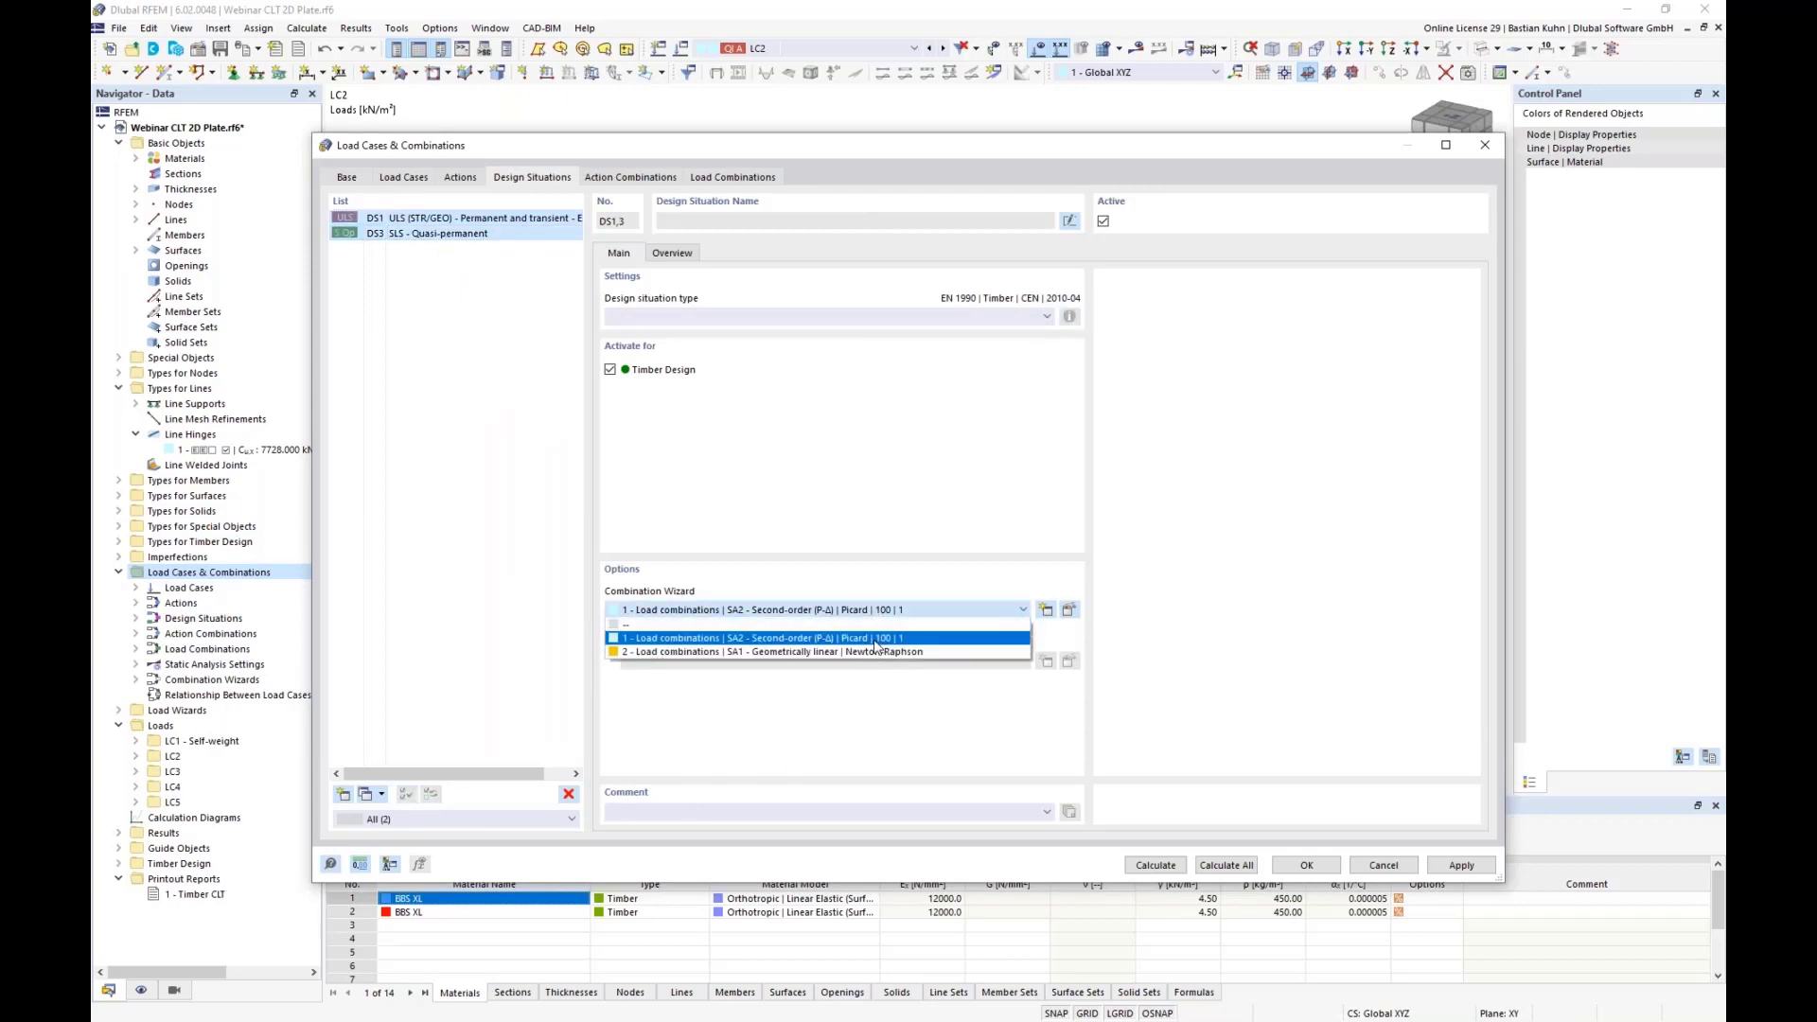
left_click(875, 653)
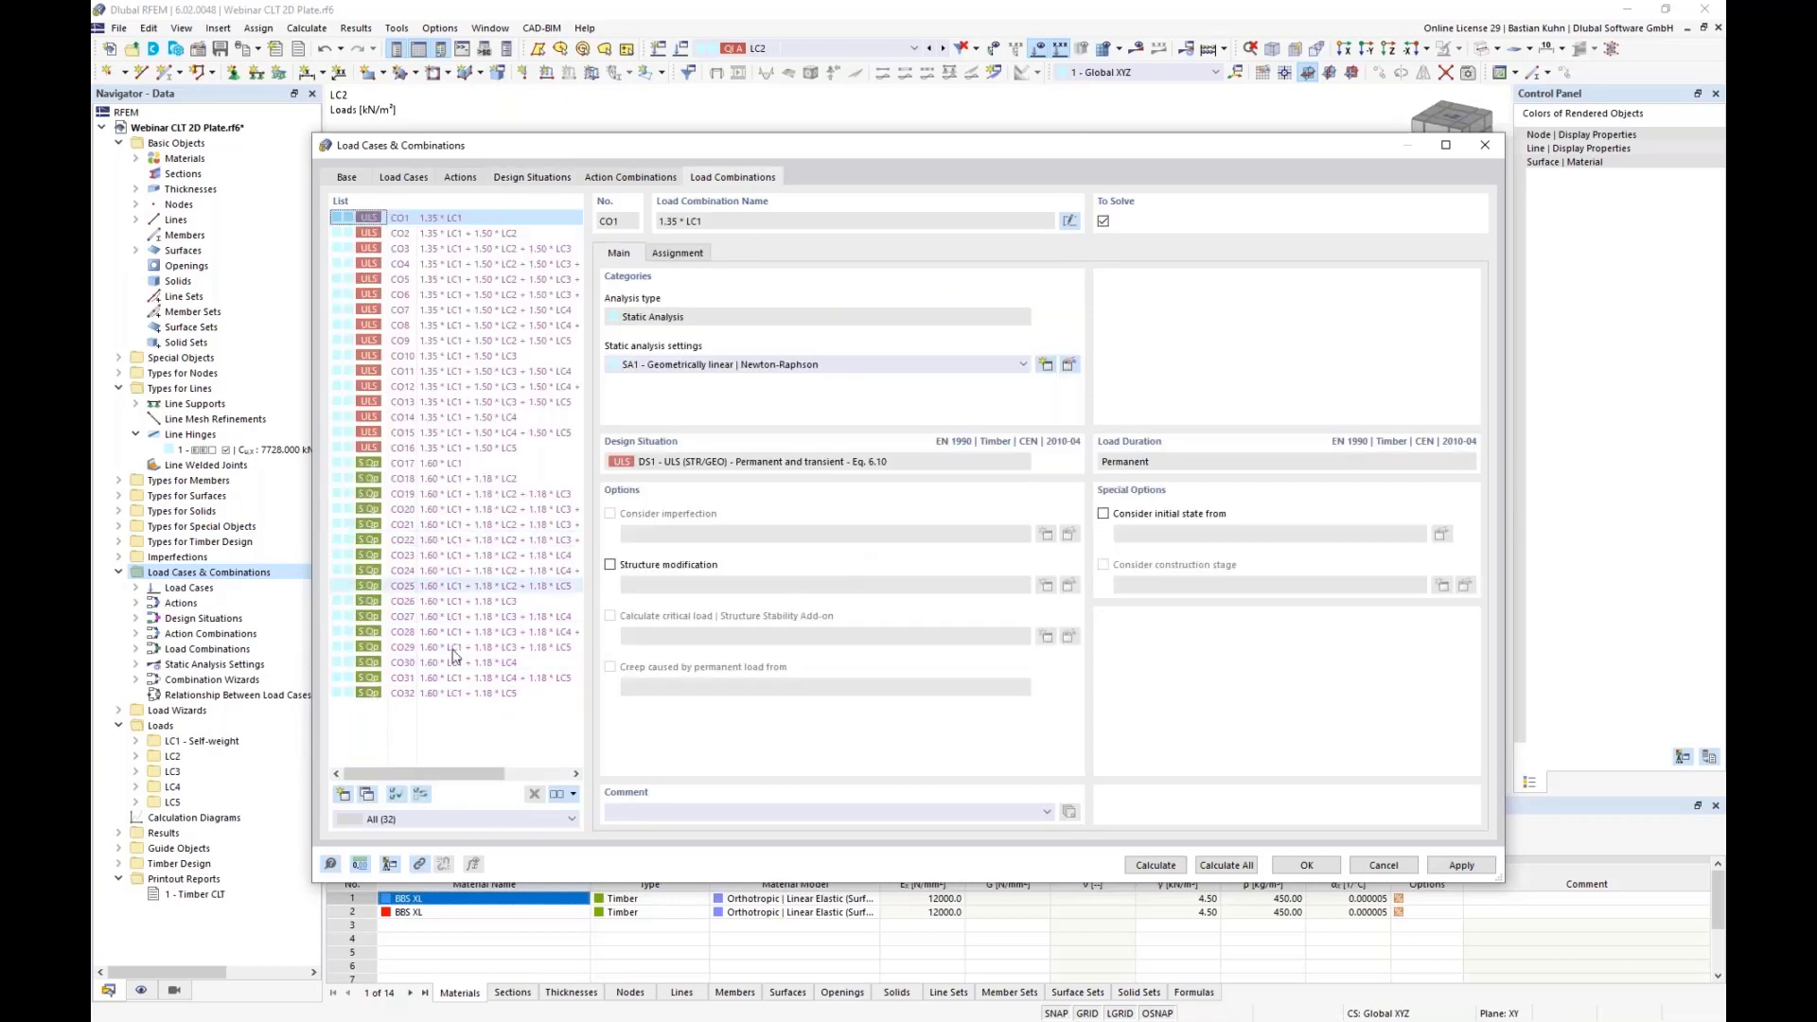
left_click(1302, 866)
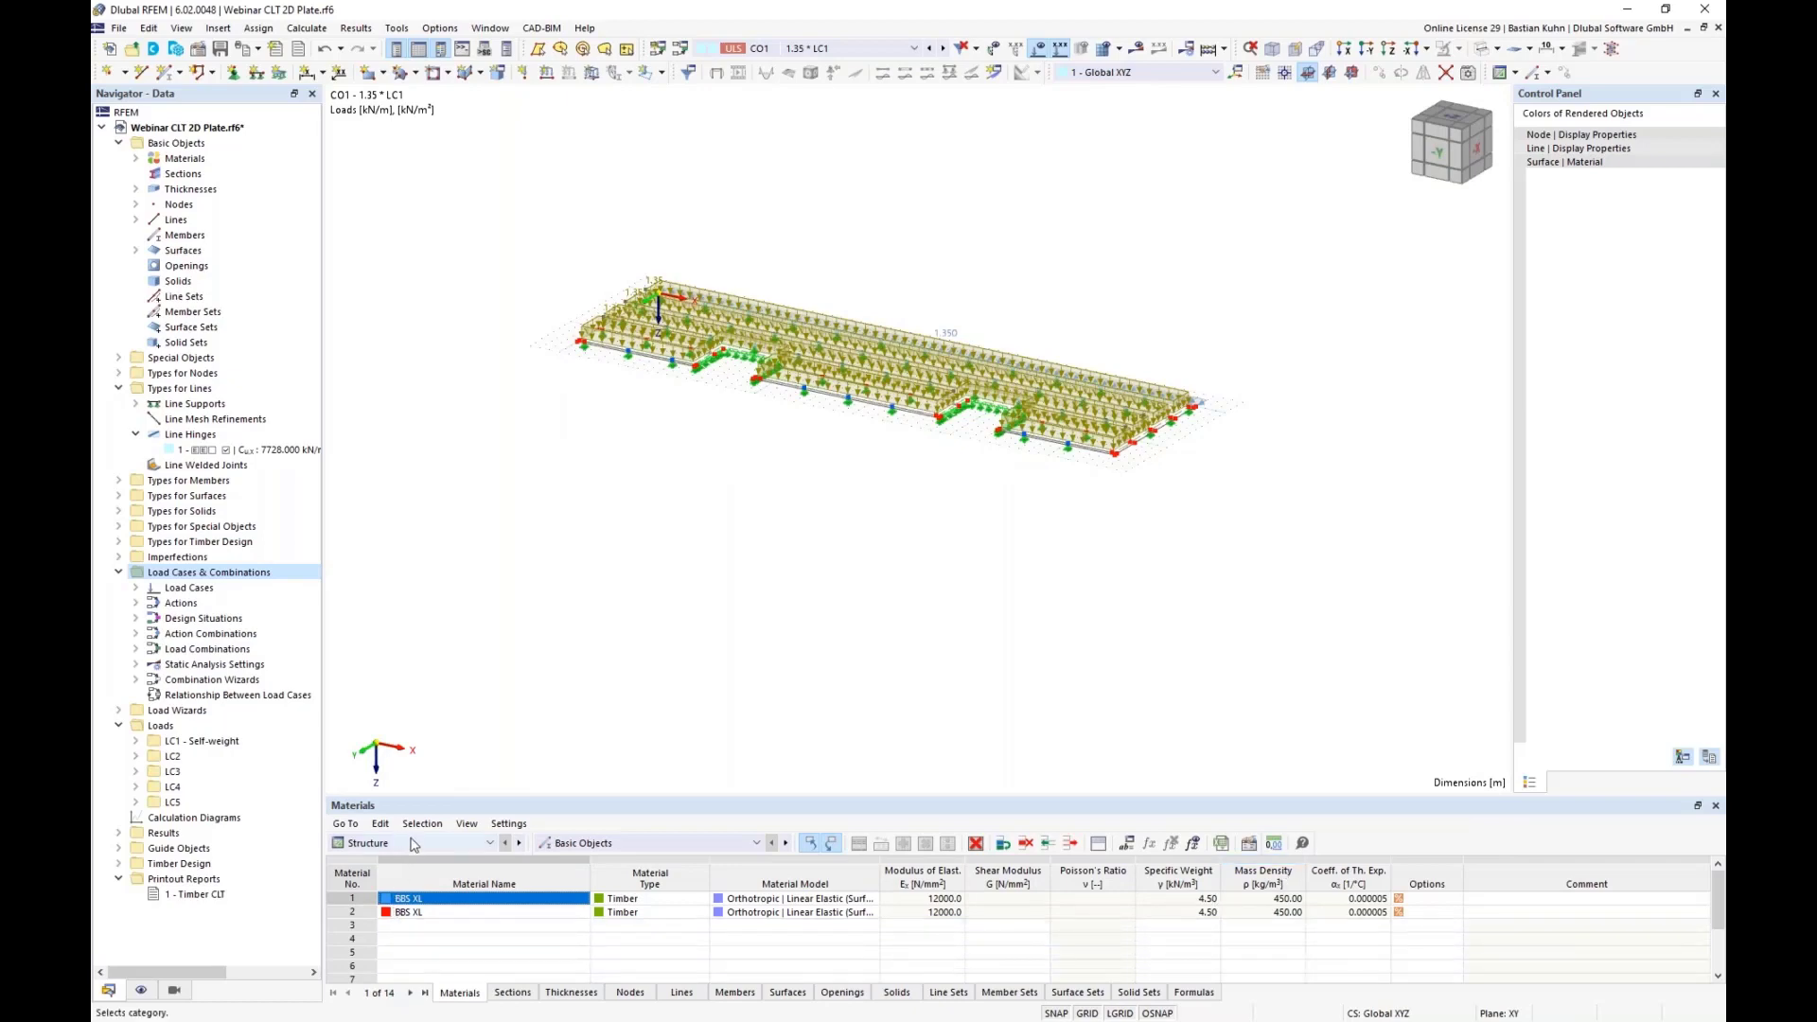
Show the Timber Design input data table and select the entire plate model with its loads hidden
left_click(414, 843)
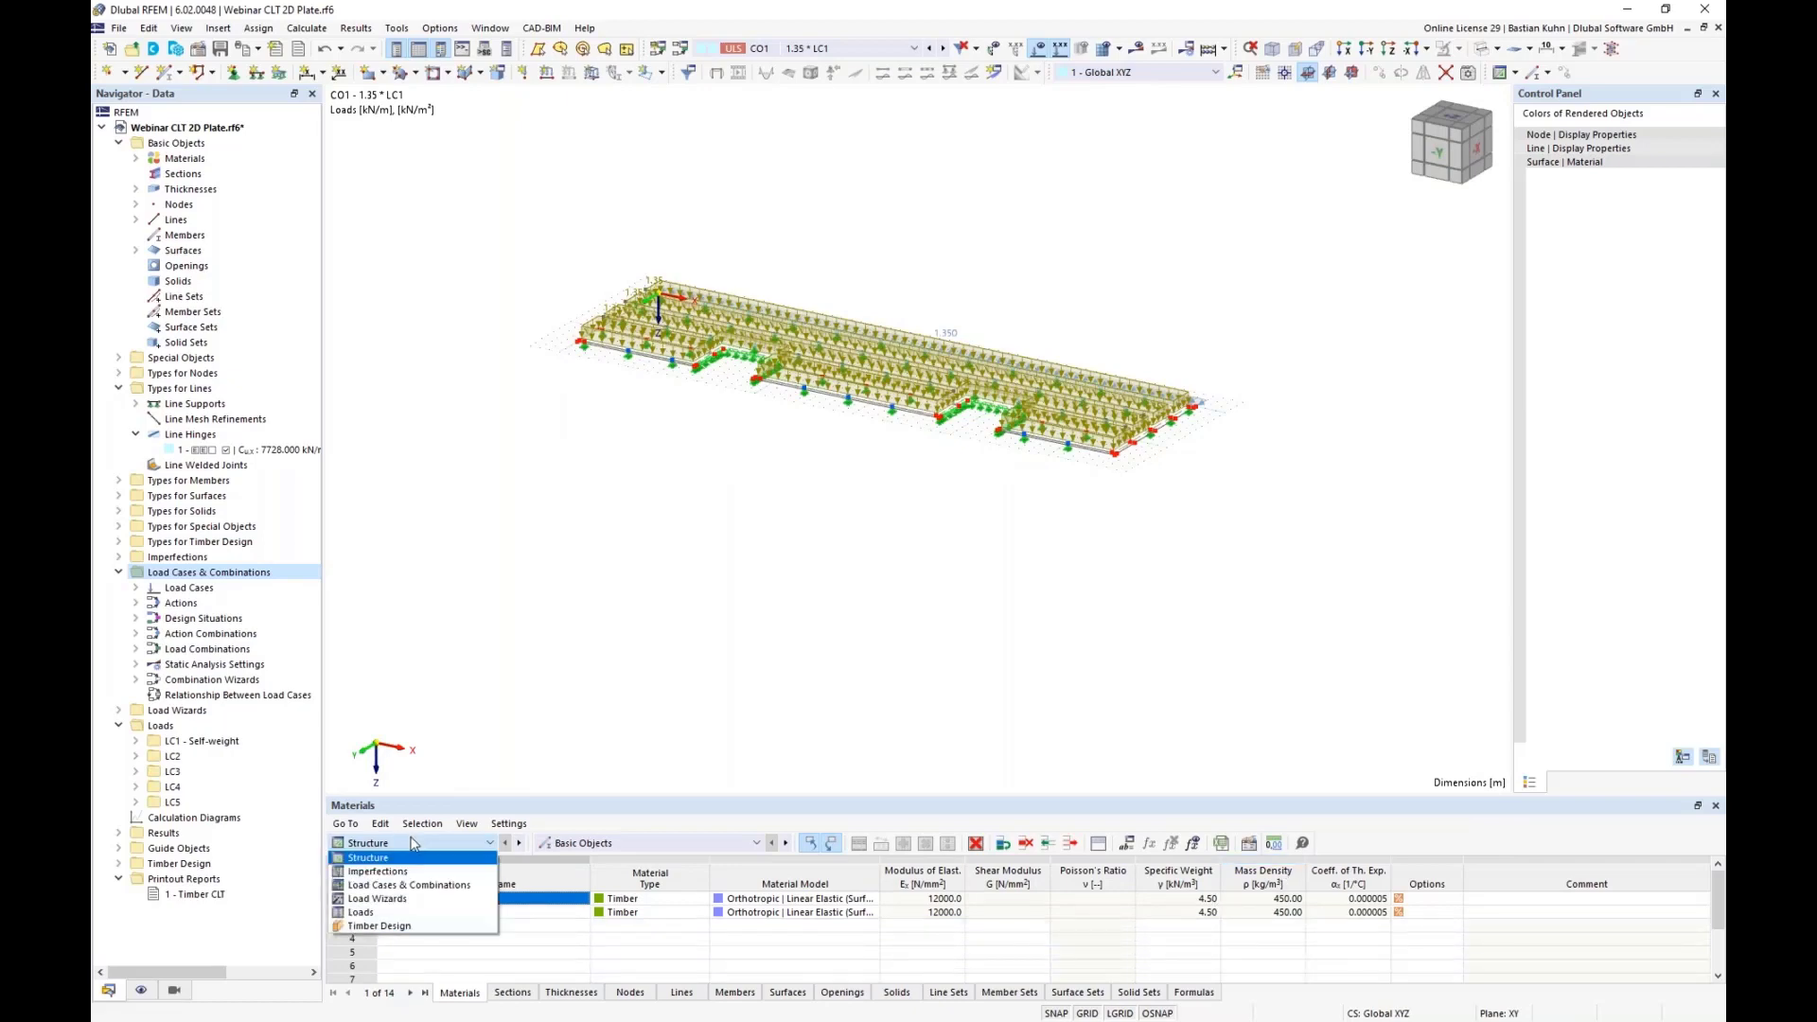
left_click(413, 924)
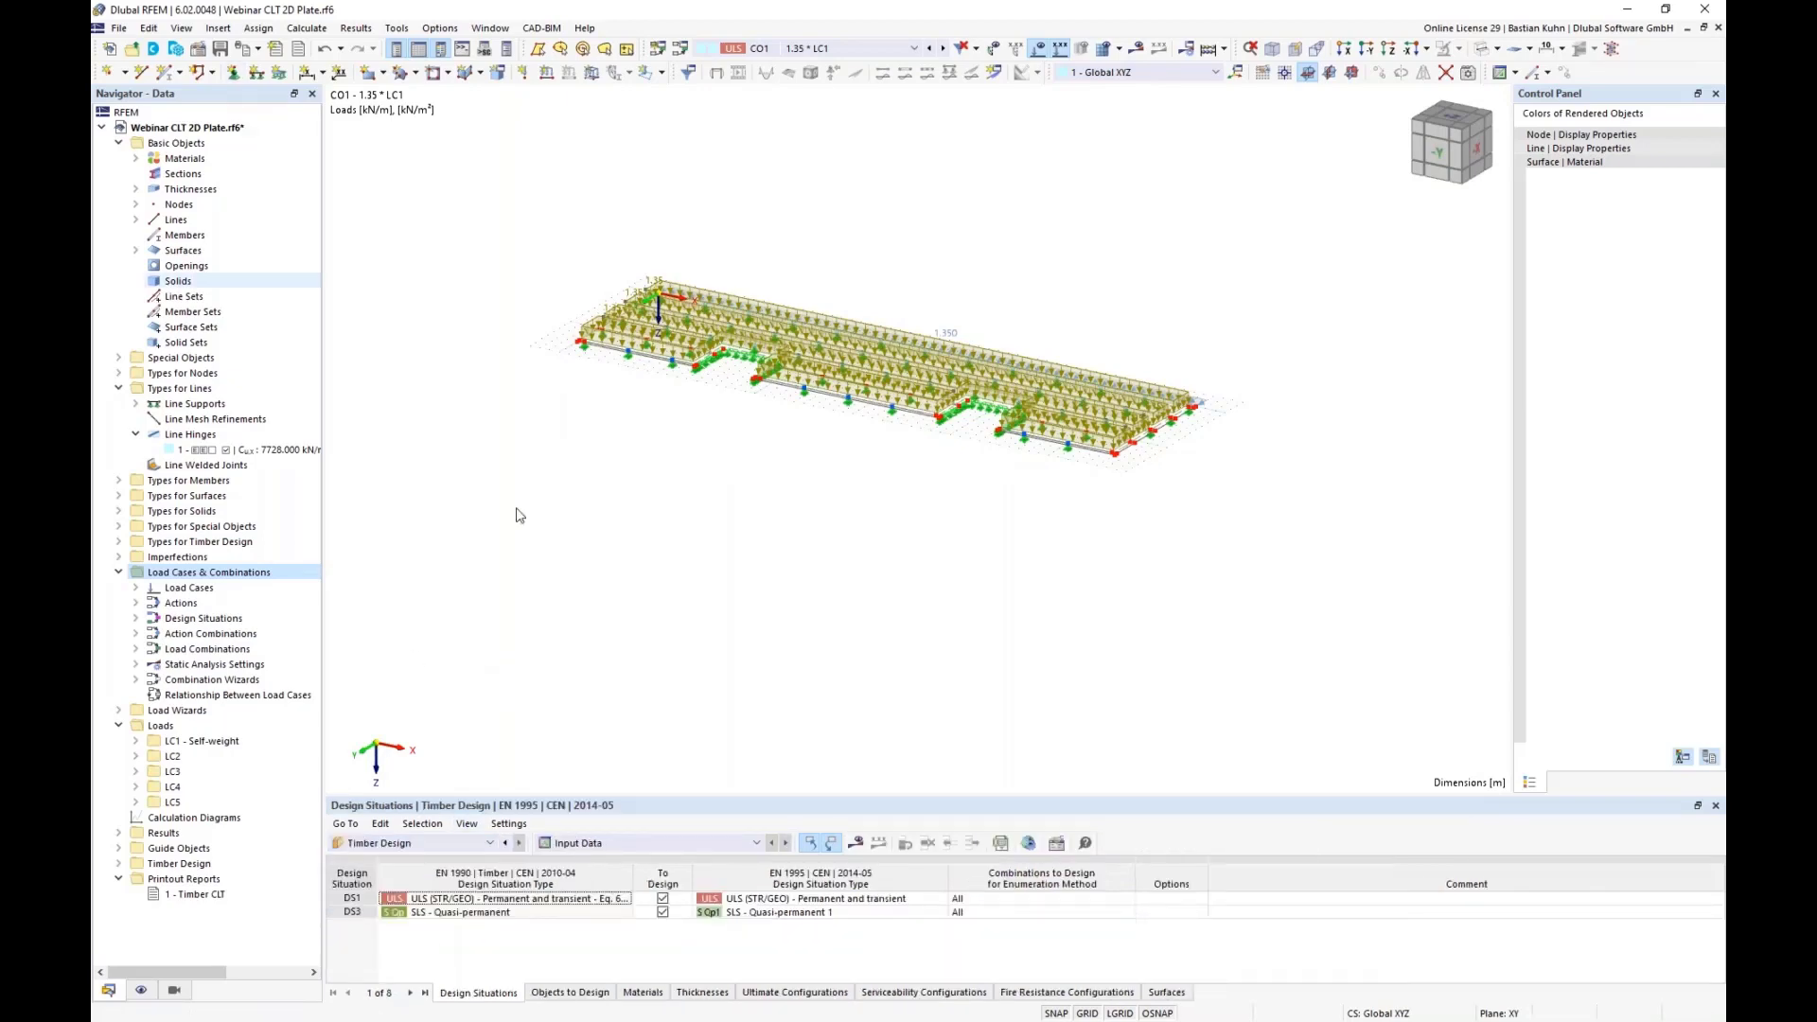
middle_click_drag(729, 429, 641, 367, "ctrl")
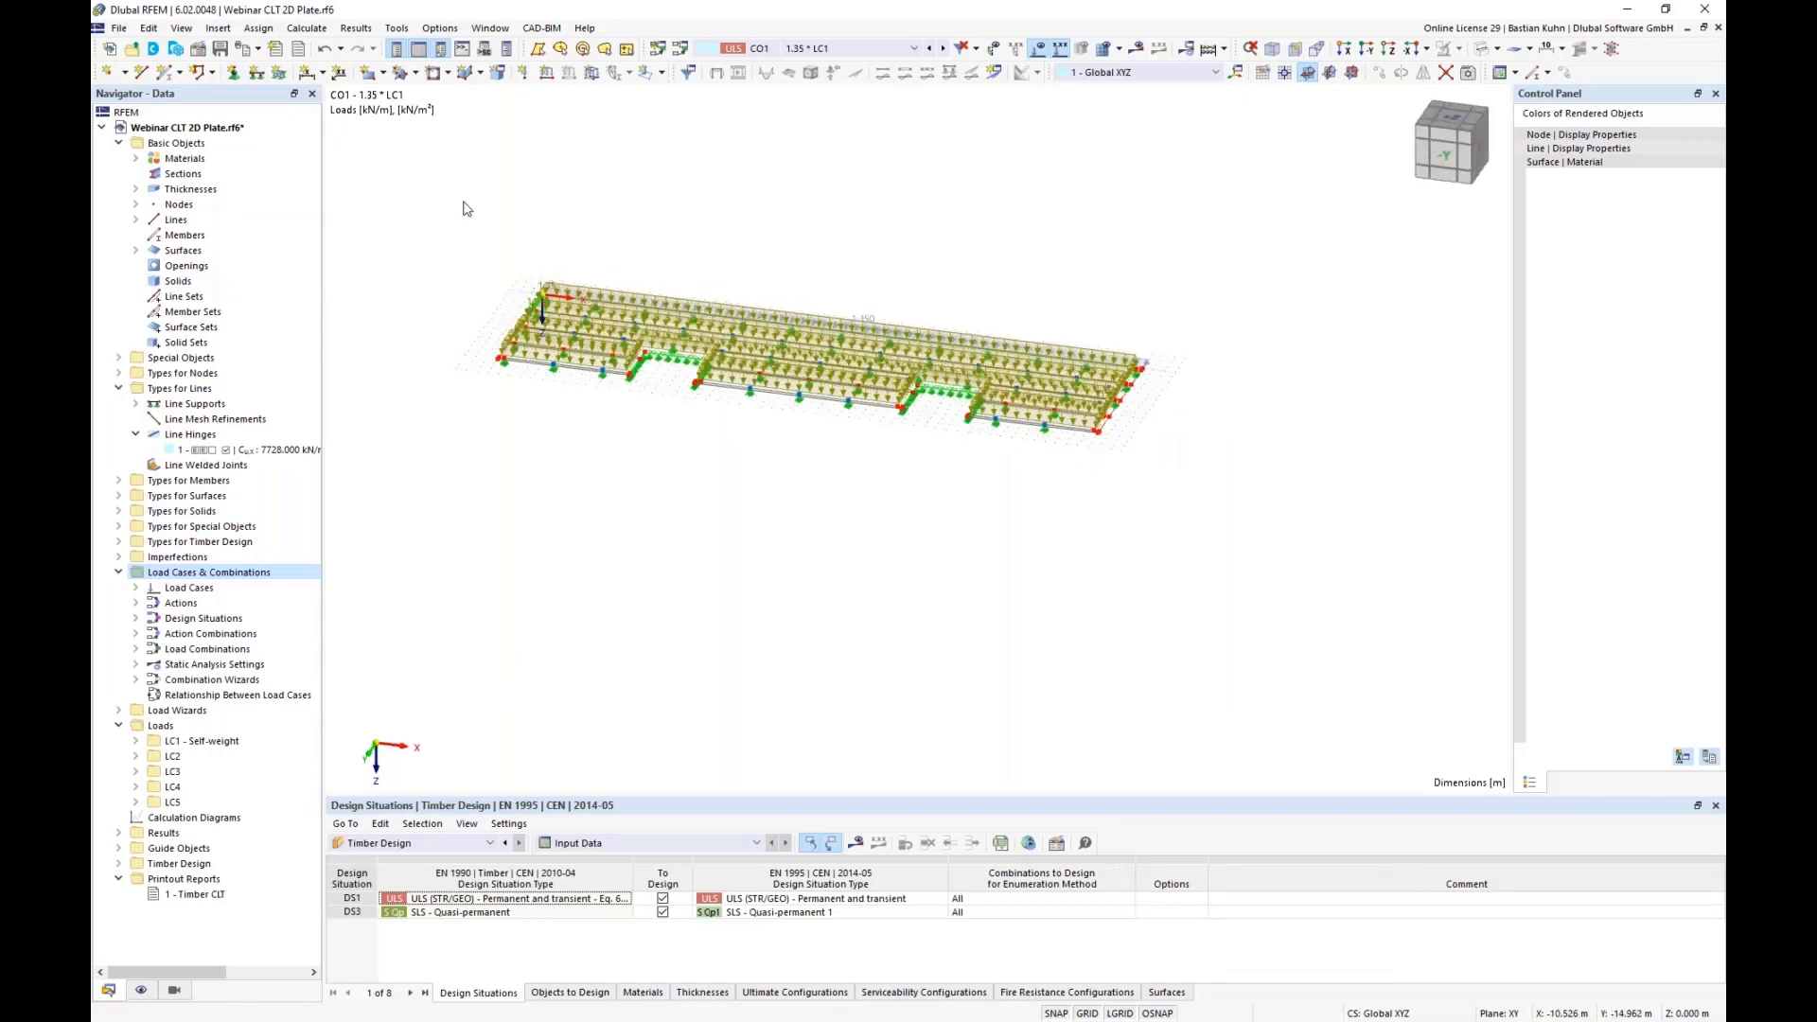
left_click_drag(463, 199, 1189, 479)
scroll(1139, 407, "up", 4)
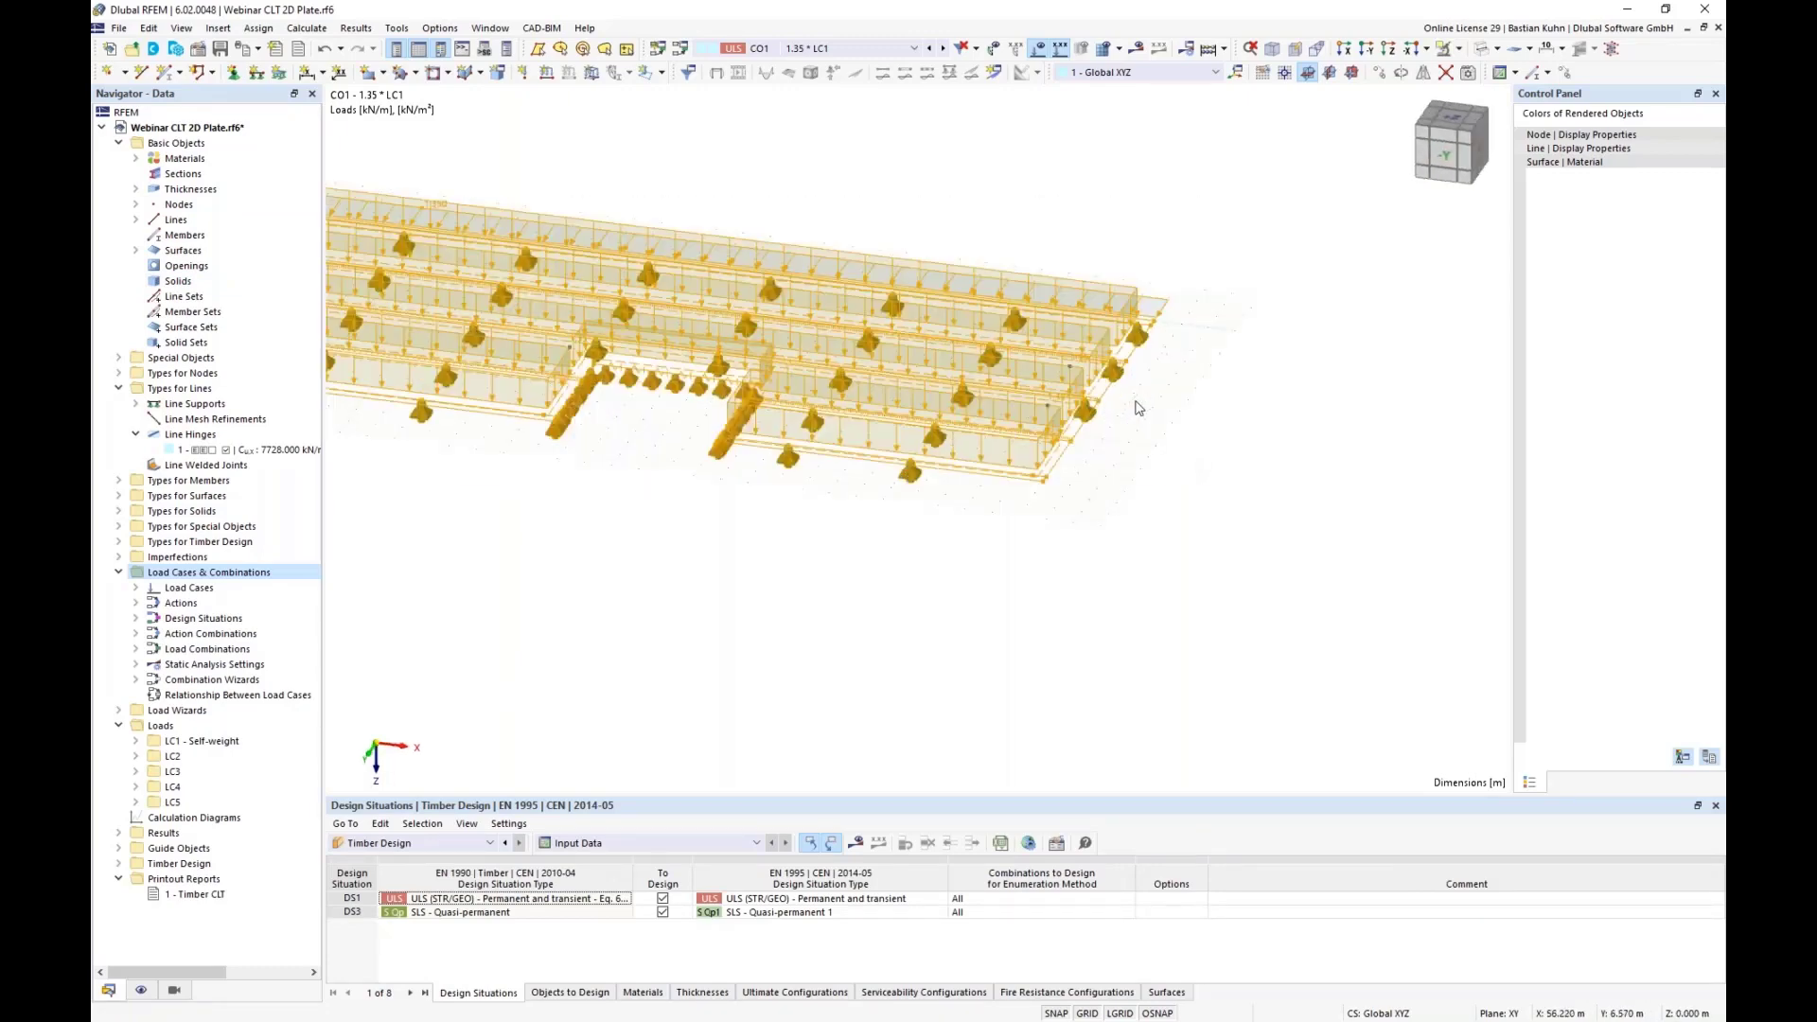
right_click(1119, 348)
left_click(1049, 55)
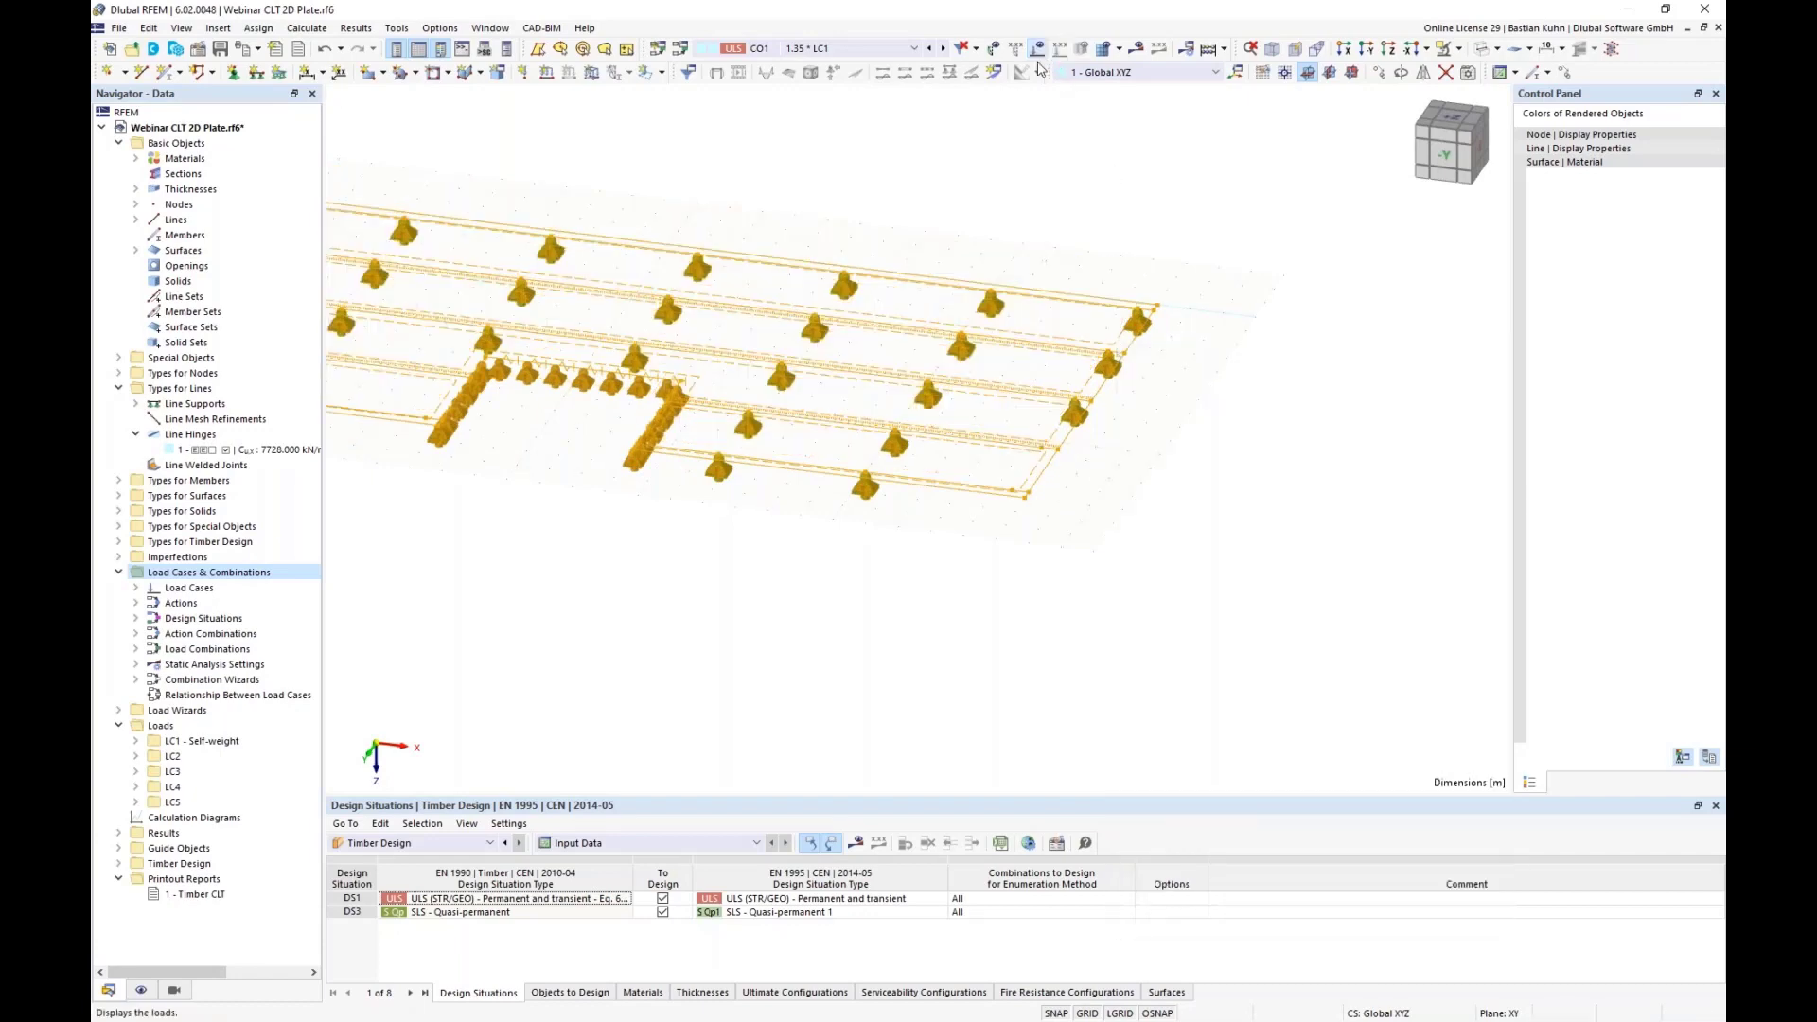
Open all six selected surfaces for editing, with the dialog moved clear of the plate model
right_click(1038, 339)
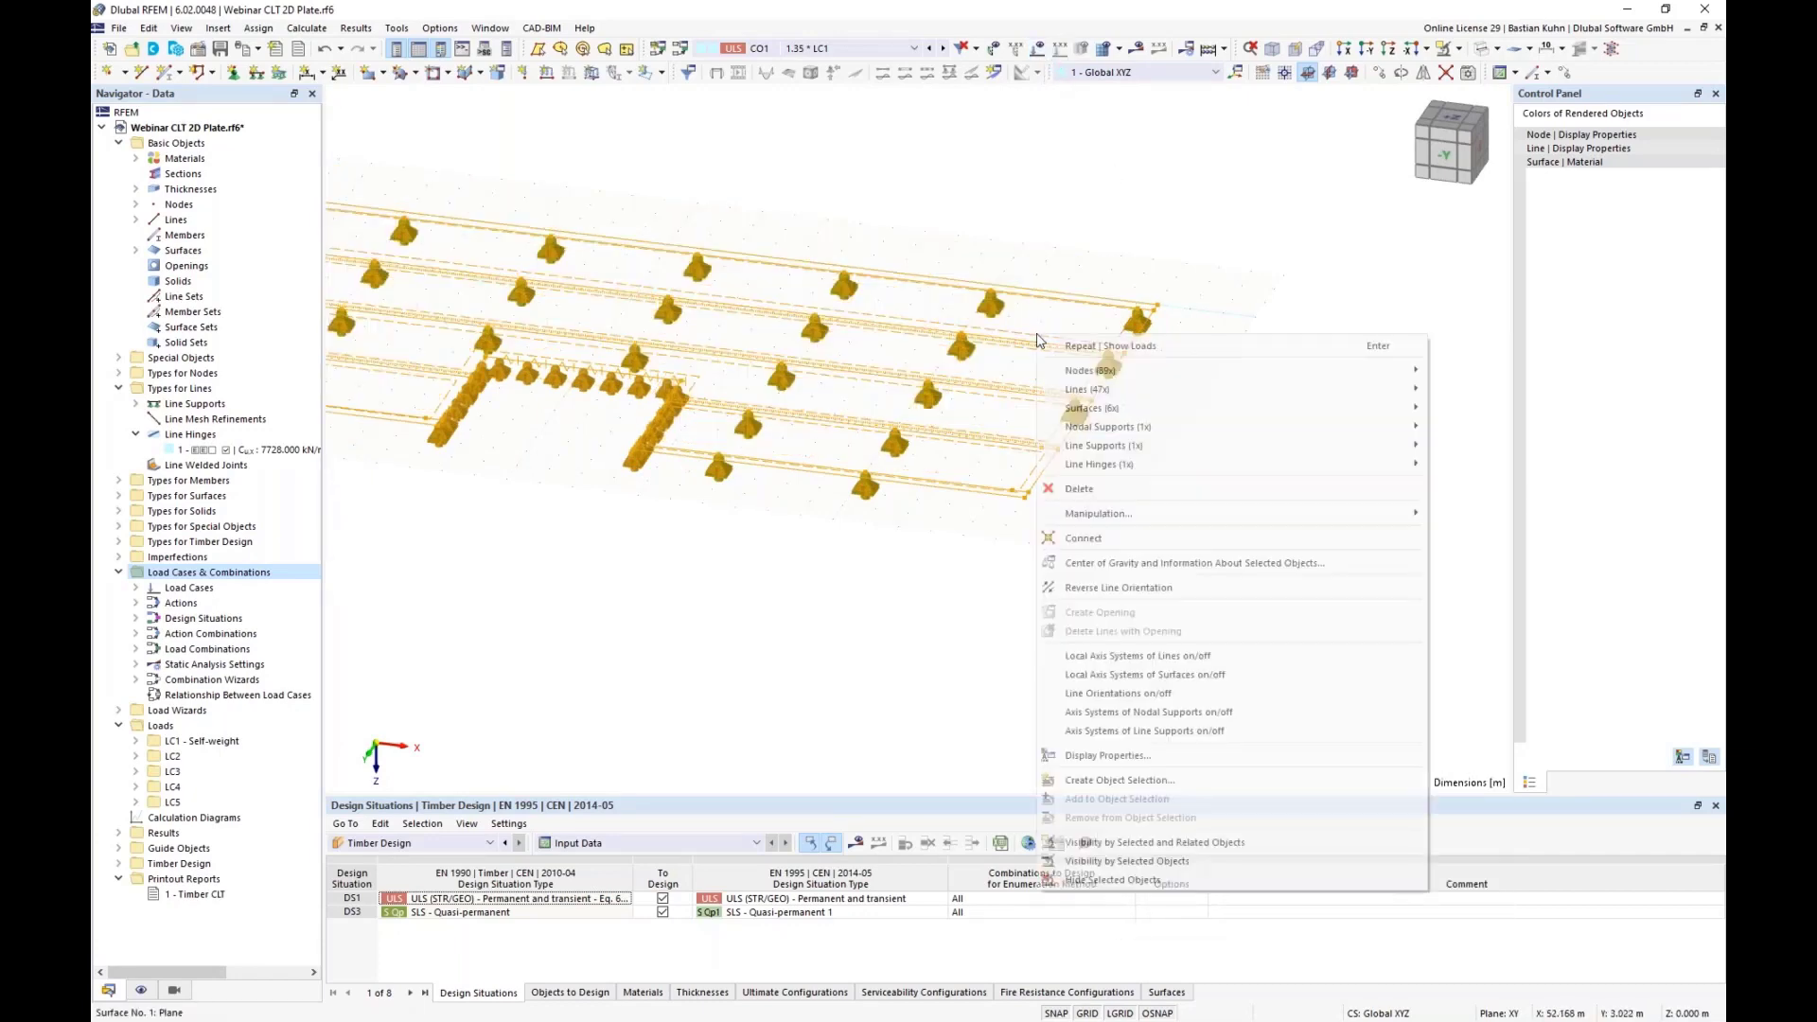
mouse_move(1080, 379)
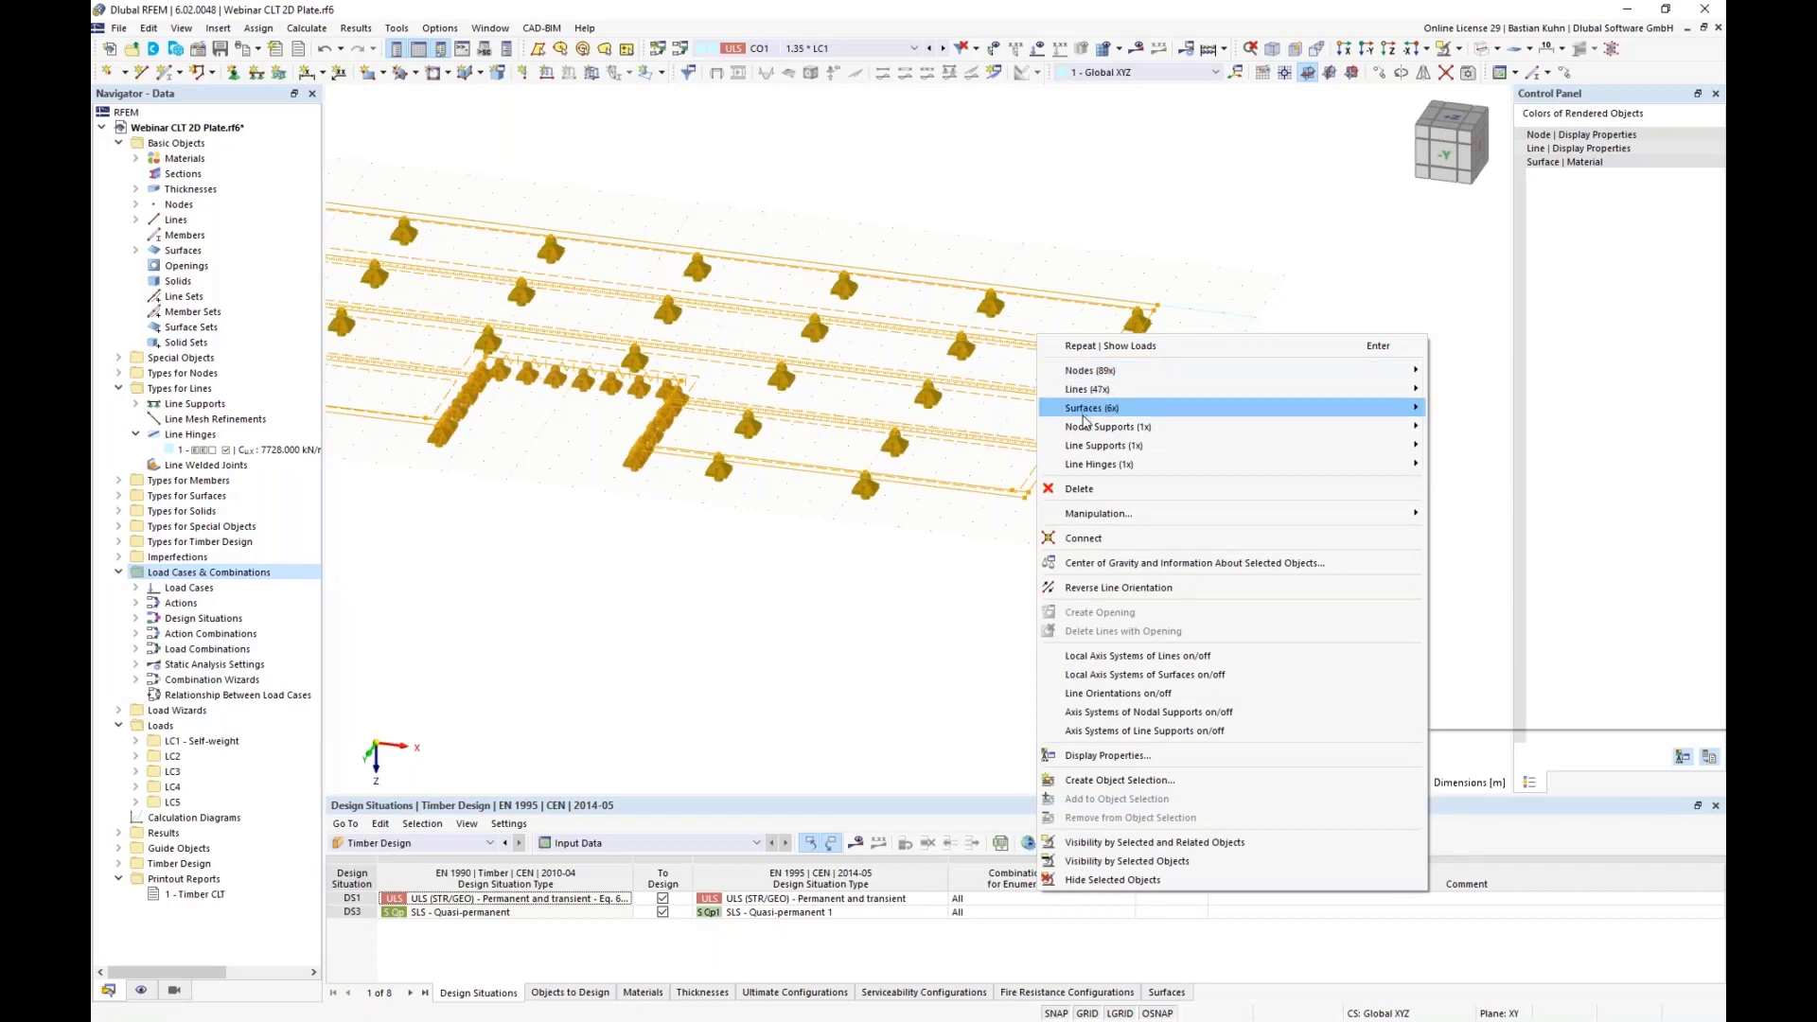
mouse_move(1084, 414)
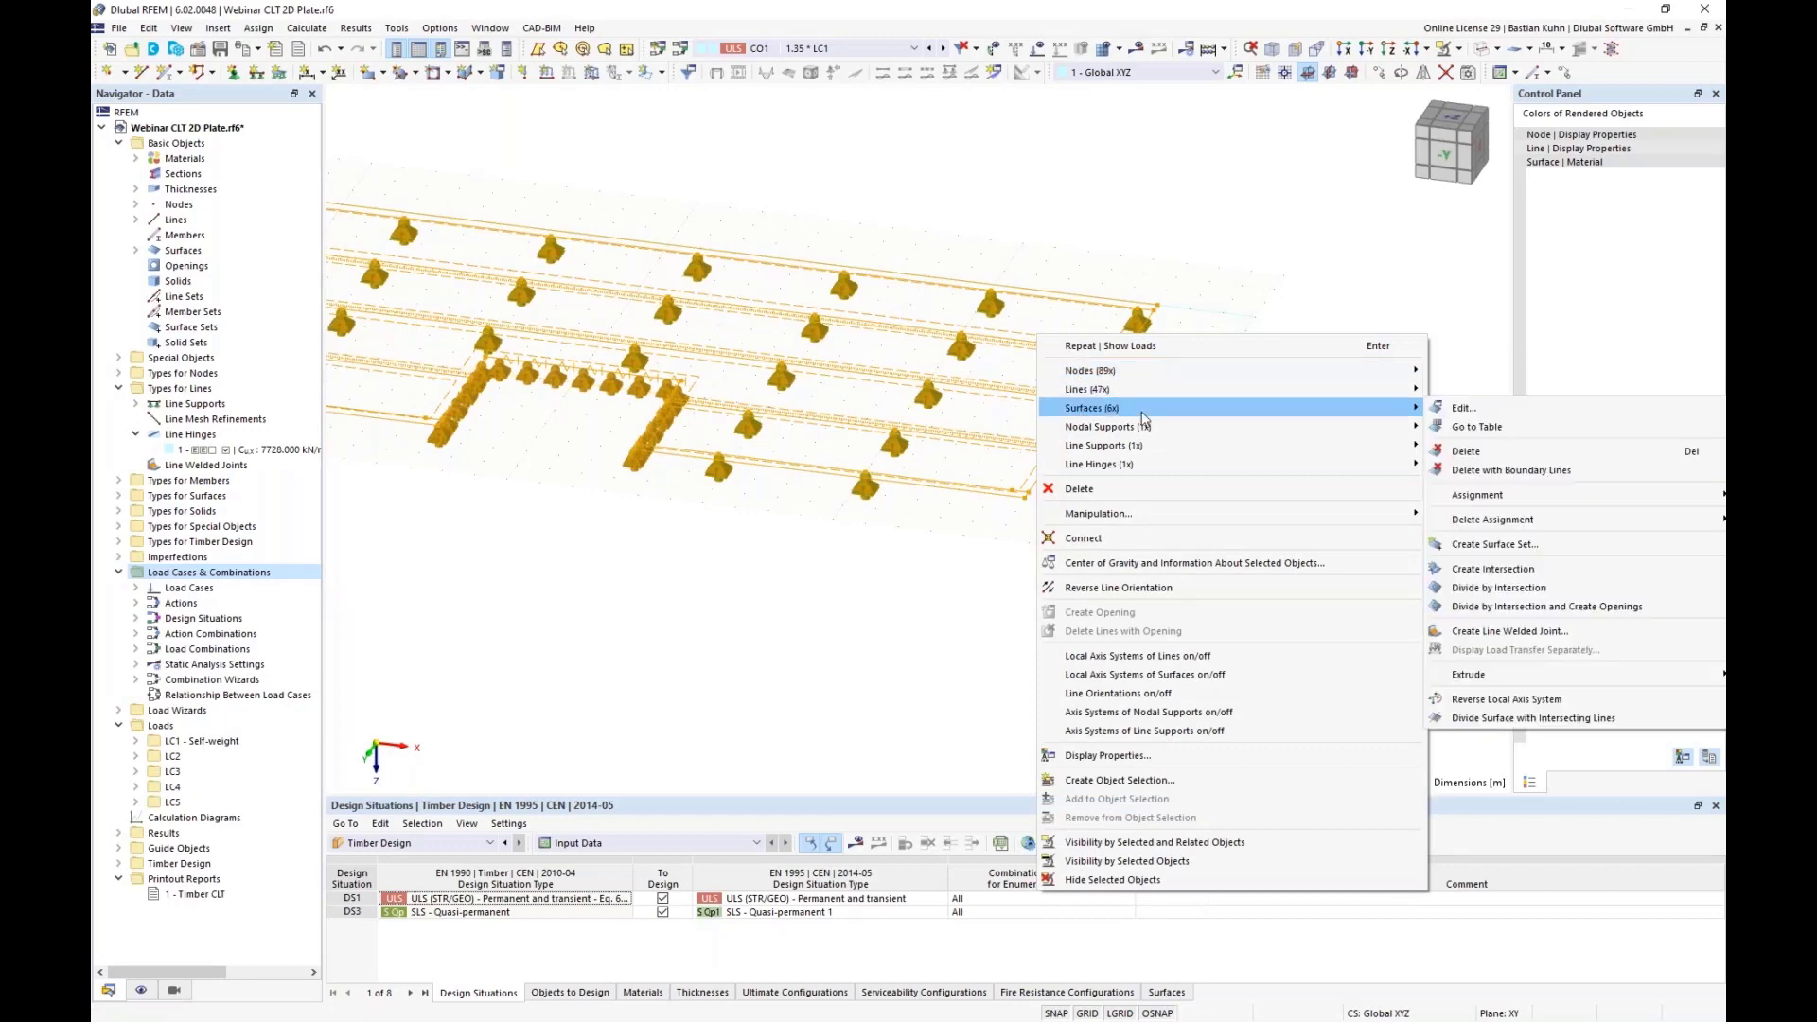
left_click(1464, 409)
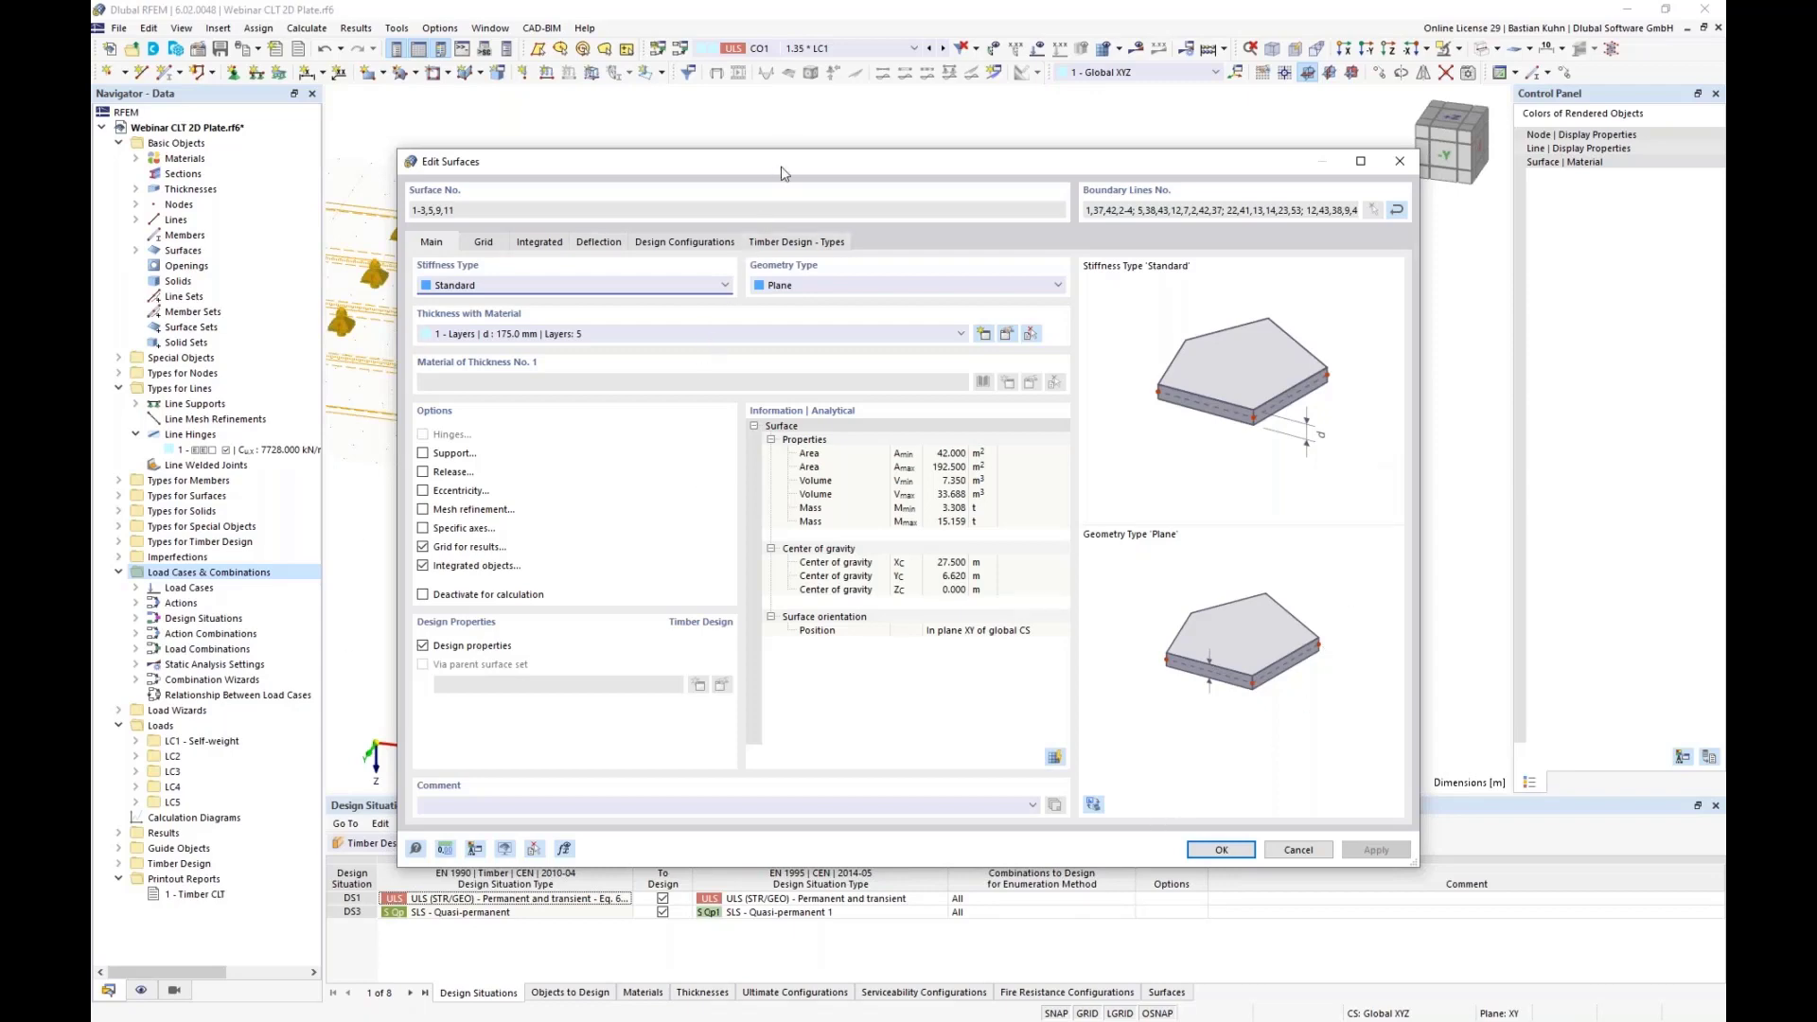
left_click_drag(917, 163, 1259, 94)
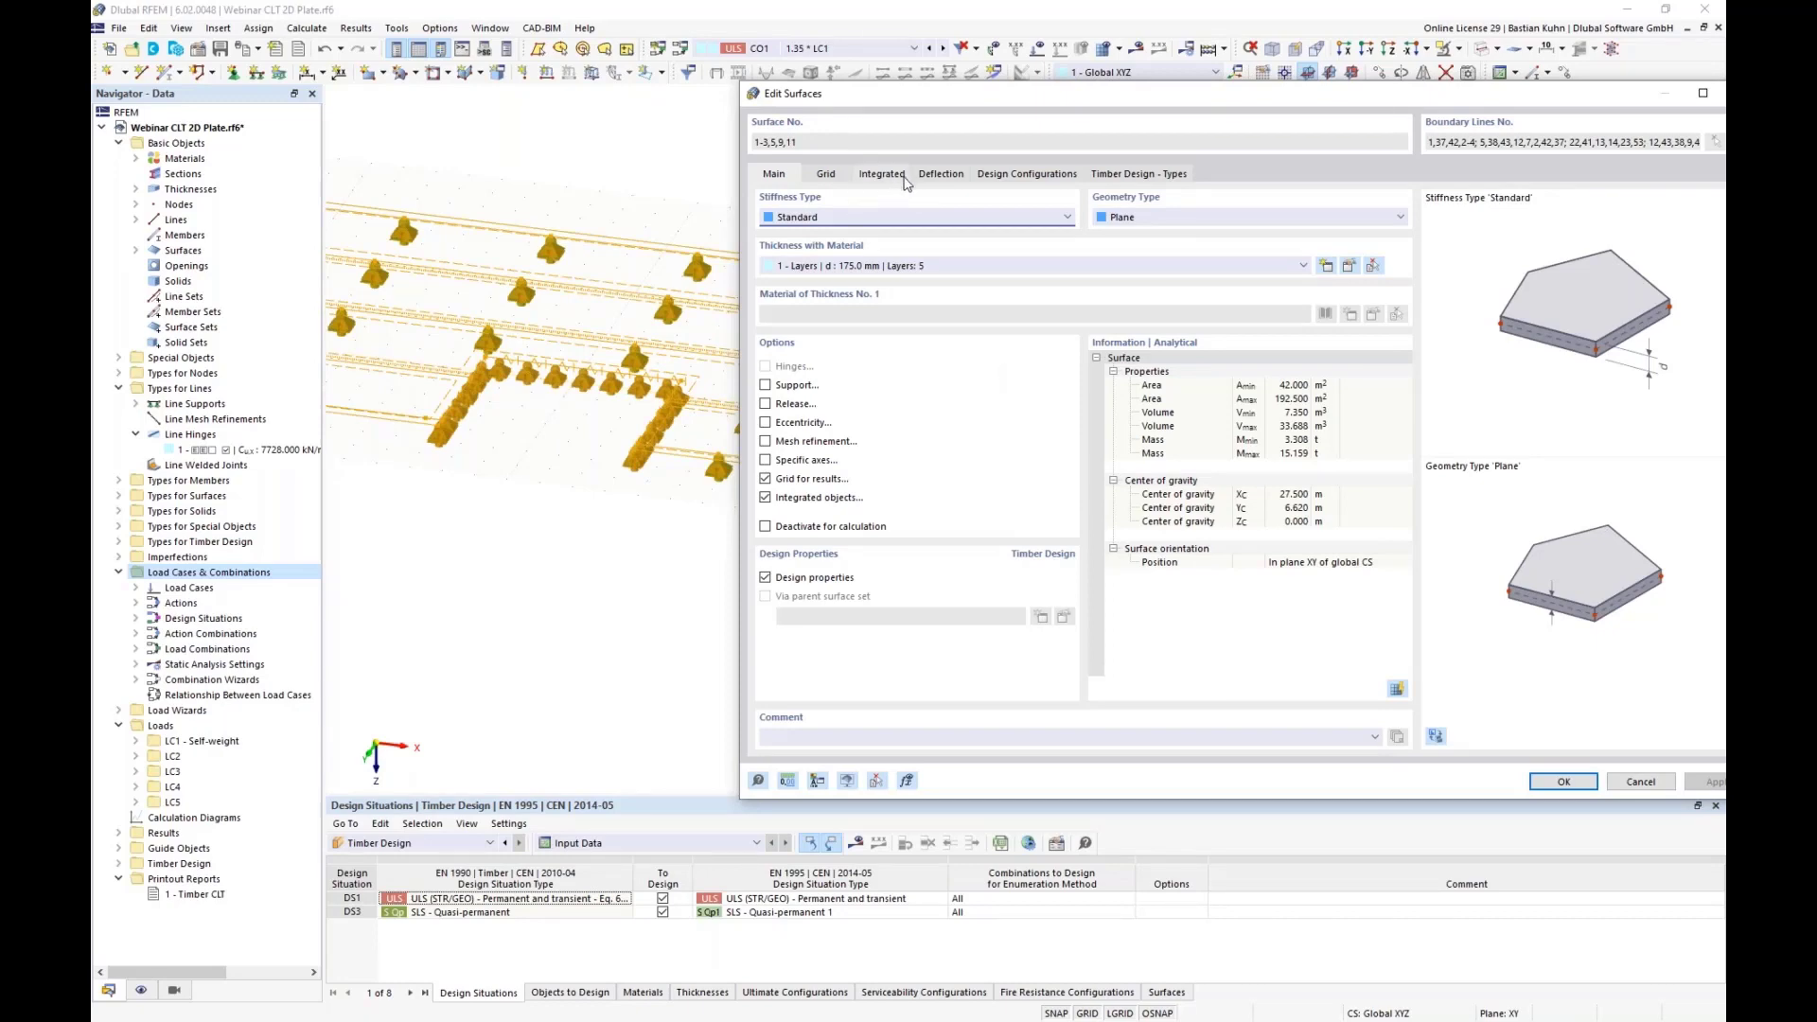
Define the surfaces' deflection reference length manually as 5.000 m, keeping the undeformed system as displacement reference
left_click(937, 175)
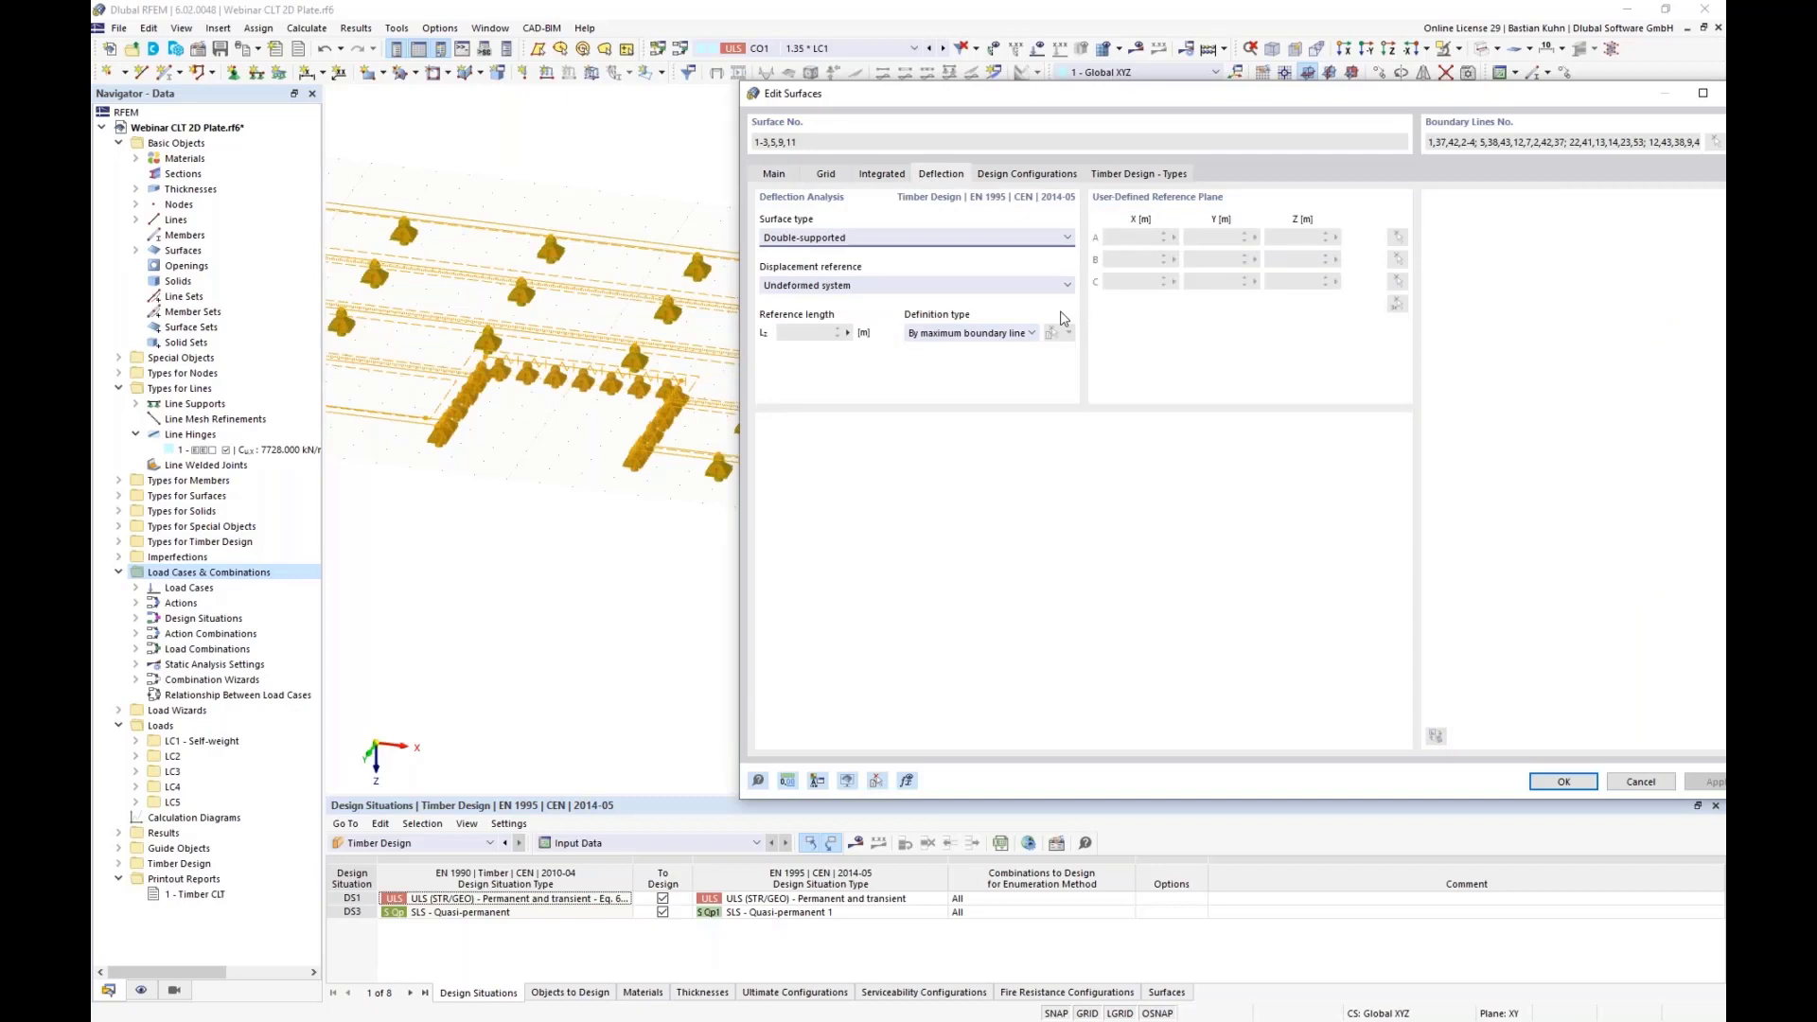
left_click(963, 285)
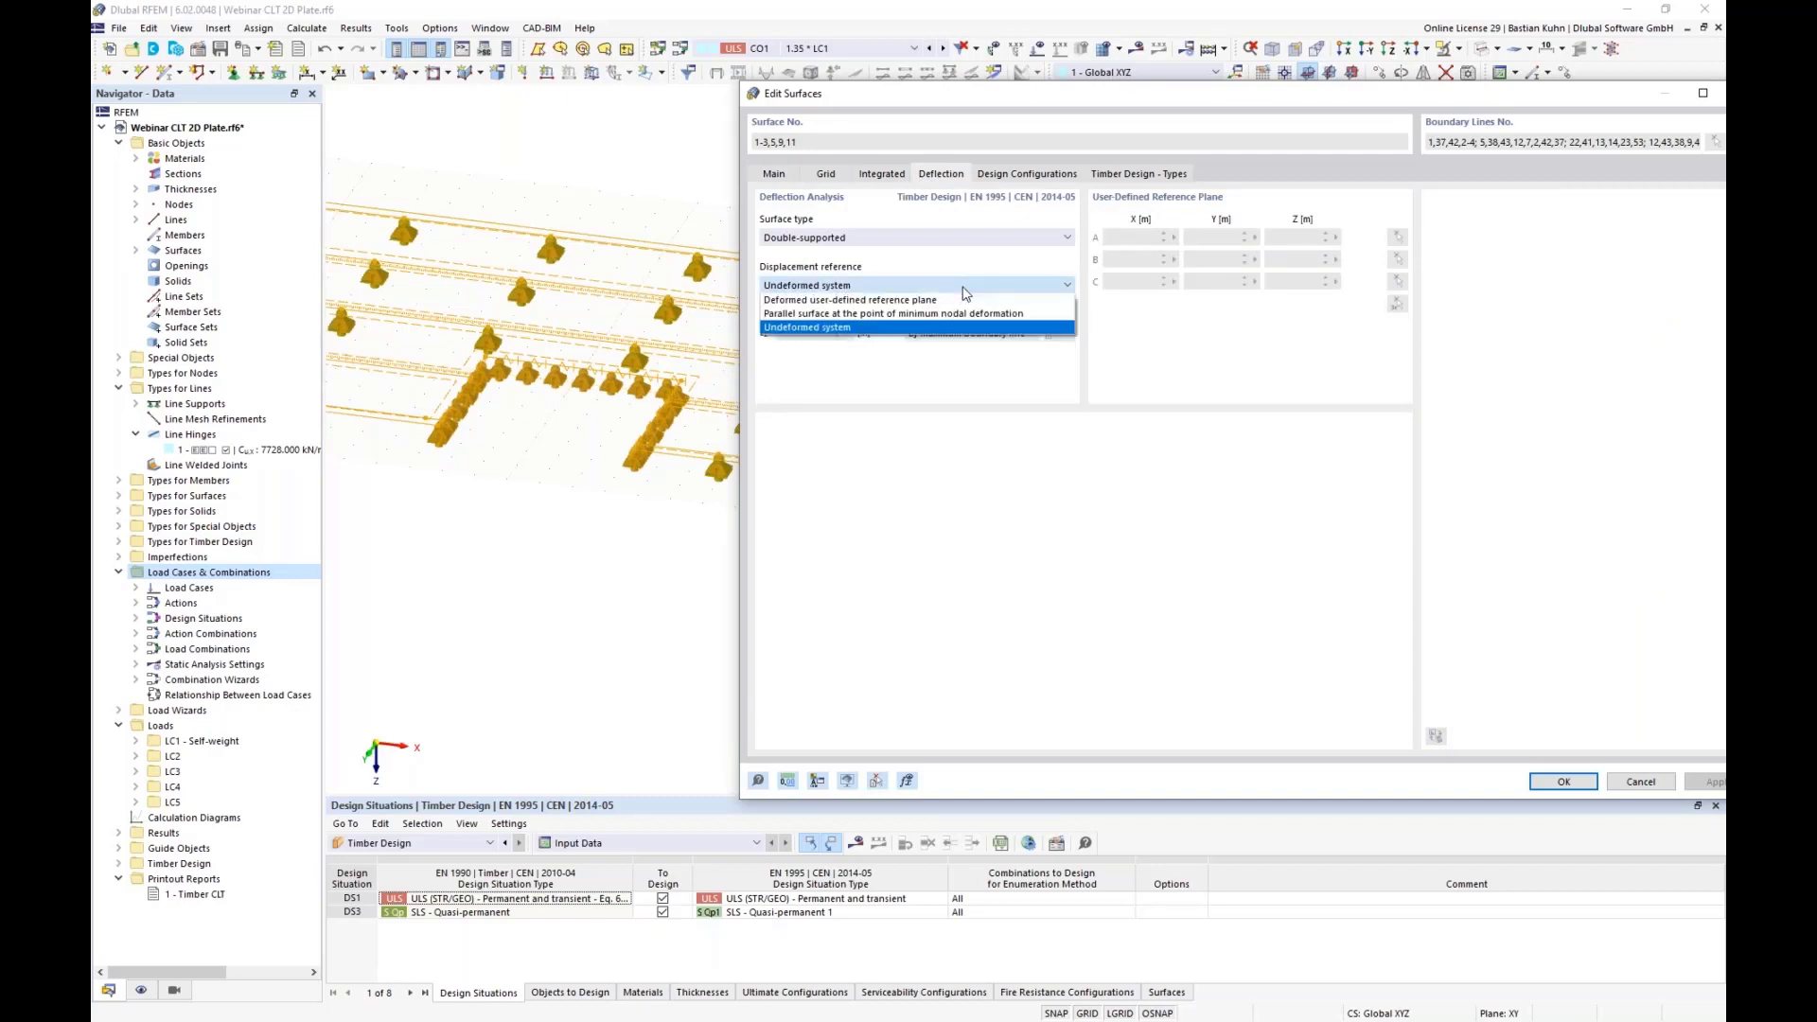
left_click(966, 279)
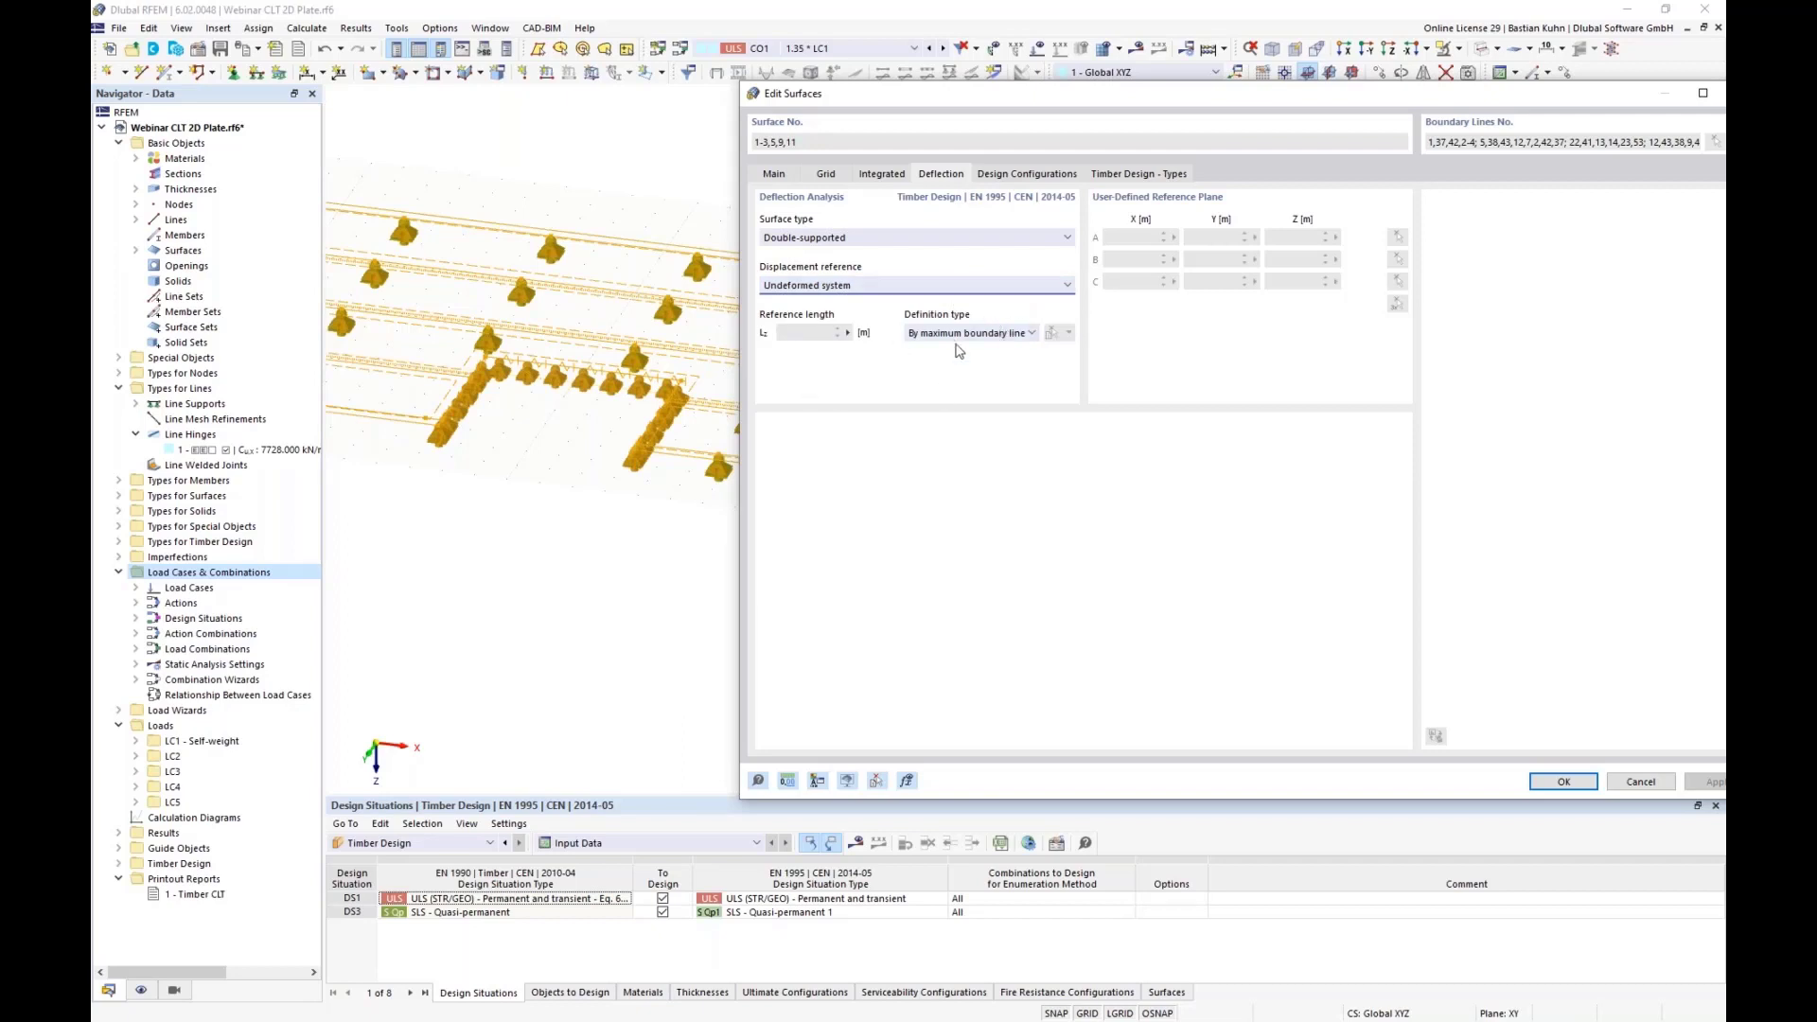
left_click(974, 337)
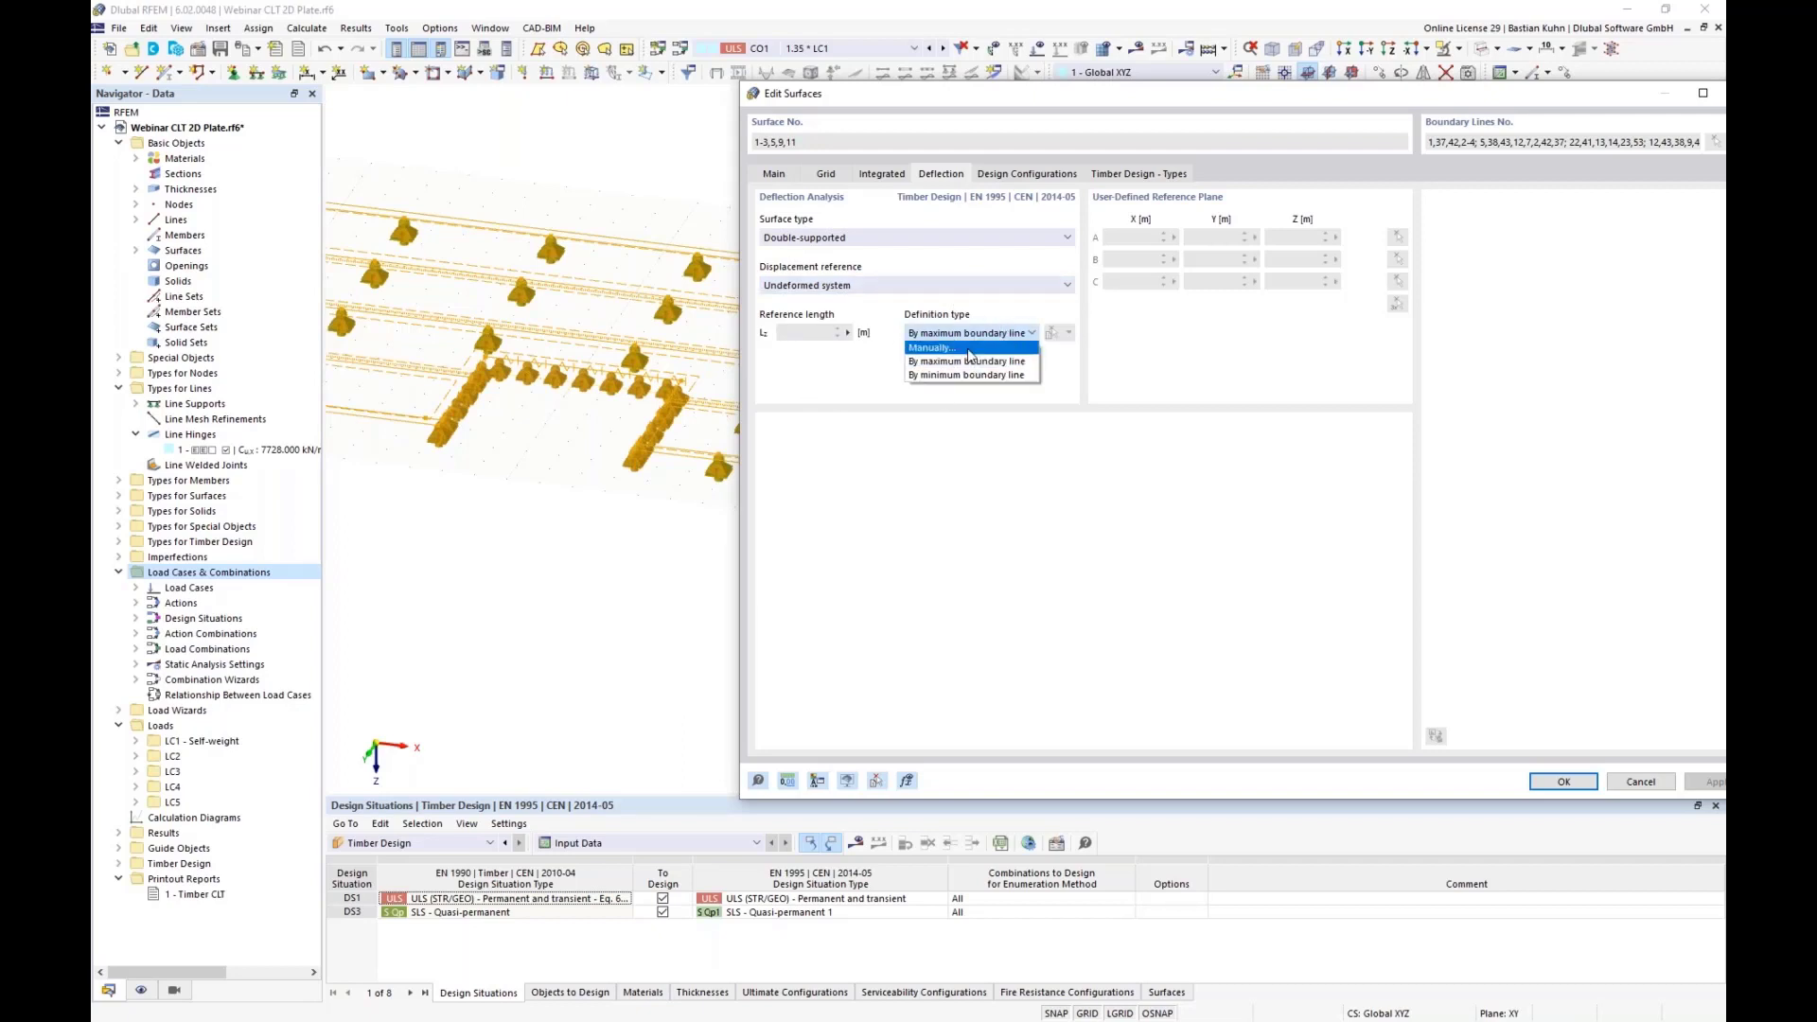
left_click(963, 377)
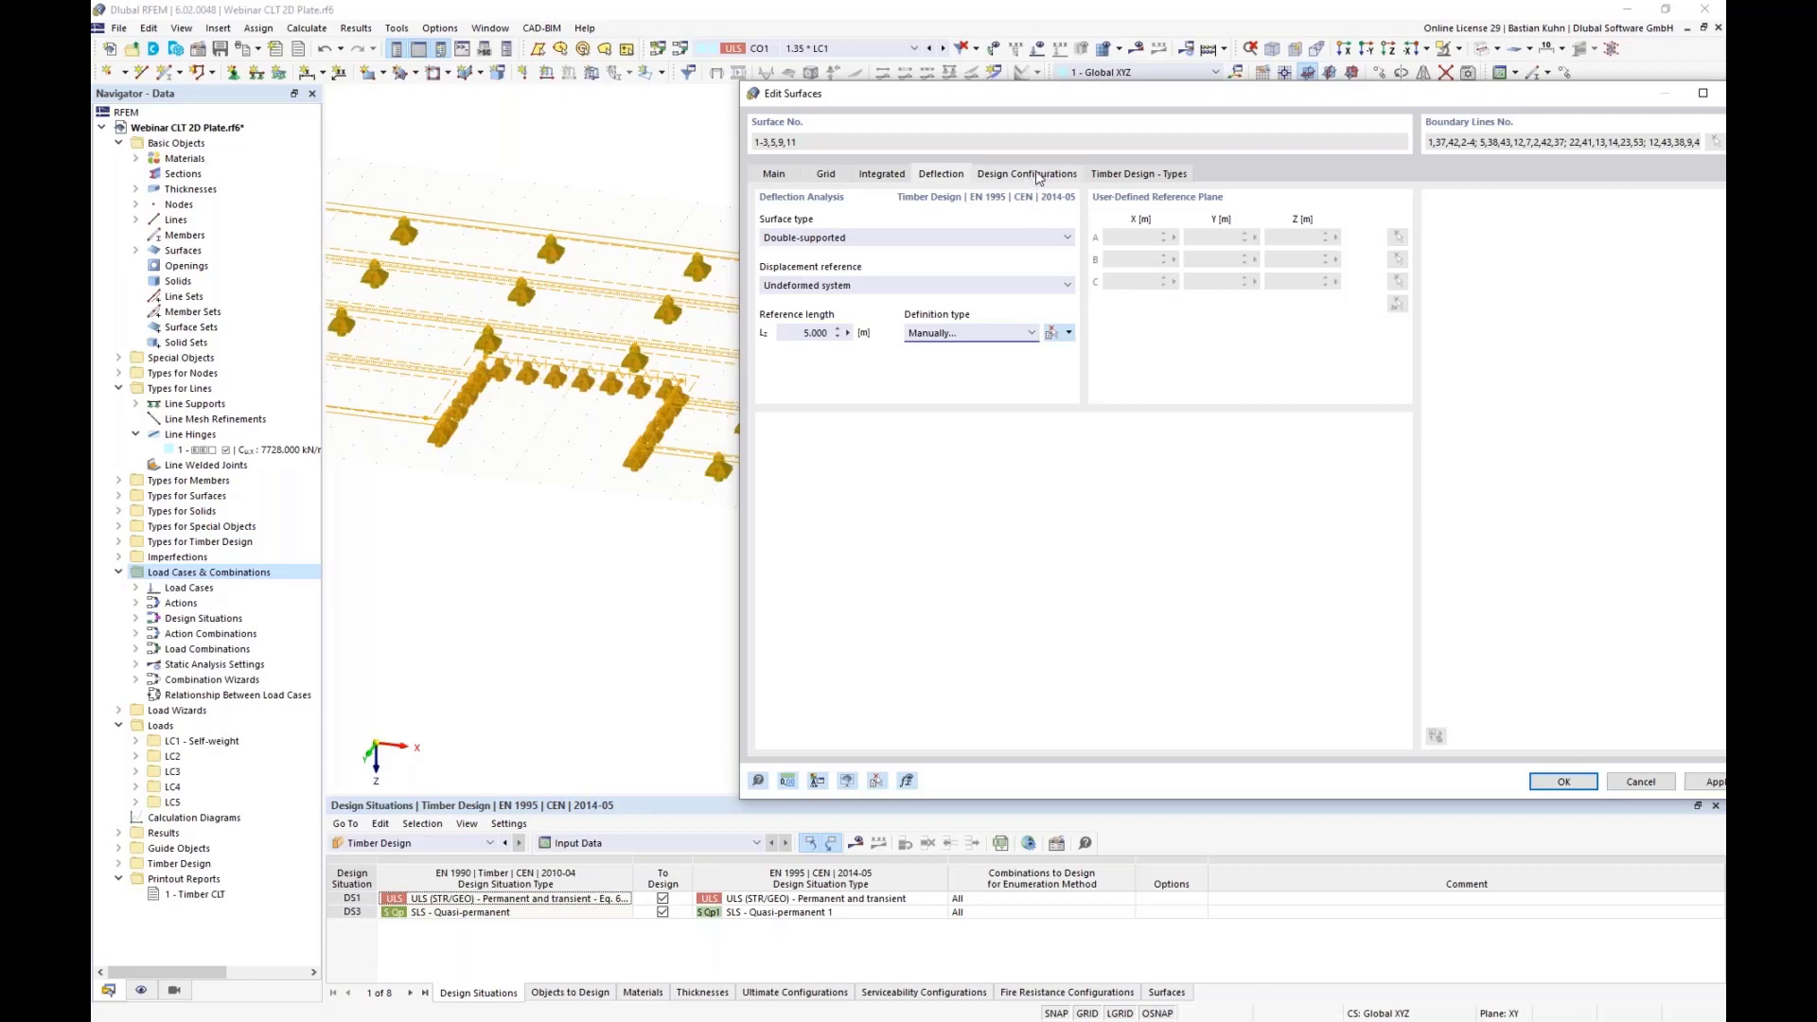
Examine the default ultimate configuration's surface parameters, system strength factor option and standard parameters for timber design
left_click(1038, 176)
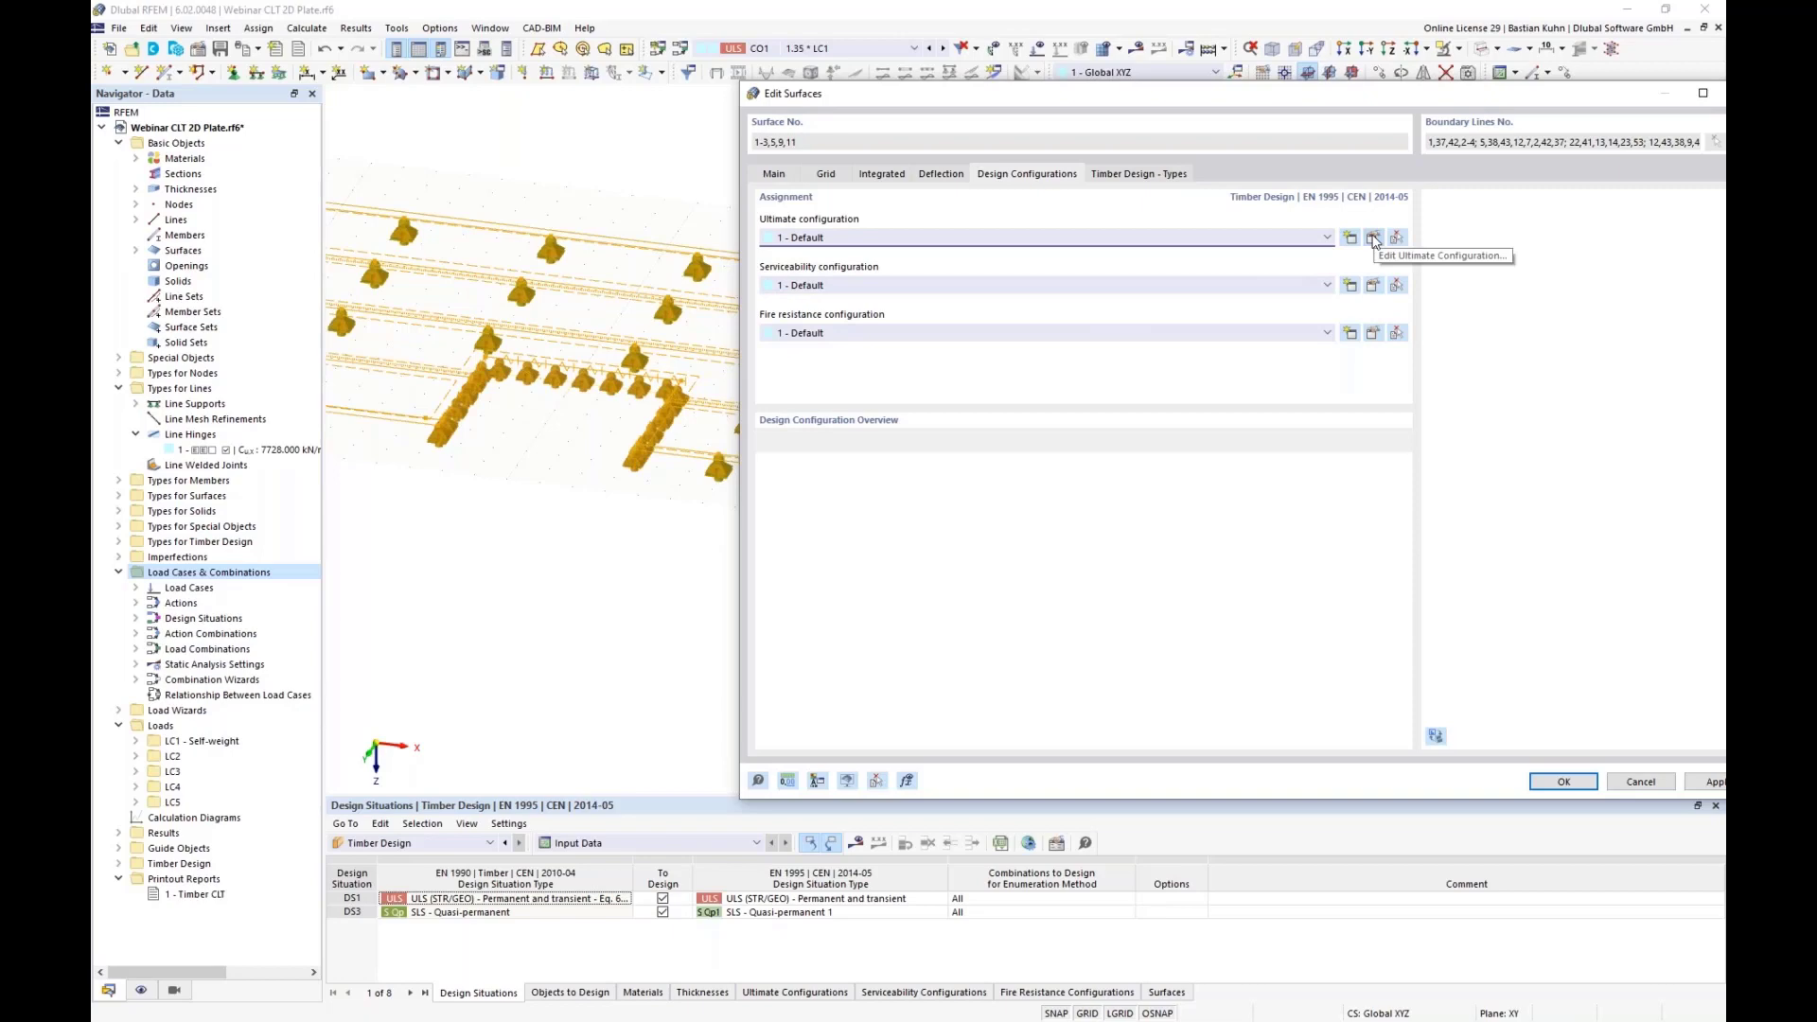
left_click(1374, 240)
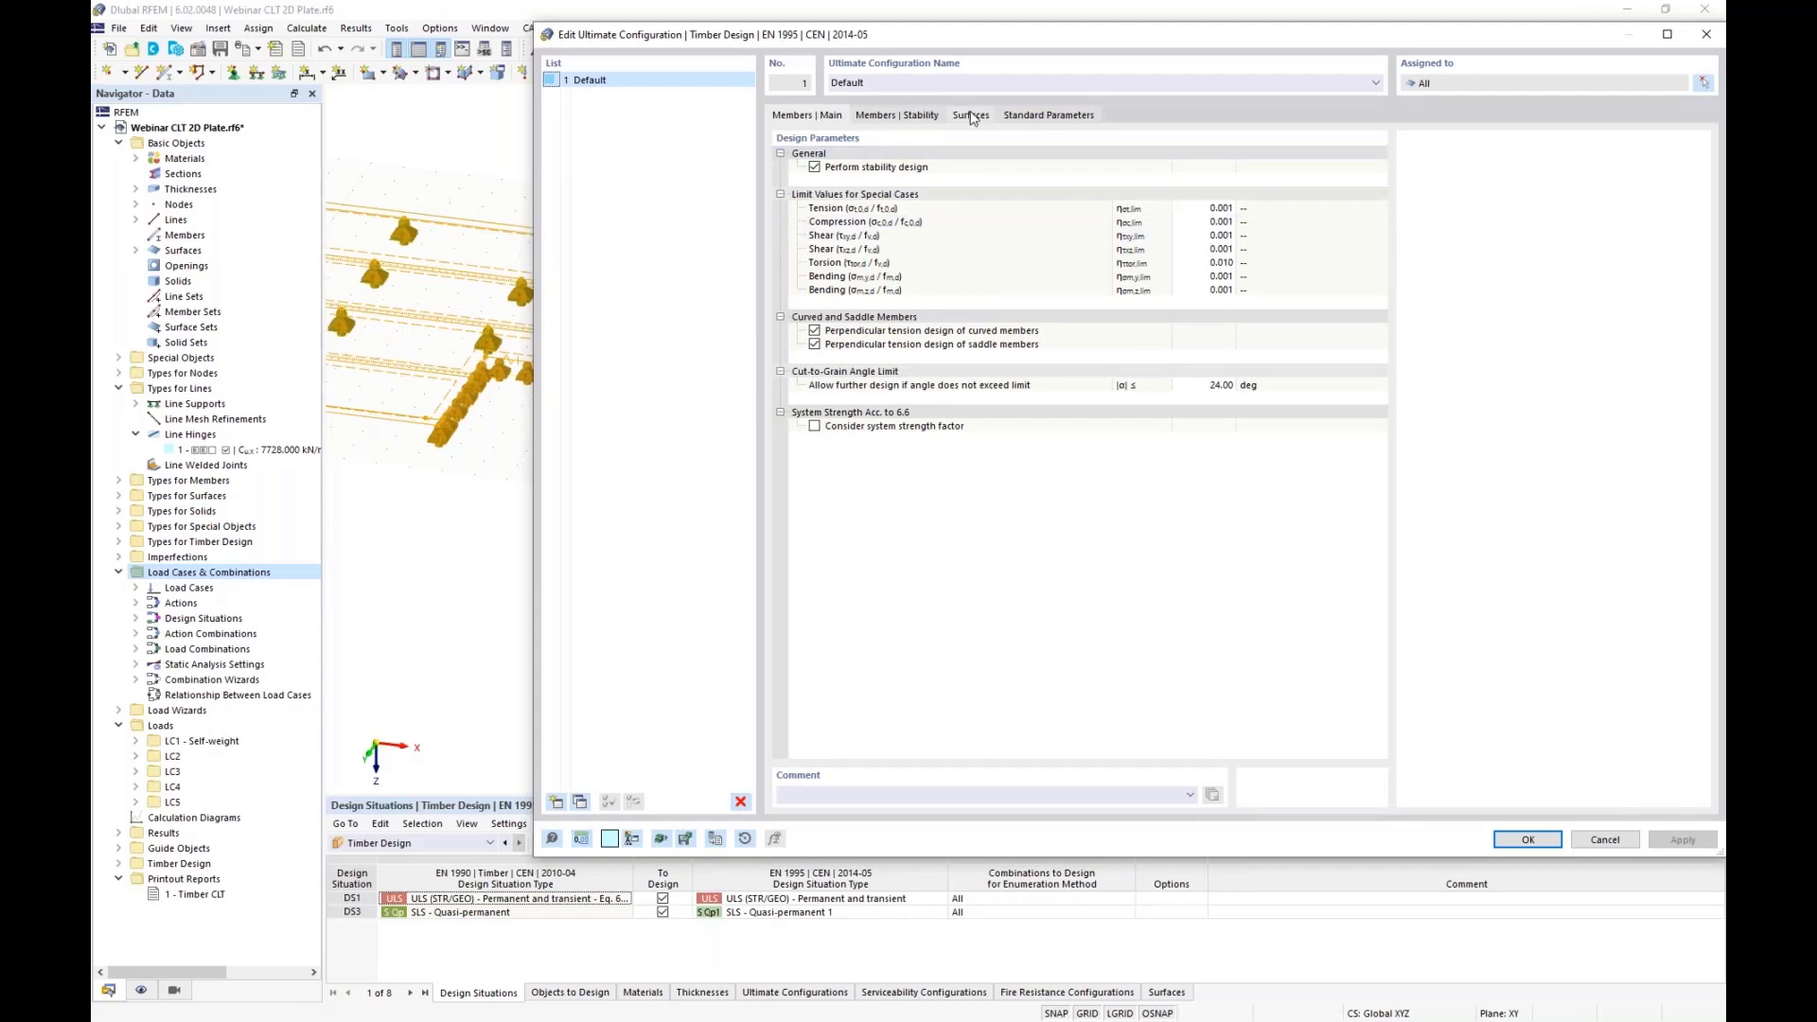
left_click(961, 115)
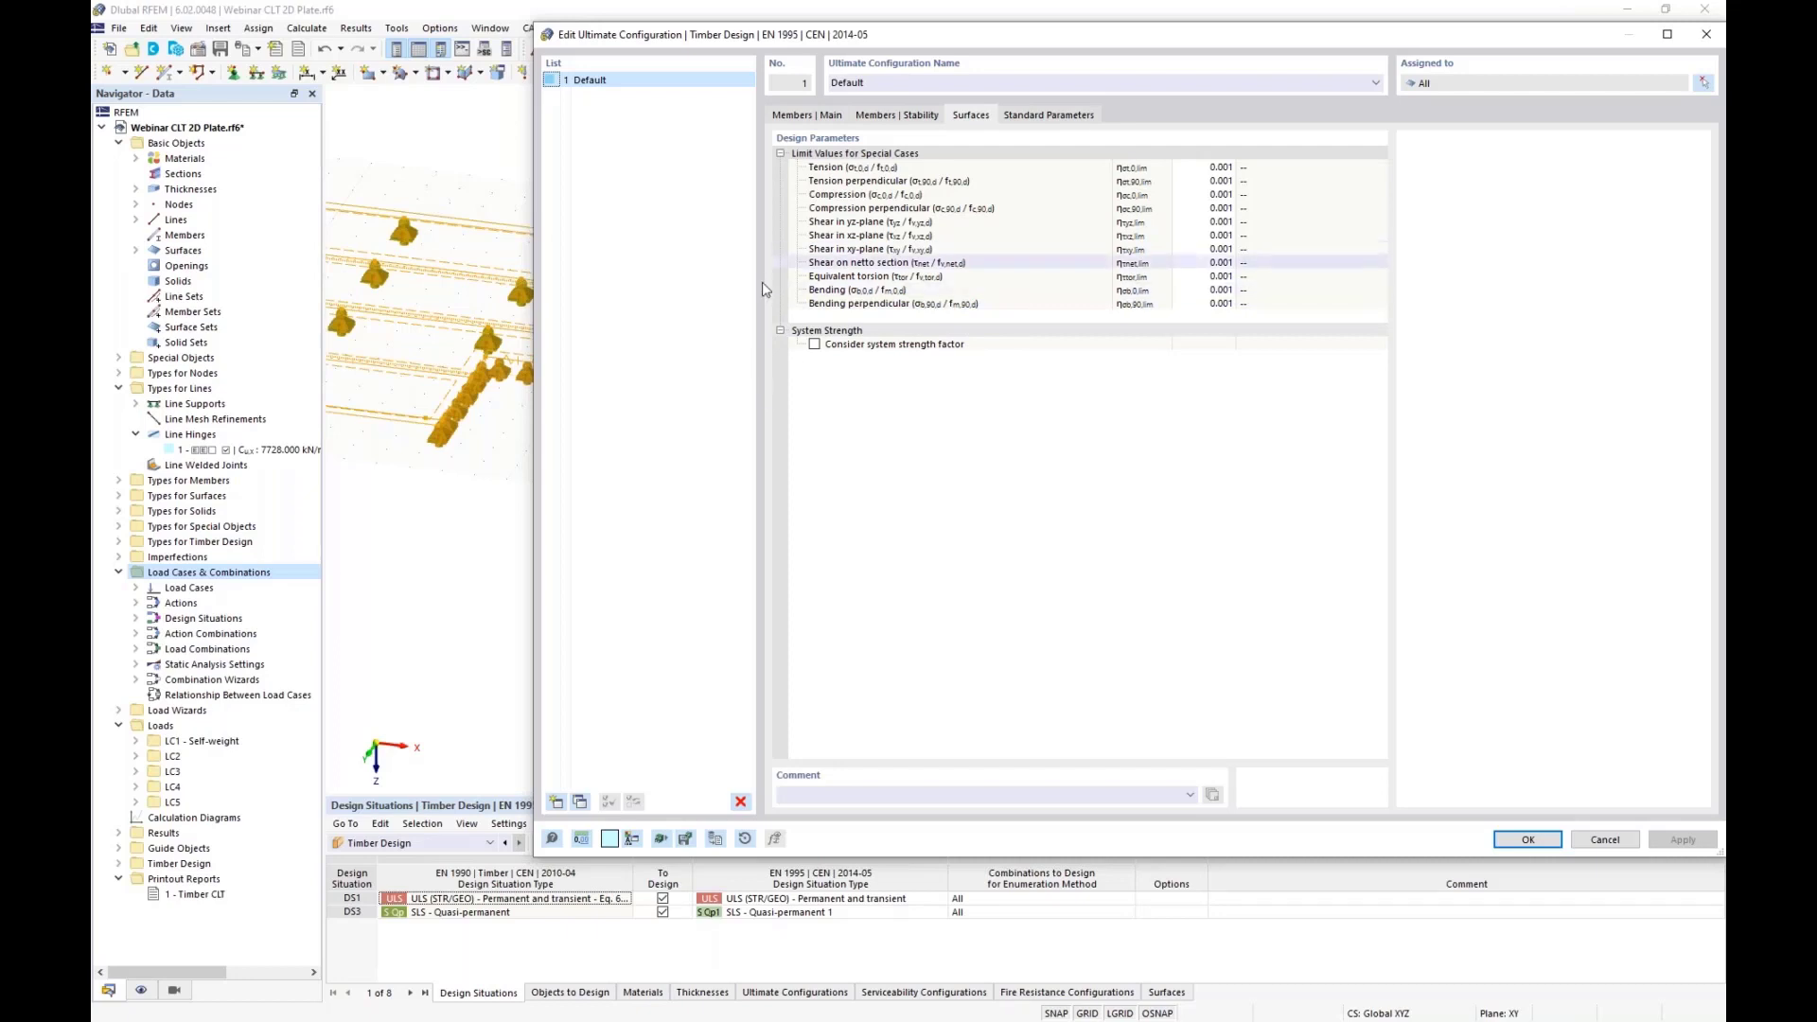
left_click(814, 344)
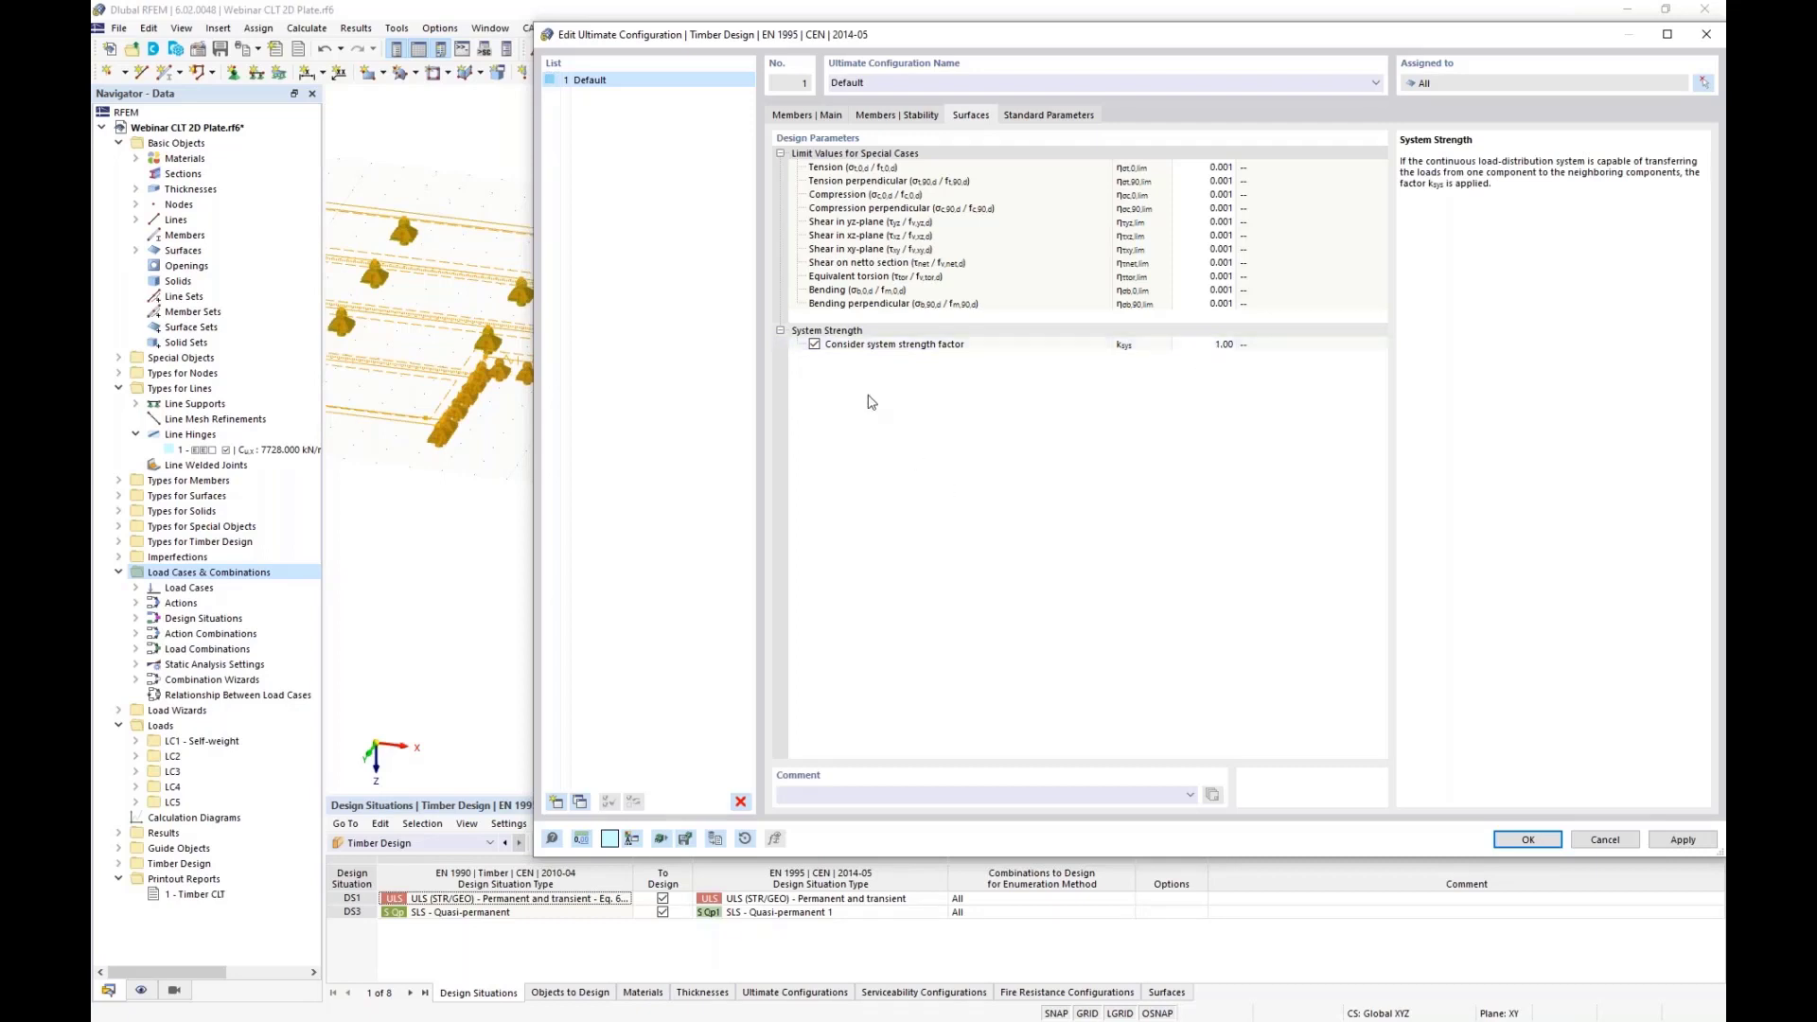
left_click(815, 345)
left_click(1051, 114)
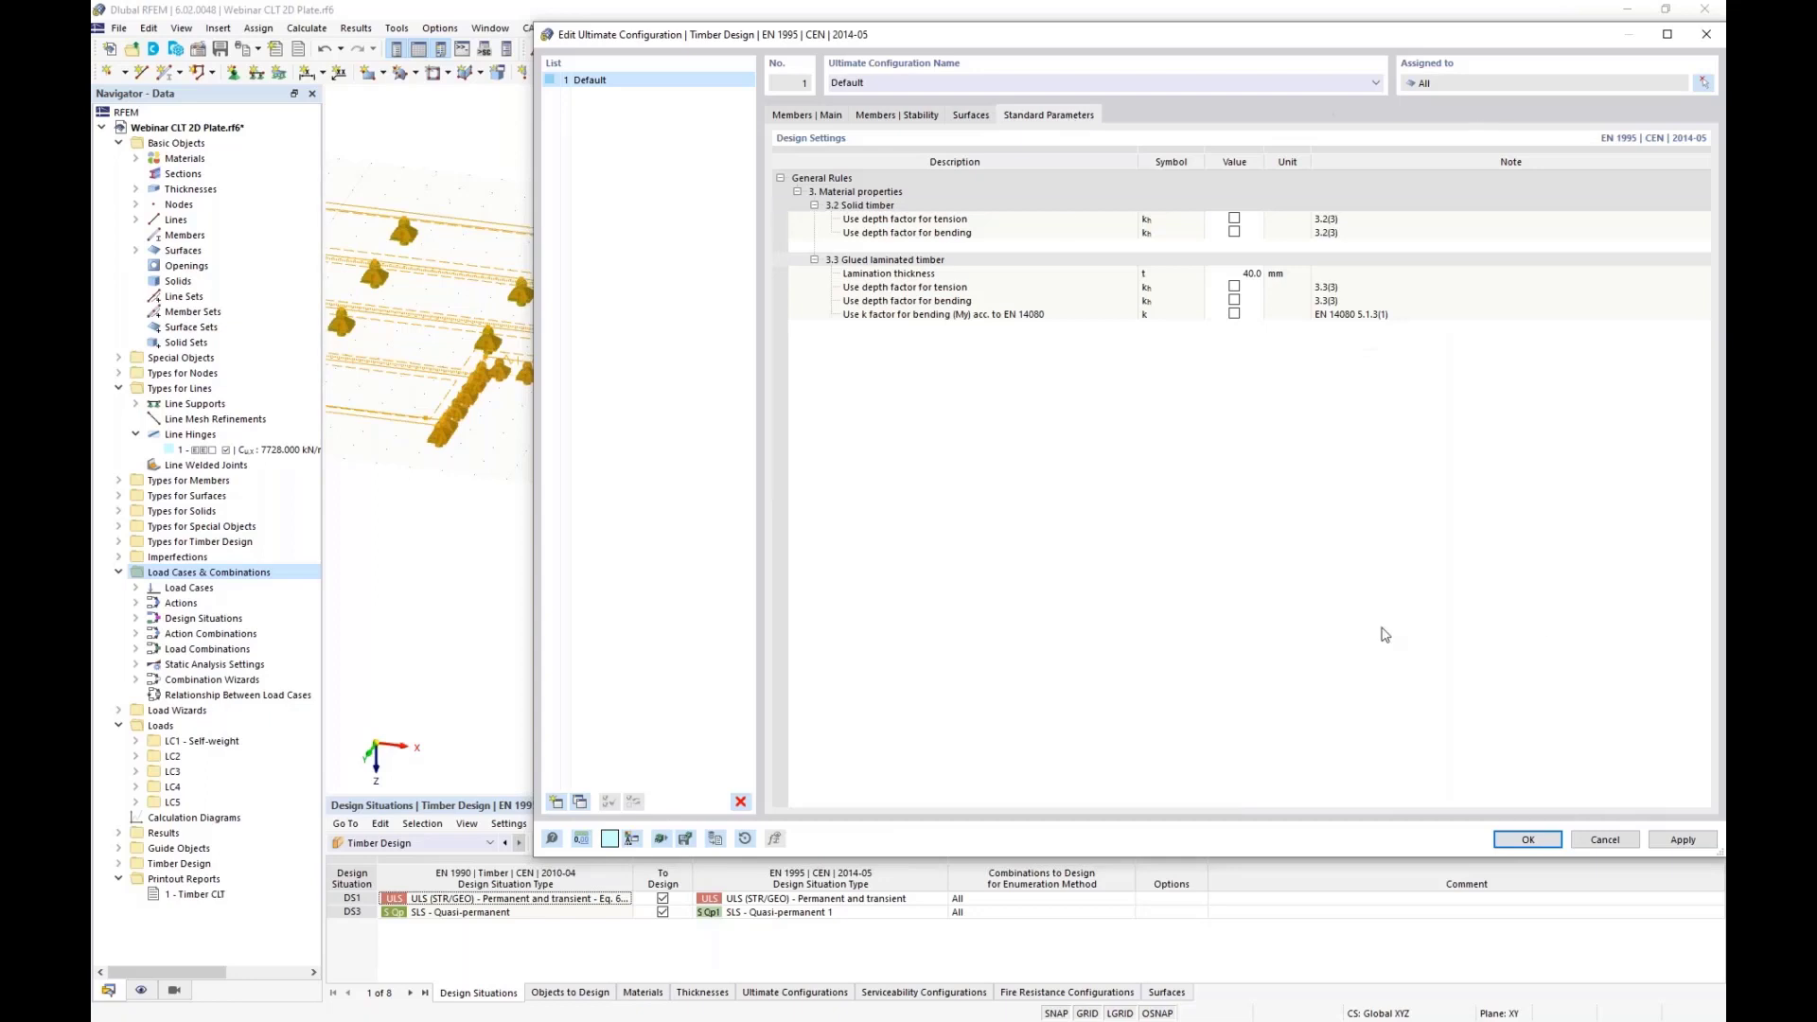
left_click(1527, 841)
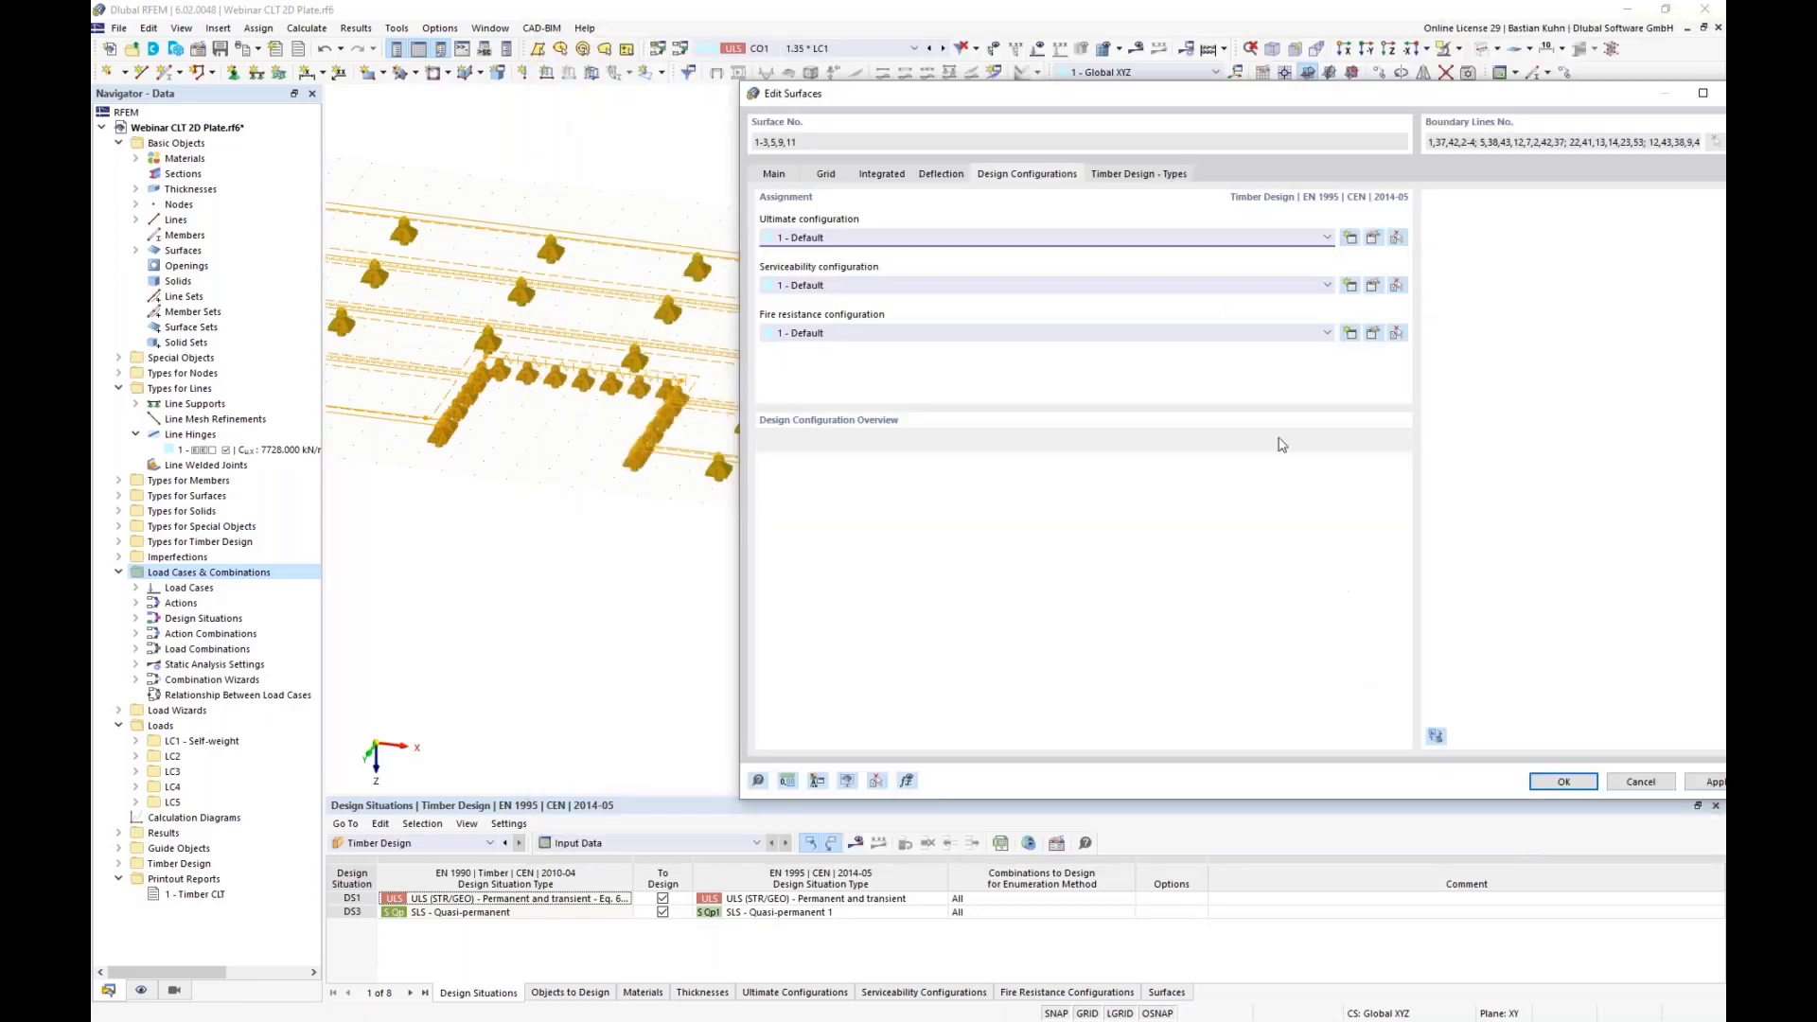
Examine the deflection limits for double-supported and cantilever surfaces in the default serviceability configuration
left_click(1372, 287)
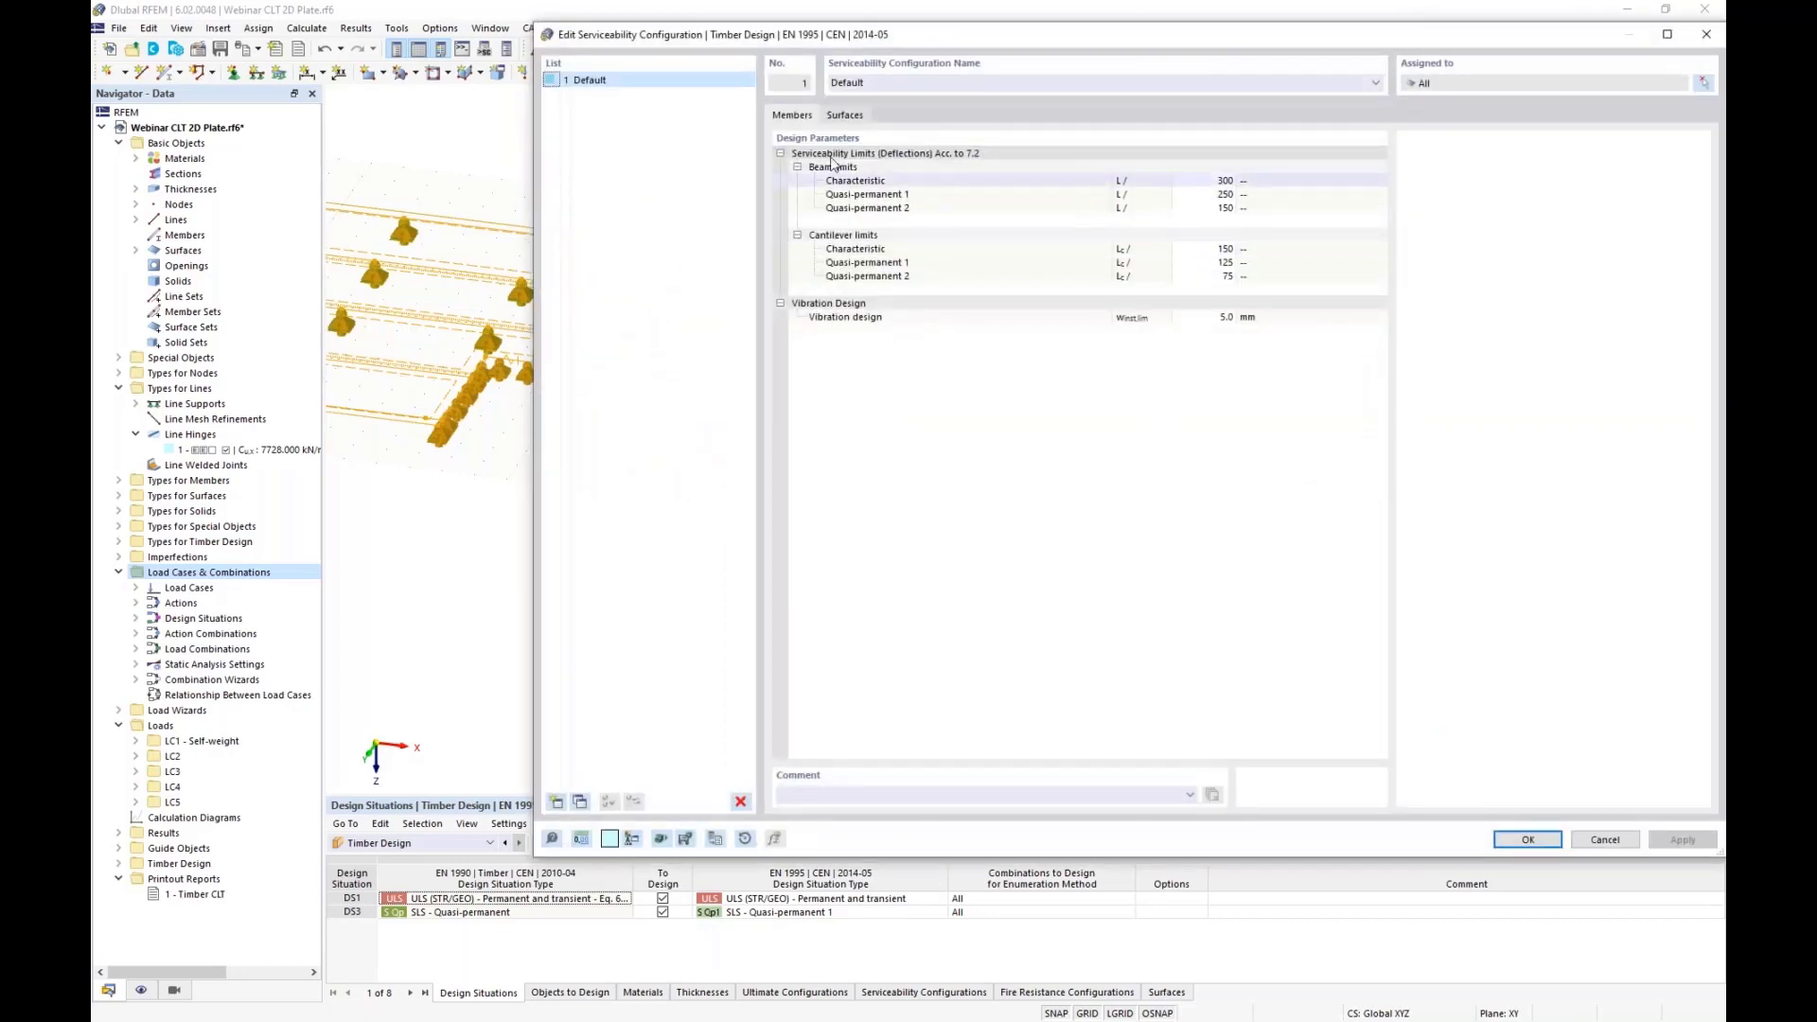
left_click(833, 117)
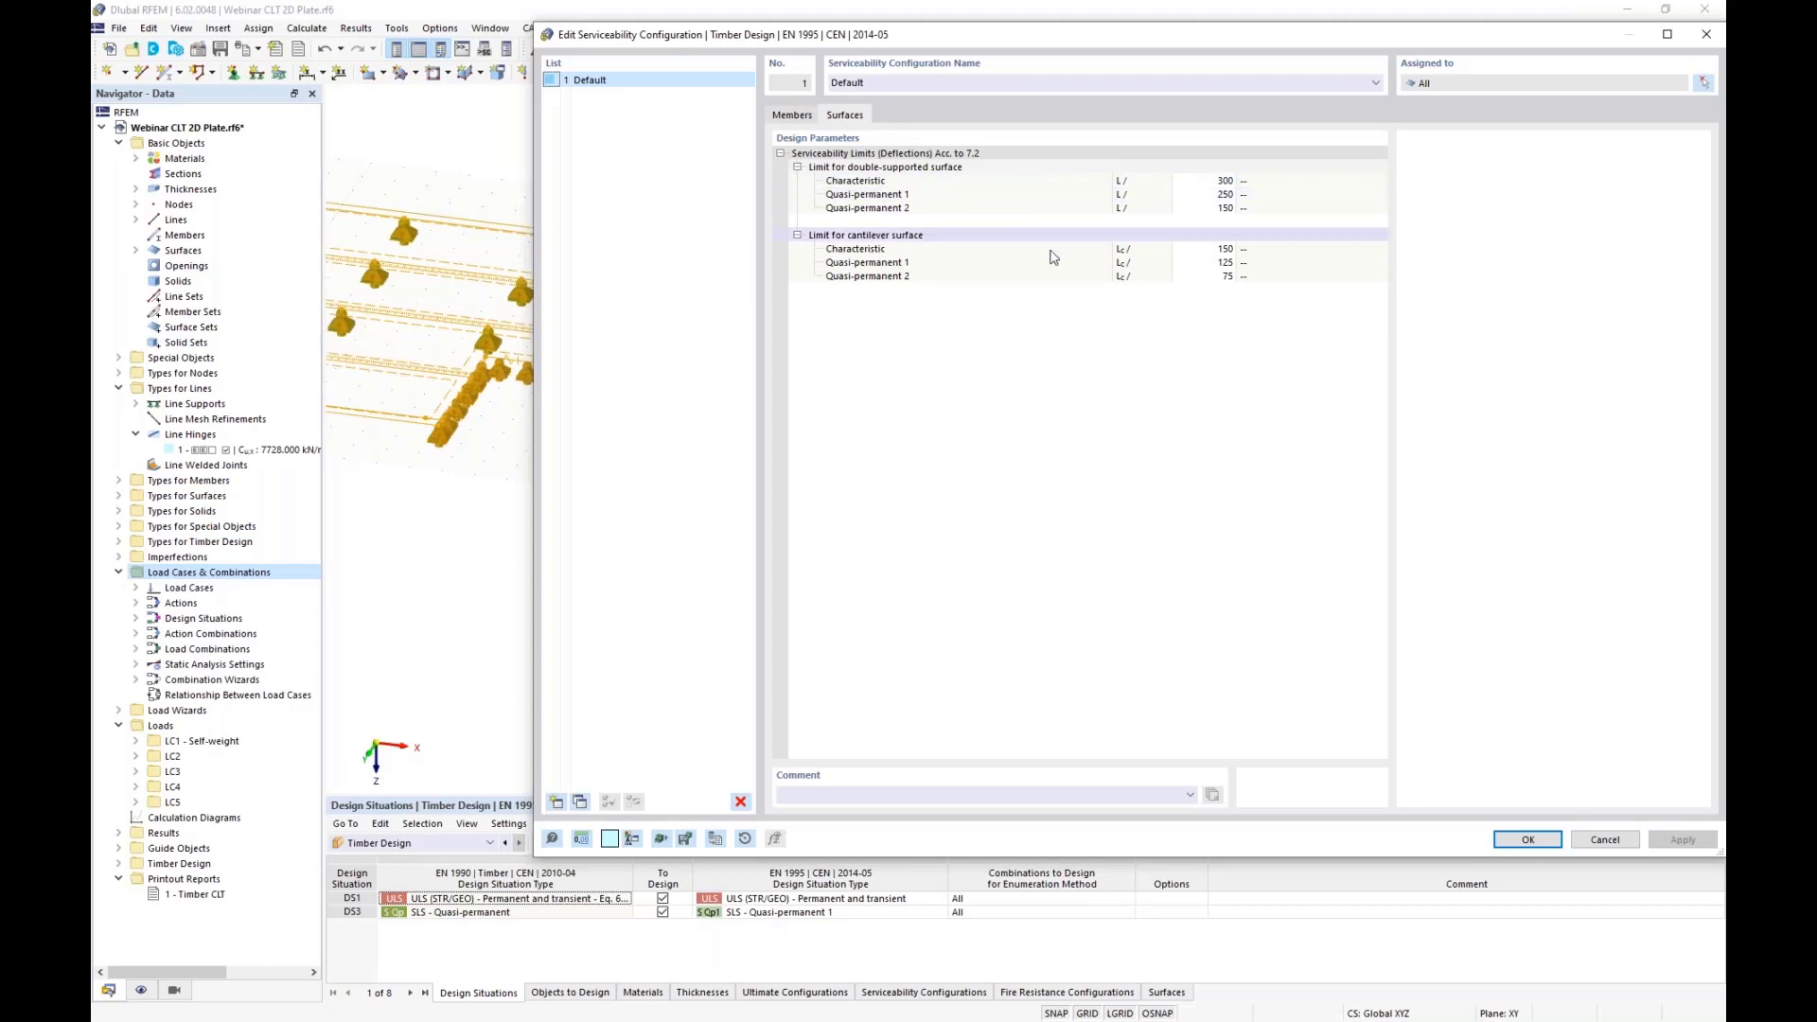
left_click(1525, 841)
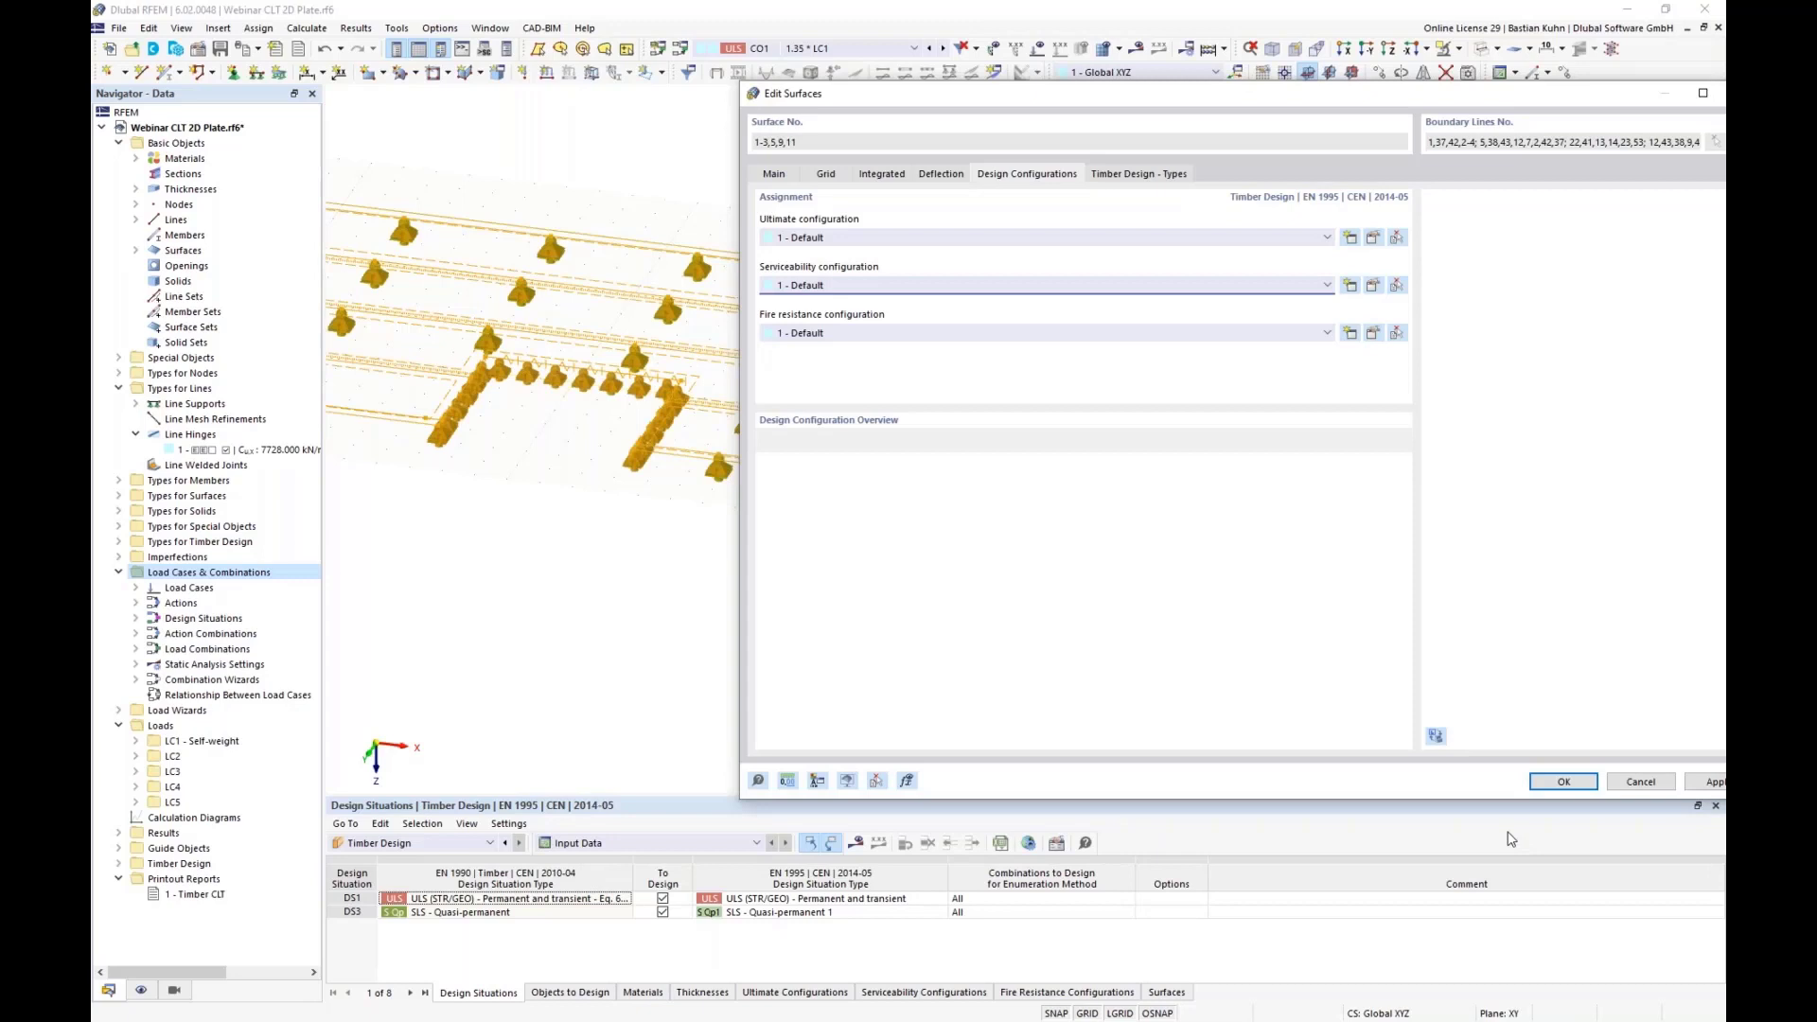
Set the default fire resistance configuration for surfaces to 30 min, without bottom exposure and with initial fire protection from the top
left_click(1374, 334)
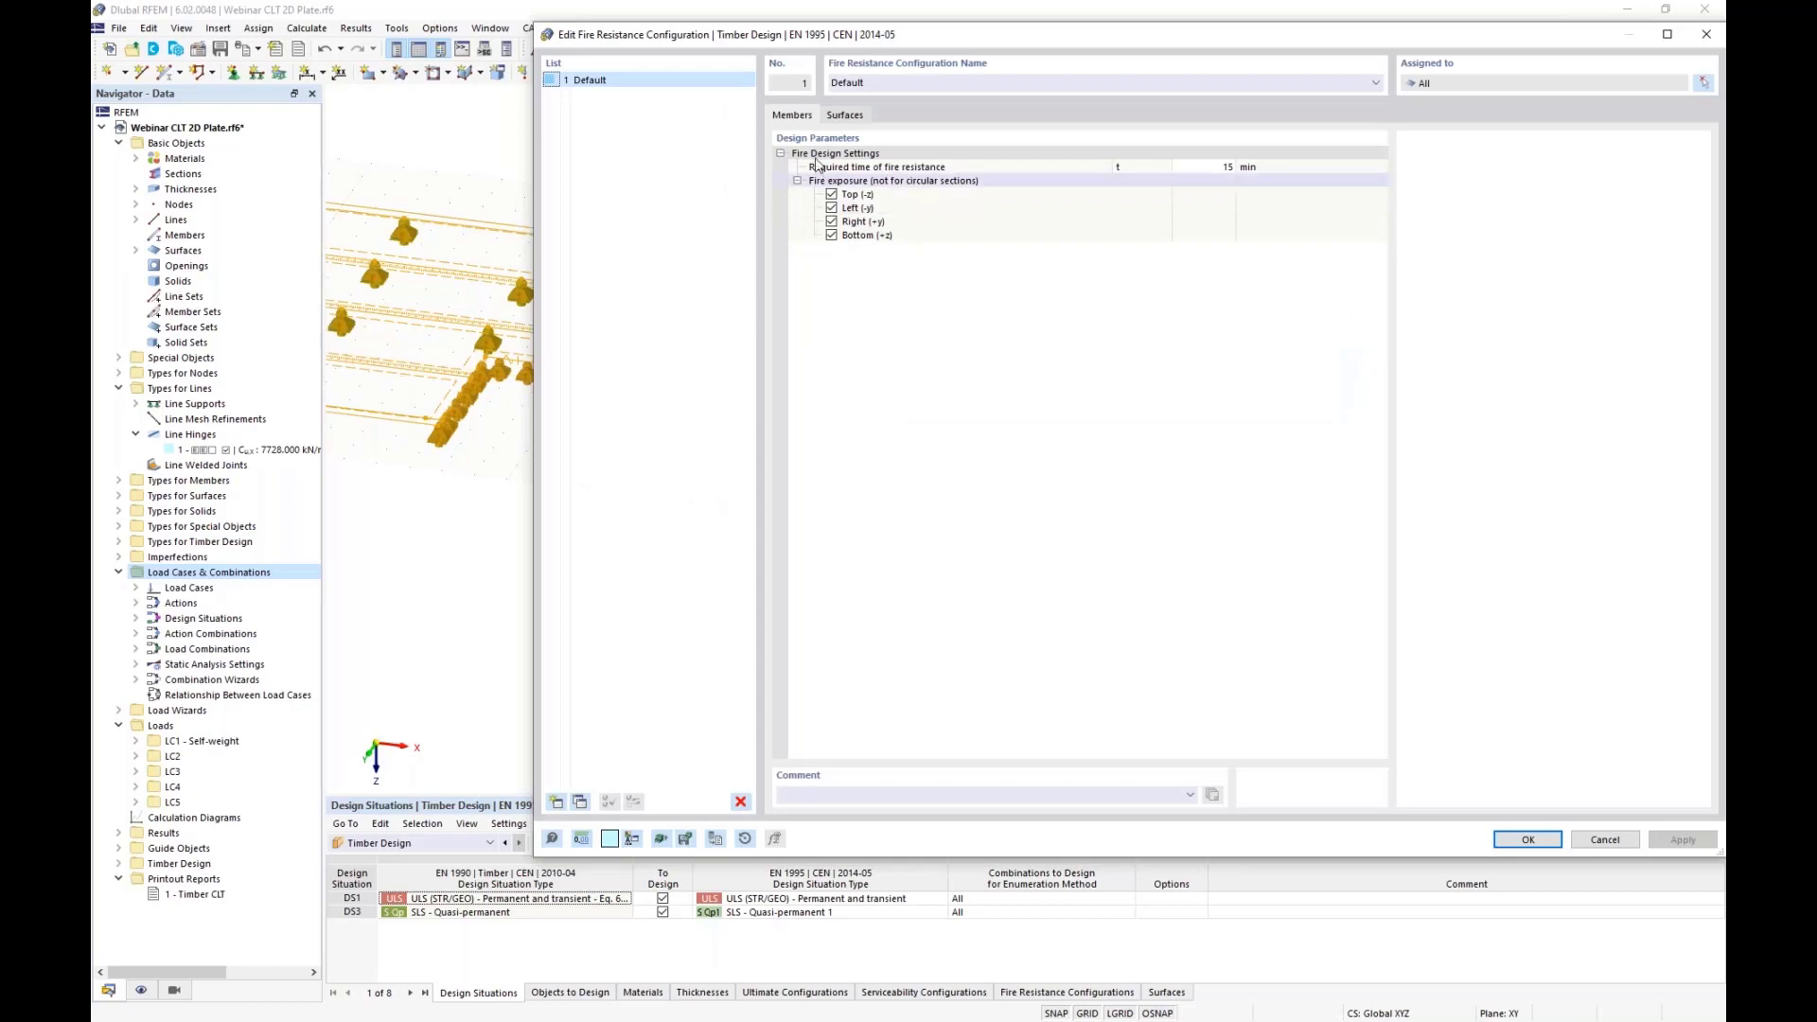
left_click(844, 115)
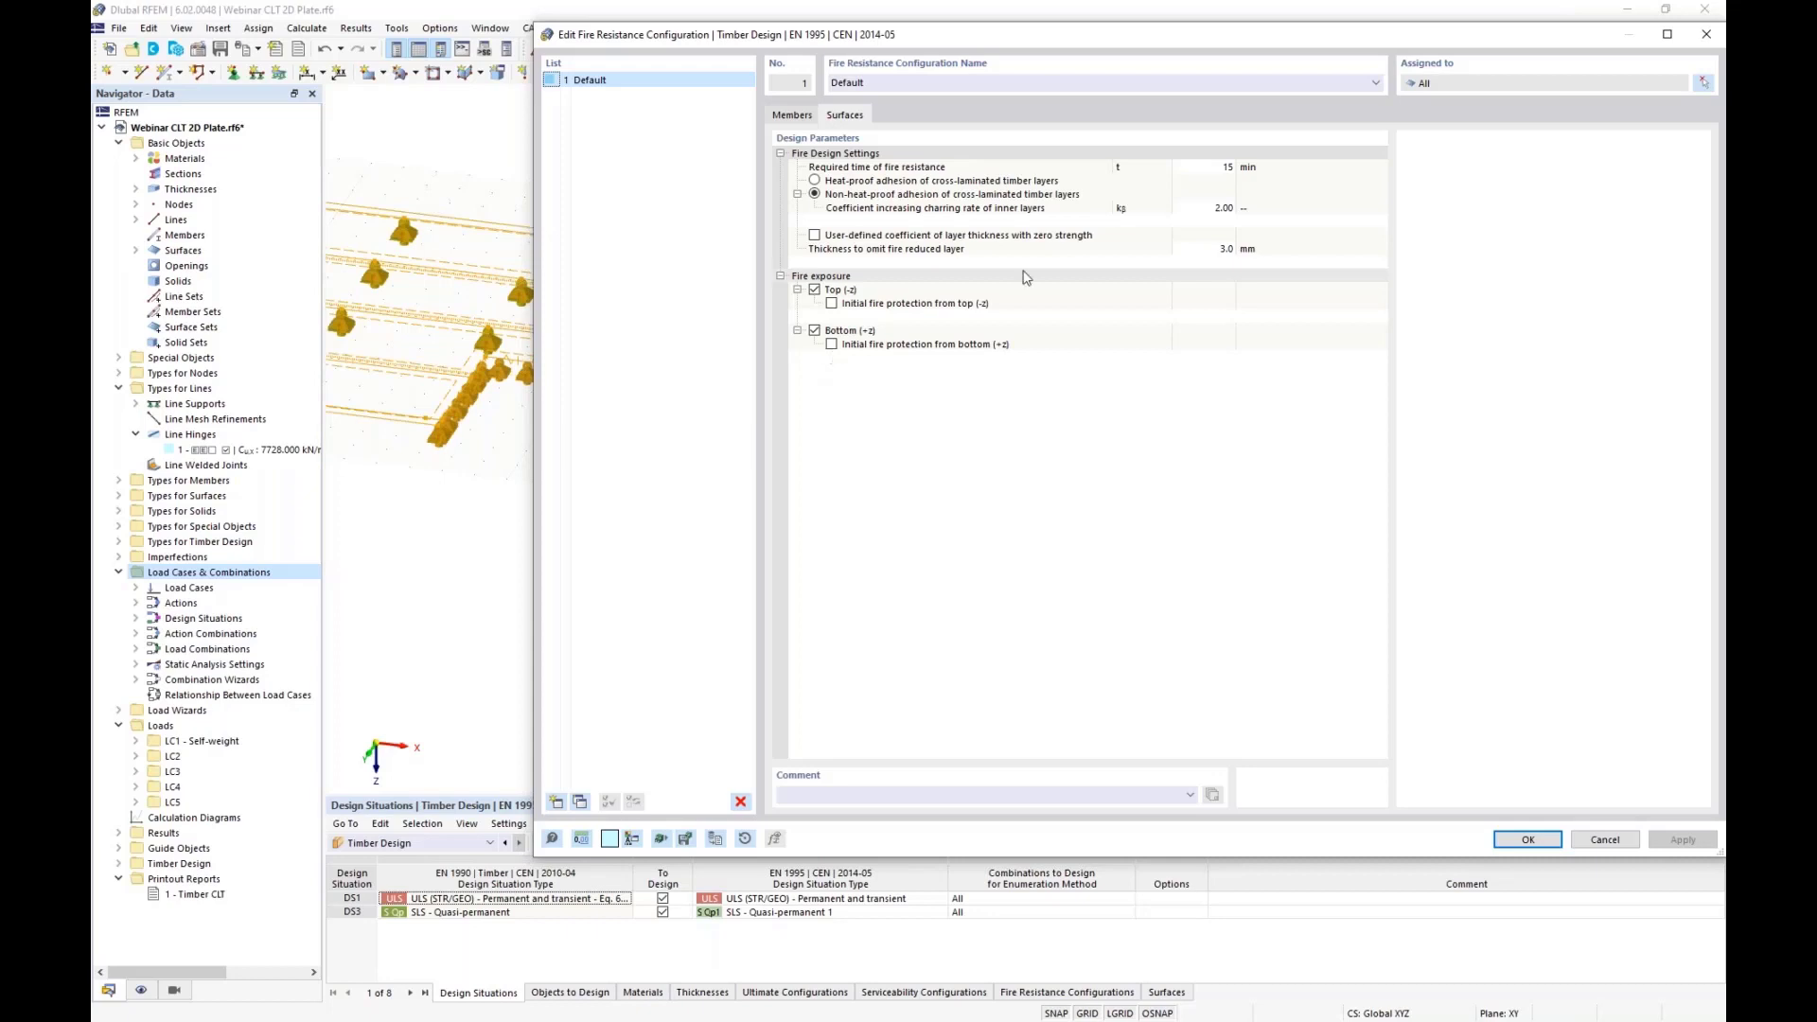
left_click(1194, 168)
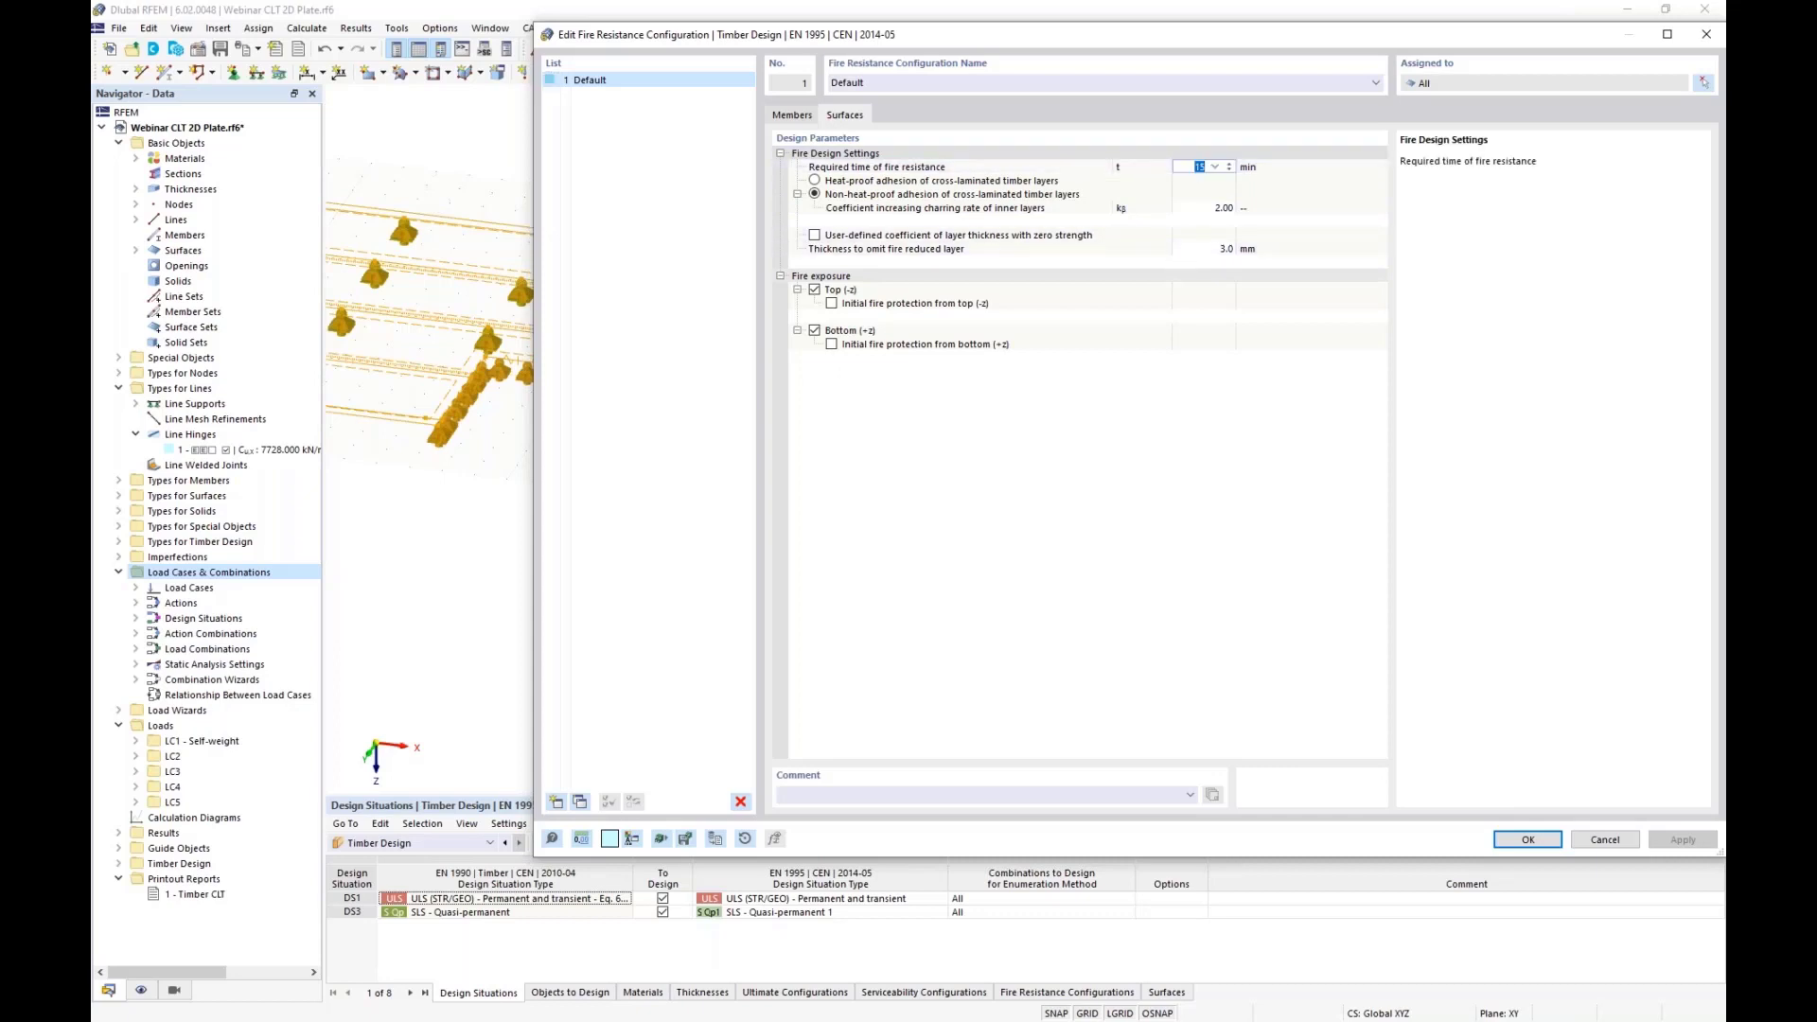
type("30")
left_click(815, 330)
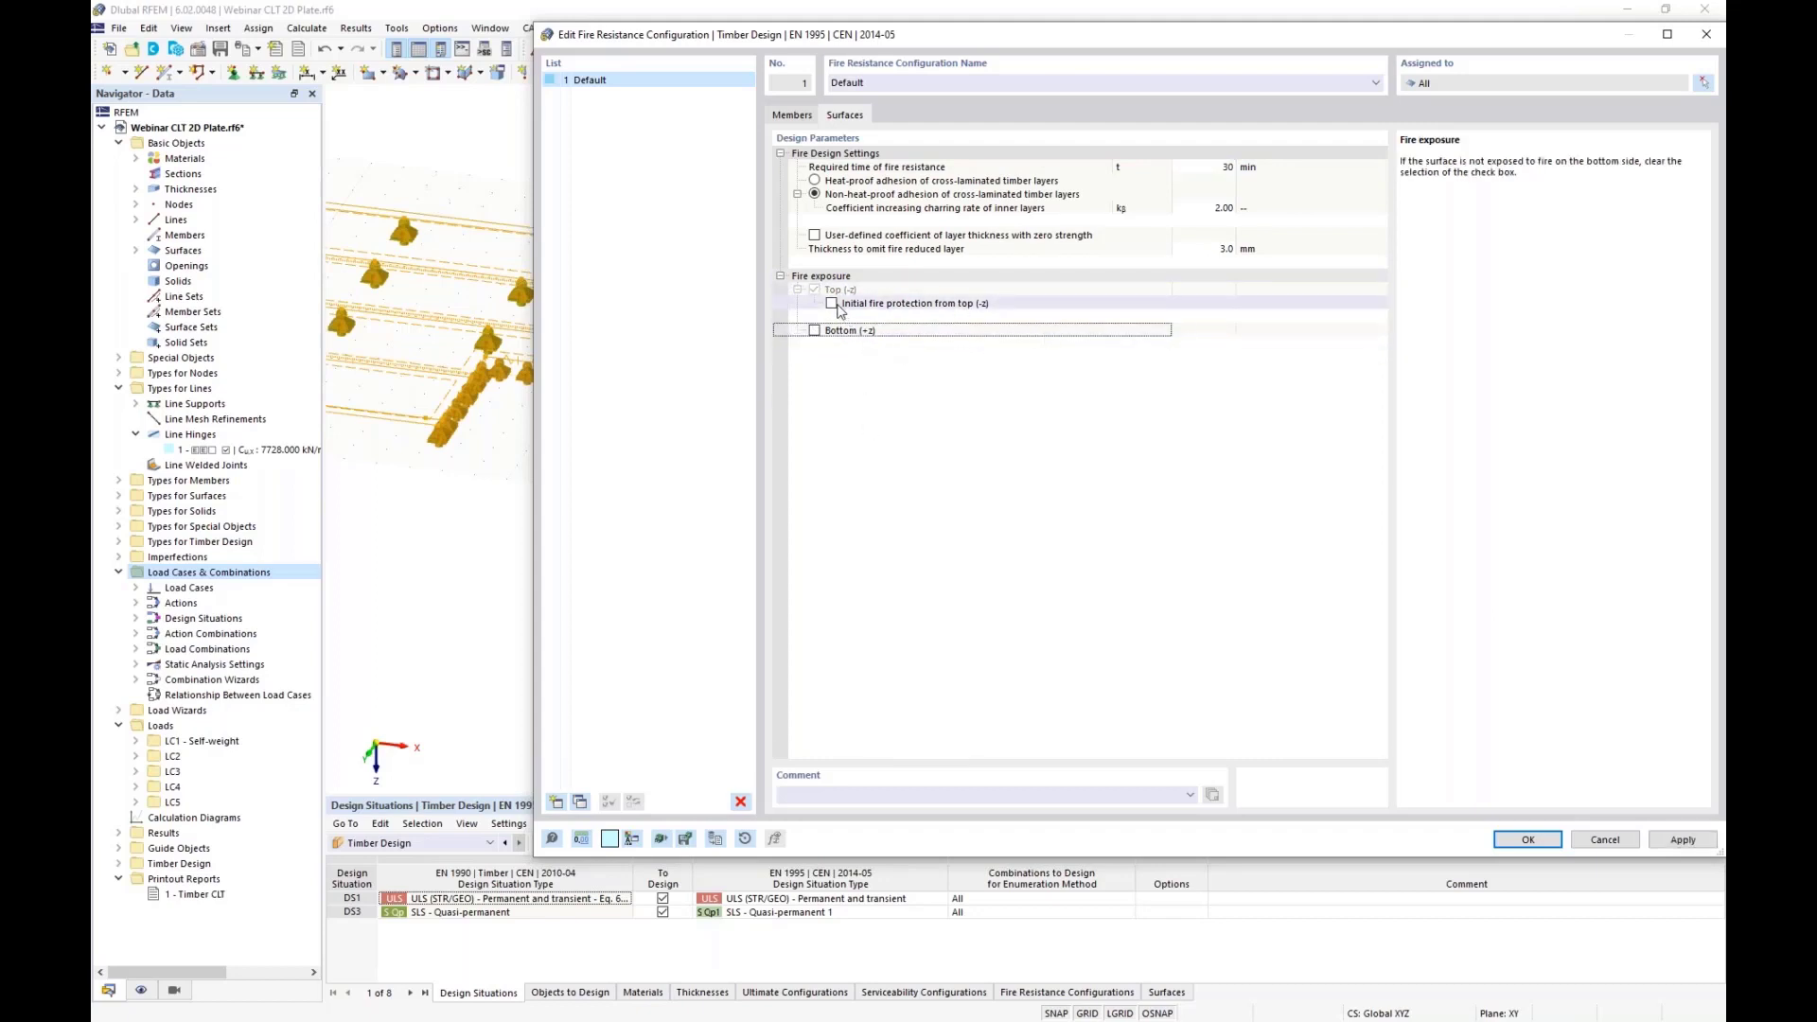
left_click(832, 303)
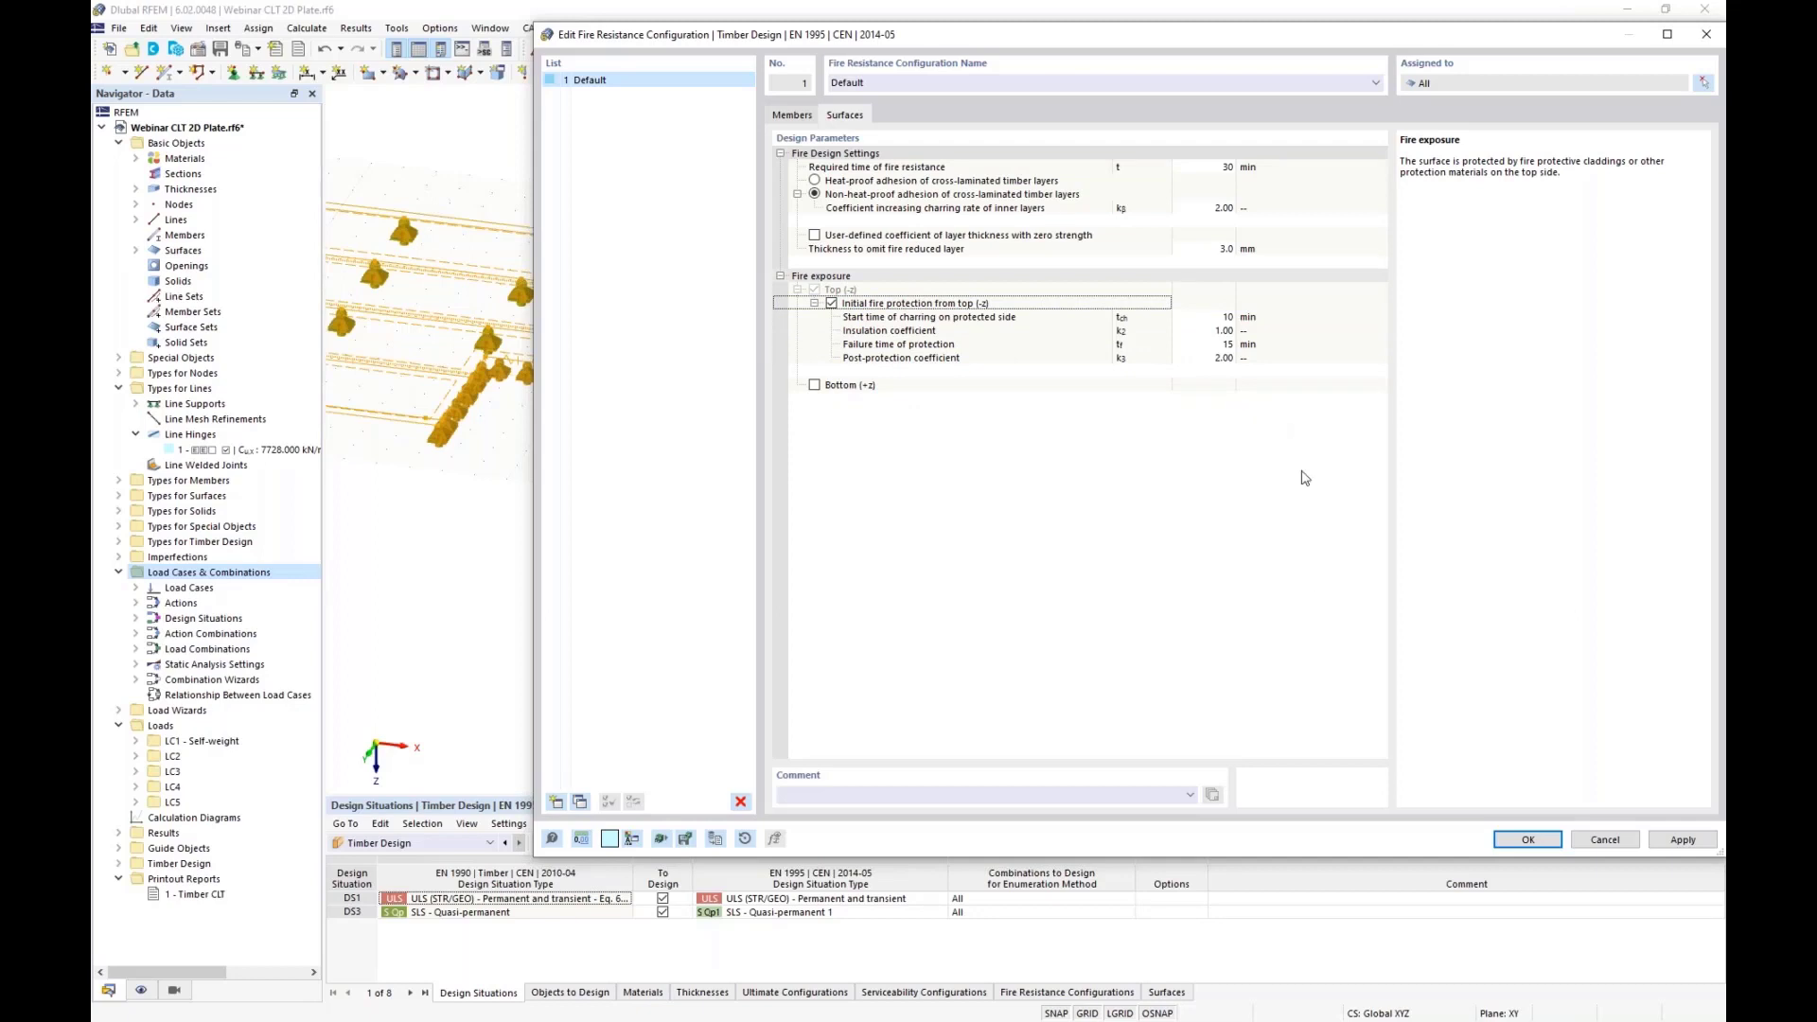
left_click(1495, 840)
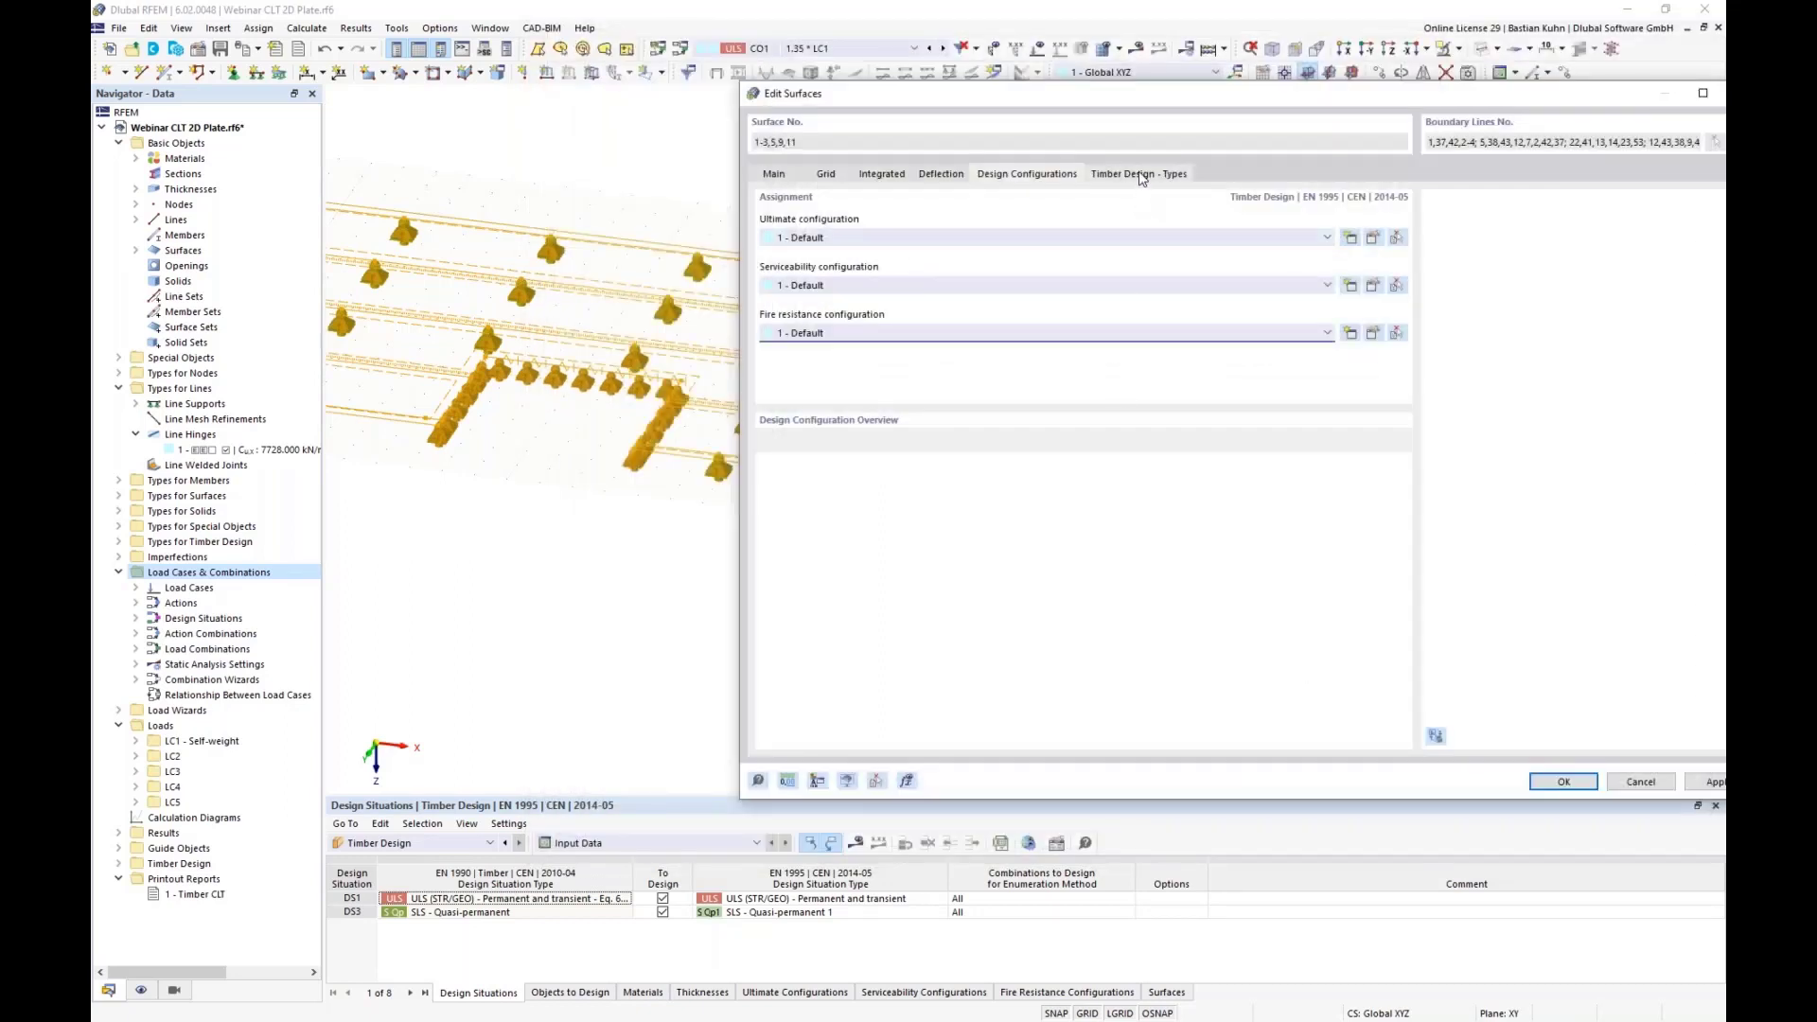
Keep Service Class 1 with the 1 - Dry setting for the surfaces and accept the surface edits
left_click(1142, 177)
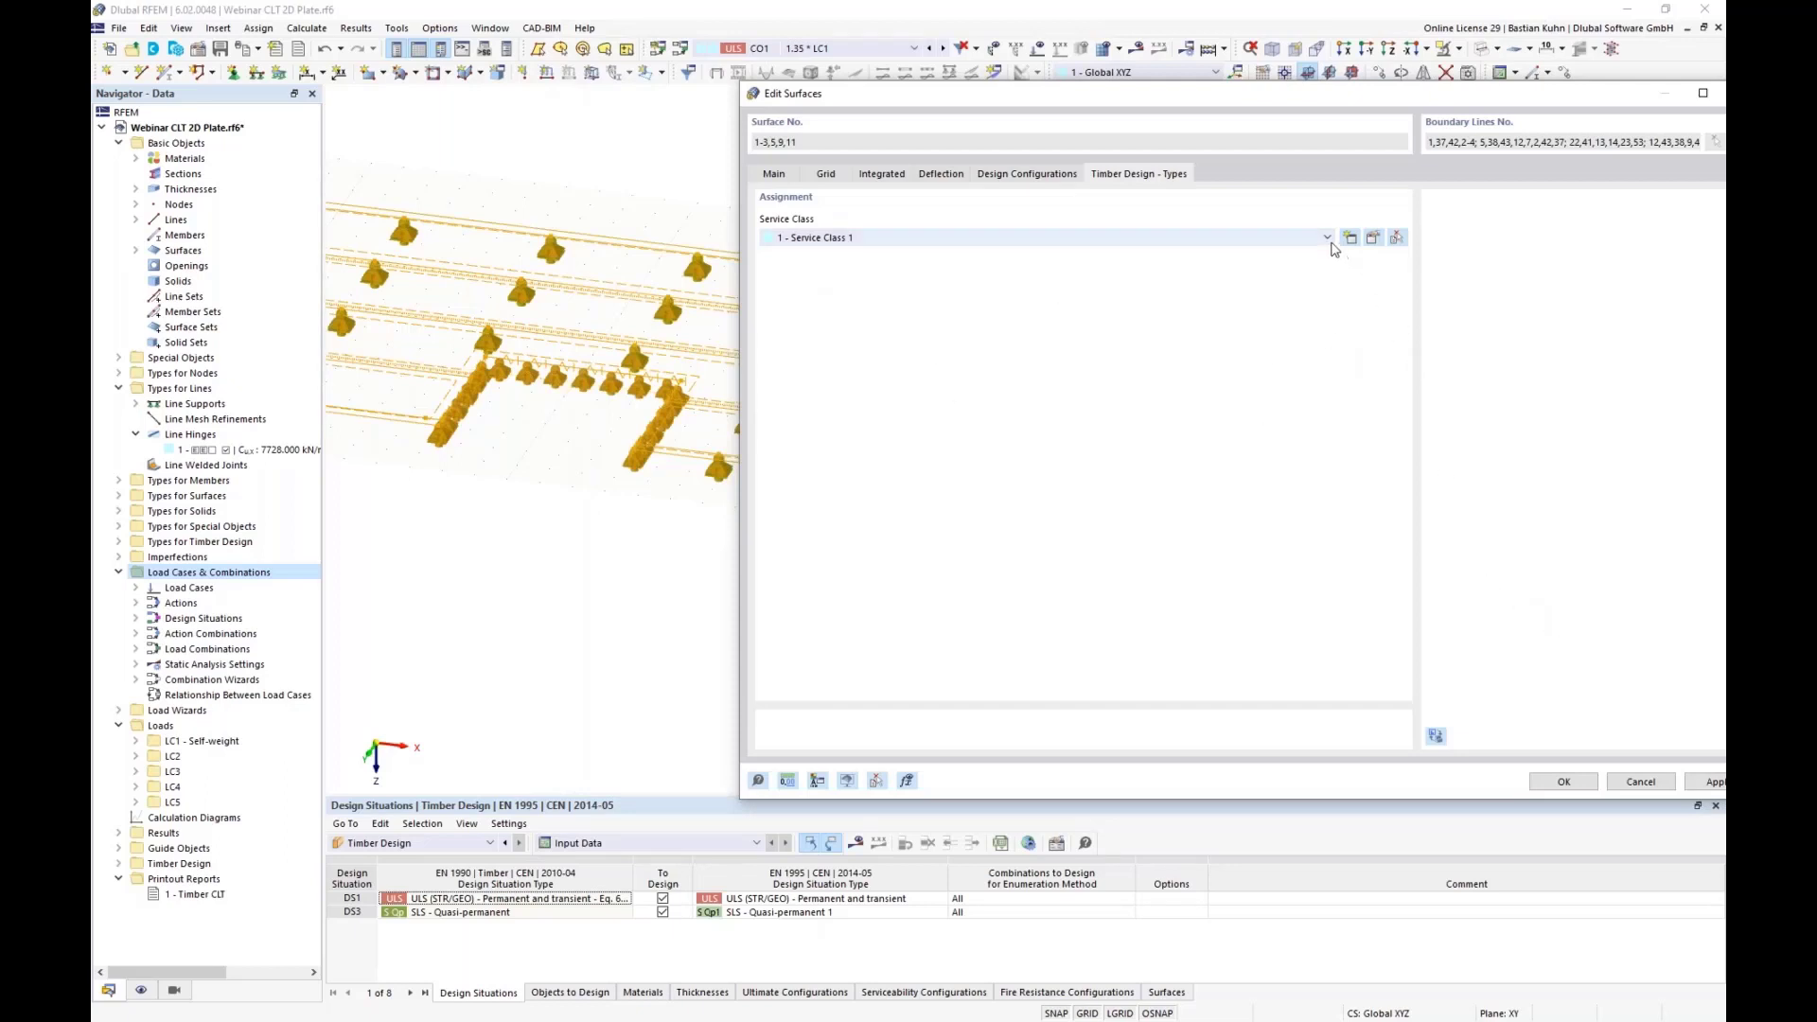
left_click(1380, 246)
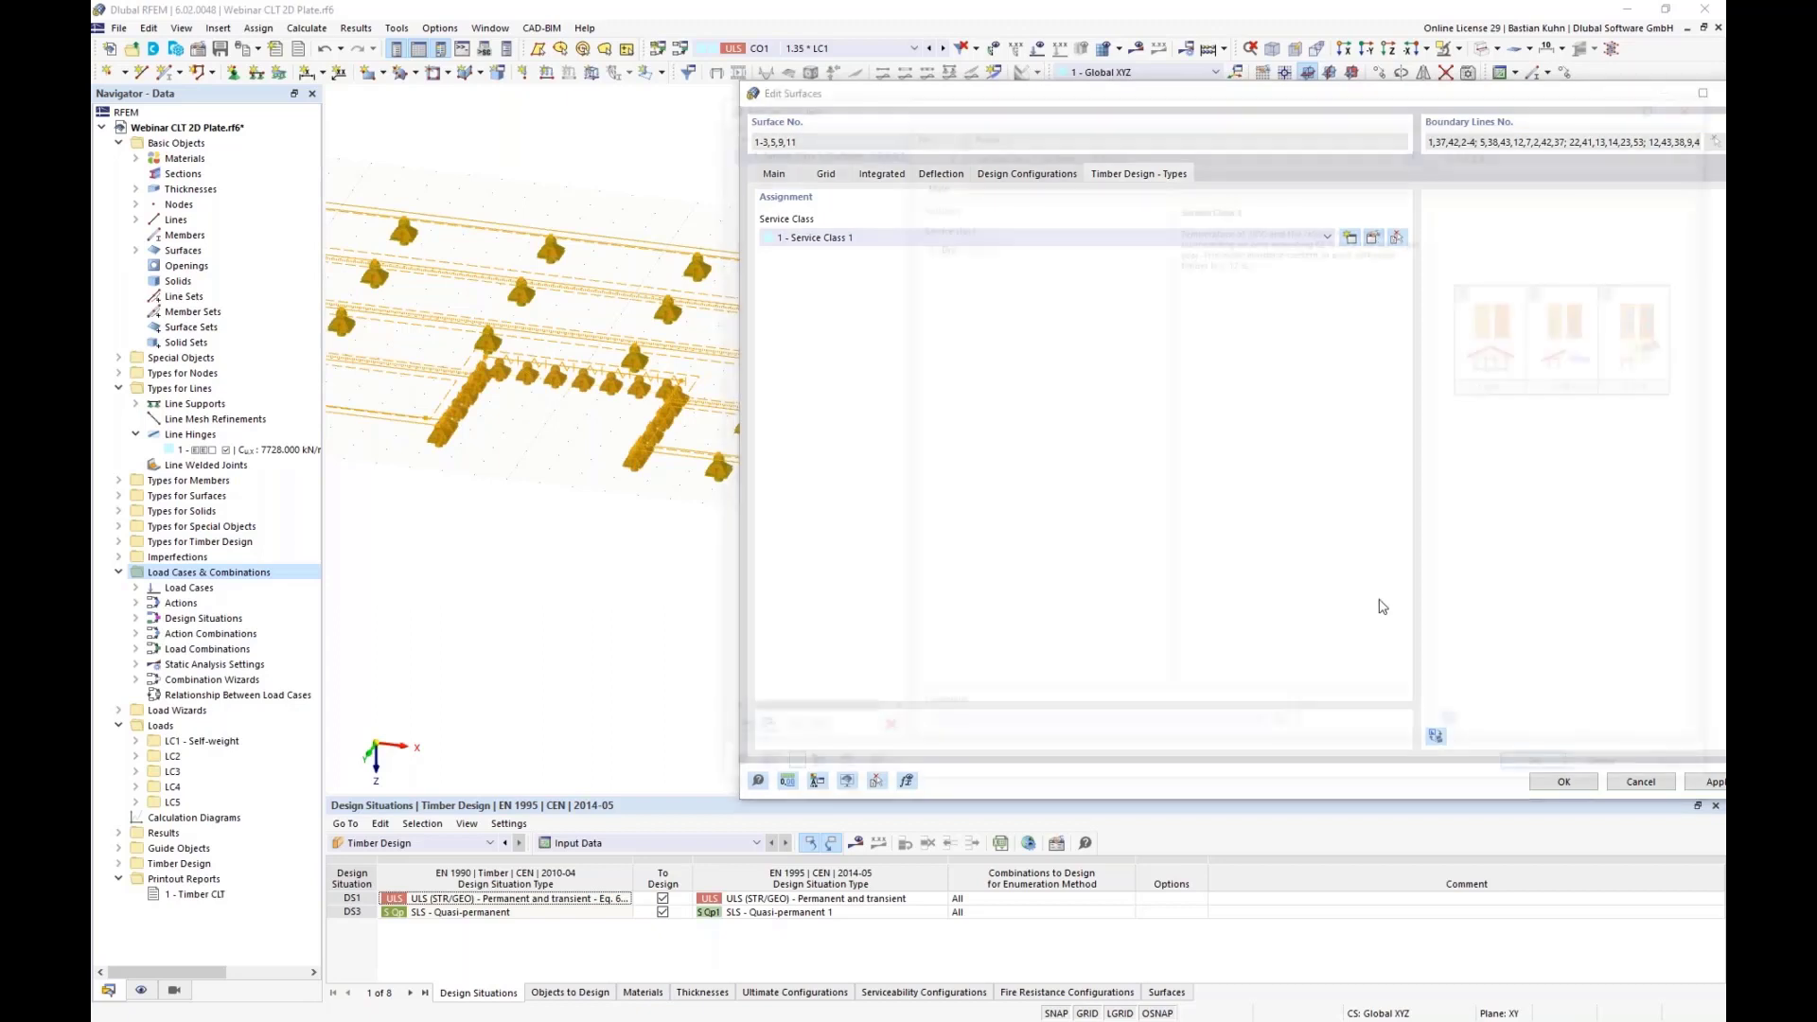
left_click(984, 245)
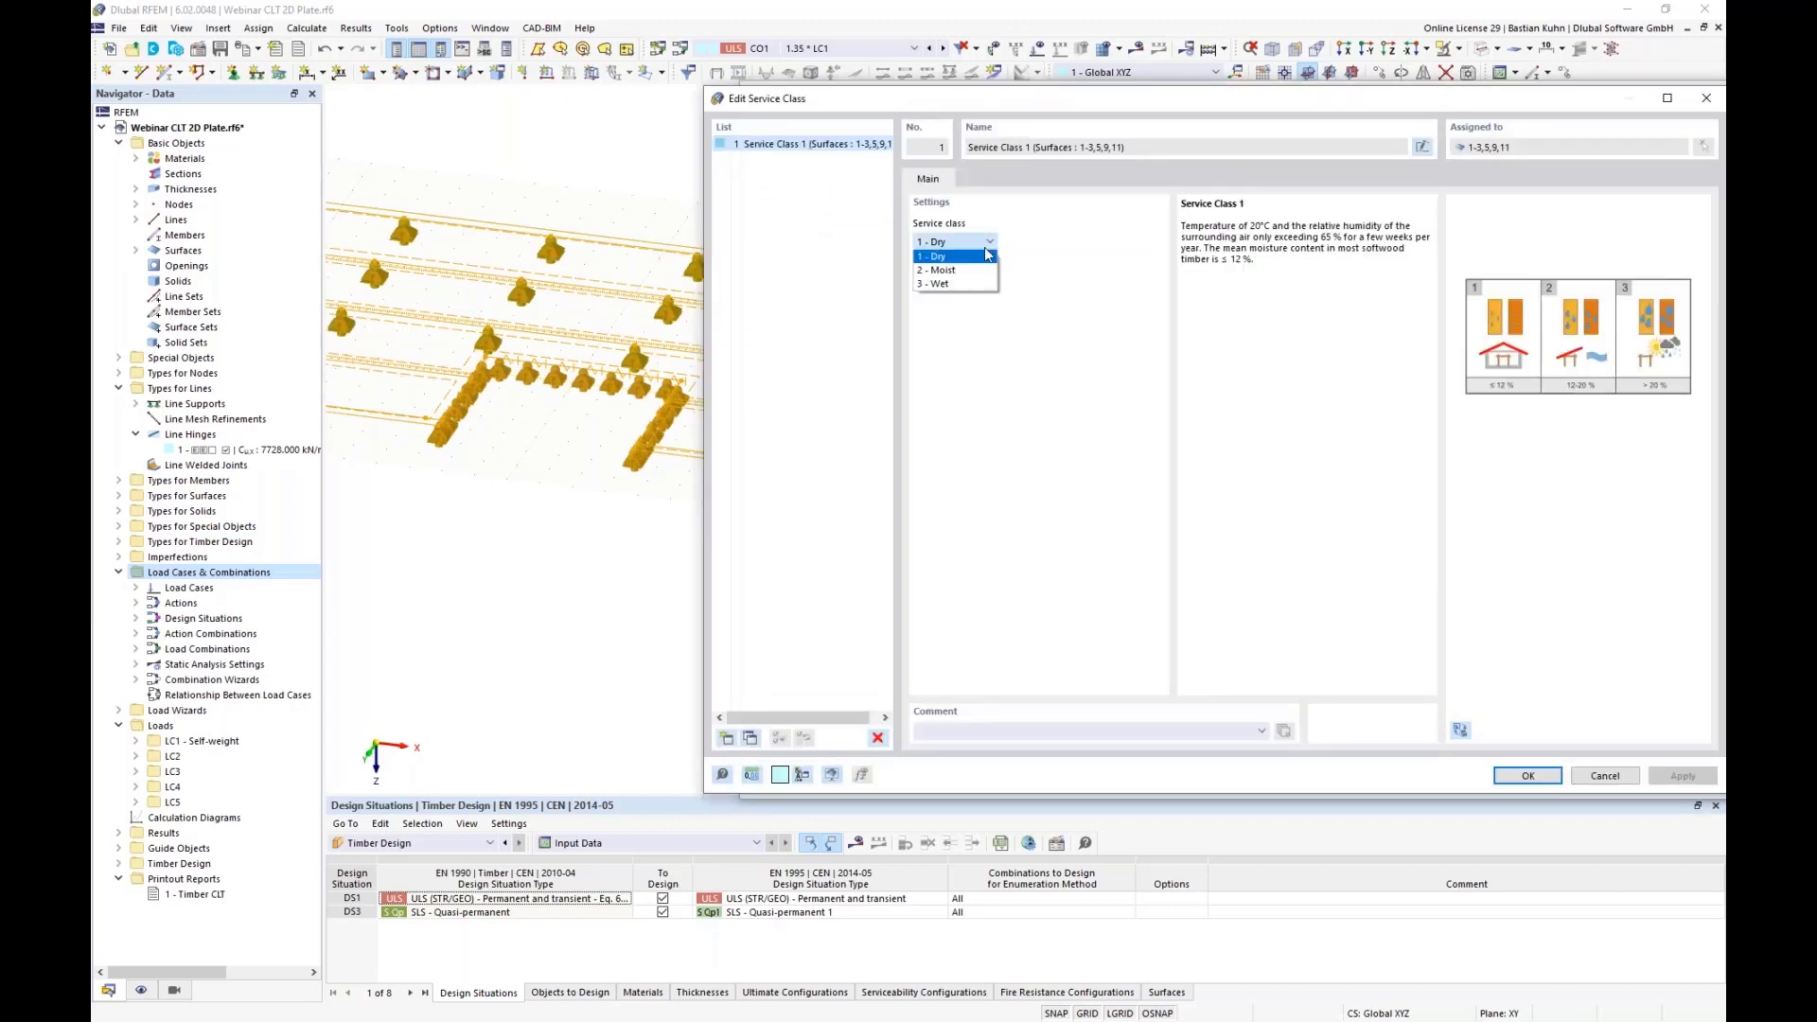
left_click(1126, 284)
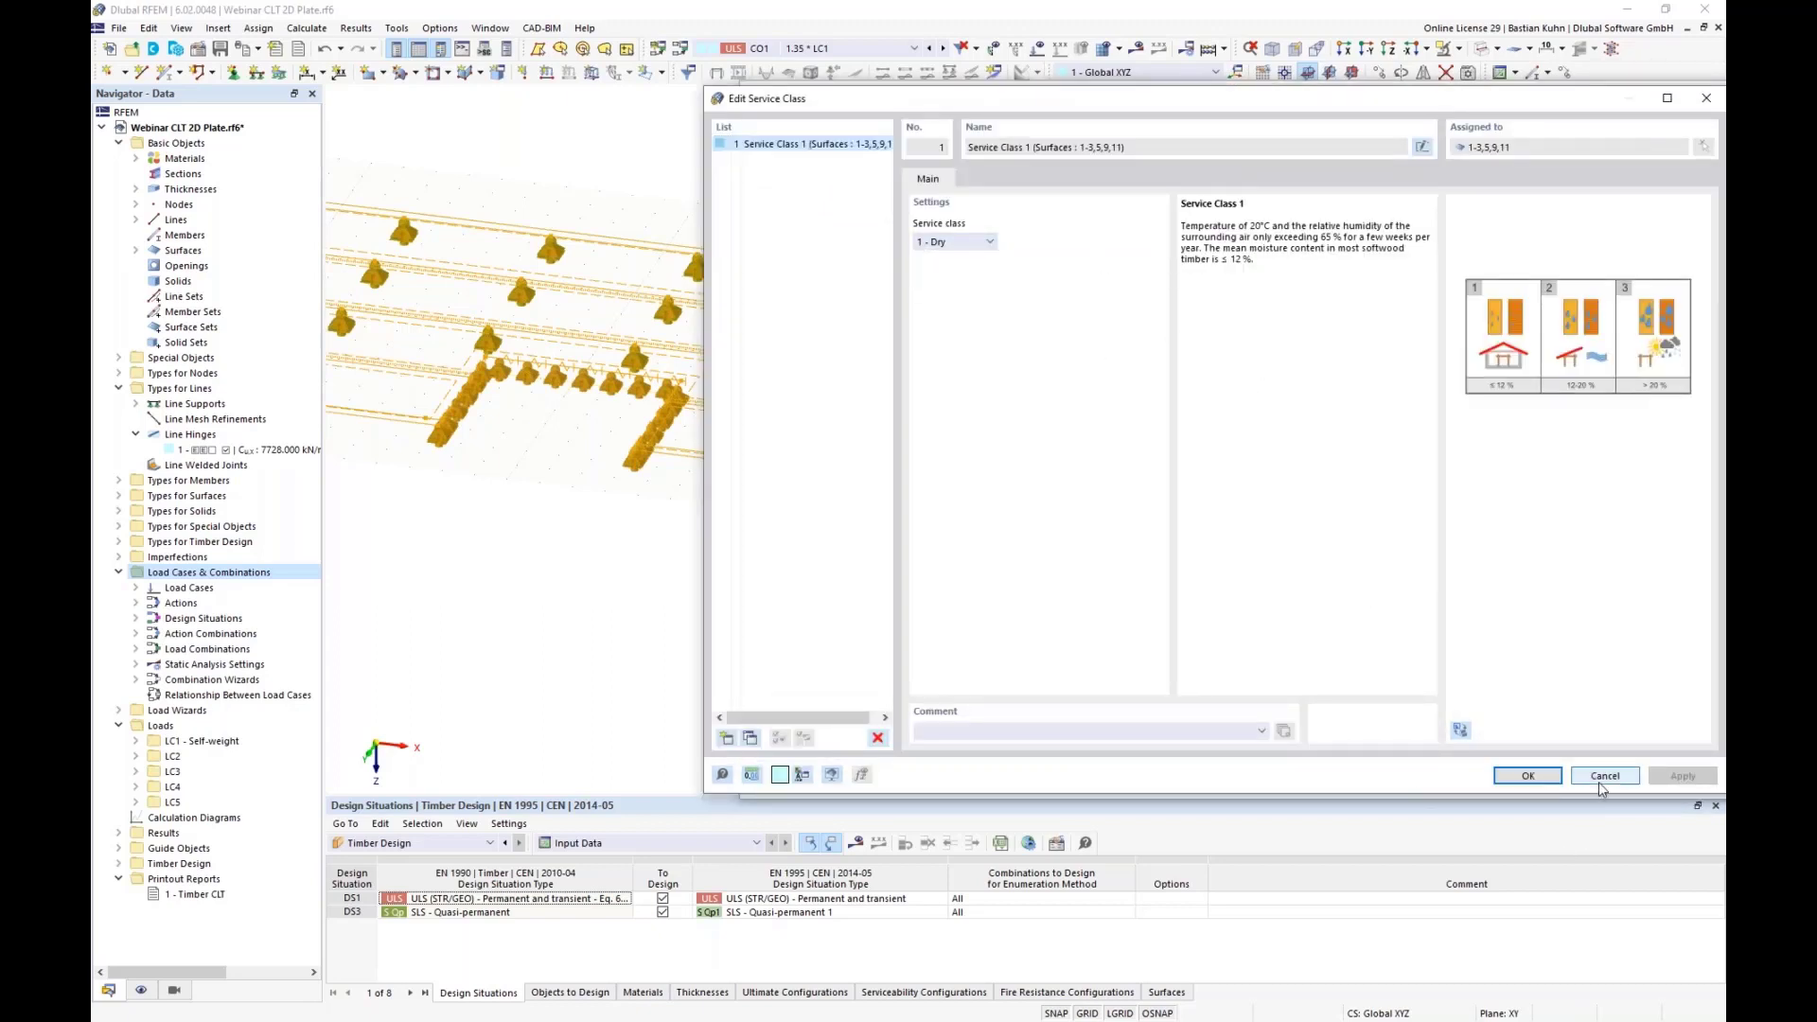
left_click(1530, 778)
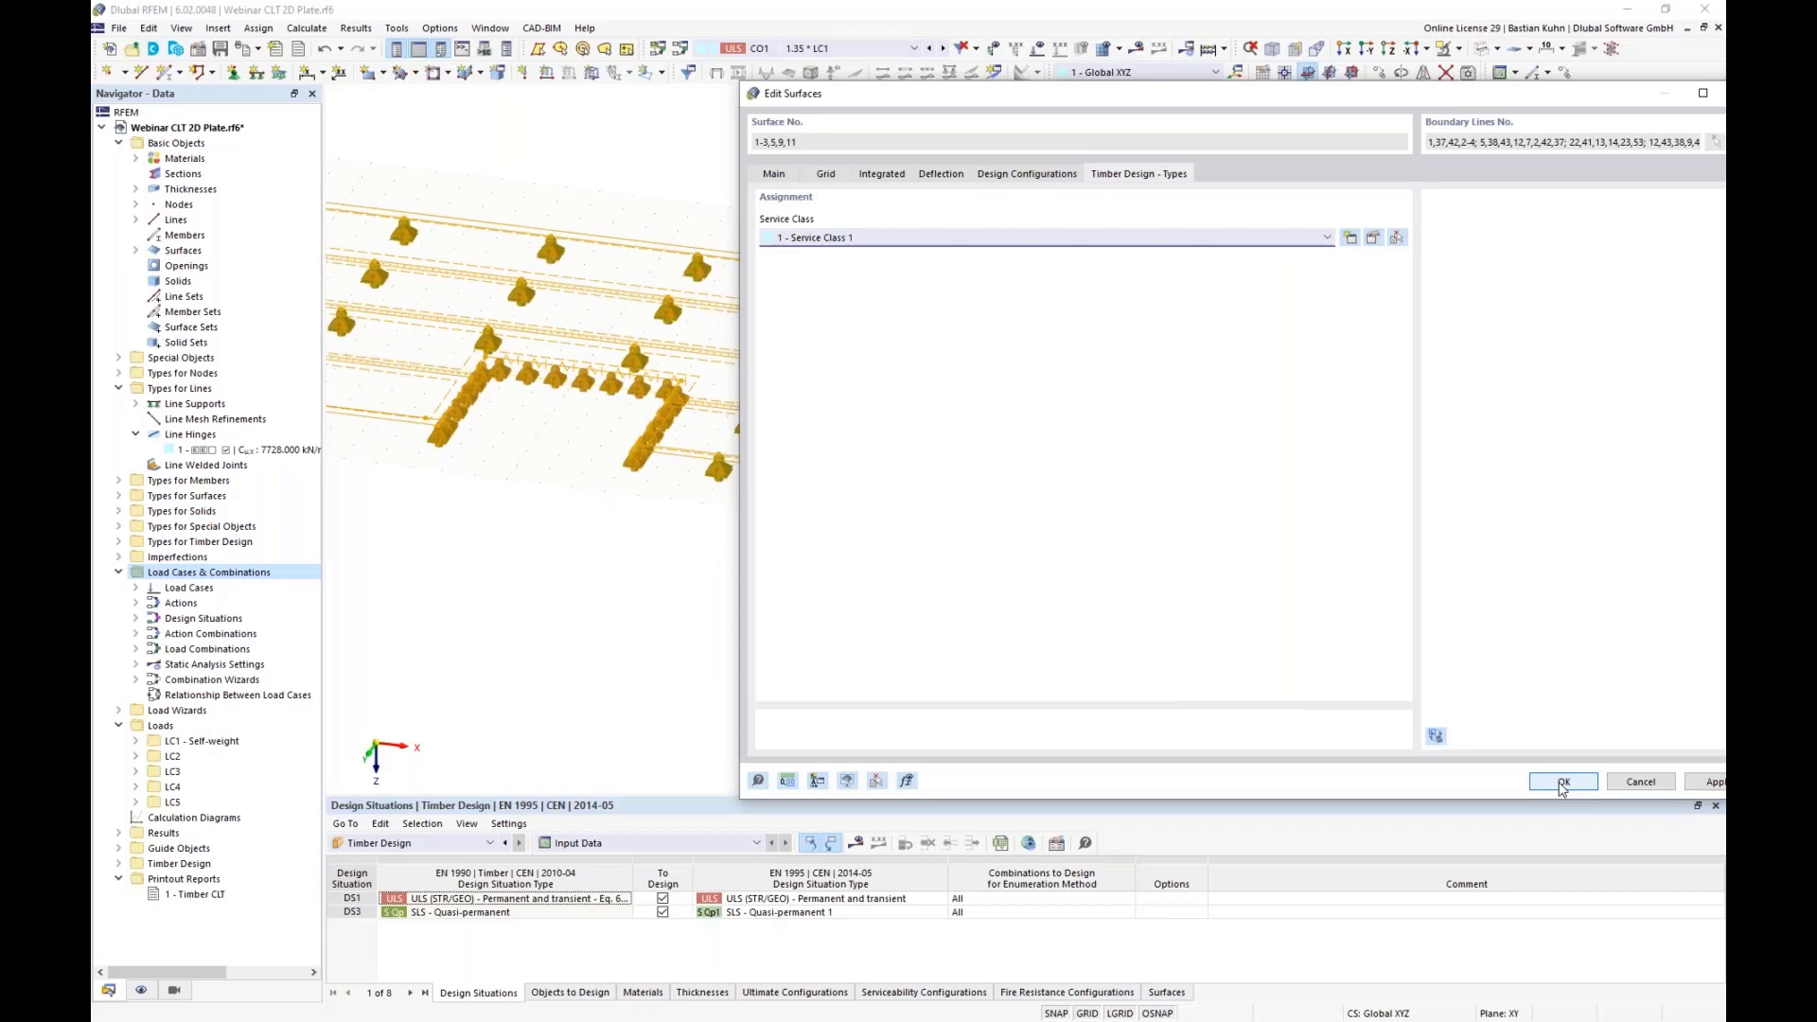
left_click(1562, 782)
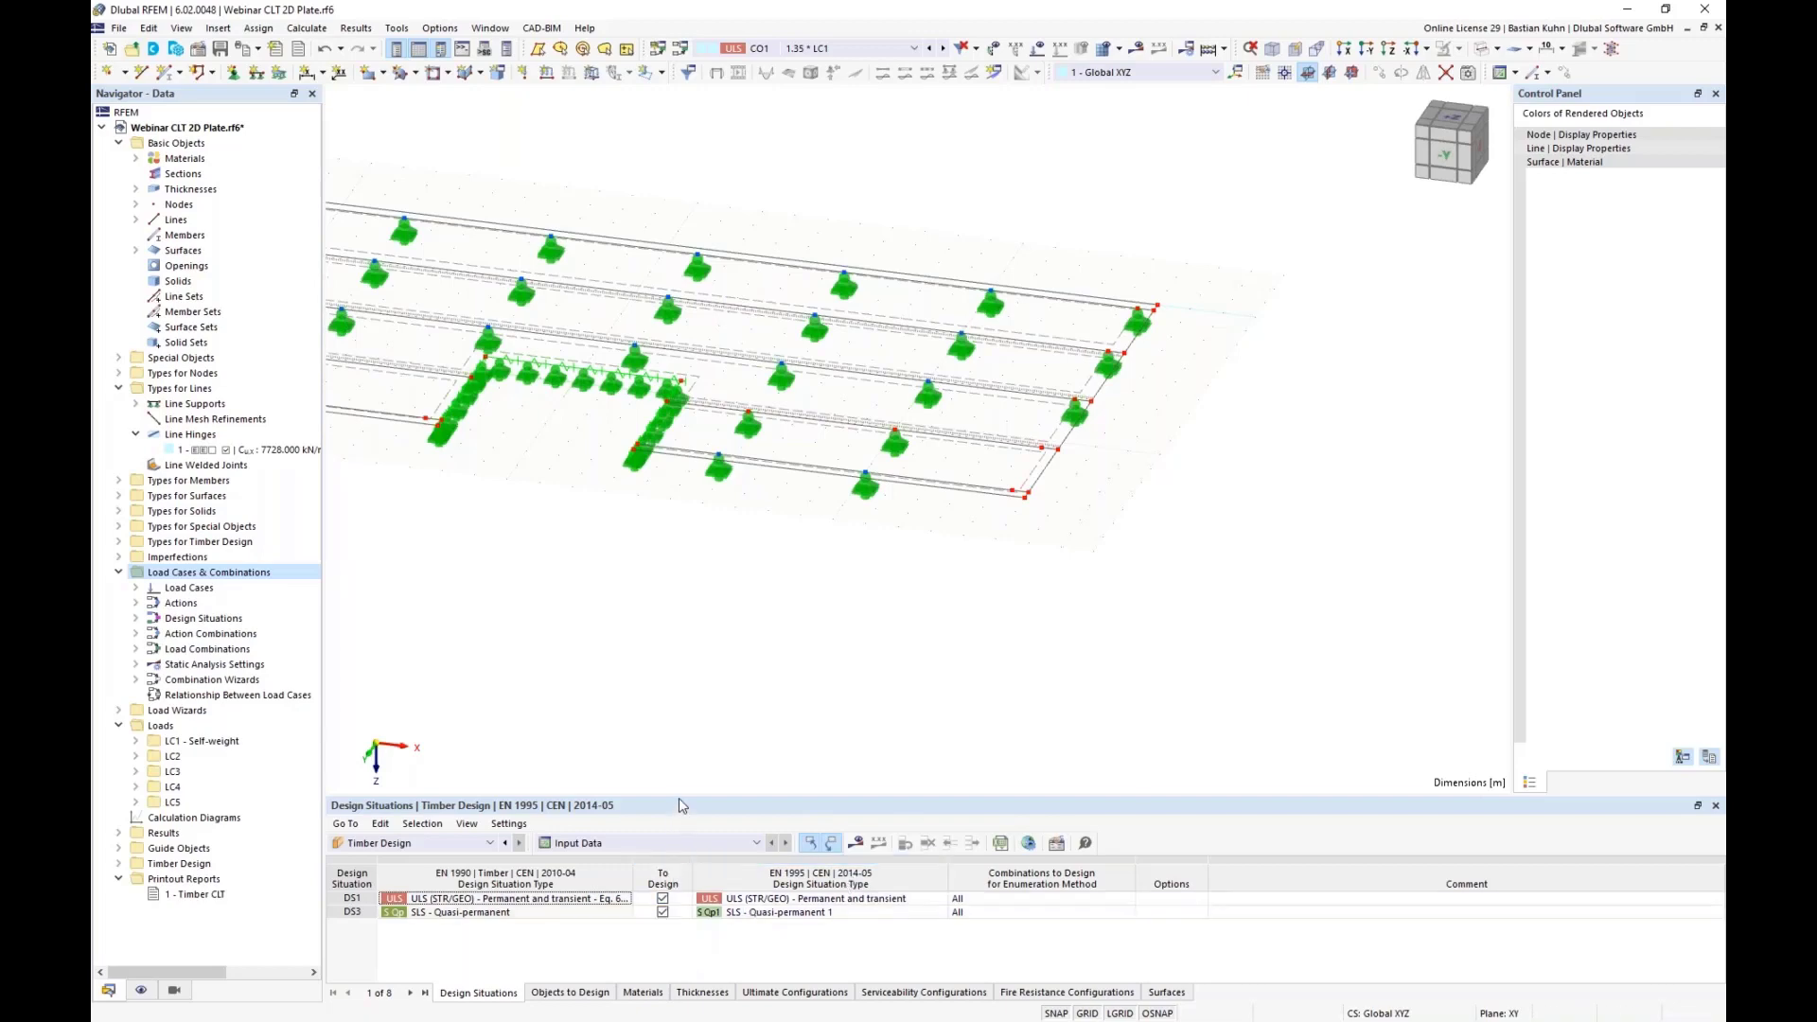
Enlarge the design situations table and exclude the SLS quasi-permanent situation DS3 from the design
left_click_drag(680, 798, 726, 457)
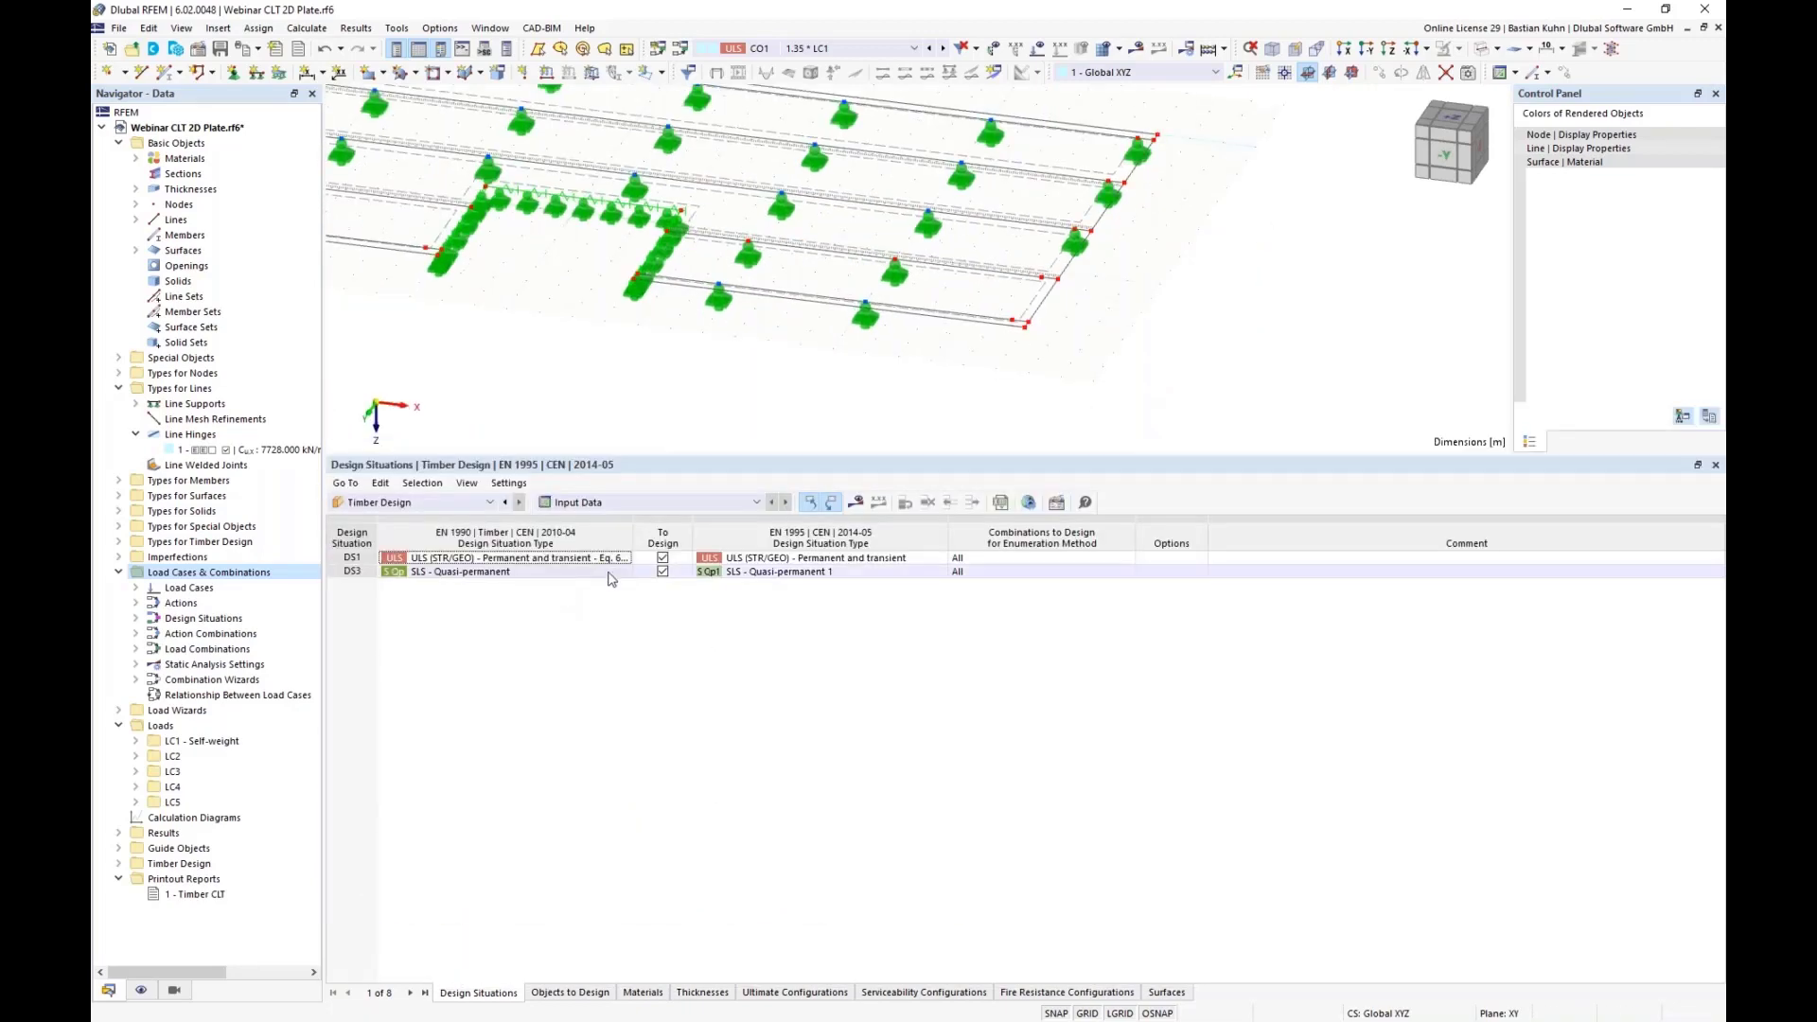
left_click(663, 572)
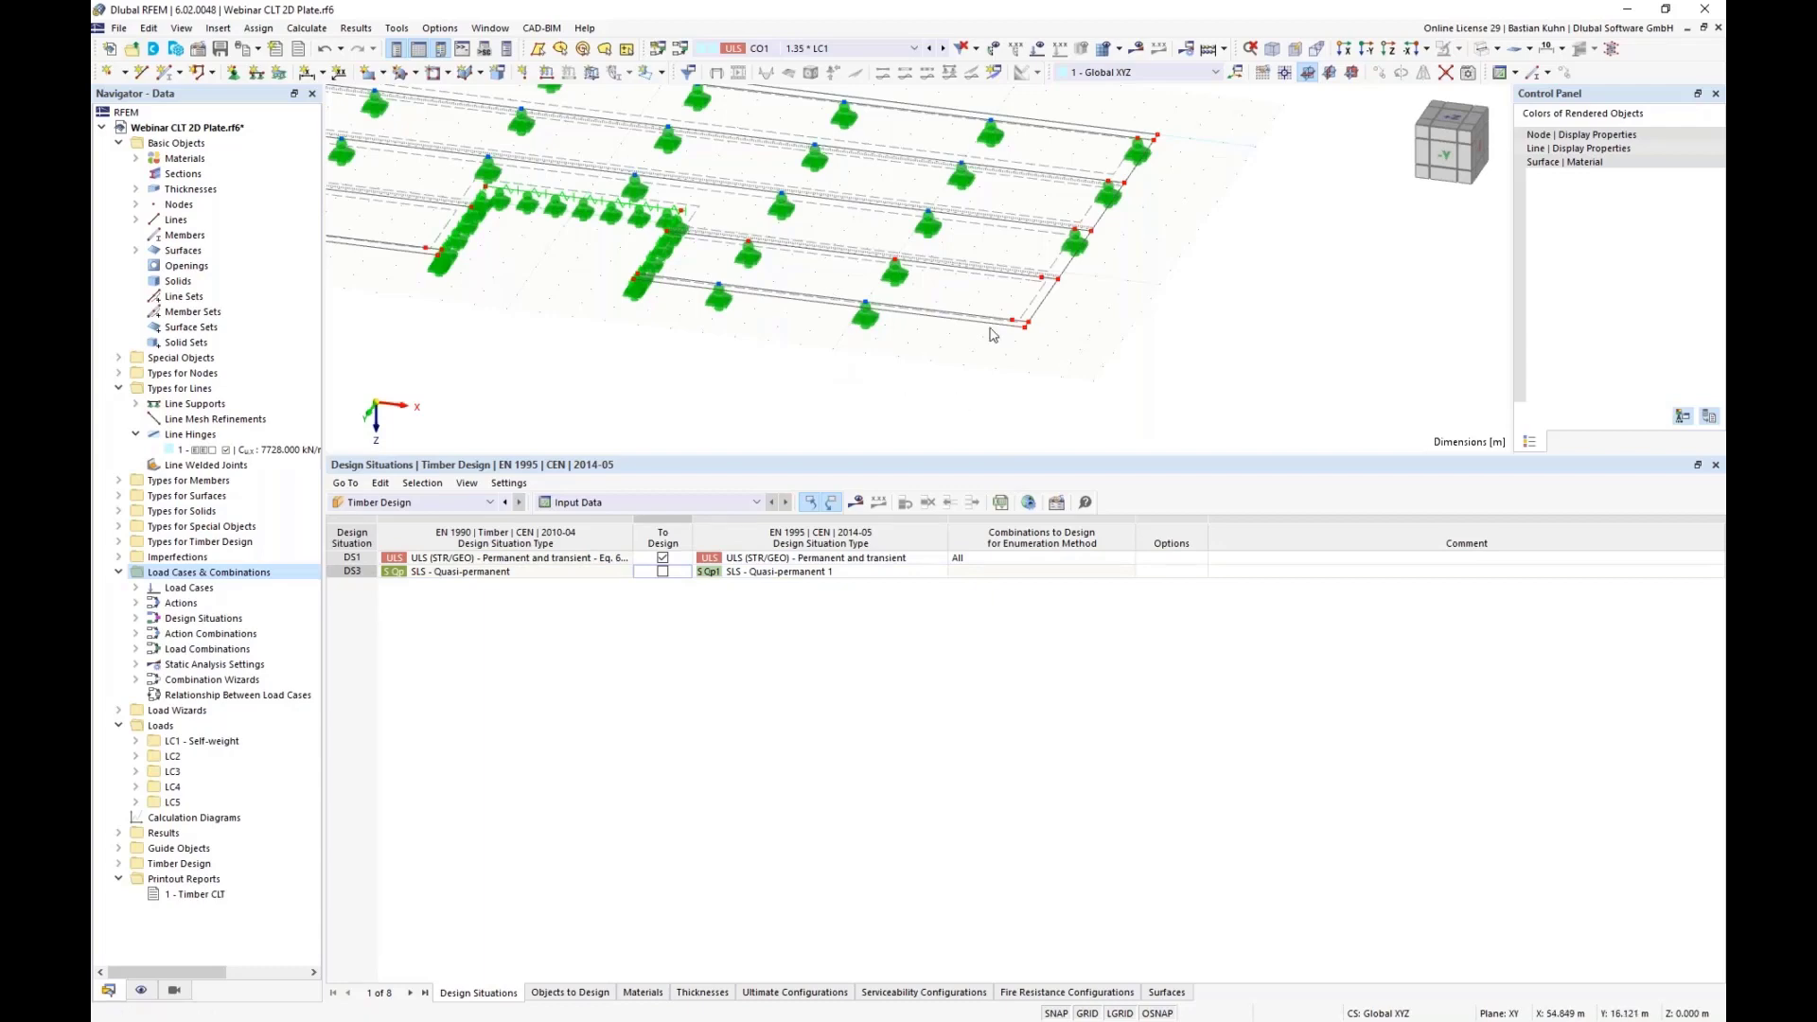
Copy the nodal support from the plate's front edge to the two unsupported nodes at its front end corner
scroll(994, 333, "up", 3)
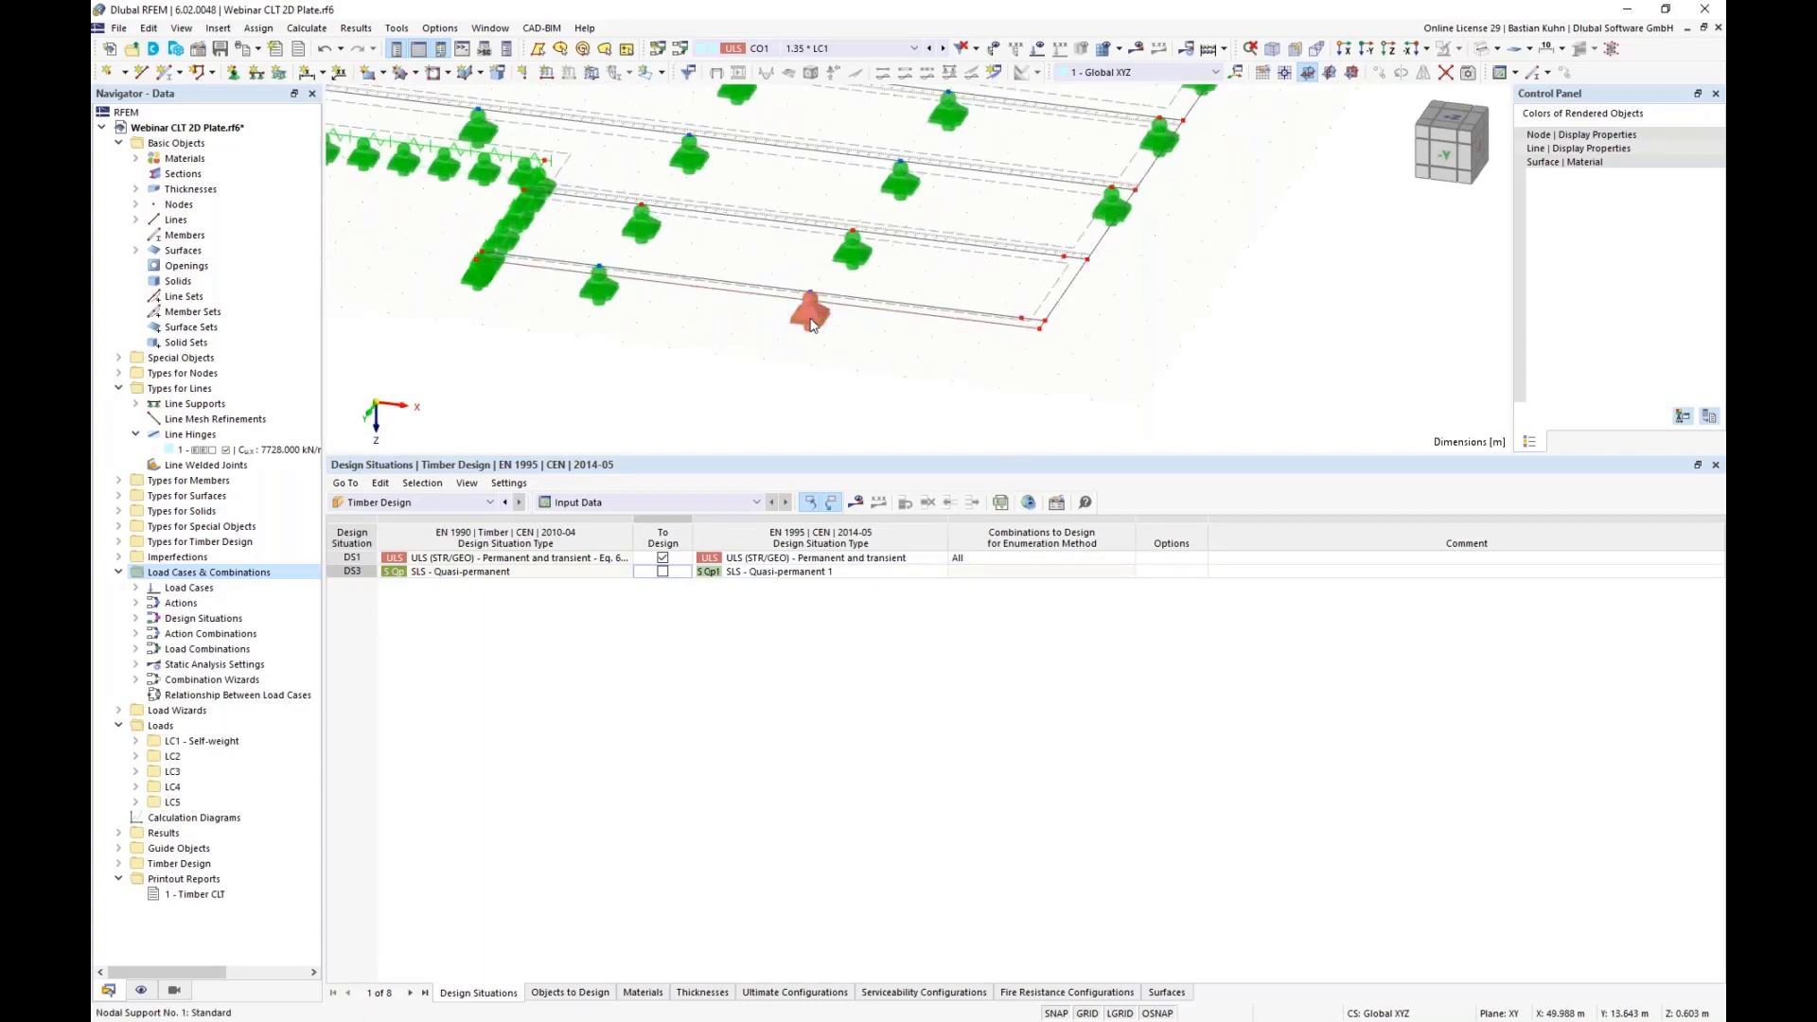
left_click_drag(811, 315, 1020, 324)
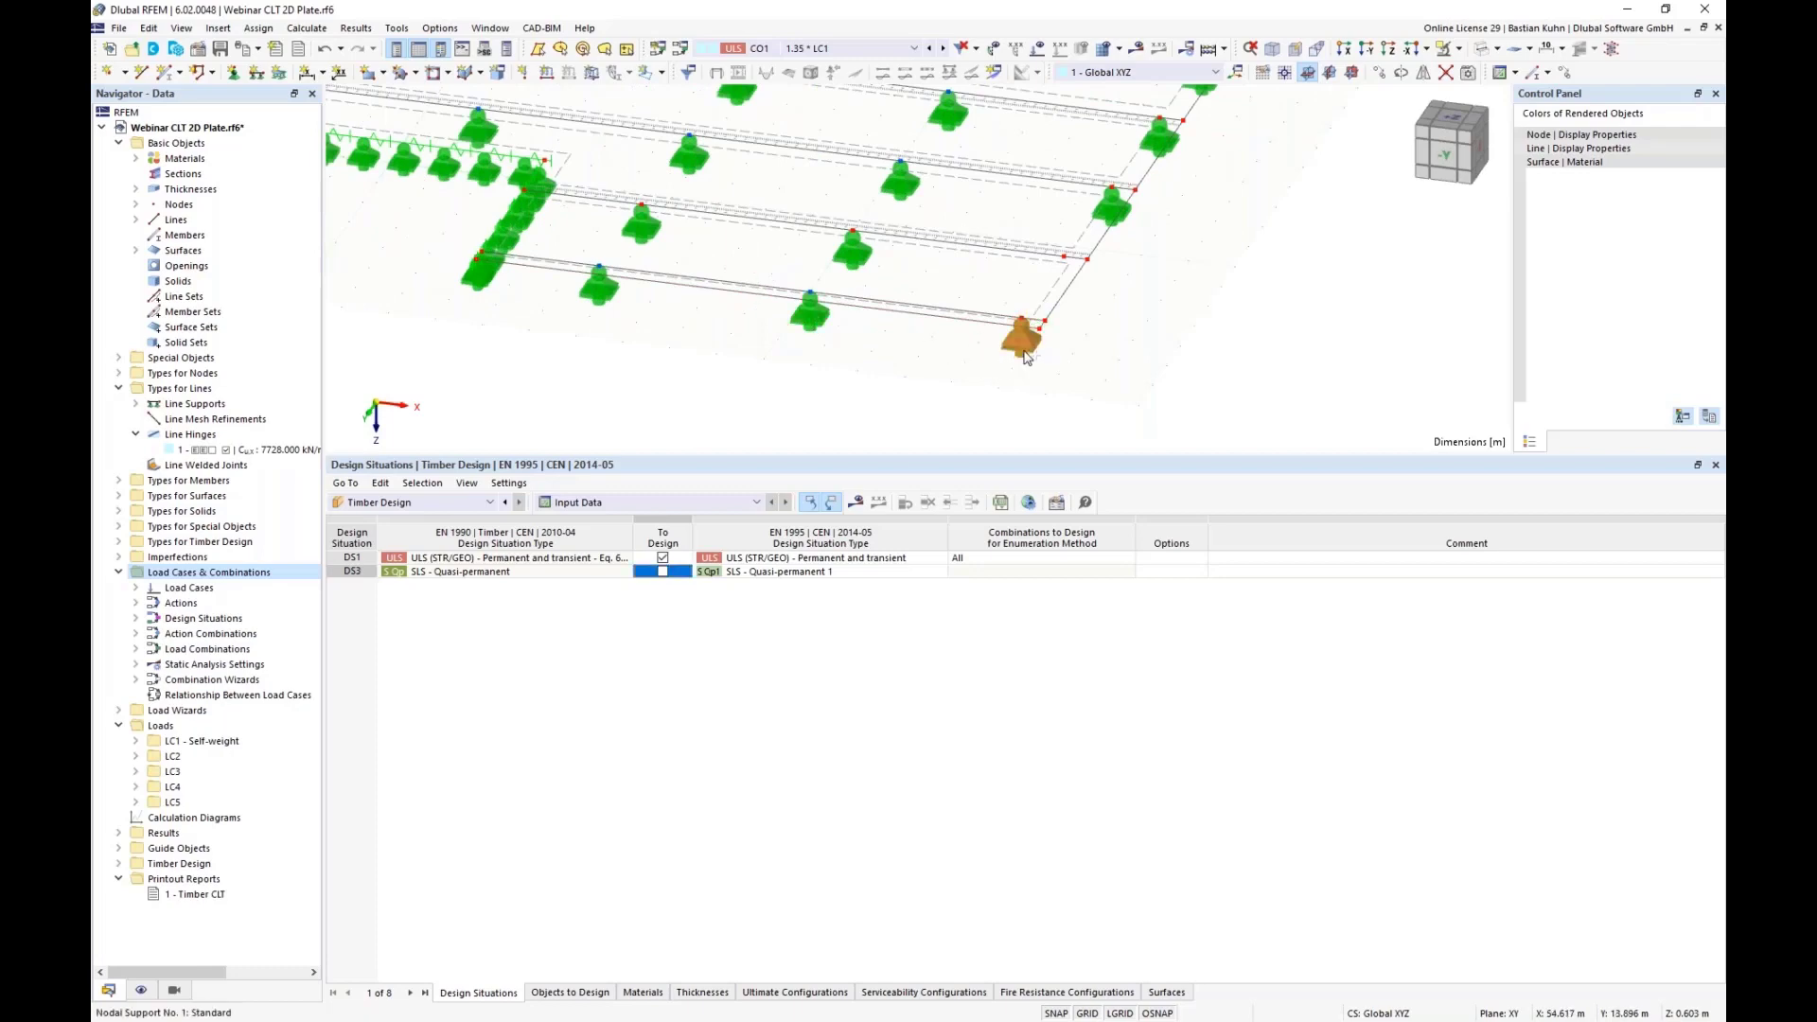
left_click(1064, 274)
Run the Timber Design calculation for the complete plate to produce its design results
scroll(1003, 365, "down", 5)
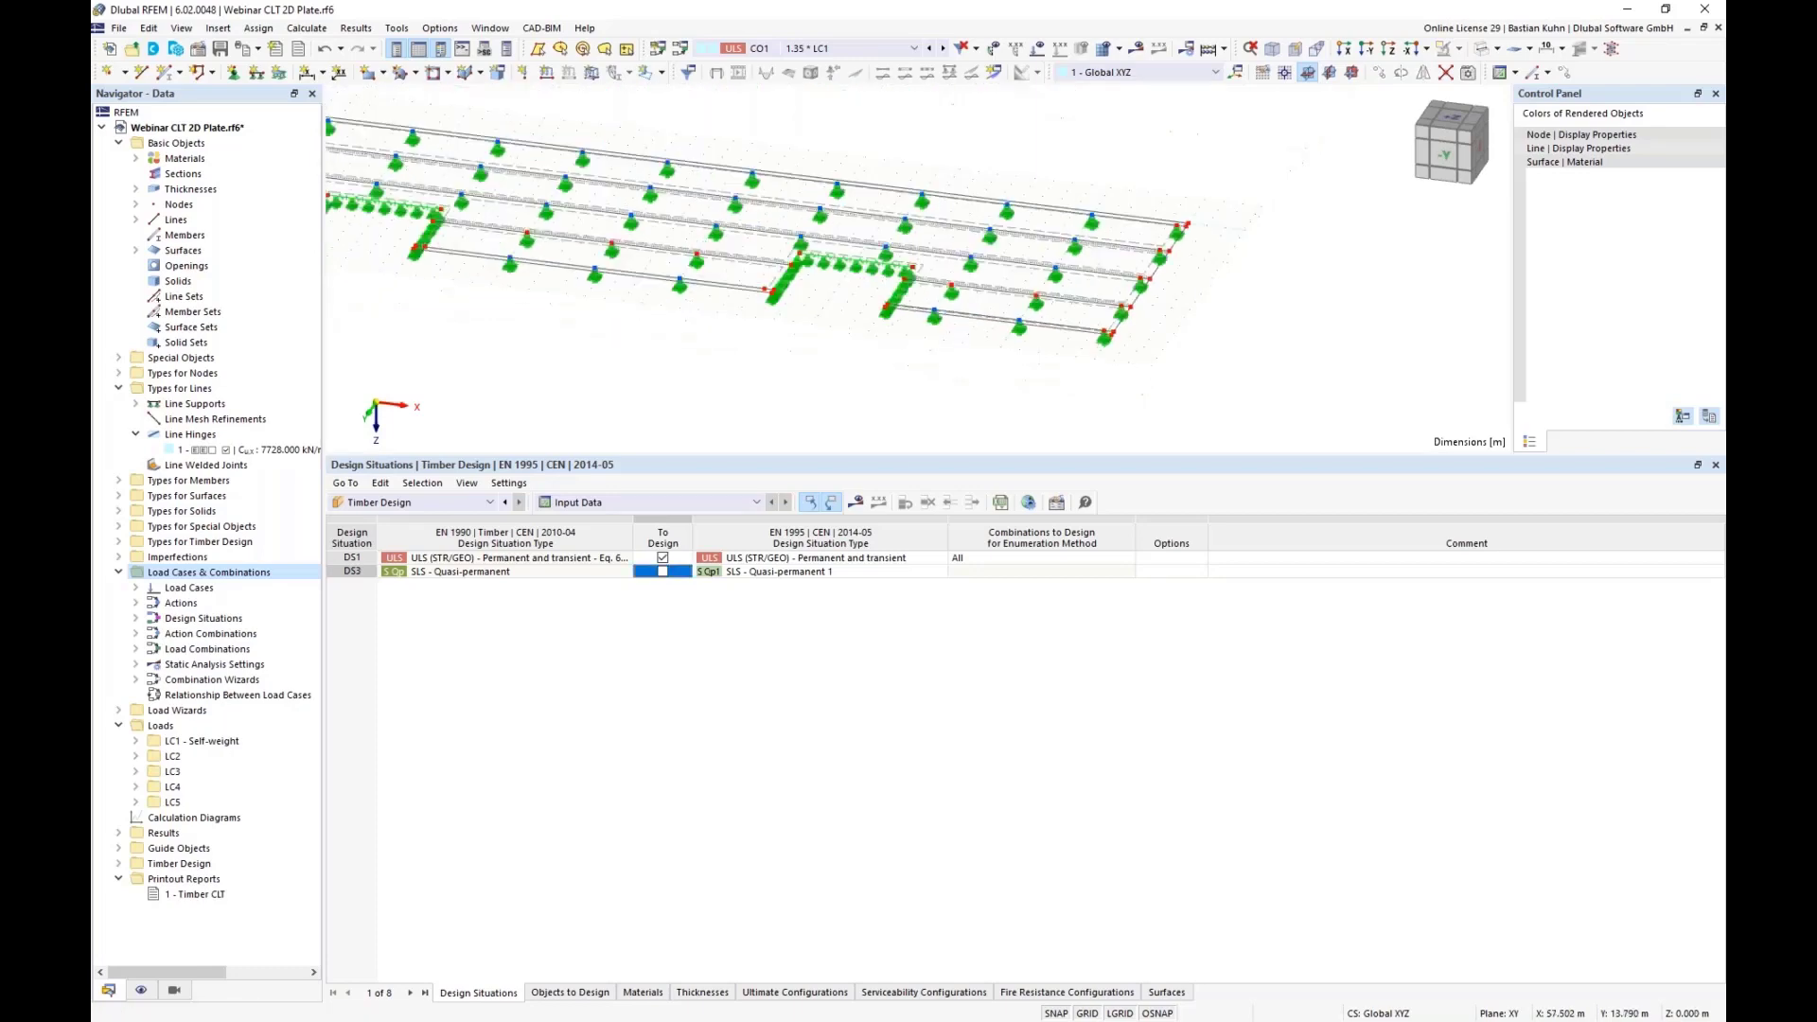
scroll(644, 336, "down", 1)
scroll(700, 301, "up", 3)
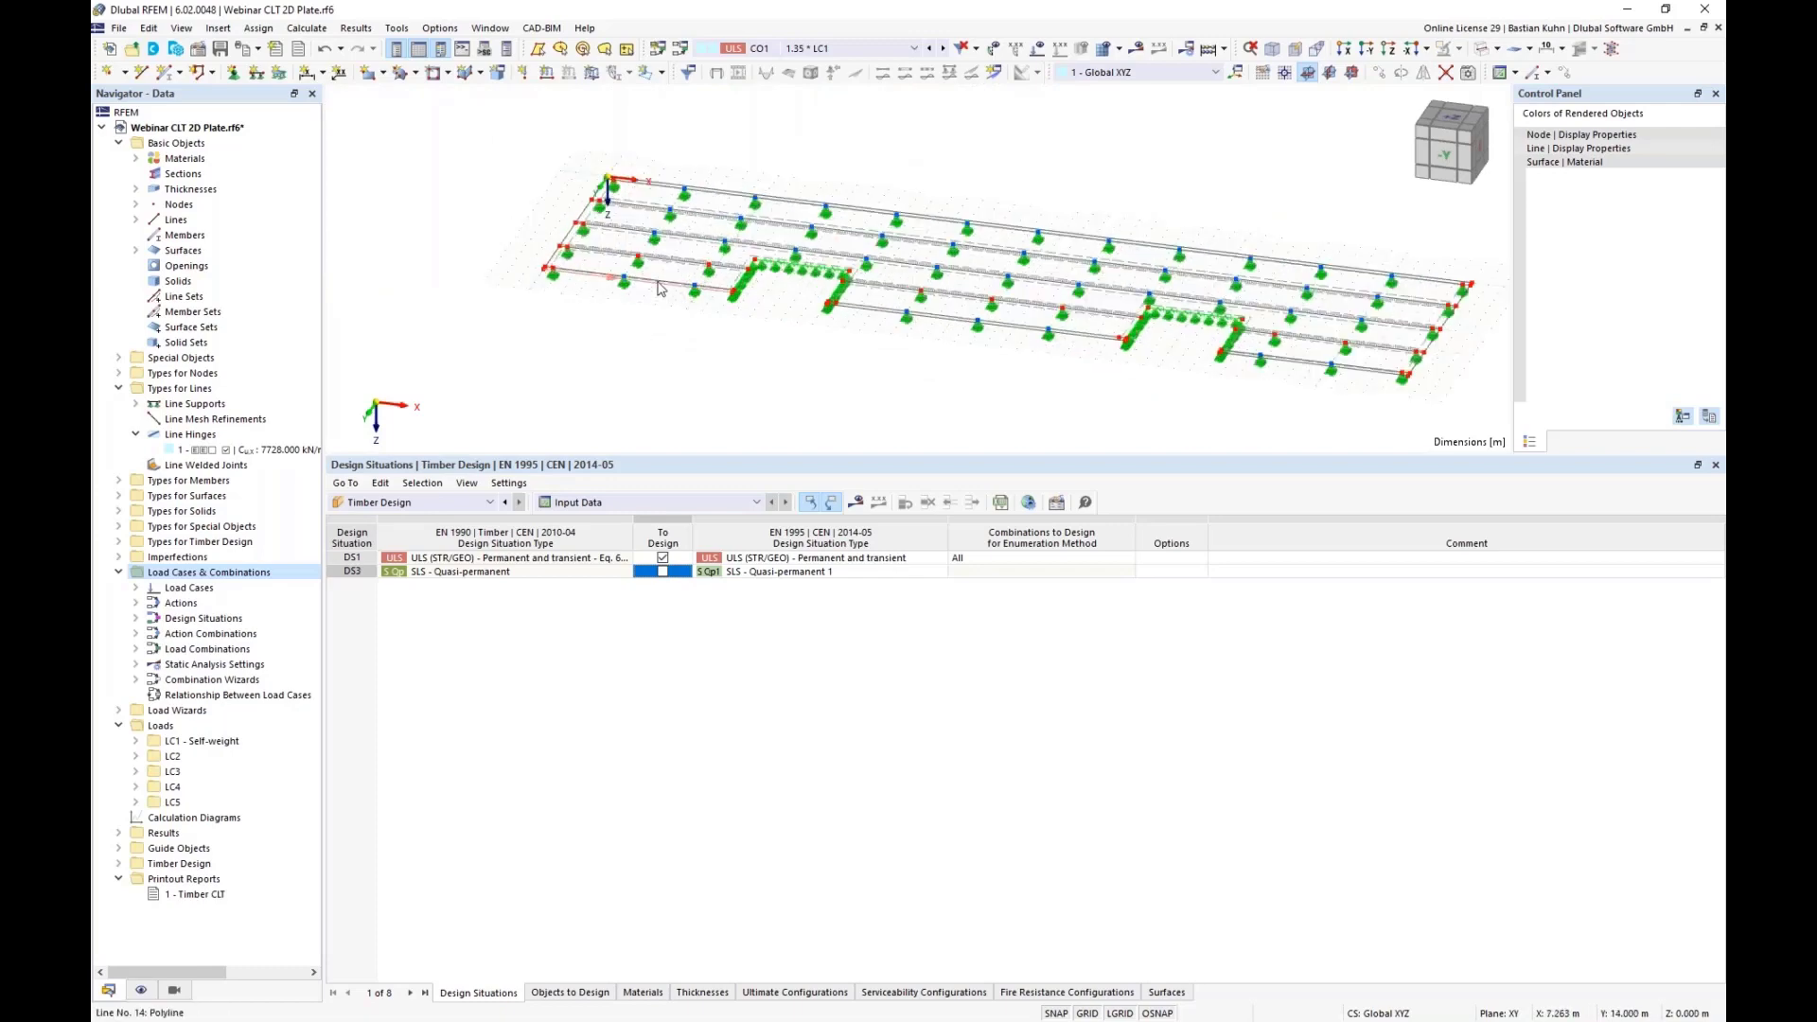
scroll(937, 351, "down", 2)
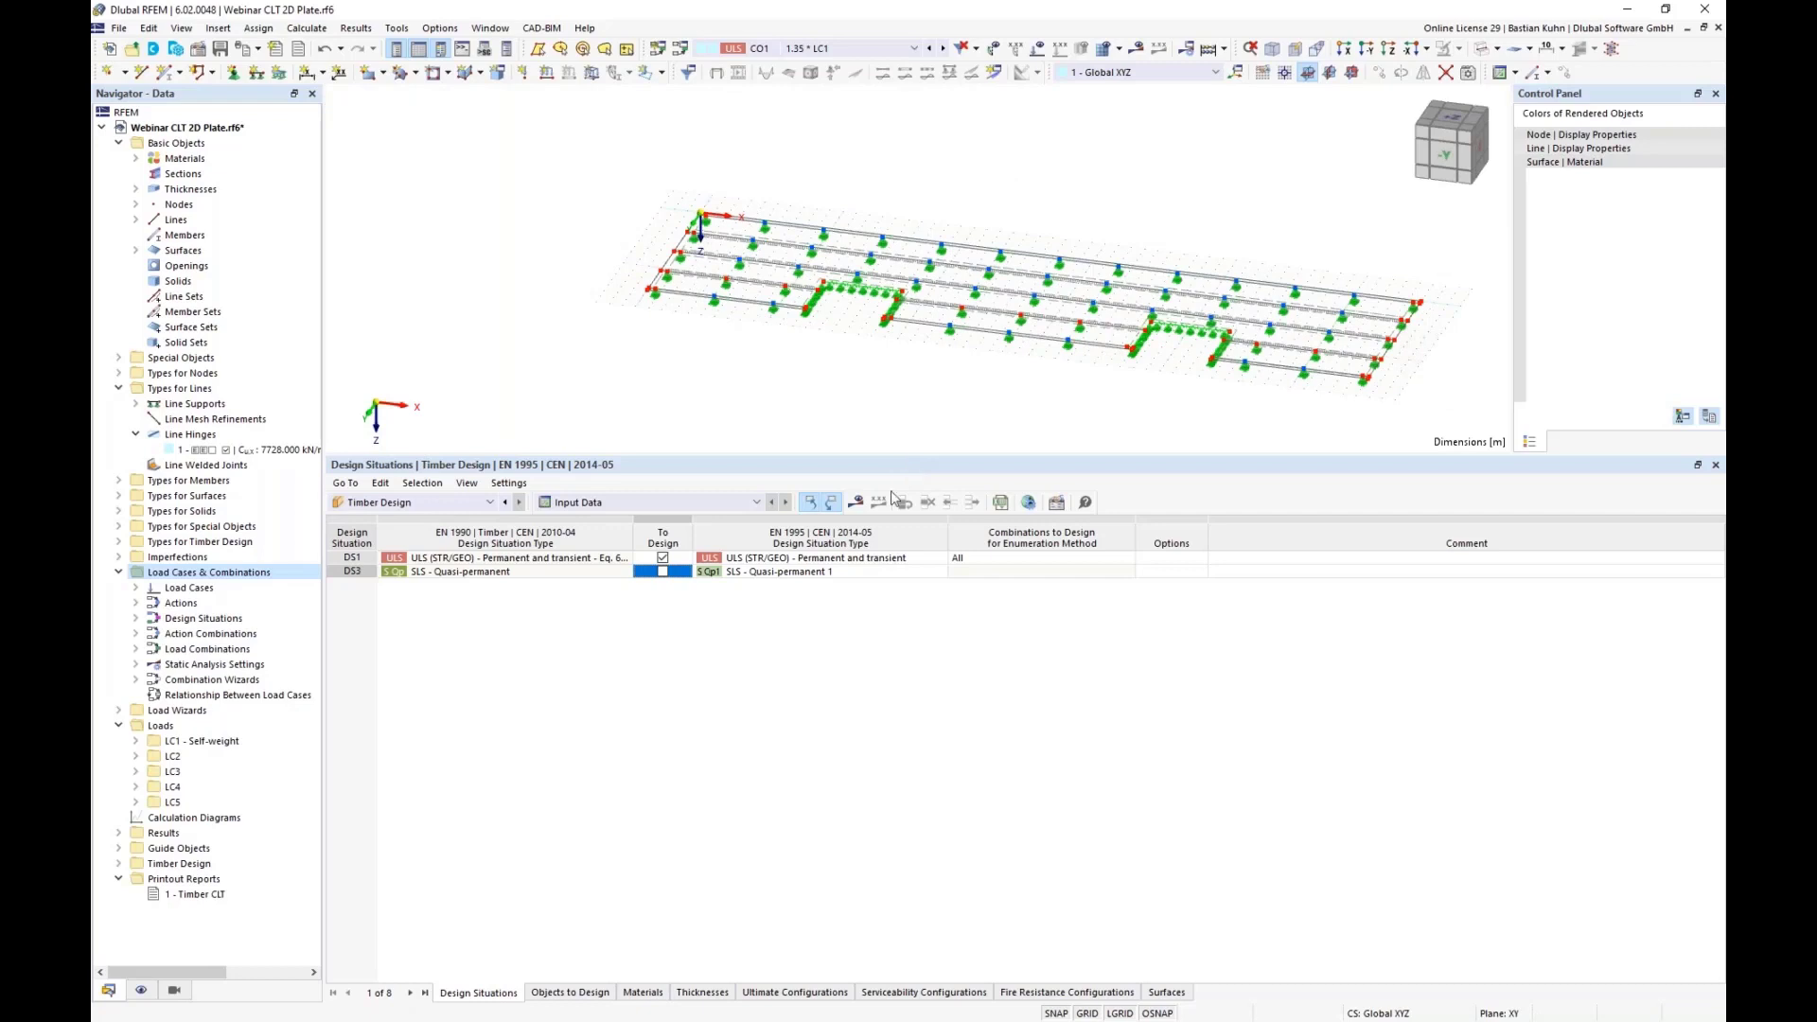
left_click(856, 502)
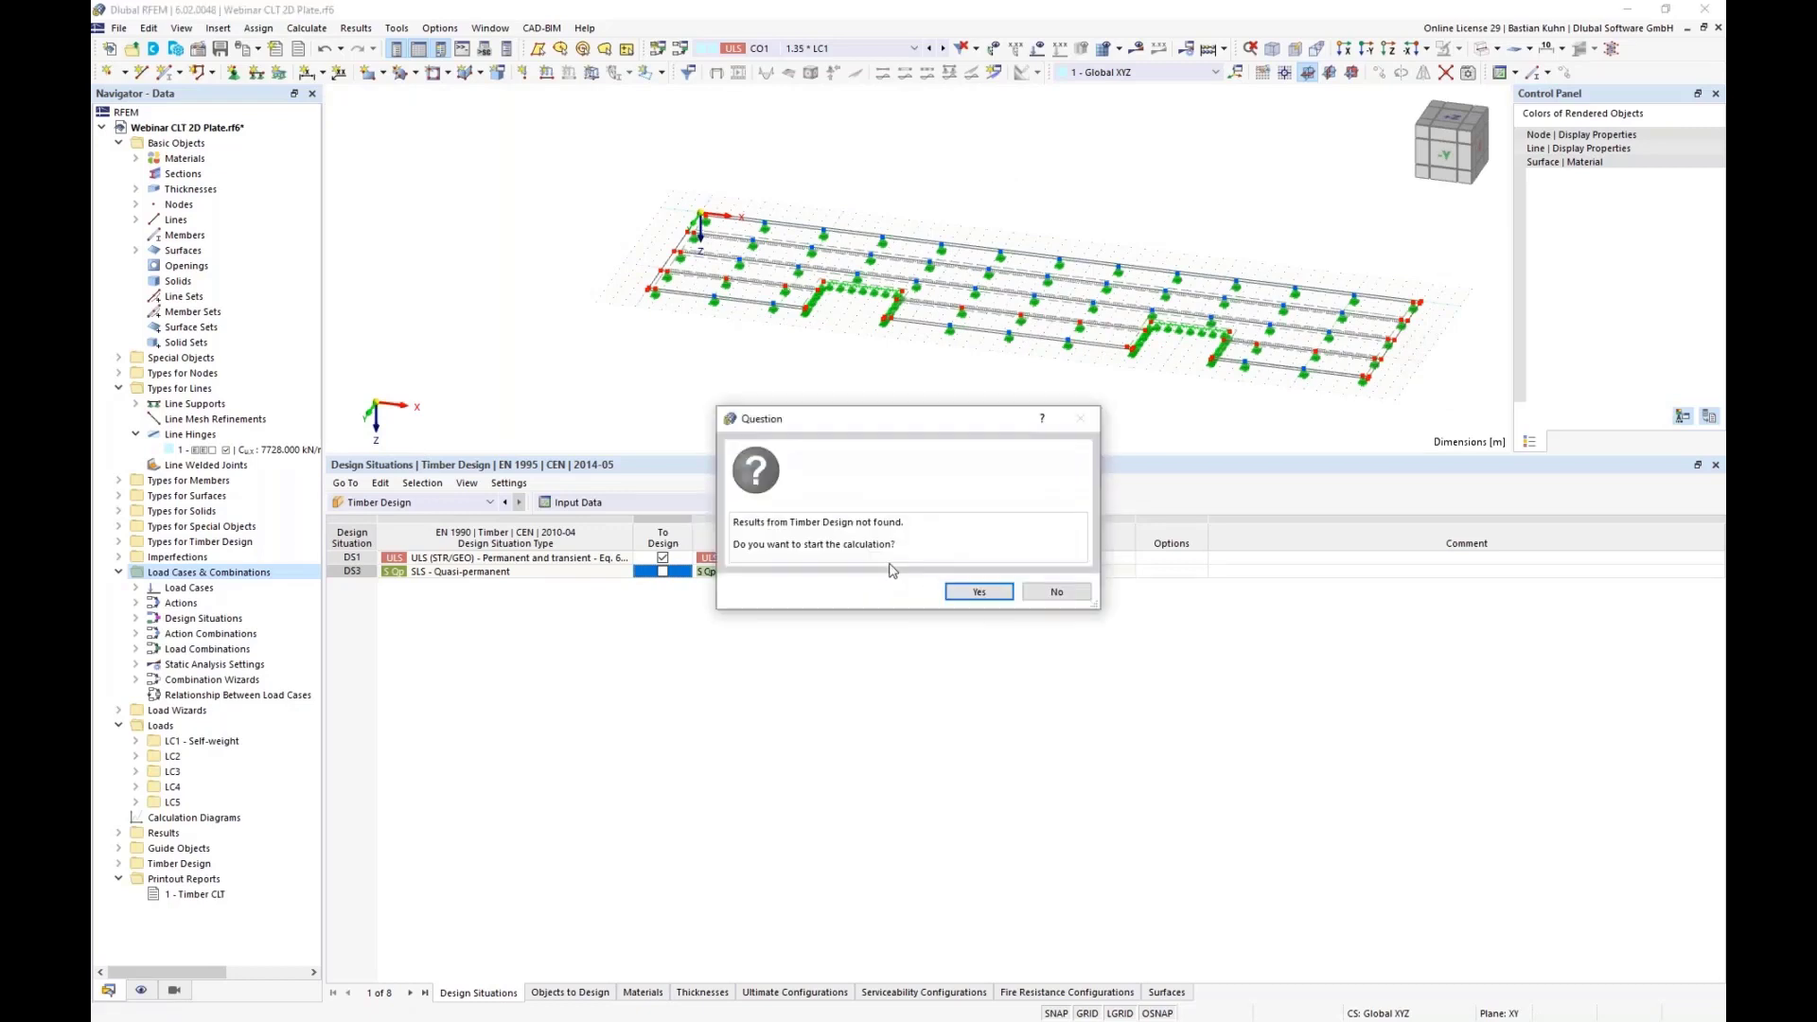
left_click(975, 593)
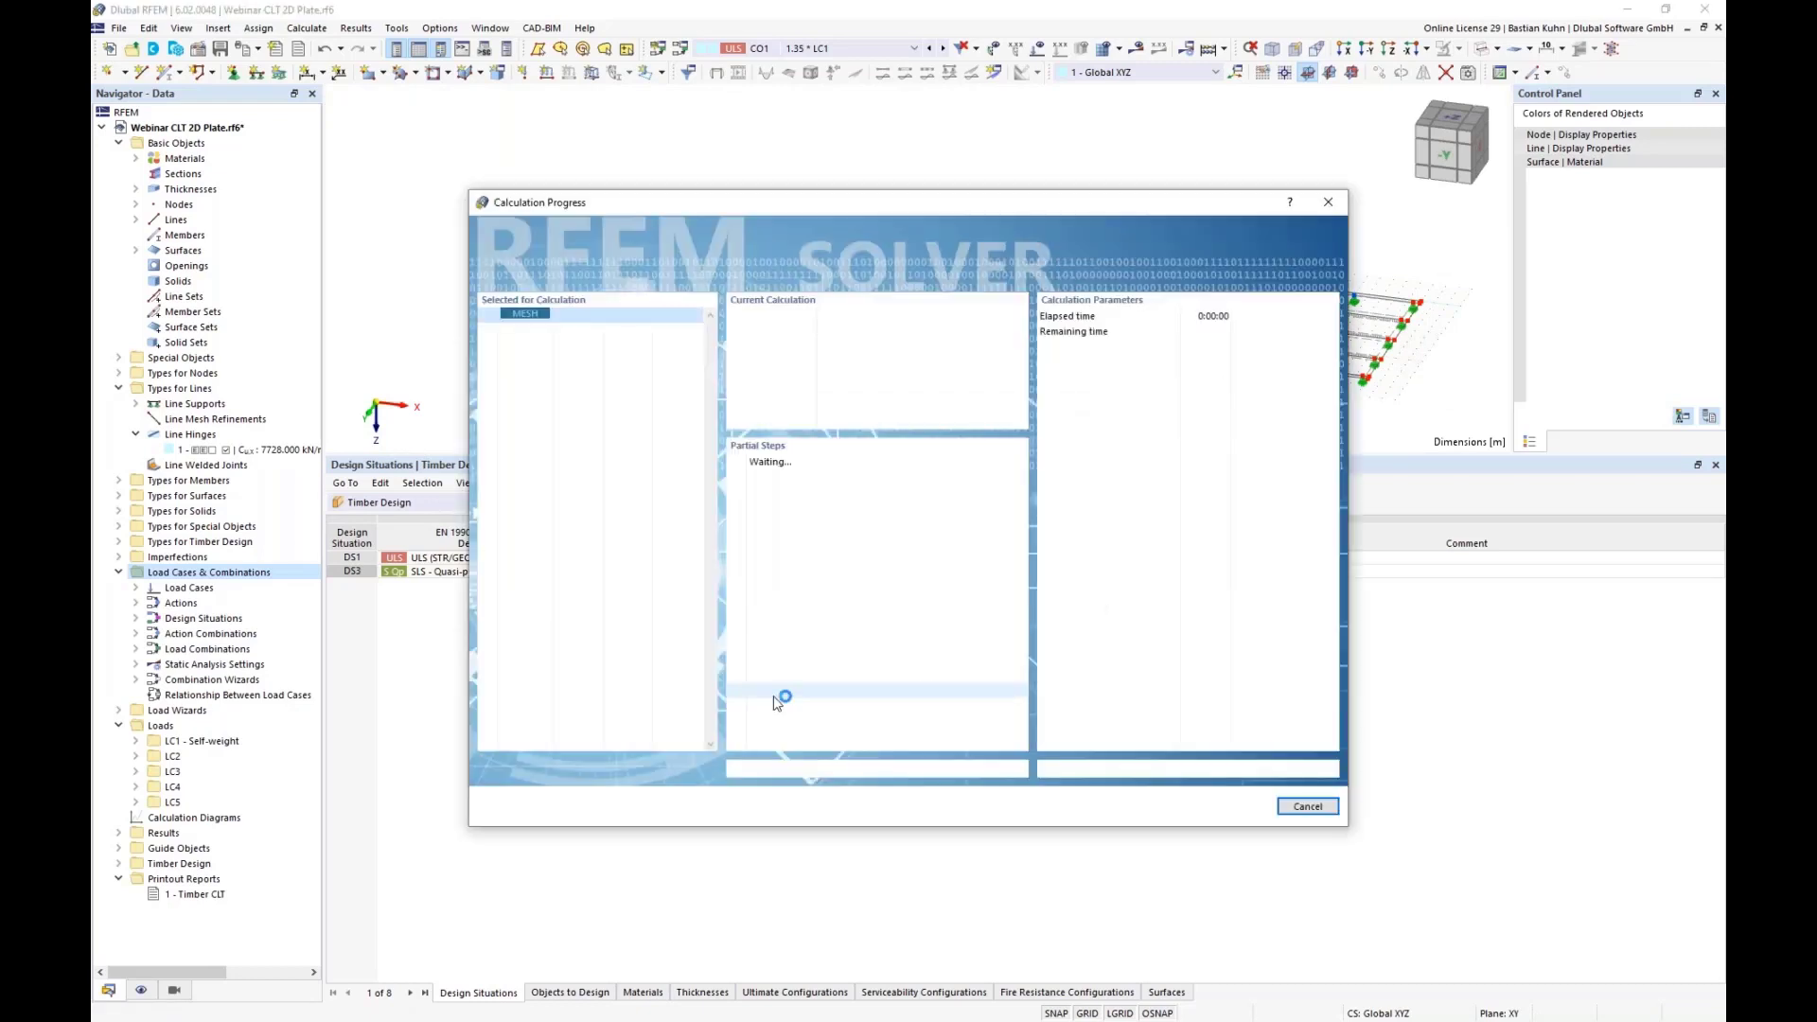
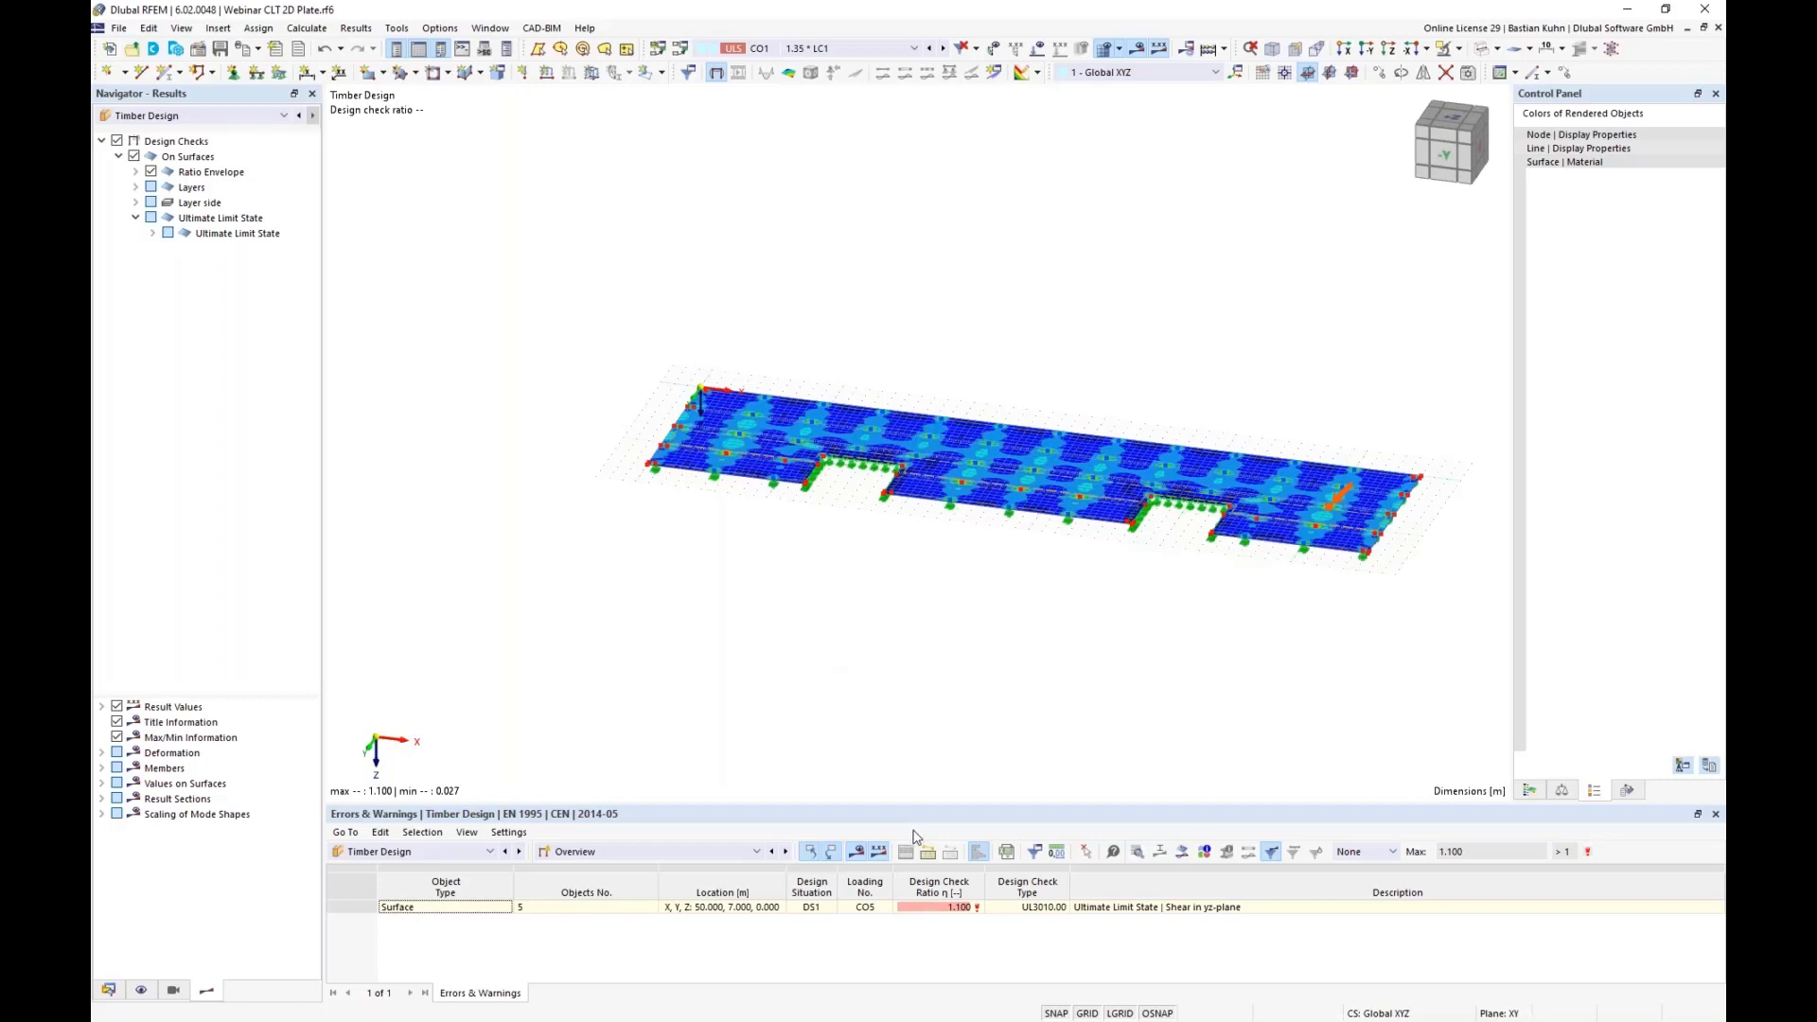
Show the design ratios on surfaces by design situation and locate the governing shear in yz-plane check on the plate
left_click_drag(916, 812, 889, 514)
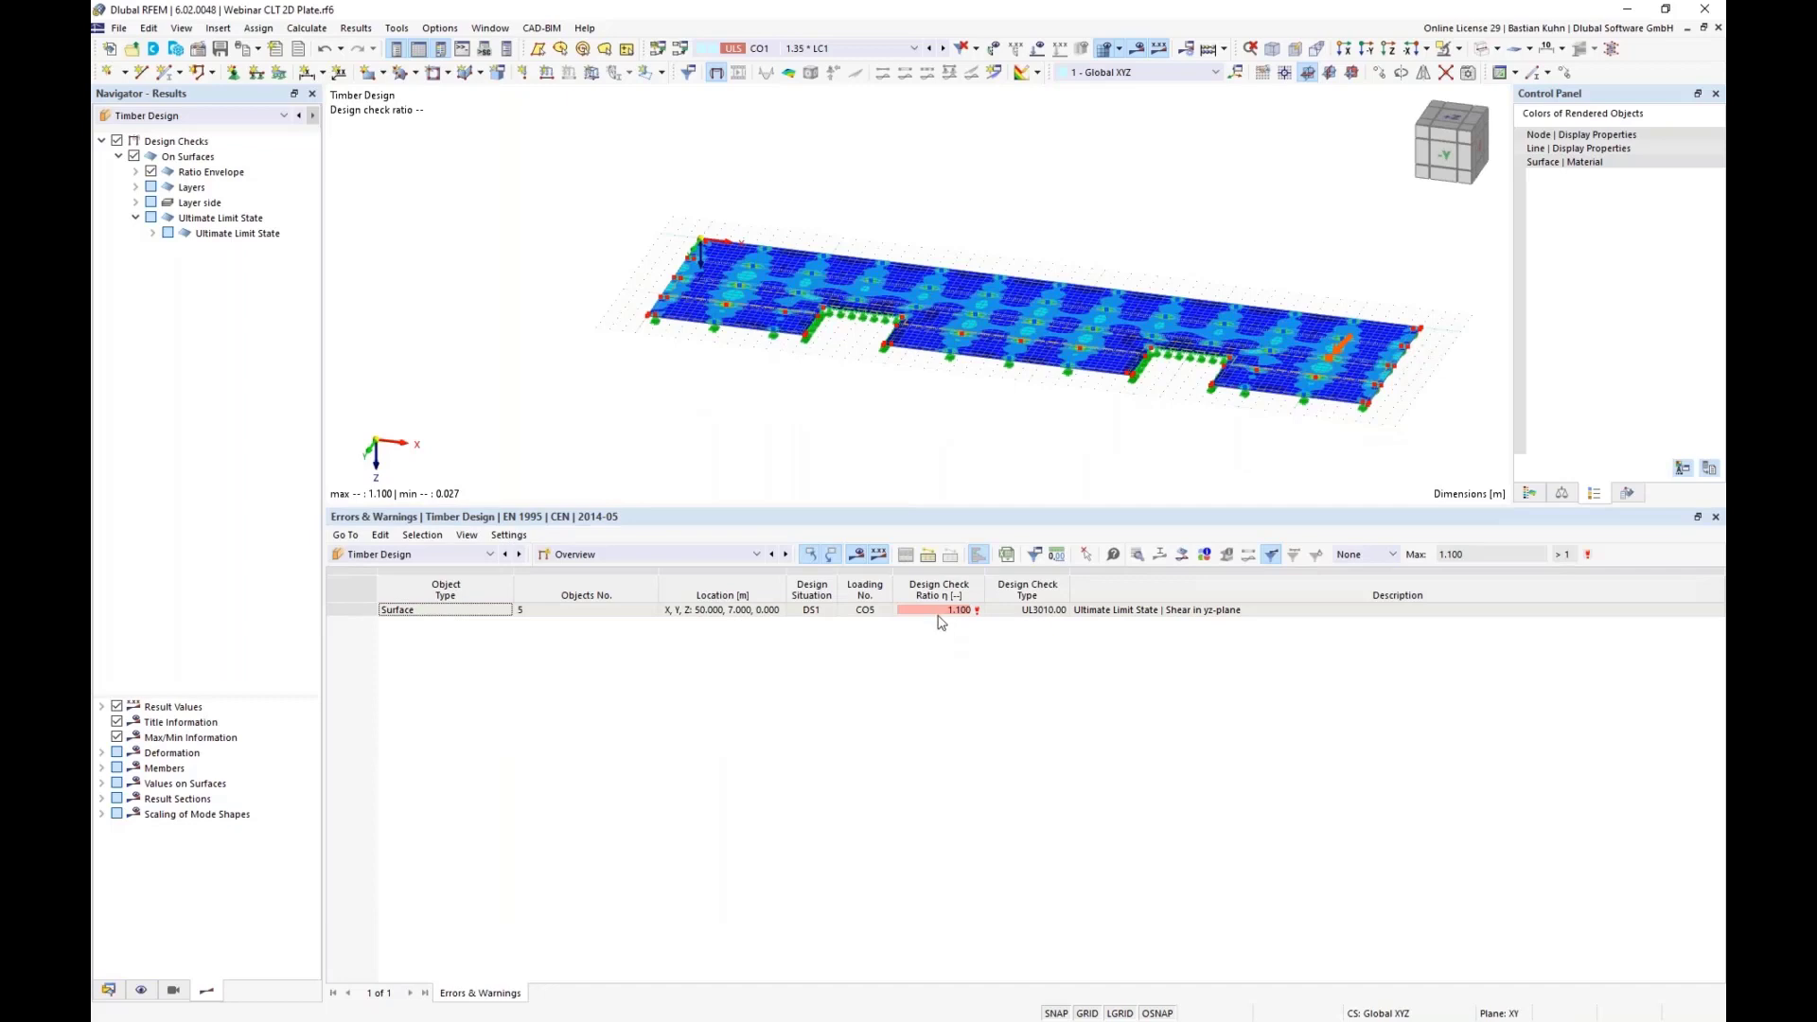
left_click(1189, 612)
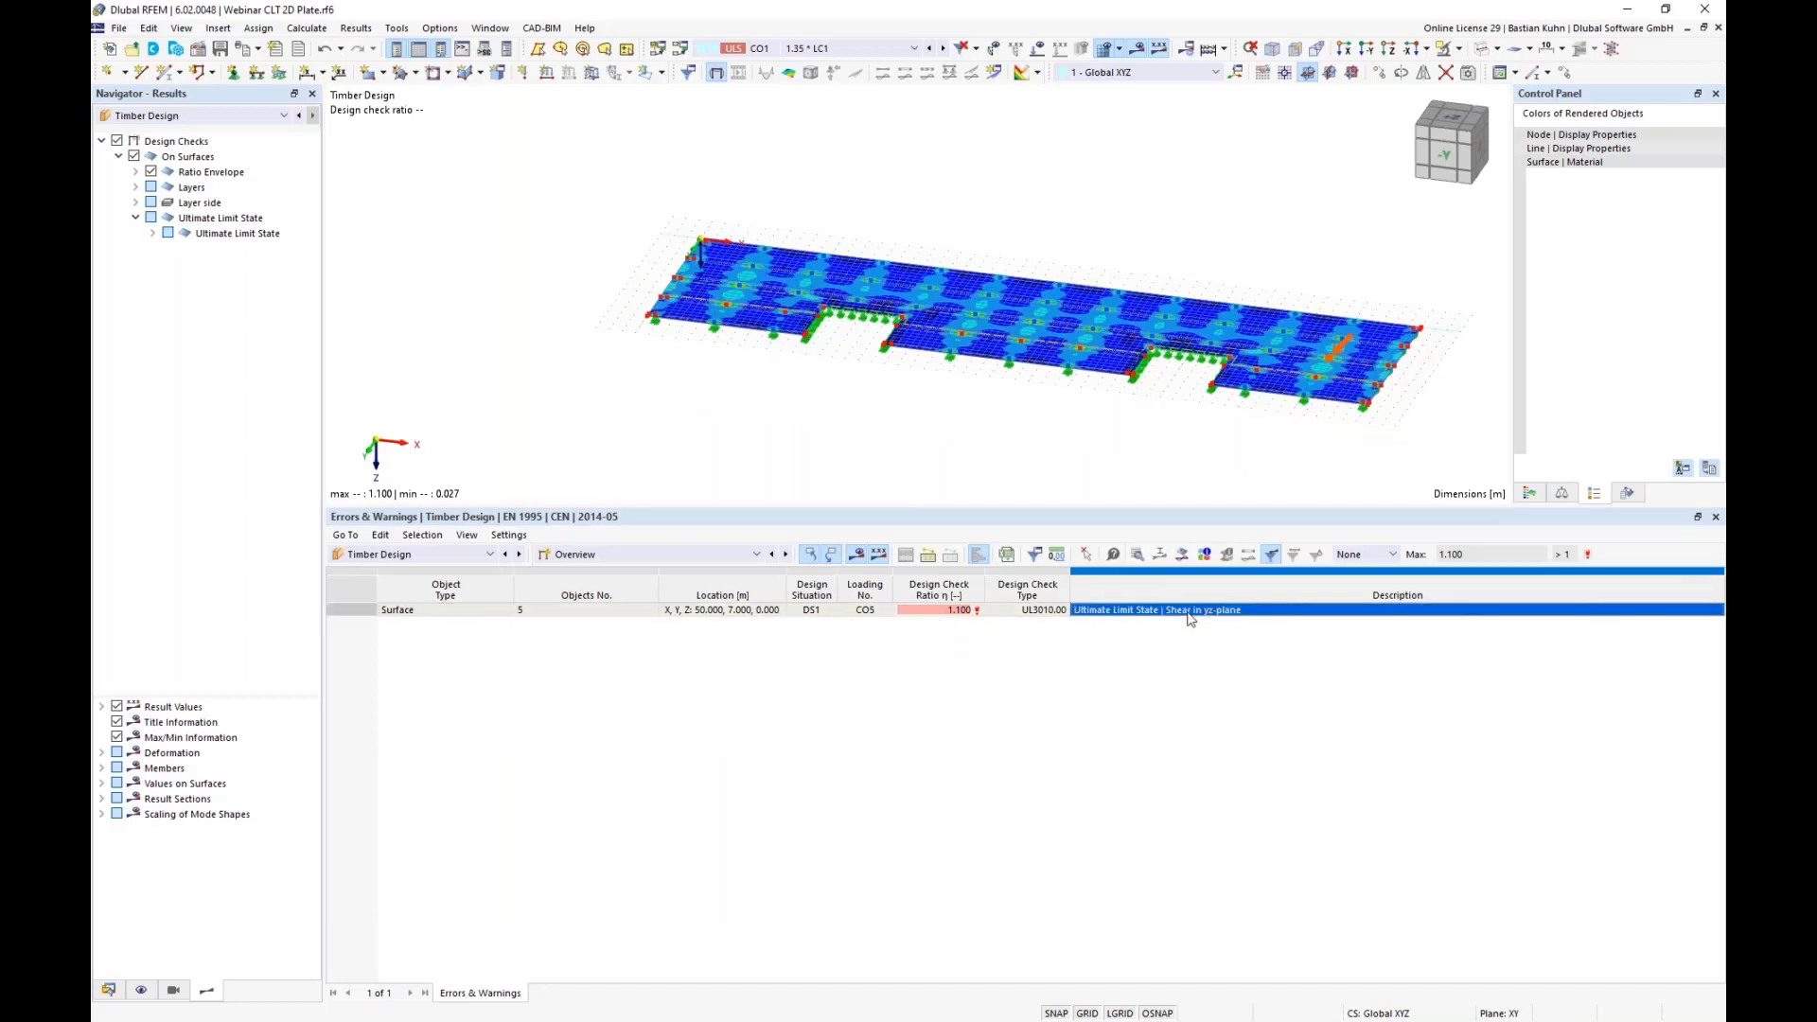
left_click(786, 554)
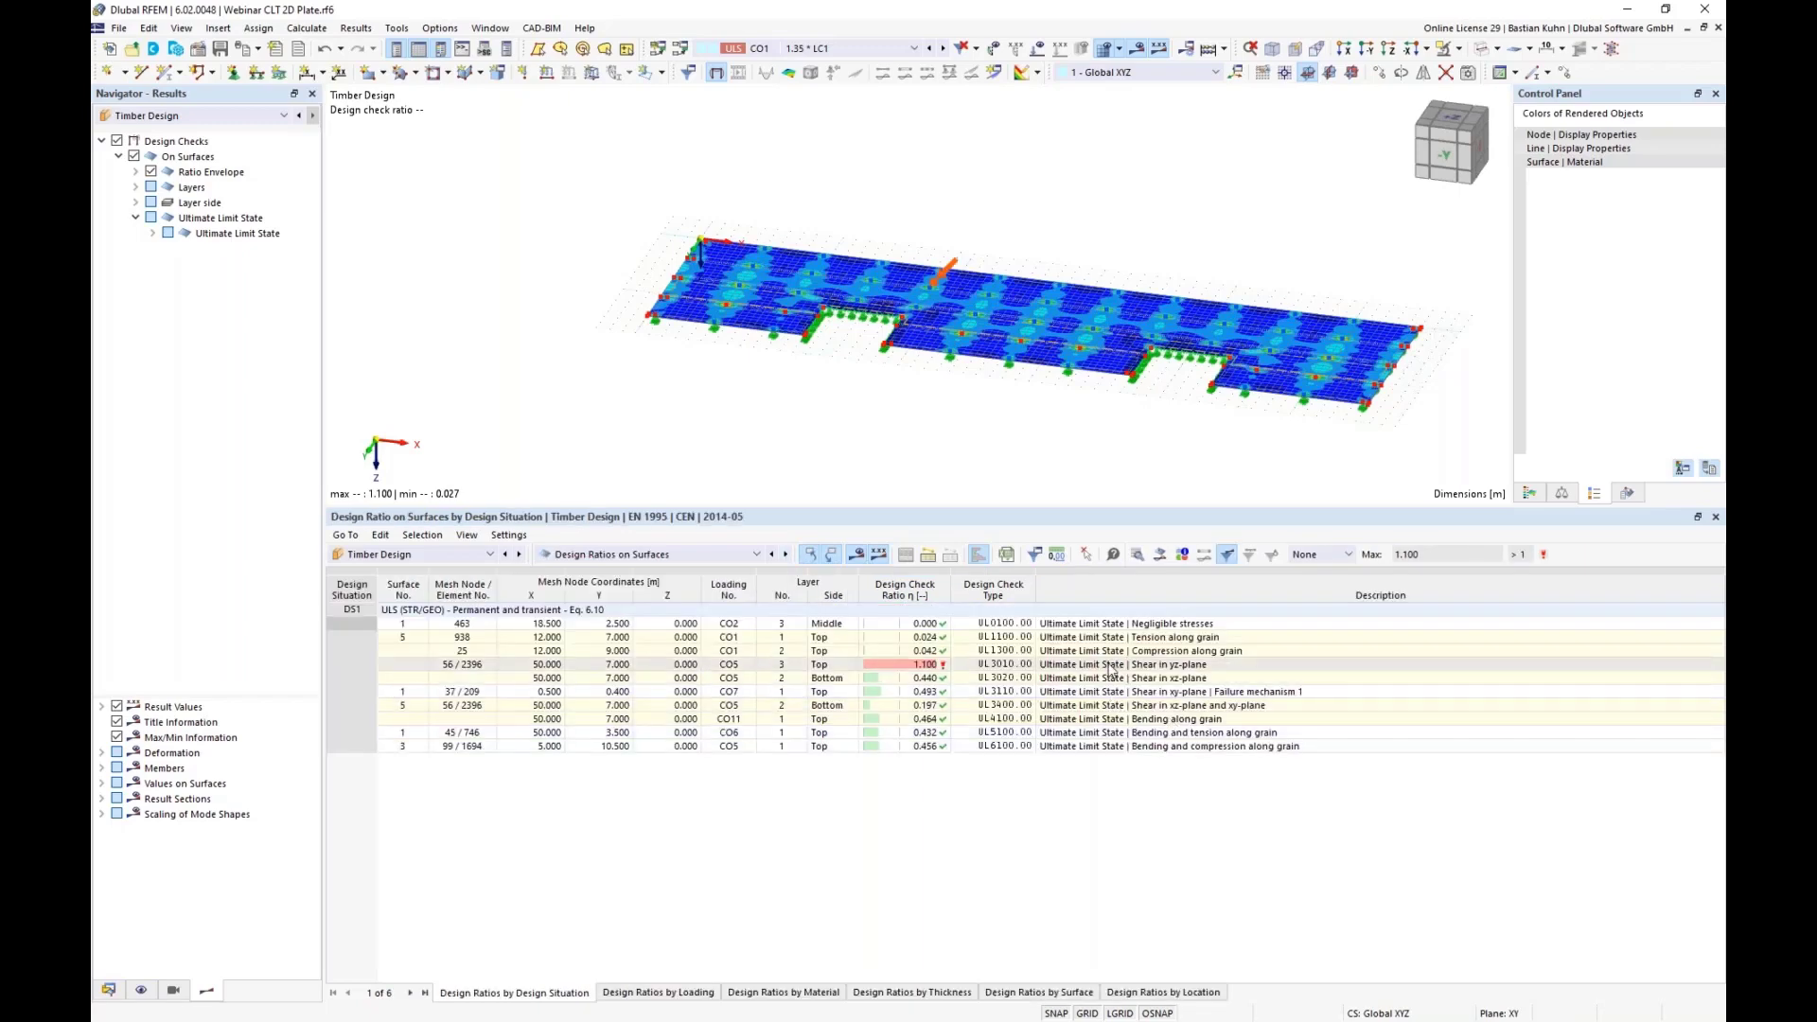
left_click(1112, 665)
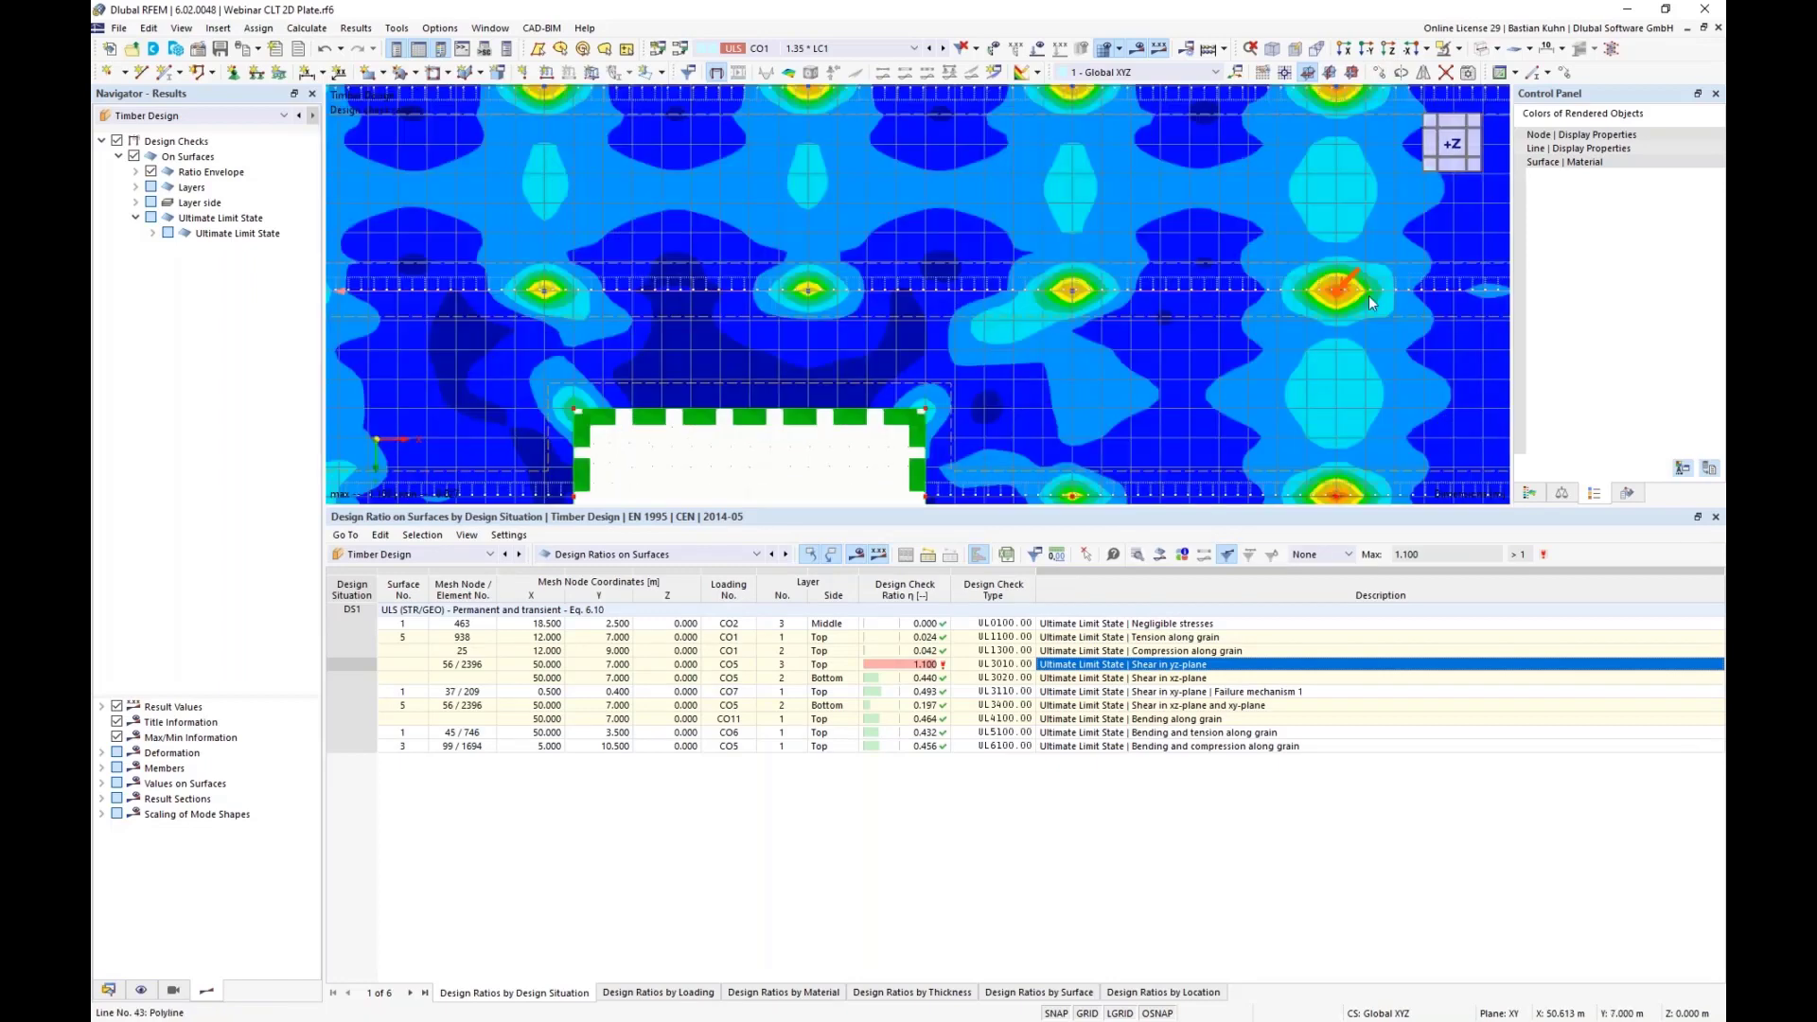
scroll(1368, 296, "up", 5)
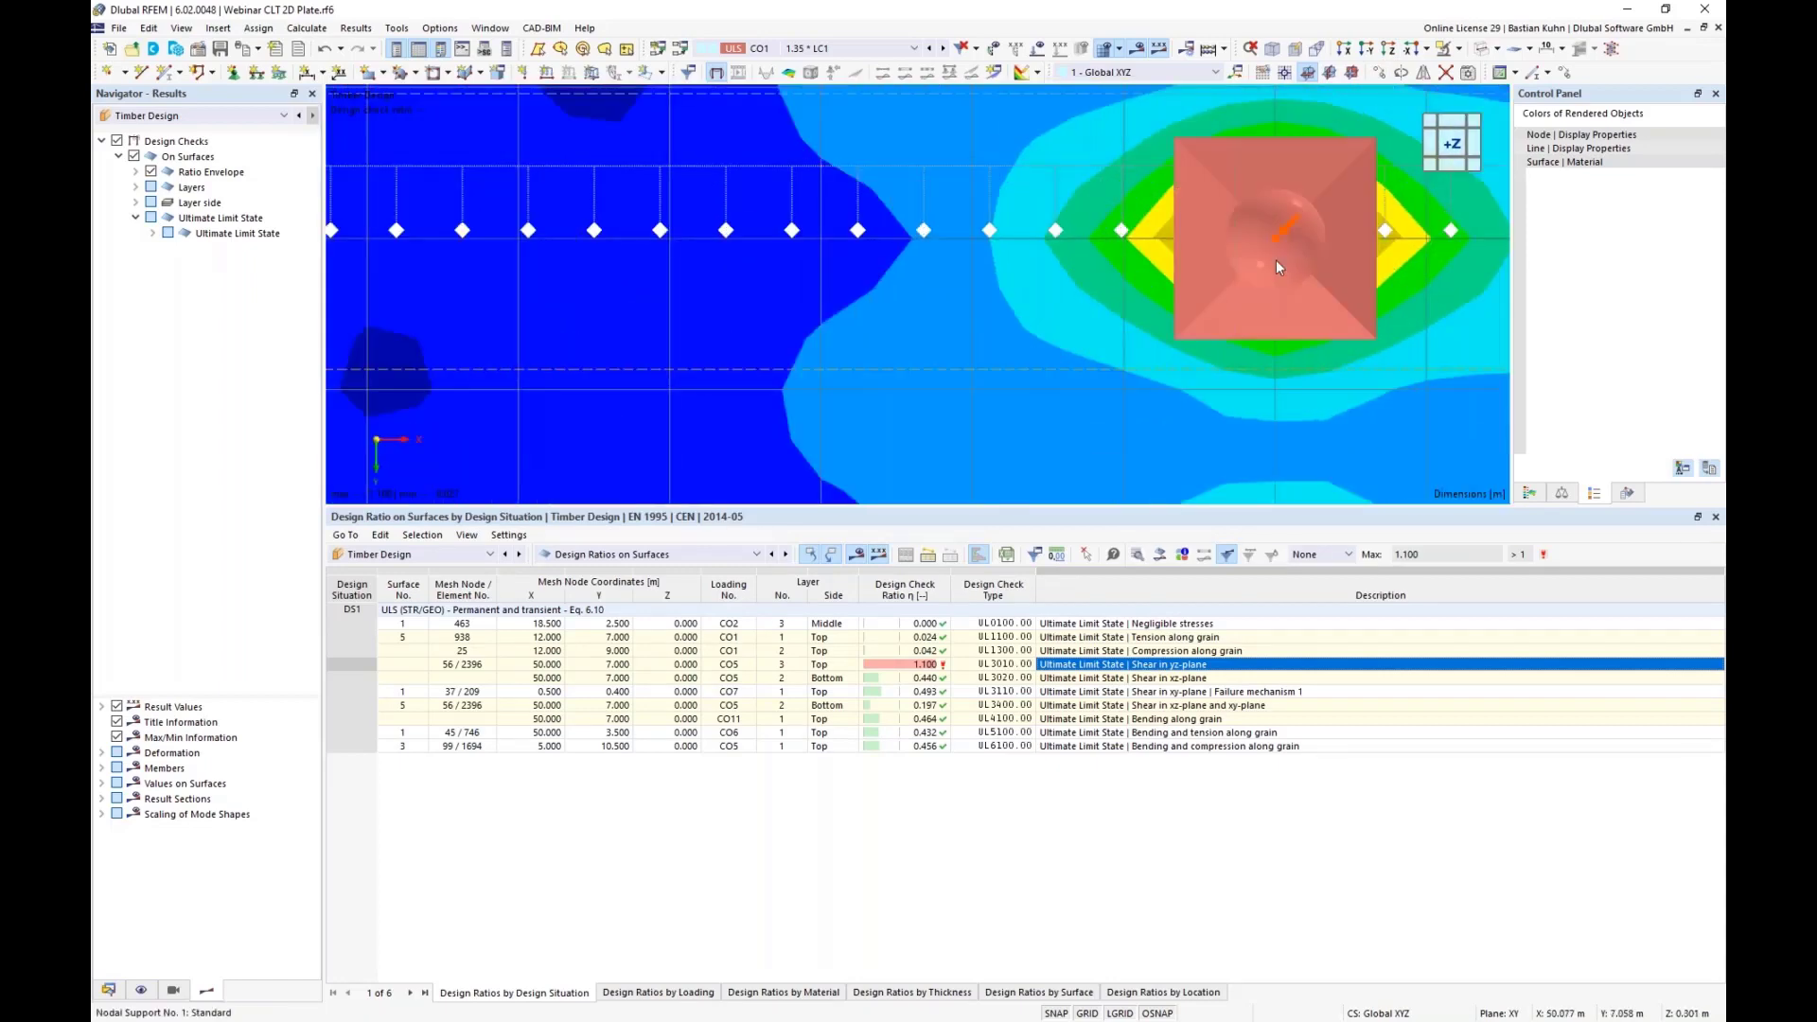
Hide the nodal supports in the model display and inspect the design ratio peak at the governing support node
left_click(141, 990)
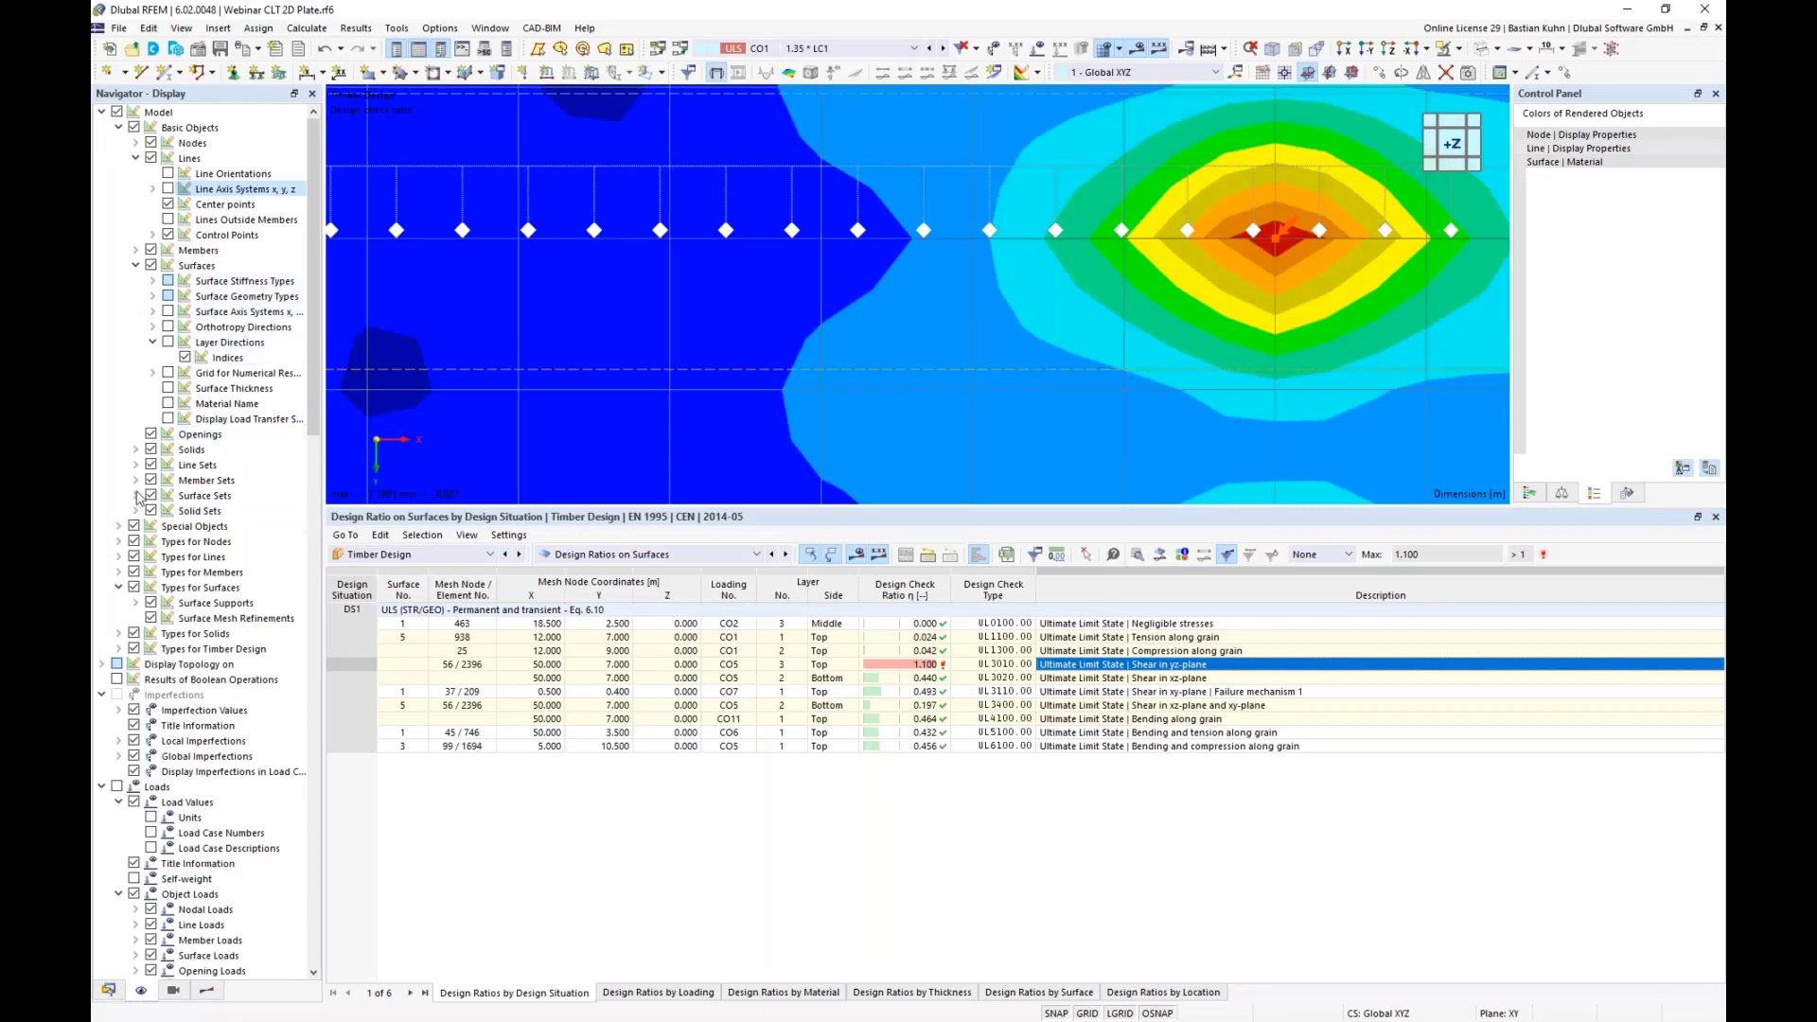
left_click(118, 543)
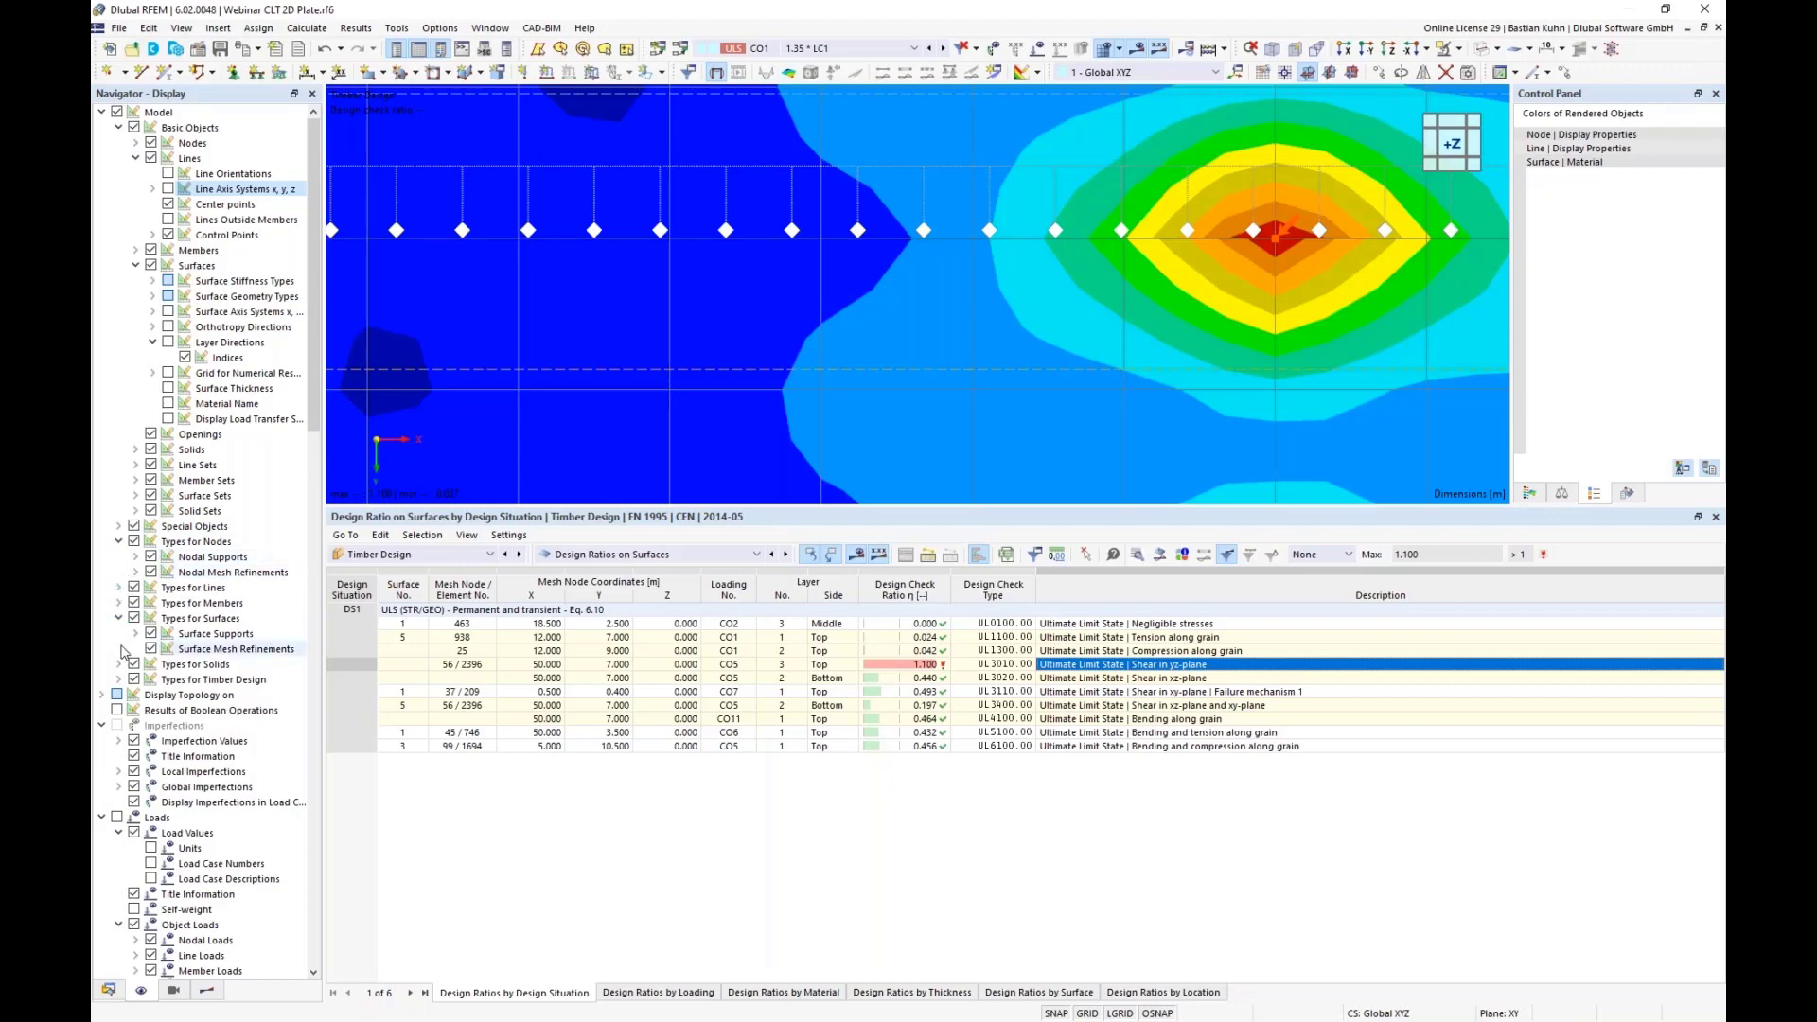
left_click(150, 556)
scroll(927, 281, "down", 3)
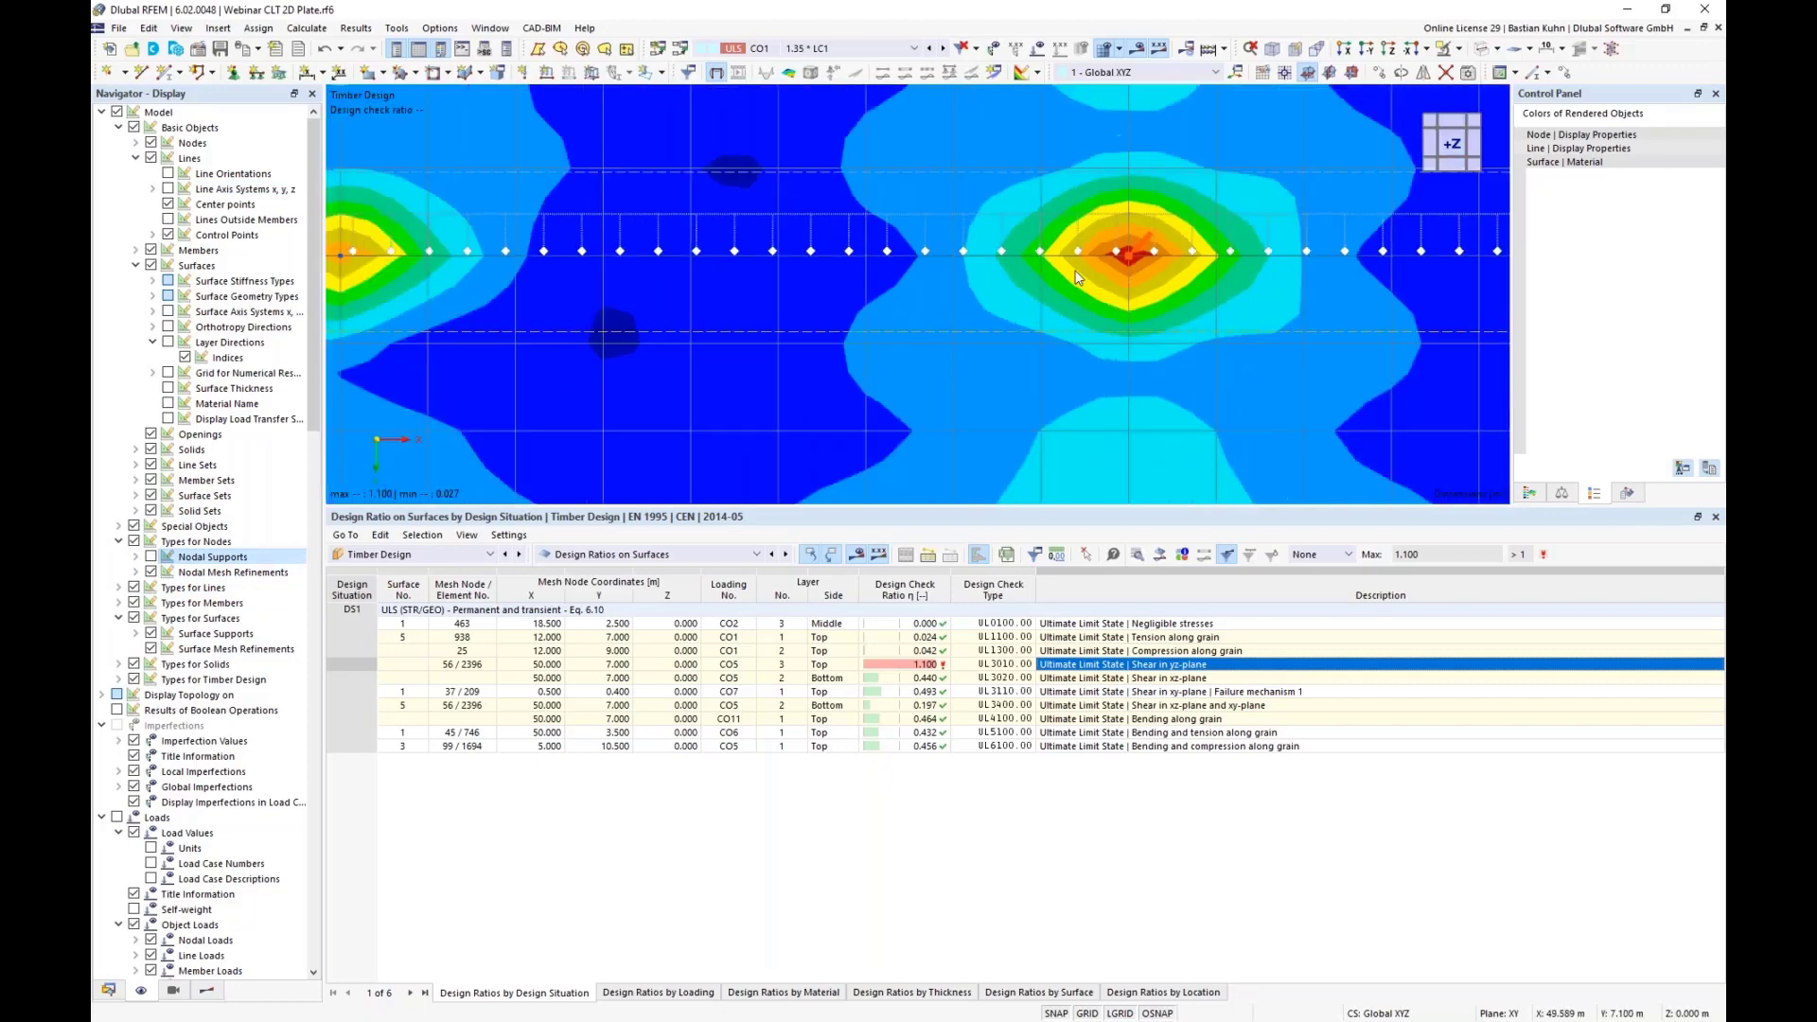
scroll(1136, 262, "down", 2)
scroll(1135, 262, "down", 1)
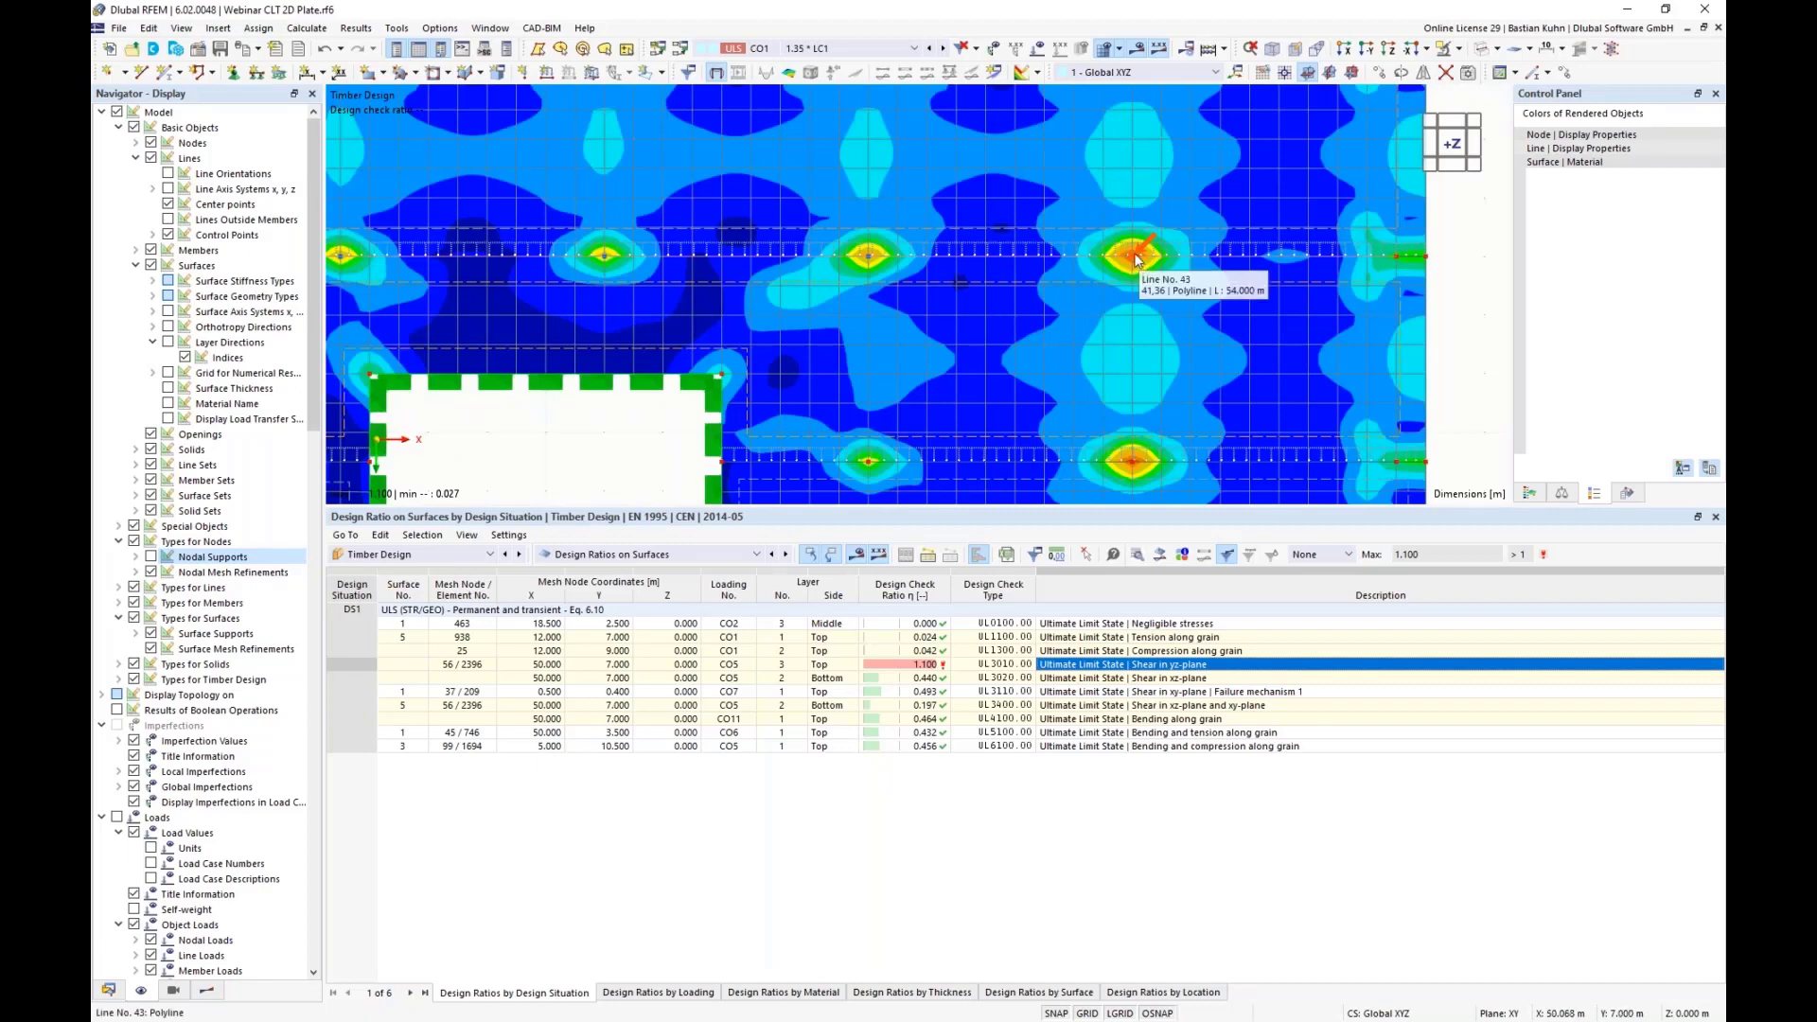
scroll(1136, 258, "up", 3)
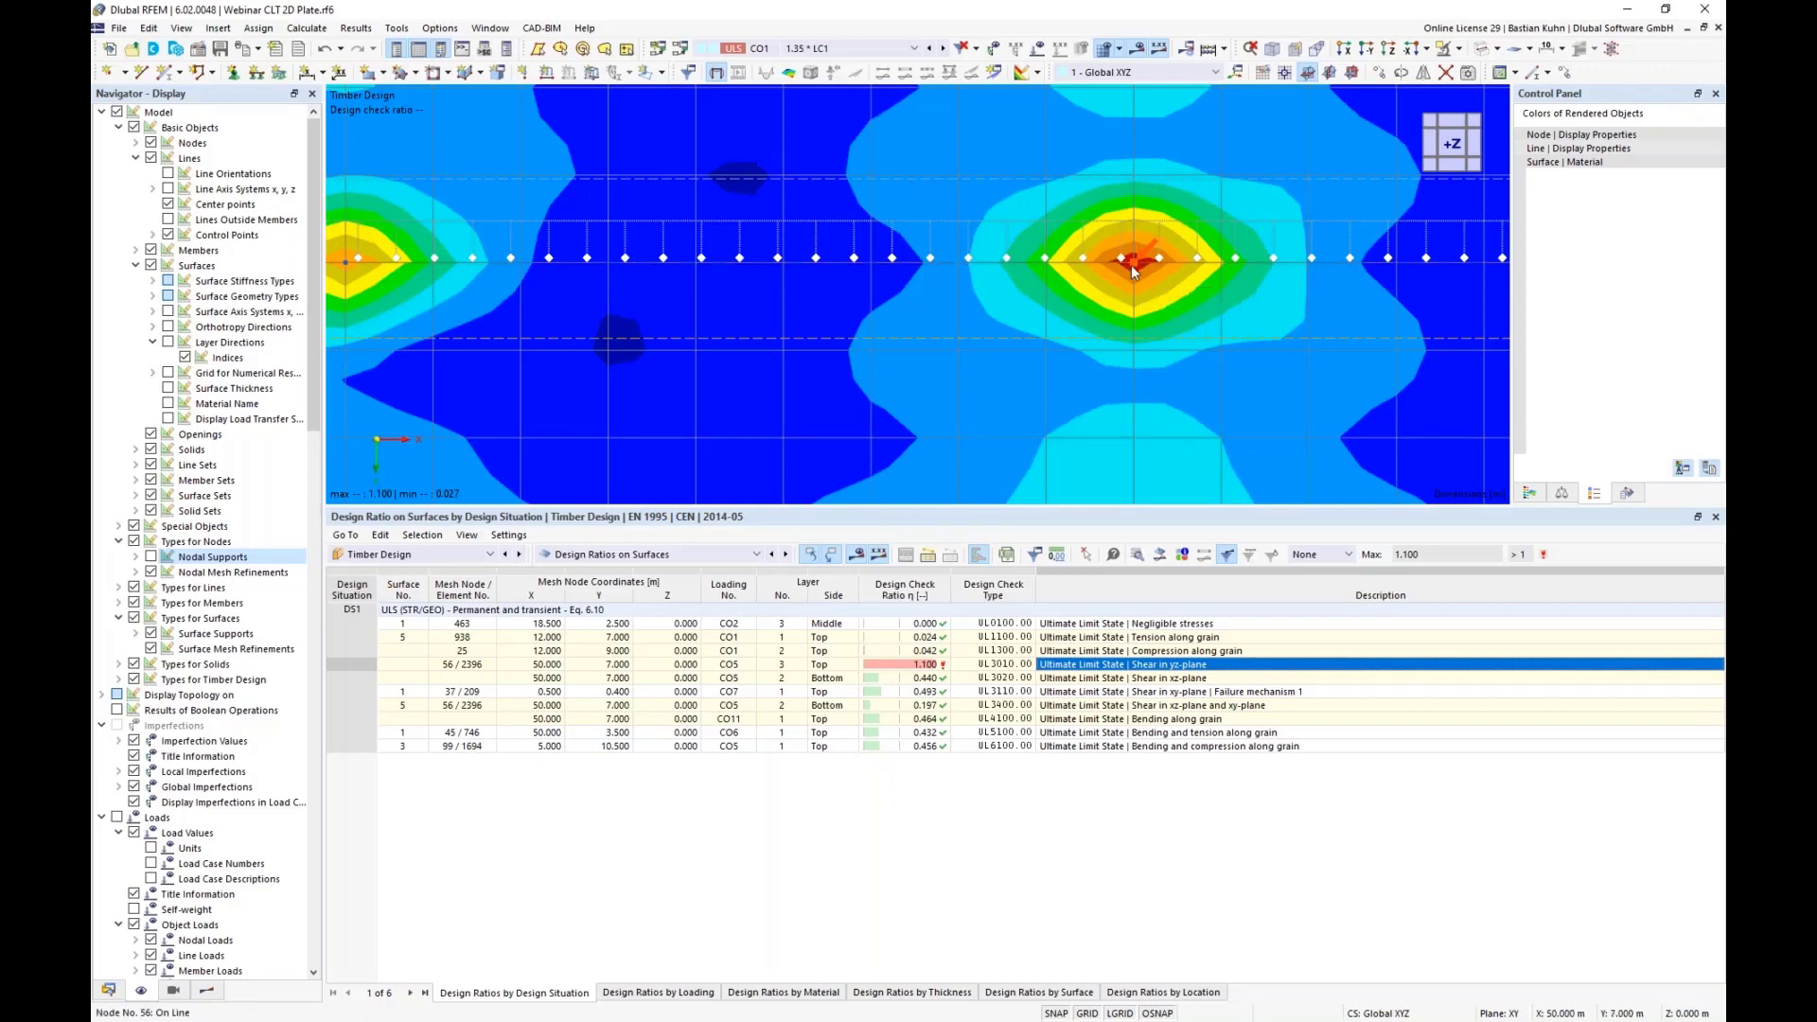
Inspect the design check details of the governing shear in yz-plane check (UL3010) at the plate's peak support node
scroll(1140, 269, "up", 3)
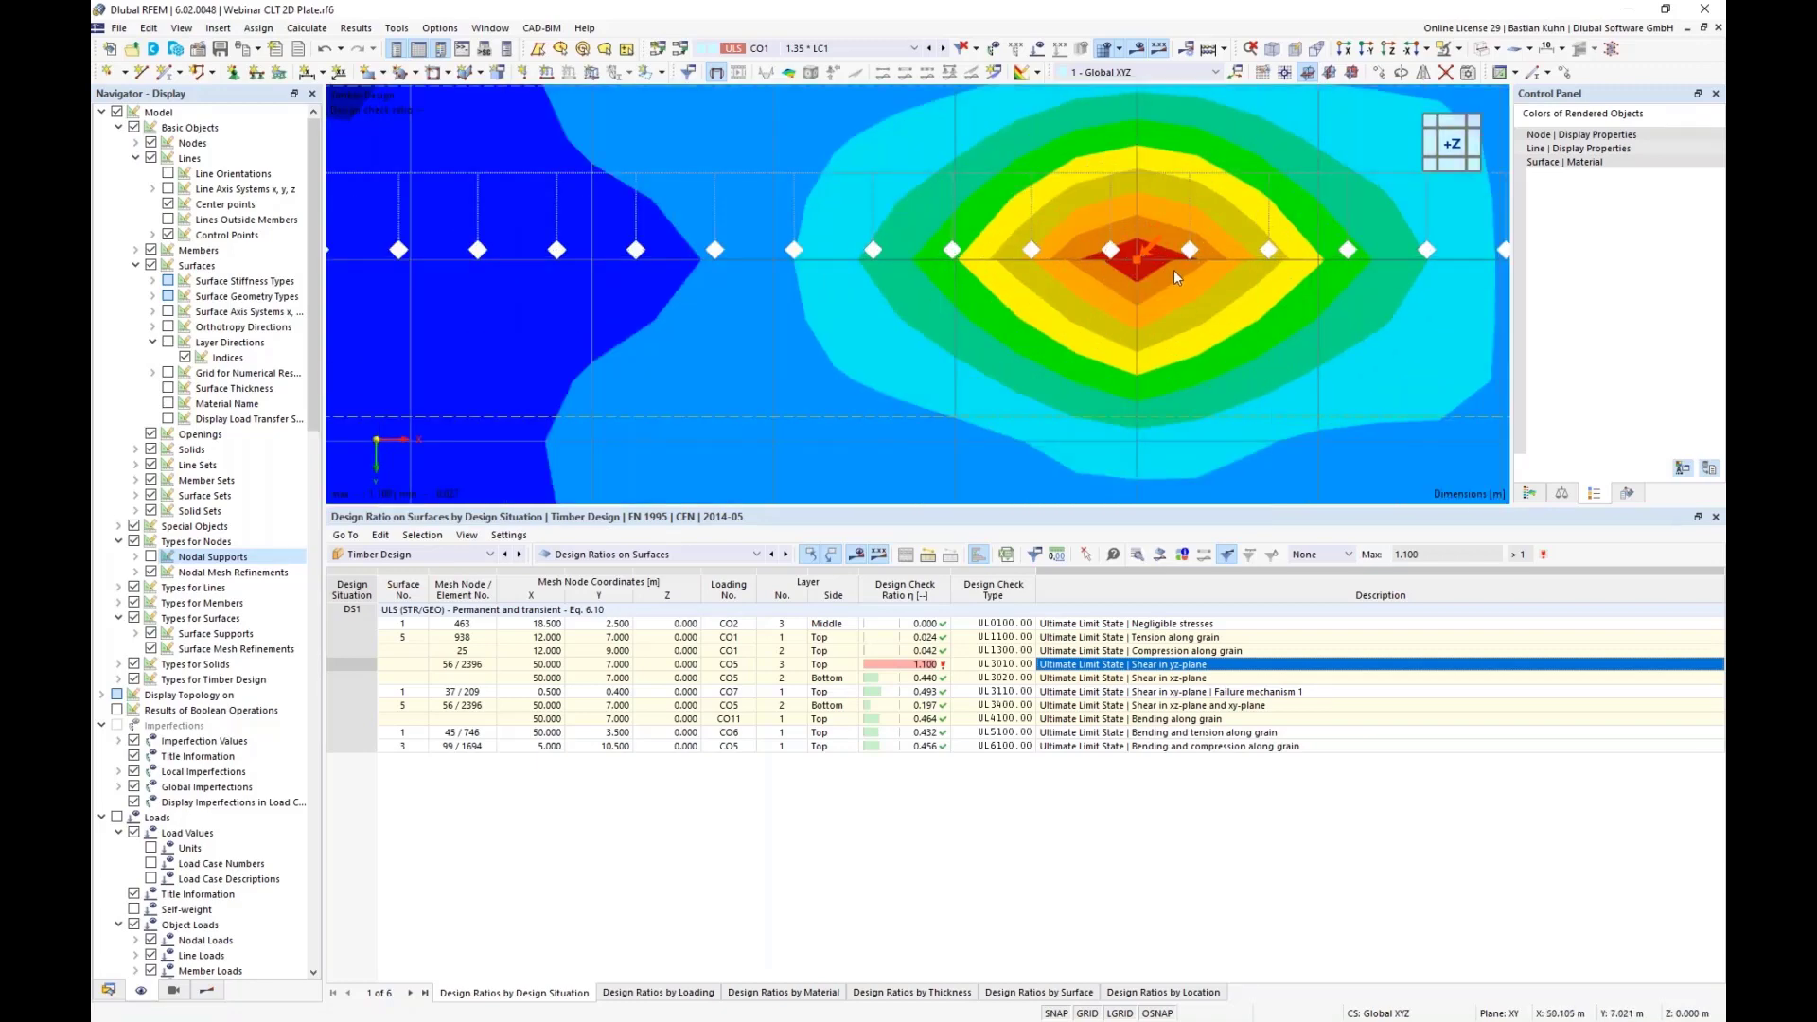
scroll(1100, 280, "down", 3)
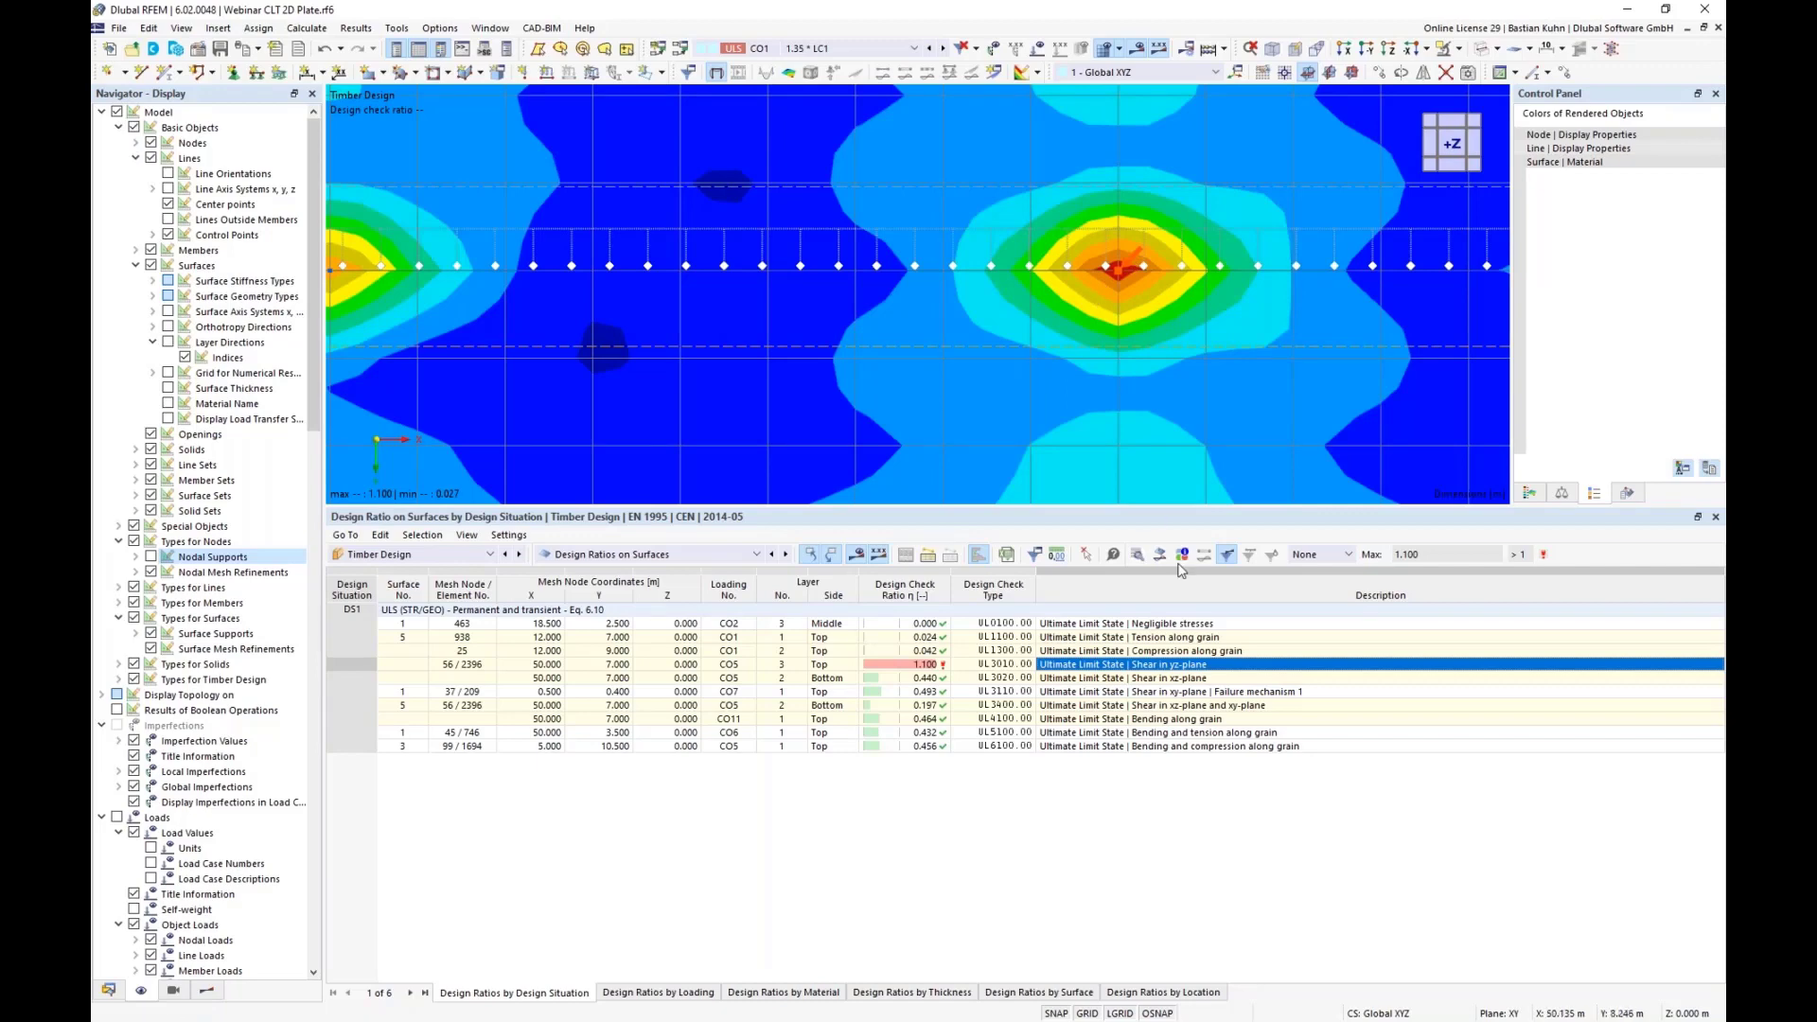
double_click(1172, 669)
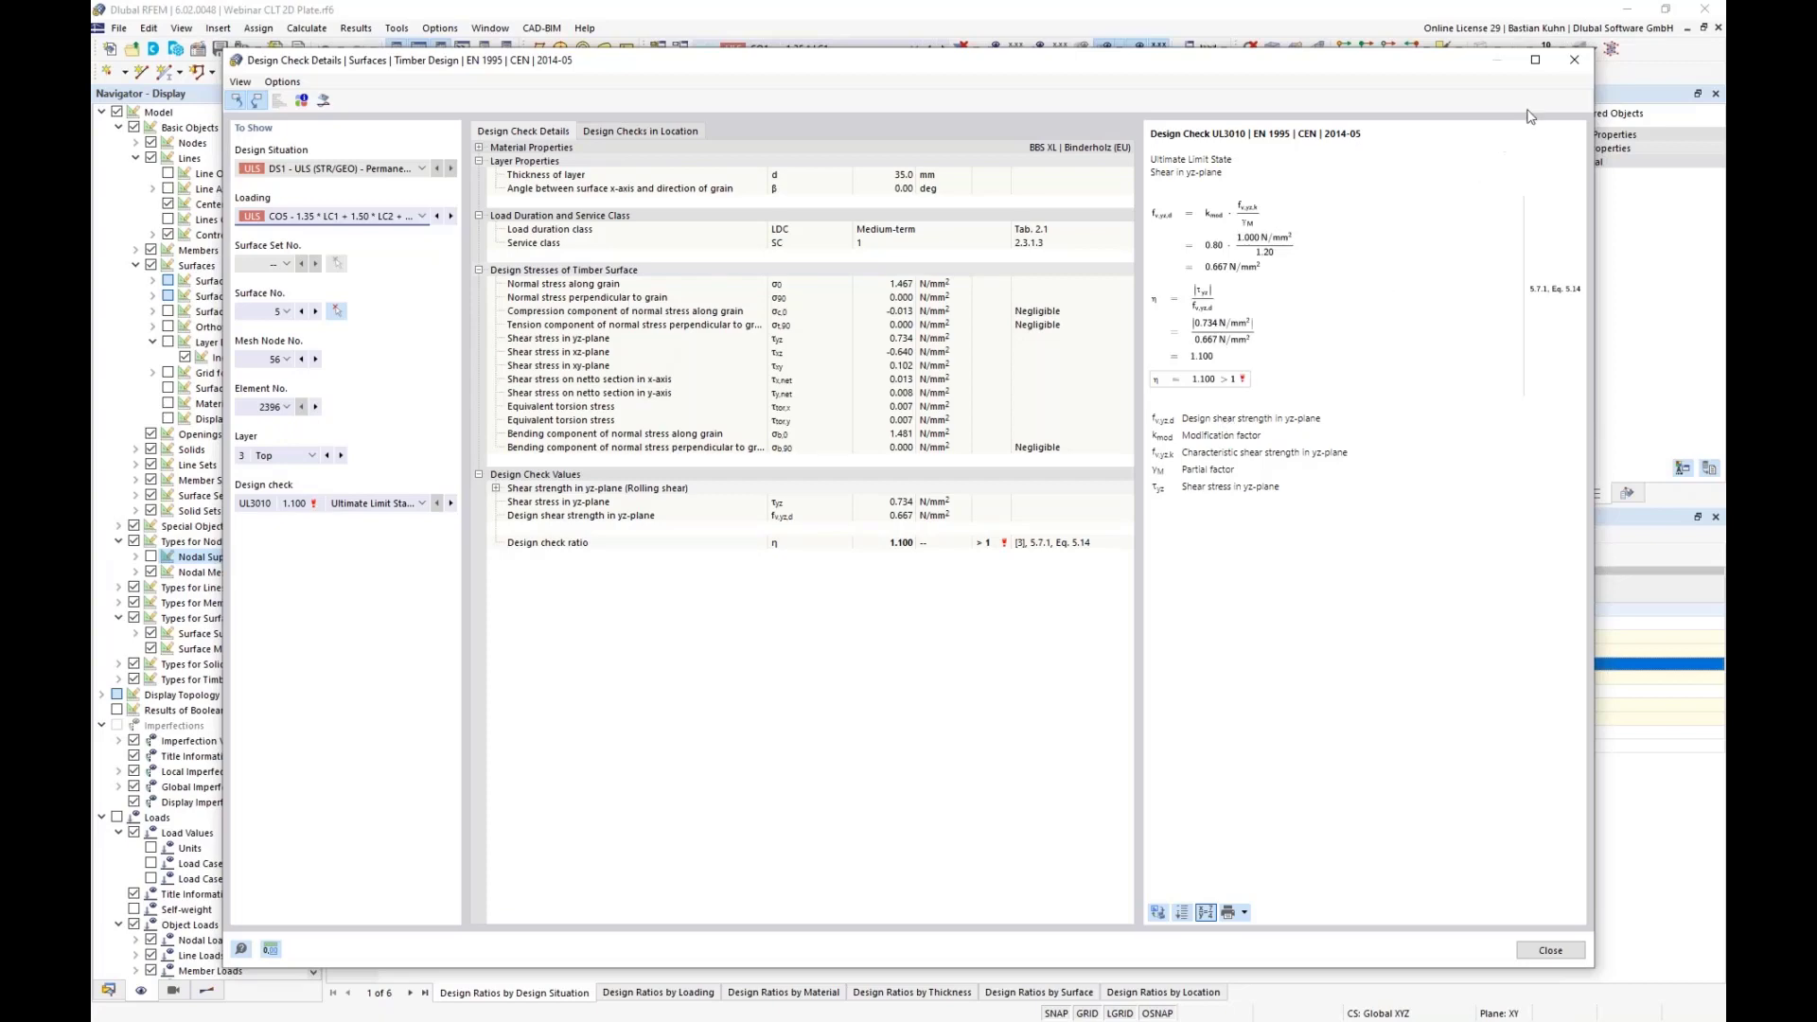
left_click(1574, 62)
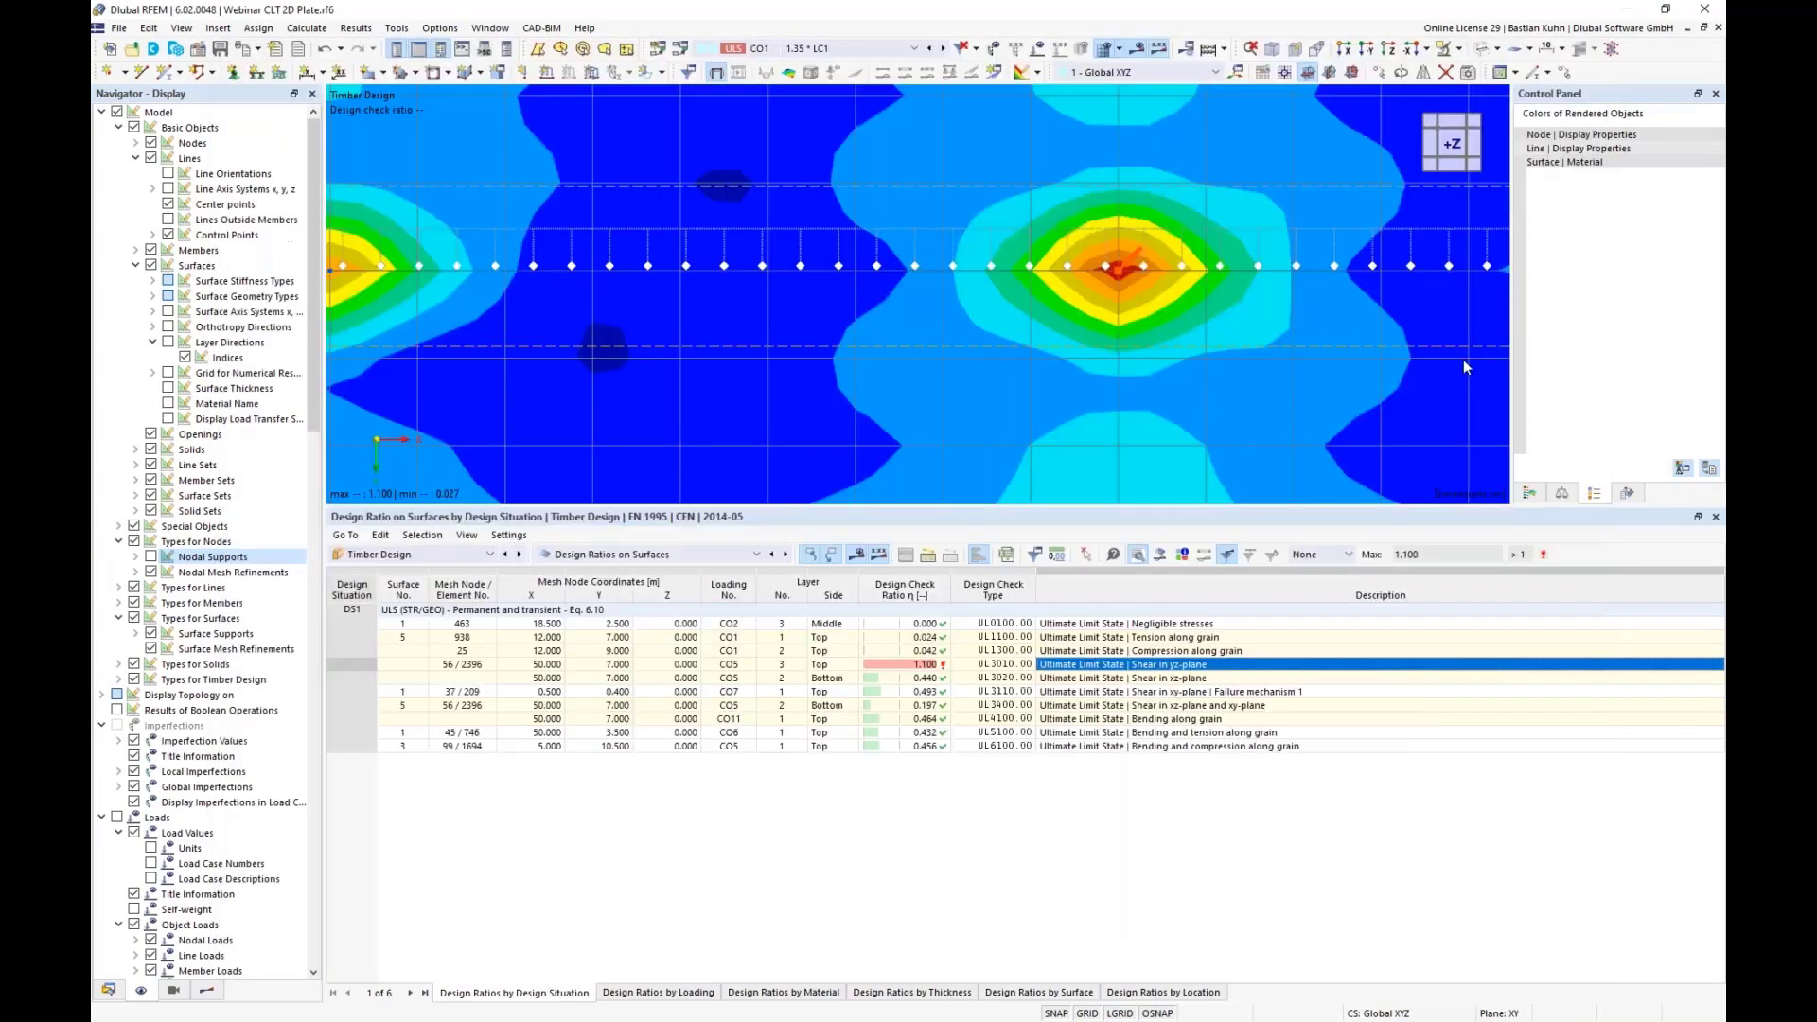
Show the through-thickness result diagram at the governing surface point and display its shear stress τyz
left_click(1159, 561)
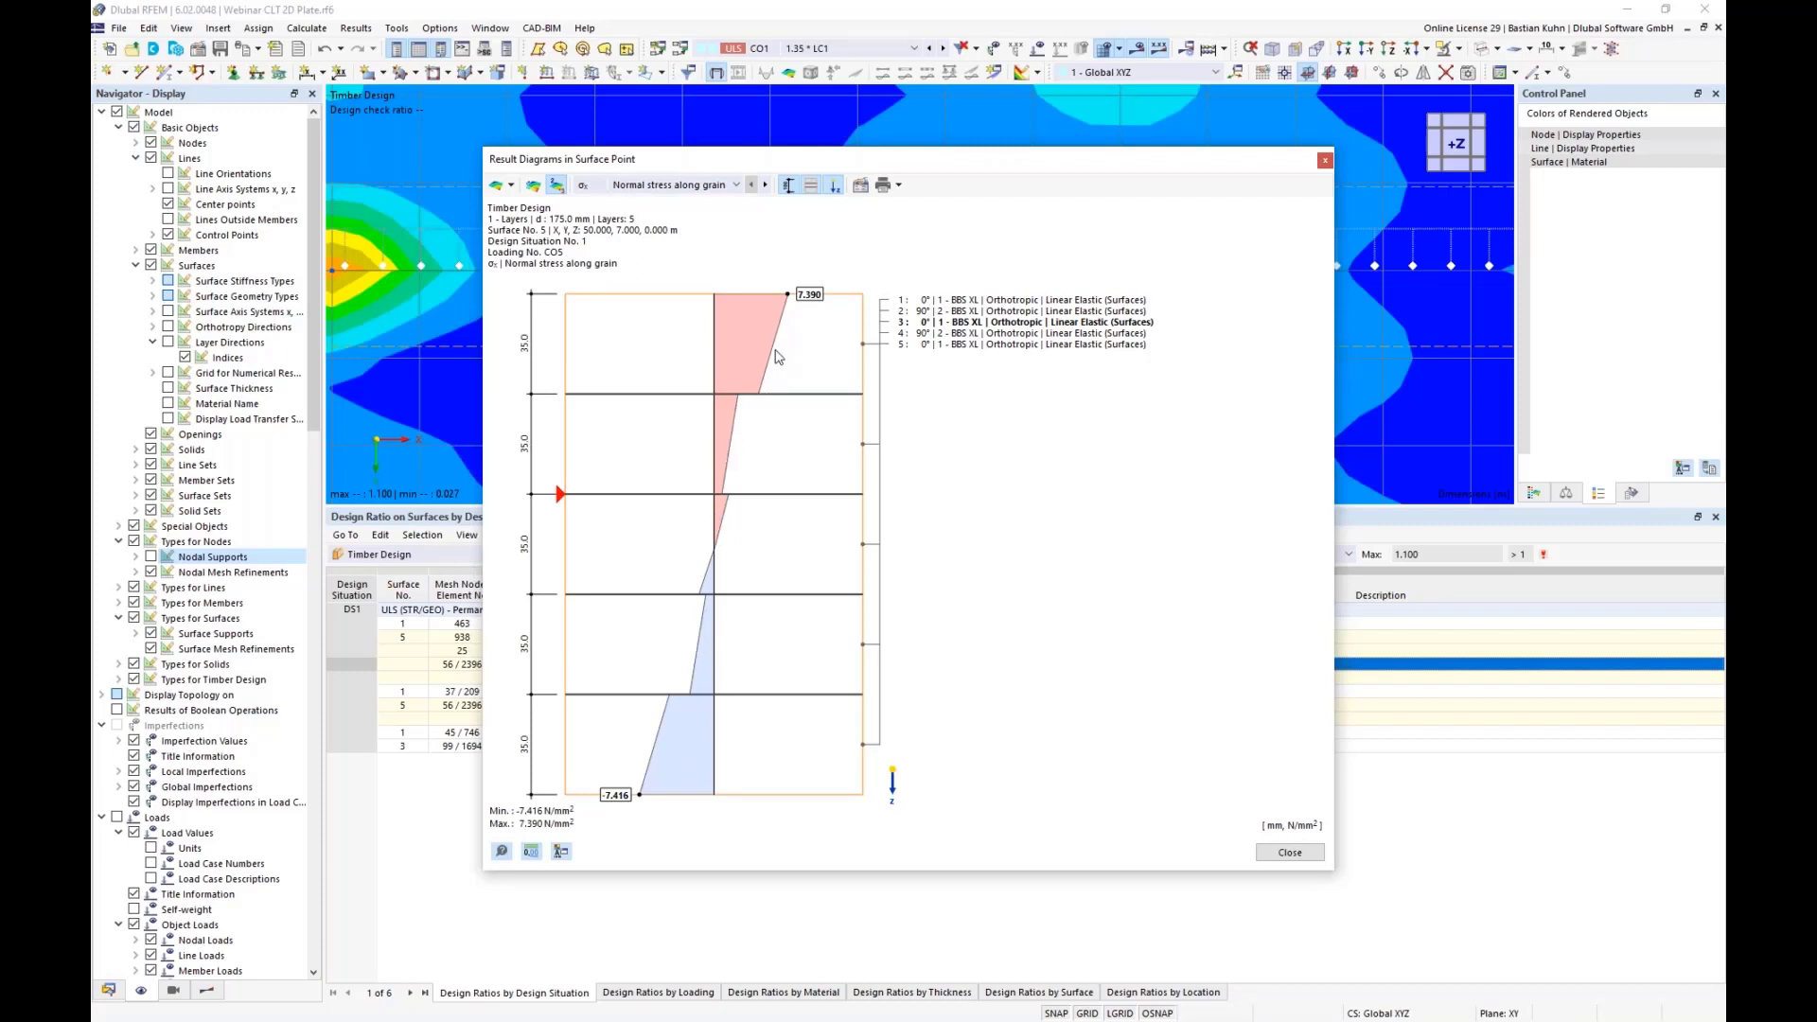
left_click(734, 186)
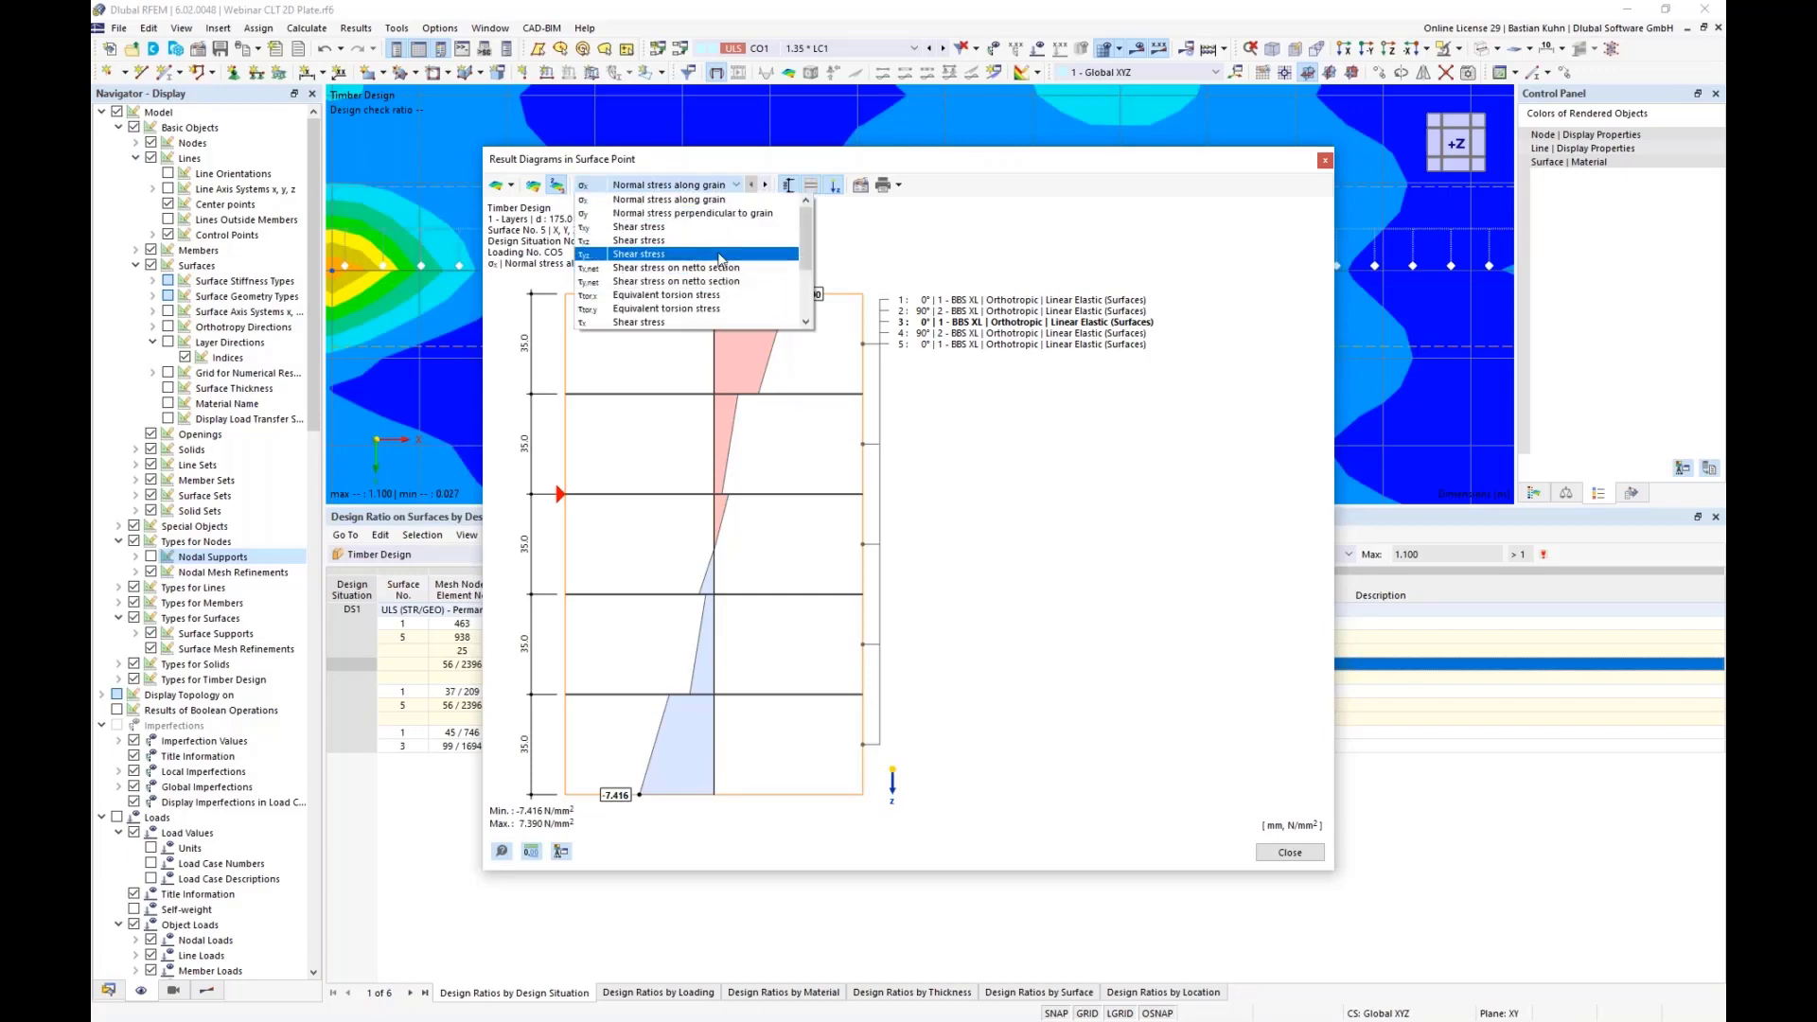
key("Escape")
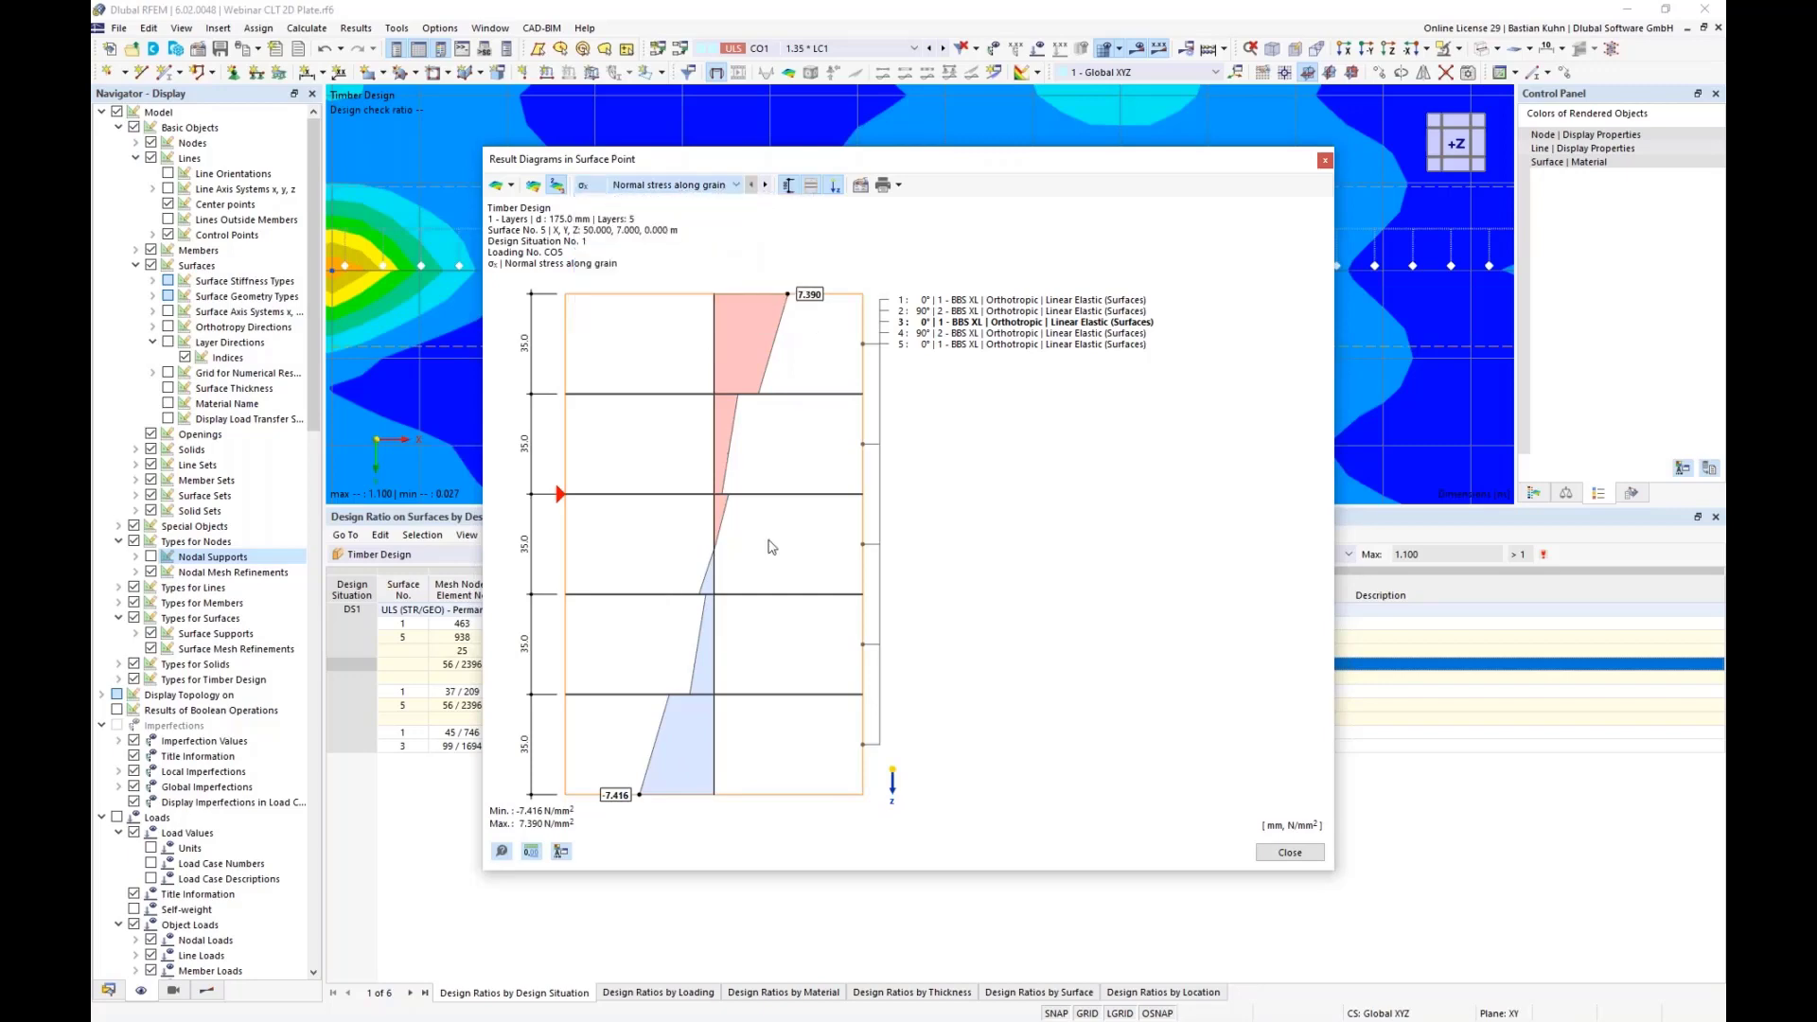
key("Down")
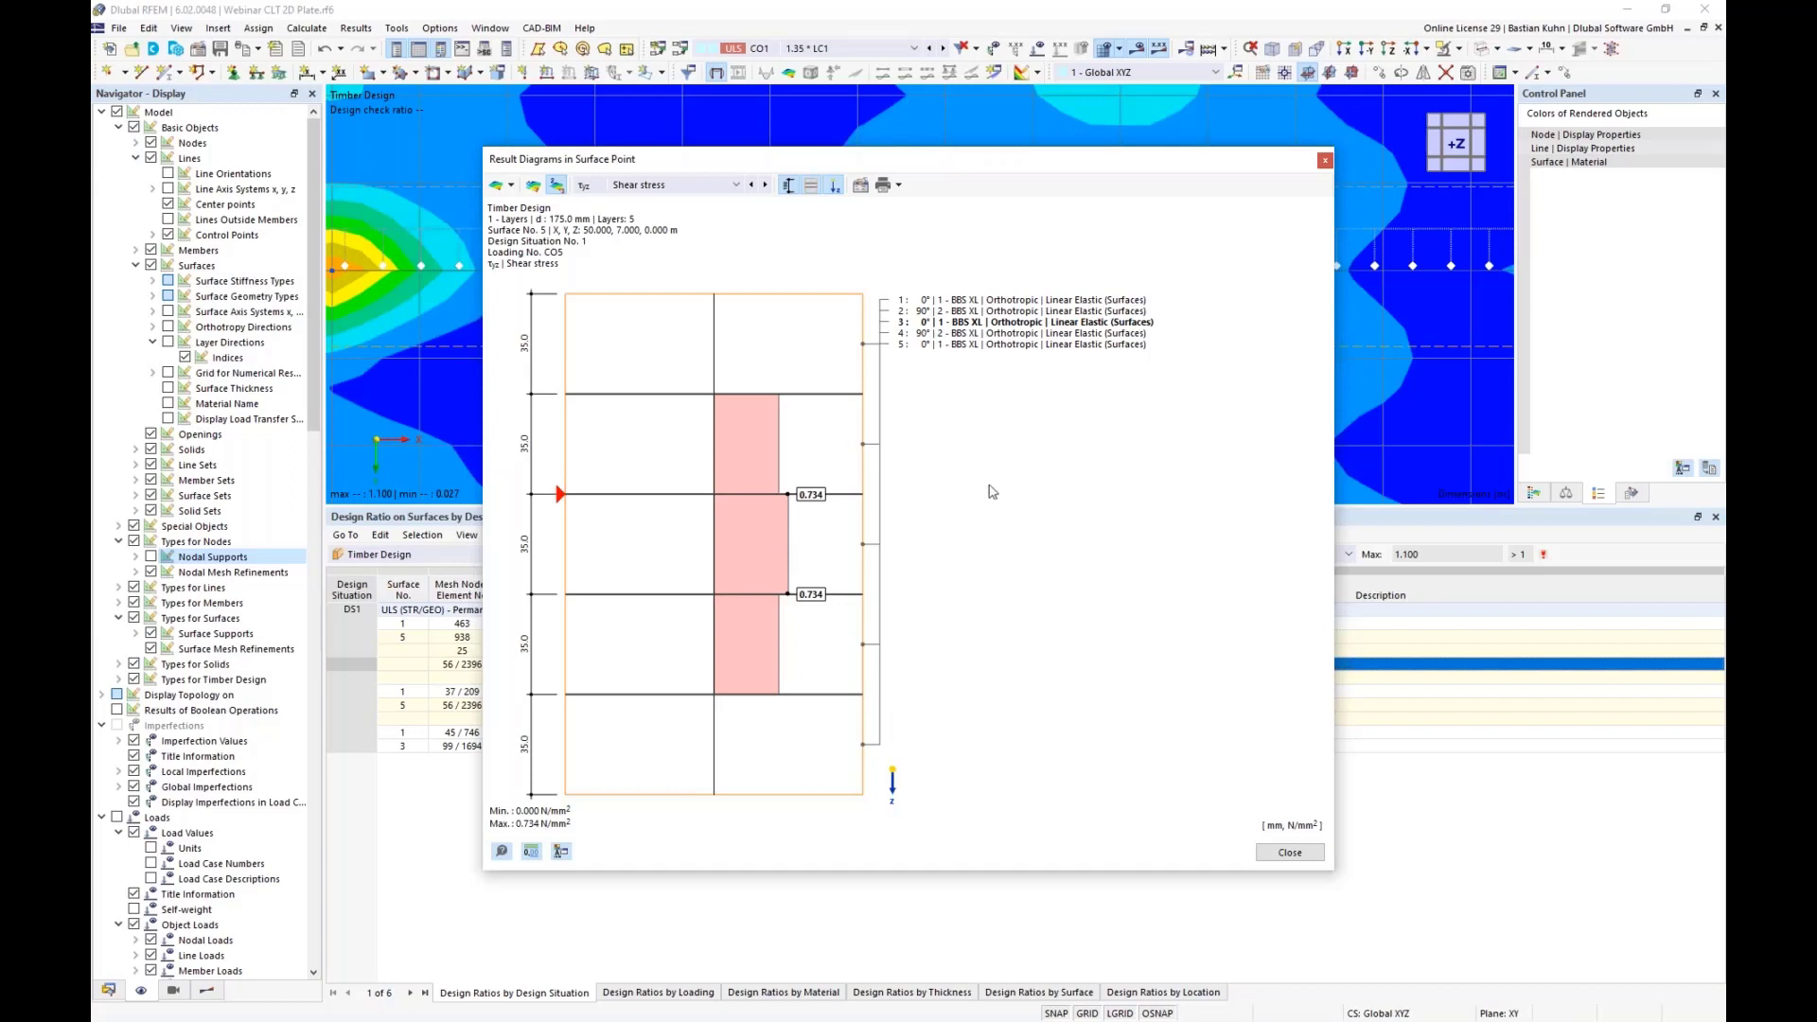
Switch the surface point result diagram to the normal stress along grain
left_click(898, 186)
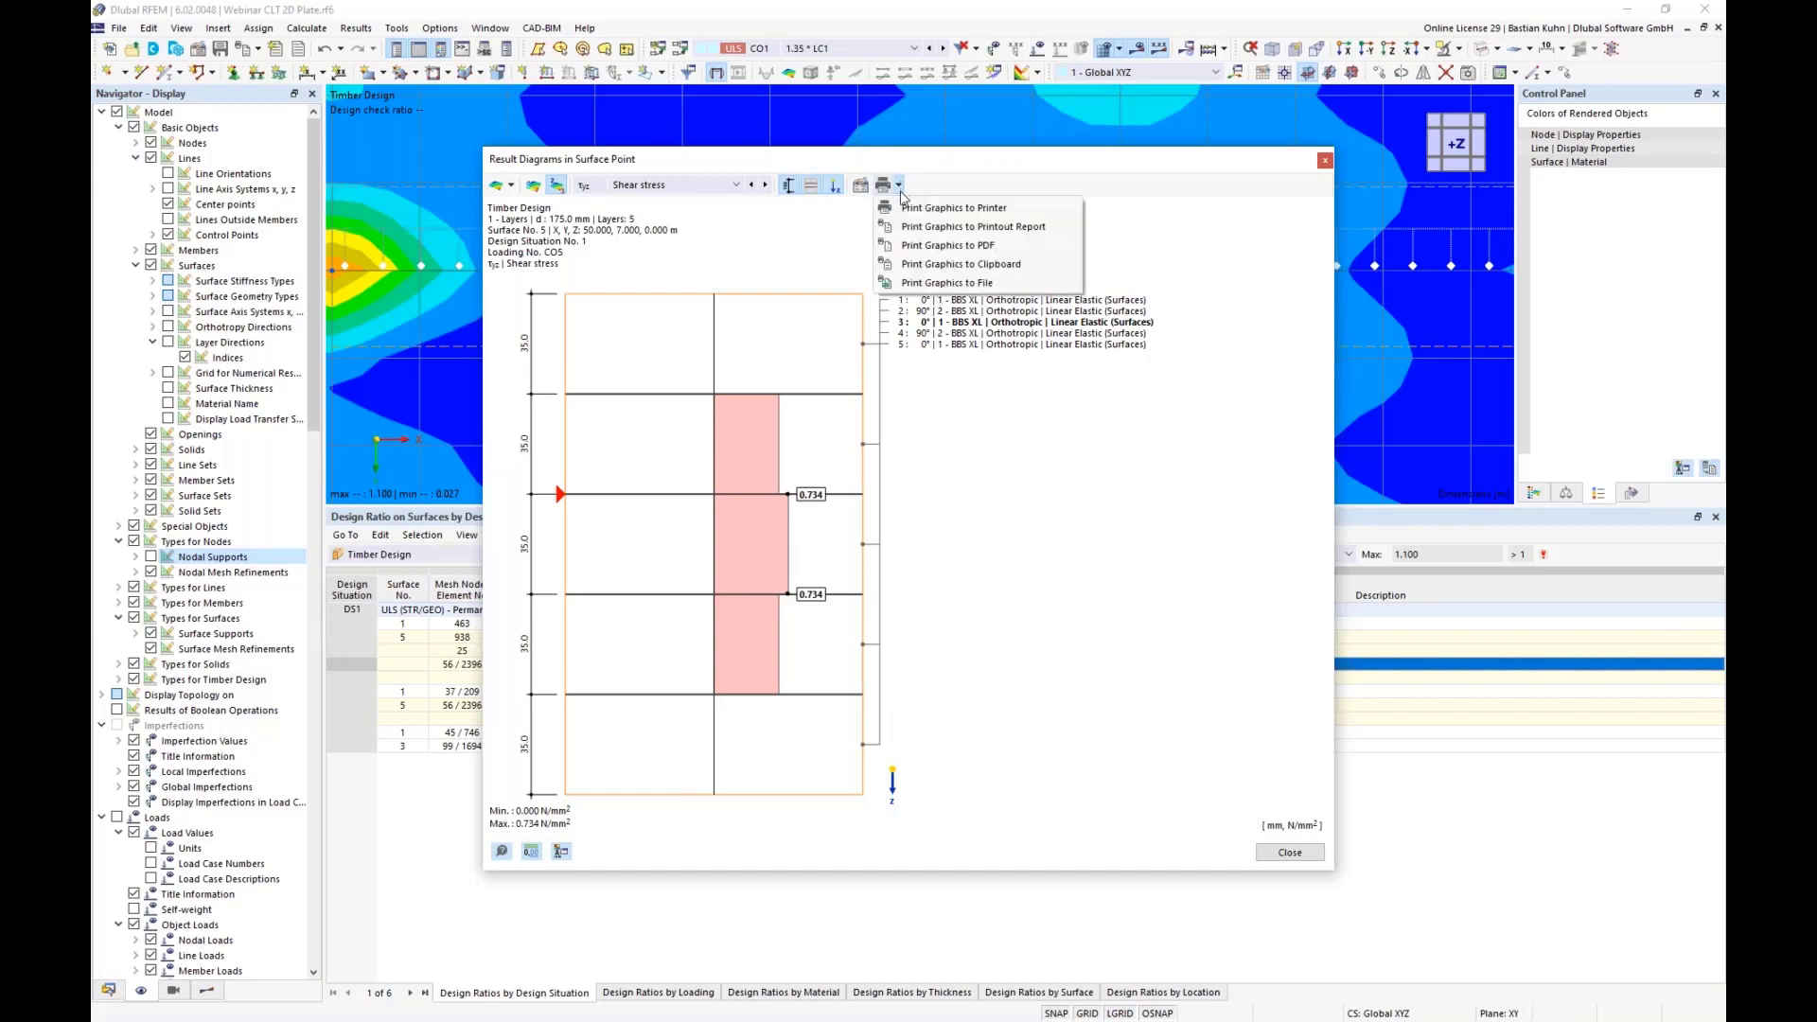
left_click(918, 168)
left_click(678, 185)
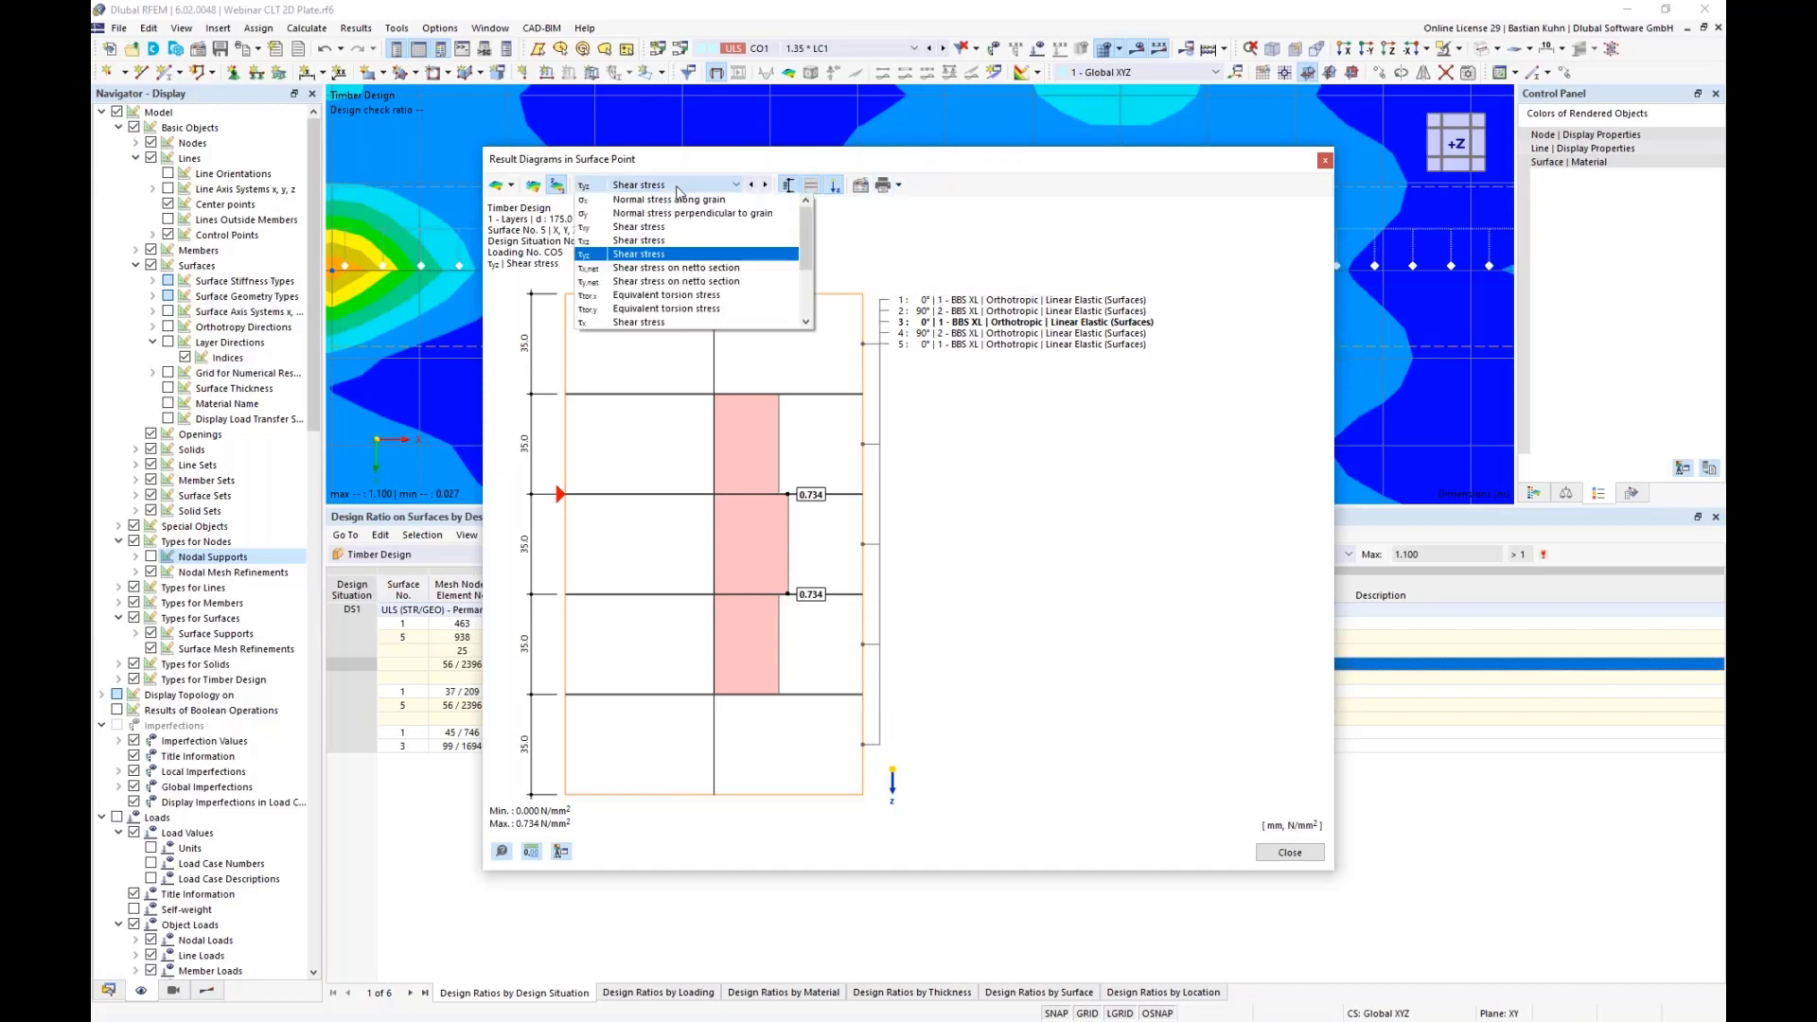
key("Escape")
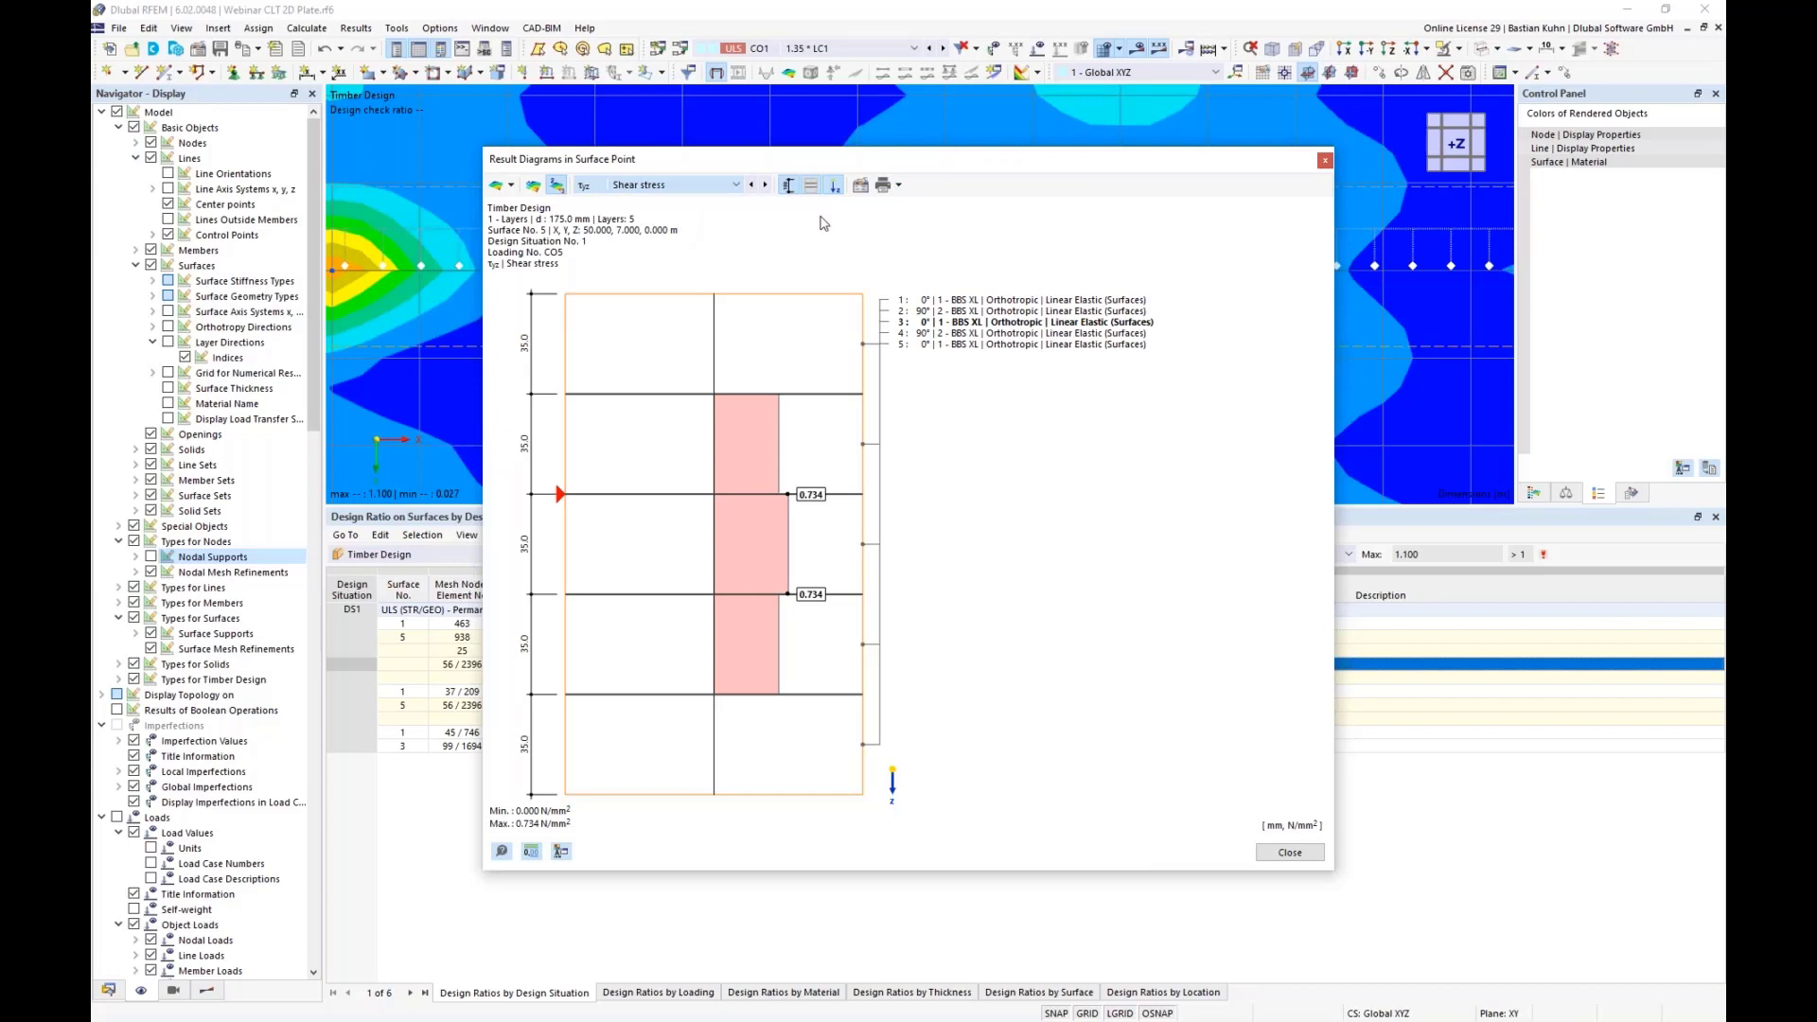
Send the normal stress along grain diagram to the Timber CLT printout report with a height ratio of 40%
left_click(899, 185)
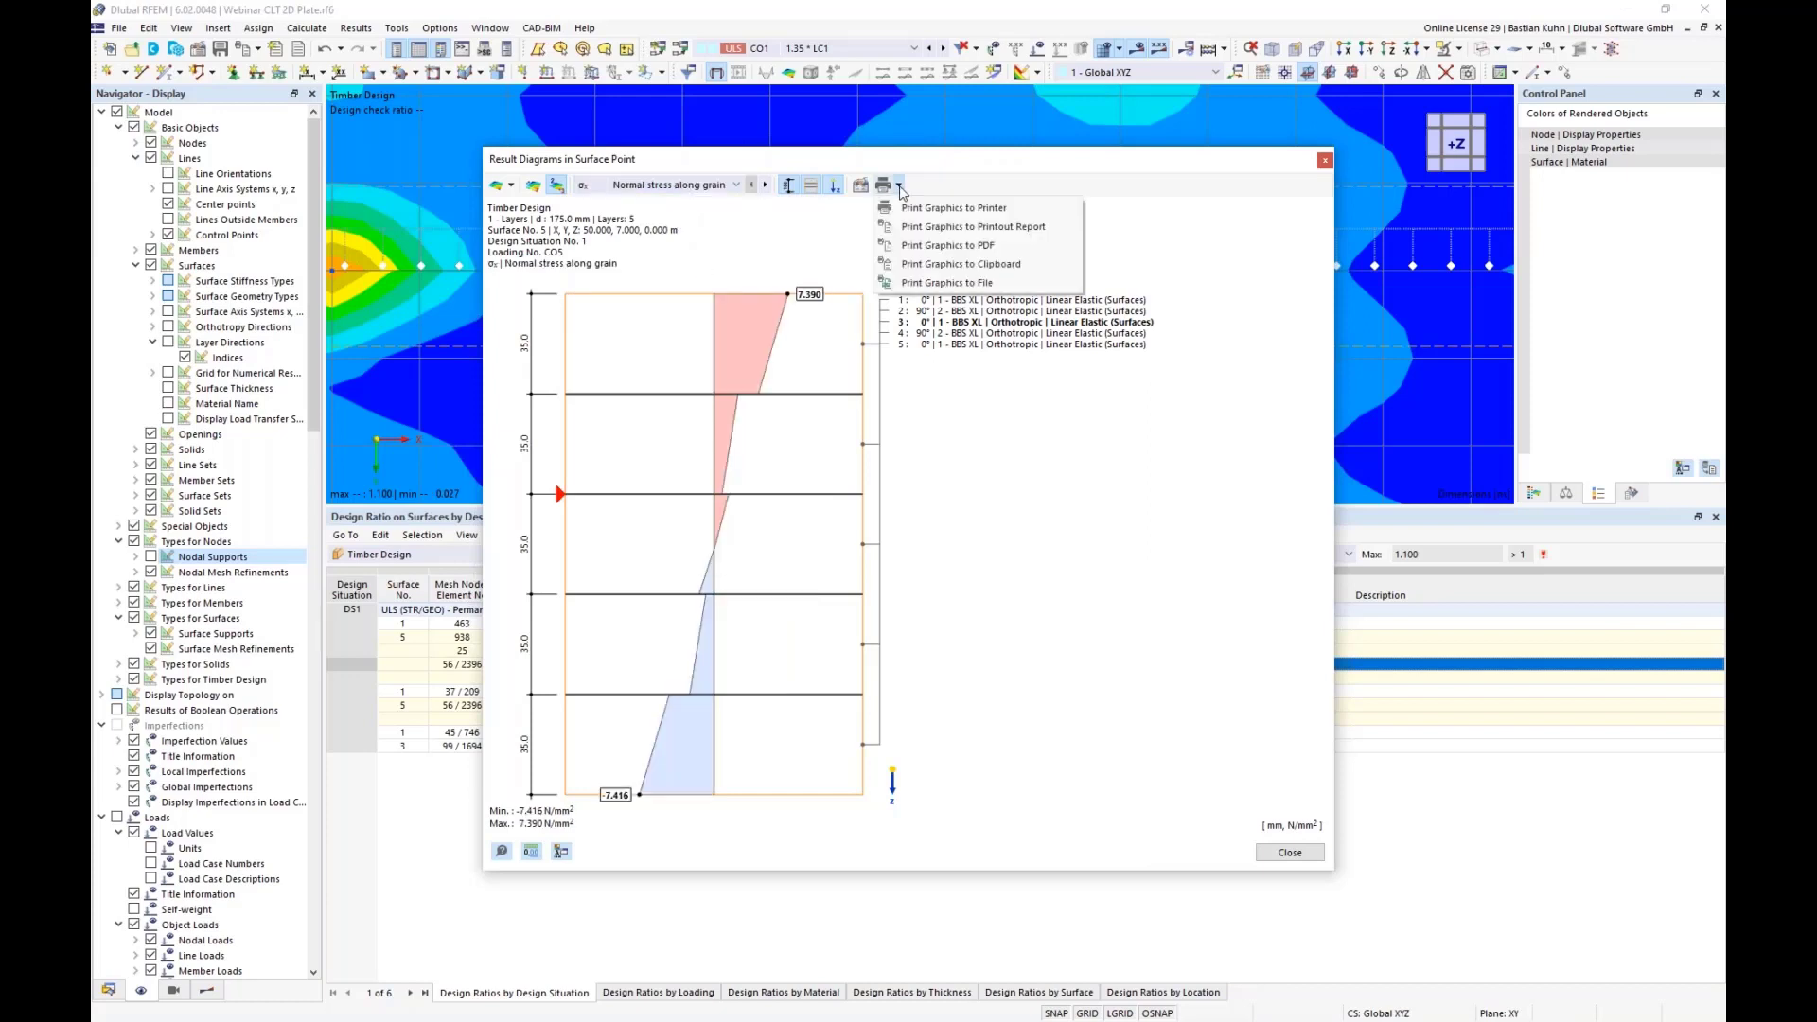
left_click(918, 228)
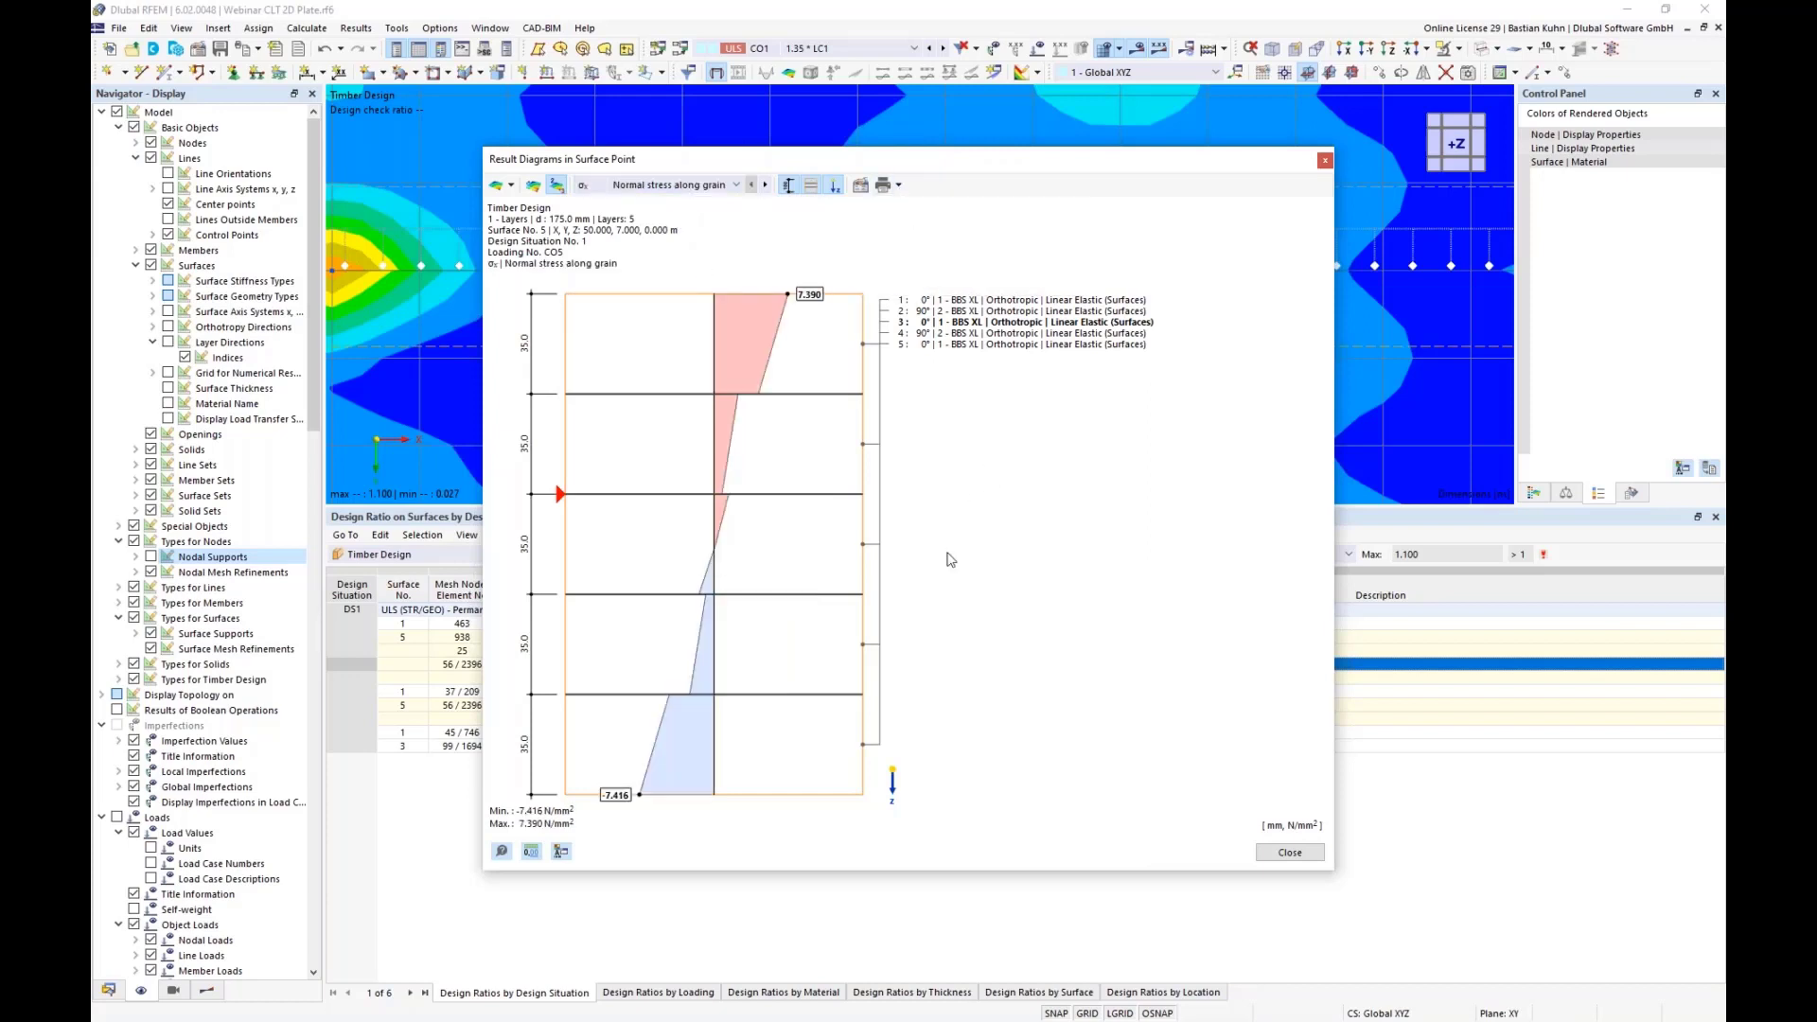
left_click(1288, 854)
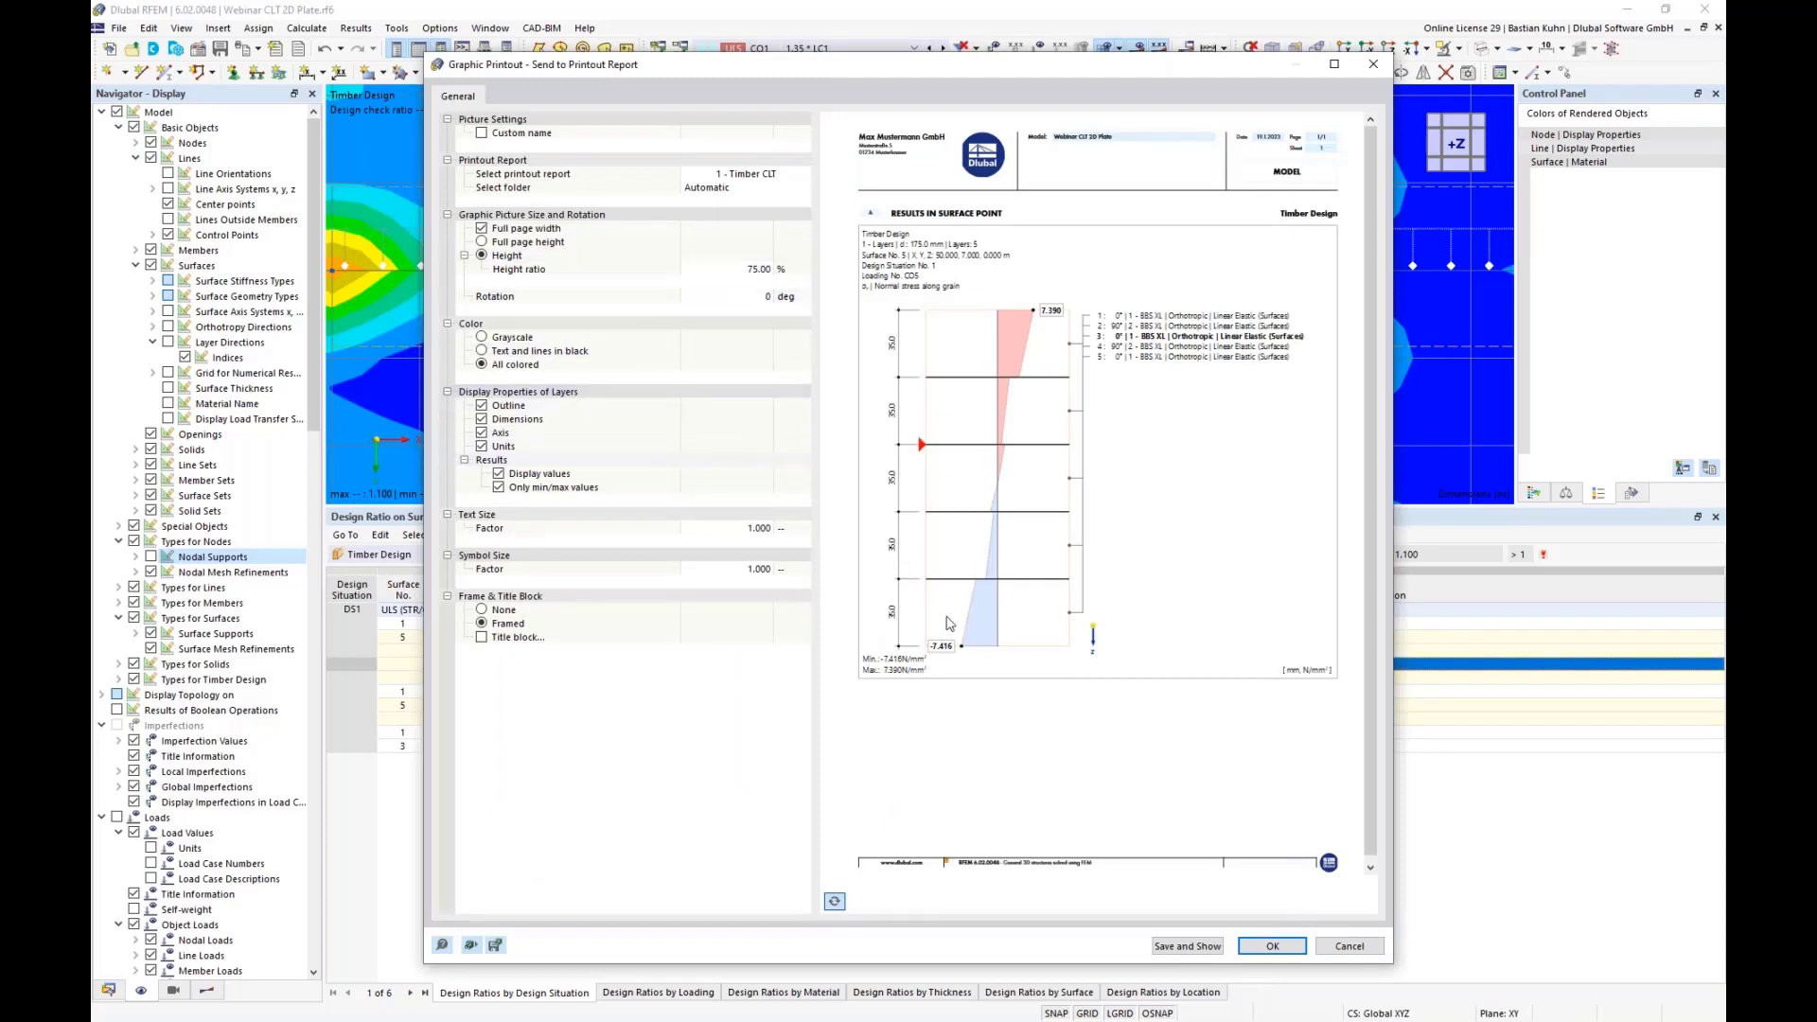
left_click(757, 272)
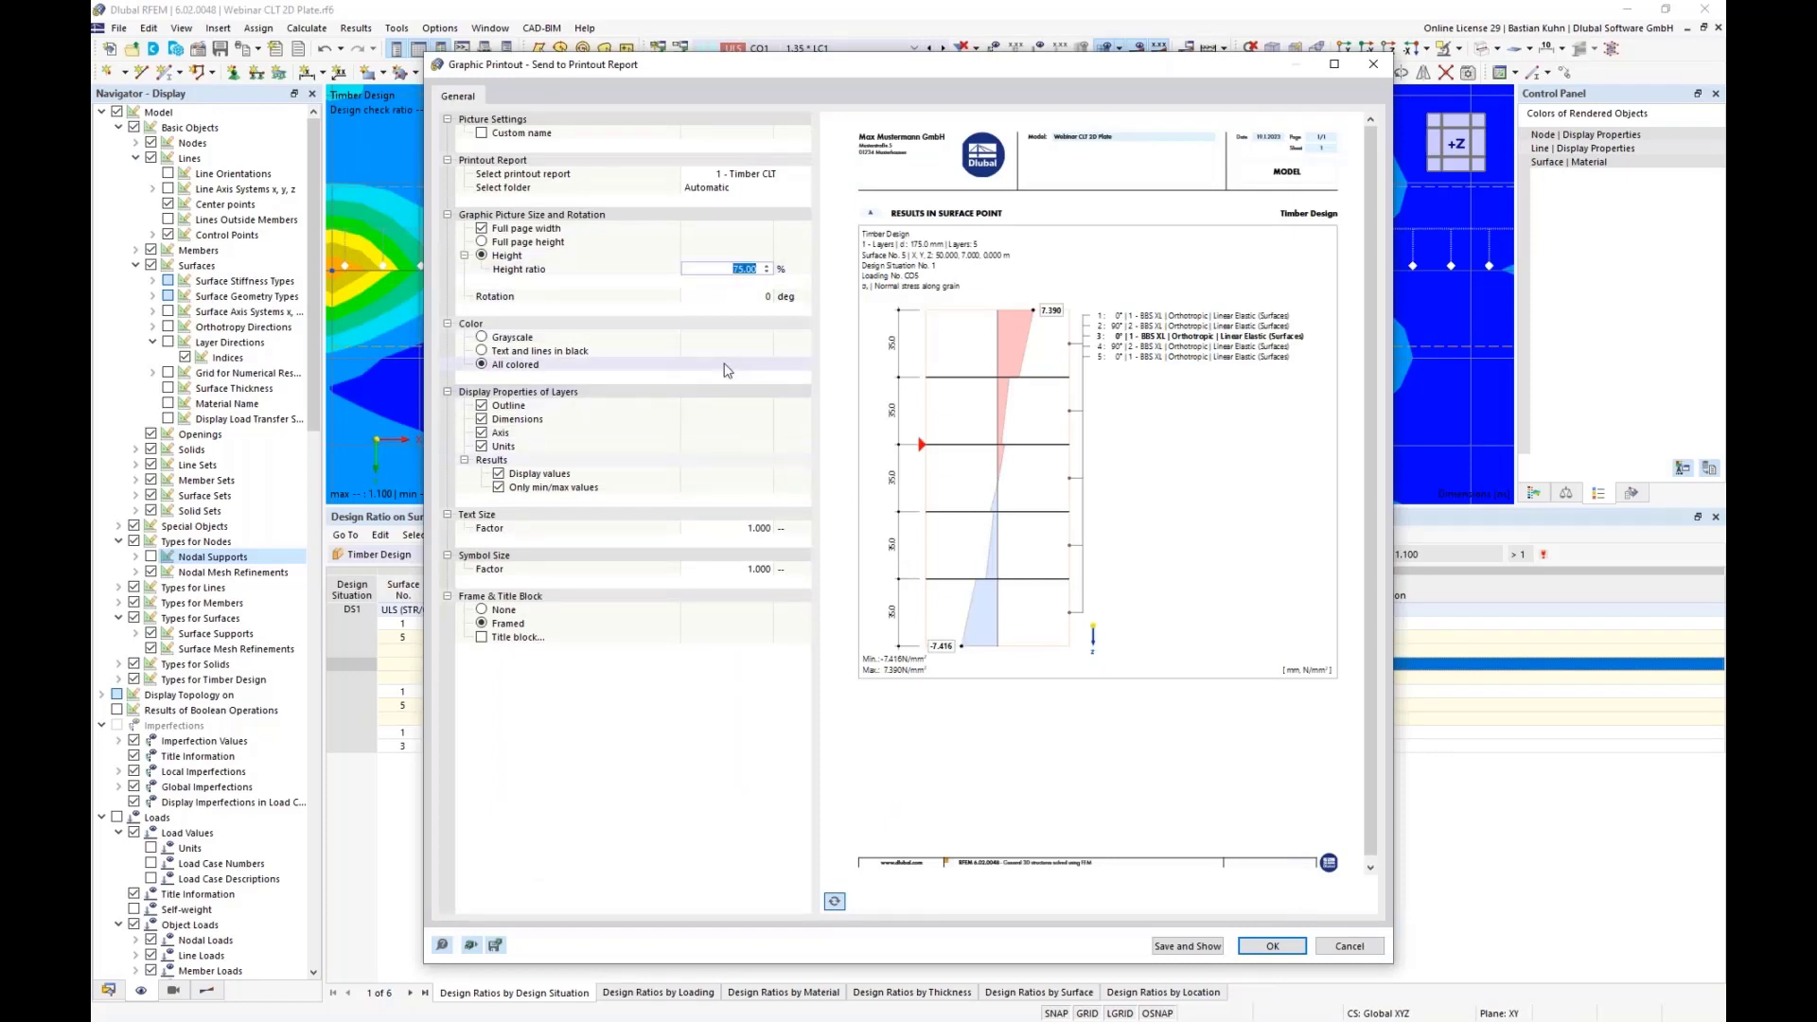
type("40")
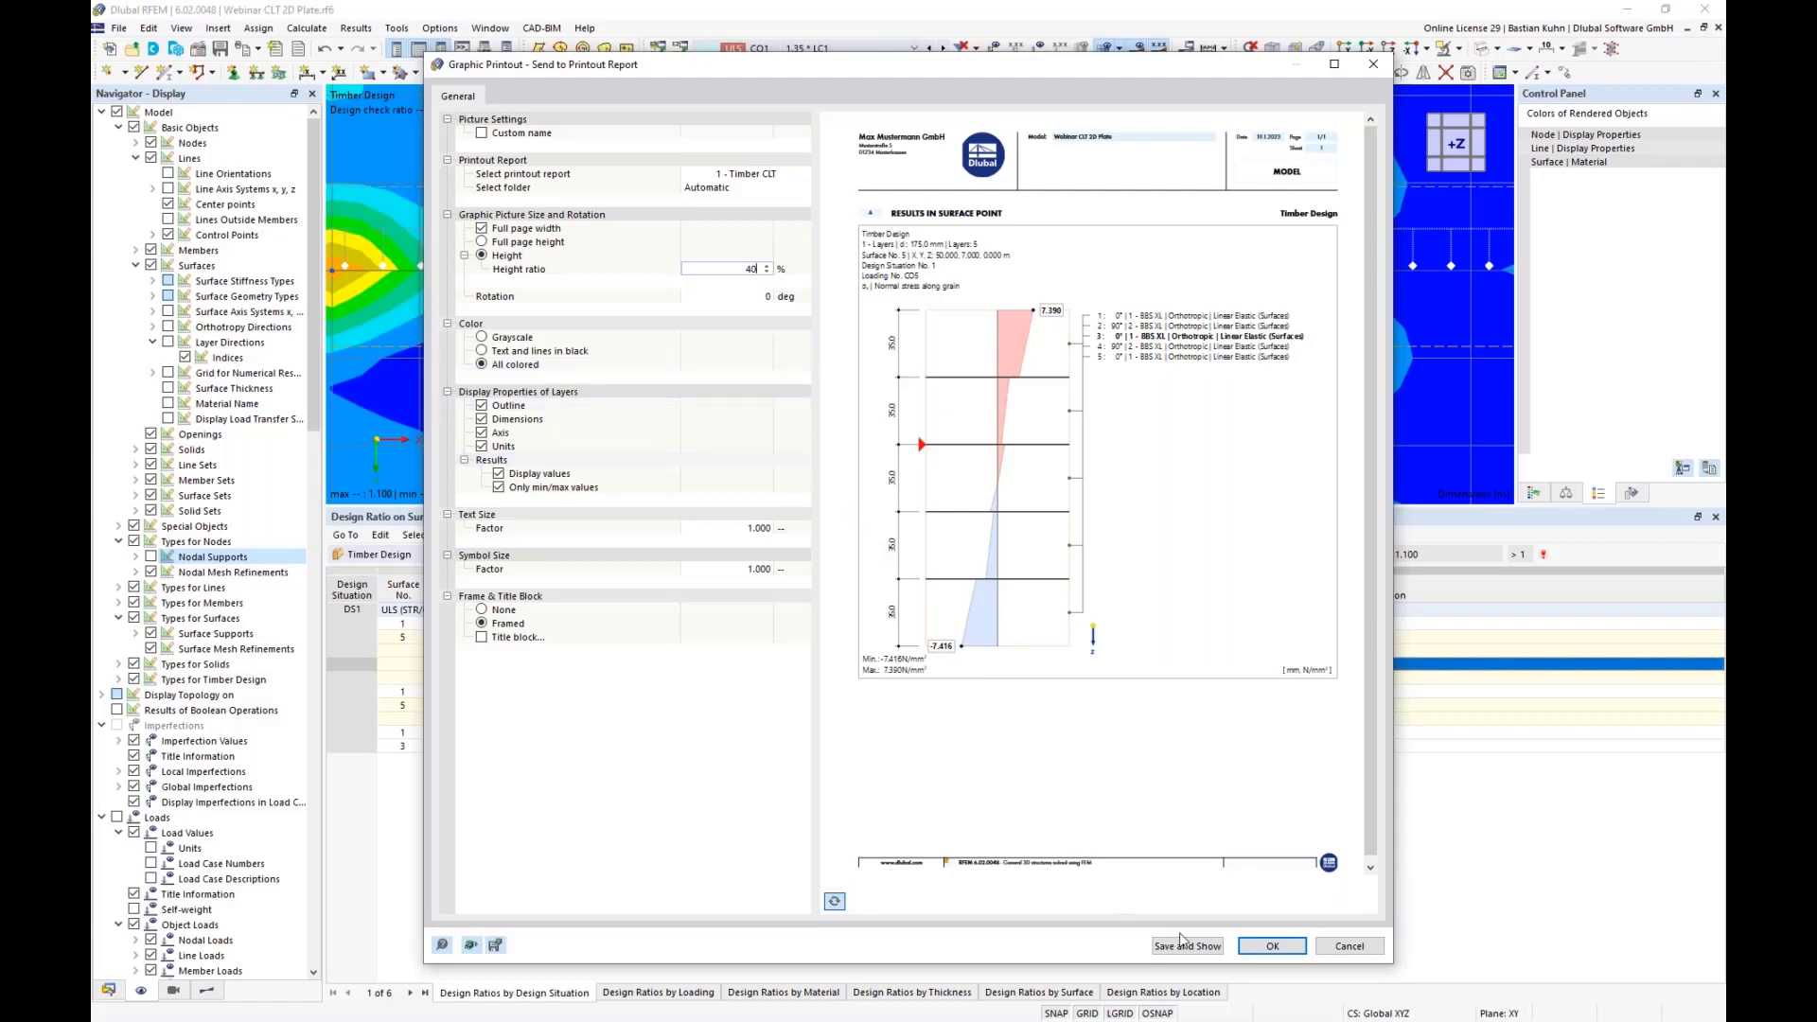
left_click(1274, 946)
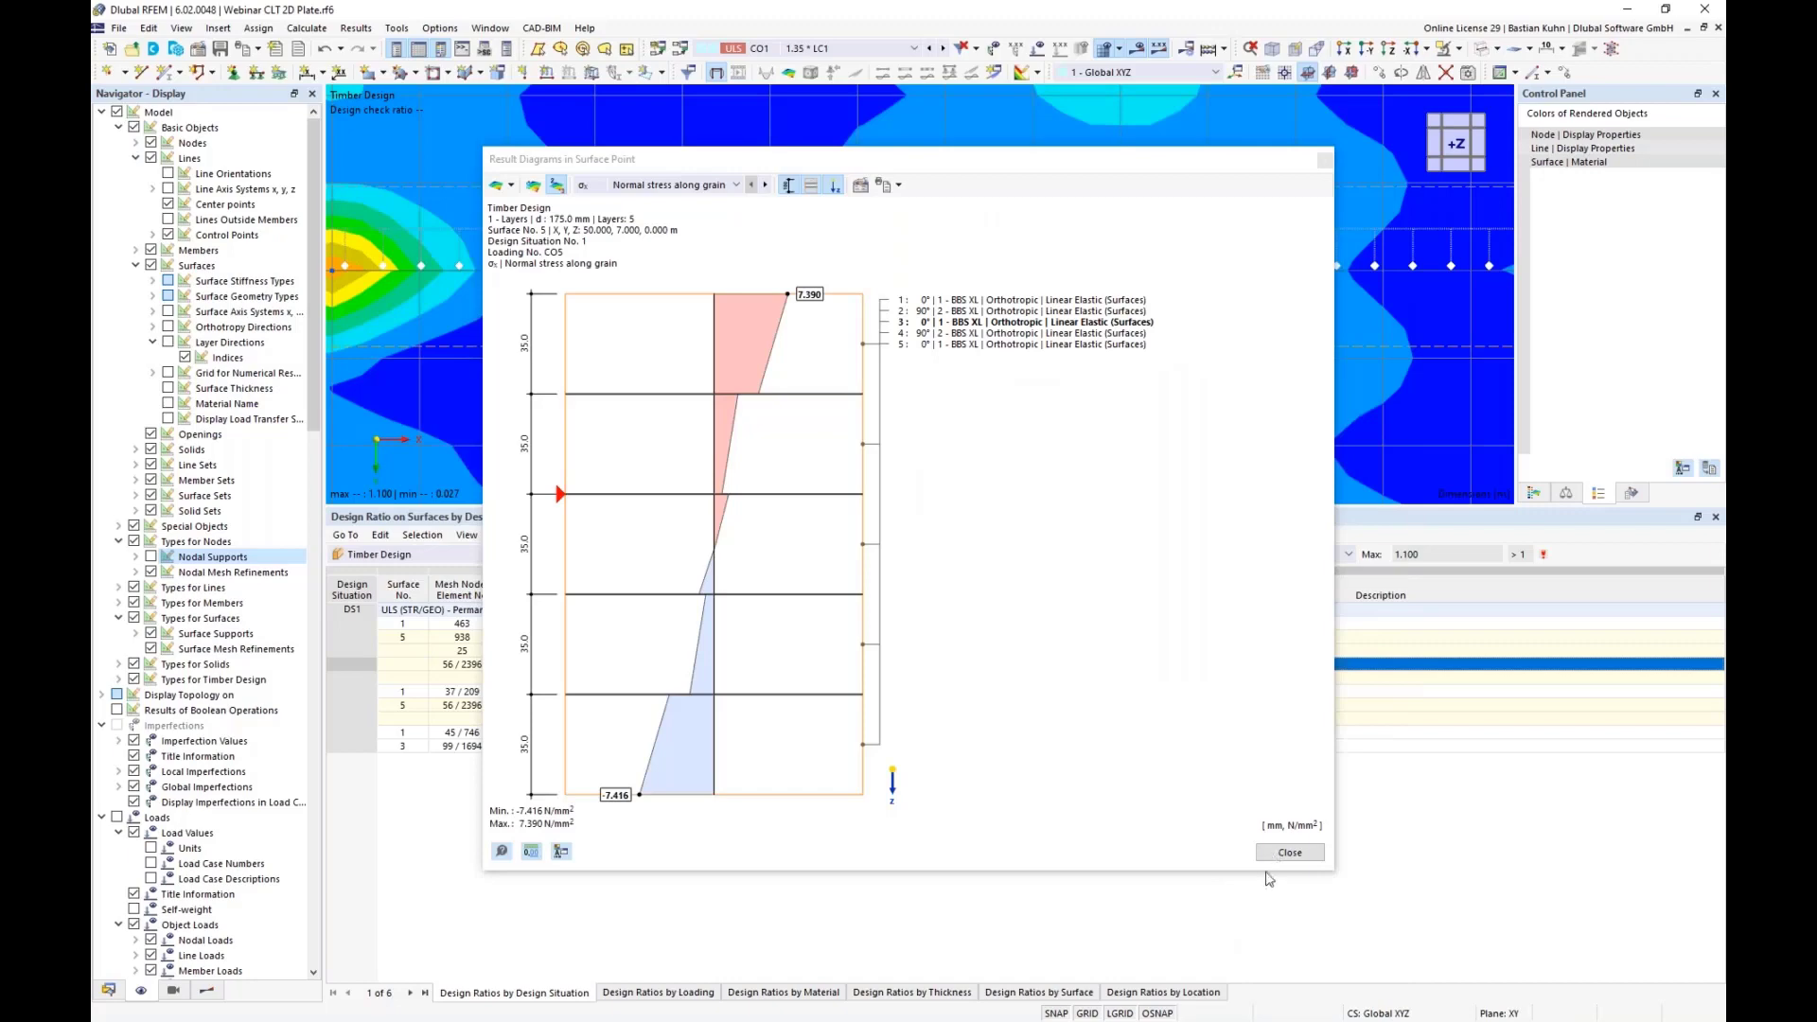
key("Escape")
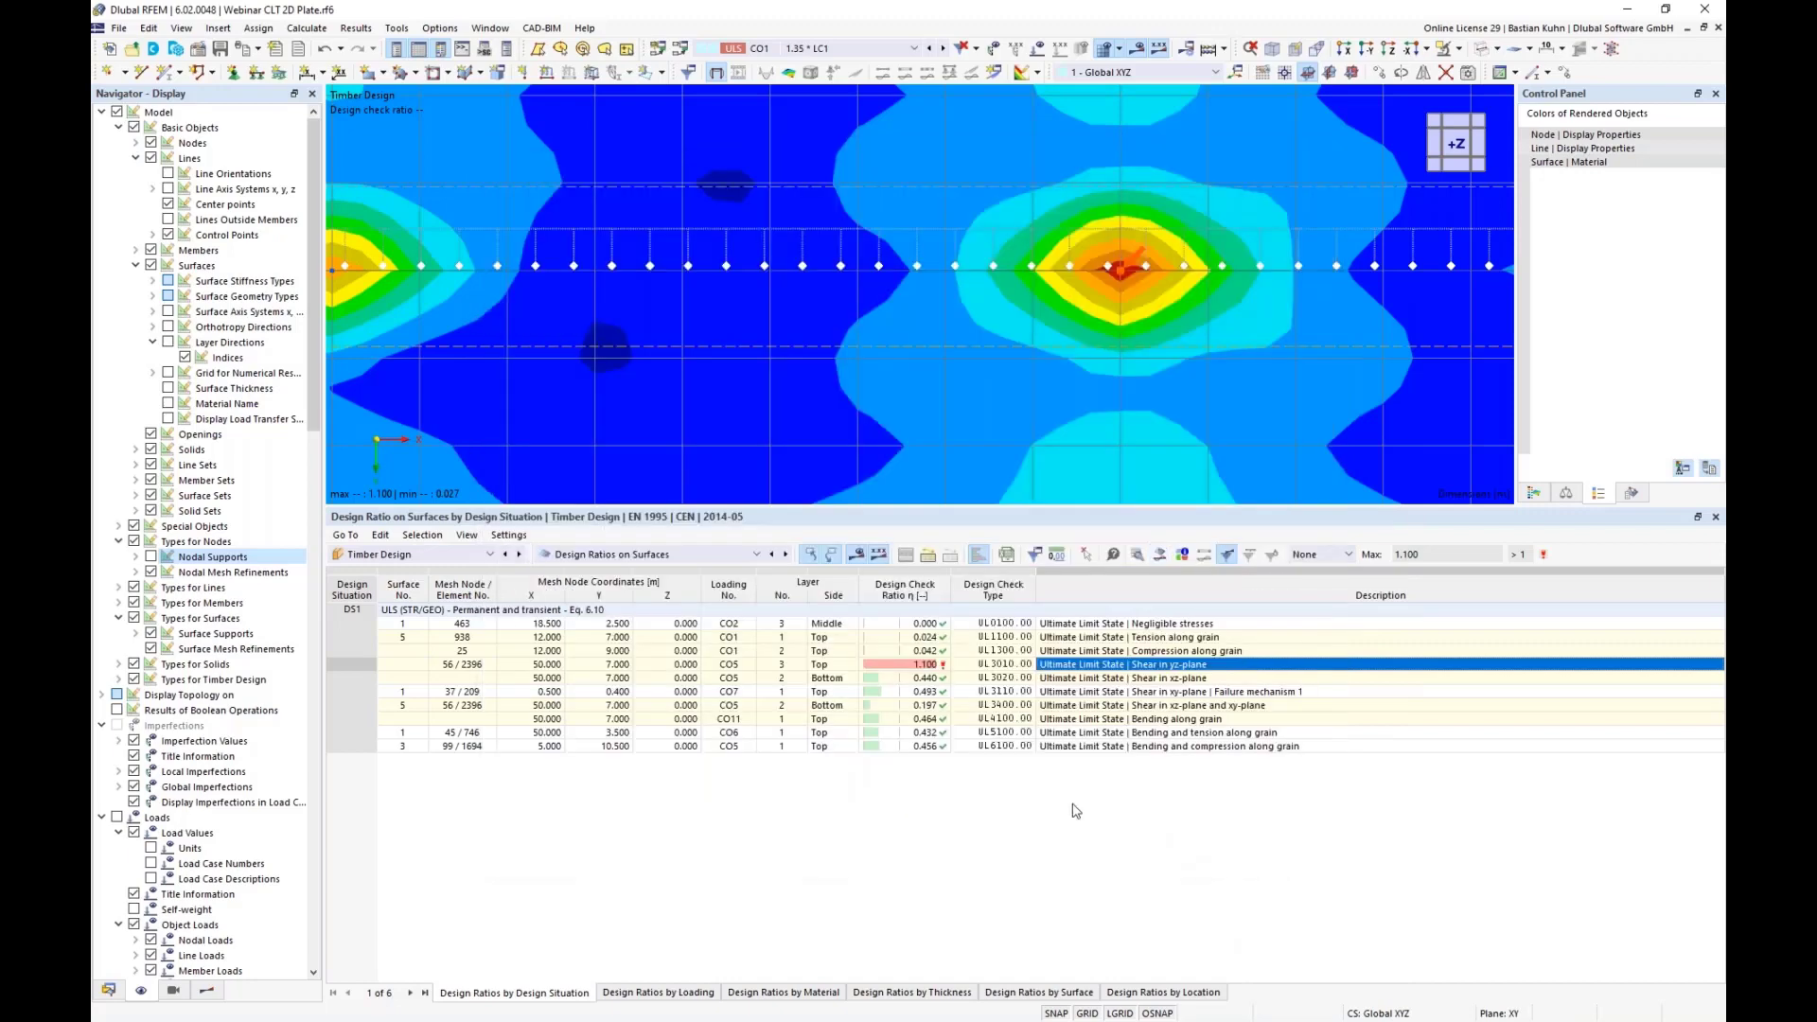
Enlarge the graphics area and display the design ratios of the complete plate in an oblique 3D view
scroll(969, 345, "down", 5)
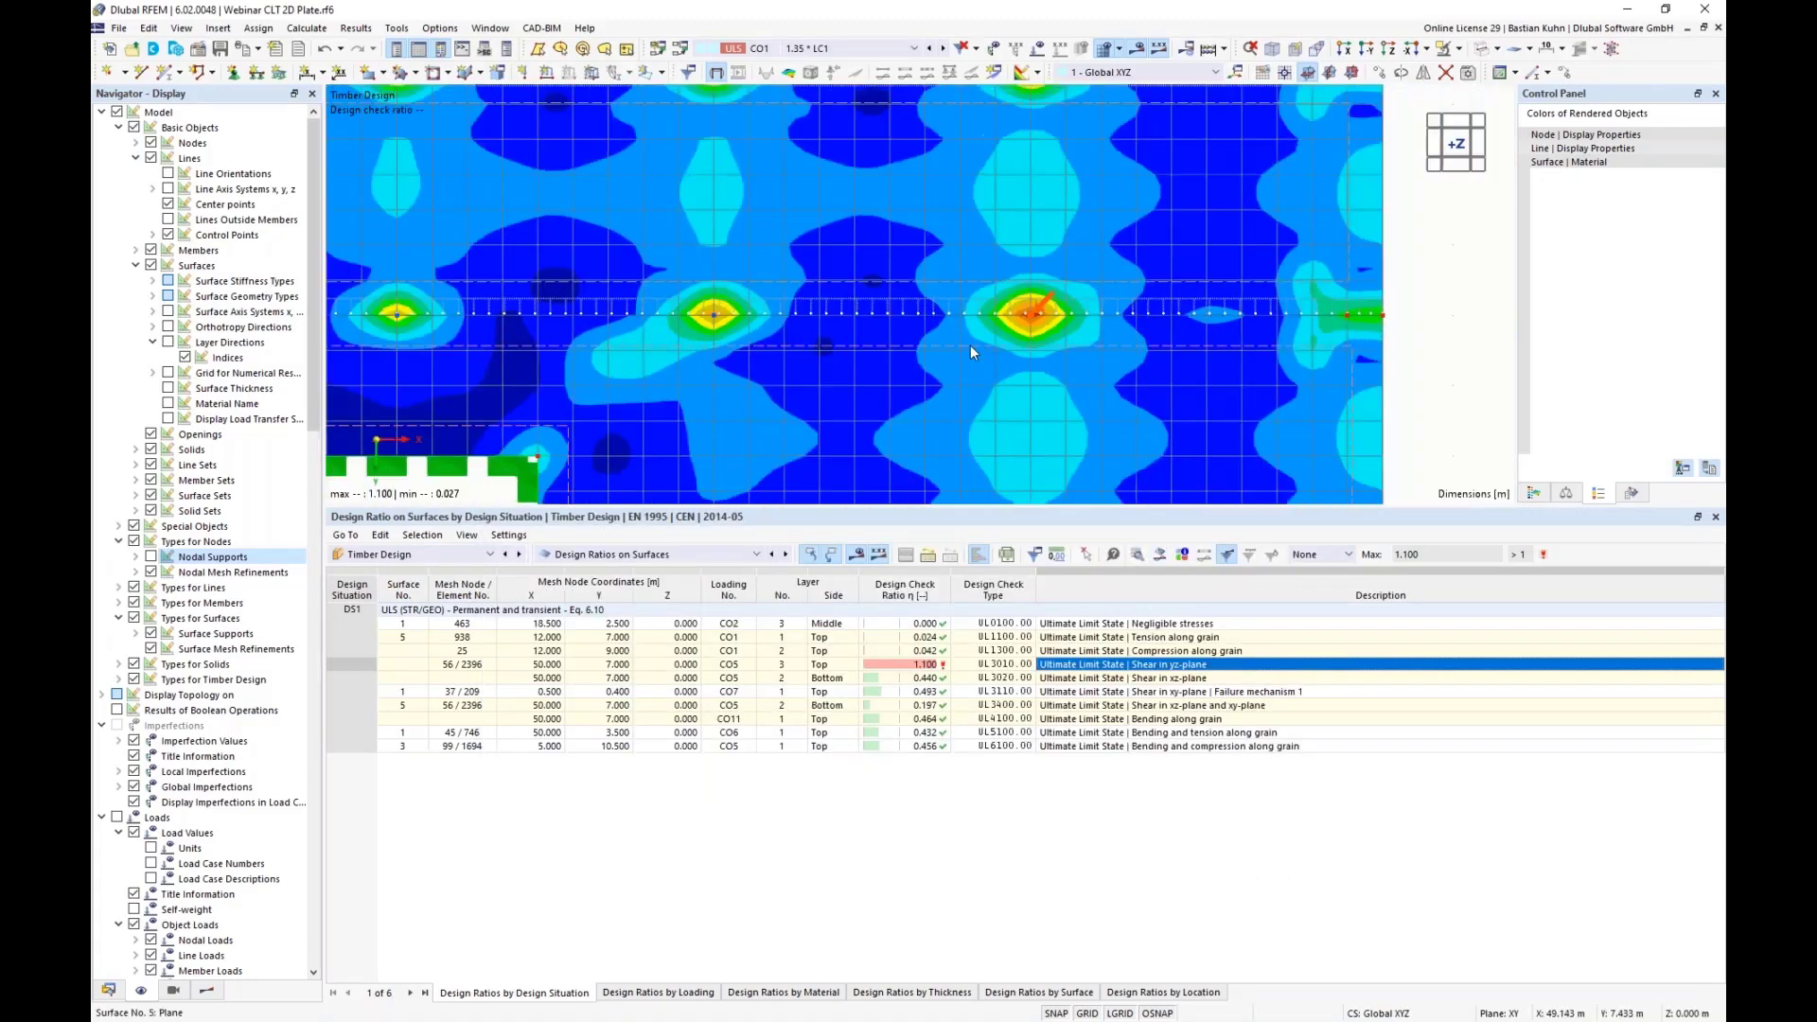
scroll(893, 362, "down", 3)
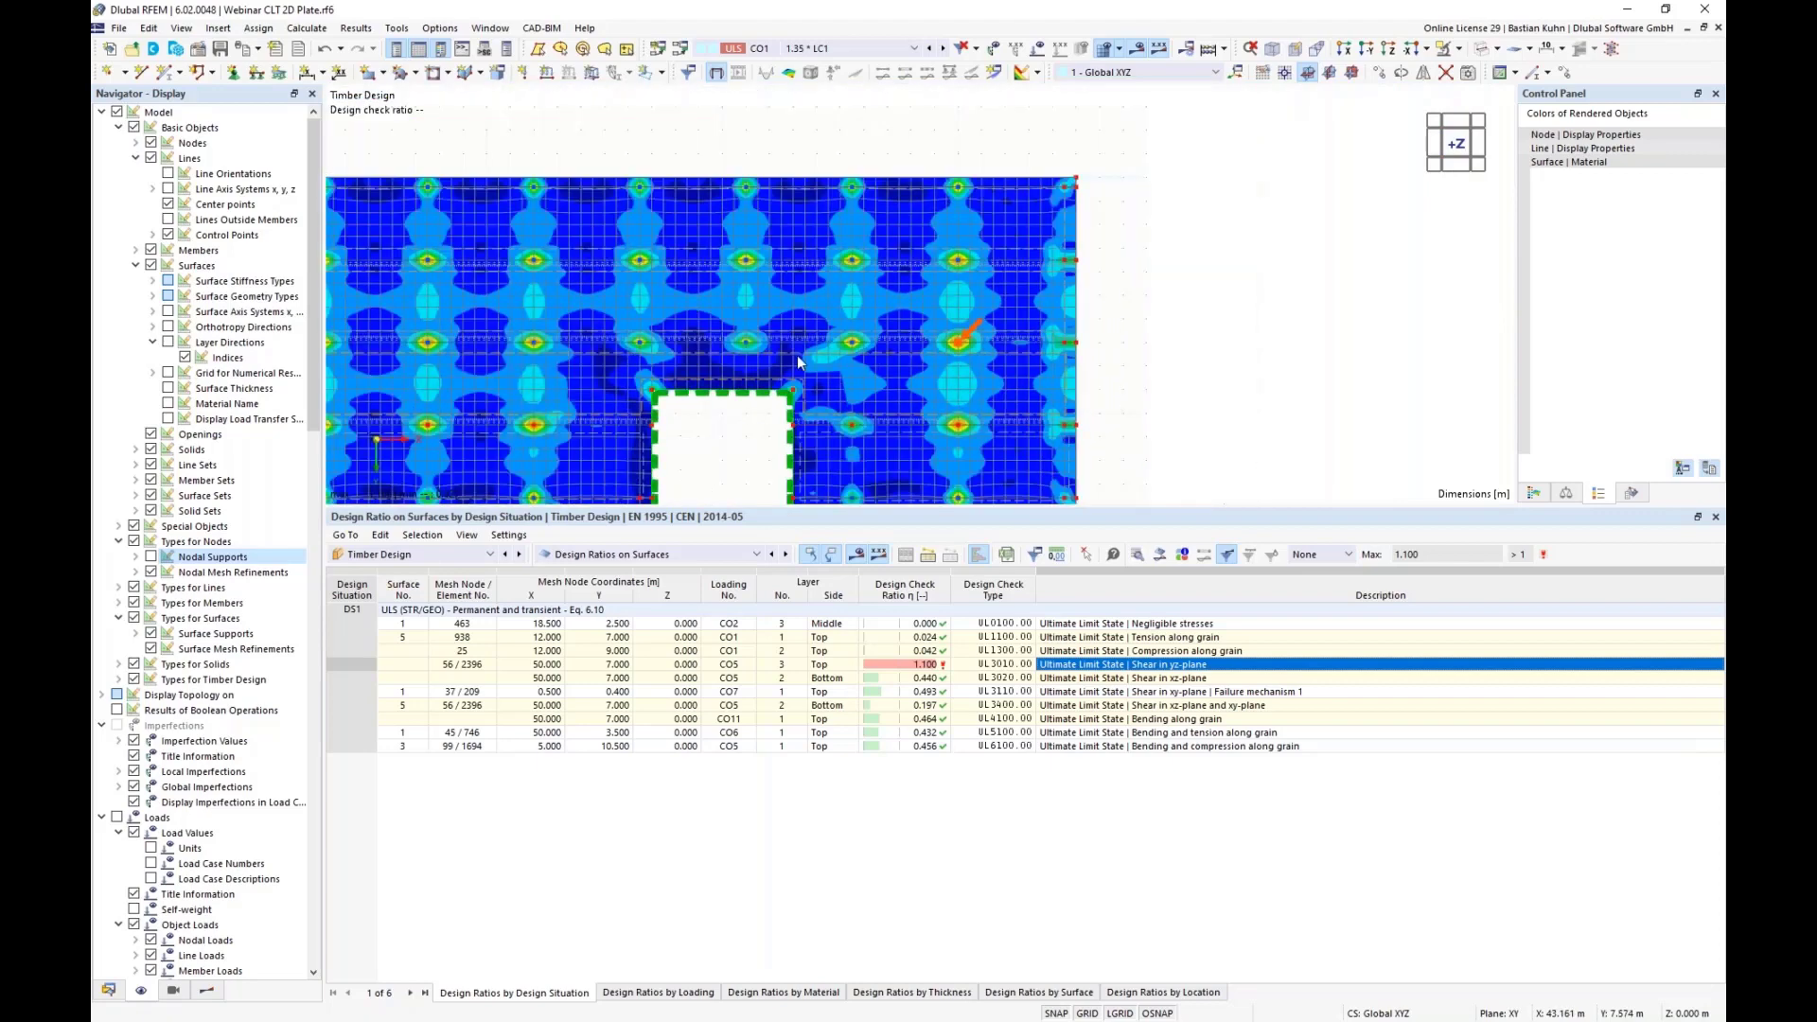
middle_click_drag(985, 296, 1246, 298)
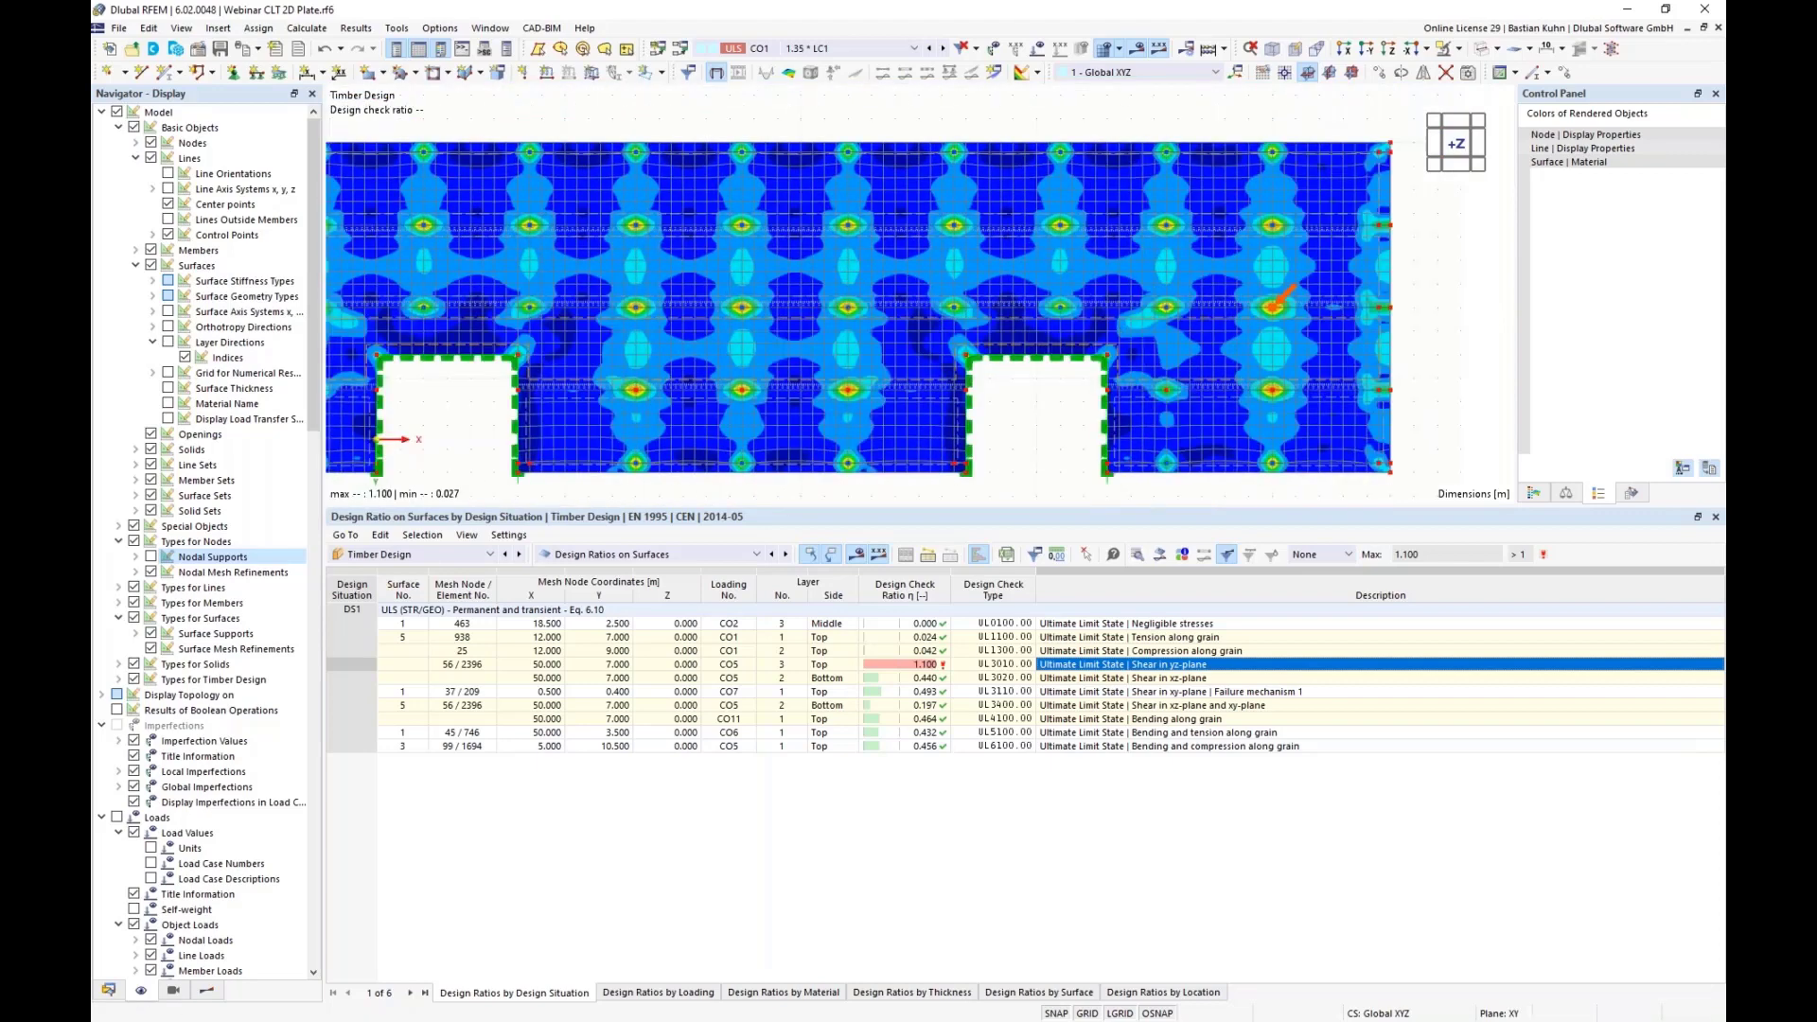
left_click_drag(1141, 505, 1141, 658)
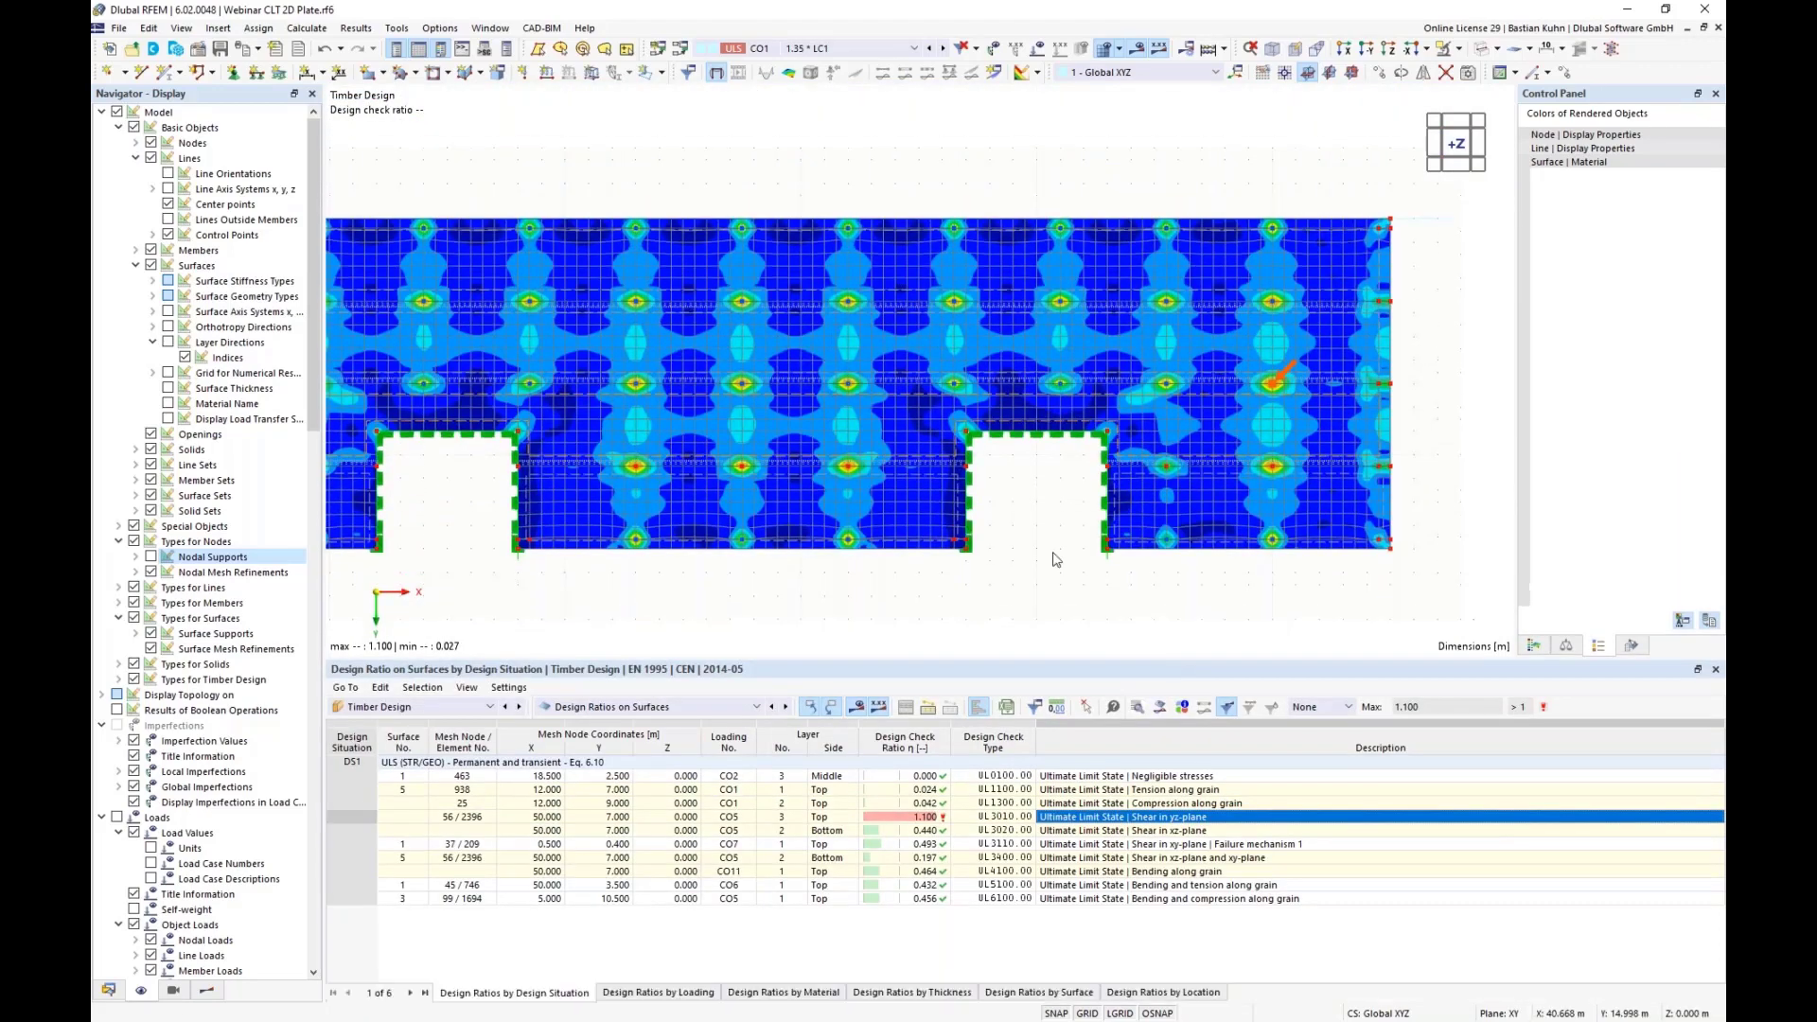
middle_click_drag(1112, 551, 1175, 552)
middle_click(1152, 438)
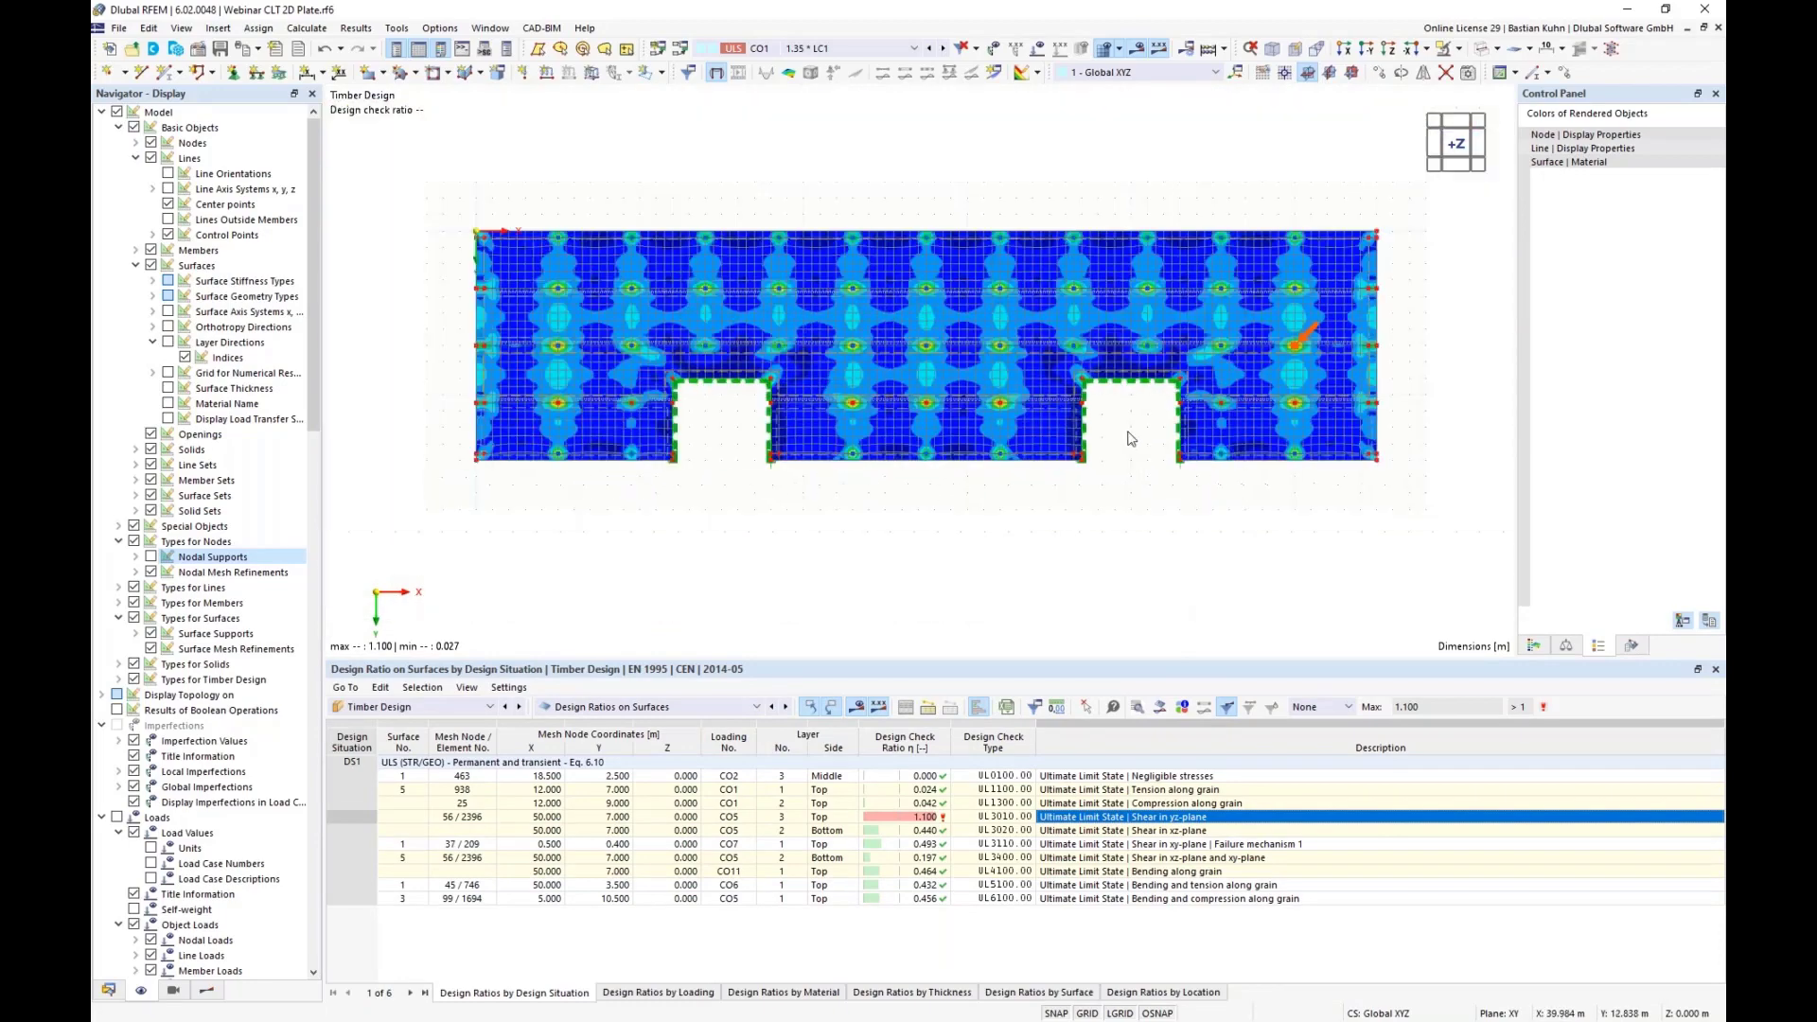
middle_click_drag(1152, 438, 1003, 511, "ctrl")
Set the surface ratio envelope to the maximum of selected design checks, with all ultimate limit state checks included
left_click(207, 991)
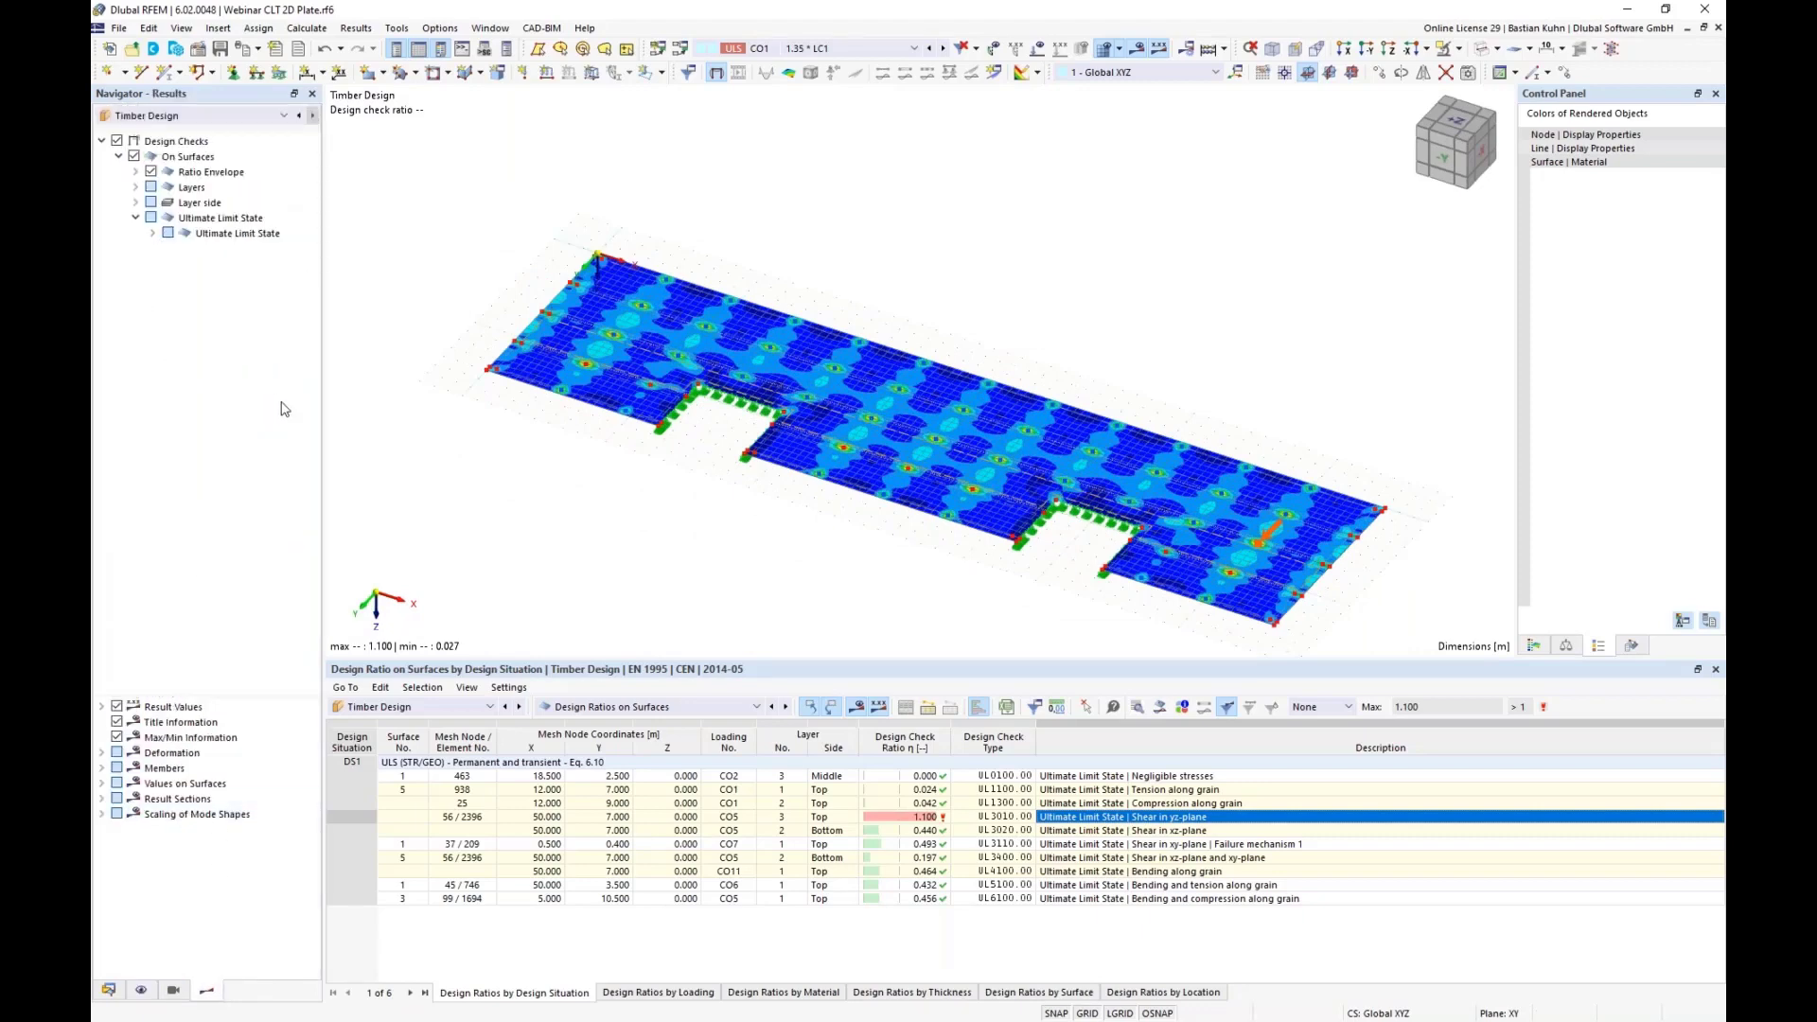
left_click(135, 171)
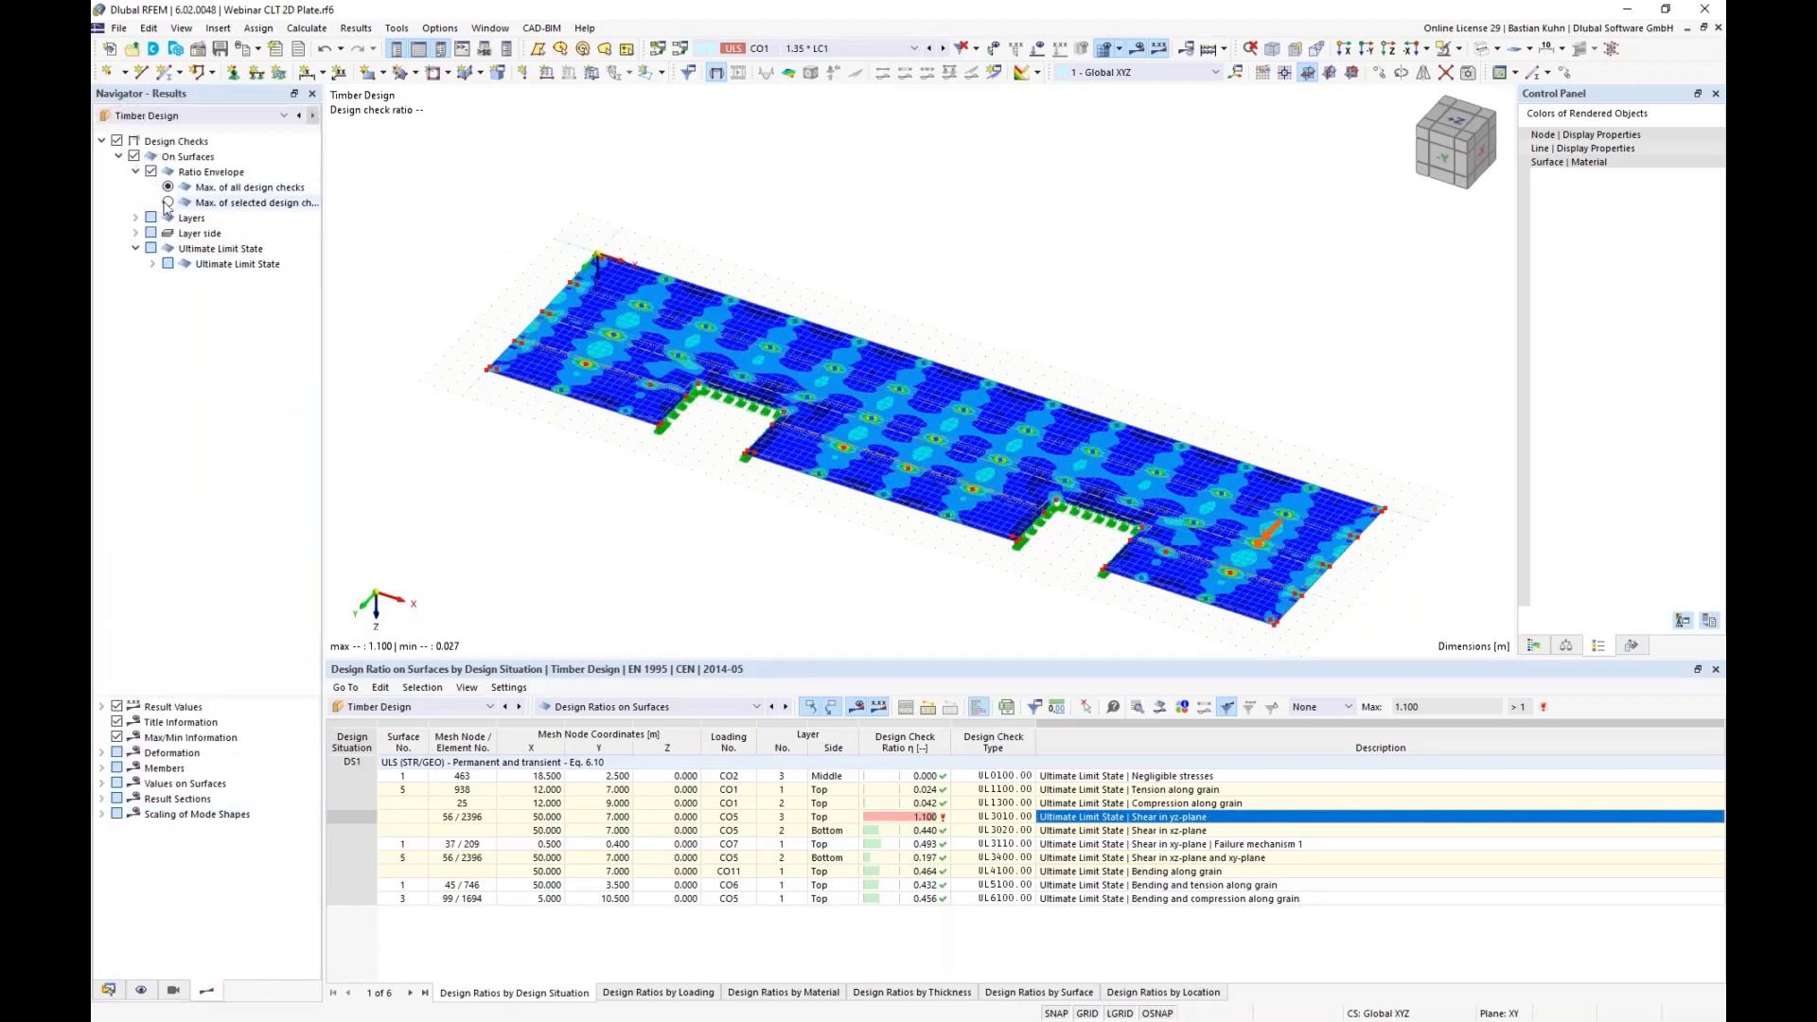
left_click(167, 264)
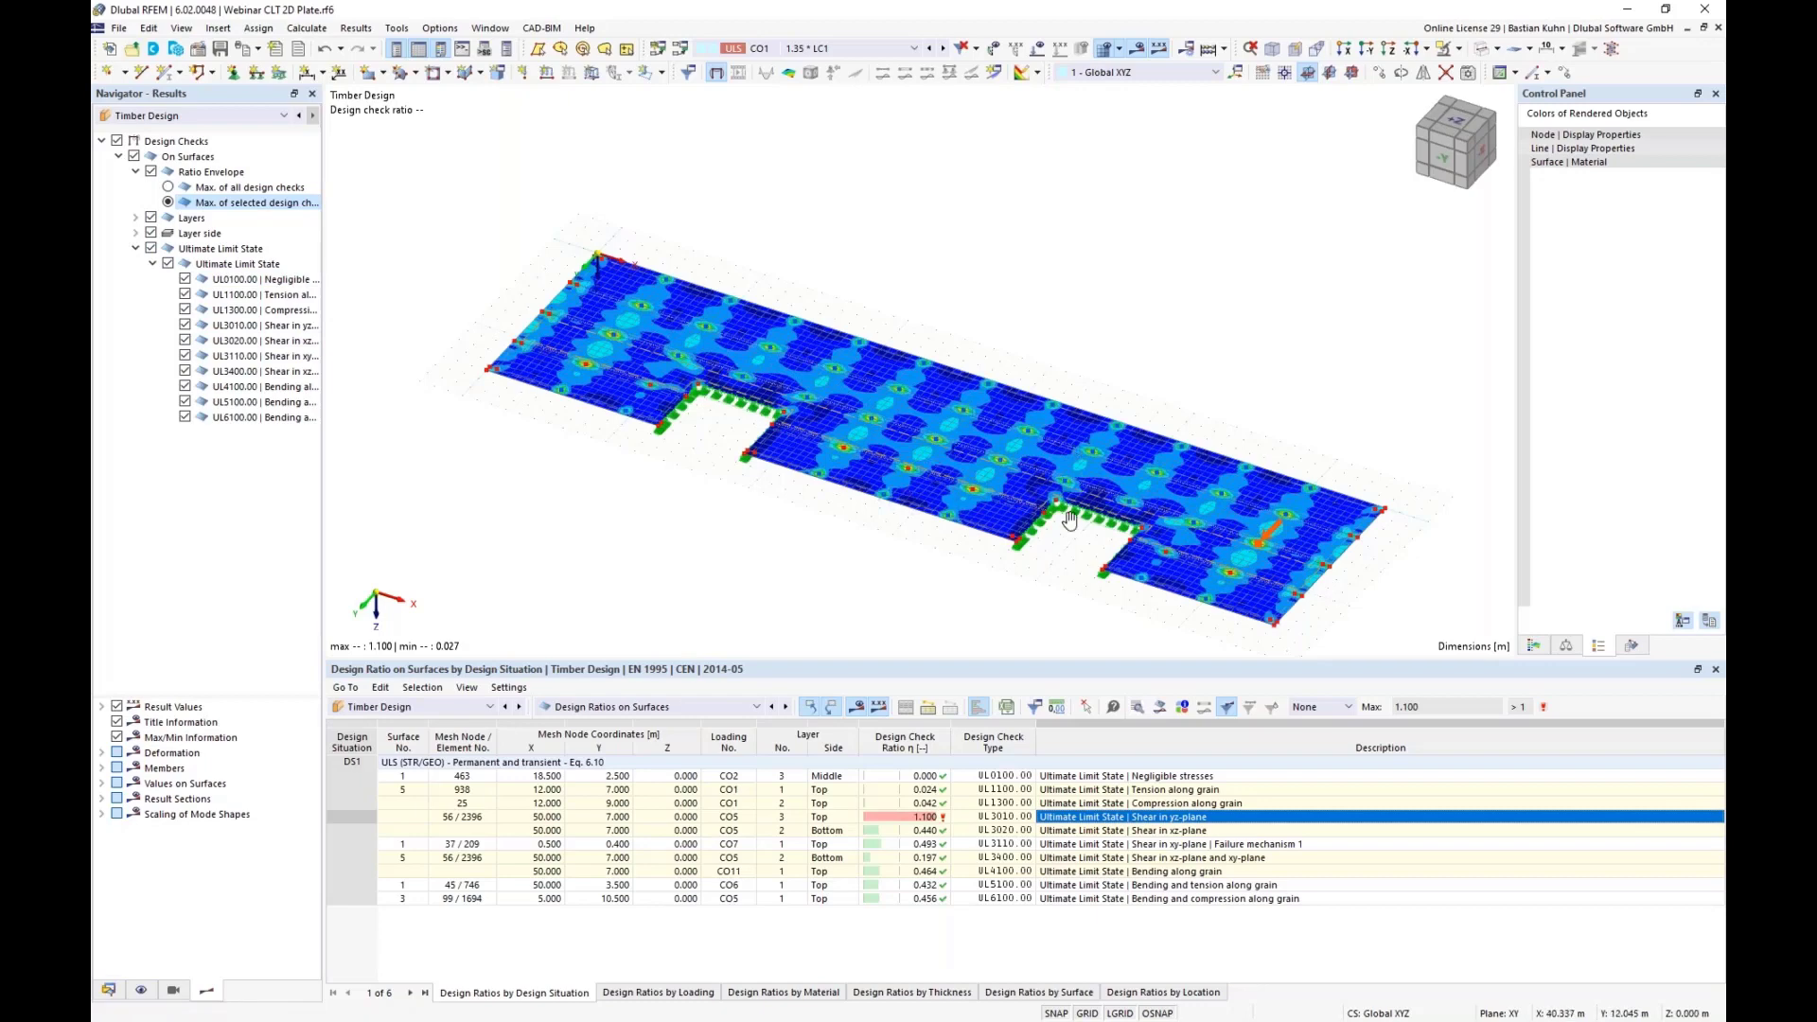
middle_click_drag(958, 504, 922, 421)
middle_click_drag(1042, 458, 1061, 460)
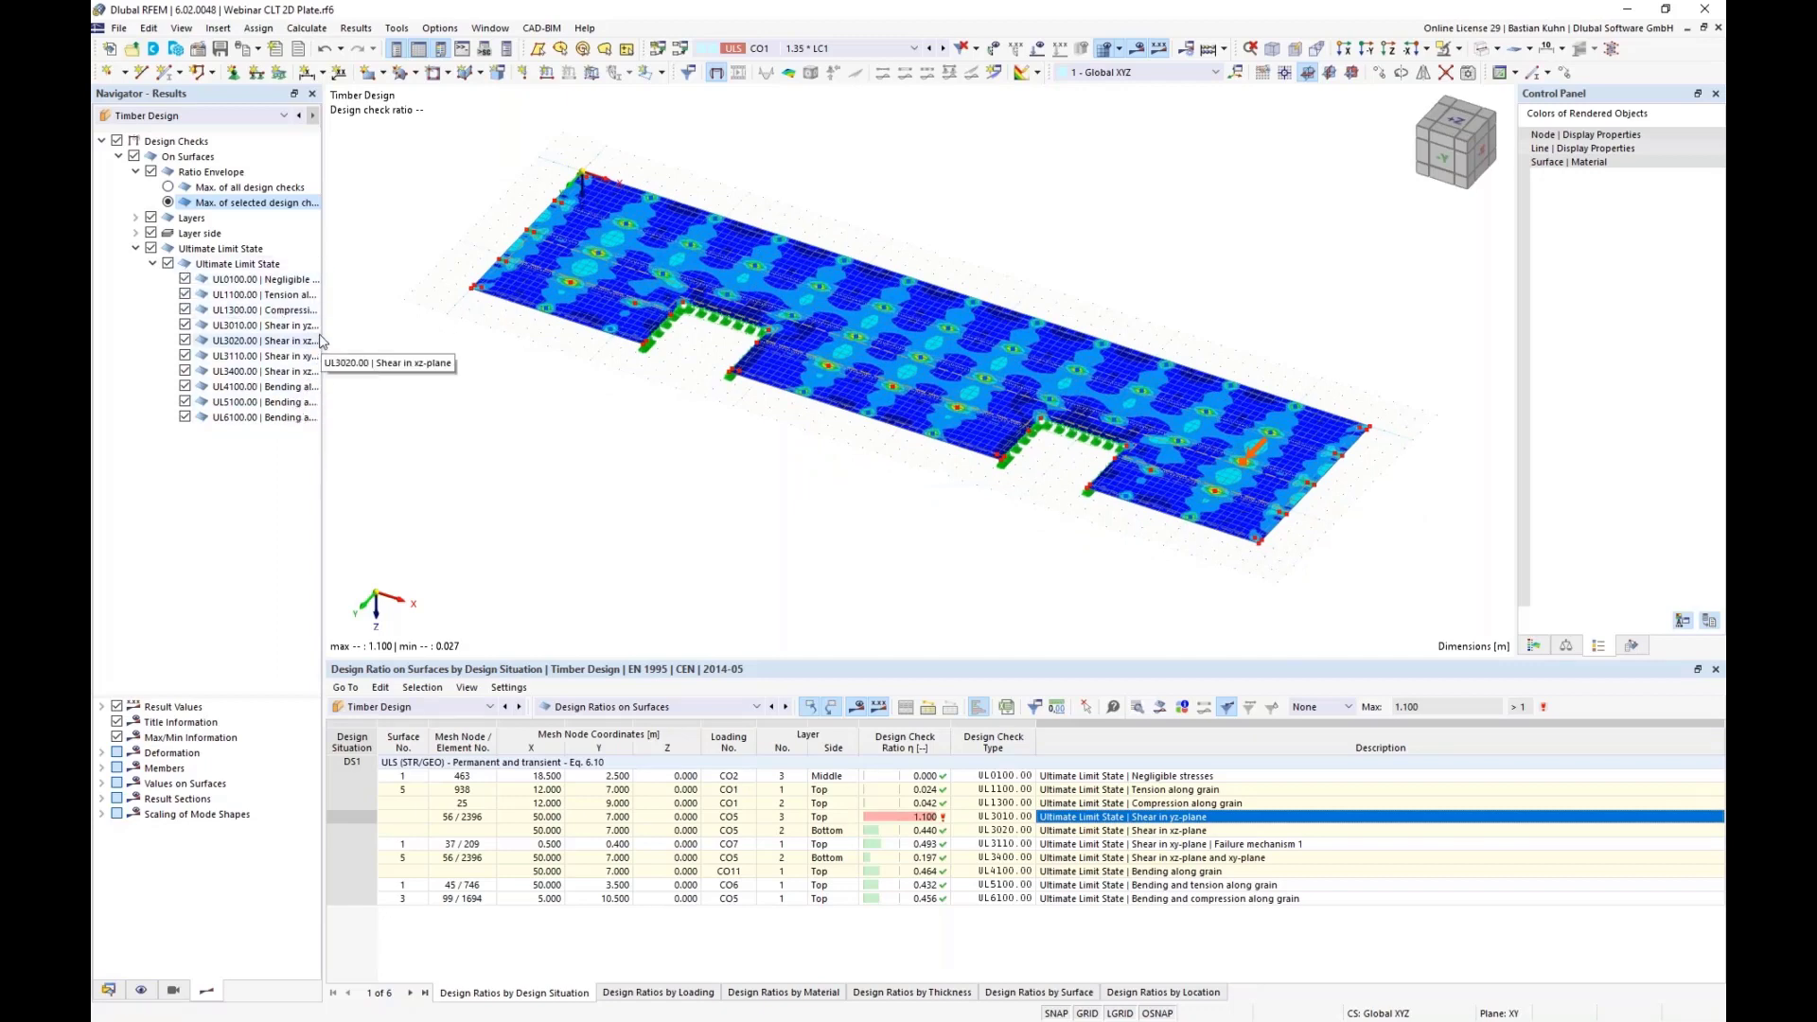
Widen the results navigator and list the selectable layers of the 175 mm build-up and the layer sides for the design checks
left_click_drag(327, 325, 398, 325)
left_click(136, 219)
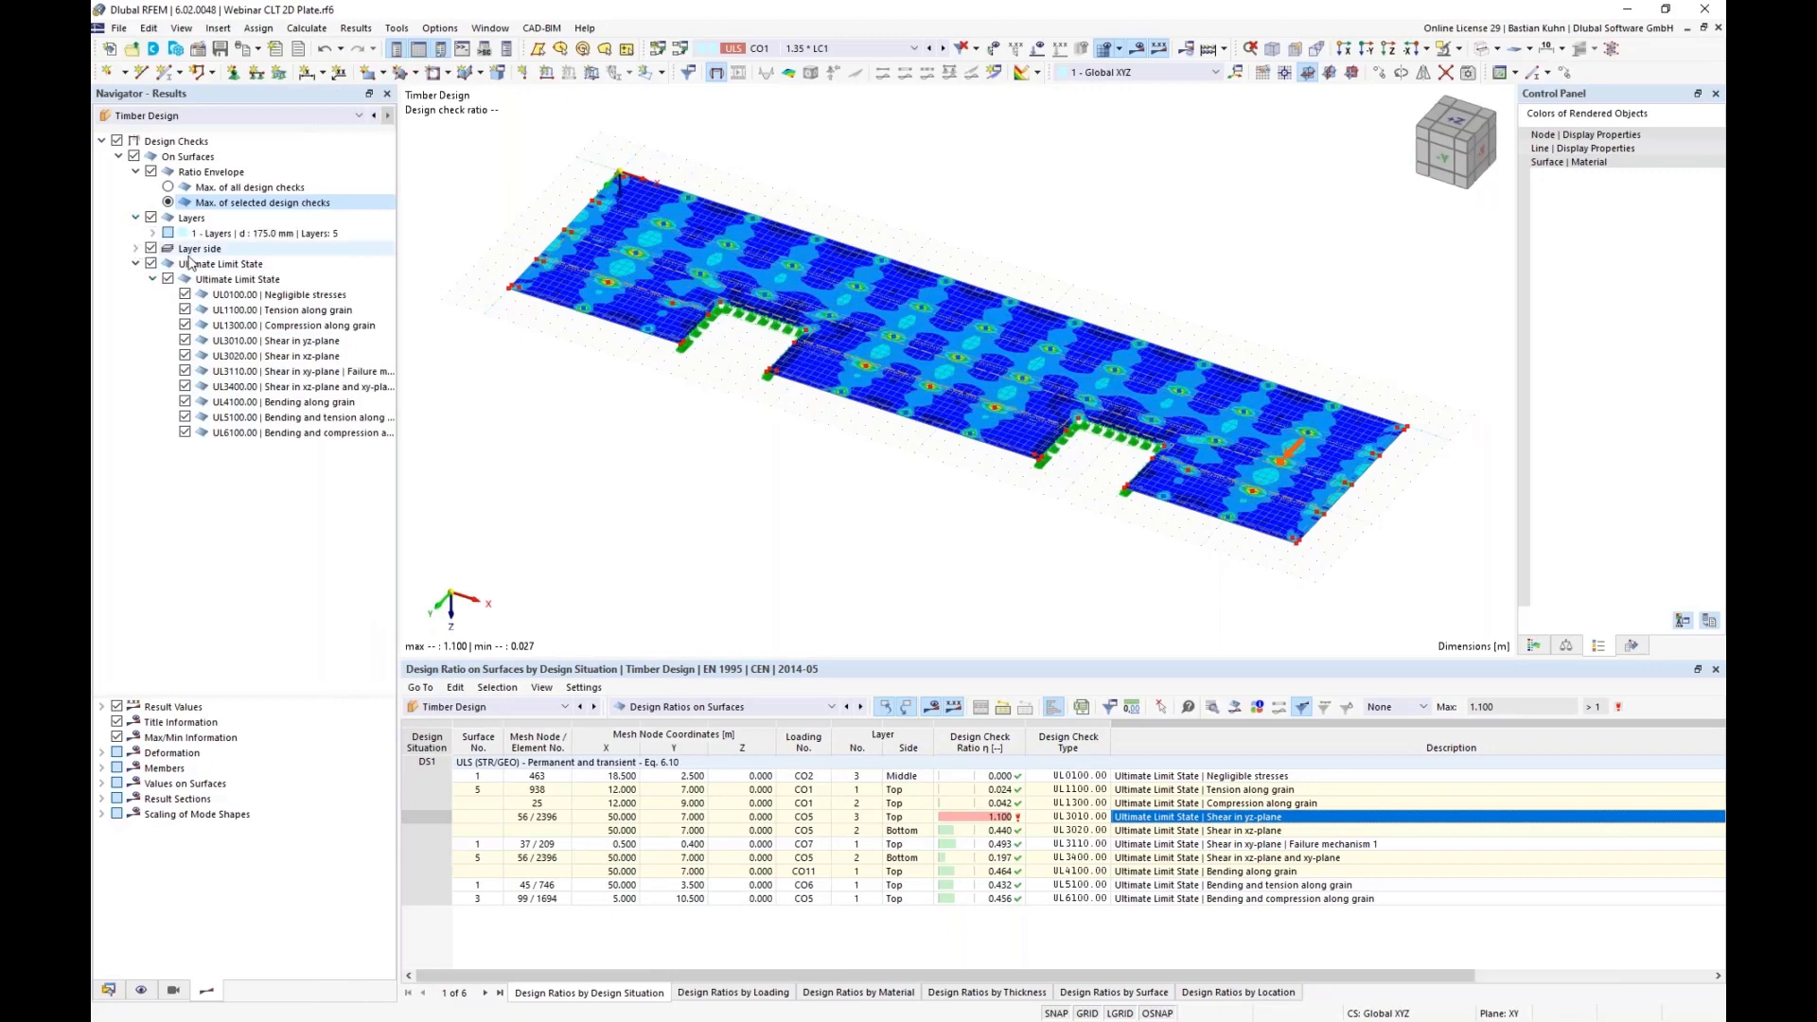
left_click(136, 249)
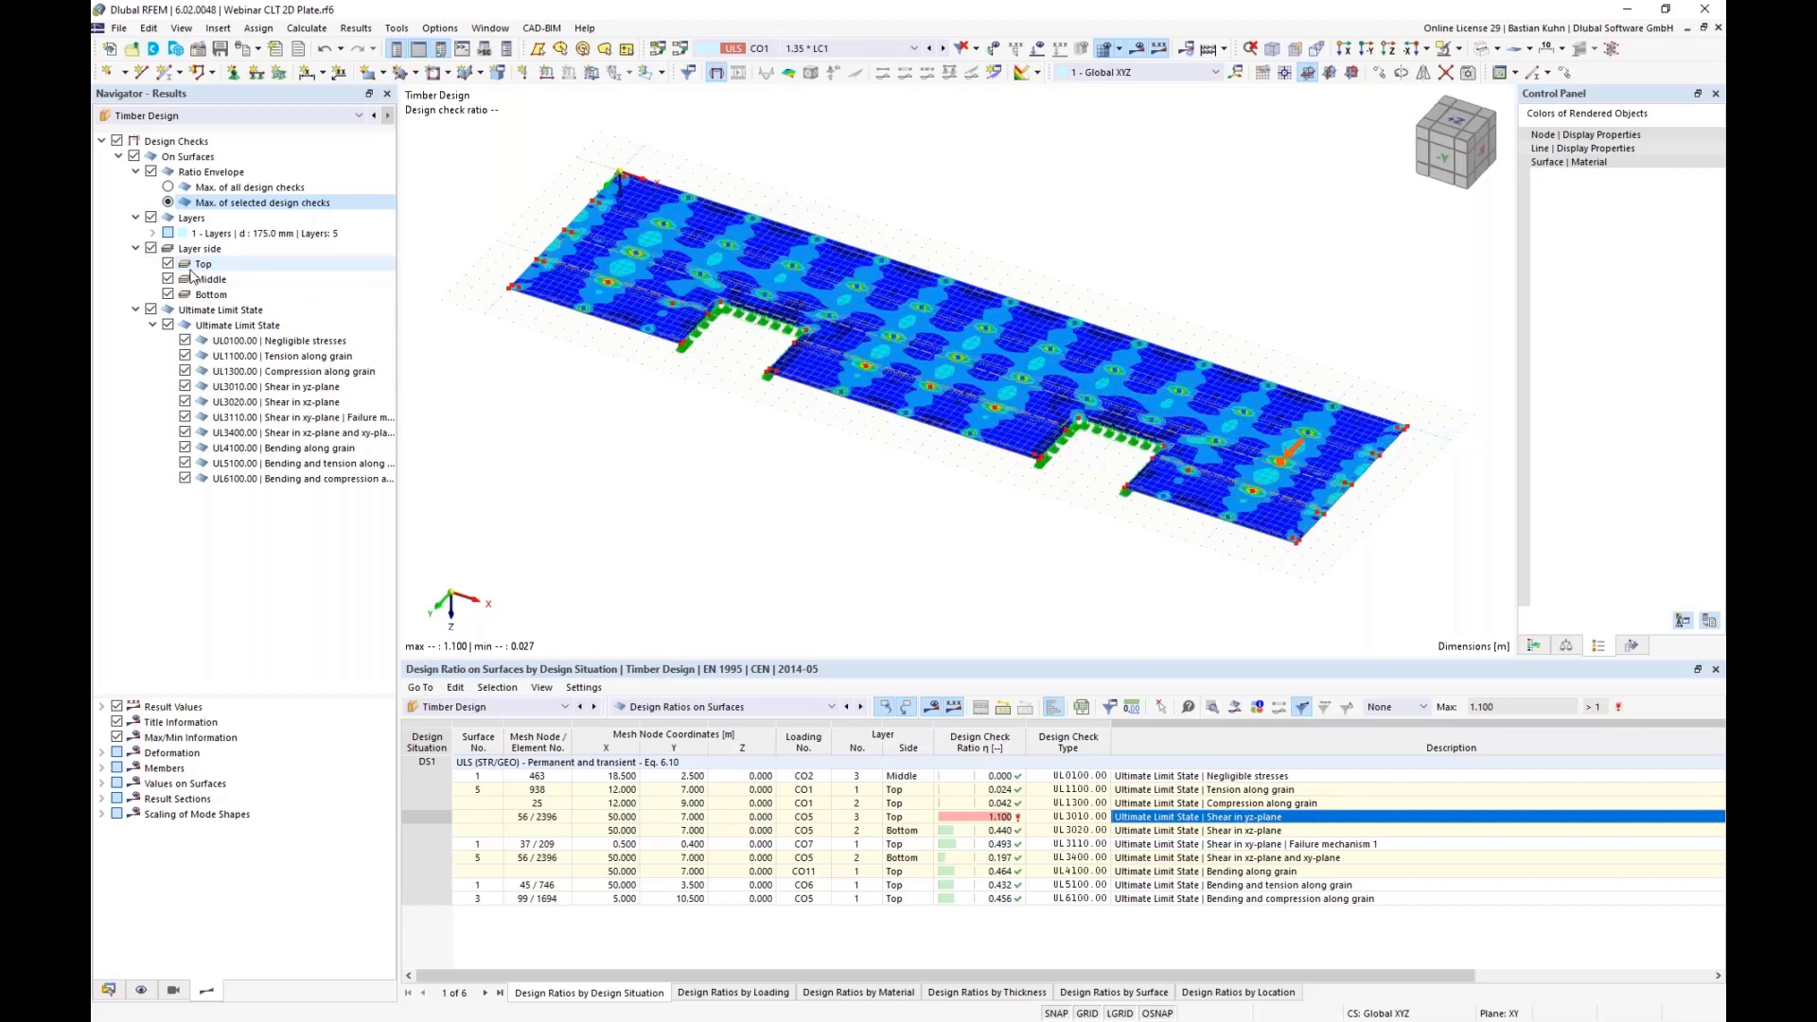
left_click(152, 234)
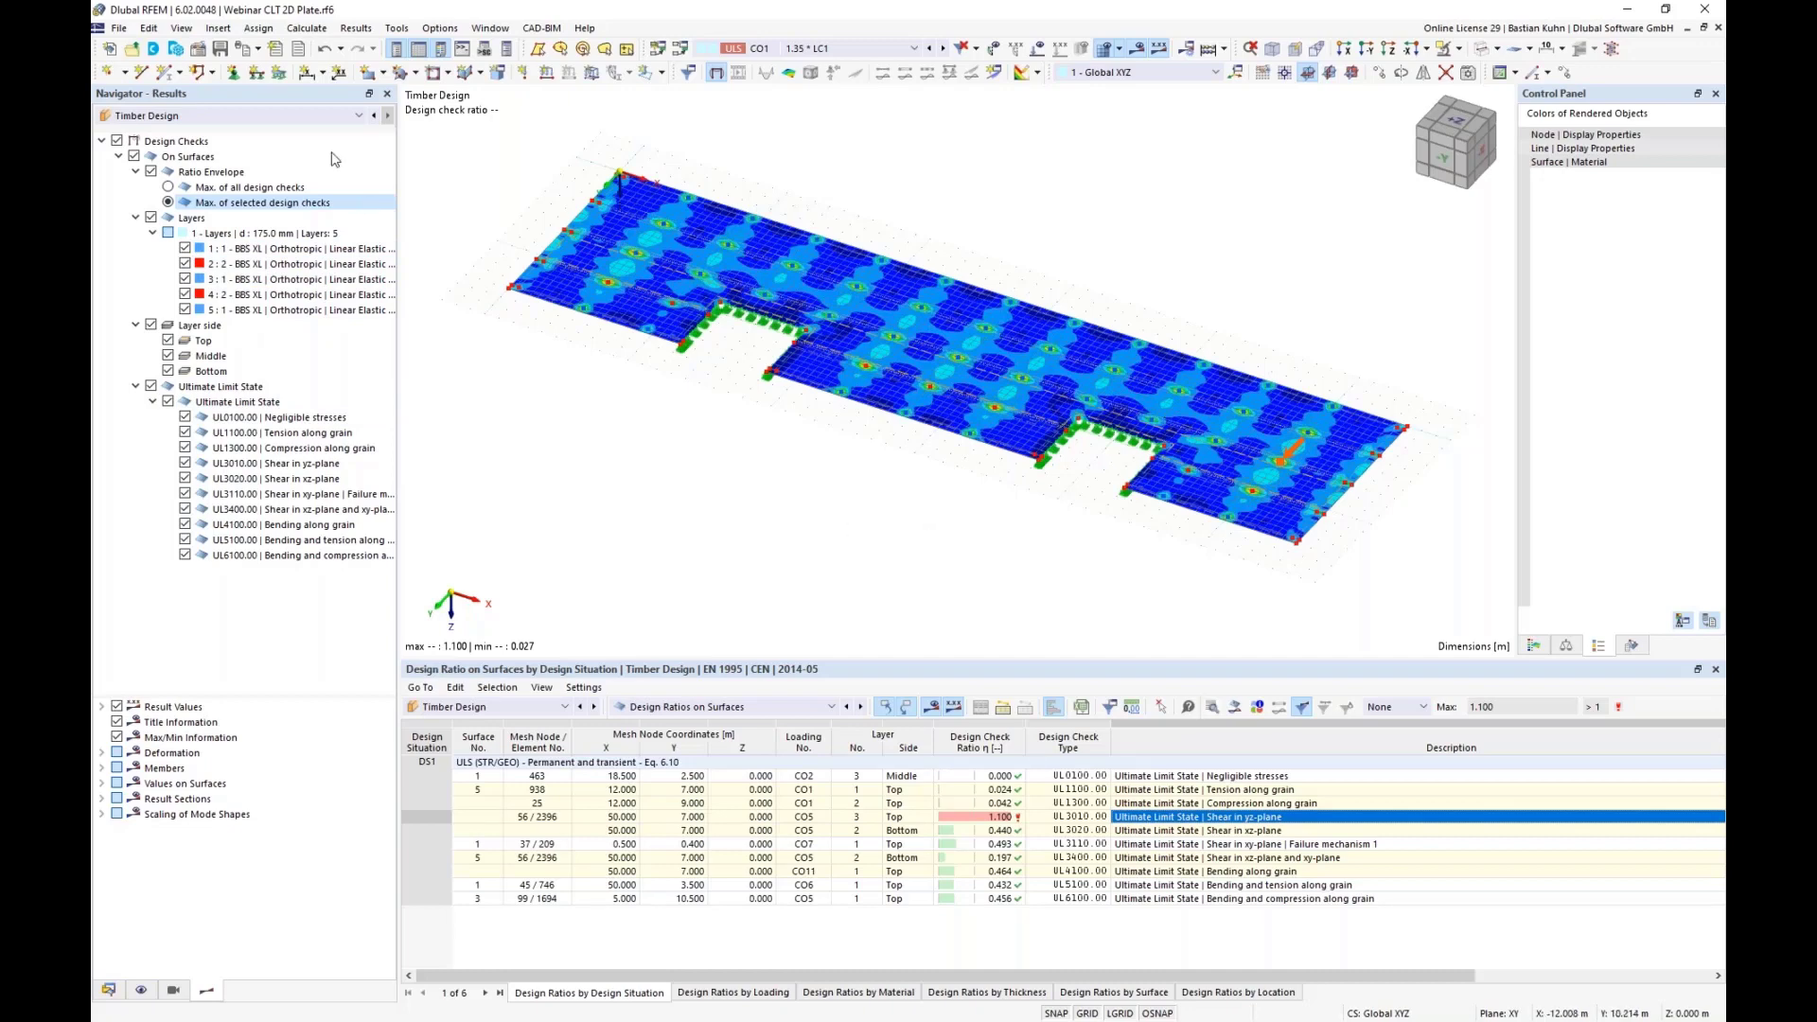
Switch the displayed results to Static Analysis and list the individual layers under Stresses and Strains by Layer Thicknesses
left_click(328, 116)
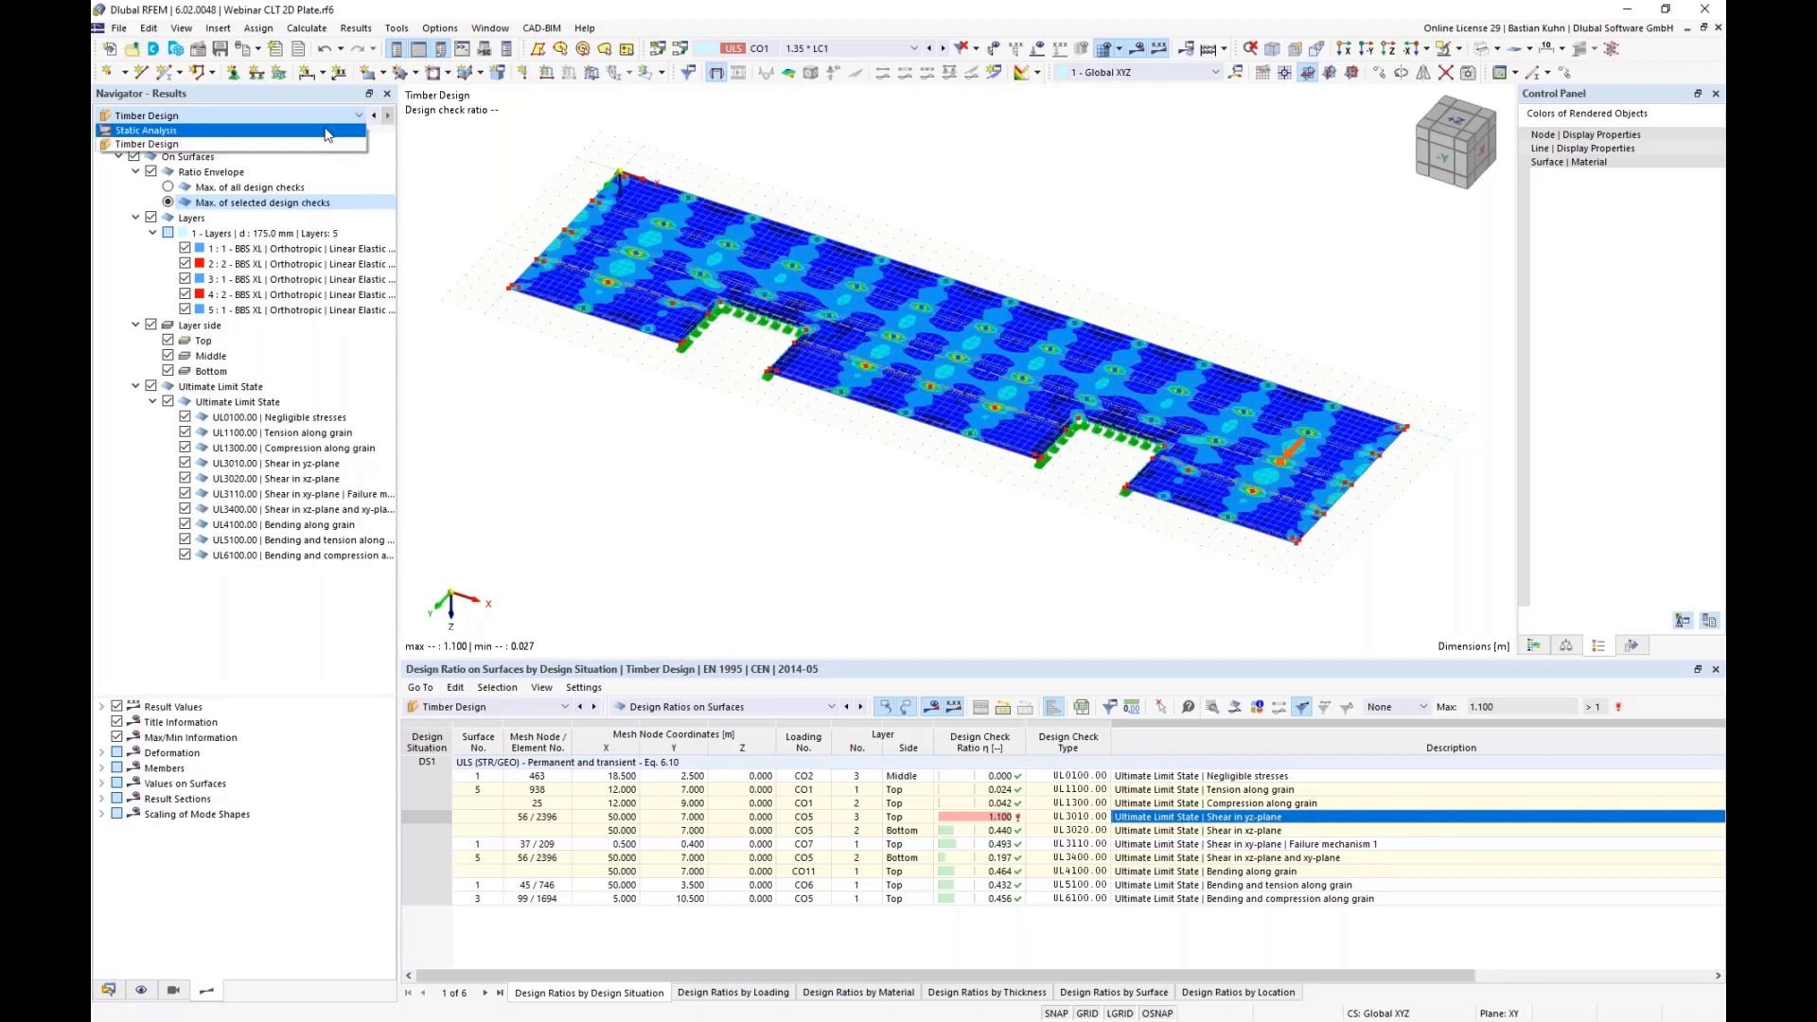
left_click(325, 131)
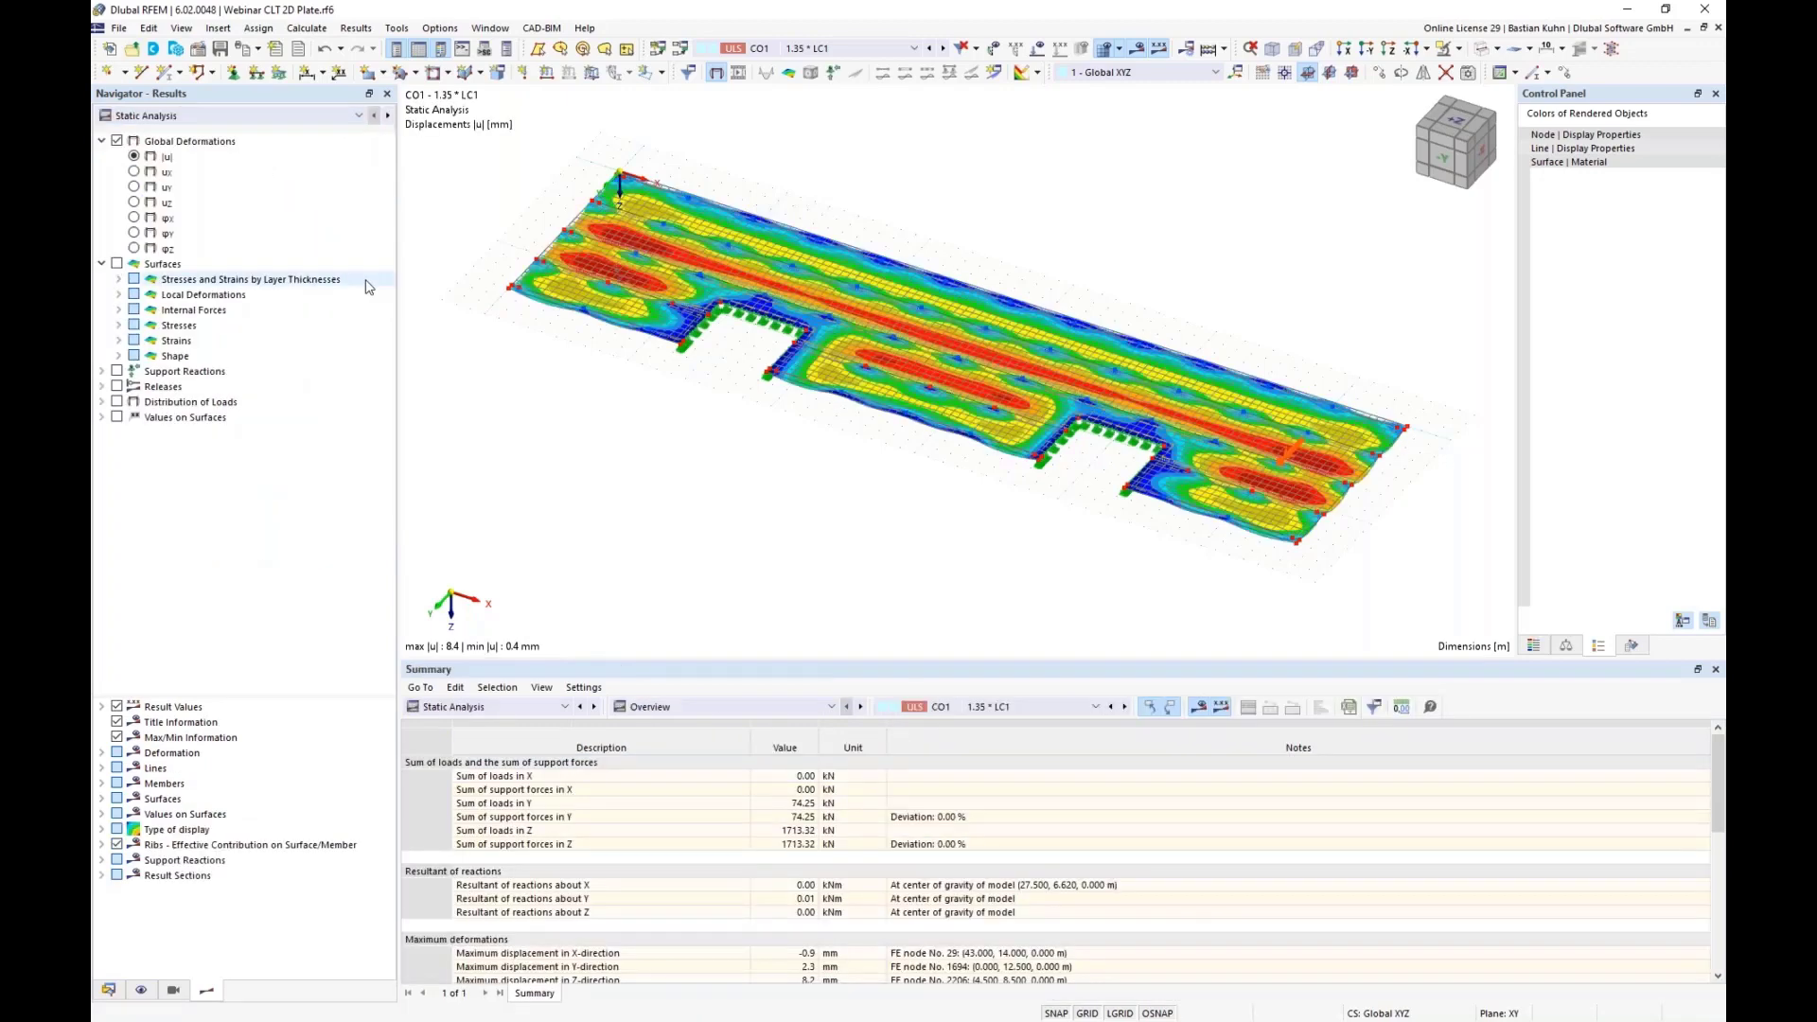
middle_click_drag(782, 487, 715, 498)
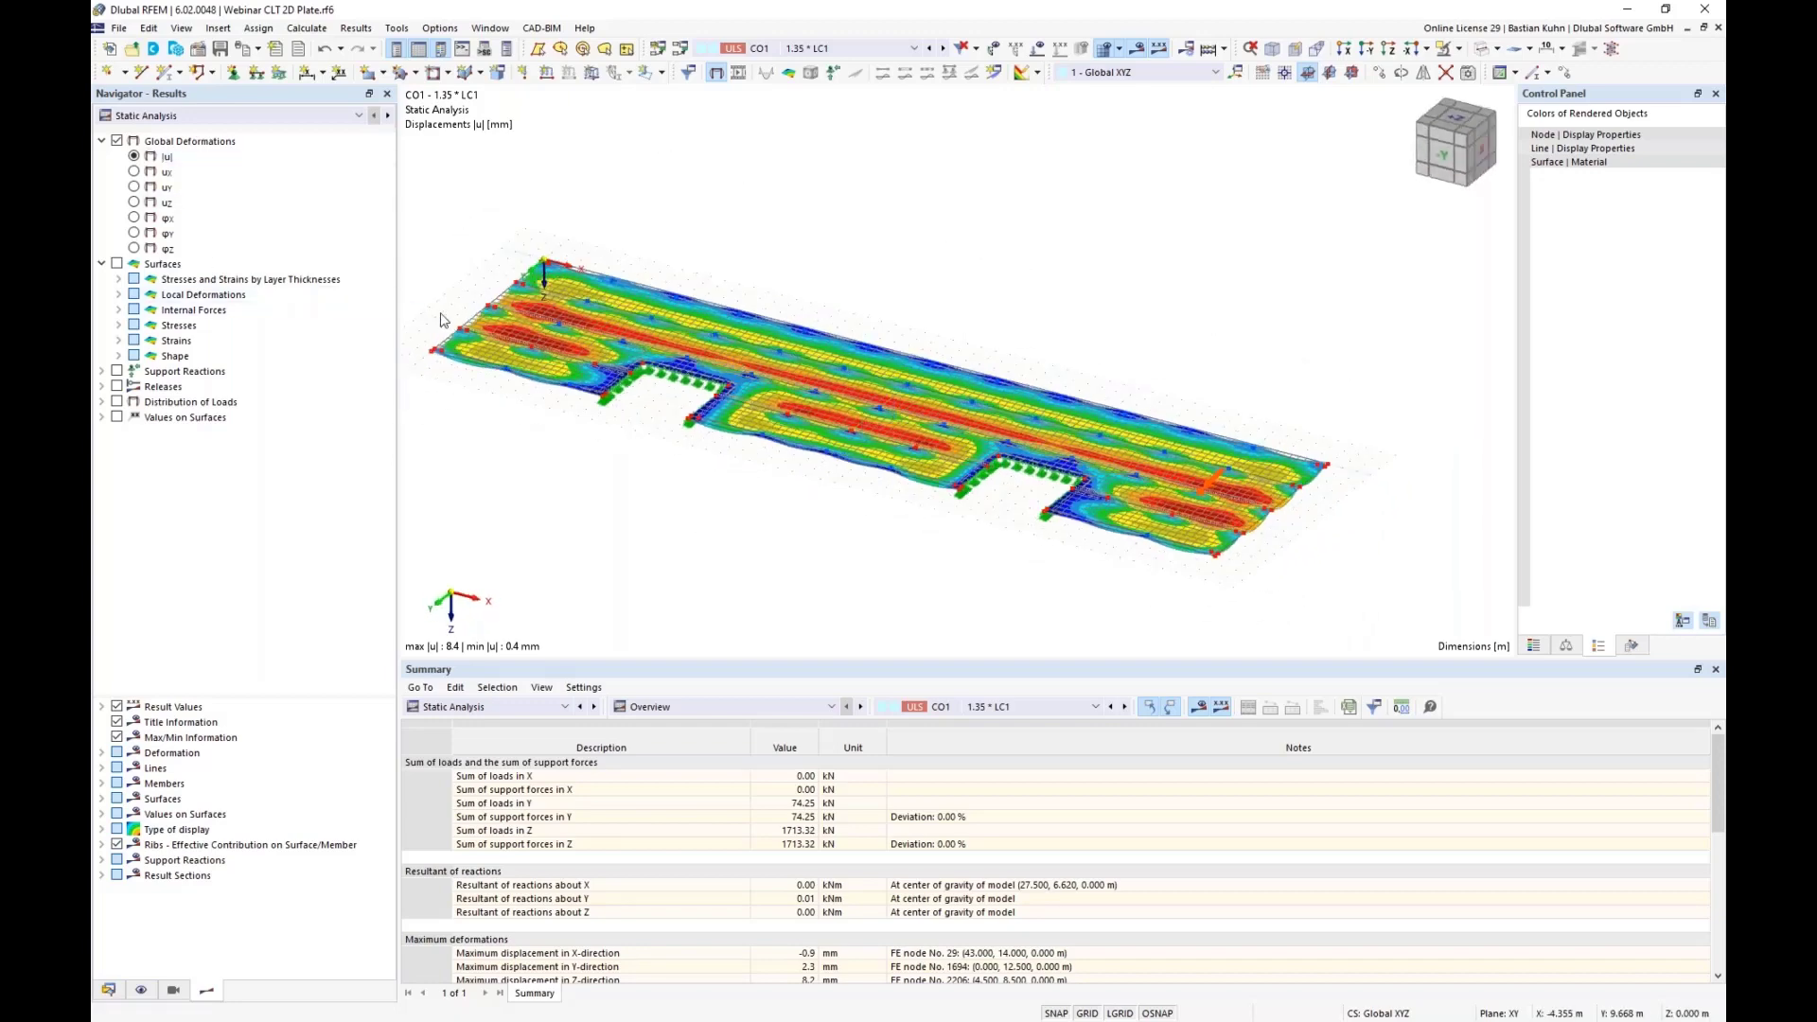
scroll(571, 314, "up", 3)
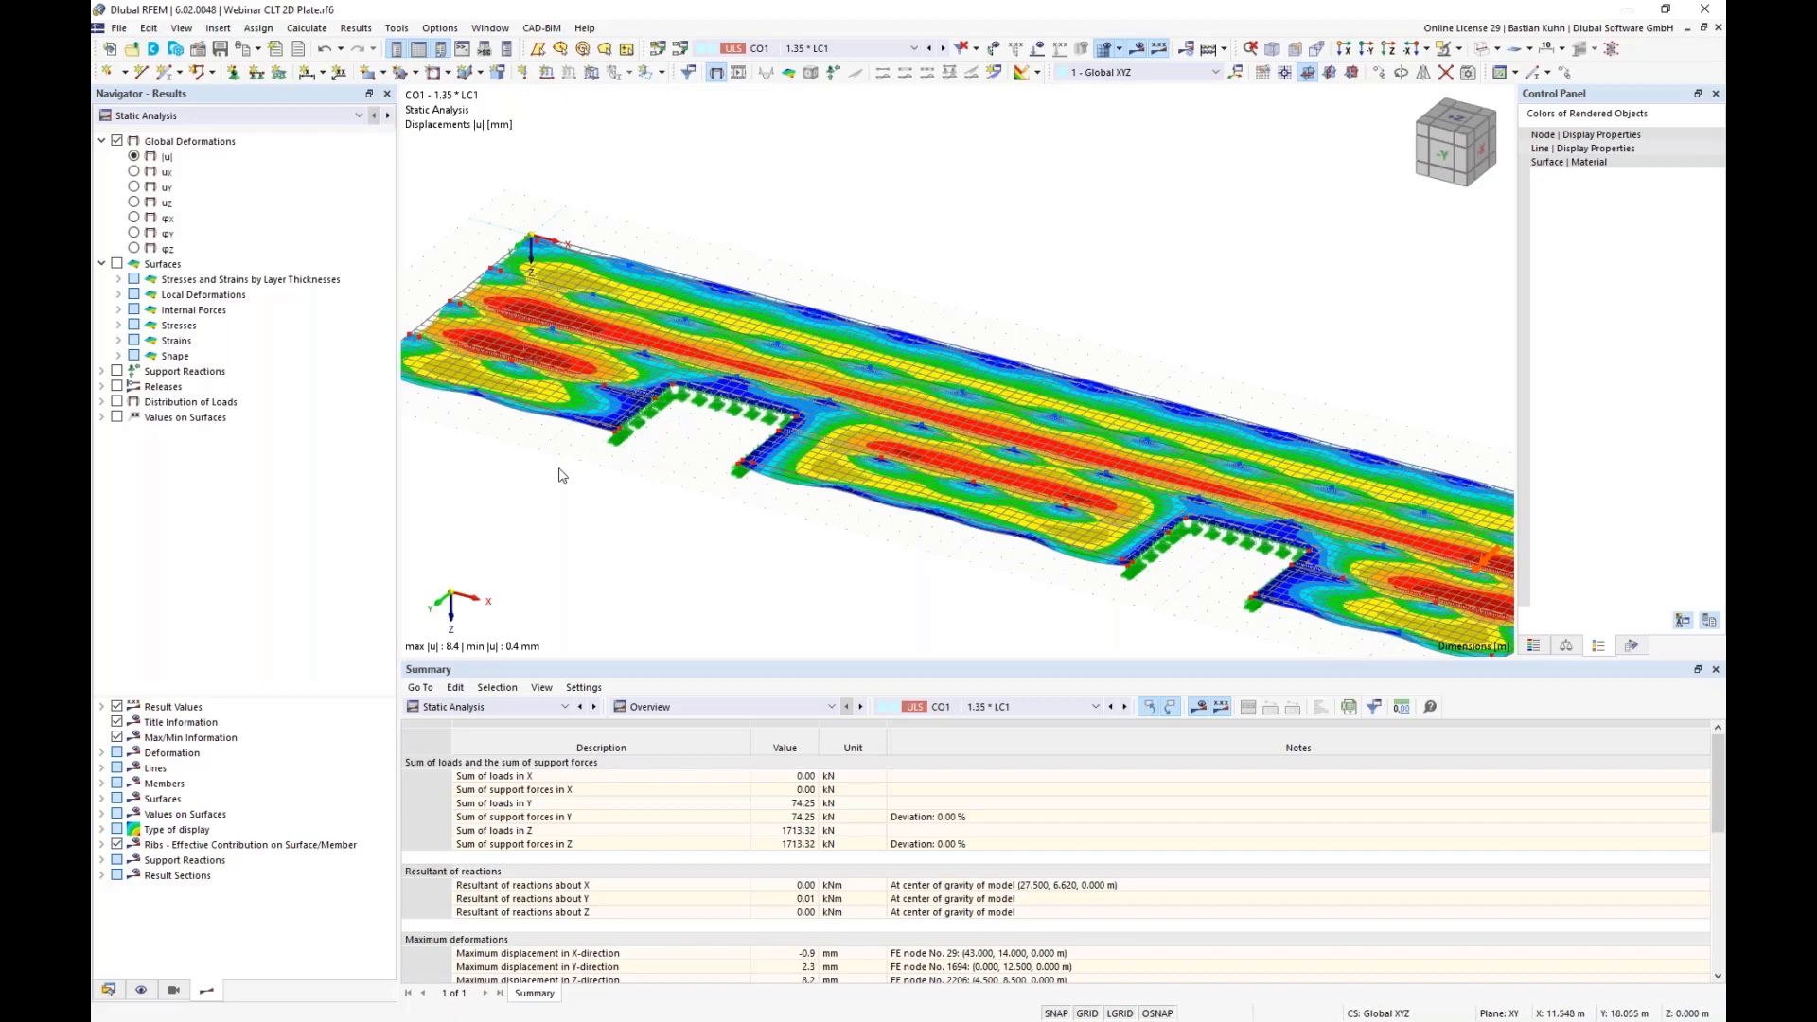
left_click(118, 279)
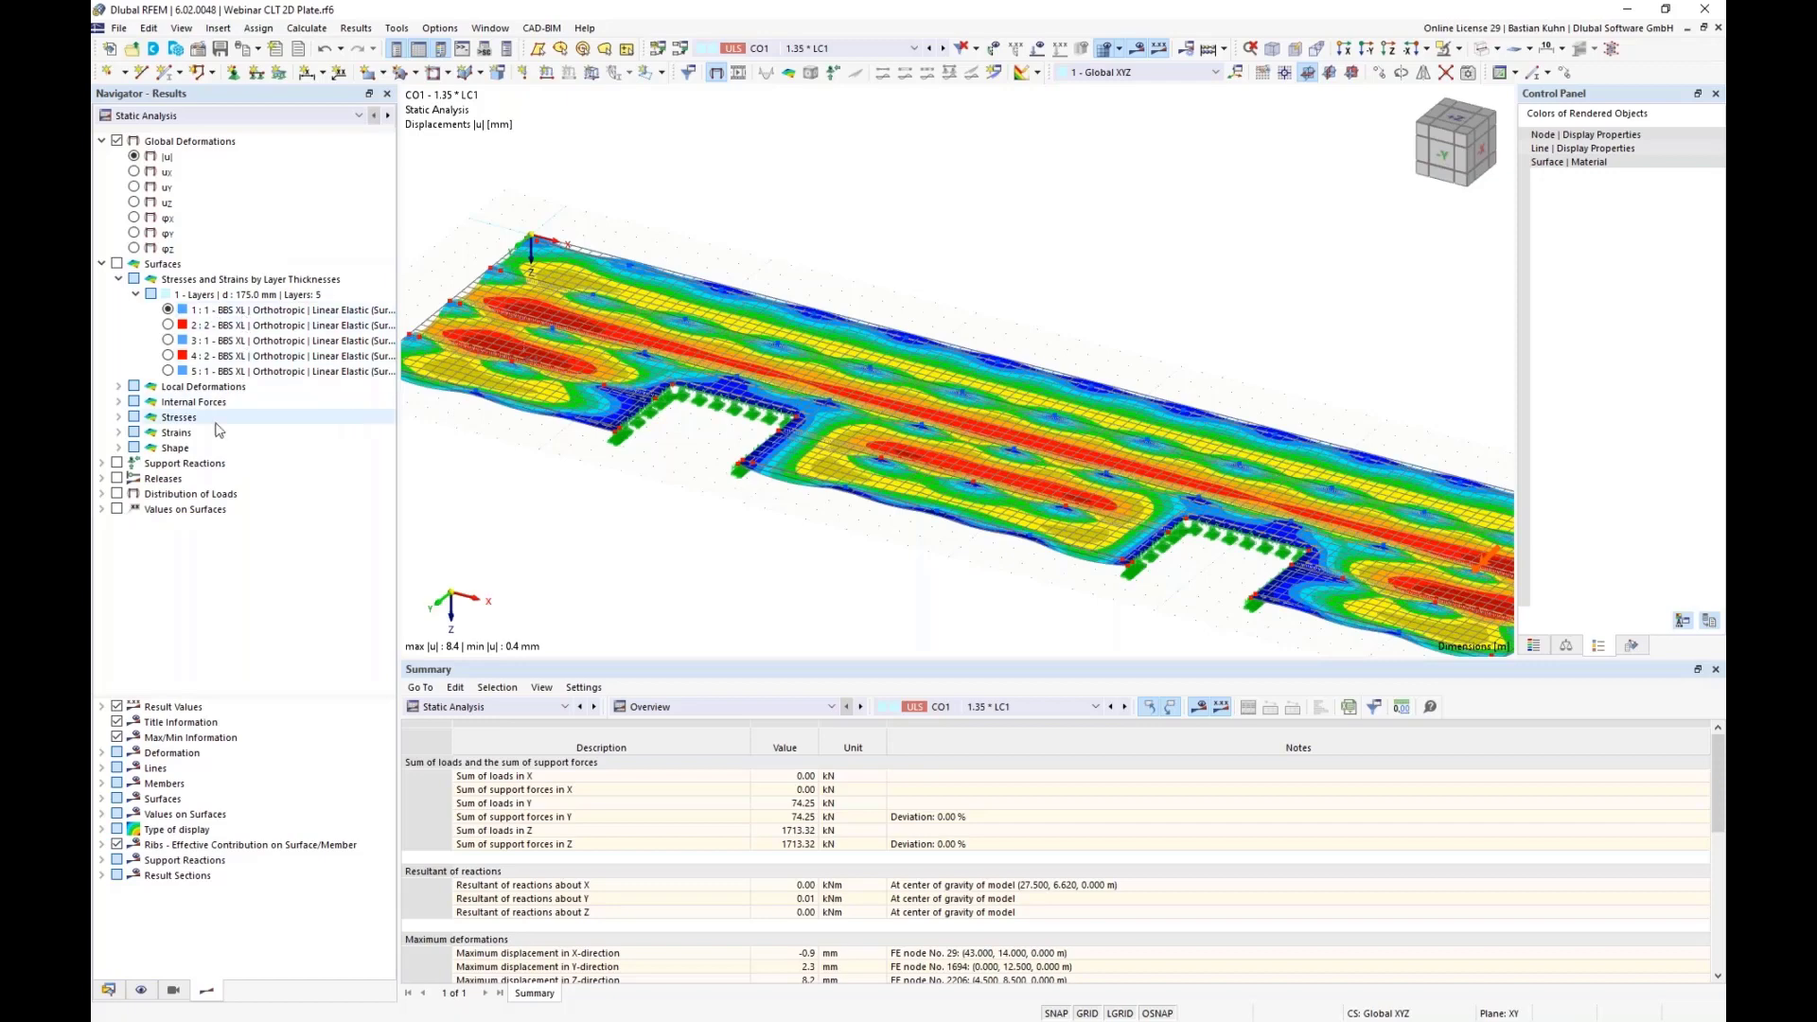
Display the basic axial stress σx,+ of layer 1 on the CLT plate
left_click(119, 417)
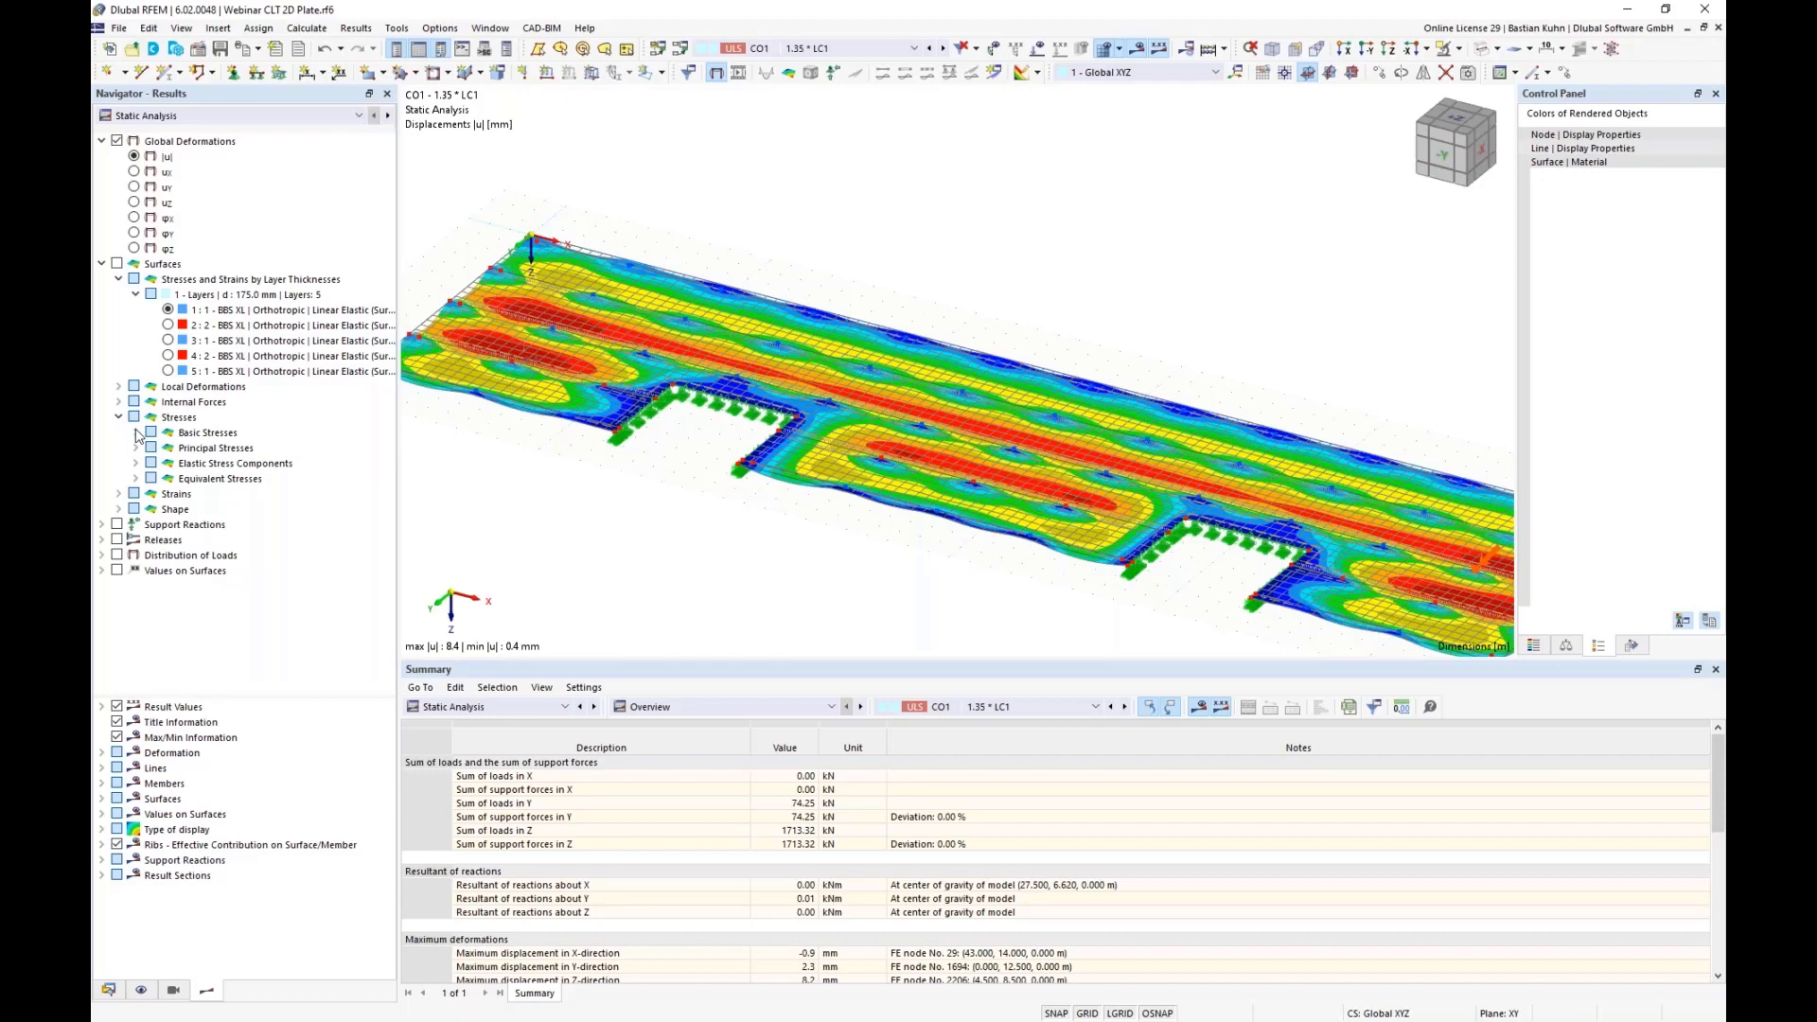
left_click(135, 433)
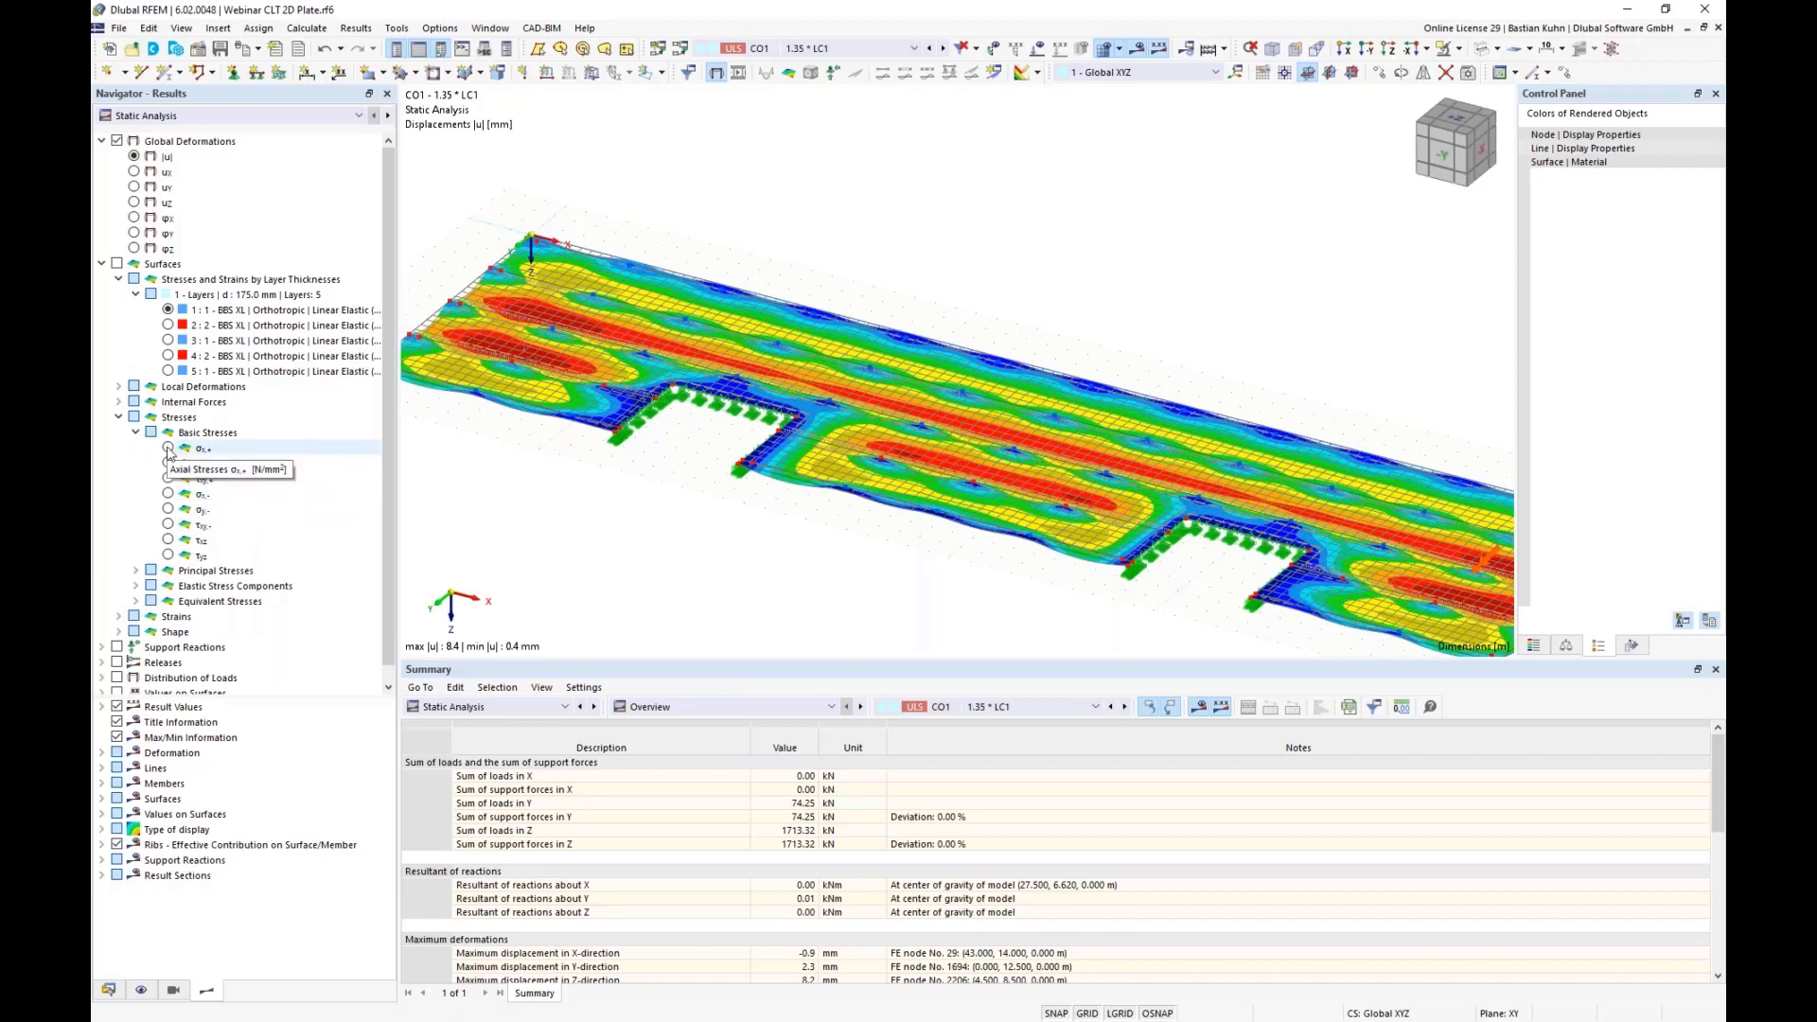
left_click(169, 452)
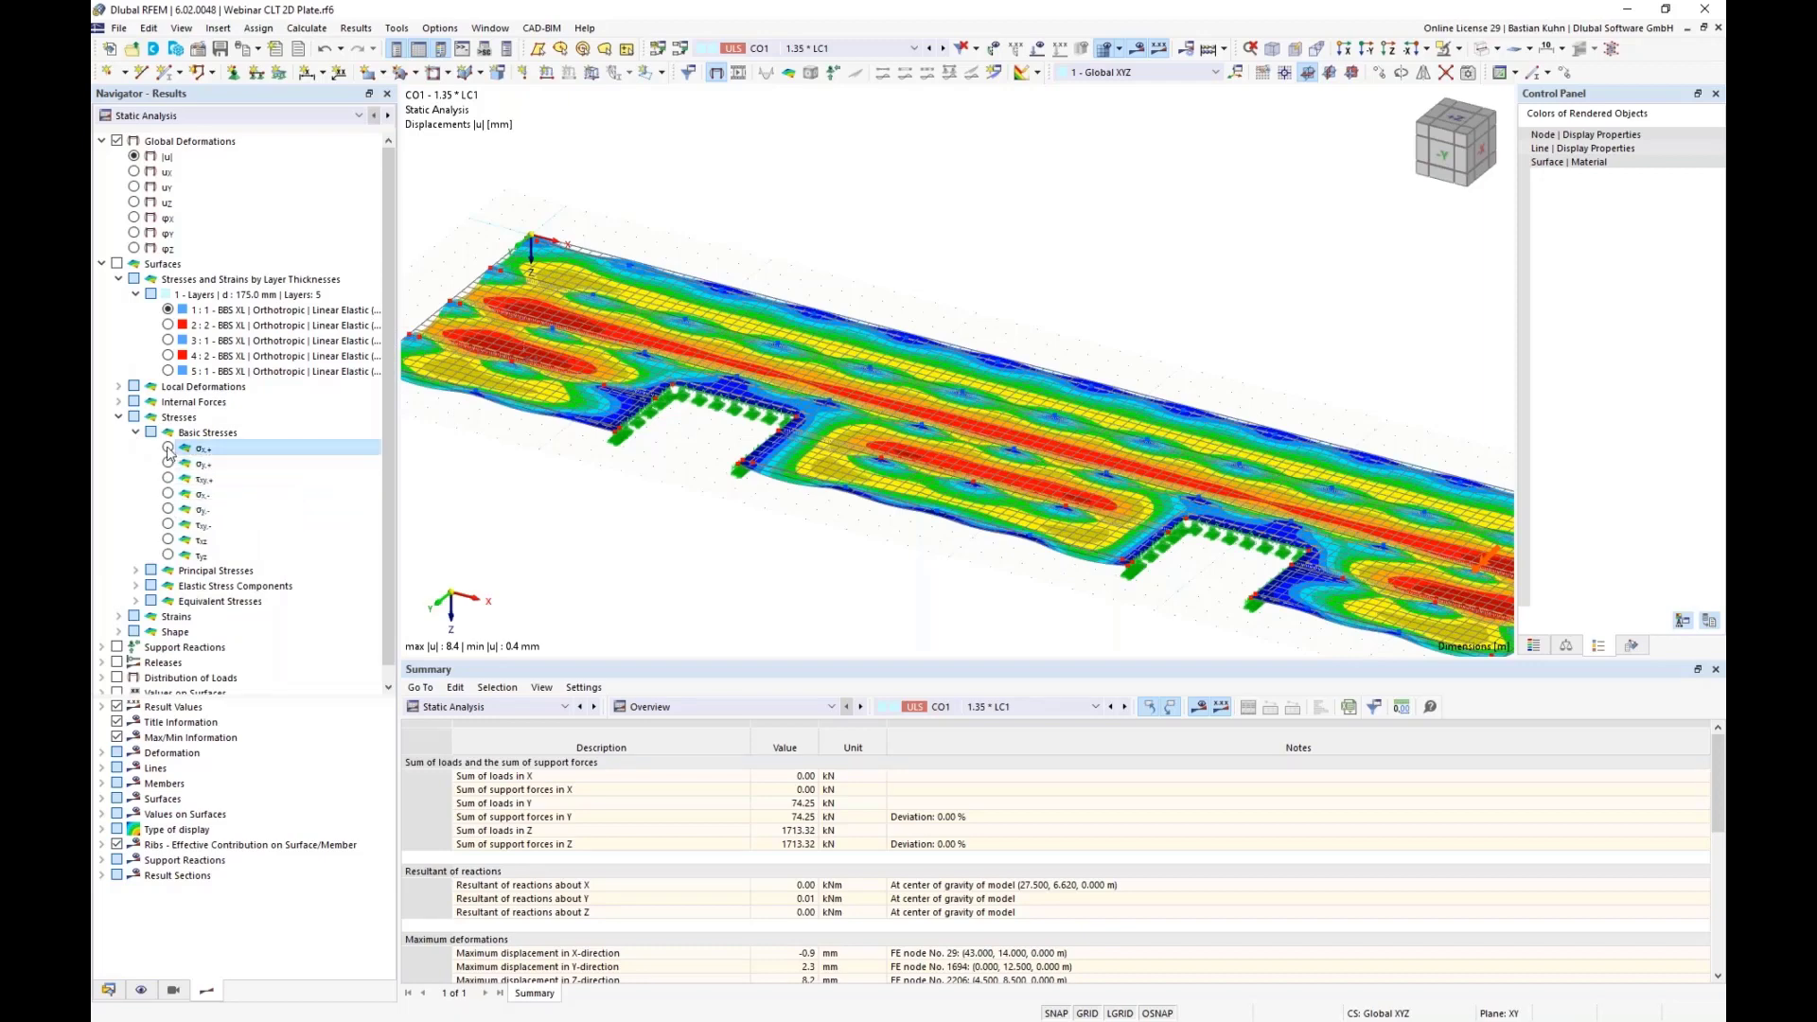
left_click(226, 458)
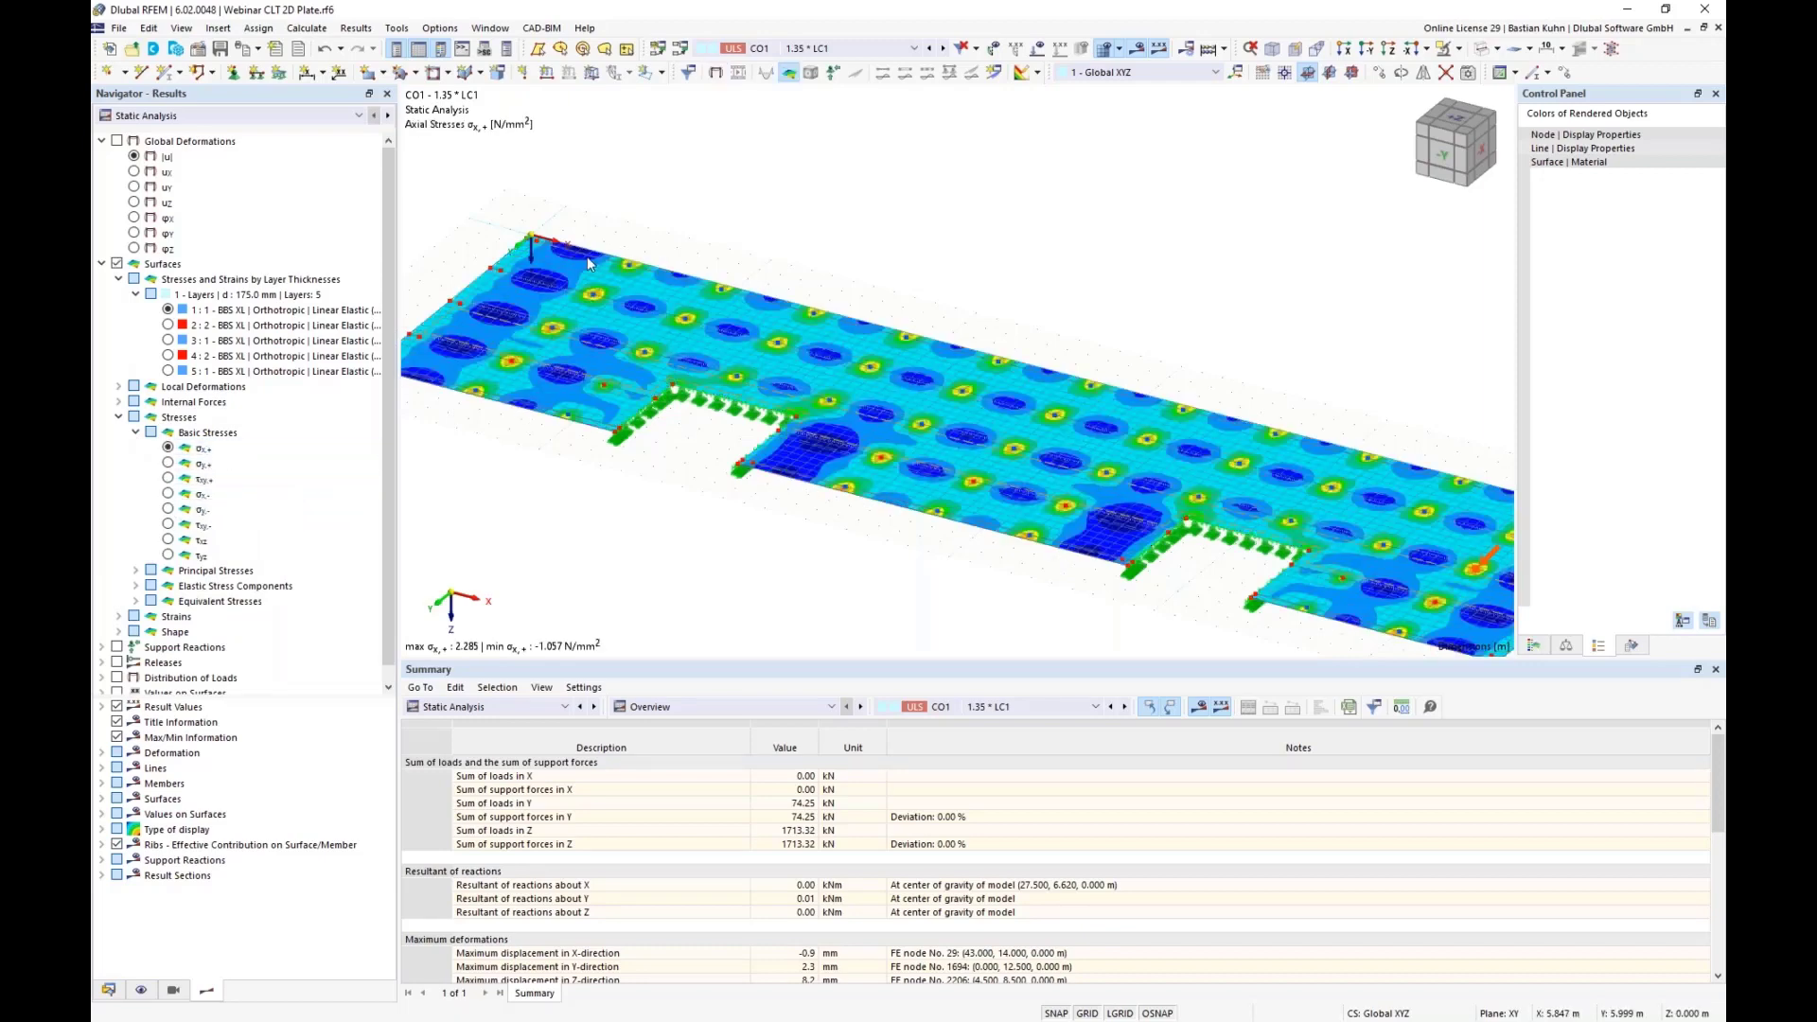
Examine the basic axial stress σx,- in layers 1, 3 and 5, followed by σx,+ in layer 5
left_click(168, 495)
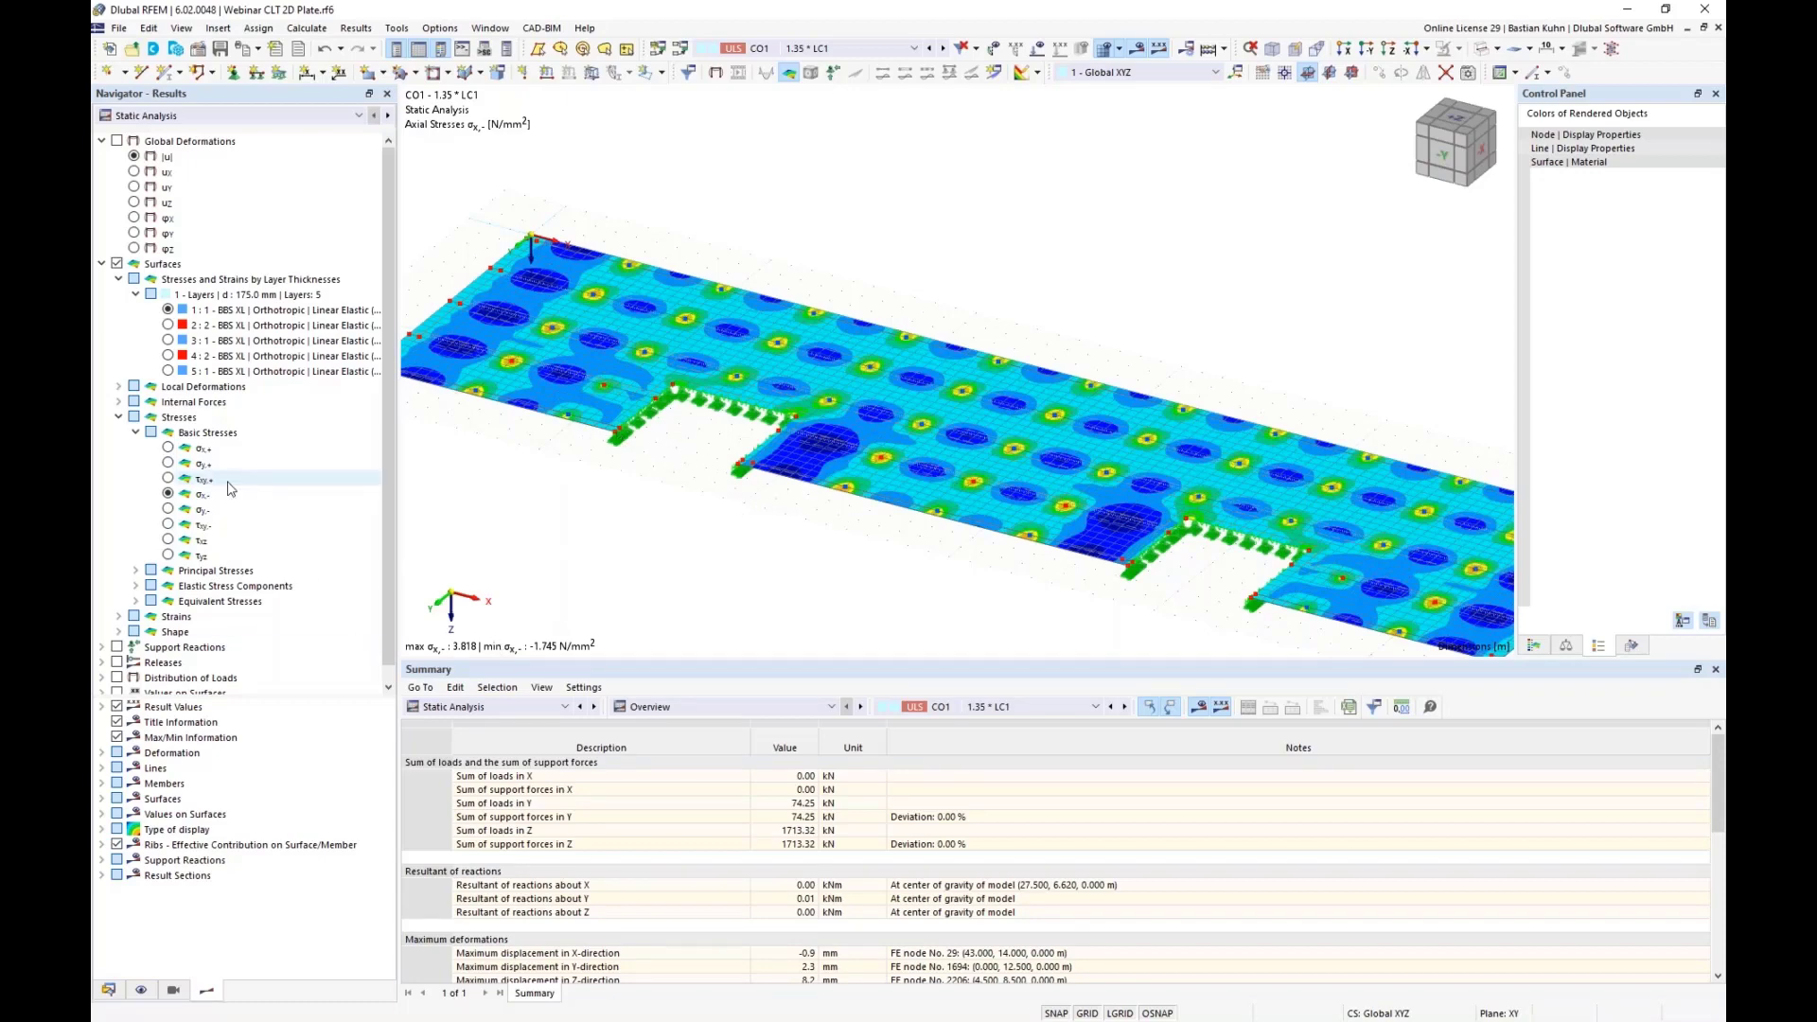
left_click(168, 341)
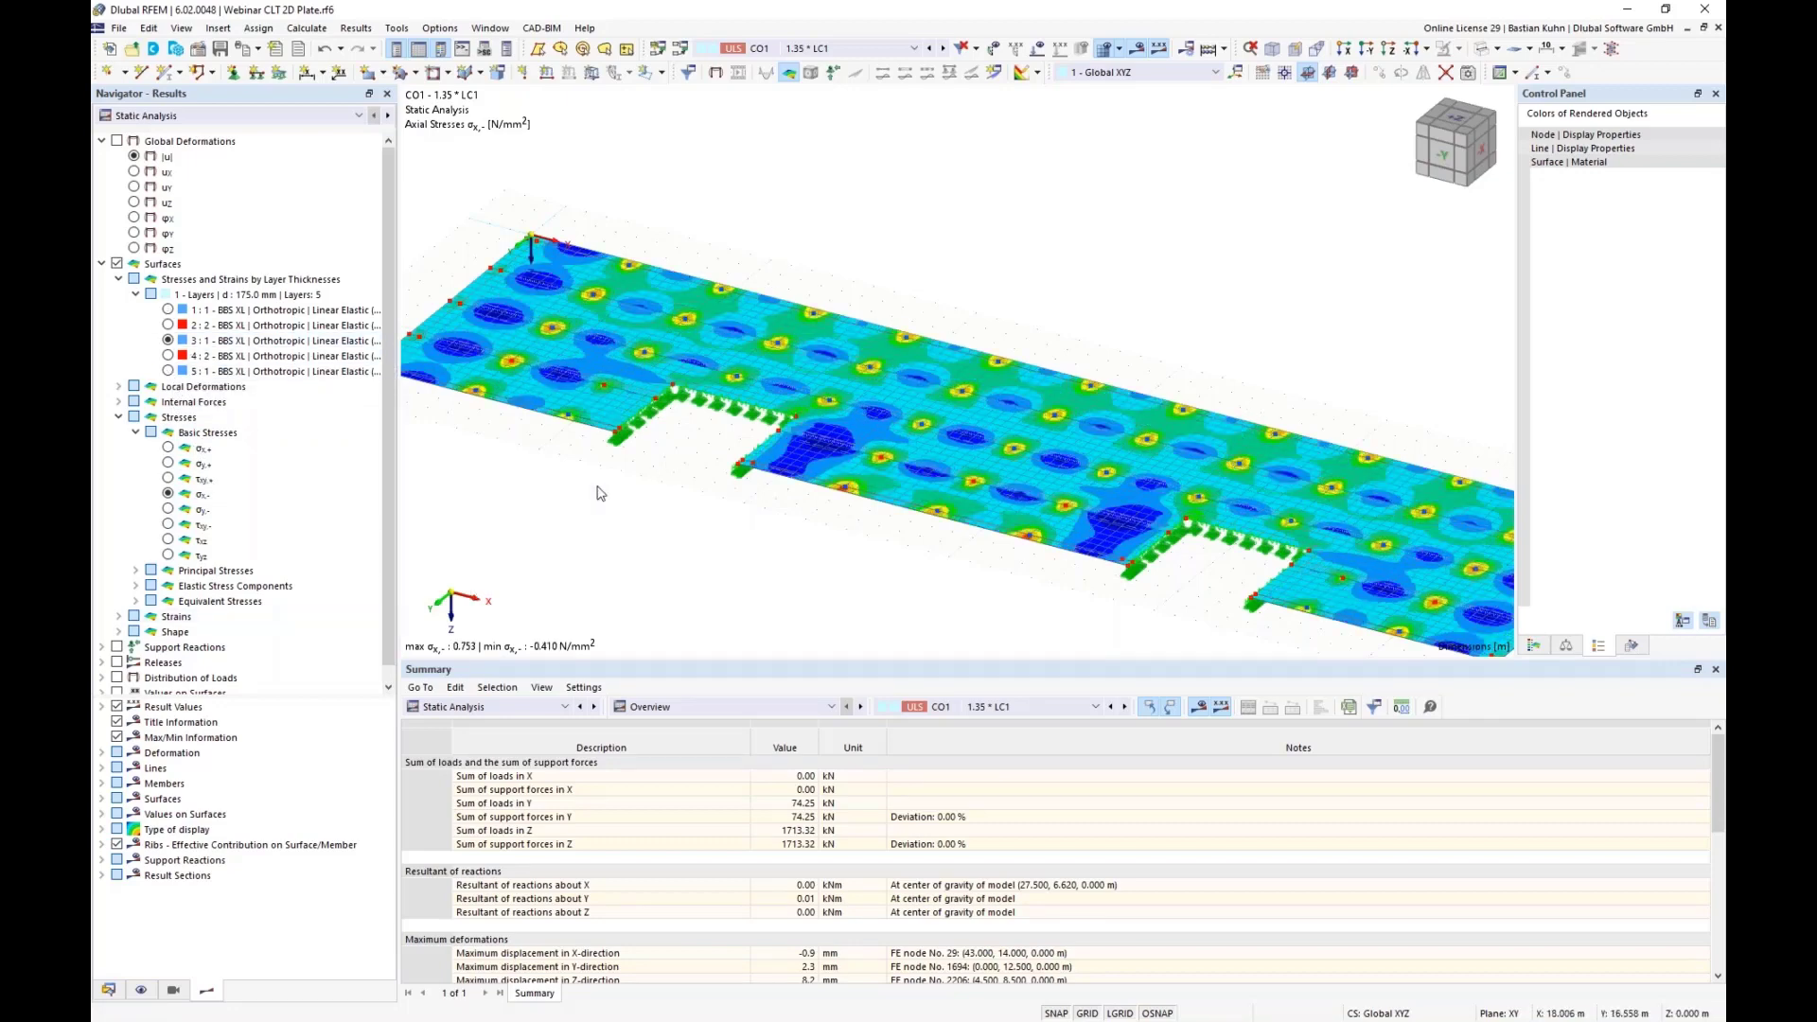
left_click(168, 371)
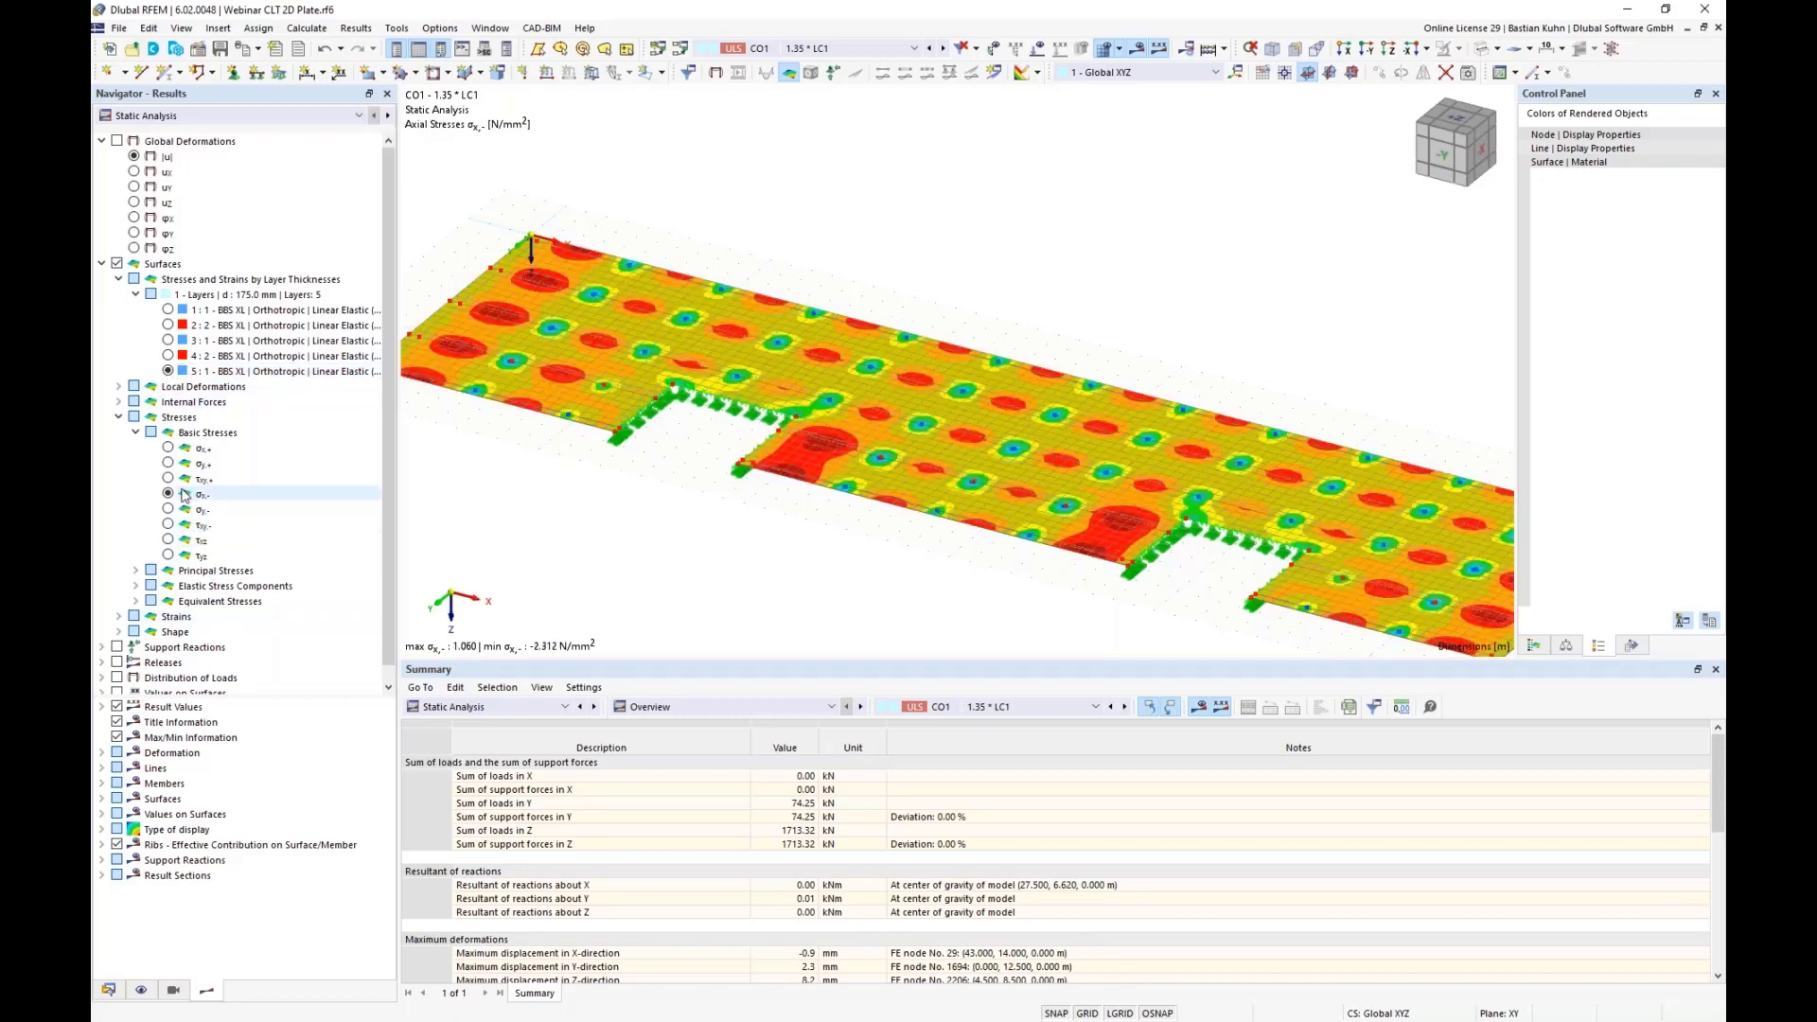
left_click(168, 448)
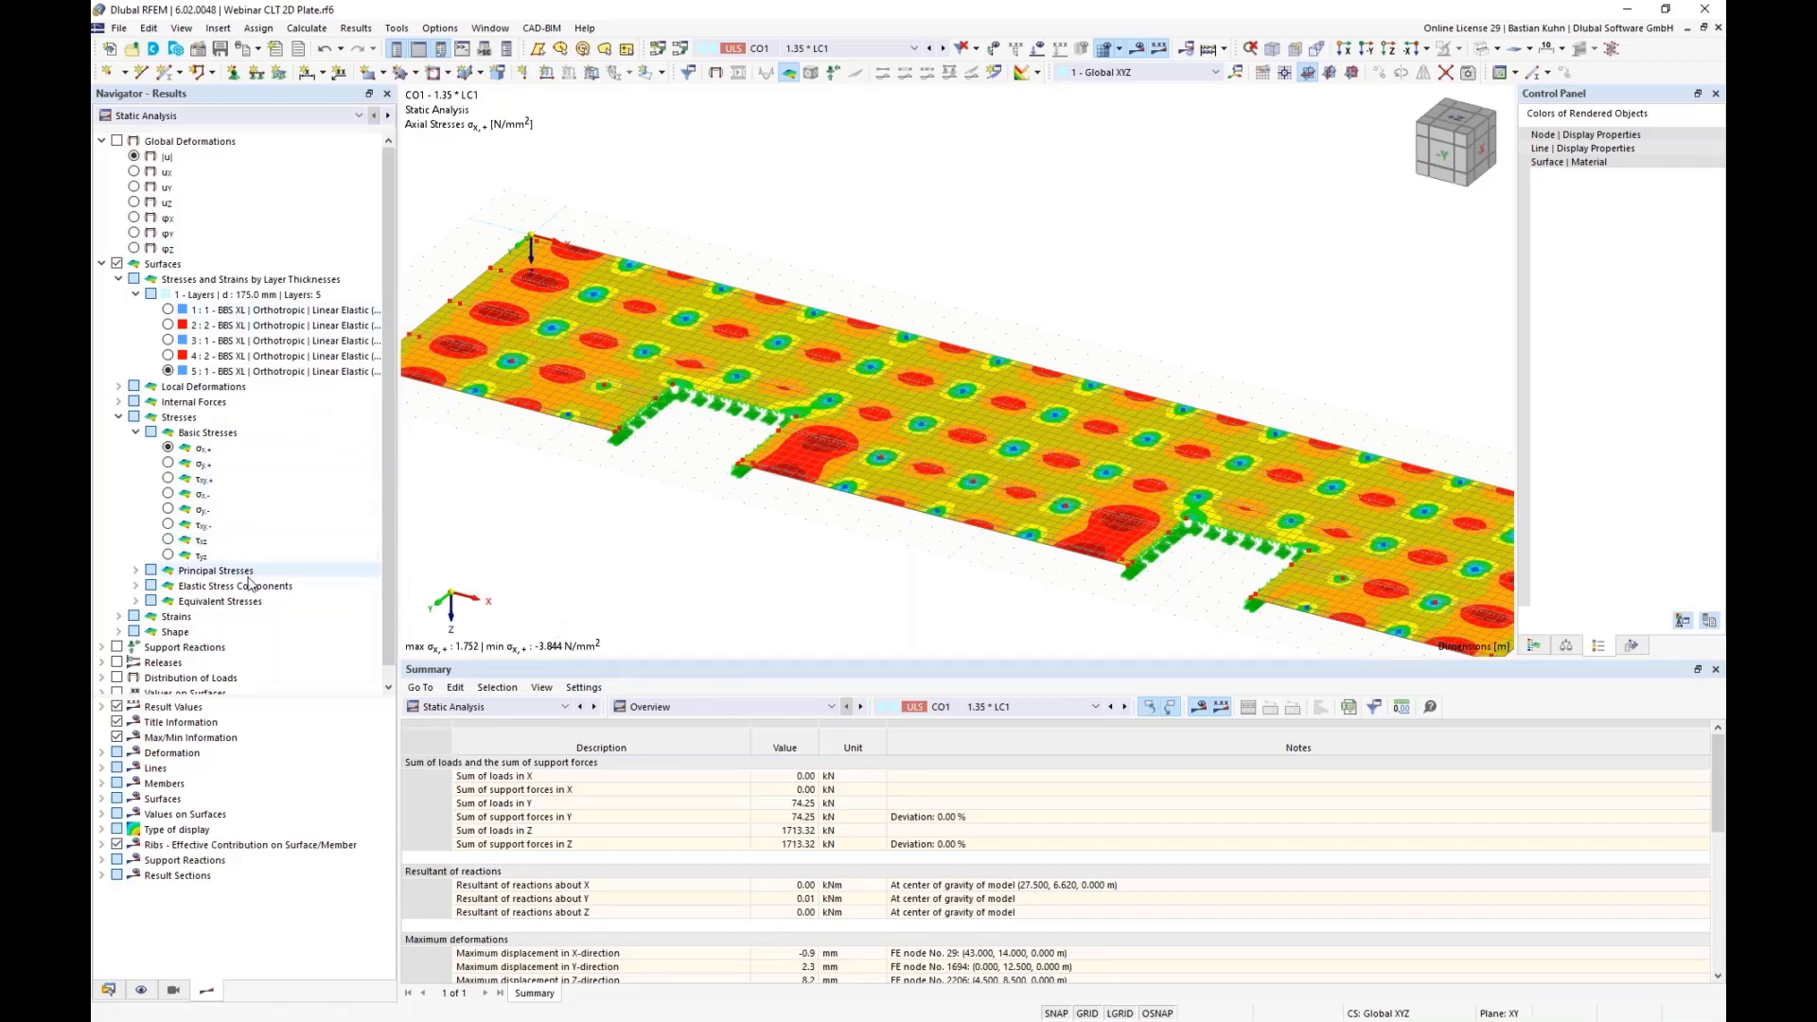
Add the support reactions to the results of the whole plate, leaving out those of the nodal supports
scroll(281, 592, "down", 1)
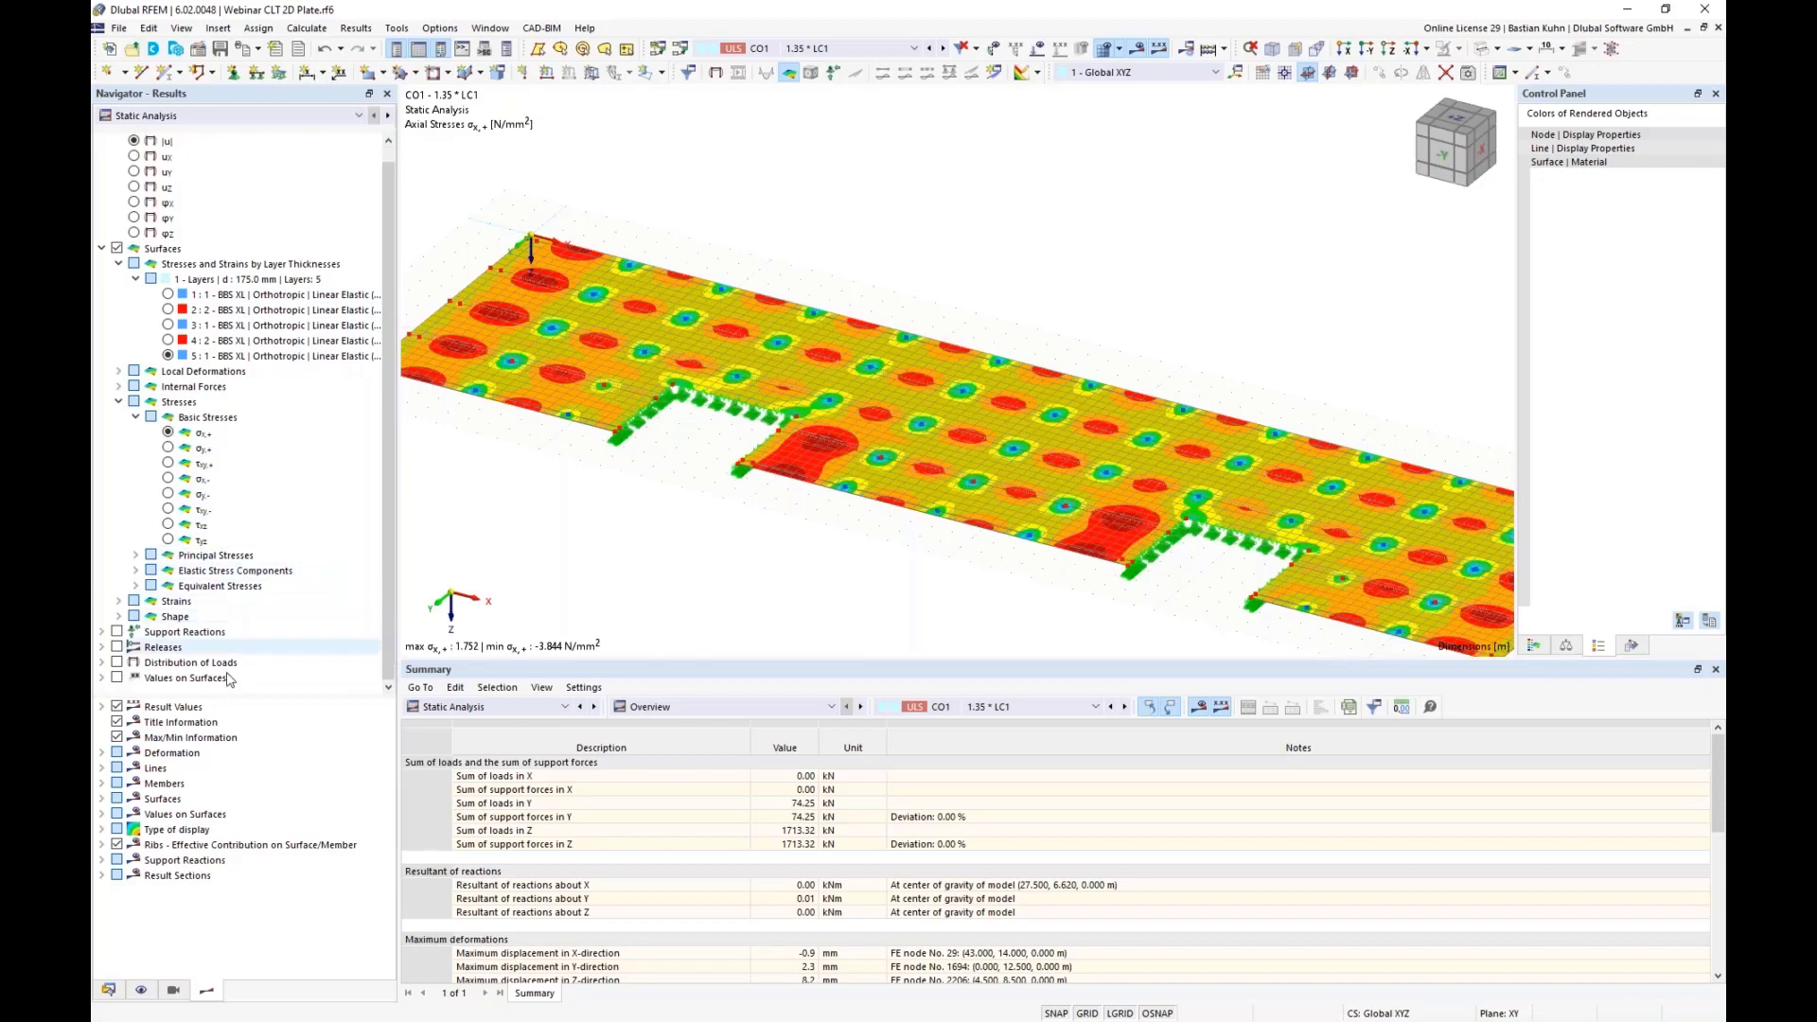
scroll(636, 466, "down", 2)
scroll(636, 466, "down", 3)
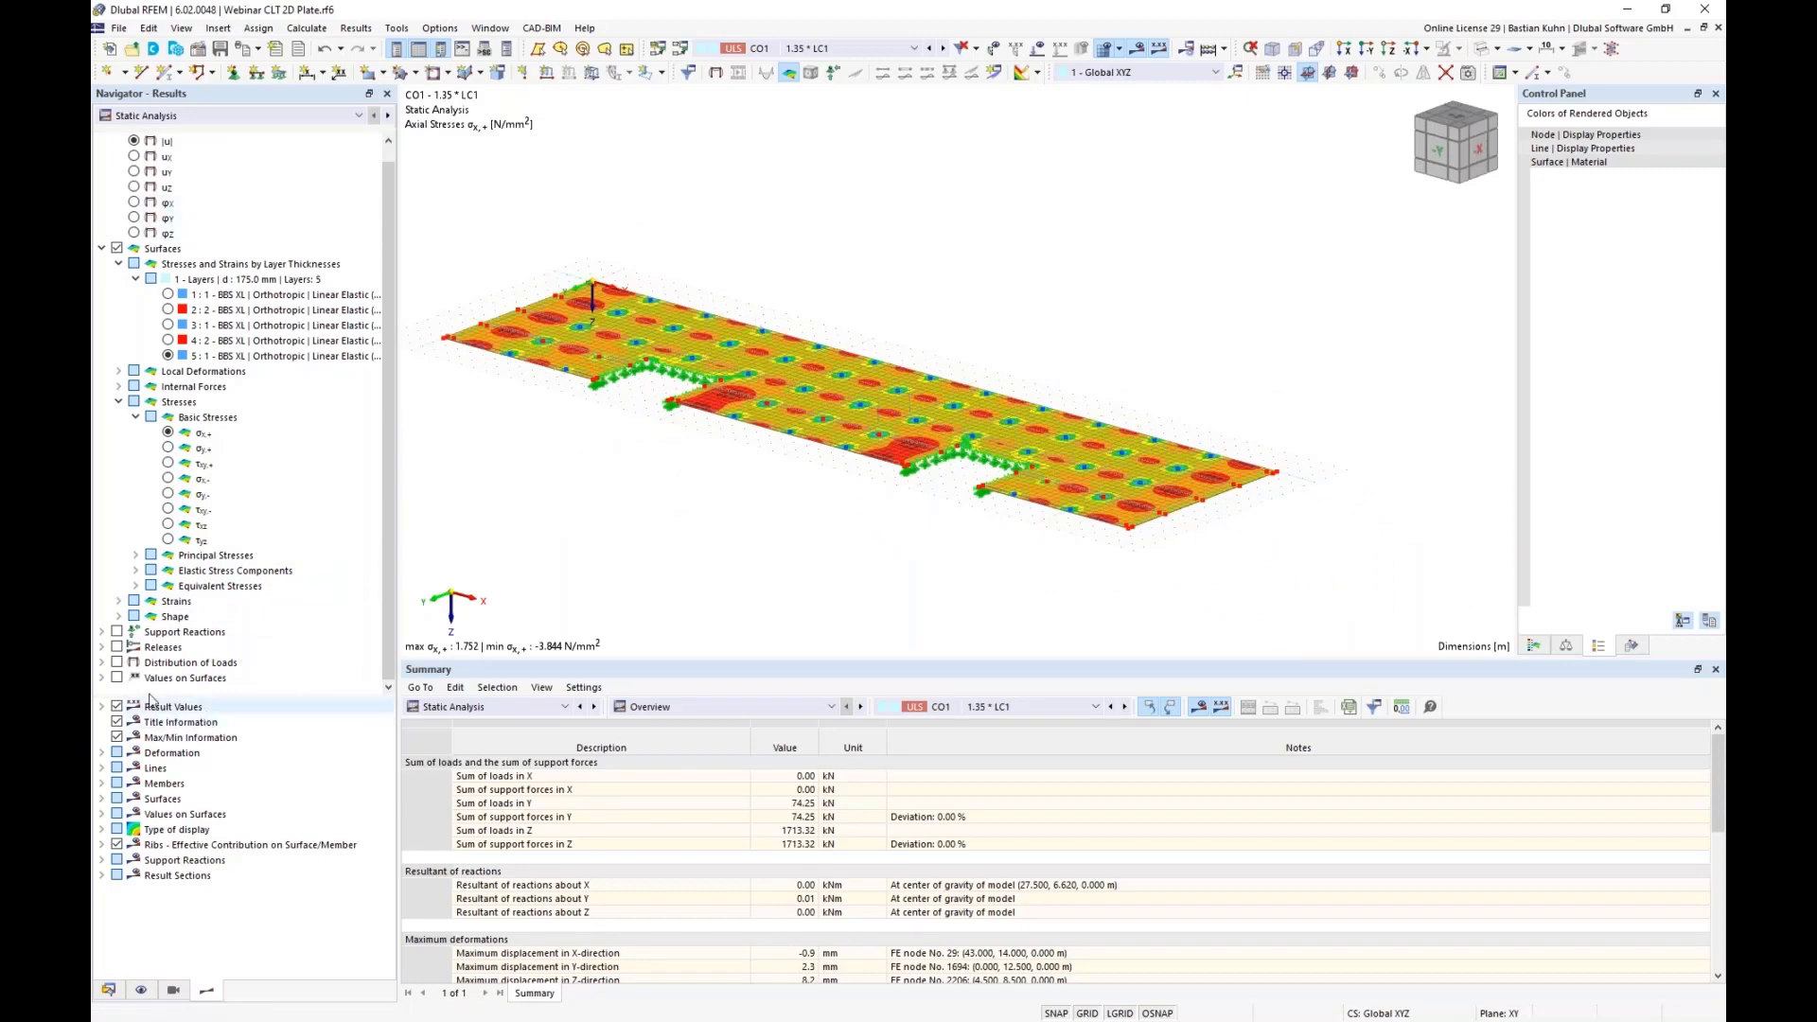
left_click(101, 648)
scroll(288, 444, "down", 1)
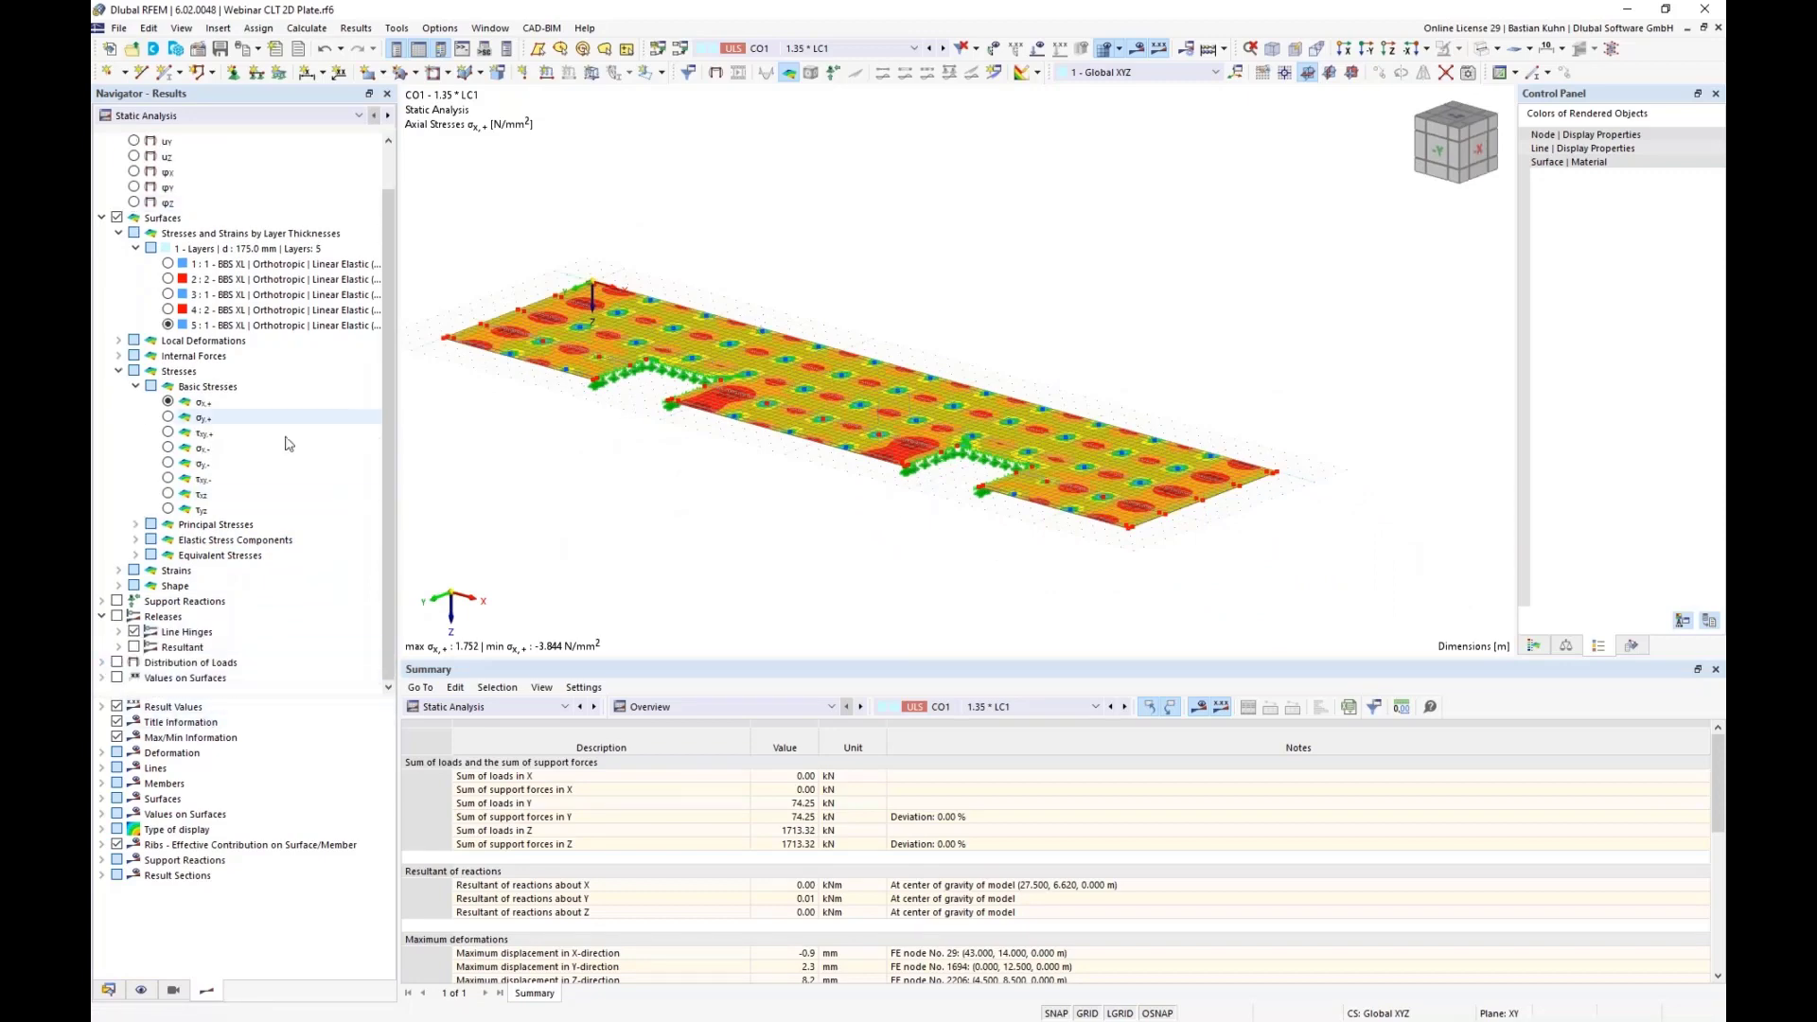
left_click(116, 601)
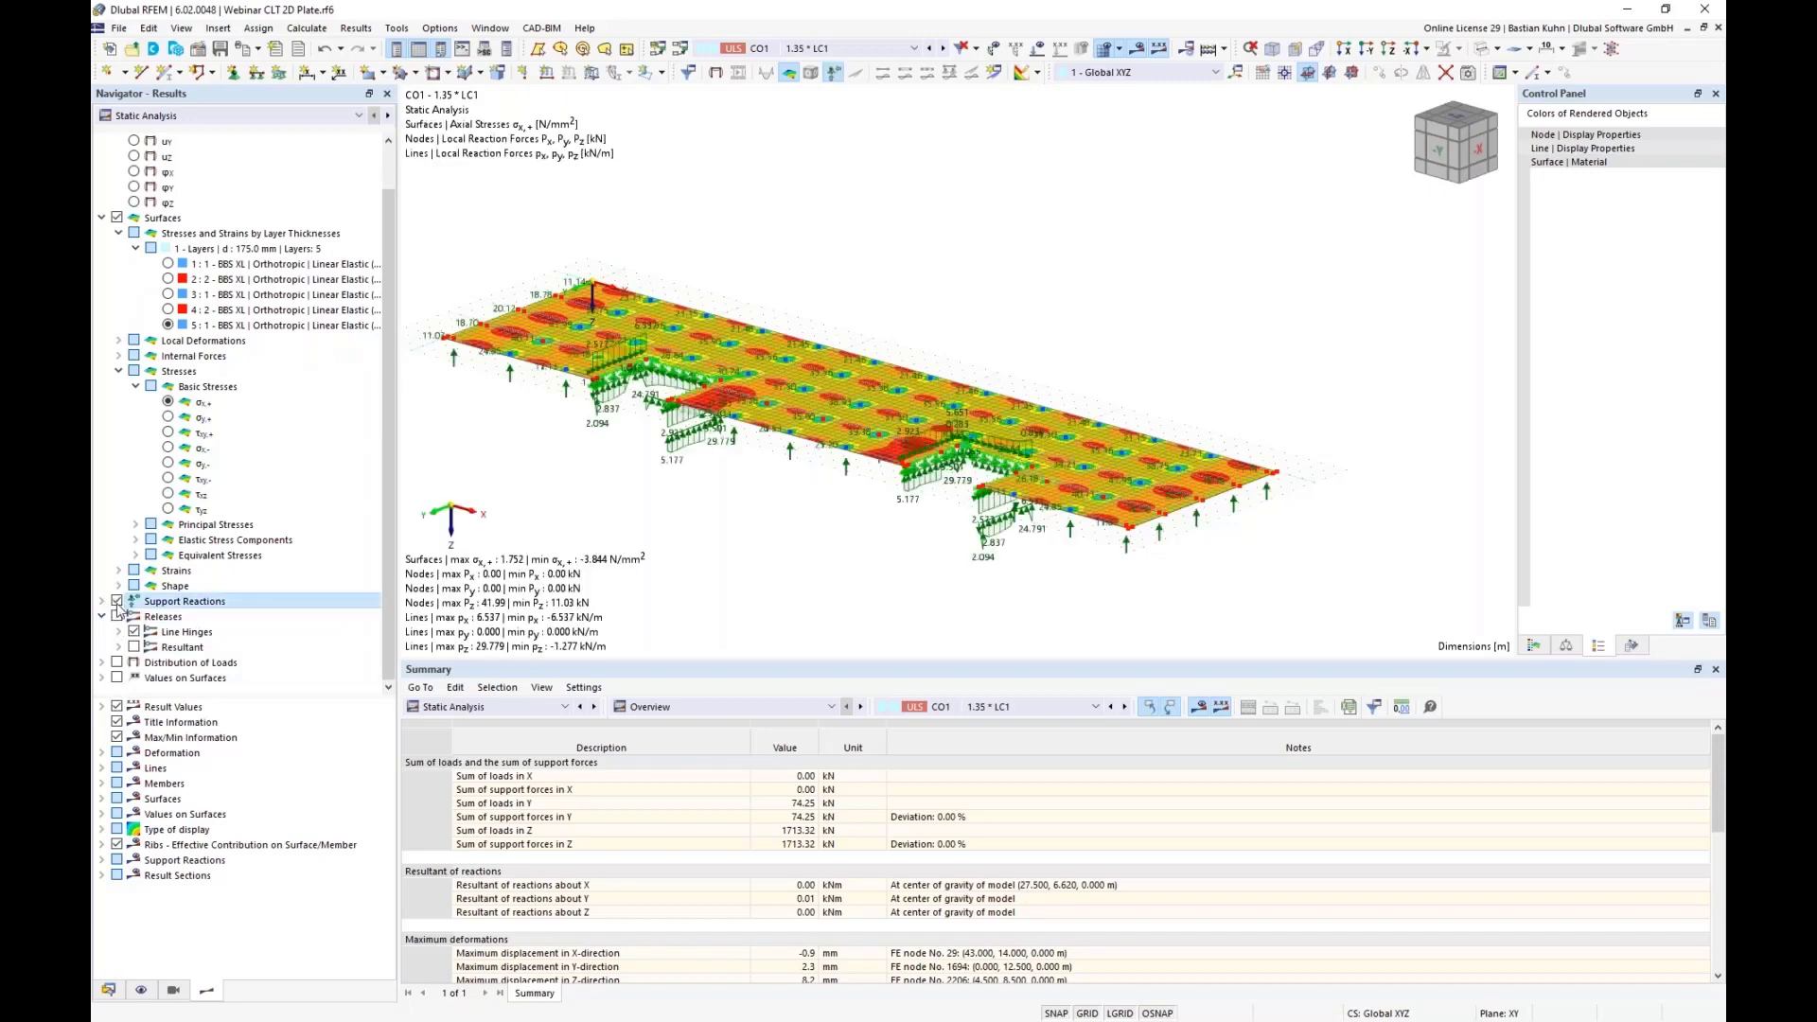
left_click(102, 602)
scroll(132, 634, "down", 1)
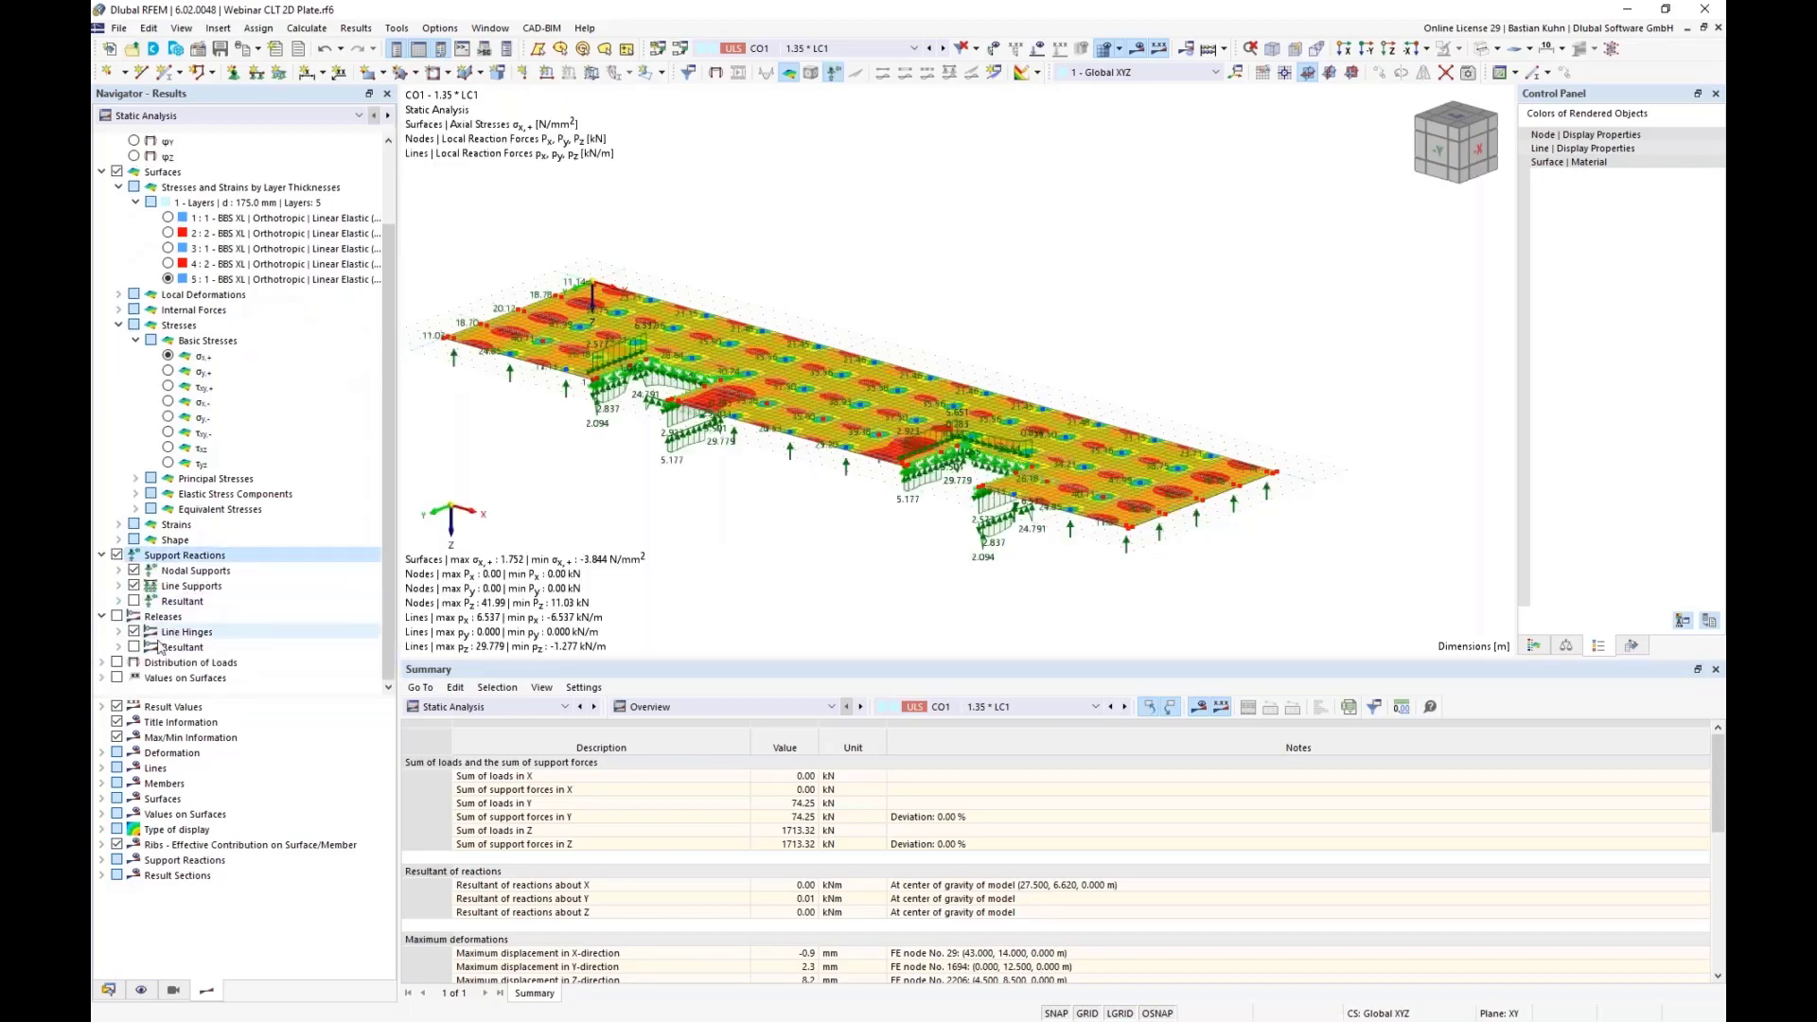
left_click(134, 571)
Limit the displayed line support reactions to the local force px by excluding py and pz
left_click(118, 586)
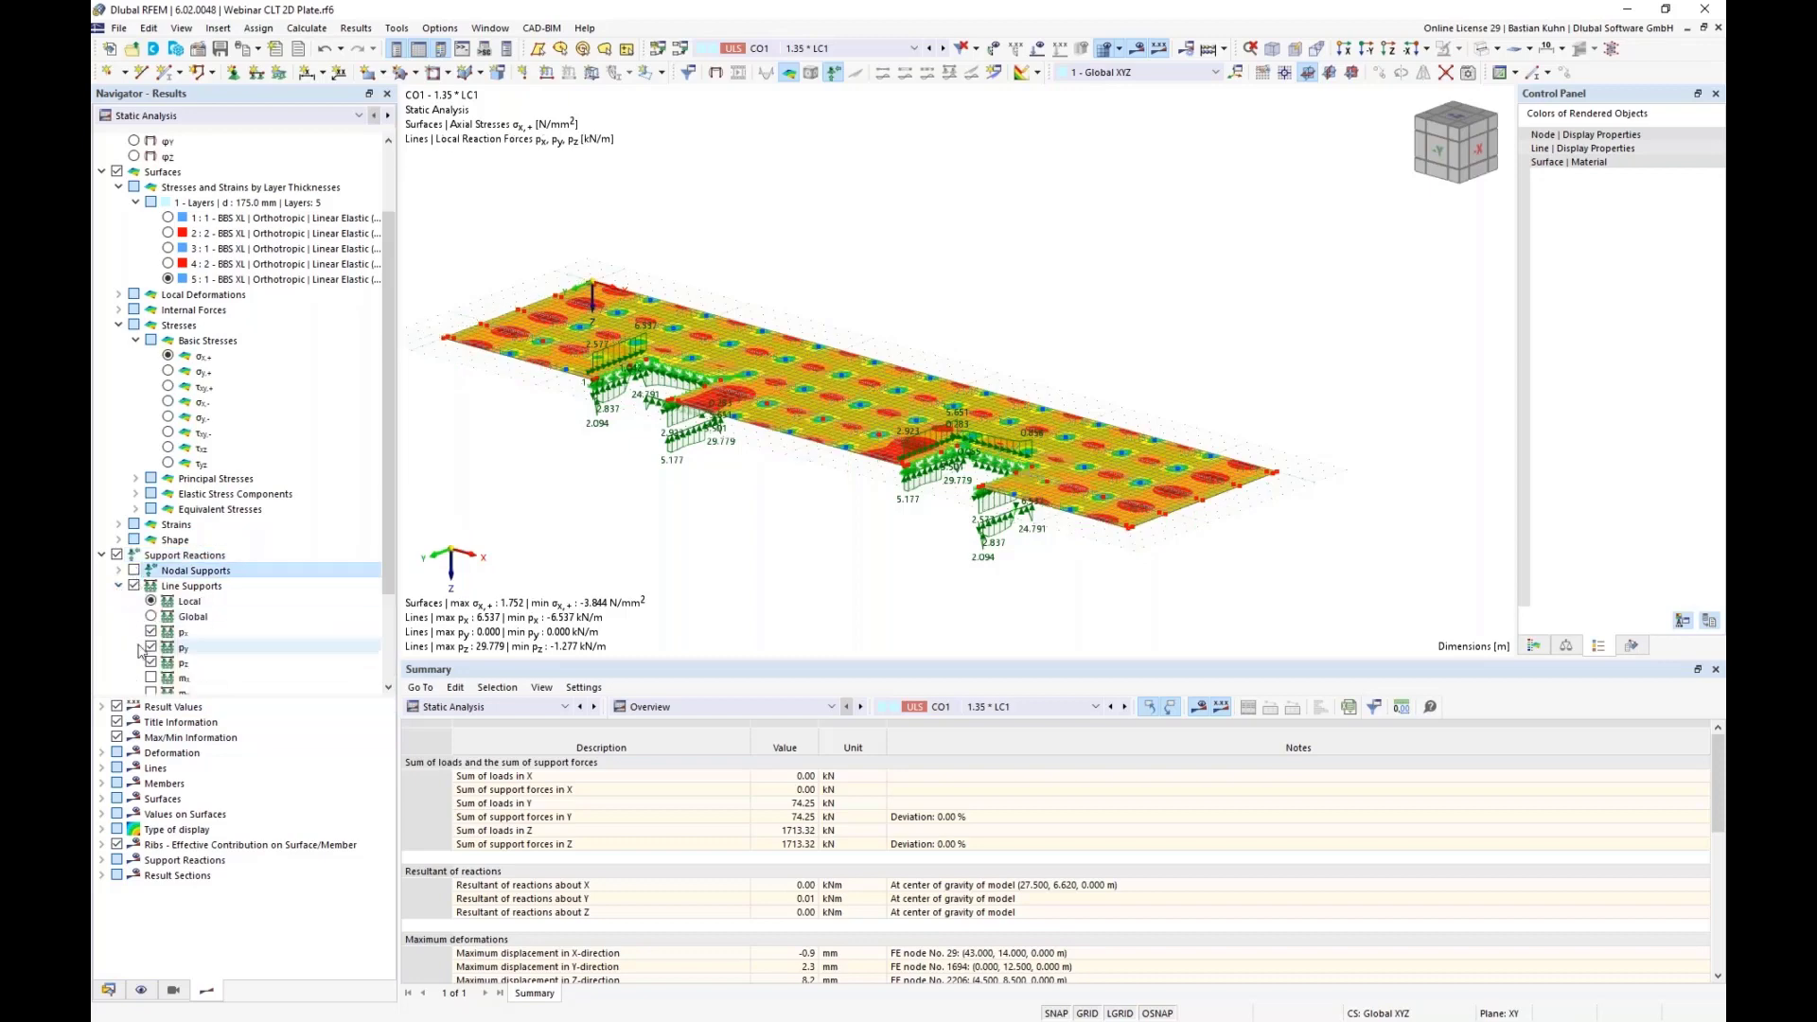
scroll(149, 642, "down", 3)
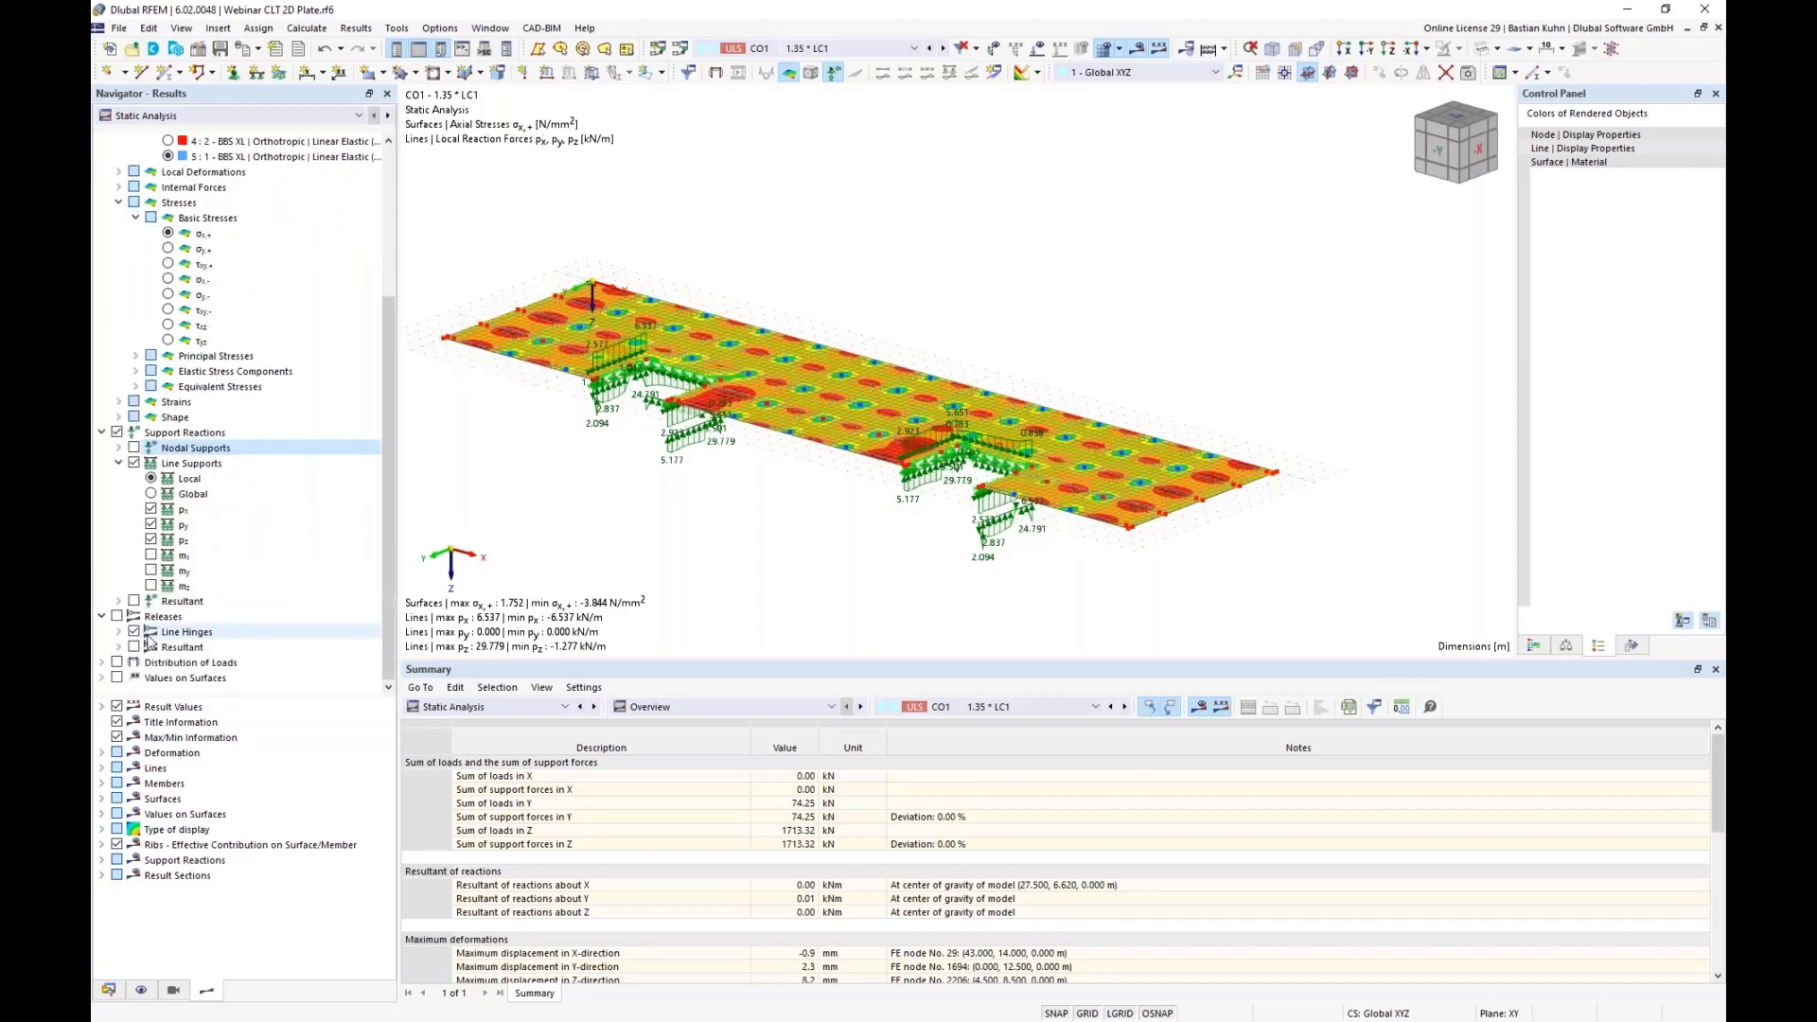
left_click(150, 525)
left_click(151, 539)
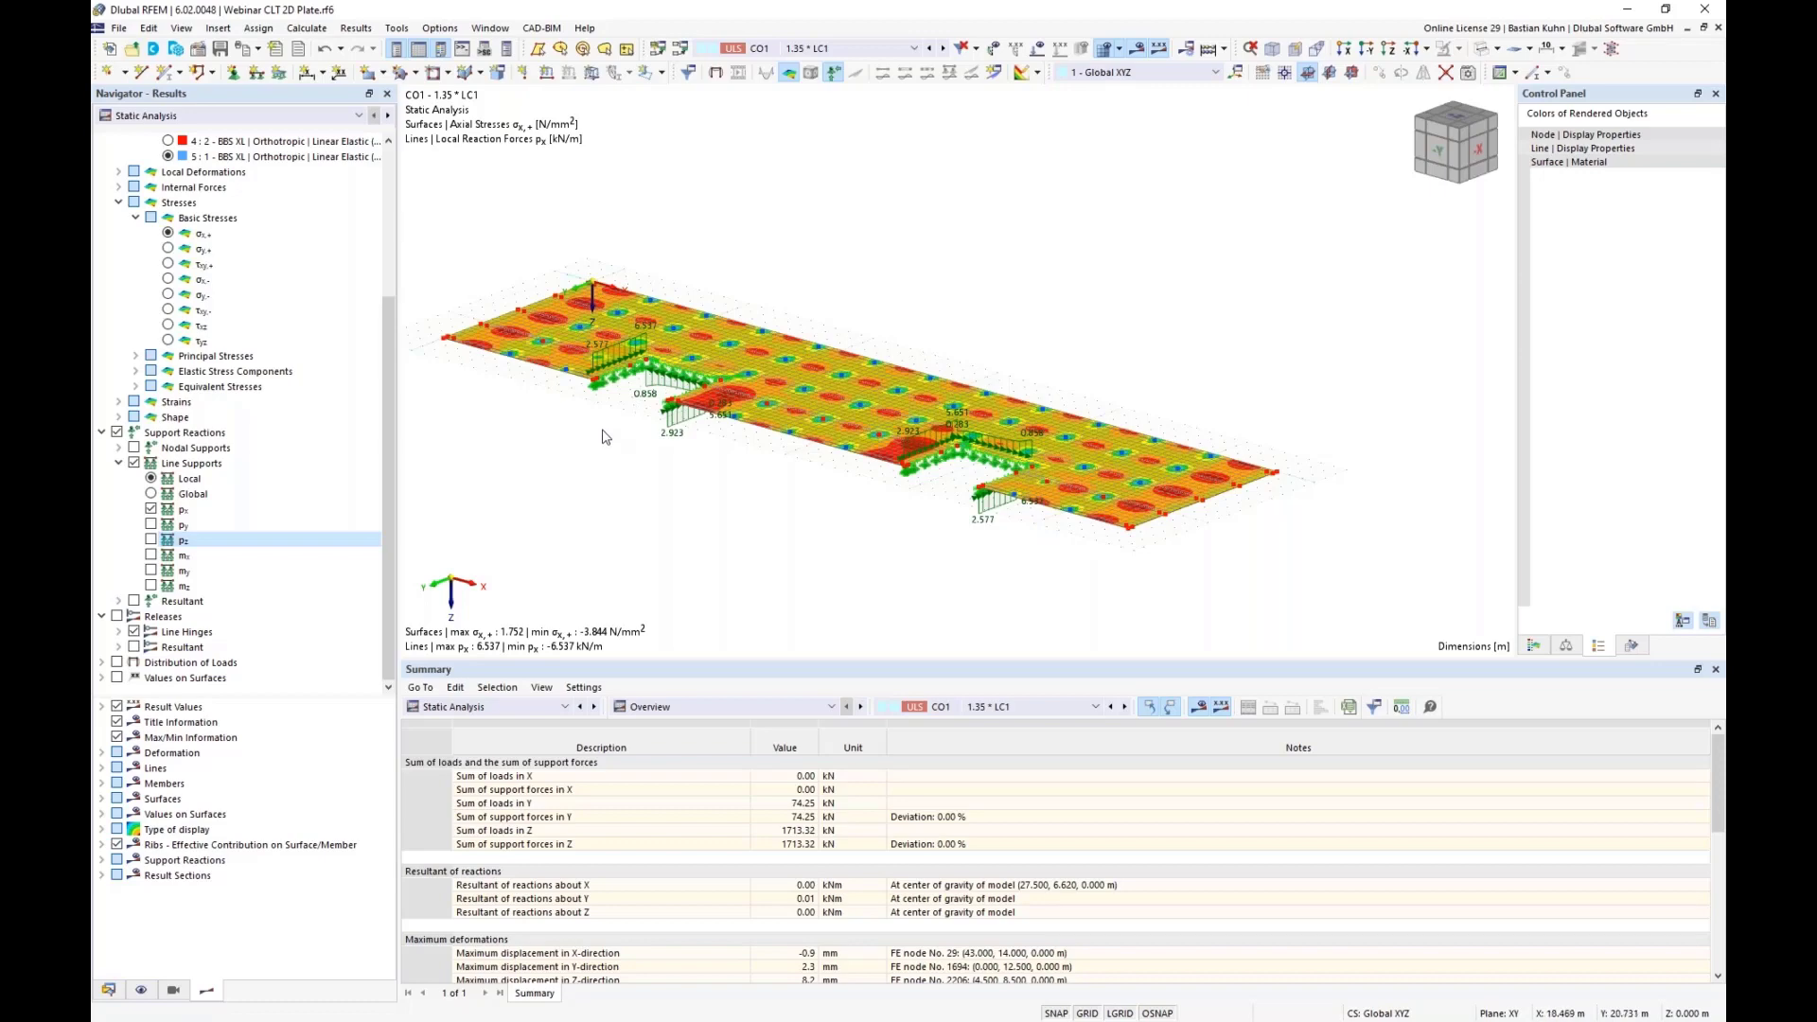
Display the line hinge force n on the plate alongside the support reactions
left_click(119, 632)
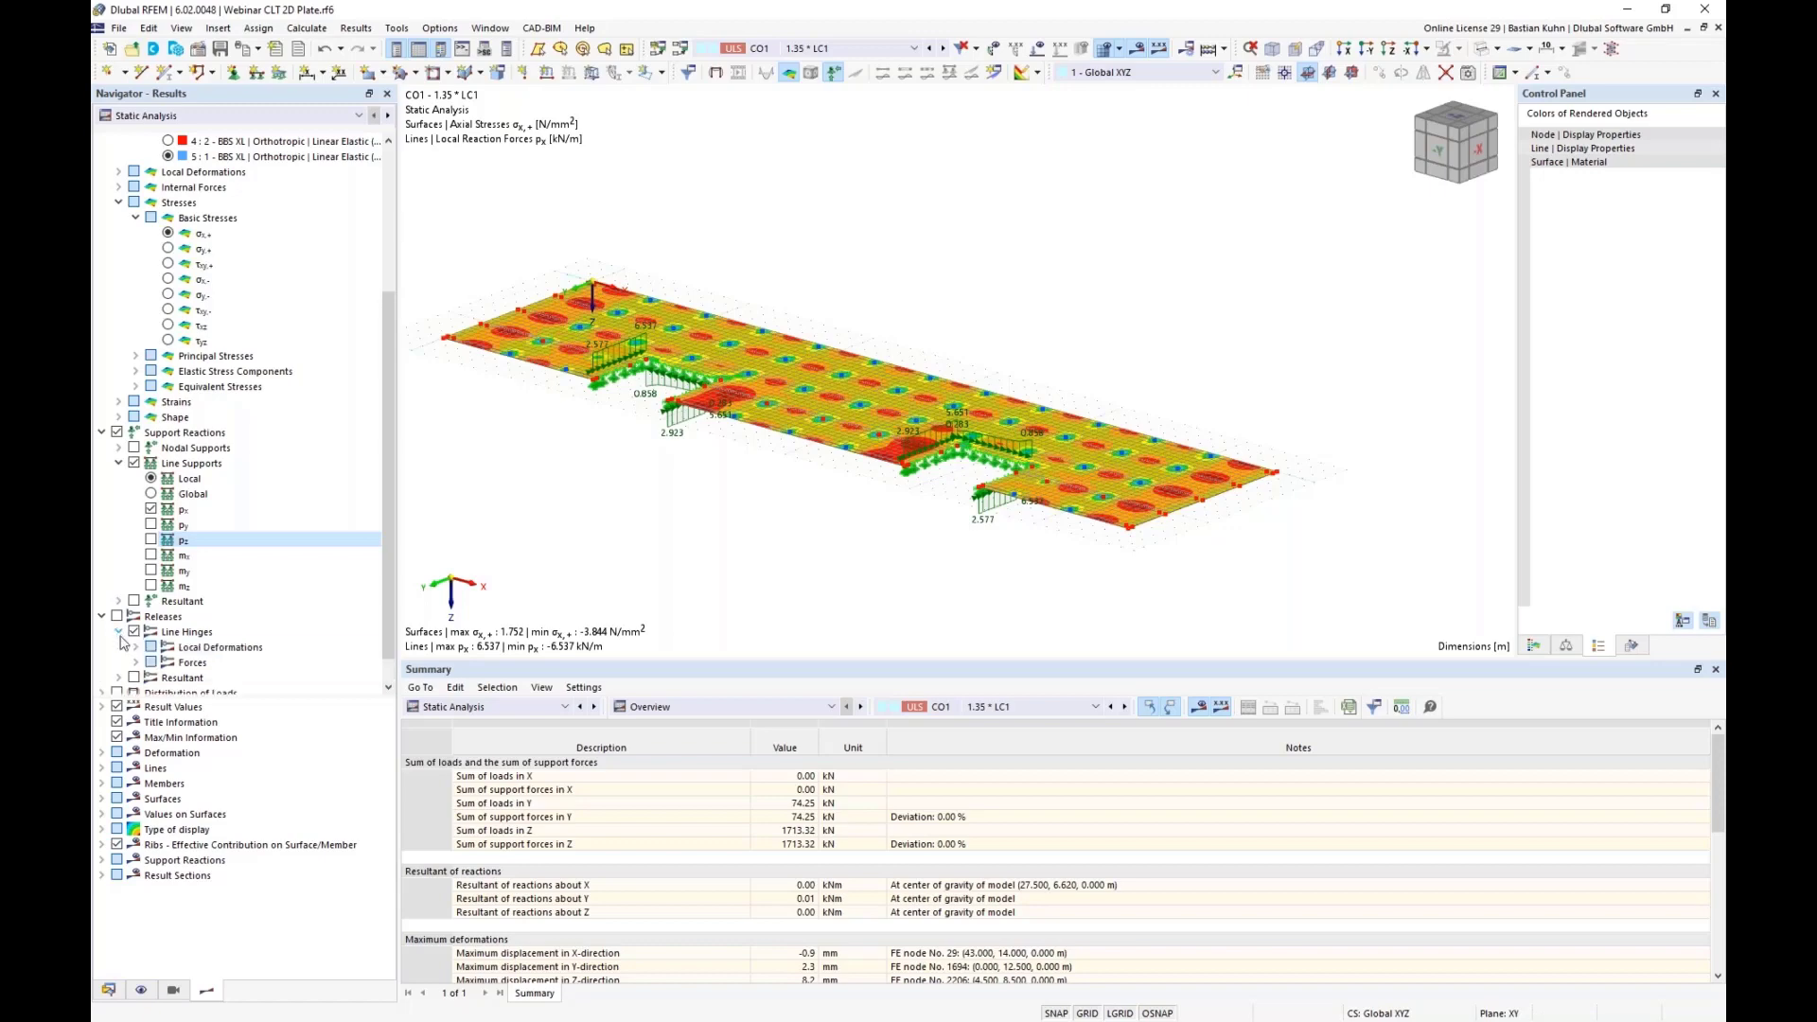
left_click(136, 662)
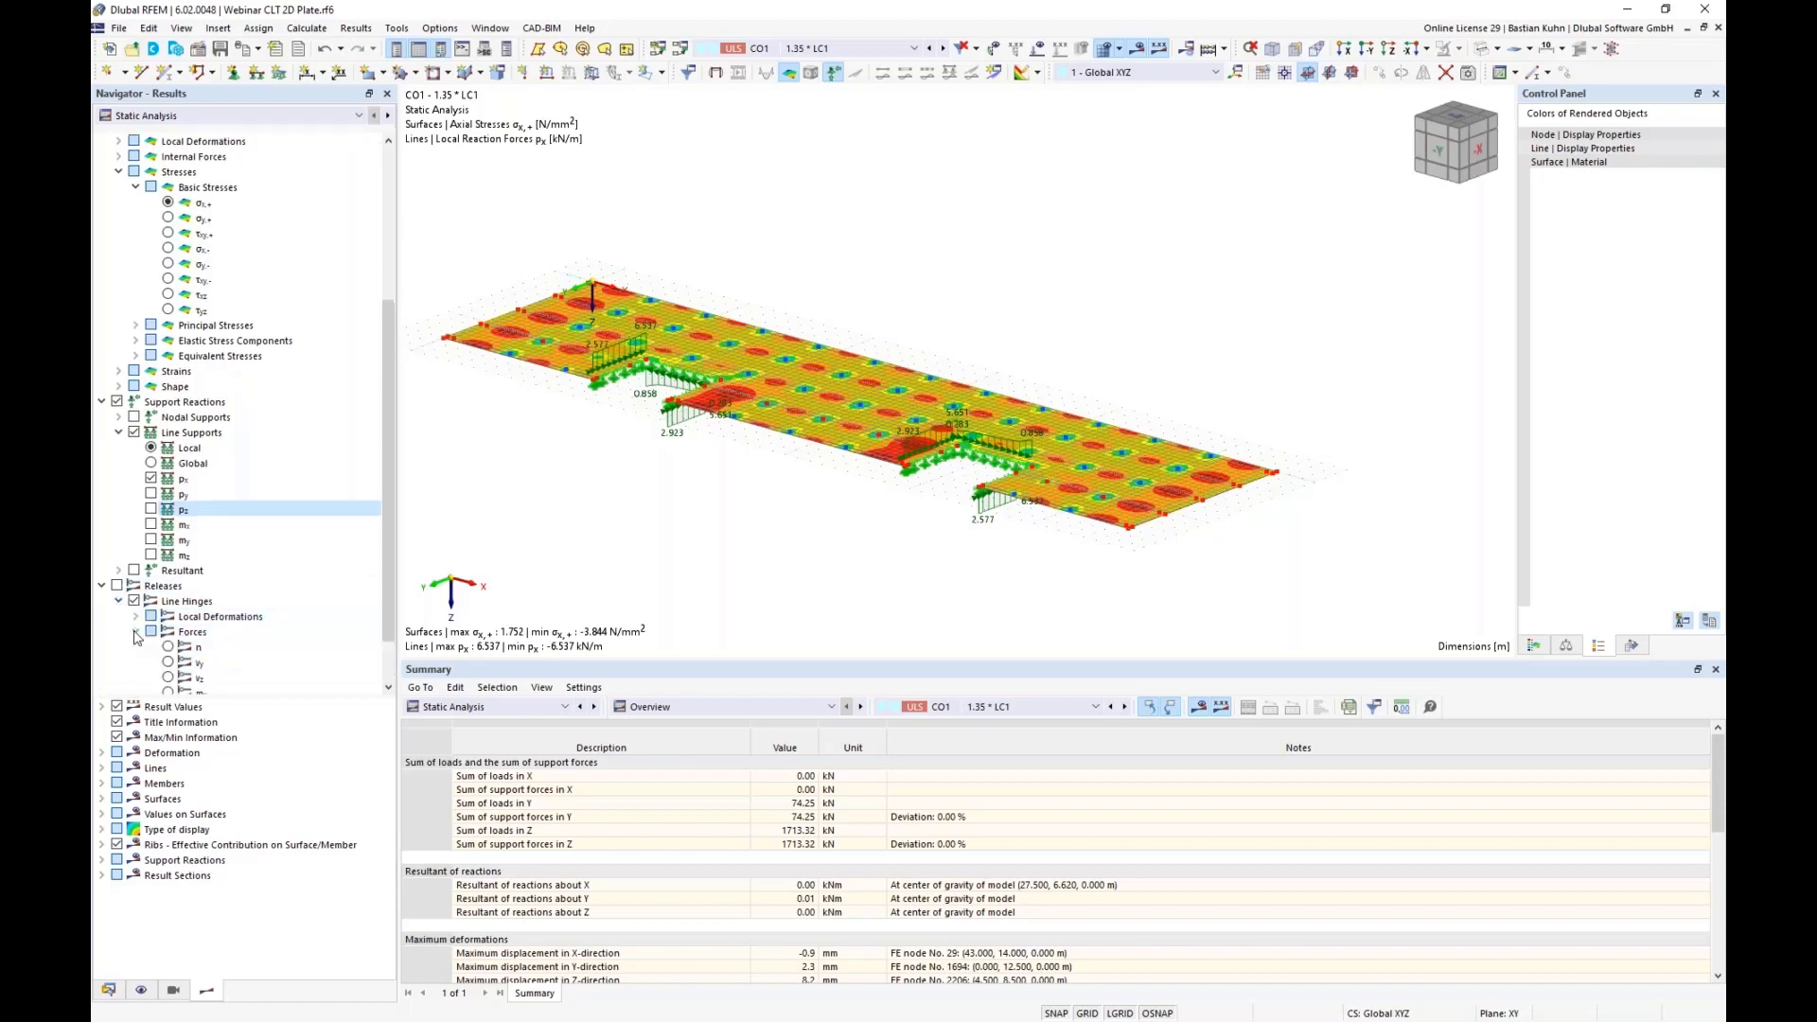
left_click(168, 646)
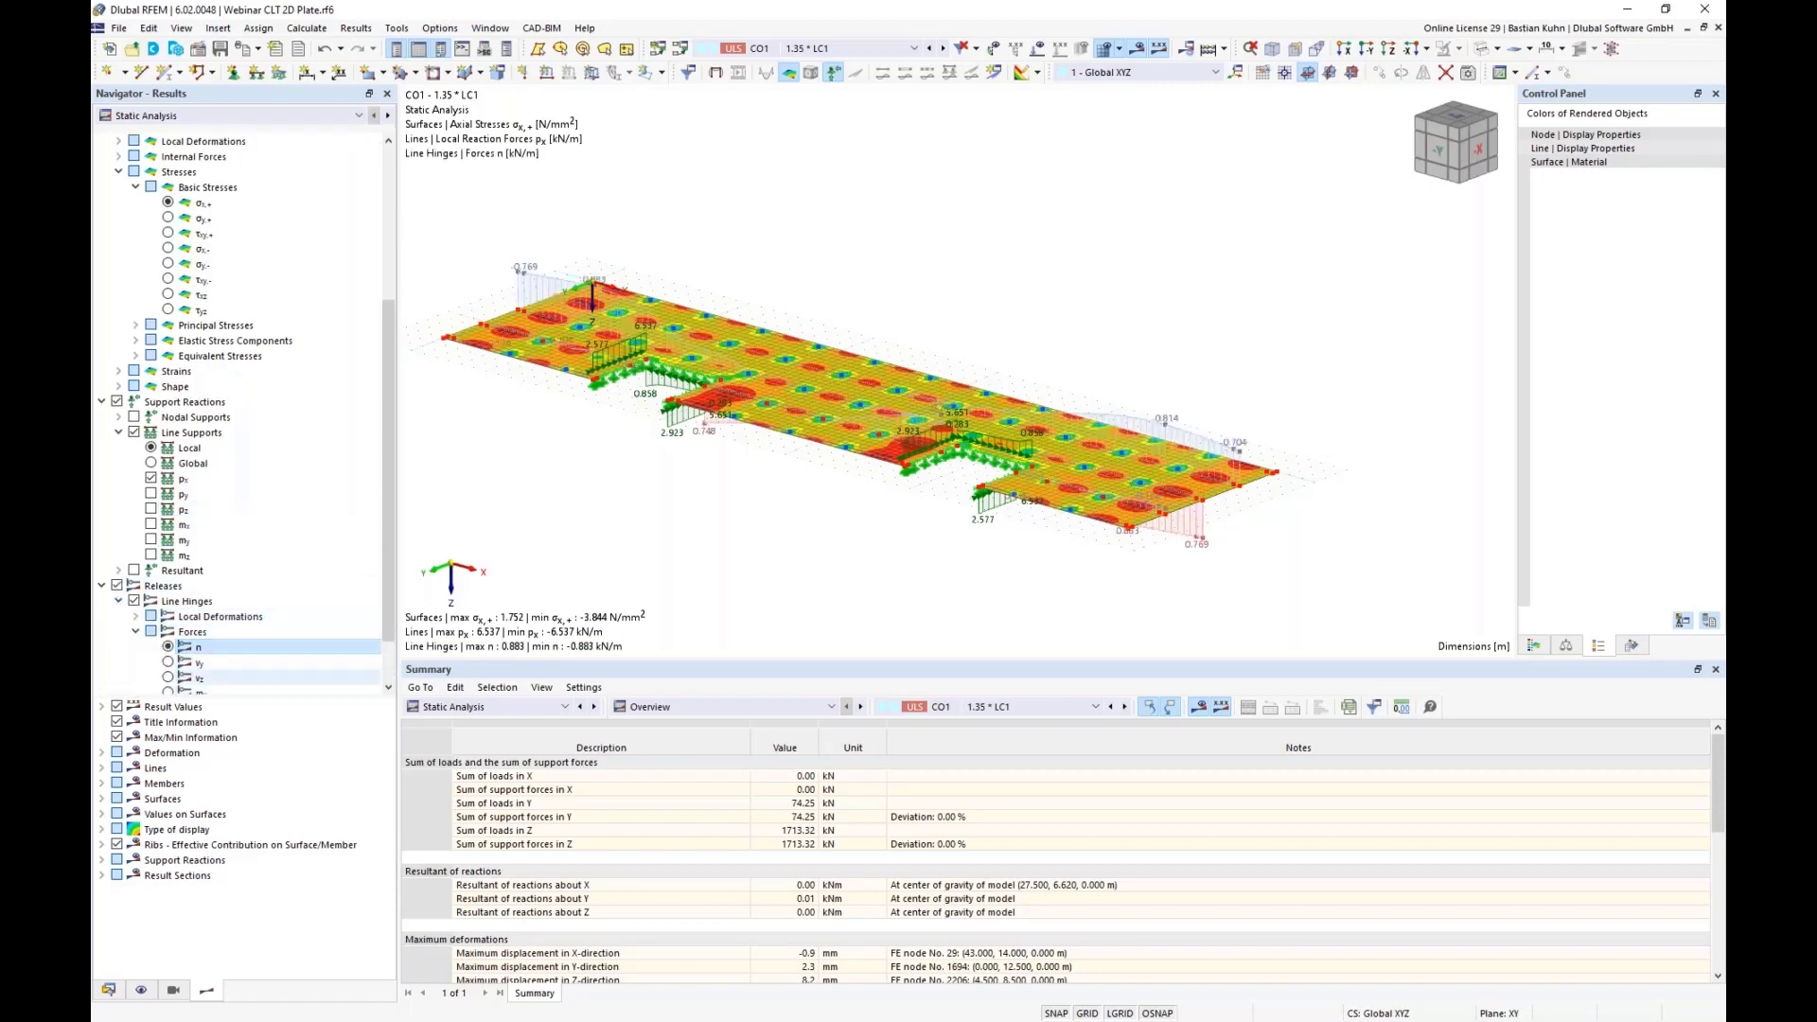
Examine the course of force n along the line hinges between the plate panels, up close near the cutout end
middle_click_drag(1045, 511, 1109, 448, "ctrl")
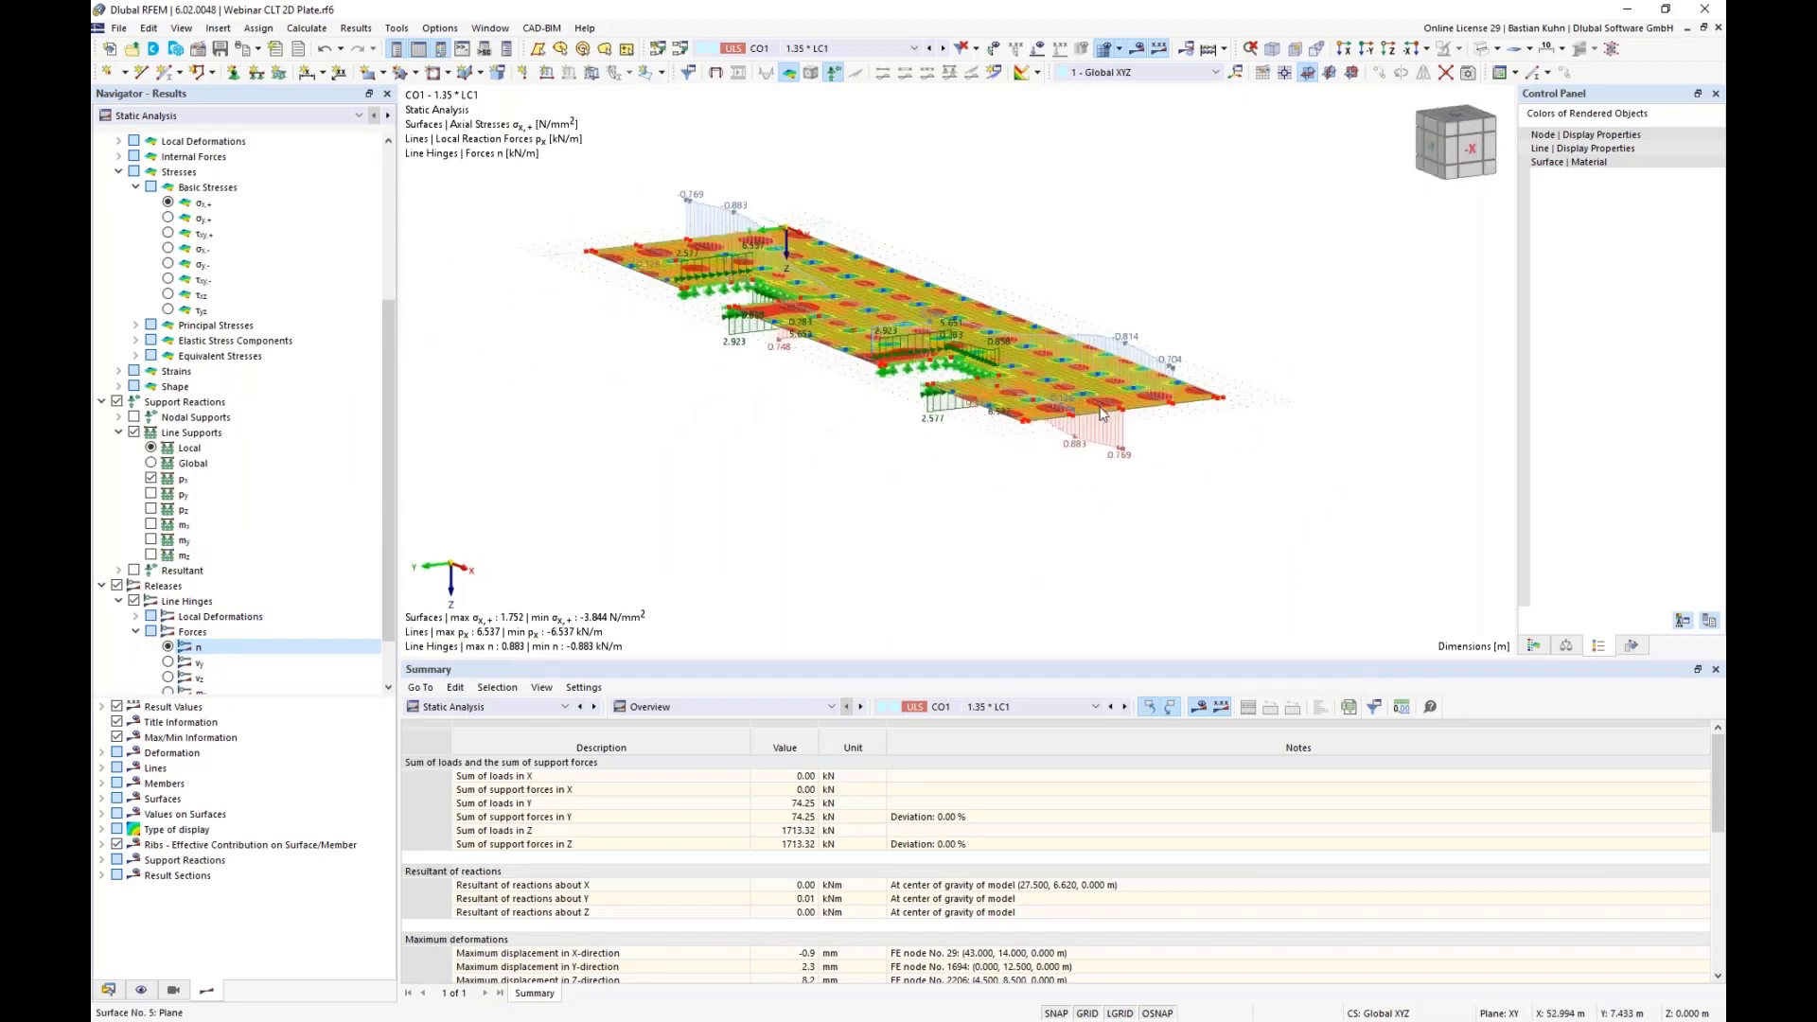
scroll(1101, 411, "up", 5)
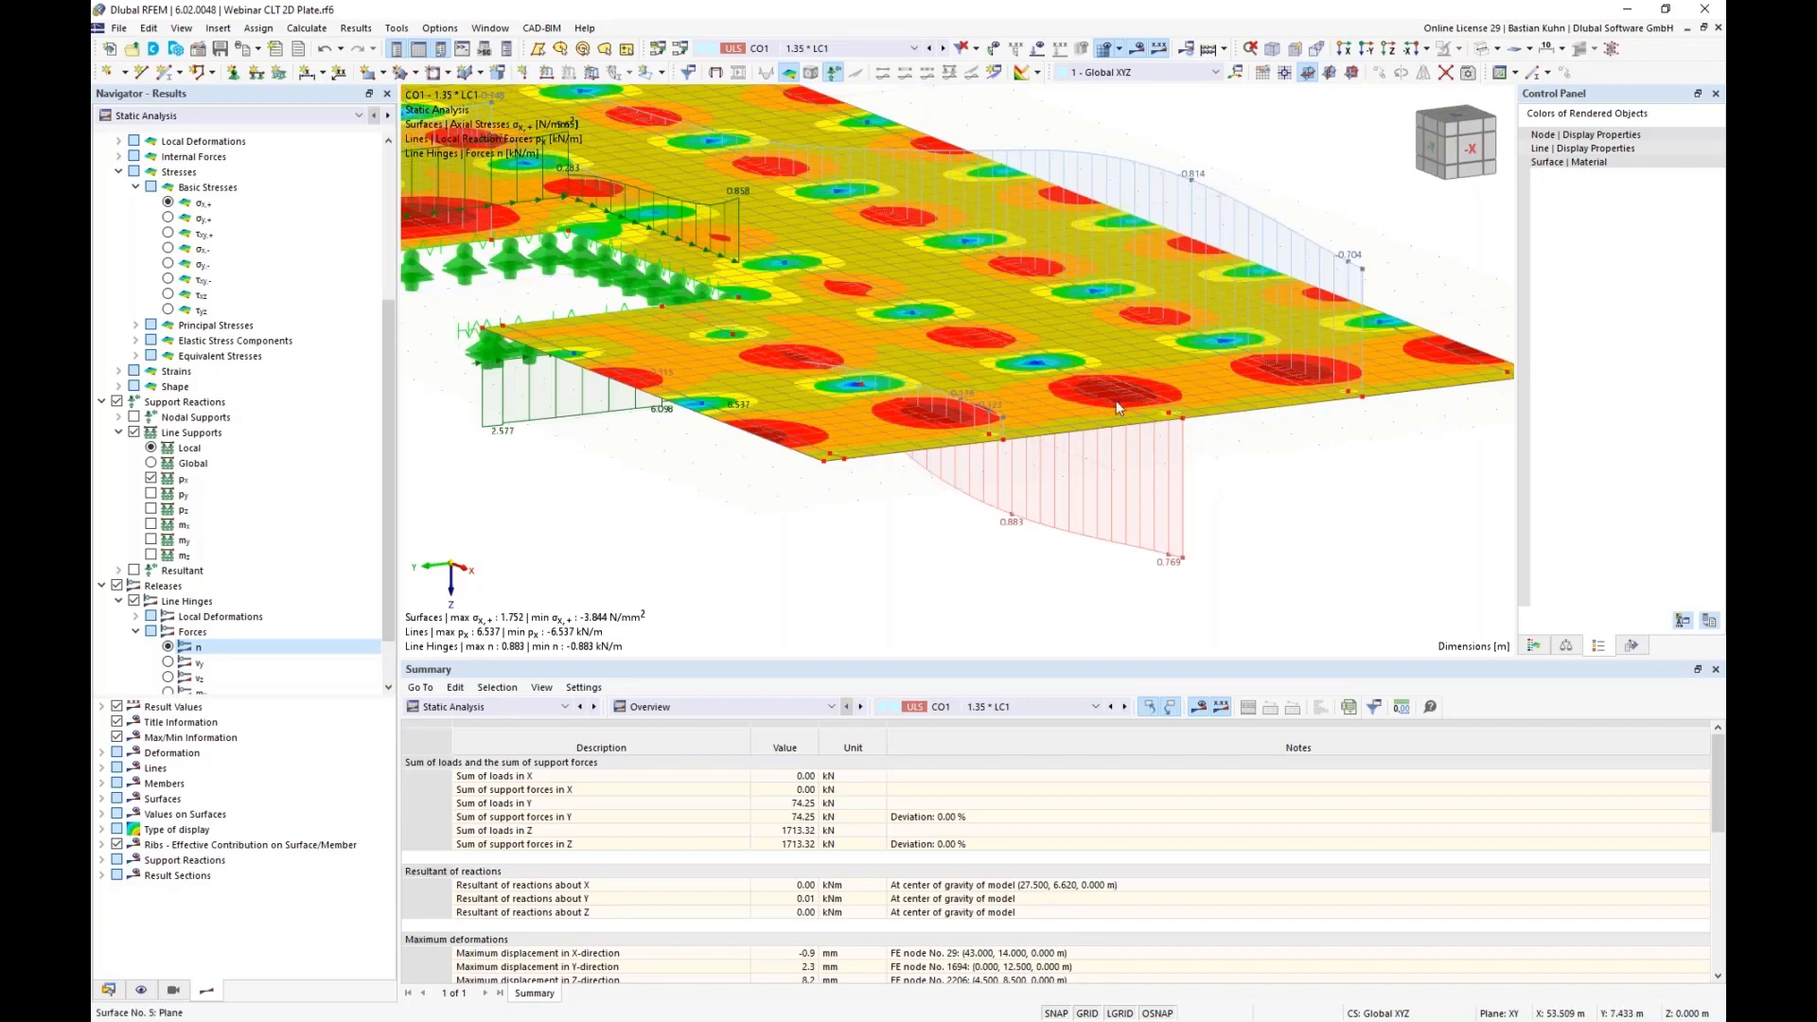
scroll(1115, 399, "up", 2)
scroll(1111, 395, "down", 3)
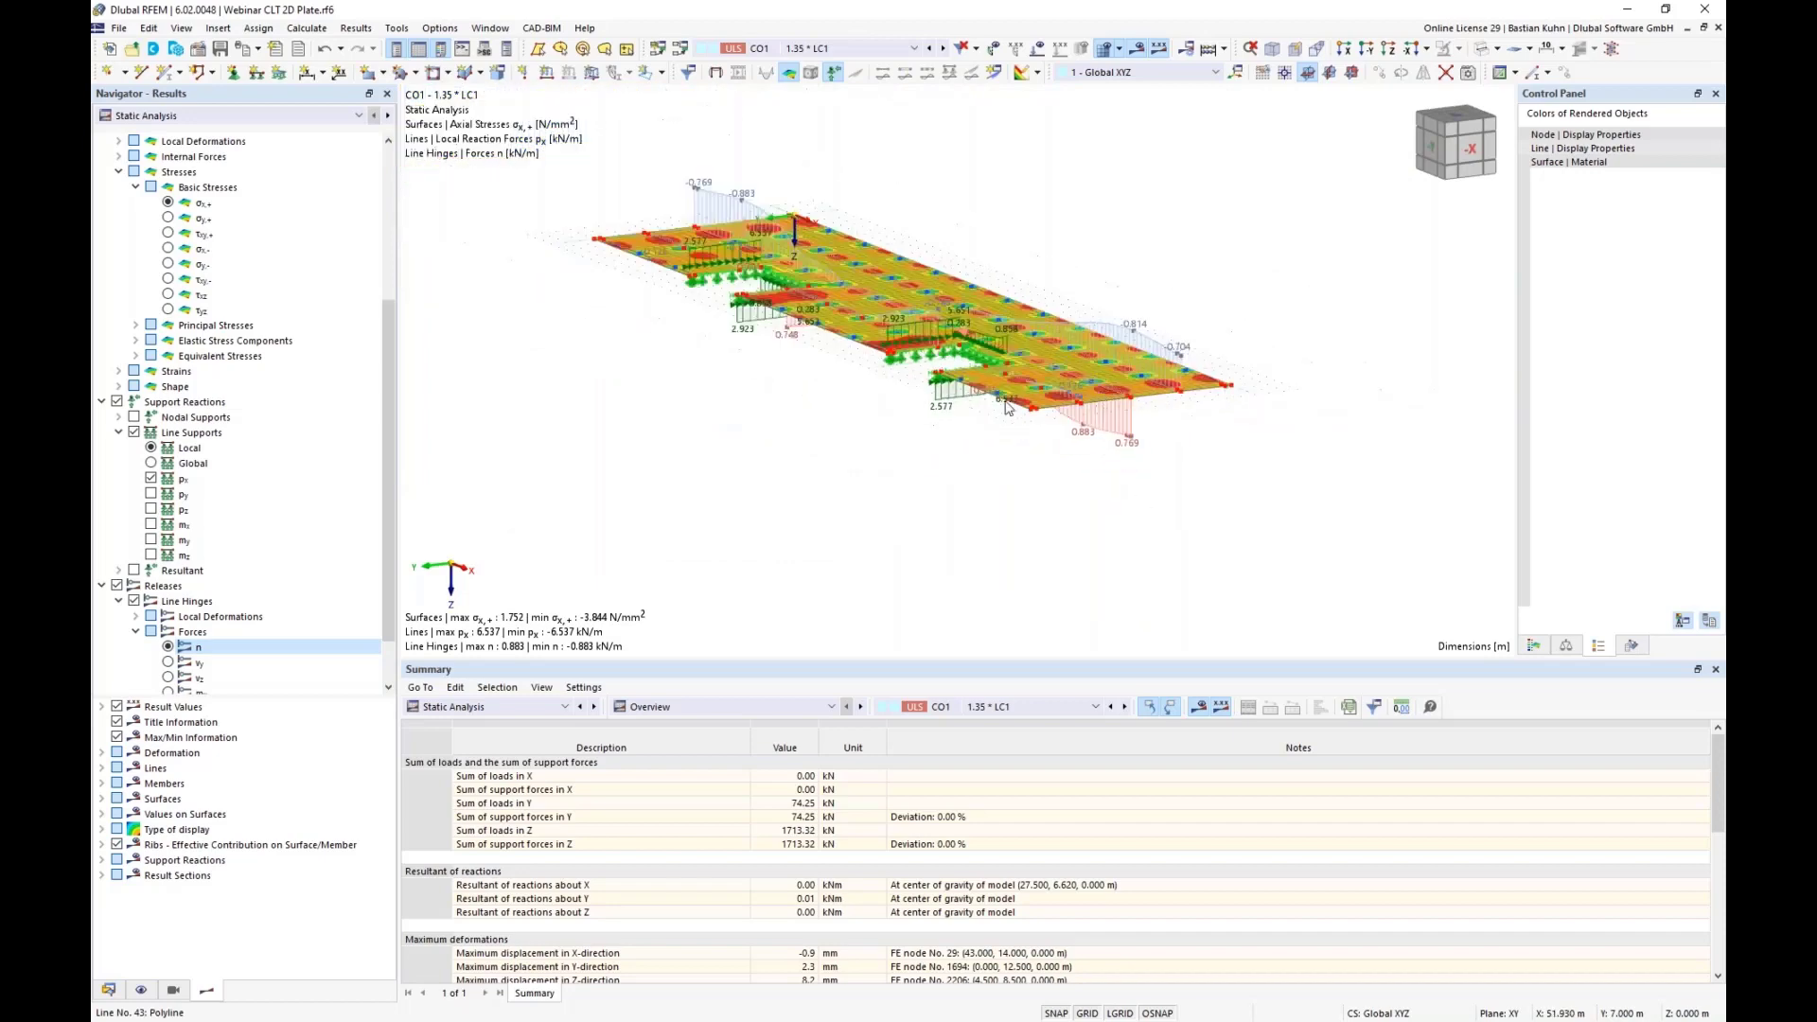
middle_click_drag(914, 461, 1173, 493)
scroll(1191, 495, "up", 8)
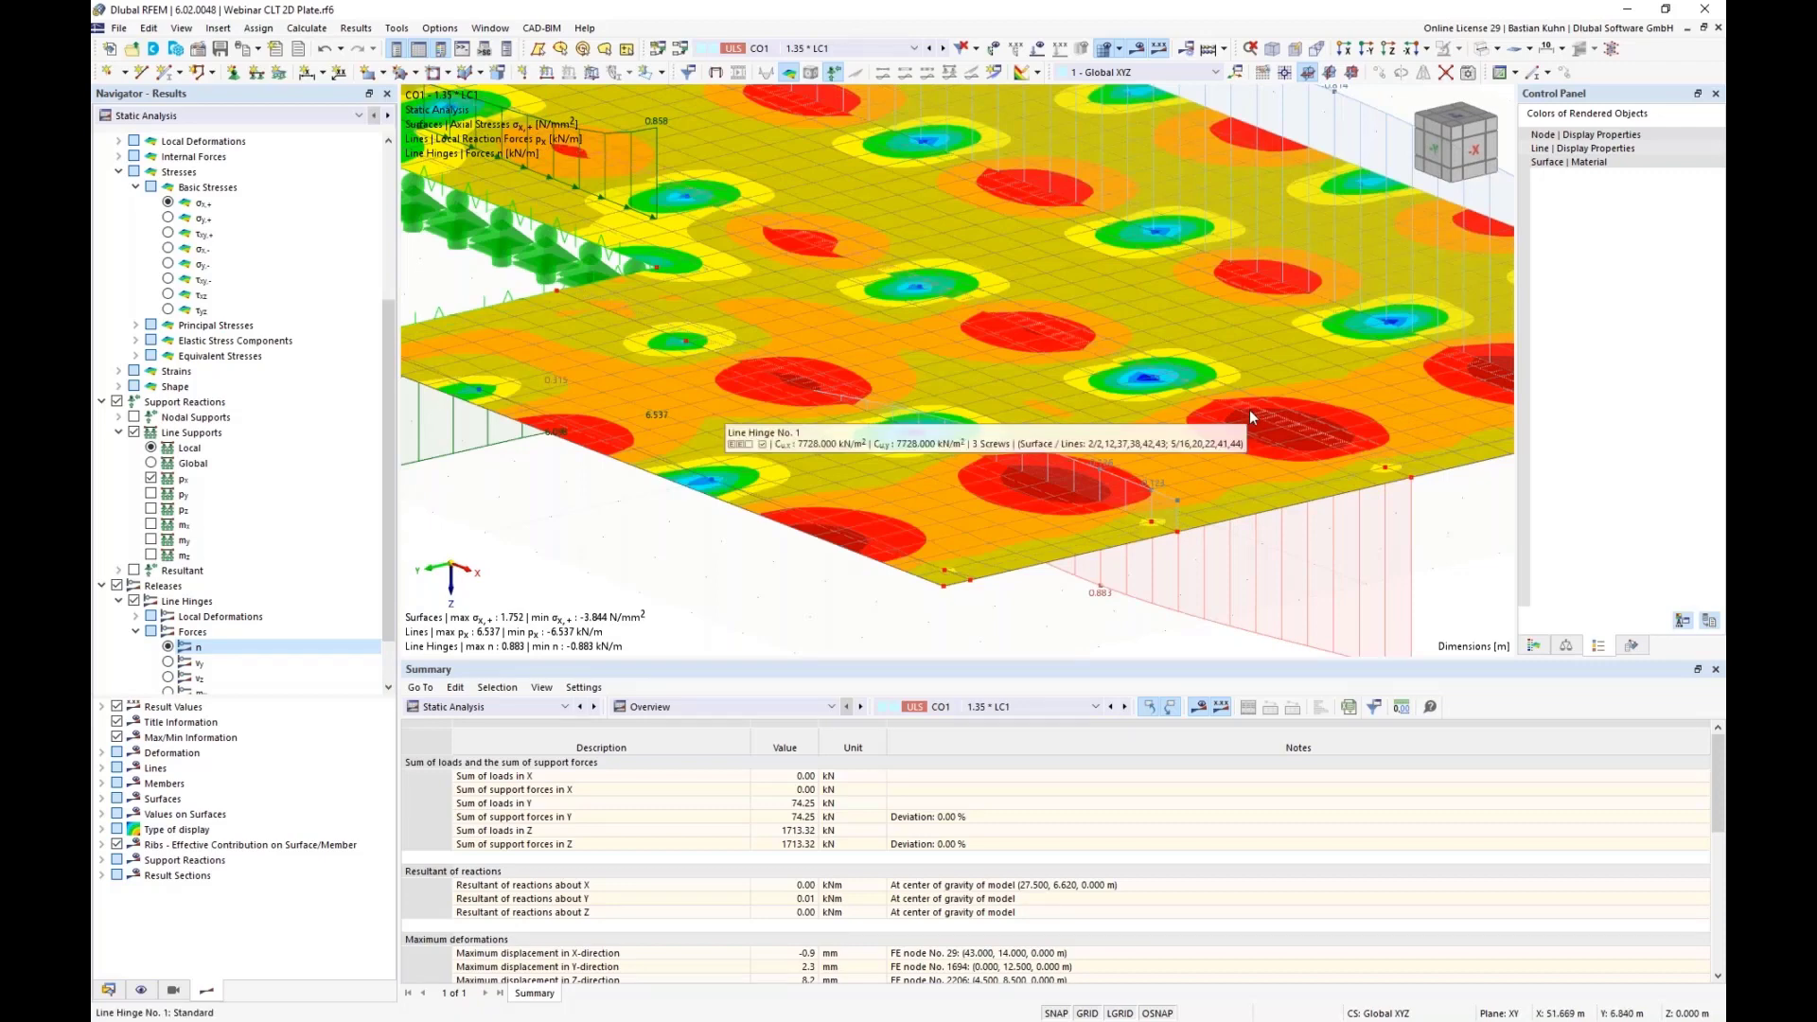
scroll(1249, 417, "down", 4)
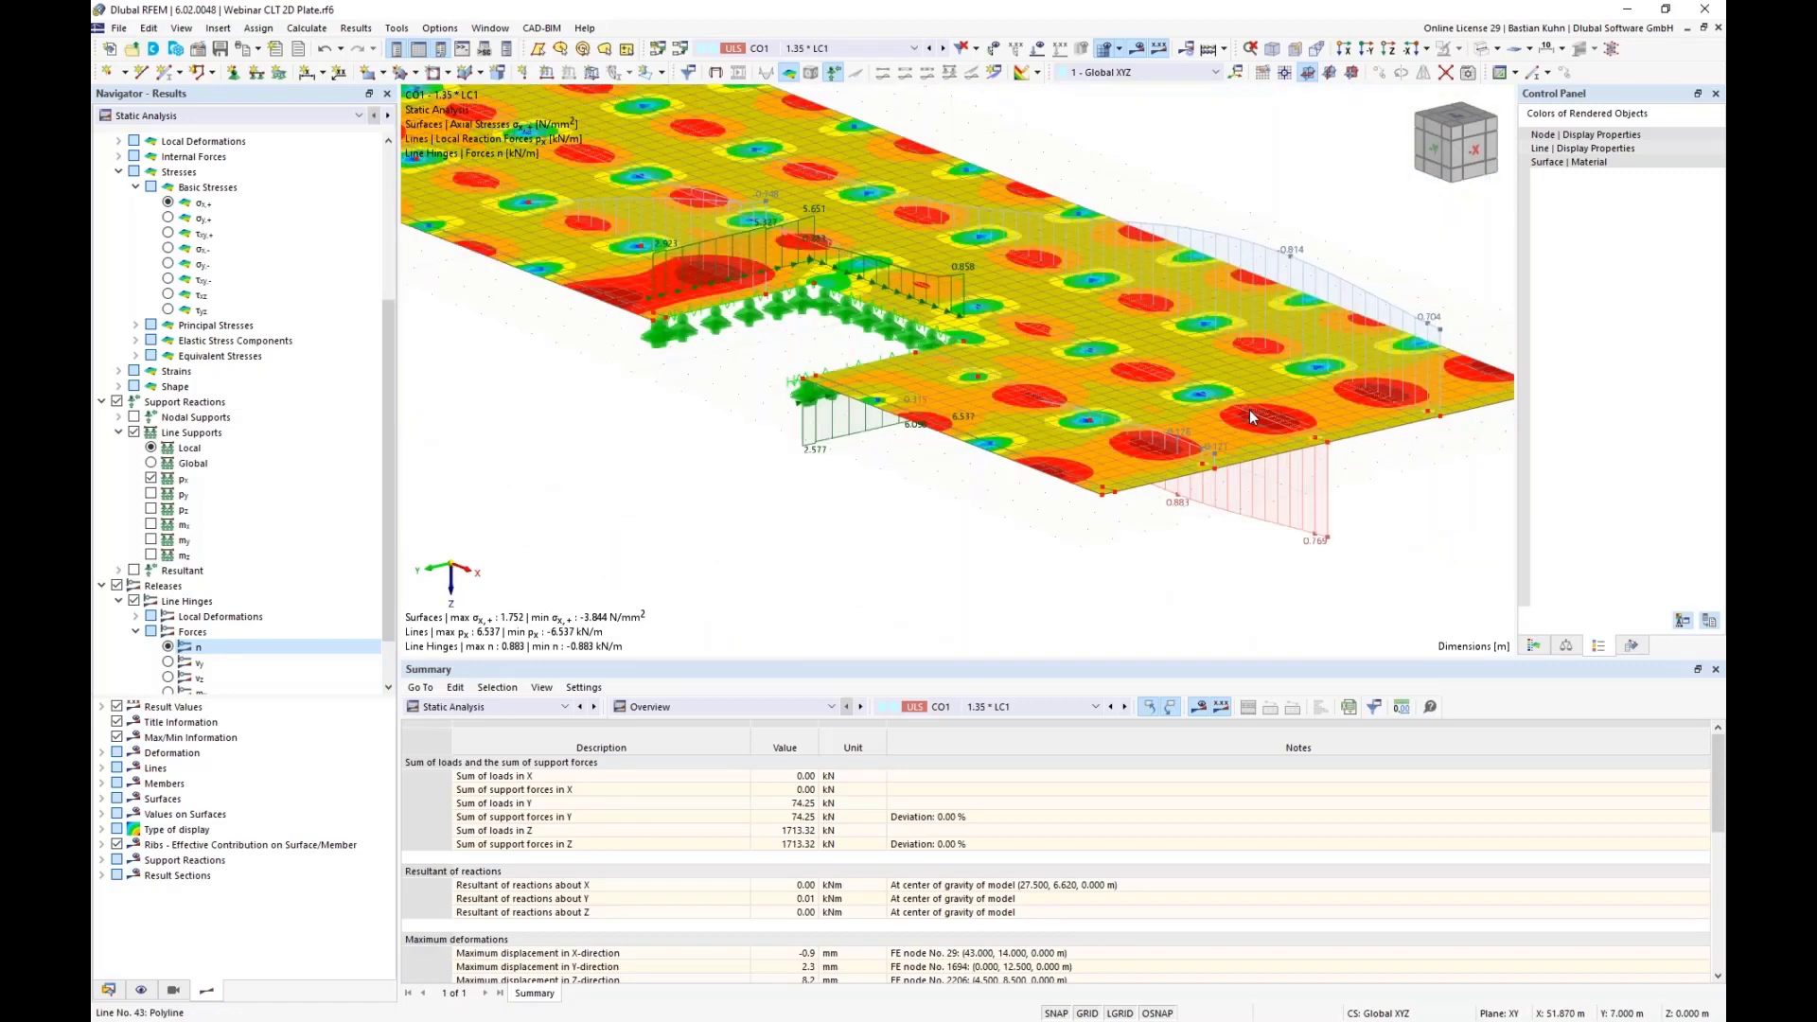
scroll(1249, 413, "up", 3)
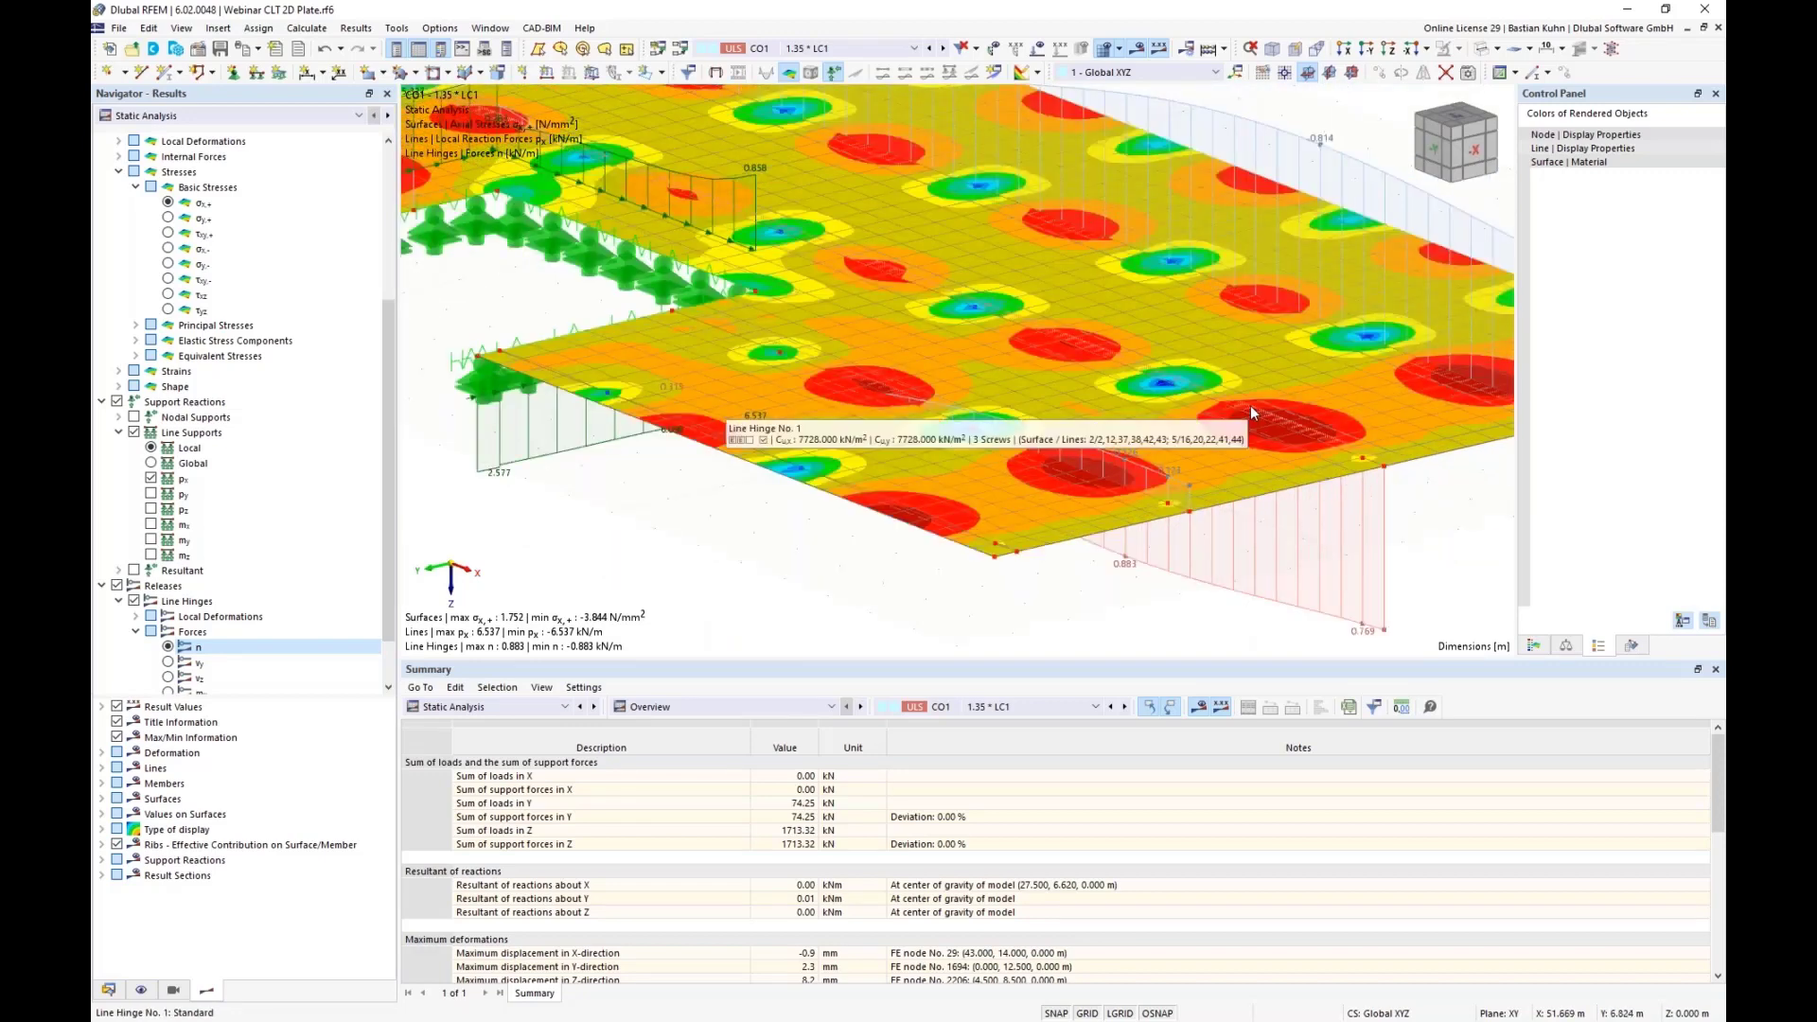
Switch the results to load combination CO5 and open the result diagrams for line hinge No. 1
right_click(1253, 408)
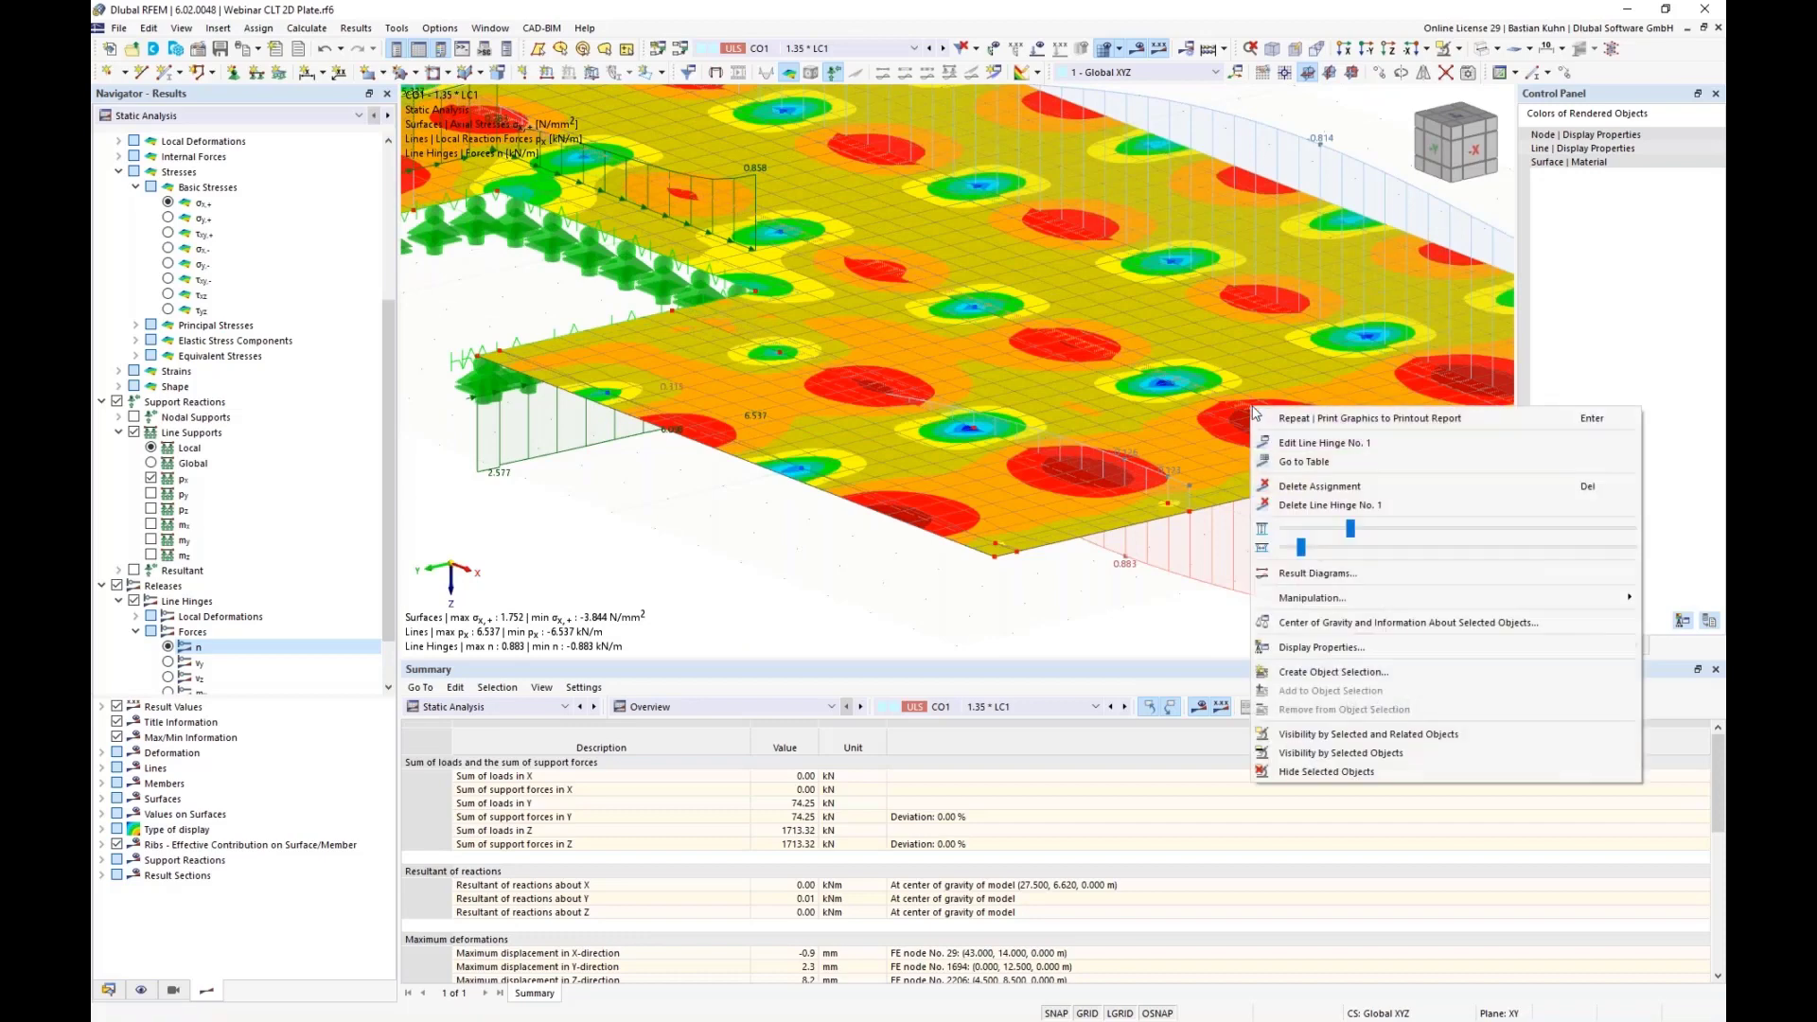
left_click(1319, 573)
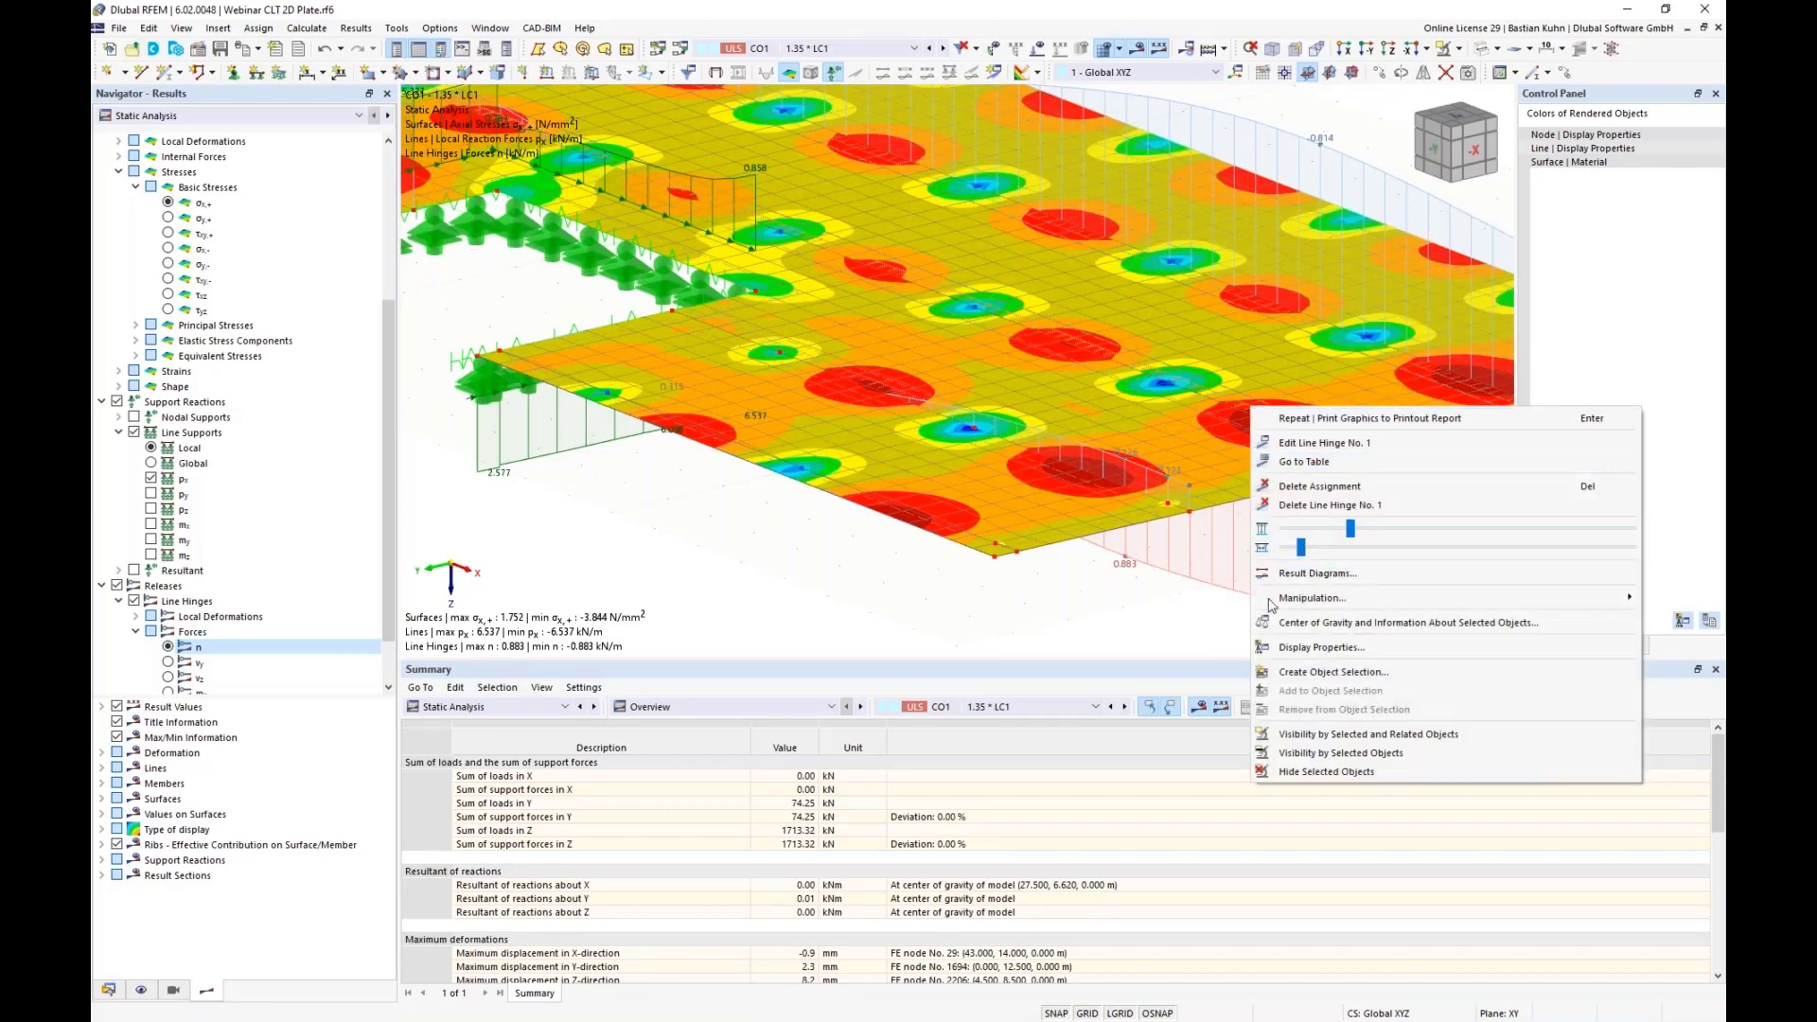
left_click(770, 50)
left_click(840, 185)
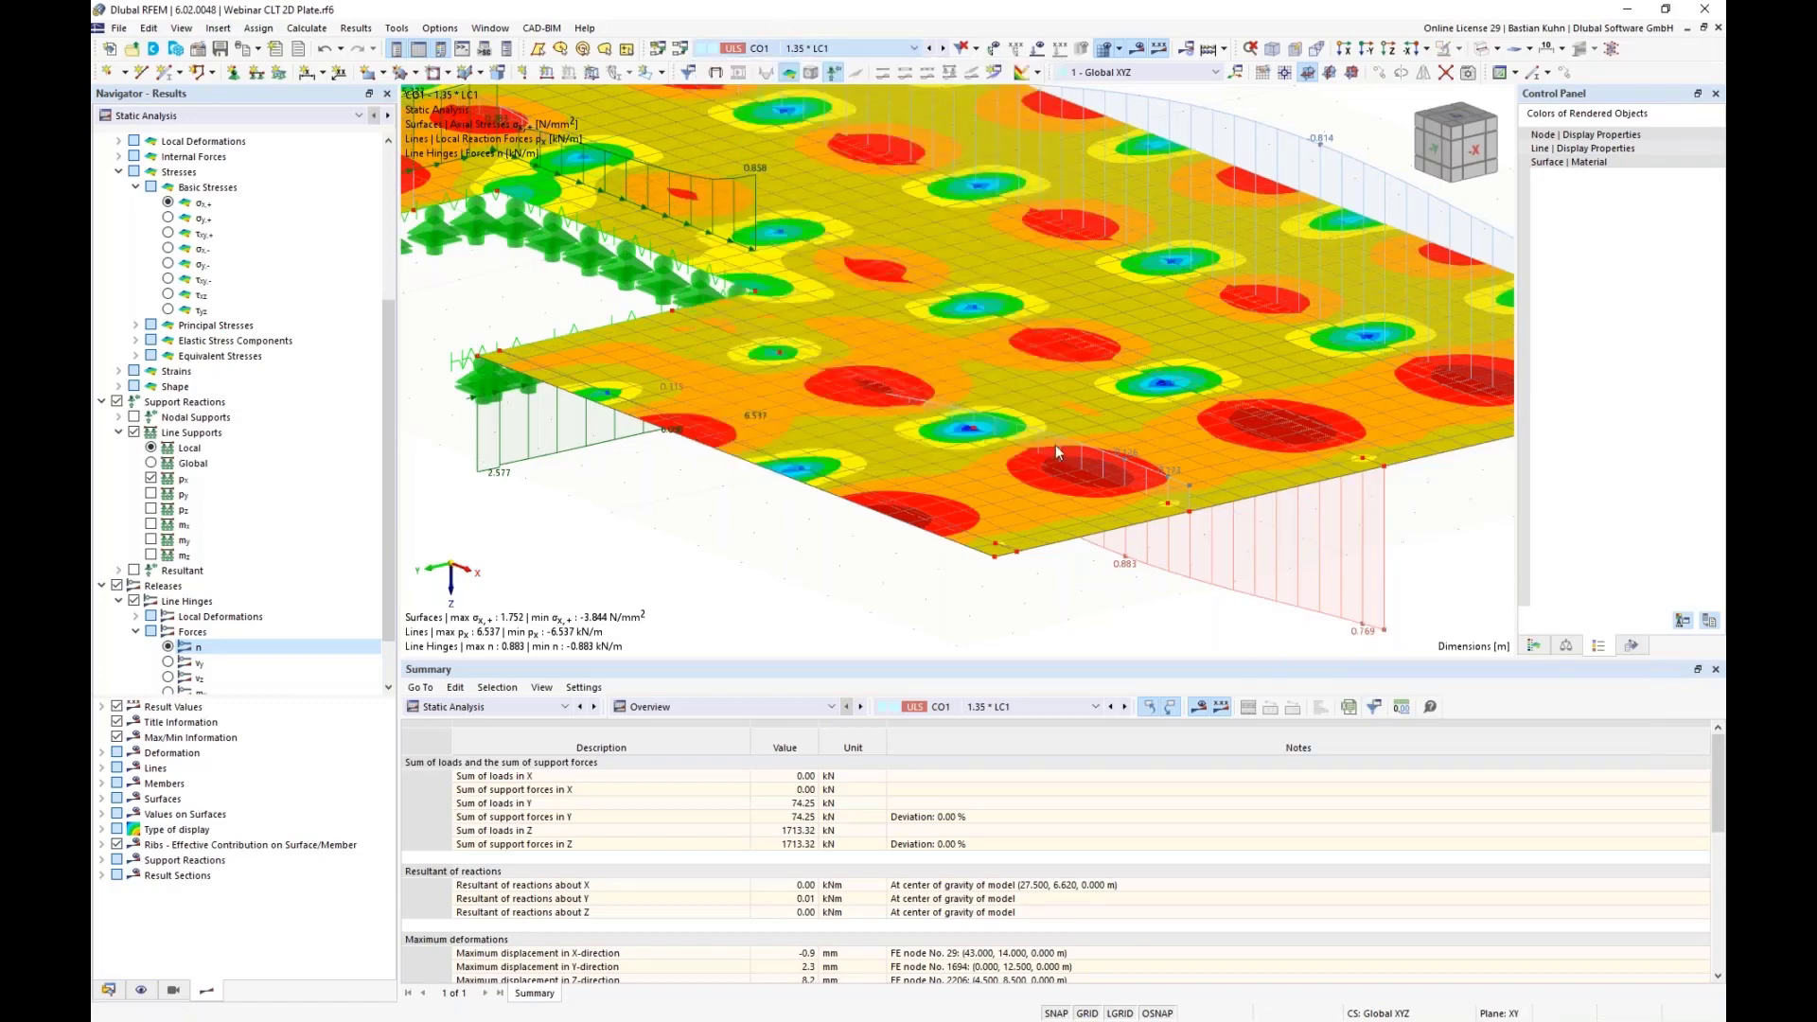
right_click(1258, 417)
left_click(1294, 579)
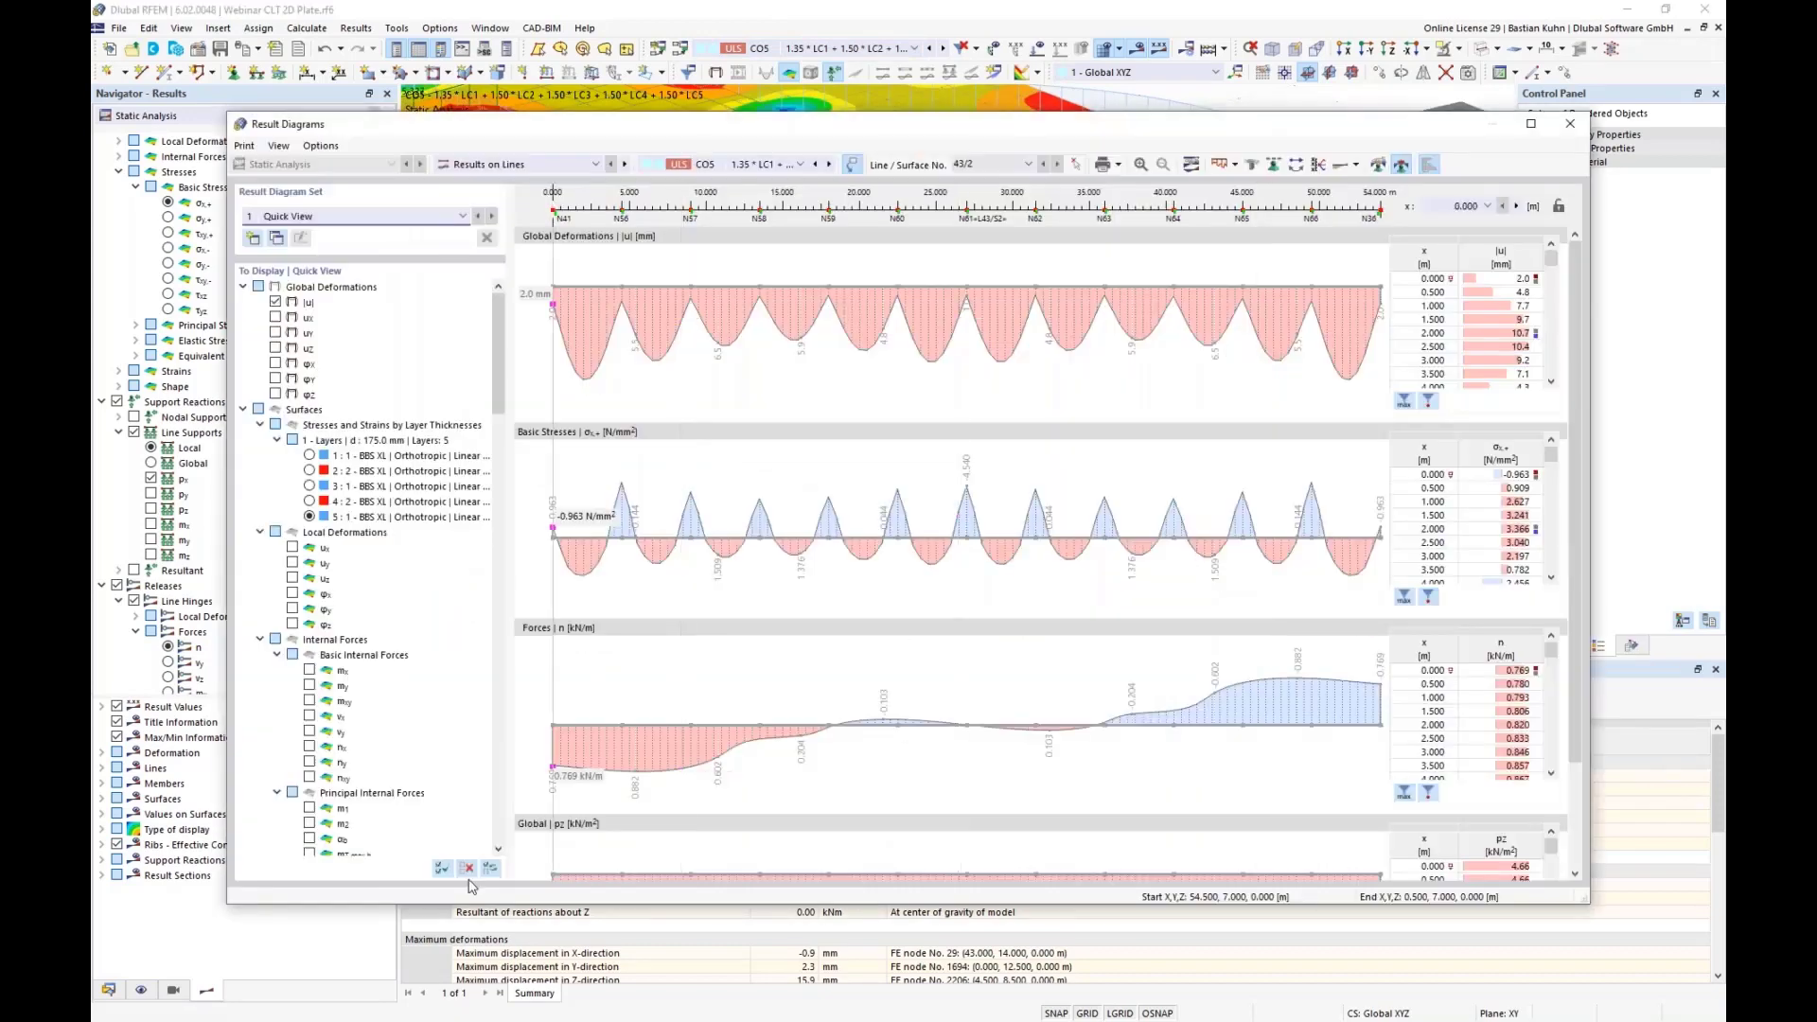
Clear the preset results from the result diagrams and show only the line hinge force n
left_click_drag(509, 391, 509, 819)
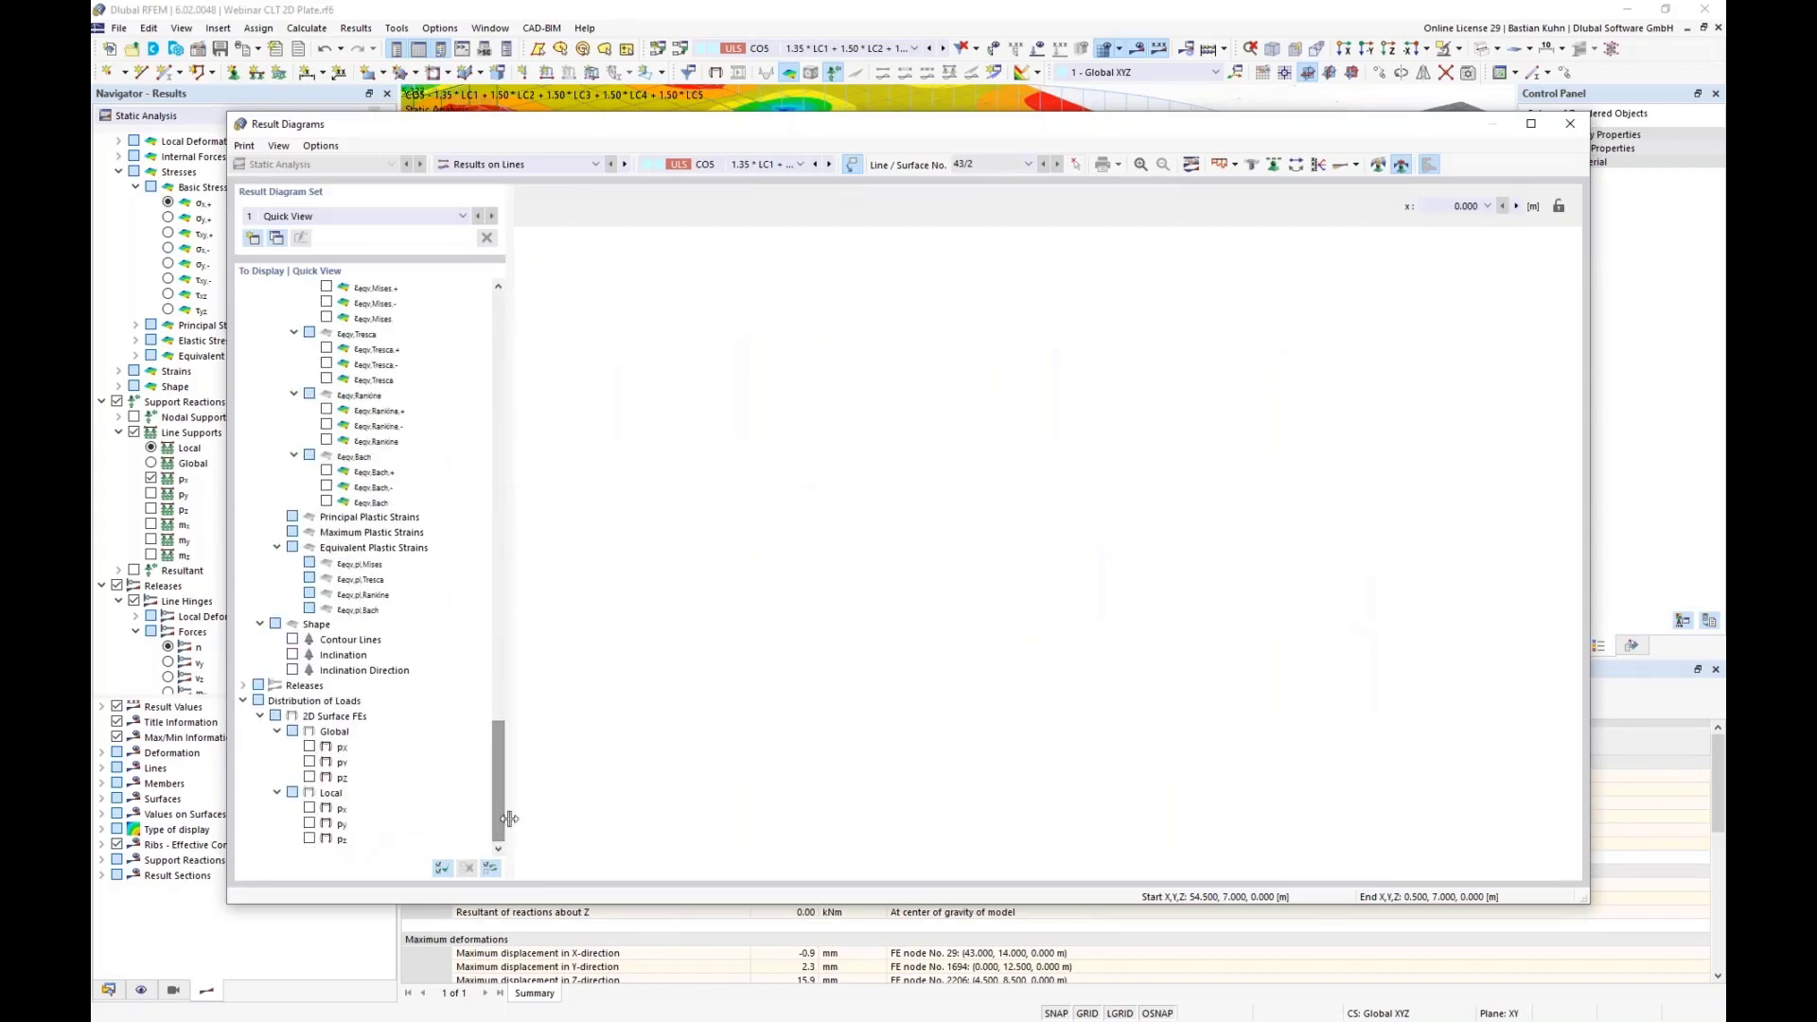
left_click(244, 685)
left_click(259, 700)
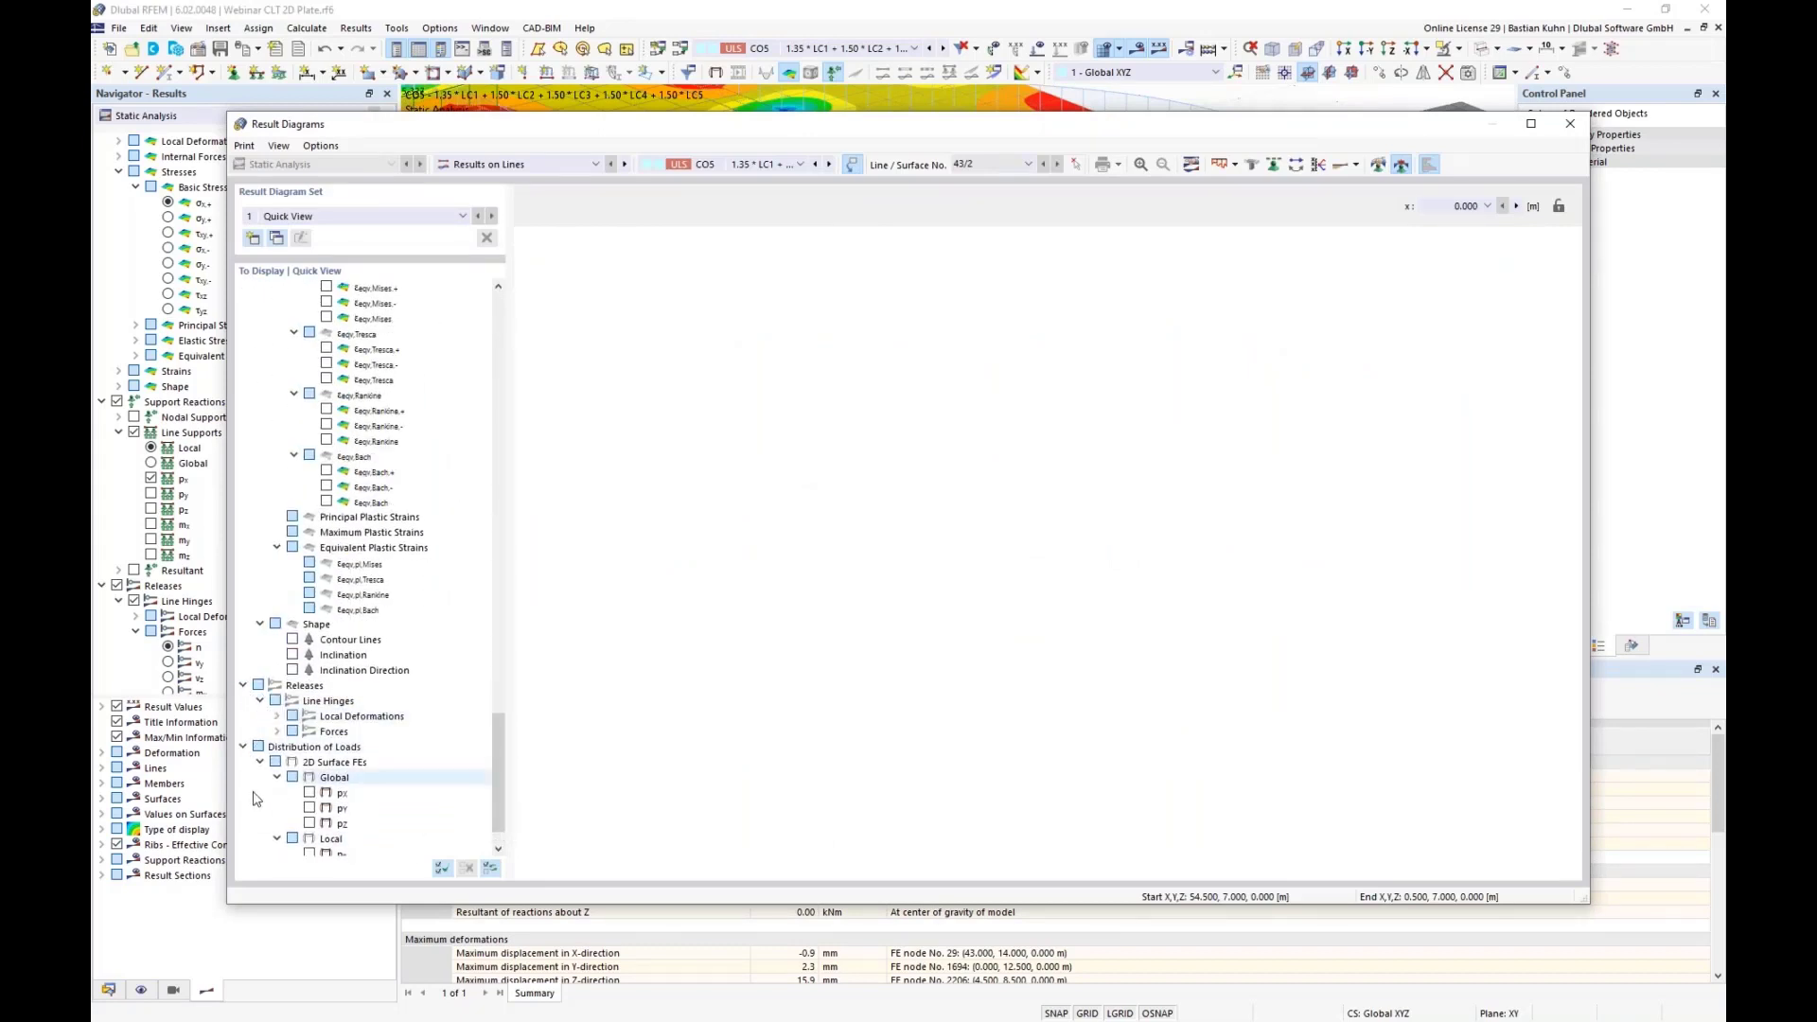
left_click(278, 731)
left_click(309, 747)
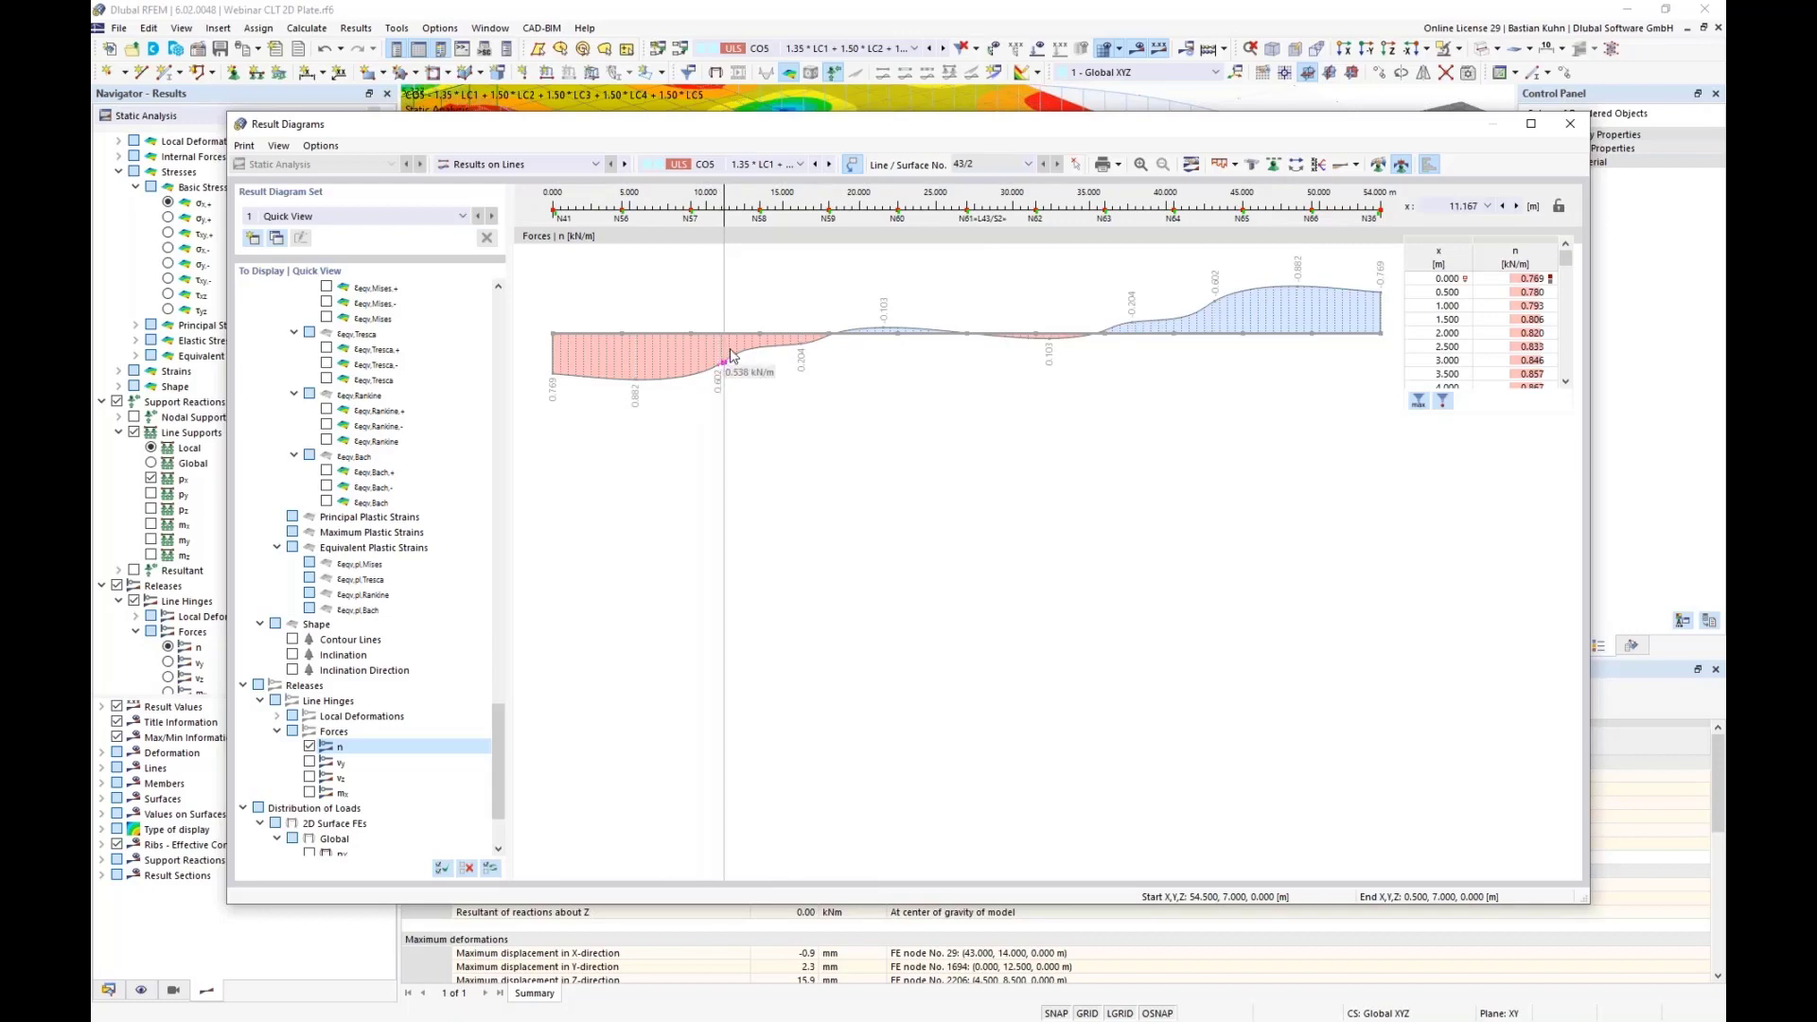
Smooth the line hinge force n diagram with a constant smooth range from 0 to 12 m
left_click(1379, 166)
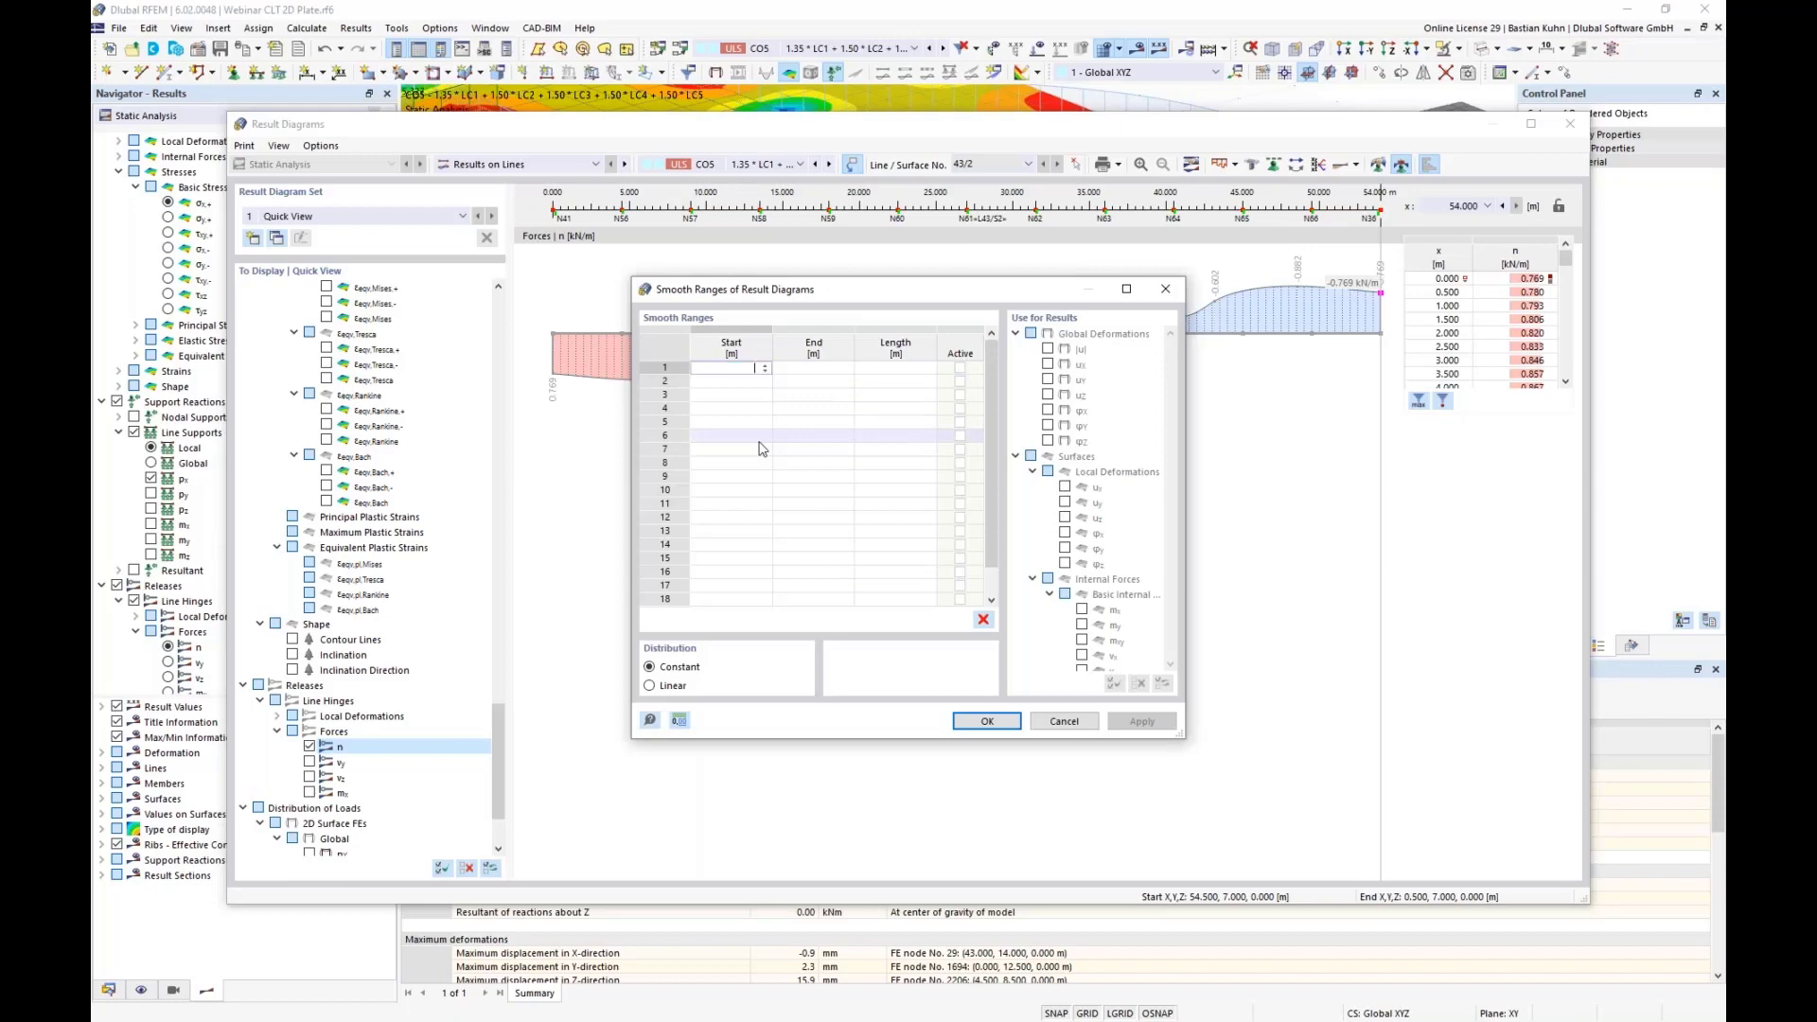
key("Tab")
type("1")
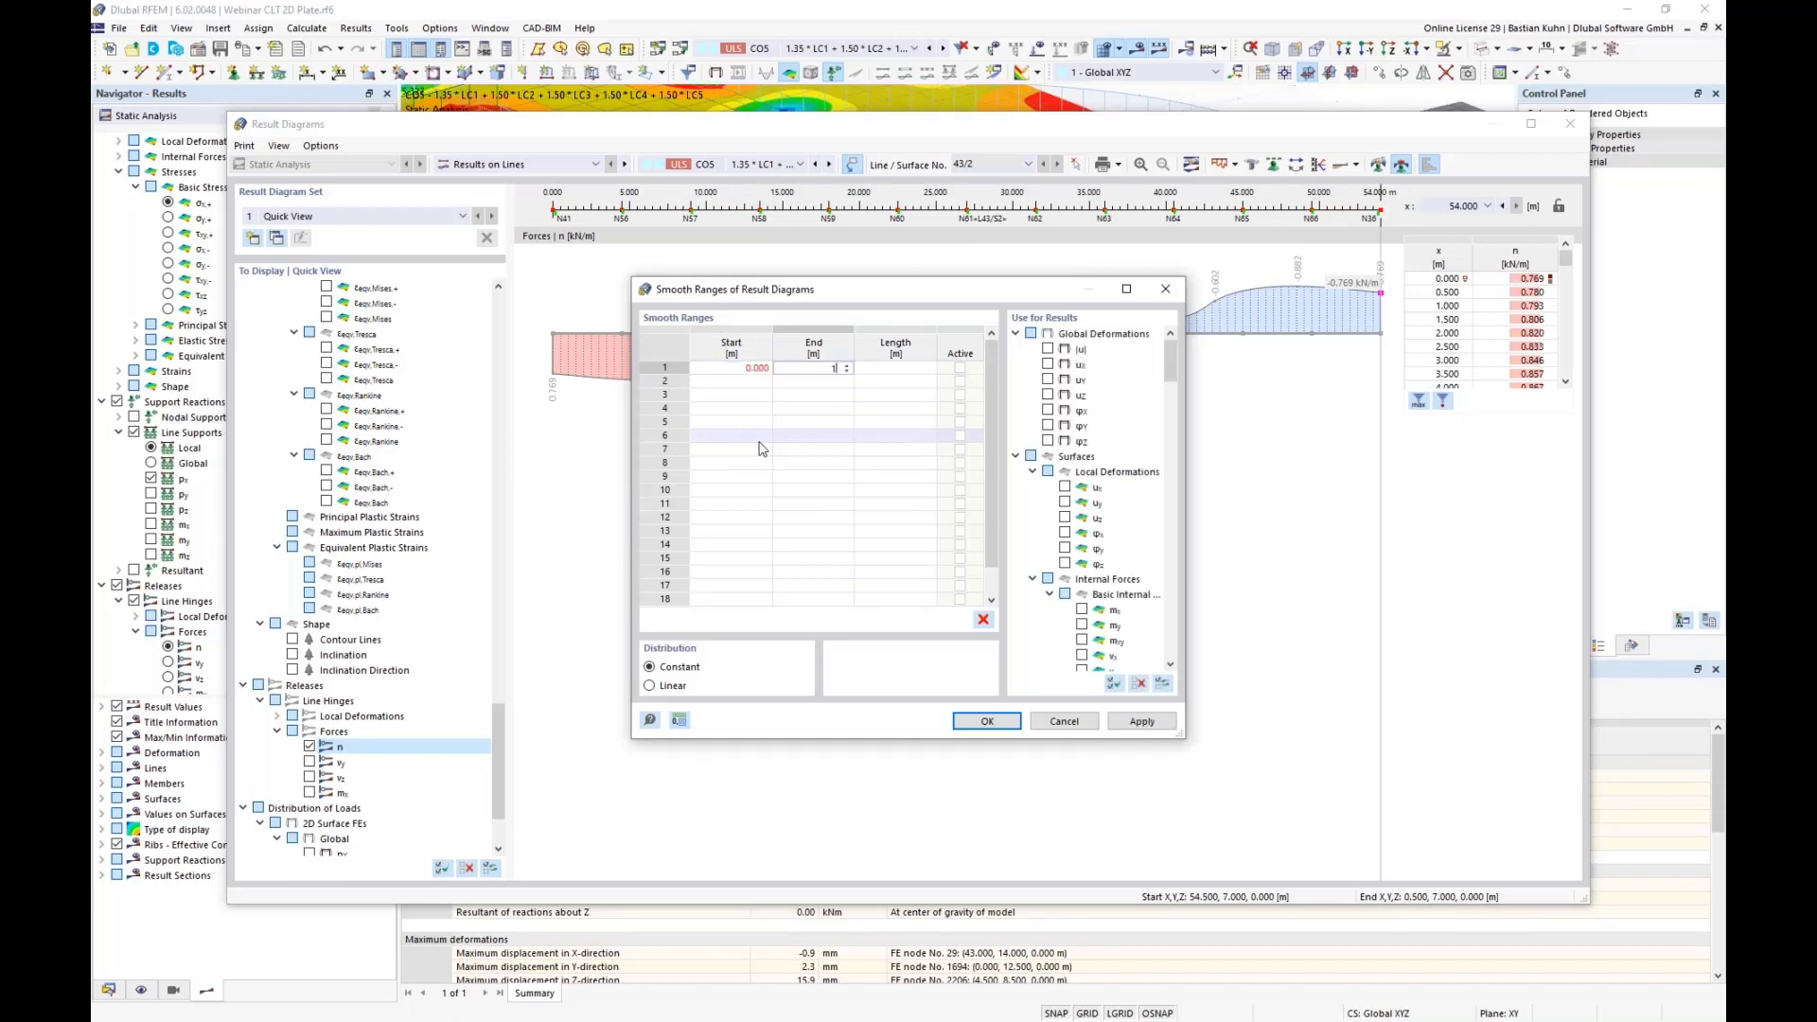
type("2")
key("Tab")
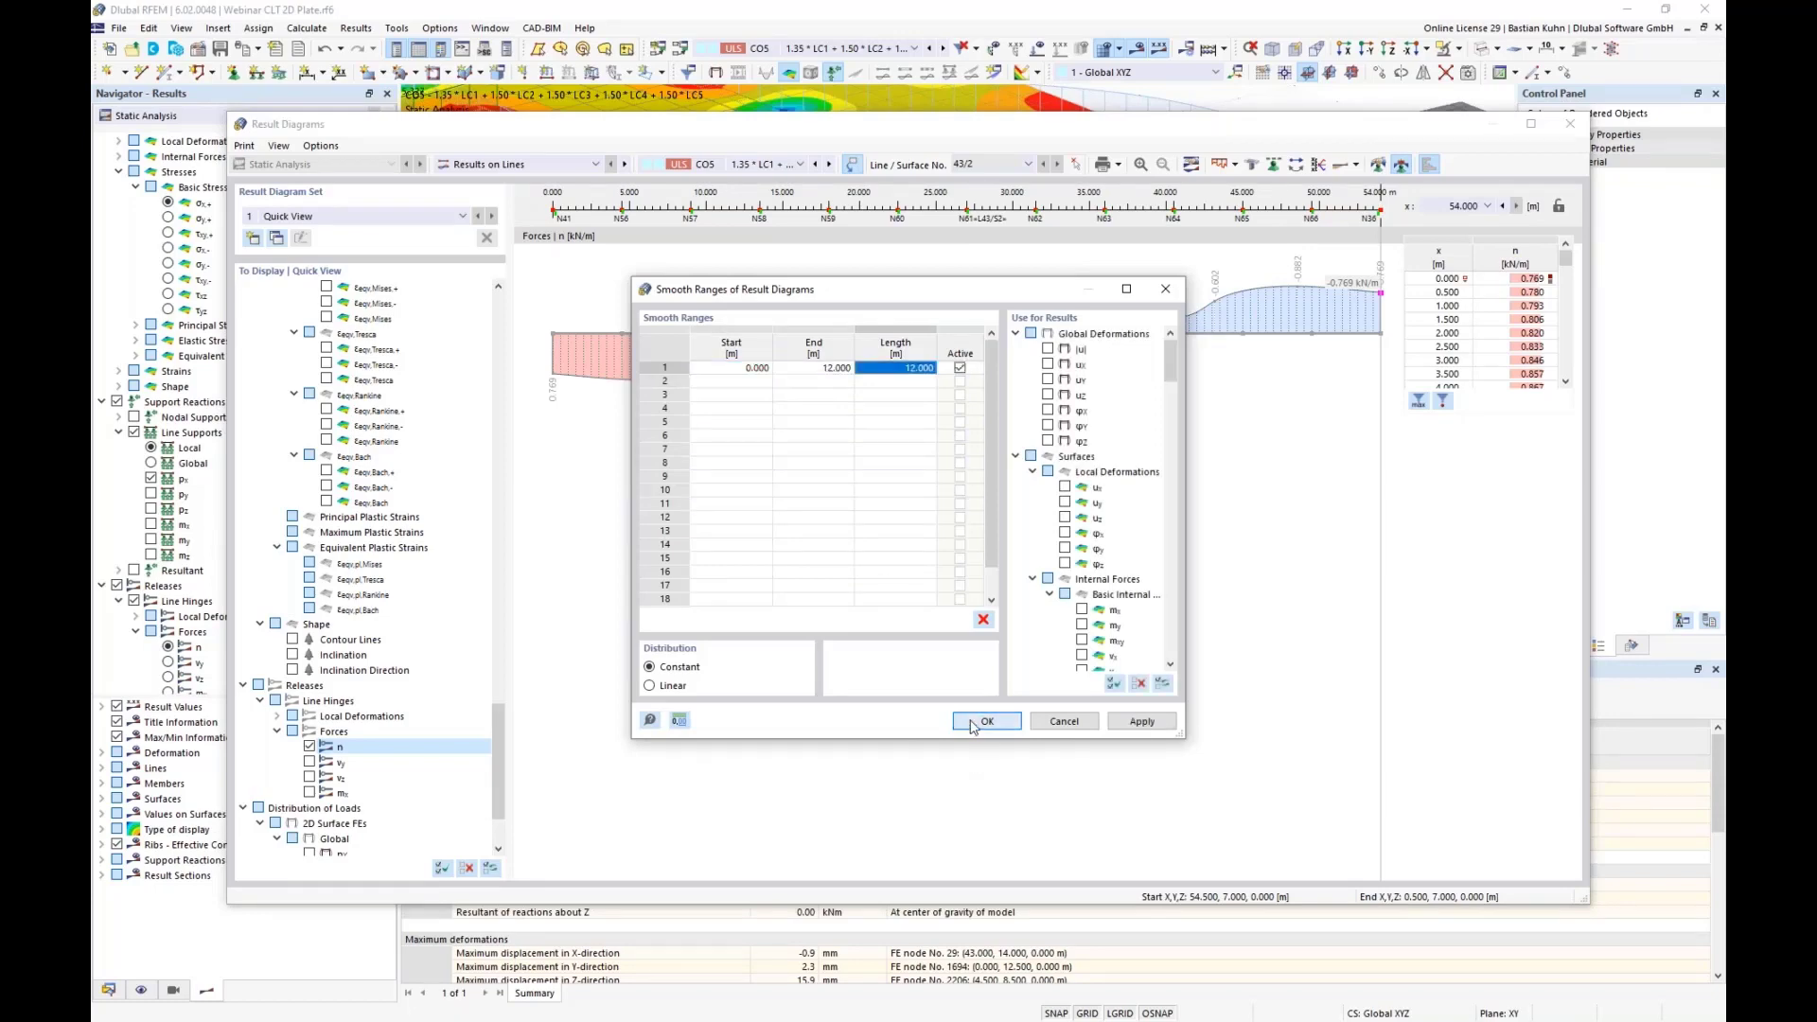
left_click(987, 722)
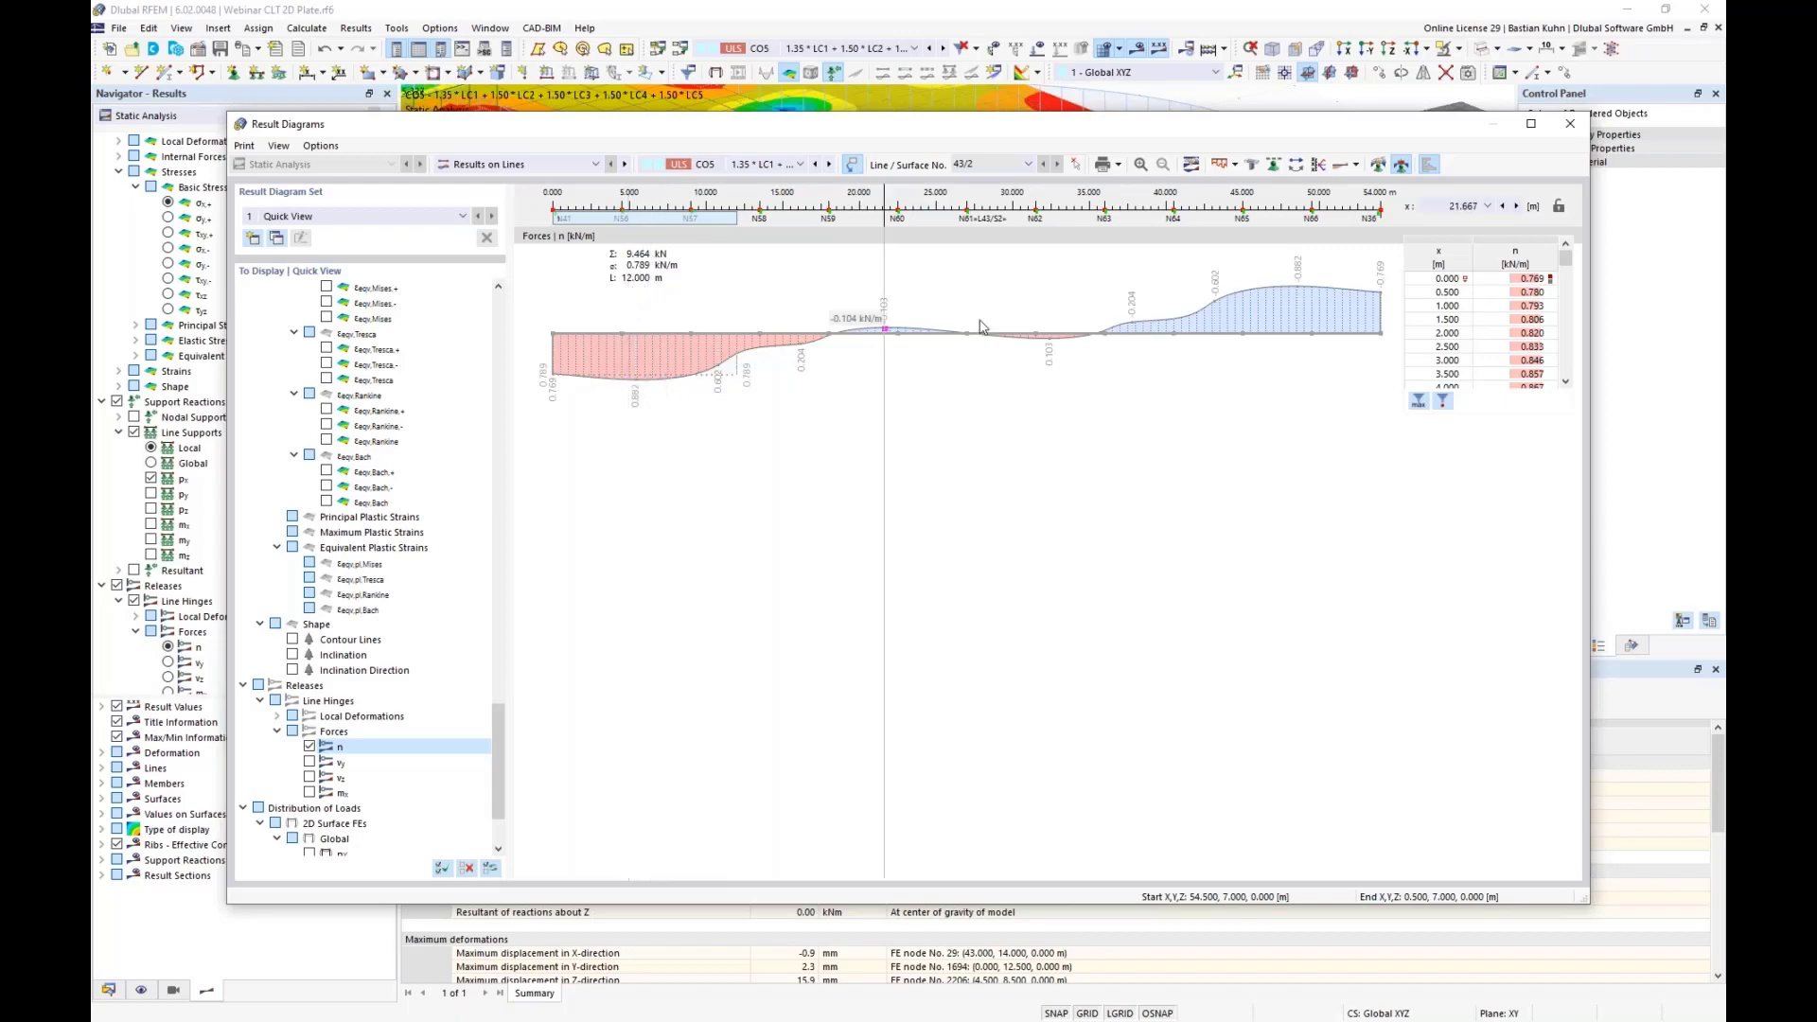
Add the current result diagram to the printout report at full page width with a height ratio of 40 %
left_click(1108, 164)
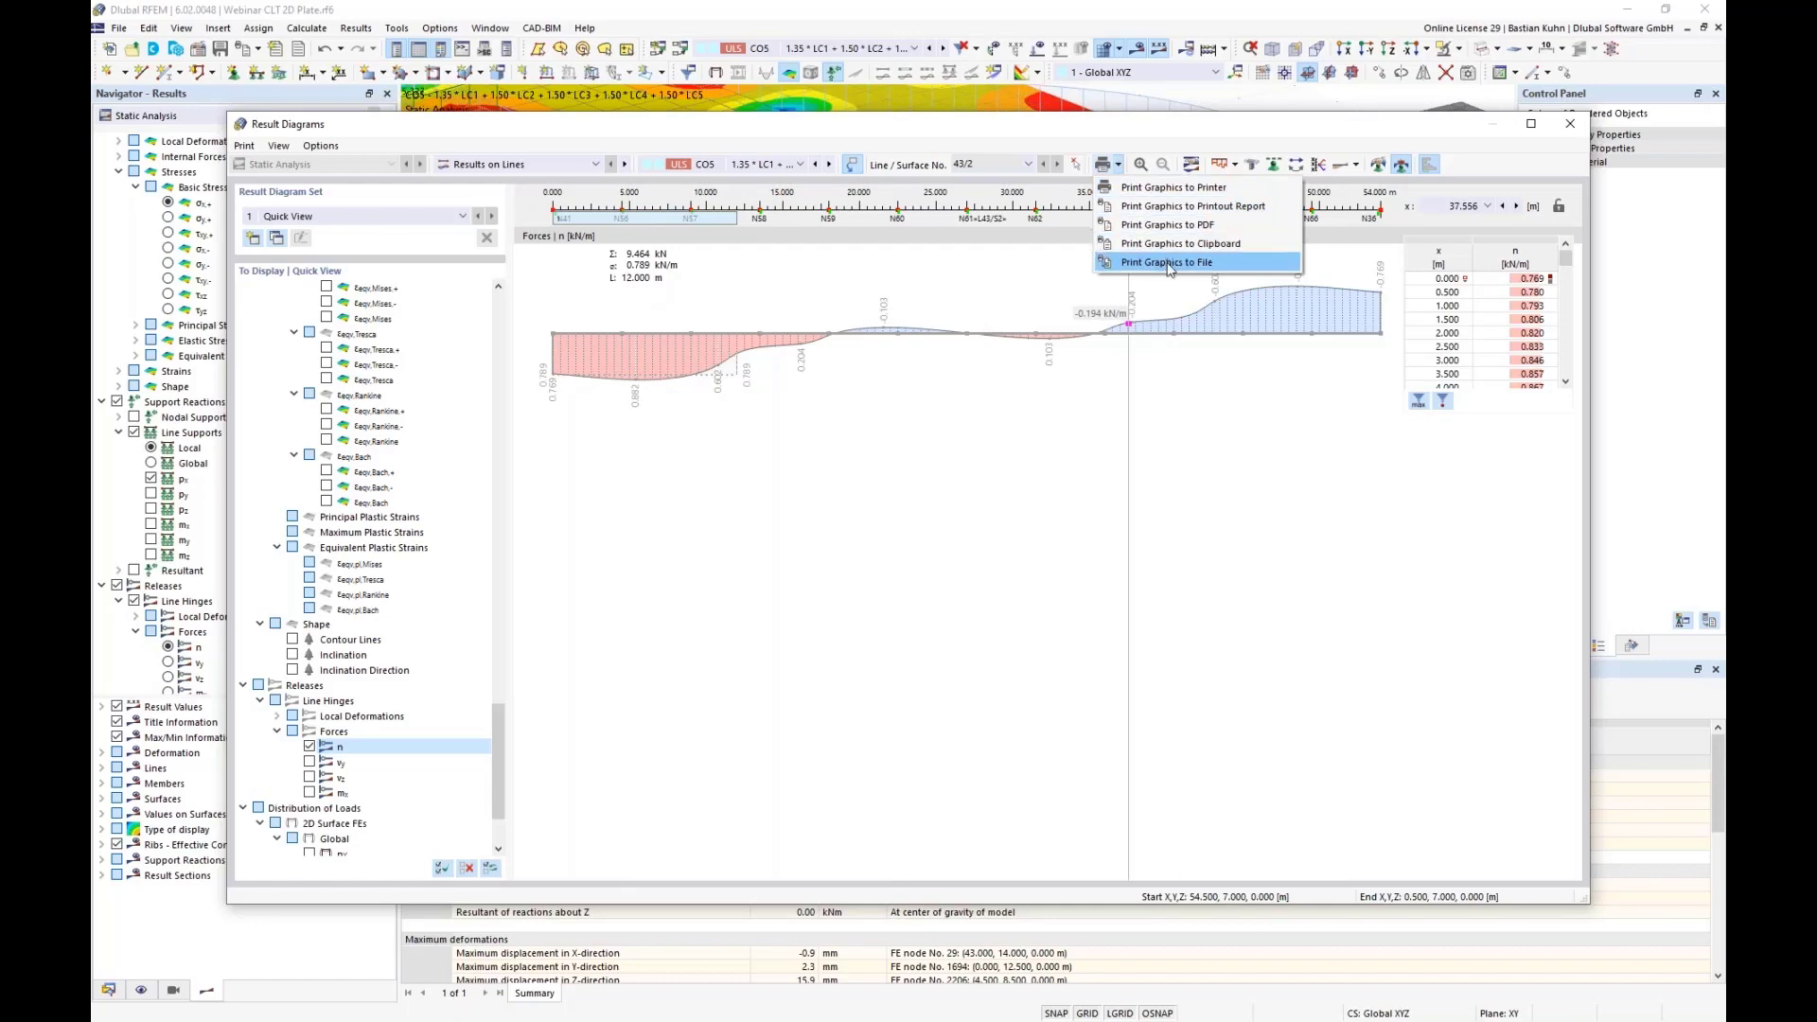
left_click(1168, 206)
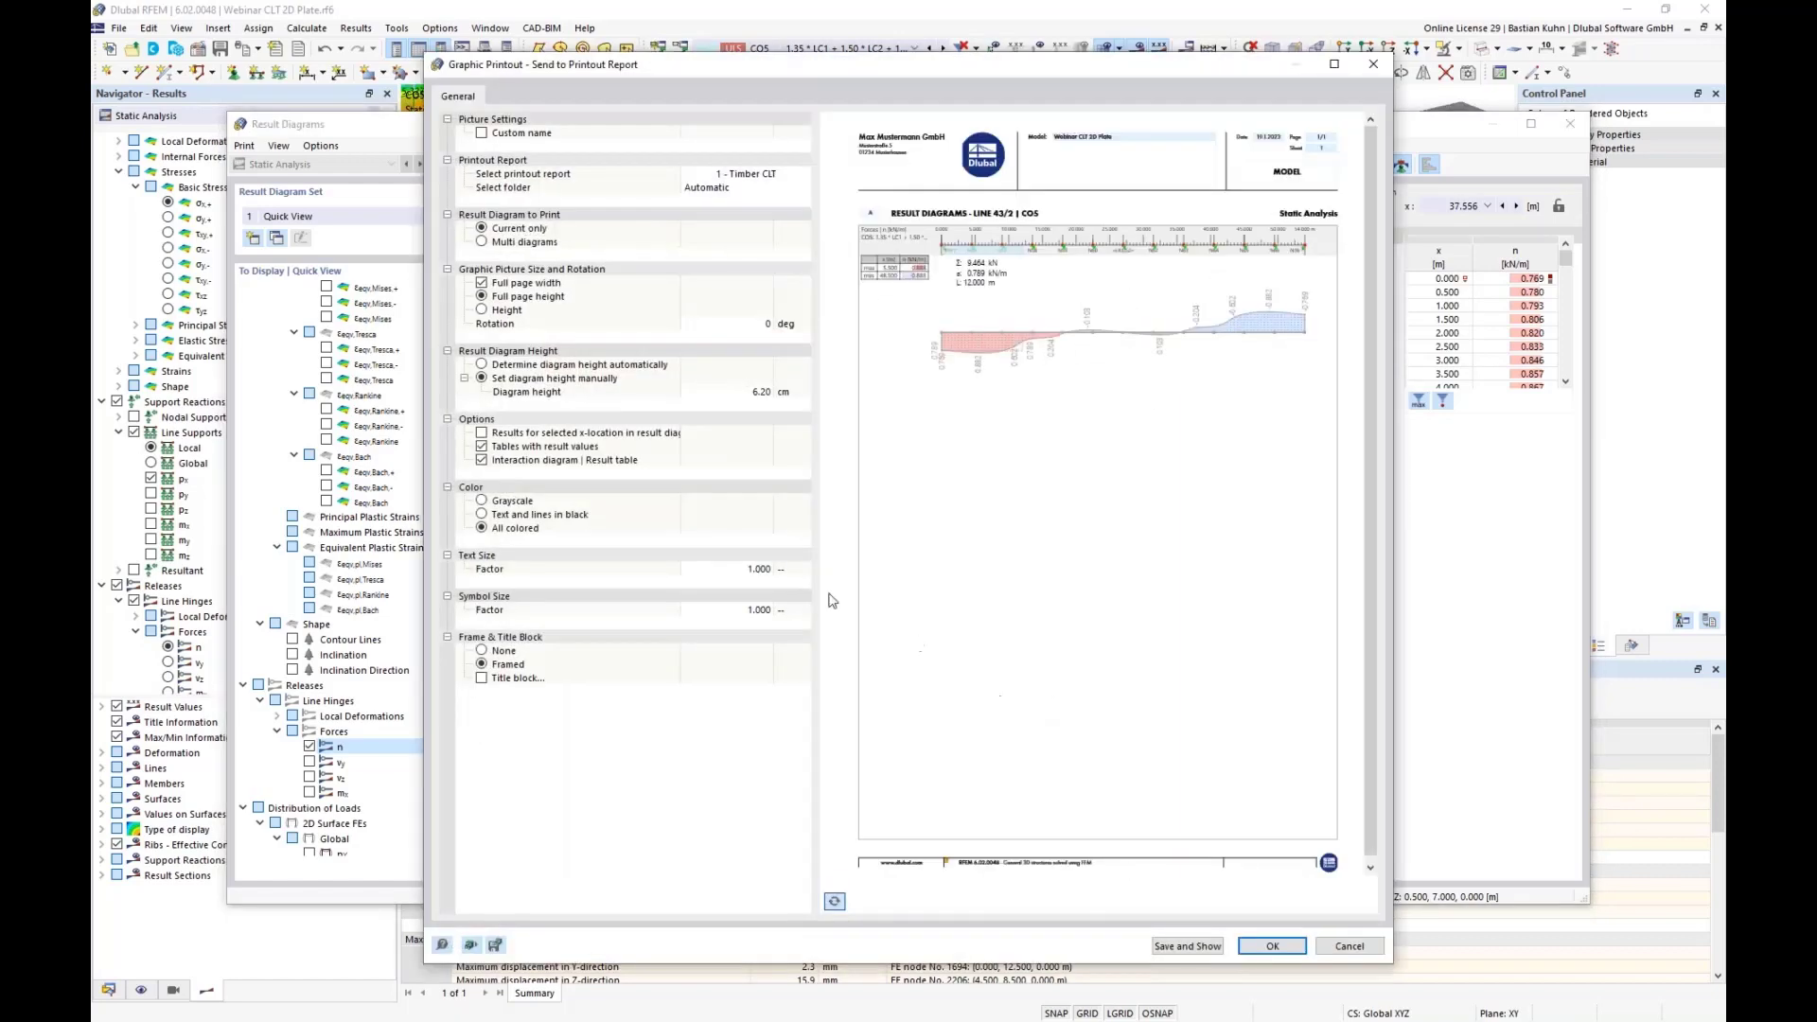
left_click(482, 311)
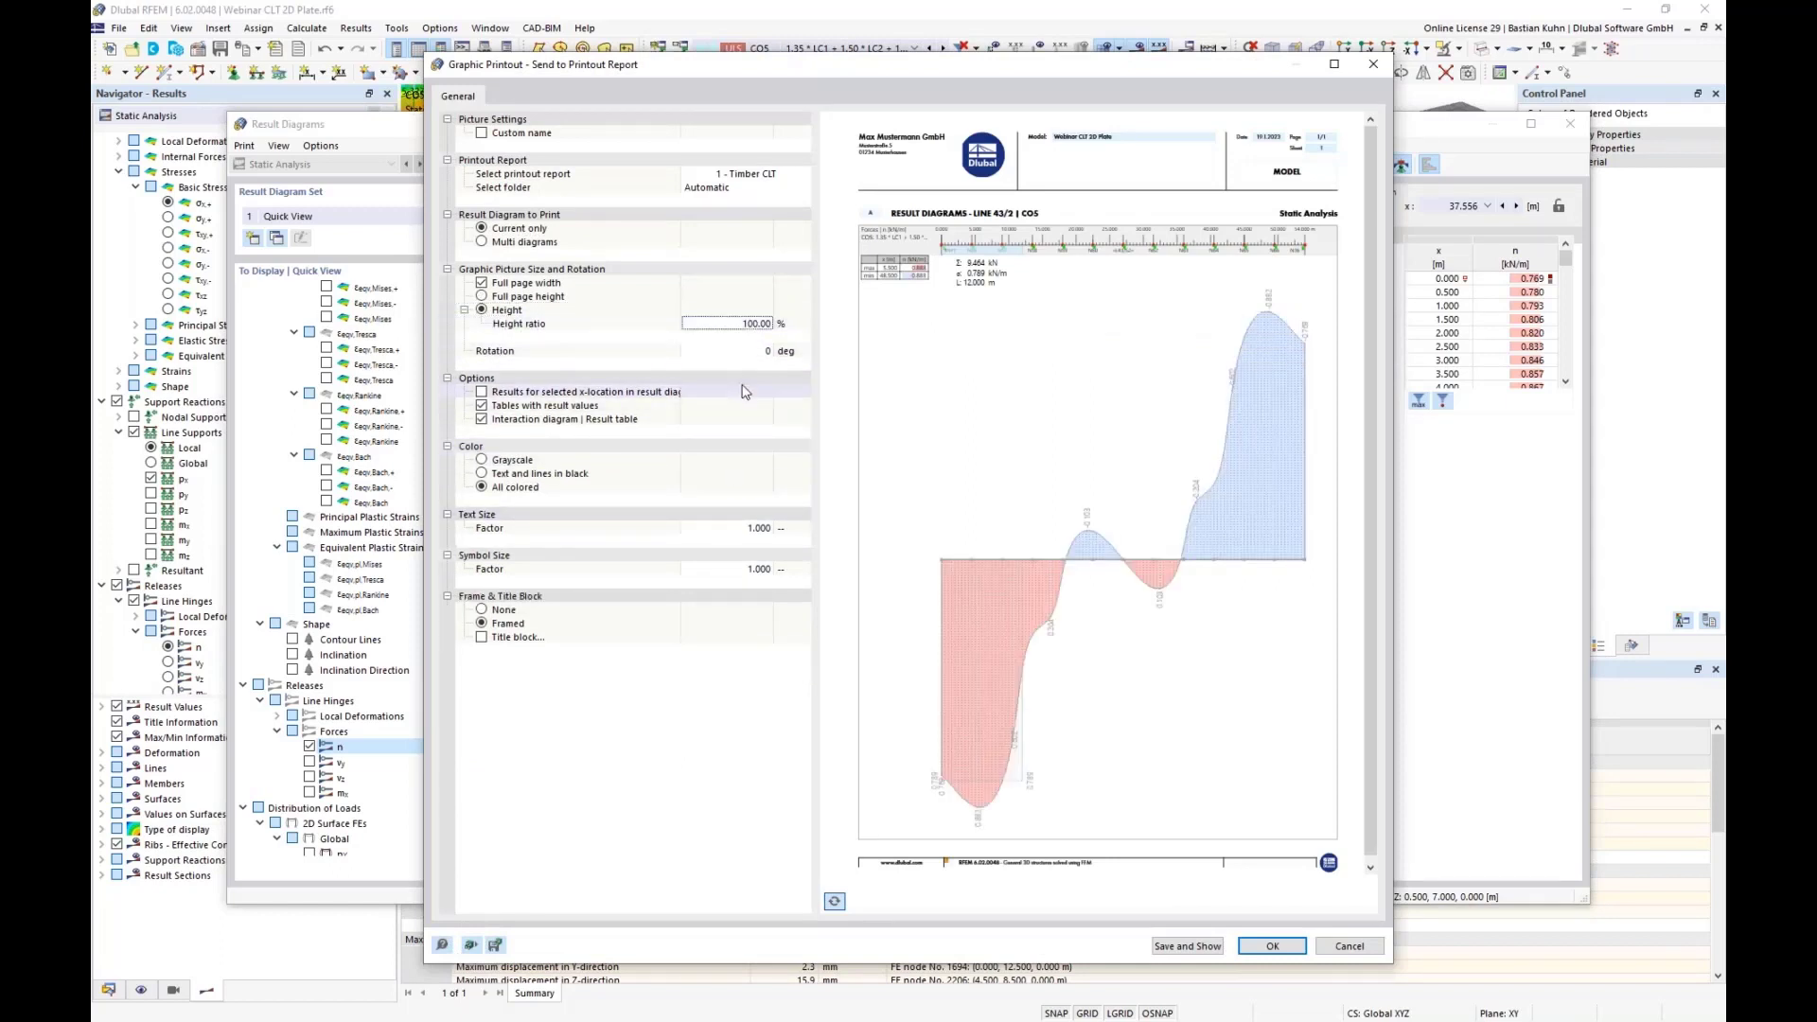
double_click(743, 323)
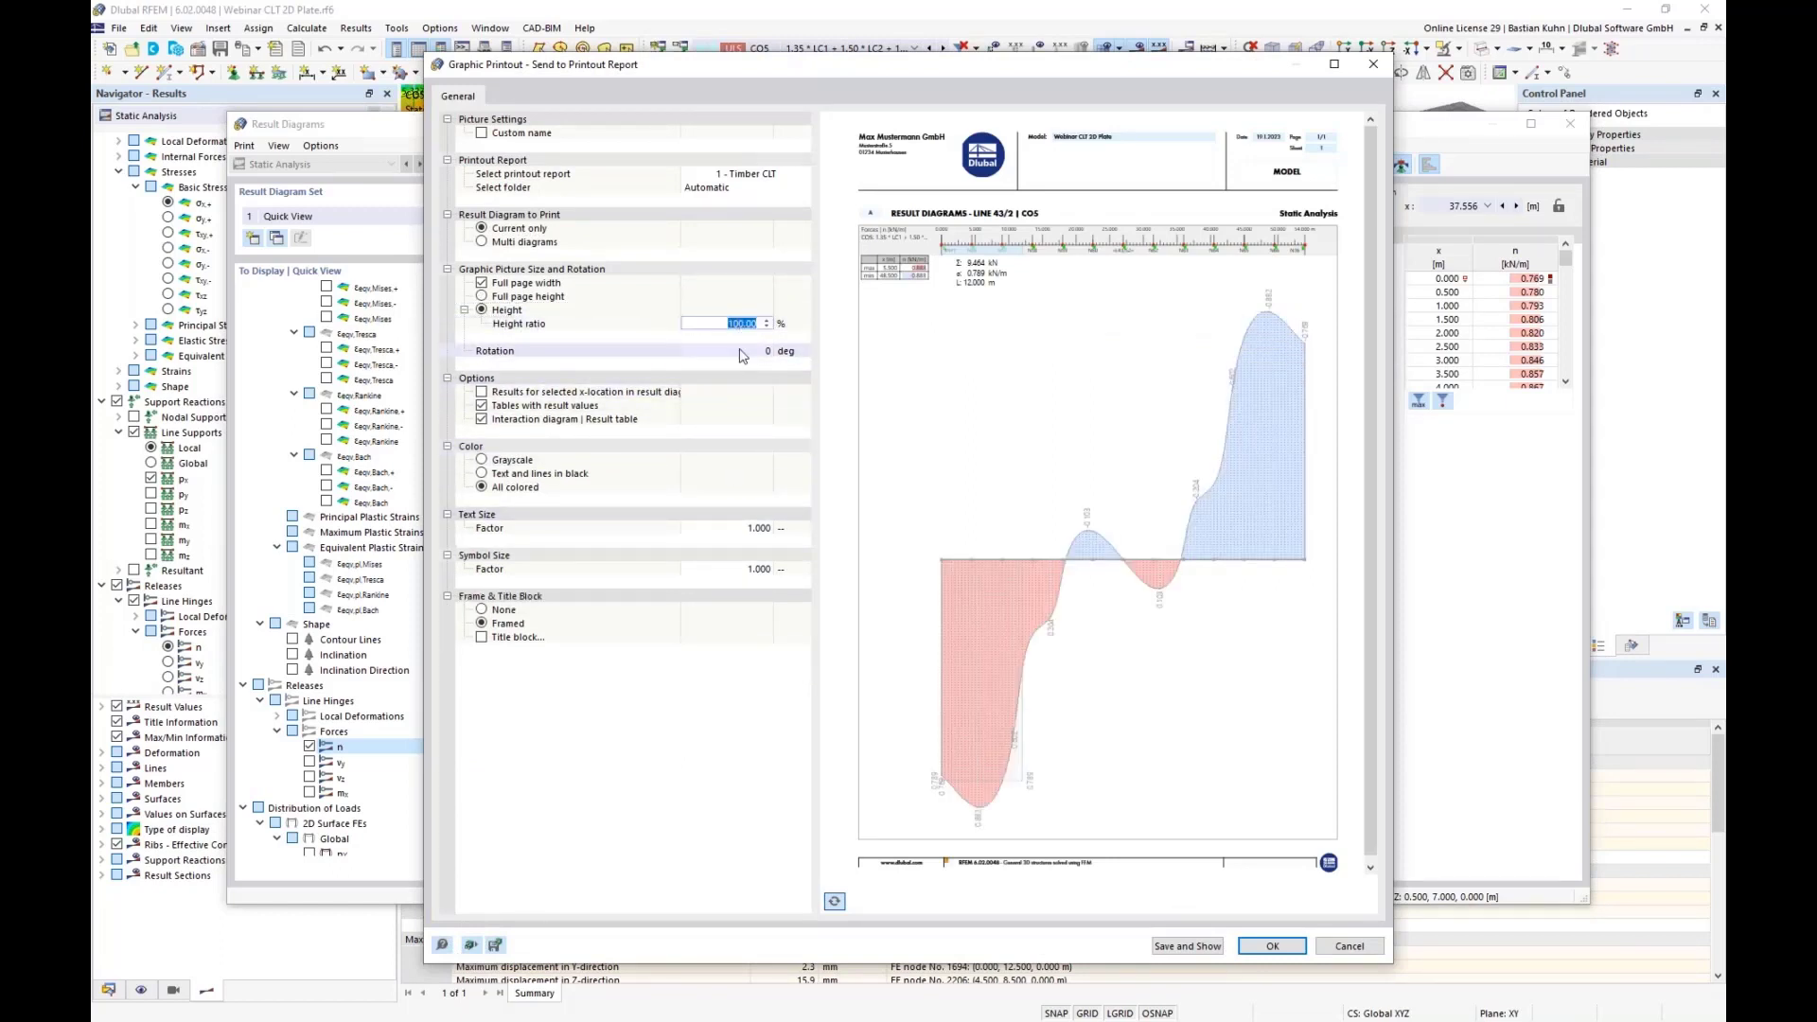
type("40")
left_click(743, 359)
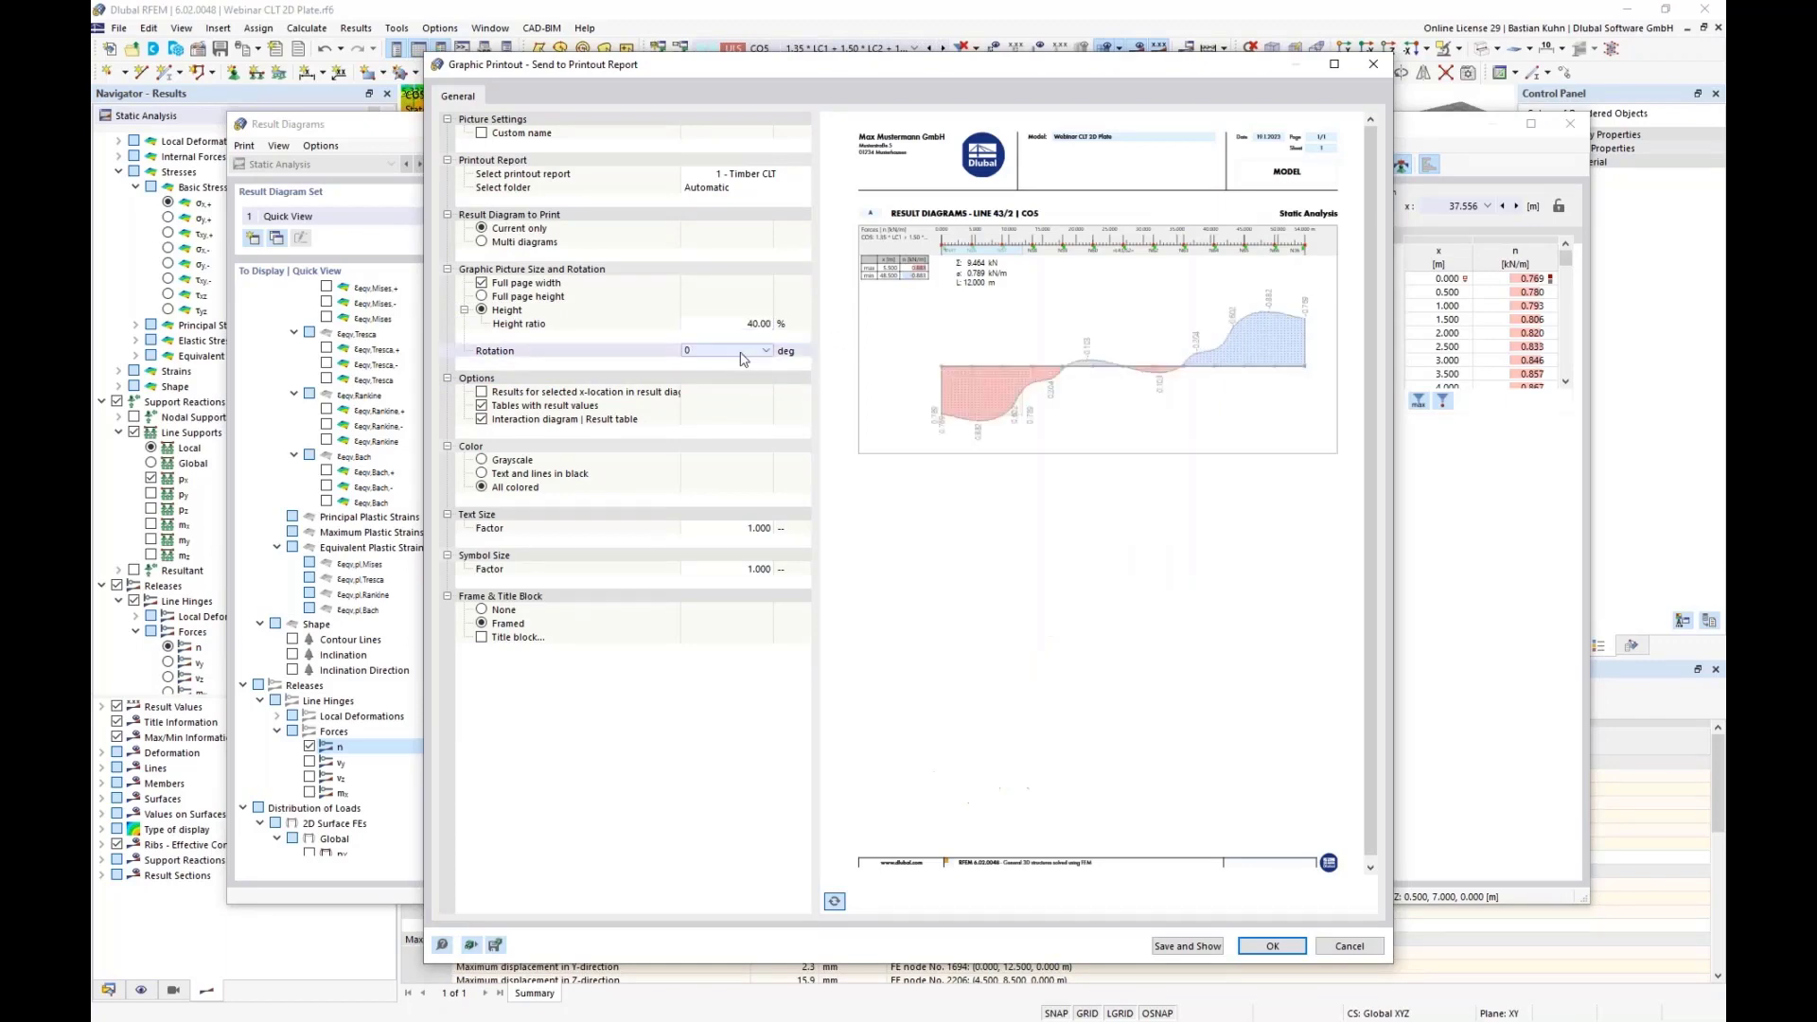
left_click(1253, 947)
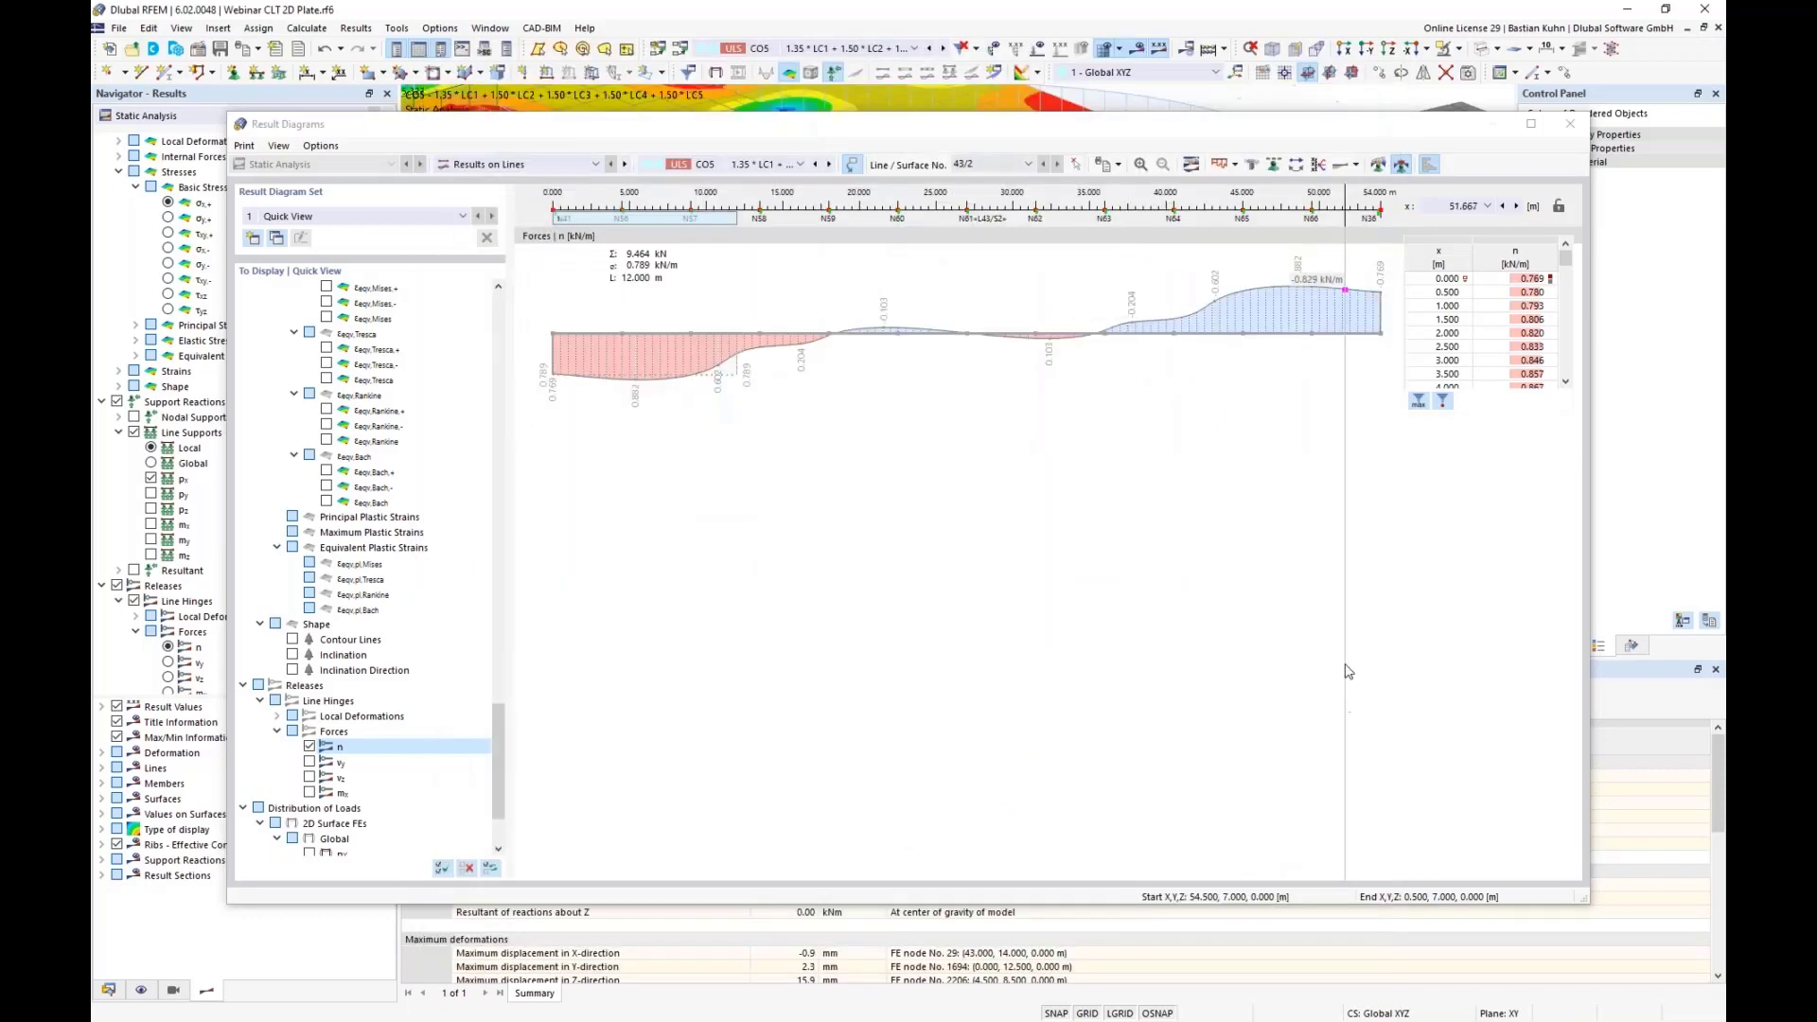
Close the result diagrams and switch to the Timber Design results to examine the design check ratios on the plate
left_click_drag(1148, 133, 1064, 117)
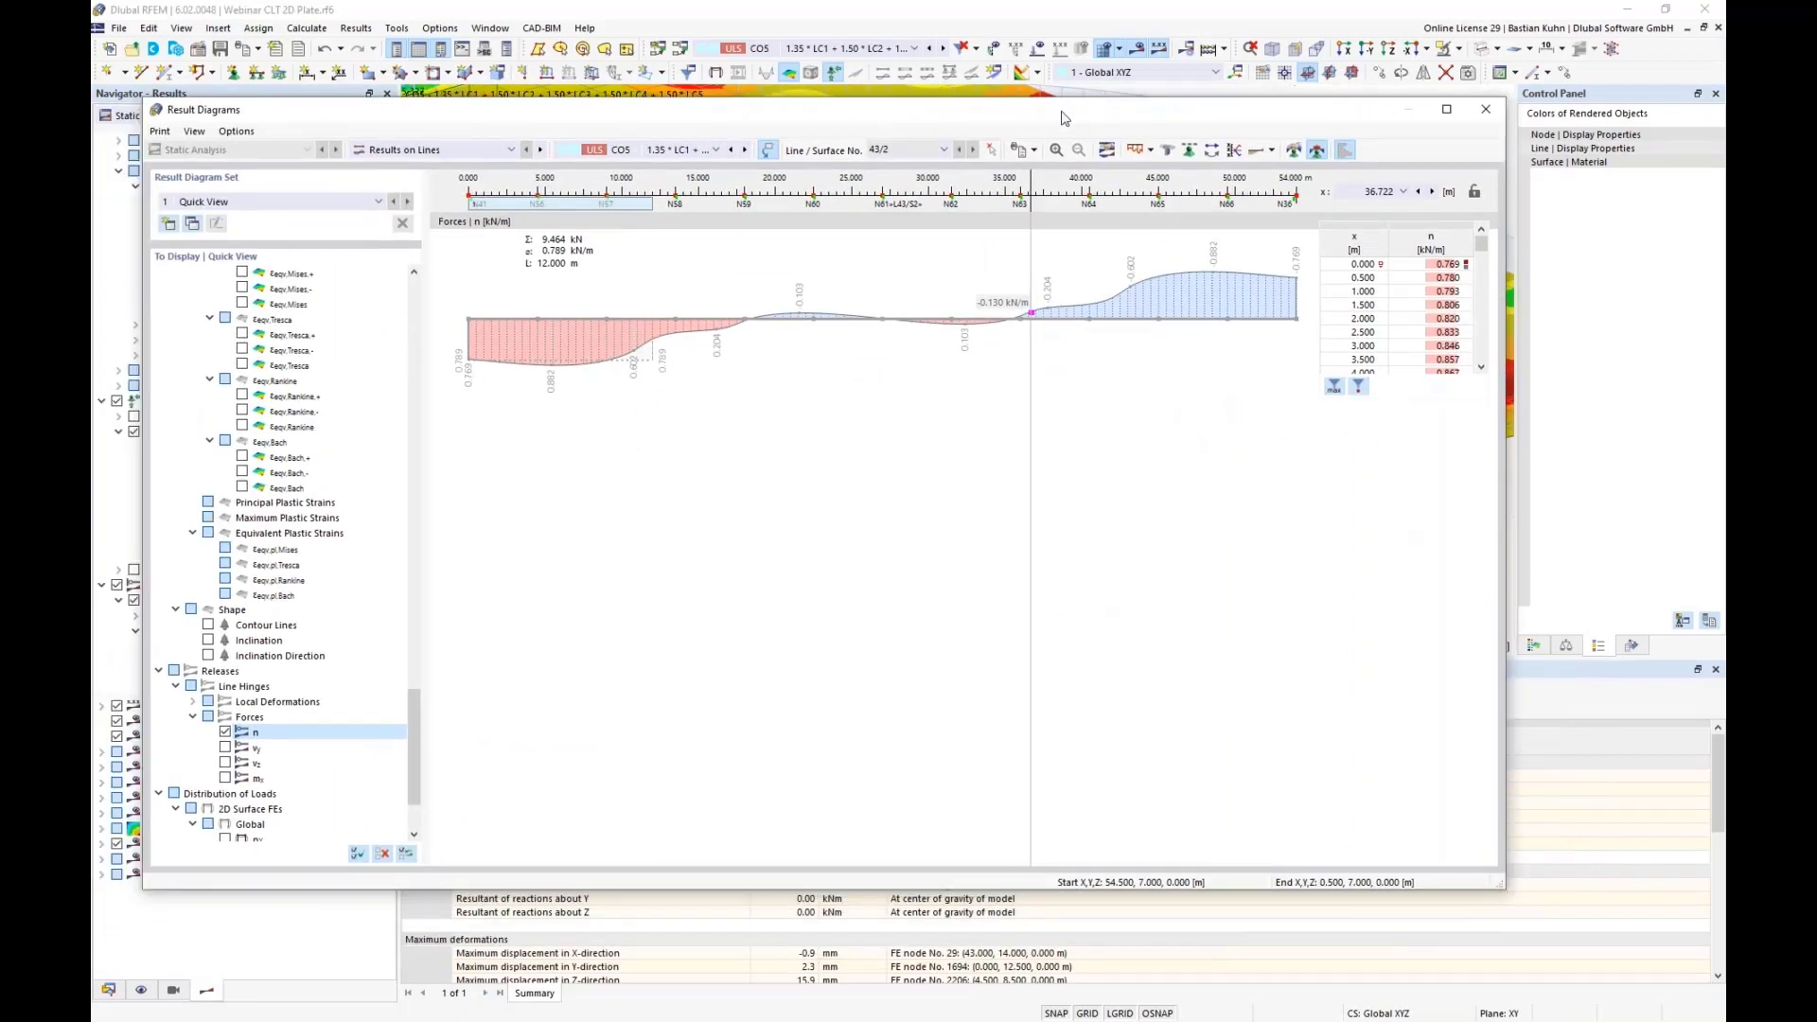
left_click(1489, 111)
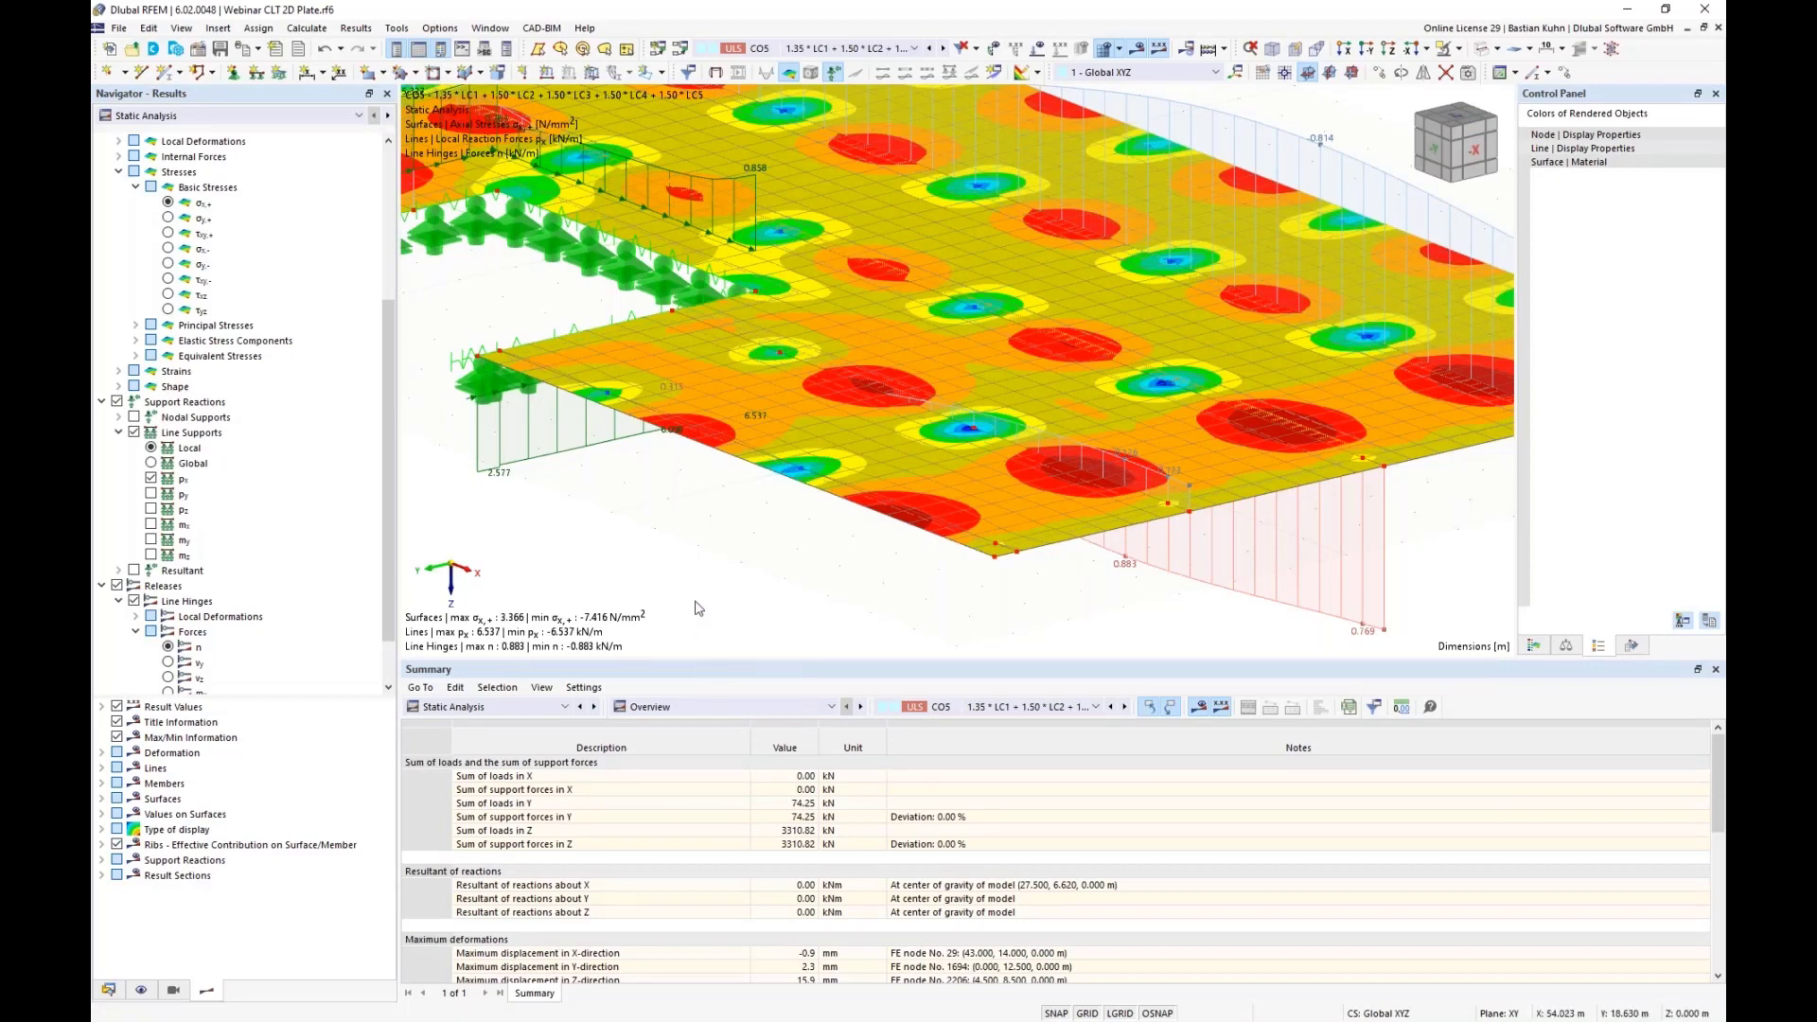
scroll(721, 568, "down", 1)
scroll(721, 568, "down", 4)
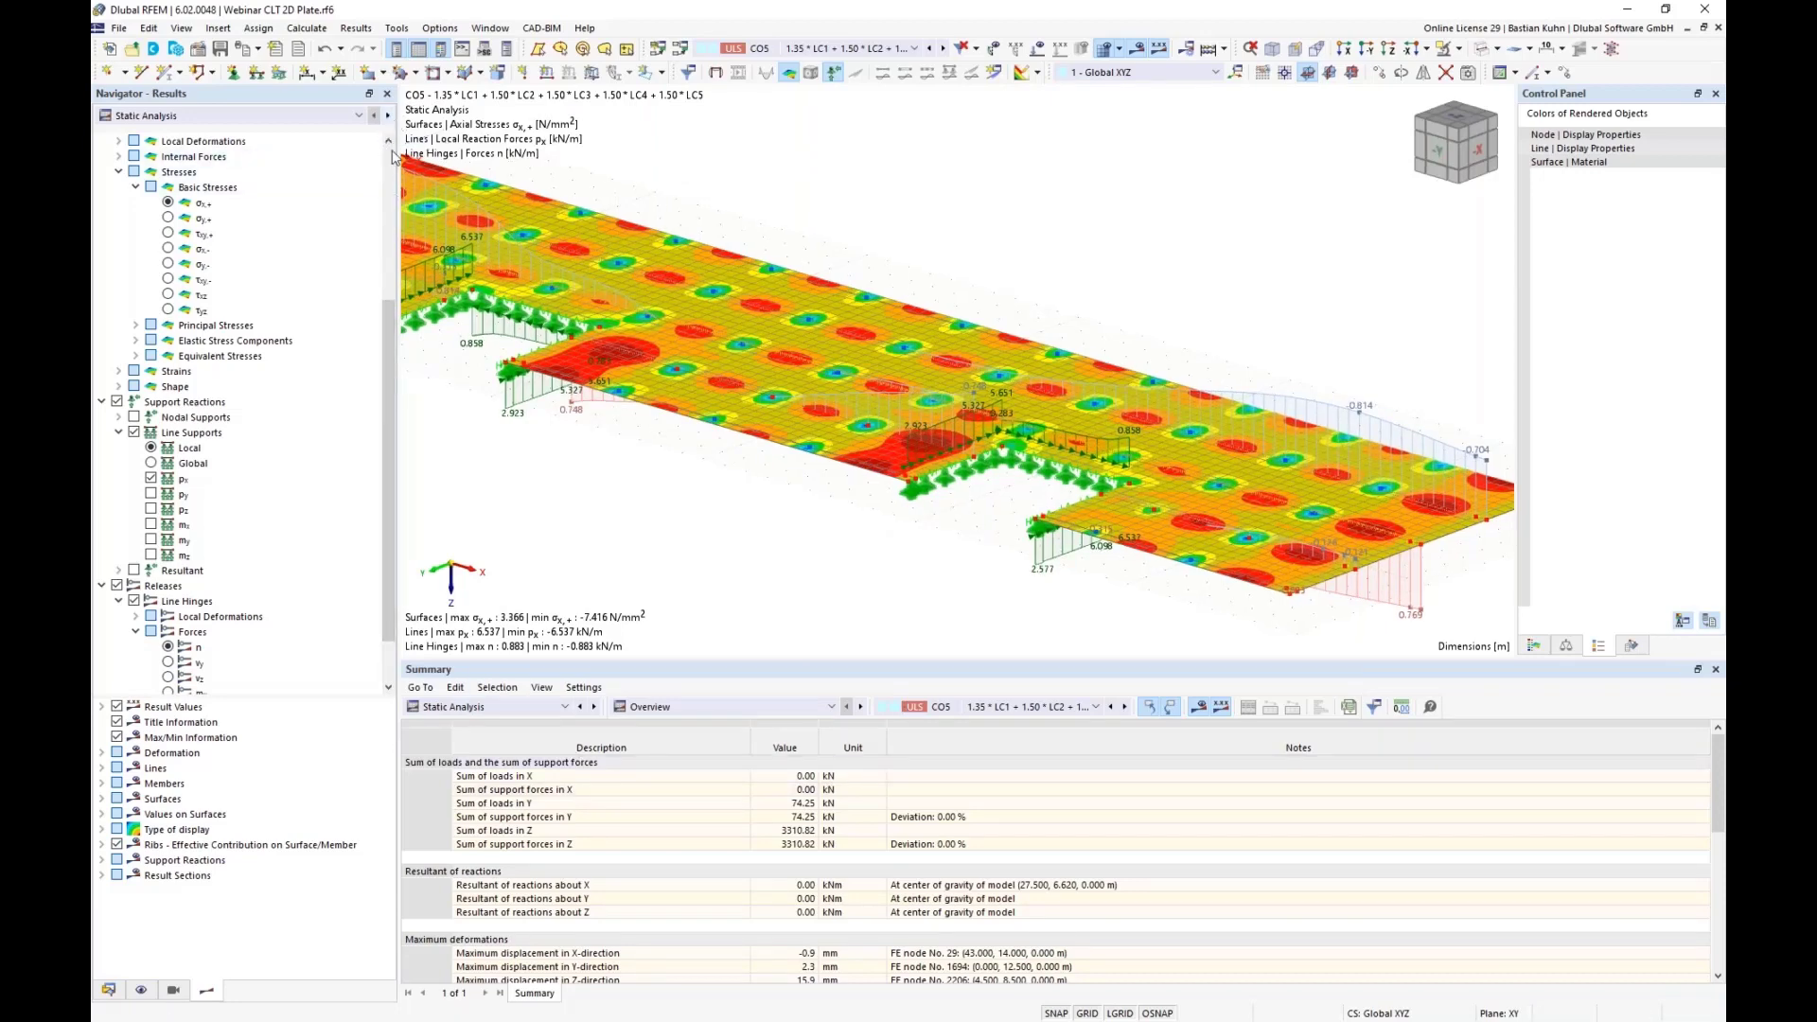
left_click(385, 117)
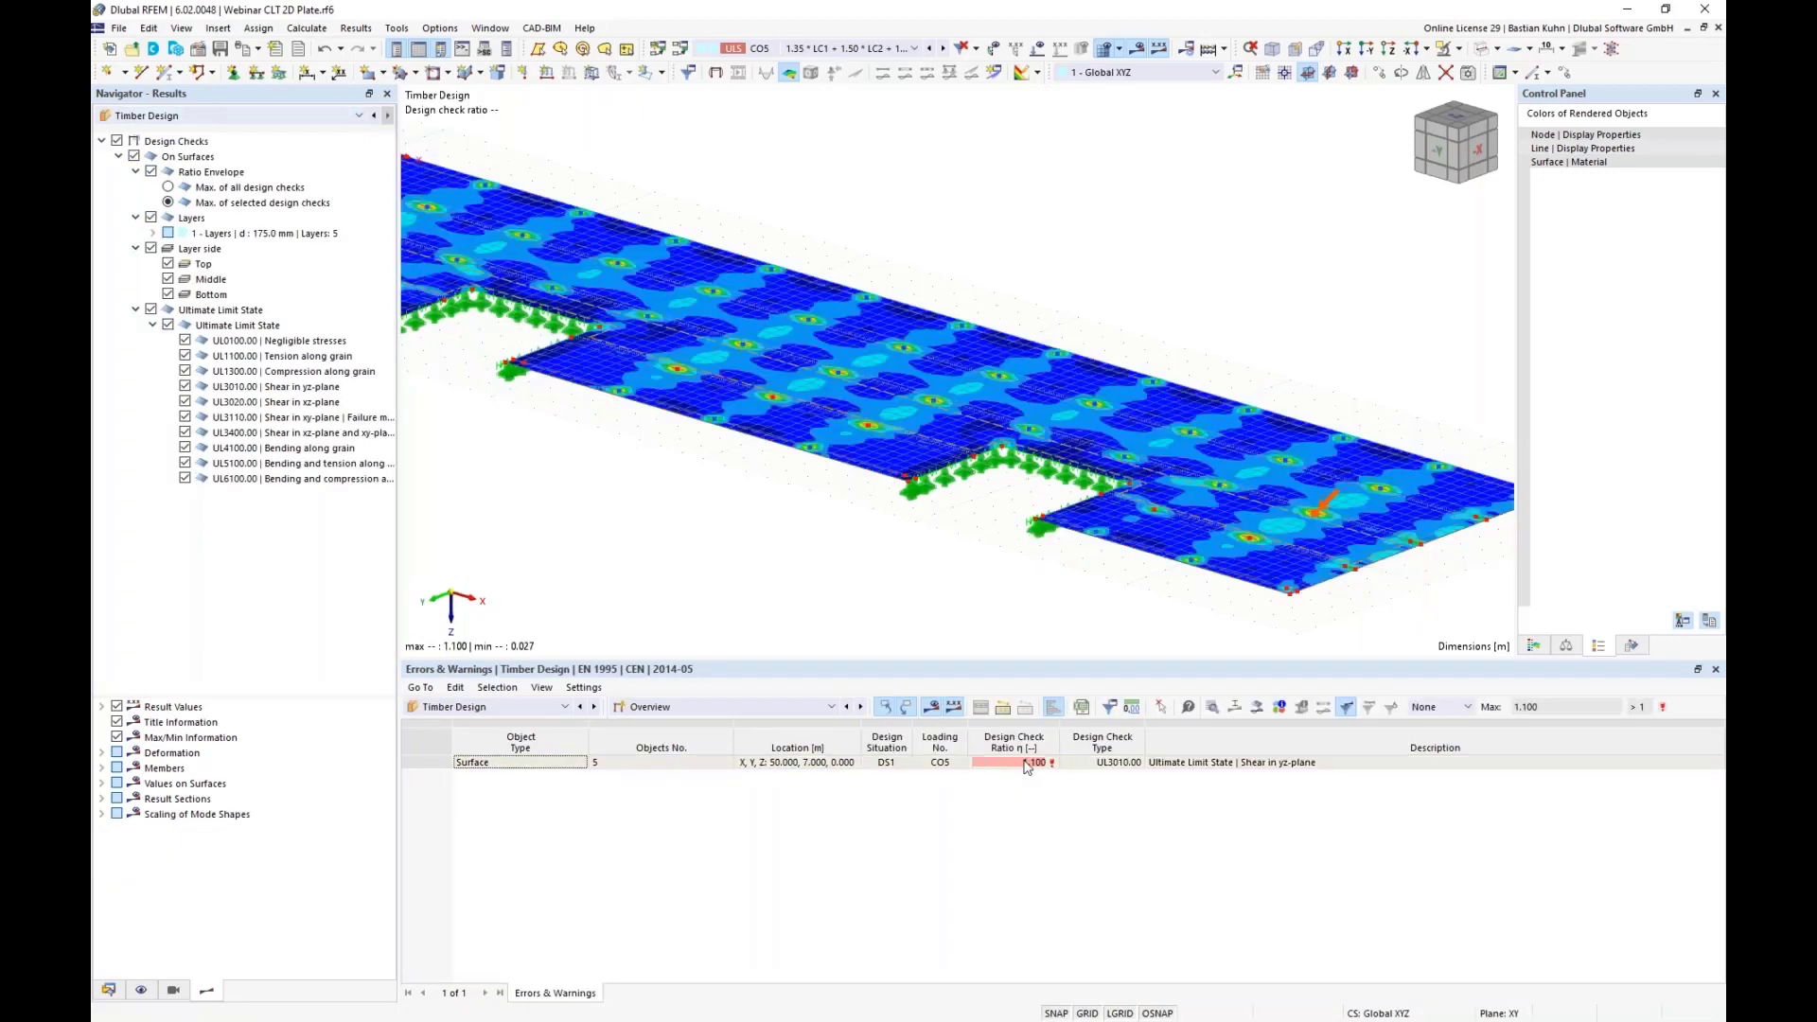
left_click(1026, 765)
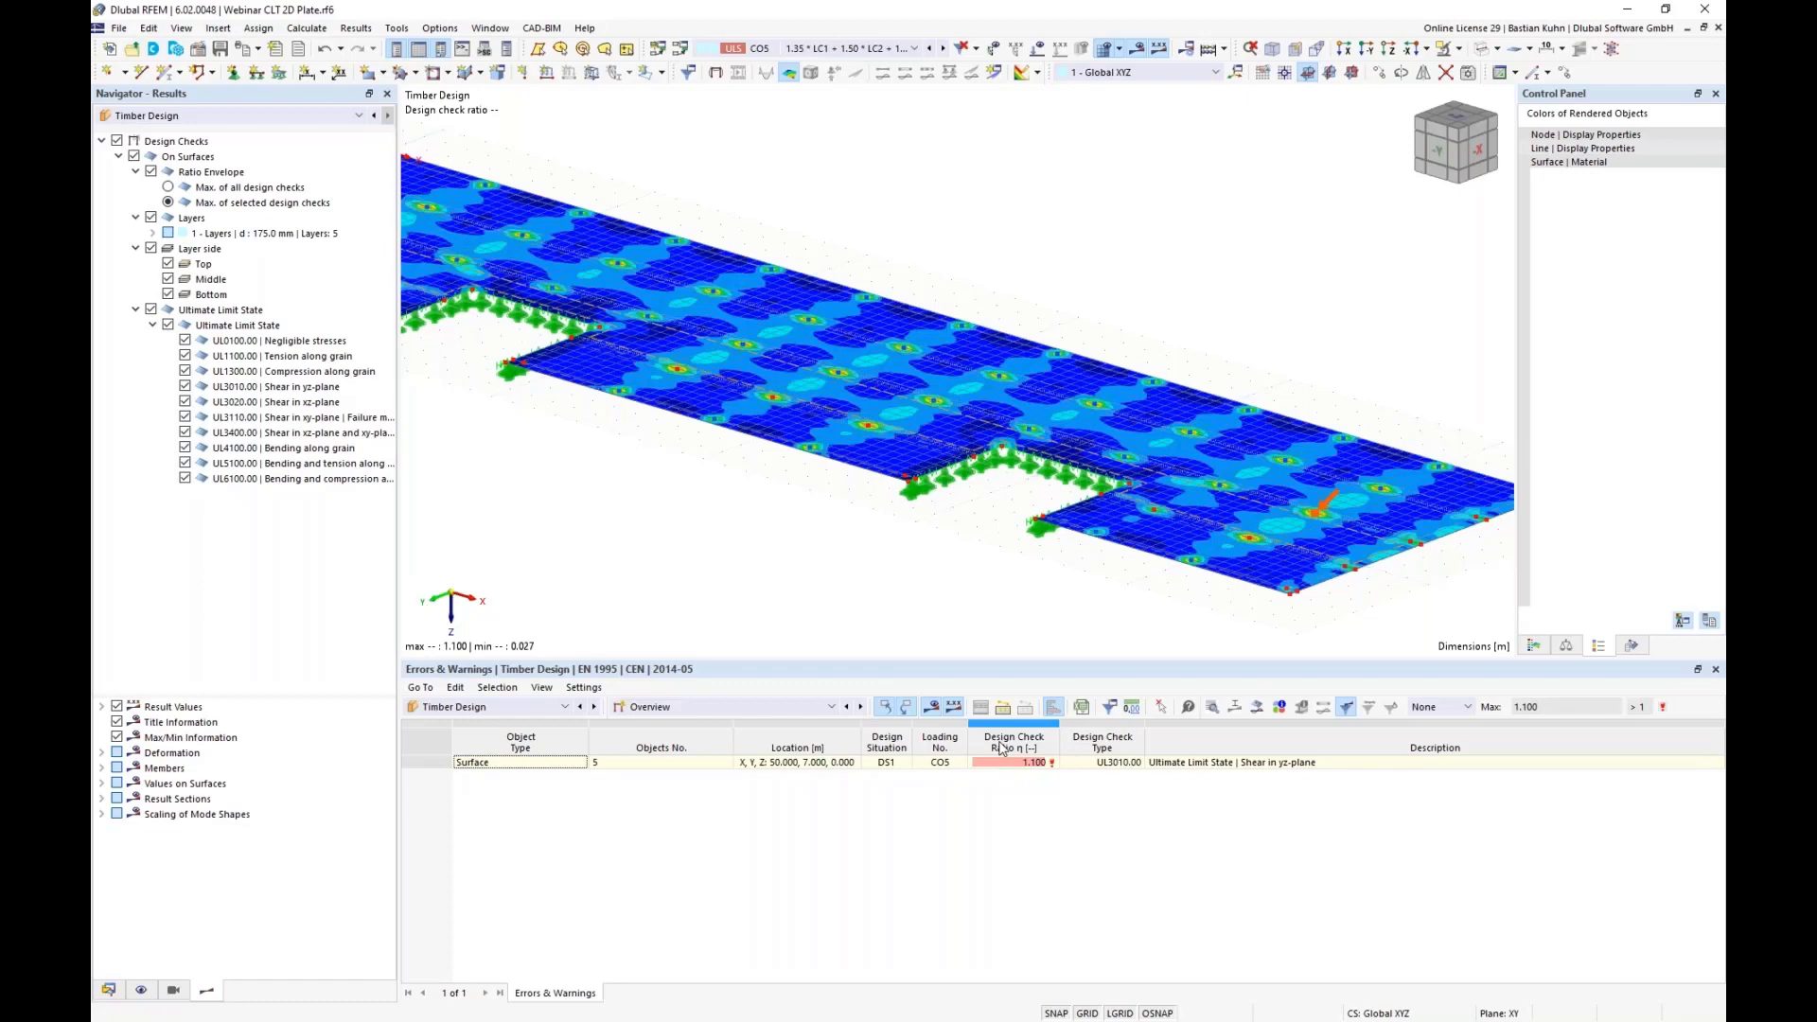
scroll(884, 520, "down", 4)
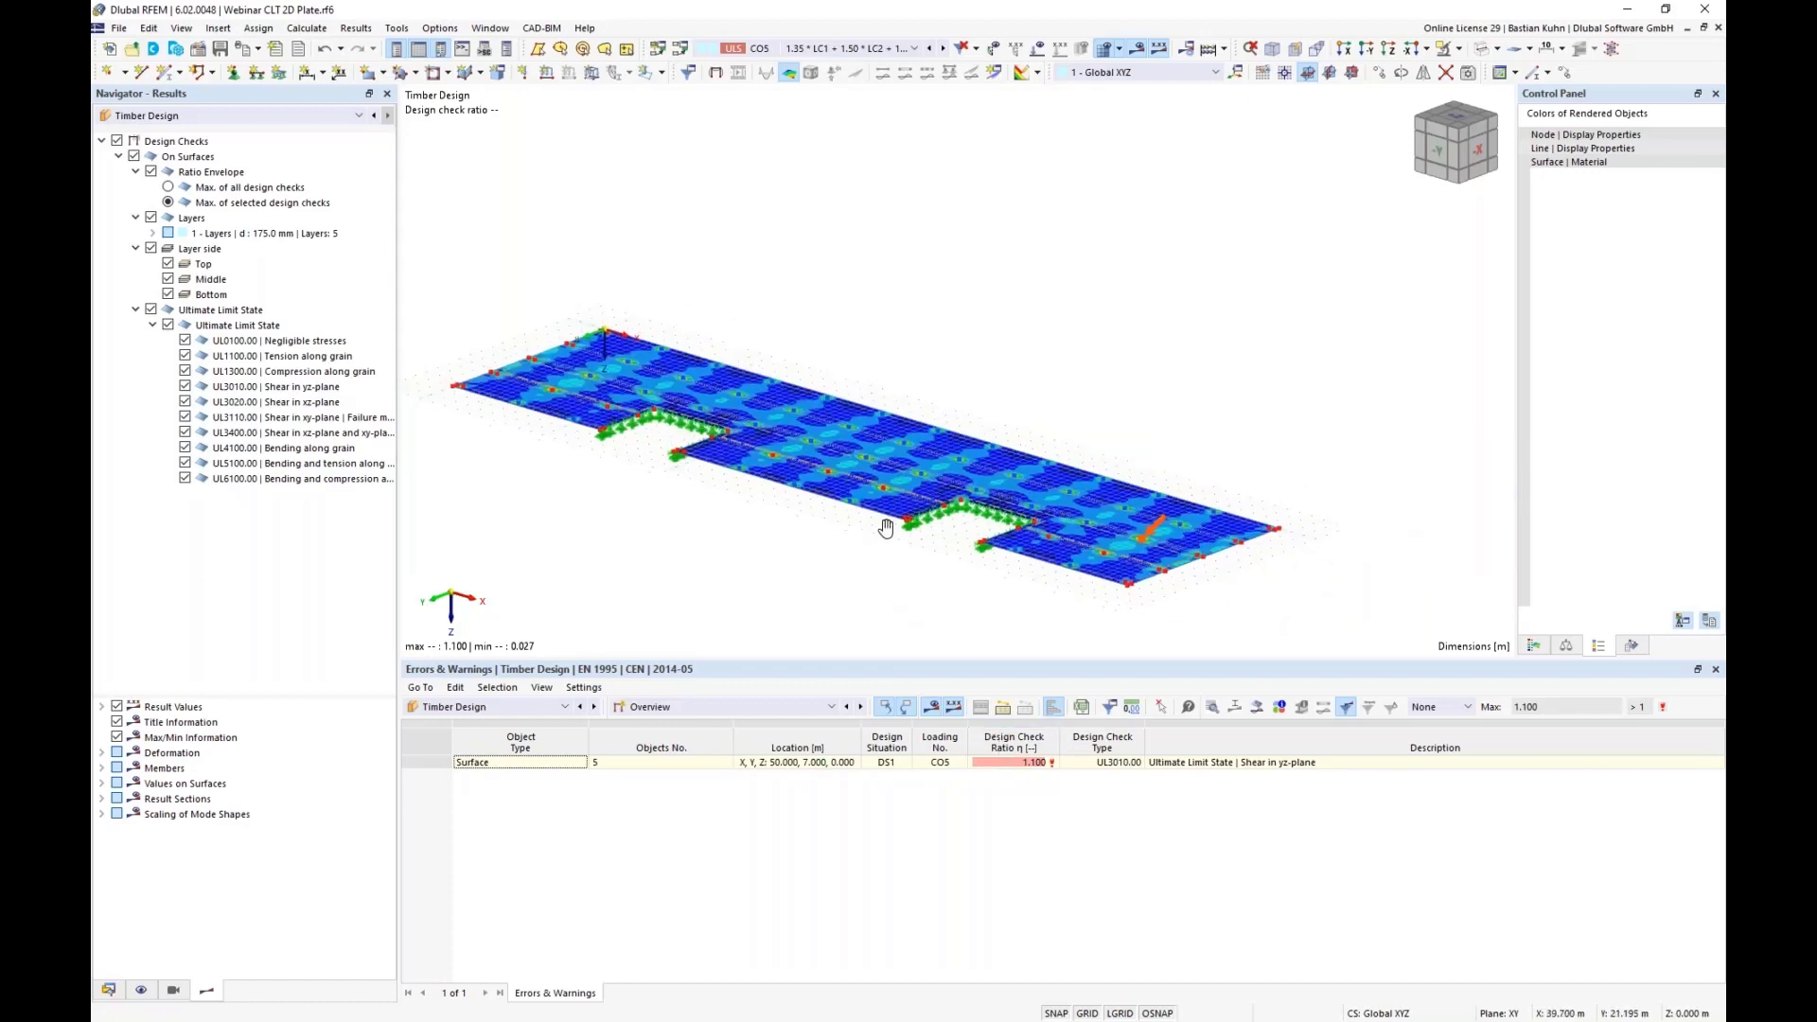
middle_click_drag(884, 520, 932, 511, "ctrl")
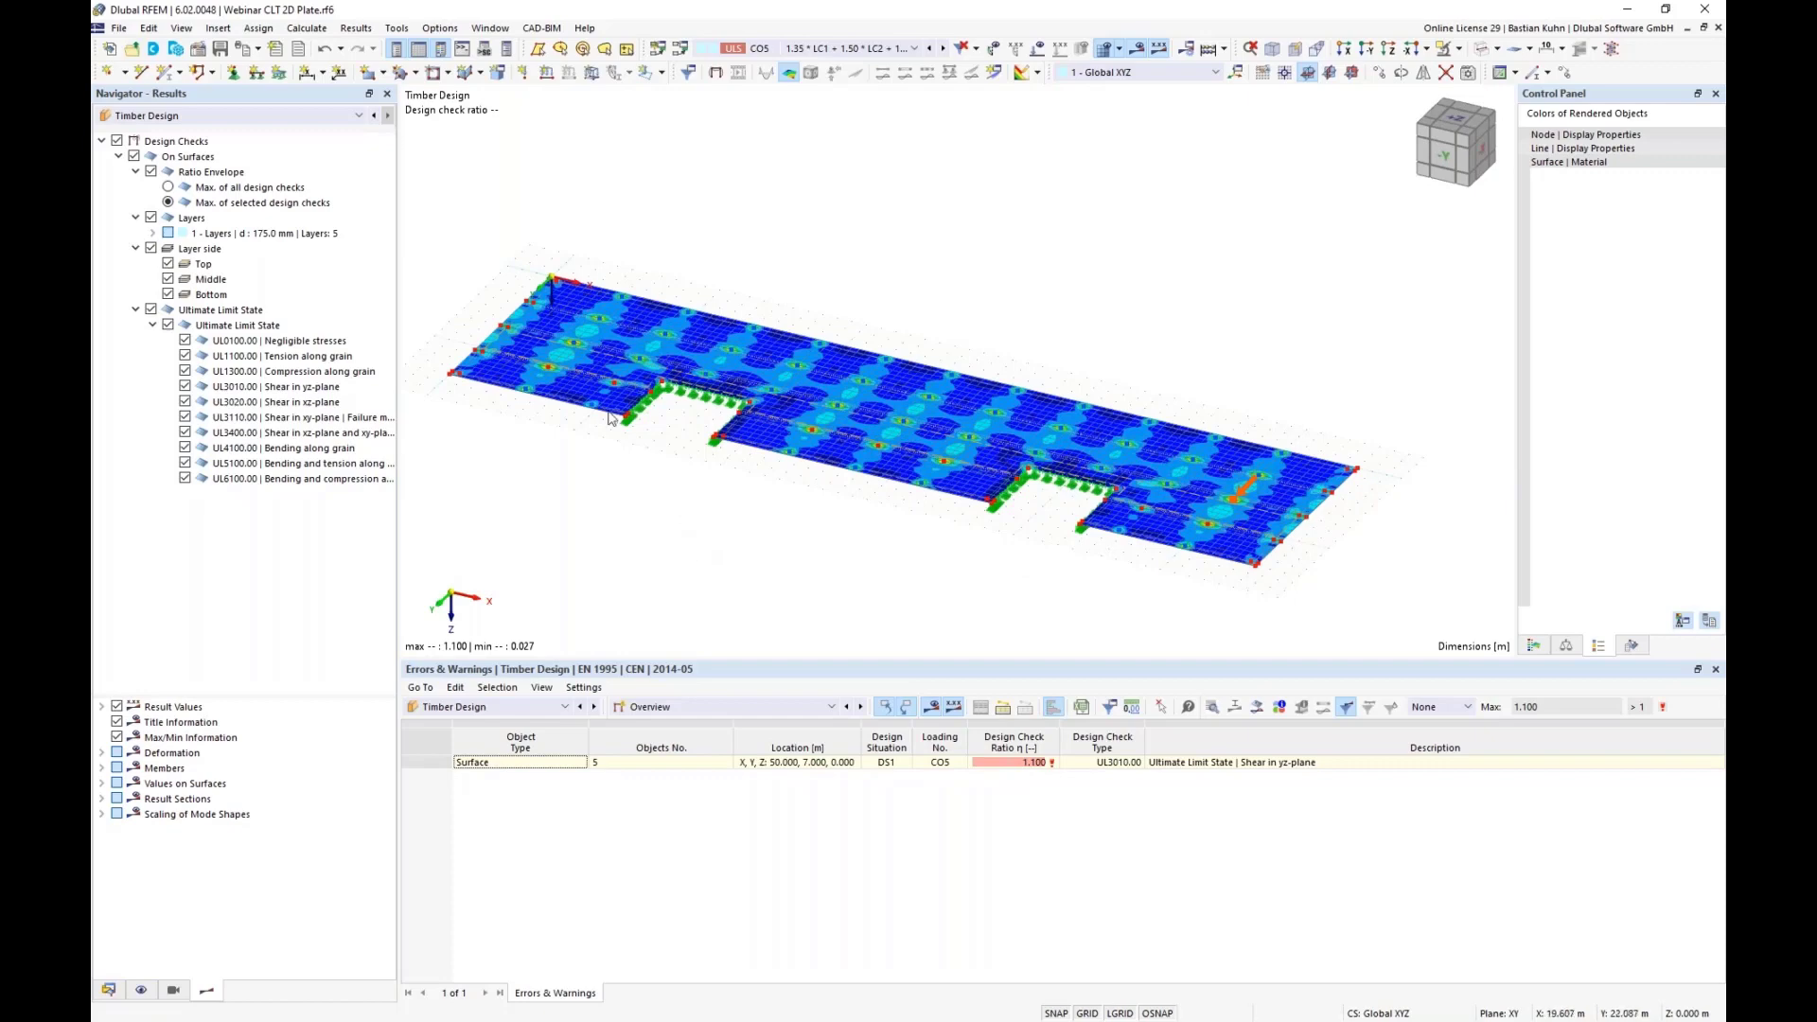
scroll(562, 292, "up", 3)
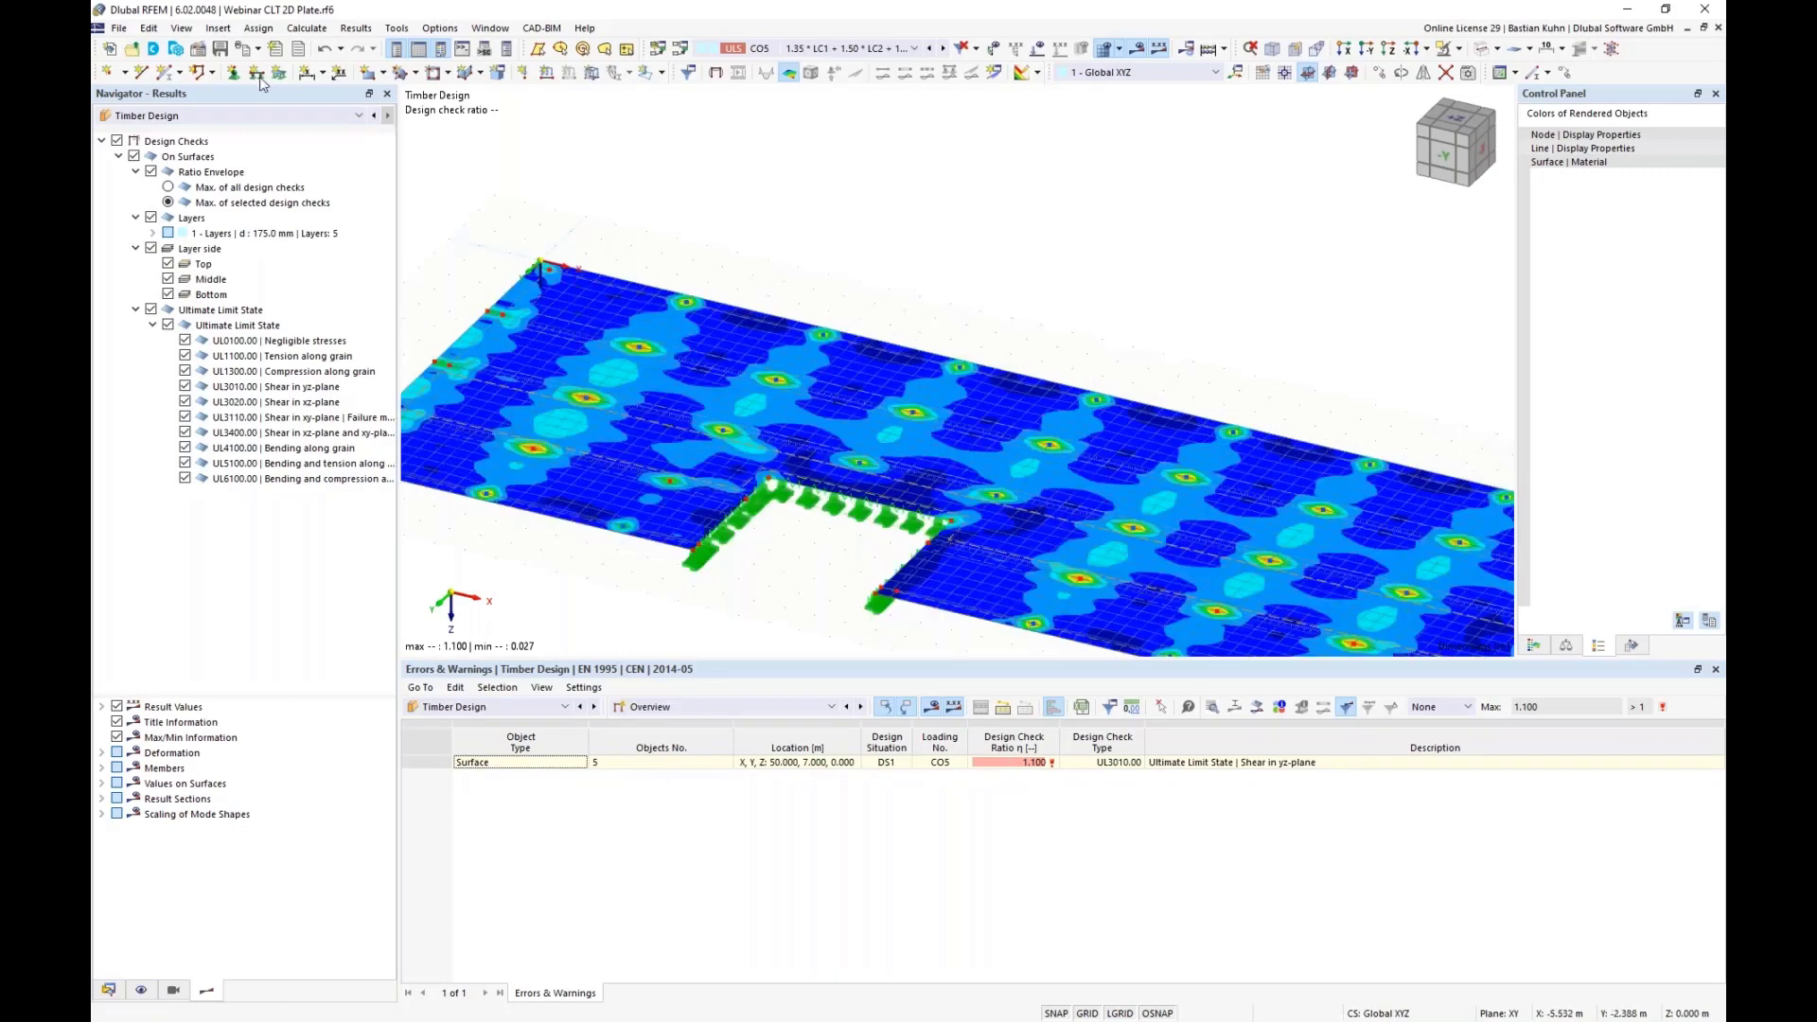
Create a new surface results adjustment with a circular shape and a diameter of 0.6 m
left_click(218, 28)
mouse_move(244, 50)
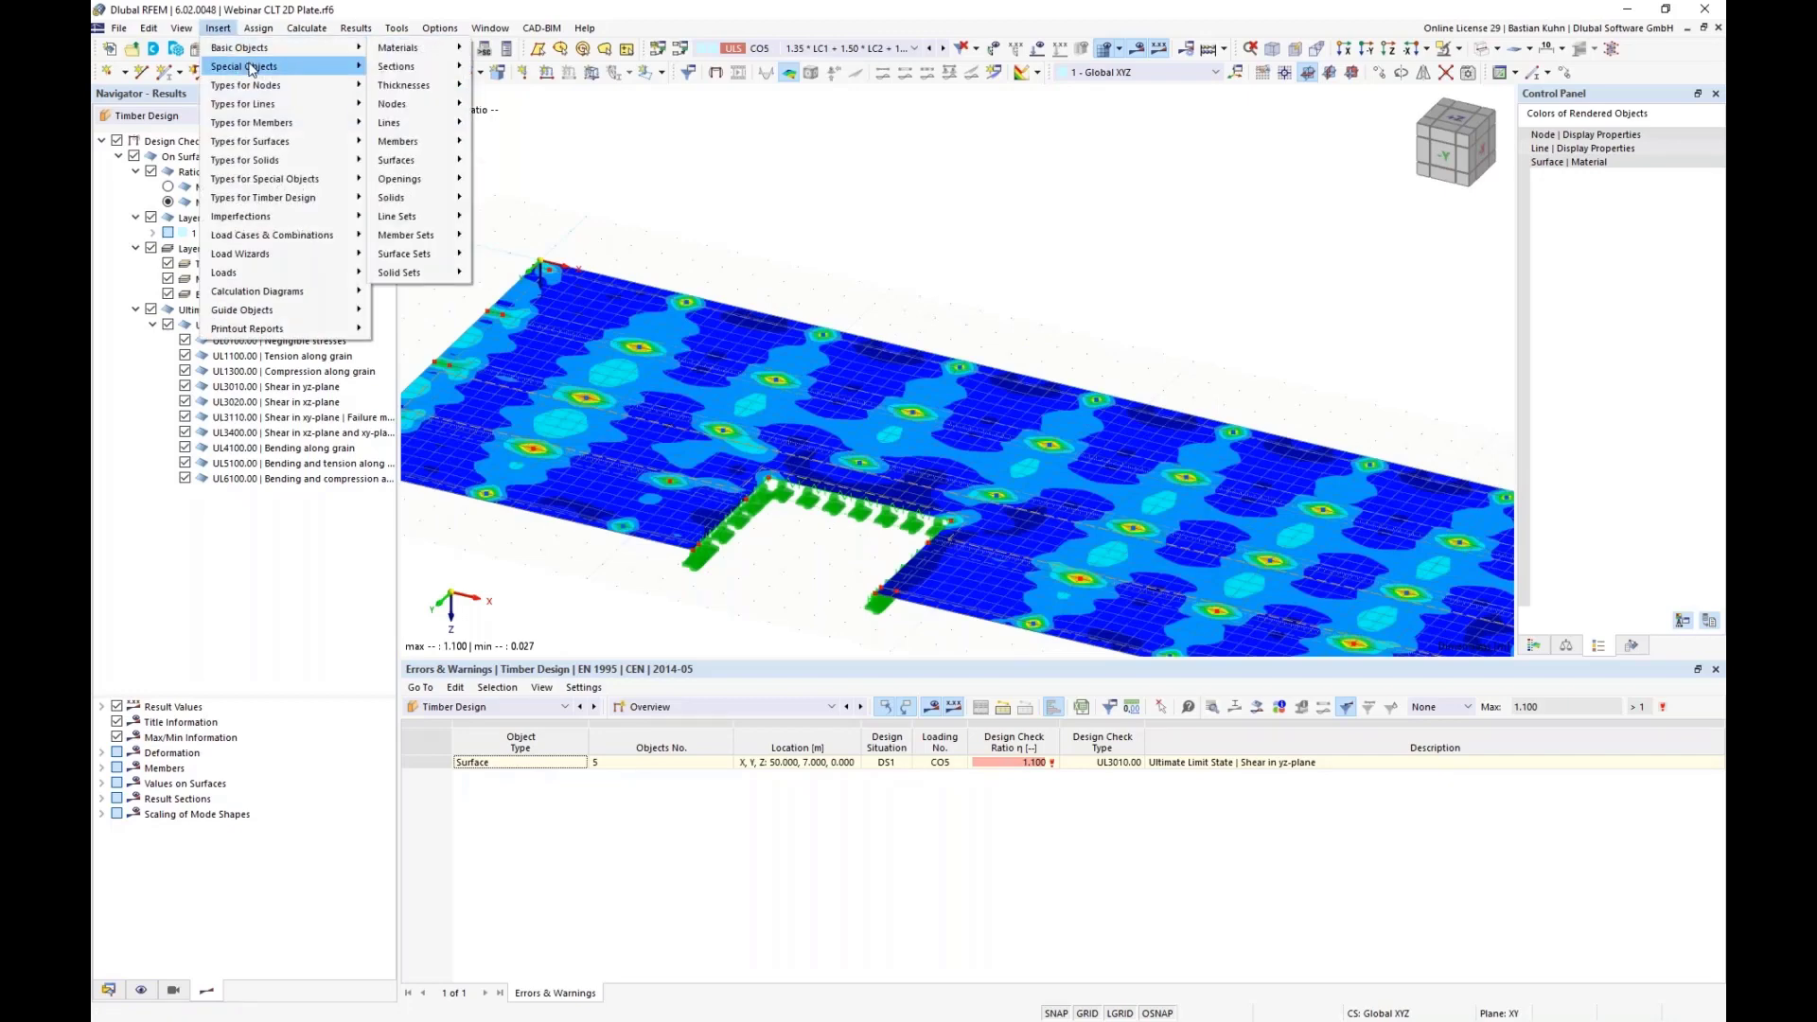
mouse_move(478, 85)
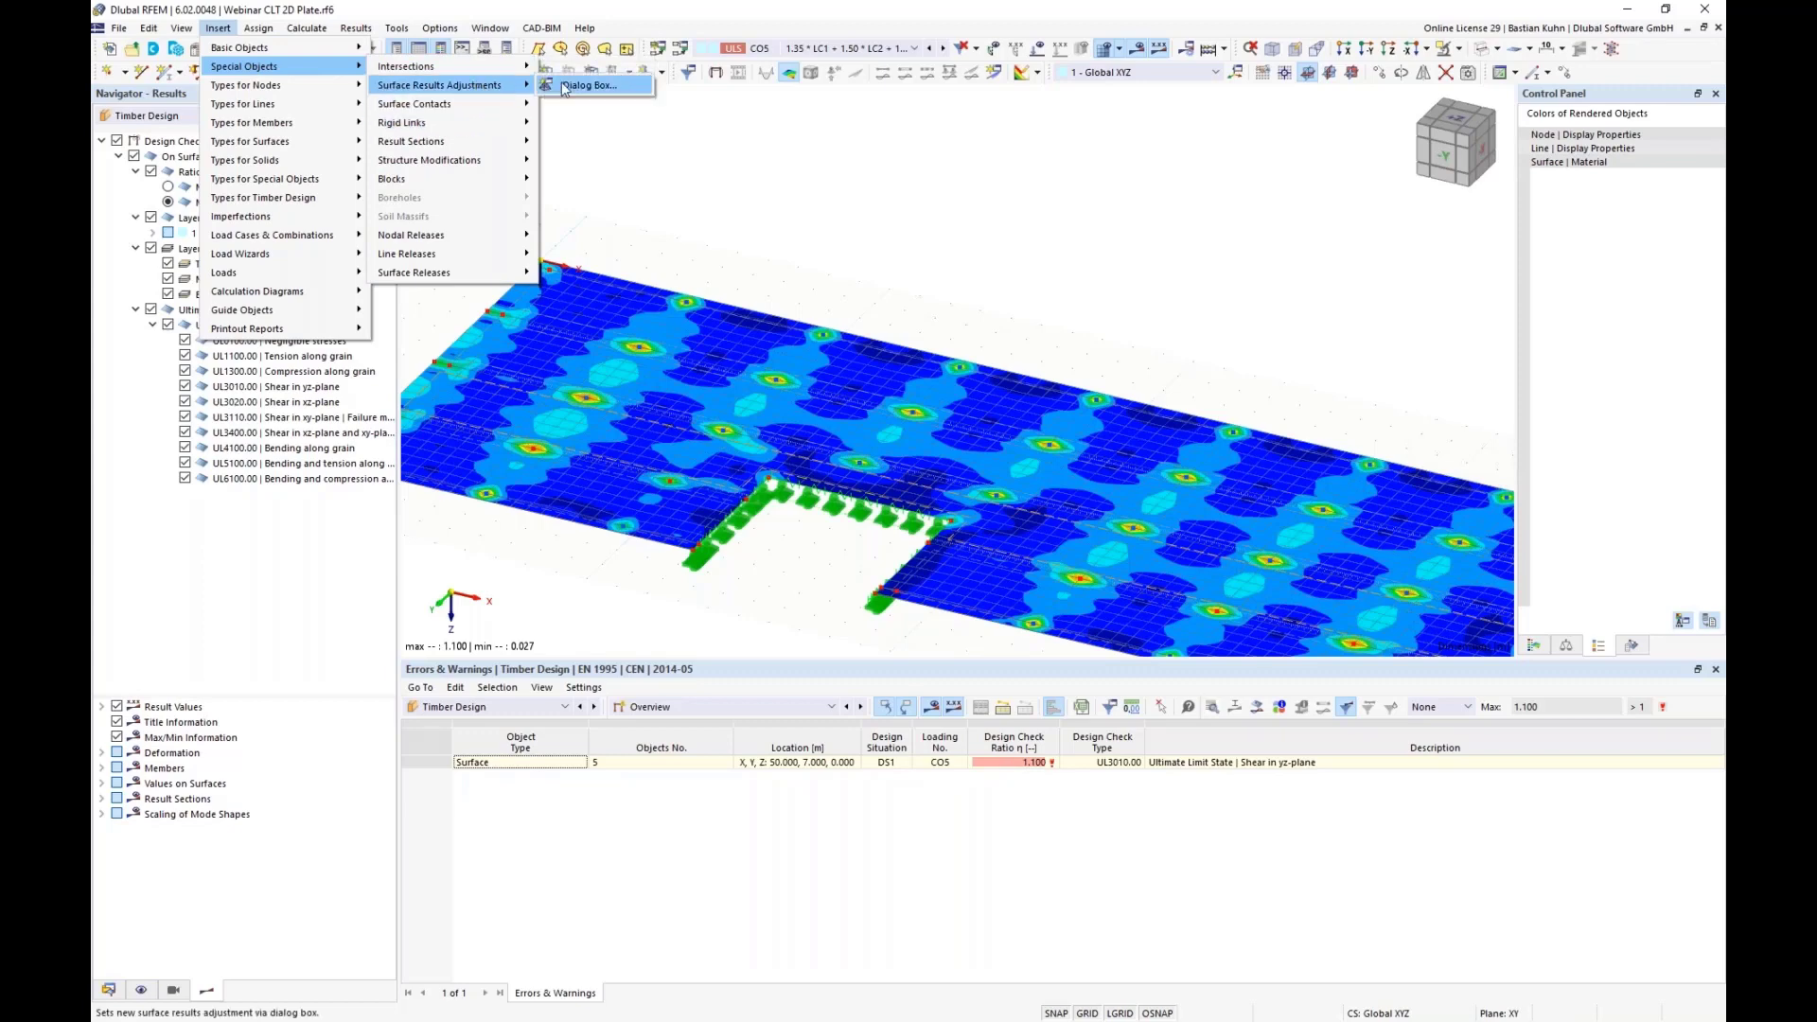
left_click(563, 84)
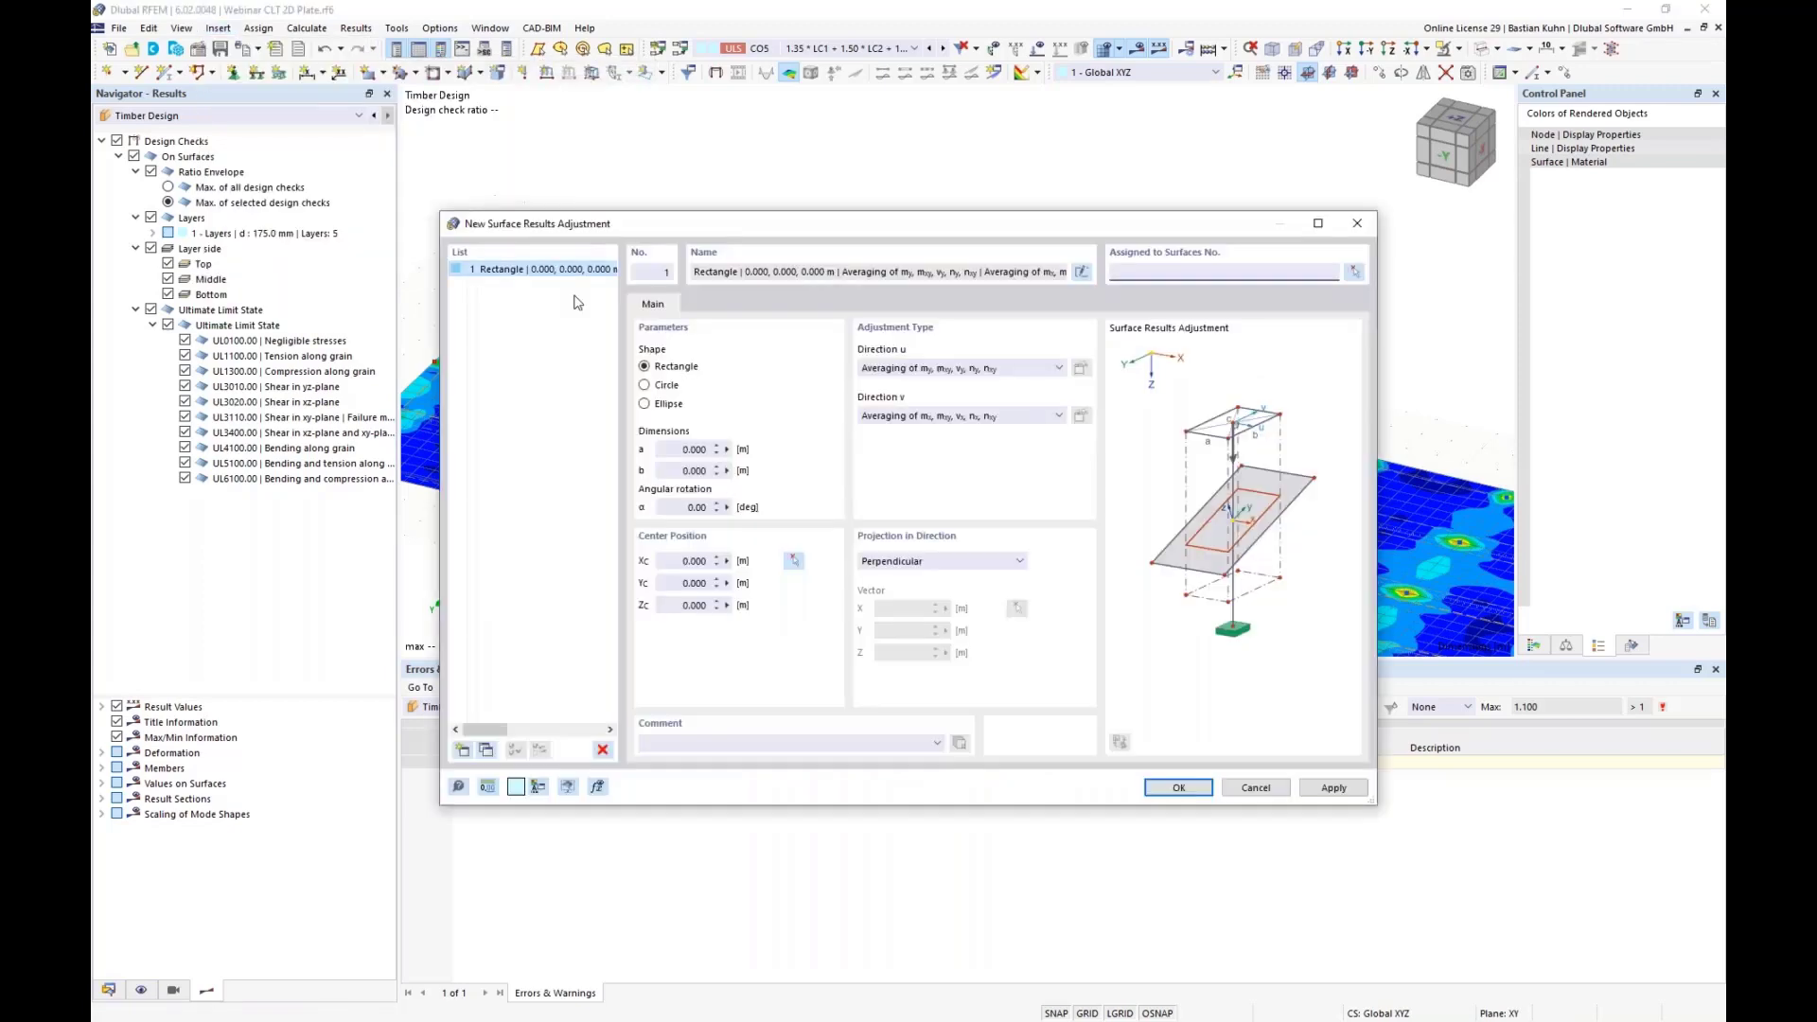
left_click(645, 385)
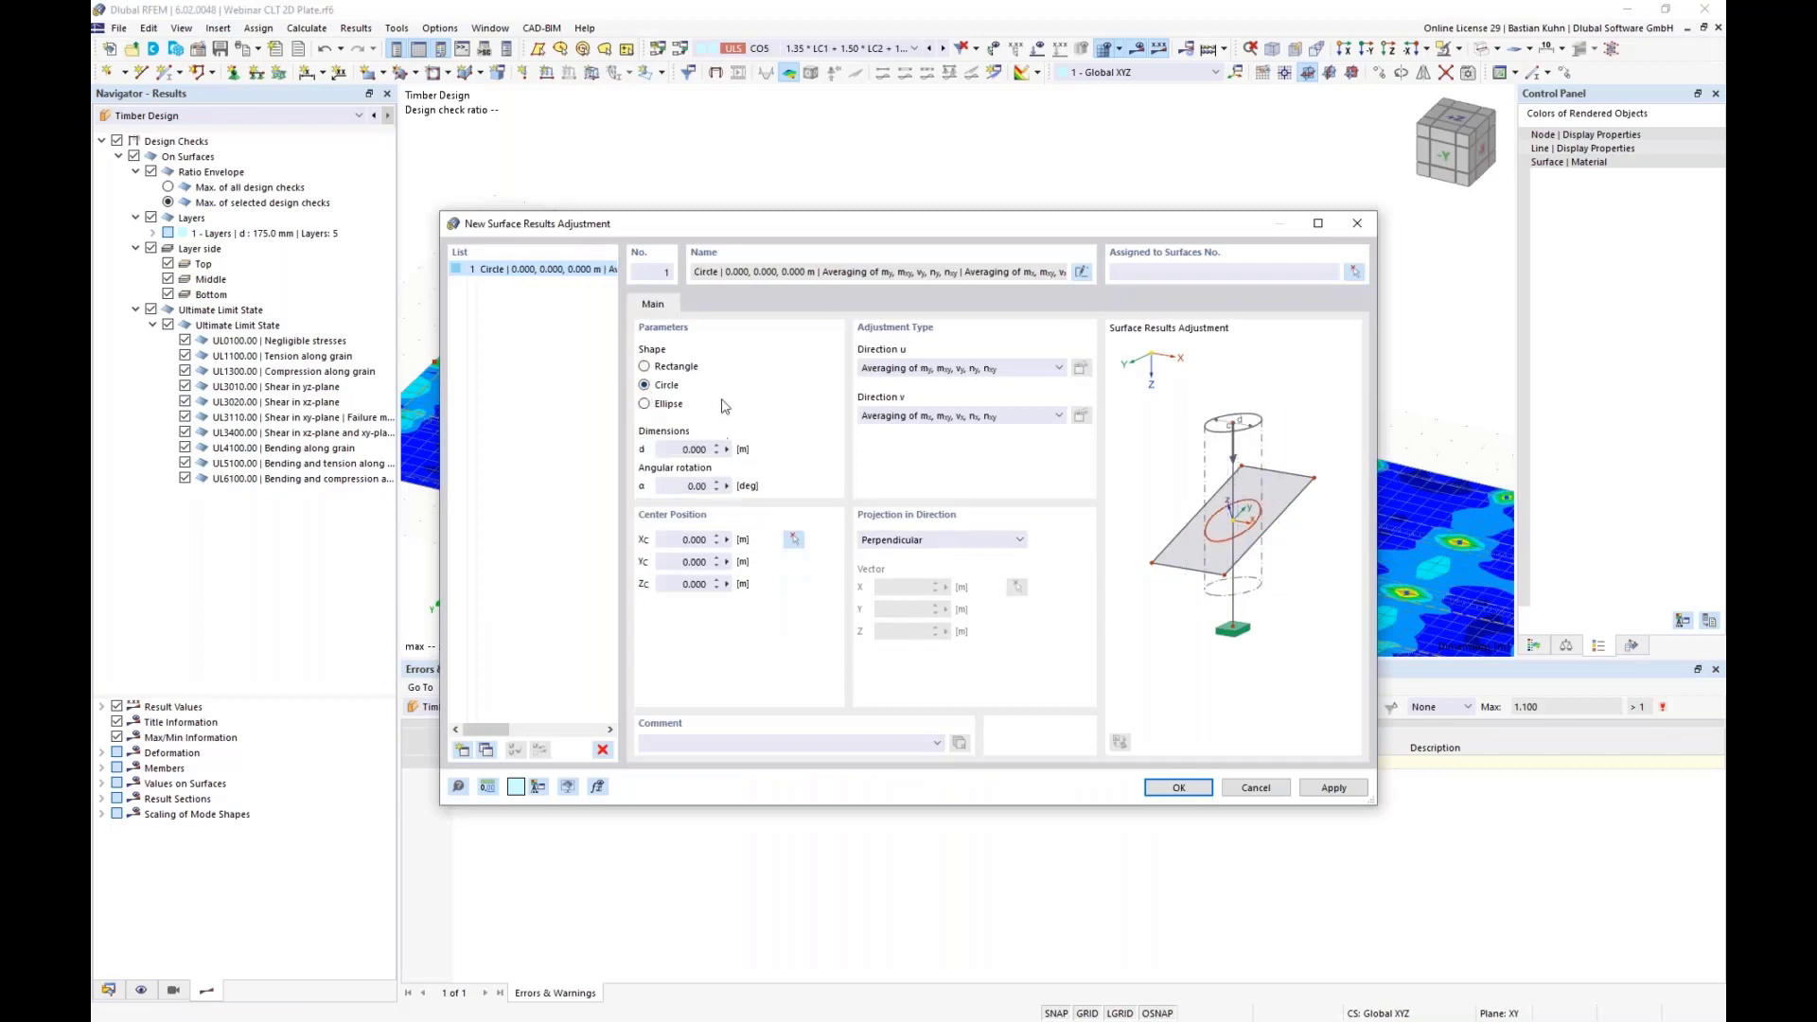
left_click(671, 451)
Assign the surface results adjustment to all plate surfaces, numbers 1-3, 5, 9 and 11
left_click(1354, 273)
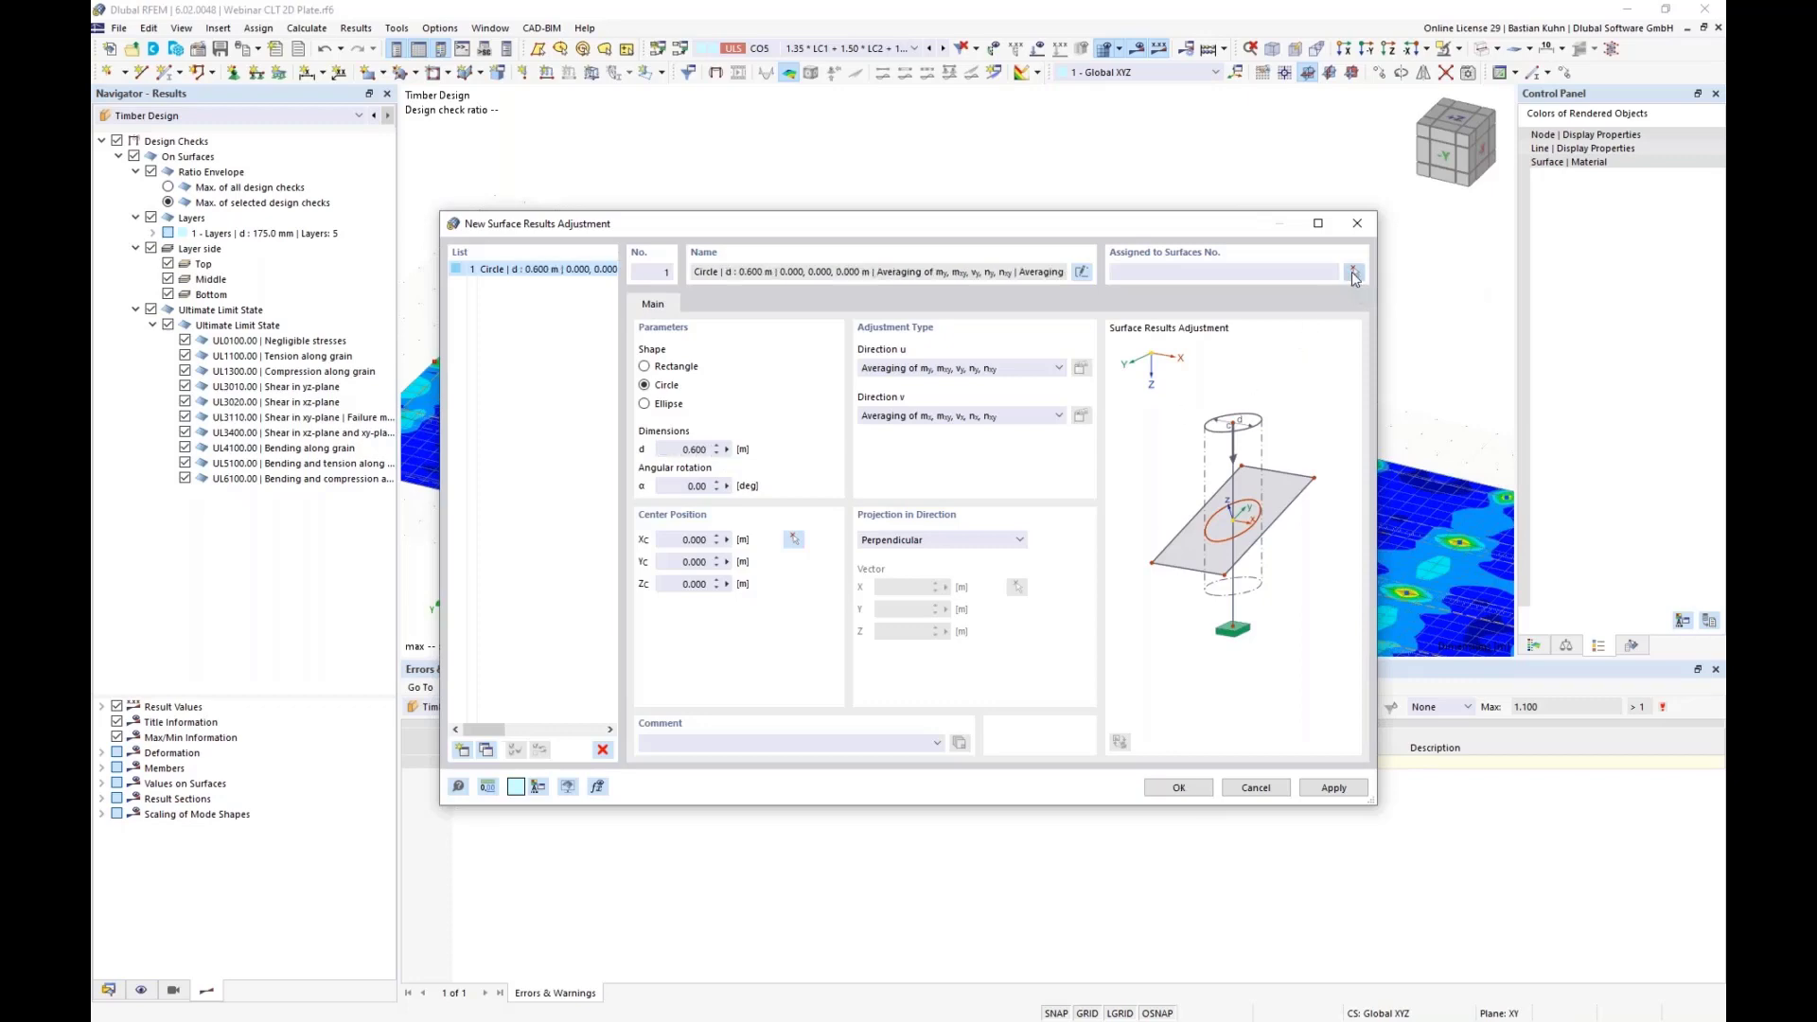
scroll(1082, 259, "down", 5)
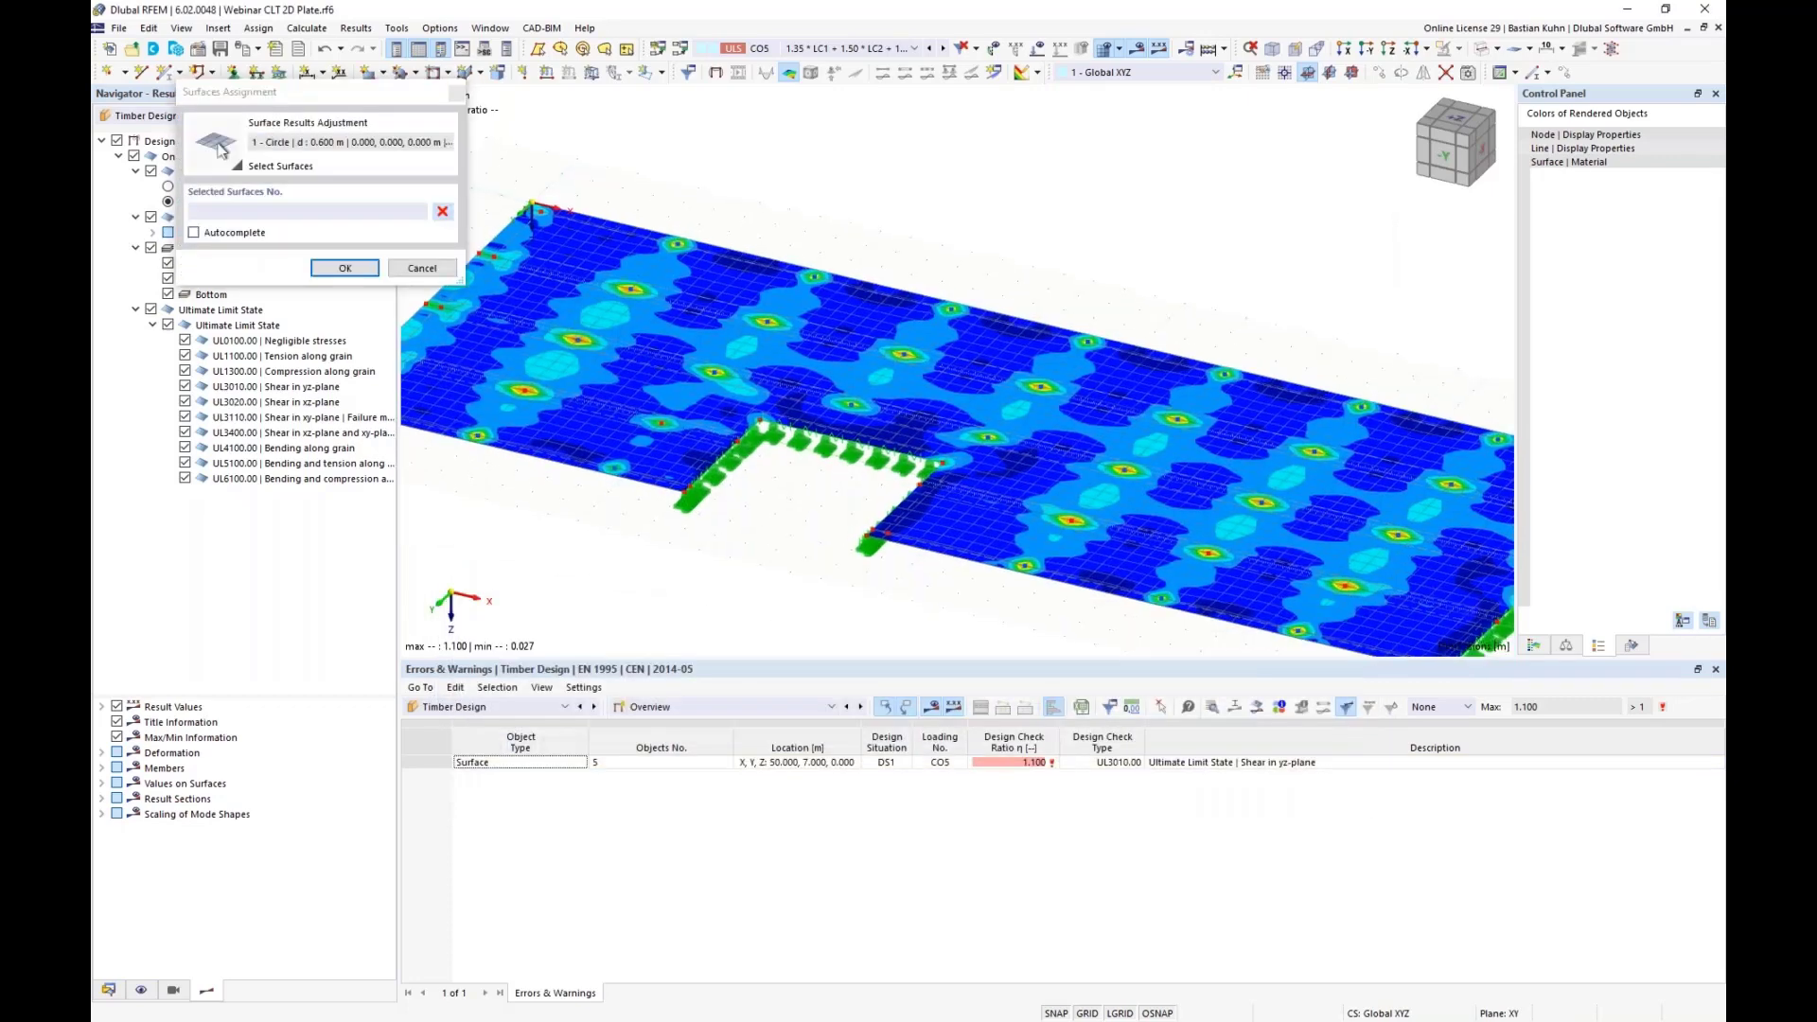
left_click_drag(792, 193, 1410, 492)
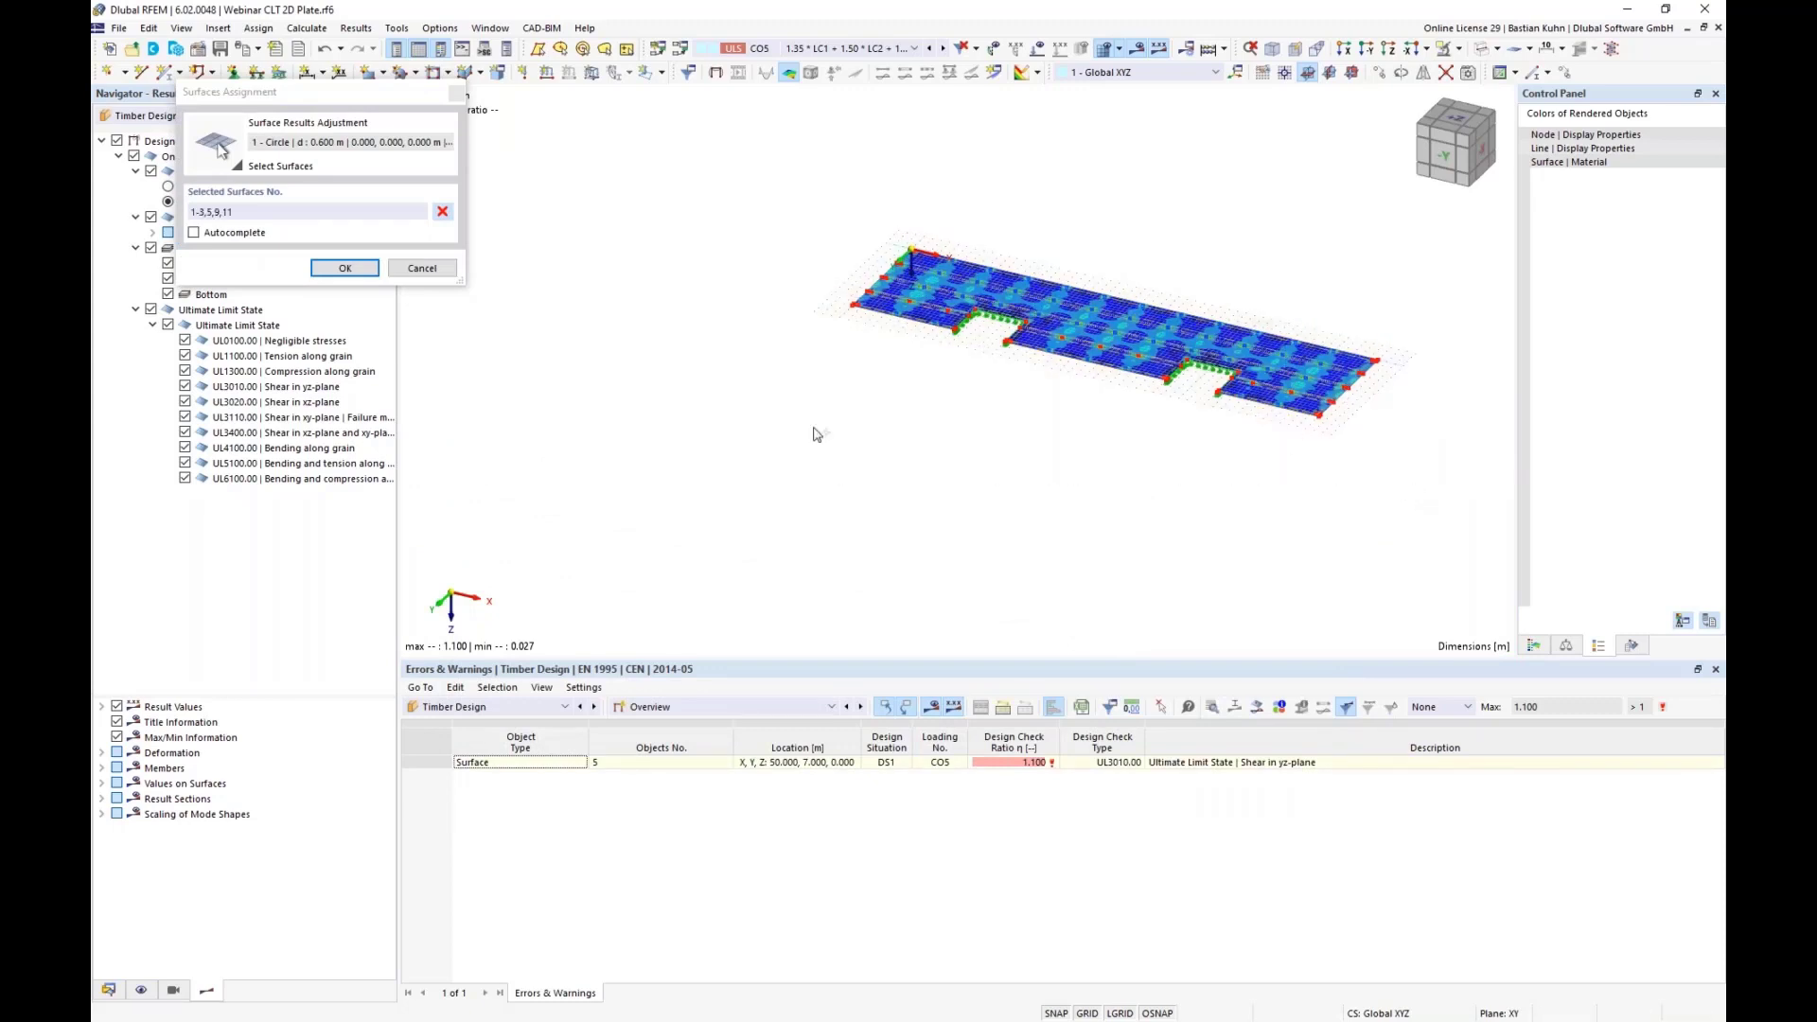
left_click(344, 268)
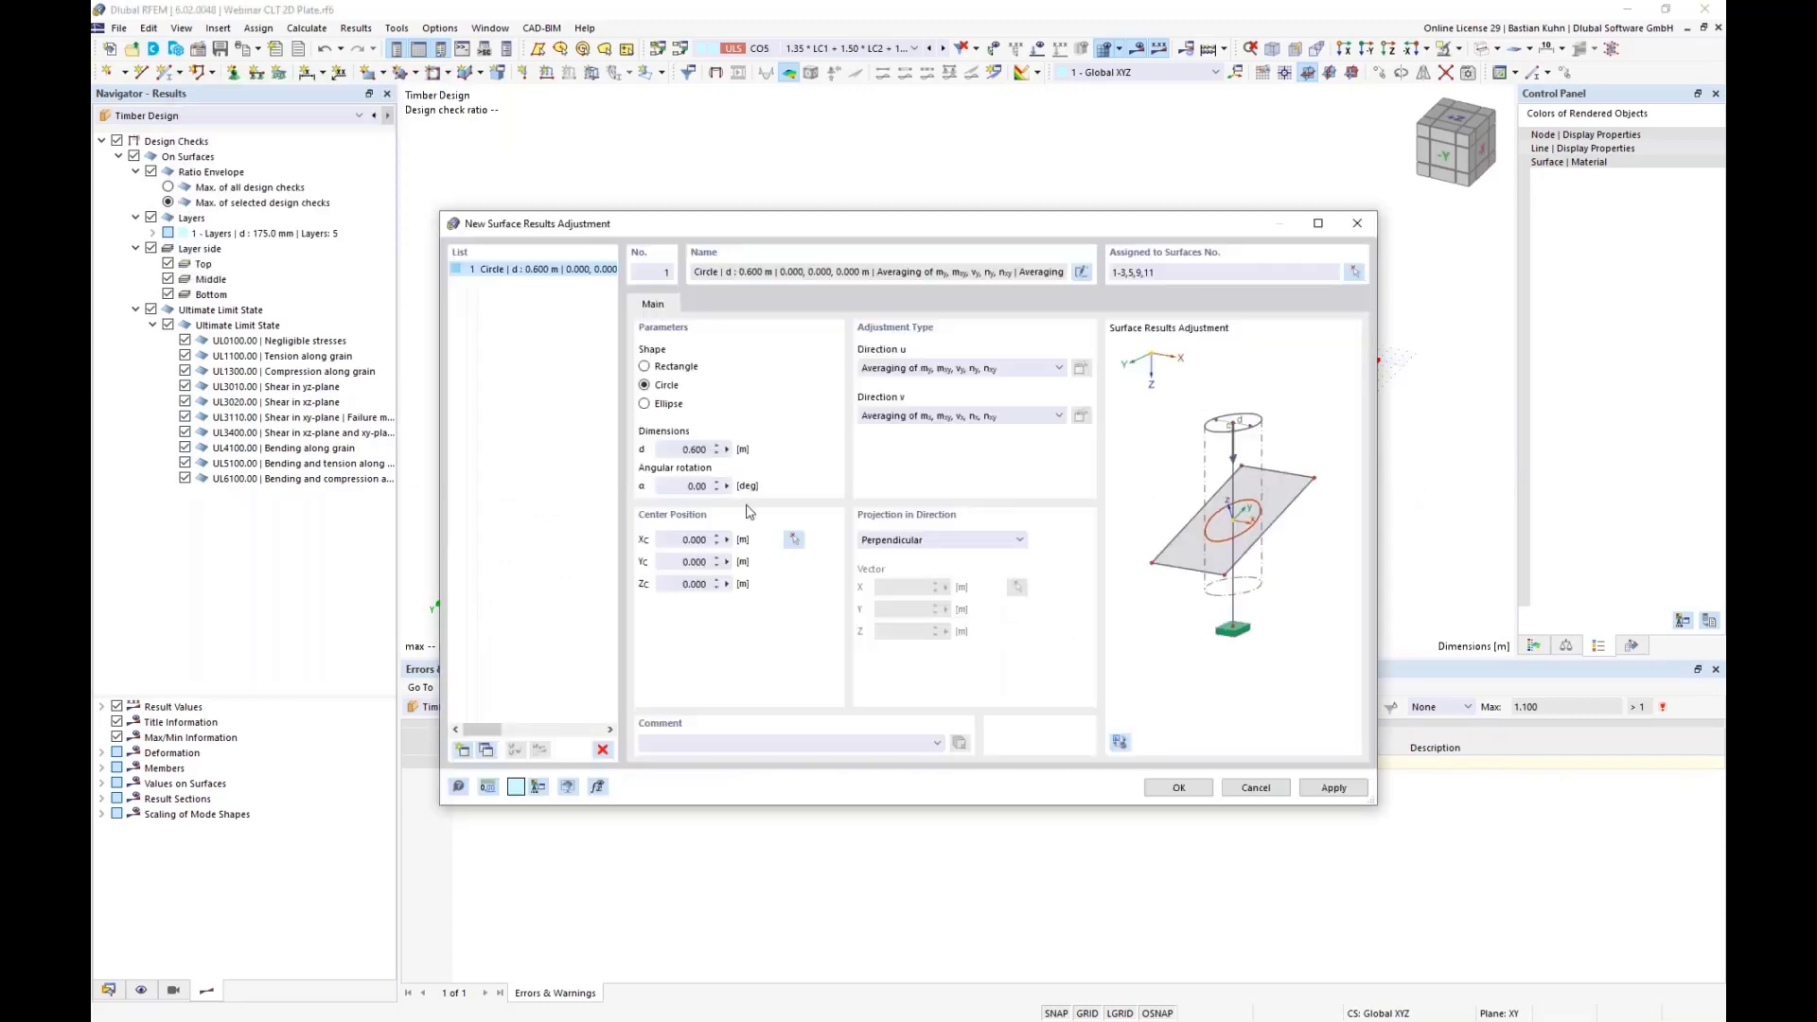
Center the adjustment on the corner node at X 0.5 m, Y 0.4 m near the origin and confirm its creation
left_click(796, 541)
scroll(914, 310, "up", 8)
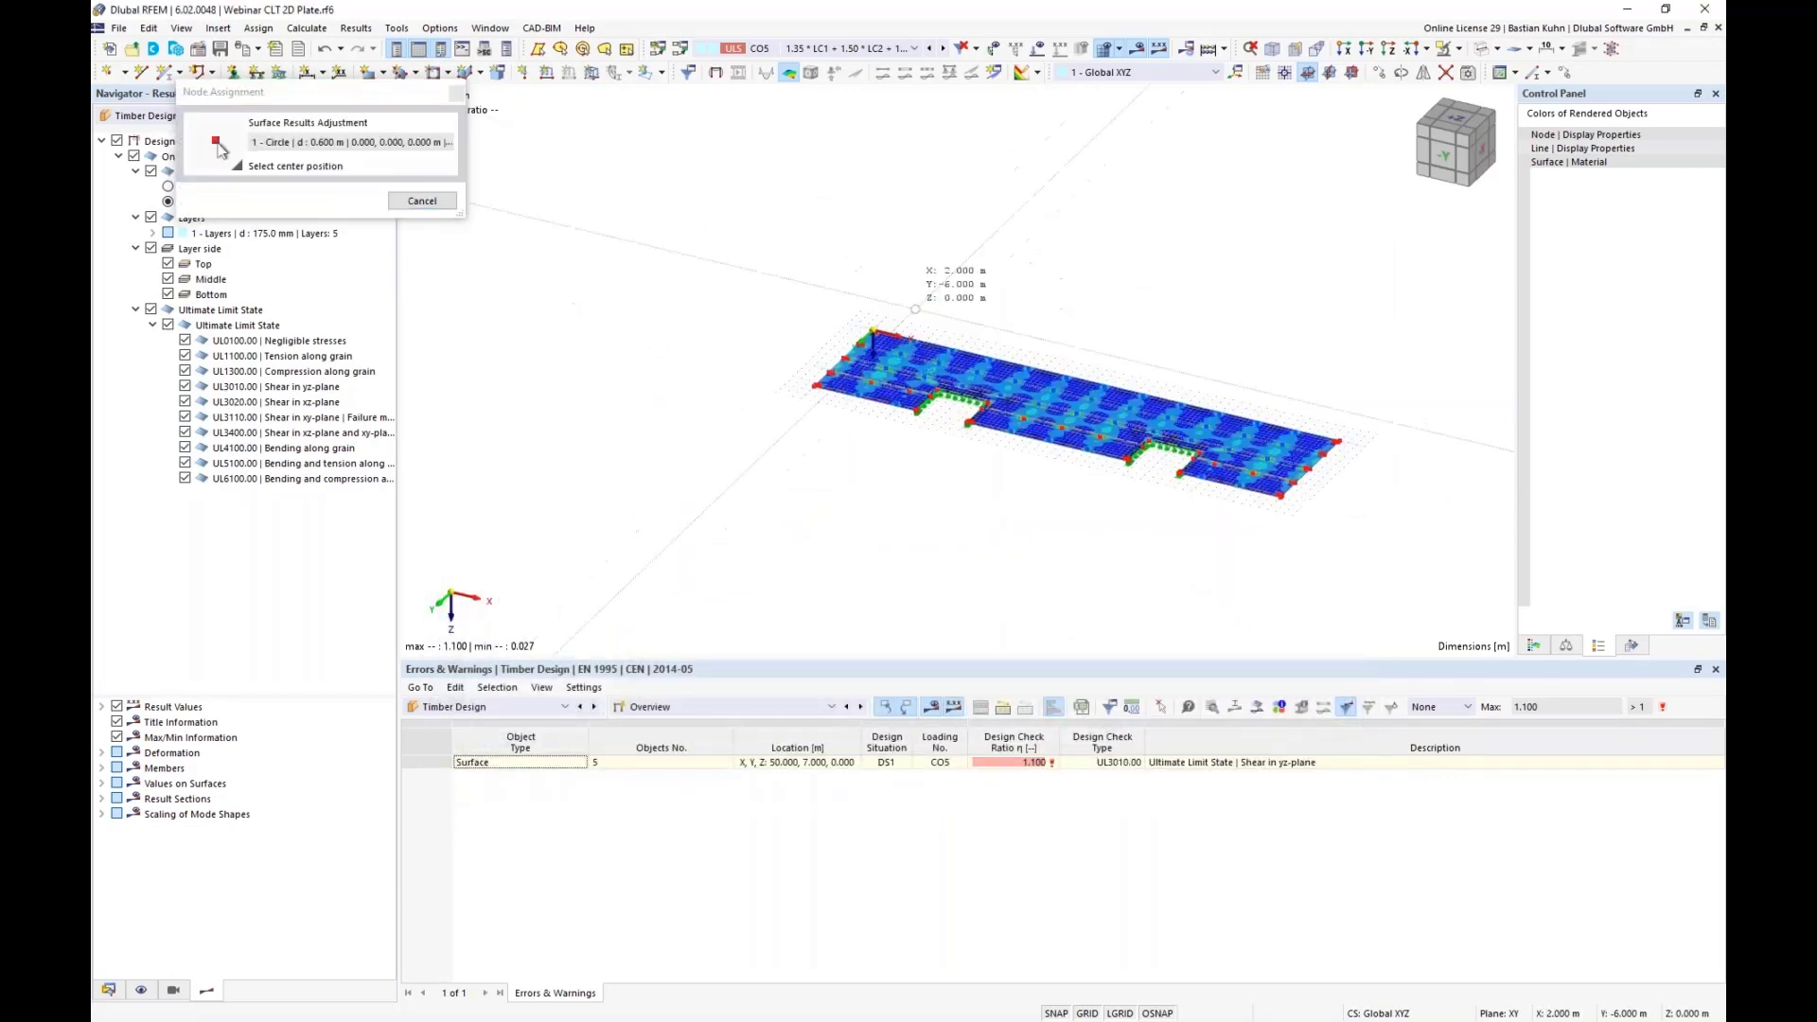
left_click(789, 379)
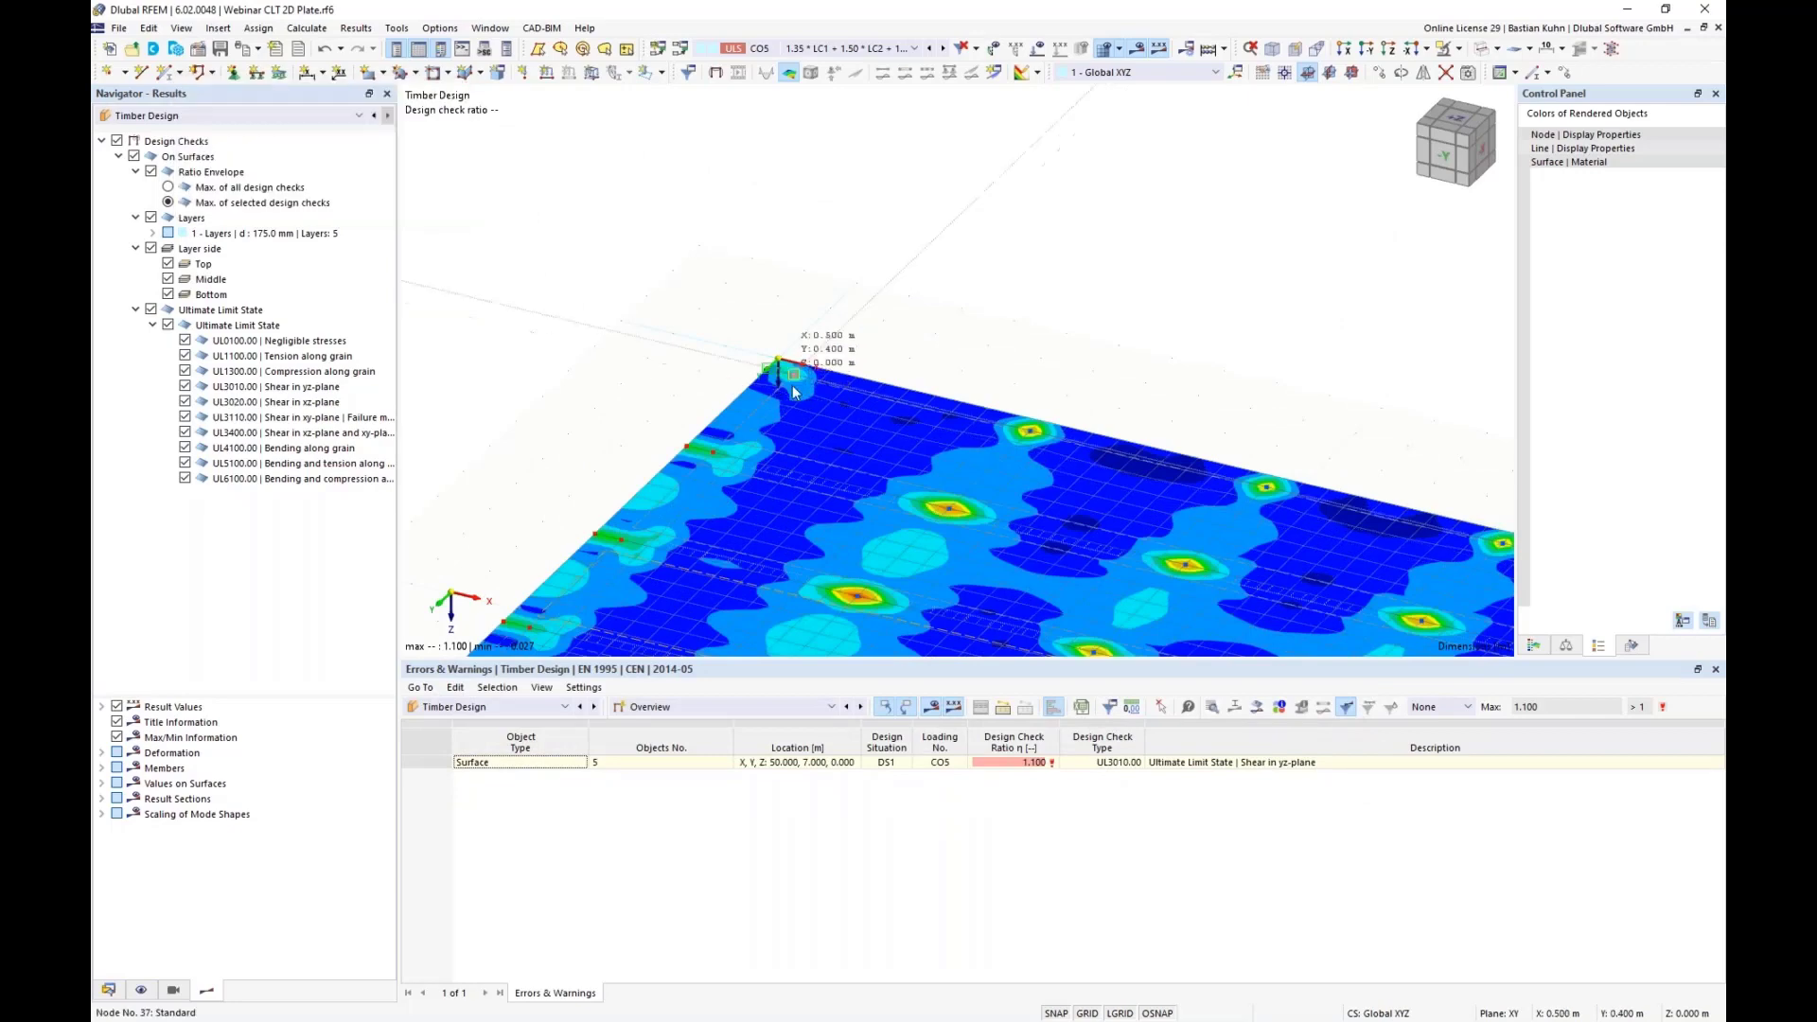
left_click(1167, 790)
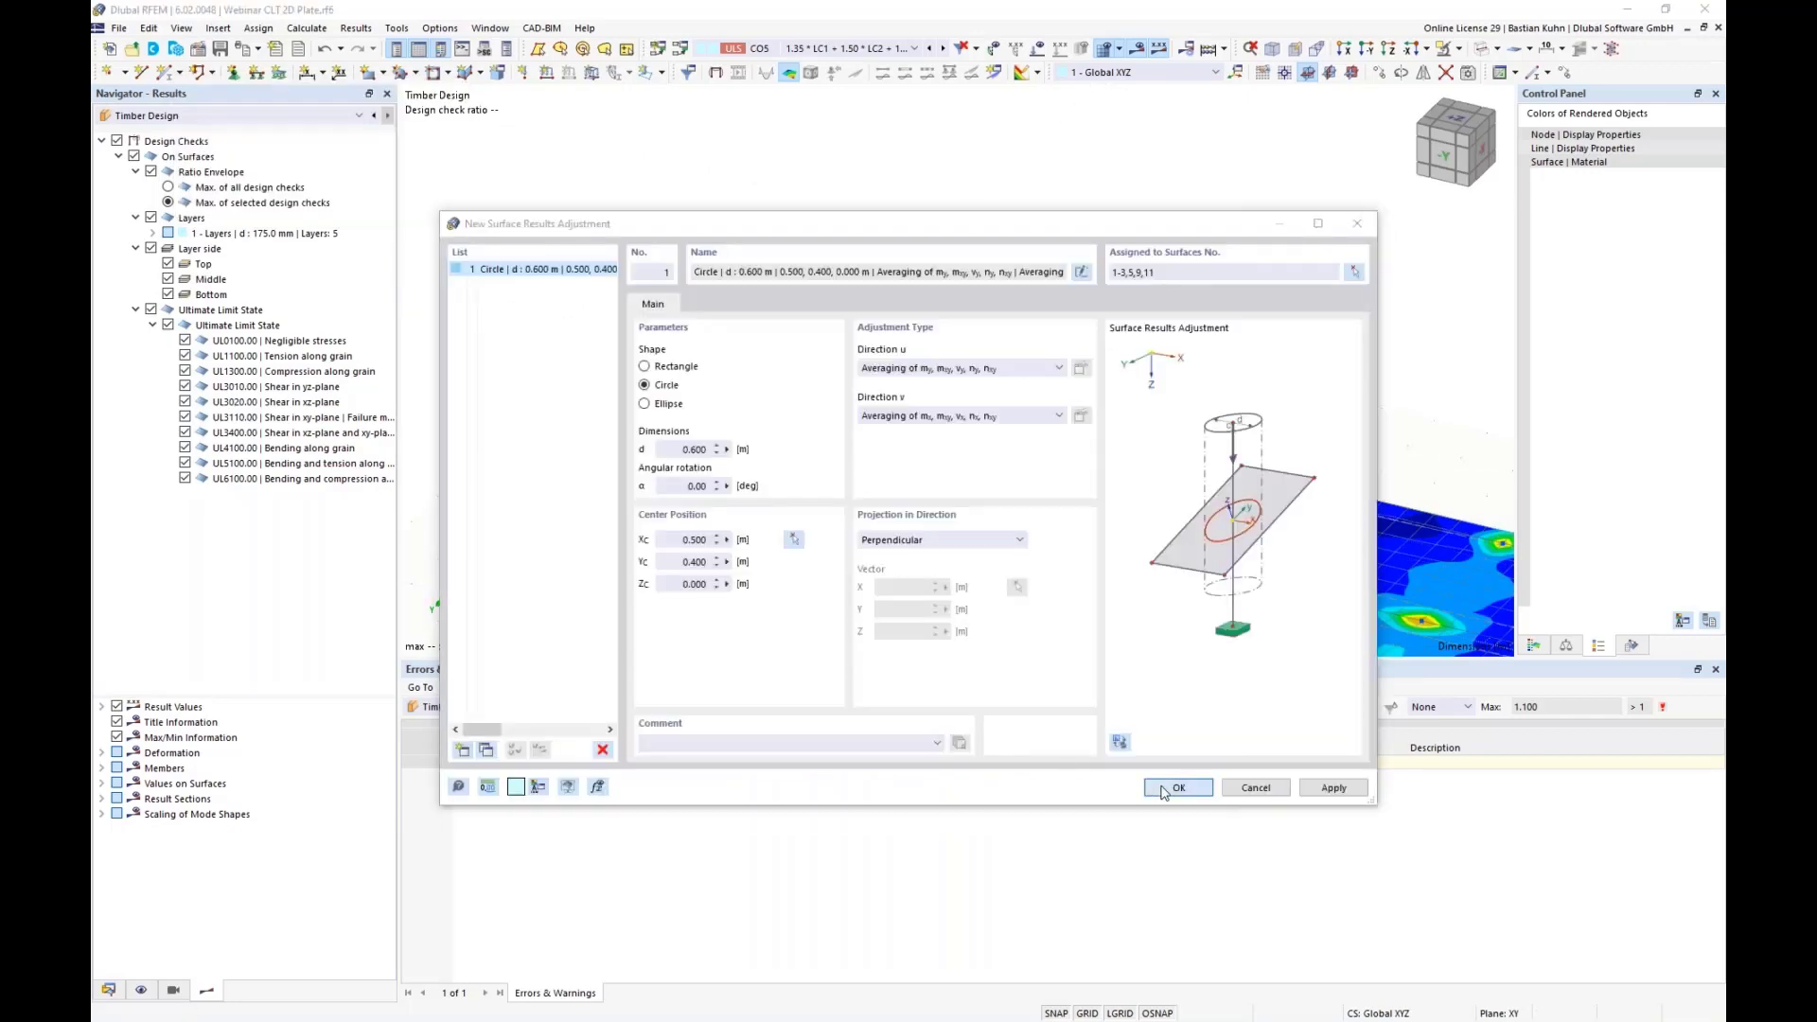
left_click(971, 593)
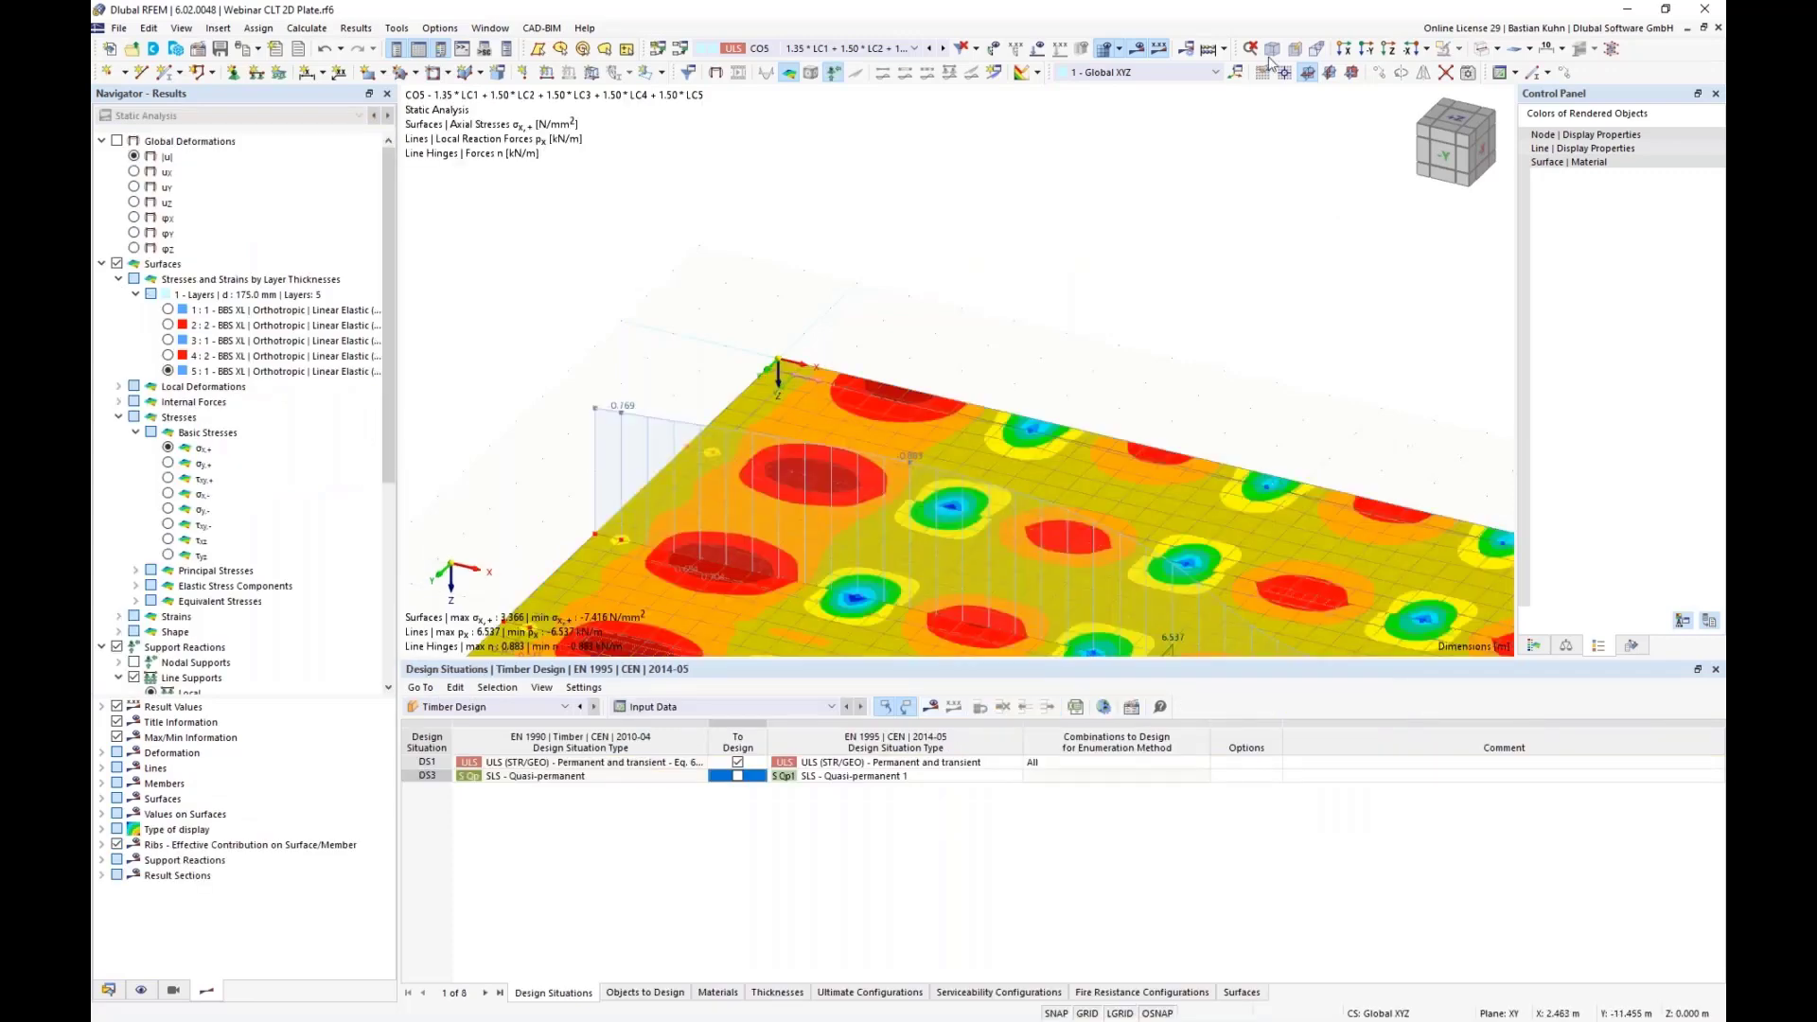
Hide the results and copy the circular adjustment to the next three panel-joint nodes along the plate's short edge near the origin
left_click(1136, 52)
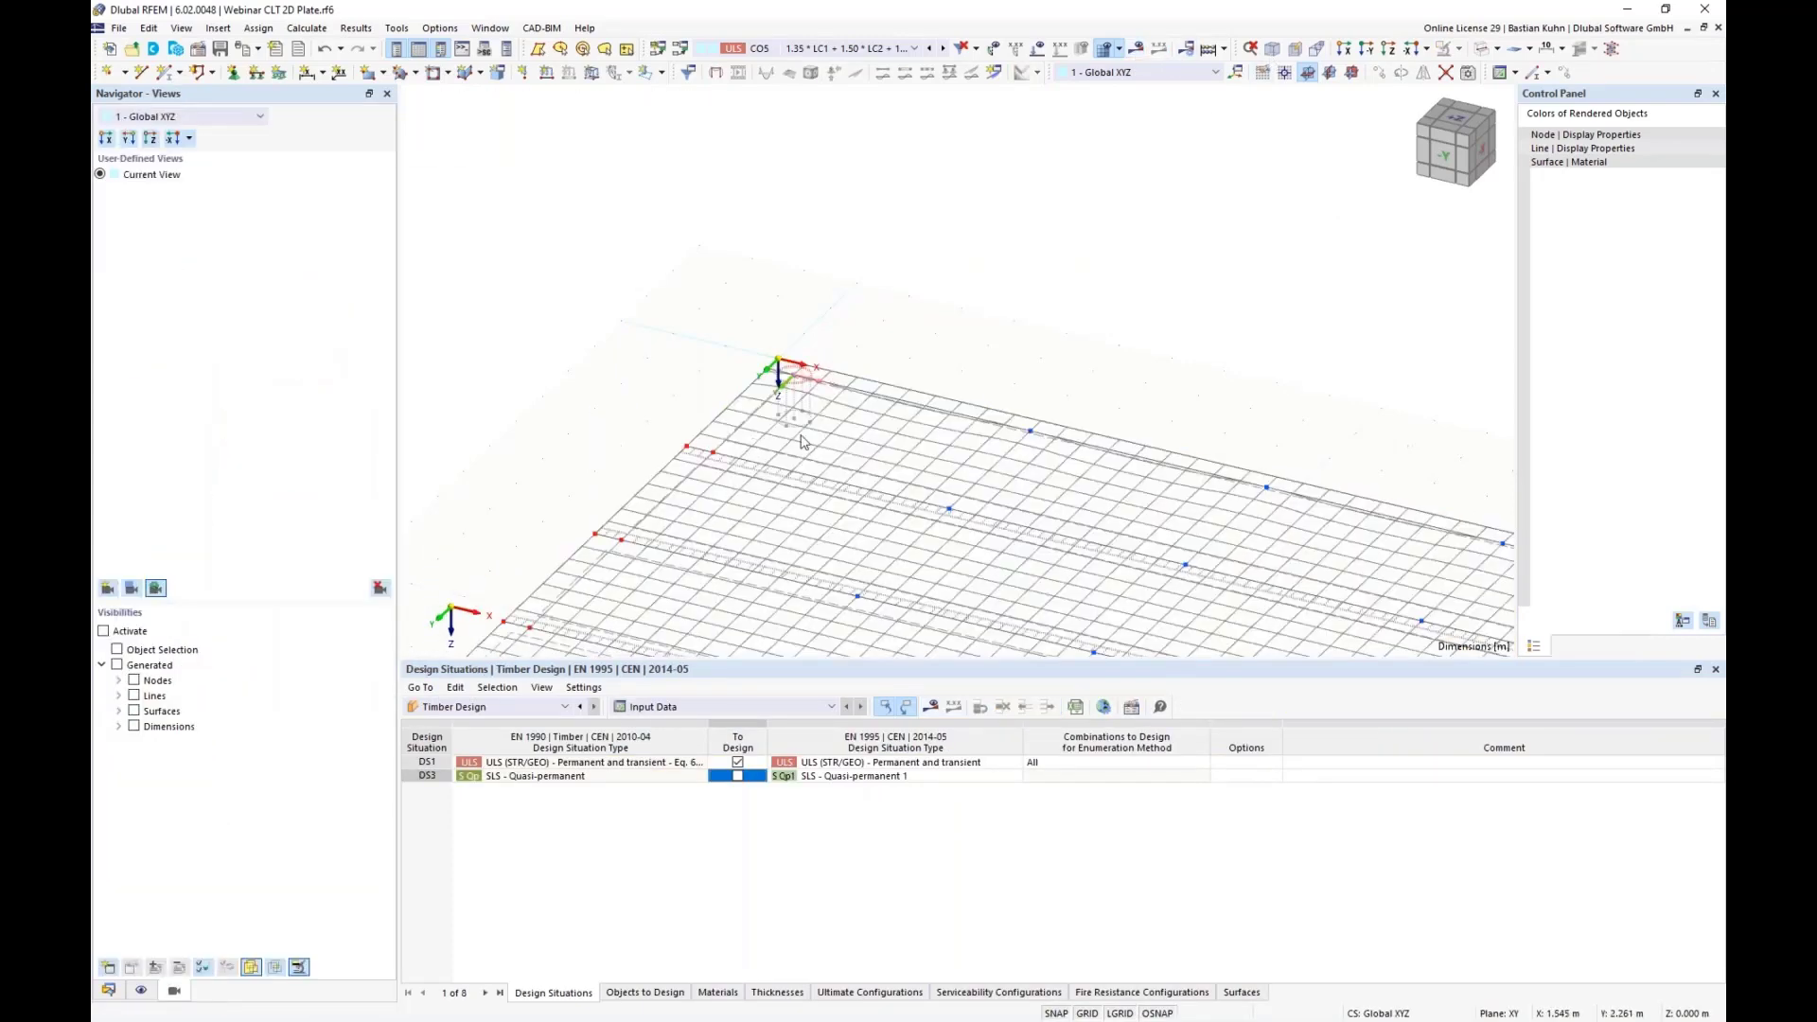
middle_click_drag(802, 441, 795, 413)
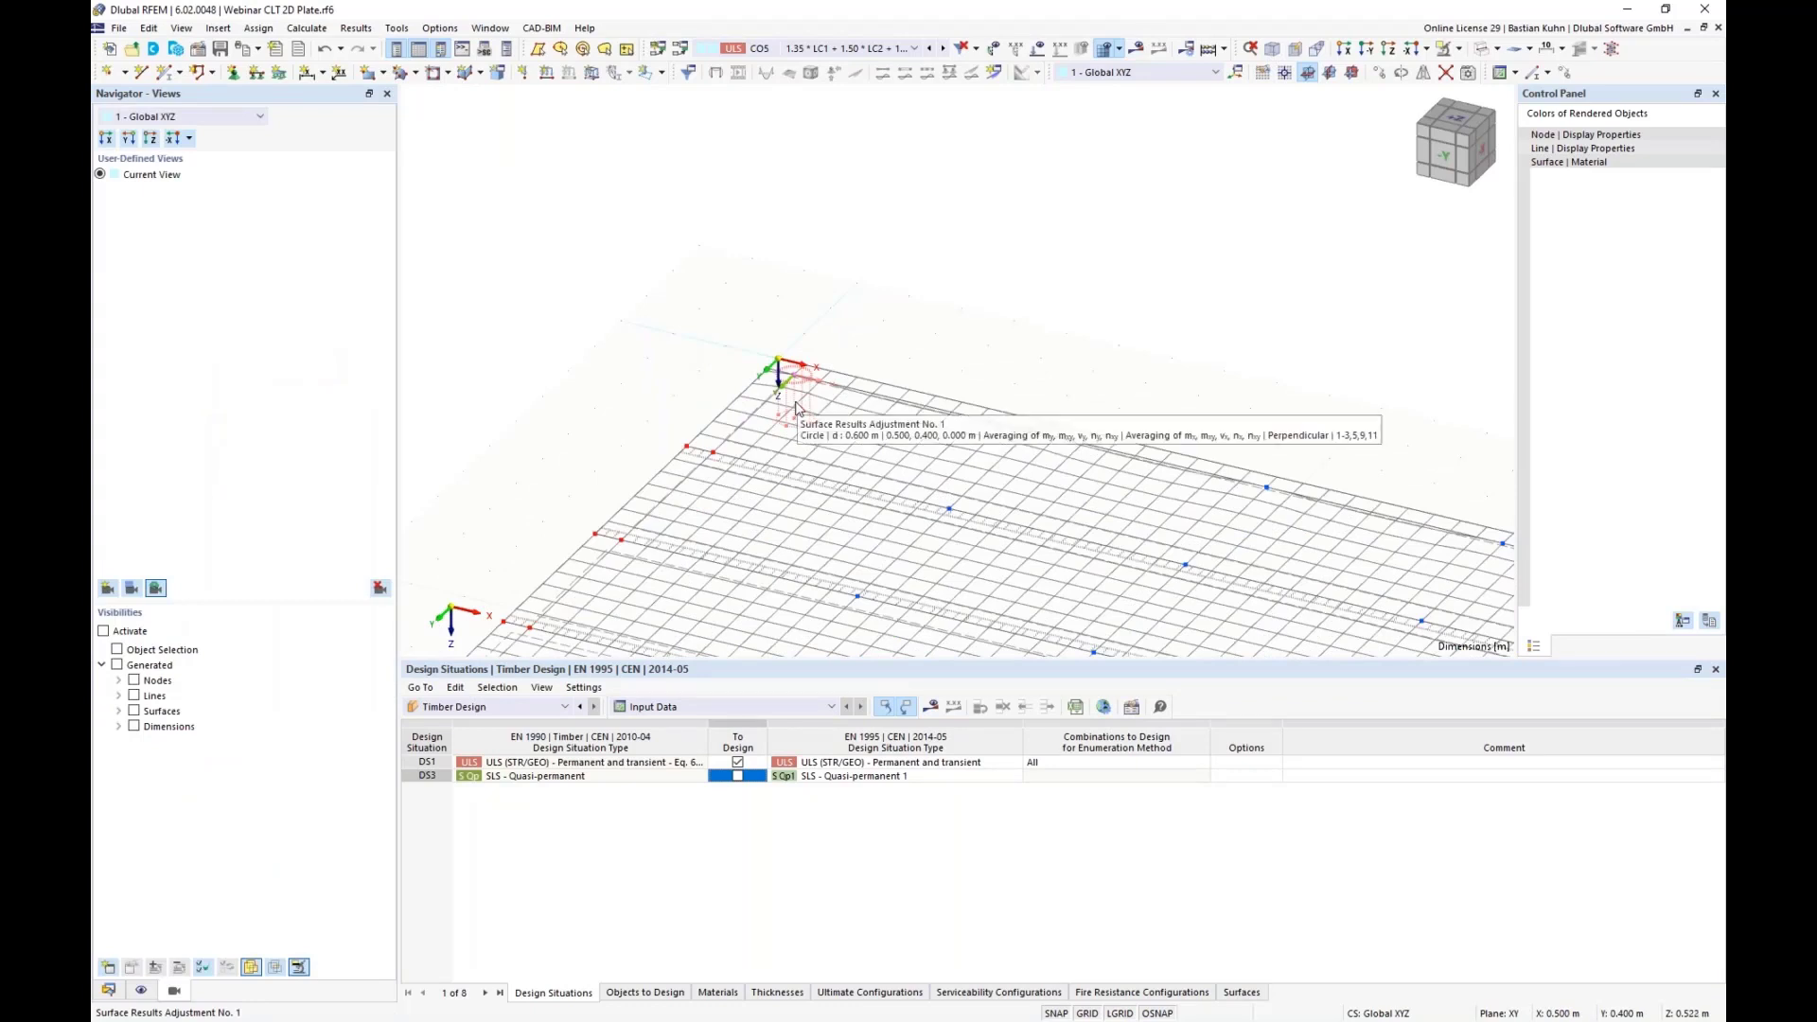
left_click_drag(795, 409, 625, 547)
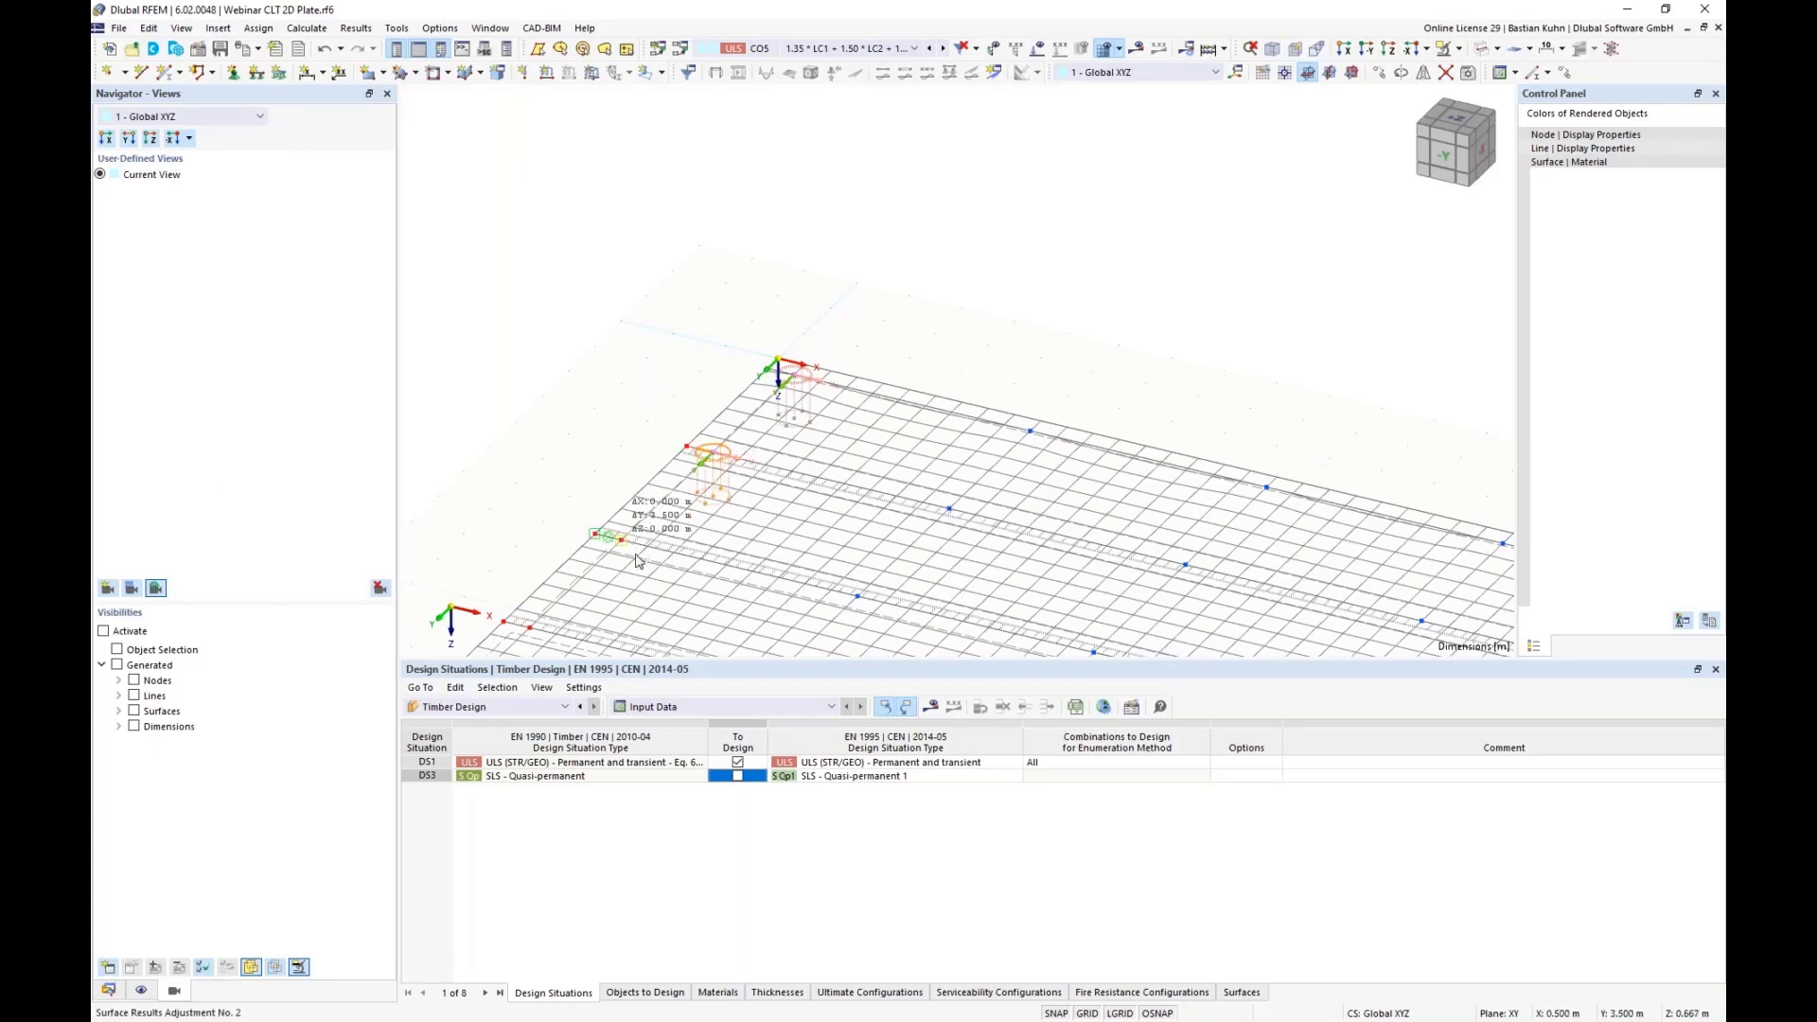
scroll(663, 544, "down", 3)
middle_click_drag(747, 489, 831, 310)
scroll(795, 327, "up", 3)
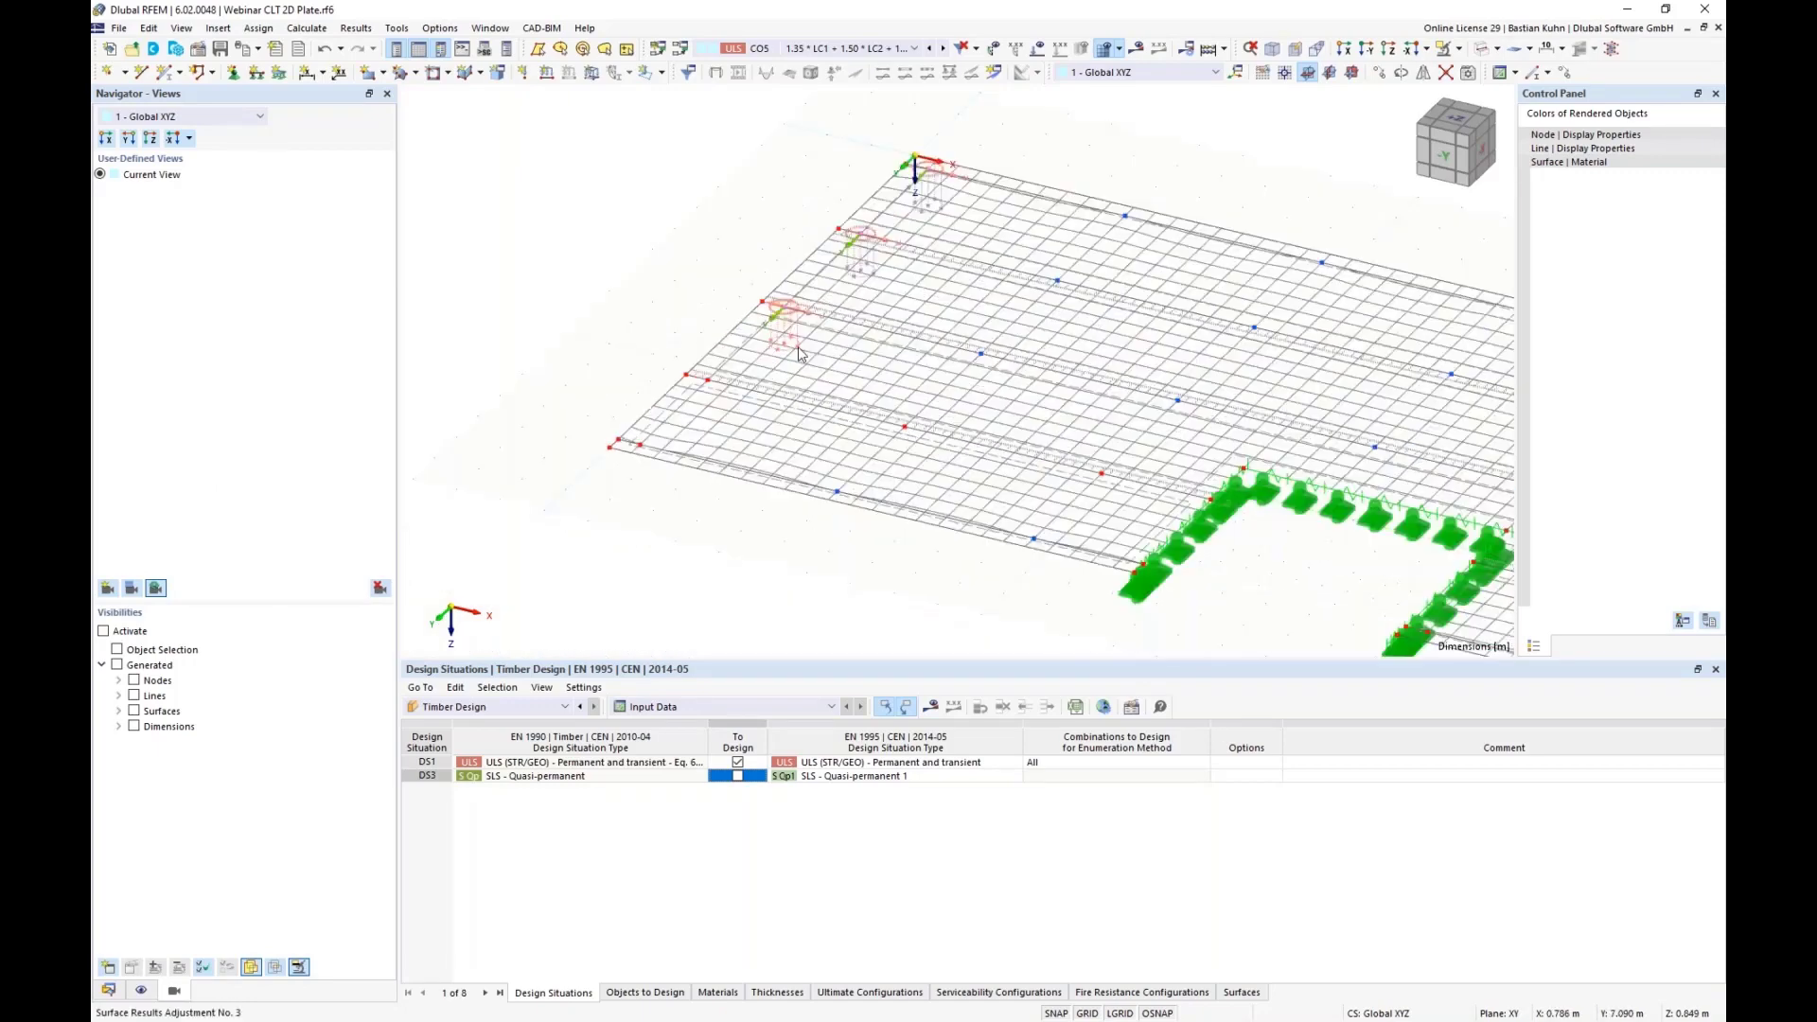
left_click(692, 398)
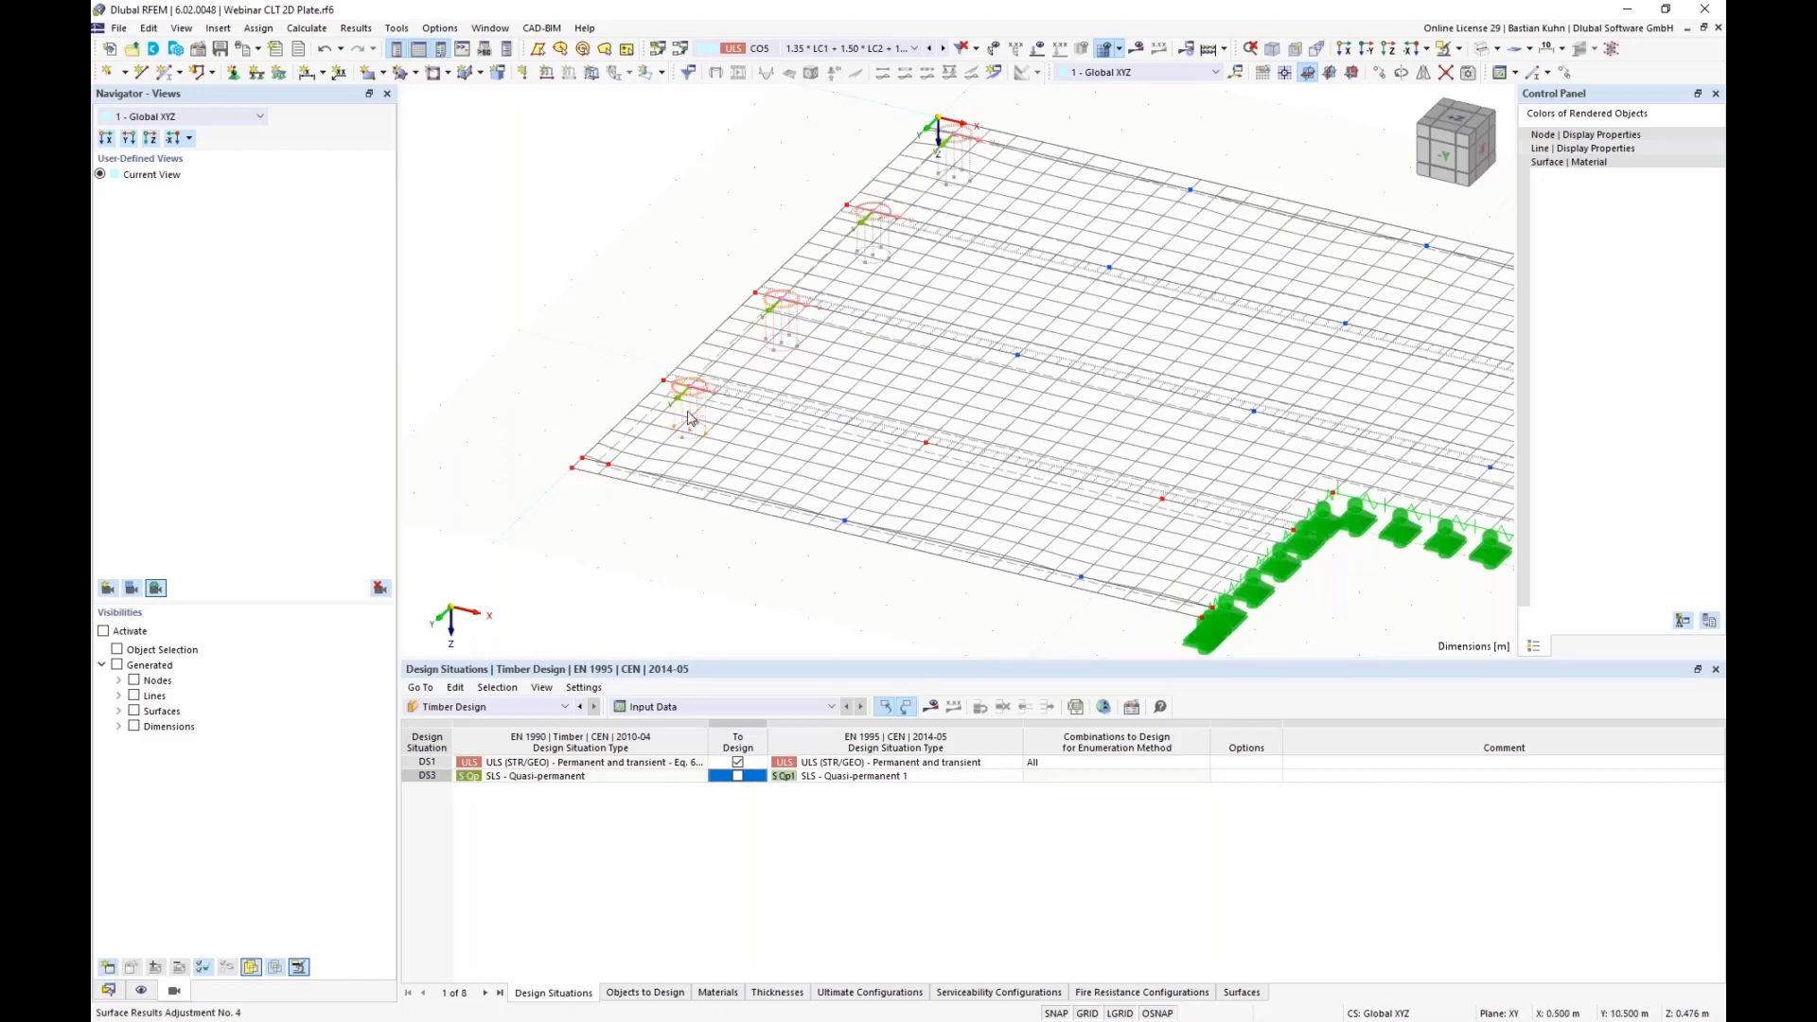
Copy the circular adjustment to the short edge's last corner node, and copy all five adjustments 12 times with a displacement of X 4.5 m, Y 0
left_click_drag(690, 417, 612, 475, "ctrl")
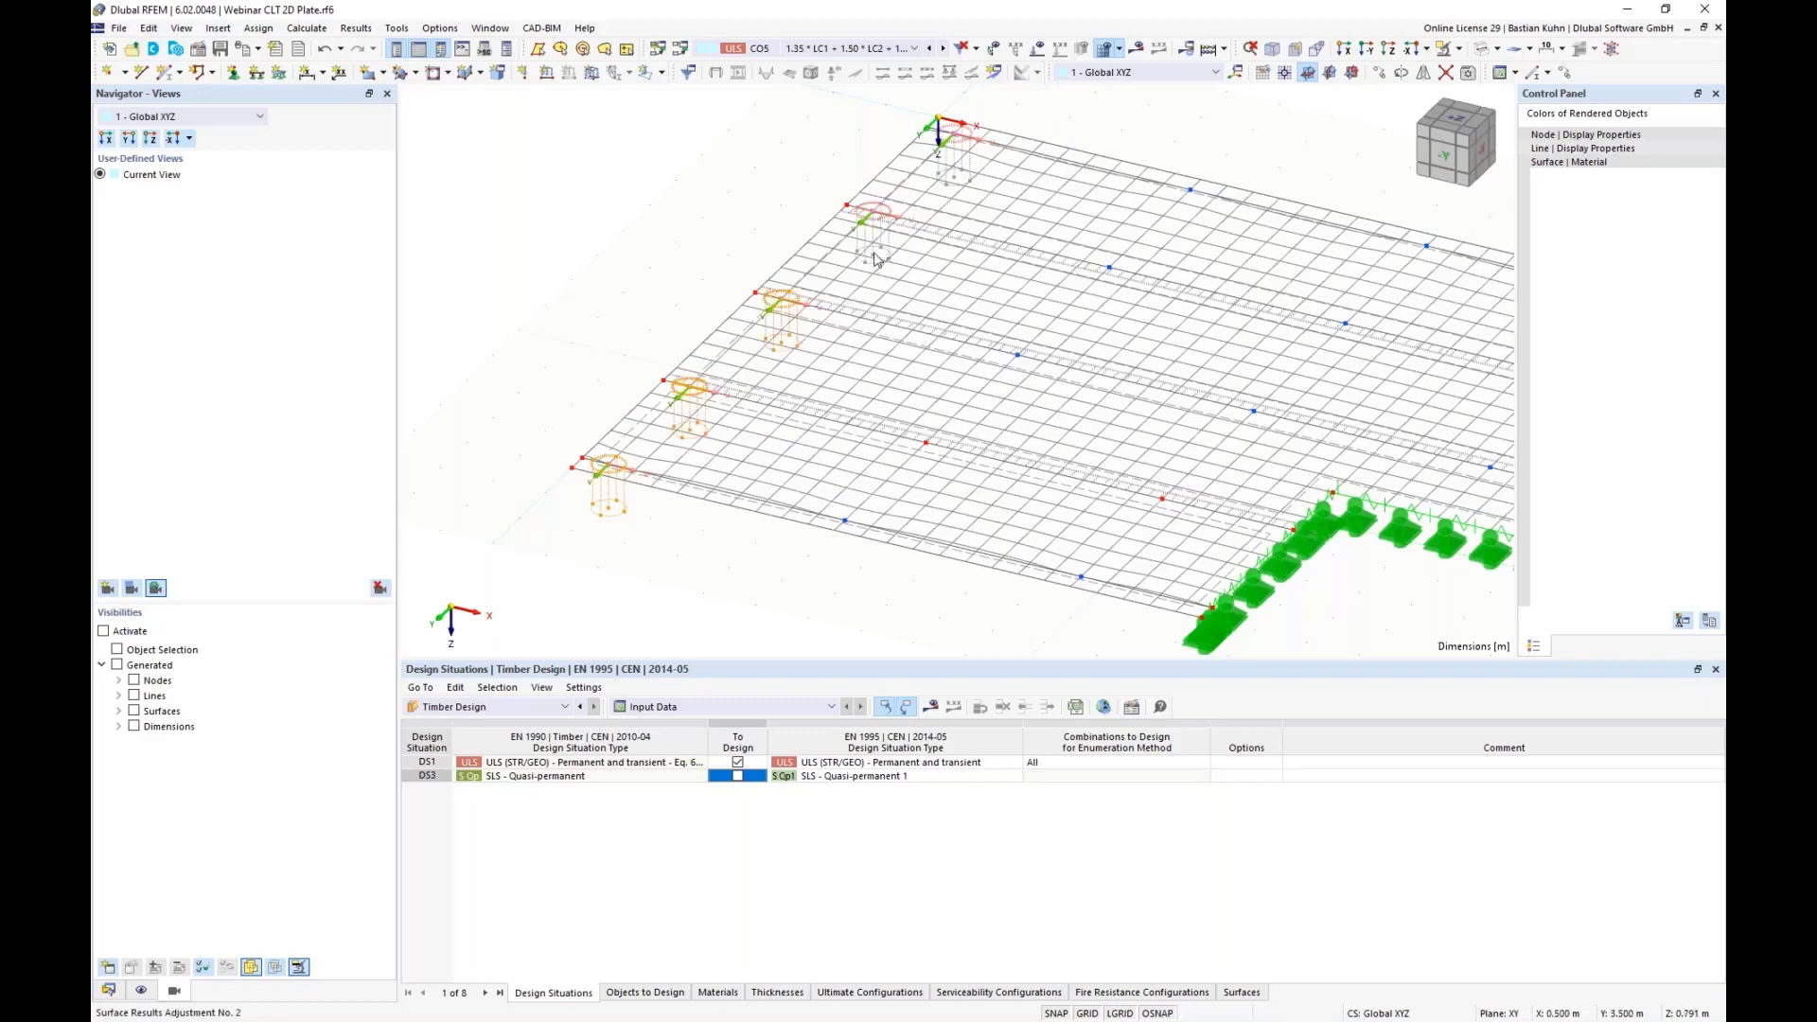
right_click(956, 171)
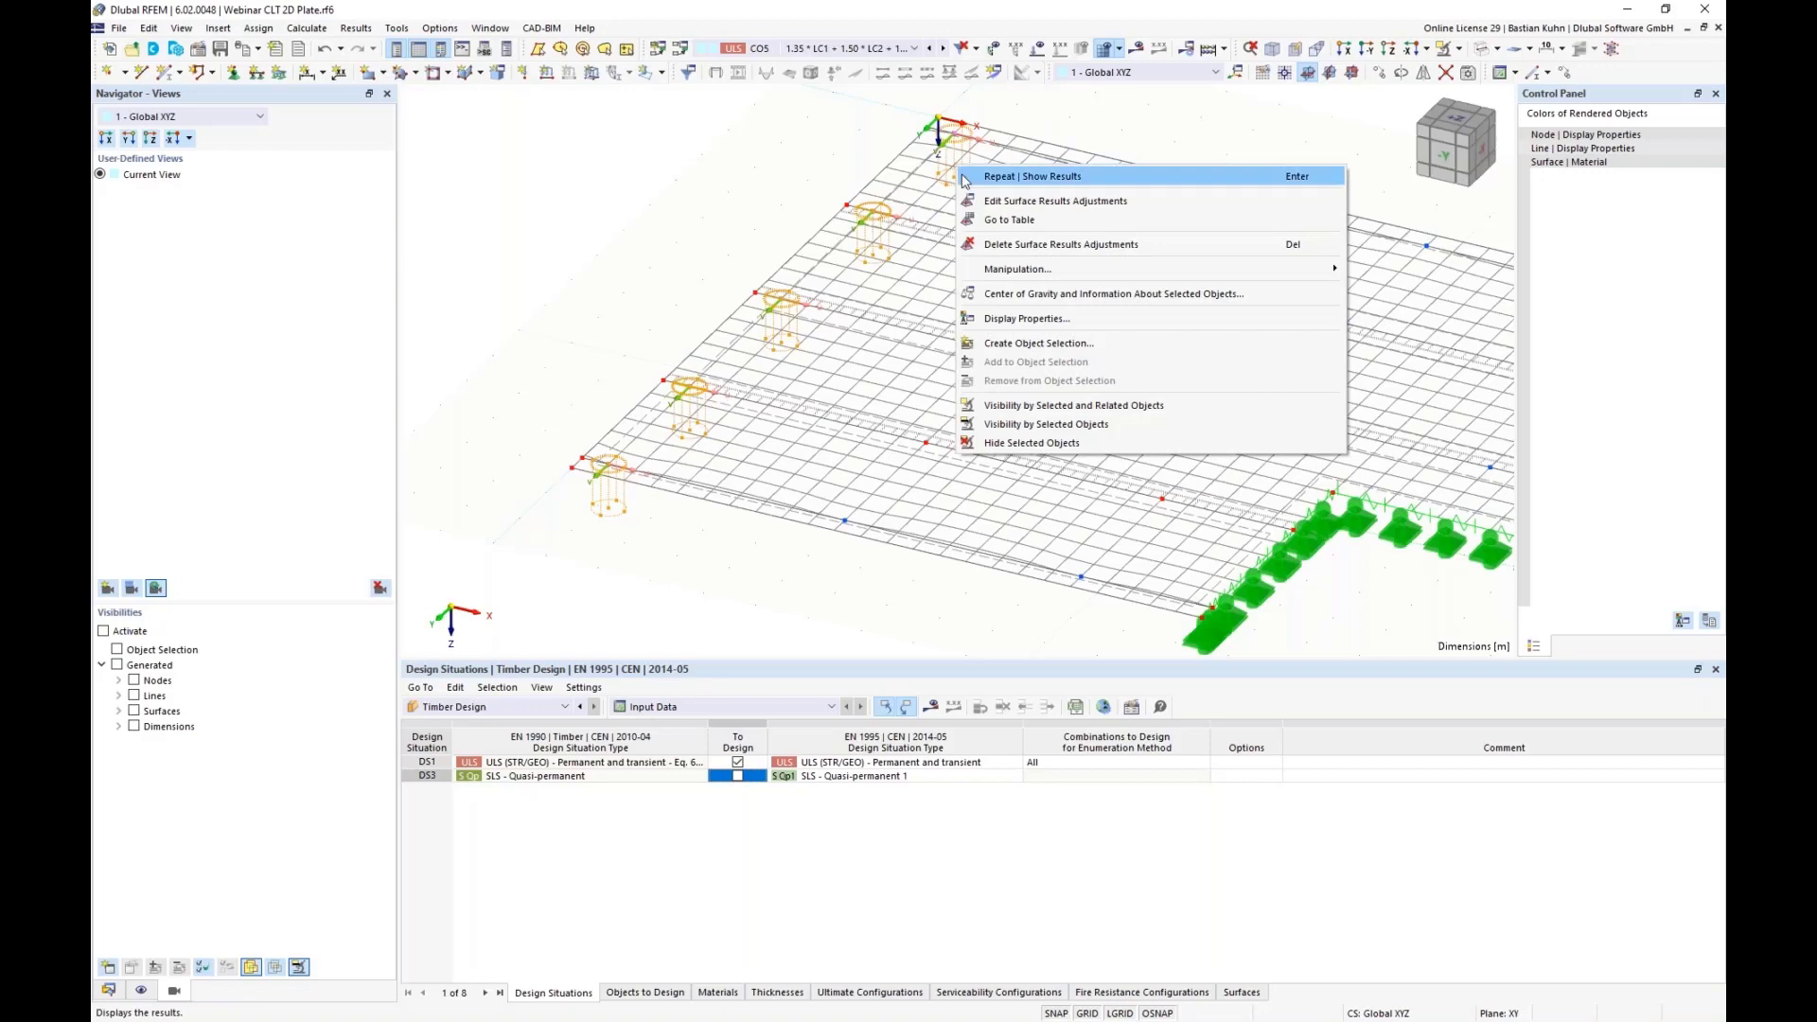
left_click(1566, 75)
left_click(1566, 76)
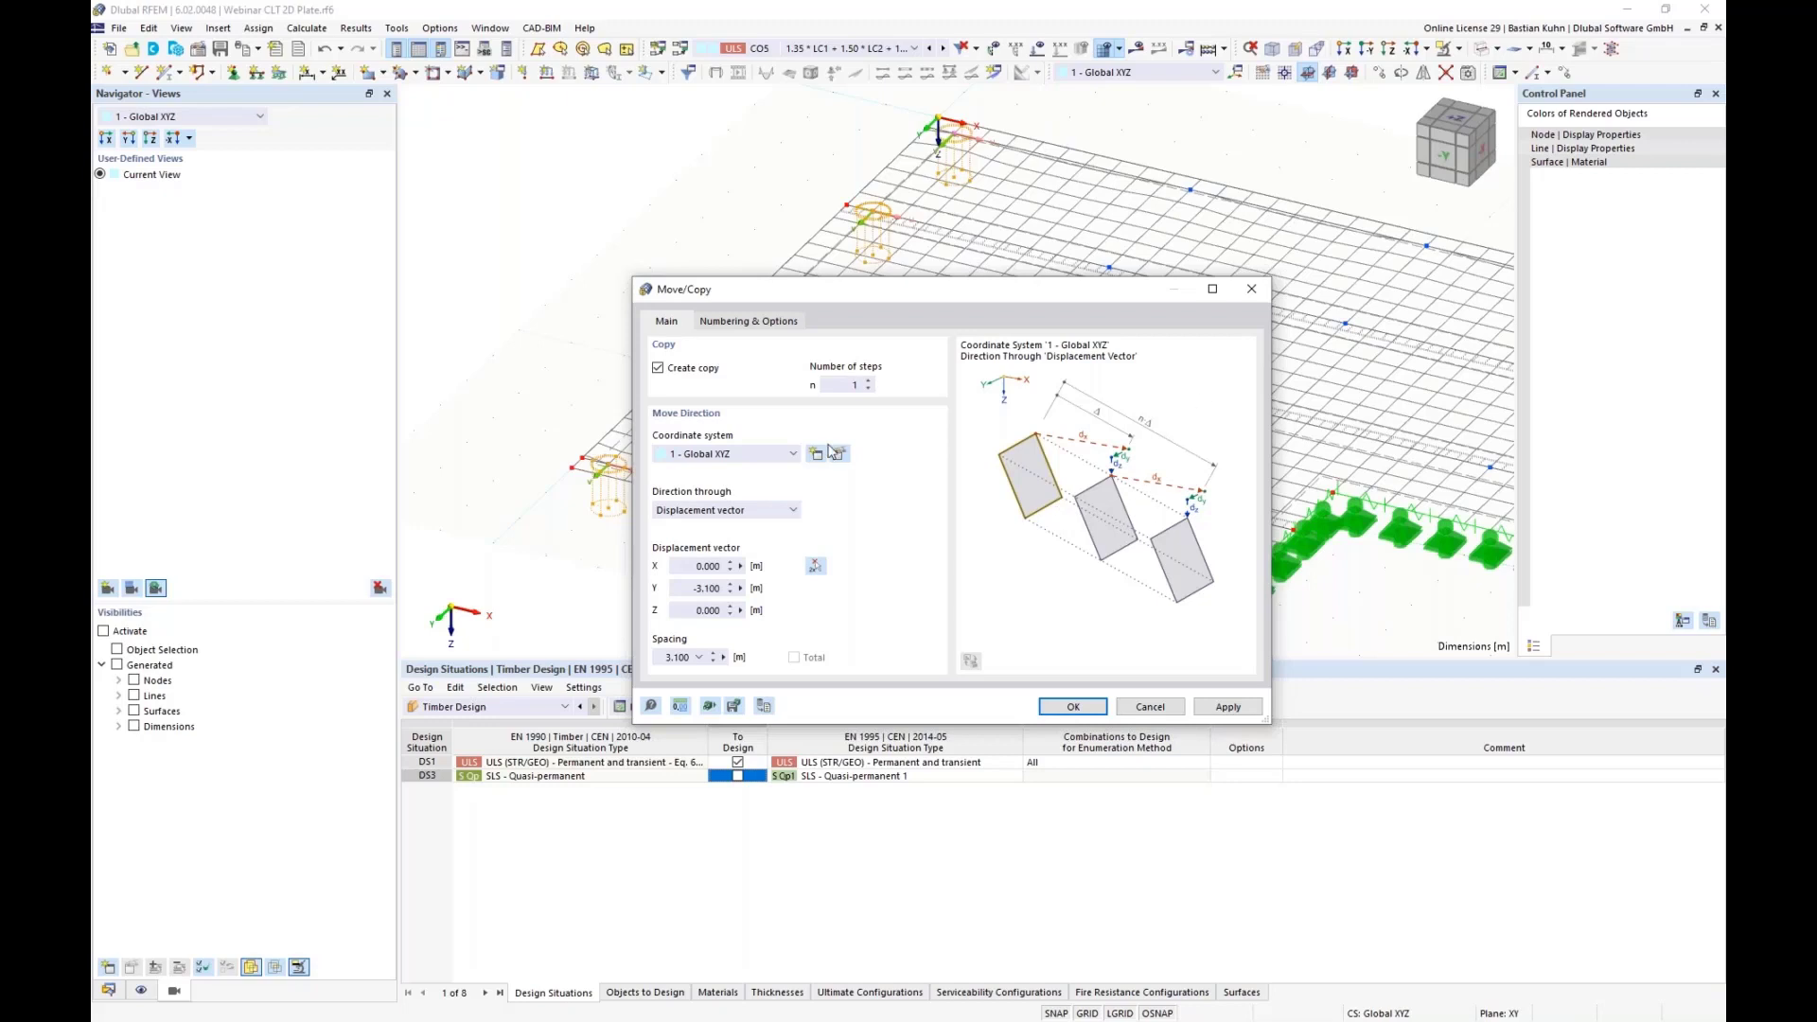
left_click_drag(835, 385, 905, 390)
type("12")
double_click(696, 588)
type("0")
double_click(697, 566)
type("4,5")
left_click(1075, 708)
left_click(1062, 708)
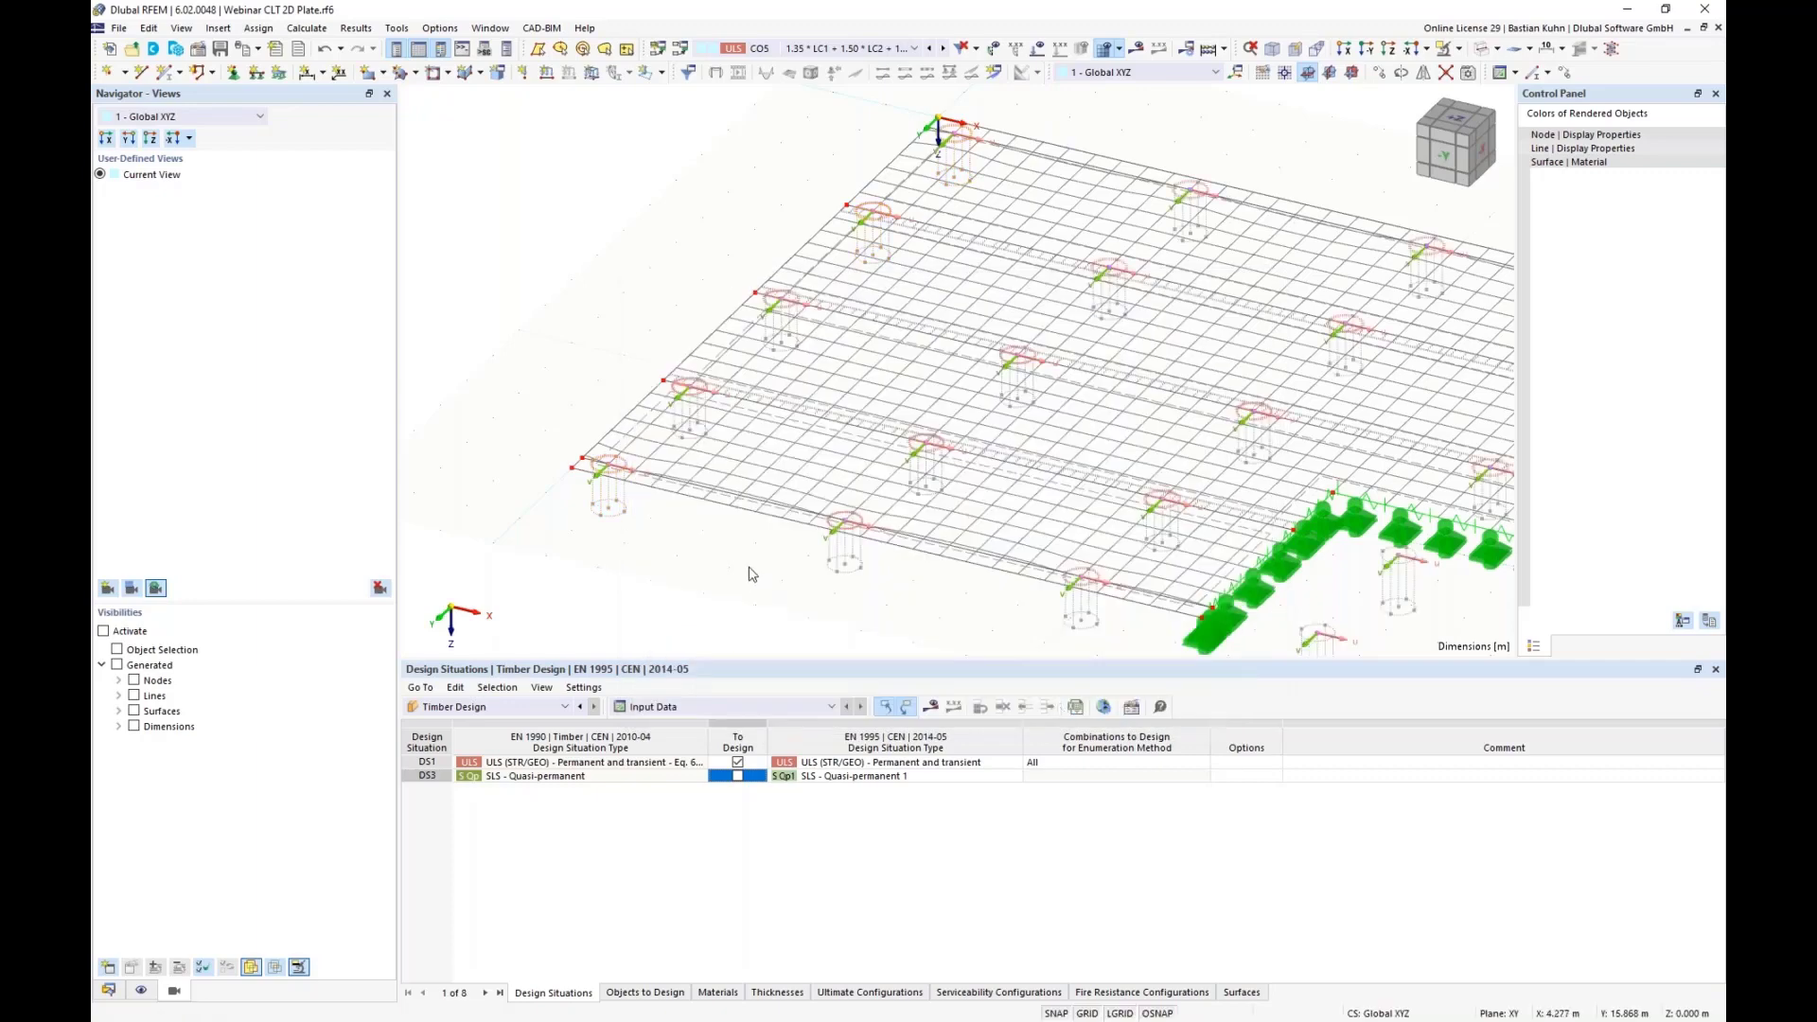
In plan view, delete the copied surface results adjustments lying inside the two rectangular cutouts of the plate
scroll(799, 550, "down", 3)
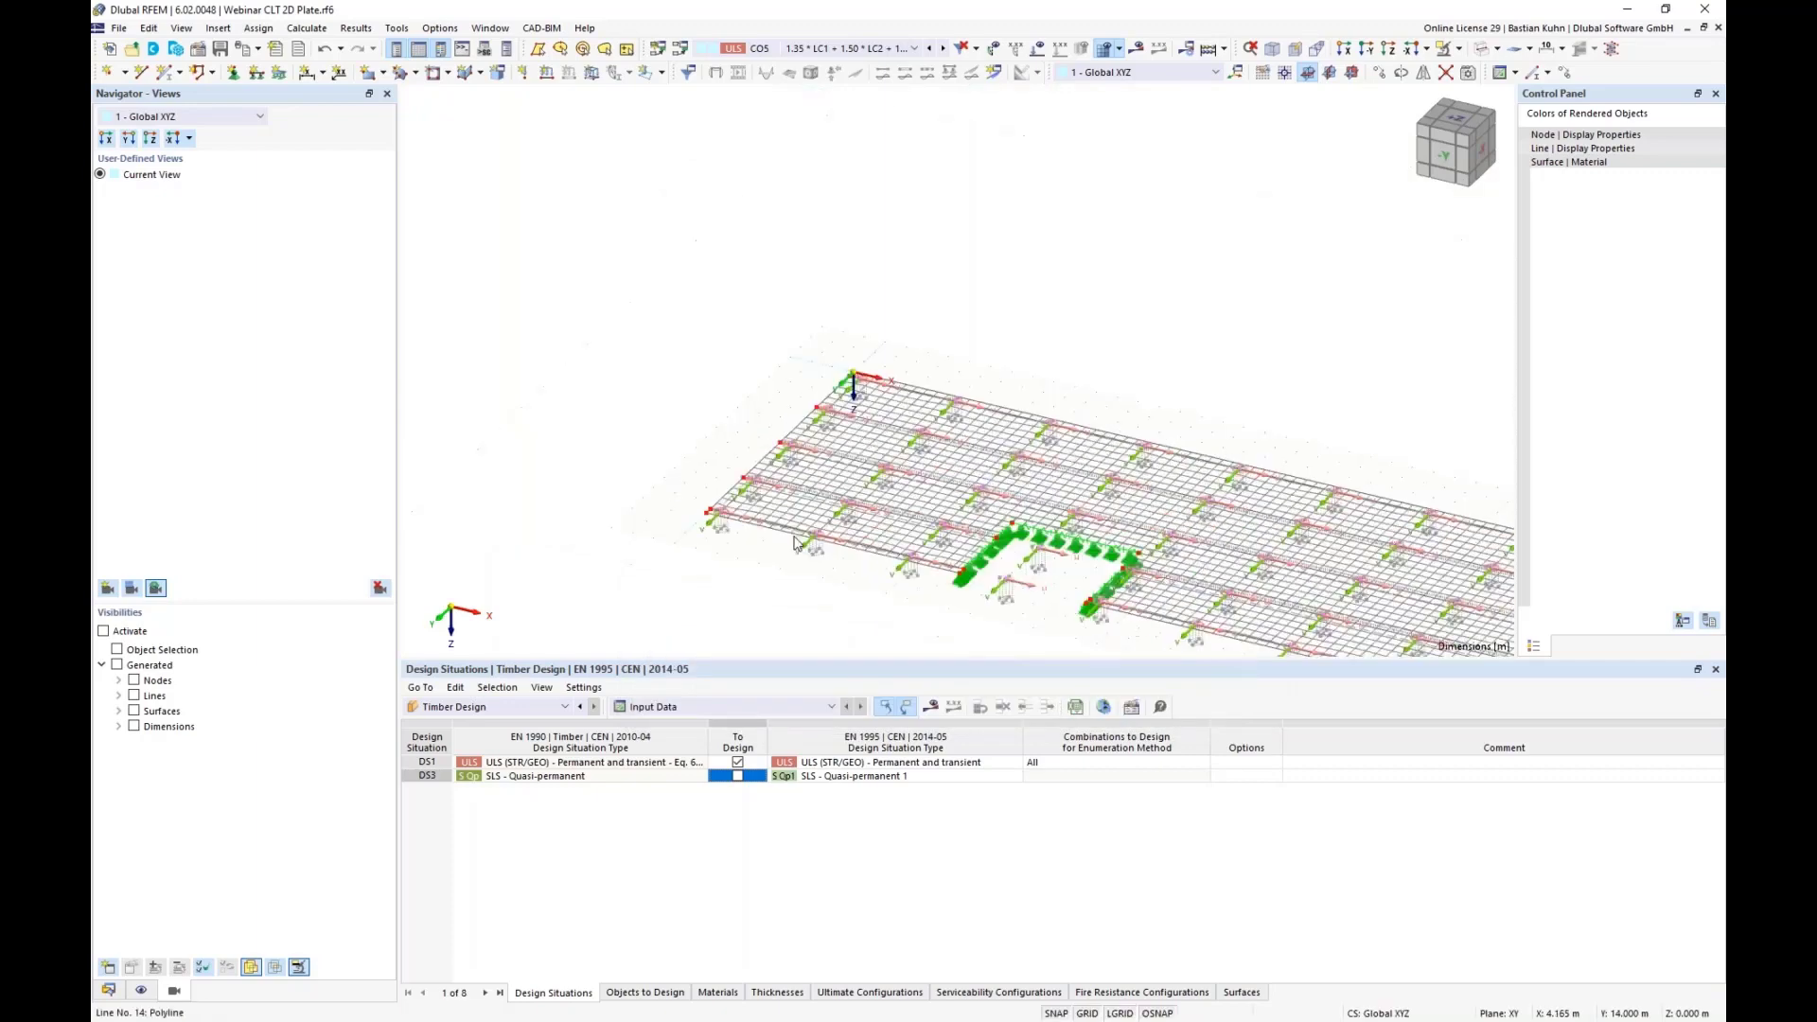
left_click(1389, 50)
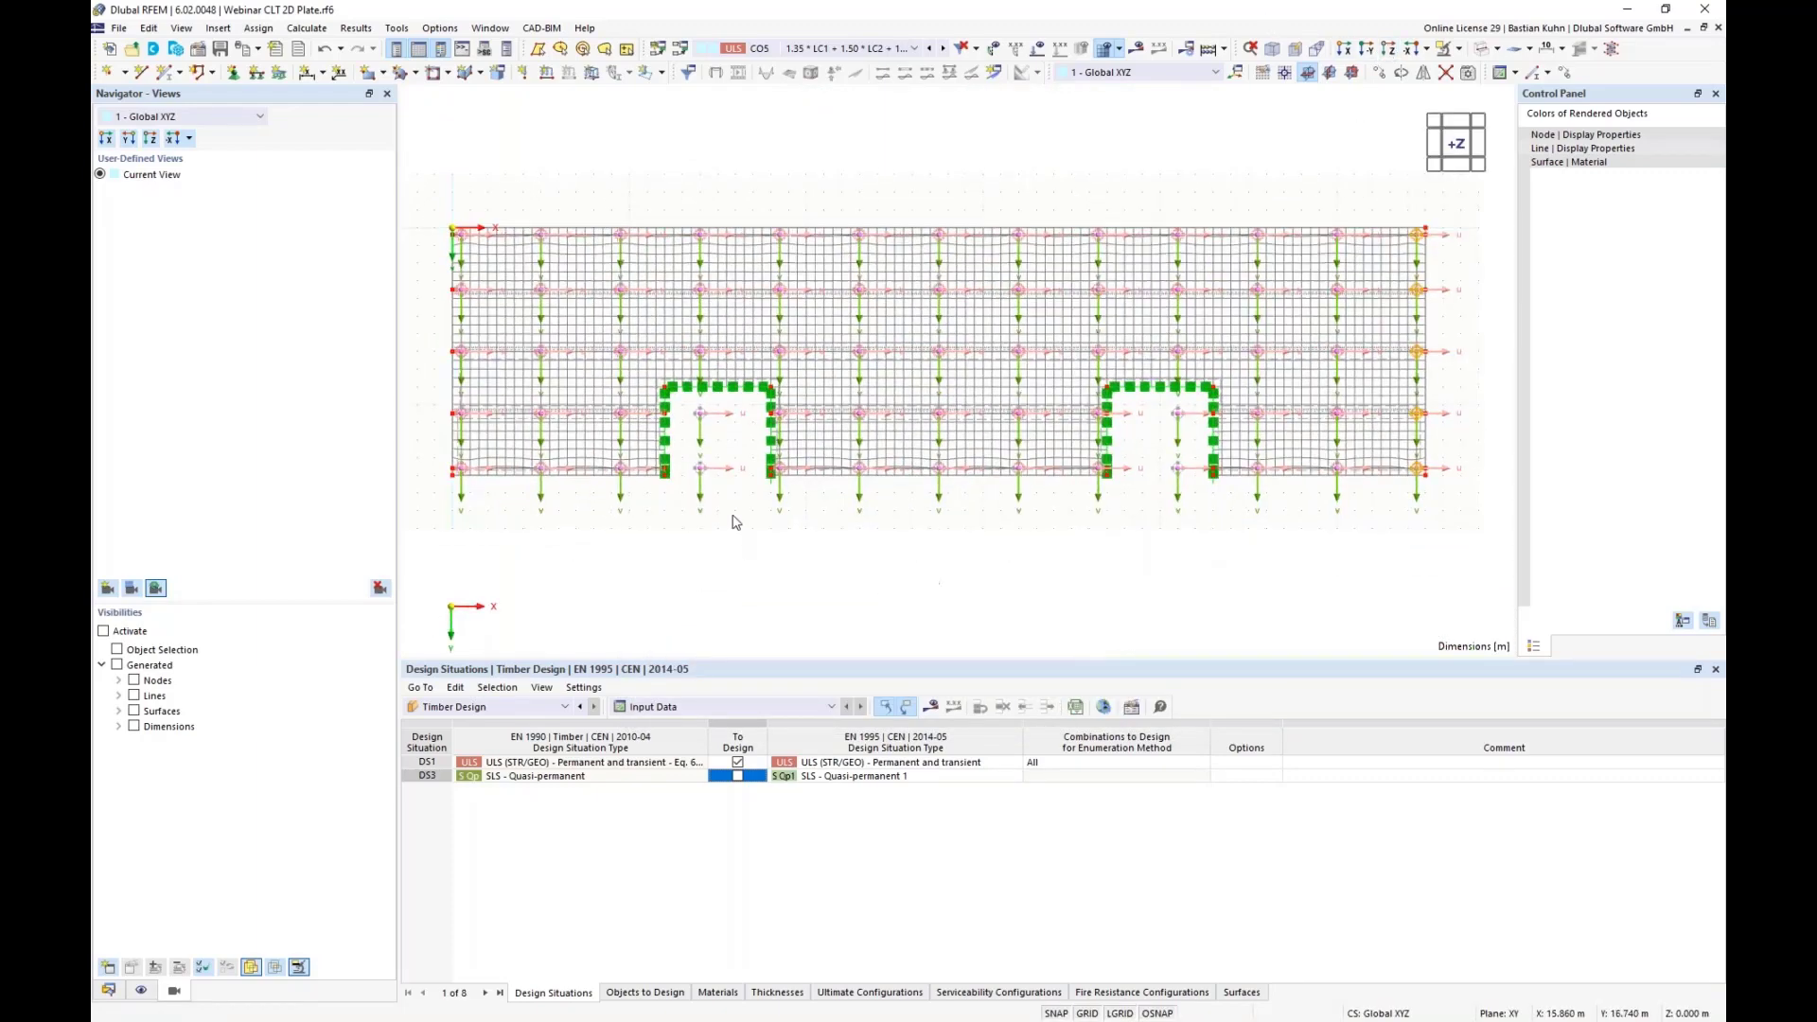
left_click_drag(734, 516, 686, 401)
left_click(1132, 561)
left_click_drag(1191, 501, 1156, 407)
key("Delete")
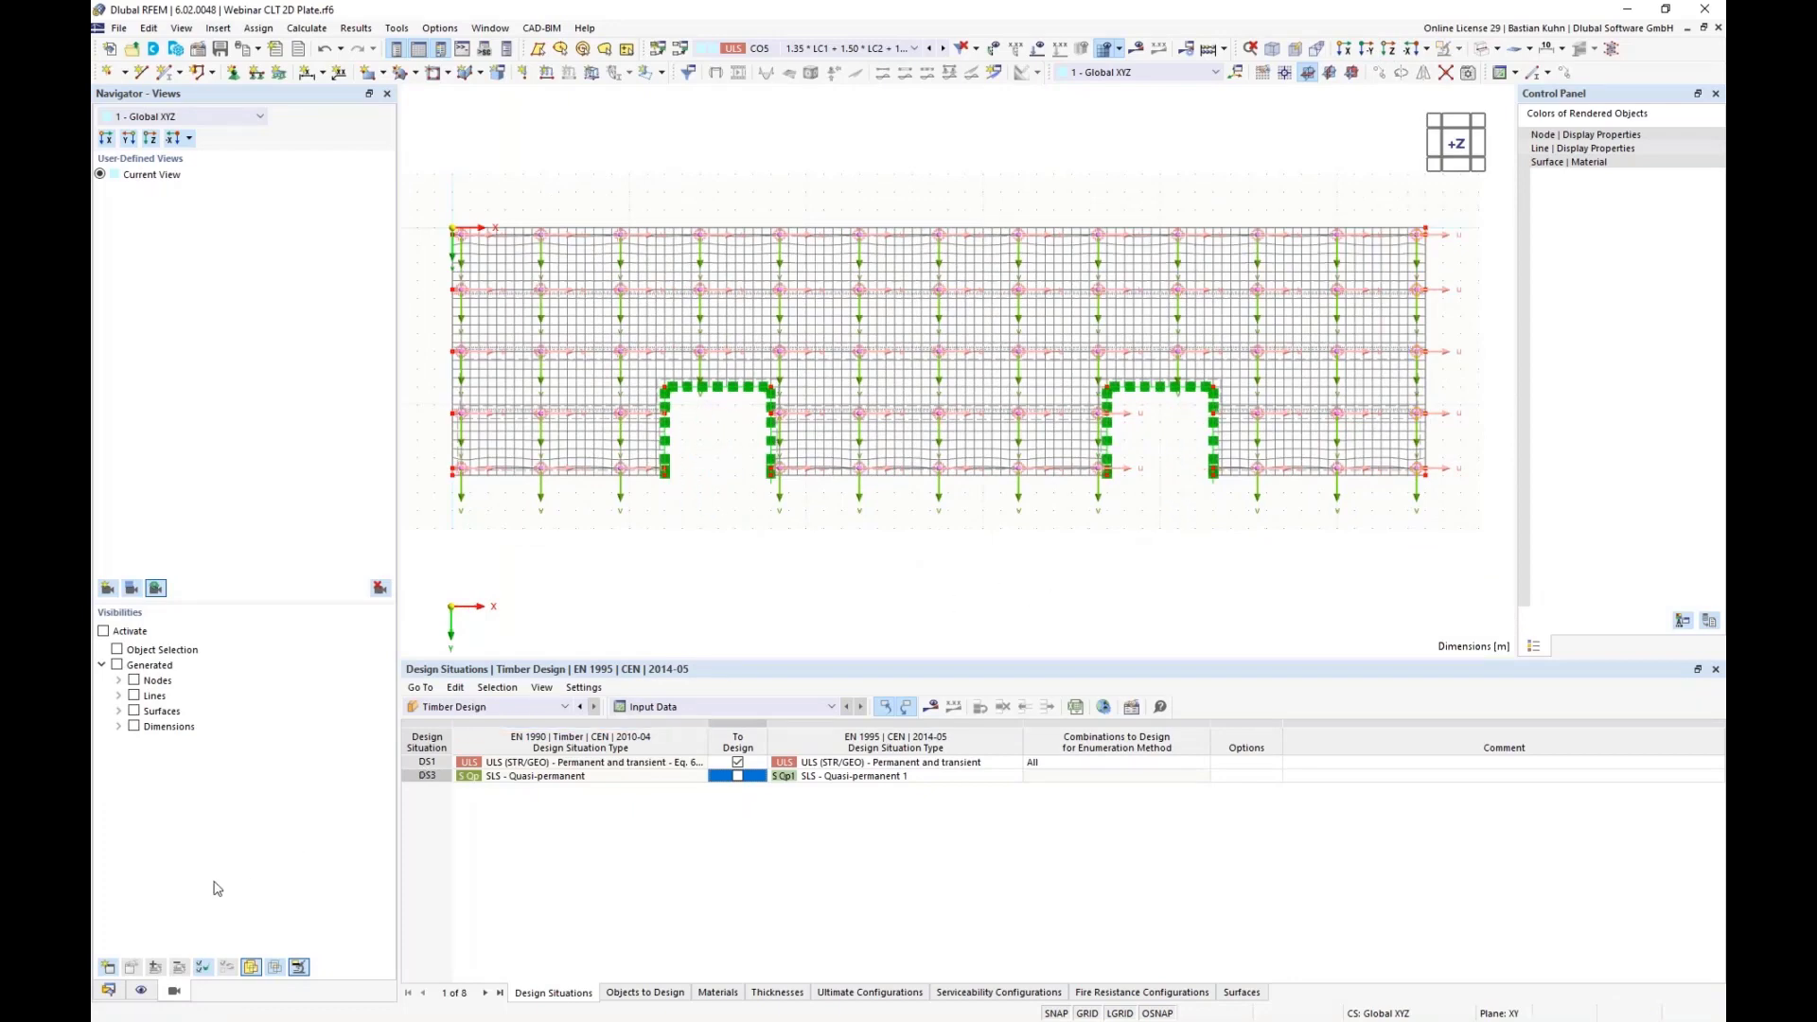
Turn off the display of the u, v axis systems for the surface results adjustments
left_click(141, 990)
scroll(220, 641, "down", 5)
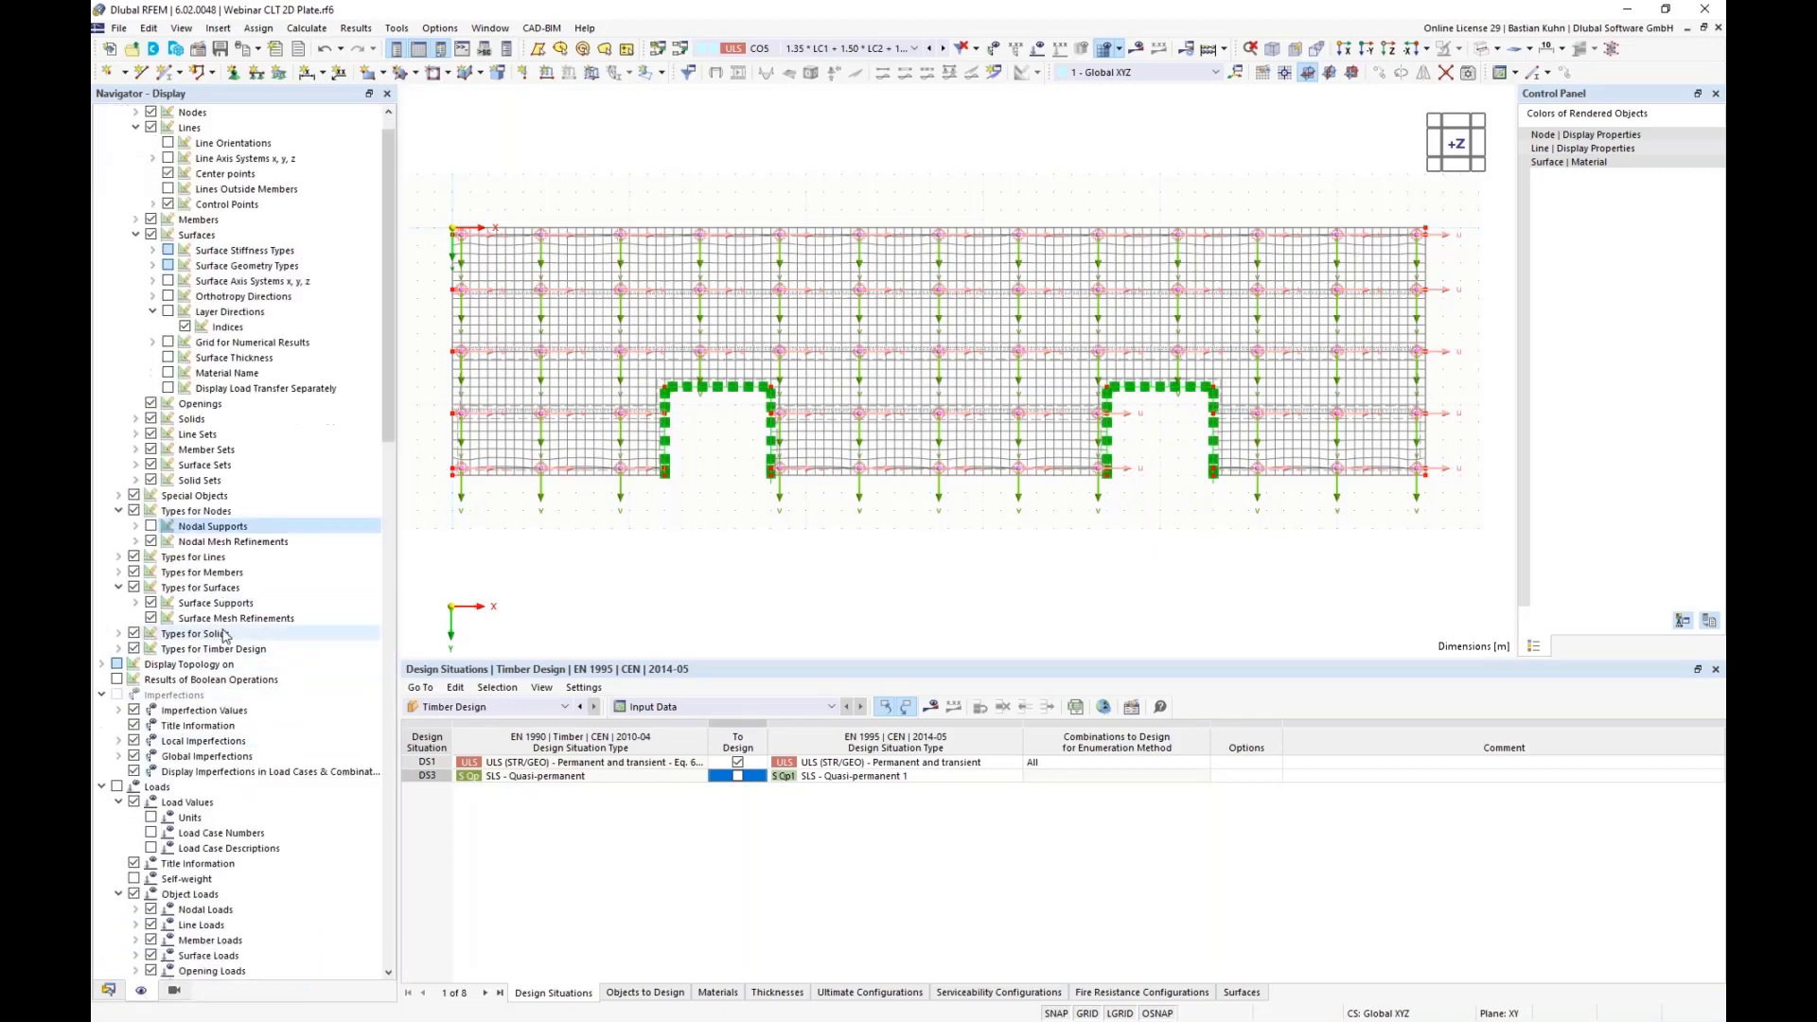
scroll(220, 641, "down", 7)
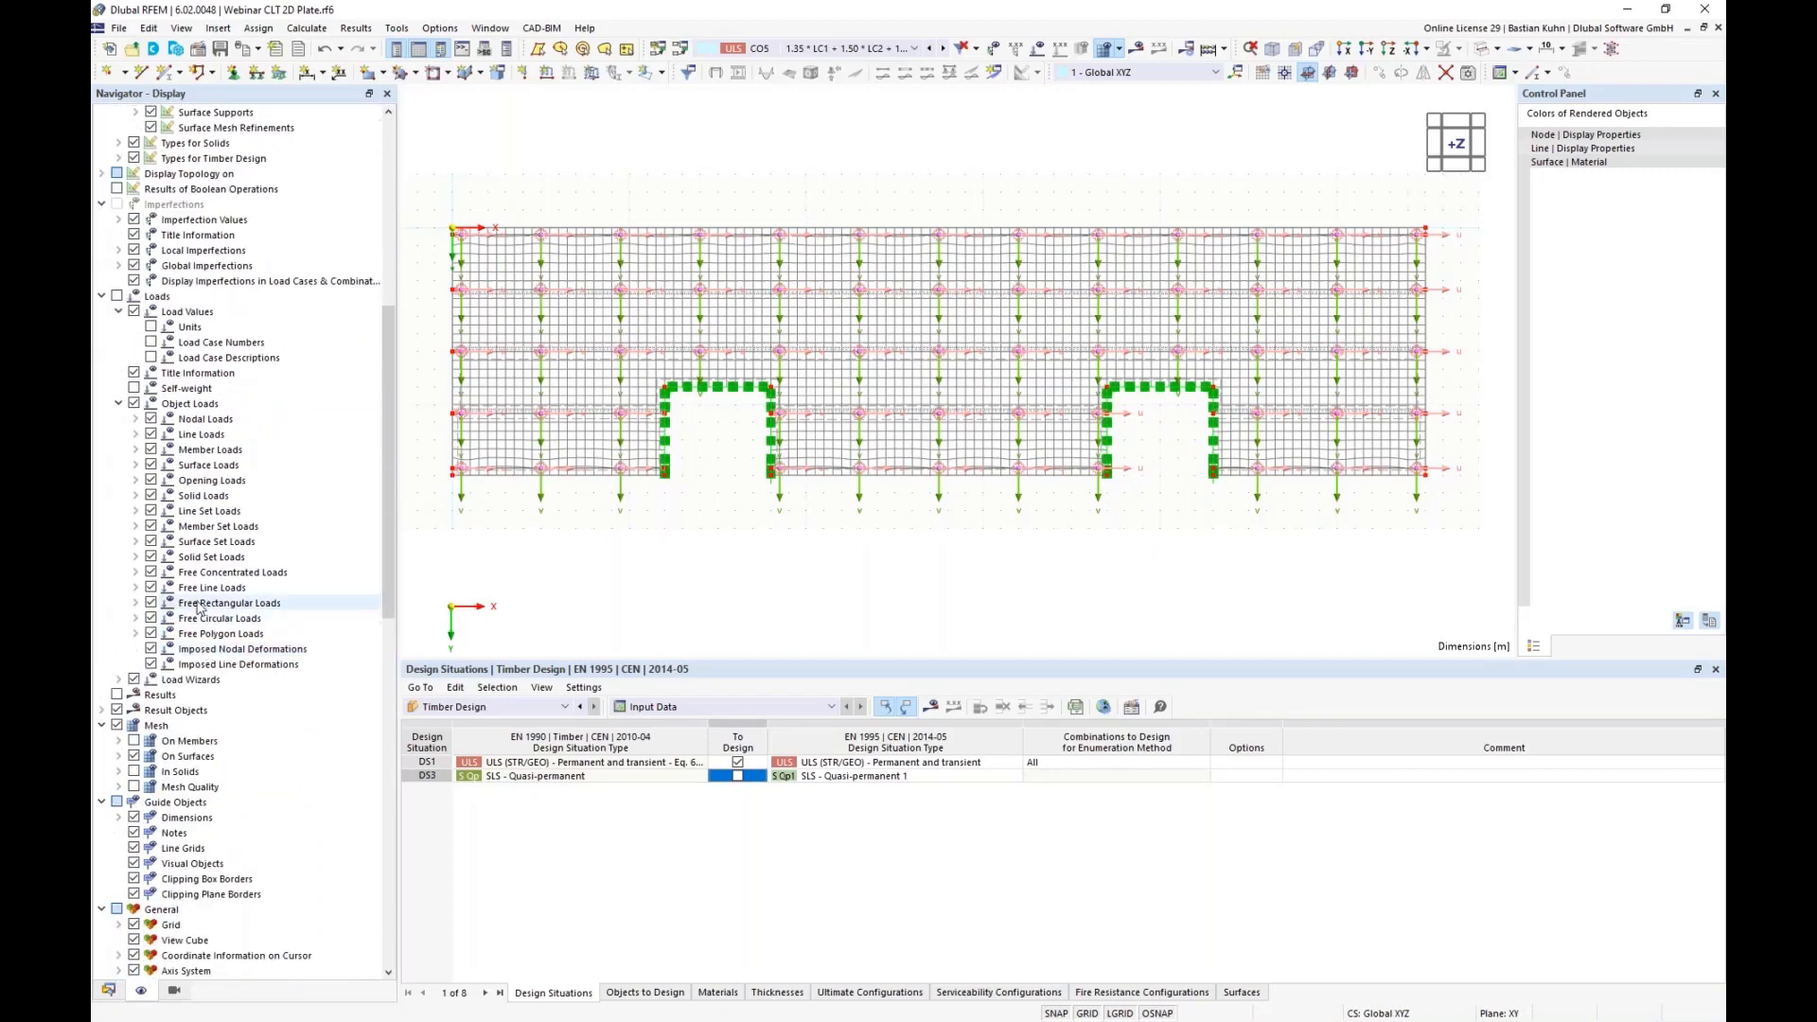
scroll(197, 625, "down", 2)
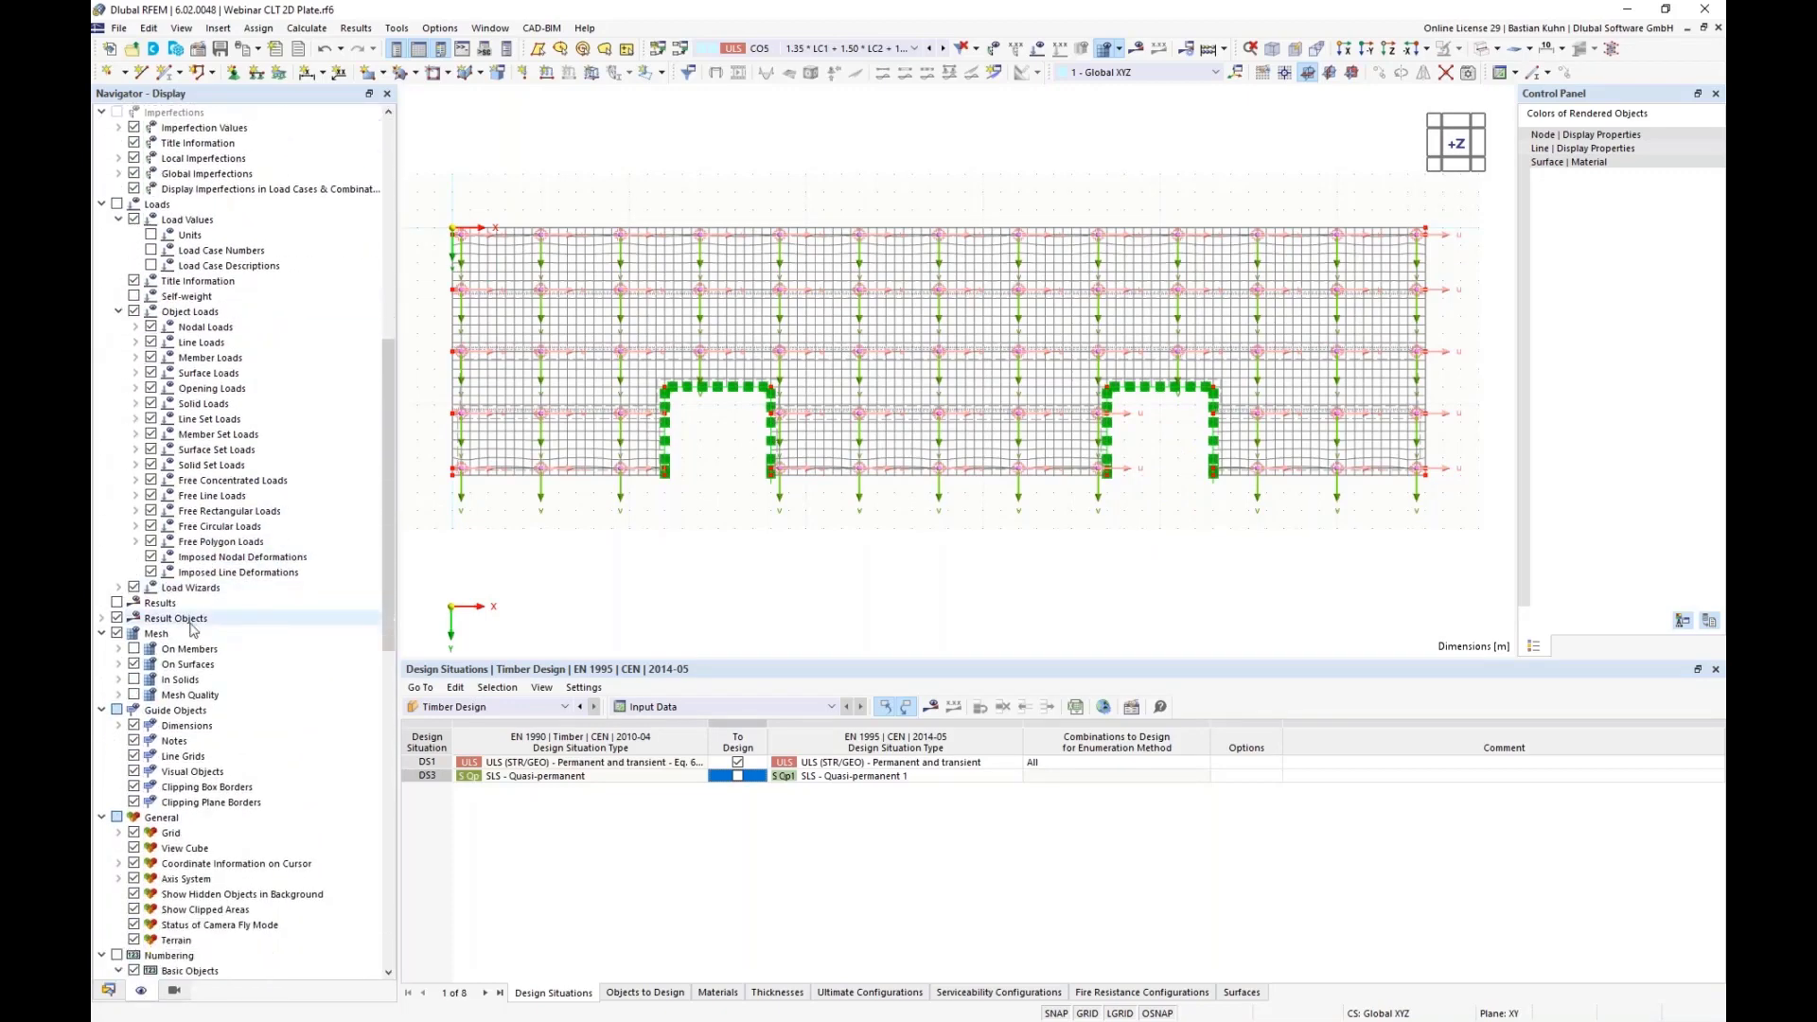
left_click(101, 618)
left_click(118, 633)
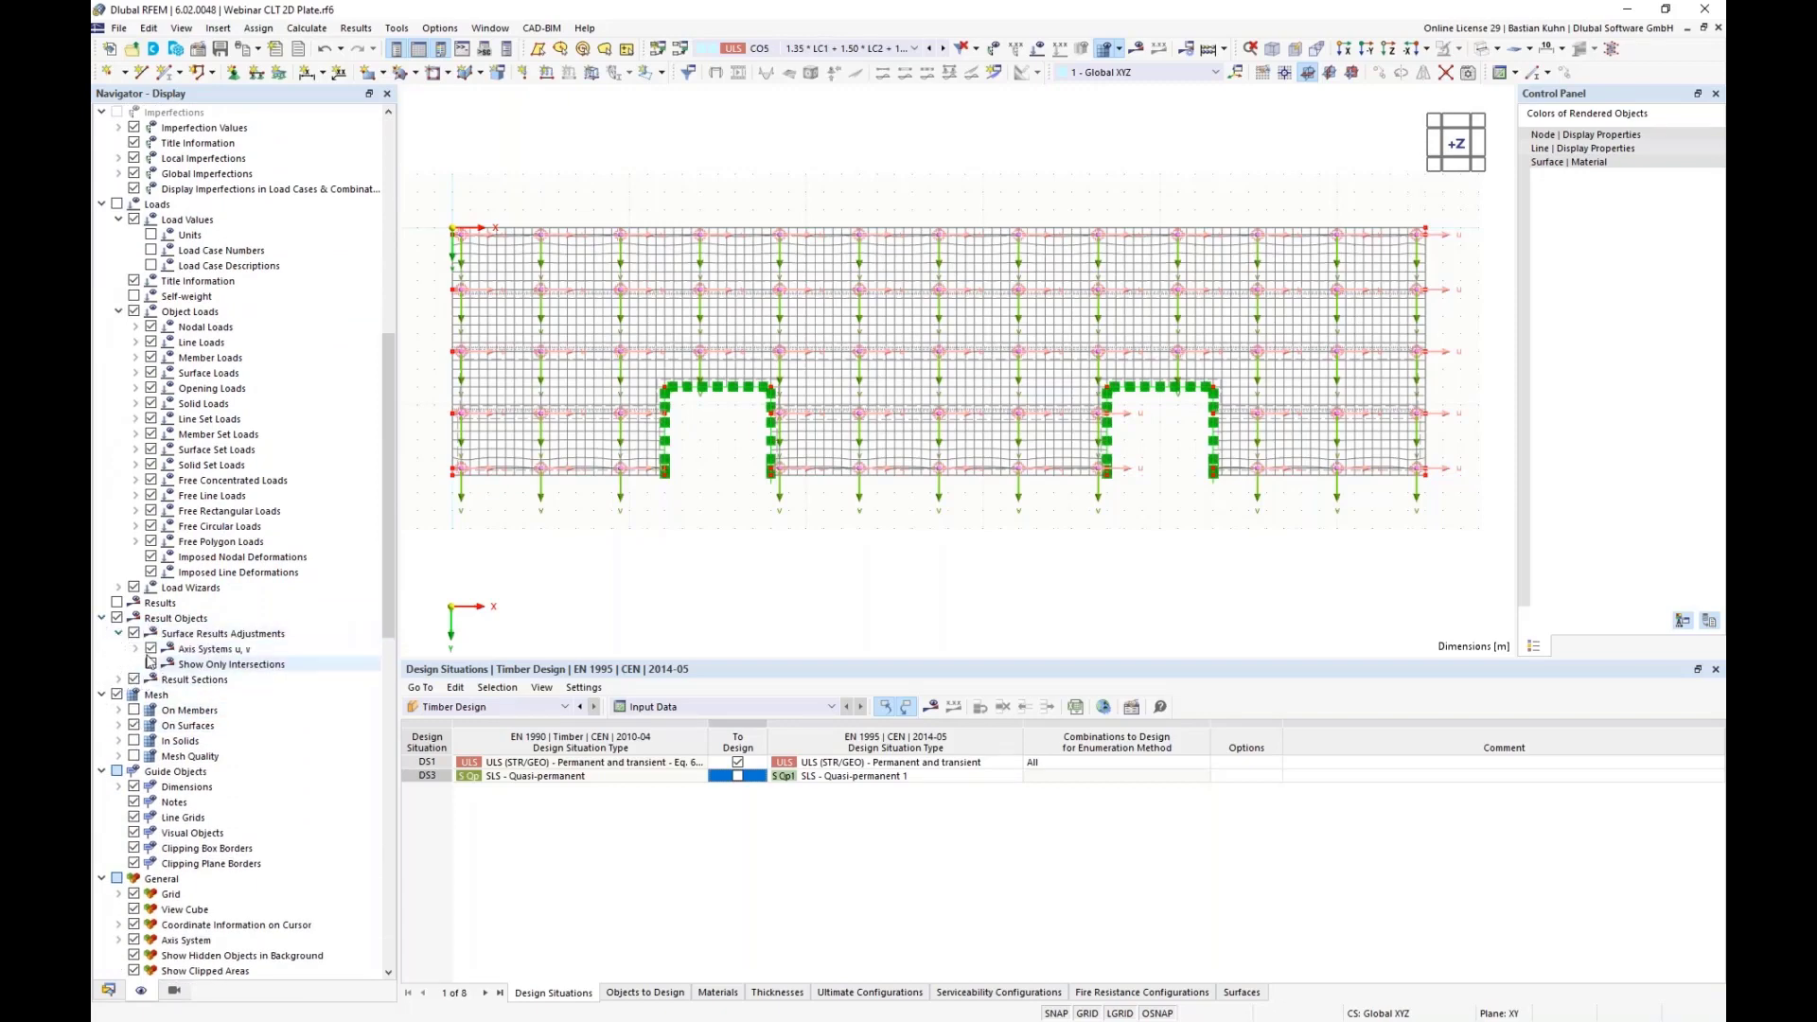
left_click(151, 649)
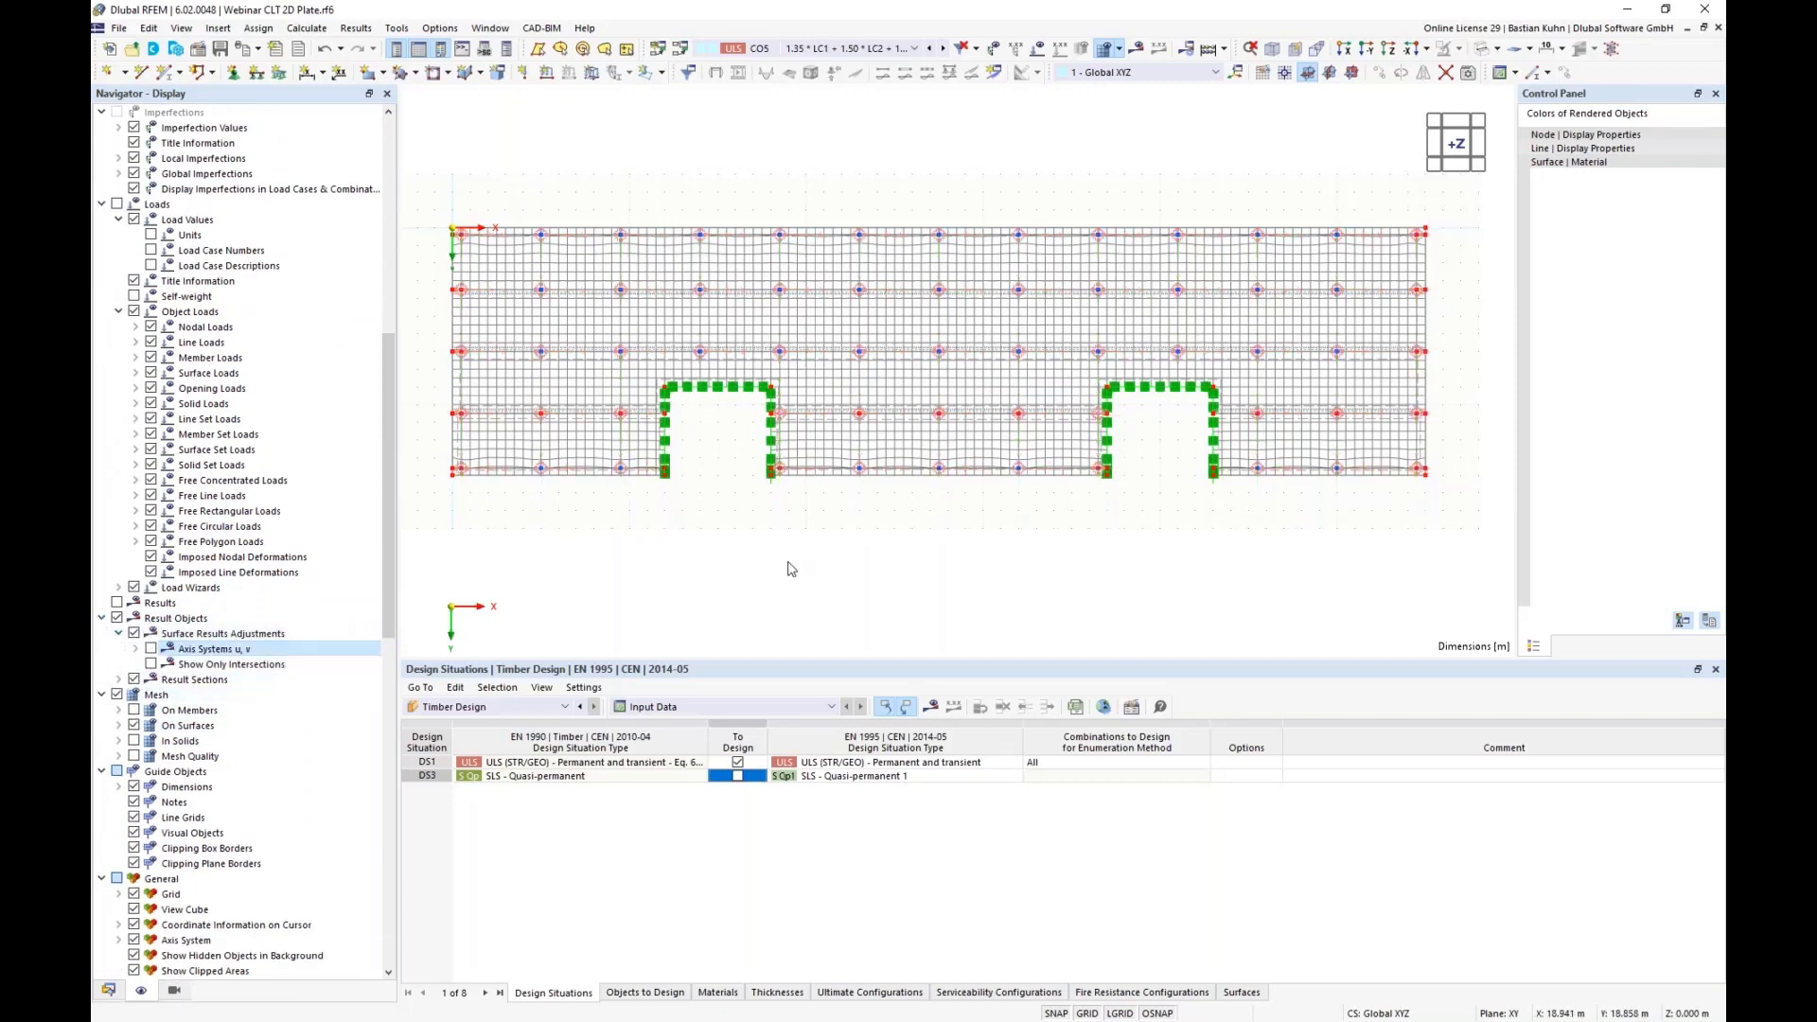
middle_click_drag(972, 572, 778, 582, "ctrl")
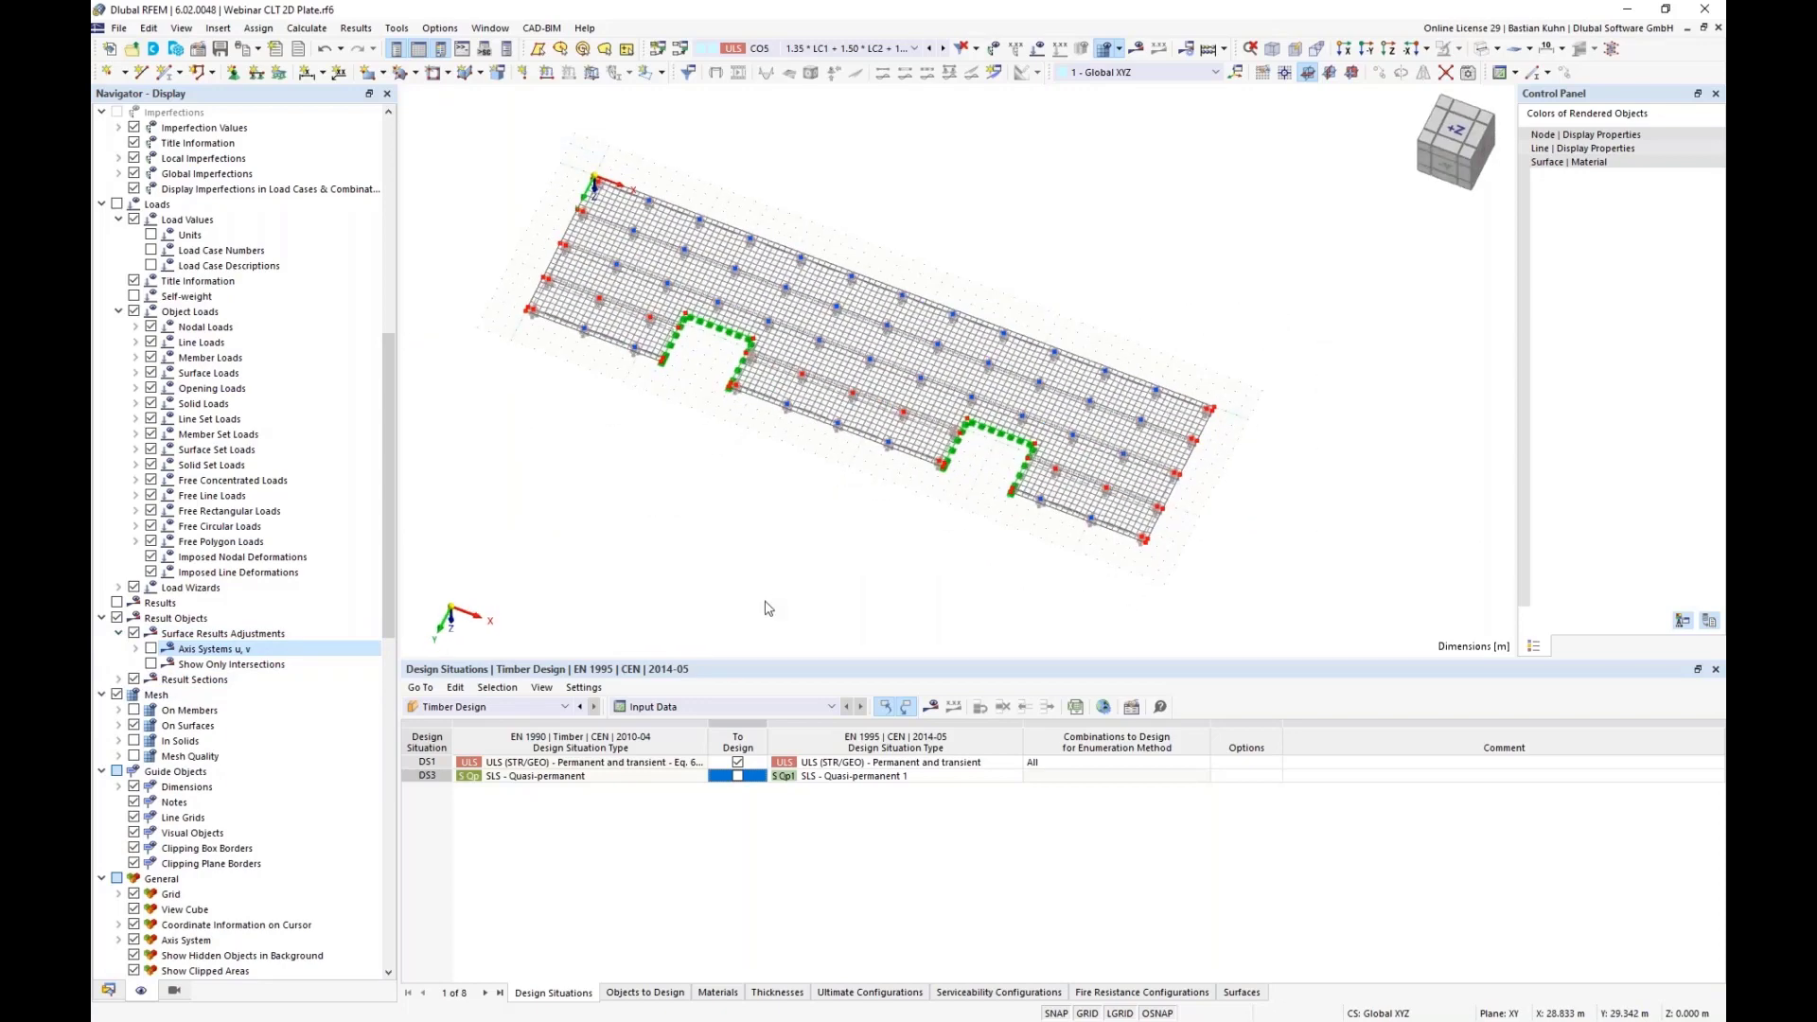
Include the SLS quasi-permanent design situation DS3 in the timber design and run the calculation
left_click(739, 777)
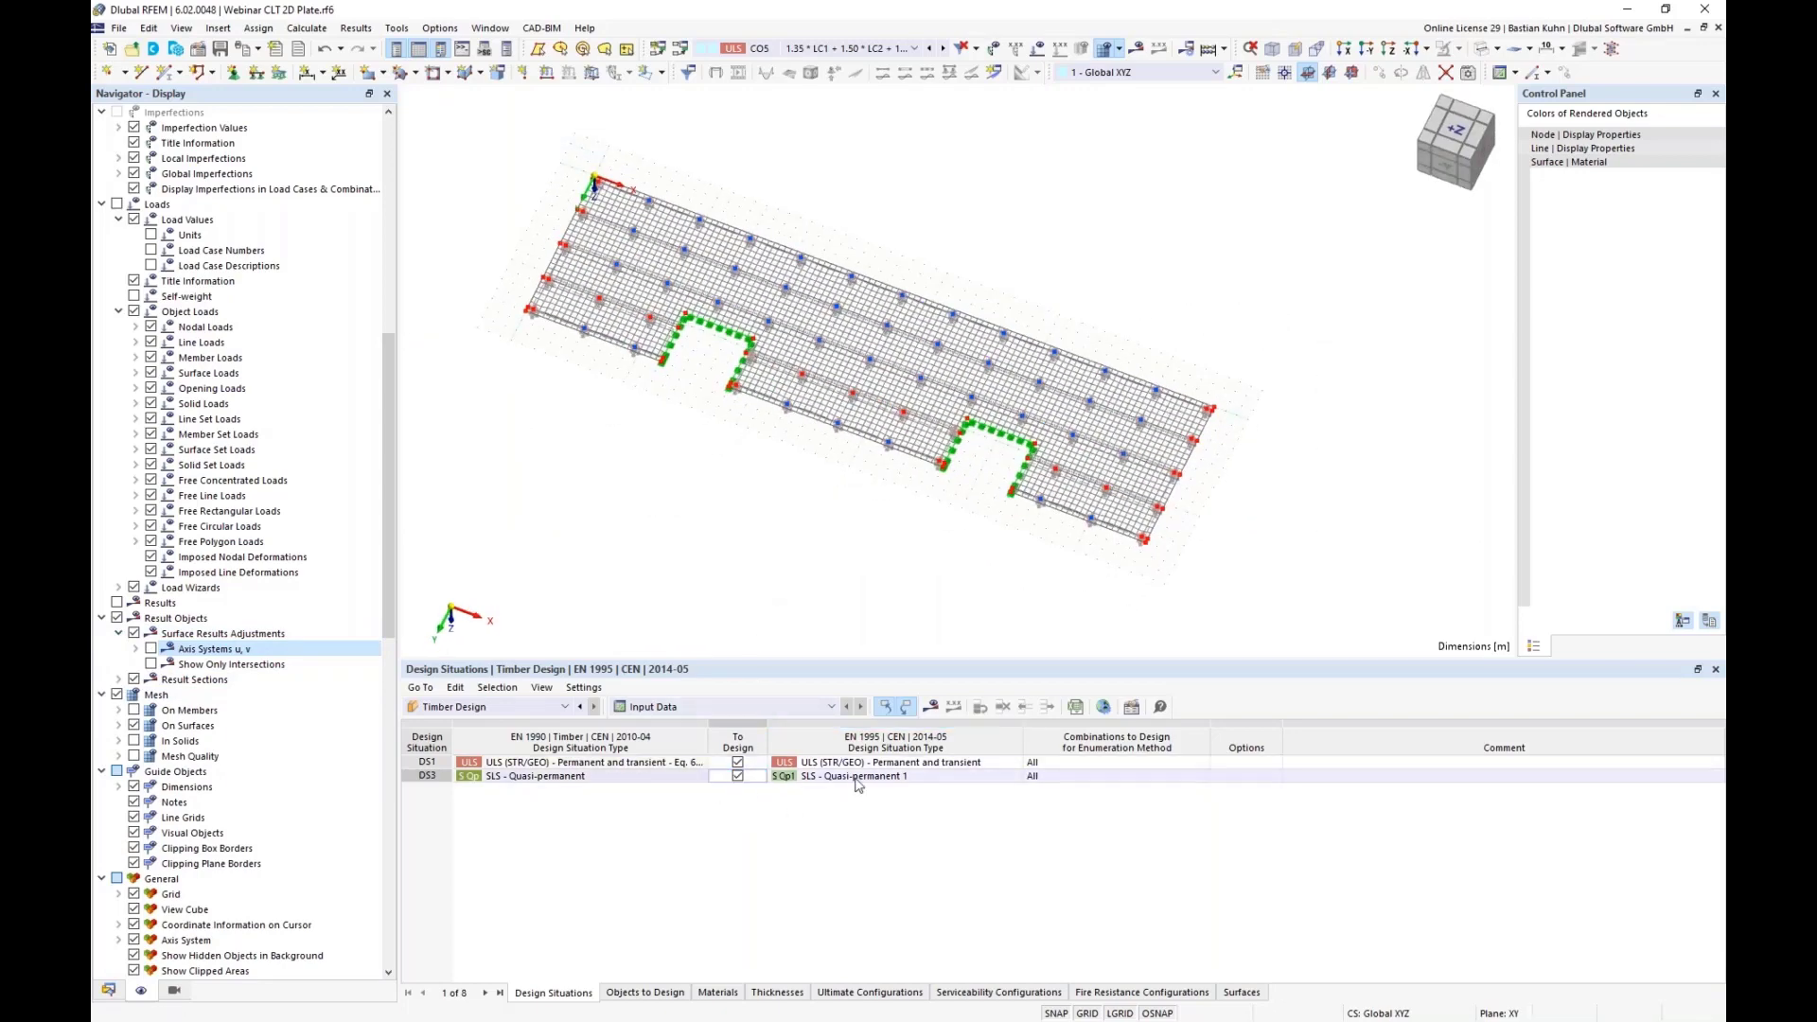
left_click(931, 707)
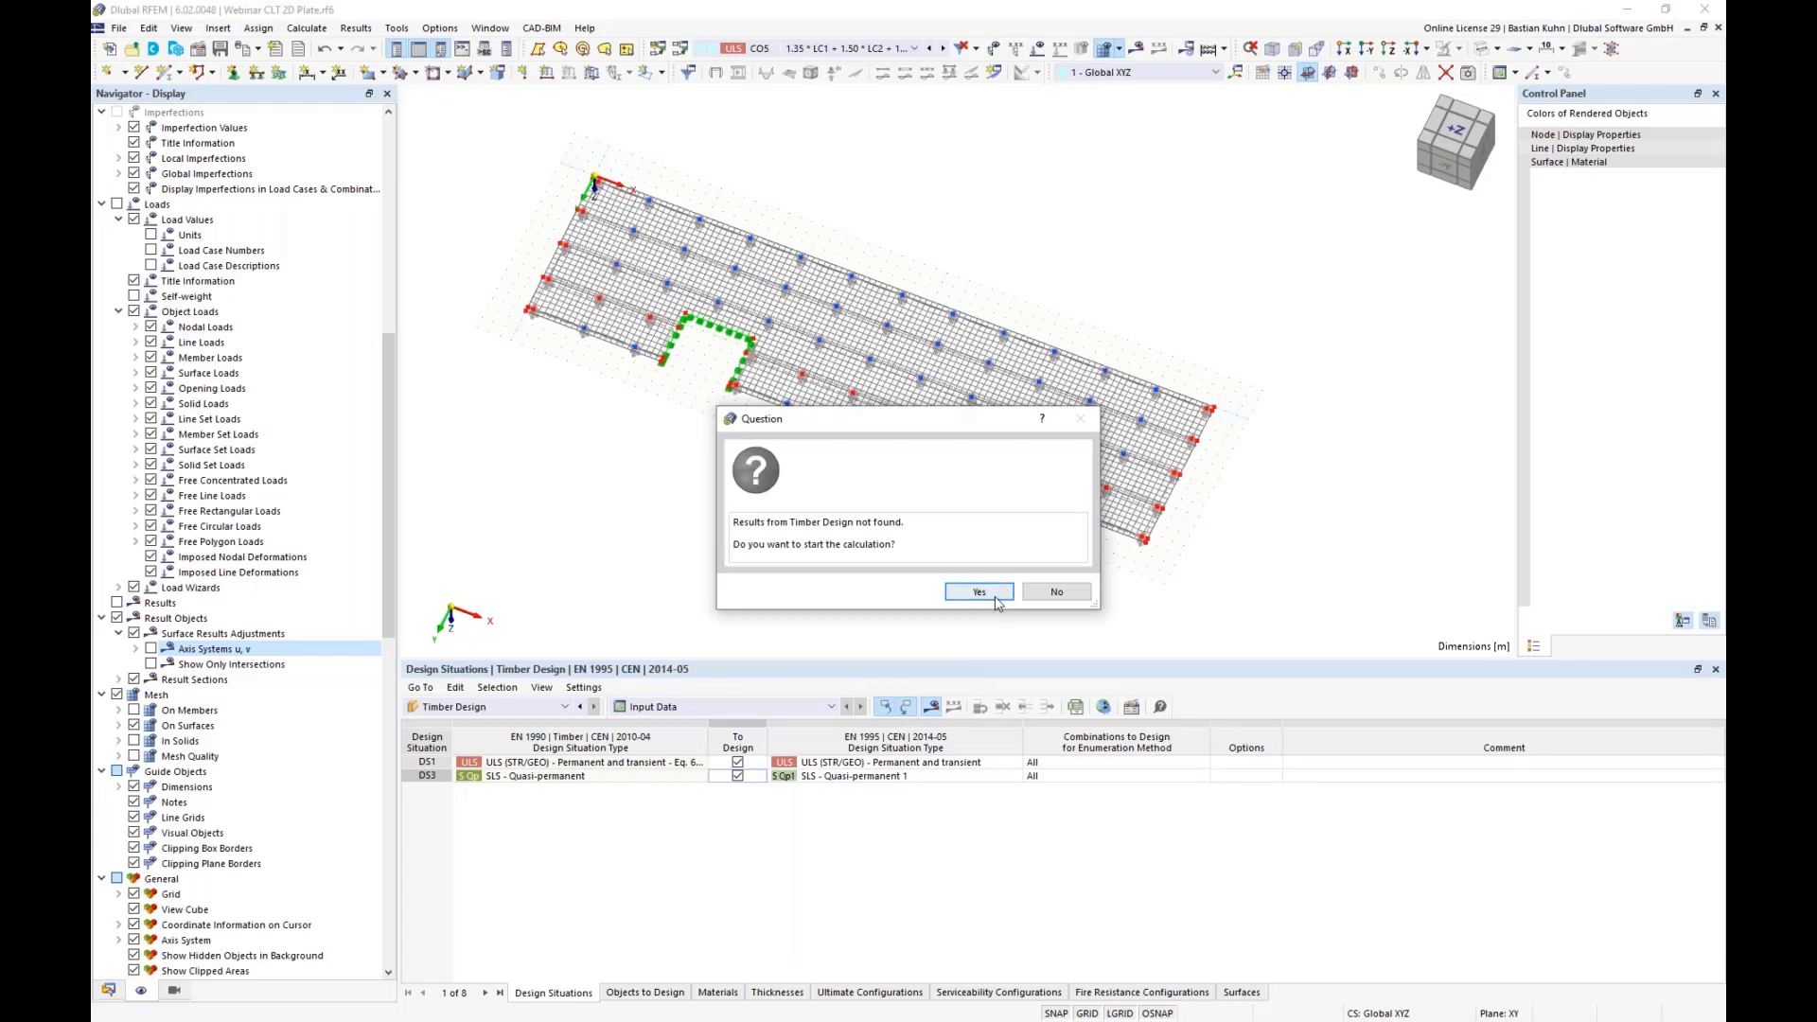
left_click(994, 596)
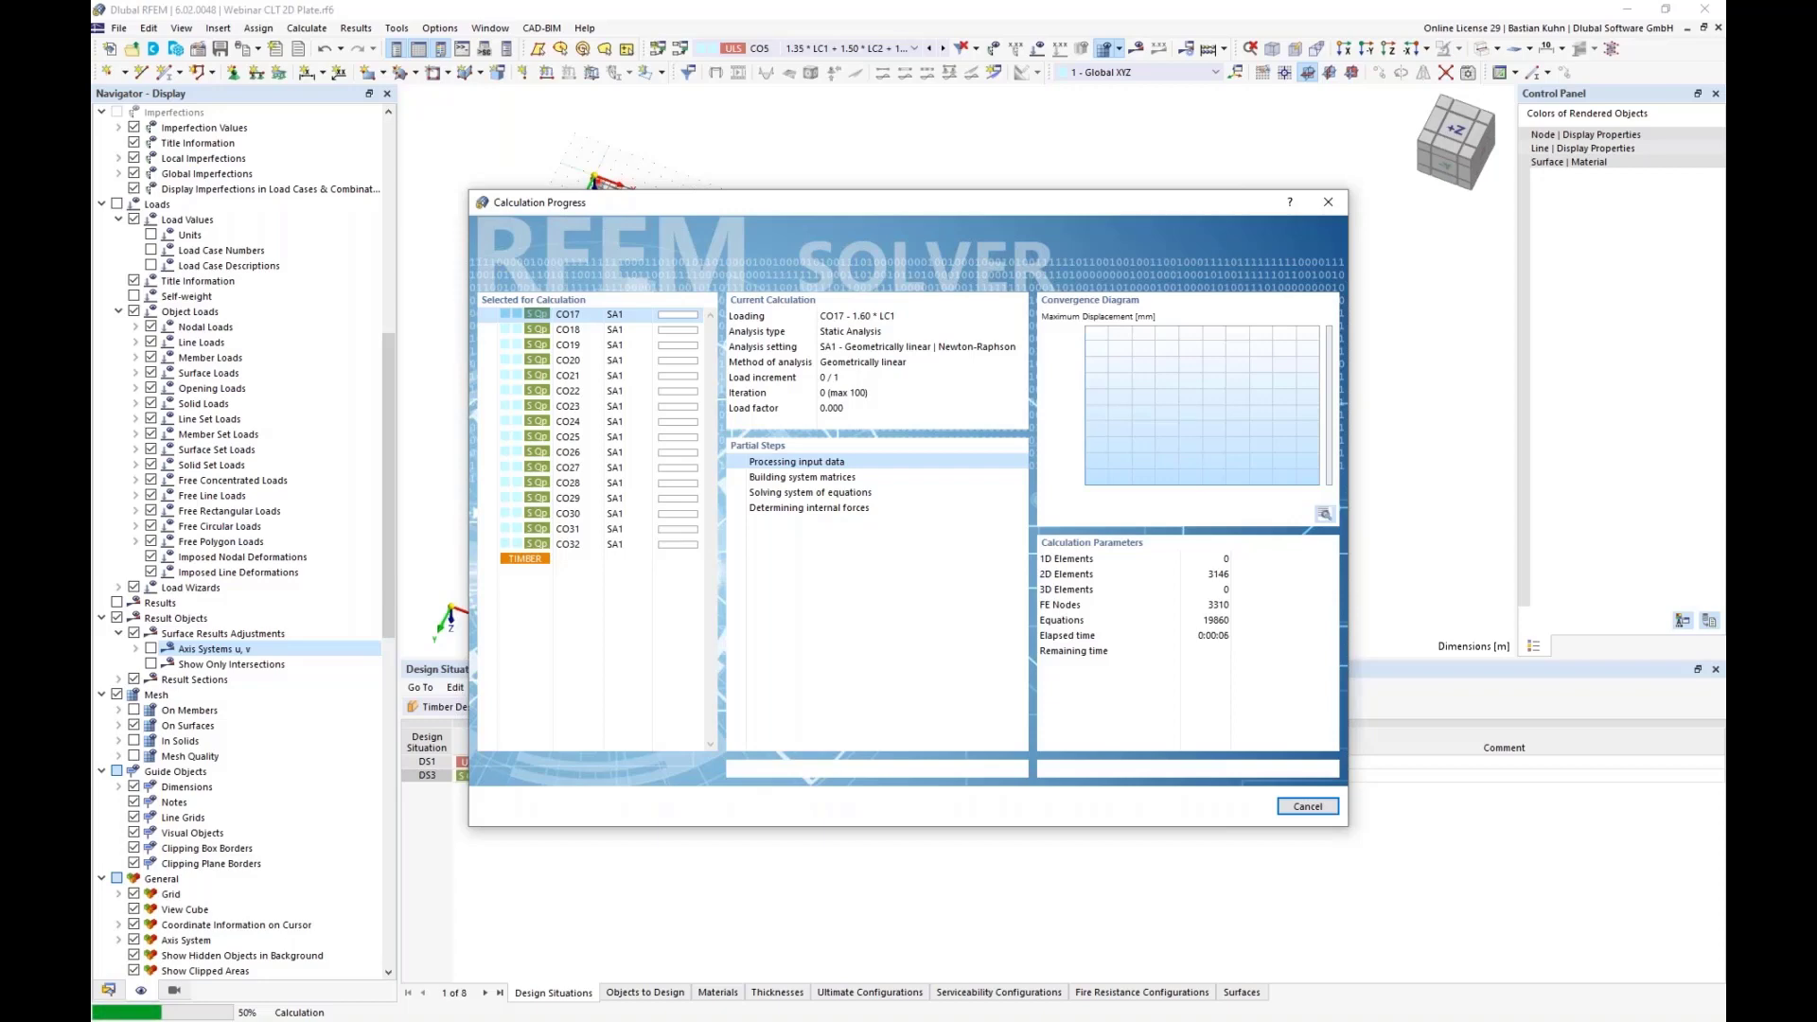
Switch to the browser and review FAQ 004119 on the stiffness reduction factors k33 and k88, including its correction factor formulas
key("alt+Tab")
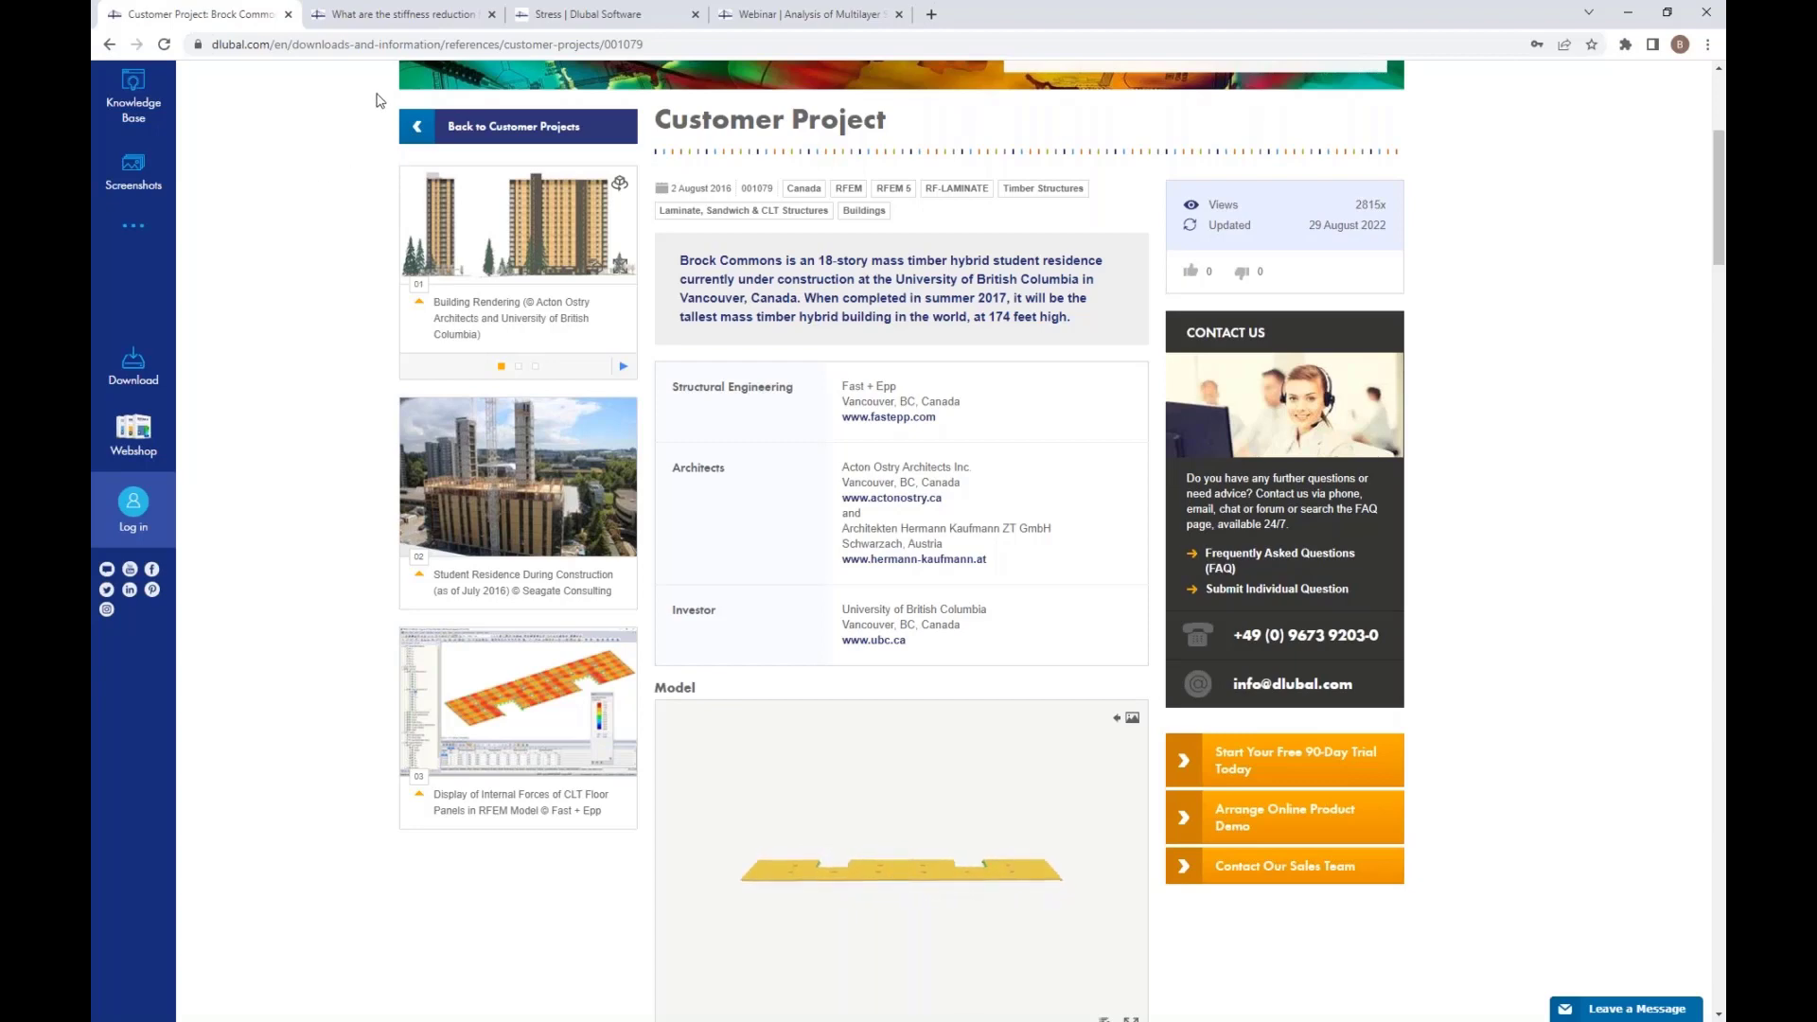
left_click(428, 17)
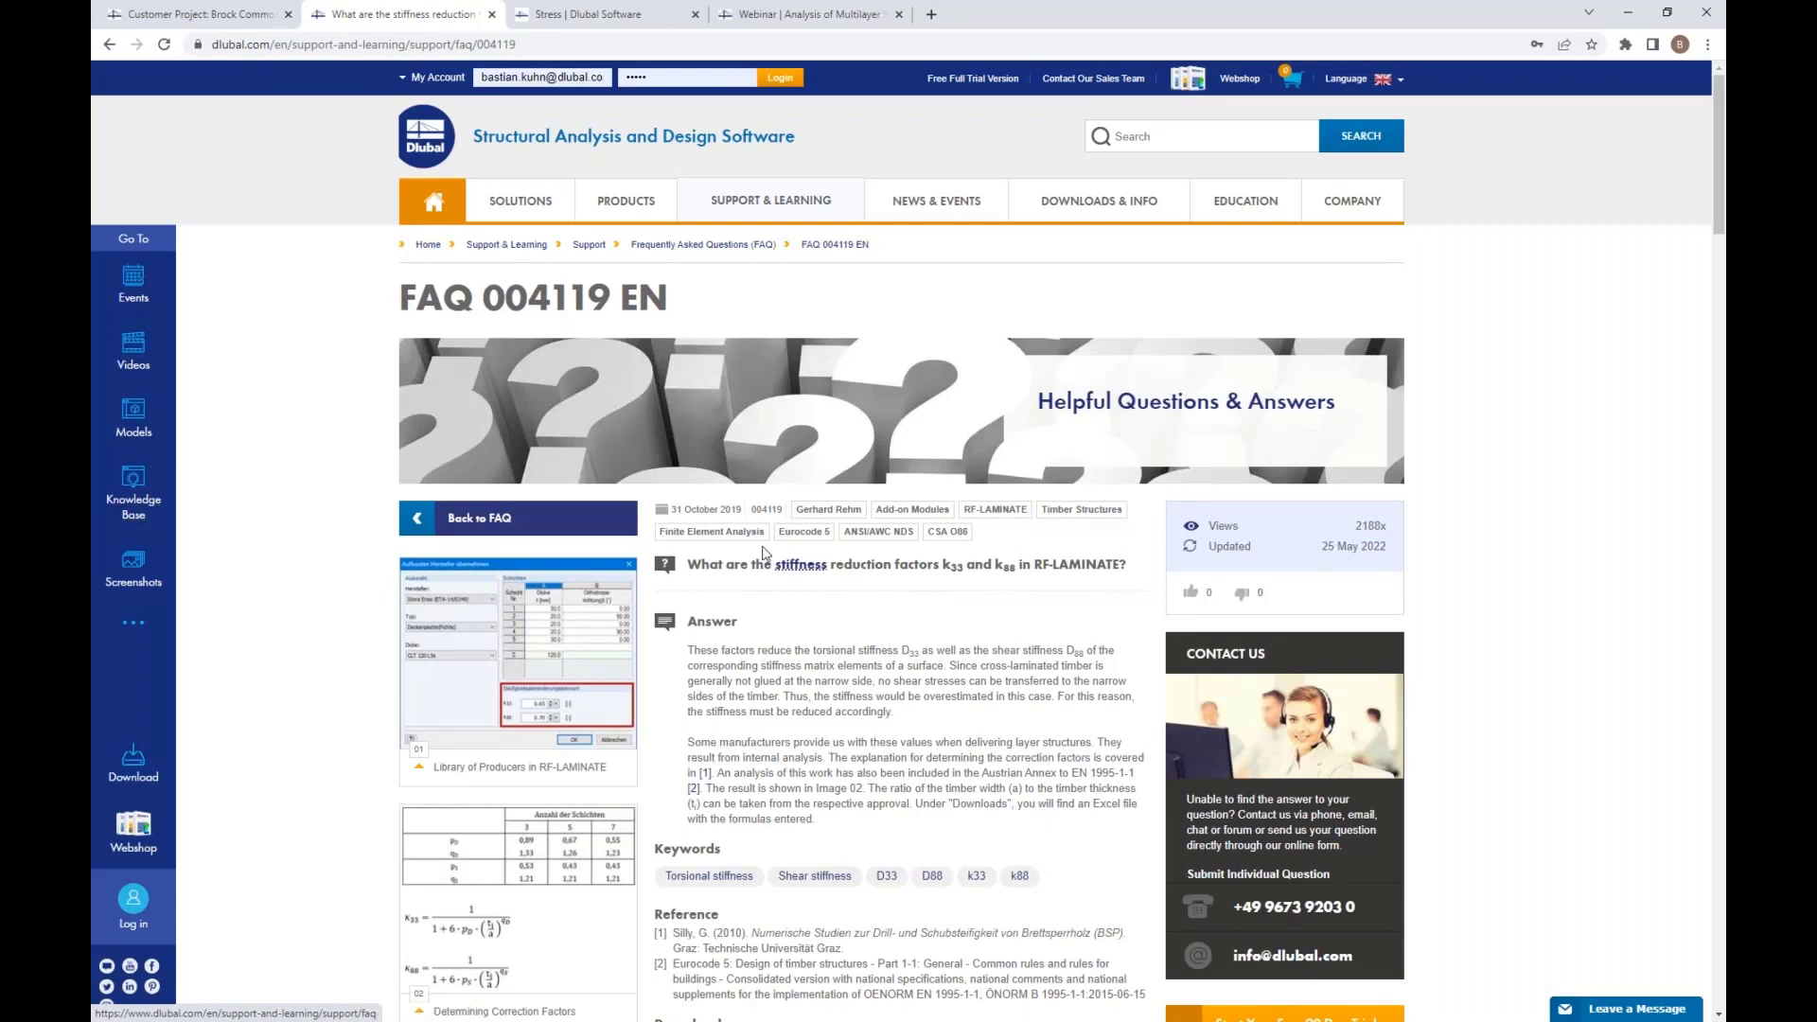
scroll(925, 499, "down", 2)
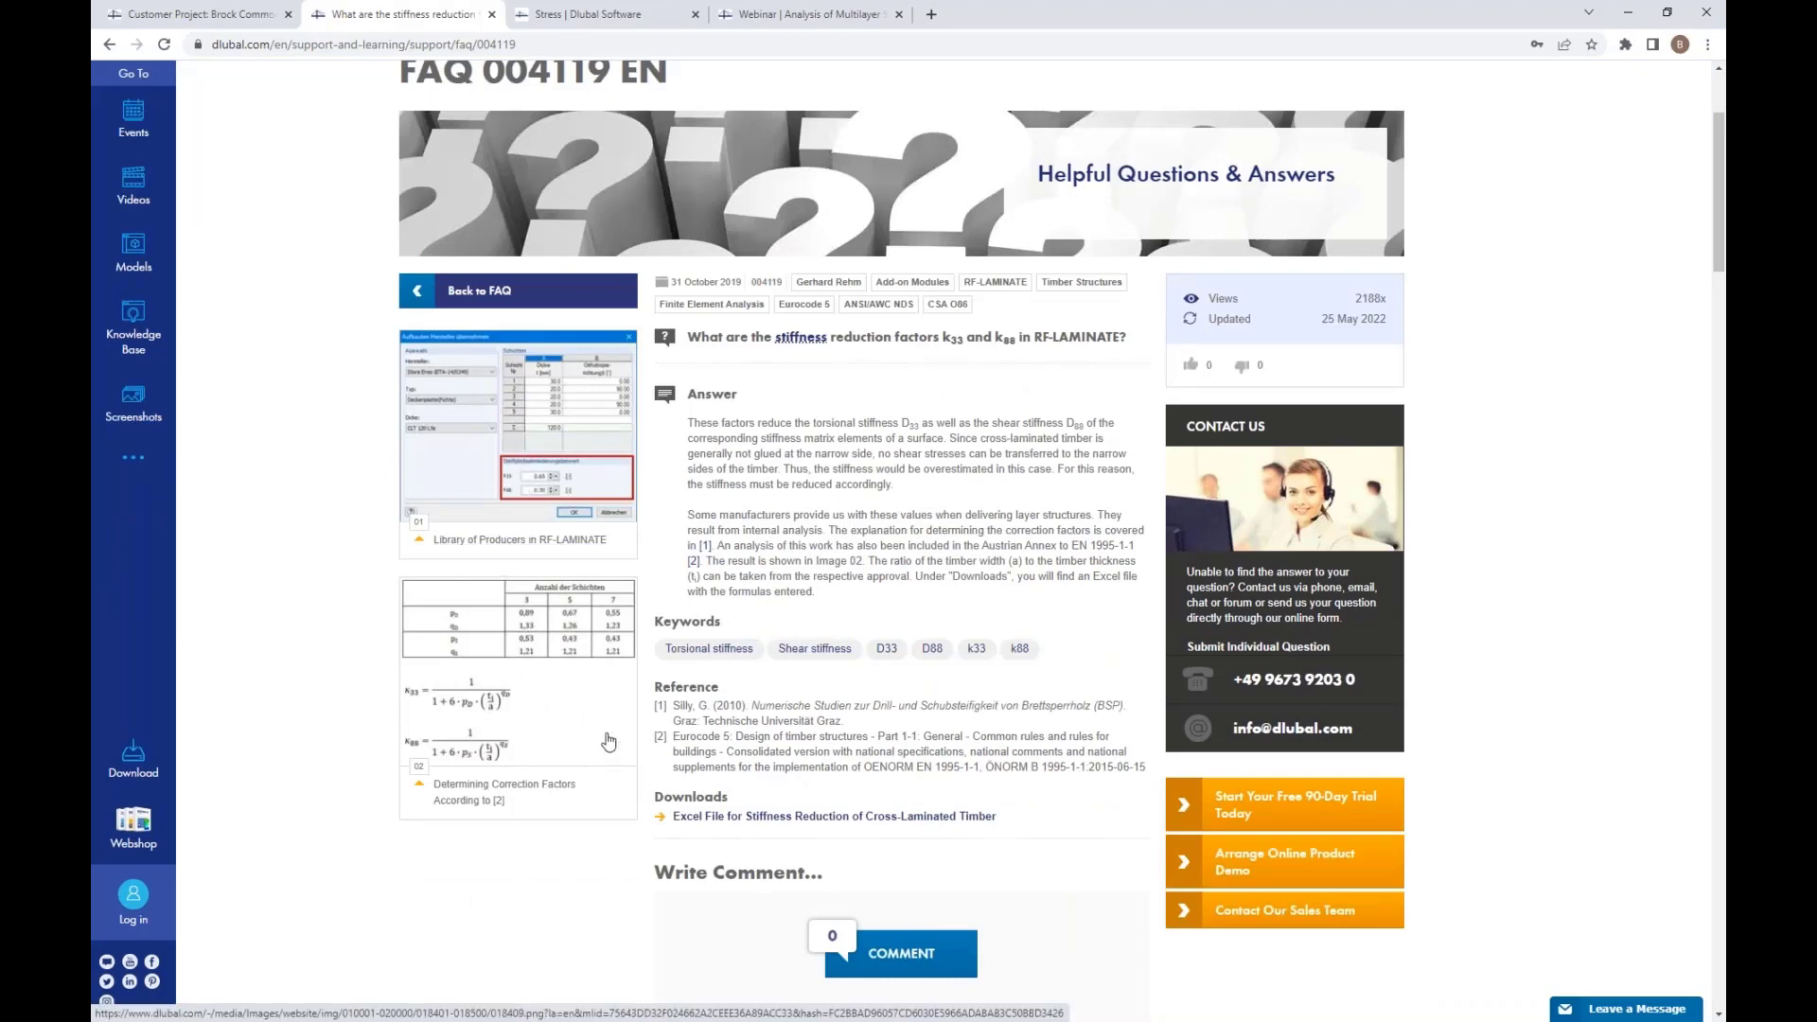
scroll(662, 246, "down", 1)
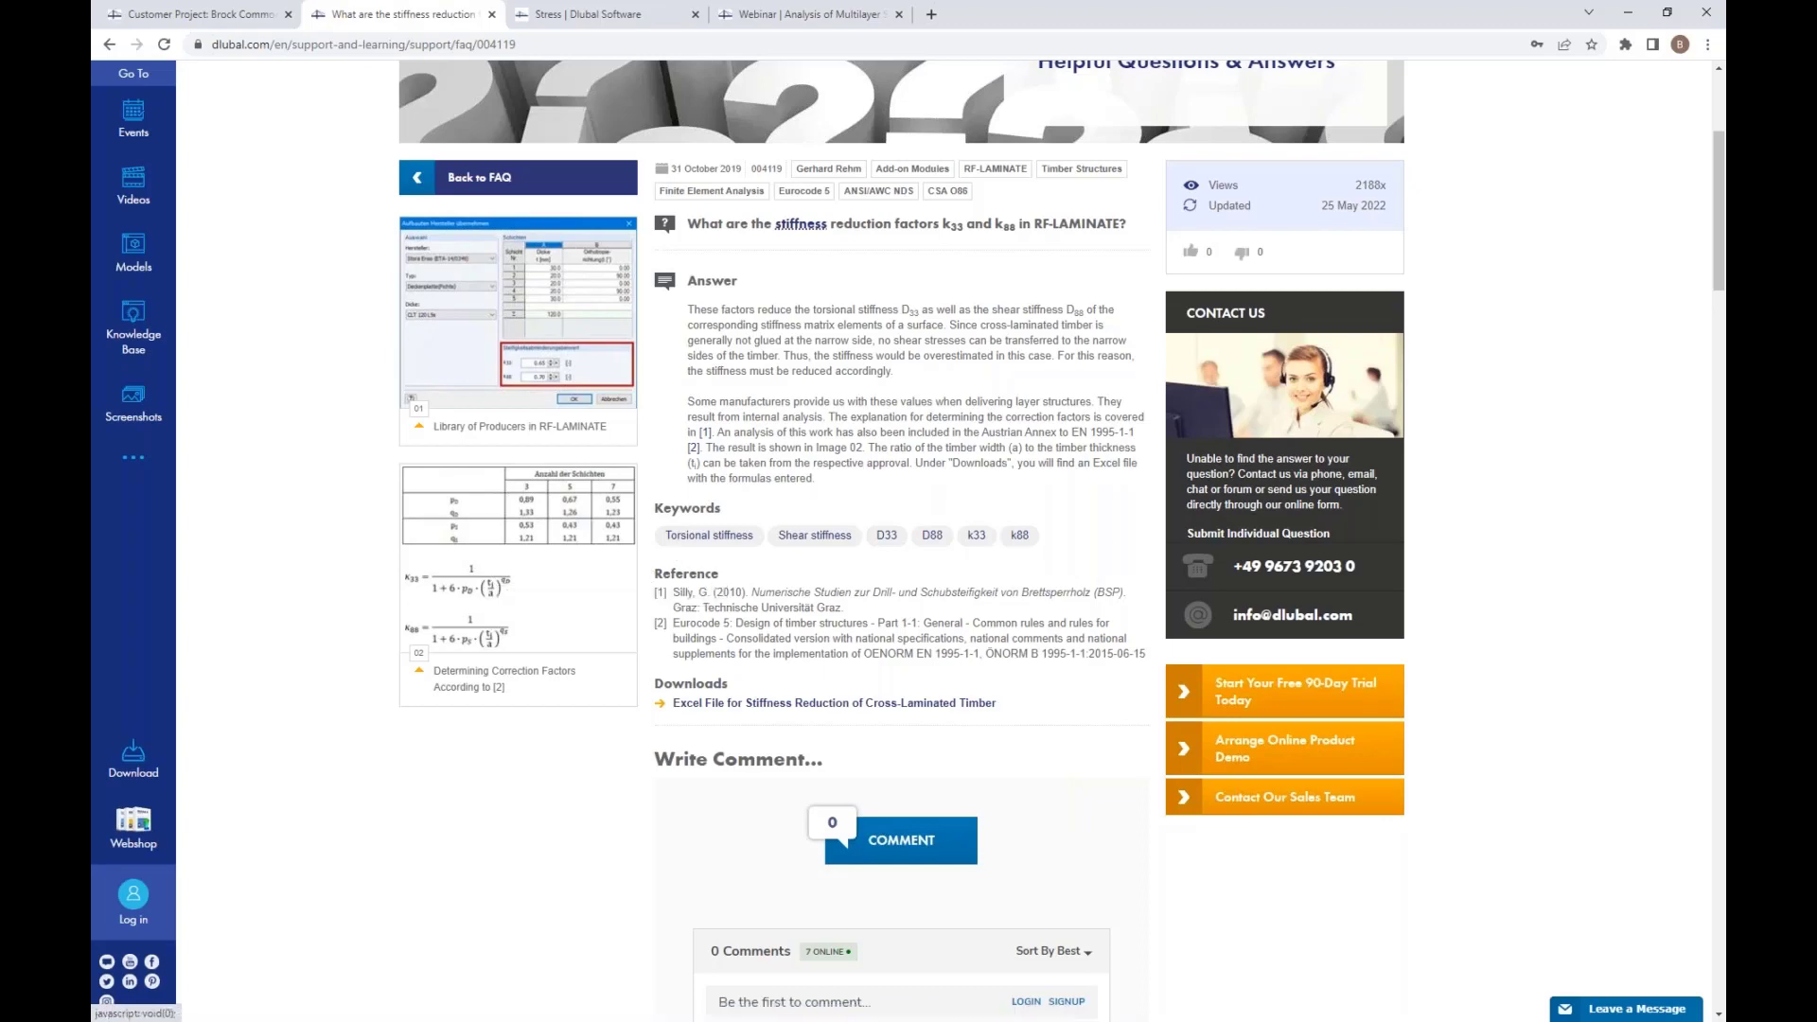
Examine the Stress page of the RFEM 6 Multilayer Surfaces manual for the CLT strengths and shear failure mechanisms
left_click(639, 17)
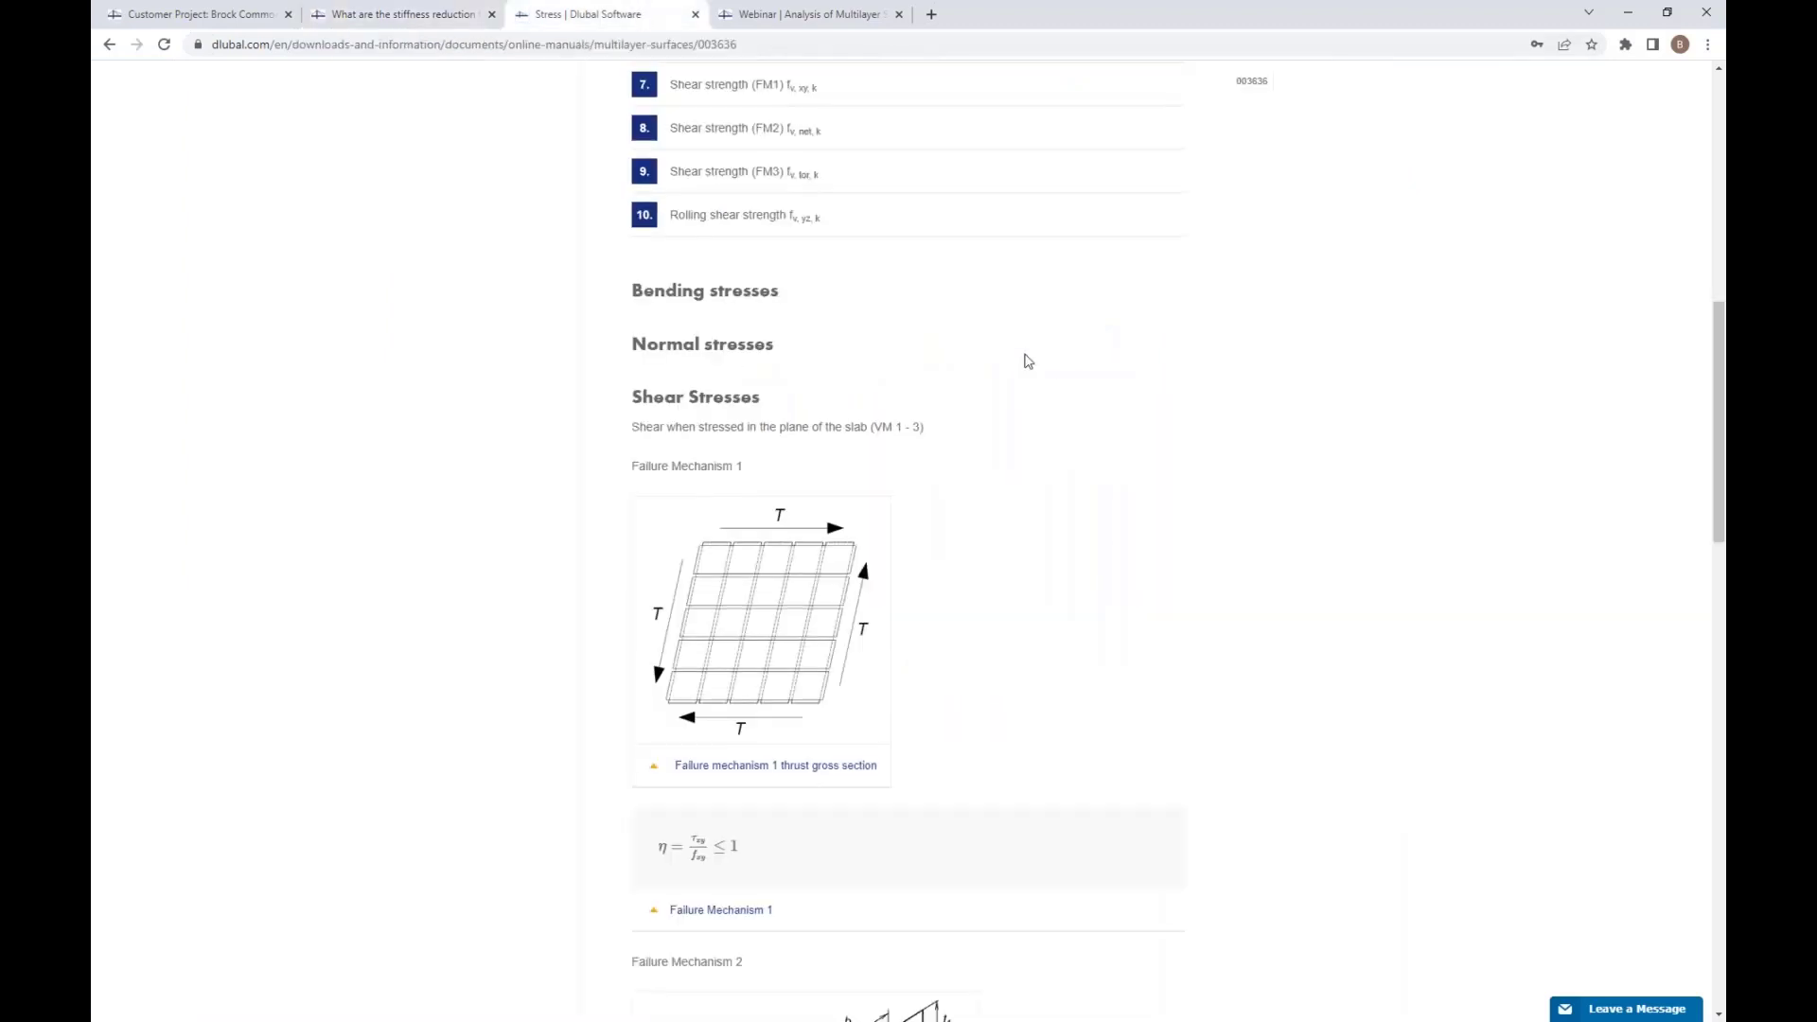
scroll(1022, 458, "up", 3)
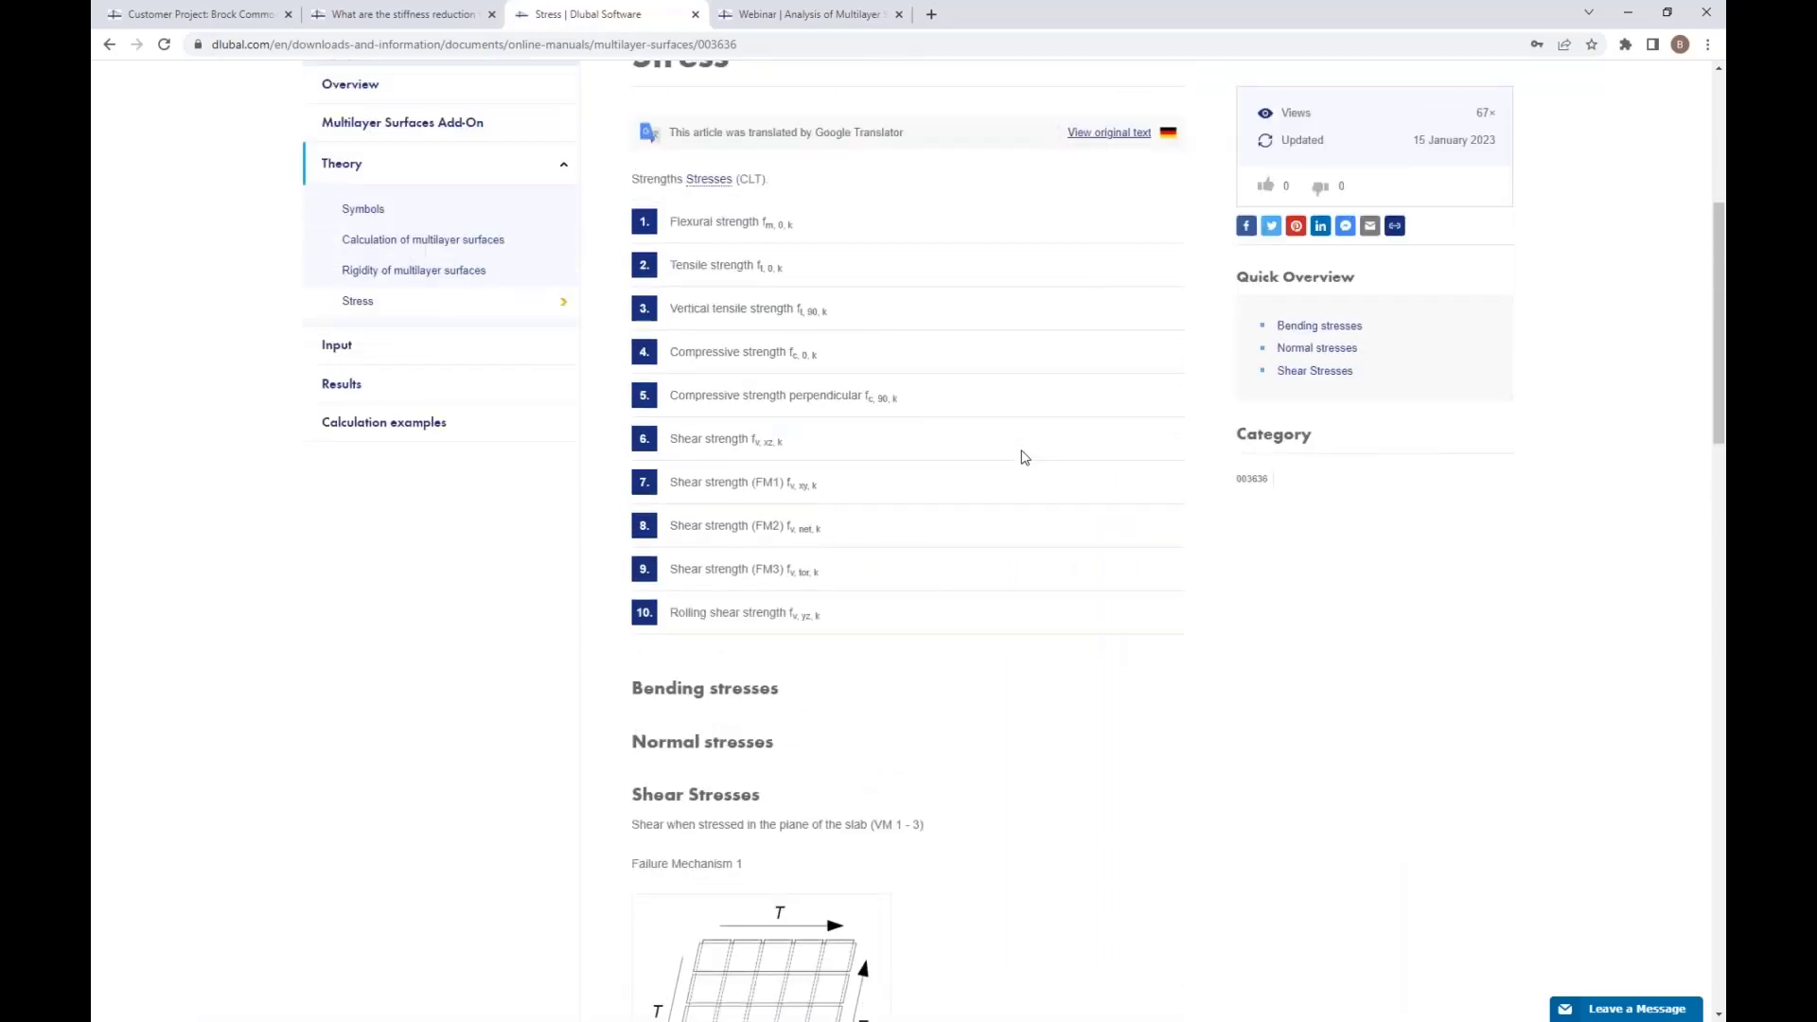
scroll(1022, 458, "down", 1)
scroll(1022, 458, "up", 1)
scroll(1022, 458, "down", 3)
scroll(1022, 458, "up", 6)
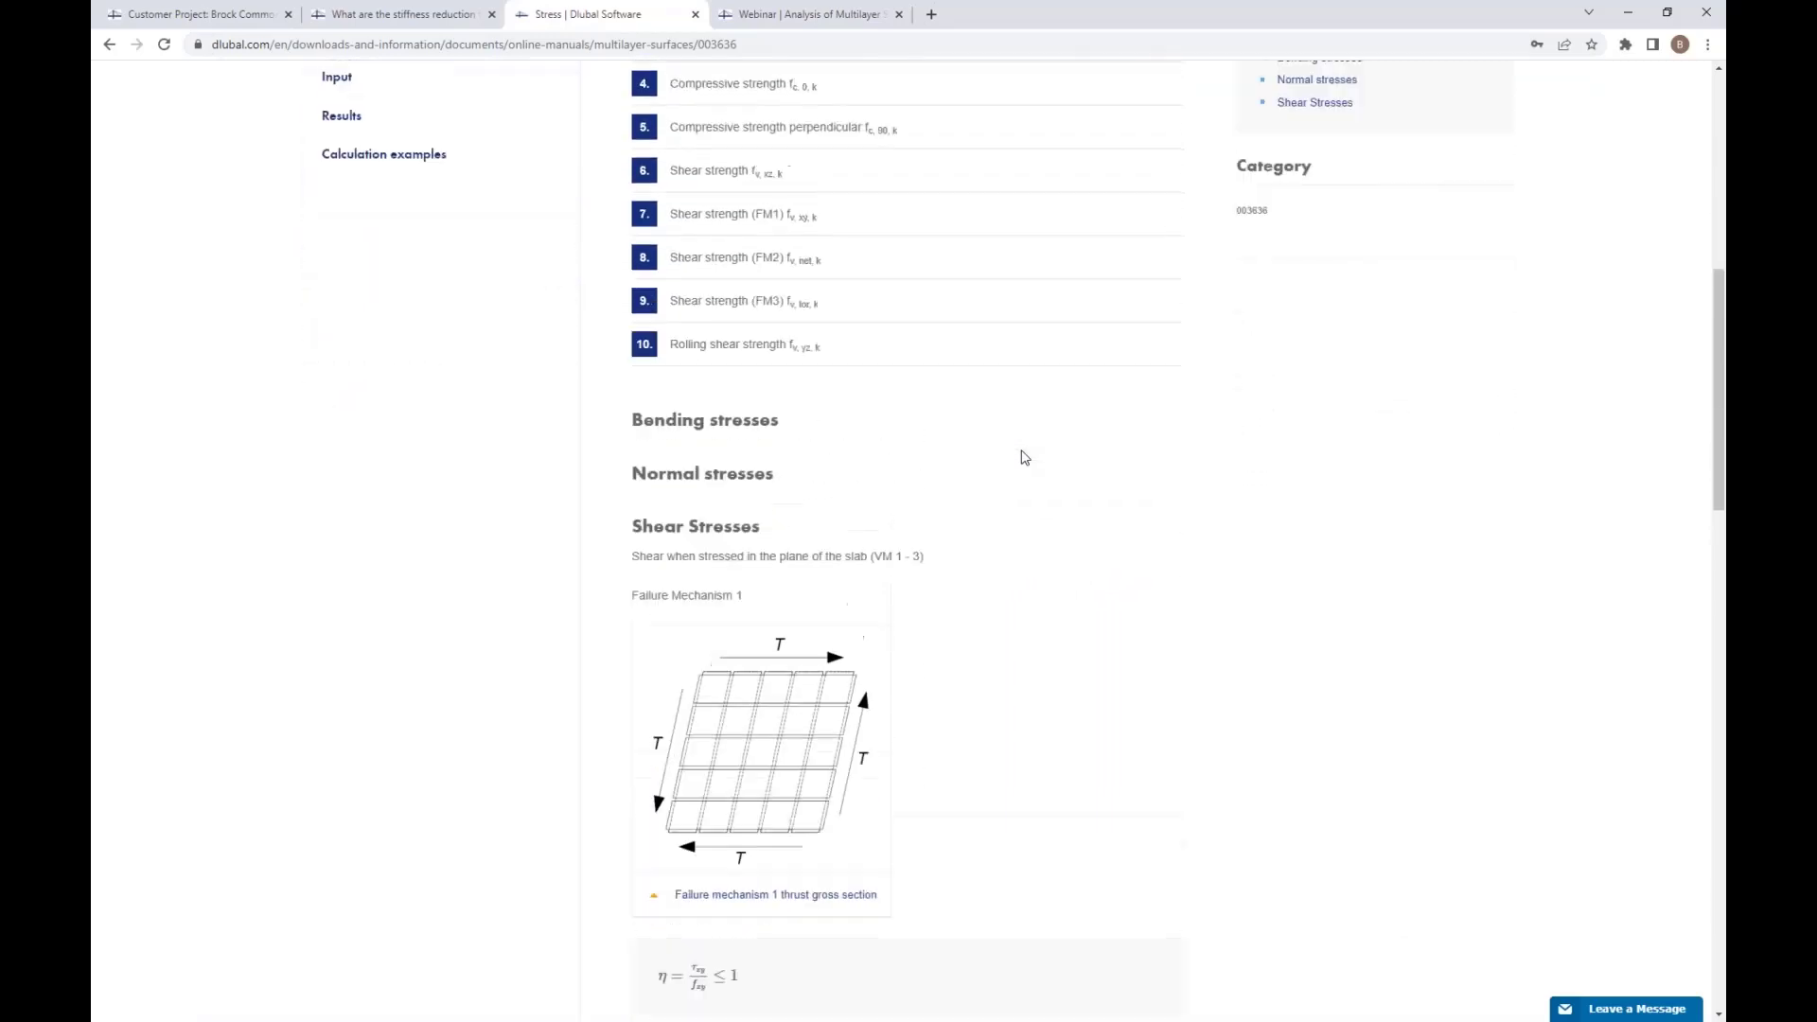
scroll(1022, 458, "up", 2)
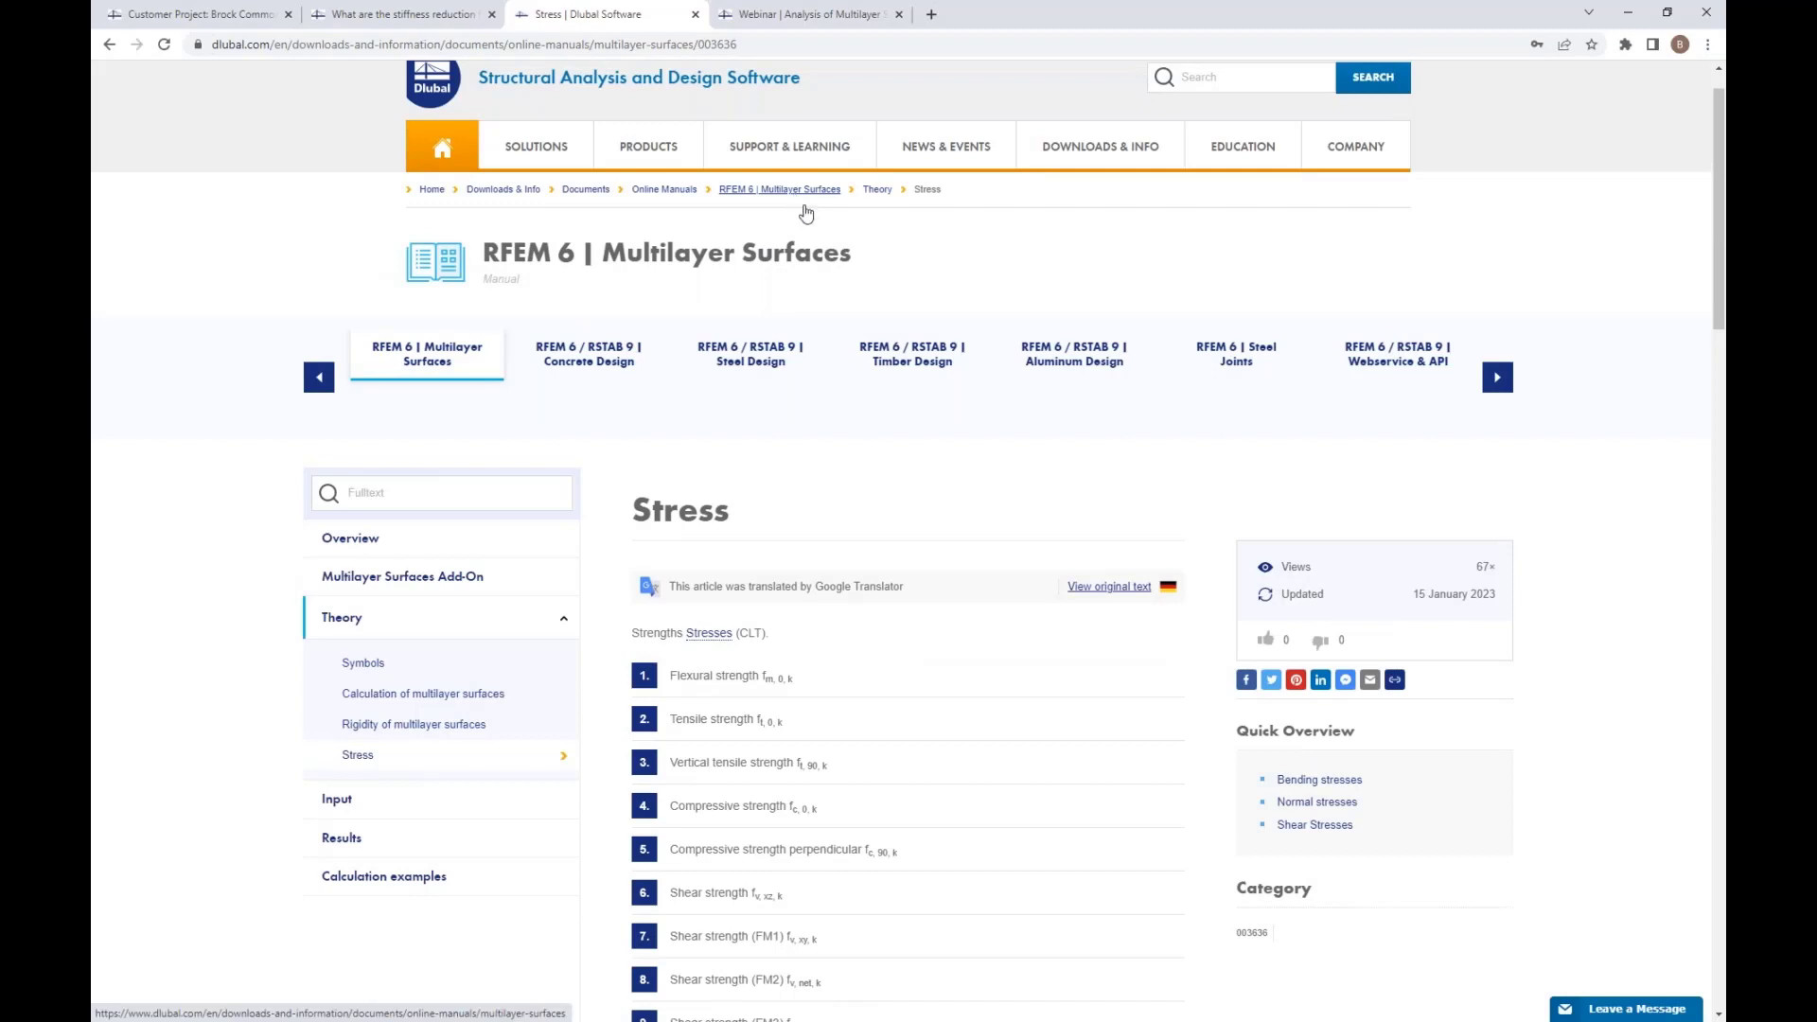
scroll(851, 350, "down", 4)
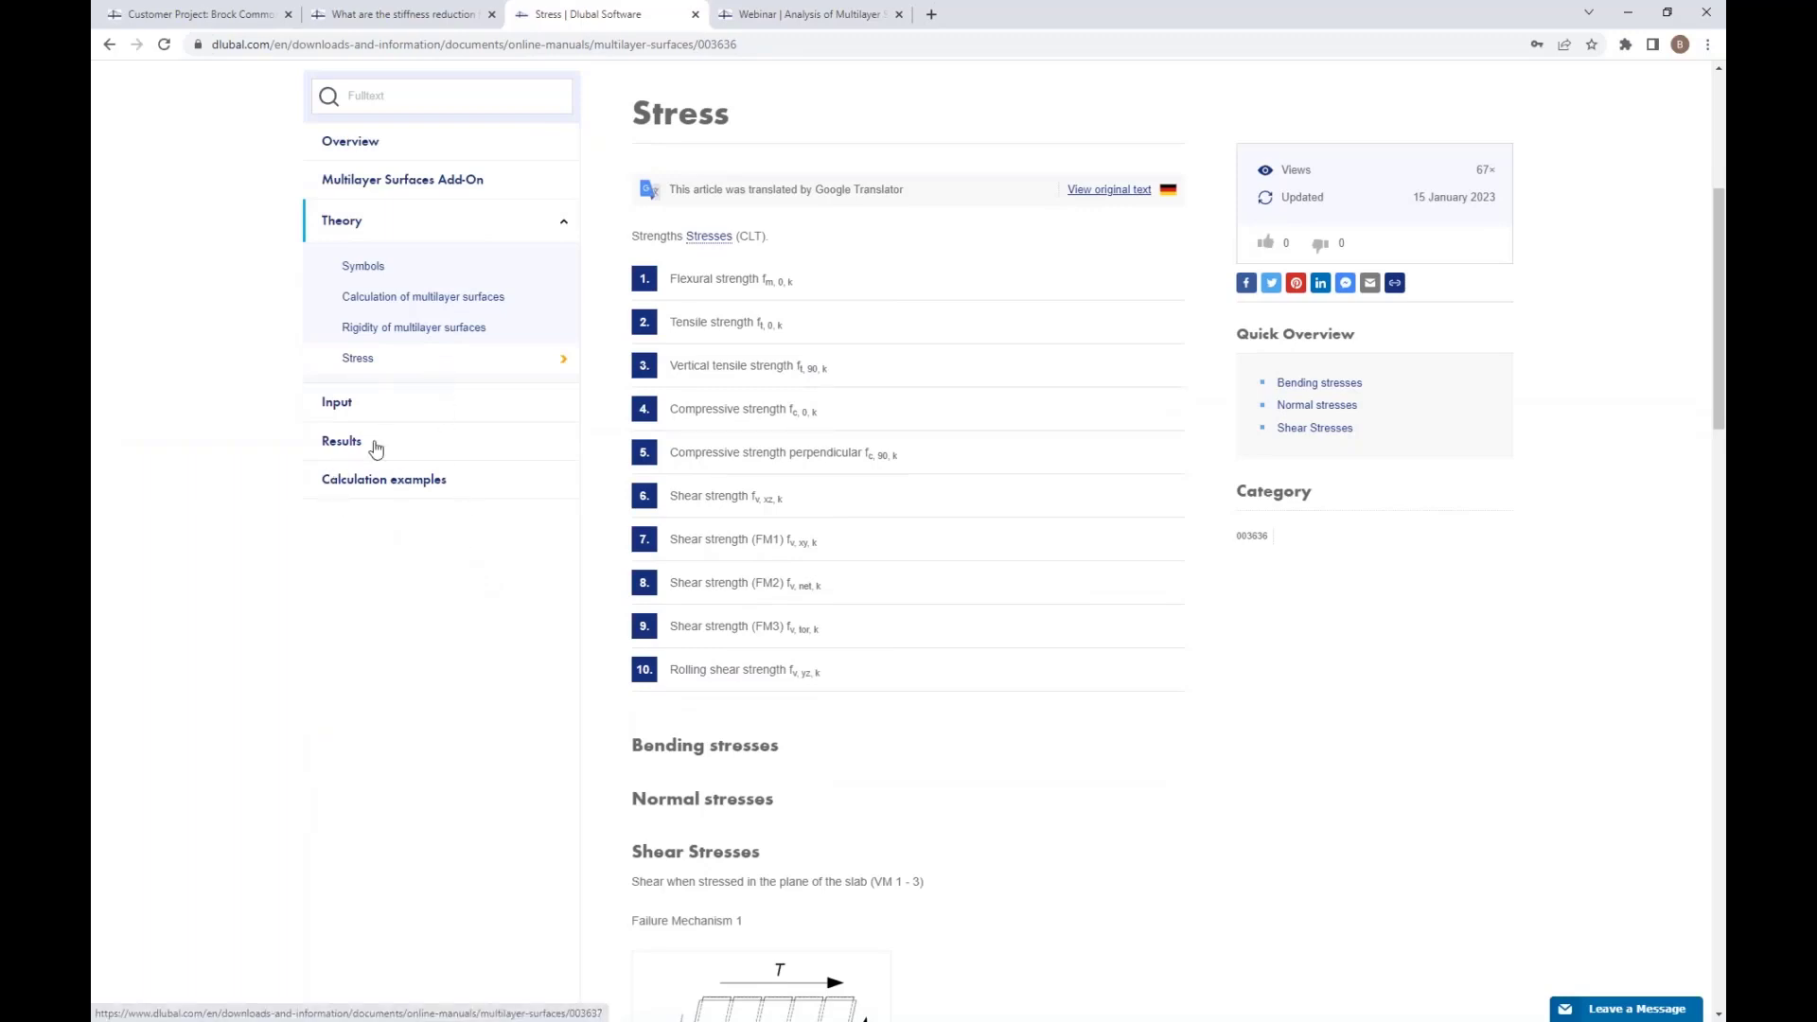
Open the manual's Input chapter and read about layers, stiffness reduction, the options for CLT and the stiffness matrix plug-in
left_click(339, 404)
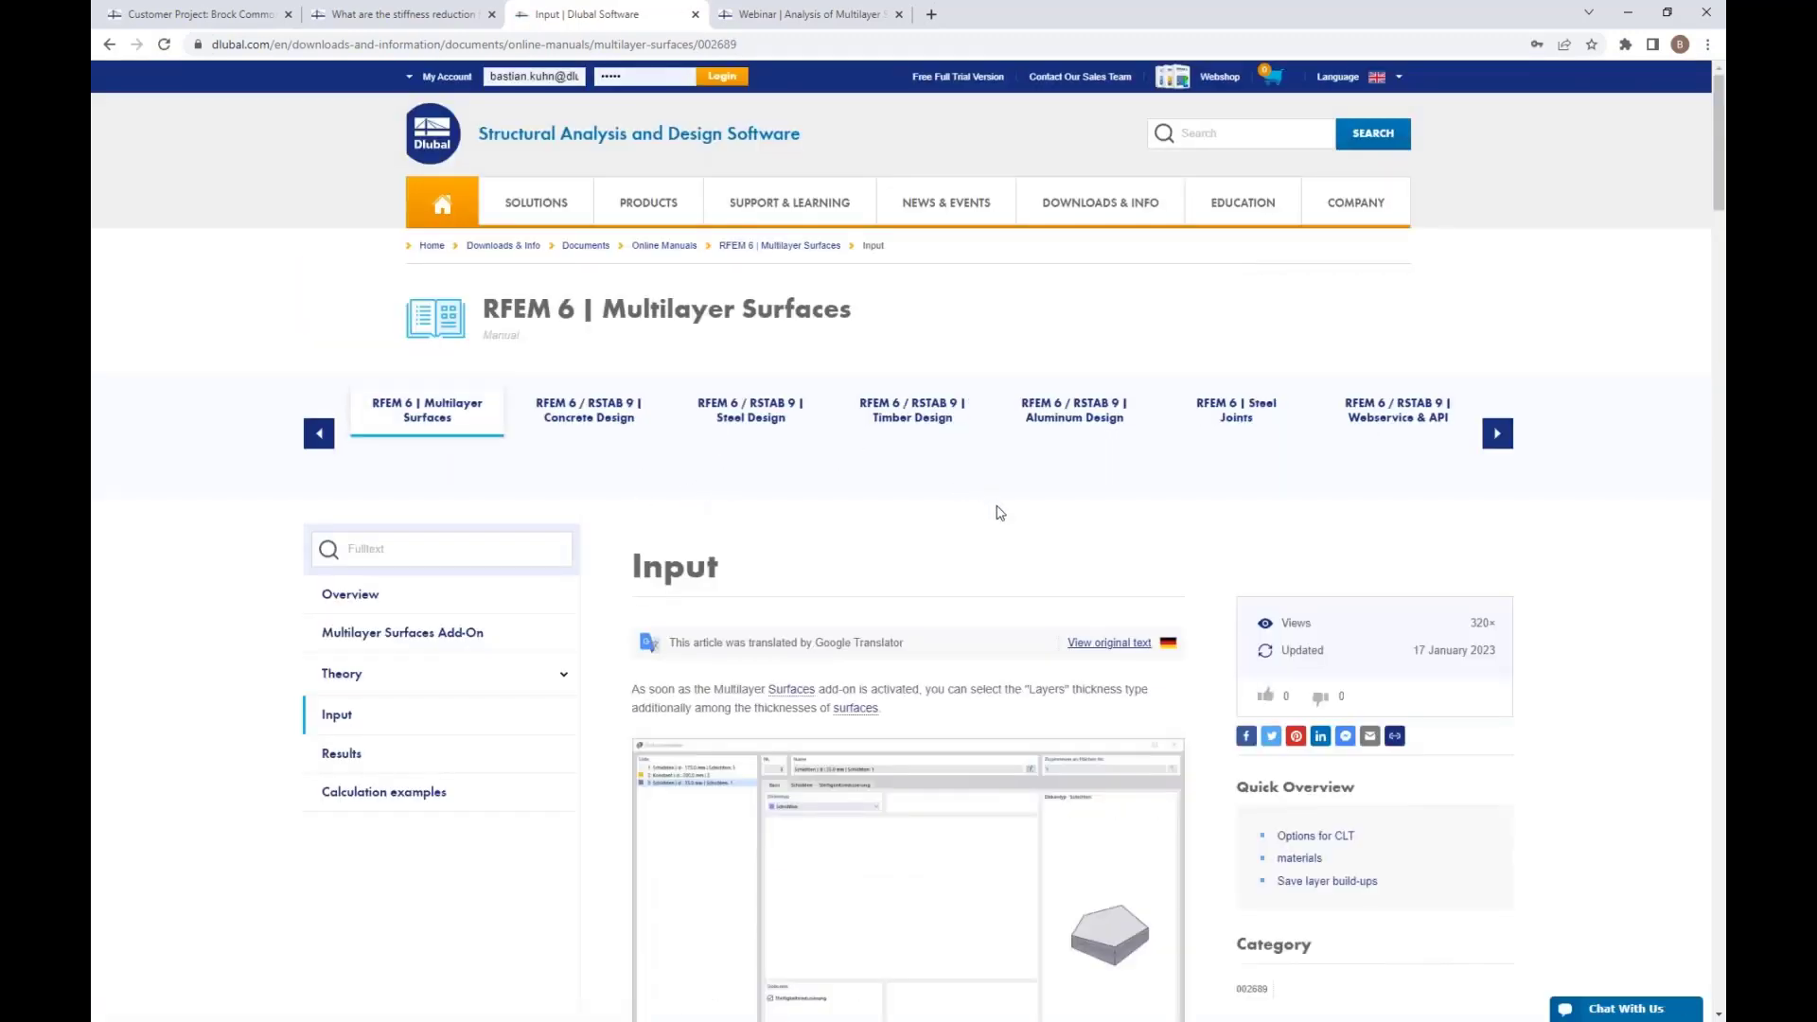
scroll(1000, 513, "down", 1)
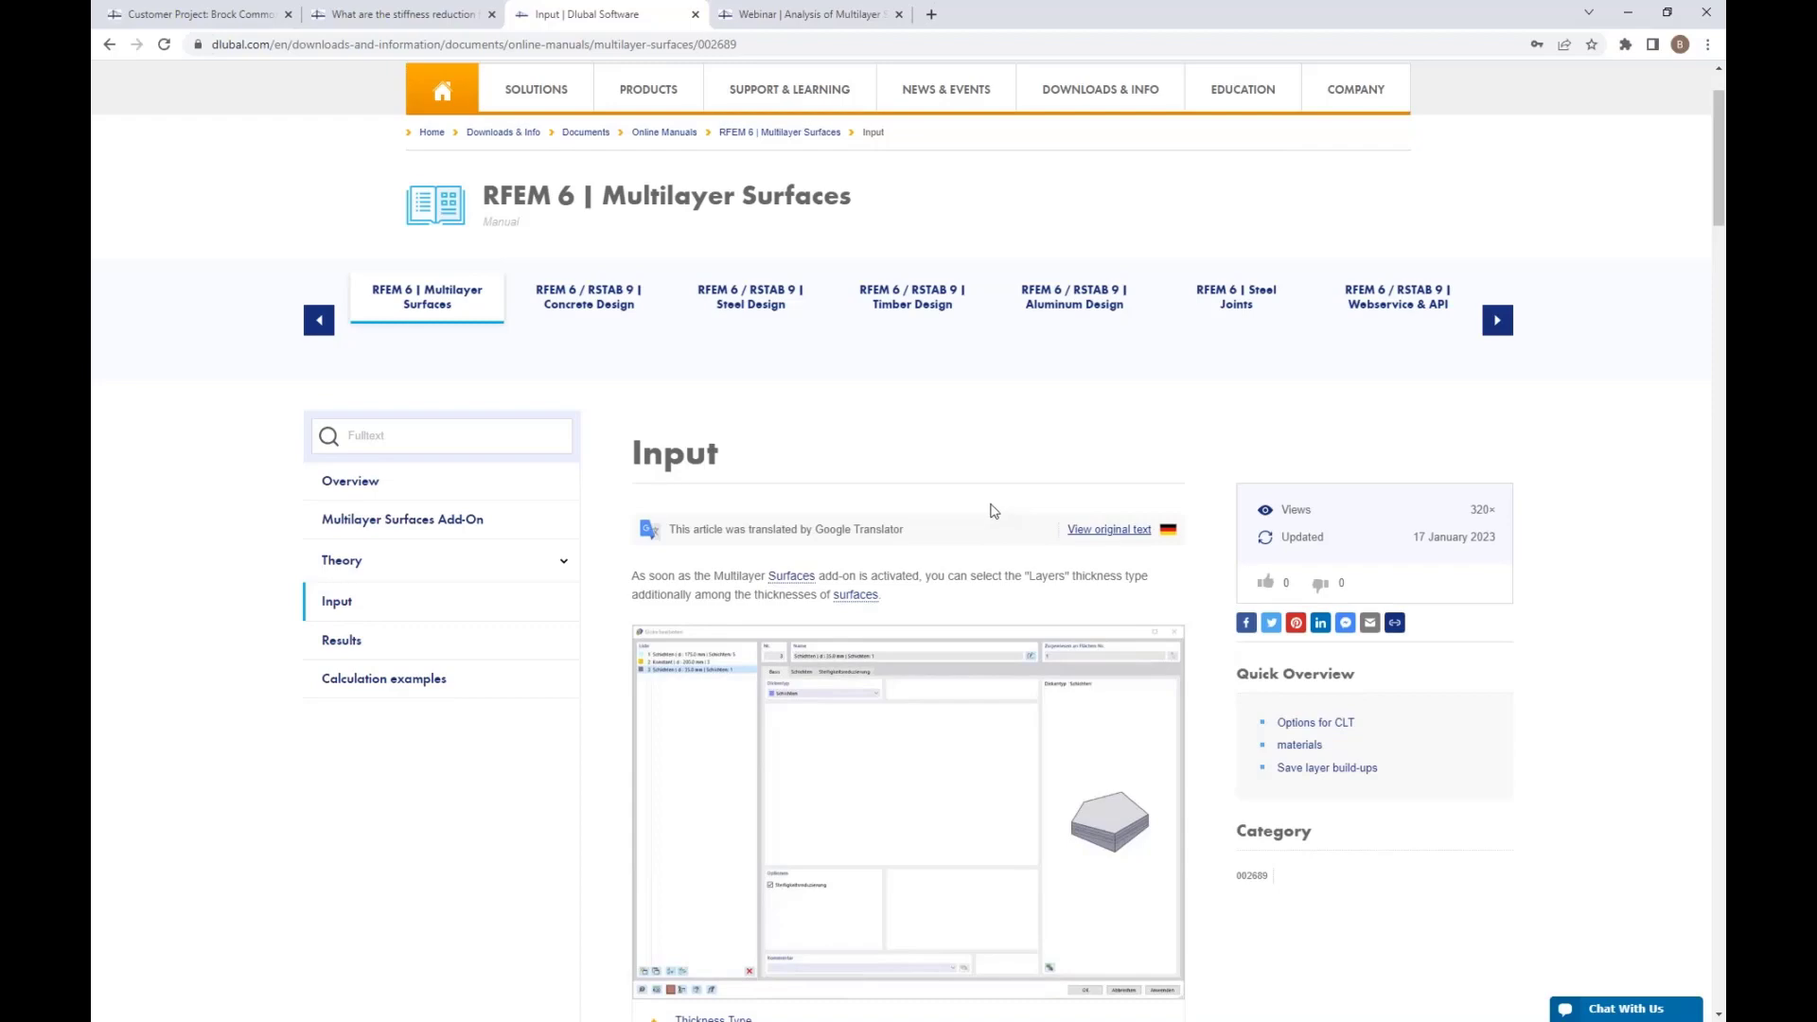
scroll(1000, 513, "down", 8)
scroll(993, 511, "down", 10)
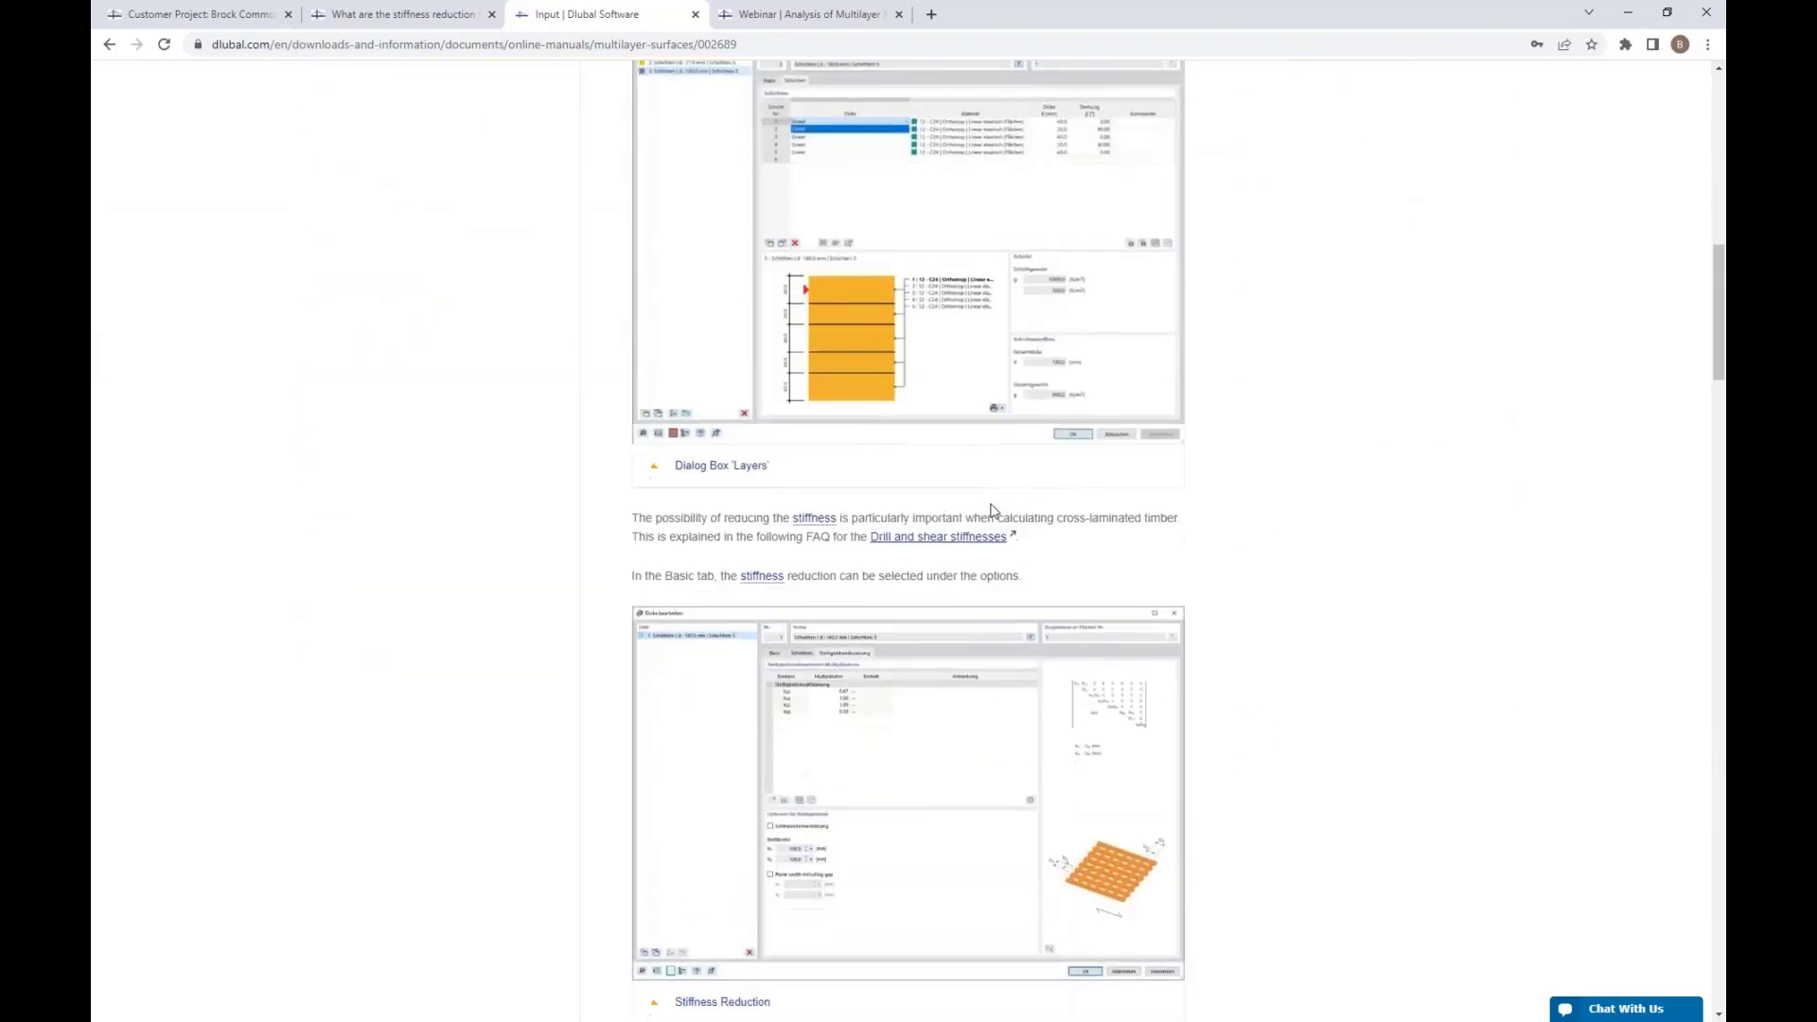
scroll(880, 688, "down", 4)
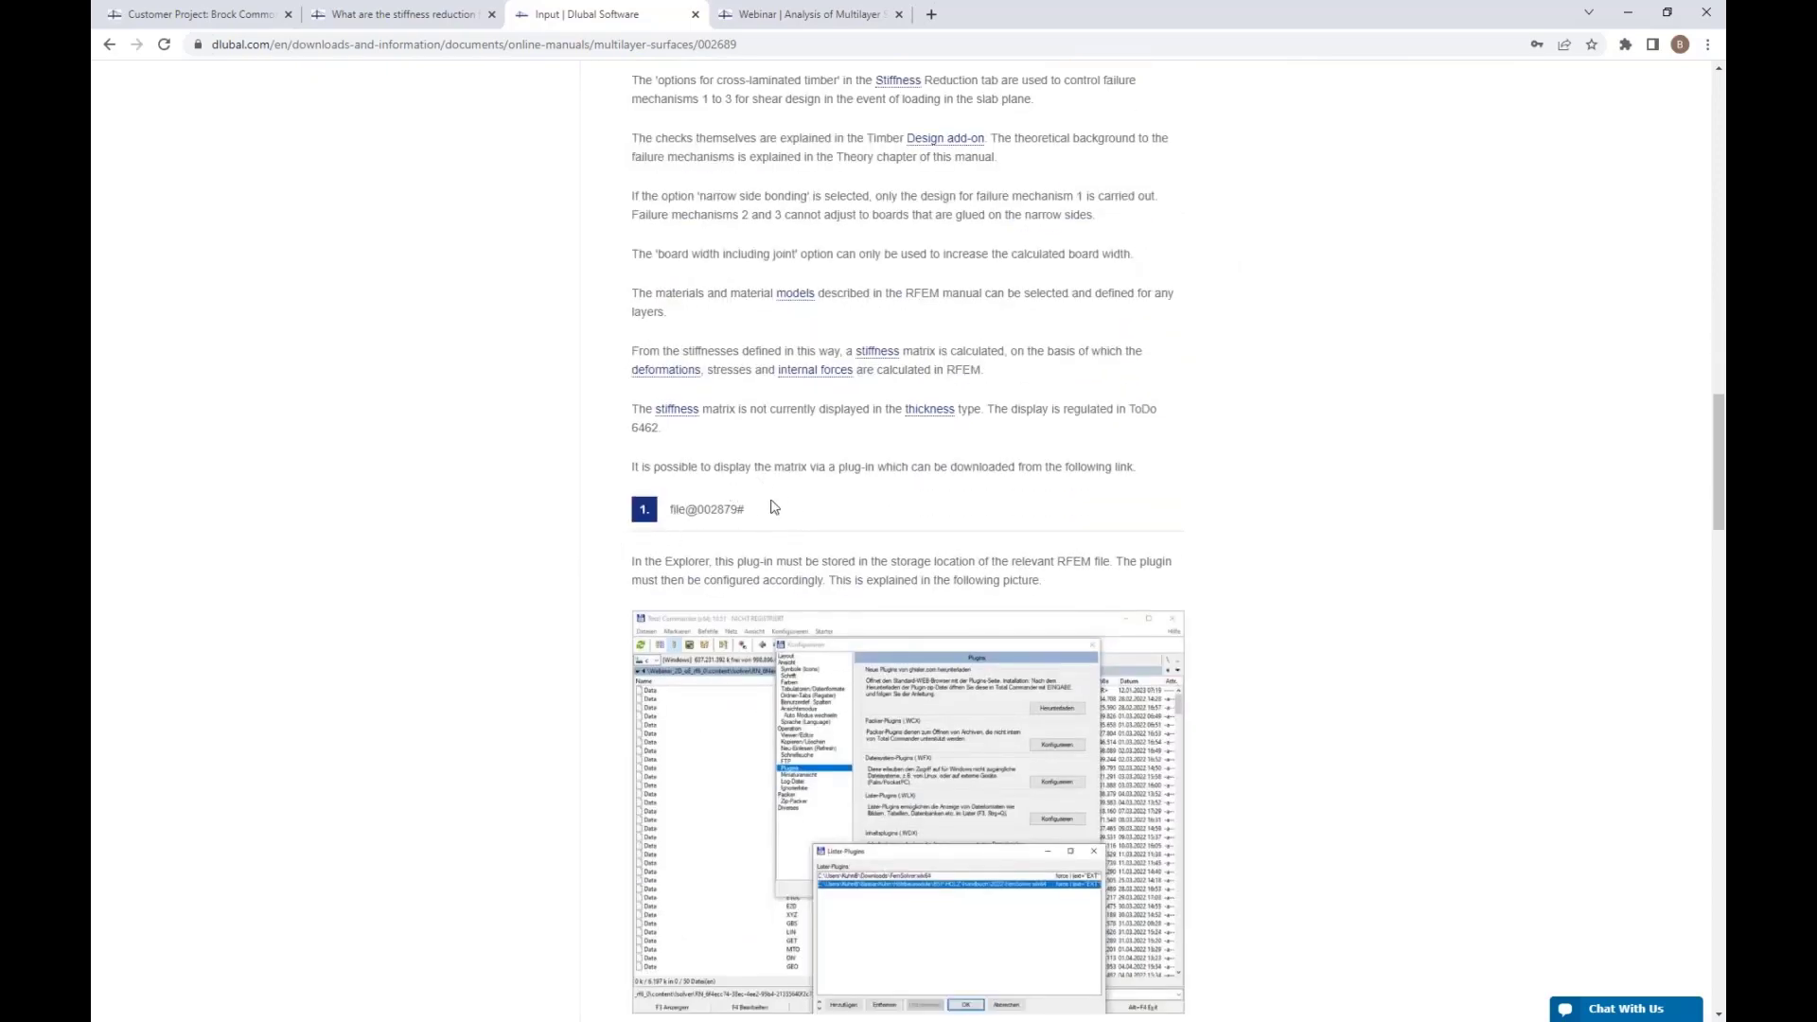
scroll(743, 568, "down", 2)
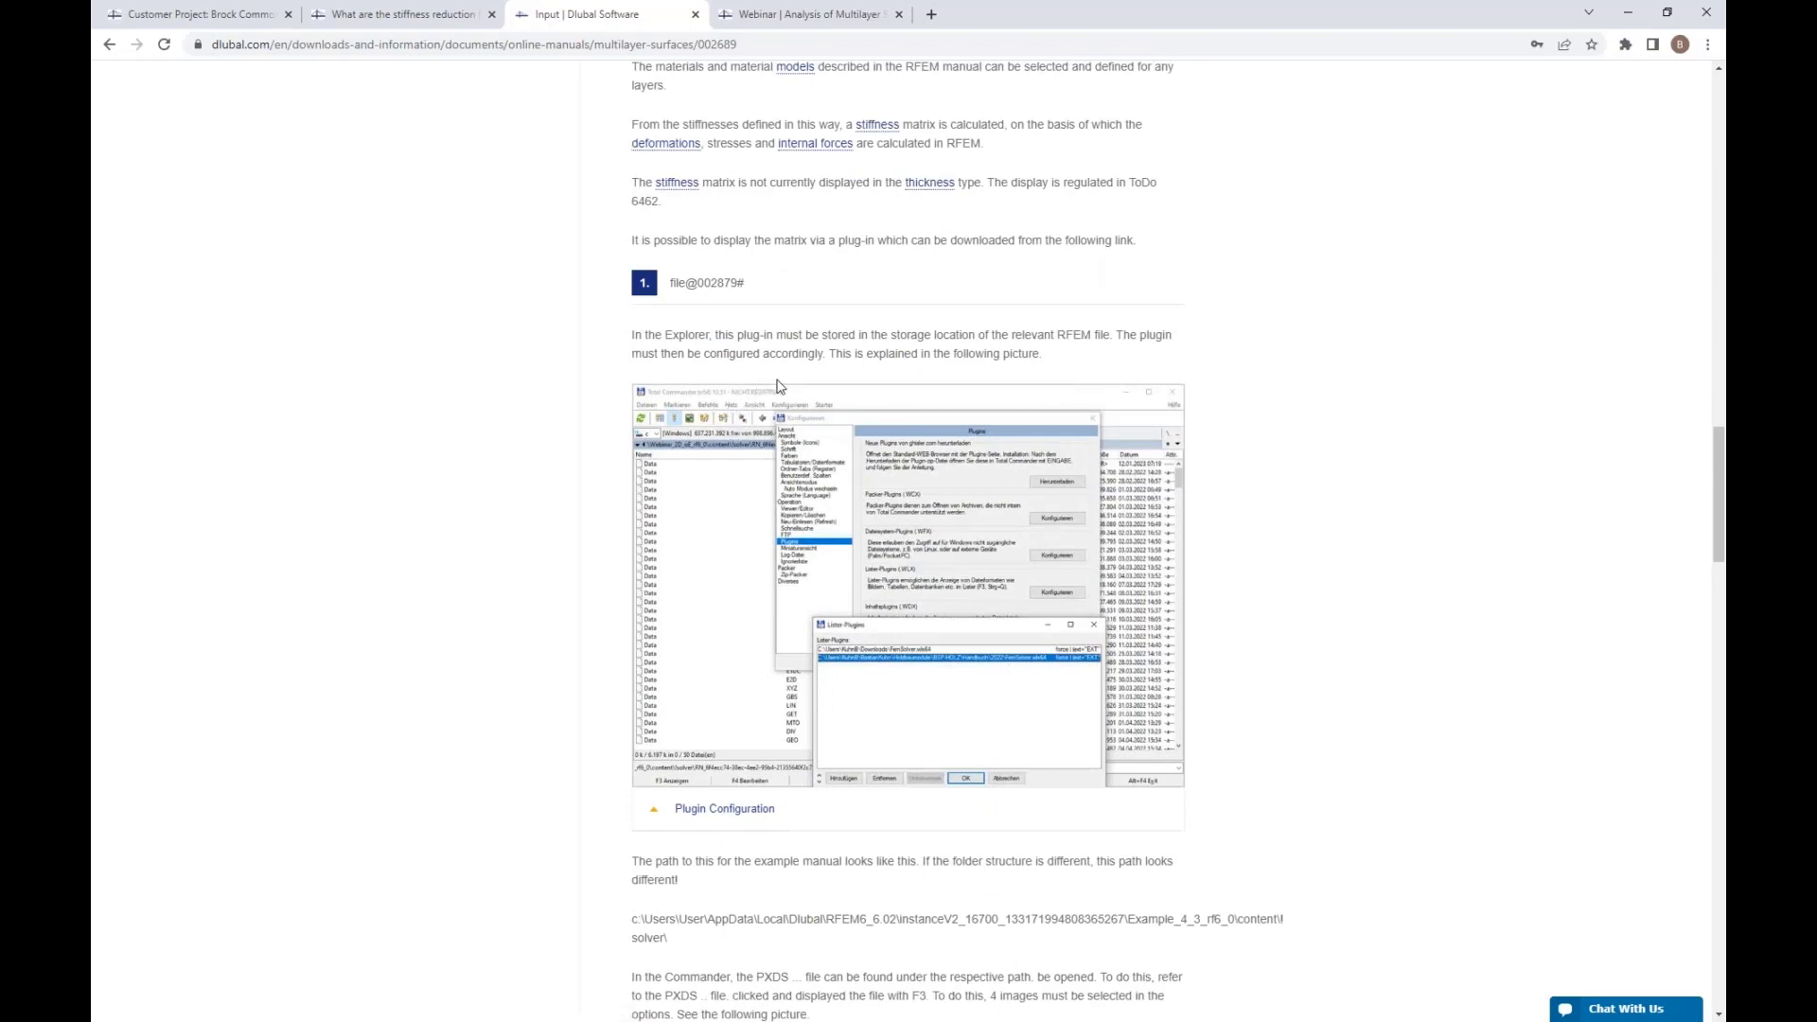
View the "Stiffness Matrix - Layers" figure enlarged, close it and return to the beginning of the Input chapter
scroll(778, 385, "down", 6)
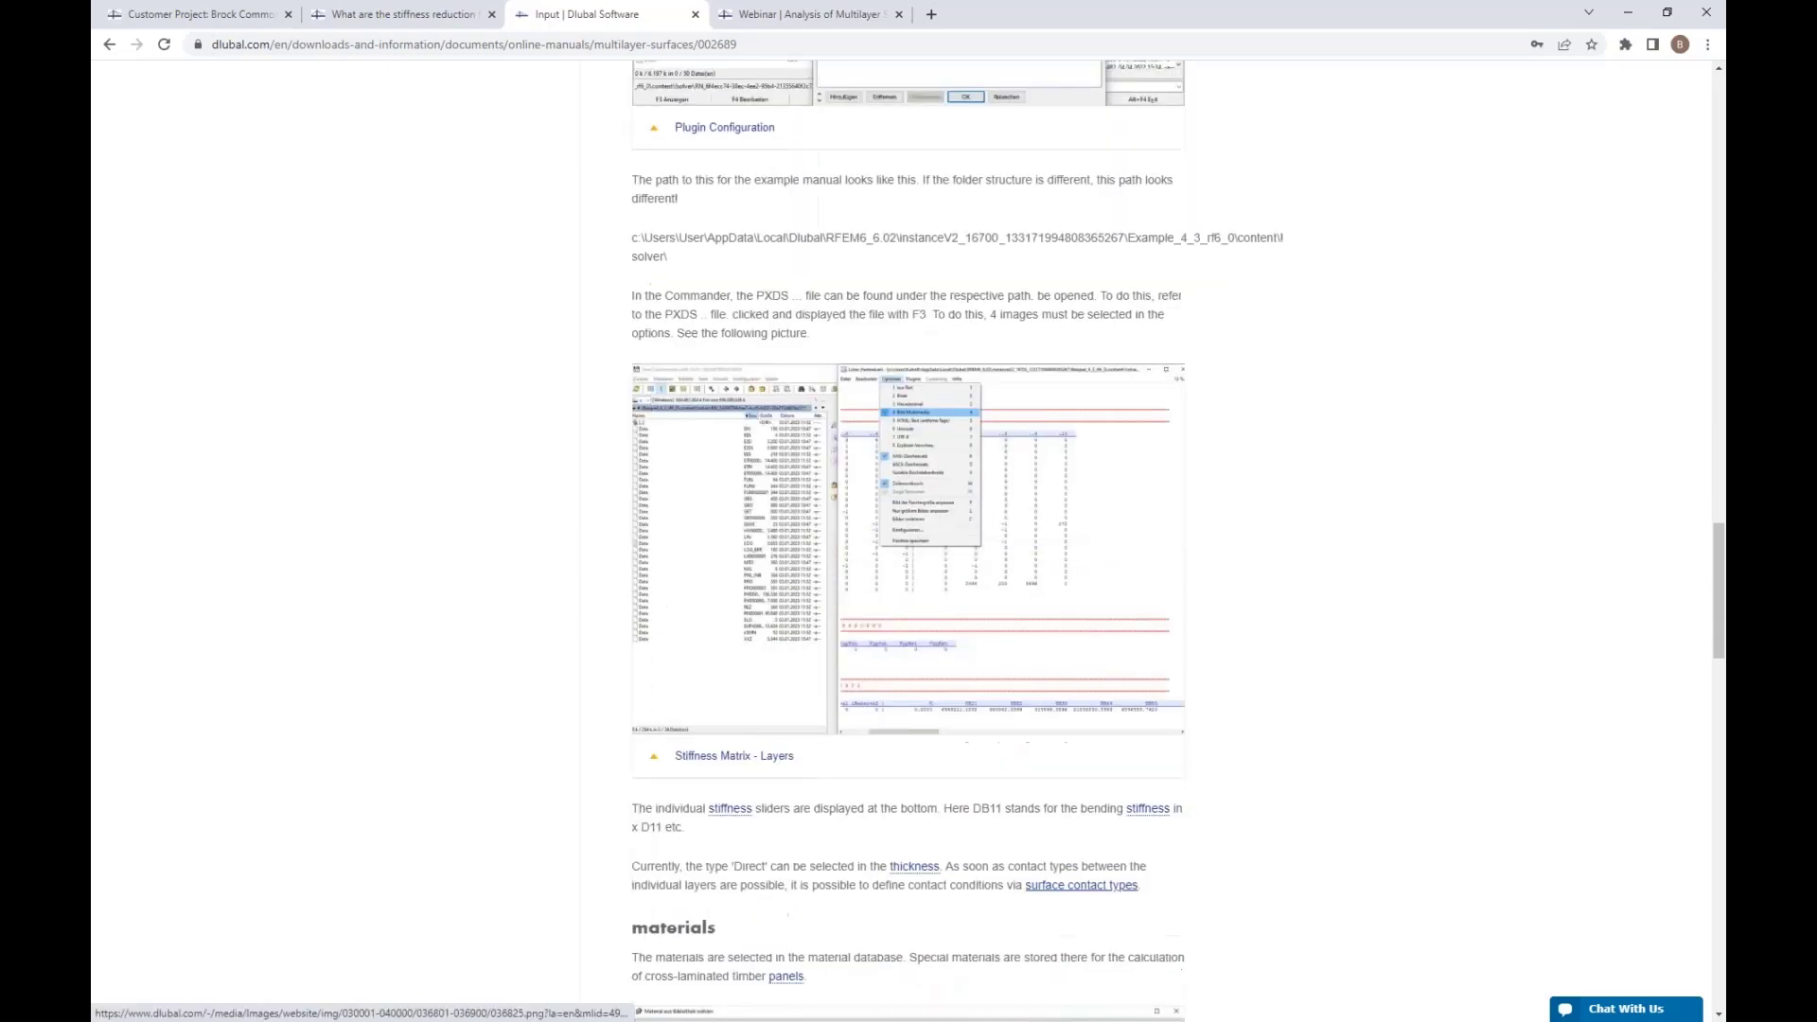
scroll(1006, 357, "down", 3)
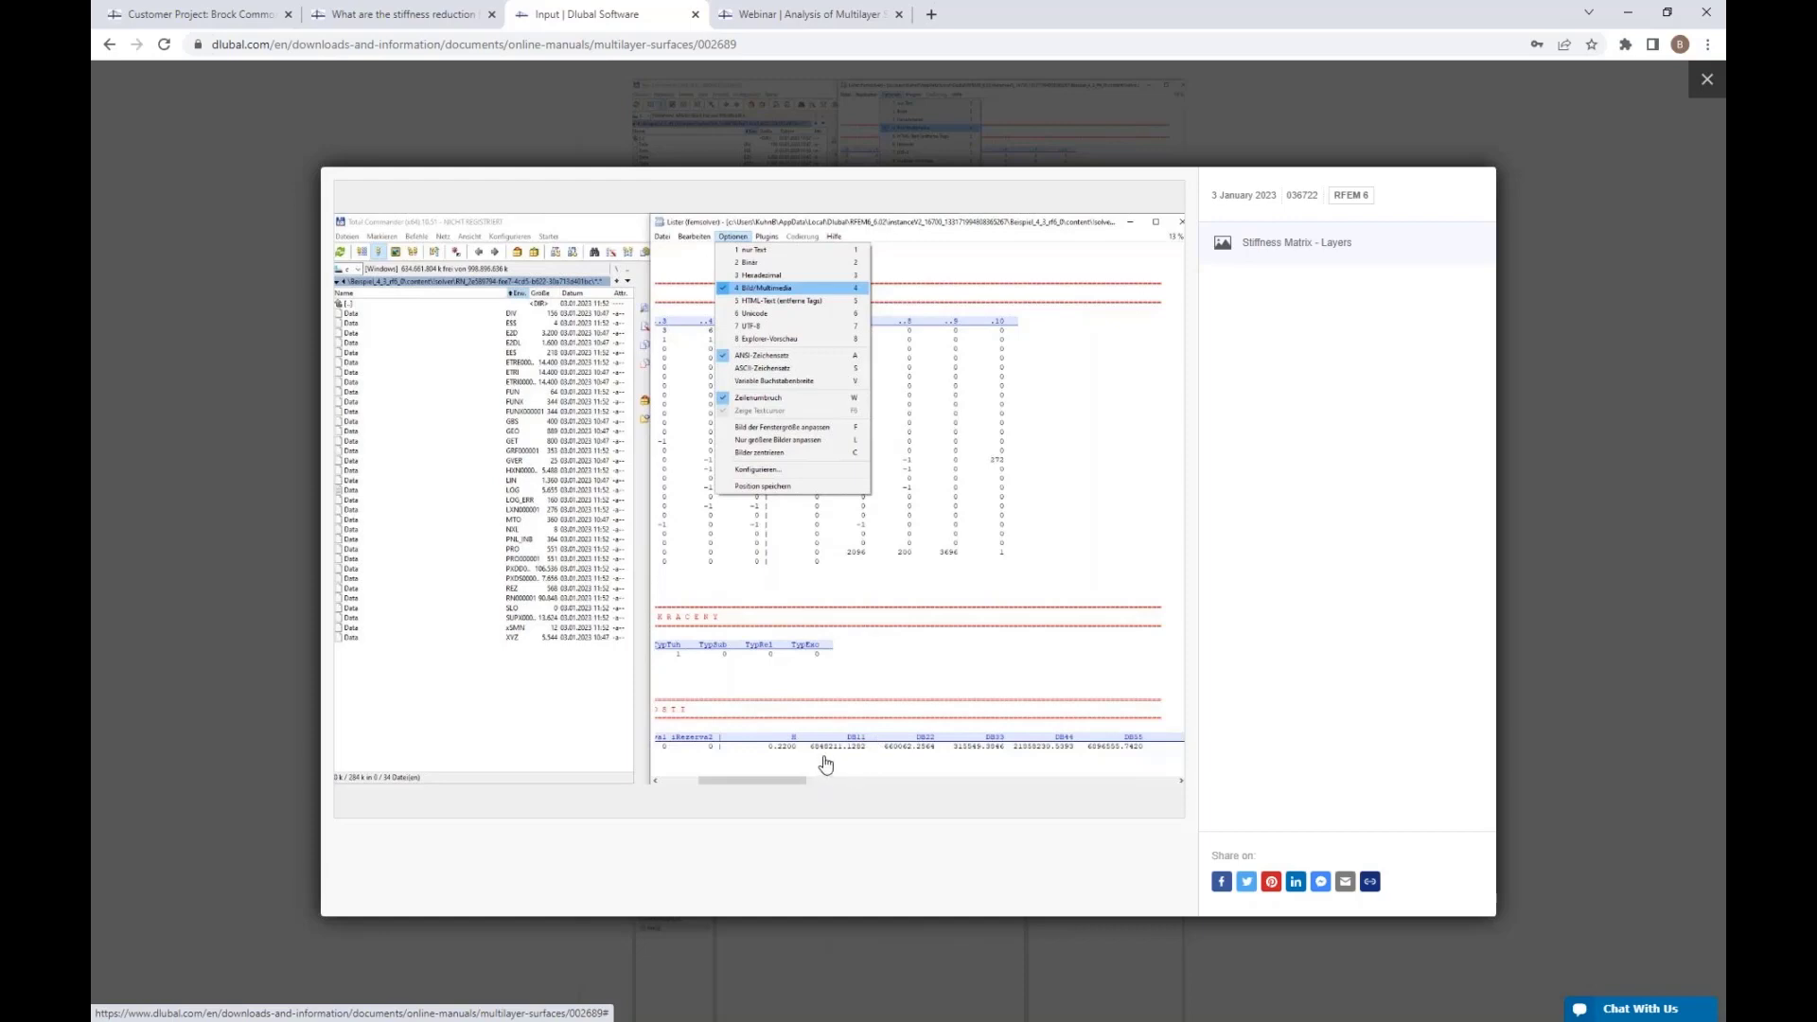
left_click(1709, 82)
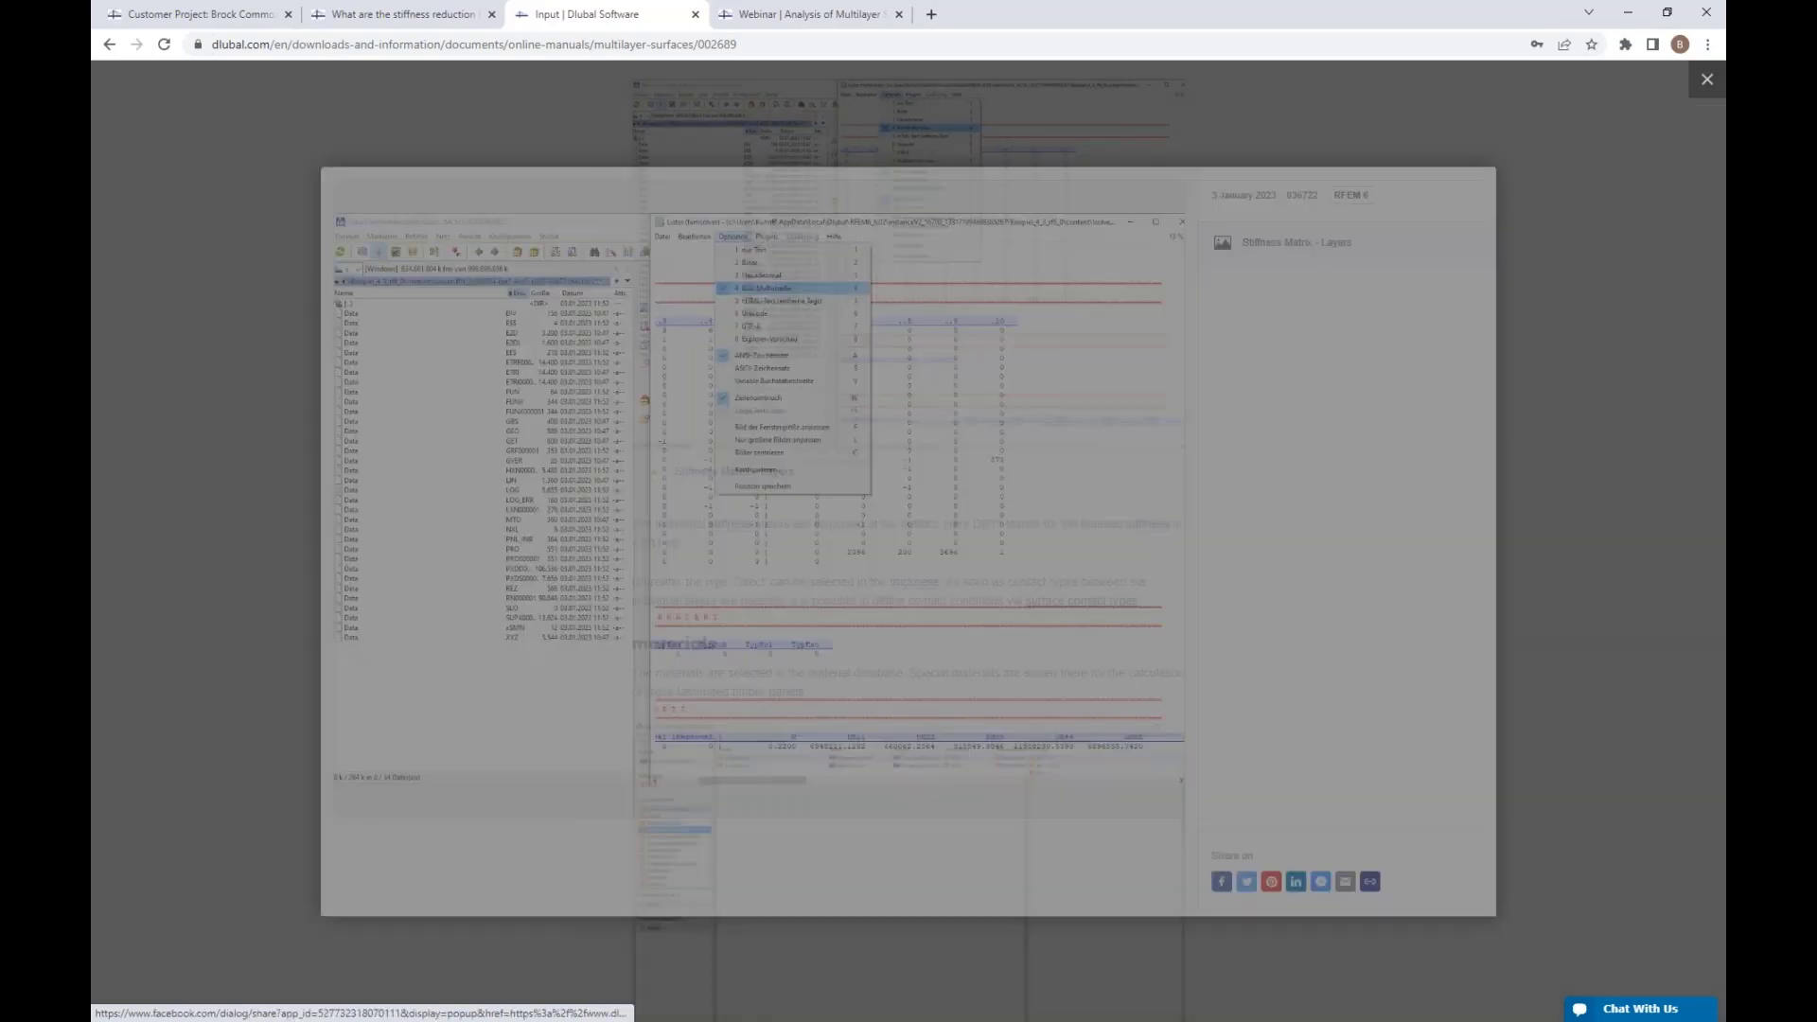
scroll(1493, 324, "up", 9)
scroll(1493, 324, "up", 15)
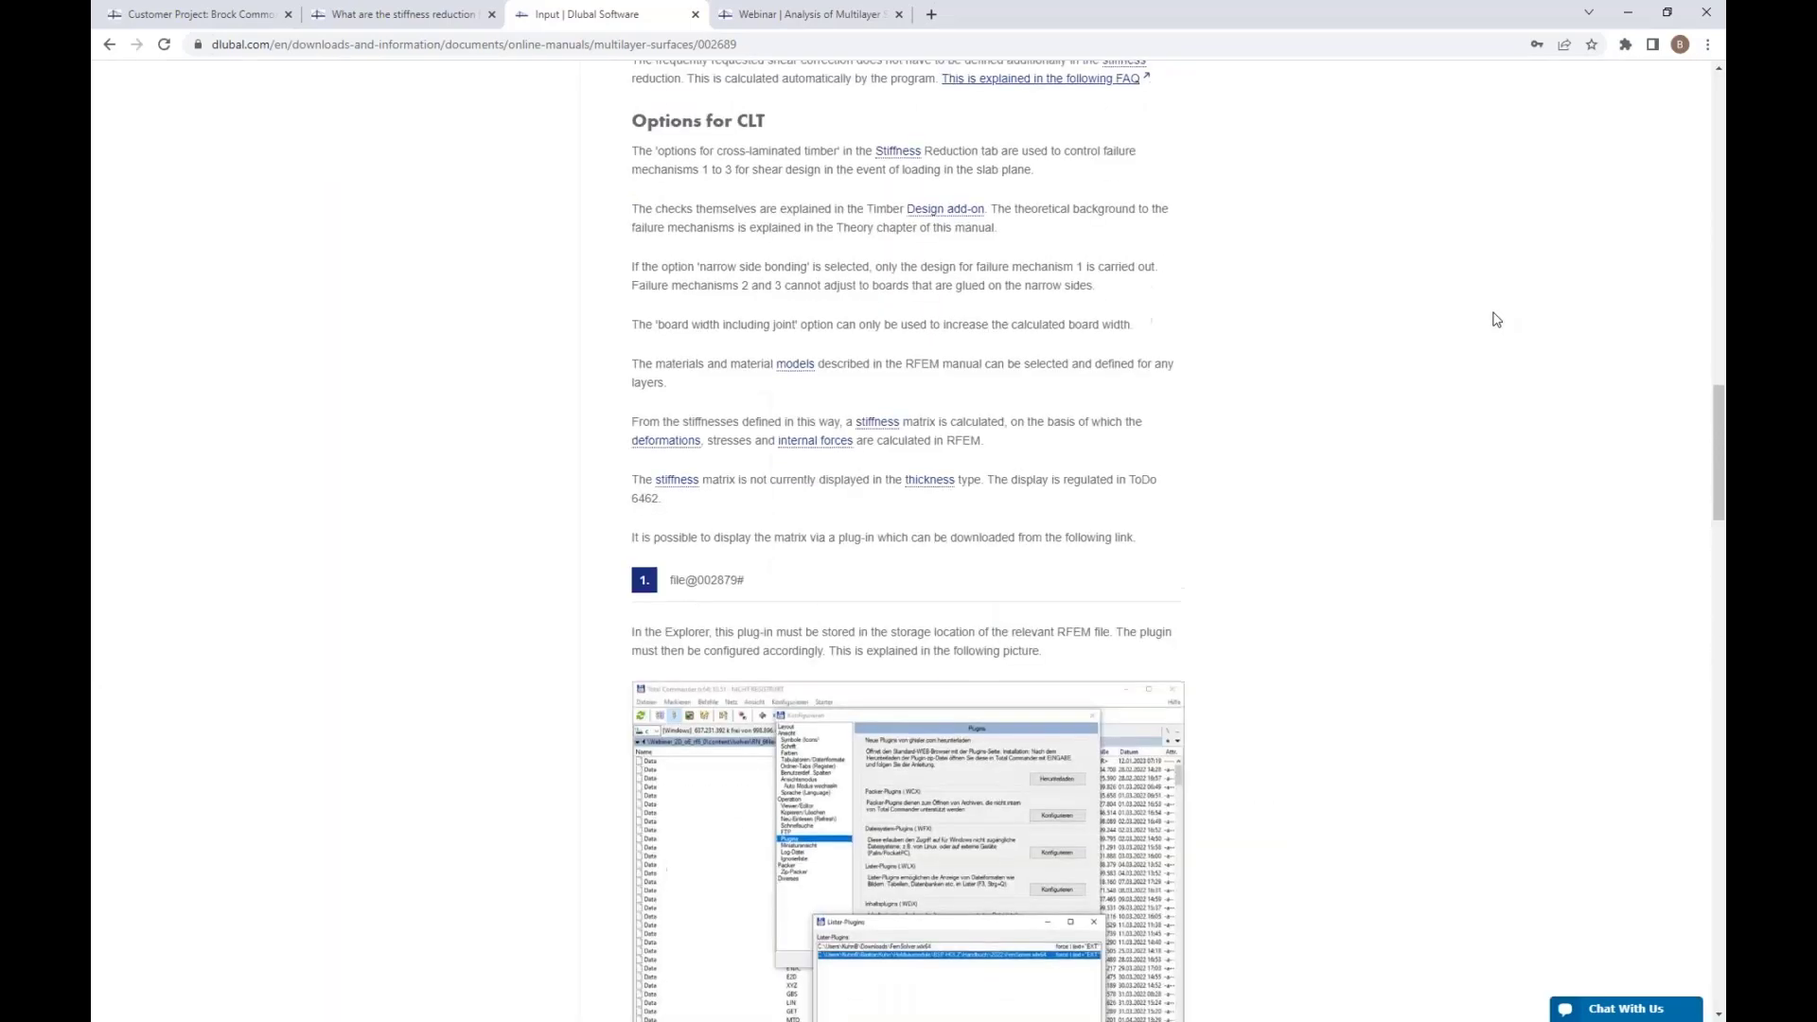
scroll(1494, 323, "up", 6)
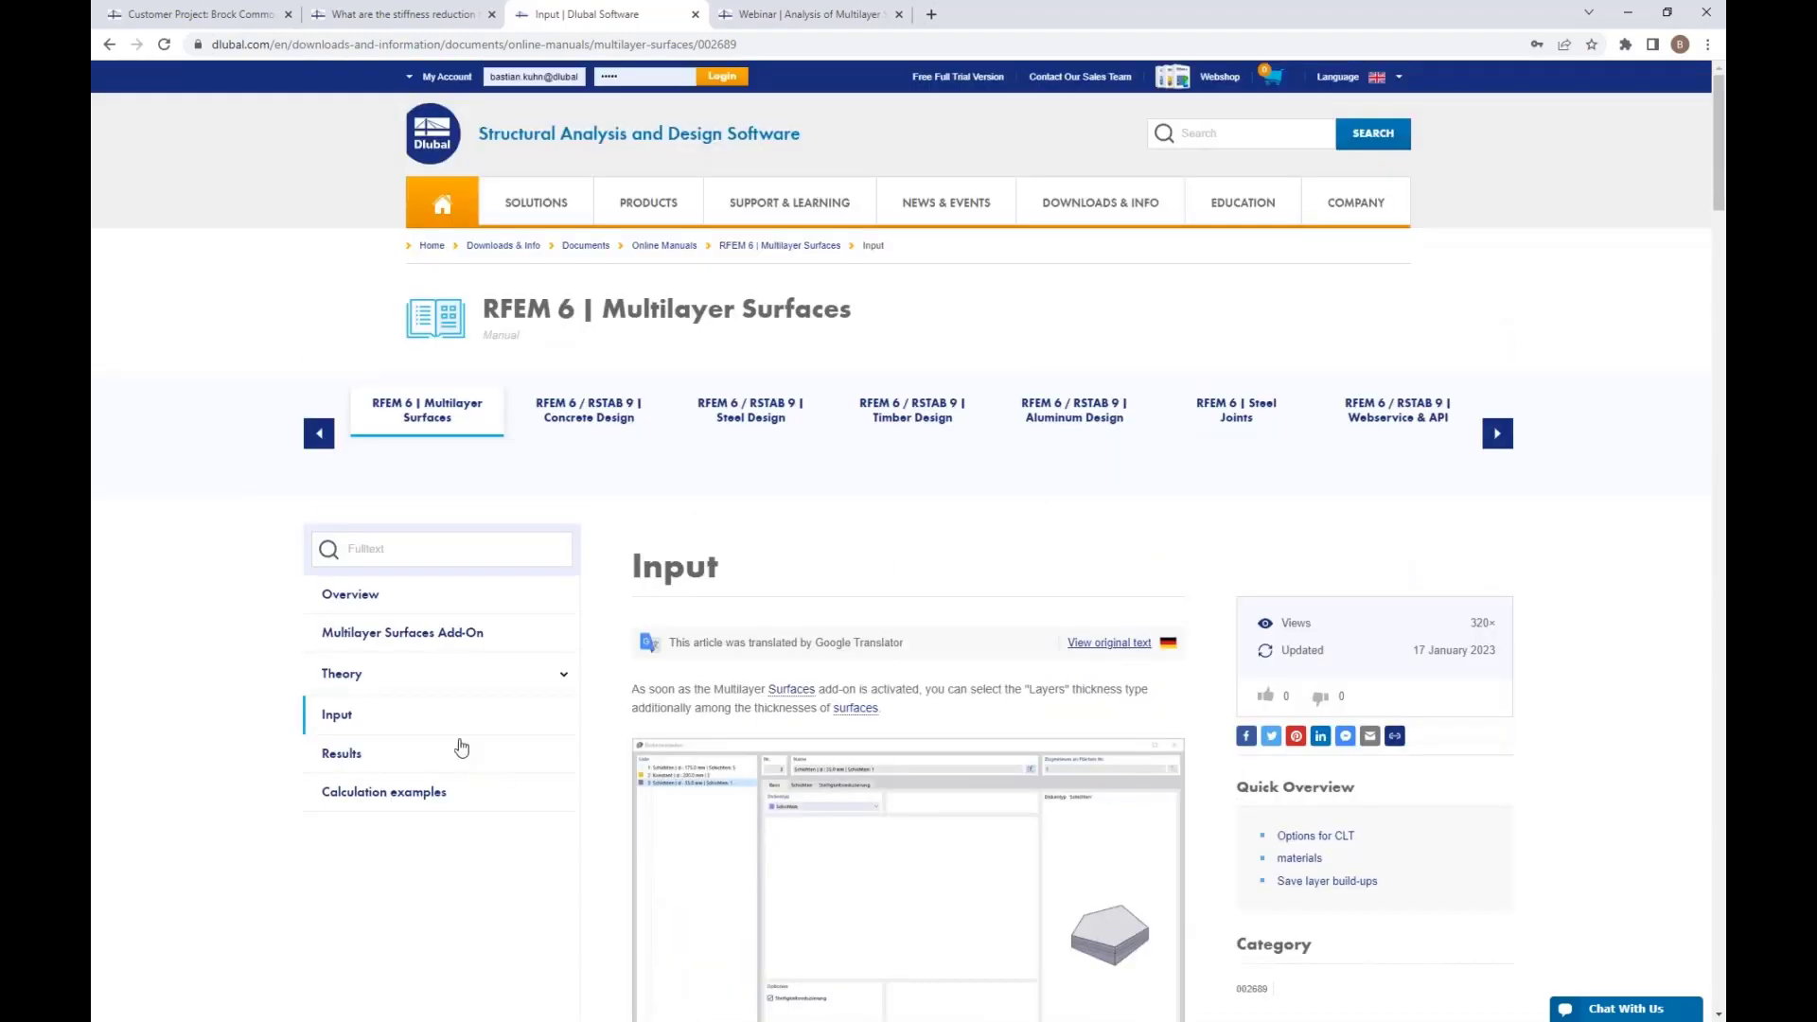
Open the Stress page in the manual's Theory chapter and switch to the recorded webinar page on multilayer surfaces
left_click(449, 676)
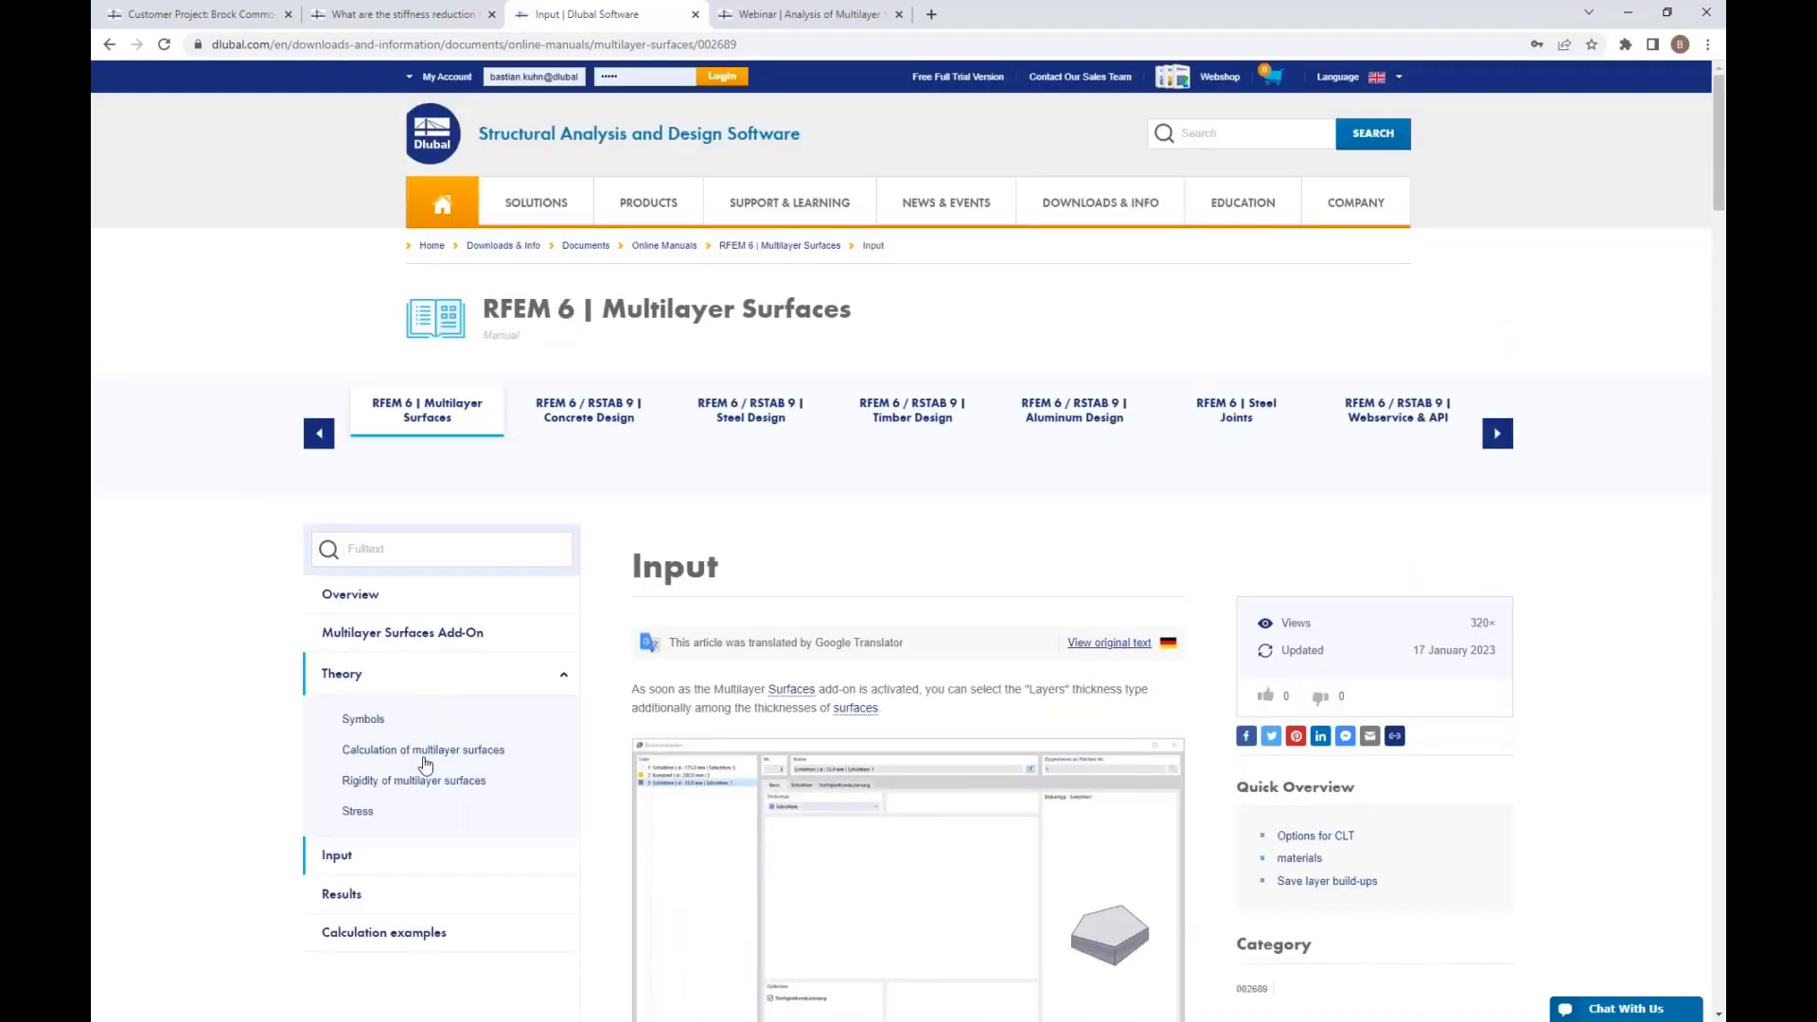
left_click(357, 813)
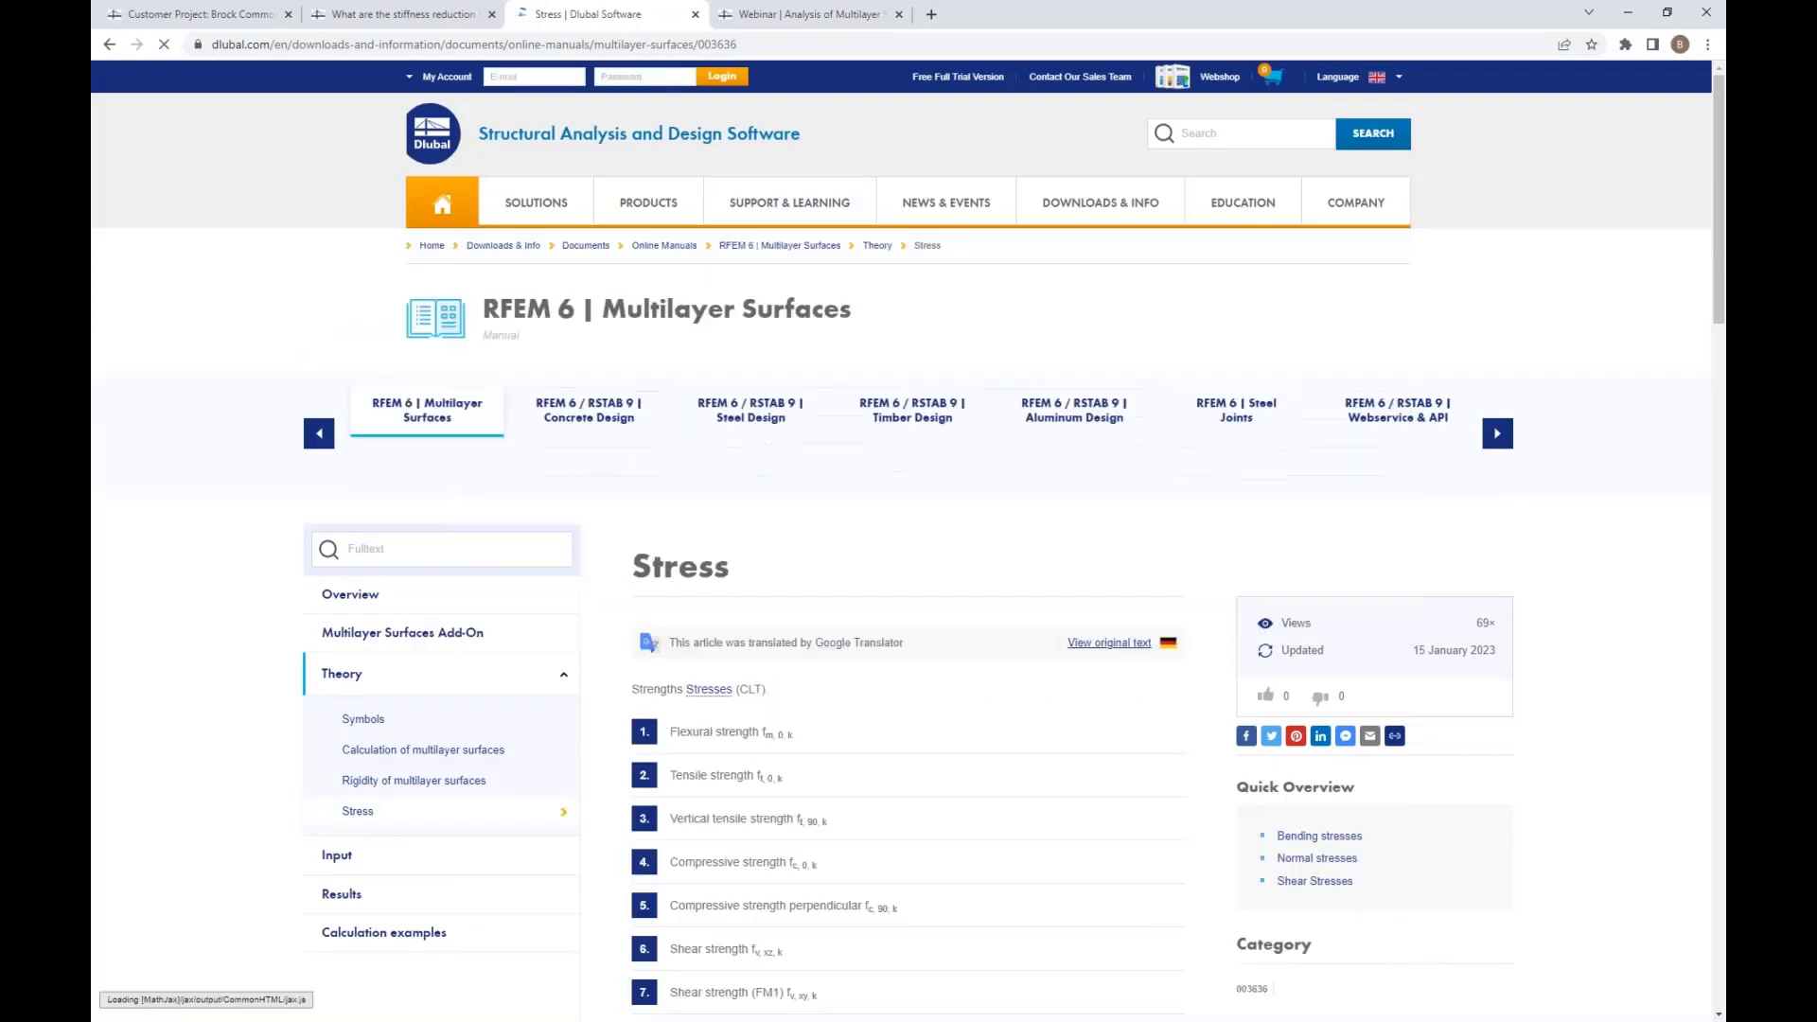
left_click(842, 15)
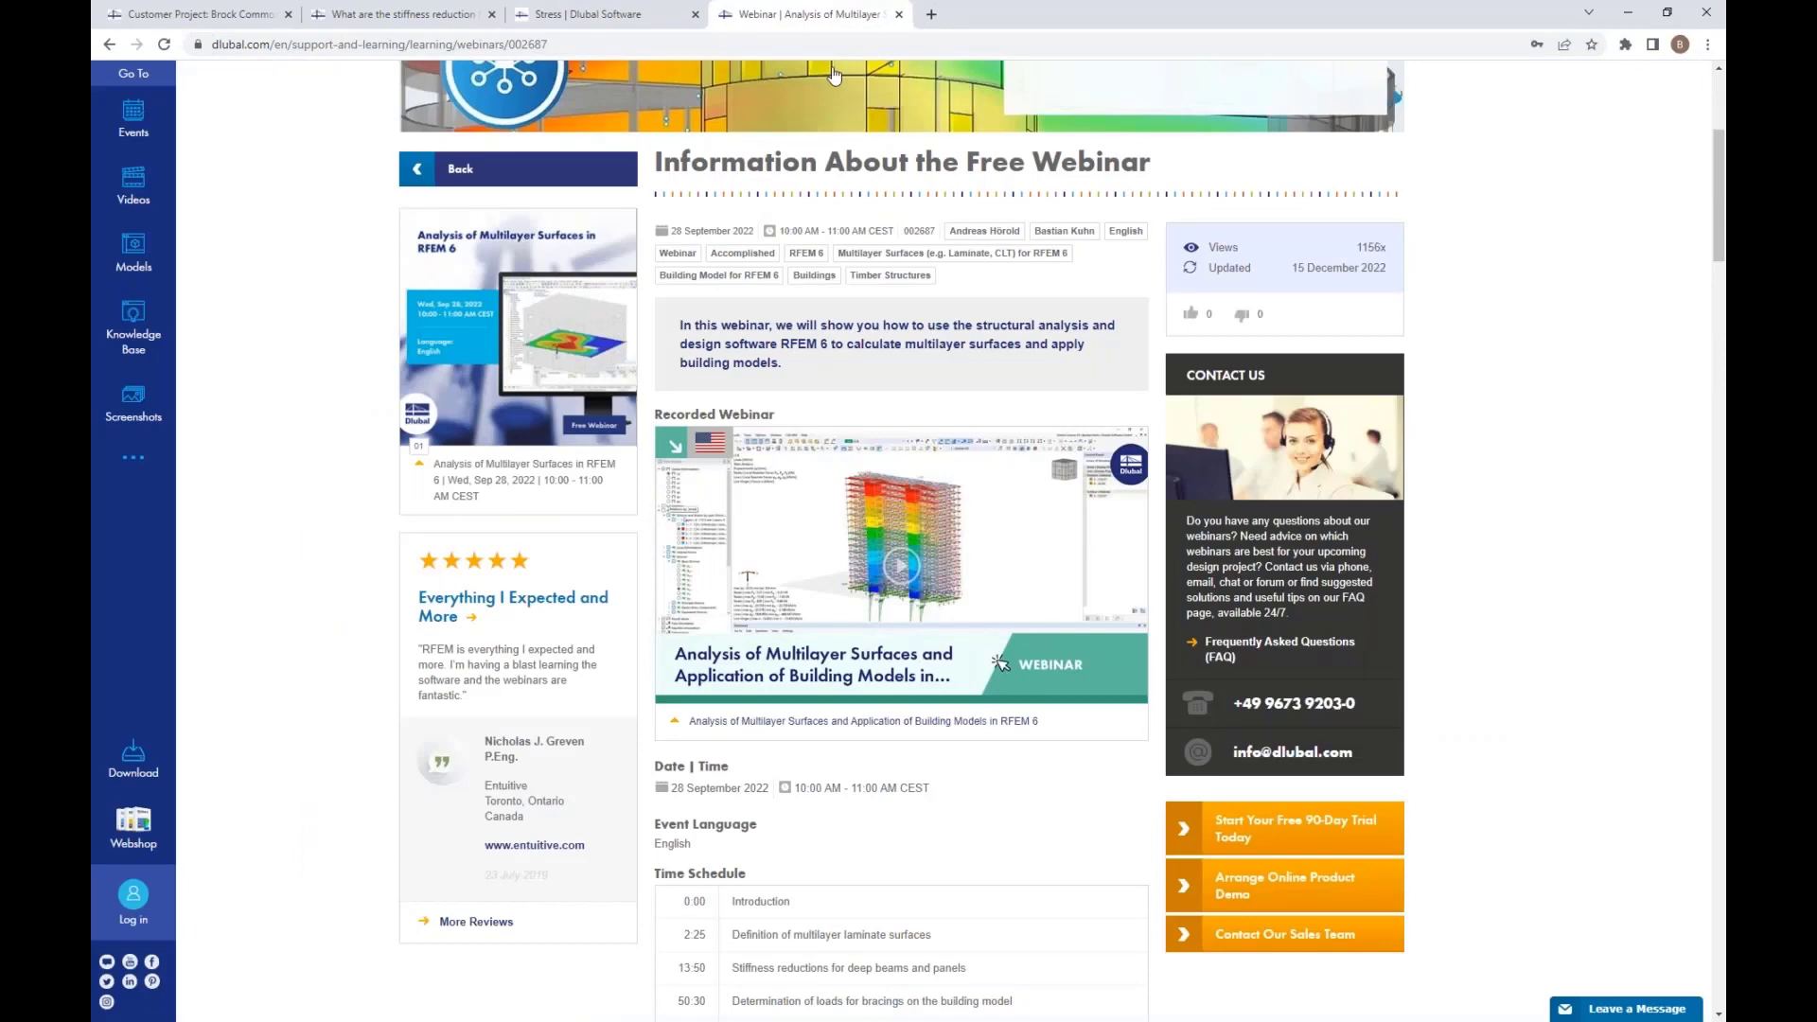
Return to the stiffness reduction FAQ page and open the site's Online Training overview from there
left_click(421, 14)
scroll(909, 379, "up", 5)
mouse_move(959, 209)
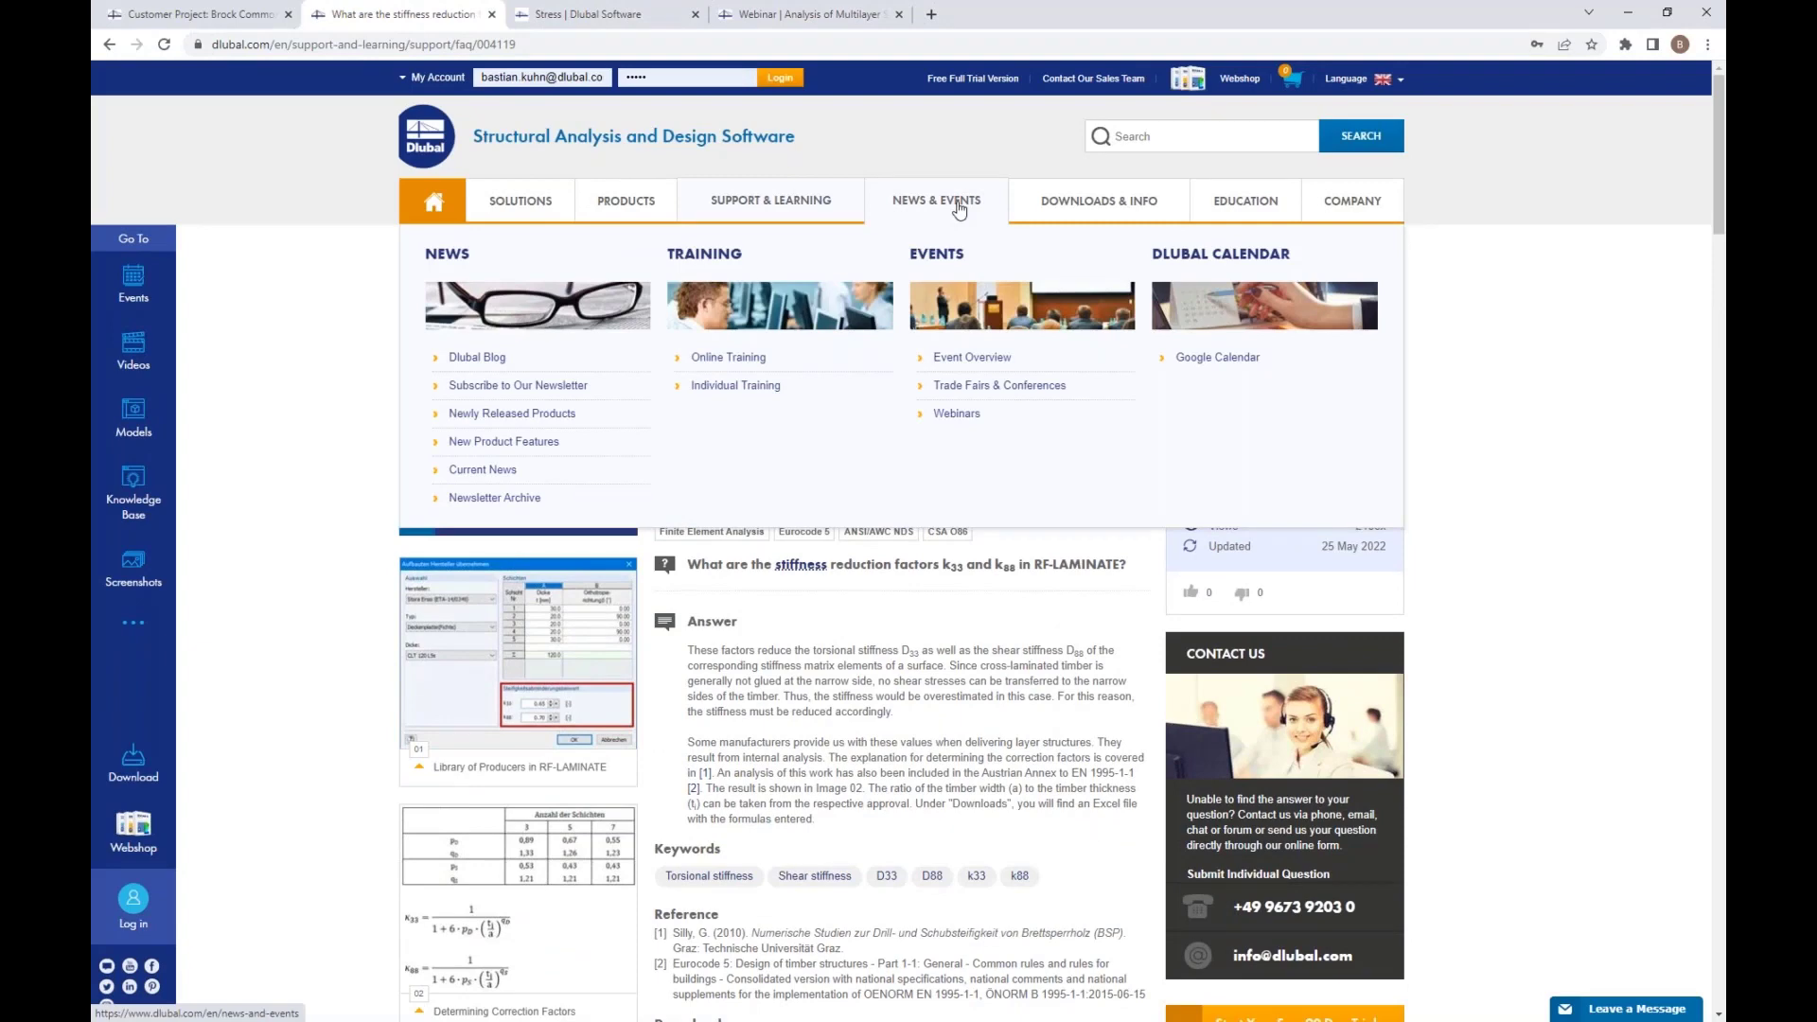
left_click(728, 357)
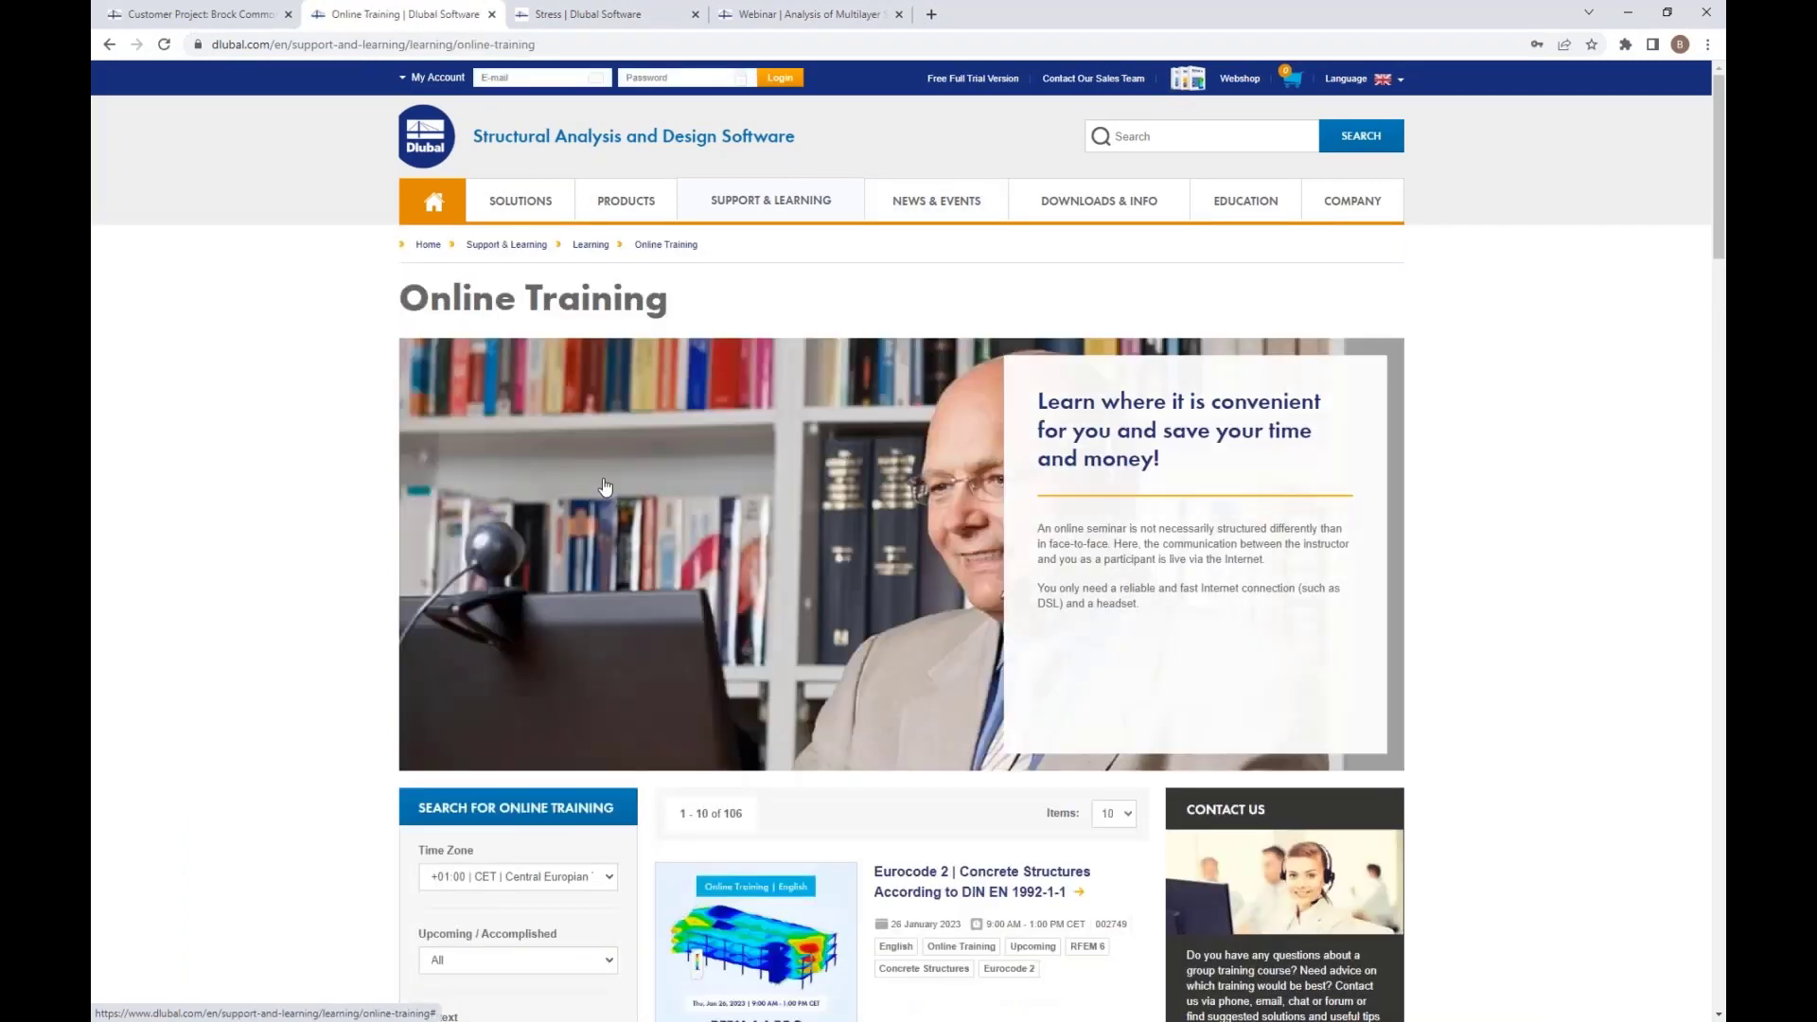
Search the online trainings for the training type Eurocode 5
scroll(606, 487, "down", 1)
scroll(606, 487, "down", 5)
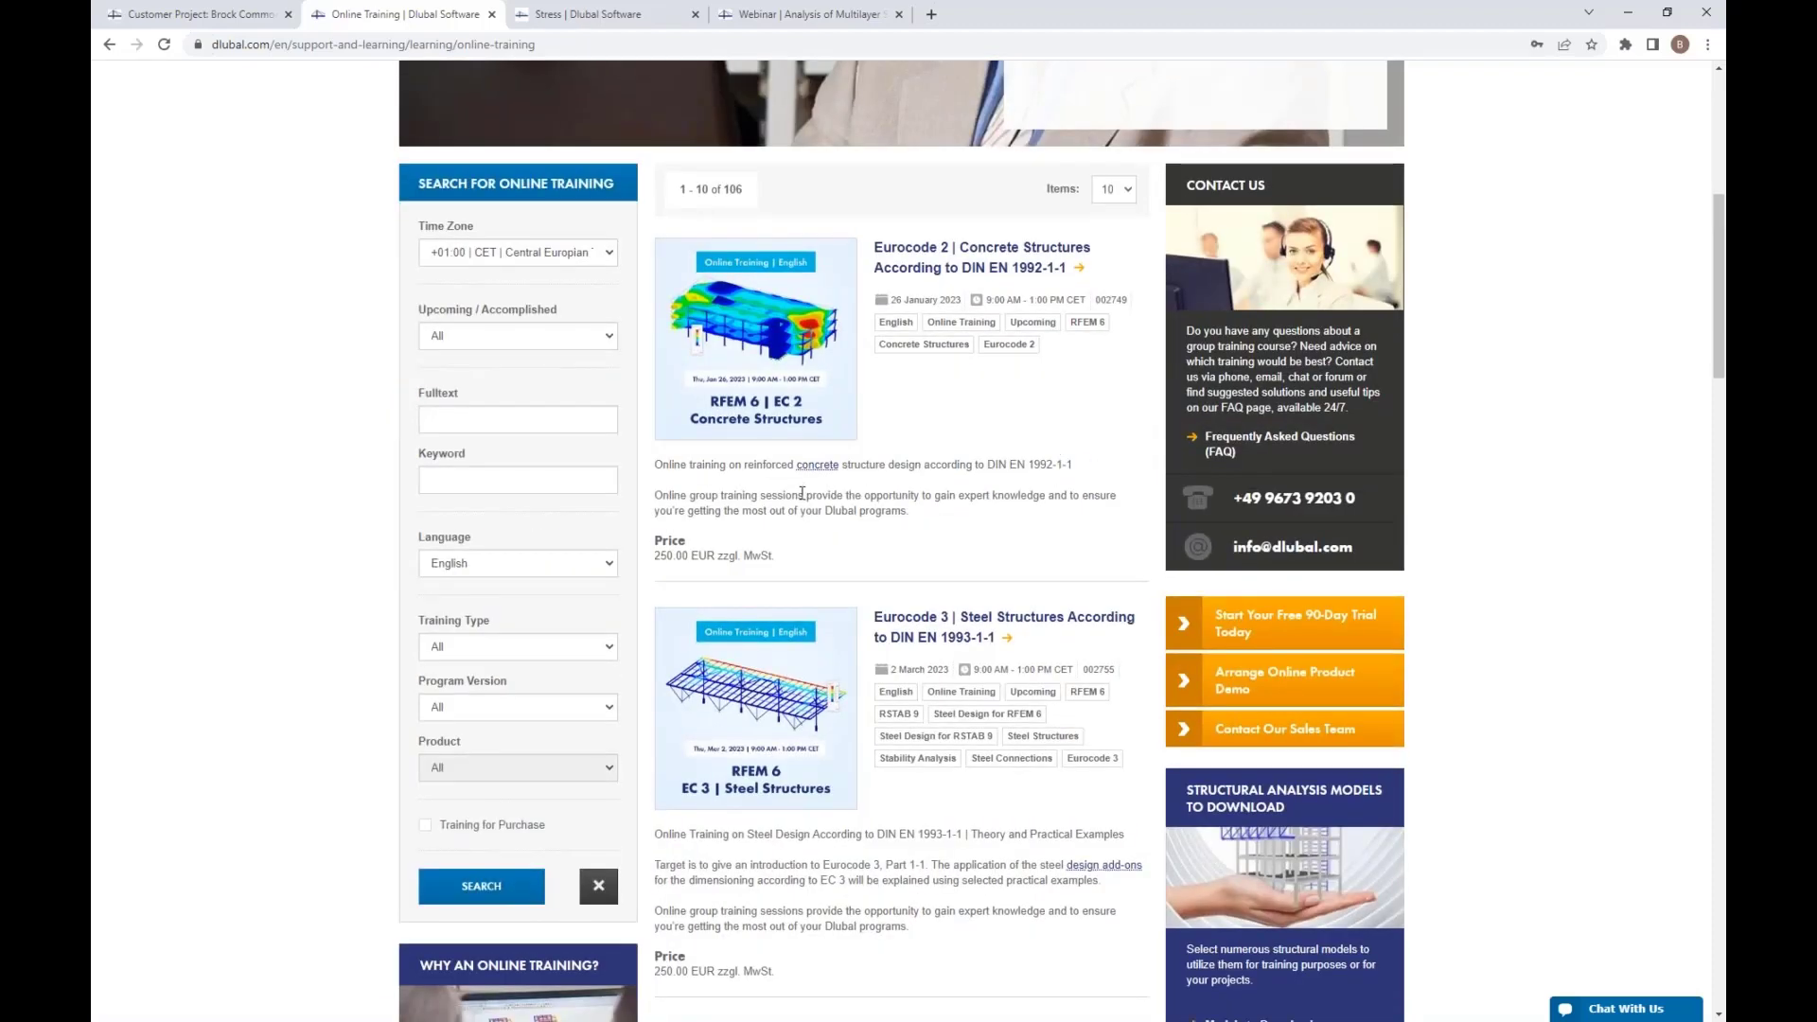
scroll(803, 493, "down", 2)
left_click(567, 479)
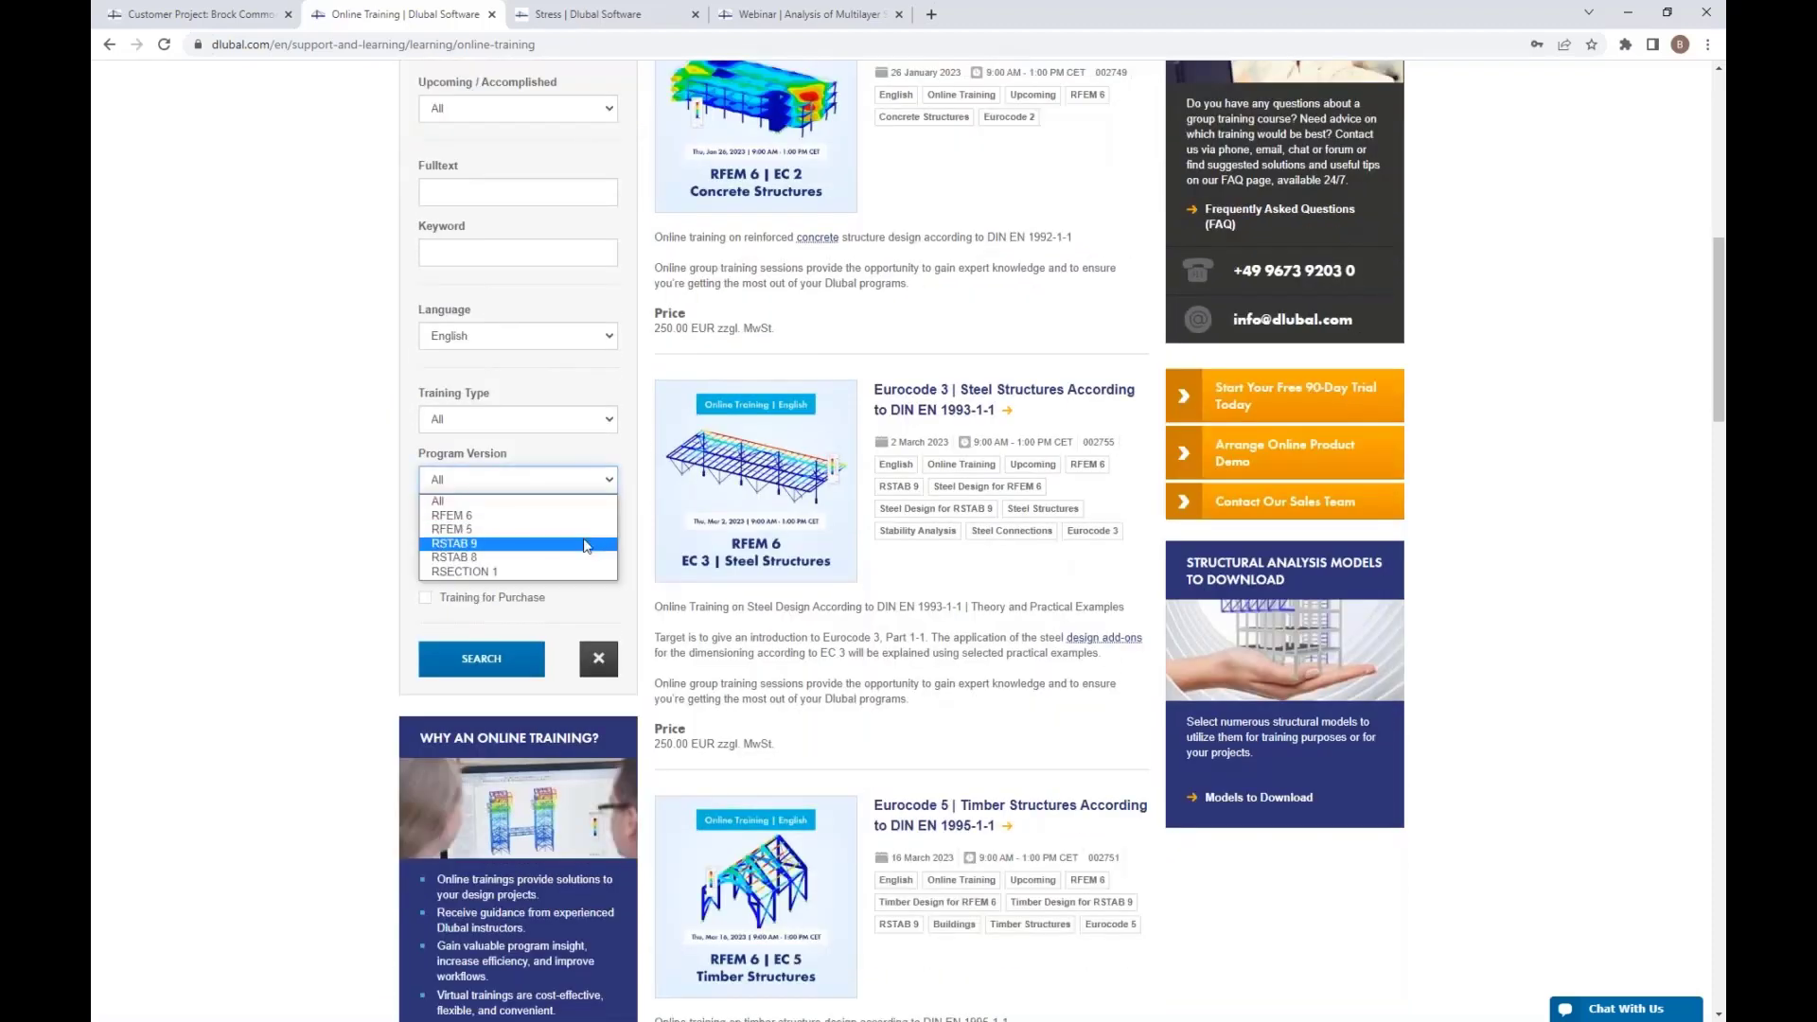
left_click(573, 419)
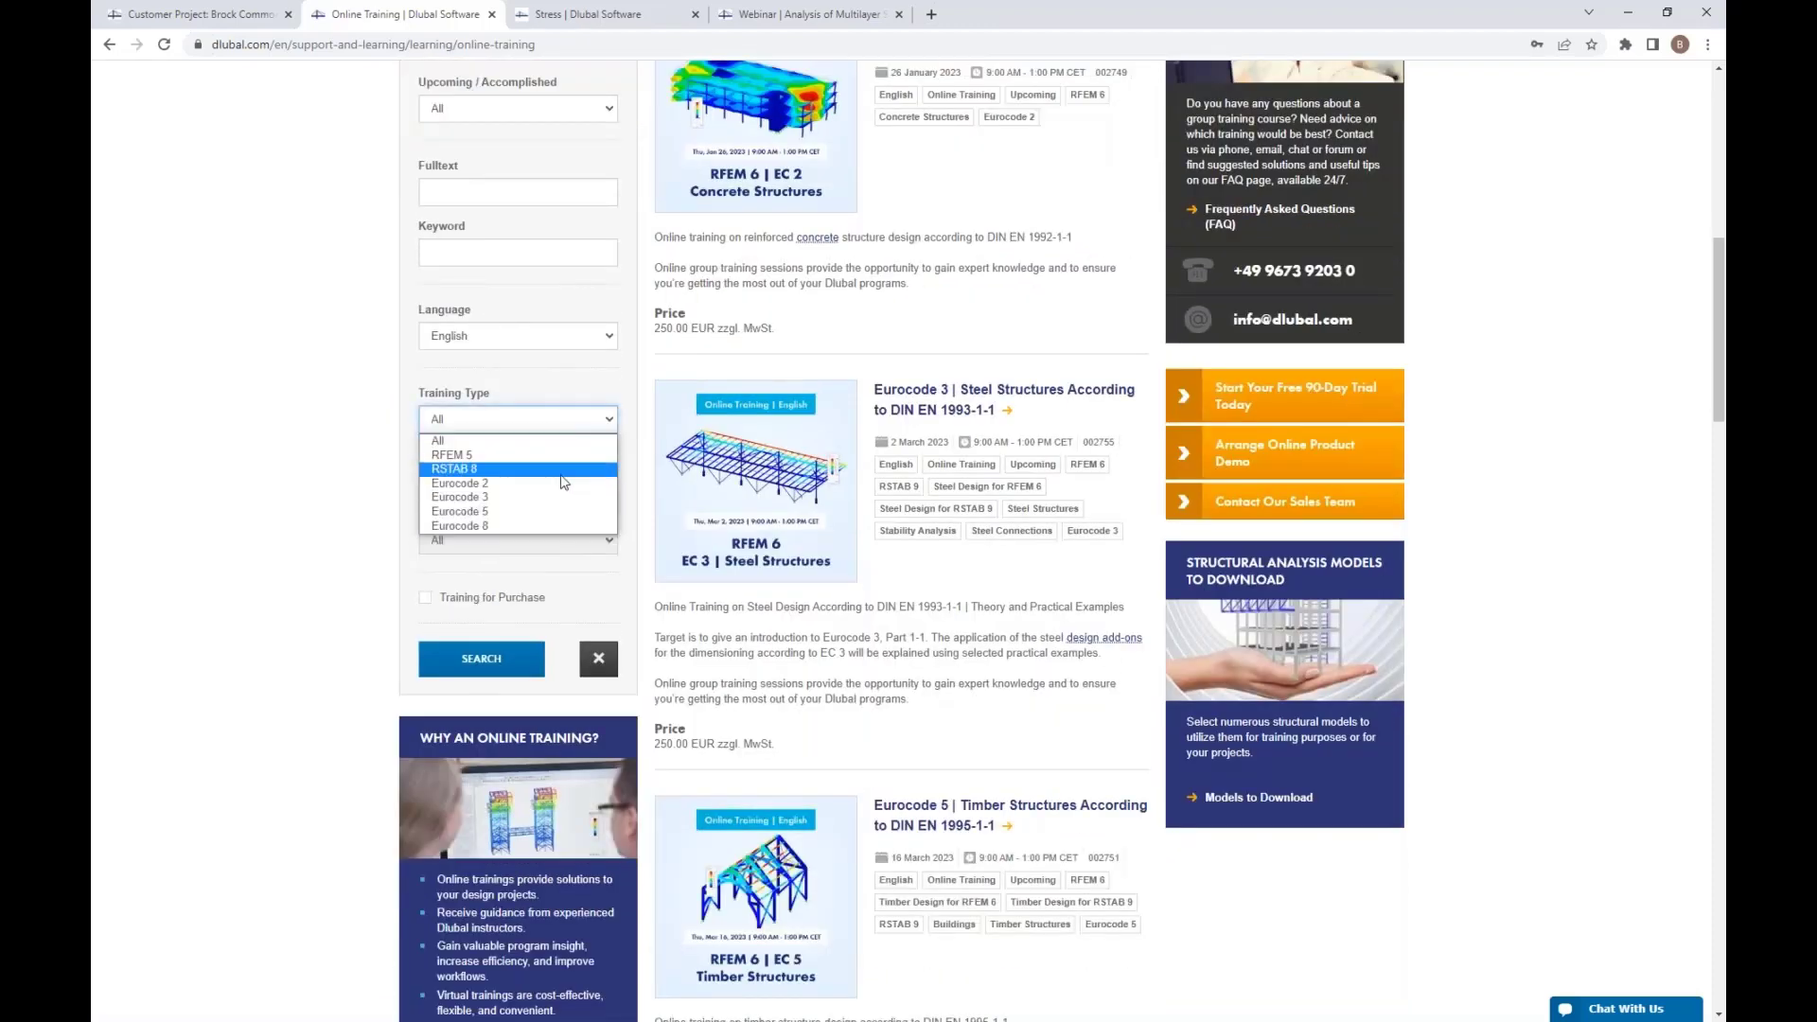
left_click(561, 511)
left_click(518, 658)
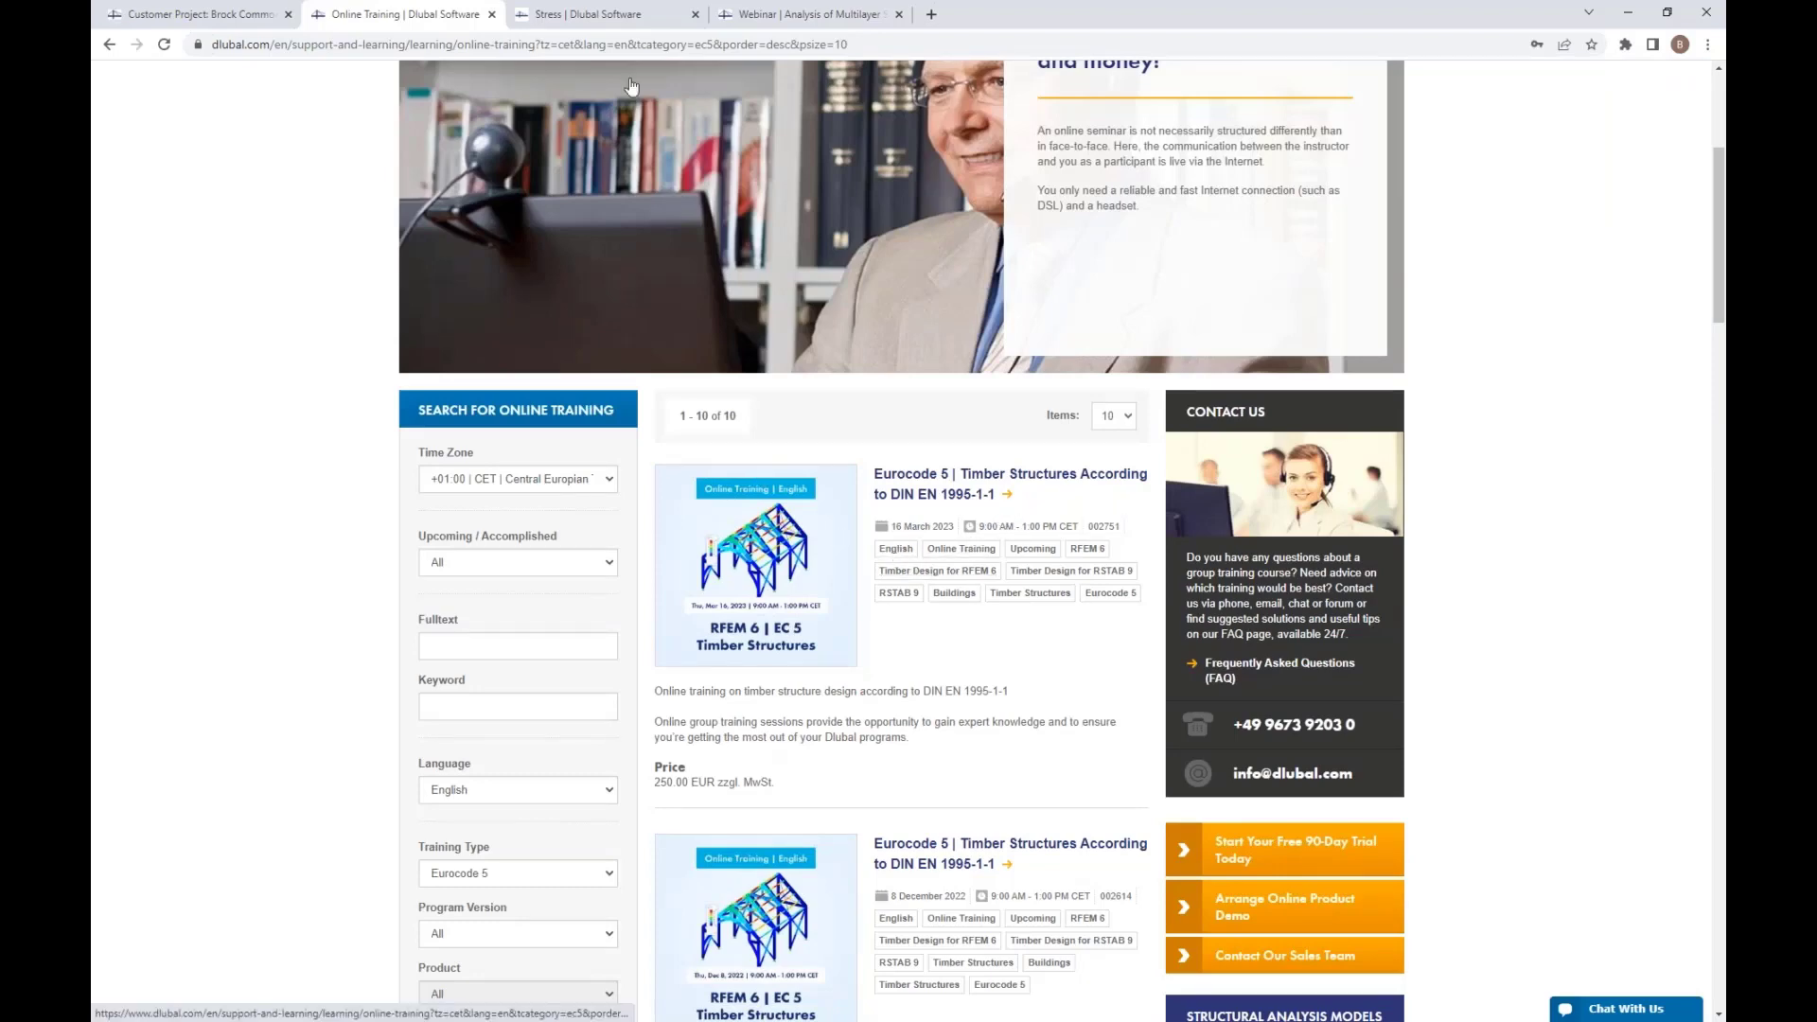
View the multilayer surfaces webinar page and the Brock Commons customer project, and go back to the webinar page
left_click(770, 15)
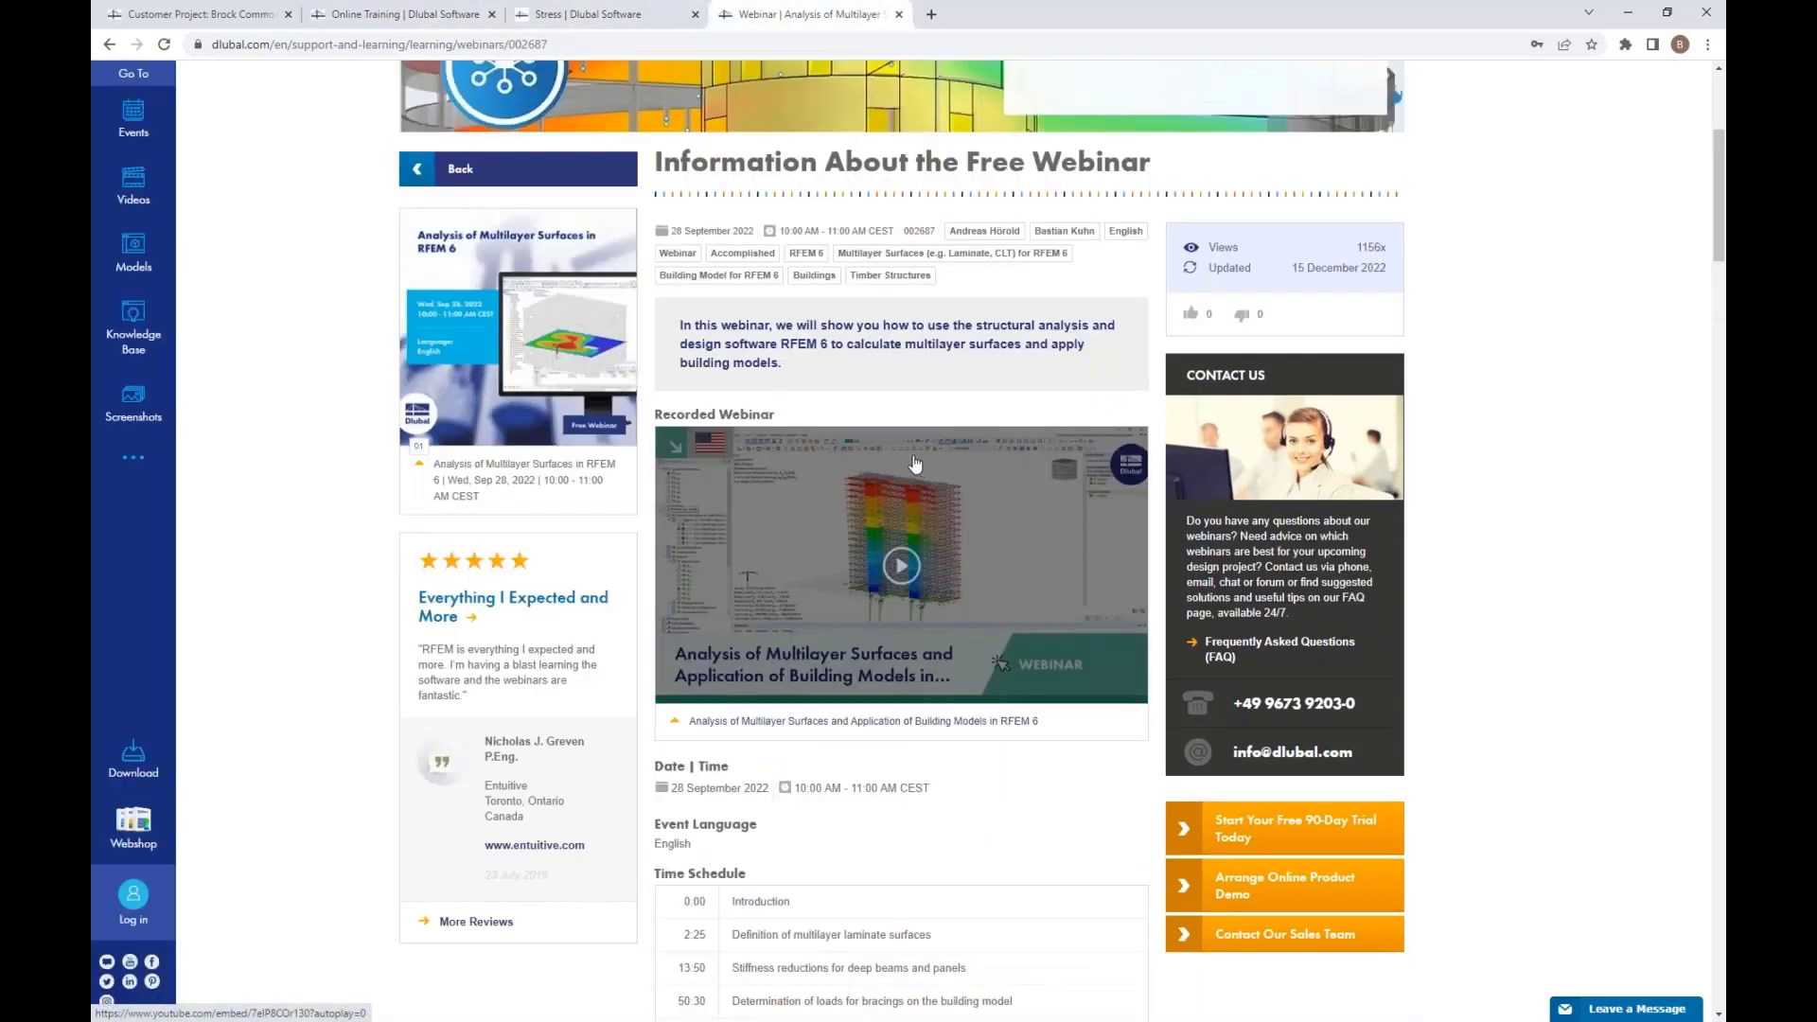
left_click(237, 16)
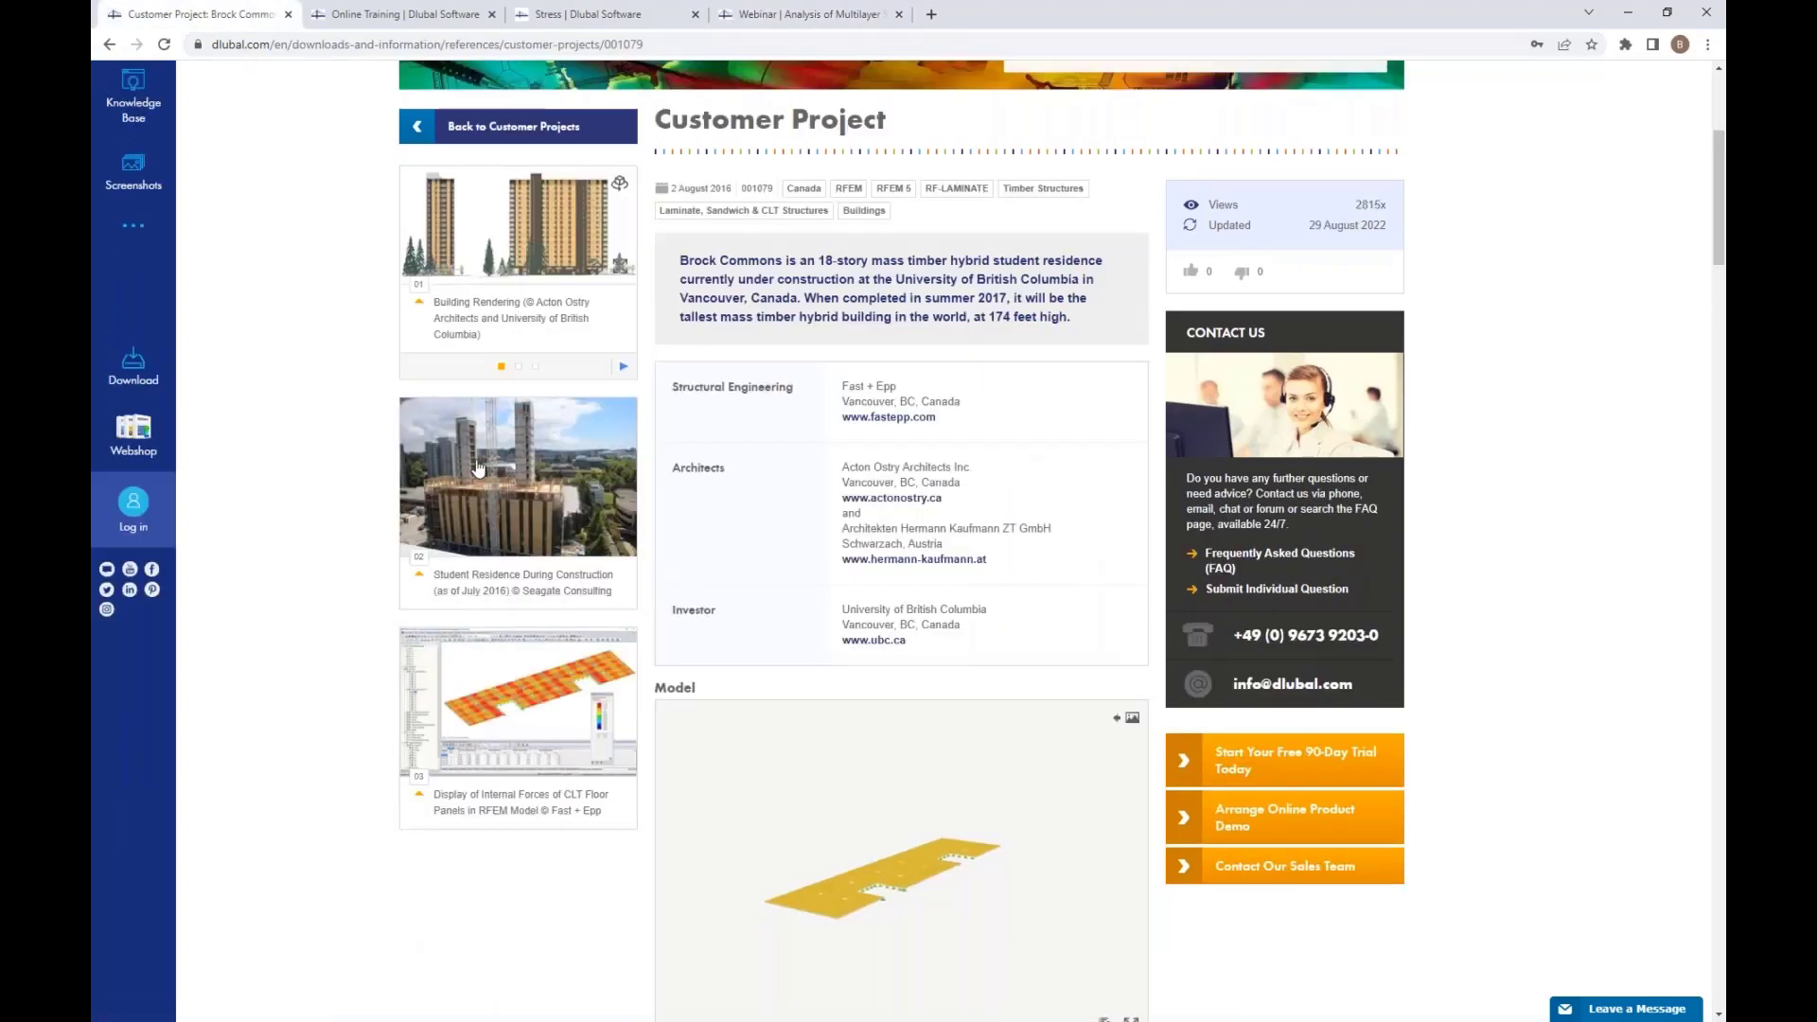
left_click(786, 16)
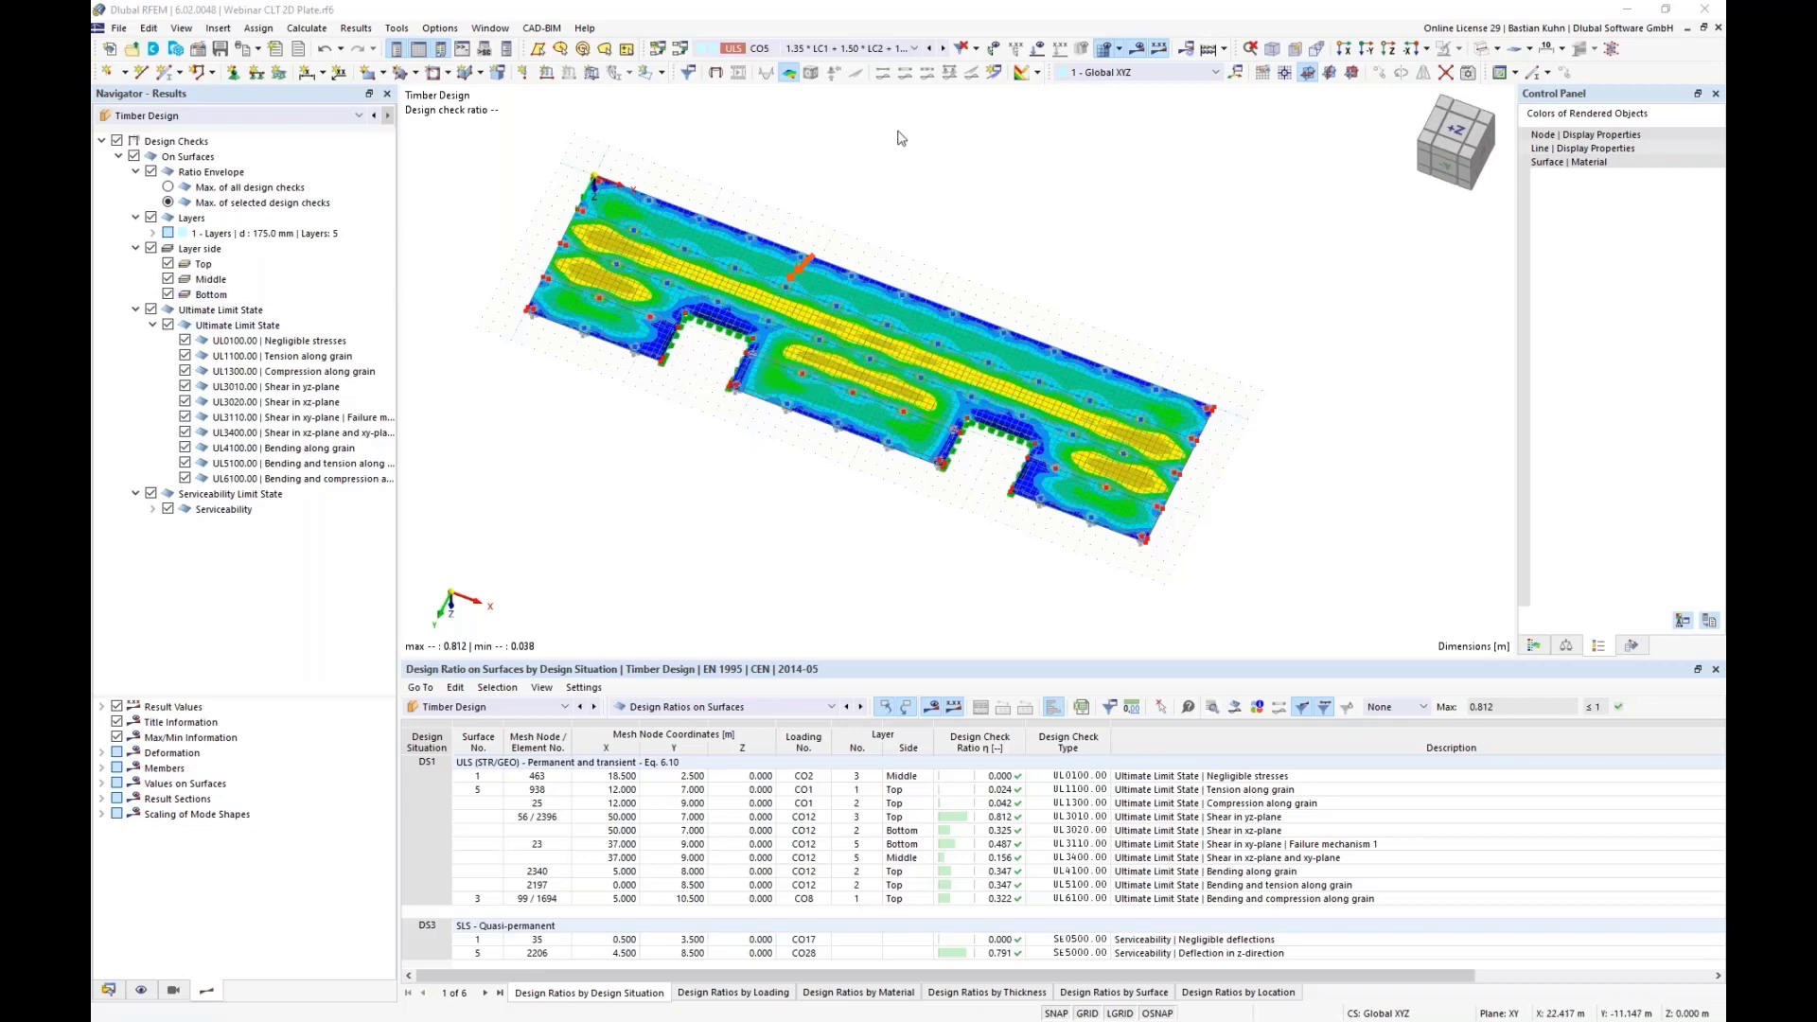
Switch back to RFEM and display the loads of load case LC2 on the plate together with the design ratios
left_click(902, 51)
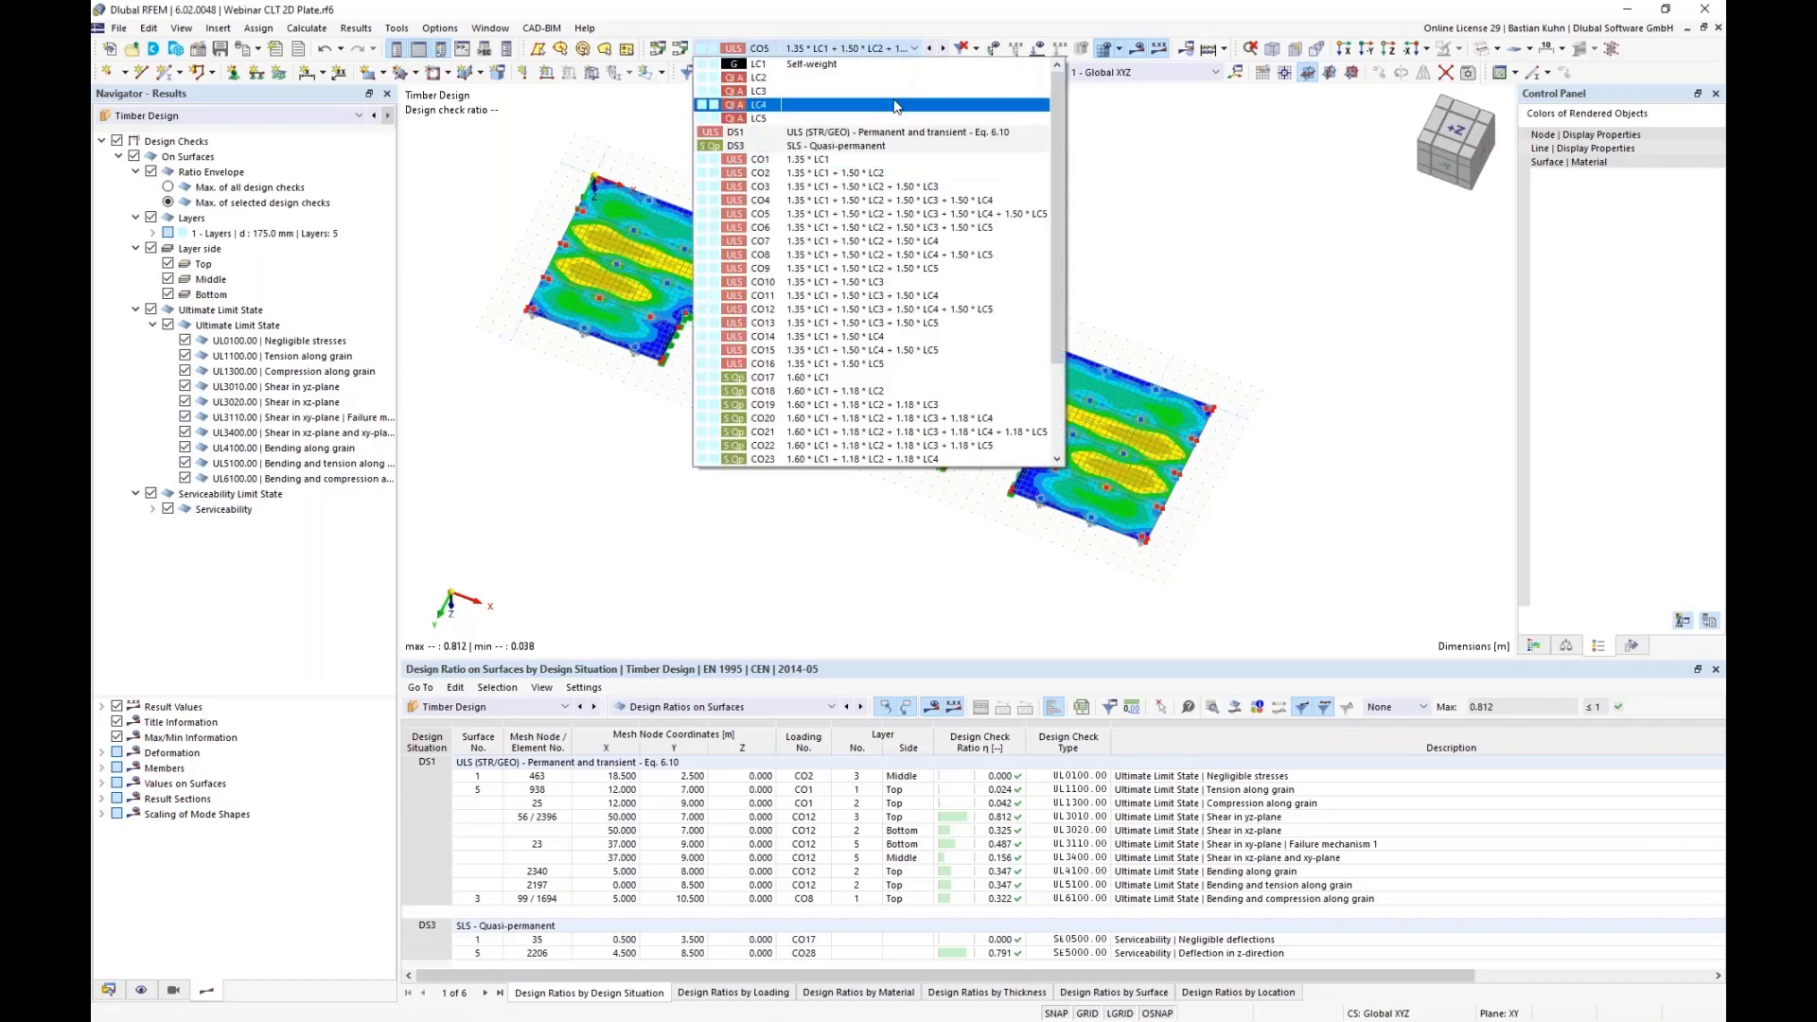
left_click(880, 214)
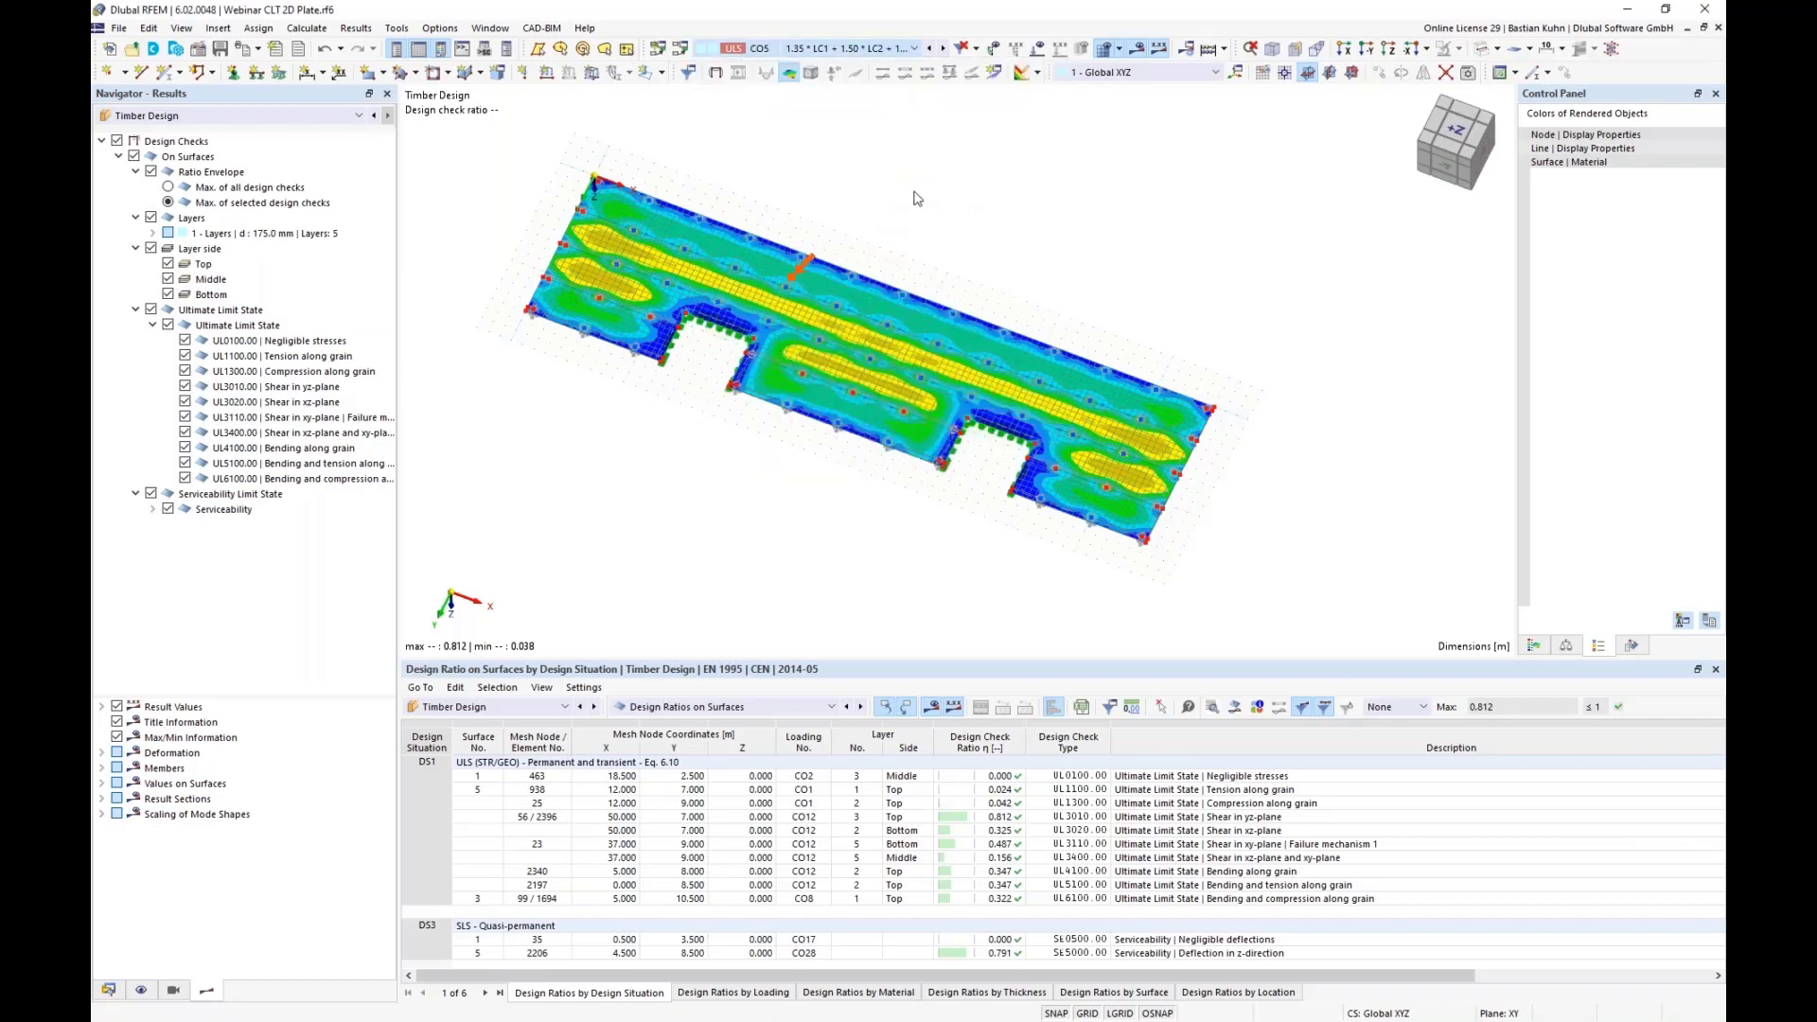
left_click(1041, 47)
middle_click_drag(1069, 237, 1101, 174, "ctrl")
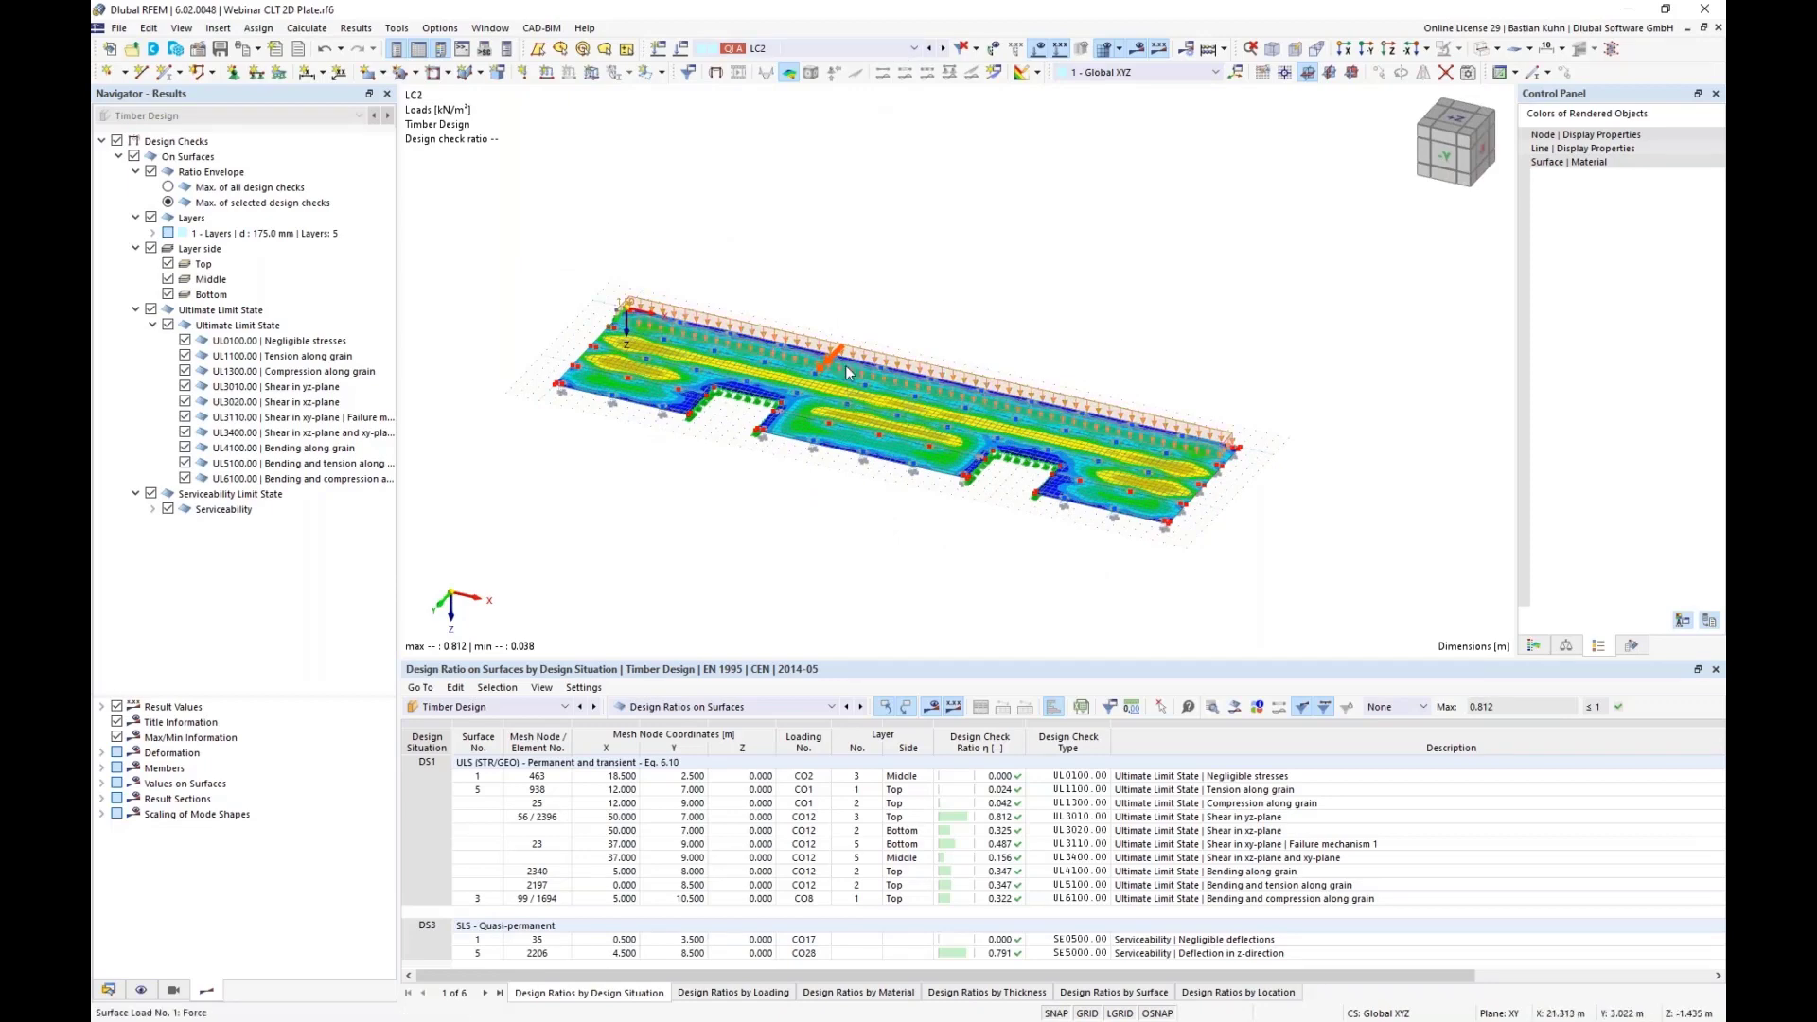
scroll(855, 371, "up", 3)
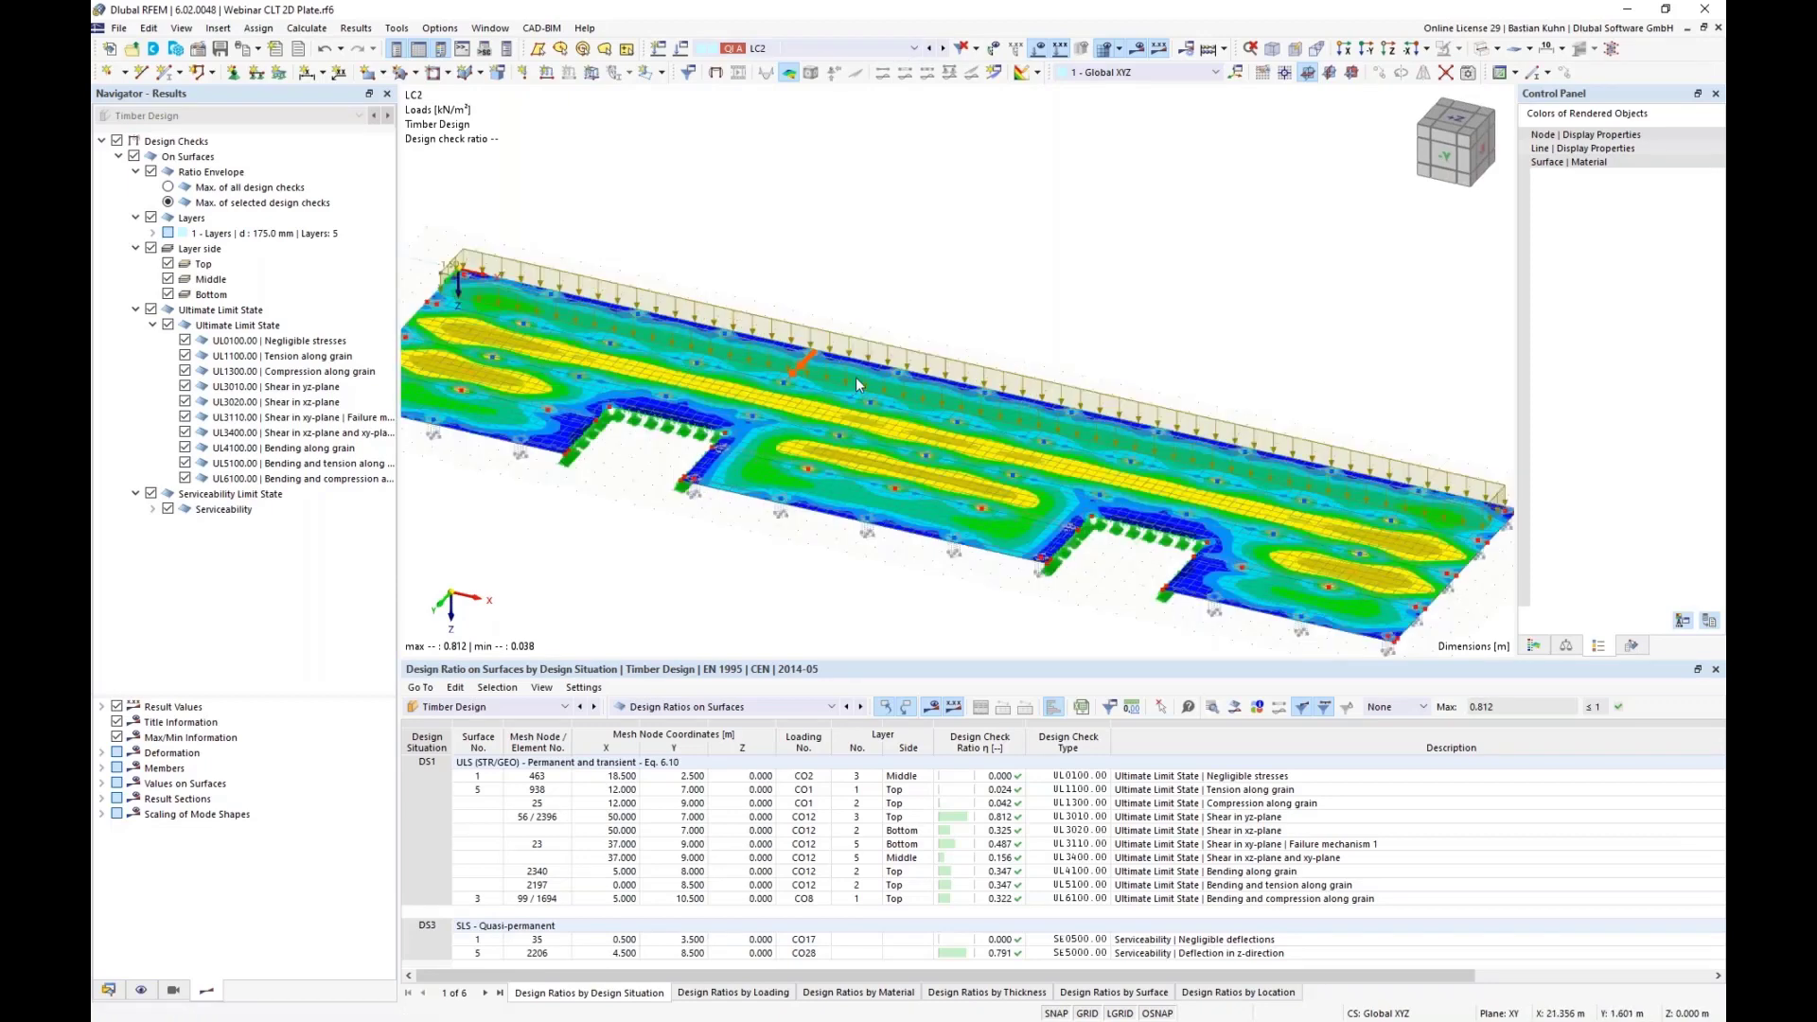
Step through the load cases LC3 and LC4 to LC5, displaying their loads on the plate
left_click(944, 50)
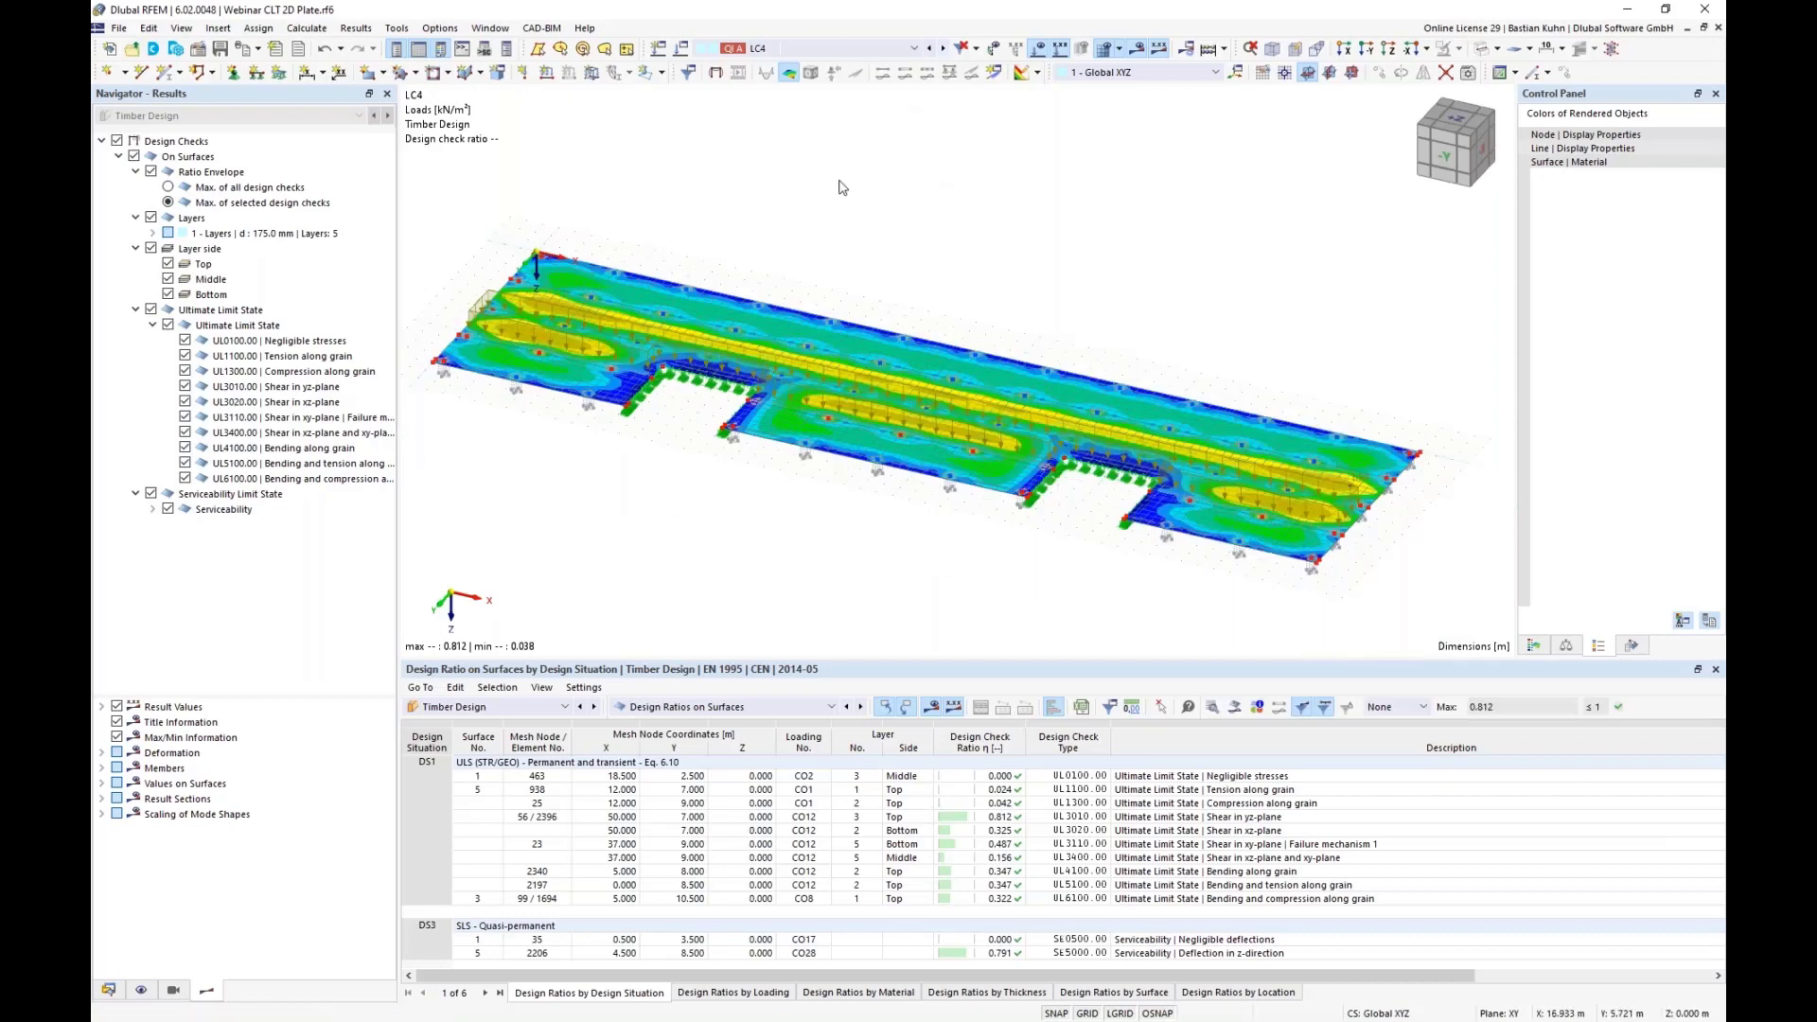
left_click(931, 50)
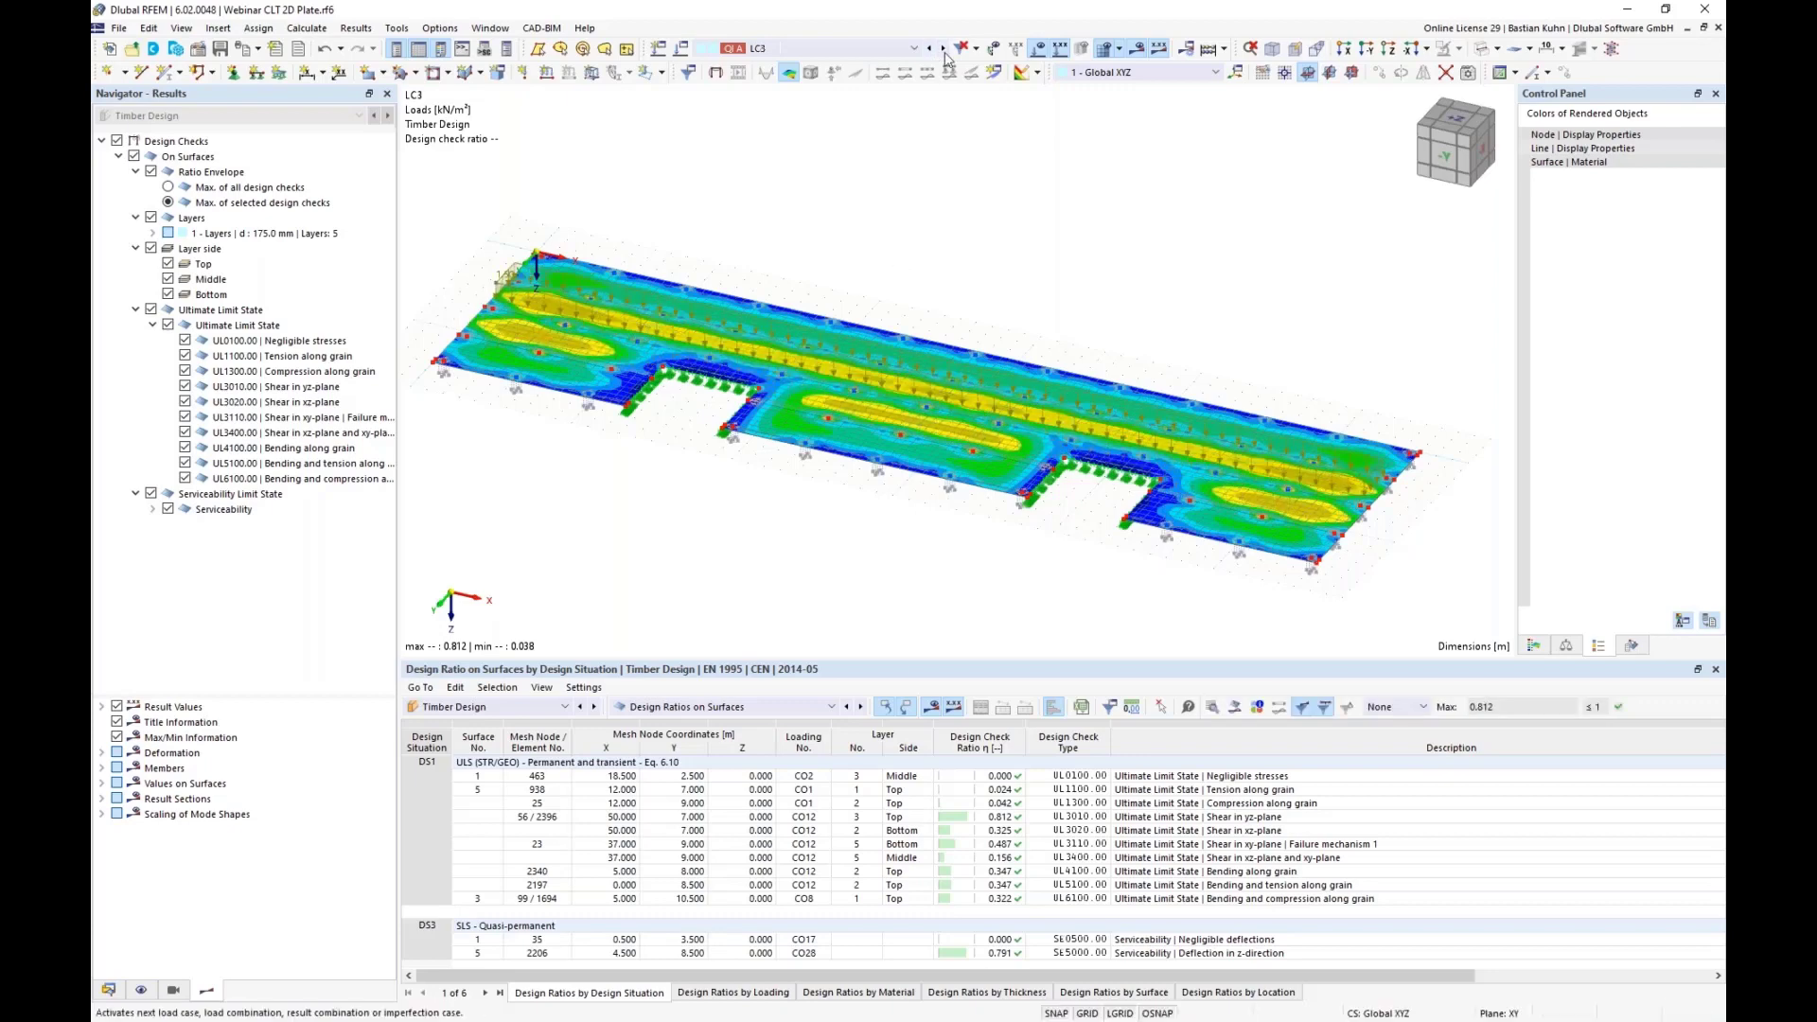
left_click(944, 53)
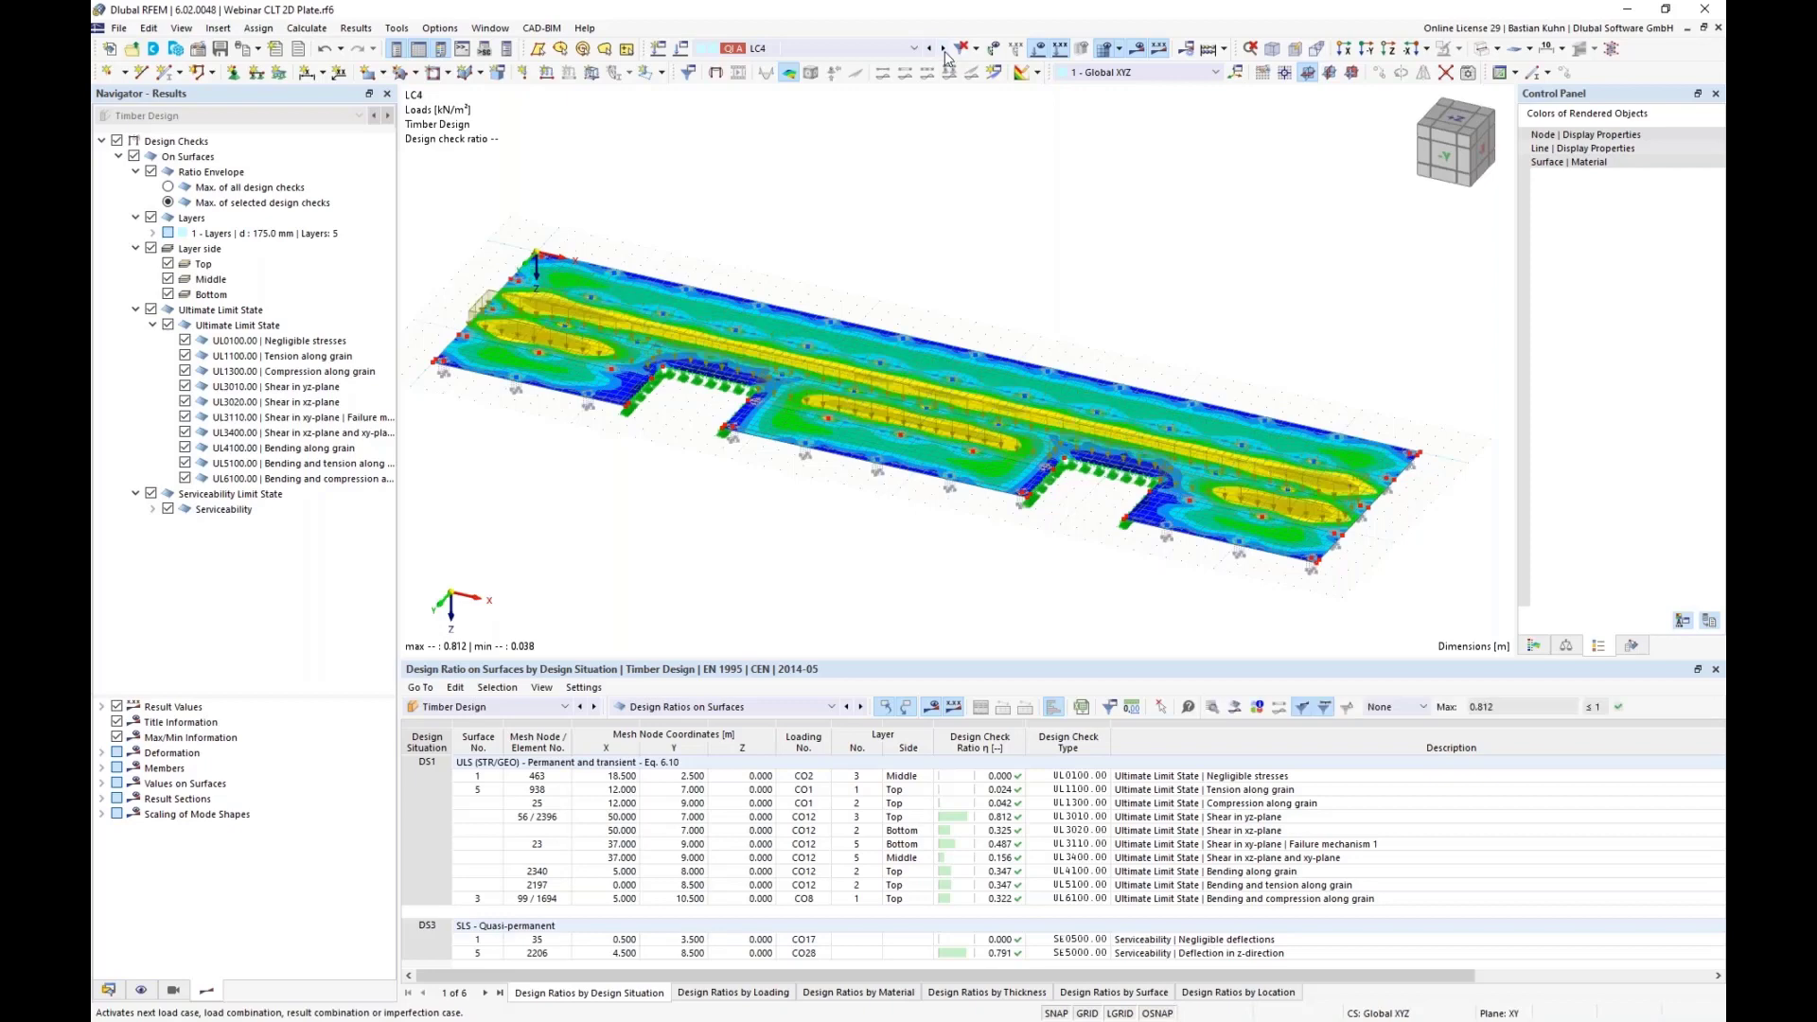
left_click(945, 52)
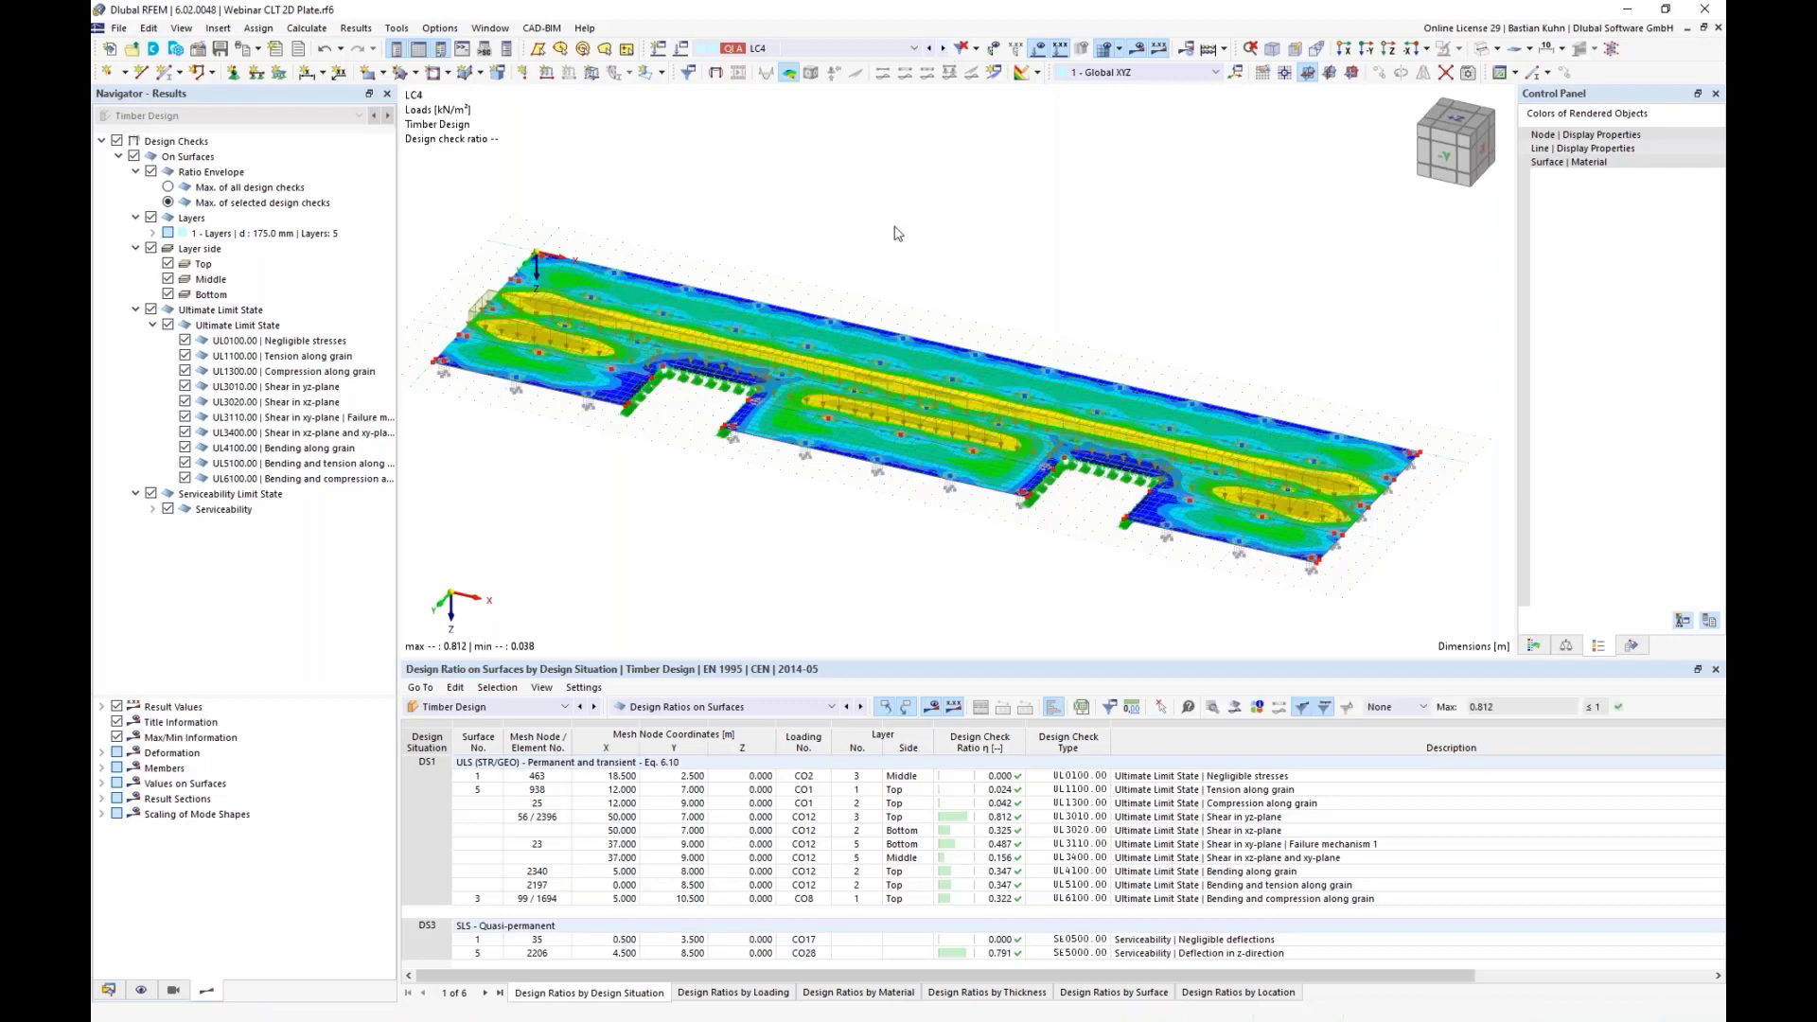
Examine the LC5 loads and the design ratio distribution around the plate's recesses, support points and the corner at the origin
mouse_move(807, 522)
middle_mouse_down("ctrl")
mouse_move(772, 455)
mouse_move(810, 504)
middle_mouse_up("ctrl")
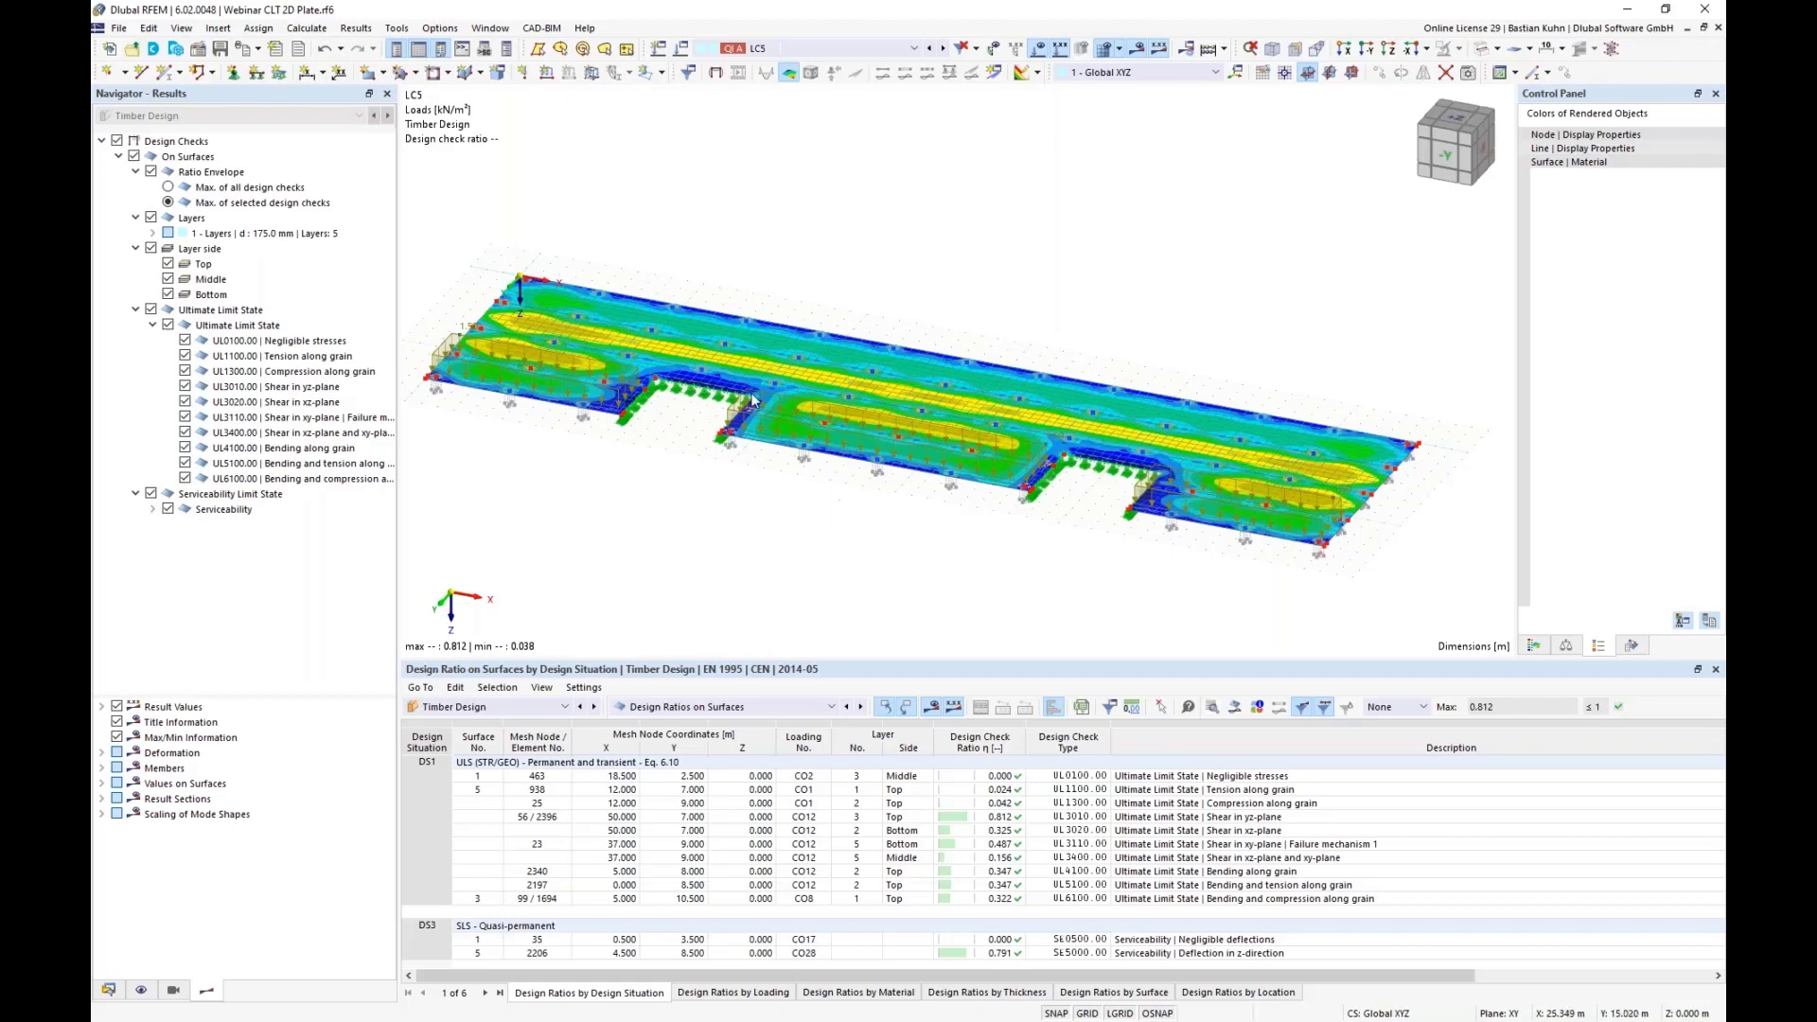
scroll(702, 365, "up", 3)
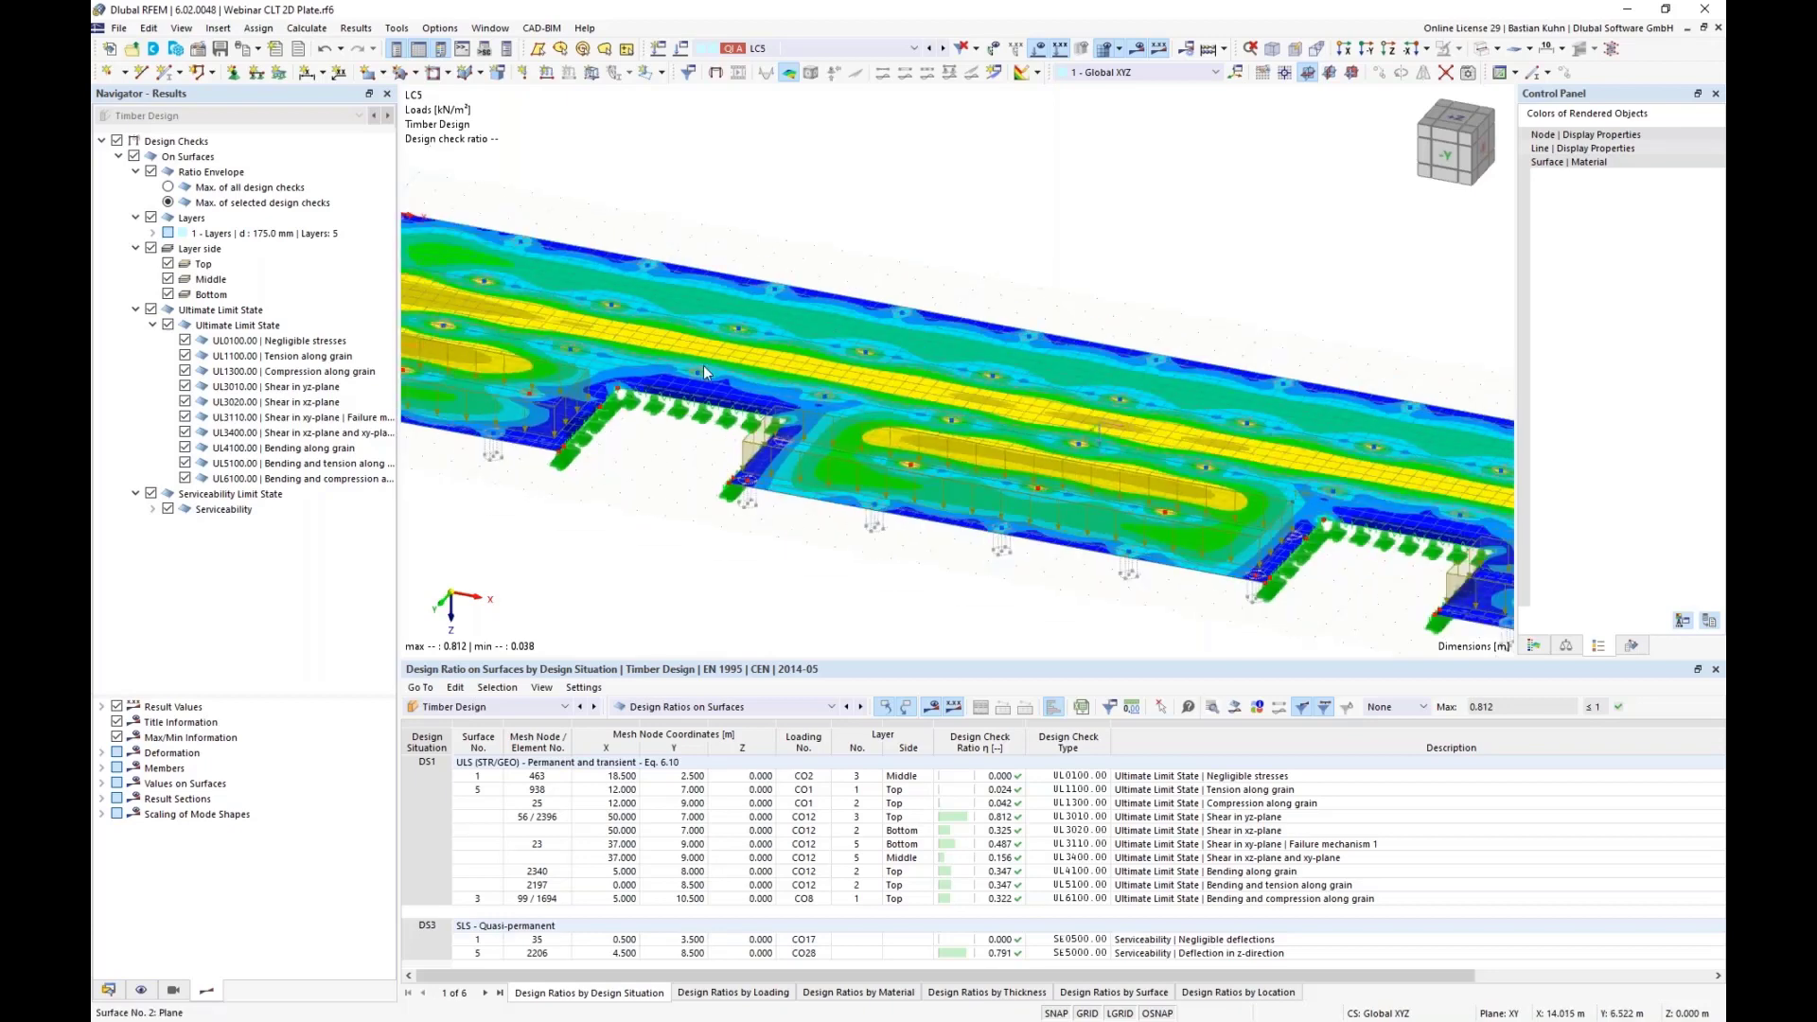
scroll(702, 365, "down", 3)
scroll(519, 284, "up", 5)
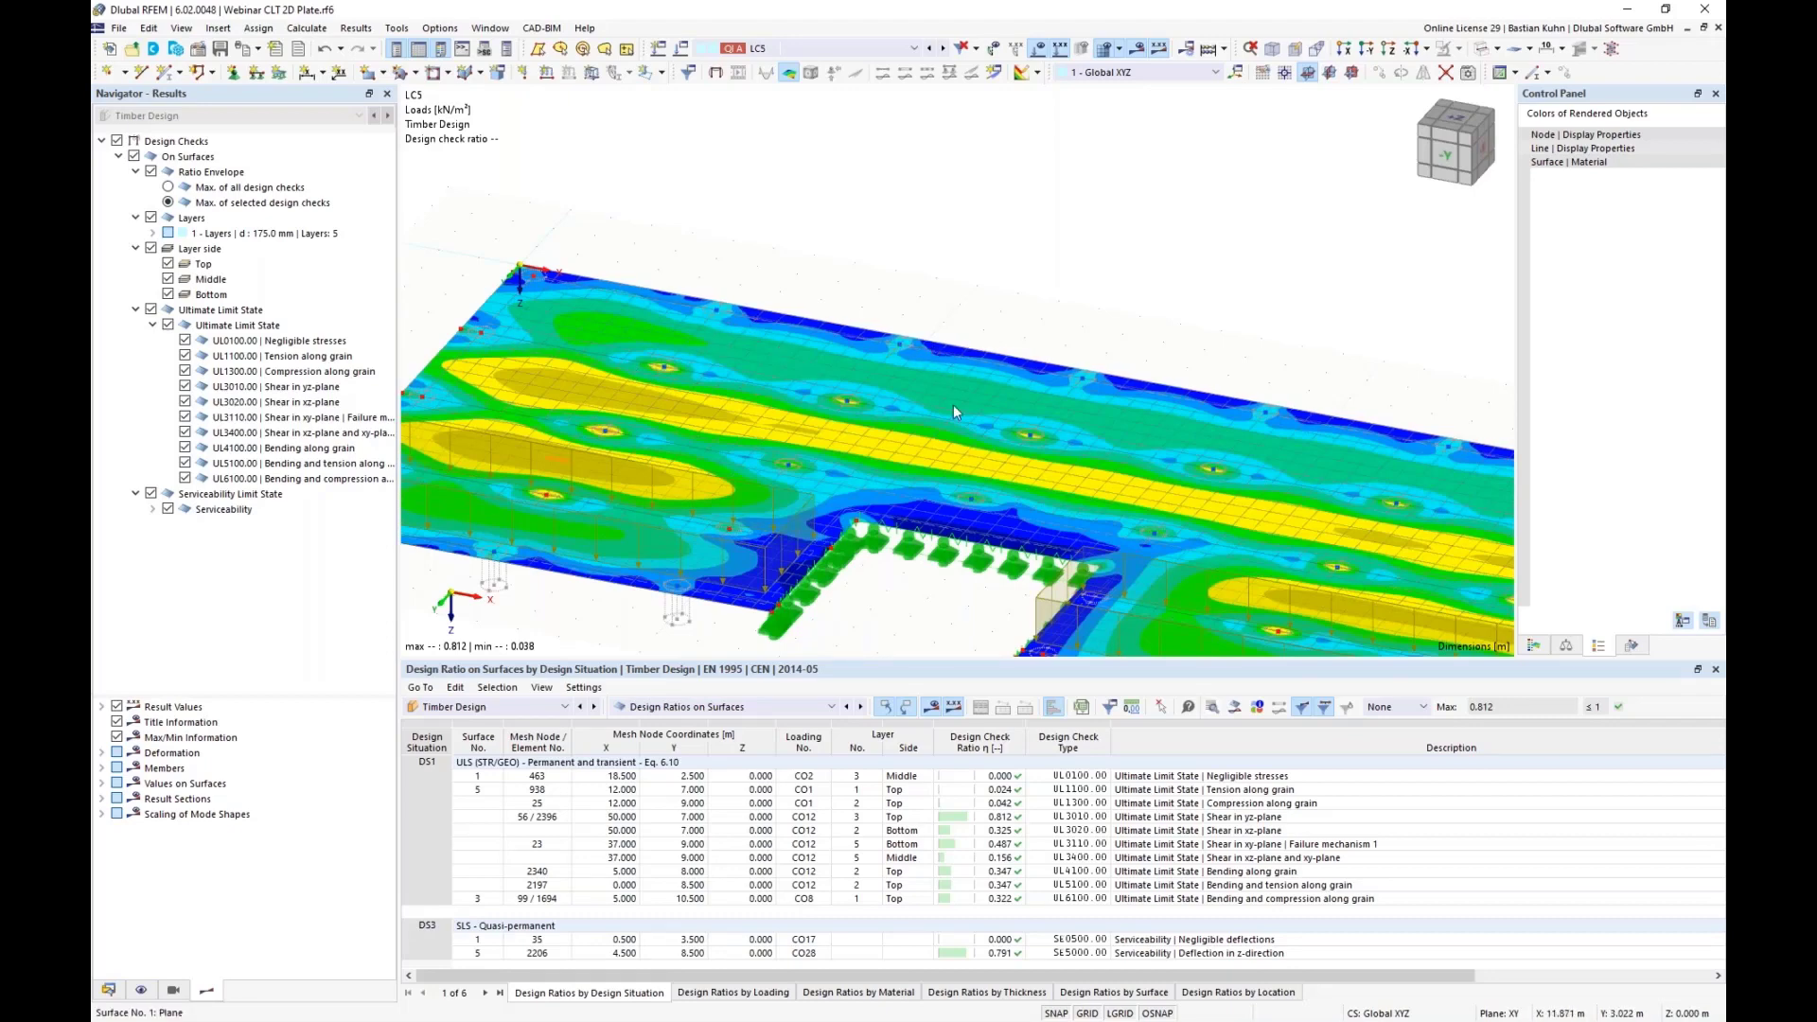
scroll(952, 405, "down", 3)
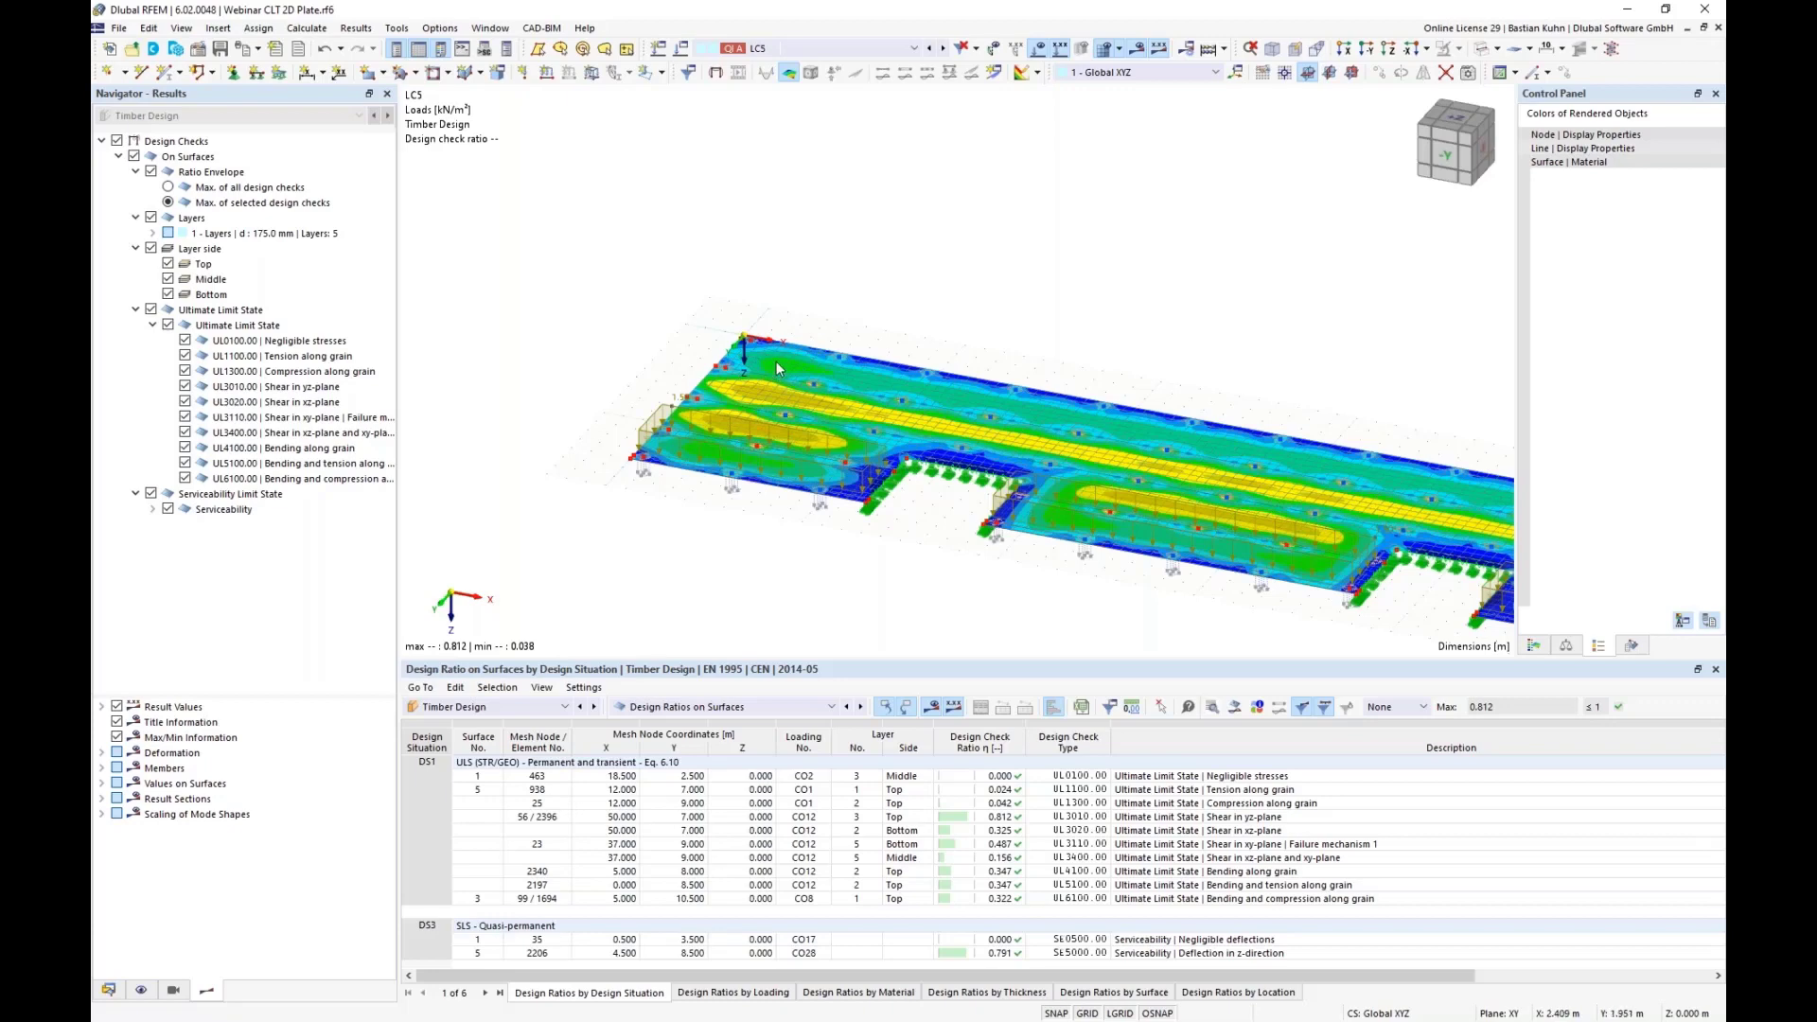
scroll(743, 366, "up", 2)
scroll(743, 366, "up", 1)
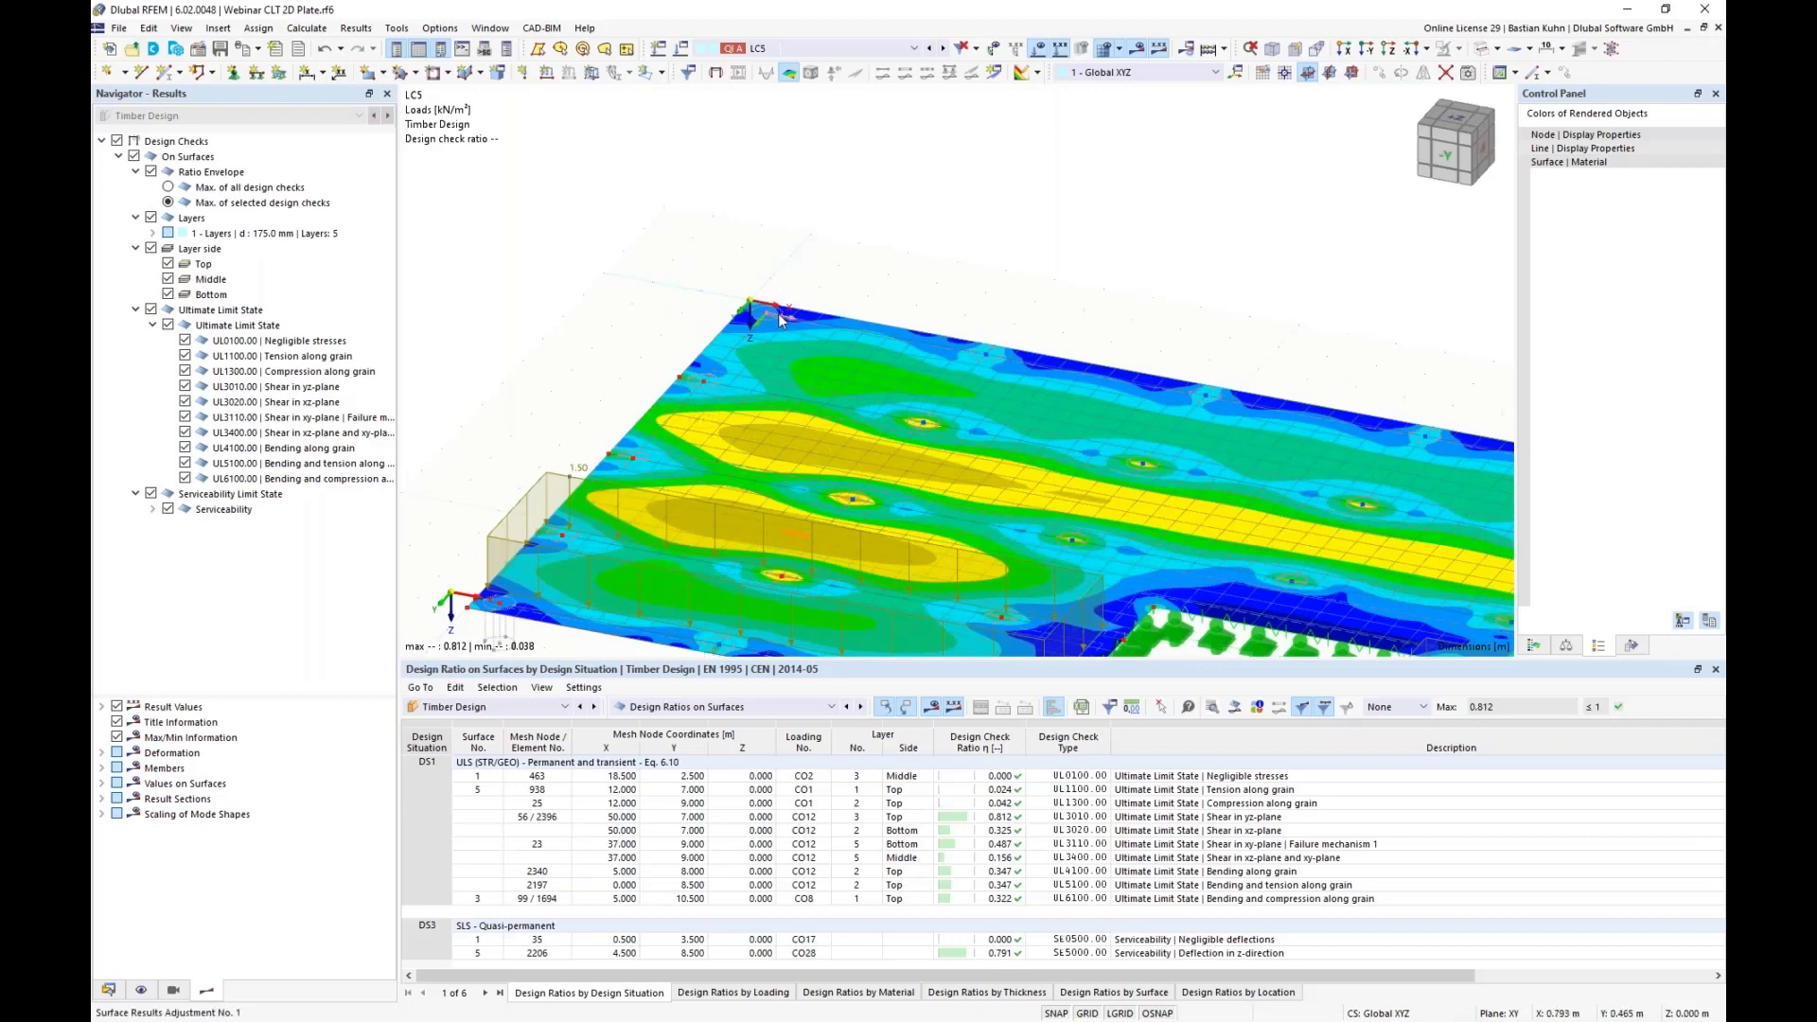
scroll(775, 320, "down", 1)
scroll(775, 316, "down", 1)
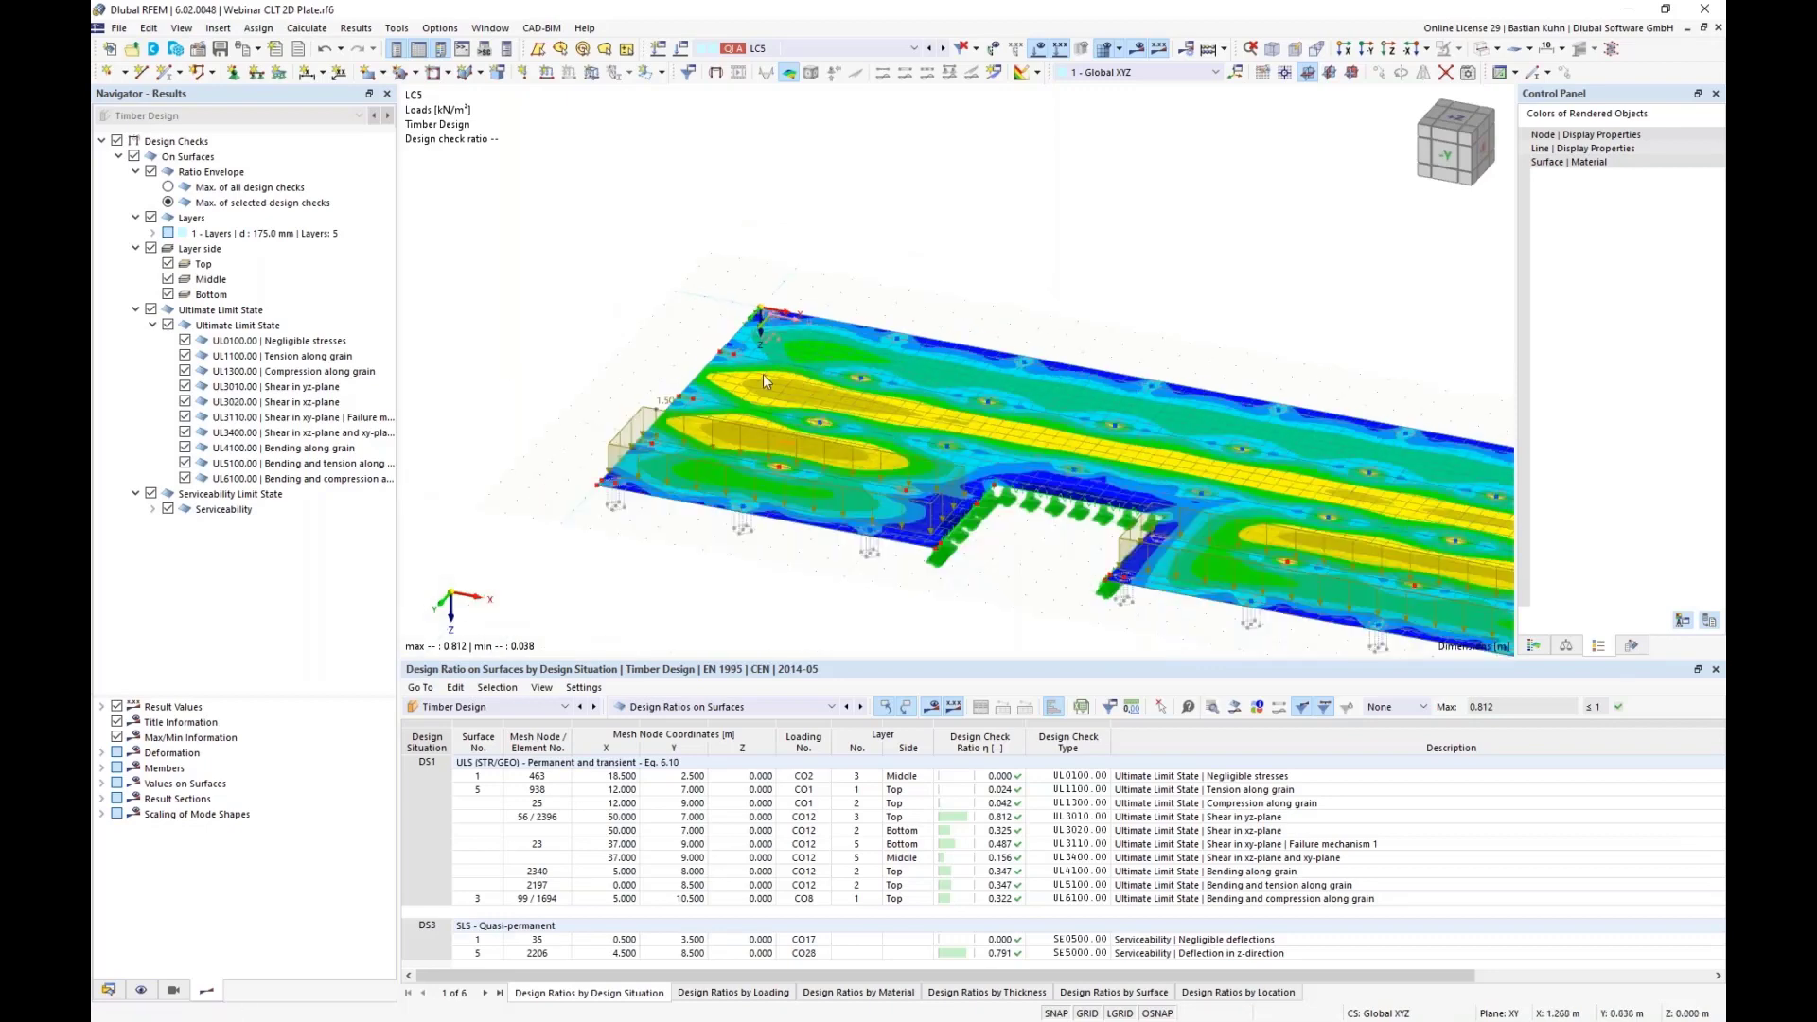
scroll(1045, 406, "down", 2)
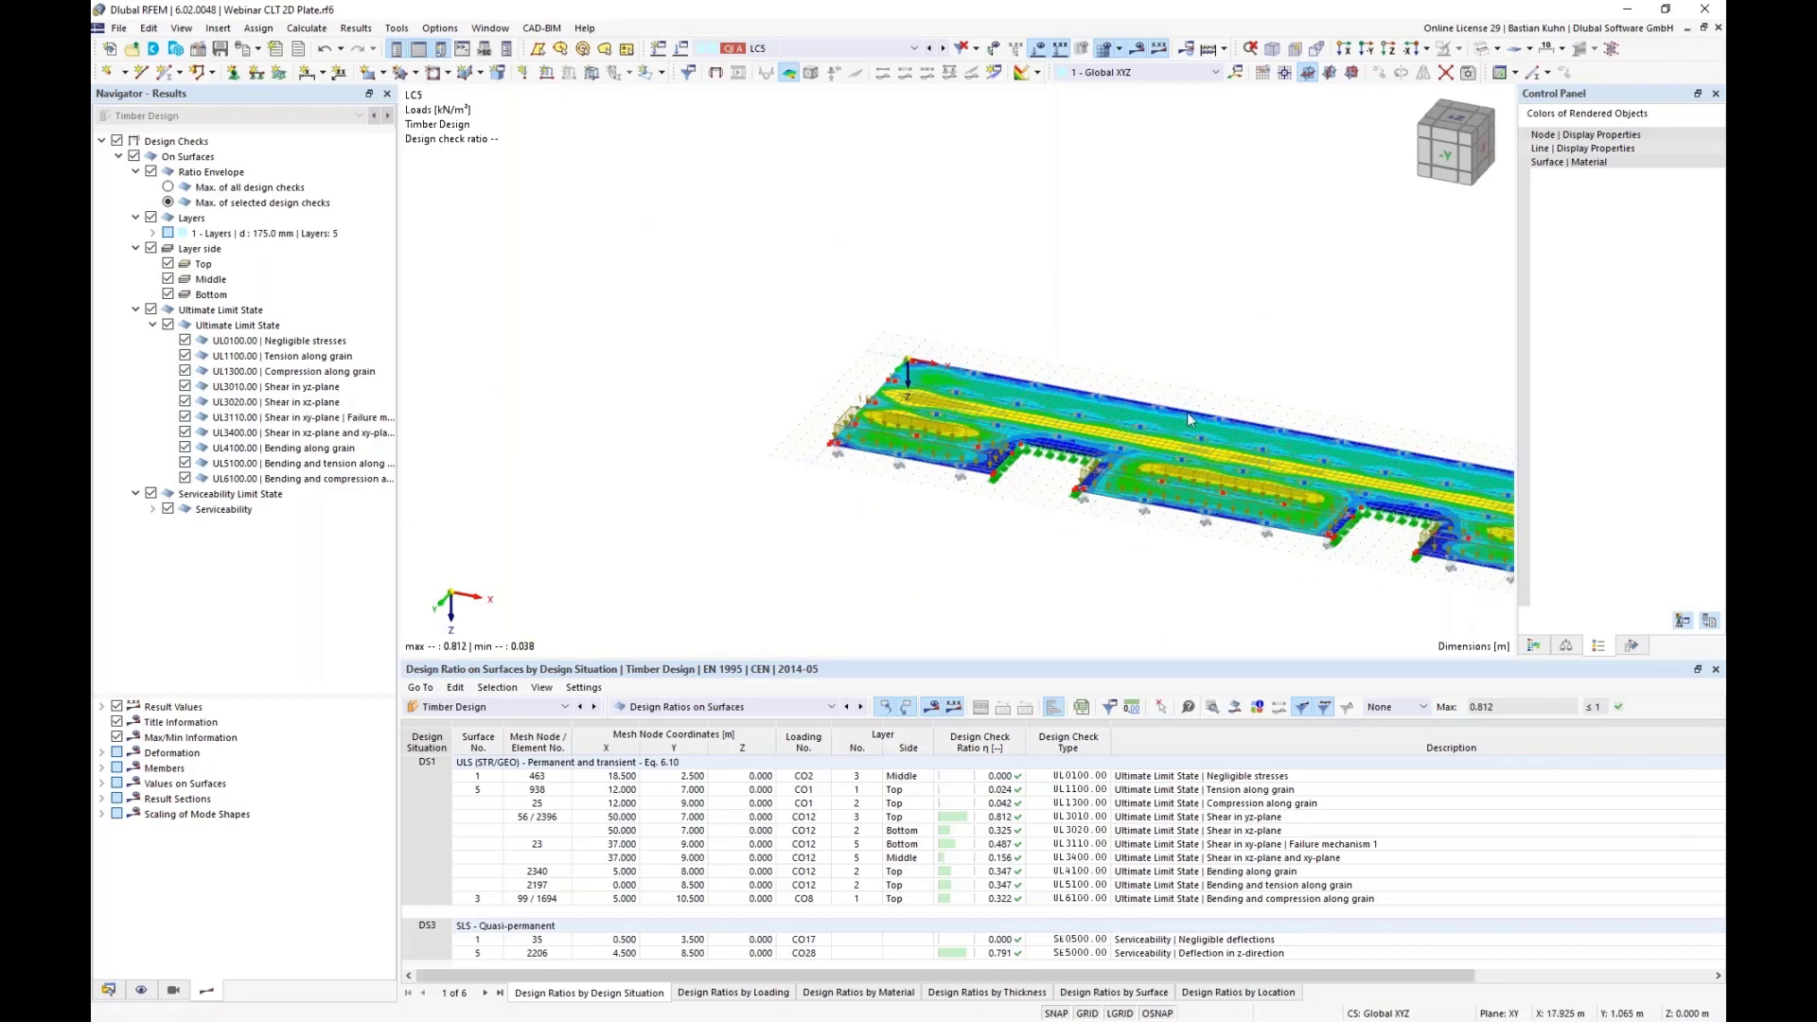
middle_click_drag(1364, 566, 1080, 512)
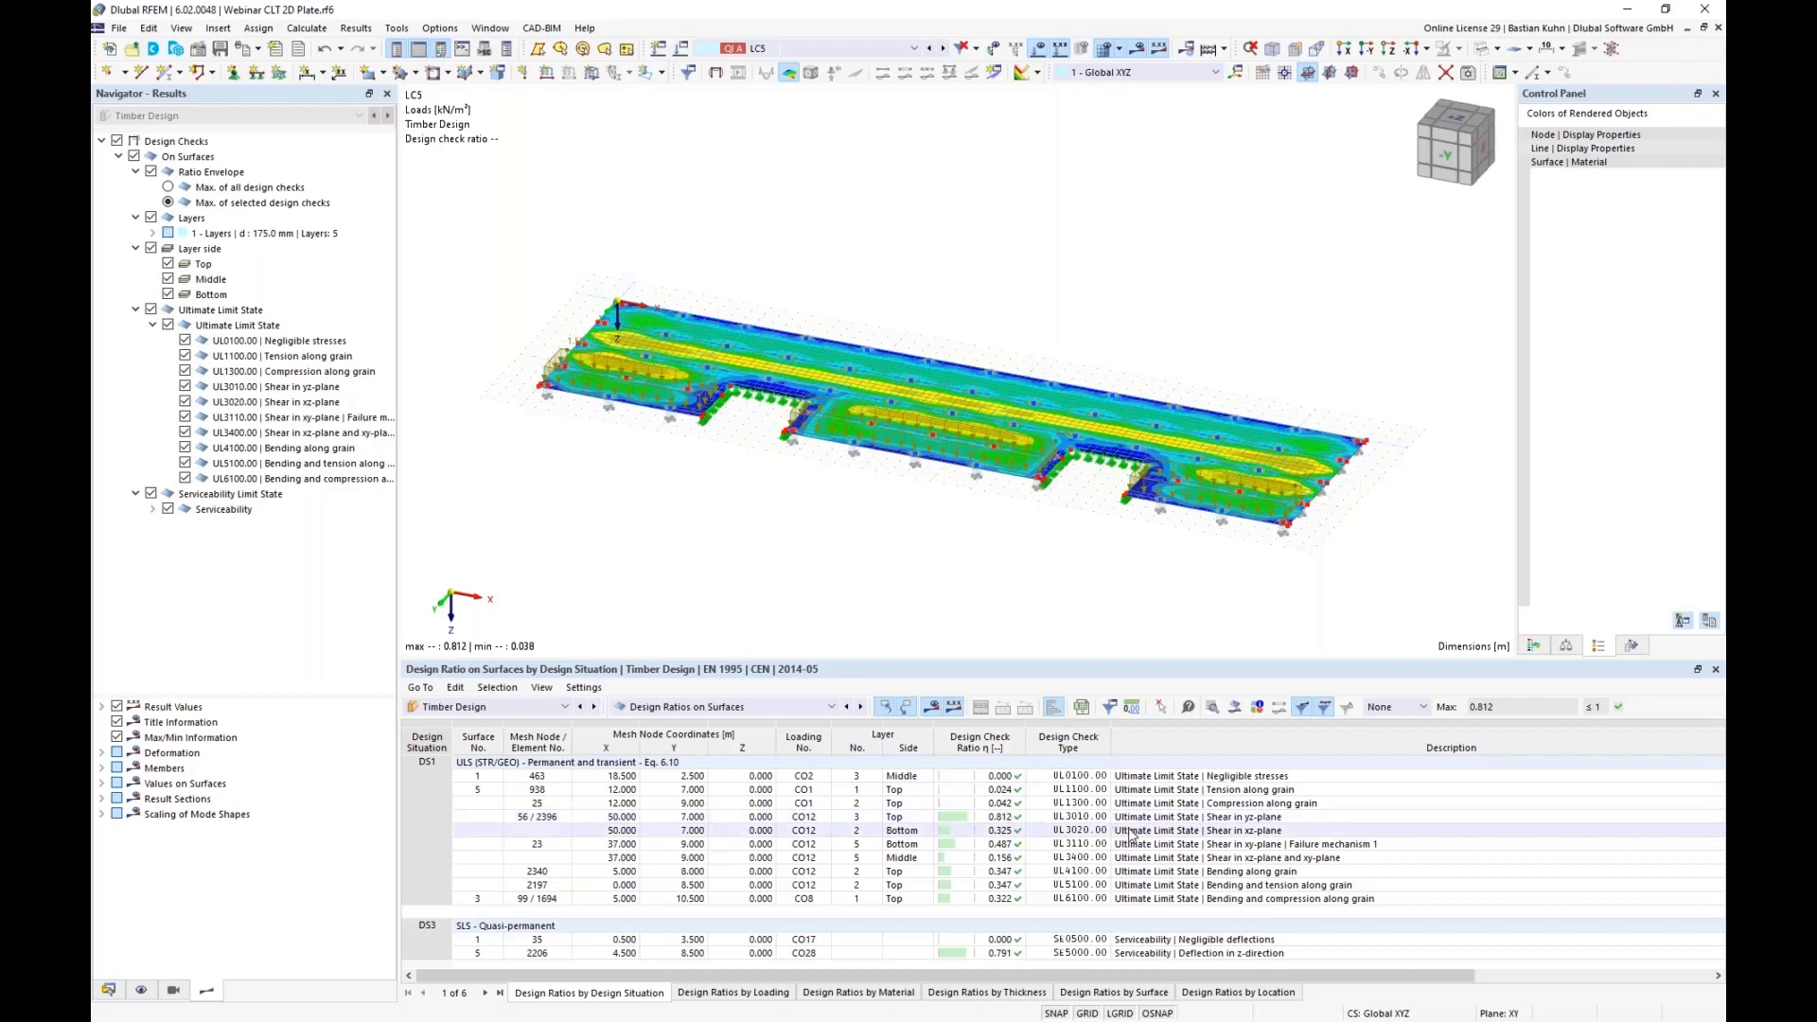
Locate the ultimate limit state check for shear in yz-plane from the results table and examine the ratios around its support point
left_click(1000, 817)
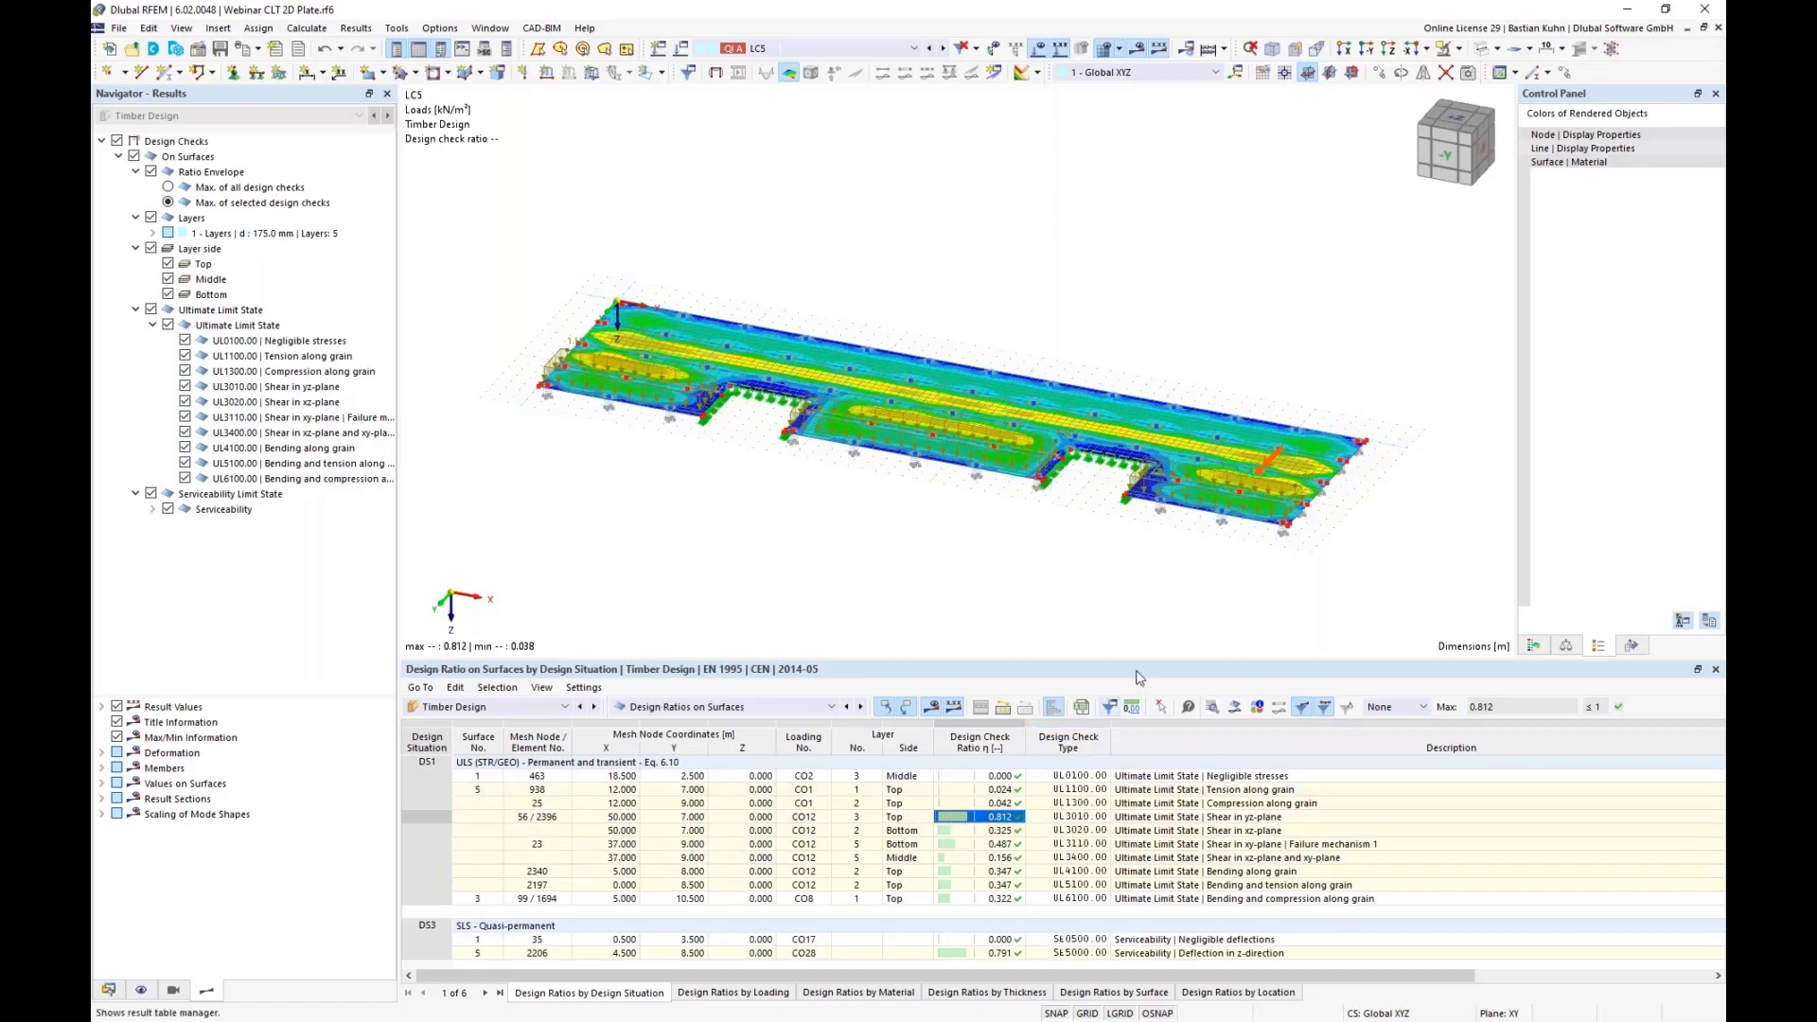
scroll(1268, 469, "up", 6)
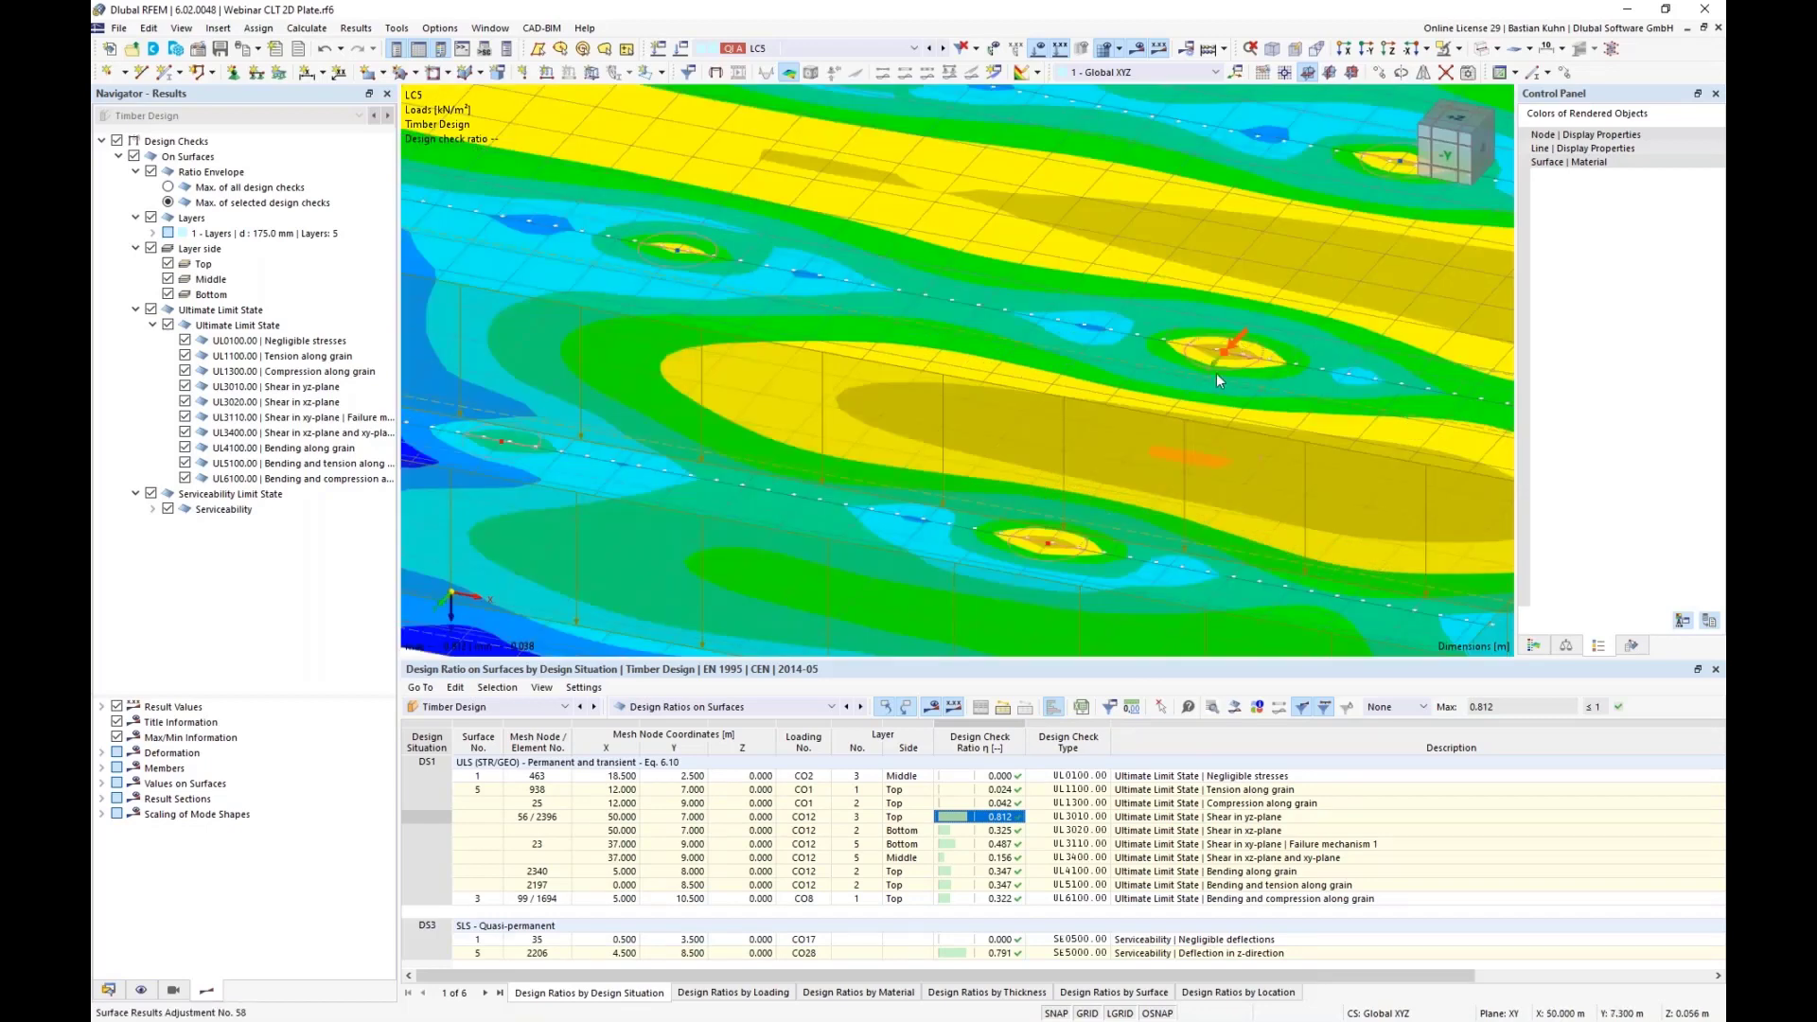
scroll(1217, 350, "up", 3)
scroll(1219, 352, "up", 2)
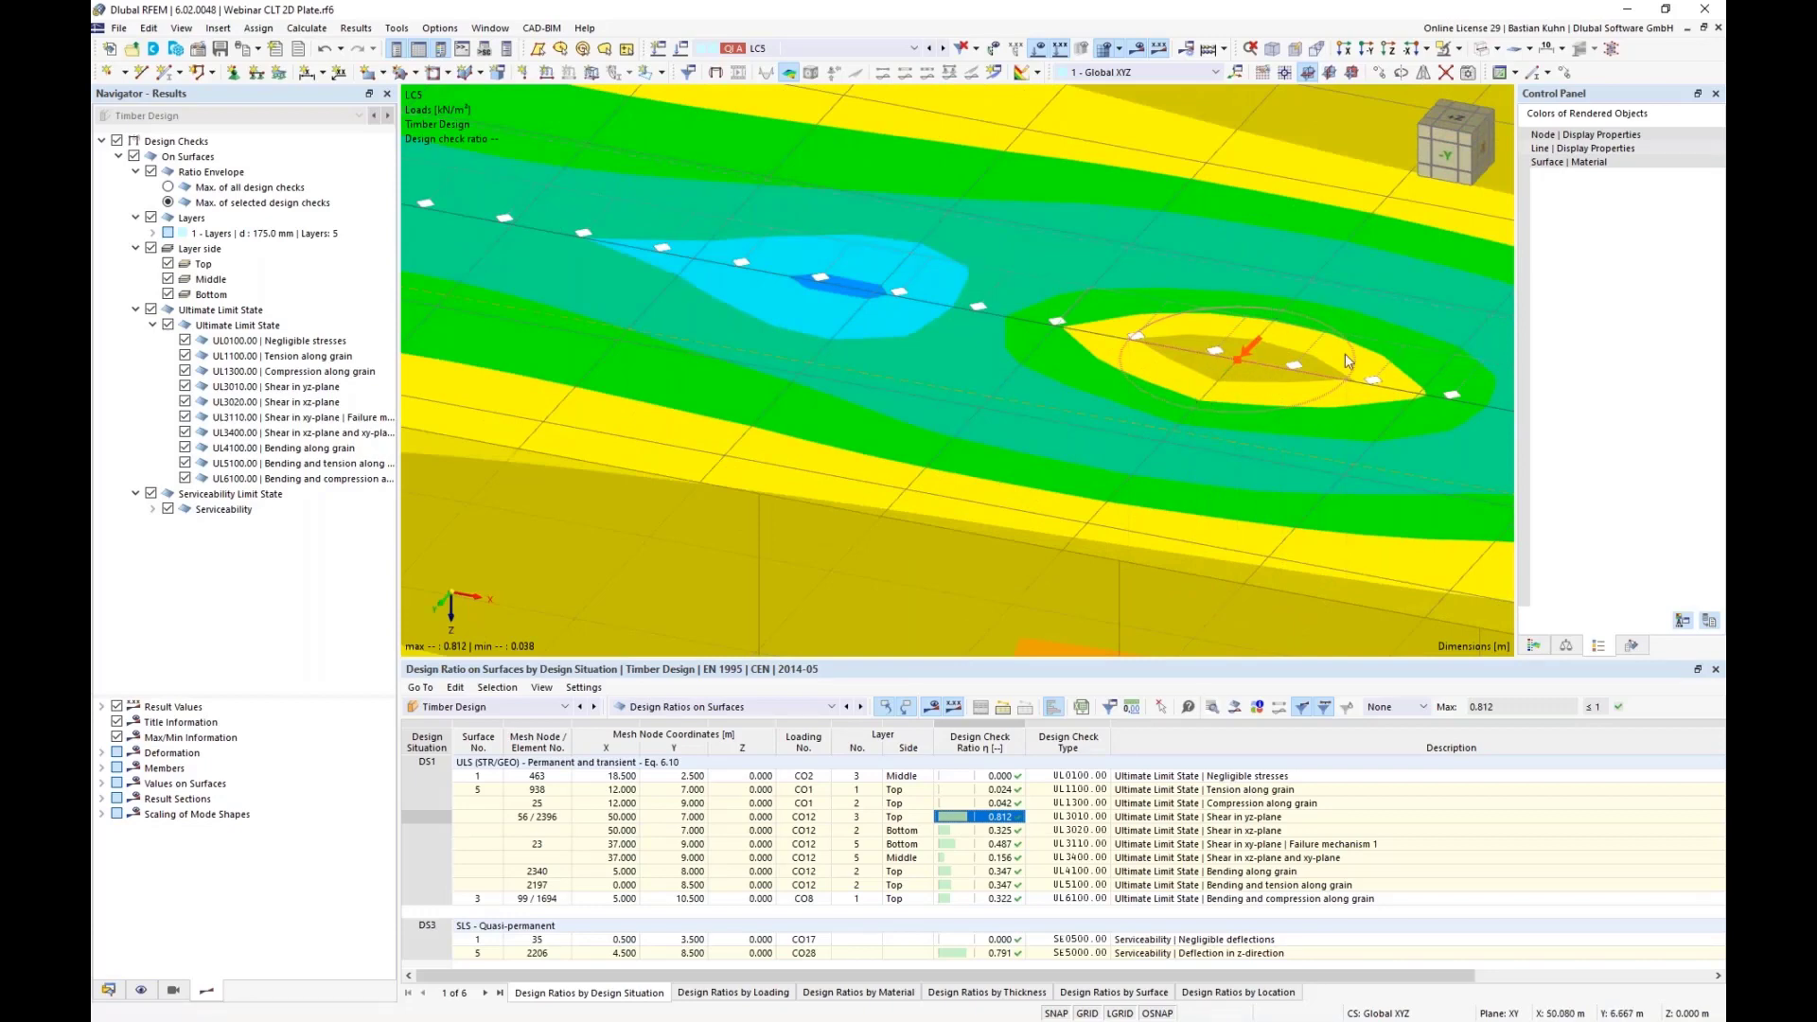
scroll(1308, 373, "down", 2)
scroll(1308, 372, "down", 3)
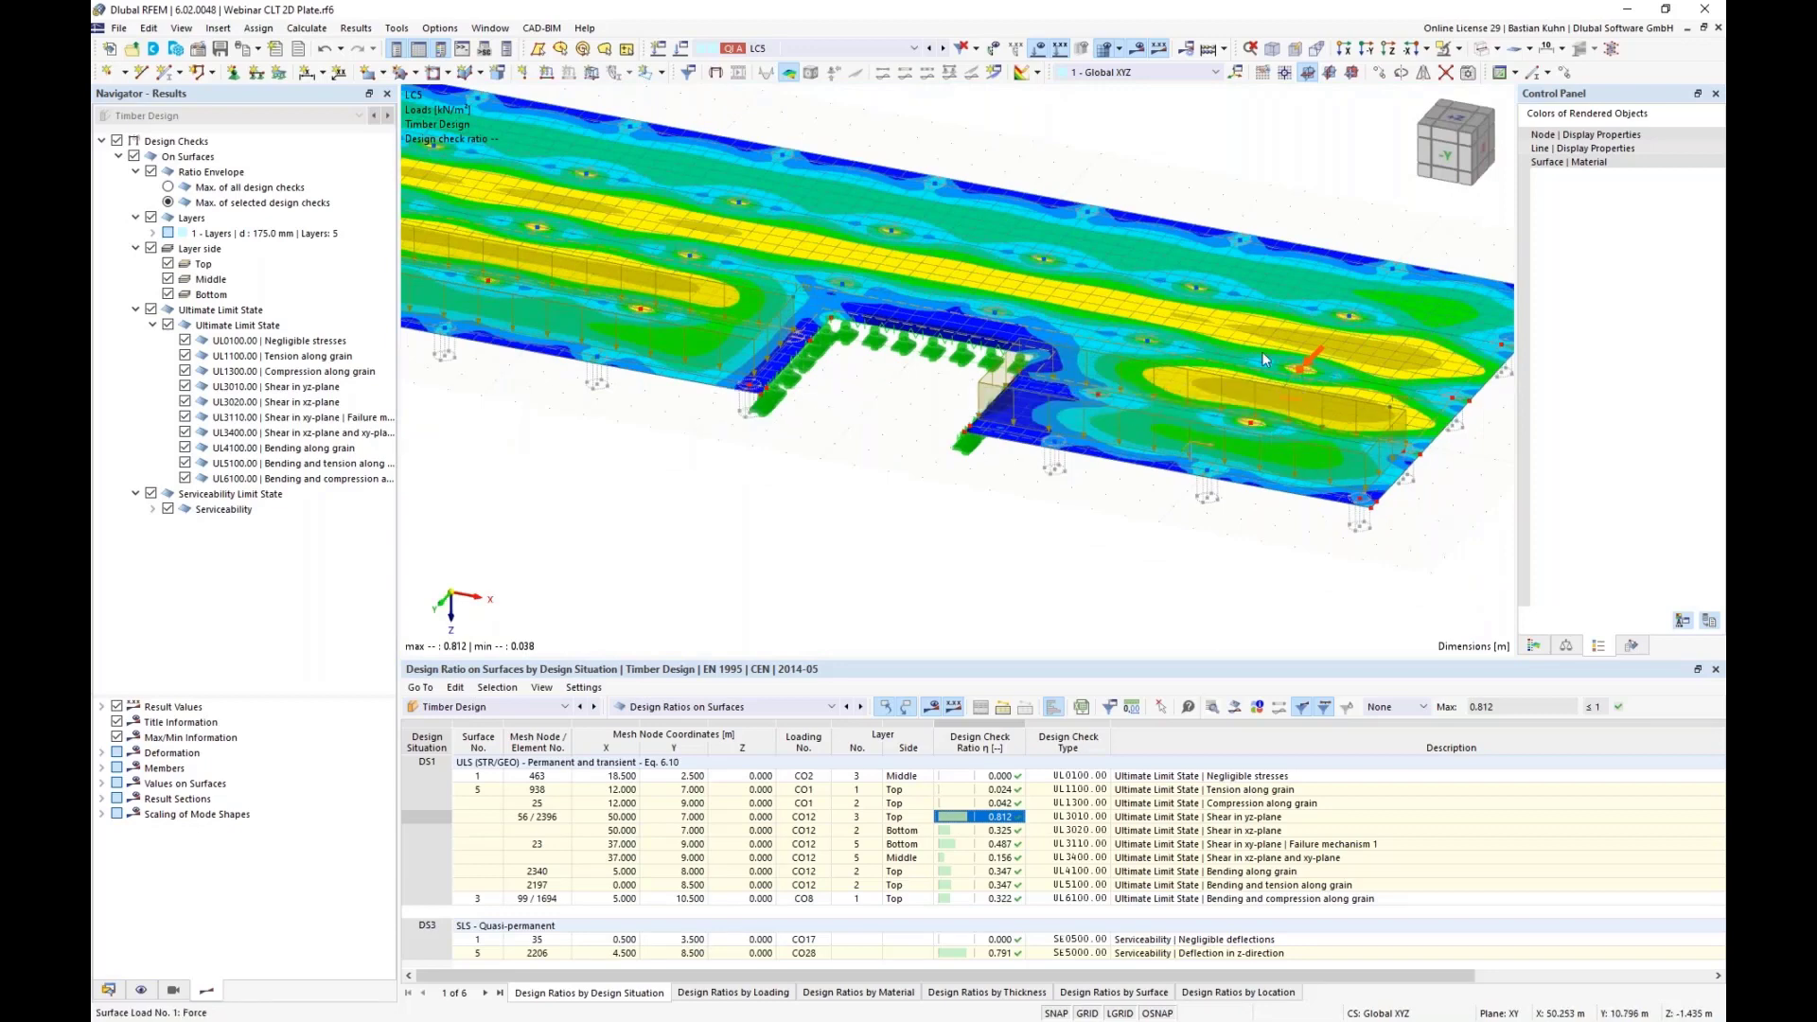
scroll(1297, 354, "up", 4)
scroll(1297, 354, "up", 2)
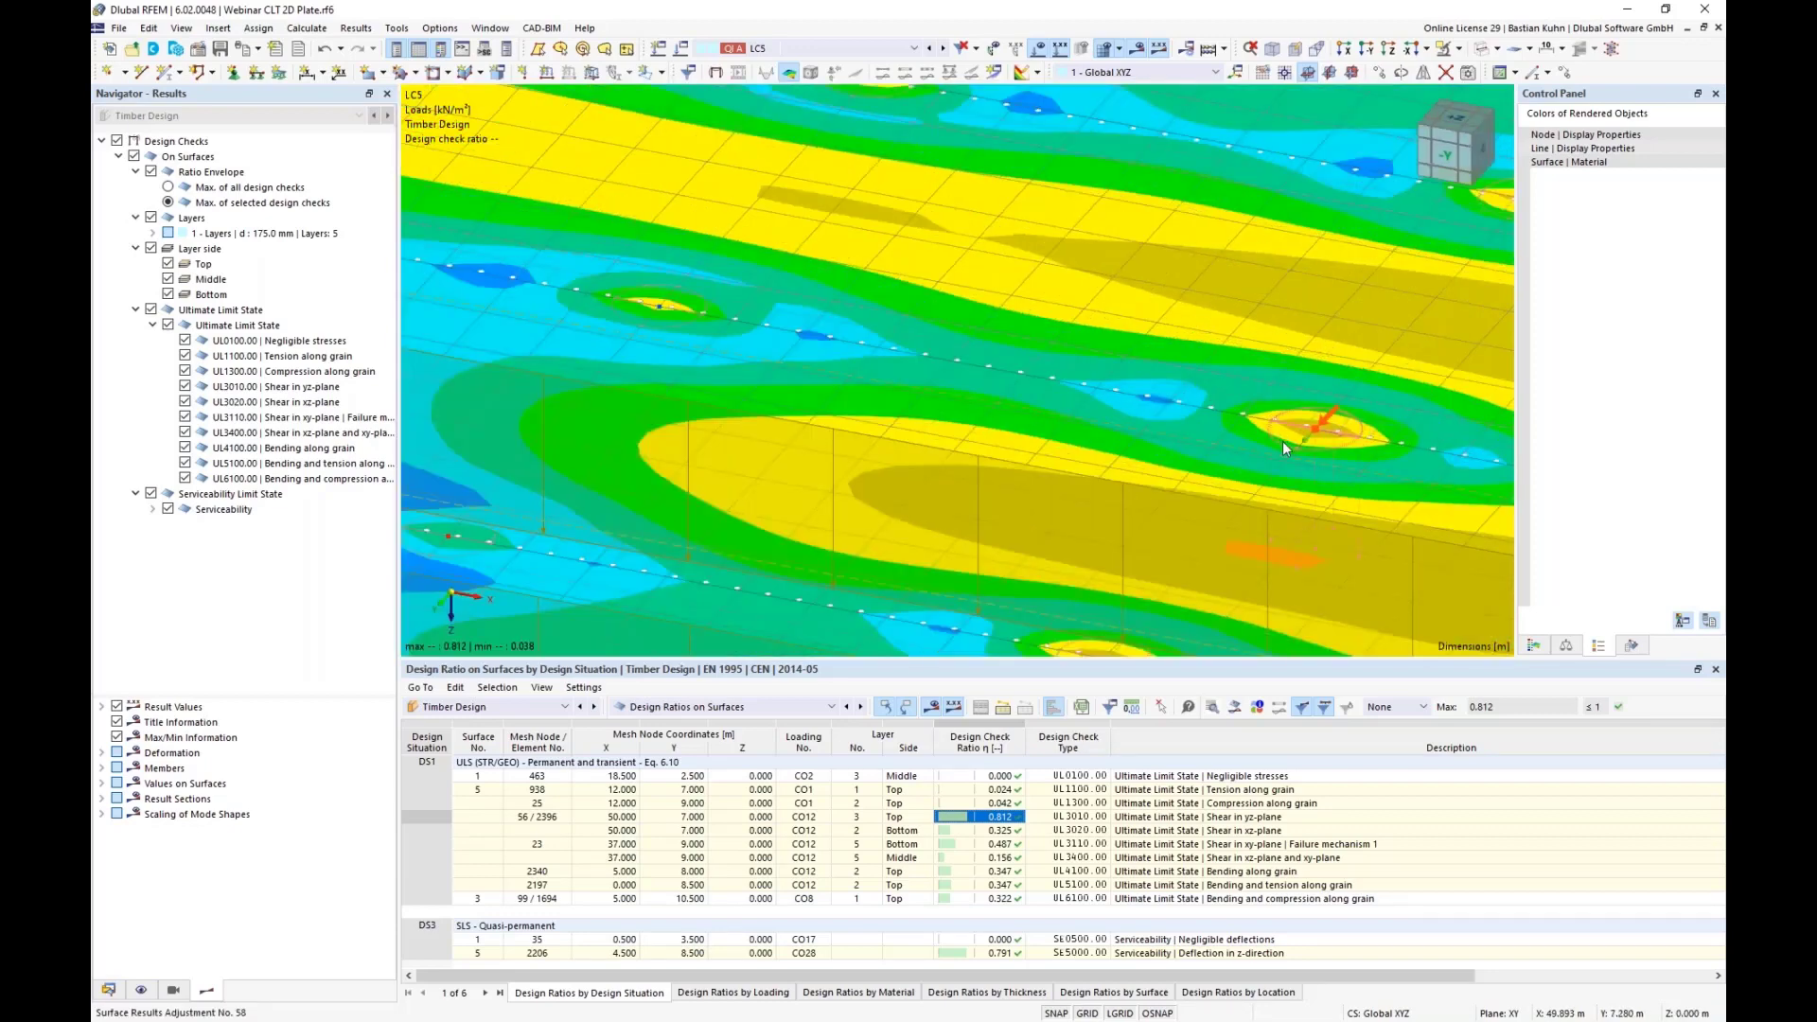
scroll(1283, 447, "down", 4)
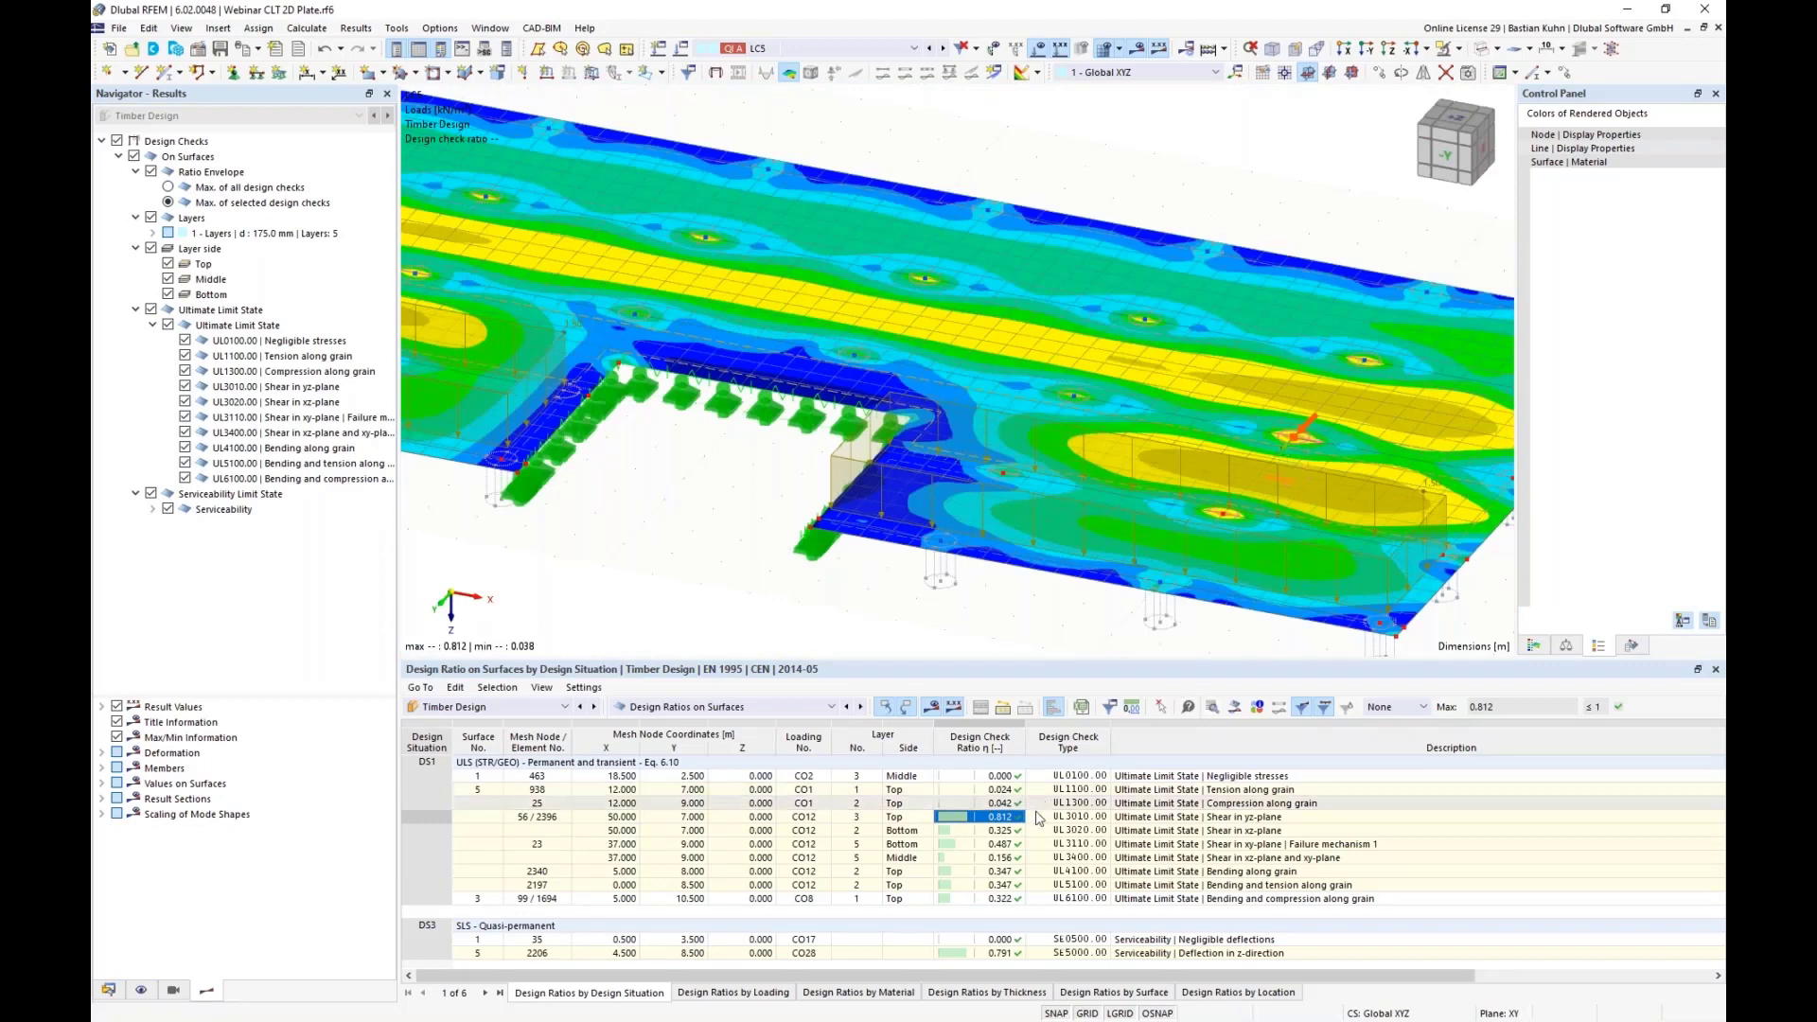
left_click(1221, 819)
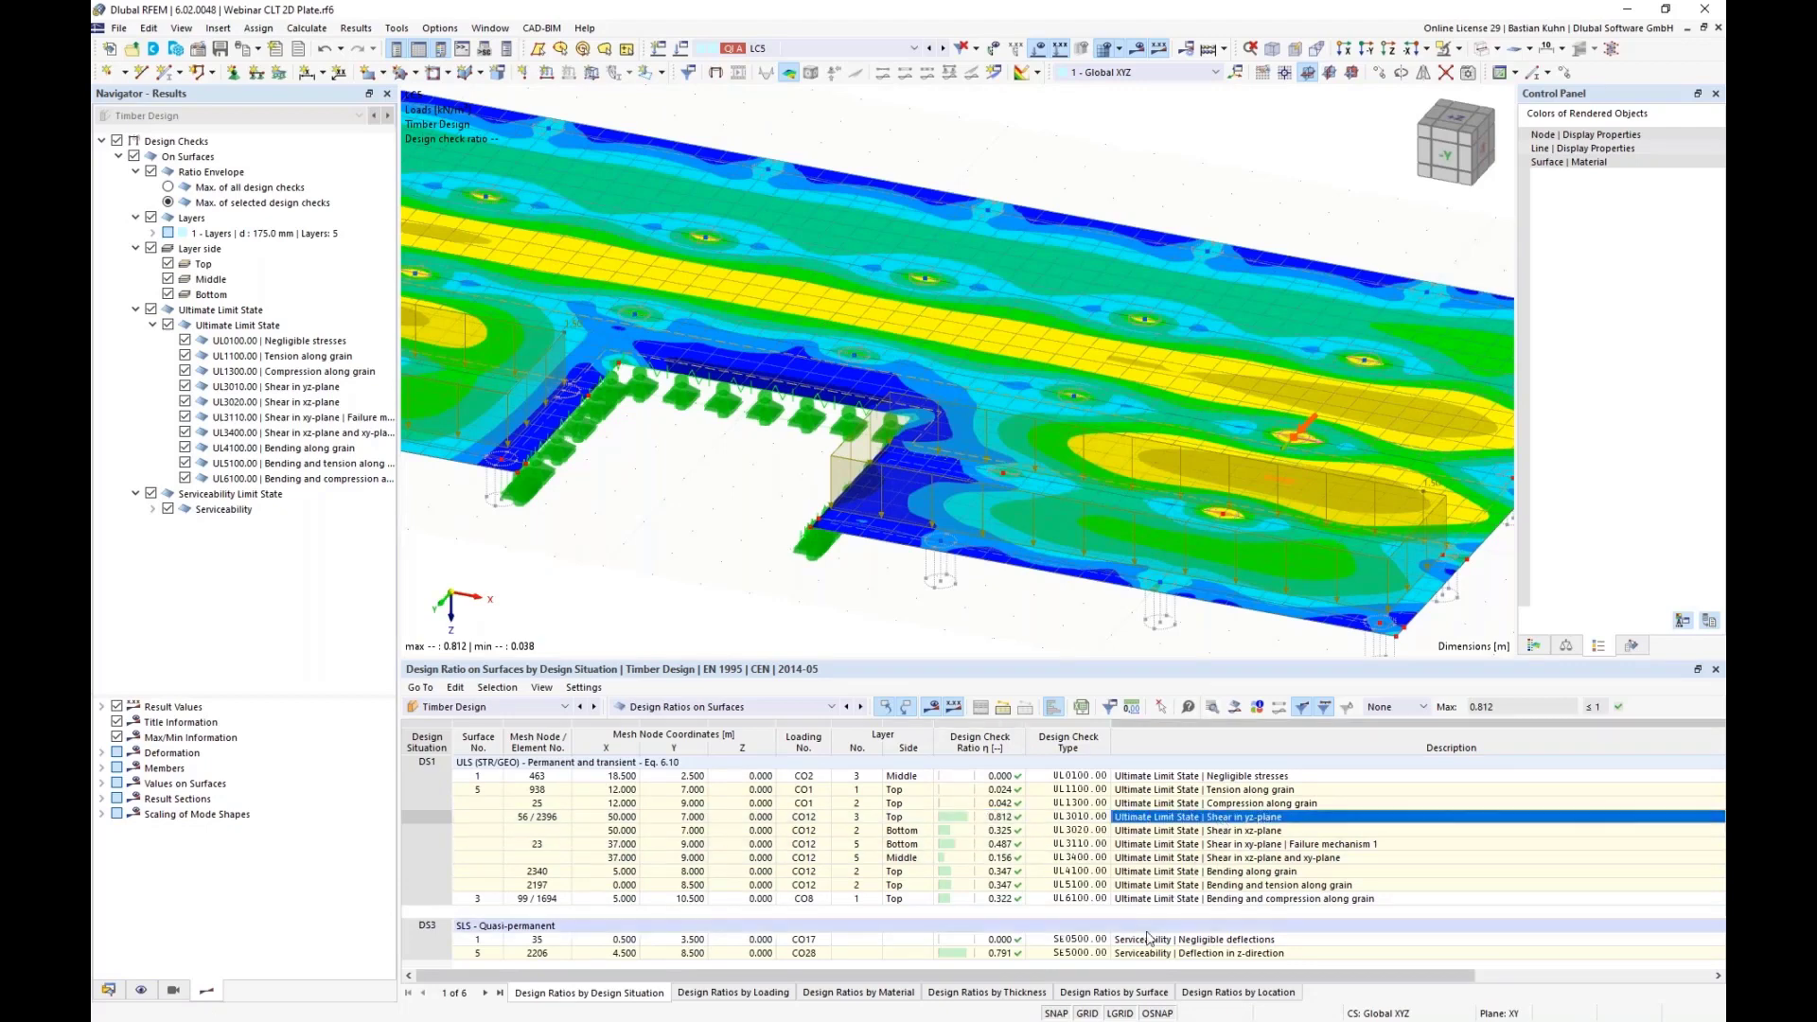
Open the design check details for the serviceability deflection in z-direction and send its formulas to the printout report
left_click(1081, 954)
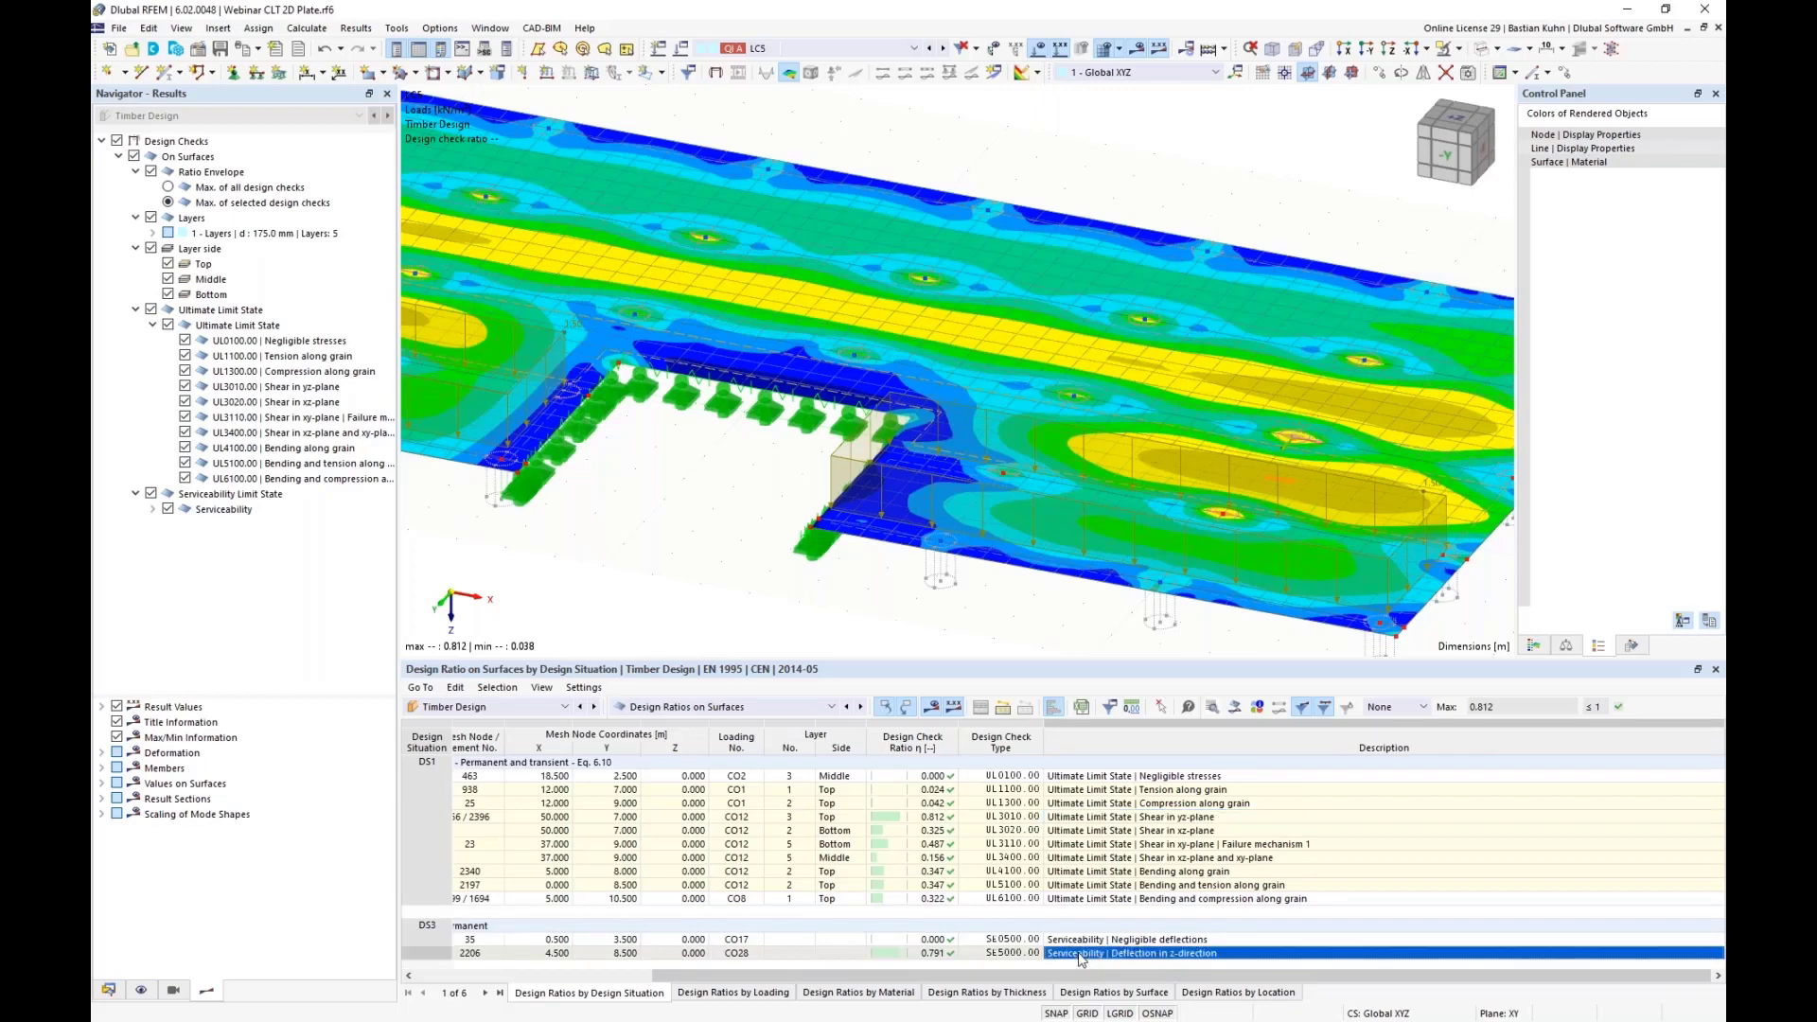
double_click(1081, 954)
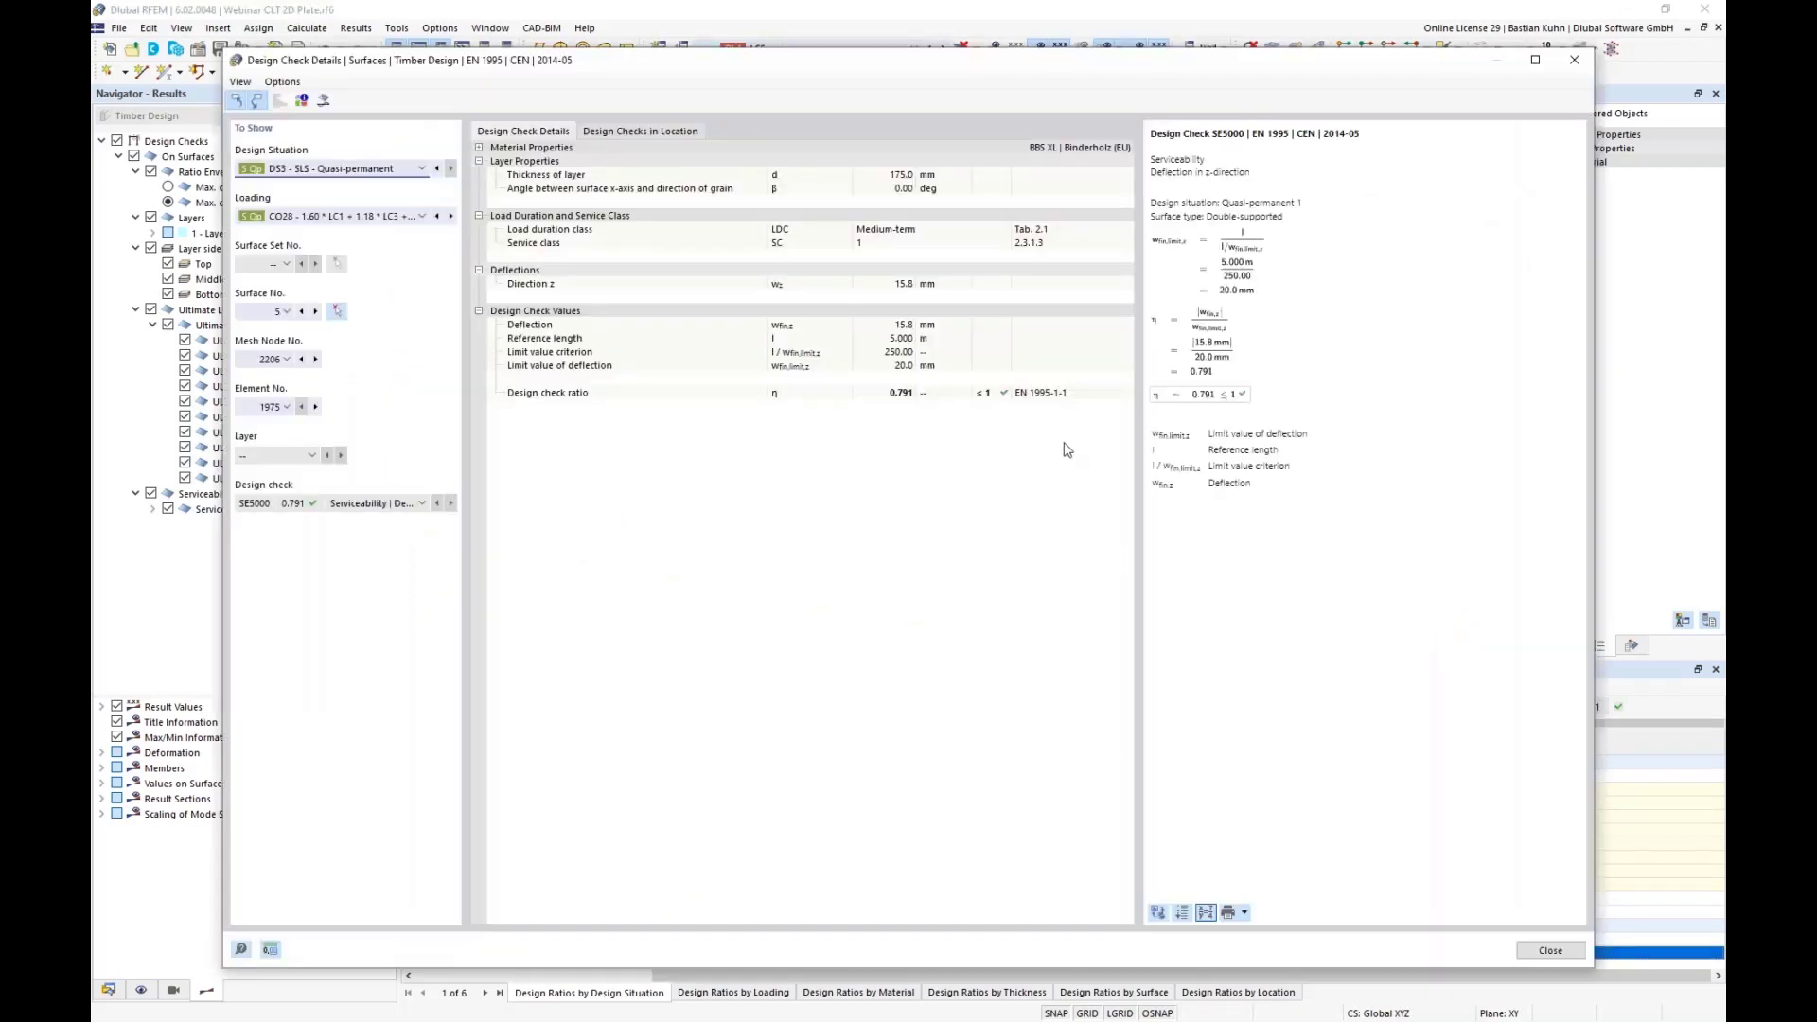
left_click(1244, 912)
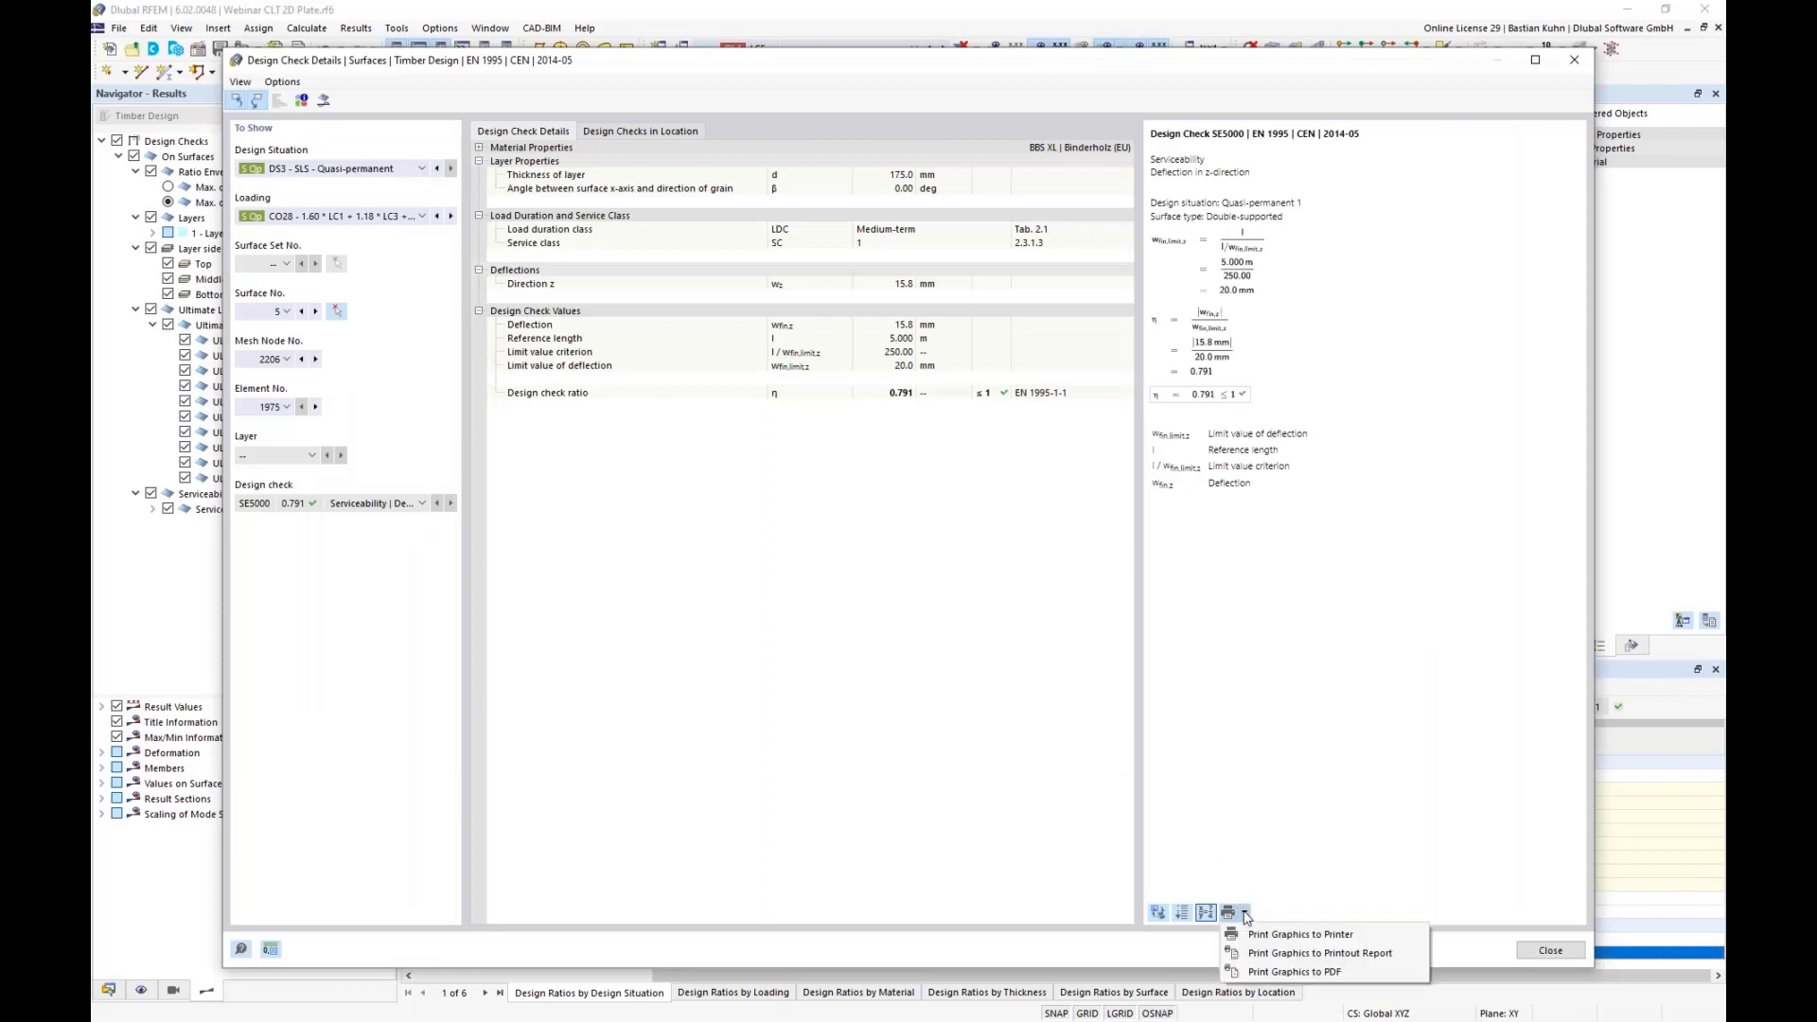
left_click(1258, 954)
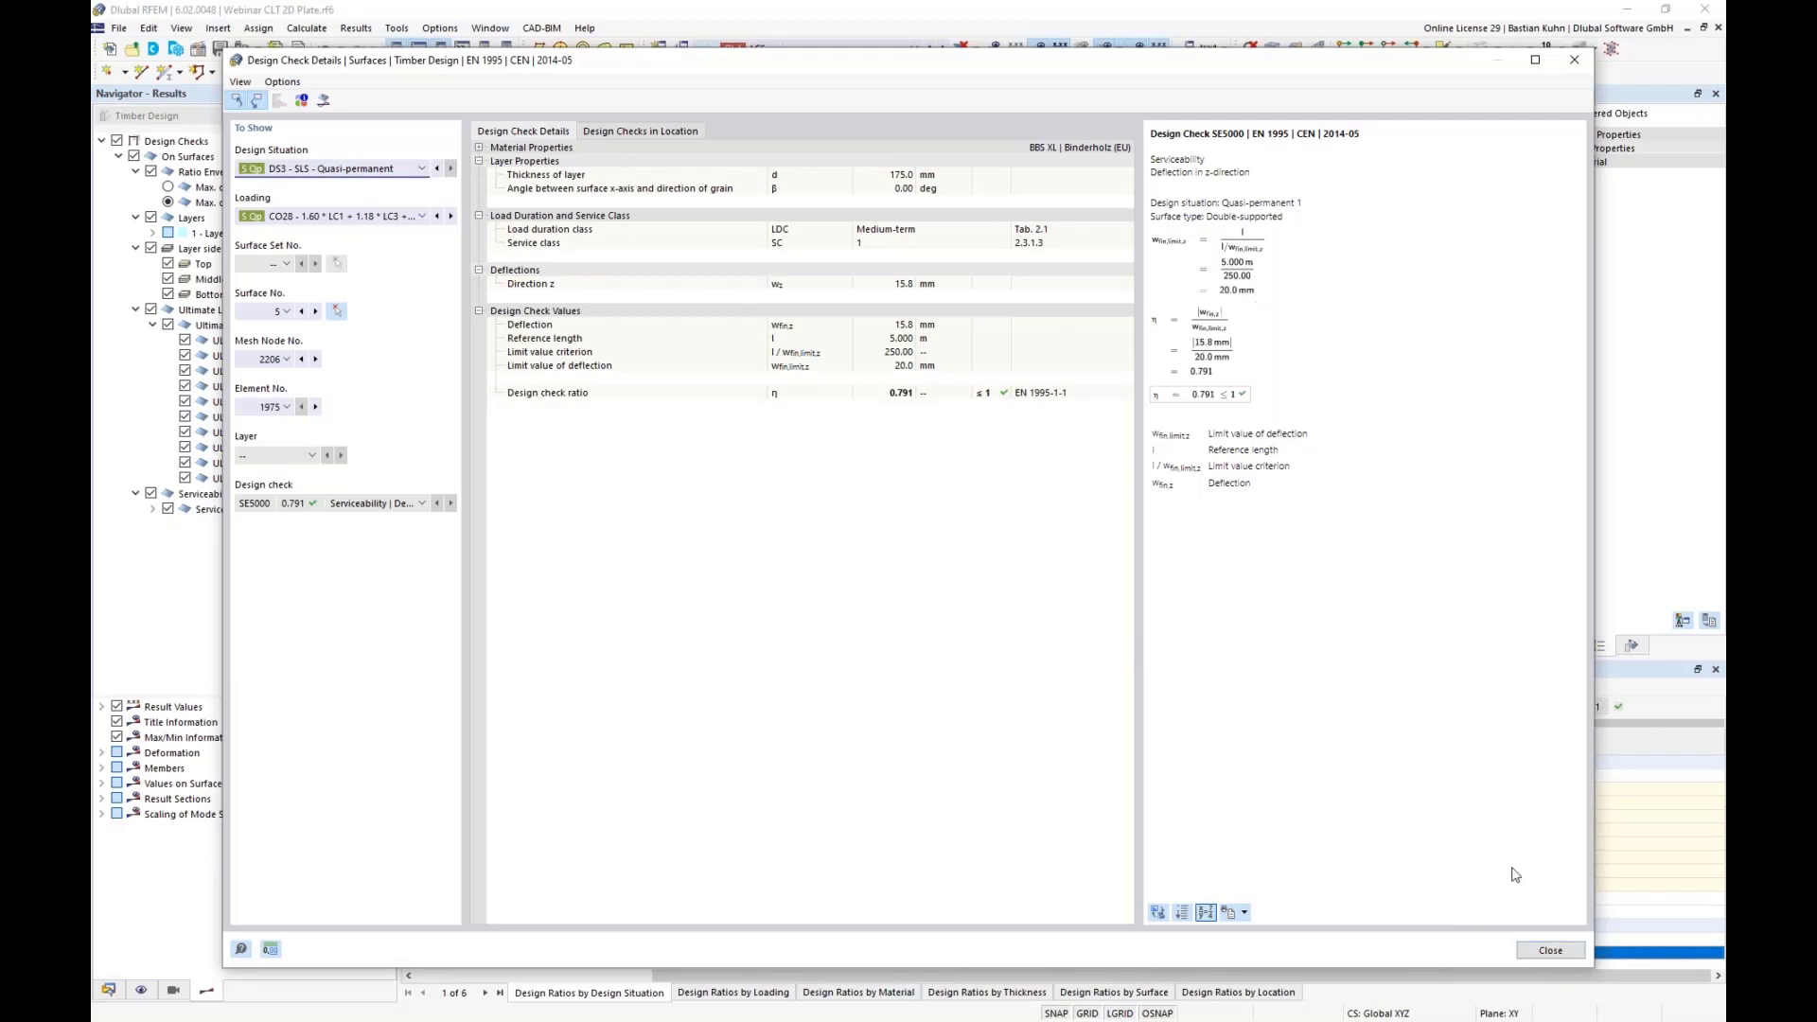
left_click(1540, 955)
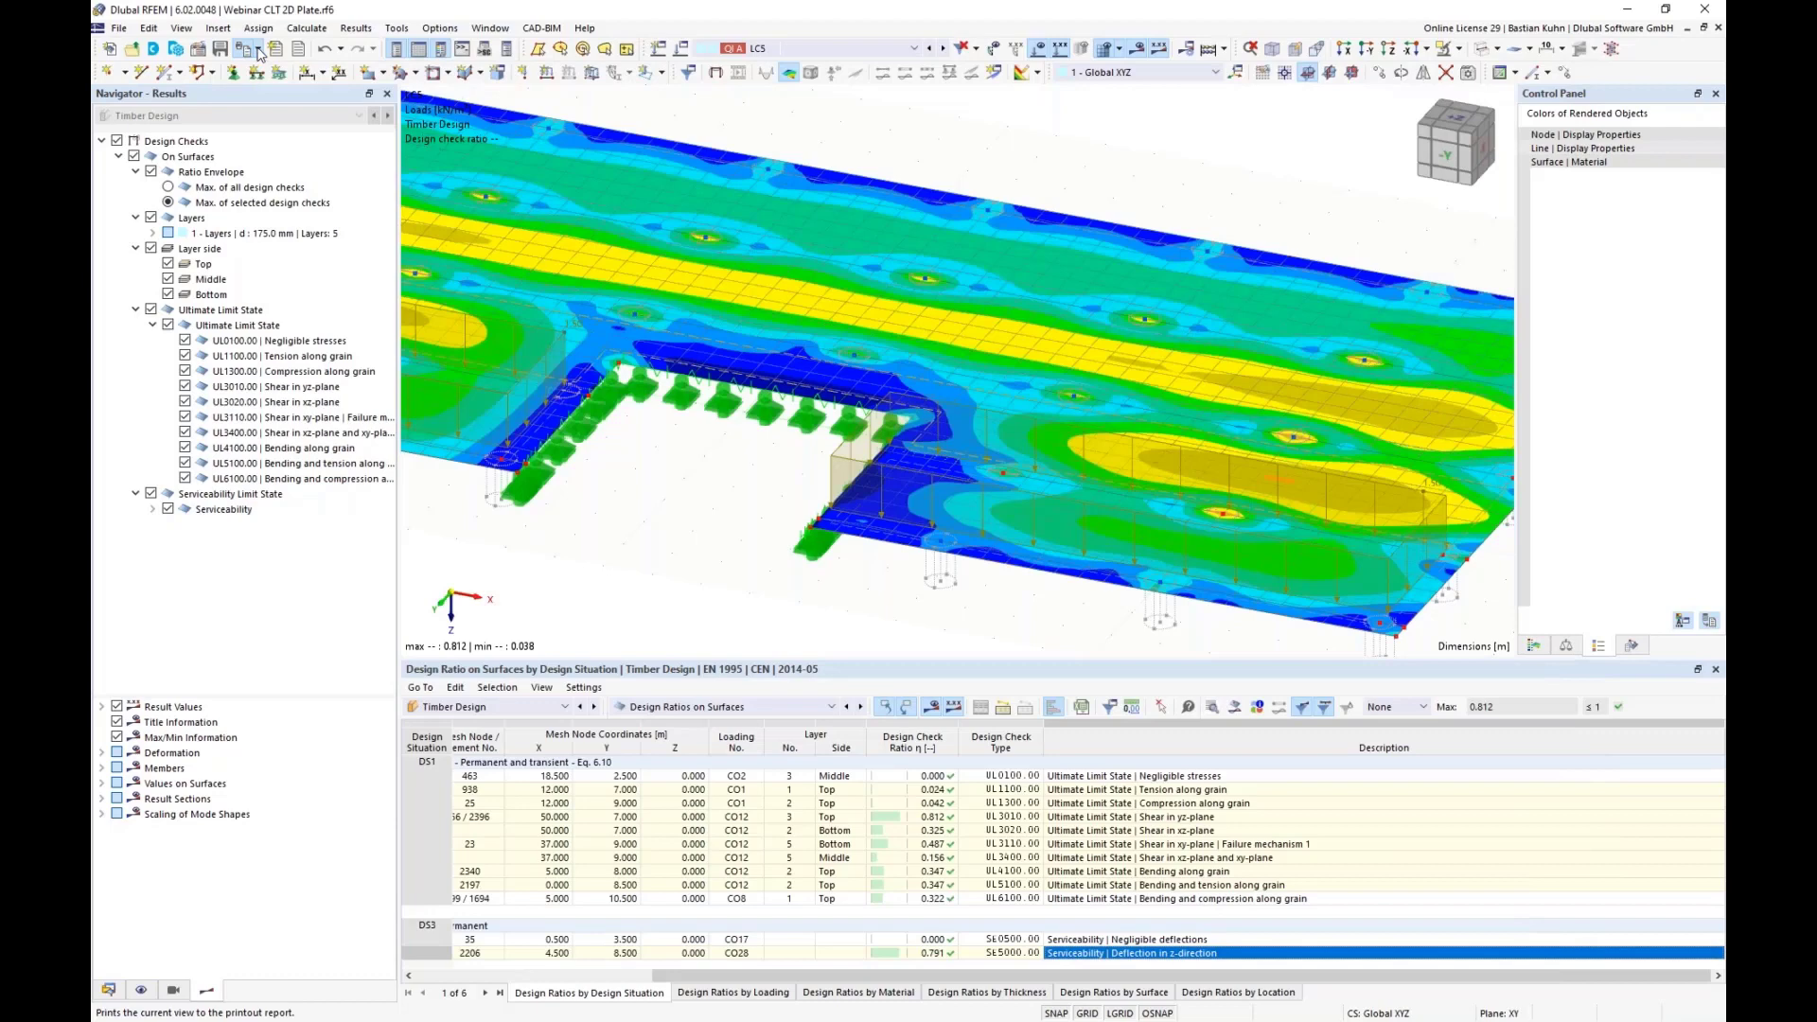
Start a graphic printout to the Timber CLT report and switch it from the current window to multi print
left_click(259, 54)
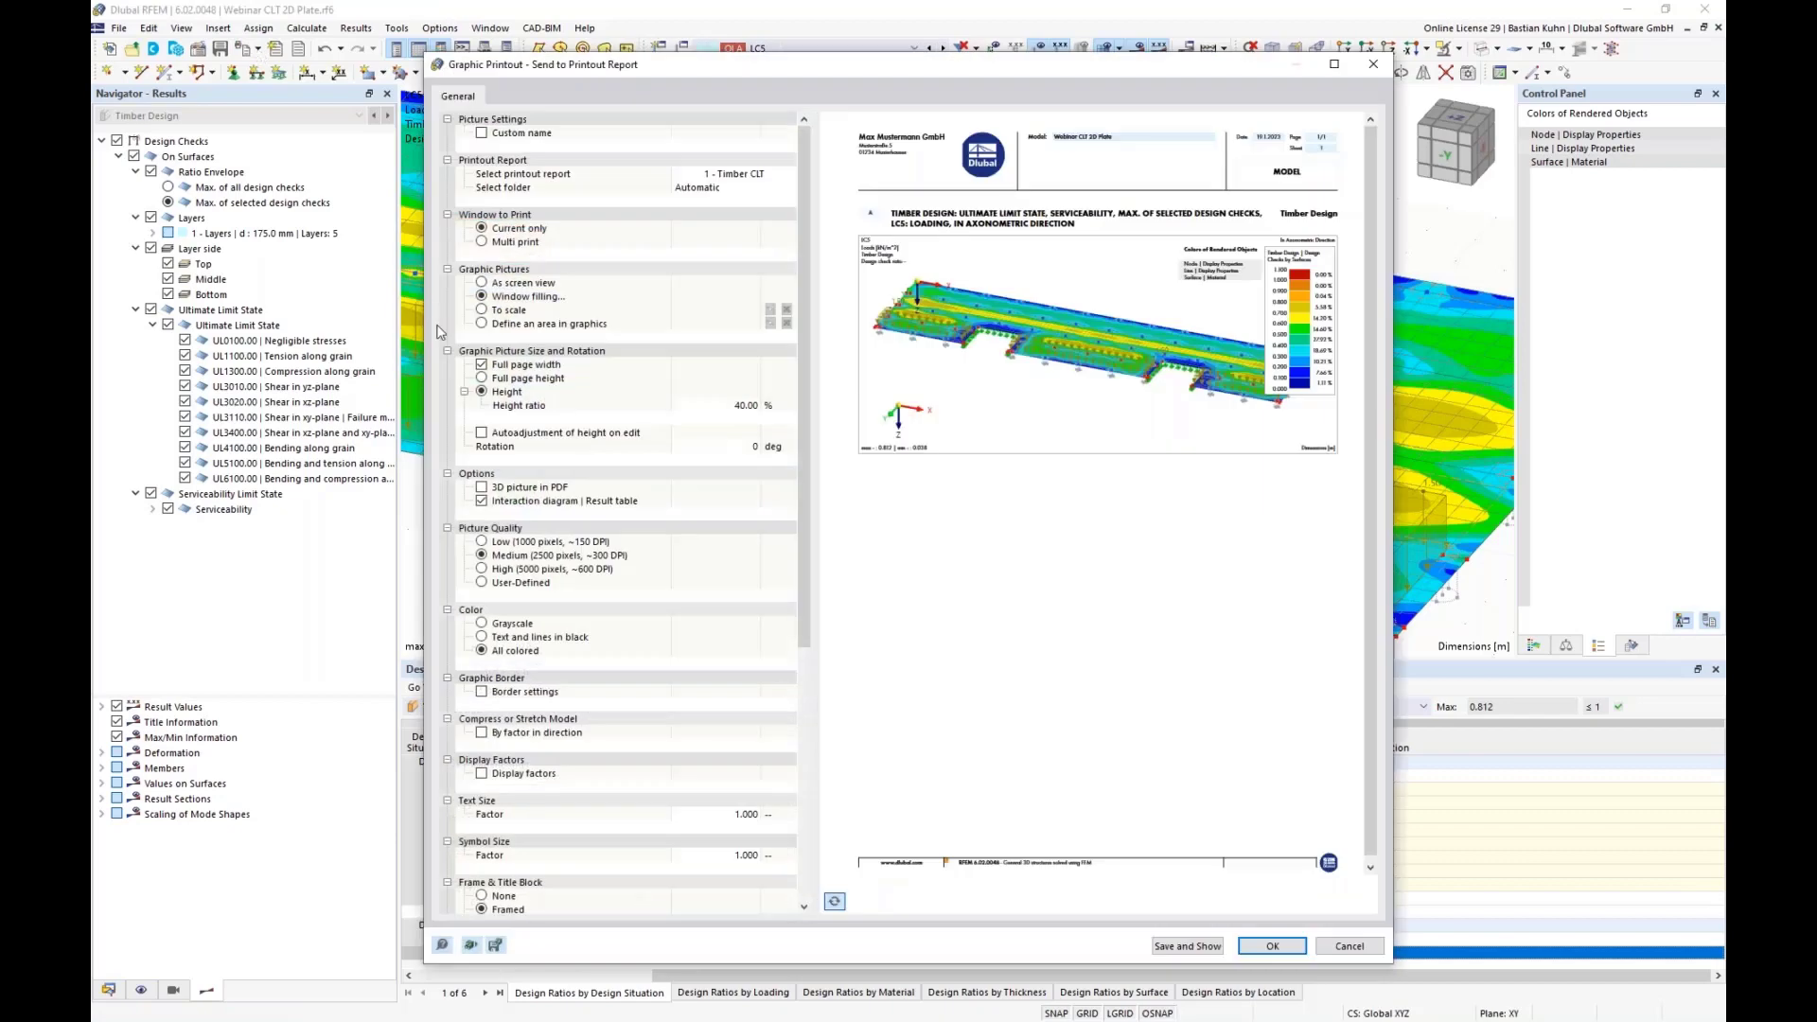
left_click(483, 244)
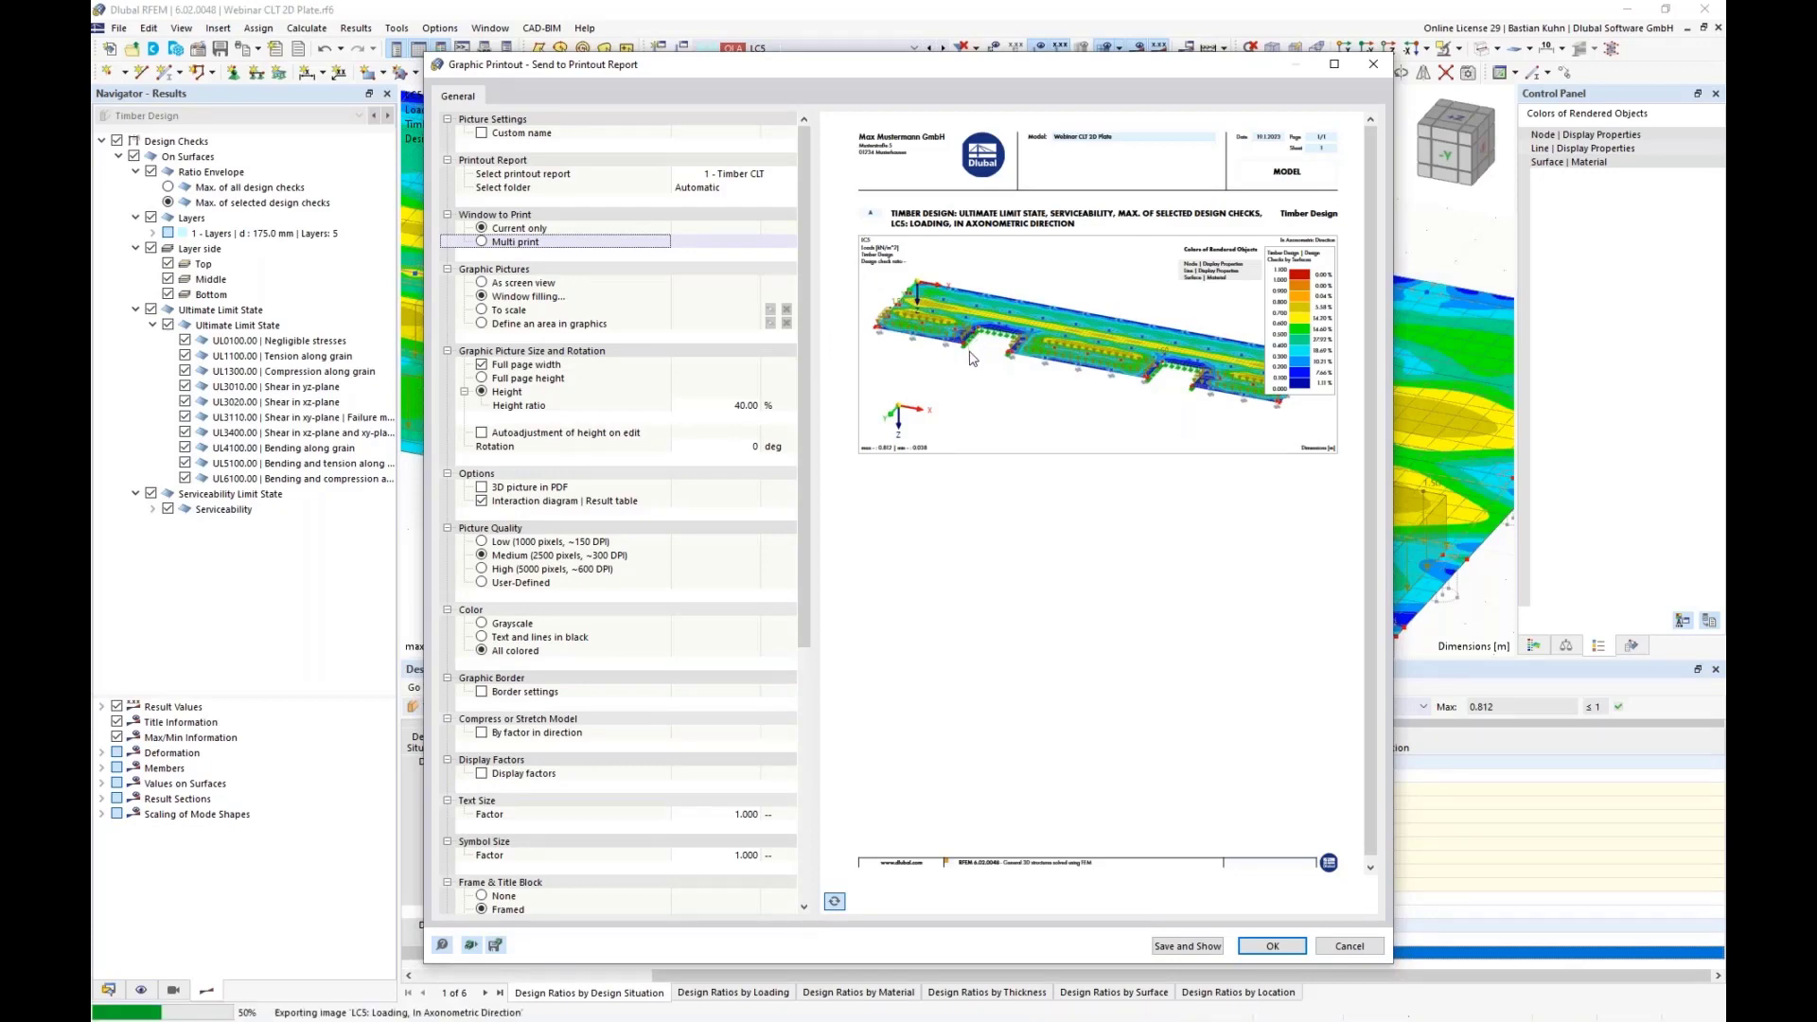
key("space")
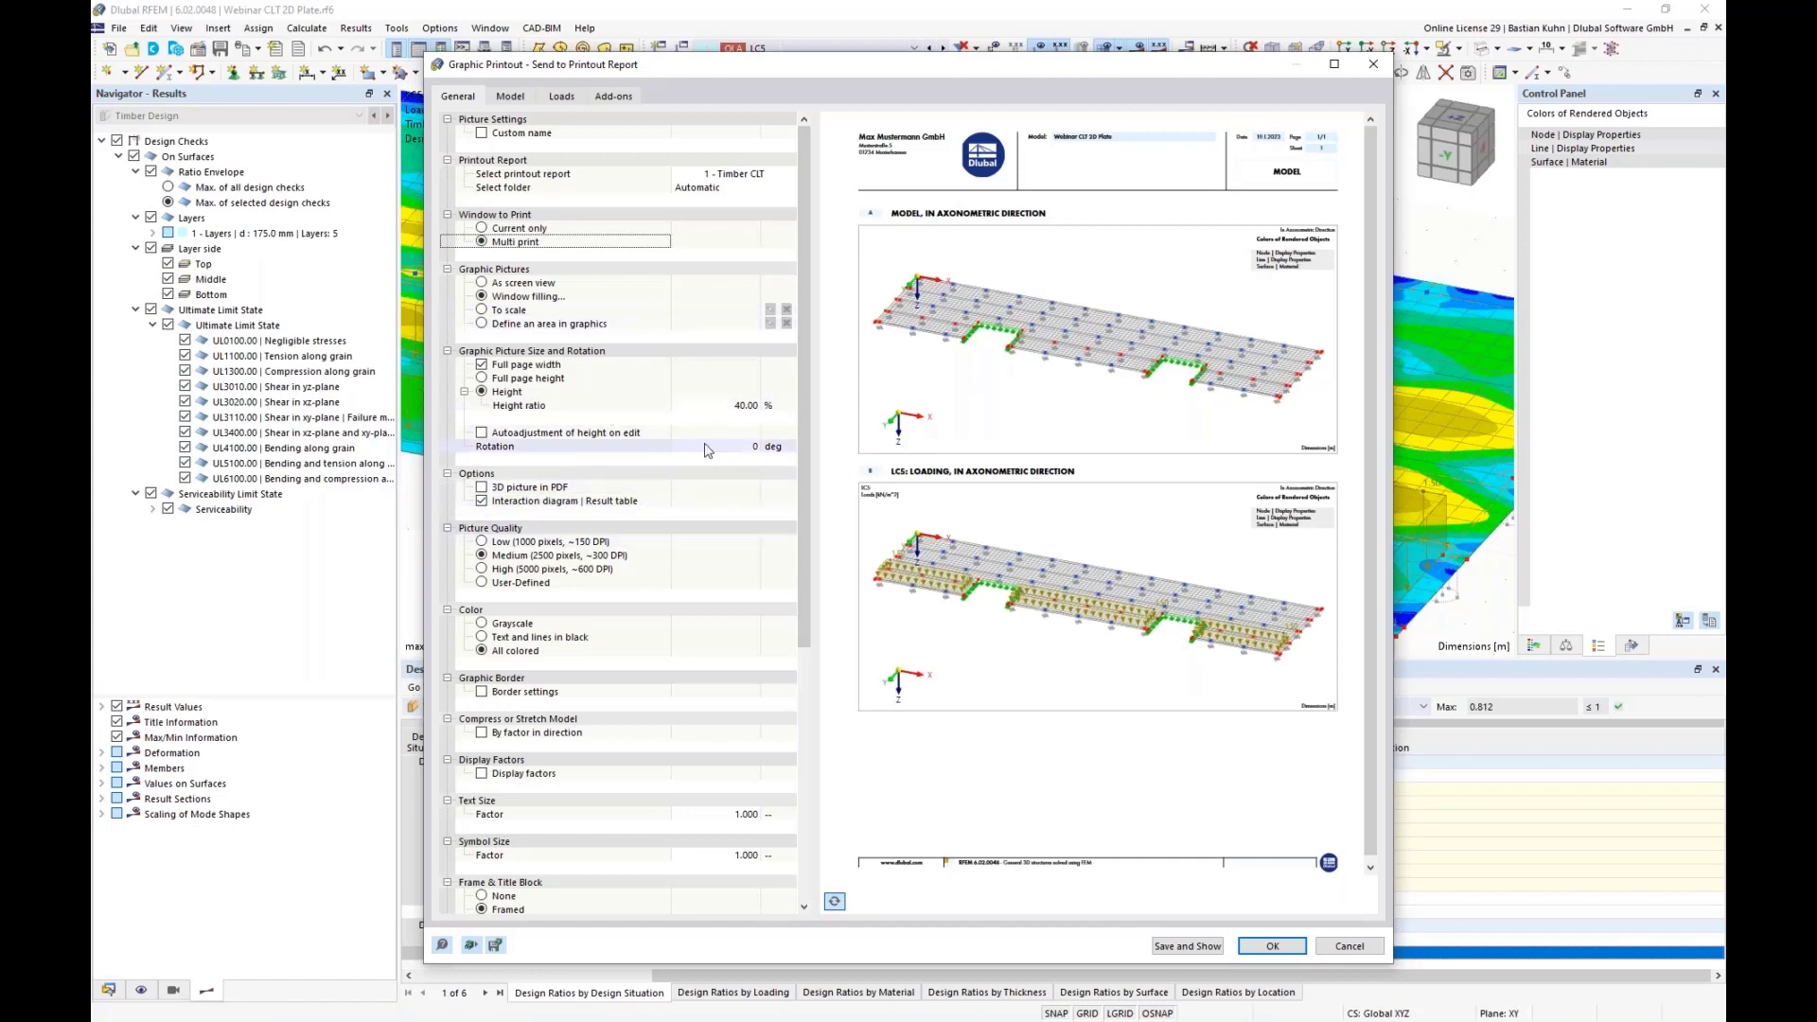
Include loading pictures of load cases LC1-5 in the multi print, check the add-on options, and save and show the report
left_click(518, 97)
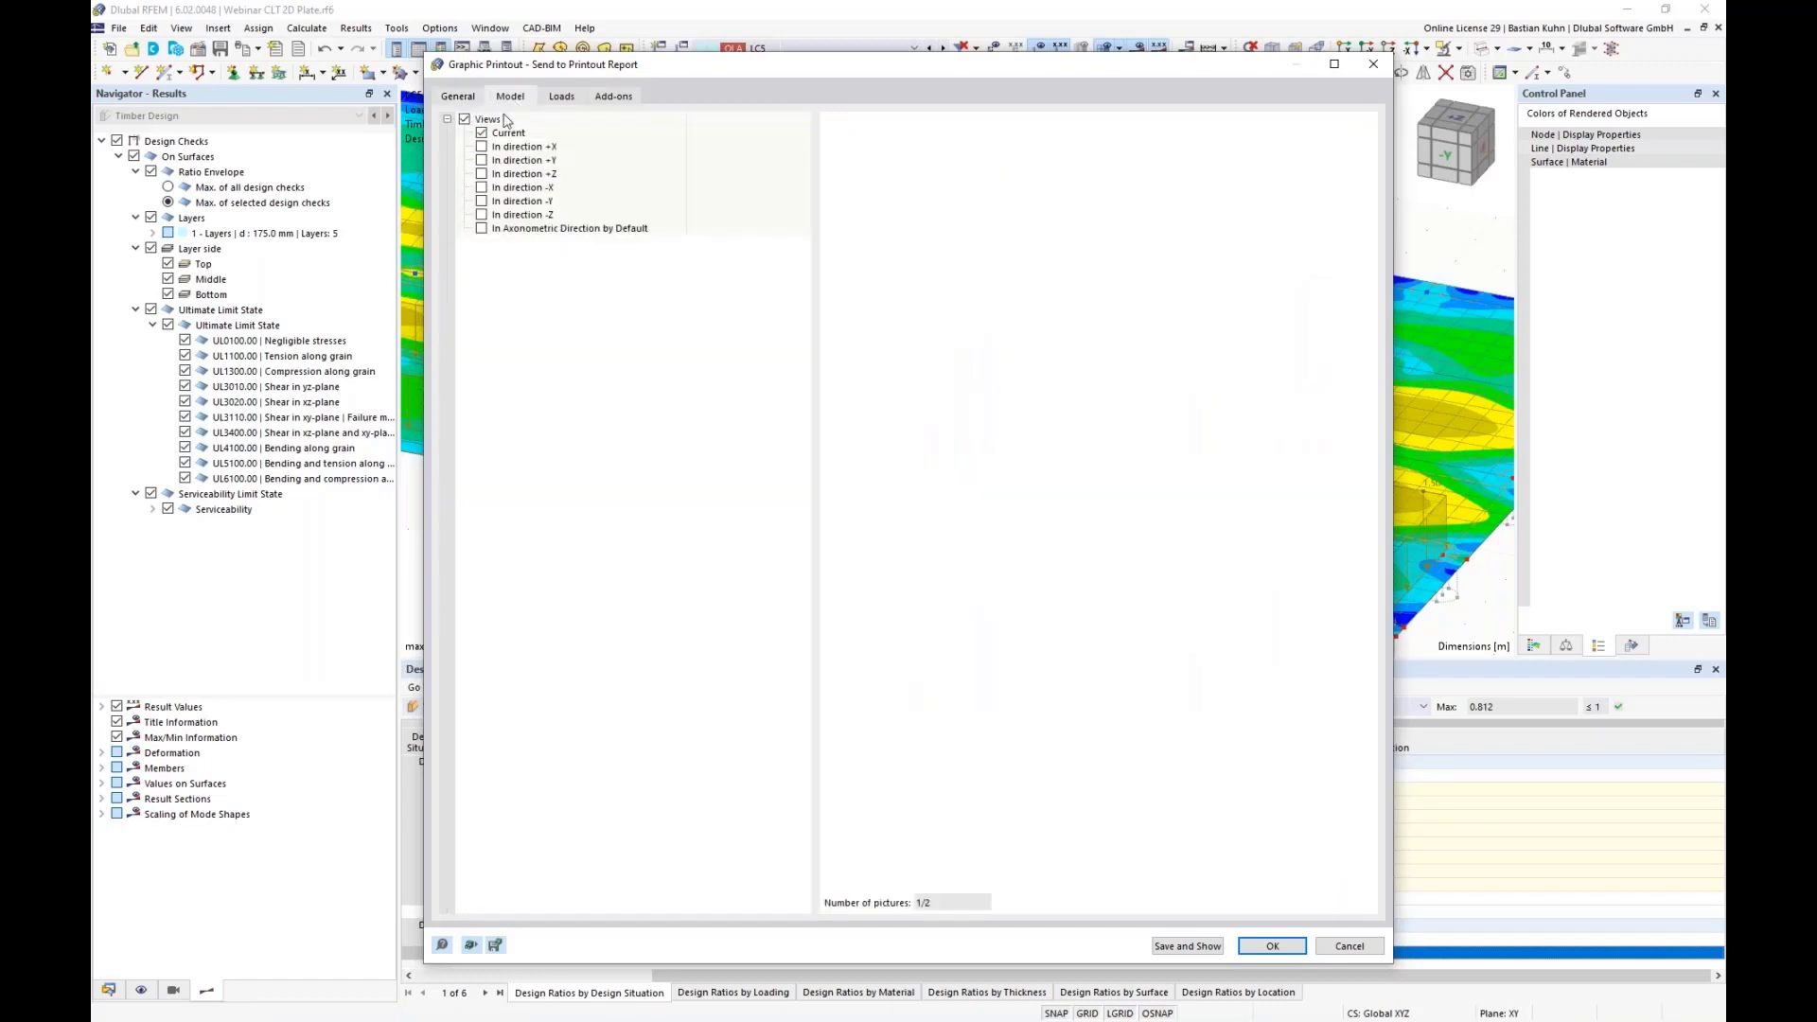
left_click(561, 98)
left_click(502, 160)
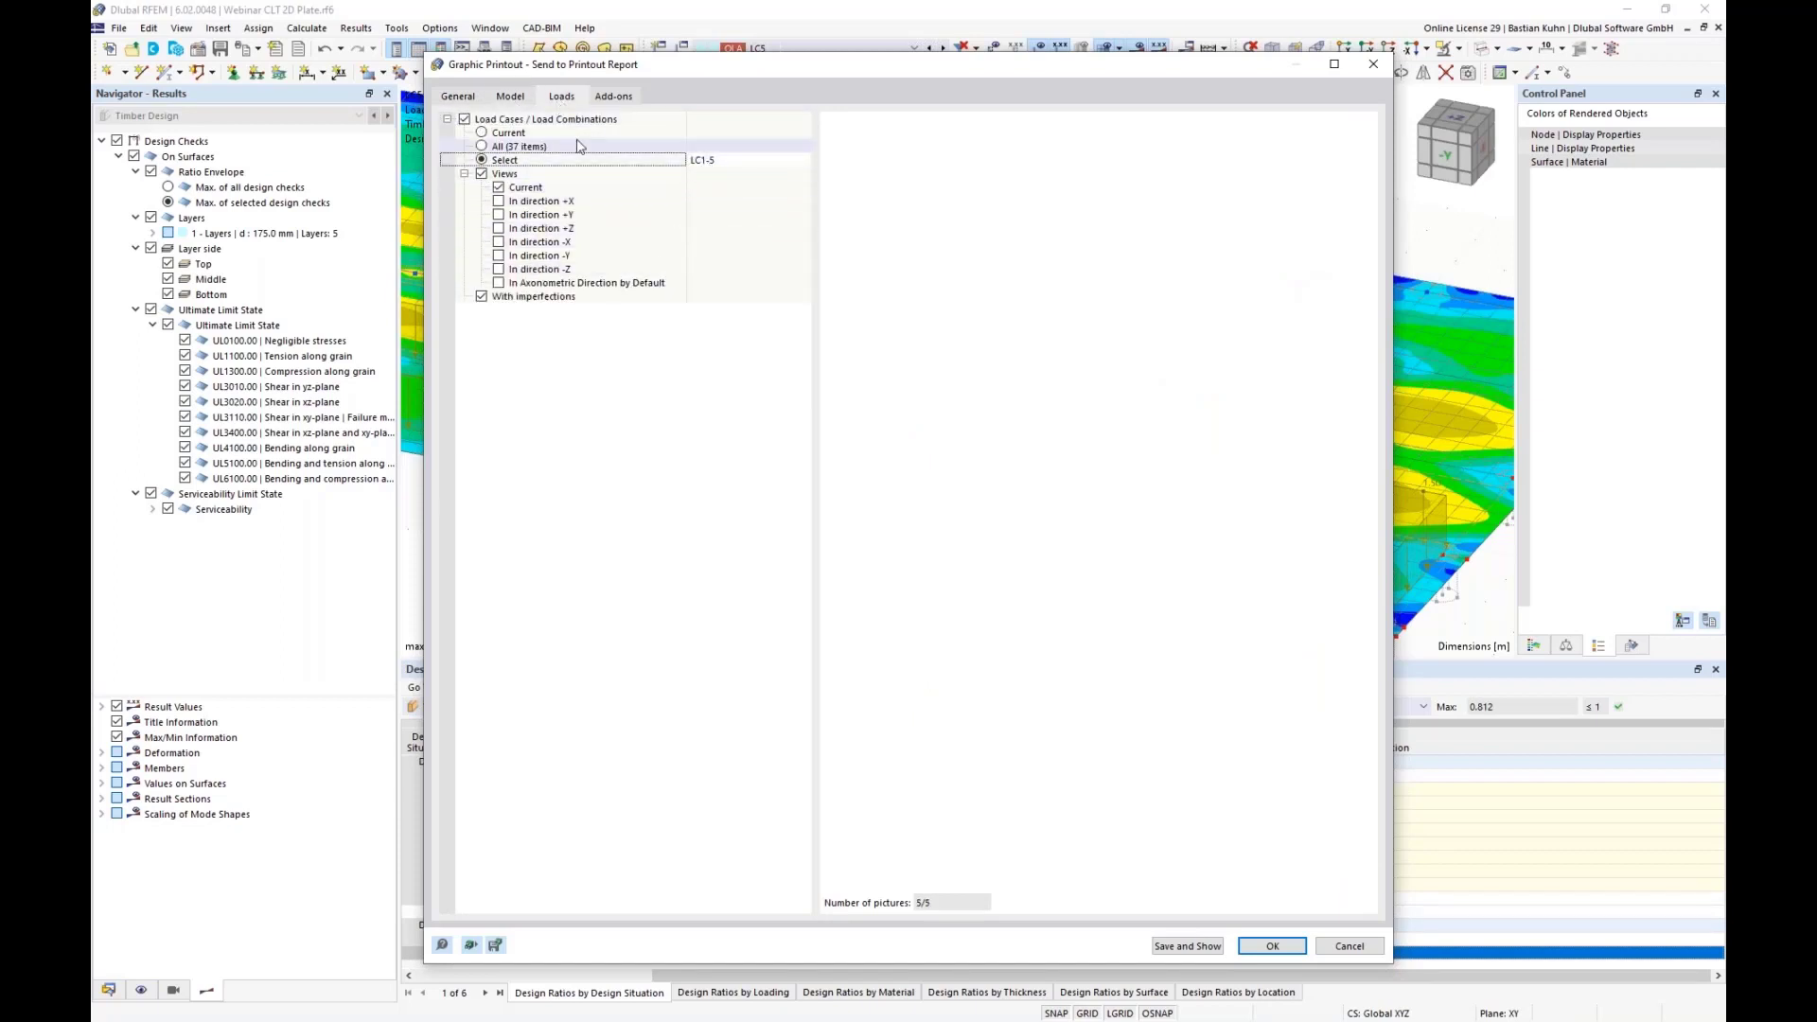
left_click(614, 95)
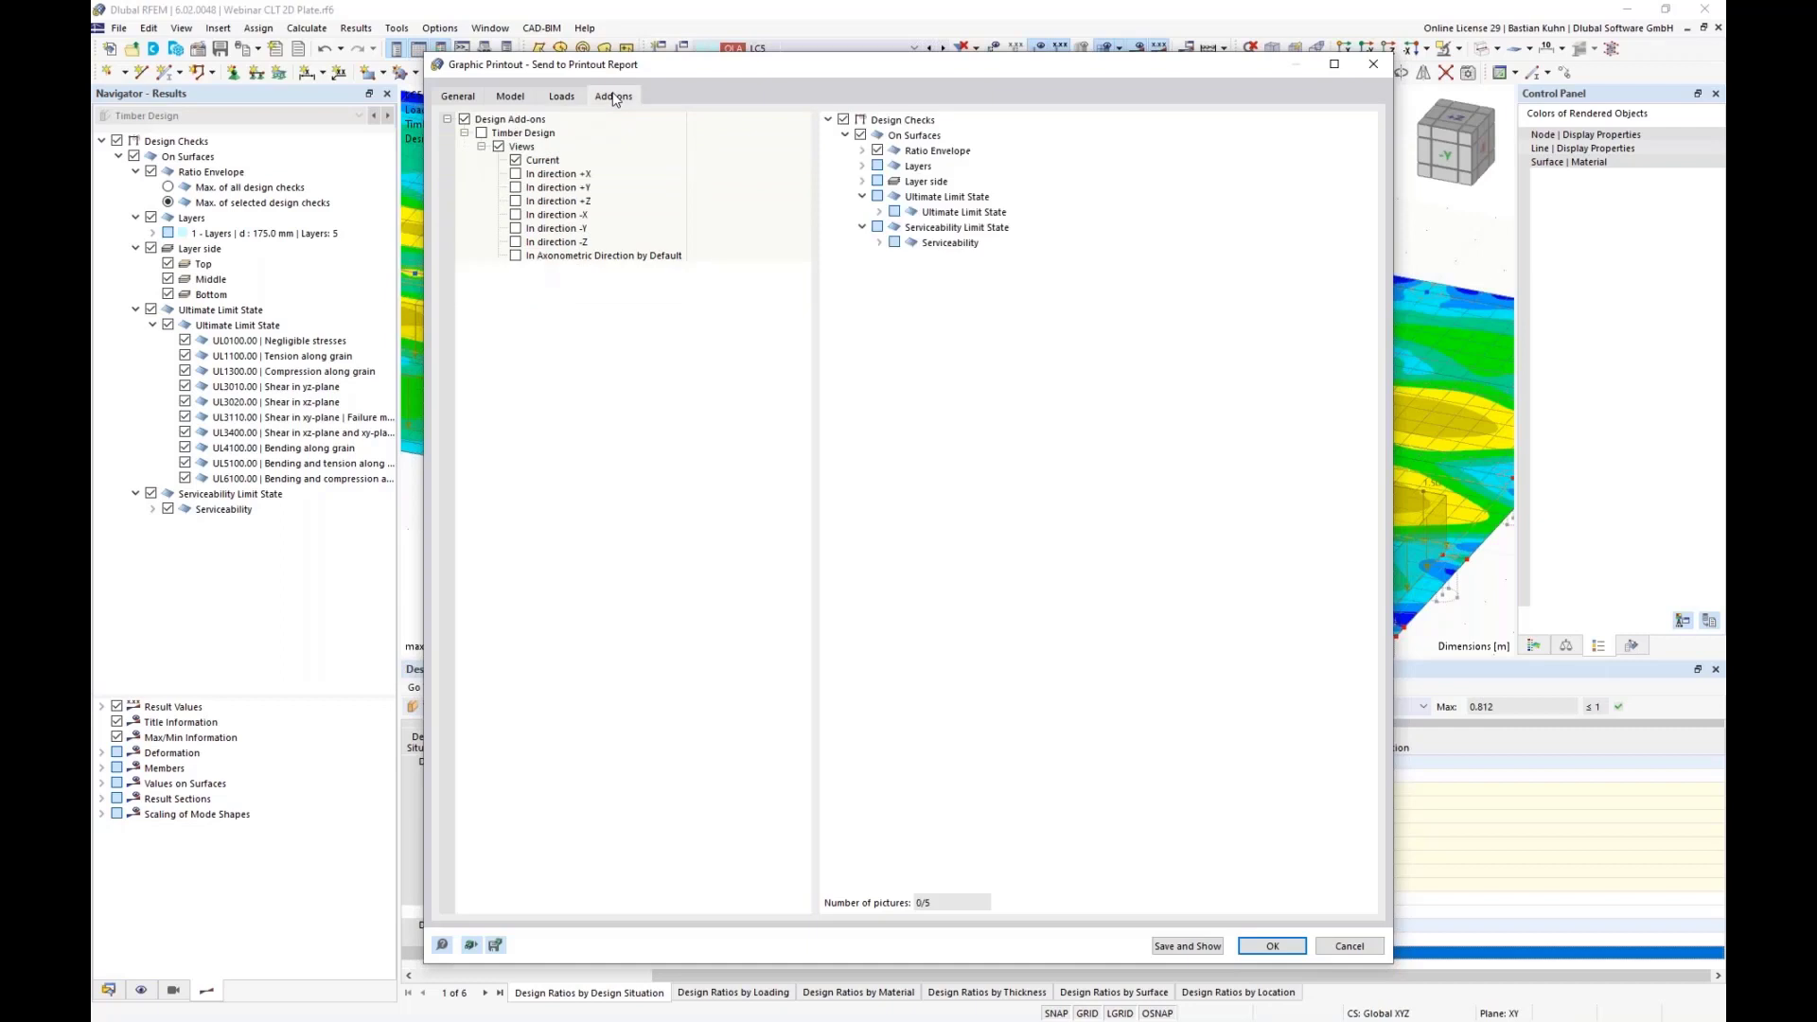
left_click(481, 132)
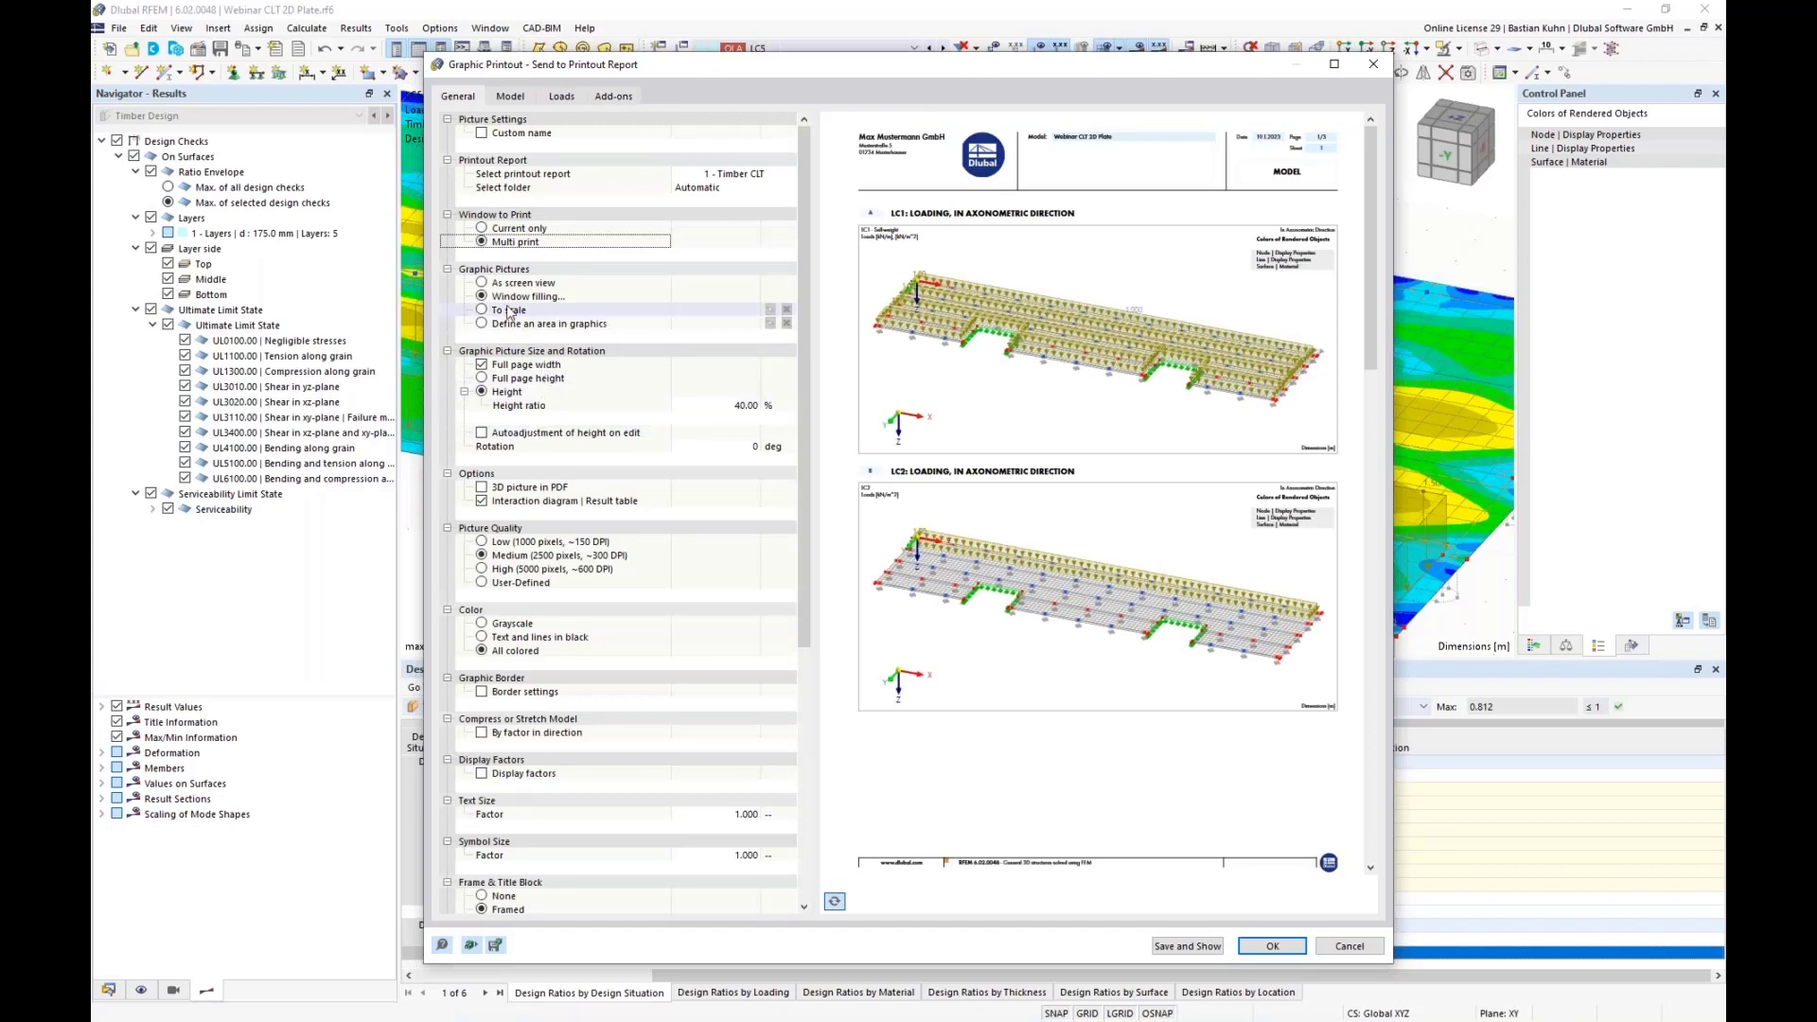
left_click(1183, 947)
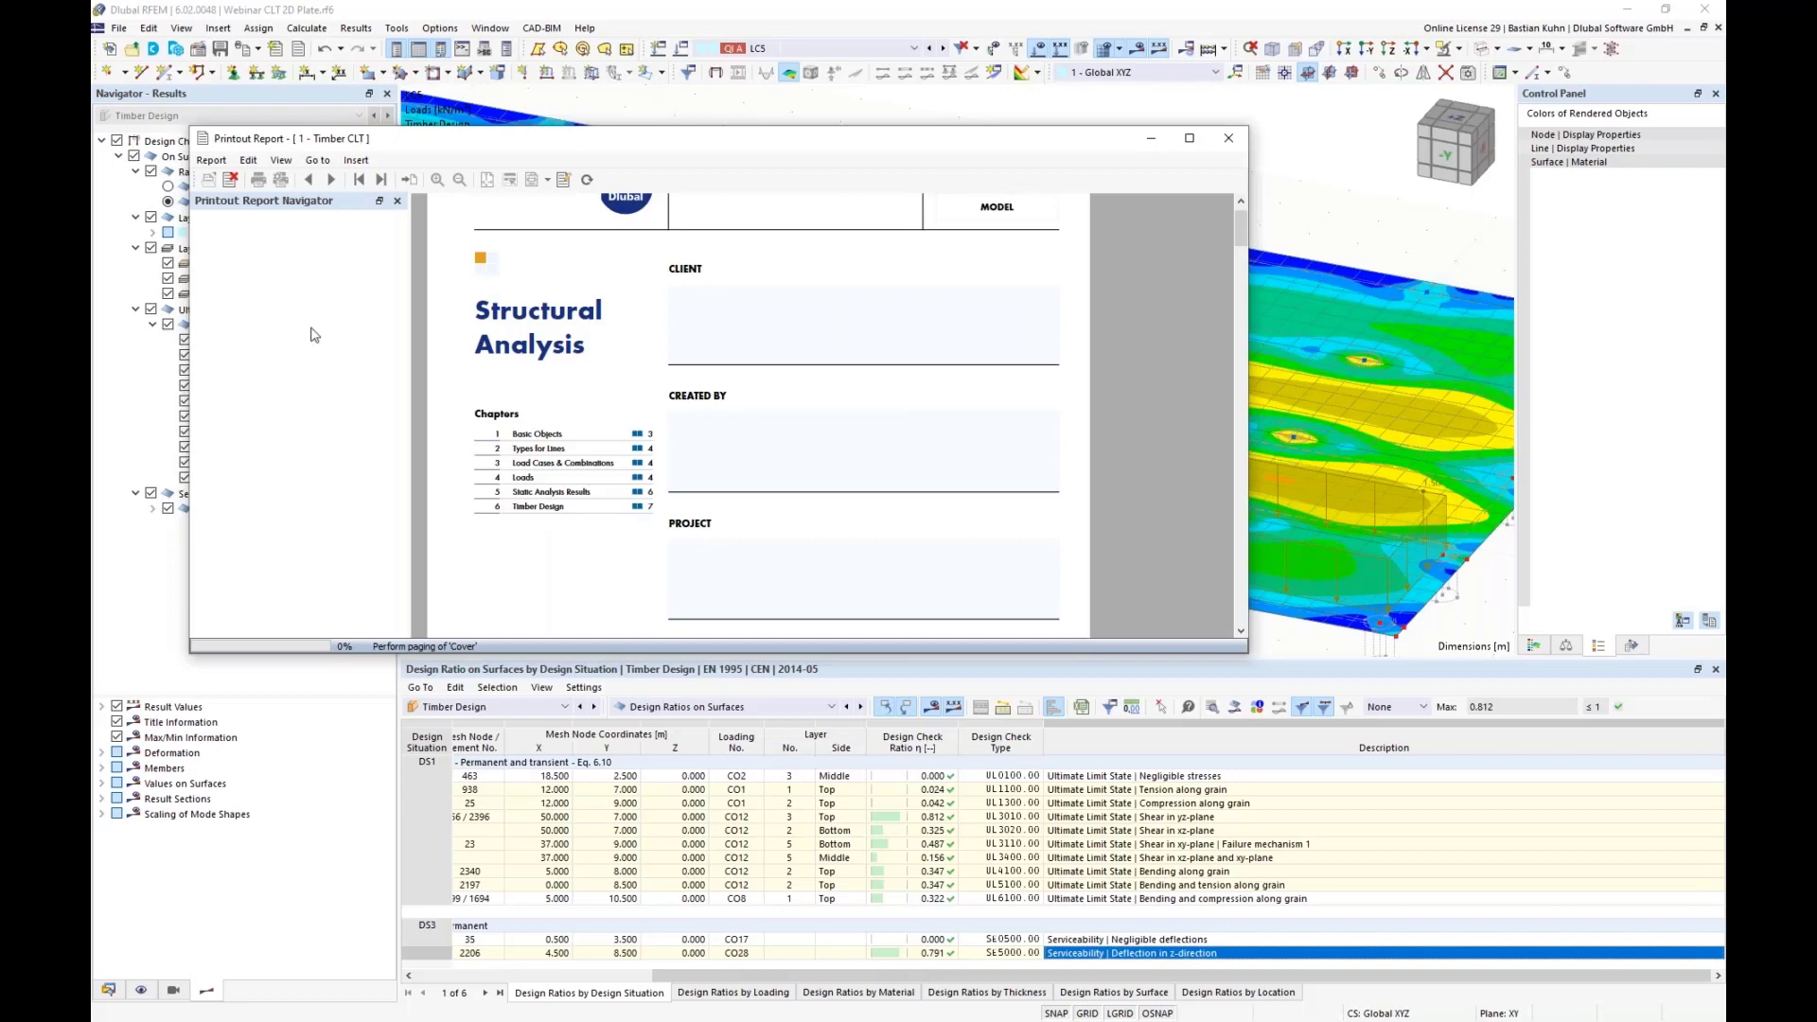
Examine the report's line supports, line hinges, load cases, axonometric model picture and LC1 loading picture
left_click_drag(457, 128, 457, 2)
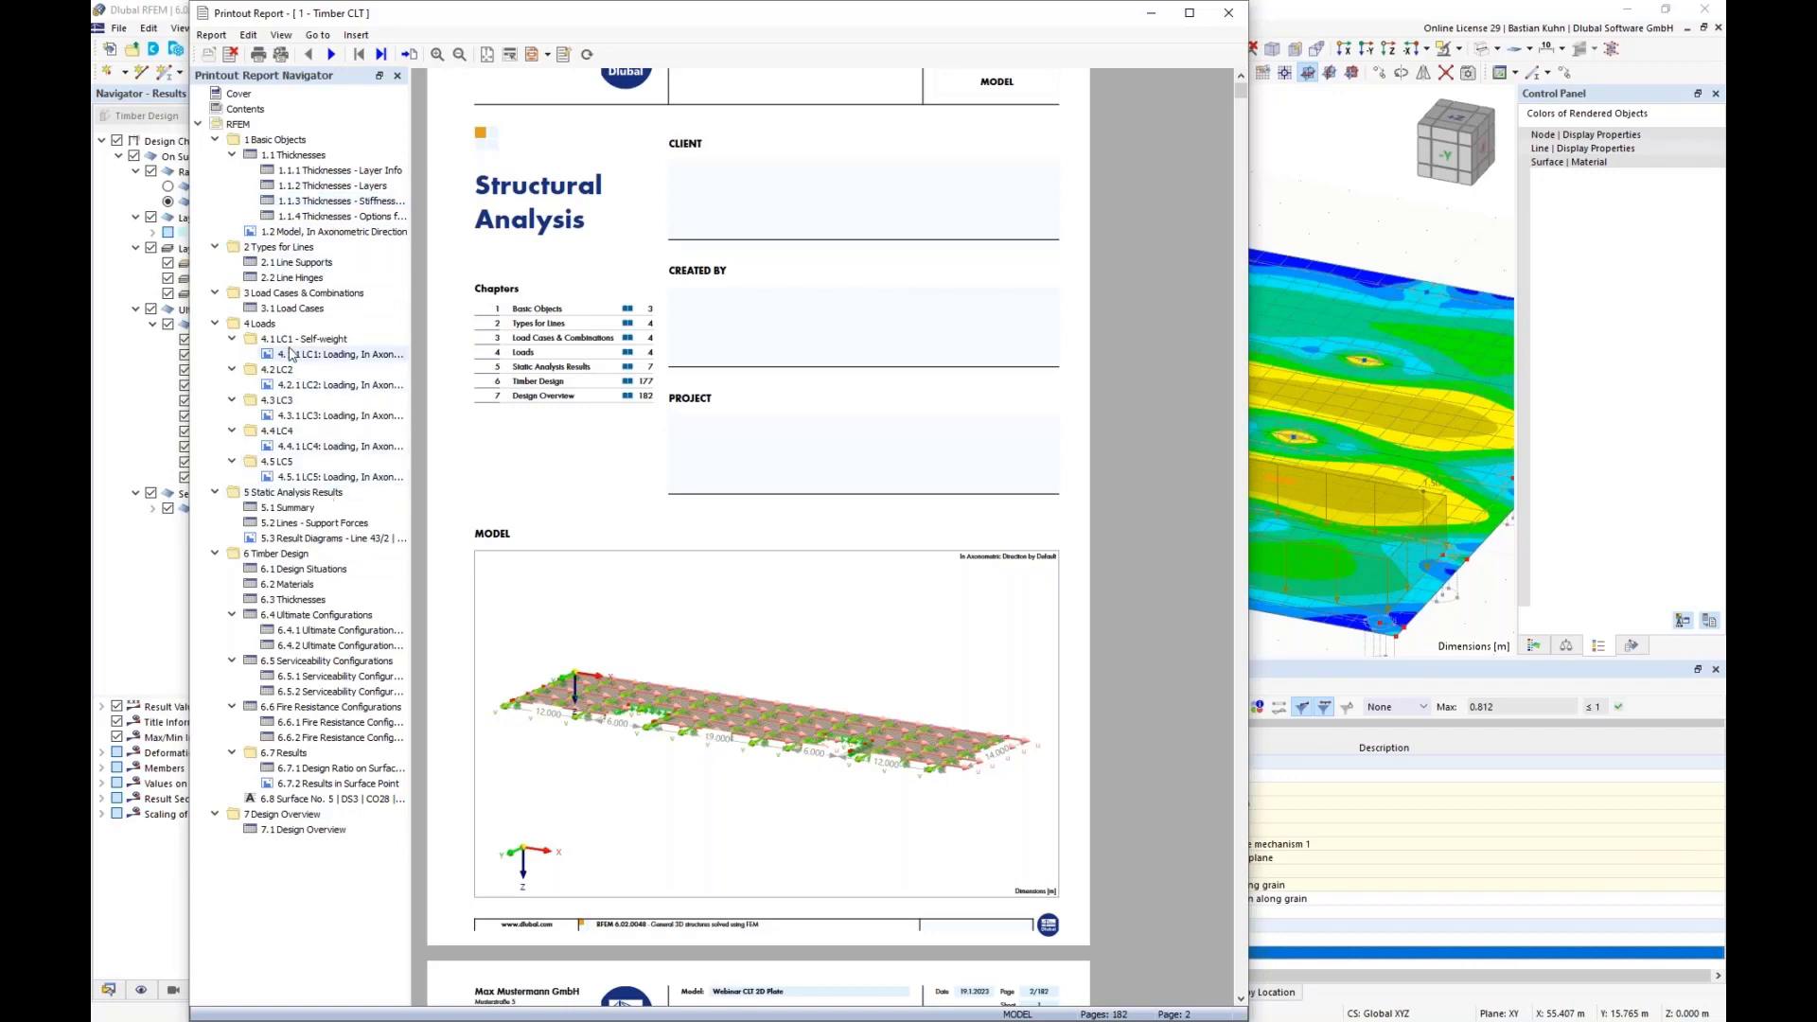
left_click(293, 263)
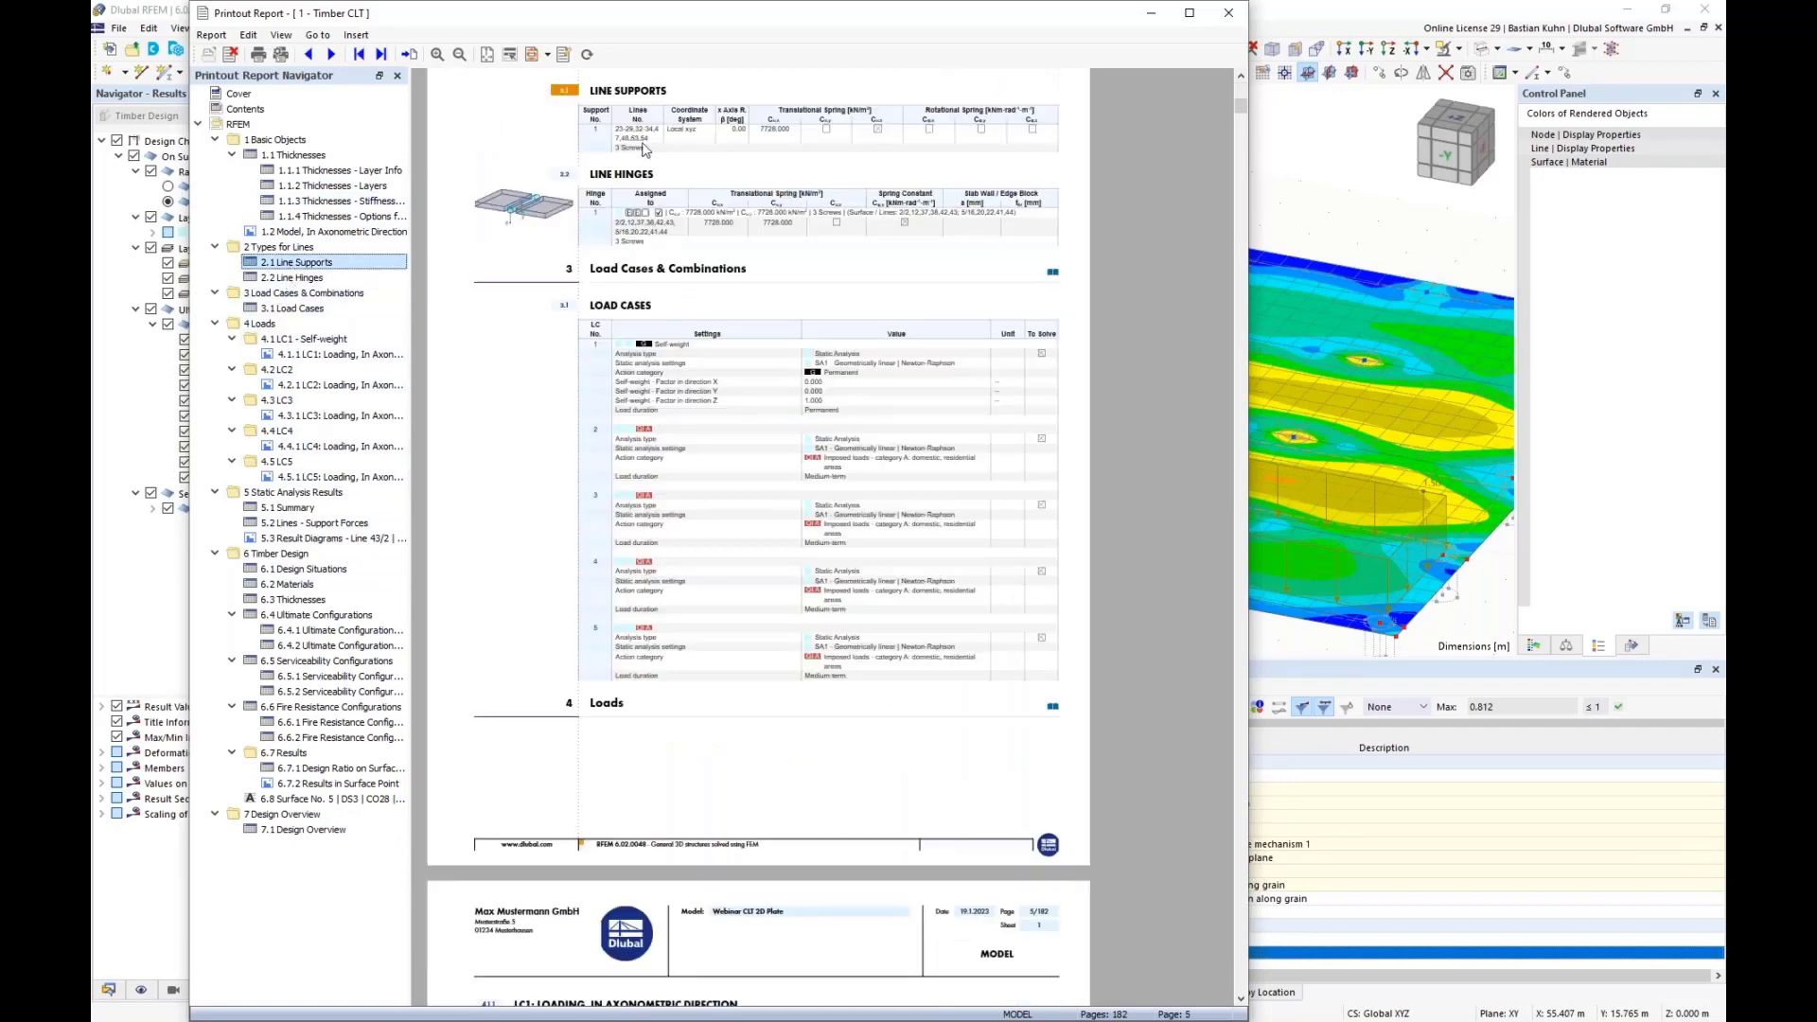
scroll(644, 149, "down", 2)
scroll(644, 149, "up", 1, "ctrl")
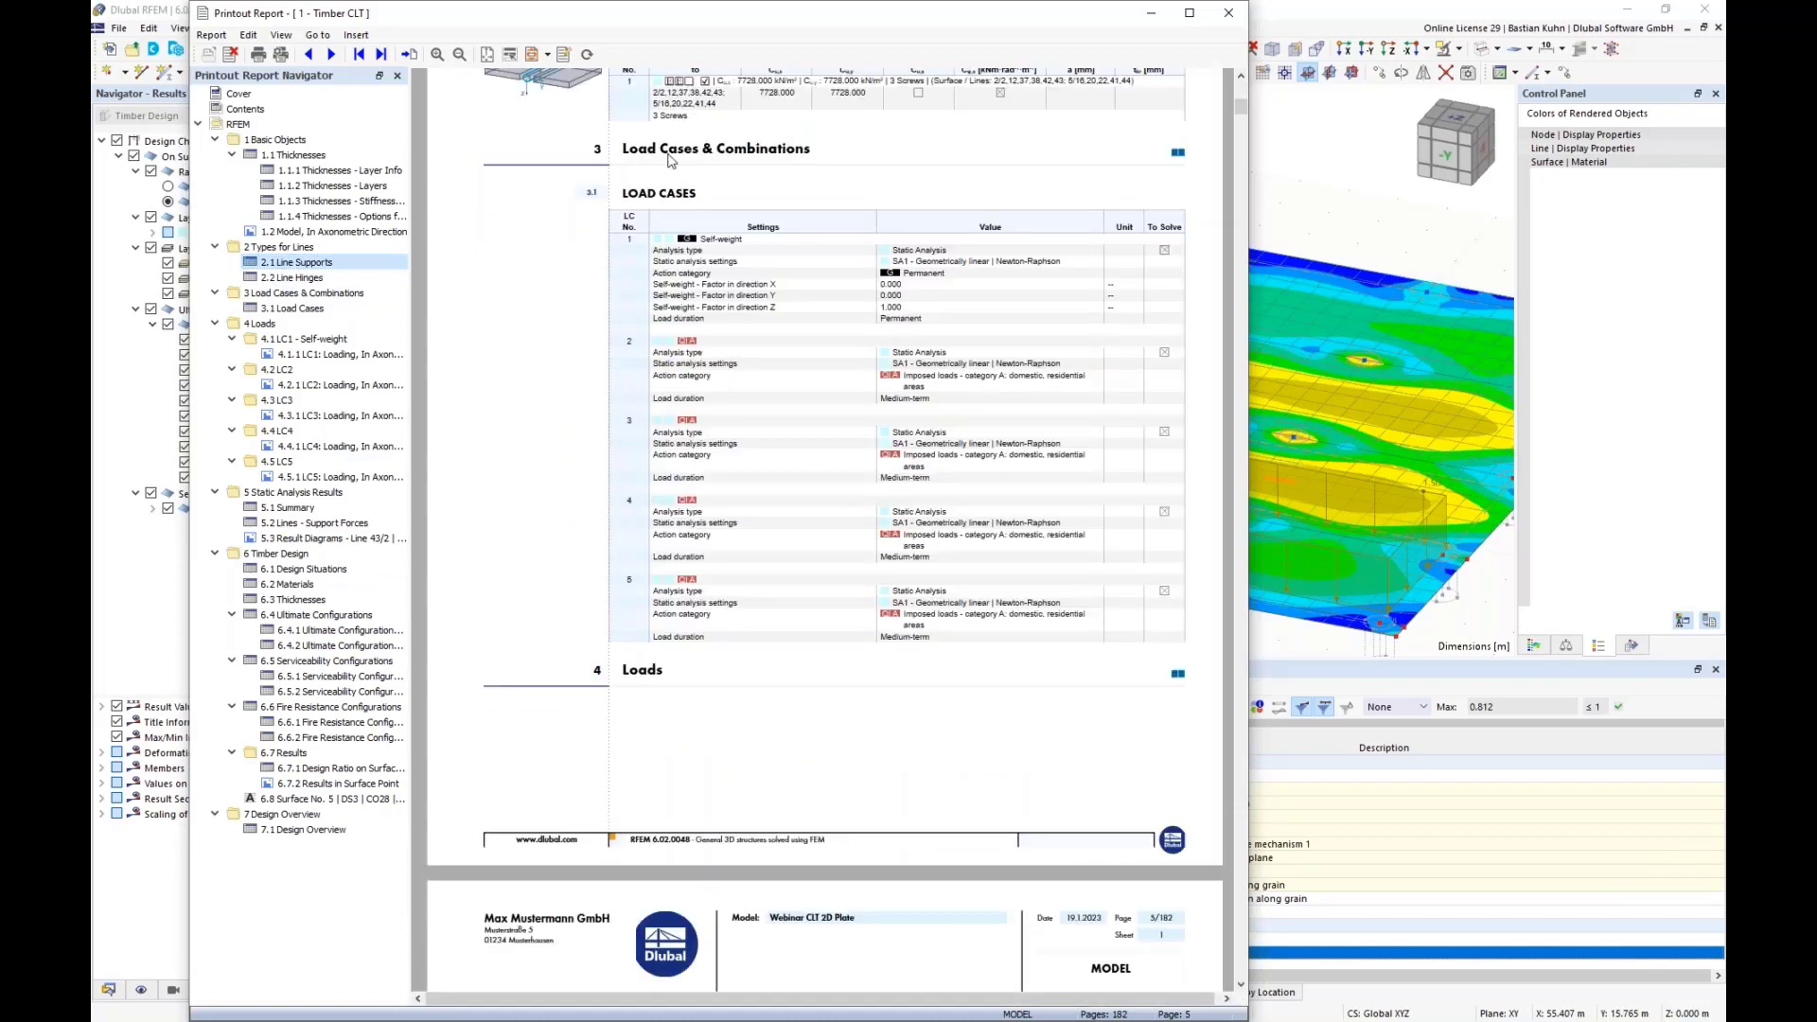
scroll(670, 161, "up", 1)
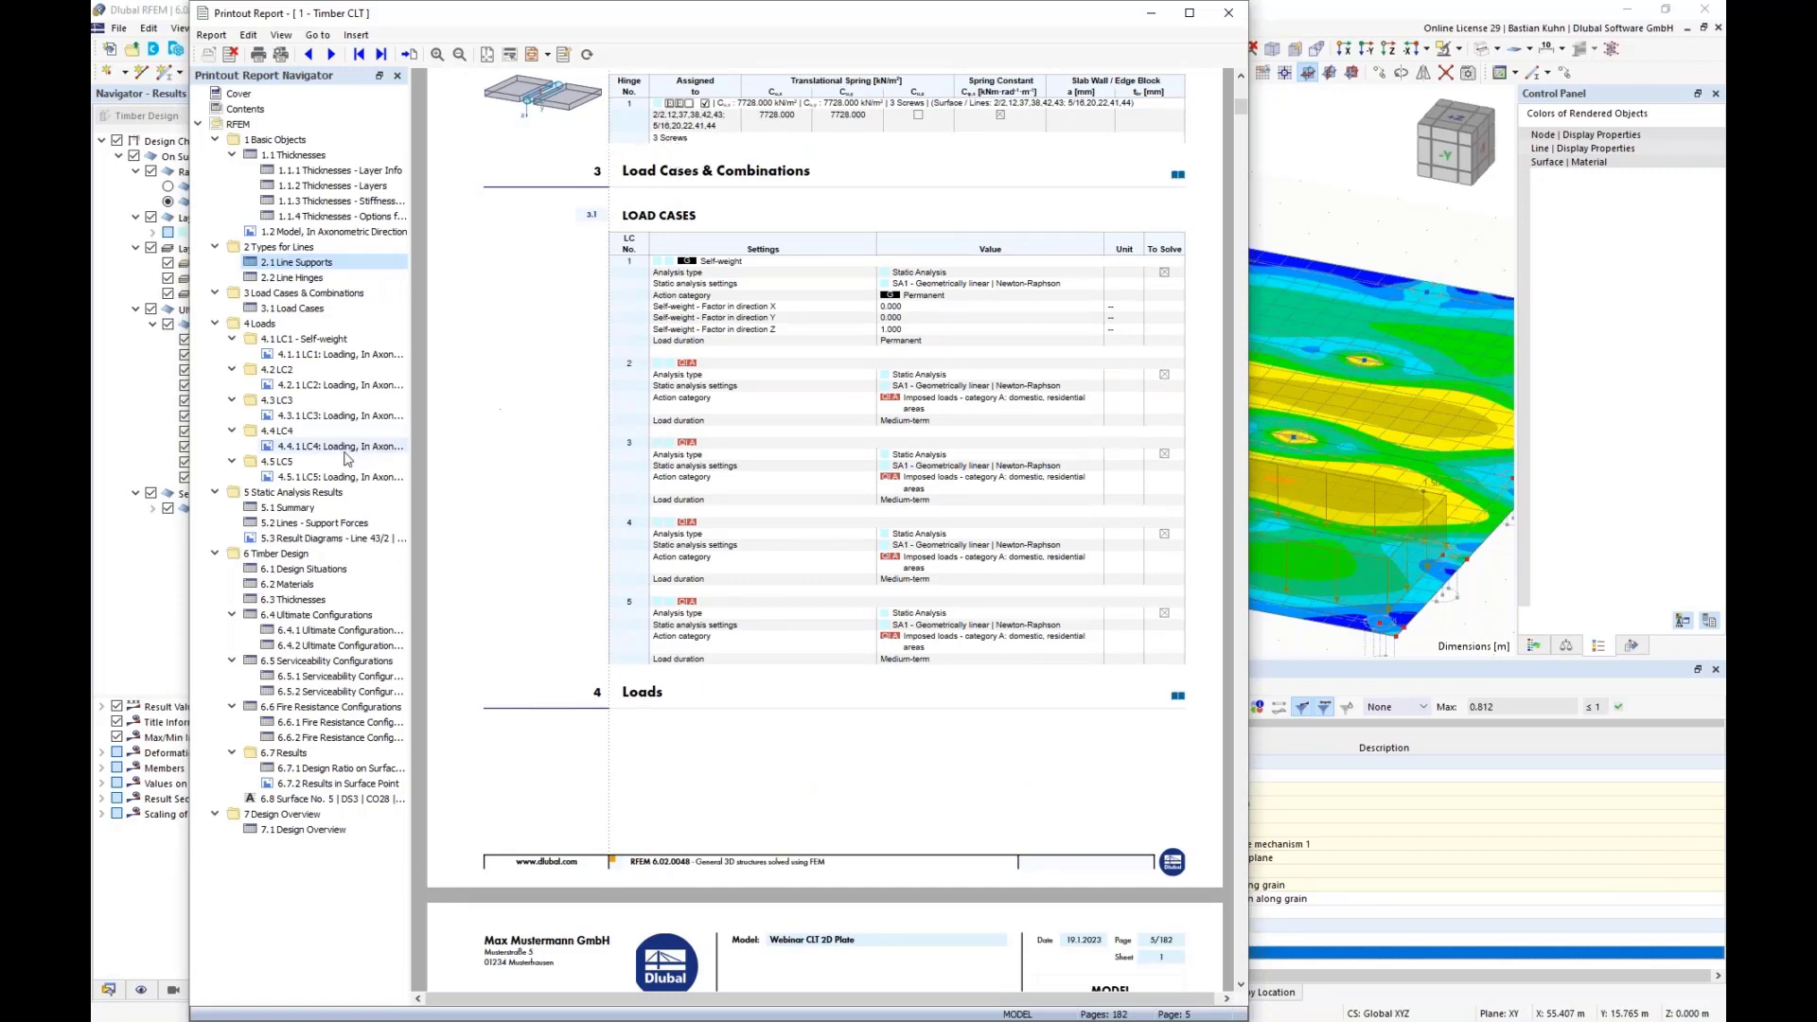
left_click(296, 233)
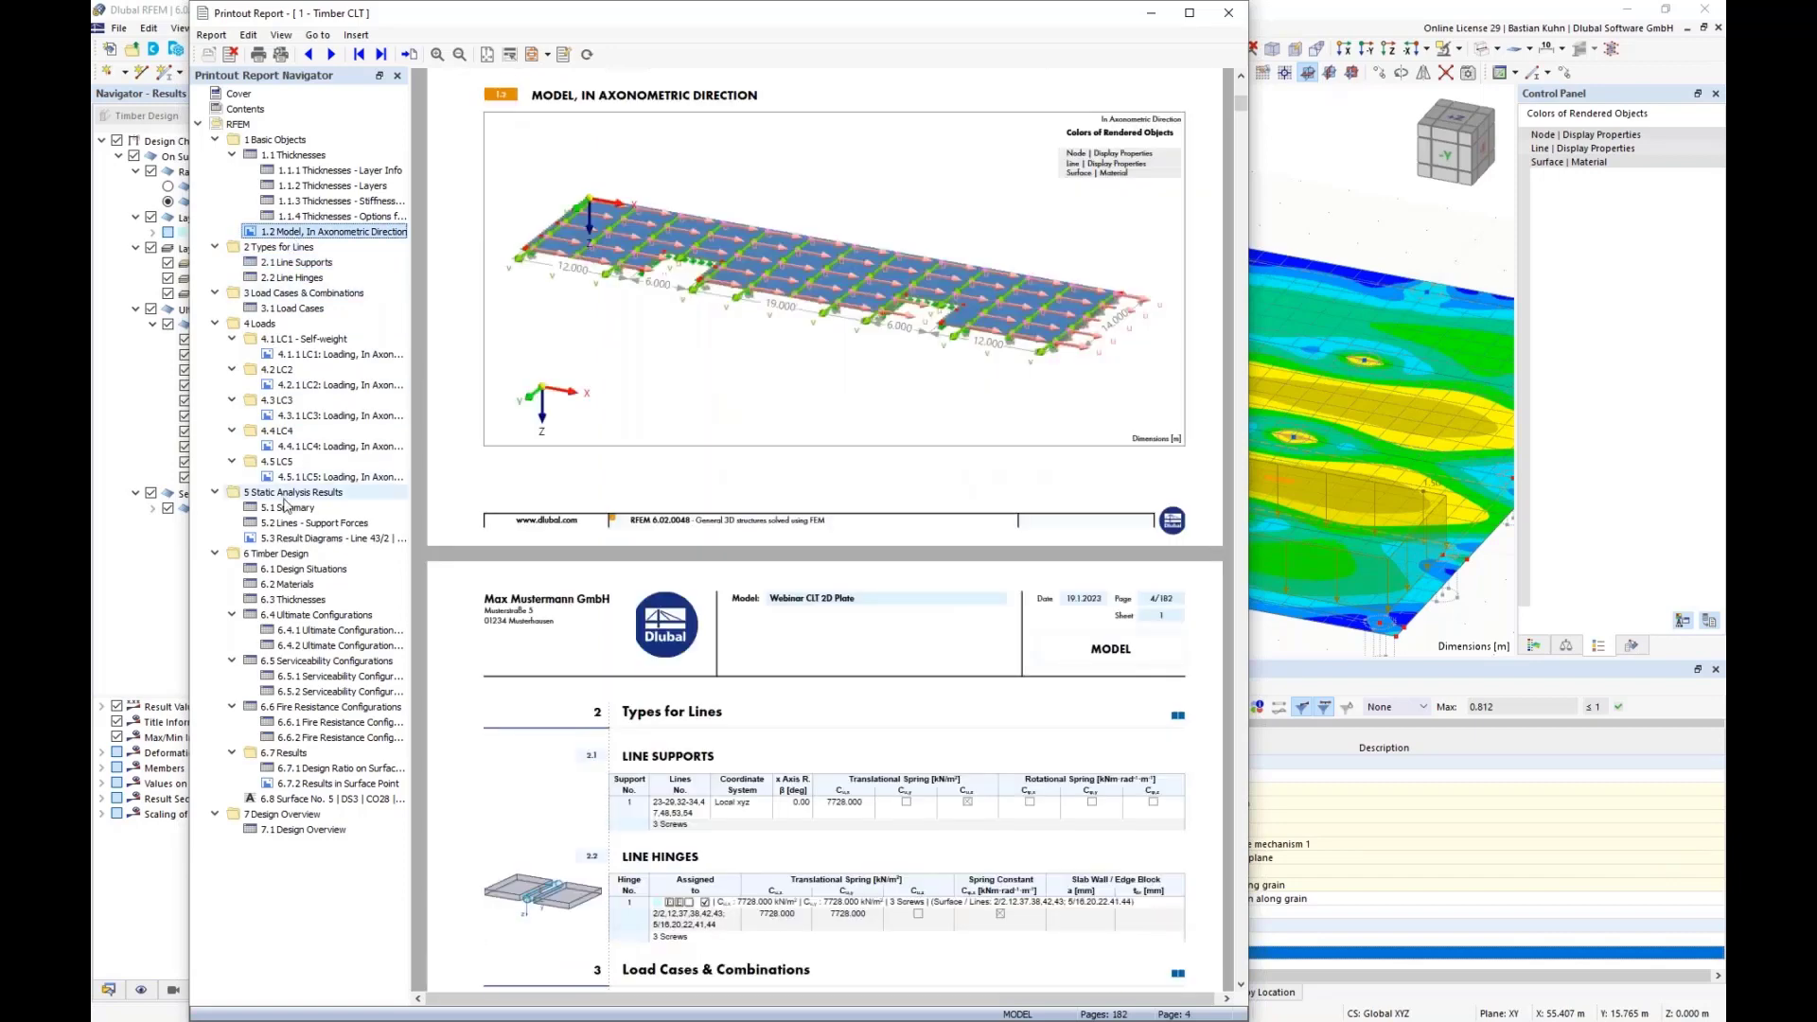
left_click(313, 353)
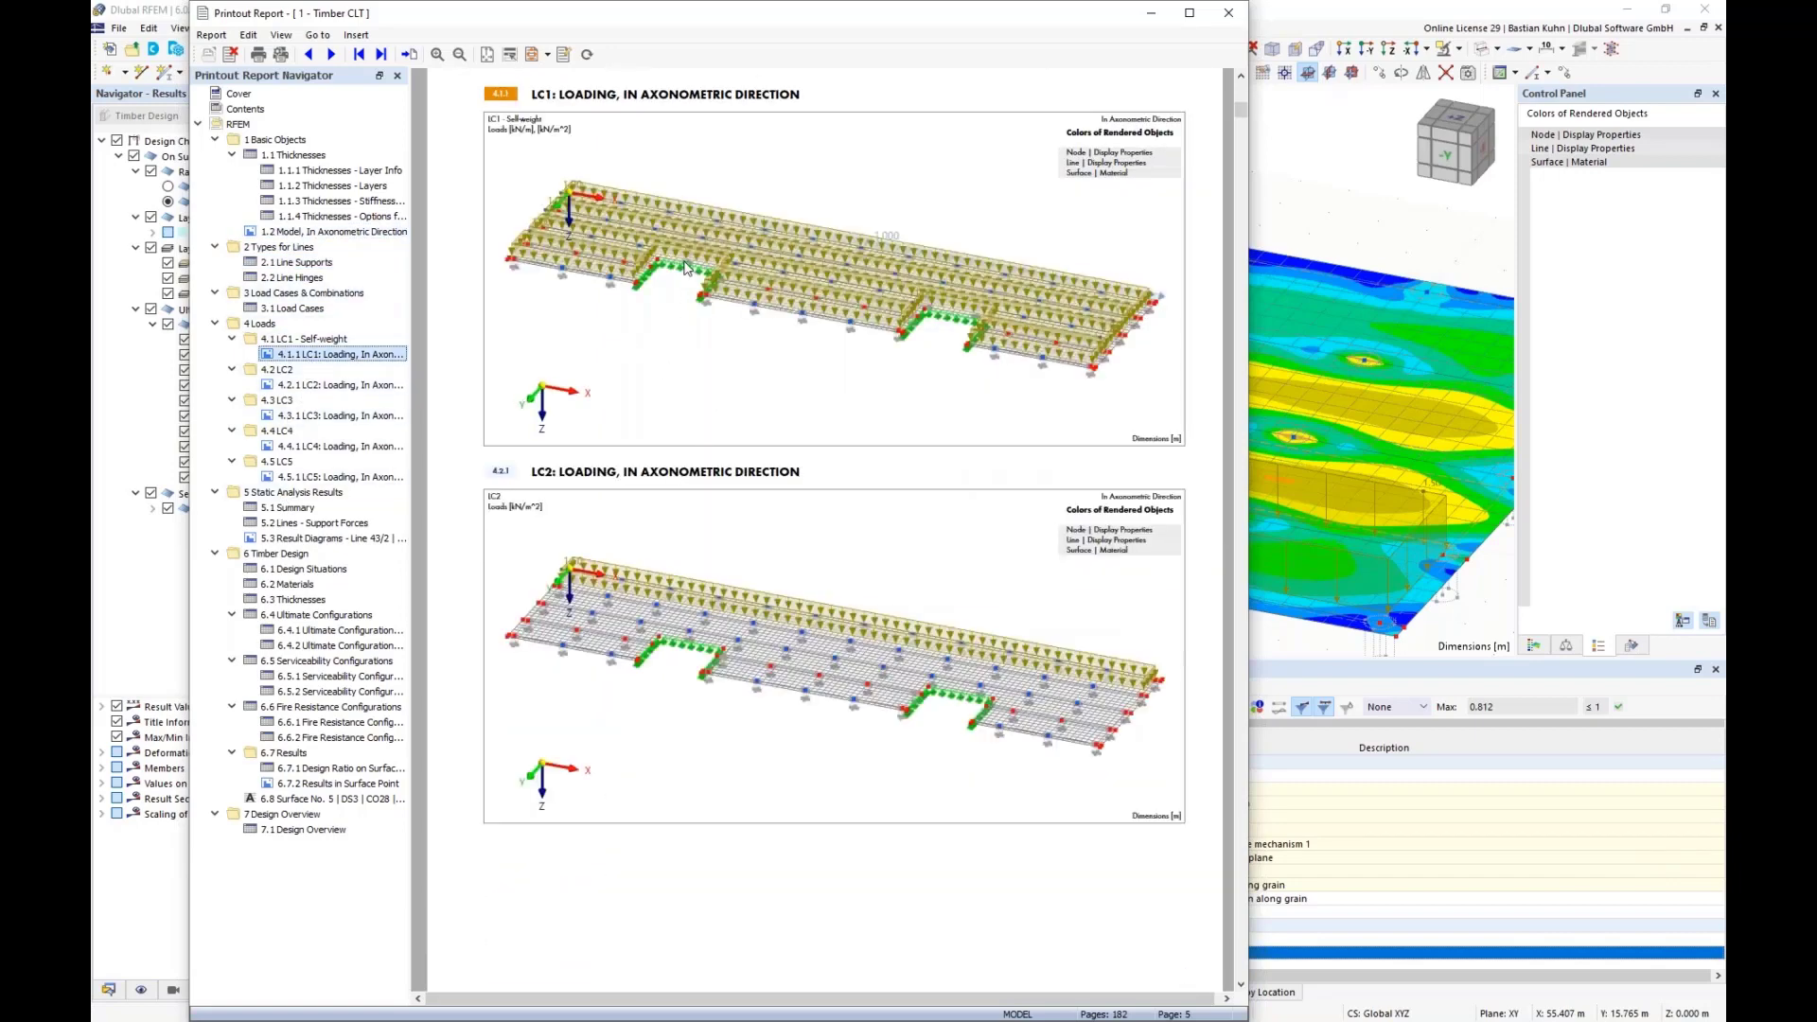
Review the report's line result diagram, surface point stresses and deflection check of surface 5, and close the report
left_click(322, 538)
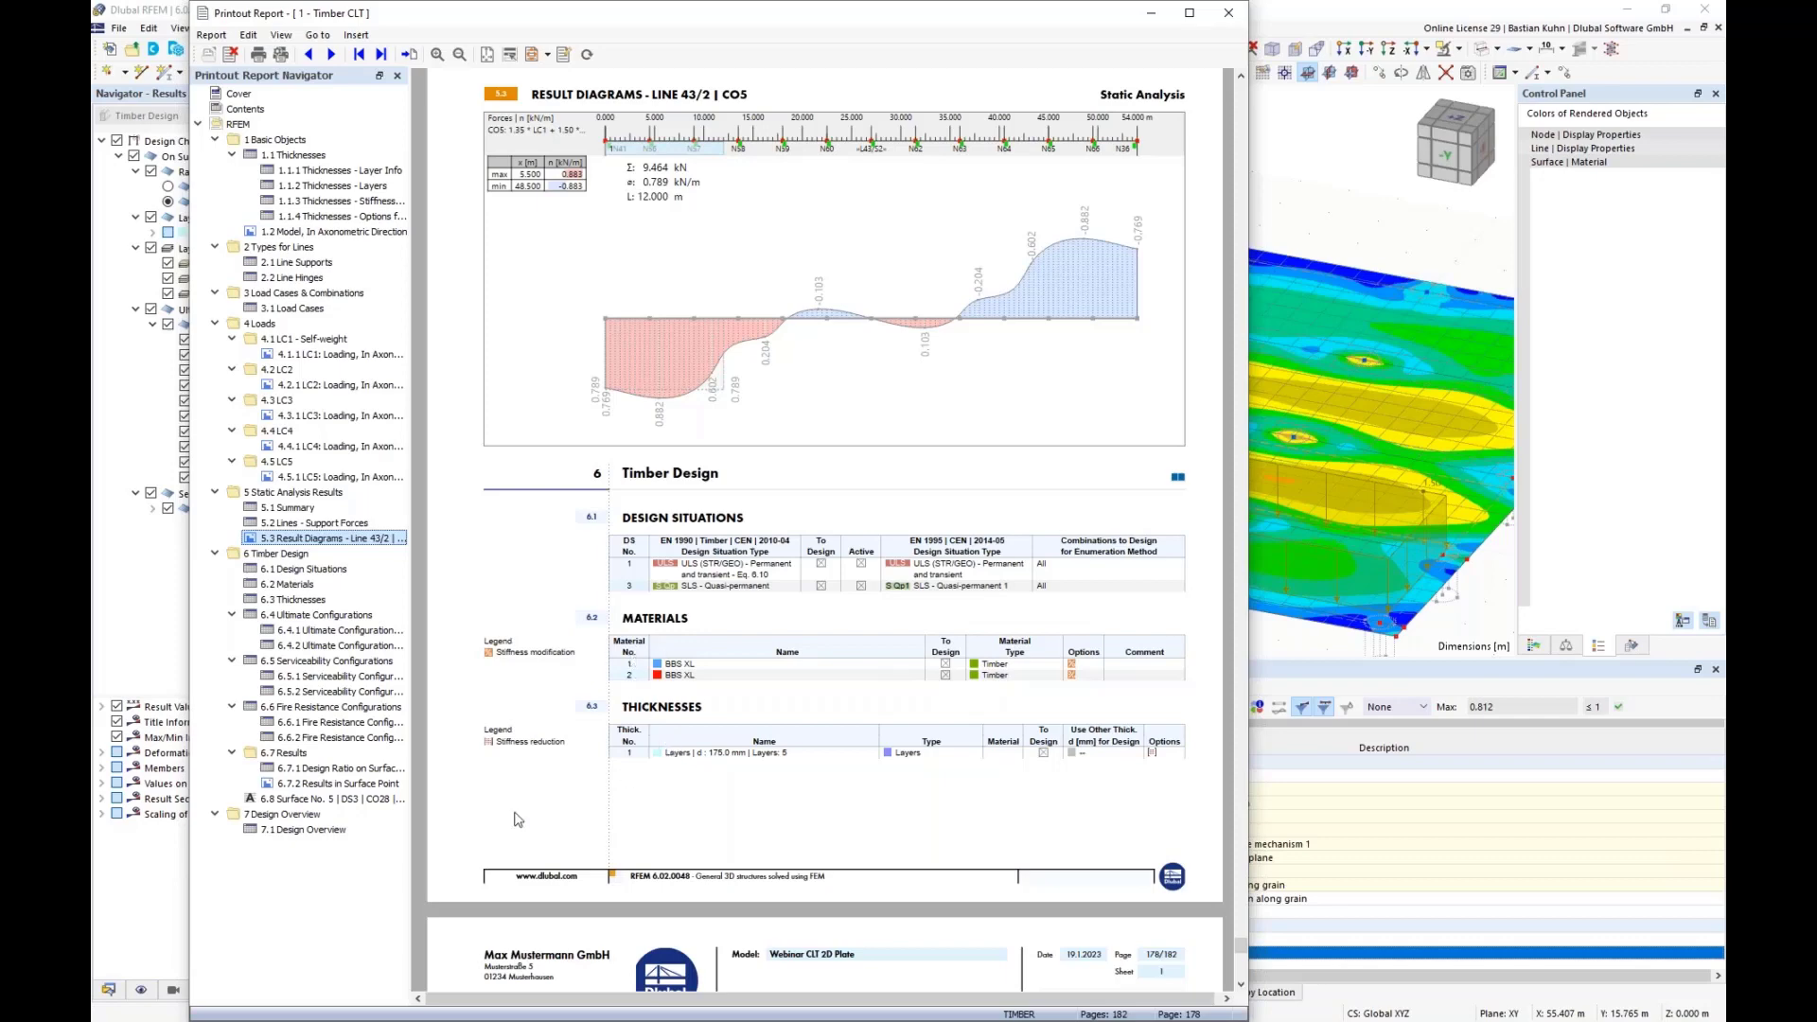
left_click(322, 785)
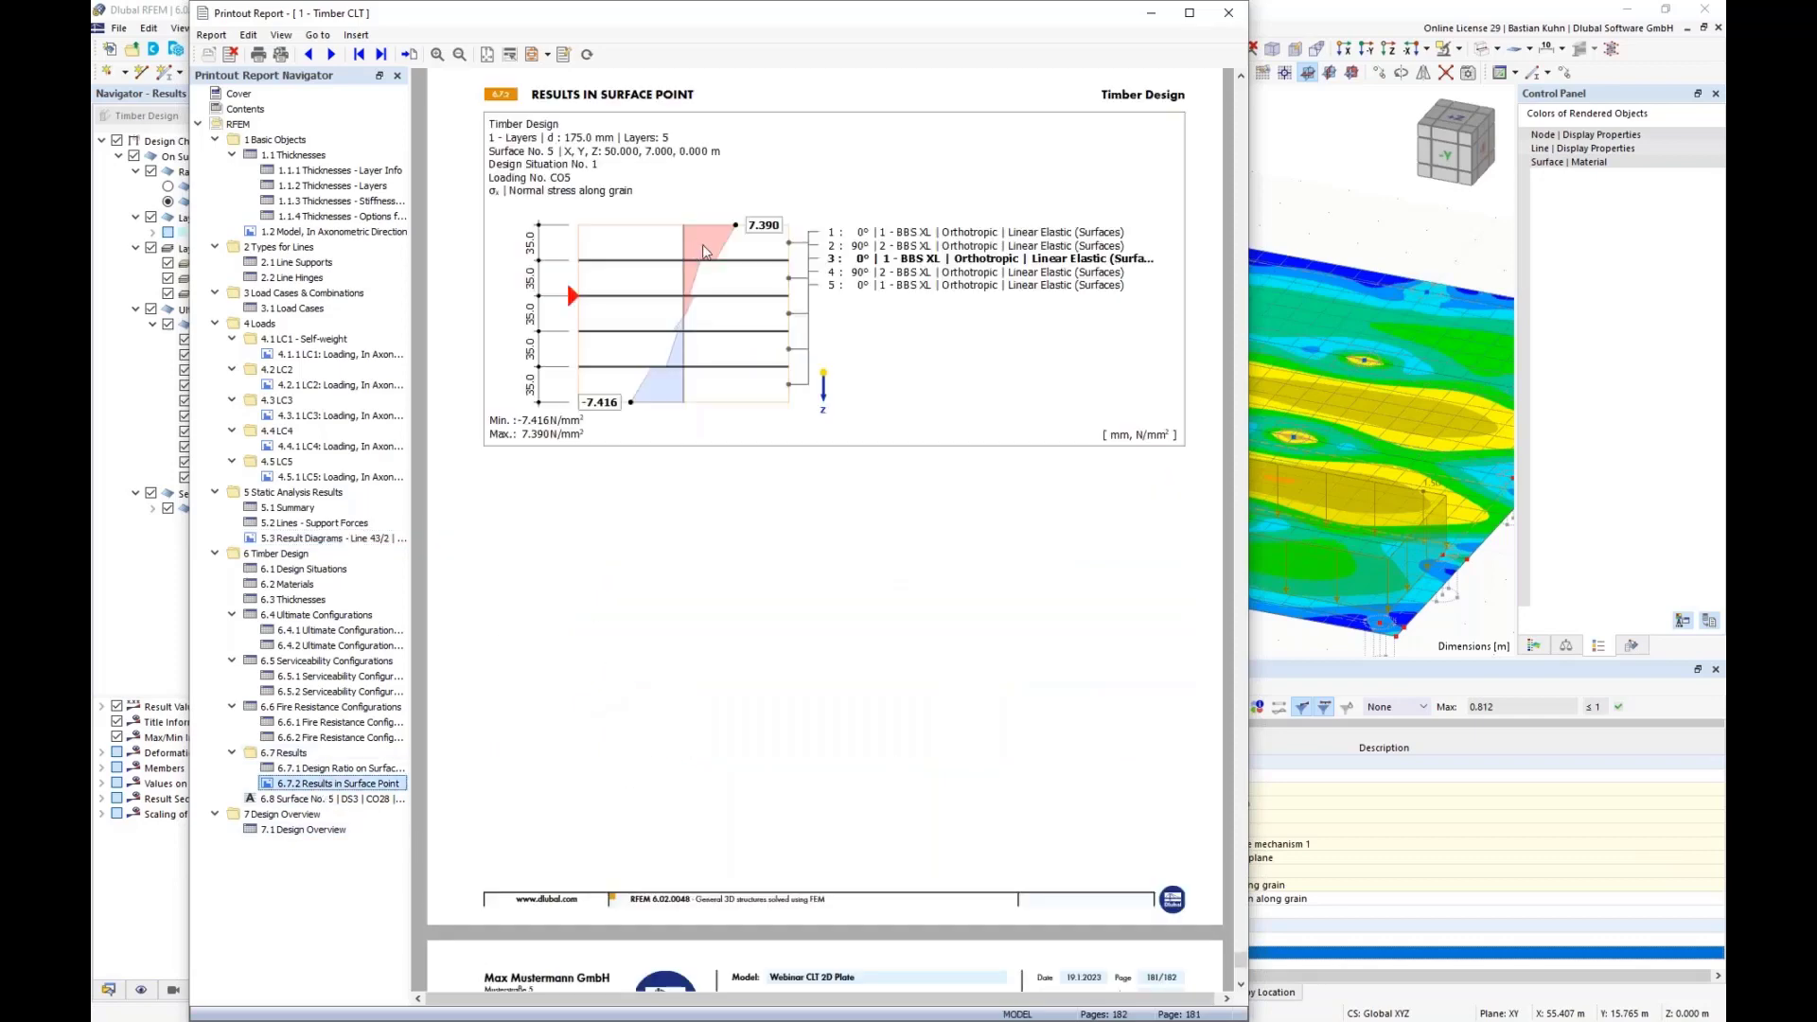
left_click(327, 800)
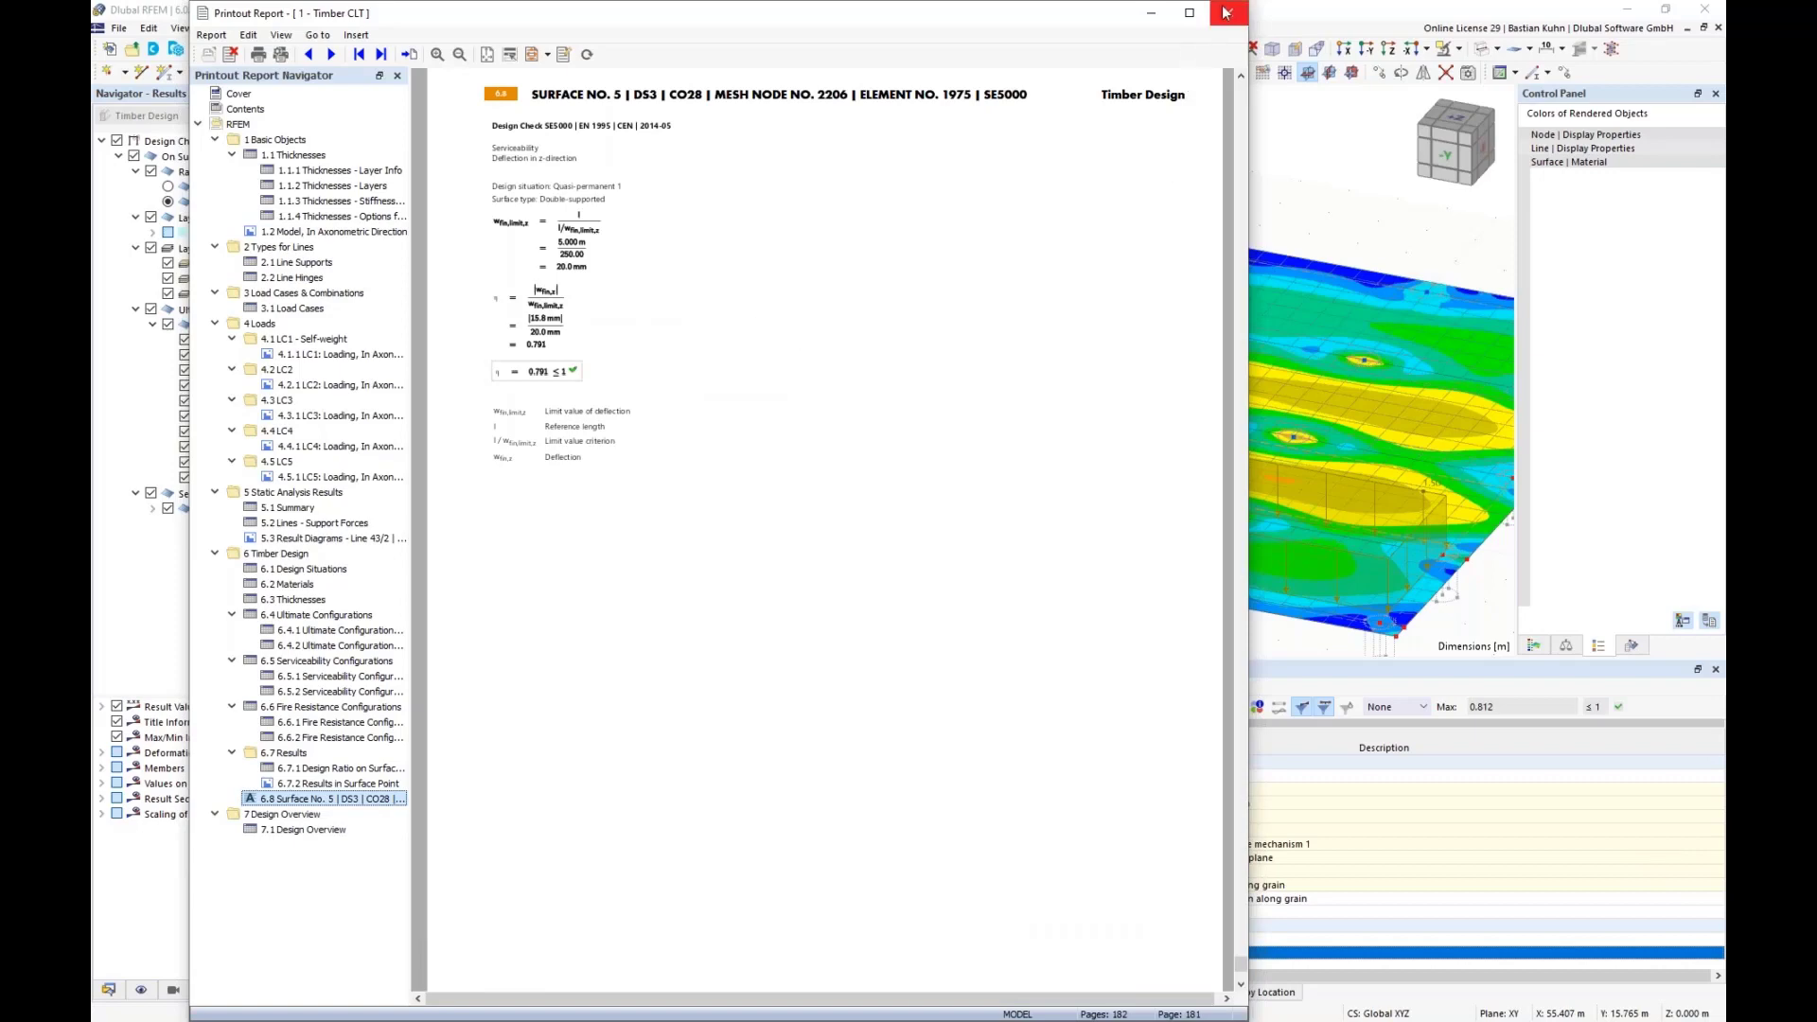
left_click(1227, 13)
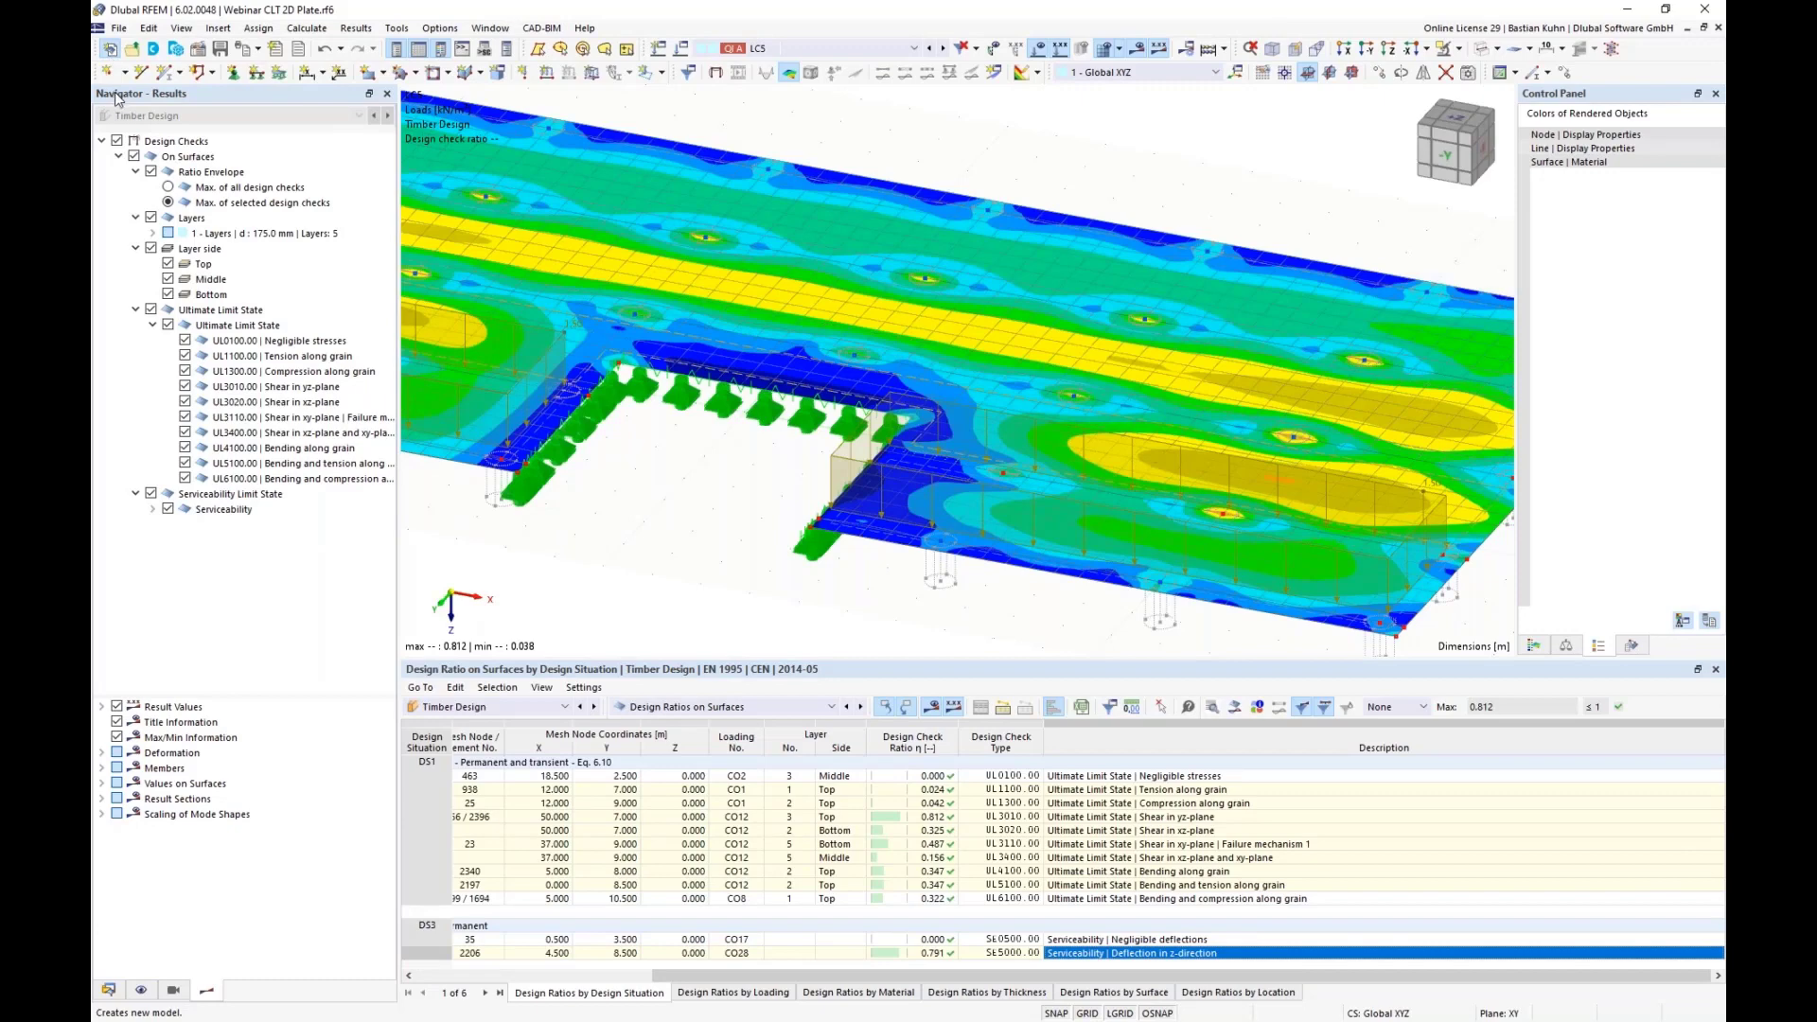
Start a new model with the Multilayer Surfaces and Timber Design add-ons activated and the load wizards deactivated
left_click(110, 49)
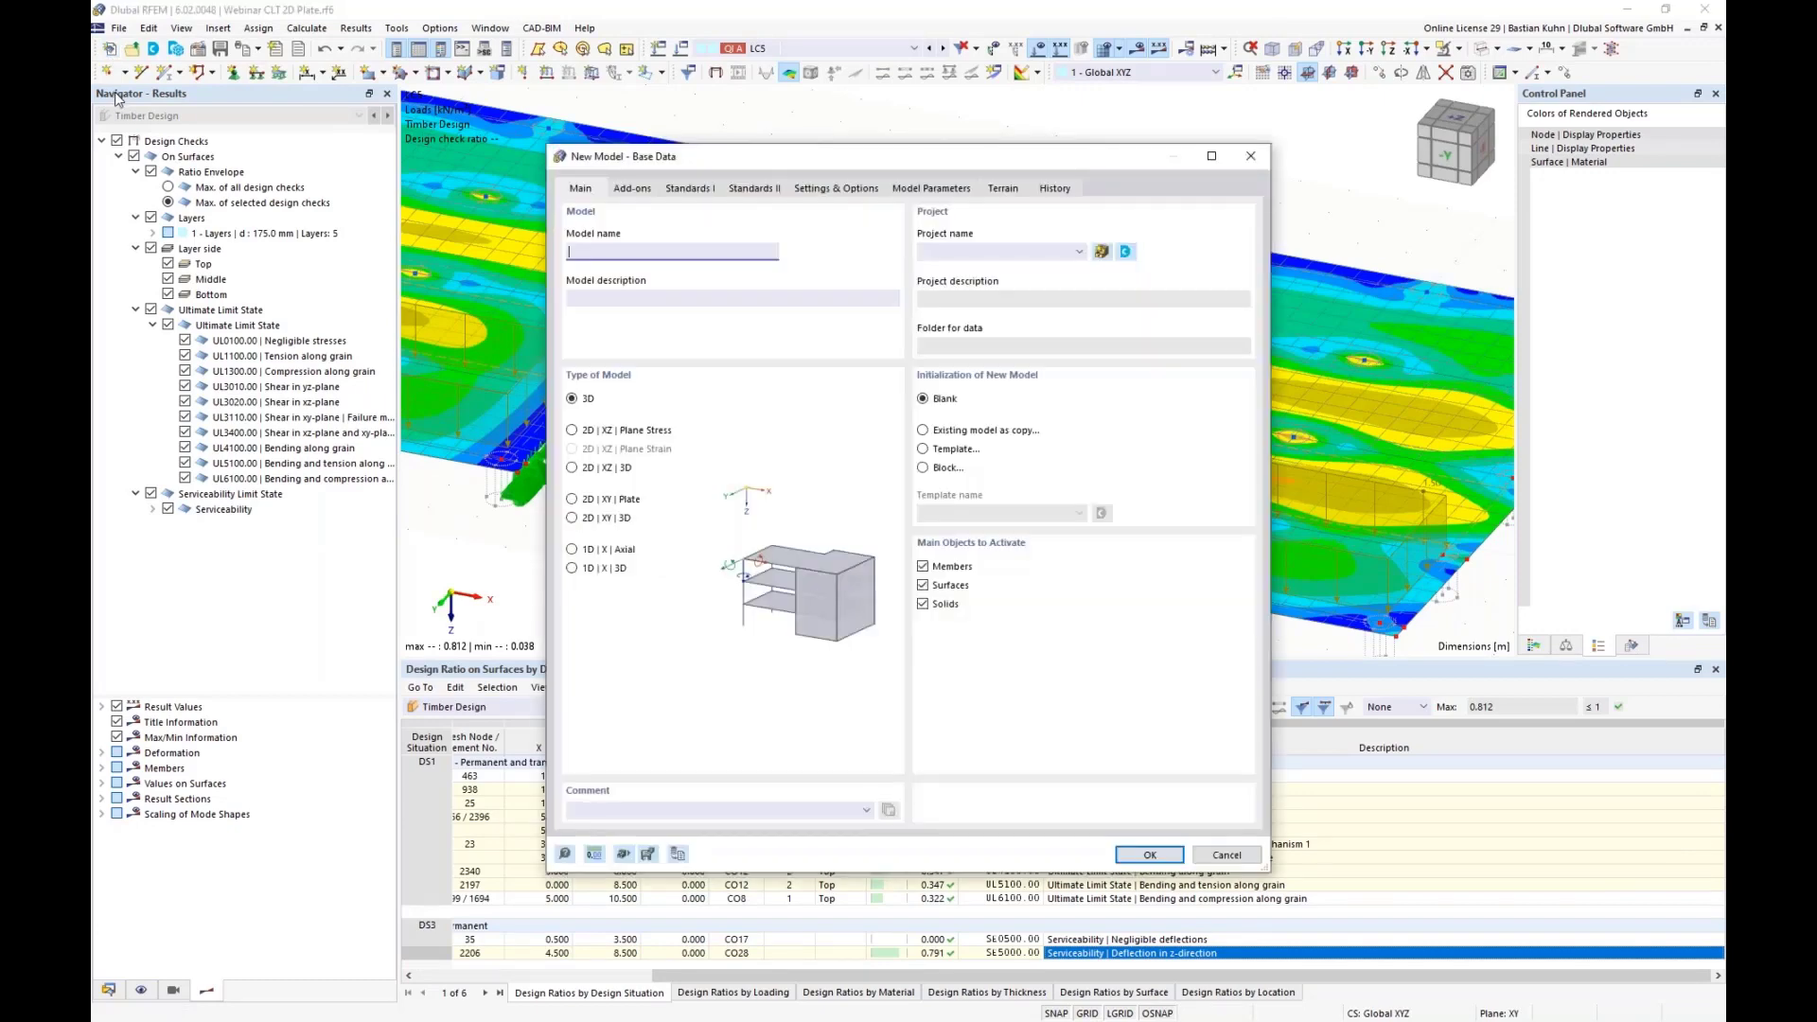
left_click(632, 189)
left_click(572, 607)
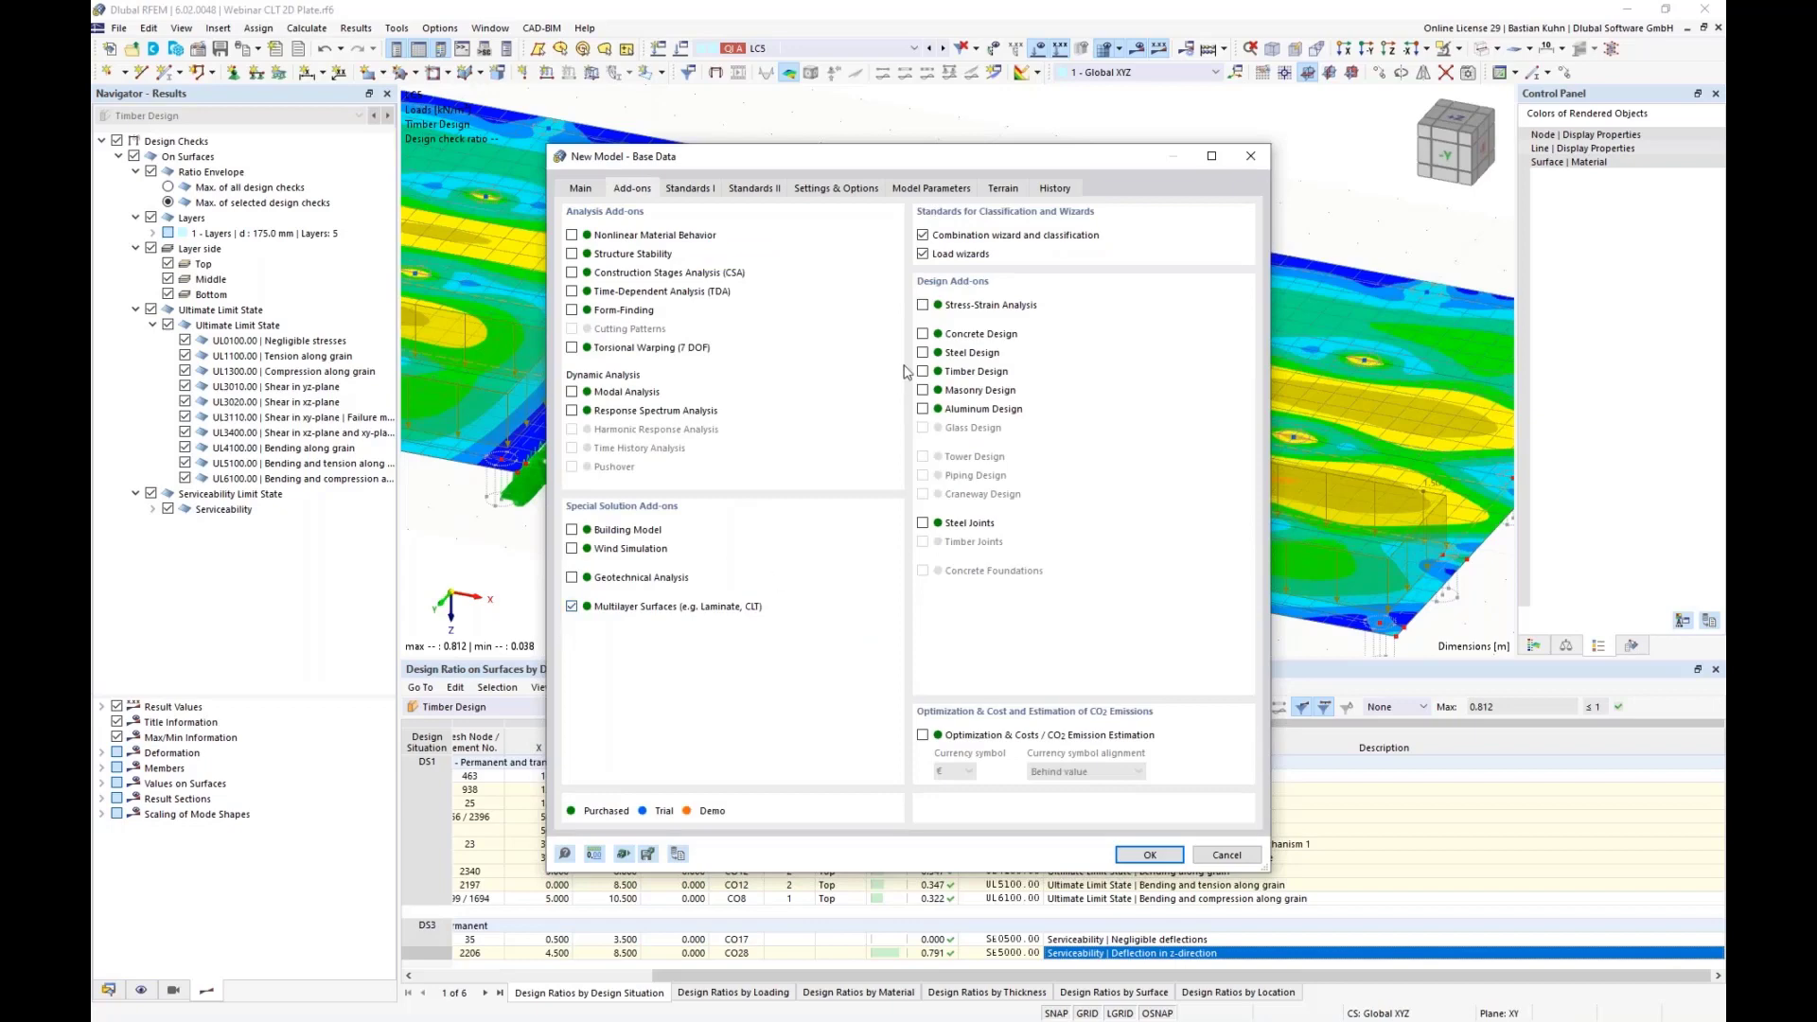
left_click(922, 371)
left_click(923, 254)
Set the new model's load combination standard to EN 1990 | Timber and create the model Wall
left_click(690, 189)
left_click(665, 253)
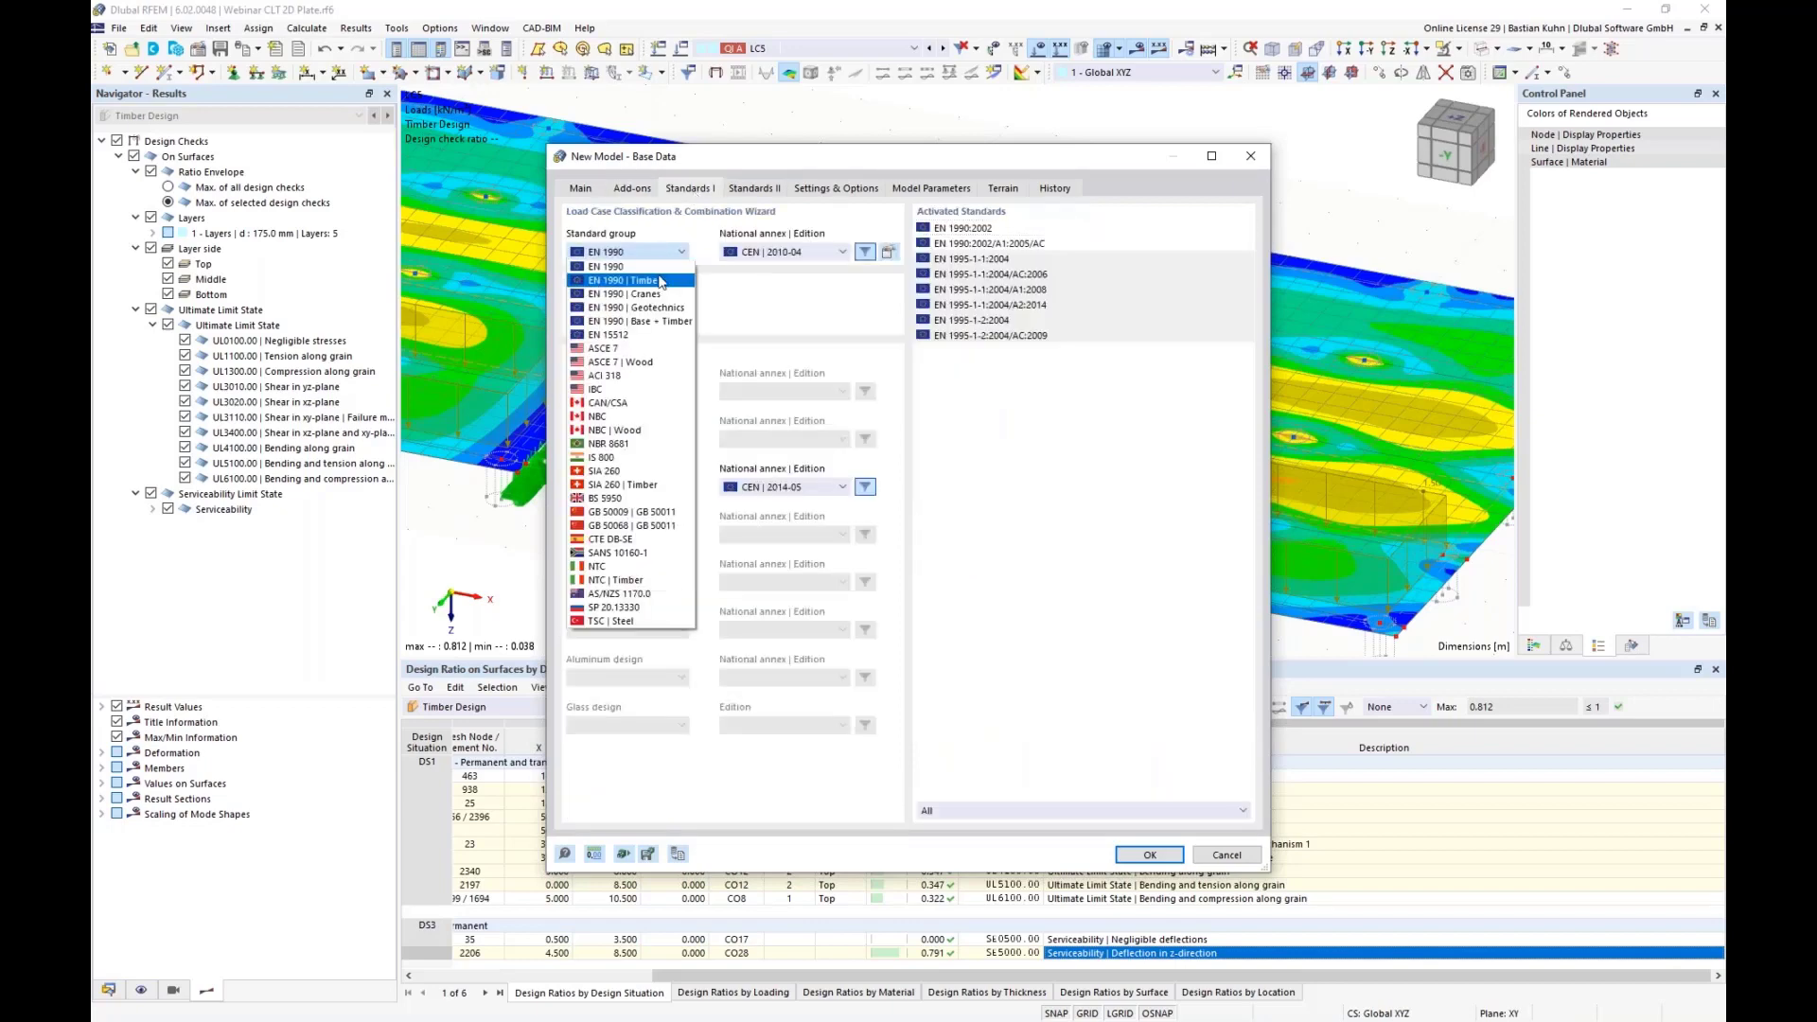
left_click(667, 296)
left_click(1144, 853)
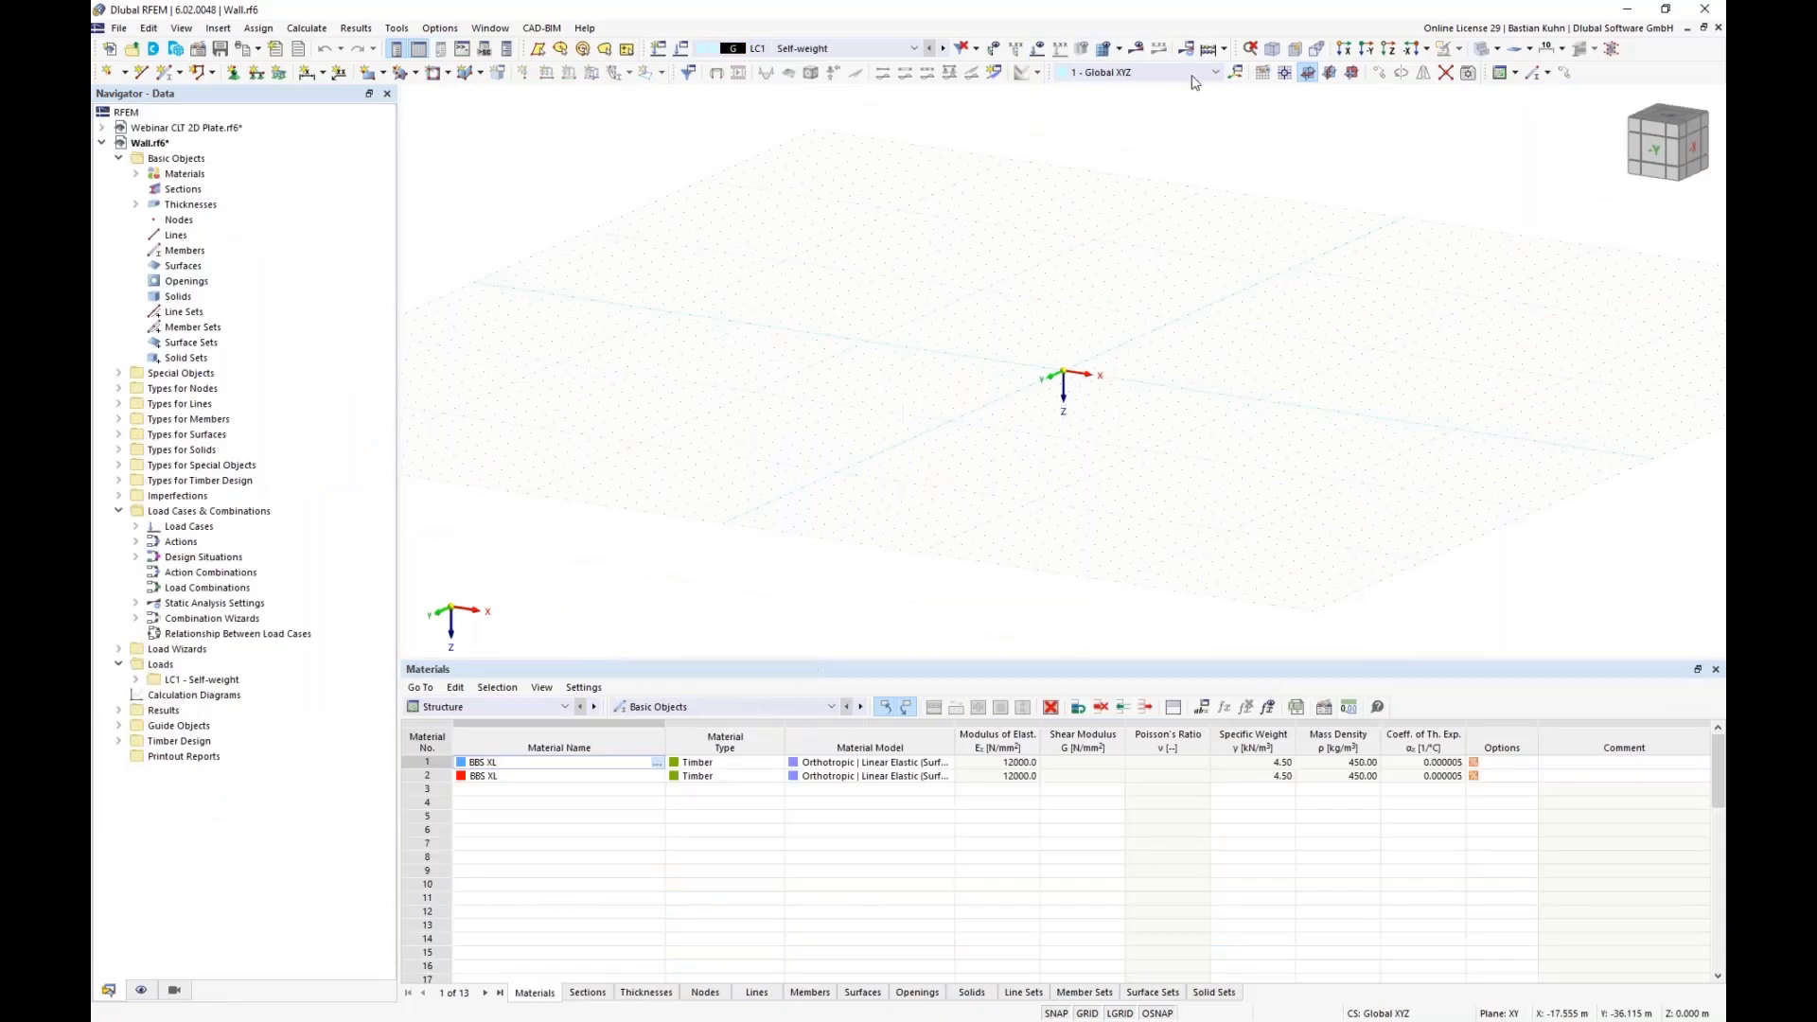
Start a new rectangular surface in the XZ work plane and open the layer composition of its thickness for editing
left_click(1352, 76)
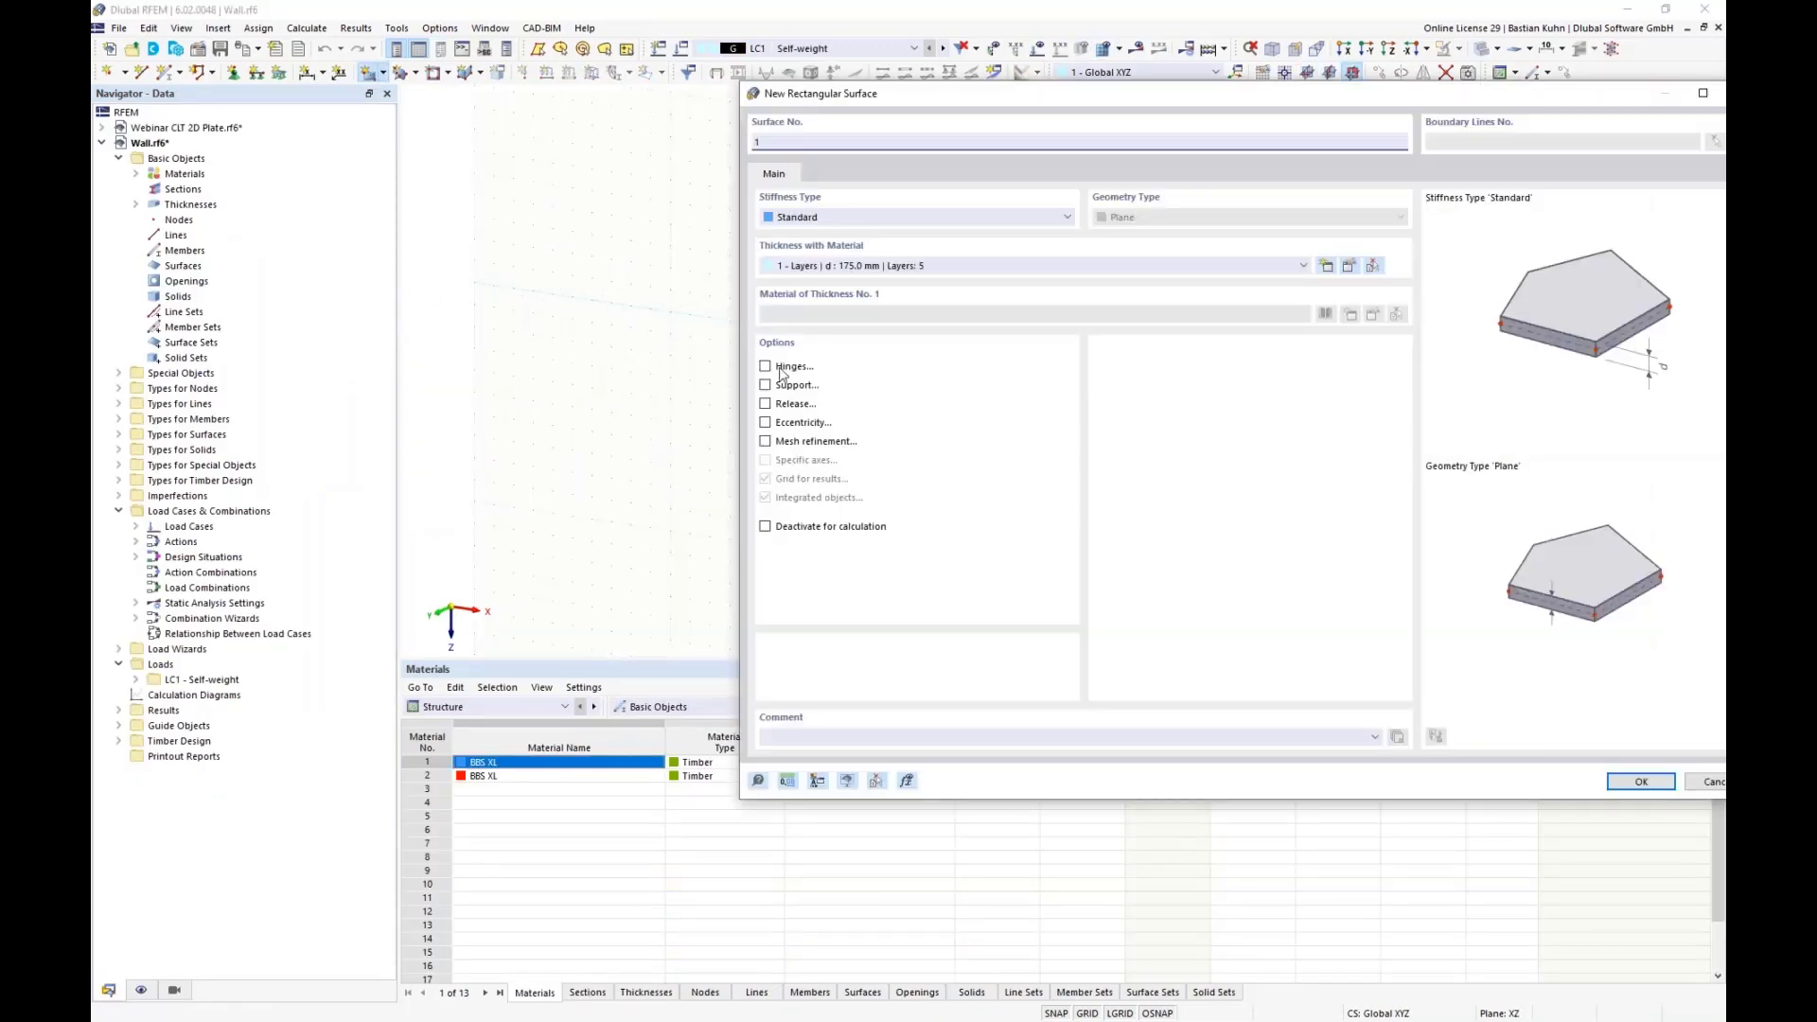
left_click(1351, 266)
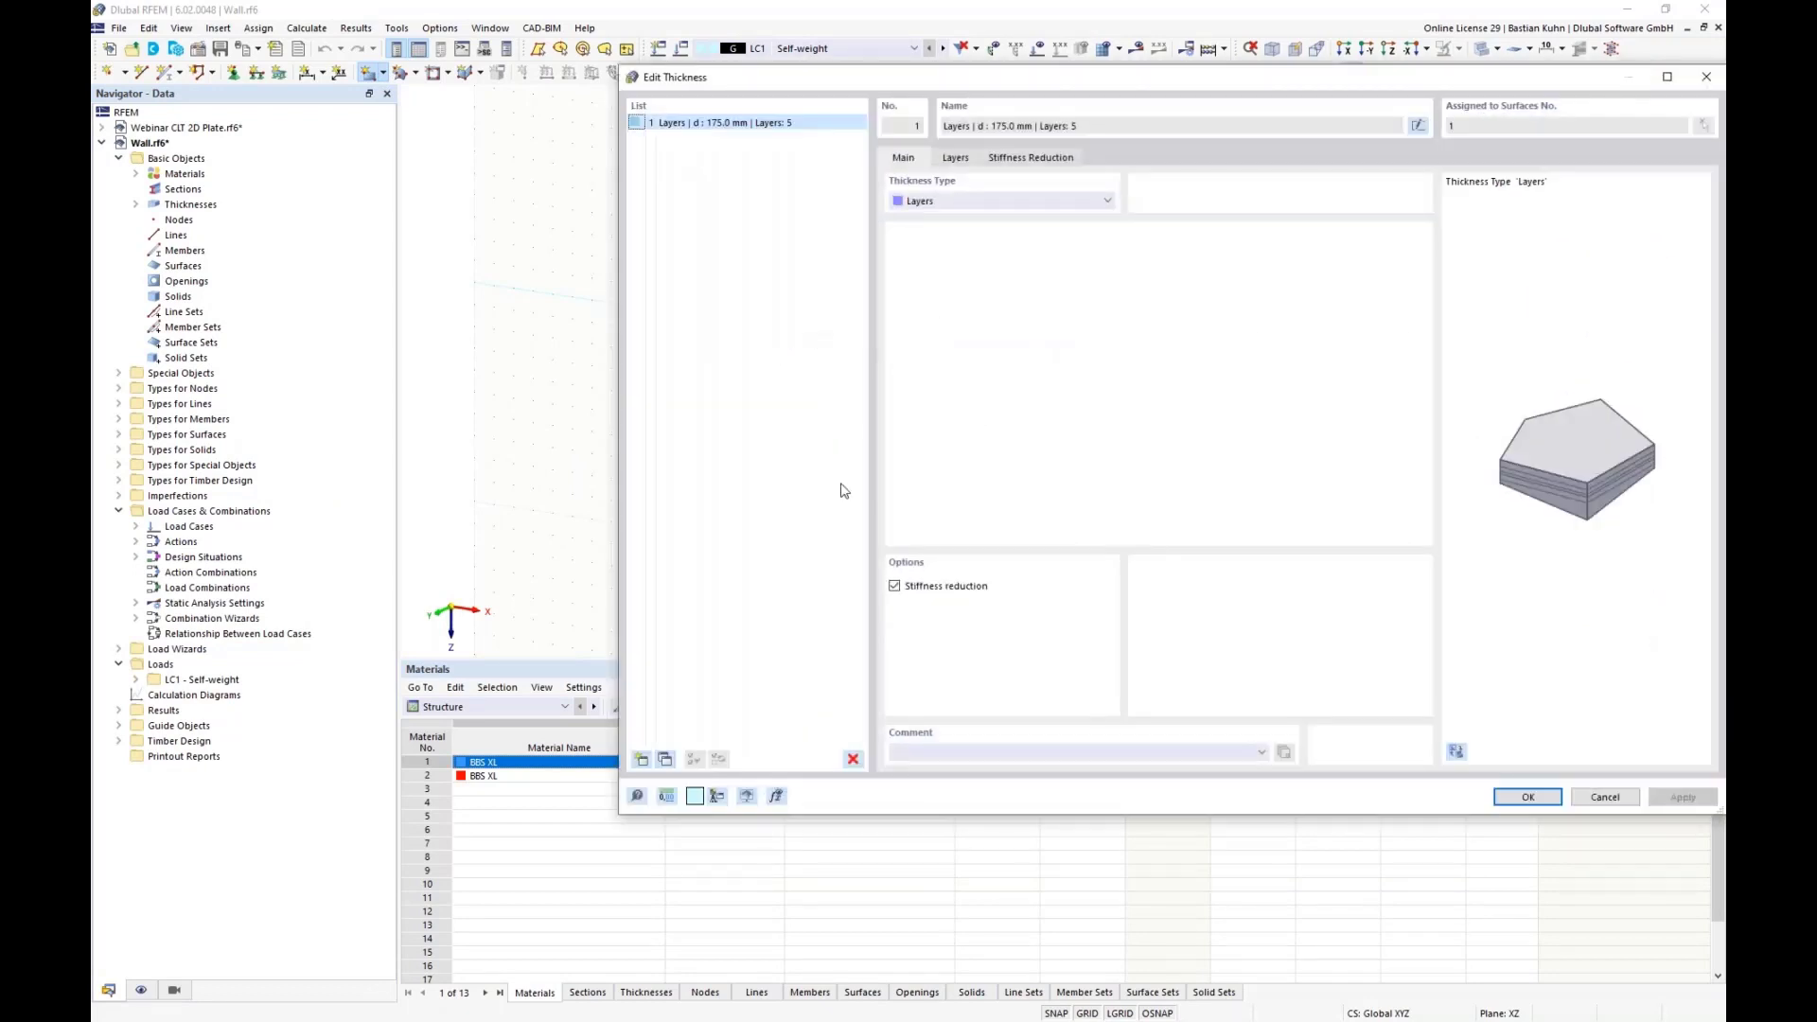
left_click(958, 157)
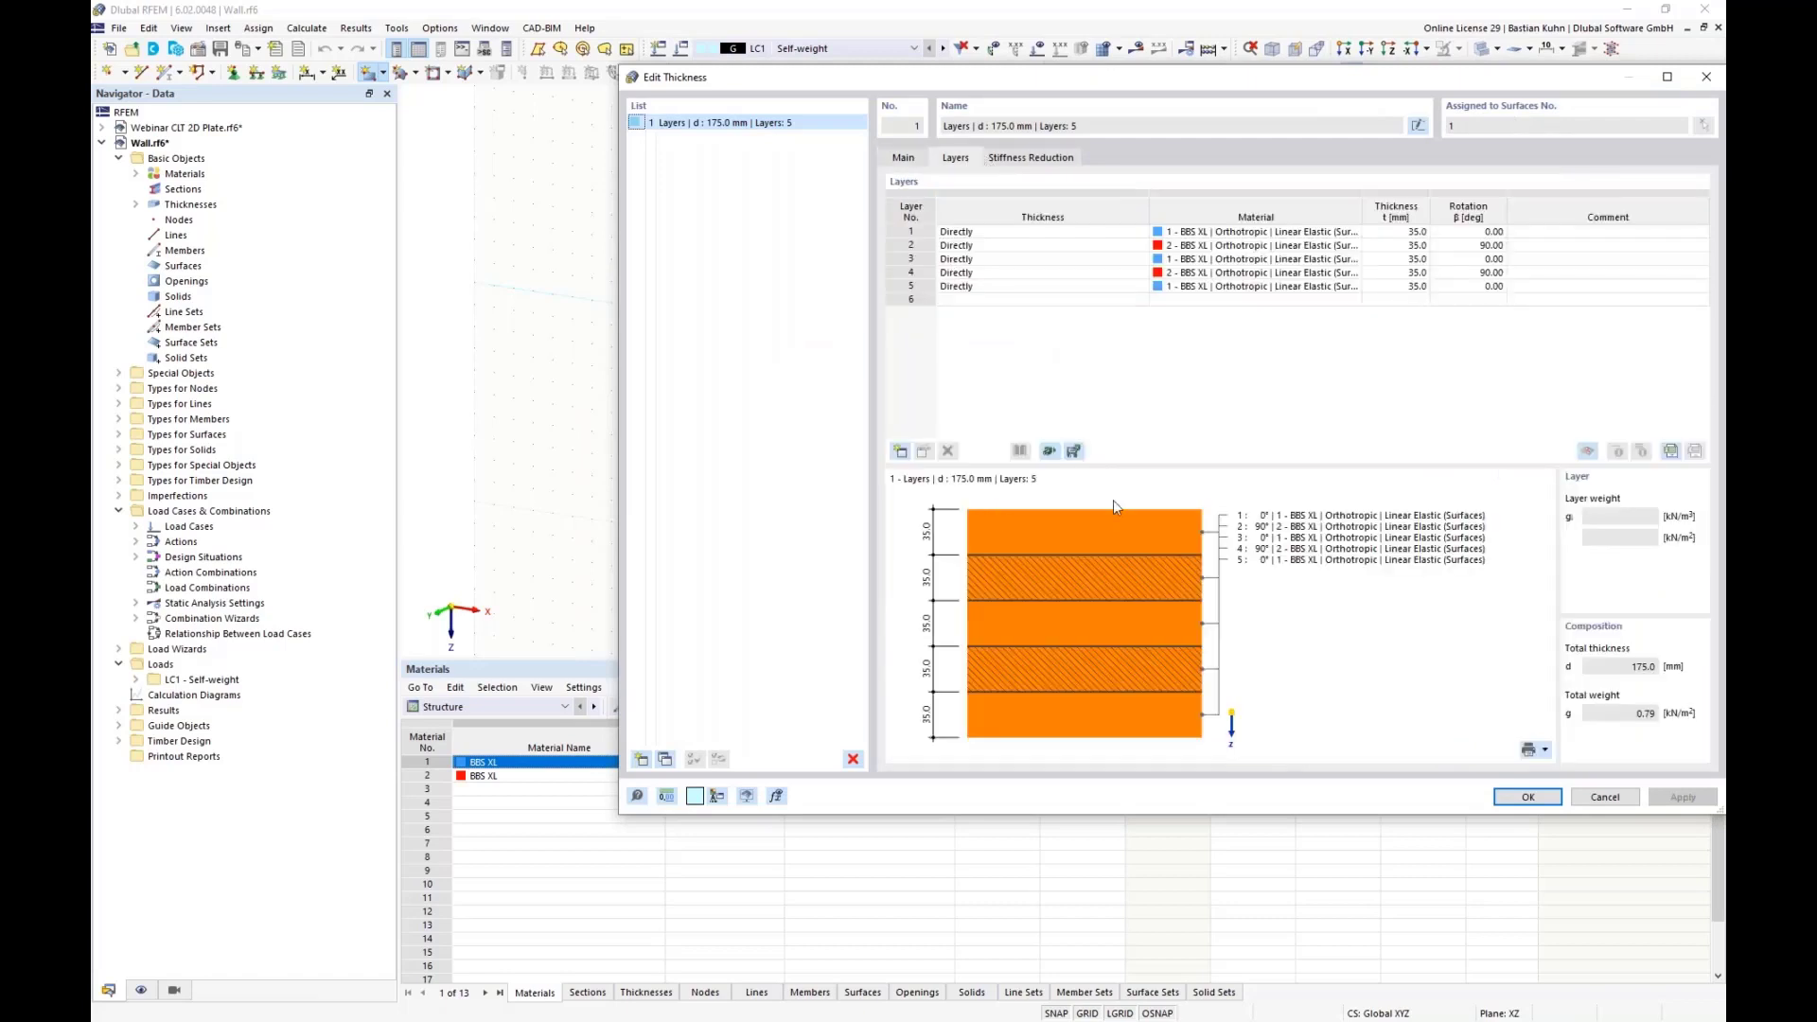
Load the layer template Webinar CLT into the thickness and activate its stiffness reduction
left_click(1049, 452)
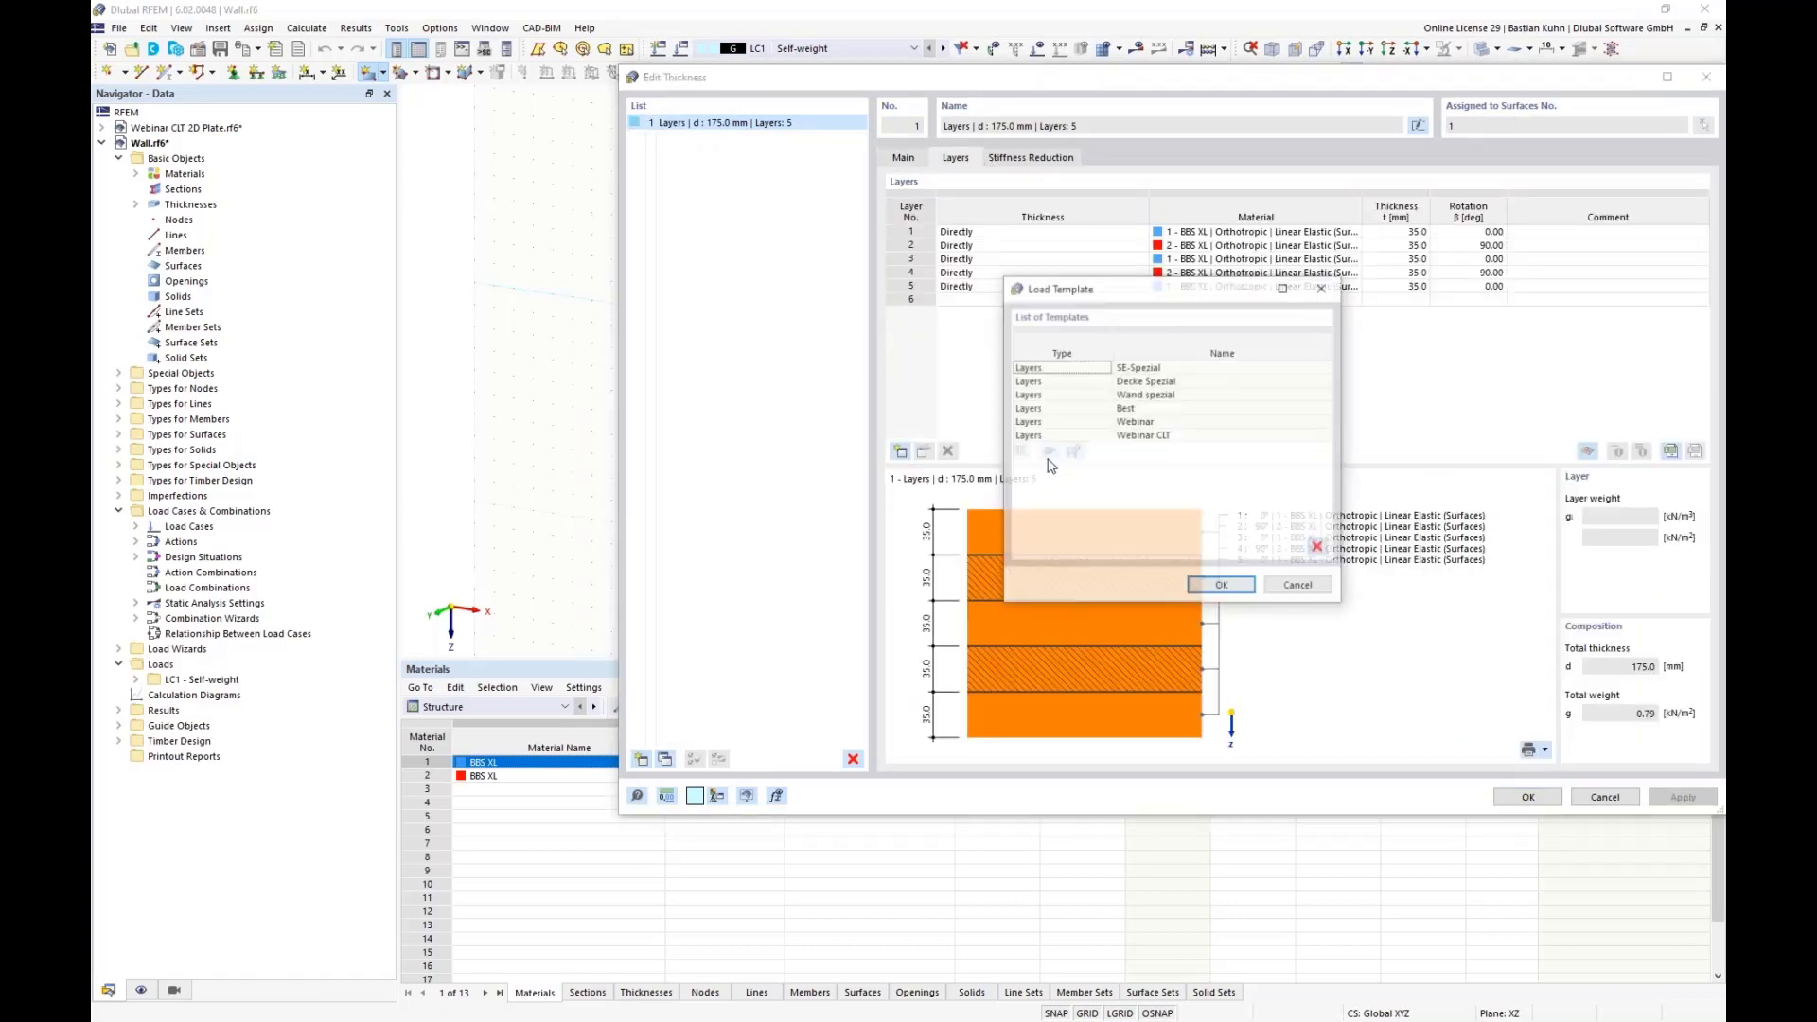
left_click(1136, 436)
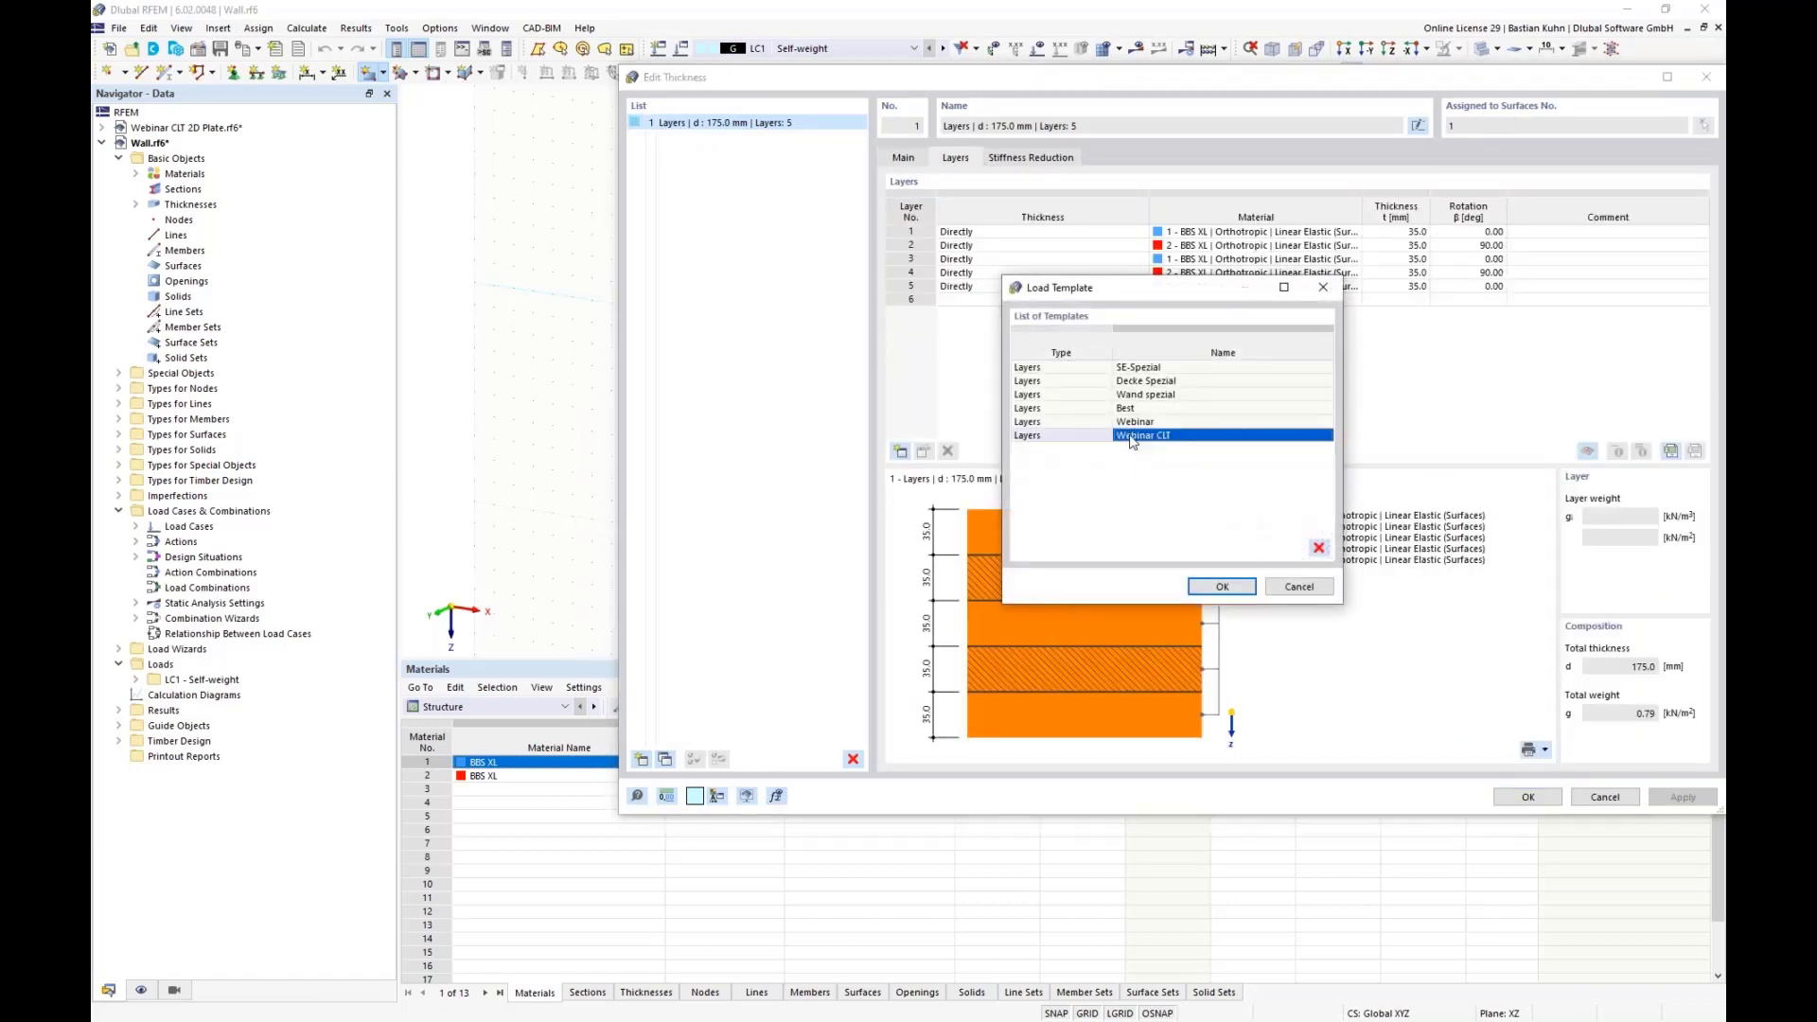
left_click(1246, 591)
left_click(933, 229)
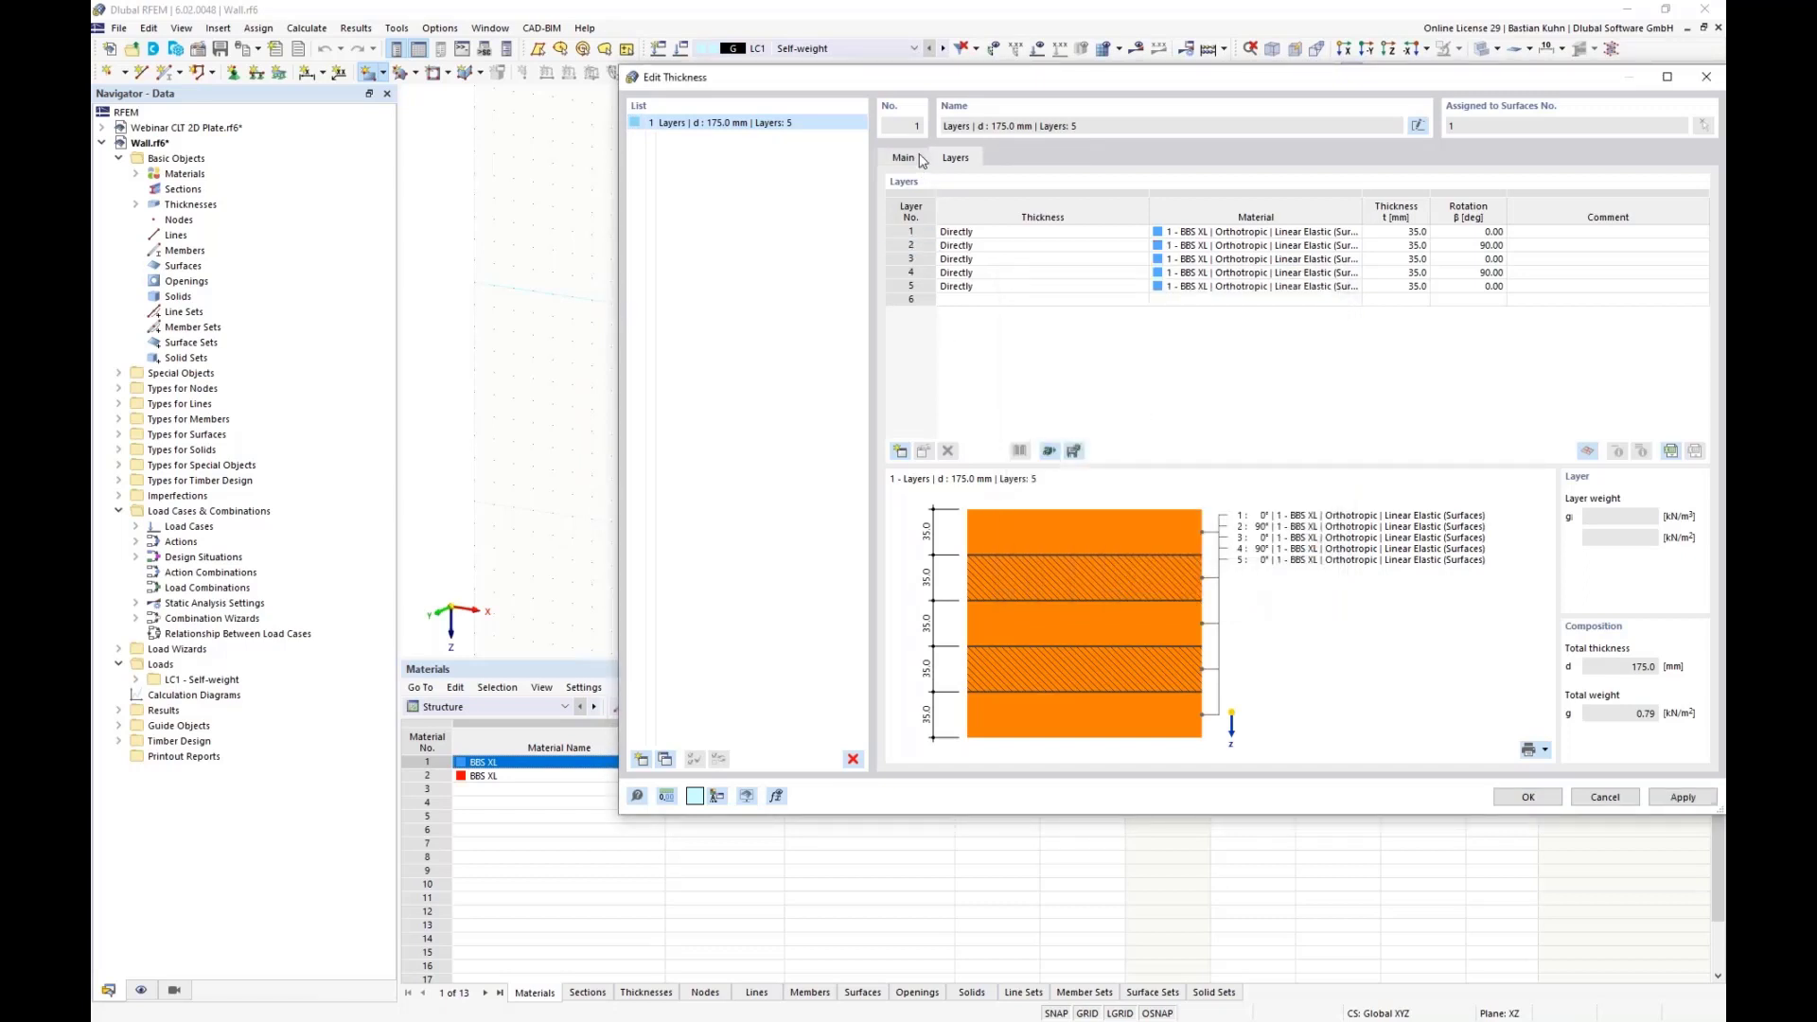
left_click(903, 158)
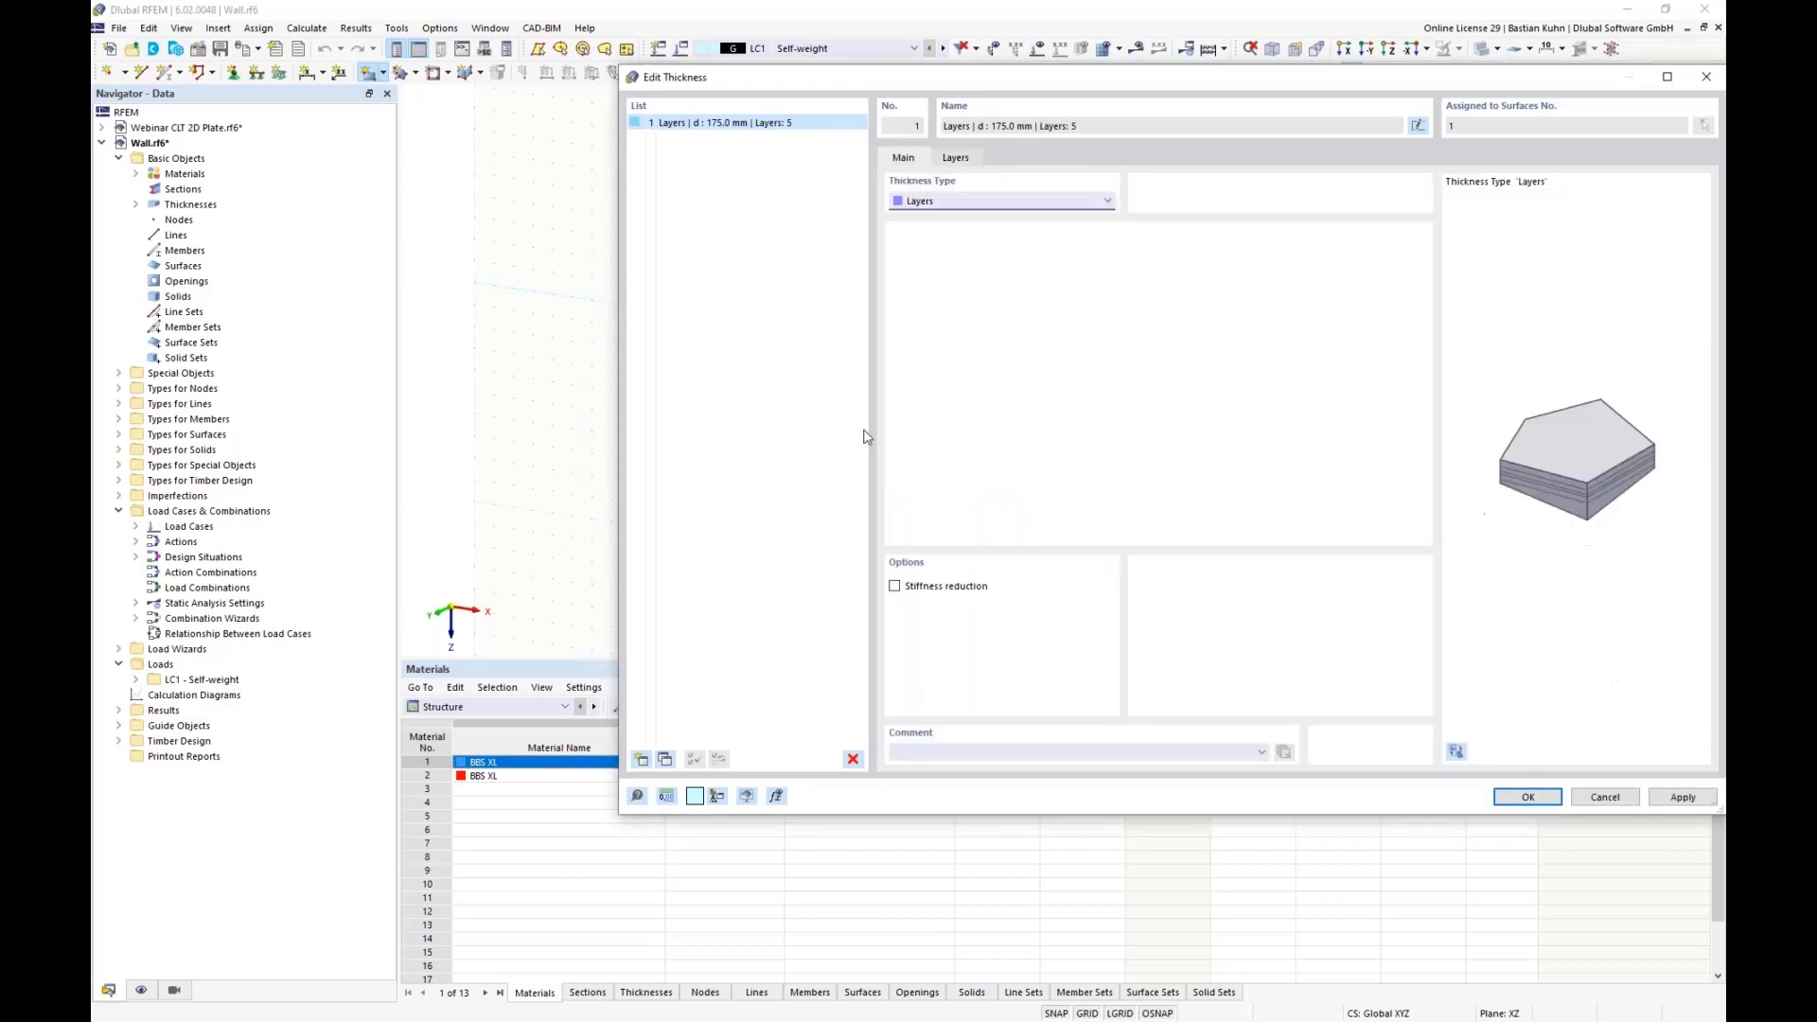
left_click(896, 587)
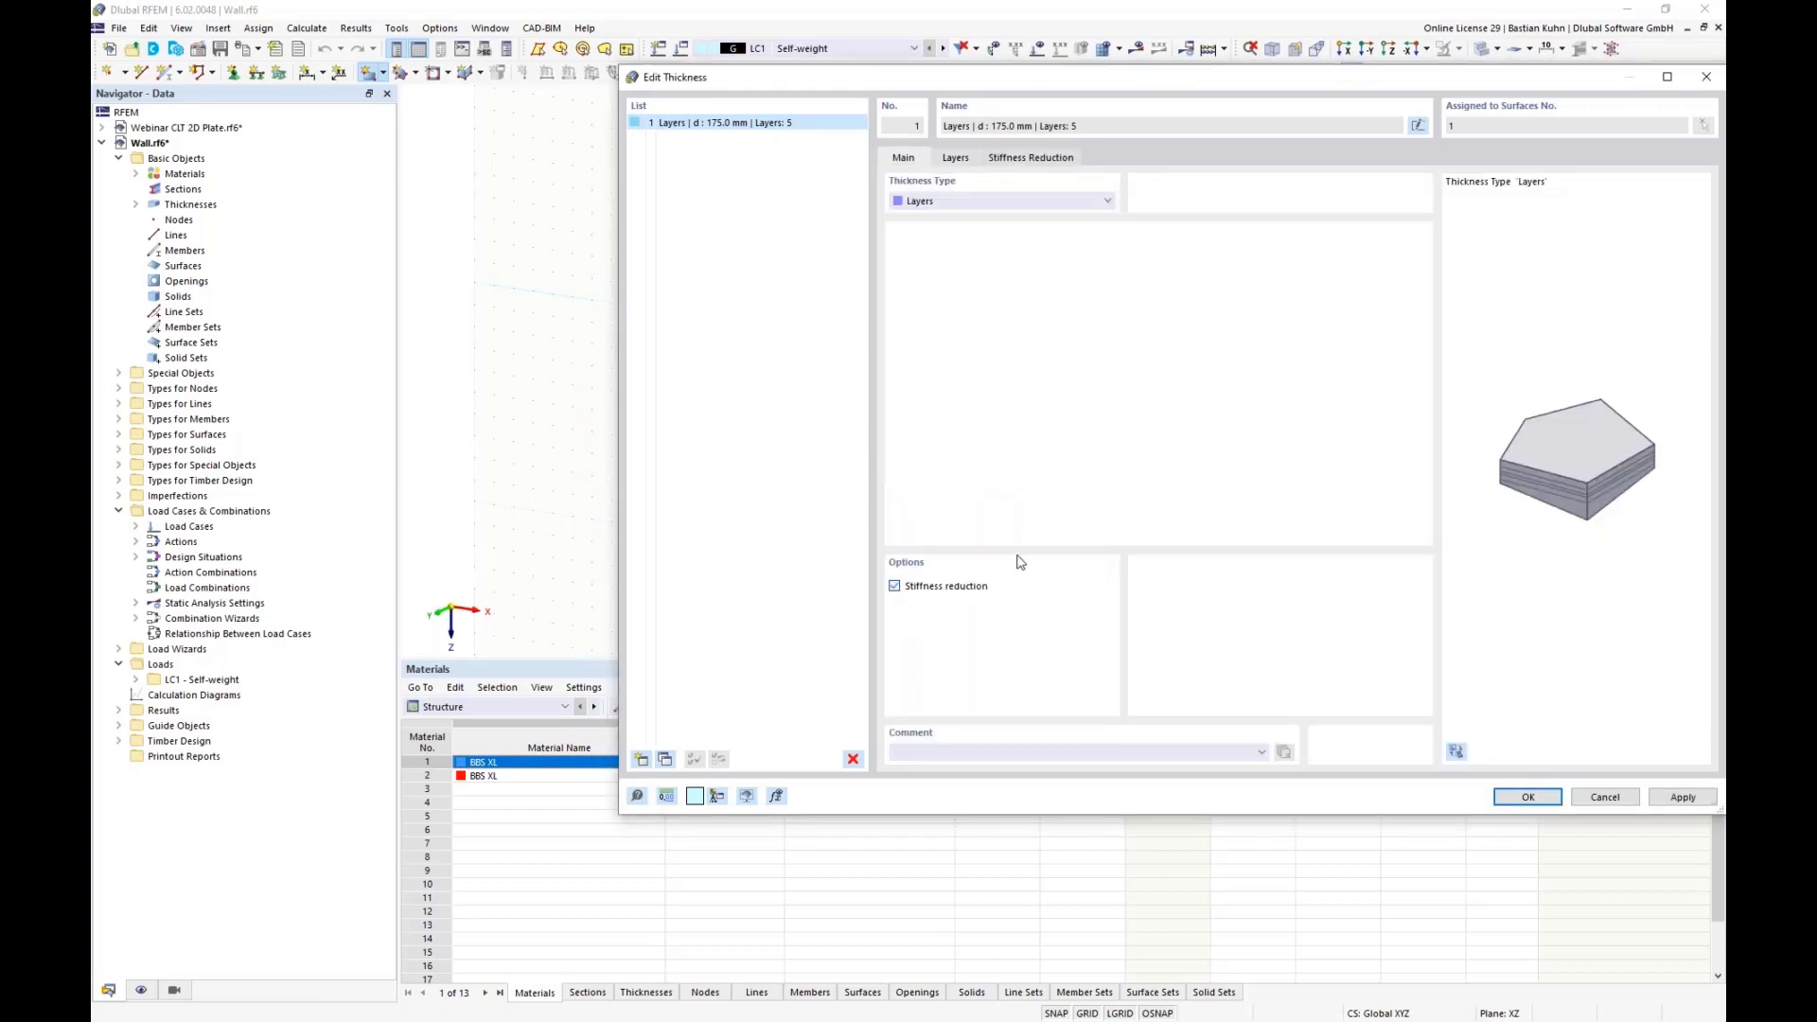
Review the stiffness modification multipliers and the narrow-side gluing option in the thickness's stiffness reduction settings
left_click(1043, 161)
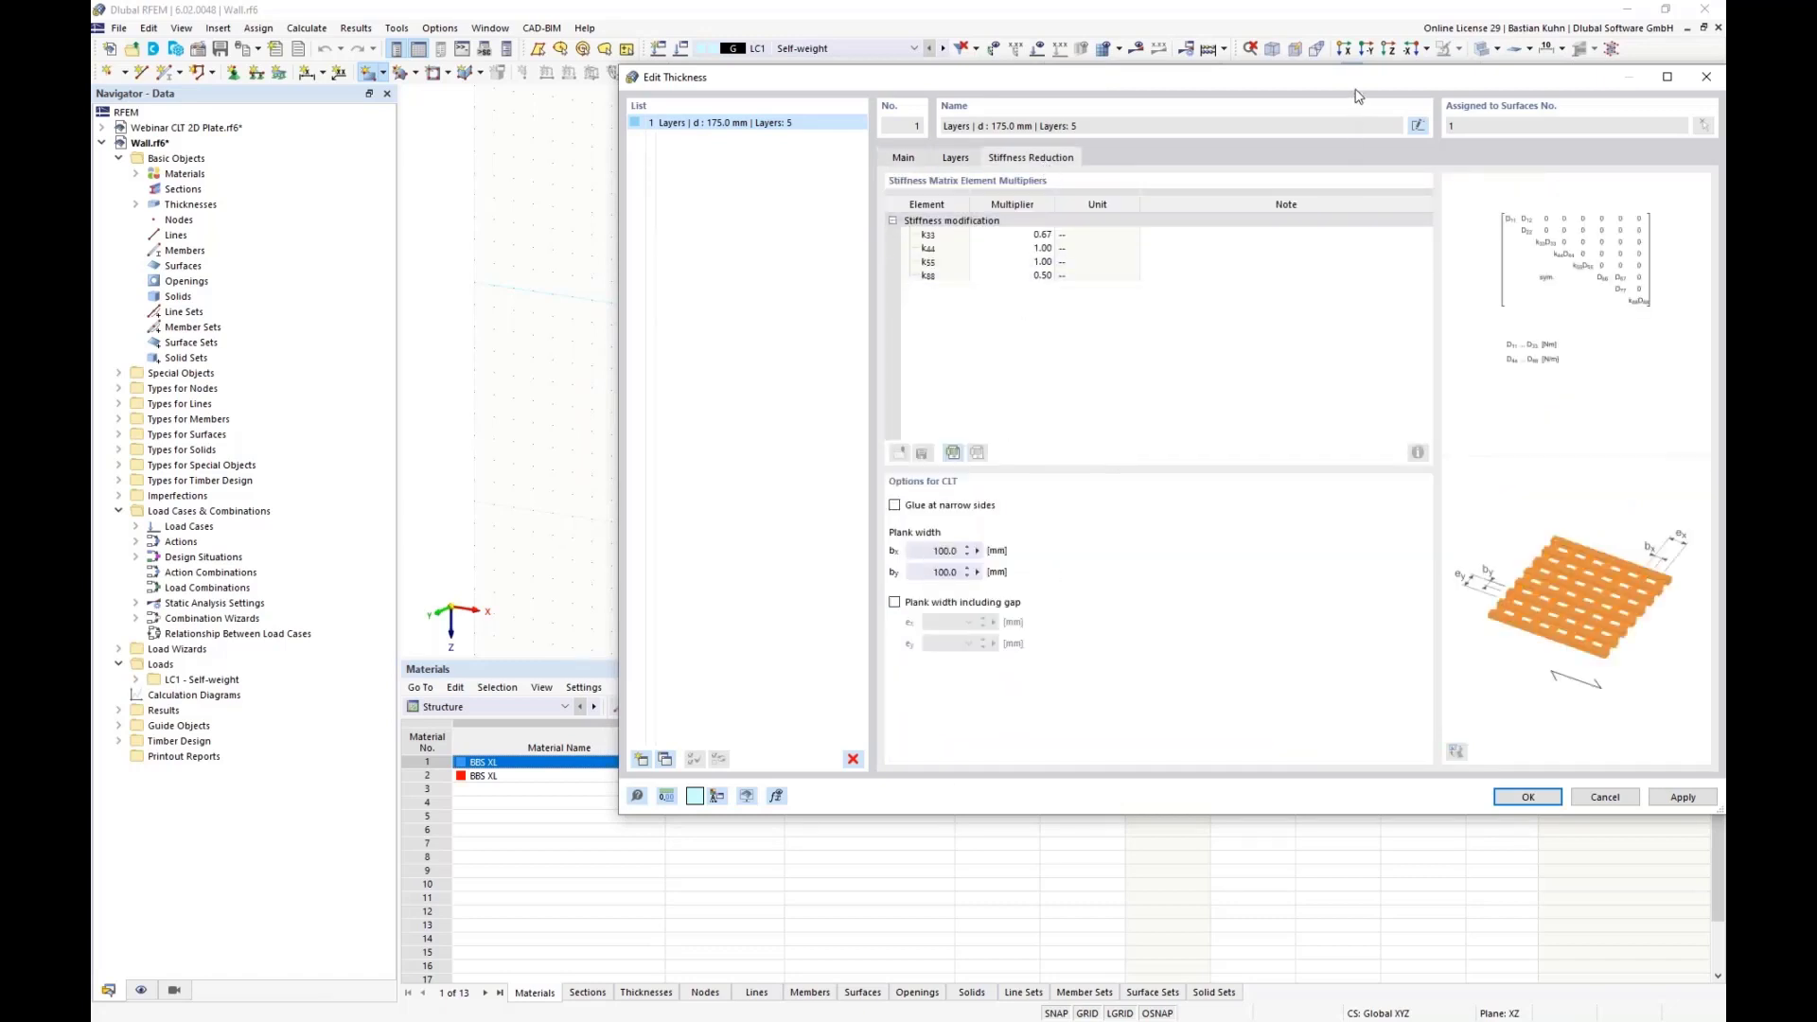
left_click_drag(1296, 86, 1013, 115)
double_click(737, 262)
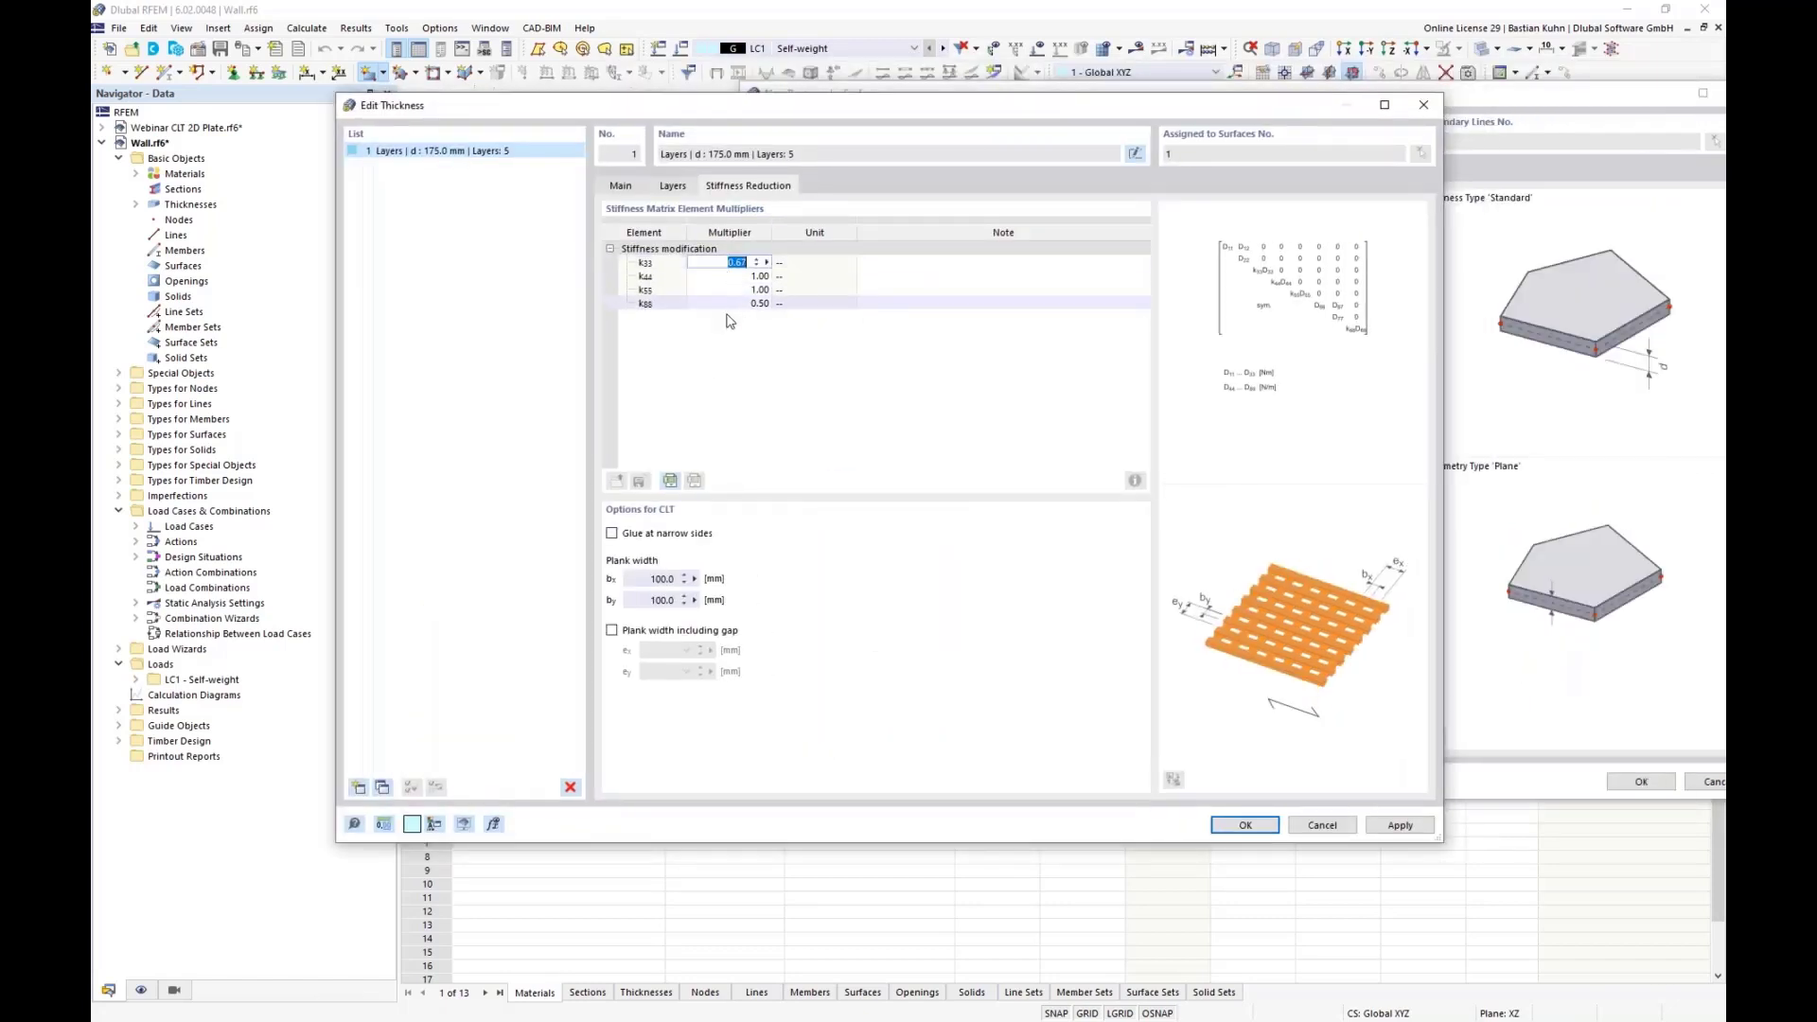
double_click(732, 303)
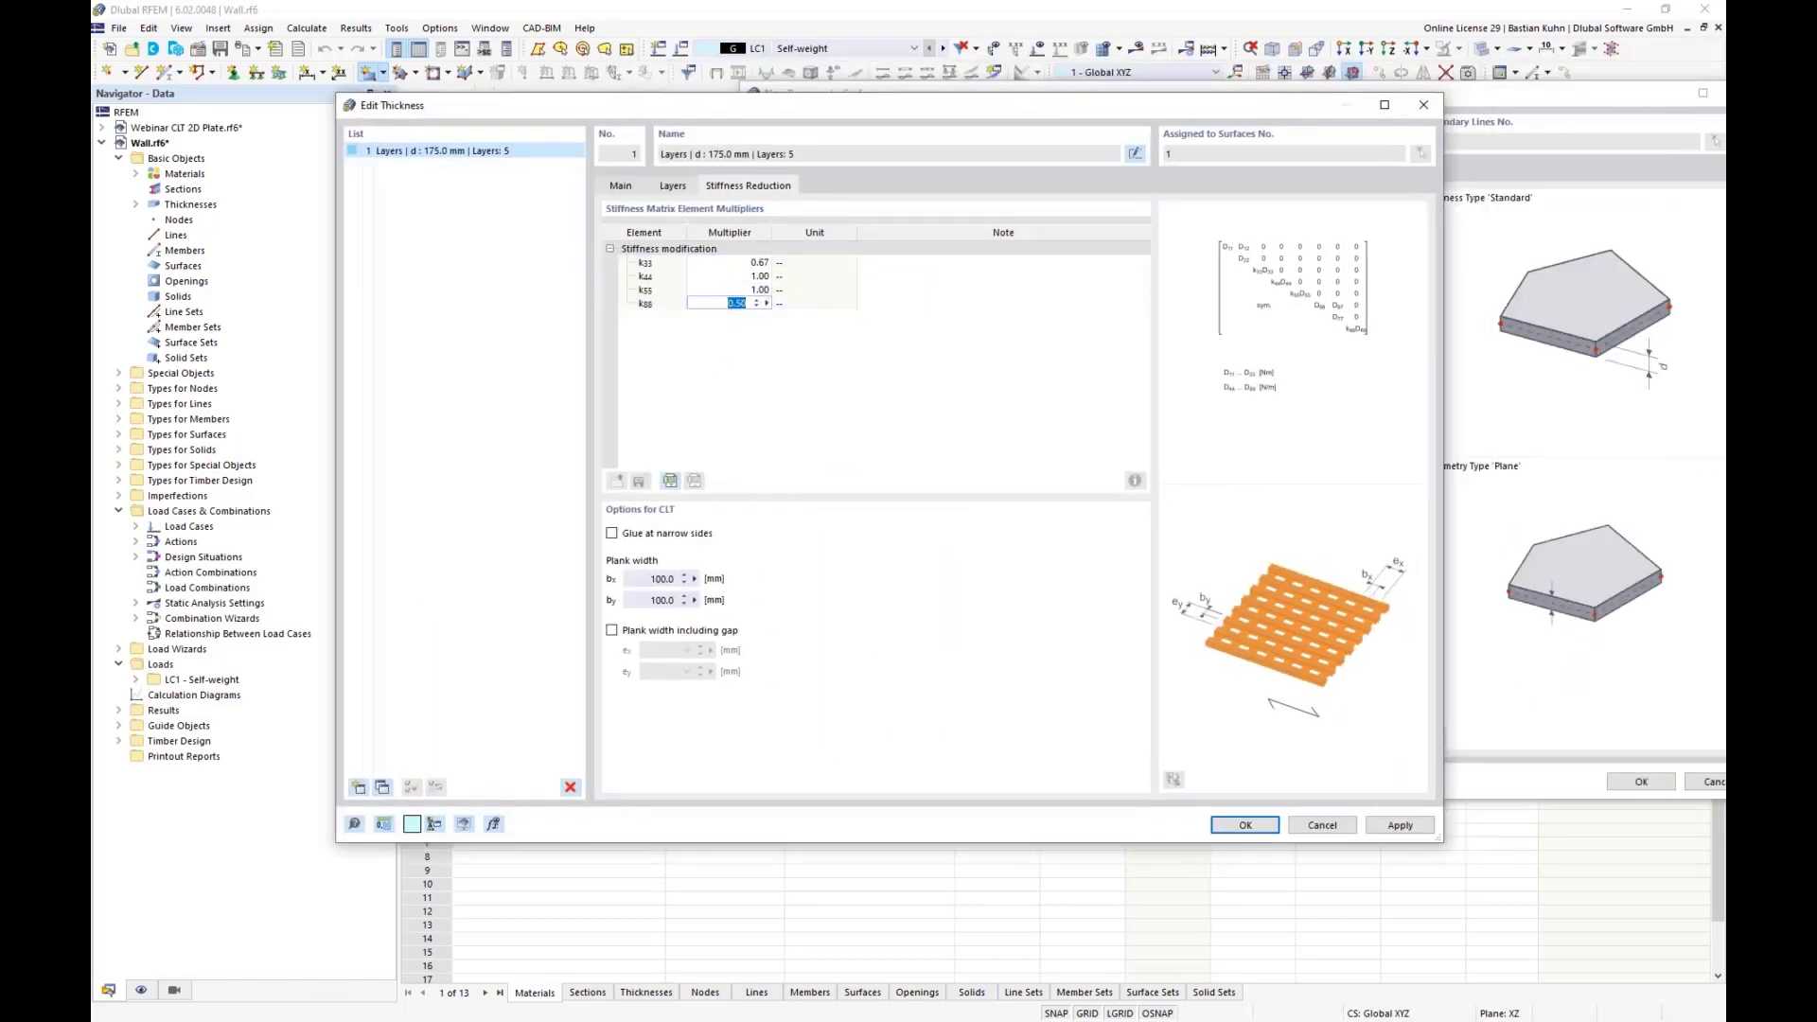
left_click(612, 534)
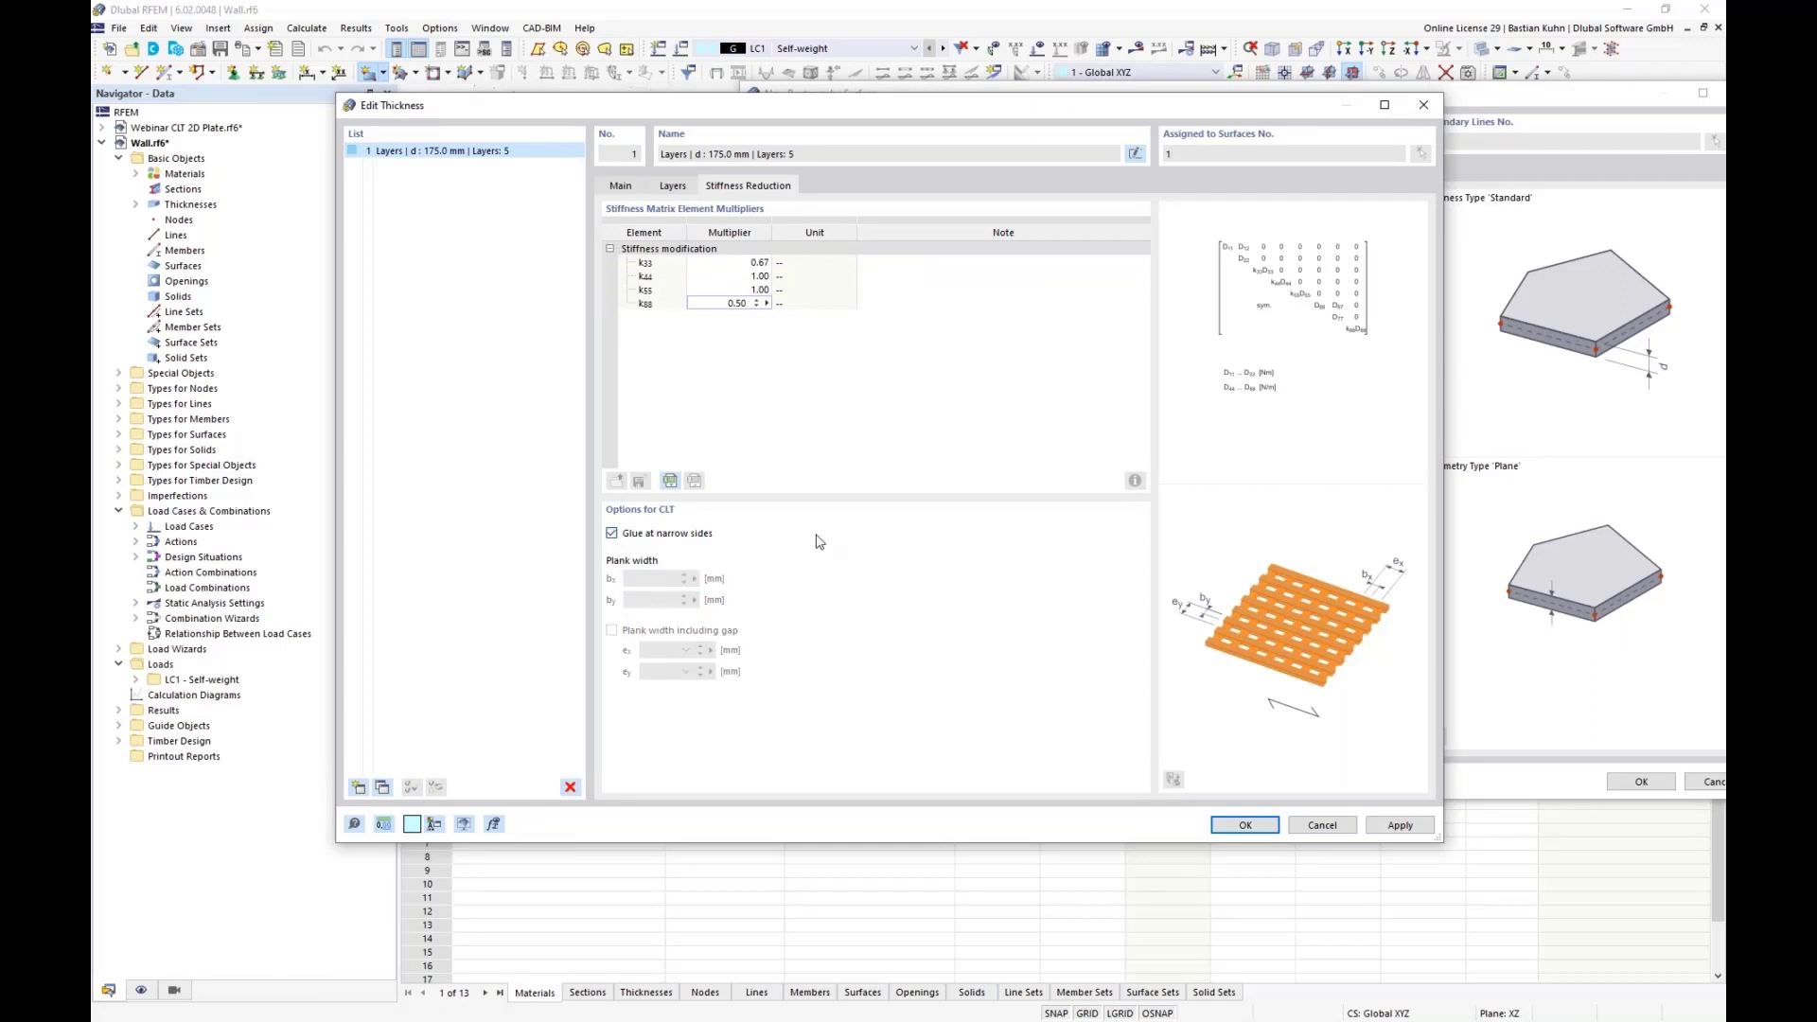
left_click(612, 534)
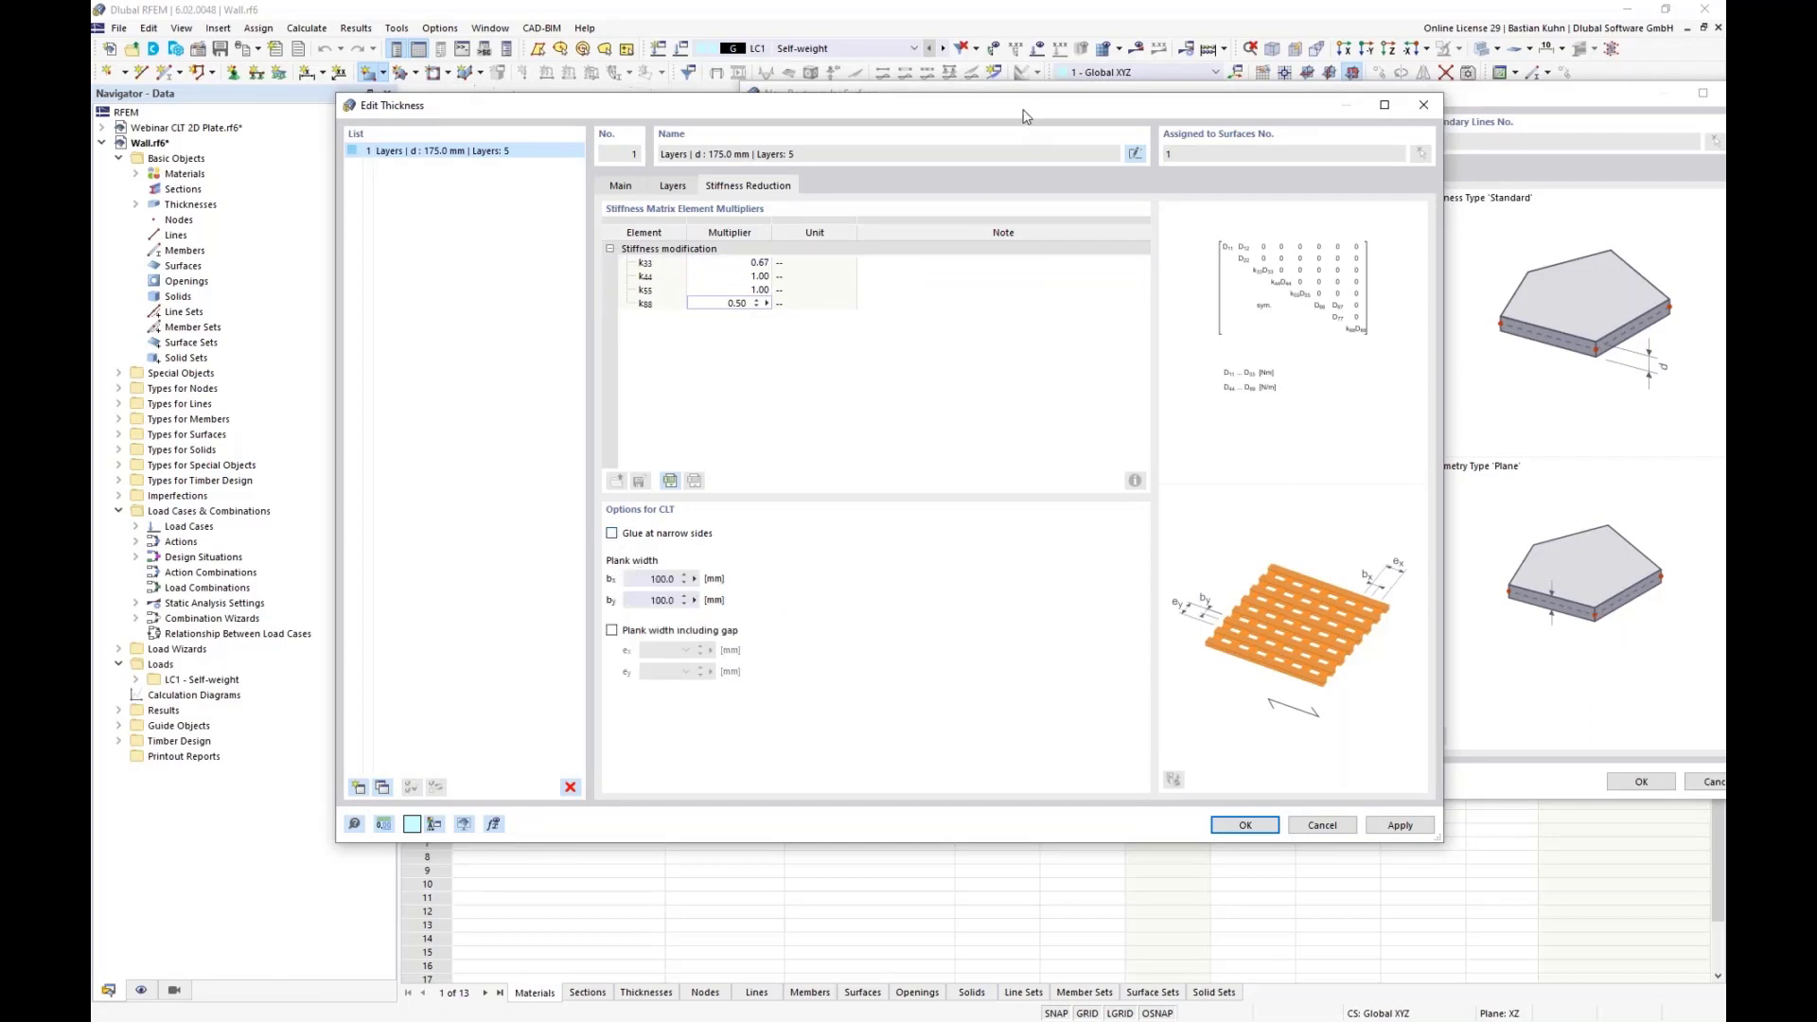
left_click_drag(1024, 110, 812, 63)
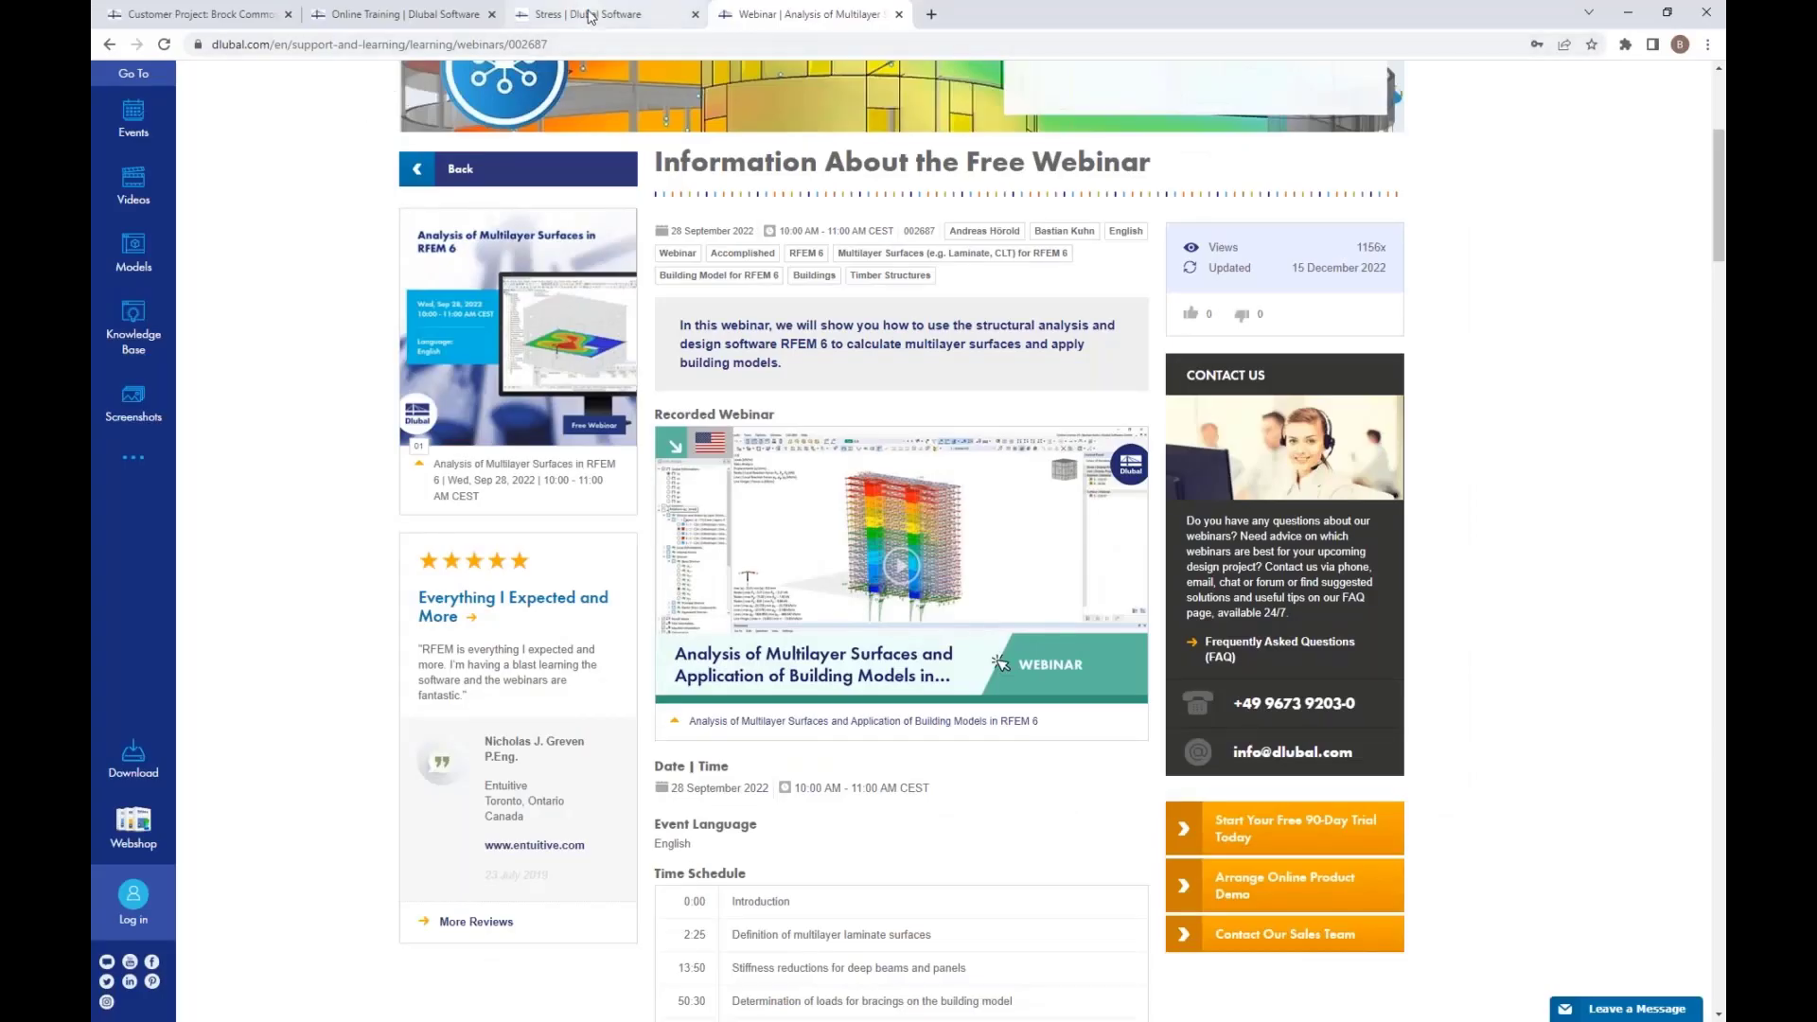
Switch to the browser and examine the shear stress failure mechanisms 1 to 3 and their formulas in the Multilayer Surfaces manual
left_click(589, 16)
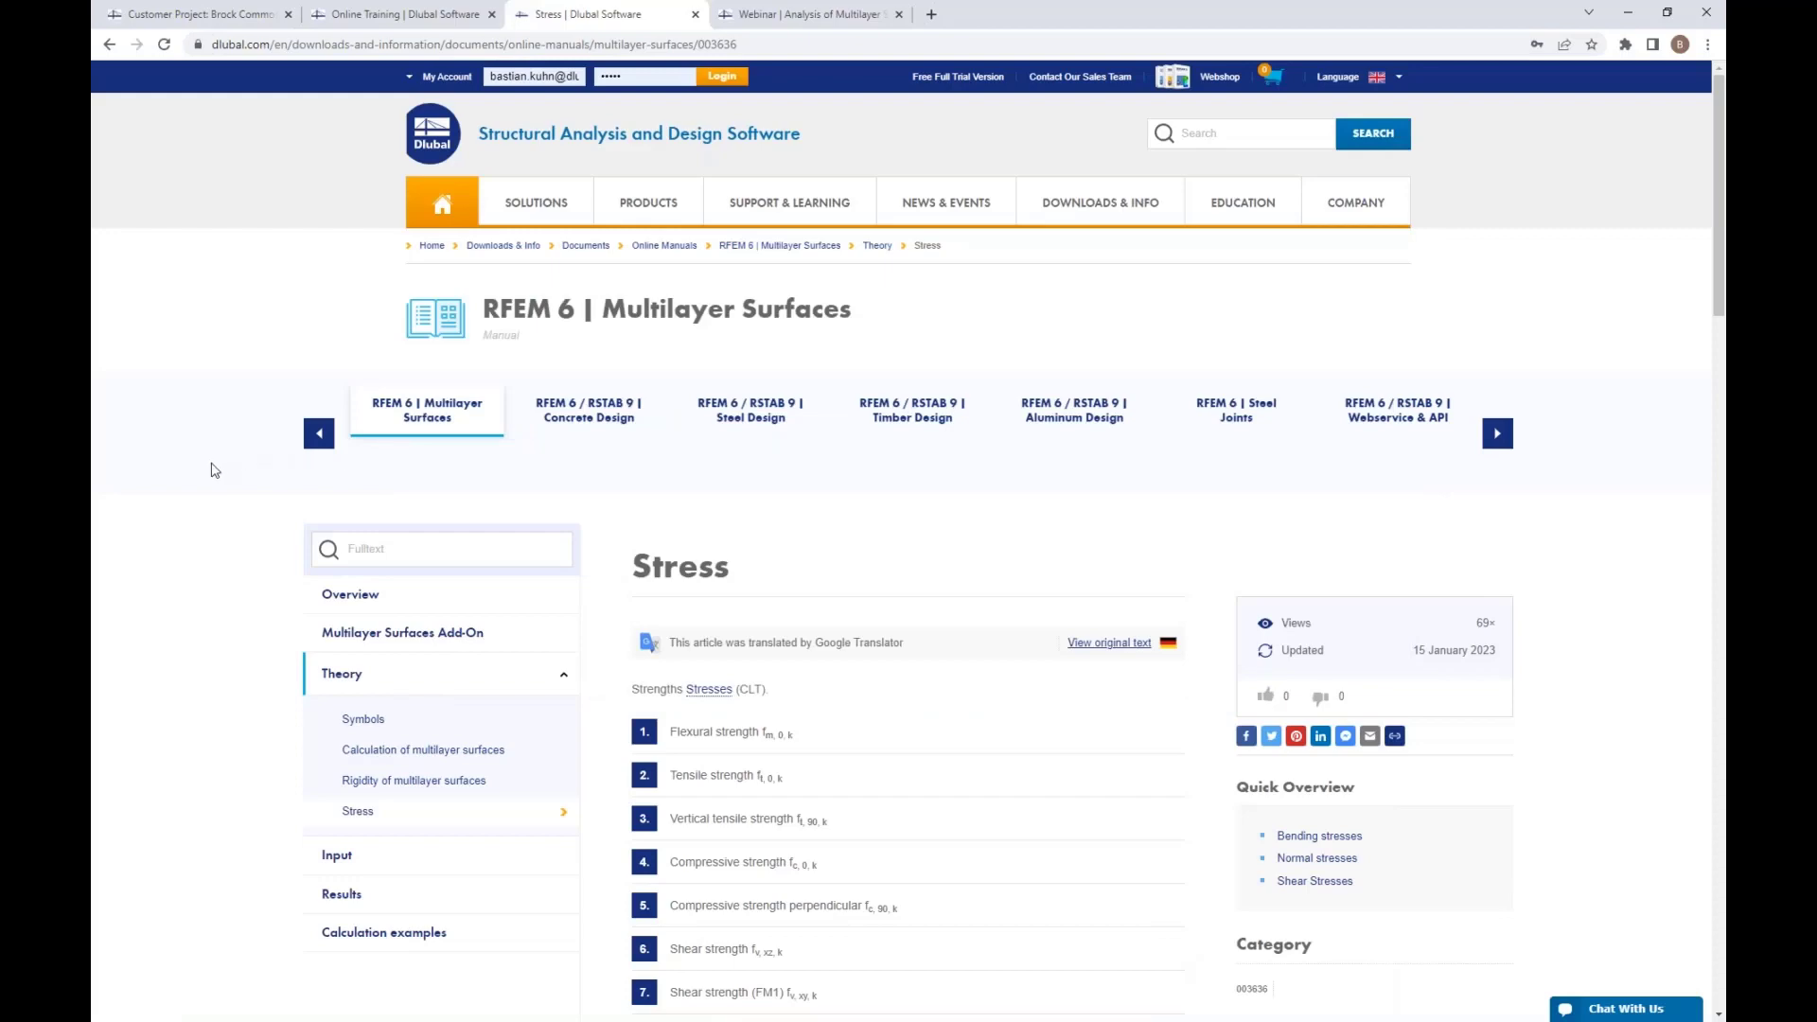
scroll(215, 471, "down", 8)
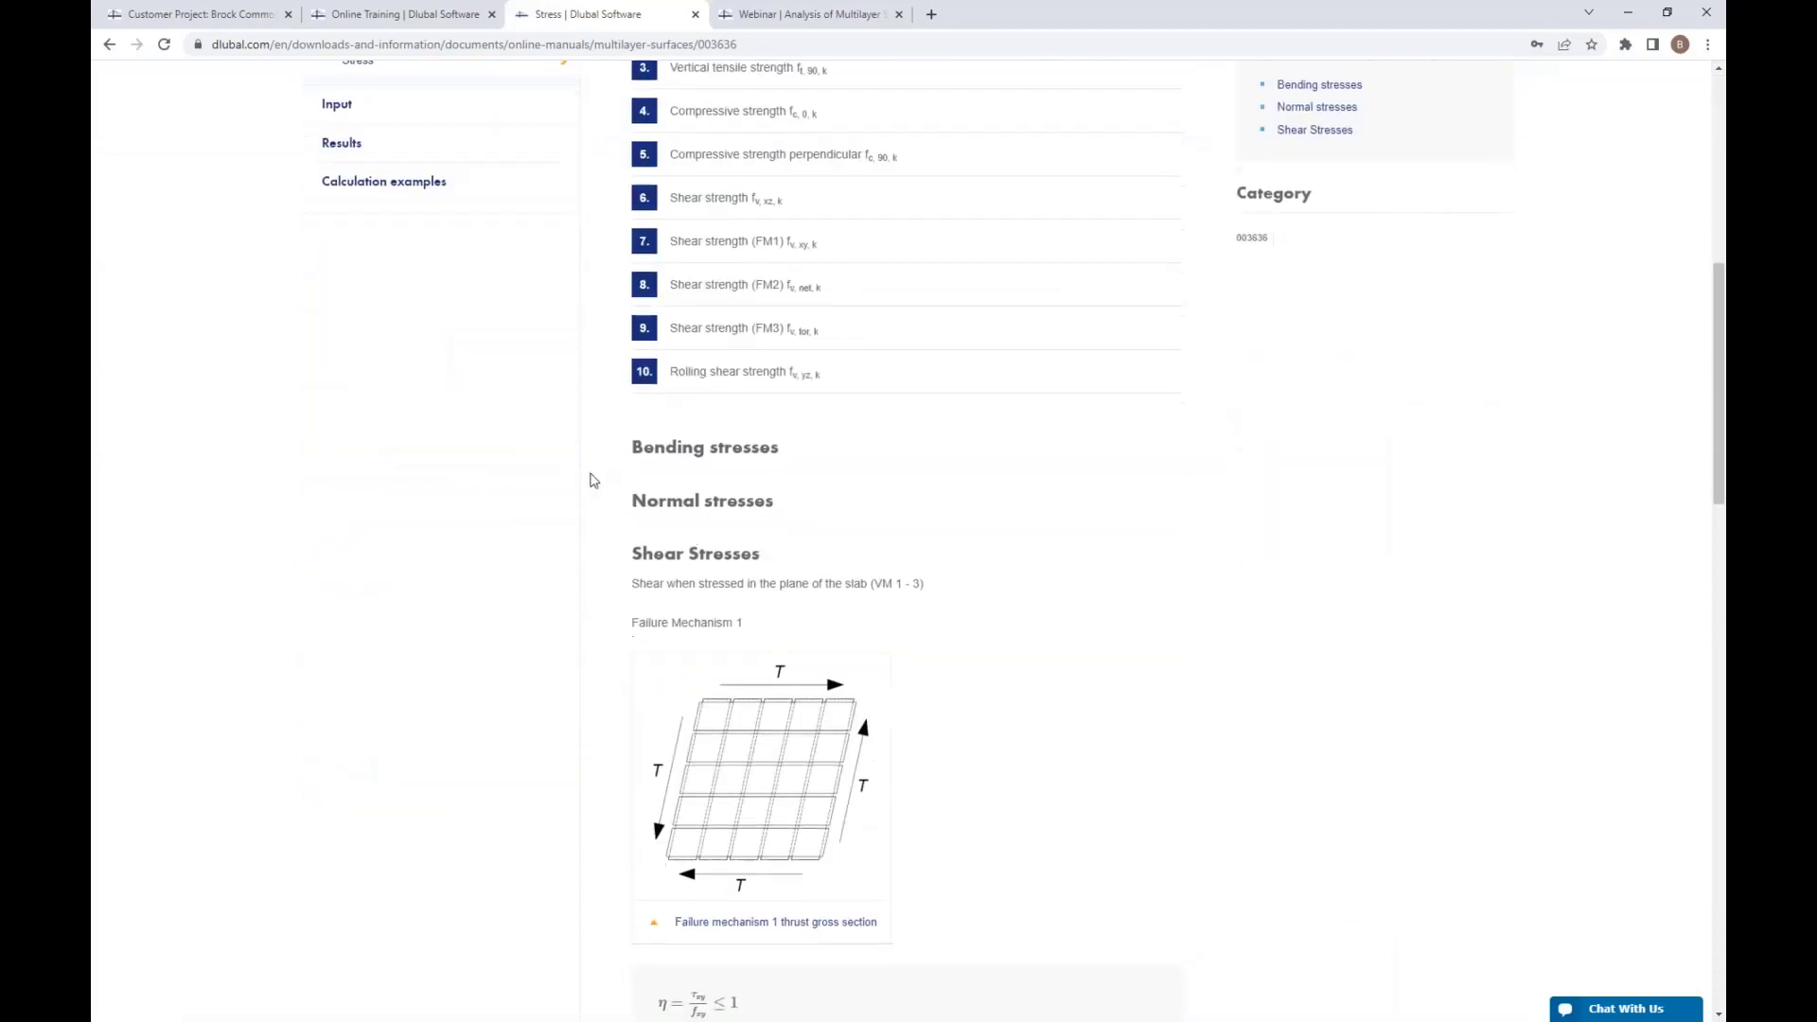
scroll(590, 480, "down", 3)
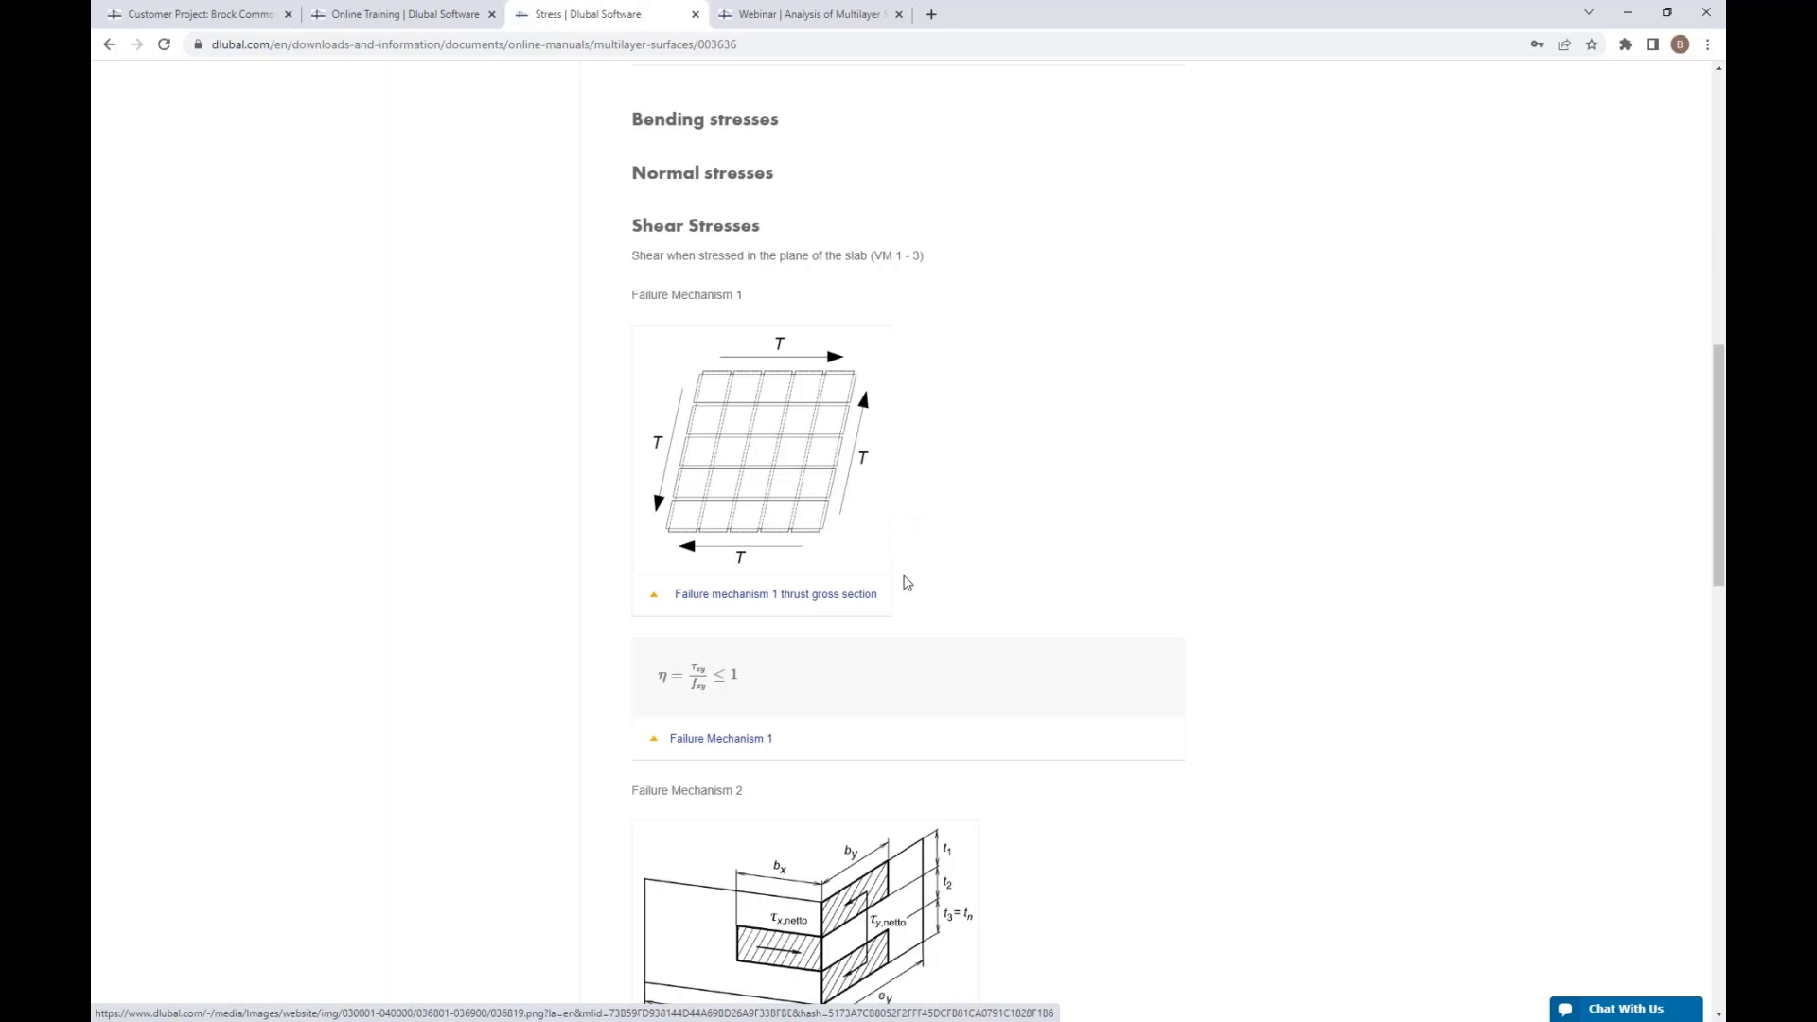
scroll(900, 580, "down", 4)
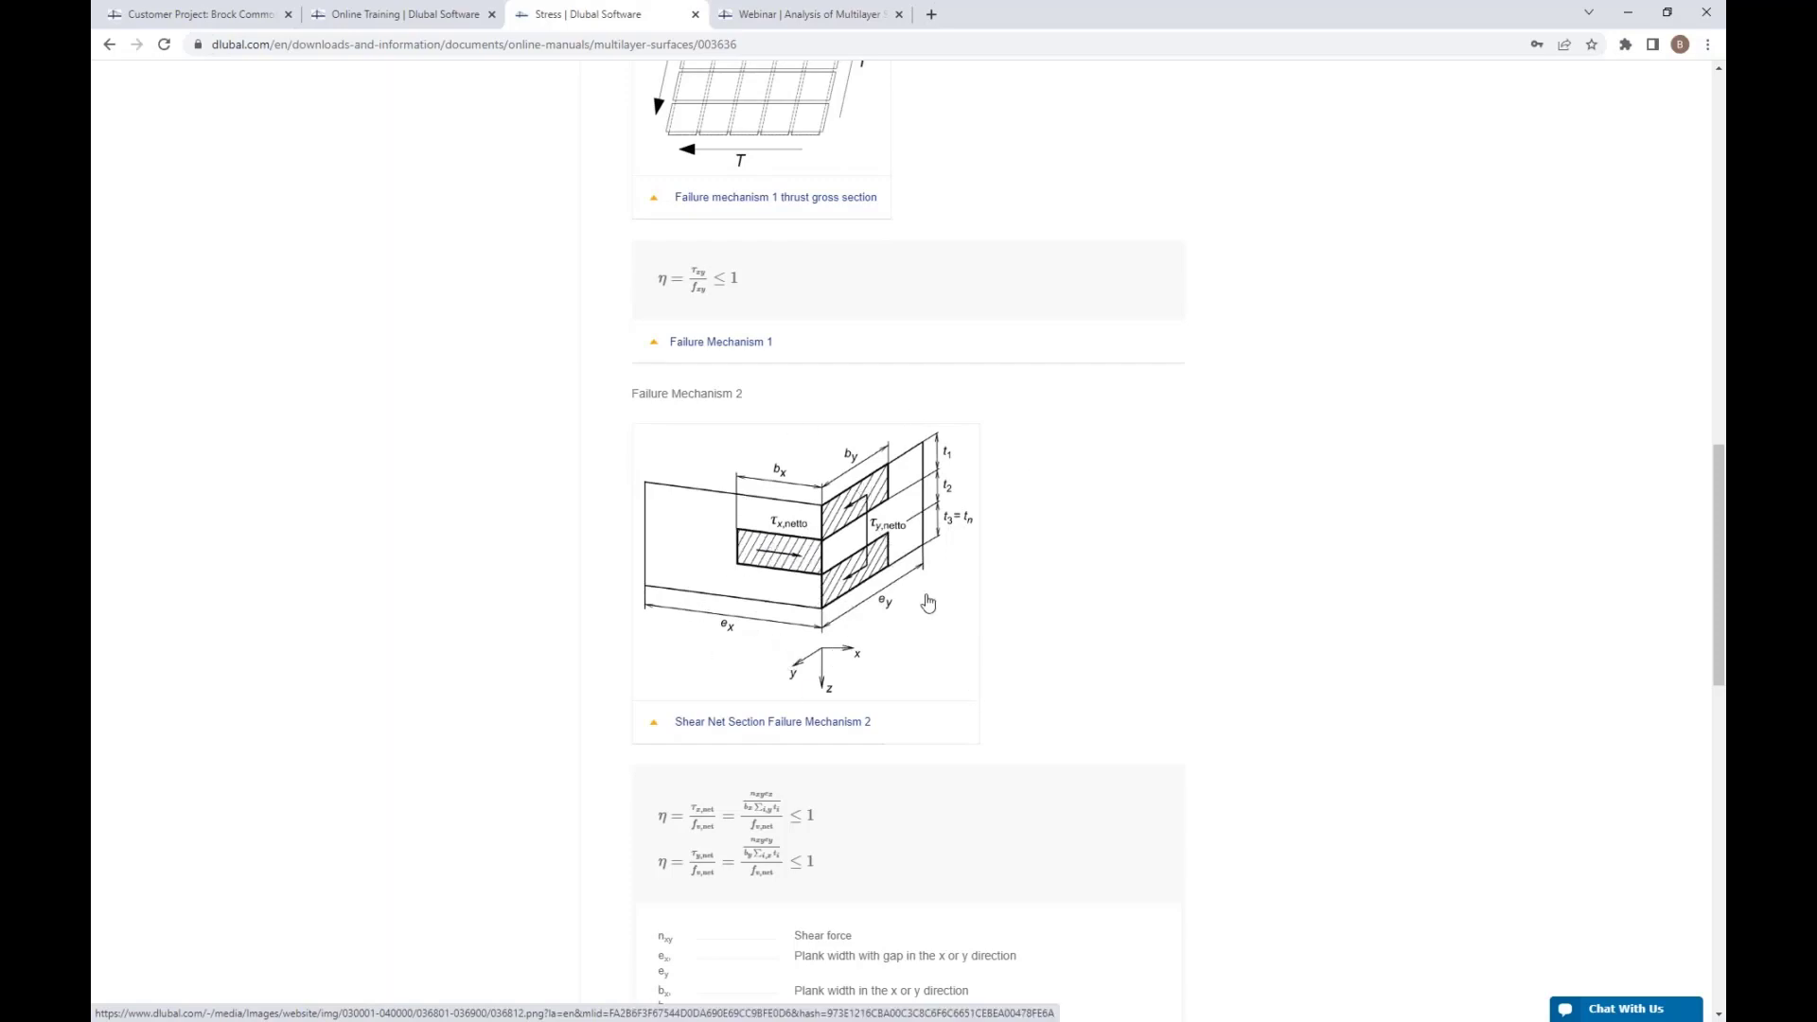
scroll(930, 601, "down", 4)
scroll(918, 663, "down", 4)
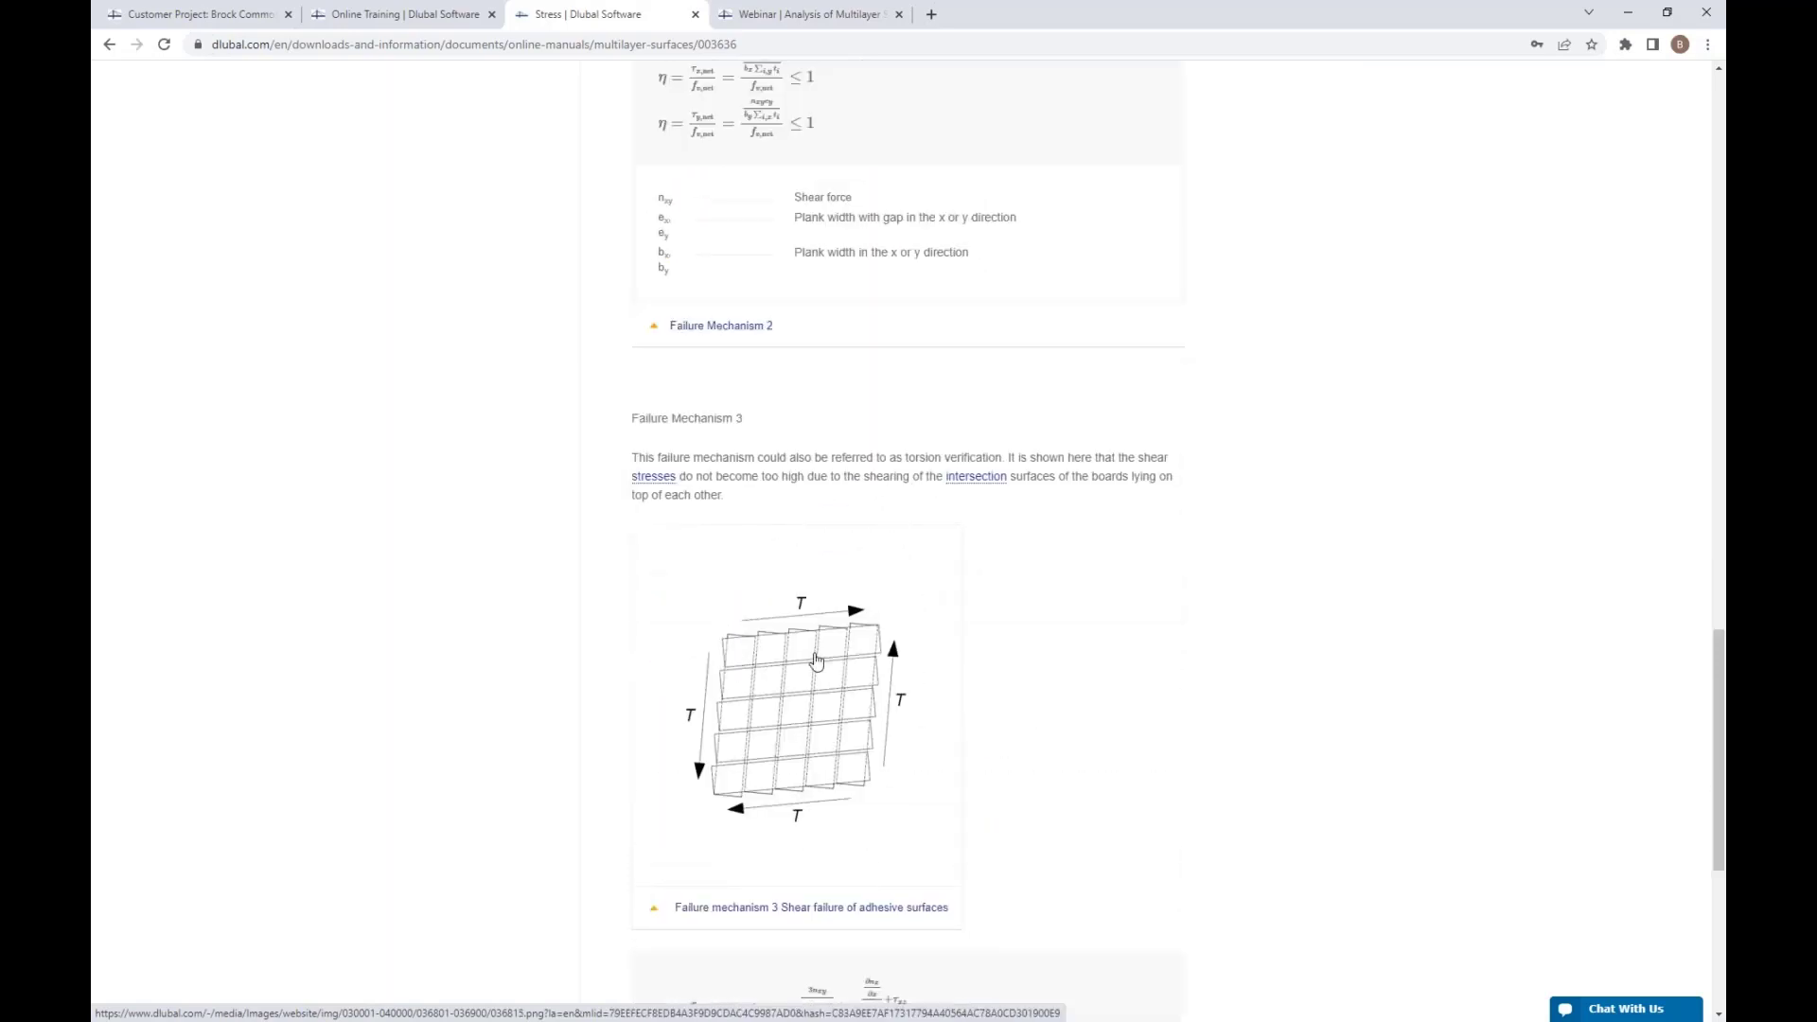
scroll(814, 653, "down", 4)
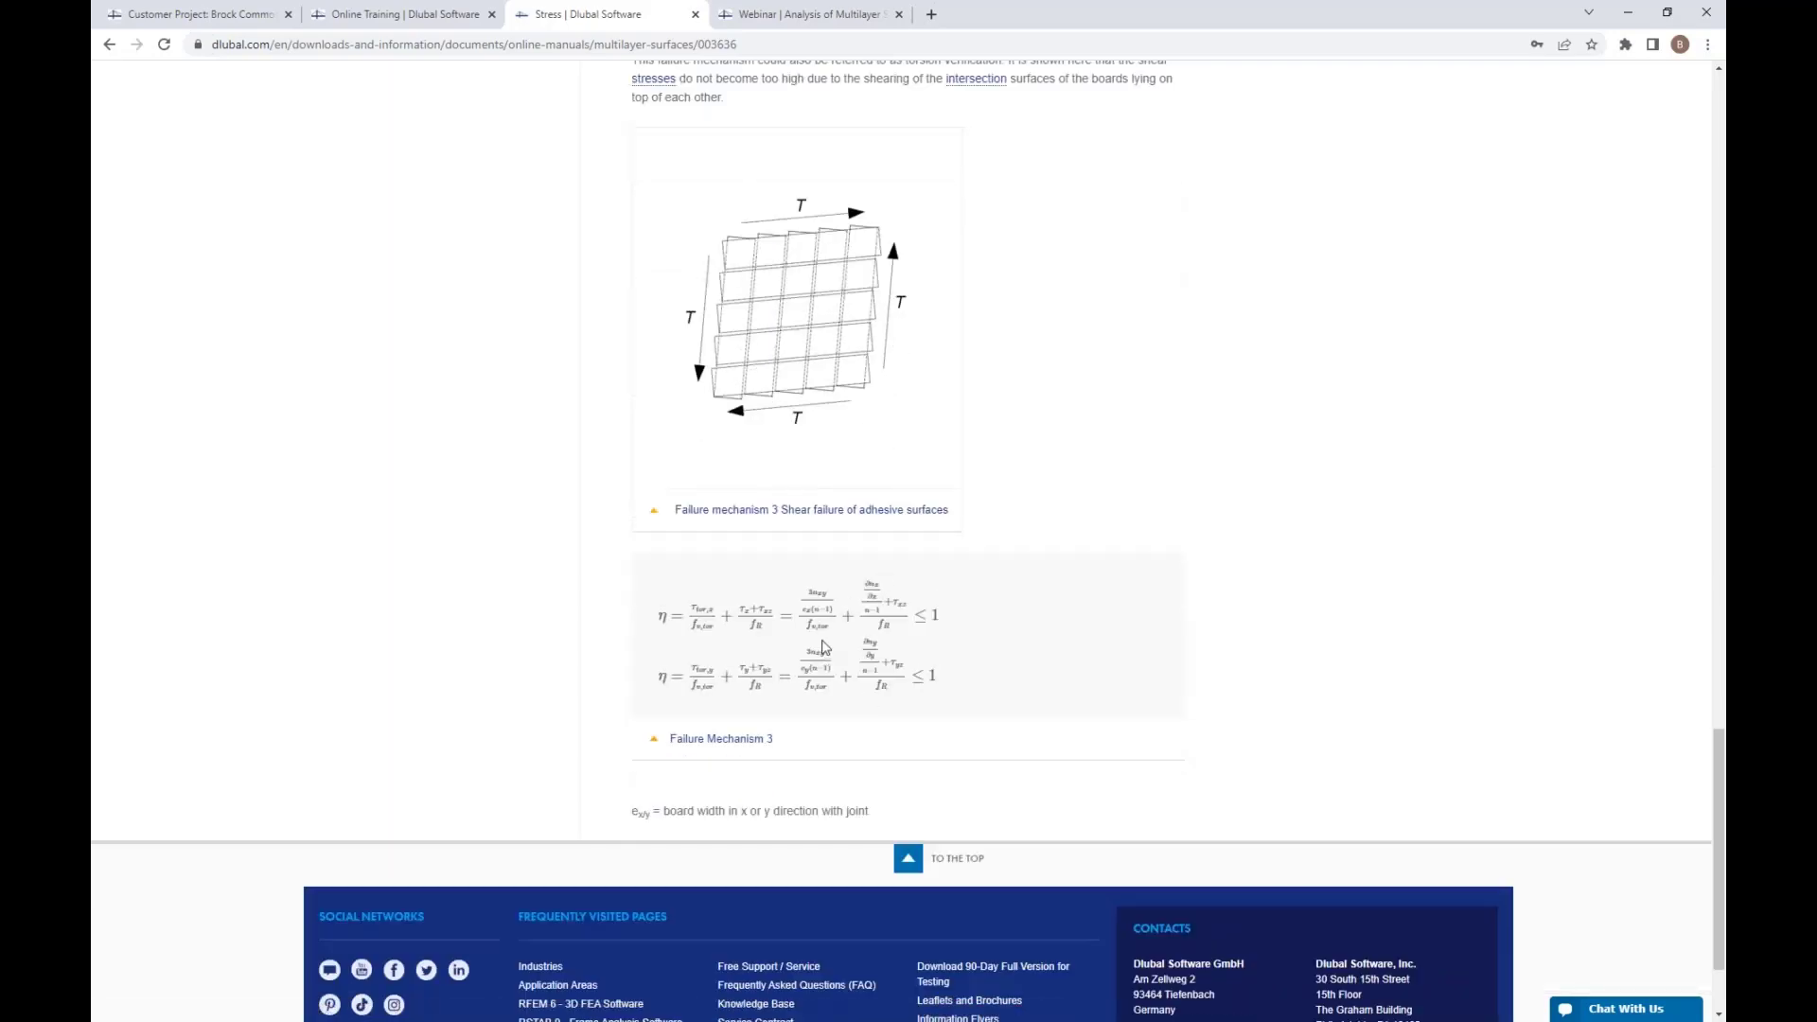
scroll(821, 609, "up", 9)
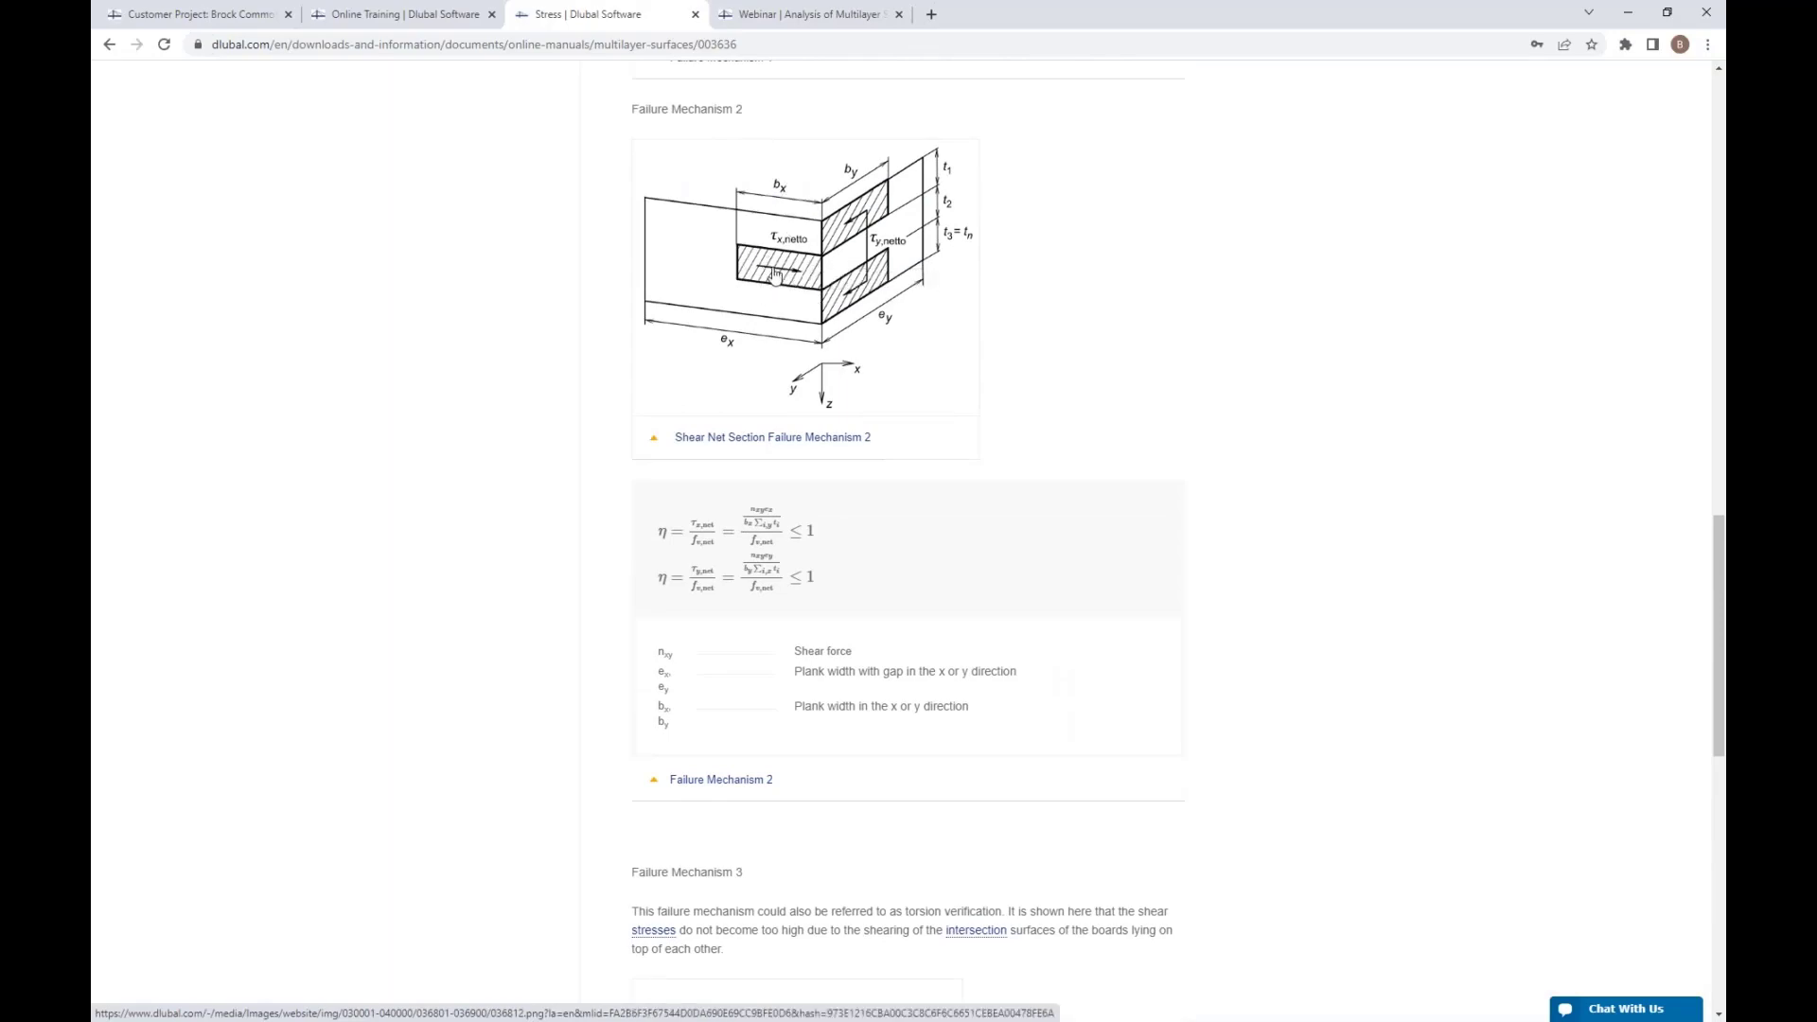
scroll(771, 273, "down", 5)
scroll(771, 272, "down", 5)
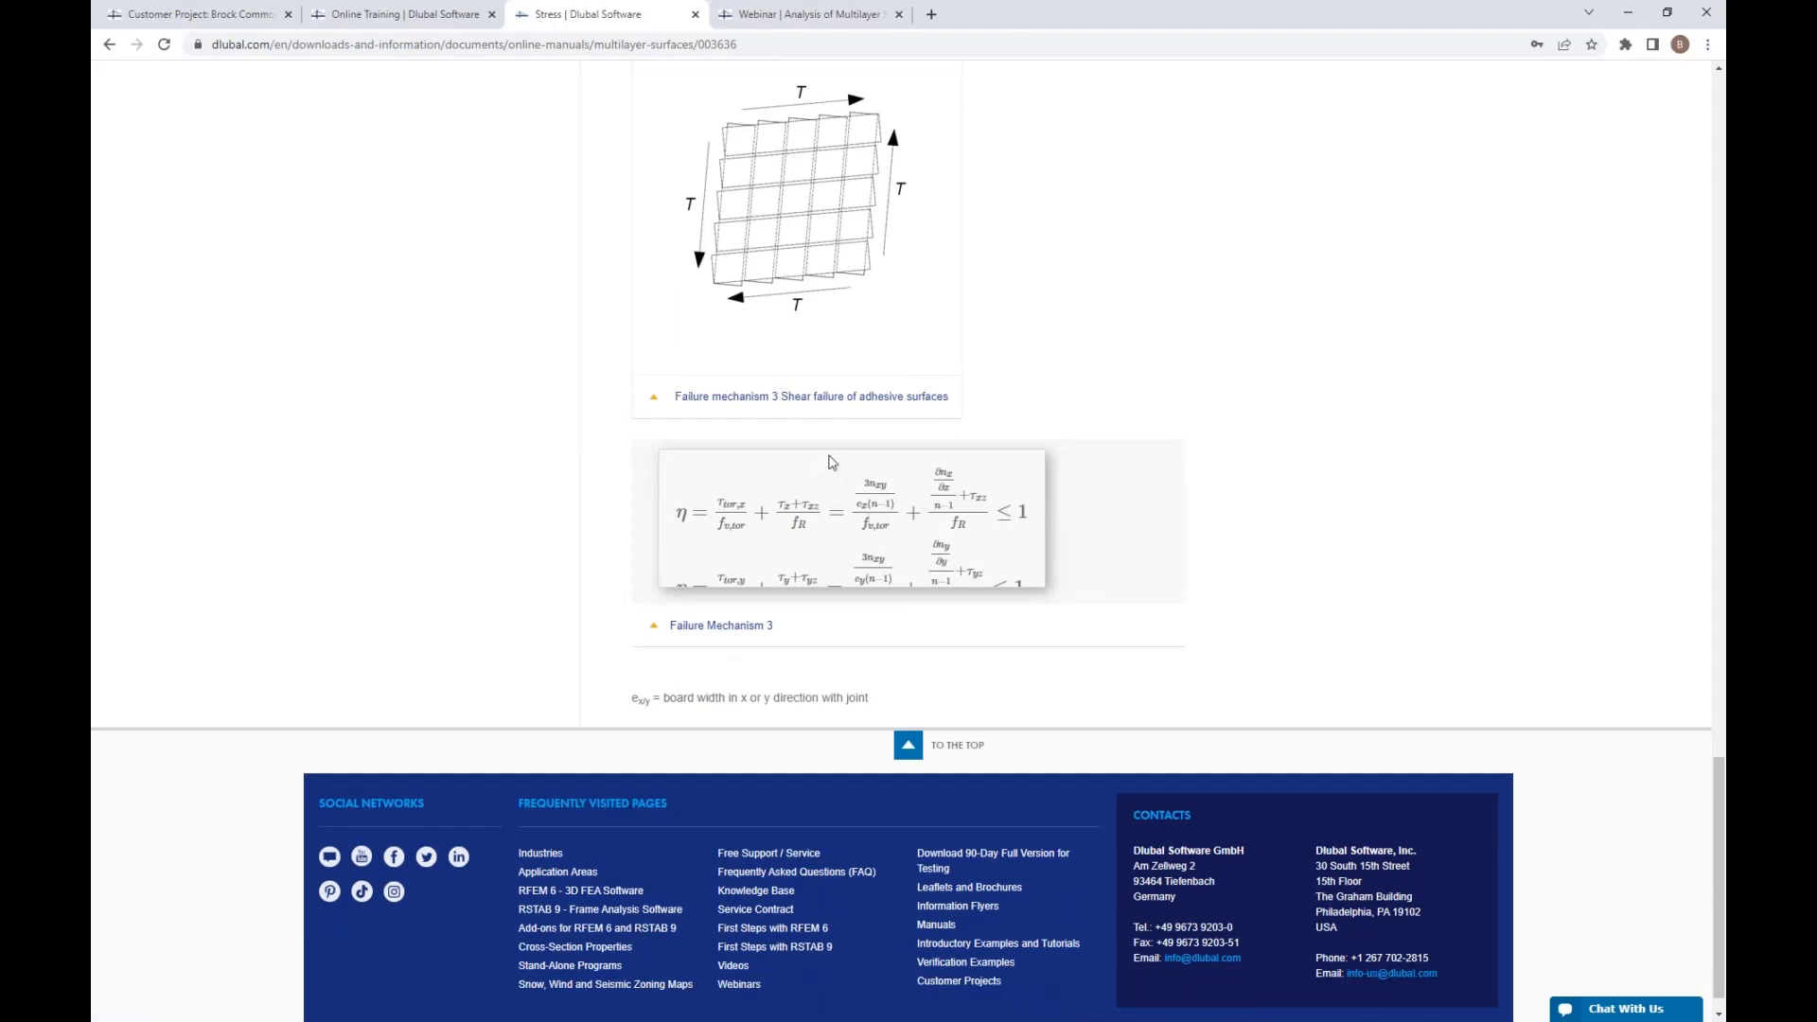
left_click(1626, 13)
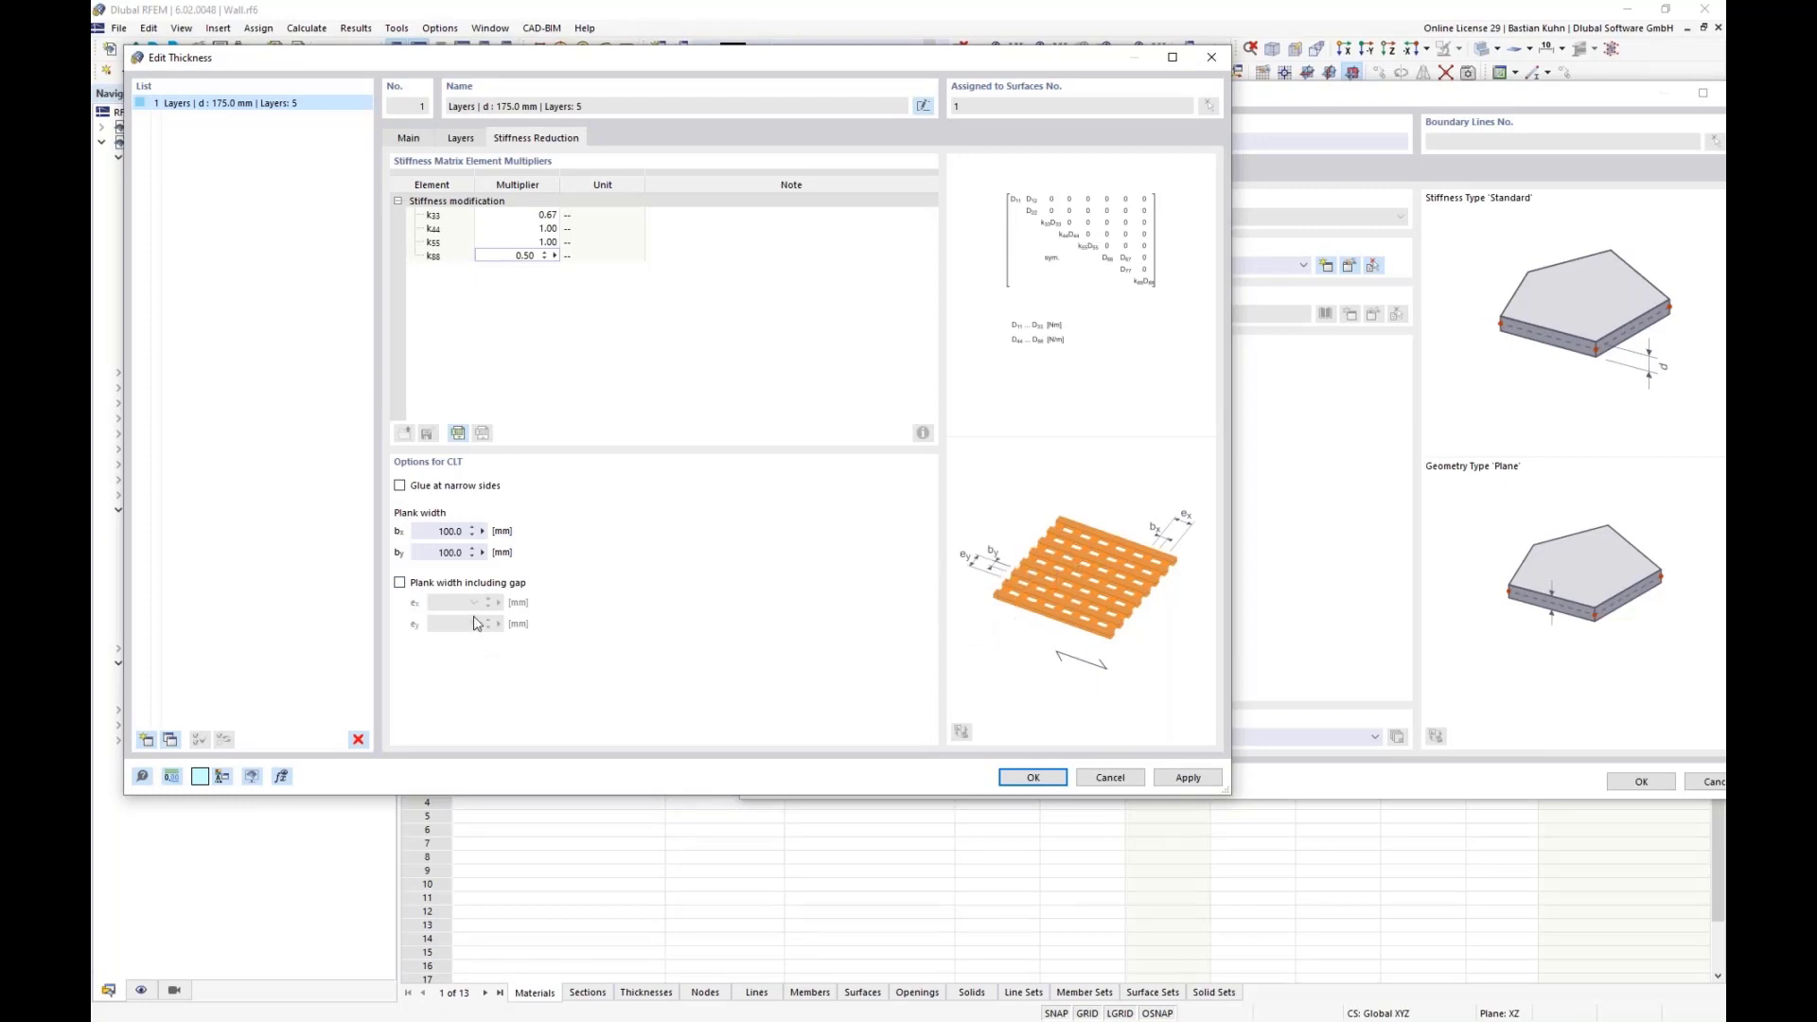
Accept the layered thickness for the surface and draw the rectangular wall from the origin to X 9 m, Z -3 m
double_click(449, 531)
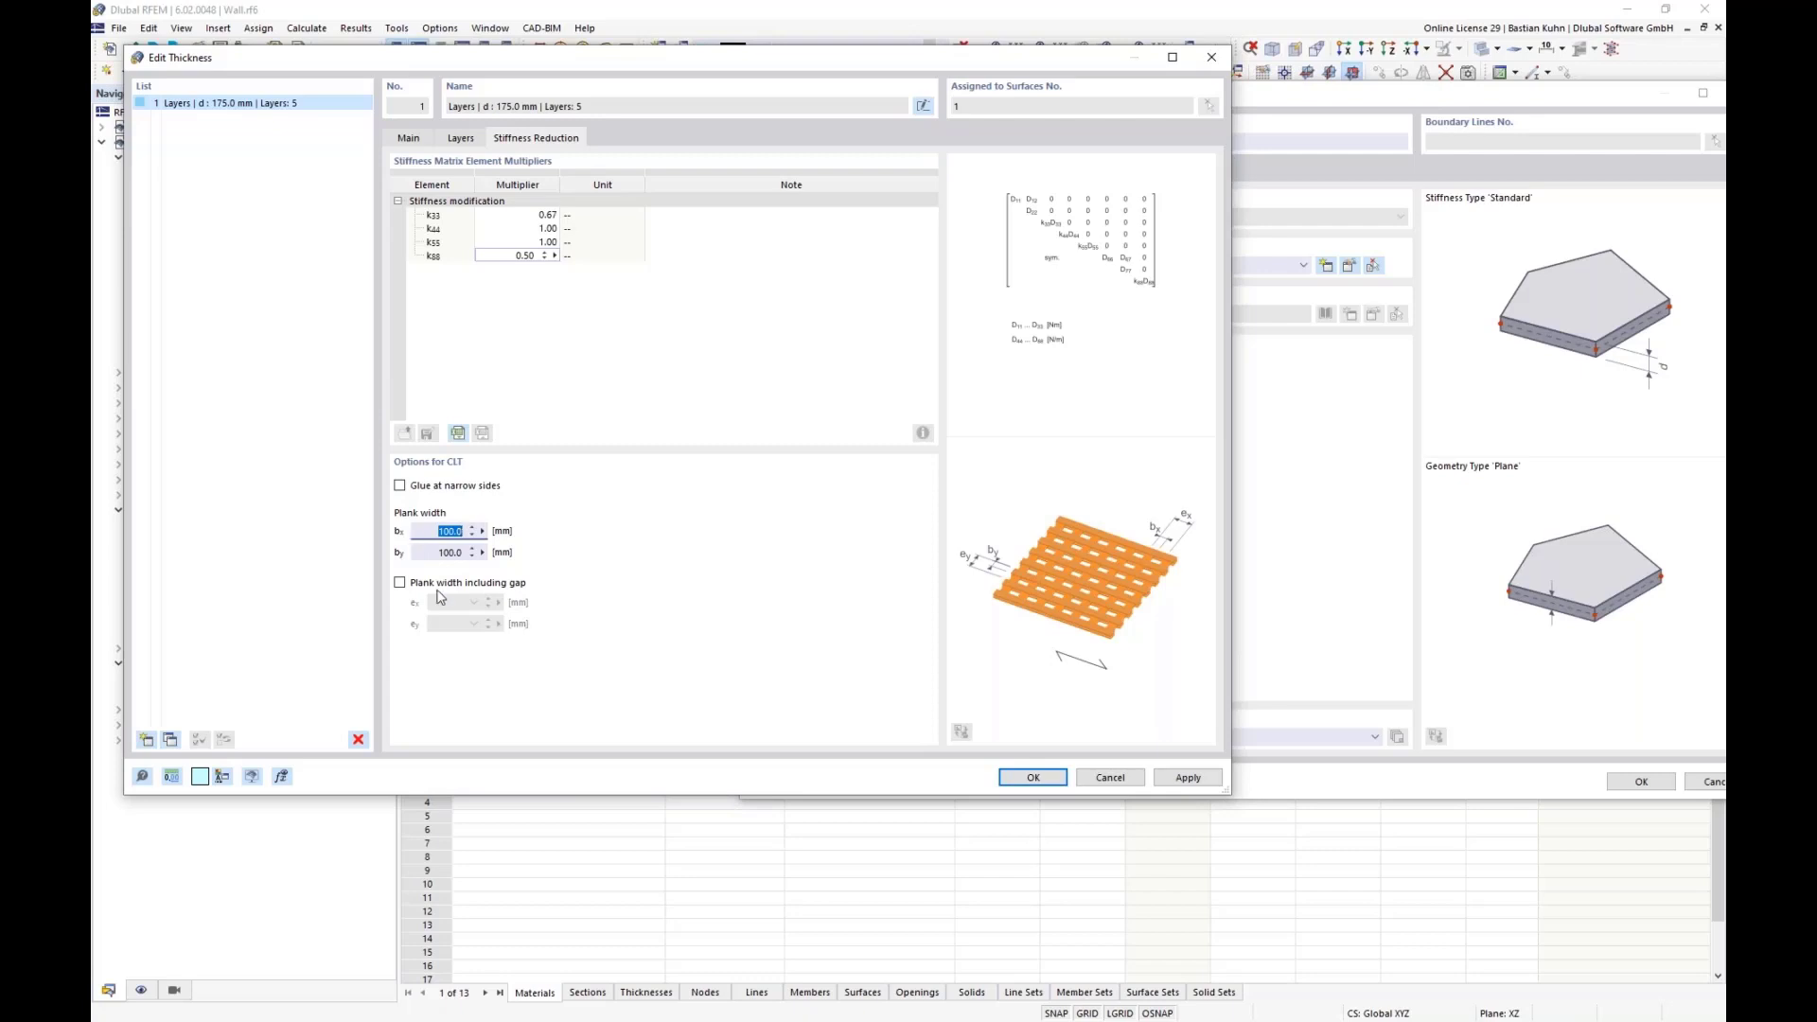
left_click(1058, 776)
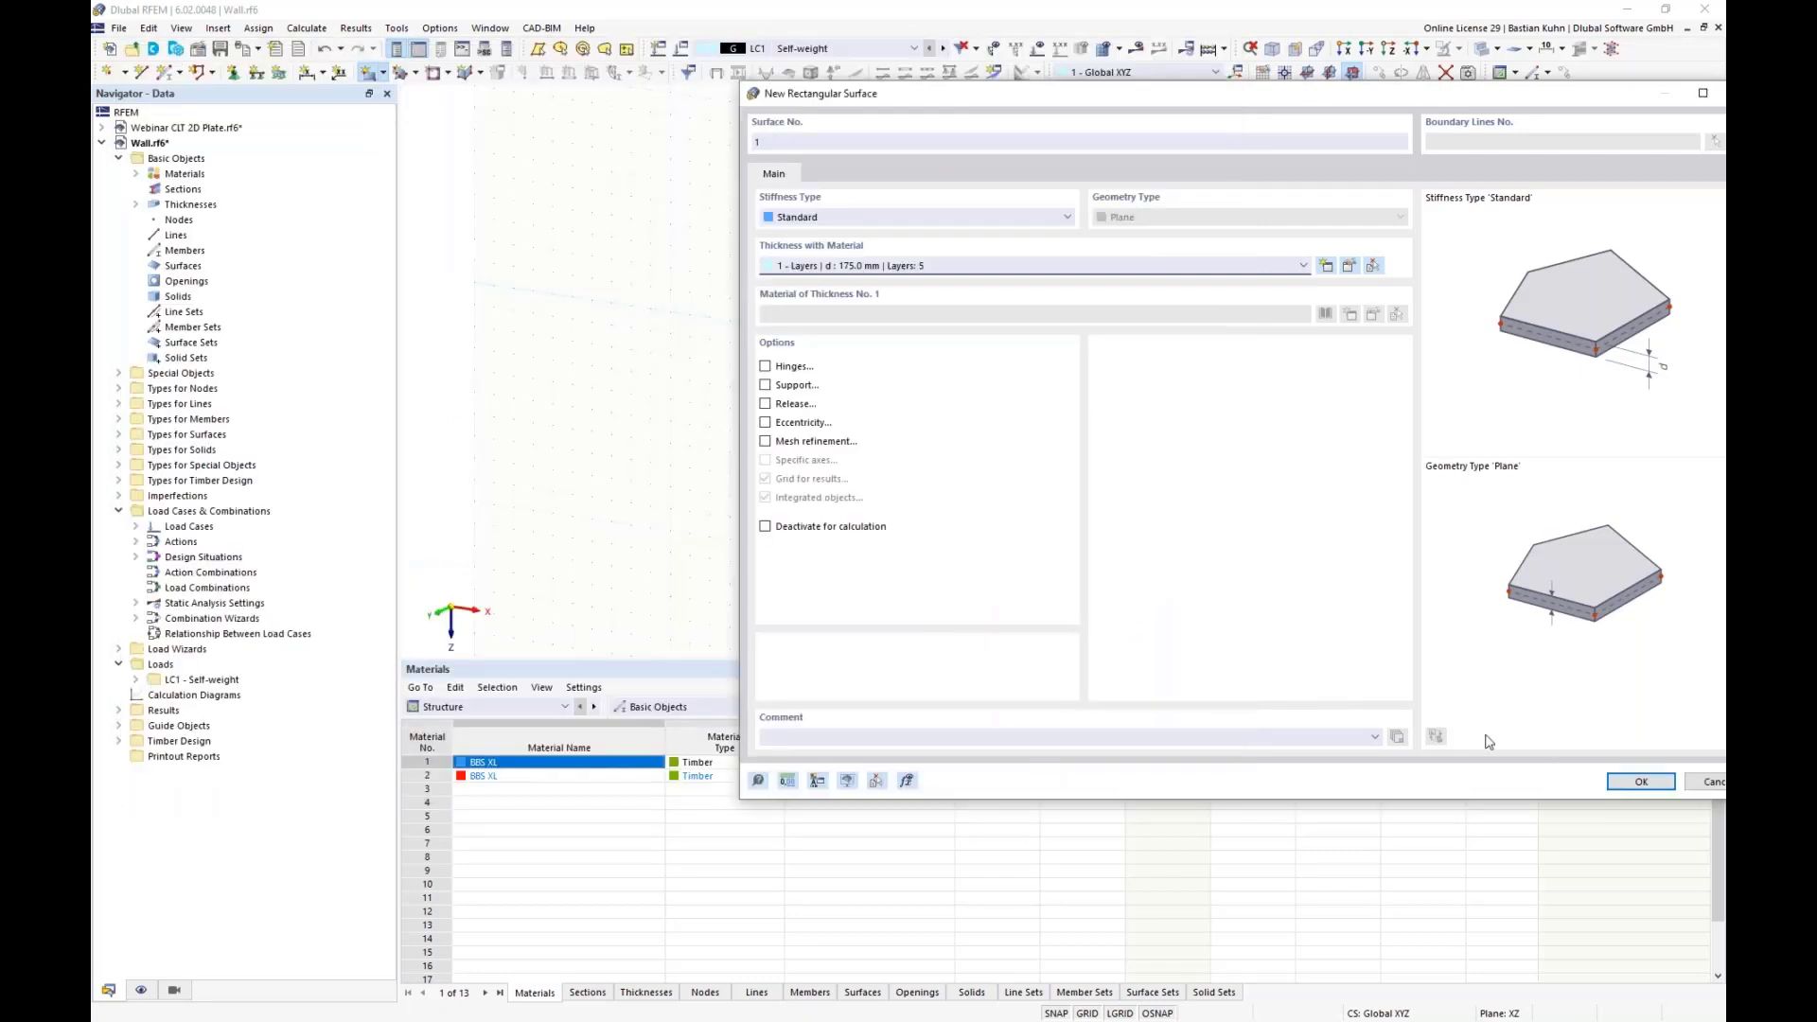
left_click(1640, 784)
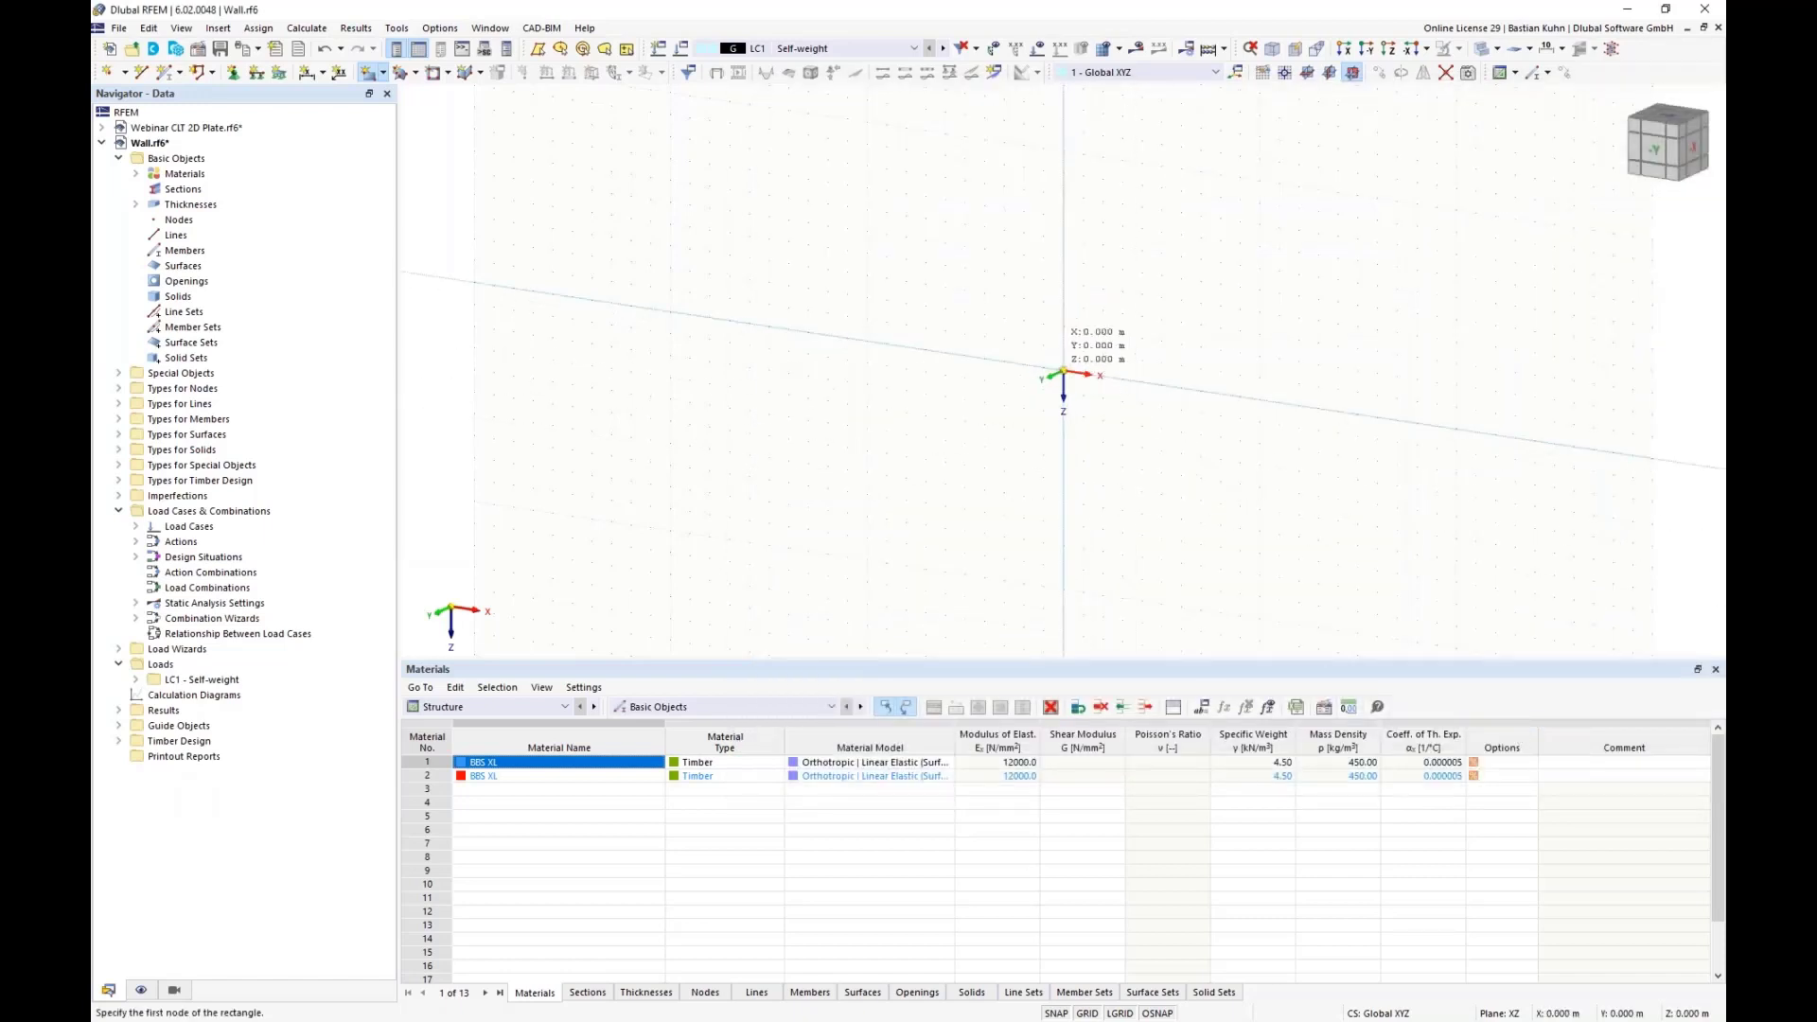
left_click(1063, 372)
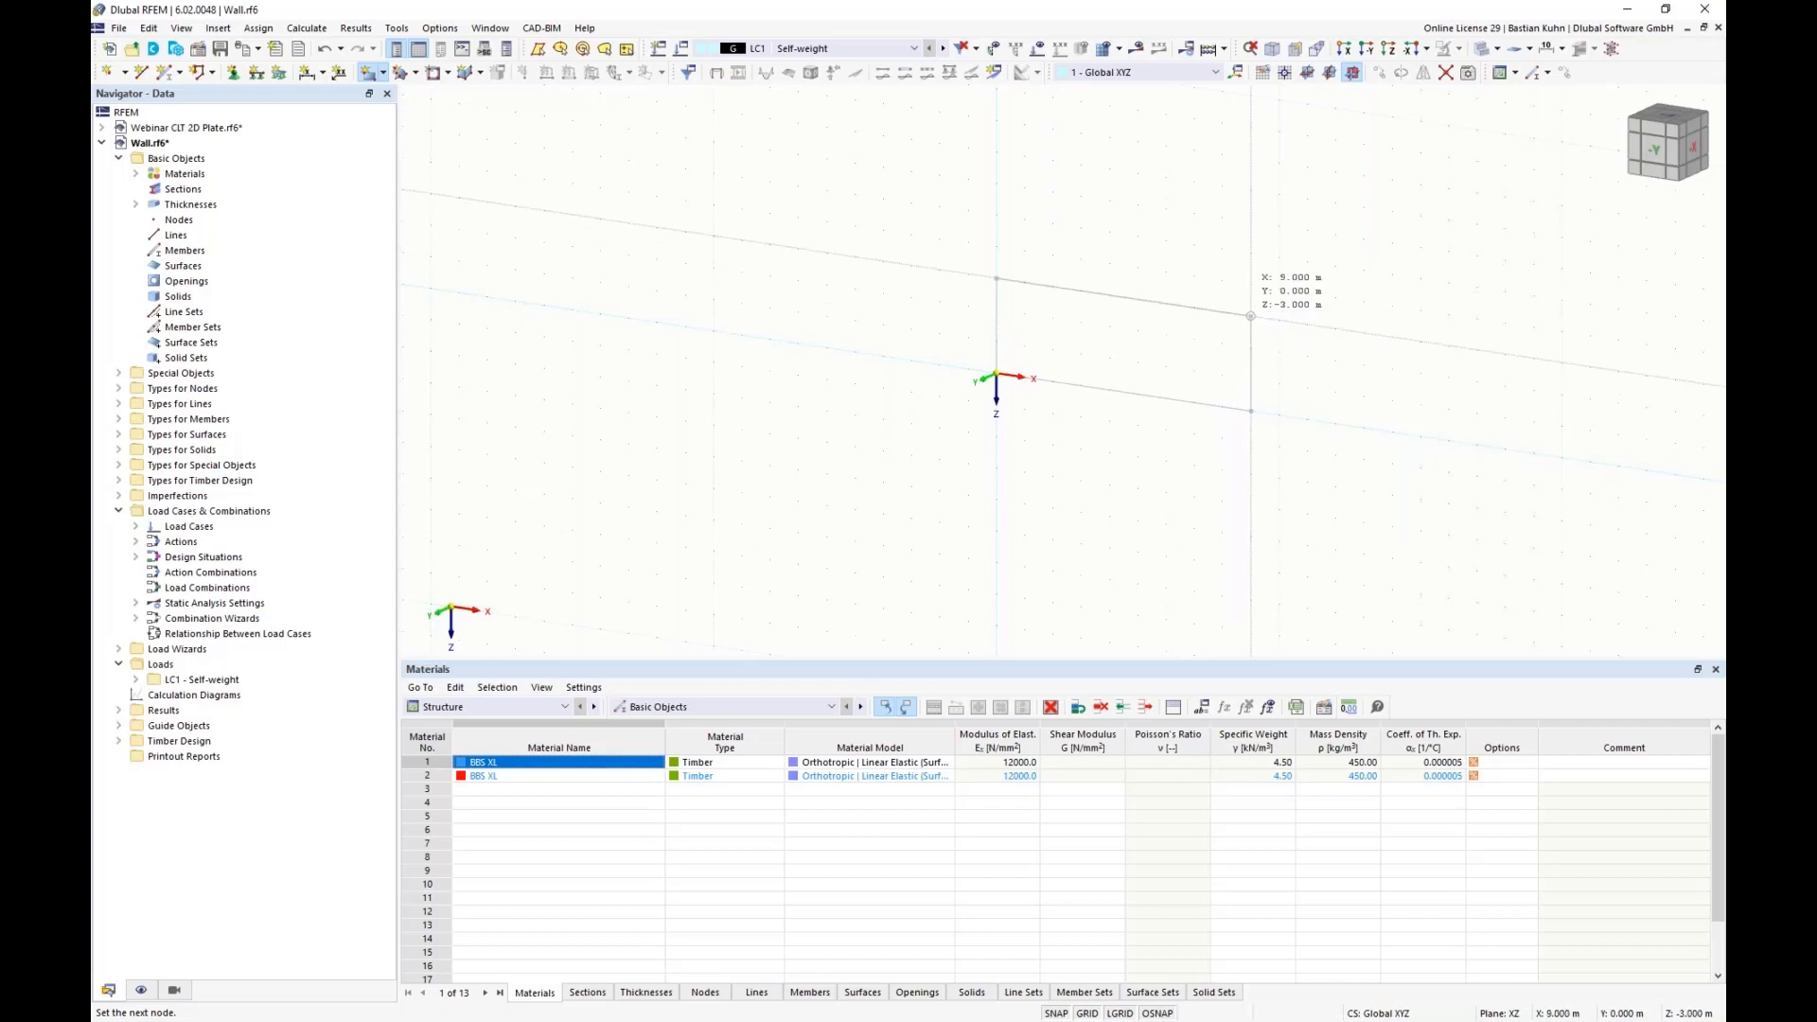
left_click(1250, 316)
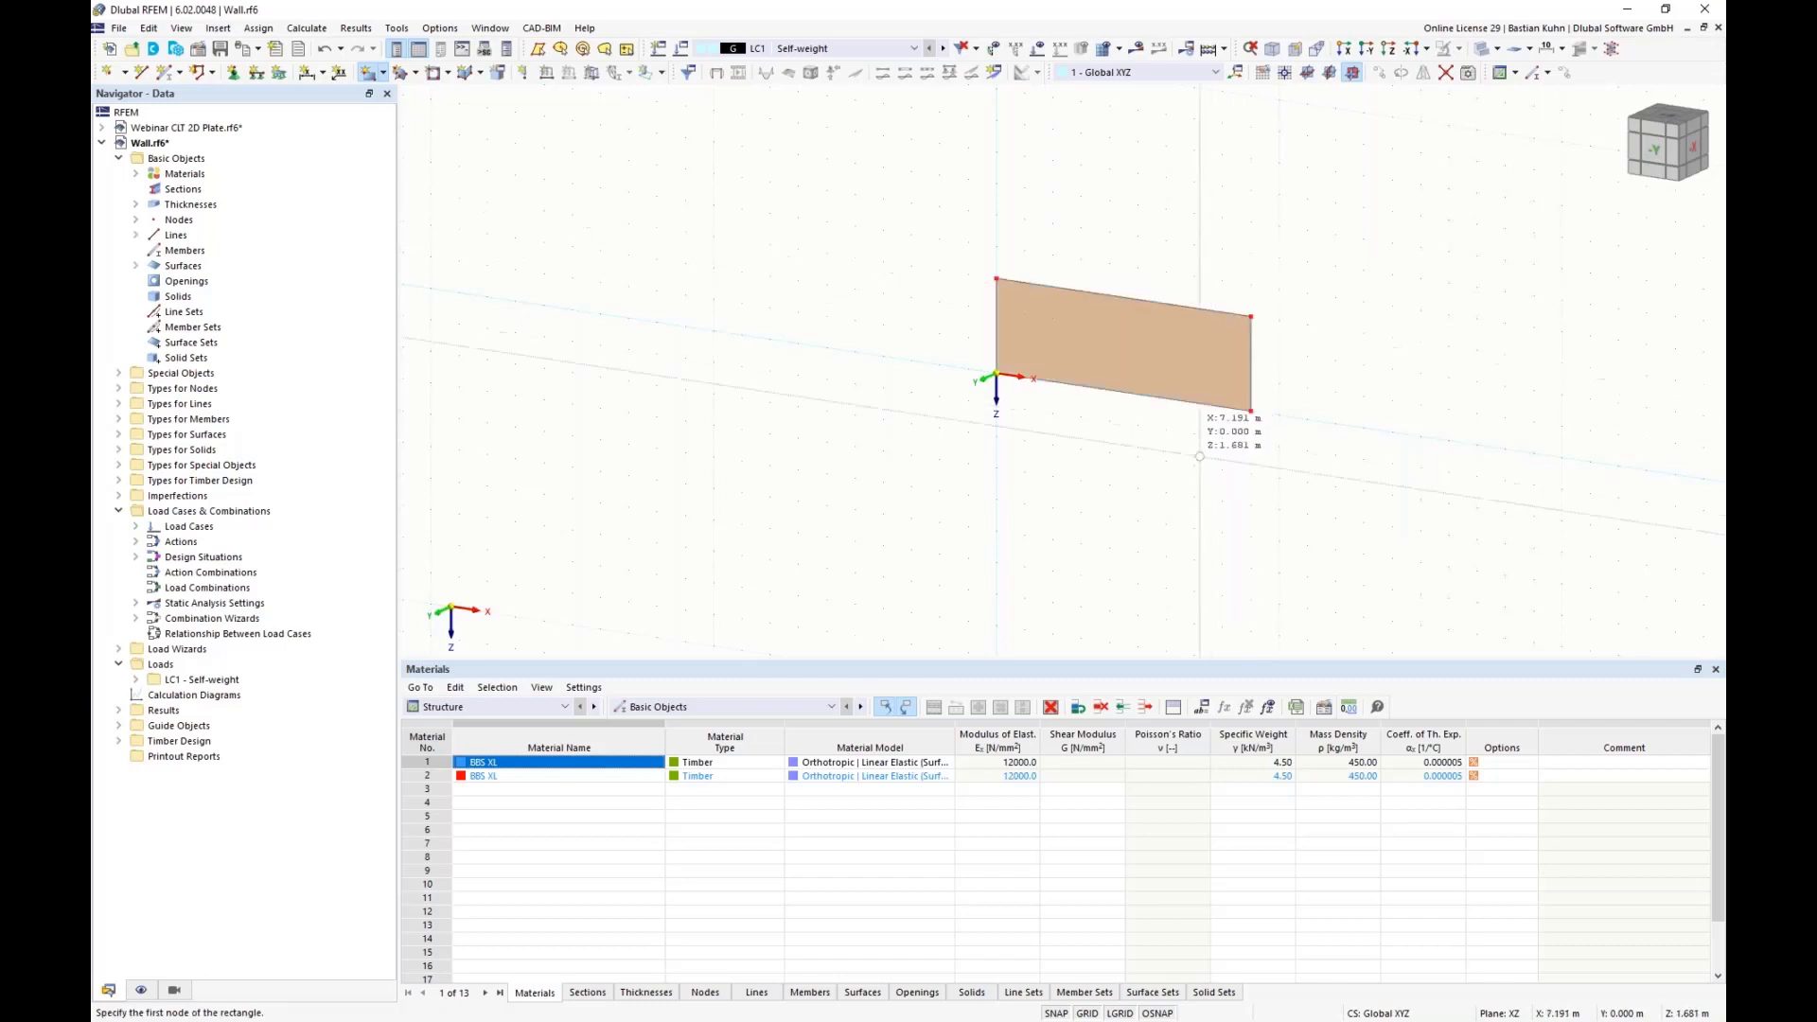
key("Escape")
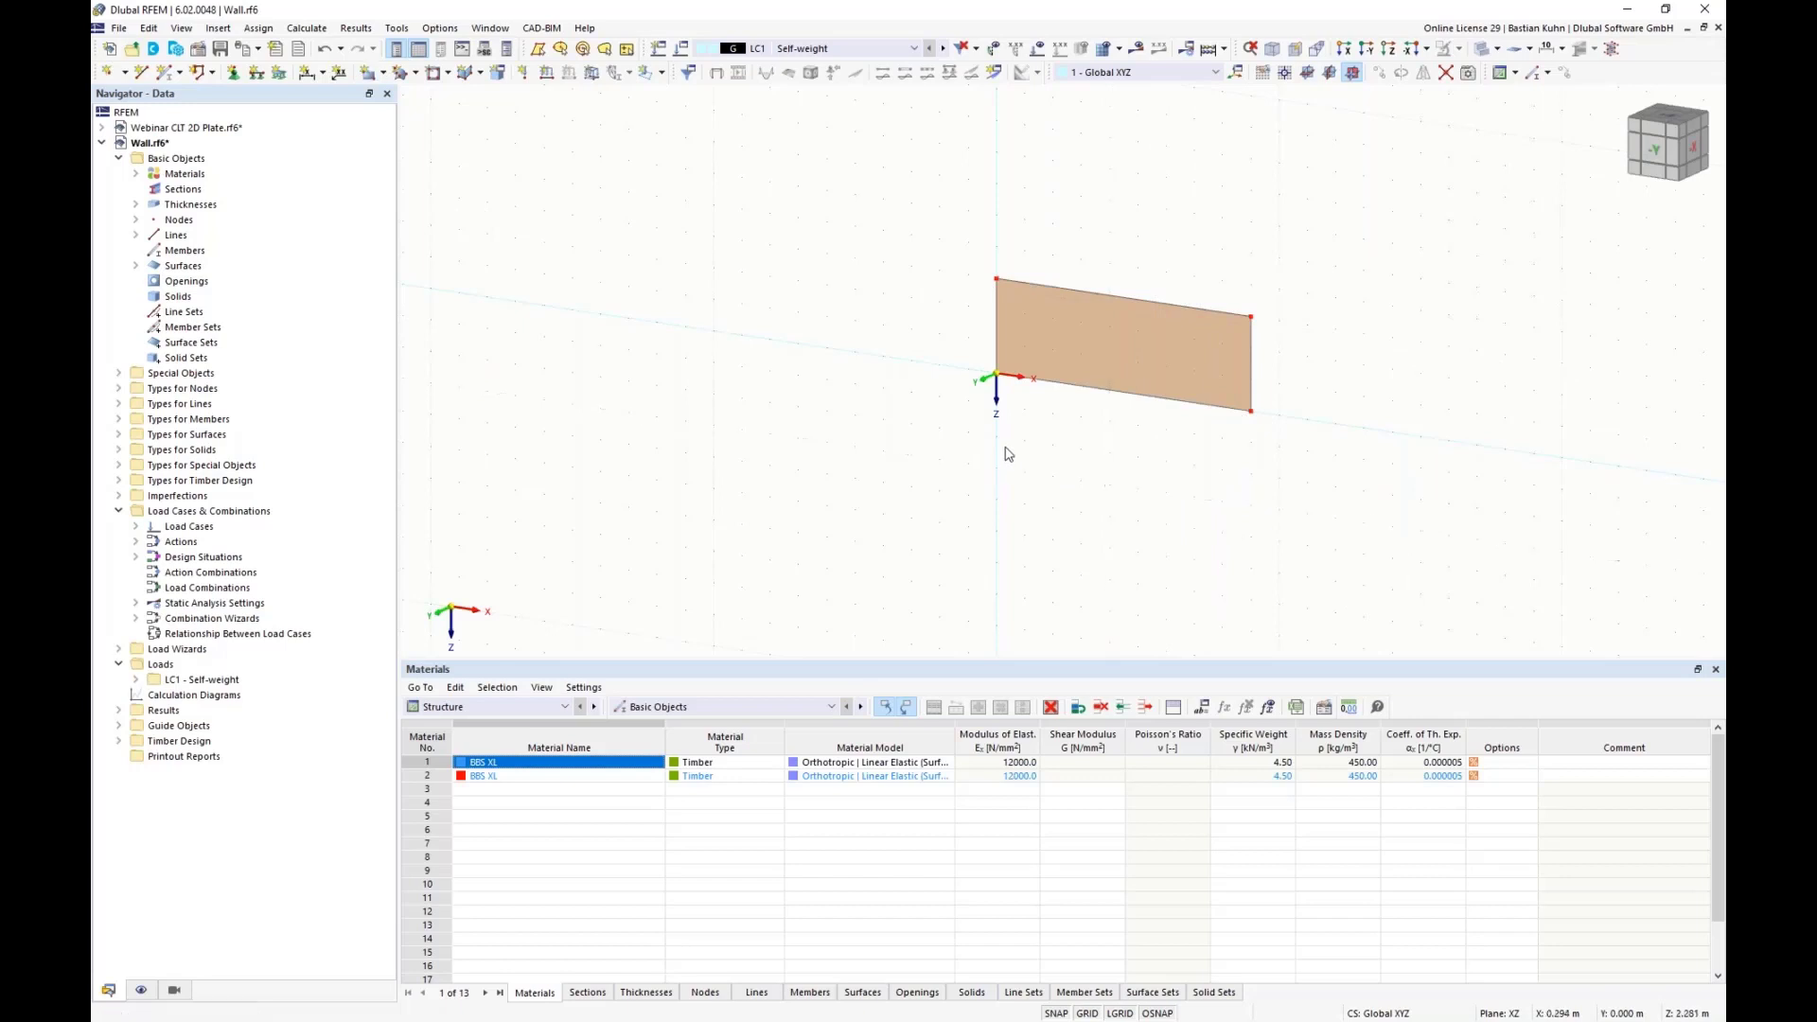
Cut a rectangular opening about 5 m wide and 1 m high in the wall, starting at X 2 m, Z -1 m
left_click(433, 72)
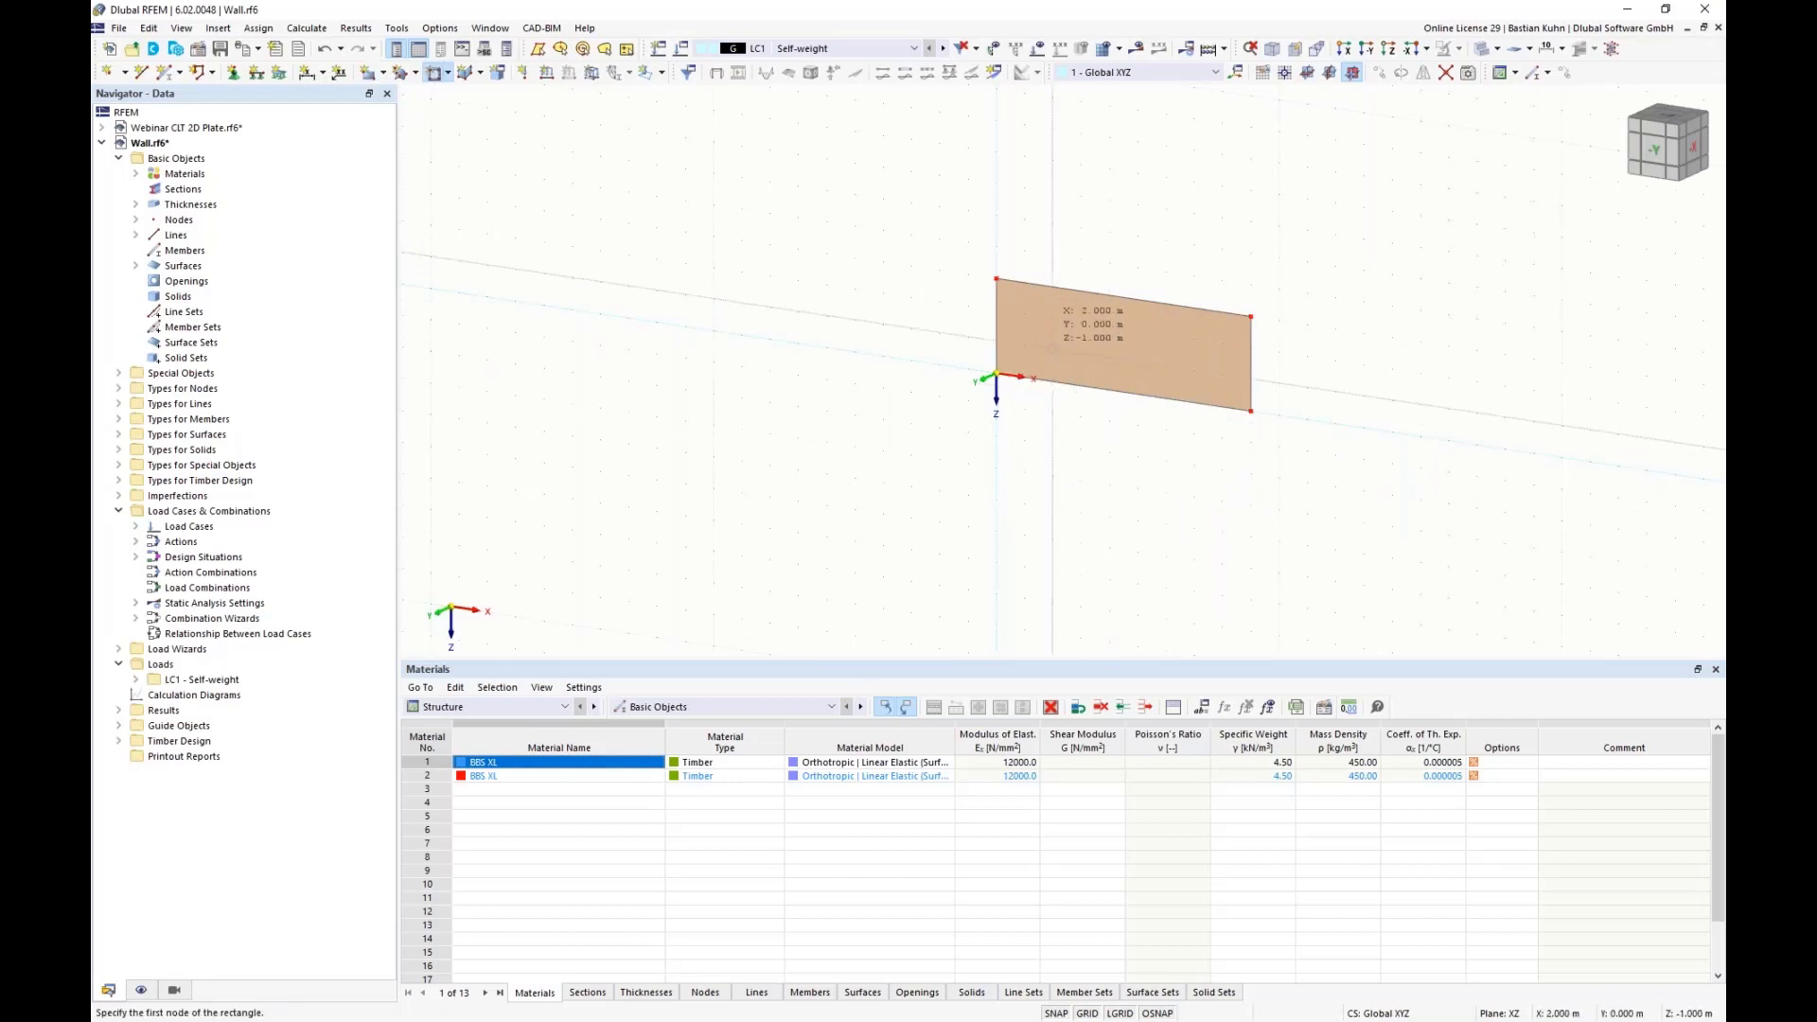
left_click(1051, 348)
left_click(1194, 339)
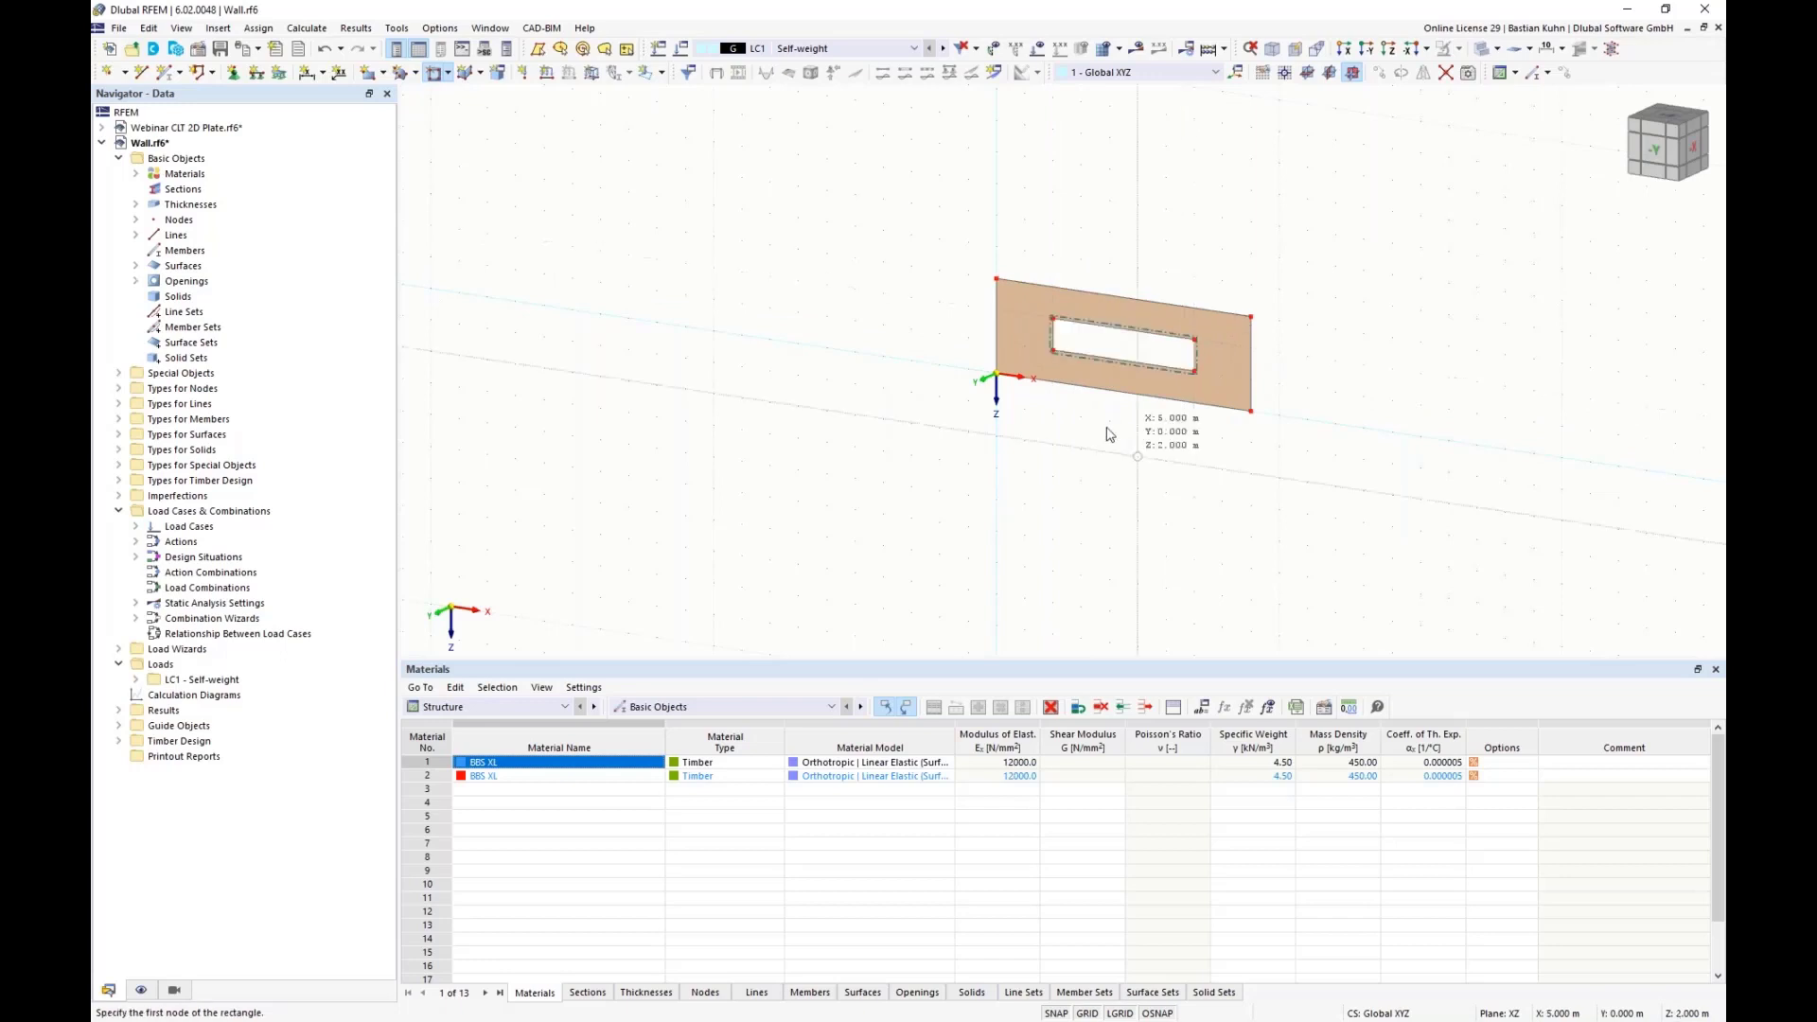
right_click(1099, 457)
key("Escape")
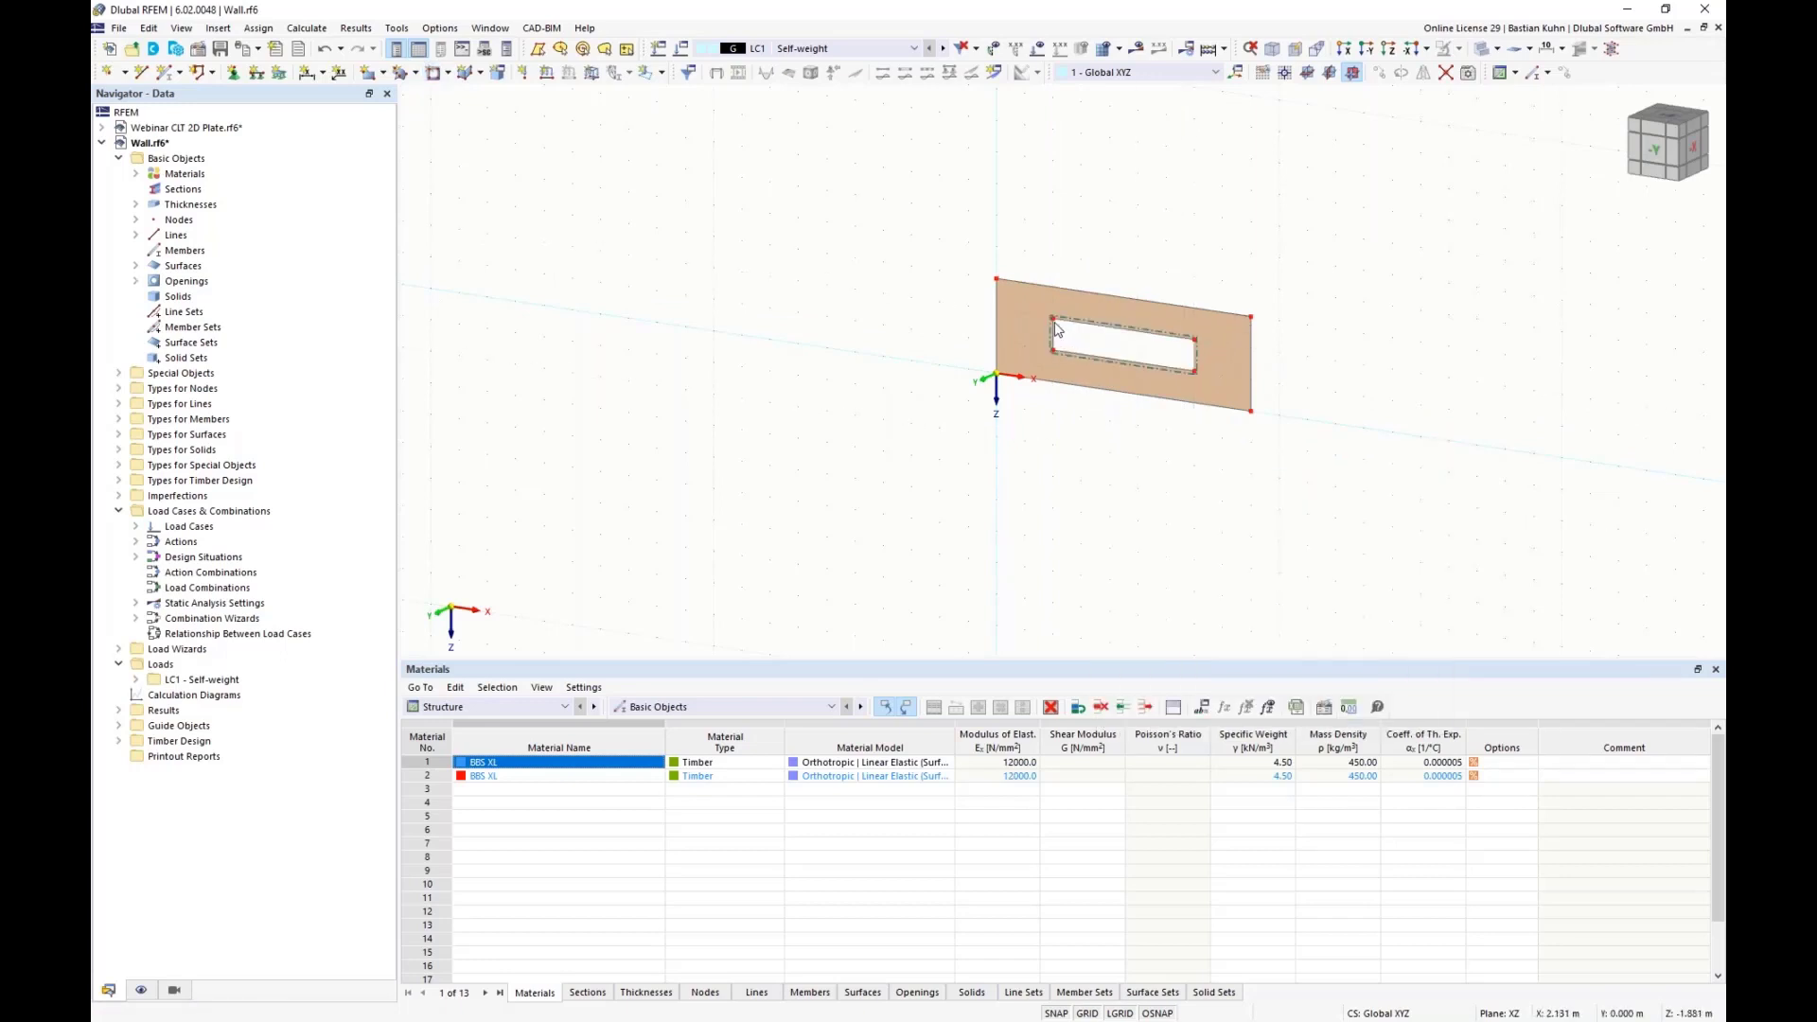
Set the Z coordinate of the opening's two upper corner nodes to -2.7 m
right_click(1197, 343)
left_click(1214, 398)
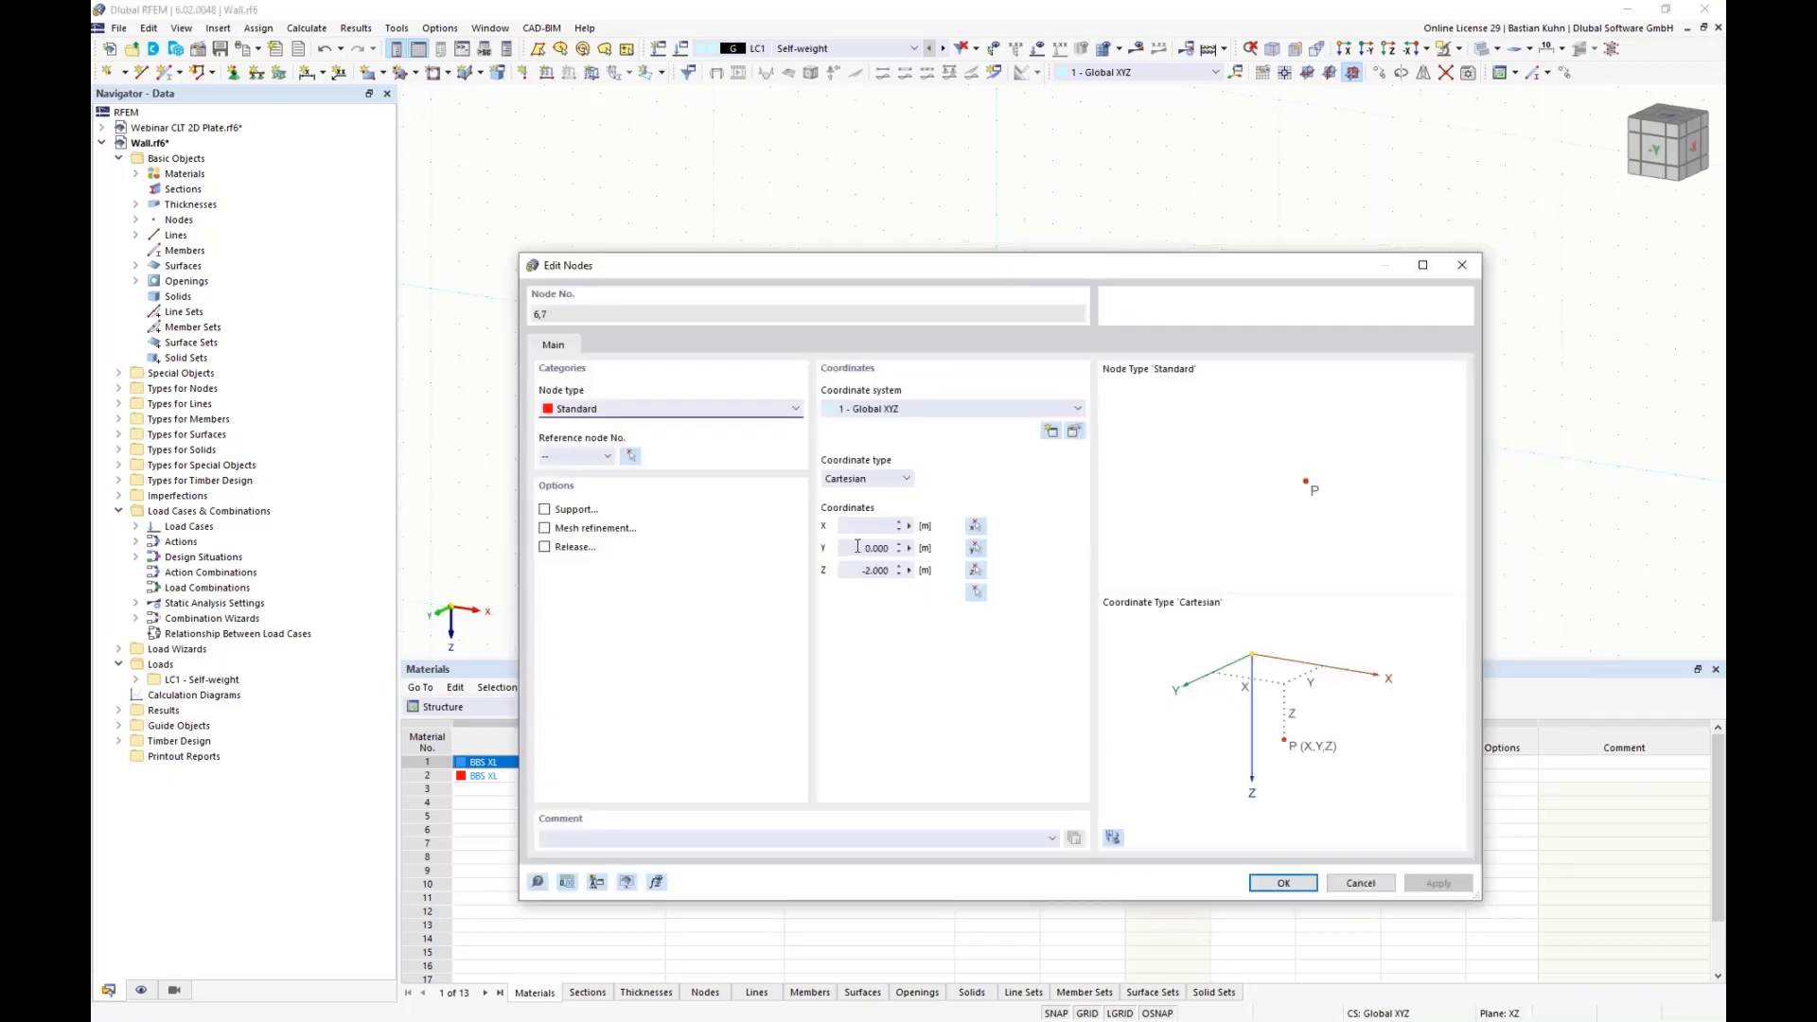
double_click(855, 566)
key("BackSpace")
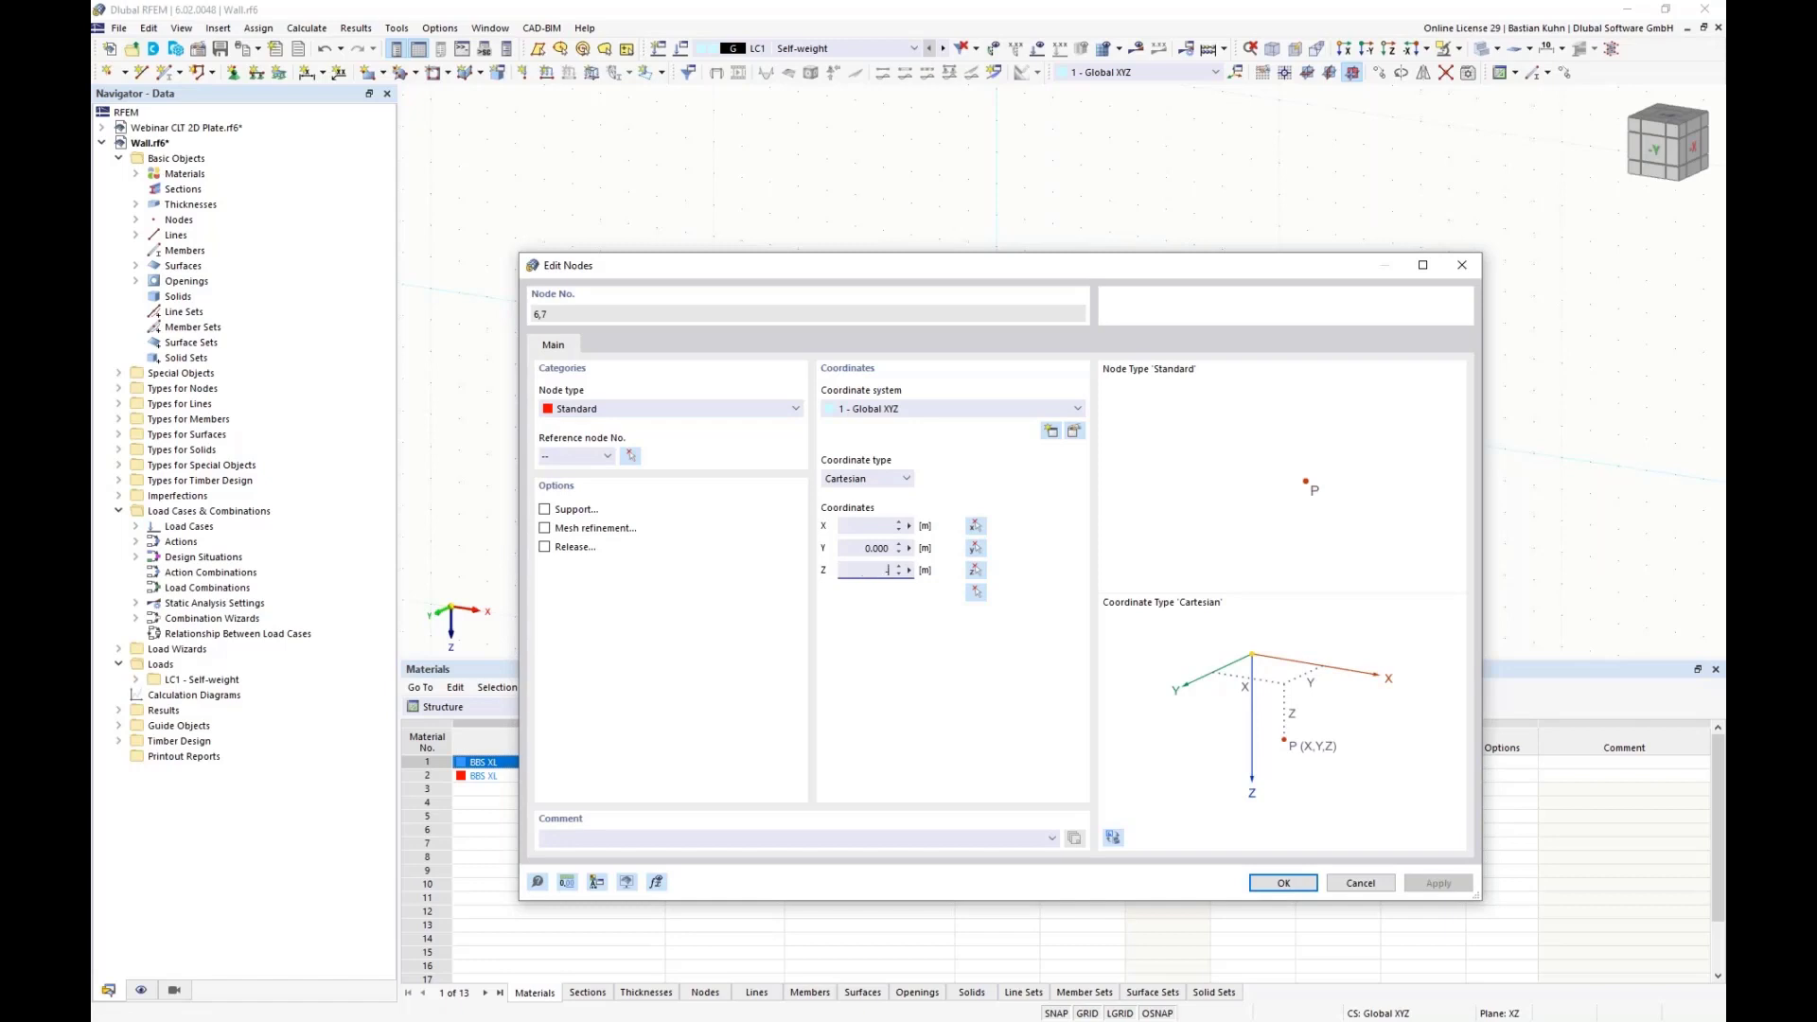
type("-2,7")
left_click(1284, 882)
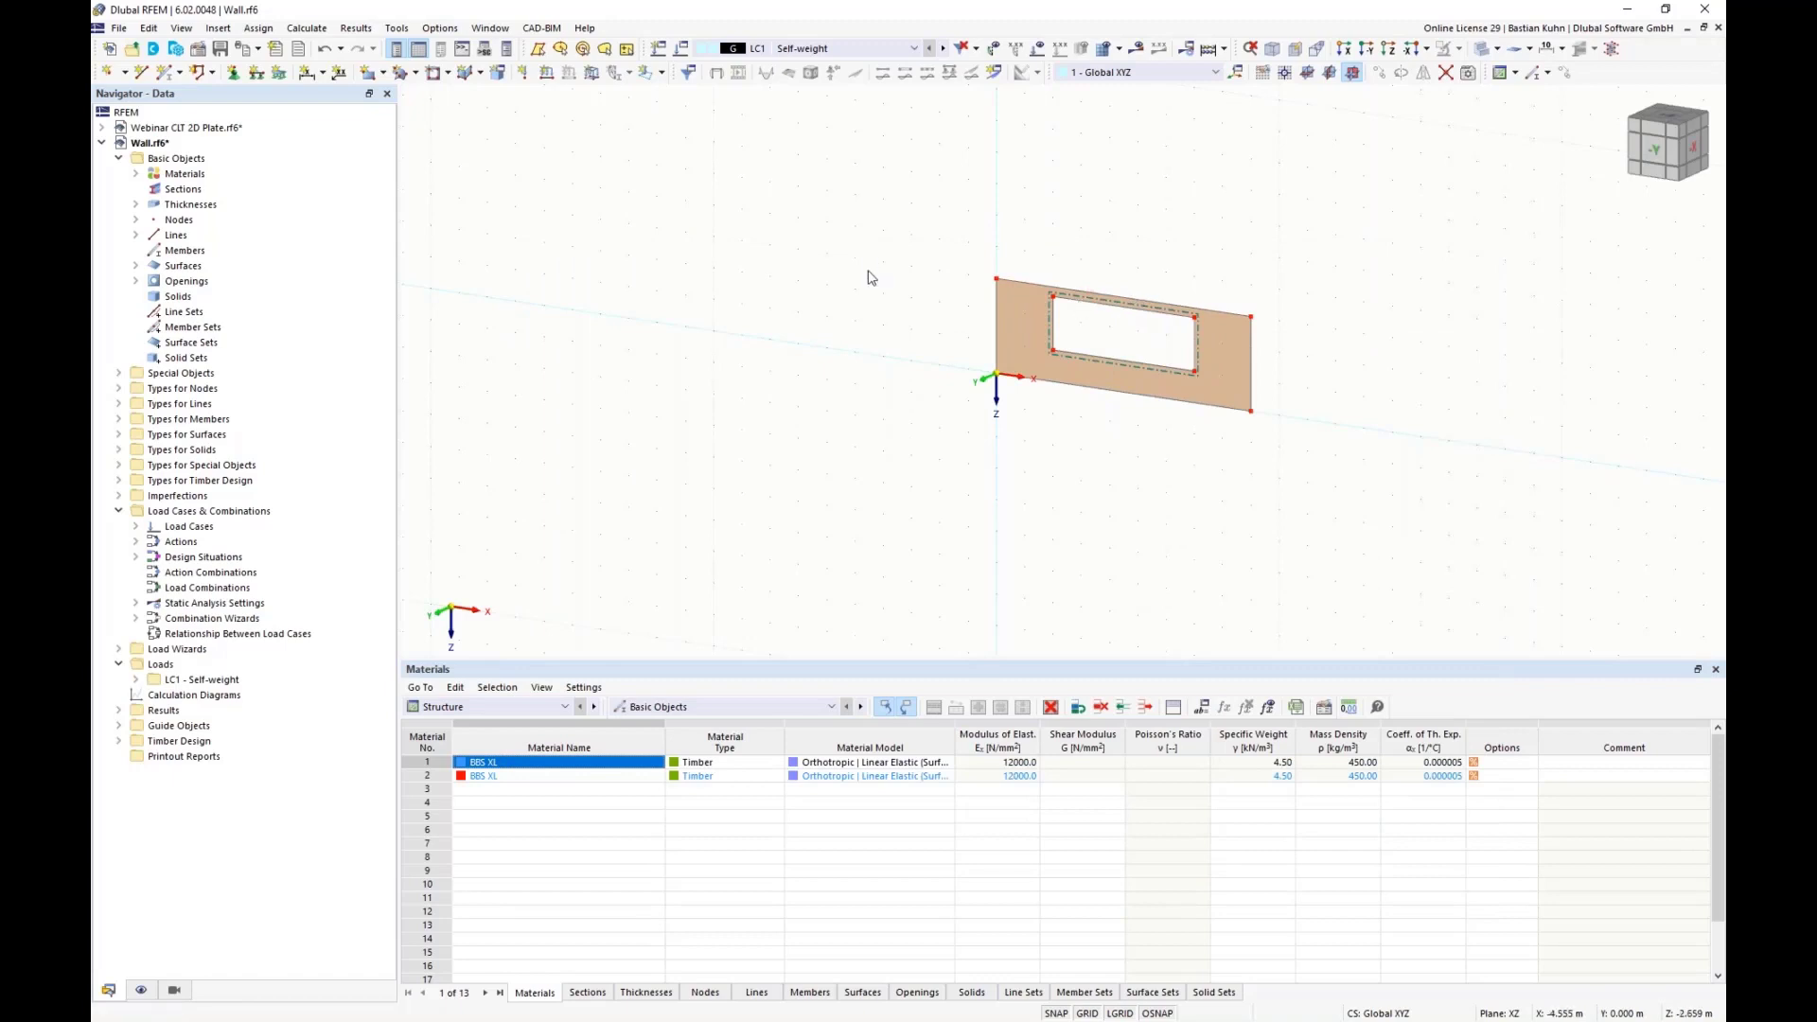
Refine the target length of finite elements in the mesh settings and generate the wall's mesh
middle_click_drag(961, 308, 811, 319)
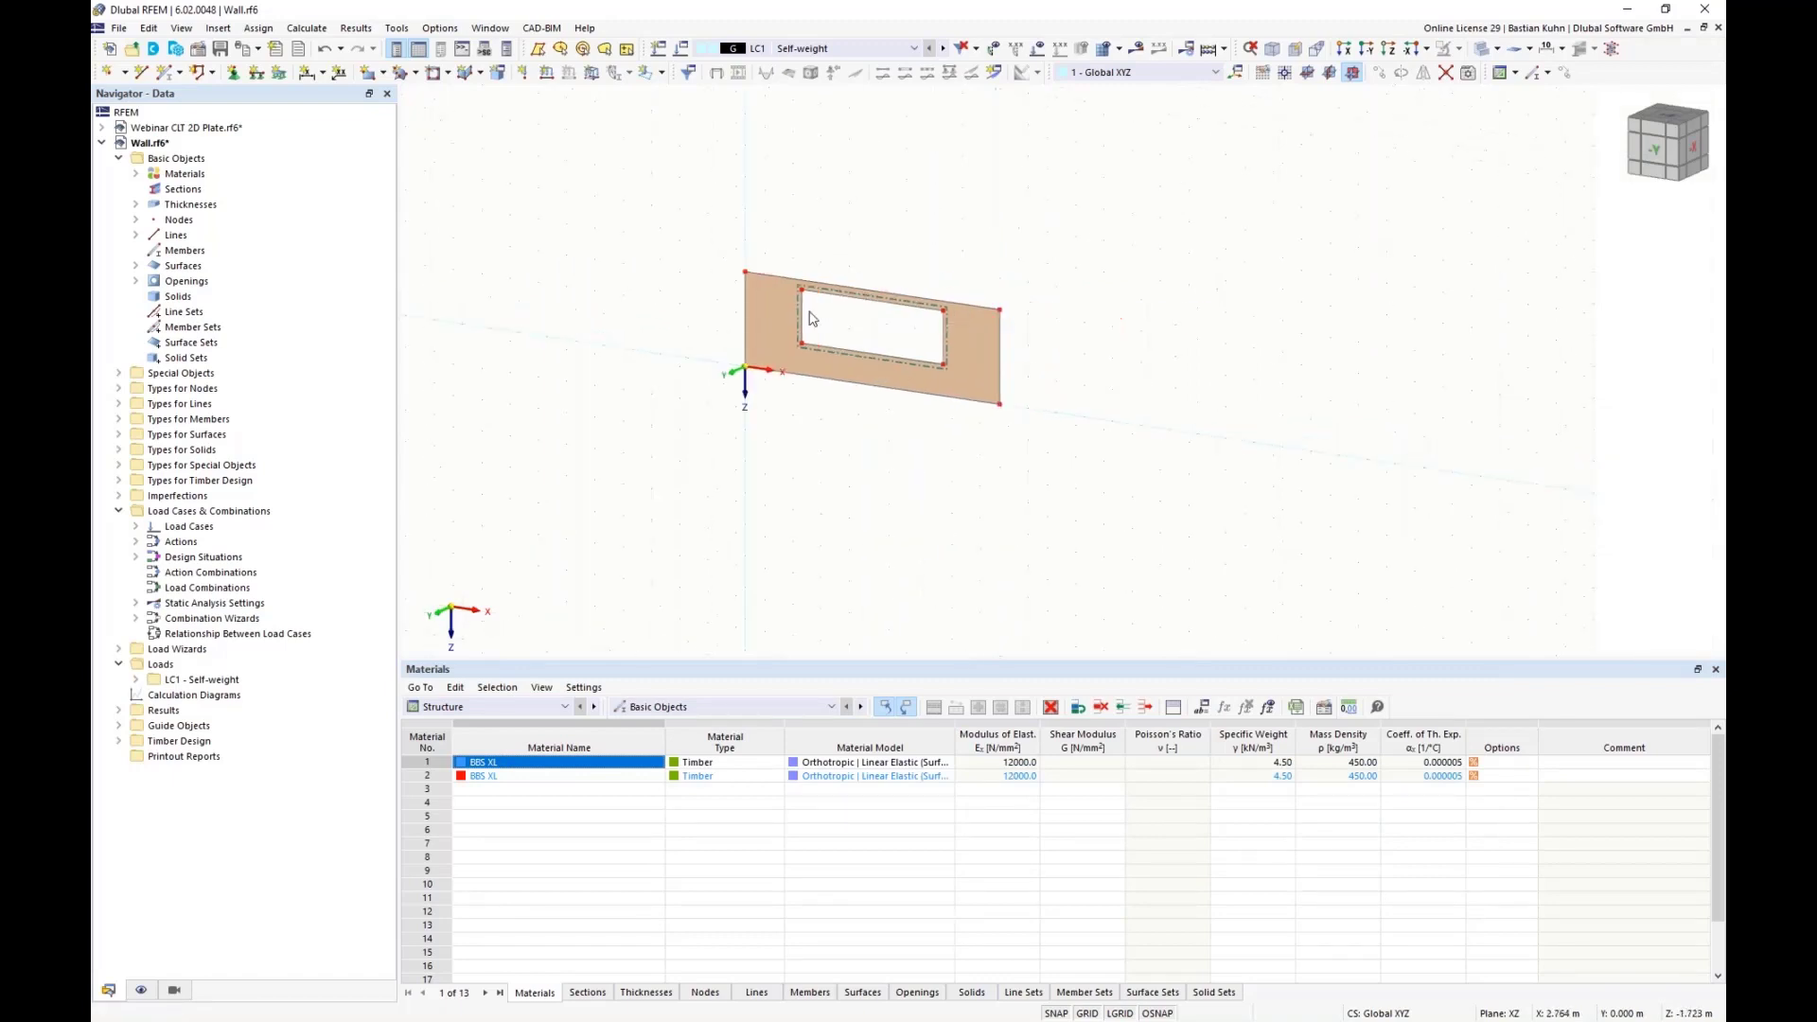
left_click(306, 28)
left_click(332, 228)
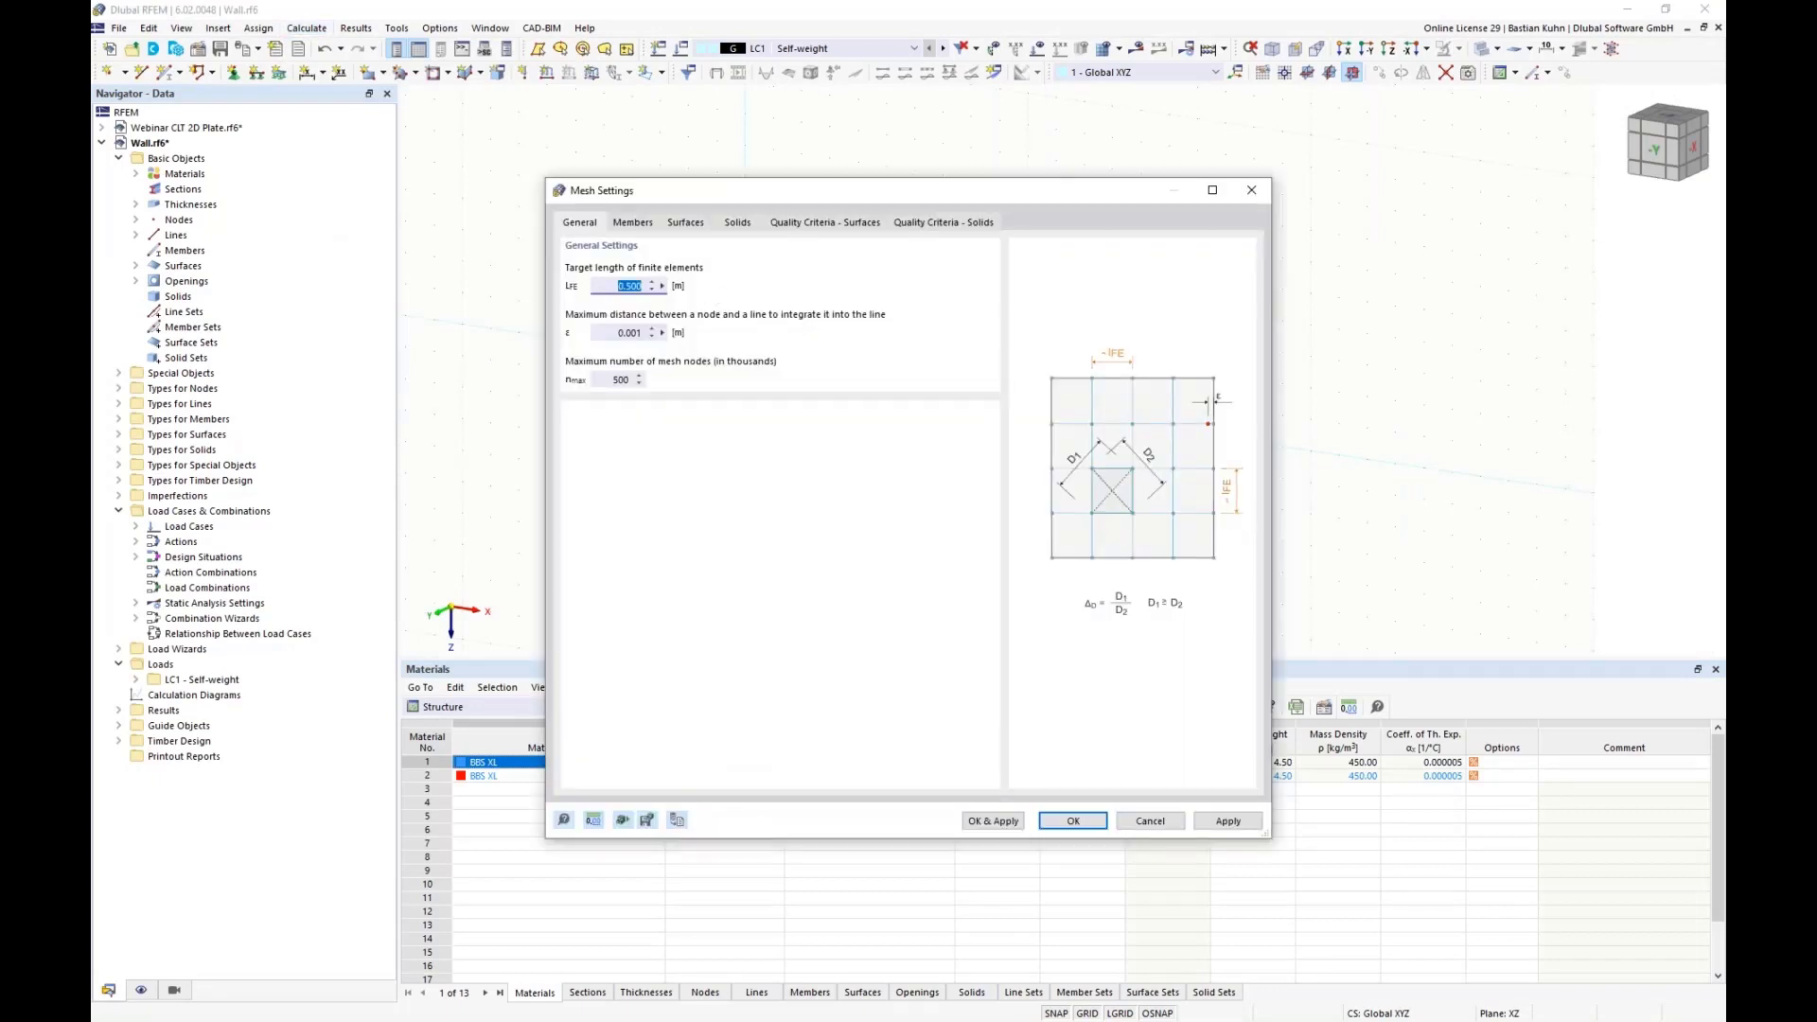
type("0.")
left_click(972, 819)
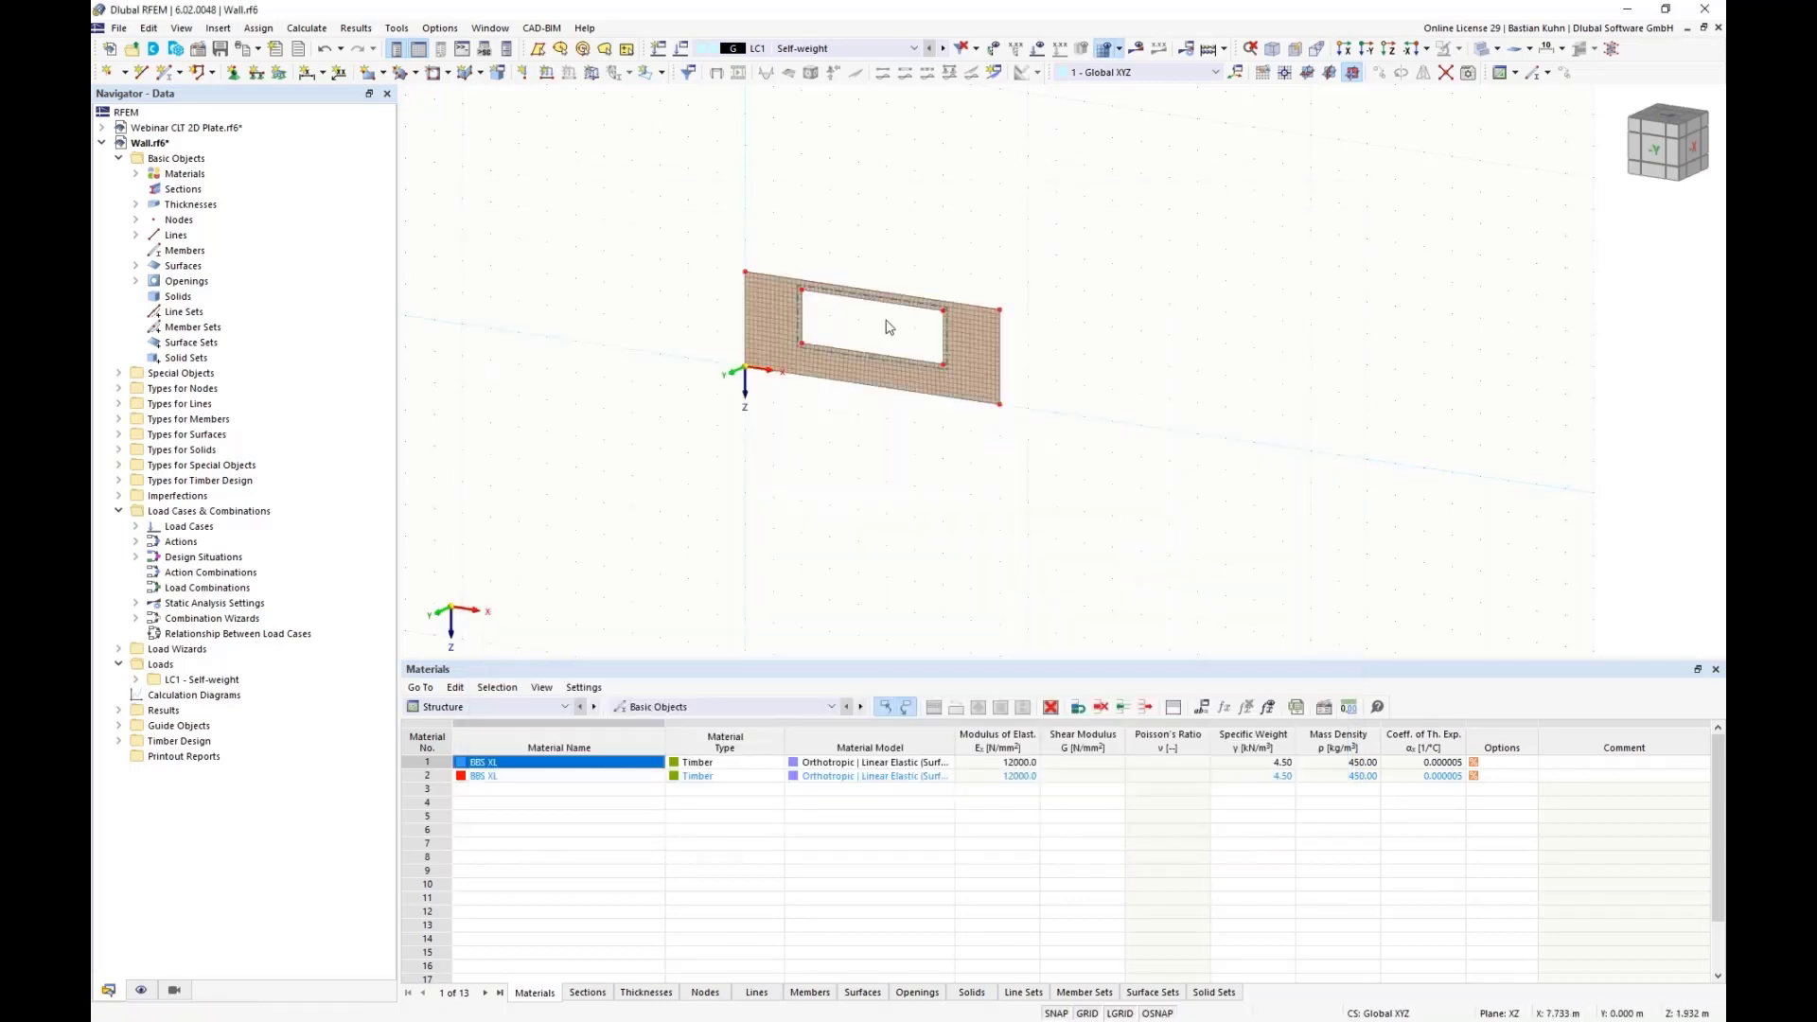
scroll(887, 331, "up", 4)
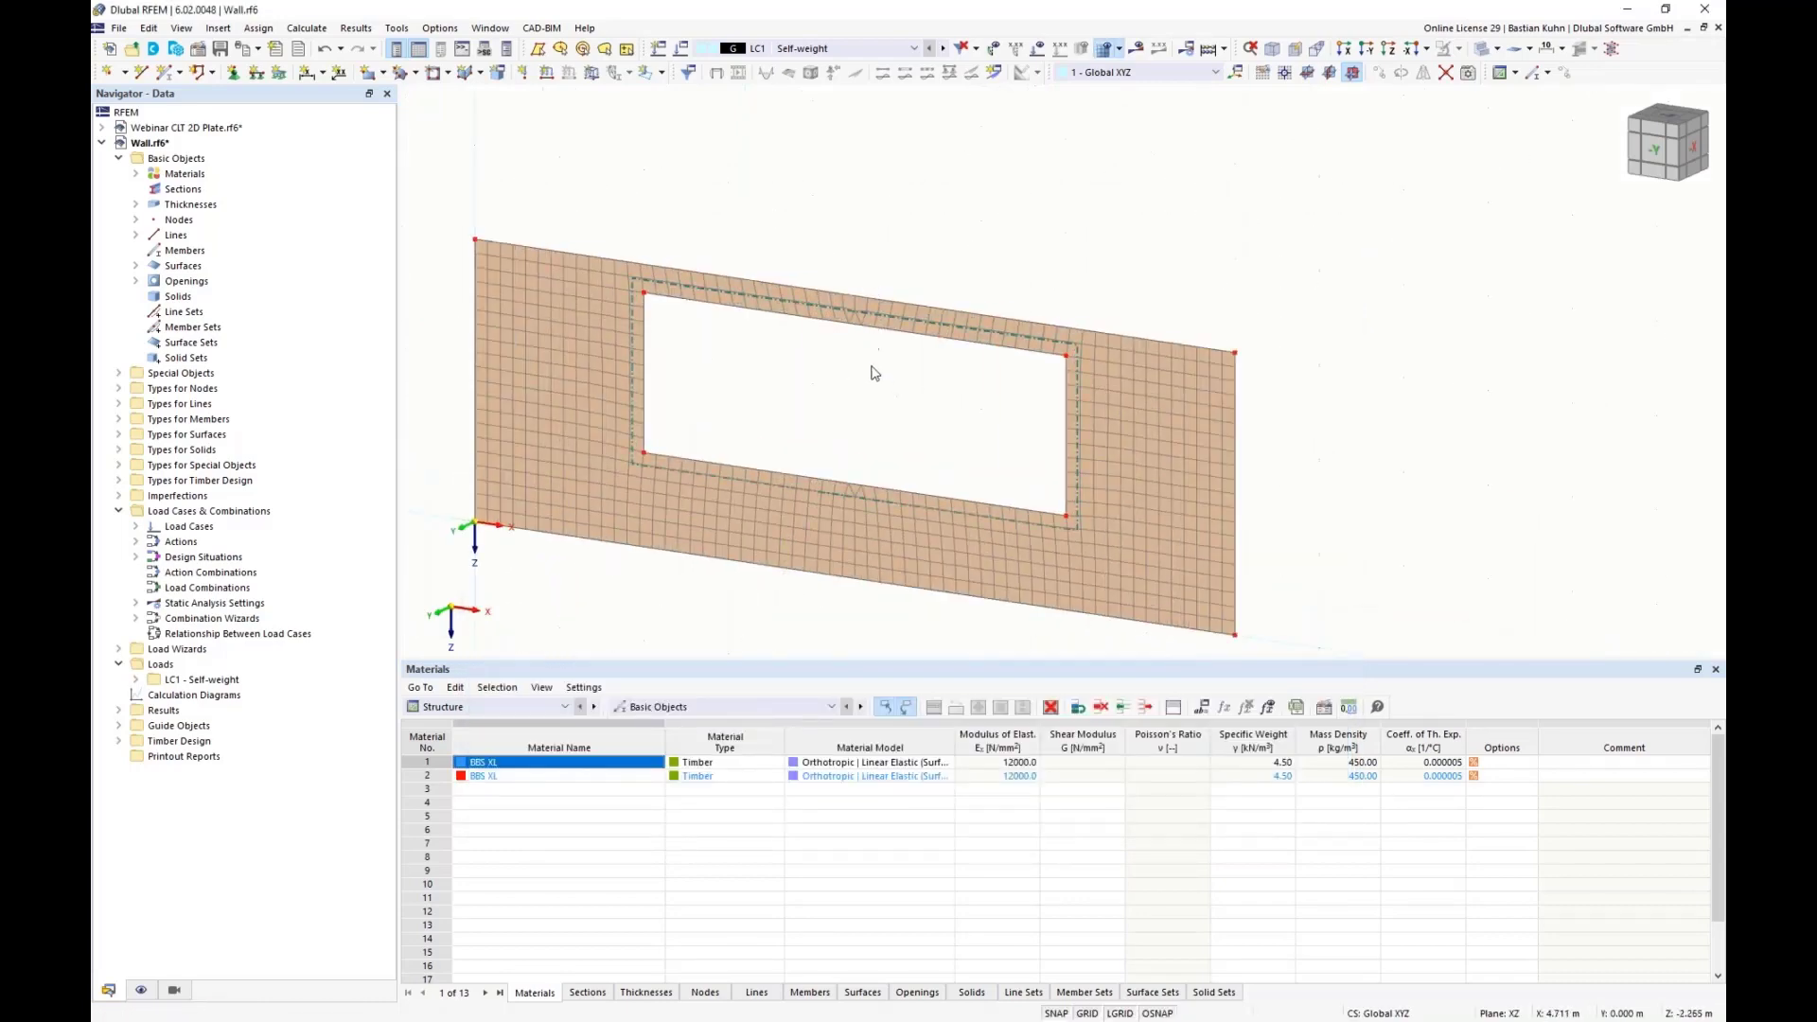
scroll(875, 372, "down", 4)
Start assigning a nodal support and additionally restrain the rotation about X in the Hinged support type
left_click(233, 72)
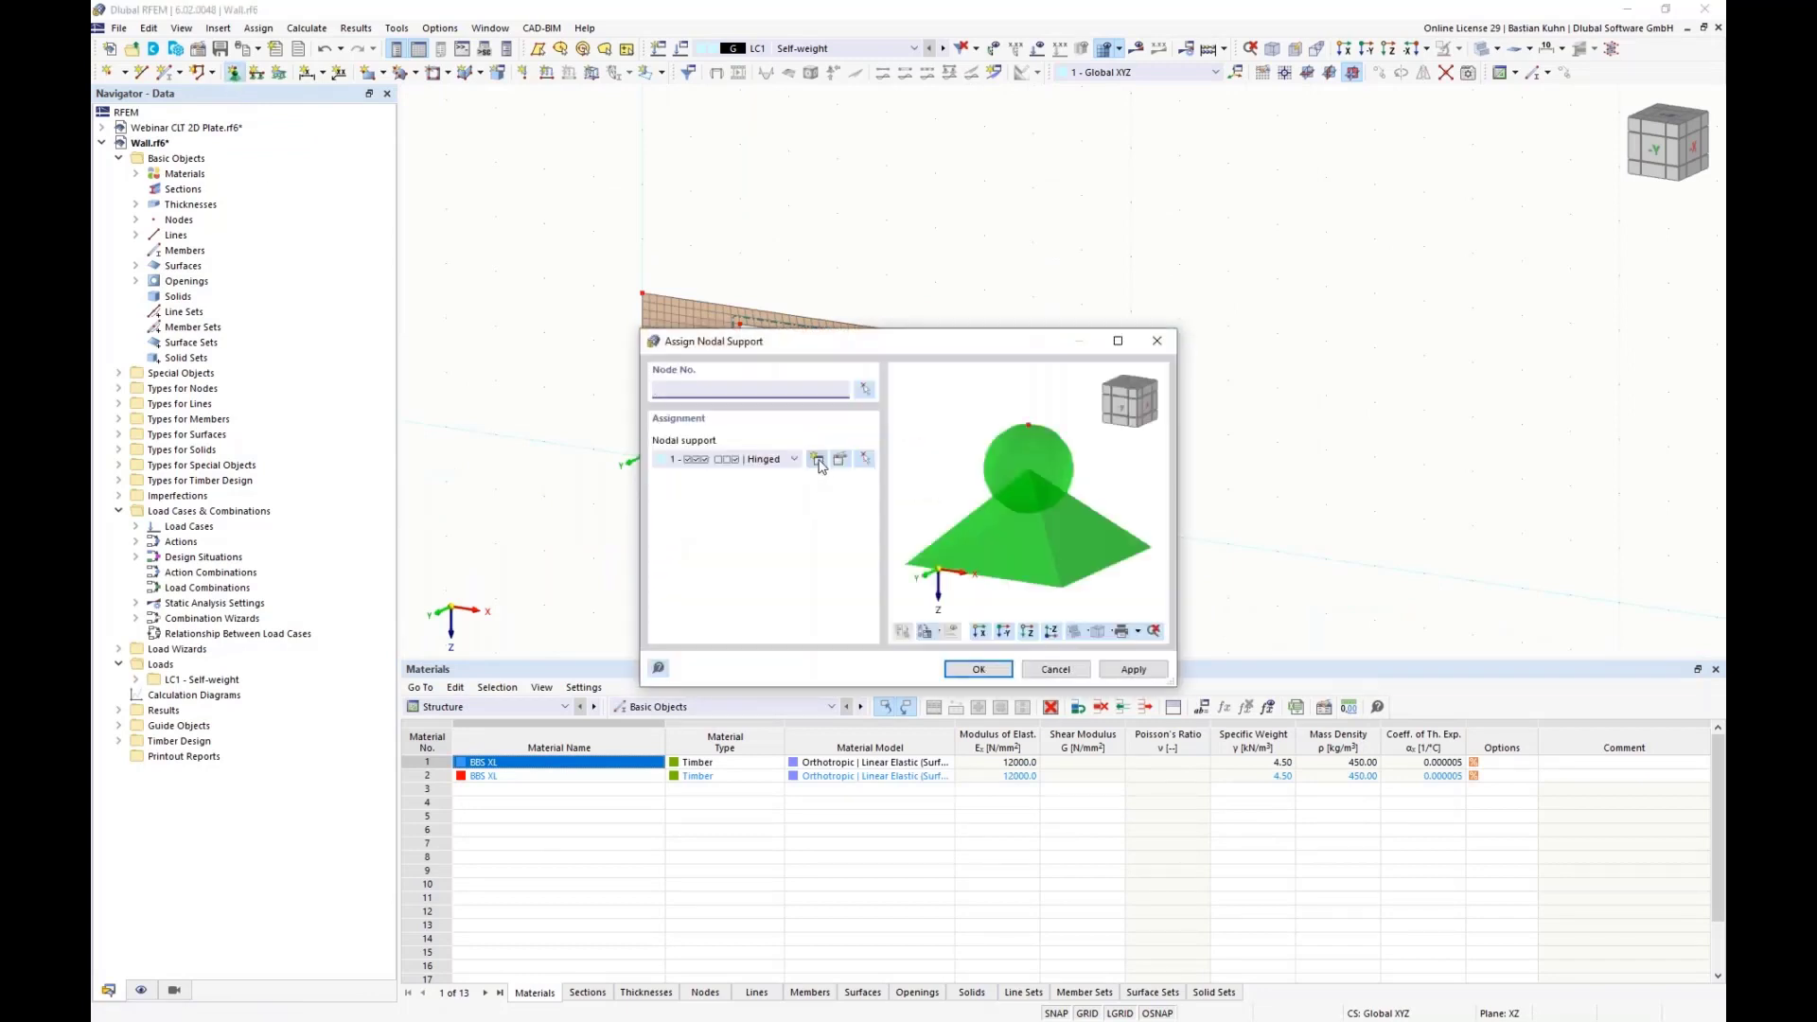
left_click(841, 464)
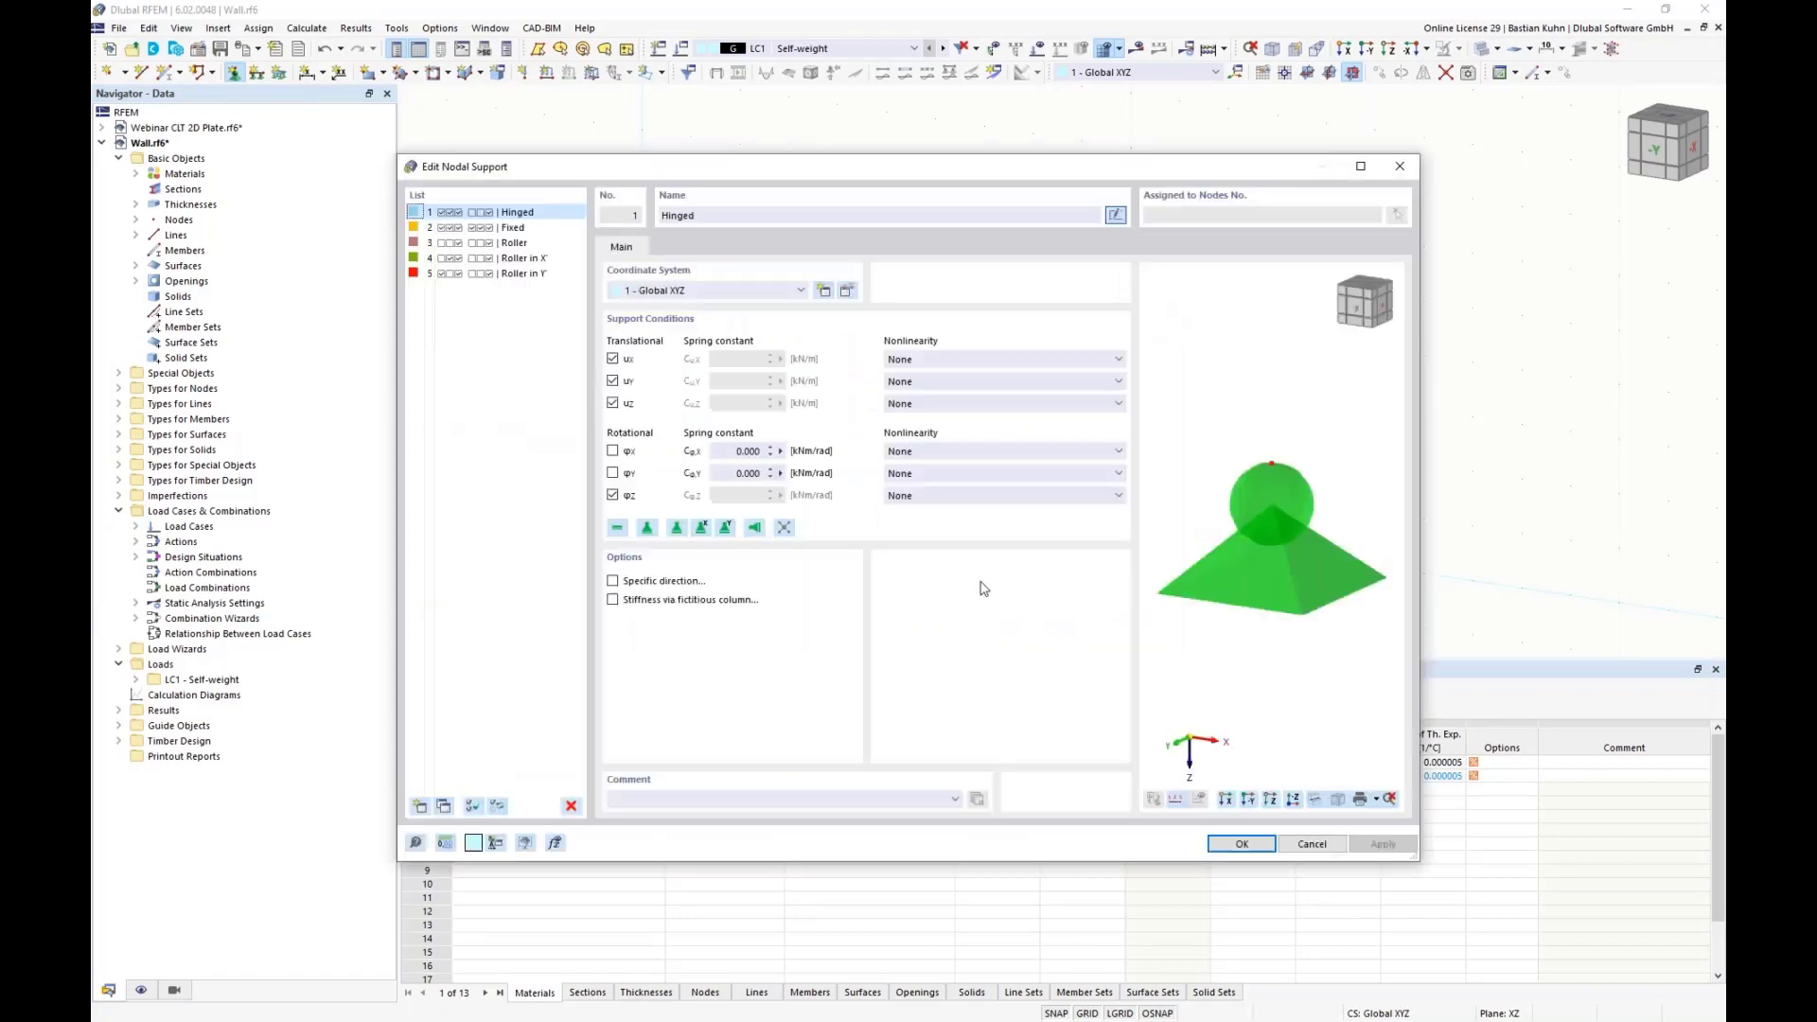
left_click(612, 452)
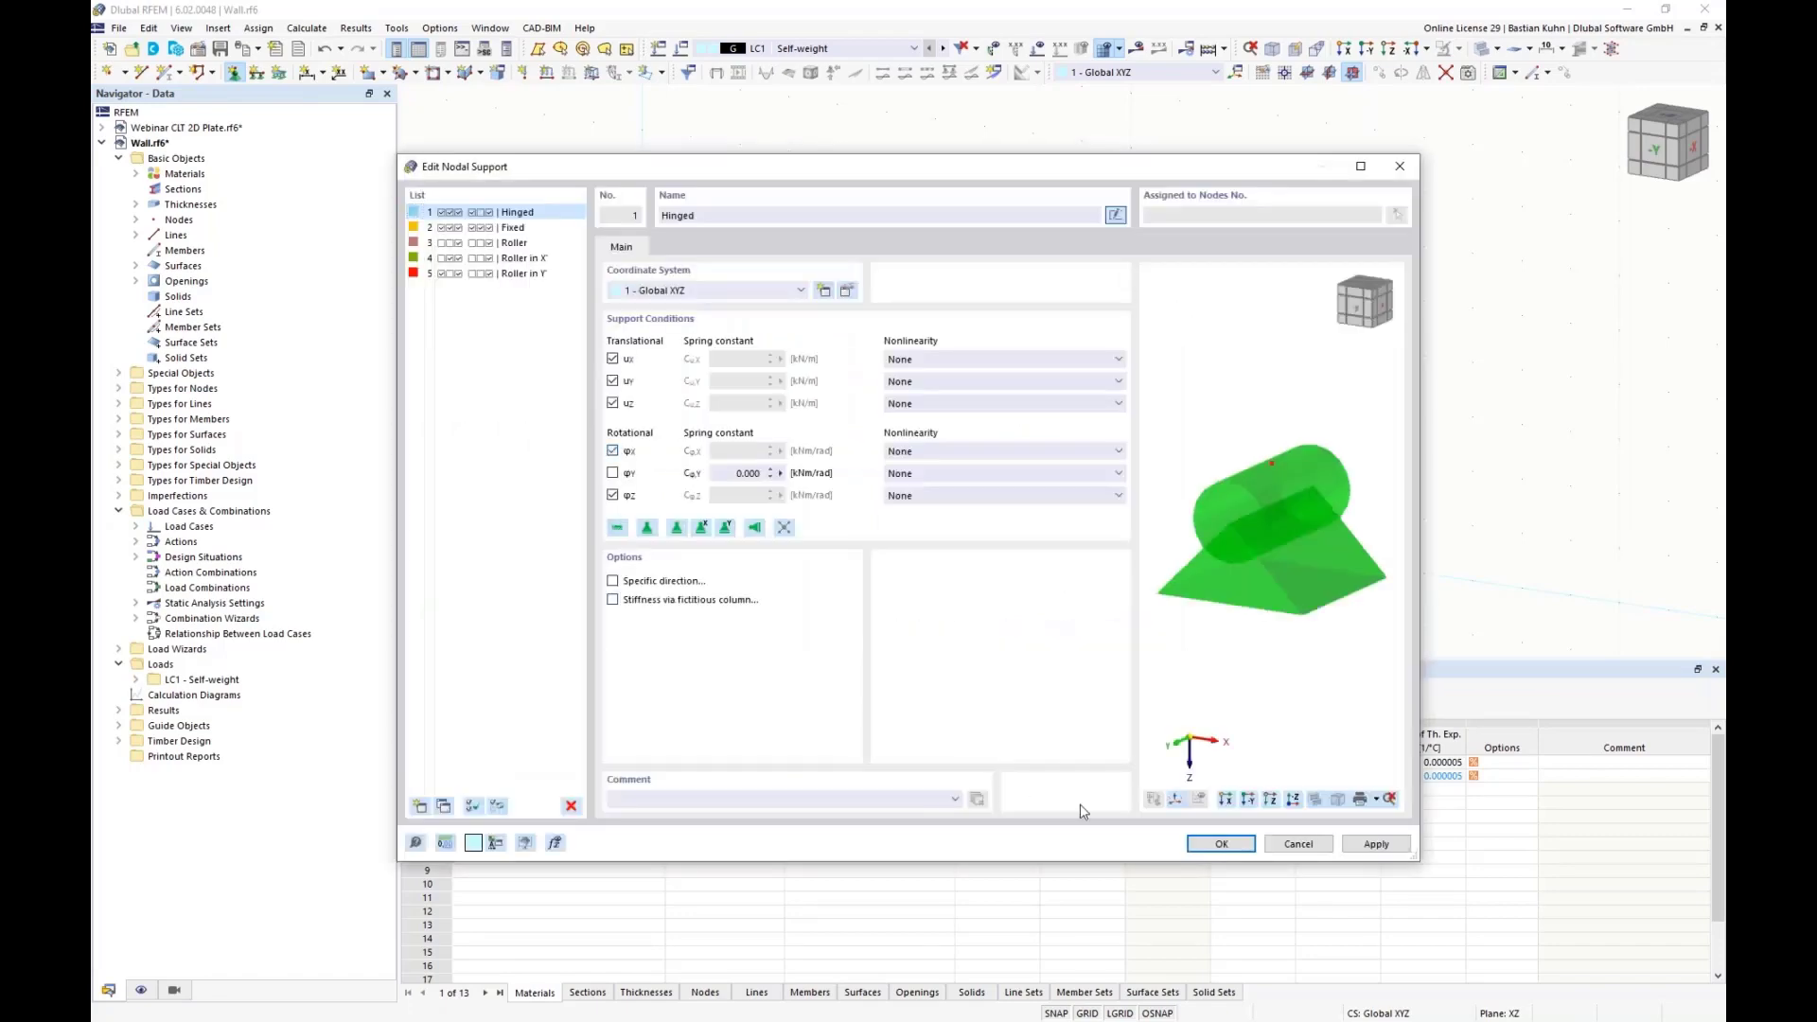
left_click(1220, 843)
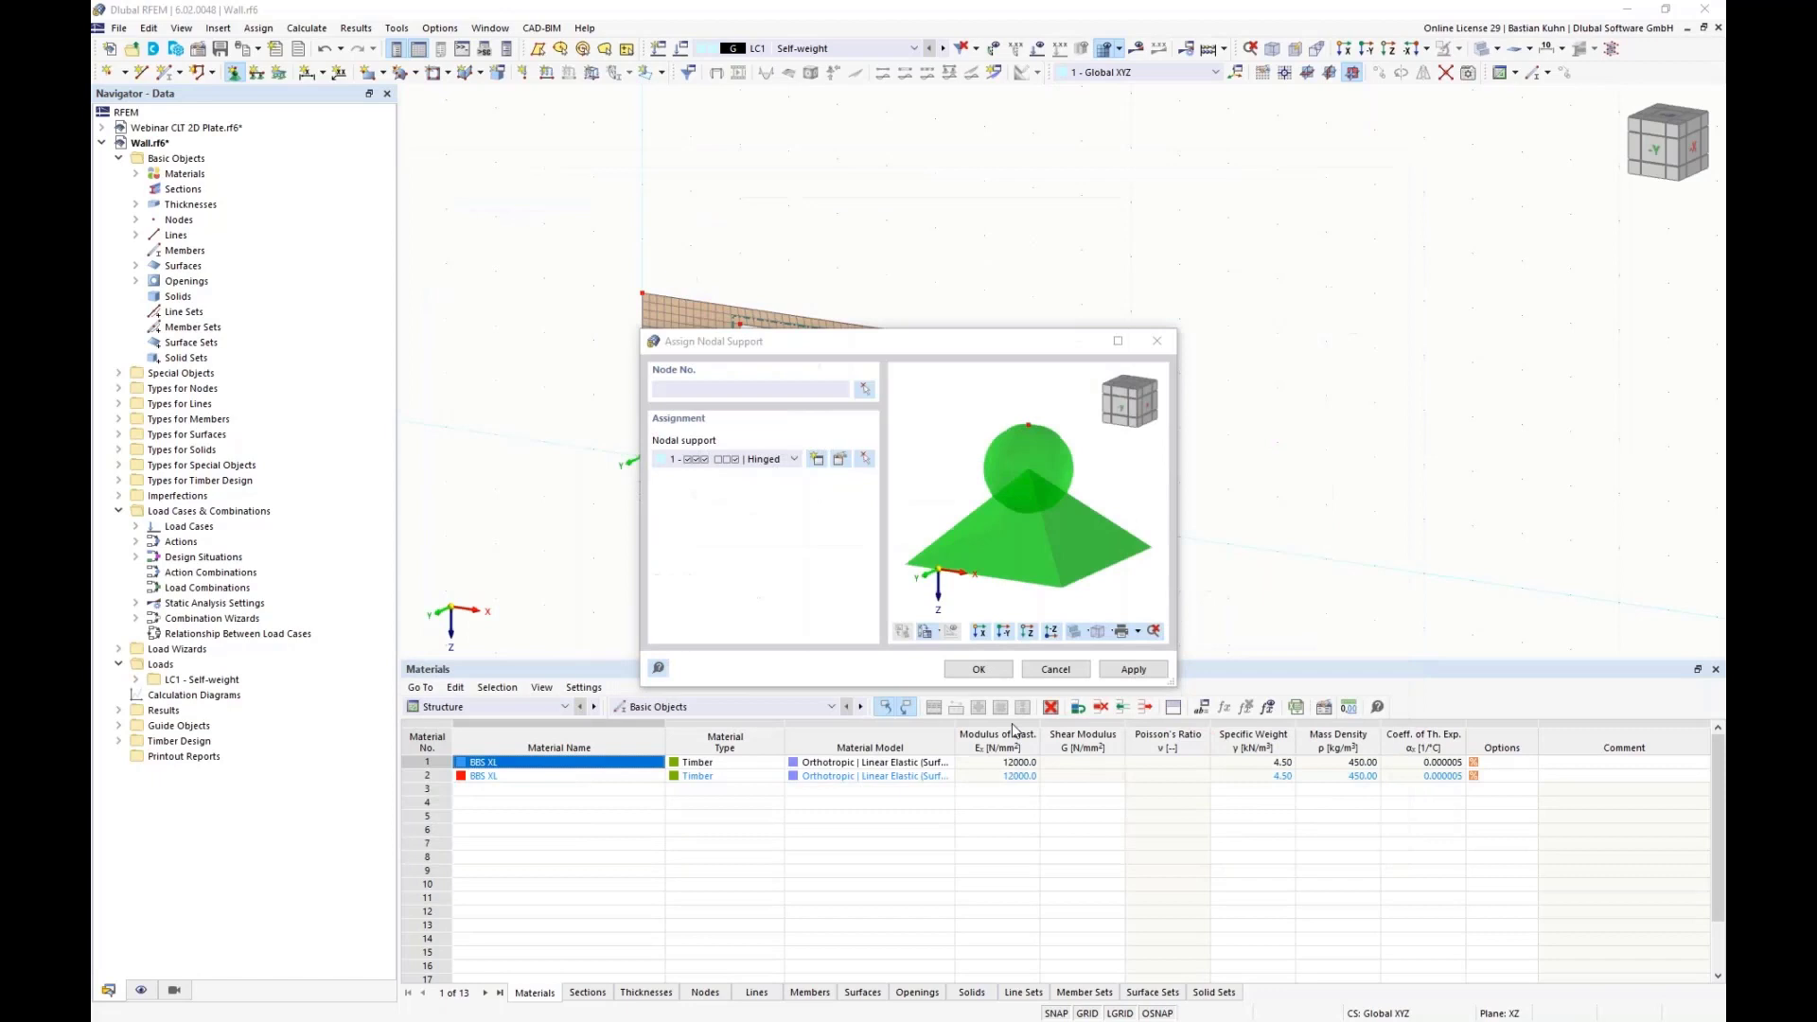
Assign the hinged nodal support to the wall's lower corner node at the coordinate origin
left_click(981, 669)
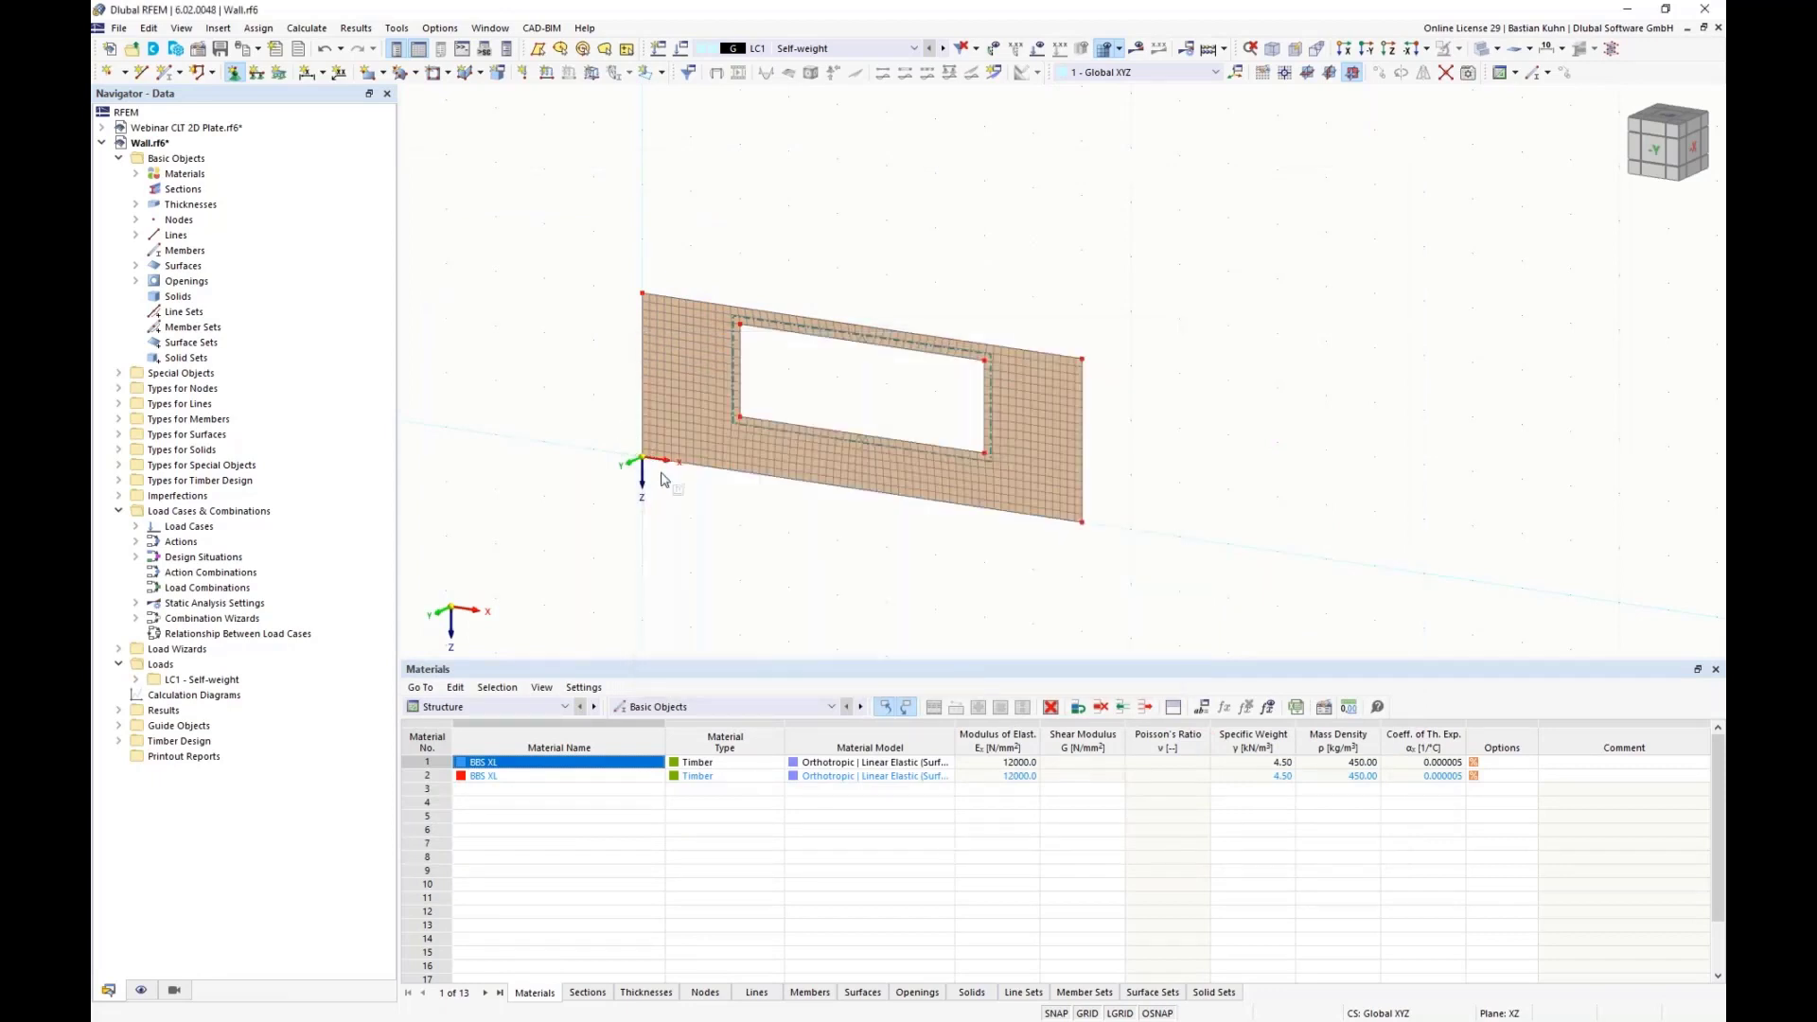
left_click(647, 465)
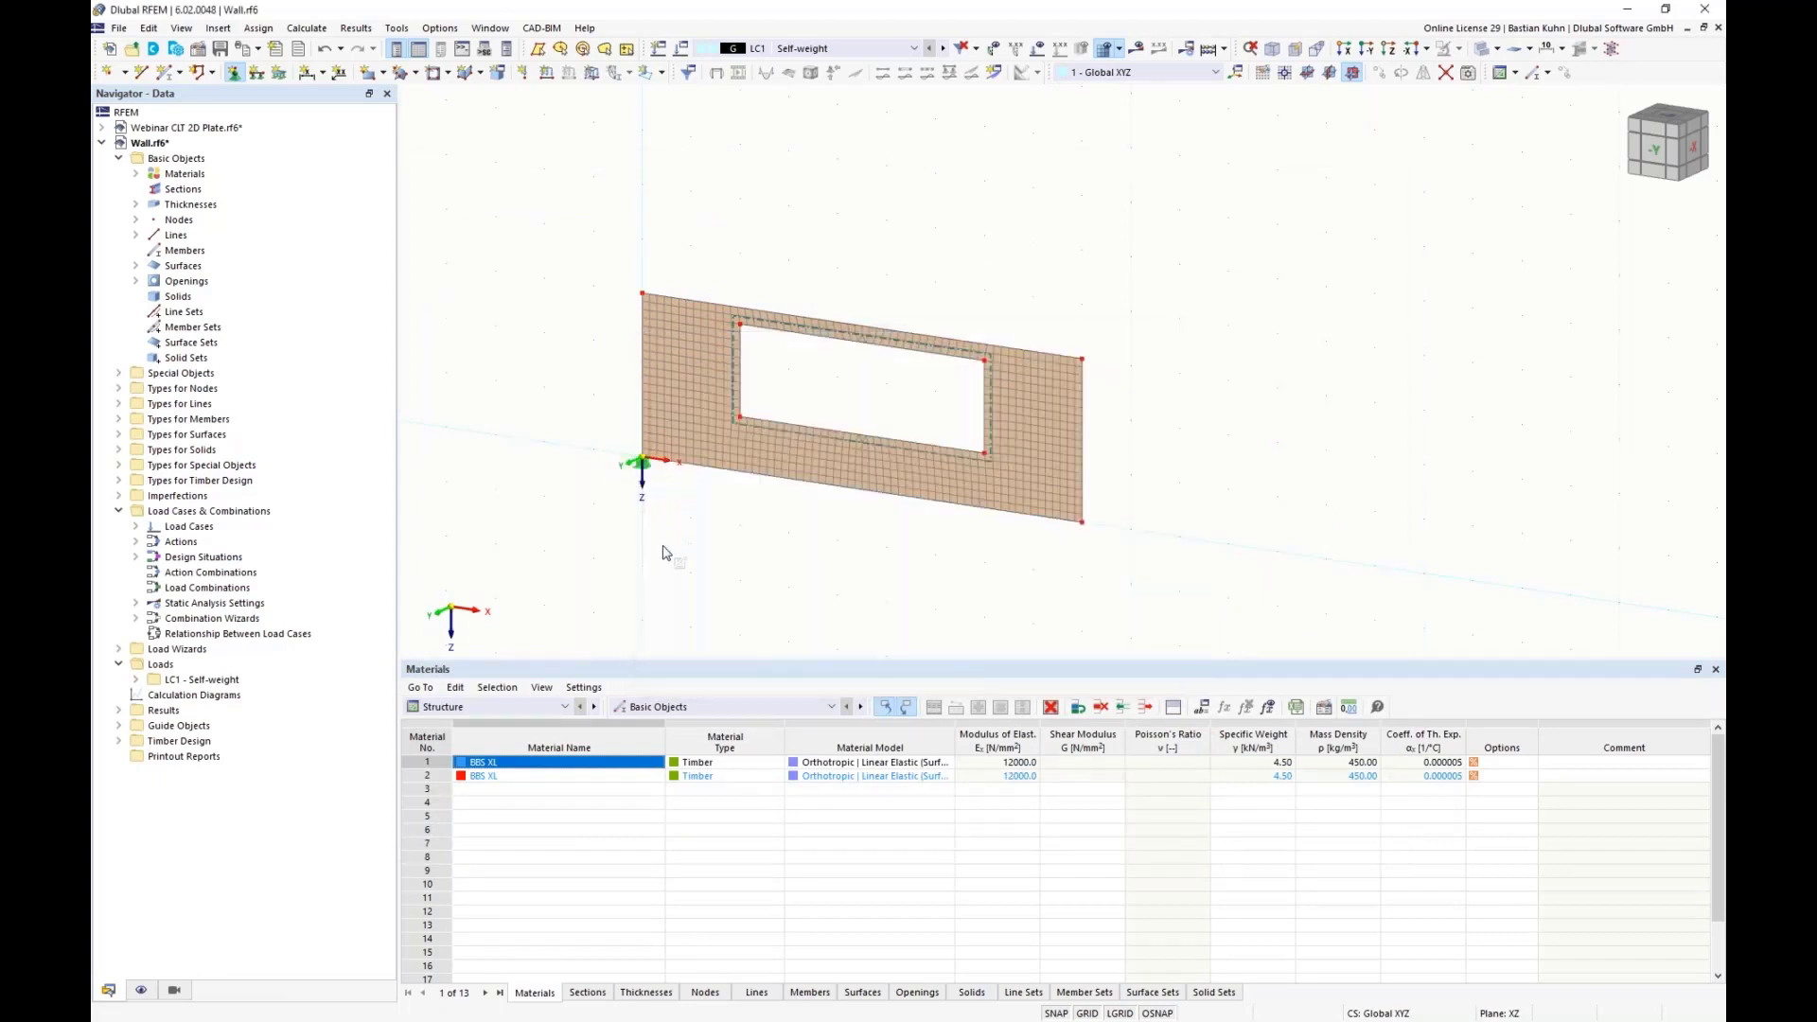
Create a nodal support type with uX free and rotation about X restrained, and assign it to the wall's other lower corner
left_click(234, 74)
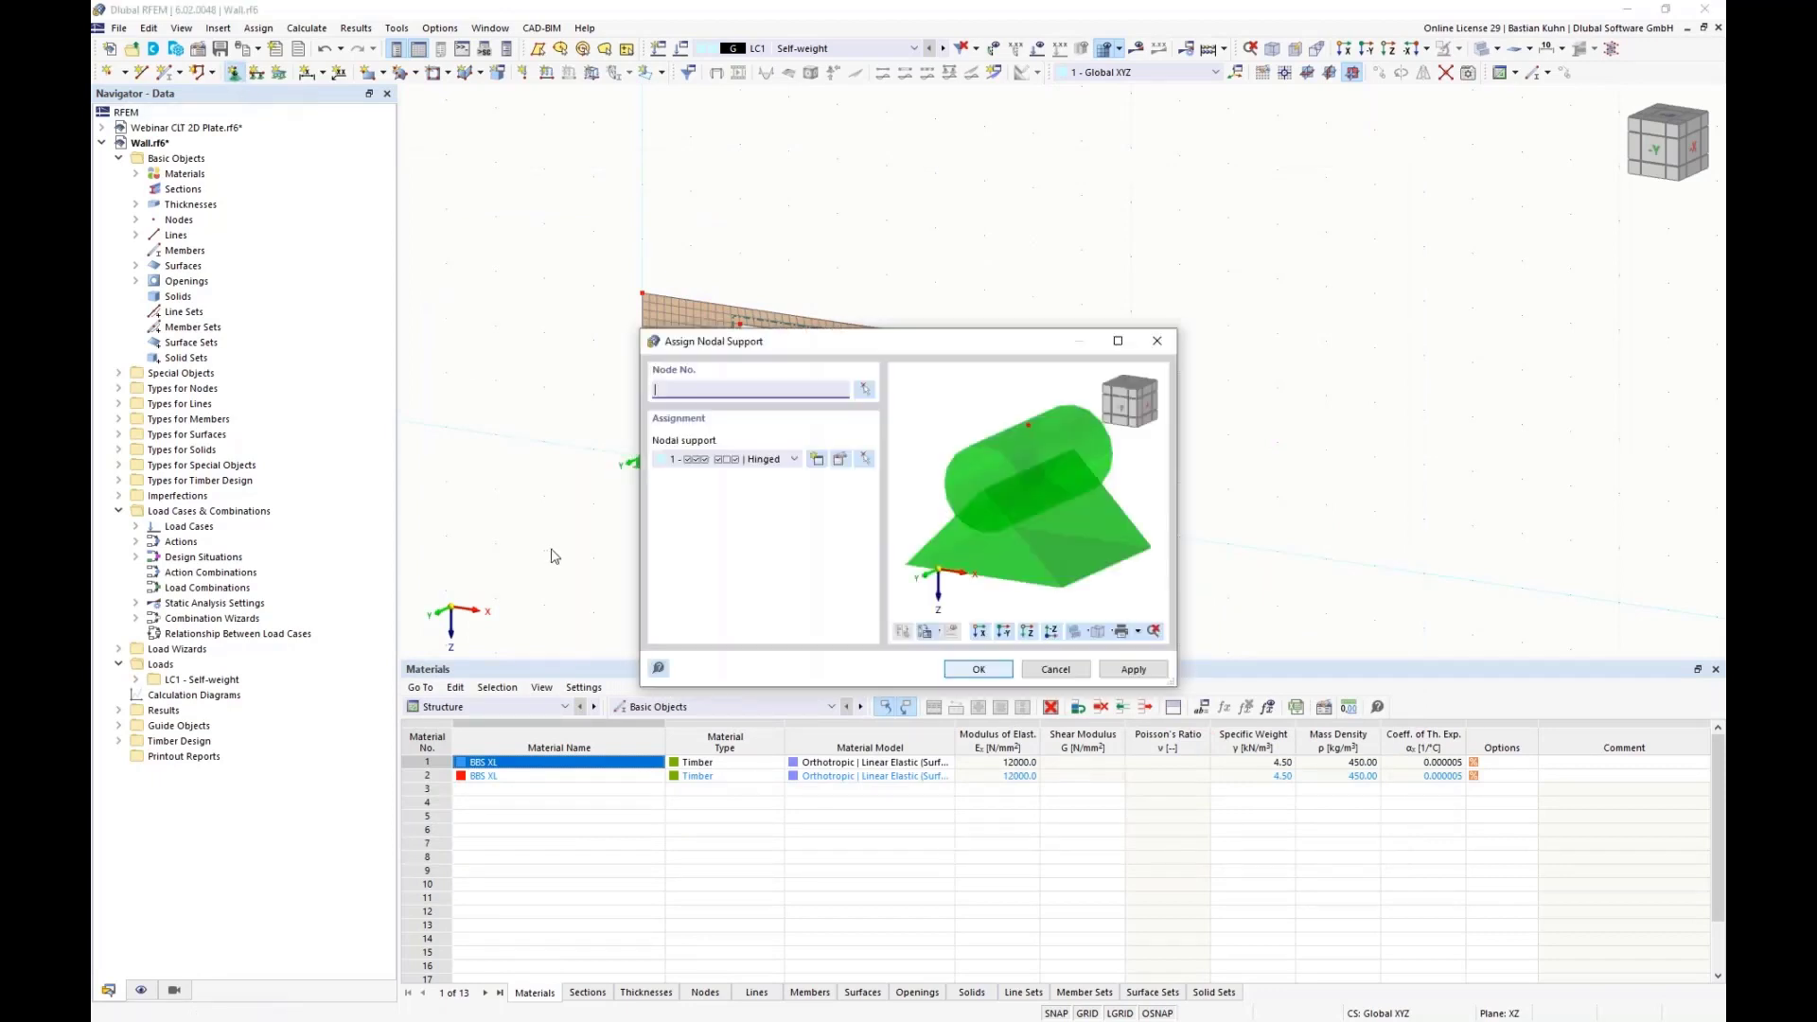
left_click(839, 463)
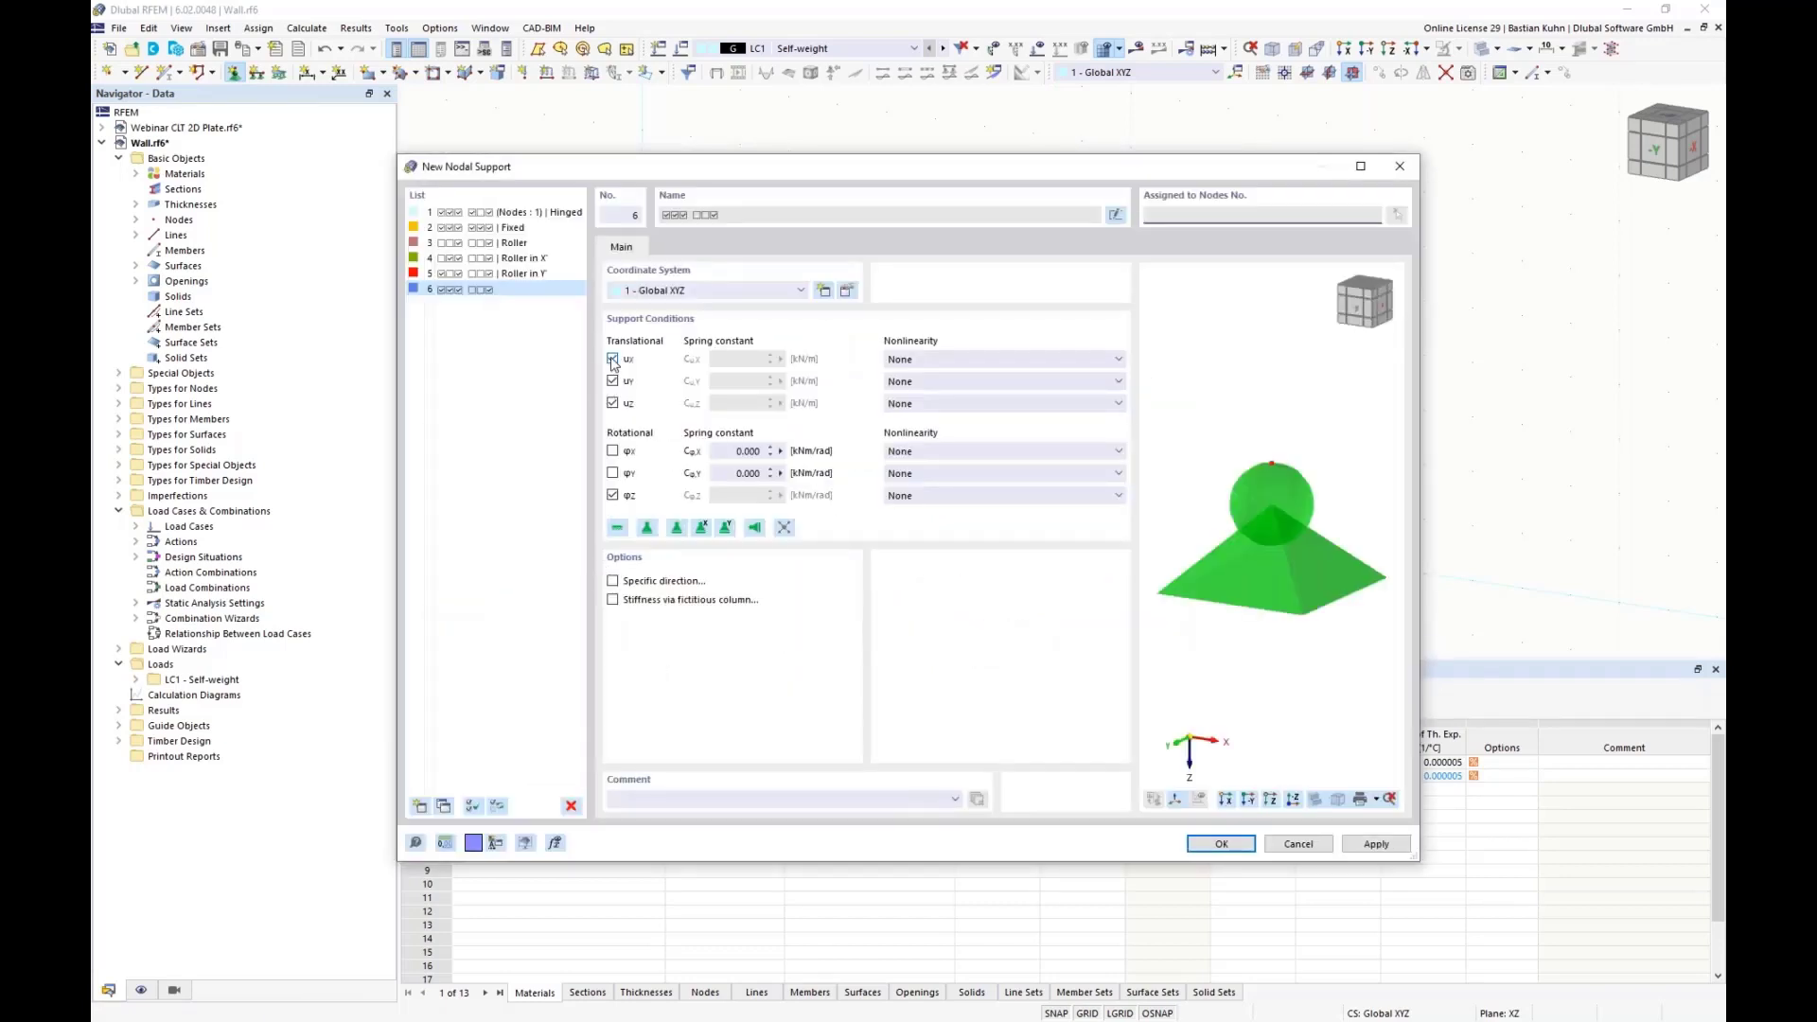
left_click(612, 360)
left_click(612, 451)
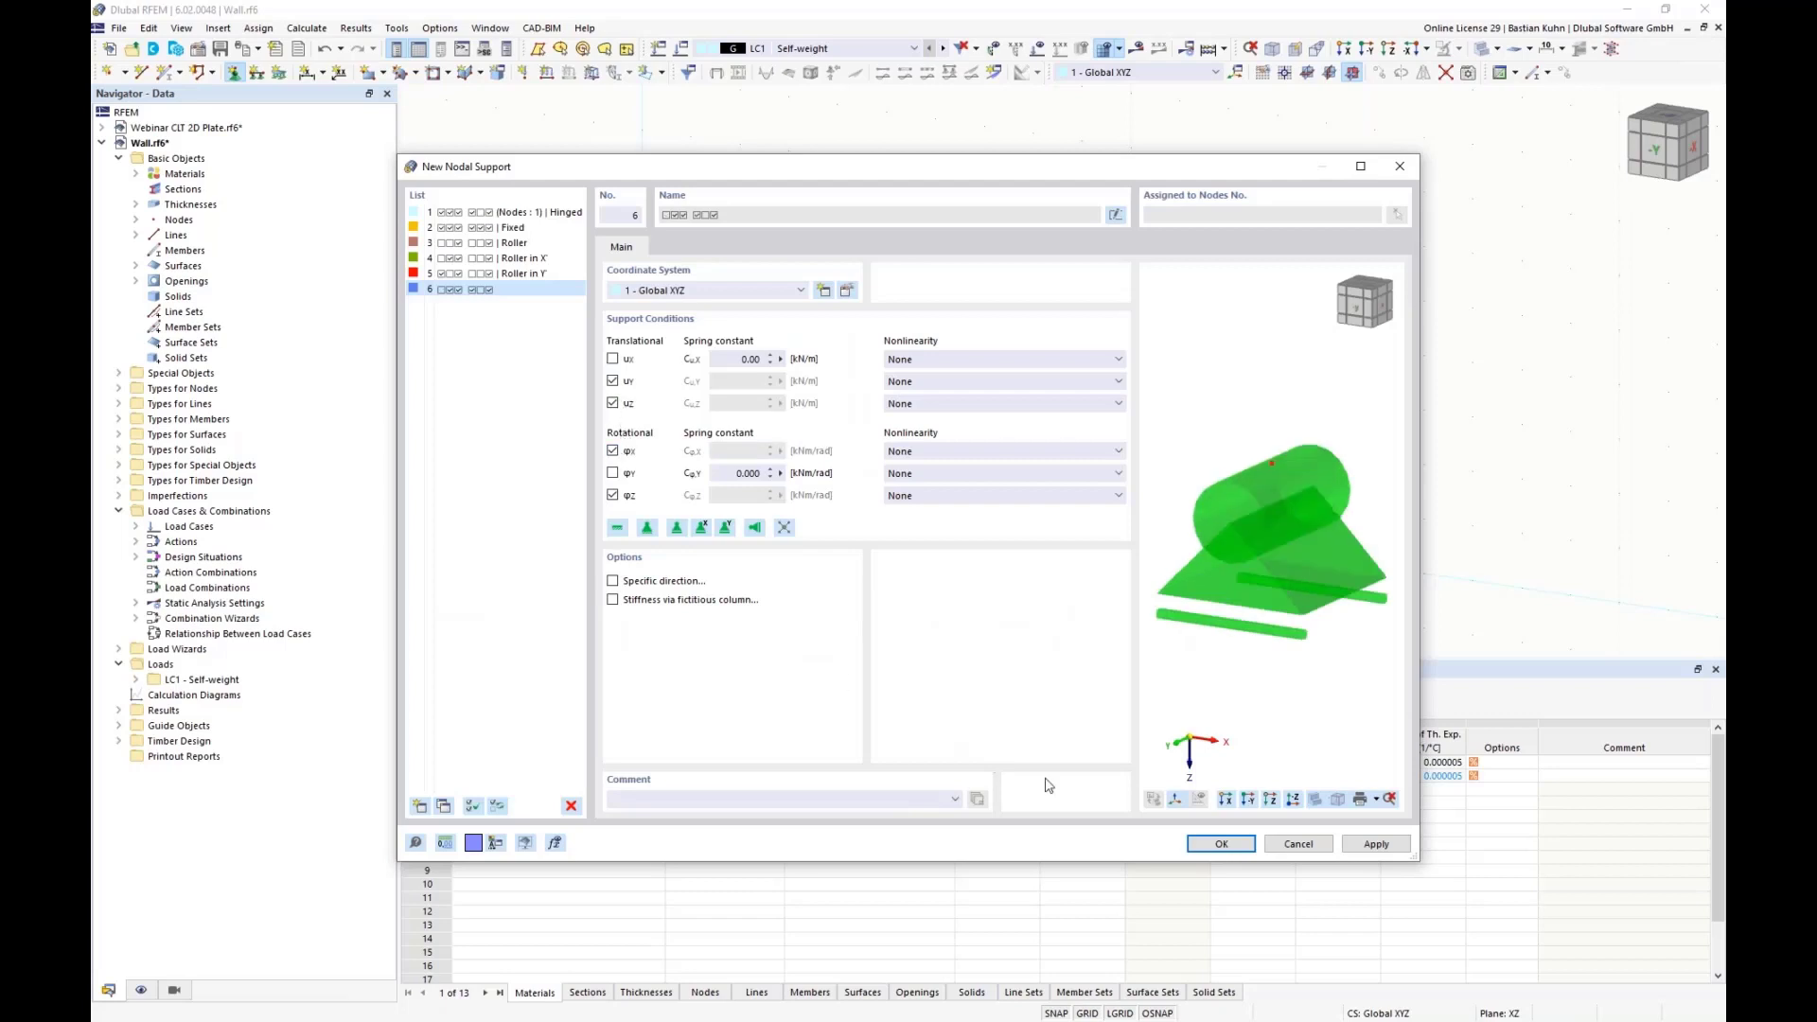
left_click(1218, 843)
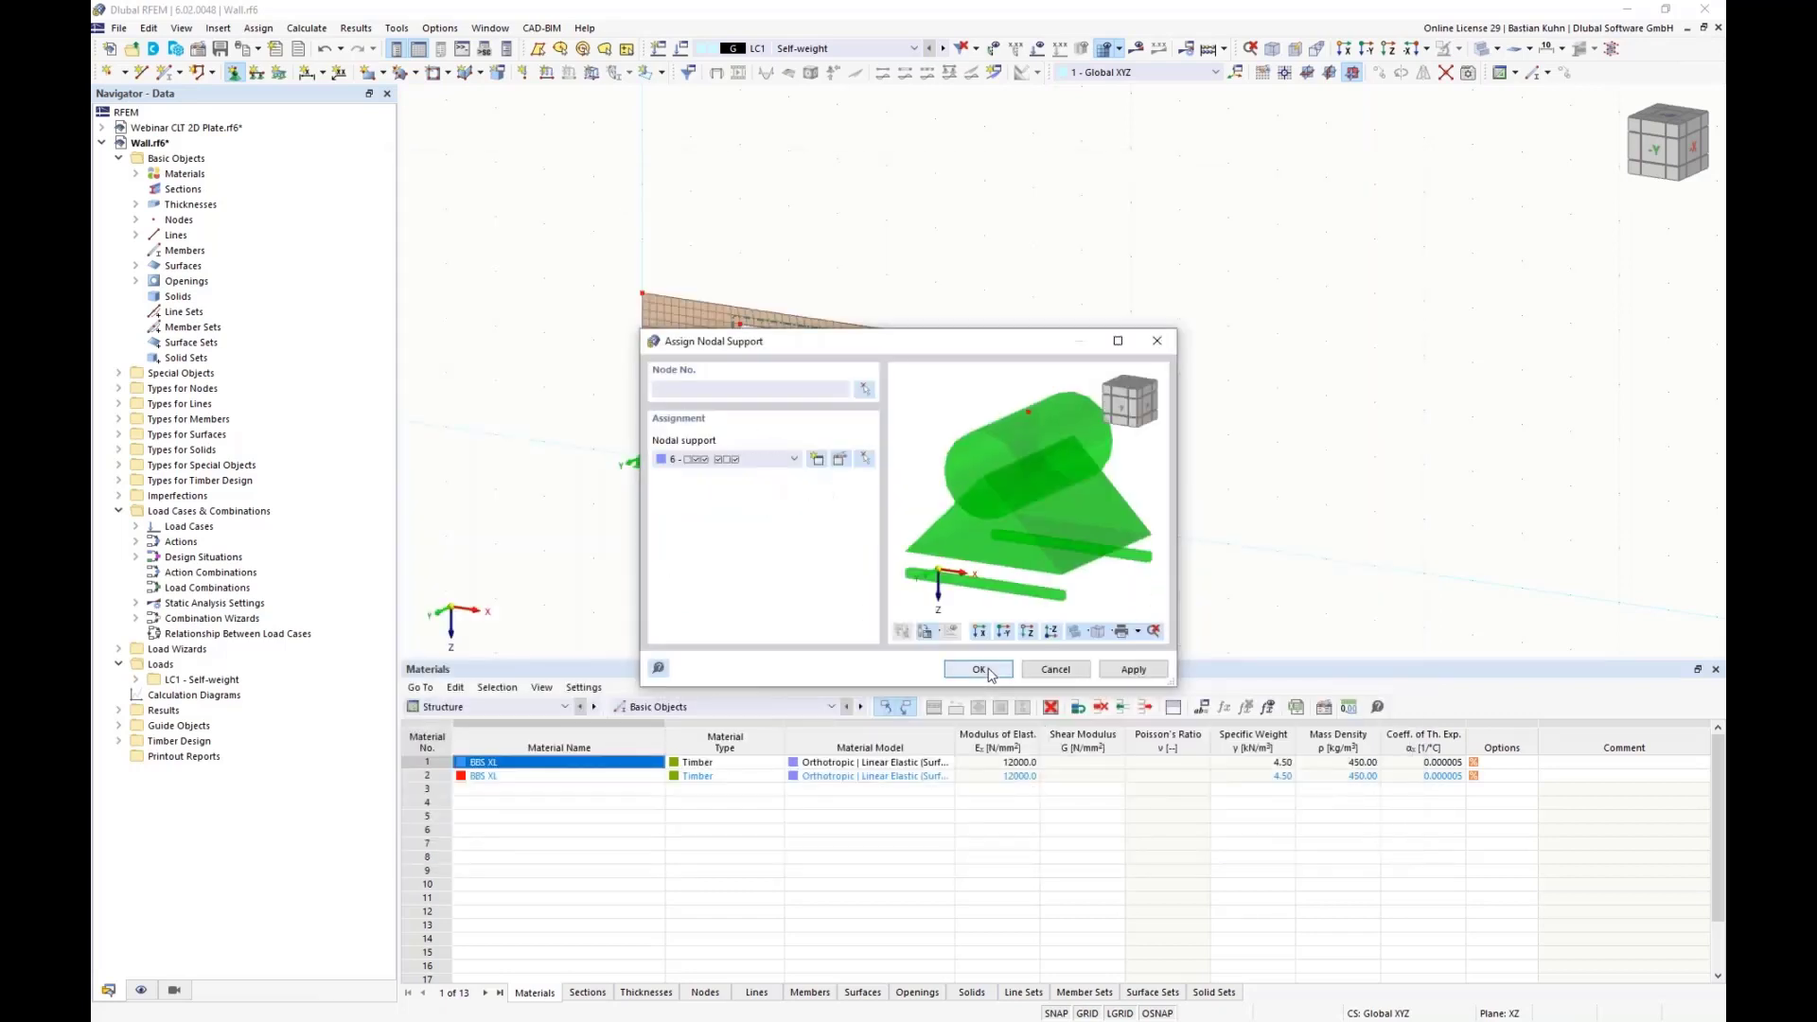
left_click(989, 674)
left_click_drag(1116, 501, 1036, 573)
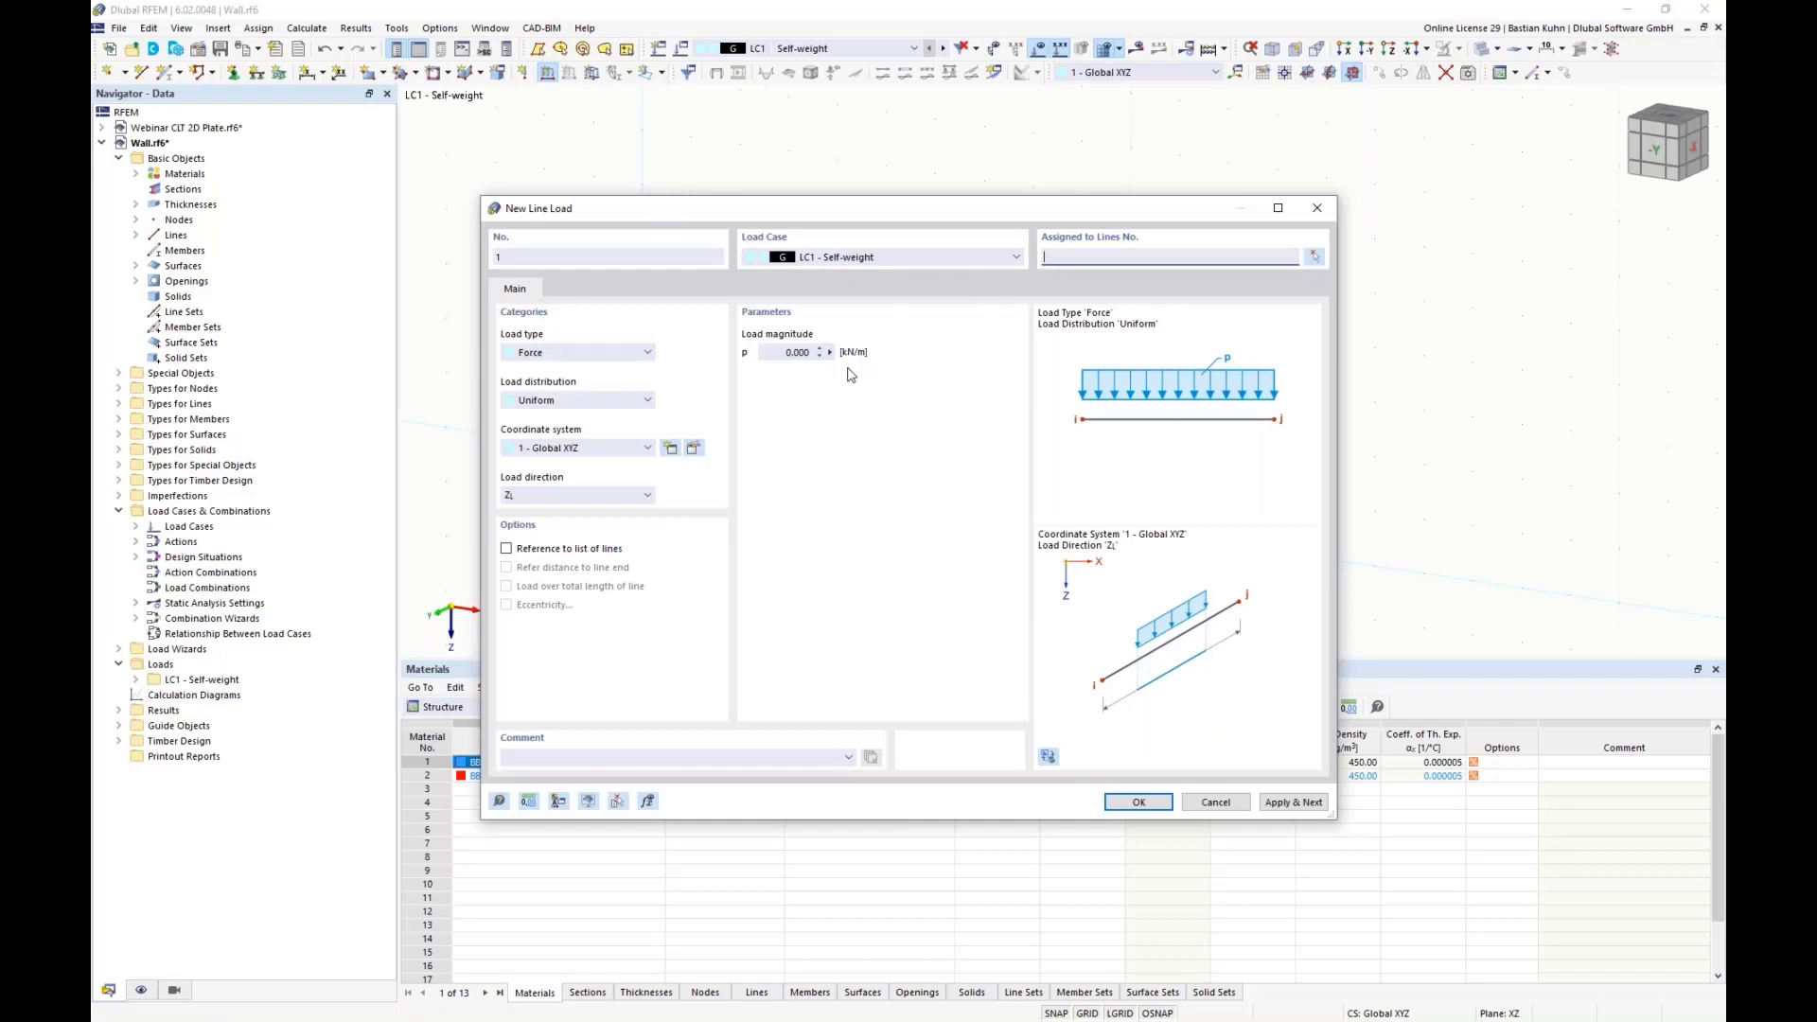
Apply a uniform 2 kN/m line load in Z to the wall's upper edge in load case LC1
left_click(778, 354)
key("Return")
left_click(898, 348)
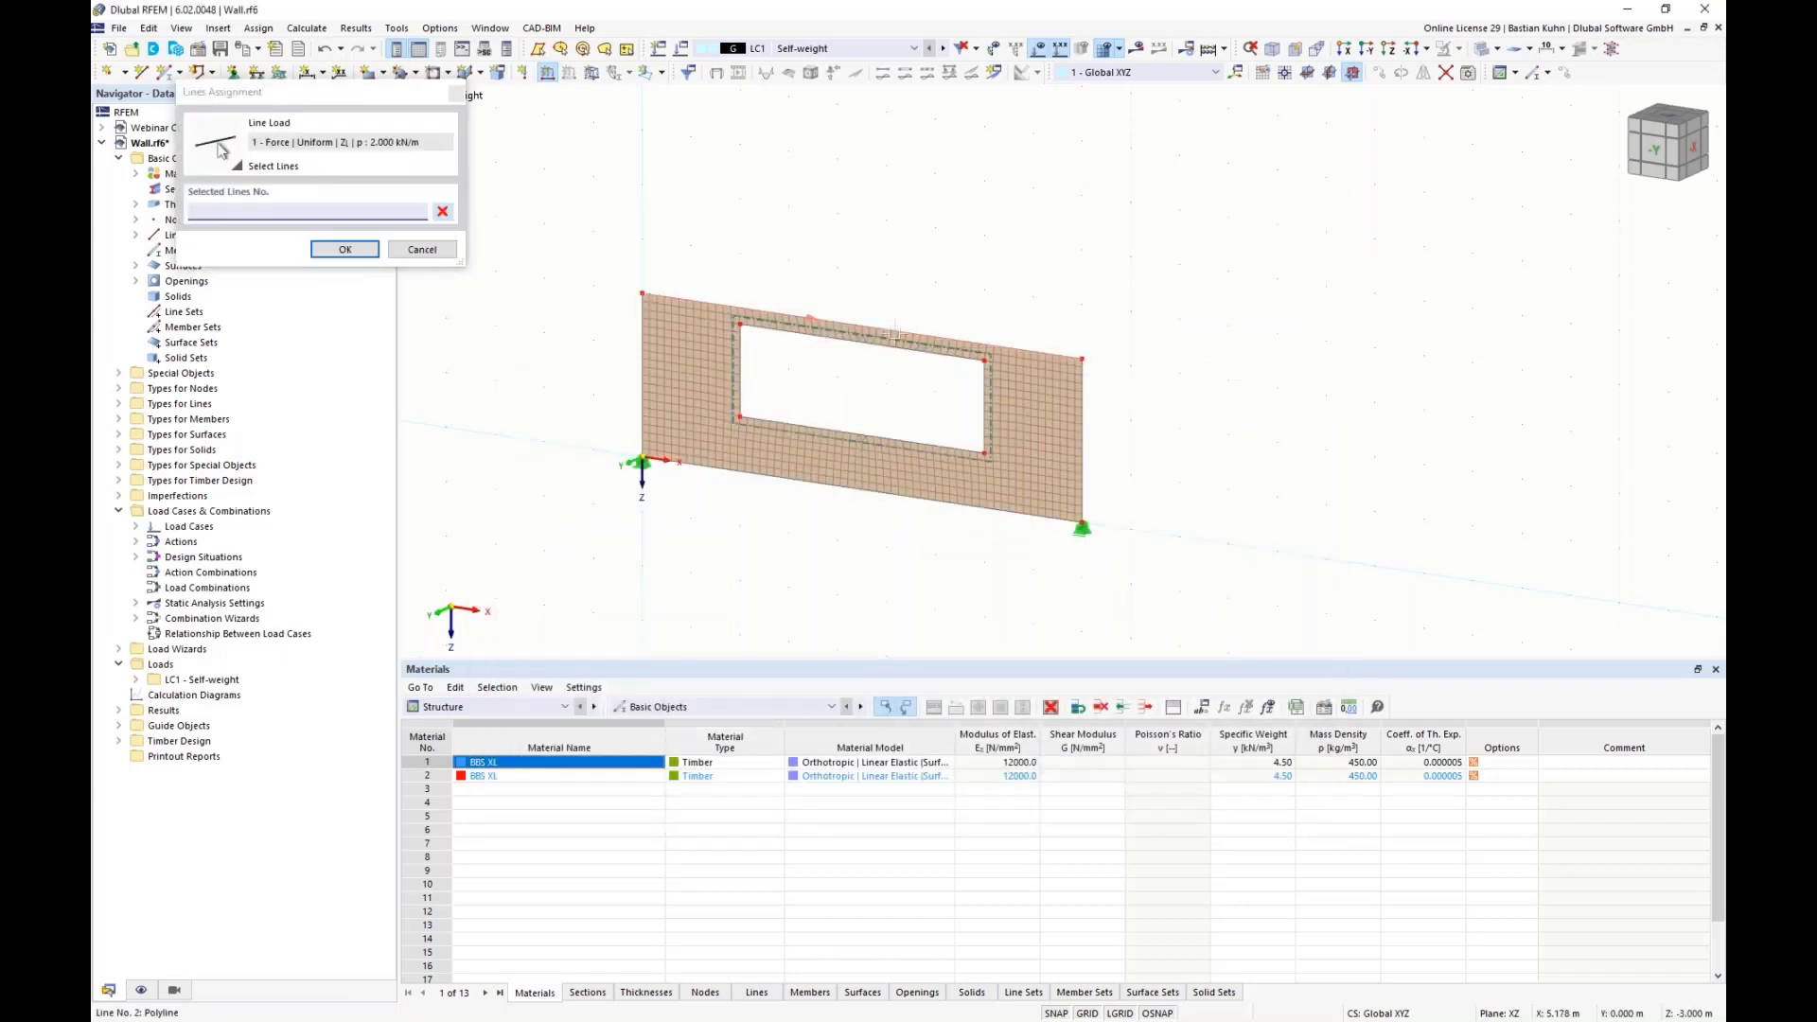
left_click(348, 251)
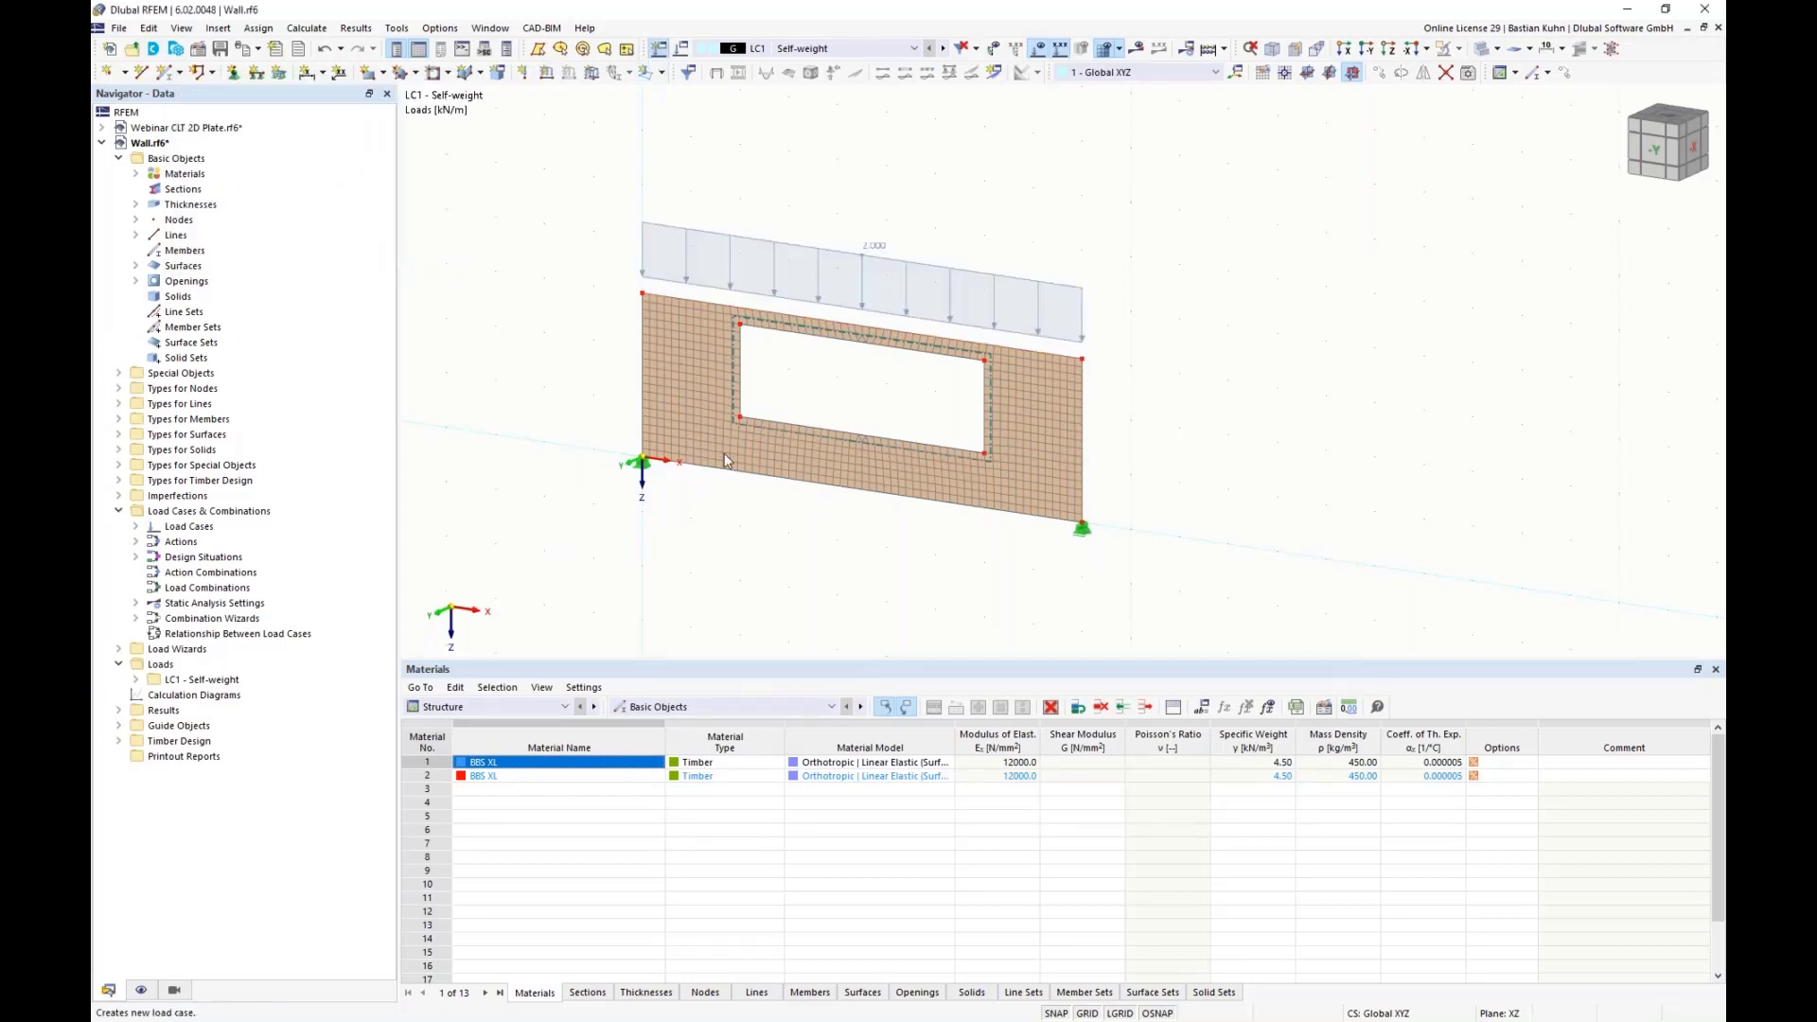
Create load case LC2 with the action category Imposed loads - category A: domestic, residential areas
left_click(659, 48)
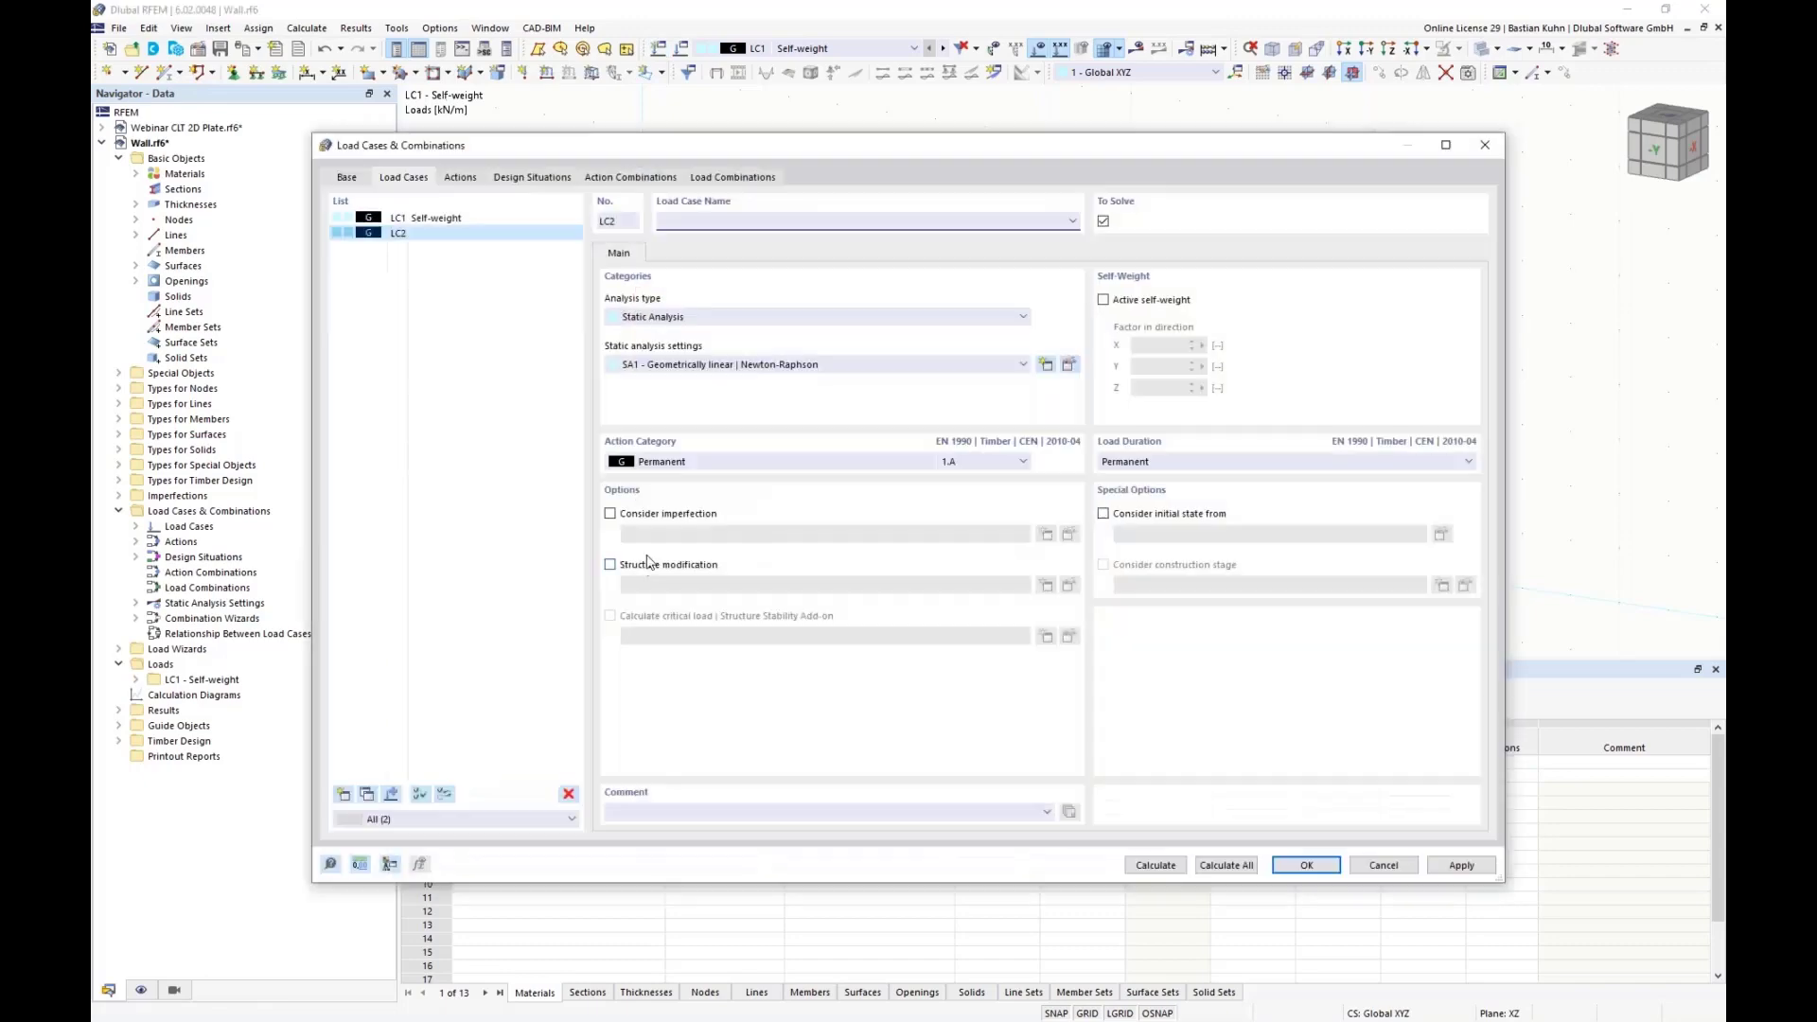
left_click(710, 461)
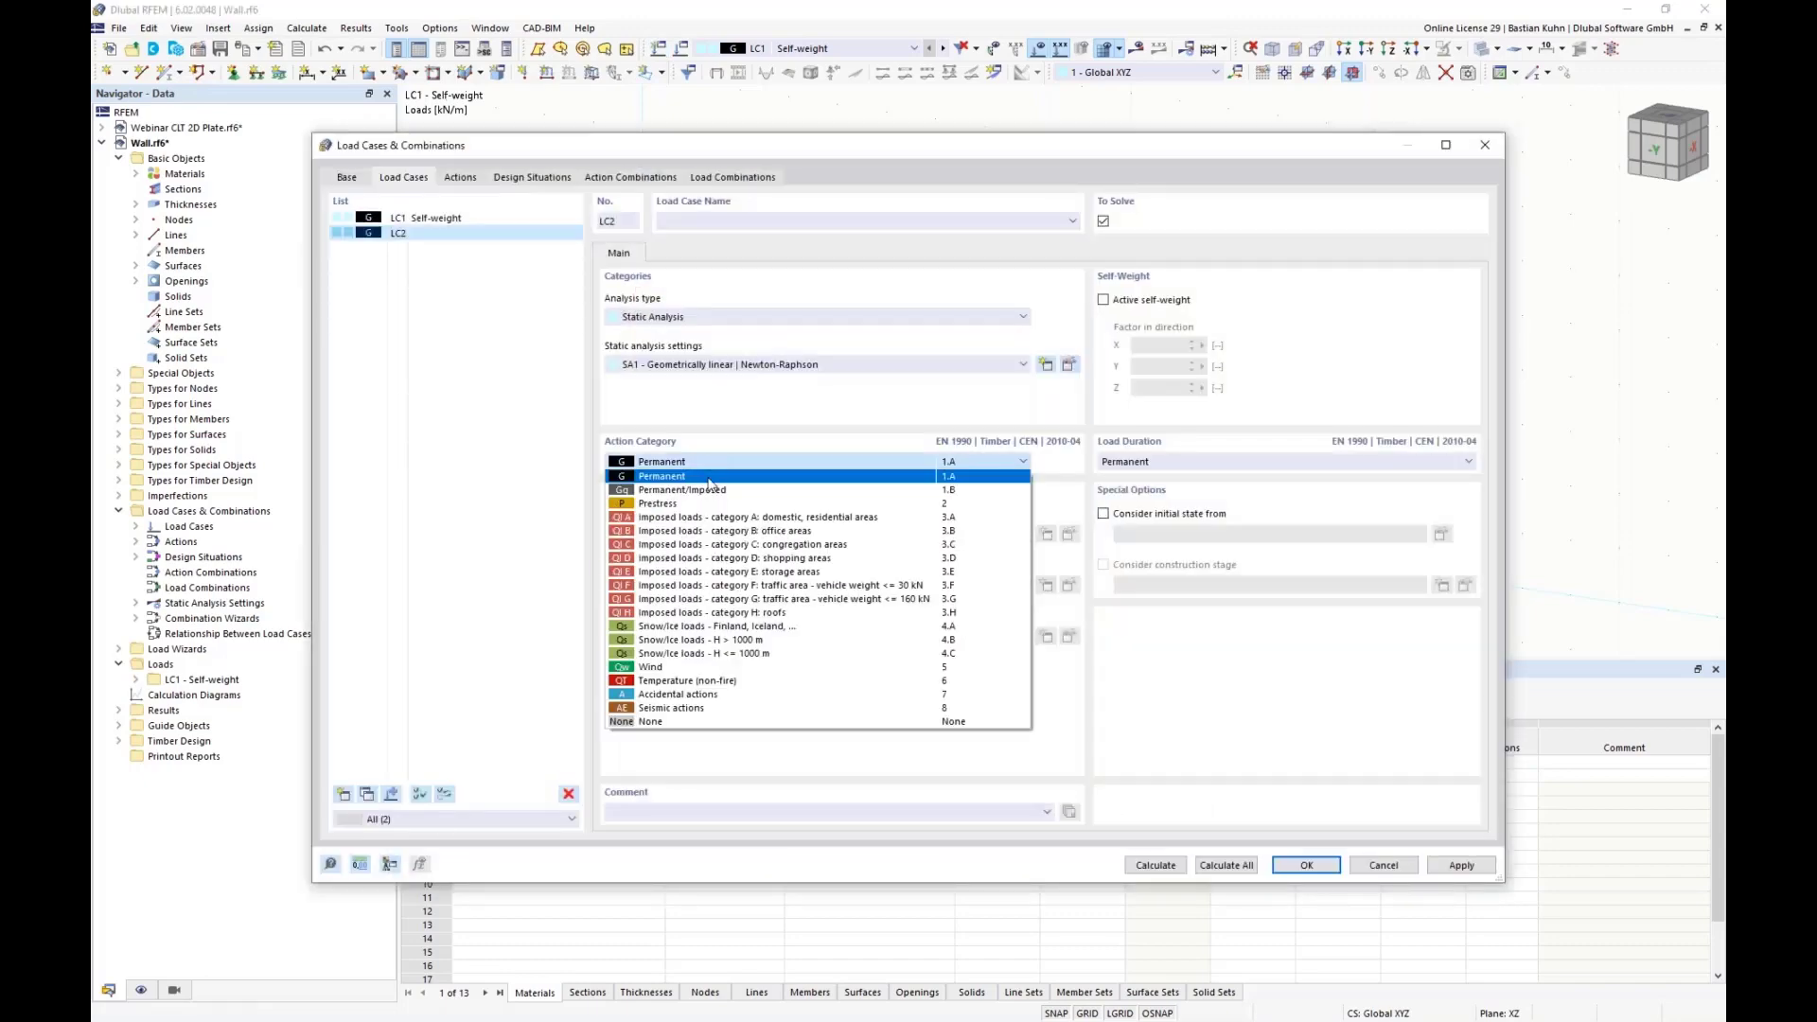
left_click(719, 524)
left_click(1306, 865)
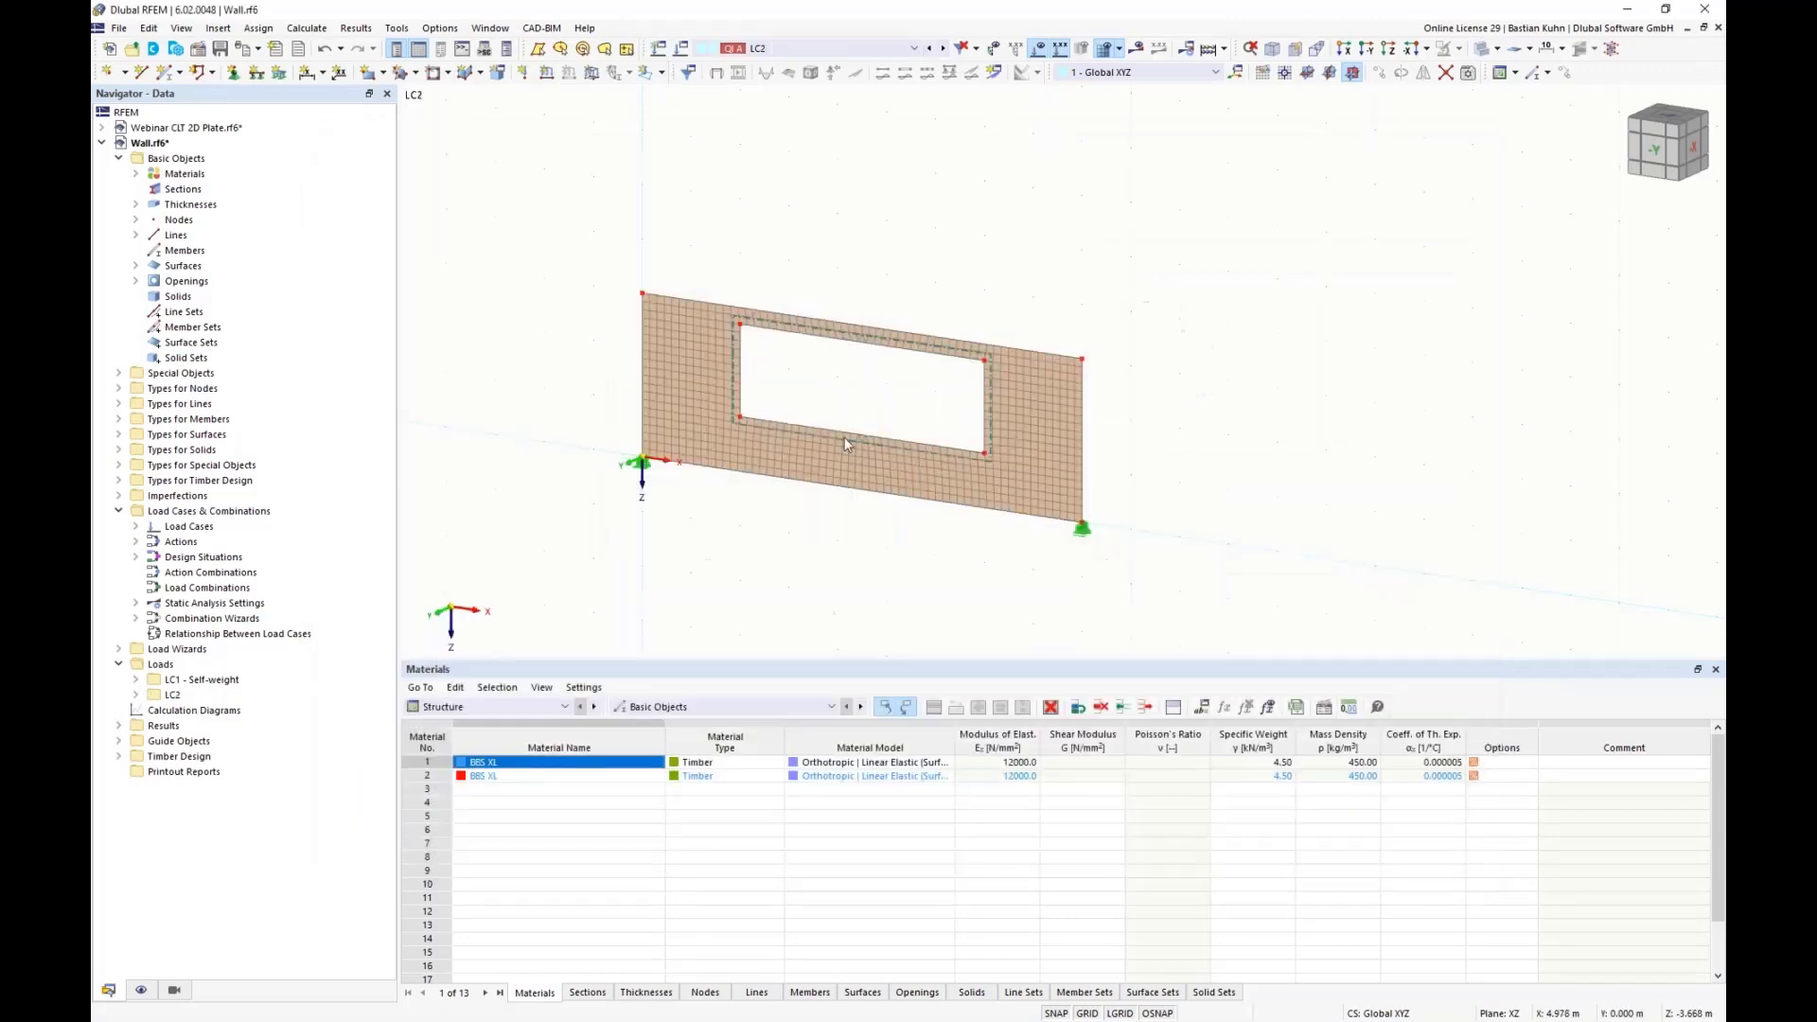
Apply a uniform 10 kN/m line load in Z to the wall's bottom edge in load case LC2
left_click(547, 76)
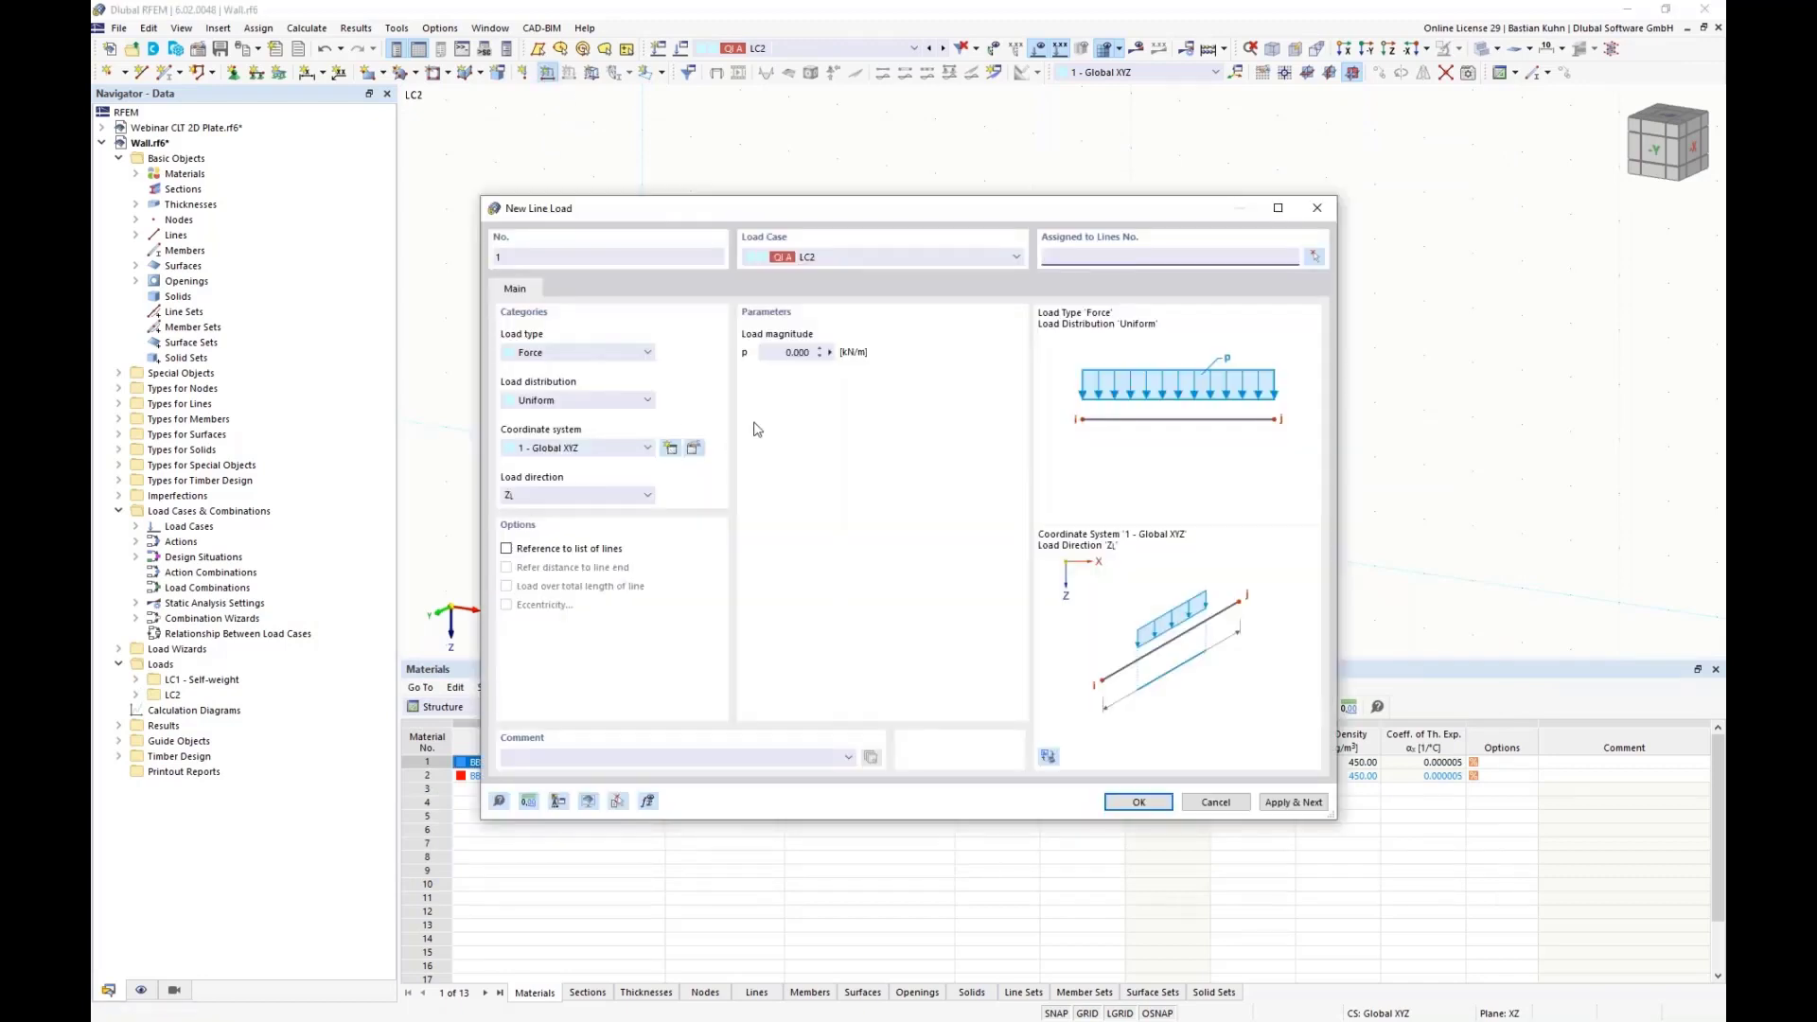
left_click(777, 354)
left_click(1139, 802)
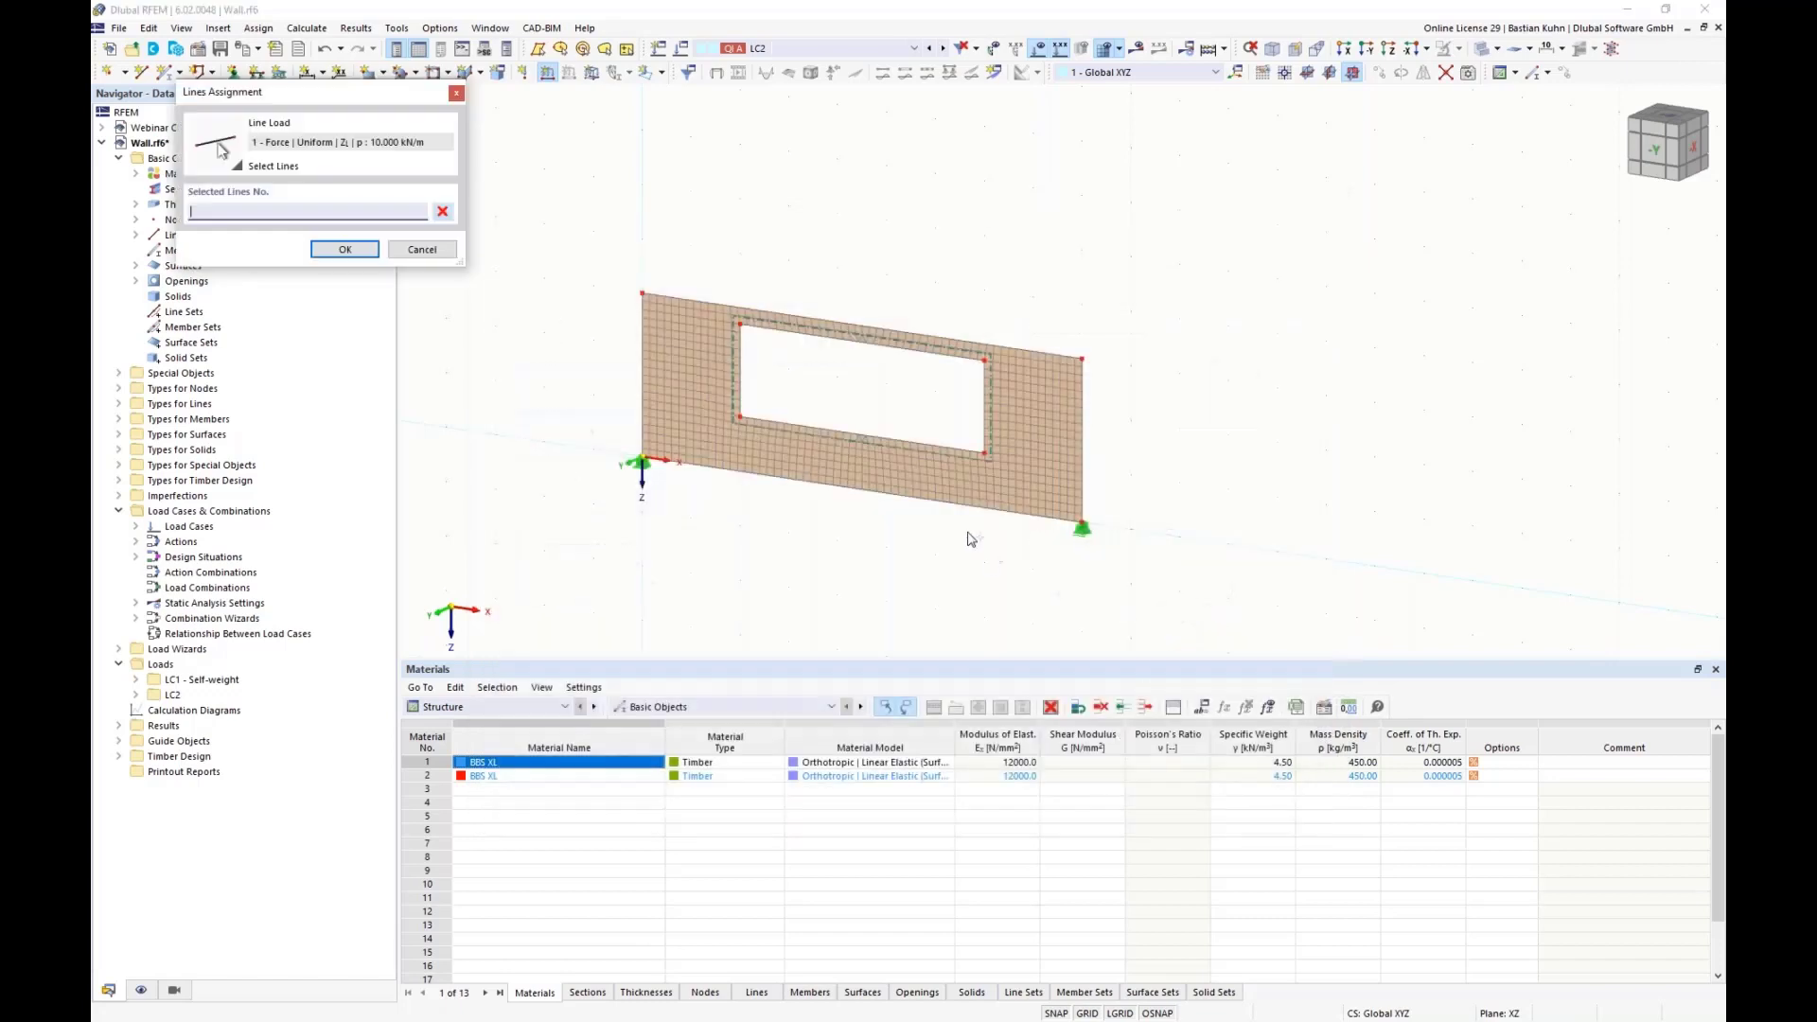
left_click(958, 496)
left_click(345, 250)
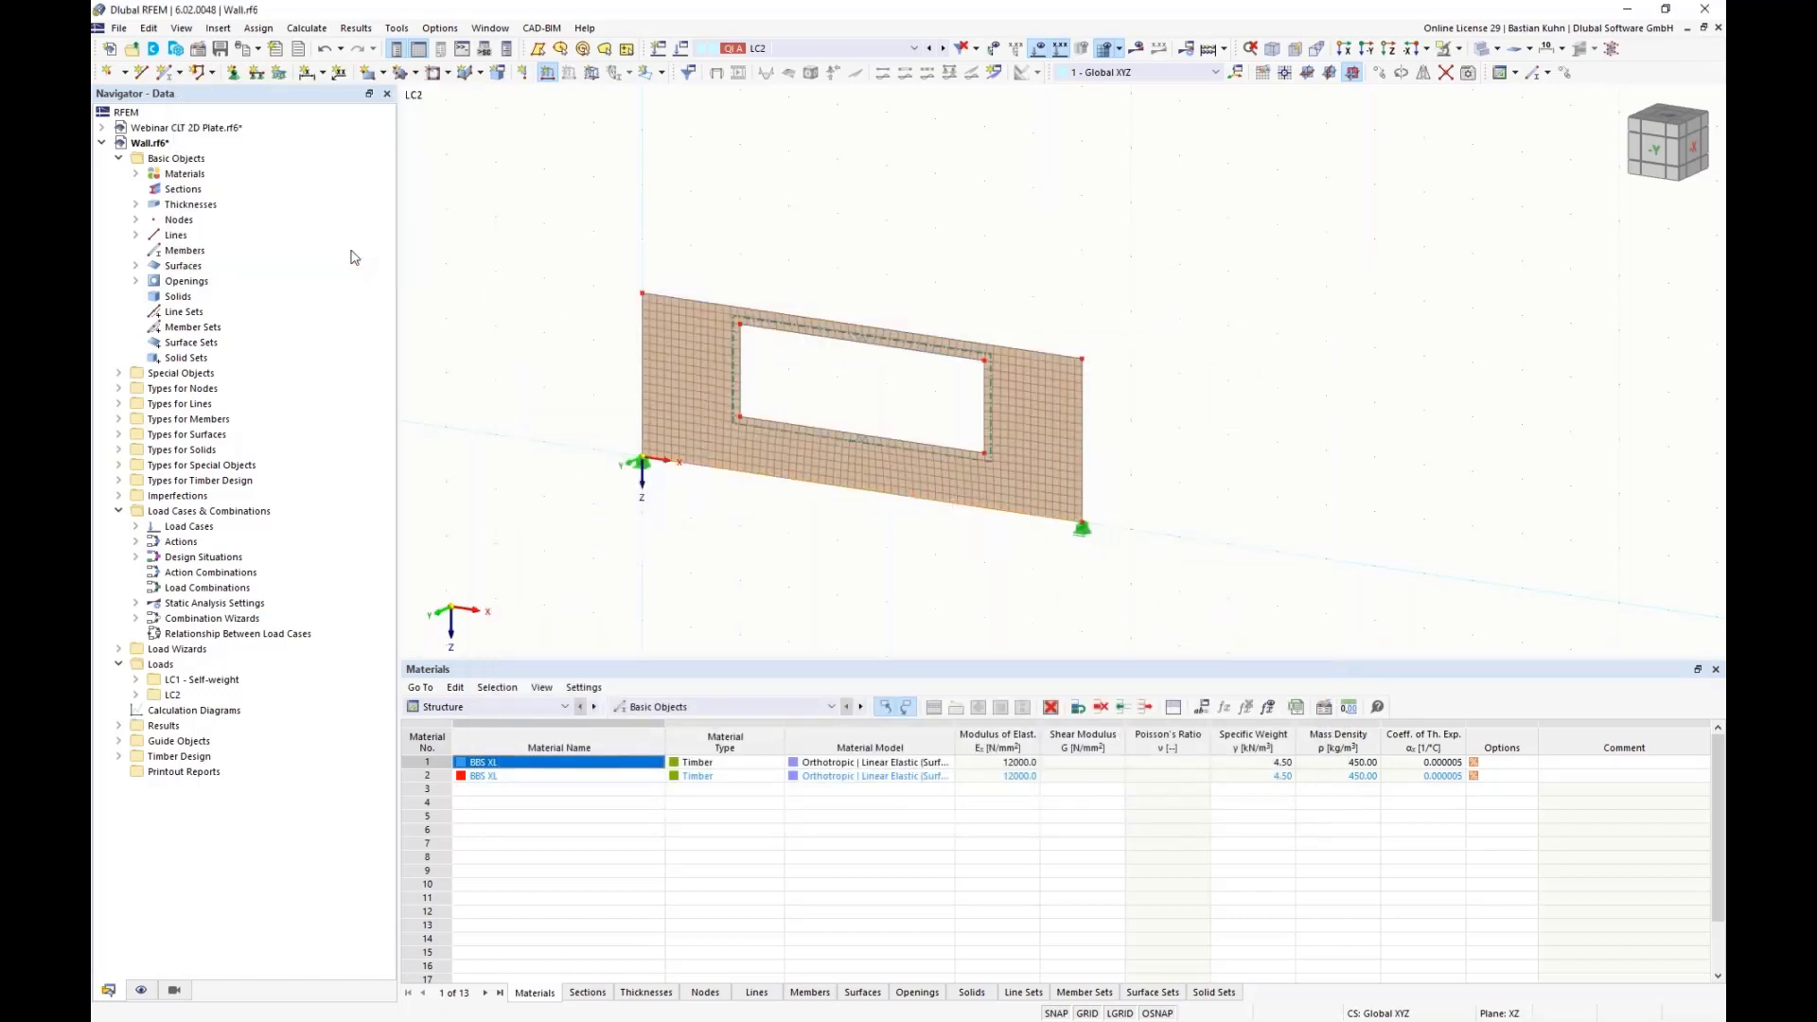
Delete the SLS - Characteristic and SLS - Quasi-permanent design situations from the load combinations setup
right_click(162, 514)
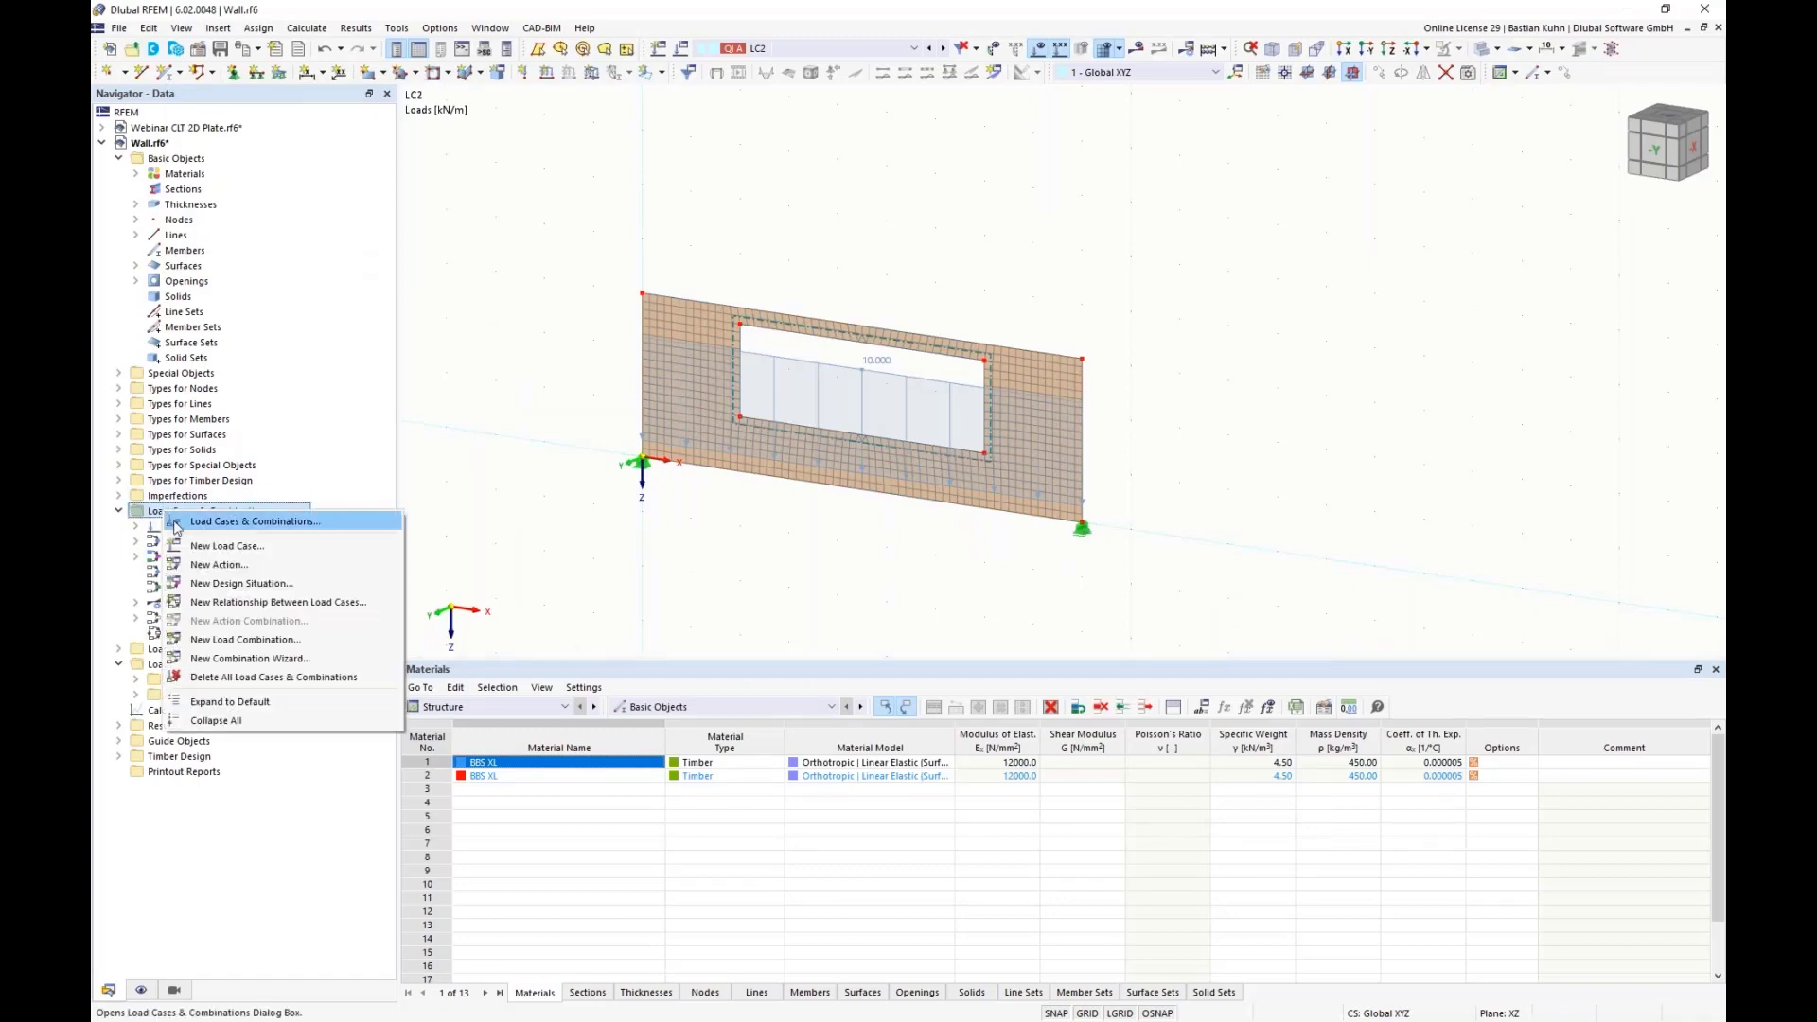
left_click(177, 520)
left_click_drag(811, 147, 837, 511)
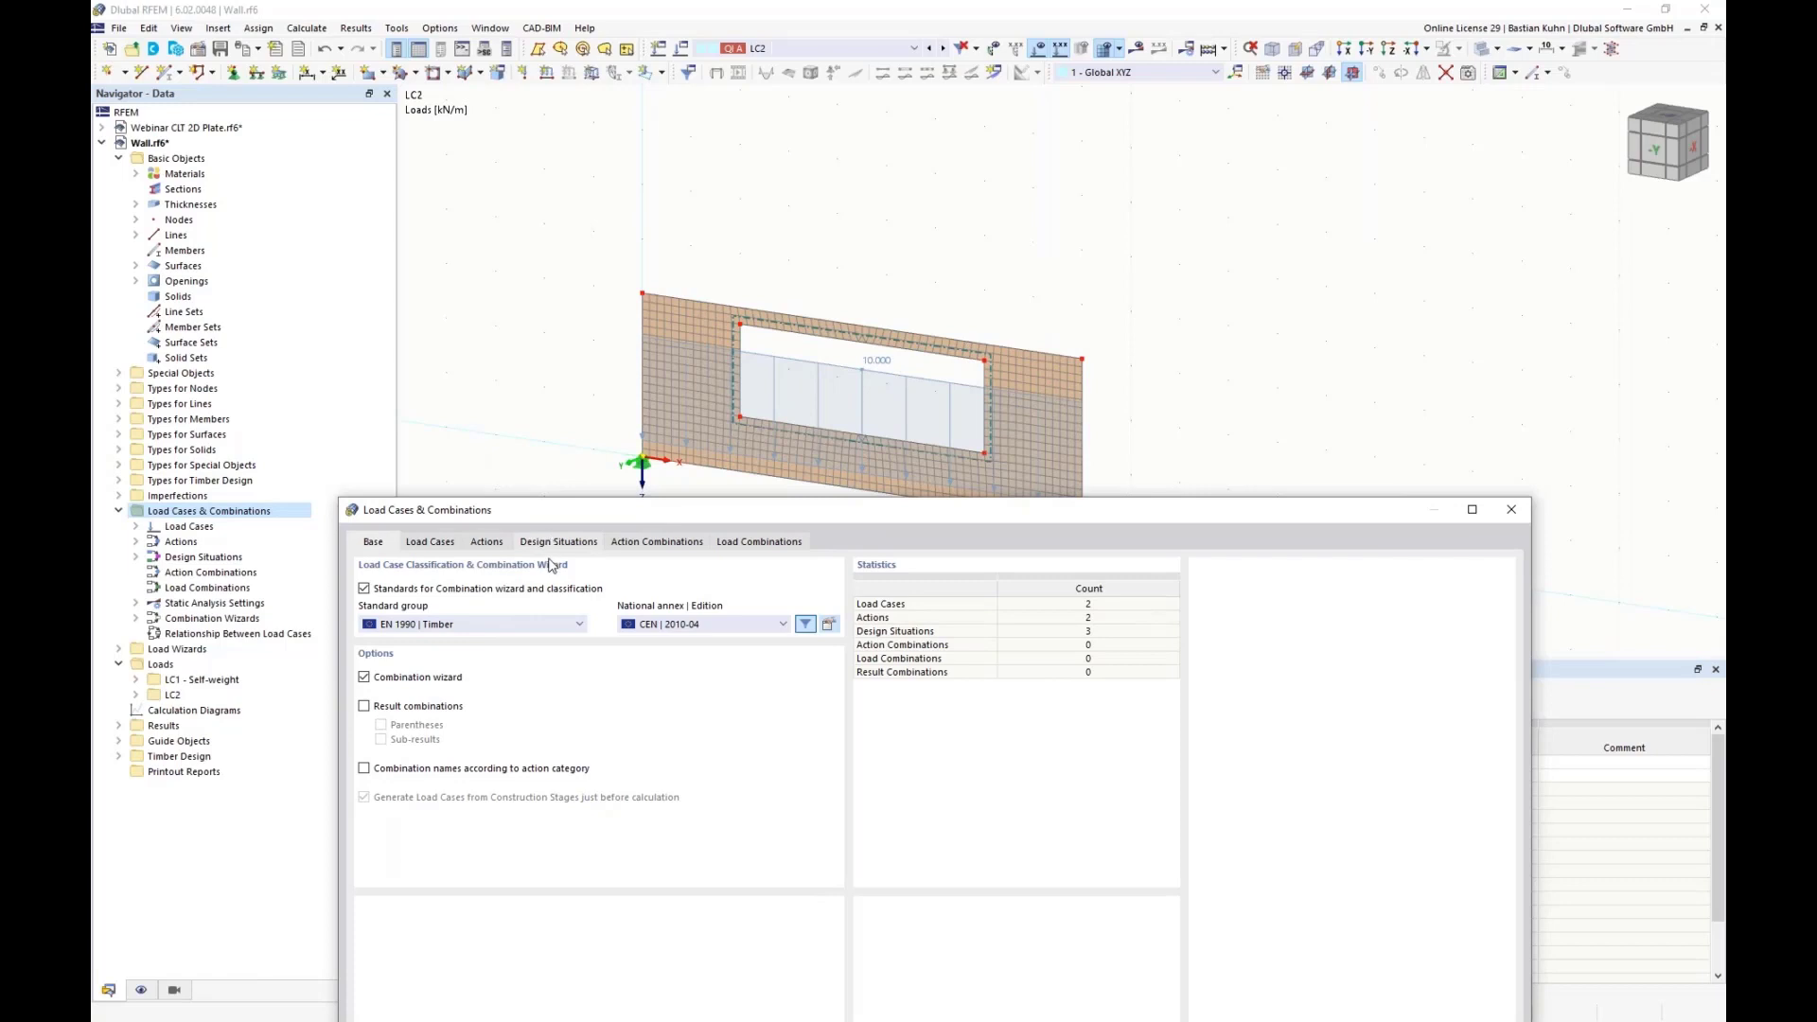
left_click(563, 598)
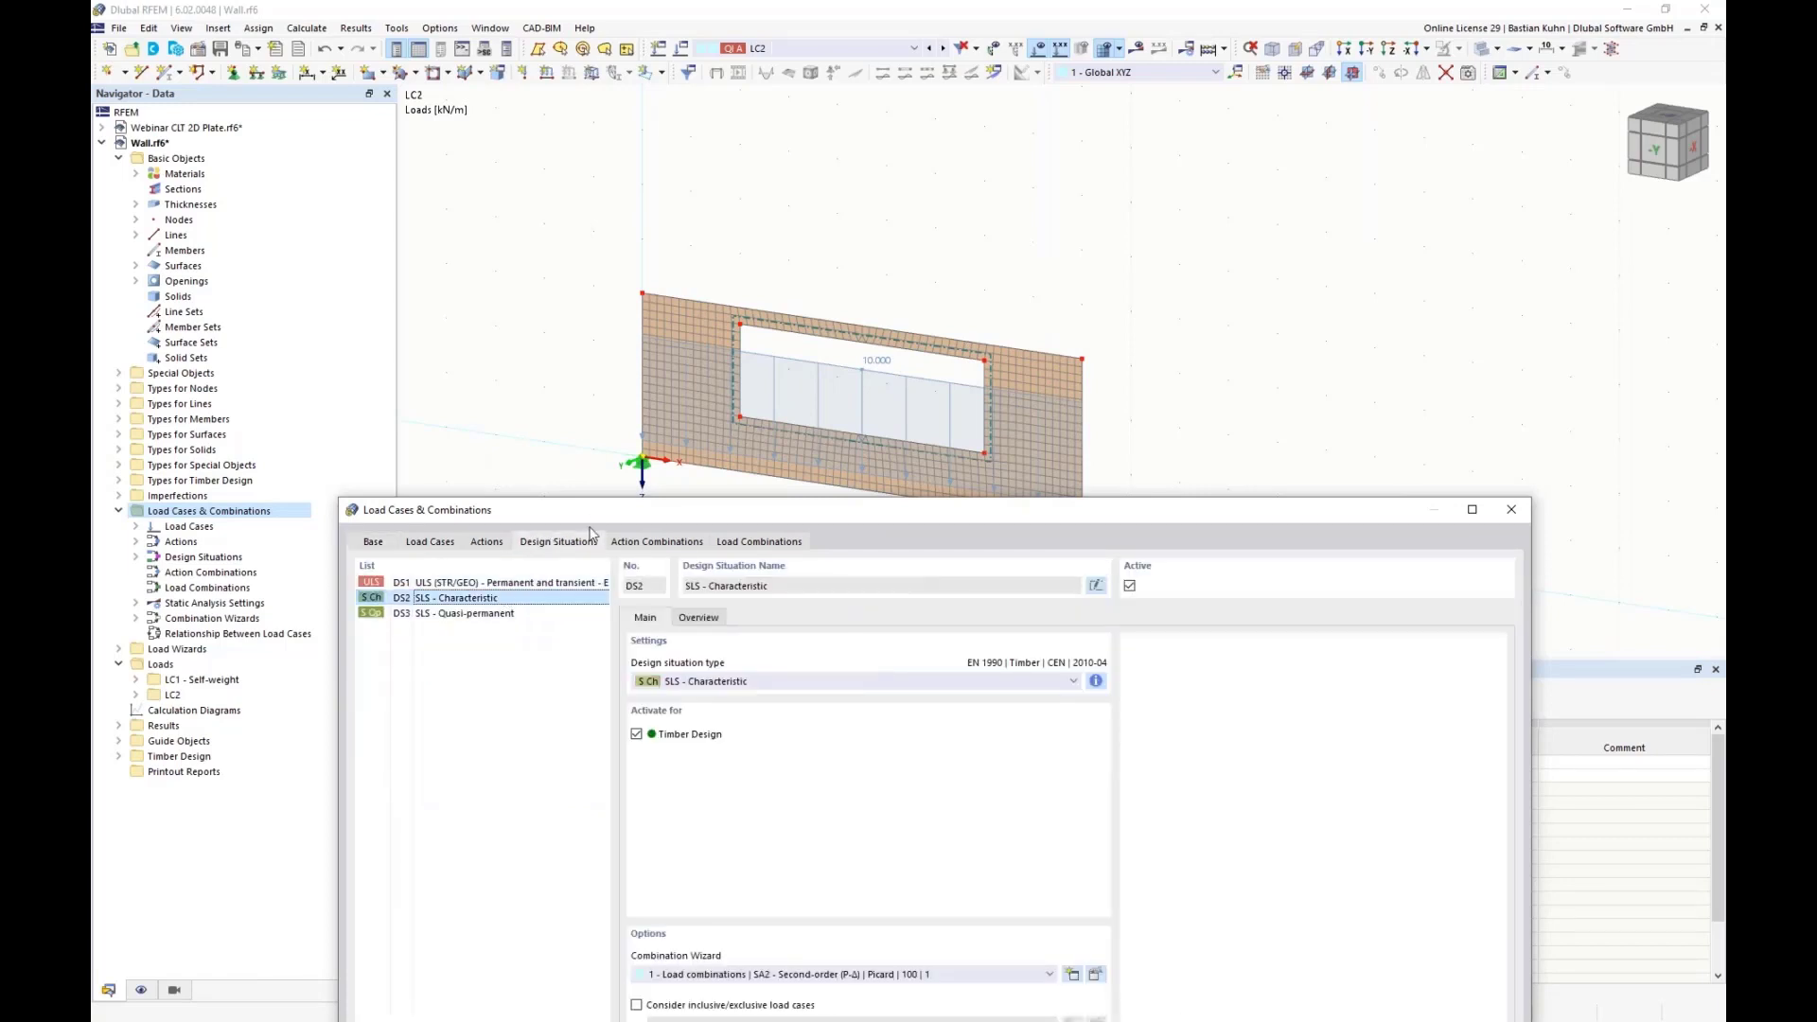
left_click_drag(594, 494, 1002, 26)
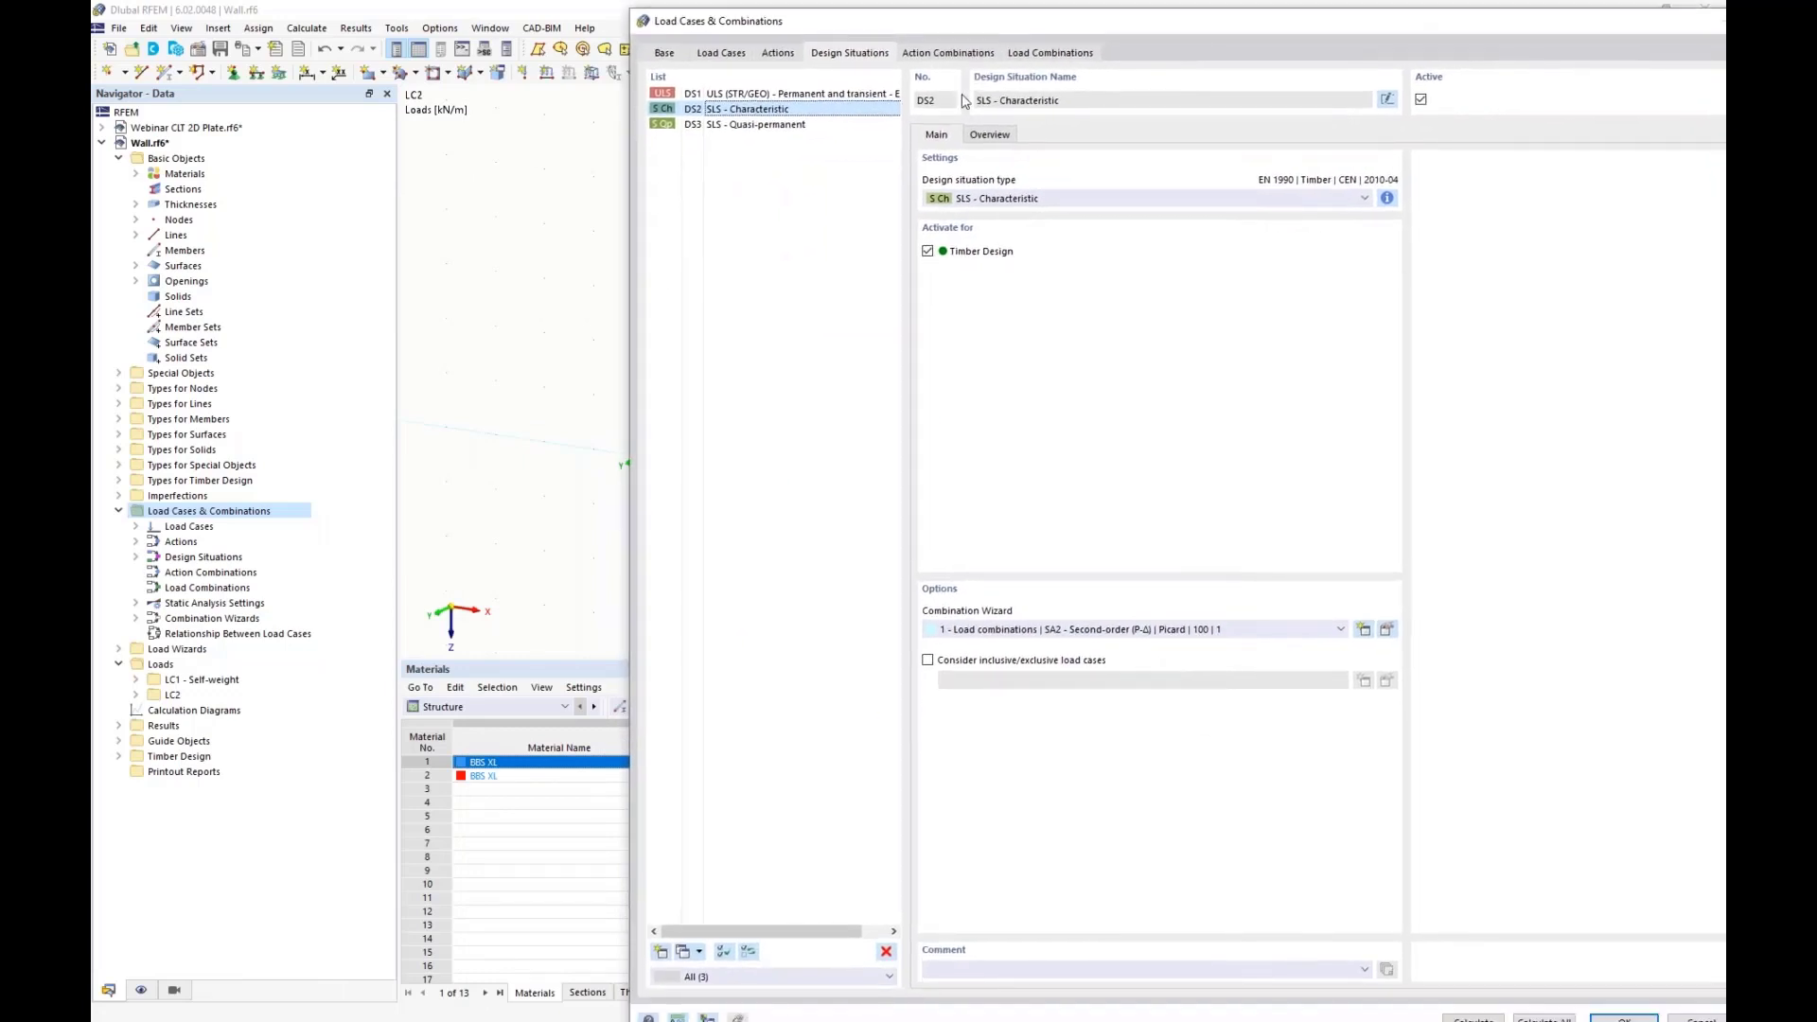
left_click(809, 126, "shift")
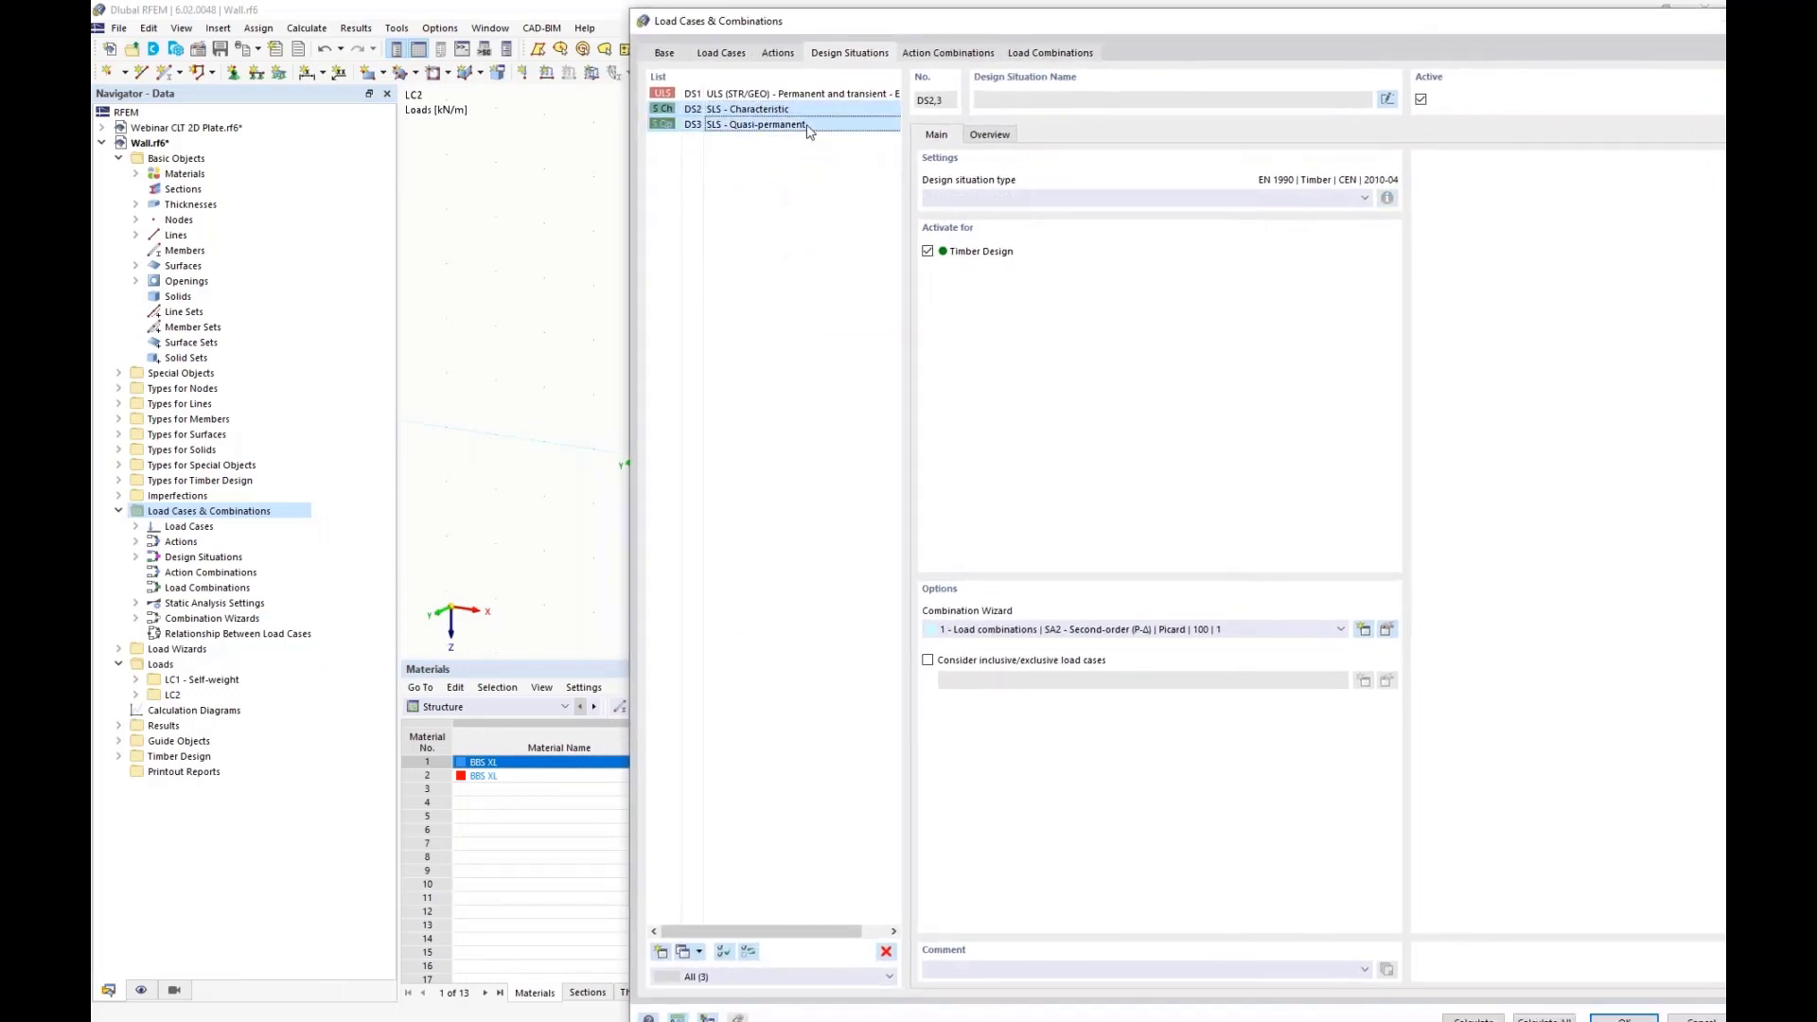
left_click(886, 952)
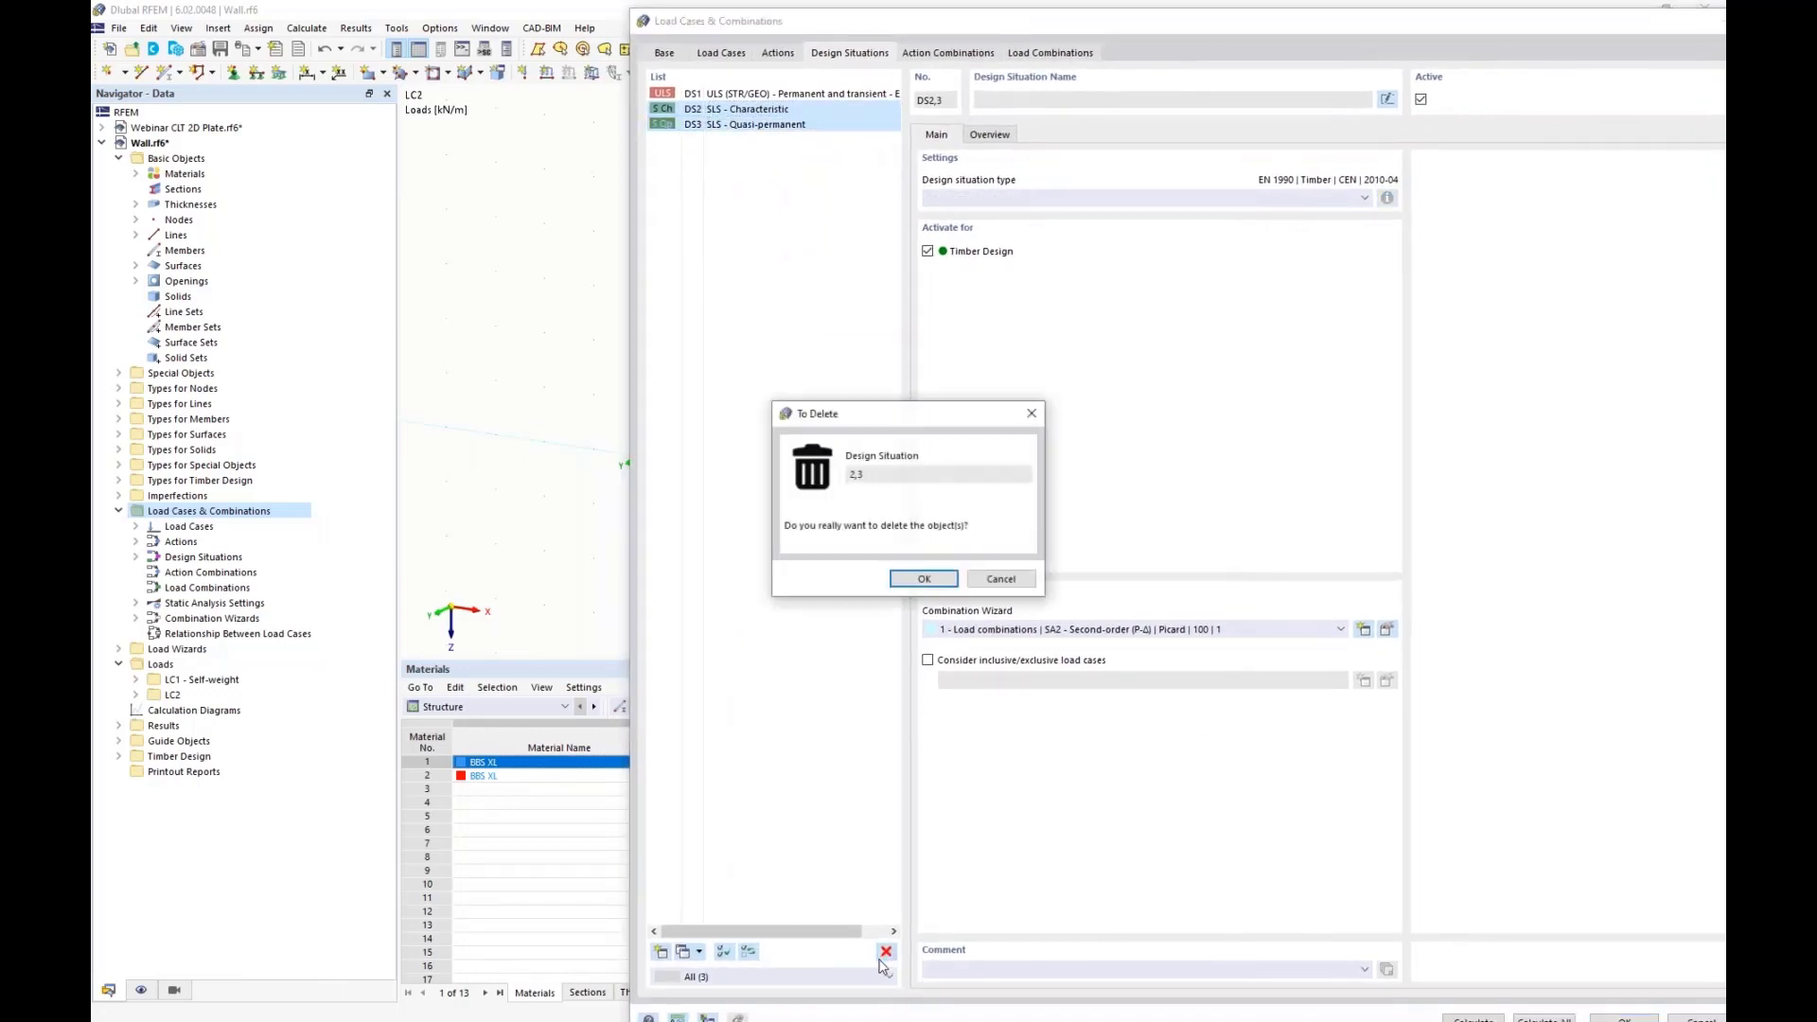
left_click(926, 578)
Set the ULS design situation's combination wizard to geometrically linear analysis (SA1) and generate the load combinations
left_click(971, 638)
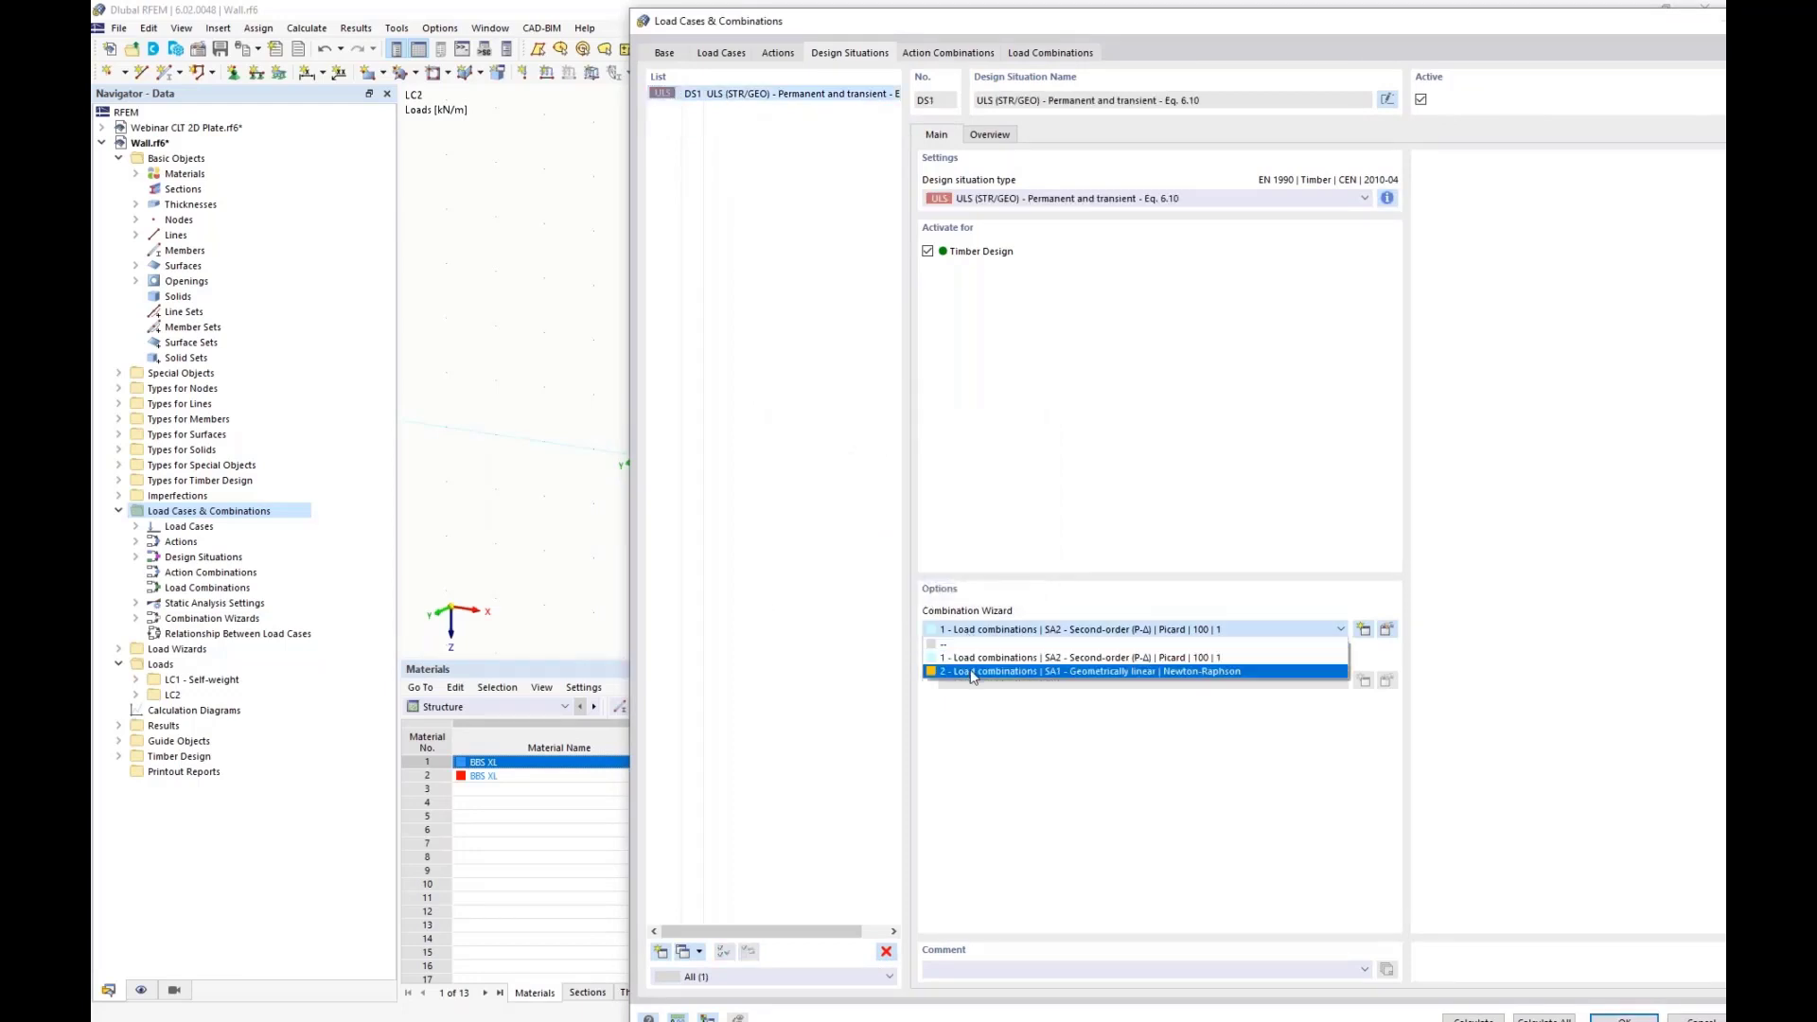
left_click(970, 663)
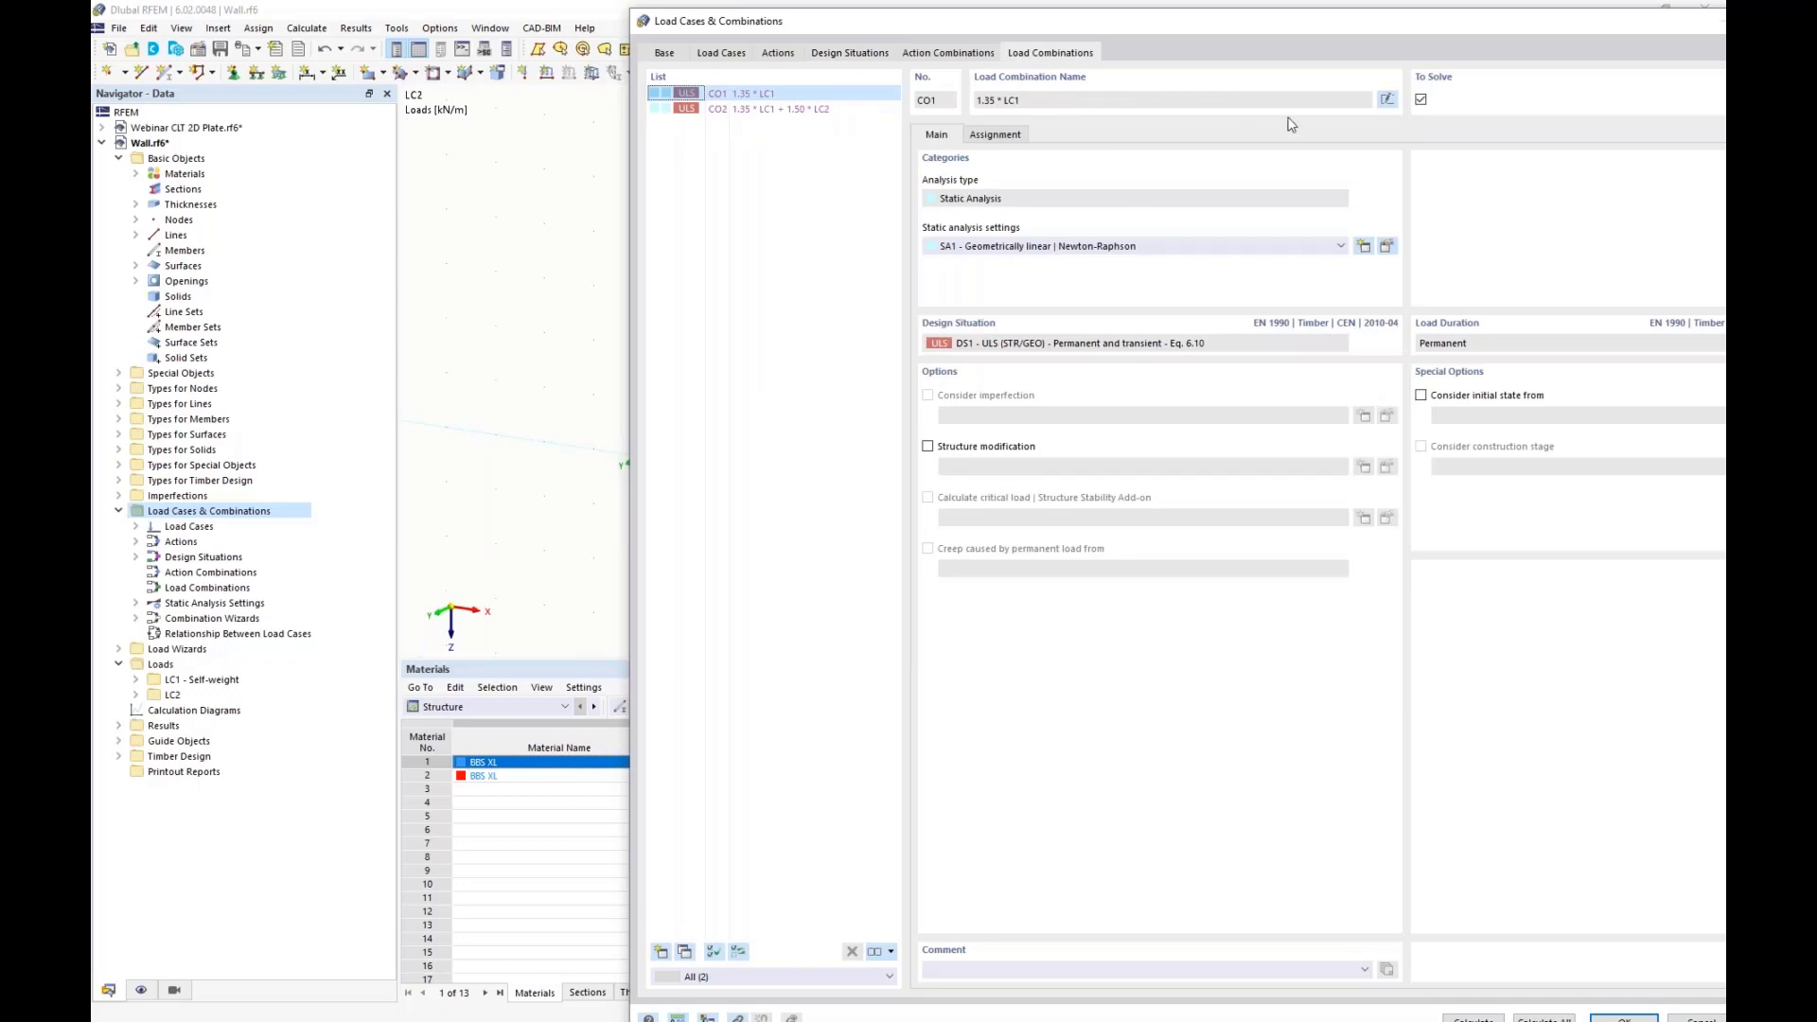
left_click_drag(1394, 35, 1136, 25)
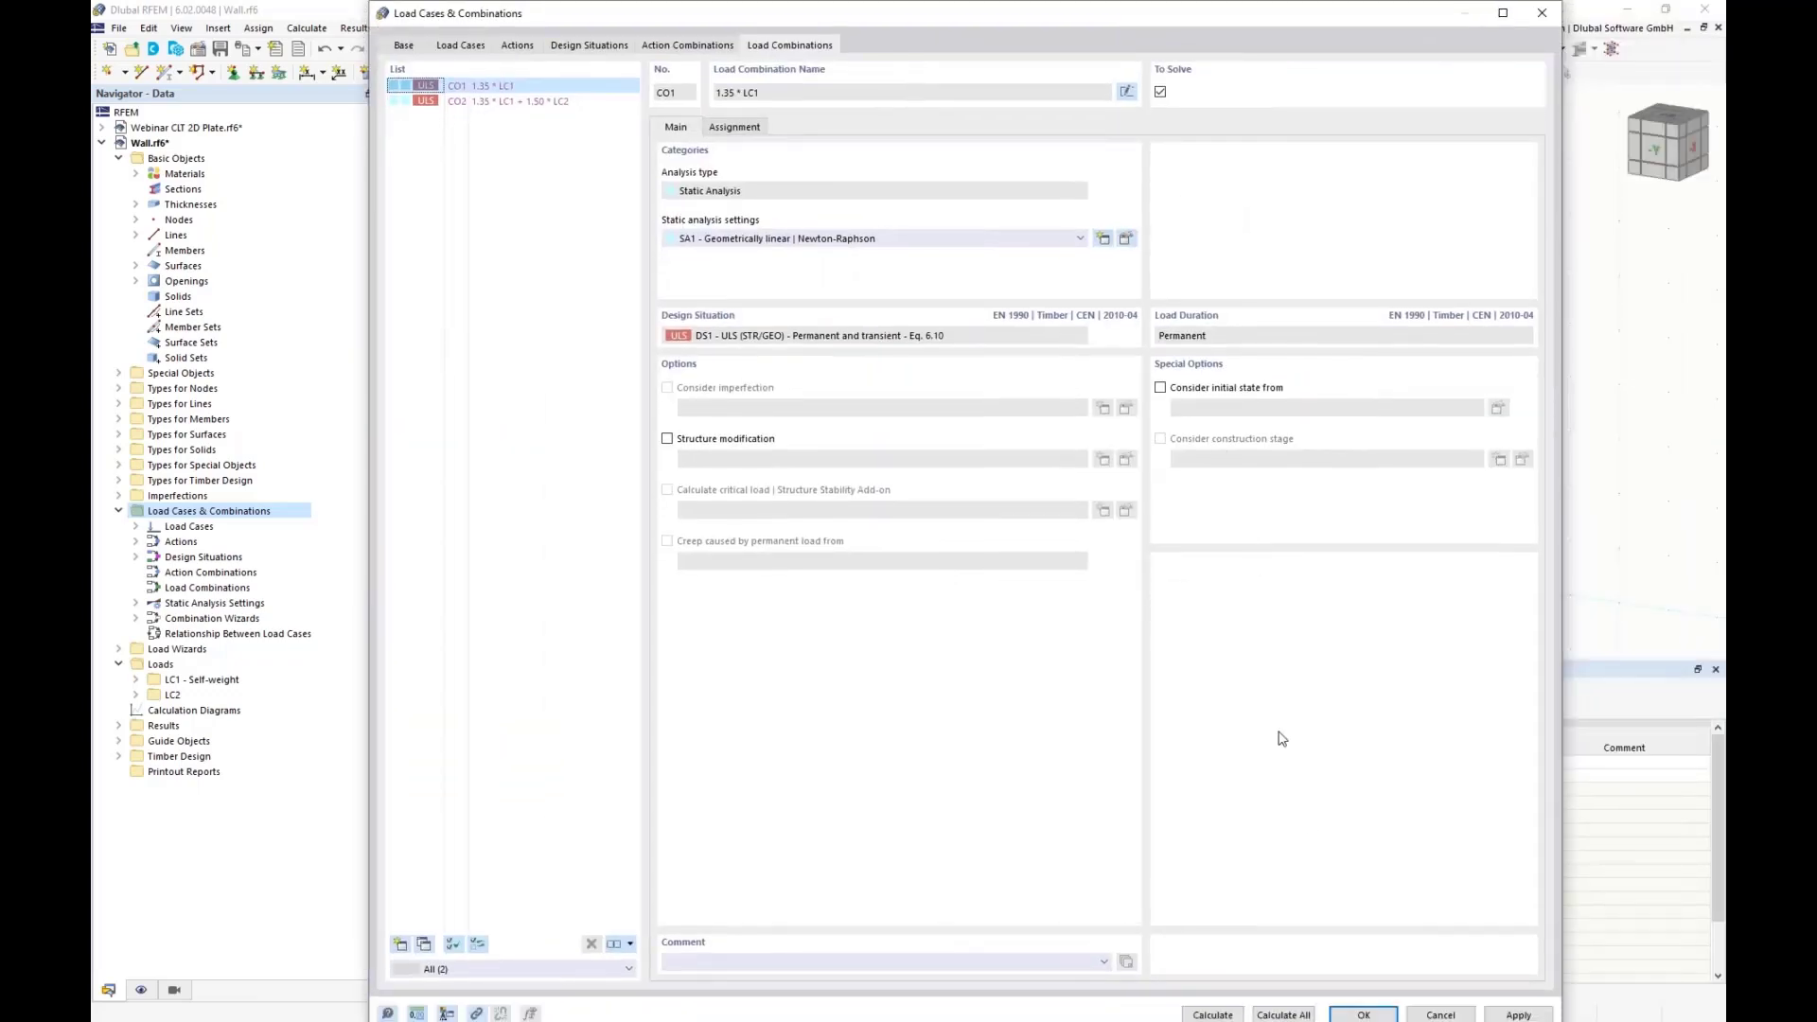
left_click(1349, 1015)
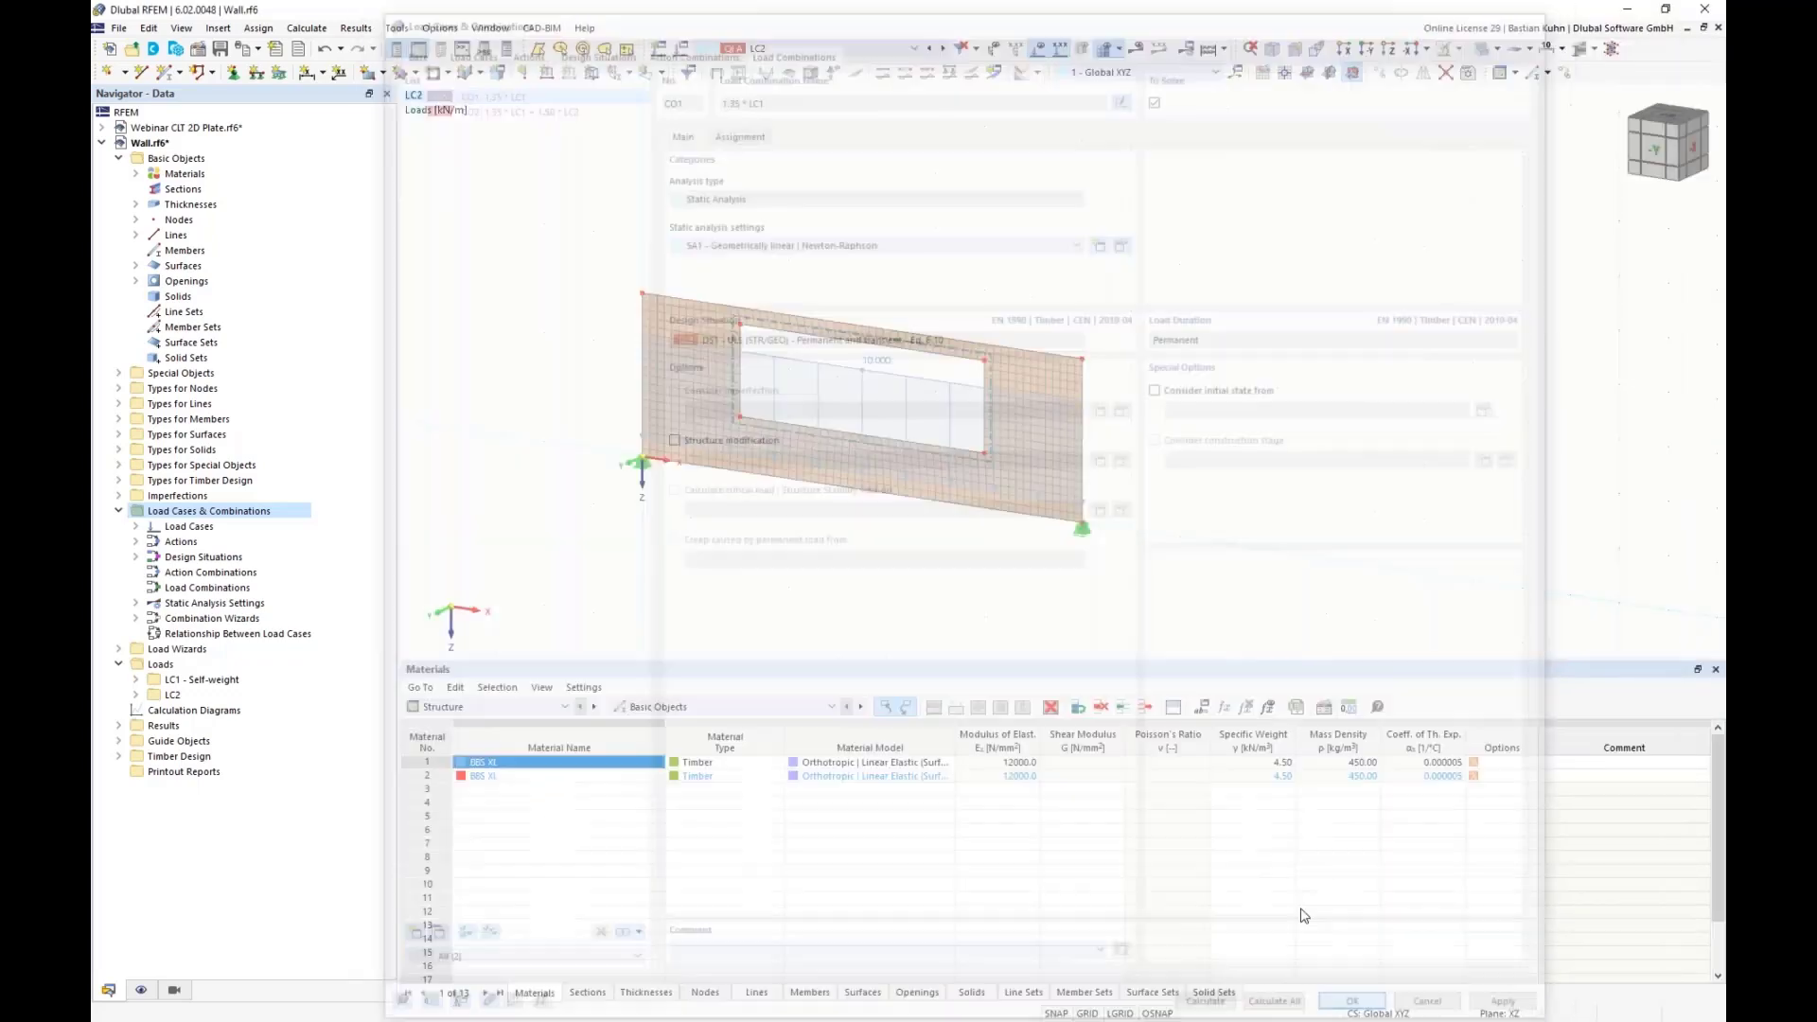
Show the Timber Design input data and check the design configurations assigned to the wall surface
left_click(564, 707)
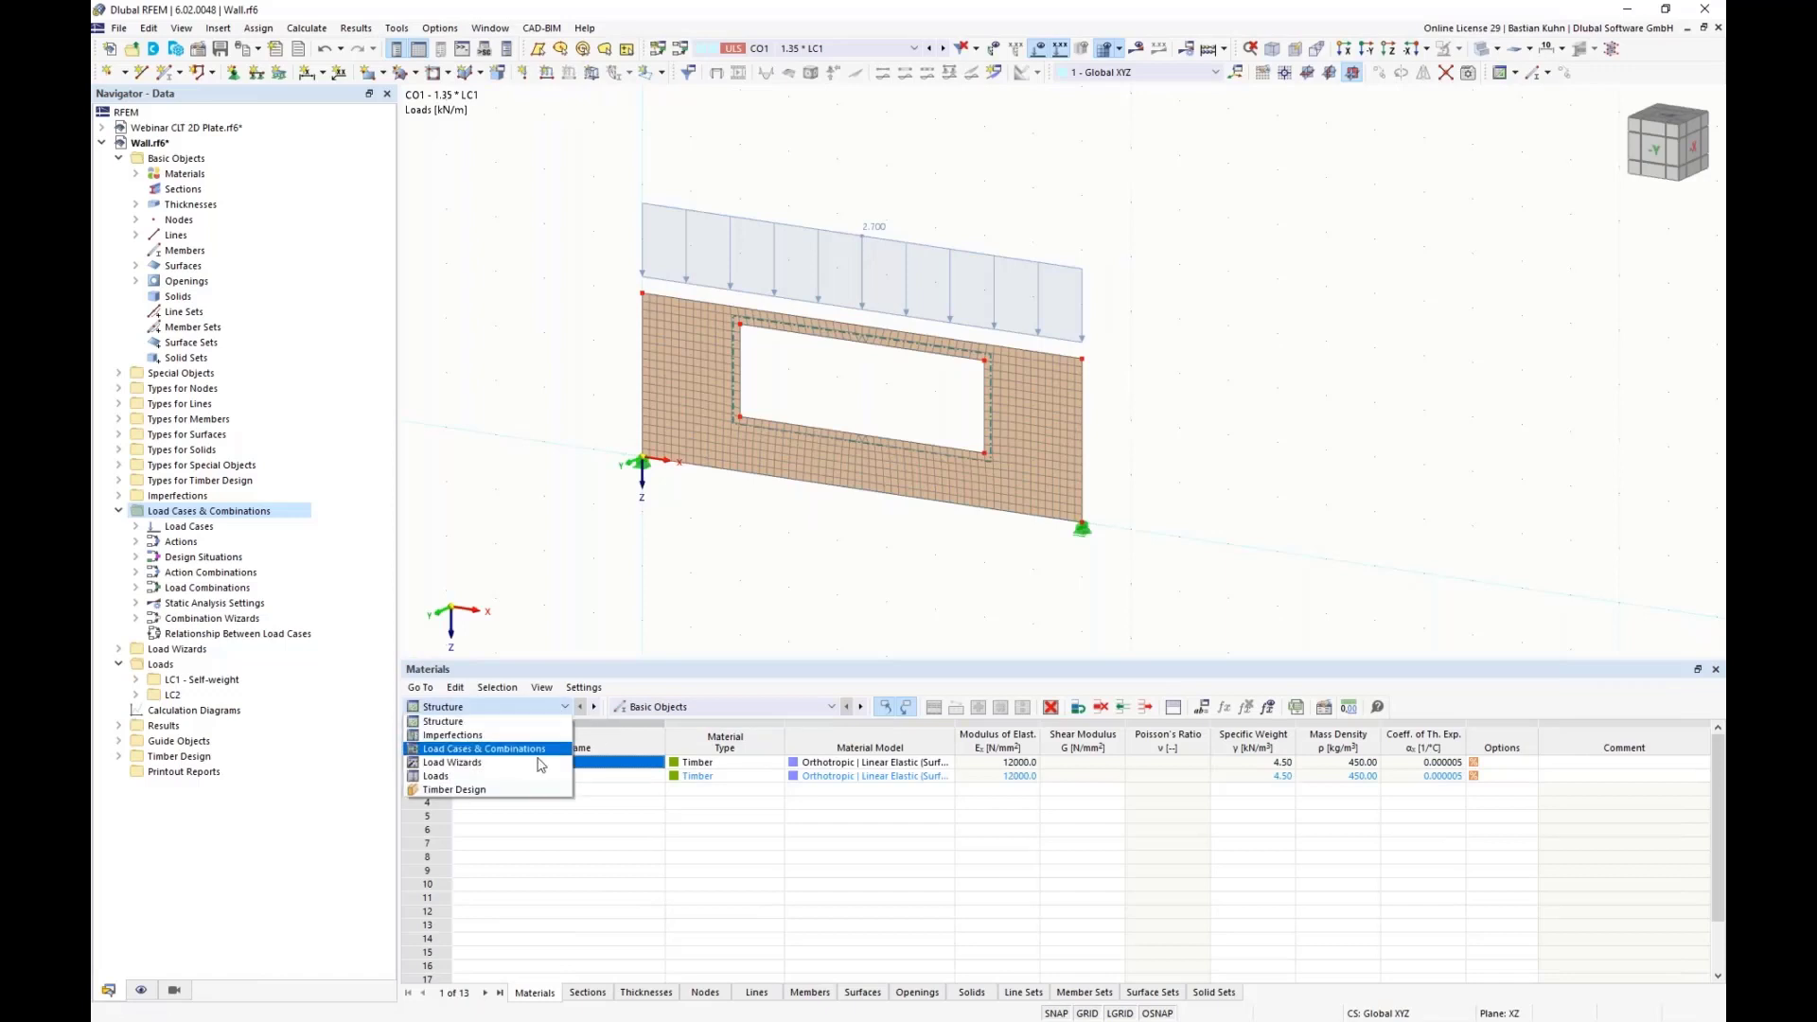
left_click(478, 762)
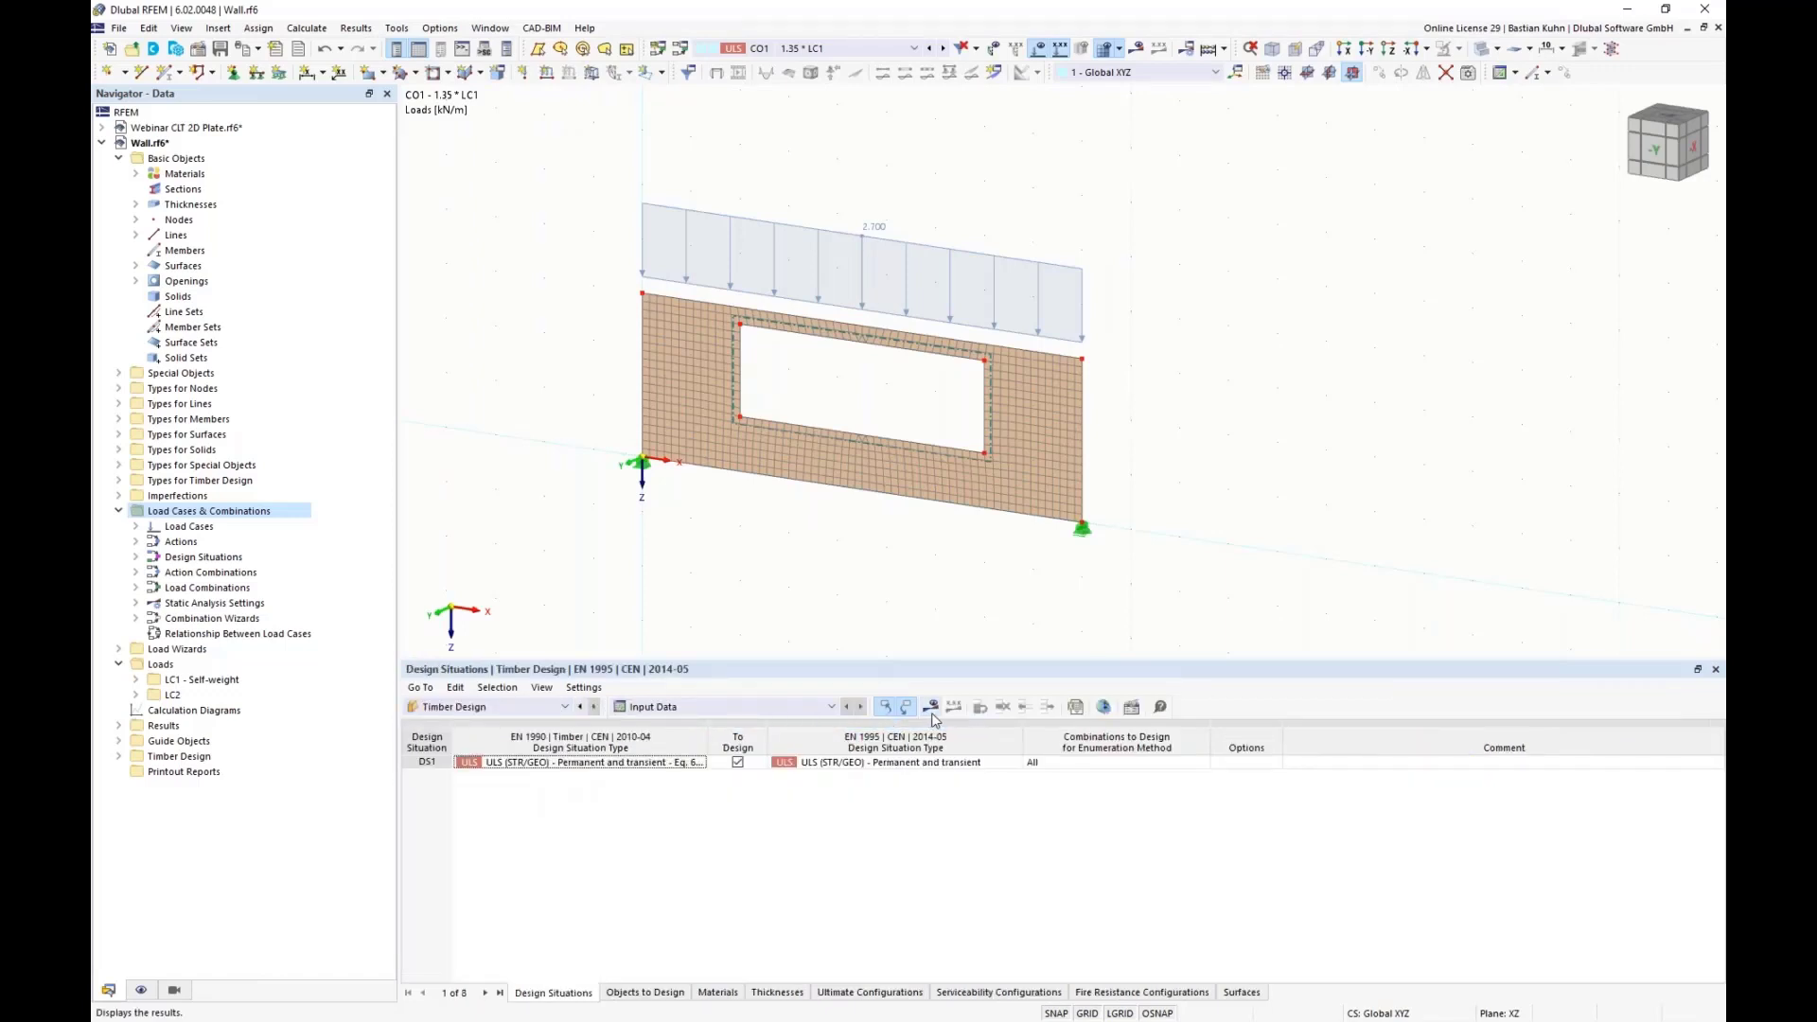
double_click(934, 486)
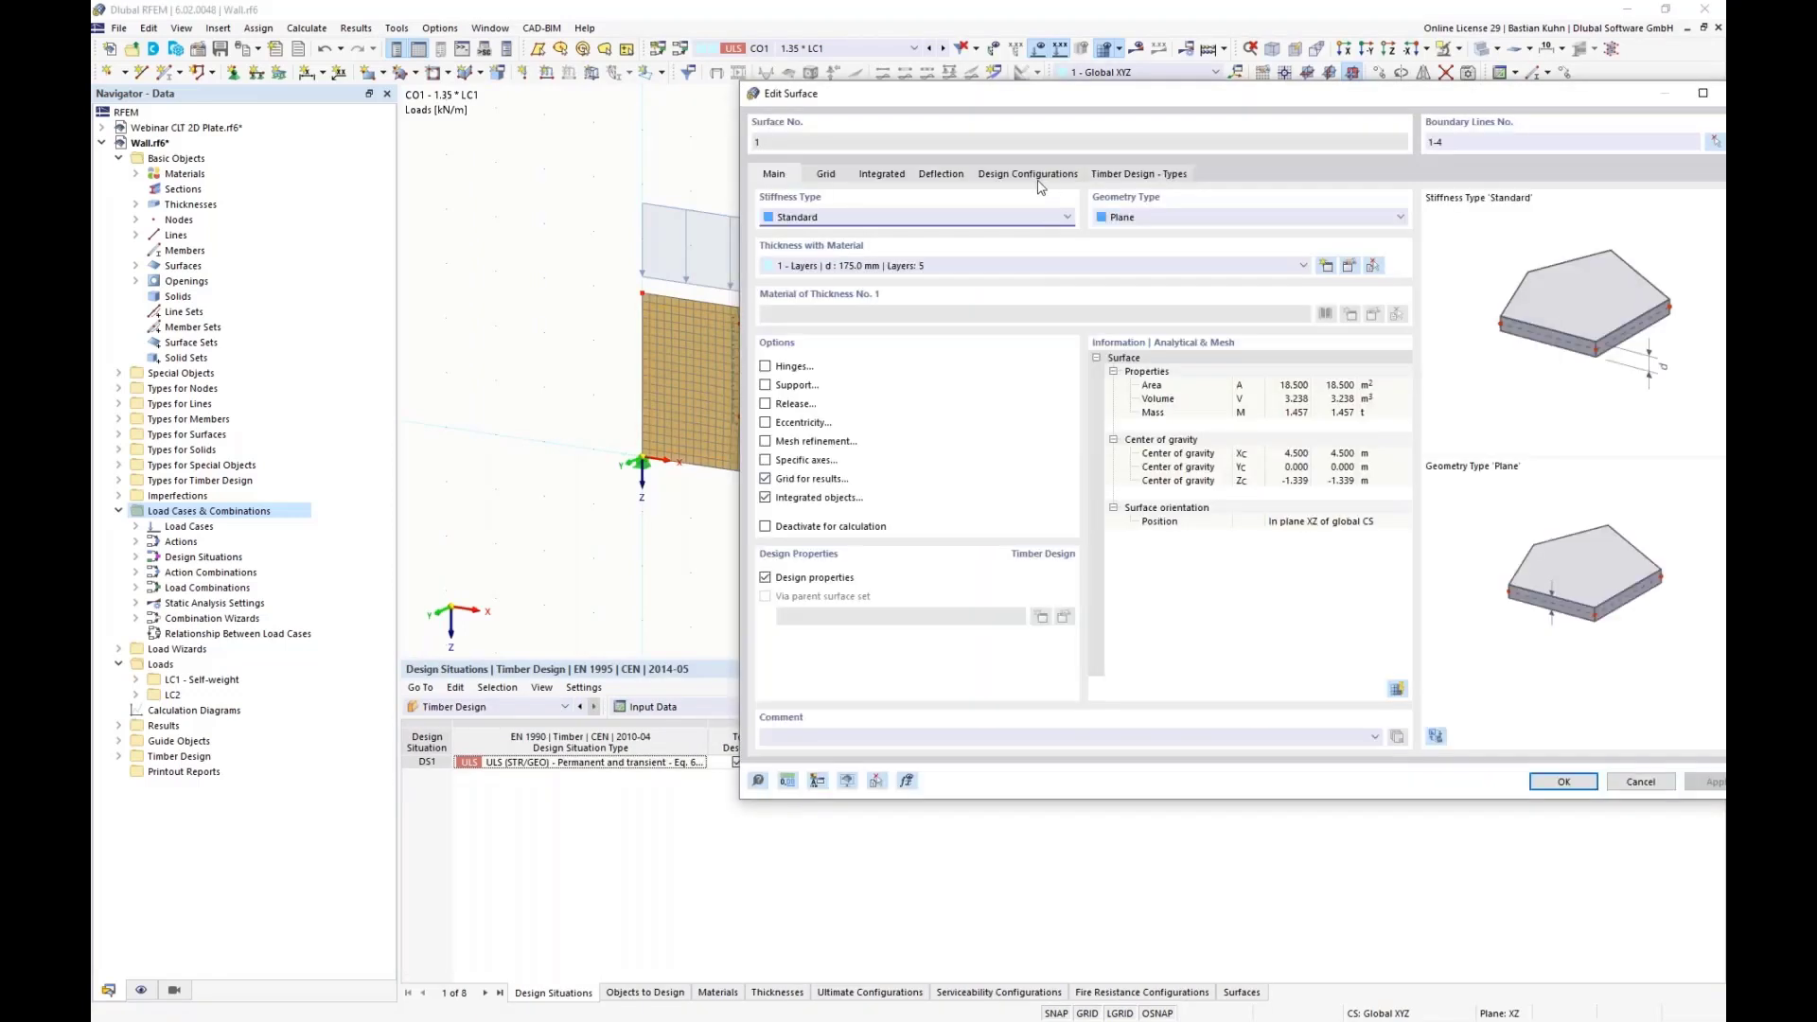
left_click(1024, 176)
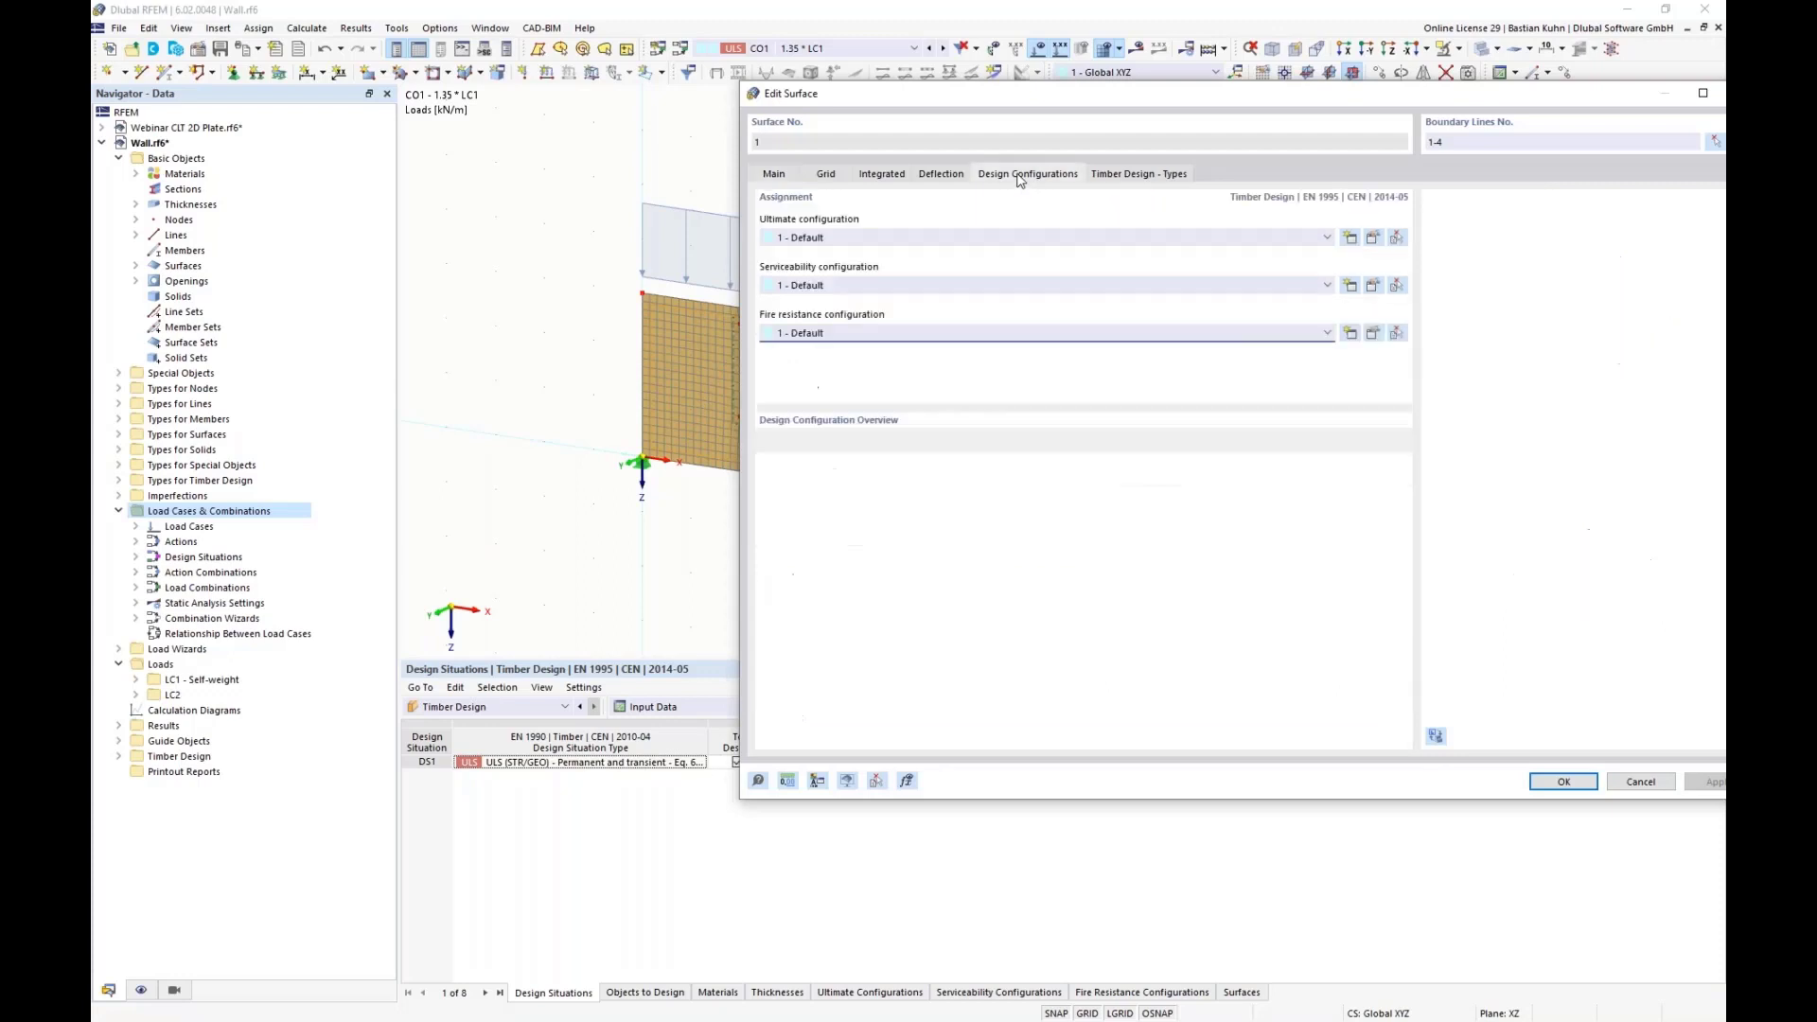
left_click(1562, 782)
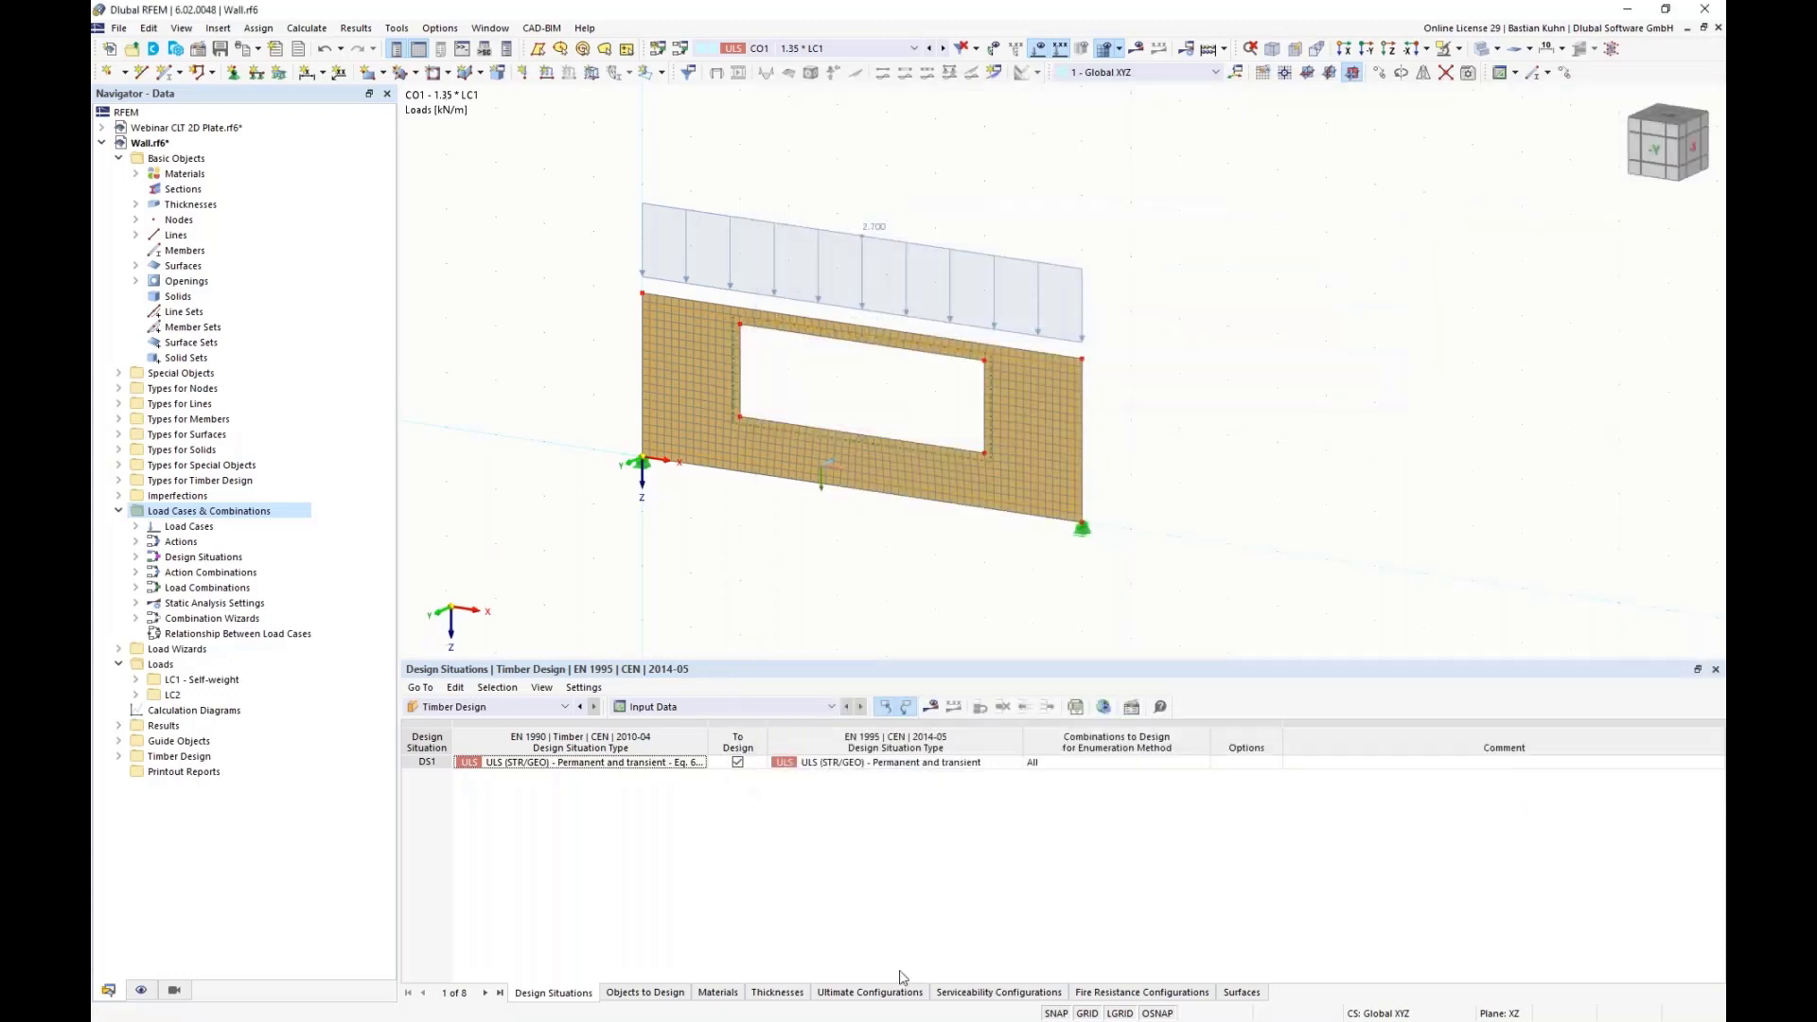
Run the Timber Design calculation and examine the design check ratios on the wall around the supports
left_click(931, 706)
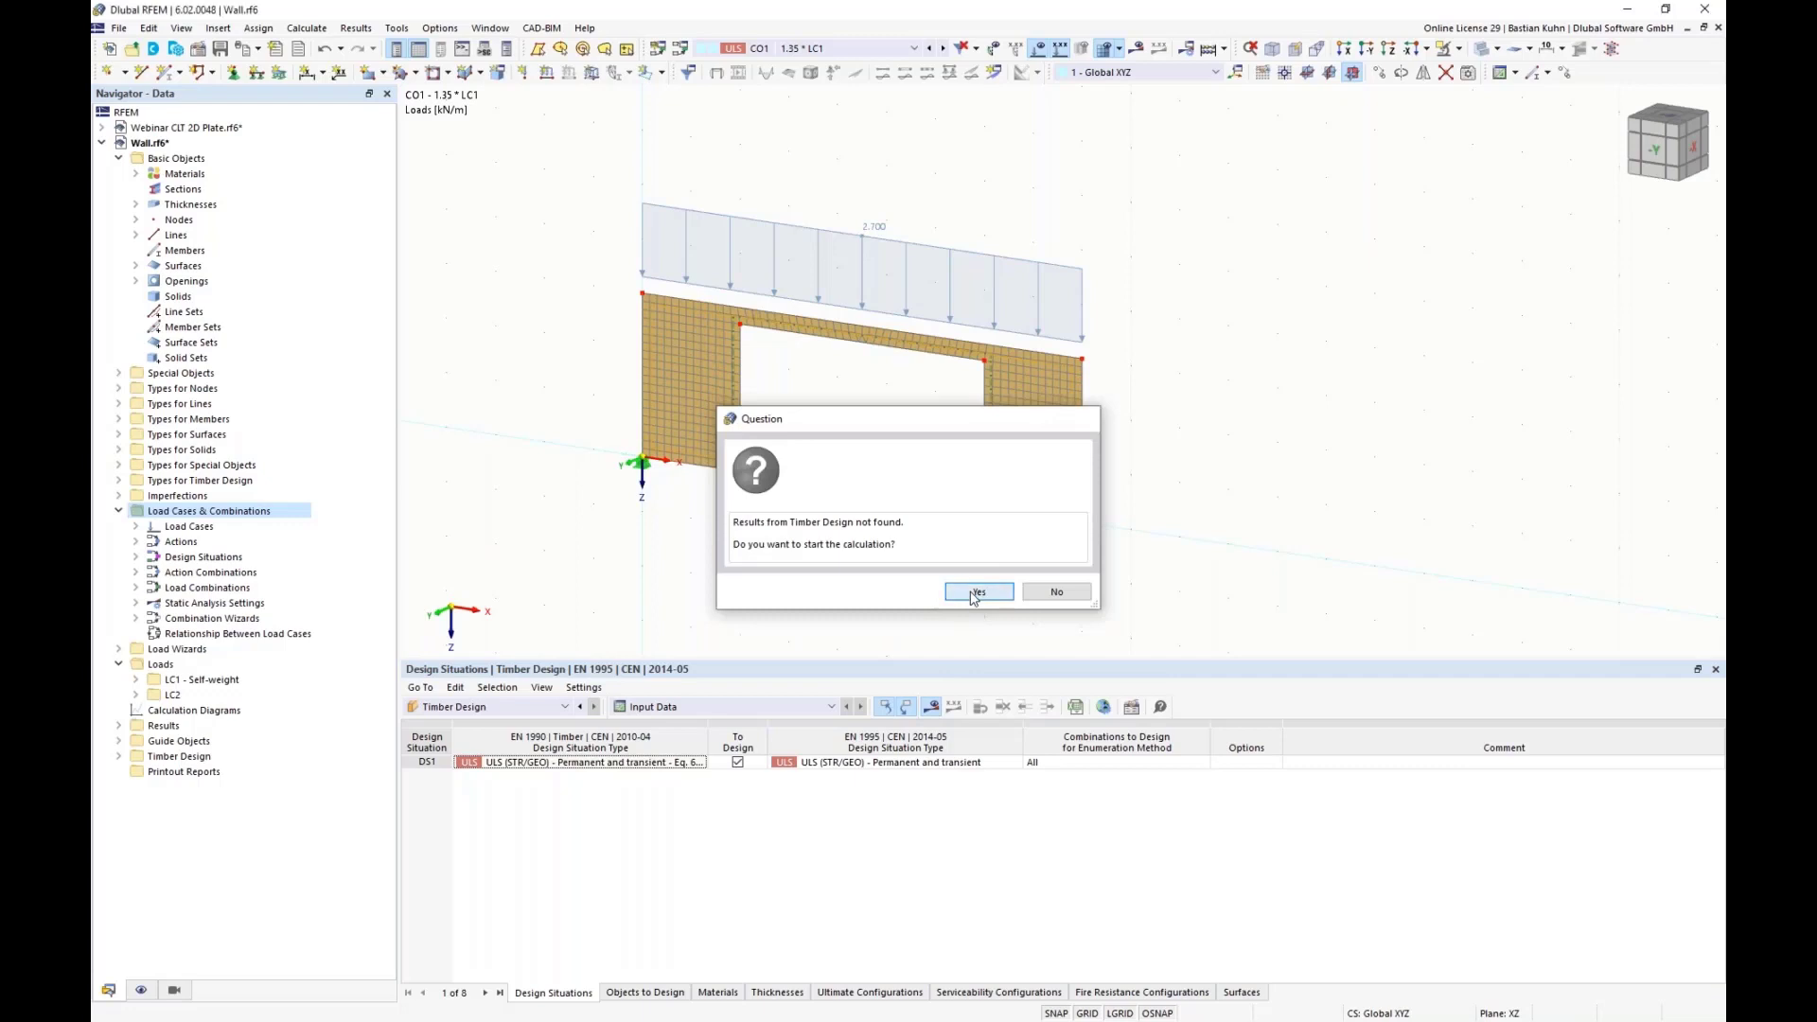
left_click(976, 592)
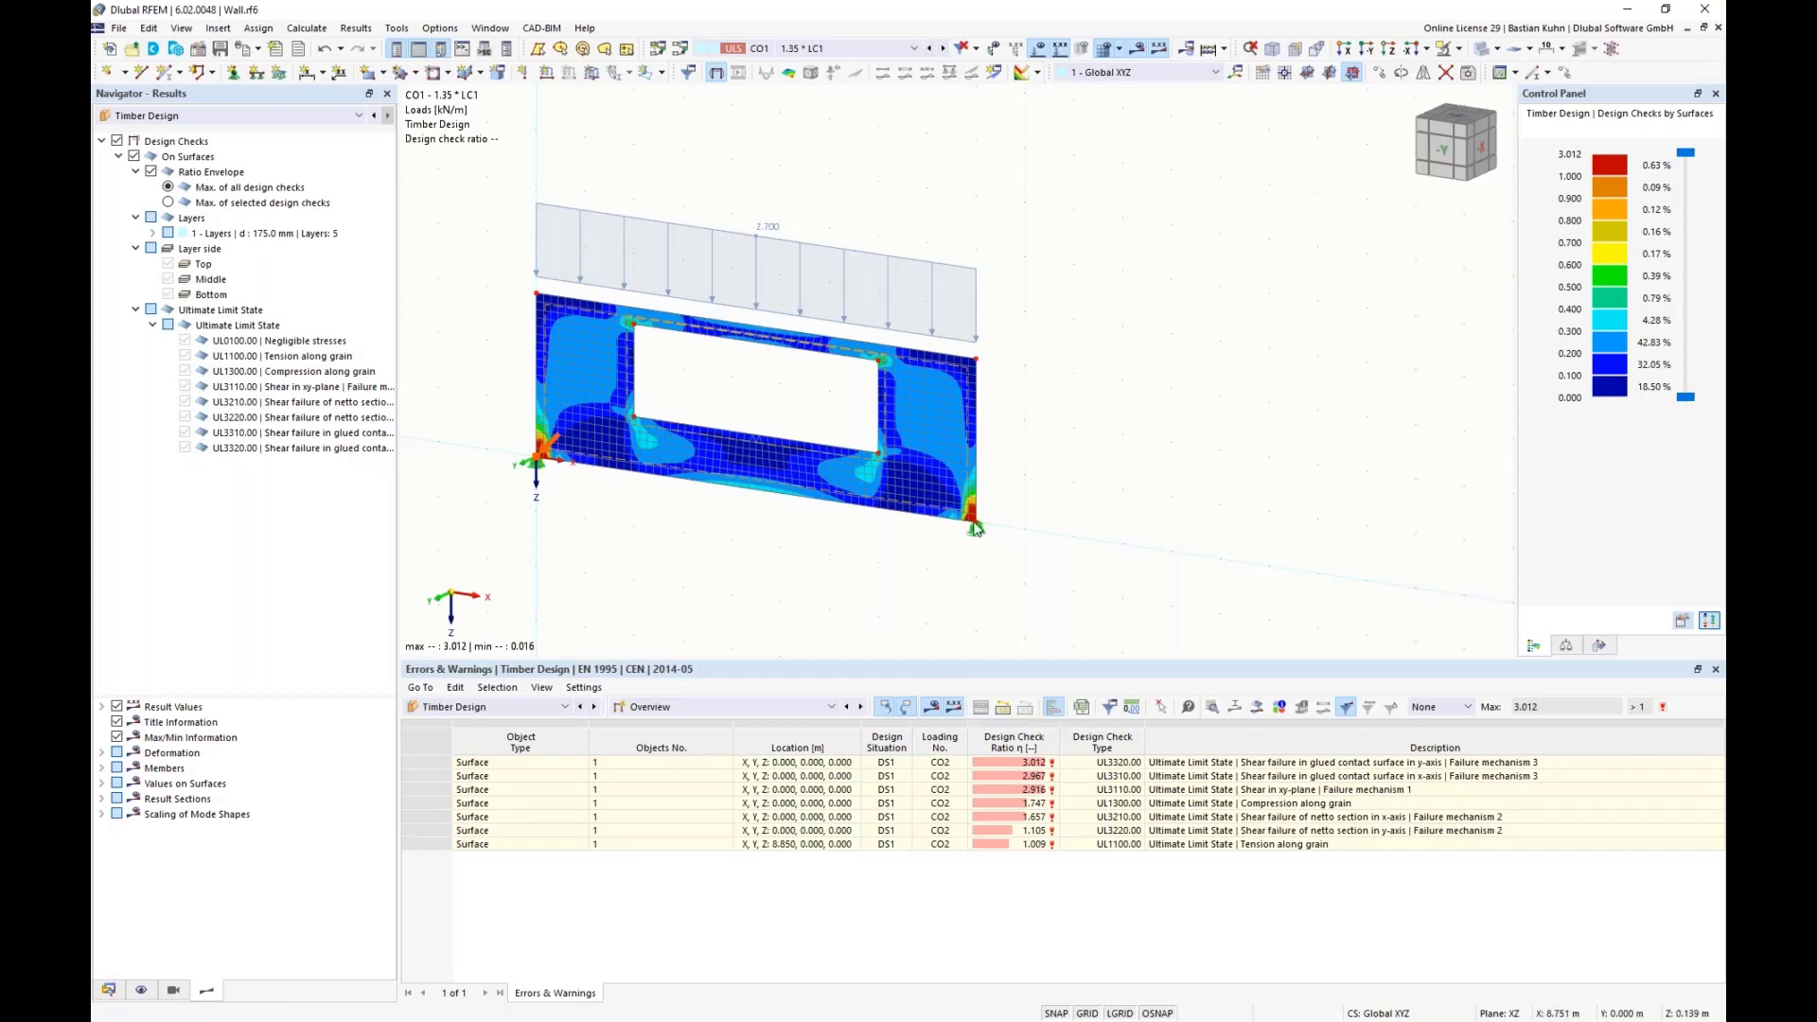
scroll(969, 523, "up", 2)
scroll(969, 524, "down", 4)
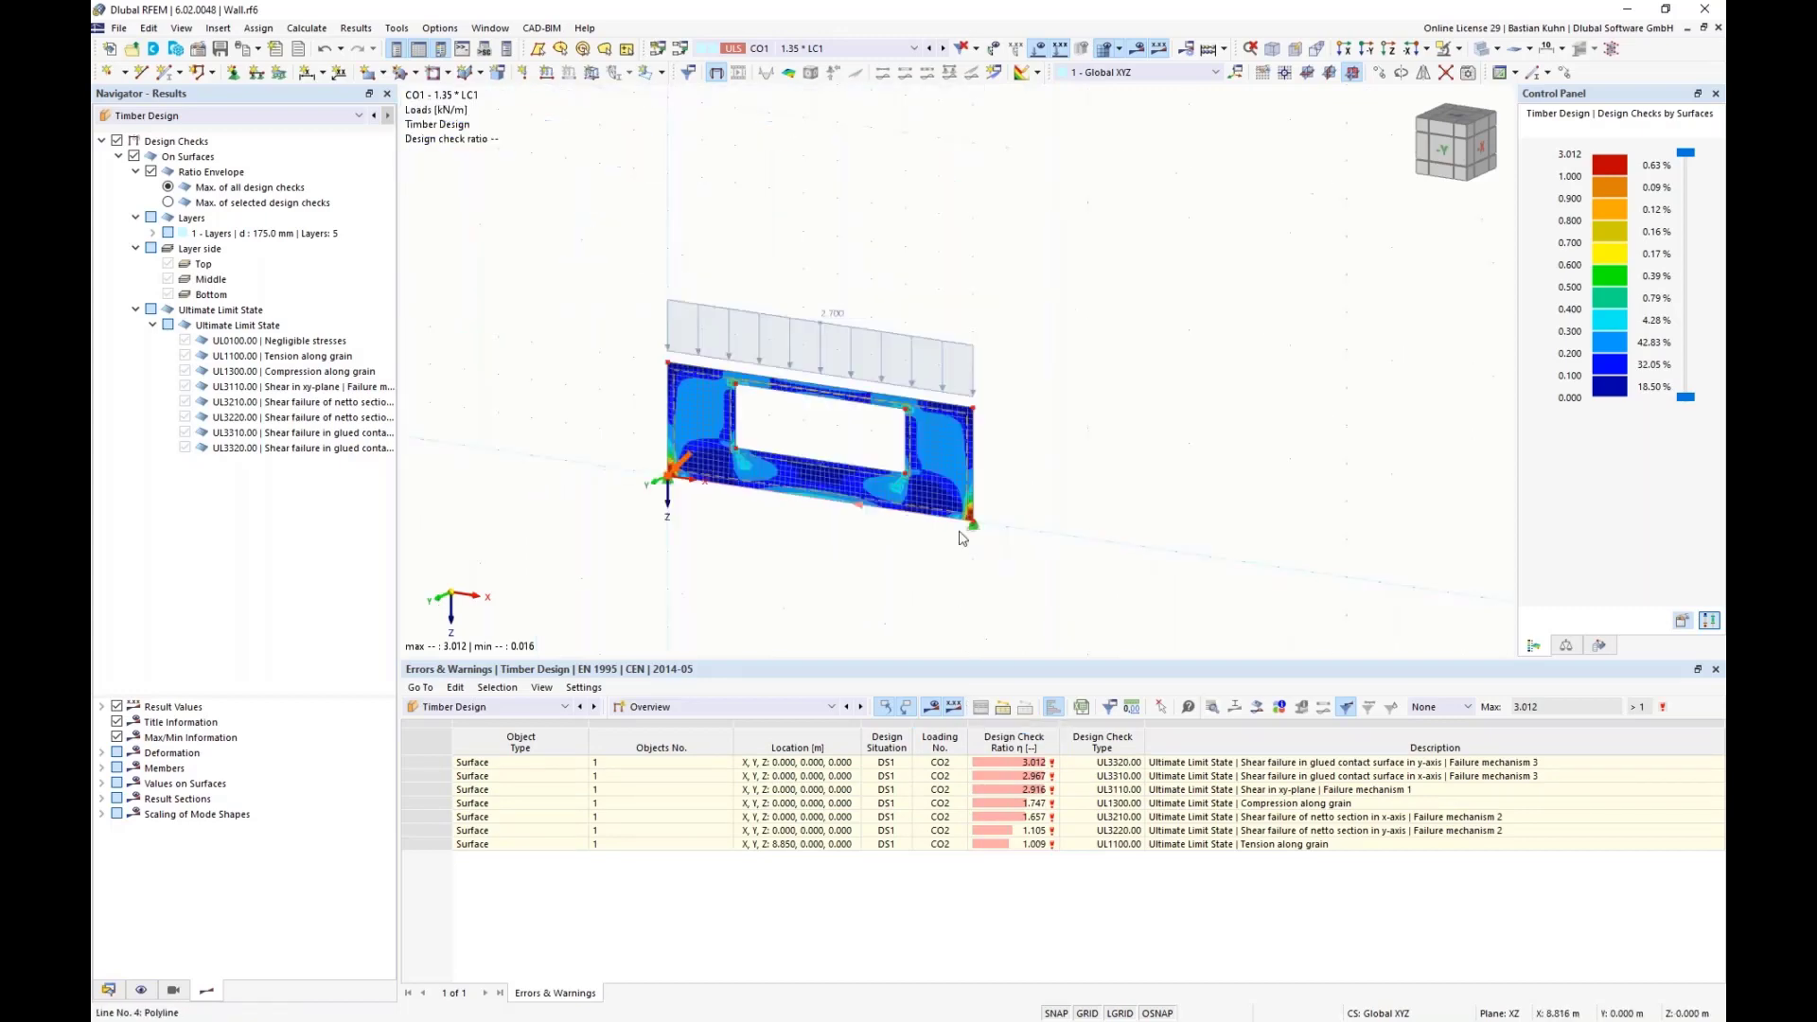
Start a new rectangular surface results adjustment with dimensions a and b of 1.000 m each
left_click(219, 28)
mouse_move(234, 64)
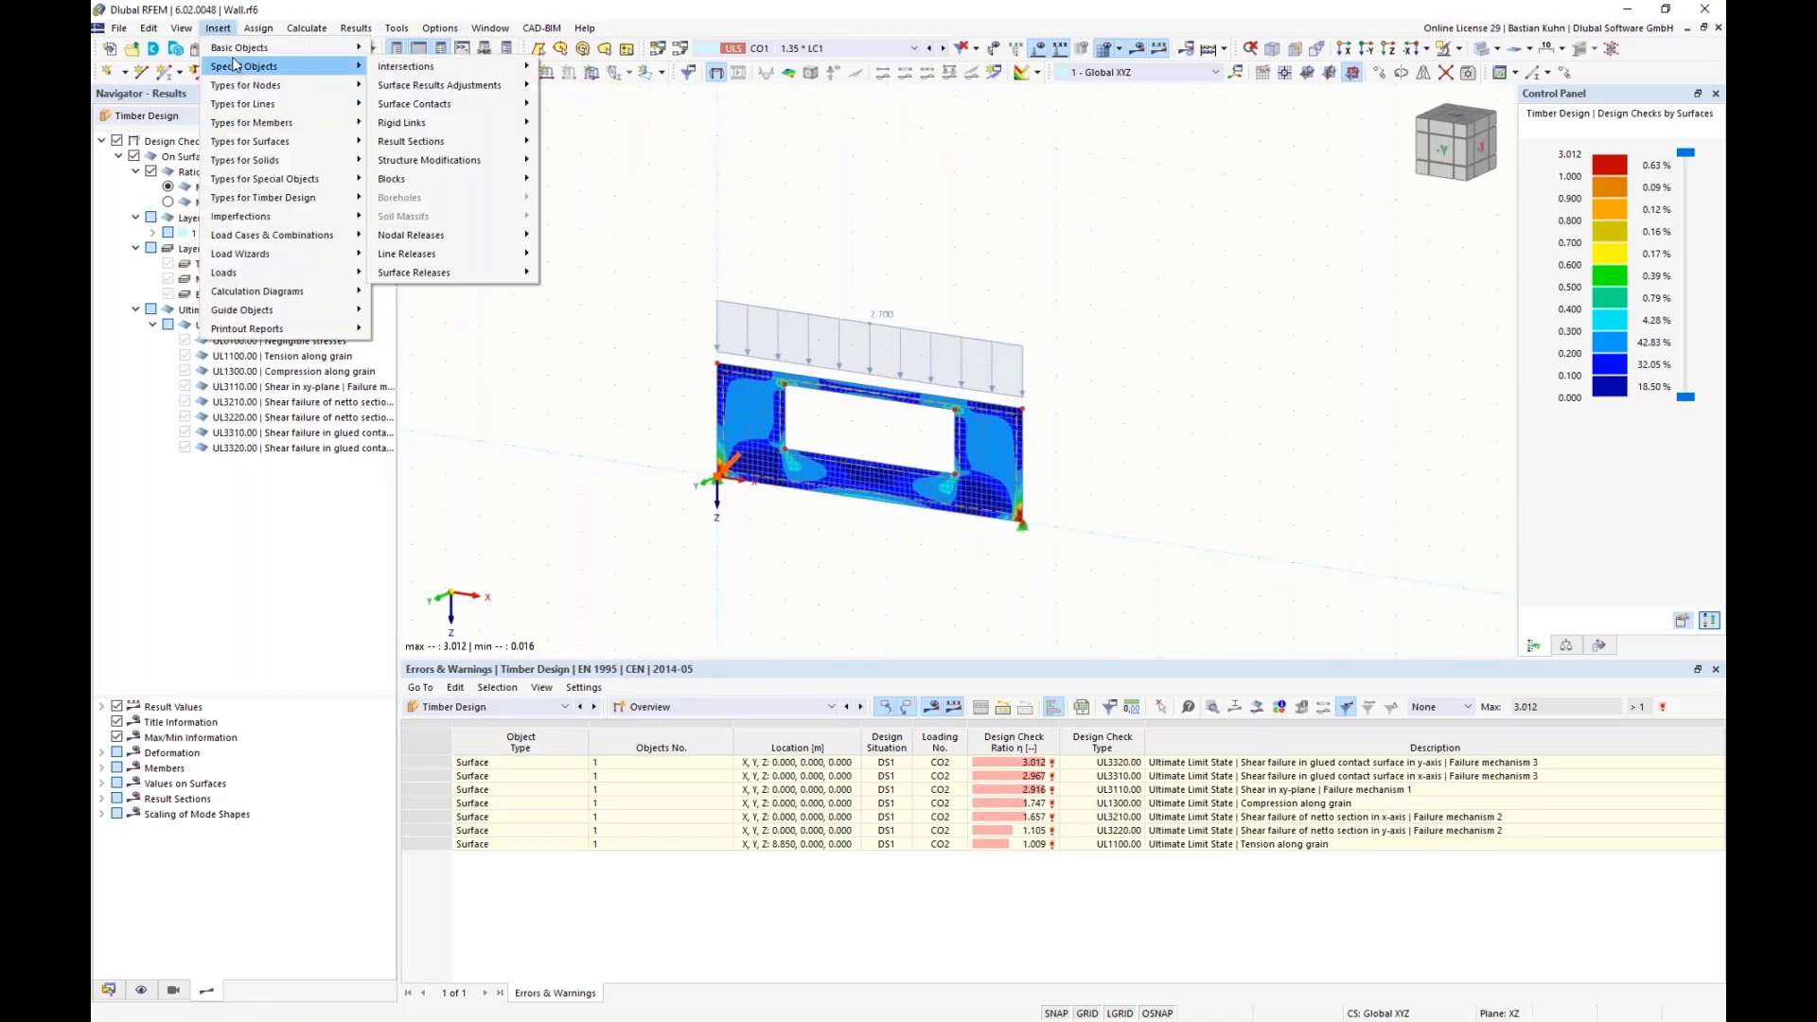
mouse_move(439, 85)
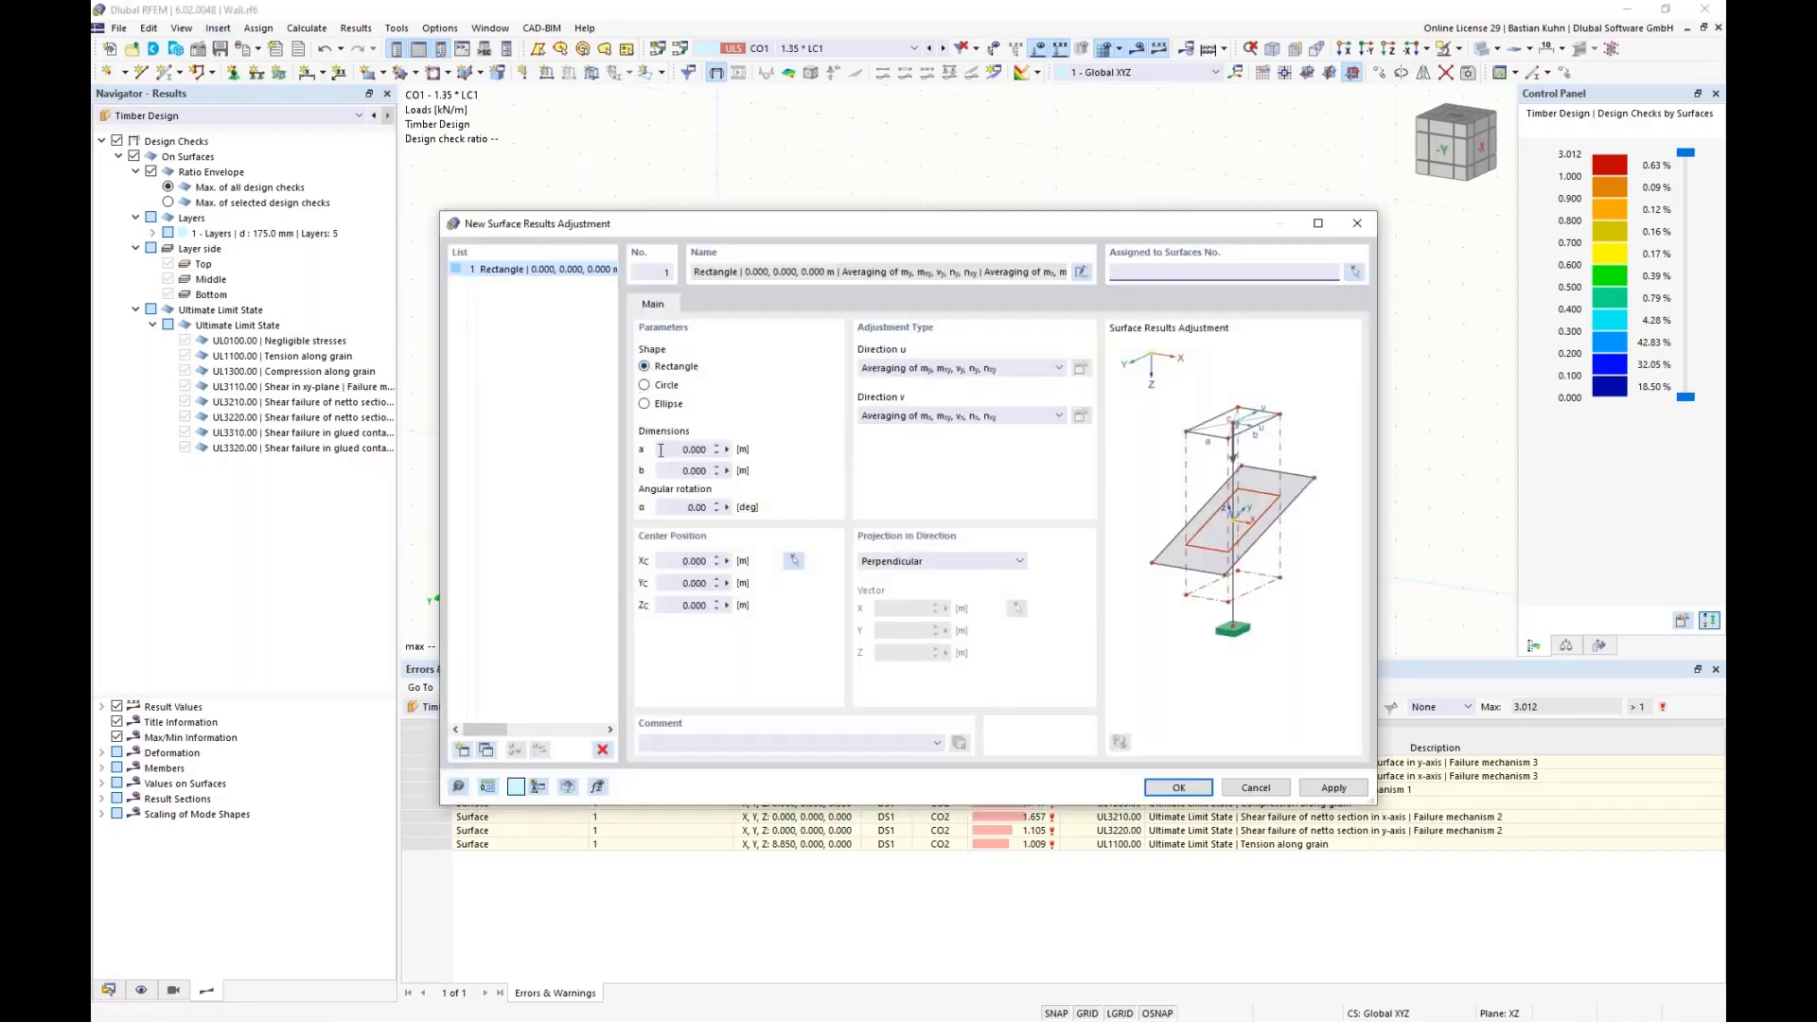
left_click(661, 451)
type("1")
key("Tab")
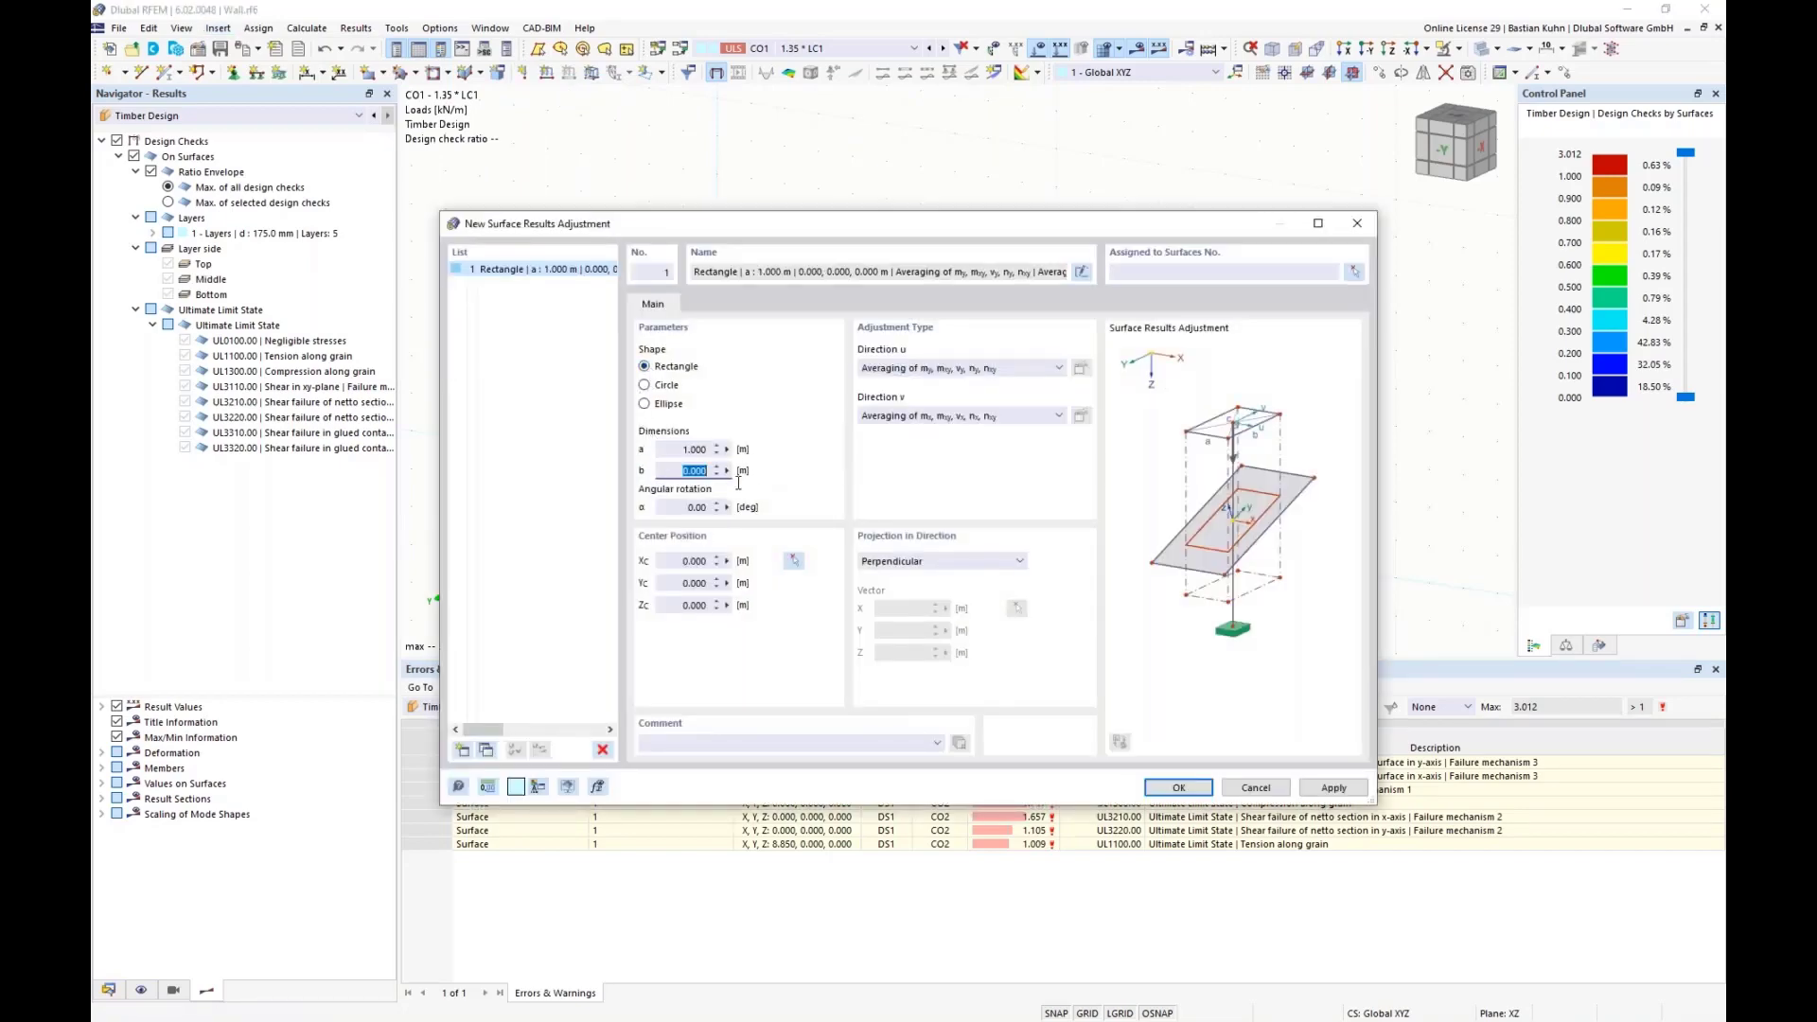
type("1")
Assign the results adjustment to wall surface 1 and create it with its center position at 0.000, 0.000, 0.000 m
left_click(1355, 274)
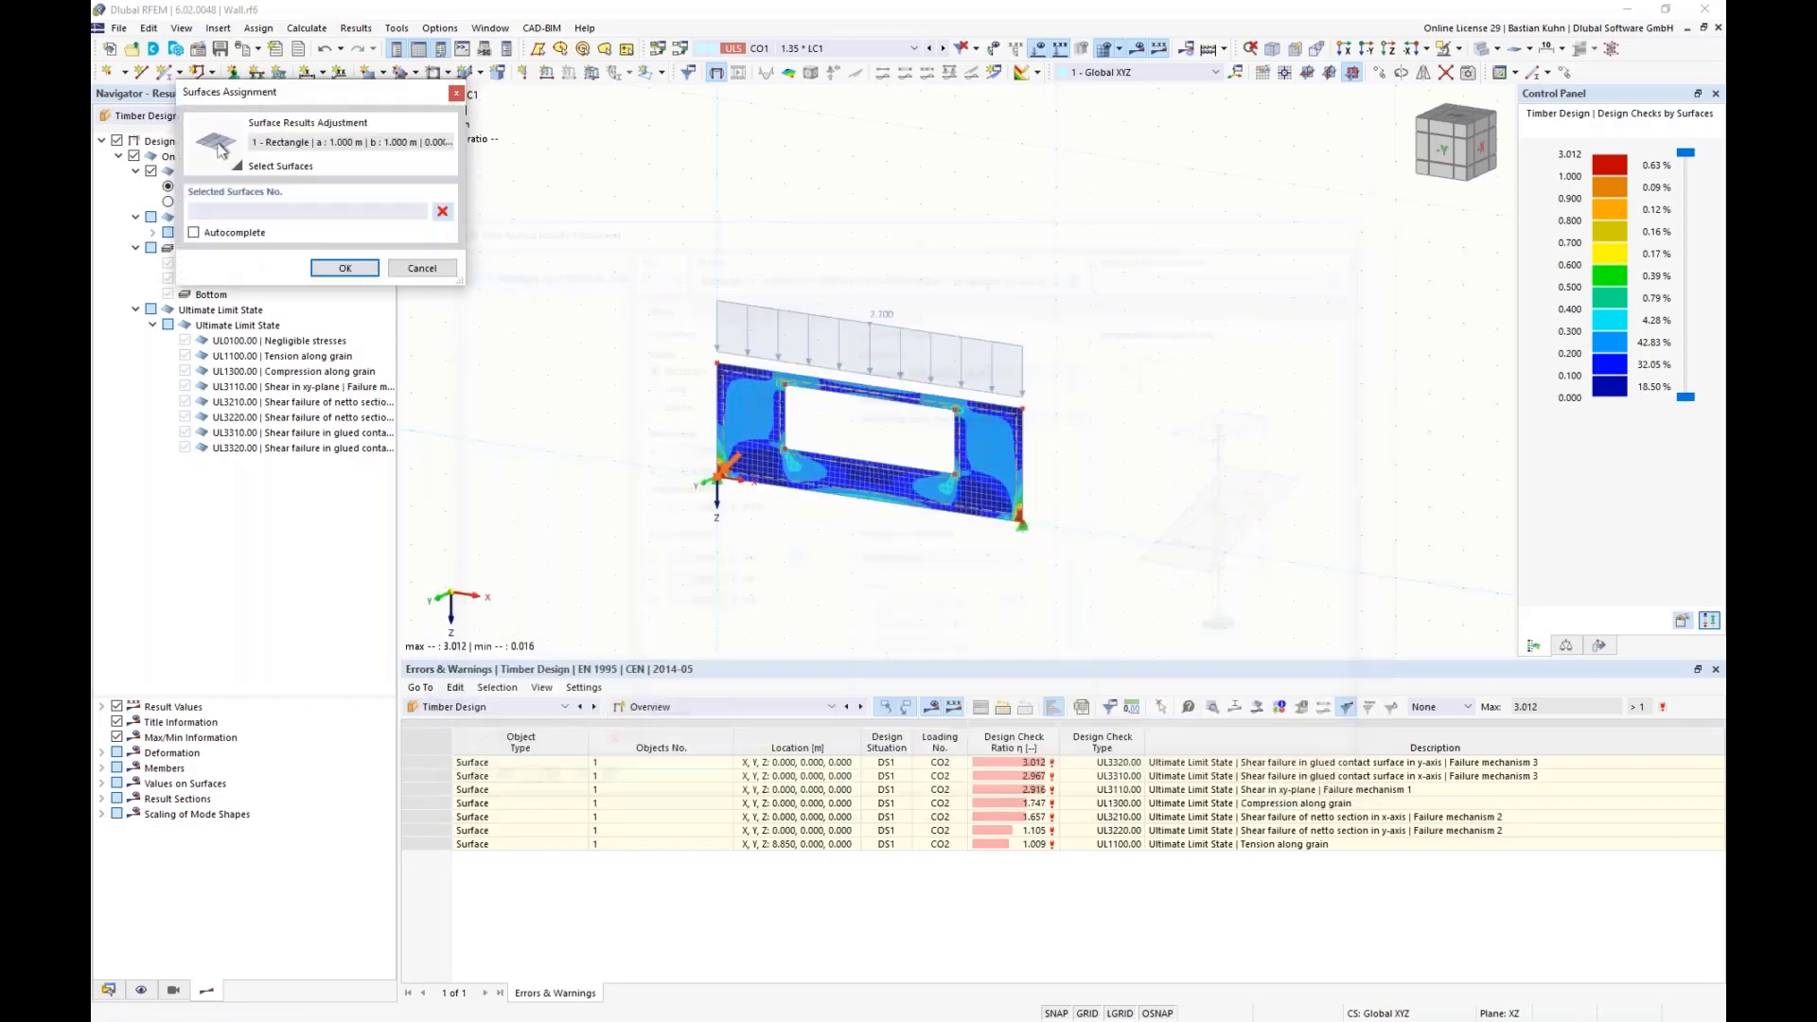
left_click(345, 269)
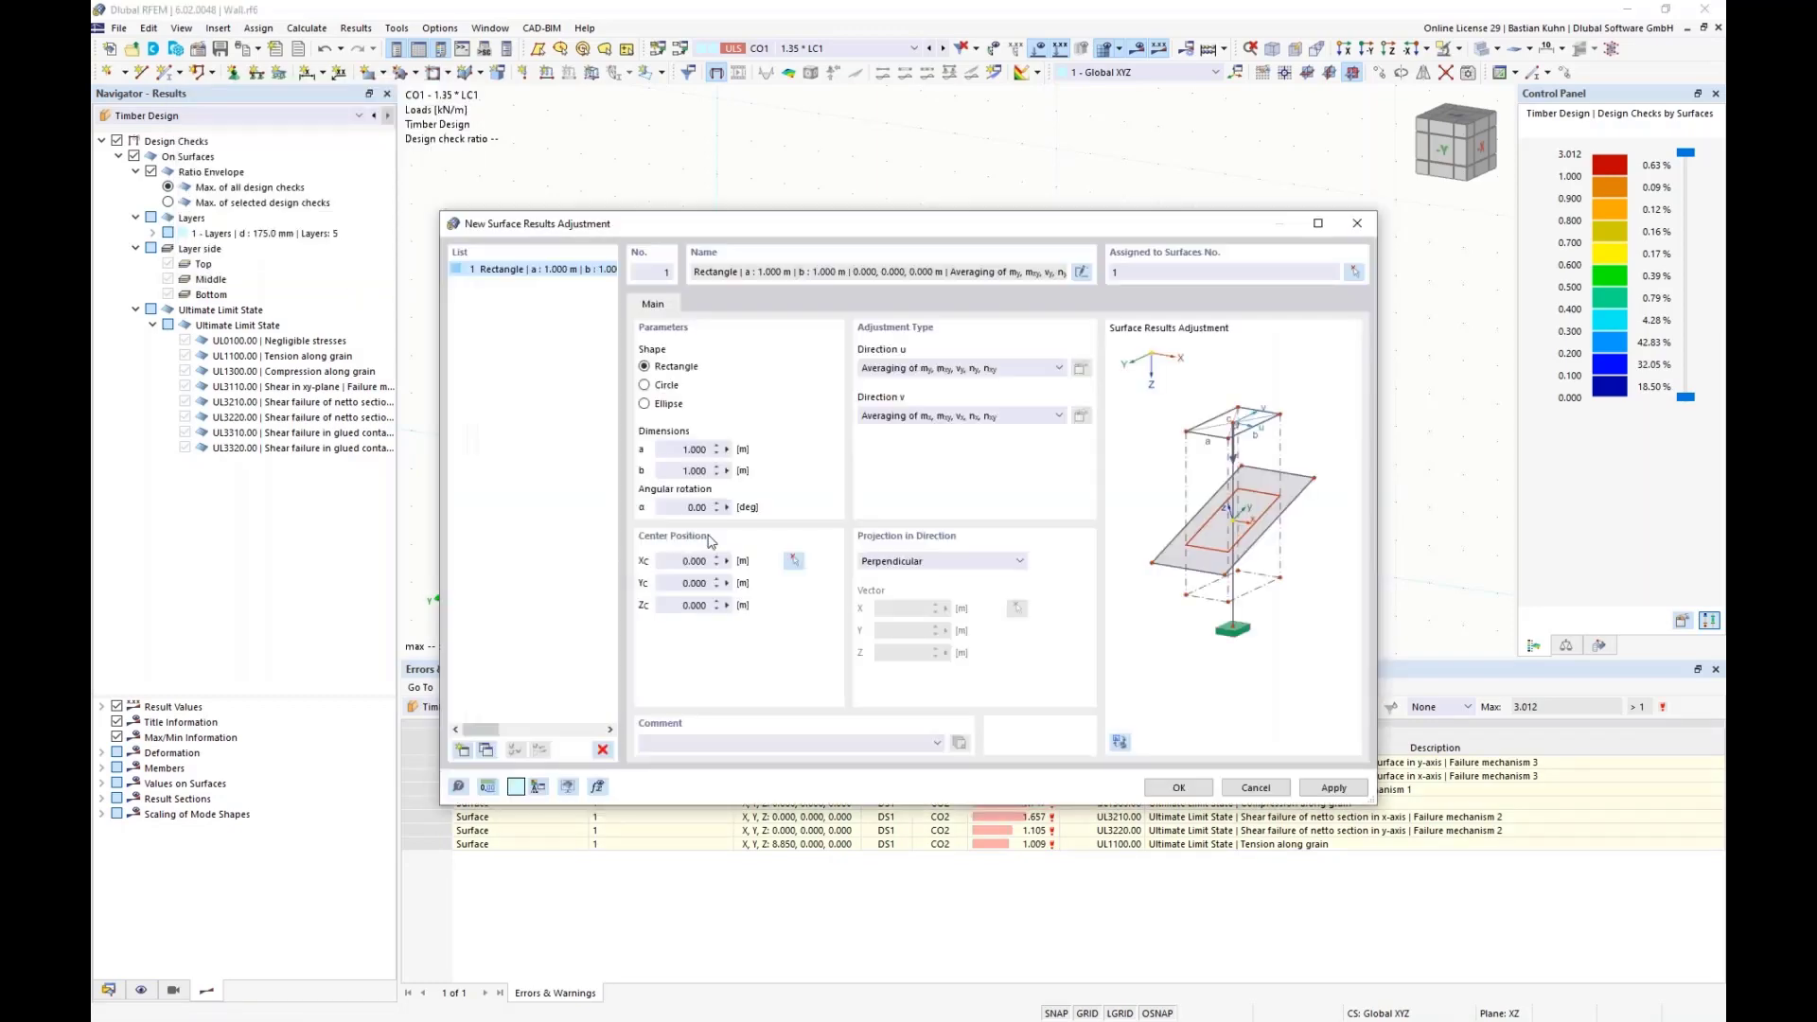
left_click(795, 562)
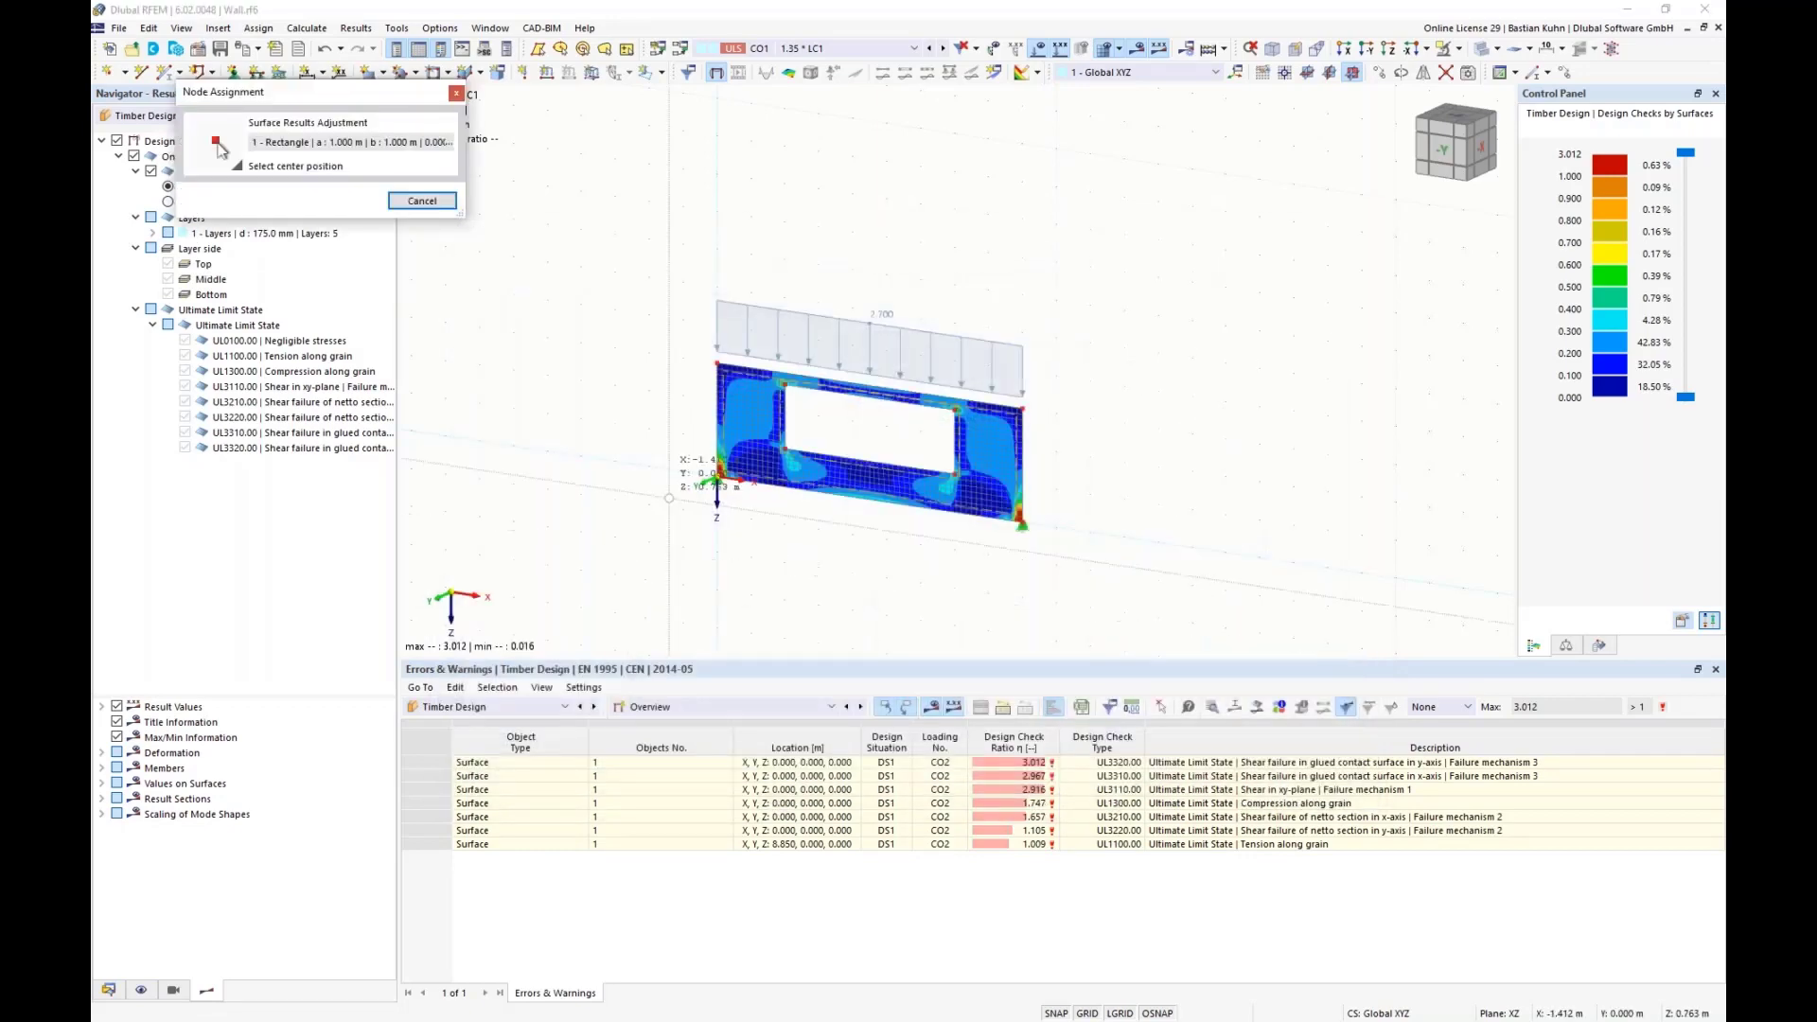
key("Escape")
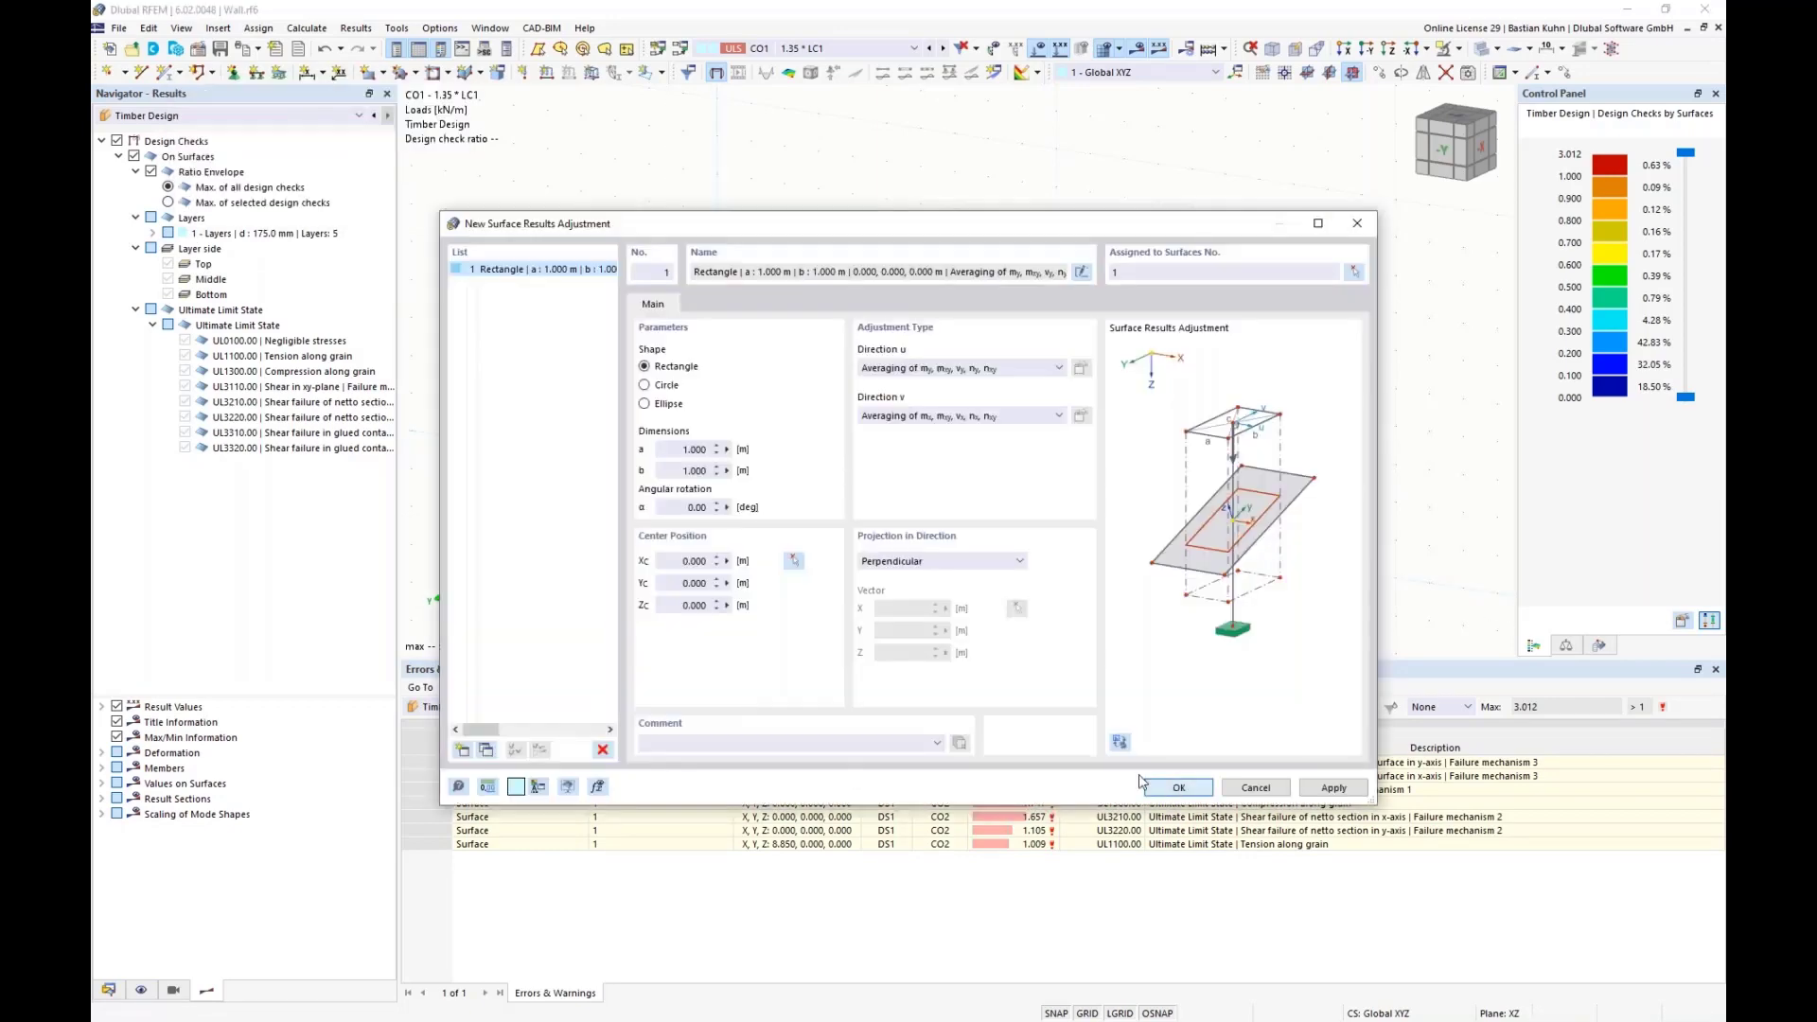
left_click(1176, 788)
left_click(979, 594)
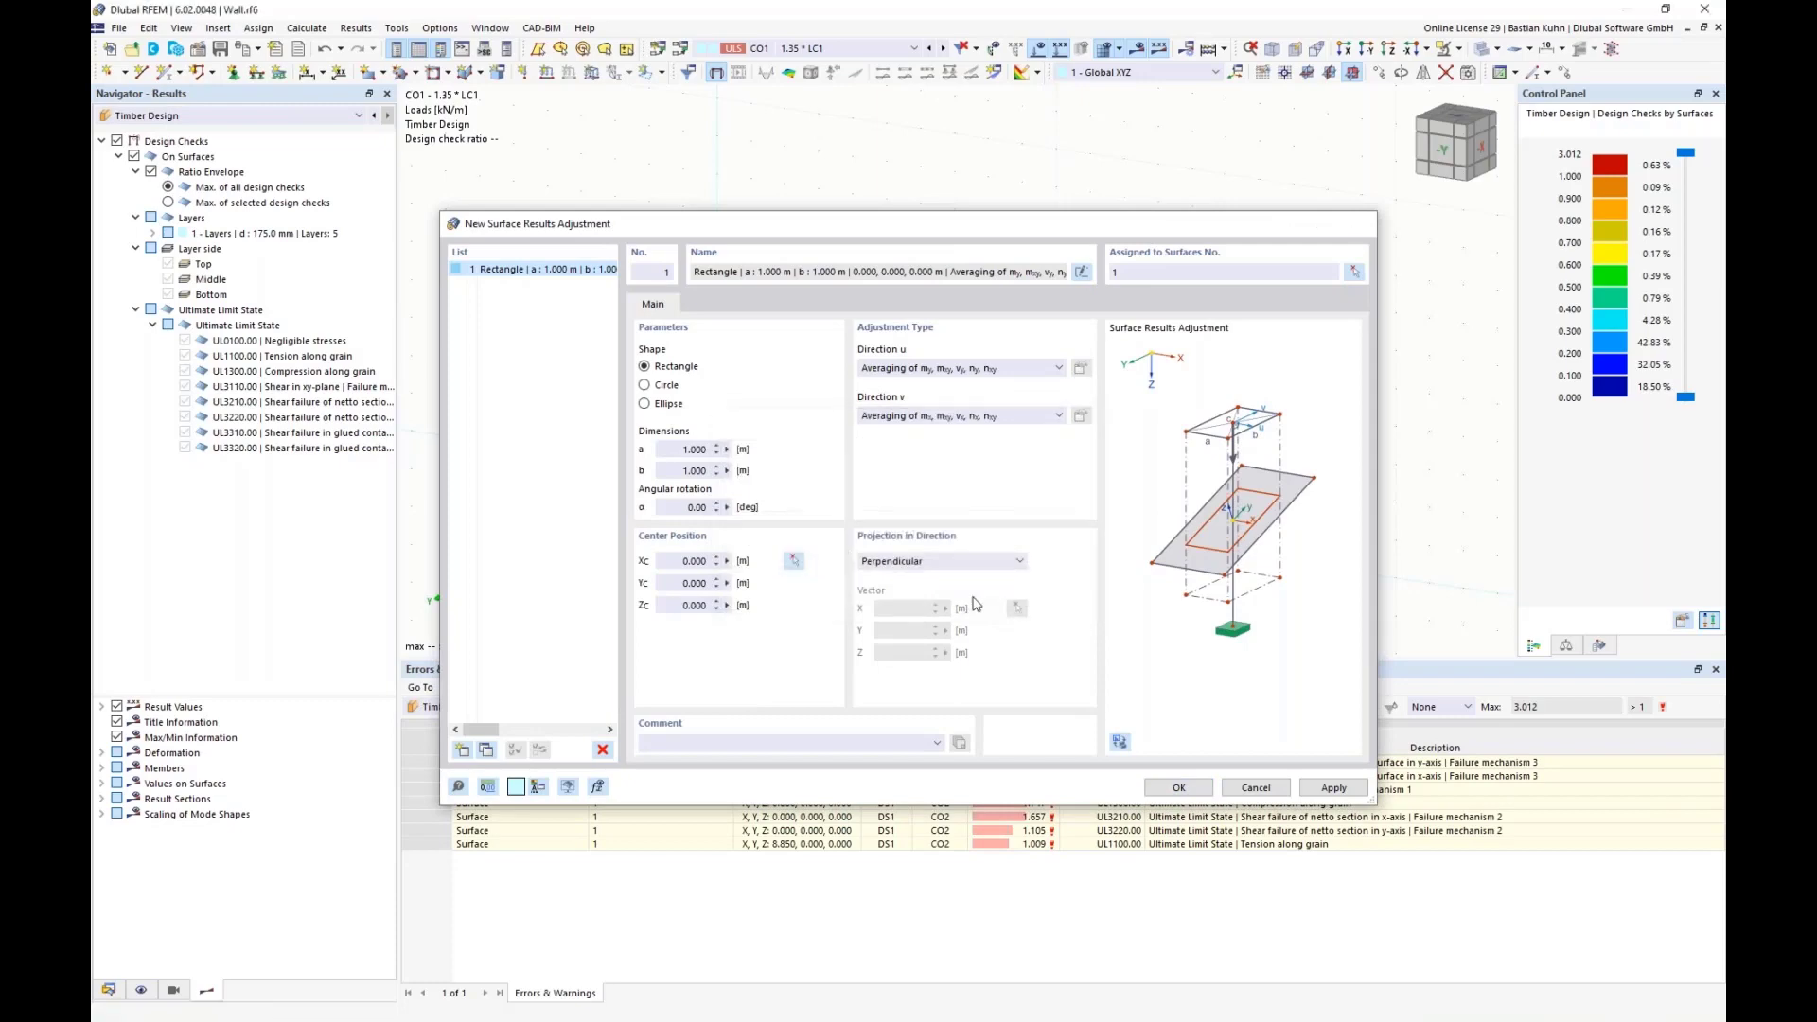
Copy the results adjustment 9.000 m in X to the opposite support corner and rerun the Timber Design calculation
left_click(716, 481)
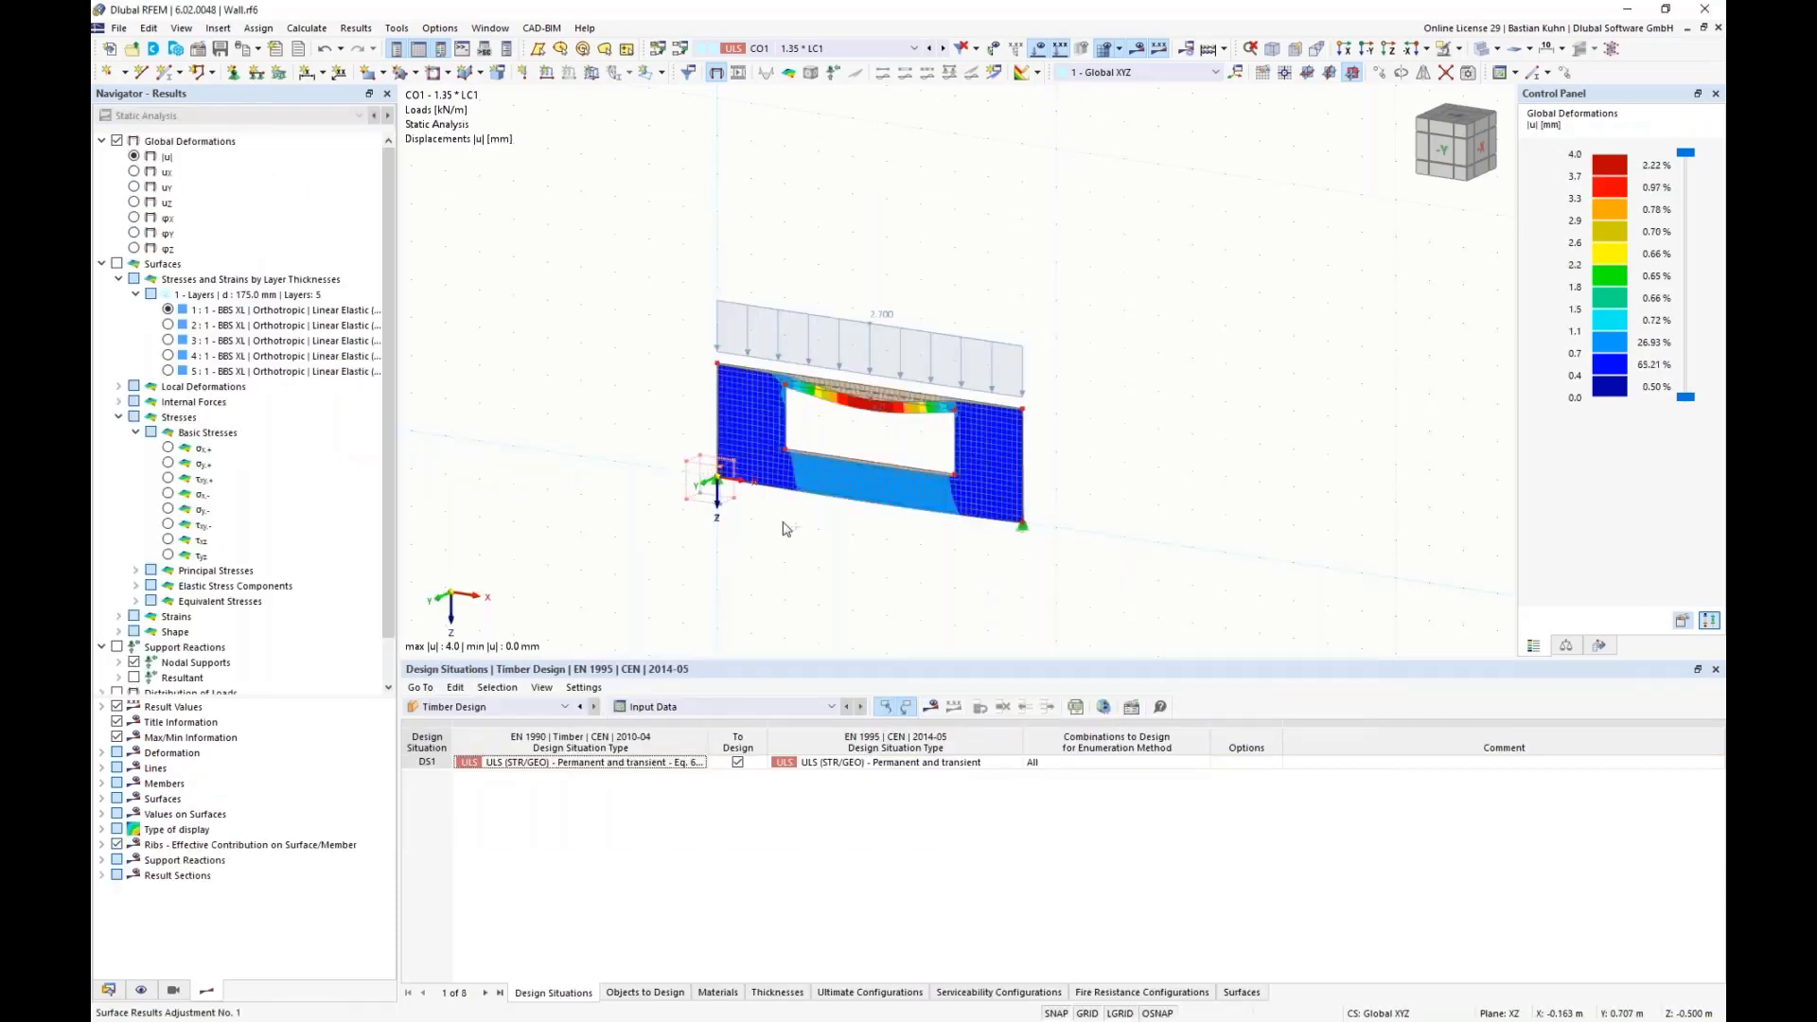
left_click(1034, 531)
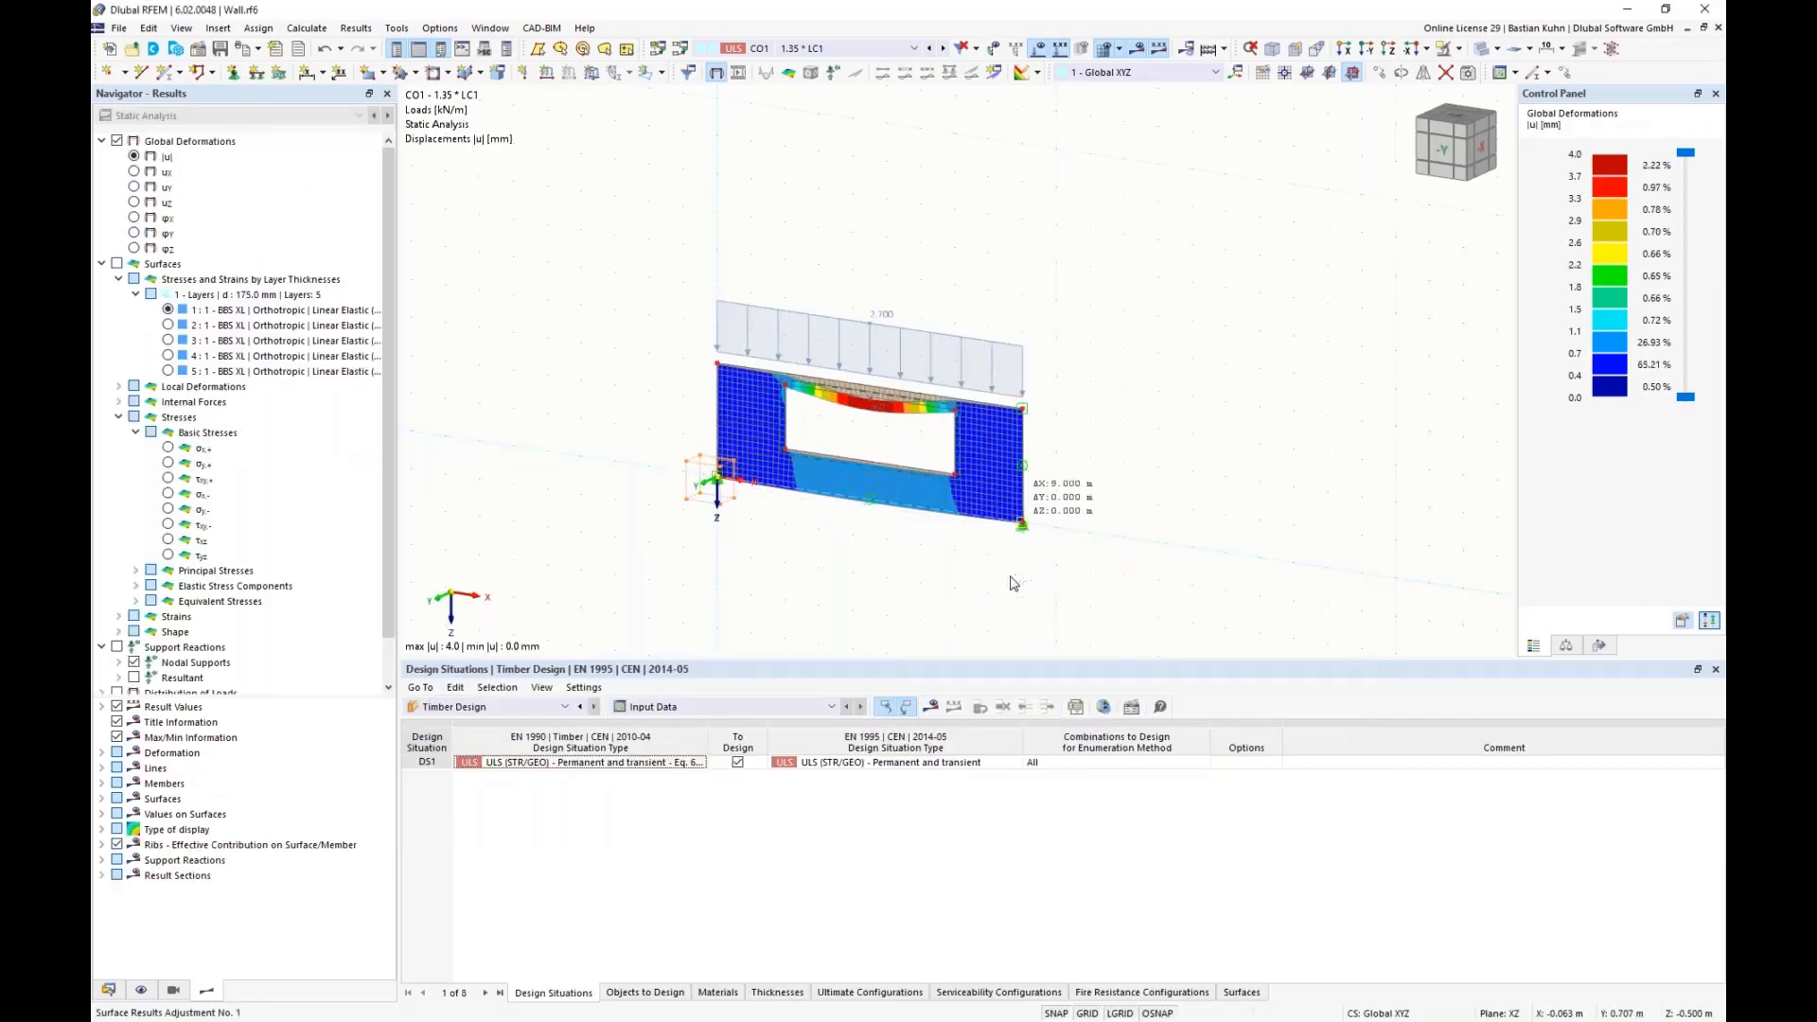
left_click(930, 707)
left_click(979, 592)
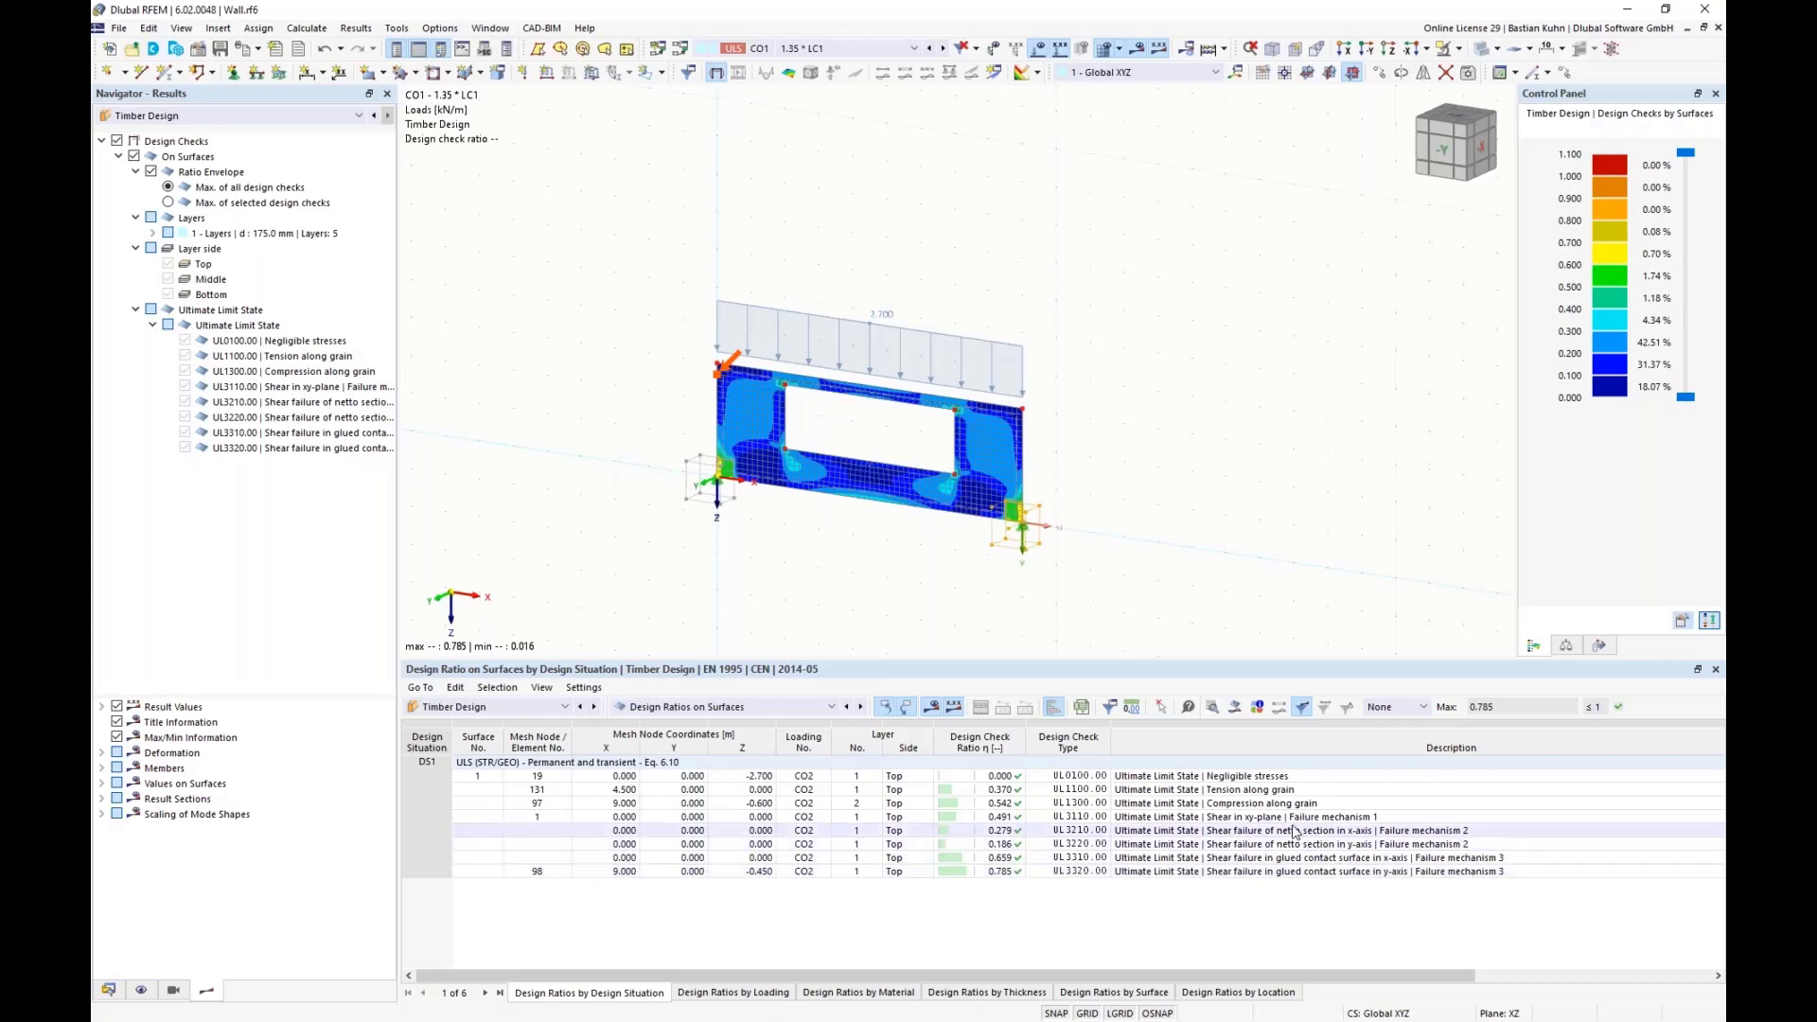
Review the shear checks for failure mechanisms 1 to 3, including the UL3310 design check details for the glued contact surface in x-axis
left_click(1258, 819)
scroll(1258, 828, "right", 2)
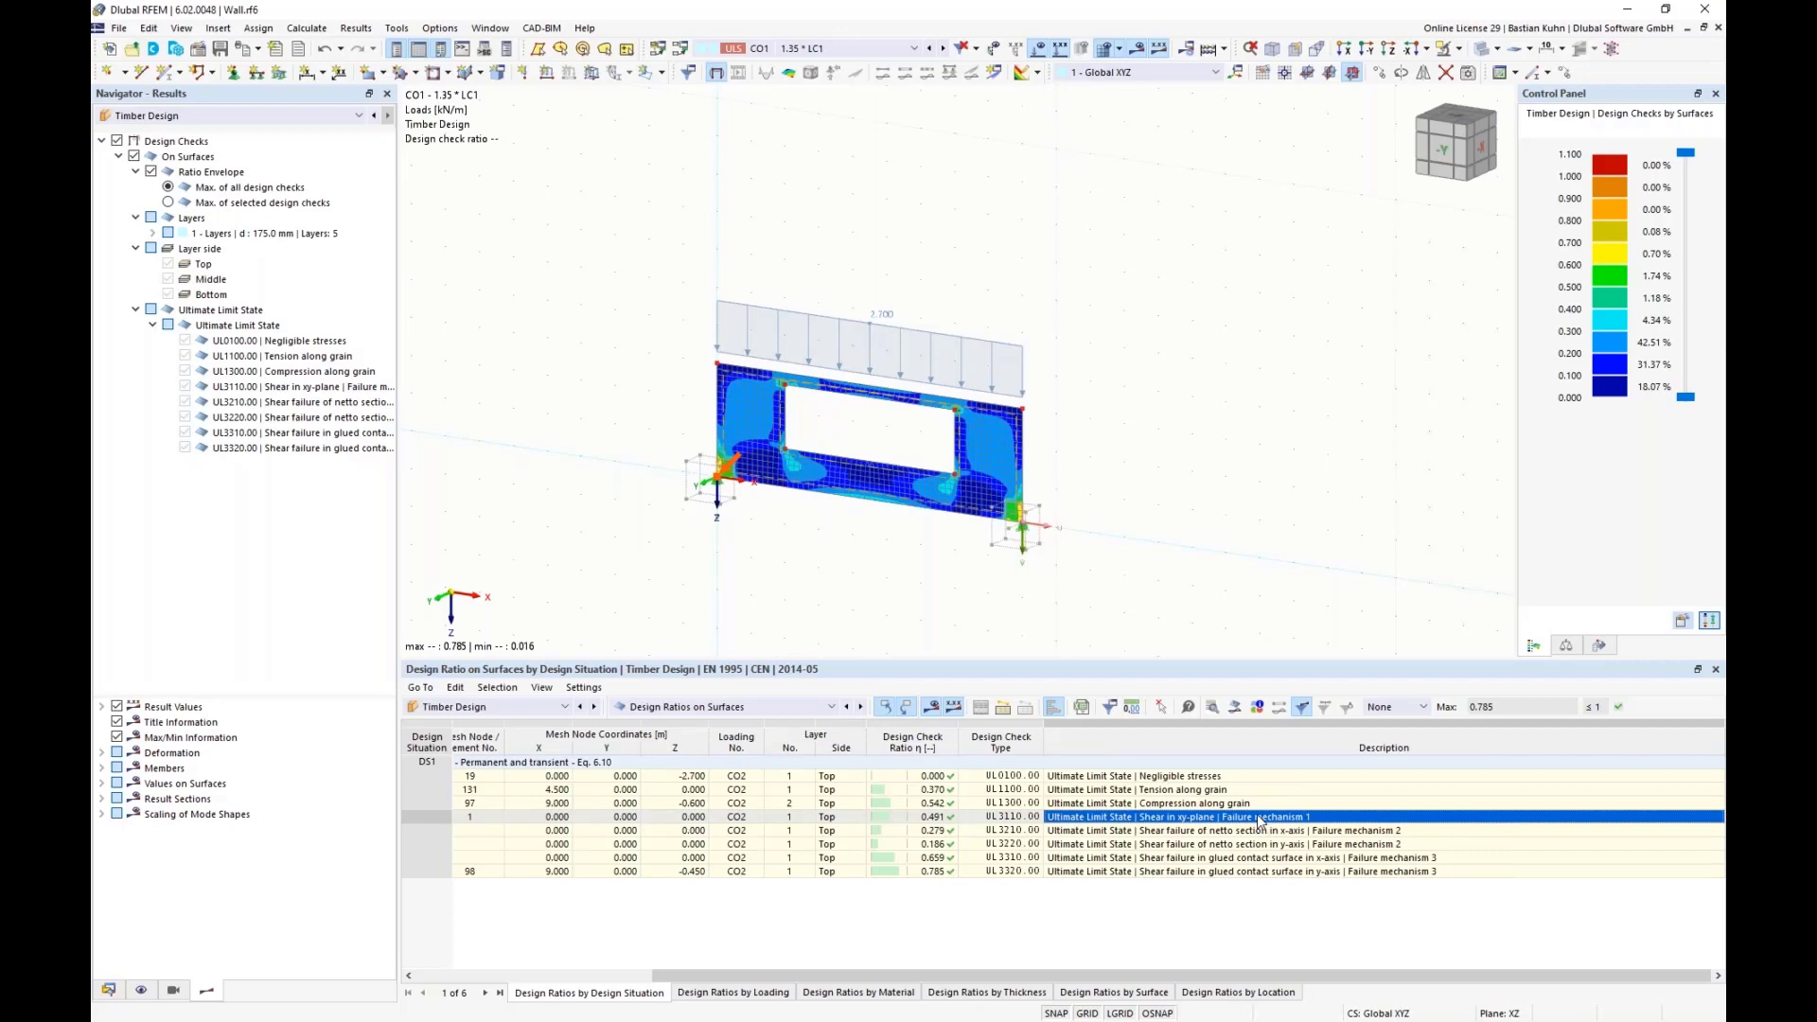
scroll(899, 417, "up", 5)
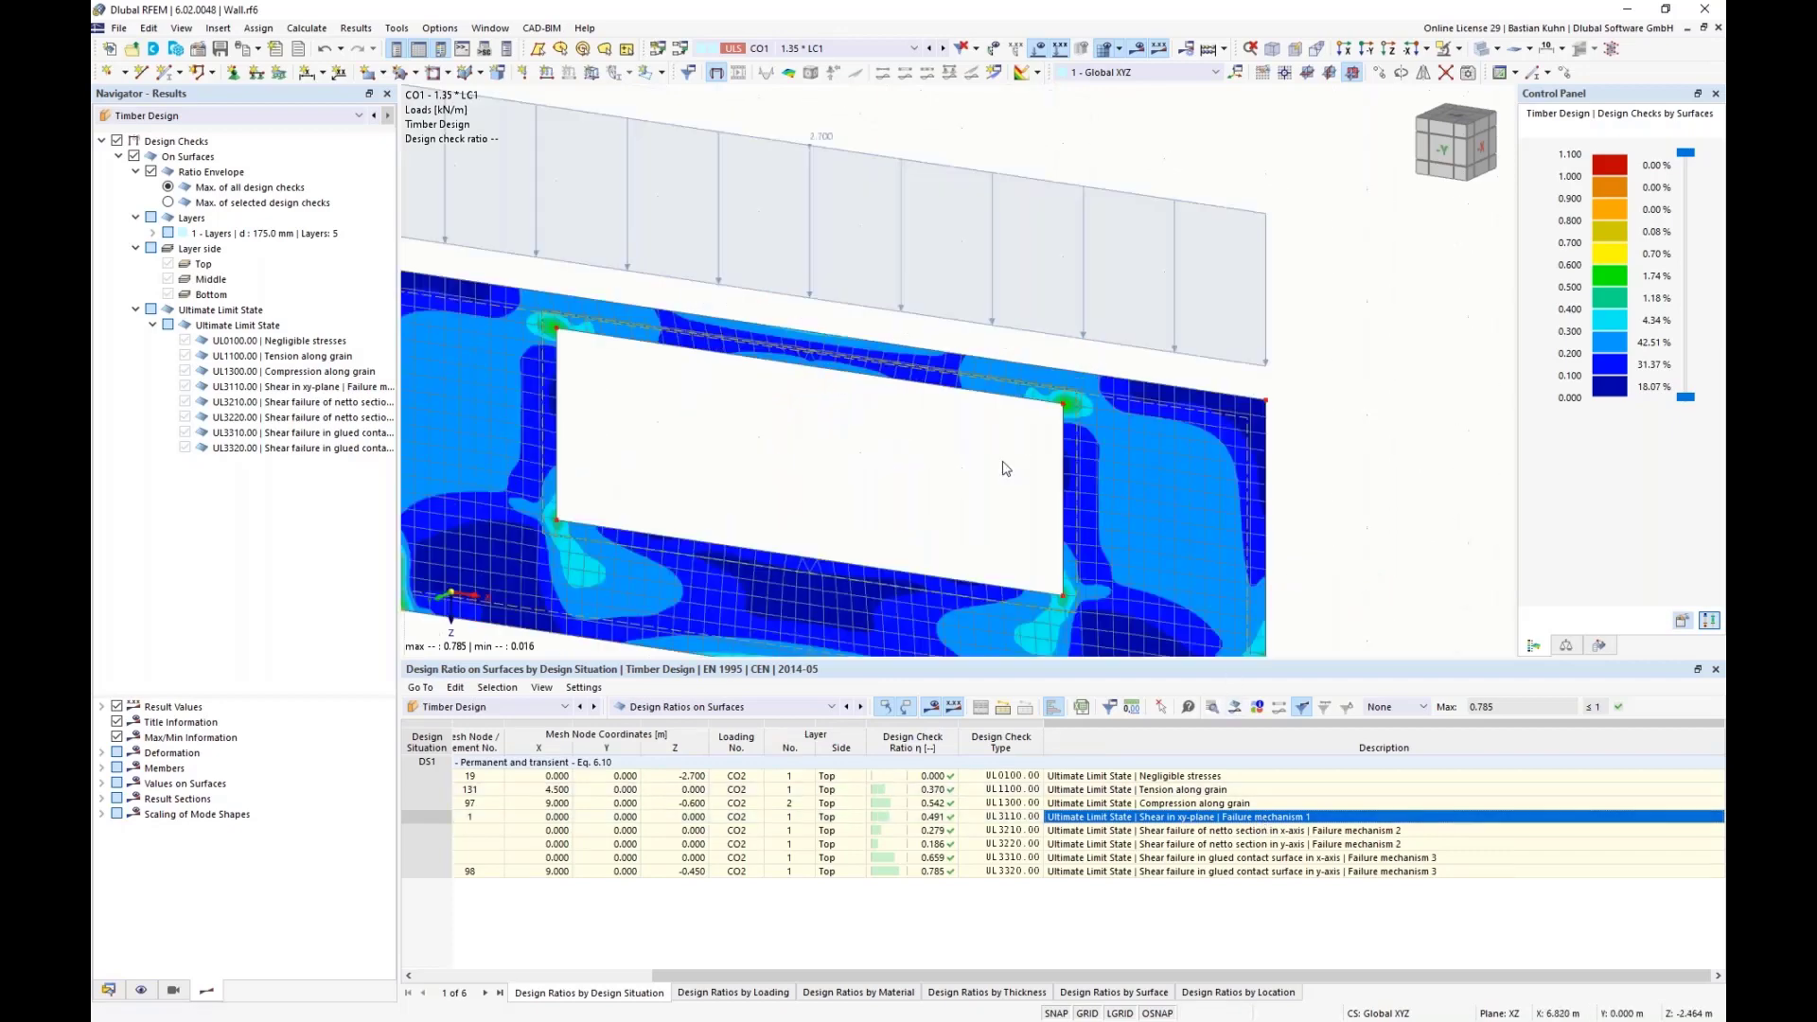
left_click(1369, 831)
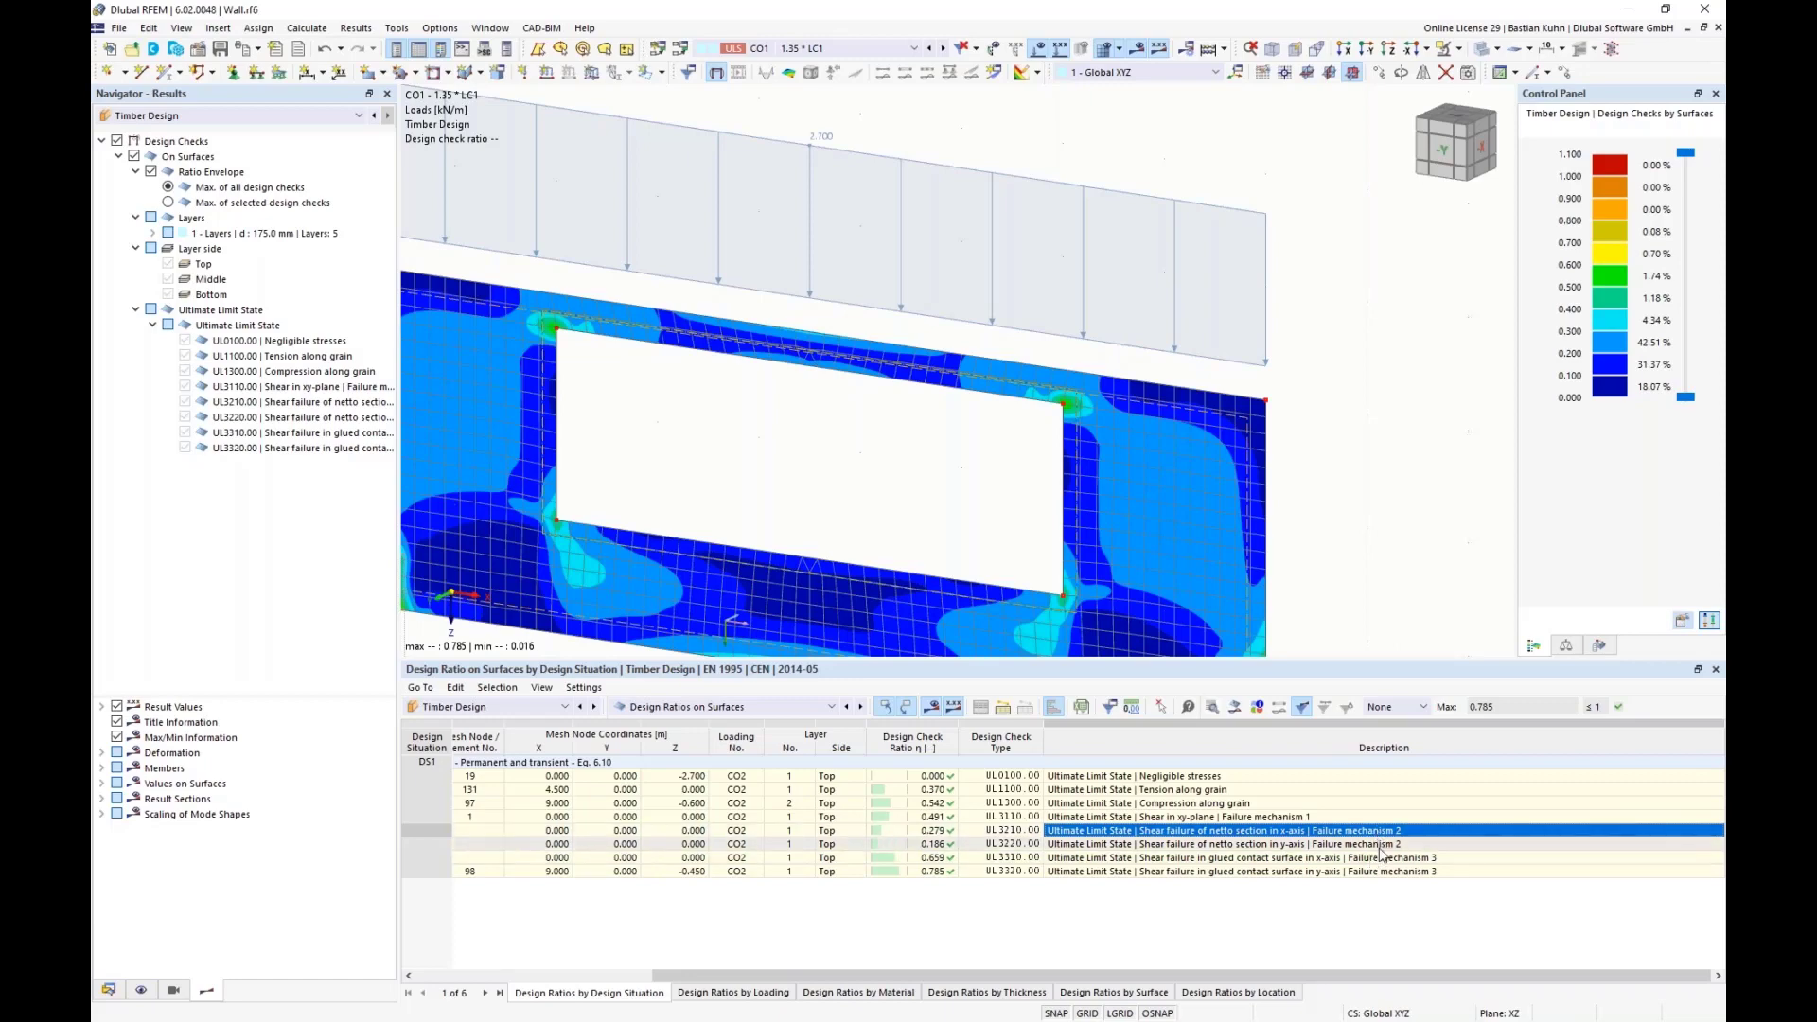
left_click(1375, 860)
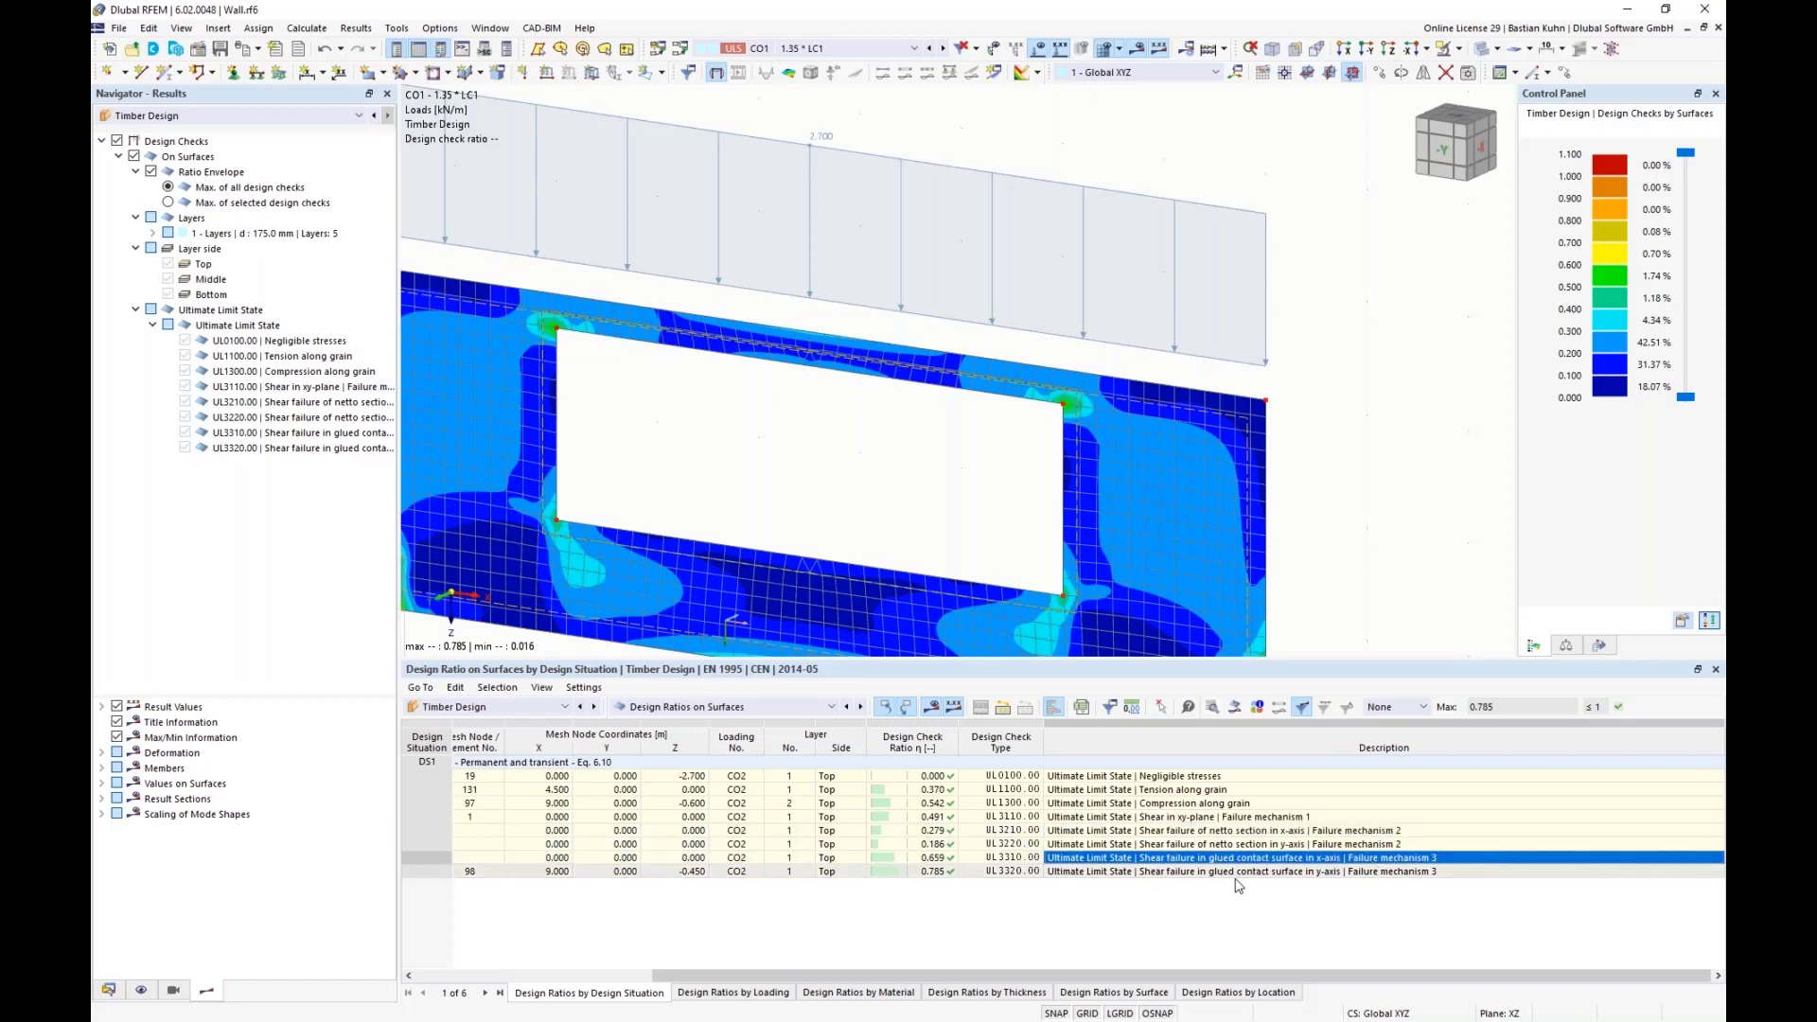
double_click(1295, 863)
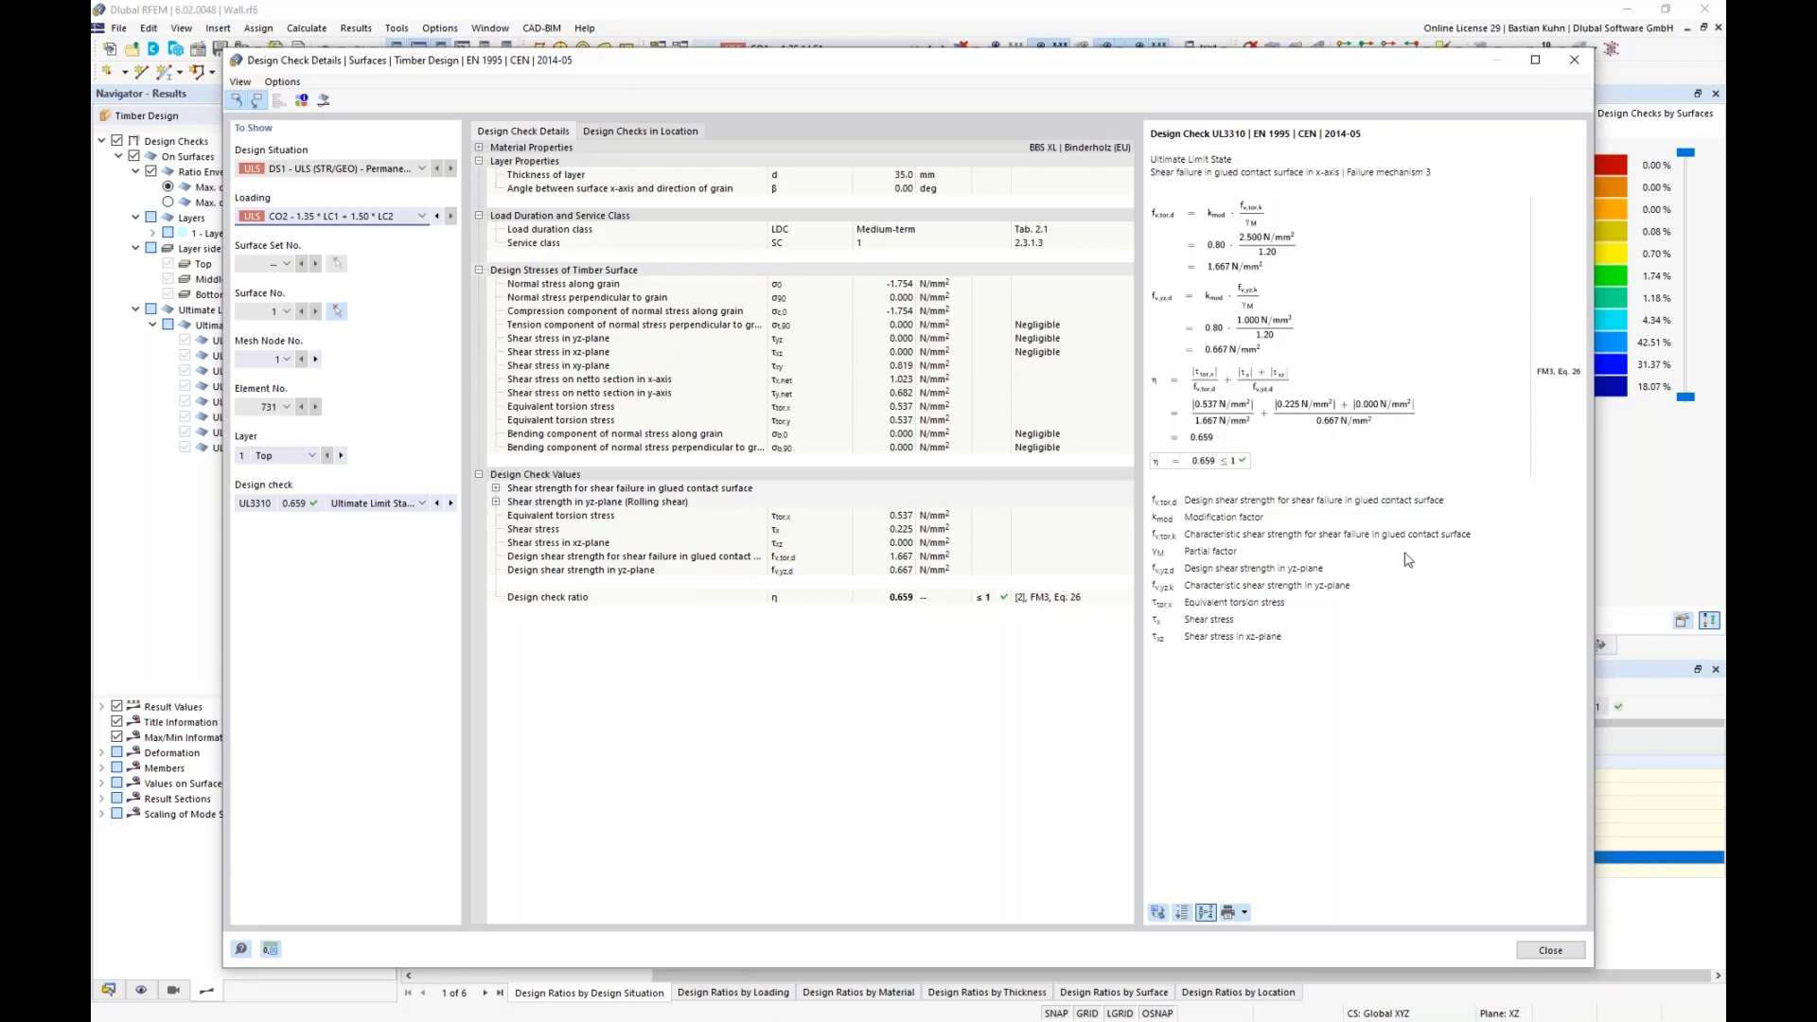
left_click(1541, 950)
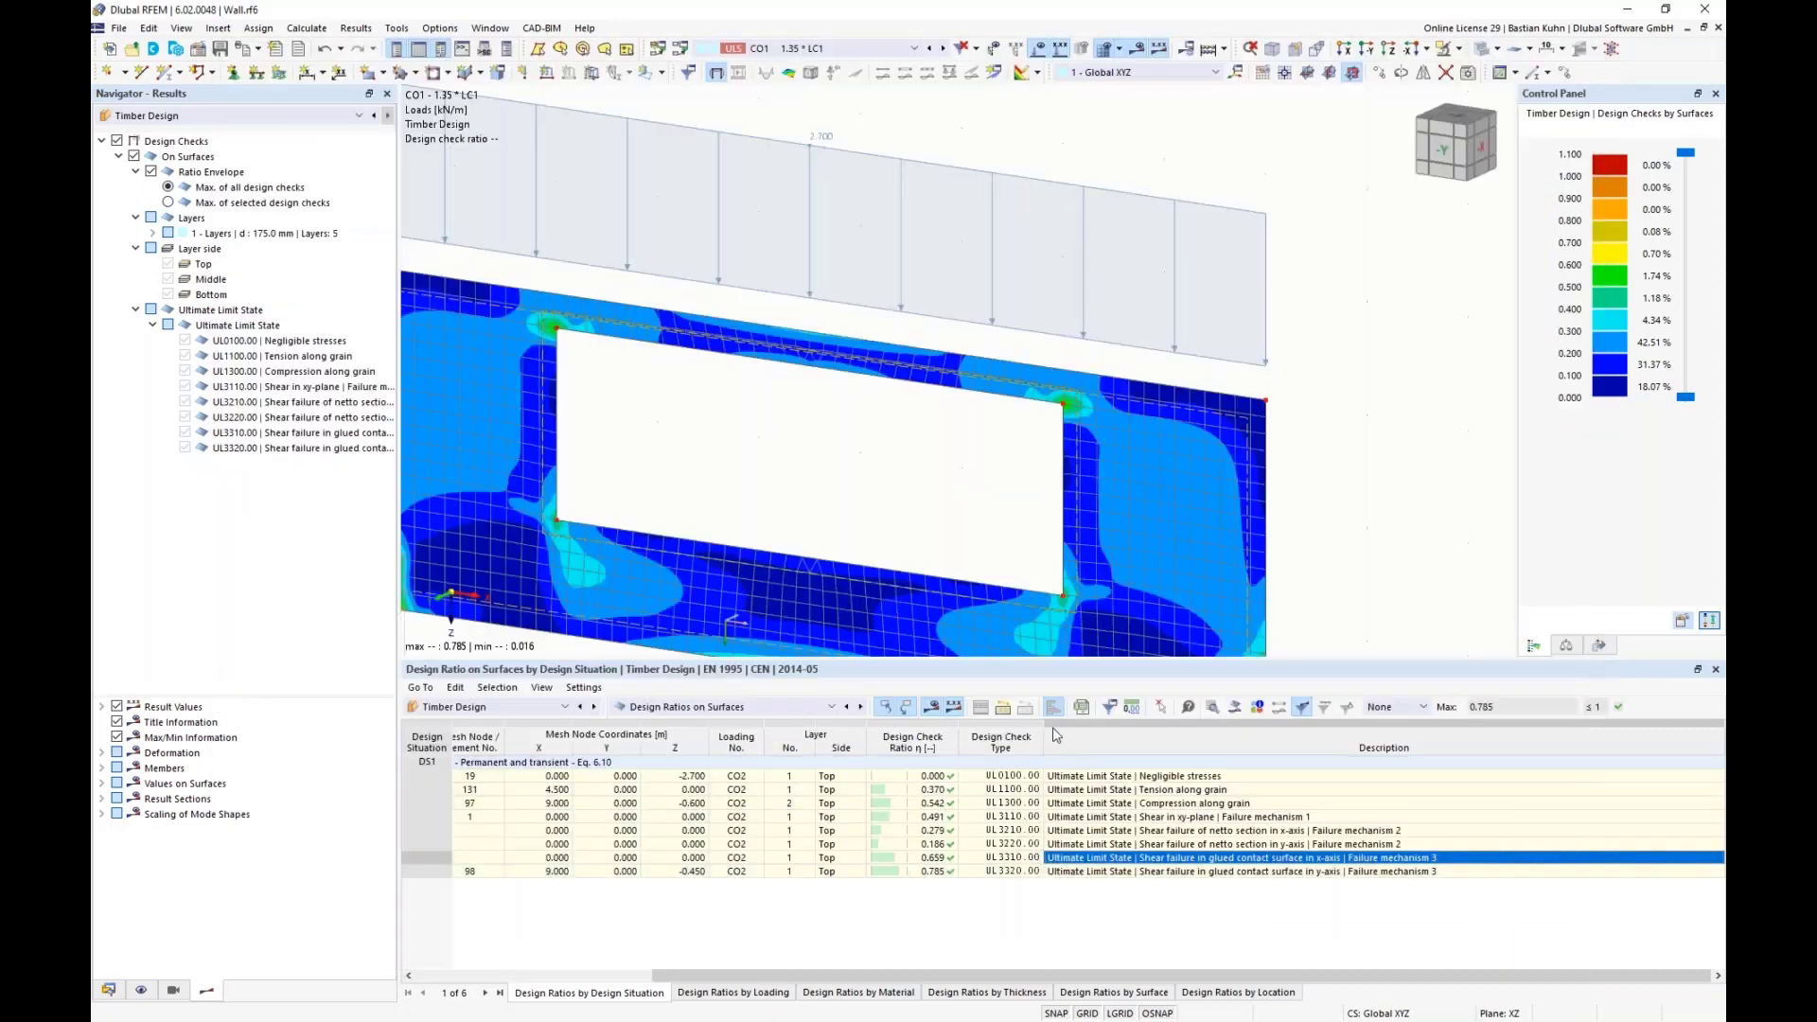
Show the result diagrams at the surface point and examine the equivalent torsion stress and the shear stress on the netto section
left_click(1235, 707)
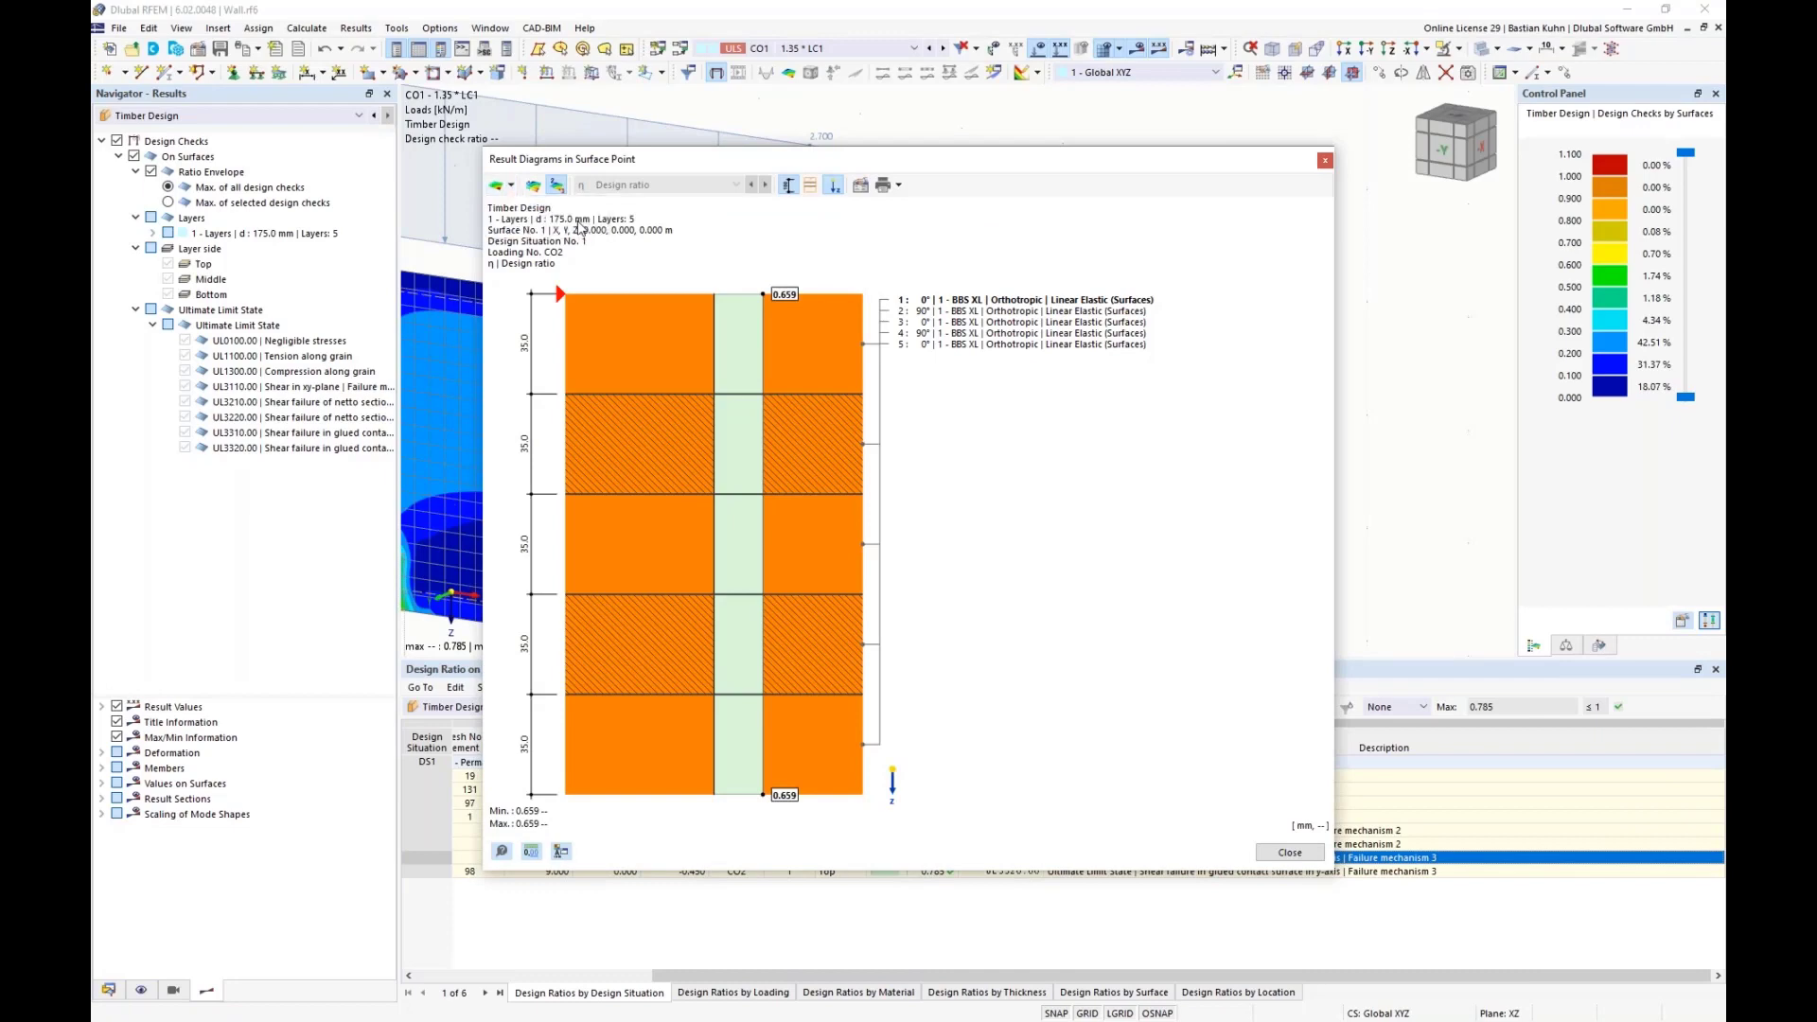
left_click(735, 186)
left_click(735, 185)
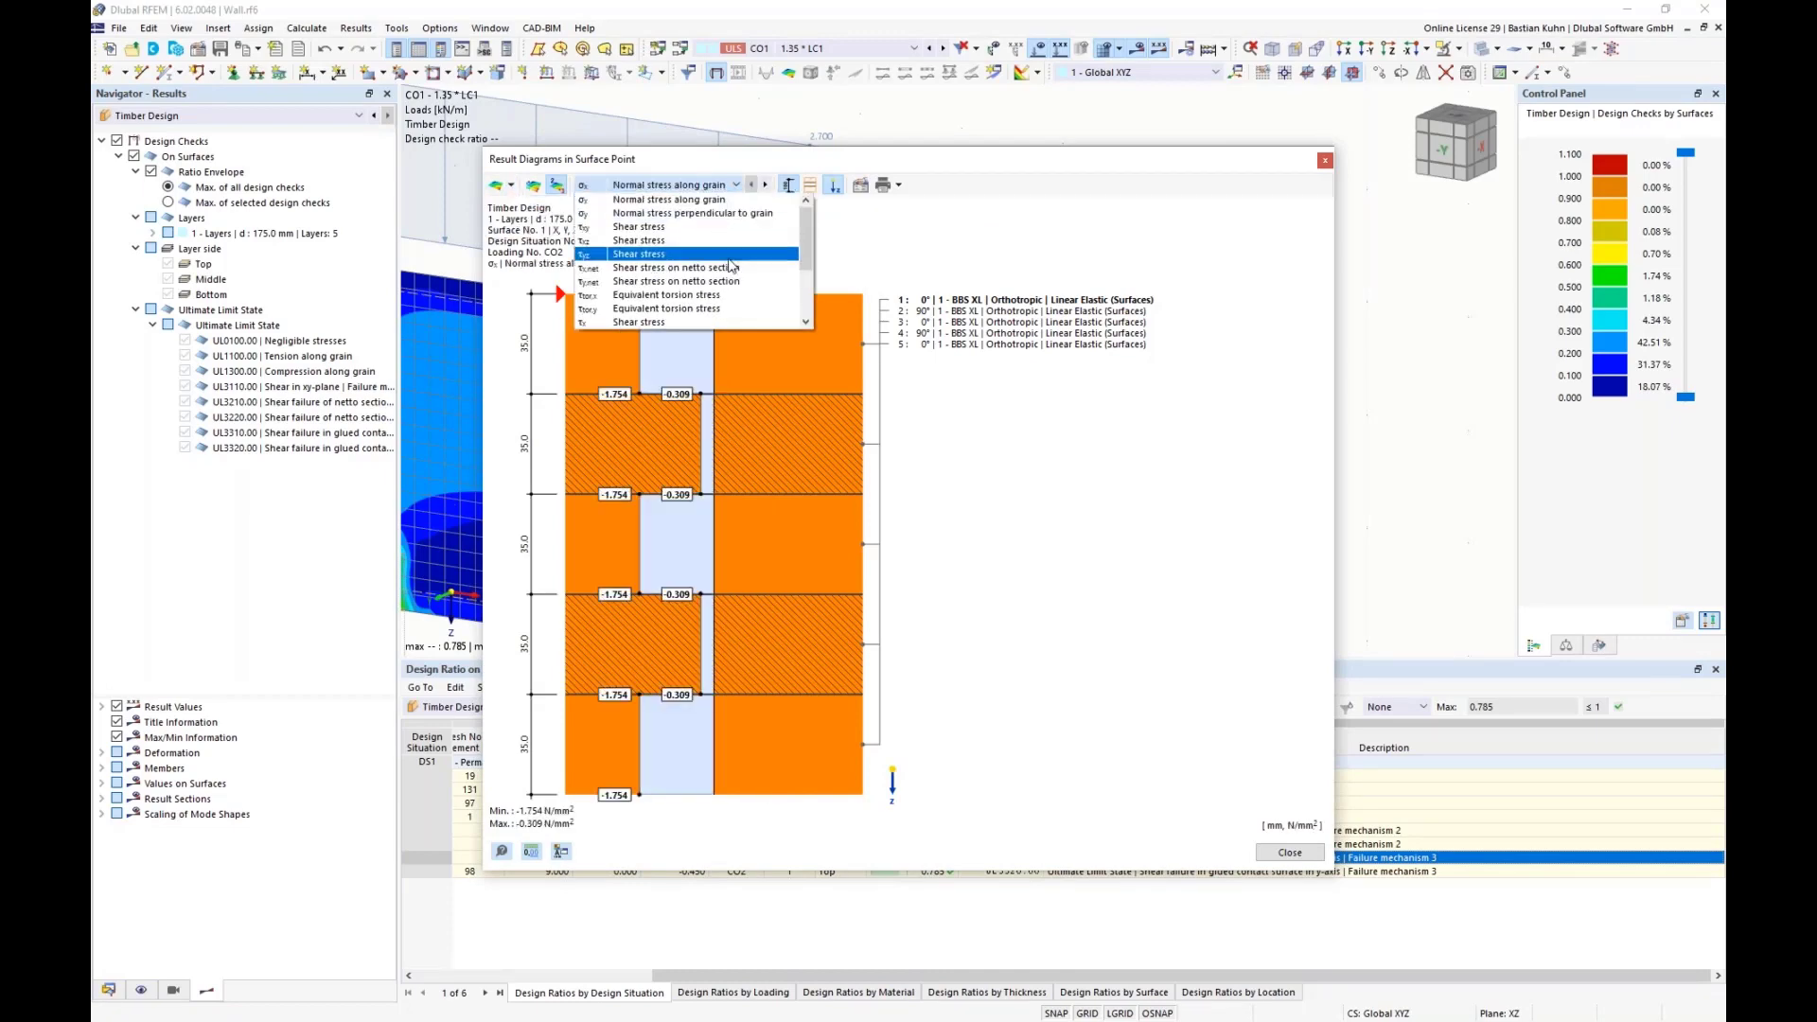
scroll(724, 279, "down", 2)
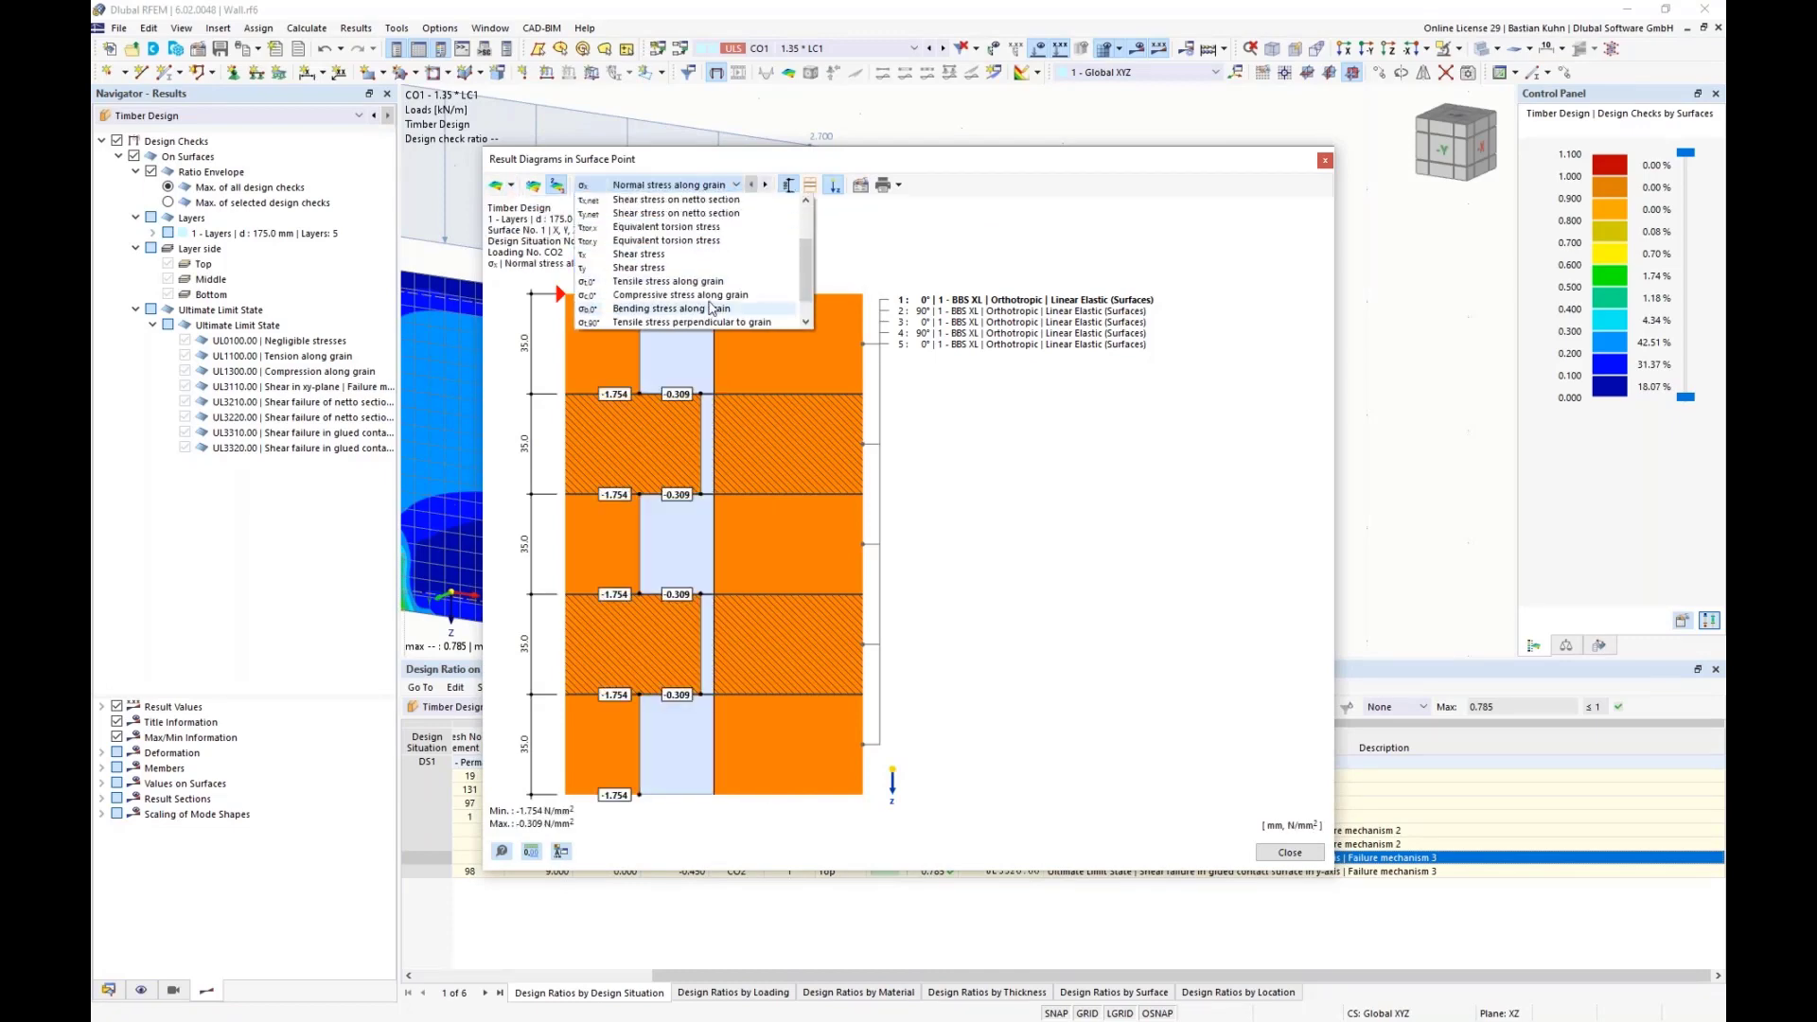
left_click(681, 230)
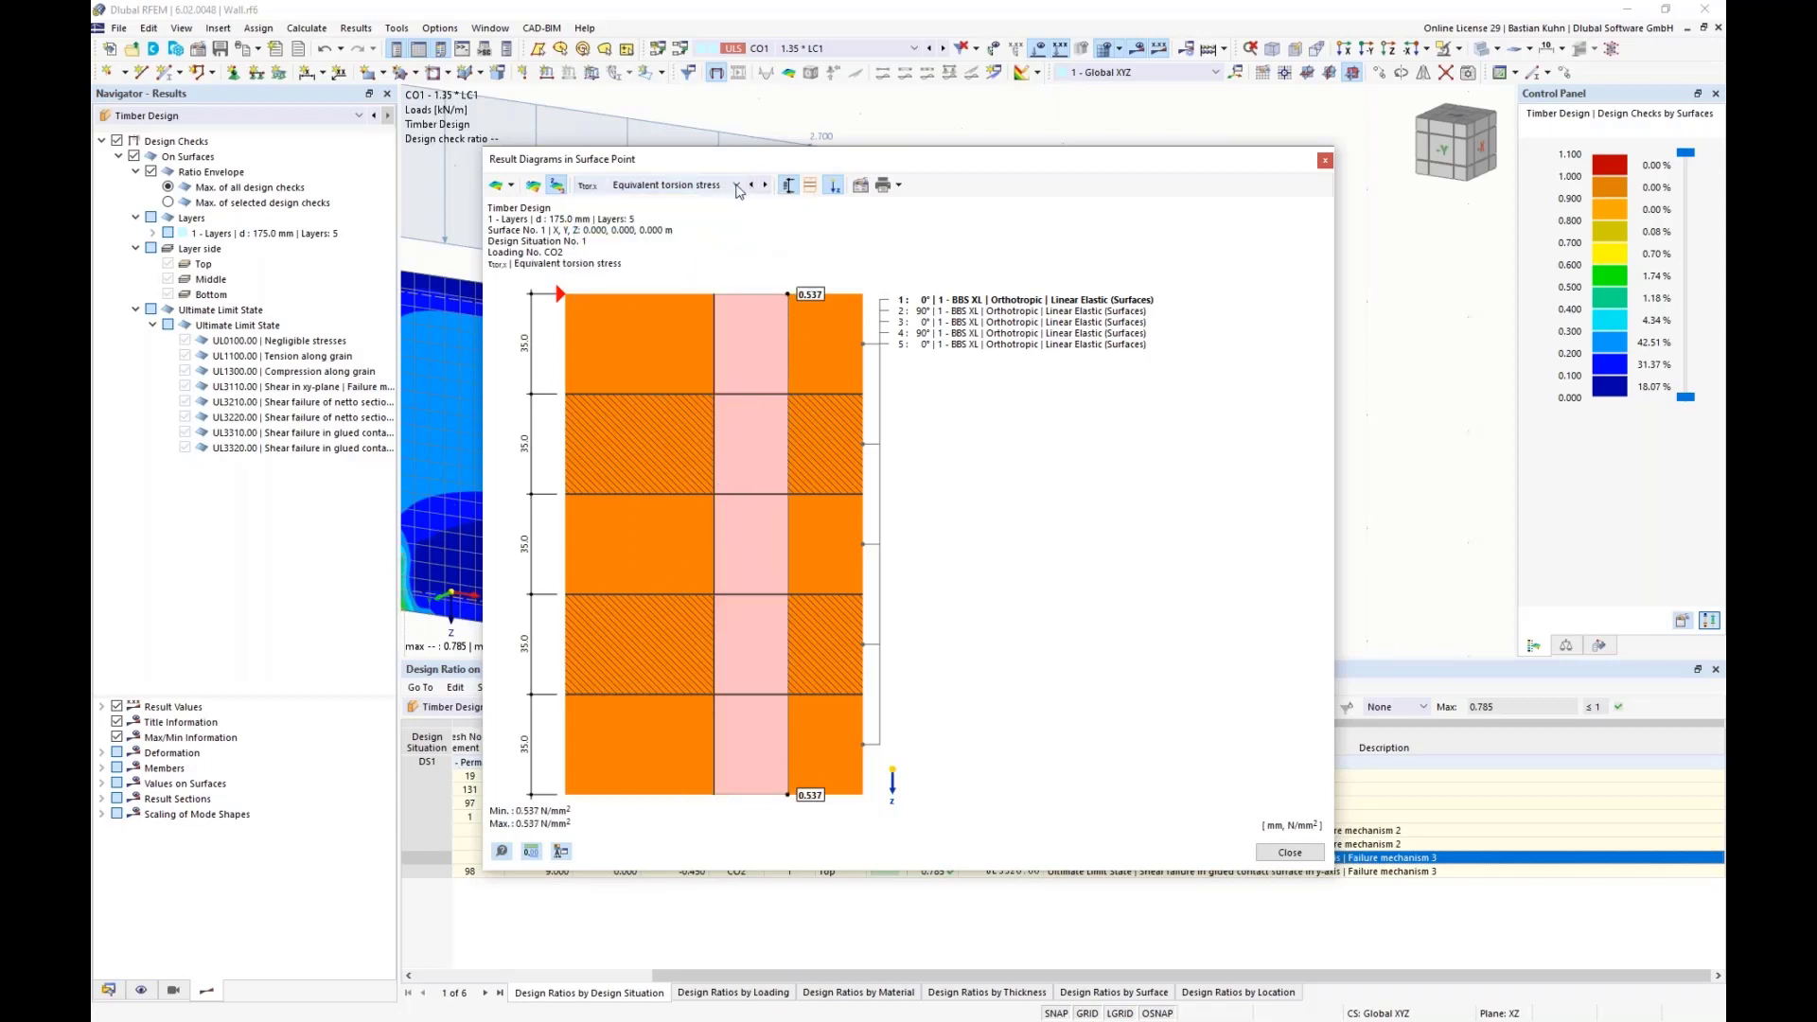
left_click(736, 185)
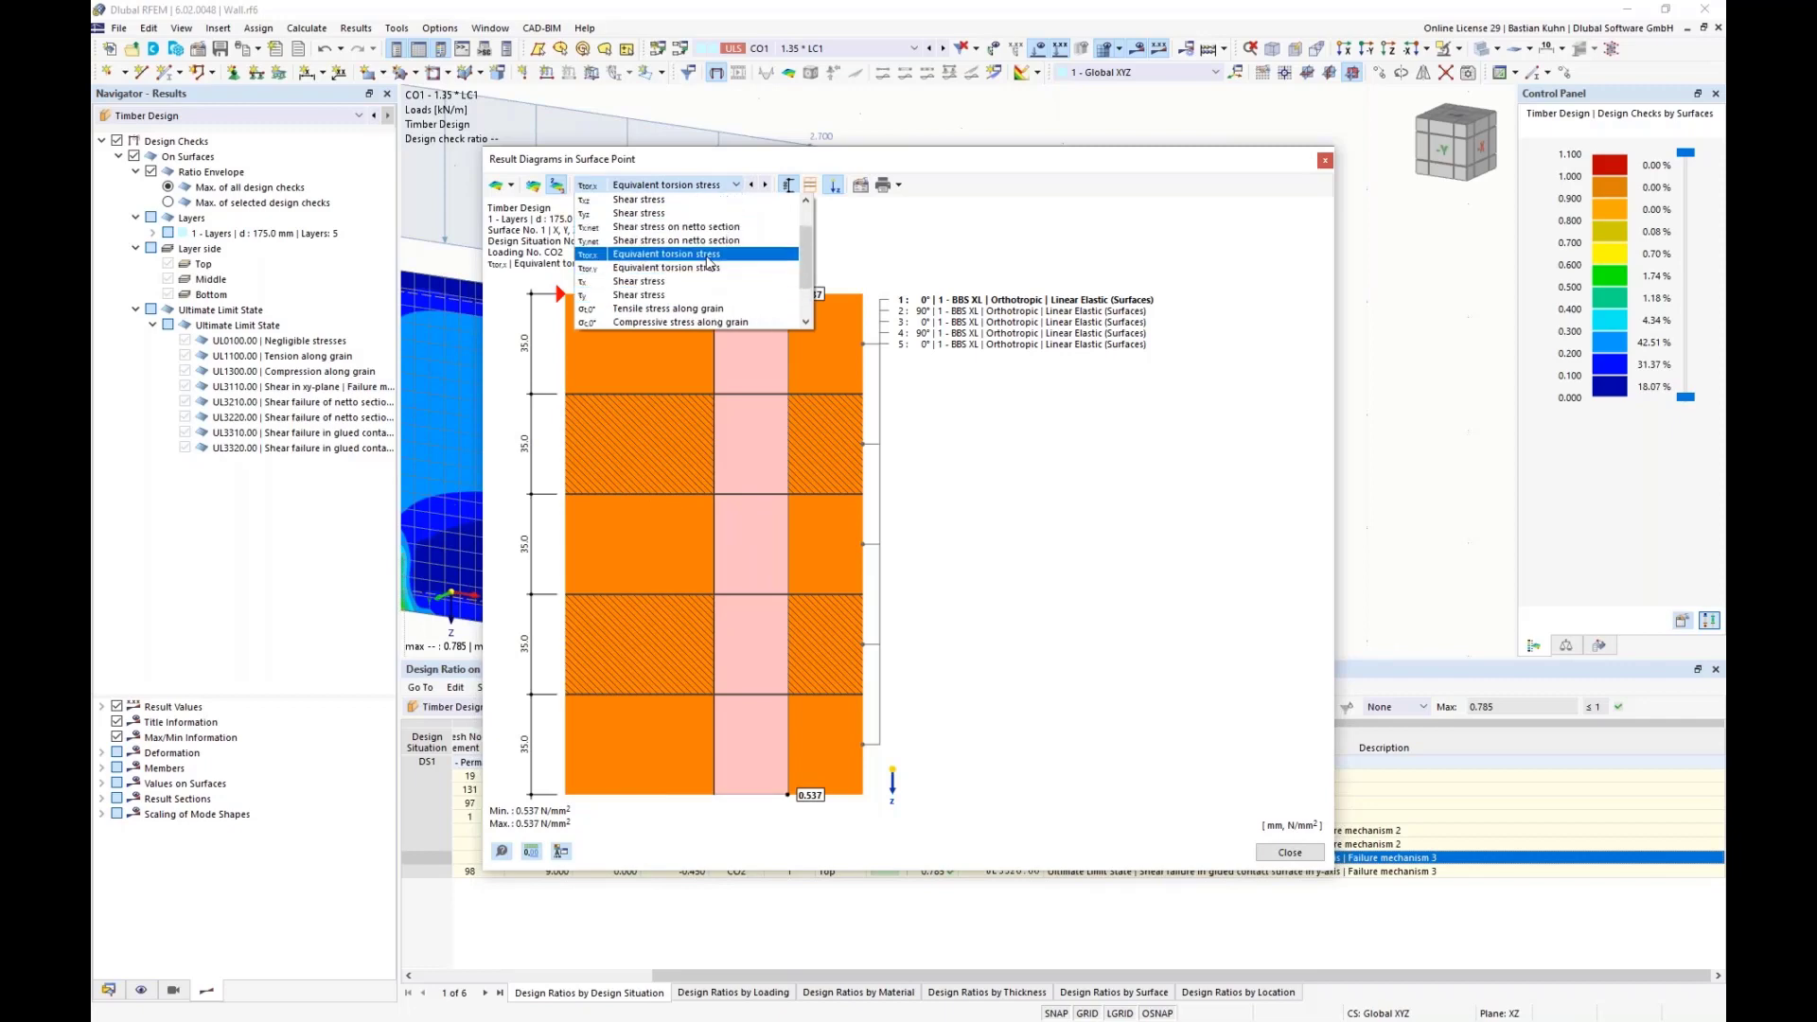
left_click(667, 254)
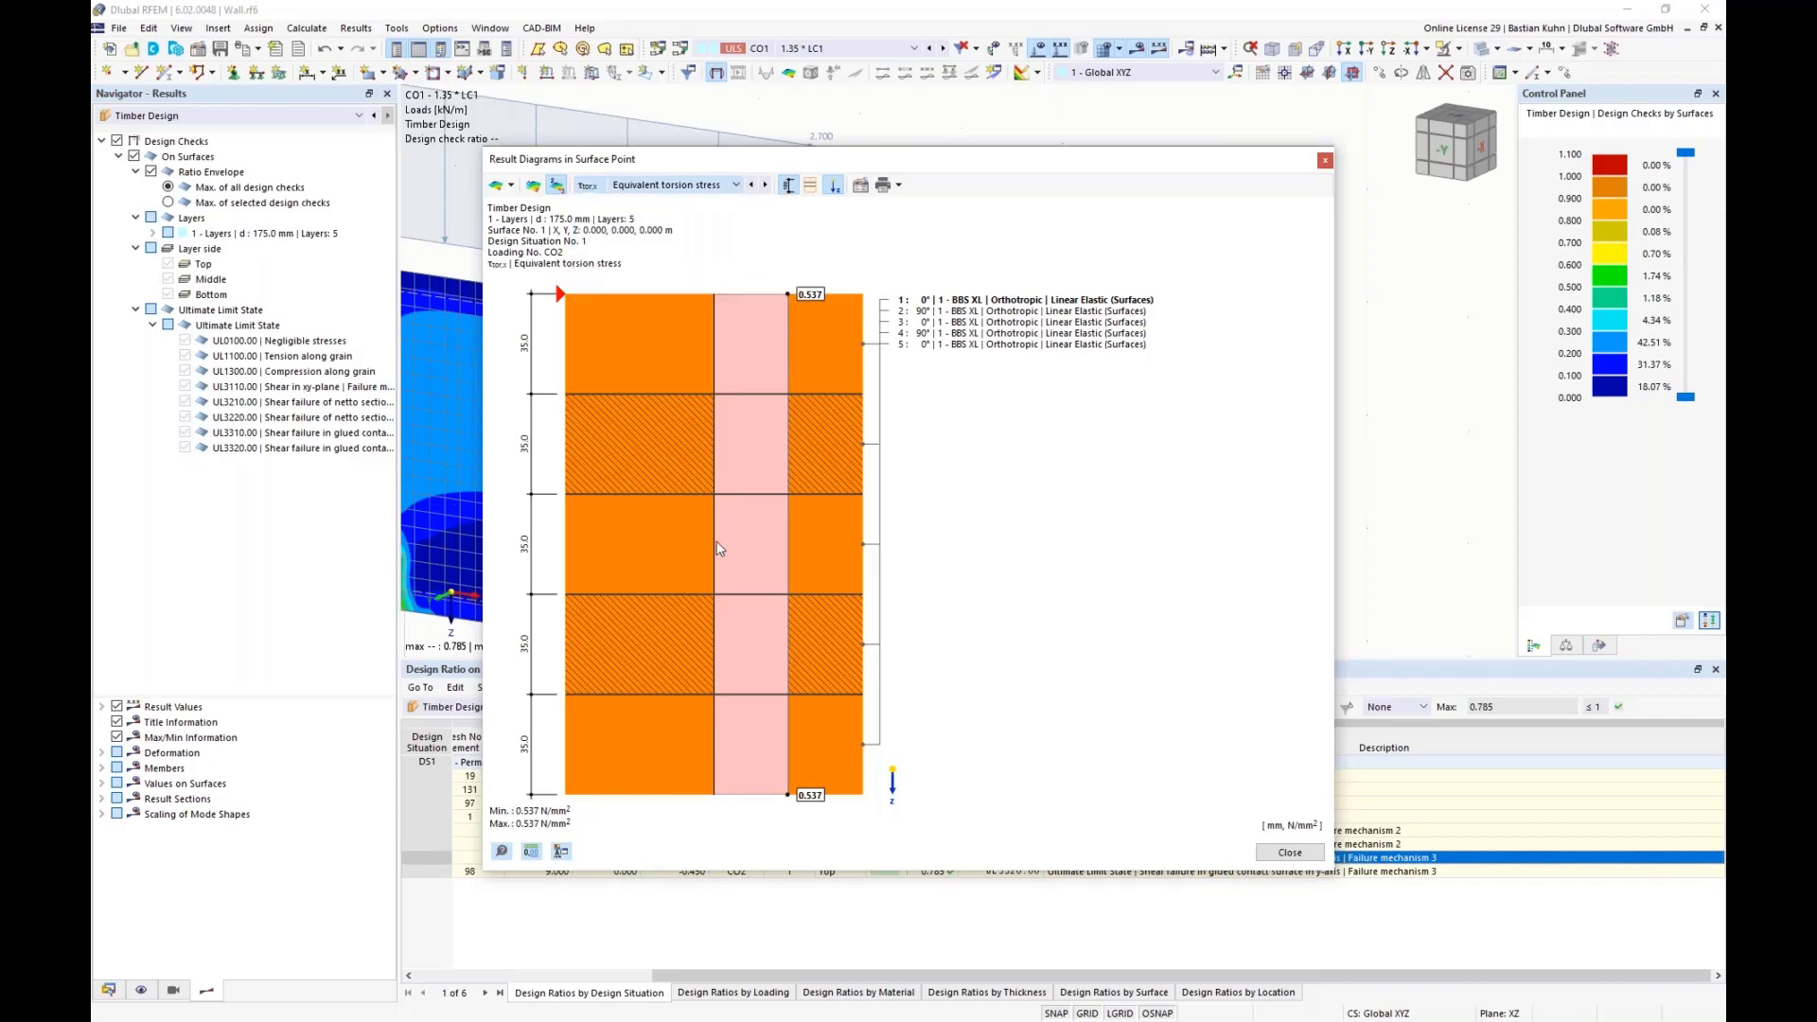
key("Down")
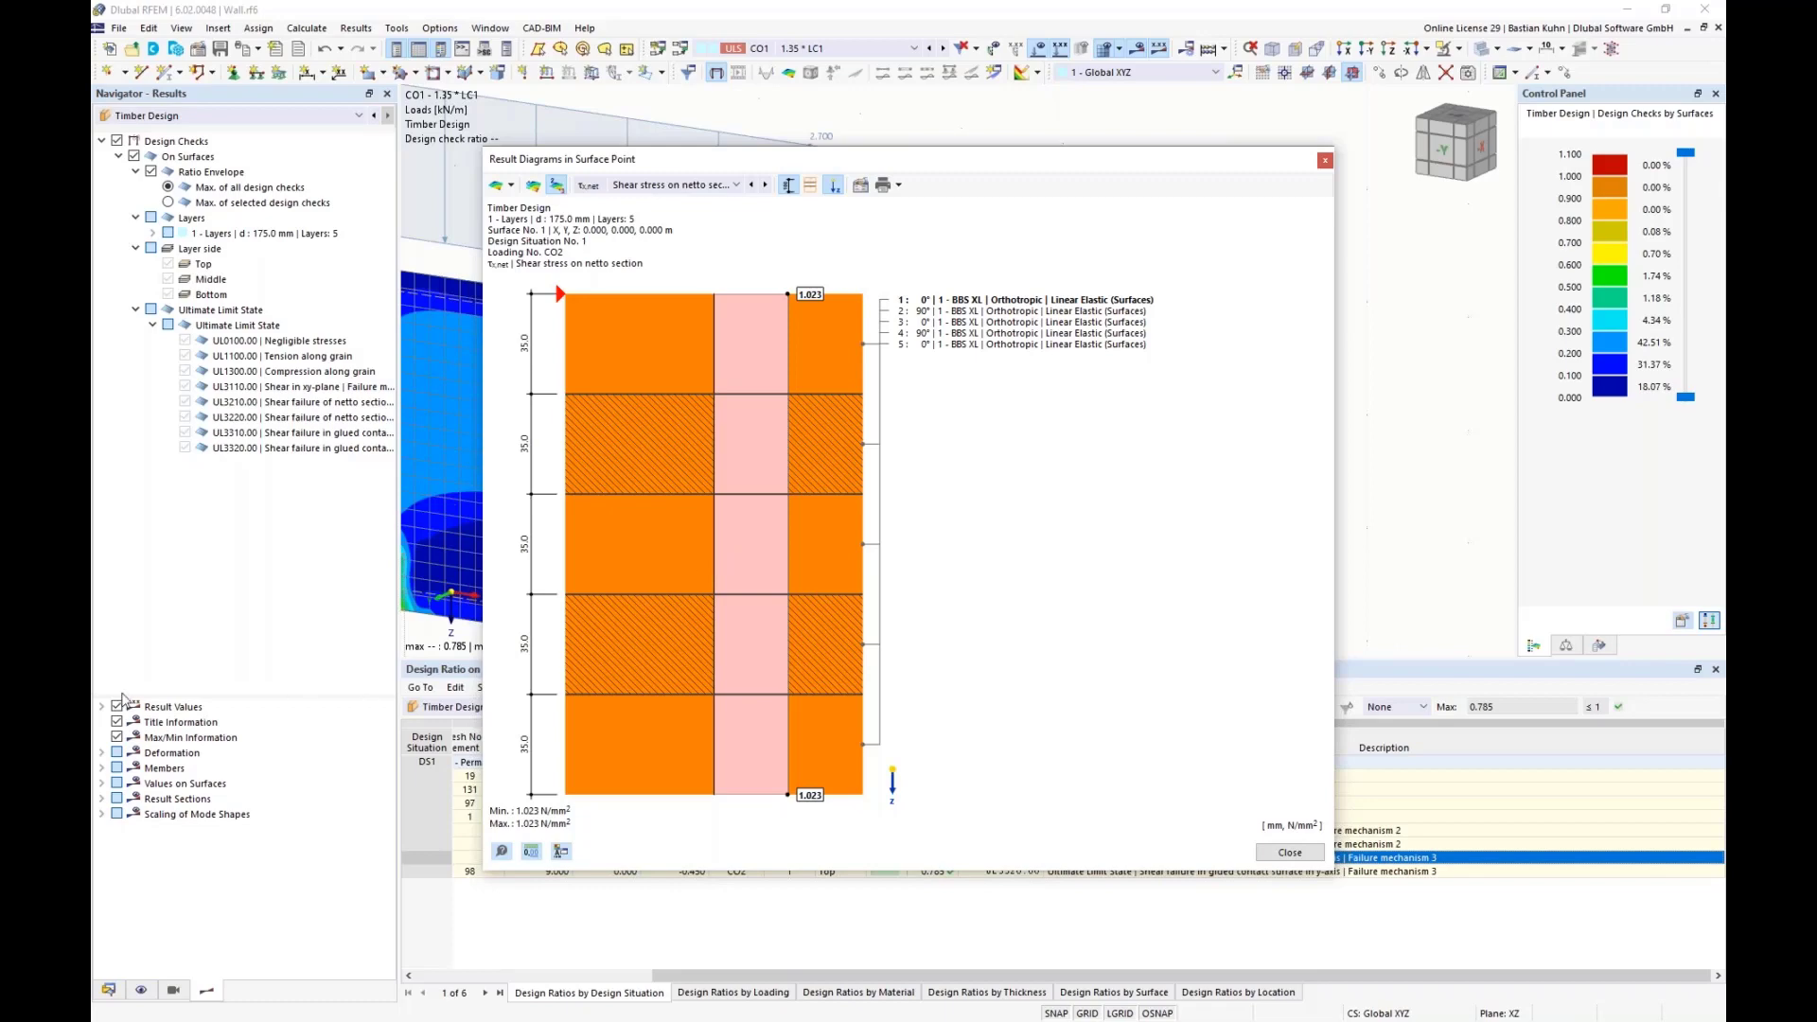
Switch to the Dlubal website in the browser and open the page listing the webinars
left_click(558, 988)
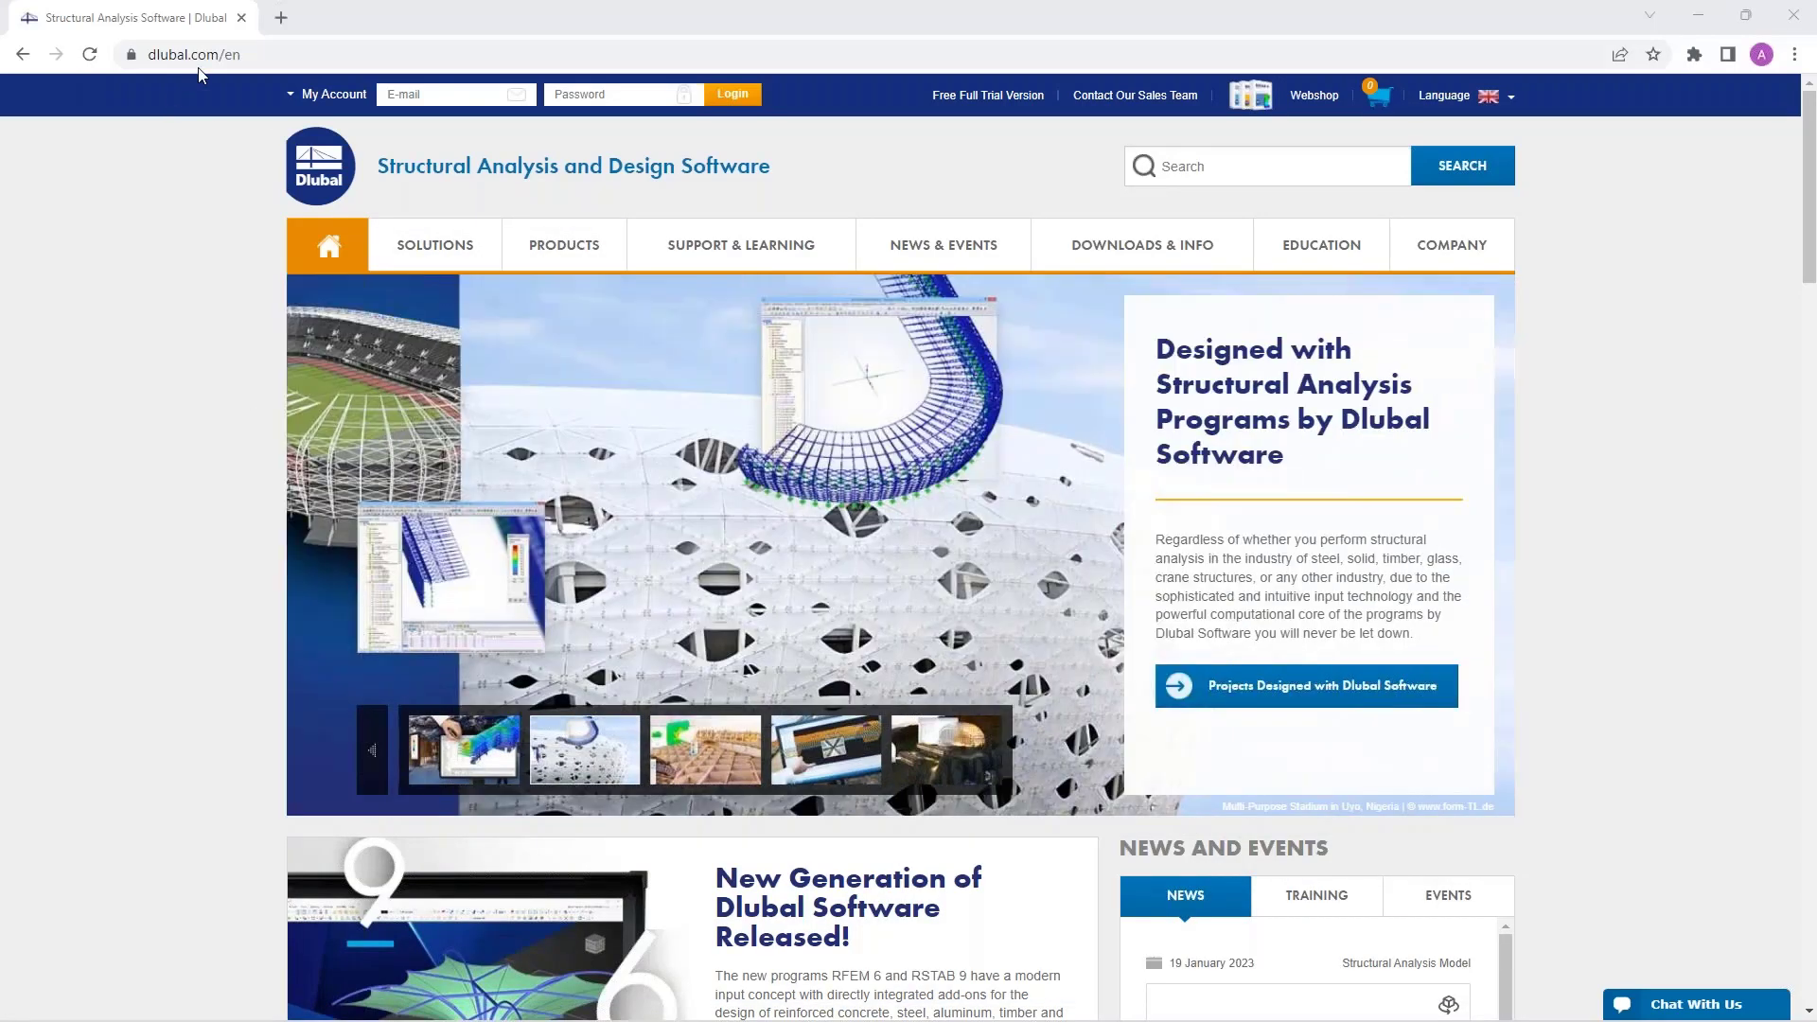
mouse_move(941, 250)
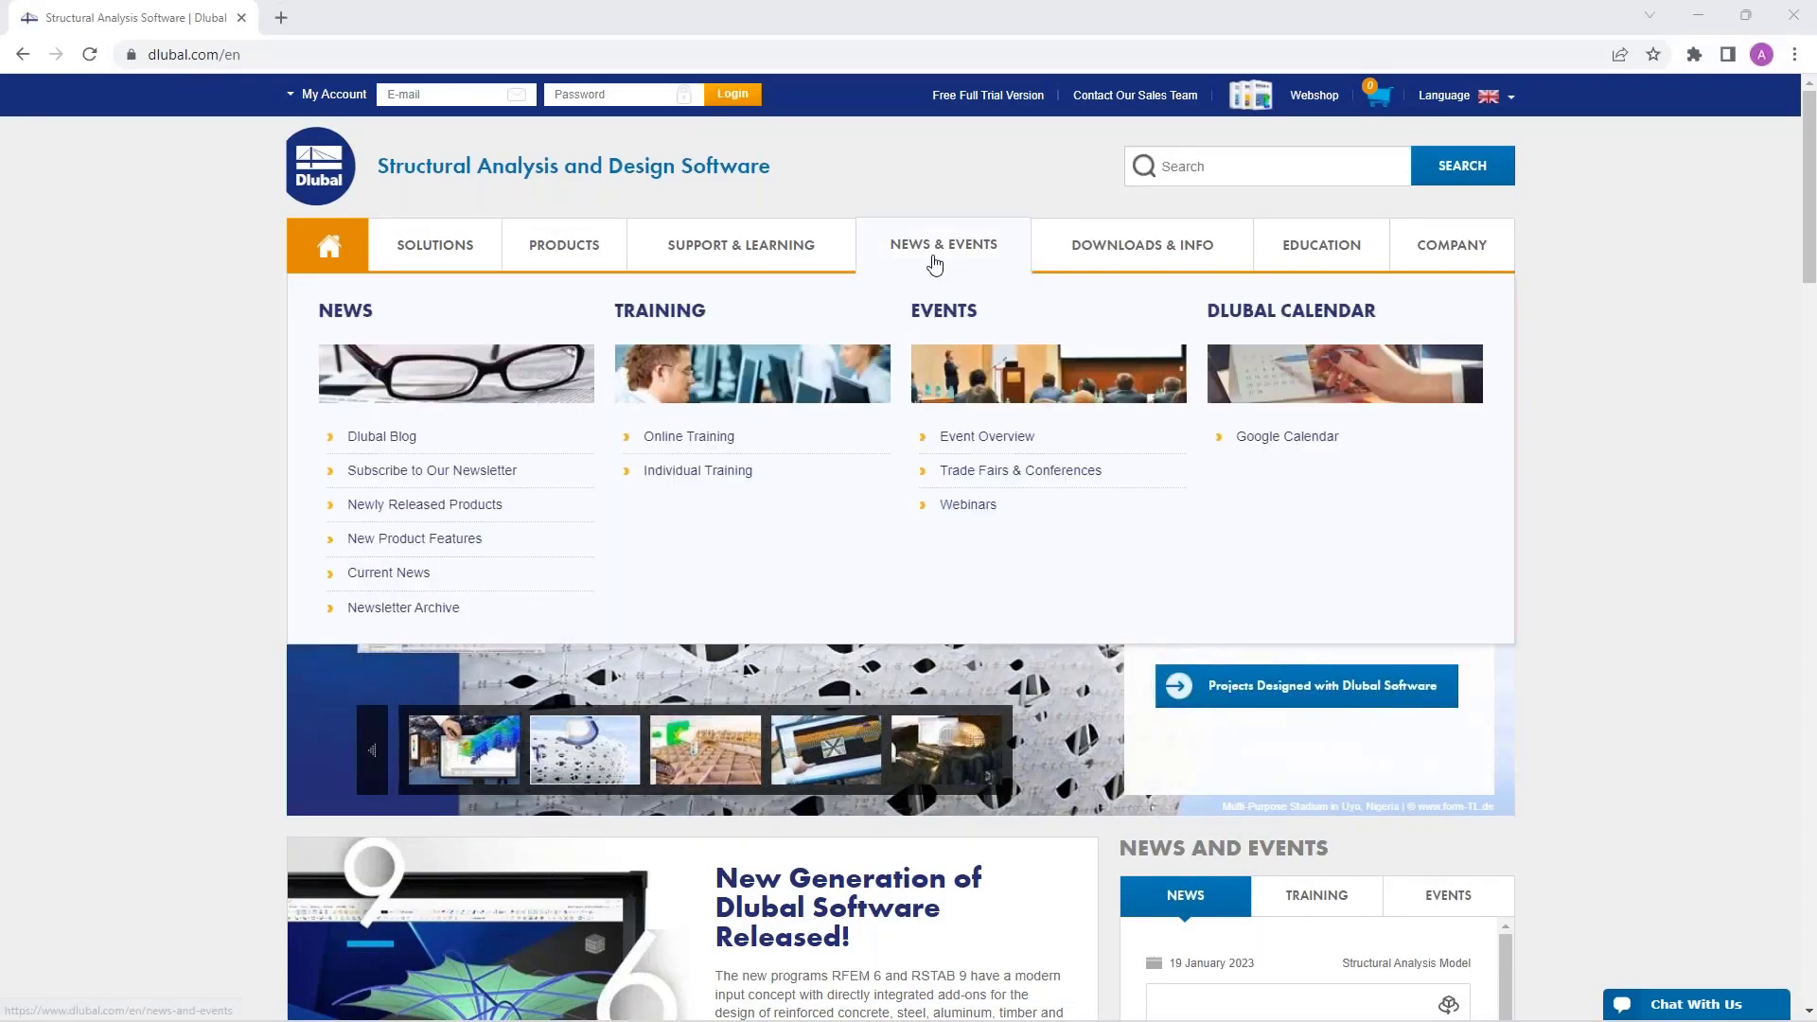
left_click(968, 506)
Find the webinar "Modeling and Design of CLT Panels in RFEM 6" in the webinar list and open its page
scroll(968, 513, "down", 8)
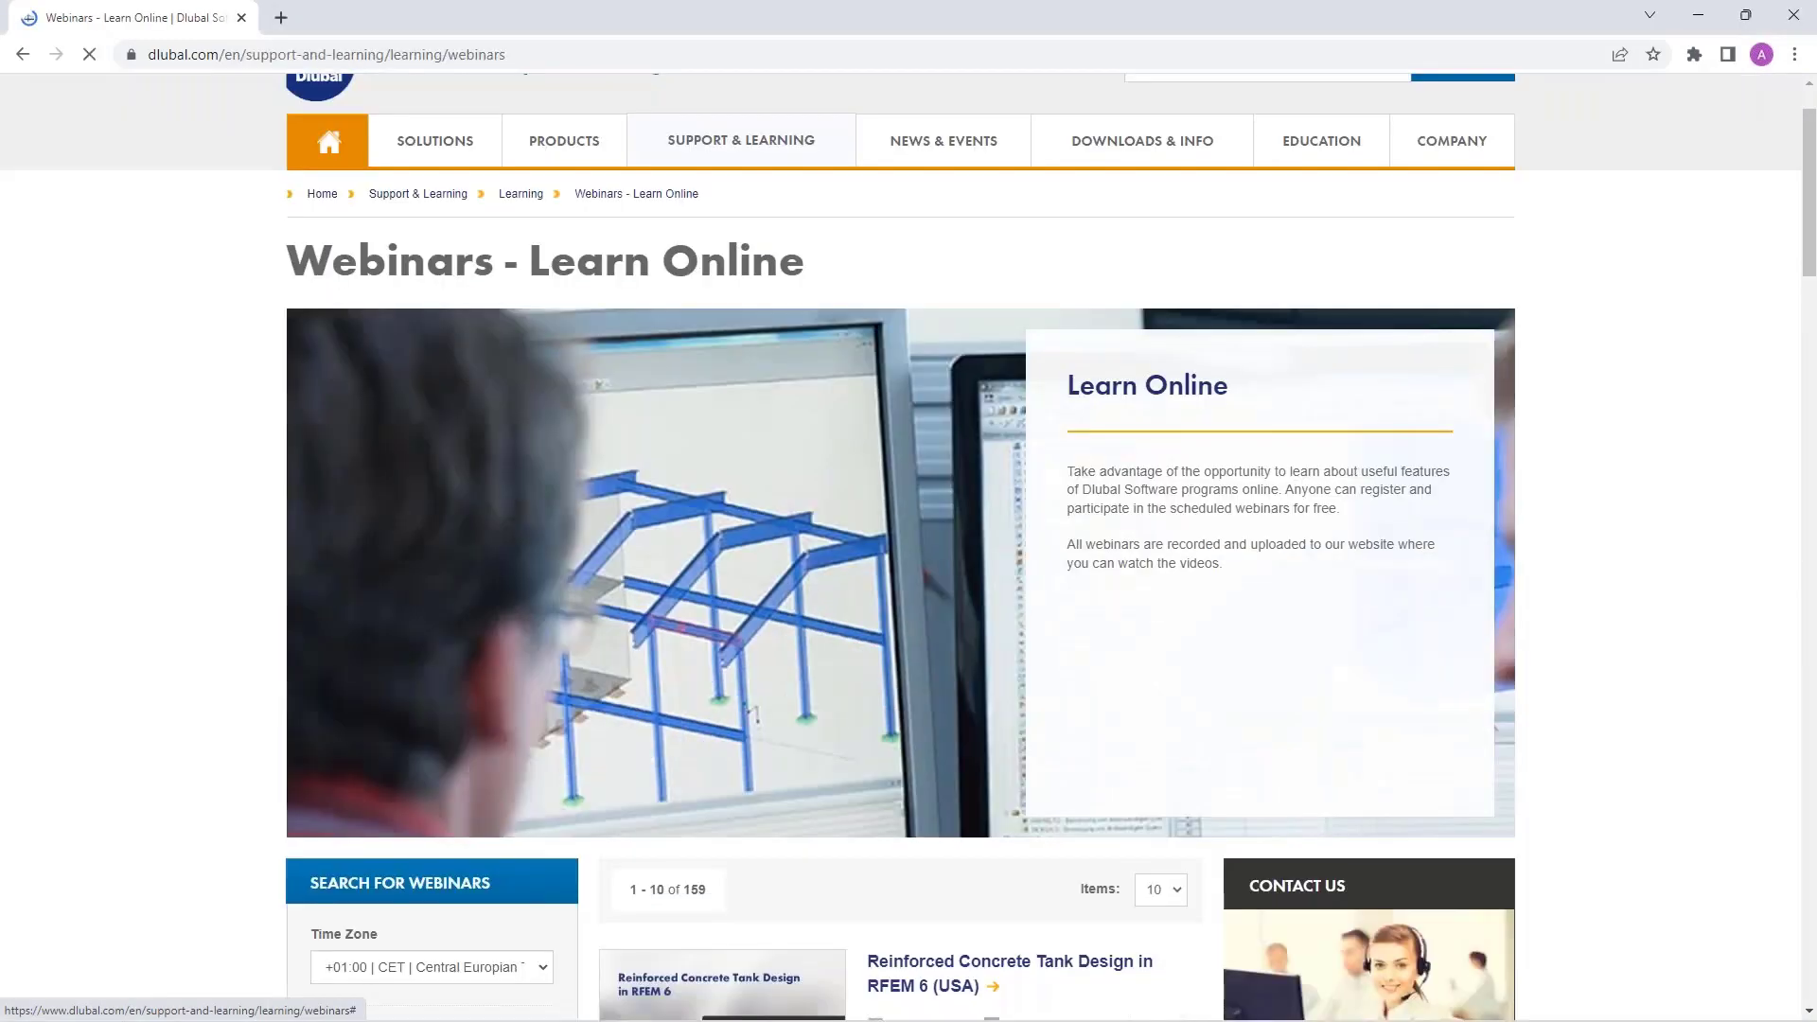
scroll(933, 506, "down", 1)
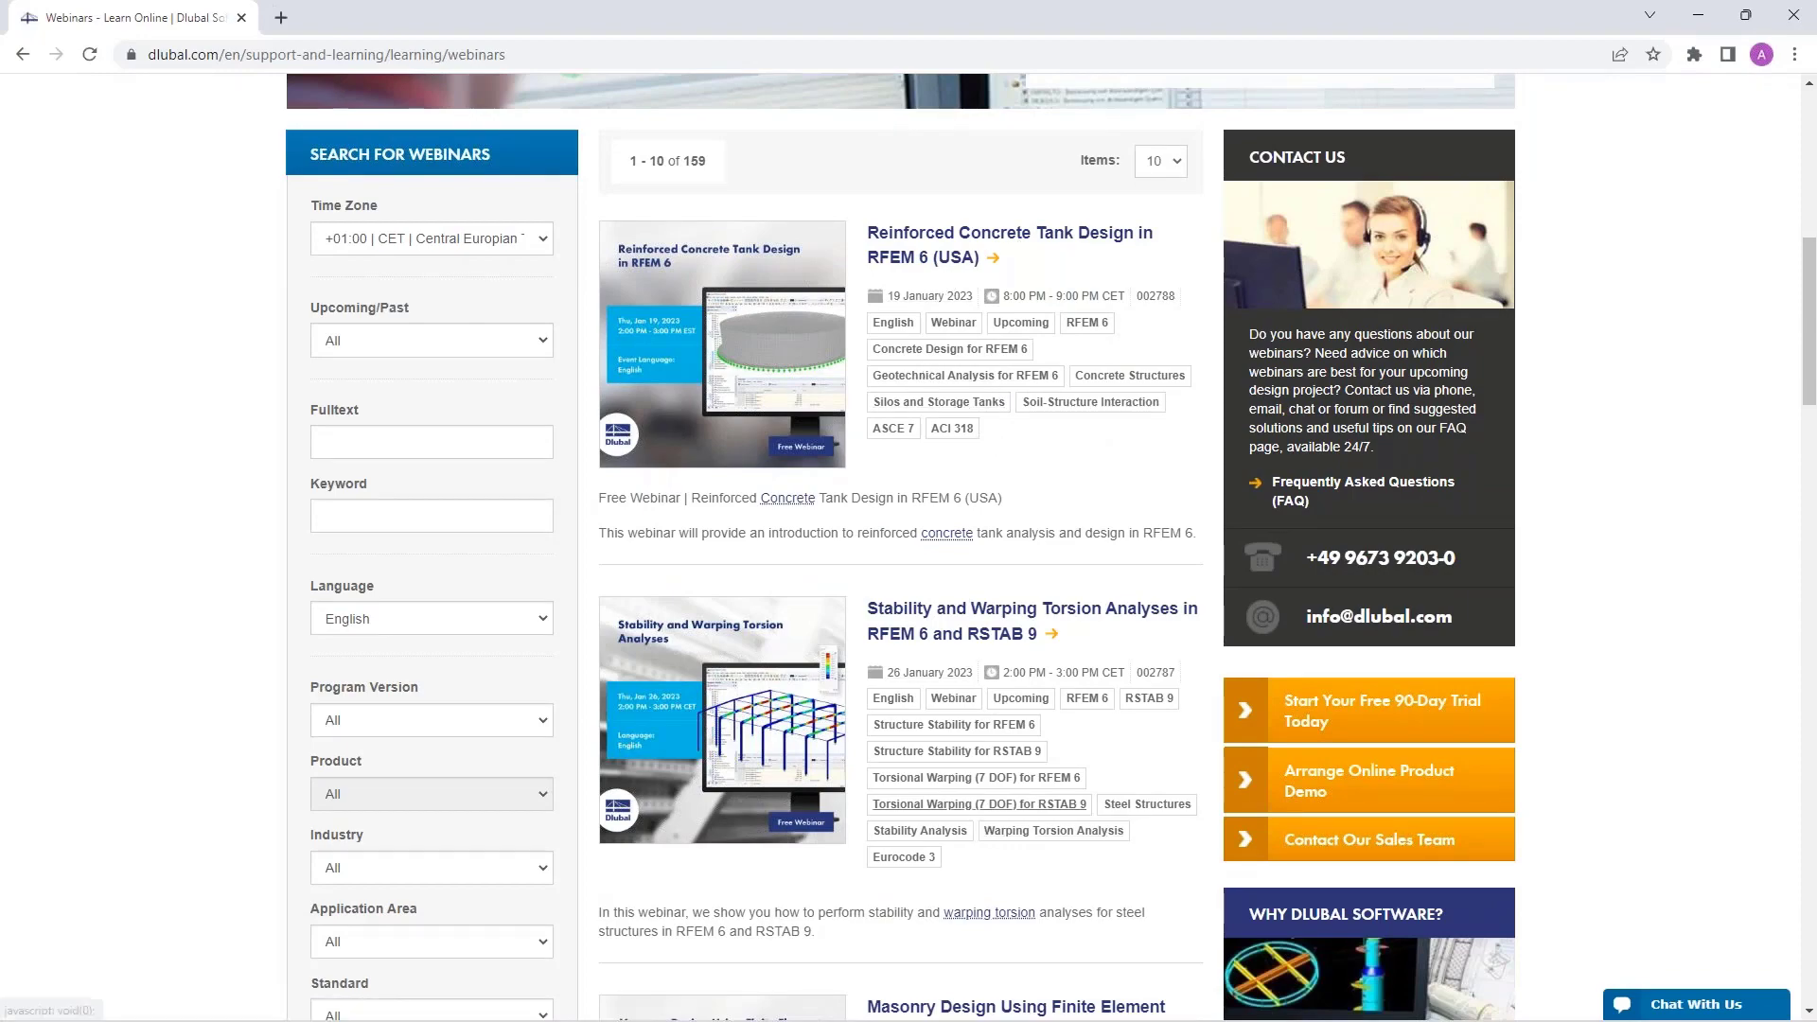
scroll(950, 702, "down", 4)
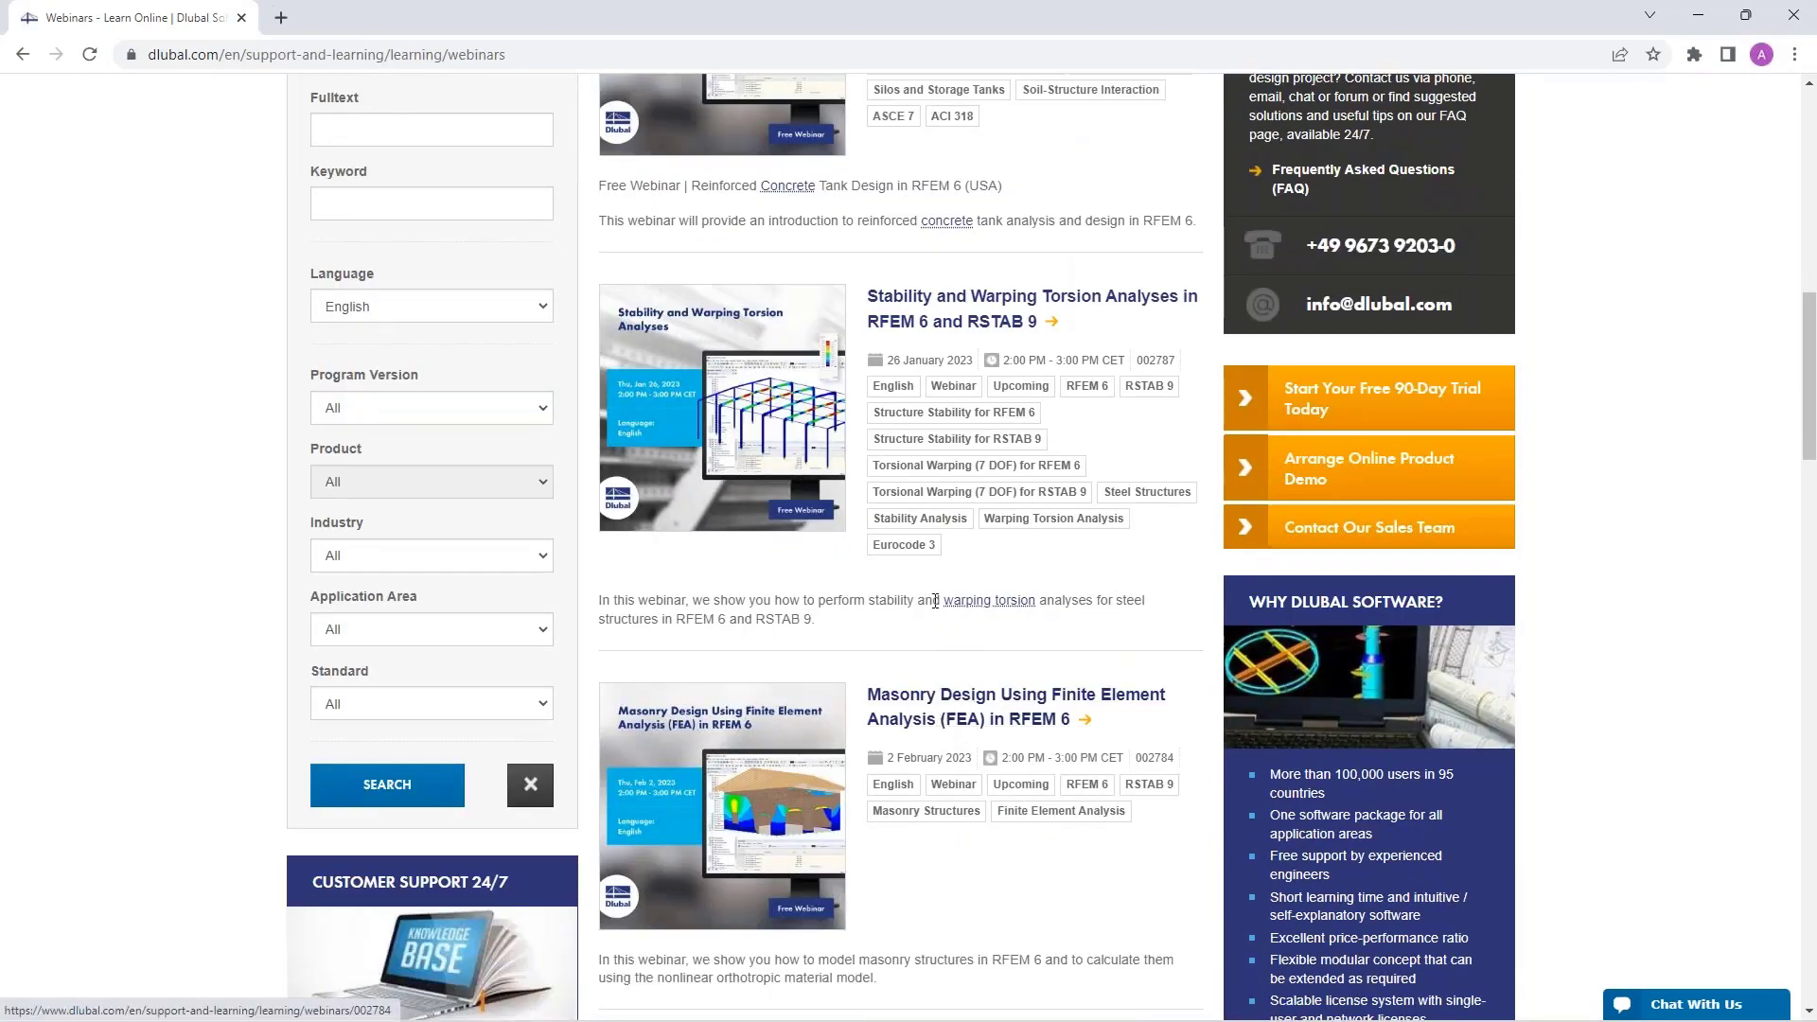
scroll(935, 599, "down", 2)
scroll(937, 601, "down", 6)
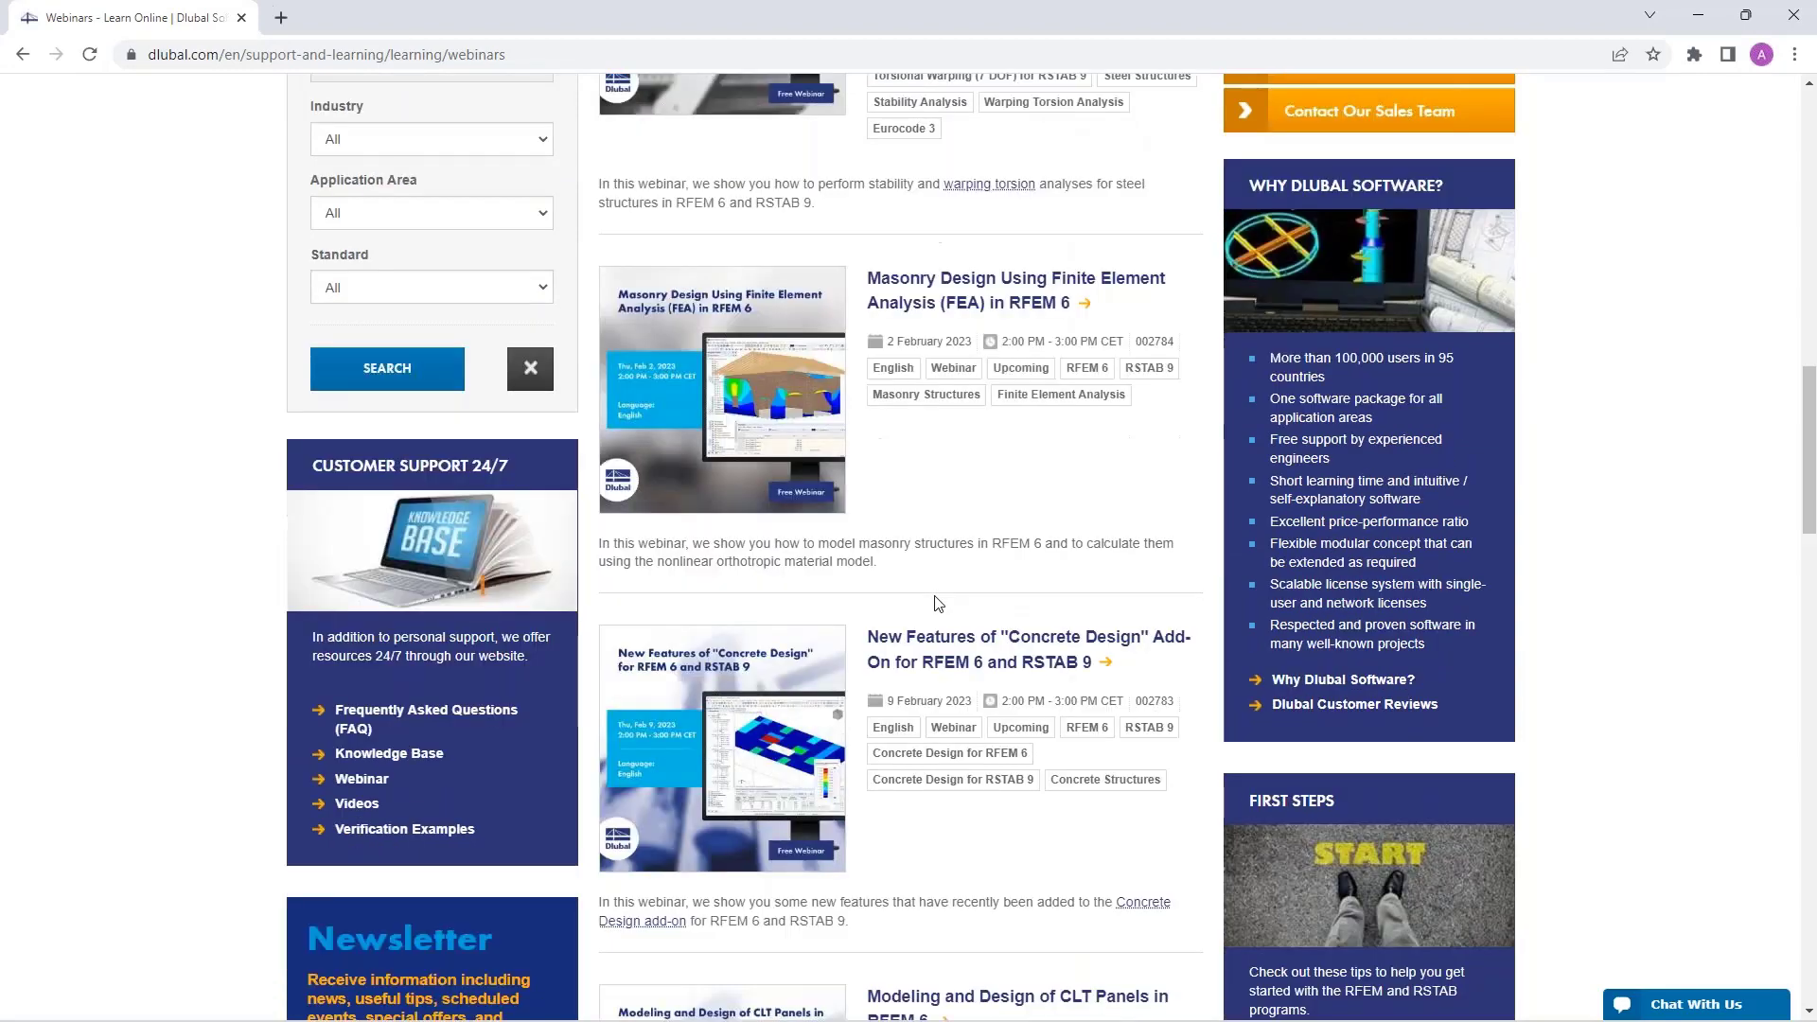
scroll(935, 601, "down", 1)
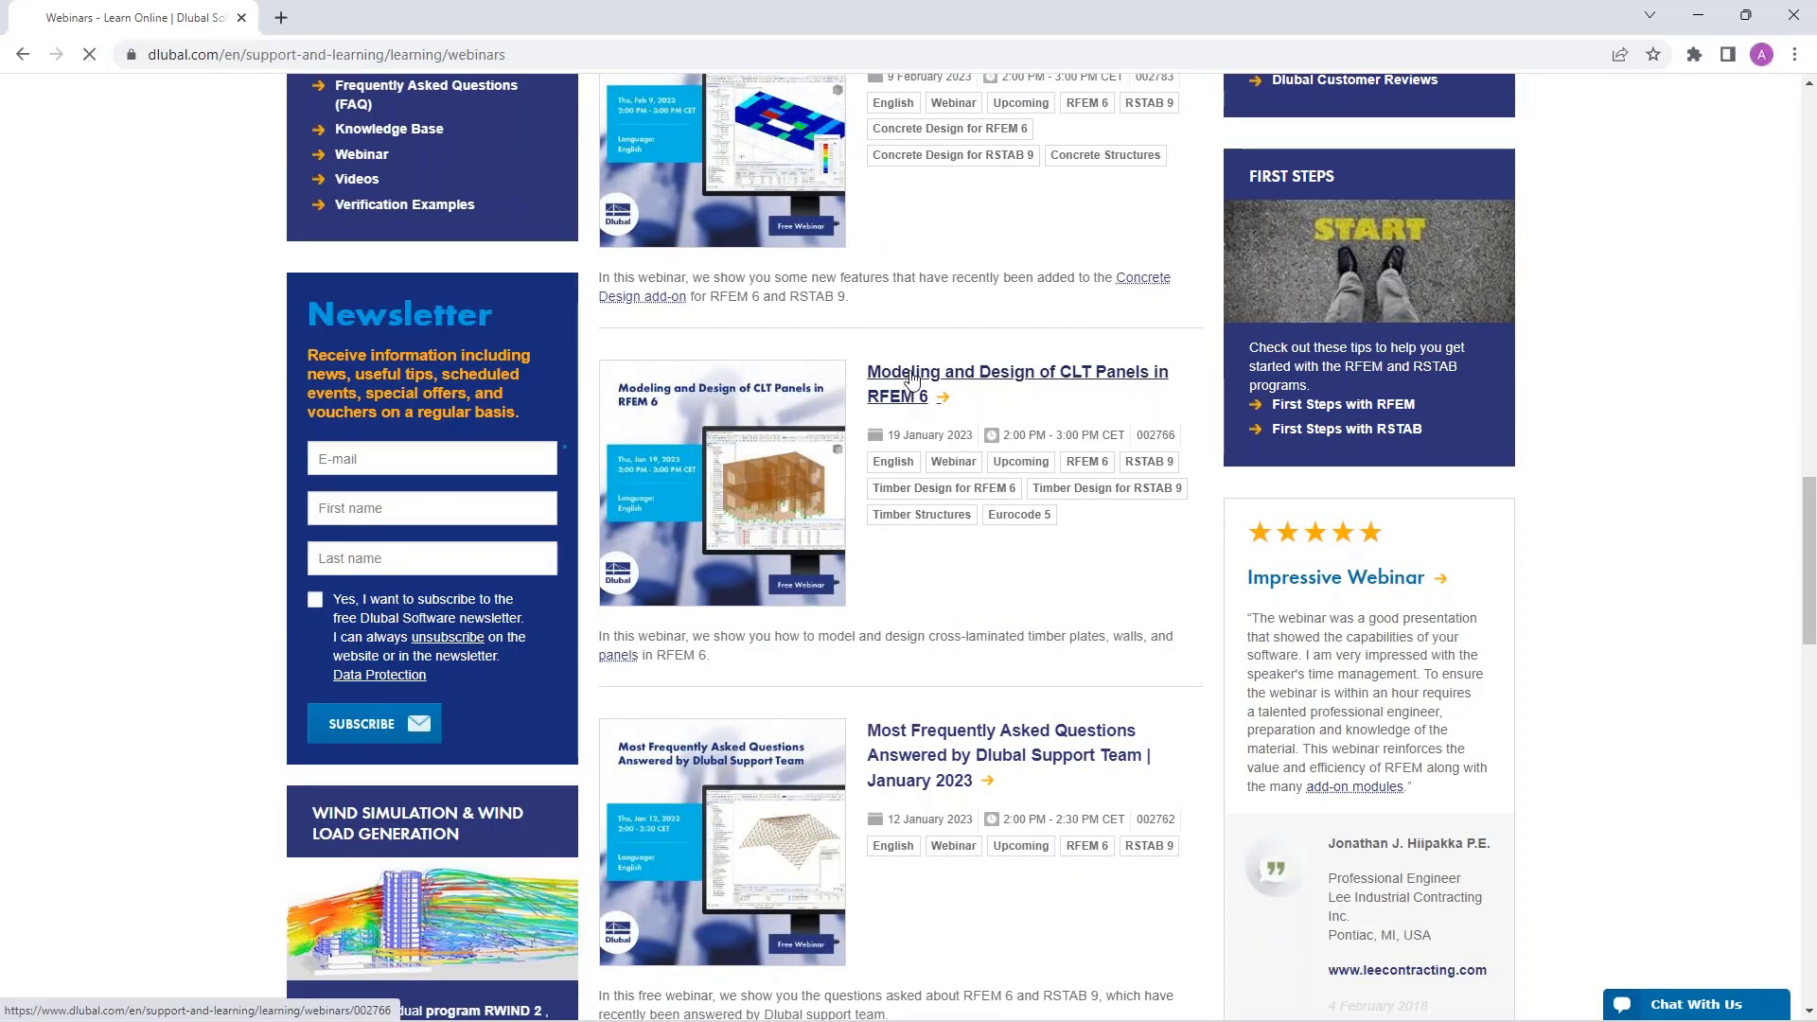
left_click(910, 378)
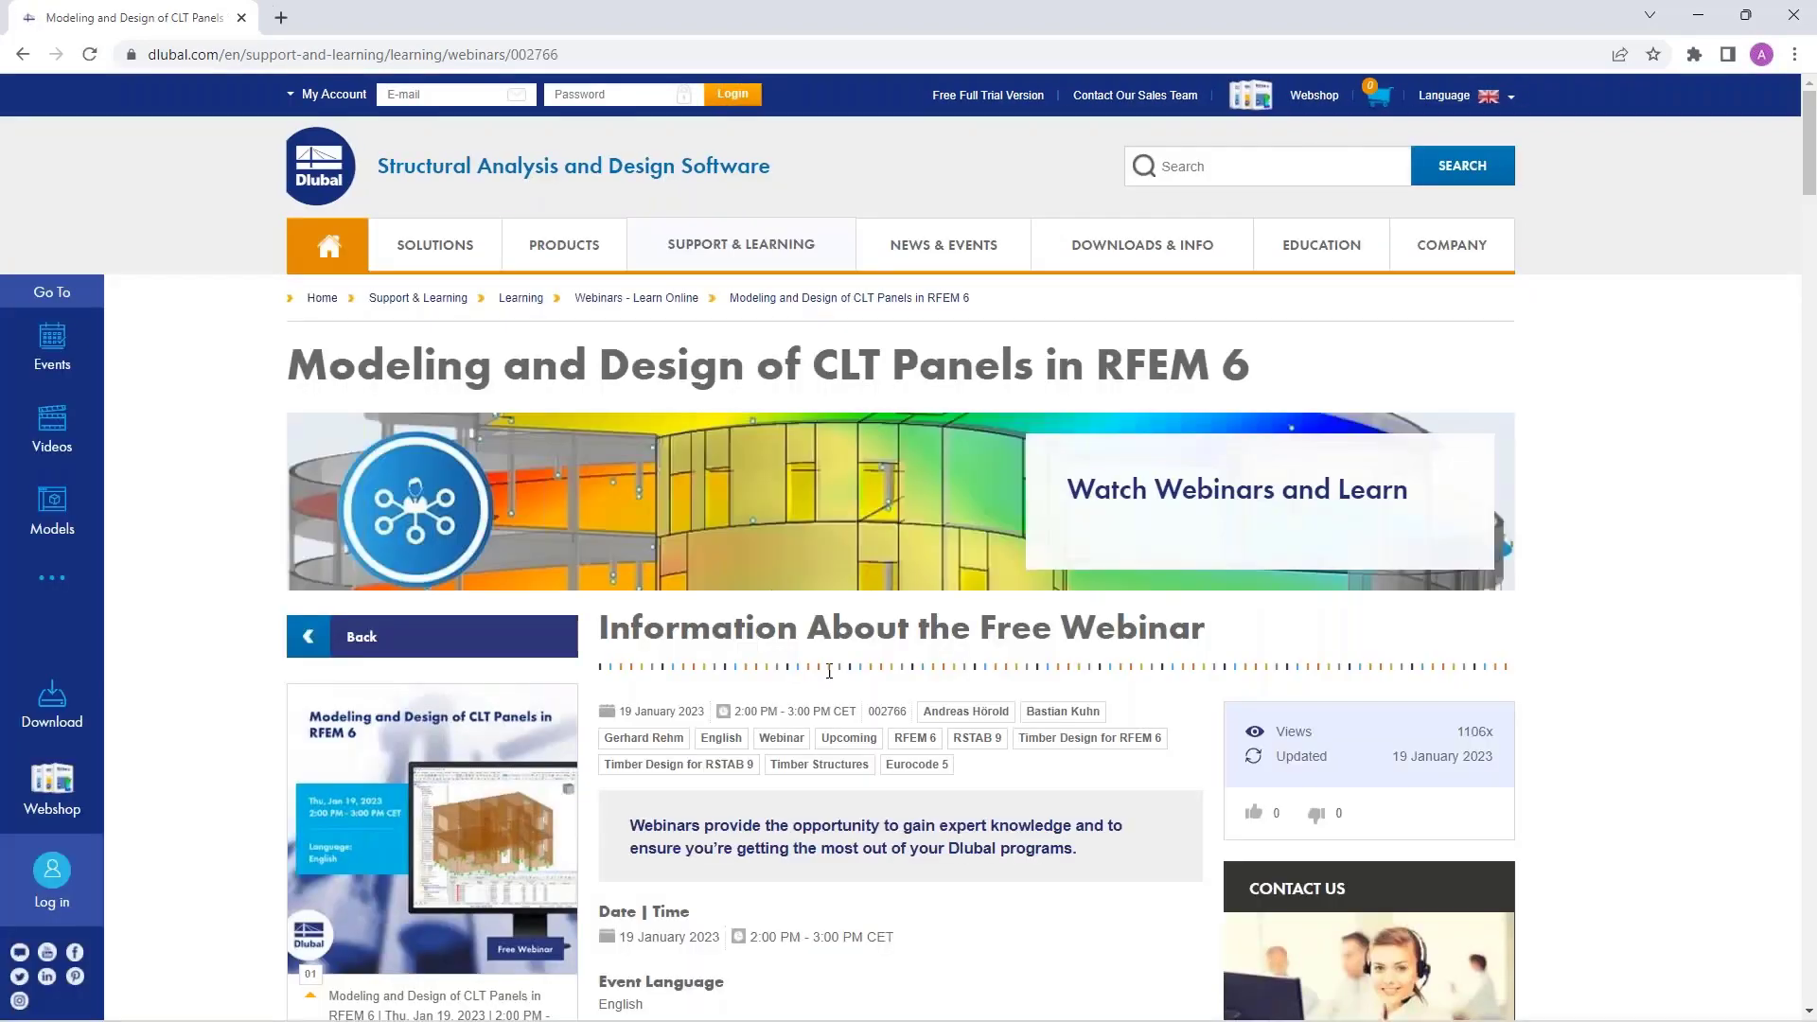
Review the webinar page down to the Models to Download section and open the Free Full Trial Version page
scroll(910, 670, "down", 4)
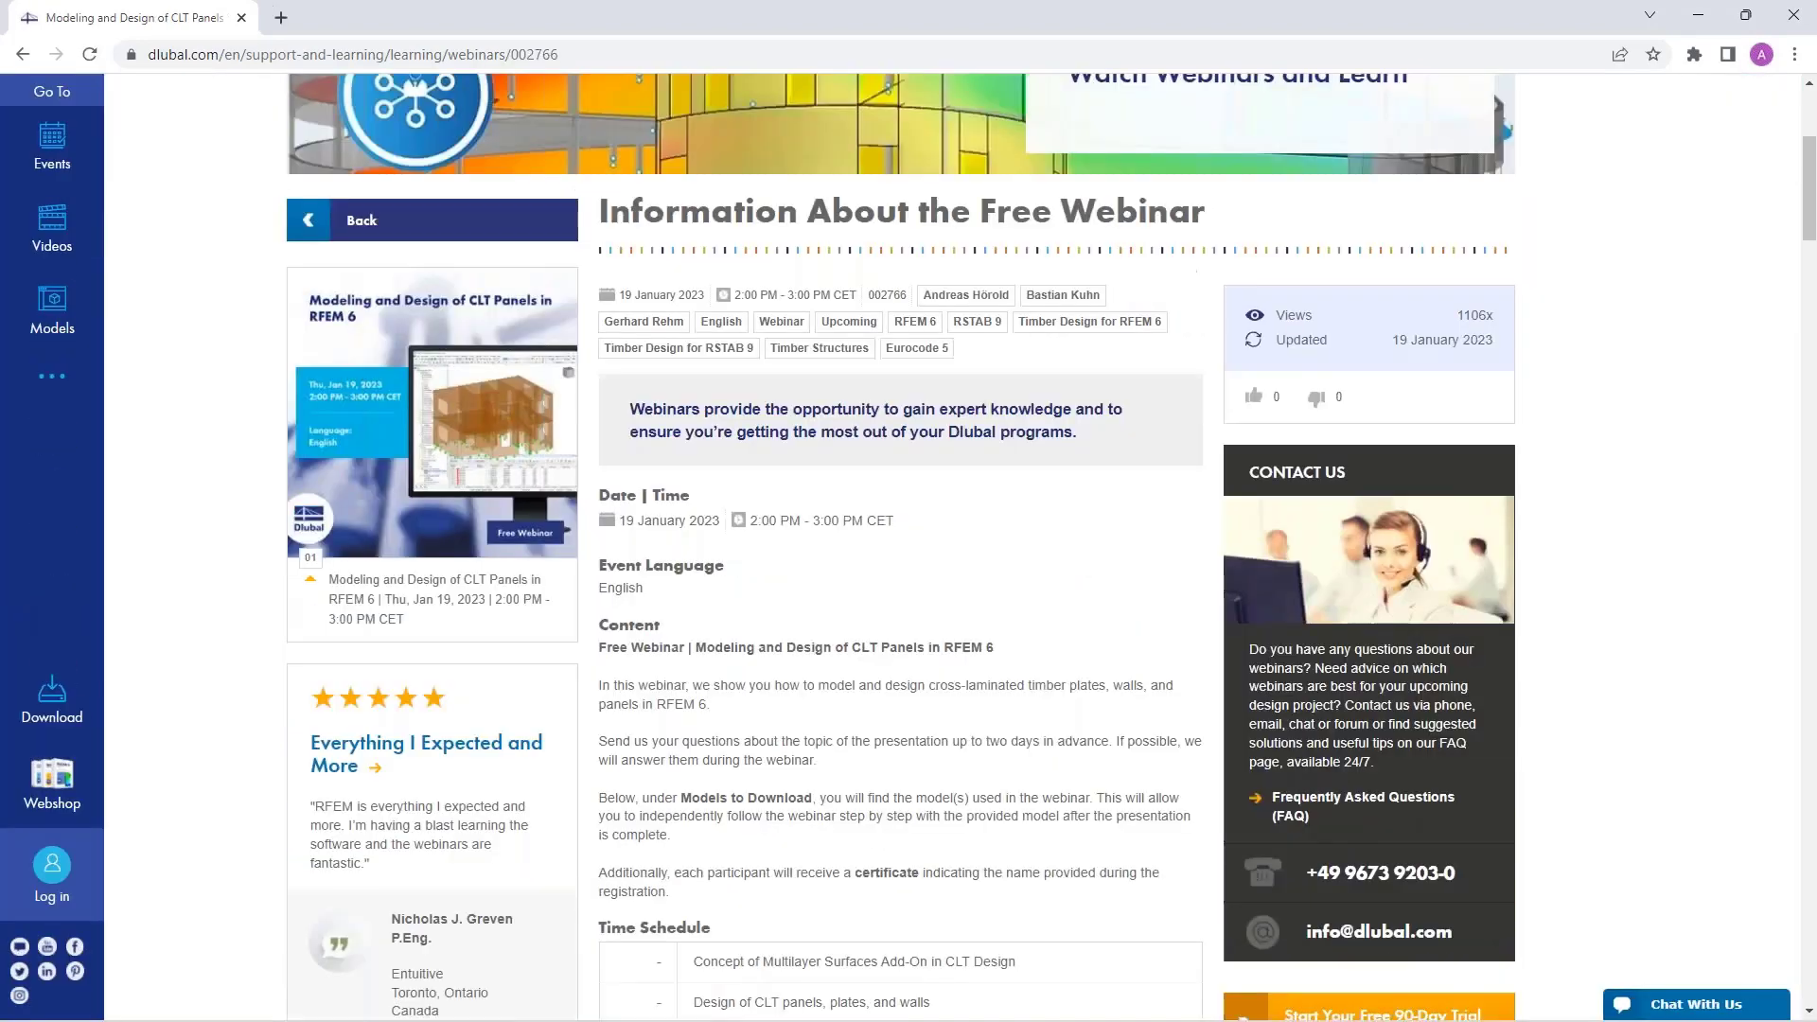
scroll(757, 838, "down", 8)
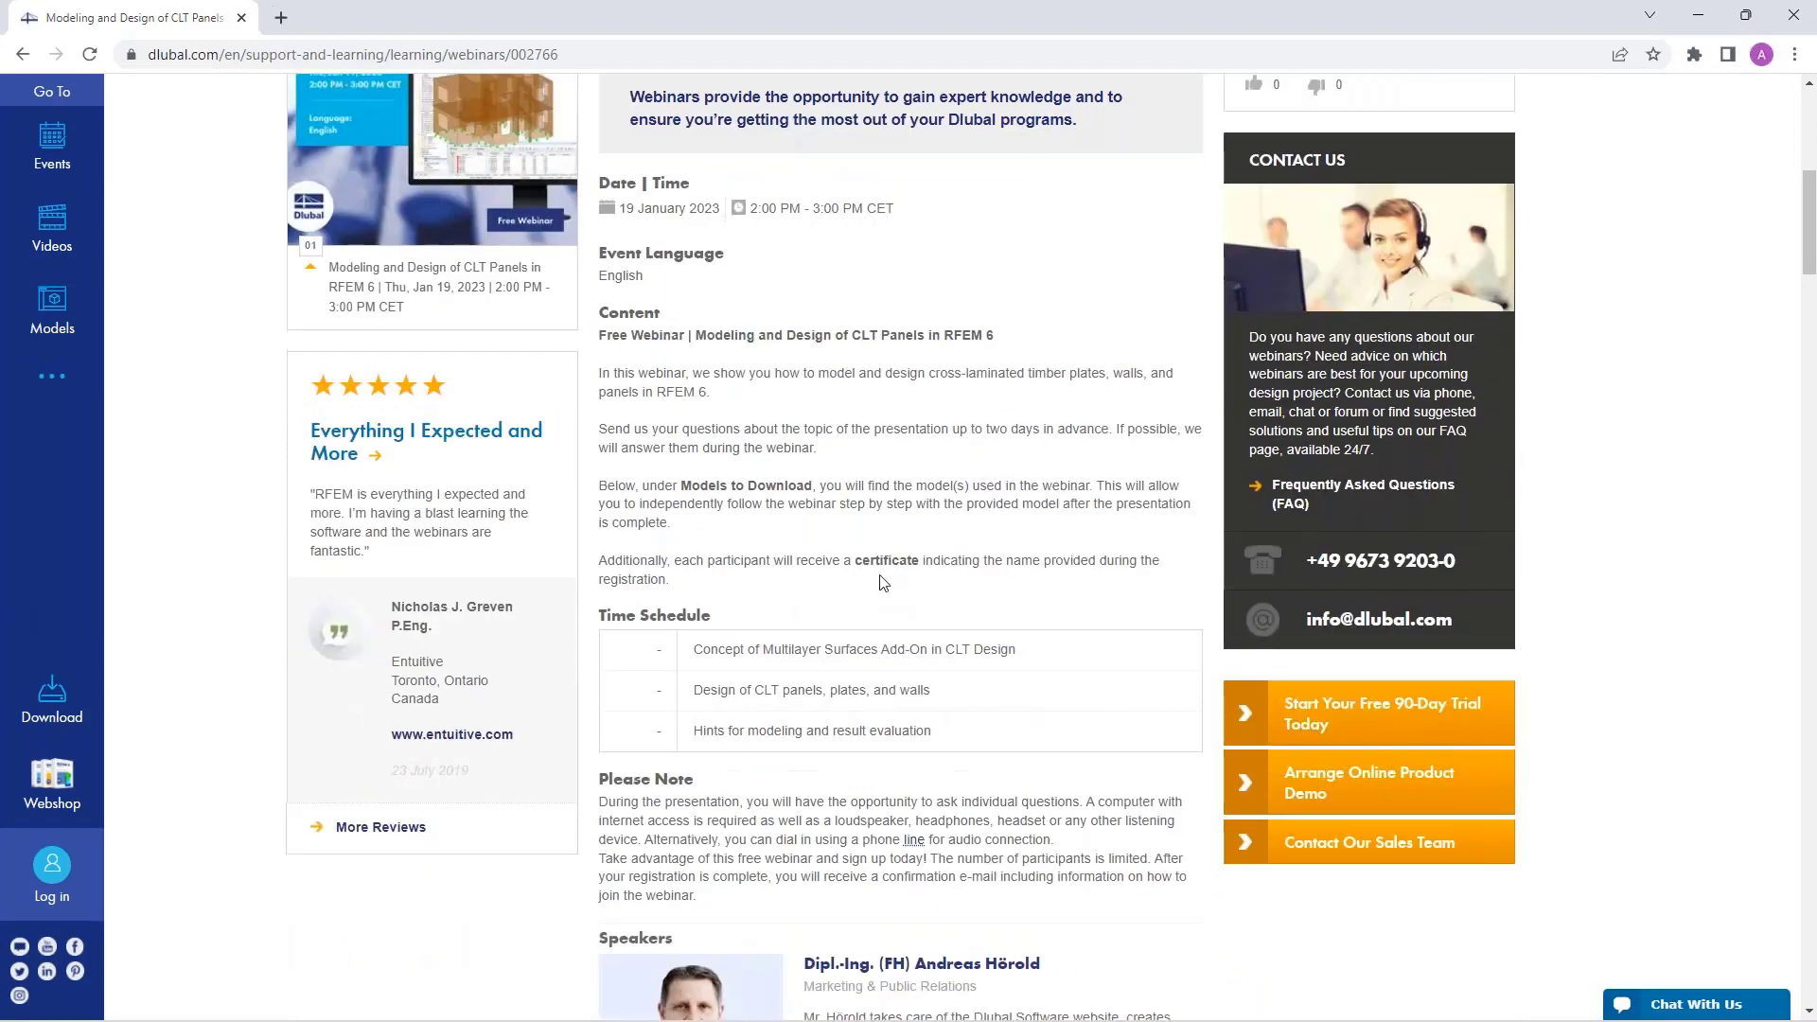
scroll(1584, 783, "down", 20)
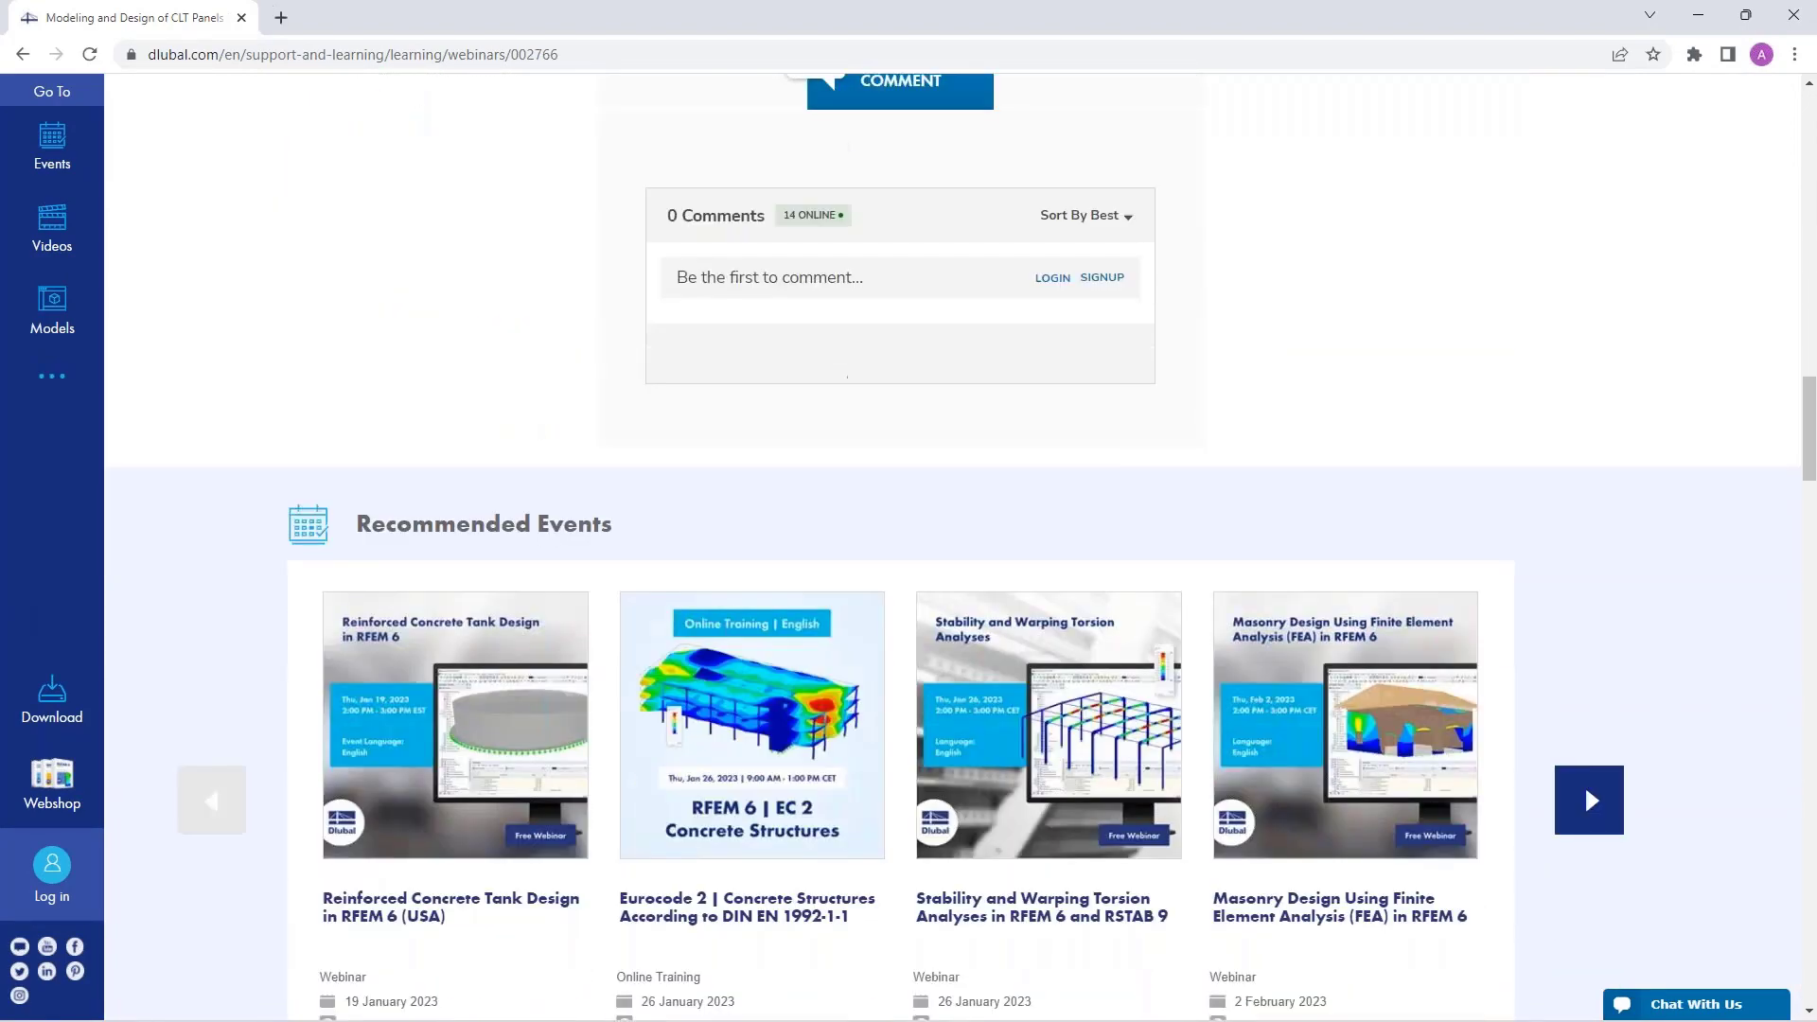
scroll(723, 694, "down", 5)
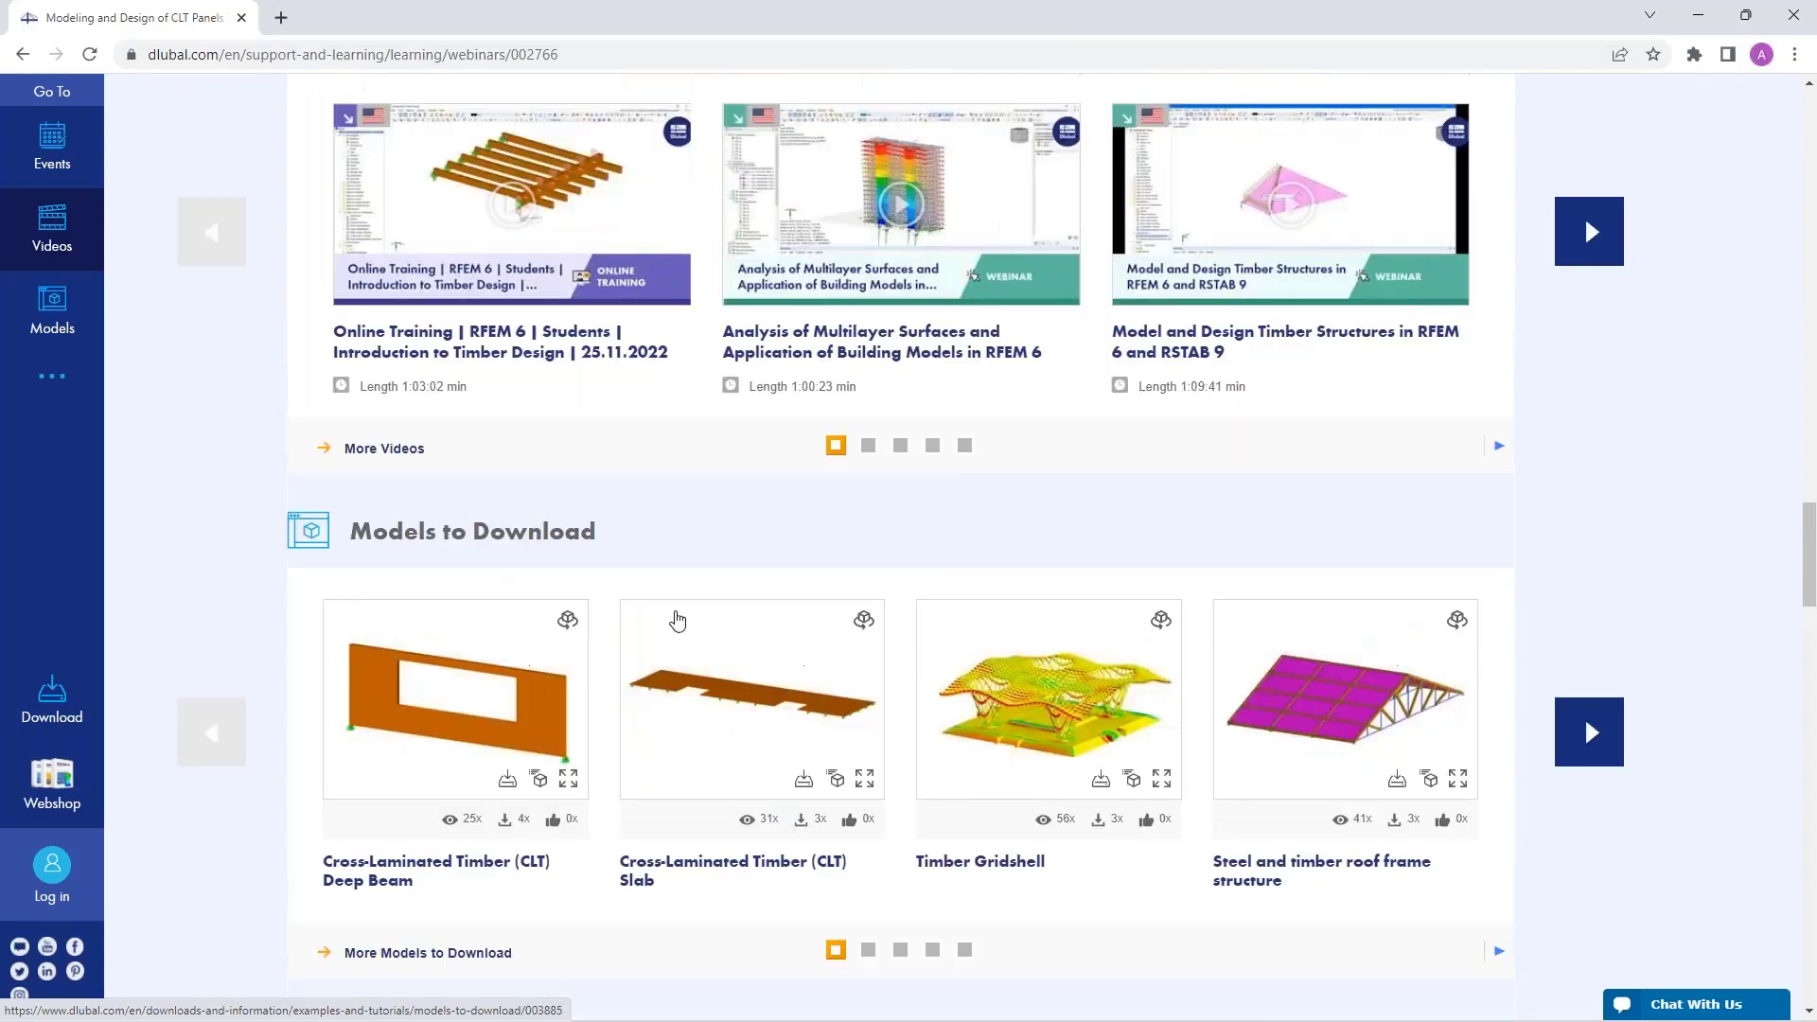
scroll(677, 615, "up", 20)
scroll(675, 594, "up", 3)
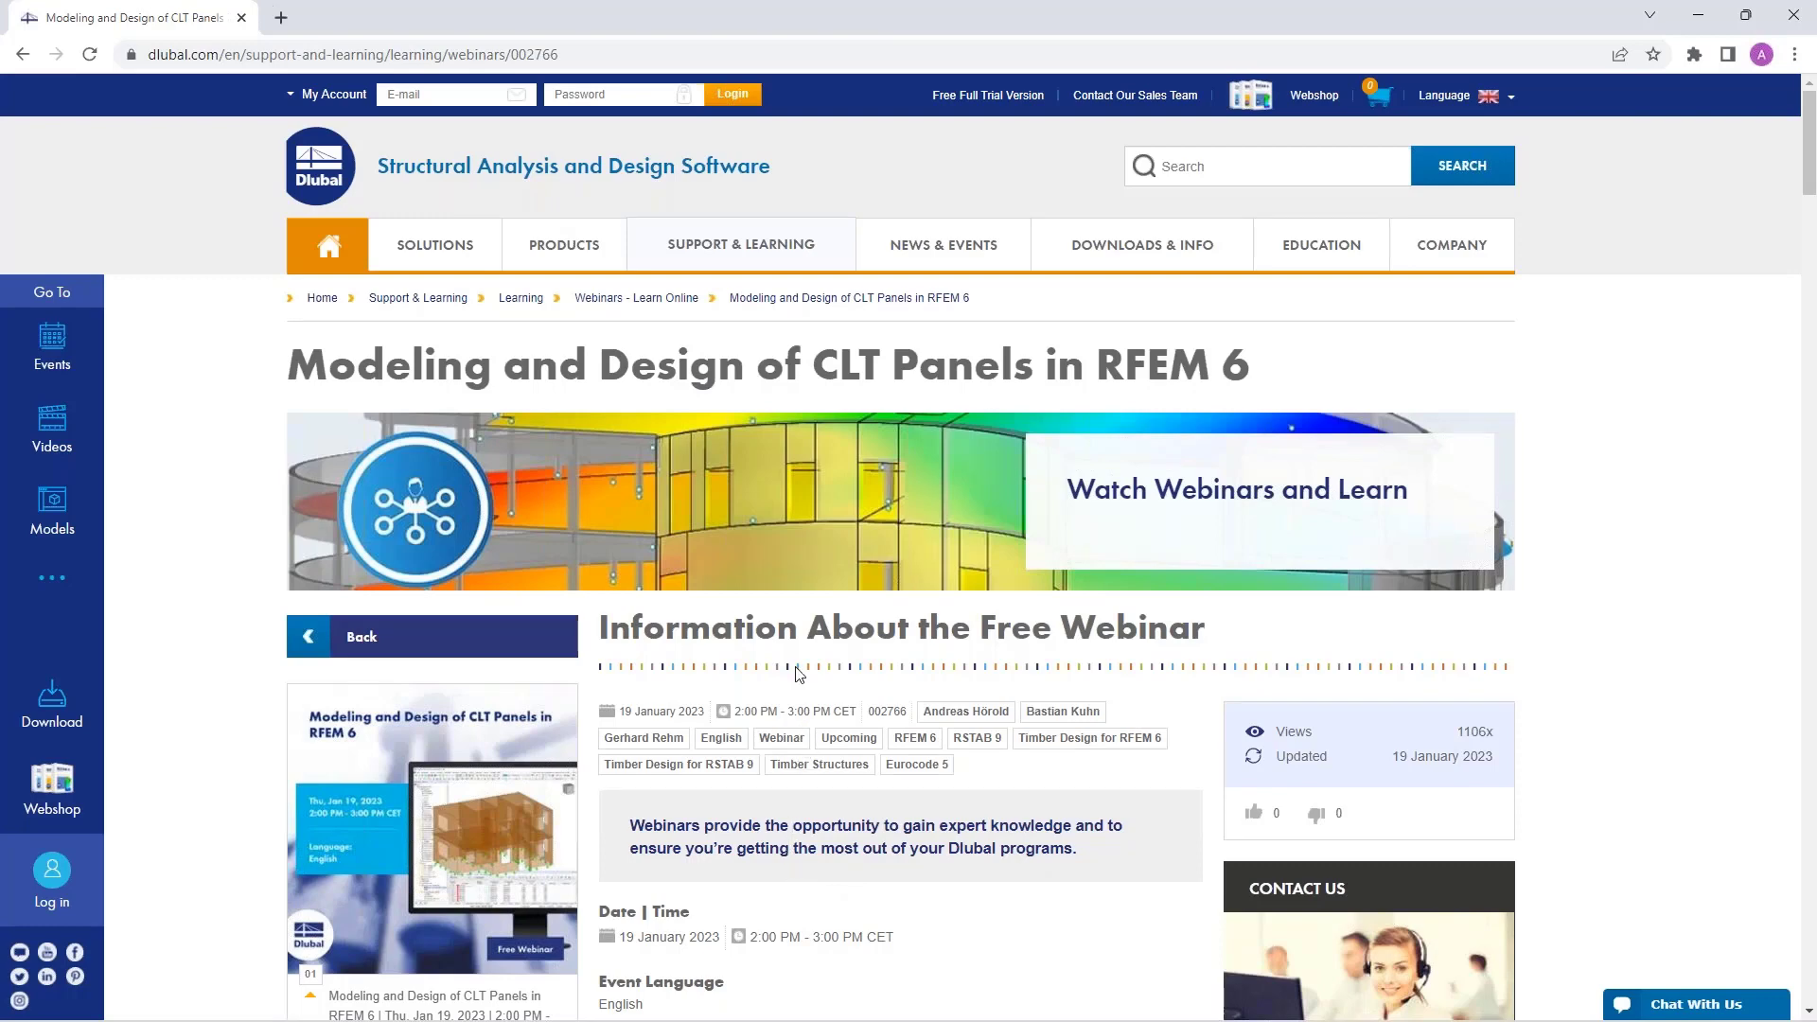
left_click(978, 98)
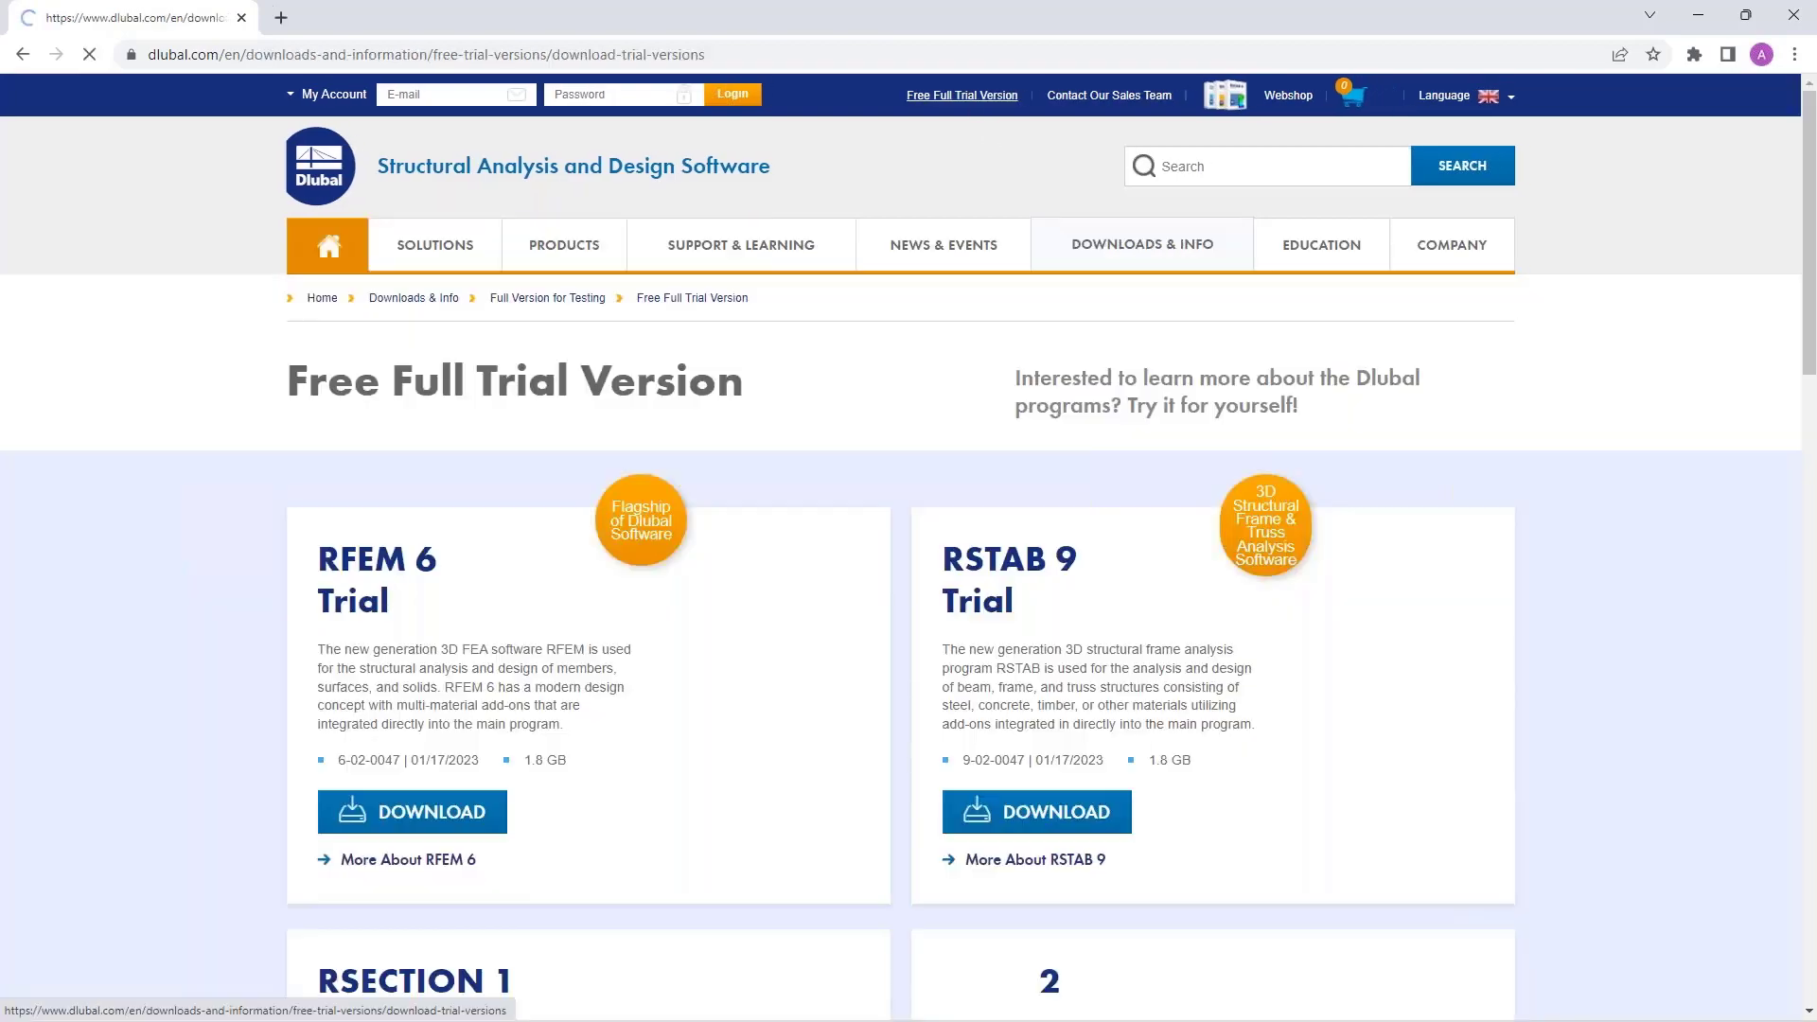